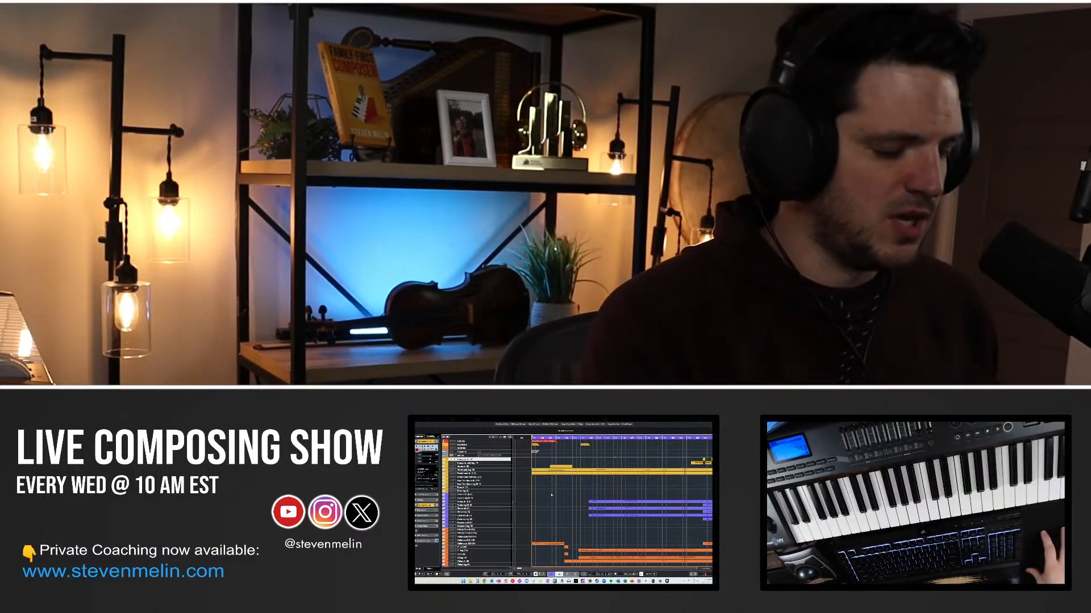
Switch to the browser's Kickstarter page for Lylat Mission and review the project summary and the start of the "What is Lylat Mission?" section.
{"action": "key", "text": "alt+Tab"}
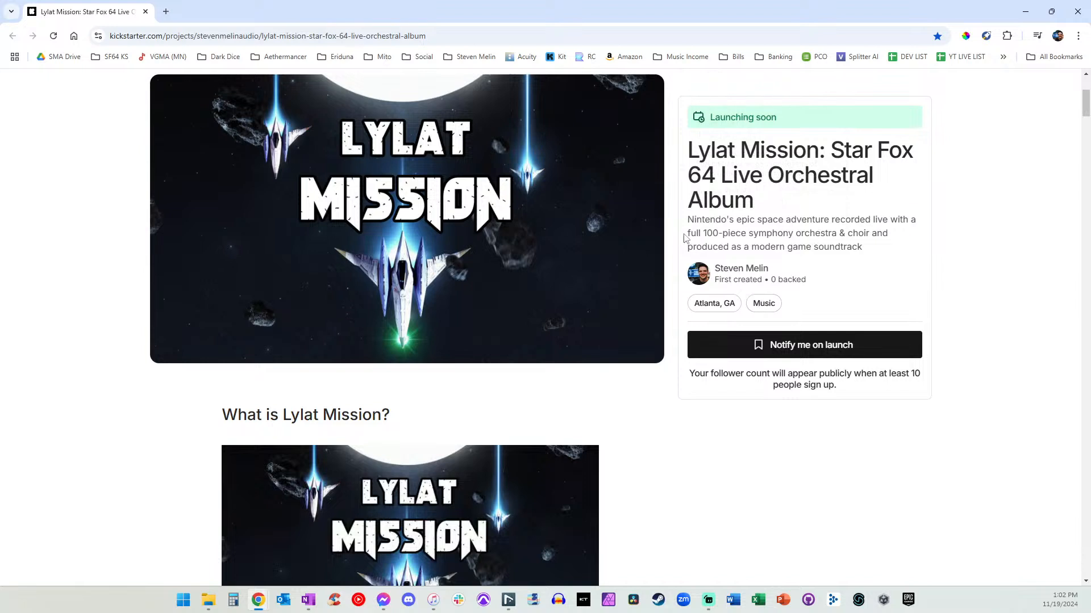
{"action": "left_click_drag", "start_coordinate": [684, 237], "coordinate": [886, 251]}
{"action": "left_click", "coordinate": [902, 250]}
{"action": "scroll", "coordinate": [226, 292], "scroll_direction": "down", "scroll_amount": 4}
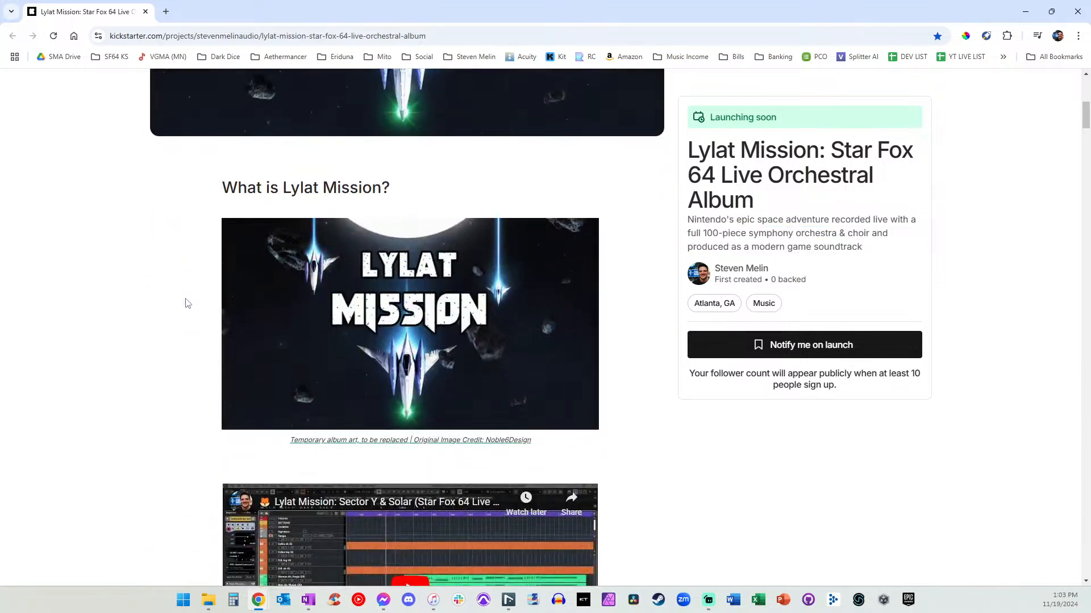
{"action": "scroll", "coordinate": [187, 302], "scroll_direction": "down", "scroll_amount": 3}
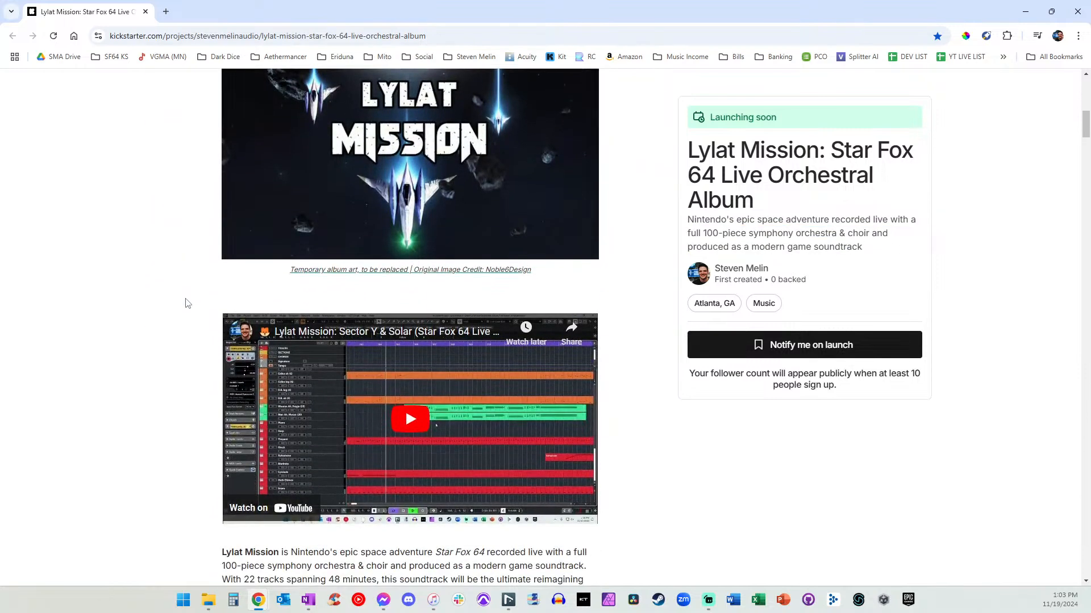
{"action": "scroll", "coordinate": [189, 296], "scroll_direction": "up", "scroll_amount": 1}
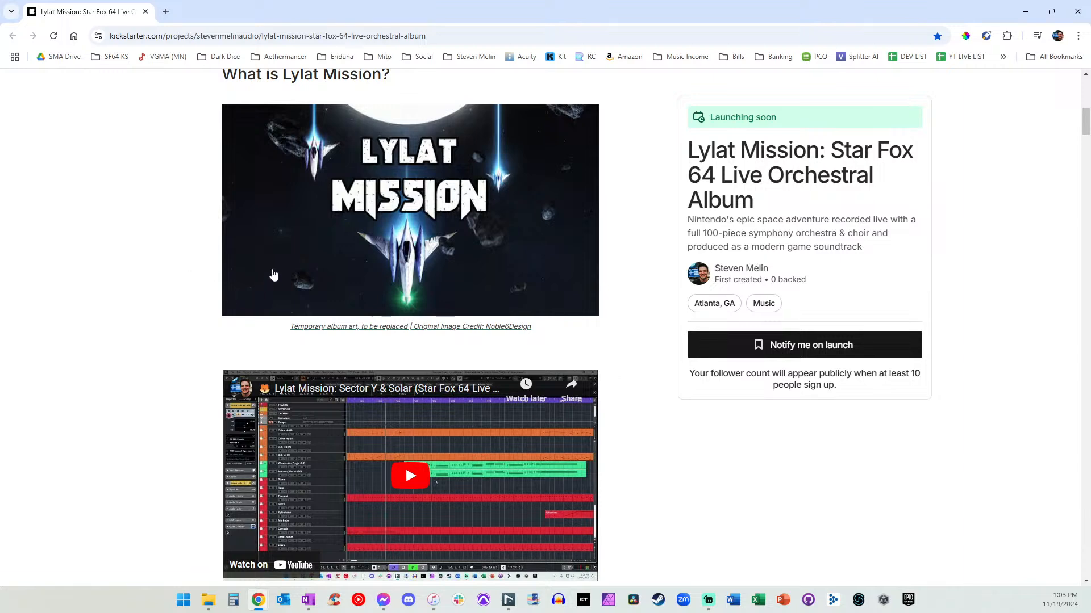
Read the Lylat Mission album description and highlight its release formats in the numbered list.
{"action": "scroll", "coordinate": [273, 275], "scroll_direction": "down", "scroll_amount": 6}
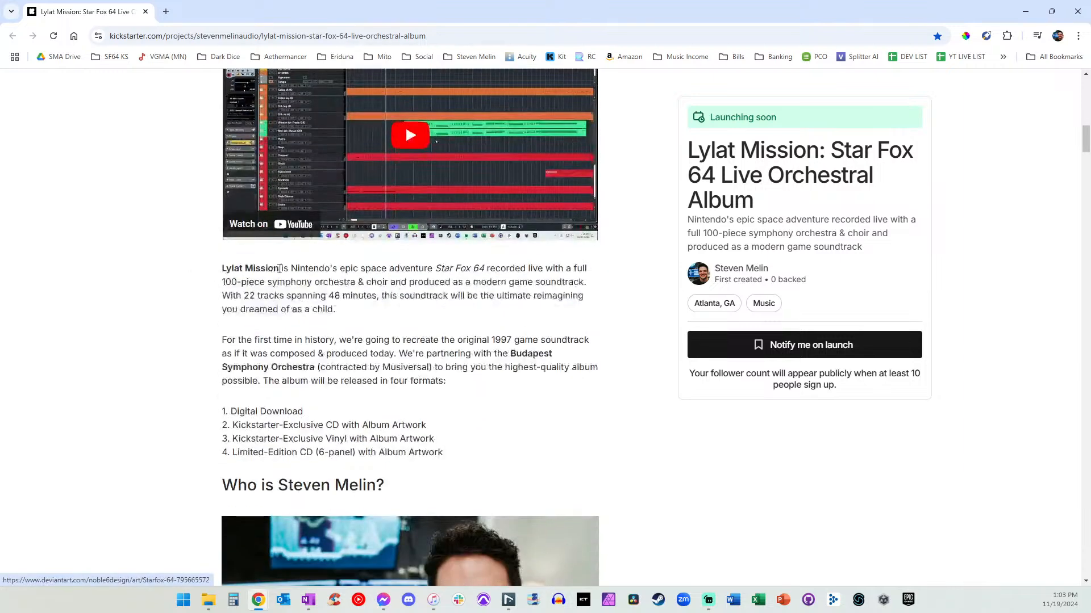
{"action": "scroll", "coordinate": [277, 378], "scroll_direction": "down", "scroll_amount": 3}
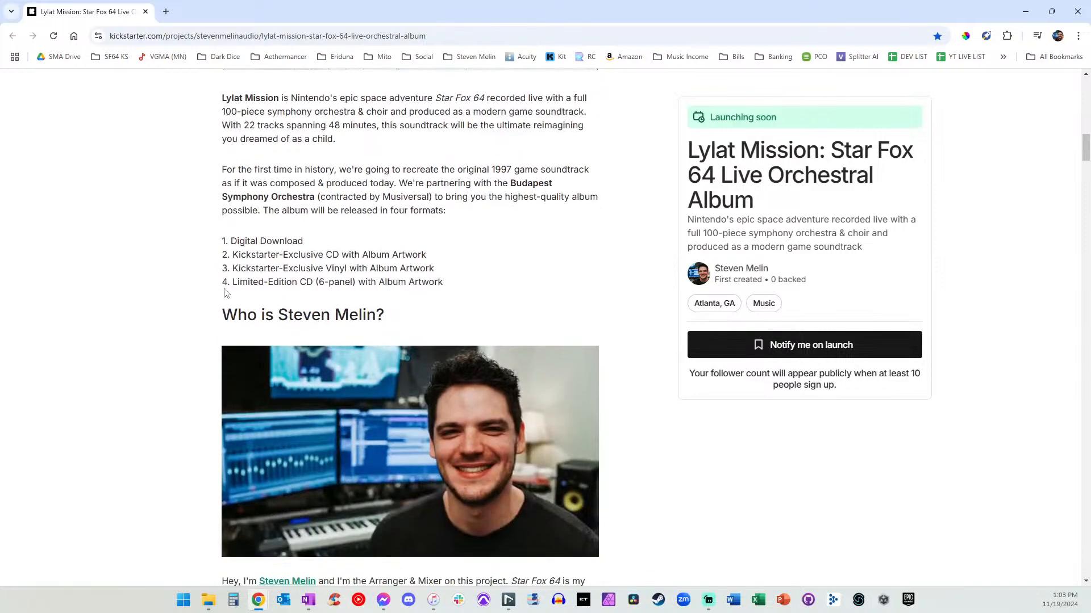
{"action": "scroll", "coordinate": [194, 236], "scroll_direction": "up", "scroll_amount": 1}
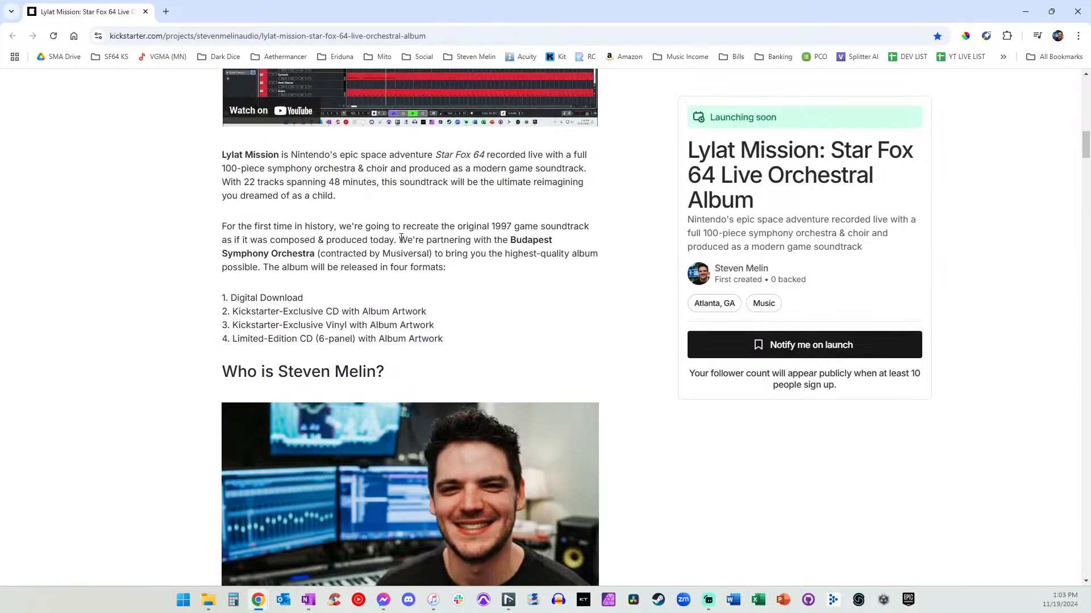
{"action": "left_click_drag", "start_coordinate": [456, 348], "coordinate": [209, 300]}
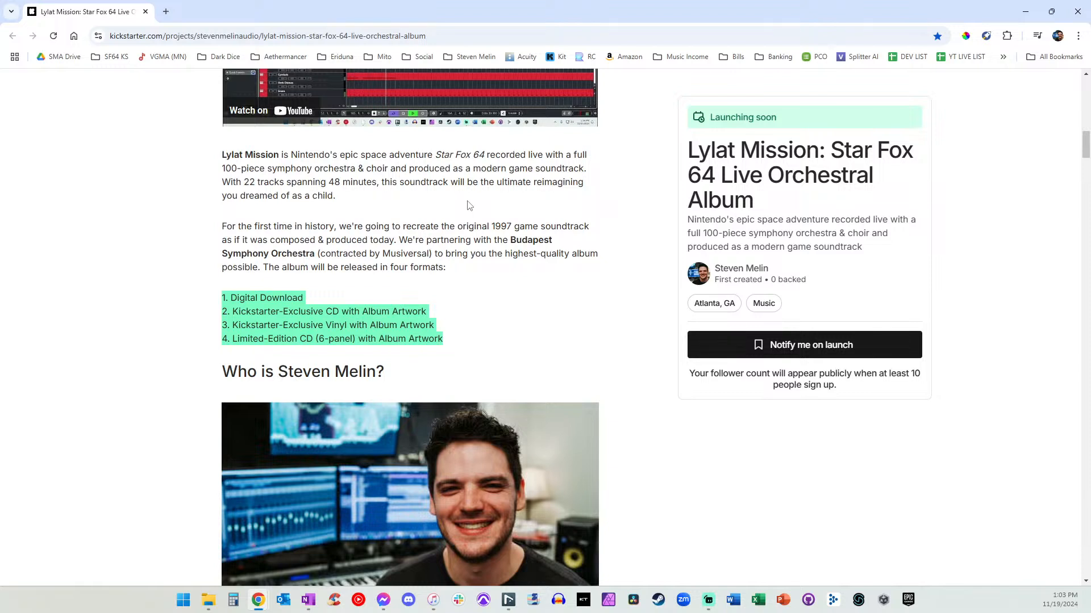
{"action": "left_click", "coordinate": [348, 279]}
{"action": "left_click_drag", "start_coordinate": [315, 303], "coordinate": [226, 300]}
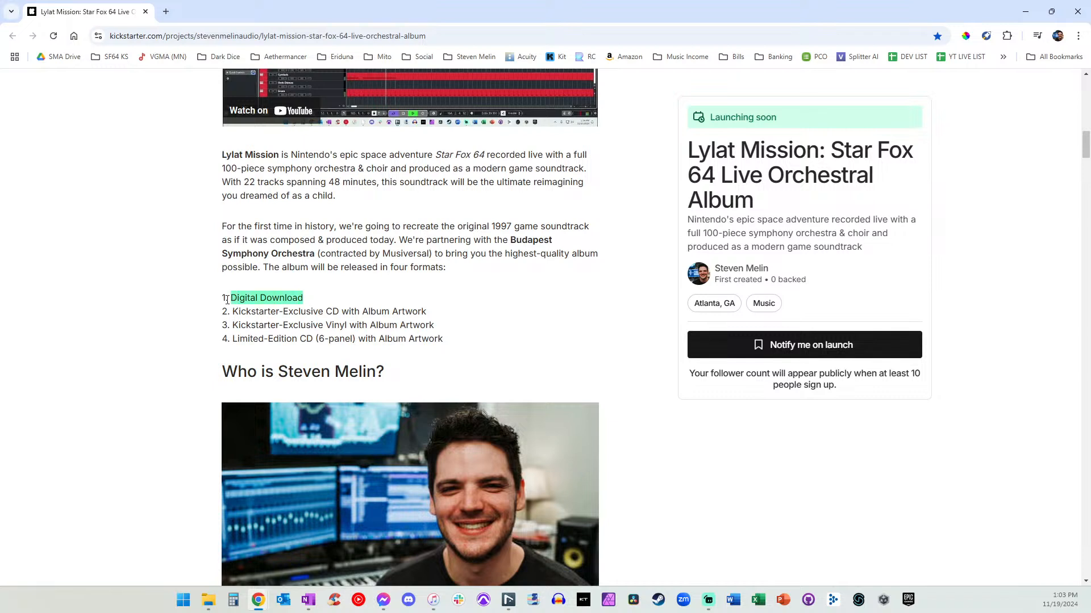
{"action": "left_click_drag", "start_coordinate": [450, 302], "coordinate": [269, 316]}
{"action": "left_click", "coordinate": [331, 308]}
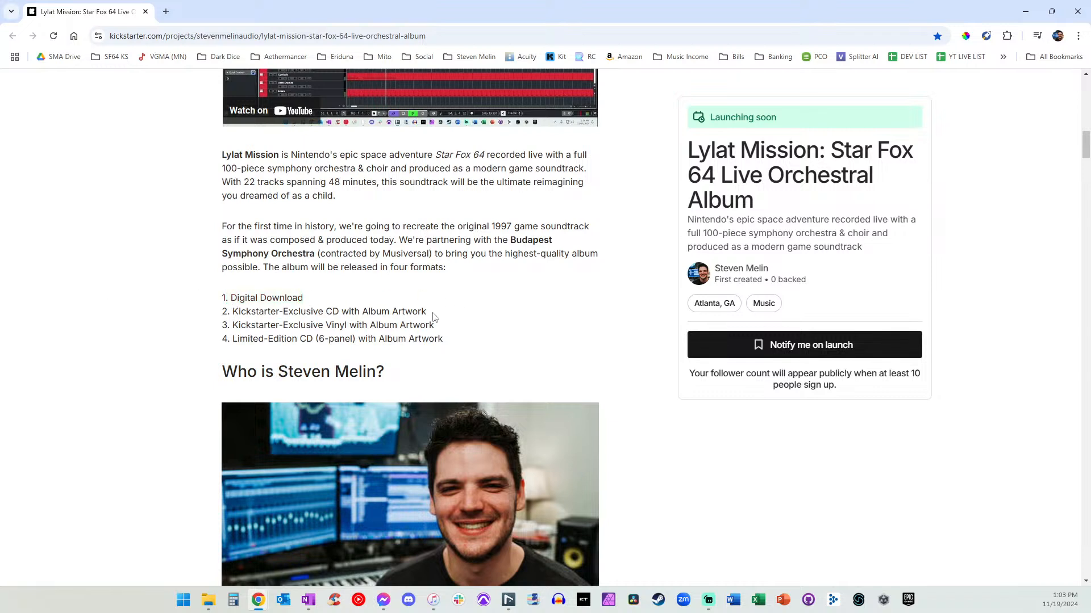
{"action": "left_click_drag", "start_coordinate": [433, 316], "coordinate": [259, 315]}
{"action": "left_click", "coordinate": [360, 323]}
{"action": "left_click_drag", "start_coordinate": [350, 325], "coordinate": [226, 343]}
{"action": "left_click", "coordinate": [456, 322]}
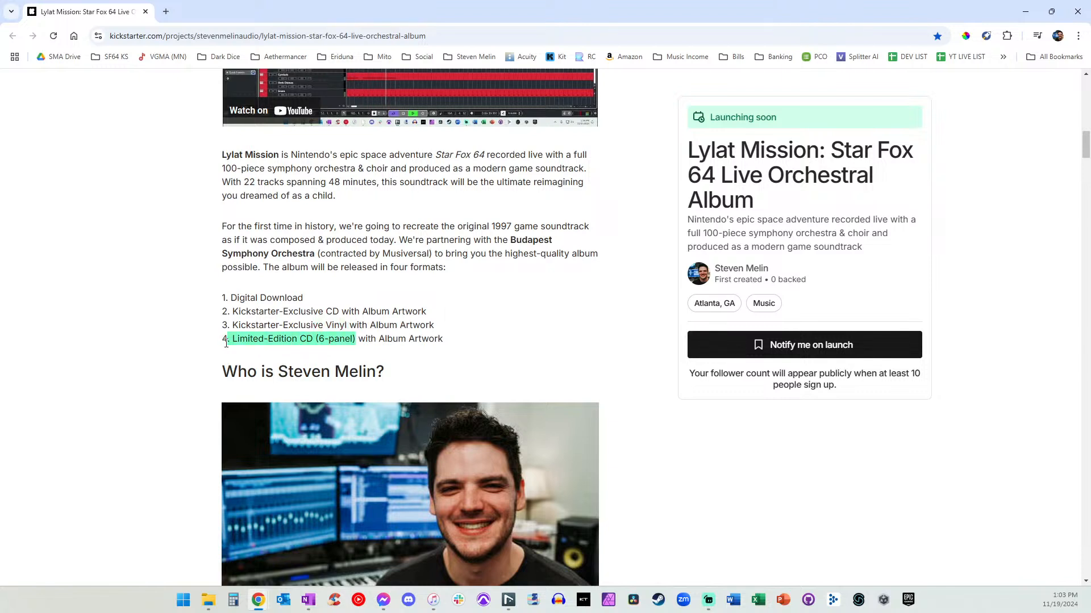
{"action": "left_click", "coordinate": [397, 308]}
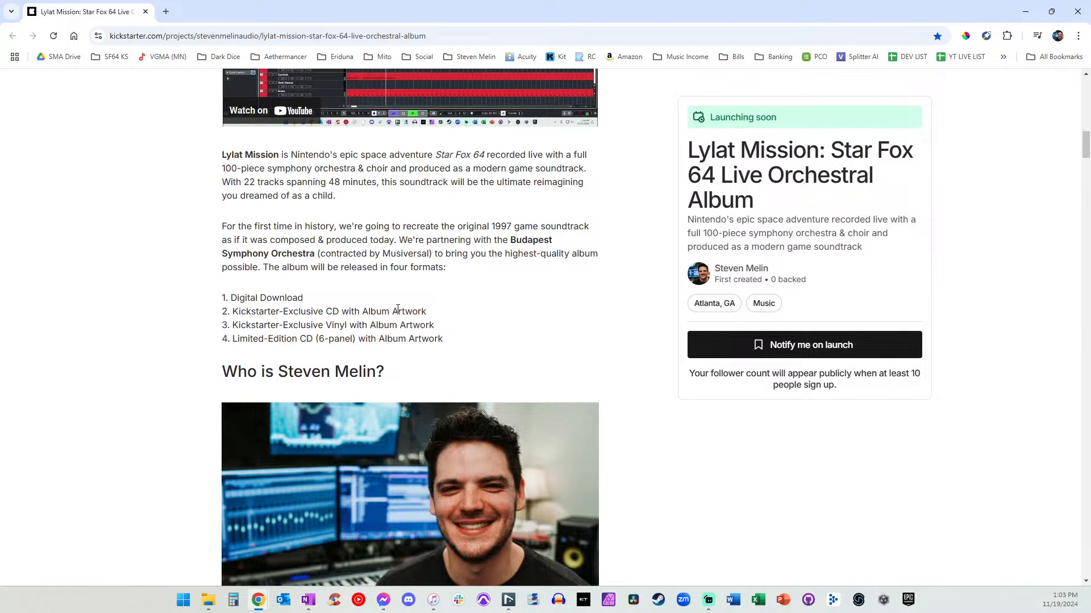
Go to the Track List section and review the album's planned tracks, highlighting the whole list.
{"action": "scroll", "coordinate": [398, 309], "scroll_direction": "down", "scroll_amount": 20}
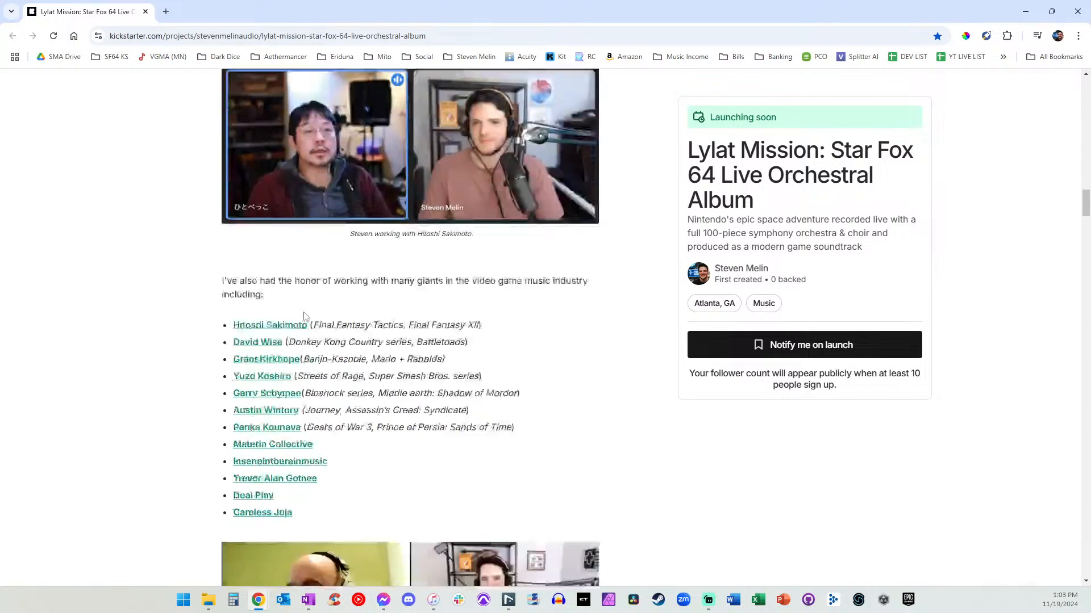
{"action": "scroll", "coordinate": [304, 316], "scroll_direction": "down", "scroll_amount": 10}
{"action": "scroll", "coordinate": [403, 257], "scroll_direction": "up", "scroll_amount": 2}
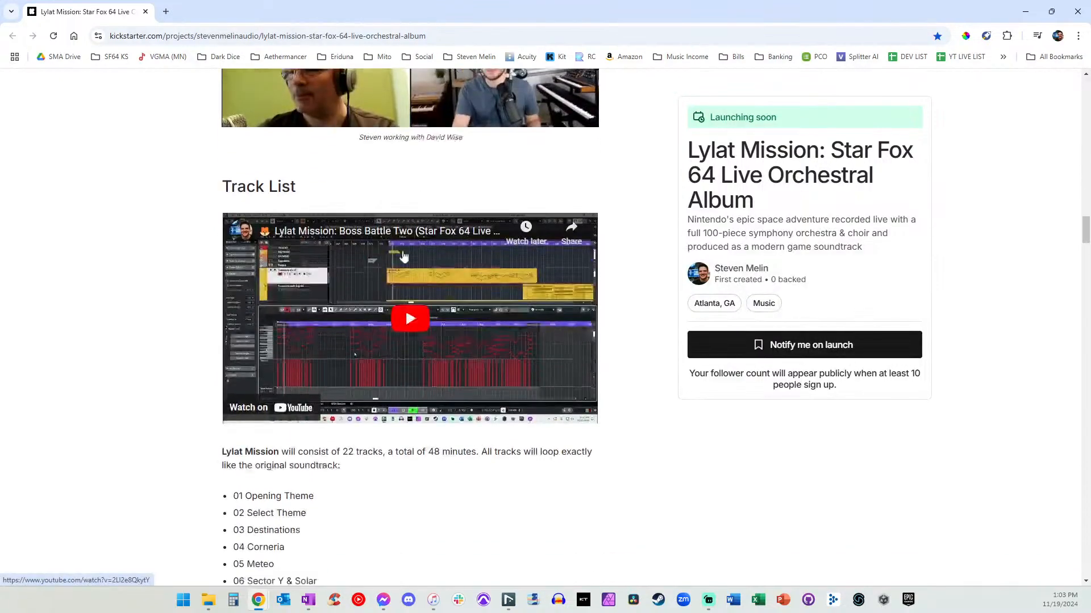
{"action": "scroll", "coordinate": [202, 273], "scroll_direction": "down", "scroll_amount": 1}
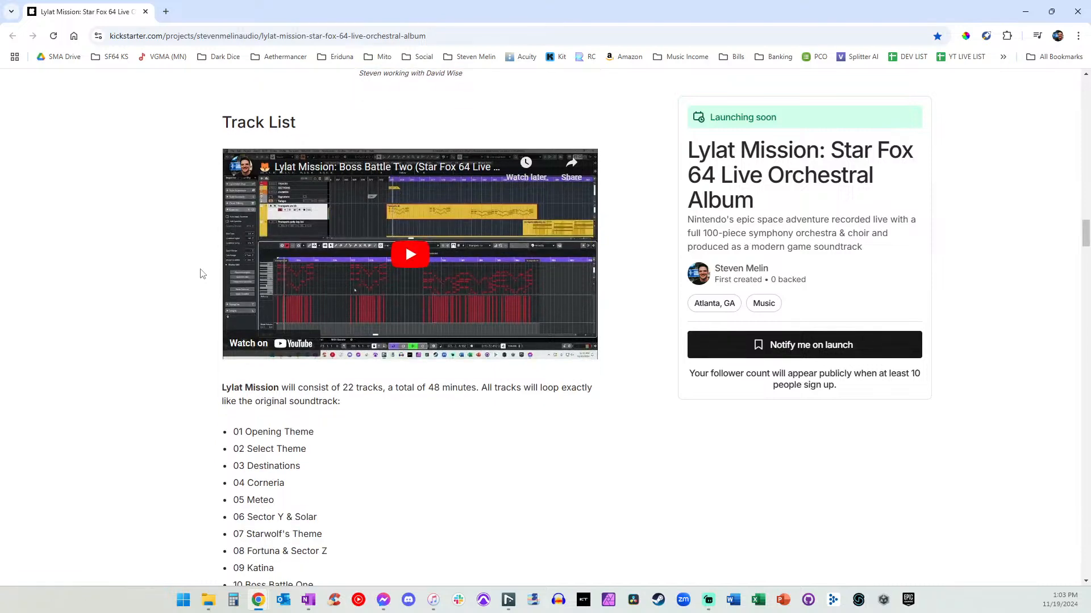
{"action": "scroll", "coordinate": [203, 274], "scroll_direction": "down", "scroll_amount": 3}
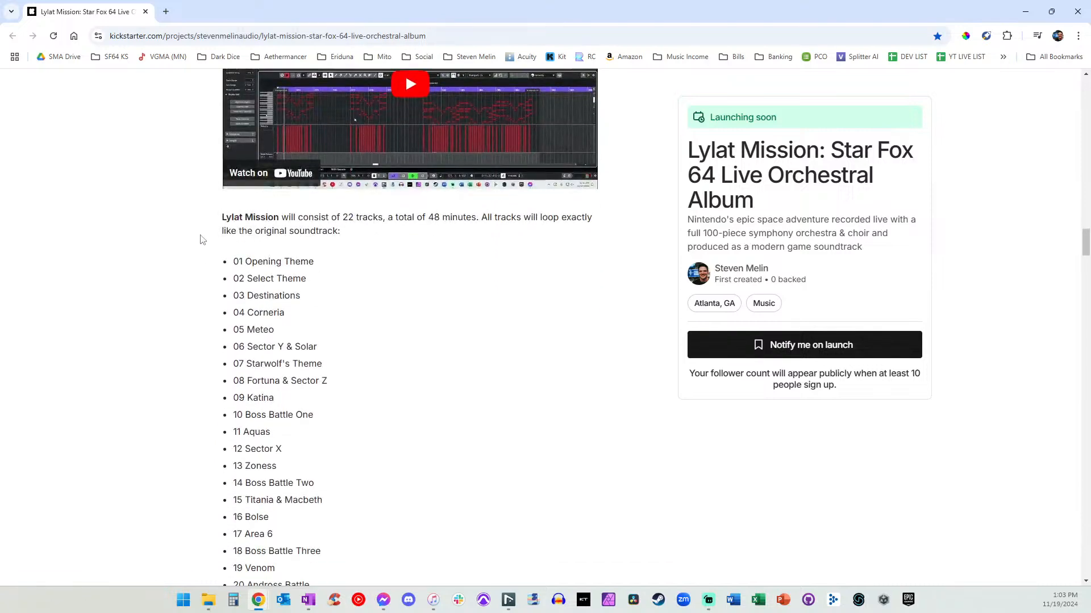
{"action": "scroll", "coordinate": [125, 284], "scroll_direction": "up", "scroll_amount": 2}
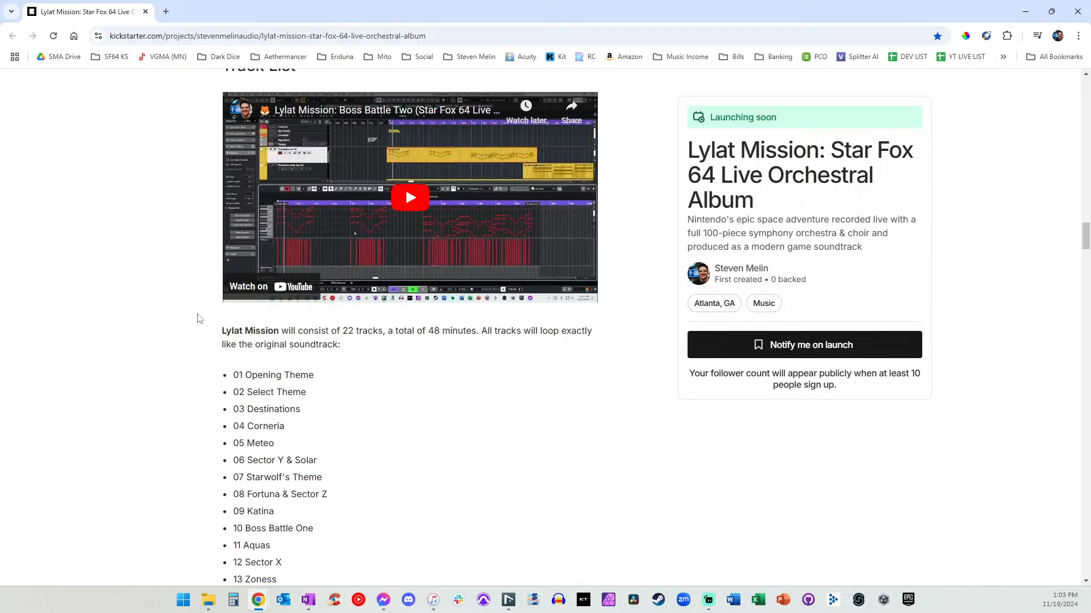
{"action": "scroll", "coordinate": [234, 345], "scroll_direction": "down", "scroll_amount": 2}
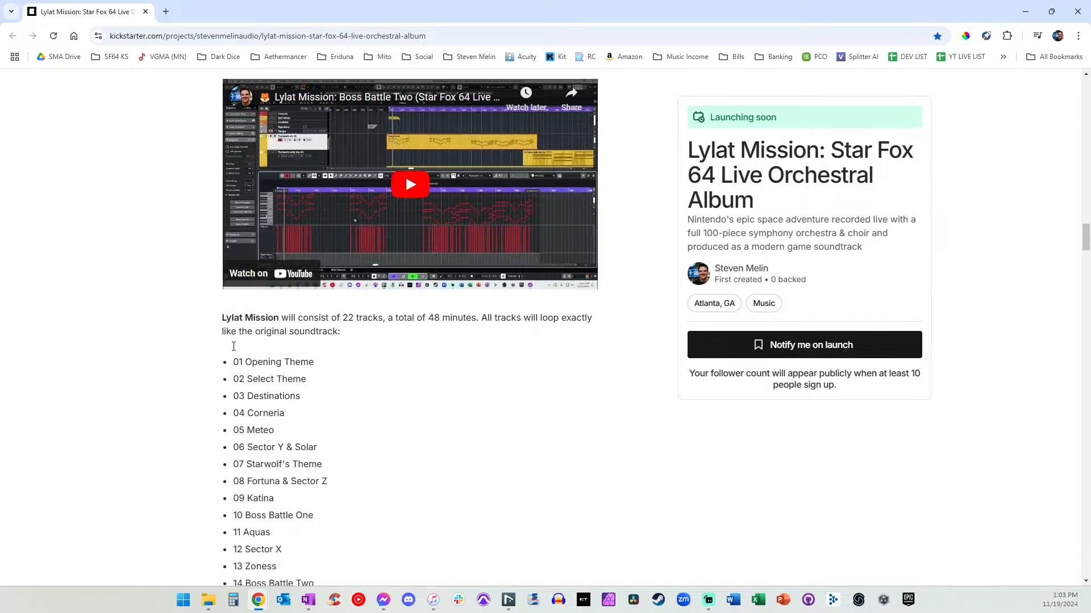
{"action": "left_click_drag", "start_coordinate": [234, 279], "coordinate": [318, 419]}
{"action": "left_click", "coordinate": [319, 419]}
{"action": "scroll", "coordinate": [319, 423], "scroll_direction": "down", "scroll_amount": 1}
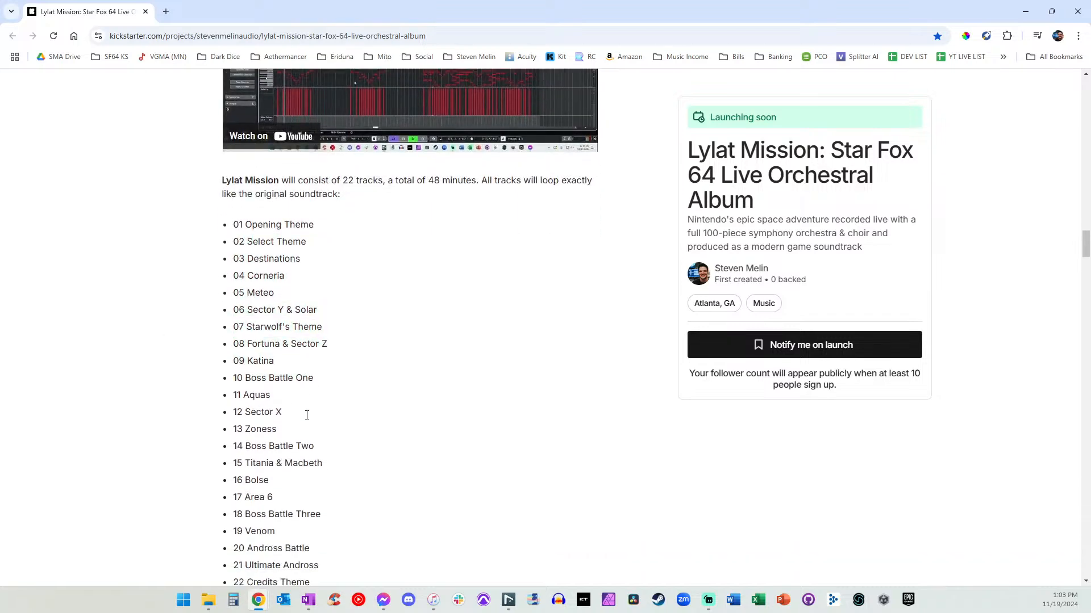
{"action": "left_click_drag", "start_coordinate": [224, 208], "coordinate": [346, 470]}
{"action": "scroll", "coordinate": [346, 469], "scroll_direction": "up", "scroll_amount": 2}
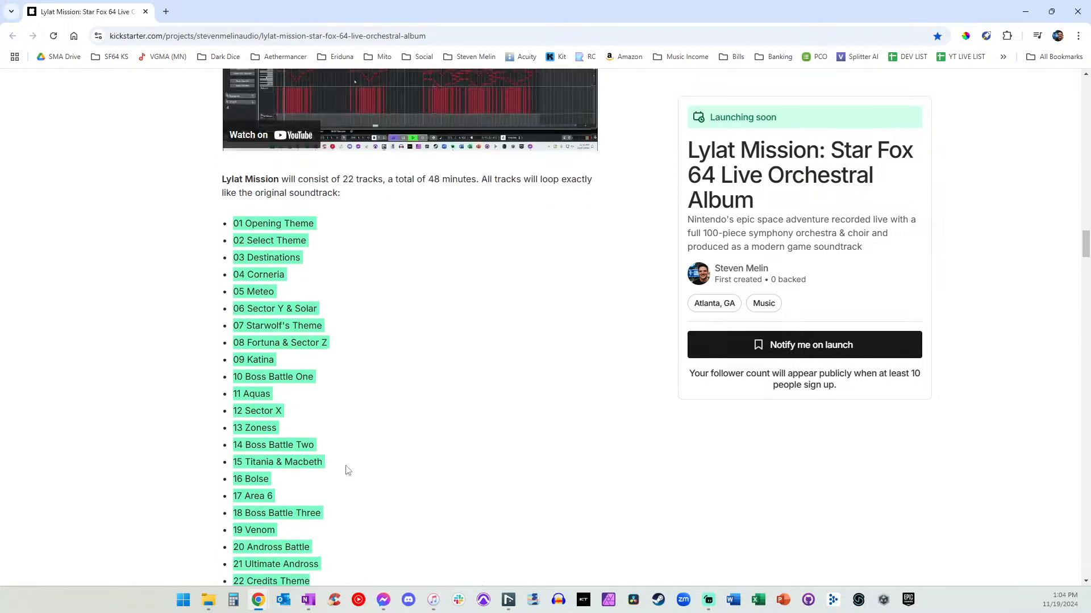
{"action": "left_click", "coordinate": [381, 351]}
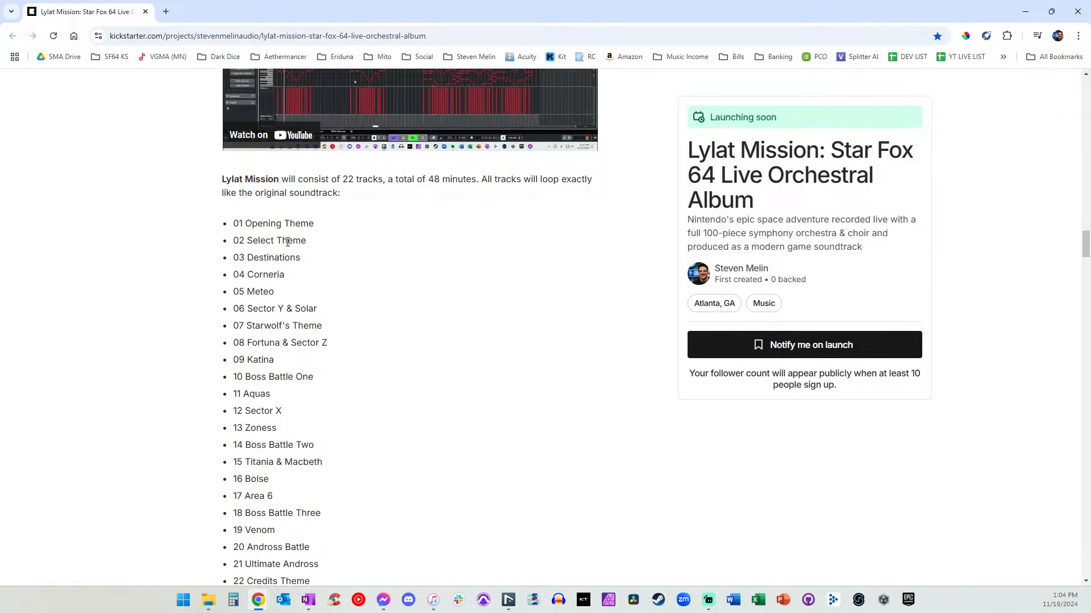
{"action": "scroll", "coordinate": [287, 241], "scroll_direction": "down", "scroll_amount": 2}
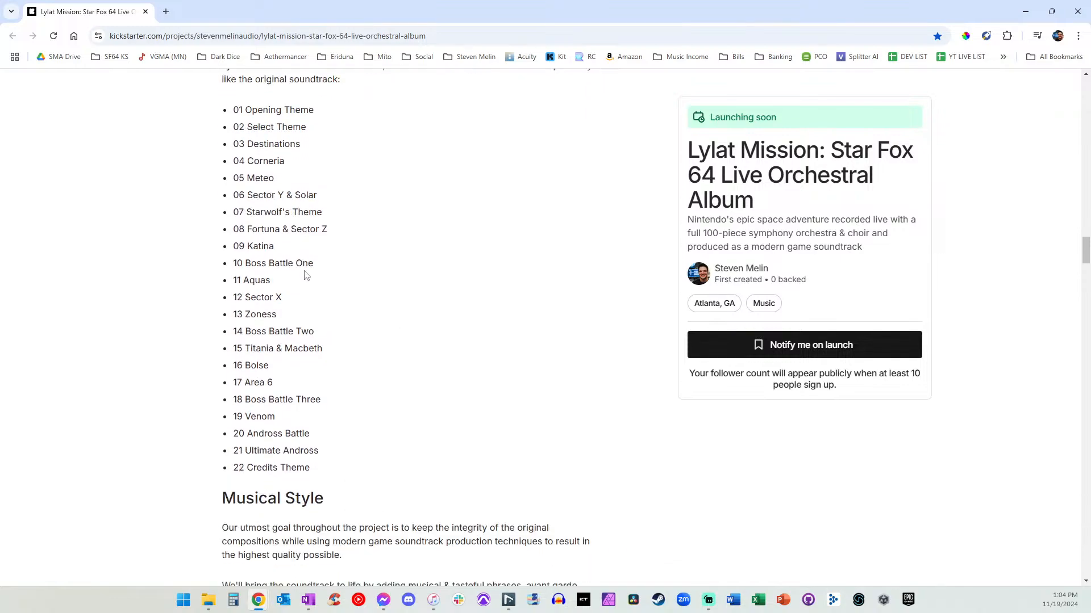
Review the 2025 Production Timeline and the ensemble list under Recording Sessions.
{"action": "scroll", "coordinate": [350, 282], "scroll_direction": "down", "scroll_amount": 20}
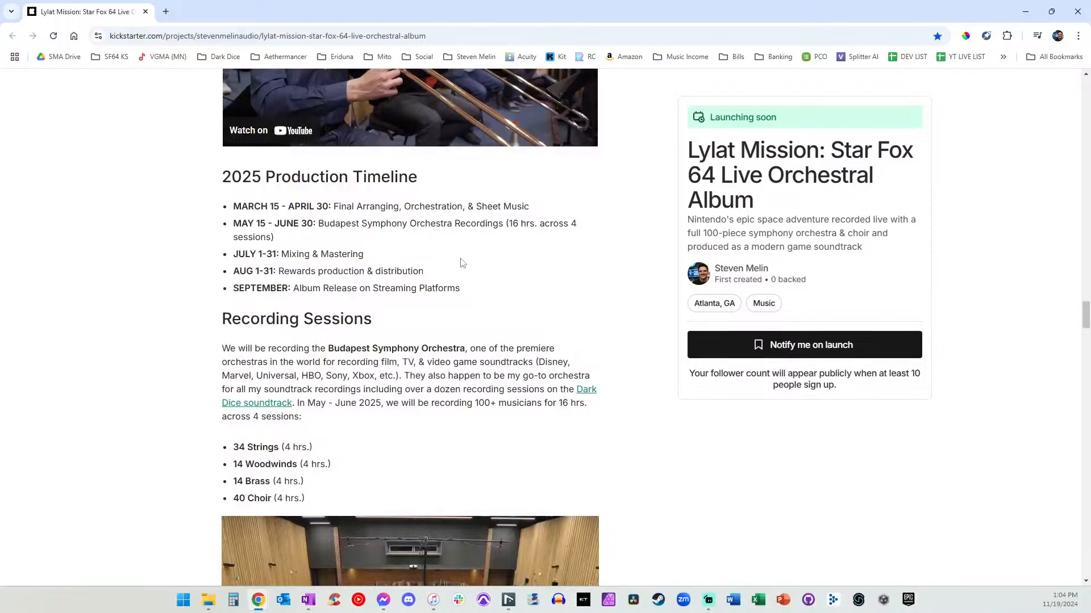
{"action": "left_click_drag", "start_coordinate": [461, 288], "coordinate": [232, 223]}
{"action": "left_click", "coordinate": [189, 238]}
{"action": "scroll", "coordinate": [330, 113], "scroll_direction": "down", "scroll_amount": 2}
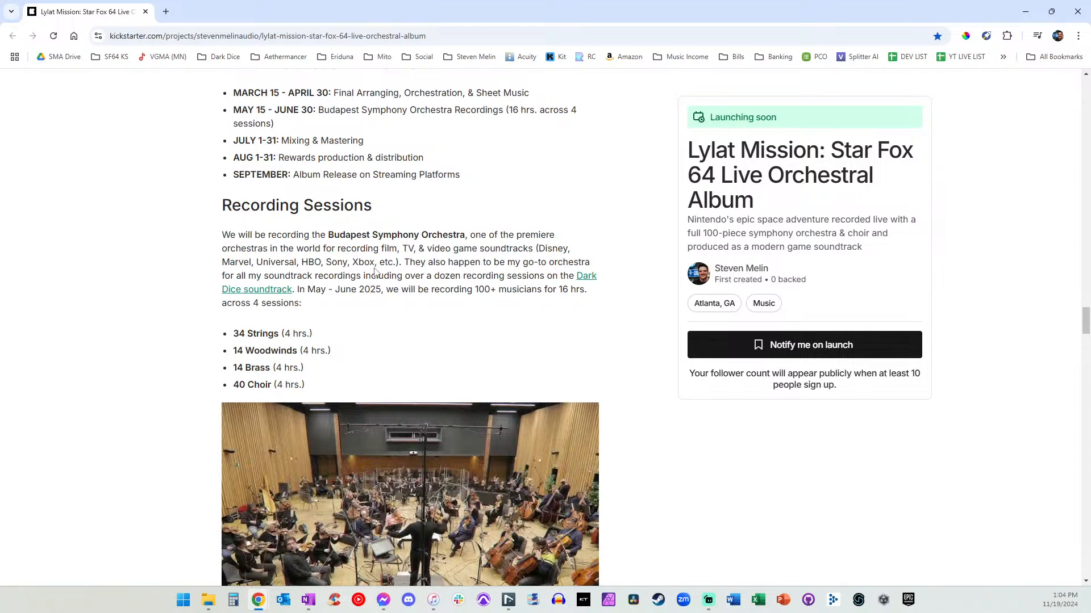
{"action": "scroll", "coordinate": [289, 217], "scroll_direction": "down", "scroll_amount": 2}
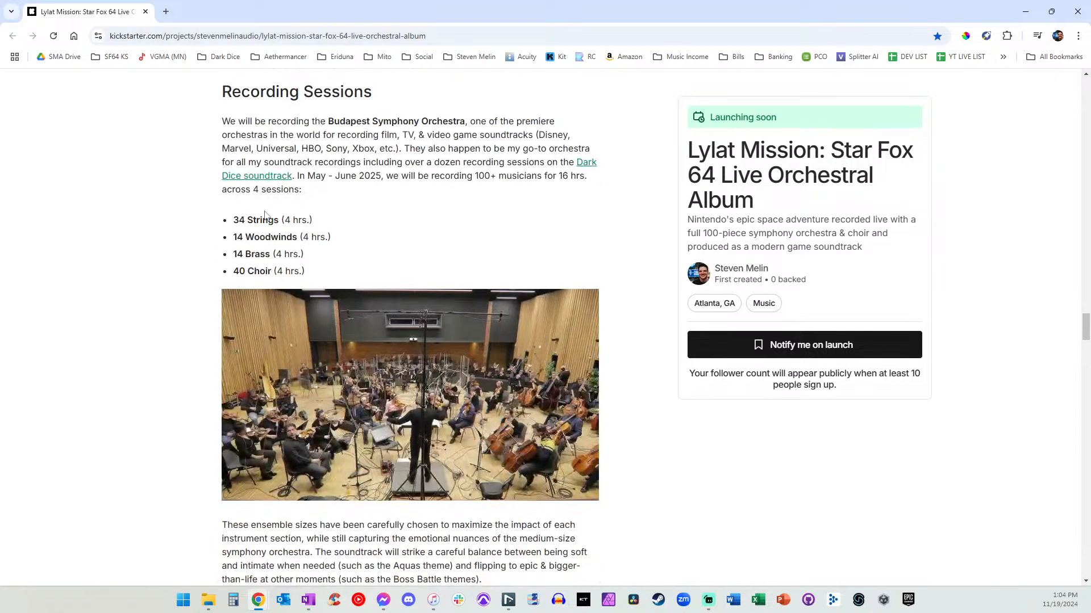
Examine the Budget section's pie chart and cost breakdown, highlighting the Licensing & Rewards Distribution item.
{"action": "scroll", "coordinate": [242, 302], "scroll_direction": "down", "scroll_amount": 9}
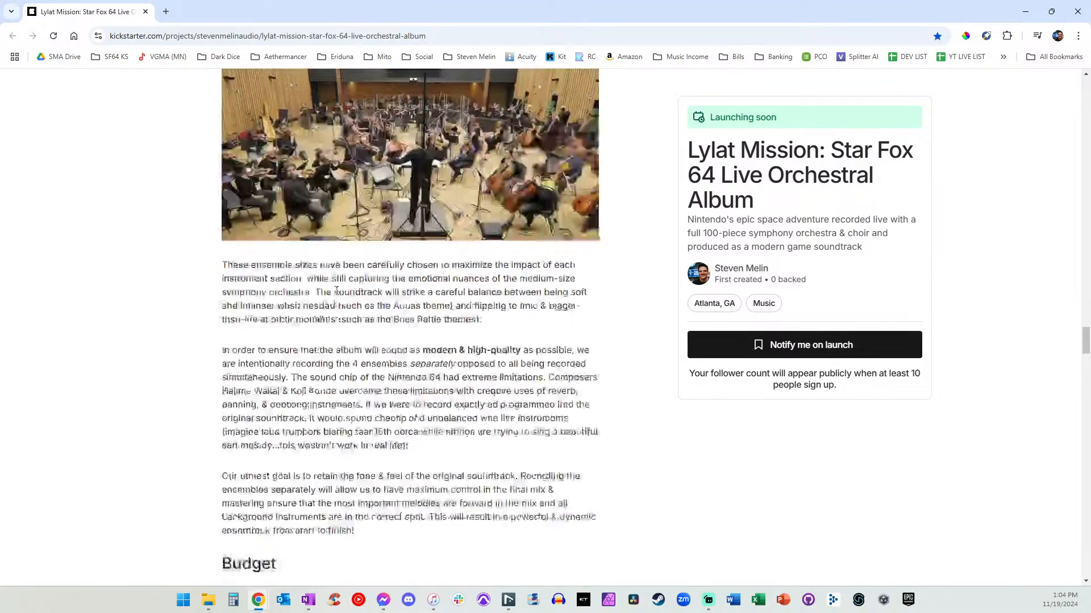
{"action": "scroll", "coordinate": [421, 342], "scroll_direction": "down", "scroll_amount": 2}
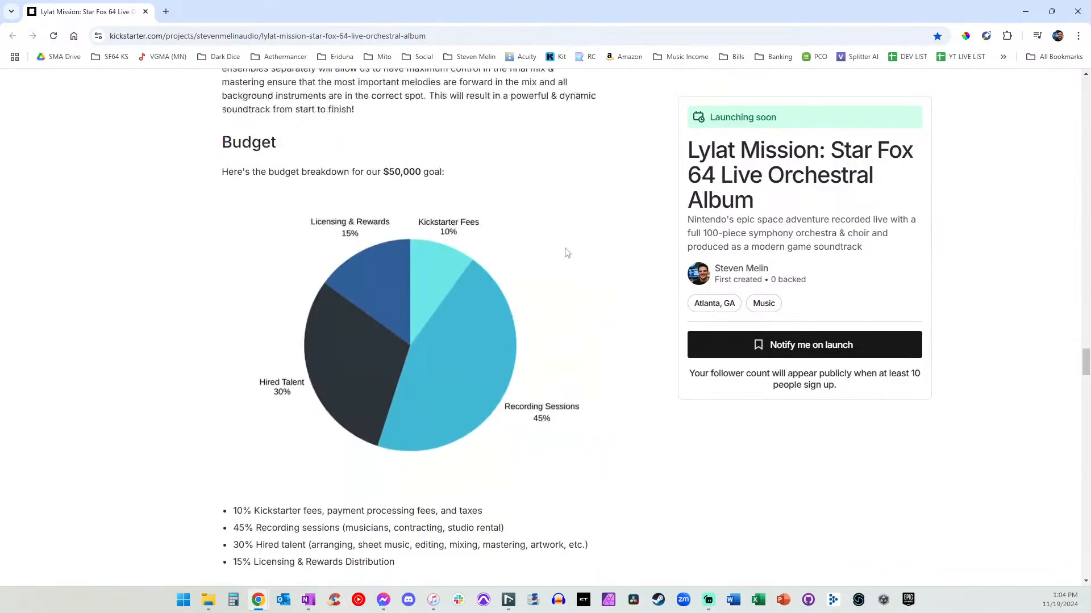
{"action": "scroll", "coordinate": [214, 302], "scroll_direction": "down", "scroll_amount": 2}
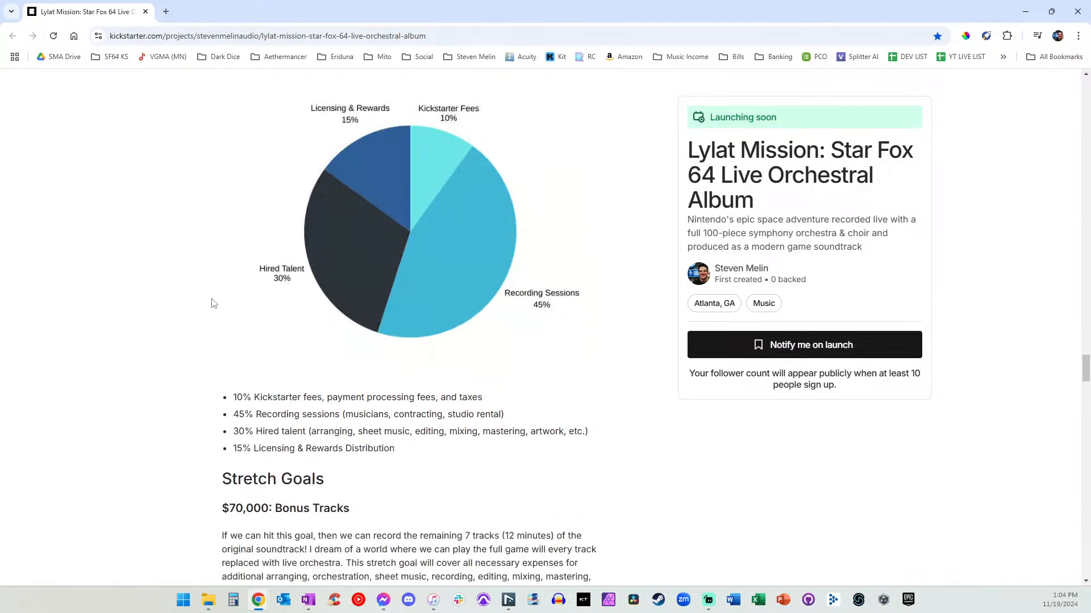
{"action": "scroll", "coordinate": [262, 241], "scroll_direction": "up", "scroll_amount": 1}
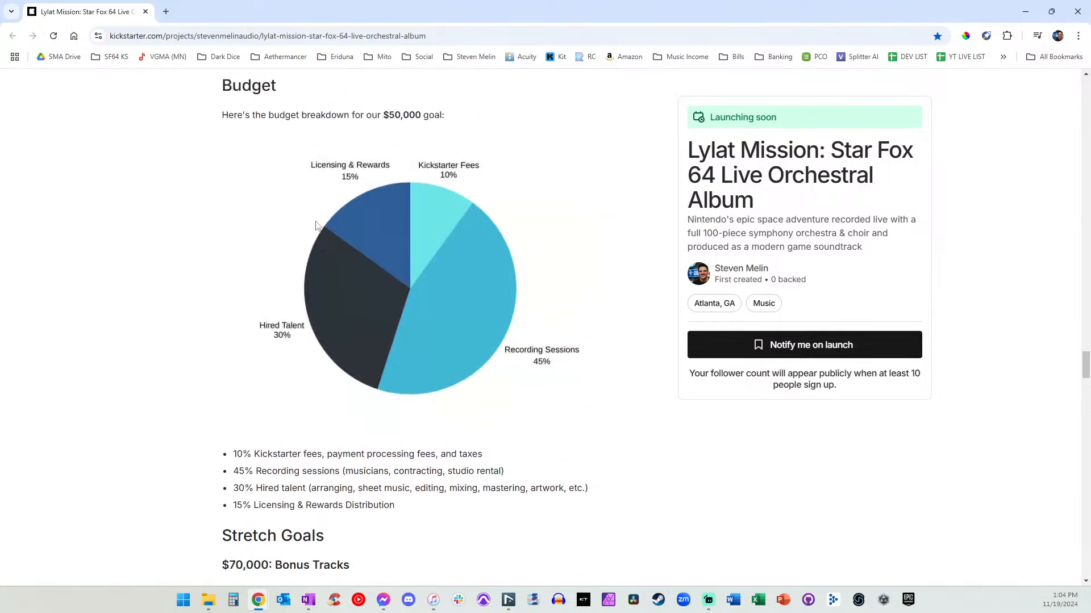
{"action": "left_click_drag", "start_coordinate": [394, 505], "coordinate": [232, 509]}
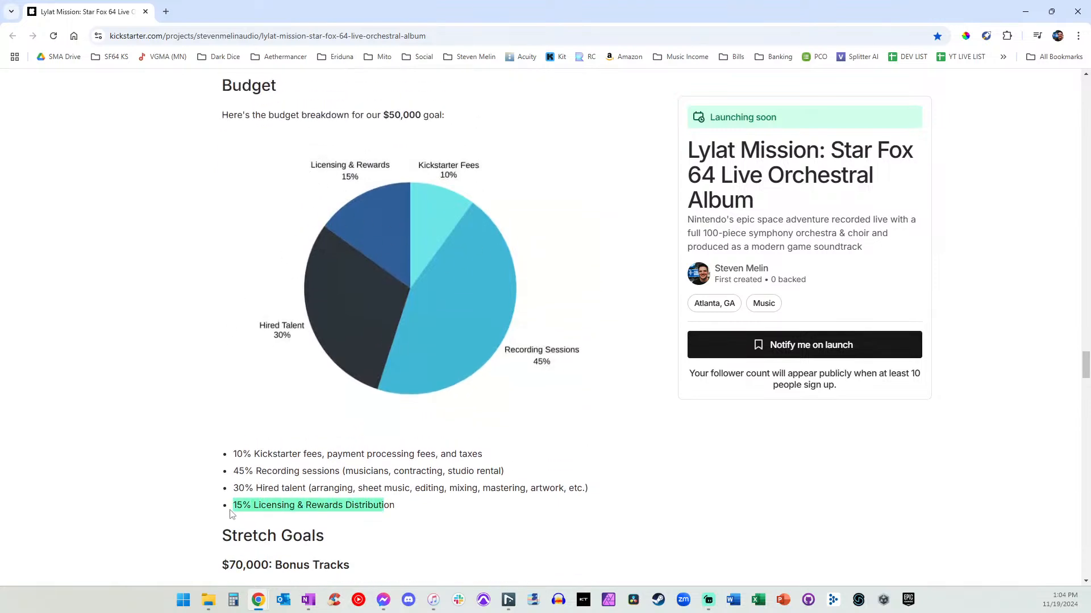
{"action": "left_click", "coordinate": [297, 457]}
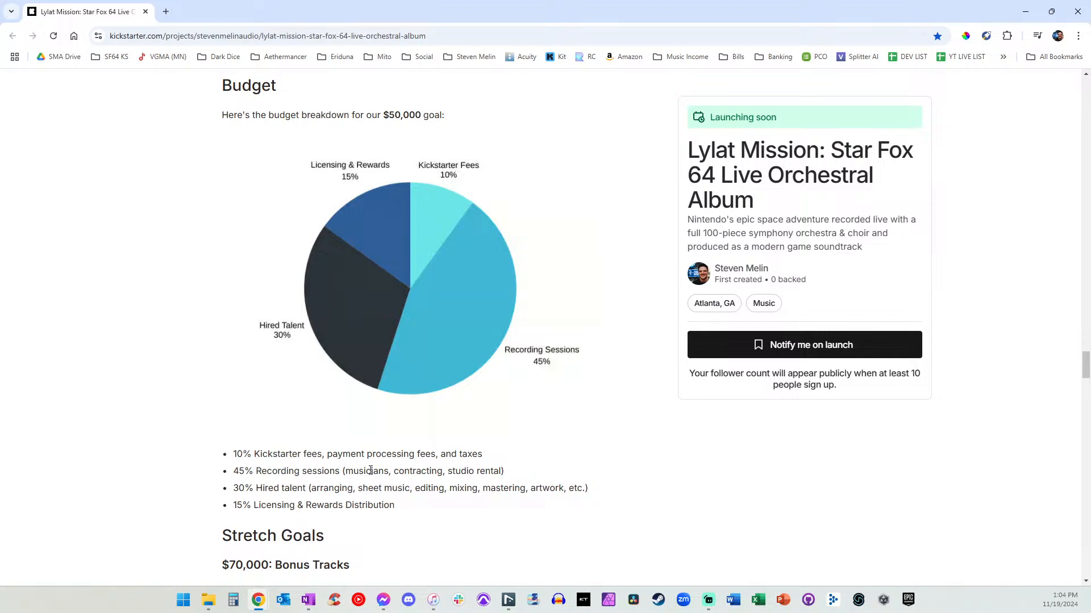
Review the Bonus Tracks goal under Stretch Goals, highlighting its heading and list of additional tracks.
{"action": "scroll", "coordinate": [353, 442], "scroll_direction": "down", "scroll_amount": 5}
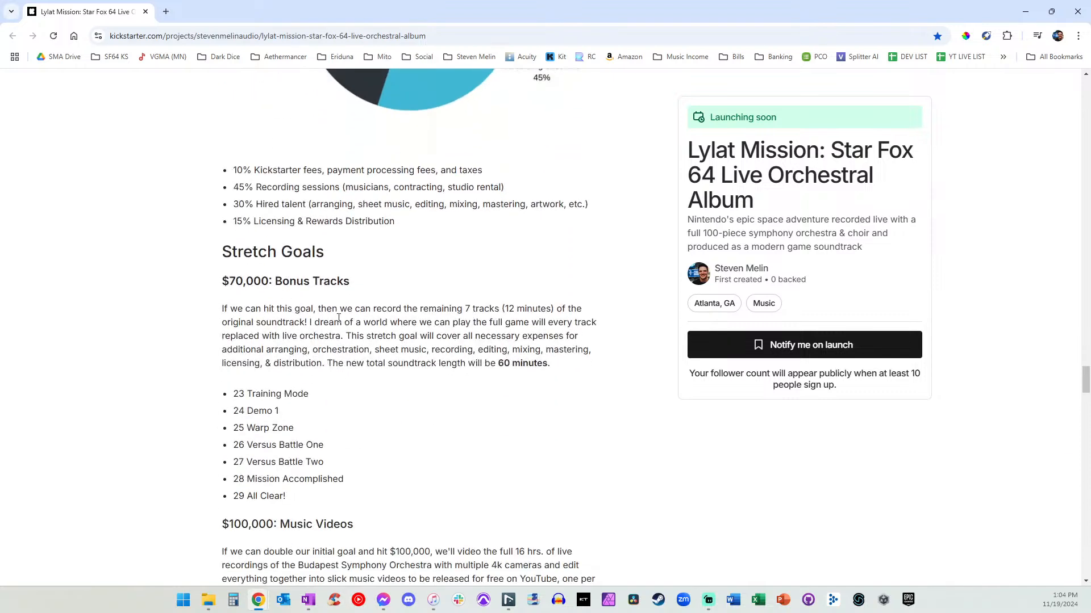
{"action": "scroll", "coordinate": [339, 318], "scroll_direction": "down", "scroll_amount": 1}
{"action": "scroll", "coordinate": [290, 331], "scroll_direction": "down", "scroll_amount": 1}
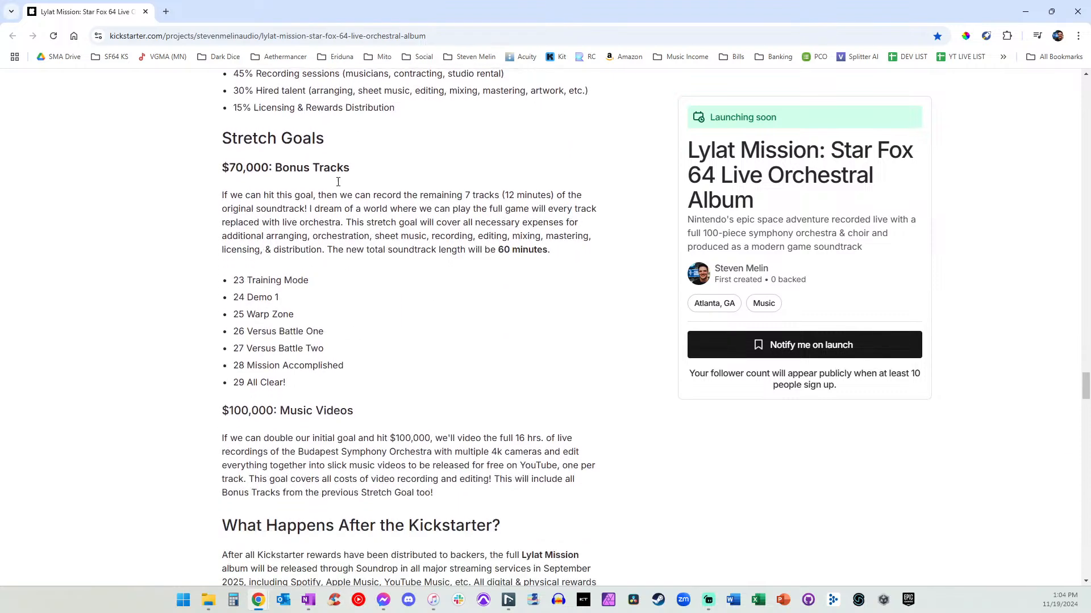
{"action": "left_click_drag", "start_coordinate": [363, 171], "coordinate": [213, 170]}
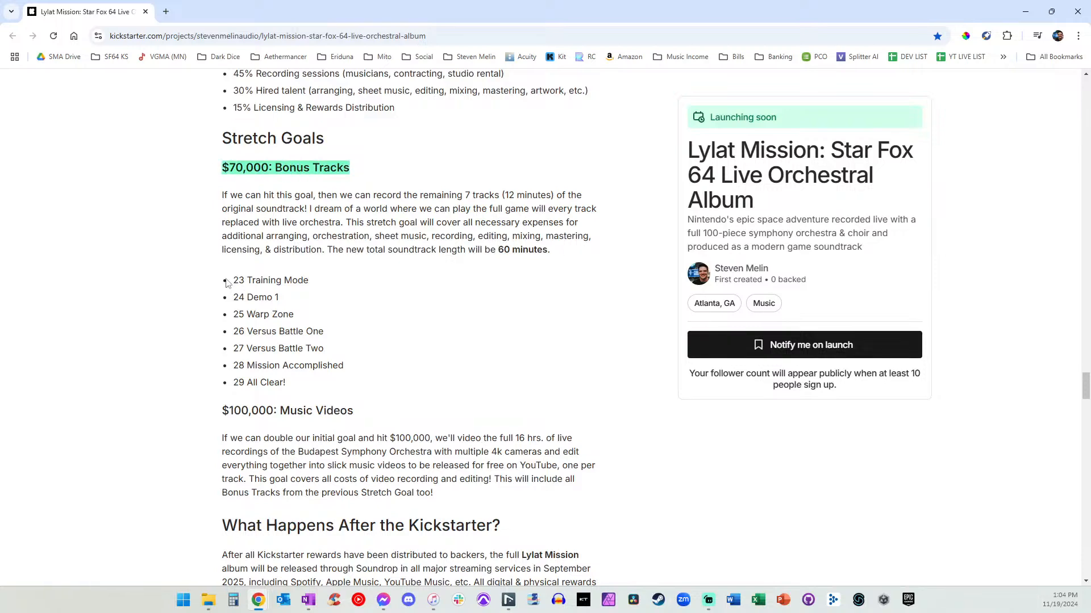
{"action": "left_click_drag", "start_coordinate": [226, 279], "coordinate": [291, 393]}
{"action": "left_click", "coordinate": [311, 311]}
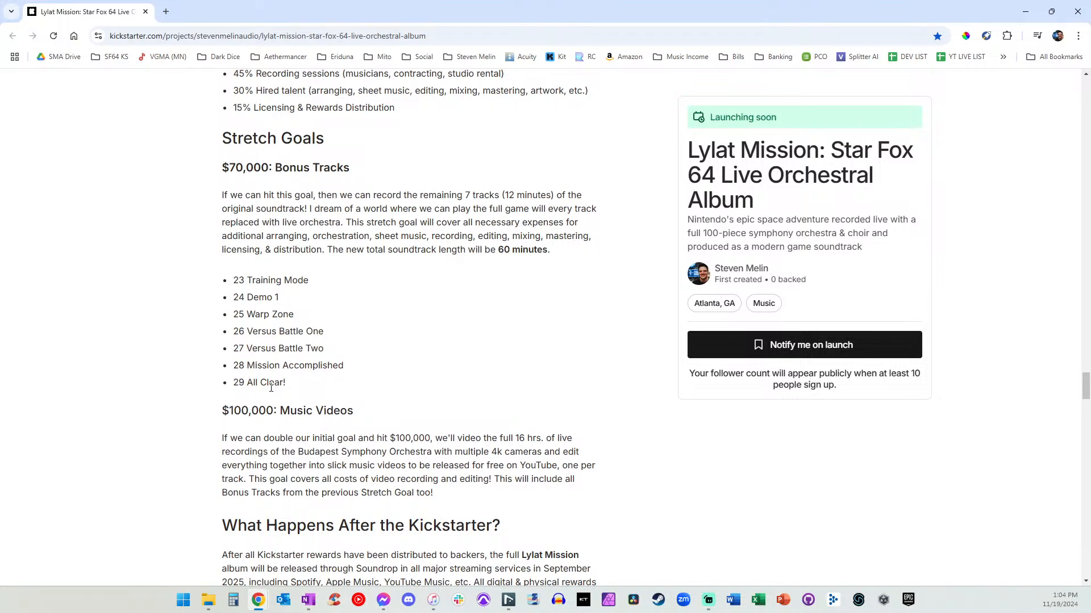
Highlight the 60-minute total length in the Bonus Tracks stretch goal and the track list from 23 Training Mode to 29 All Clear!
{"action": "left_click_drag", "start_coordinate": [582, 256], "coordinate": [493, 251]}
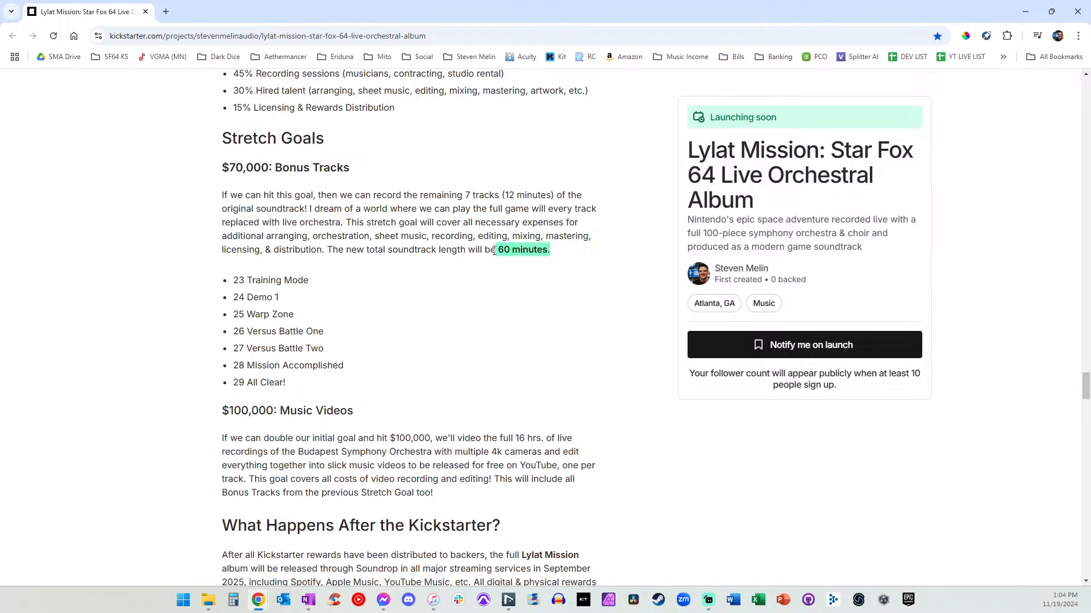
{"action": "scroll", "coordinate": [333, 246], "scroll_direction": "down", "scroll_amount": 1}
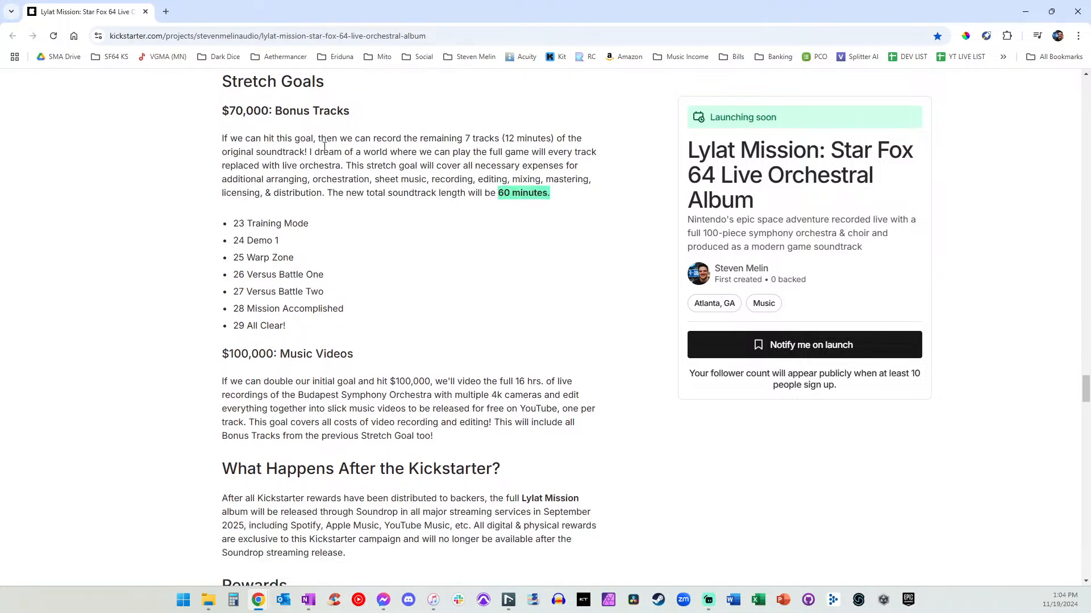
{"action": "scroll", "coordinate": [363, 245], "scroll_direction": "down", "scroll_amount": 1}
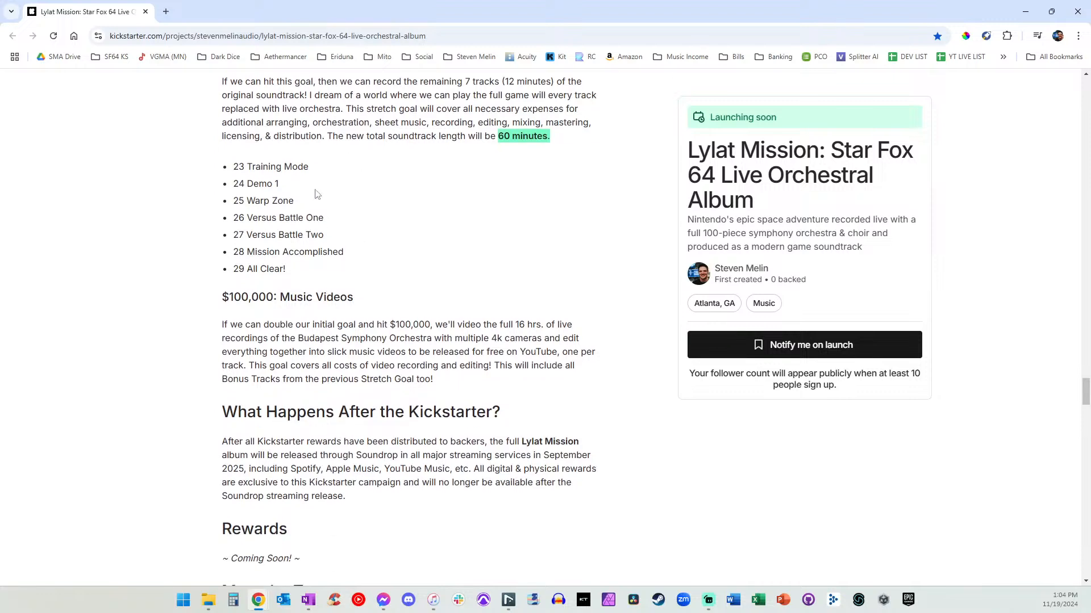
{"action": "left_click_drag", "start_coordinate": [304, 275], "coordinate": [227, 175]}
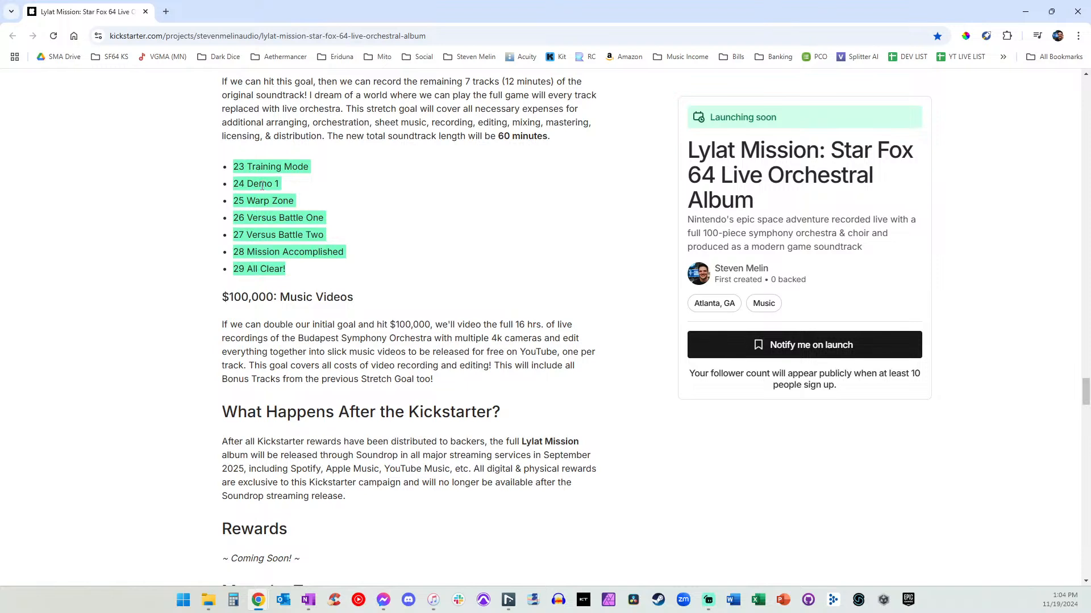
{"action": "left_click", "coordinate": [348, 217]}
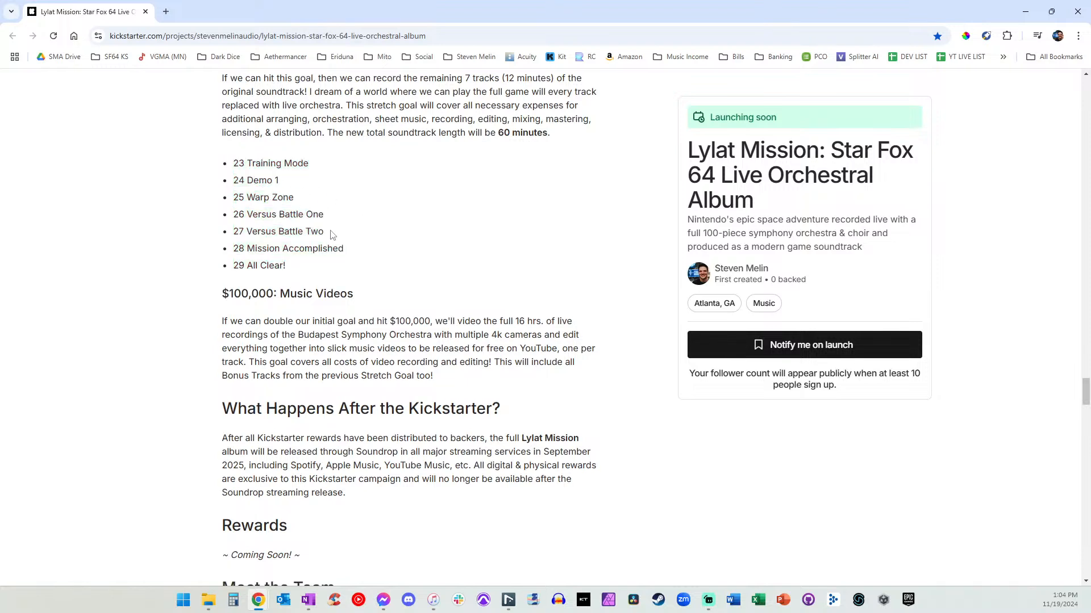
Highlight and review the heading and full description of the $100,000 Music Videos stretch goal.
{"action": "scroll", "coordinate": [397, 236], "scroll_direction": "down", "scroll_amount": 1}
{"action": "left_click_drag", "start_coordinate": [443, 331], "coordinate": [223, 251]}
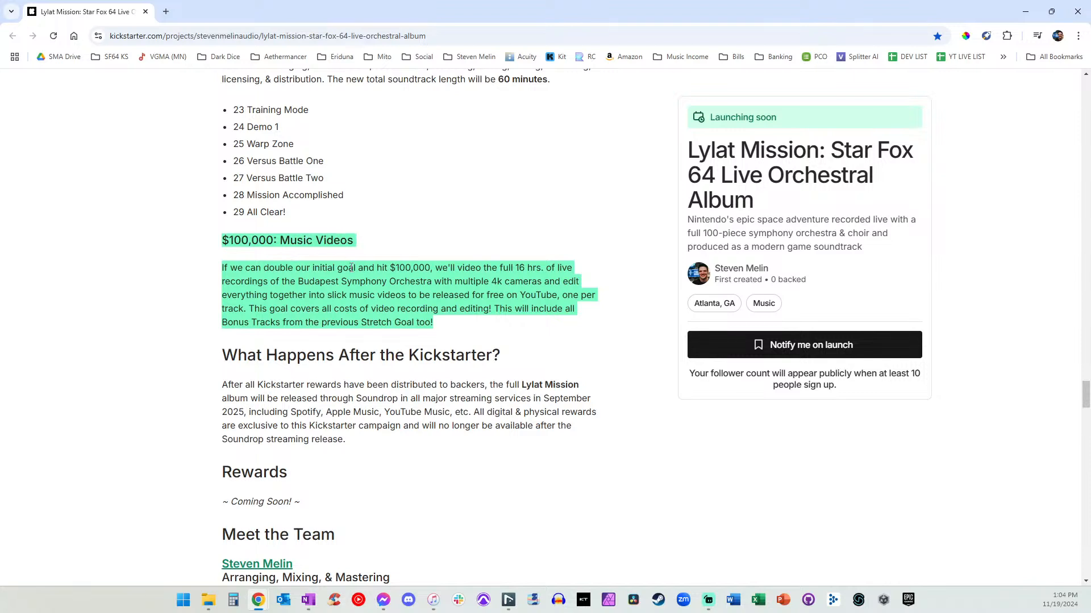
{"action": "left_click", "coordinate": [367, 278]}
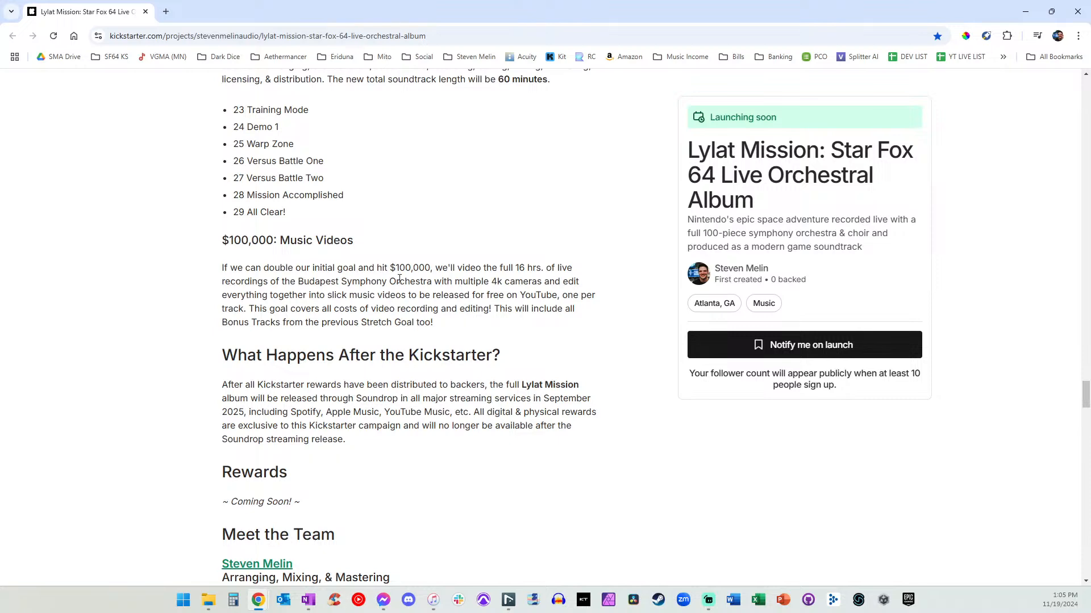
Review the arranger and orchestrator profiles under Meet the Team, highlighting the Orchestration & Sheet Music role.
{"action": "scroll", "coordinate": [399, 279], "scroll_direction": "down", "scroll_amount": 3}
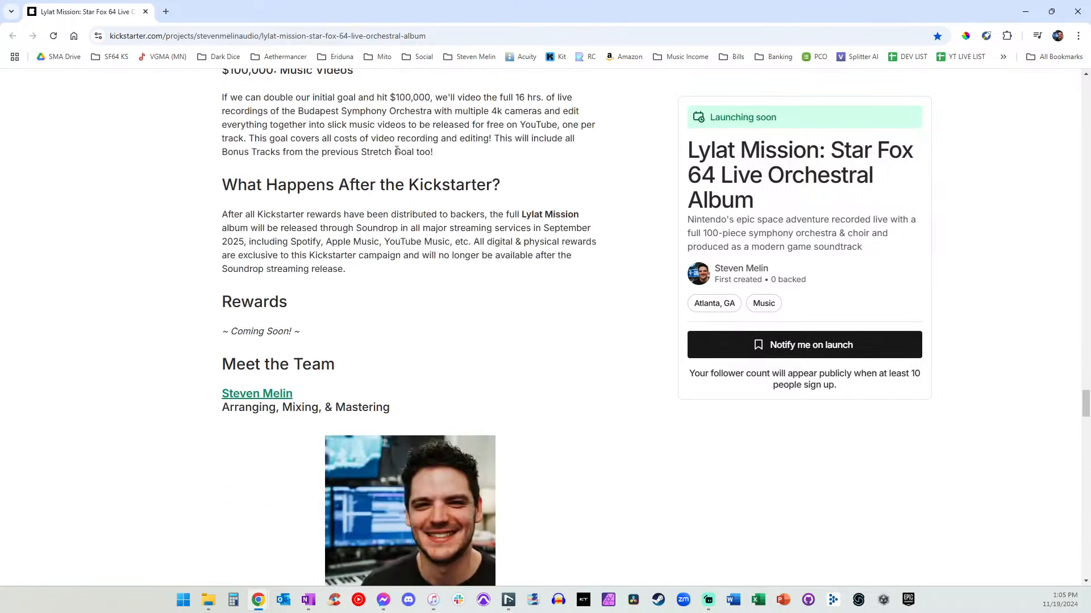
{"action": "scroll", "coordinate": [396, 150], "scroll_direction": "down", "scroll_amount": 8}
{"action": "scroll", "coordinate": [186, 280], "scroll_direction": "up", "scroll_amount": 3}
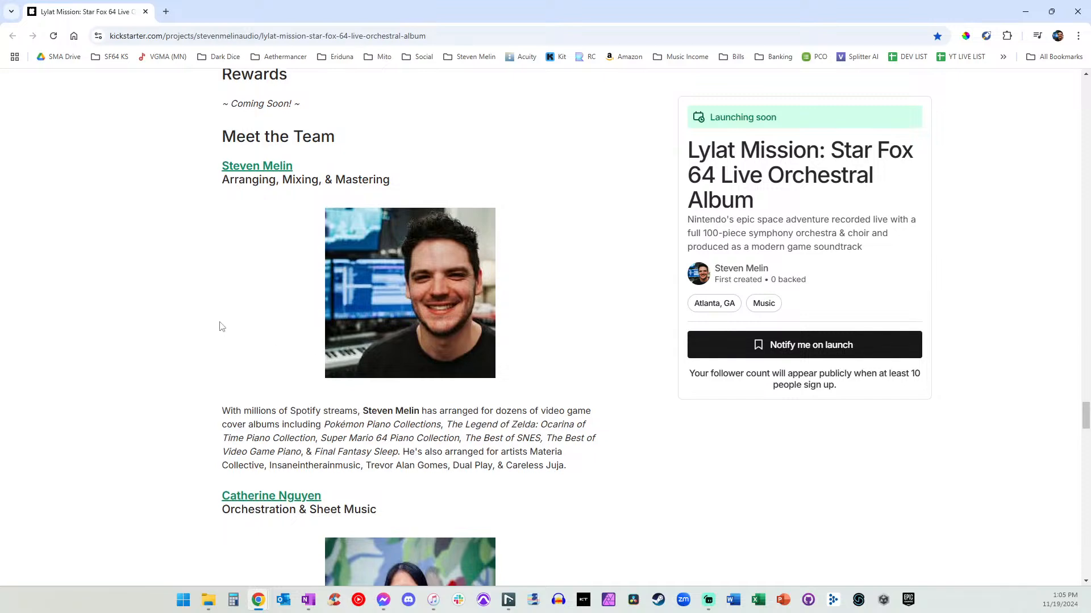
{"action": "scroll", "coordinate": [225, 226], "scroll_direction": "down", "scroll_amount": 5}
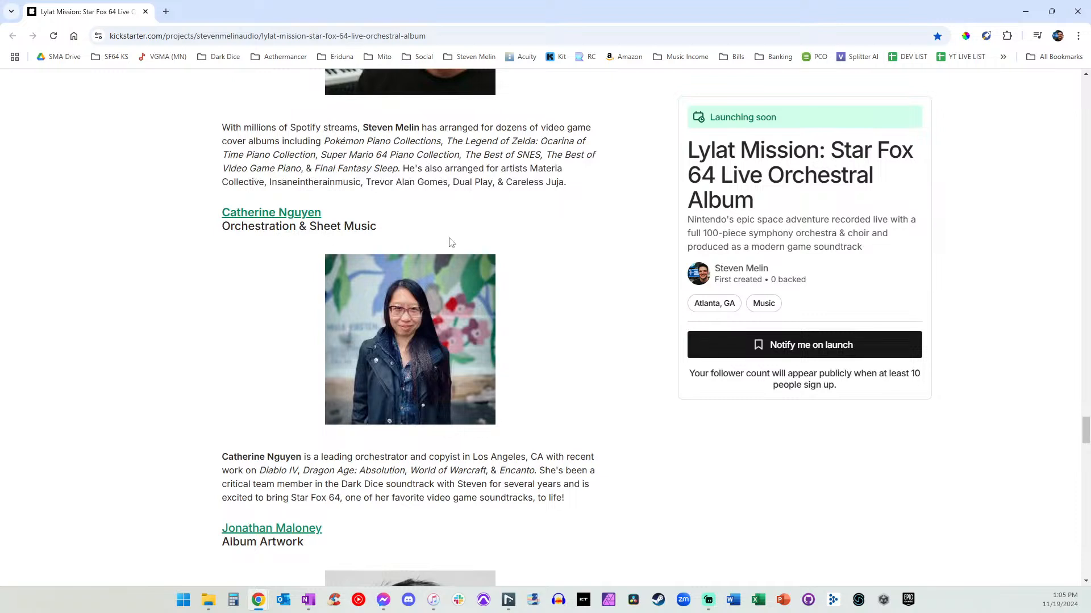
{"action": "left_click_drag", "start_coordinate": [379, 234], "coordinate": [208, 232]}
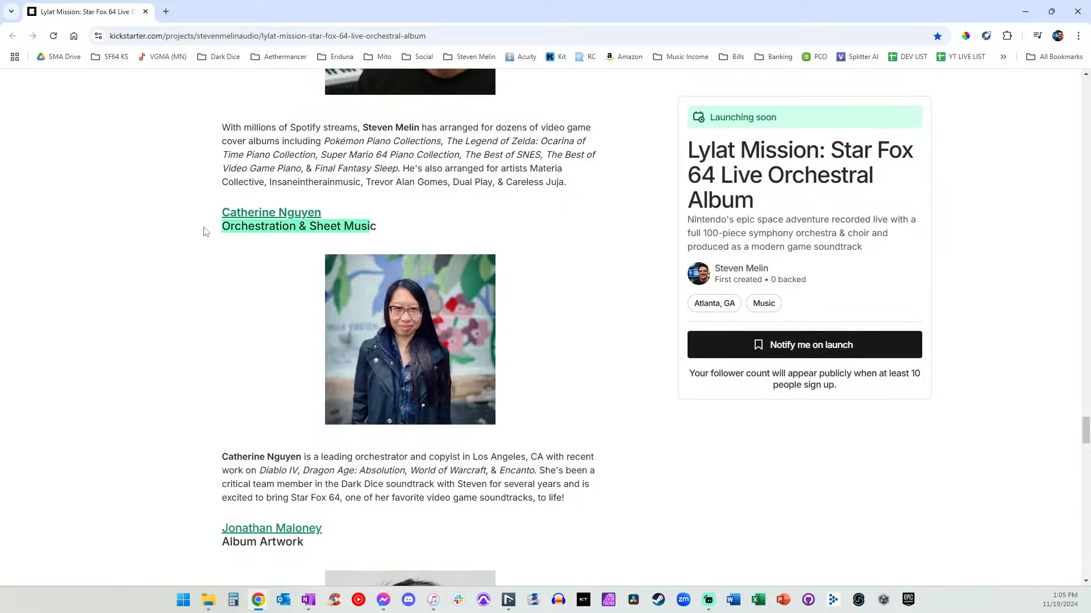
{"action": "left_click", "coordinate": [352, 251]}
{"action": "scroll", "coordinate": [258, 139], "scroll_direction": "up", "scroll_amount": 3}
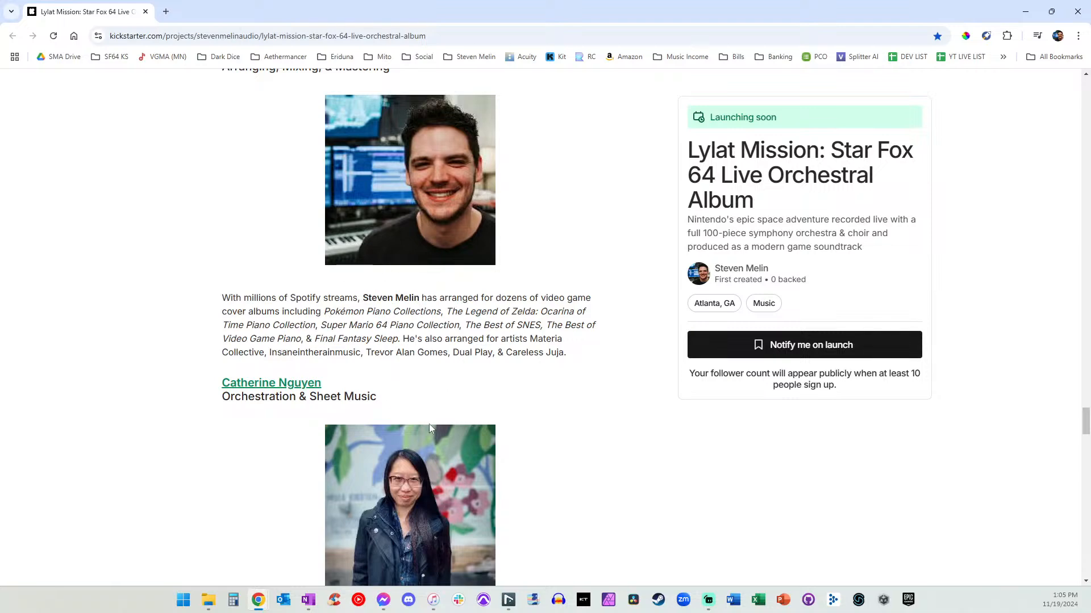
{"action": "scroll", "coordinate": [275, 421], "scroll_direction": "down", "scroll_amount": 4}
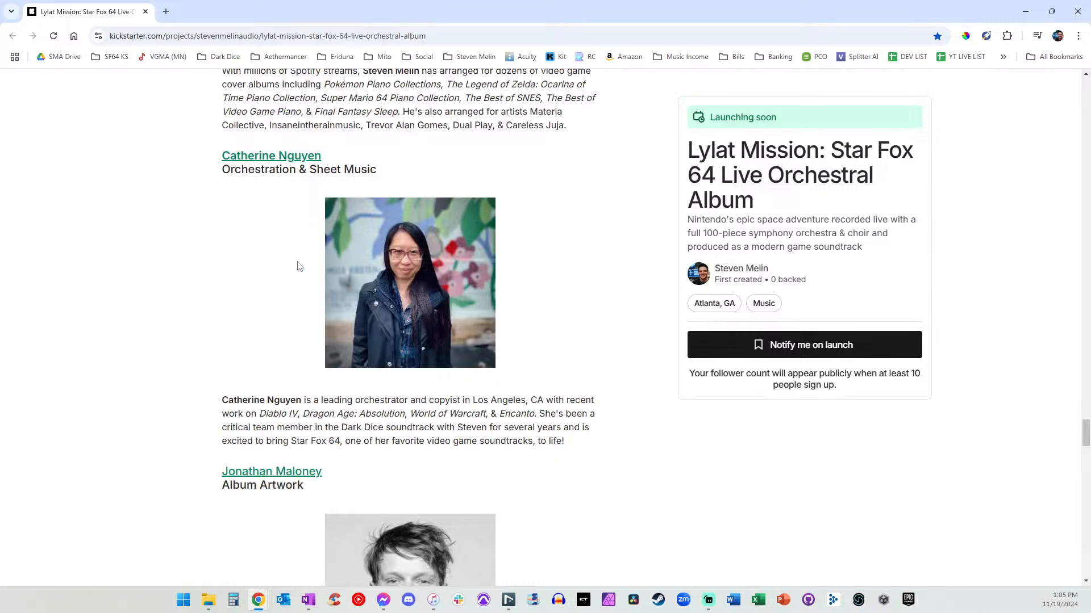
Review the Album Artwork team member's profile, including the portrait and the sample vinyl artwork.
{"action": "scroll", "coordinate": [299, 266], "scroll_direction": "down", "scroll_amount": 4}
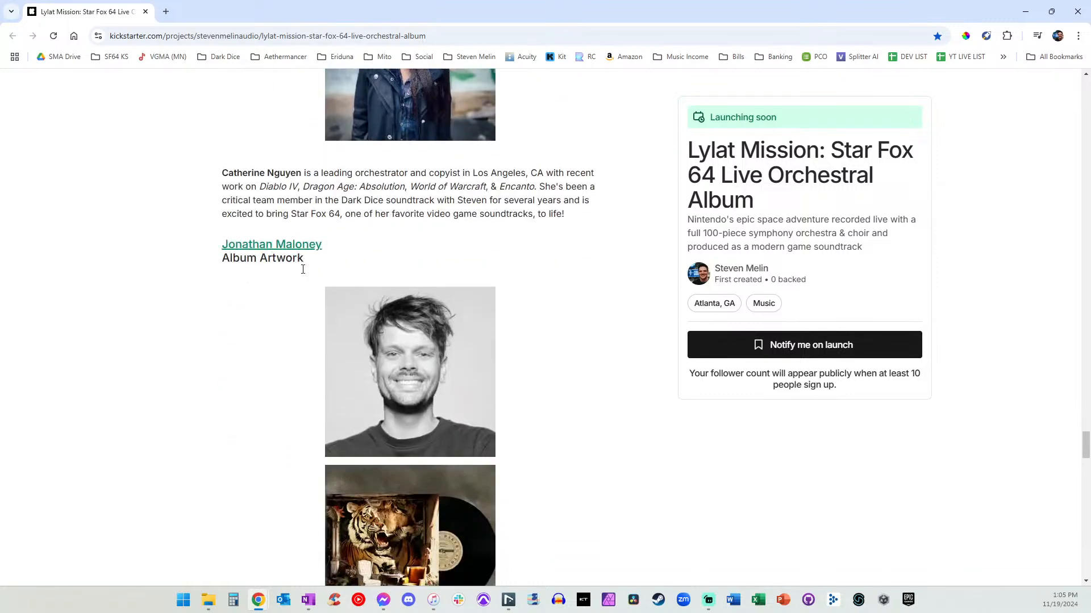
{"action": "scroll", "coordinate": [324, 313], "scroll_direction": "down", "scroll_amount": 1}
{"action": "scroll", "coordinate": [312, 301], "scroll_direction": "down", "scroll_amount": 2}
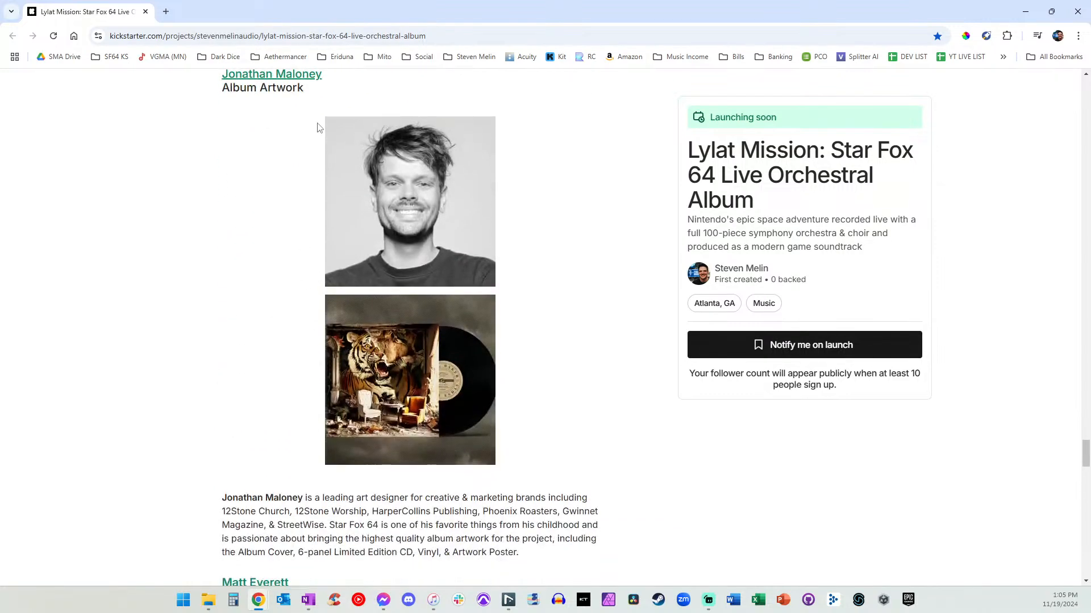
{"action": "scroll", "coordinate": [292, 266], "scroll_direction": "down", "scroll_amount": 1}
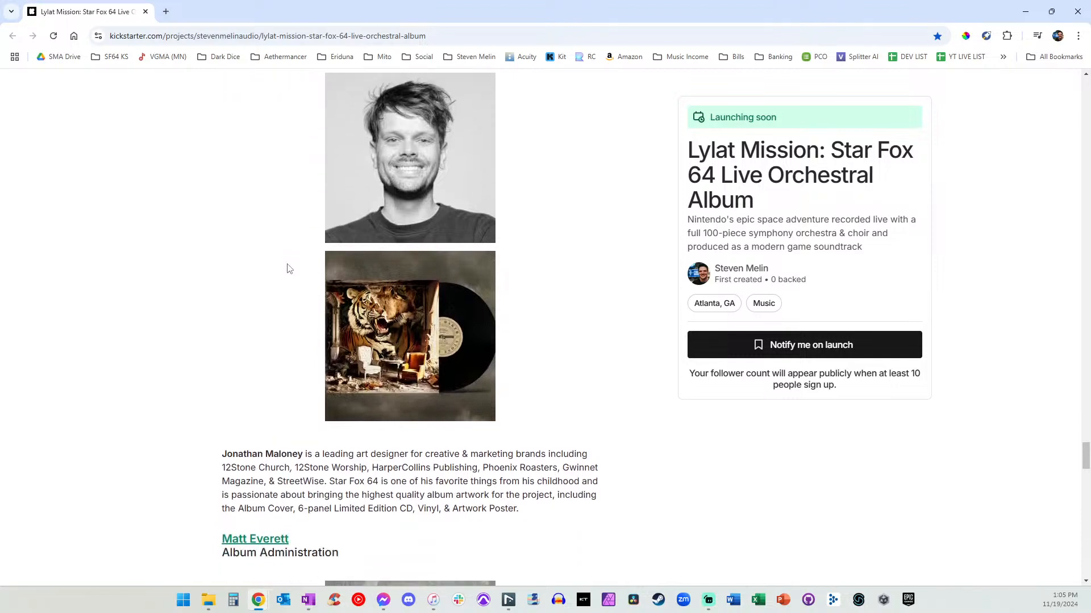
{"action": "scroll", "coordinate": [288, 269], "scroll_direction": "up", "scroll_amount": 1}
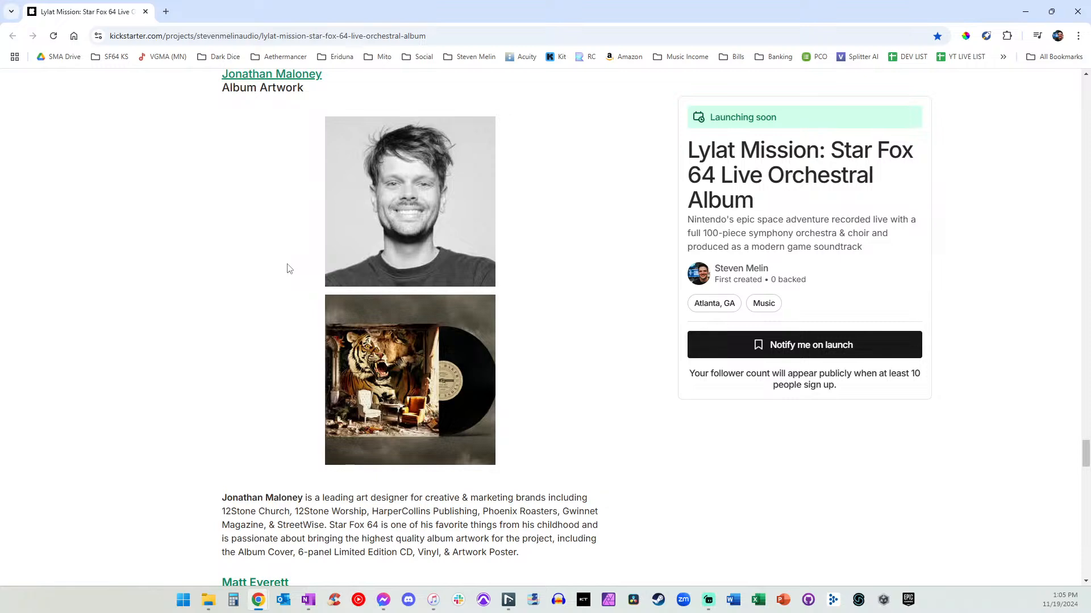
Review the Album Administration profile and the Budapest Symphony Orchestra entry under Meet the Team.
{"action": "scroll", "coordinate": [288, 268], "scroll_direction": "down", "scroll_amount": 7}
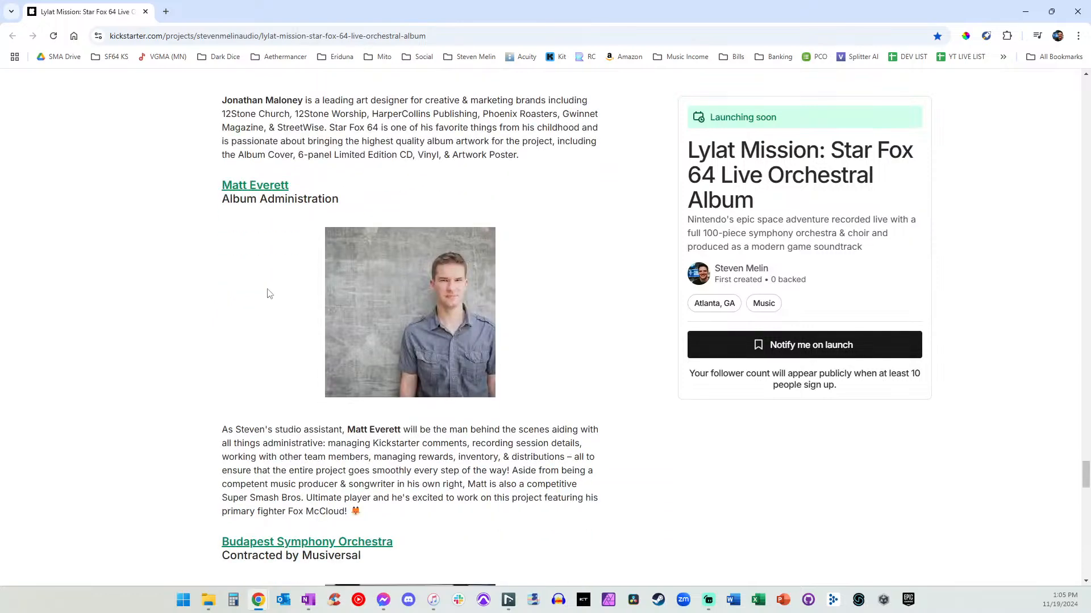
{"action": "scroll", "coordinate": [268, 293], "scroll_direction": "down", "scroll_amount": 6}
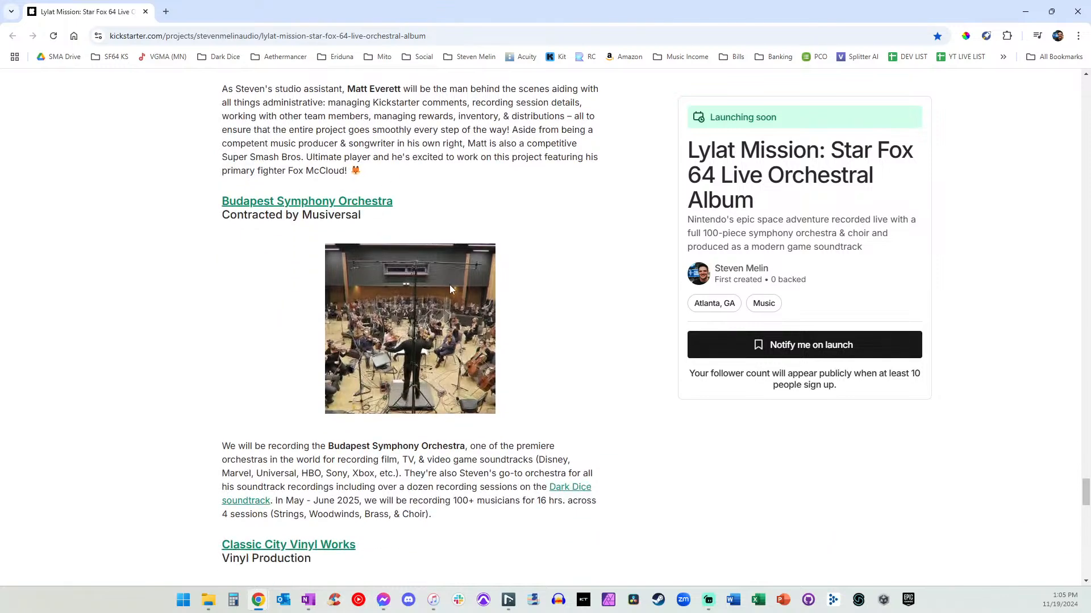
{"action": "scroll", "coordinate": [285, 319], "scroll_direction": "down", "scroll_amount": 1}
{"action": "scroll", "coordinate": [285, 320], "scroll_direction": "down", "scroll_amount": 3}
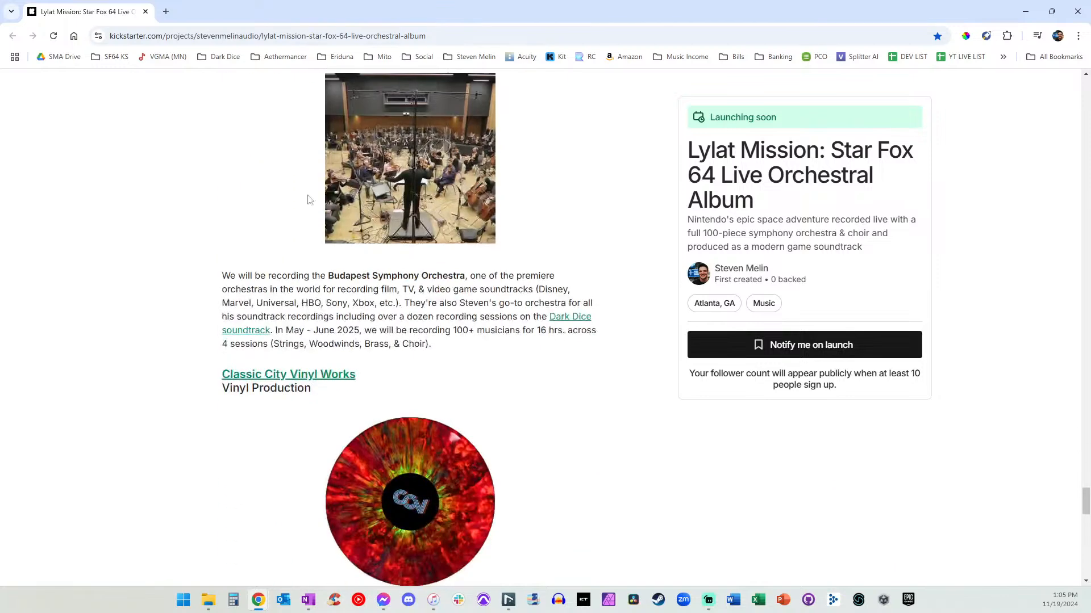
Review the production partner entries for Classic City Vinyl Works, Disc Makers and Easy Song Licensing.
{"action": "scroll", "coordinate": [295, 170], "scroll_direction": "down", "scroll_amount": 3}
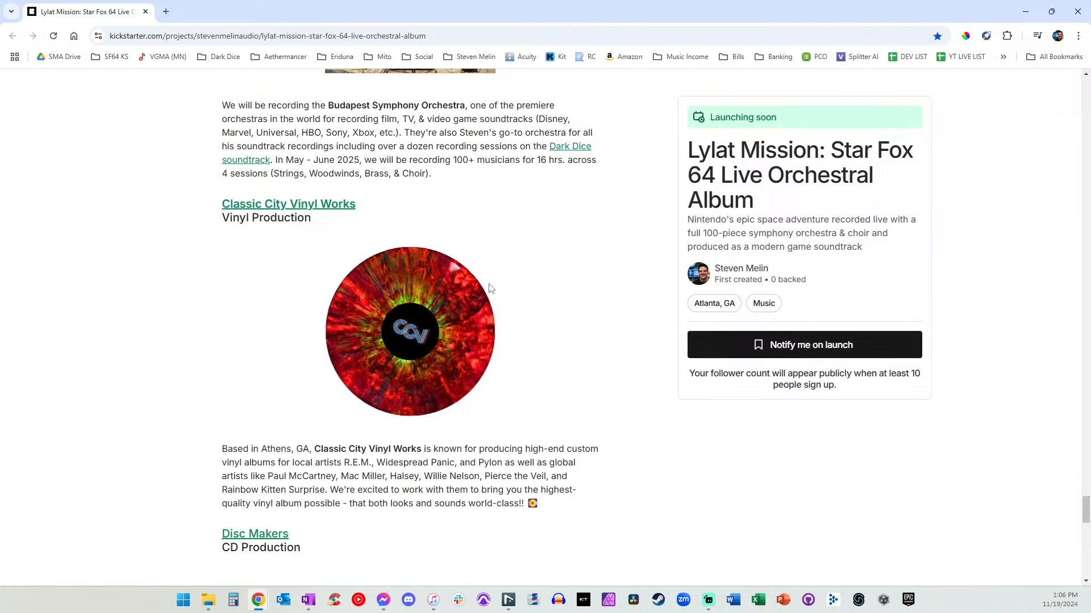
{"action": "scroll", "coordinate": [226, 299], "scroll_direction": "down", "scroll_amount": 2}
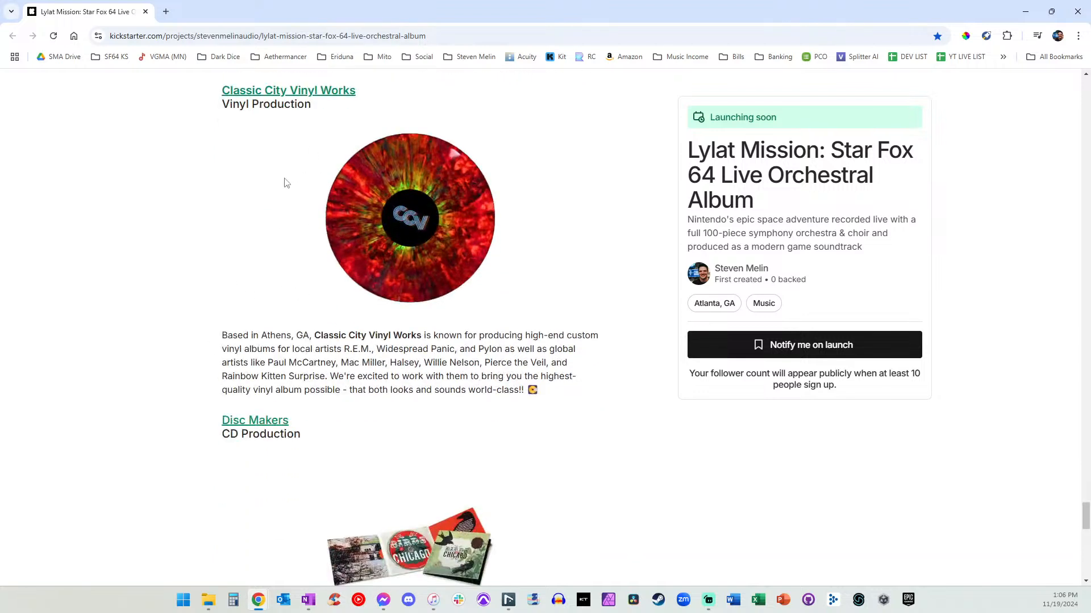
{"action": "scroll", "coordinate": [290, 214], "scroll_direction": "down", "scroll_amount": 3}
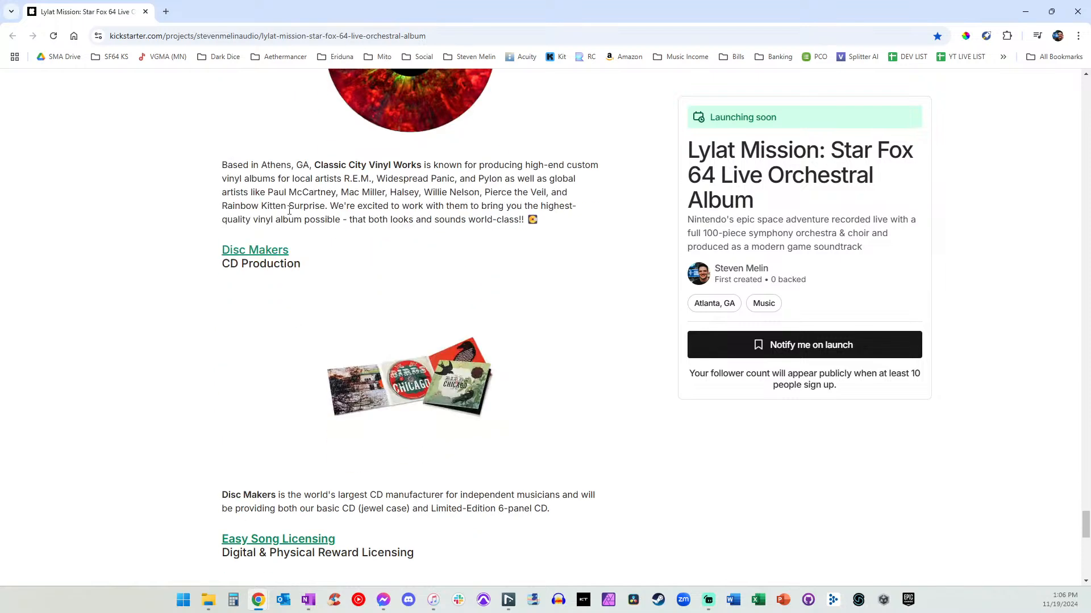
{"action": "scroll", "coordinate": [369, 238], "scroll_direction": "down", "scroll_amount": 2}
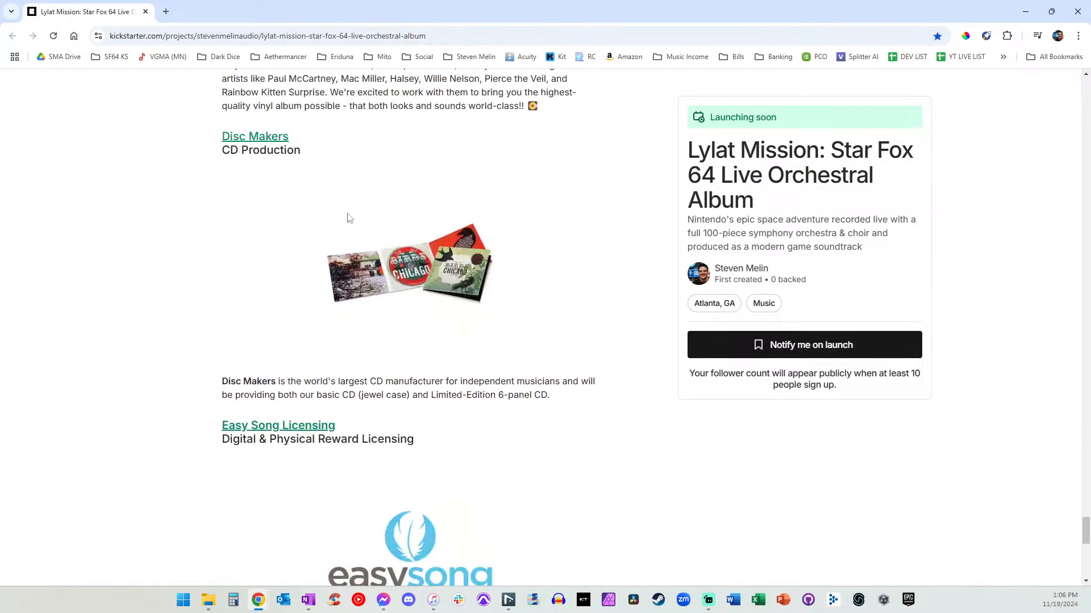
{"action": "scroll", "coordinate": [409, 255], "scroll_direction": "down", "scroll_amount": 4}
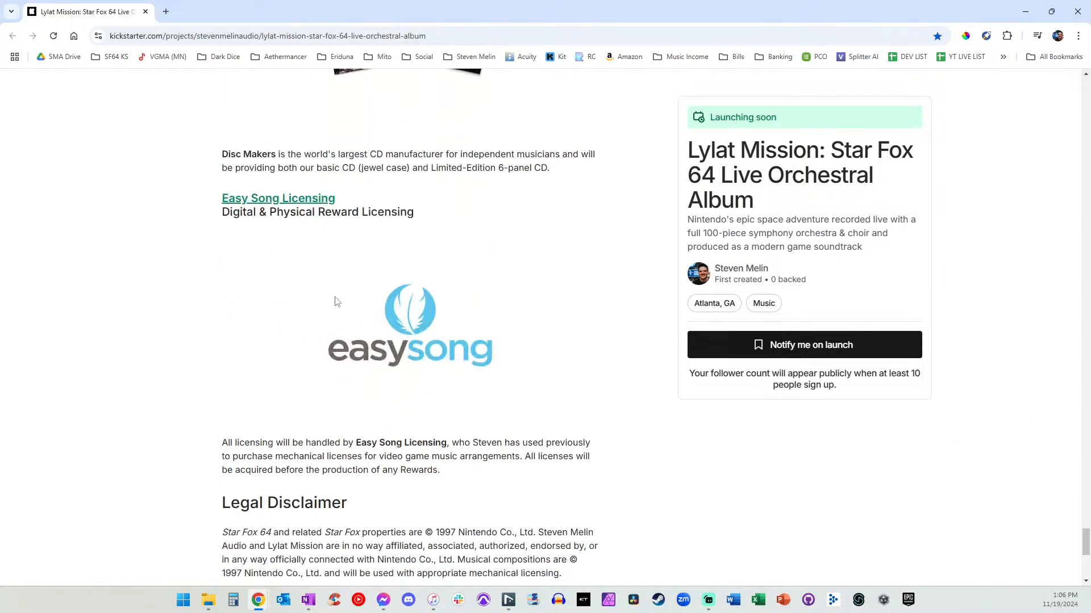
Review the Legal Disclaimer at the end of the page, highlighting its copyright and mechanical licensing text.
{"action": "scroll", "coordinate": [336, 302], "scroll_direction": "down", "scroll_amount": 3}
{"action": "scroll", "coordinate": [396, 269], "scroll_direction": "down", "scroll_amount": 3}
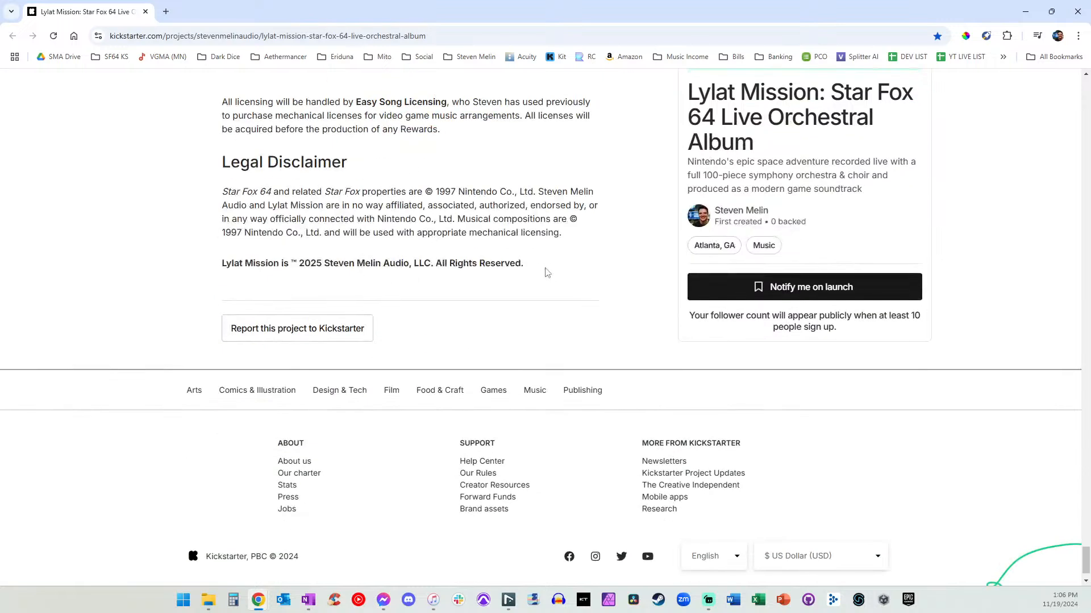
{"action": "left_click_drag", "start_coordinate": [547, 273], "coordinate": [203, 189]}
{"action": "left_click", "coordinate": [199, 186]}
{"action": "left_click_drag", "start_coordinate": [463, 221], "coordinate": [555, 243]}
{"action": "left_click", "coordinate": [542, 246]}
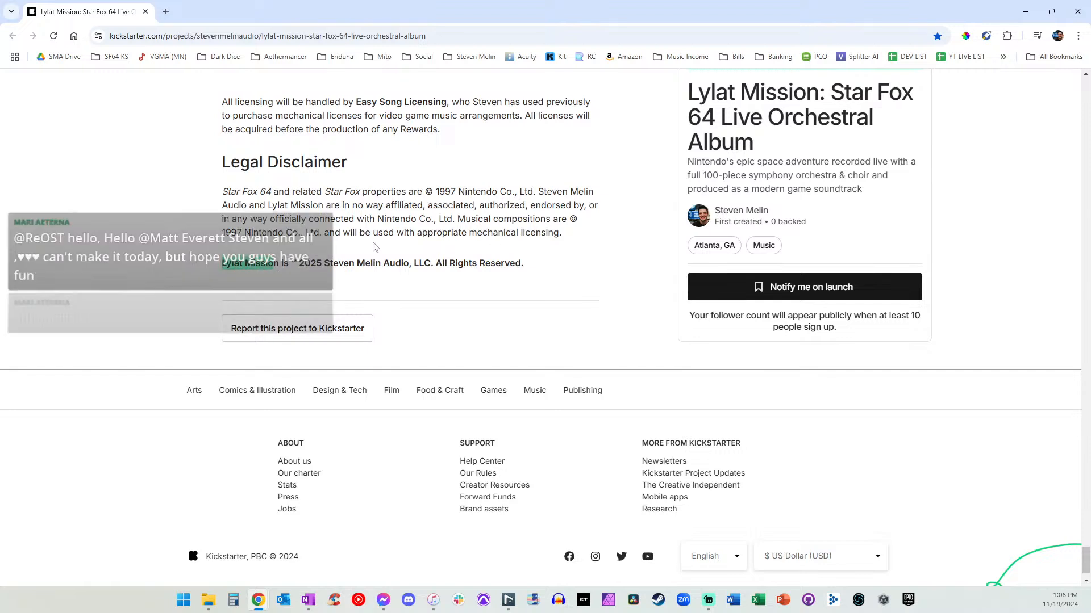
{"action": "scroll", "coordinate": [459, 200], "scroll_direction": "up", "scroll_amount": 1}
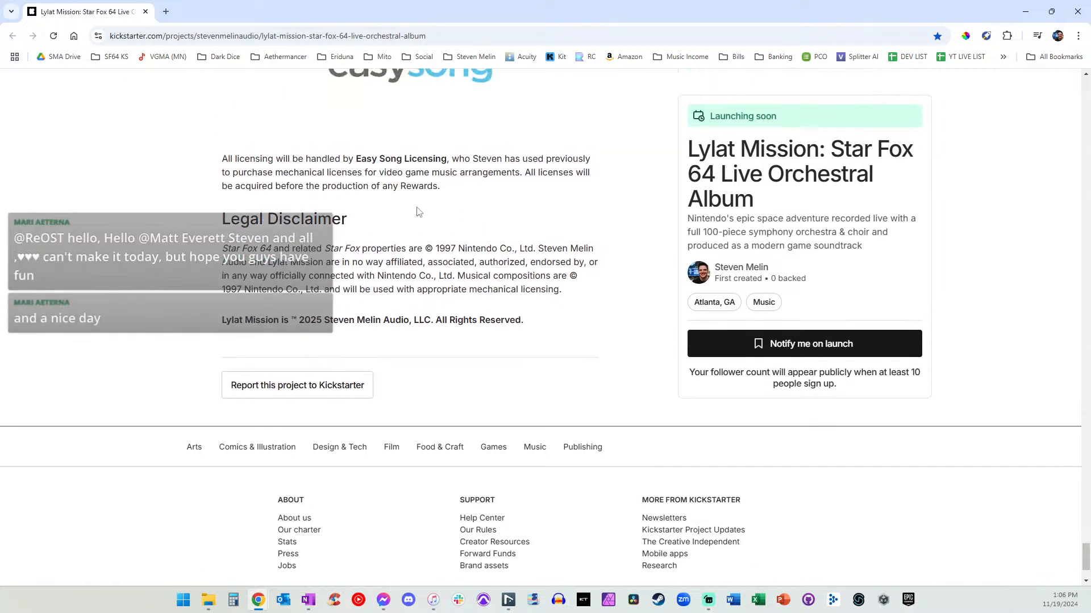
{"action": "scroll", "coordinate": [468, 256], "scroll_direction": "up", "scroll_amount": 2}
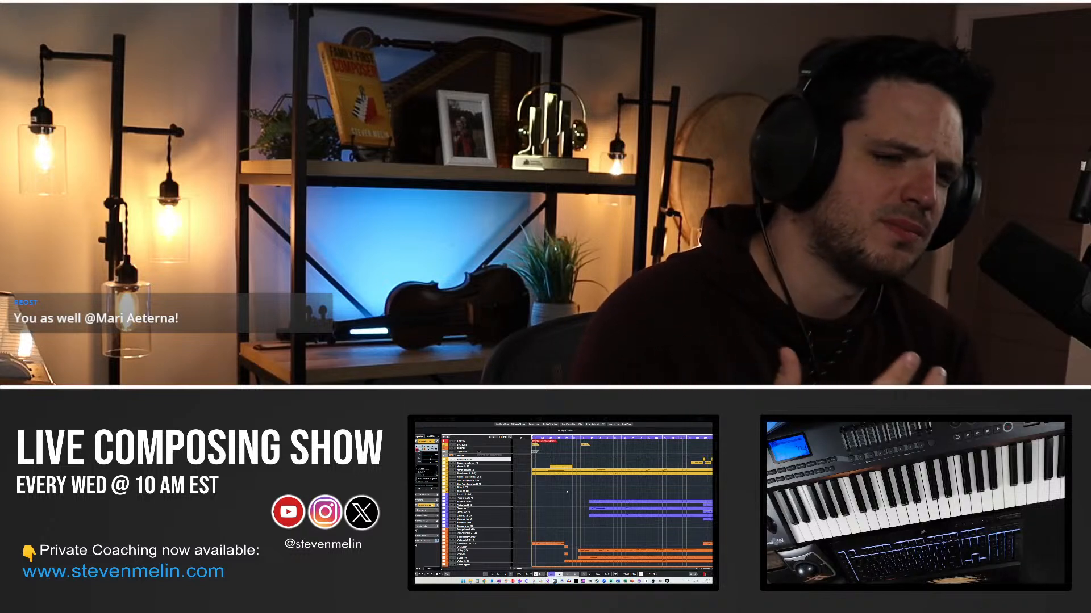
Switch to the Lylat Mission project in Nuendo and return the playhead to the left locator at bar 135.
{"action": "left_click", "coordinate": [697, 511]}
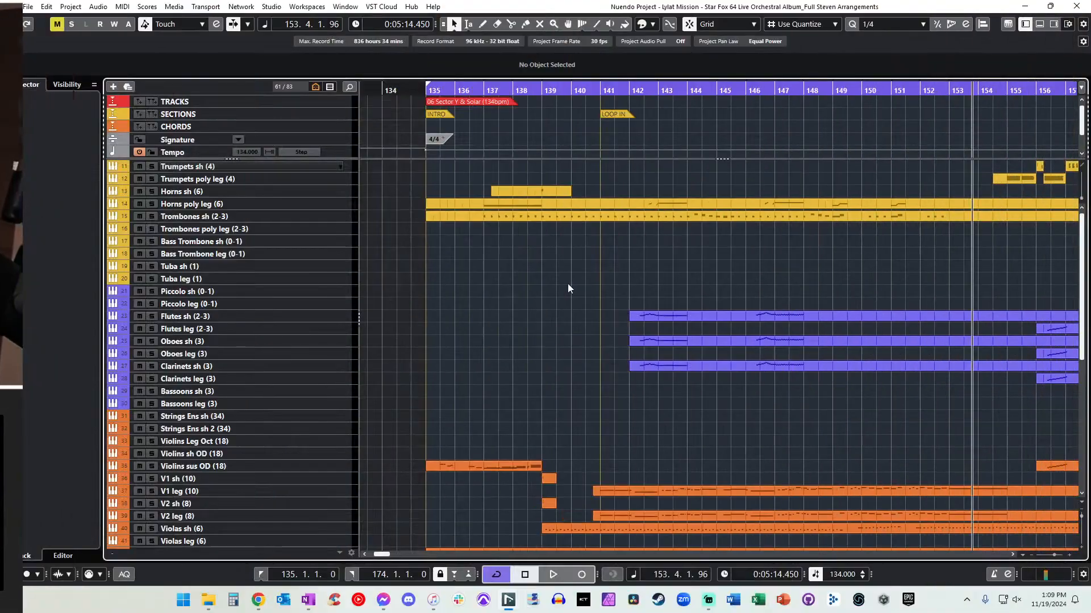
{"action": "key", "text": "KP_1"}
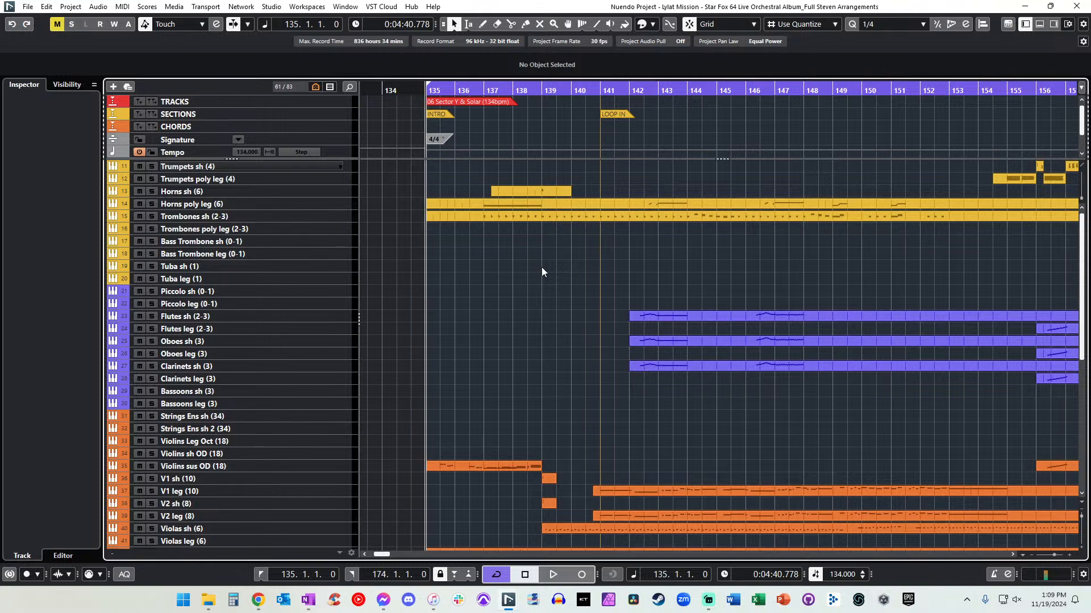
Select the 01 Opening Theme (120bpm) marker at bar 1 of the TRACKS marker track and look over the bars that follow.
{"action": "scroll", "coordinate": [542, 271], "scroll_direction": "left", "scroll_amount": 20}
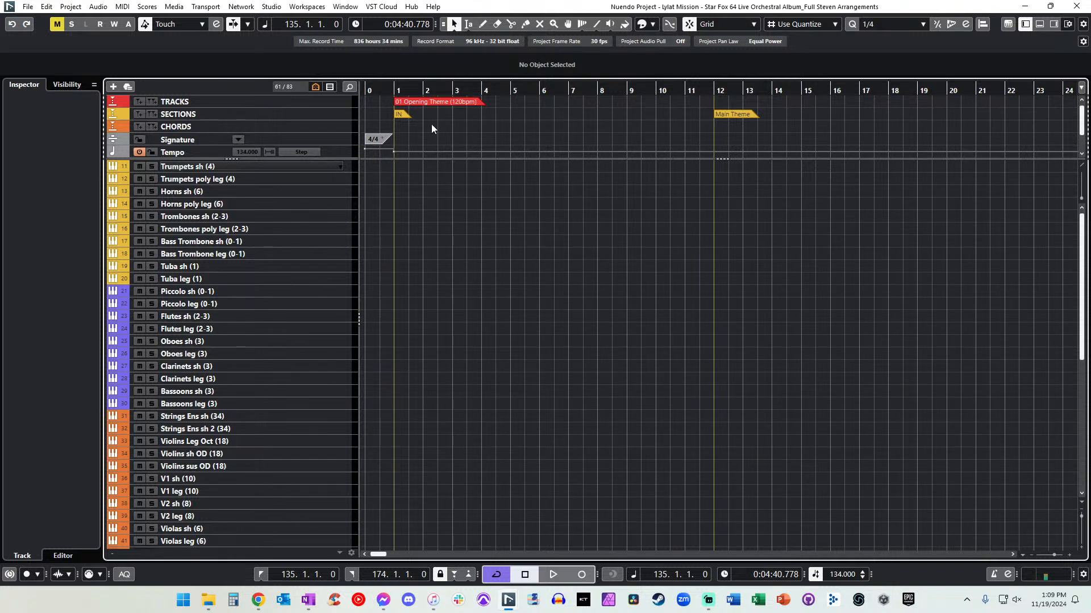
{"action": "left_click", "coordinate": [419, 102]}
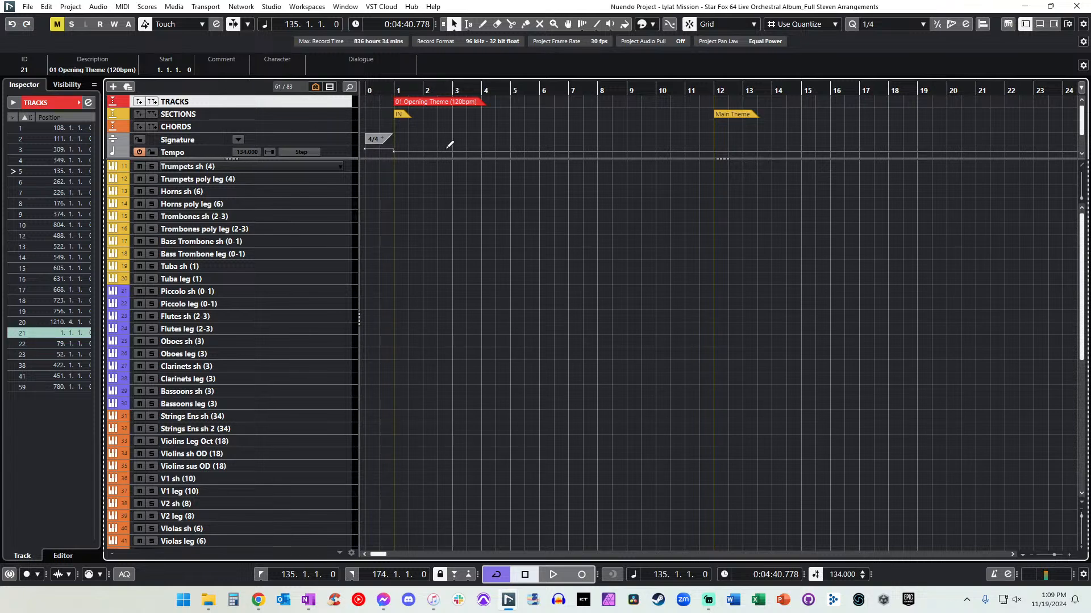
{"action": "scroll", "coordinate": [437, 142], "scroll_direction": "right", "scroll_amount": 8}
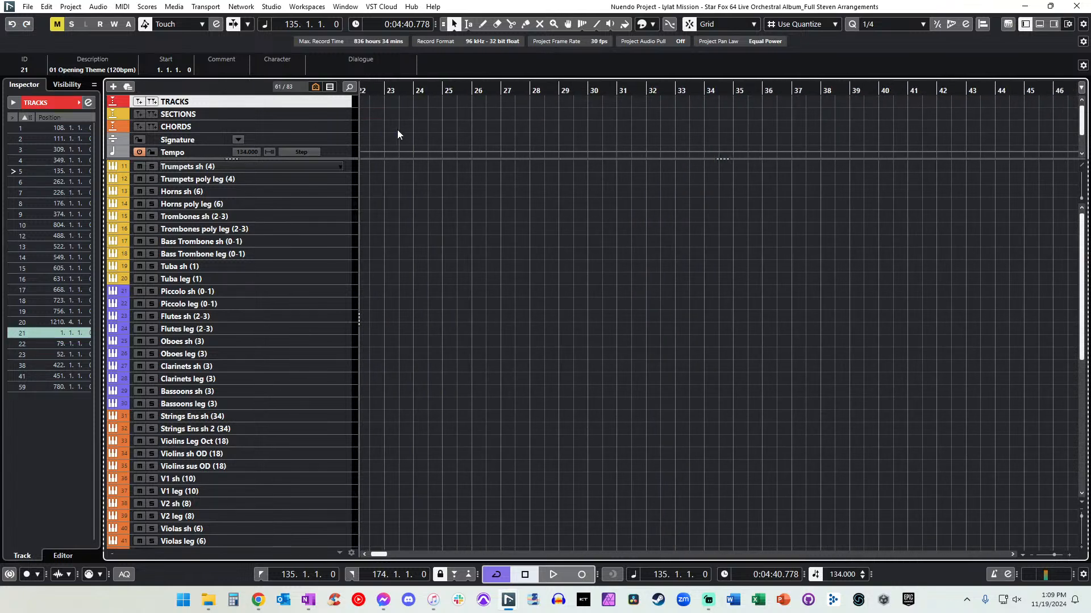
{"action": "scroll", "coordinate": [397, 129], "scroll_direction": "left", "scroll_amount": 8}
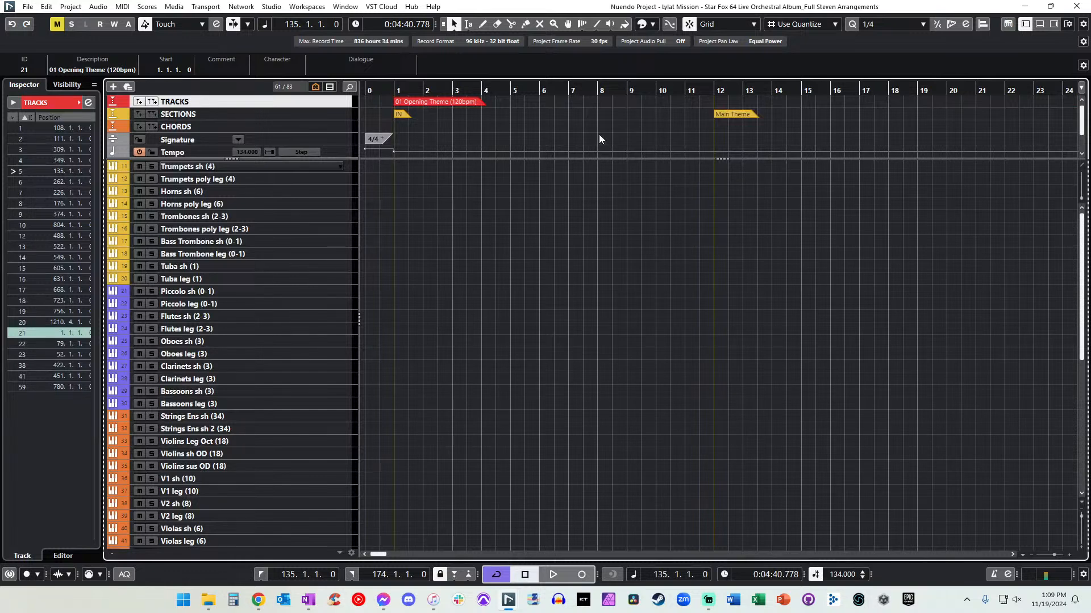
Look through the orchestral template tracks down to the 01 Opening Theme reference MIDI tracks and clear the marker selection.
{"action": "scroll", "coordinate": [419, 207], "scroll_direction": "down", "scroll_amount": 3}
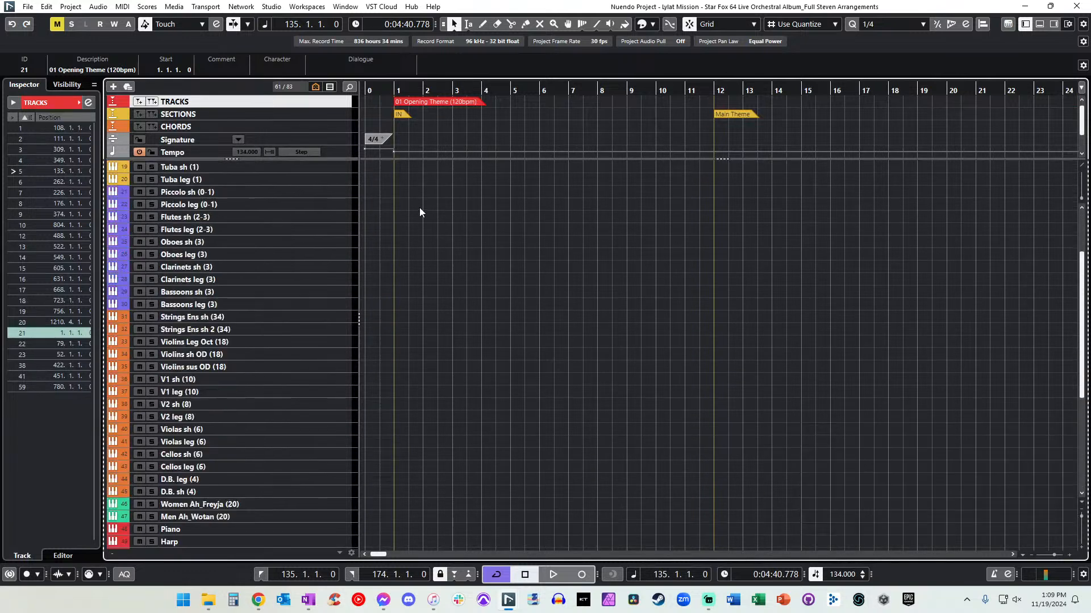
{"action": "scroll", "coordinate": [419, 207], "scroll_direction": "up", "scroll_amount": 3}
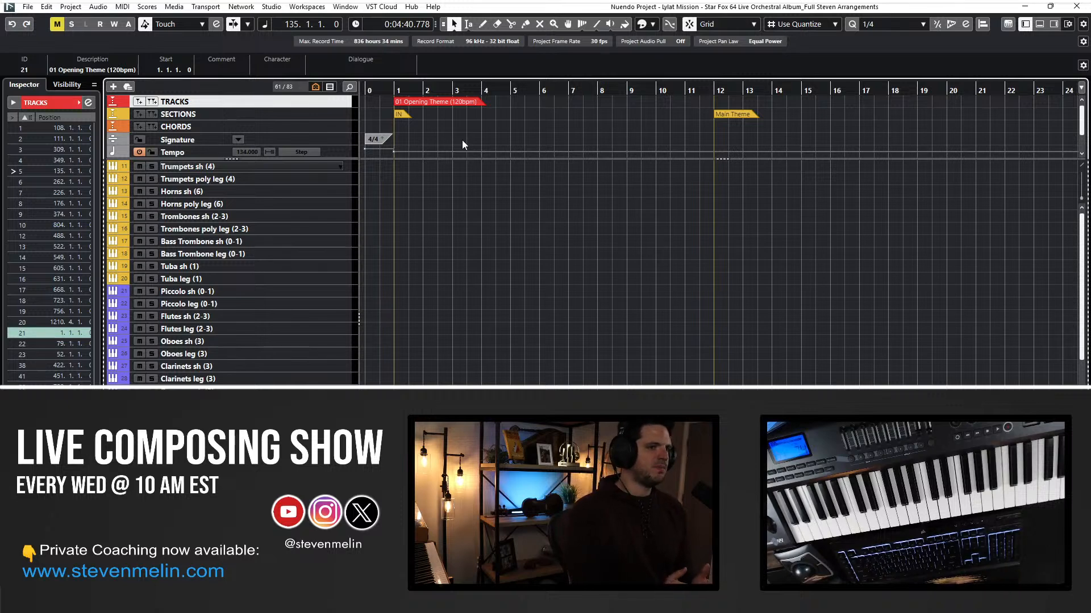
{"action": "scroll", "coordinate": [486, 250], "scroll_direction": "down", "scroll_amount": 6}
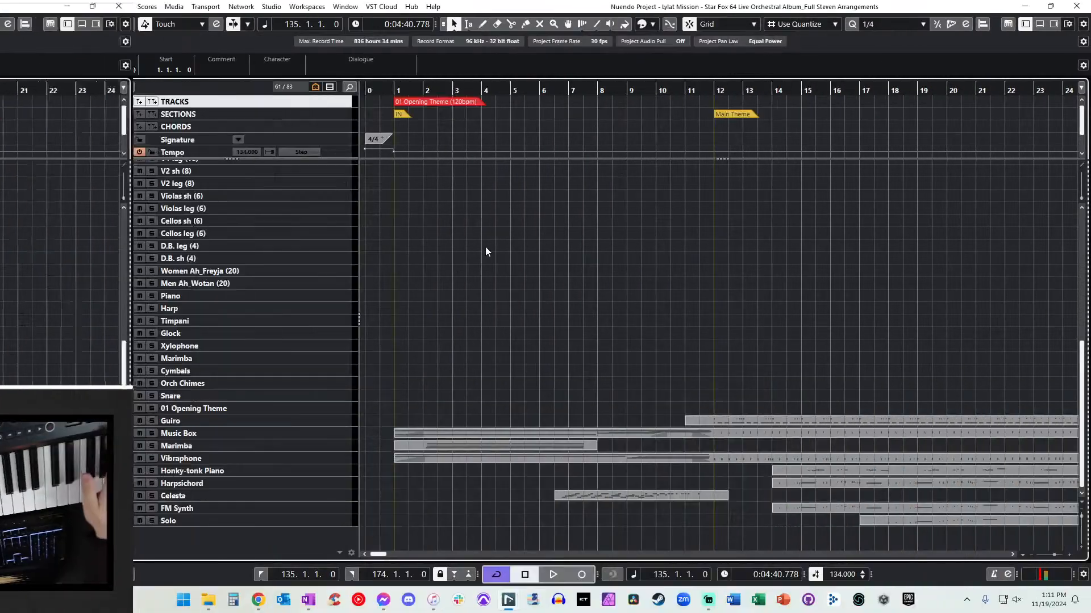
{"action": "left_click", "coordinate": [485, 263]}
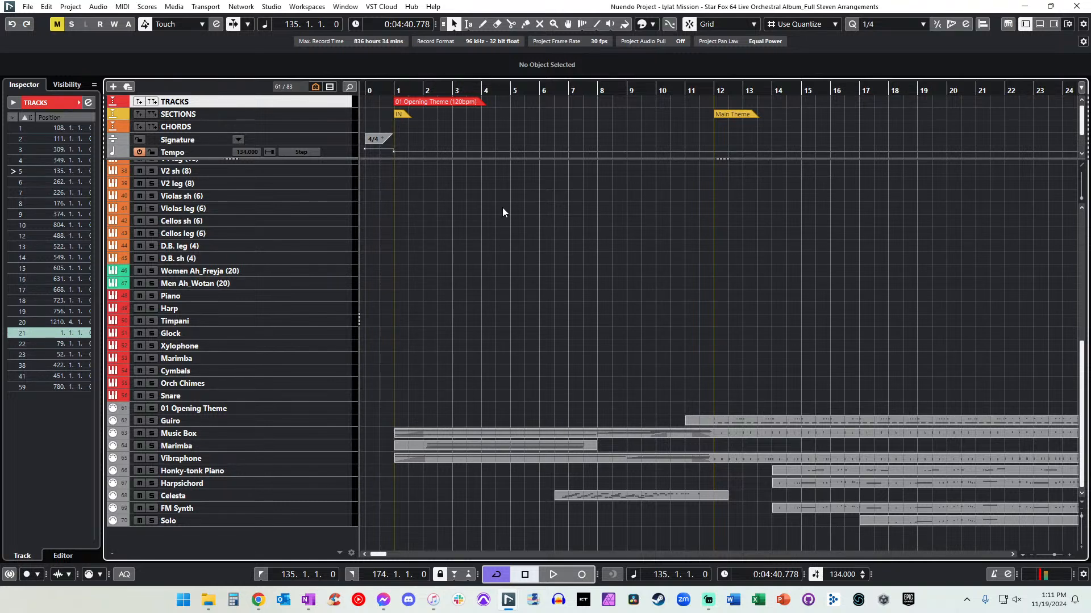
Examine the time signature changes of 09 Katina from its marker at bar 262 to 10 Boss Battle One at bar 309.
{"action": "scroll", "coordinate": [496, 209], "scroll_direction": "right", "scroll_amount": 20}
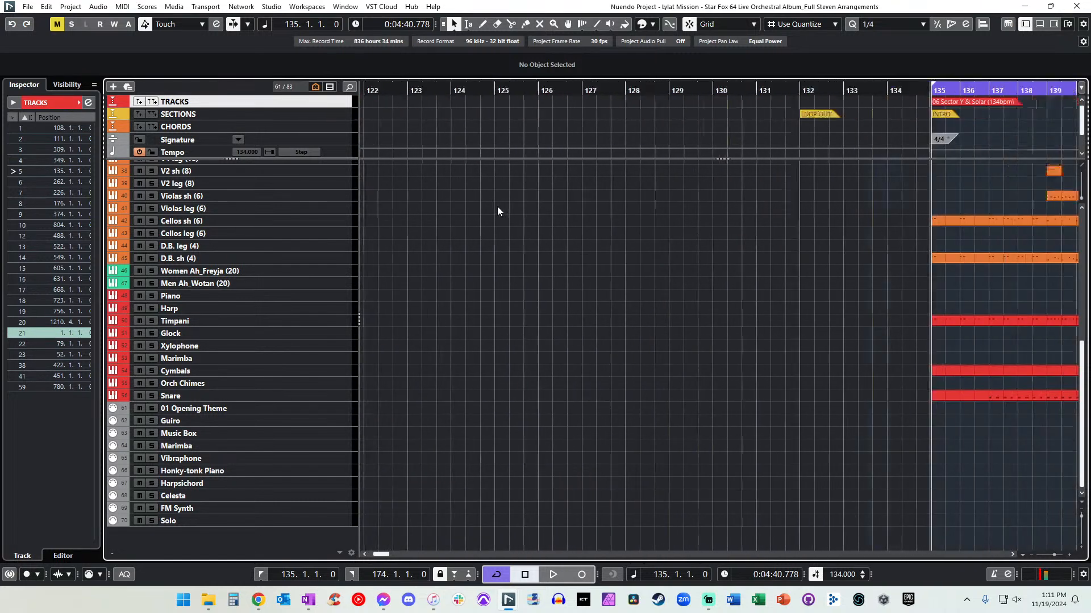
{"action": "scroll", "coordinate": [497, 211], "scroll_direction": "right", "scroll_amount": 20}
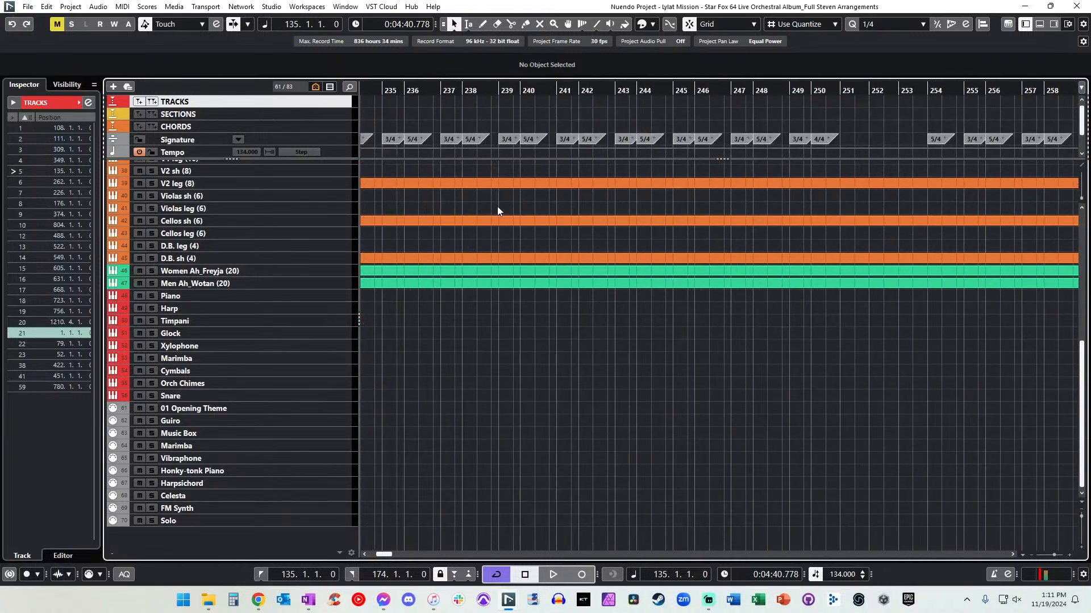
{"action": "scroll", "coordinate": [497, 211], "scroll_direction": "right", "scroll_amount": 5}
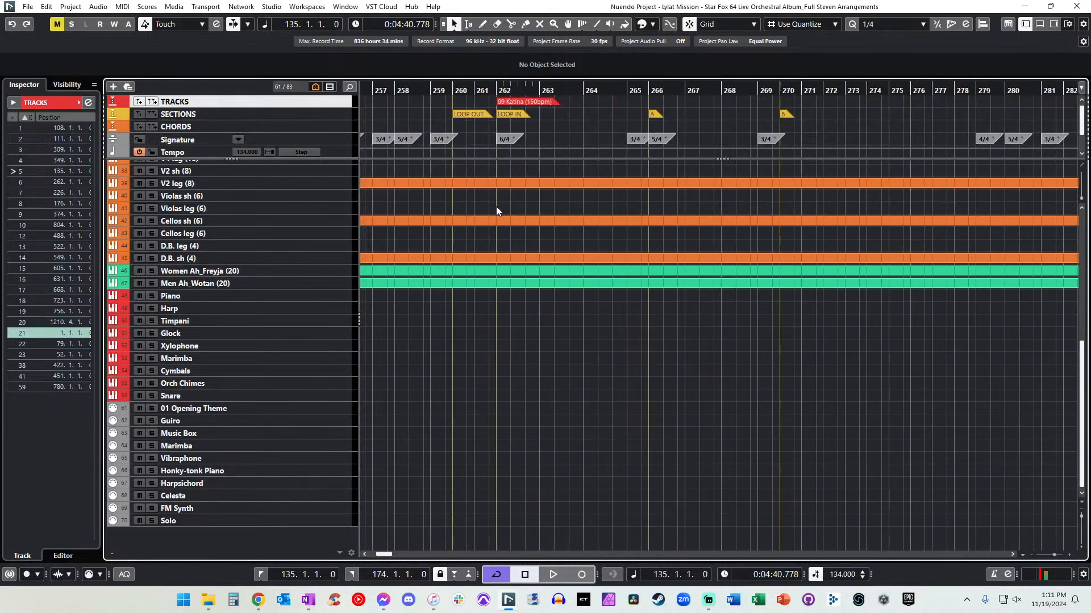
{"action": "scroll", "coordinate": [496, 210], "scroll_direction": "right", "scroll_amount": 2}
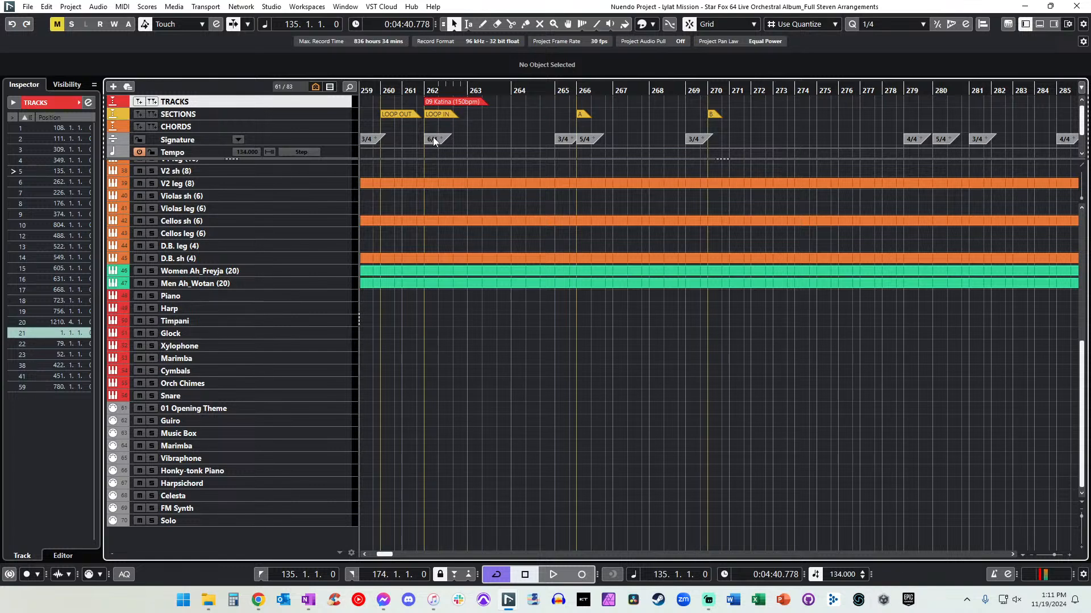
{"action": "scroll", "coordinate": [610, 145], "scroll_direction": "right", "scroll_amount": 3}
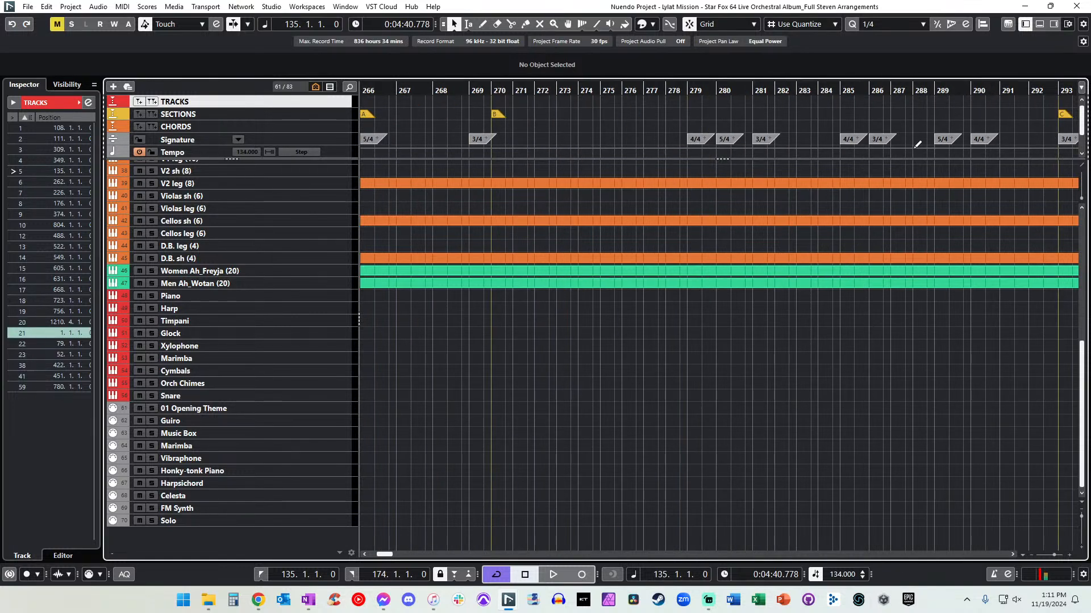
{"action": "scroll", "coordinate": [710, 155], "scroll_direction": "right", "scroll_amount": 9}
{"action": "scroll", "coordinate": [489, 163], "scroll_direction": "right", "scroll_amount": 1}
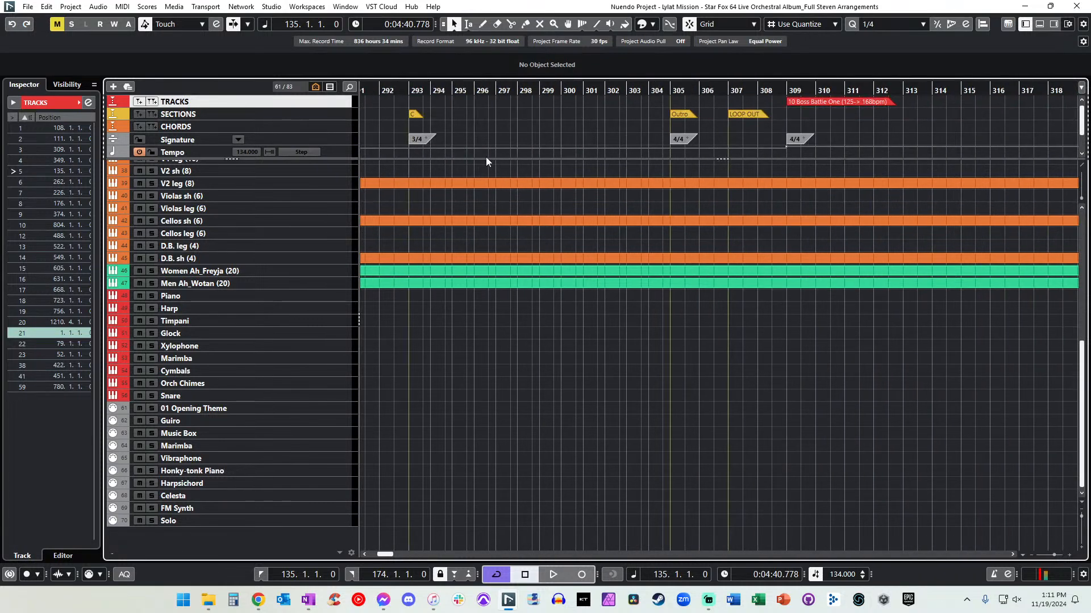
{"action": "scroll", "coordinate": [486, 156], "scroll_direction": "right", "scroll_amount": 4}
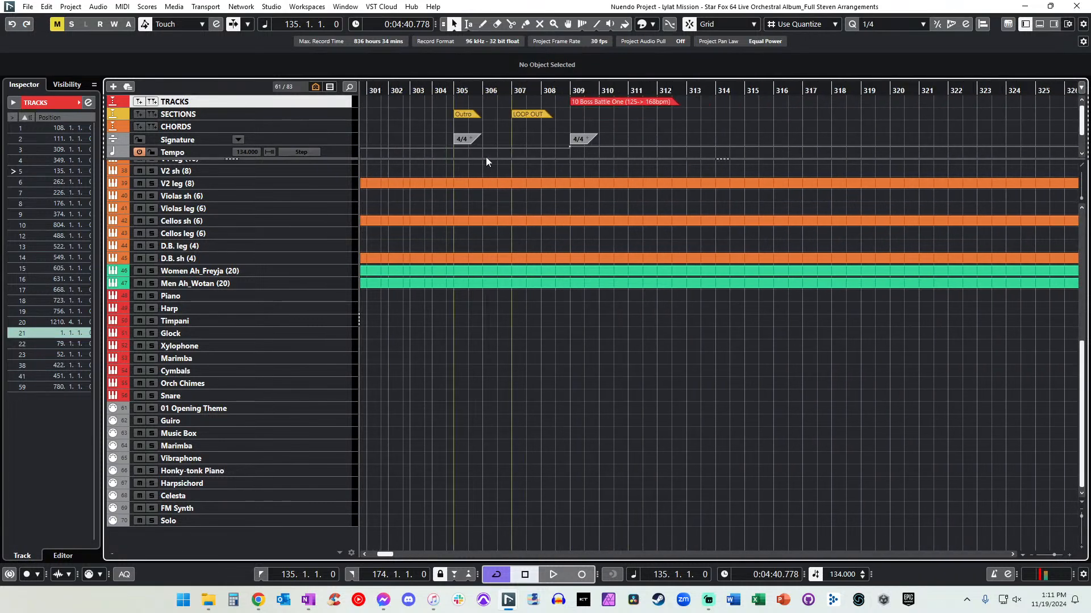
Go back to the 09 Katina marker and re-examine its A, B, C, Outro and LOOP OUT section markers.
{"action": "scroll", "coordinate": [486, 156], "scroll_direction": "left", "scroll_amount": 18}
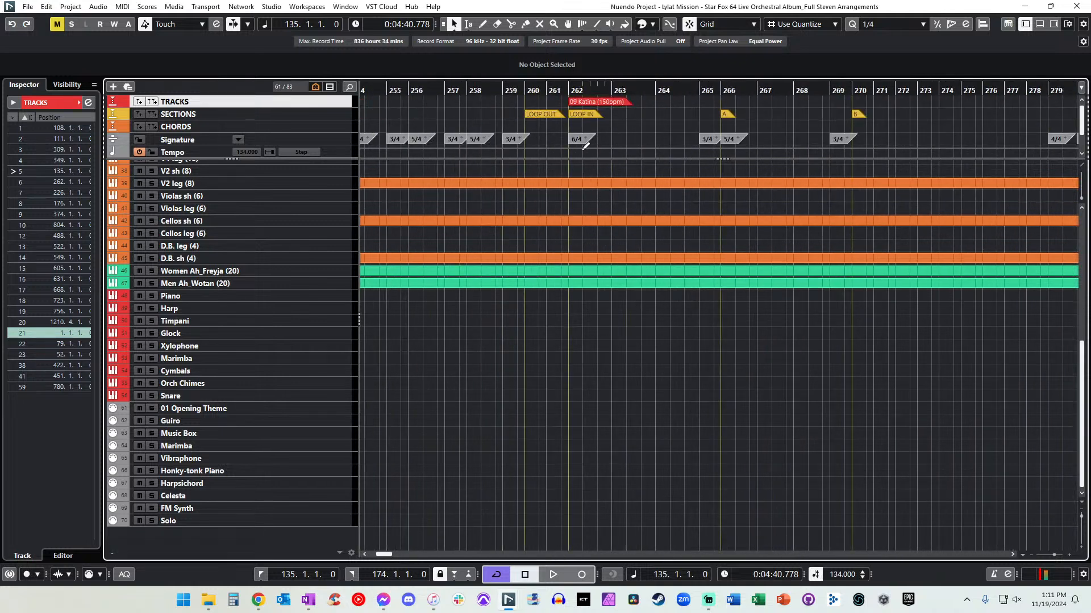
{"action": "scroll", "coordinate": [585, 146], "scroll_direction": "right", "scroll_amount": 2}
{"action": "scroll", "coordinate": [585, 146], "scroll_direction": "right", "scroll_amount": 14}
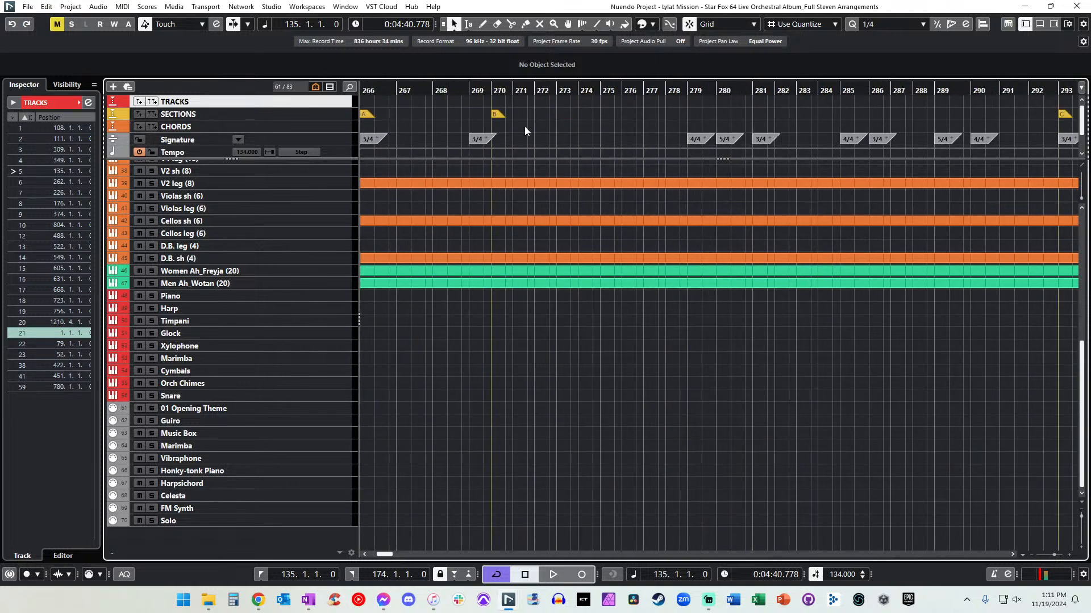
{"action": "scroll", "coordinate": [538, 140], "scroll_direction": "right", "scroll_amount": 3}
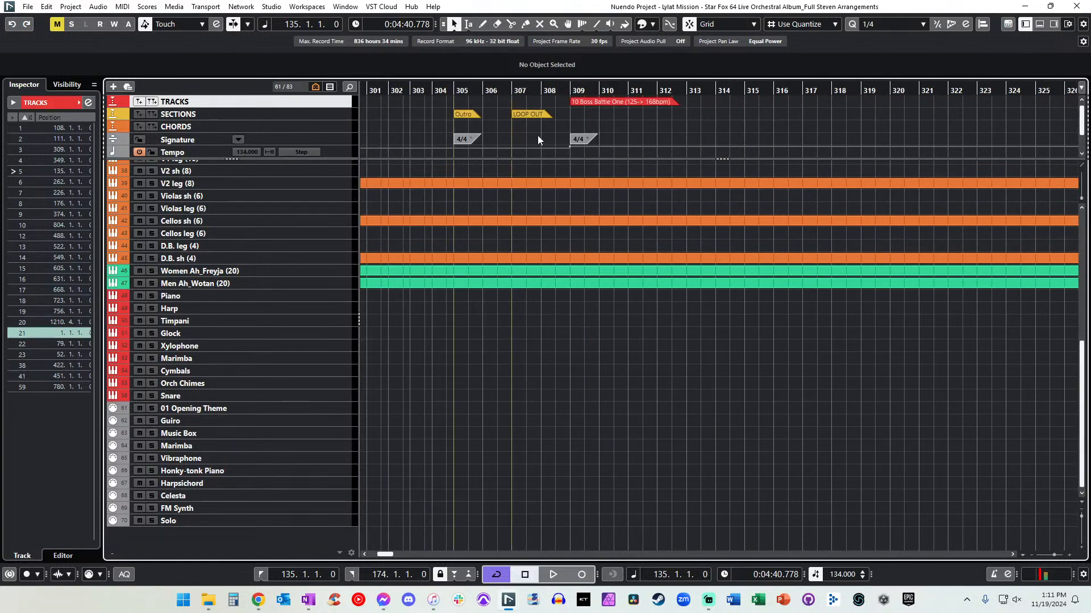
{"action": "scroll", "coordinate": [538, 140], "scroll_direction": "right", "scroll_amount": 3}
{"action": "scroll", "coordinate": [538, 139], "scroll_direction": "left", "scroll_amount": 1}
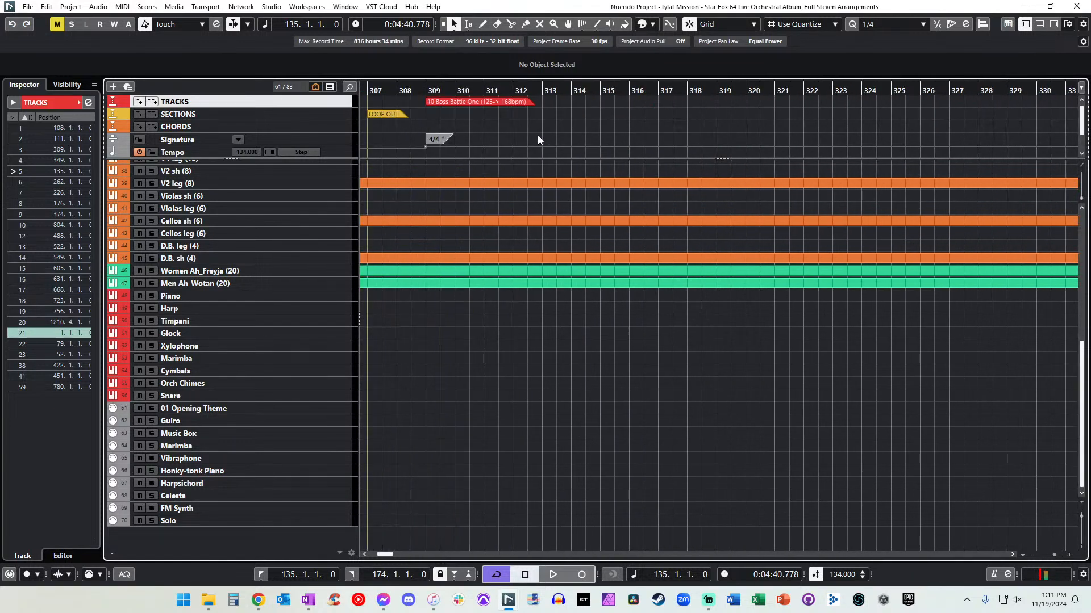
Look over the section and signature markers of 11 Aquas, 12 Sector X and 13 Zoness.
{"action": "scroll", "coordinate": [499, 143], "scroll_direction": "right", "scroll_amount": 12}
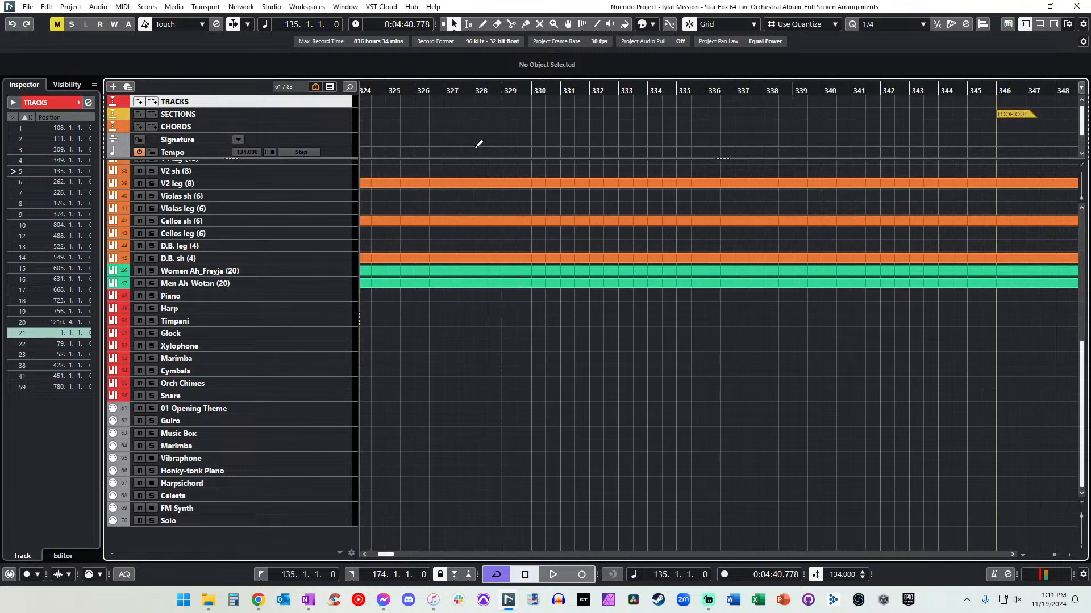
{"action": "scroll", "coordinate": [543, 147], "scroll_direction": "right", "scroll_amount": 3}
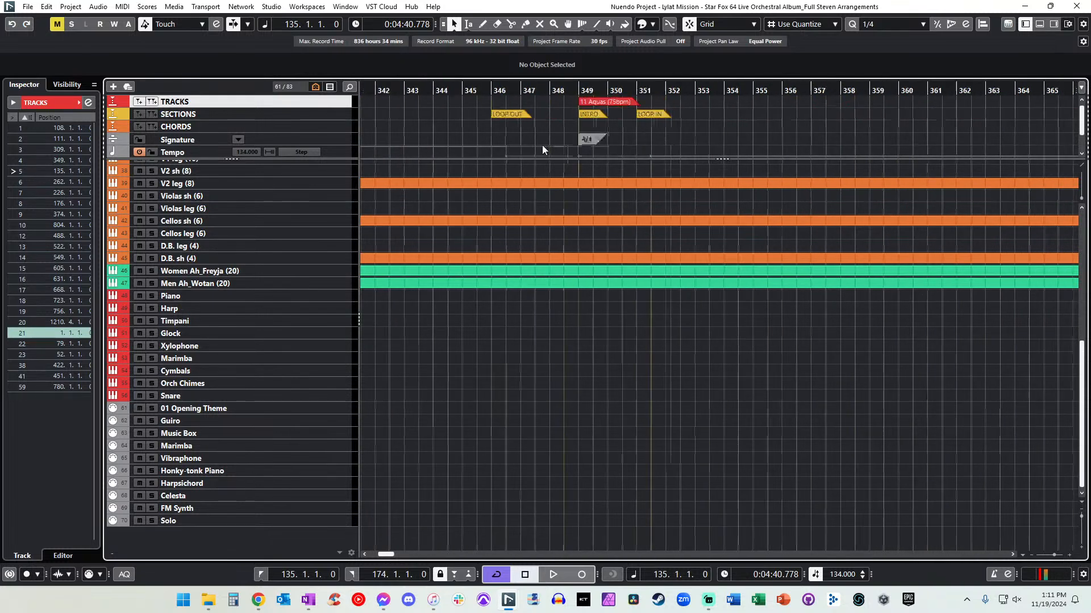
{"action": "scroll", "coordinate": [543, 150], "scroll_direction": "right", "scroll_amount": 13}
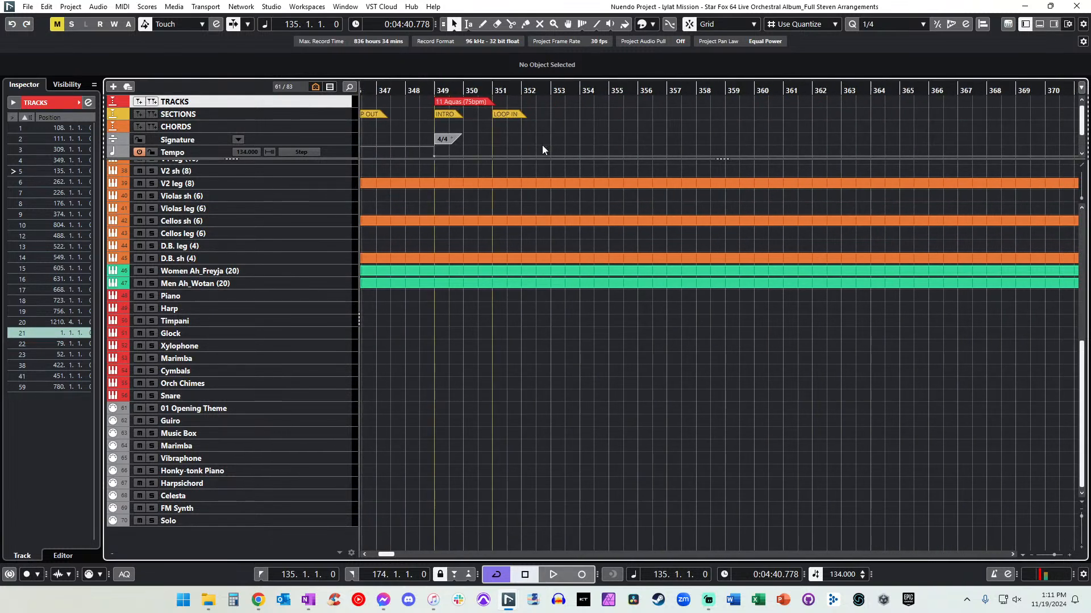
{"action": "scroll", "coordinate": [542, 149], "scroll_direction": "right", "scroll_amount": 3}
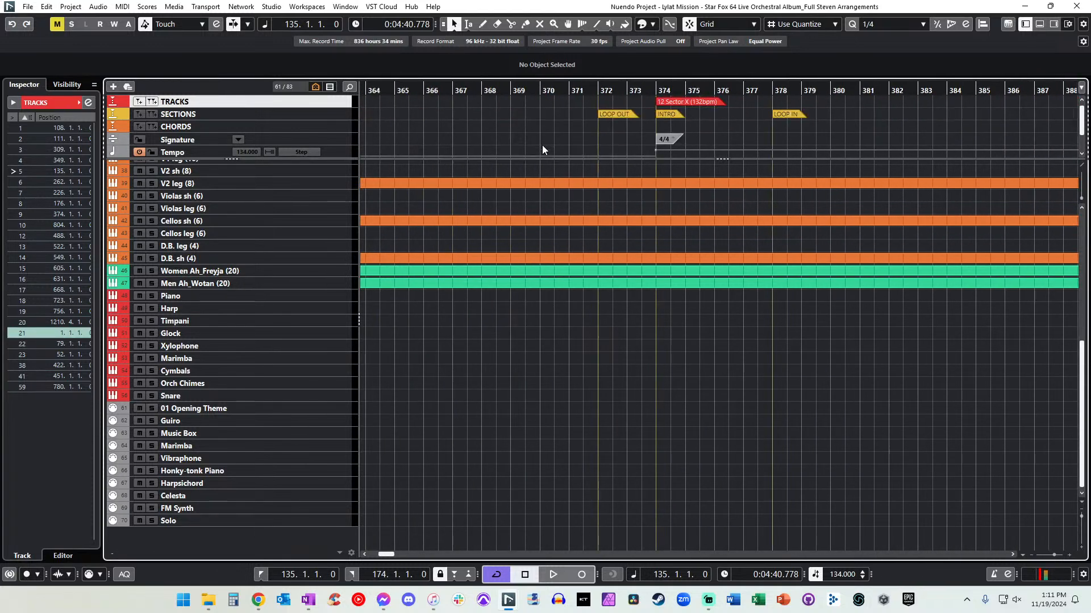
{"action": "scroll", "coordinate": [543, 149], "scroll_direction": "right", "scroll_amount": 11}
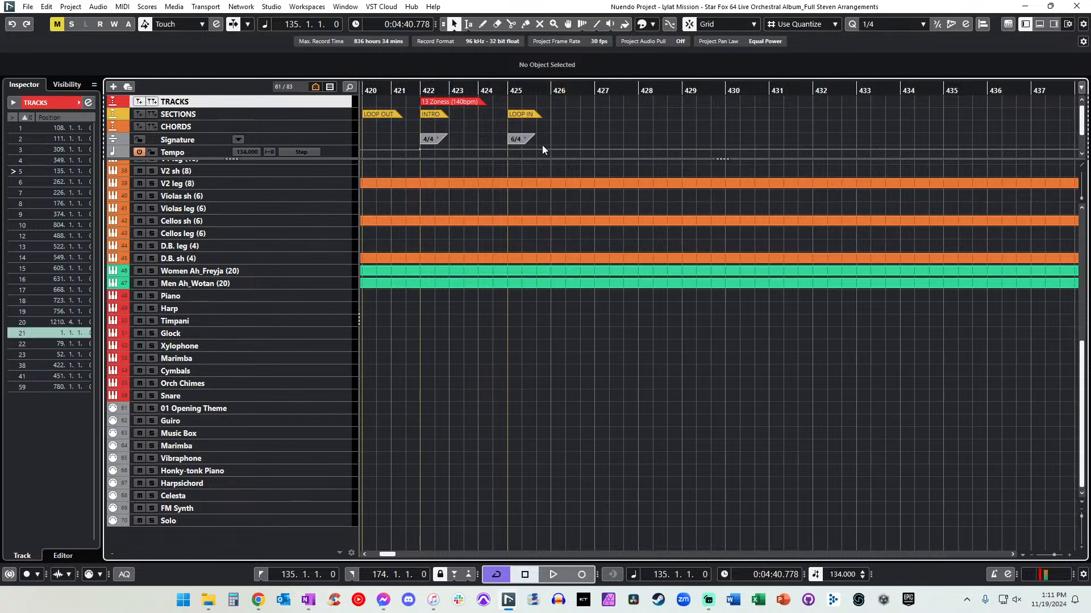
Examine 14 Boss Battle Two from its 4/4 intro at bar 451 through the 5/4 loop at bar 462 to its loop out.
{"action": "scroll", "coordinate": [542, 149], "scroll_direction": "right", "scroll_amount": 10}
{"action": "scroll", "coordinate": [541, 150], "scroll_direction": "right", "scroll_amount": 5}
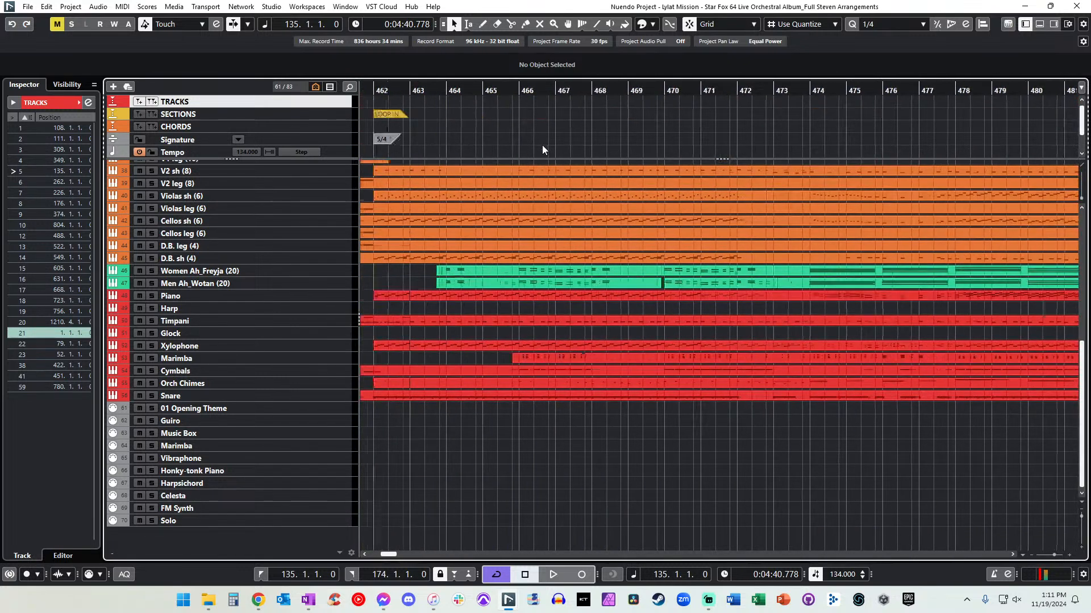
{"action": "scroll", "coordinate": [542, 149], "scroll_direction": "left", "scroll_amount": 5}
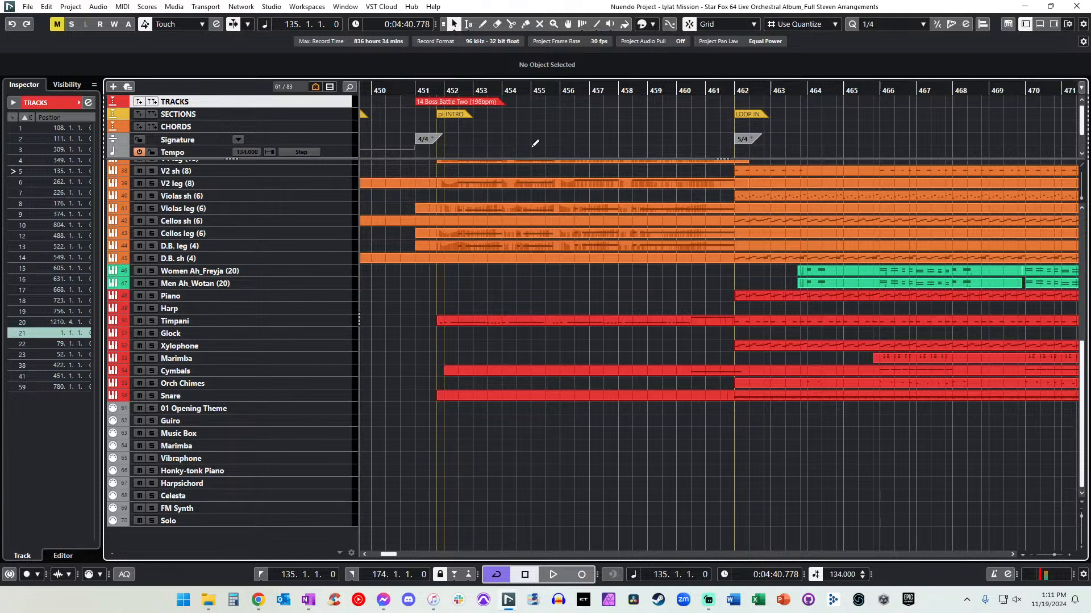
{"action": "scroll", "coordinate": [534, 145], "scroll_direction": "right", "scroll_amount": 1}
{"action": "scroll", "coordinate": [534, 144], "scroll_direction": "right", "scroll_amount": 3}
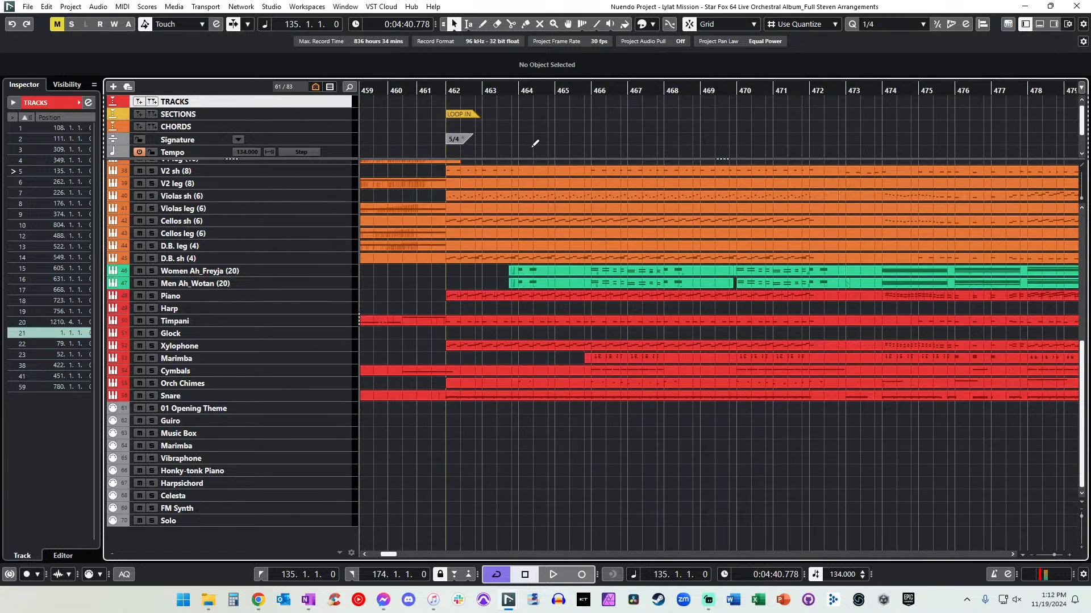
{"action": "scroll", "coordinate": [534, 145], "scroll_direction": "left", "scroll_amount": 4}
{"action": "scroll", "coordinate": [534, 145], "scroll_direction": "right", "scroll_amount": 5}
{"action": "scroll", "coordinate": [534, 145], "scroll_direction": "right", "scroll_amount": 8}
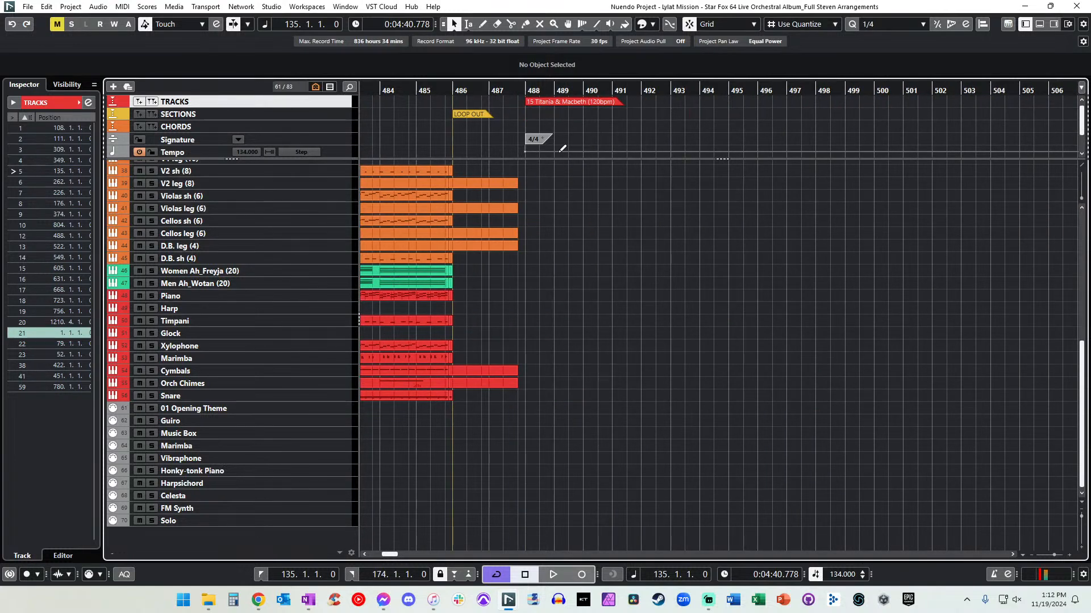
At the 16 Bolse marker, inspect the Tempo track's list of tempo changes and redisplay the TRACKS marker list.
{"action": "scroll", "coordinate": [553, 143], "scroll_direction": "right", "scroll_amount": 14}
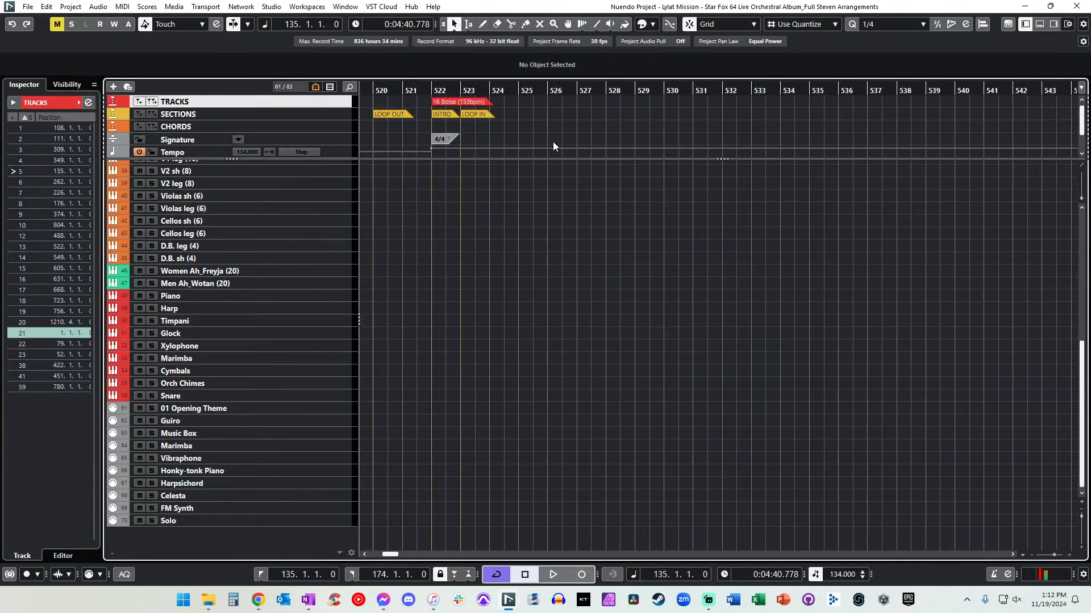
{"action": "left_click", "coordinate": [155, 155]}
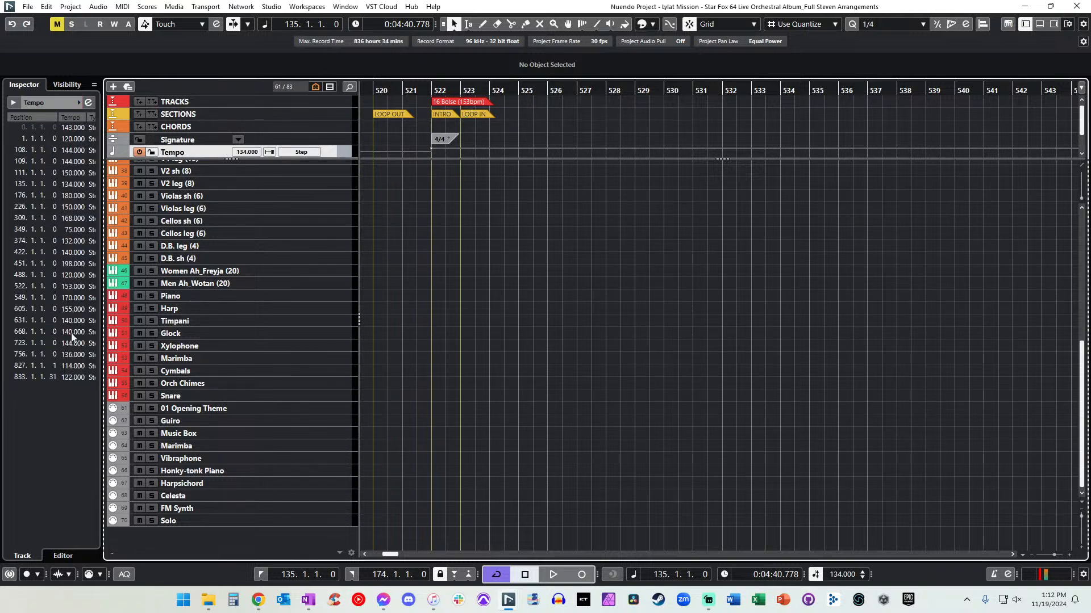
{"action": "left_click", "coordinate": [220, 102]}
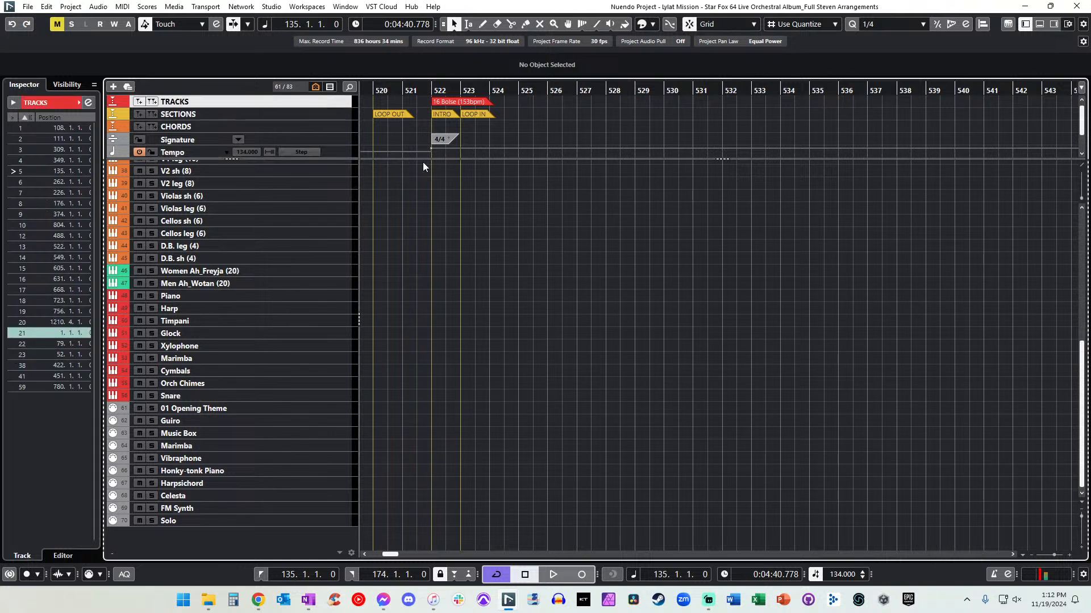
Examine the 16 Bolse (153bpm) marker at bar 522 with its INTRO and LOOP IN sections and the bars around them.
{"action": "scroll", "coordinate": [487, 146], "scroll_direction": "right", "scroll_amount": 10}
{"action": "scroll", "coordinate": [496, 131], "scroll_direction": "left", "scroll_amount": 13}
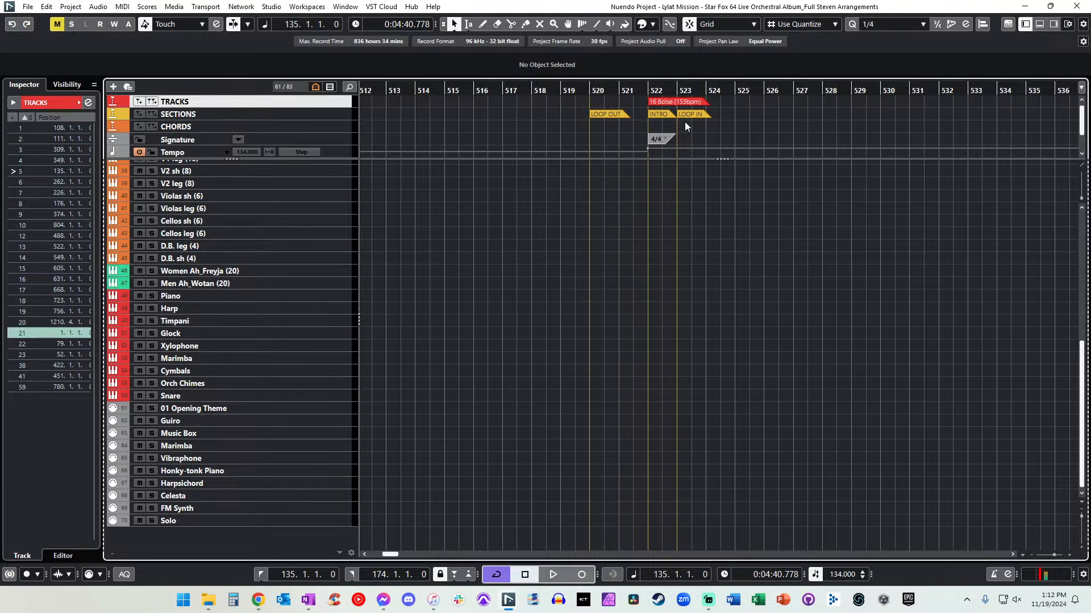
{"action": "scroll", "coordinate": [684, 131], "scroll_direction": "right", "scroll_amount": 4}
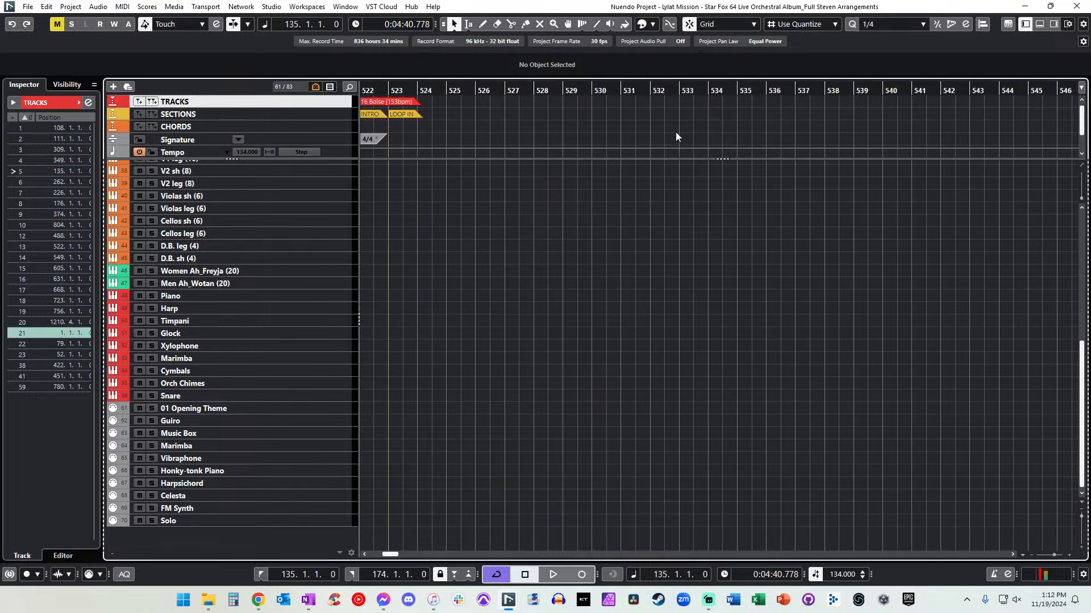
{"action": "scroll", "coordinate": [676, 136], "scroll_direction": "left", "scroll_amount": 9}
{"action": "scroll", "coordinate": [670, 137], "scroll_direction": "right", "scroll_amount": 7}
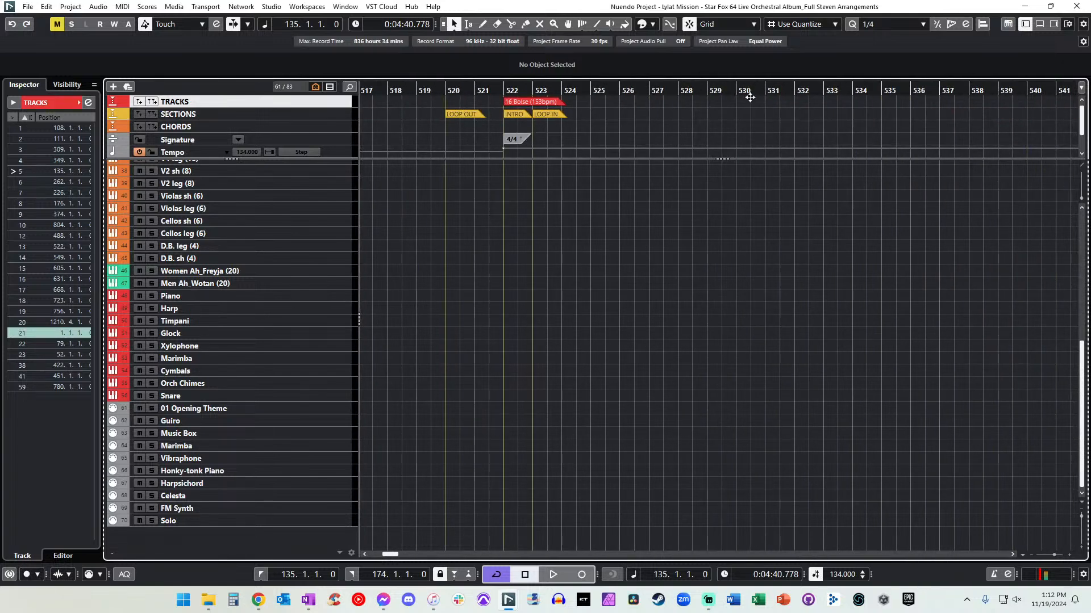
{"action": "scroll", "coordinate": [744, 97], "scroll_direction": "right", "scroll_amount": 1}
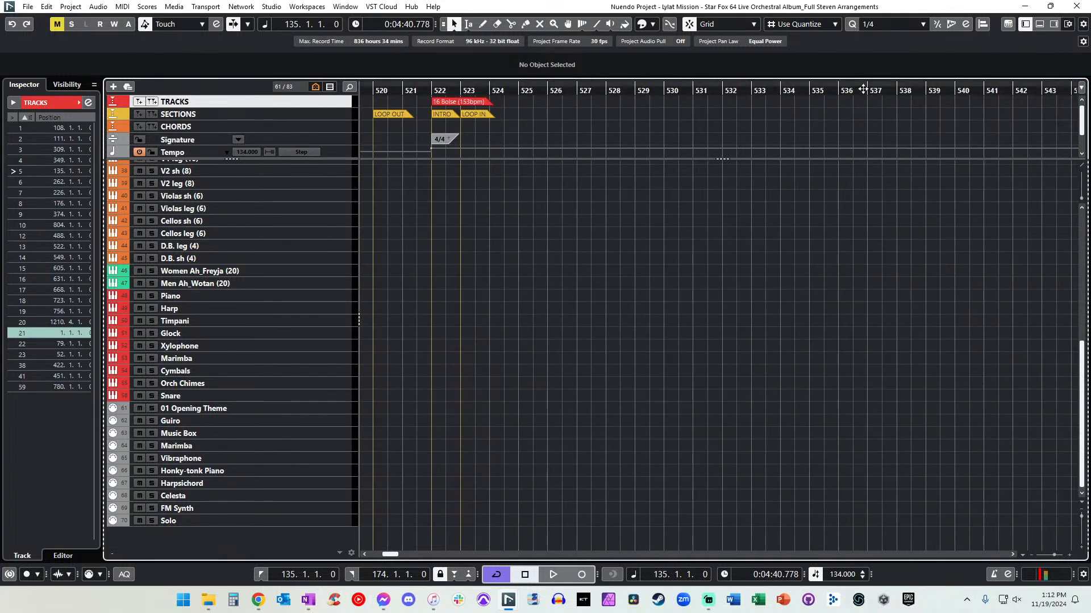
{"action": "scroll", "coordinate": [620, 130], "scroll_direction": "left", "scroll_amount": 1}
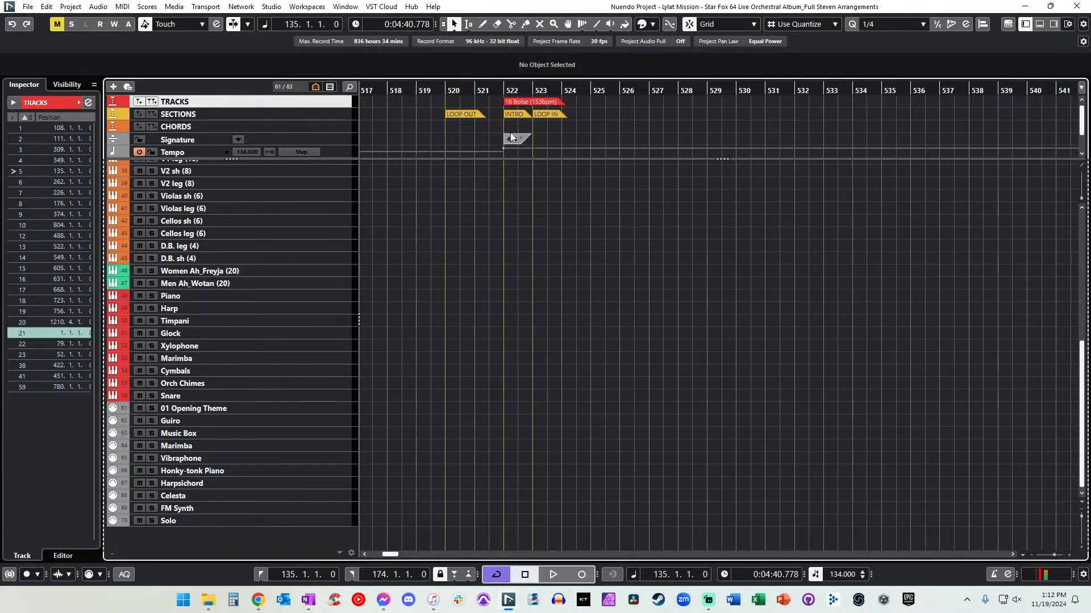
Return through the earlier tracks to the 06 Sector Y & Solar (134bpm) marker at bar 135.
{"action": "scroll", "coordinate": [510, 137], "scroll_direction": "left", "scroll_amount": 10}
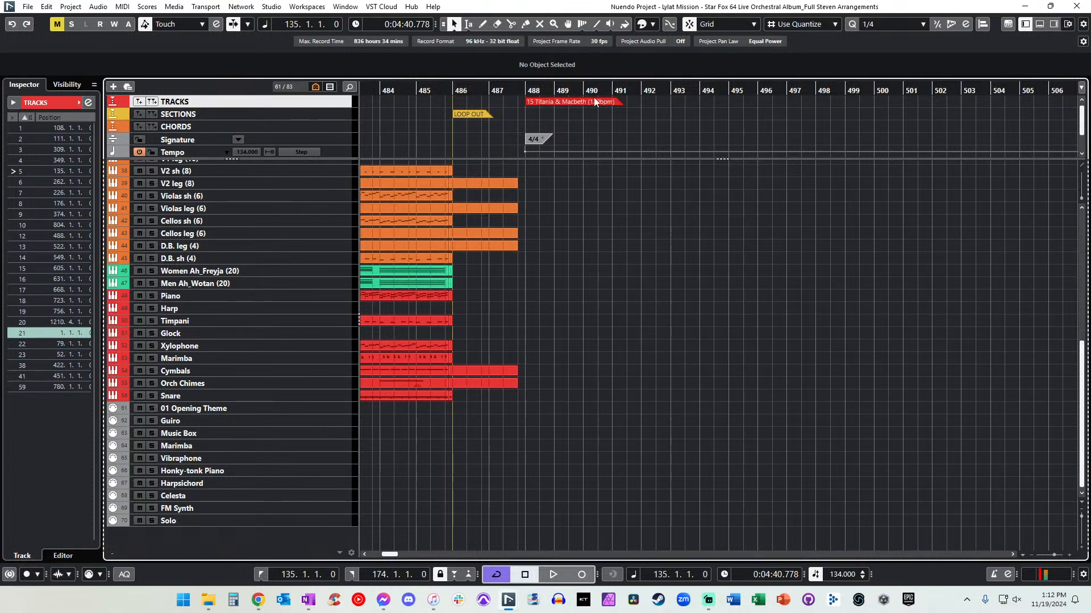
{"action": "scroll", "coordinate": [588, 130], "scroll_direction": "left", "scroll_amount": 20}
{"action": "scroll", "coordinate": [587, 129], "scroll_direction": "left", "scroll_amount": 20}
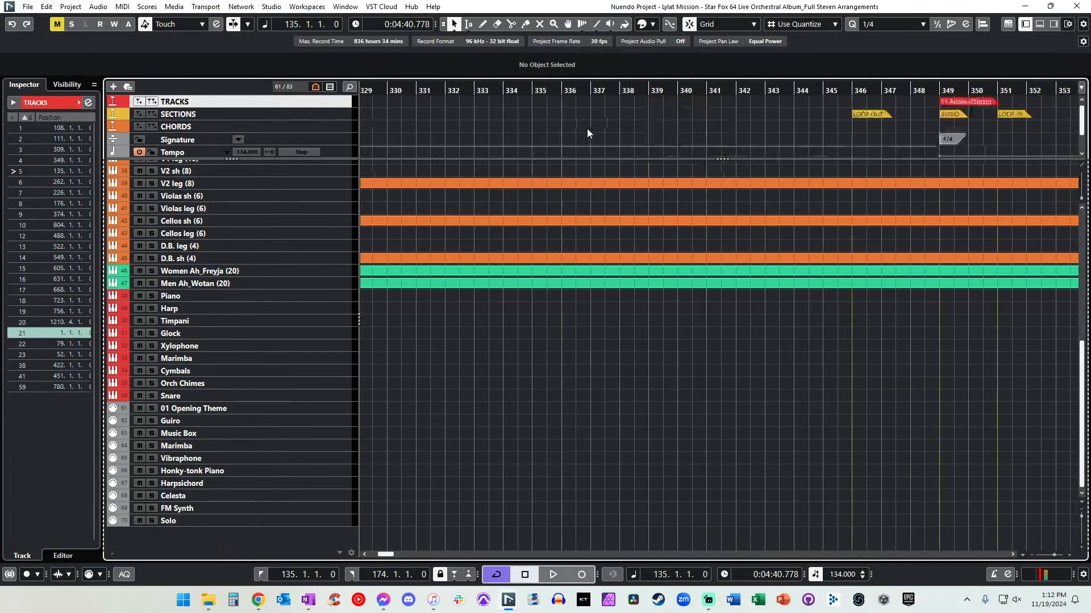
{"action": "scroll", "coordinate": [588, 129], "scroll_direction": "left", "scroll_amount": 5}
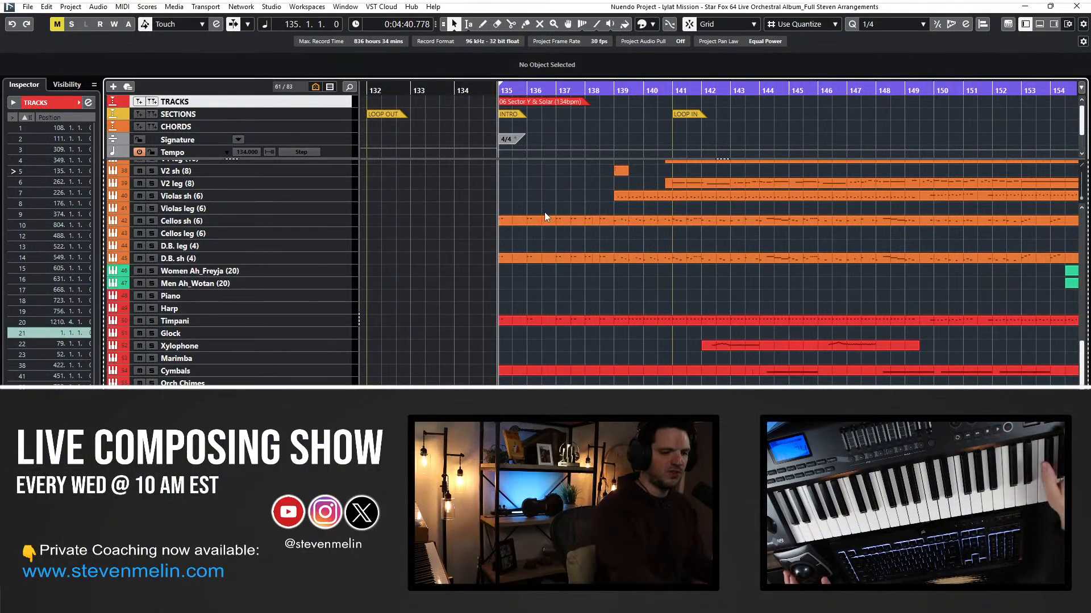
Go to the 01 Opening Theme marker and highlight the original MIDI parts on the Guiro through Solo tracks, leaving them deselected.
{"action": "scroll", "coordinate": [300, 197], "scroll_direction": "left", "scroll_amount": 15}
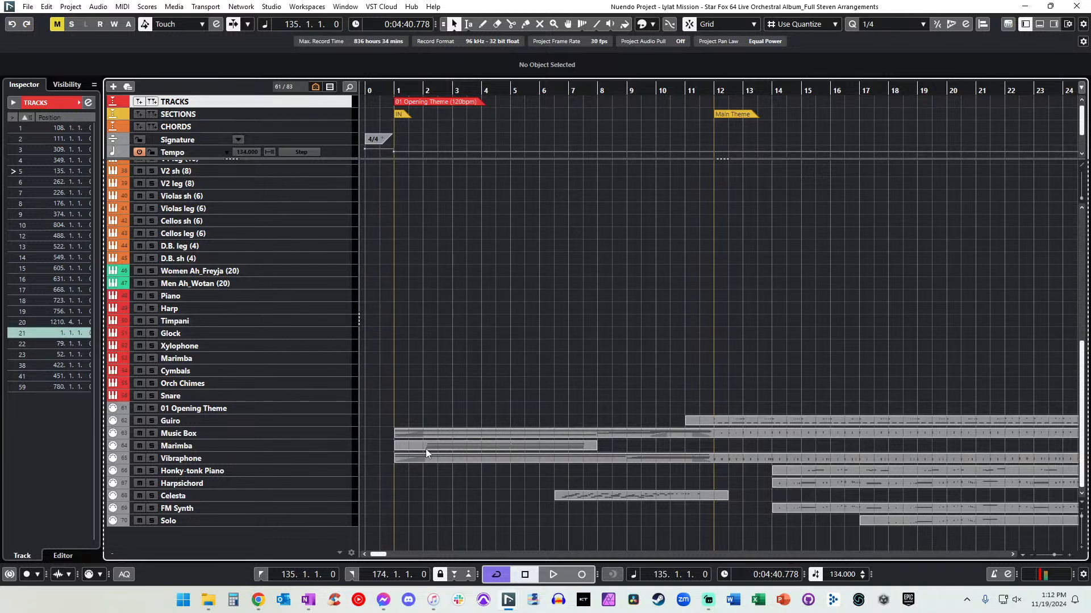
{"action": "left_click_drag", "start_coordinate": [454, 363], "coordinate": [915, 540]}
{"action": "scroll", "coordinate": [583, 377], "scroll_direction": "right", "scroll_amount": 2}
{"action": "scroll", "coordinate": [584, 377], "scroll_direction": "right", "scroll_amount": 11}
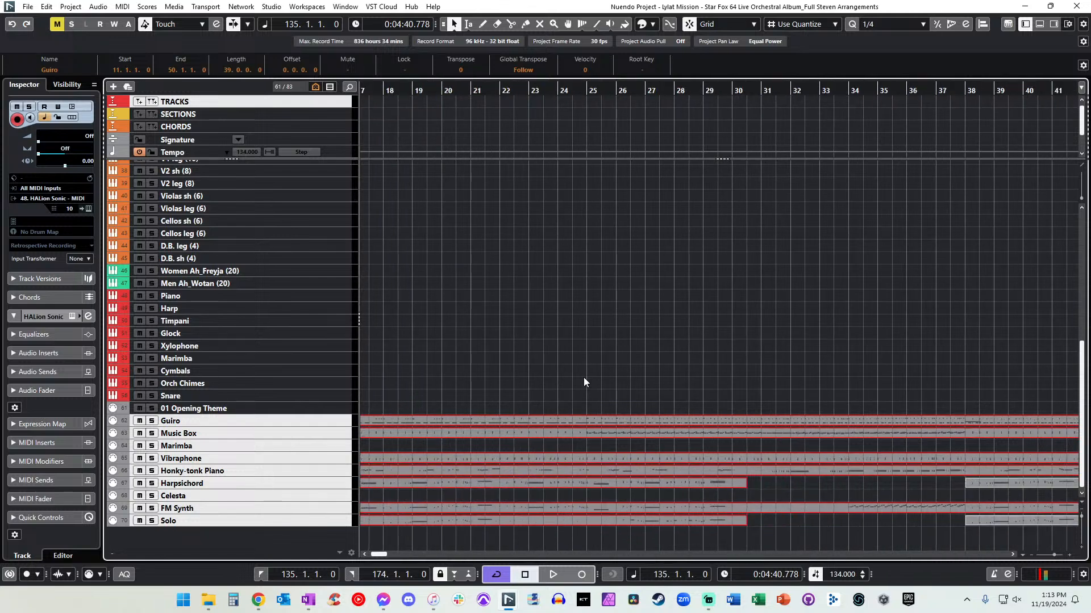
{"action": "scroll", "coordinate": [584, 377], "scroll_direction": "left", "scroll_amount": 11}
{"action": "scroll", "coordinate": [584, 378], "scroll_direction": "left", "scroll_amount": 4}
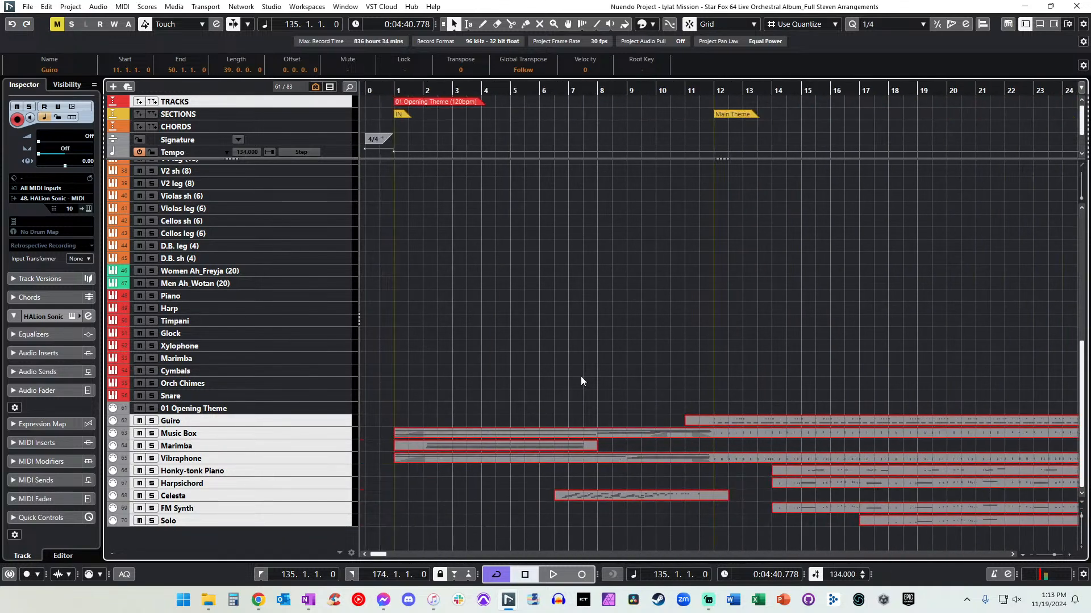
{"action": "left_click", "coordinate": [501, 366]}
{"action": "left_click_drag", "start_coordinate": [460, 375], "coordinate": [932, 548]}
{"action": "left_click", "coordinate": [595, 368]}
Examine the Opening Theme's Guiro through Solo MIDI parts from bar 1 past the Main Theme marker to the OUT marker at bar 50.
{"action": "scroll", "coordinate": [524, 363], "scroll_direction": "right", "scroll_amount": 4}
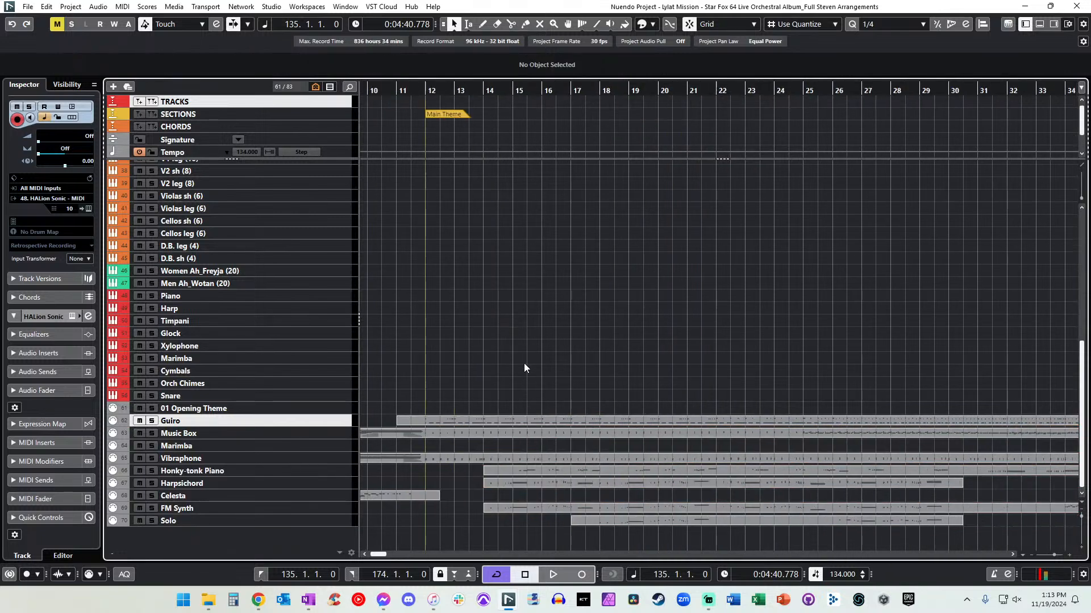
{"action": "scroll", "coordinate": [523, 363], "scroll_direction": "left", "scroll_amount": 3}
{"action": "scroll", "coordinate": [525, 364], "scroll_direction": "left", "scroll_amount": 2}
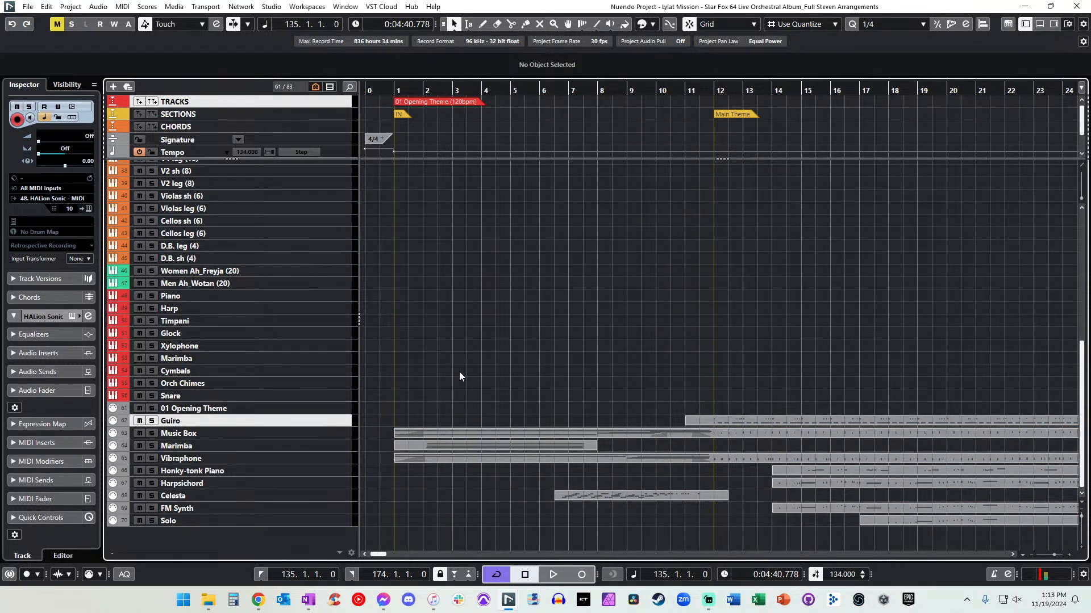
{"action": "scroll", "coordinate": [460, 376], "scroll_direction": "right", "scroll_amount": 2}
{"action": "scroll", "coordinate": [460, 376], "scroll_direction": "left", "scroll_amount": 2}
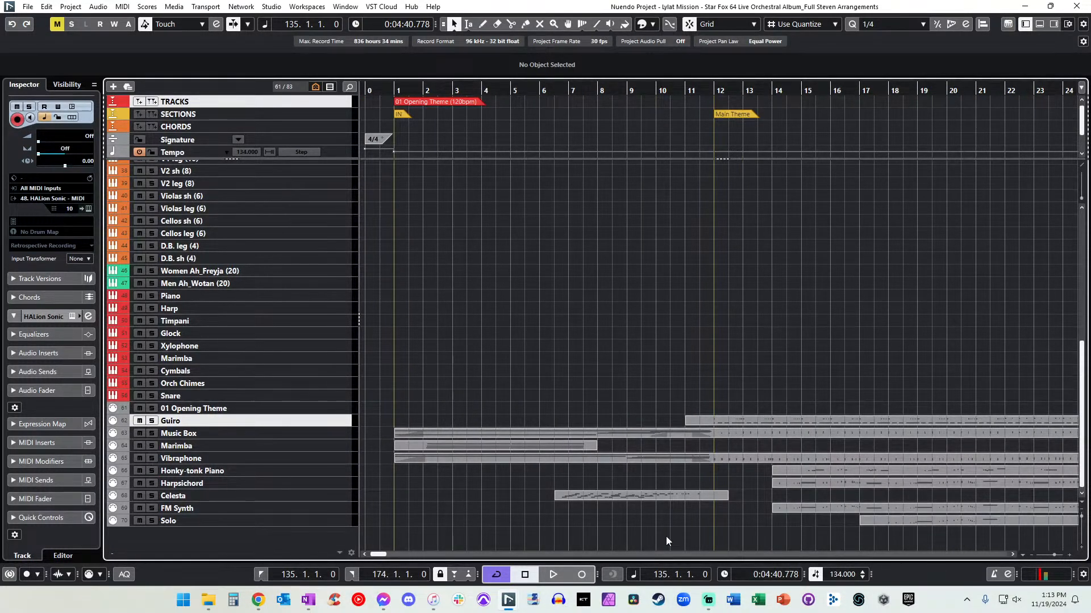
{"action": "scroll", "coordinate": [523, 407], "scroll_direction": "right", "scroll_amount": 20}
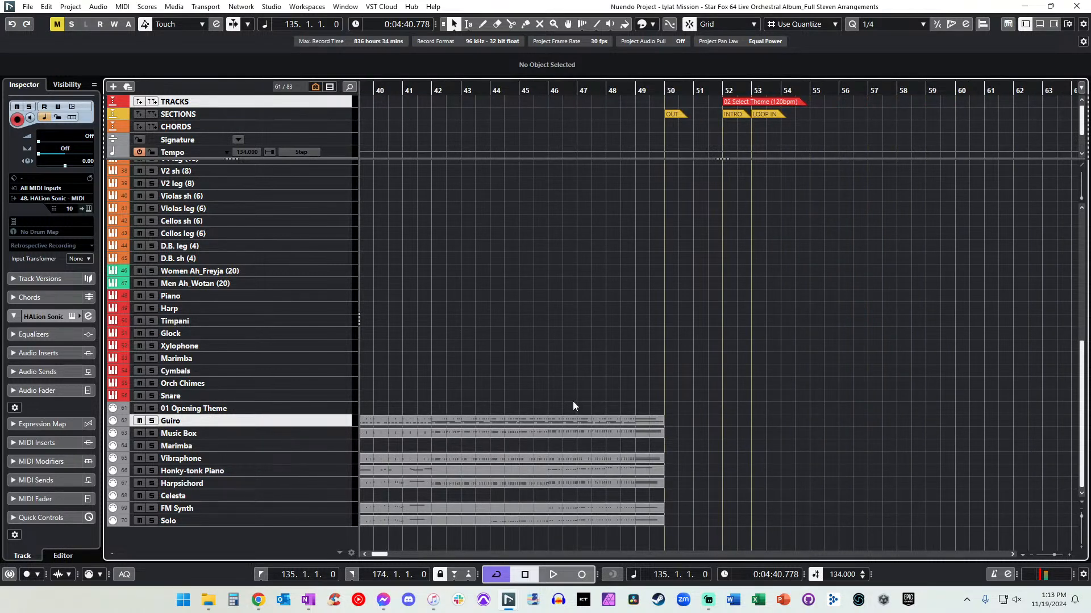
{"action": "scroll", "coordinate": [573, 402], "scroll_direction": "left", "scroll_amount": 2}
{"action": "scroll", "coordinate": [608, 420], "scroll_direction": "left", "scroll_amount": 20}
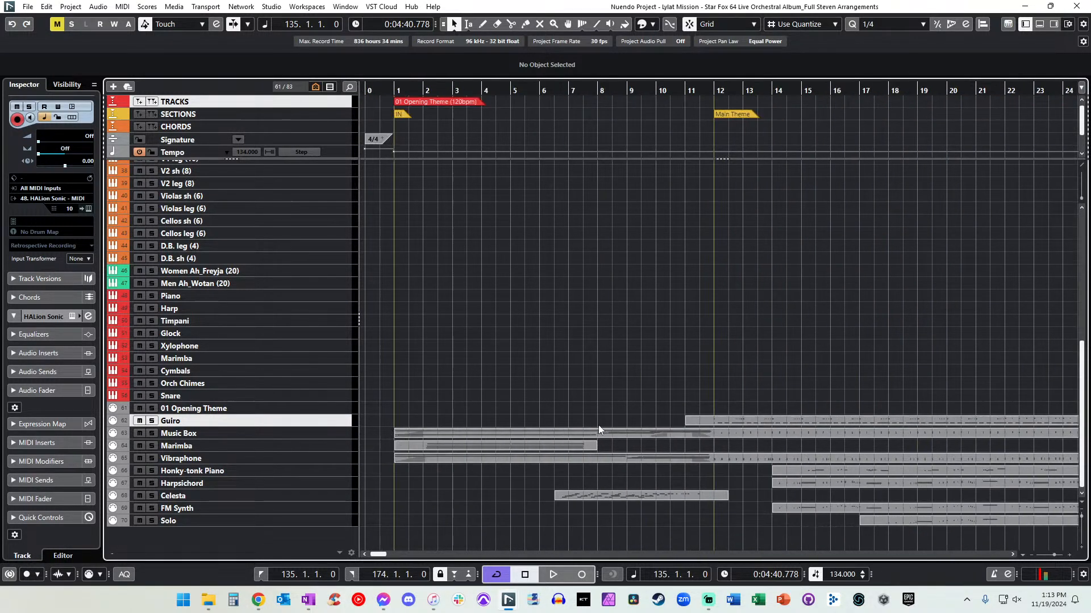
{"action": "scroll", "coordinate": [728, 158], "scroll_direction": "right", "scroll_amount": 3}
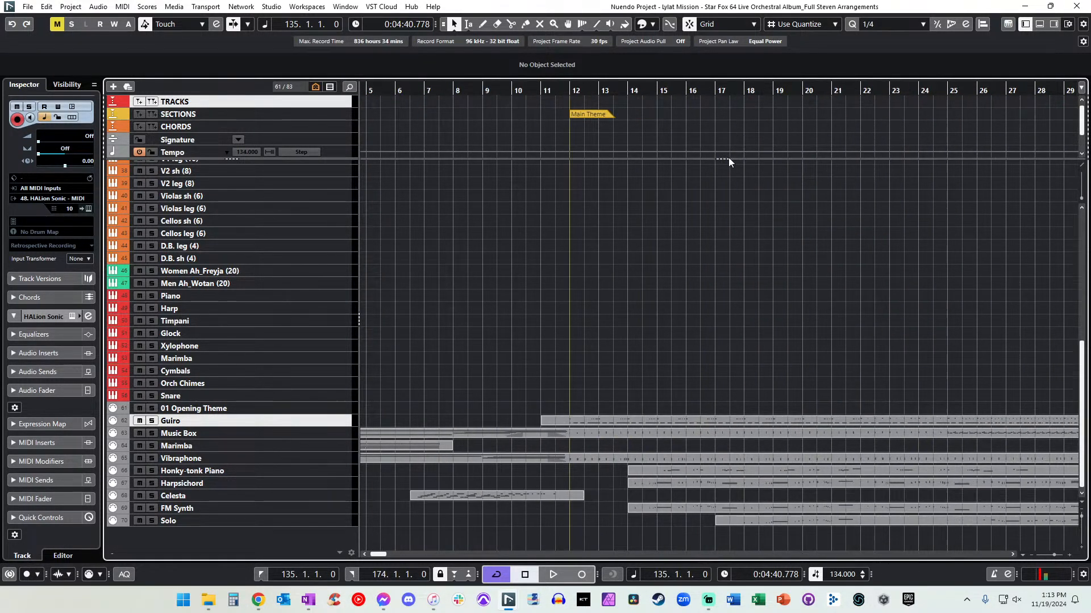
{"action": "scroll", "coordinate": [605, 138], "scroll_direction": "left", "scroll_amount": 4}
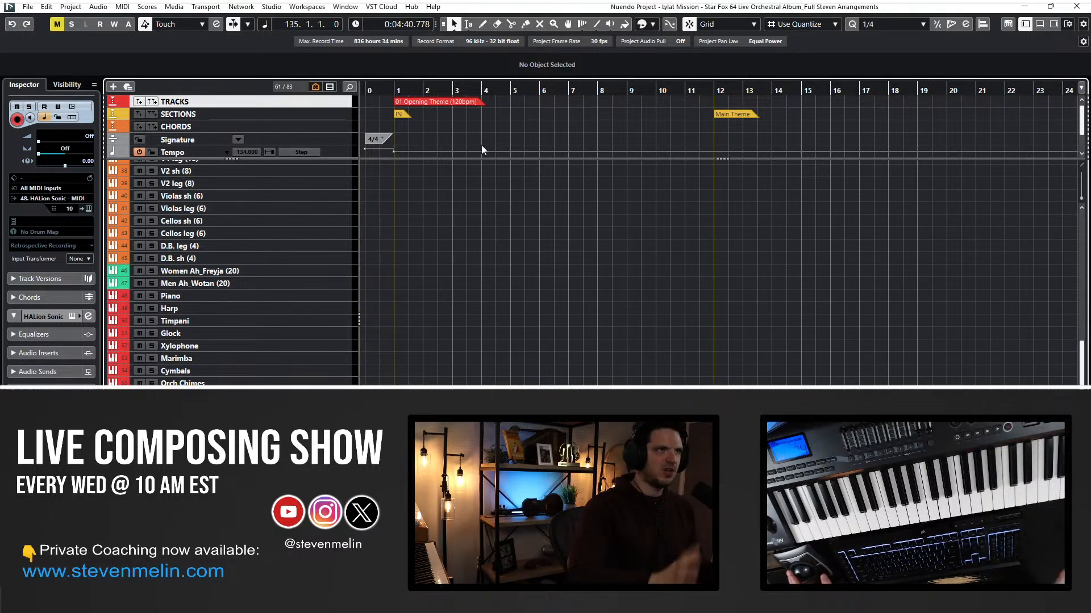
Review the brass tracks by selecting the trumpet and horn short and legato tracks, Bass Trombone sh and Tuba sh in turn.
{"action": "scroll", "coordinate": [482, 144], "scroll_direction": "down", "scroll_amount": 1}
{"action": "scroll", "coordinate": [461, 217], "scroll_direction": "up", "scroll_amount": 9}
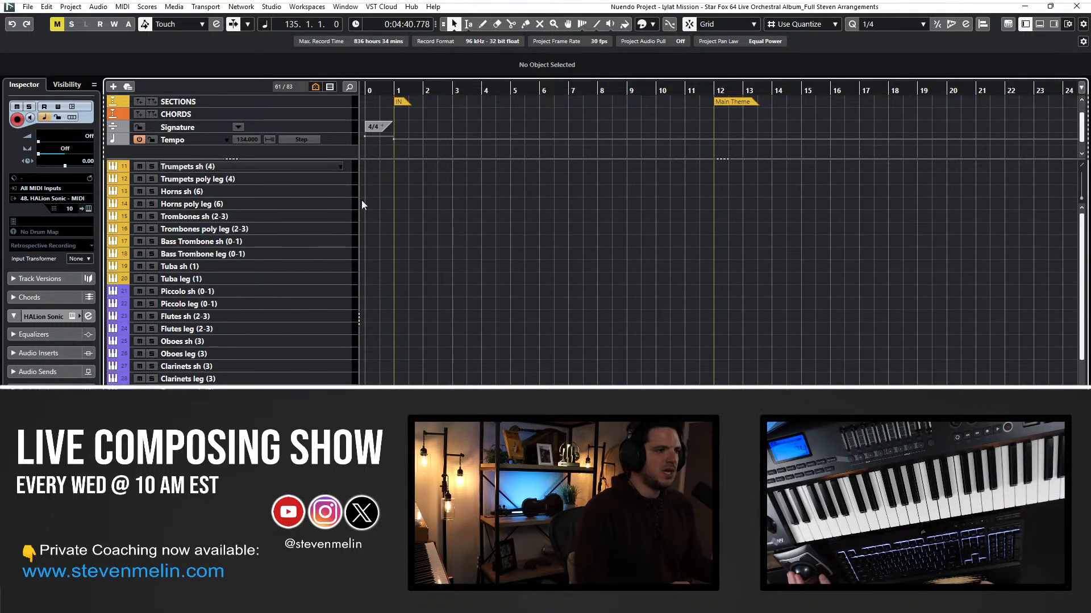
{"action": "left_click", "coordinate": [263, 165]}
{"action": "scroll", "coordinate": [244, 149], "scroll_direction": "up", "scroll_amount": 1}
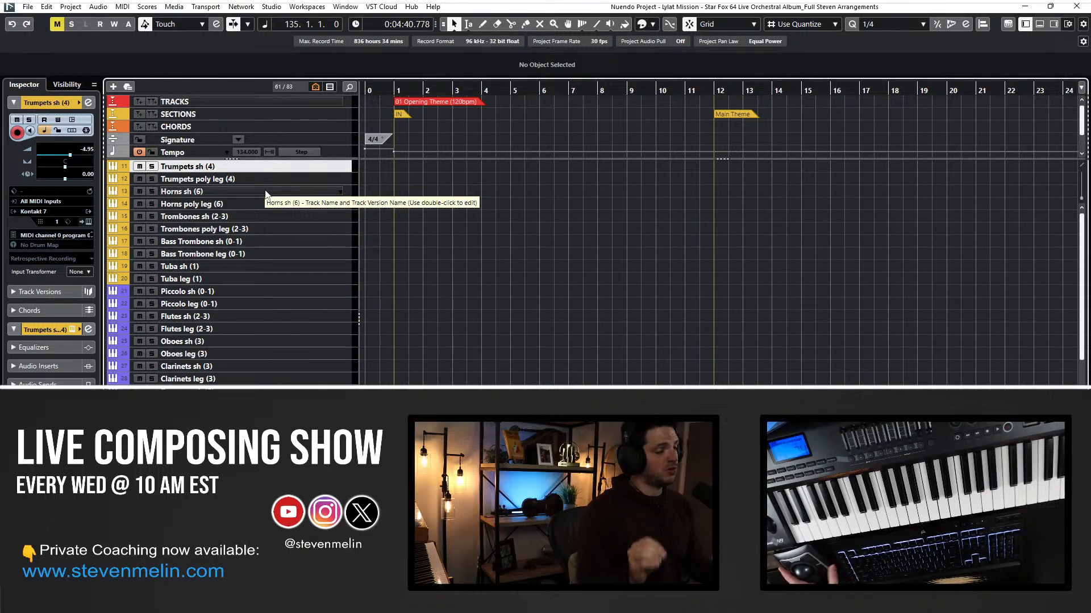
{"action": "left_click", "coordinate": [219, 181]}
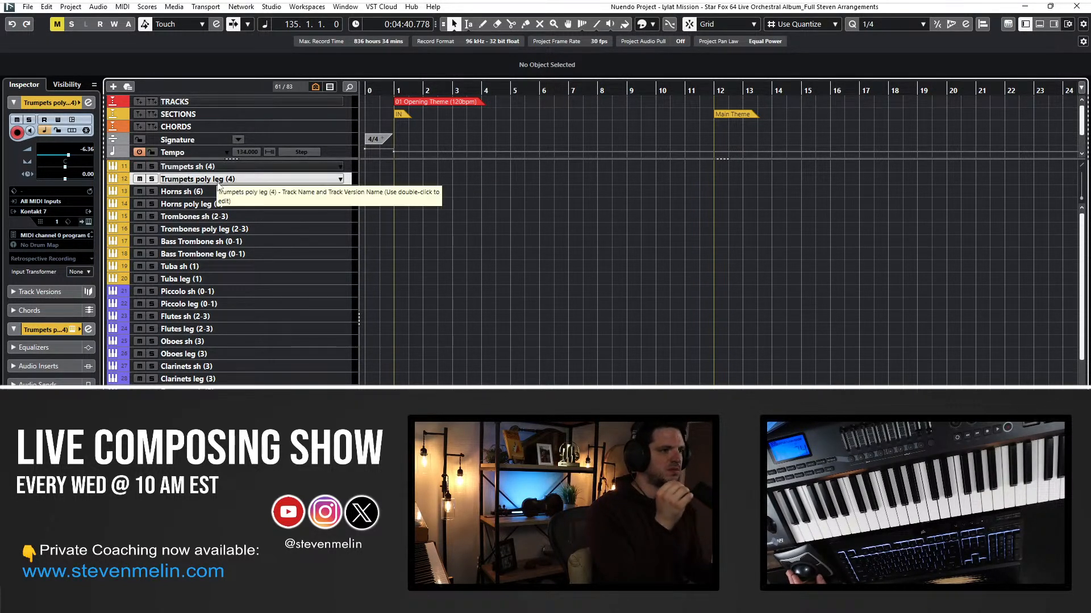
{"action": "left_click", "coordinate": [217, 192]}
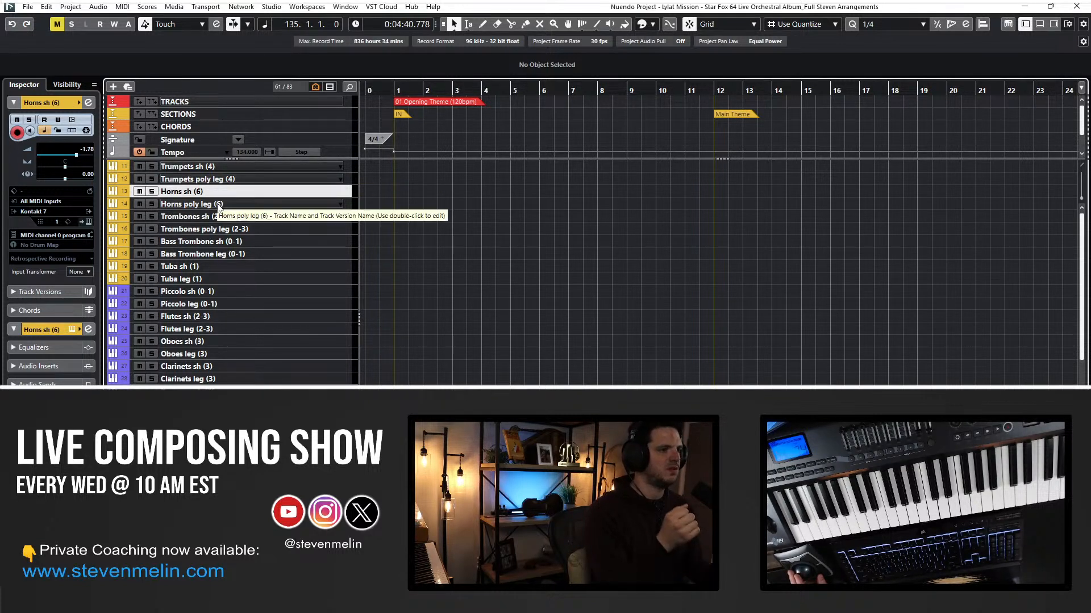
{"action": "left_click", "coordinate": [217, 205]}
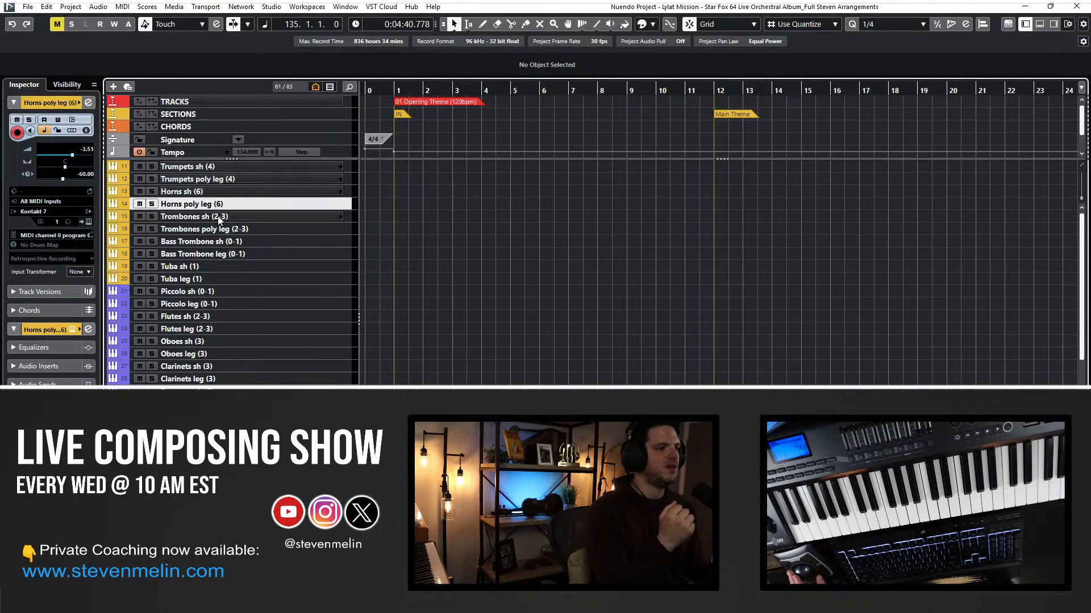
{"action": "left_click", "coordinate": [216, 241]}
{"action": "left_click", "coordinate": [215, 266]}
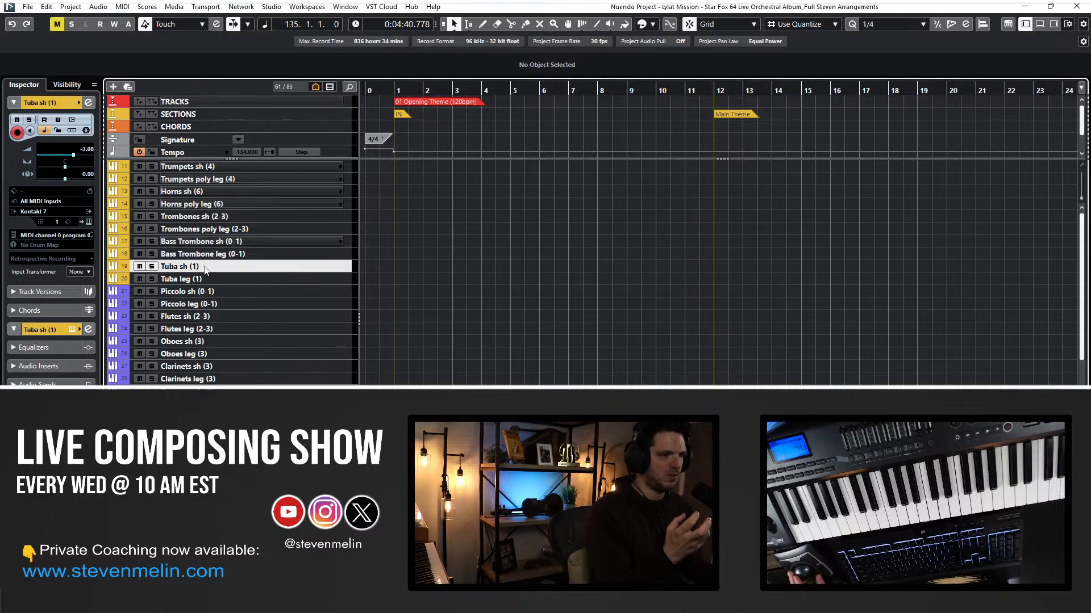
Review the lower orchestral tracks by selecting Women Ah_Freyja (20), followed by the whole range from Piano to Snare.
{"action": "scroll", "coordinate": [252, 309], "scroll_direction": "down", "scroll_amount": 5}
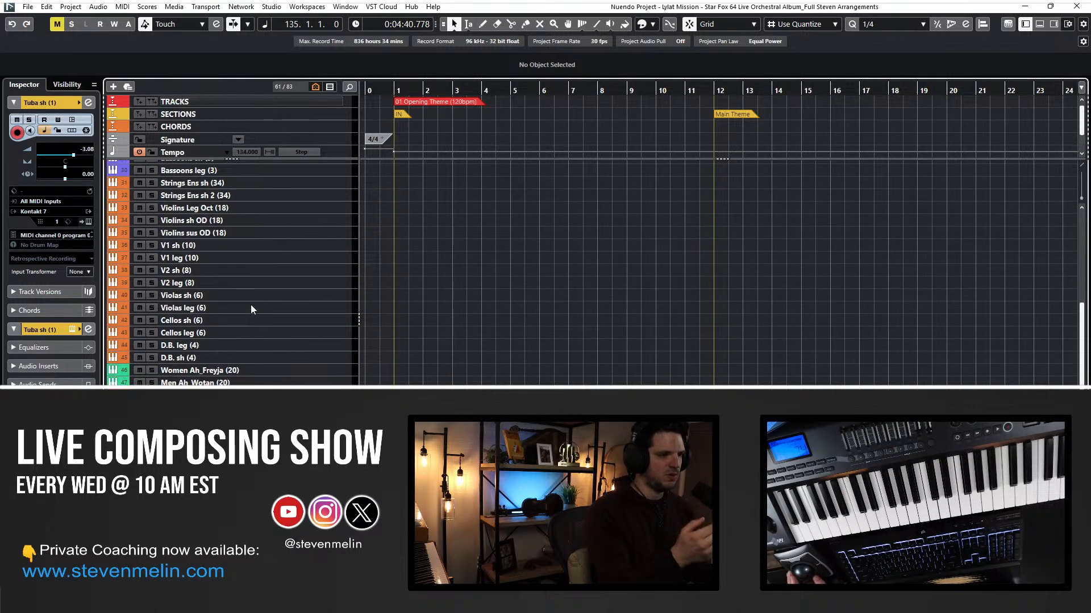
{"action": "scroll", "coordinate": [229, 291], "scroll_direction": "down", "scroll_amount": 5}
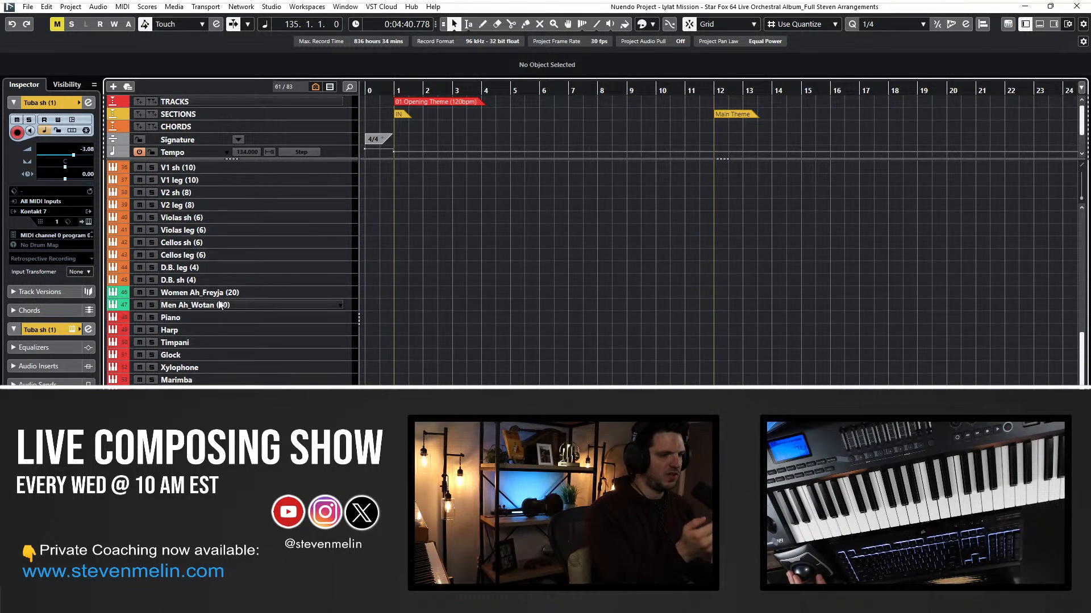
{"action": "left_click", "coordinate": [189, 295]}
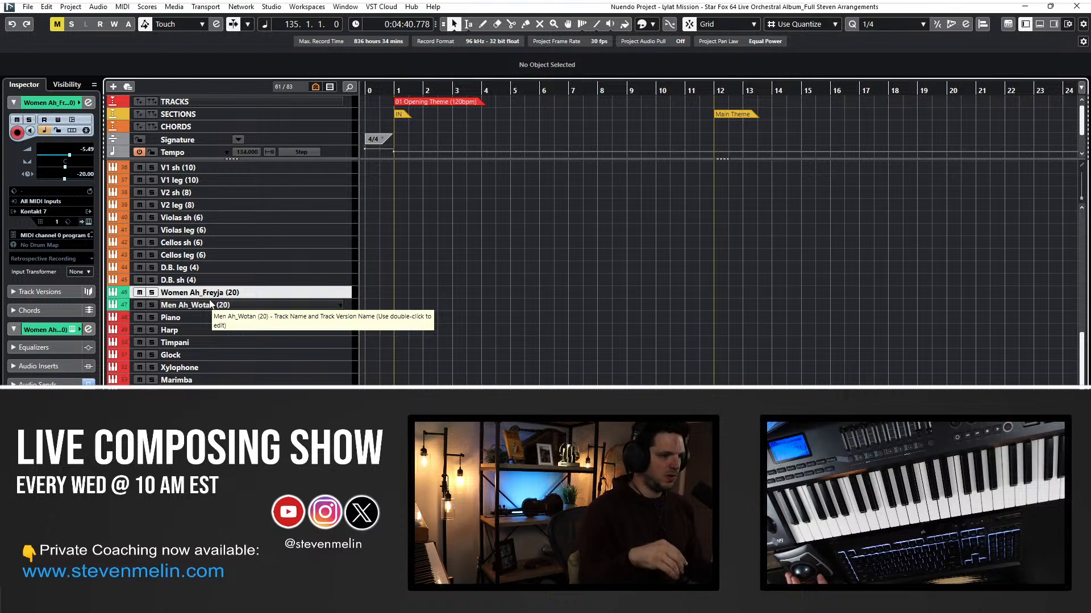
{"action": "left_click", "coordinate": [214, 318]}
{"action": "scroll", "coordinate": [214, 317], "scroll_direction": "down", "scroll_amount": 2}
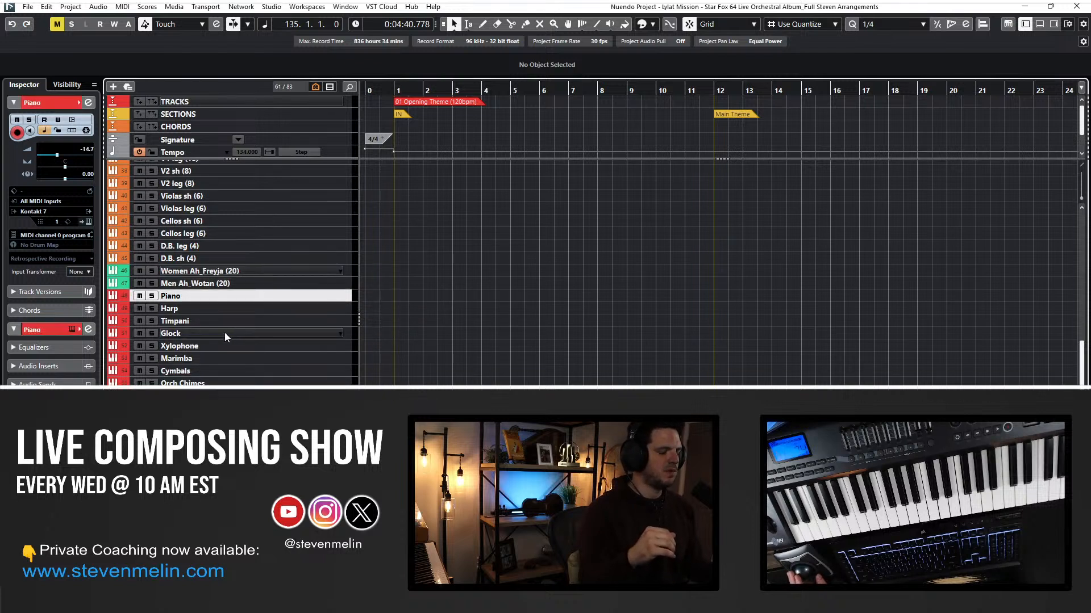
{"action": "left_click", "coordinate": [234, 397], "text": "shift"}
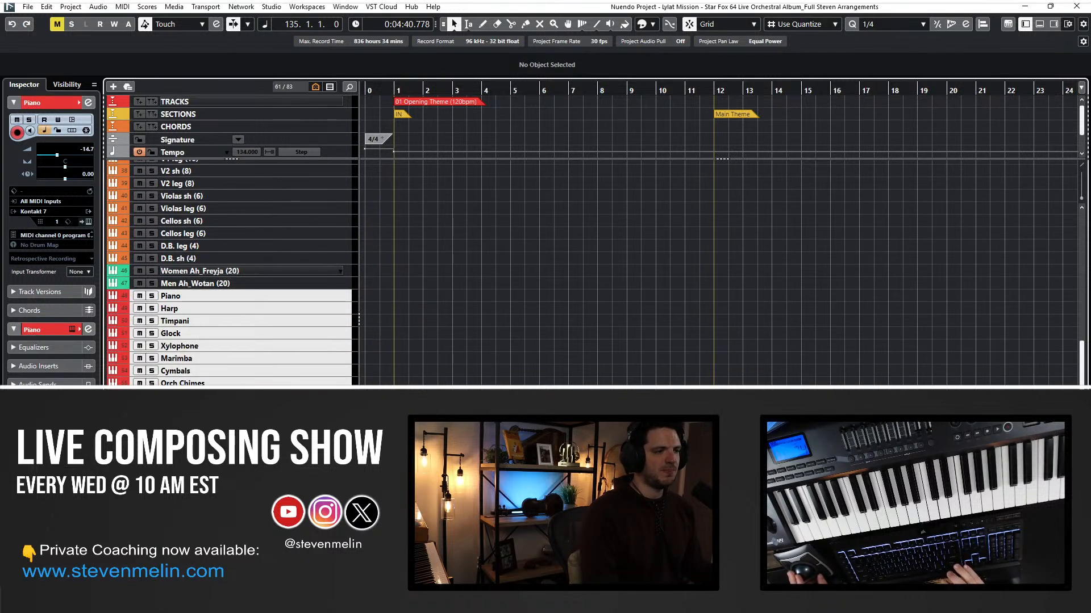
Select the Men Ah_Wotan (20), Piano and Harp tracks alternately to point out where the groups divide, finishing on Snare.
{"action": "left_click", "coordinate": [245, 283]}
{"action": "left_click", "coordinate": [246, 296]}
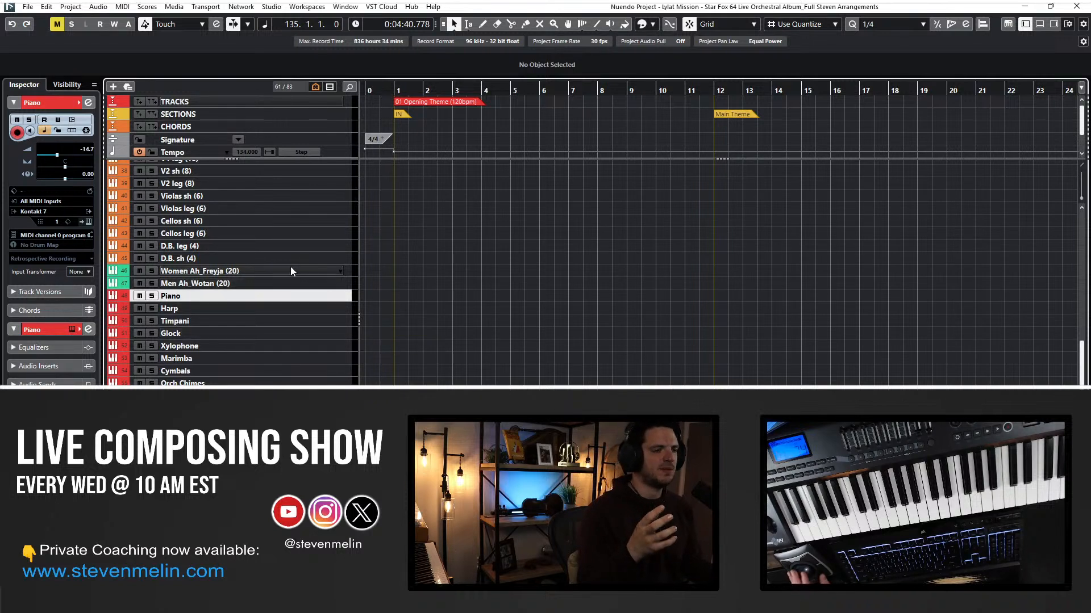
{"action": "left_click", "coordinate": [277, 285]}
{"action": "left_click", "coordinate": [272, 297]}
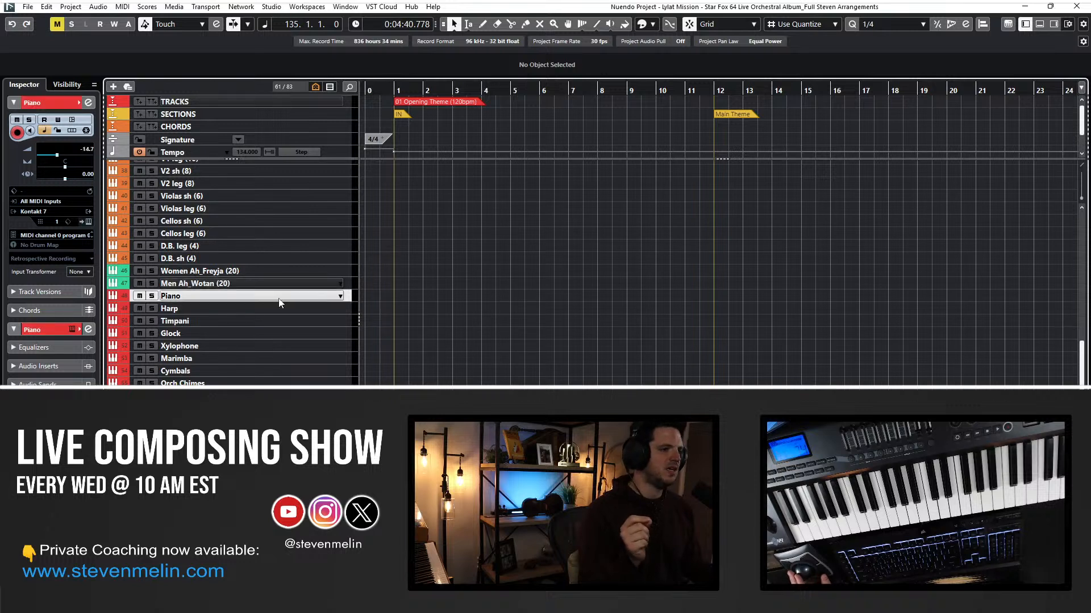
{"action": "left_click", "coordinate": [260, 311]}
{"action": "left_click", "coordinate": [249, 299]}
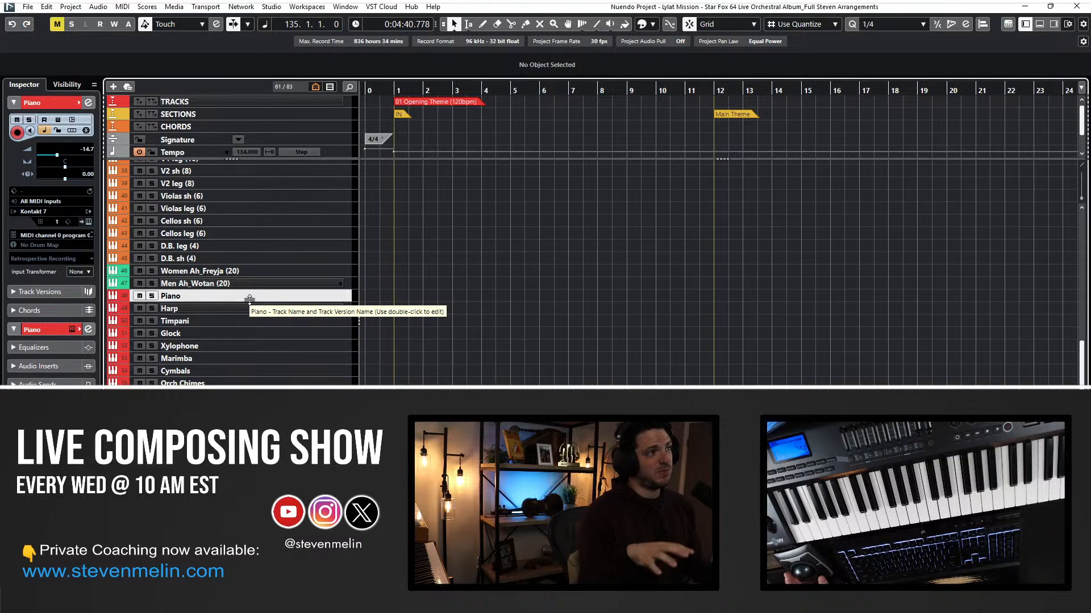
{"action": "left_click", "coordinate": [249, 309]}
{"action": "left_click", "coordinate": [245, 298]}
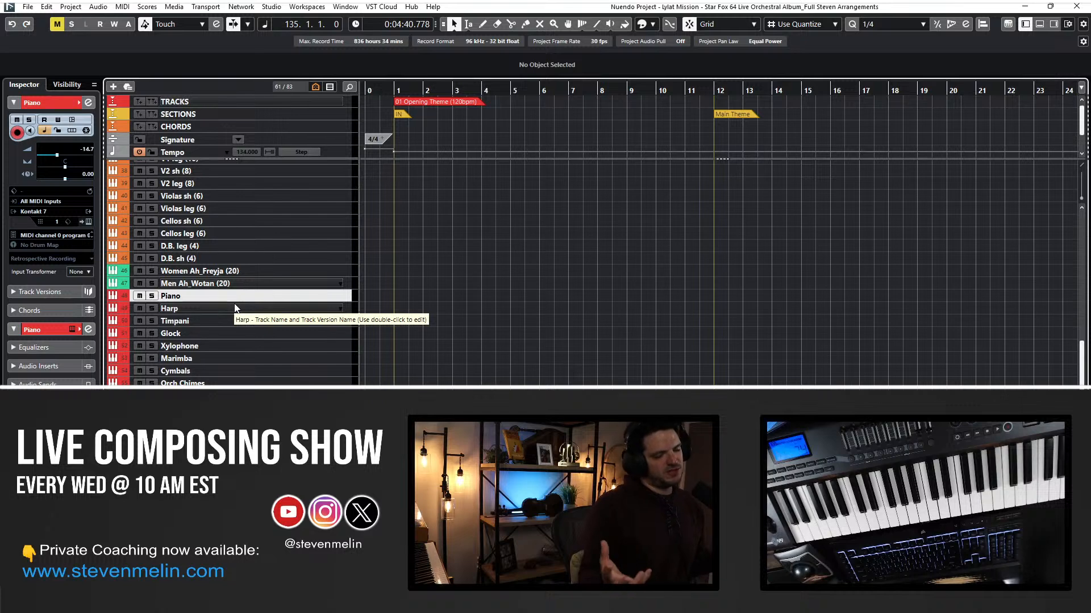
{"action": "left_click", "coordinate": [273, 397]}
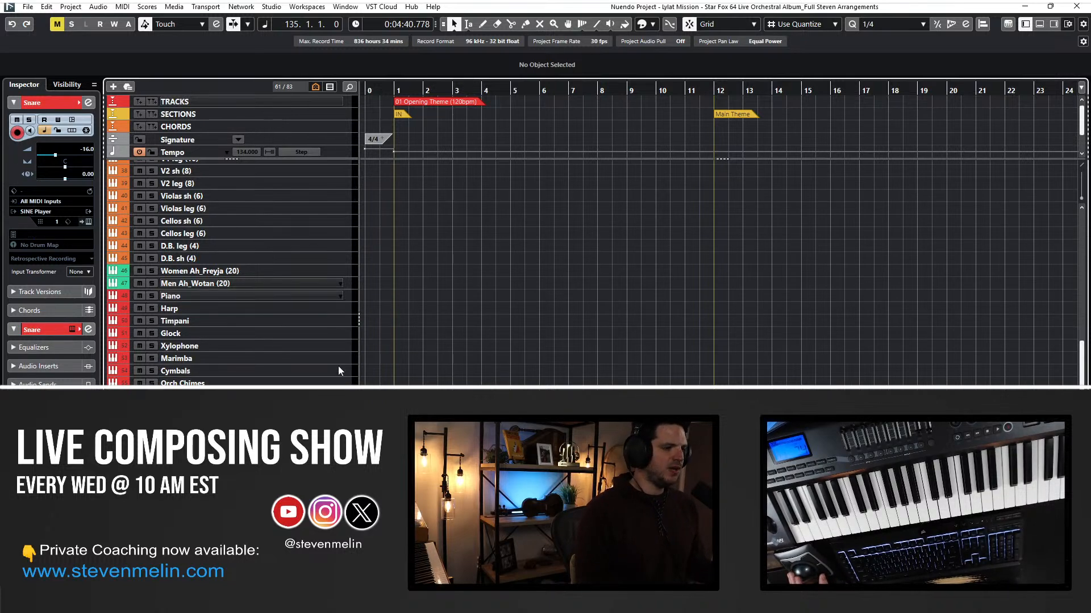
Return to the 06 Sector Y & Solar (134bpm) marker at bar 135 and examine its brass, woodwind and string parts.
{"action": "scroll", "coordinate": [318, 306], "scroll_direction": "up", "scroll_amount": 9}
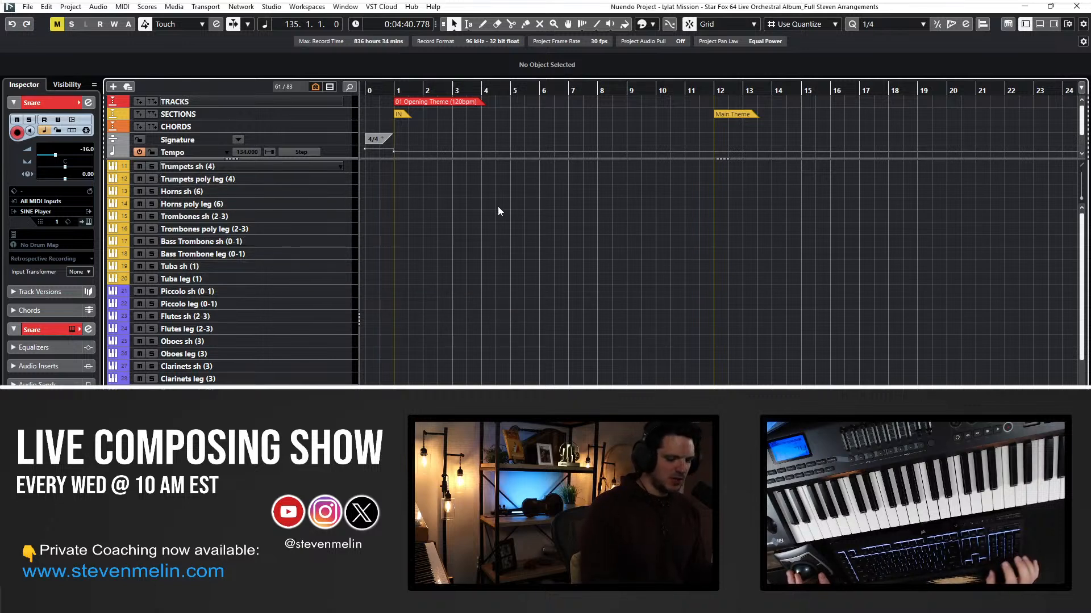
{"action": "scroll", "coordinate": [472, 221], "scroll_direction": "right", "scroll_amount": 10}
{"action": "scroll", "coordinate": [475, 222], "scroll_direction": "right", "scroll_amount": 6}
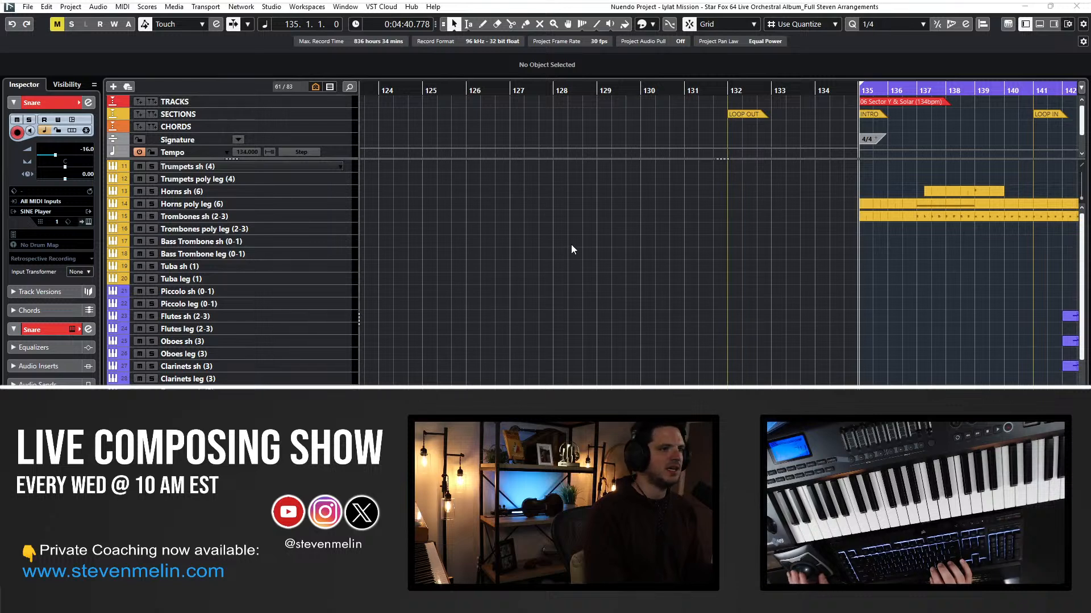
{"action": "scroll", "coordinate": [525, 234], "scroll_direction": "right", "scroll_amount": 5}
{"action": "key", "text": "g"}
{"action": "key", "text": "g"}
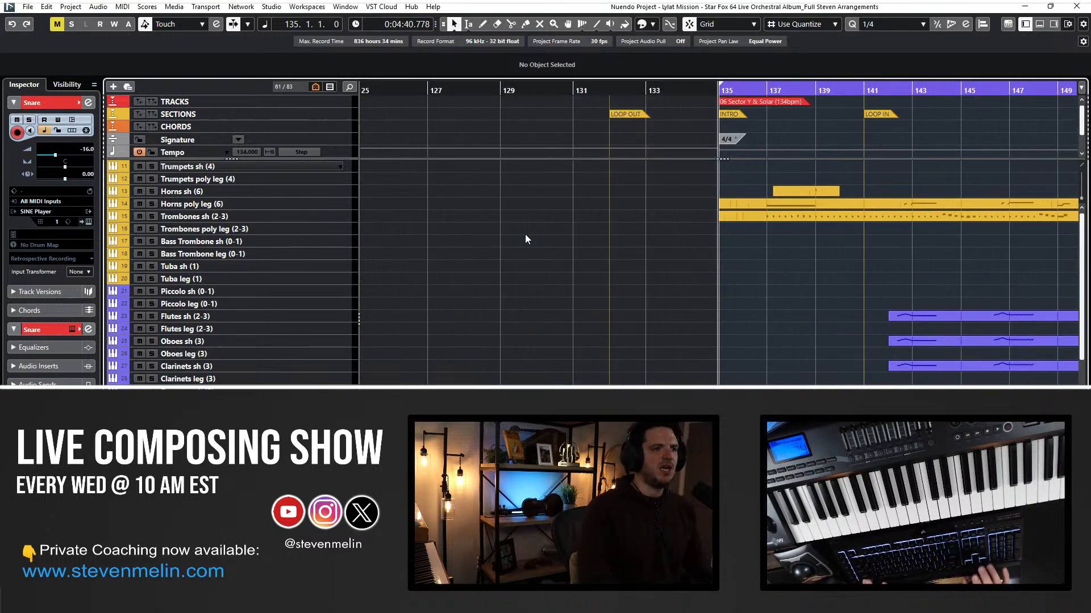
{"action": "scroll", "coordinate": [525, 234], "scroll_direction": "right", "scroll_amount": 4}
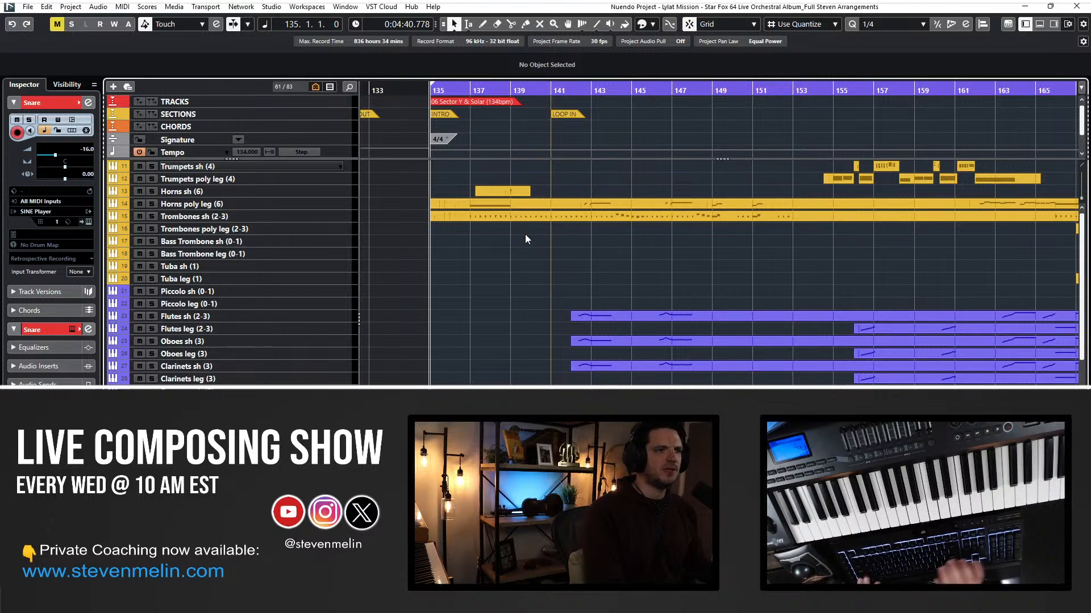
{"action": "key", "text": "h"}
{"action": "key", "text": "h"}
{"action": "key", "text": "KP_Add"}
{"action": "key", "text": "KP_Subtract"}
{"action": "scroll", "coordinate": [525, 234], "scroll_direction": "right", "scroll_amount": 2}
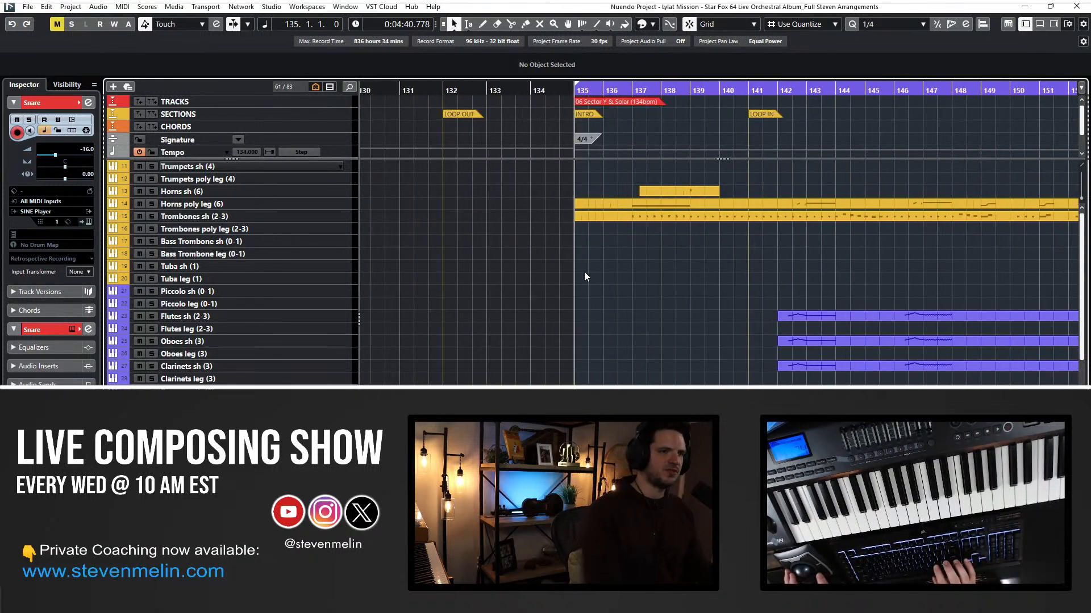
{"action": "scroll", "coordinate": [584, 276], "scroll_direction": "right", "scroll_amount": 5}
{"action": "scroll", "coordinate": [584, 277], "scroll_direction": "down", "scroll_amount": 5}
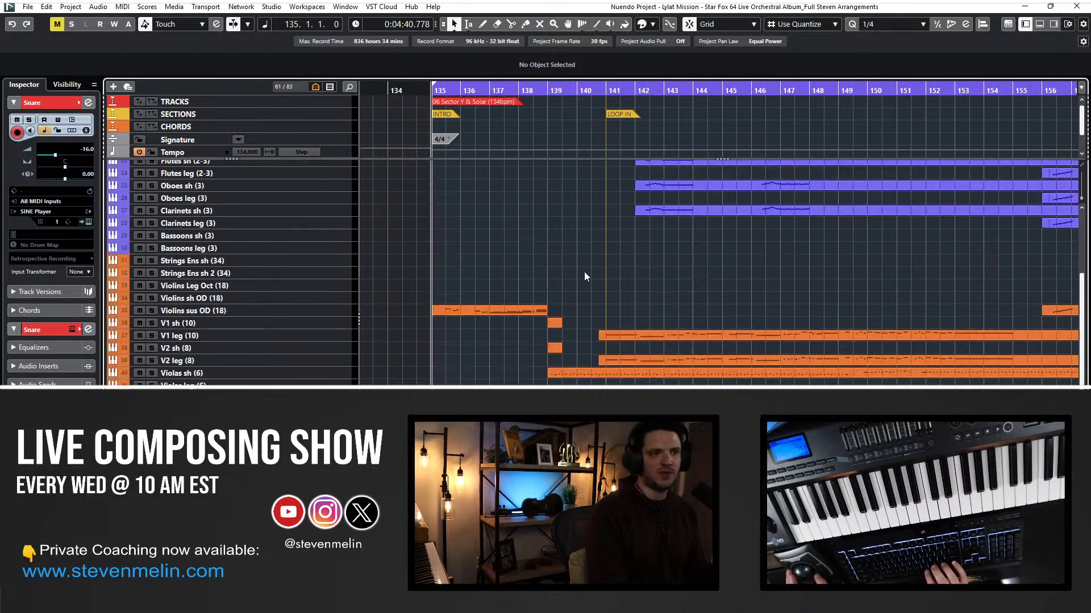
Play Sector Y & Solar from bar 135 and select its string and percussion parts from Violins sus OD (18) to Snare.
{"action": "key", "text": "space"}
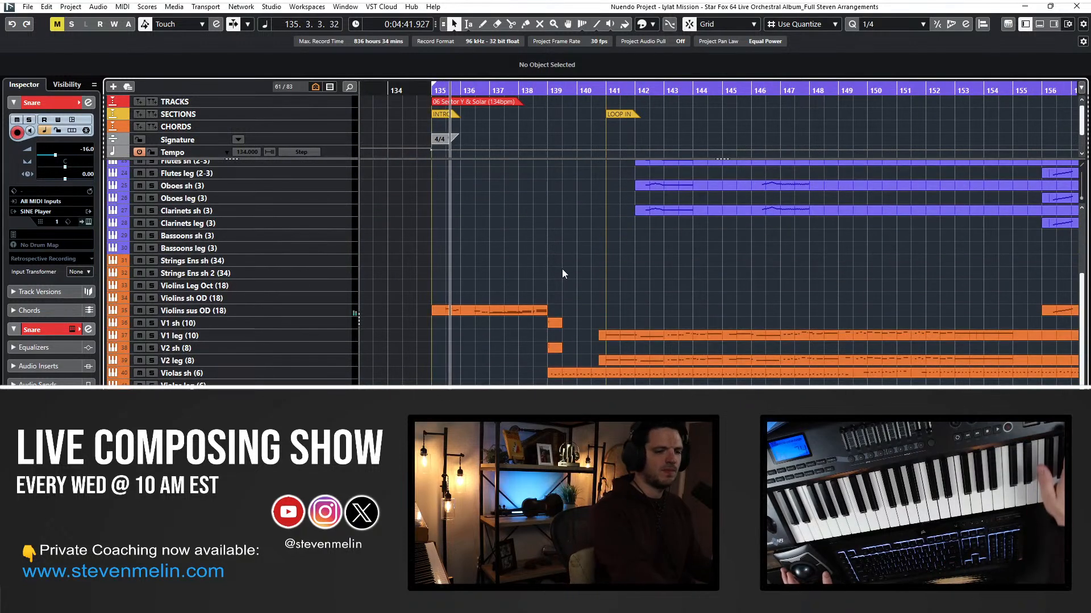
{"action": "scroll", "coordinate": [561, 268], "scroll_direction": "down", "scroll_amount": 5}
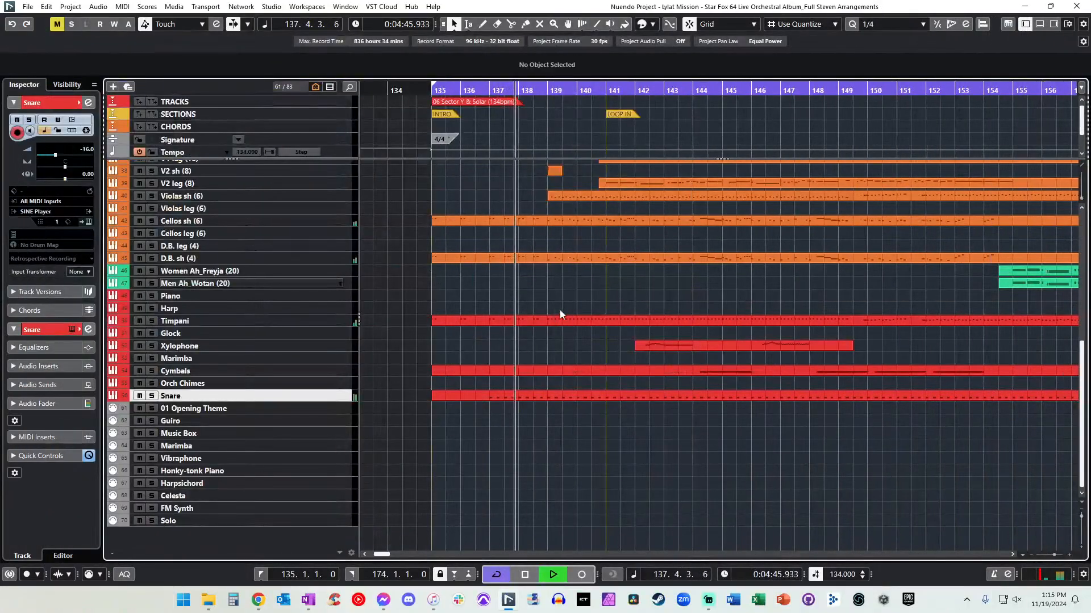
{"action": "scroll", "coordinate": [560, 315], "scroll_direction": "up", "scroll_amount": 3}
{"action": "left_click_drag", "start_coordinate": [749, 491], "coordinate": [436, 172]}
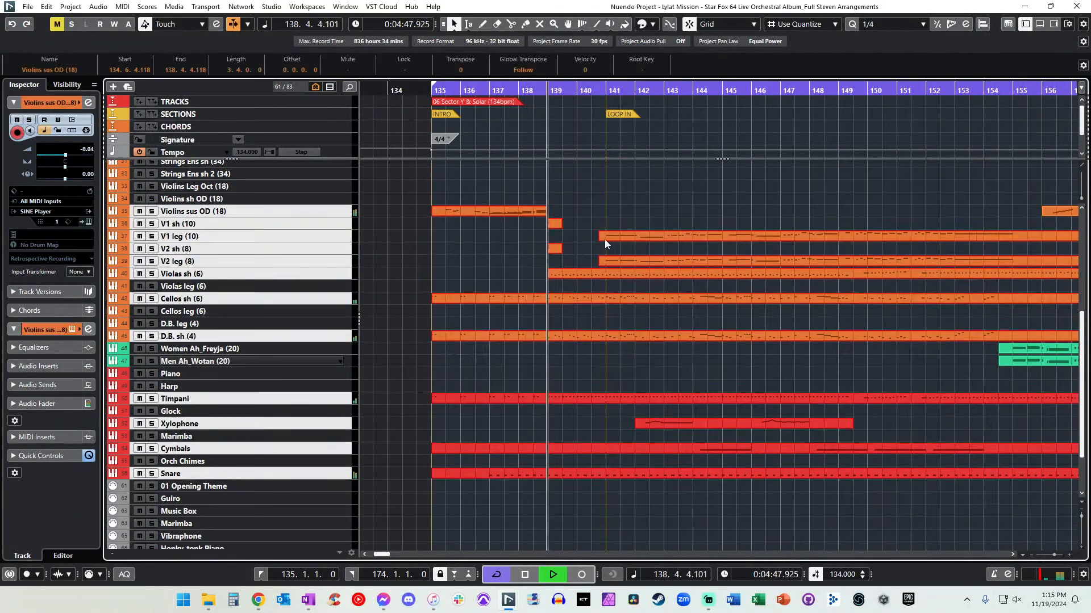
Open the selected string and percussion parts together in the key editor, follow their notes up to bar 148 and close it.
{"action": "double_click", "coordinate": [581, 275]}
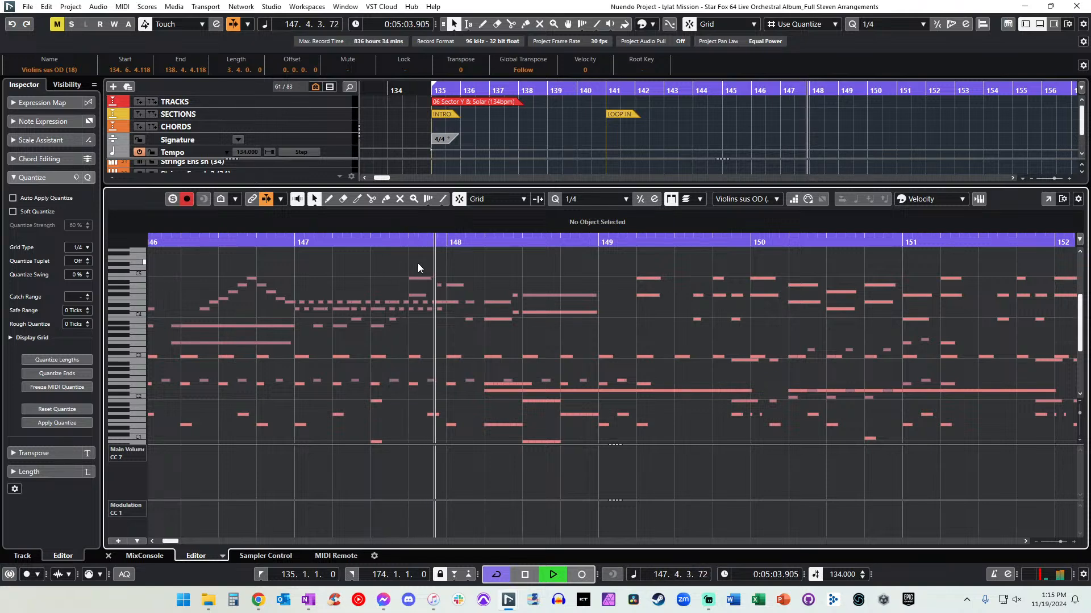
{"action": "key", "text": "ctrl+alt+e"}
{"action": "scroll", "coordinate": [466, 273], "scroll_direction": "right", "scroll_amount": 3}
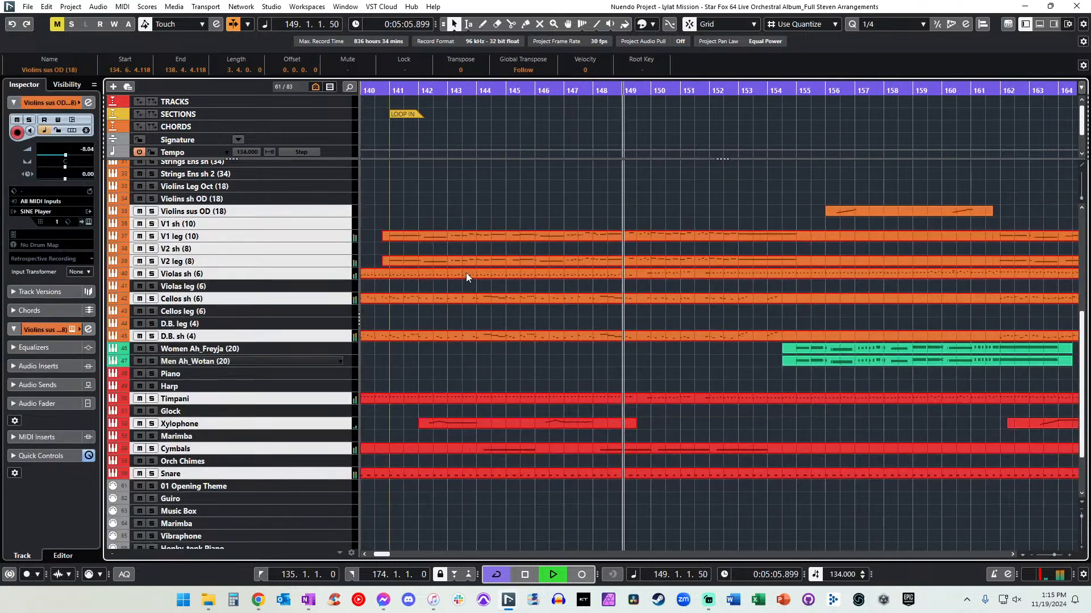
Open the Trombones sh (2-3) part in the key editor, examine its notes around bars 149 to 153 and close it.
{"action": "left_click", "coordinate": [495, 227]}
{"action": "scroll", "coordinate": [504, 241], "scroll_direction": "right", "scroll_amount": 2}
{"action": "scroll", "coordinate": [476, 207], "scroll_direction": "up", "scroll_amount": 5}
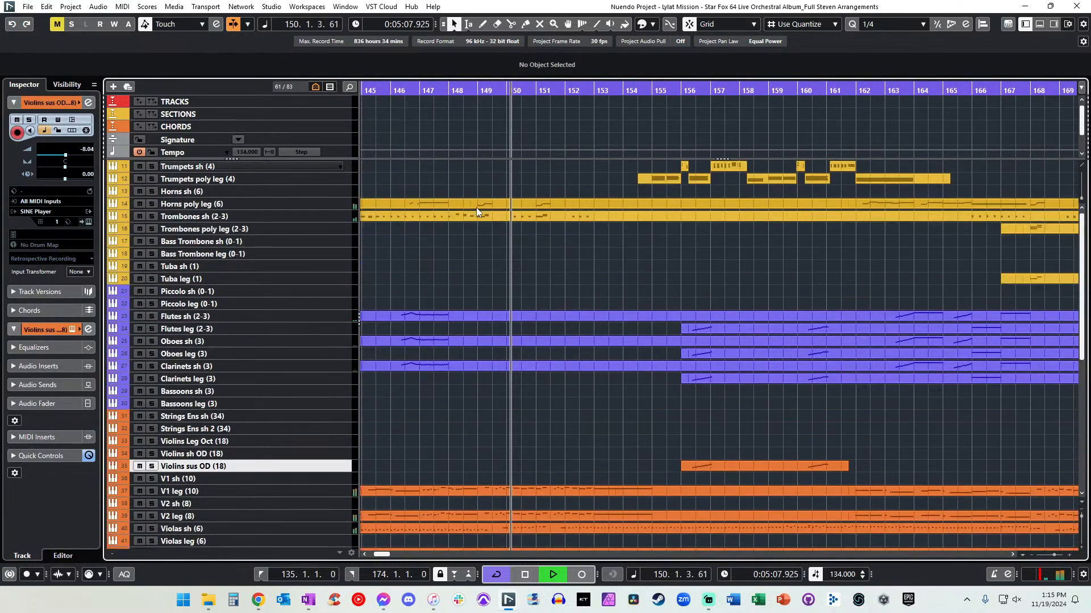
{"action": "double_click", "coordinate": [495, 217]}
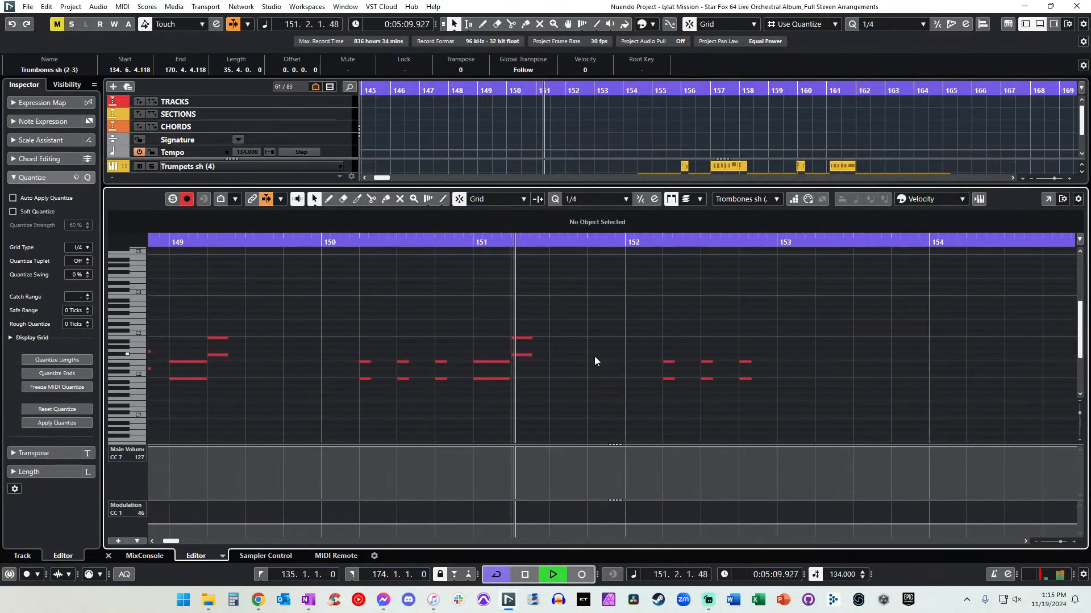
{"action": "key", "text": "ctrl+e"}
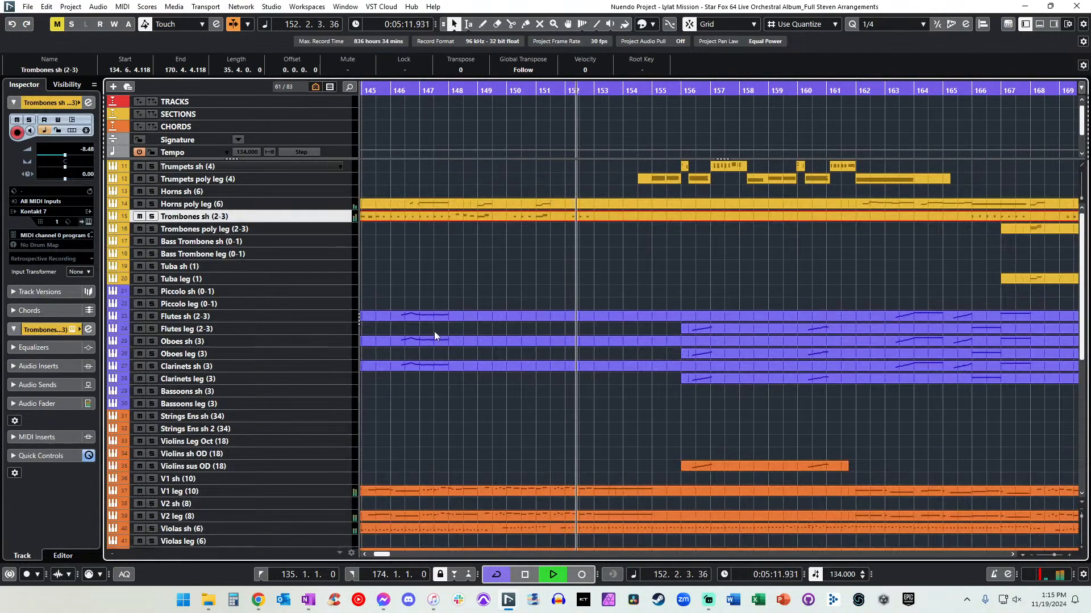
Move the start of the cycle range to the LOOP IN marker at bar 141.
{"action": "scroll", "coordinate": [553, 228], "scroll_direction": "right", "scroll_amount": 1}
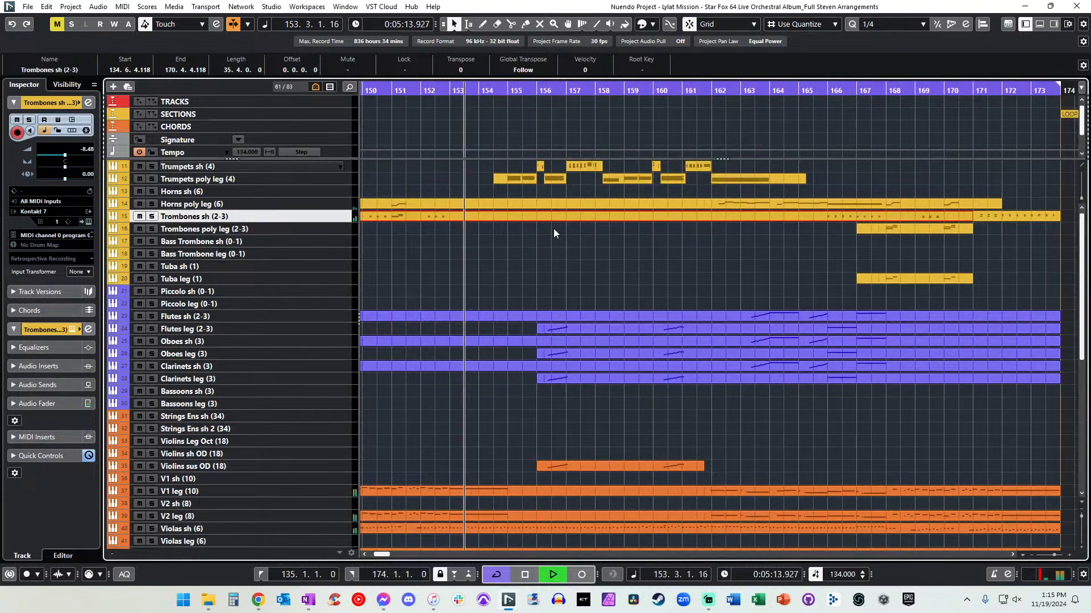
{"action": "scroll", "coordinate": [553, 229], "scroll_direction": "left", "scroll_amount": 7}
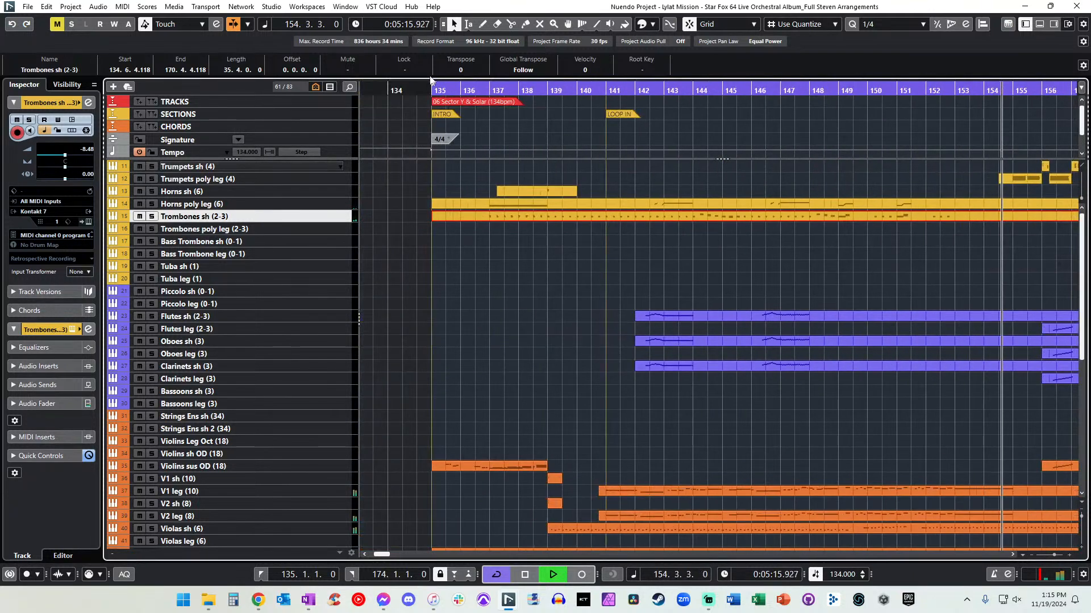
{"action": "left_click_drag", "start_coordinate": [434, 85], "coordinate": [614, 92]}
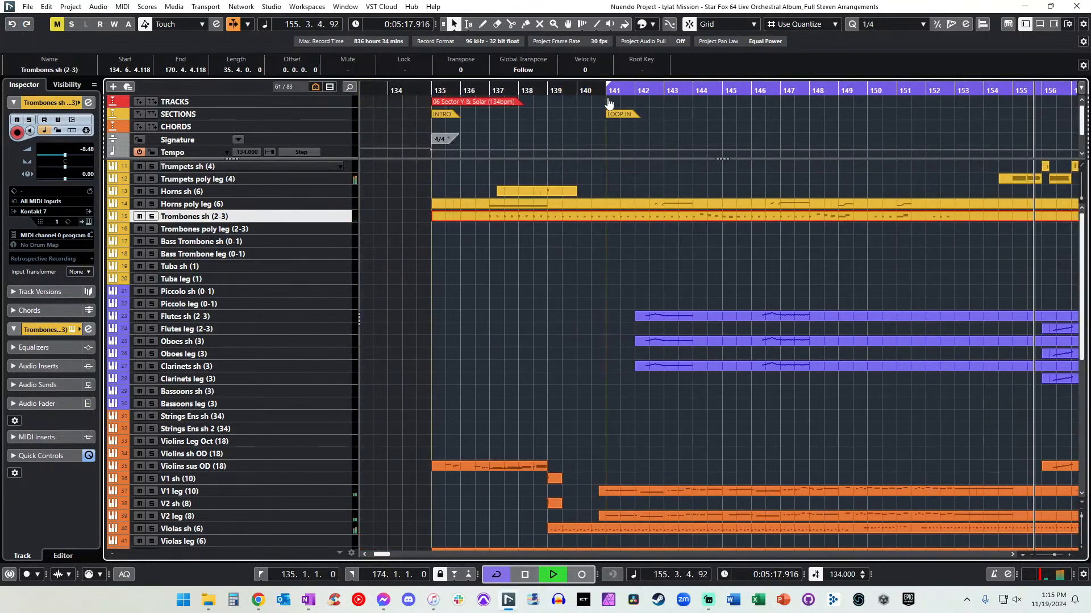
Examine the choir notes of Women Ah_Freyja (20) from bar 157 to 162 in the key editor, closing it when done.
{"action": "scroll", "coordinate": [625, 169], "scroll_direction": "right", "scroll_amount": 6}
{"action": "scroll", "coordinate": [543, 246], "scroll_direction": "down", "scroll_amount": 4}
{"action": "scroll", "coordinate": [543, 245], "scroll_direction": "down", "scroll_amount": 4}
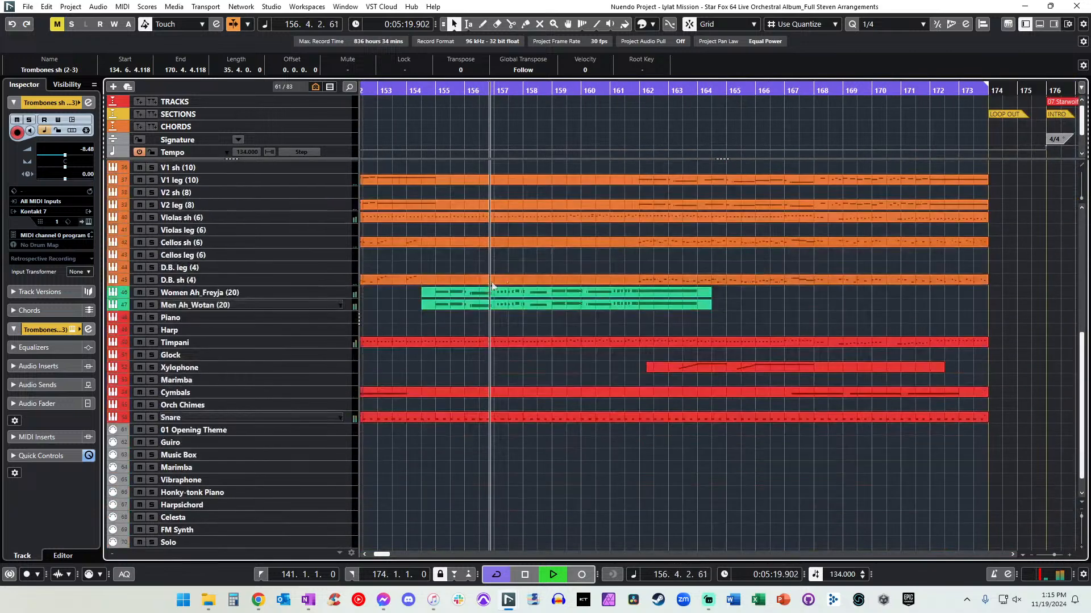
{"action": "double_click", "coordinate": [514, 293]}
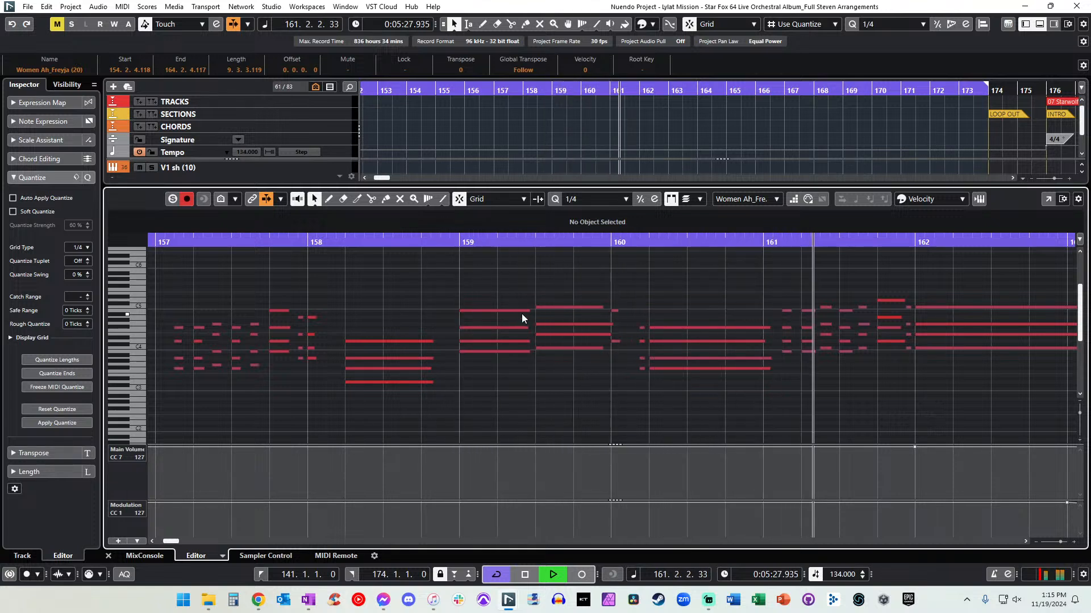
{"action": "key", "text": "Return"}
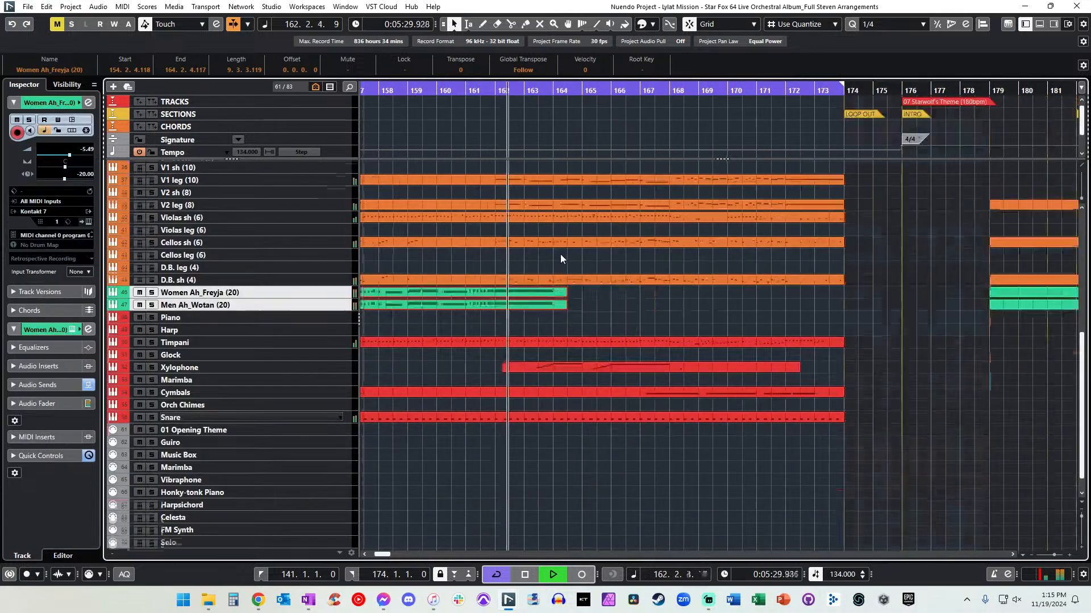
Open the Horns poly leg (6) part in the key editor, inspect its notes around bars 165 to 170 and close it.
{"action": "scroll", "coordinate": [560, 254], "scroll_direction": "up", "scroll_amount": 8}
{"action": "left_click", "coordinate": [533, 201]}
{"action": "key", "text": "Return"}
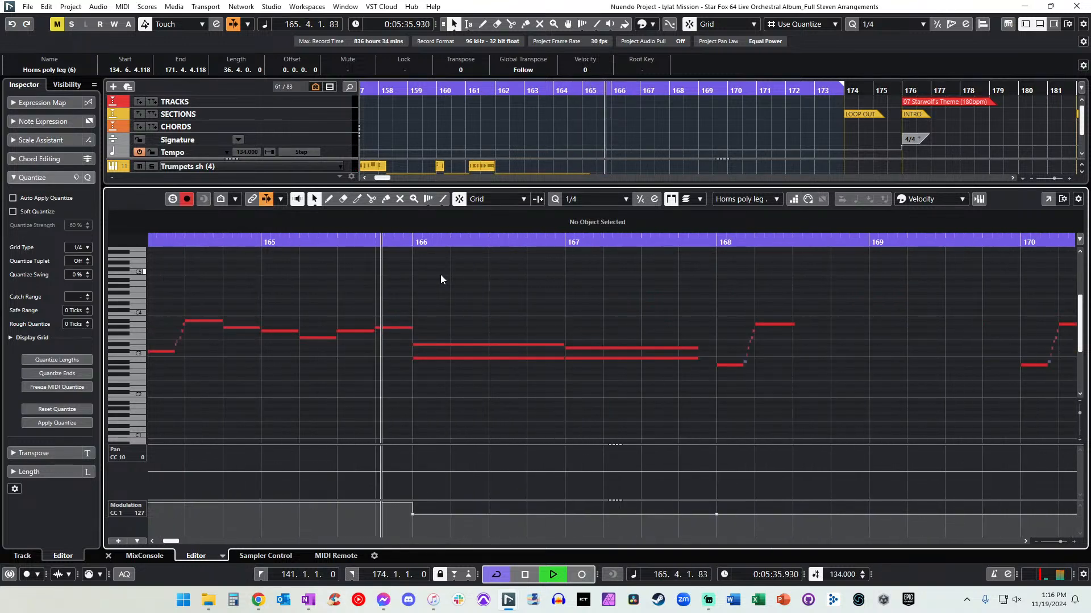
{"action": "key", "text": "Return"}
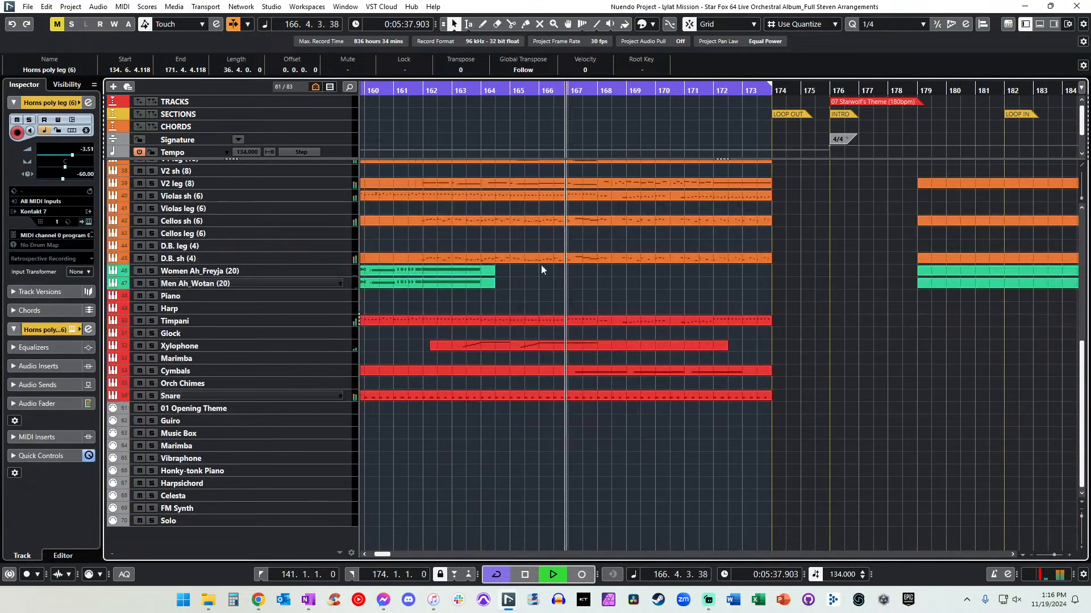
Examine the D.B. sh (4) notes from bar 170 to 173 in the key editor and return to the brass tracks.
{"action": "double_click", "coordinate": [557, 256]}
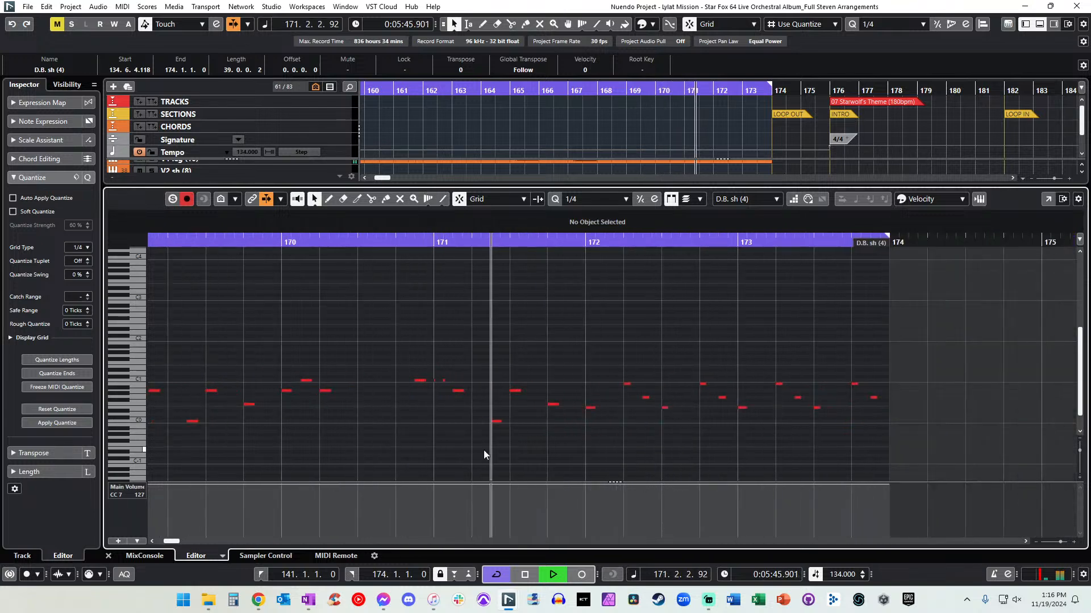
{"action": "key", "text": "Return"}
{"action": "scroll", "coordinate": [544, 350], "scroll_direction": "right", "scroll_amount": 2}
{"action": "scroll", "coordinate": [570, 253], "scroll_direction": "up", "scroll_amount": 6}
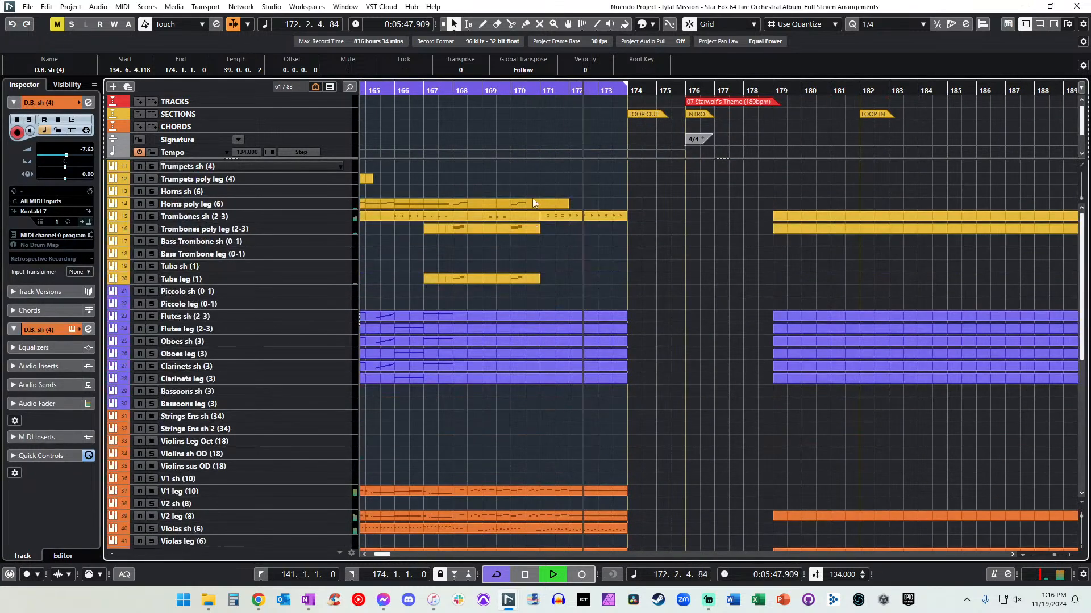
Follow the loop as it repeats from bar 141, examining the brass, woodwind, string and percussion parts.
{"action": "scroll", "coordinate": [544, 197], "scroll_direction": "left", "scroll_amount": 10}
{"action": "scroll", "coordinate": [610, 169], "scroll_direction": "right", "scroll_amount": 1}
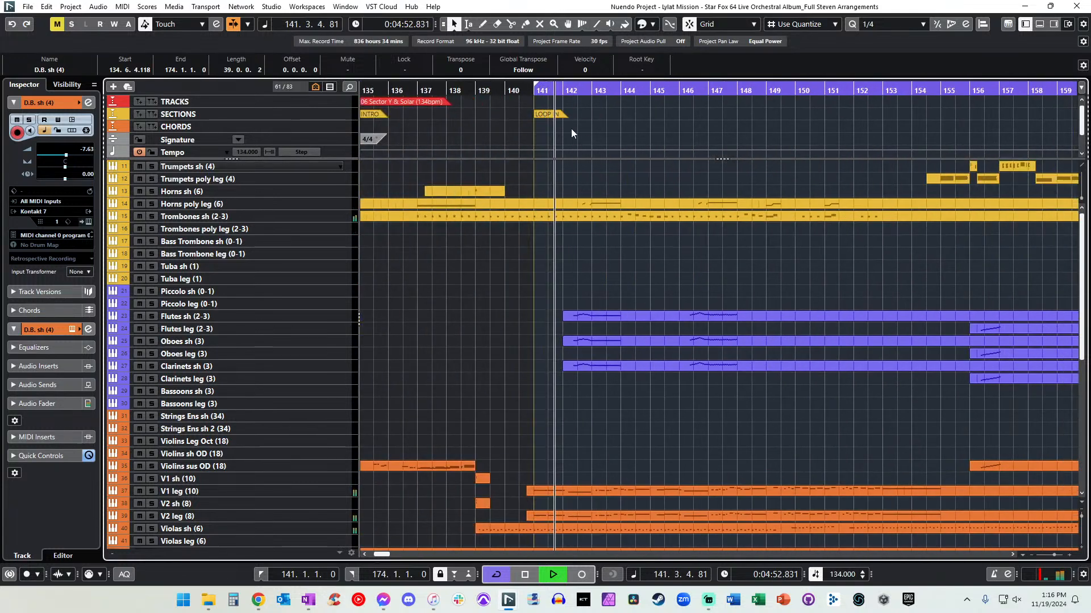
{"action": "scroll", "coordinate": [601, 287], "scroll_direction": "right", "scroll_amount": 1}
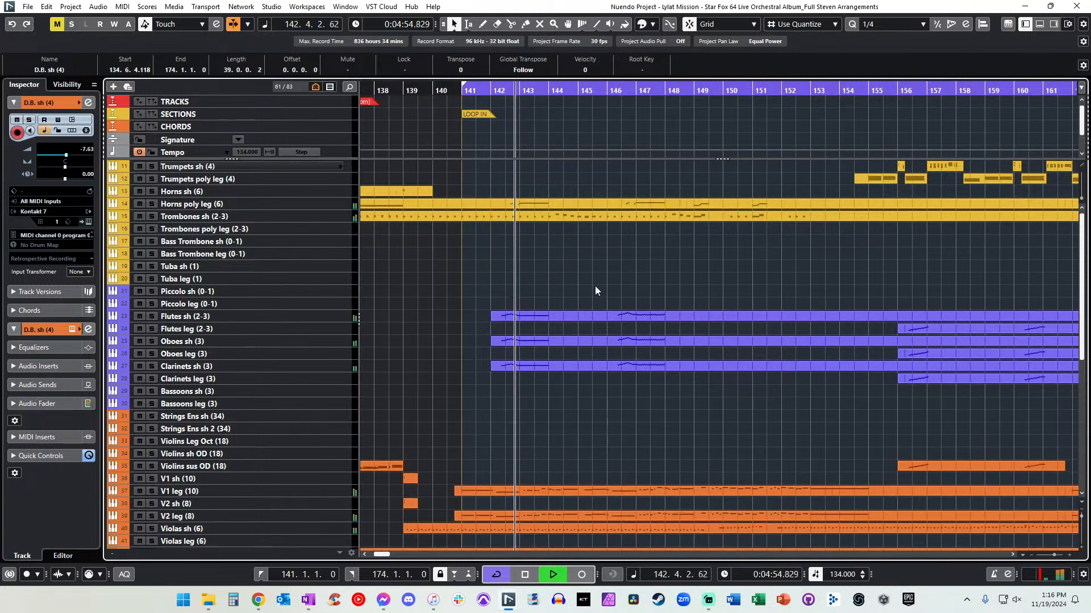
{"action": "scroll", "coordinate": [568, 299], "scroll_direction": "down", "scroll_amount": 5}
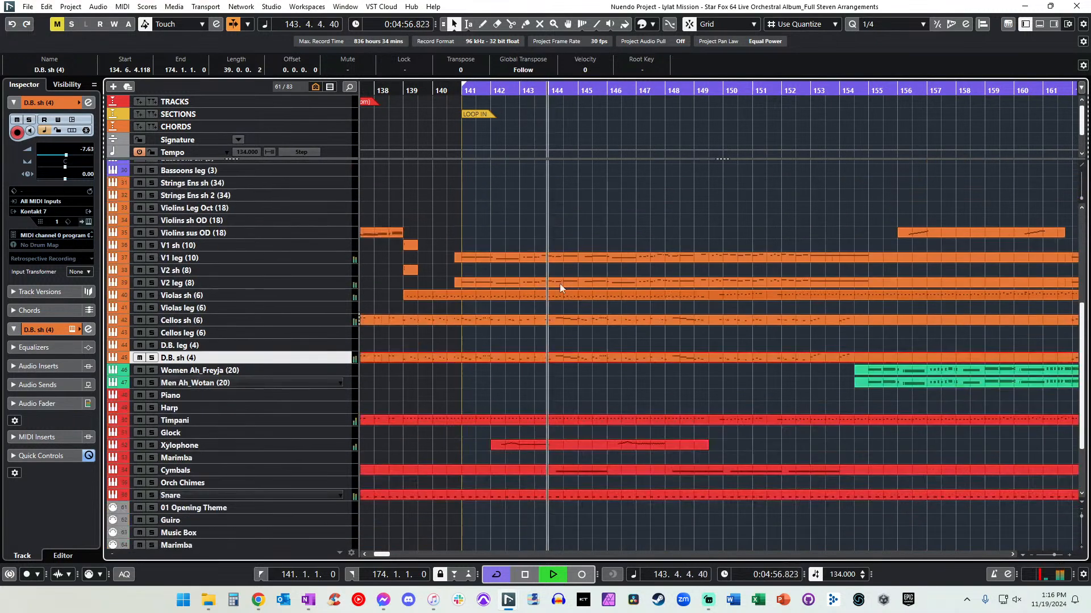
{"action": "scroll", "coordinate": [525, 224], "scroll_direction": "up", "scroll_amount": 5}
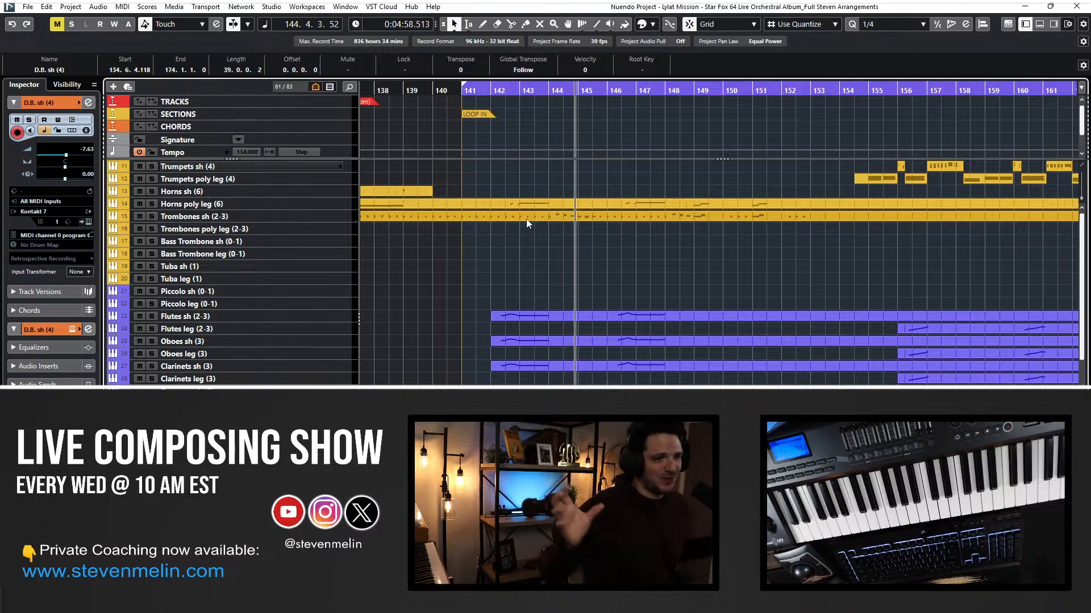
Clear the part selection and step the playhead back from bar 141 to bar 137.
{"action": "left_click", "coordinate": [524, 237]}
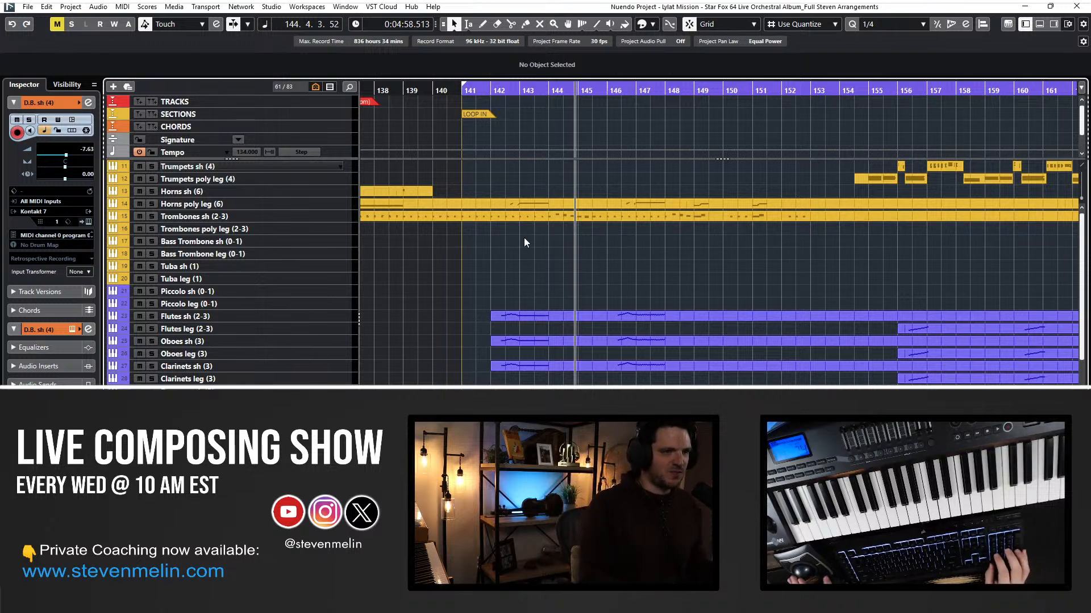
{"action": "key", "text": "space"}
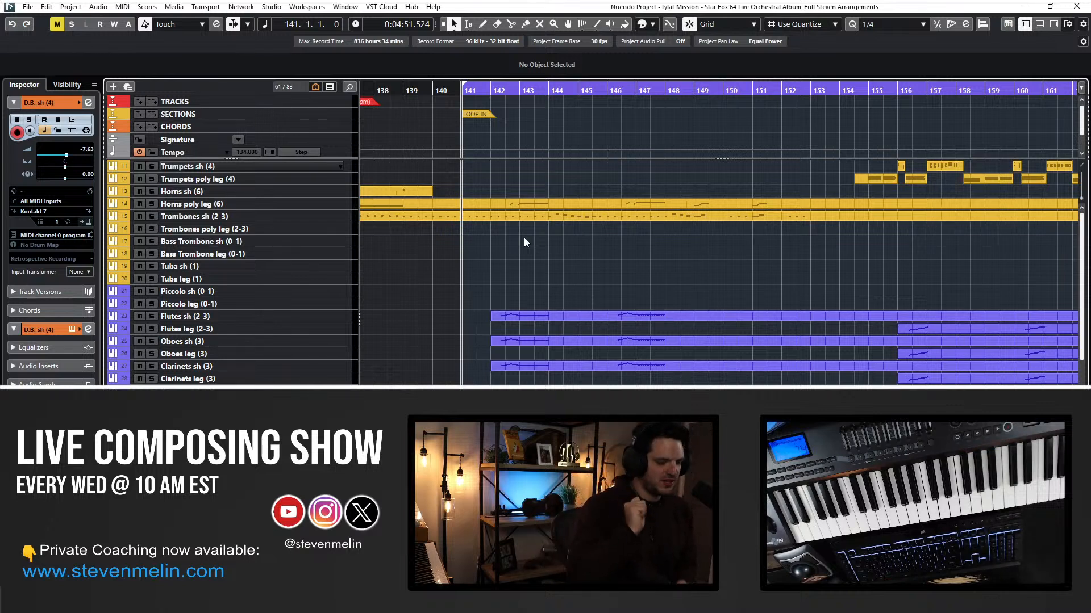
{"action": "key", "text": "KP_Subtract"}
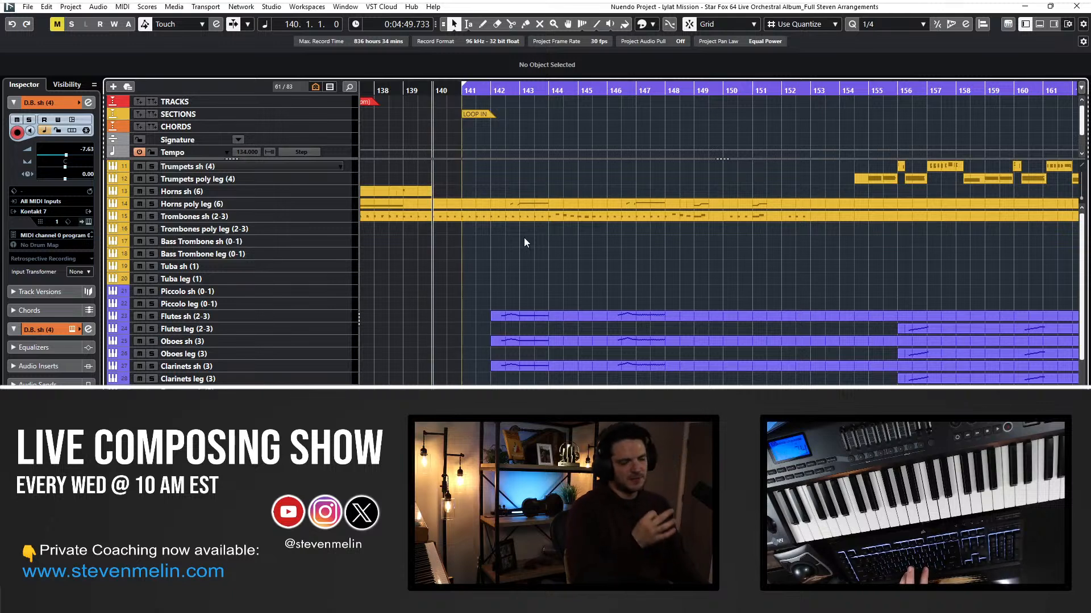
{"action": "key", "text": "KP_Subtract"}
{"action": "key", "text": "KP_Subtract"}
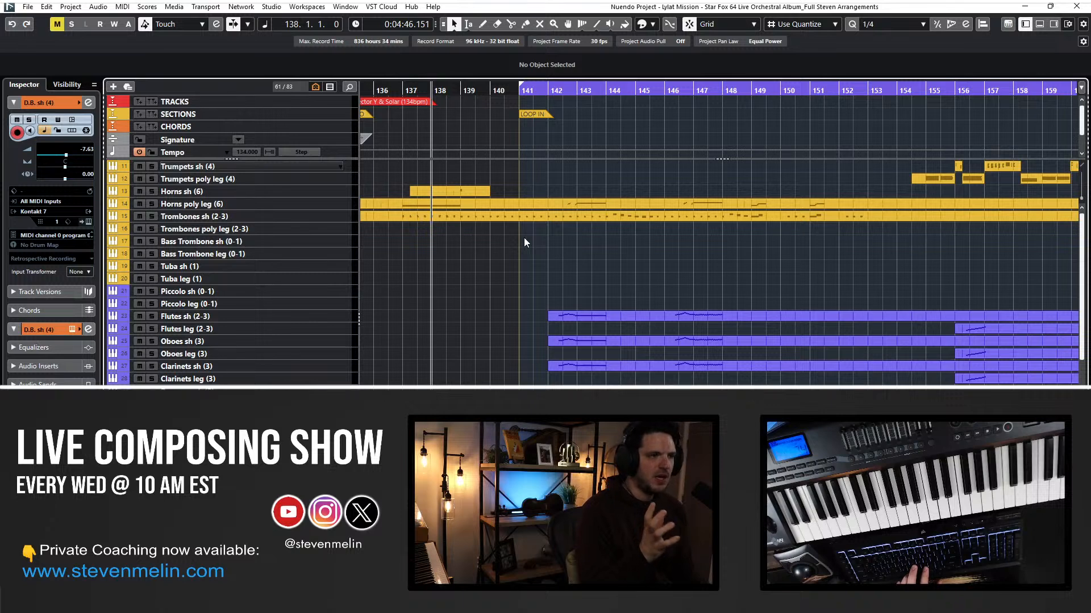
{"action": "key", "text": "KP_Subtract"}
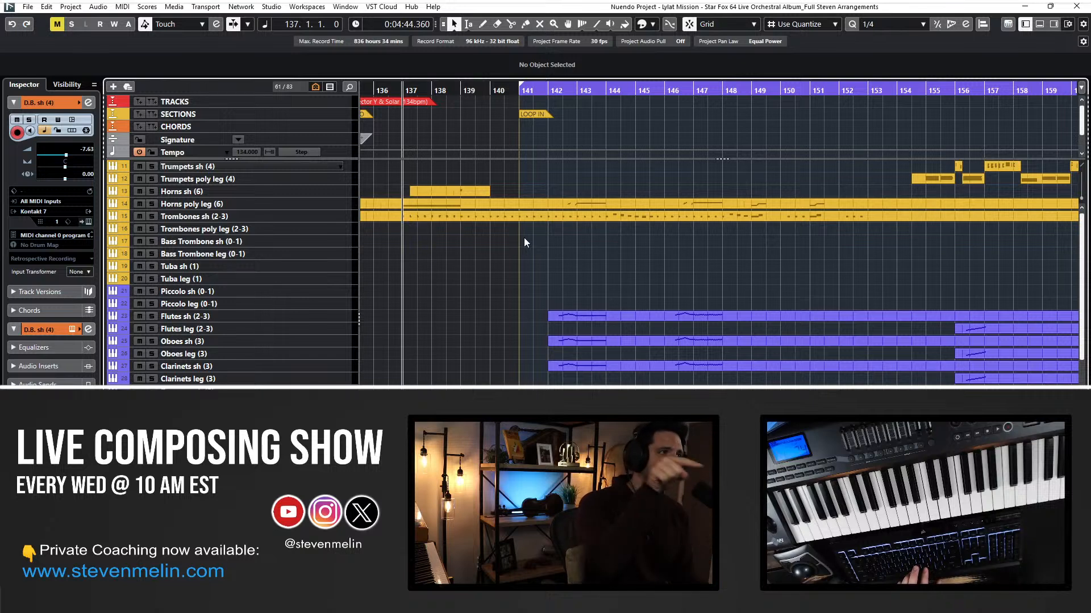
Step the playhead back and forth around bar 137, finishing at the start of Sector Y & Solar at bar 135.
{"action": "key", "text": "KP_Add"}
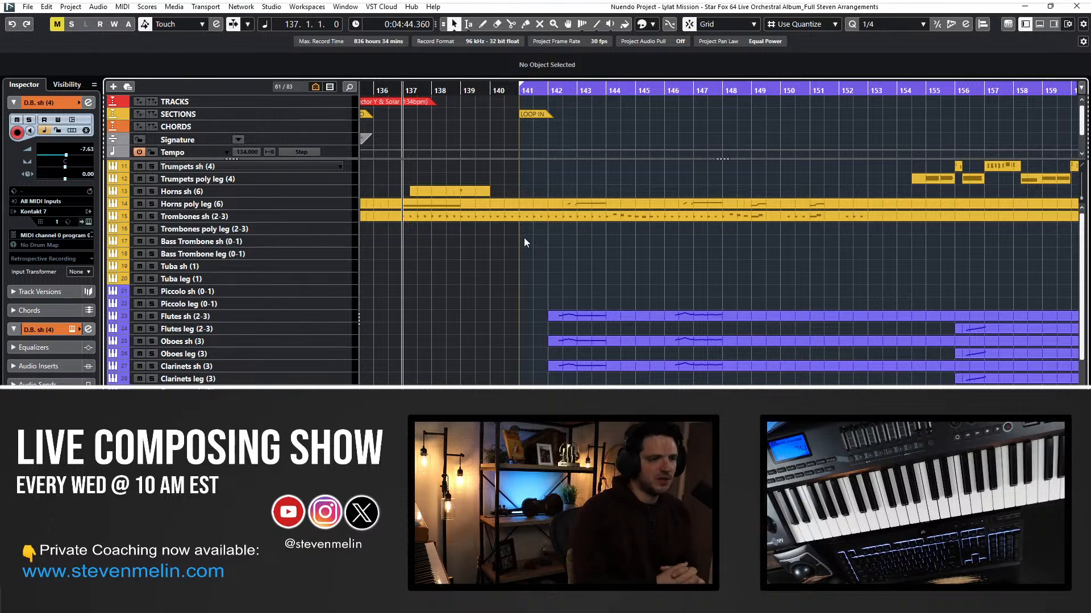
{"action": "key", "text": "KP_Add"}
{"action": "key", "text": "KP_Subtract"}
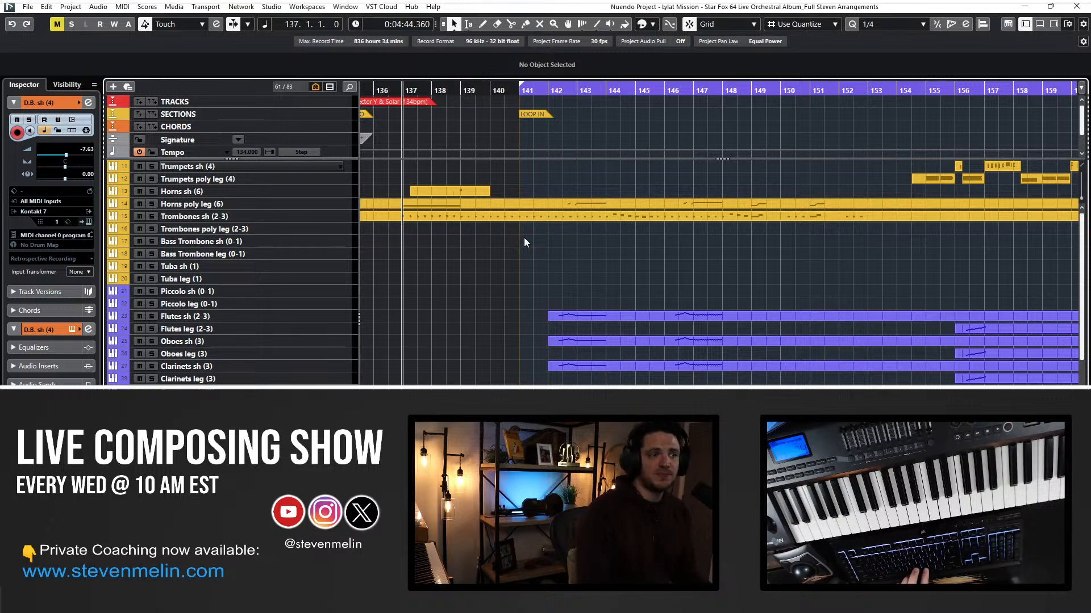
{"action": "key", "text": "KP_Subtract"}
{"action": "key", "text": "KP_Add"}
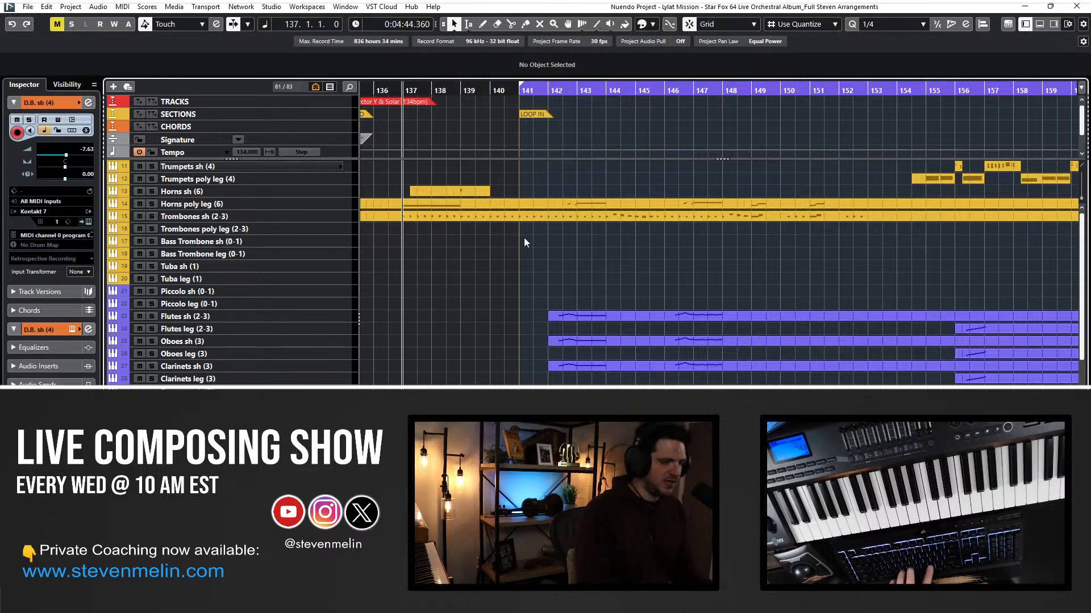
{"action": "key", "text": "KP_Subtract"}
{"action": "key", "text": "KP_Add"}
{"action": "key", "text": "KP_Subtract"}
{"action": "key", "text": "KP_Add"}
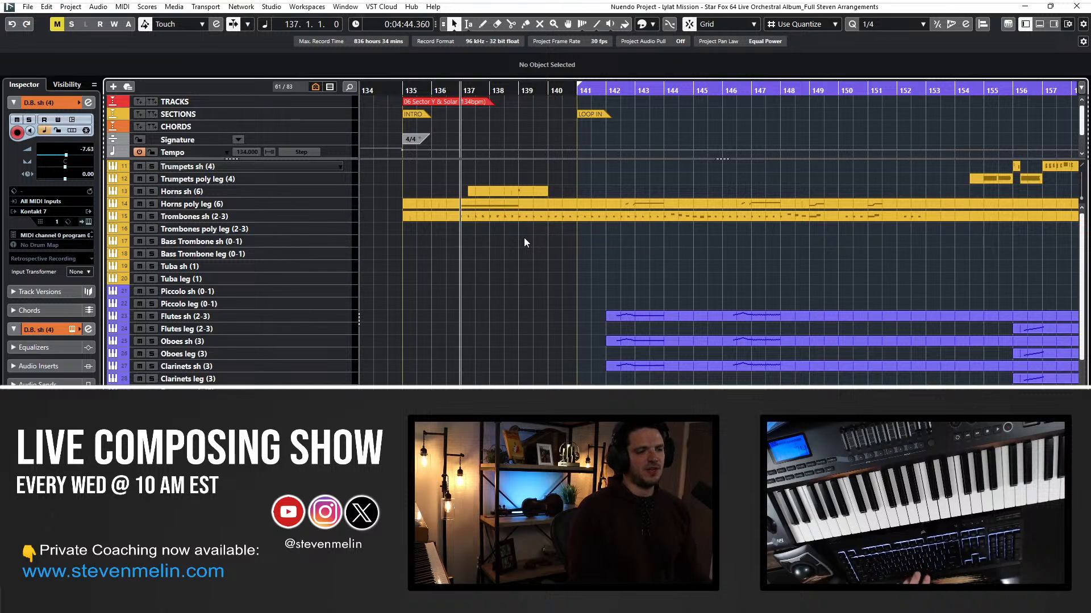
{"action": "key", "text": "KP_Subtract"}
{"action": "key", "text": "KP_Subtract"}
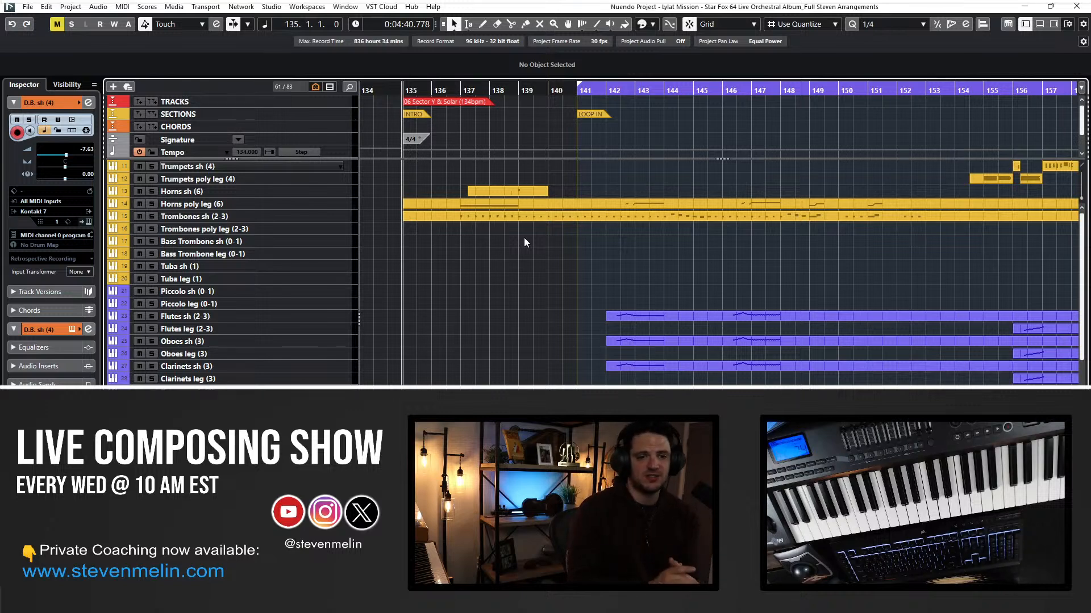
Jump the playhead to the loop start at bar 141 and step it forward through the loop to bar 169.
{"action": "key", "text": "KP_Add"}
{"action": "key", "text": "KP_1"}
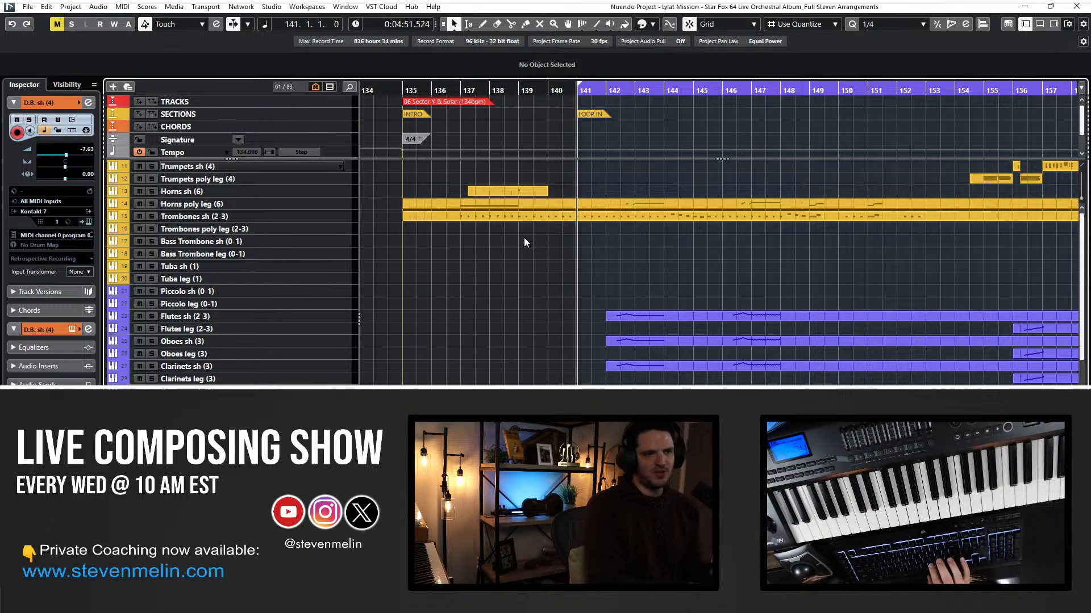
{"action": "scroll", "coordinate": [523, 241], "scroll_direction": "right", "scroll_amount": 5}
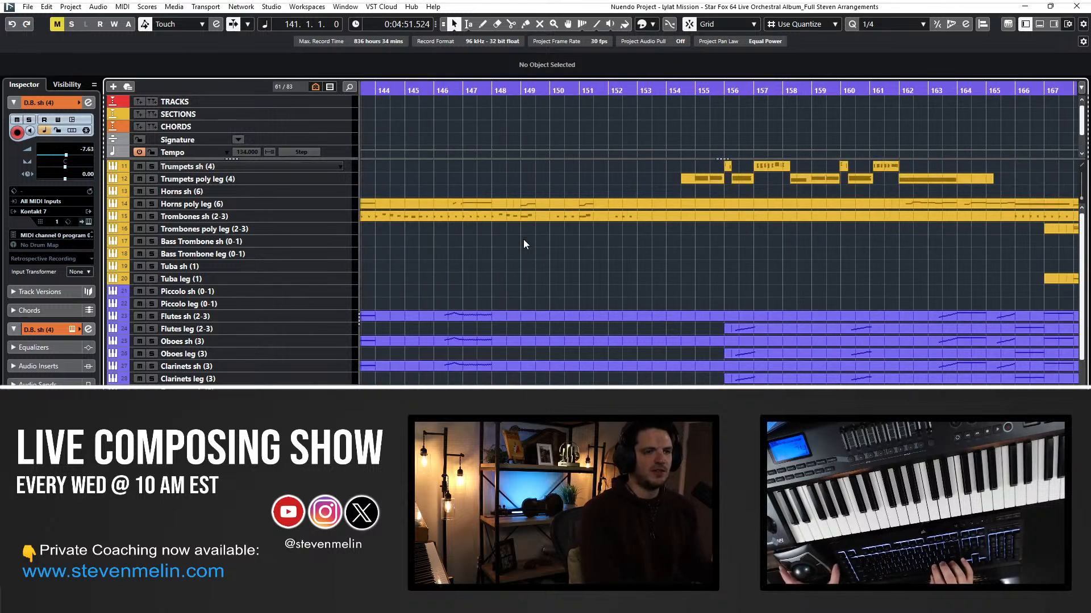
{"action": "key", "text": "KP_Add"}
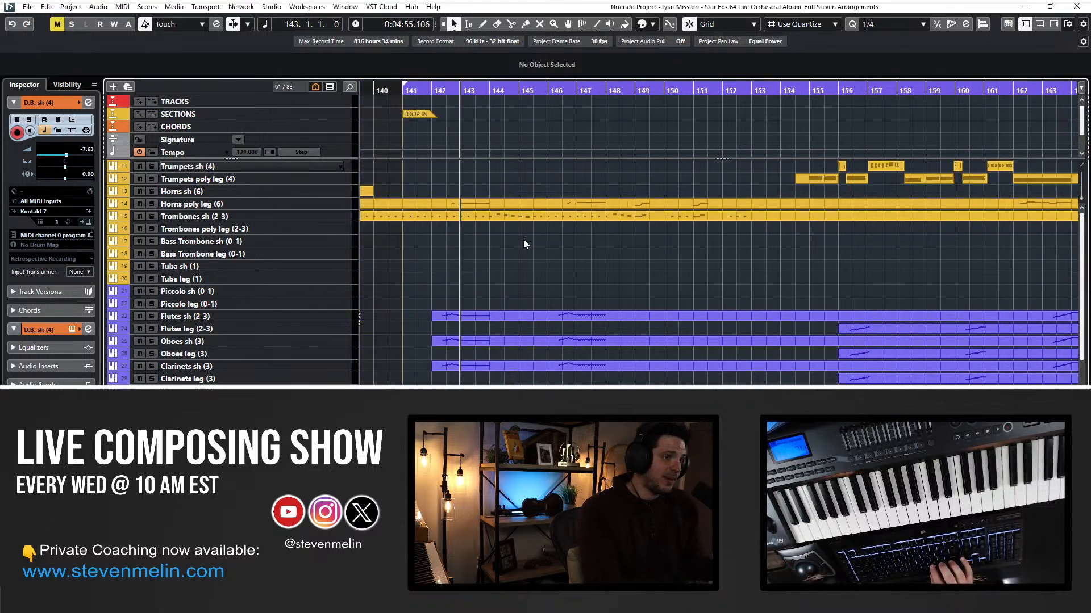
{"action": "key", "text": "KP_Add"}
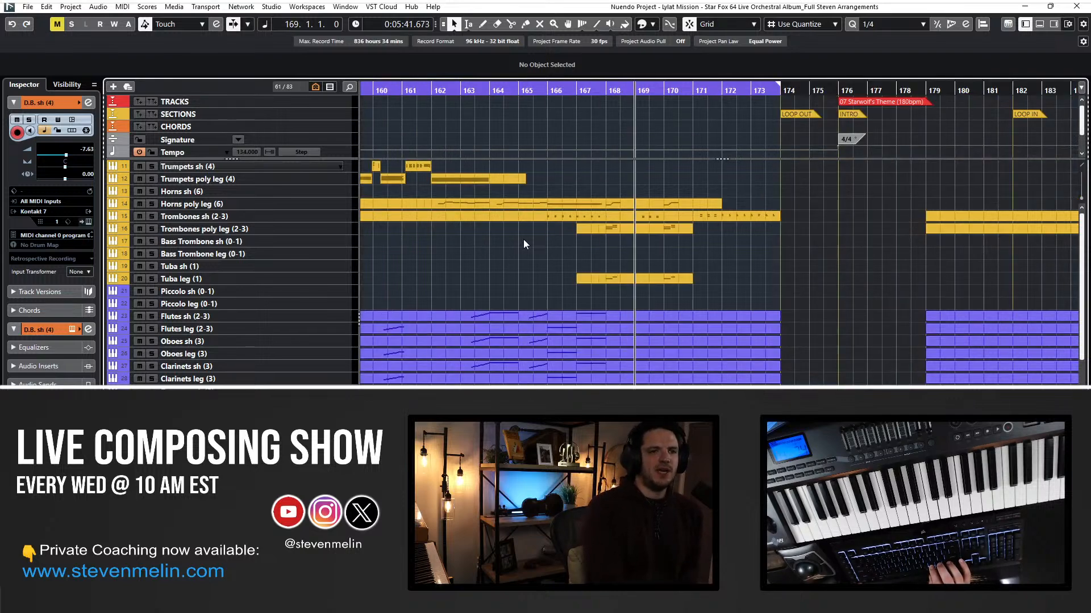
Extend the loop range from bar 1 to bar 50 so that it covers the whole Opening Theme.
{"action": "scroll", "coordinate": [523, 240], "scroll_direction": "left", "scroll_amount": 18}
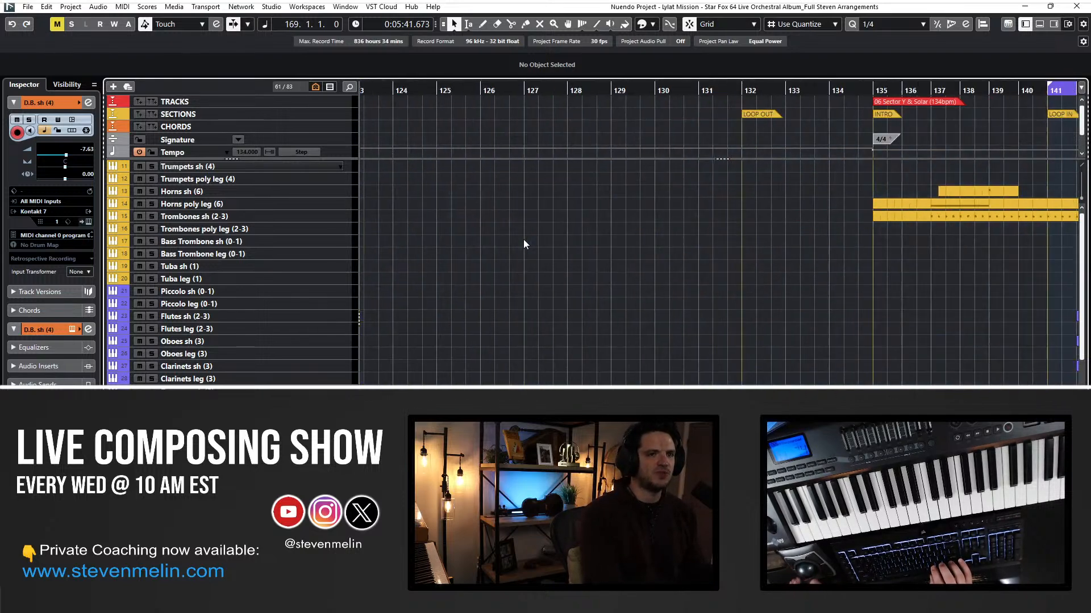
{"action": "scroll", "coordinate": [523, 240], "scroll_direction": "right", "scroll_amount": 3}
{"action": "scroll", "coordinate": [523, 240], "scroll_direction": "left", "scroll_amount": 5}
{"action": "scroll", "coordinate": [594, 195], "scroll_direction": "left", "scroll_amount": 20}
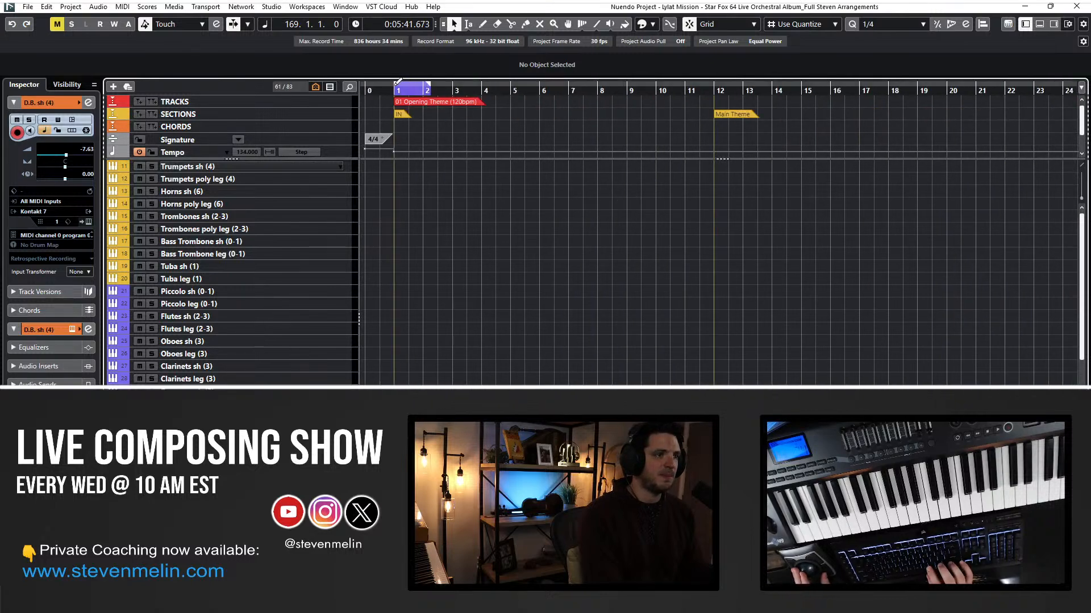
{"action": "left_click_drag", "start_coordinate": [398, 81], "coordinate": [916, 86]}
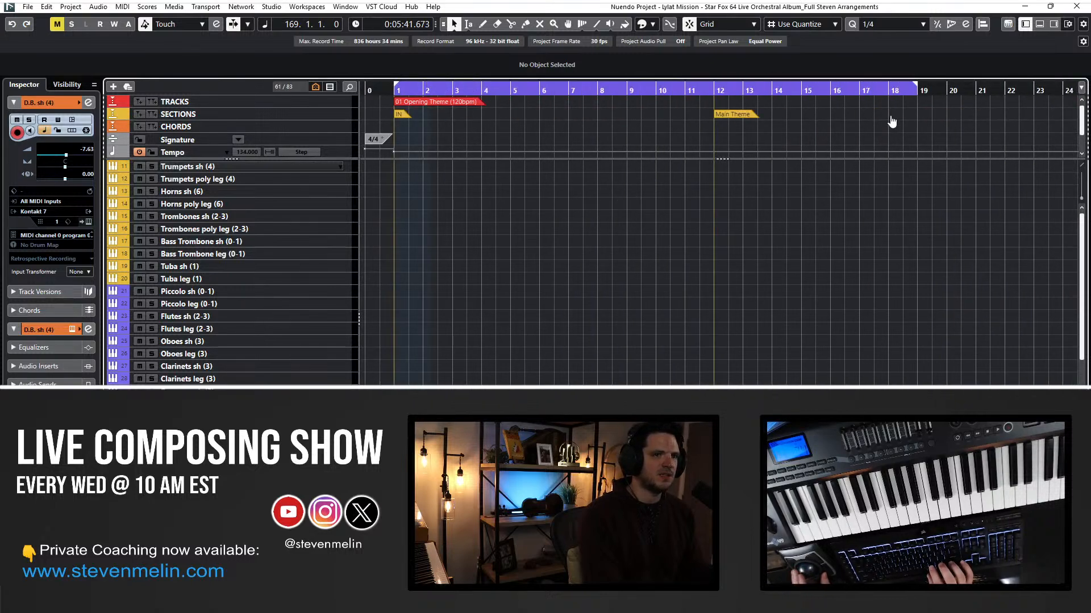
{"action": "left_click_drag", "start_coordinate": [892, 121], "coordinate": [750, 285]}
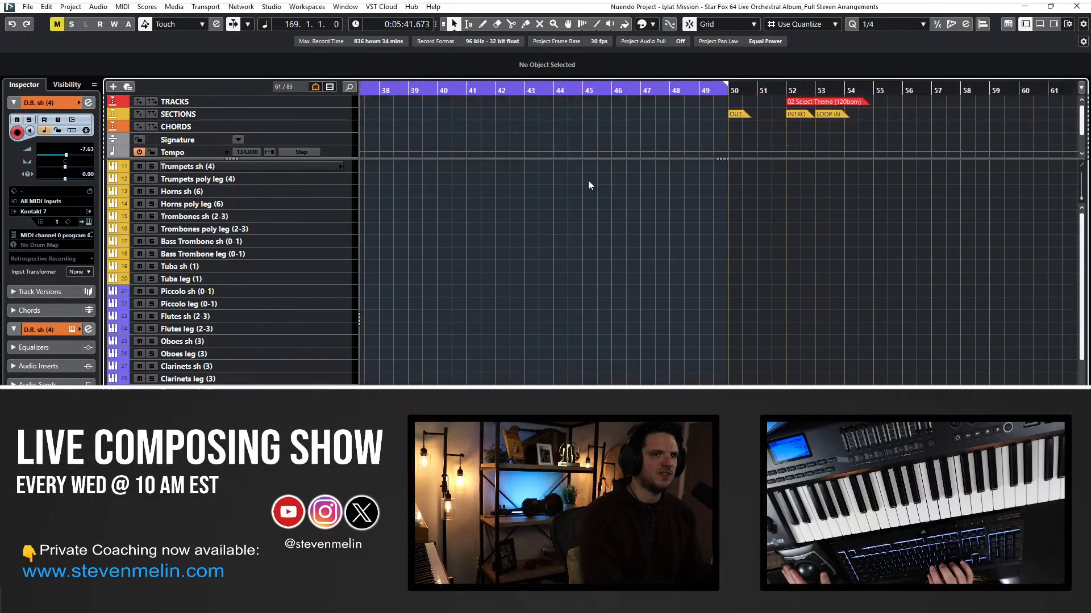
Check both ends of the Opening Theme loop range and return the playhead to bar 1.
{"action": "scroll", "coordinate": [570, 130], "scroll_direction": "left", "scroll_amount": 10}
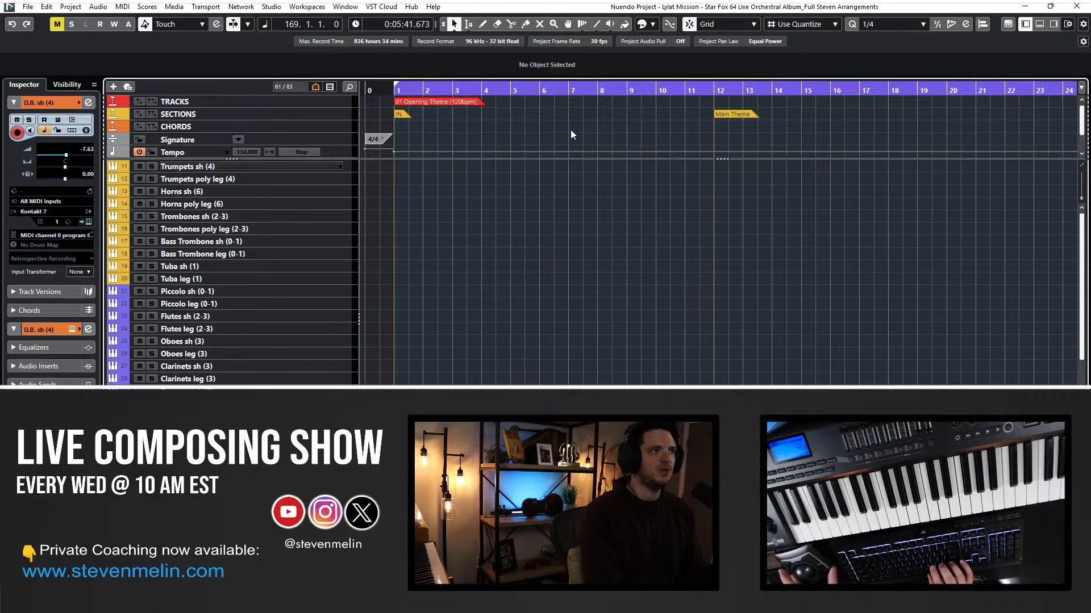
{"action": "scroll", "coordinate": [571, 131], "scroll_direction": "right", "scroll_amount": 9}
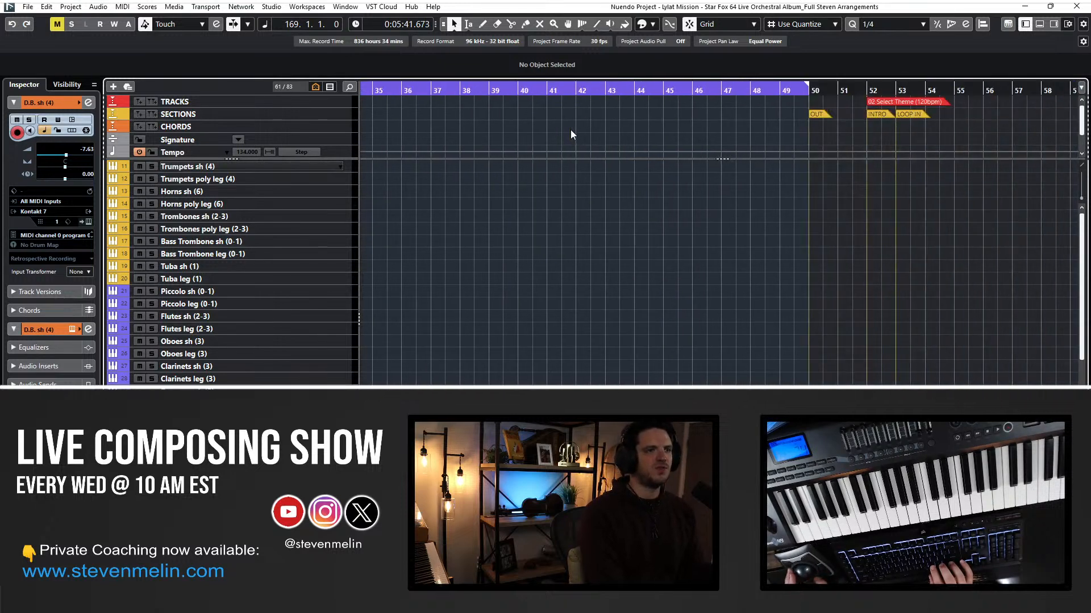
{"action": "scroll", "coordinate": [570, 129], "scroll_direction": "left", "scroll_amount": 9}
{"action": "key", "text": "KP_Add"}
{"action": "key", "text": "KP_Subtract"}
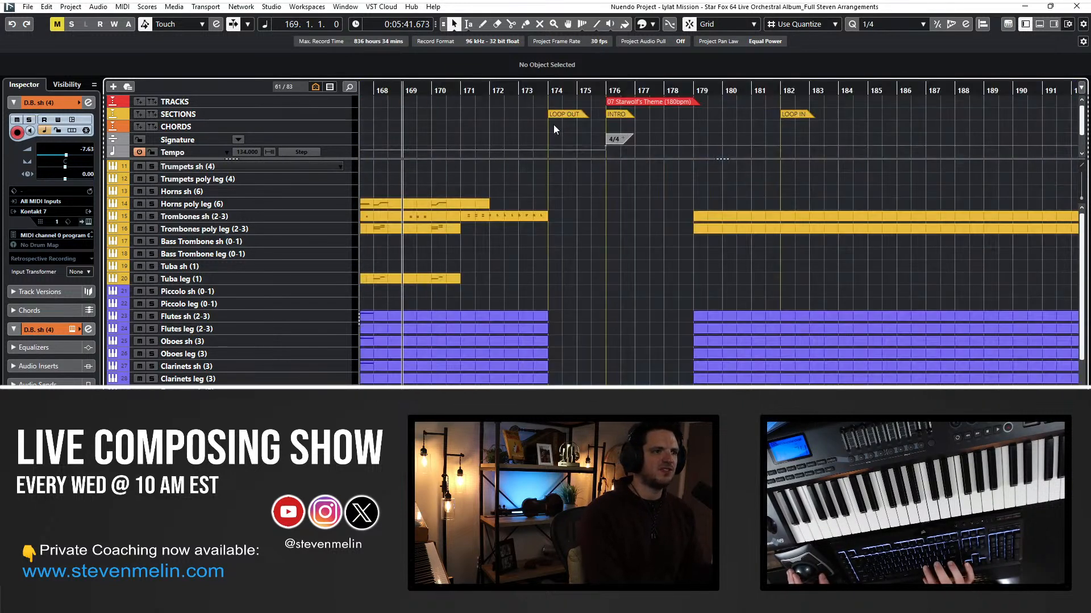
{"action": "key", "text": "KP_Decimal"}
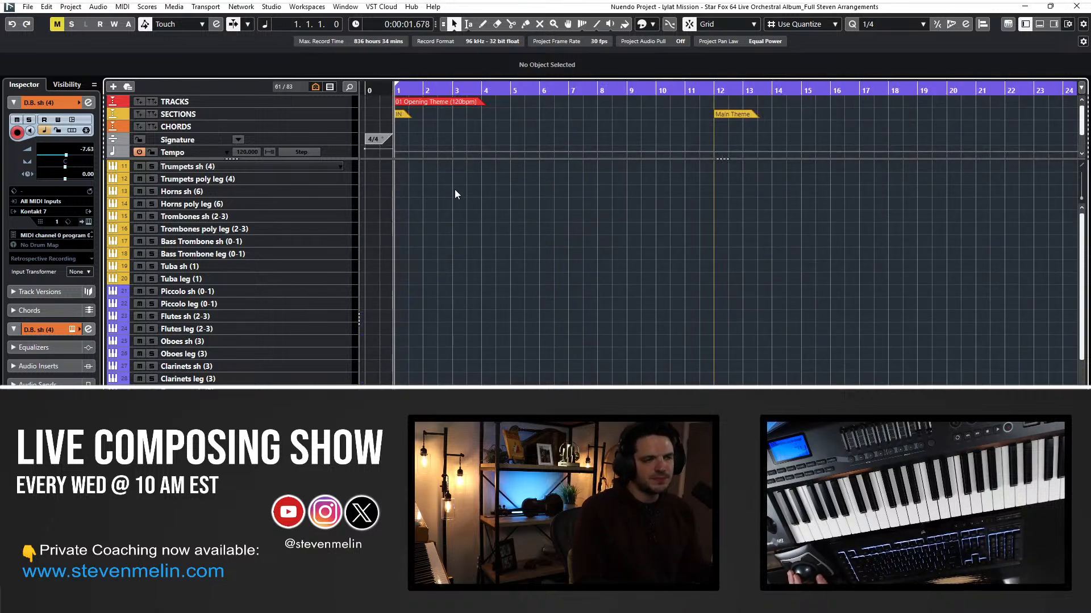
Select the Opening Theme MIDI parts from Guiro through Solo and open them together in the Key Editor.
{"action": "scroll", "coordinate": [456, 200], "scroll_direction": "down", "scroll_amount": 9}
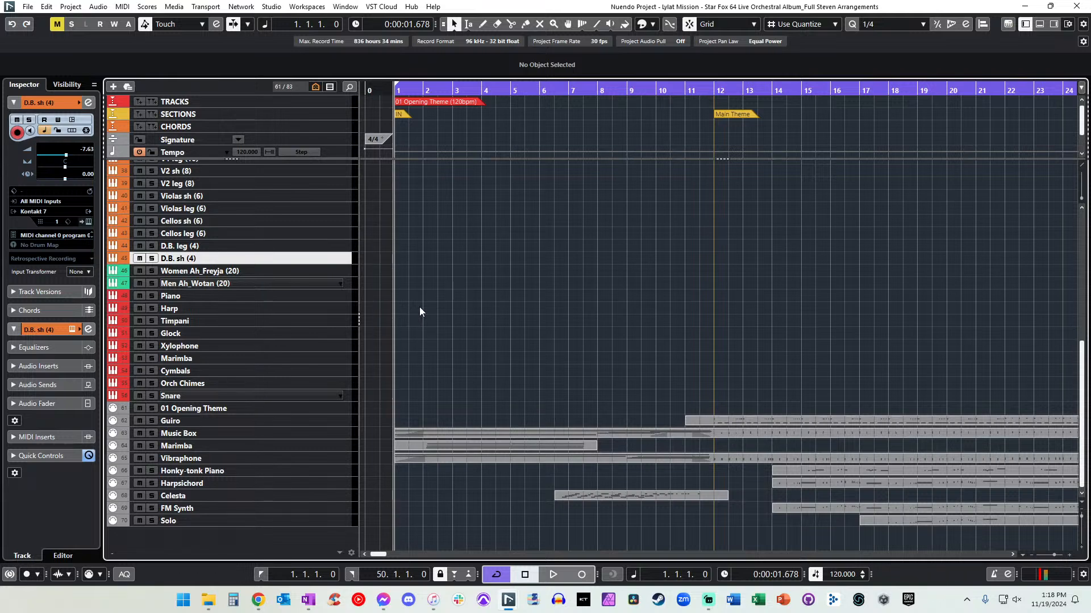
{"action": "left_click_drag", "start_coordinate": [421, 360], "coordinate": [906, 549]}
{"action": "double_click", "coordinate": [575, 434]}
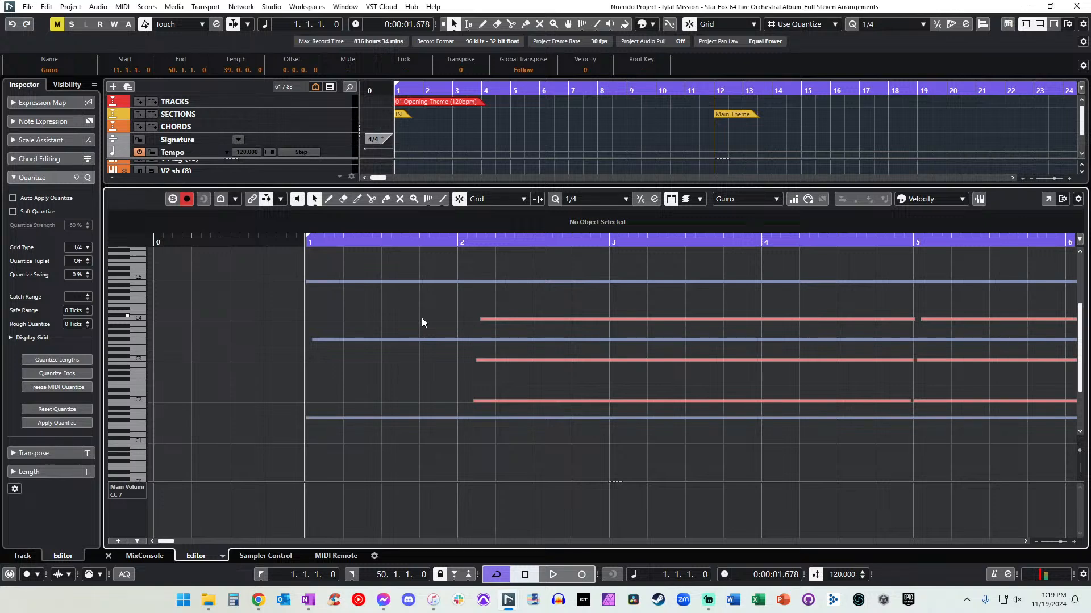
{"action": "scroll", "coordinate": [422, 323], "scroll_direction": "right", "scroll_amount": 8}
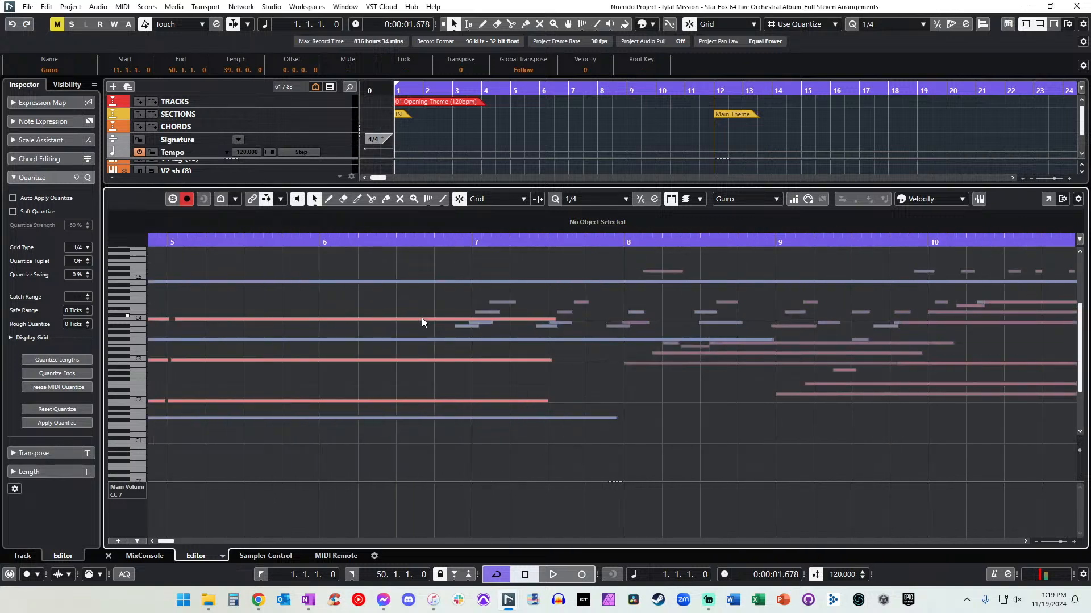
{"action": "scroll", "coordinate": [422, 322], "scroll_direction": "left", "scroll_amount": 3}
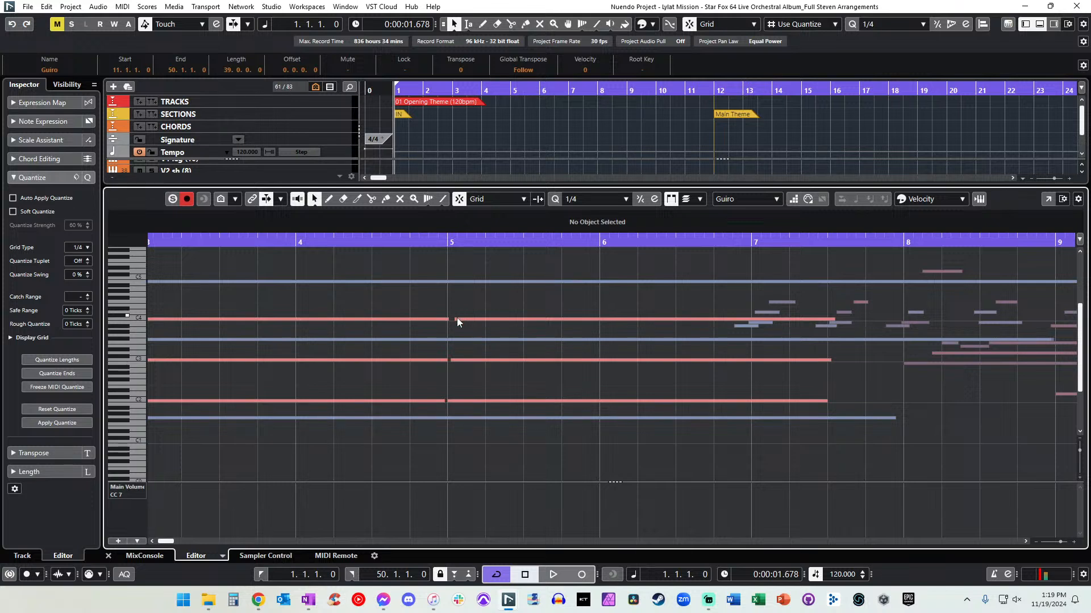
Examine the octave Marimba notes around bar 5 and the following parts up to bar 12, and close the Key Editor.
{"action": "left_click", "coordinate": [451, 401]}
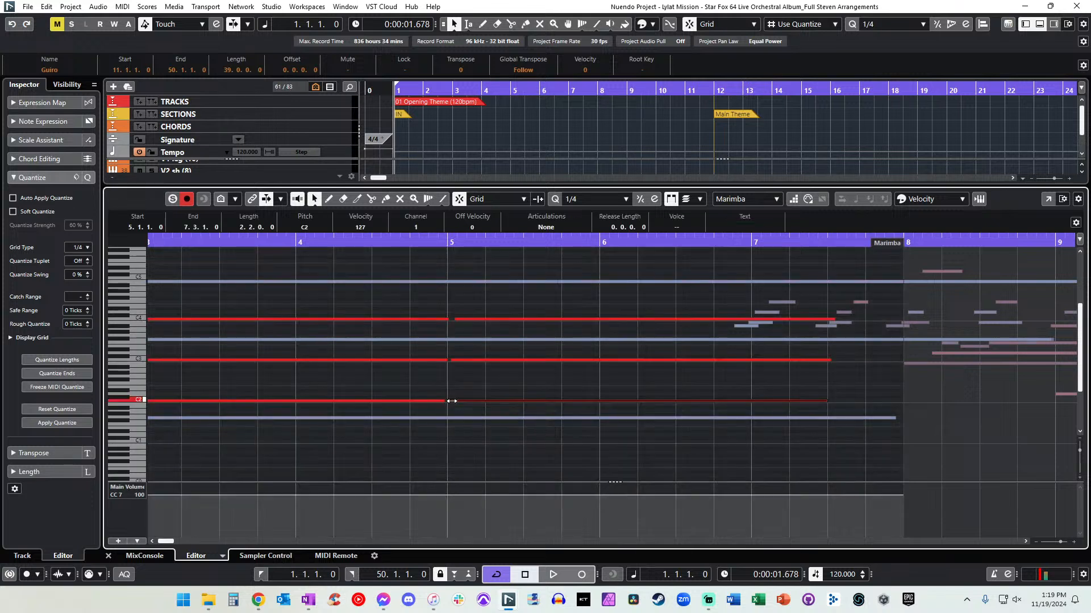
{"action": "left_click", "coordinate": [458, 358]}
{"action": "left_click", "coordinate": [458, 362]}
{"action": "left_click", "coordinate": [461, 320]}
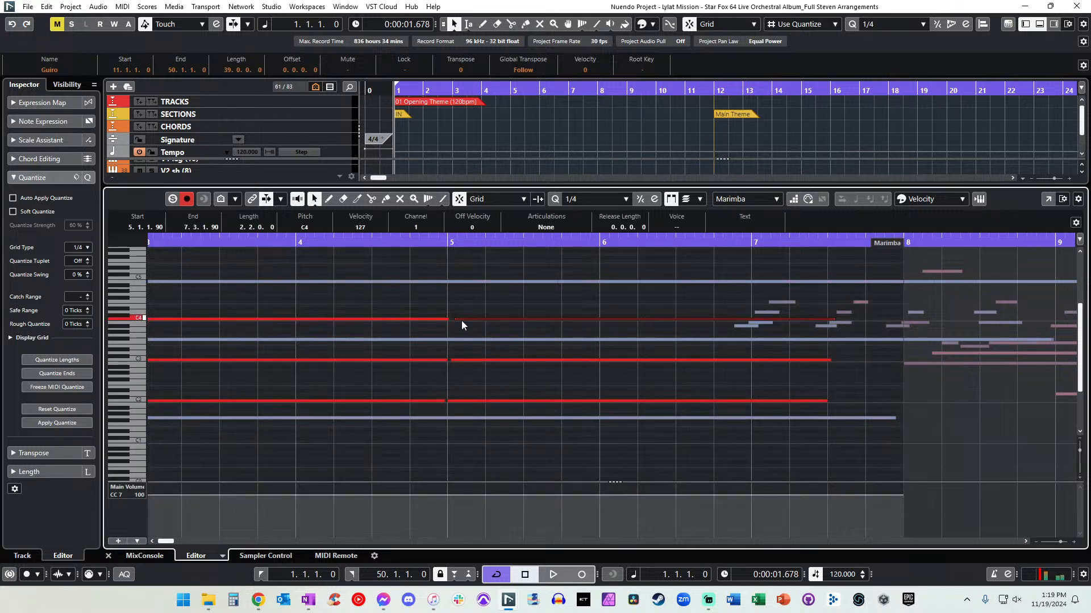
{"action": "left_click", "coordinate": [479, 307]}
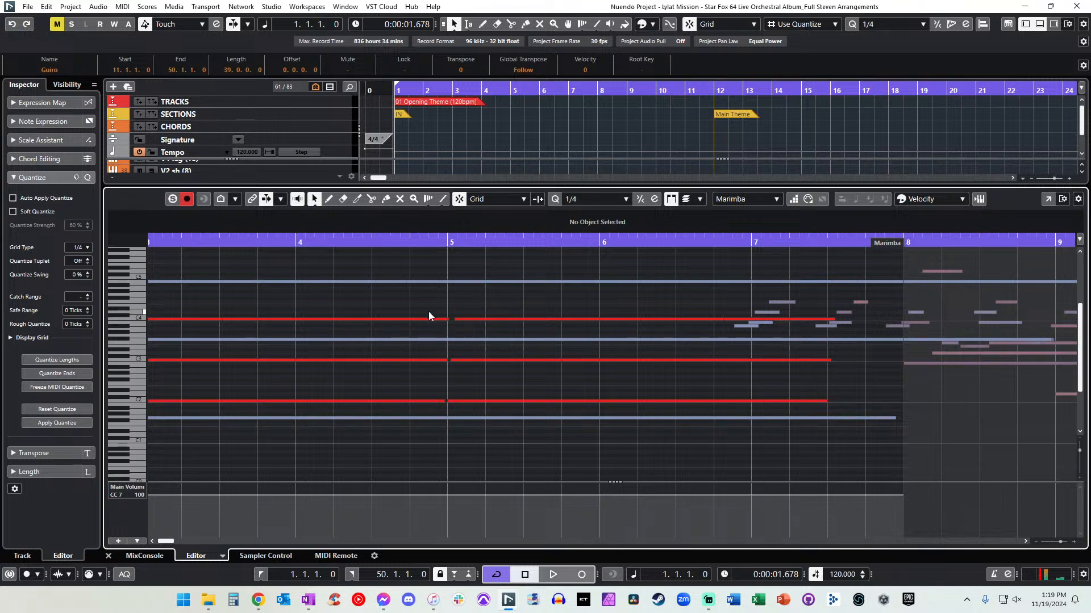
{"action": "scroll", "coordinate": [429, 312], "scroll_direction": "right", "scroll_amount": 5}
{"action": "scroll", "coordinate": [365, 305], "scroll_direction": "left", "scroll_amount": 1}
{"action": "scroll", "coordinate": [366, 304], "scroll_direction": "right", "scroll_amount": 2}
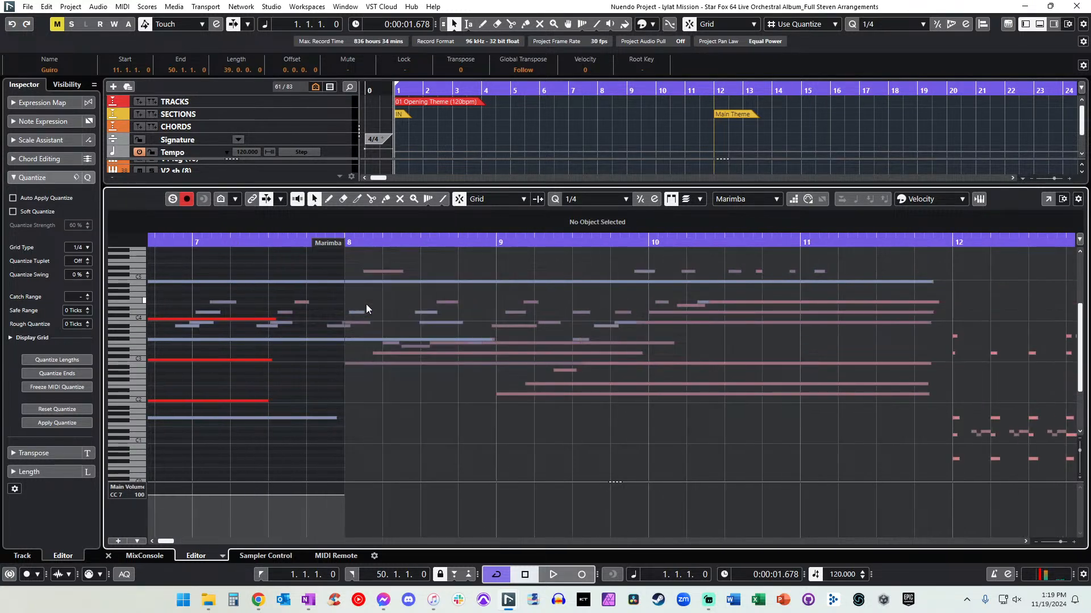
{"action": "key", "text": "Return"}
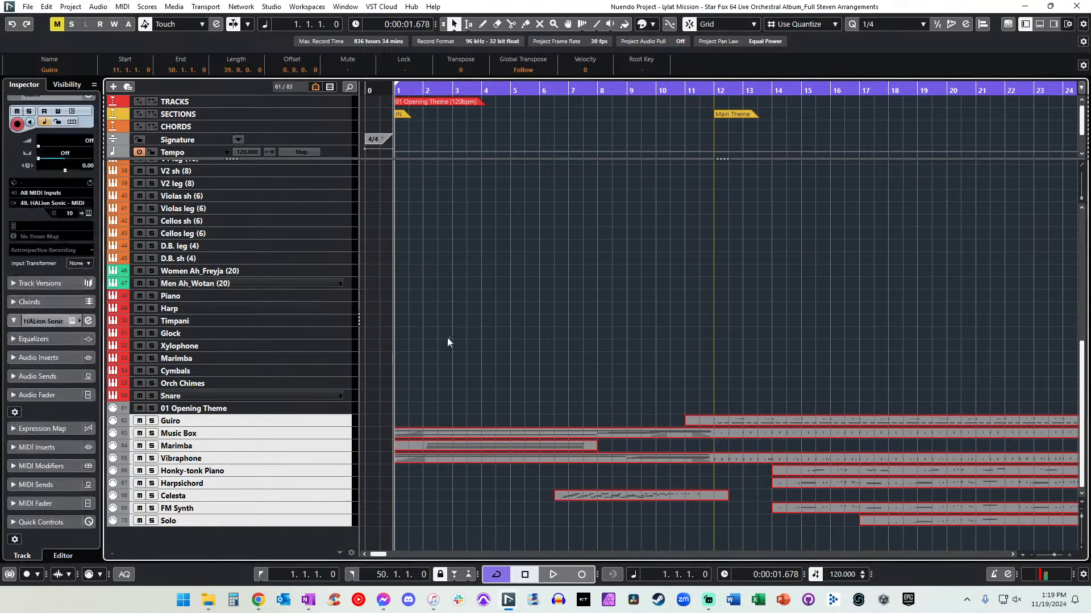
Magnify the Opening Theme timeline, step the playhead back to bar 1 and clear the part selection.
{"action": "left_click_drag", "start_coordinate": [642, 94], "coordinate": [613, 126]}
{"action": "key", "text": "h"}
{"action": "key", "text": "KP_Subtract"}
{"action": "key", "text": "KP_Subtract"}
{"action": "key", "text": "KP_Subtract"}
{"action": "key", "text": "KP_Subtract"}
{"action": "key", "text": "KP_Subtract"}
{"action": "key", "text": "KP_Subtract"}
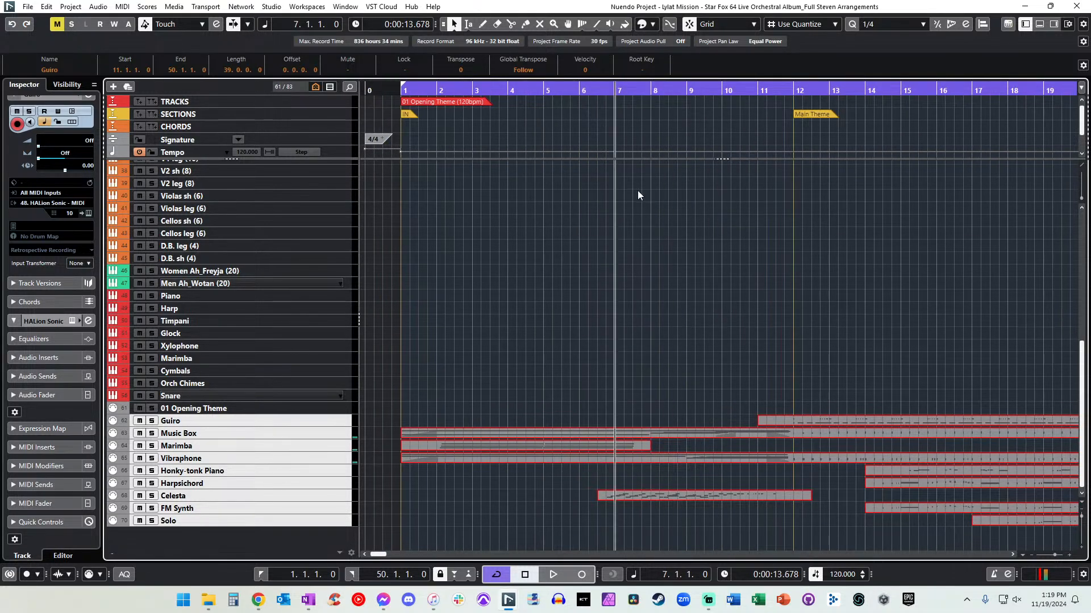
{"action": "key", "text": "KP_Subtract"}
{"action": "key", "text": "KP_Subtract"}
{"action": "left_click", "coordinate": [536, 229]}
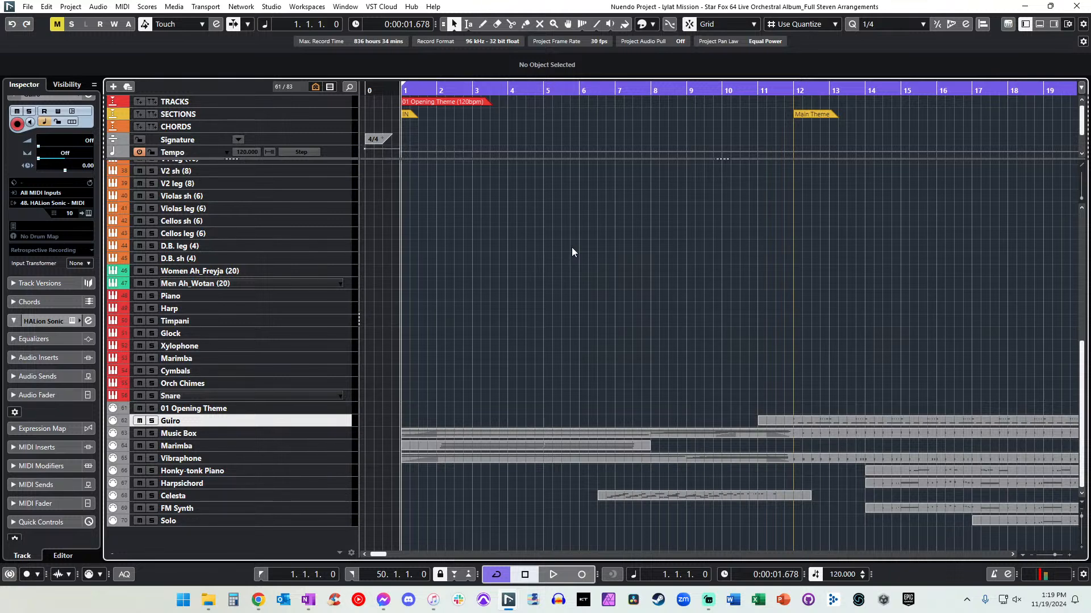
Step the playhead forward from bar 1 to bar 6 and back to bar 2.
{"action": "key", "text": "KP_Add"}
{"action": "key", "text": "KP_Add"}
{"action": "key", "text": "KP_Add"}
{"action": "key", "text": "KP_Add"}
{"action": "key", "text": "KP_Add"}
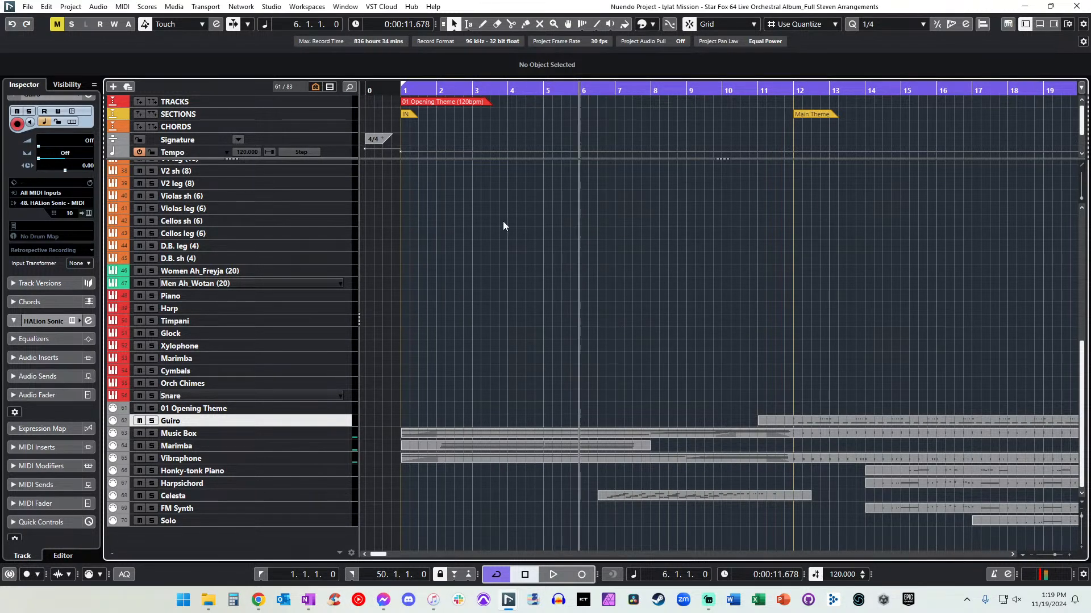
{"action": "key", "text": "KP_Subtract"}
{"action": "key", "text": "KP_Subtract"}
{"action": "key", "text": "KP_Subtract"}
{"action": "key", "text": "KP_Subtract"}
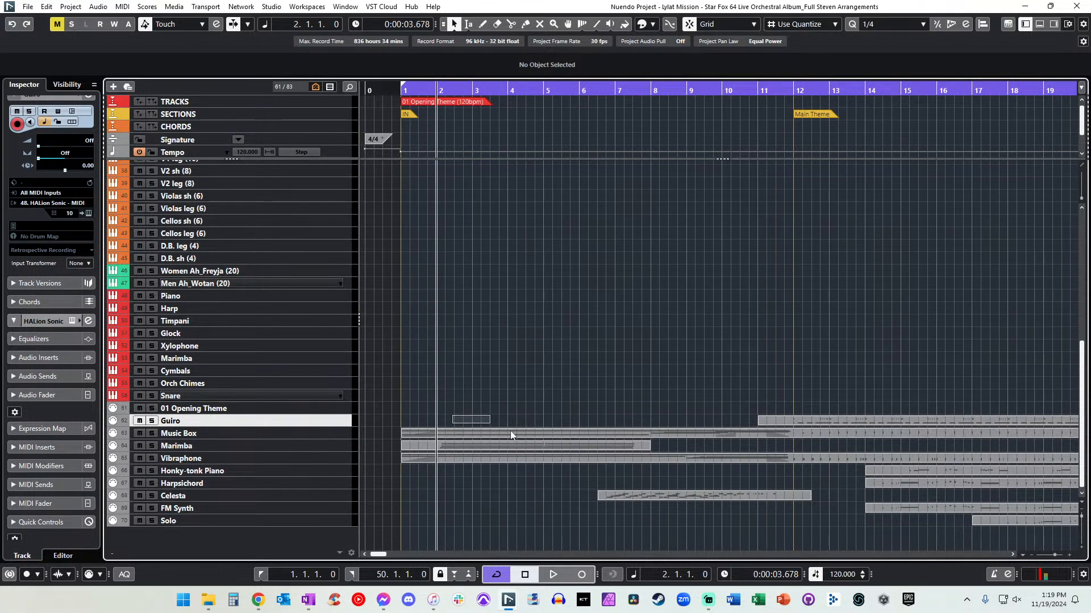
Audition the Opening Theme's first bars, stopping to restart playback from bar 1.
{"action": "left_click_drag", "start_coordinate": [510, 431], "coordinate": [807, 501]}
{"action": "left_click", "coordinate": [696, 401]}
{"action": "key", "text": "KP_Add"}
{"action": "key", "text": "KP_Subtract"}
{"action": "key", "text": "KP_Subtract"}
{"action": "key", "text": "space"}
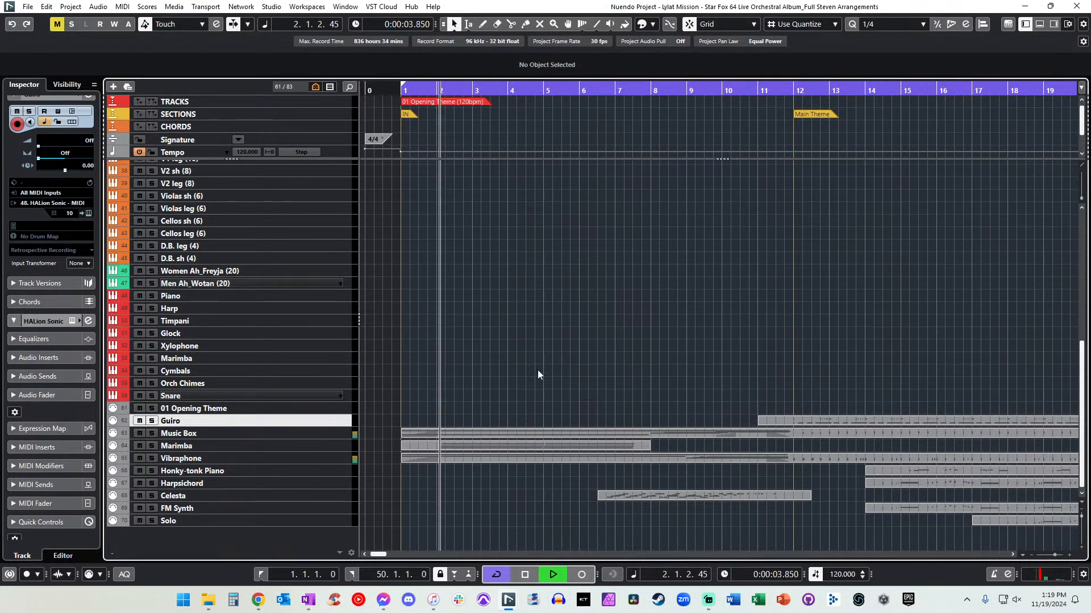
{"action": "key", "text": "space"}
{"action": "key", "text": "KP_Subtract"}
{"action": "key", "text": "KP_Subtract"}
{"action": "key", "text": "KP_Subtract"}
{"action": "key", "text": "space"}
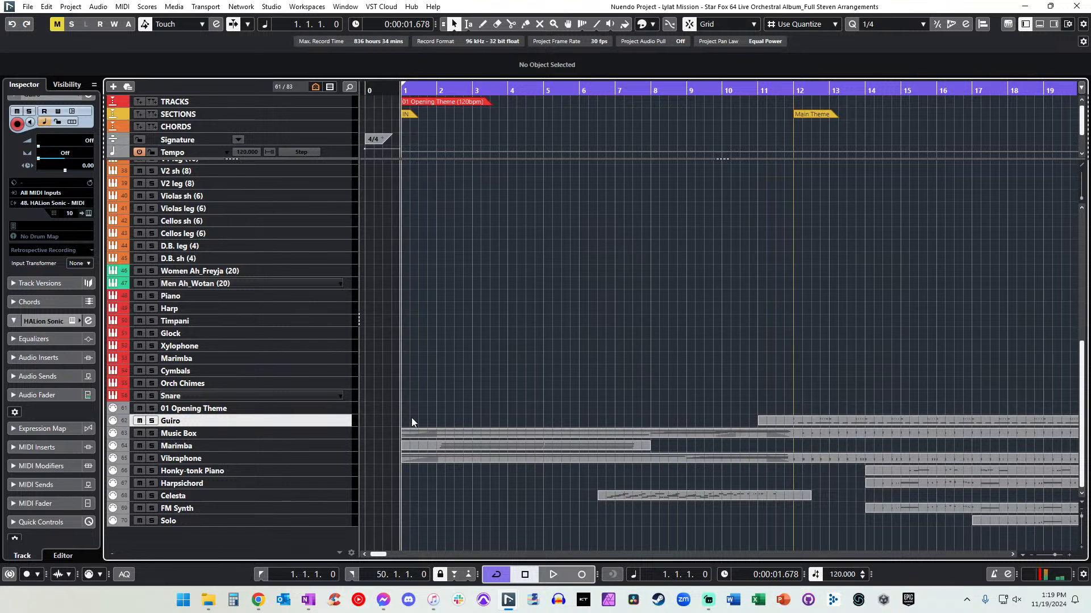
Solo the Music Box track and set its program to String Ensemble 1, filtering the program list by "string".
{"action": "left_click", "coordinate": [273, 435]}
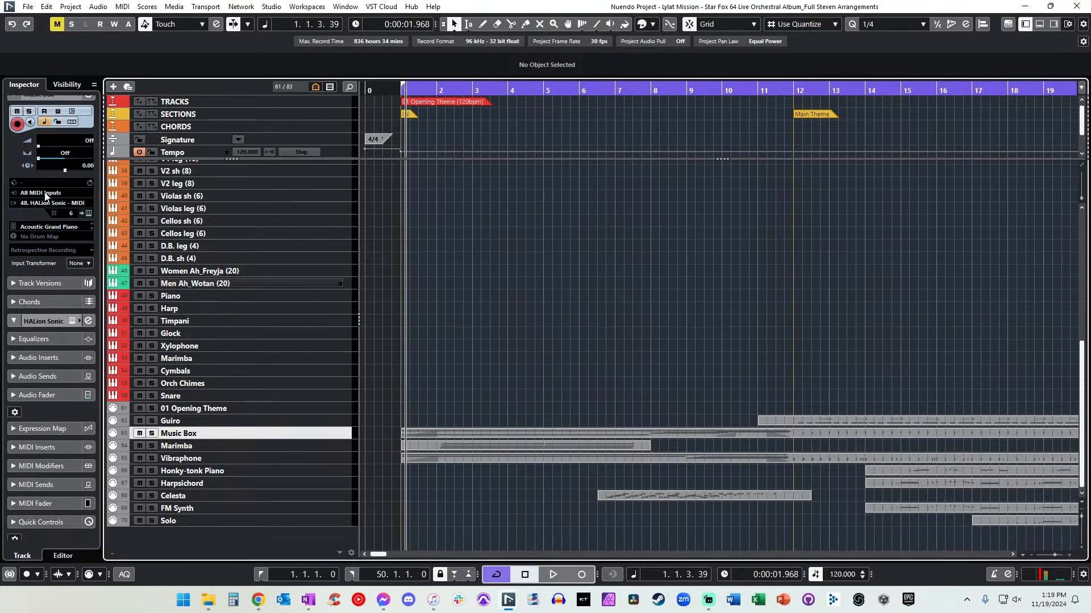
{"action": "left_click", "coordinate": [49, 227]}
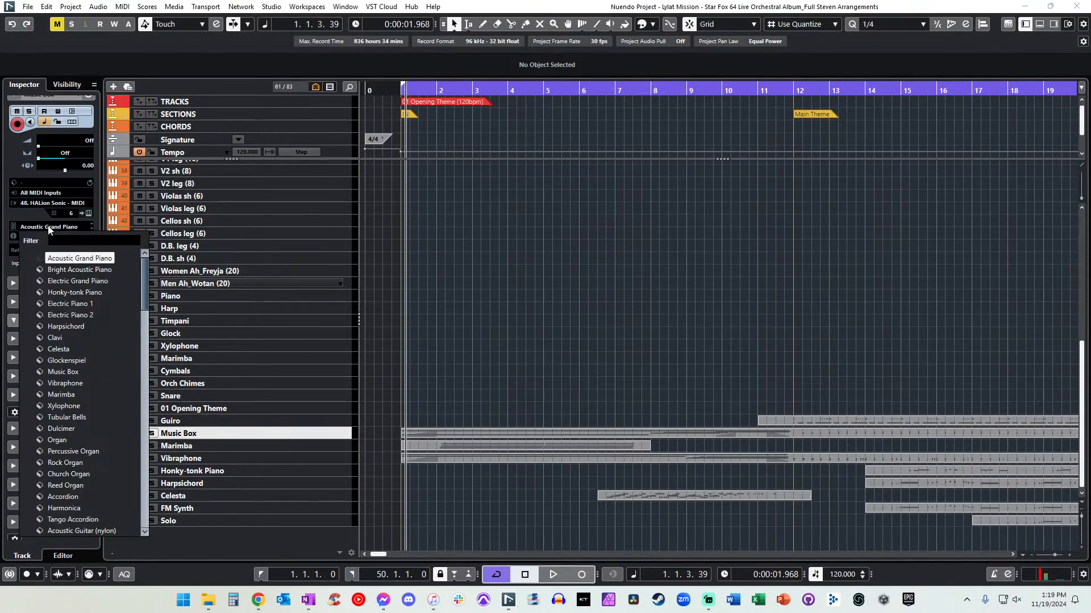
{"action": "type", "text": "strin"}
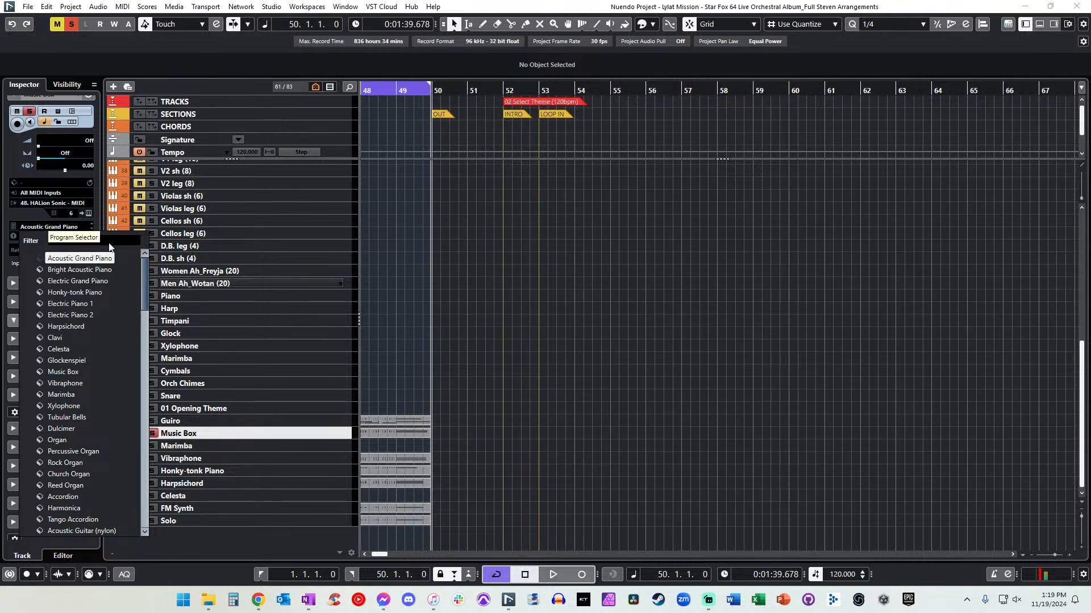
{"action": "left_click", "coordinate": [510, 316]}
{"action": "key", "text": "KP_1"}
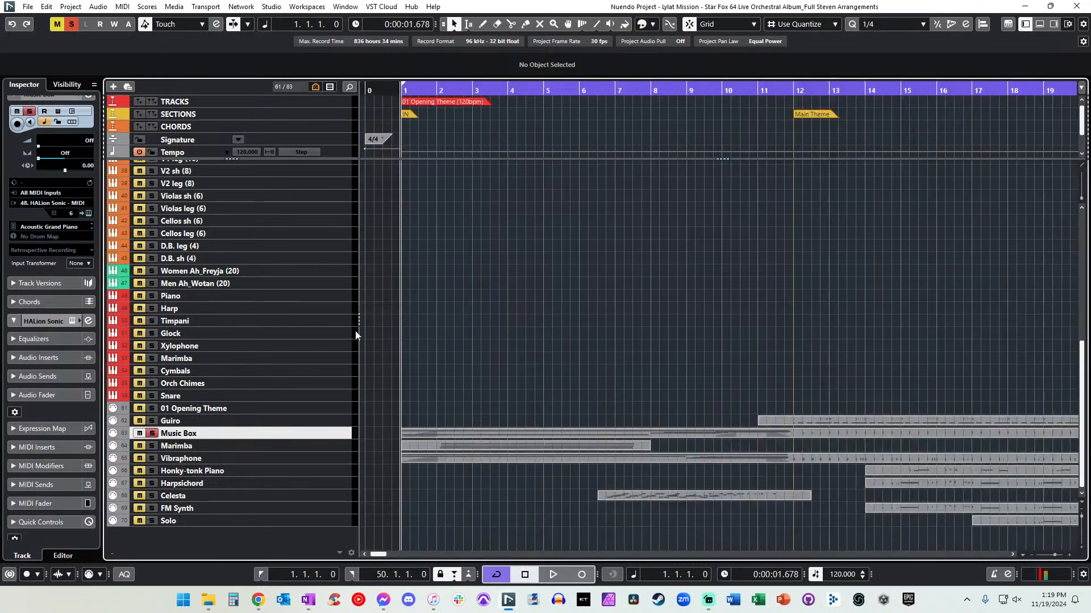
{"action": "left_click", "coordinate": [60, 228]}
{"action": "type", "text": "string"}
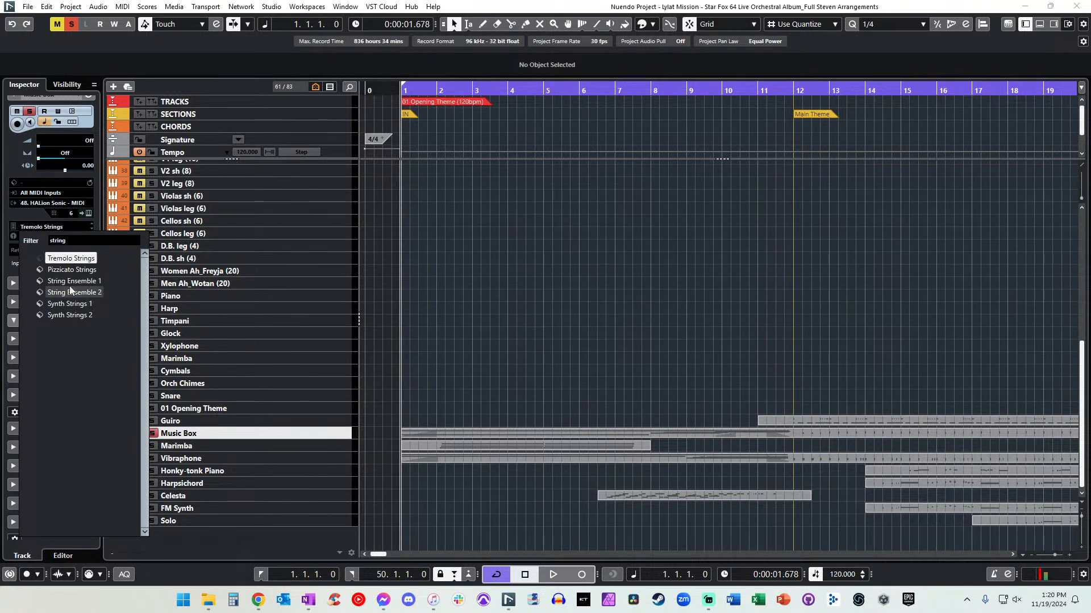
{"action": "left_click", "coordinate": [69, 281]}
Run a recording pass from bar 1 with Music Box soloed, stop it at bar 4 and unsolo the track.
{"action": "key", "text": "KP_Decimal"}
{"action": "key", "text": "KP_Multiply"}
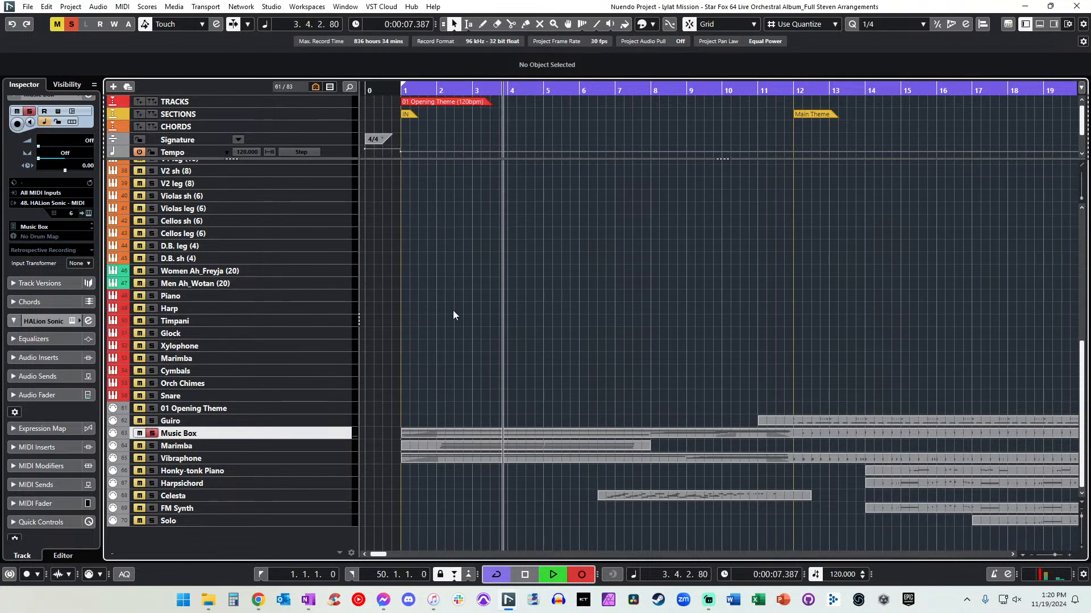
{"action": "key", "text": "space"}
{"action": "left_click", "coordinate": [150, 434]}
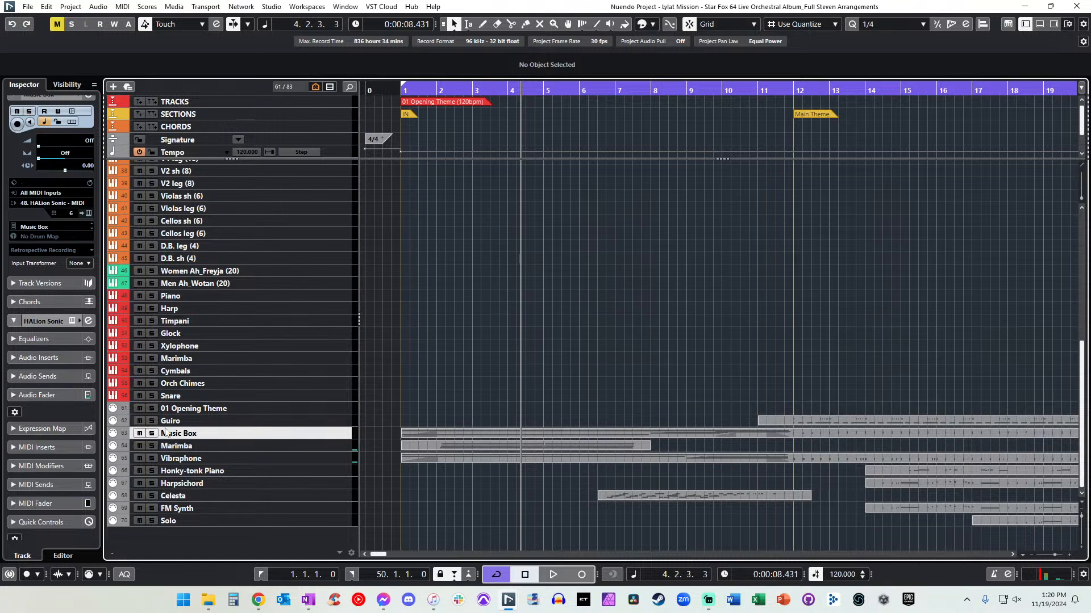
Solo all tracks from 01 Opening Theme through the track named Solo and start playback from bar 1.
{"action": "left_click", "coordinate": [174, 421]}
{"action": "left_click", "coordinate": [188, 409]}
{"action": "left_click", "coordinate": [180, 511], "text": "shift"}
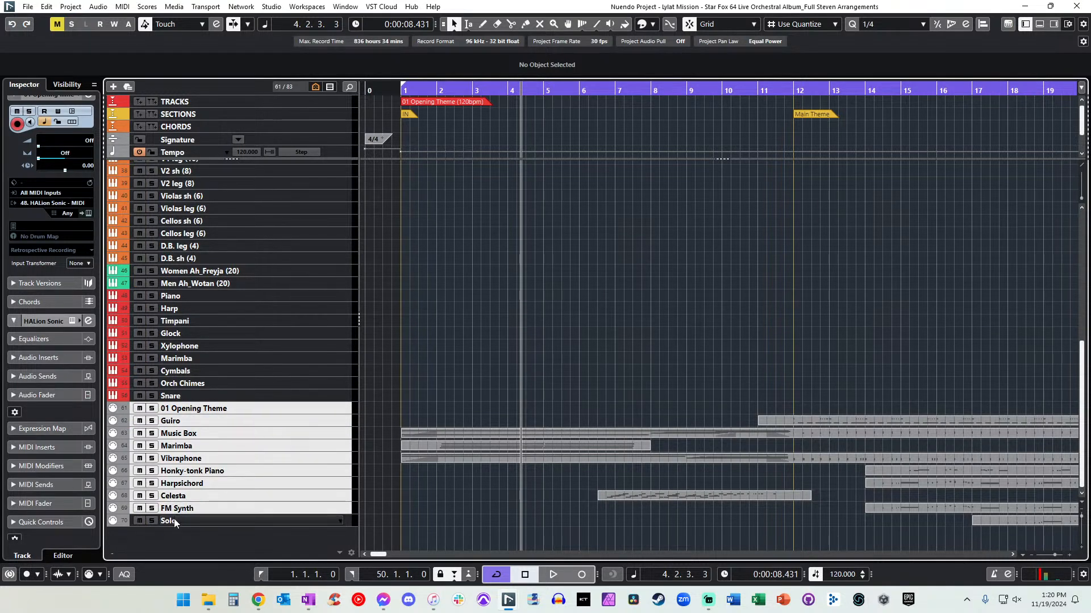
{"action": "left_click", "coordinate": [174, 519], "text": "shift"}
{"action": "left_click", "coordinate": [153, 410]}
{"action": "key", "text": "KP_Subtract"}
{"action": "key", "text": "KP_Subtract"}
{"action": "key", "text": "KP_Subtract"}
{"action": "key", "text": "space"}
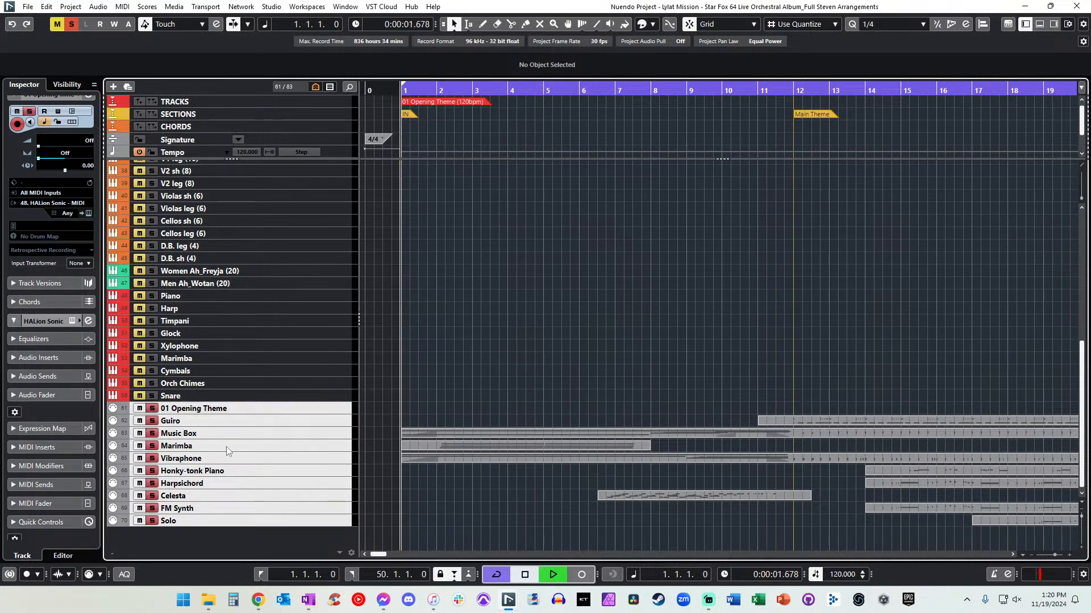
Select the Marimba track, run a recording pass from bar 1 and stop it.
{"action": "left_click", "coordinate": [226, 447]}
{"action": "key", "text": "KP_Subtract"}
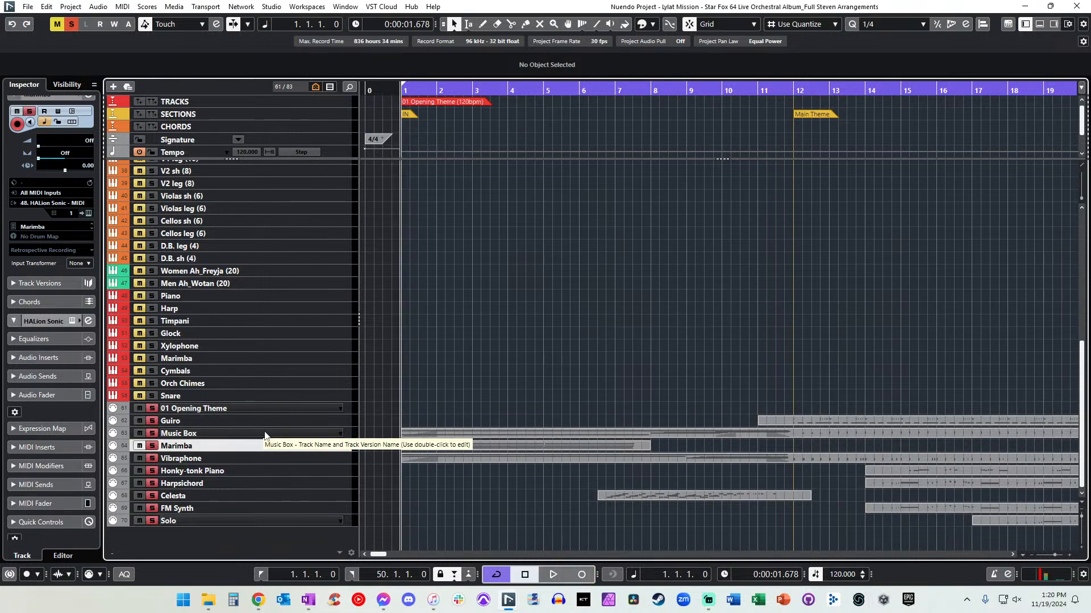
{"action": "key", "text": "KP_Multiply"}
{"action": "key", "text": "space"}
{"action": "key", "text": "KP_Add"}
{"action": "key", "text": "KP_Subtract"}
{"action": "key", "text": "KP_Multiply"}
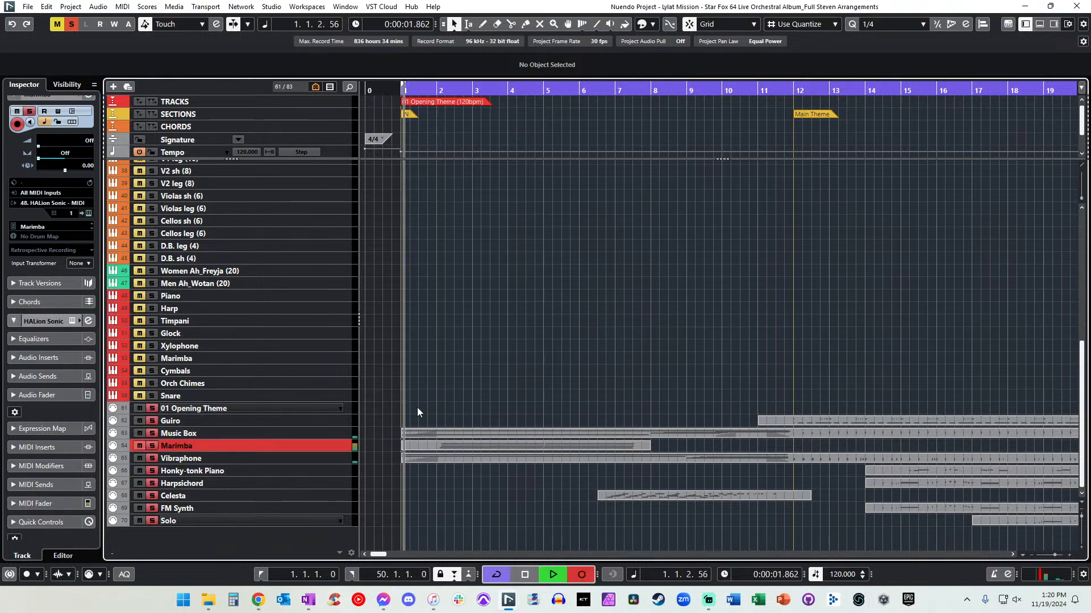
{"action": "key", "text": "space"}
Run a recording pass from bar 1 with the Vibraphone track selected, switch to the Music Box track and stop the transport.
{"action": "left_click", "coordinate": [274, 459]}
{"action": "key", "text": "KP_Multiply"}
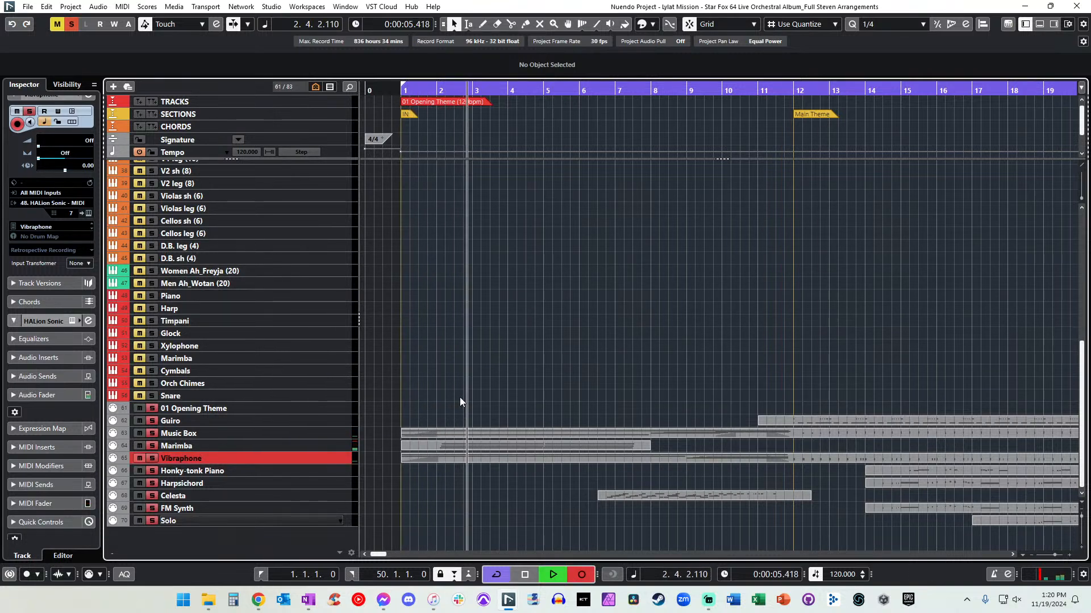
{"action": "left_click", "coordinate": [323, 436]}
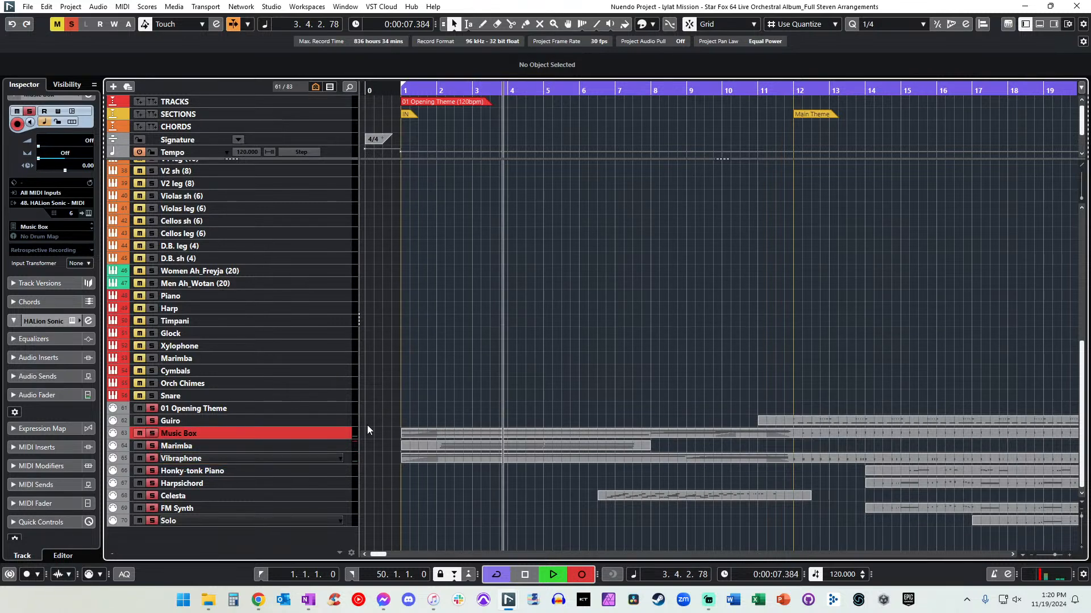
{"action": "key", "text": "space"}
Move the playhead to bar 6 and play the soloed Opening Theme tracks with auto-scroll enabled.
{"action": "key", "text": "KP_Add"}
{"action": "key", "text": "KP_Add"}
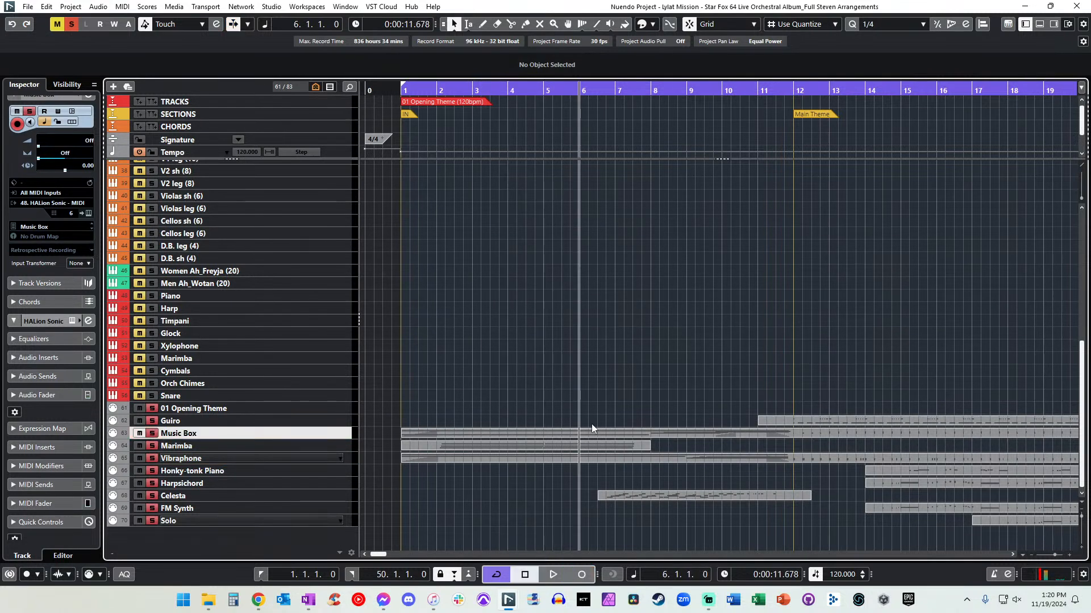
{"action": "key", "text": "space"}
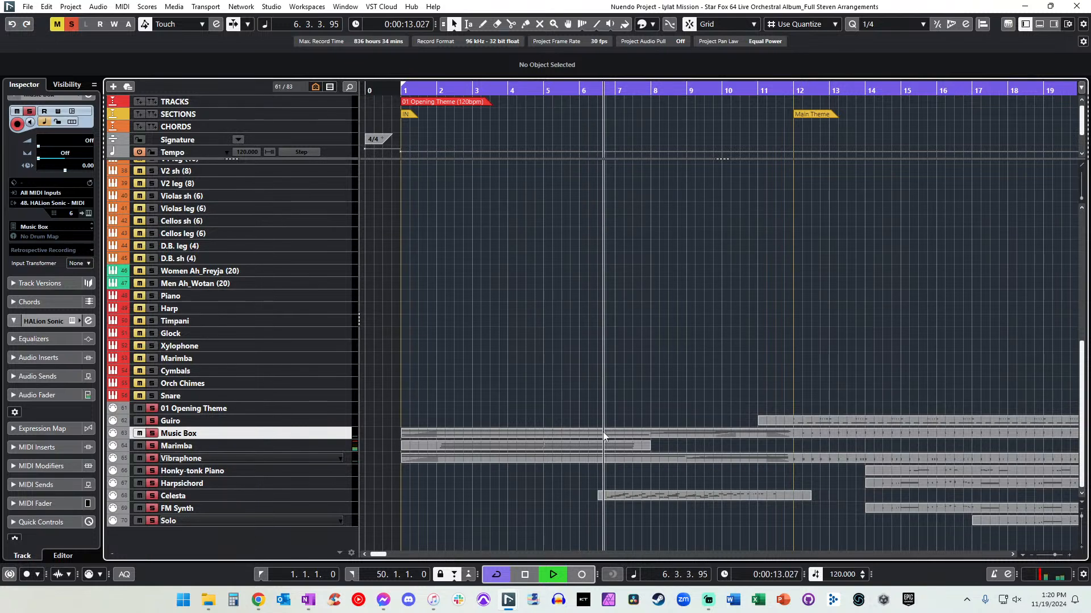
{"action": "key", "text": "f"}
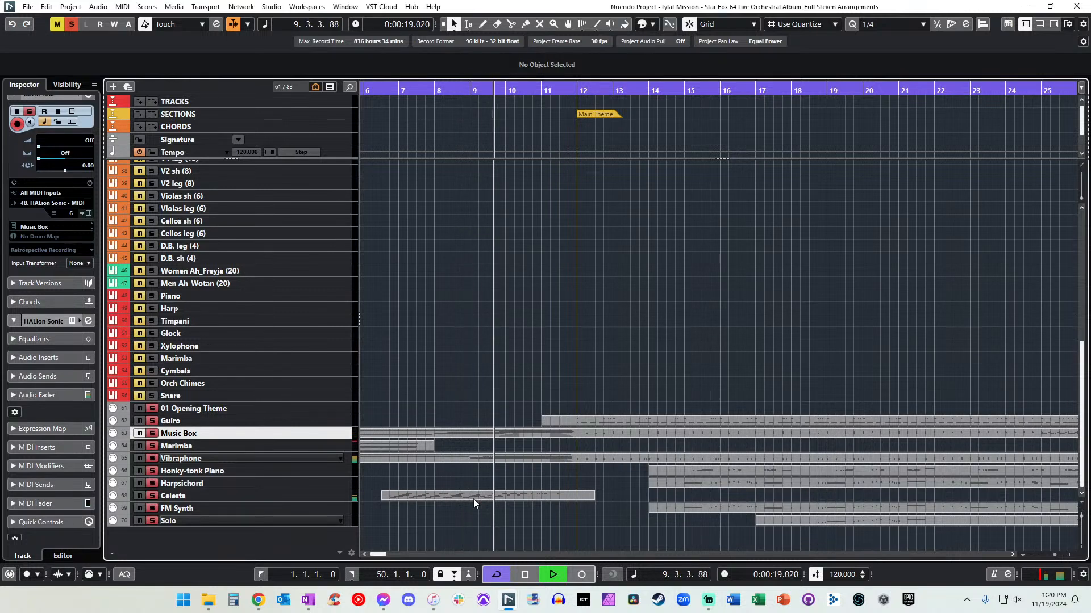
Stop playback and step the playhead back and forth one bar at a time around bars 7 and 8.
{"action": "key", "text": "space"}
{"action": "key", "text": "KP_Subtract"}
{"action": "key", "text": "KP_Subtract"}
{"action": "key", "text": "KP_Add"}
{"action": "key", "text": "KP_Subtract"}
{"action": "key", "text": "KP_Subtract"}
{"action": "key", "text": "KP_Subtract"}
{"action": "key", "text": "KP_Add"}
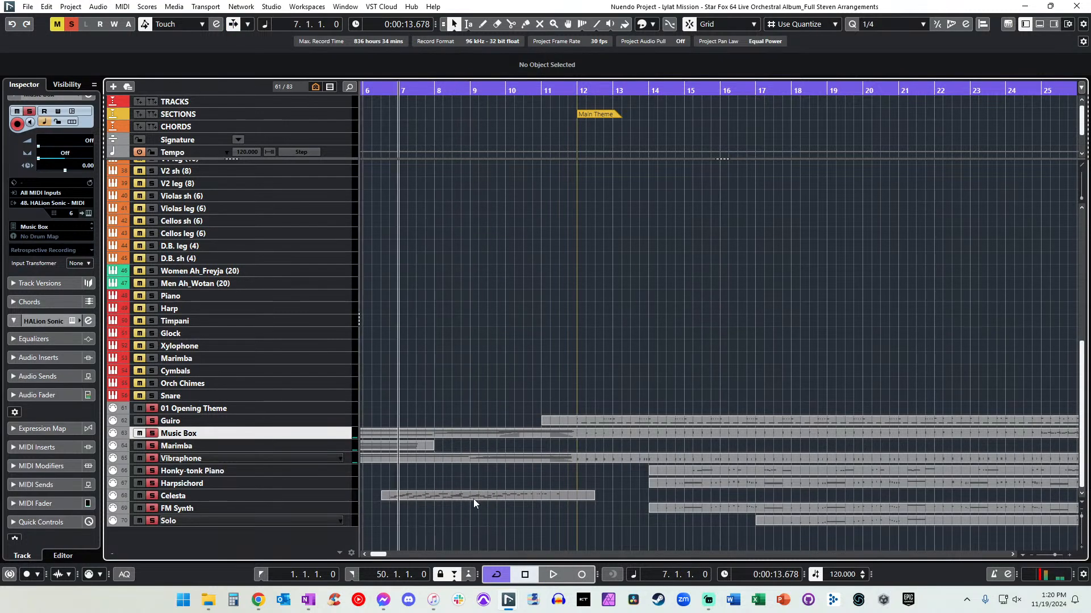
{"action": "key", "text": "KP_Add"}
{"action": "key", "text": "KP_Subtract"}
{"action": "key", "text": "KP_Add"}
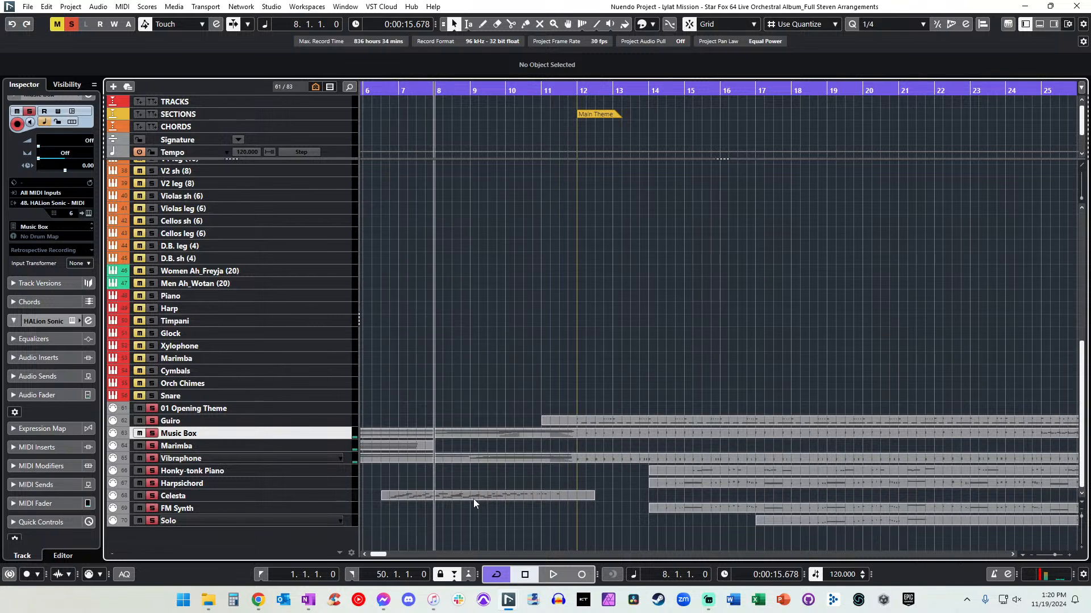
{"action": "key", "text": "KP_Add"}
{"action": "key", "text": "KP_Subtract"}
{"action": "key", "text": "KP_Add"}
{"action": "key", "text": "KP_Subtract"}
{"action": "key", "text": "KP_Add"}
{"action": "key", "text": "KP_2"}
{"action": "key", "text": "space"}
{"action": "key", "text": "space"}
Return the playhead to bar 1, advance it to bar 7 and start playback.
{"action": "key", "text": "KP_1"}
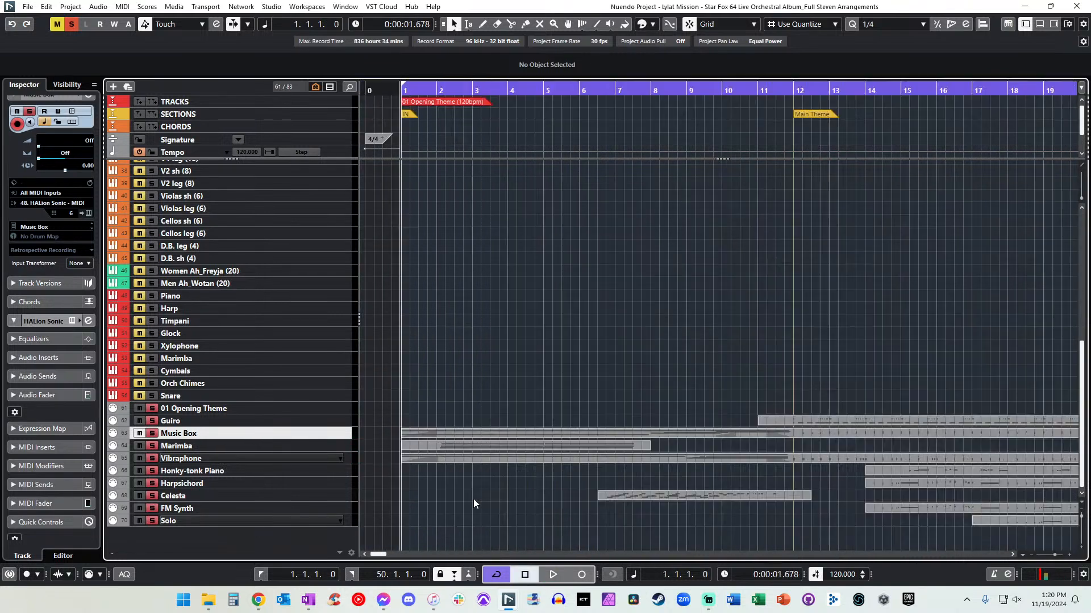
{"action": "key", "text": "KP_Add"}
{"action": "key", "text": "KP_Add"}
{"action": "key", "text": "KP_Add"}
{"action": "key", "text": "KP_Add"}
{"action": "key", "text": "KP_Add"}
{"action": "key", "text": "KP_Add"}
{"action": "key", "text": "space"}
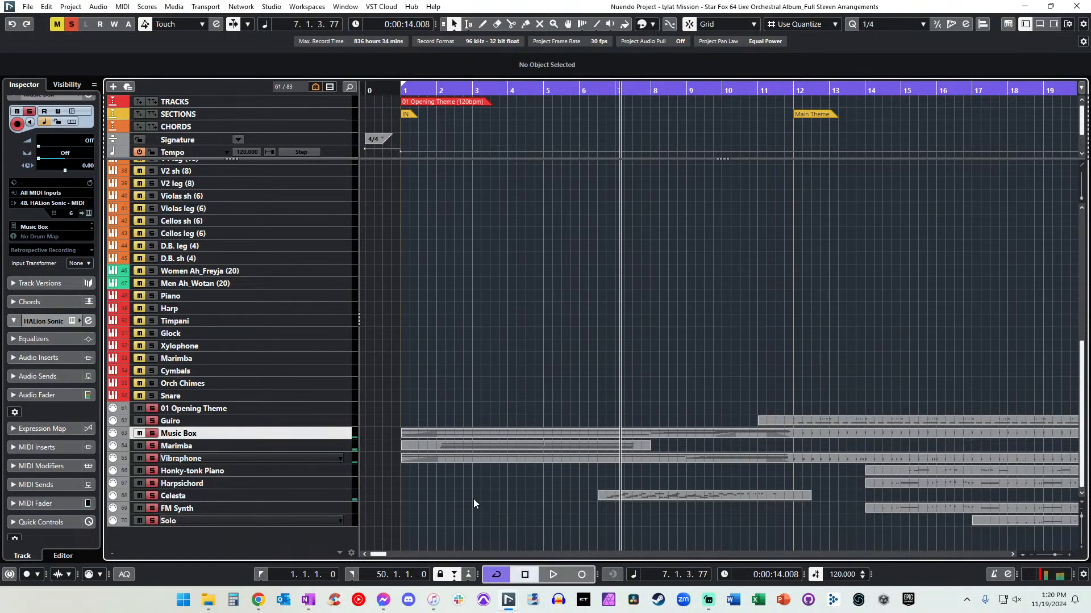
{"action": "key", "text": "KP_Add"}
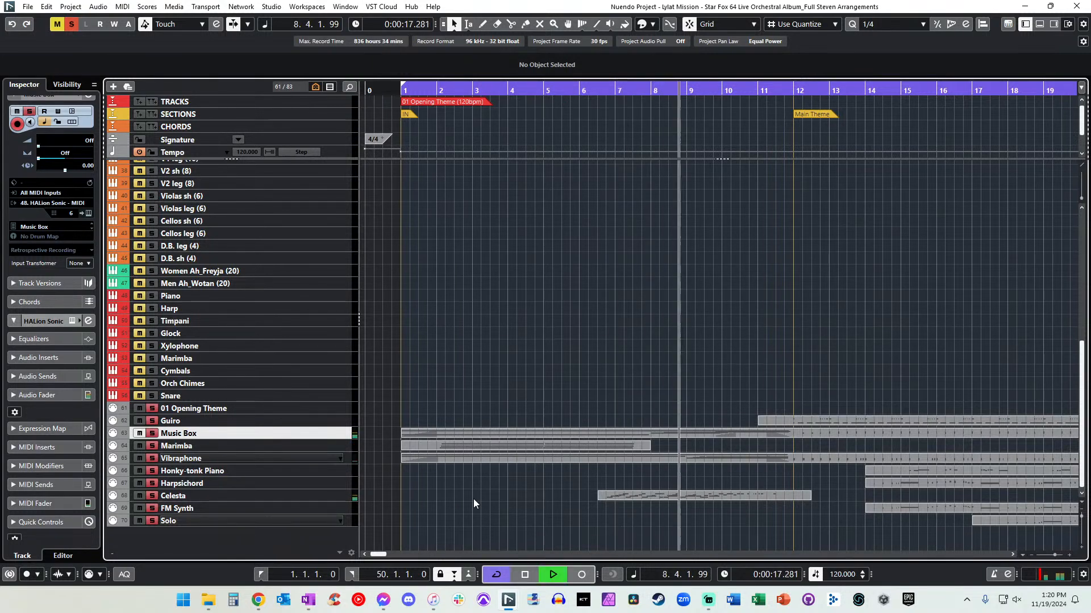
Listen on through the Main Theme to bar 18 and mute the Guiro track.
{"action": "scroll", "coordinate": [479, 479], "scroll_direction": "right", "scroll_amount": 3}
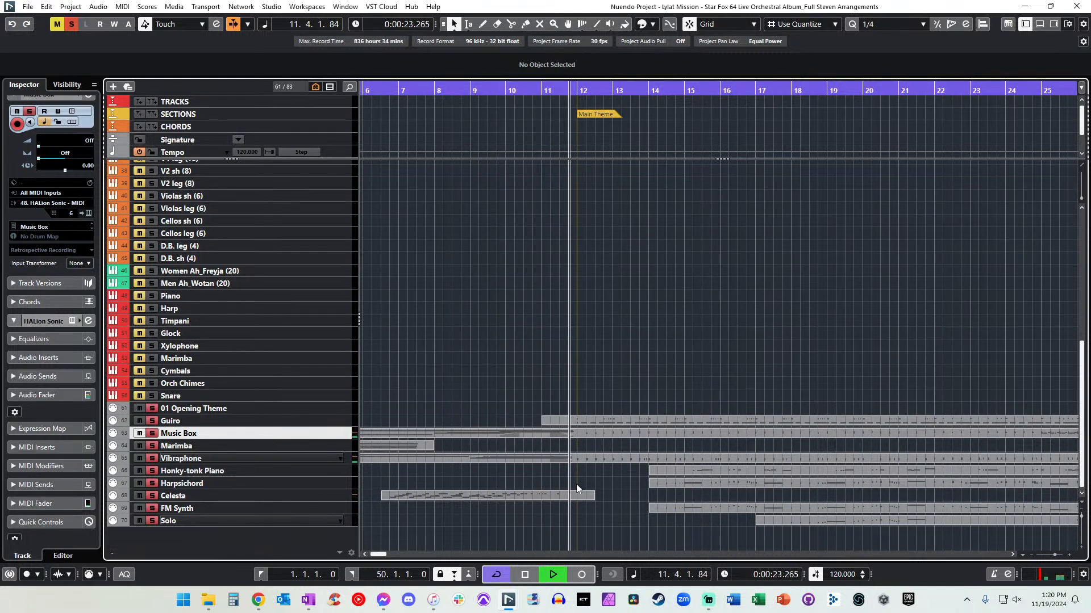
{"action": "scroll", "coordinate": [479, 407], "scroll_direction": "right", "scroll_amount": 2}
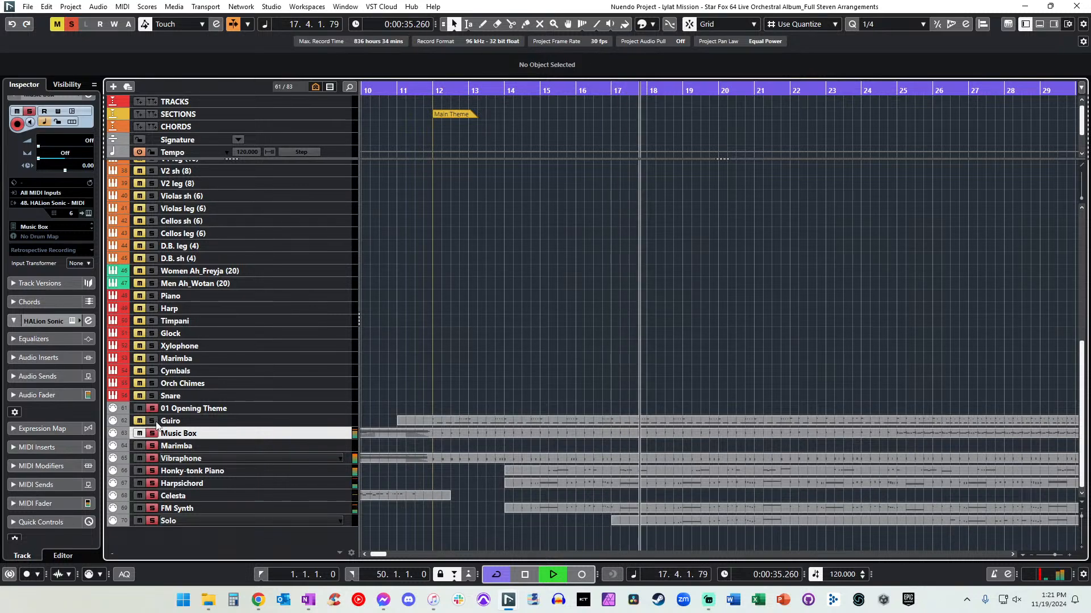
{"action": "scroll", "coordinate": [644, 387], "scroll_direction": "right", "scroll_amount": 2}
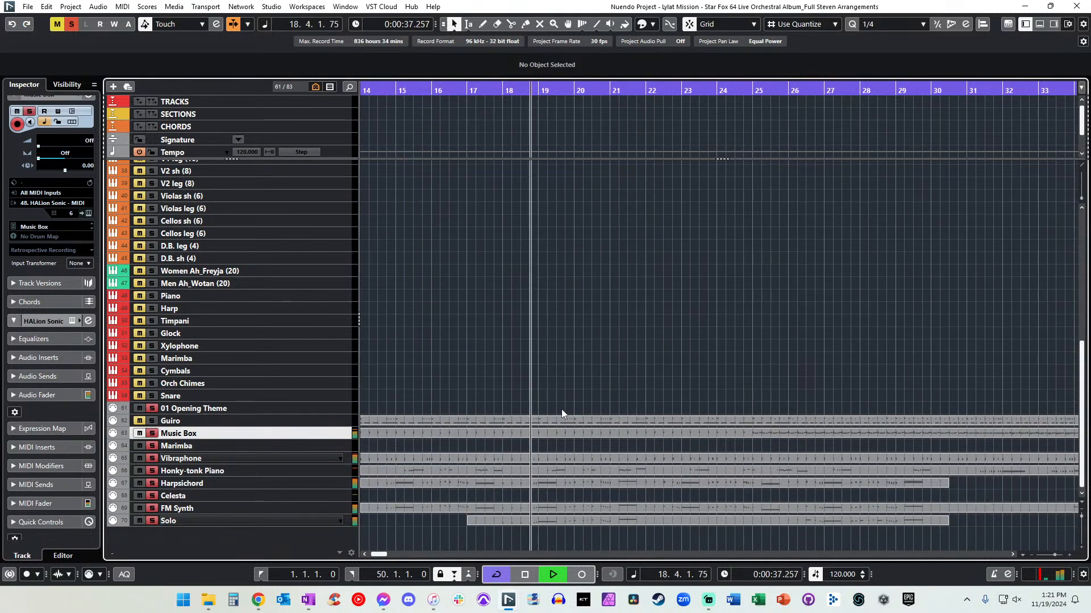
Open the Guiro part in the key editor, stop playback and place the playhead at bar 21.
{"action": "double_click", "coordinate": [600, 421]}
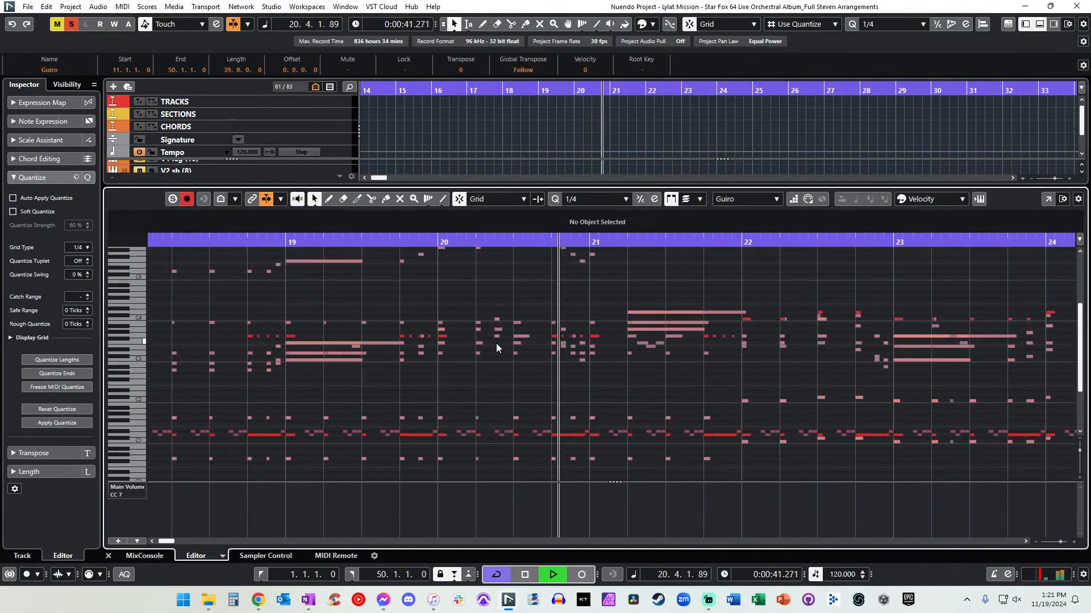
{"action": "scroll", "coordinate": [496, 343], "scroll_direction": "left", "scroll_amount": 4}
{"action": "key", "text": "space"}
{"action": "left_click", "coordinate": [496, 343]}
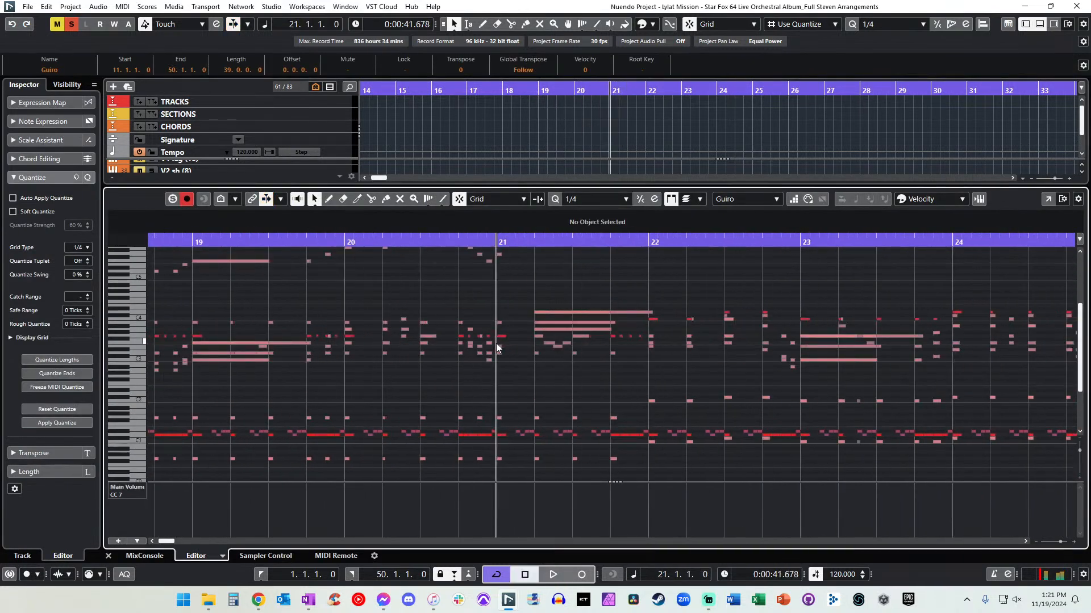
Play from bar 21 with auto-scroll enabled and stop near the end of bar 22.
{"action": "scroll", "coordinate": [496, 343], "scroll_direction": "up", "scroll_amount": 1}
{"action": "key", "text": "space"}
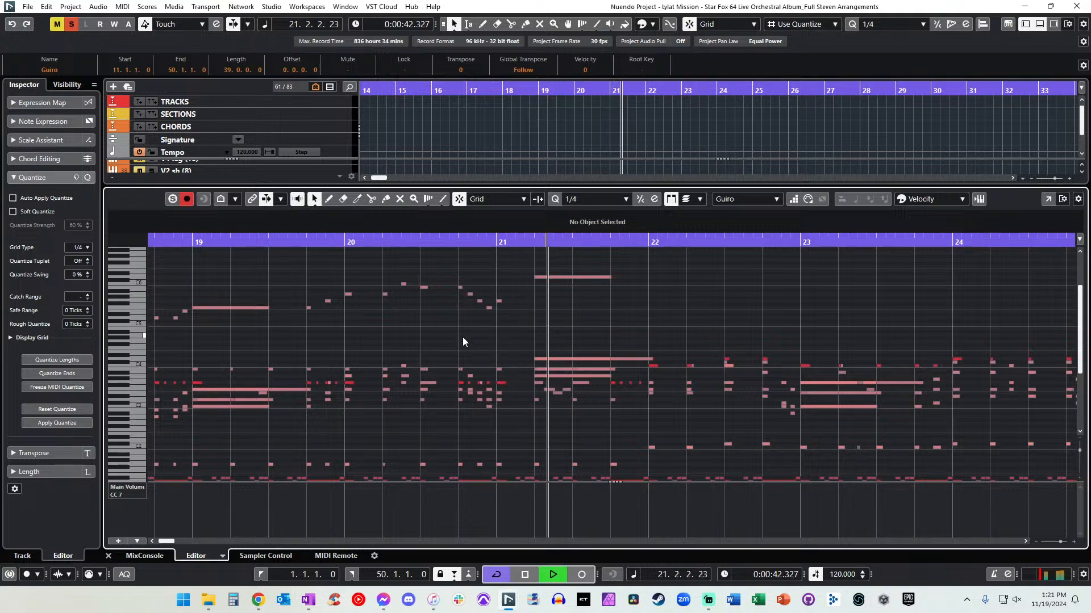
{"action": "key", "text": "f"}
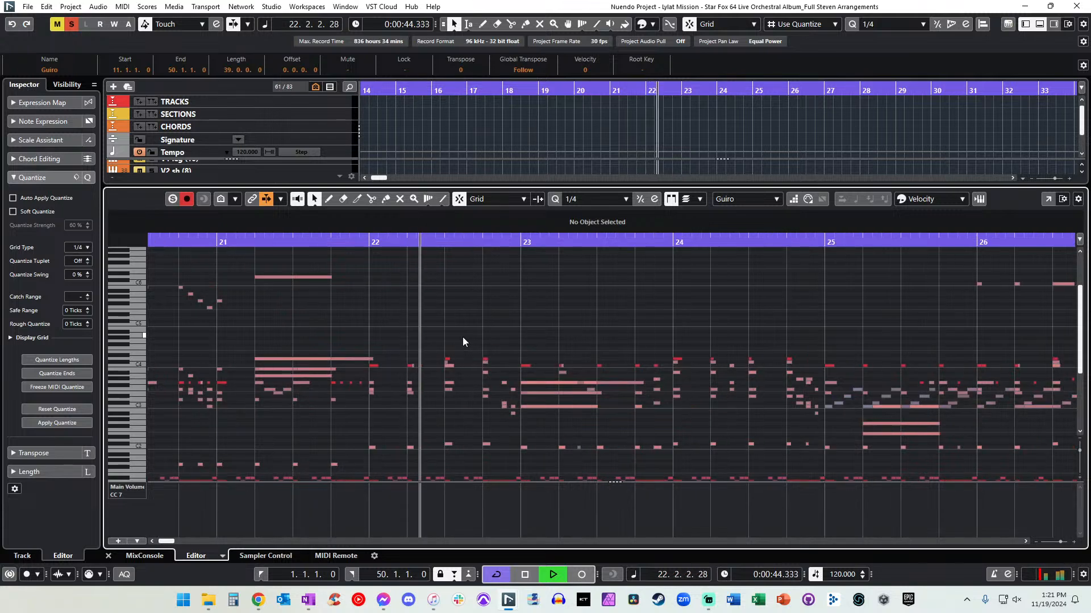
{"action": "key", "text": "space"}
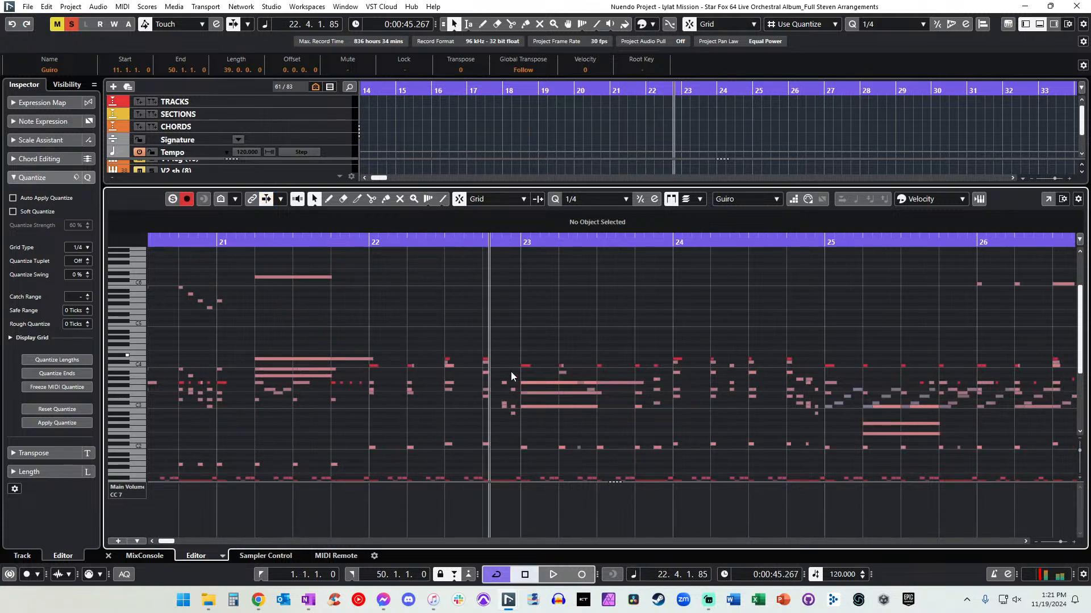
Examine the notes around bars 21 to 25, then replay from bar 22 and stop in bar 23.
{"action": "scroll", "coordinate": [514, 374], "scroll_direction": "down", "scroll_amount": 3}
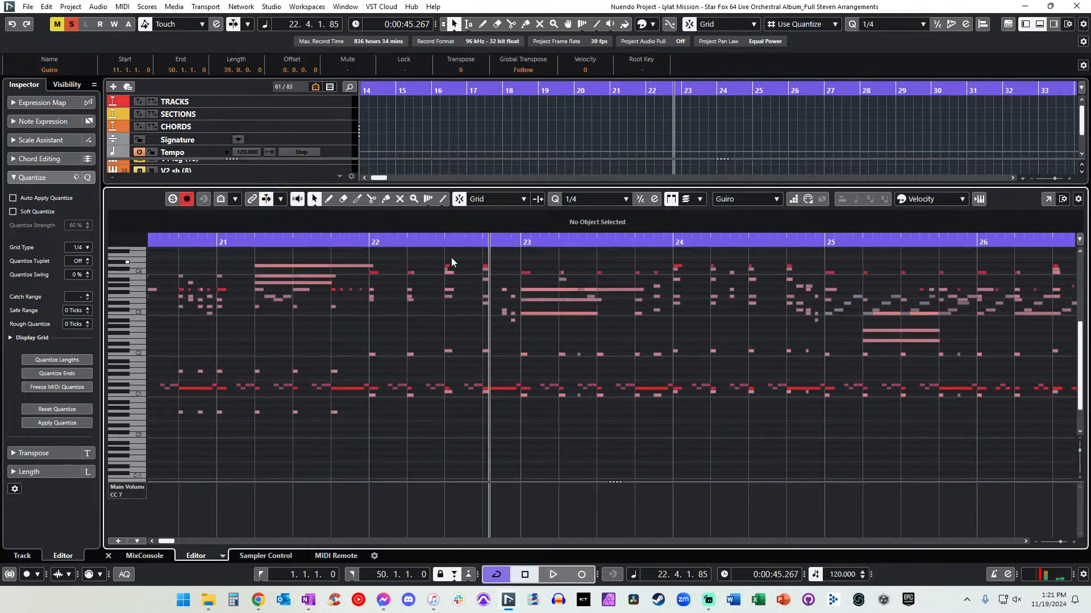
{"action": "scroll", "coordinate": [244, 312], "scroll_direction": "up", "scroll_amount": 2}
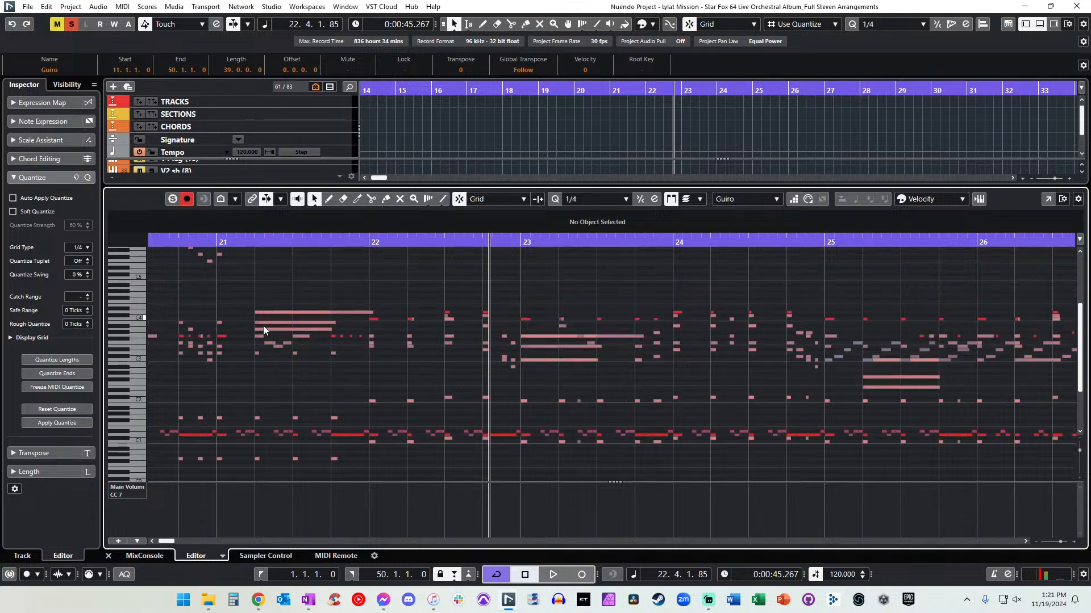
{"action": "left_click", "coordinate": [370, 437]}
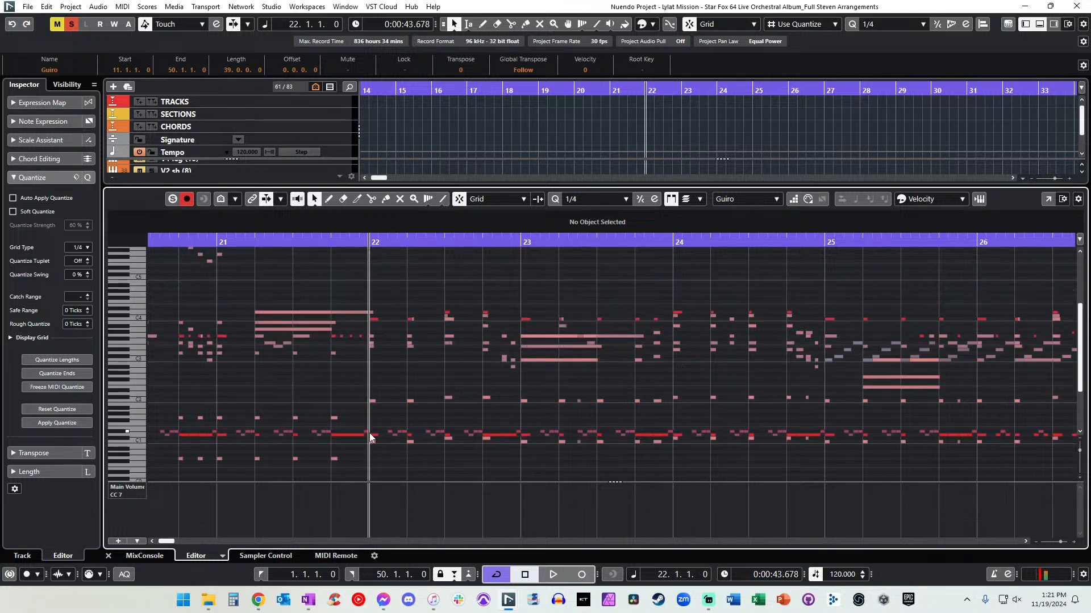
{"action": "key", "text": "space"}
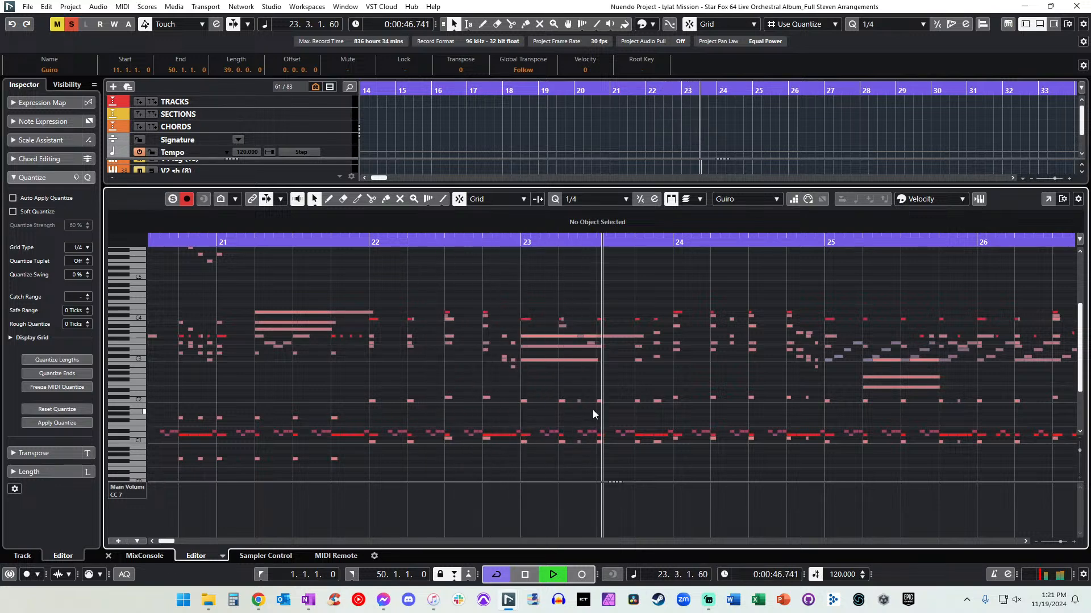
{"action": "key", "text": "space"}
Move the playhead back to bar 23 and play on to bar 25.
{"action": "key", "text": "KP_Subtract"}
{"action": "scroll", "coordinate": [568, 373], "scroll_direction": "up", "scroll_amount": 1}
{"action": "scroll", "coordinate": [568, 374], "scroll_direction": "down", "scroll_amount": 1}
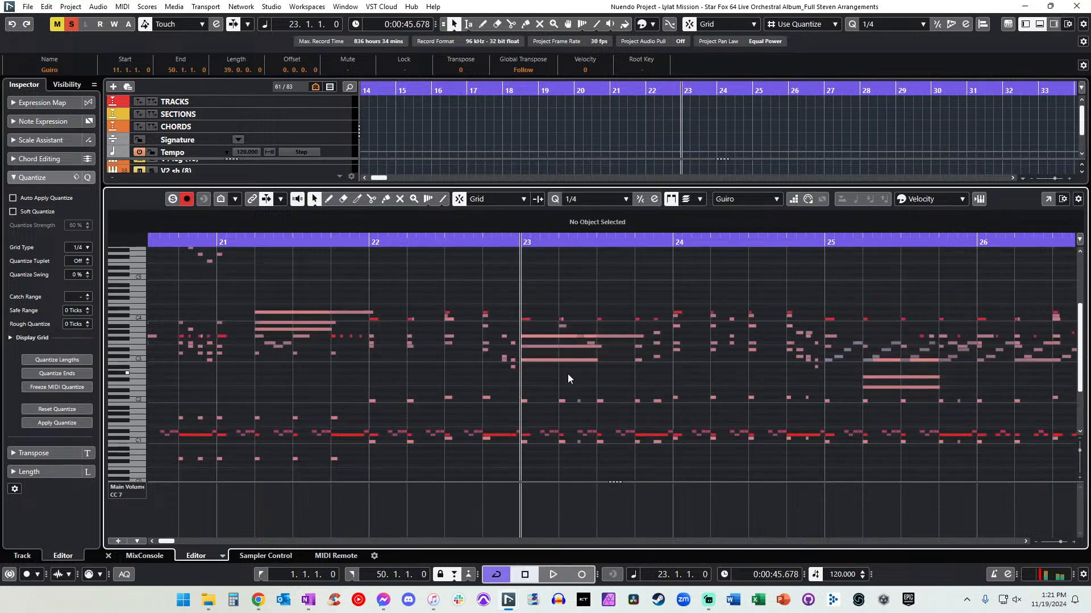
{"action": "key", "text": "space"}
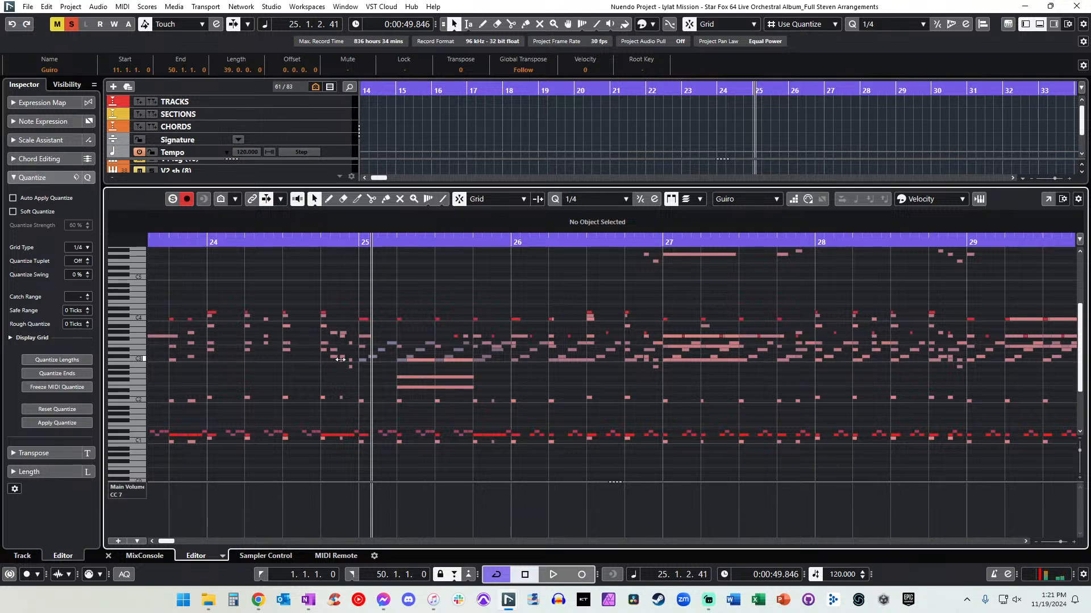
Step the playhead back to bar 24, play the passage while checking its upper notes, and stop in bar 29.
{"action": "key", "text": "KP_Subtract"}
{"action": "key", "text": "KP_Subtract"}
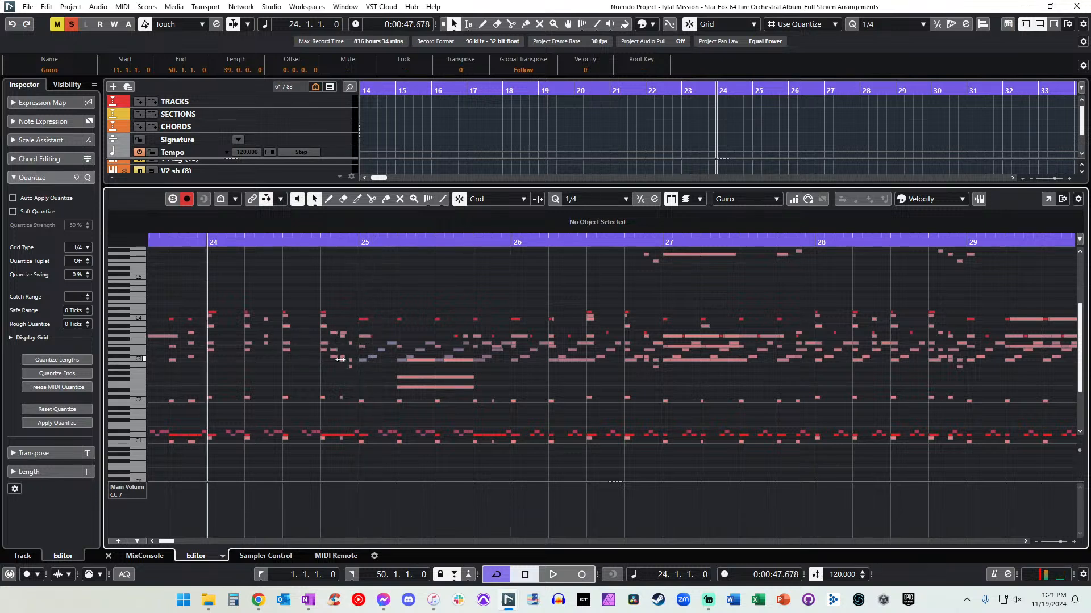
{"action": "key", "text": "space"}
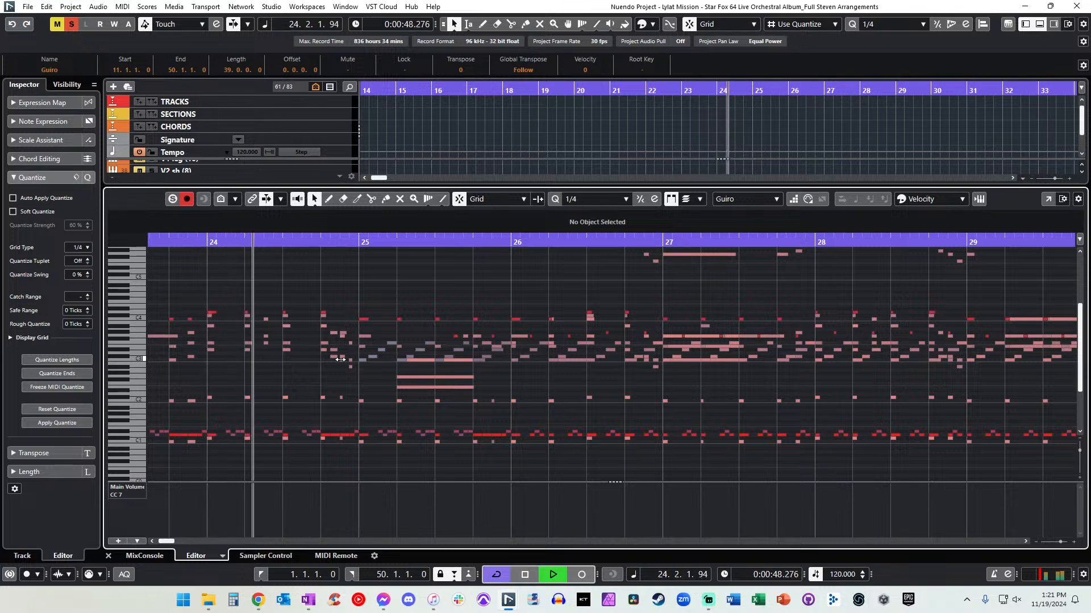
{"action": "key", "text": "space"}
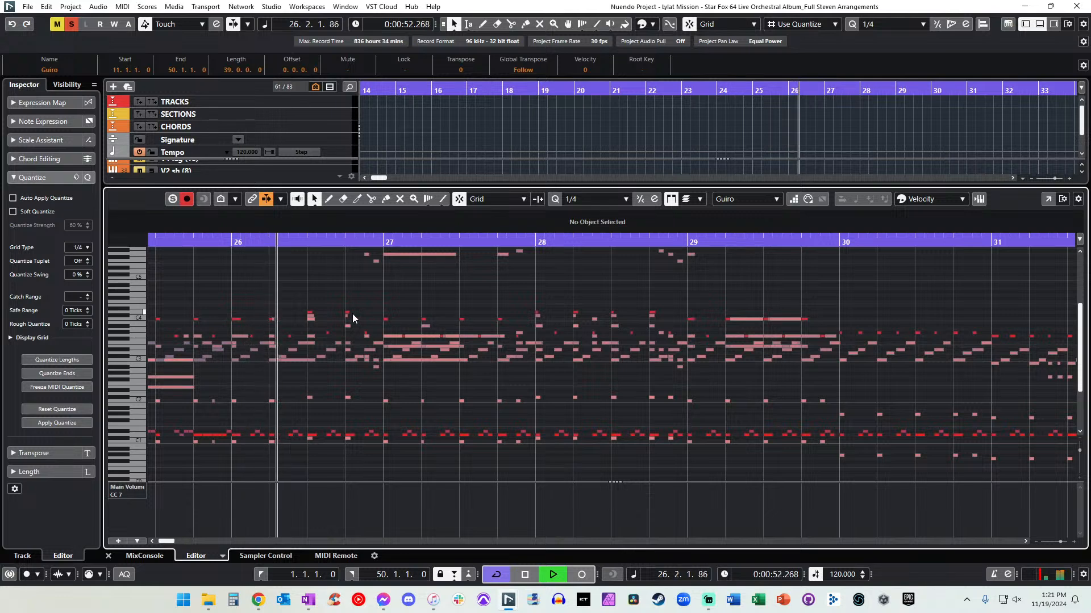
{"action": "scroll", "coordinate": [352, 316], "scroll_direction": "up", "scroll_amount": 3}
{"action": "scroll", "coordinate": [353, 315], "scroll_direction": "down", "scroll_amount": 3}
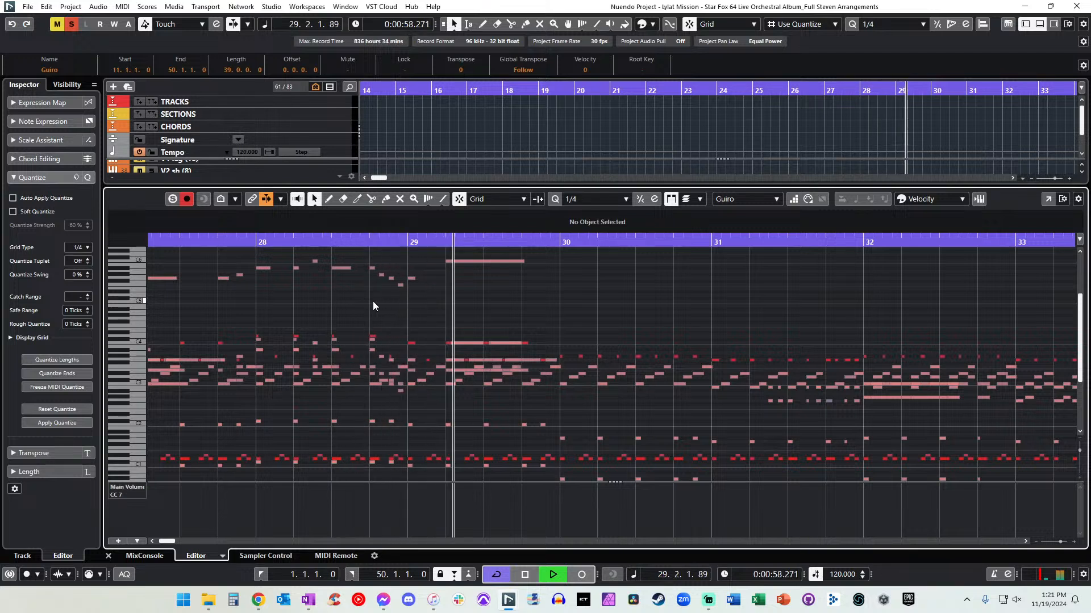
{"action": "key", "text": "space"}
Replay the melody from bar 28 and stop in bar 29.
{"action": "key", "text": "space"}
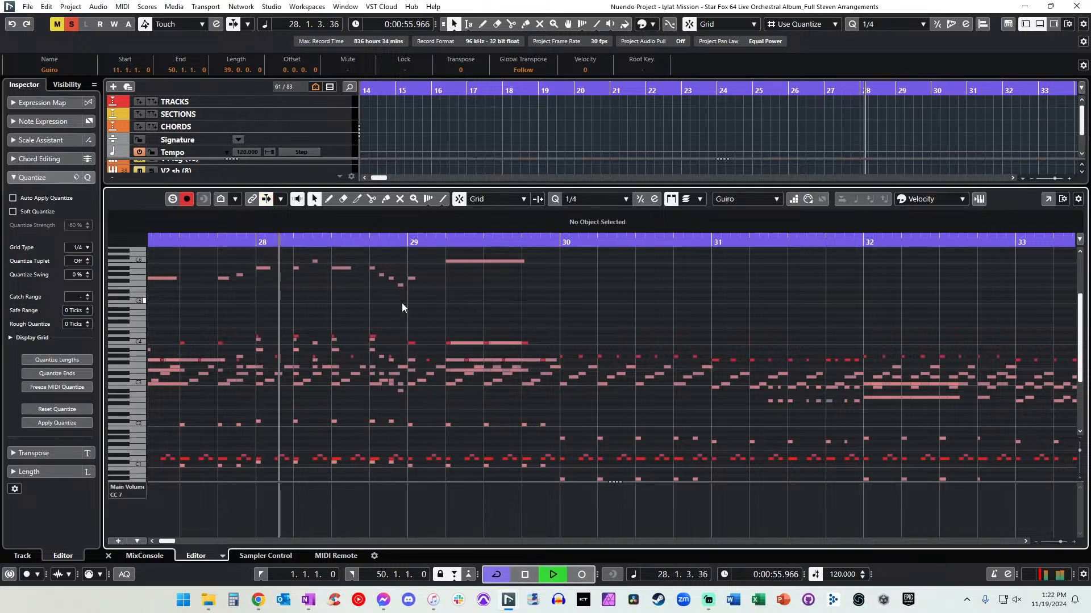
{"action": "key", "text": "space"}
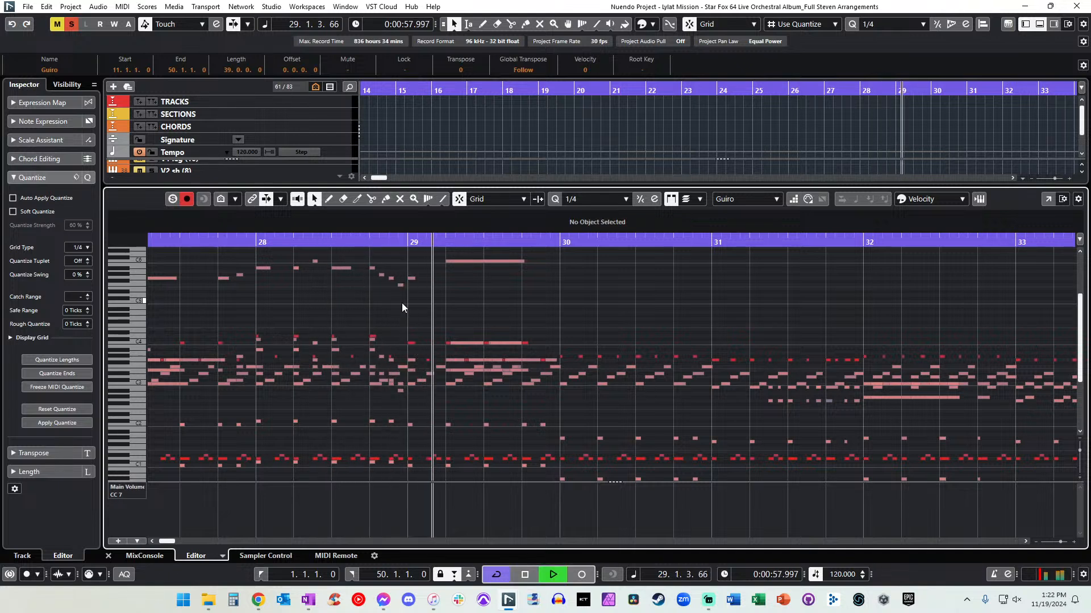
{"action": "key", "text": "space"}
Step the playhead back to bar 28, play the transition through bar 30 and stop in bar 31.
{"action": "key", "text": "KP_Subtract"}
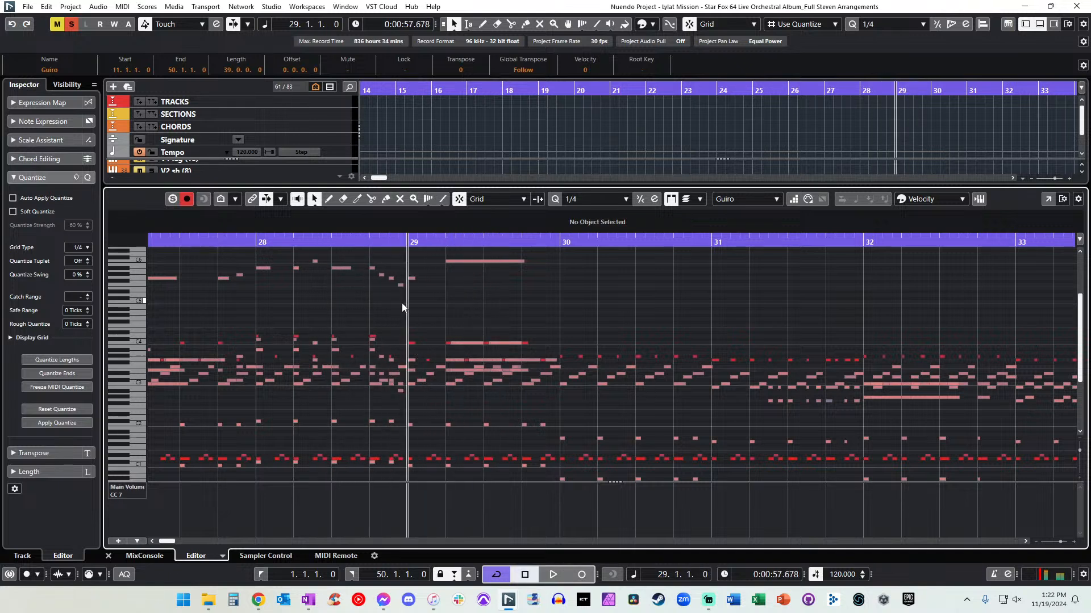
{"action": "key", "text": "KP_Subtract"}
{"action": "key", "text": "space"}
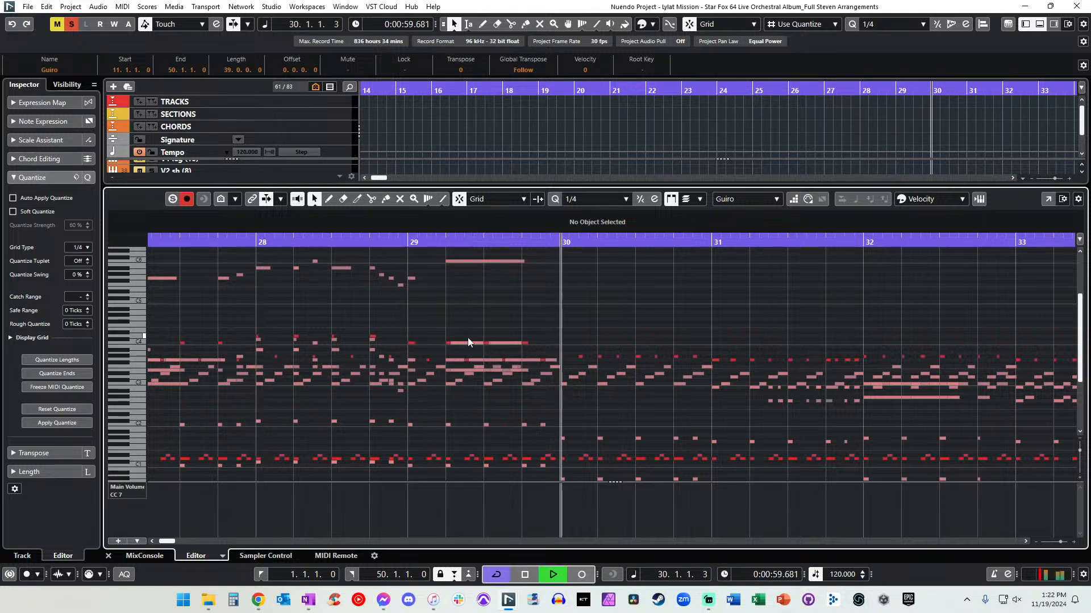
{"action": "key", "text": "space"}
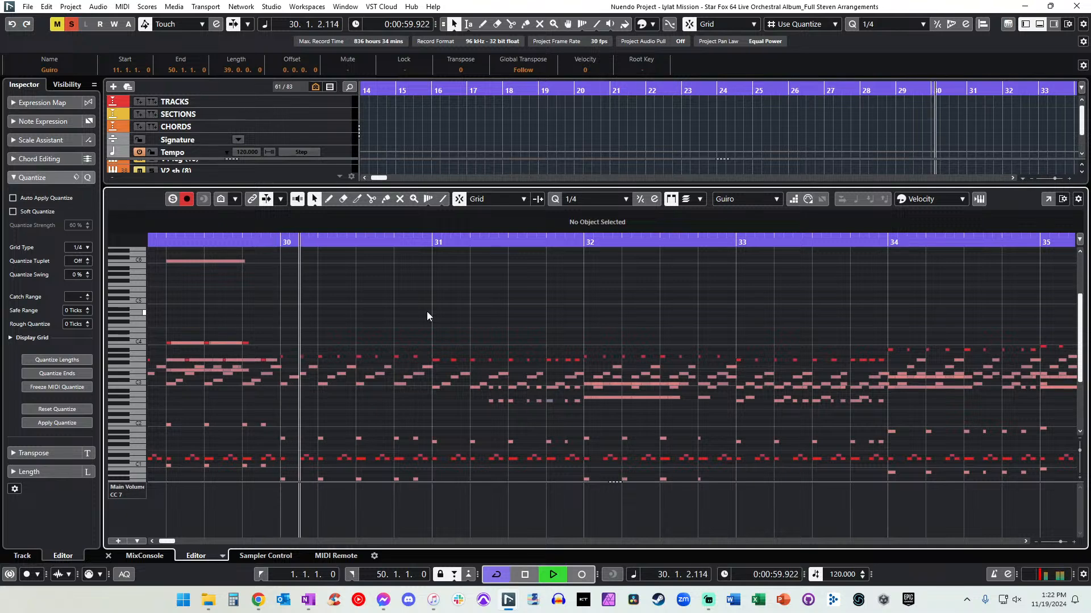
{"action": "key", "text": "space"}
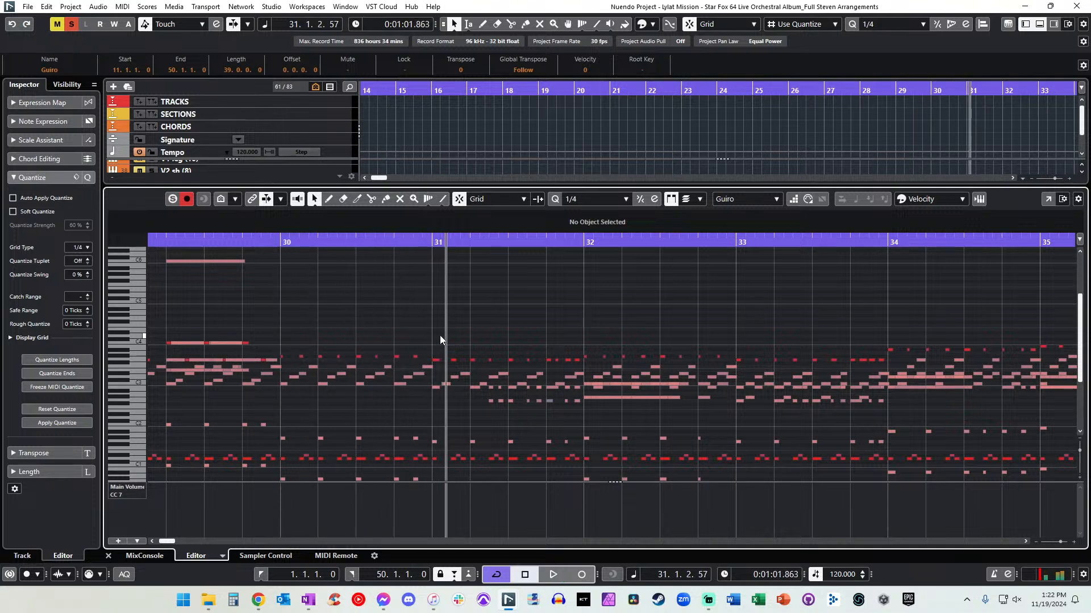
Set the playhead to bar 31, close the key editor and look over the Opening Theme parts in the arrangement.
{"action": "key", "text": "Return"}
{"action": "left_click", "coordinate": [530, 334]}
{"action": "scroll", "coordinate": [529, 368], "scroll_direction": "left", "scroll_amount": 2}
{"action": "scroll", "coordinate": [529, 369], "scroll_direction": "right", "scroll_amount": 5}
{"action": "scroll", "coordinate": [528, 368], "scroll_direction": "left", "scroll_amount": 5}
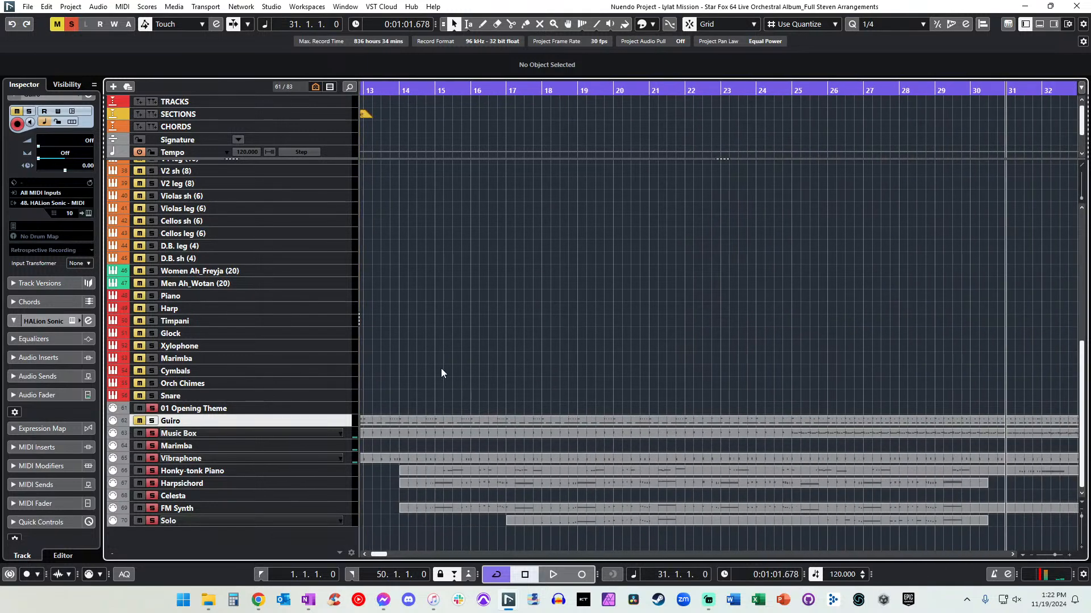
Solo the Guiro track and delete the 01 Opening Theme track above it.
{"action": "scroll", "coordinate": [441, 368], "scroll_direction": "left", "scroll_amount": 4}
{"action": "left_click", "coordinate": [152, 421]}
{"action": "left_click", "coordinate": [179, 409]}
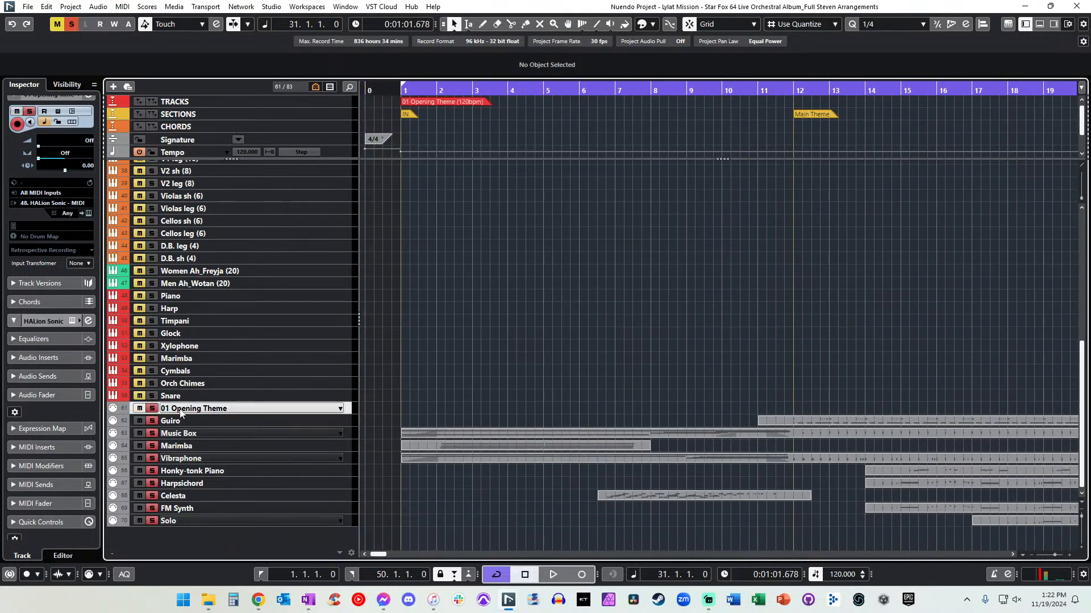
{"action": "key", "text": "Delete"}
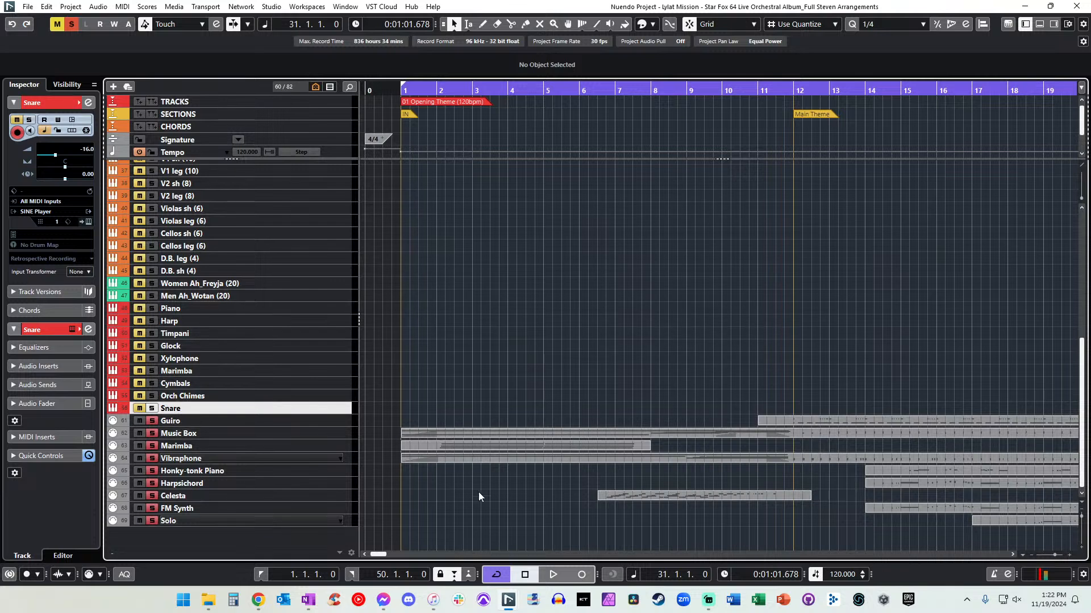
Step the playhead back to bar 16 and select the Vibraphone part.
{"action": "scroll", "coordinate": [528, 498], "scroll_direction": "right", "scroll_amount": 3}
{"action": "key", "text": "KP_Subtract"}
{"action": "key", "text": "KP_Subtract"}
{"action": "key", "text": "KP_Subtract"}
{"action": "key", "text": "KP_Subtract"}
{"action": "scroll", "coordinate": [460, 454], "scroll_direction": "left", "scroll_amount": 1}
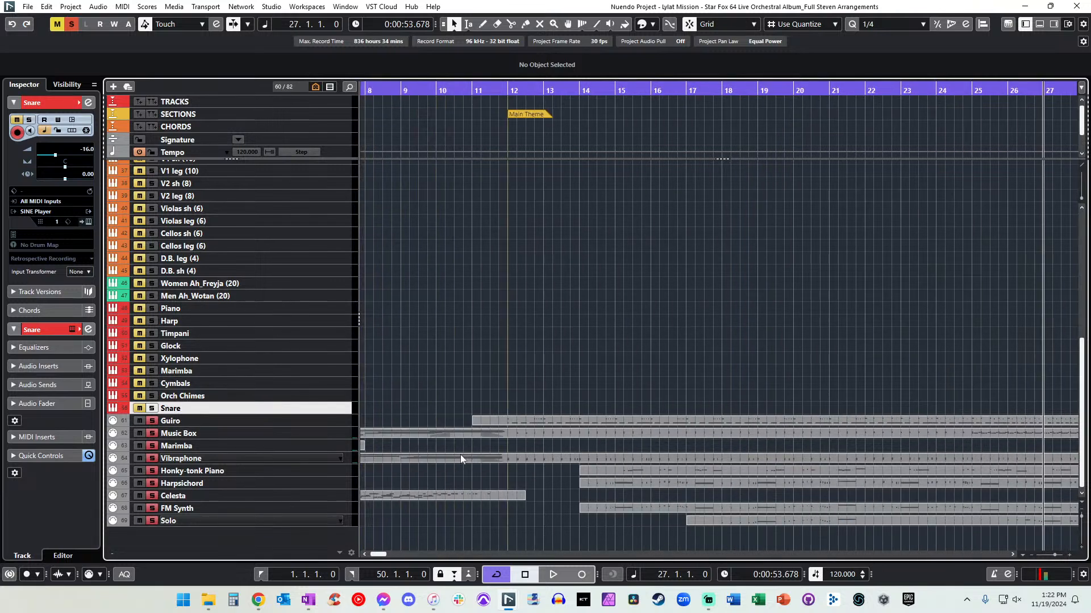
{"action": "left_click", "coordinate": [514, 459]}
{"action": "key", "text": "KP_Subtract"}
{"action": "key", "text": "KP_Subtract"}
{"action": "key", "text": "KP_Subtract"}
{"action": "key", "text": "KP_Subtract"}
{"action": "key", "text": "KP_Subtract"}
{"action": "key", "text": "KP_Subtract"}
{"action": "key", "text": "KP_Subtract"}
{"action": "key", "text": "KP_Subtract"}
{"action": "key", "text": "KP_Subtract"}
{"action": "key", "text": "KP_Subtract"}
{"action": "key", "text": "KP_Subtract"}
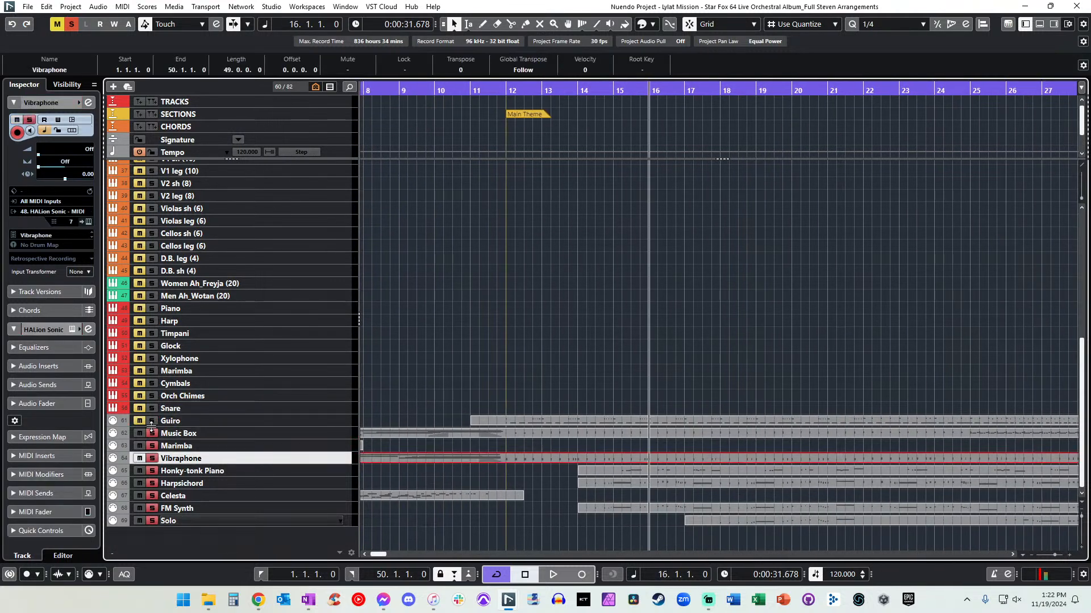
Unsolo all the imported MIDI tracks from Guiro through Solo together.
{"action": "left_click", "coordinate": [165, 433]}
{"action": "left_click", "coordinate": [180, 522], "text": "shift"}
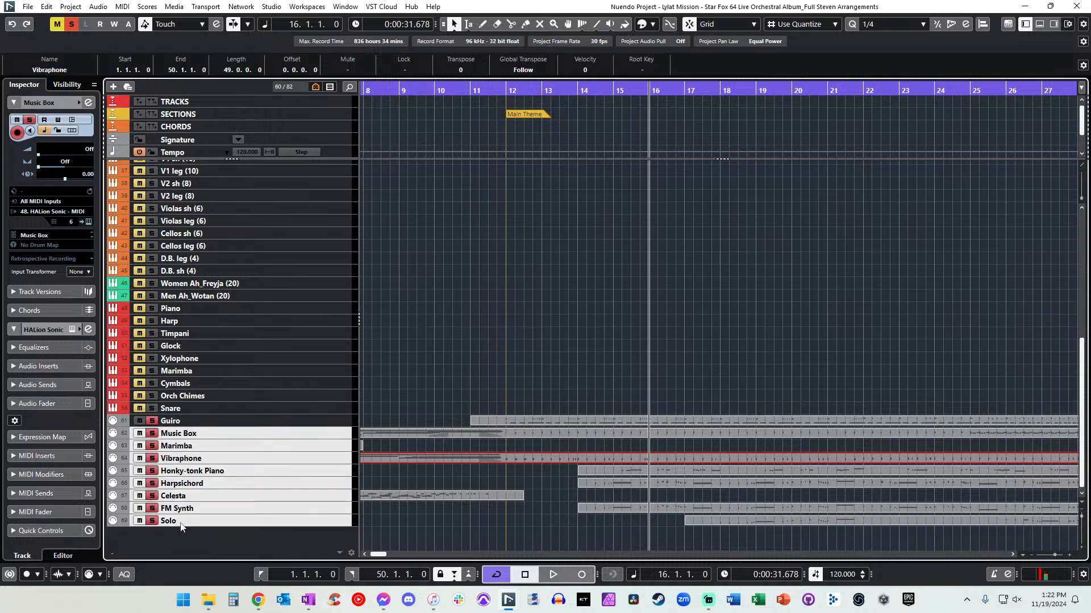
{"action": "left_click", "coordinate": [173, 422]}
{"action": "left_click", "coordinate": [182, 521], "text": "shift"}
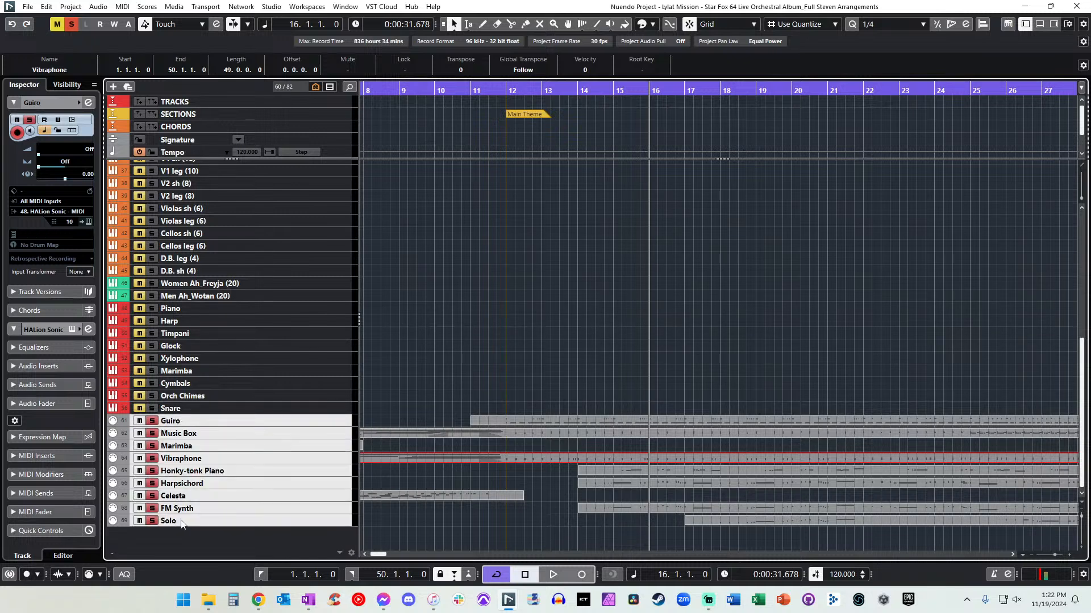
{"action": "left_click", "coordinate": [152, 520]}
Solo the FM Synth track, play it briefly from bar 16, stop and unsolo it.
{"action": "left_click", "coordinate": [210, 472]}
{"action": "left_click", "coordinate": [216, 484]}
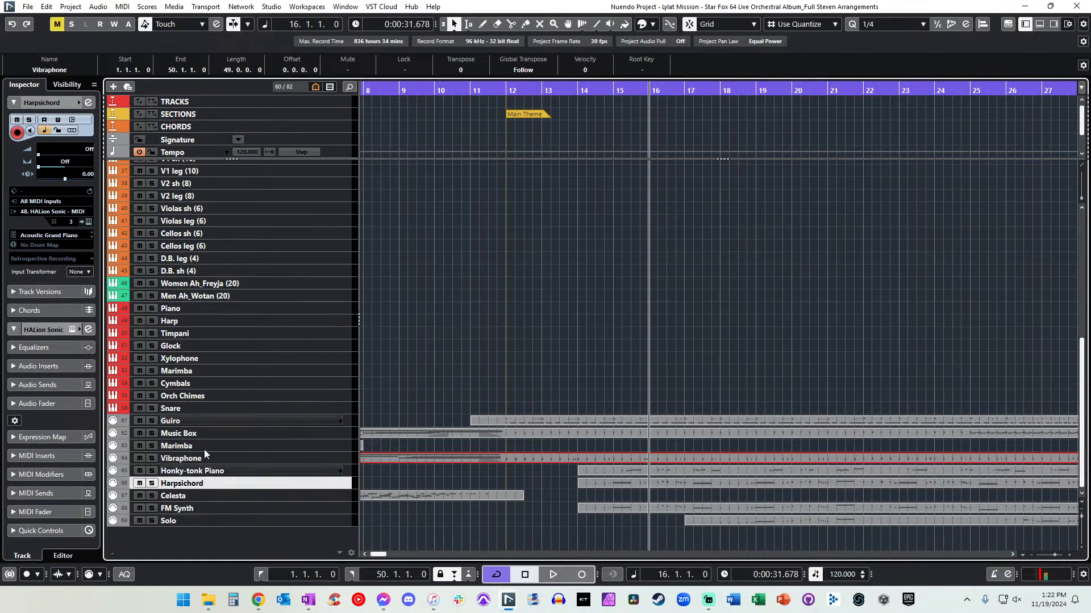
{"action": "left_click", "coordinate": [232, 508]}
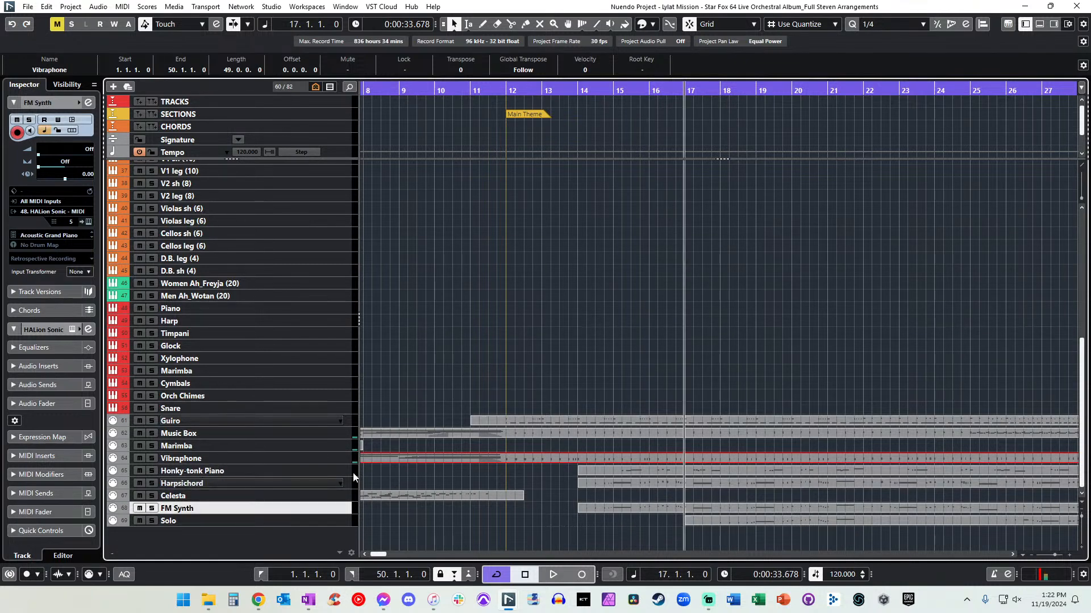
{"action": "left_click", "coordinate": [152, 508]}
{"action": "key", "text": "space"}
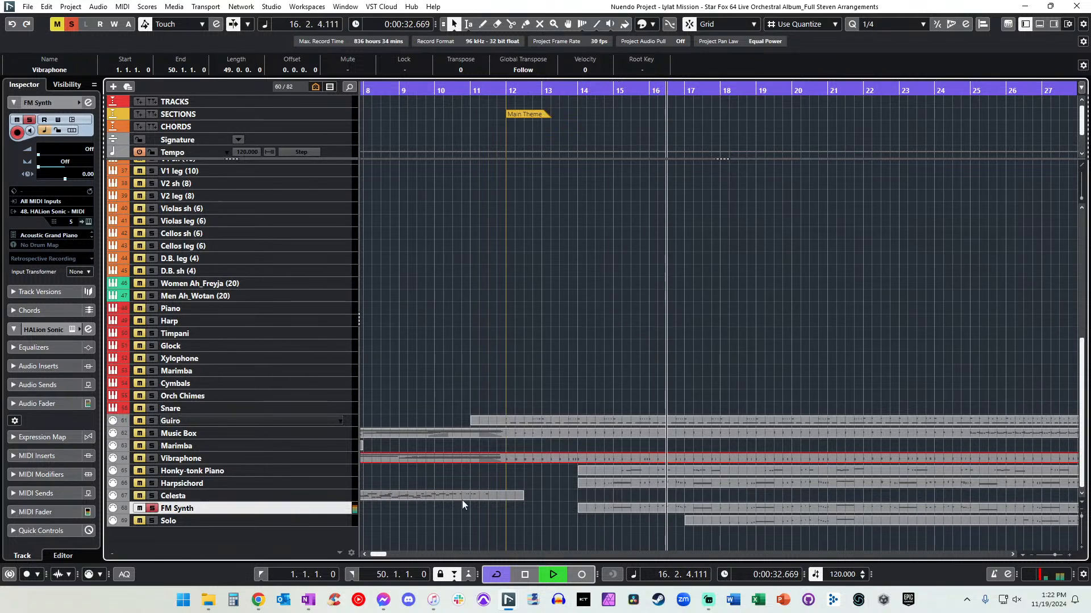
{"action": "key", "text": "space"}
{"action": "key", "text": "s"}
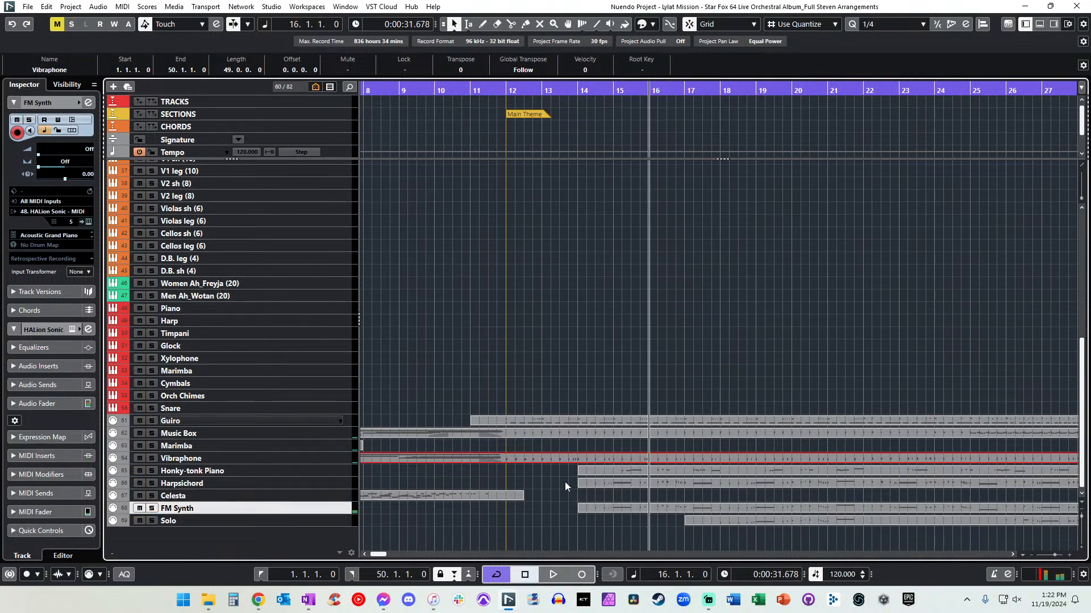
Step the playhead back to bar 12, solo the Music Box track and start playback.
{"action": "key", "text": "KP_Add"}
{"action": "key", "text": "KP_Add"}
{"action": "scroll", "coordinate": [608, 487], "scroll_direction": "right", "scroll_amount": 1}
{"action": "scroll", "coordinate": [607, 487], "scroll_direction": "left", "scroll_amount": 1}
{"action": "key", "text": "KP_Subtract"}
{"action": "key", "text": "KP_Subtract"}
{"action": "key", "text": "KP_Subtract"}
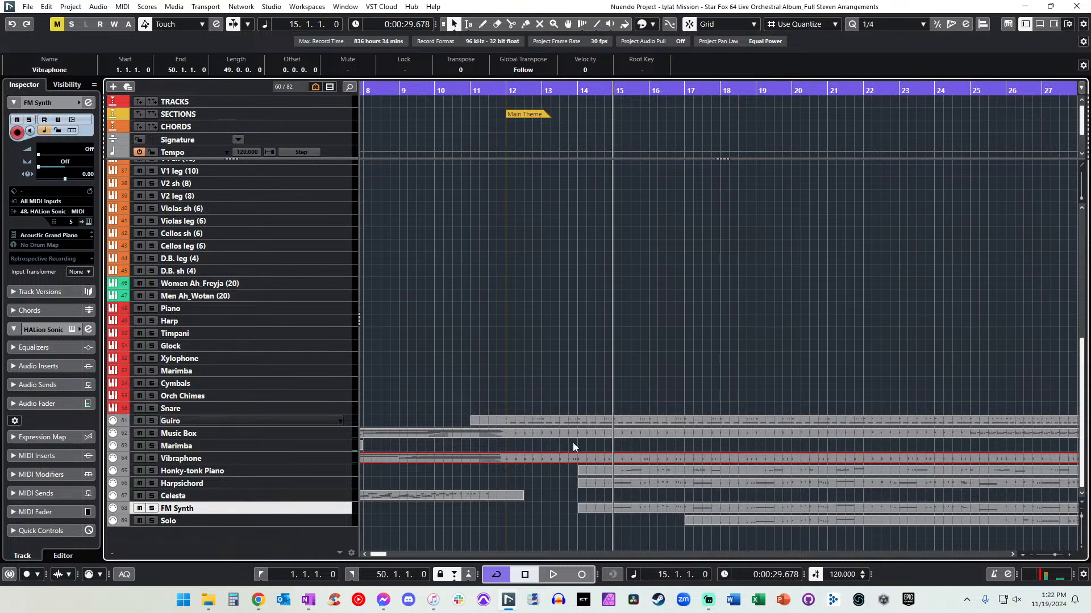
{"action": "key", "text": "KP_Subtract"}
{"action": "key", "text": "KP_Subtract"}
{"action": "key", "text": "KP_Subtract"}
{"action": "left_click", "coordinate": [157, 435]}
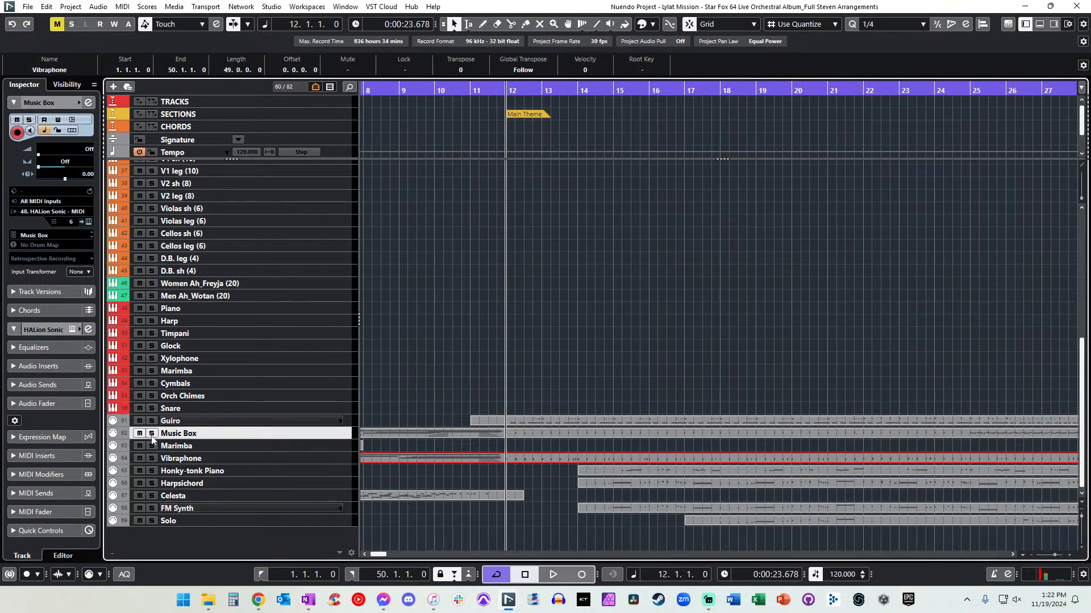
{"action": "key", "text": "s"}
{"action": "key", "text": "space"}
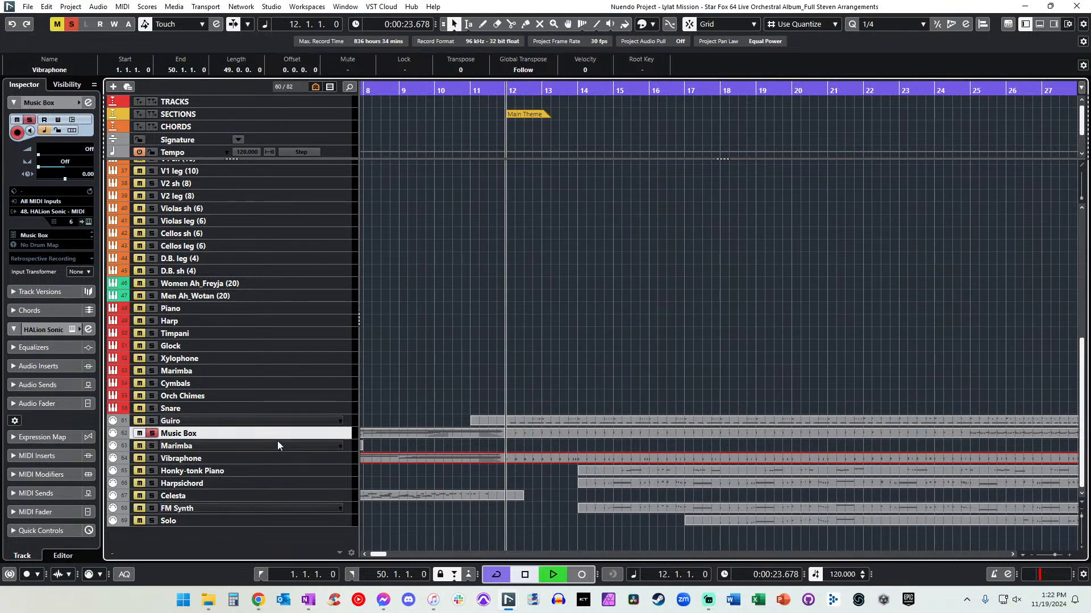
Check the Music Box and Vibraphone parts in the key editor during playback, switching the solo to Vibraphone, and stop in bar 18.
{"action": "double_click", "coordinate": [532, 435]}
{"action": "key", "text": "ctrl+e"}
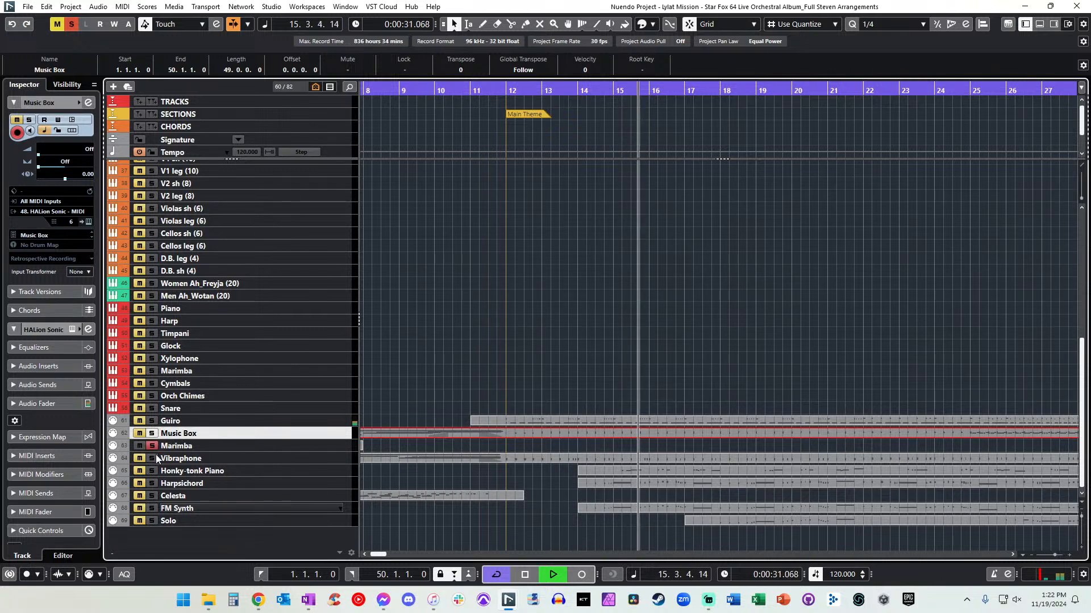
{"action": "left_click", "coordinate": [574, 456]}
{"action": "key", "text": "ctrl+e"}
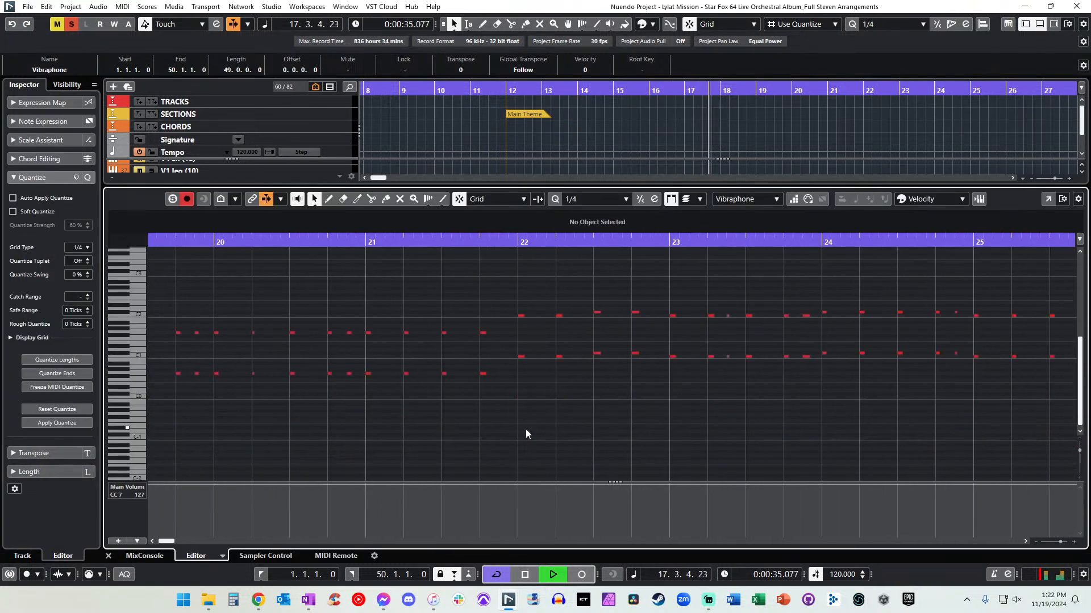
{"action": "key", "text": "ctrl+e"}
{"action": "key", "text": "space"}
{"action": "scroll", "coordinate": [511, 428], "scroll_direction": "left", "scroll_amount": 8}
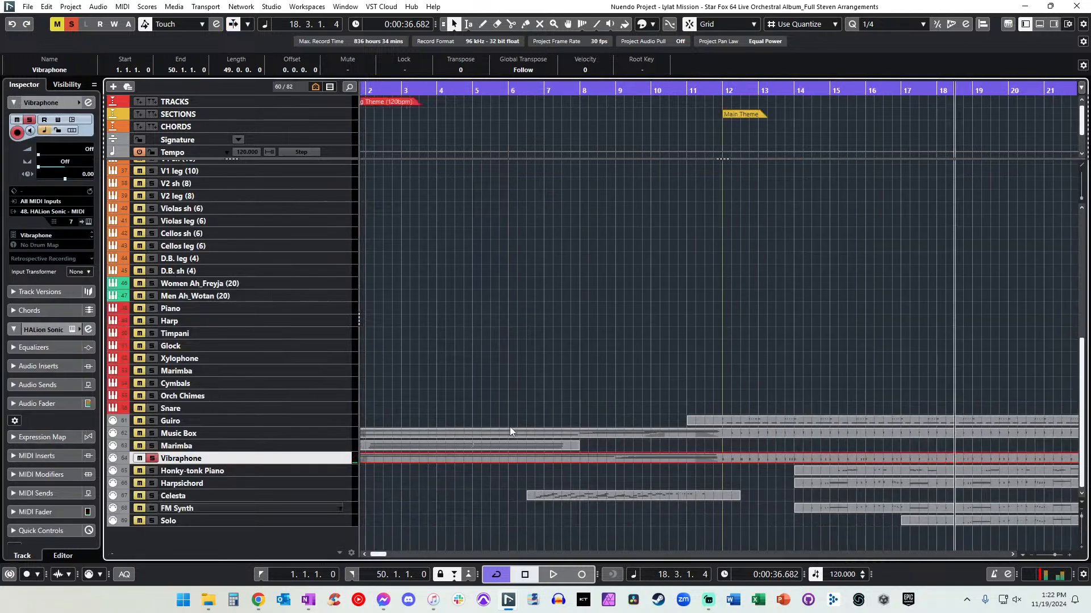
Rename the Music Box track to Strings 1 and the Vibraphone track to Strings 2.
{"action": "left_click", "coordinate": [552, 435]}
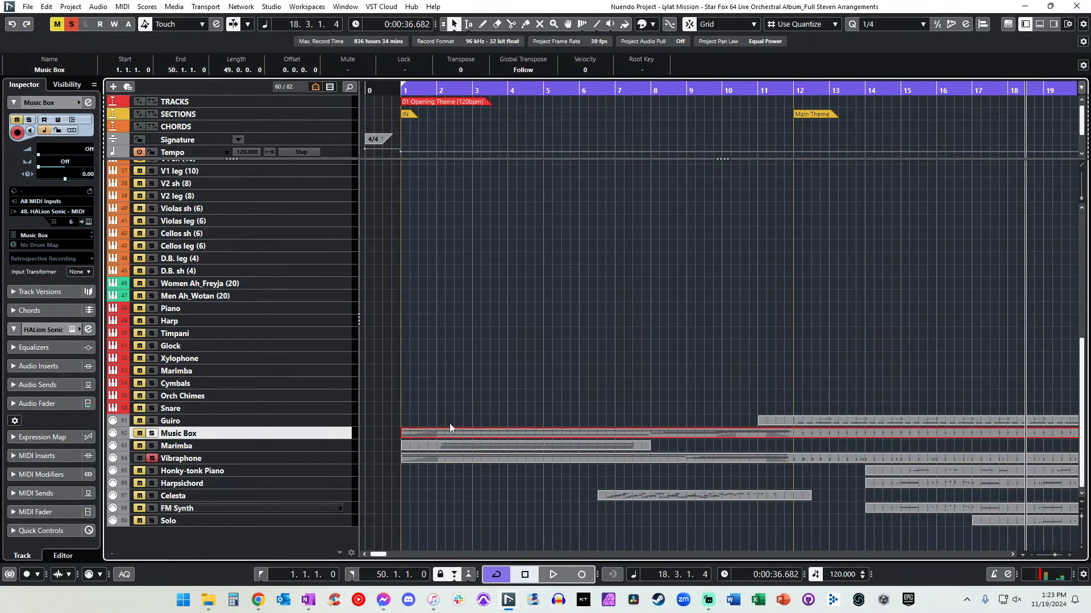
{"action": "double_click", "coordinate": [192, 435]}
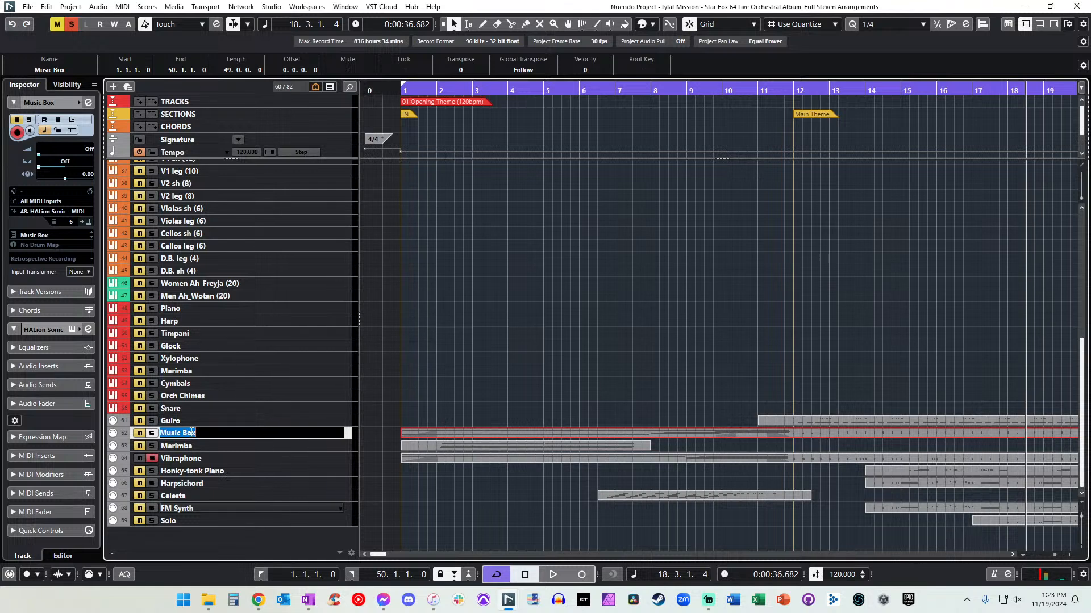
{"action": "type", "text": "Strings 1"}
{"action": "key", "text": "Tab"}
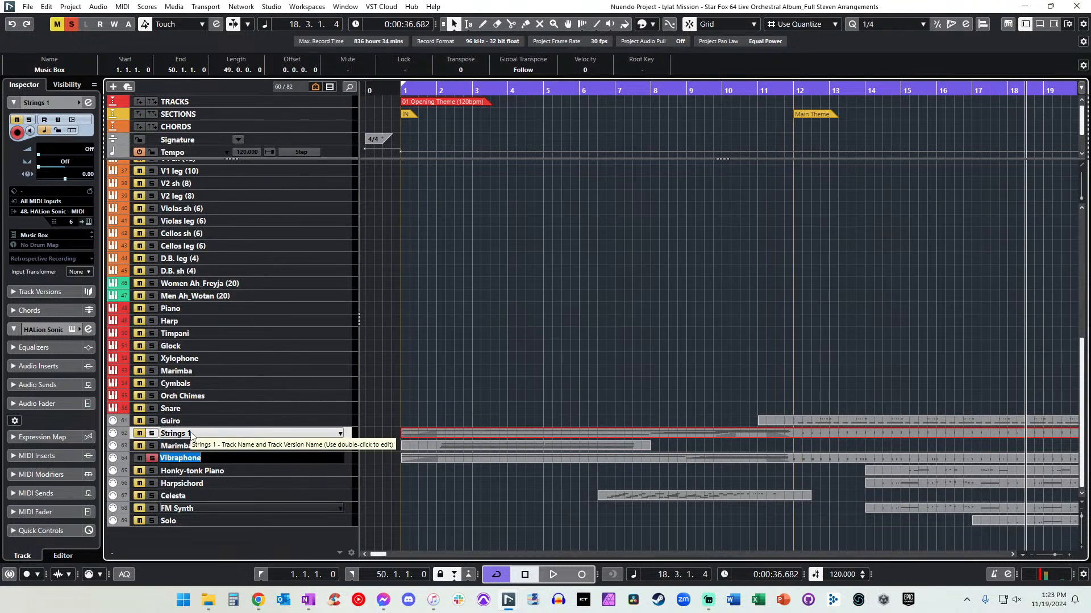
{"action": "type", "text": "Strings 2"}
{"action": "key", "text": "Return"}
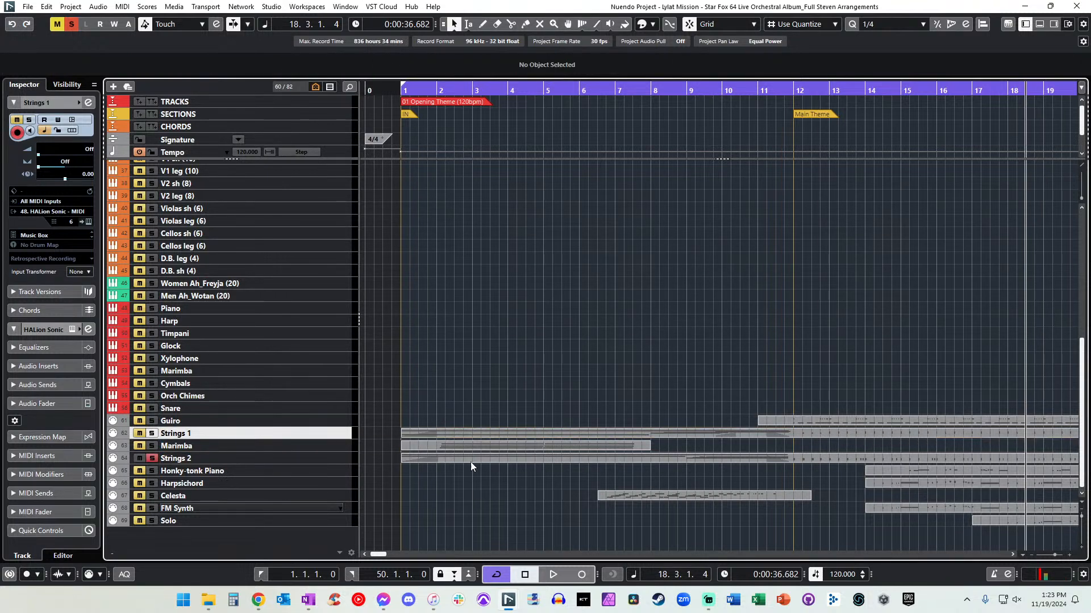
Return the playhead to bar 1 and move the Strings 2 part up to the Cellos sh (6) track.
{"action": "left_click", "coordinate": [466, 460]}
{"action": "scroll", "coordinate": [537, 479], "scroll_direction": "right", "scroll_amount": 6}
{"action": "scroll", "coordinate": [537, 480], "scroll_direction": "right", "scroll_amount": 10}
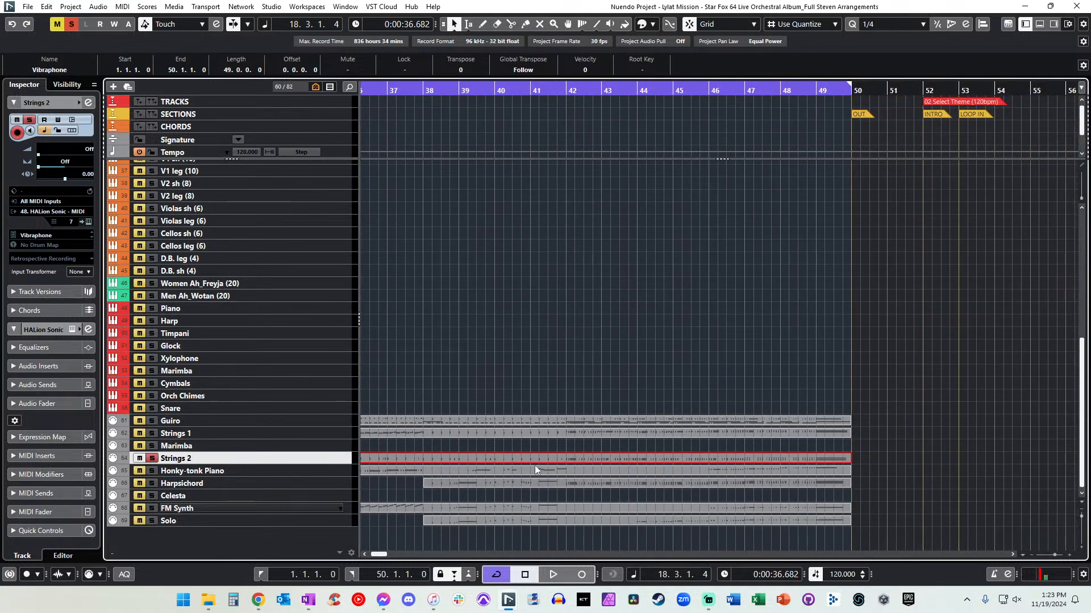
{"action": "key", "text": "KP_1"}
{"action": "key", "text": "ctrl+Up"}
{"action": "key", "text": "ctrl+Up"}
{"action": "key", "text": "ctrl+Up"}
{"action": "key", "text": "ctrl+Up"}
{"action": "key", "text": "ctrl+Up"}
{"action": "key", "text": "ctrl+Up"}
{"action": "key", "text": "ctrl+Up"}
{"action": "key", "text": "ctrl+Up"}
{"action": "key", "text": "ctrl+Up"}
{"action": "key", "text": "ctrl+Up"}
{"action": "key", "text": "ctrl+Up"}
{"action": "key", "text": "ctrl+Up"}
{"action": "key", "text": "ctrl+Up"}
{"action": "key", "text": "ctrl+Up"}
{"action": "key", "text": "ctrl+Up"}
{"action": "key", "text": "ctrl+Up"}
{"action": "key", "text": "ctrl+Up"}
{"action": "key", "text": "ctrl+Up"}
{"action": "key", "text": "ctrl+Up"}
{"action": "key", "text": "ctrl+Up"}
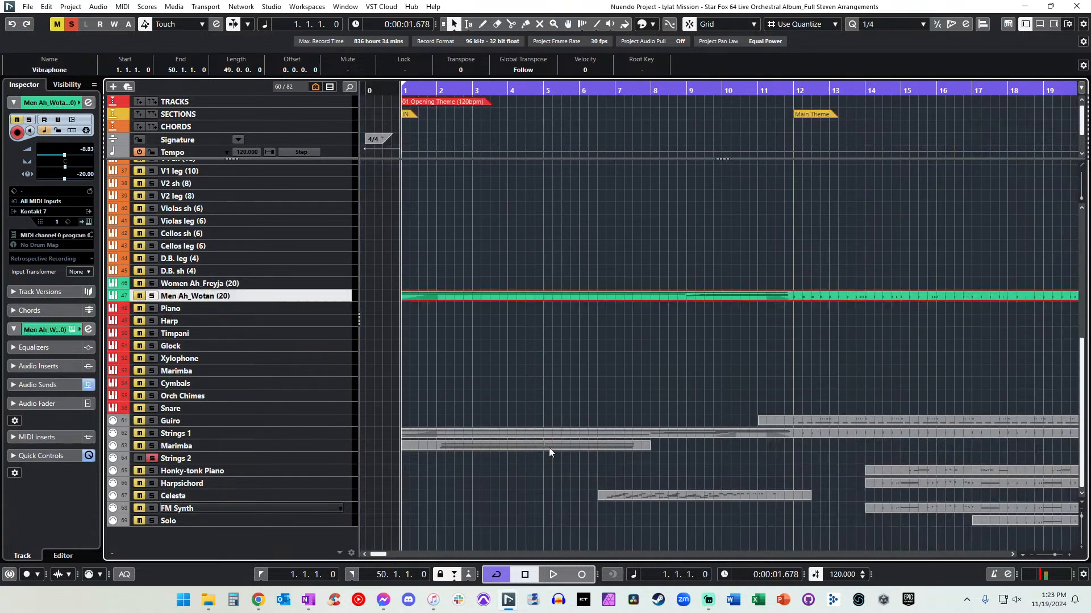
{"action": "key", "text": "ctrl+Down"}
{"action": "key", "text": "ctrl+Down"}
{"action": "key", "text": "ctrl+Down"}
{"action": "key", "text": "ctrl+Down"}
{"action": "key", "text": "ctrl+Down"}
{"action": "key", "text": "ctrl+Down"}
{"action": "key", "text": "ctrl+Down"}
{"action": "key", "text": "ctrl+Down"}
{"action": "key", "text": "ctrl+Down"}
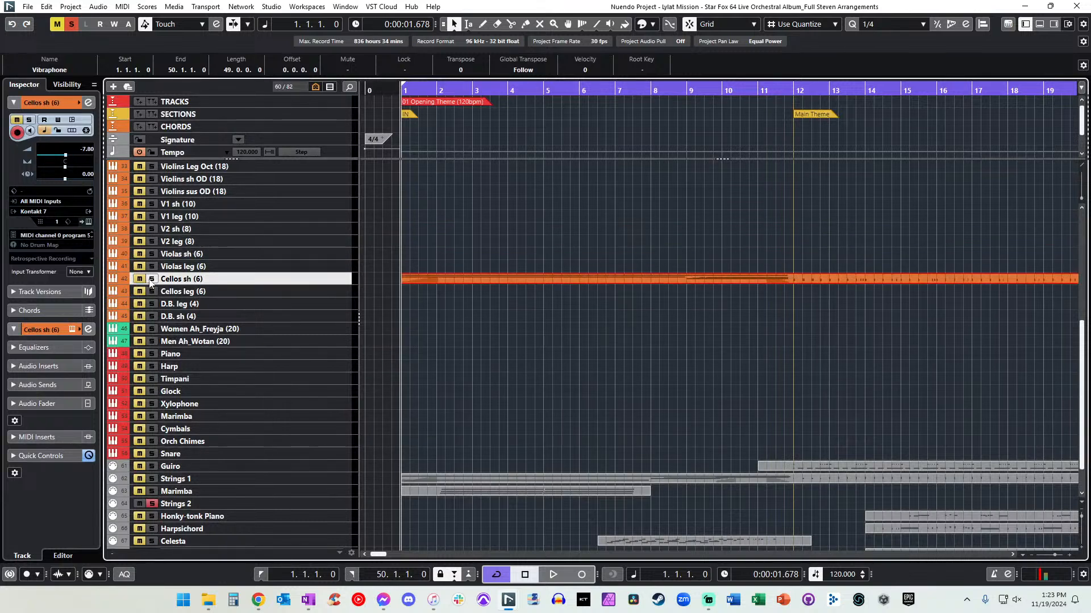
Solo the cello and double bass tracks and move the part up to the Strings Ens sh 2 (34) track.
{"action": "scroll", "coordinate": [250, 283], "scroll_direction": "up", "scroll_amount": 3}
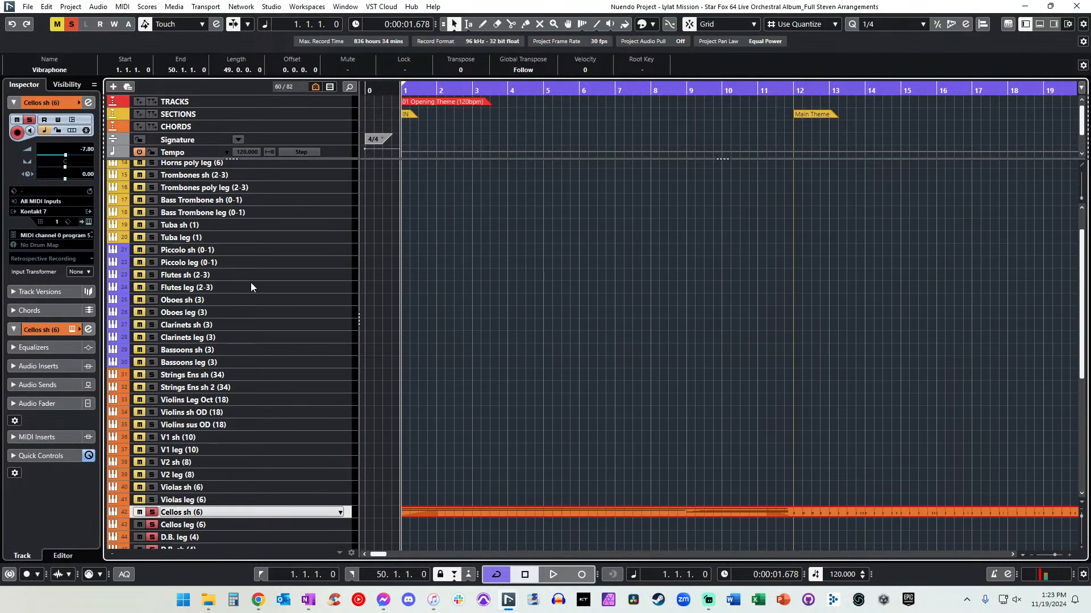
{"action": "scroll", "coordinate": [251, 283], "scroll_direction": "down", "scroll_amount": 1}
{"action": "left_click", "coordinate": [393, 323]}
{"action": "left_click_drag", "start_coordinate": [424, 447], "coordinate": [426, 445]}
{"action": "key", "text": "ctrl+Up"}
{"action": "key", "text": "ctrl+Up"}
{"action": "key", "text": "ctrl+Up"}
{"action": "key", "text": "ctrl+Up"}
{"action": "key", "text": "ctrl+Up"}
{"action": "key", "text": "ctrl+Up"}
{"action": "key", "text": "ctrl+Up"}
{"action": "key", "text": "ctrl+Up"}
{"action": "key", "text": "ctrl+Up"}
{"action": "key", "text": "ctrl+Up"}
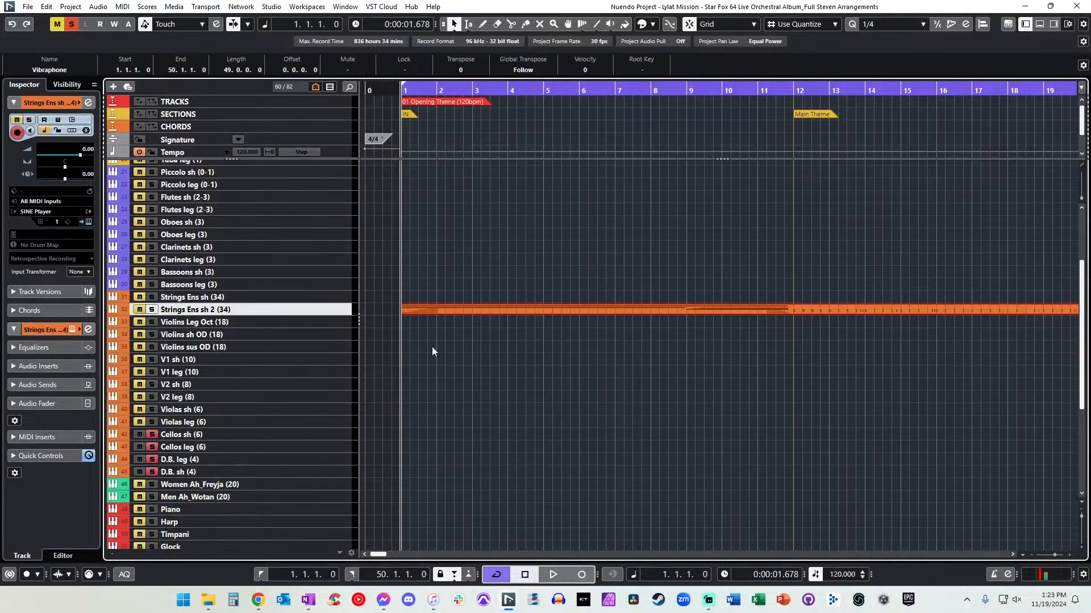
Duplicate the Strings Ens sh 2 (34) track without its part, name the copy Strings Ens sus (34), and move the part onto it.
{"action": "scroll", "coordinate": [425, 292], "scroll_direction": "up", "scroll_amount": 3}
{"action": "scroll", "coordinate": [425, 292], "scroll_direction": "down", "scroll_amount": 3}
{"action": "left_click", "coordinate": [258, 293]}
{"action": "left_click", "coordinate": [239, 313]}
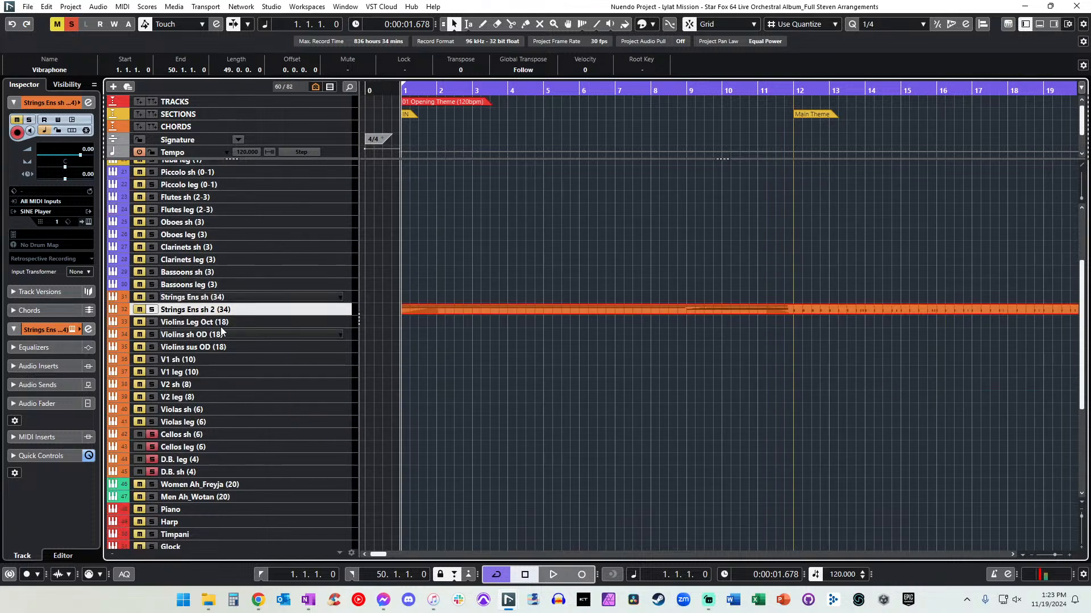
{"action": "left_click", "coordinate": [226, 302]}
{"action": "left_click", "coordinate": [230, 312]}
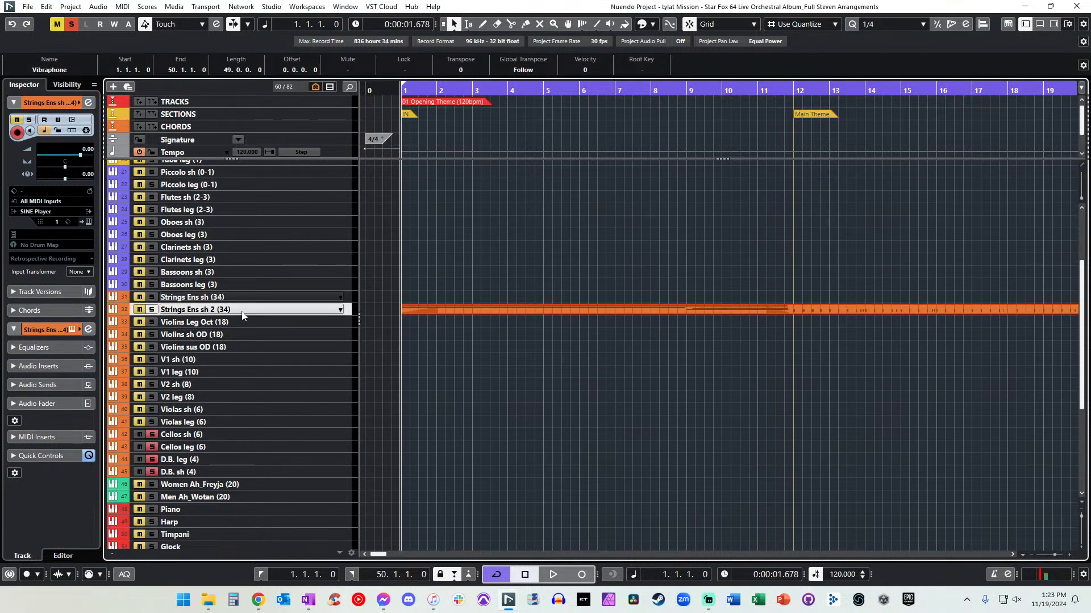
{"action": "key", "text": "ctrl+shift+d"}
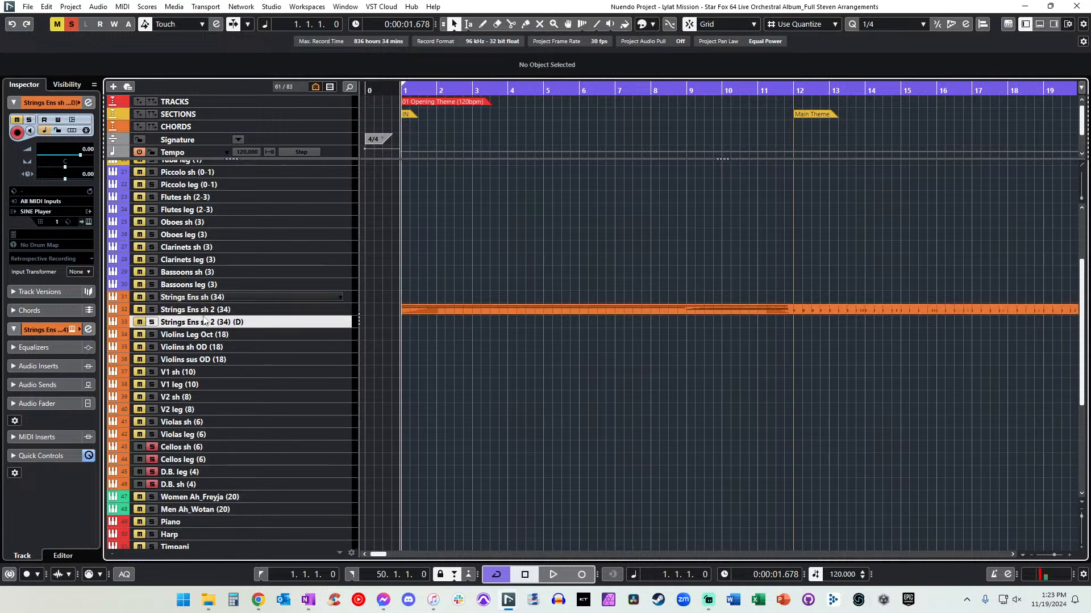
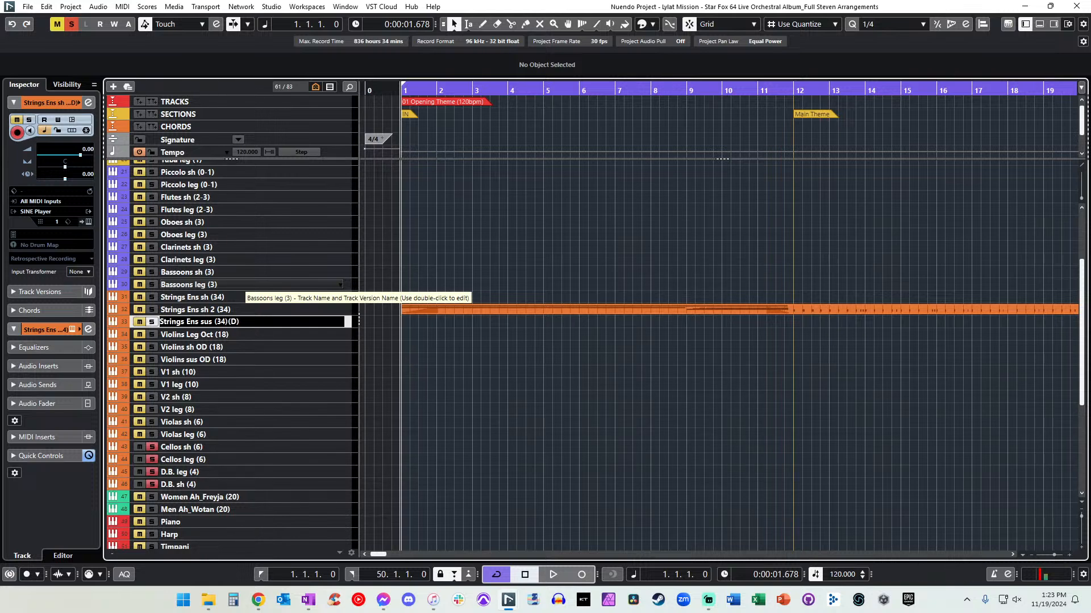
{"action": "key", "text": "Return"}
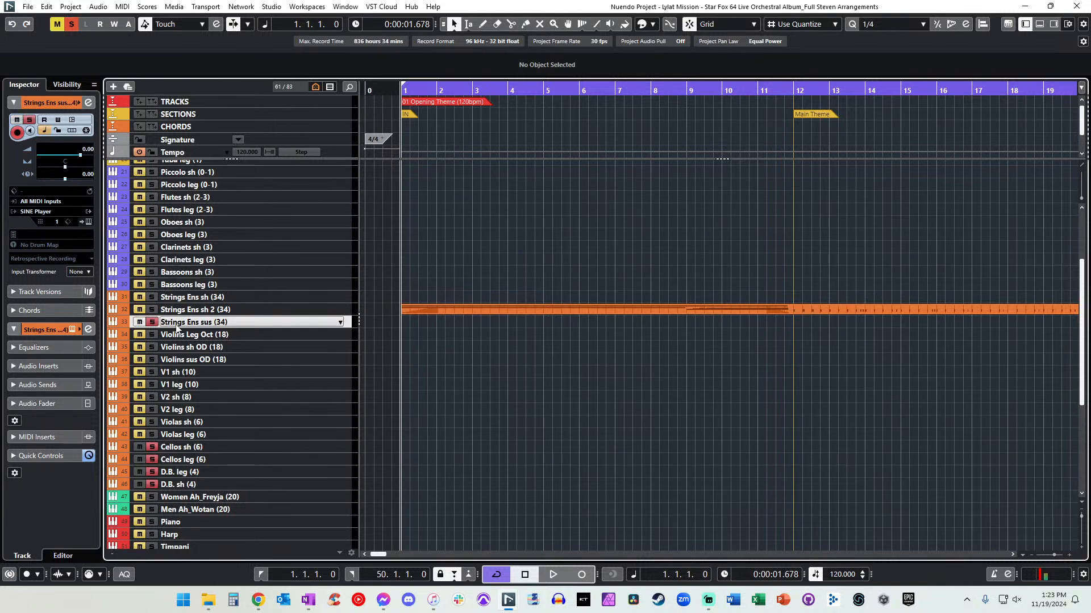
{"action": "left_click_drag", "start_coordinate": [417, 310], "coordinate": [416, 322]}
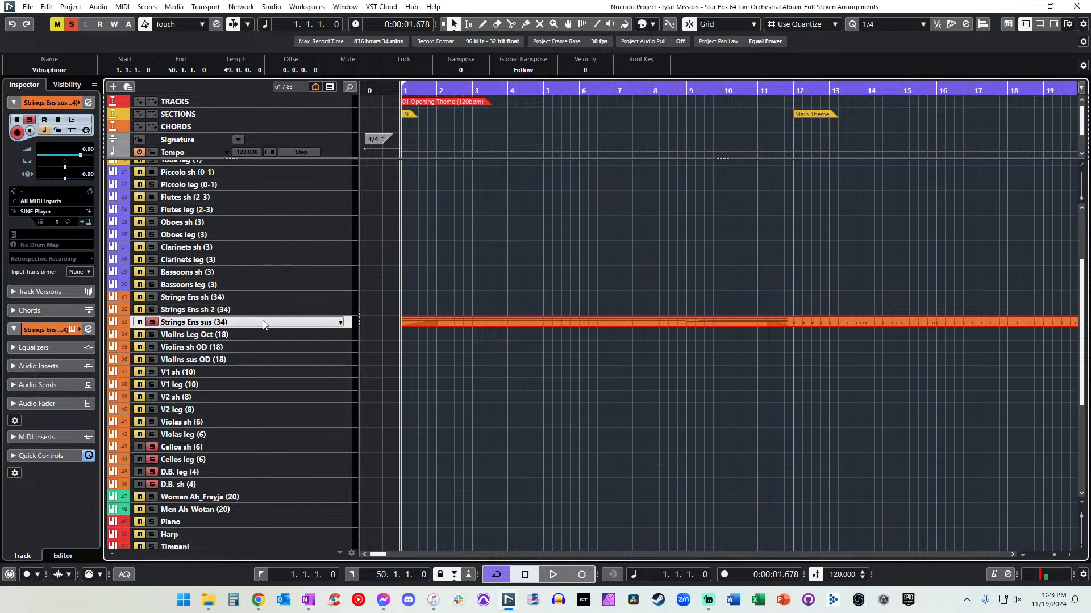
Replace the Spiccatos on the Strings Ens sus (34) track's SINE Player with the Sustains articulation of Helix's Whole String Ensemble.
{"action": "key", "text": "F11"}
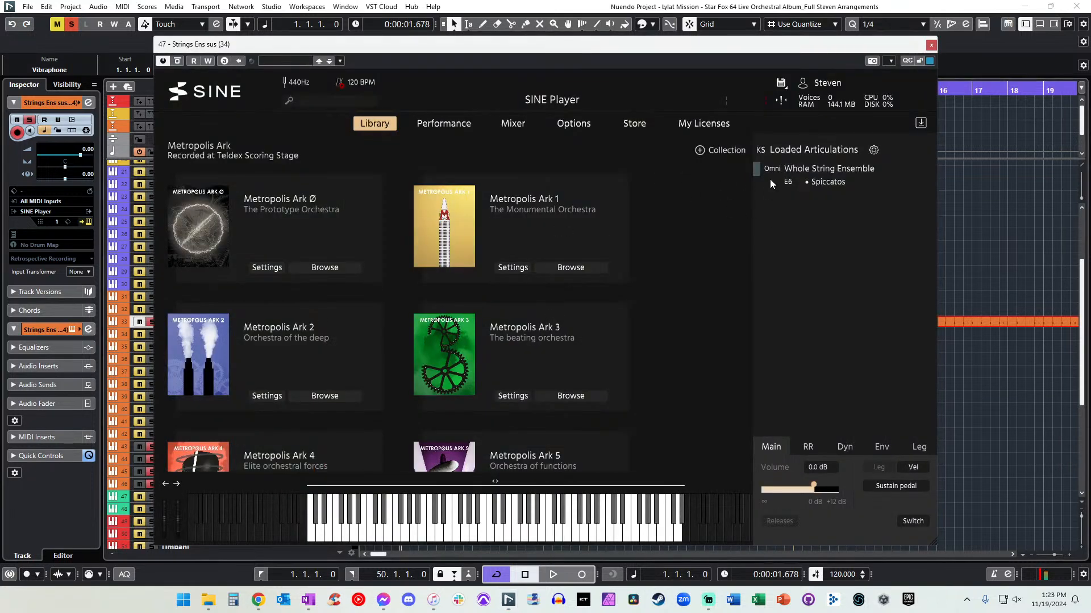
{"action": "scroll", "coordinate": [499, 238], "scroll_direction": "down", "scroll_amount": 15}
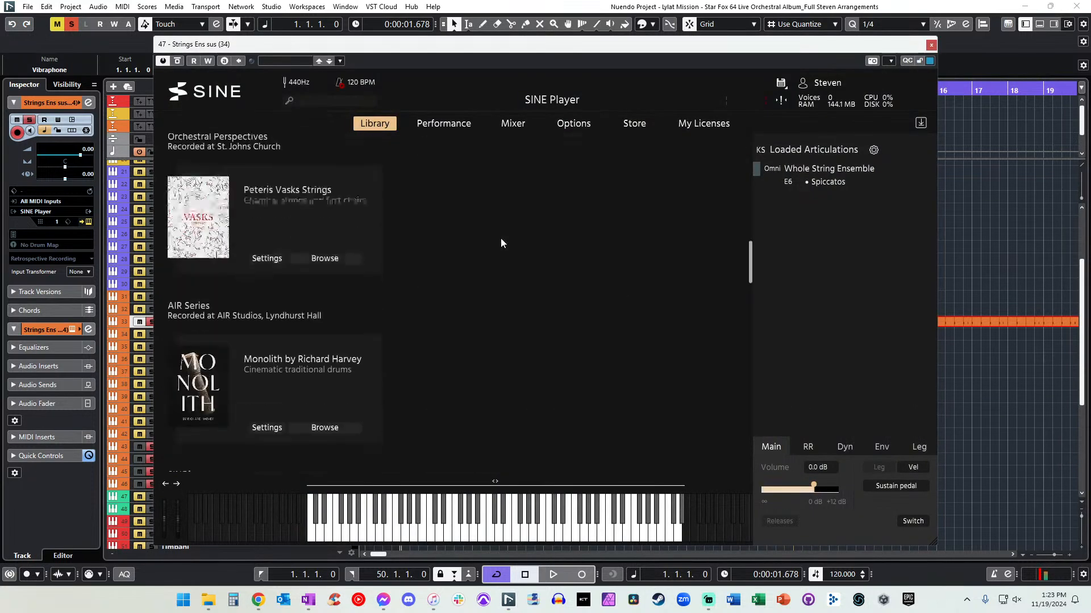
{"action": "scroll", "coordinate": [487, 411], "scroll_direction": "down", "scroll_amount": 5}
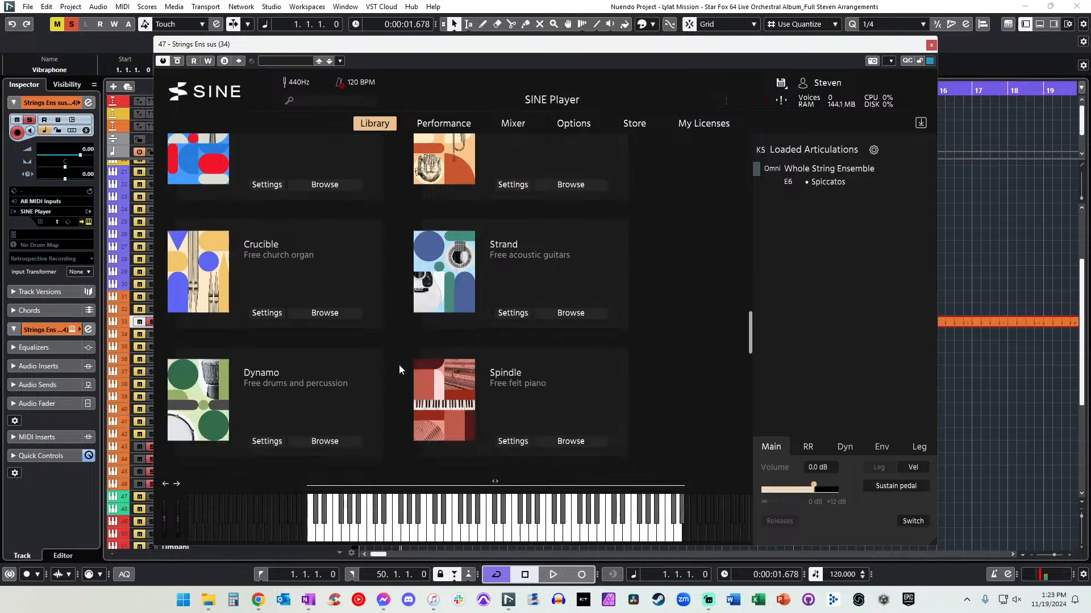
{"action": "scroll", "coordinate": [436, 336], "scroll_direction": "down", "scroll_amount": 3}
{"action": "scroll", "coordinate": [436, 336], "scroll_direction": "up", "scroll_amount": 8}
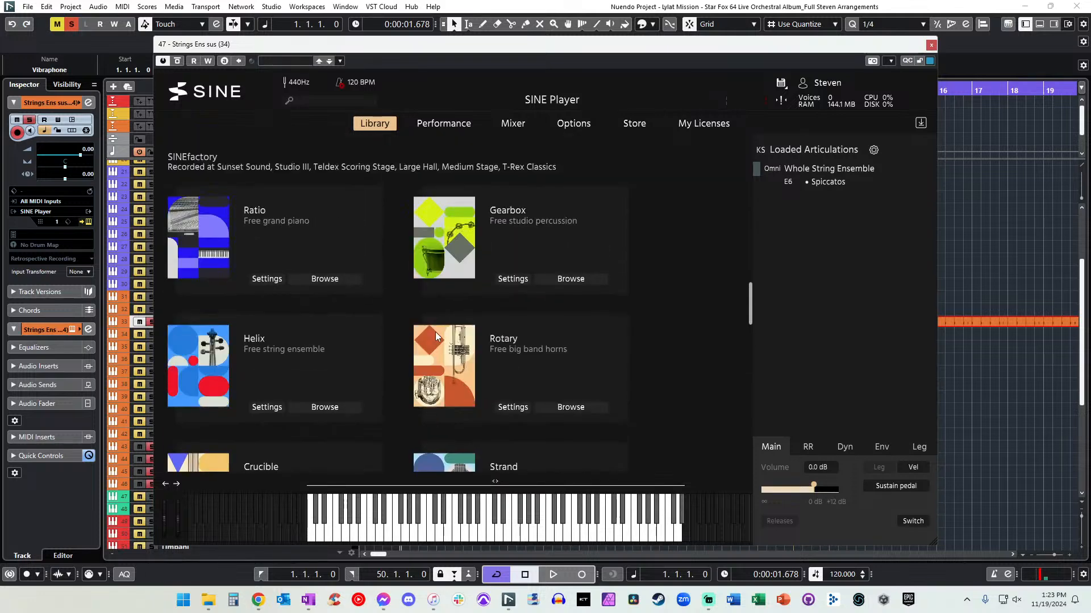
{"action": "left_click", "coordinate": [338, 344]}
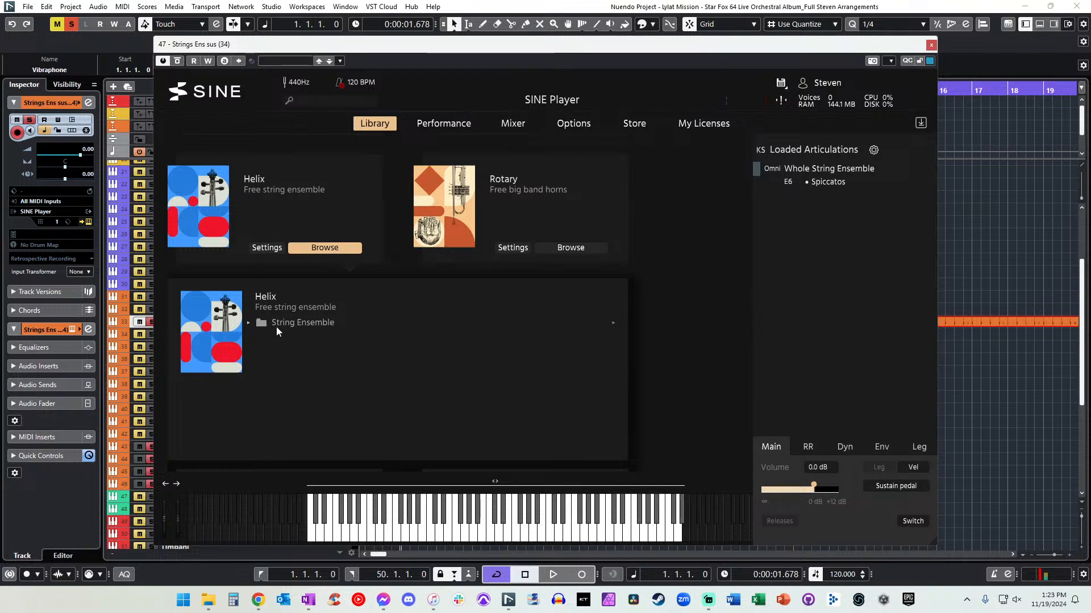
{"action": "left_click", "coordinate": [285, 339]}
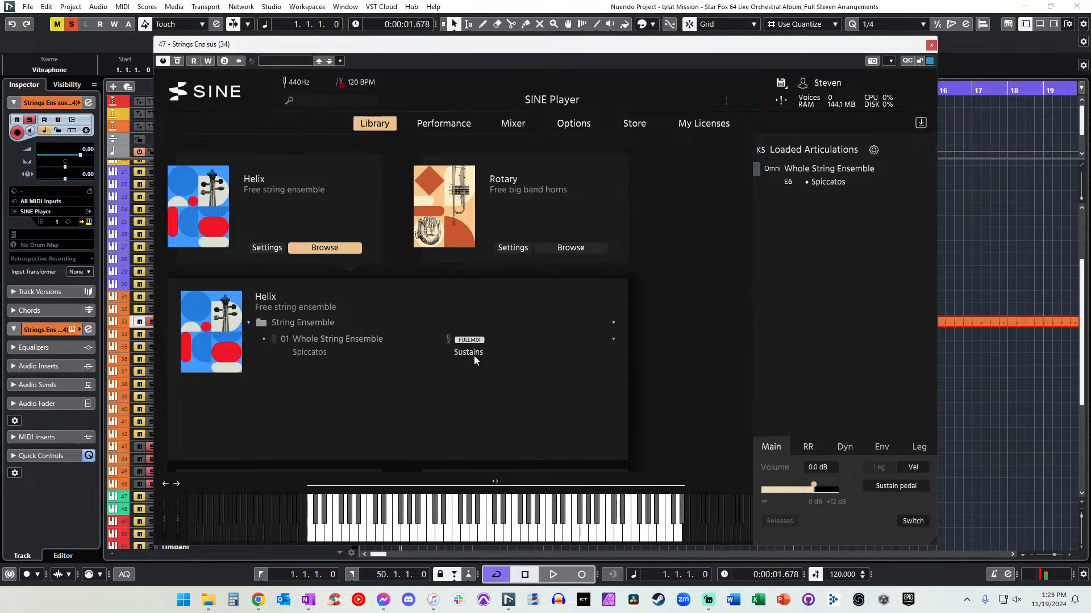
{"action": "left_click_drag", "start_coordinate": [474, 355], "coordinate": [845, 244]}
{"action": "double_click", "coordinate": [797, 172]}
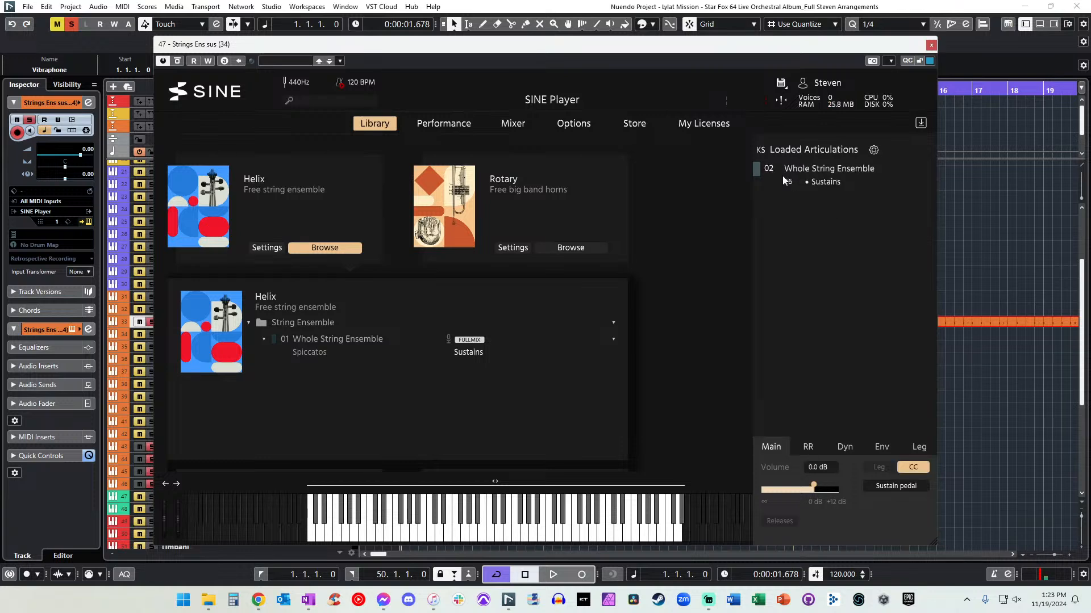
{"action": "left_click", "coordinate": [783, 180]}
{"action": "left_click", "coordinate": [771, 178]}
{"action": "left_click", "coordinate": [931, 45]}
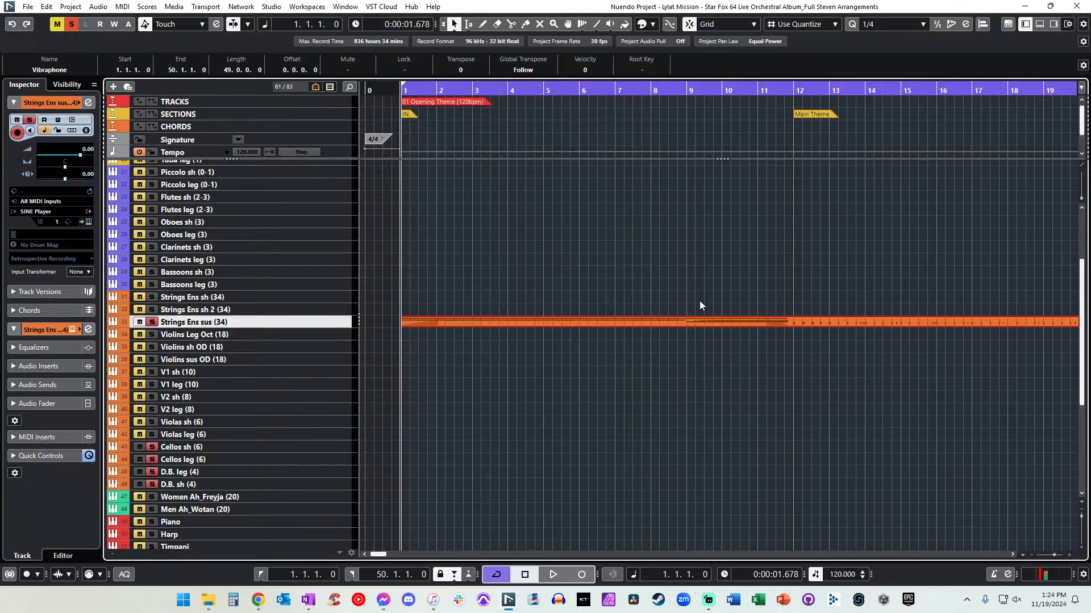
Play the project from near the start of bar 1 to audition the Strings Ens sus (34) part.
{"action": "left_click", "coordinate": [489, 262]}
{"action": "key", "text": "KP_Multiply"}
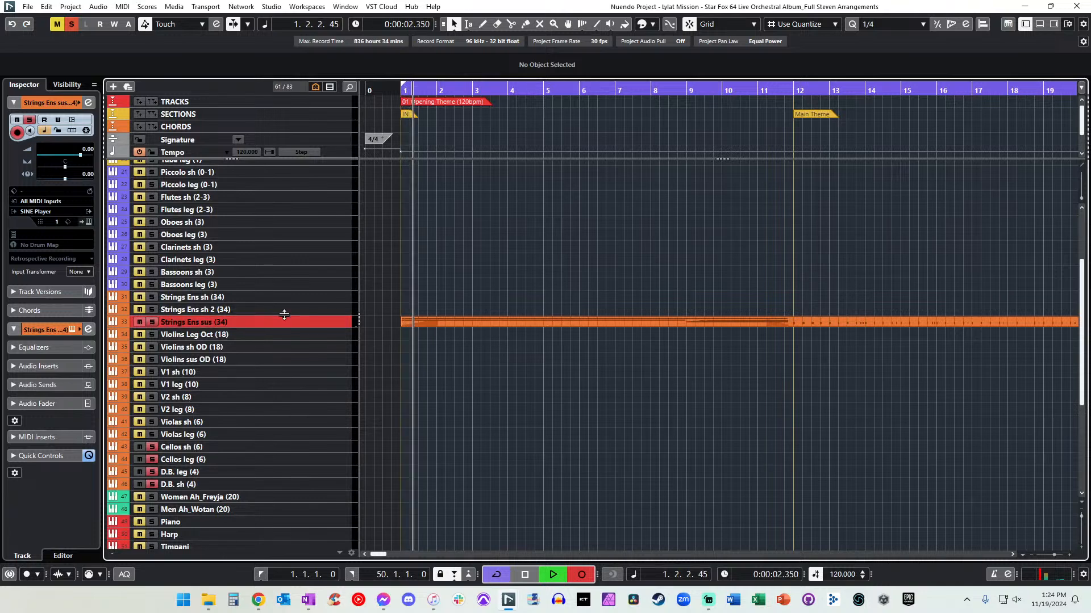
{"action": "key", "text": "KP_Multiply"}
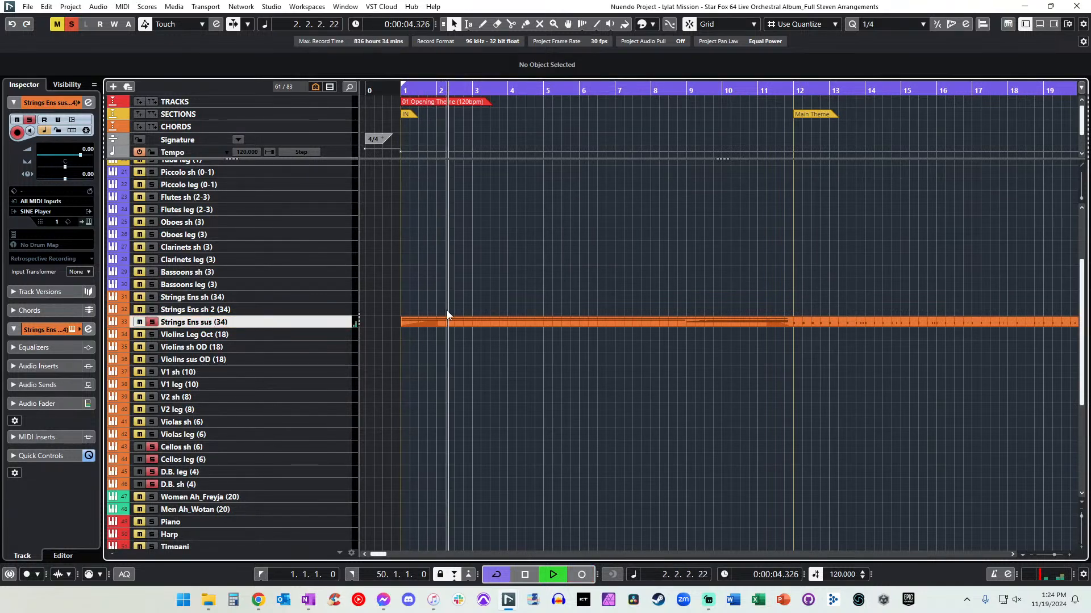
{"action": "scroll", "coordinate": [453, 318], "scroll_direction": "right", "scroll_amount": 3}
{"action": "scroll", "coordinate": [452, 318], "scroll_direction": "left", "scroll_amount": 3}
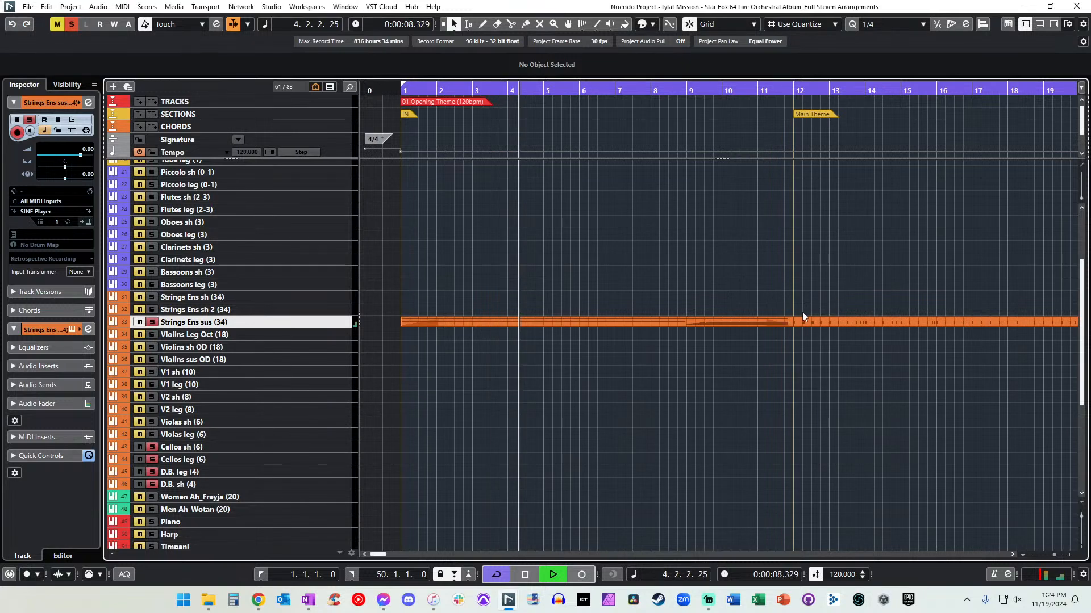
Split the Strings Ens sus (34) part just before bar 12 and move the Main Theme section onto Strings Ens sh (34).
{"action": "key", "text": "h"}
{"action": "key", "text": "h"}
{"action": "scroll", "coordinate": [801, 313], "scroll_direction": "right", "scroll_amount": 4}
{"action": "scroll", "coordinate": [800, 312], "scroll_direction": "right", "scroll_amount": 4}
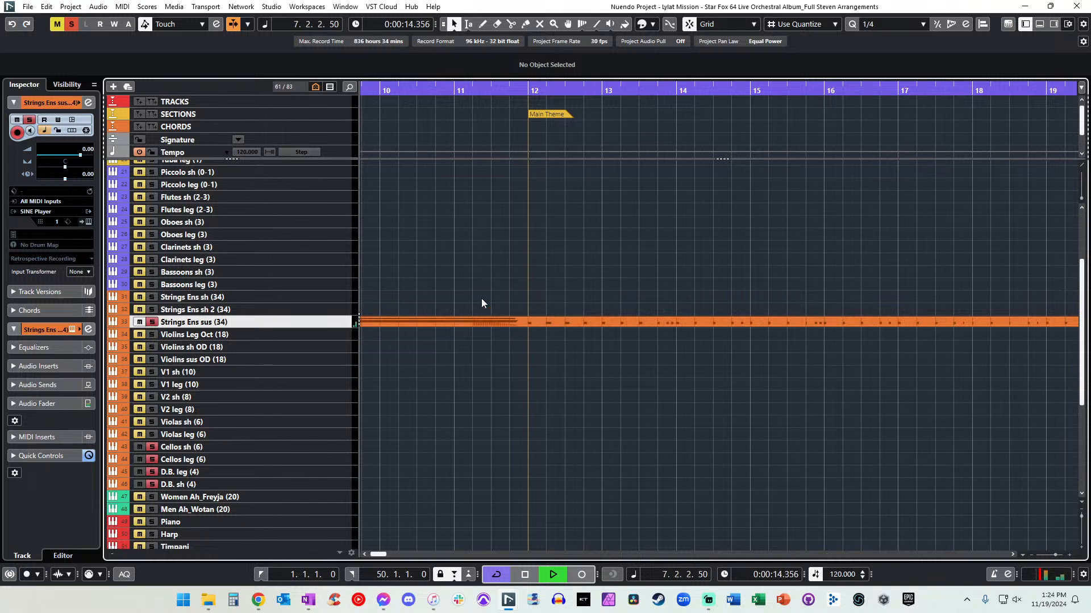
{"action": "left_click", "coordinate": [545, 325]}
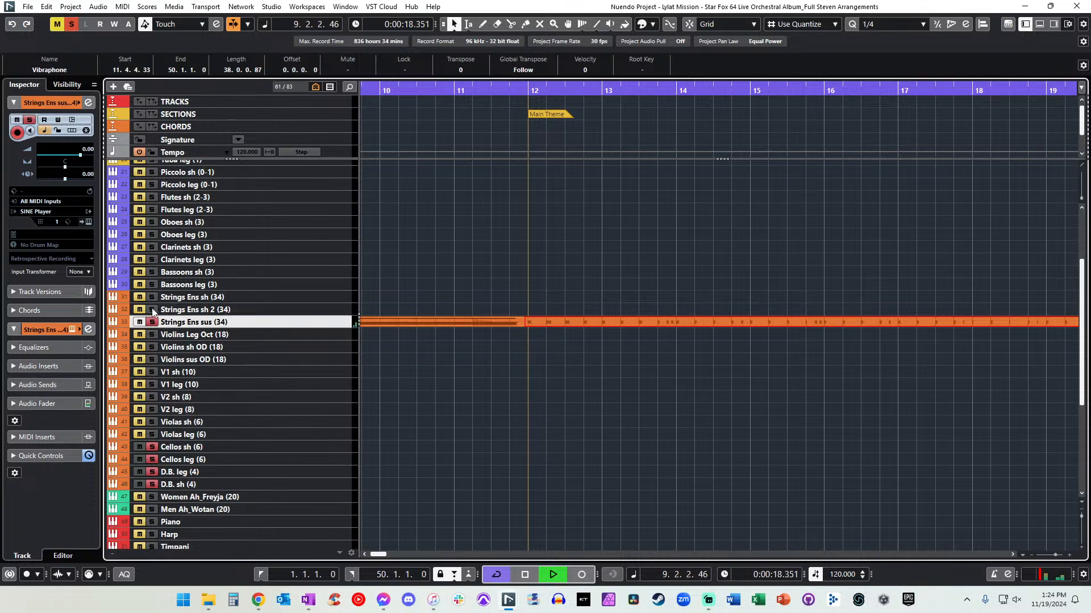
{"action": "left_click_drag", "start_coordinate": [536, 322], "coordinate": [536, 297]}
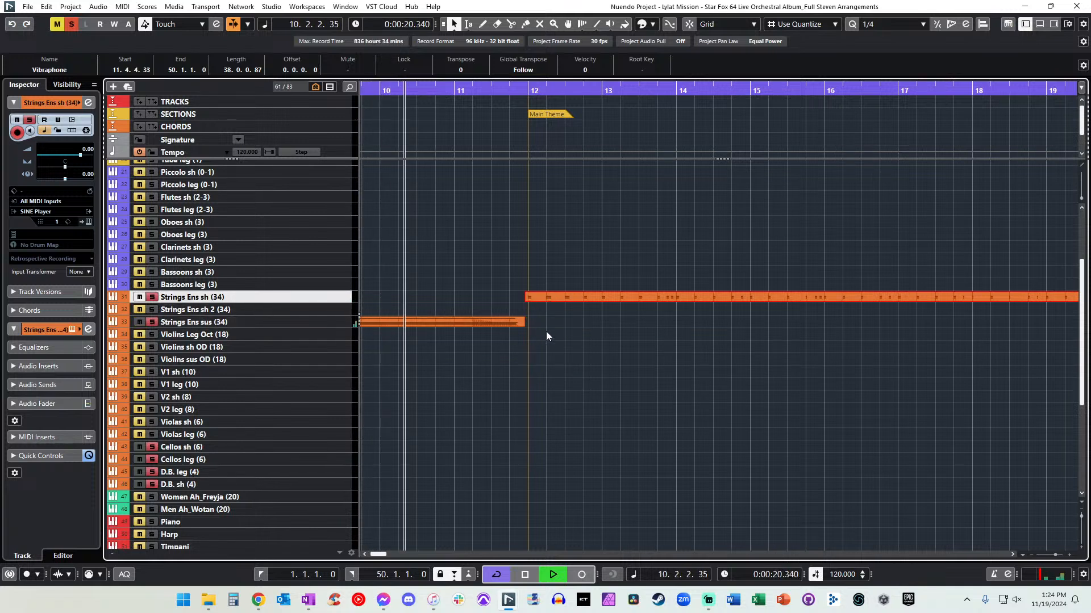
{"action": "key", "text": "KP_Add"}
{"action": "key", "text": "KP_Add"}
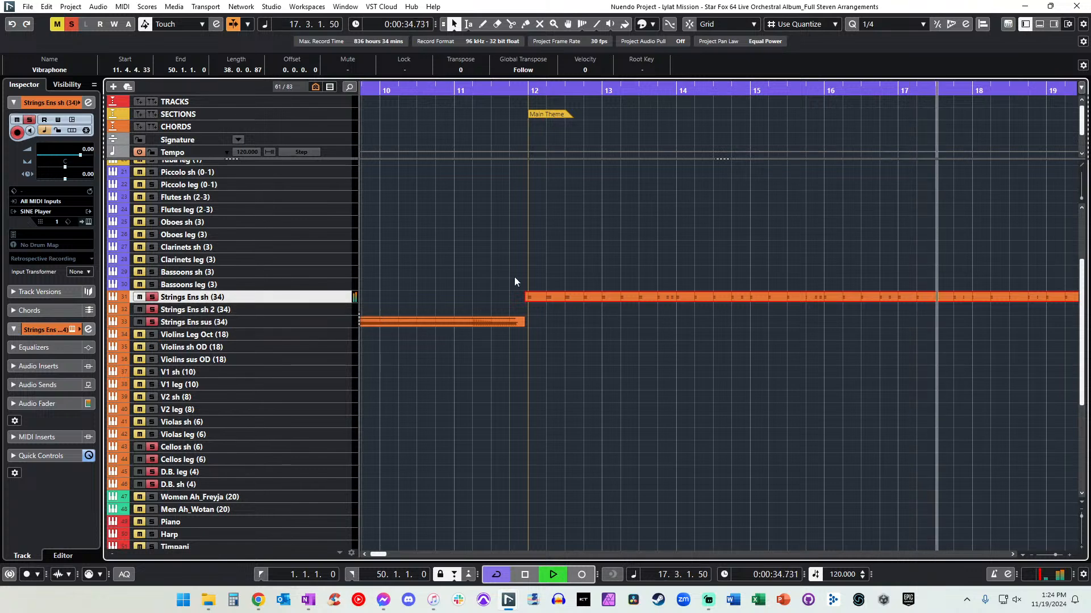
Open the Main Theme part in the note editor, select all notes and lower their velocities, bringing the first note to 112.
{"action": "double_click", "coordinate": [537, 297]}
{"action": "key", "text": "g"}
{"action": "key", "text": "g"}
{"action": "key", "text": "g"}
{"action": "key", "text": "g"}
{"action": "key", "text": "g"}
{"action": "key", "text": "g"}
{"action": "key", "text": "g"}
{"action": "key", "text": "g"}
{"action": "key", "text": "g"}
{"action": "key", "text": "g"}
{"action": "key", "text": "g"}
{"action": "key", "text": "g"}
{"action": "key", "text": "g"}
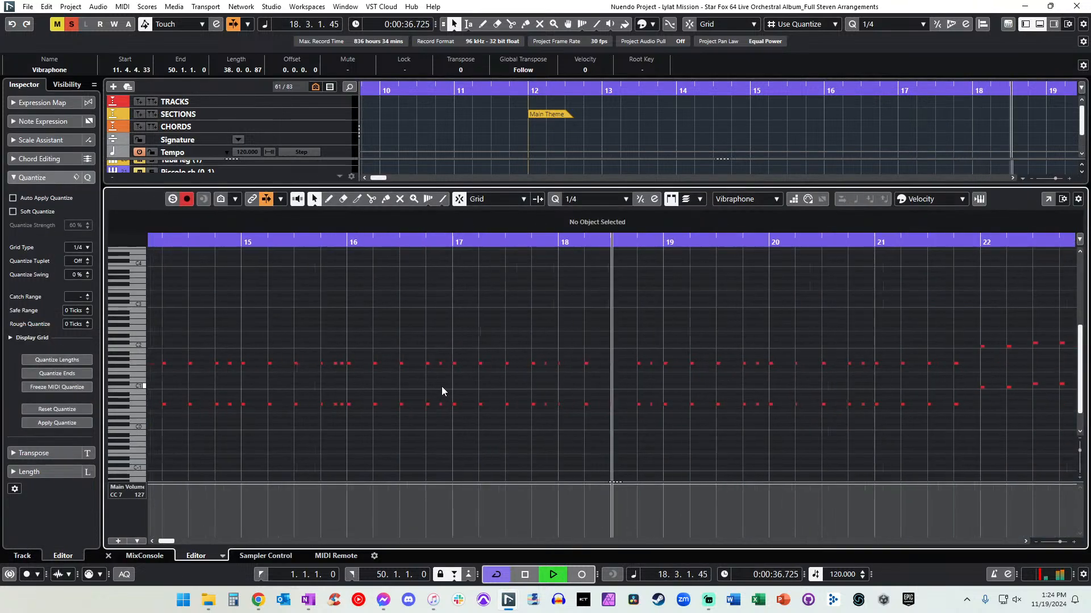
{"action": "key", "text": "h"}
{"action": "key", "text": "h"}
{"action": "key", "text": "h"}
{"action": "key", "text": "ctrl+a"}
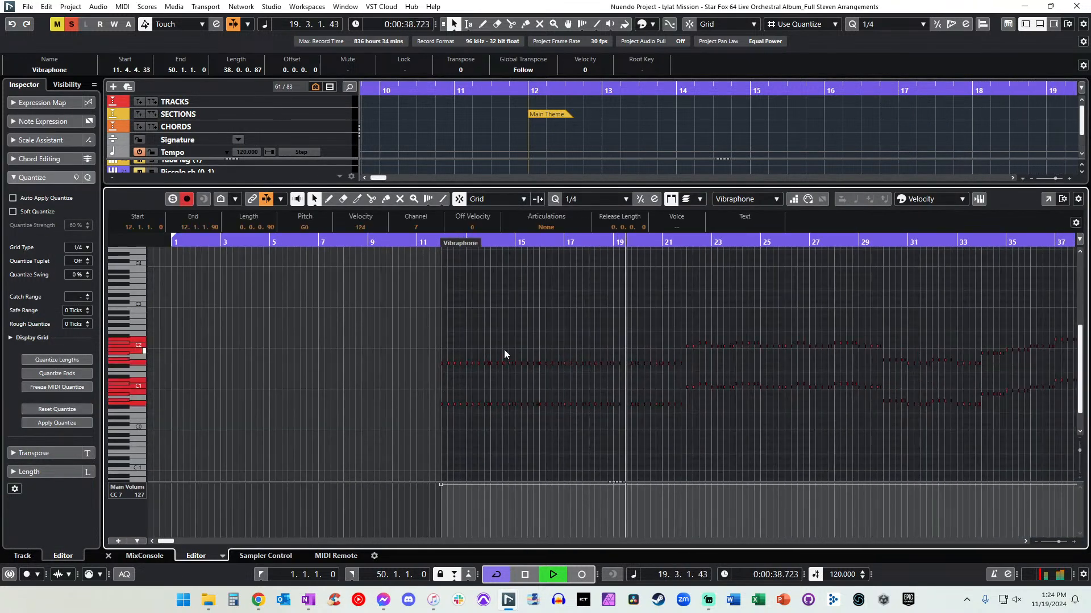
{"action": "left_click_drag", "start_coordinate": [464, 365], "coordinate": [465, 371]}
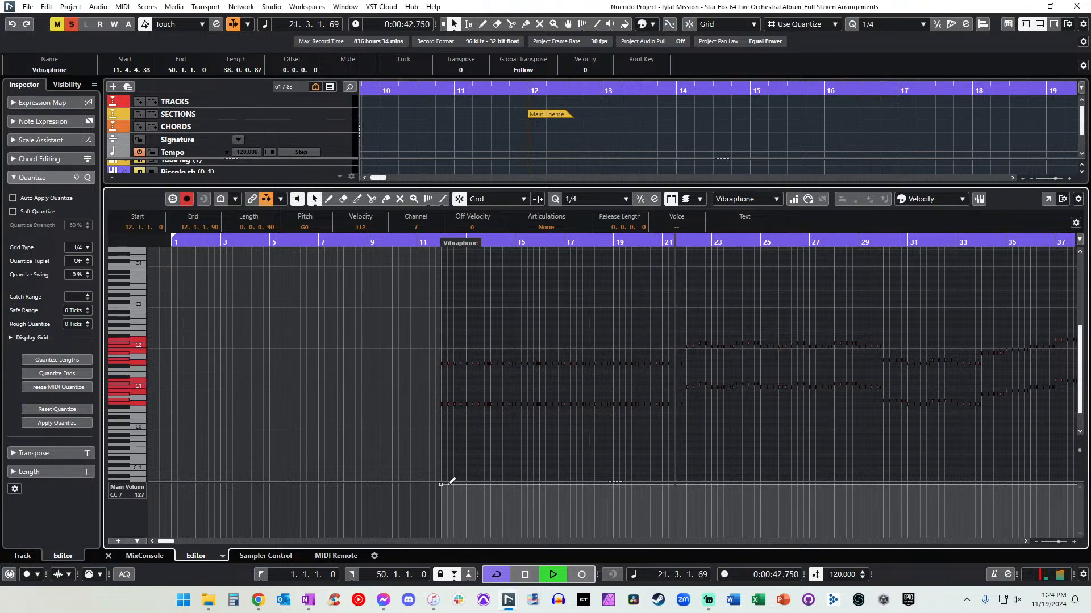
Lower the part's Main Volume controller (CC 7) to 115 from bar 12 while replaying the start of the Main Theme.
{"action": "left_click_drag", "start_coordinate": [441, 485], "coordinate": [441, 499]}
{"action": "key", "text": "KP_Subtract"}
{"action": "key", "text": "KP_Subtract"}
{"action": "key", "text": "KP_Subtract"}
{"action": "key", "text": "KP_Subtract"}
{"action": "key", "text": "KP_Subtract"}
{"action": "key", "text": "KP_Subtract"}
{"action": "key", "text": "KP_Subtract"}
{"action": "key", "text": "KP_Subtract"}
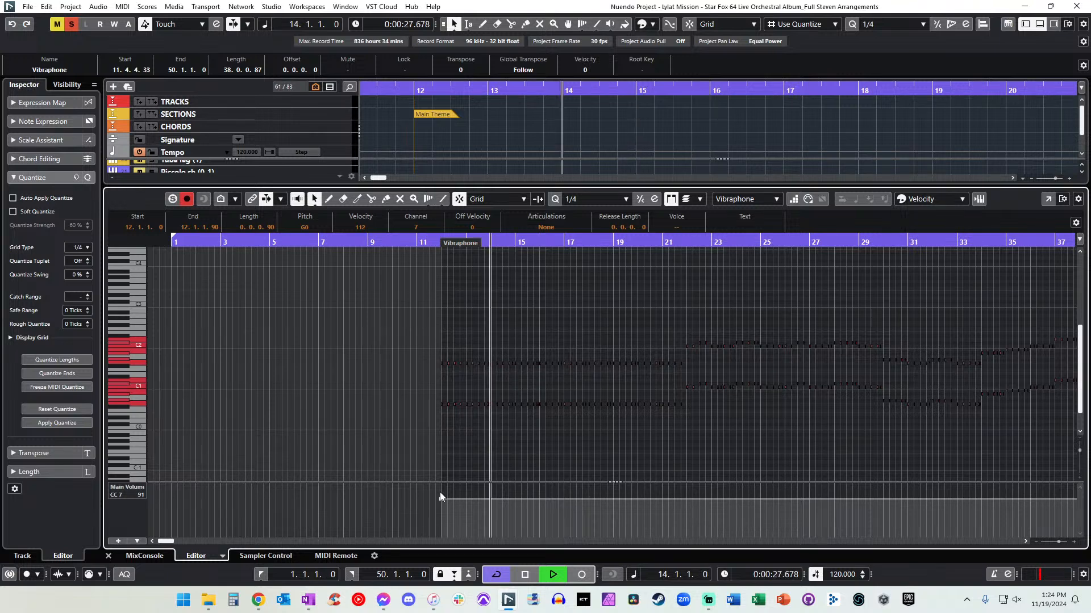
{"action": "left_click_drag", "start_coordinate": [441, 504], "coordinate": [441, 488]}
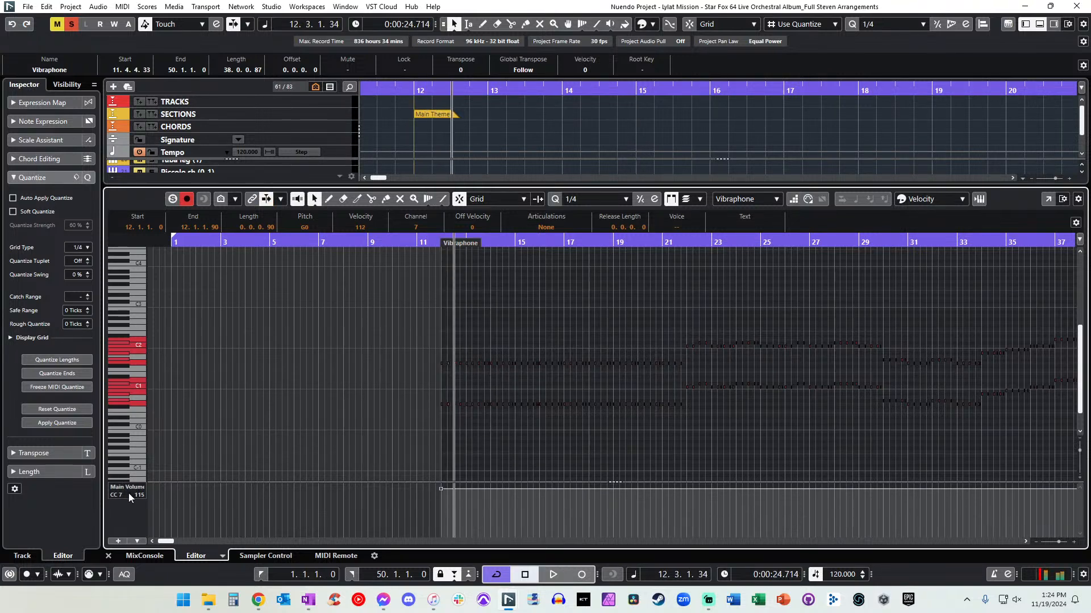
Show the Pan controller (CC 10), add a point of value 0 at bar 12, and return to the arrangement with playback running.
{"action": "left_click", "coordinate": [128, 493]}
{"action": "left_click", "coordinate": [174, 372]}
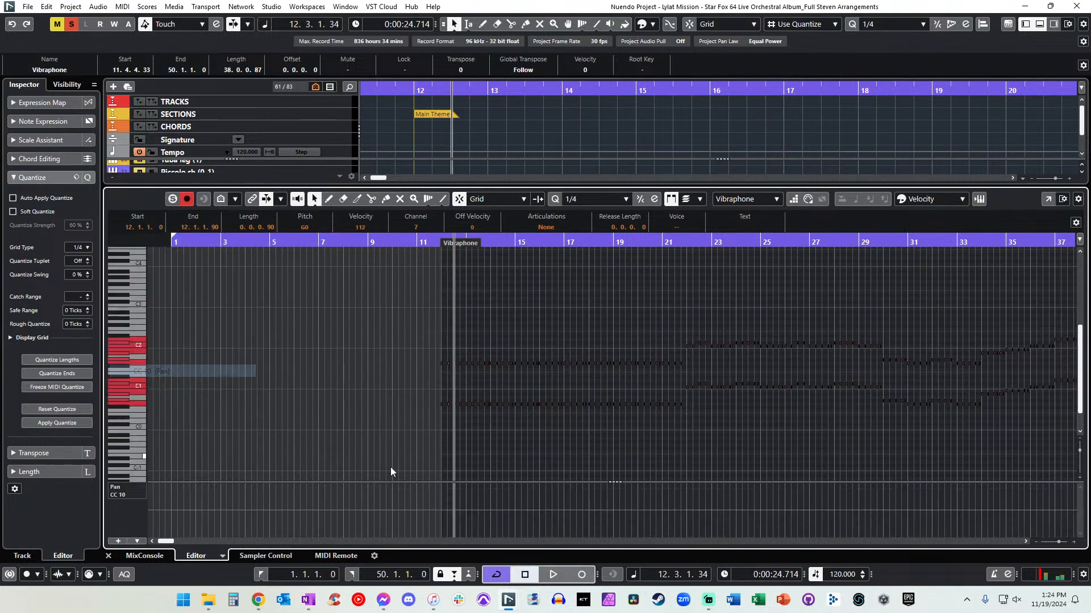
{"action": "left_click", "coordinate": [443, 514]}
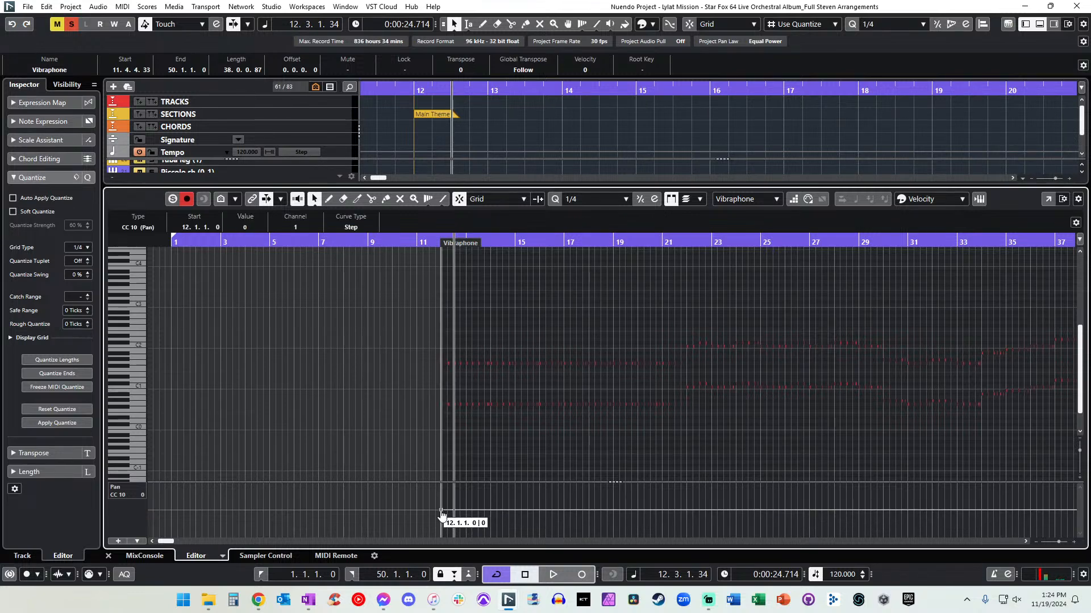
{"action": "key", "text": "l"}
{"action": "key", "text": "space"}
{"action": "key", "text": "Return"}
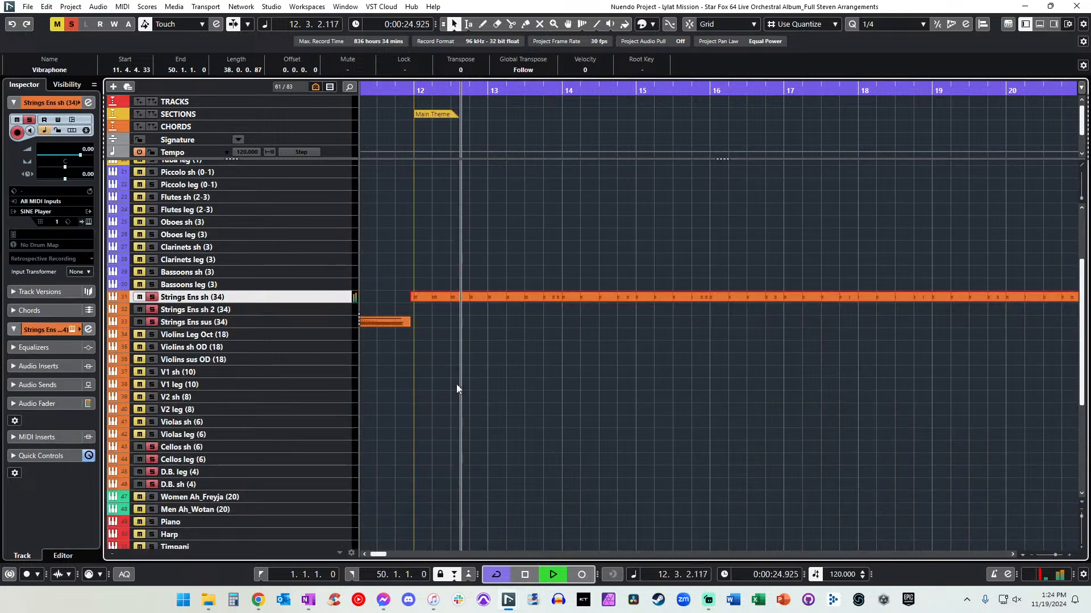
Move the Main Theme part from Strings Ens sh (34) down to the Strings Ens sh 2 (34) track.
{"action": "key", "text": "f"}
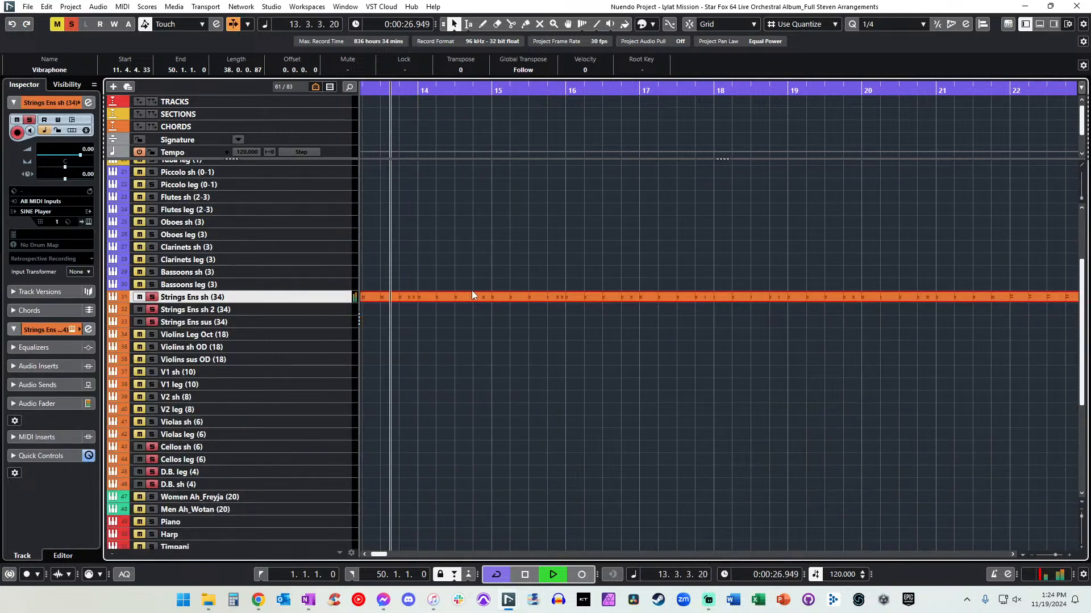
{"action": "scroll", "coordinate": [472, 295], "scroll_direction": "left", "scroll_amount": 1}
{"action": "key", "text": "g"}
{"action": "key", "text": "g"}
{"action": "key", "text": "g"}
{"action": "scroll", "coordinate": [472, 296], "scroll_direction": "right", "scroll_amount": 6}
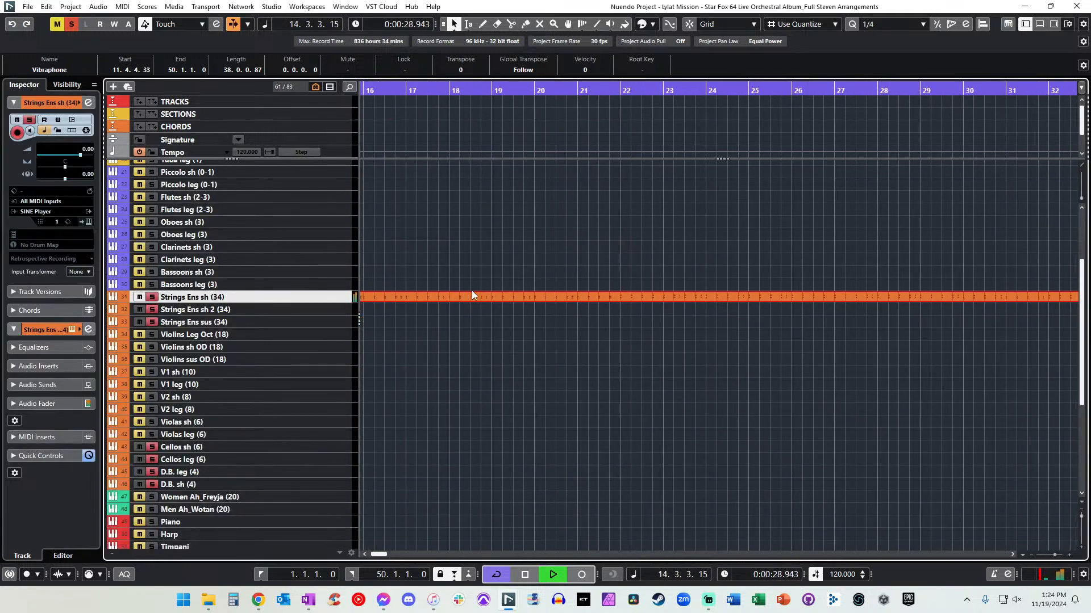
{"action": "scroll", "coordinate": [472, 291], "scroll_direction": "left", "scroll_amount": 7}
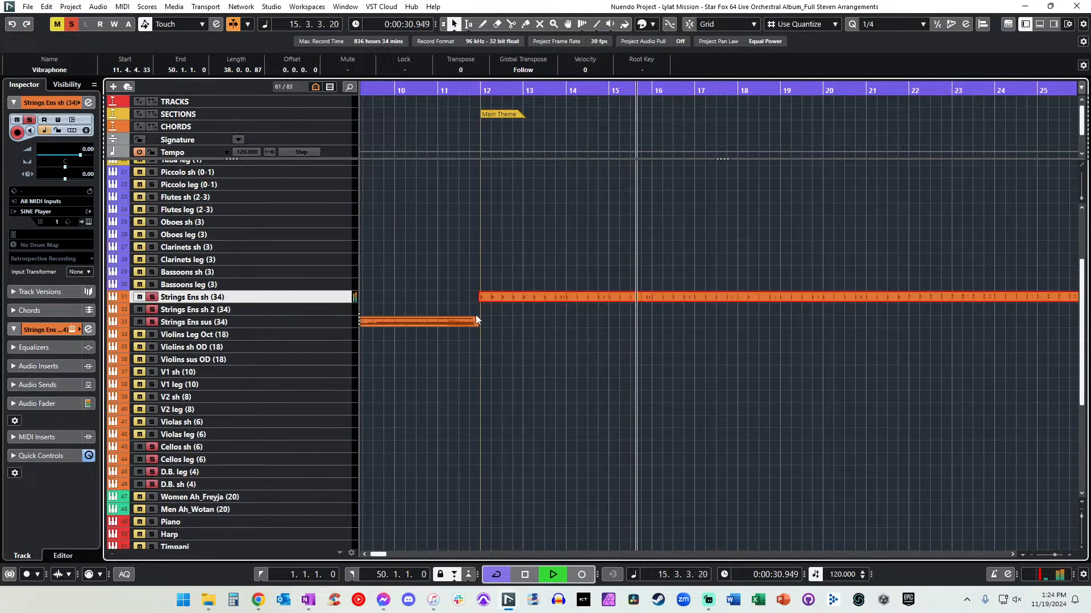
{"action": "left_click_drag", "start_coordinate": [505, 298], "coordinate": [507, 310]}
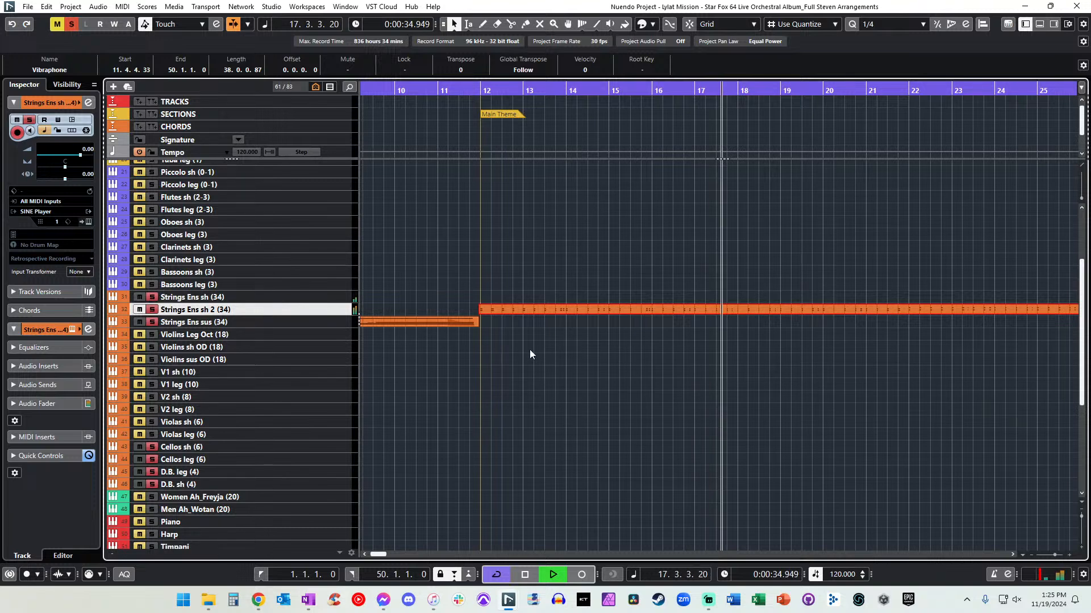
Move the Strings 1 part up from its MIDI track onto the Strings Ens sh (34) track.
{"action": "scroll", "coordinate": [510, 338], "scroll_direction": "down", "scroll_amount": 5}
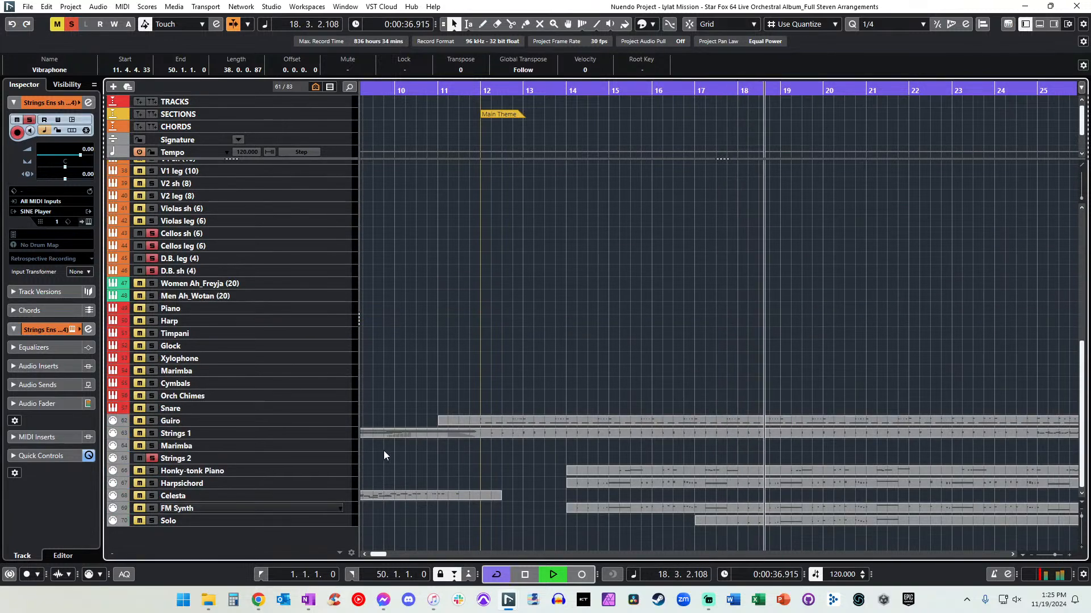
{"action": "scroll", "coordinate": [543, 462], "scroll_direction": "left", "scroll_amount": 4}
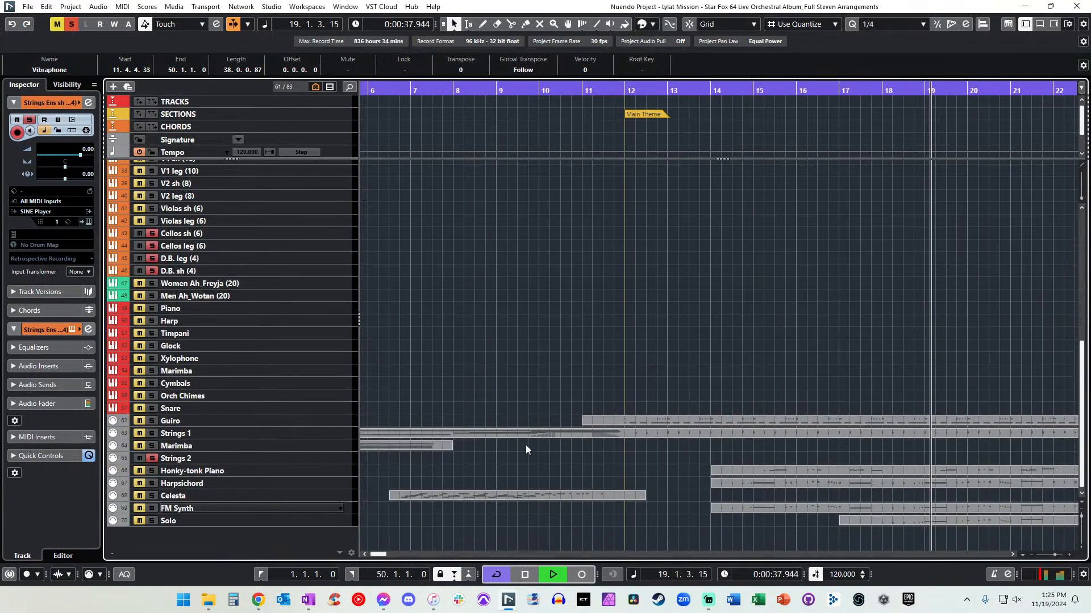
{"action": "left_click", "coordinate": [180, 434]}
{"action": "left_click", "coordinate": [451, 436]}
{"action": "scroll", "coordinate": [460, 441], "scroll_direction": "left", "scroll_amount": 5}
{"action": "key", "text": "ctrl+Up"}
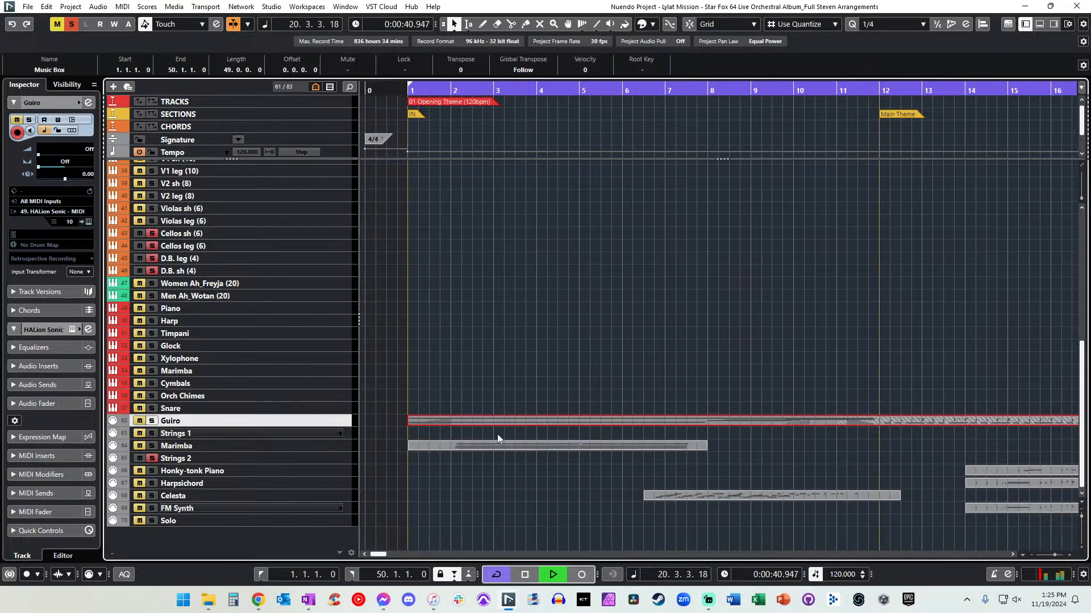
{"action": "key", "text": "ctrl+Up"}
{"action": "key", "text": "ctrl+Up"}
{"action": "key", "text": "ctrl+Up"}
{"action": "key", "text": "ctrl+Up"}
{"action": "key", "text": "ctrl+Up"}
{"action": "key", "text": "ctrl+Up"}
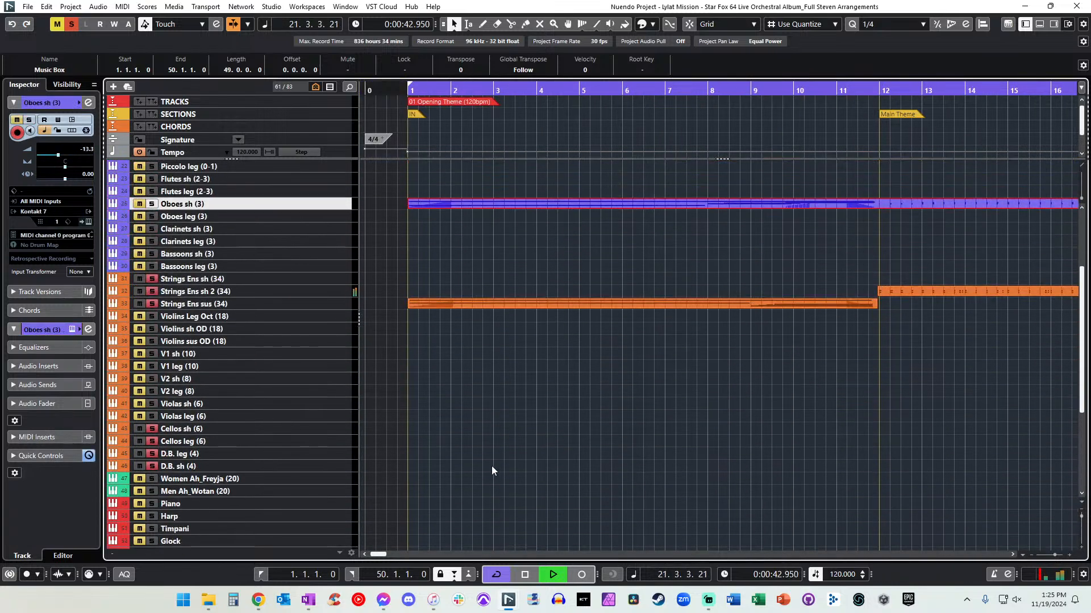
{"action": "key", "text": "ctrl+Down"}
{"action": "key", "text": "ctrl+Down"}
{"action": "key", "text": "ctrl+Down"}
{"action": "key", "text": "ctrl+Down"}
{"action": "key", "text": "ctrl+Down"}
{"action": "key", "text": "ctrl+Down"}
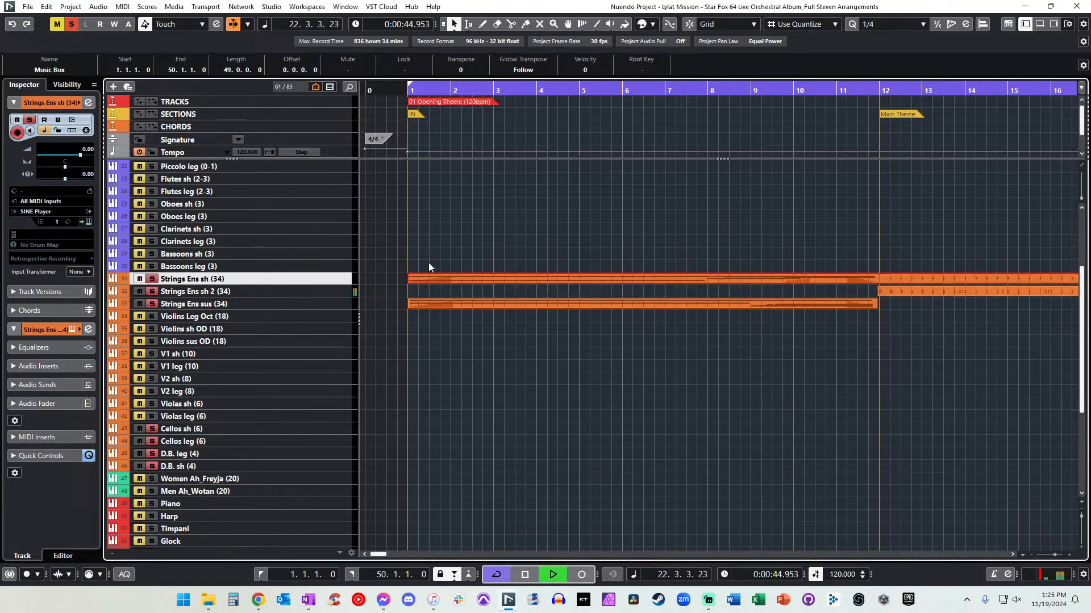
Duplicate the Strings Ens sus (34) track and rename the copy Strings Ens sus 2 (34).
{"action": "left_click", "coordinate": [250, 305]}
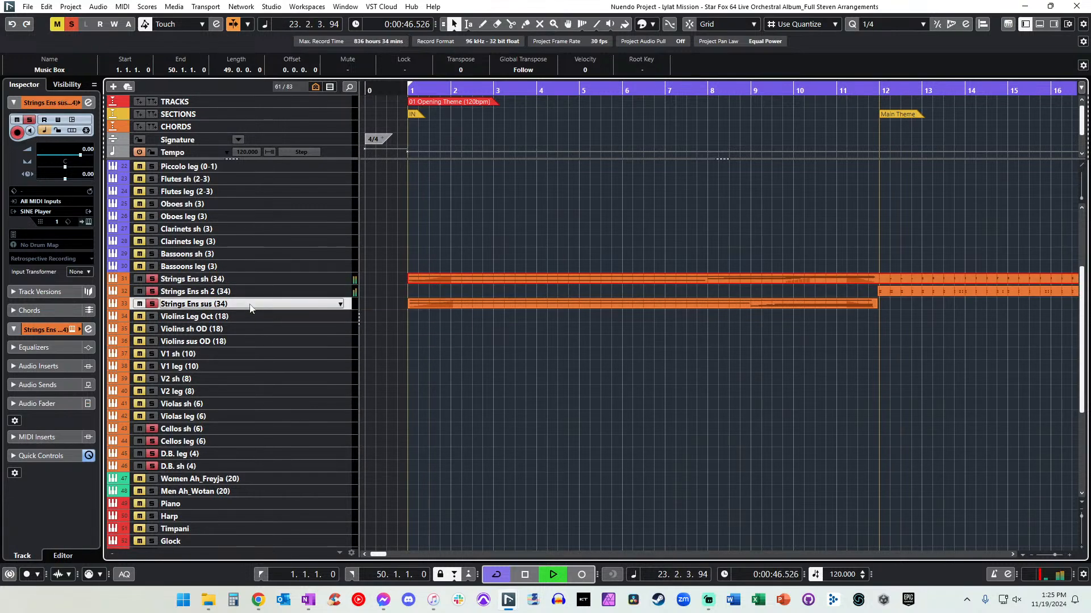
{"action": "key", "text": "ctrl+shift+d"}
{"action": "double_click", "coordinate": [227, 317]}
{"action": "left_click", "coordinate": [209, 317]}
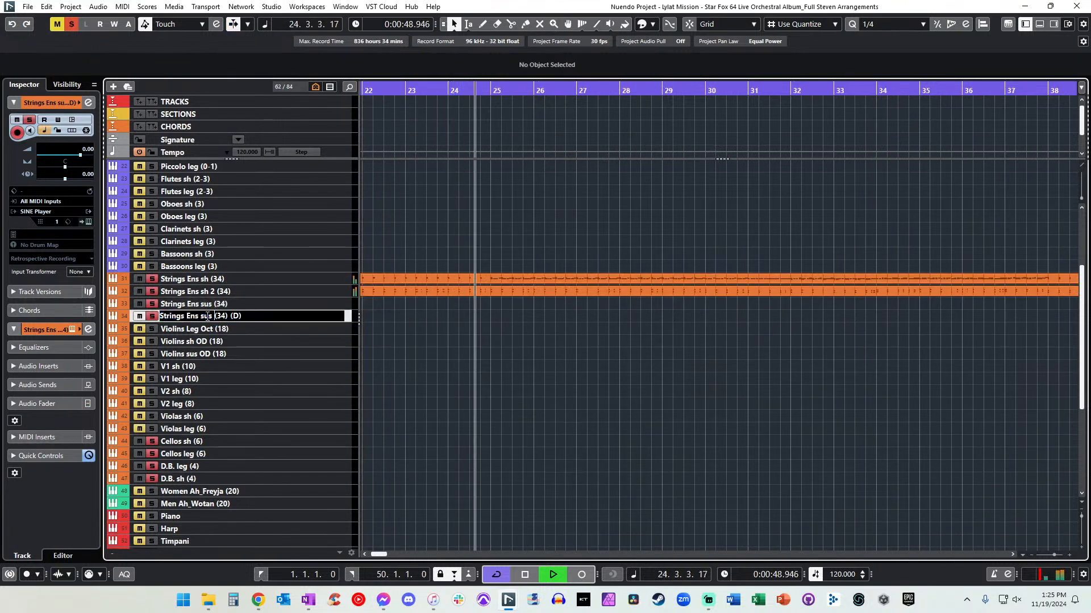
{"action": "type", "text": "2"}
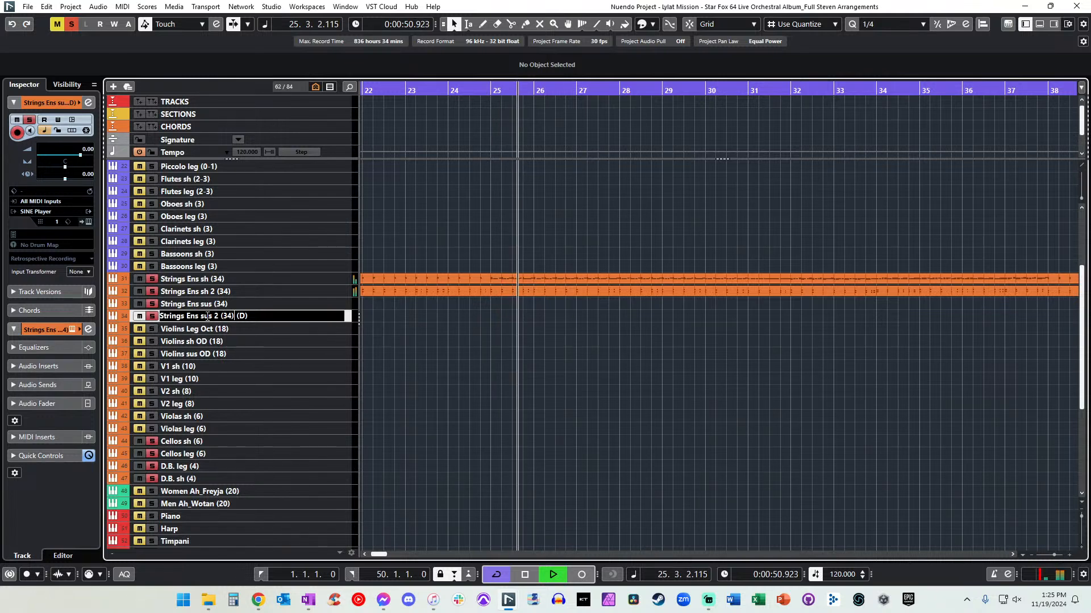
{"action": "key", "text": "Delete"}
{"action": "key", "text": "Delete"}
{"action": "key", "text": "Delete"}
{"action": "key", "text": "Delete"}
Rename the original sustained strings track Strings Ens sus 1 (34) and stop playback.
{"action": "double_click", "coordinate": [211, 305]}
{"action": "left_click_drag", "start_coordinate": [213, 305], "coordinate": [218, 306]}
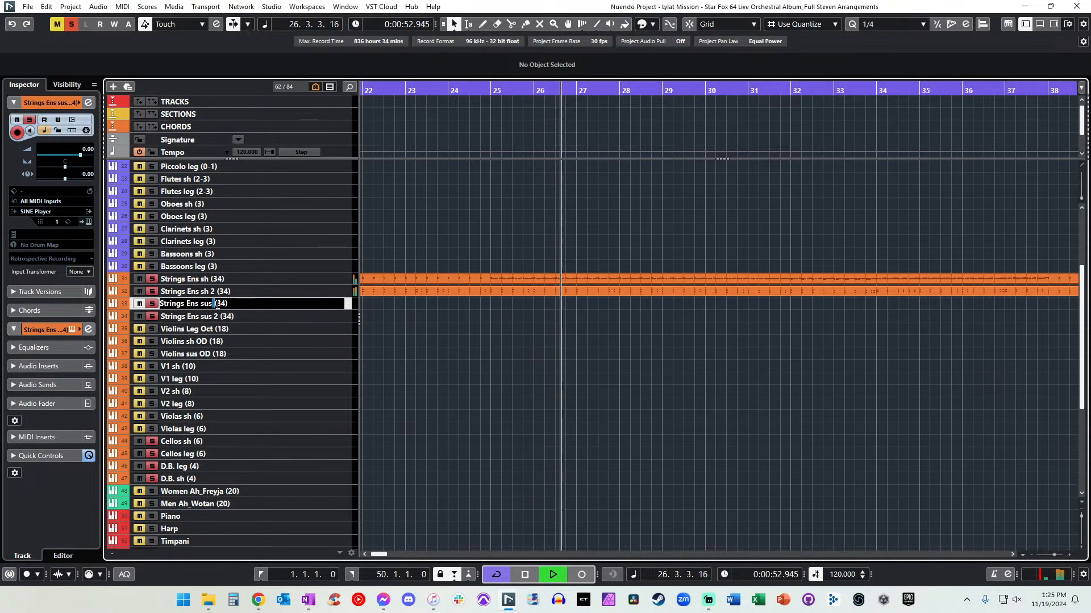
{"action": "type", "text": "1"}
{"action": "key", "text": "Return"}
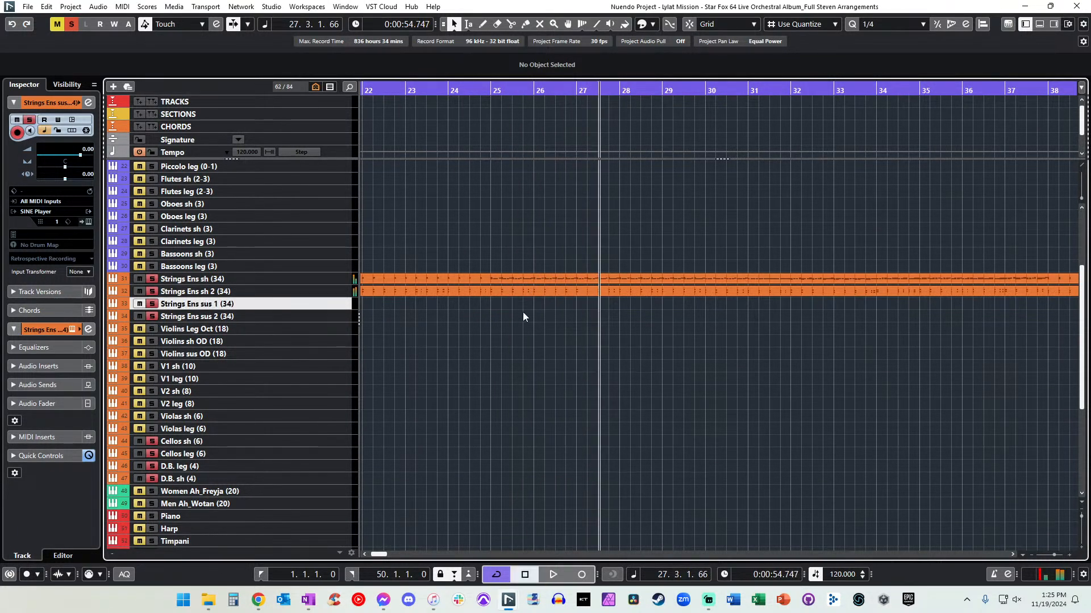
Split the Strings Ens sh part just after bar 12 and shift both intro parts down onto Strings Ens sus 1 and sus 2.
{"action": "scroll", "coordinate": [522, 312], "scroll_direction": "left", "scroll_amount": 6}
{"action": "left_click", "coordinate": [519, 278]}
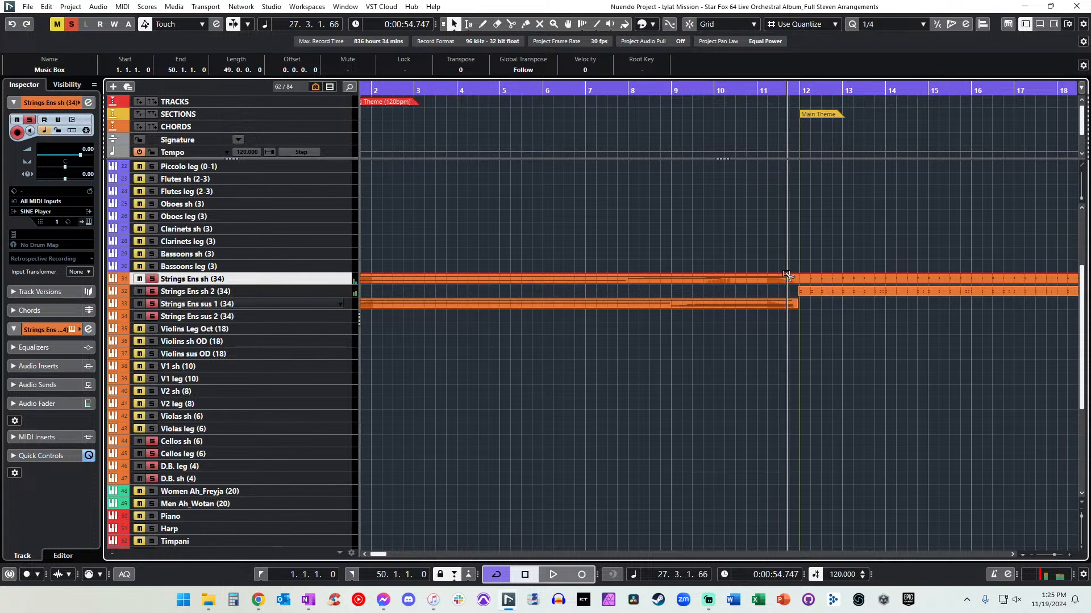
{"action": "left_click_drag", "start_coordinate": [788, 276], "coordinate": [800, 278]}
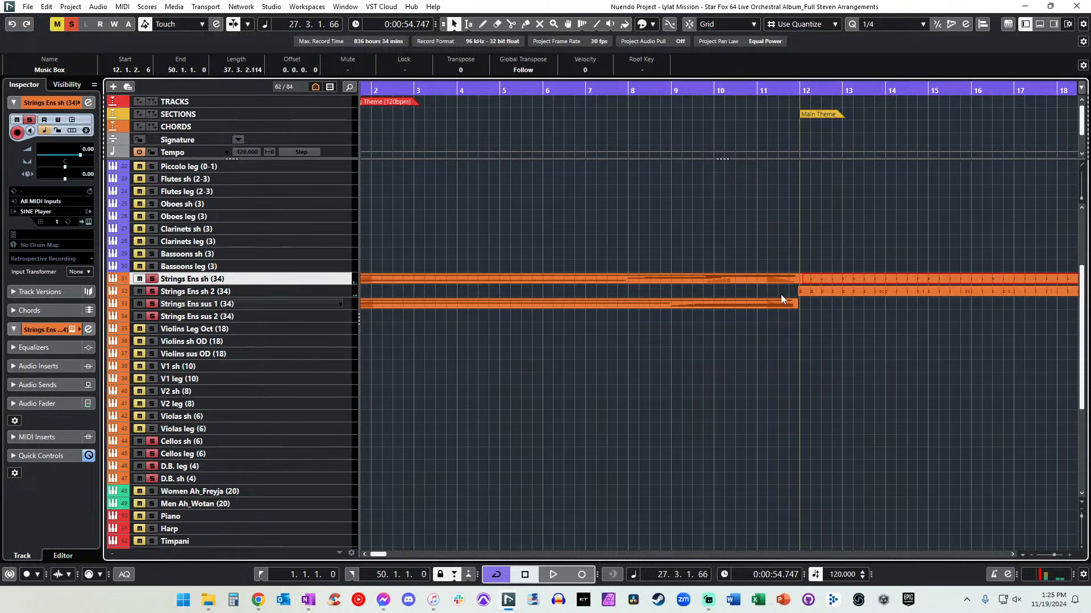
{"action": "left_click_drag", "start_coordinate": [718, 274], "coordinate": [570, 304]}
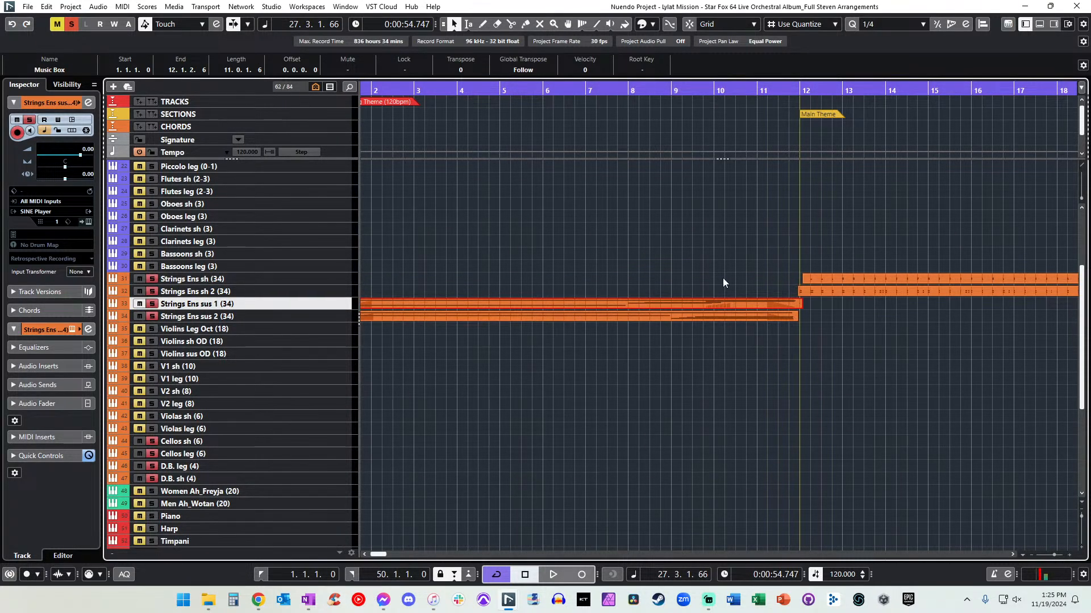
Play the arrangement from bar 1, skipping ahead through the intro, to check the handover into the Main Theme.
{"action": "scroll", "coordinate": [723, 278], "scroll_direction": "right", "scroll_amount": 3}
{"action": "scroll", "coordinate": [615, 279], "scroll_direction": "right", "scroll_amount": 6}
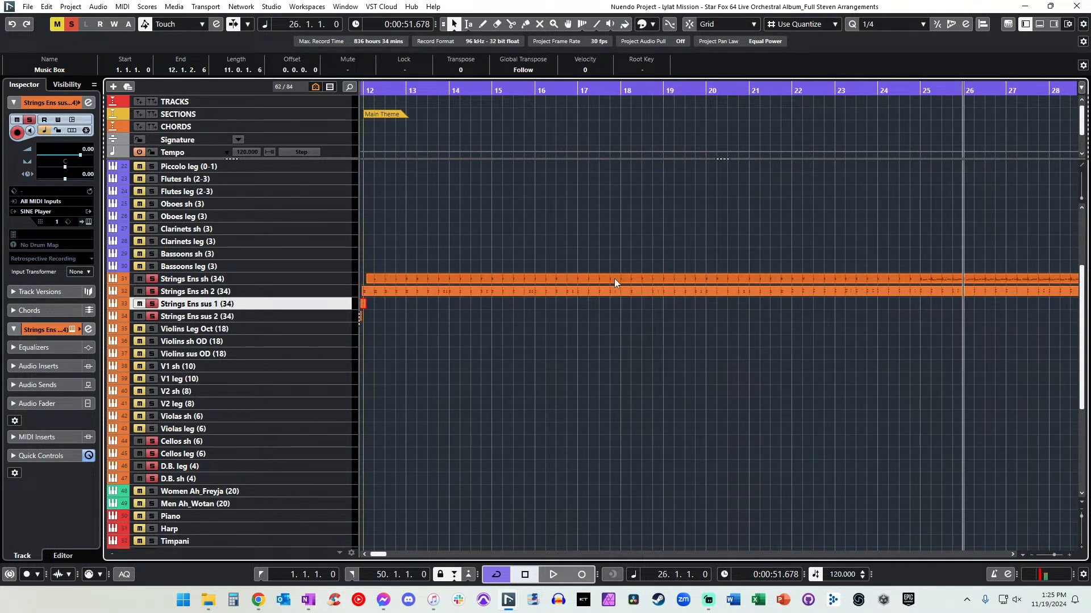
{"action": "scroll", "coordinate": [489, 270], "scroll_direction": "left", "scroll_amount": 10}
{"action": "left_click", "coordinate": [468, 268]}
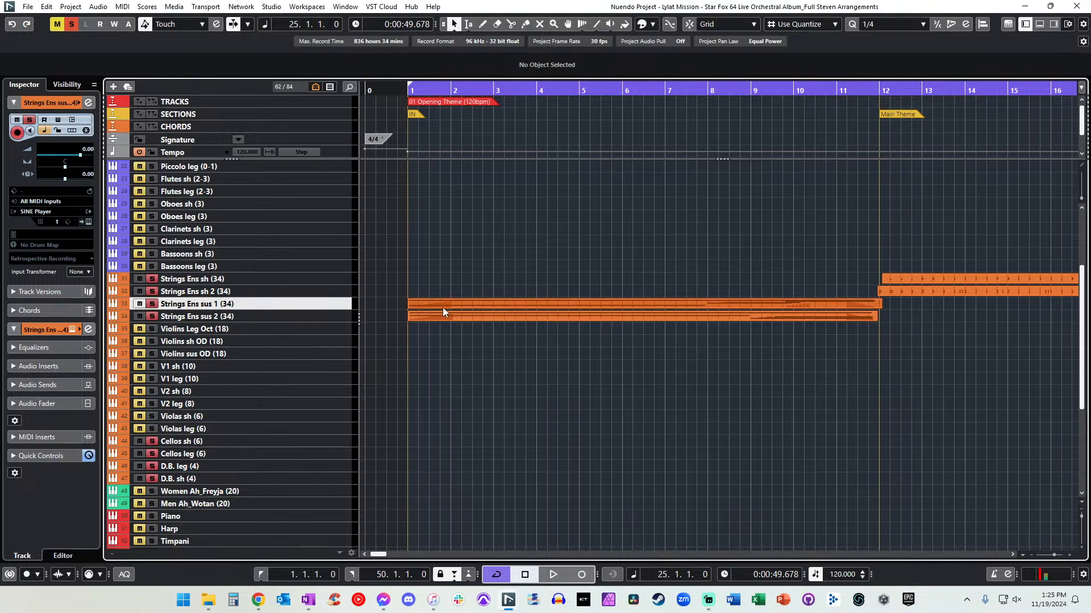
{"action": "key", "text": "Home"}
{"action": "key", "text": "space"}
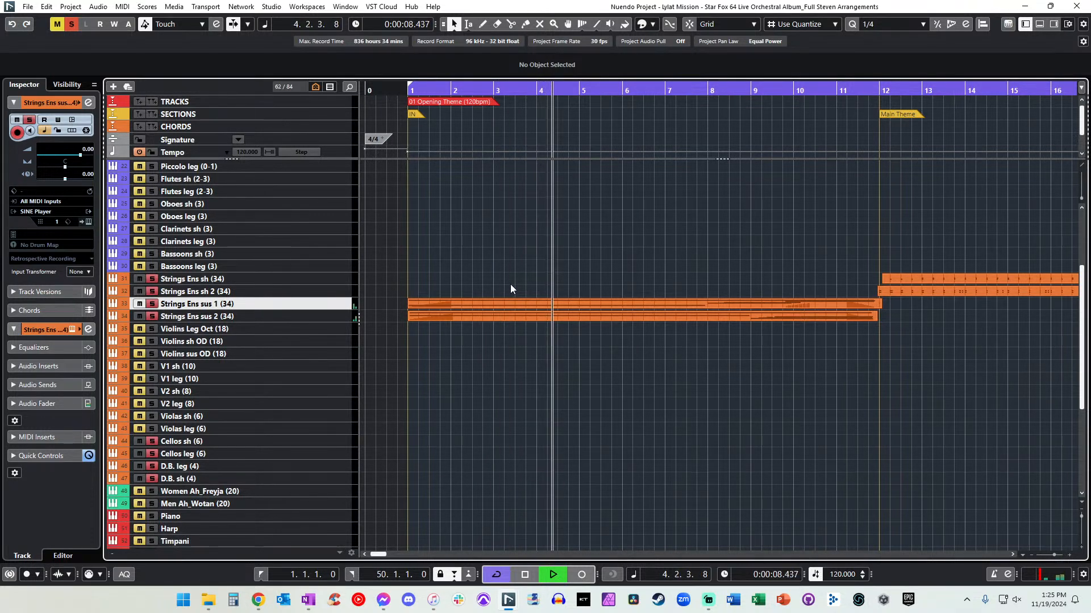
{"action": "key", "text": "KP_Add"}
{"action": "key", "text": "KP_Add"}
{"action": "key", "text": "KP_Add"}
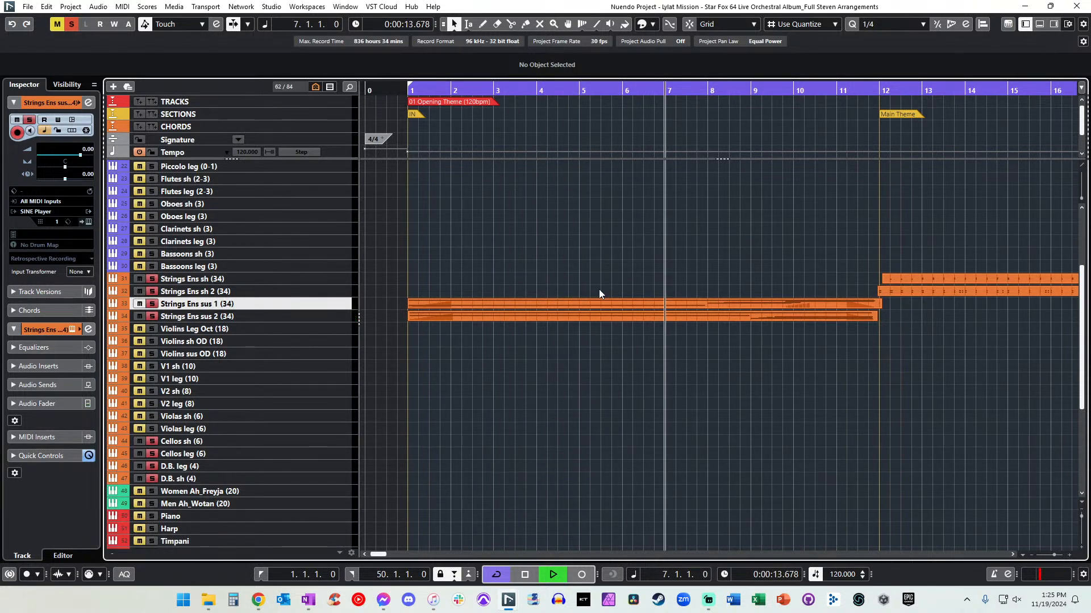
{"action": "key", "text": "KP_Subtract"}
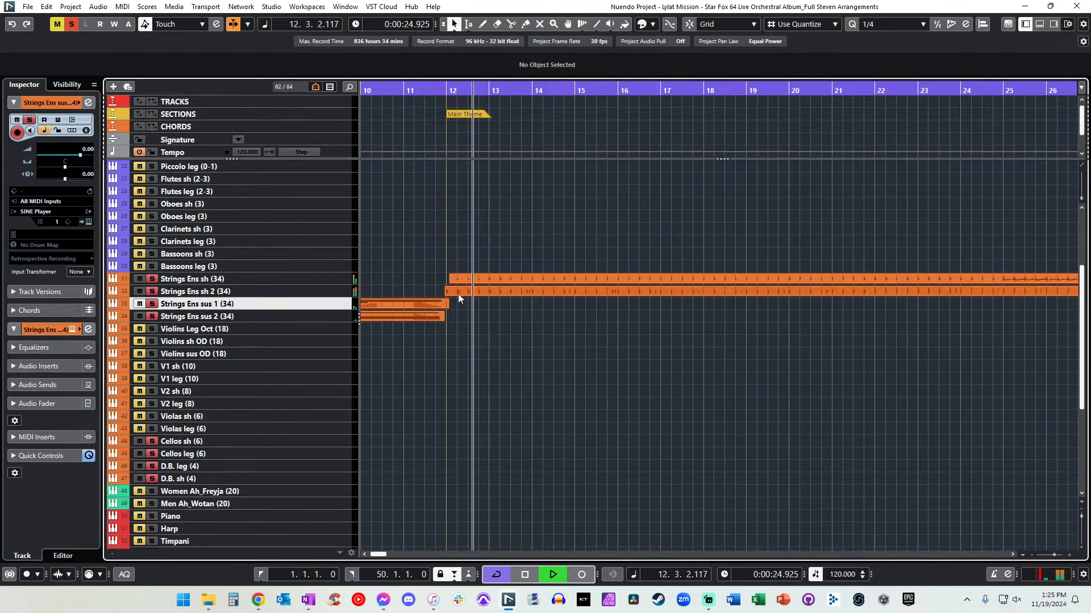
Extend the start of the Strings Ens sh part back to 11.3.1.119 and open its notes around bar 12 in the Key Editor.
{"action": "left_click", "coordinate": [463, 279]}
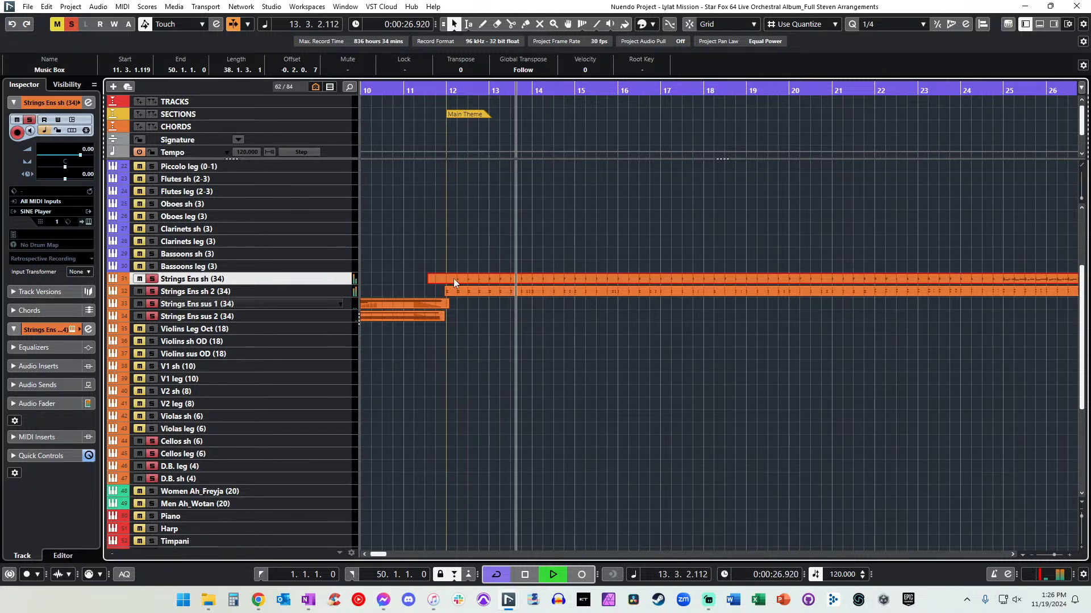
{"action": "double_click", "coordinate": [453, 278]}
{"action": "key", "text": "h"}
{"action": "key", "text": "h"}
{"action": "key", "text": "h"}
{"action": "key", "text": "h"}
{"action": "key", "text": "h"}
{"action": "key", "text": "h"}
{"action": "key", "text": "h"}
{"action": "key", "text": "h"}
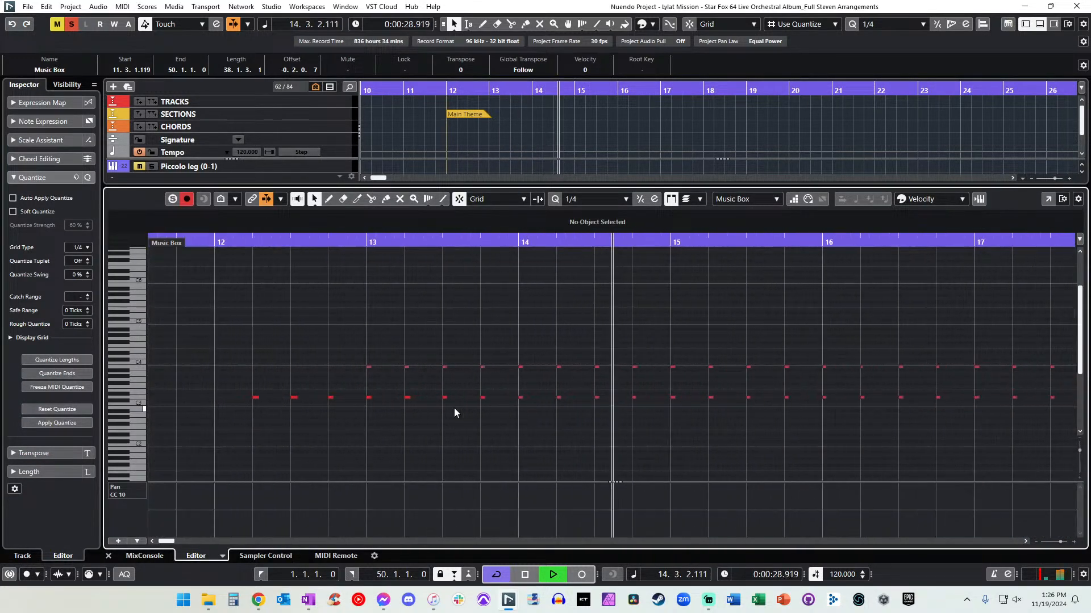
{"action": "key", "text": "shift+h"}
{"action": "scroll", "coordinate": [454, 409], "scroll_direction": "left", "scroll_amount": 3}
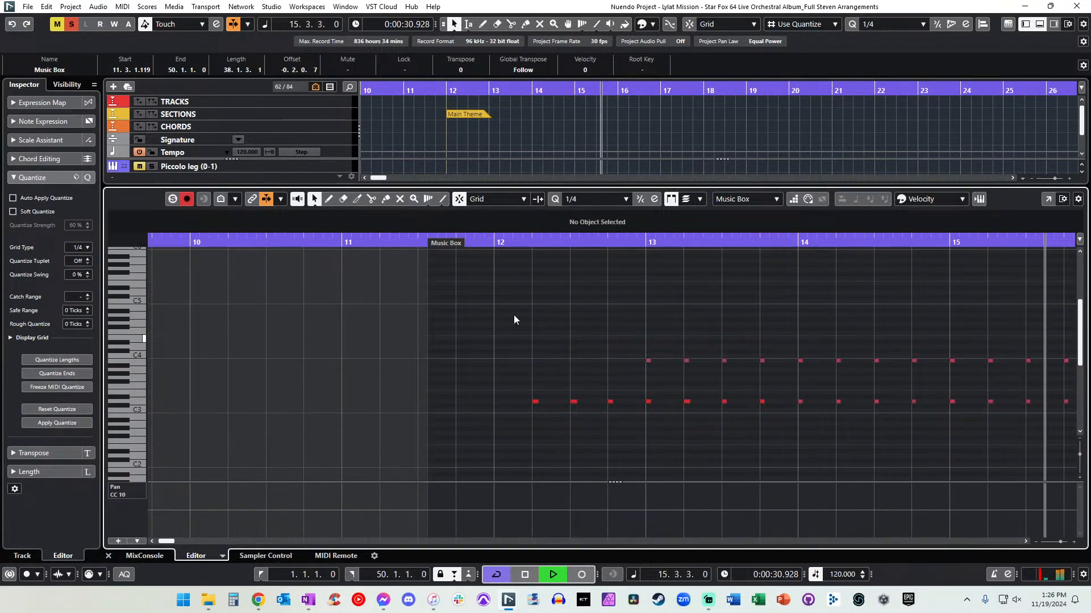
Copy the short D3 note from beat 2 to beat 1 of bar 12, replay from bar 11, and return to the arrangement.
{"action": "left_click", "coordinate": [503, 244]}
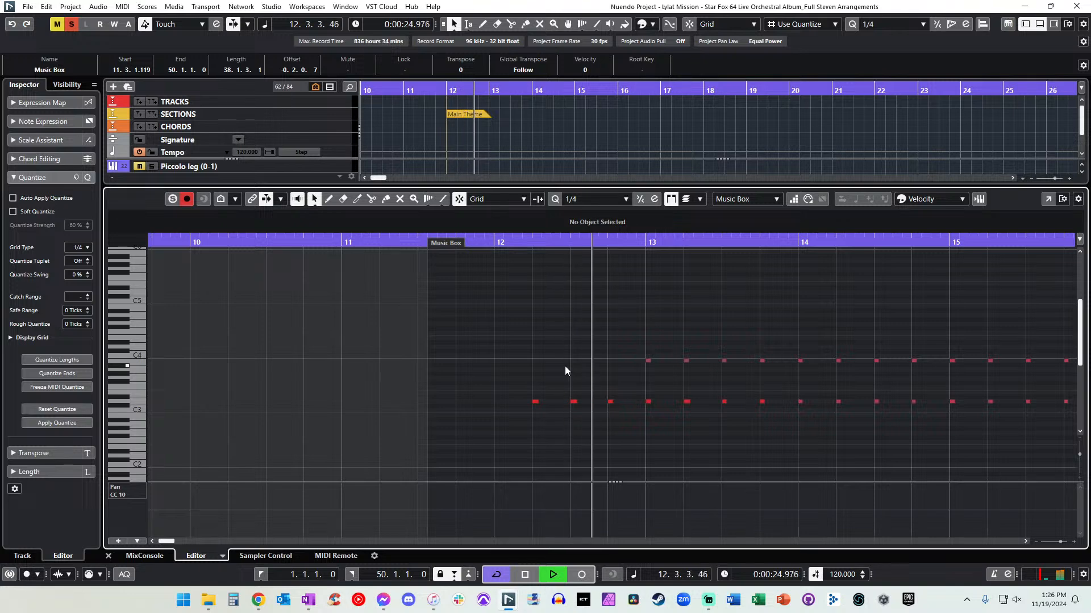
{"action": "left_click", "coordinate": [535, 403]}
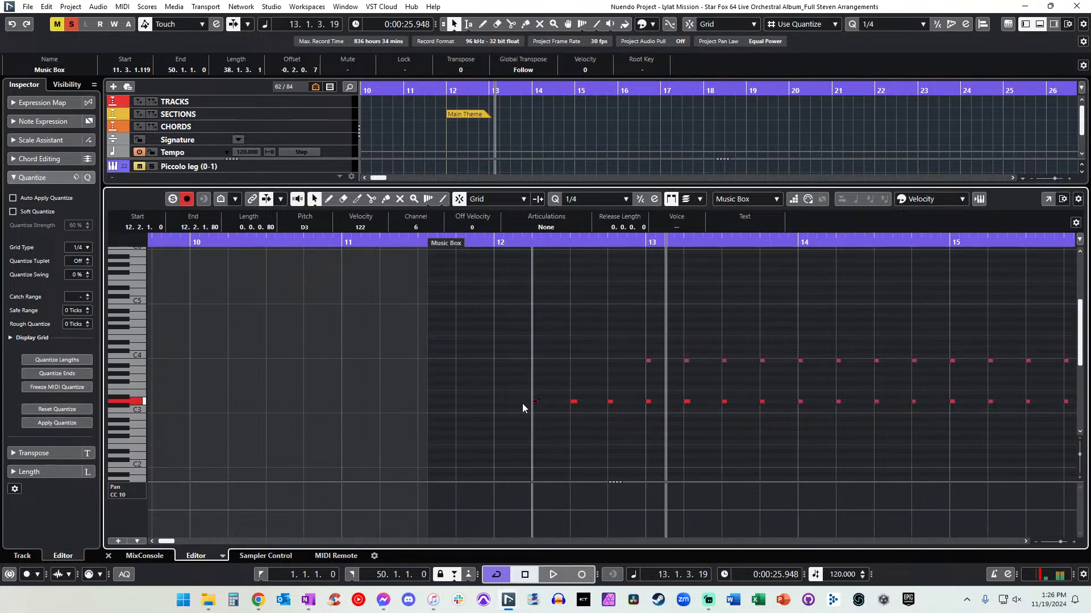
{"action": "left_click", "coordinate": [473, 244]}
{"action": "key", "text": "space"}
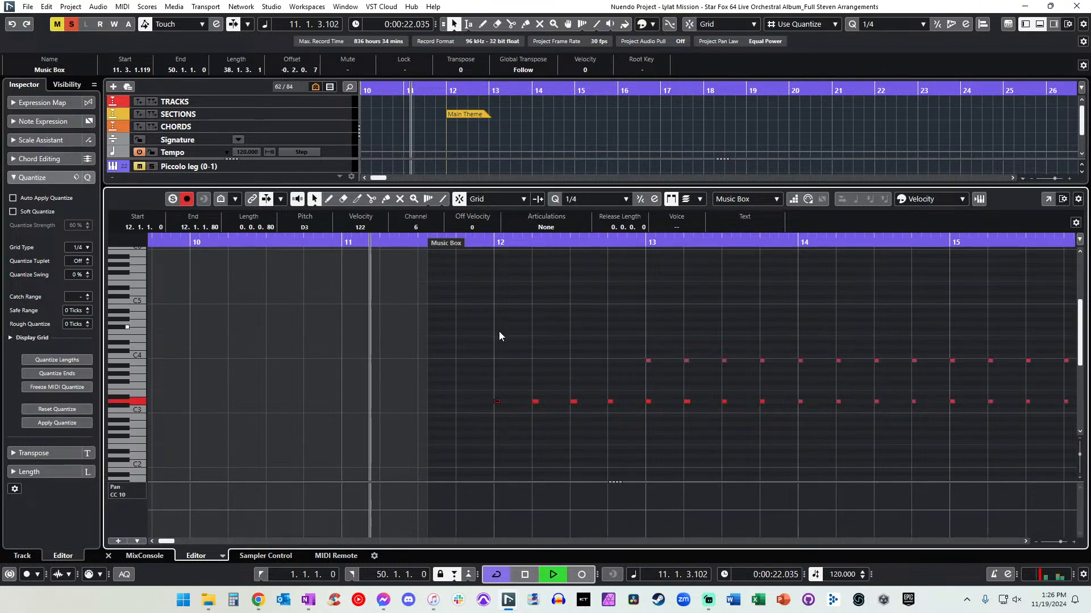
{"action": "key", "text": "Return"}
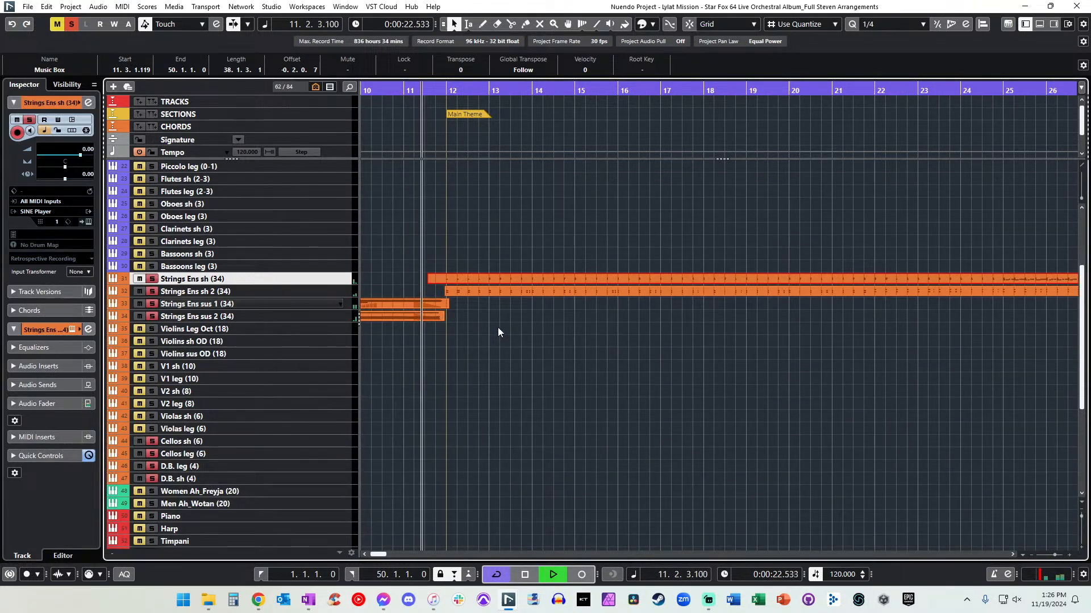
Lower the velocity of all notes in the Strings Ens sh part together, bringing the first note to 102.
{"action": "double_click", "coordinate": [463, 279]}
{"action": "key", "text": "ctrl+a"}
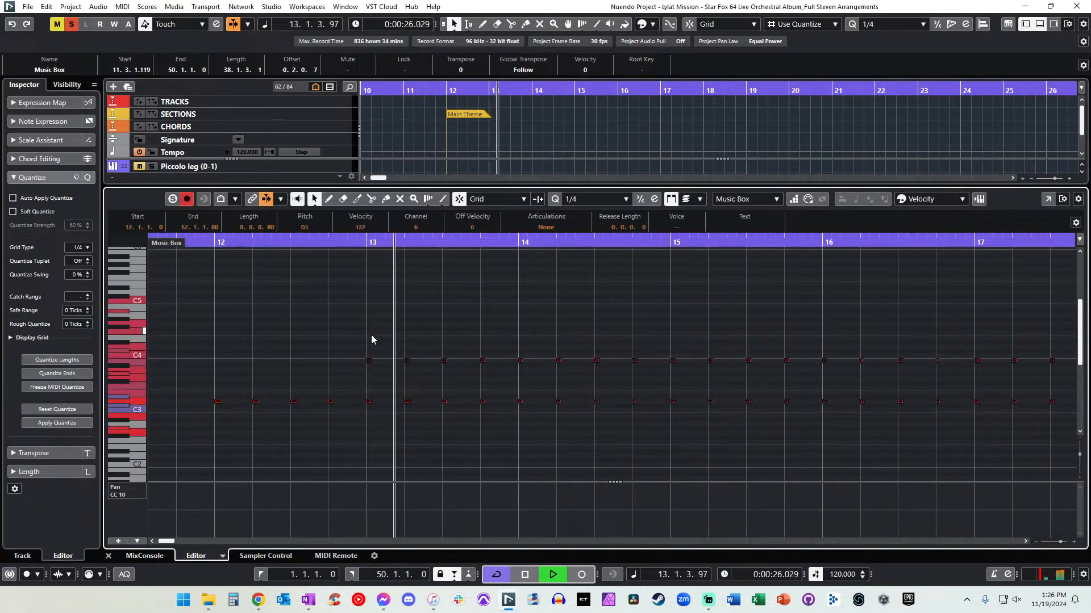
{"action": "left_click_drag", "start_coordinate": [405, 402], "coordinate": [397, 410]}
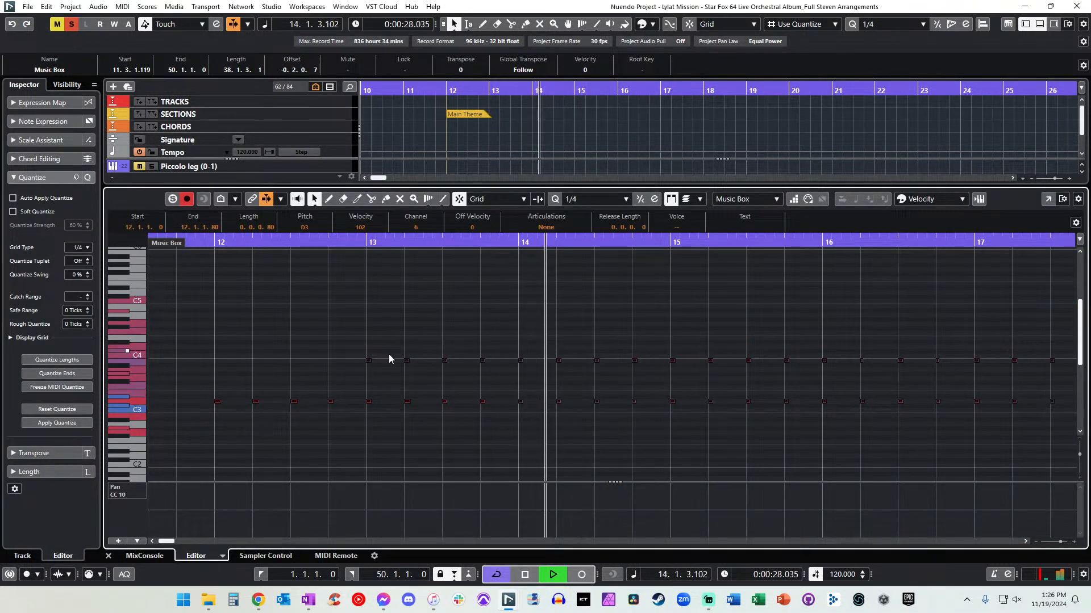
Add a Pan (CC 10) point at 11.4.1.0 before the Main Theme and set its value to 0.
{"action": "scroll", "coordinate": [224, 500], "scroll_direction": "left", "scroll_amount": 1}
{"action": "scroll", "coordinate": [225, 500], "scroll_direction": "left", "scroll_amount": 1}
{"action": "left_click", "coordinate": [367, 507]}
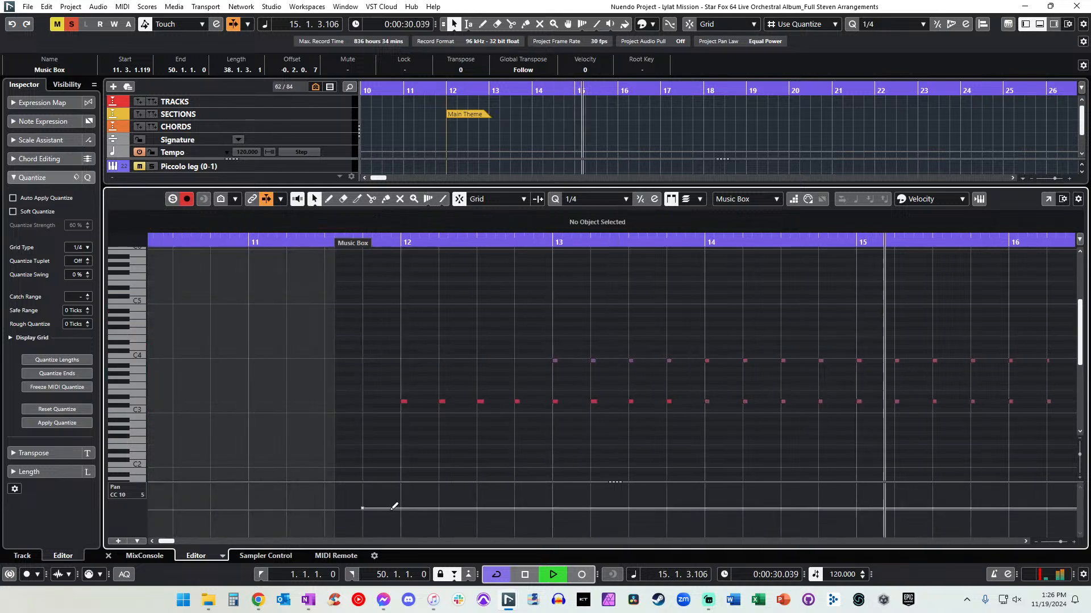
{"action": "left_click_drag", "start_coordinate": [363, 511], "coordinate": [363, 516]}
Play the Strings Ens sh part around bar 25 and examine its running ostinato notes through the following bars.
{"action": "scroll", "coordinate": [435, 403], "scroll_direction": "right", "scroll_amount": 20}
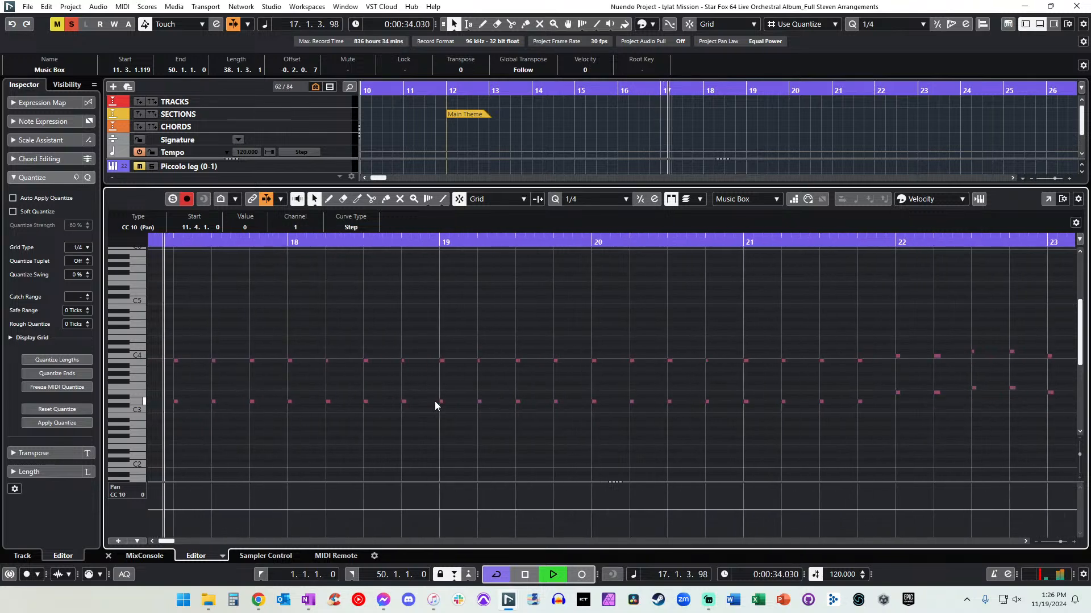
{"action": "left_click", "coordinate": [381, 244]}
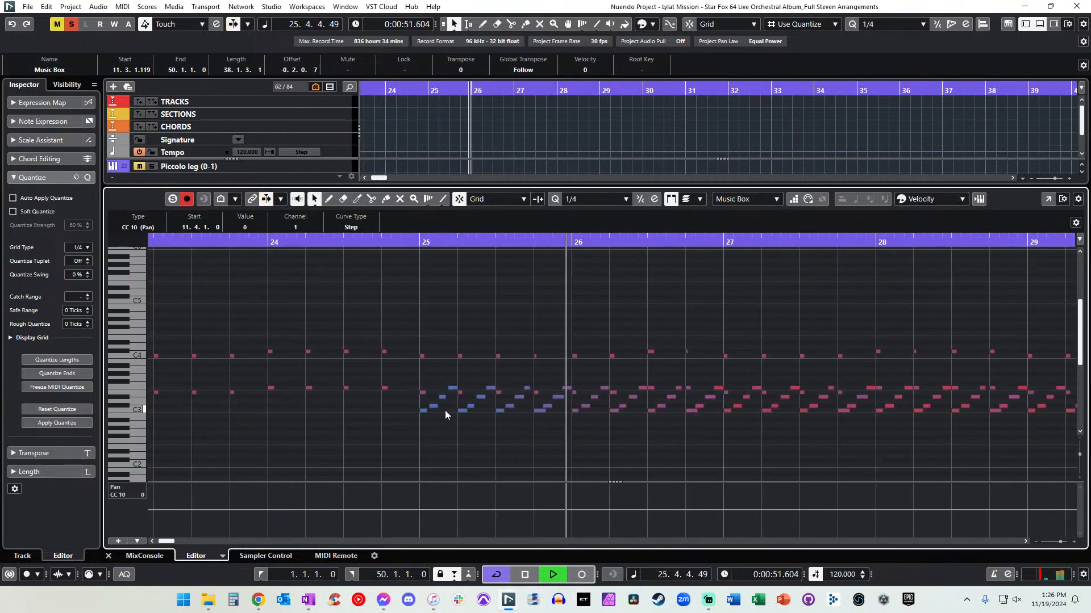
{"action": "scroll", "coordinate": [445, 410], "scroll_direction": "right", "scroll_amount": 1}
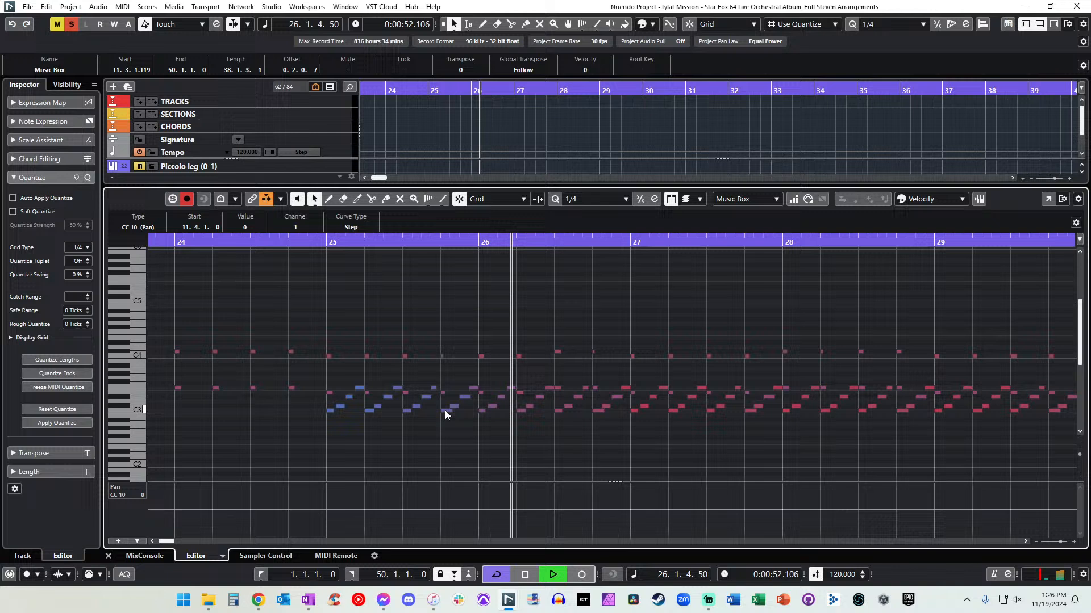
{"action": "left_click_drag", "start_coordinate": [340, 420], "coordinate": [696, 373]}
{"action": "key", "text": "KP_Subtract"}
{"action": "left_click", "coordinate": [363, 413]}
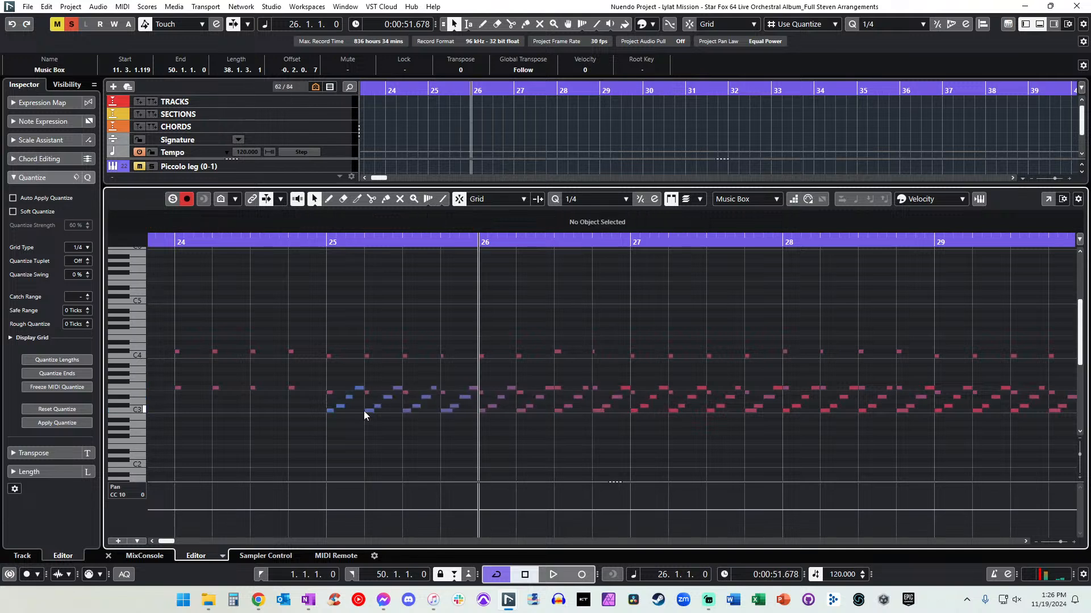
{"action": "key", "text": "KP_Subtract"}
{"action": "key", "text": "space"}
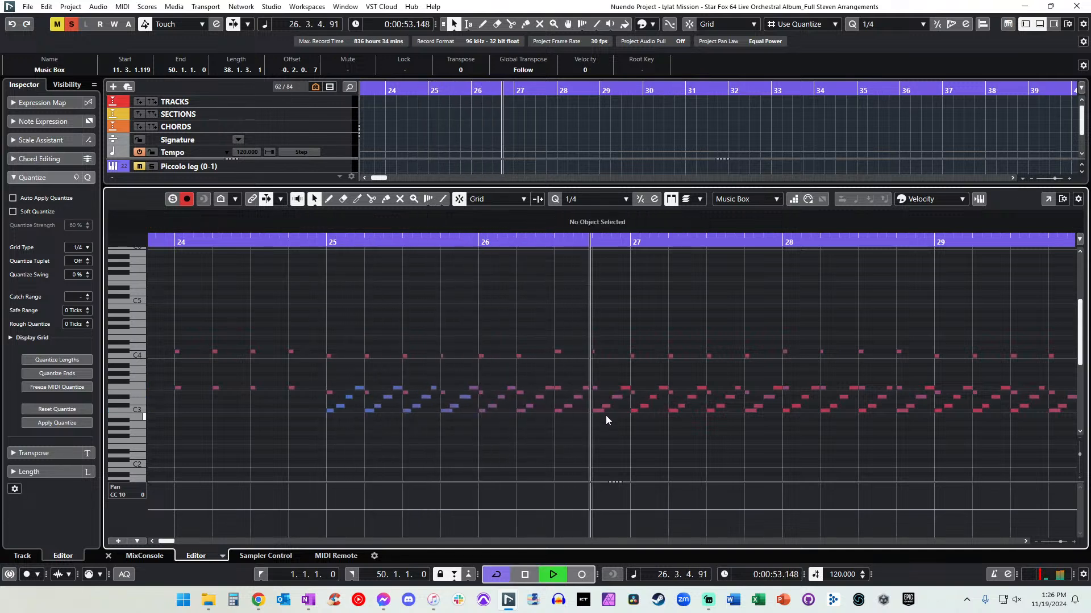
{"action": "scroll", "coordinate": [618, 425], "scroll_direction": "right", "scroll_amount": 4}
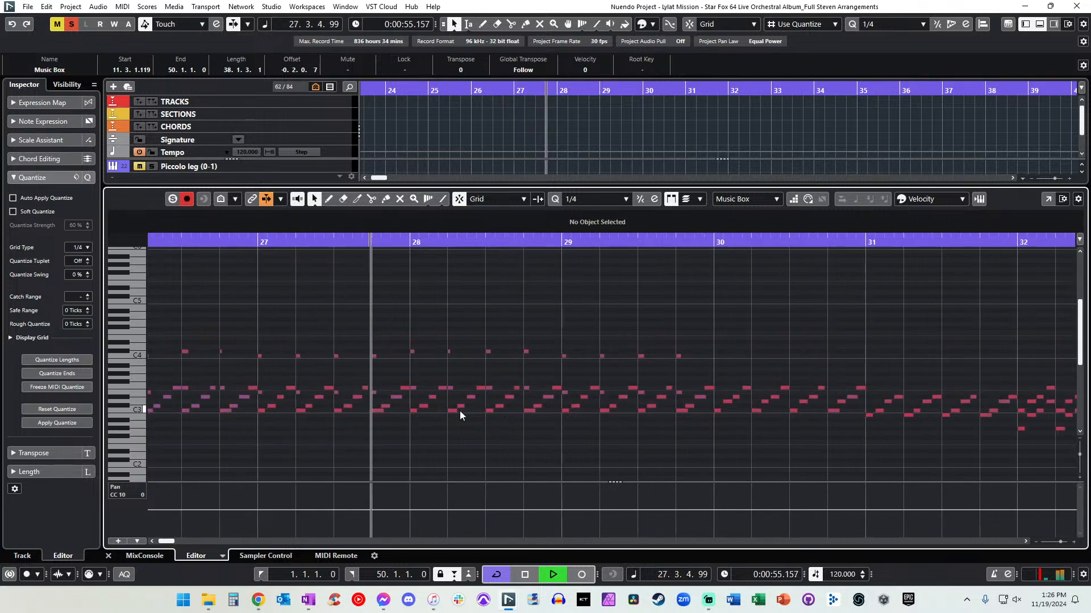
{"action": "key", "text": "g"}
{"action": "key", "text": "g"}
{"action": "key", "text": "g"}
{"action": "key", "text": "g"}
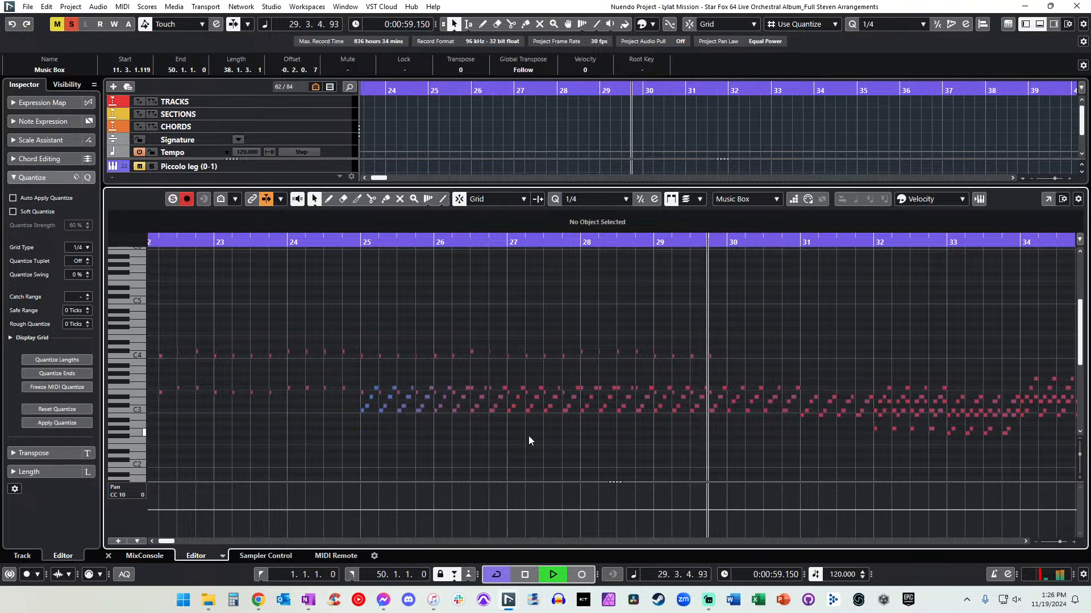
{"action": "scroll", "coordinate": [580, 444], "scroll_direction": "right", "scroll_amount": 4}
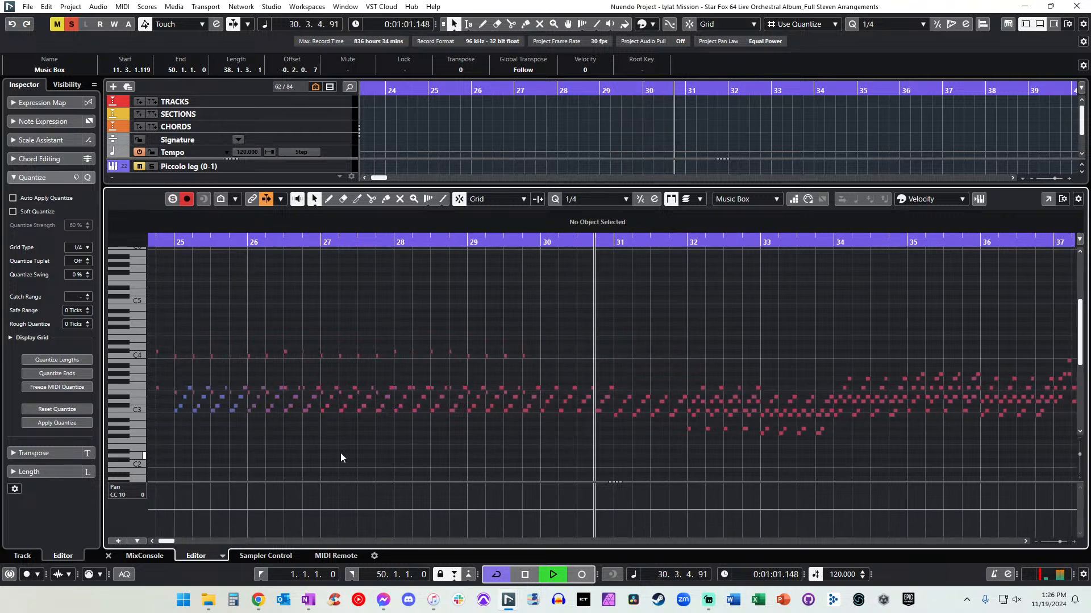
Show the Main Volume controller (CC 7) and add a point of value 110 at 11.4.1.0.
{"action": "left_click", "coordinate": [127, 487]}
{"action": "left_click", "coordinate": [187, 321]}
{"action": "scroll", "coordinate": [291, 428], "scroll_direction": "left", "scroll_amount": 20}
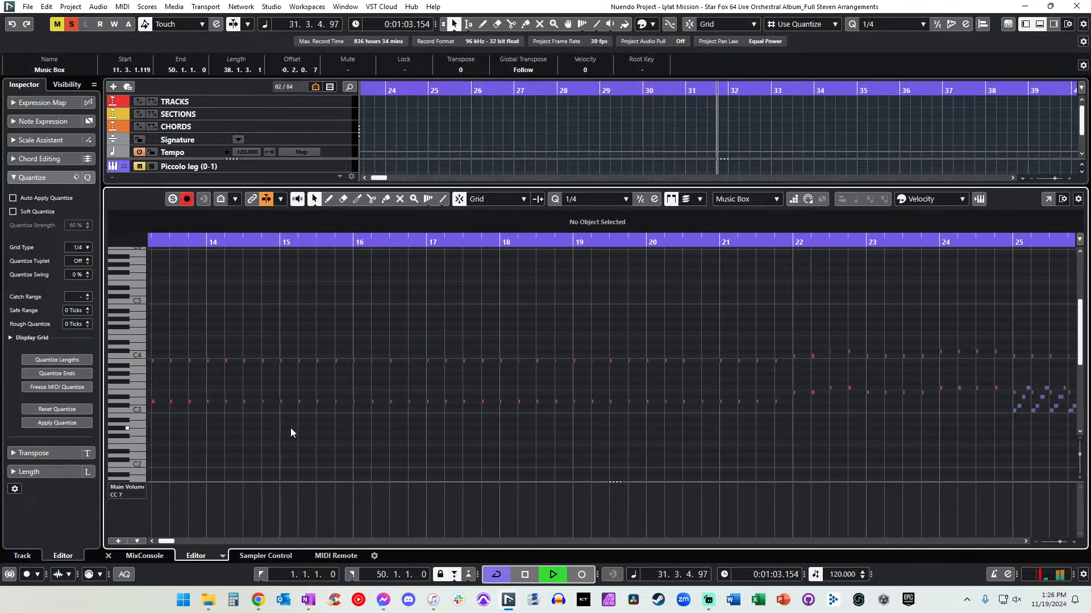
{"action": "scroll", "coordinate": [291, 427], "scroll_direction": "left", "scroll_amount": 5}
{"action": "left_click", "coordinate": [507, 493]}
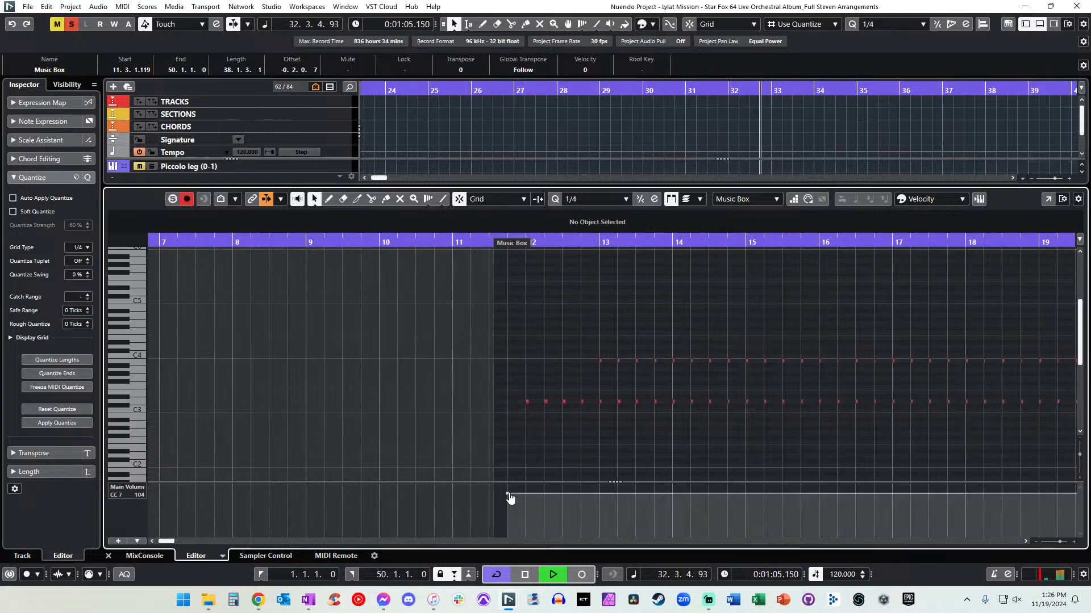
{"action": "left_click_drag", "start_coordinate": [510, 498], "coordinate": [509, 496]}
{"action": "scroll", "coordinate": [530, 420], "scroll_direction": "right", "scroll_amount": 17}
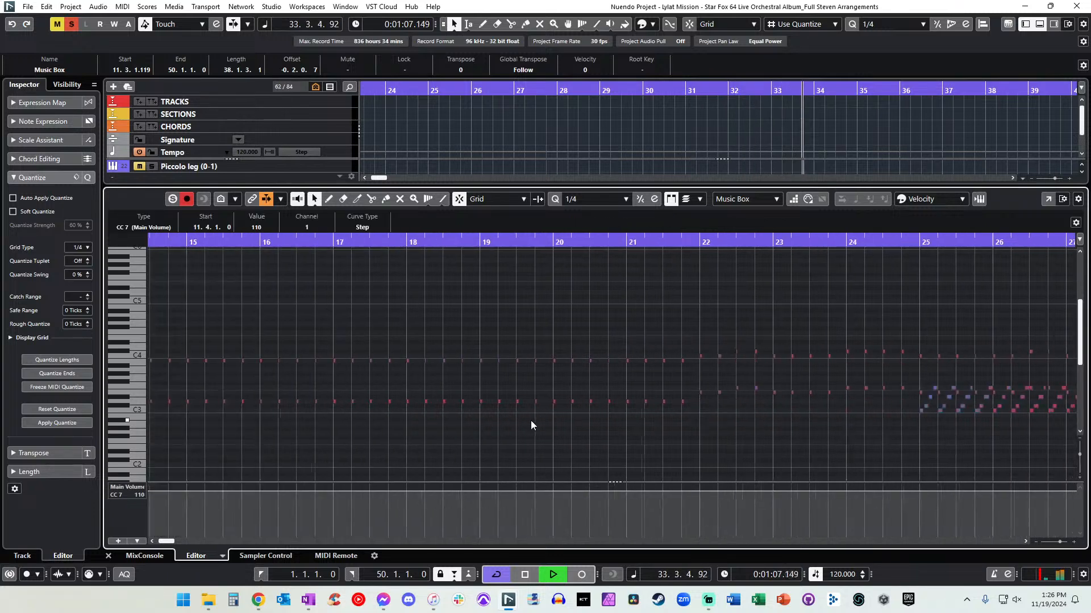
{"action": "scroll", "coordinate": [531, 421], "scroll_direction": "left", "scroll_amount": 13}
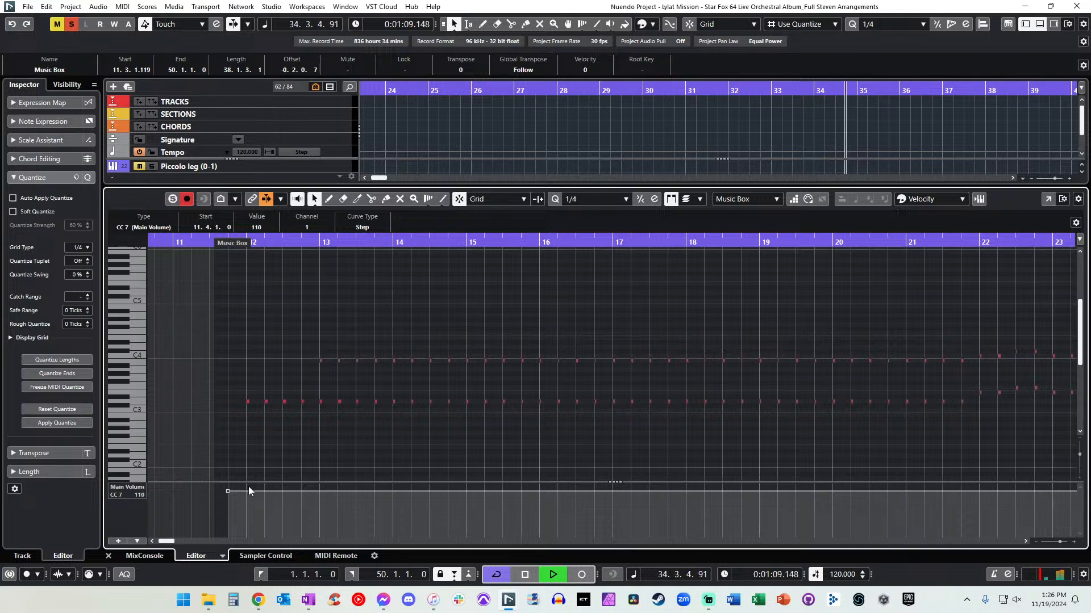
Set the Strings Ens sh part's Main Volume (CC 7) point at 11.4.1.0 to 118 and add a point of 125 at 42.1.1.0.
{"action": "left_click_drag", "start_coordinate": [229, 496], "coordinate": [229, 492]}
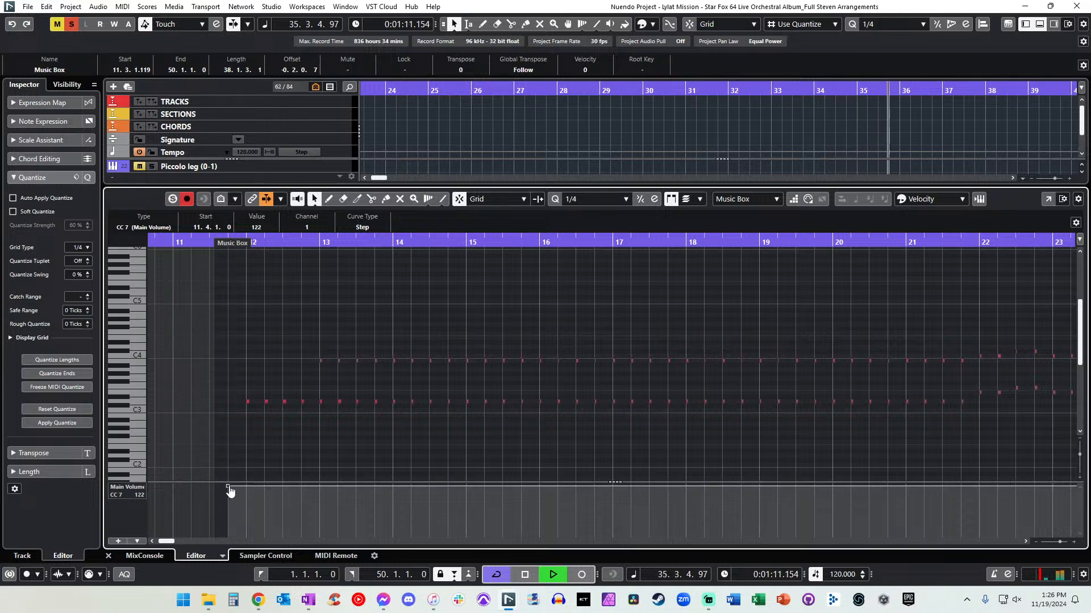
{"action": "scroll", "coordinate": [215, 454], "scroll_direction": "left", "scroll_amount": 20}
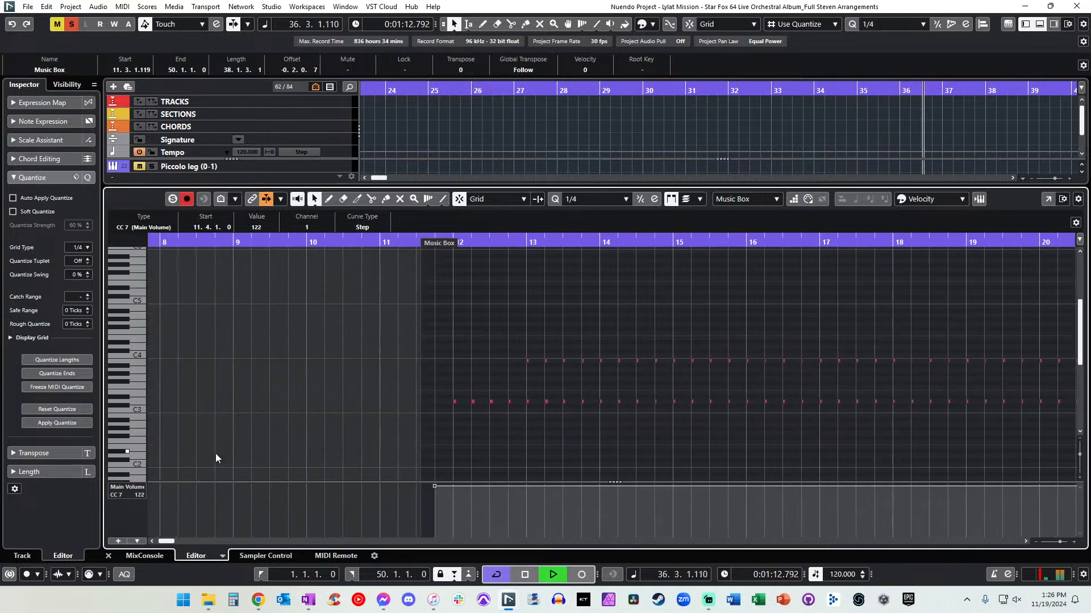
{"action": "left_click_drag", "start_coordinate": [432, 486], "coordinate": [434, 492]}
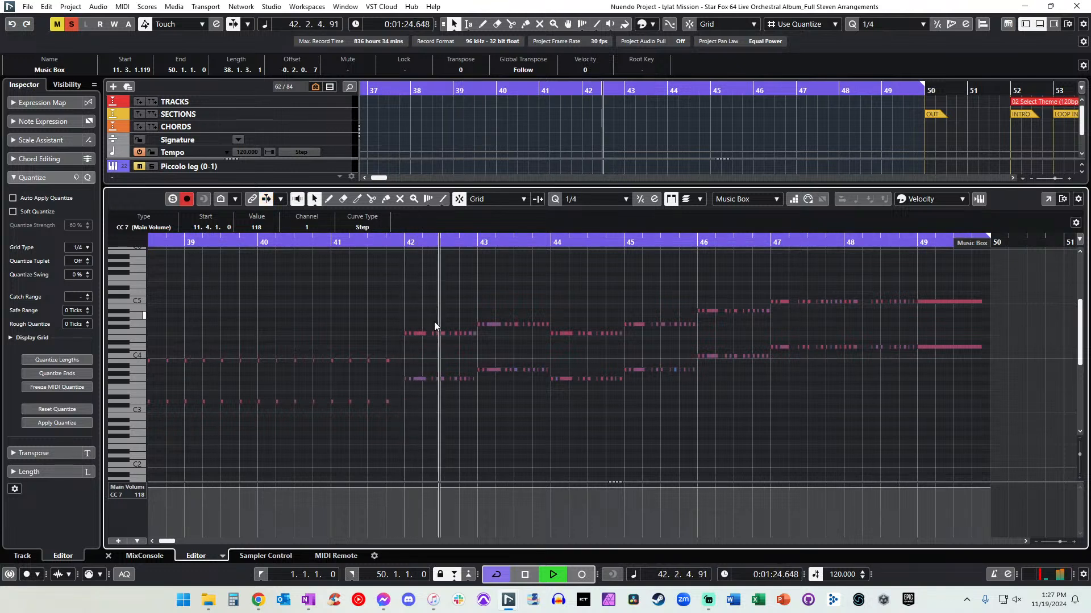
{"action": "left_click", "coordinate": [404, 488], "text": "alt"}
{"action": "left_click_drag", "start_coordinate": [404, 489], "coordinate": [404, 485]}
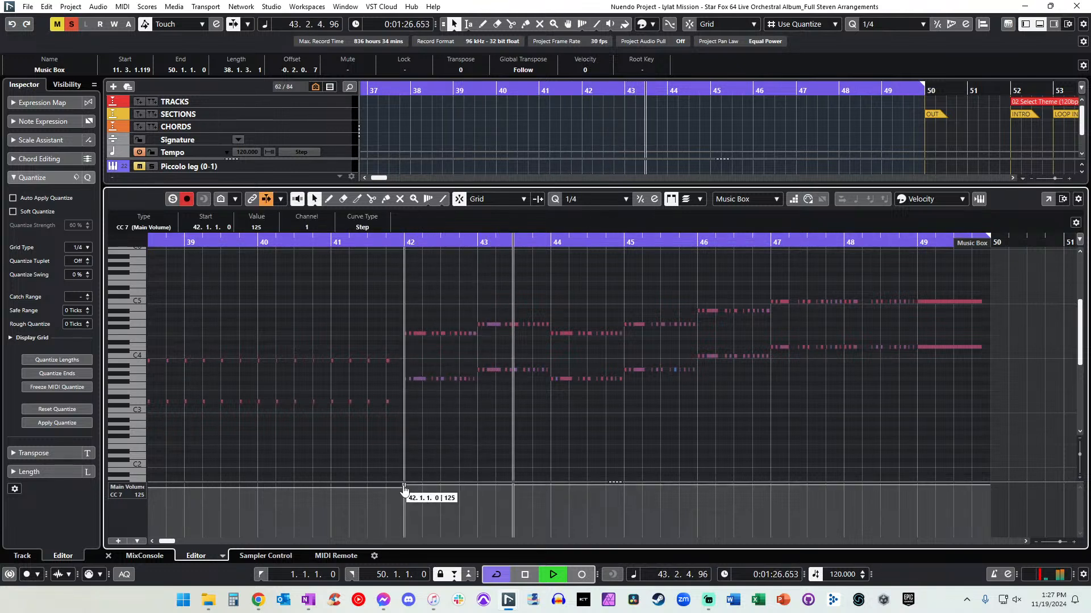
Lower the velocity of all Strings Ens sh notes from bar 42 to the end together, bringing the first note to 77.
{"action": "key", "text": "l"}
{"action": "left_click", "coordinate": [406, 279]}
{"action": "left_click_drag", "start_coordinate": [407, 277], "coordinate": [975, 426]}
{"action": "key", "text": "space"}
{"action": "mouse_move", "coordinate": [411, 259]}
{"action": "left_mouse_down"}
{"action": "mouse_move", "coordinate": [773, 420]}
{"action": "mouse_move", "coordinate": [967, 425]}
{"action": "mouse_move", "coordinate": [439, 302]}
{"action": "mouse_move", "coordinate": [403, 274]}
{"action": "left_mouse_up"}
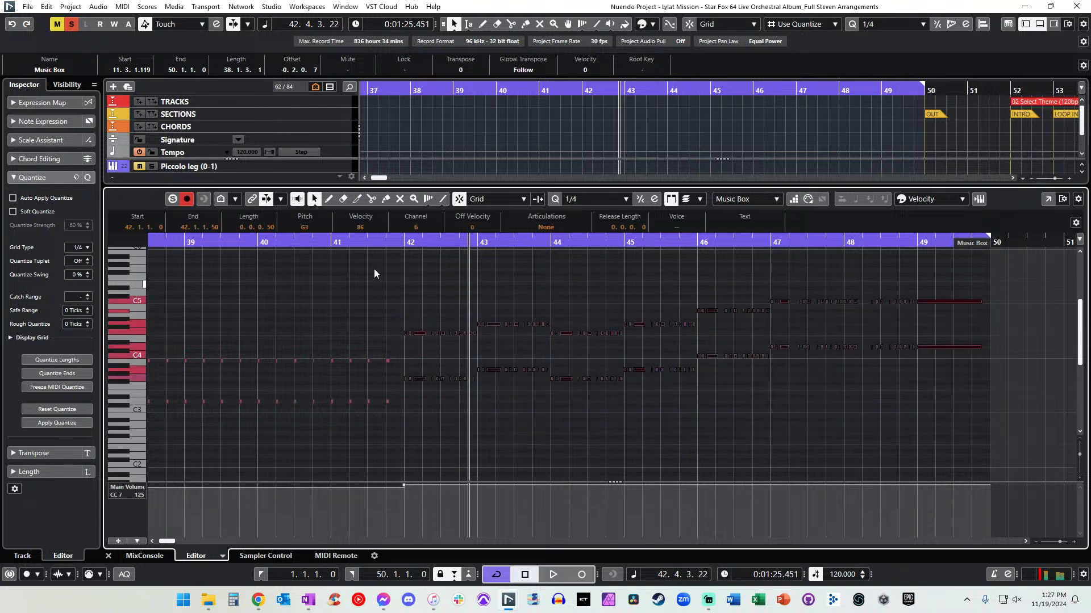
{"action": "left_click", "coordinate": [350, 243]}
{"action": "key", "text": "space"}
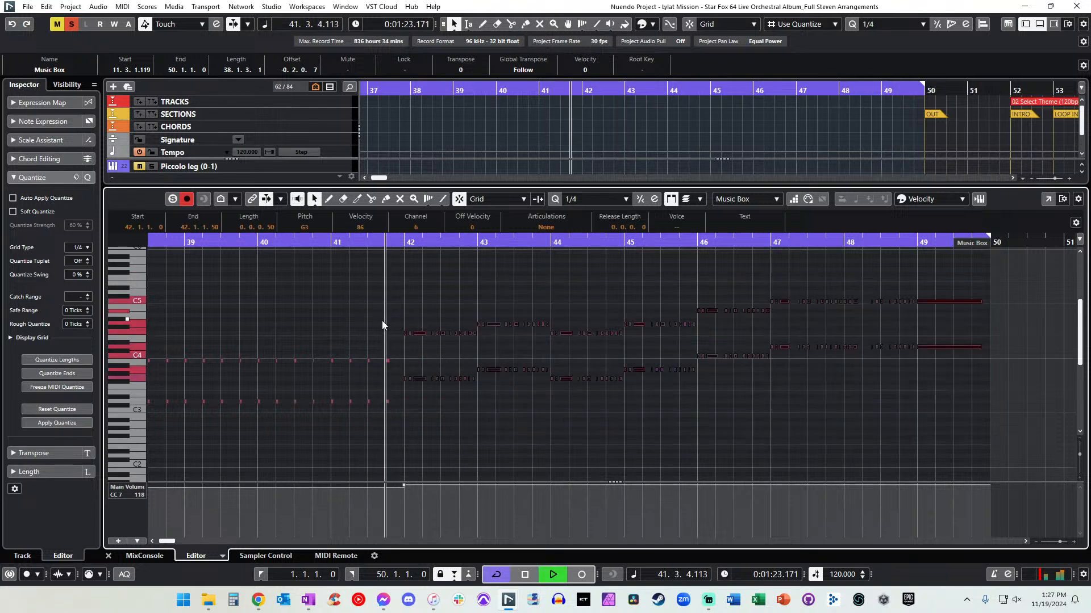
{"action": "left_click_drag", "start_coordinate": [417, 333], "coordinate": [422, 337]}
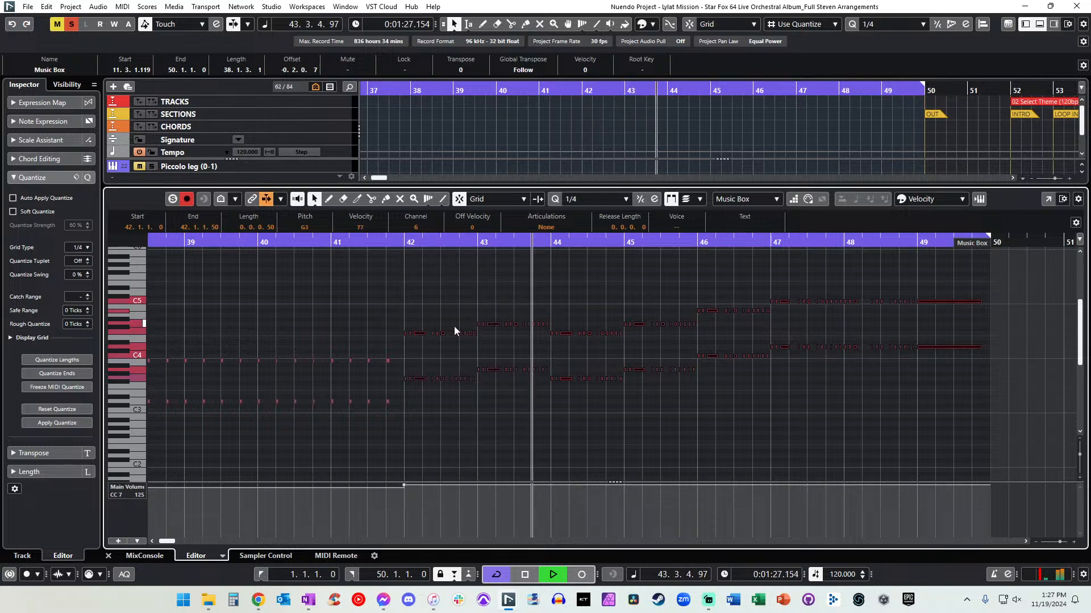
{"action": "scroll", "coordinate": [454, 327], "scroll_direction": "right", "scroll_amount": 1}
{"action": "scroll", "coordinate": [455, 326], "scroll_direction": "right", "scroll_amount": 1}
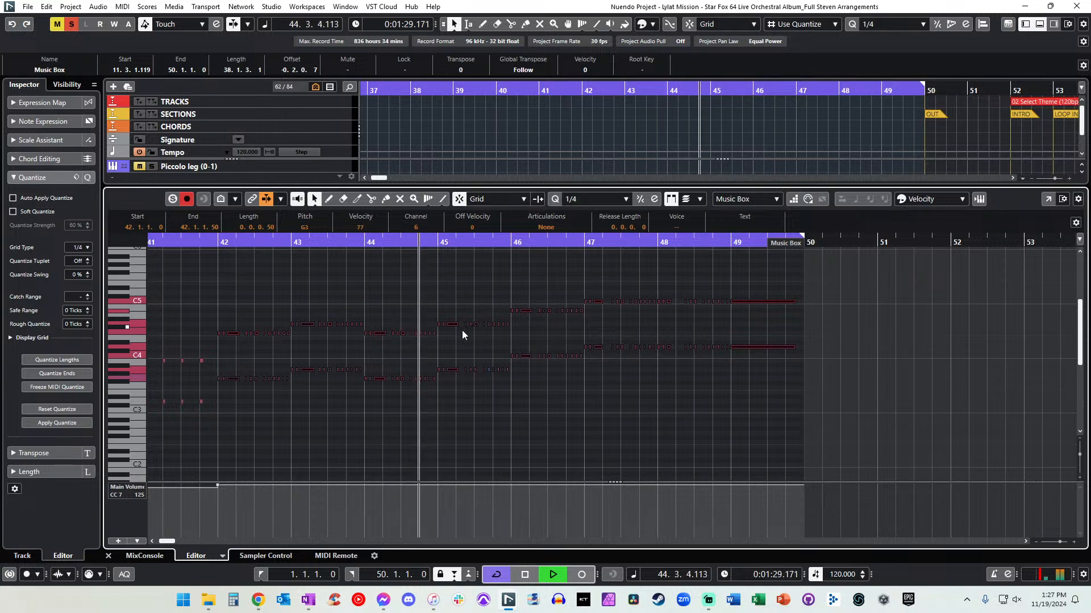
{"action": "left_click", "coordinate": [499, 340]}
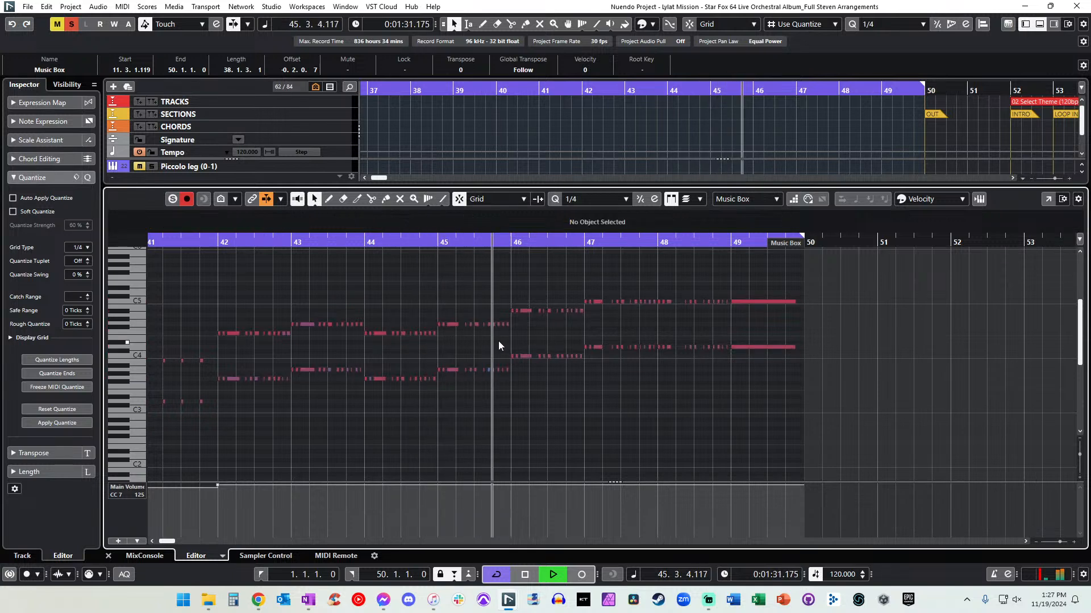
Move the two held bar 49 notes from the Strings Ens sh part to the Strings Ens sus 1 track at 49.1.1.0.
{"action": "scroll", "coordinate": [528, 333], "scroll_direction": "right", "scroll_amount": 1}
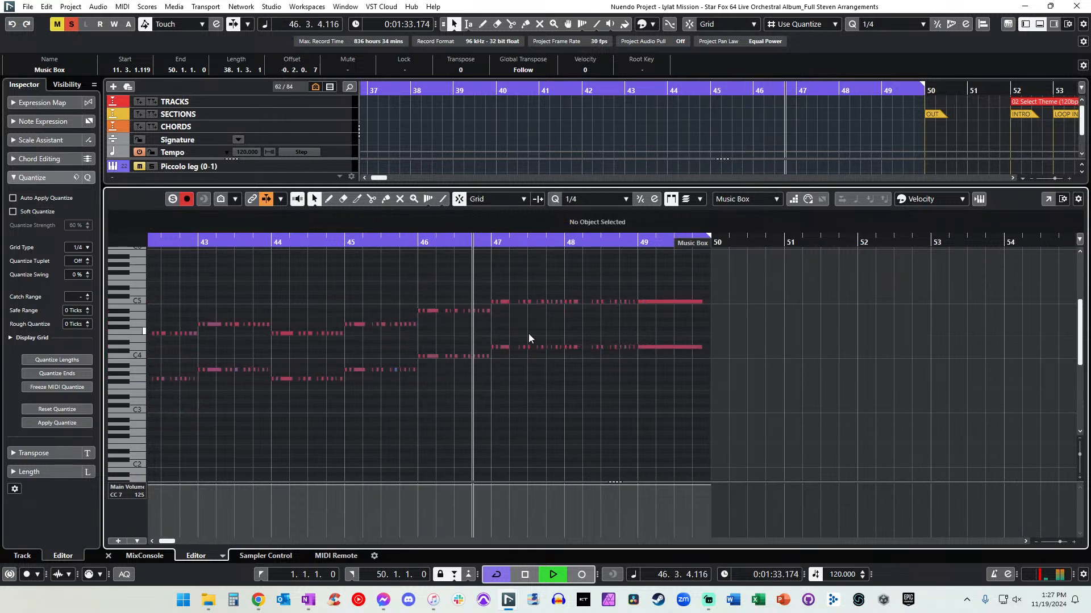
{"action": "scroll", "coordinate": [528, 333], "scroll_direction": "right", "scroll_amount": 1}
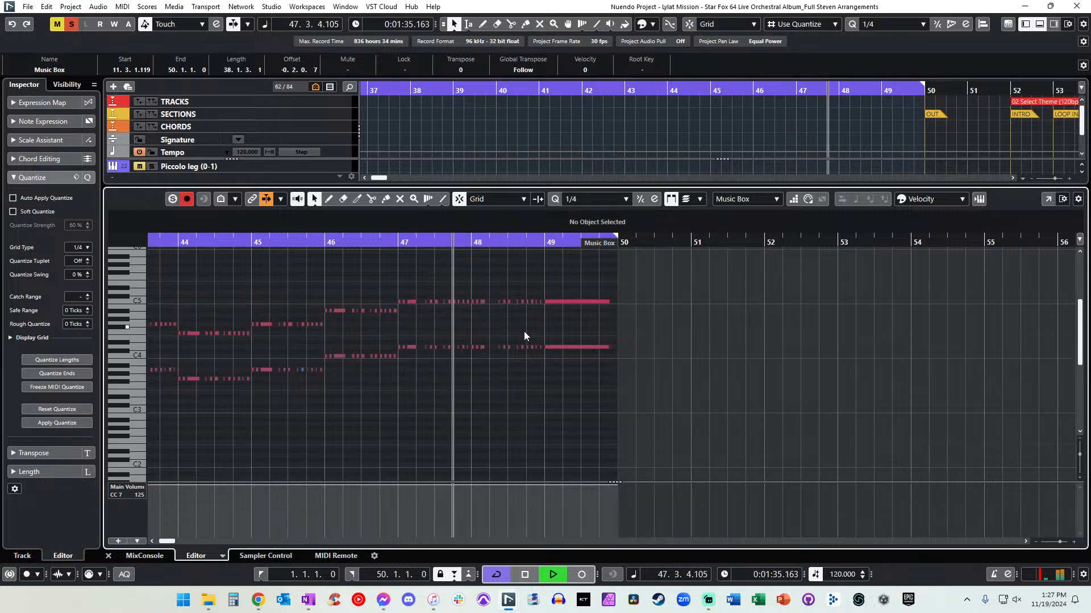
{"action": "left_click_drag", "start_coordinate": [565, 357], "coordinate": [563, 285]}
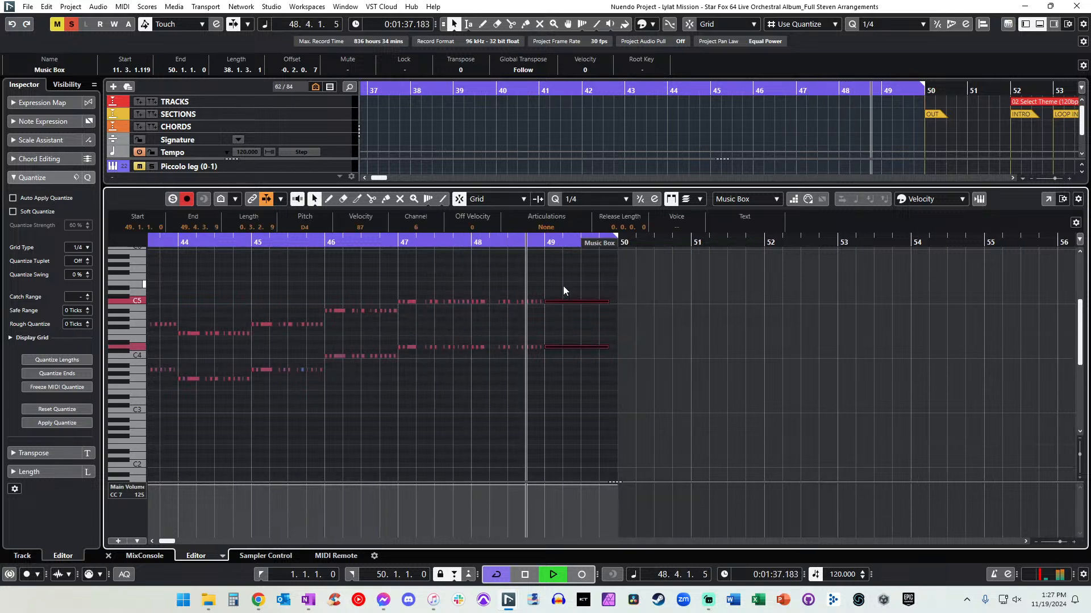
{"action": "key", "text": "space"}
{"action": "key", "text": "Delete"}
{"action": "key", "text": "Return"}
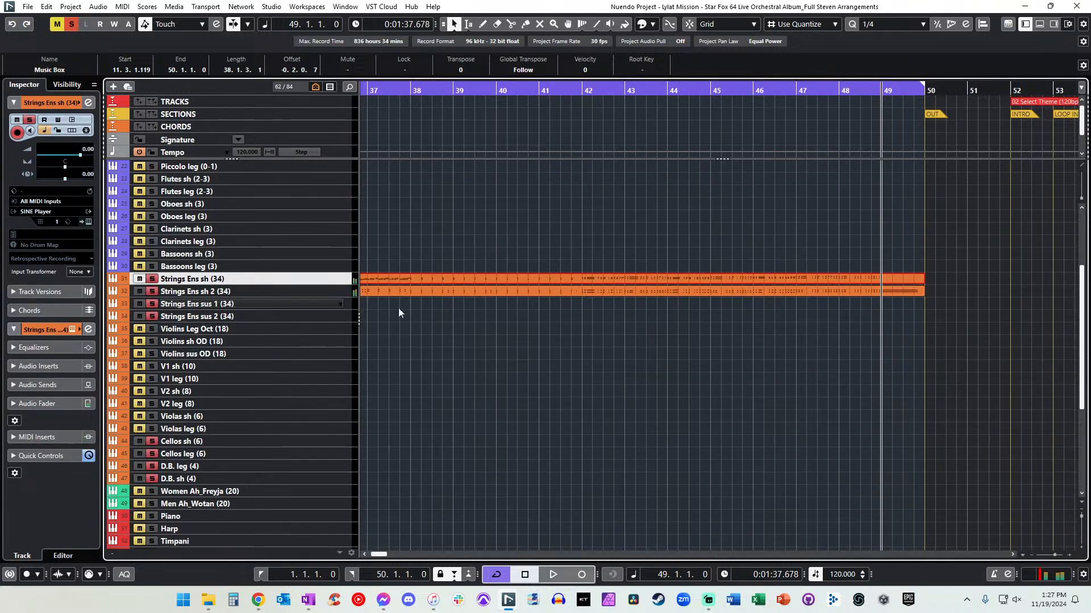
{"action": "left_click", "coordinate": [292, 304]}
{"action": "key", "text": "ctrl+v"}
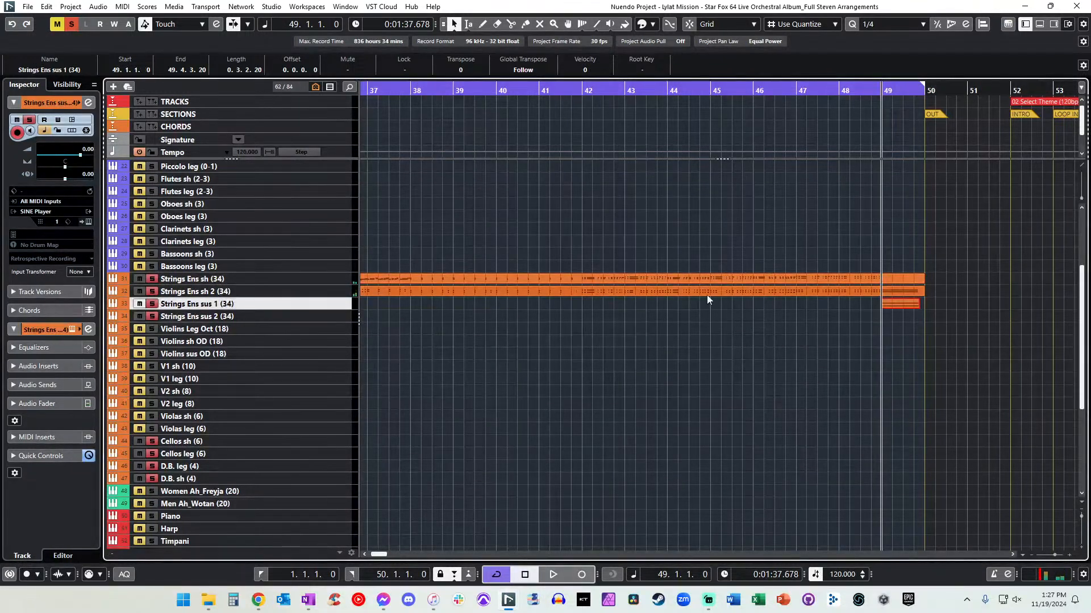
Move the two held bar 49 notes from the Strings Ens sh 2 part to the Strings Ens sus 2 track and play the ending.
{"action": "key", "text": "Return"}
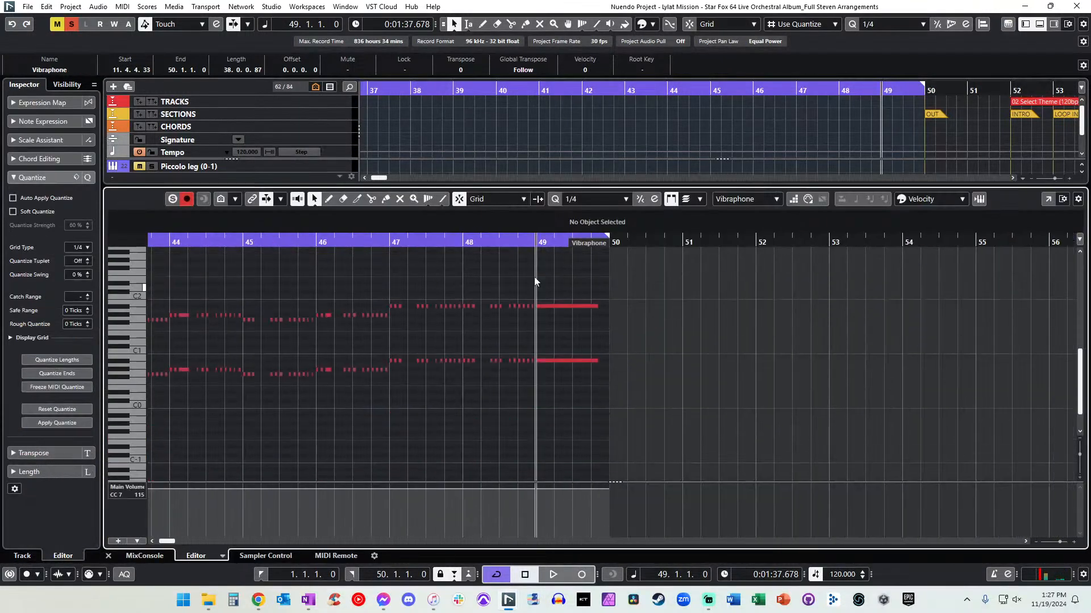
{"action": "key", "text": "ctrl+x"}
{"action": "key", "text": "Return"}
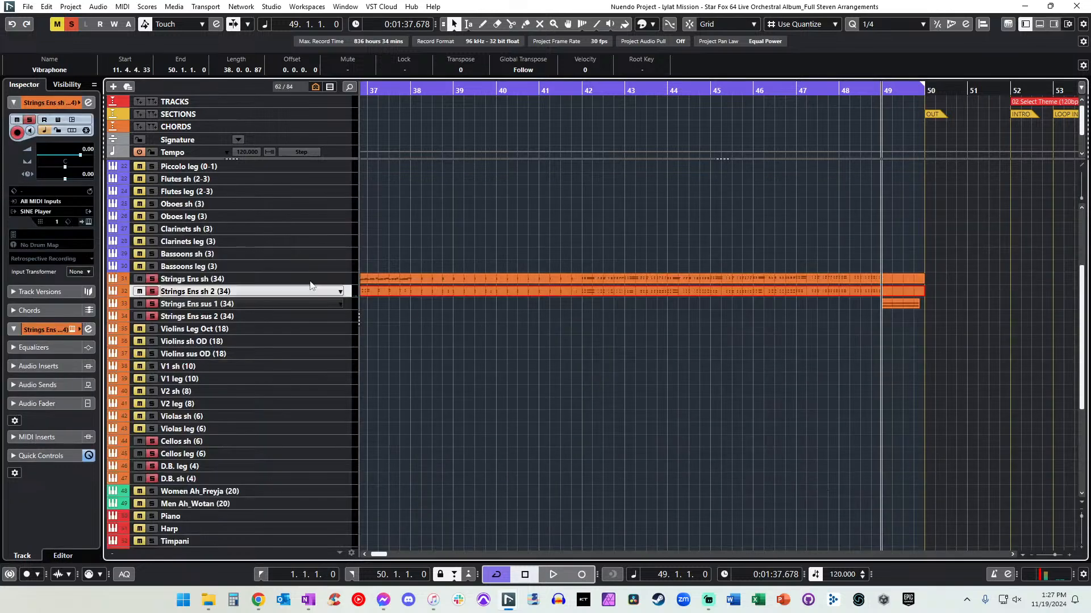
{"action": "left_click", "coordinate": [294, 316]}
{"action": "key", "text": "ctrl+v"}
{"action": "key", "text": "space"}
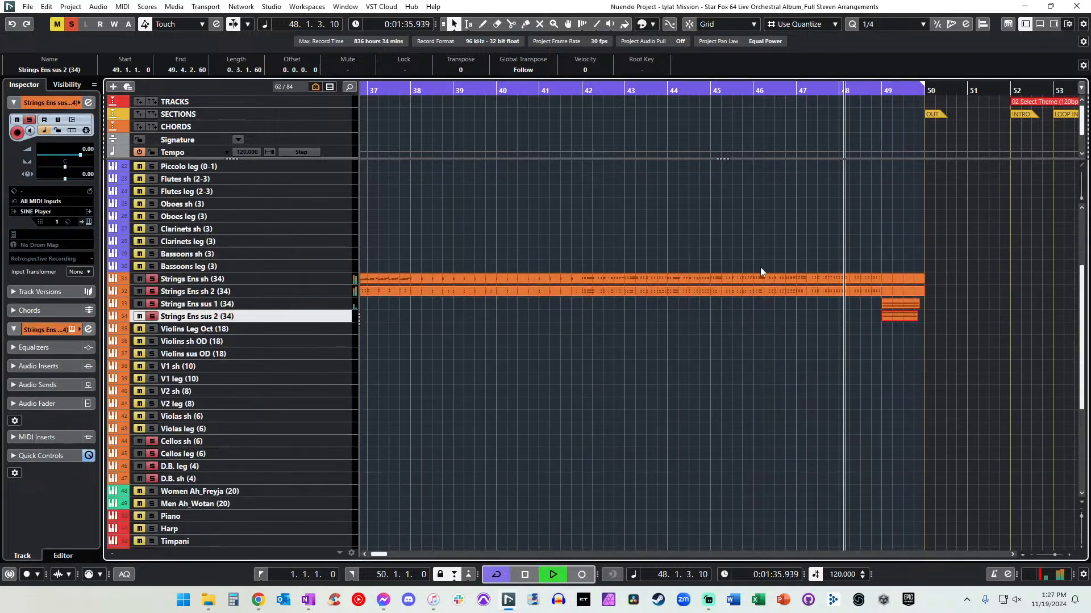
{"action": "key", "text": "f"}
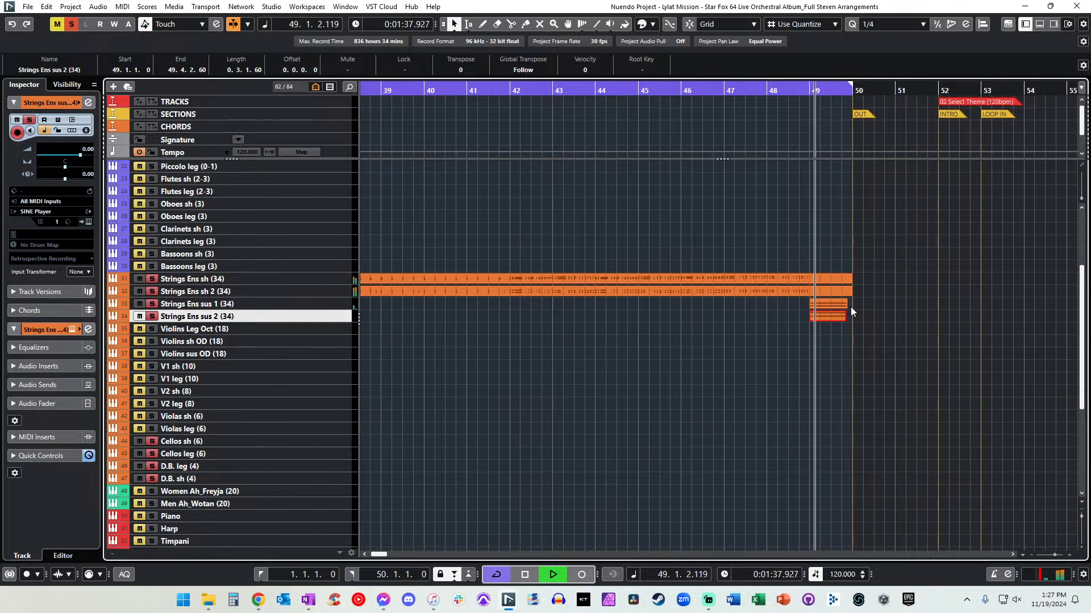
{"action": "key", "text": "space"}
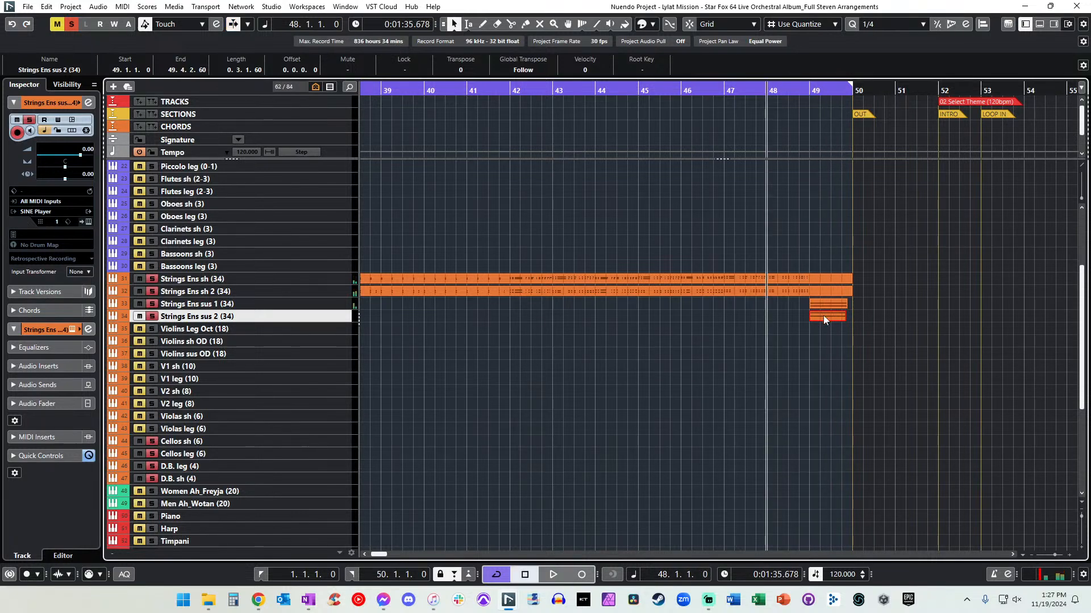
Show Modulation (CC 1) for the Strings Ens sus 2 ending part and add points at 49.1.1.0: Modulation 127 and Main Volume 119.
{"action": "double_click", "coordinate": [823, 316]}
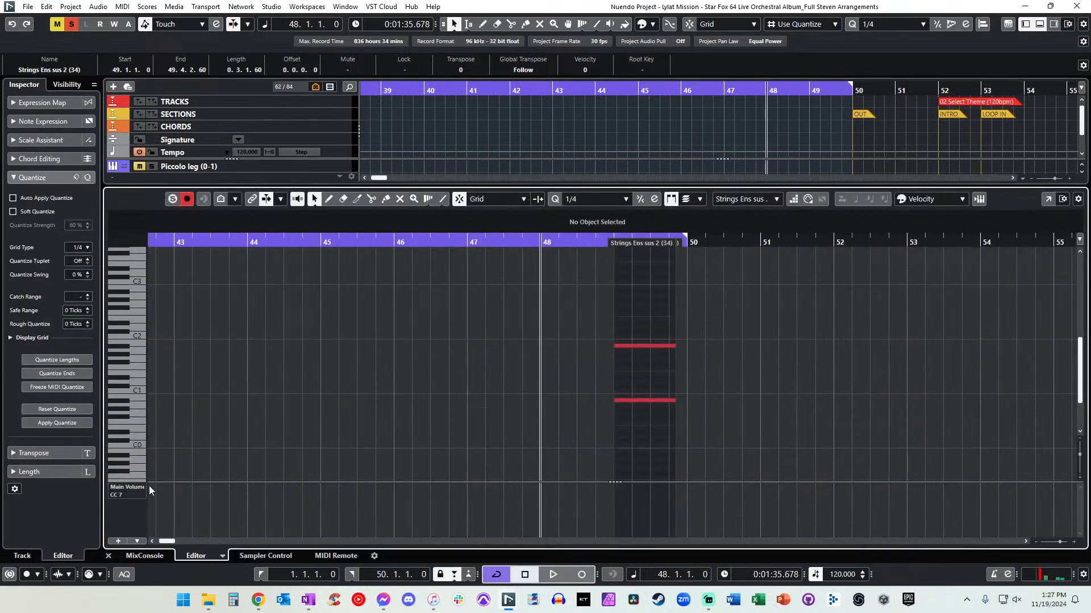
{"action": "left_click", "coordinate": [118, 540]}
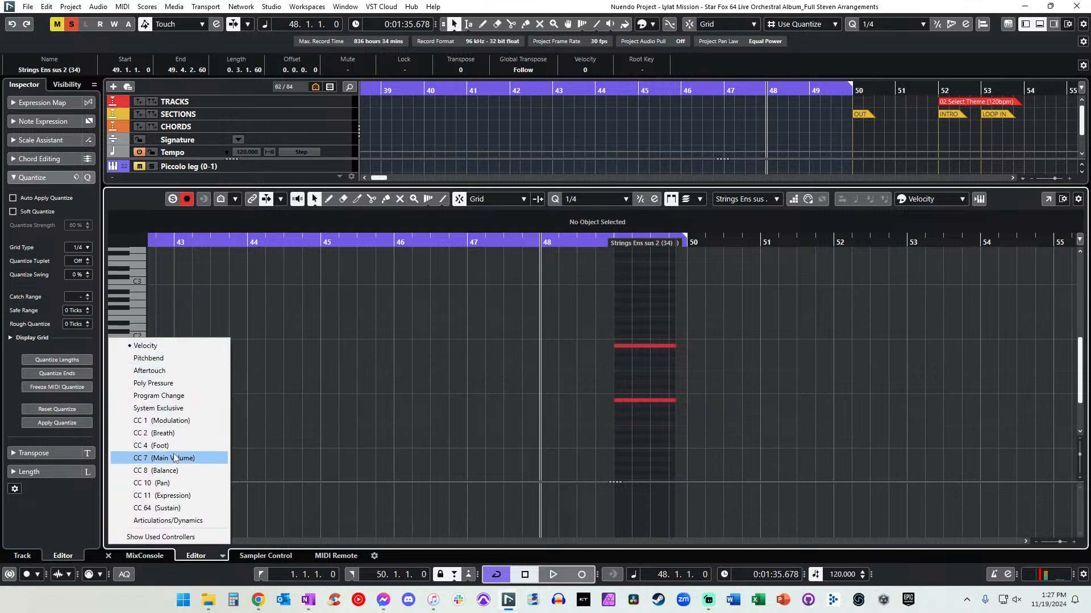
{"action": "left_click", "coordinate": [187, 421]}
{"action": "mouse_move", "coordinate": [620, 486]}
{"action": "left_mouse_down"}
{"action": "mouse_move", "coordinate": [627, 481]}
{"action": "mouse_move", "coordinate": [614, 480]}
{"action": "left_mouse_up"}
{"action": "key", "text": "space"}
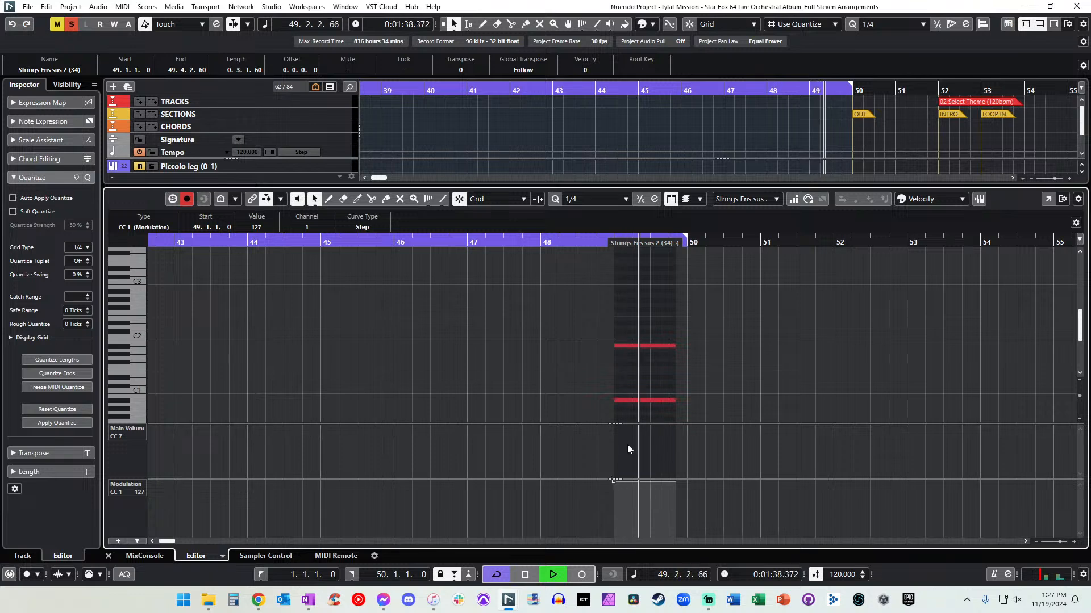
{"action": "left_click_drag", "start_coordinate": [619, 438], "coordinate": [613, 430]}
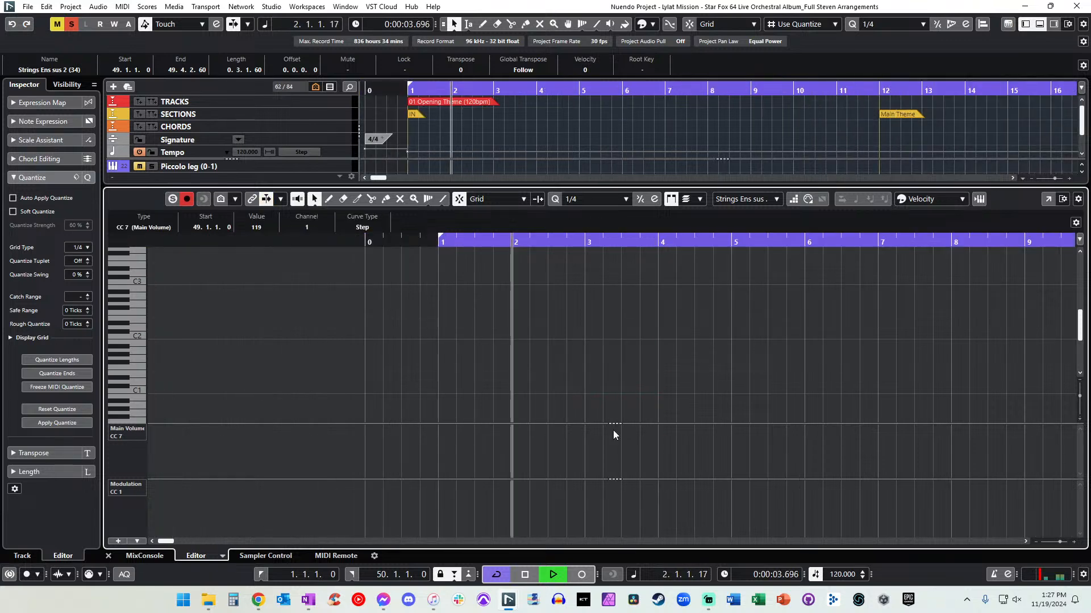
Show Modulation (CC 1) for the Strings Ens sus 1 ending part and add points at 49.1.1.0: Modulation 113 and Main Volume 108.
{"action": "key", "text": "Return"}
{"action": "scroll", "coordinate": [694, 340], "scroll_direction": "right", "scroll_amount": 10}
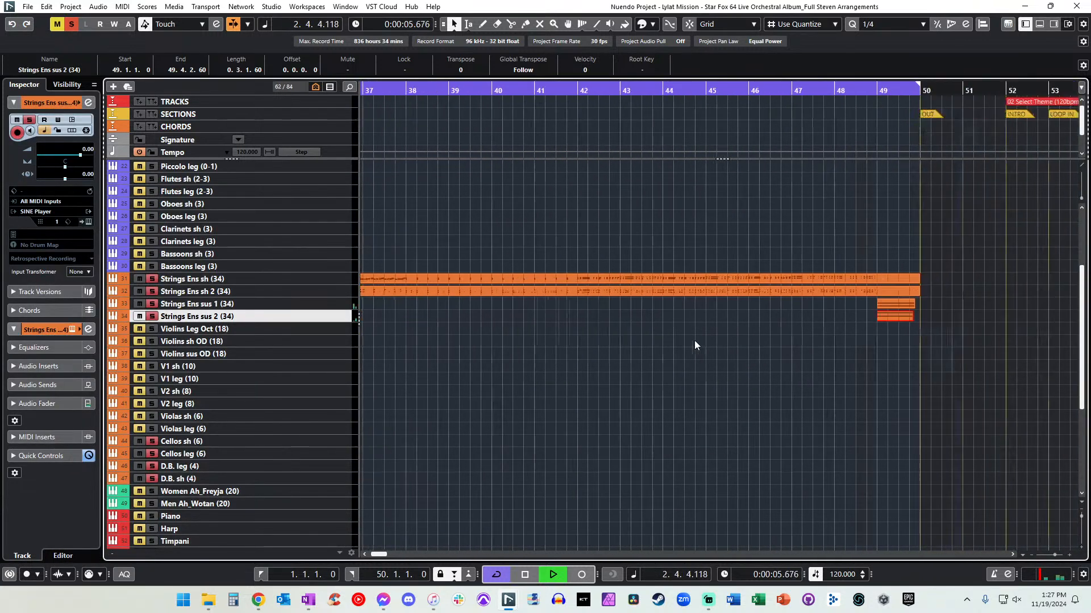
{"action": "left_click", "coordinate": [630, 90]}
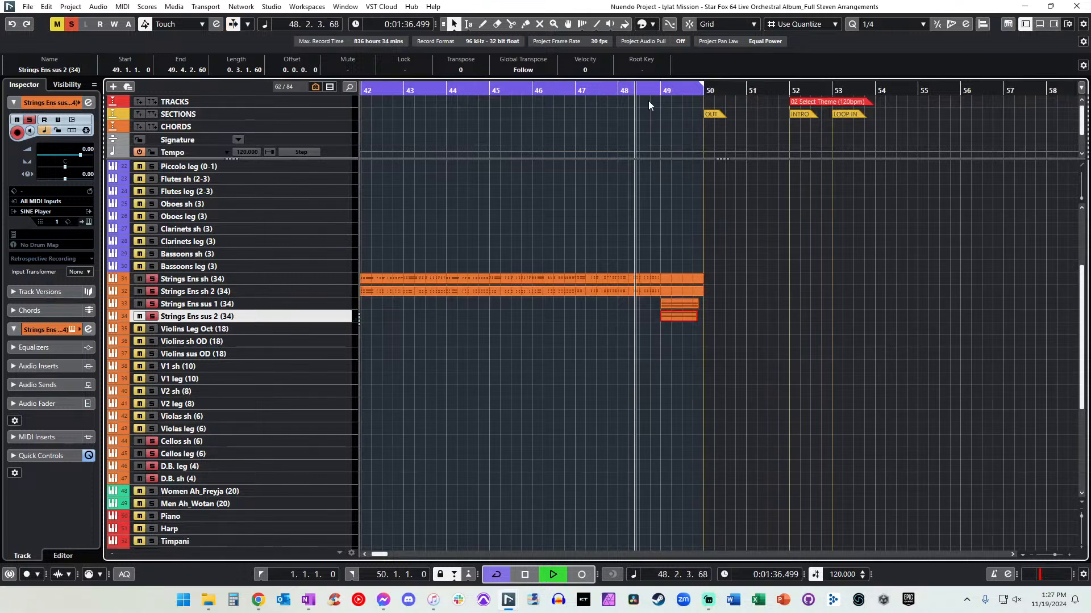
{"action": "left_click", "coordinate": [673, 303]}
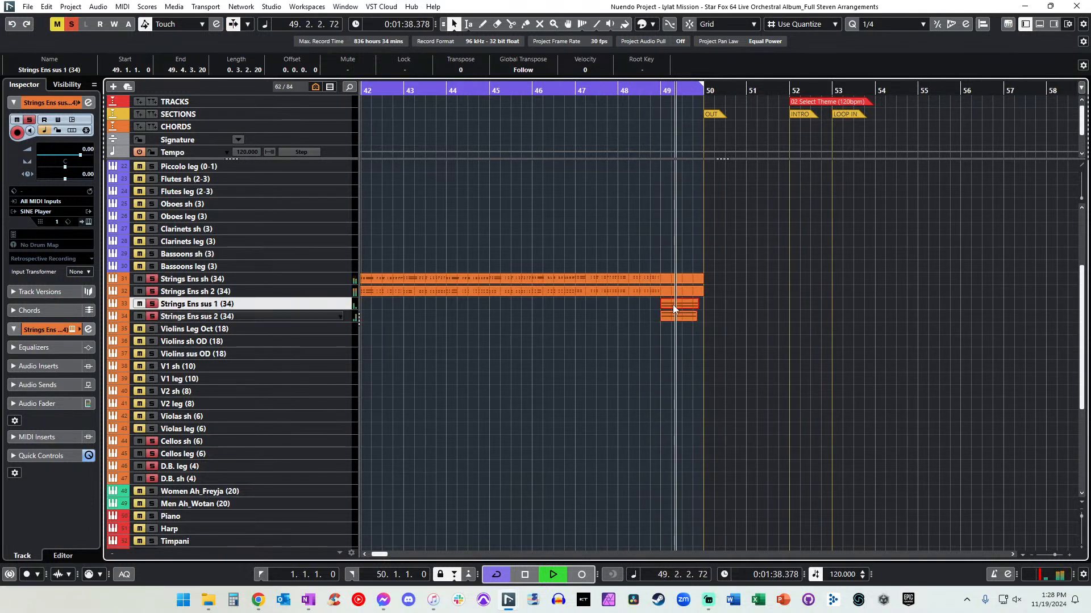
{"action": "key", "text": "Return"}
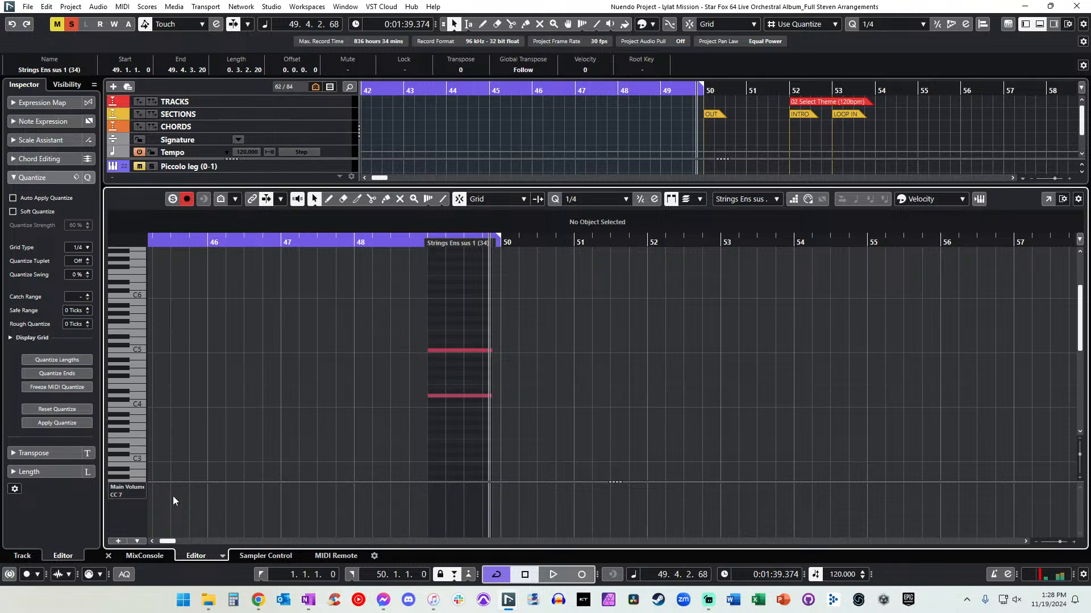
{"action": "left_click", "coordinate": [118, 541]}
{"action": "left_click", "coordinate": [171, 421]}
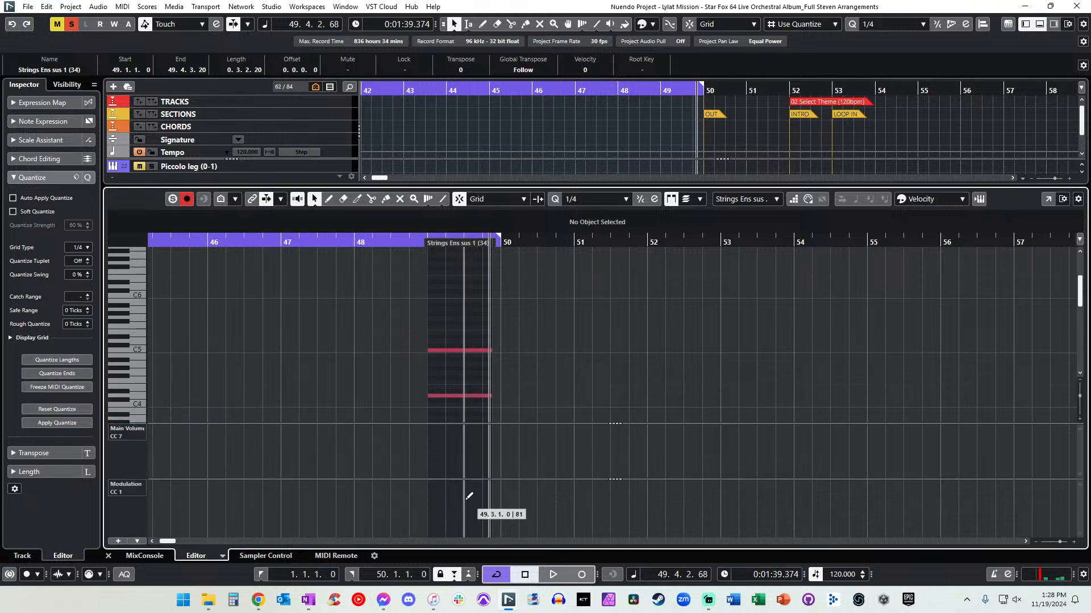
{"action": "left_click", "coordinate": [428, 489]}
{"action": "left_click", "coordinate": [429, 436]}
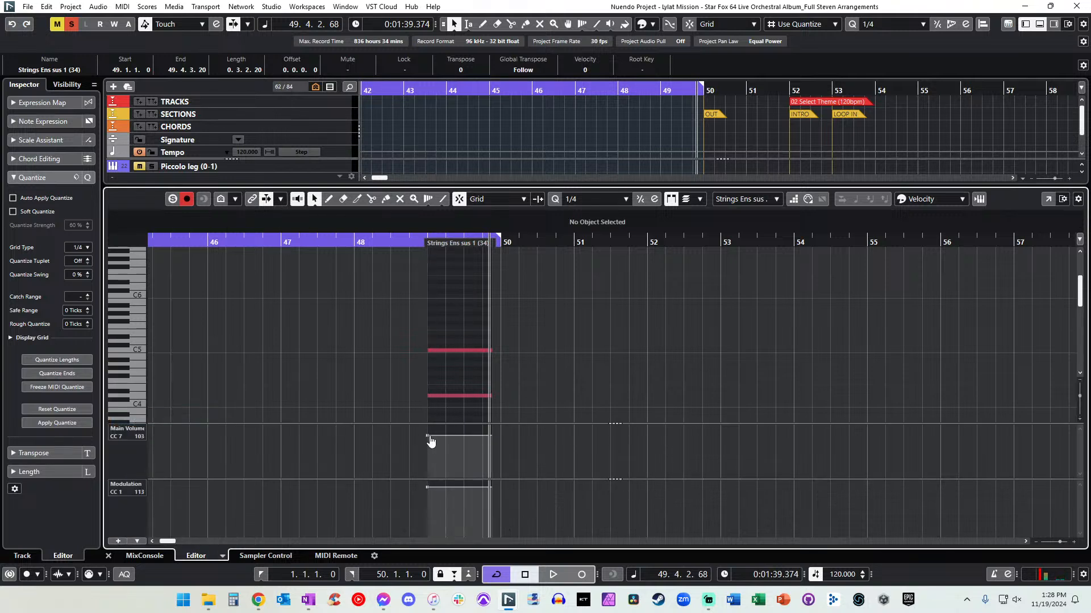
{"action": "key", "text": "space"}
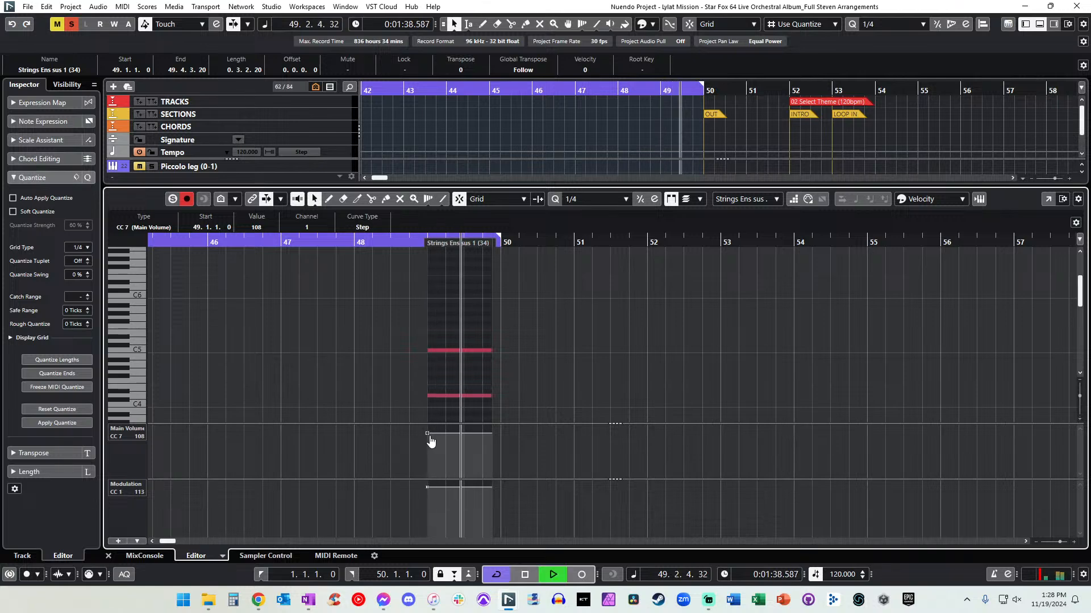
{"action": "key", "text": "space"}
Play the ending from bar 49 and examine the controller levels and velocities of the two held notes in Strings Ens sus 2.
{"action": "key", "text": "Return"}
{"action": "key", "text": "space"}
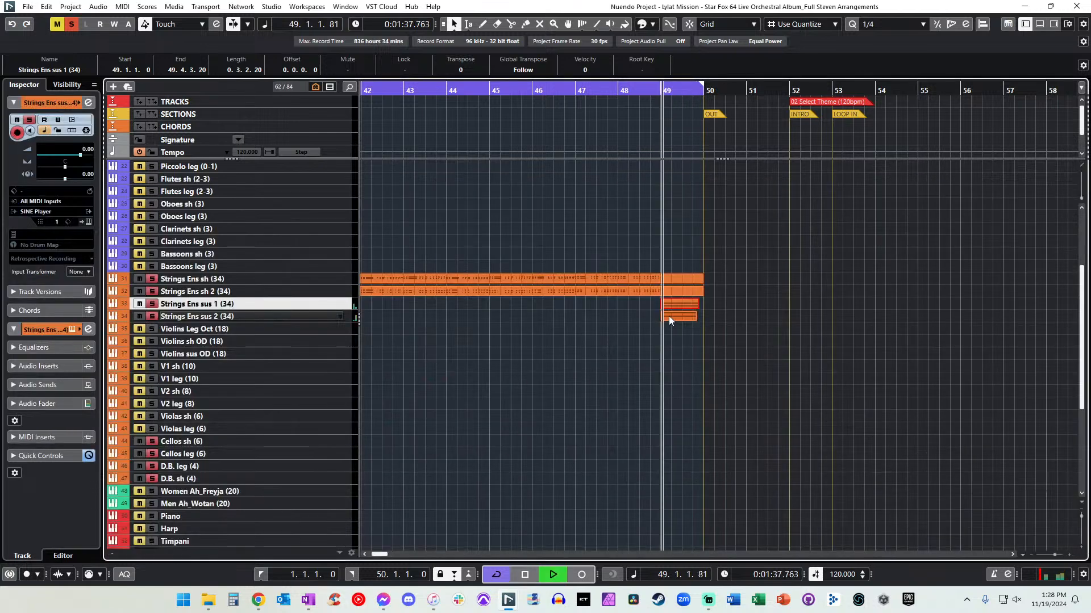
{"action": "double_click", "coordinate": [669, 315]}
{"action": "scroll", "coordinate": [557, 419], "scroll_direction": "left", "scroll_amount": 2}
{"action": "key", "text": "space"}
{"action": "key", "text": "space"}
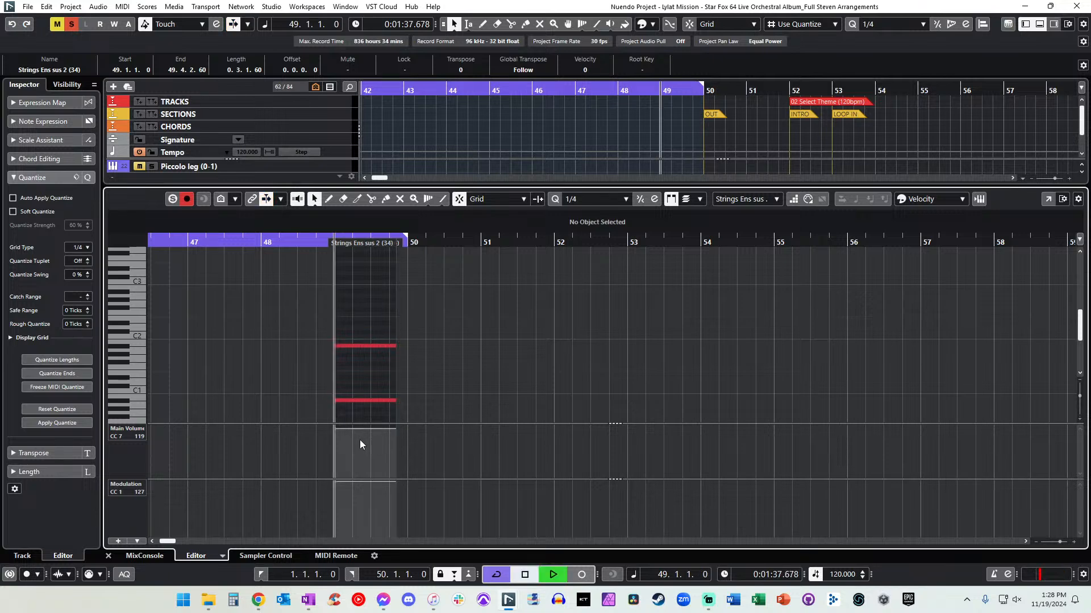
{"action": "key", "text": "space"}
{"action": "left_click", "coordinate": [351, 399]}
{"action": "left_click", "coordinate": [354, 346]}
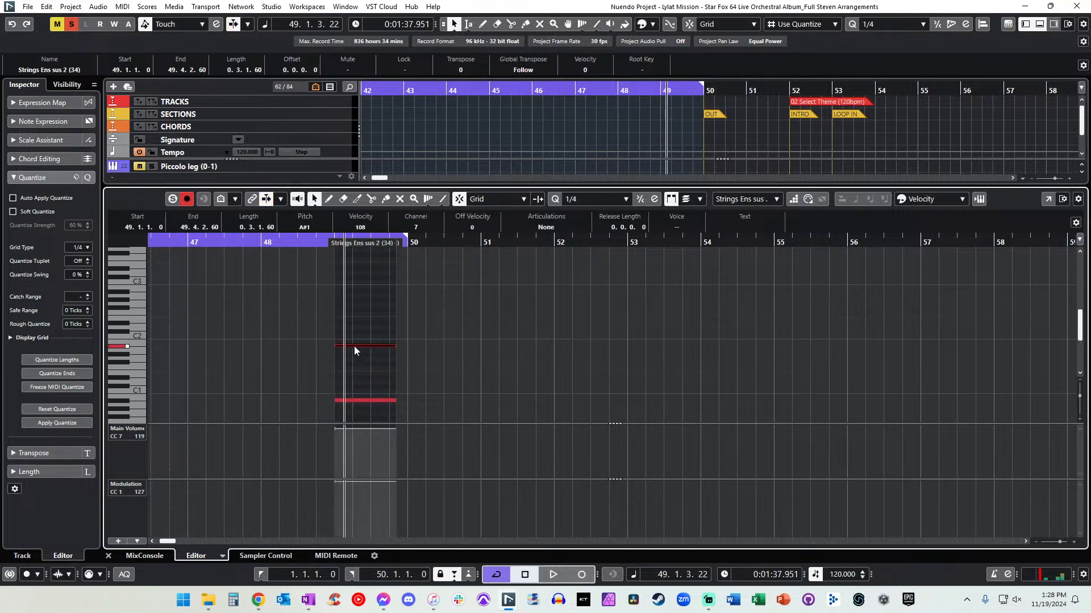
{"action": "key", "text": "Return"}
{"action": "key", "text": "space"}
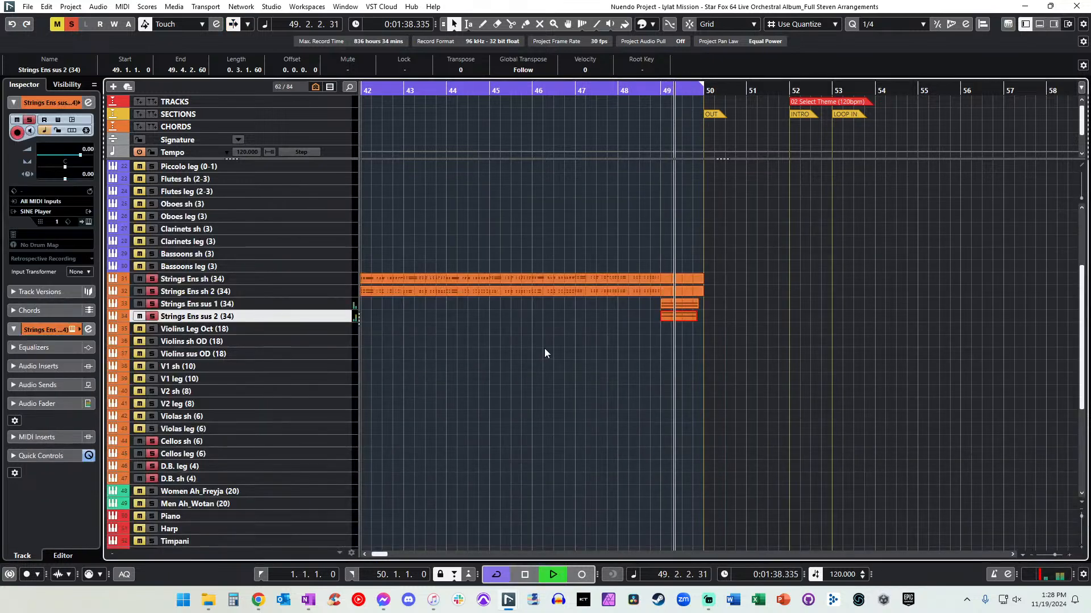
Play from the start of the Opening Theme and open the first Strings Ens sus 1 part for editing.
{"action": "key", "text": "KP_Subtract"}
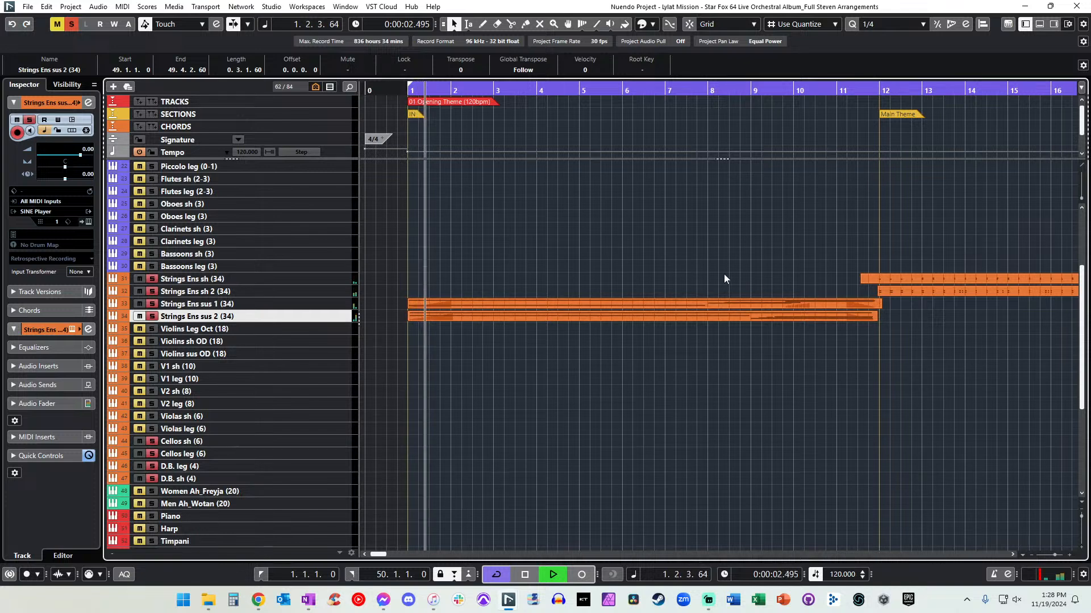
{"action": "double_click", "coordinate": [442, 303]}
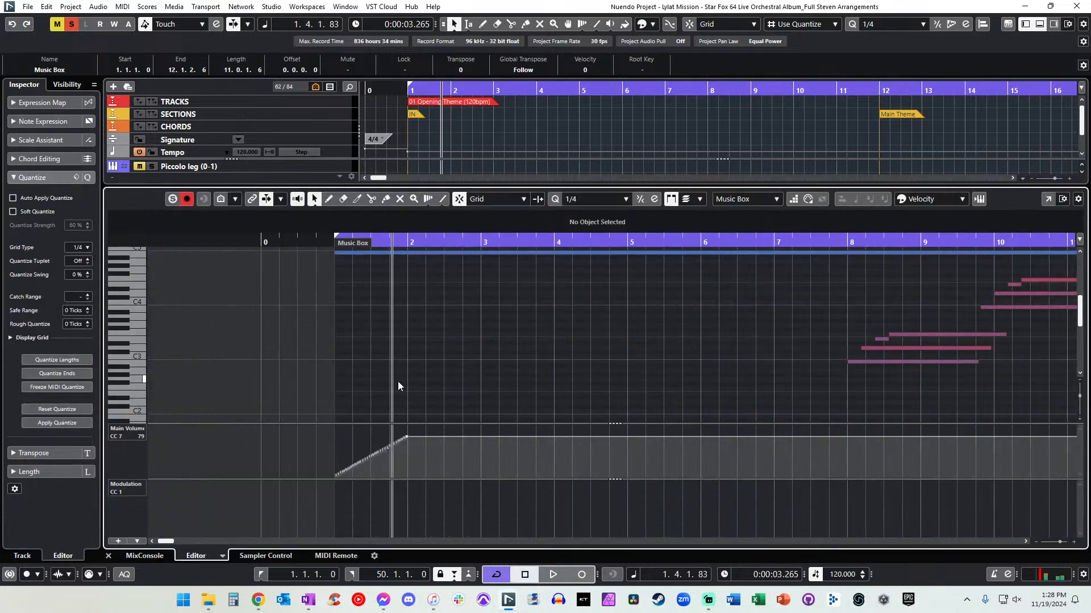
Change the Music Box part's lower controller lane from Modulation to CC 10 (Pan).
{"action": "right_click", "coordinate": [117, 486]}
{"action": "left_click", "coordinate": [127, 488]}
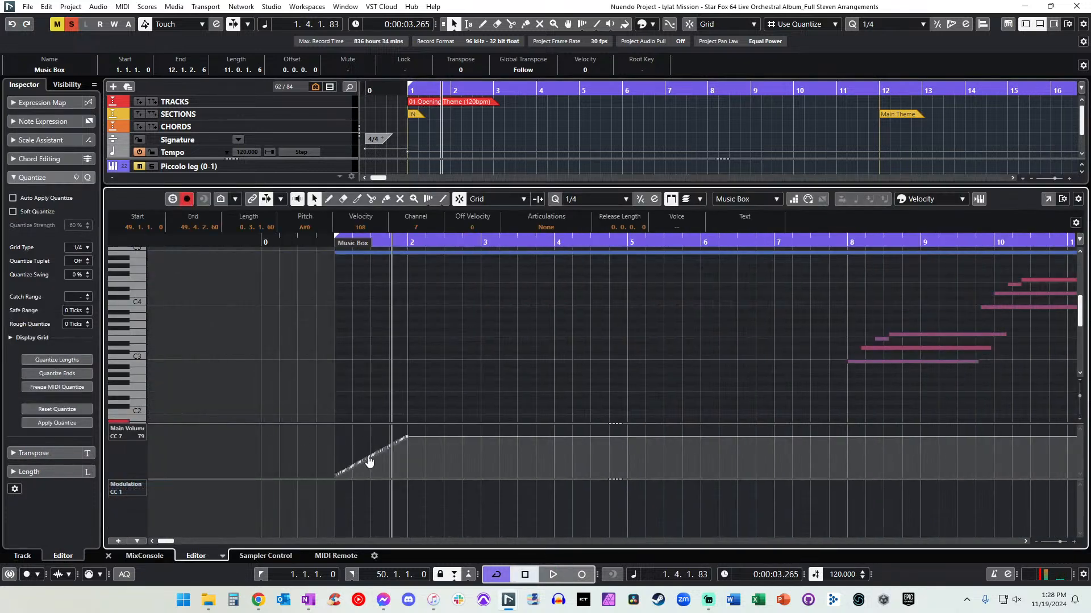
{"action": "scroll", "coordinate": [434, 446], "scroll_direction": "right", "scroll_amount": 5}
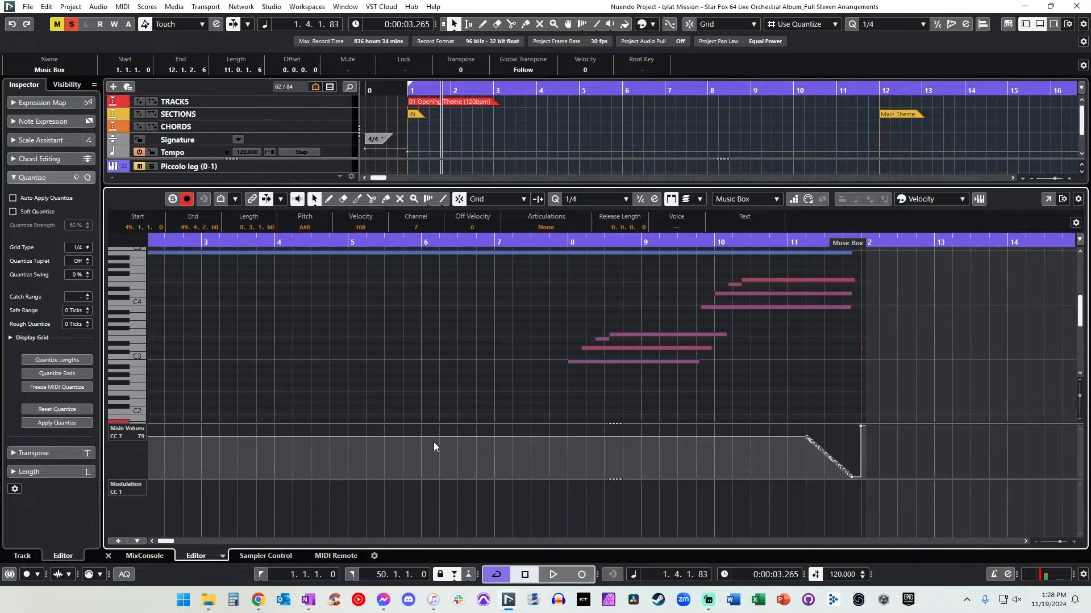
{"action": "scroll", "coordinate": [263, 449], "scroll_direction": "left", "scroll_amount": 5}
{"action": "left_click", "coordinate": [121, 489]}
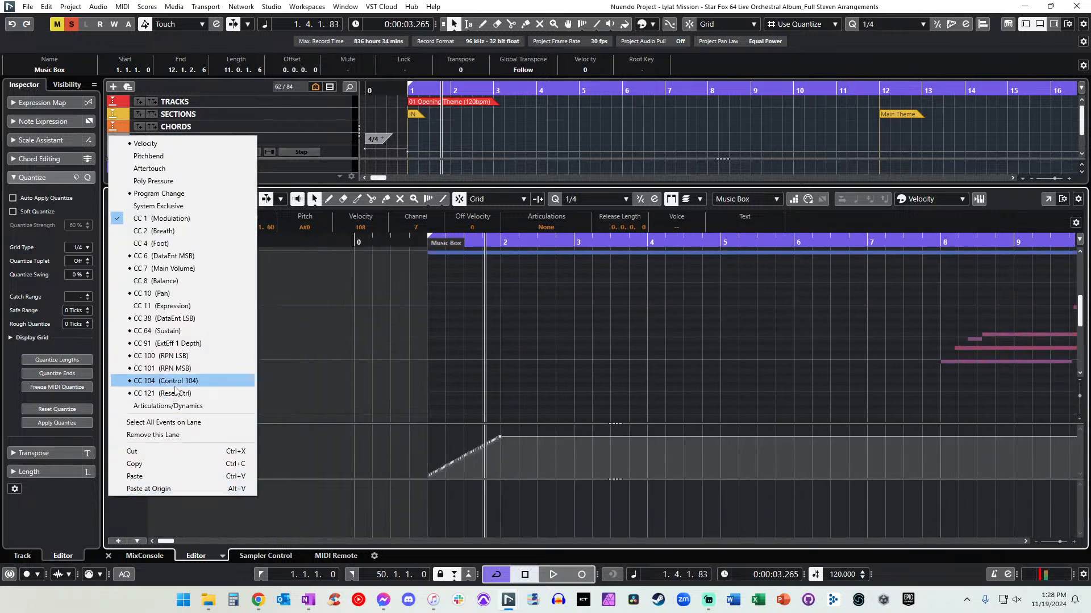
{"action": "left_click", "coordinate": [171, 280]}
{"action": "left_click", "coordinate": [121, 489]}
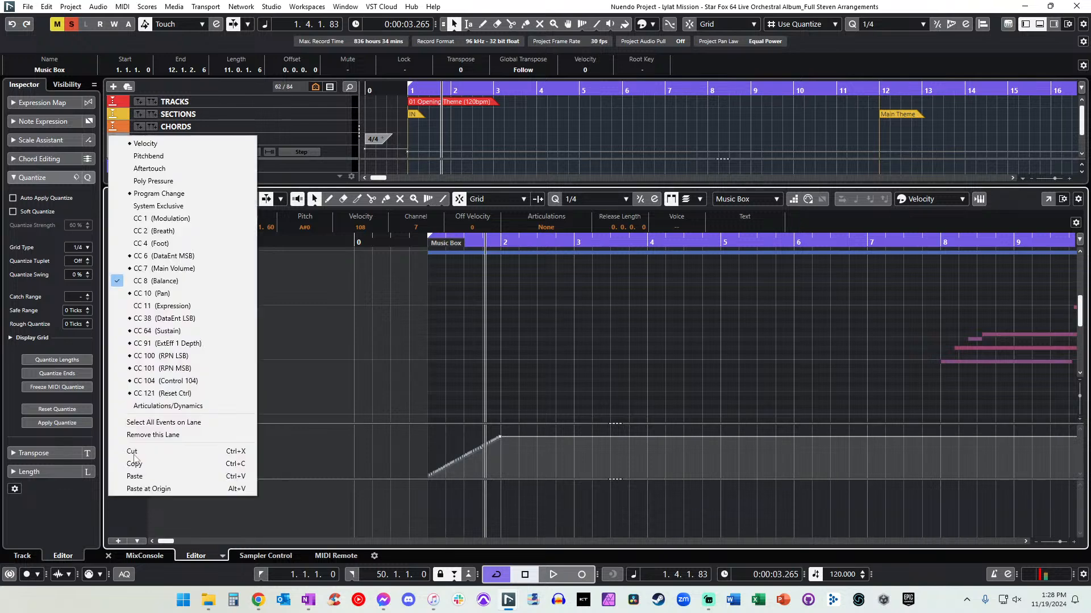
{"action": "left_click", "coordinate": [134, 289]}
Delete the existing pan automation events in the Music Box part, including the ramp around bar 10.
{"action": "scroll", "coordinate": [450, 500], "scroll_direction": "right", "scroll_amount": 2}
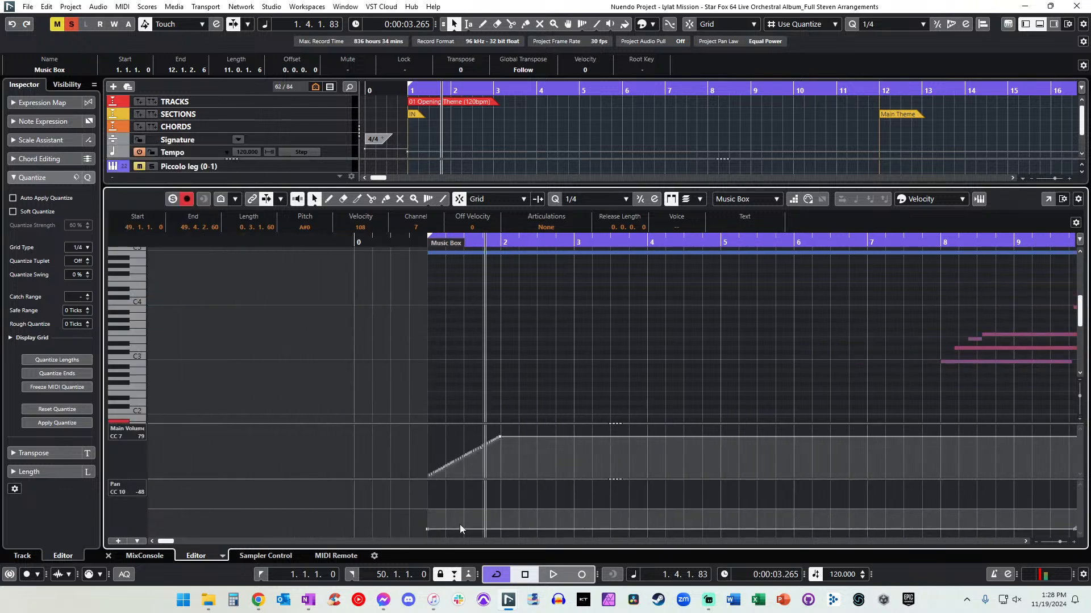
{"action": "scroll", "coordinate": [506, 499], "scroll_direction": "right", "scroll_amount": 5}
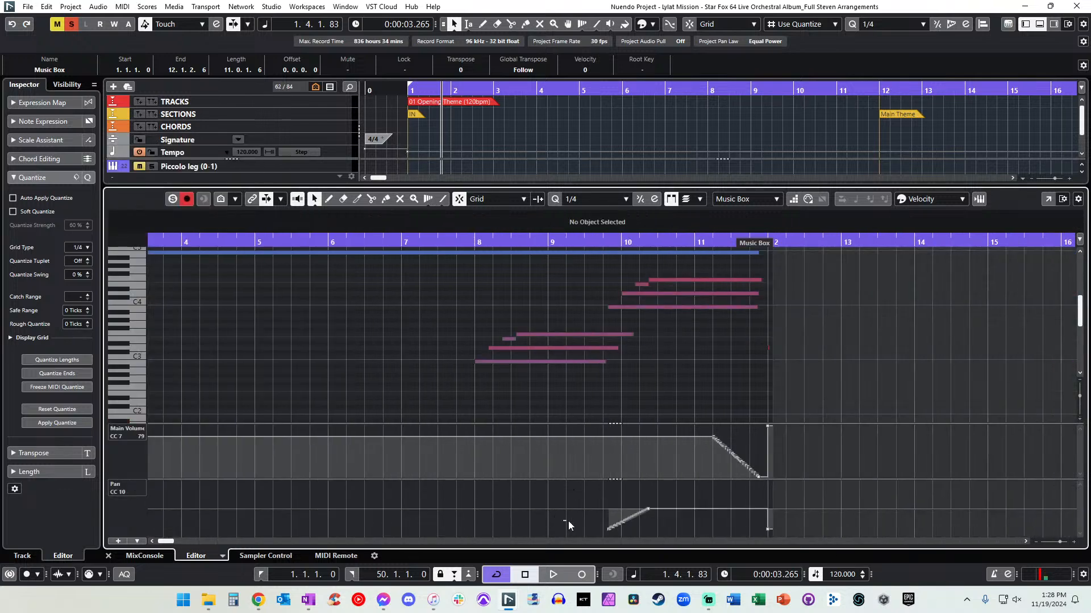
{"action": "left_click_drag", "start_coordinate": [633, 526], "coordinate": [689, 531]}
{"action": "key", "text": "Delete"}
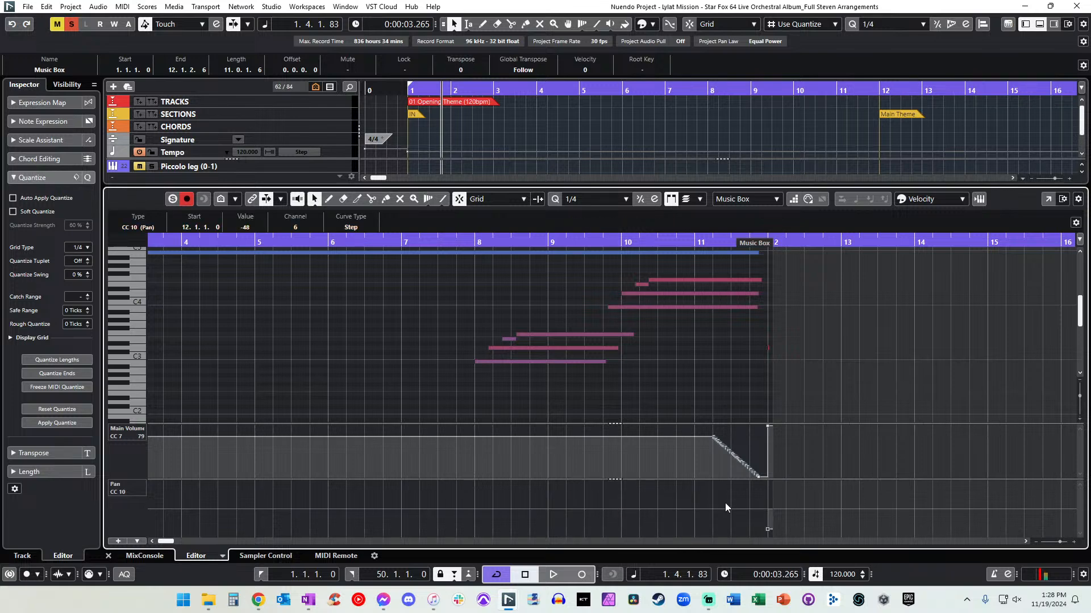
Add a single near-centre pan event at 1.3.1.0 with value 1, and close the part's editor.
{"action": "scroll", "coordinate": [656, 499], "scroll_direction": "left", "scroll_amount": 6}
{"action": "left_click", "coordinate": [463, 511]}
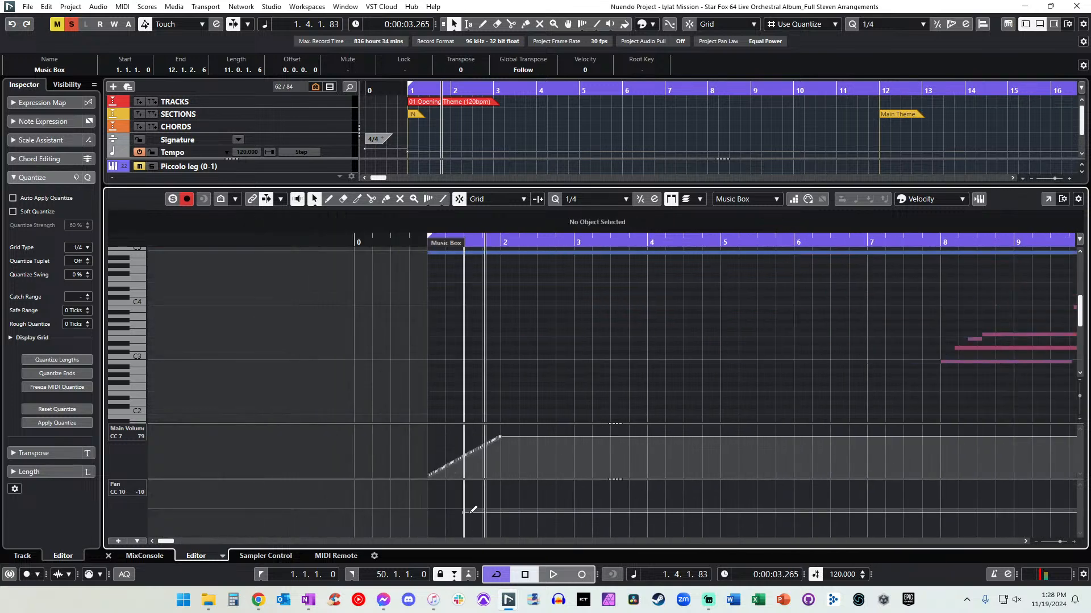
{"action": "left_click_drag", "start_coordinate": [463, 516], "coordinate": [465, 514]}
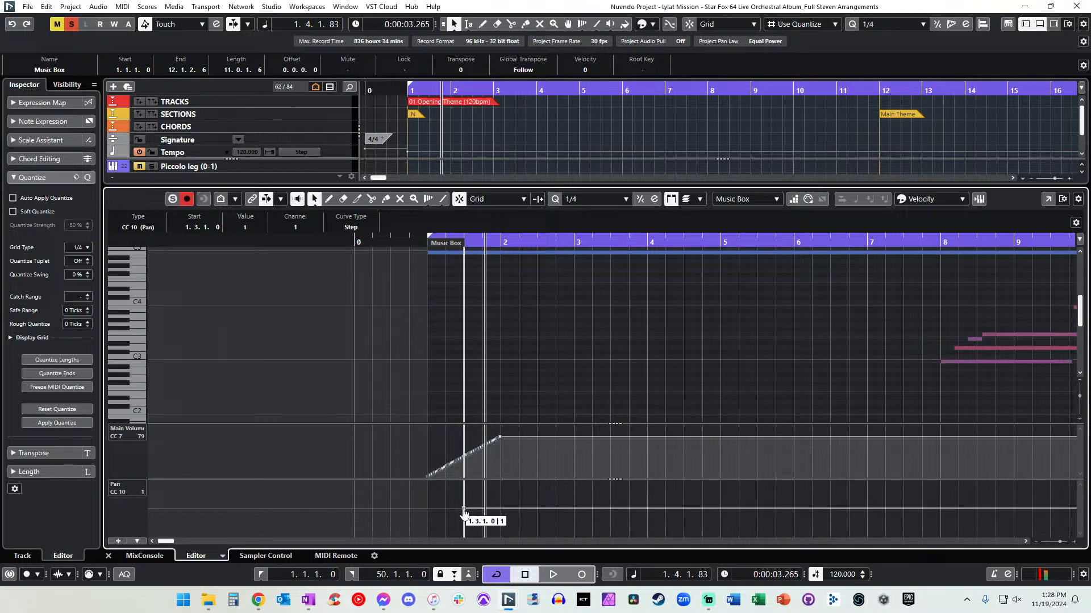
{"action": "key", "text": "Return"}
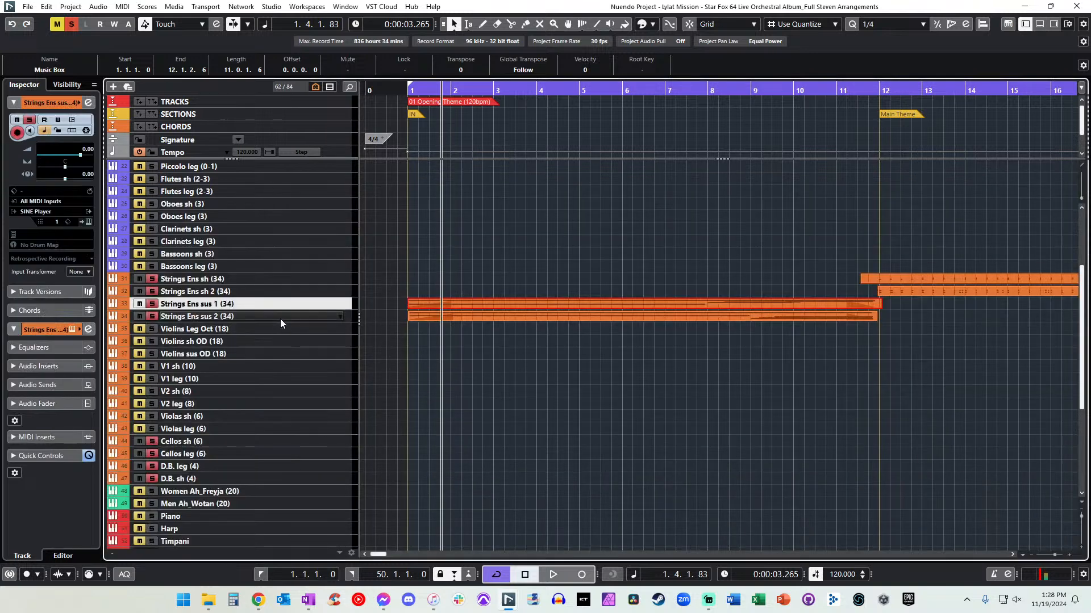
Open the Vibraphone part on Strings Ens sus 2 and add a modulation event at 1.1.1.0 with value 86.
{"action": "left_click", "coordinate": [423, 314]}
{"action": "key", "text": "Return"}
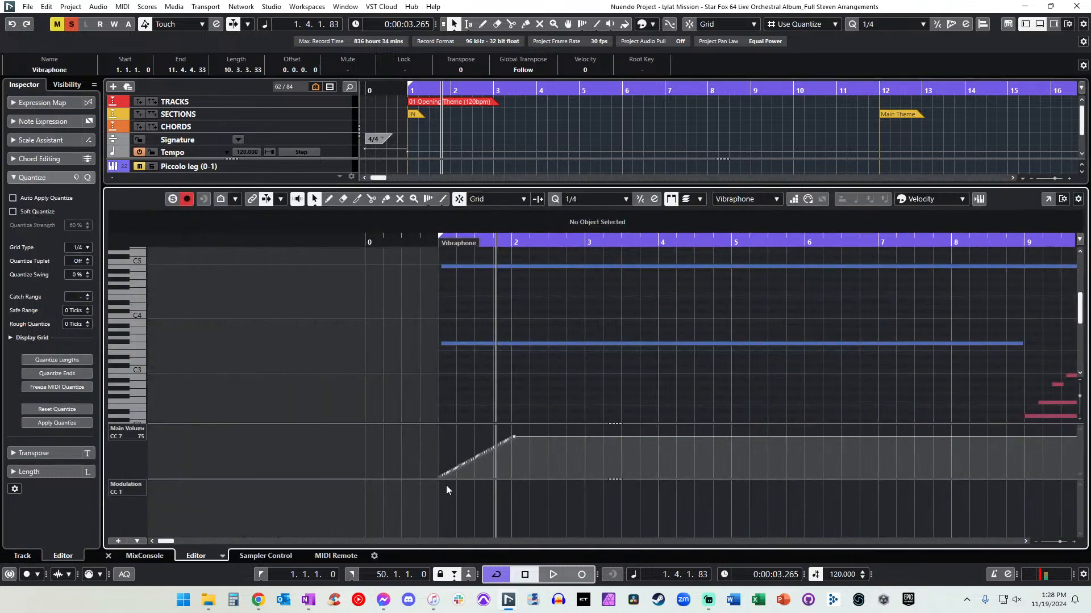
{"action": "left_click", "coordinate": [450, 499]}
{"action": "mouse_move", "coordinate": [441, 505]}
{"action": "left_mouse_down"}
{"action": "mouse_move", "coordinate": [442, 496]}
{"action": "mouse_move", "coordinate": [443, 513]}
{"action": "left_mouse_up"}
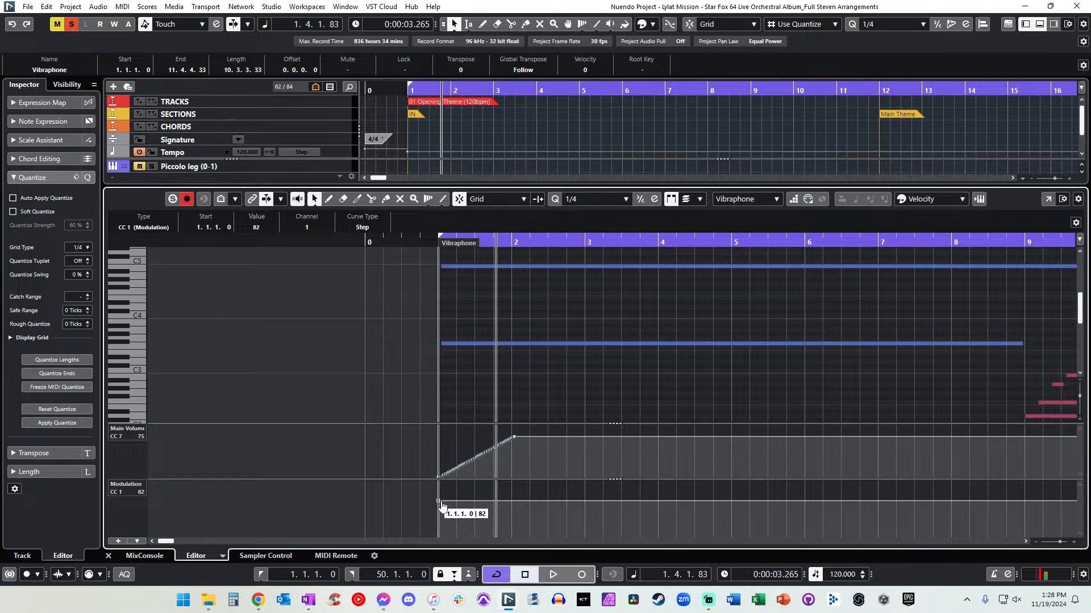
{"action": "left_click_drag", "start_coordinate": [442, 505], "coordinate": [445, 496]}
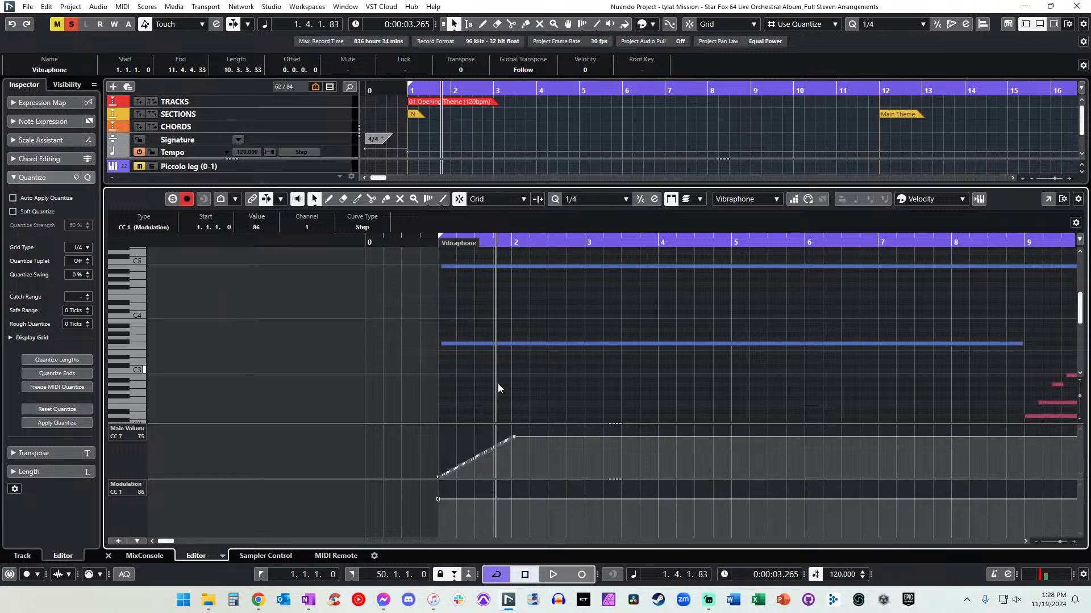
Quantize the two long sustained notes at the start of the Vibraphone part to the 1/4 grid.
{"action": "left_click_drag", "start_coordinate": [498, 385], "coordinate": [418, 251]}
{"action": "scroll", "coordinate": [470, 340], "scroll_direction": "right", "scroll_amount": 5}
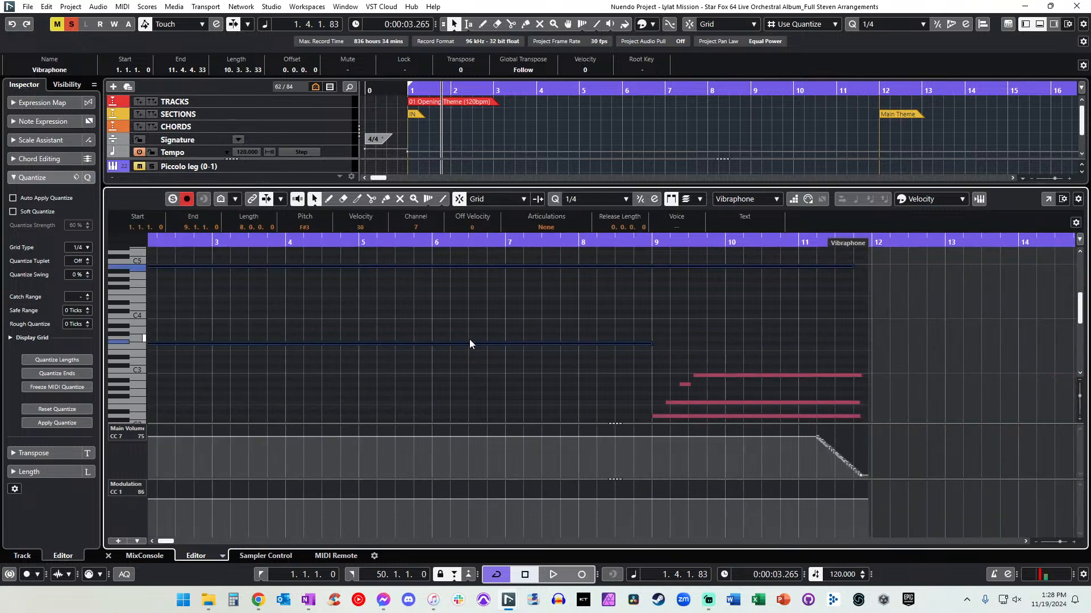
{"action": "scroll", "coordinate": [465, 373], "scroll_direction": "left", "scroll_amount": 4}
{"action": "left_click", "coordinate": [465, 373]}
{"action": "scroll", "coordinate": [465, 372], "scroll_direction": "right", "scroll_amount": 3}
{"action": "scroll", "coordinate": [377, 378], "scroll_direction": "left", "scroll_amount": 3}
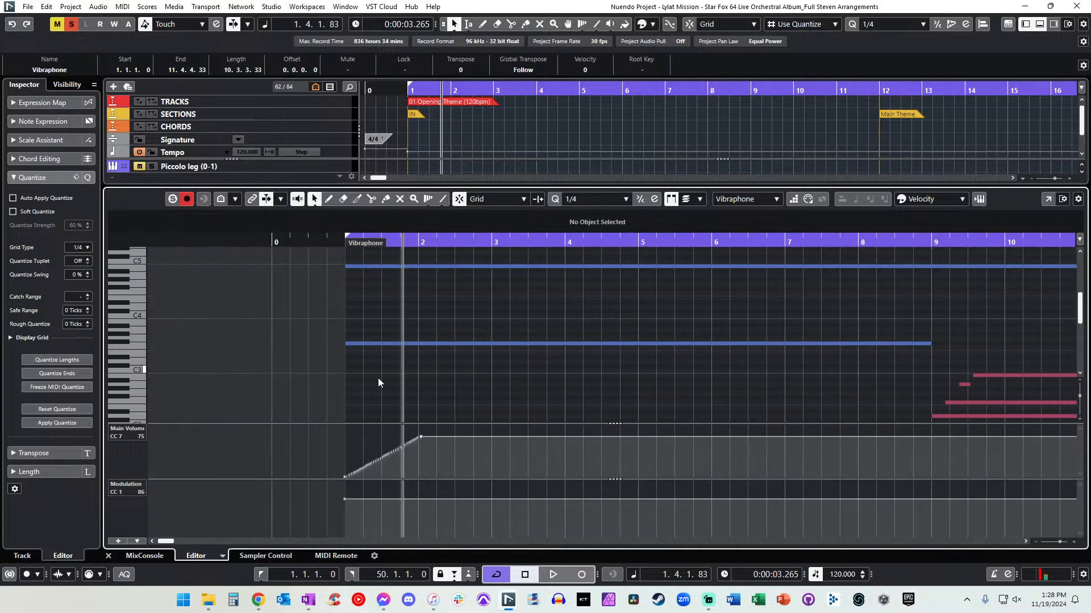
Show CC 10 (Pan) for the Vibraphone part, centre its opening pan event at 0, and close the editor.
{"action": "left_click", "coordinate": [126, 488]}
{"action": "left_click", "coordinate": [142, 305]}
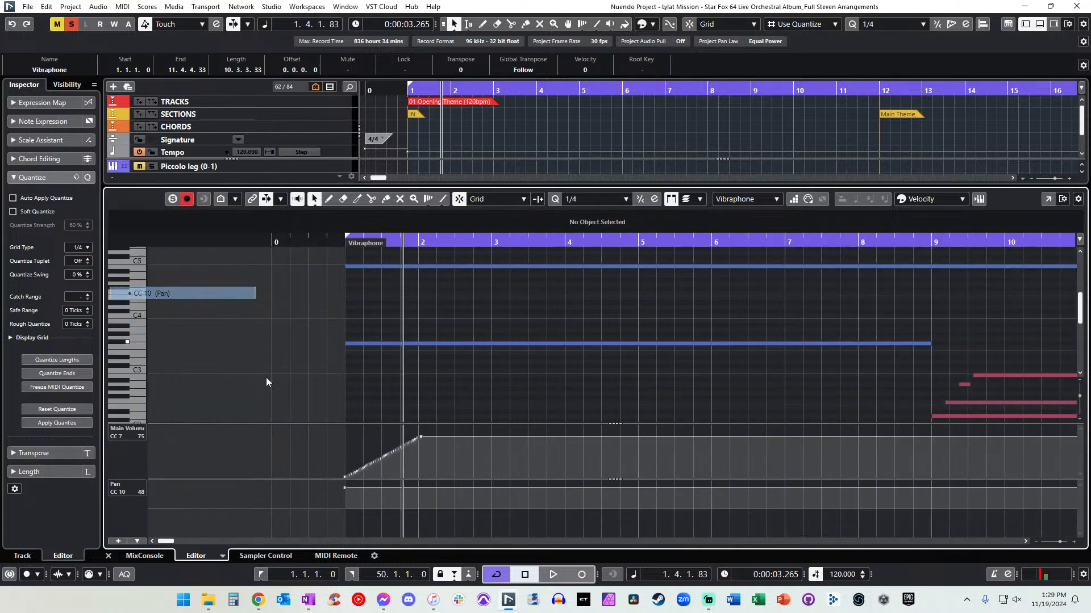
{"action": "left_click_drag", "start_coordinate": [343, 487], "coordinate": [350, 514]}
{"action": "key", "text": "Return"}
Play the arrangement from the beginning to hear the opening sustained strings.
{"action": "key", "text": "."}
{"action": "key", "text": "space"}
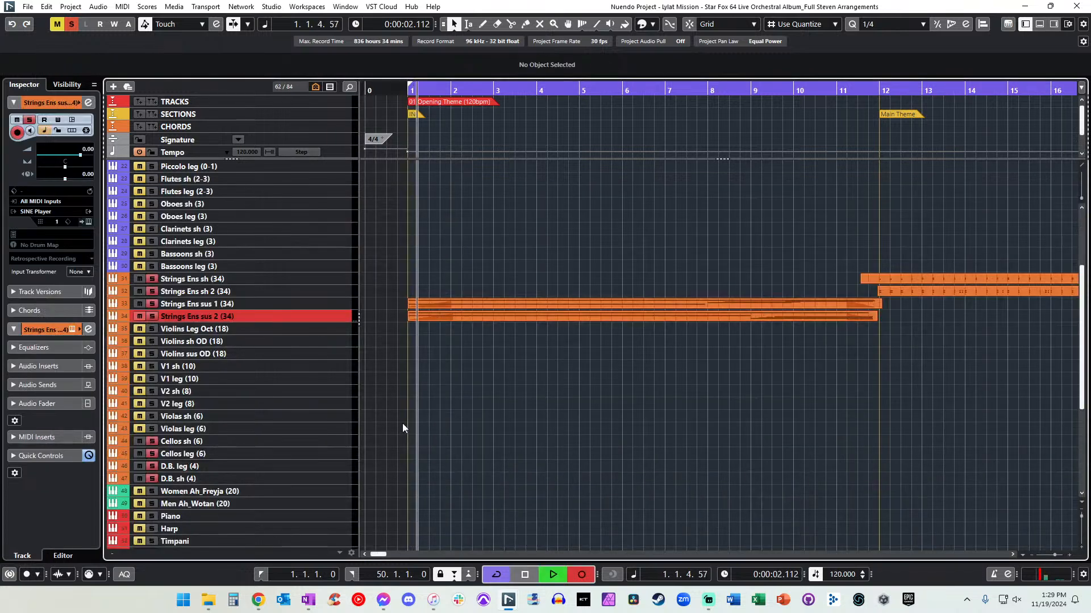
{"action": "key", "text": "*"}
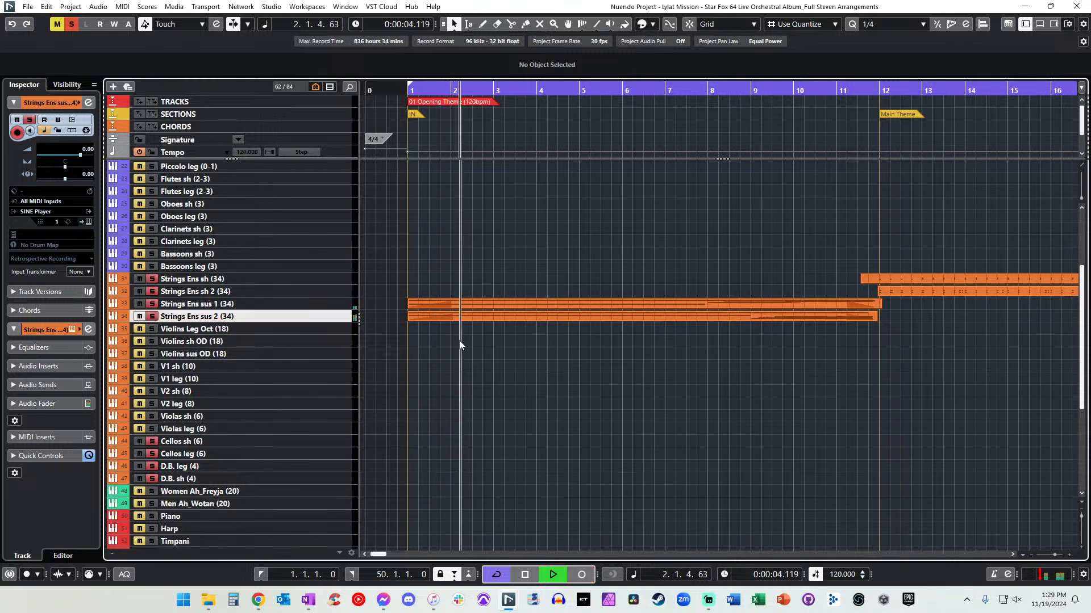
{"action": "scroll", "coordinate": [459, 345], "scroll_direction": "right", "scroll_amount": 5}
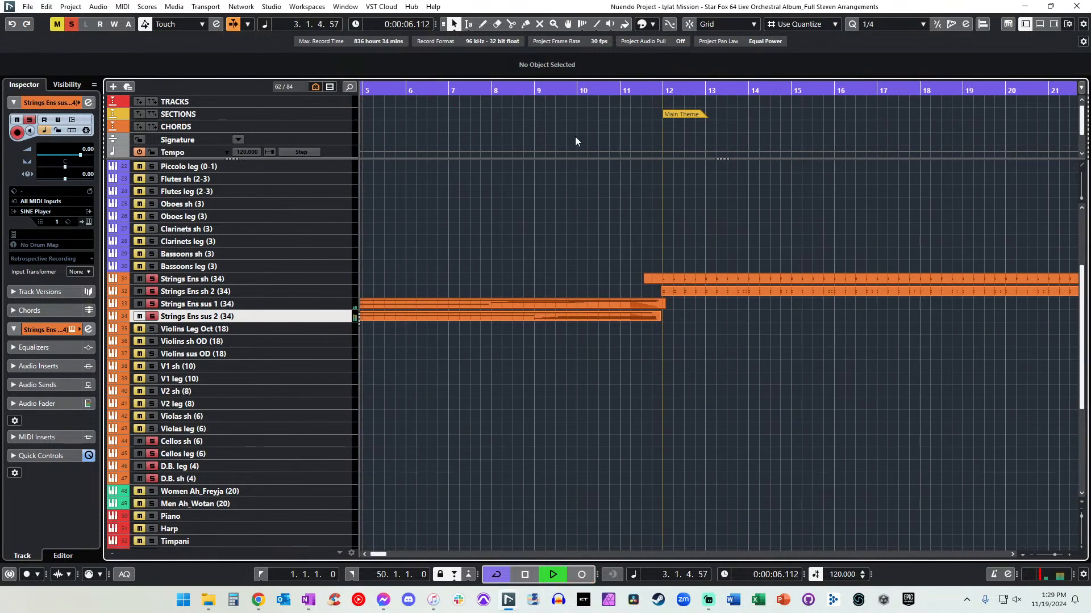
{"action": "scroll", "coordinate": [501, 227], "scroll_direction": "left", "scroll_amount": 5}
Reopen the Vibraphone part, show CC 1 (Modulation), and lower its opening event to 83.
{"action": "double_click", "coordinate": [447, 319]}
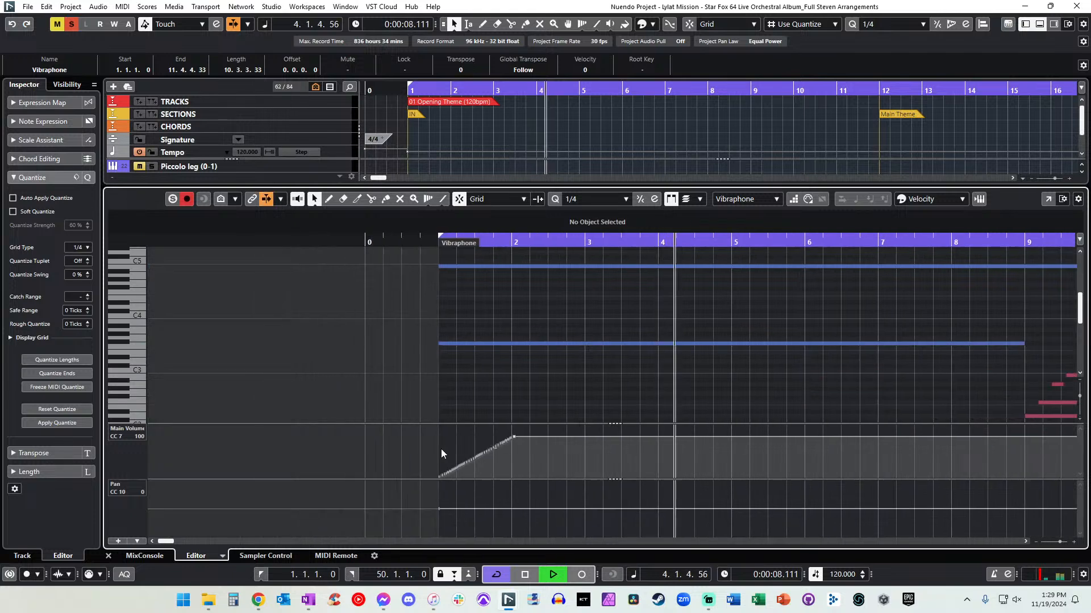
{"action": "left_click", "coordinate": [141, 487]}
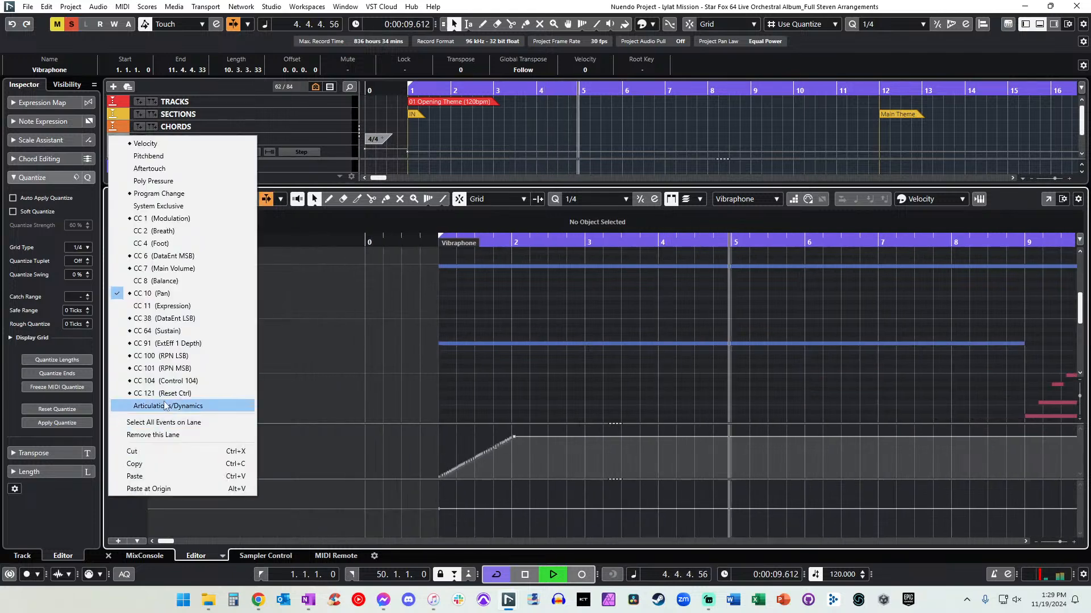
{"action": "left_click", "coordinate": [173, 269]}
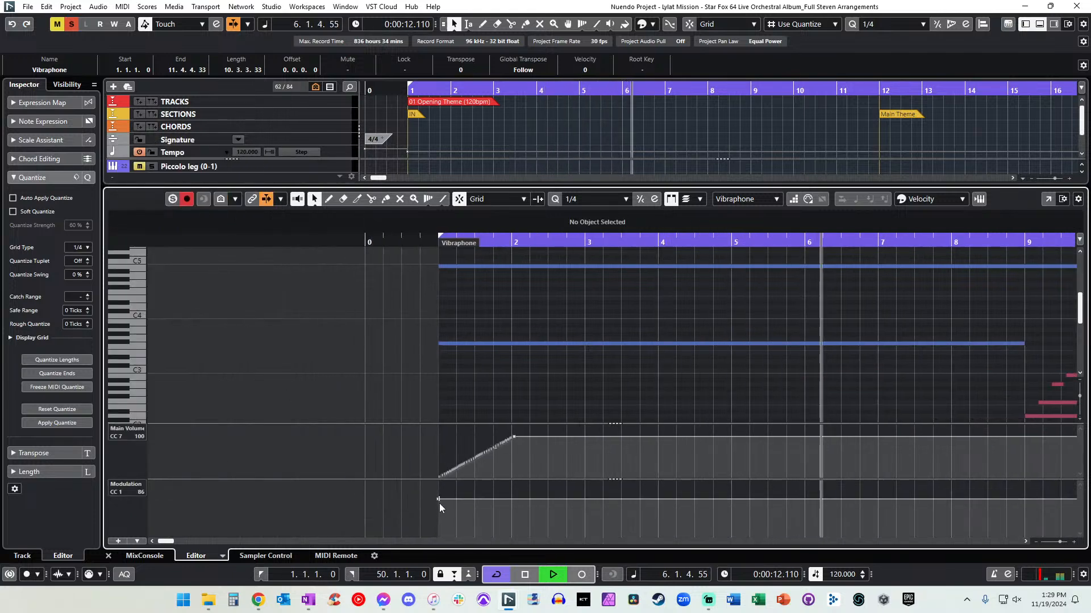
{"action": "mouse_move", "coordinate": [438, 499]}
{"action": "left_mouse_down"}
{"action": "mouse_move", "coordinate": [440, 516]}
{"action": "mouse_move", "coordinate": [441, 503]}
{"action": "left_mouse_up"}
Replay the opening and reduce the Vibraphone part's modulation event at 1.1.1.0 to 64.
{"action": "key", "text": "KP_Subtract"}
{"action": "key", "text": "KP_Multiply"}
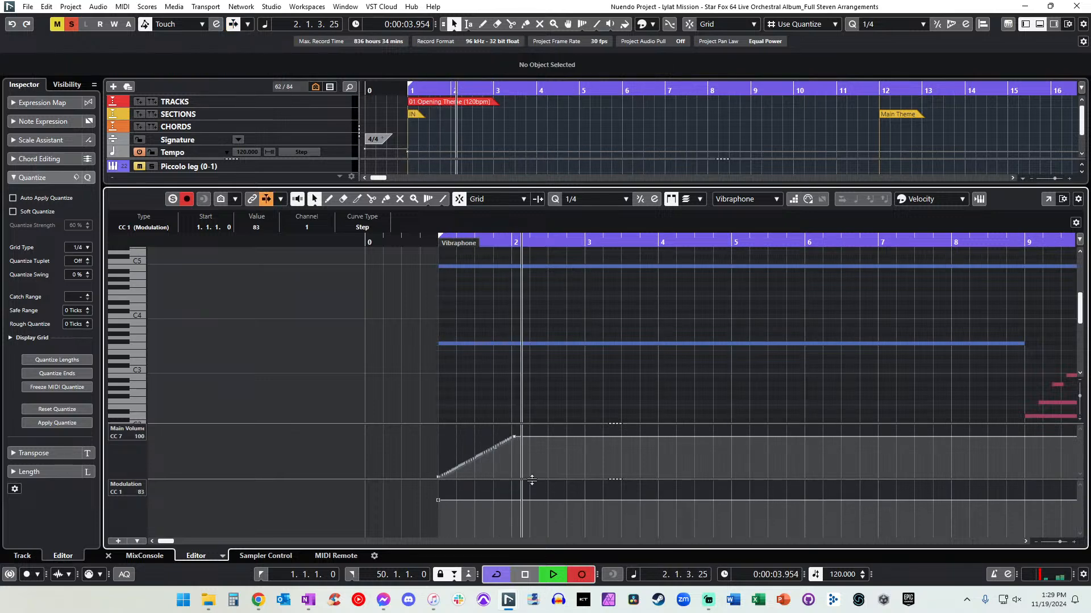
{"action": "key", "text": "space"}
{"action": "key", "text": "space"}
{"action": "scroll", "coordinate": [561, 487], "scroll_direction": "right", "scroll_amount": 3}
{"action": "scroll", "coordinate": [263, 492], "scroll_direction": "left", "scroll_amount": 2}
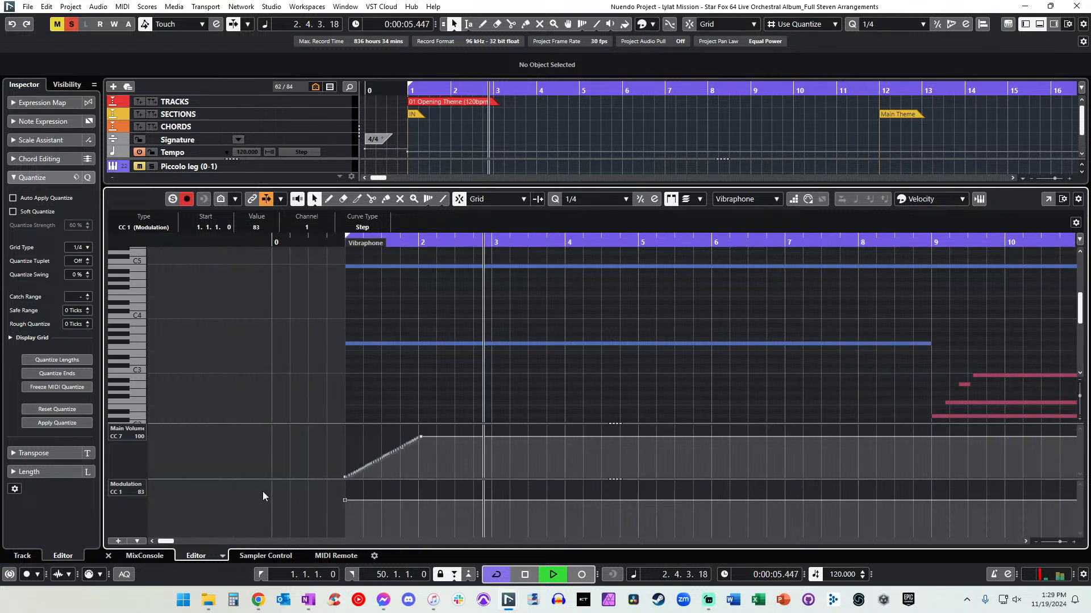
{"action": "left_click_drag", "start_coordinate": [345, 502], "coordinate": [345, 510]}
{"action": "key", "text": "space"}
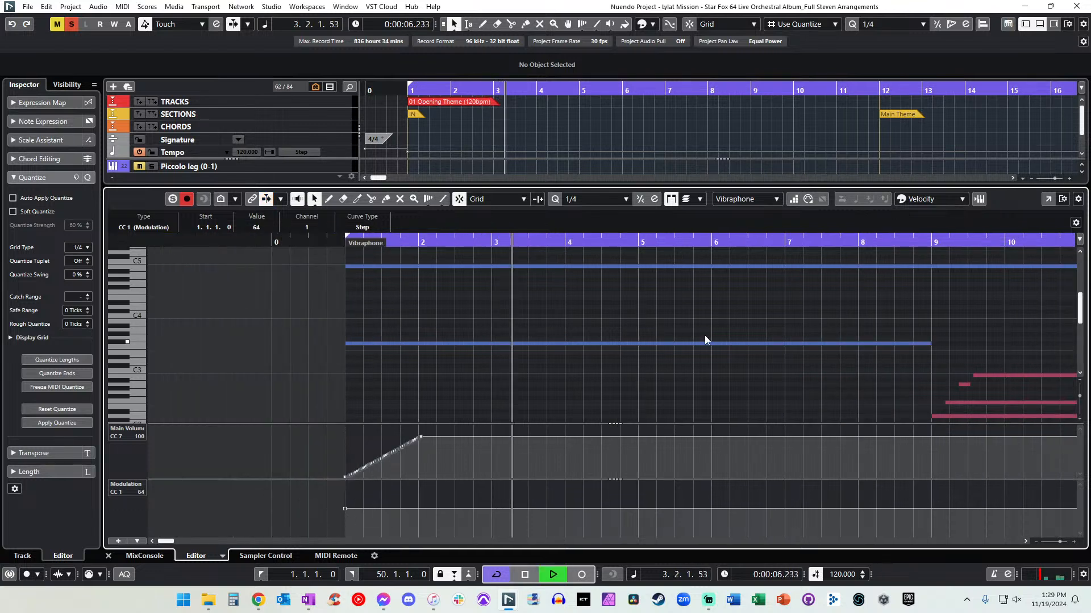
Play the Vibraphone part from late in bar 7 to check its closing notes and volume fade.
{"action": "key", "text": "space"}
{"action": "left_click", "coordinate": [840, 243]}
{"action": "key", "text": "space"}
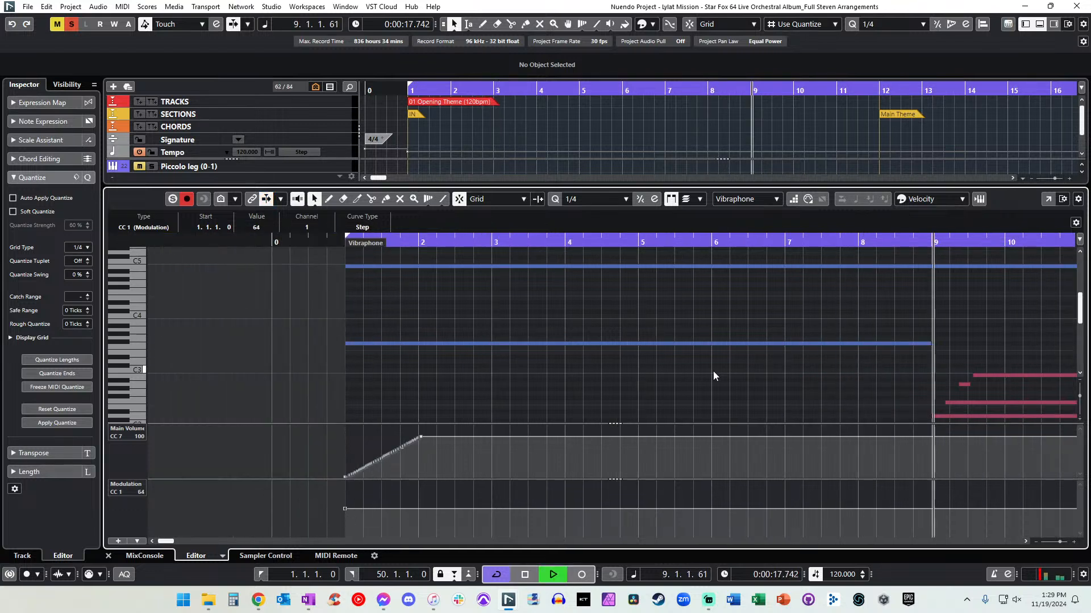
{"action": "scroll", "coordinate": [732, 376], "scroll_direction": "right", "scroll_amount": 4}
{"action": "scroll", "coordinate": [594, 363], "scroll_direction": "right", "scroll_amount": 1}
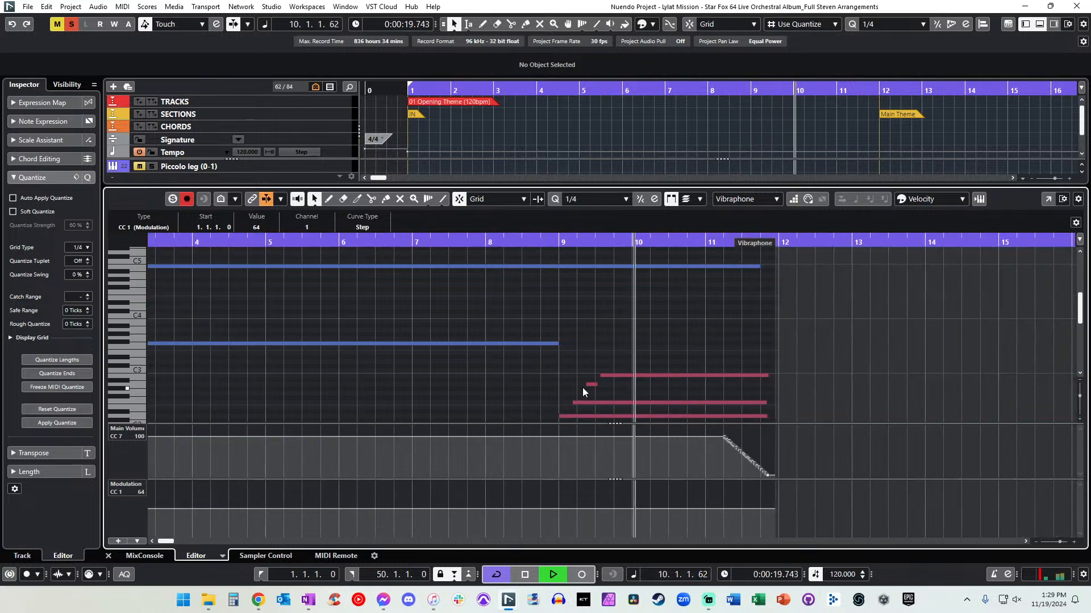
{"action": "scroll", "coordinate": [582, 387], "scroll_direction": "down", "scroll_amount": 2}
{"action": "scroll", "coordinate": [582, 387], "scroll_direction": "right", "scroll_amount": 3}
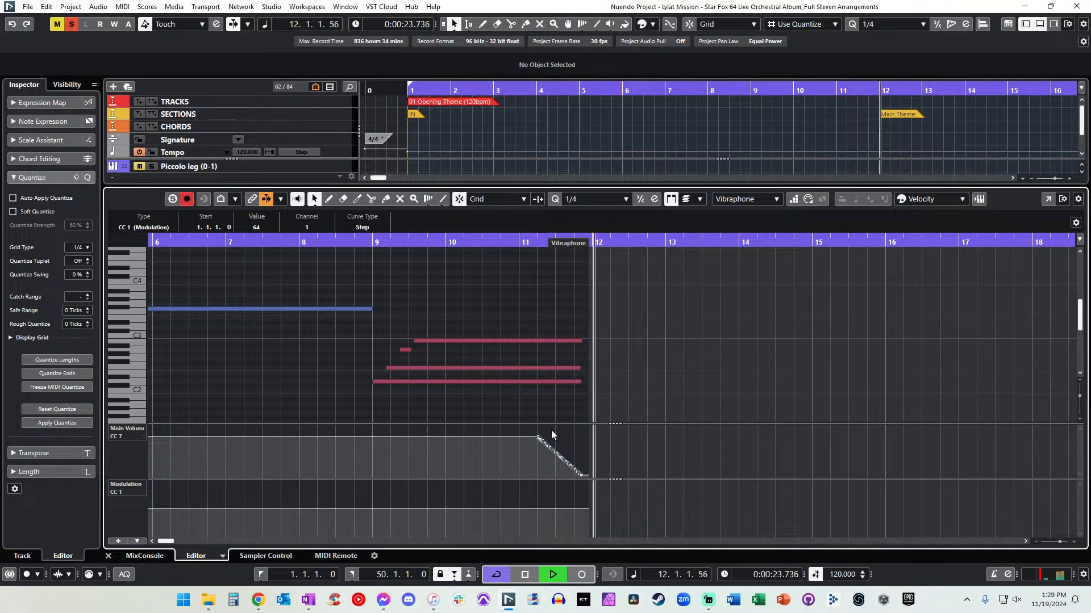
Open the part on Strings Ens sh 2, lower the controller event at its start, and return to the arrangement.
{"action": "key", "text": "ctrl+alt+e"}
{"action": "scroll", "coordinate": [551, 365], "scroll_direction": "right", "scroll_amount": 4}
{"action": "scroll", "coordinate": [551, 362], "scroll_direction": "right", "scroll_amount": 2}
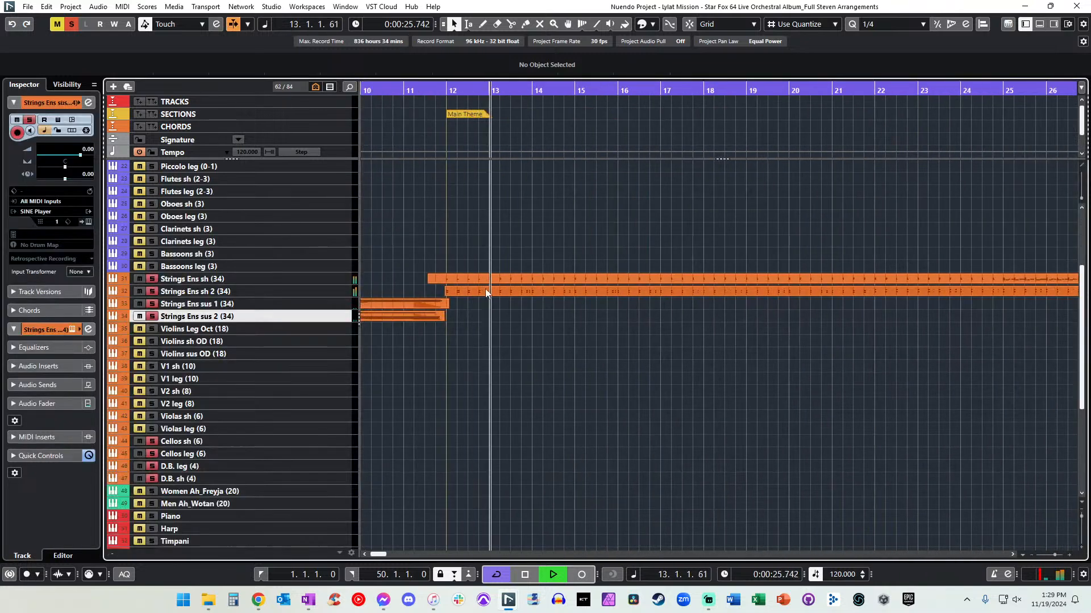
{"action": "double_click", "coordinate": [486, 290]}
{"action": "scroll", "coordinate": [481, 367], "scroll_direction": "left", "scroll_amount": 3}
{"action": "left_click_drag", "start_coordinate": [431, 488], "coordinate": [432, 500]}
{"action": "key", "text": "Return"}
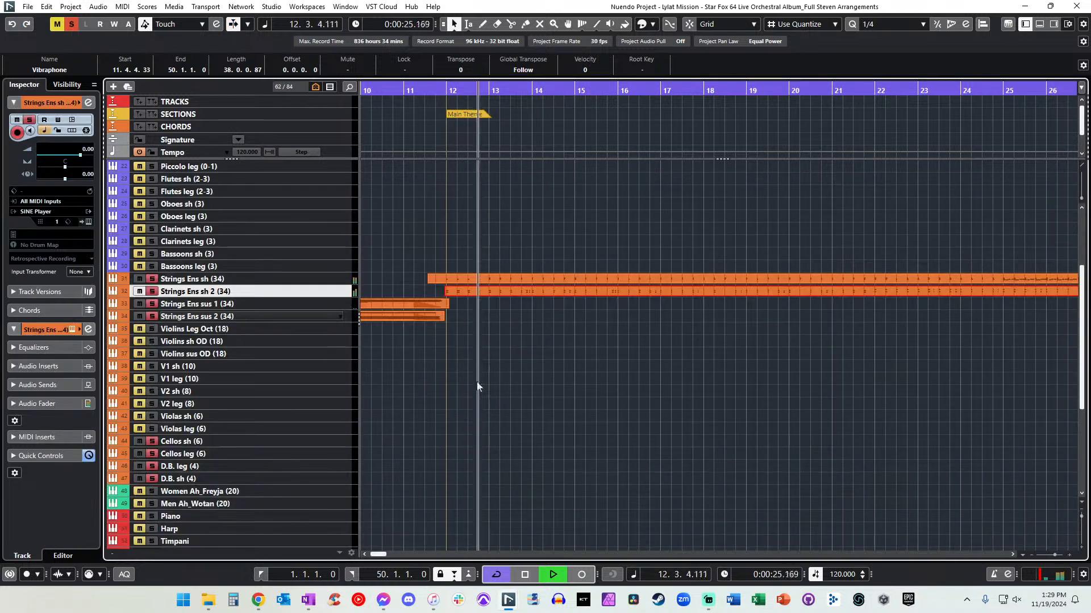
Delete the overlapping part spanning bars 1 to 50 on the Strings Ens sh track.
{"action": "left_click", "coordinate": [470, 284]}
{"action": "key", "text": "Return"}
{"action": "key", "text": "Return"}
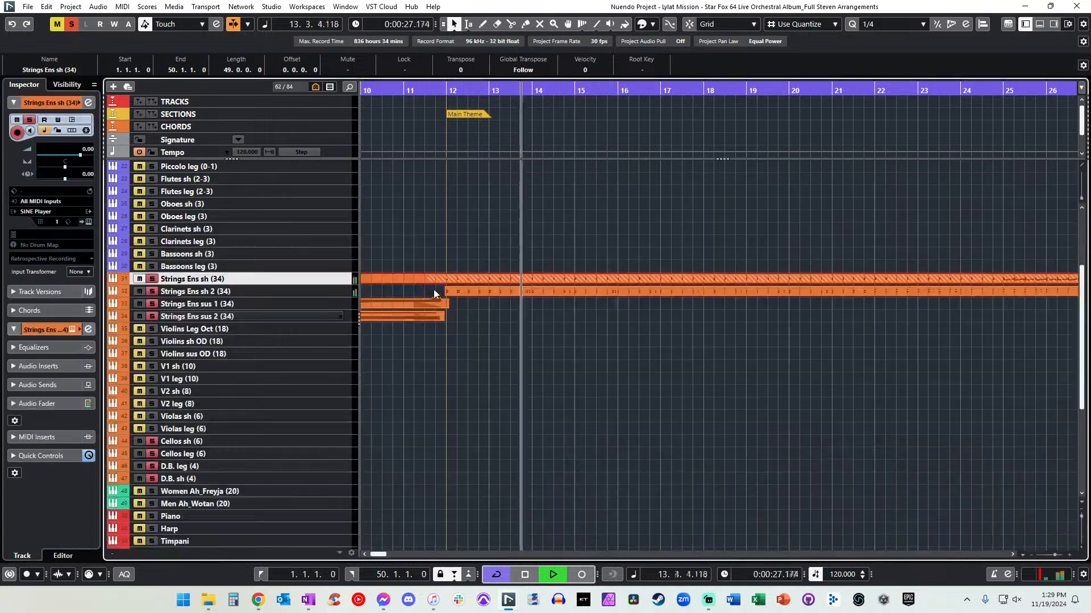
{"action": "key", "text": "Delete"}
Open the Music Box part on the Strings Ens sh track for editing and bring its notes through bar 33 into view.
{"action": "left_click", "coordinate": [454, 280]}
{"action": "key", "text": "Return"}
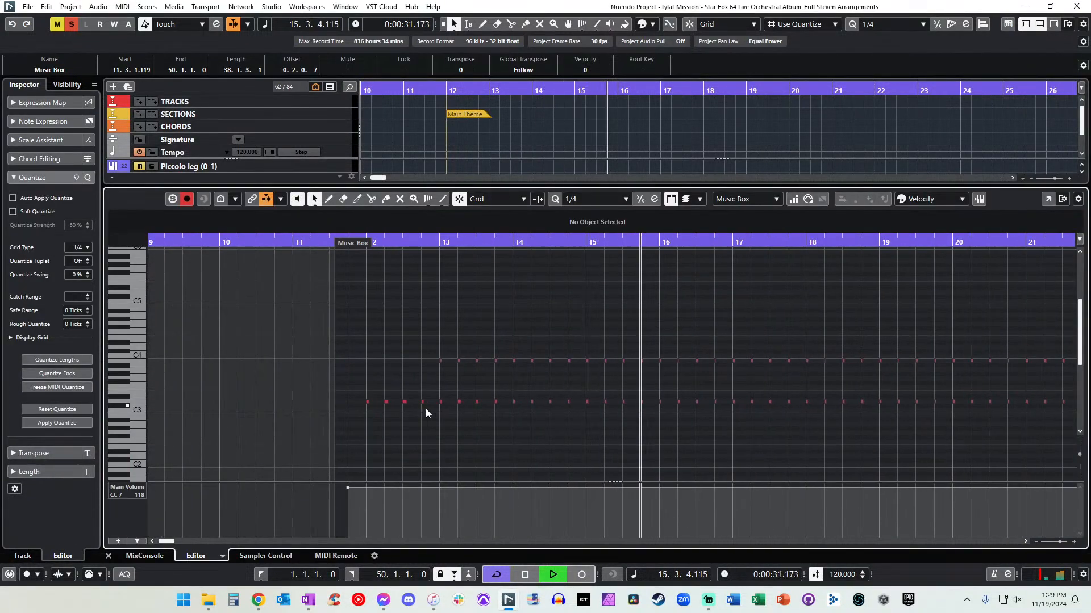
{"action": "left_click", "coordinate": [116, 491]}
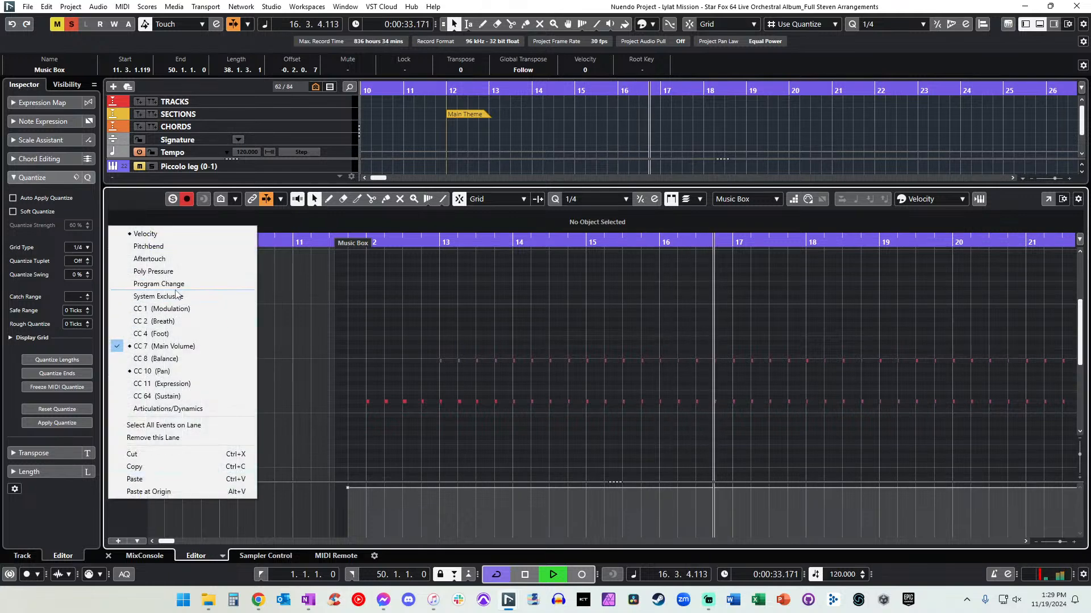
{"action": "left_click", "coordinate": [400, 325]}
{"action": "key", "text": "g"}
{"action": "key", "text": "g"}
{"action": "key", "text": "g"}
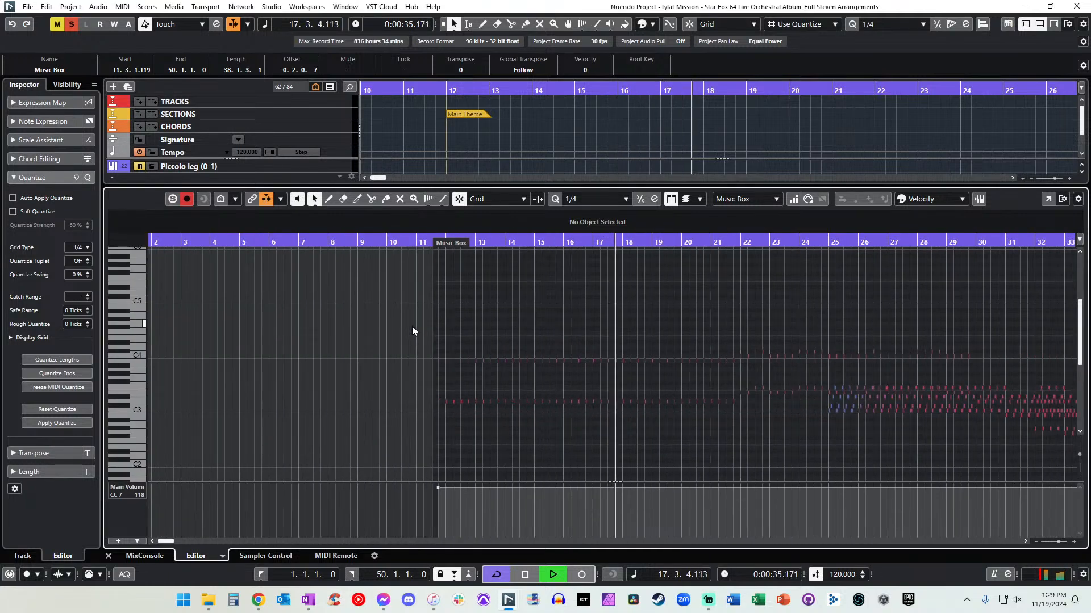
Select the upper line of notes from bar 13 to bar 30 and raise its velocities, taking the first note to 72.
{"action": "left_click_drag", "start_coordinate": [359, 317], "coordinate": [721, 364]}
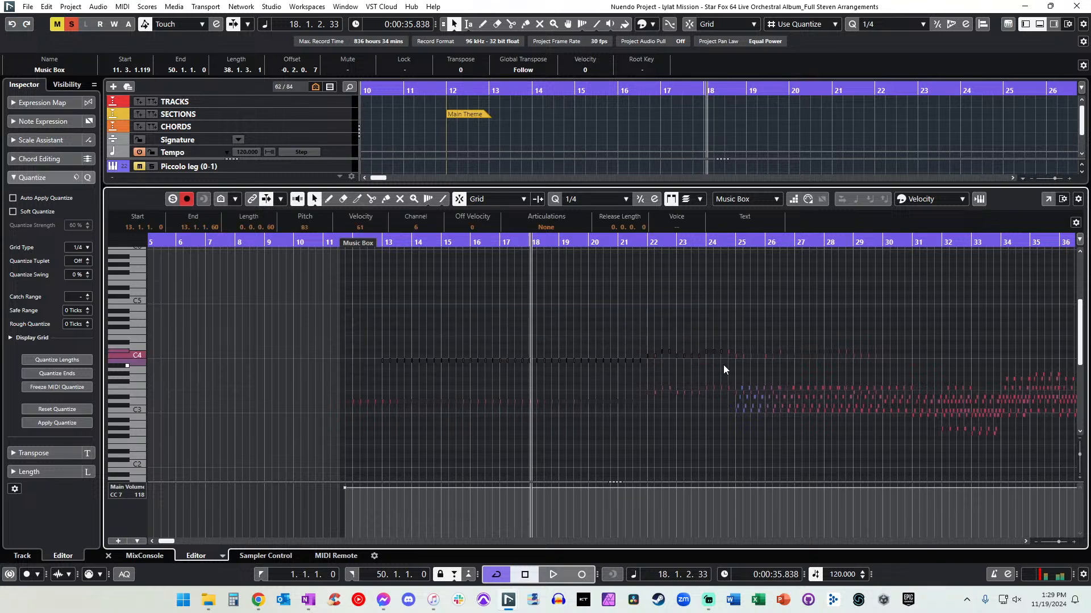
{"action": "scroll", "coordinate": [724, 364], "scroll_direction": "right", "scroll_amount": 5}
{"action": "scroll", "coordinate": [723, 364], "scroll_direction": "left", "scroll_amount": 3}
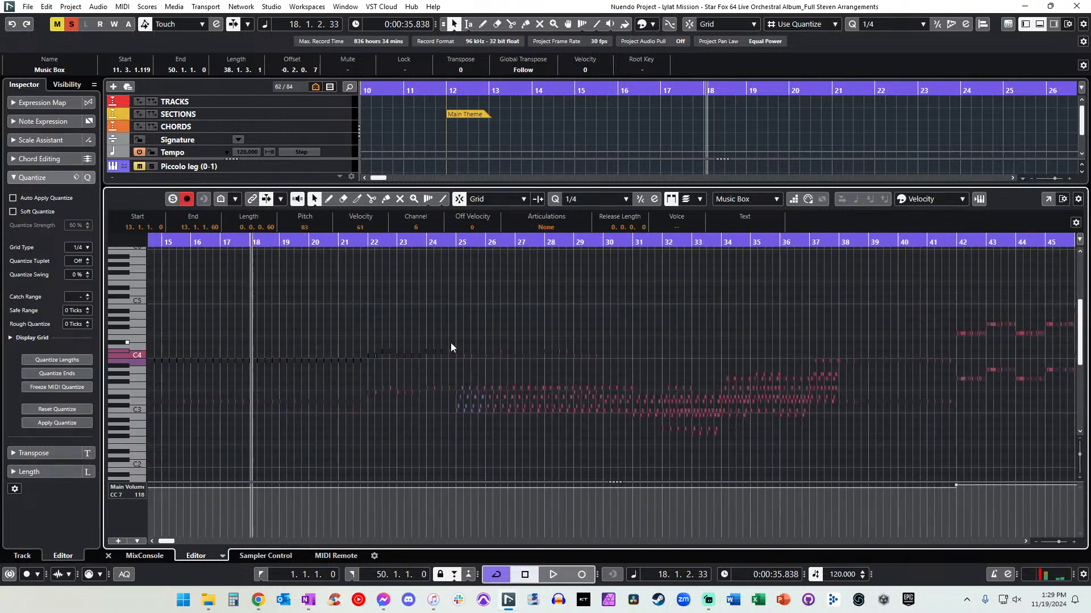
{"action": "left_click_drag", "start_coordinate": [456, 335], "coordinate": [623, 377]}
{"action": "left_click_drag", "start_coordinate": [448, 354], "coordinate": [449, 336]}
{"action": "key", "text": "KP_Subtract"}
{"action": "key", "text": "KP_Subtract"}
{"action": "key", "text": "space"}
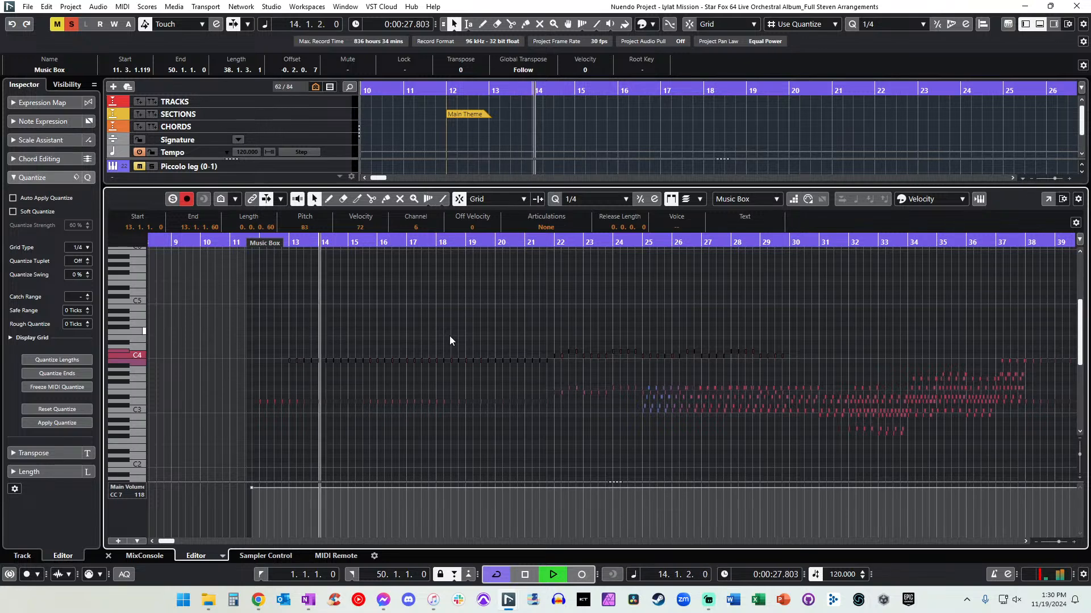
Select the lower line of notes from bar 14 up to bar 25 and raise its velocities, taking the first note to 85.
{"action": "left_click", "coordinate": [449, 336]}
{"action": "key", "text": "h"}
{"action": "key", "text": "h"}
{"action": "key", "text": "h"}
{"action": "key", "text": "h"}
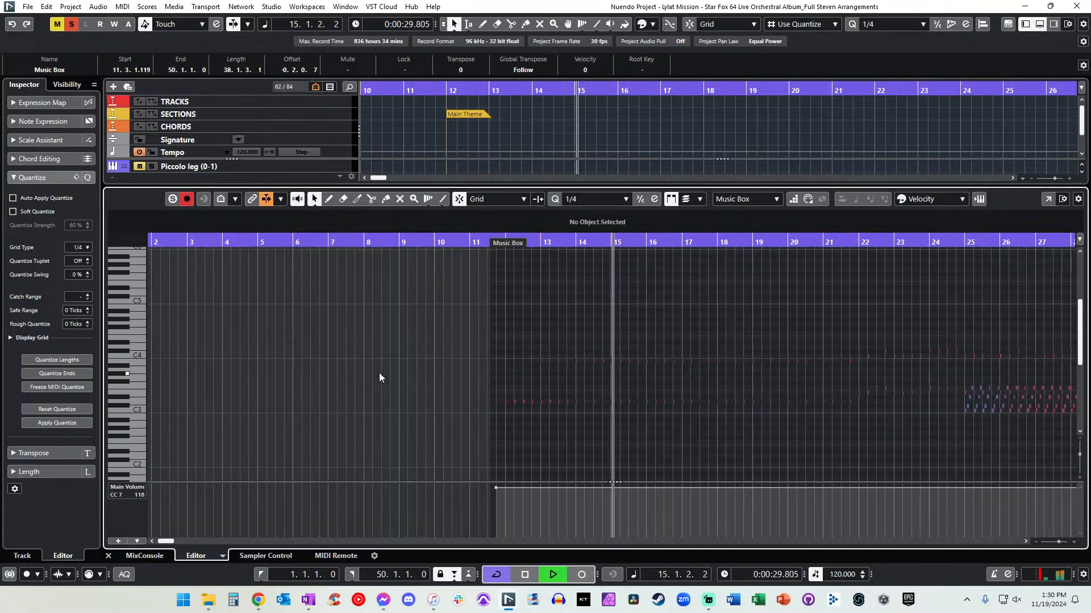
{"action": "left_click_drag", "start_coordinate": [537, 390], "coordinate": [993, 418]}
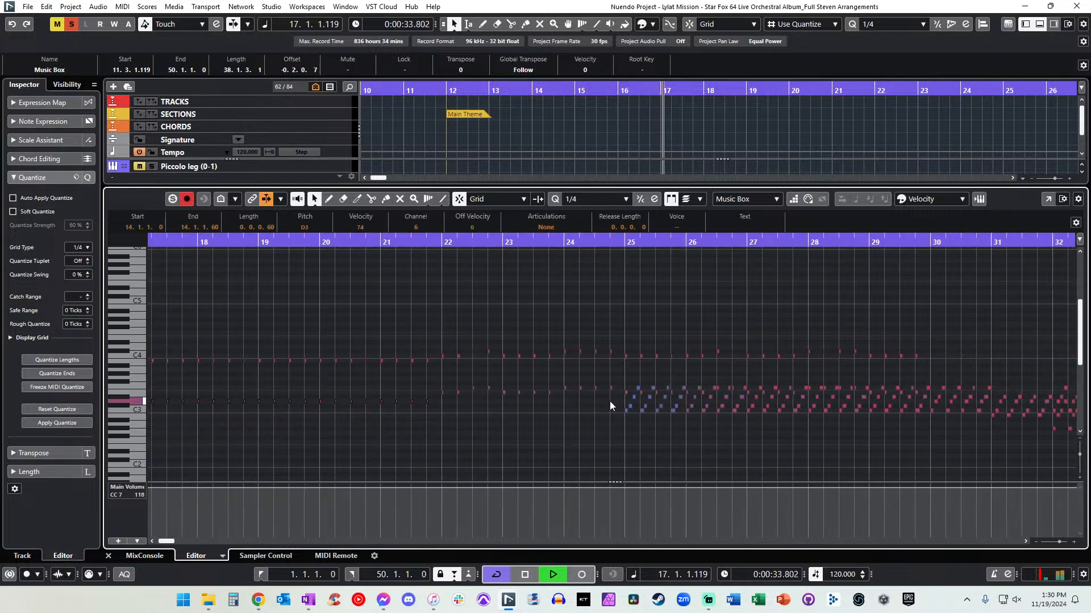
{"action": "left_click_drag", "start_coordinate": [441, 376], "coordinate": [612, 405]}
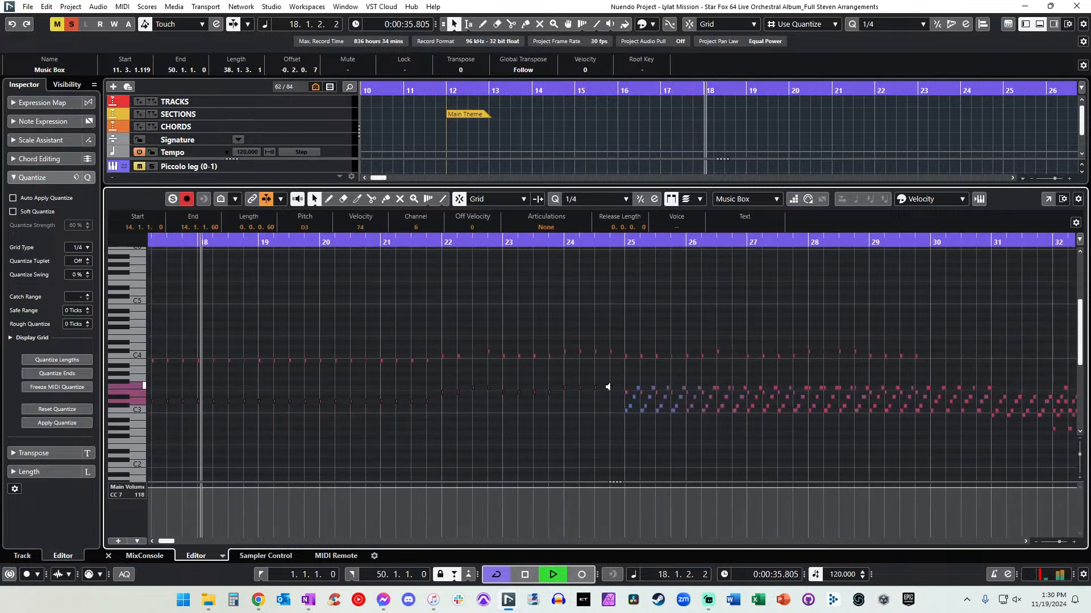
{"action": "scroll", "coordinate": [383, 361], "scroll_direction": "up", "scroll_amount": 2}
{"action": "scroll", "coordinate": [384, 362], "scroll_direction": "down", "scroll_amount": 1}
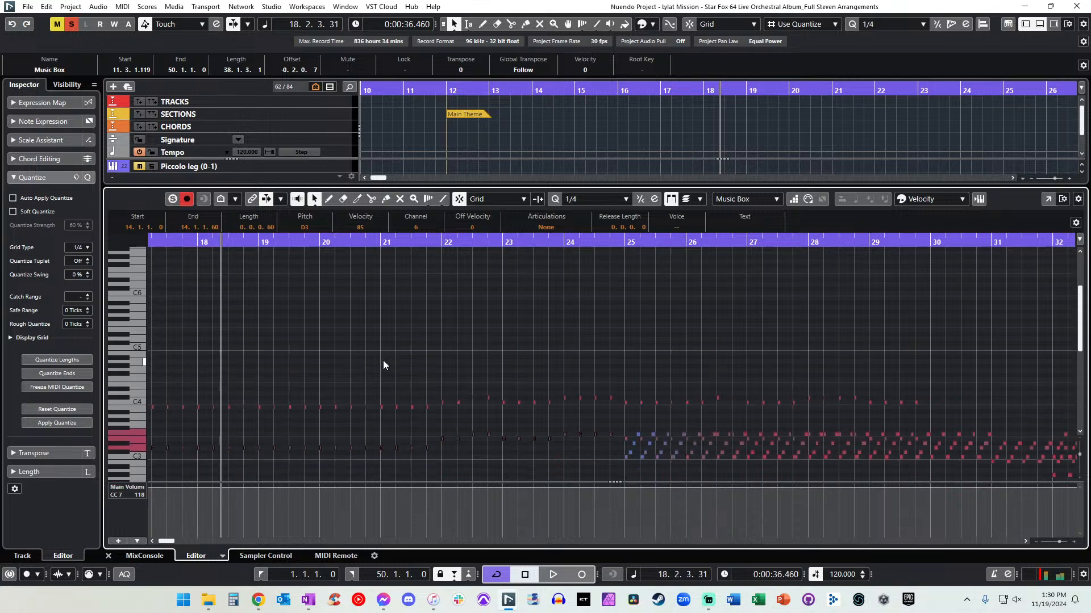
Return to the arrangement and play the string ensemble parts from bar 12 to check the new velocities.
{"action": "scroll", "coordinate": [383, 361], "scroll_direction": "left", "scroll_amount": 2}
{"action": "key", "text": "KP_Subtract"}
{"action": "key", "text": "KP_Subtract"}
{"action": "key", "text": "KP_Subtract"}
{"action": "key", "text": "KP_Subtract"}
{"action": "key", "text": "KP_Subtract"}
{"action": "key", "text": "KP_Subtract"}
{"action": "key", "text": "KP_Subtract"}
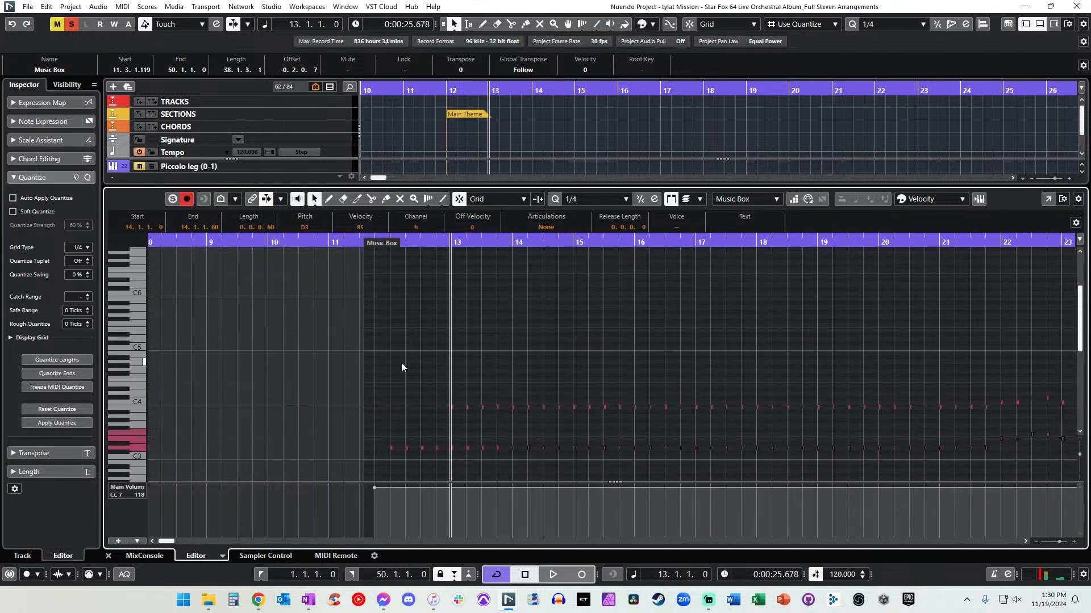
{"action": "key", "text": "ctrl+e"}
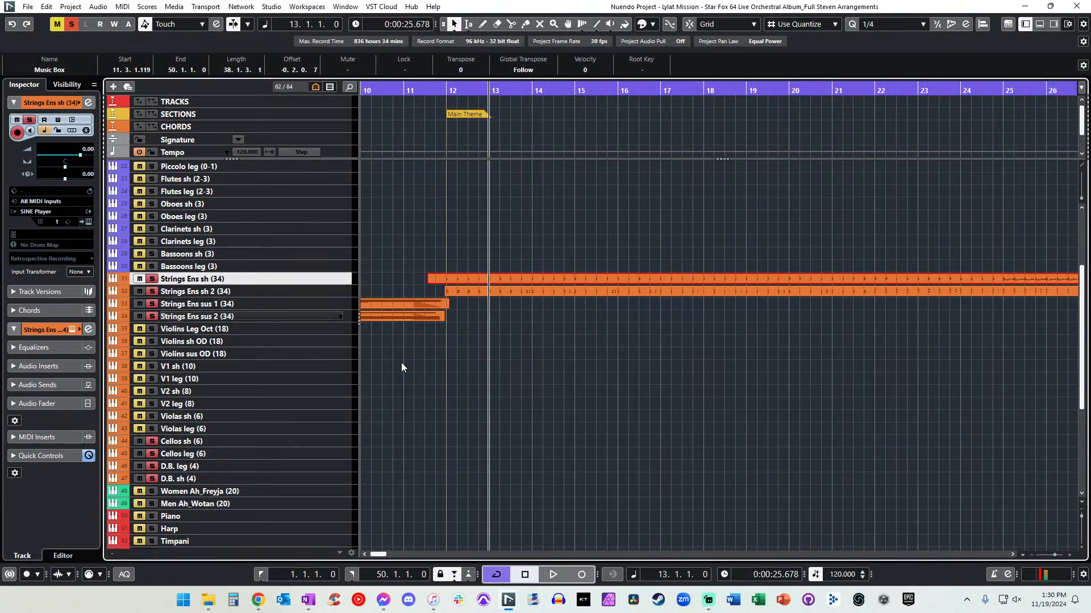
{"action": "key", "text": "space"}
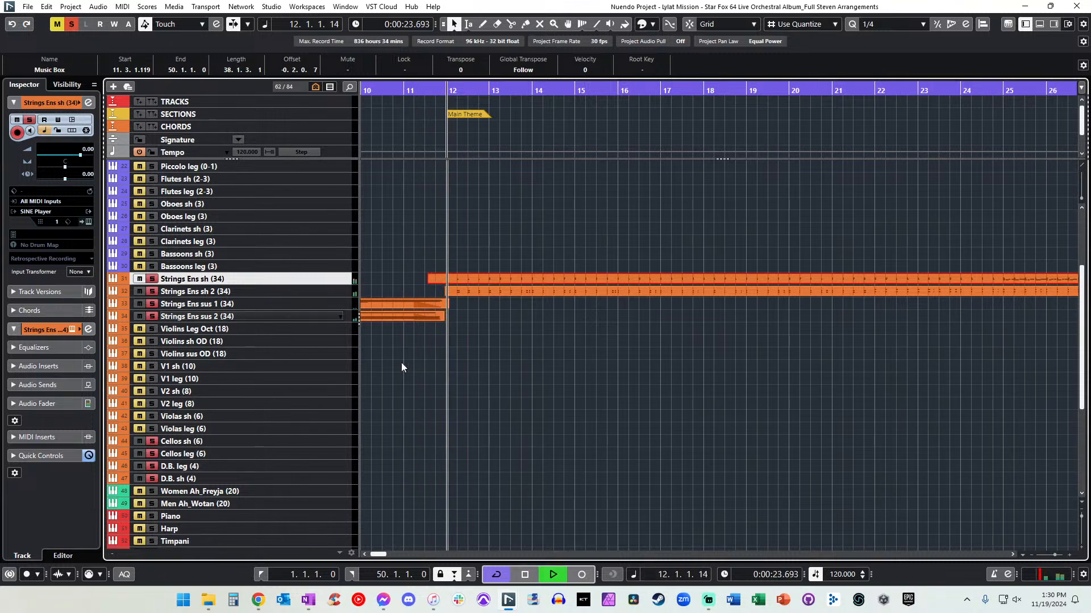
{"action": "key", "text": "space"}
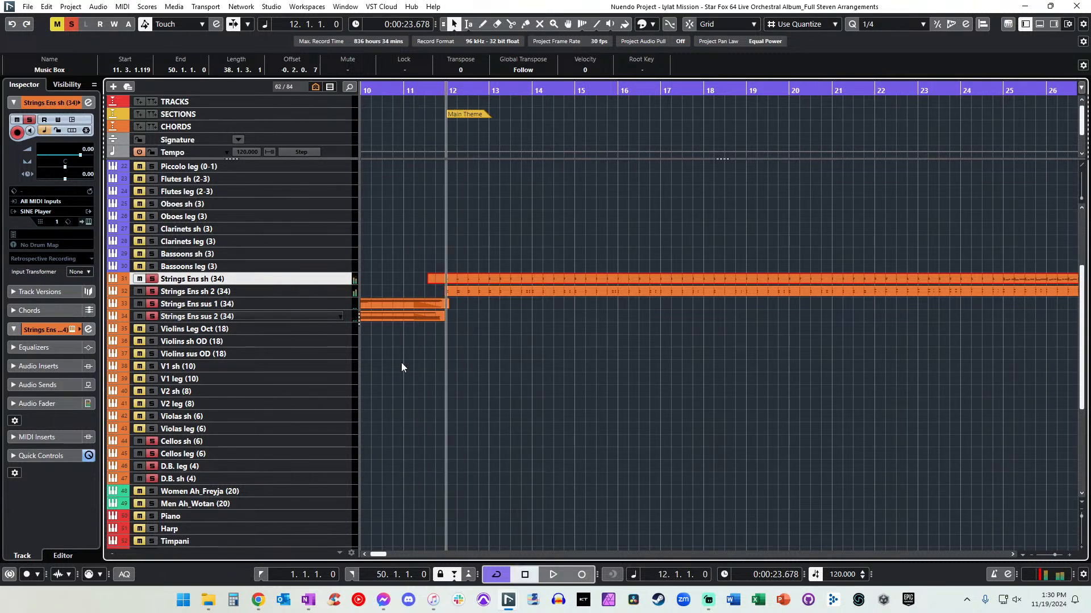
{"action": "key", "text": "space"}
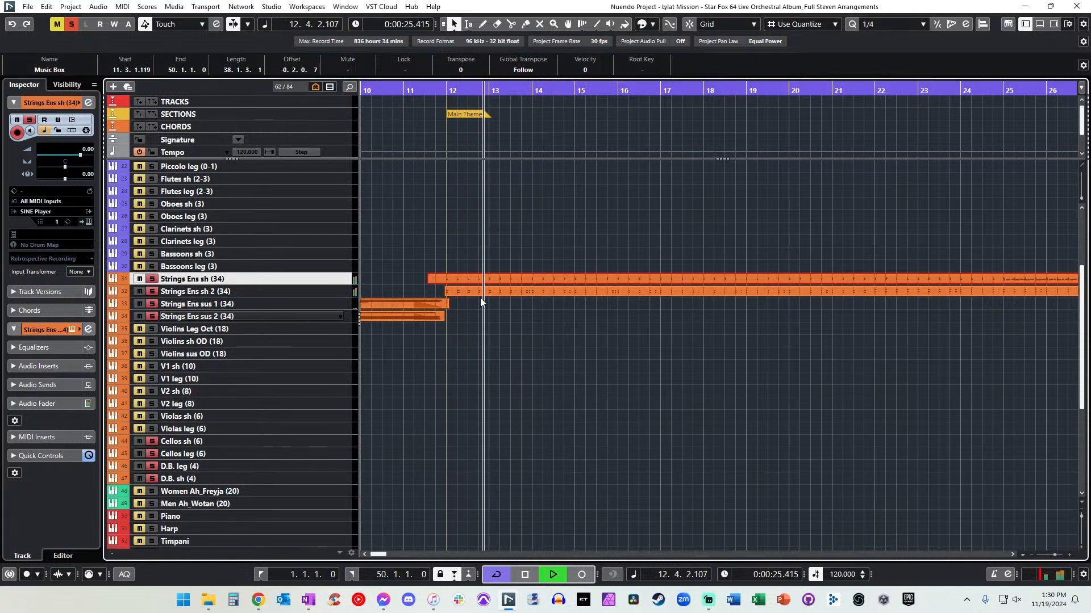
{"action": "scroll", "coordinate": [462, 291], "scroll_direction": "down", "scroll_amount": 5}
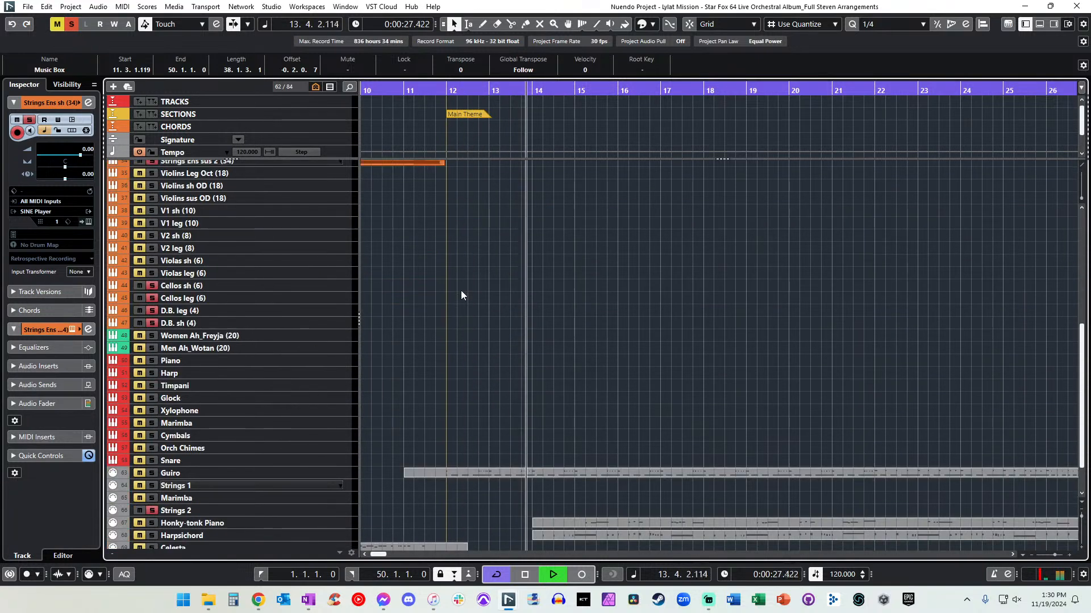
{"action": "scroll", "coordinate": [461, 291], "scroll_direction": "up", "scroll_amount": 7}
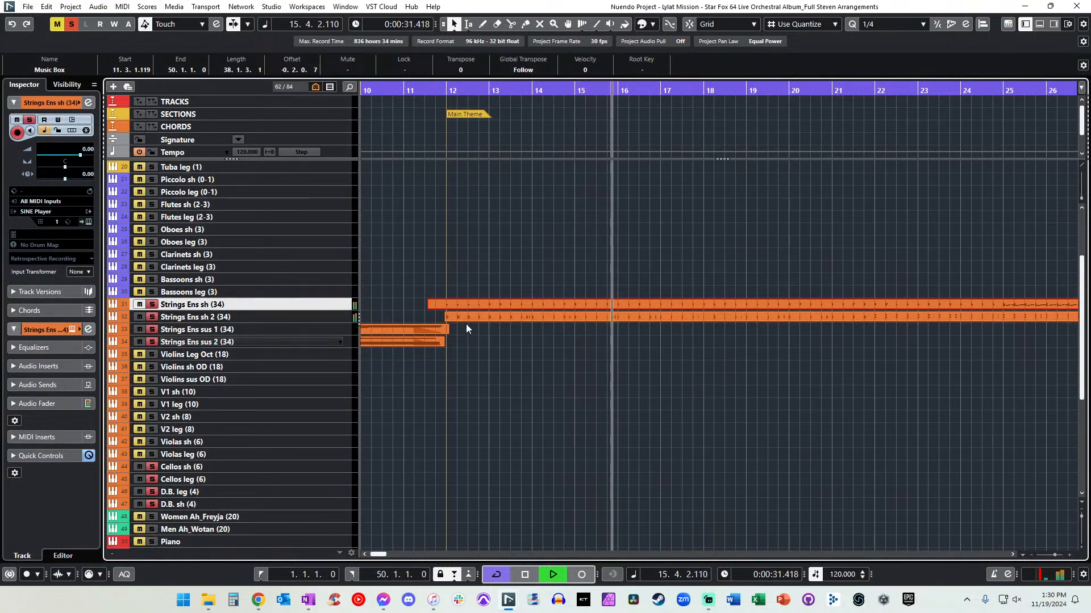
{"action": "key", "text": "space"}
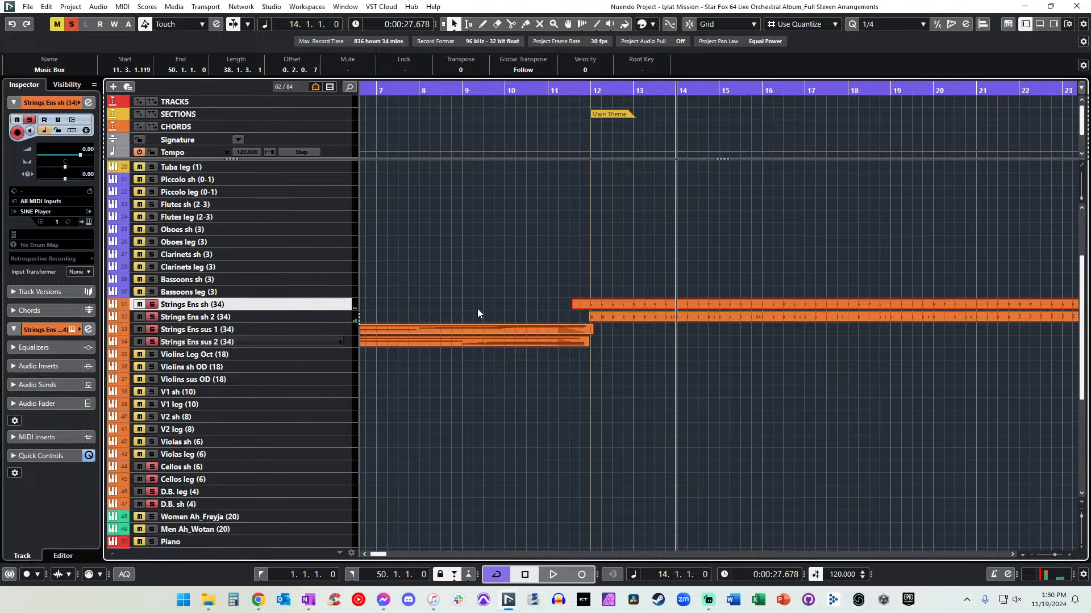
{"action": "left_click", "coordinate": [477, 310]}
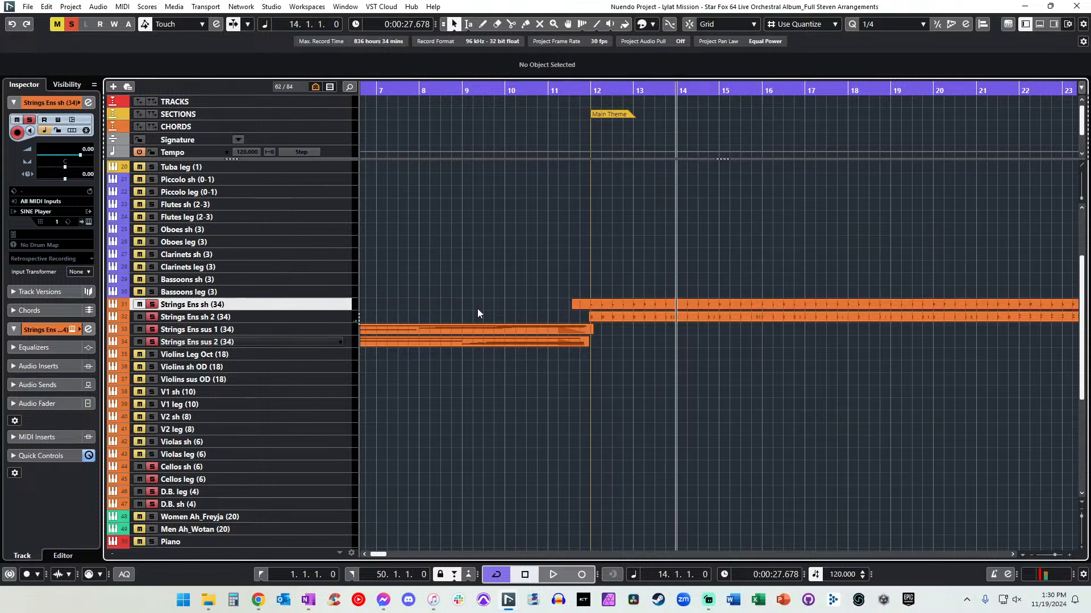
Delete the empty Strings 1 and Strings 2 tracks below the Guiro track.
{"action": "scroll", "coordinate": [477, 312], "scroll_direction": "down", "scroll_amount": 5}
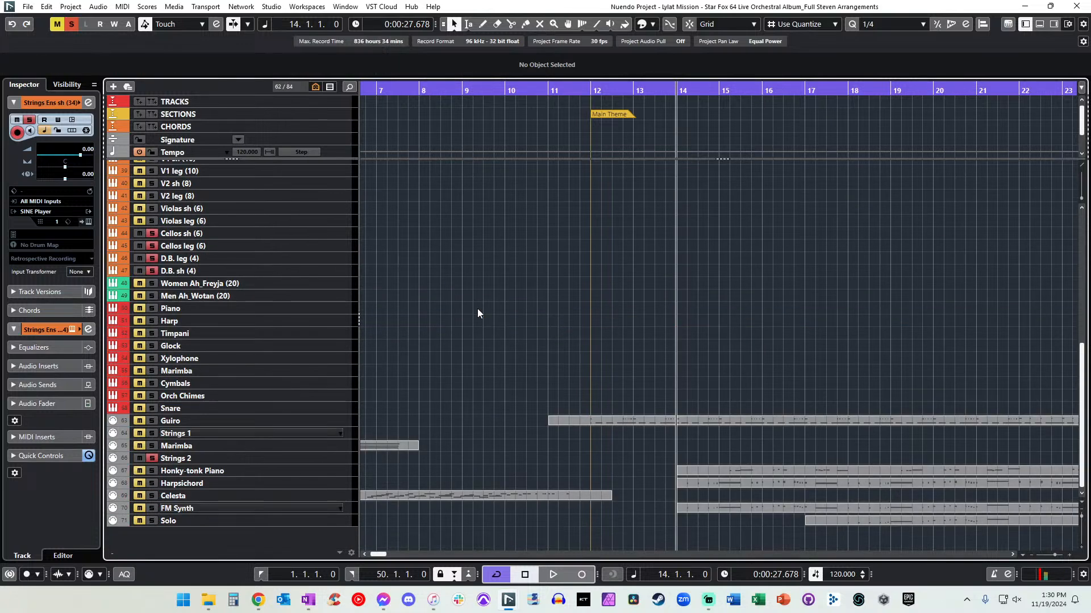
{"action": "left_click", "coordinate": [267, 422]}
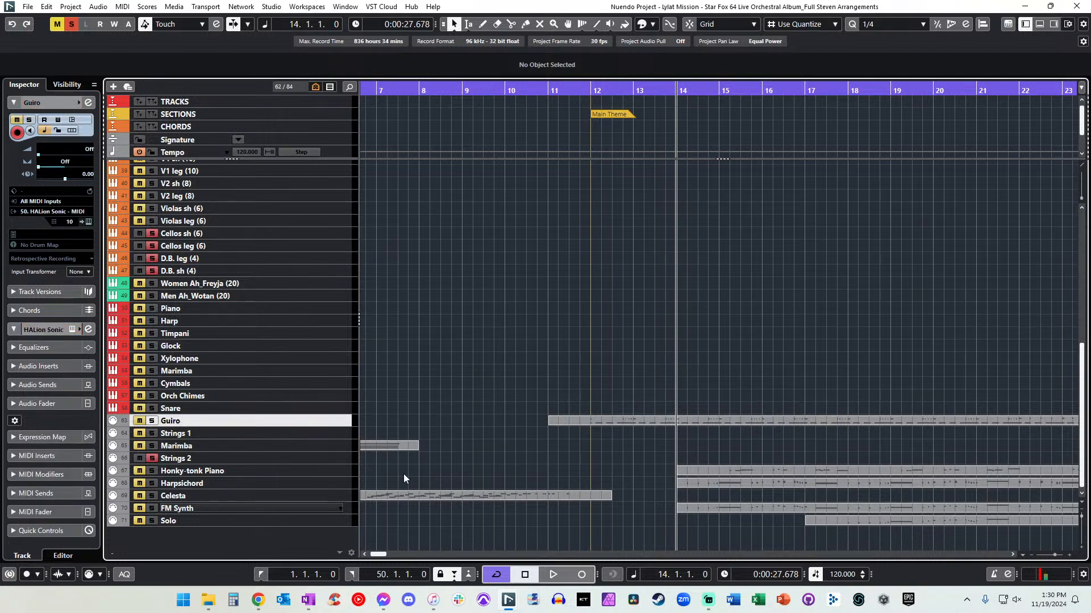
{"action": "left_click", "coordinate": [168, 459]}
{"action": "key", "text": "Delete"}
{"action": "left_click", "coordinate": [169, 449]}
{"action": "key", "text": "Delete"}
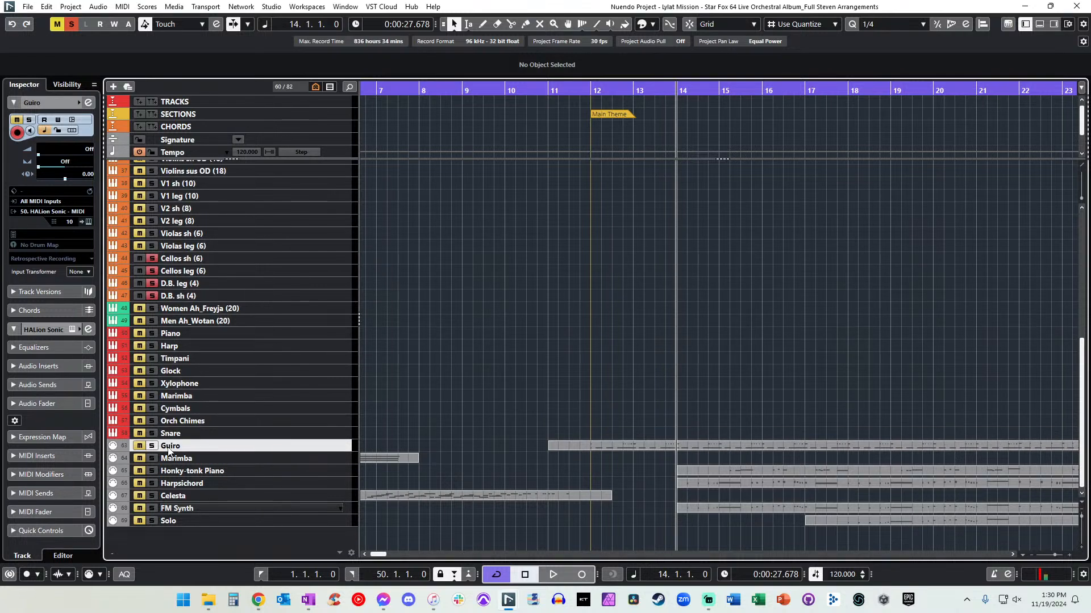
Play the soloed FM Synth track from around bar 14 and briefly solo the Solo track for comparison.
{"action": "key", "text": "KP_Add"}
{"action": "key", "text": "space"}
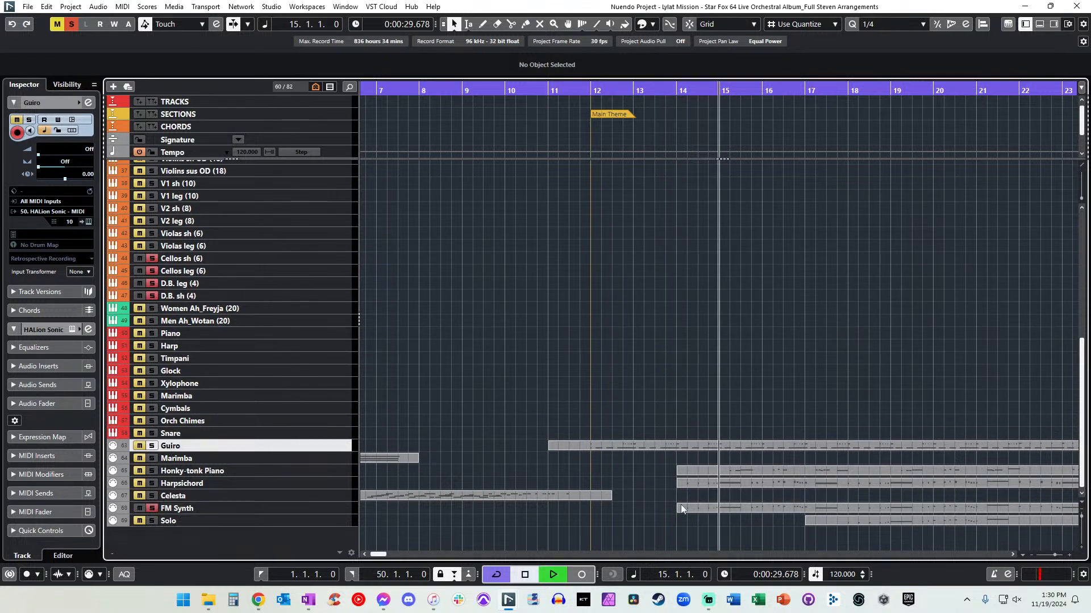
{"action": "key", "text": "KP_Subtract"}
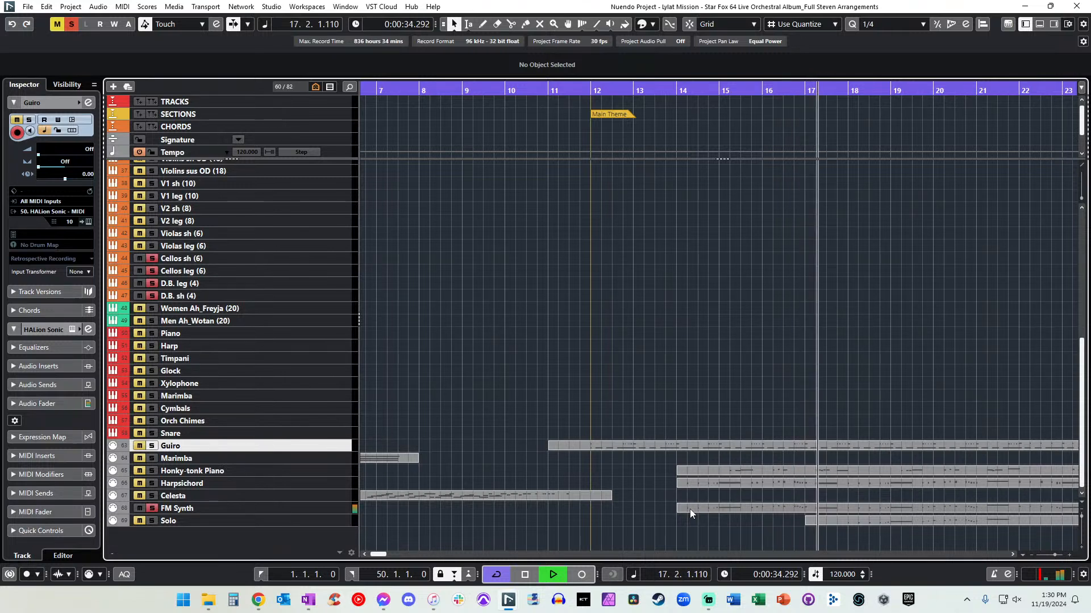
{"action": "left_click", "coordinate": [152, 520]}
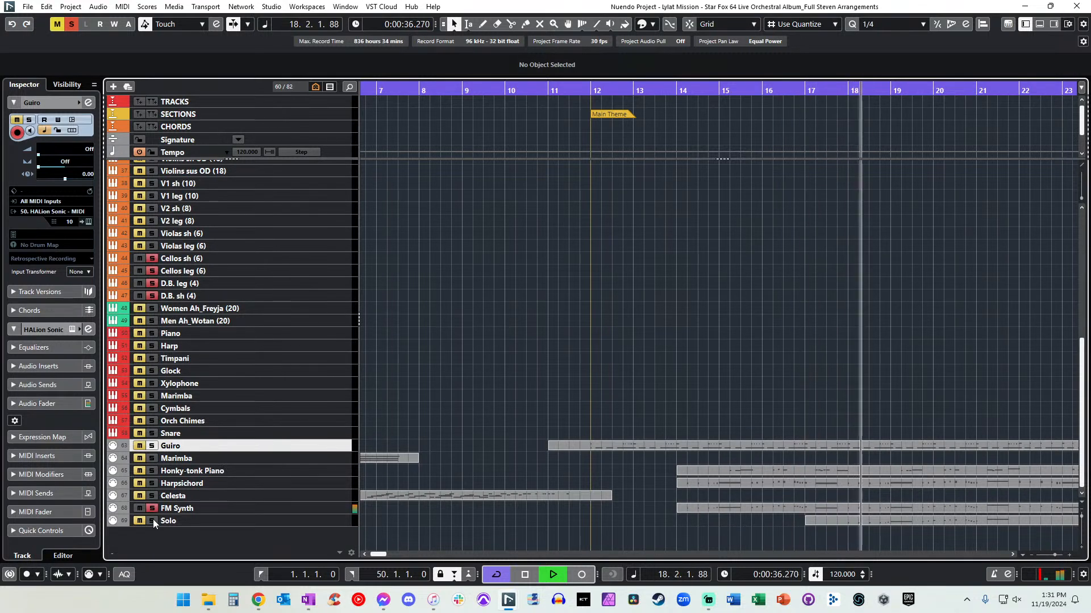
{"action": "left_click", "coordinate": [152, 520]}
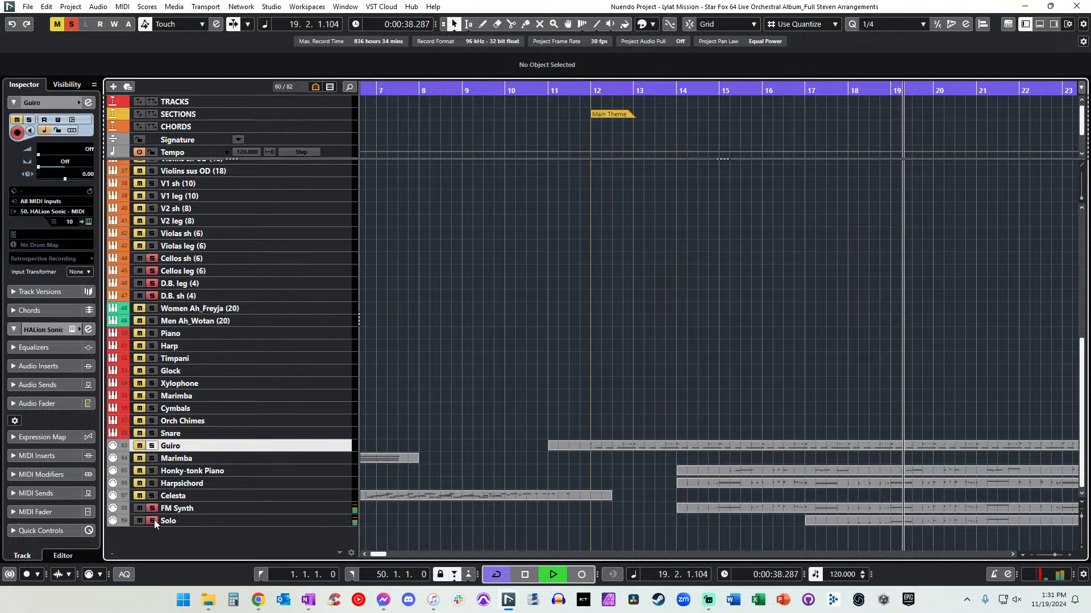
{"action": "left_click", "coordinate": [187, 508]}
{"action": "key", "text": "space"}
Move the playhead to the start of the FM Synth part at bar 14 and remove the part from its track.
{"action": "left_click", "coordinate": [708, 504]}
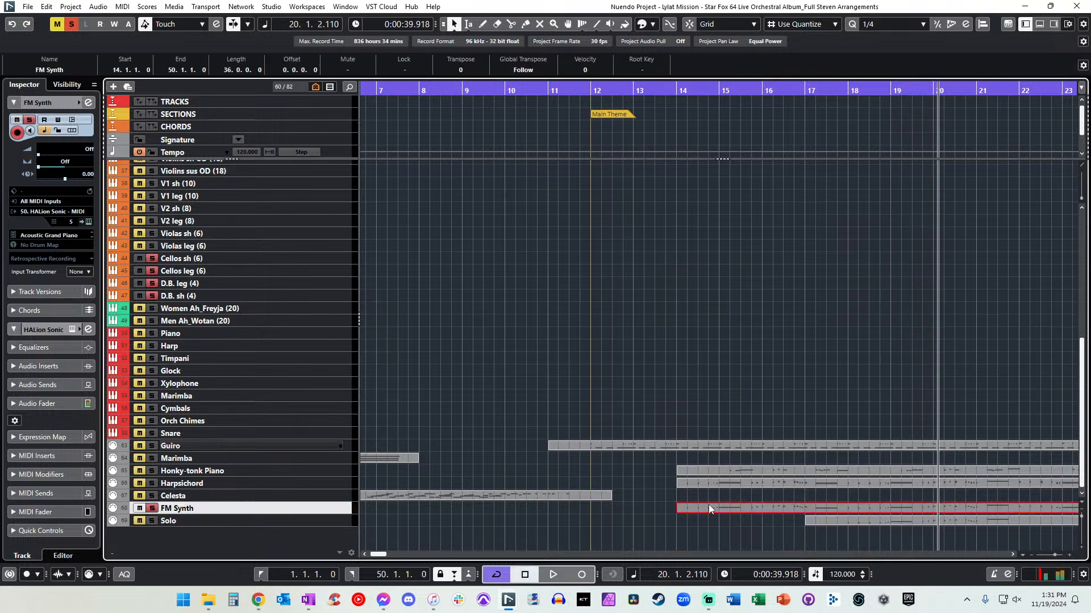
{"action": "scroll", "coordinate": [707, 504], "scroll_direction": "right", "scroll_amount": 10}
{"action": "scroll", "coordinate": [708, 504], "scroll_direction": "left", "scroll_amount": 8}
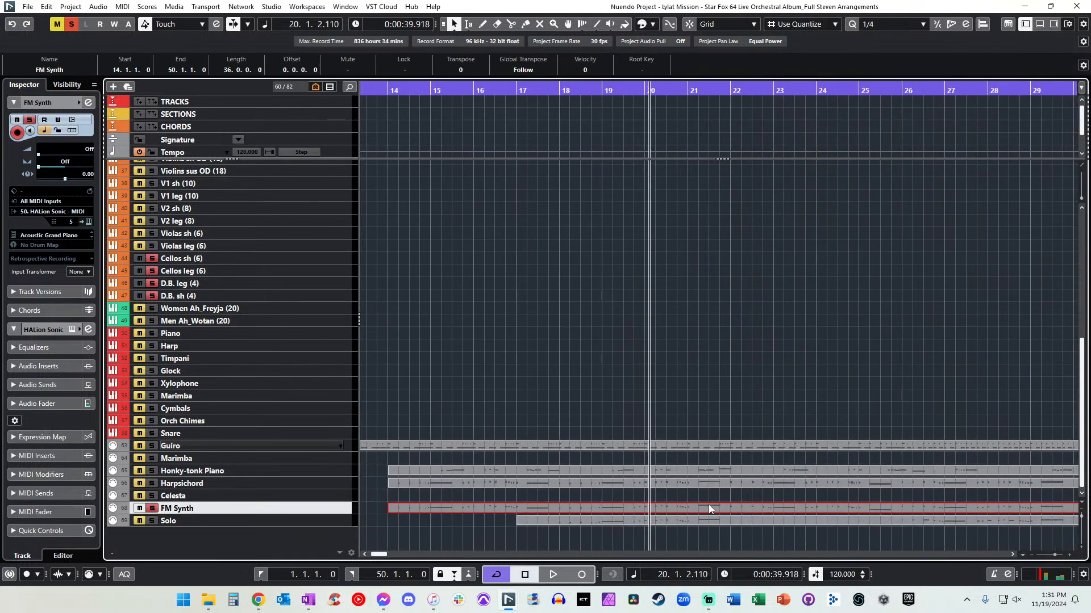
{"action": "key", "text": "l"}
{"action": "key", "text": "Delete"}
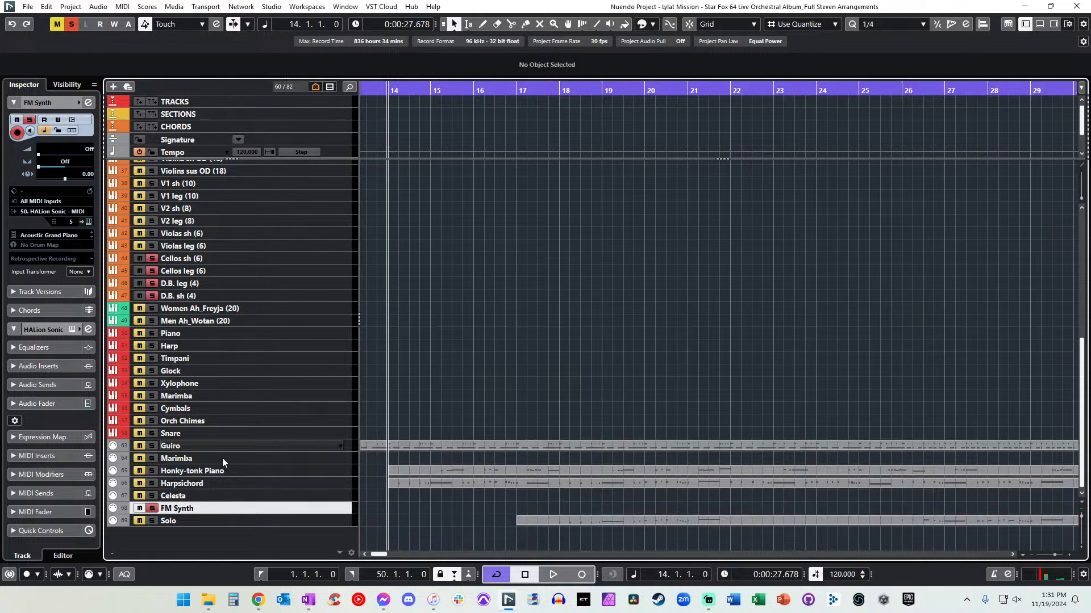
Solo the Timpani track and undo the removal of the FM Synth part.
{"action": "scroll", "coordinate": [263, 344], "scroll_direction": "up", "scroll_amount": 8}
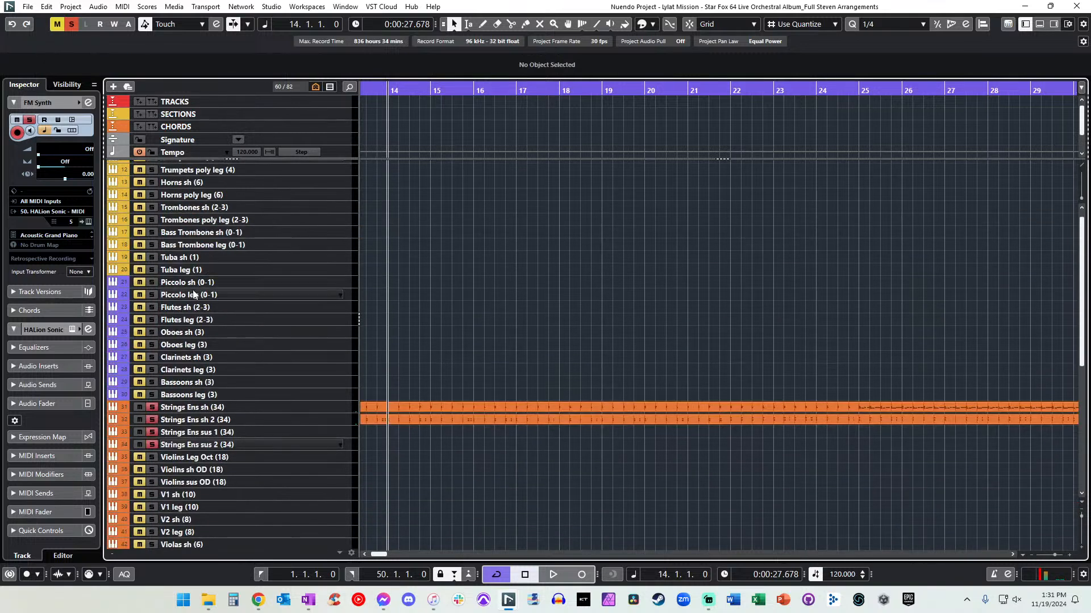
{"action": "scroll", "coordinate": [192, 289], "scroll_direction": "down", "scroll_amount": 6}
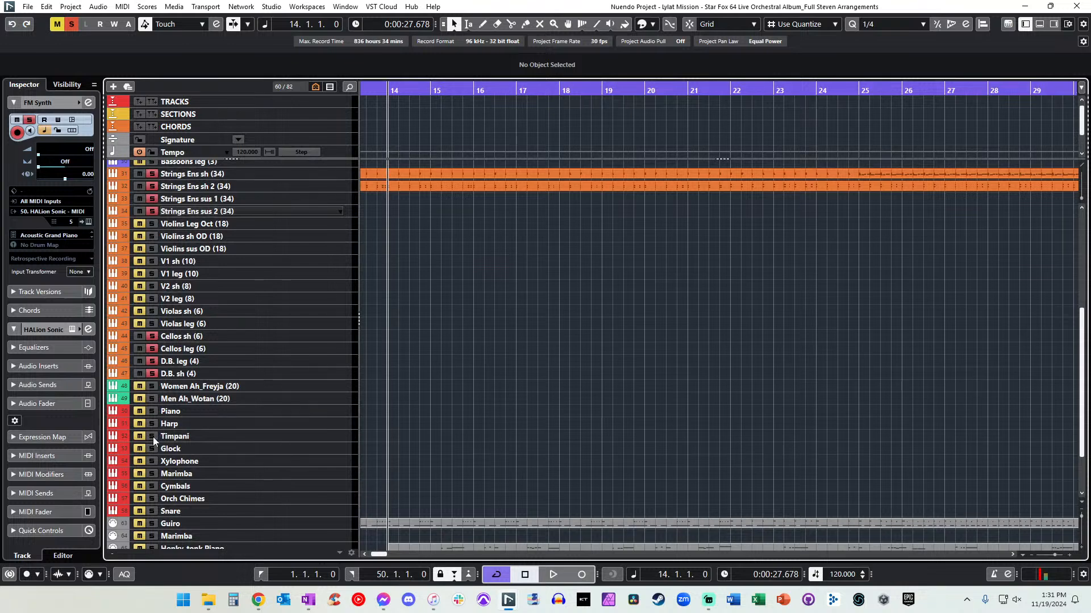
{"action": "key", "text": "ctrl+z"}
{"action": "scroll", "coordinate": [613, 350], "scroll_direction": "left", "scroll_amount": 5}
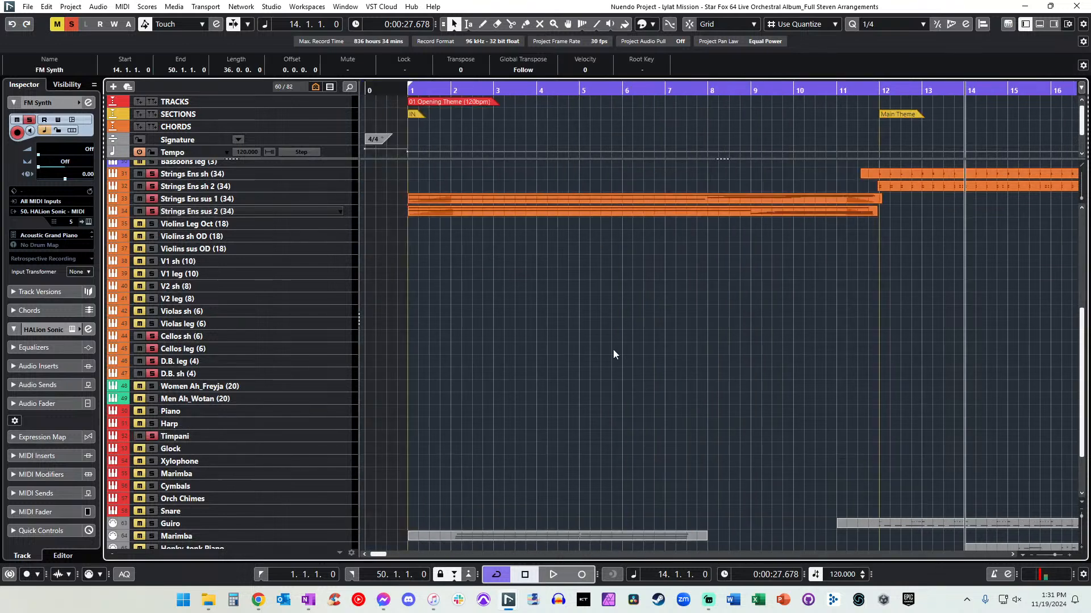
{"action": "scroll", "coordinate": [614, 351], "scroll_direction": "right", "scroll_amount": 3}
{"action": "scroll", "coordinate": [614, 350], "scroll_direction": "down", "scroll_amount": 2}
{"action": "left_click", "coordinate": [612, 349]}
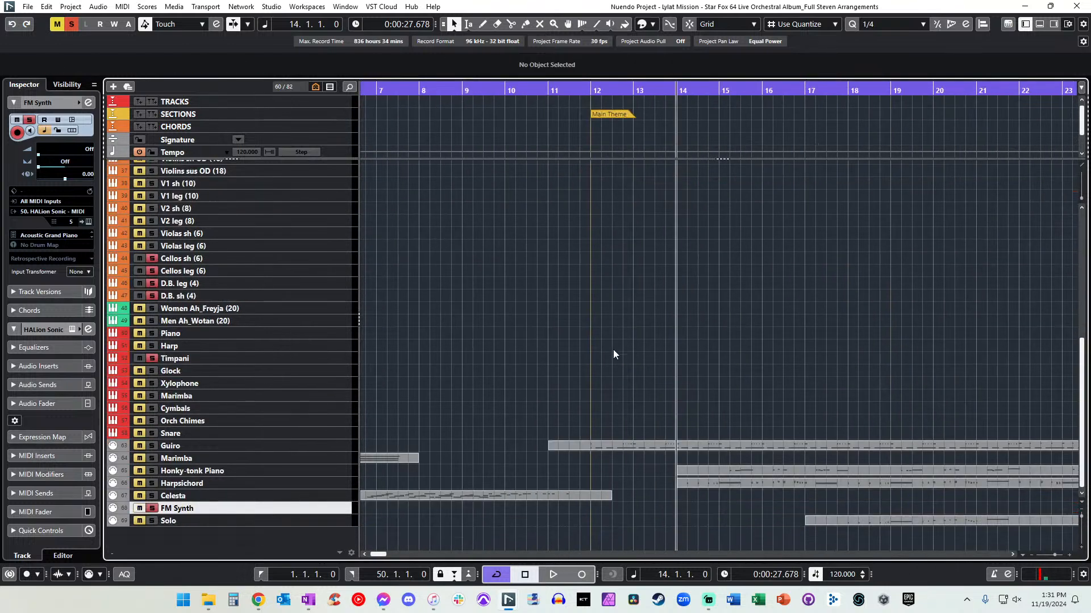
Move the FM Synth part up to the Timpani track and play it from bar 14.
{"action": "left_click", "coordinate": [727, 507]}
{"action": "key", "text": "ctrl+Up"}
{"action": "key", "text": "ctrl+Up"}
{"action": "key", "text": "ctrl+Up"}
{"action": "key", "text": "ctrl+Up"}
{"action": "key", "text": "ctrl+Up"}
{"action": "key", "text": "ctrl+Up"}
{"action": "key", "text": "ctrl+Up"}
{"action": "key", "text": "ctrl+Up"}
{"action": "key", "text": "ctrl+Up"}
{"action": "key", "text": "ctrl+Up"}
{"action": "key", "text": "ctrl+Up"}
{"action": "key", "text": "ctrl+Up"}
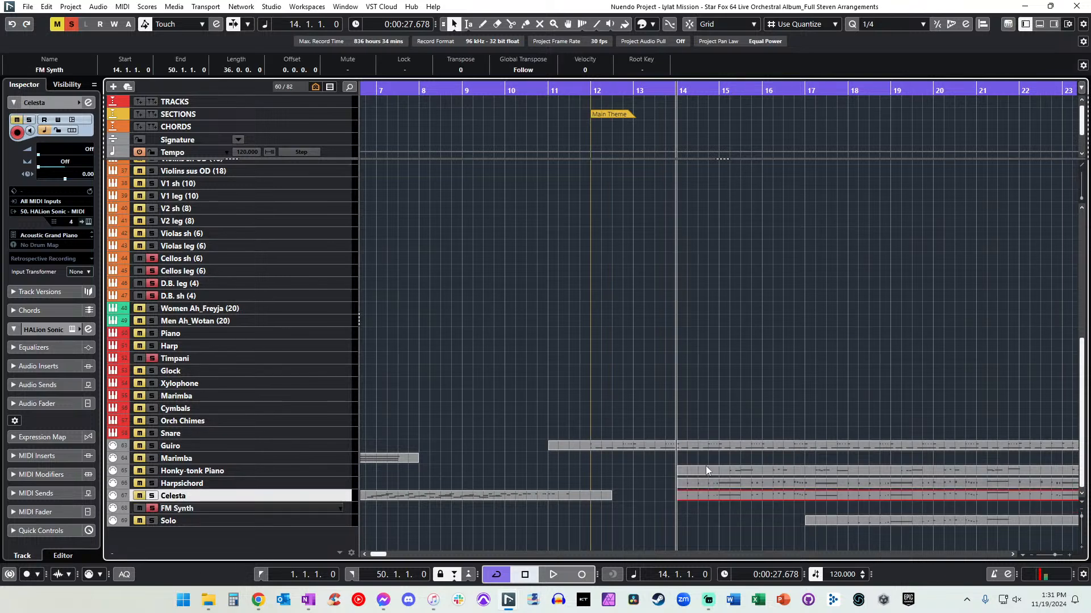
{"action": "key", "text": "space"}
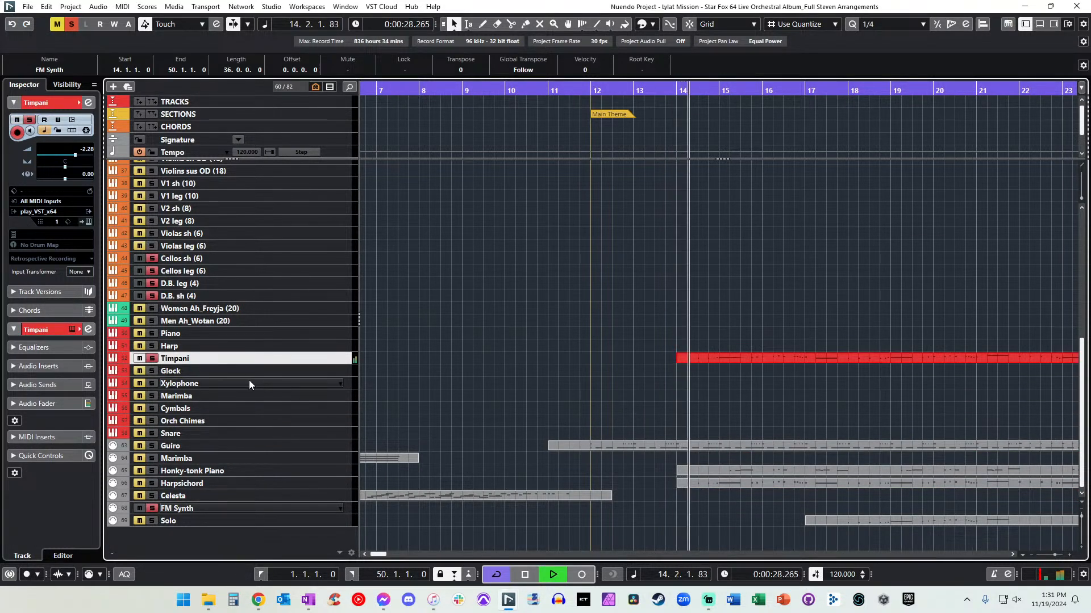
Unsolo the FM Synth track and transpose all notes of the FM Synth part on the Timpani track up one octave.
{"action": "left_click", "coordinate": [152, 508]}
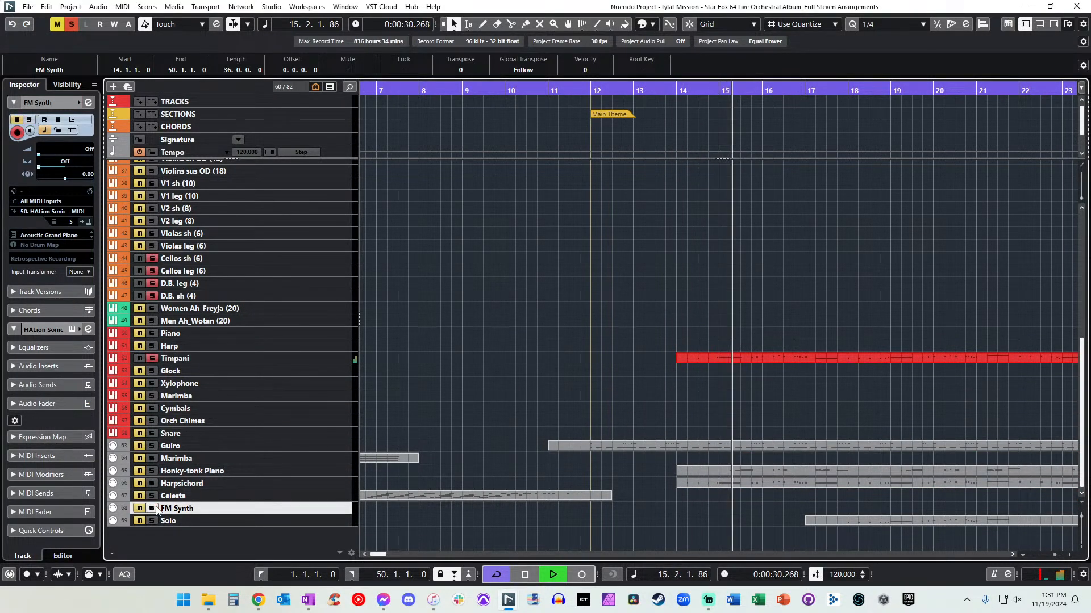
{"action": "double_click", "coordinate": [703, 357]}
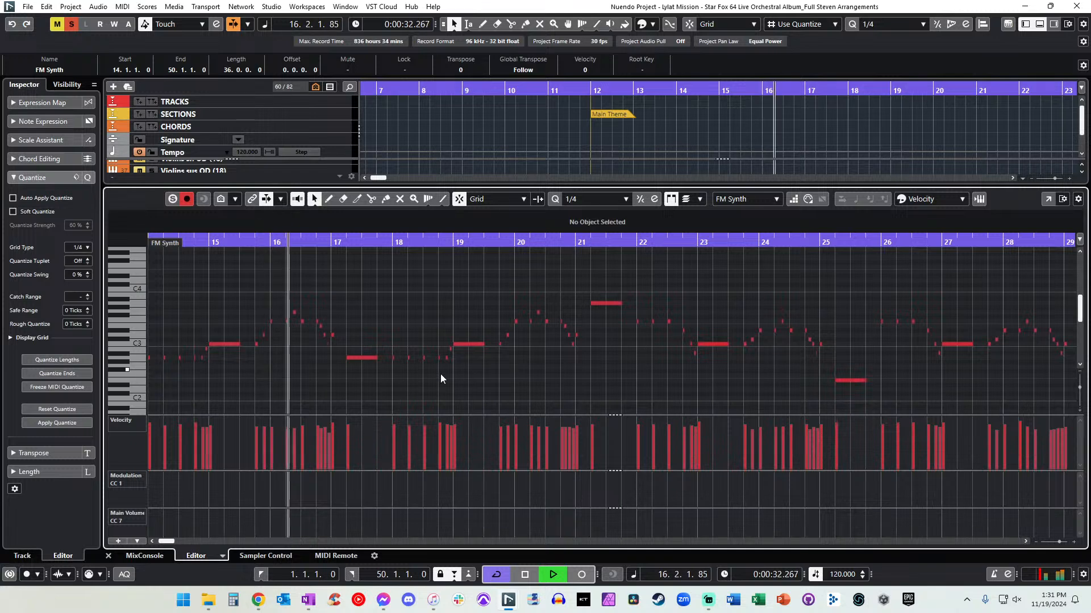
{"action": "scroll", "coordinate": [319, 341], "scroll_direction": "left", "scroll_amount": 5}
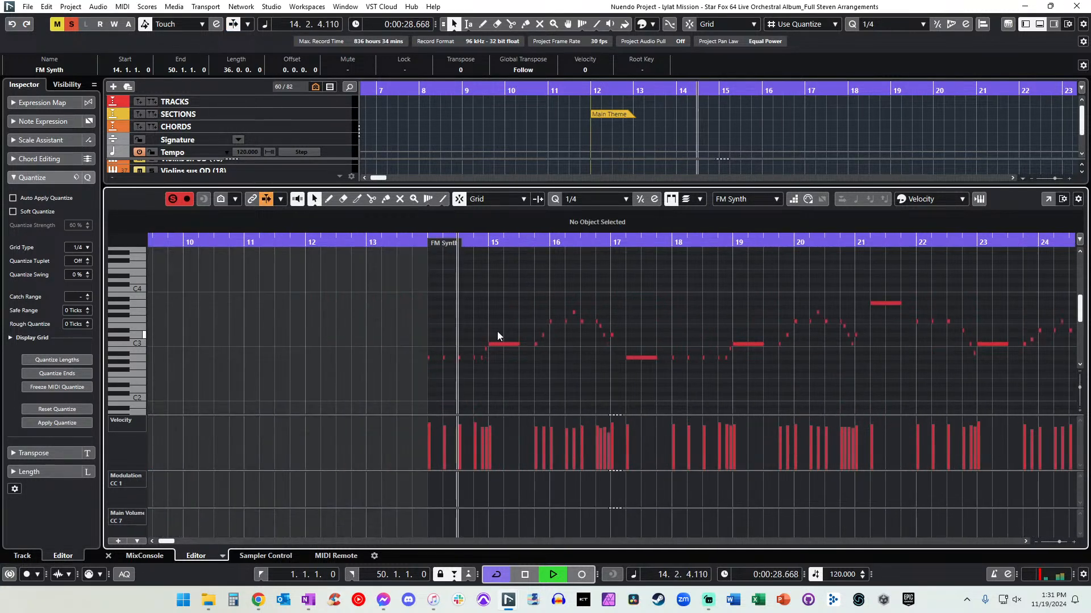
{"action": "key", "text": "ctrl+a"}
{"action": "key", "text": "shift+Up"}
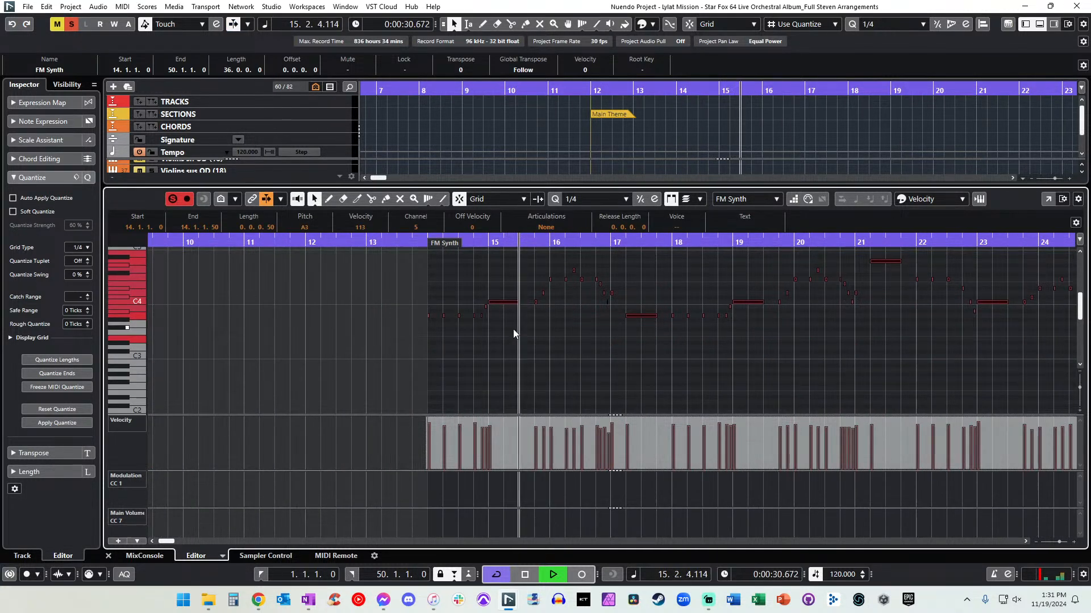
{"action": "scroll", "coordinate": [513, 329], "scroll_direction": "up", "scroll_amount": 1}
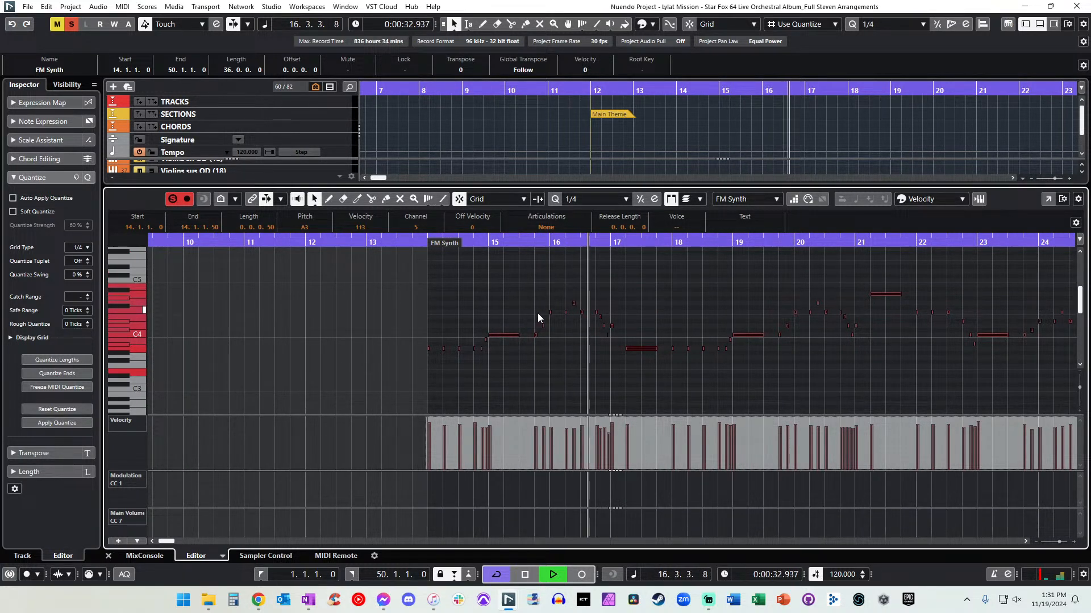
{"action": "scroll", "coordinate": [556, 318], "scroll_direction": "right", "scroll_amount": 2}
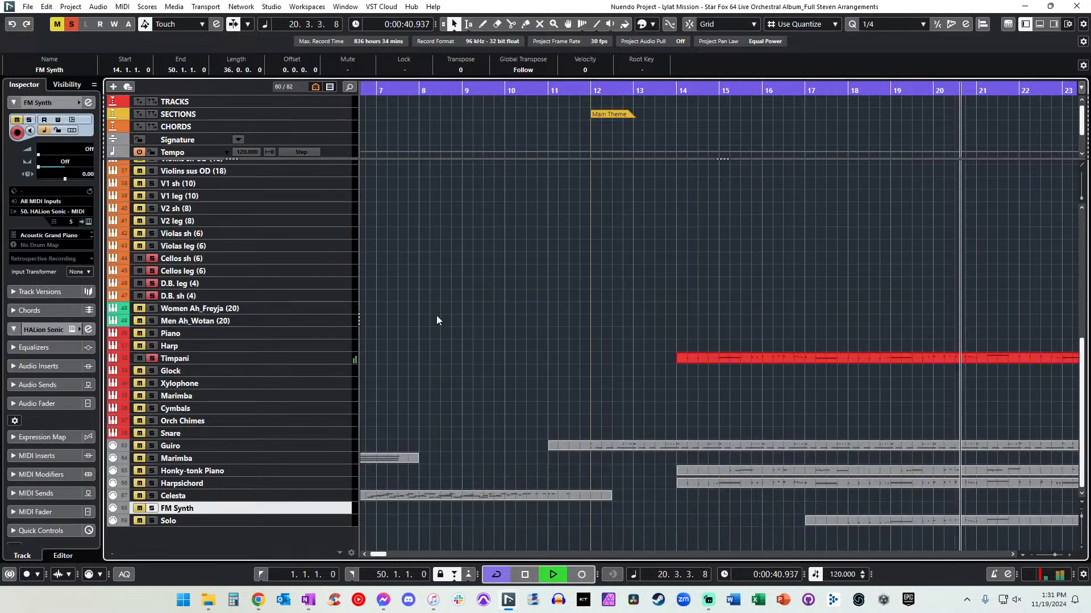
{"action": "key", "text": "ctrl+alt+e"}
{"action": "scroll", "coordinate": [437, 309], "scroll_direction": "right", "scroll_amount": 1}
{"action": "scroll", "coordinate": [437, 309], "scroll_direction": "left", "scroll_amount": 2}
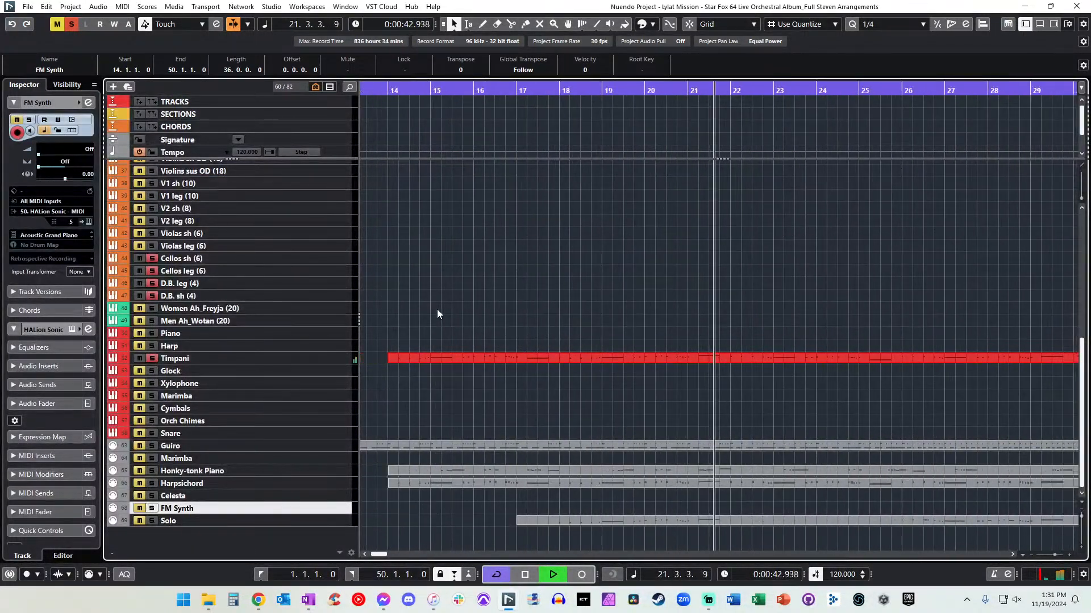
Stop playback, return the playhead to bar 14 and move the Harpsichord part up to the Harp track.
{"action": "key", "text": "space"}
{"action": "key", "text": "KP_Subtract"}
{"action": "key", "text": "KP_Subtract"}
{"action": "key", "text": "KP_Subtract"}
{"action": "key", "text": "KP_Subtract"}
{"action": "key", "text": "KP_Subtract"}
{"action": "key", "text": "KP_Subtract"}
{"action": "key", "text": "KP_Subtract"}
{"action": "key", "text": "KP_Subtract"}
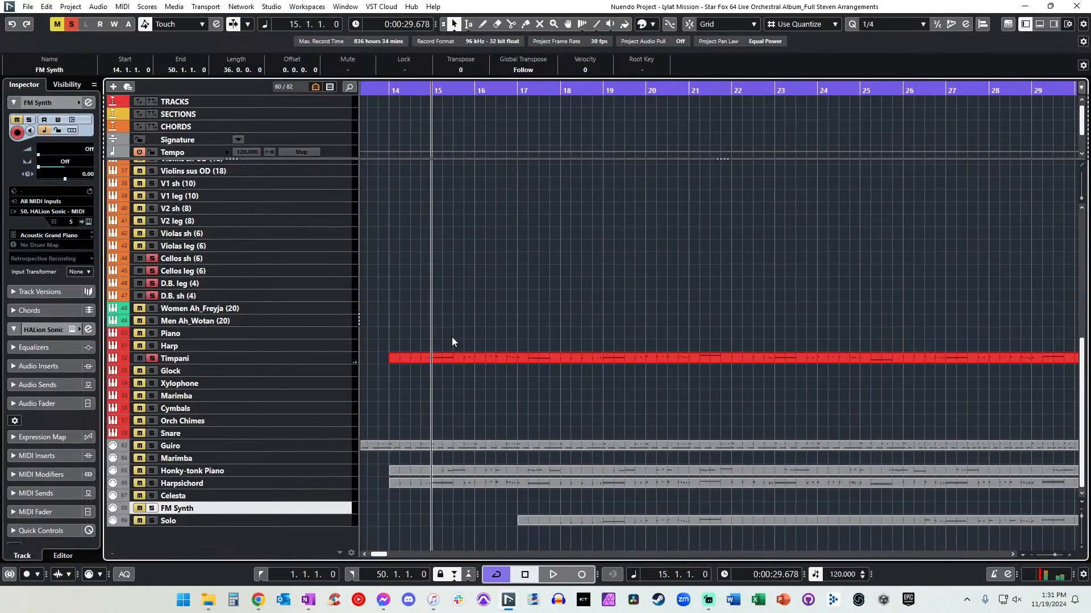
{"action": "left_click", "coordinate": [434, 484]}
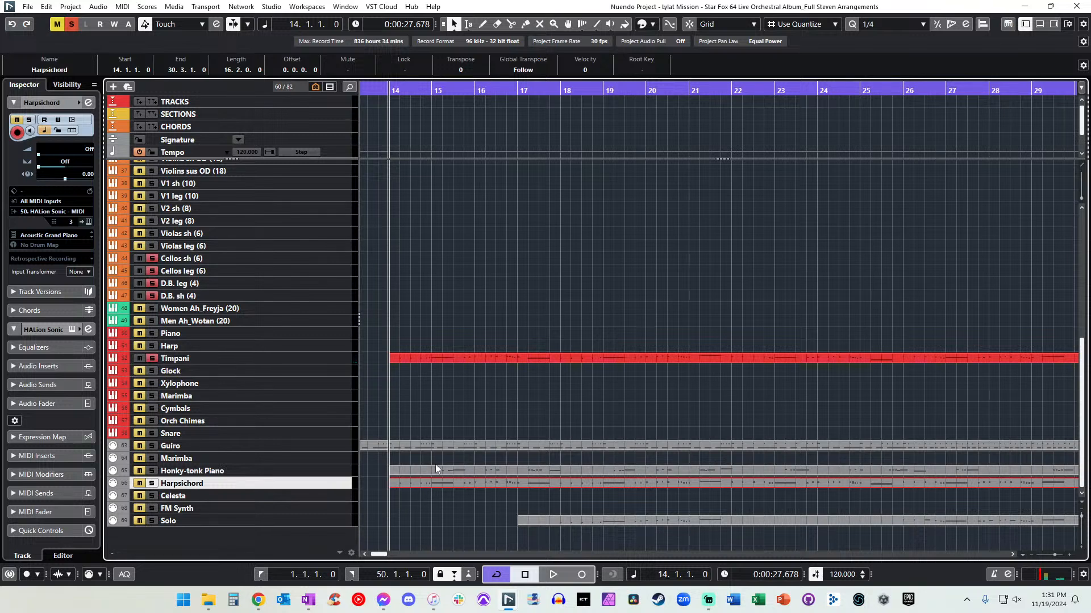
{"action": "key", "text": "ctrl+Up"}
{"action": "key", "text": "ctrl+Up"}
{"action": "key", "text": "ctrl+Up"}
{"action": "key", "text": "ctrl+Up"}
{"action": "key", "text": "ctrl+Up"}
{"action": "key", "text": "ctrl+Up"}
{"action": "key", "text": "ctrl+Up"}
{"action": "key", "text": "ctrl+Up"}
{"action": "key", "text": "ctrl+Up"}
{"action": "key", "text": "ctrl+Up"}
{"action": "key", "text": "ctrl+Up"}
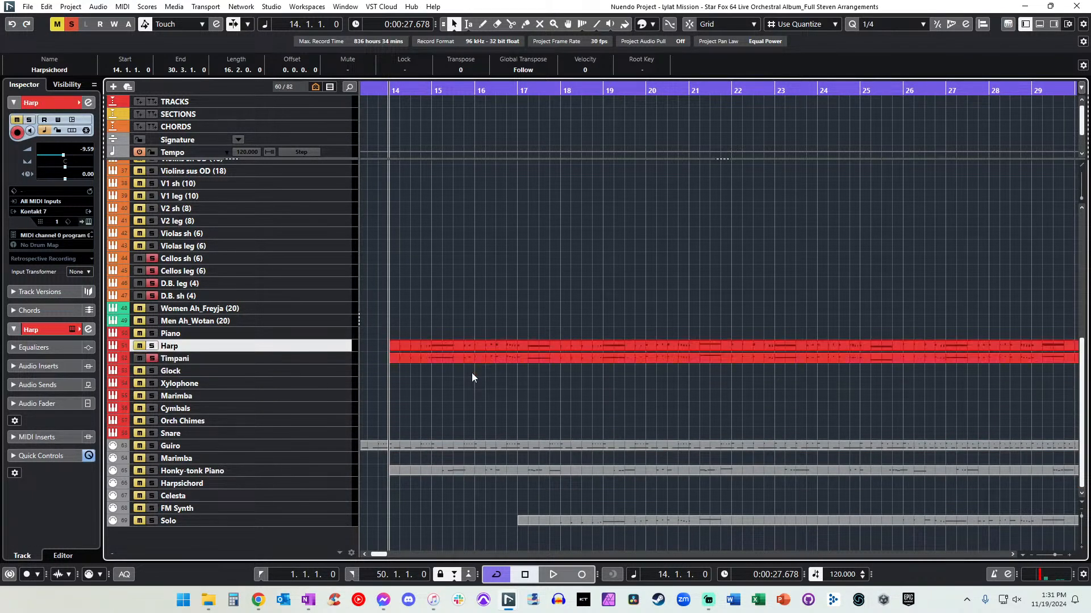
Move the Harpsichord and FM Synth parts together up to the Horns sh (6) and Horns poly leg (6) tracks.
{"action": "scroll", "coordinate": [458, 322], "scroll_direction": "left", "scroll_amount": 1}
{"action": "left_click_drag", "start_coordinate": [458, 322], "coordinate": [504, 365]}
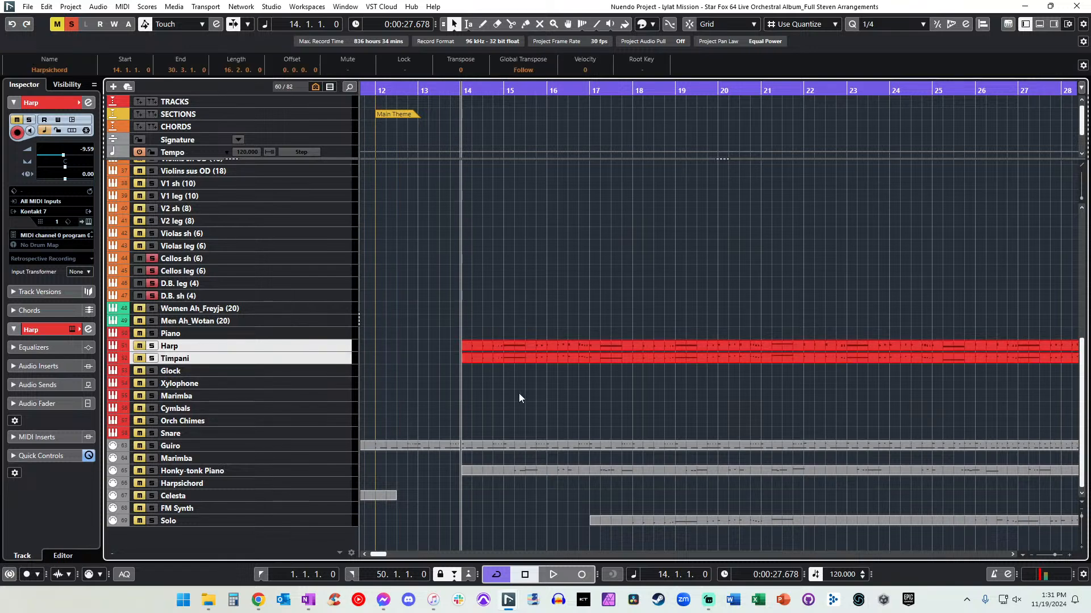
{"action": "key", "text": "ctrl+Up"}
{"action": "key", "text": "ctrl+Up"}
{"action": "key", "text": "ctrl+Up"}
{"action": "key", "text": "ctrl+Up"}
{"action": "key", "text": "ctrl+Up"}
{"action": "key", "text": "ctrl+Up"}
{"action": "key", "text": "ctrl+Up"}
{"action": "key", "text": "ctrl+Up"}
{"action": "key", "text": "ctrl+Up"}
{"action": "key", "text": "ctrl+Up"}
{"action": "key", "text": "ctrl+Up"}
{"action": "key", "text": "ctrl+Up"}
{"action": "key", "text": "ctrl+Up"}
{"action": "key", "text": "ctrl+Up"}
{"action": "key", "text": "ctrl+Up"}
{"action": "key", "text": "ctrl+Up"}
{"action": "key", "text": "ctrl+Up"}
{"action": "key", "text": "ctrl+Up"}
{"action": "key", "text": "ctrl+Up"}
{"action": "key", "text": "ctrl+Up"}
{"action": "key", "text": "ctrl+Up"}
{"action": "key", "text": "ctrl+Up"}
{"action": "key", "text": "ctrl+Up"}
{"action": "key", "text": "ctrl+Up"}
{"action": "key", "text": "ctrl+Up"}
{"action": "key", "text": "ctrl+Up"}
{"action": "key", "text": "ctrl+Up"}
{"action": "key", "text": "ctrl+Up"}
{"action": "key", "text": "ctrl+Up"}
{"action": "key", "text": "ctrl+Up"}
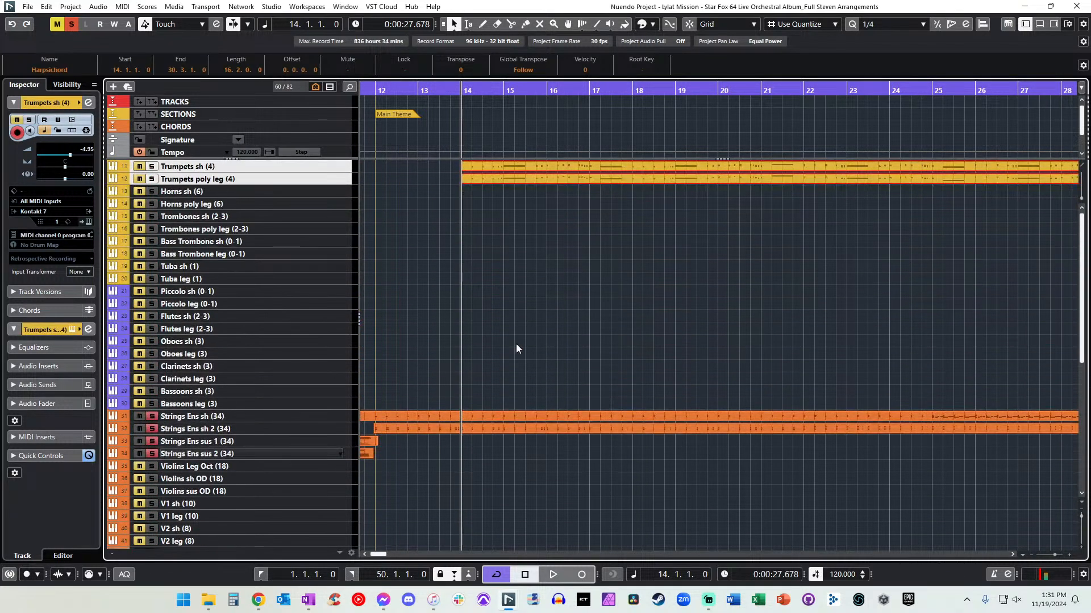
{"action": "key", "text": "ctrl+Down"}
{"action": "key", "text": "ctrl+Down"}
{"action": "key", "text": "ctrl+Down"}
{"action": "key", "text": "ctrl+Up"}
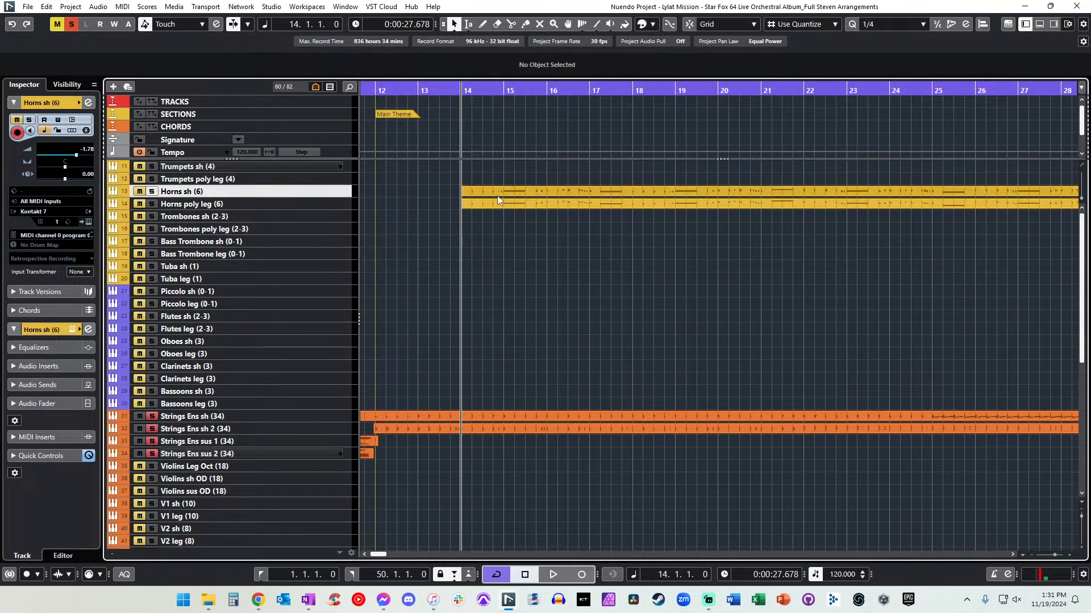
Move the Harpsichord part to the Trumpets sh (4) track and the FM Synth part to the Horns sh (6) track.
{"action": "left_click", "coordinate": [493, 206]}
{"action": "key", "text": "ctrl+Down"}
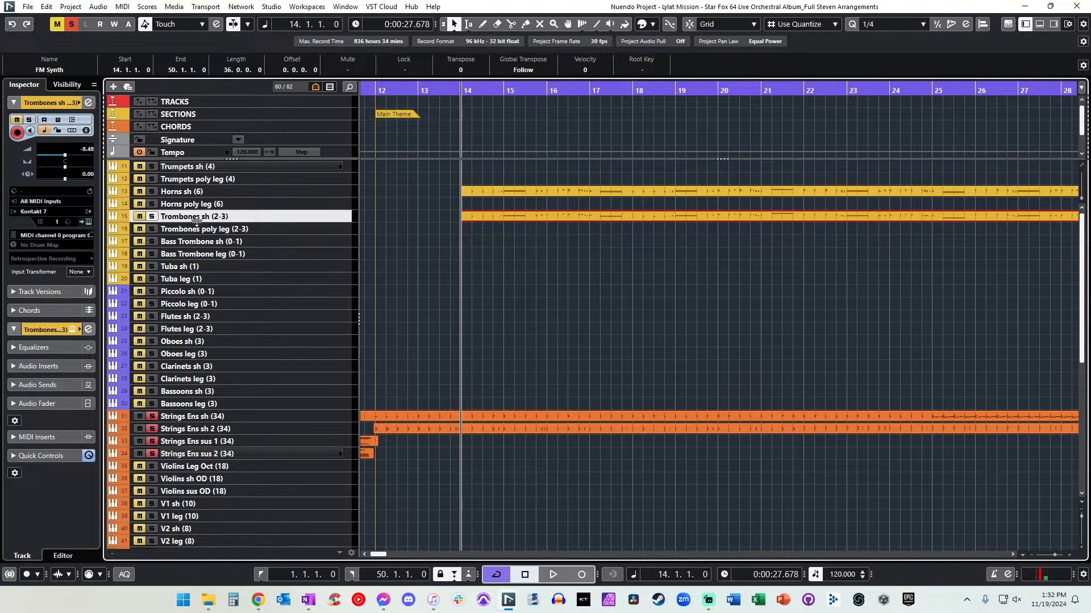
{"action": "left_click", "coordinate": [487, 191]}
{"action": "key", "text": "ctrl+Up"}
{"action": "key", "text": "ctrl+Up"}
{"action": "left_click", "coordinate": [480, 215]}
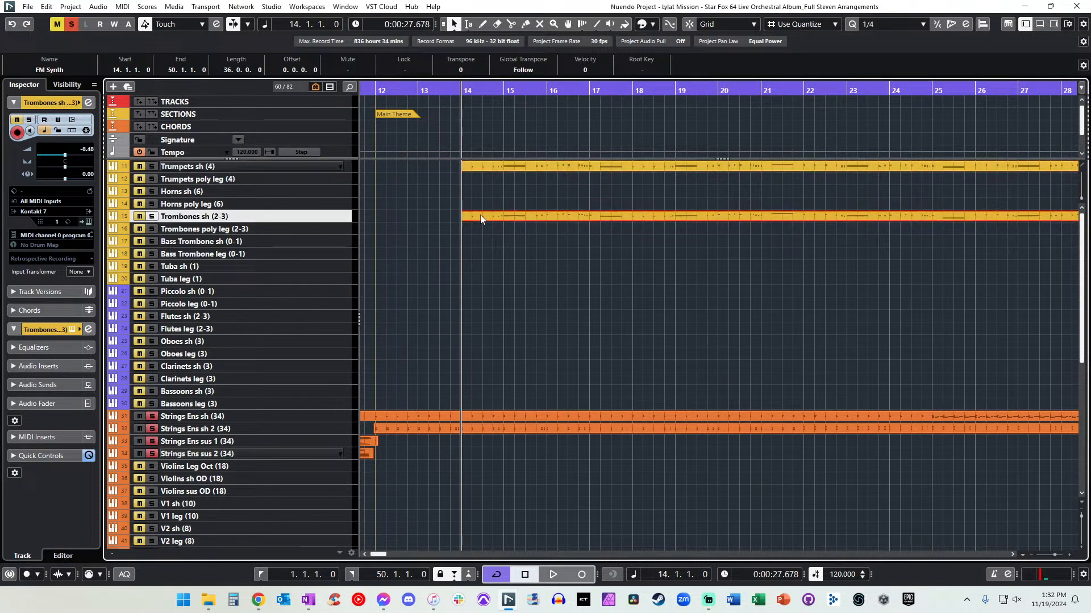
{"action": "key", "text": "ctrl+Up"}
{"action": "key", "text": "ctrl+Up"}
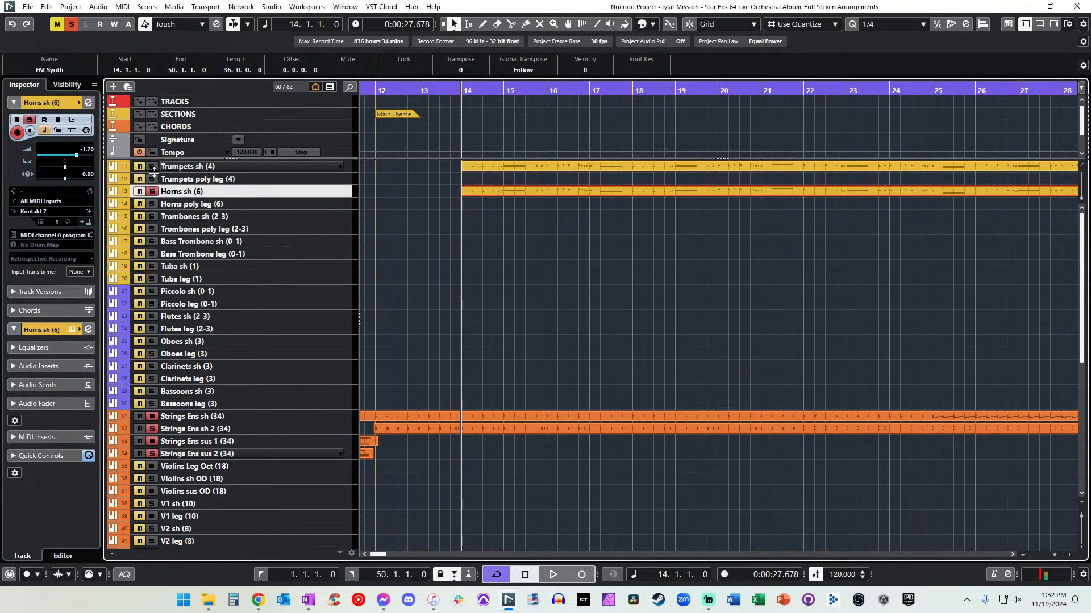
Play the soloed trumpets and horns from bar 14 and inspect the notes of the Harpsichord part.
{"action": "key", "text": "space"}
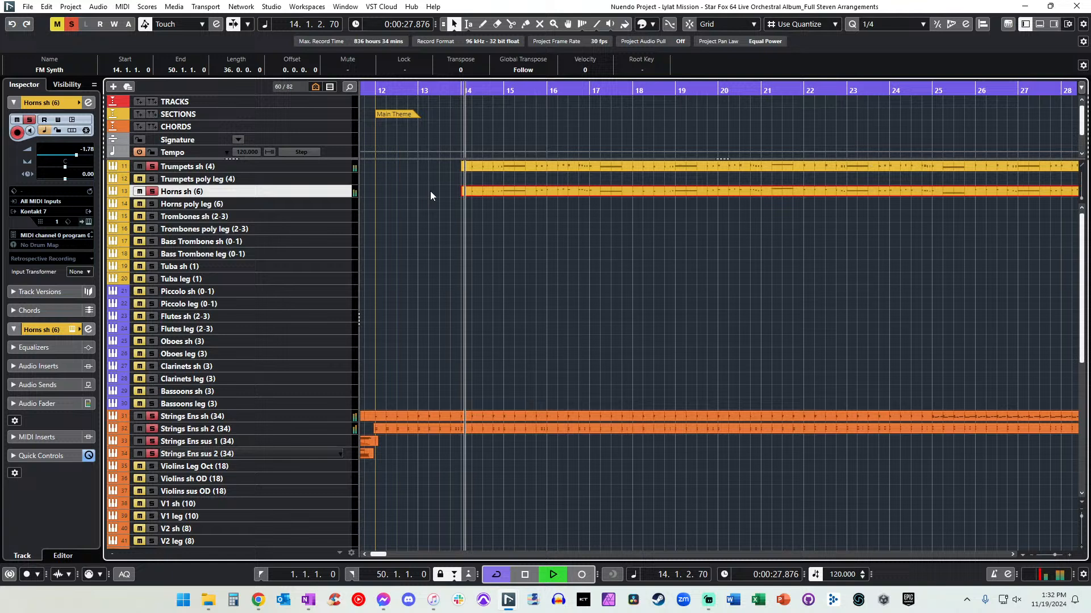
{"action": "left_click", "coordinate": [465, 215]}
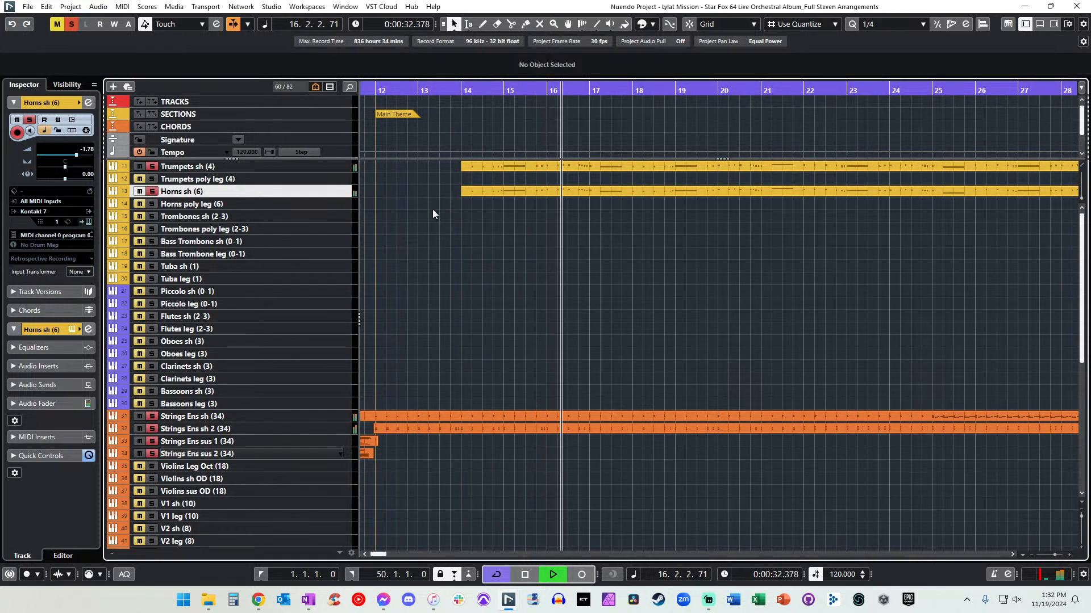
{"action": "left_click", "coordinate": [506, 167]}
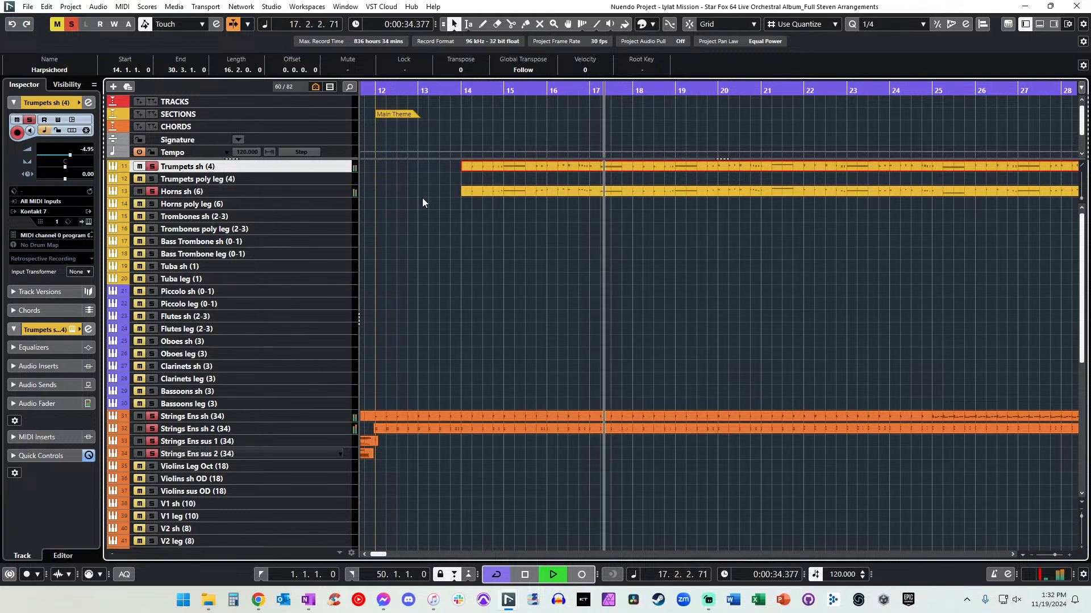
{"action": "double_click", "coordinate": [517, 168]}
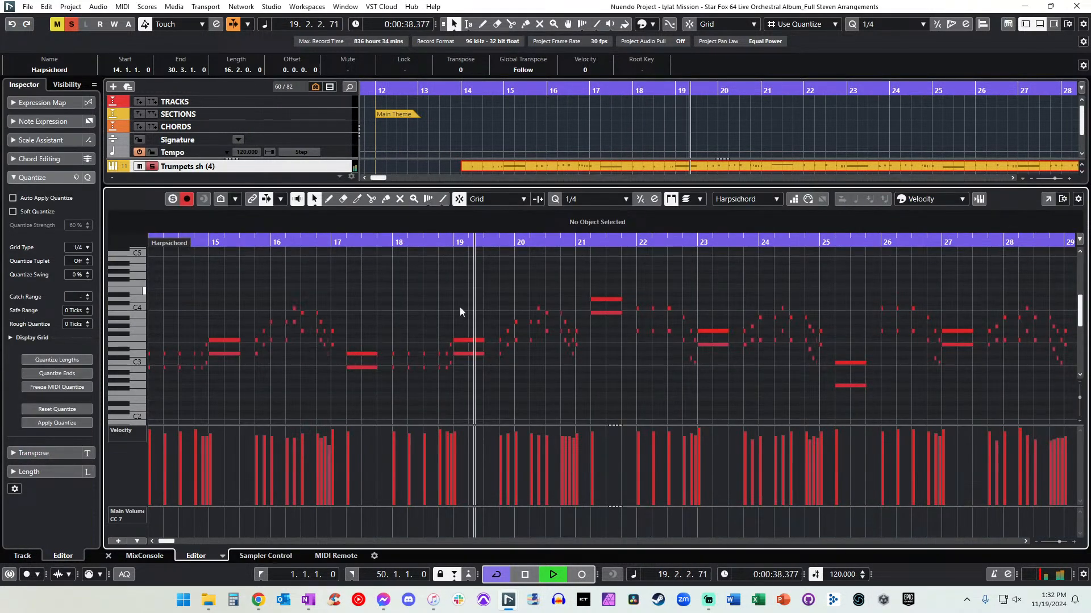
{"action": "key", "text": "Return"}
Move the FM Synth part down to the Bass Trombone leg (0-1) track and mute it.
{"action": "left_click", "coordinate": [466, 268]}
{"action": "left_click", "coordinate": [487, 195]}
{"action": "left_click_drag", "start_coordinate": [487, 195], "coordinate": [498, 251]}
{"action": "right_click", "coordinate": [499, 251]}
{"action": "left_click", "coordinate": [586, 234]}
{"action": "left_click", "coordinate": [560, 250]}
{"action": "right_click", "coordinate": [561, 247]}
{"action": "left_click", "coordinate": [547, 232]}
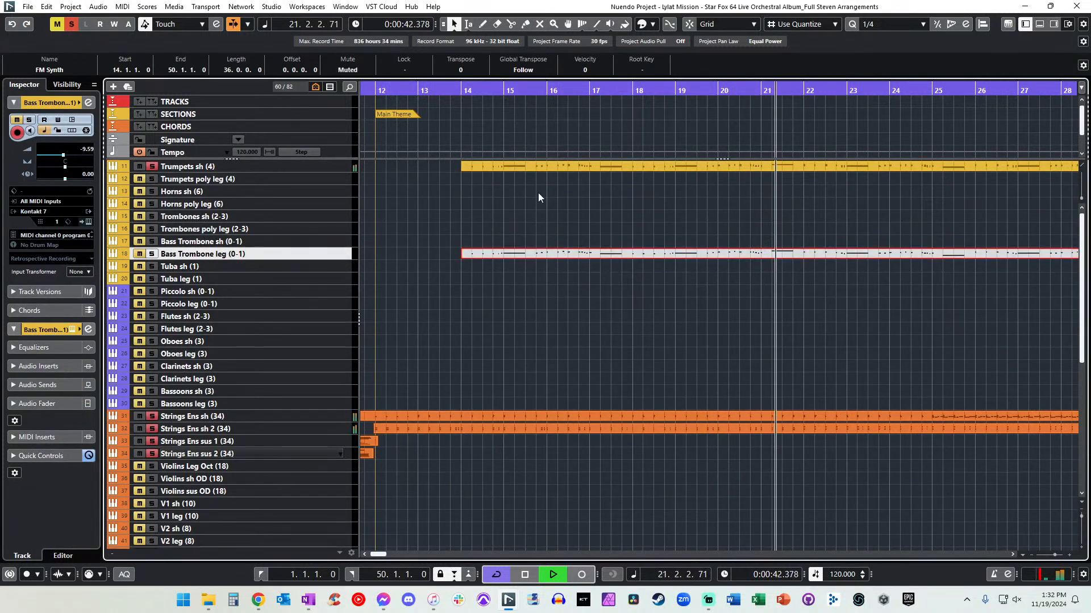
Move the Harpsichord part down to the Horns sh (6) track and play it from just before bar 14.
{"action": "left_click", "coordinate": [535, 169]}
{"action": "left_click_drag", "start_coordinate": [536, 170], "coordinate": [535, 195]}
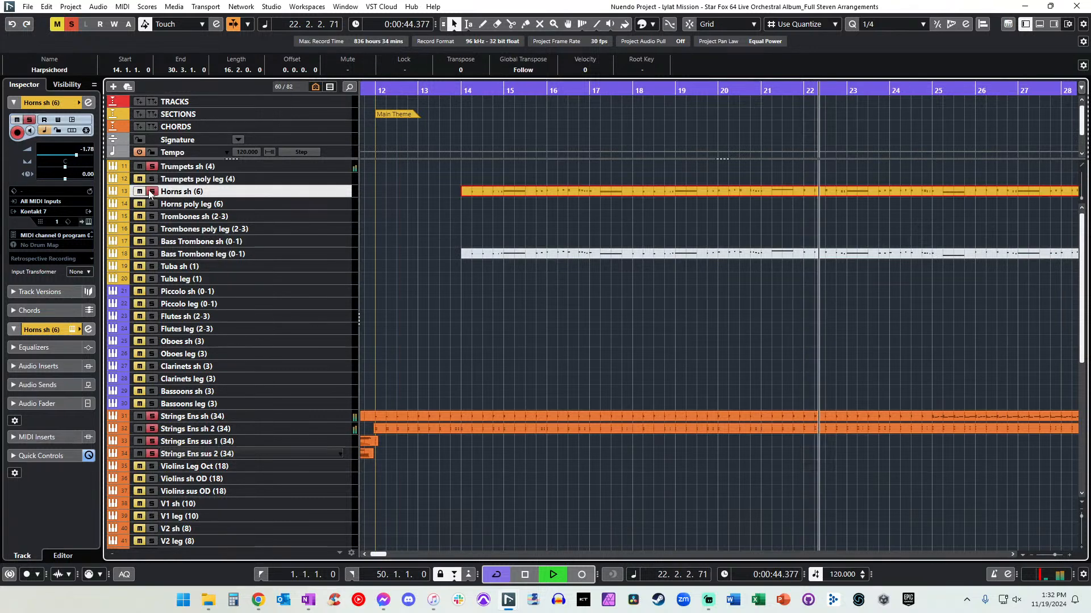
{"action": "left_click", "coordinate": [458, 92]}
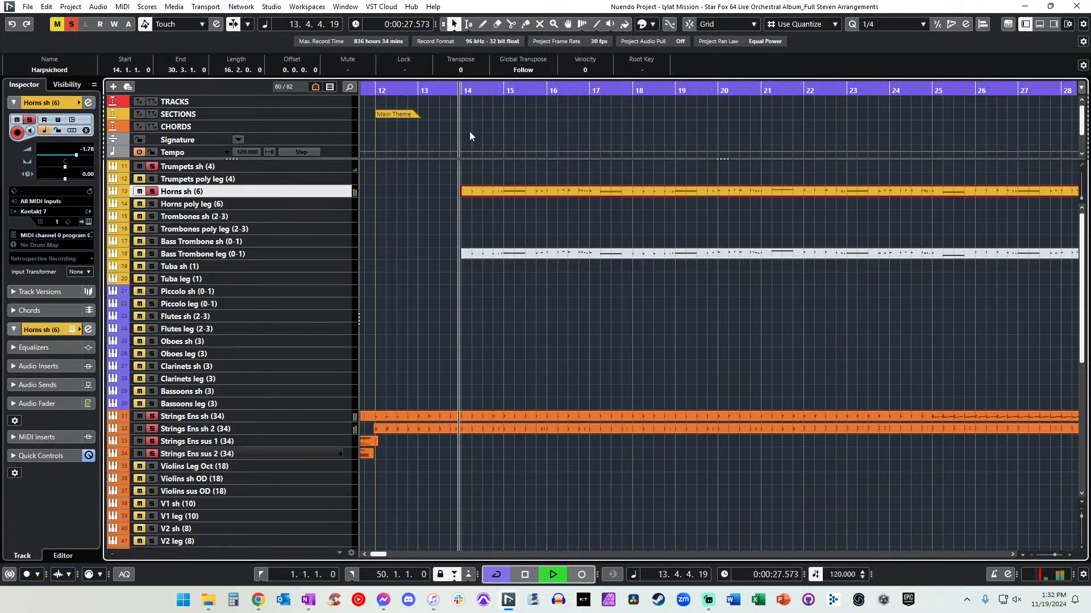
In the Harpsichord part, add a pan (CC 10) value of 0 and a modulation (CC 1) value of 127 at bar 14.
{"action": "double_click", "coordinate": [482, 193]}
{"action": "scroll", "coordinate": [487, 306], "scroll_direction": "left", "scroll_amount": 4}
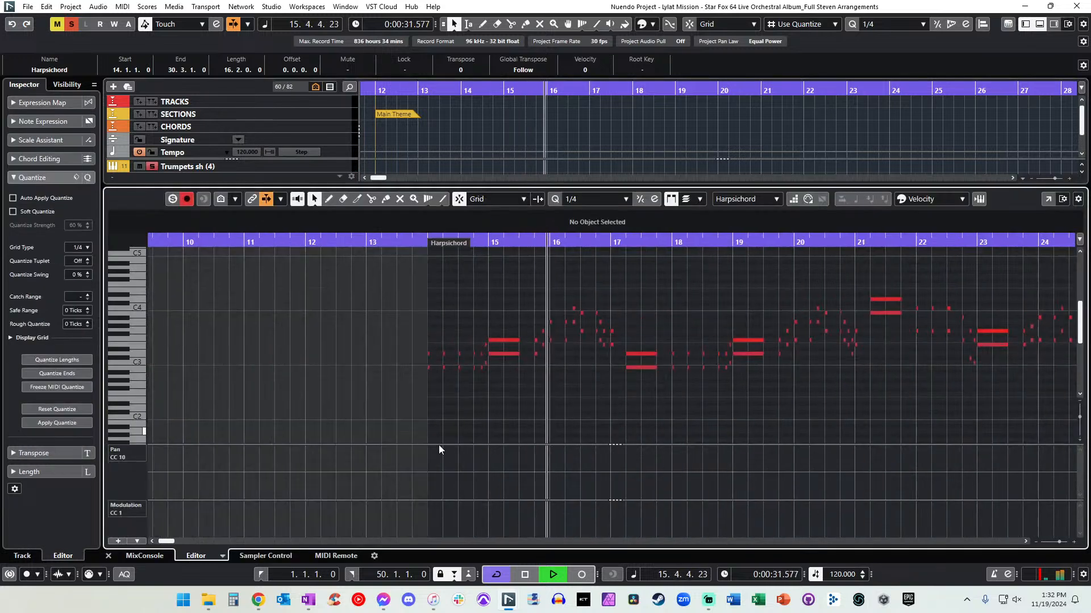
{"action": "left_click", "coordinate": [428, 466]}
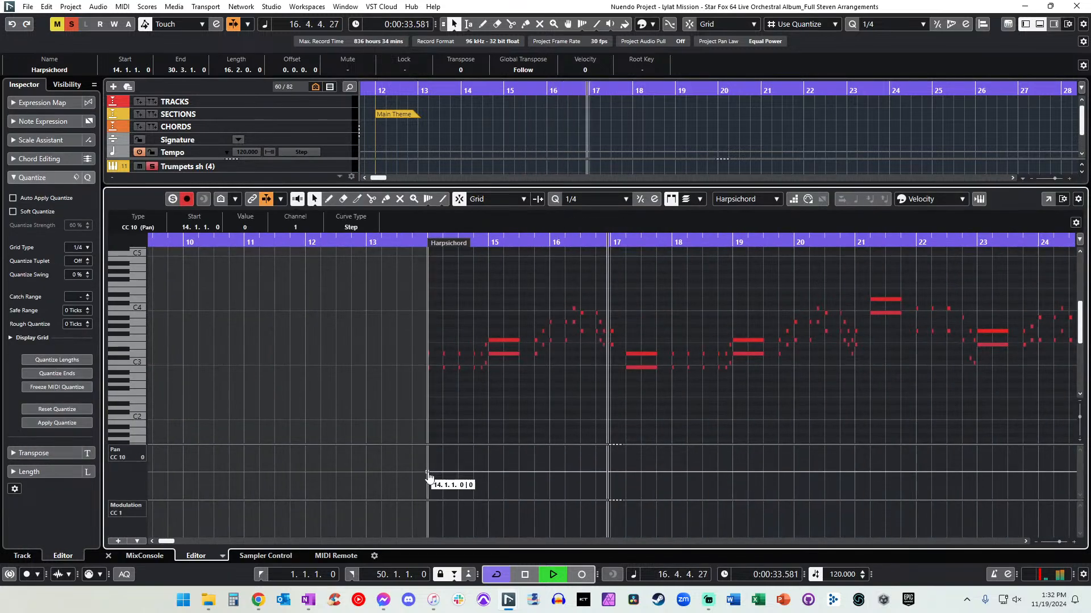
{"action": "left_click", "coordinate": [427, 510]}
{"action": "left_click_drag", "start_coordinate": [428, 510], "coordinate": [427, 501]}
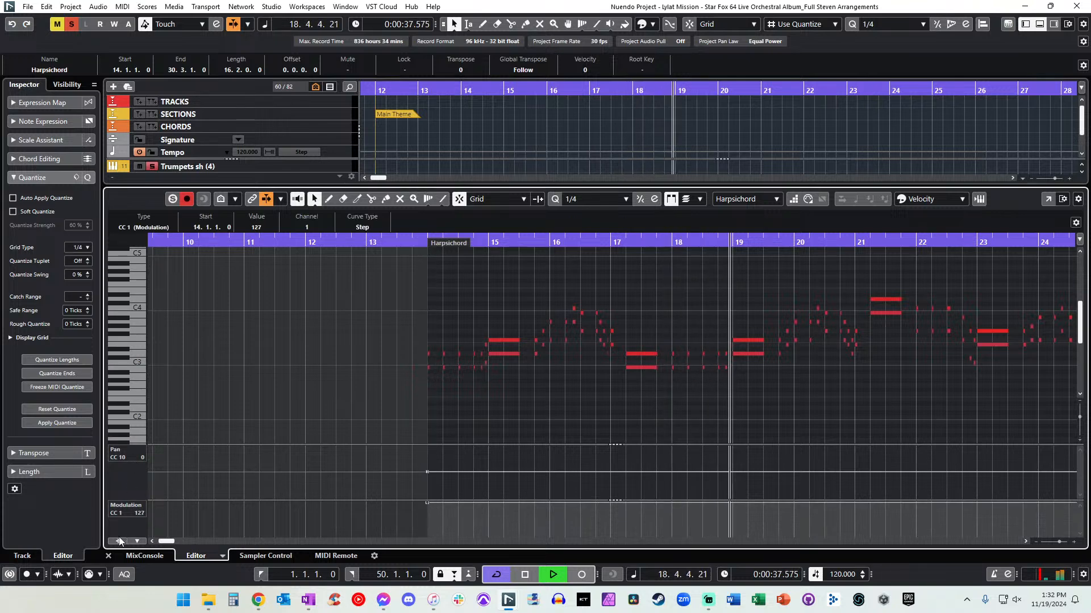
Show main volume (CC 7) in place of the pan lane and set it to 127 at bar 14.
{"action": "left_click", "coordinate": [128, 451]}
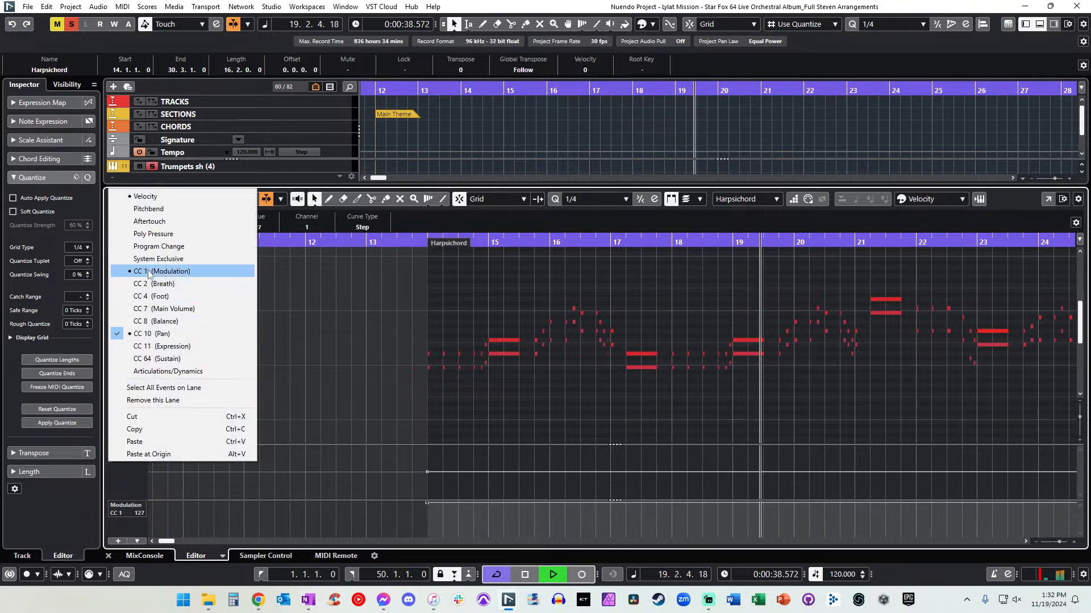
{"action": "left_click", "coordinate": [157, 309]}
{"action": "left_click", "coordinate": [429, 452]}
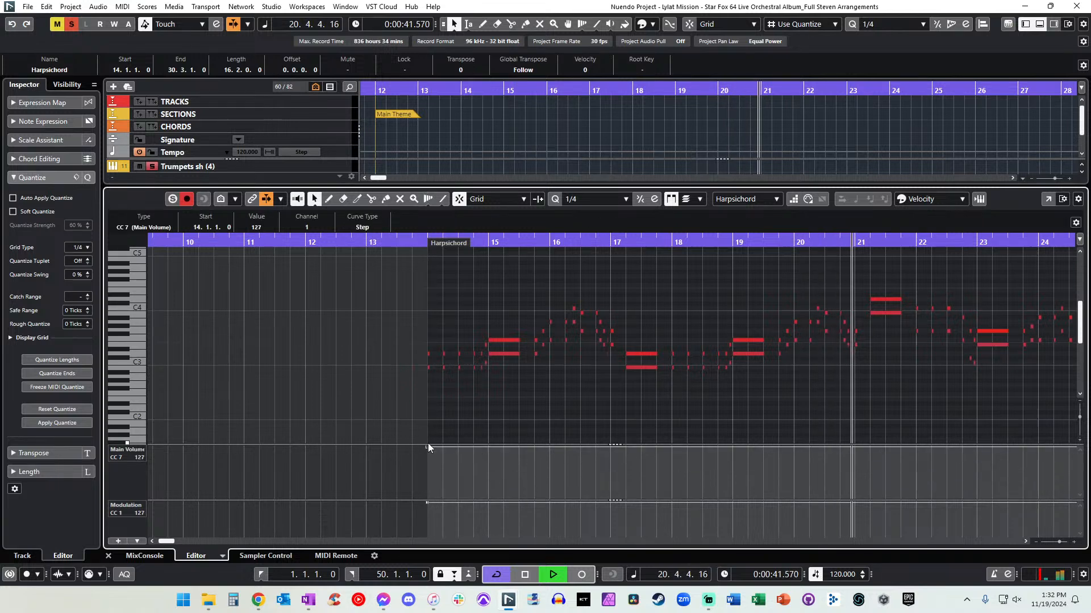
Solo the Harpsichord part in the editor, replay it from bar 14 and return to the arrangement.
{"action": "key", "text": "space"}
{"action": "key", "text": "space"}
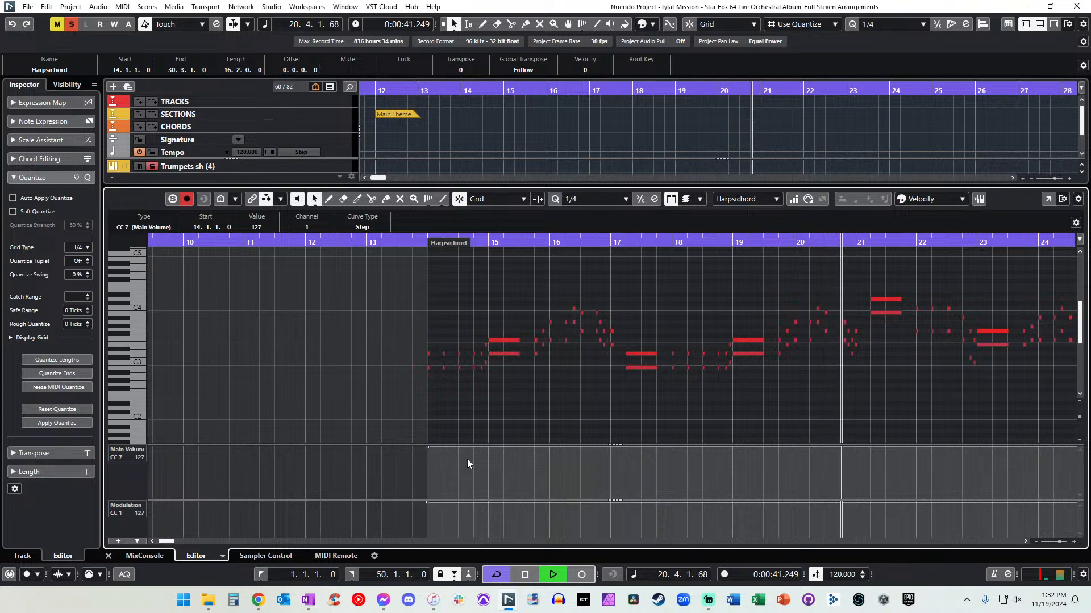
{"action": "key", "text": "s"}
{"action": "key", "text": "KP_Subtract"}
{"action": "key", "text": "KP_Subtract"}
{"action": "key", "text": "KP_Subtract"}
{"action": "key", "text": "KP_Subtract"}
{"action": "key", "text": "KP_Subtract"}
{"action": "key", "text": "KP_Subtract"}
{"action": "key", "text": "KP_Subtract"}
{"action": "key", "text": "KP_Subtract"}
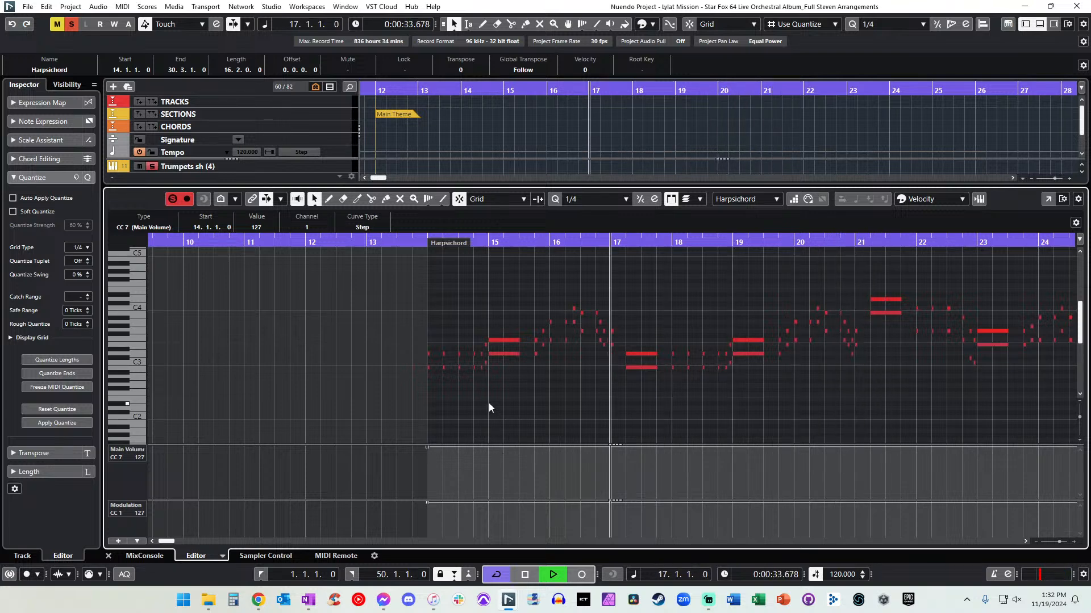
{"action": "key", "text": "Return"}
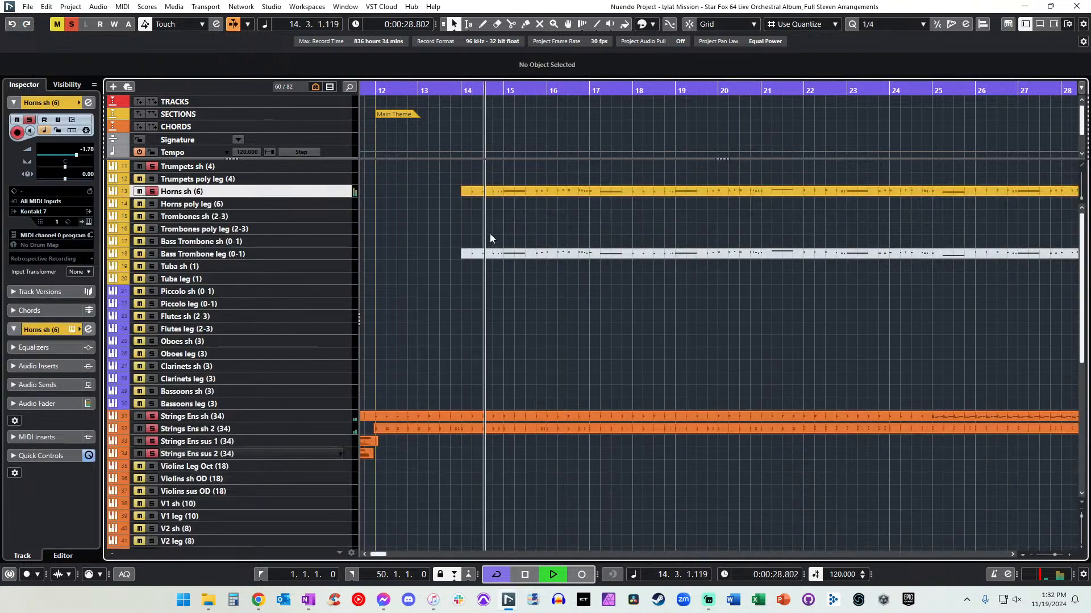
{"action": "key", "text": "space"}
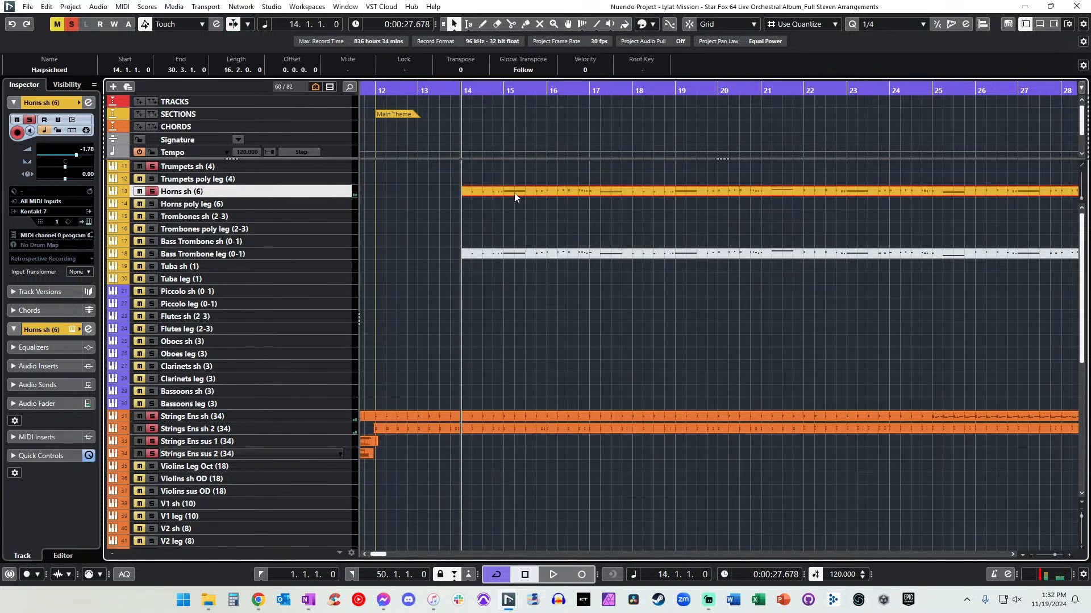
Split the Harpsichord part on the Horns sh (6) track at bar 15.
{"action": "key", "text": "h"}
{"action": "key", "text": "shift+h"}
{"action": "key", "text": "shift+h"}
{"action": "key", "text": "h"}
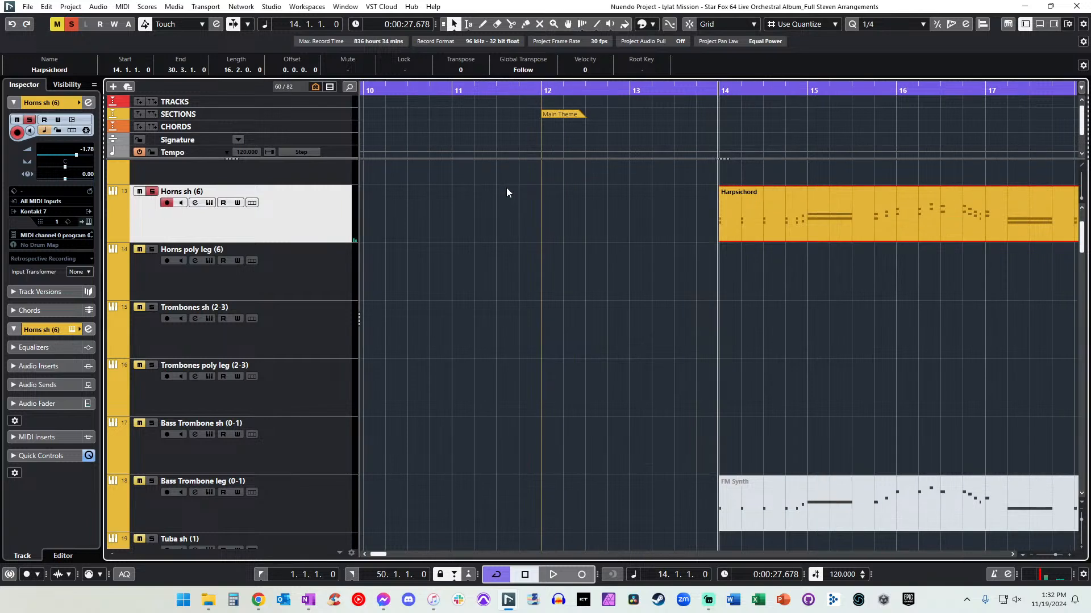
{"action": "scroll", "coordinate": [533, 222], "scroll_direction": "right", "scroll_amount": 4}
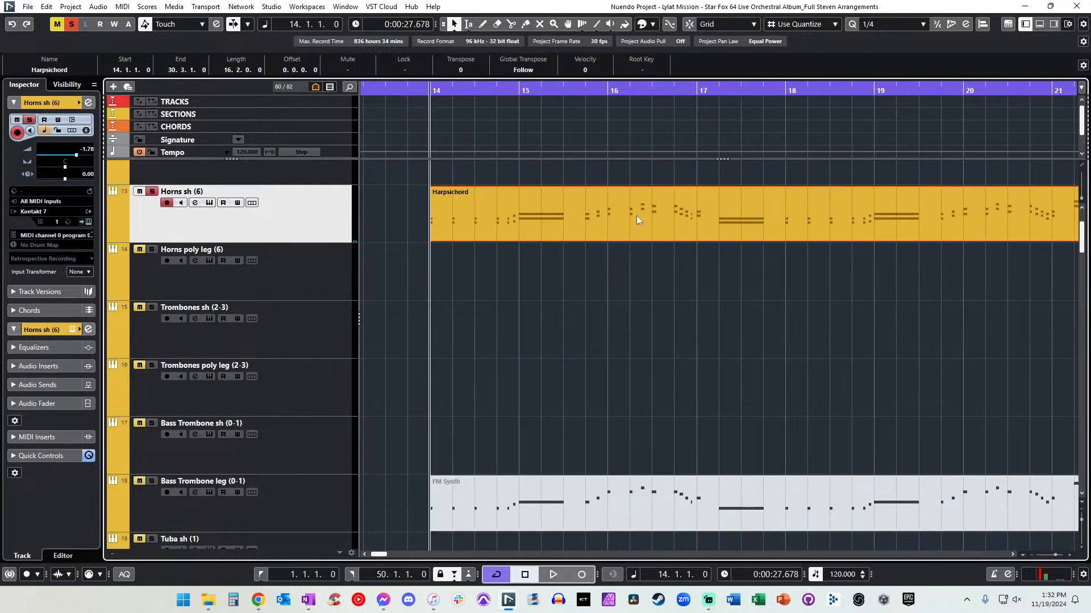
{"action": "key", "text": "j"}
{"action": "left_click", "coordinate": [519, 230], "text": "alt"}
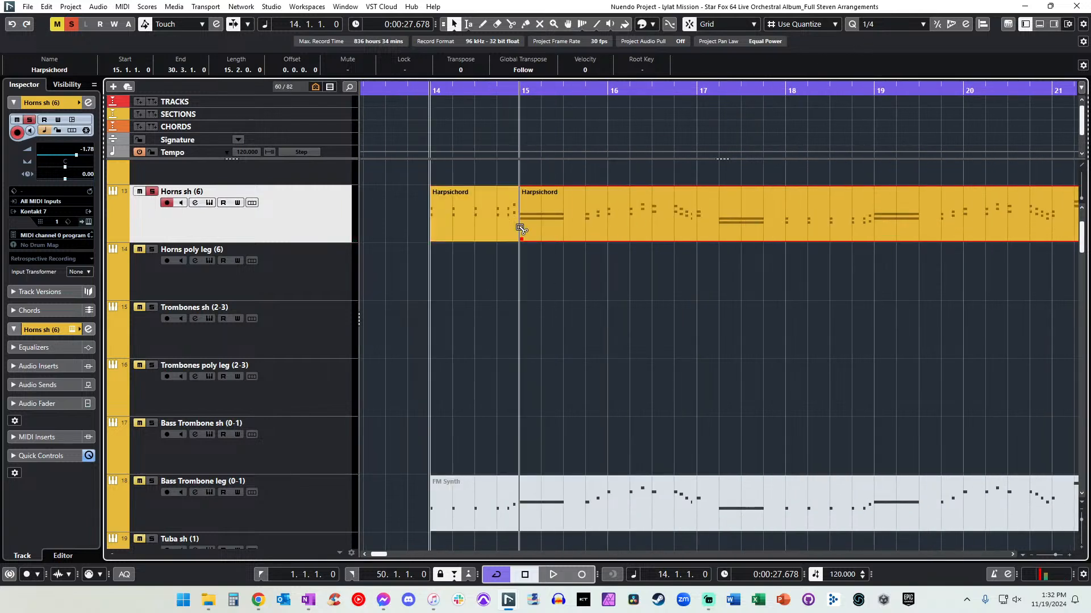
Split the Harpsichord part on Horns sh (6) around the sustained notes in bars 15, 17 and 19.
{"action": "left_click", "coordinate": [575, 216], "text": "alt"}
{"action": "left_click", "coordinate": [708, 216], "text": "alt"}
{"action": "left_click", "coordinate": [775, 216], "text": "alt"}
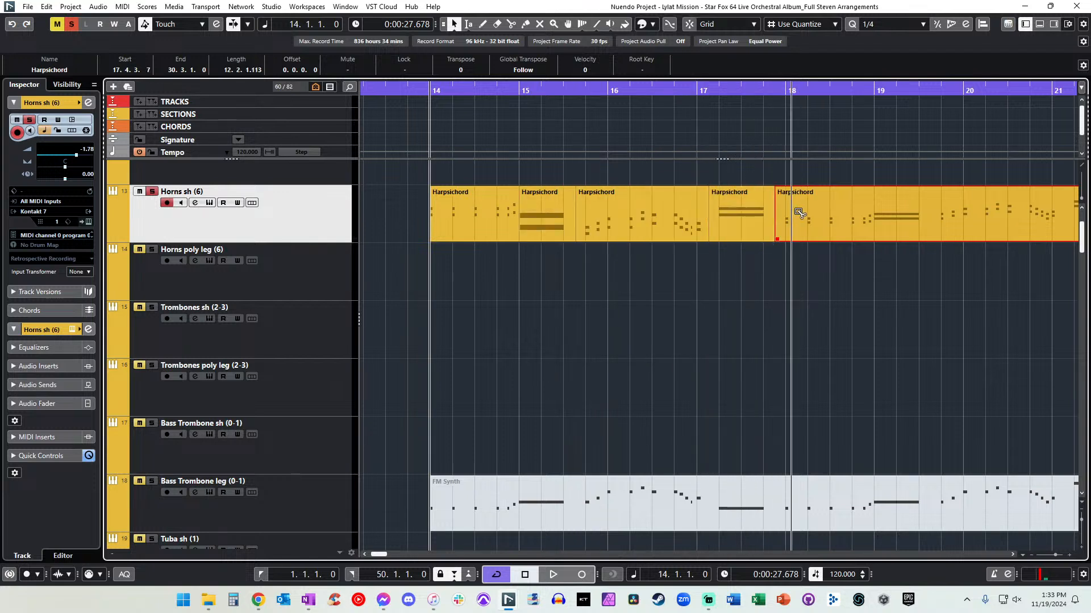
{"action": "left_click", "coordinate": [873, 214], "text": "alt"}
{"action": "scroll", "coordinate": [815, 224], "scroll_direction": "right", "scroll_amount": 2}
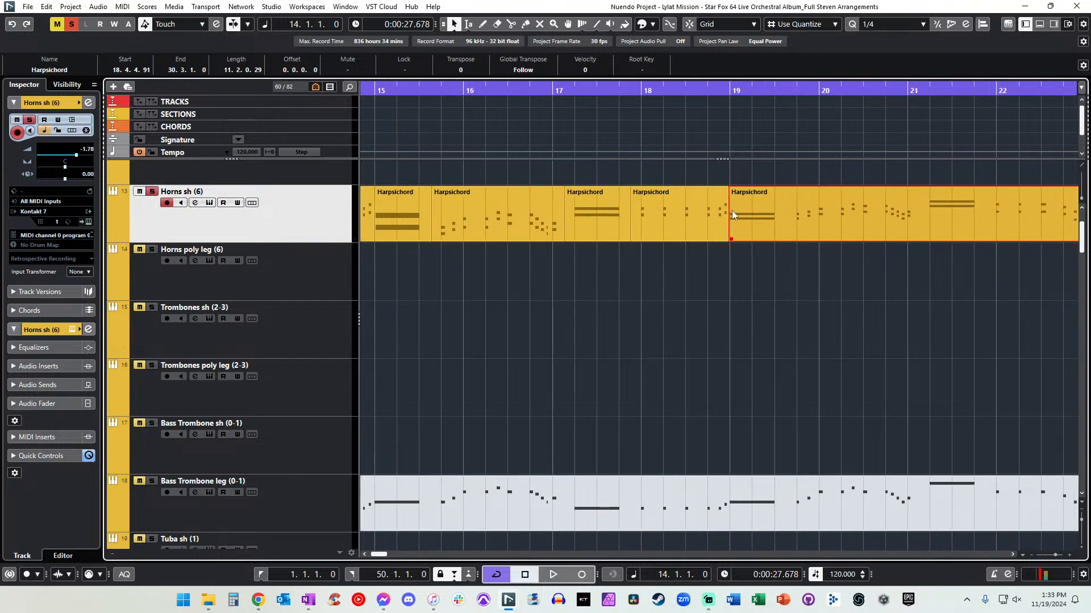
{"action": "left_click", "coordinate": [780, 210], "text": "alt"}
{"action": "scroll", "coordinate": [655, 228], "scroll_direction": "right", "scroll_amount": 4}
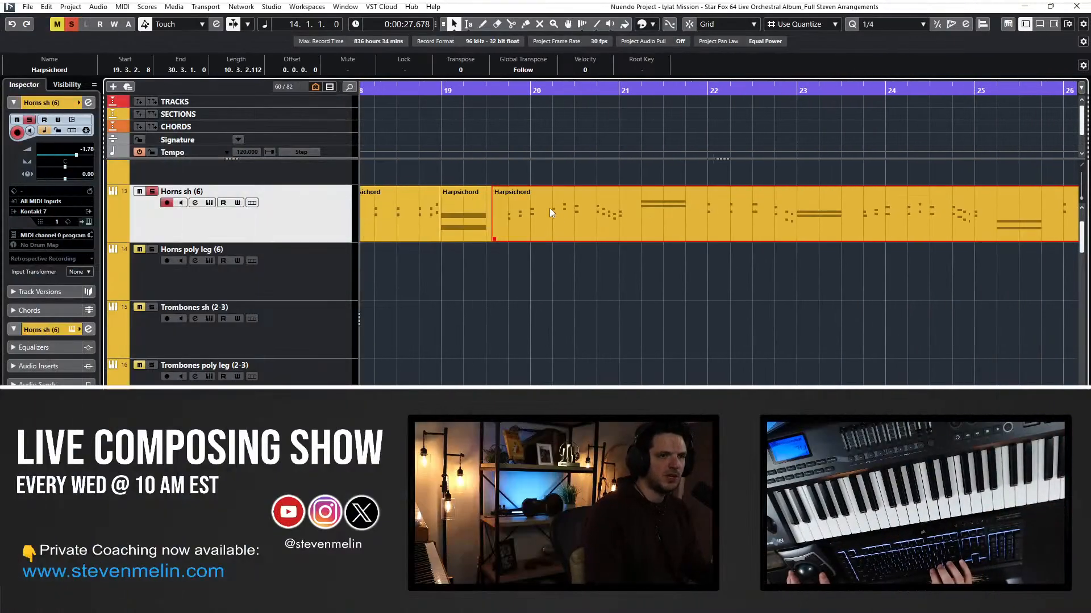
Split the Horns sh (6) part around the sustained notes in bar 21 and just before bar 23.
{"action": "left_click", "coordinate": [634, 210], "text": "alt"}
{"action": "scroll", "coordinate": [605, 197], "scroll_direction": "right", "scroll_amount": 1}
{"action": "left_click", "coordinate": [622, 206], "text": "alt"}
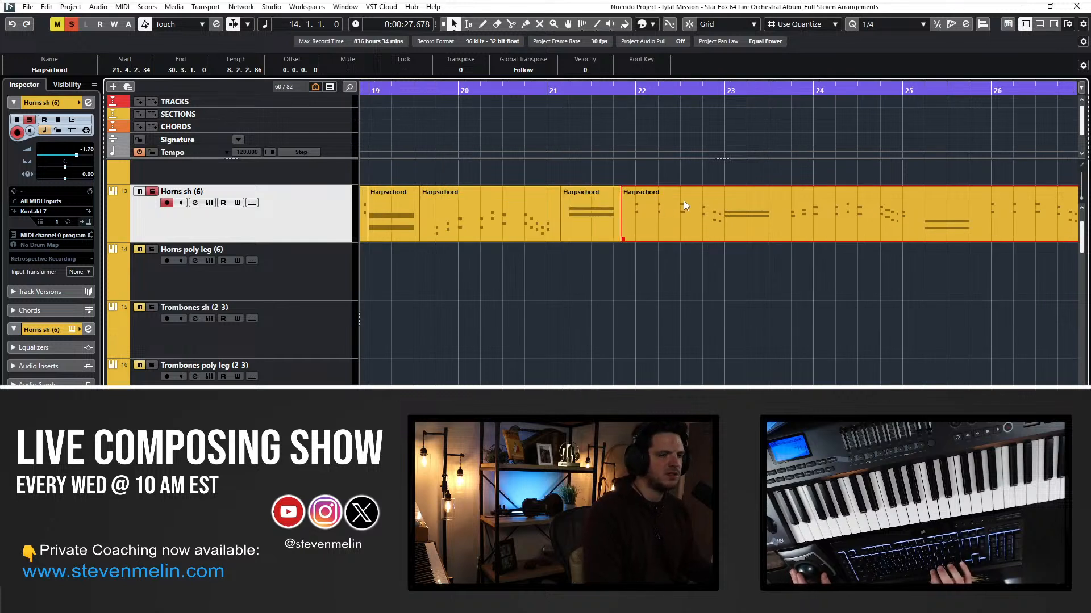
{"action": "left_click", "coordinate": [724, 202], "text": "alt"}
{"action": "scroll", "coordinate": [655, 203], "scroll_direction": "right", "scroll_amount": 3}
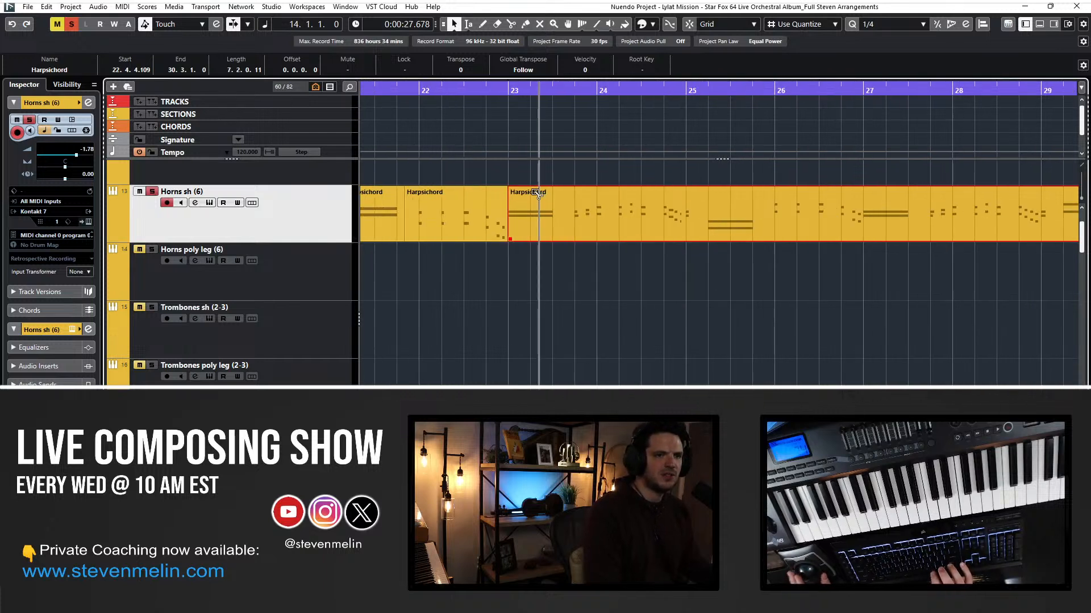
Split the remaining Horns sh (6) part after bar 23's sustained notes and around those in bars 25, 27 and 29.
{"action": "left_click", "coordinate": [564, 205], "text": "alt"}
{"action": "left_click", "coordinate": [694, 206], "text": "alt"}
{"action": "left_click", "coordinate": [760, 206], "text": "alt"}
{"action": "scroll", "coordinate": [689, 216], "scroll_direction": "right", "scroll_amount": 3}
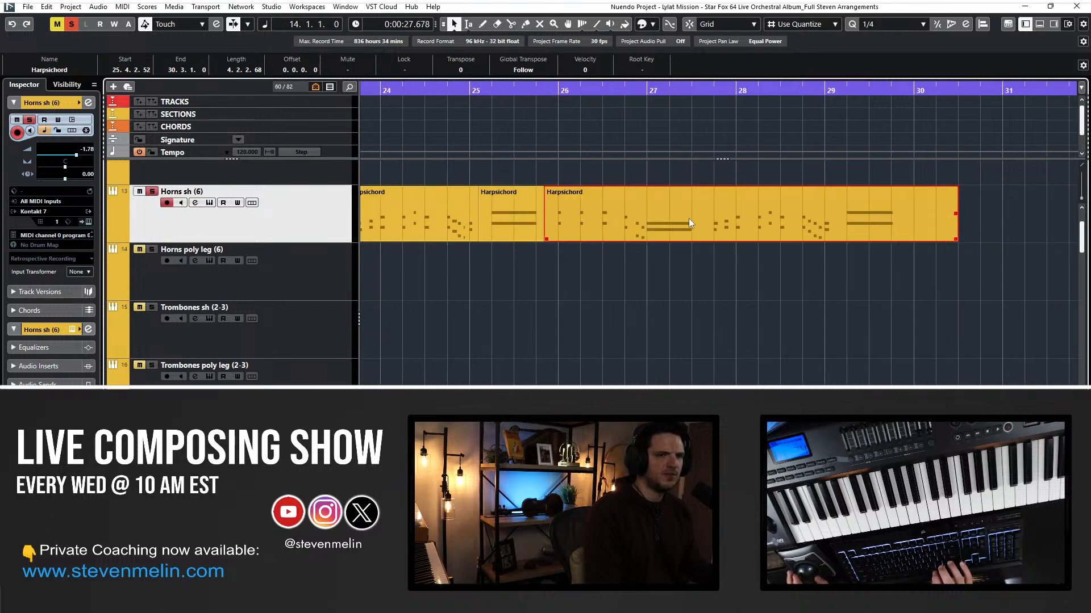
{"action": "left_click", "coordinate": [645, 205], "text": "alt"}
{"action": "left_click", "coordinate": [698, 206], "text": "alt"}
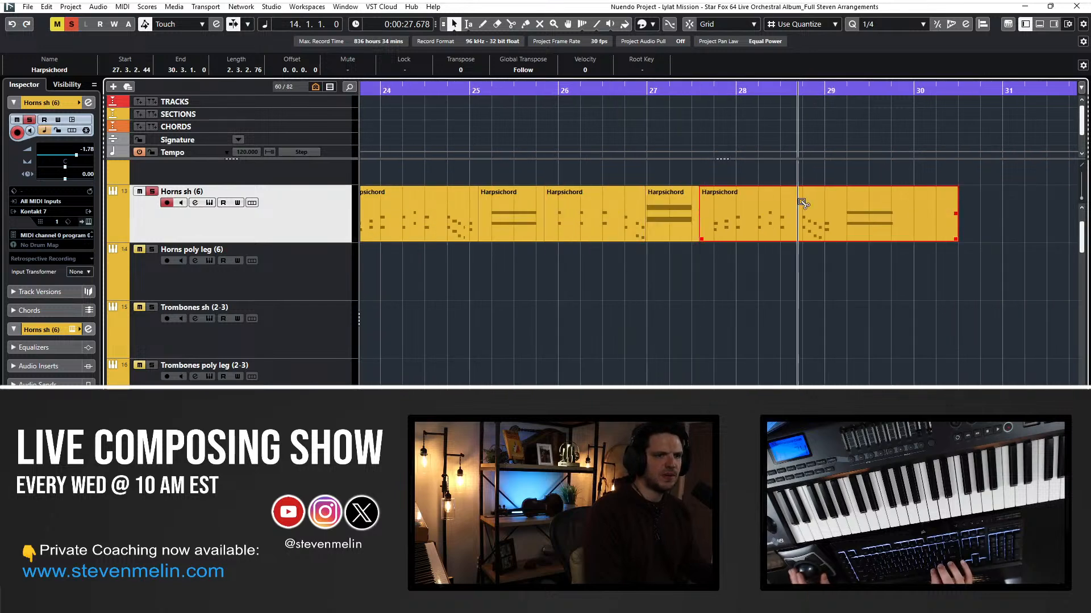
{"action": "left_click", "coordinate": [831, 206], "text": "alt"}
{"action": "left_click", "coordinate": [896, 194], "text": "alt"}
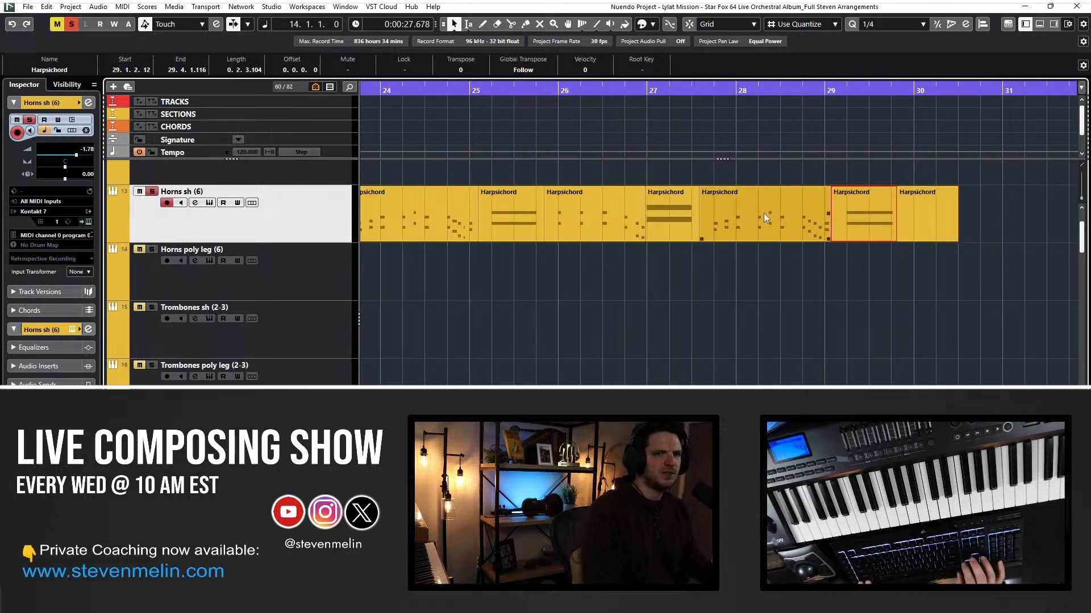
Move all the sustained-note parts from Horns sh (6) down to the Horns poly leg (6) track.
{"action": "key", "text": "g"}
{"action": "key", "text": "g"}
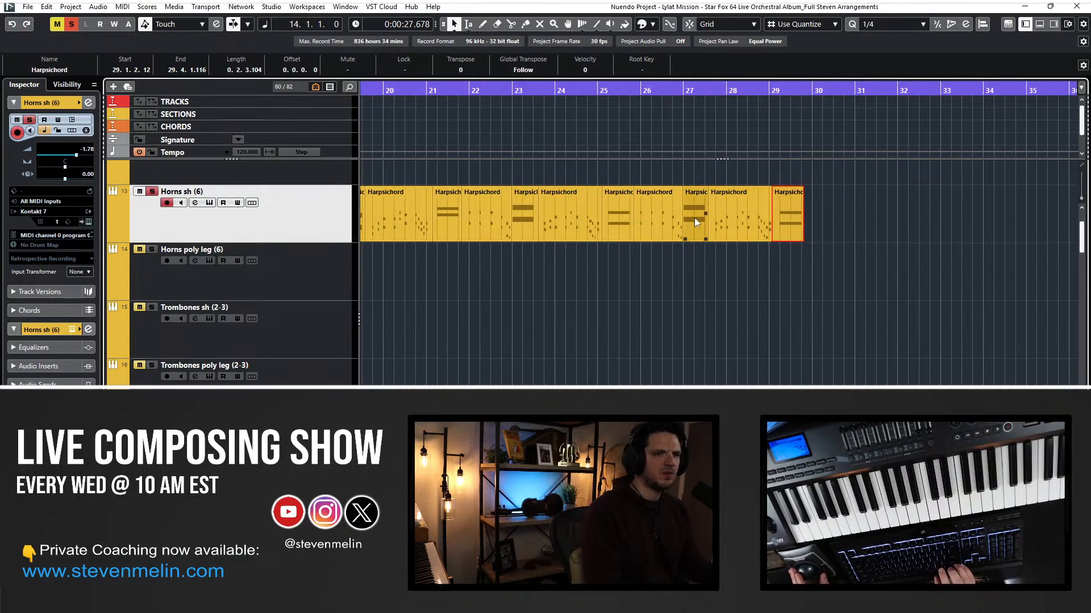
{"action": "left_click", "coordinate": [523, 217]}
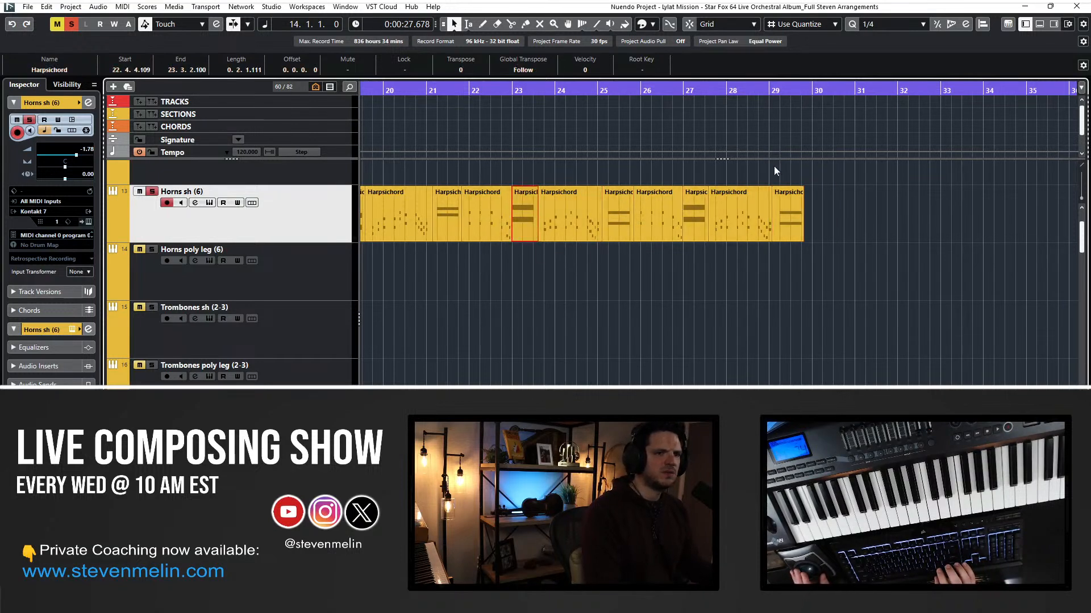
{"action": "left_click_drag", "start_coordinate": [774, 167], "coordinate": [794, 211]}
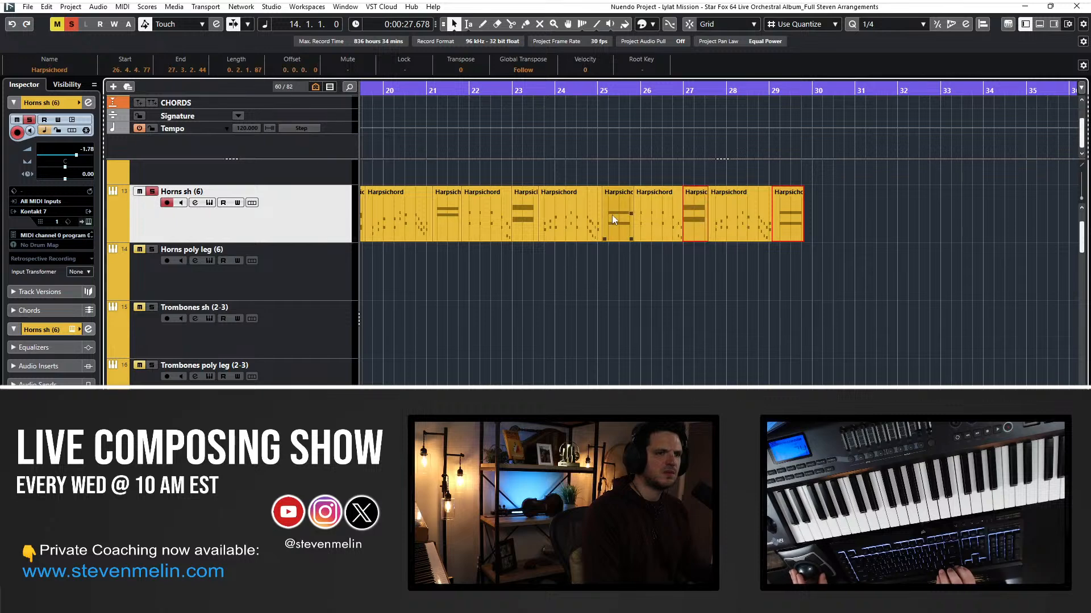
{"action": "left_click", "coordinate": [518, 213], "text": "shift"}
{"action": "scroll", "coordinate": [447, 250], "scroll_direction": "left", "scroll_amount": 3}
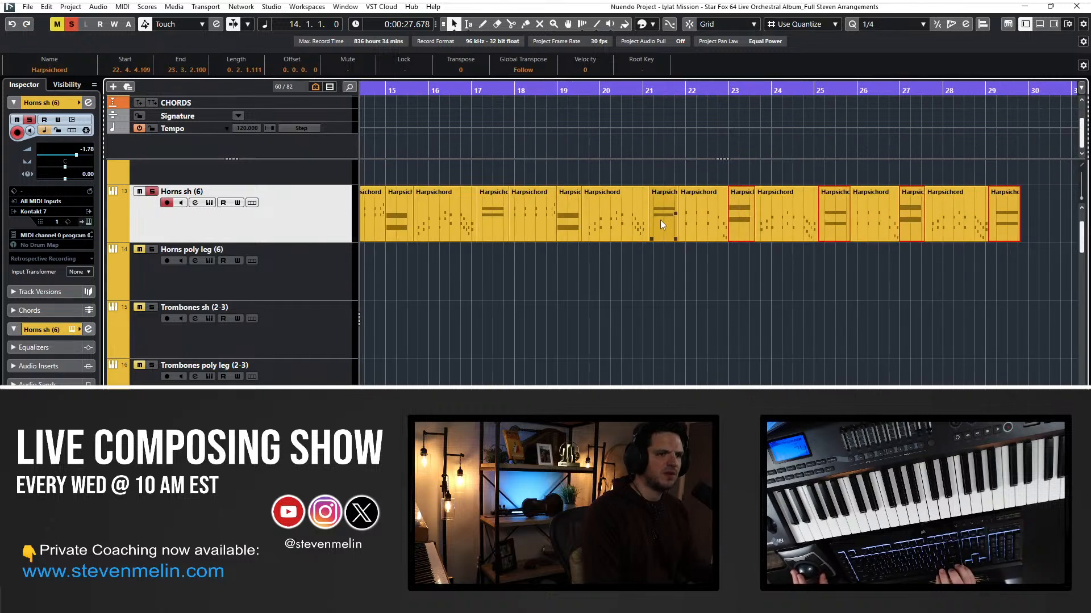
{"action": "left_click", "coordinate": [660, 220], "text": "shift"}
{"action": "scroll", "coordinate": [572, 252], "scroll_direction": "left", "scroll_amount": 3}
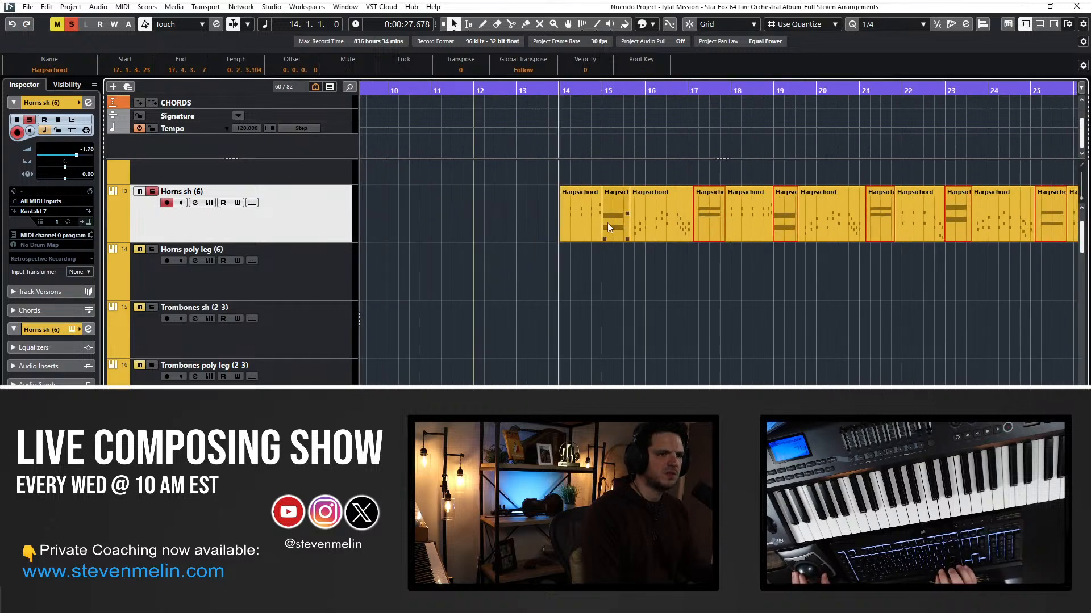
{"action": "key", "text": "ctrl+Down"}
{"action": "key", "text": "KP_Subtract"}
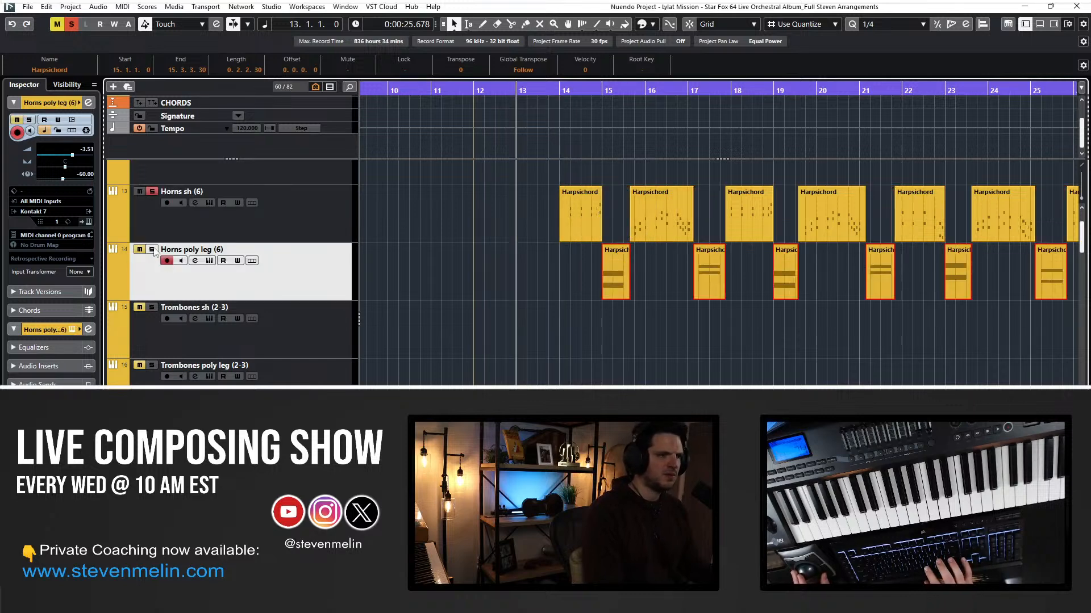
Extend the first Horns poly leg (6) part back into bar 14 and glue the track's parts into one.
{"action": "left_click_drag", "start_coordinate": [602, 289], "coordinate": [568, 289]}
{"action": "right_click", "coordinate": [589, 281]}
{"action": "left_click", "coordinate": [661, 280]}
{"action": "left_click", "coordinate": [632, 275]}
{"action": "left_click", "coordinate": [632, 276]}
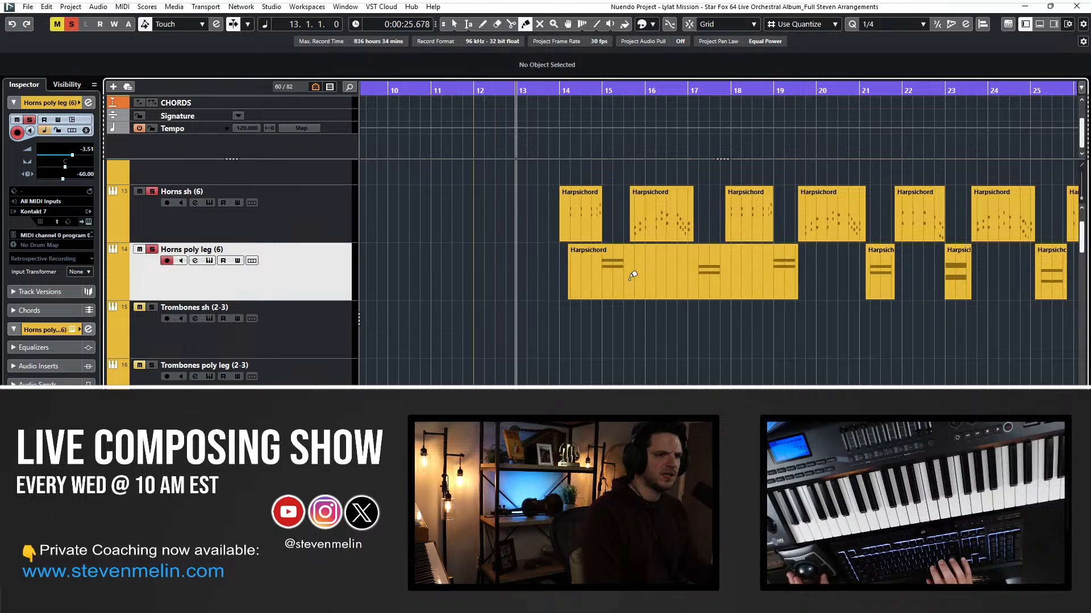
{"action": "left_click", "coordinate": [632, 276]}
{"action": "left_click", "coordinate": [633, 275]}
{"action": "left_click", "coordinate": [632, 276]}
{"action": "key", "text": "1"}
In the Horns poly leg (6) part, add pan (CC 10) -1, modulation (CC 1) 93 and main volume (CC 7) 100 in bar 14.
{"action": "double_click", "coordinate": [629, 280]}
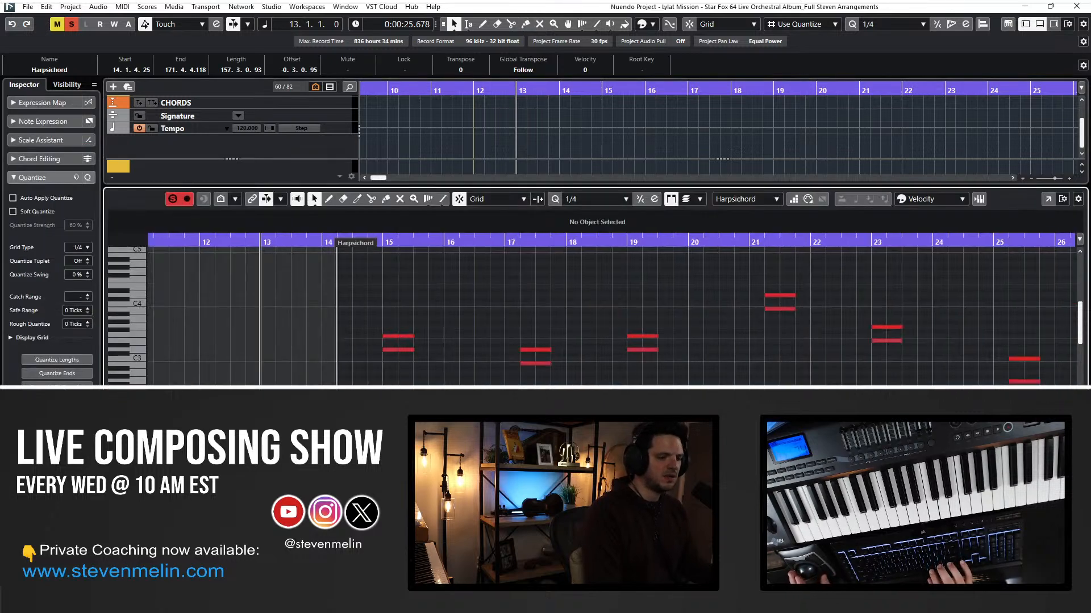
{"action": "left_click_drag", "start_coordinate": [338, 559], "coordinate": [337, 556]}
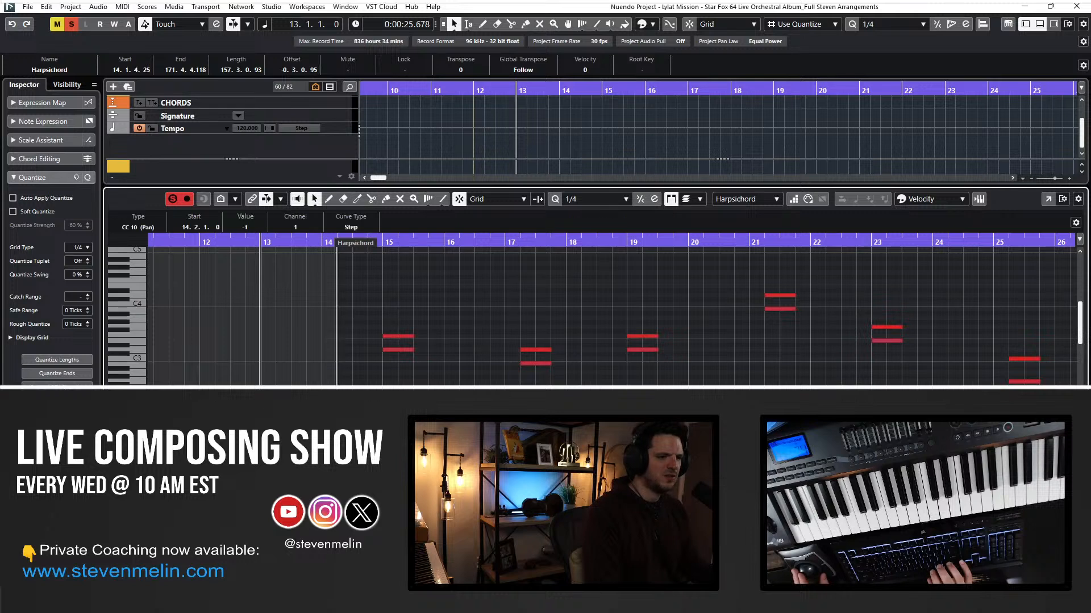
{"action": "left_click", "coordinate": [337, 529]}
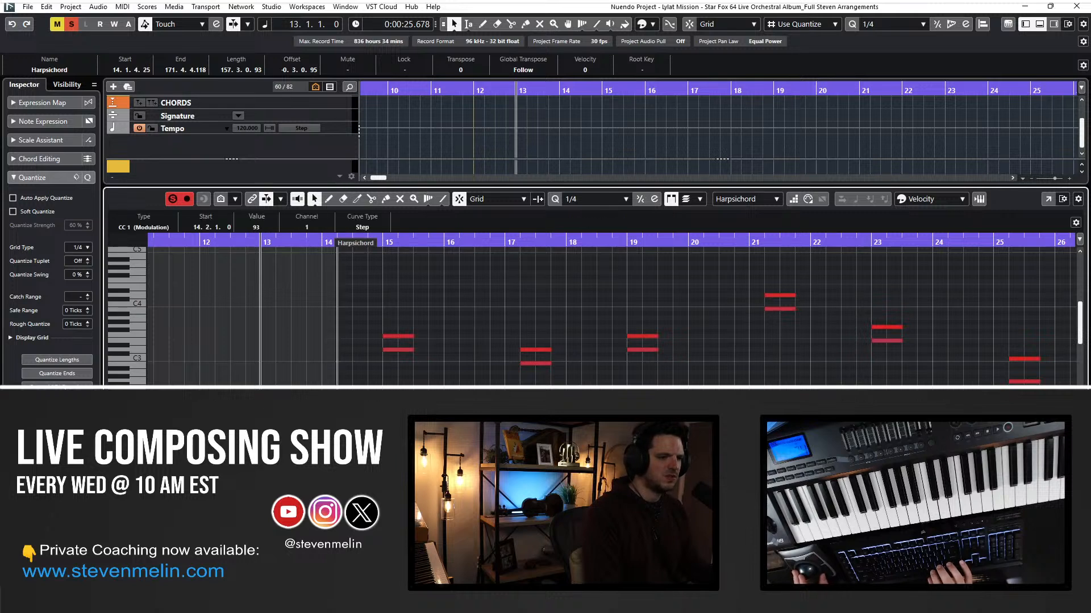
{"action": "left_click", "coordinate": [126, 542]}
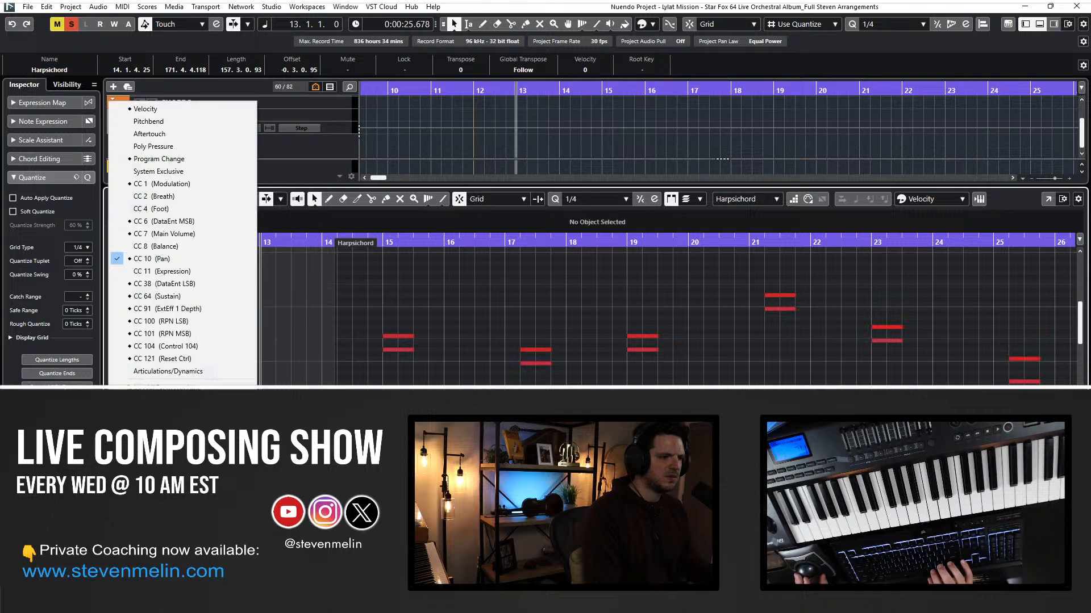
{"action": "left_click", "coordinate": [182, 234]}
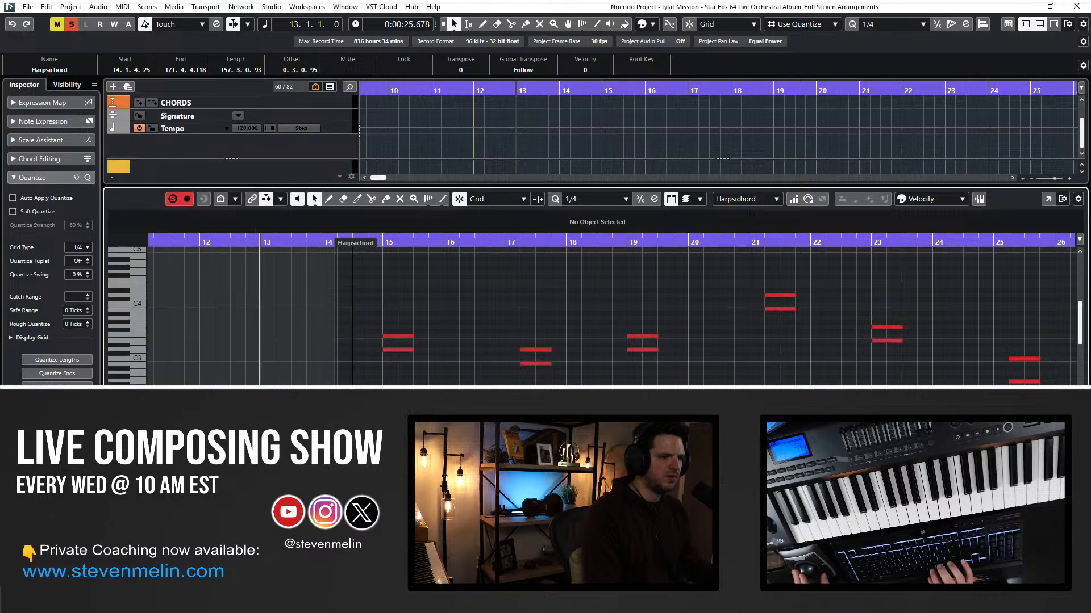
{"action": "left_click", "coordinate": [337, 517]}
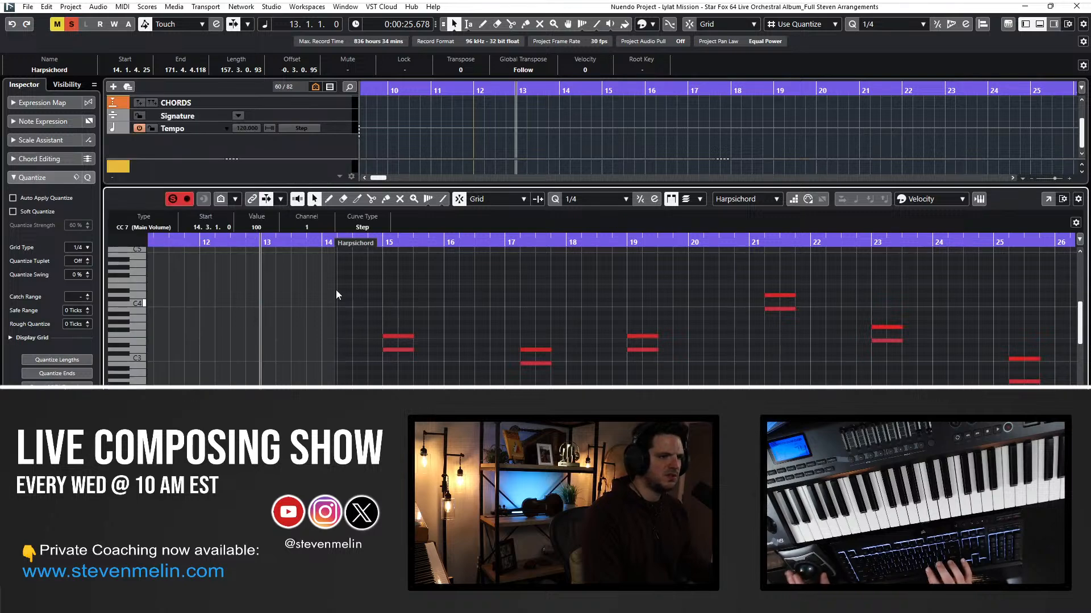
Play the horn parts from around bar 14 and return to the arrangement.
{"action": "key", "text": "space"}
{"action": "key", "text": "KP_Subtract"}
{"action": "key", "text": "space"}
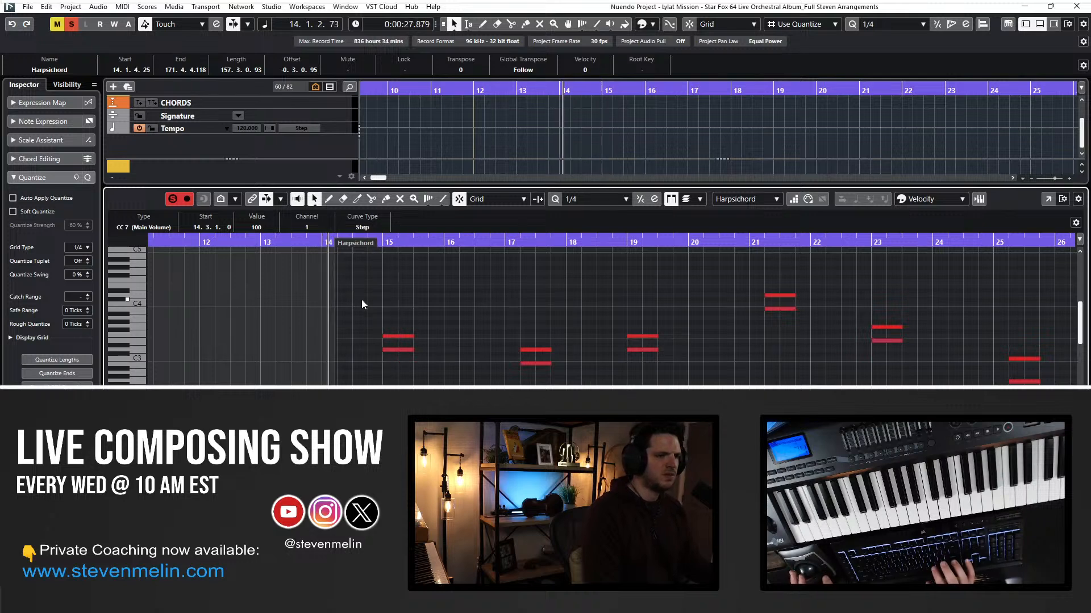
{"action": "key", "text": "Return"}
{"action": "left_click", "coordinate": [499, 196]}
{"action": "scroll", "coordinate": [496, 231], "scroll_direction": "right", "scroll_amount": 1}
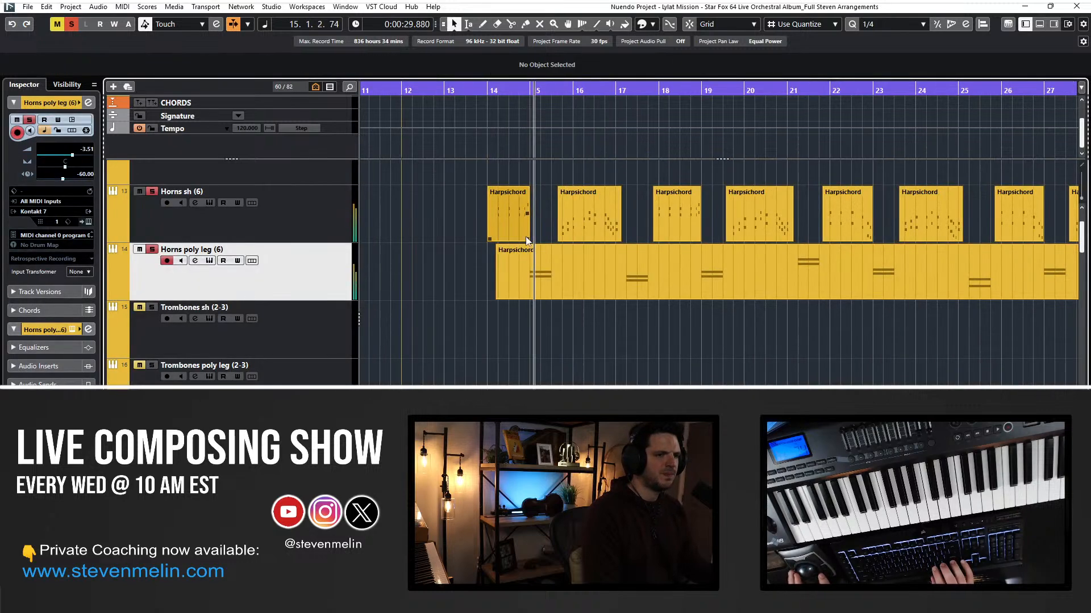
Split the long Horns poly leg (6) part in bar 31 and delete the empty remainder.
{"action": "key", "text": "g"}
{"action": "key", "text": "g"}
{"action": "key", "text": "g"}
{"action": "scroll", "coordinate": [531, 248], "scroll_direction": "right", "scroll_amount": 2}
{"action": "left_click_drag", "start_coordinate": [805, 259], "coordinate": [647, 259]}
{"action": "key", "text": "ctrl+z"}
{"action": "left_click", "coordinate": [761, 270], "text": "alt"}
{"action": "scroll", "coordinate": [797, 319], "scroll_direction": "right", "scroll_amount": 3}
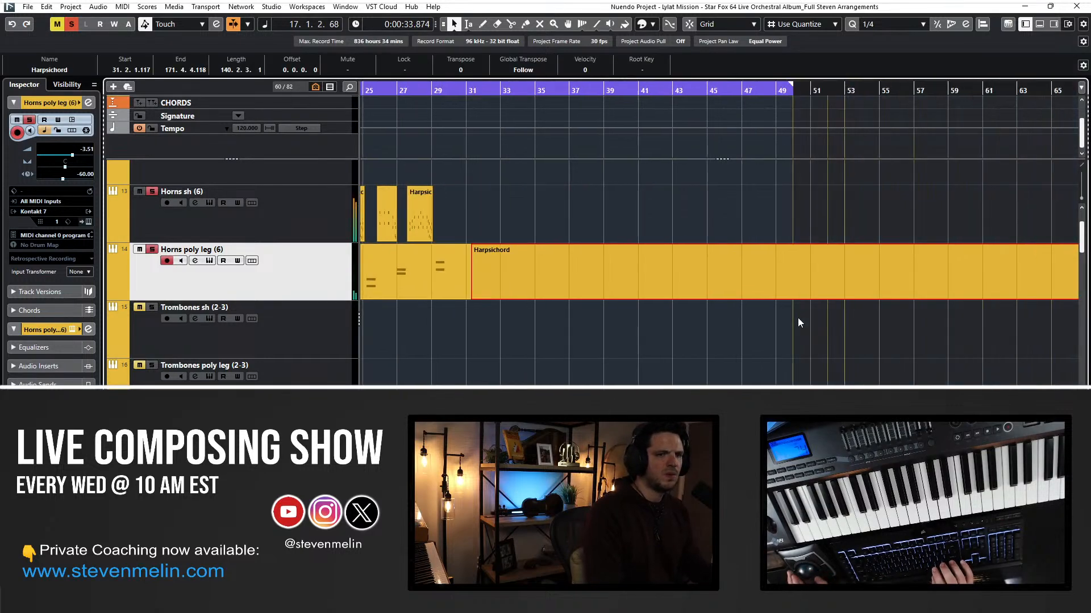
{"action": "left_click", "coordinate": [916, 274], "text": "alt"}
{"action": "left_click", "coordinate": [621, 275]}
{"action": "key", "text": "Delete"}
{"action": "scroll", "coordinate": [620, 275], "scroll_direction": "left", "scroll_amount": 1}
Open the parts of both horn tracks together in the editor and examine their notes during playback.
{"action": "left_click_drag", "start_coordinate": [714, 345], "coordinate": [591, 193]}
{"action": "scroll", "coordinate": [424, 259], "scroll_direction": "left", "scroll_amount": 2}
{"action": "double_click", "coordinate": [613, 210]}
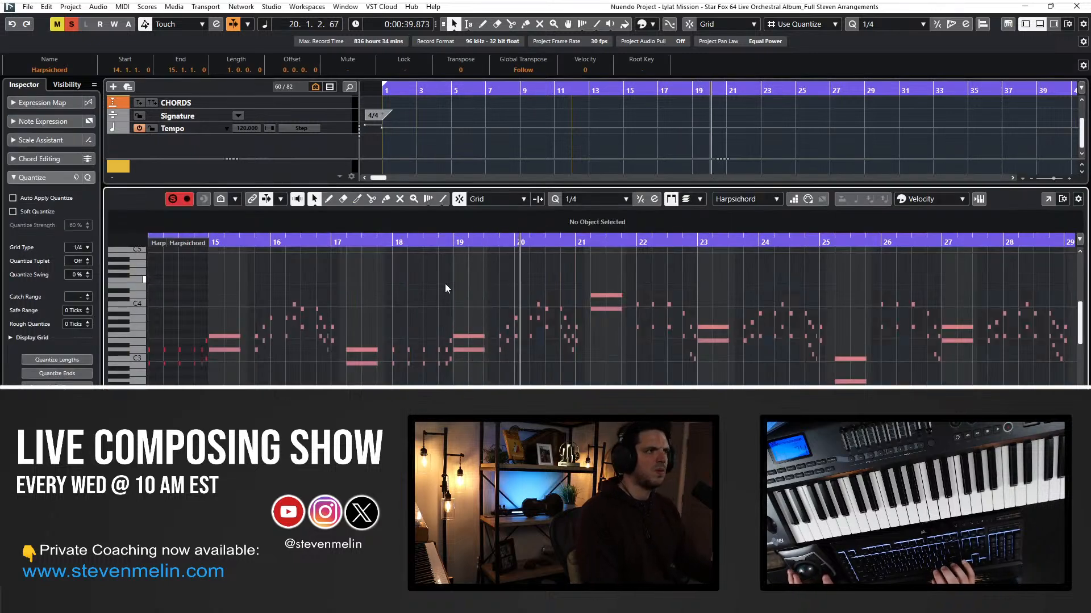
{"action": "key", "text": "h"}
{"action": "key", "text": "h"}
{"action": "key", "text": "h"}
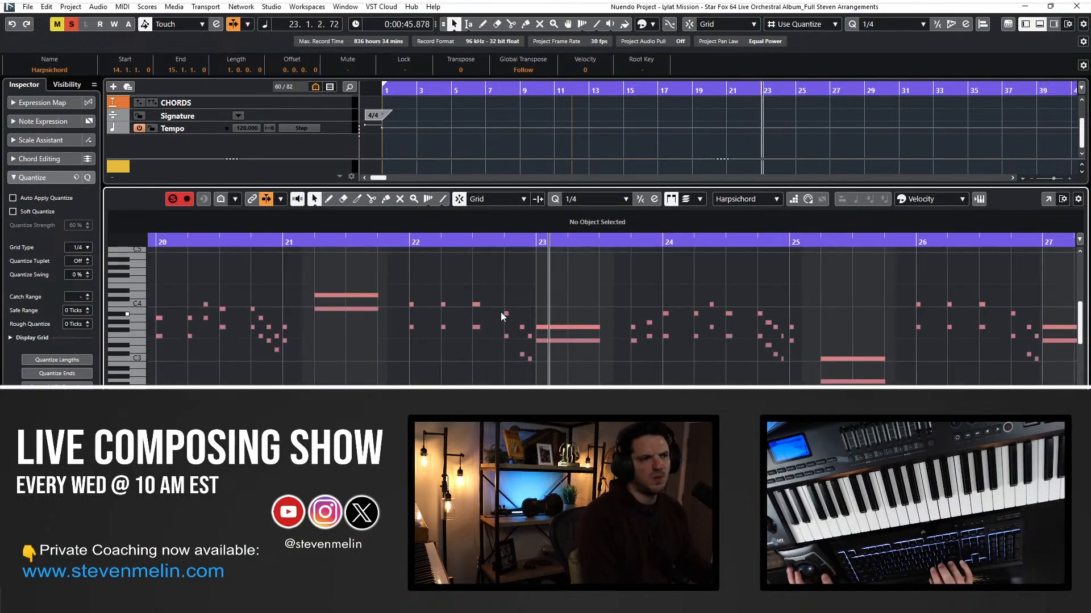
Reopen the Horns poly leg (6) part alone and raise its main volume (CC 7) in bar 14 to 112.
{"action": "key", "text": "ctrl+e"}
{"action": "double_click", "coordinate": [632, 277]}
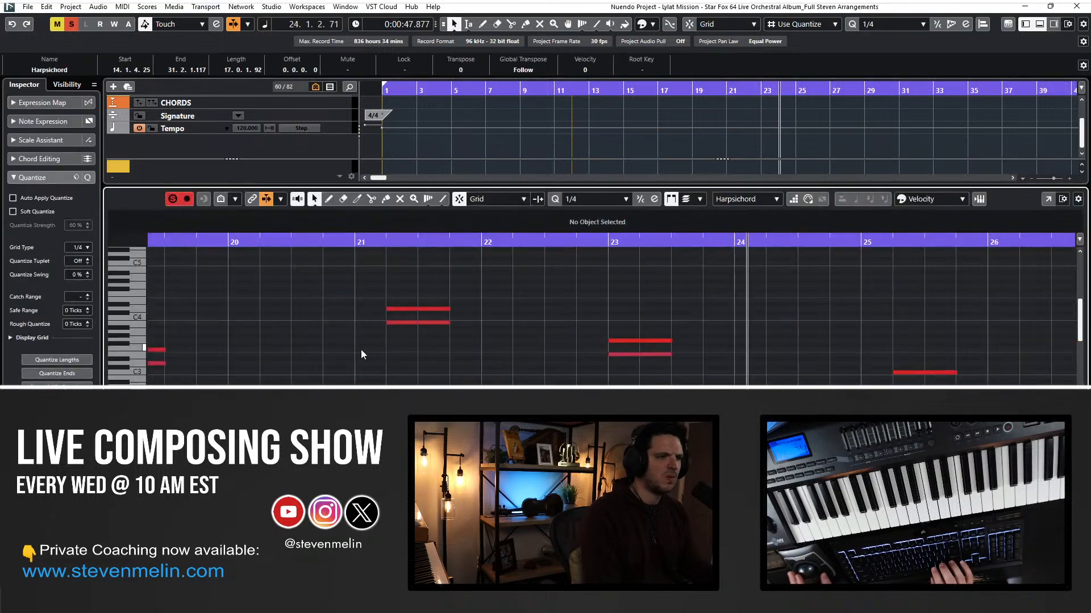
{"action": "scroll", "coordinate": [611, 316], "scroll_direction": "left", "scroll_amount": 4}
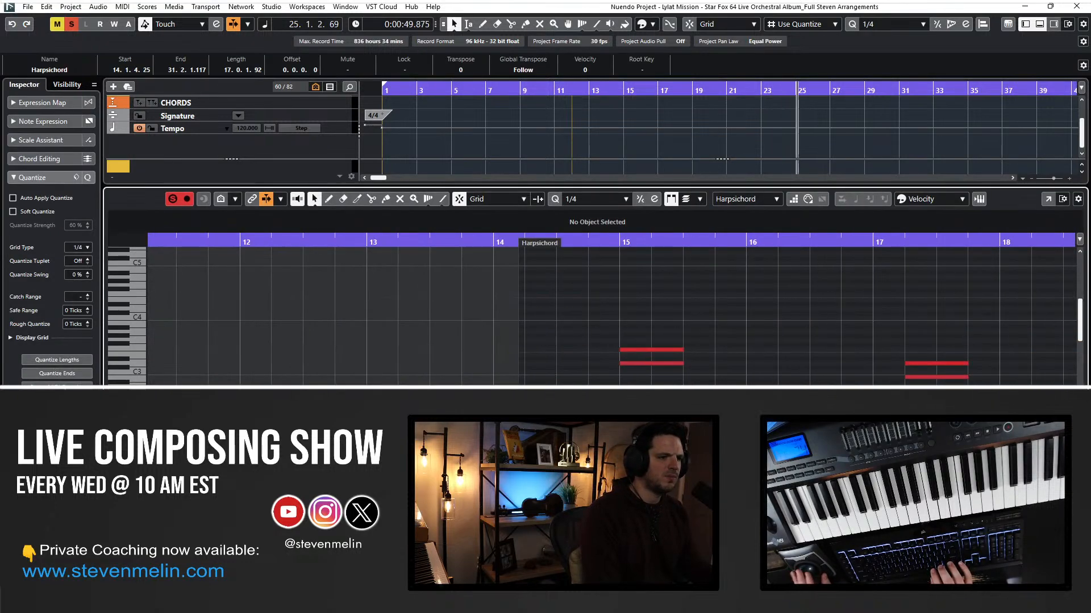
{"action": "left_click", "coordinate": [556, 511]}
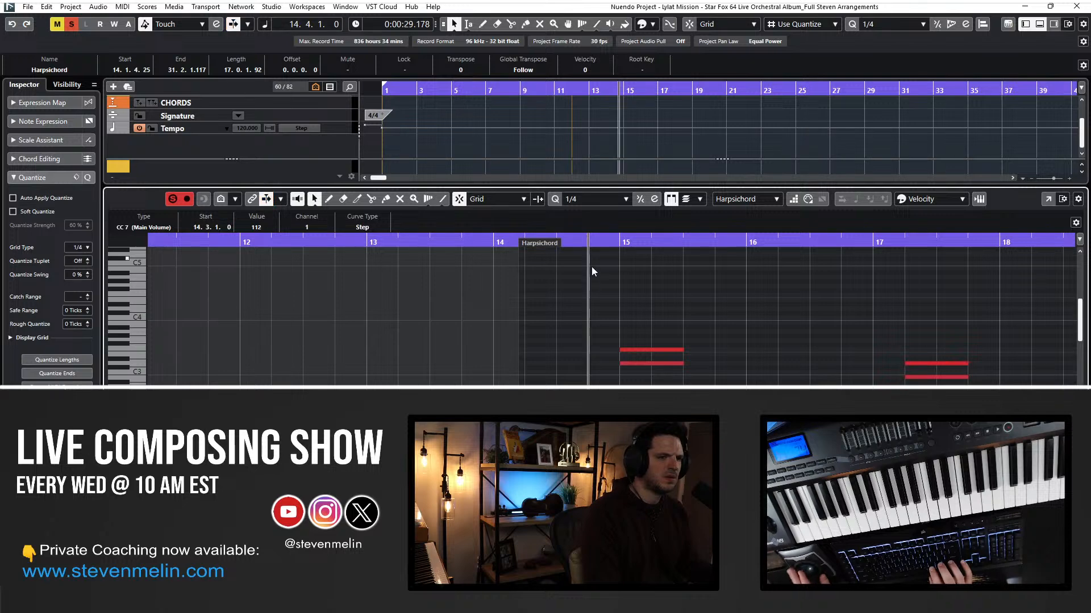
{"action": "key", "text": "Return"}
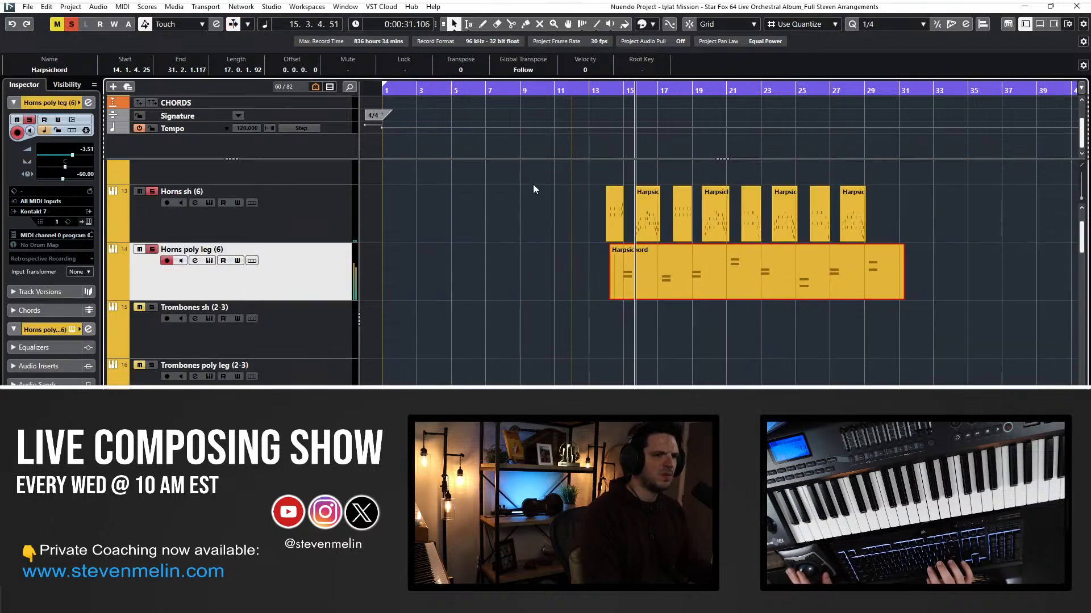
Replay both horn tracks from bar 14 and follow their combined notes in the editor.
{"action": "left_click_drag", "start_coordinate": [599, 87], "coordinate": [598, 93]}
{"action": "left_click_drag", "start_coordinate": [573, 218], "coordinate": [924, 297]}
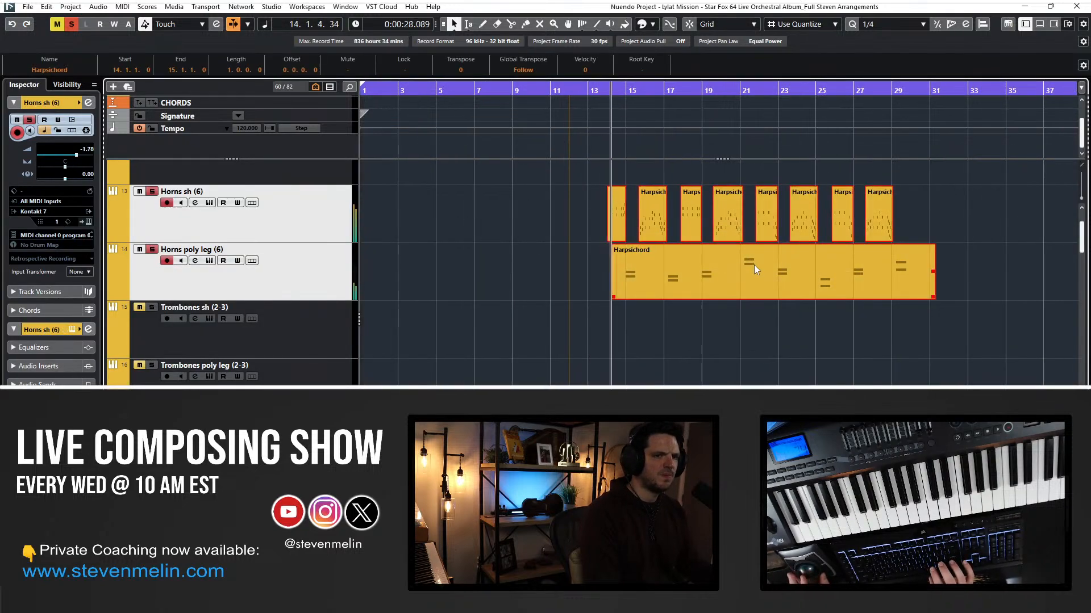
{"action": "key", "text": "Return"}
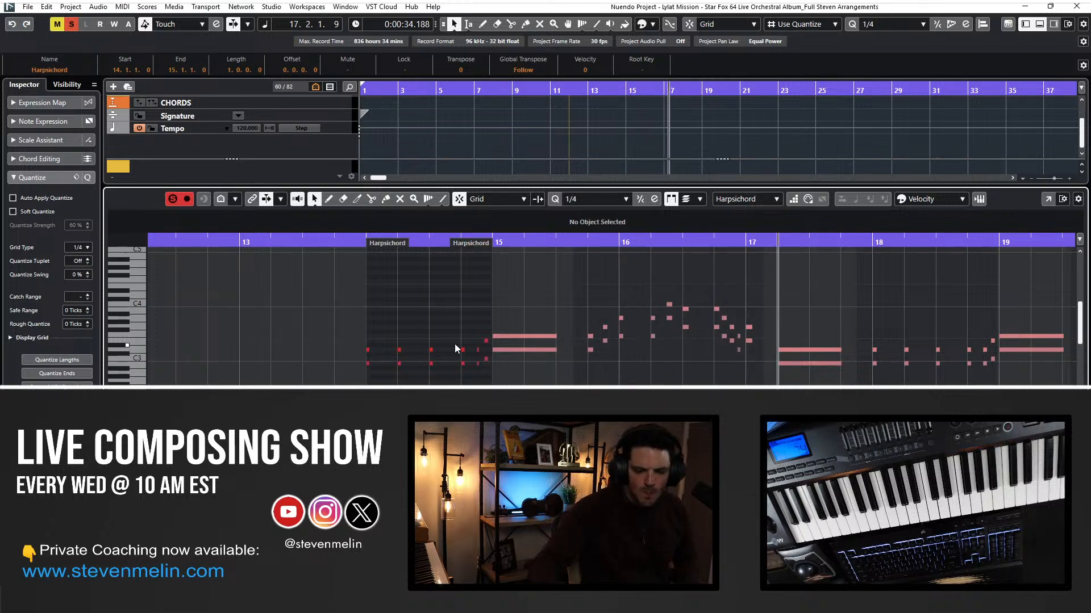
{"action": "scroll", "coordinate": [487, 341], "scroll_direction": "right", "scroll_amount": 5}
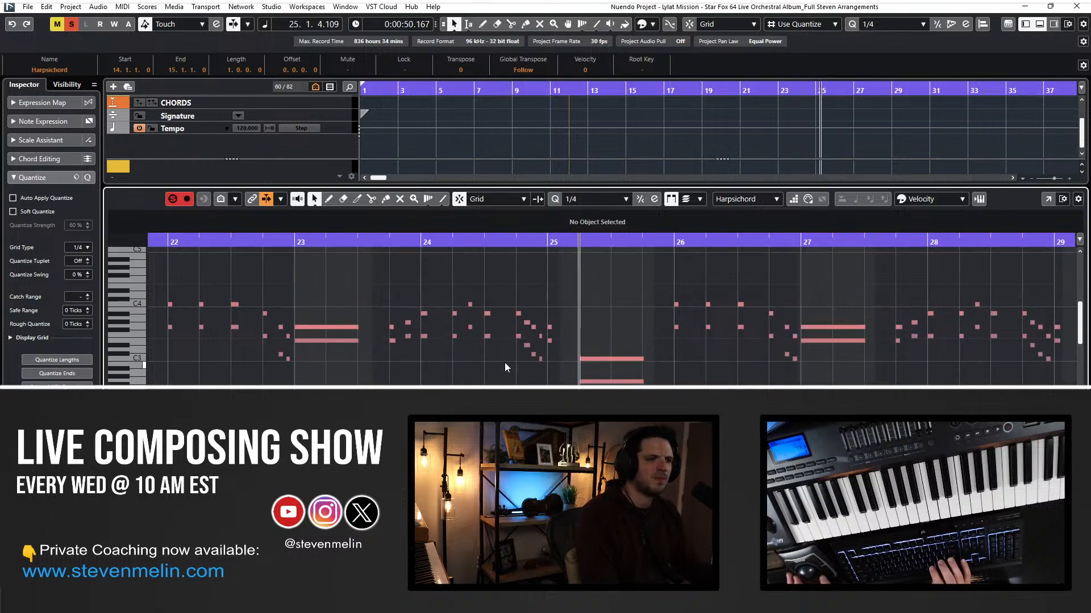
Copy the Horns poly leg (6) part onto the Horns sh (6) track at its original position in bar 14.
{"action": "key", "text": "Return"}
{"action": "left_click", "coordinate": [571, 288]}
{"action": "left_click", "coordinate": [668, 282]}
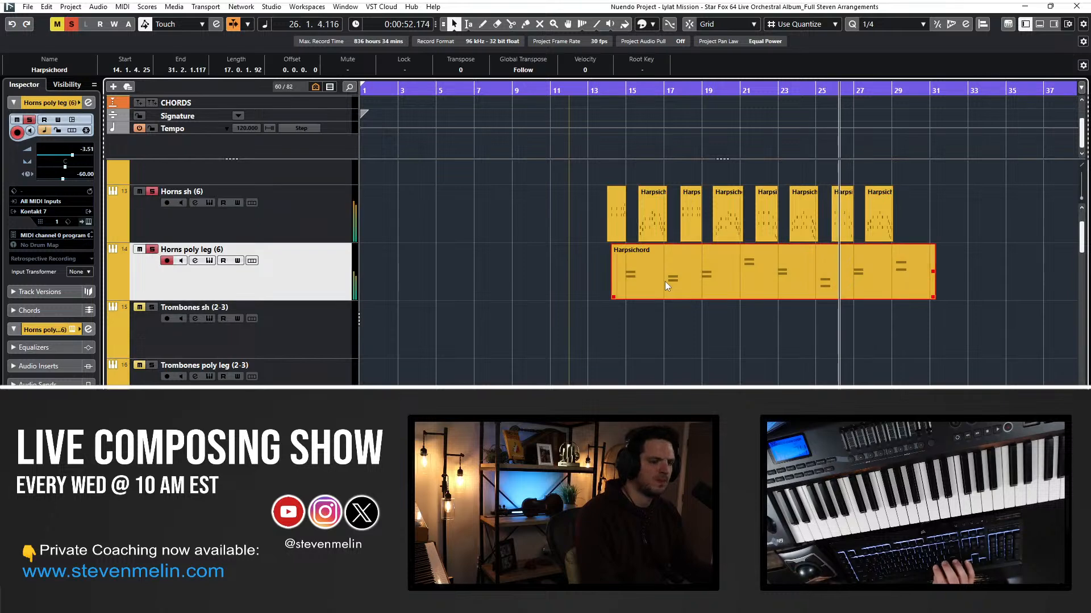
{"action": "key", "text": "space"}
{"action": "key", "text": "Return"}
{"action": "key", "text": "Up"}
{"action": "key", "text": "ctrl+v"}
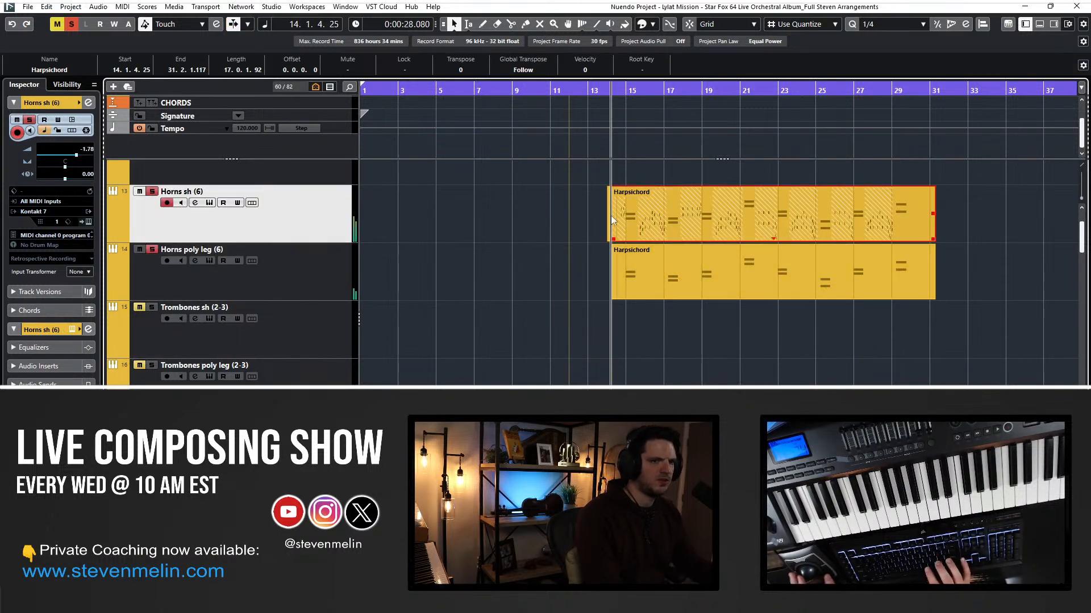
Delete the copied Harpsichord part from the Horns sh (6) track and replay both horn tracks from bar 14.
{"action": "key", "text": "space"}
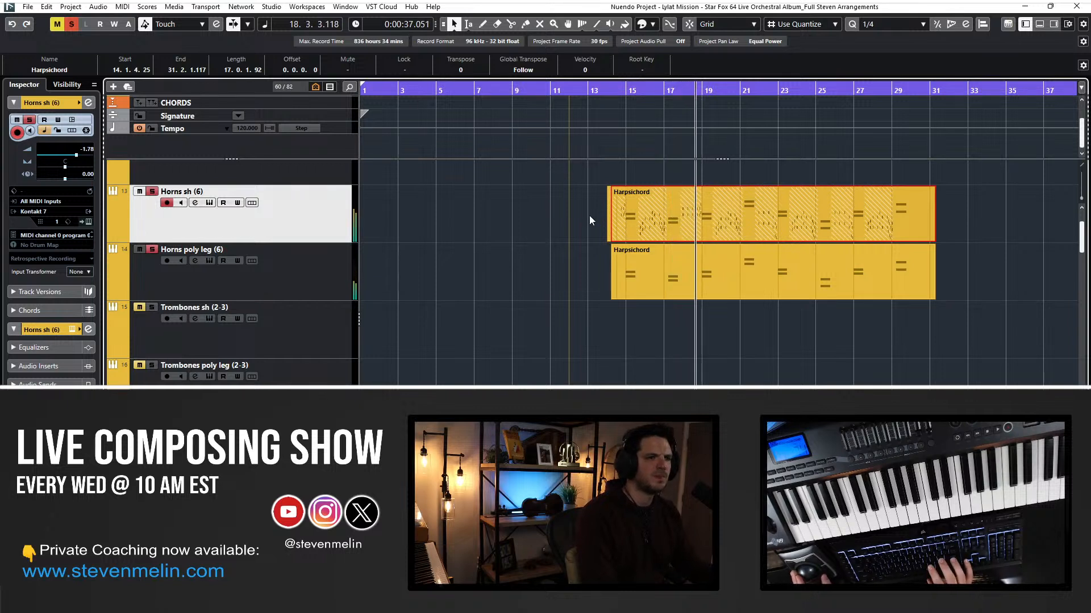
{"action": "key", "text": "Delete"}
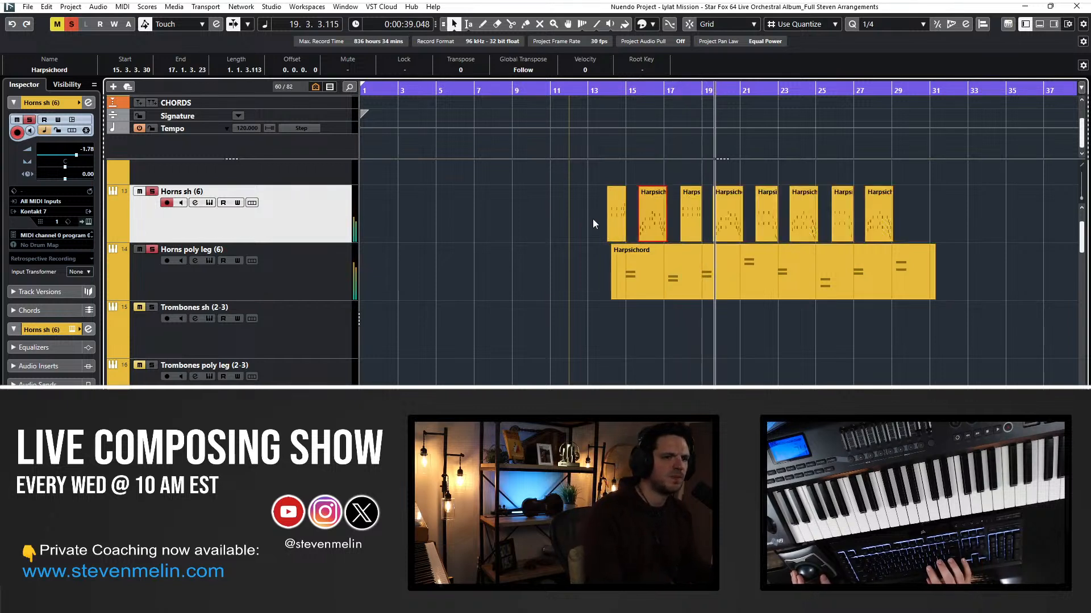
{"action": "key", "text": "space"}
{"action": "key", "text": "KP_Subtract"}
{"action": "key", "text": "KP_Subtract"}
{"action": "key", "text": "KP_Subtract"}
{"action": "key", "text": "KP_Subtract"}
{"action": "key", "text": "KP_Subtract"}
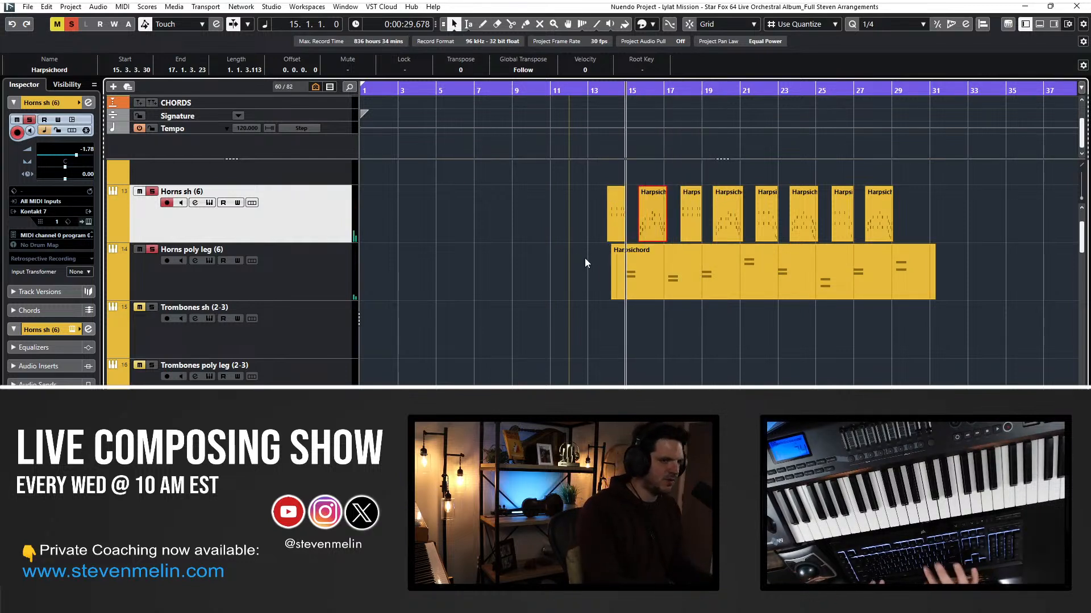
{"action": "key", "text": "KP_Subtract"}
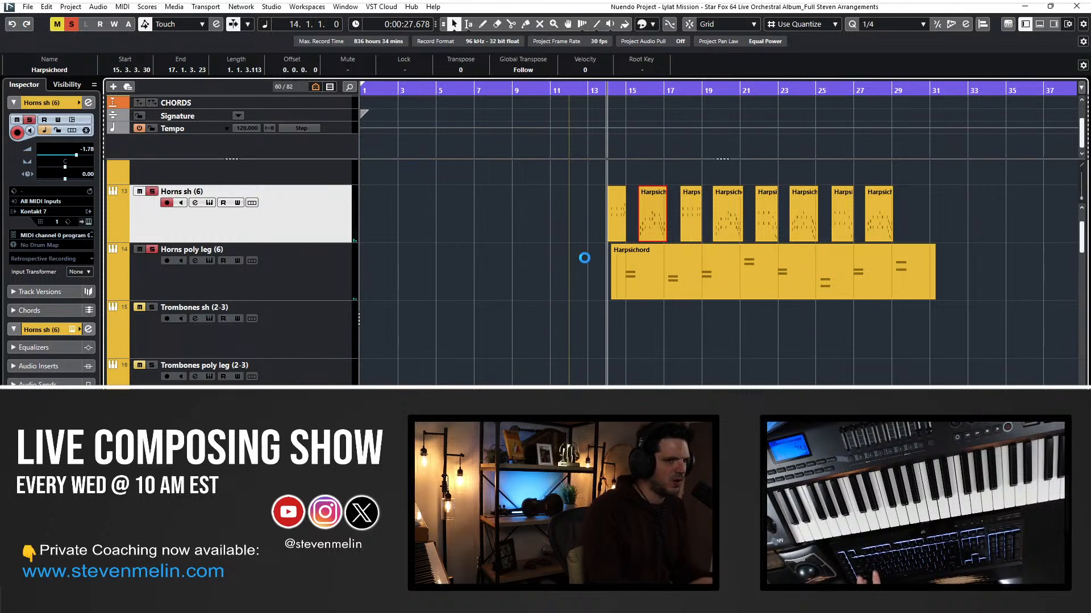
{"action": "key", "text": "space"}
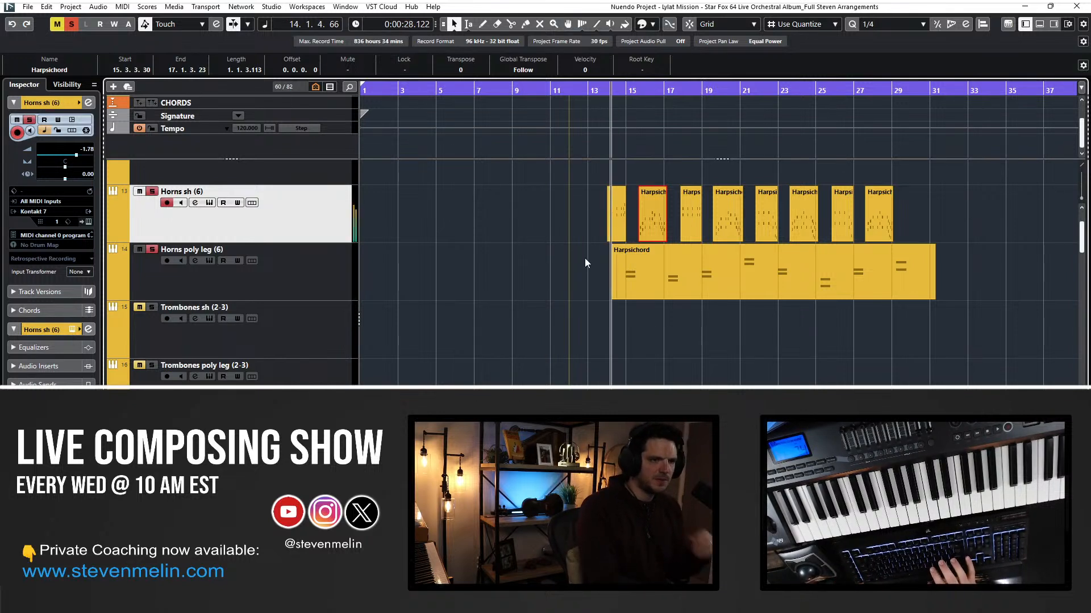
Name all parts on the Horns sh (6) and Horns poly leg (6) tracks after their tracks.
{"action": "double_click", "coordinate": [182, 191]}
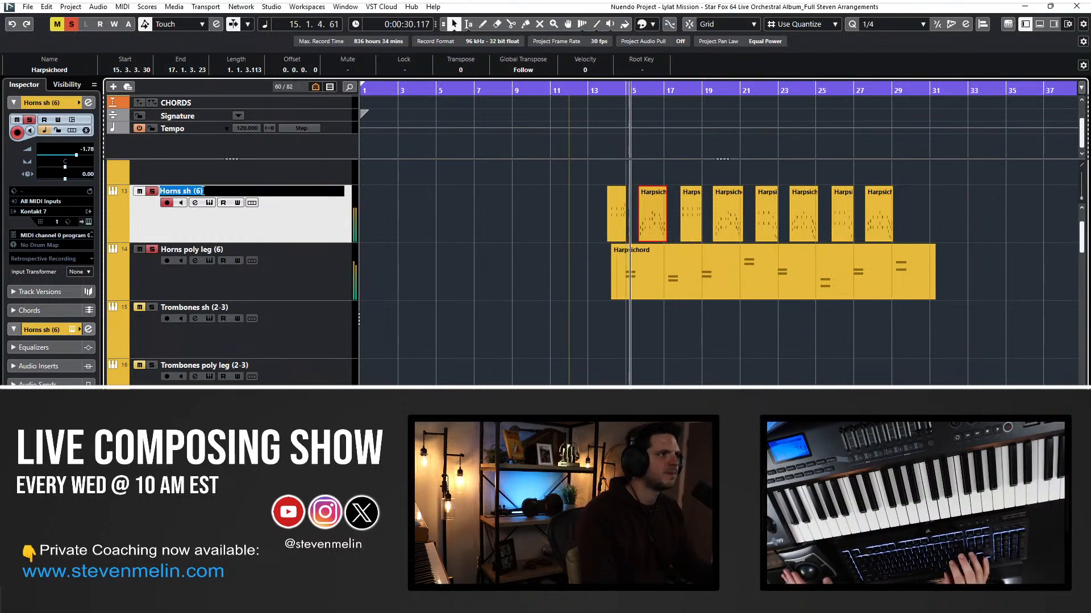
{"action": "key", "text": "shift+Return"}
{"action": "double_click", "coordinate": [177, 250]}
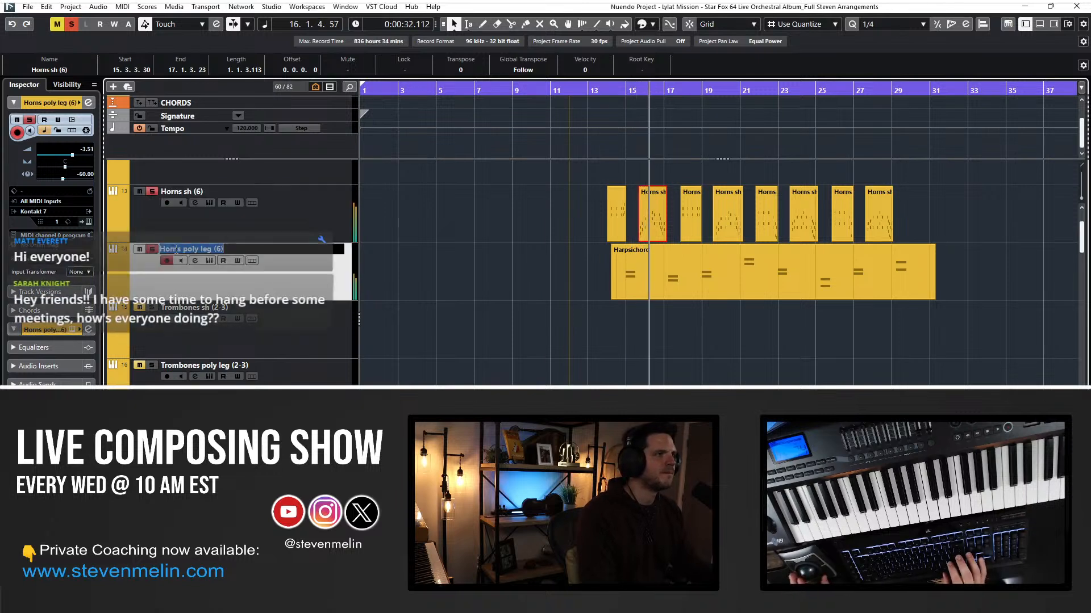
{"action": "key", "text": "shift+Return"}
{"action": "key", "text": "space"}
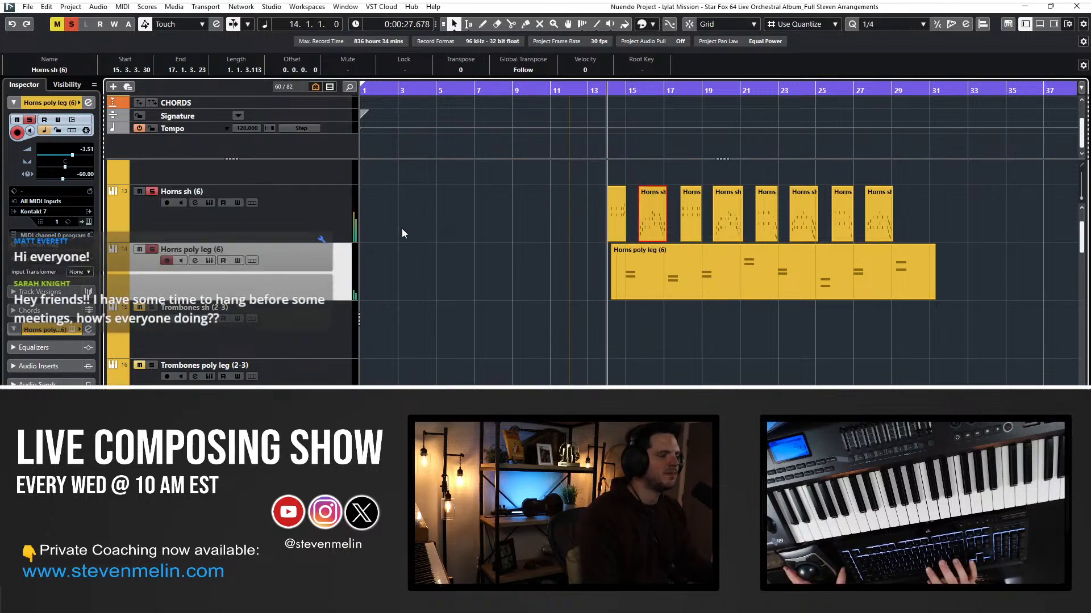
Copy all parts of both horn tracks onto Trumpets sh (4) and Trumpets poly leg (4), starting at bar 14.
{"action": "key", "text": "space"}
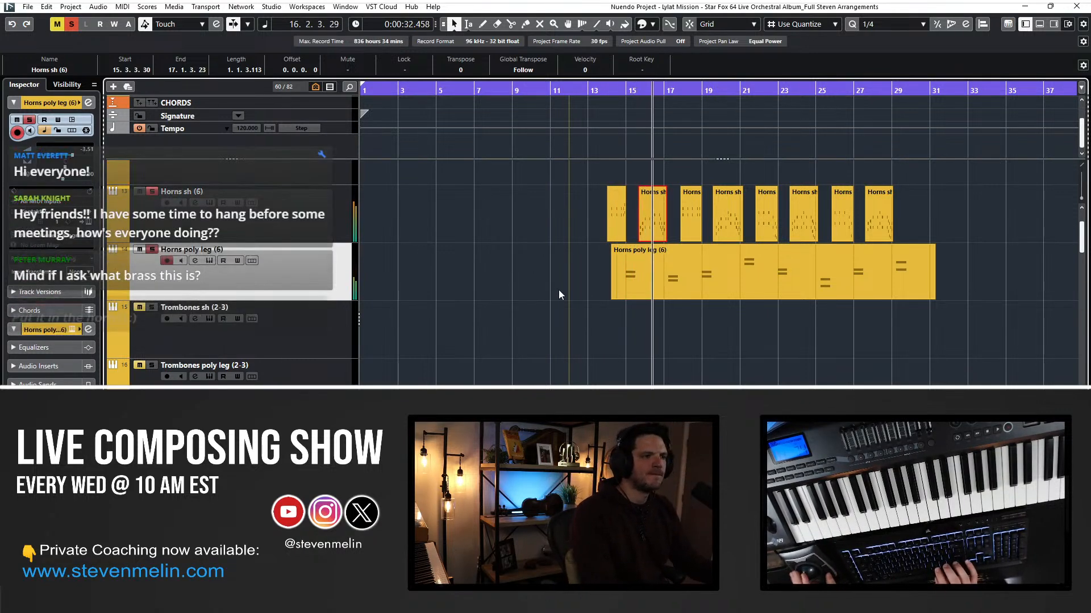
{"action": "key", "text": "f"}
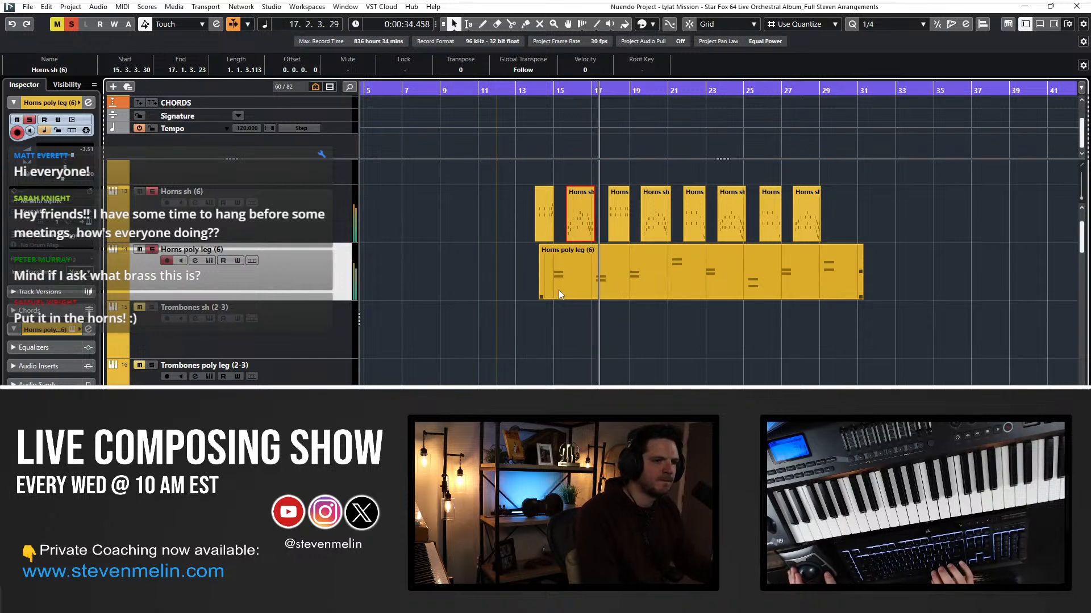
{"action": "scroll", "coordinate": [558, 289], "scroll_direction": "up", "scroll_amount": 2}
{"action": "left_click", "coordinate": [318, 323]}
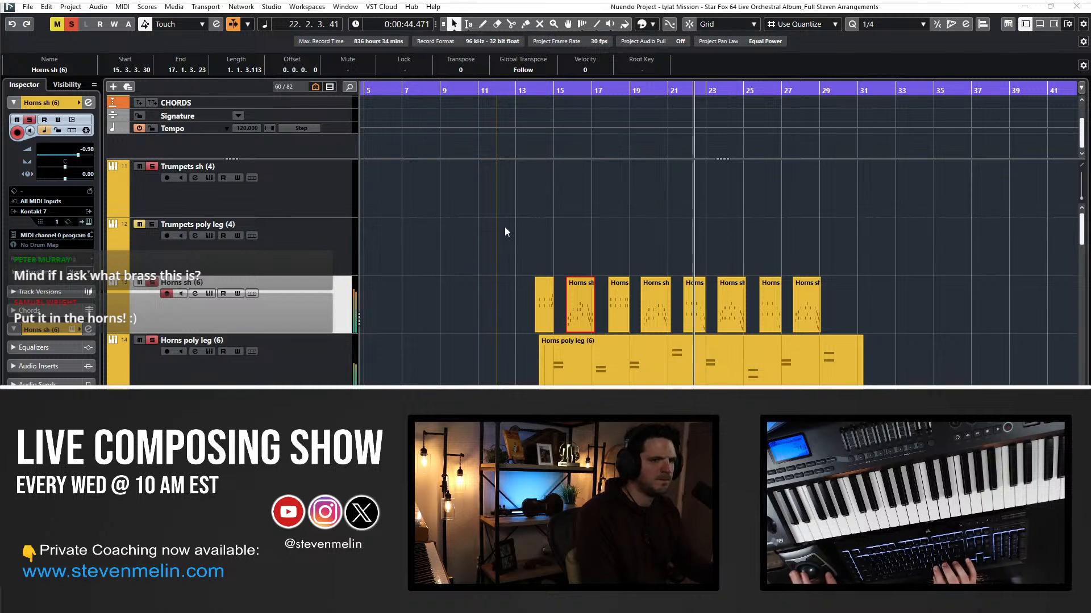
{"action": "left_click_drag", "start_coordinate": [497, 297], "coordinate": [857, 363]}
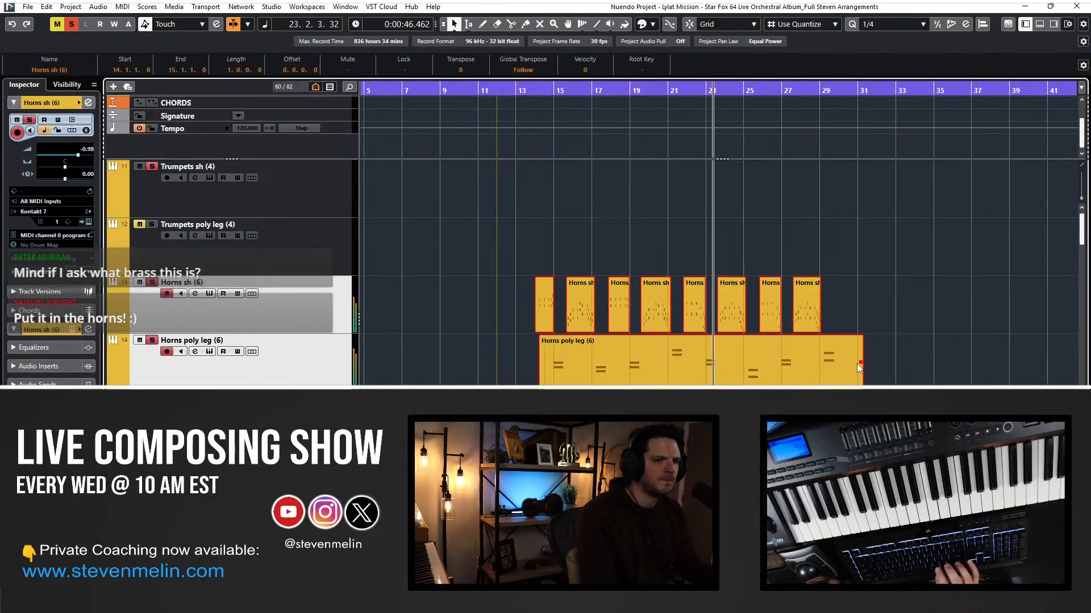
{"action": "key", "text": "space"}
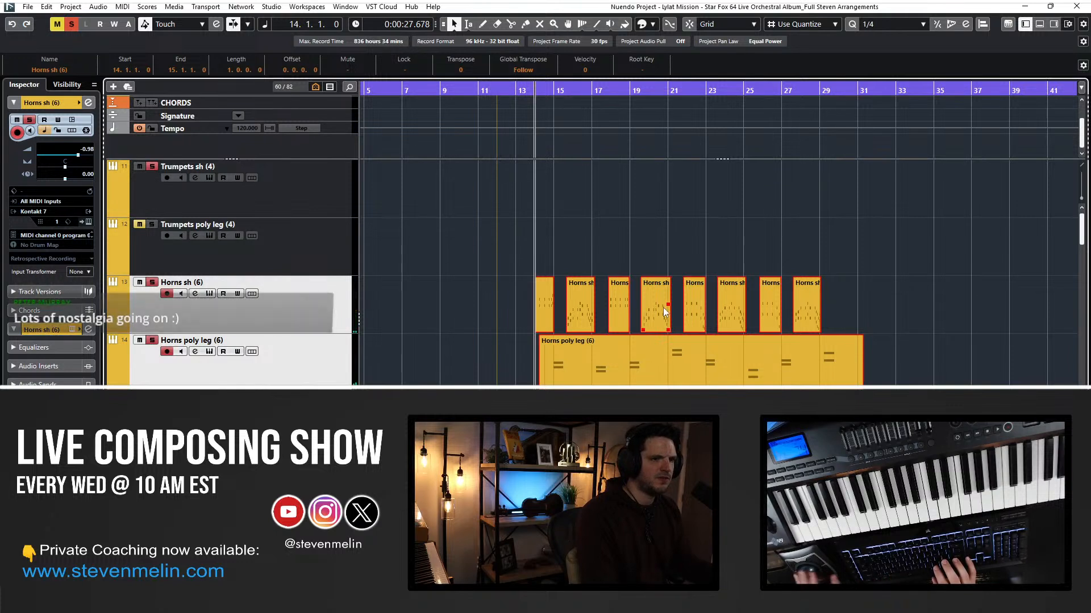
{"action": "left_click", "coordinate": [561, 216]}
{"action": "left_click_drag", "start_coordinate": [508, 285], "coordinate": [884, 382]}
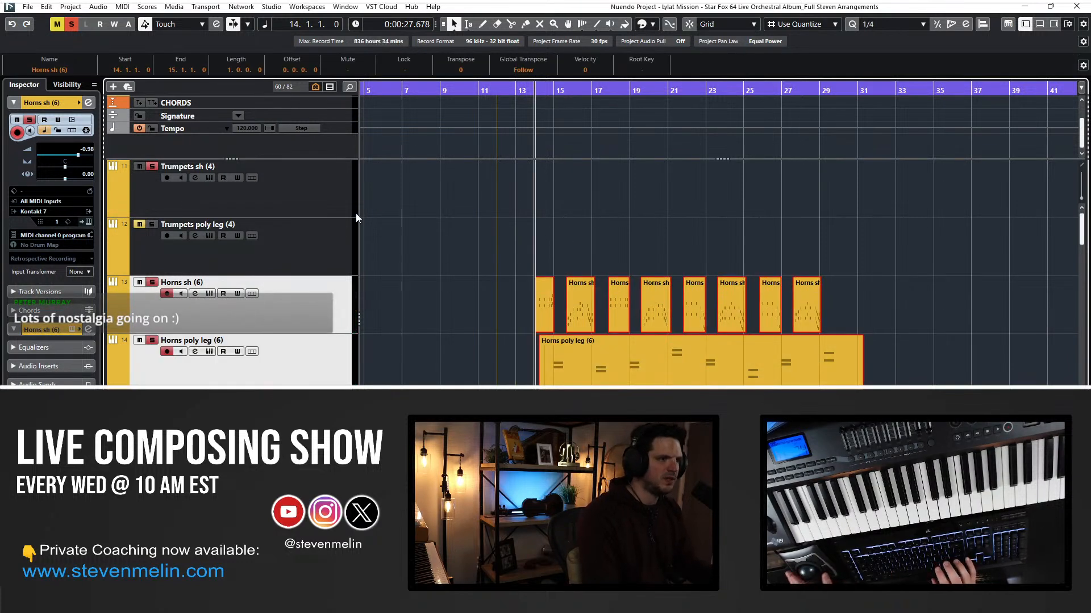
{"action": "left_click", "coordinate": [311, 191]}
{"action": "key", "text": "ctrl+v"}
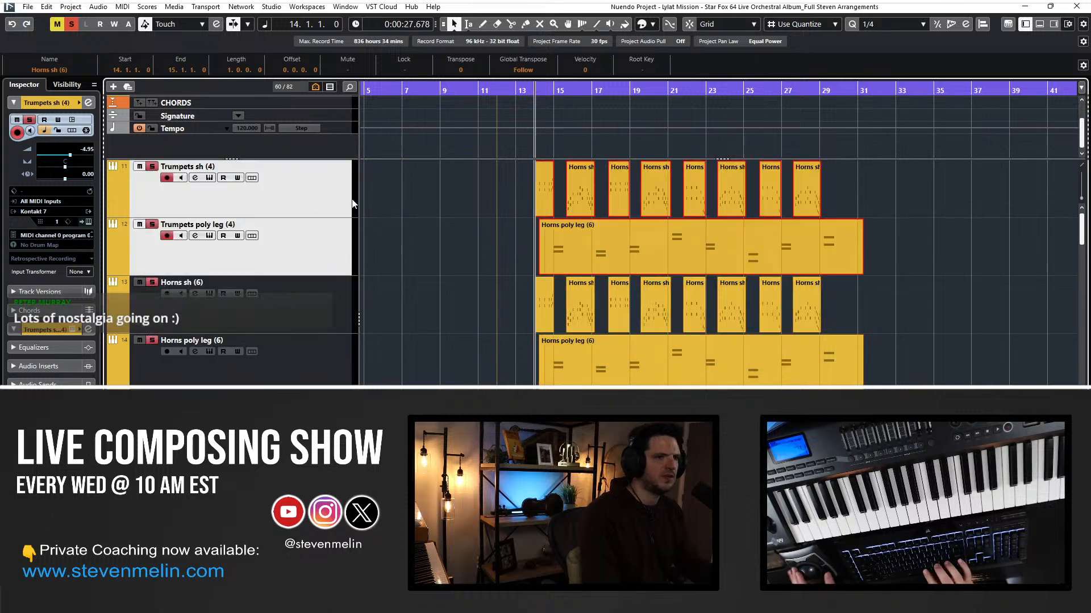
Play the doubled trumpet and horn parts from bar 14 and check the instrument loaded on the Trumpets sh (4) track.
{"action": "key", "text": "space"}
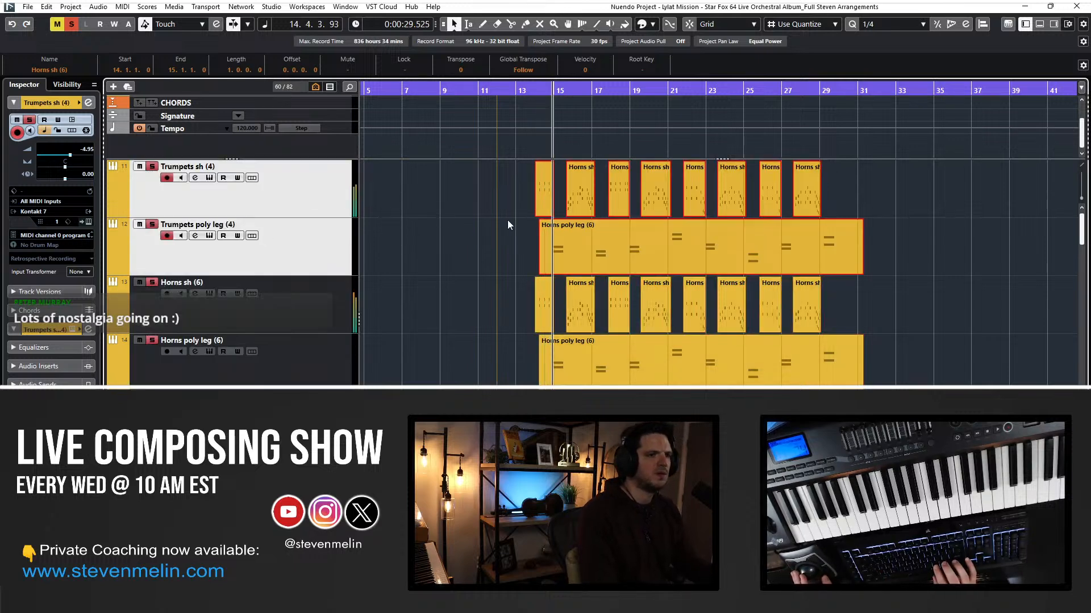
{"action": "left_click", "coordinate": [509, 264]}
{"action": "left_click_drag", "start_coordinate": [515, 183], "coordinate": [862, 239]}
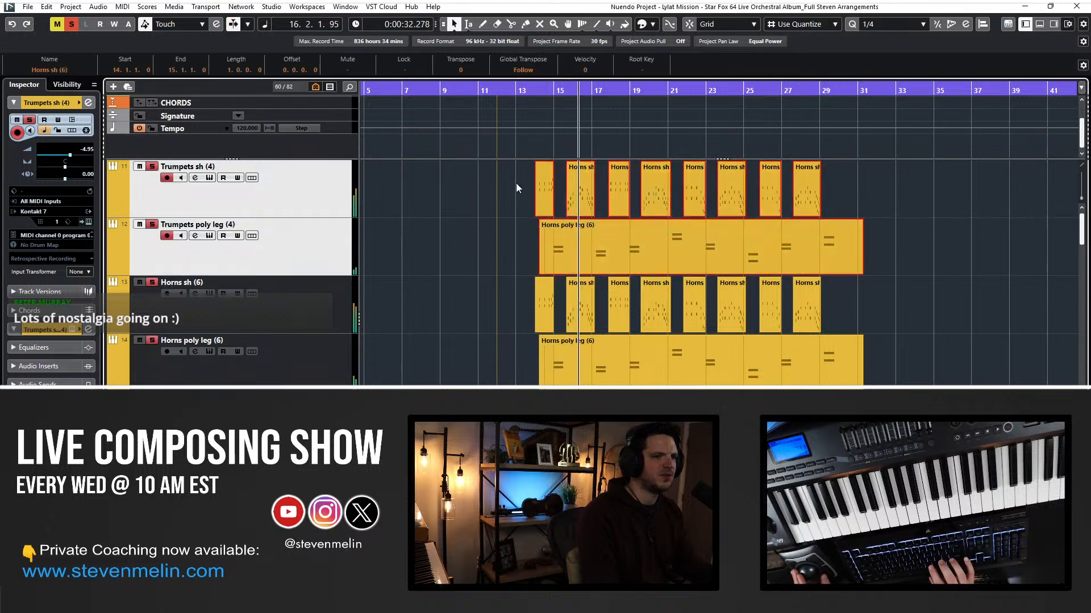
{"action": "left_click_drag", "start_coordinate": [516, 187], "coordinate": [858, 250]}
{"action": "left_click", "coordinate": [269, 185]}
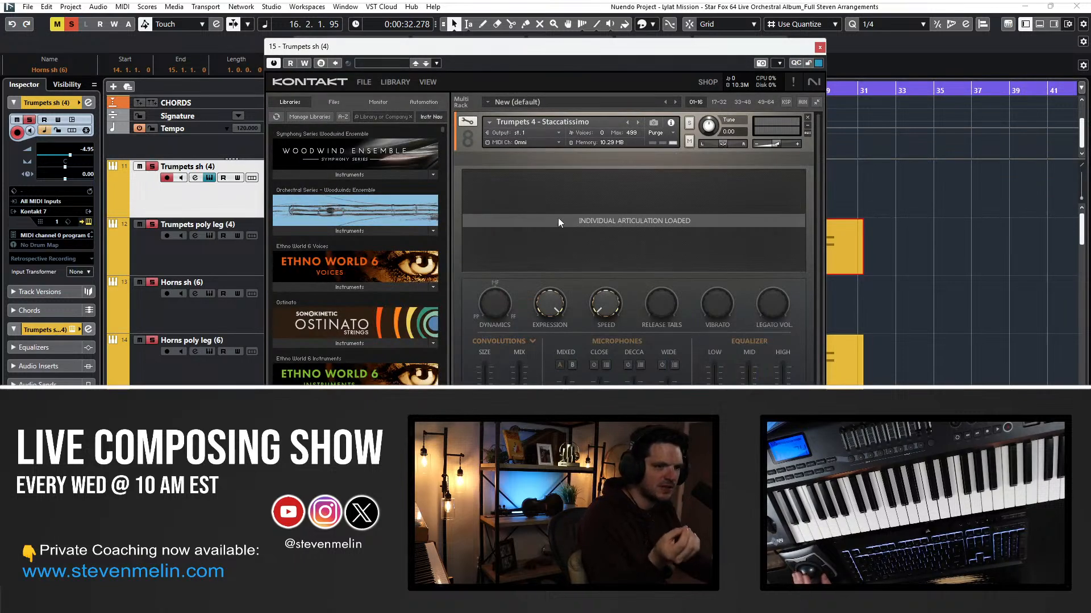
{"action": "left_click", "coordinate": [818, 47]}
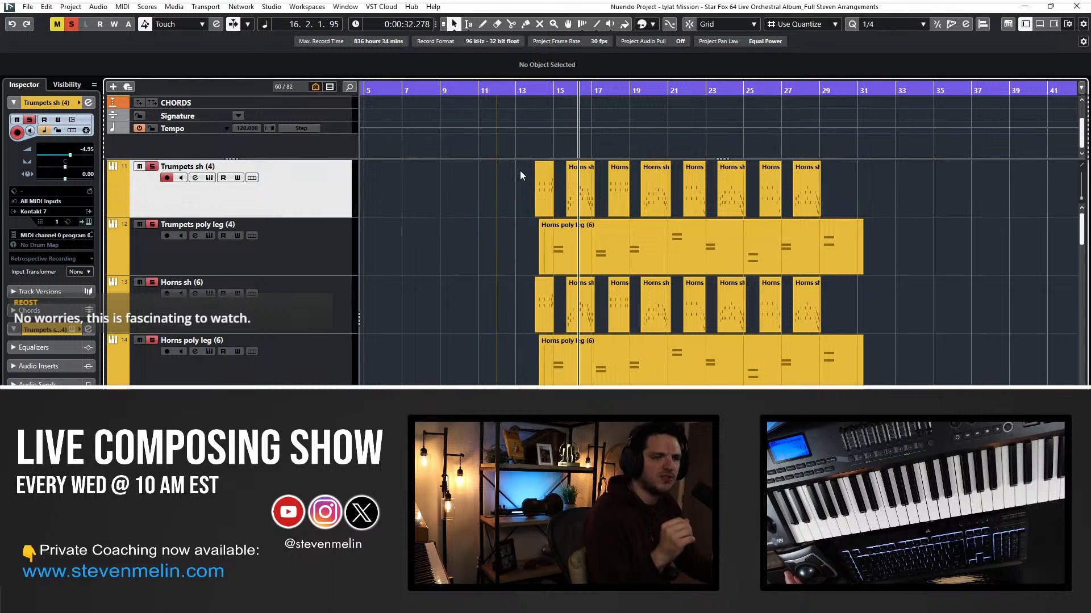
Name the copied parts after the Trumpets sh (4) and Trumpets poly leg (4) tracks.
{"action": "left_click_drag", "start_coordinate": [519, 170], "coordinate": [928, 267]}
{"action": "double_click", "coordinate": [187, 167]}
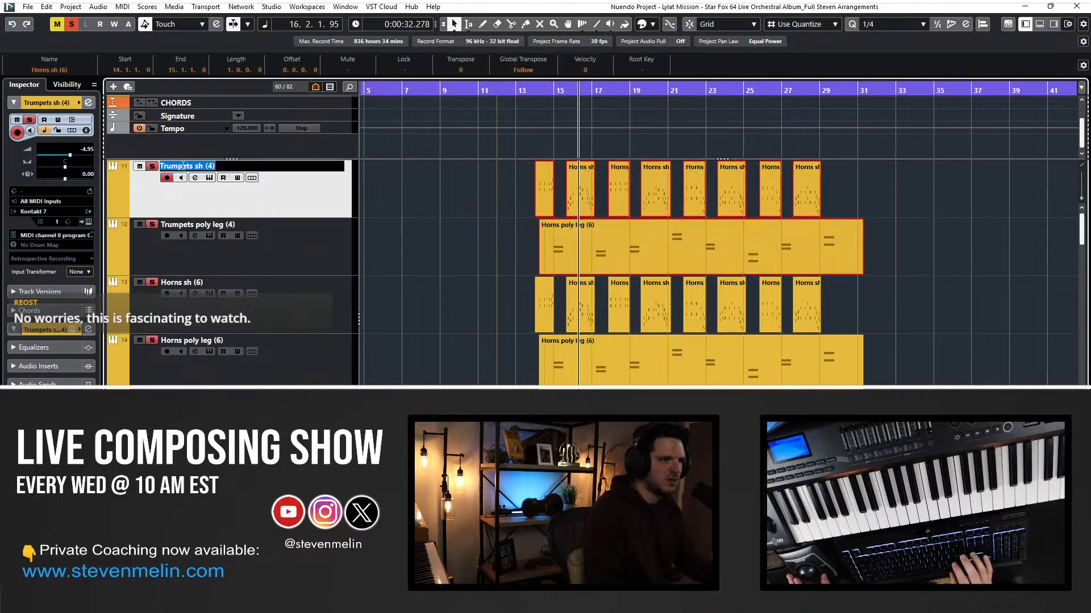
{"action": "key", "text": "shift+Return"}
{"action": "double_click", "coordinate": [188, 225]}
{"action": "key", "text": "shift+Return"}
Replay from bar 14 and examine the notes of both trumpet tracks together in the editor.
{"action": "left_click", "coordinate": [467, 204]}
{"action": "key", "text": "KP_Subtract"}
{"action": "key", "text": "KP_Subtract"}
{"action": "key", "text": "KP_Subtract"}
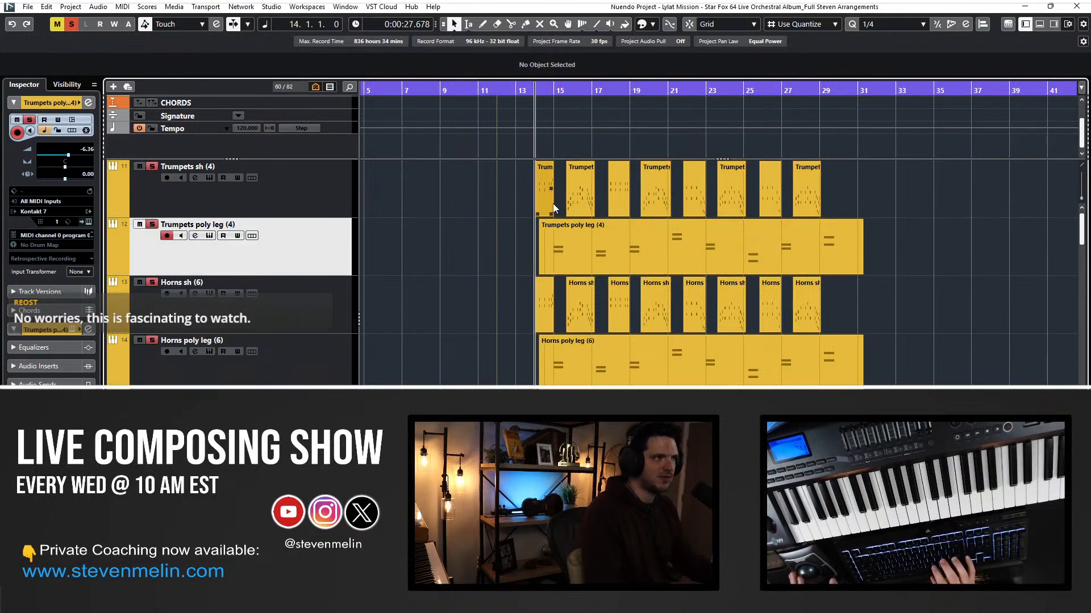
{"action": "left_click_drag", "start_coordinate": [490, 186], "coordinate": [954, 261]}
{"action": "left_click", "coordinate": [533, 184]}
{"action": "left_click_drag", "start_coordinate": [512, 176], "coordinate": [775, 227]}
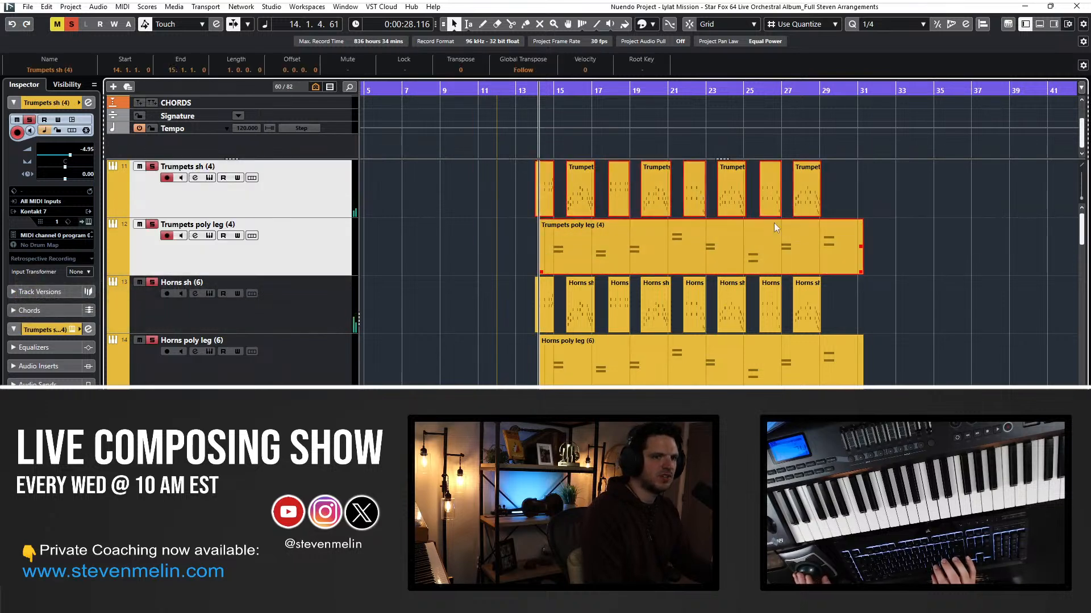
{"action": "double_click", "coordinate": [548, 176]}
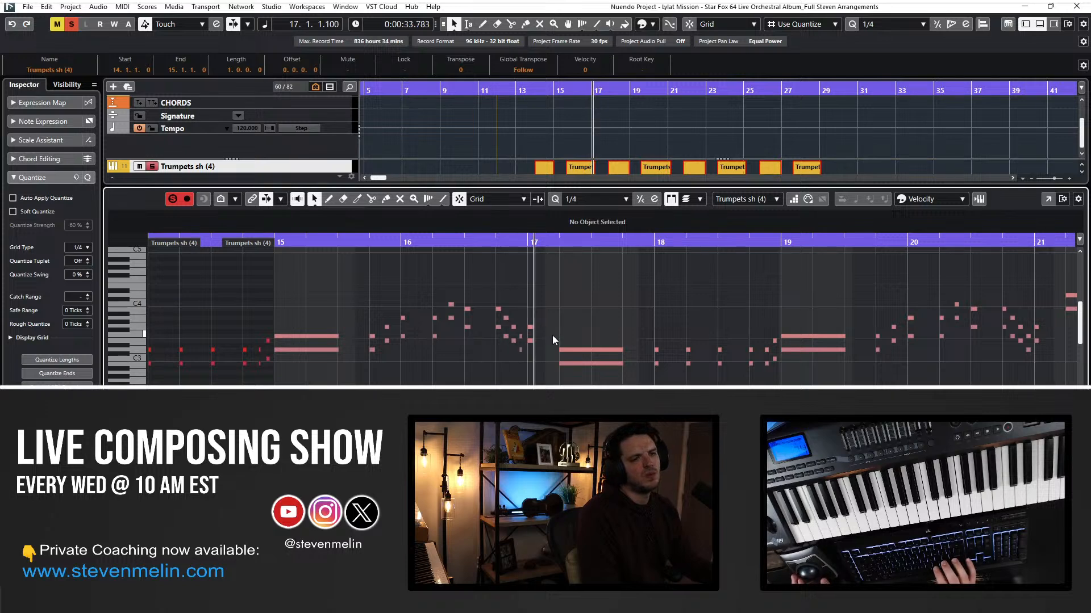
{"action": "key", "text": "Return"}
Open the Trumpets poly leg (4) part alone and raise its main volume (CC 7) in bar 14 to 127.
{"action": "left_click", "coordinate": [530, 245]}
{"action": "left_click", "coordinate": [580, 244]}
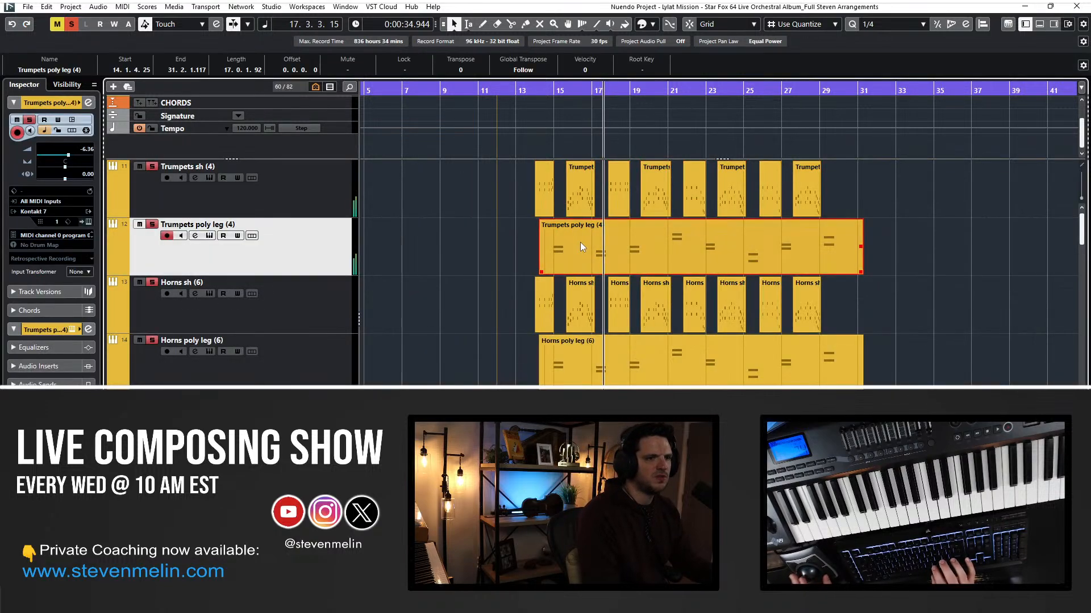
{"action": "key", "text": "Return"}
{"action": "scroll", "coordinate": [407, 335], "scroll_direction": "left", "scroll_amount": 1}
{"action": "left_click", "coordinate": [465, 500]}
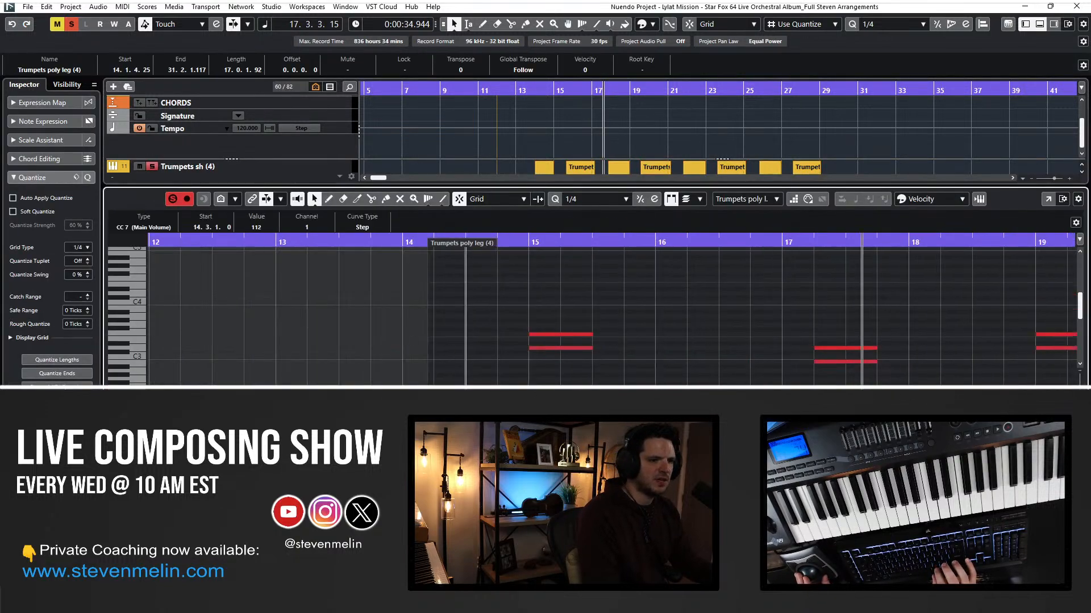
{"action": "left_click_drag", "start_coordinate": [517, 241], "coordinate": [514, 249]}
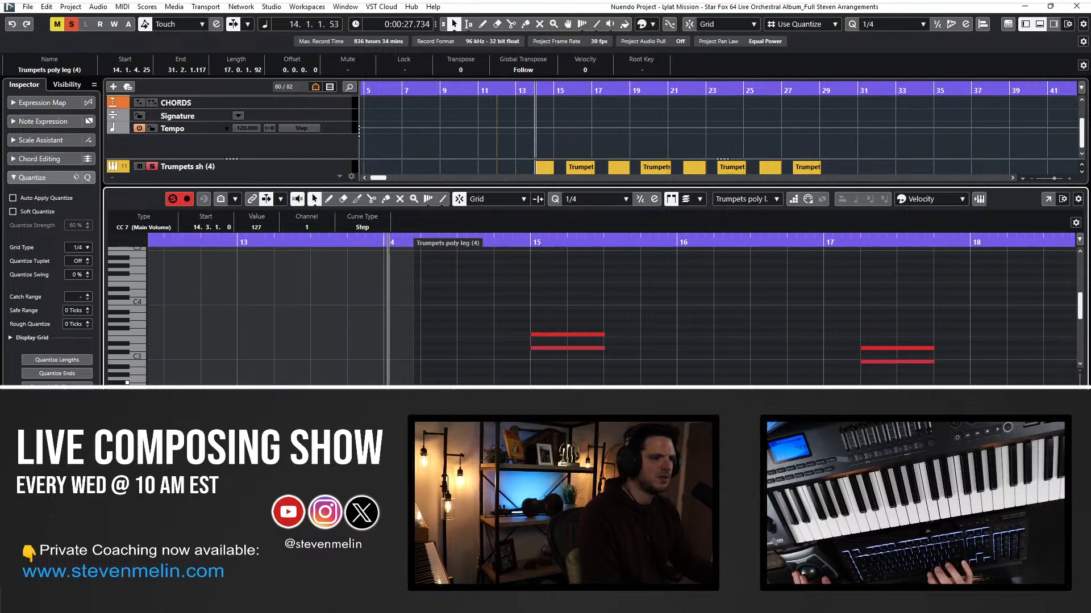
{"action": "left_click", "coordinate": [126, 488]}
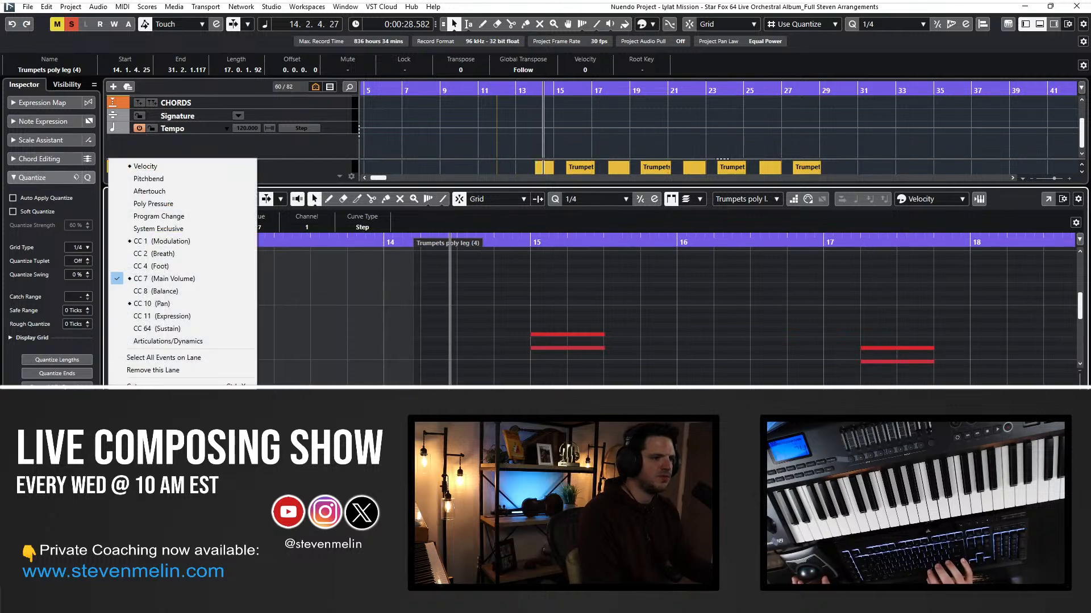
{"action": "left_click", "coordinate": [355, 330]}
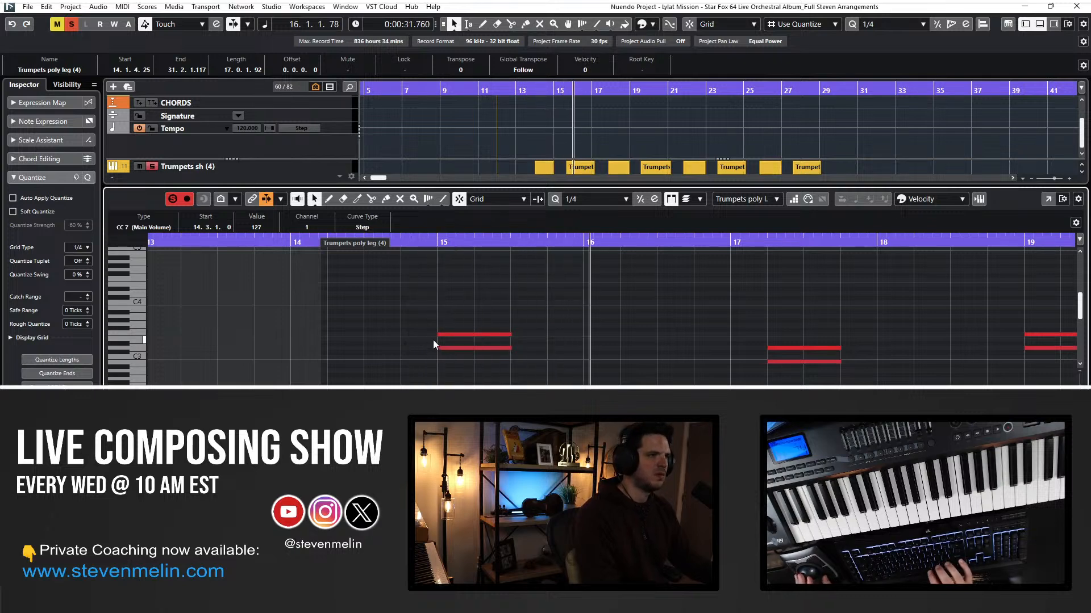
Close the trumpet part's editor and replay the trumpets and horns from bar 14.
{"action": "key", "text": "space"}
{"action": "left_click_drag", "start_coordinate": [452, 357], "coordinate": [457, 326]}
{"action": "left_click", "coordinate": [459, 305]}
{"action": "scroll", "coordinate": [461, 308], "scroll_direction": "down", "scroll_amount": 1}
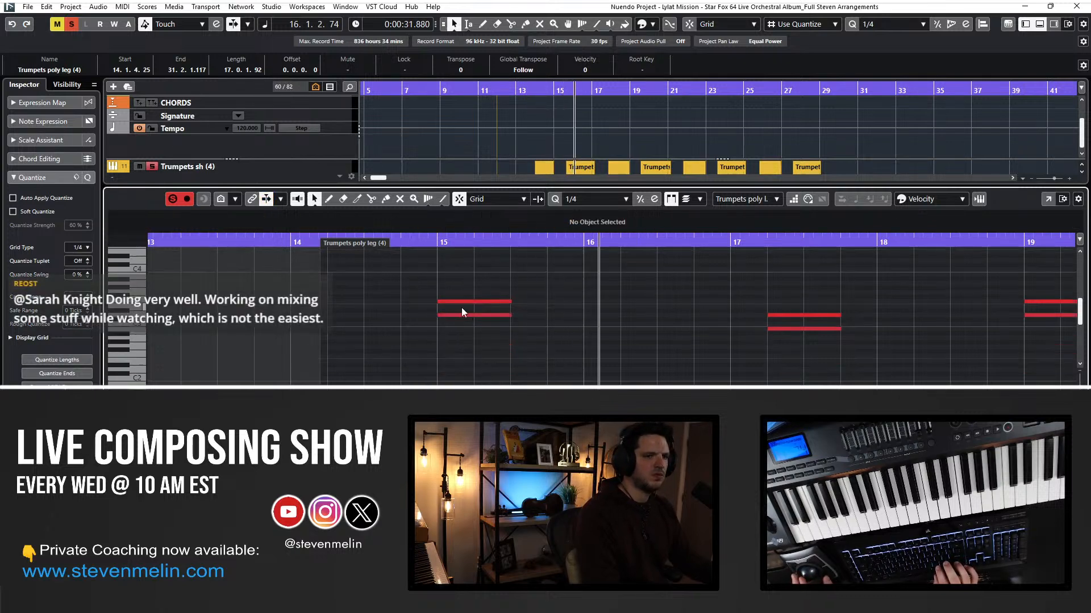
{"action": "key", "text": "Return"}
{"action": "key", "text": "ctrl+KP_Subtract"}
{"action": "key", "text": "ctrl+KP_Subtract"}
{"action": "key", "text": "space"}
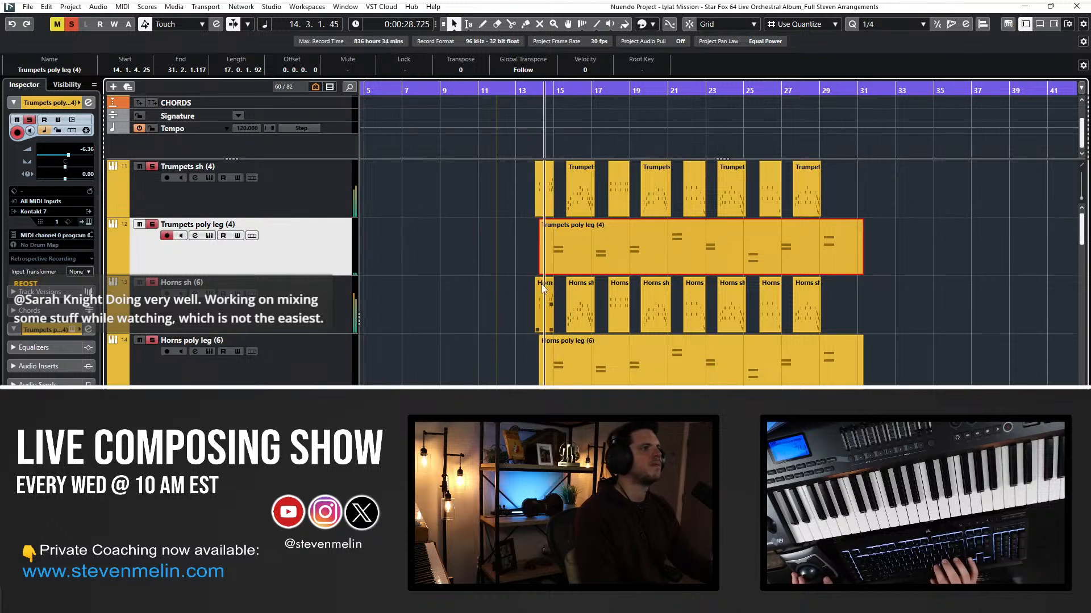
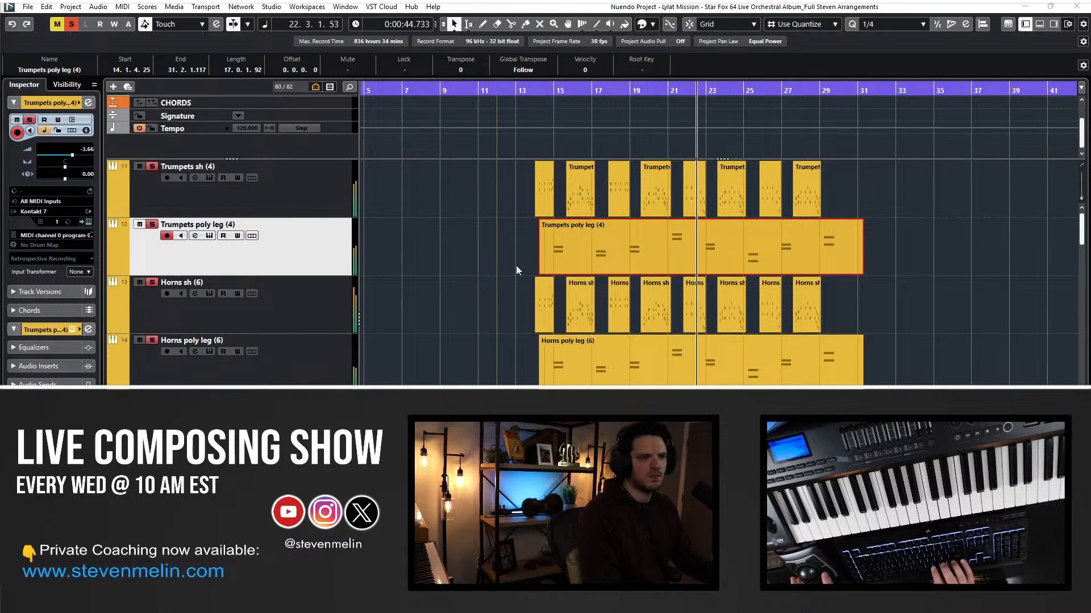
Name the Music Box and Vibraphone parts after their tracks, Strings Ens sh (34) and Strings Ens sh 2 (34).
{"action": "scroll", "coordinate": [516, 266], "scroll_direction": "right", "scroll_amount": 1}
{"action": "scroll", "coordinate": [438, 254], "scroll_direction": "down", "scroll_amount": 6}
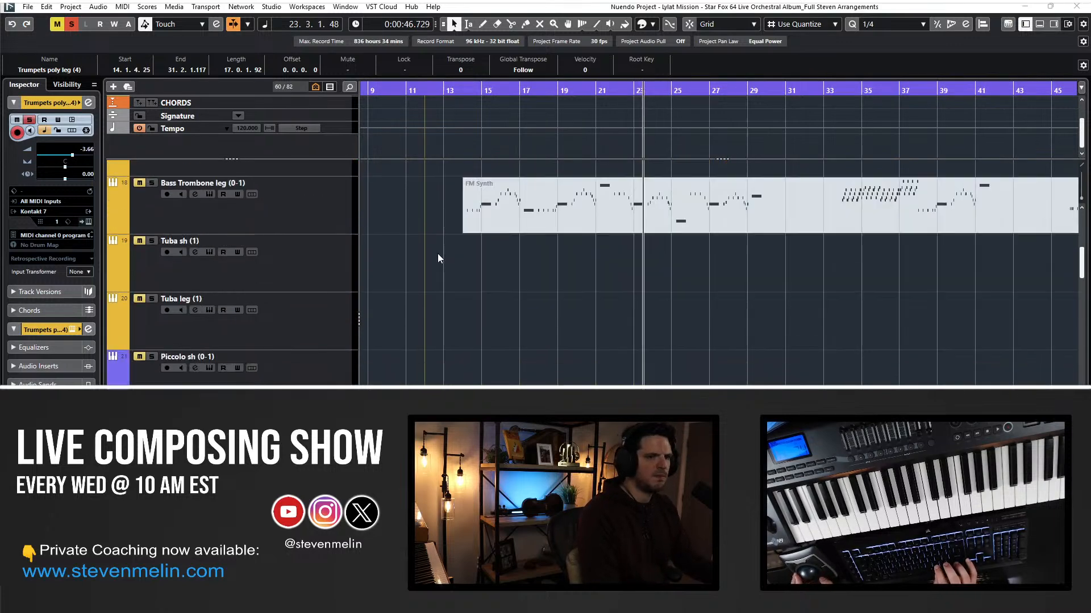
{"action": "scroll", "coordinate": [438, 258], "scroll_direction": "down", "scroll_amount": 10}
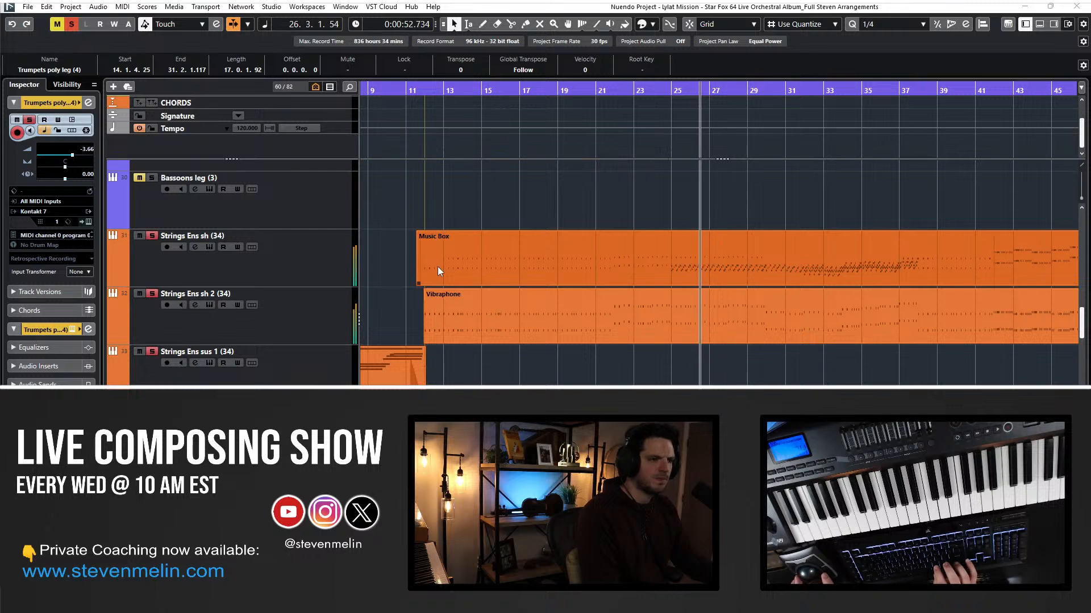
{"action": "double_click", "coordinate": [208, 236]}
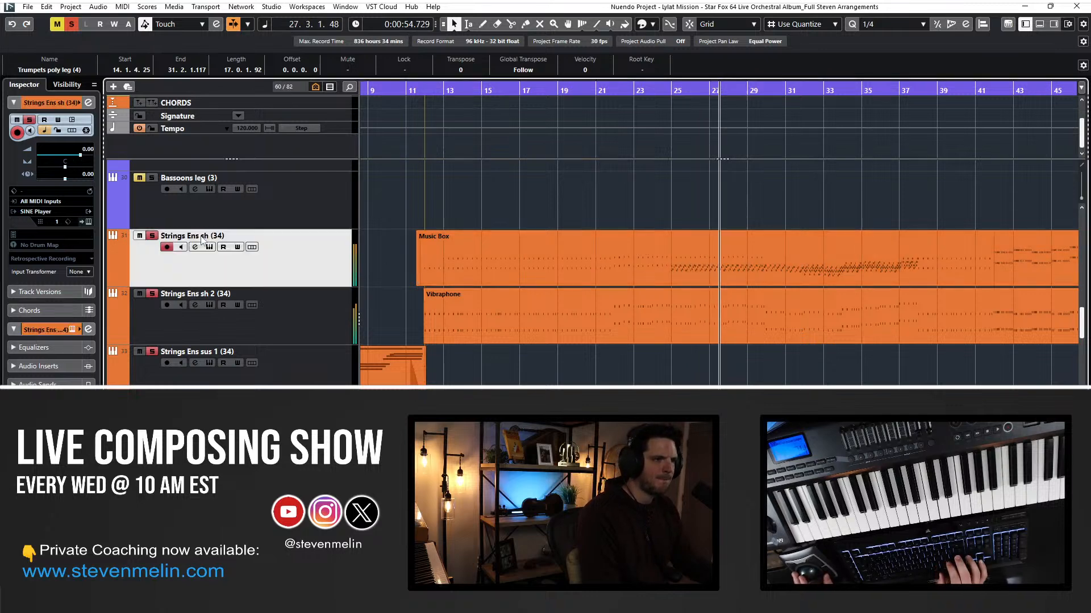
{"action": "key", "text": "shift+Return"}
{"action": "double_click", "coordinate": [208, 293]}
{"action": "key", "text": "shift+Return"}
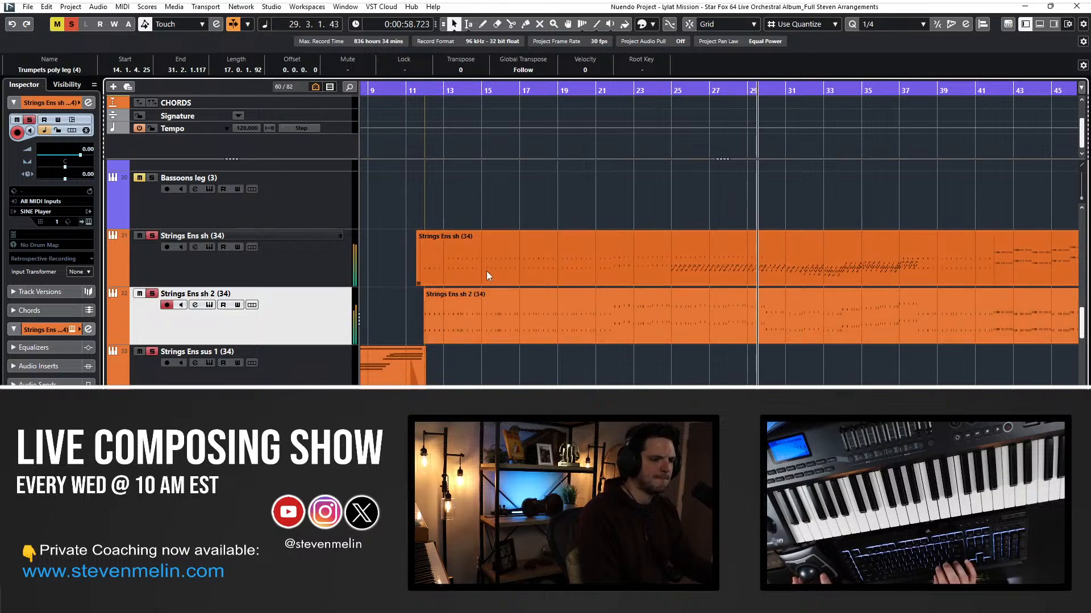
Move the Strings Ens sh (34) part down to the V1 sh (10) track.
{"action": "scroll", "coordinate": [487, 272], "scroll_direction": "down", "scroll_amount": 10}
{"action": "scroll", "coordinate": [486, 270], "scroll_direction": "up", "scroll_amount": 10}
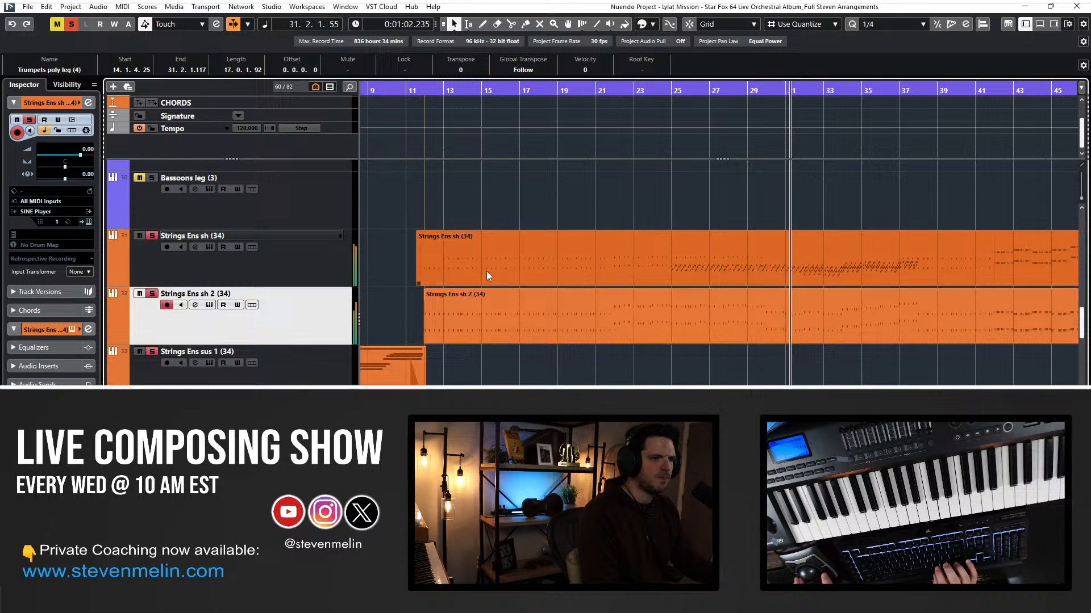
{"action": "left_click", "coordinate": [309, 261]}
{"action": "left_click", "coordinate": [462, 254]}
{"action": "scroll", "coordinate": [581, 292], "scroll_direction": "down", "scroll_amount": 2}
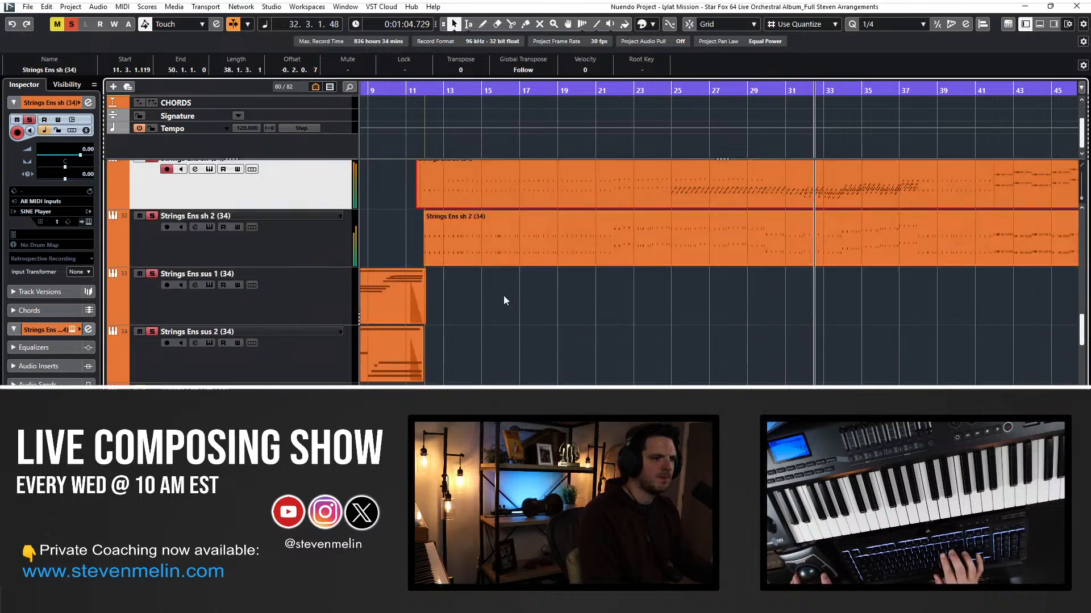
{"action": "key", "text": "ctrl+Down"}
{"action": "key", "text": "ctrl+Down"}
{"action": "key", "text": "ctrl+Down"}
{"action": "key", "text": "ctrl+Down"}
{"action": "key", "text": "ctrl+Down"}
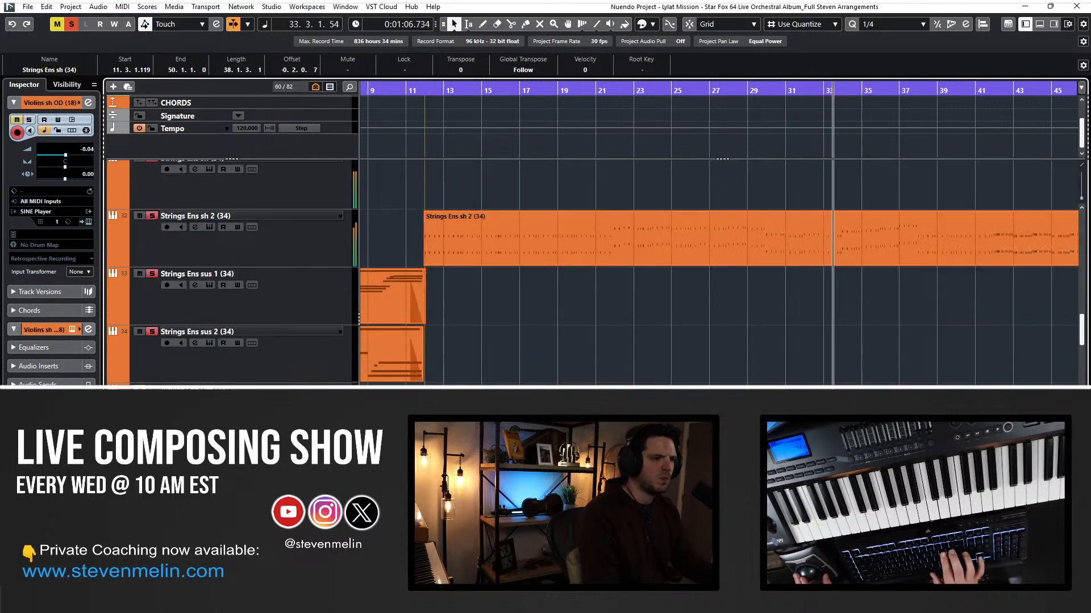
{"action": "key", "text": "ctrl+Down"}
{"action": "key", "text": "ctrl+Down"}
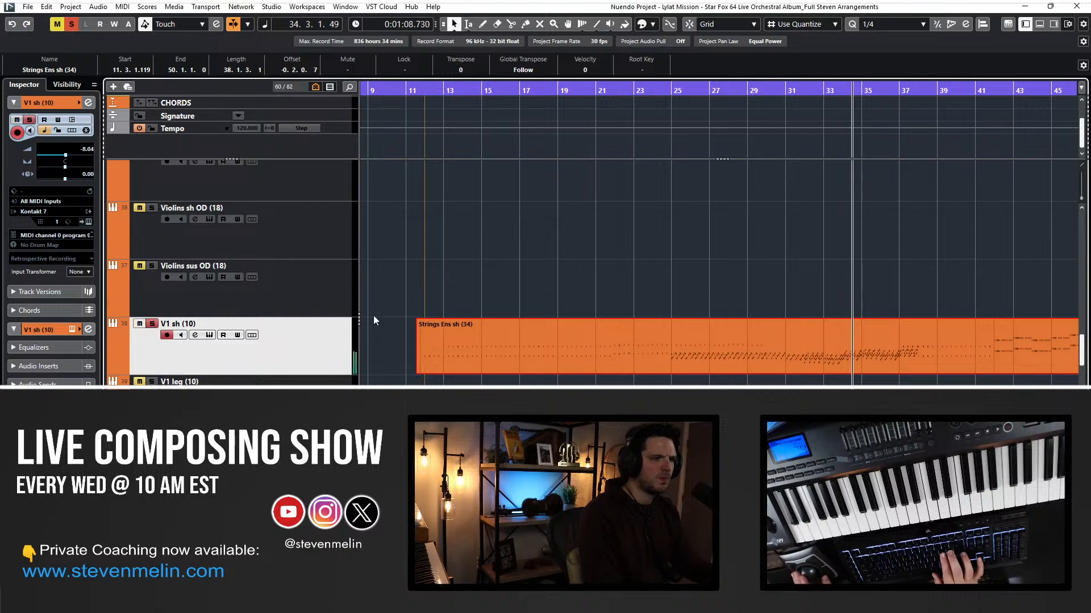
Move the Strings Ens sh 2 (34) part down to the Cellos sh (6) track.
{"action": "scroll", "coordinate": [455, 288], "scroll_direction": "up", "scroll_amount": 6}
{"action": "scroll", "coordinate": [455, 288], "scroll_direction": "down", "scroll_amount": 1}
{"action": "left_click", "coordinate": [472, 290]}
{"action": "key", "text": "ctrl+Down"}
{"action": "key", "text": "ctrl+Down"}
{"action": "key", "text": "ctrl+Down"}
{"action": "key", "text": "ctrl+Down"}
{"action": "key", "text": "ctrl+Down"}
{"action": "key", "text": "ctrl+Down"}
{"action": "key", "text": "ctrl+Down"}
{"action": "key", "text": "ctrl+Down"}
{"action": "key", "text": "ctrl+Down"}
{"action": "key", "text": "ctrl+Down"}
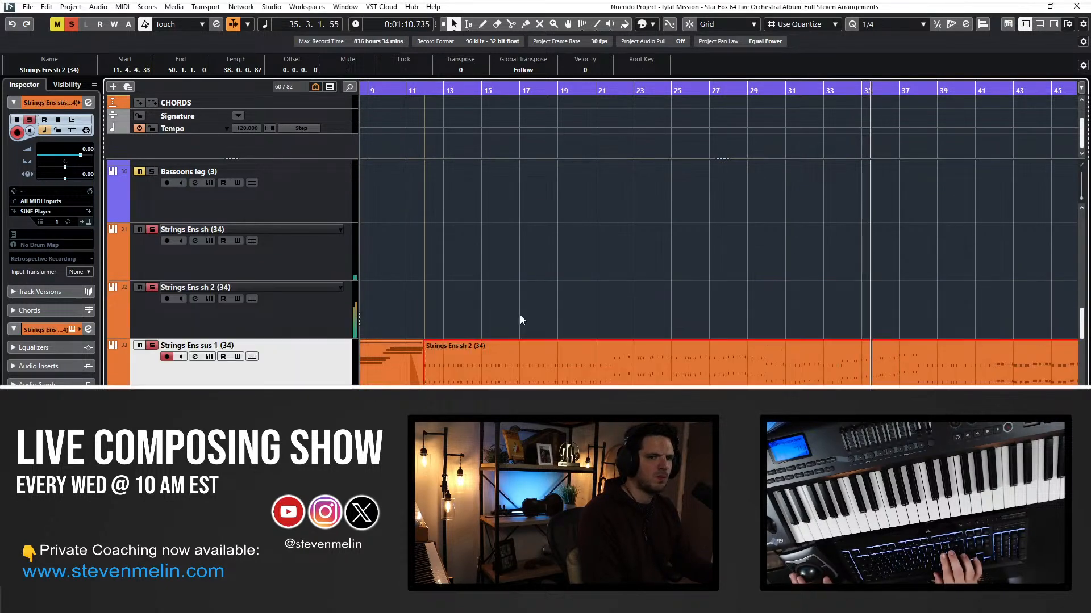
Name the moved violin and cello parts after their tracks, V1 sh (10) and Cellos sh (6).
{"action": "scroll", "coordinate": [525, 319], "scroll_direction": "up", "scroll_amount": 4}
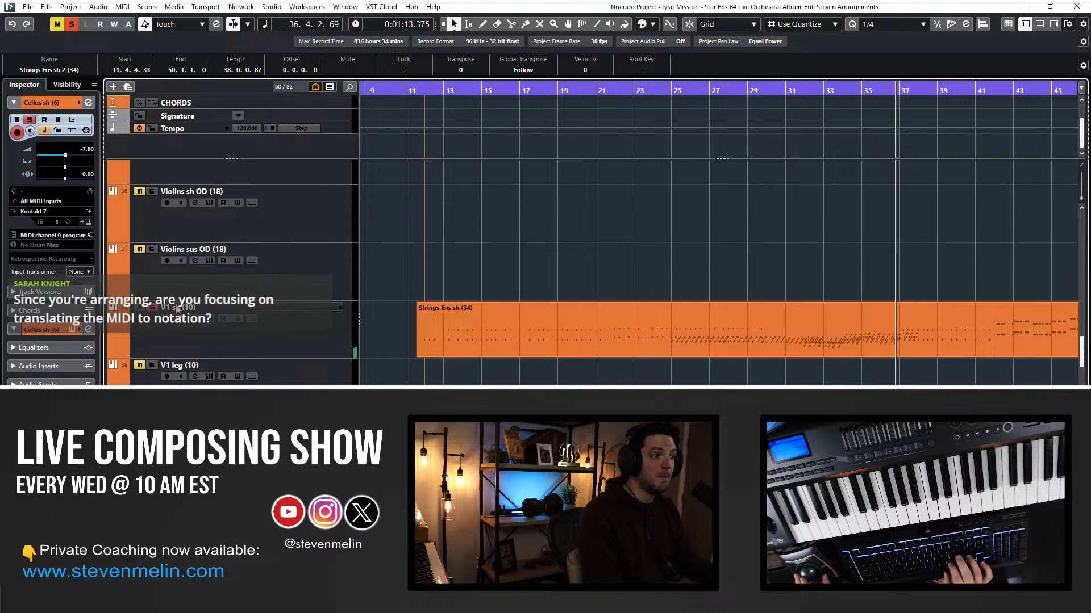
{"action": "left_click", "coordinate": [177, 308]}
{"action": "scroll", "coordinate": [187, 310], "scroll_direction": "down", "scroll_amount": 7}
{"action": "scroll", "coordinate": [182, 267], "scroll_direction": "down", "scroll_amount": 1}
{"action": "left_click", "coordinate": [182, 267]}
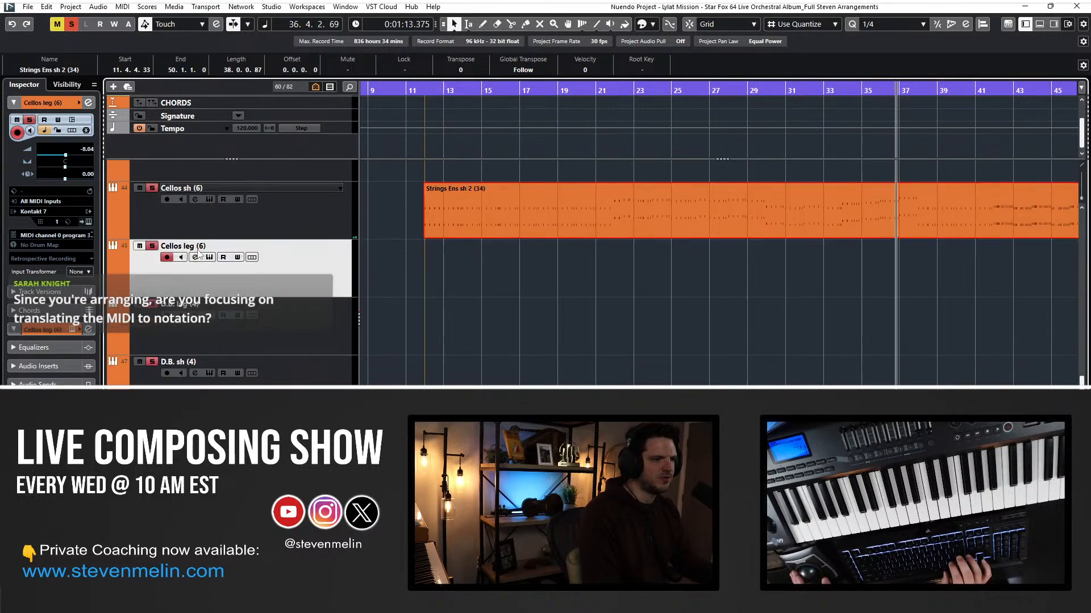
{"action": "double_click", "coordinate": [192, 190]}
{"action": "key", "text": "ctrl+Return"}
{"action": "scroll", "coordinate": [358, 231], "scroll_direction": "up", "scroll_amount": 5}
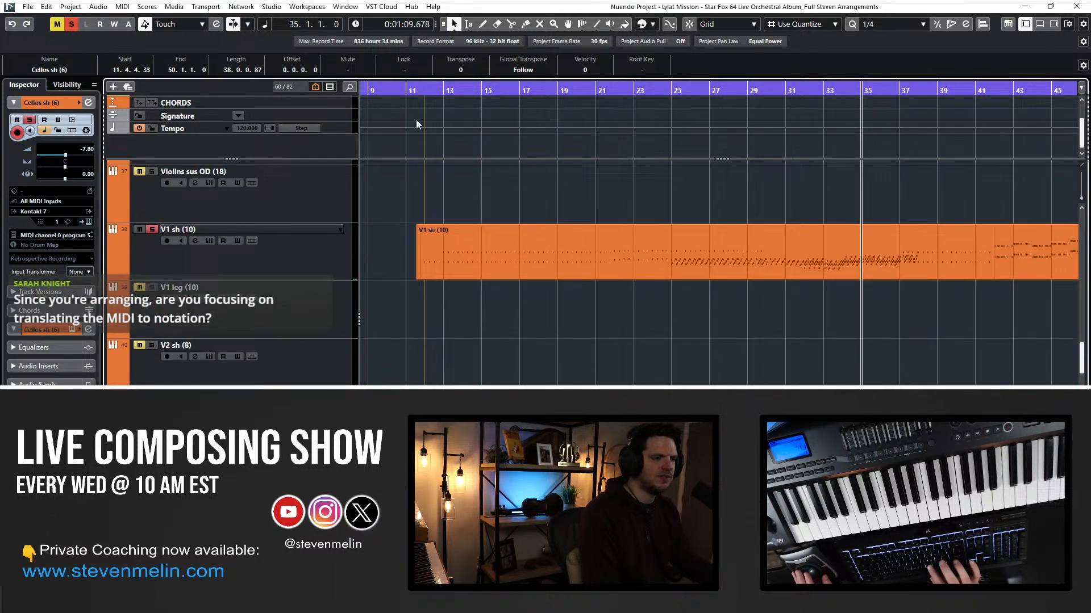
Open the V1 sh (10) part in the note editor and play it from its start in bar 11.
{"action": "left_click_drag", "start_coordinate": [417, 89], "coordinate": [419, 95]}
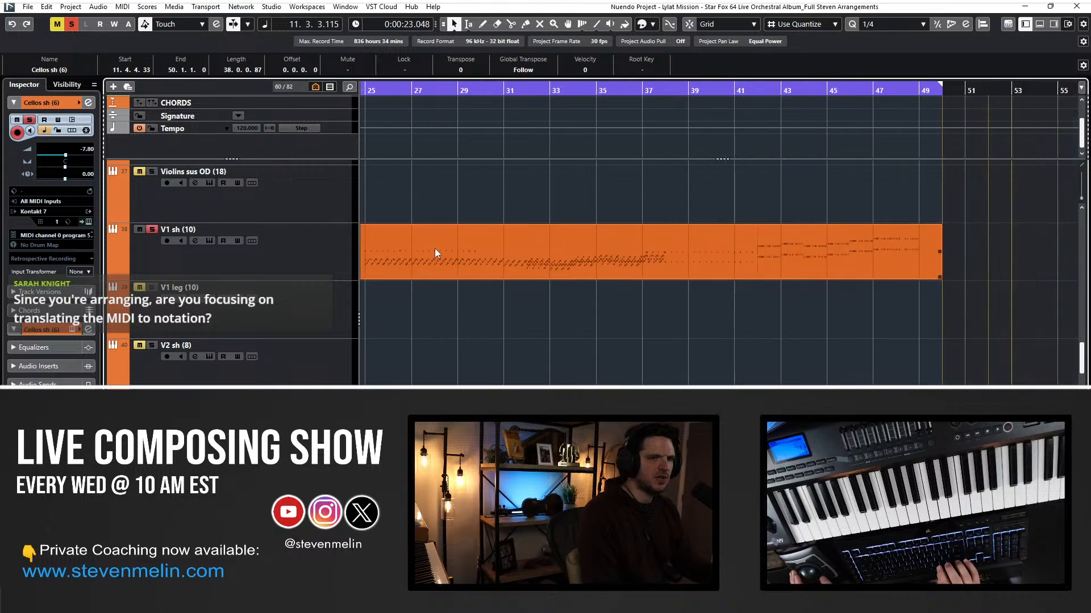
{"action": "double_click", "coordinate": [468, 256]}
{"action": "key", "text": "g"}
{"action": "key", "text": "g"}
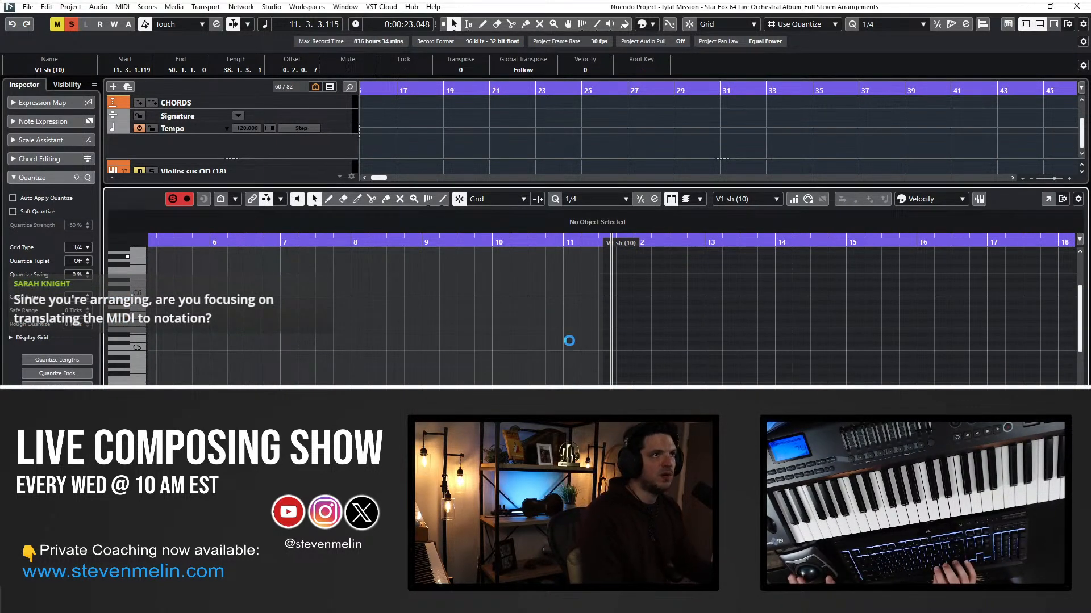
{"action": "scroll", "coordinate": [569, 341], "scroll_direction": "right", "scroll_amount": 3}
{"action": "scroll", "coordinate": [569, 340], "scroll_direction": "down", "scroll_amount": 3}
{"action": "scroll", "coordinate": [570, 340], "scroll_direction": "up", "scroll_amount": 1}
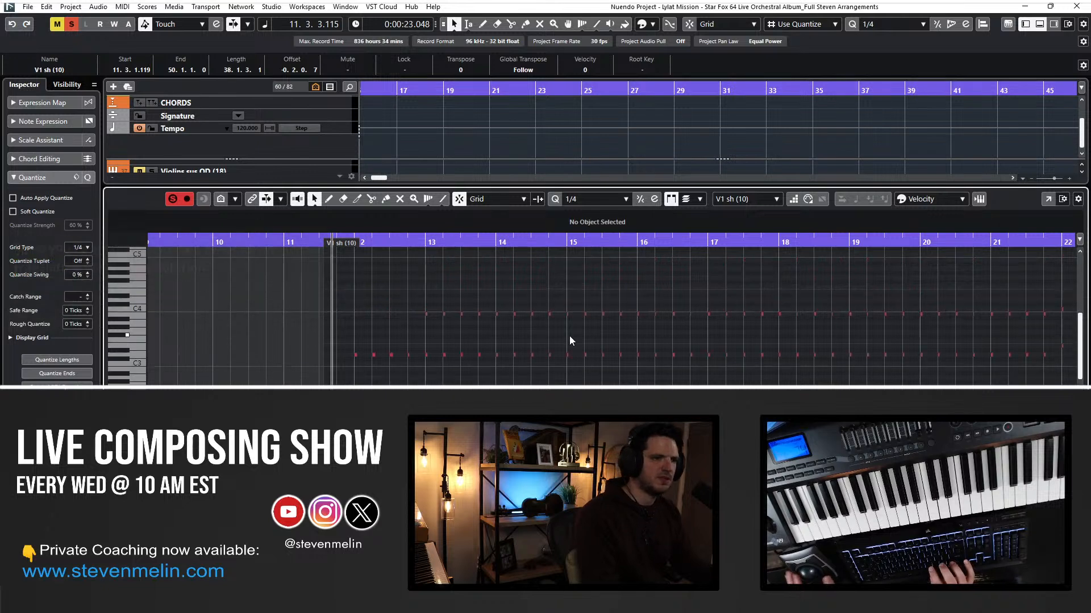
{"action": "key", "text": "space"}
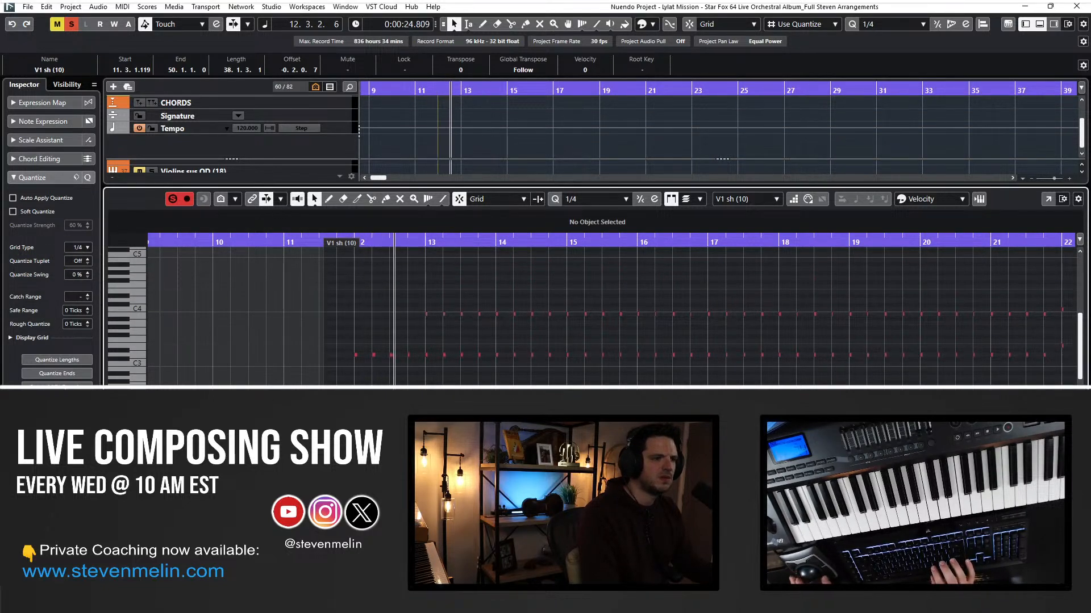
Set main volume (CC 7) and modulation (CC 1) at the start of the V1 sh part to 127 and replay it.
{"action": "left_click", "coordinate": [337, 454]}
{"action": "key", "text": "shift+b"}
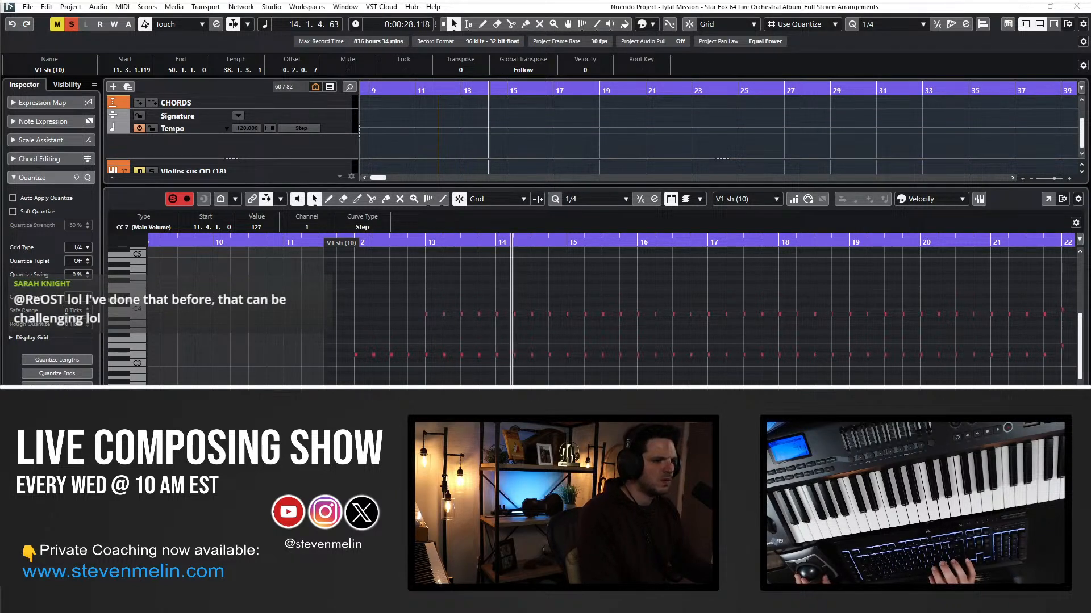
{"action": "left_click", "coordinate": [337, 454]}
{"action": "left_click", "coordinate": [128, 445]}
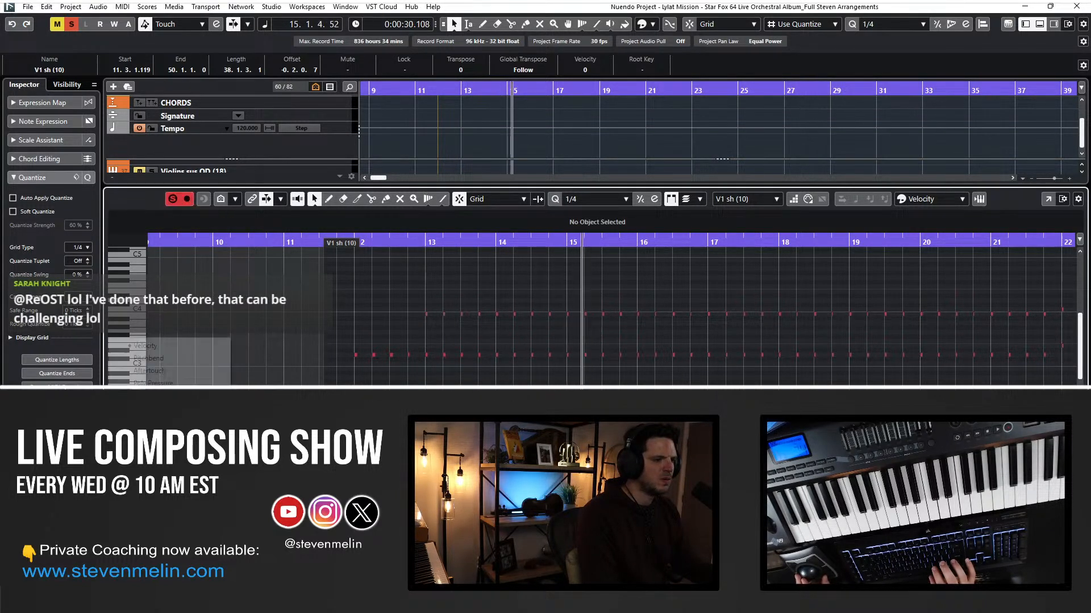
{"action": "left_click", "coordinate": [150, 433]}
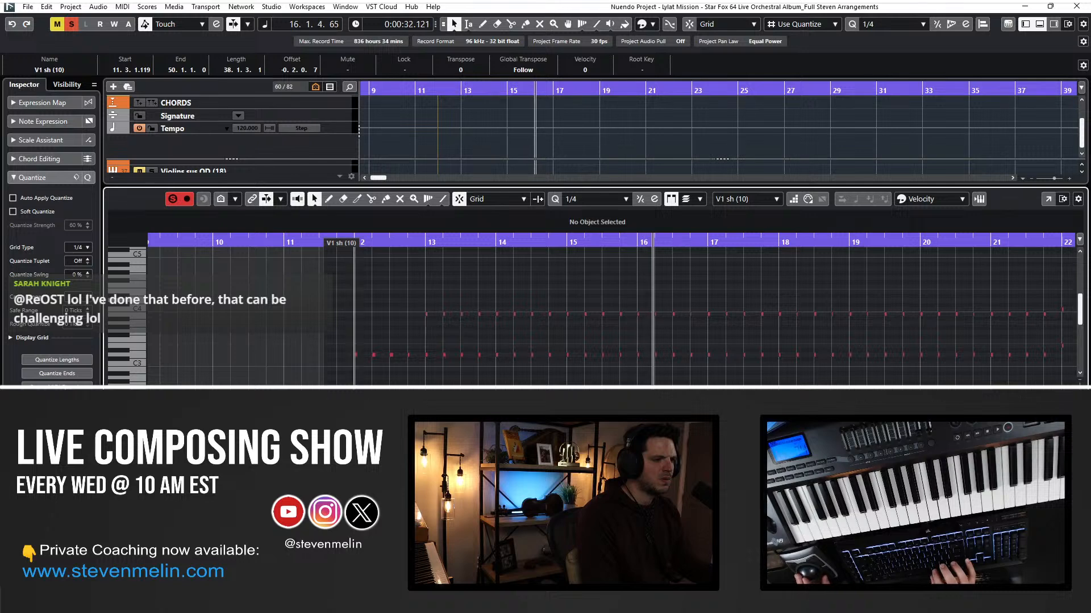
{"action": "key", "text": "space"}
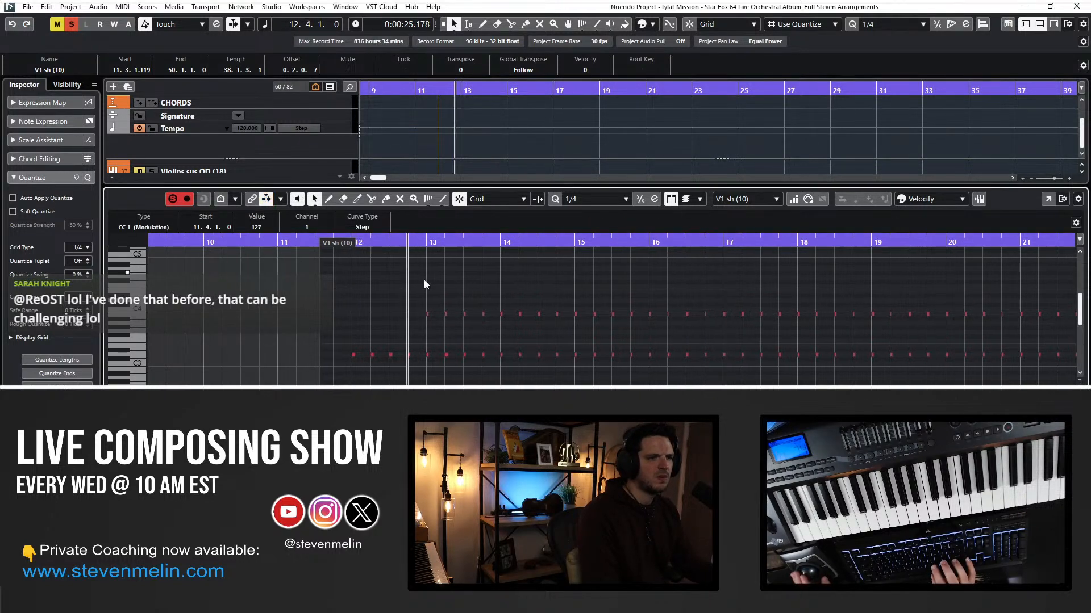
{"action": "key", "text": "space"}
{"action": "key", "text": "Return"}
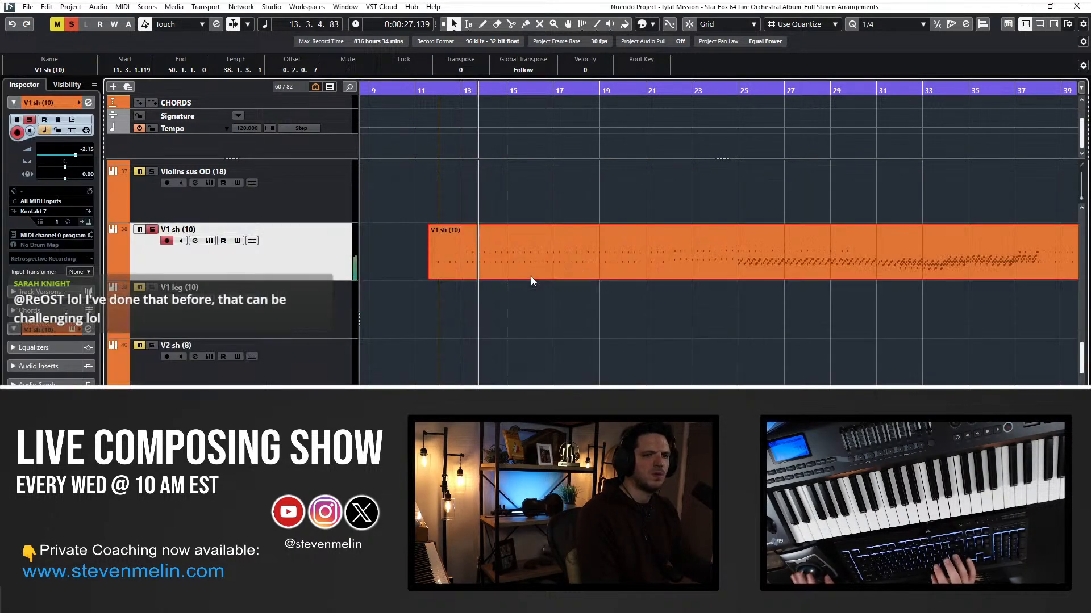
Duplicate the V1 sh (10) part onto the V2 sh (8) track at the same start position.
{"action": "left_click", "coordinate": [518, 294]}
{"action": "key", "text": "space"}
{"action": "left_click", "coordinate": [505, 270]}
{"action": "key", "text": "l"}
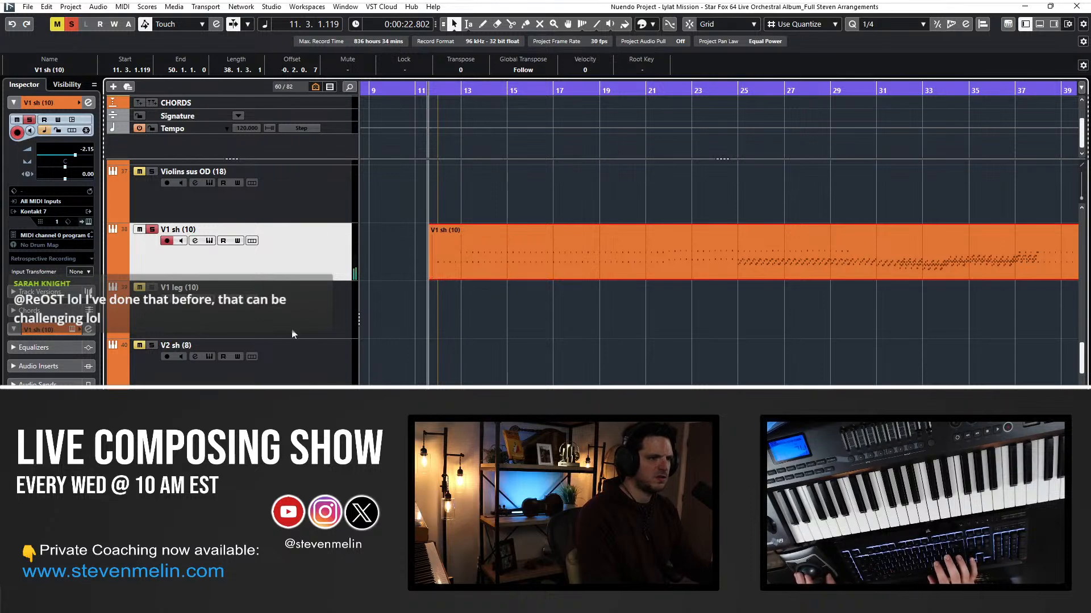
{"action": "left_click", "coordinate": [171, 347]}
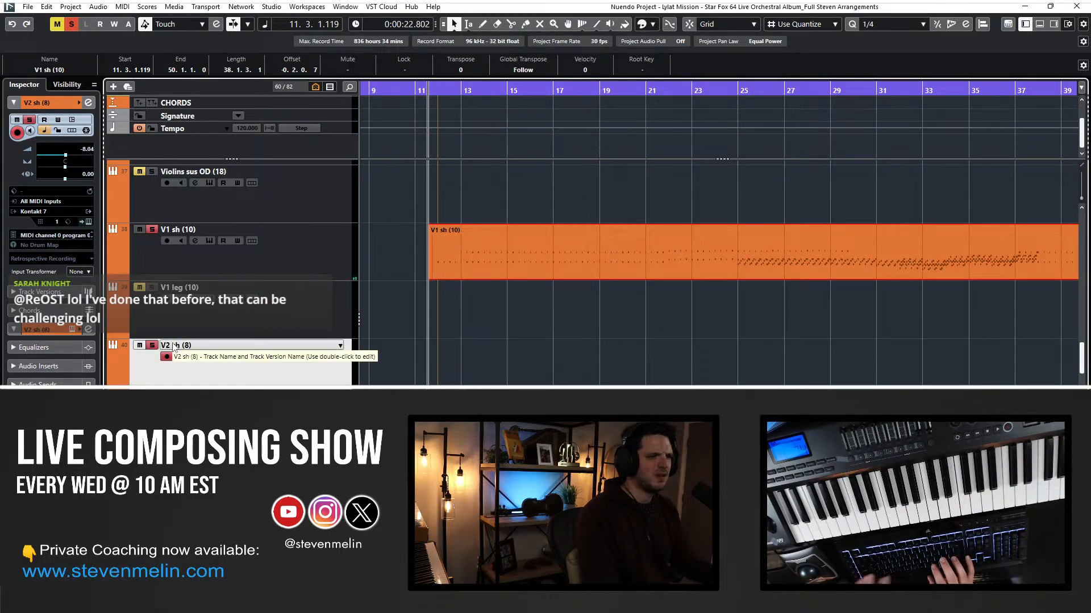
{"action": "key", "text": "ctrl+v"}
Delete the lower line of notes in bars 12 to 24 of the part on the V1 sh (10) track.
{"action": "left_click", "coordinate": [463, 284]}
{"action": "double_click", "coordinate": [465, 264]}
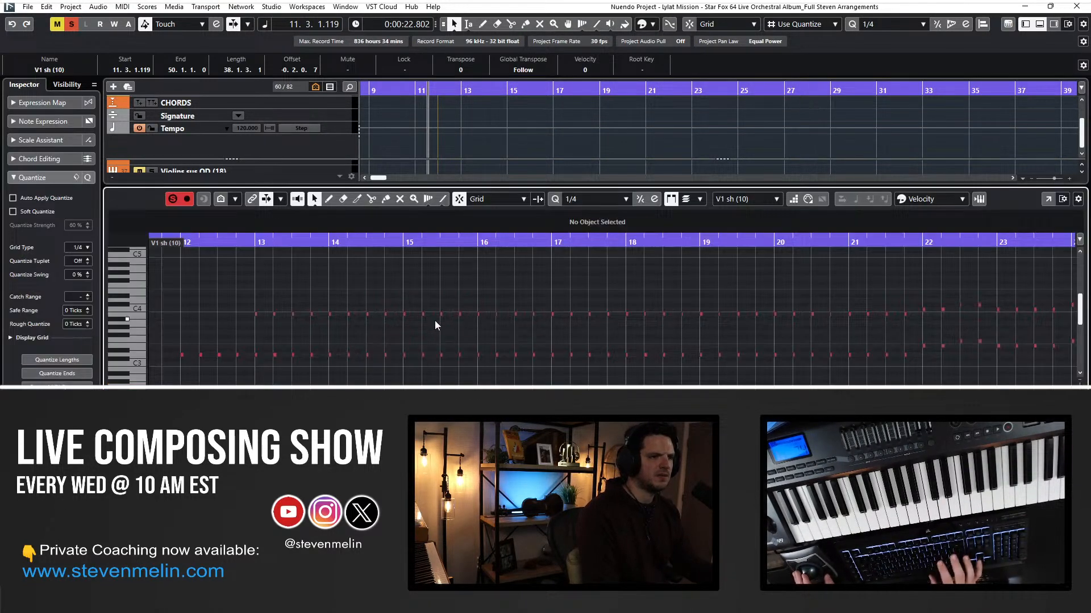
{"action": "key", "text": "g"}
{"action": "key", "text": "g"}
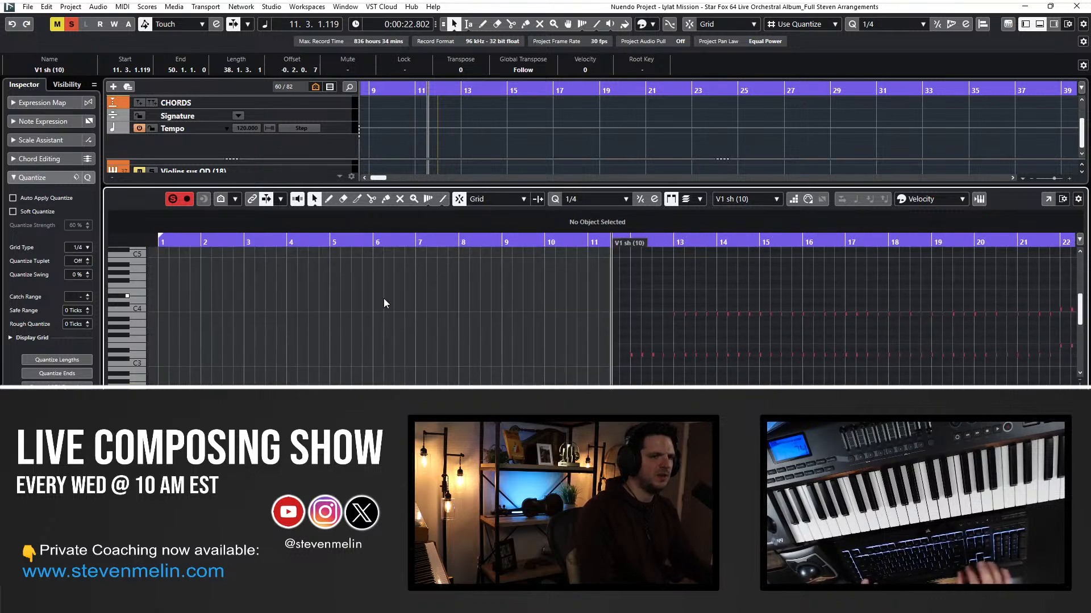
{"action": "key", "text": "shift+h"}
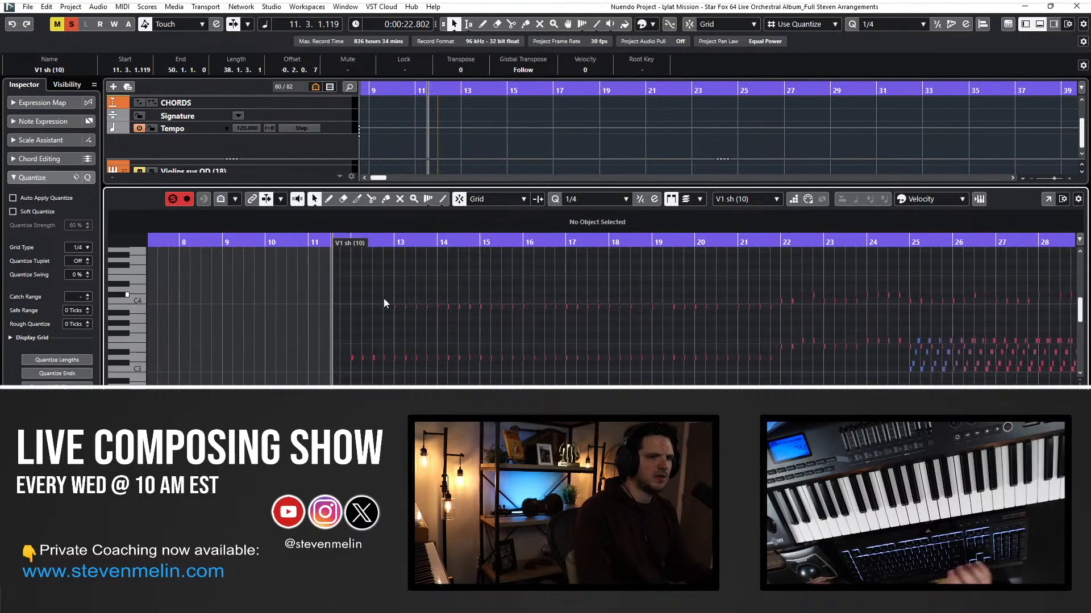
{"action": "left_click_drag", "start_coordinate": [323, 348], "coordinate": [855, 360]}
{"action": "key", "text": "Delete"}
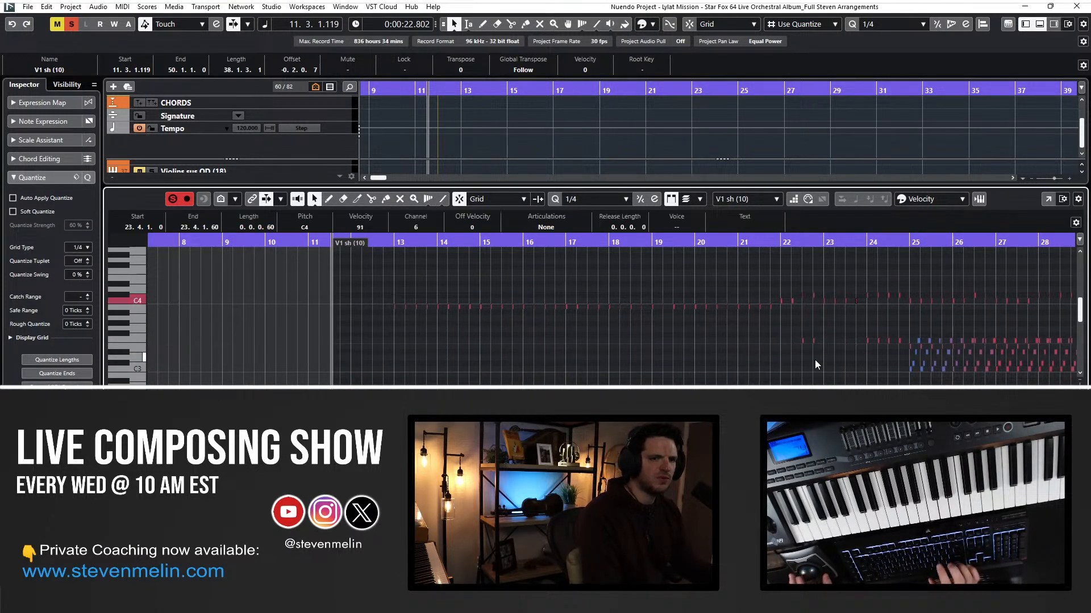
{"action": "scroll", "coordinate": [815, 359], "scroll_direction": "right", "scroll_amount": 3}
{"action": "left_click_drag", "start_coordinate": [383, 328], "coordinate": [530, 355]}
{"action": "scroll", "coordinate": [530, 356], "scroll_direction": "right", "scroll_amount": 2}
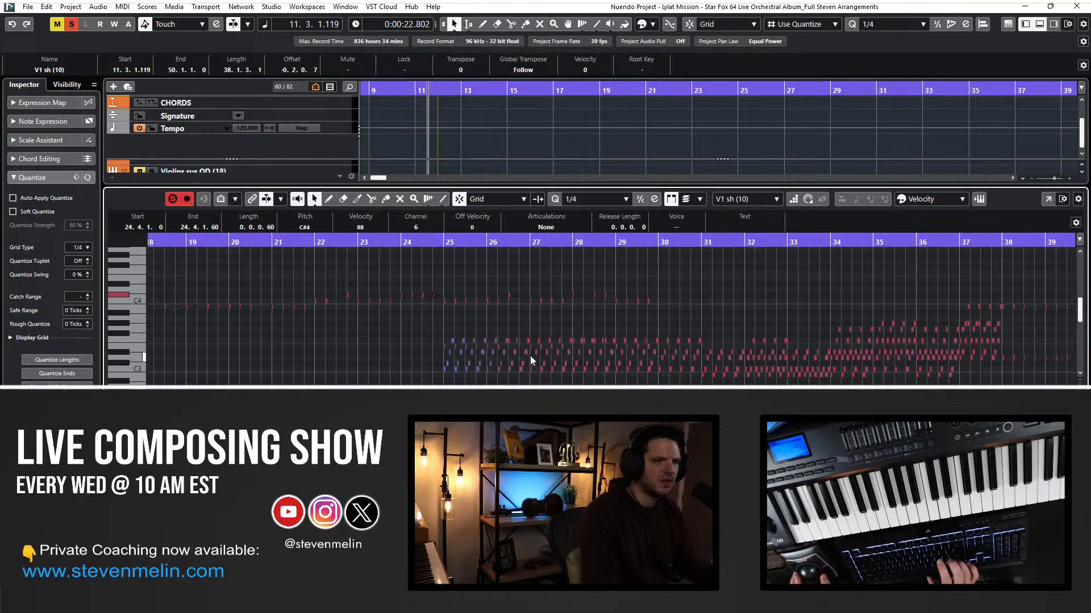
{"action": "key", "text": "Delete"}
Cut the lower running notes in bars 25 to 37 from the V1 sh (10) part, with the cursor at their start.
{"action": "left_click_drag", "start_coordinate": [422, 326], "coordinate": [743, 331]}
{"action": "scroll", "coordinate": [743, 332], "scroll_direction": "right", "scroll_amount": 7}
{"action": "scroll", "coordinate": [743, 331], "scroll_direction": "left", "scroll_amount": 4}
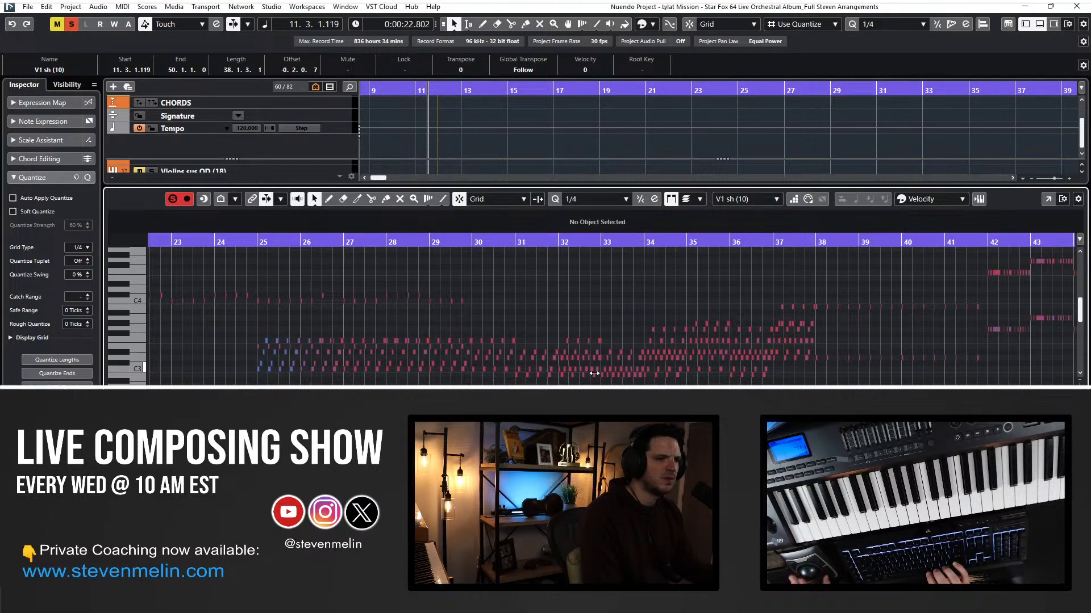
{"action": "left_click", "coordinate": [602, 398]}
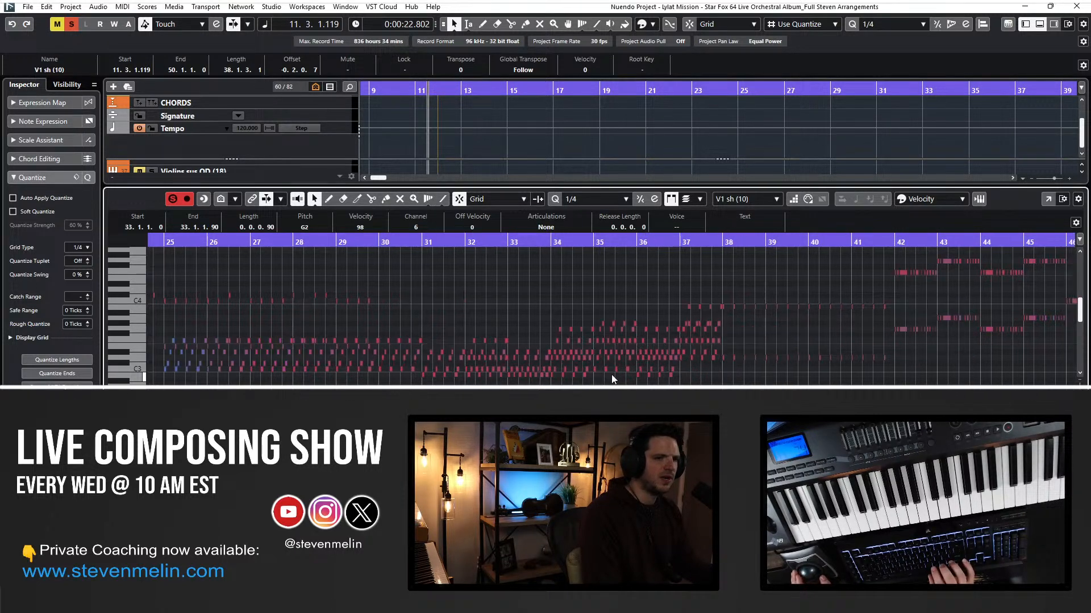
{"action": "scroll", "coordinate": [511, 347], "scroll_direction": "up", "scroll_amount": 2}
{"action": "scroll", "coordinate": [308, 322], "scroll_direction": "down", "scroll_amount": 2}
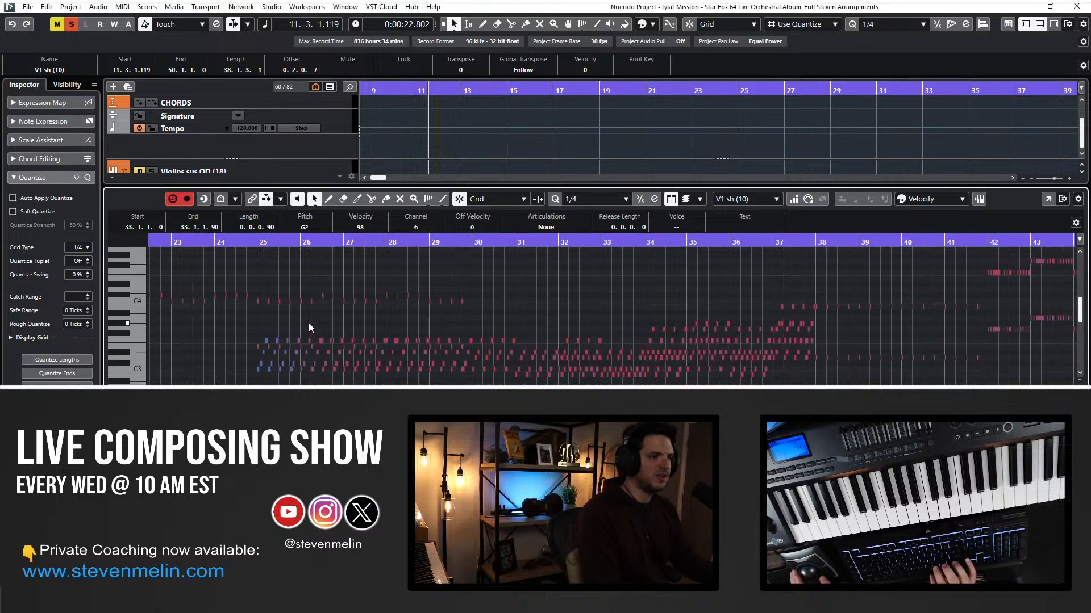
{"action": "left_click_drag", "start_coordinate": [249, 314], "coordinate": [813, 387]}
{"action": "left_click_drag", "start_coordinate": [814, 318], "coordinate": [813, 319]}
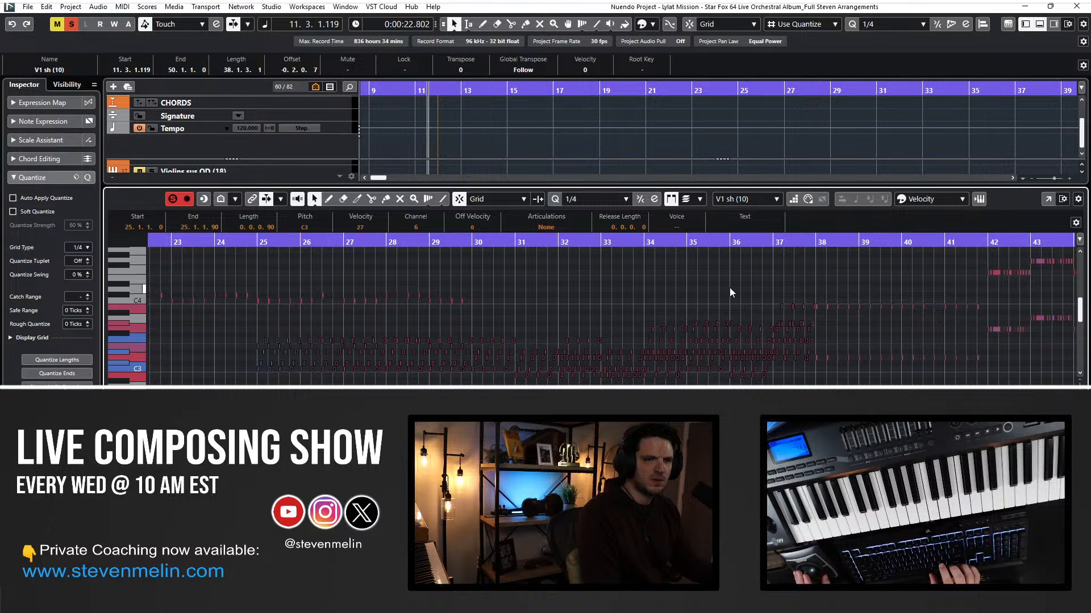
{"action": "key", "text": "l"}
{"action": "key", "text": "ctrl+x"}
{"action": "key", "text": "Return"}
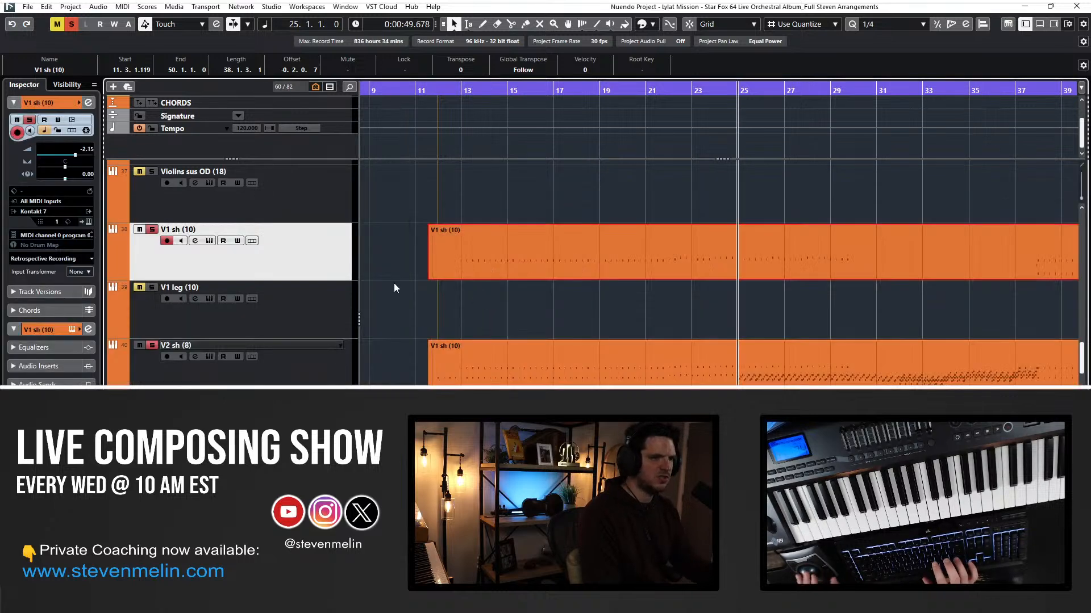
Paste the cut running notes onto the Violins sh OD (18) track at bar 25.
{"action": "scroll", "coordinate": [341, 256], "scroll_direction": "up", "scroll_amount": 2}
{"action": "scroll", "coordinate": [284, 264], "scroll_direction": "up", "scroll_amount": 2}
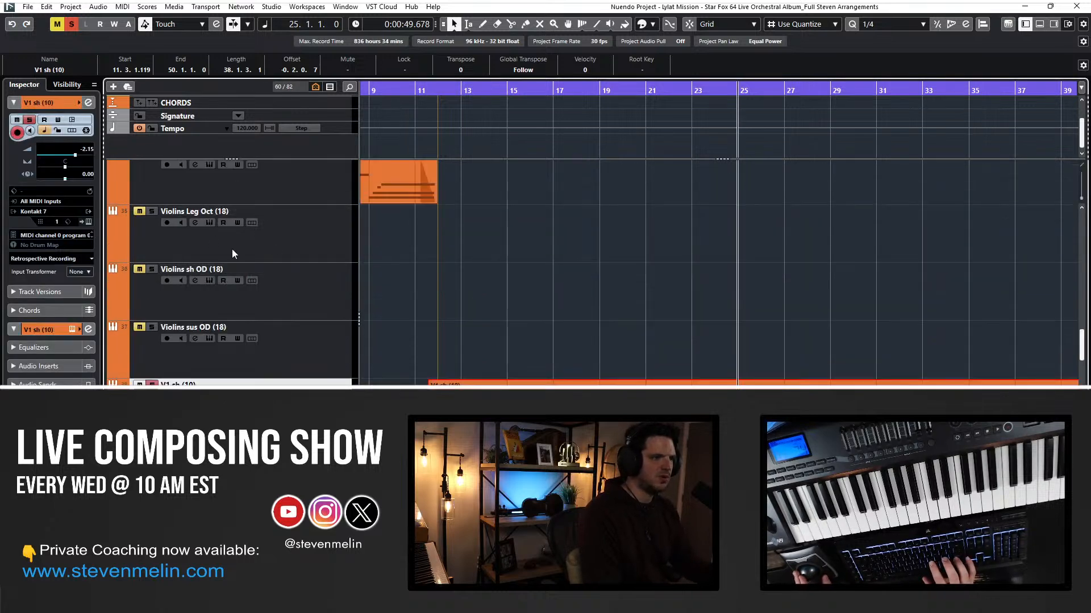
{"action": "left_click", "coordinate": [195, 272]}
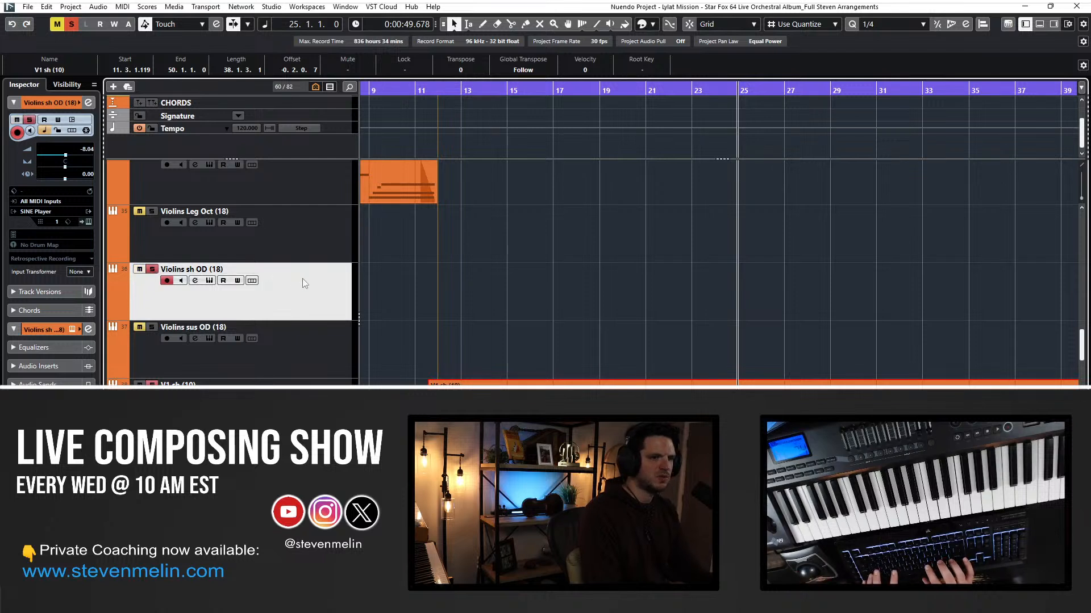
{"action": "key", "text": "ctrl+v"}
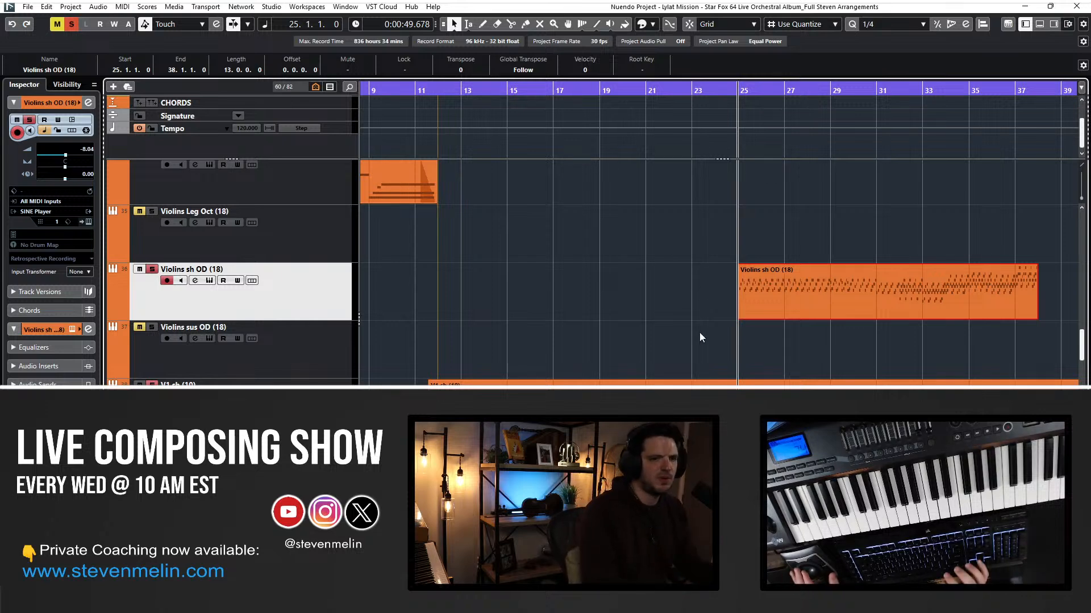
Remove the running notes in bars 25 to 37 from the copied part on the V2 sh (8) track.
{"action": "scroll", "coordinate": [700, 332], "scroll_direction": "down", "scroll_amount": 1}
{"action": "double_click", "coordinate": [547, 342]}
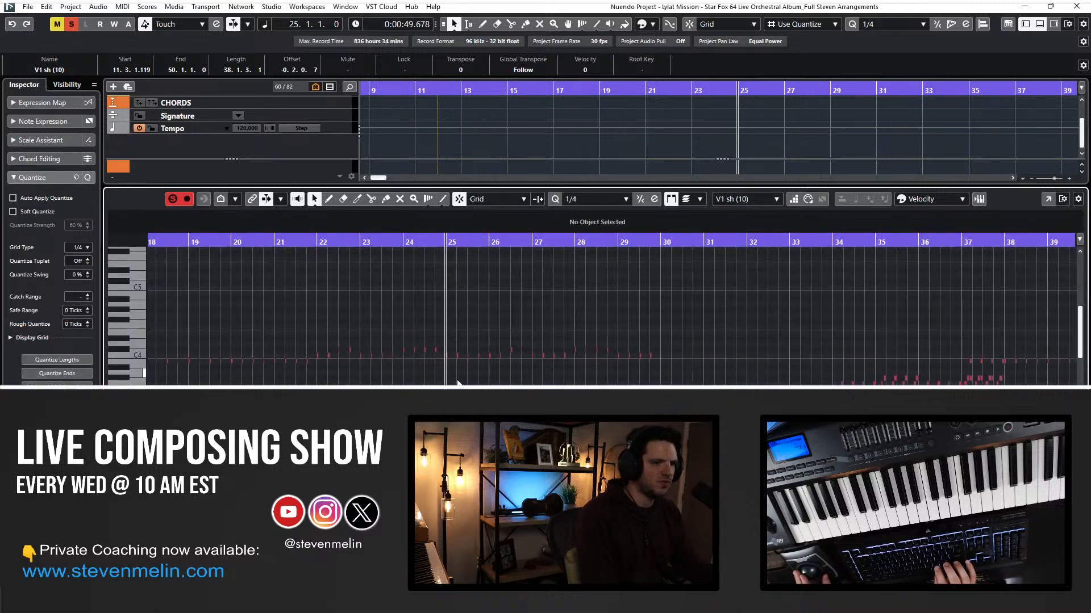
{"action": "left_click_drag", "start_coordinate": [452, 374], "coordinate": [1000, 386]}
{"action": "left_click_drag", "start_coordinate": [944, 331], "coordinate": [1002, 386]}
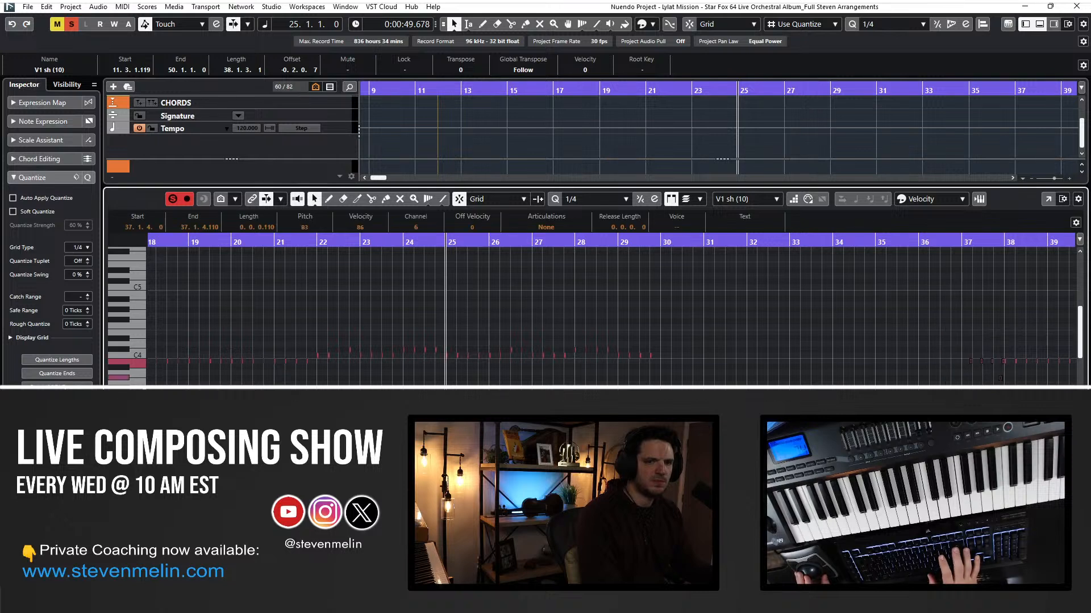
{"action": "scroll", "coordinate": [504, 379], "scroll_direction": "left", "scroll_amount": 3}
{"action": "key", "text": "Return"}
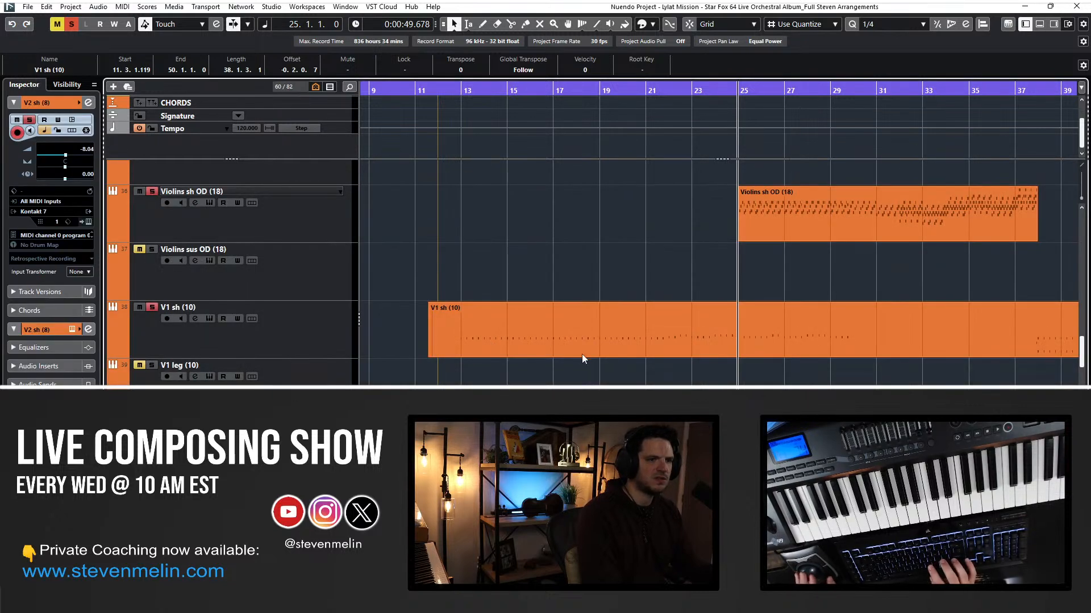
Delete the upper line of notes in bars 13 to 29 from the copied part on the V2 sh (8) track.
{"action": "left_click", "coordinate": [600, 373]}
{"action": "double_click", "coordinate": [602, 345]}
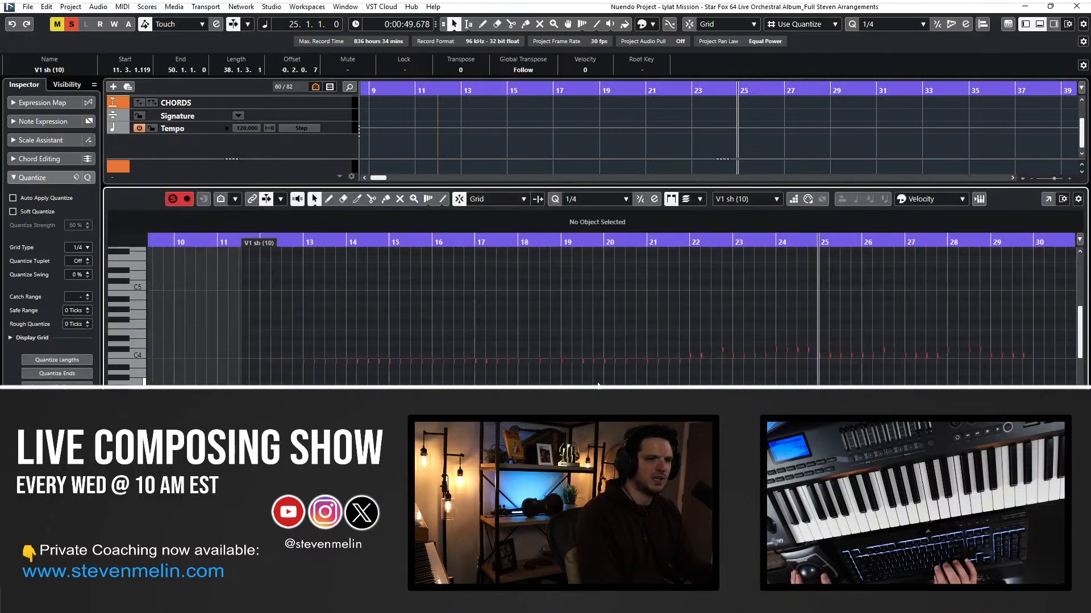
{"action": "key", "text": "ctrl+v"}
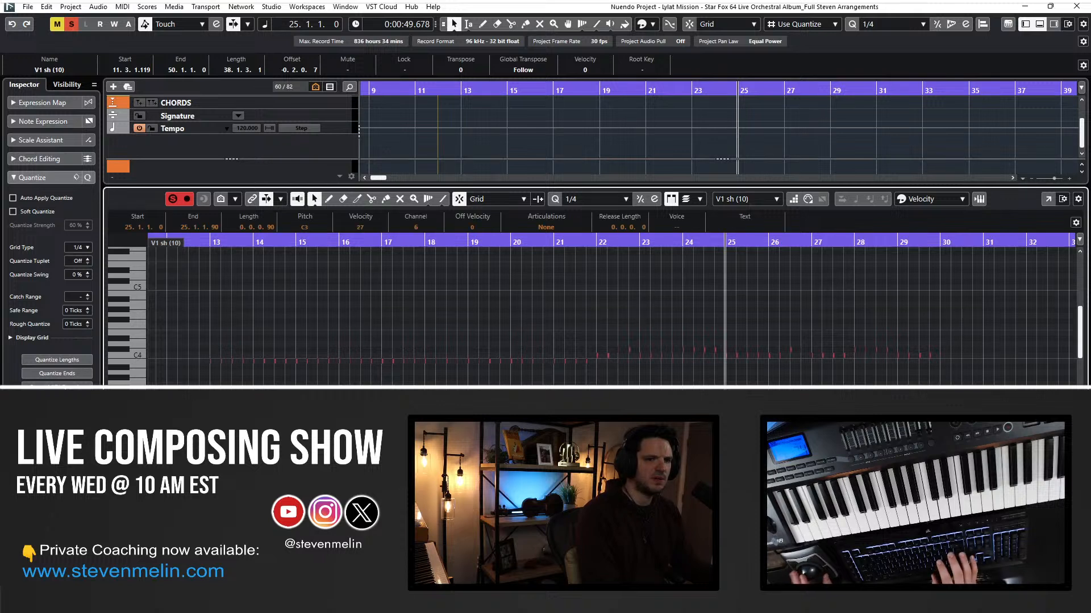
{"action": "left_click_drag", "start_coordinate": [977, 379], "coordinate": [725, 327]}
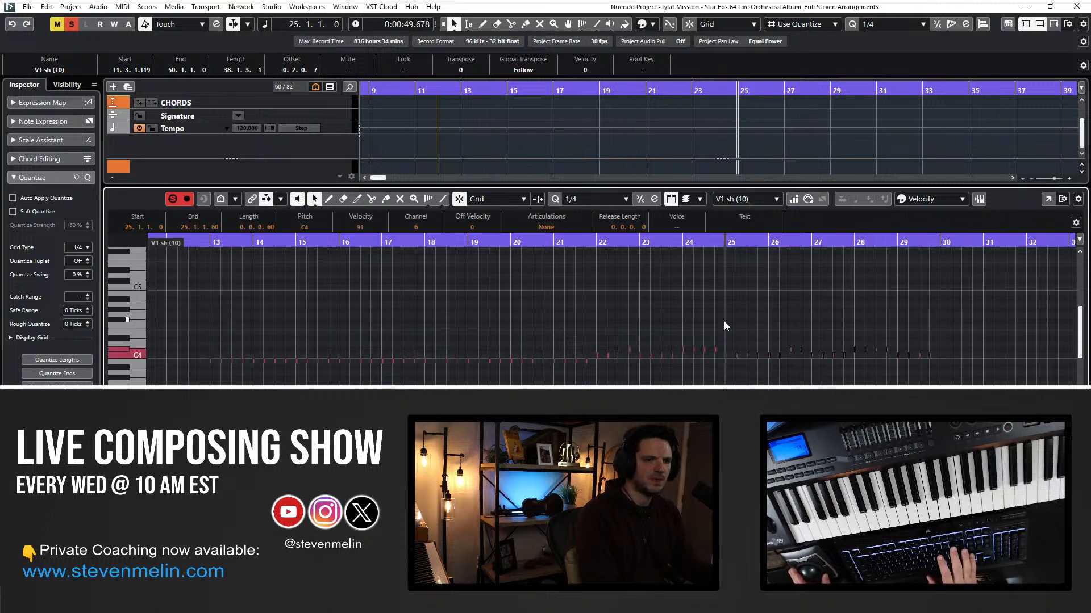
{"action": "key", "text": "Delete"}
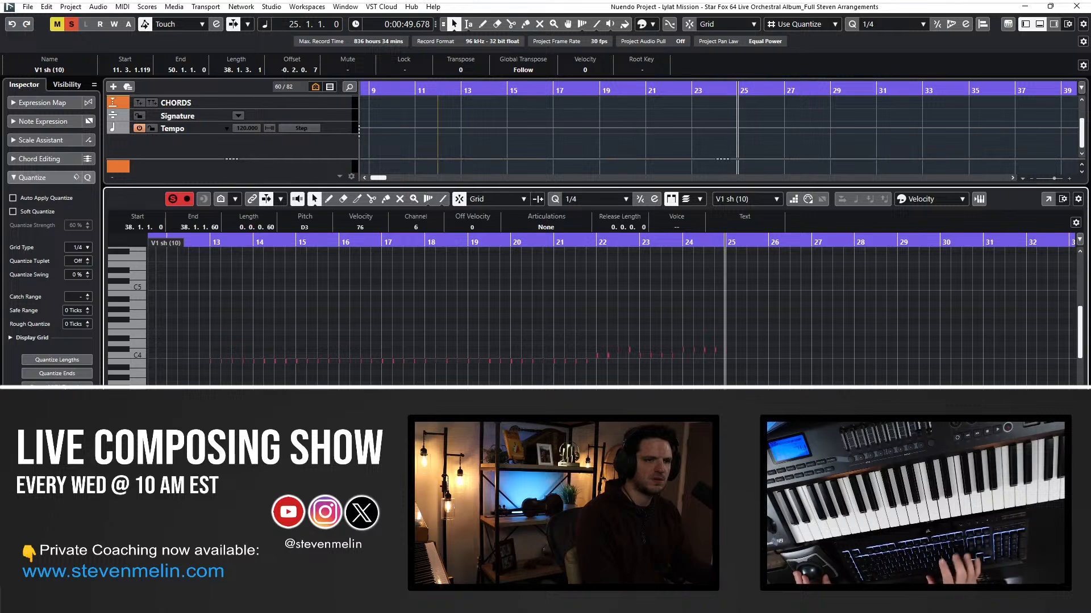
{"action": "scroll", "coordinate": [840, 358], "scroll_direction": "left", "scroll_amount": 3}
{"action": "left_click_drag", "start_coordinate": [841, 358], "coordinate": [268, 362]}
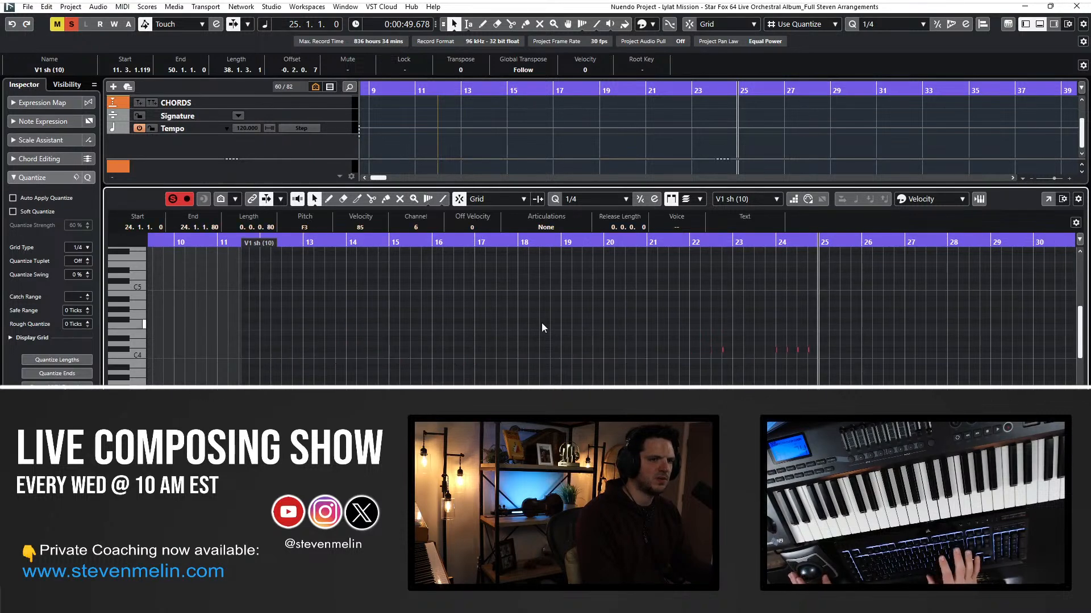
{"action": "left_click_drag", "start_coordinate": [587, 308], "coordinate": [859, 356]}
{"action": "key", "text": "Return"}
Play back the edited short violin parts from bar 13 and look through the neighbouring string tracks.
{"action": "key", "text": "KP_Subtract"}
{"action": "key", "text": "KP_Subtract"}
{"action": "key", "text": "KP_Subtract"}
{"action": "key", "text": "KP_Subtract"}
{"action": "key", "text": "KP_Subtract"}
{"action": "key", "text": "KP_Subtract"}
{"action": "key", "text": "KP_Subtract"}
{"action": "key", "text": "KP_Subtract"}
{"action": "key", "text": "KP_Subtract"}
{"action": "key", "text": "KP_Subtract"}
{"action": "key", "text": "KP_Subtract"}
{"action": "key", "text": "KP_Subtract"}
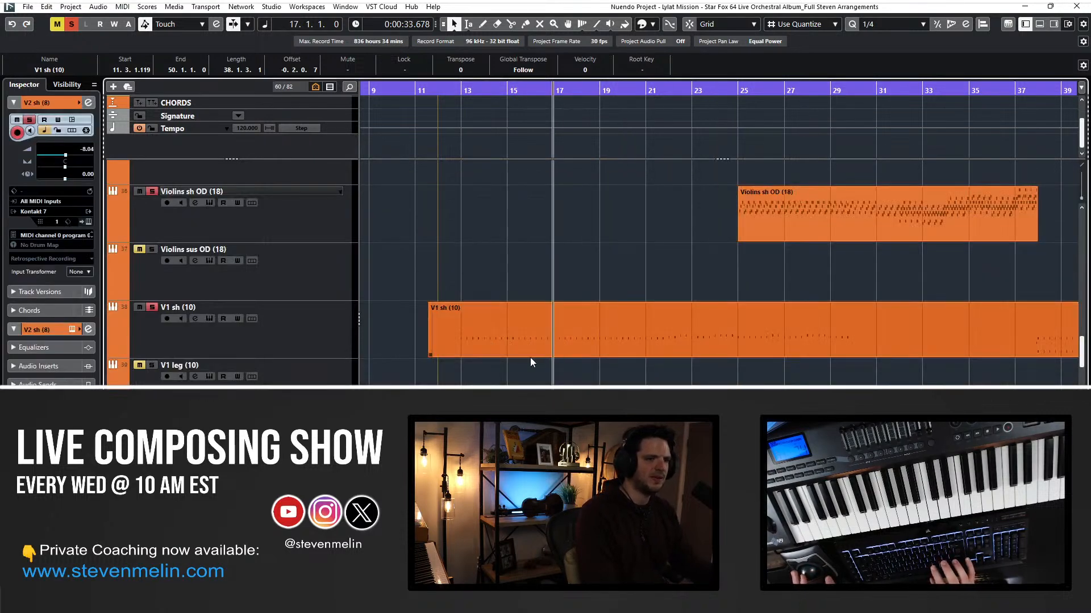
{"action": "key", "text": "KP_Subtract"}
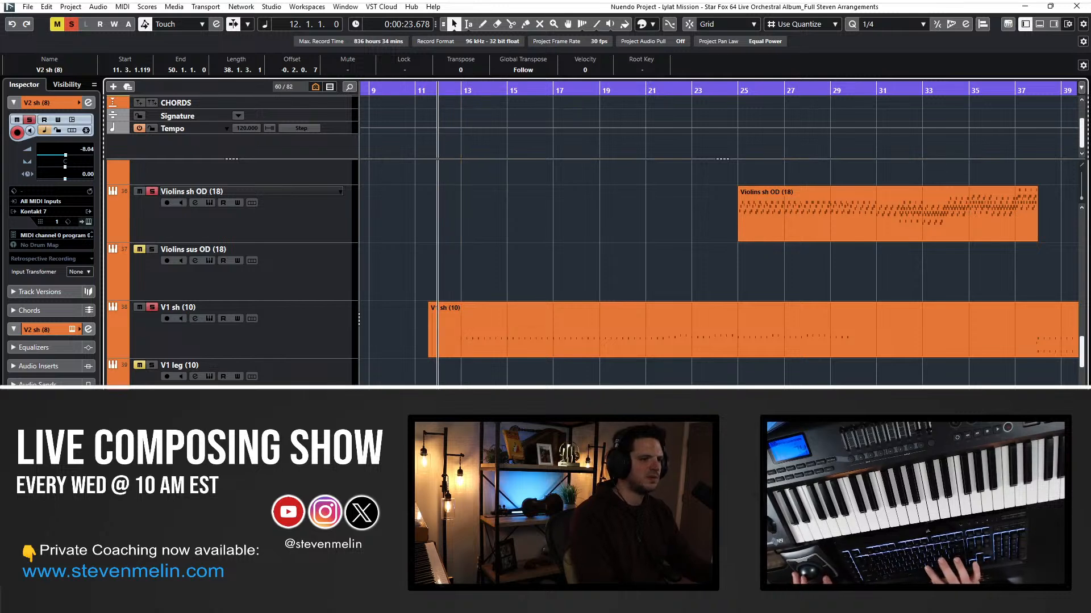
{"action": "key", "text": "KP_Add"}
{"action": "key", "text": "space"}
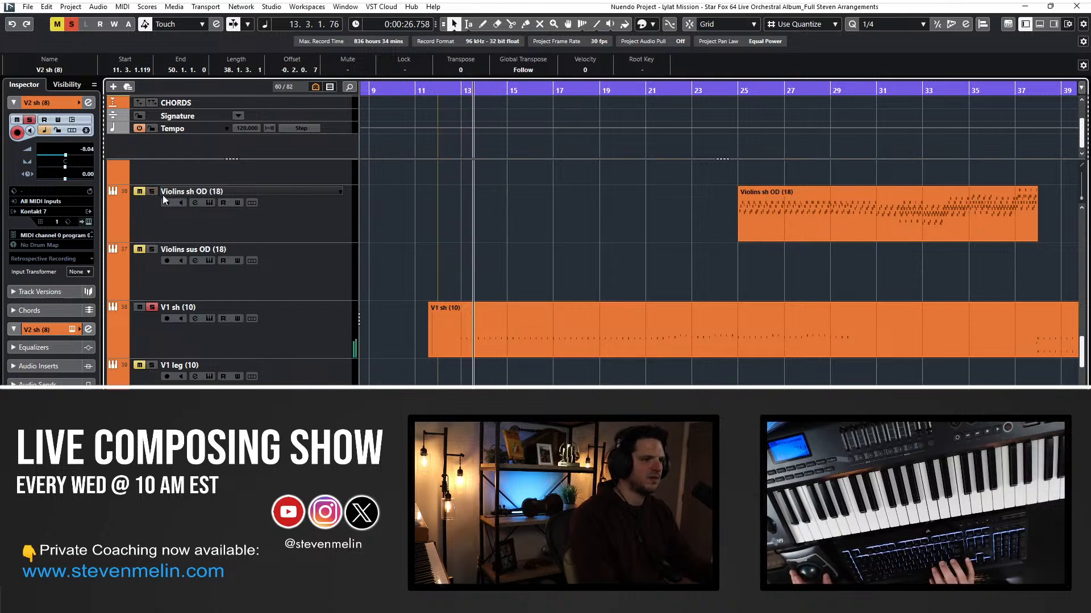
{"action": "scroll", "coordinate": [165, 227], "scroll_direction": "up", "scroll_amount": 4}
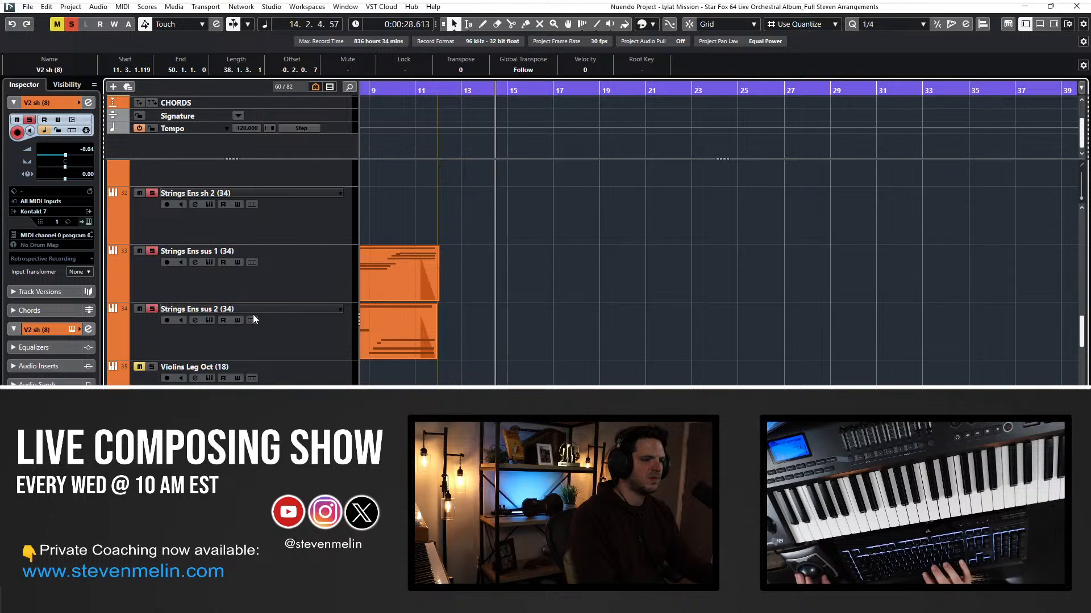
{"action": "scroll", "coordinate": [362, 319], "scroll_direction": "down", "scroll_amount": 5}
{"action": "key", "text": "space"}
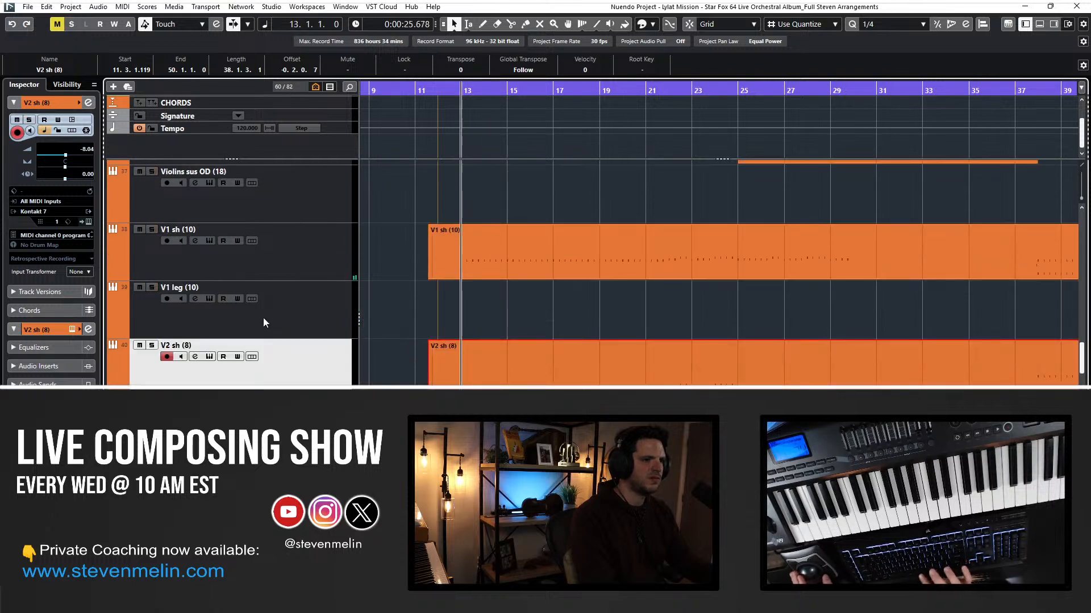
Solo the V1 sh (10) and V2 sh (8) tracks for playback from bar 13 and set the V2 sh (8) volume to -1.66.
{"action": "key", "text": "KP_Subtract"}
{"action": "key", "text": "KP_Subtract"}
{"action": "left_click", "coordinate": [152, 229]}
{"action": "key", "text": "space"}
{"action": "left_click", "coordinate": [152, 345]}
{"action": "key", "text": "KP_Add"}
{"action": "key", "text": "KP_Add"}
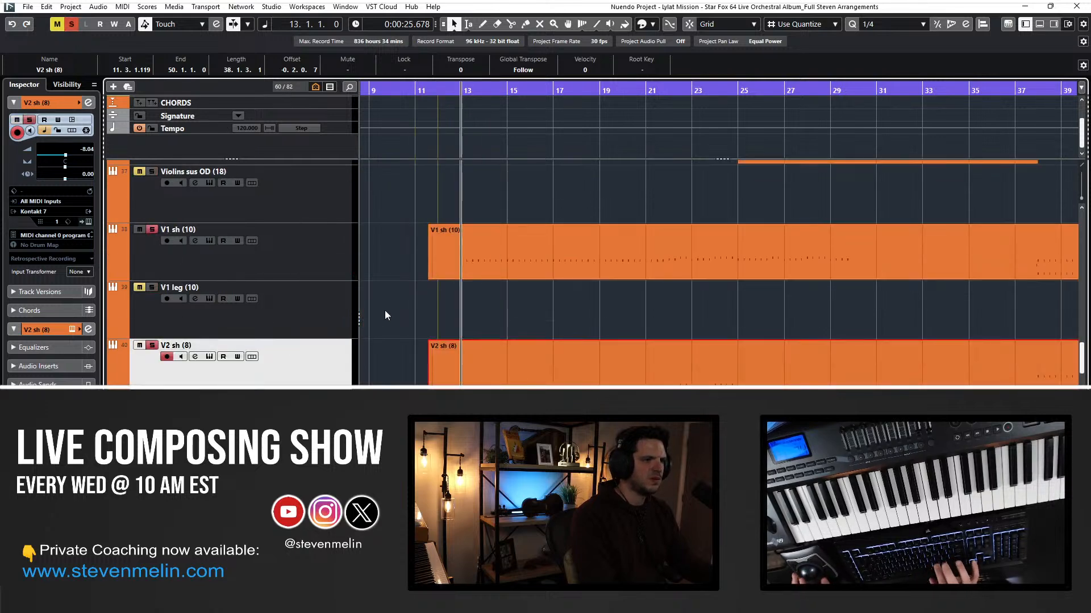
{"action": "left_click", "coordinate": [340, 349]}
{"action": "left_click", "coordinate": [340, 350]}
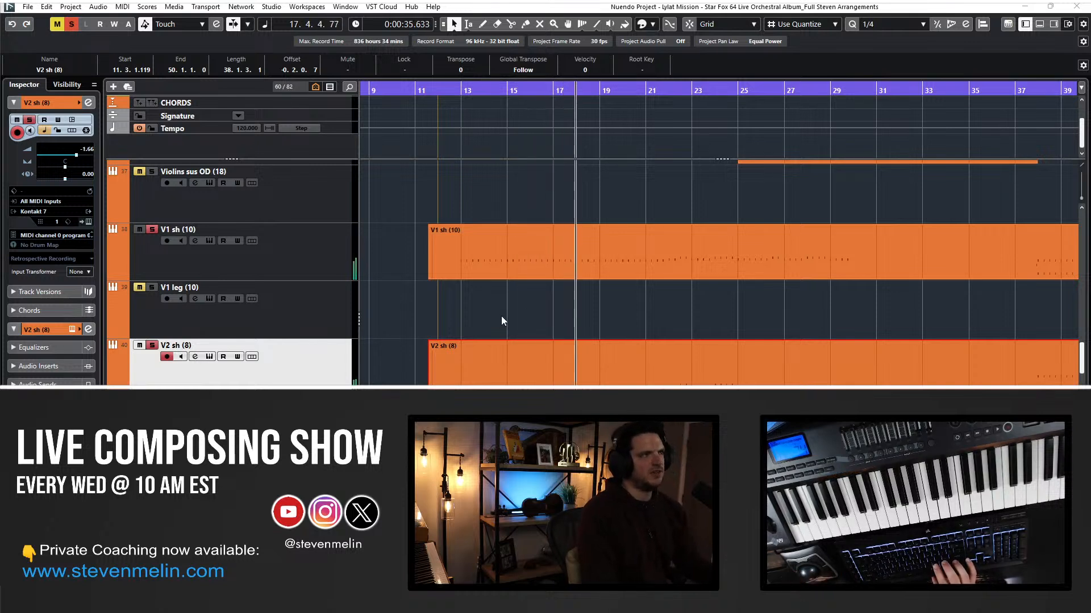
Add the Violins sh OD (18) track to the solo and play from about bar 23 into its part.
{"action": "key", "text": "KP_Add"}
{"action": "key", "text": "KP_Add"}
{"action": "key", "text": "KP_Add"}
{"action": "key", "text": "KP_Add"}
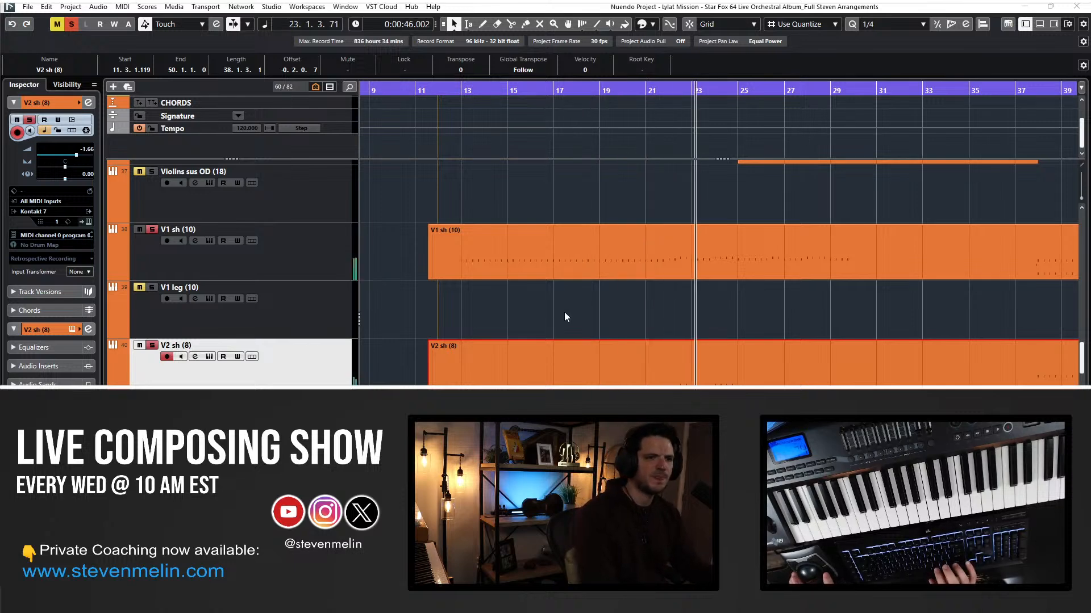
{"action": "scroll", "coordinate": [564, 312], "scroll_direction": "right", "scroll_amount": 3}
{"action": "scroll", "coordinate": [564, 312], "scroll_direction": "up", "scroll_amount": 2}
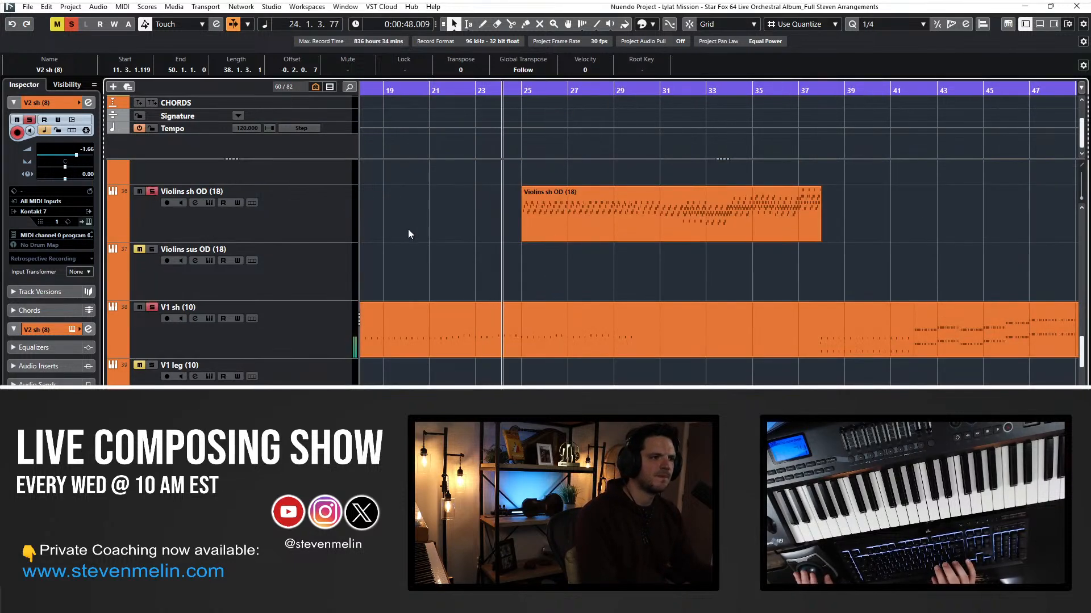
{"action": "left_click", "coordinate": [490, 233]}
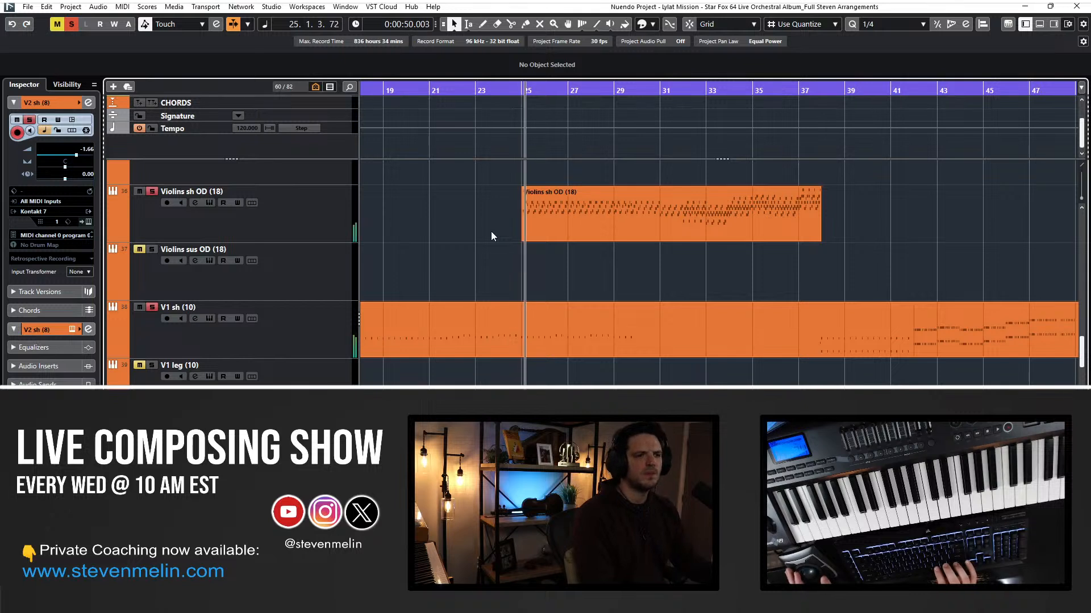
{"action": "left_click", "coordinate": [571, 226]}
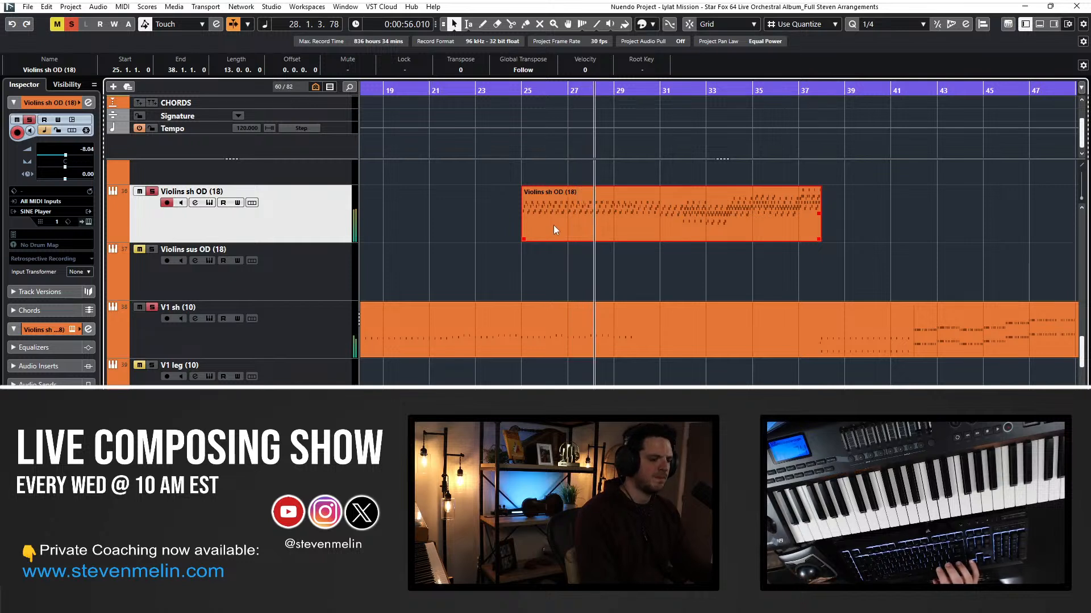
Play from bar 25 with the Violas sh (6) track selected and examine the running notes in the Violins sh OD (18) part.
{"action": "key", "text": "space"}
{"action": "scroll", "coordinate": [336, 274], "scroll_direction": "down", "scroll_amount": 2}
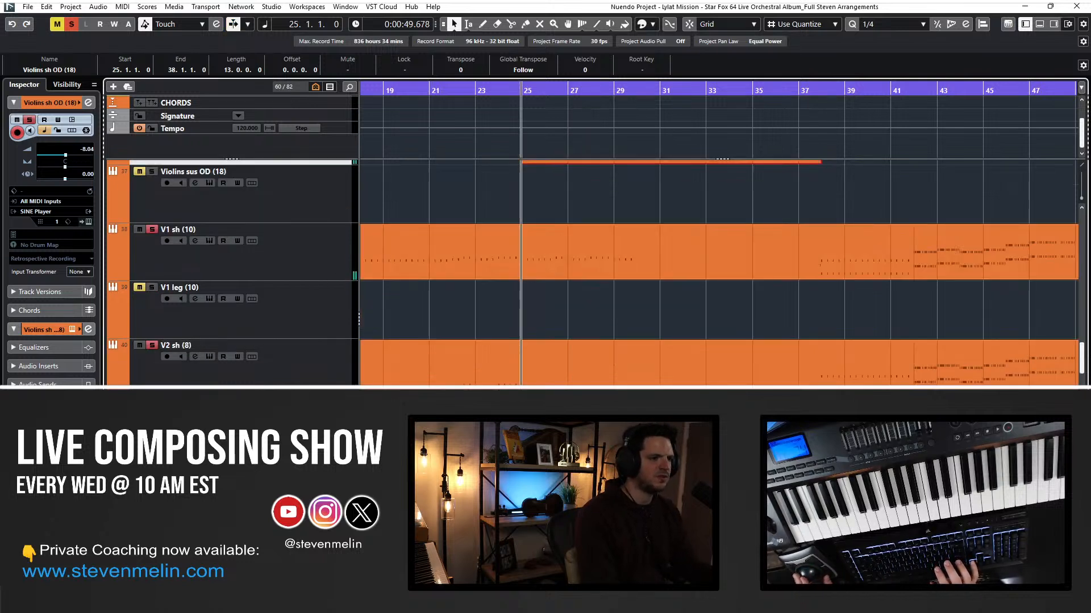
{"action": "left_click", "coordinate": [307, 469]}
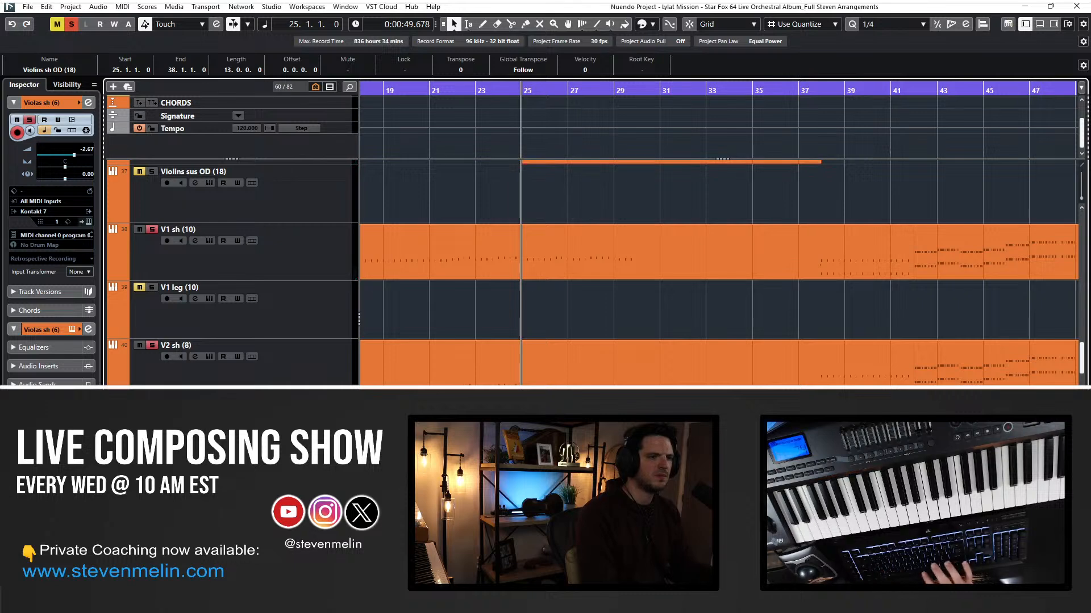
{"action": "key", "text": "space"}
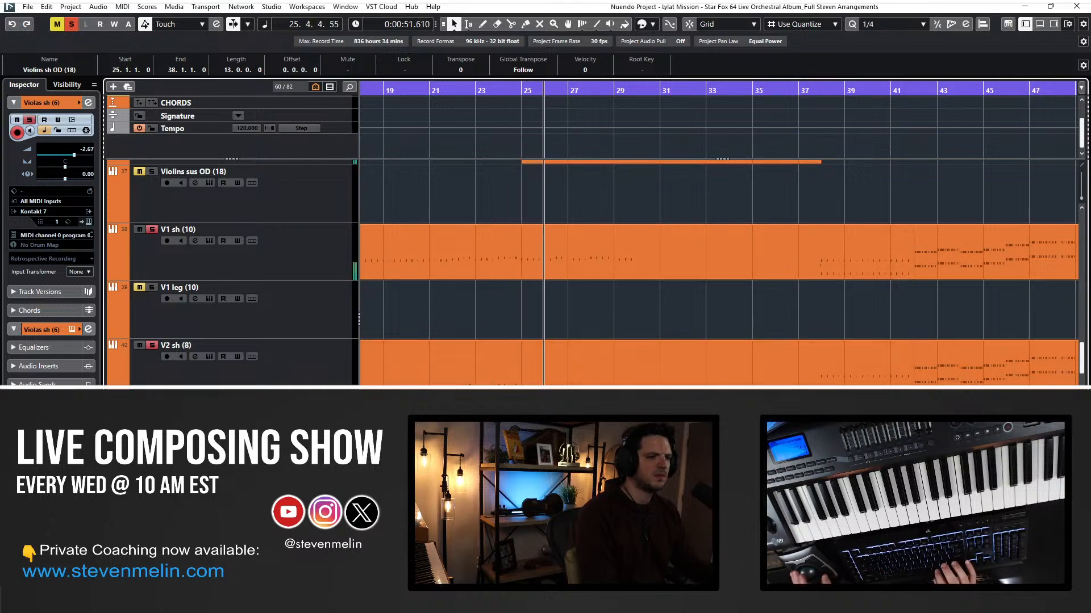
{"action": "key", "text": "Return"}
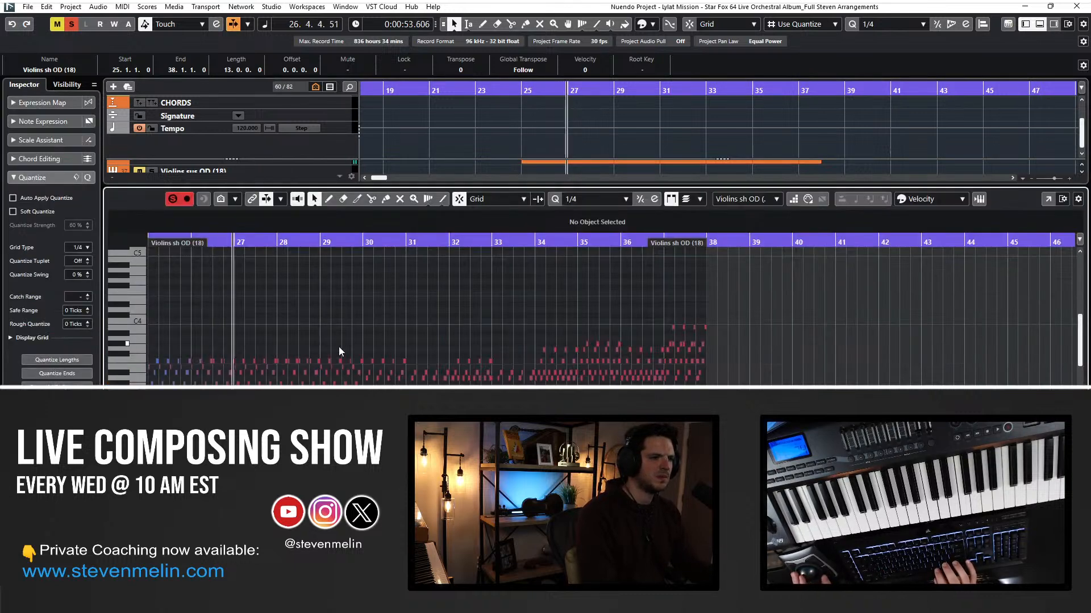
{"action": "key", "text": "Return"}
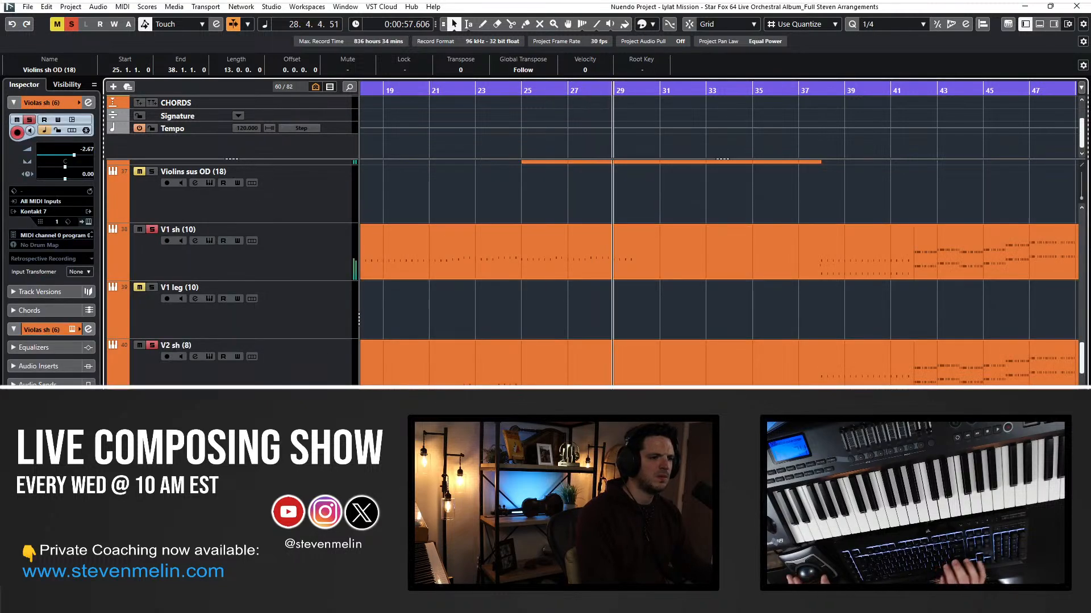
{"action": "scroll", "coordinate": [411, 368], "scroll_direction": "up", "scroll_amount": 4}
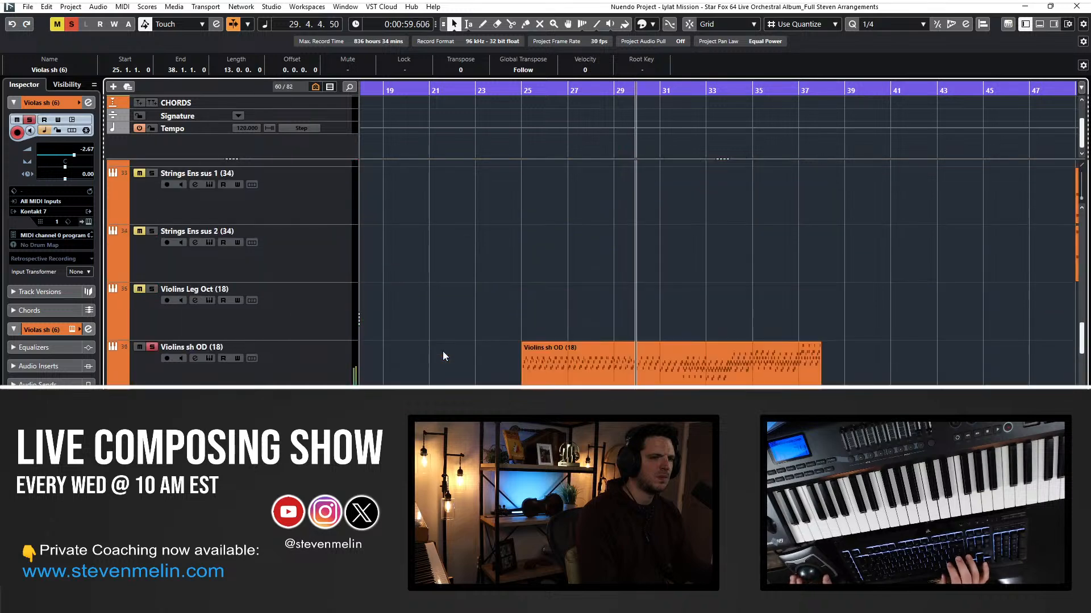
Open the Violins sh OD (18) part for note editing and check the overlapping lines in bars 31 to 36 during playback.
{"action": "left_click", "coordinate": [259, 347]}
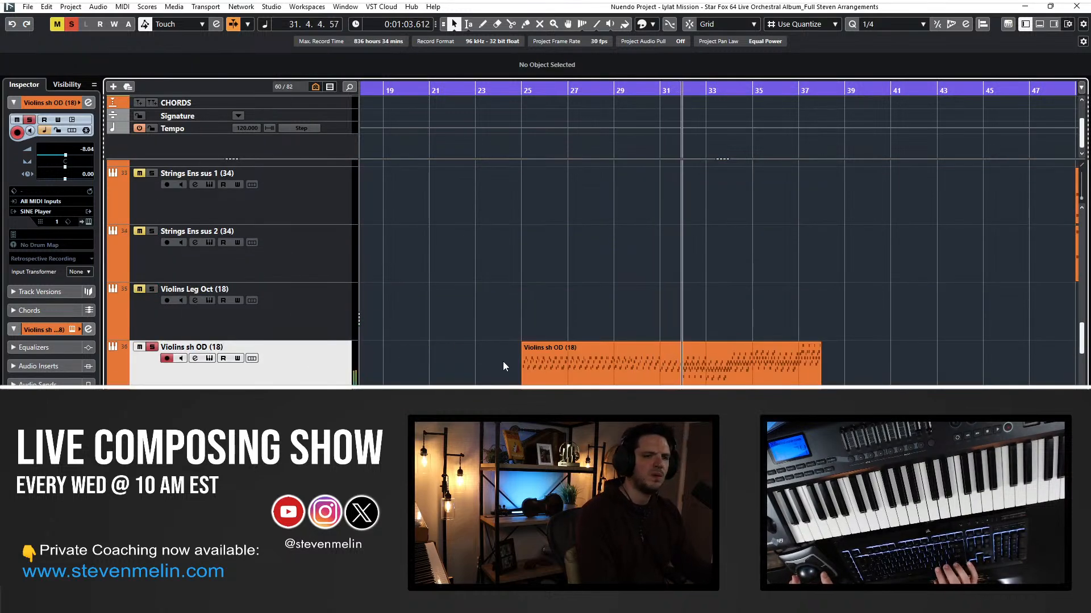
{"action": "scroll", "coordinate": [503, 361], "scroll_direction": "down", "scroll_amount": 3}
{"action": "double_click", "coordinate": [606, 220]}
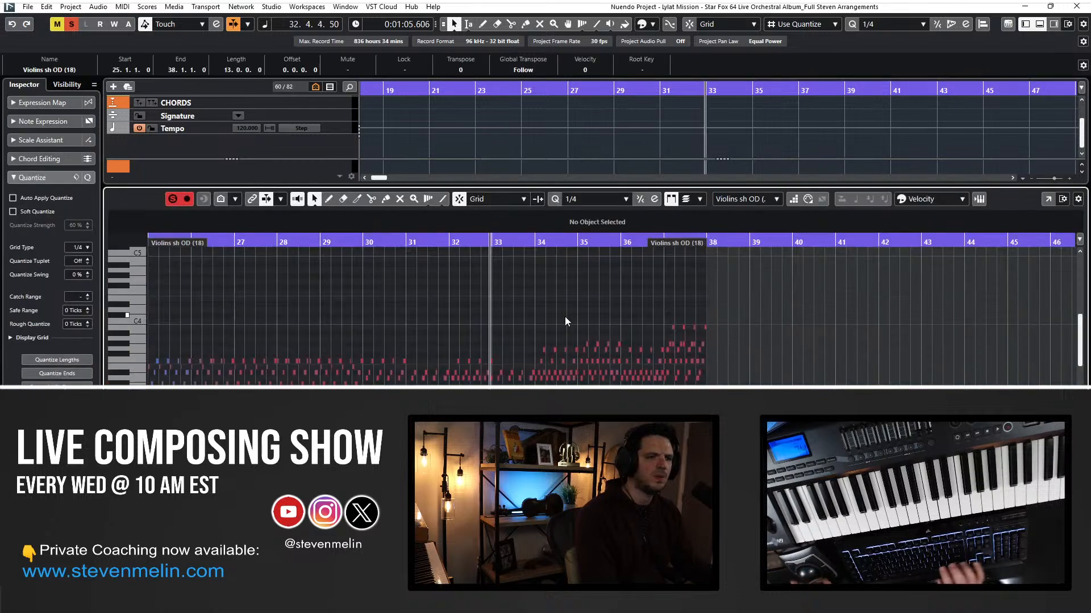
{"action": "key", "text": "h"}
{"action": "key", "text": "h"}
{"action": "key", "text": "h"}
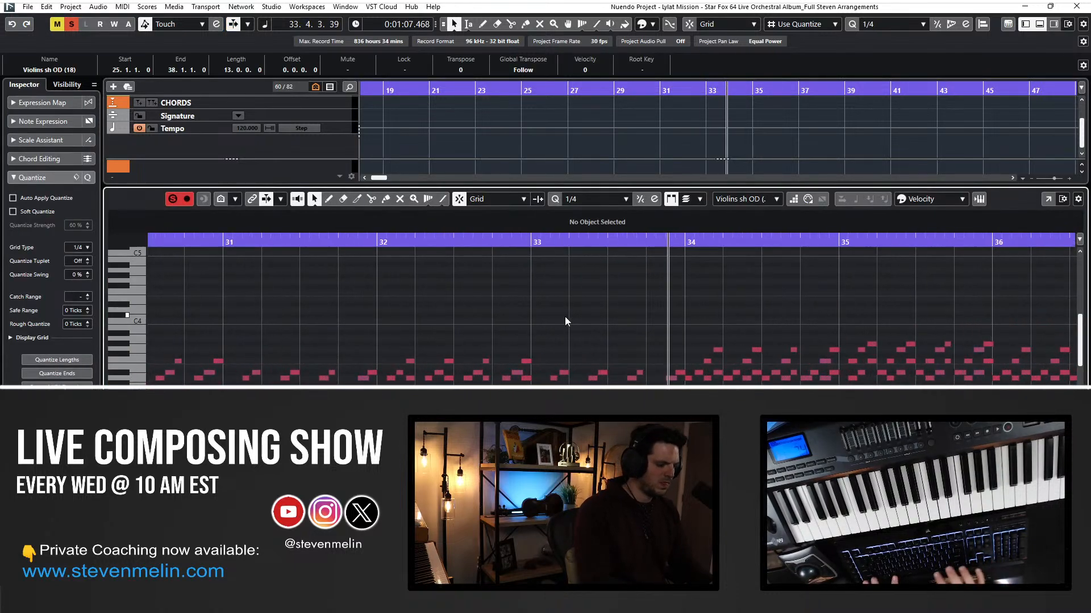
{"action": "key", "text": "space"}
{"action": "key", "text": "space"}
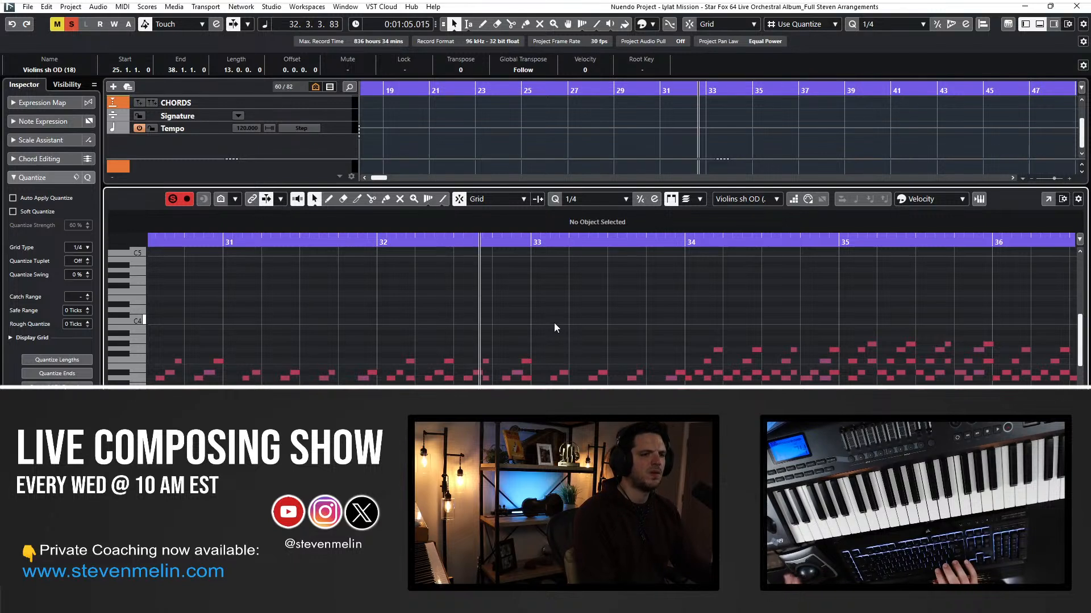
Select the C3 note at the start of bar 32 in the Violins sh OD (18) part and set the cursor to bar 32.
{"action": "left_click", "coordinate": [381, 389]}
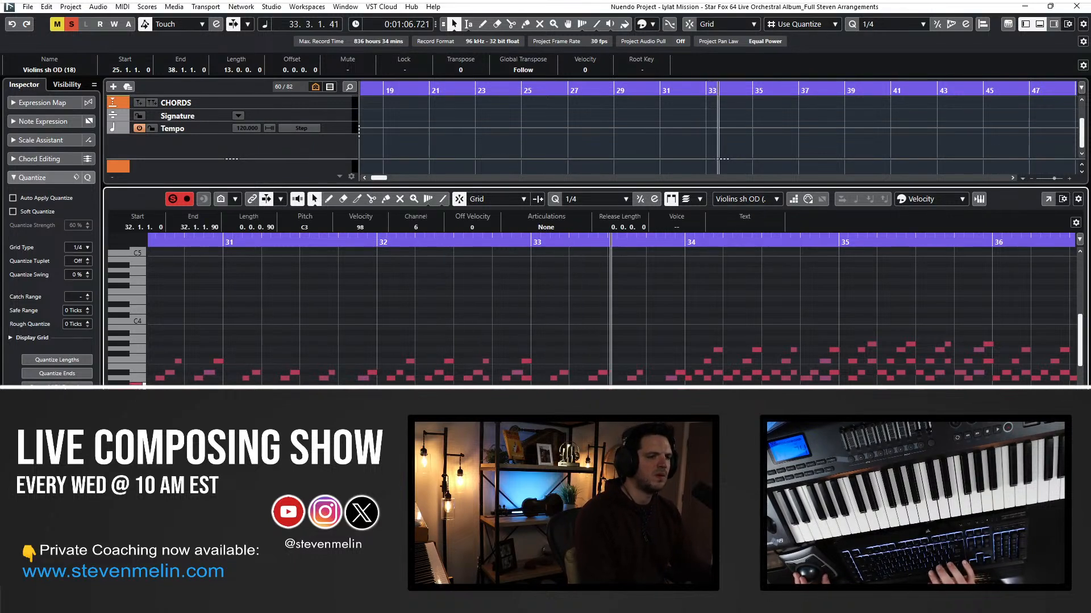
{"action": "key", "text": "KP_Subtract"}
{"action": "key", "text": "KP_Subtract"}
{"action": "key", "text": "KP_Subtract"}
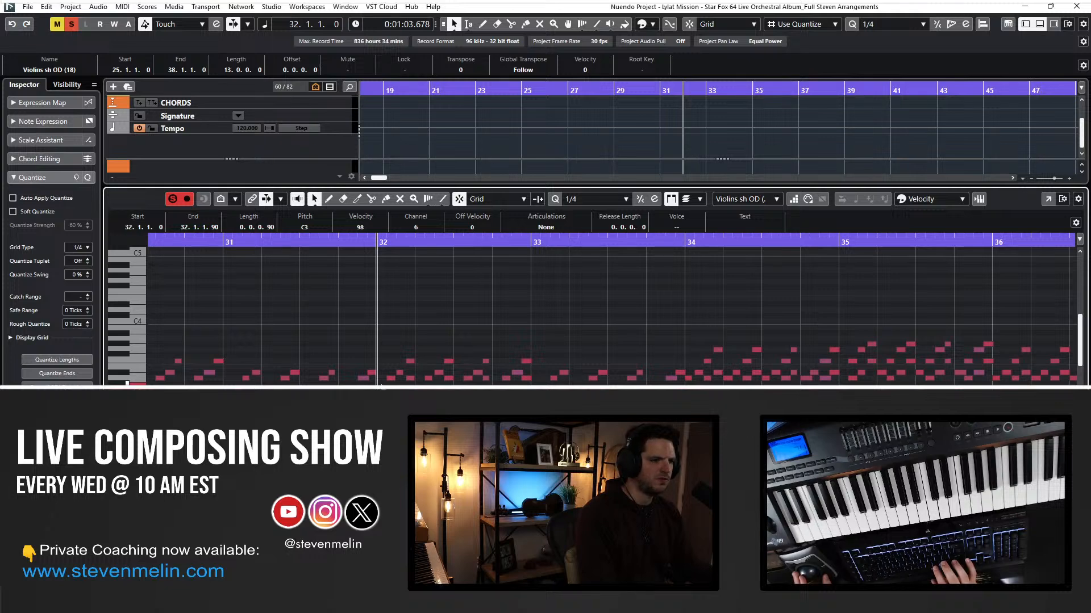
{"action": "key", "text": "Down"}
{"action": "key", "text": "Down"}
{"action": "key", "text": "Down"}
{"action": "key", "text": "Down"}
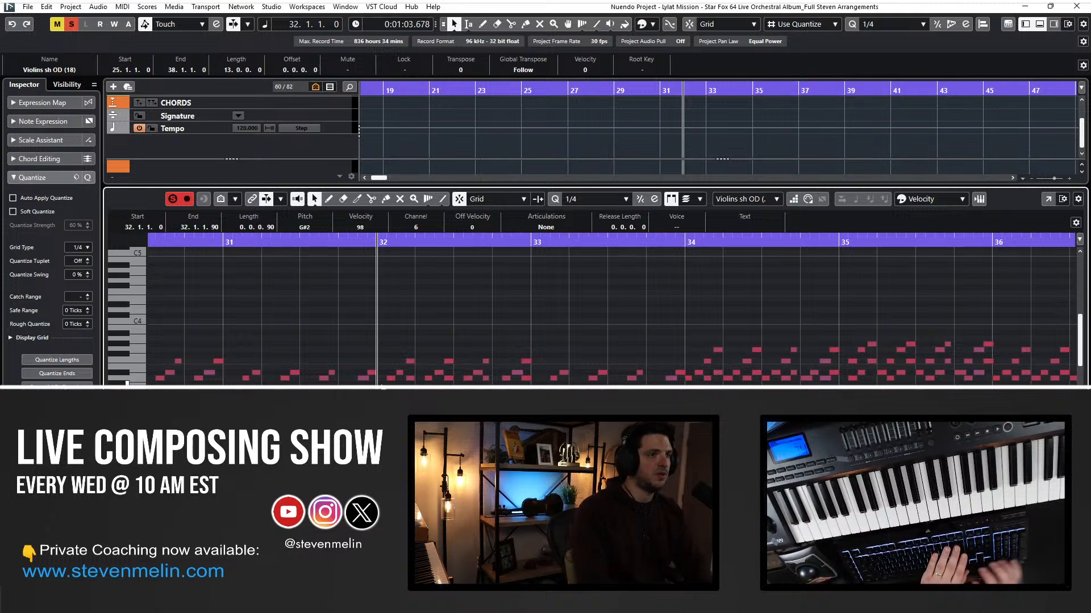
{"action": "key", "text": "Up"}
{"action": "key", "text": "Up"}
{"action": "key", "text": "Up"}
{"action": "key", "text": "Up"}
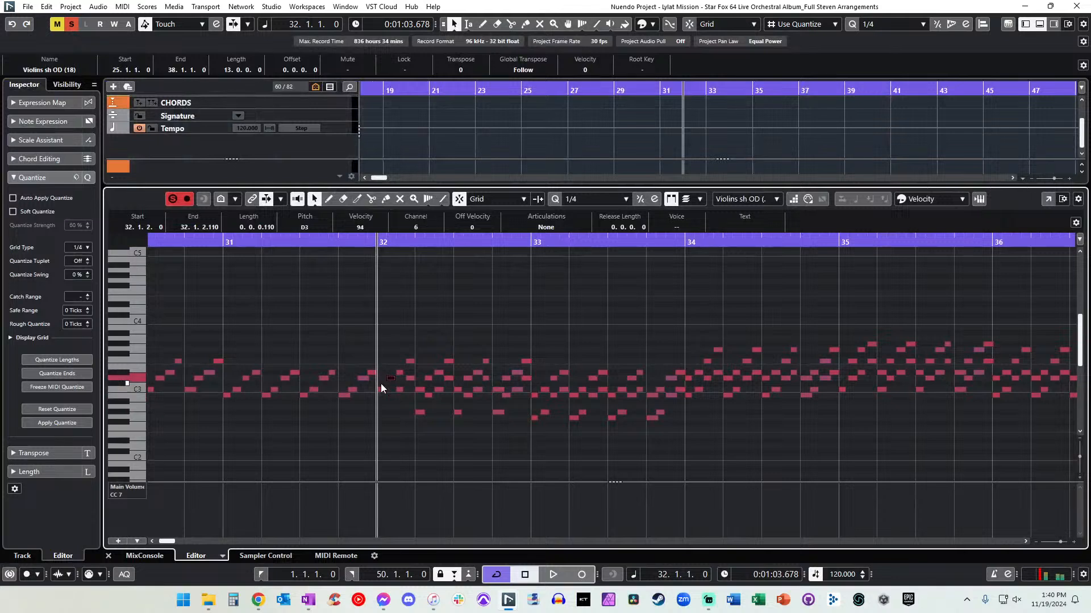
Delete the lower overlapping line note by note from bar 32 through bar 37 in the Violins sh OD (18) part, keeping the upper line.
{"action": "key", "text": "Right"}
{"action": "key", "text": "Delete"}
{"action": "key", "text": "Right"}
{"action": "key", "text": "Delete"}
{"action": "key", "text": "Right"}
{"action": "key", "text": "Delete"}
{"action": "key", "text": "Right"}
{"action": "key", "text": "Delete"}
{"action": "key", "text": "Right"}
{"action": "key", "text": "Delete"}
{"action": "key", "text": "Right"}
{"action": "key", "text": "Delete"}
{"action": "key", "text": "Right"}
{"action": "key", "text": "Delete"}
{"action": "key", "text": "Right"}
{"action": "key", "text": "Delete"}
{"action": "key", "text": "Right"}
{"action": "key", "text": "Delete"}
{"action": "key", "text": "Right"}
{"action": "key", "text": "Delete"}
{"action": "key", "text": "Right"}
{"action": "key", "text": "Delete"}
{"action": "key", "text": "Right"}
{"action": "key", "text": "Delete"}
{"action": "key", "text": "Right"}
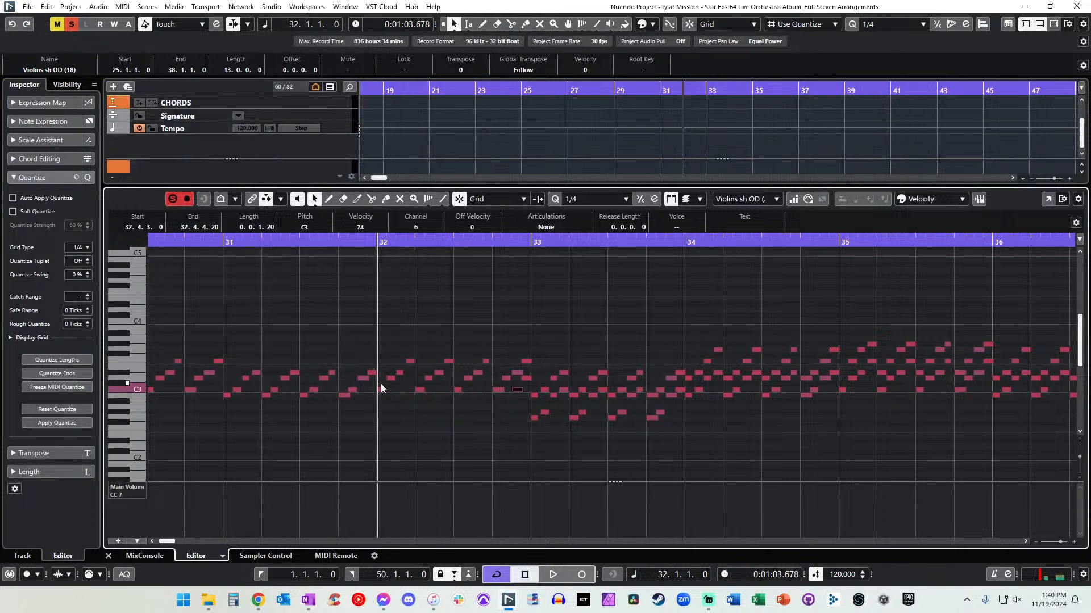
{"action": "key", "text": "Delete"}
{"action": "key", "text": "Right"}
{"action": "key", "text": "Delete"}
{"action": "key", "text": "Right"}
{"action": "key", "text": "Delete"}
{"action": "key", "text": "Right"}
{"action": "key", "text": "Delete"}
{"action": "key", "text": "Right"}
{"action": "key", "text": "Delete"}
{"action": "key", "text": "Right"}
{"action": "key", "text": "Delete"}
{"action": "key", "text": "Right"}
{"action": "key", "text": "Delete"}
{"action": "key", "text": "Right"}
{"action": "key", "text": "Delete"}
{"action": "key", "text": "Right"}
{"action": "key", "text": "Delete"}
{"action": "key", "text": "Right"}
{"action": "key", "text": "Delete"}
{"action": "key", "text": "Right"}
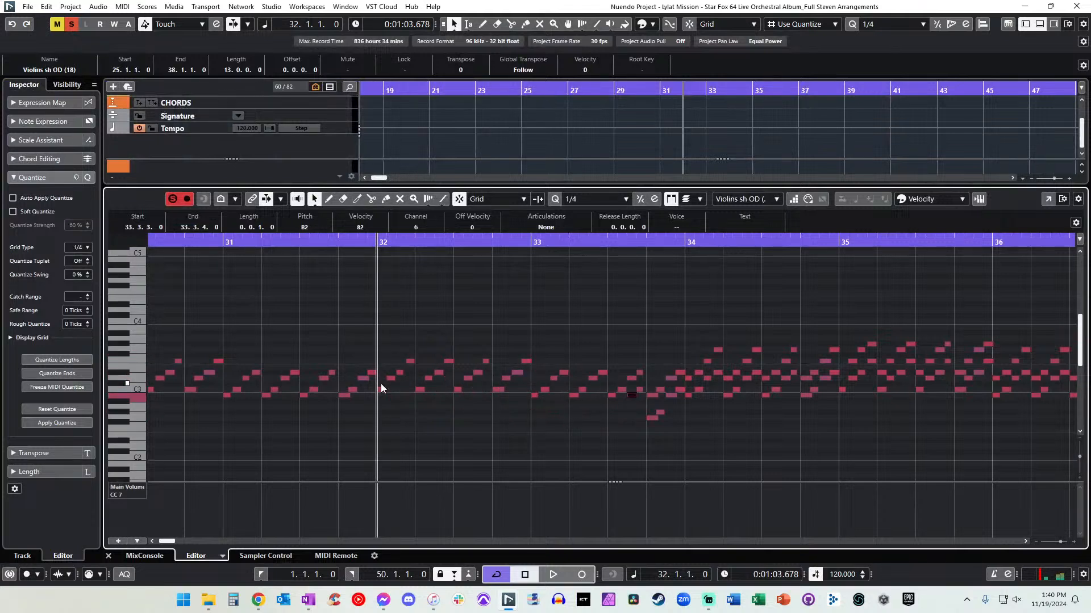
{"action": "key", "text": "Right"}
{"action": "key", "text": "Delete"}
{"action": "key", "text": "Right"}
{"action": "key", "text": "Delete"}
{"action": "key", "text": "Right"}
{"action": "key", "text": "Delete"}
{"action": "key", "text": "Right"}
{"action": "key", "text": "Delete"}
{"action": "key", "text": "Right"}
{"action": "key", "text": "Delete"}
{"action": "key", "text": "Right"}
{"action": "key", "text": "Delete"}
{"action": "key", "text": "Right"}
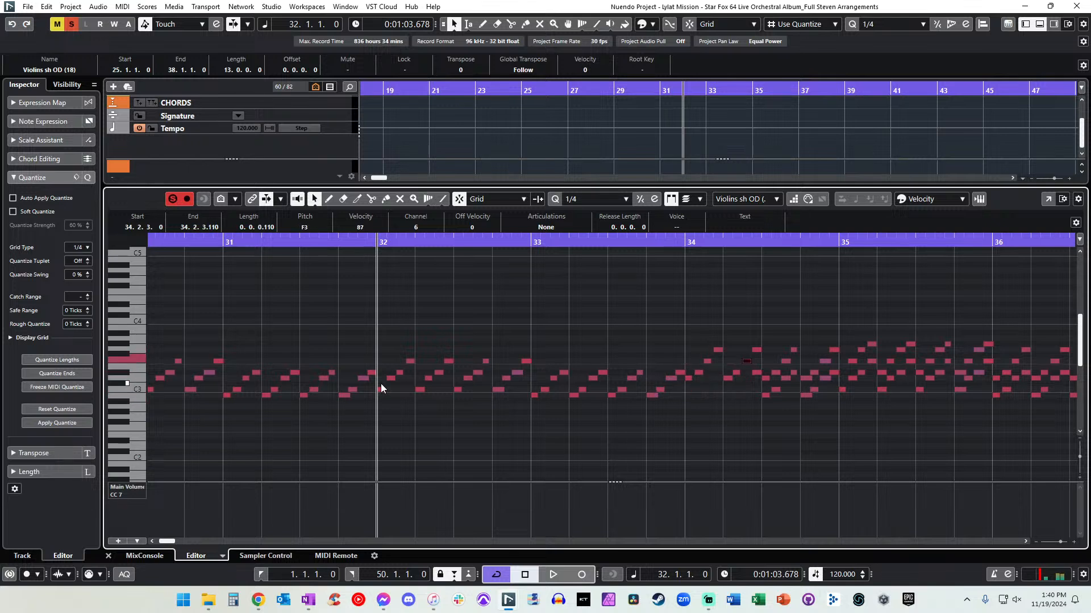
{"action": "key", "text": "Right"}
{"action": "key", "text": "Delete"}
{"action": "key", "text": "Right"}
{"action": "key", "text": "Delete"}
{"action": "key", "text": "Right"}
{"action": "key", "text": "Delete"}
{"action": "key", "text": "Right"}
{"action": "key", "text": "Delete"}
{"action": "key", "text": "Right"}
{"action": "key", "text": "Delete"}
{"action": "key", "text": "Right"}
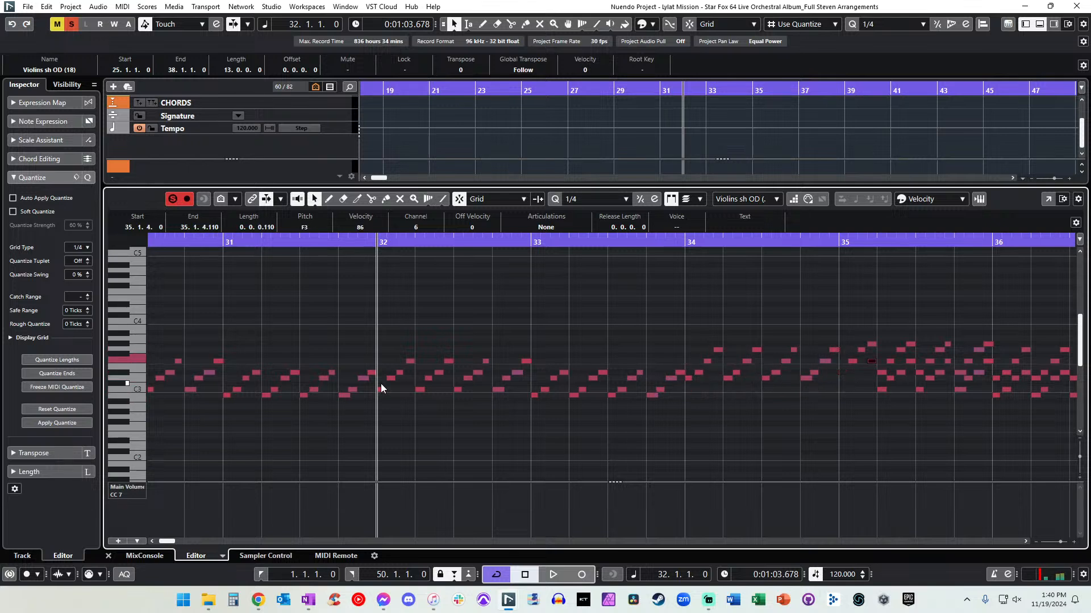
{"action": "key", "text": "Delete"}
{"action": "key", "text": "Right"}
{"action": "key", "text": "Delete"}
{"action": "key", "text": "Right"}
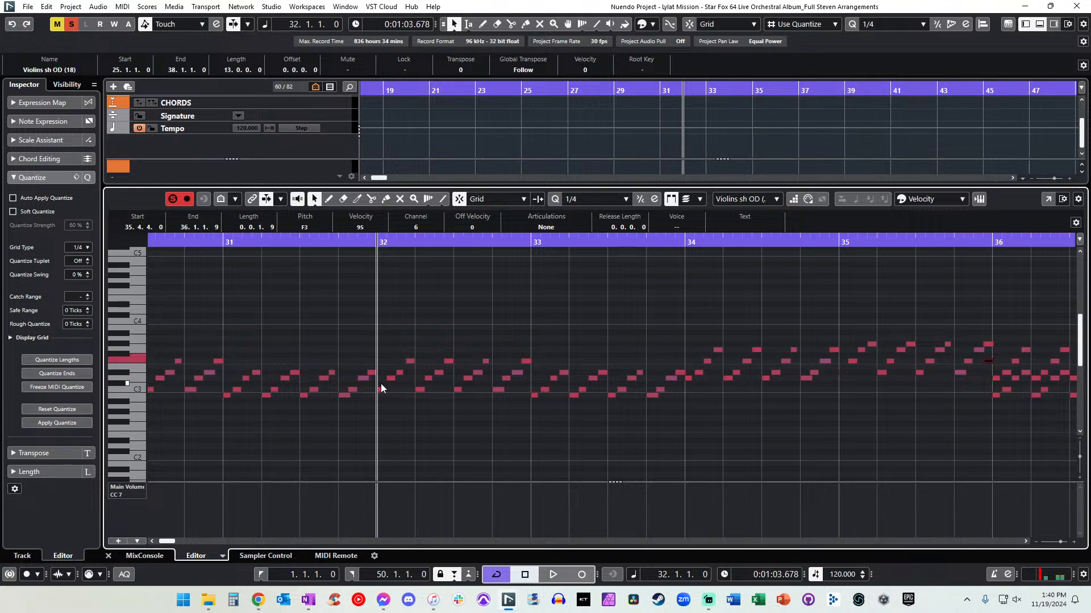
{"action": "key", "text": "Delete"}
{"action": "key", "text": "Right"}
{"action": "key", "text": "Delete"}
{"action": "key", "text": "Right"}
{"action": "key", "text": "Delete"}
{"action": "key", "text": "Right"}
{"action": "key", "text": "Delete"}
{"action": "key", "text": "Right"}
{"action": "key", "text": "Delete"}
{"action": "key", "text": "Right"}
{"action": "key", "text": "Delete"}
{"action": "key", "text": "Right"}
{"action": "key", "text": "Delete"}
{"action": "key", "text": "Right"}
{"action": "key", "text": "Delete"}
{"action": "key", "text": "Right"}
{"action": "key", "text": "Delete"}
{"action": "key", "text": "Right"}
{"action": "key", "text": "Delete"}
{"action": "key", "text": "Right"}
{"action": "key", "text": "Delete"}
{"action": "key", "text": "Right"}
{"action": "key", "text": "Delete"}
{"action": "key", "text": "Right"}
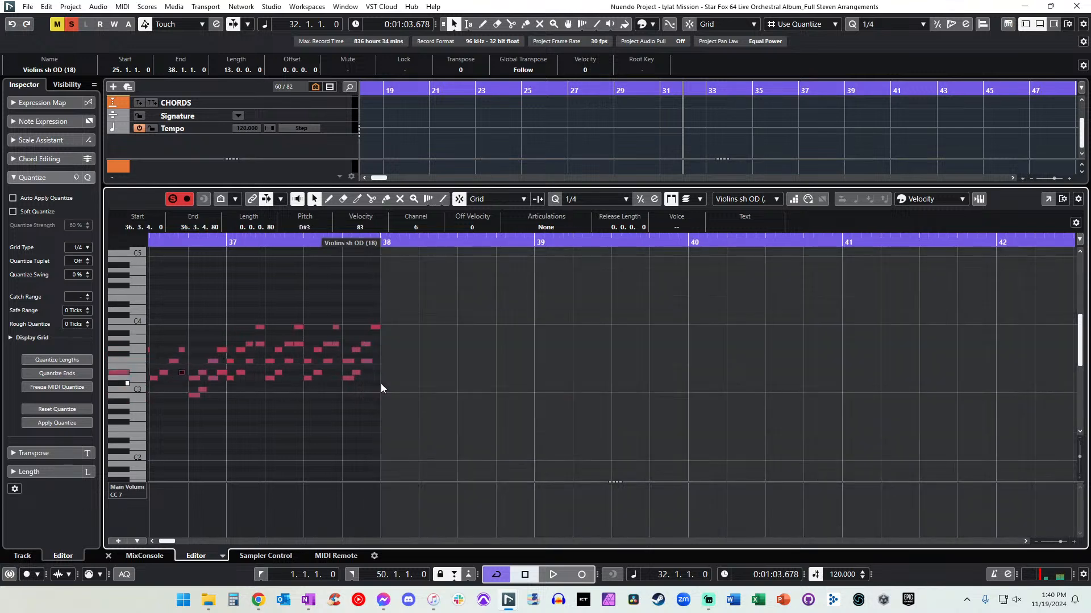
{"action": "key", "text": "Delete"}
{"action": "key", "text": "Right"}
{"action": "key", "text": "Delete"}
{"action": "key", "text": "Right"}
{"action": "key", "text": "Delete"}
{"action": "key", "text": "Right"}
{"action": "key", "text": "Delete"}
{"action": "key", "text": "Right"}
{"action": "key", "text": "Delete"}
{"action": "key", "text": "Right"}
{"action": "key", "text": "Delete"}
{"action": "key", "text": "Right"}
{"action": "key", "text": "Delete"}
{"action": "key", "text": "Right"}
{"action": "key", "text": "Delete"}
{"action": "key", "text": "Right"}
{"action": "key", "text": "Delete"}
{"action": "key", "text": "Right"}
{"action": "key", "text": "Delete"}
{"action": "key", "text": "Right"}
{"action": "key", "text": "Delete"}
{"action": "key", "text": "Right"}
{"action": "key", "text": "Delete"}
{"action": "key", "text": "Right"}
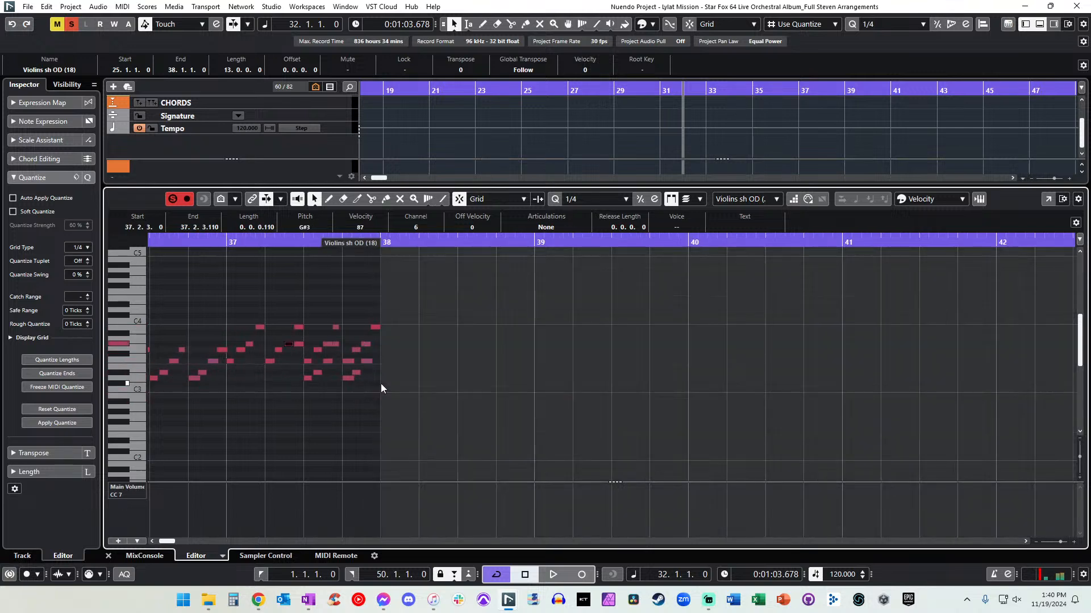
{"action": "key", "text": "Right"}
{"action": "key", "text": "Delete"}
{"action": "key", "text": "Right"}
{"action": "key", "text": "Delete"}
{"action": "key", "text": "Right"}
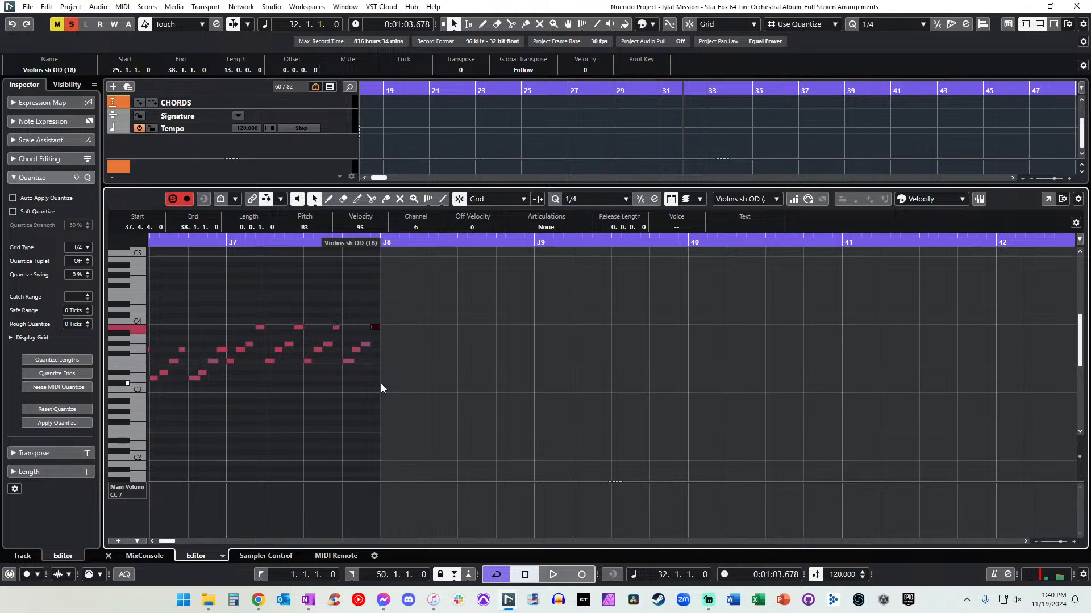
Close the note editor, return the cursor to bar 25 and select the Violins sh OD (18) part.
{"action": "key", "text": "Return"}
{"action": "key", "text": "KP_Subtract"}
{"action": "key", "text": "KP_Subtract"}
{"action": "key", "text": "KP_Subtract"}
{"action": "key", "text": "KP_Subtract"}
{"action": "key", "text": "KP_Subtract"}
{"action": "key", "text": "KP_Subtract"}
{"action": "key", "text": "KP_Subtract"}
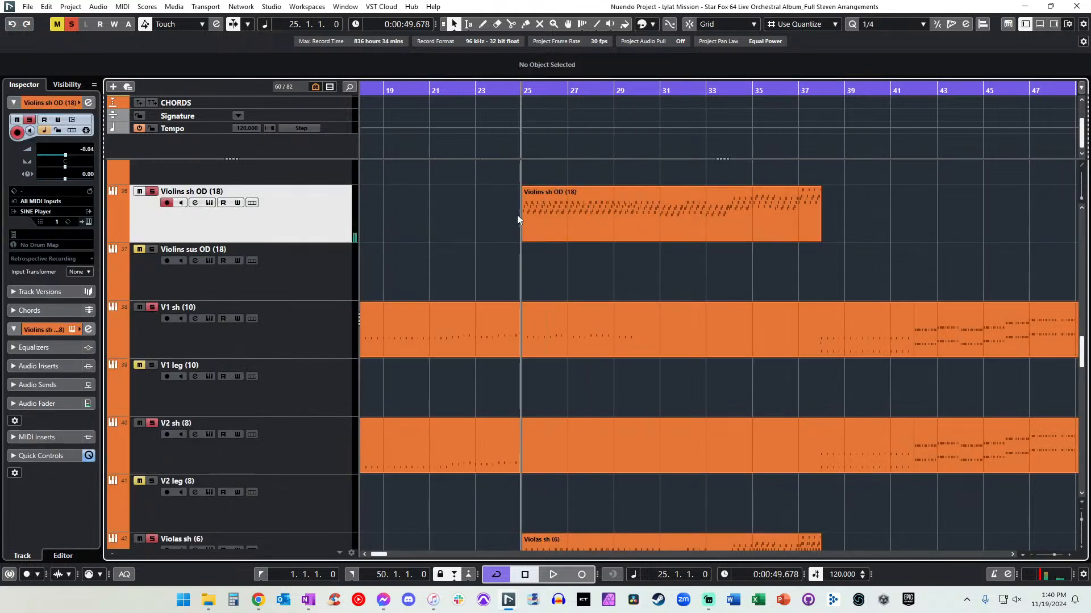
{"action": "left_click", "coordinate": [550, 233]}
Open the Violas sh (6) part for note editing and set the cursor to bar 32.
{"action": "scroll", "coordinate": [527, 273], "scroll_direction": "down", "scroll_amount": 3}
{"action": "scroll", "coordinate": [526, 281], "scroll_direction": "up", "scroll_amount": 2}
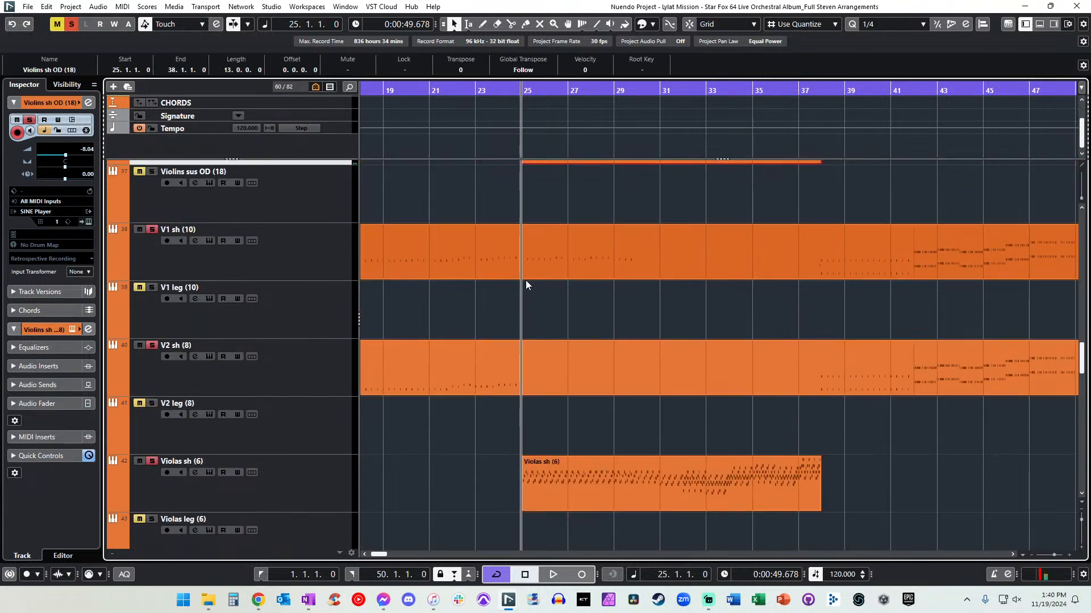
{"action": "left_click", "coordinate": [560, 476]}
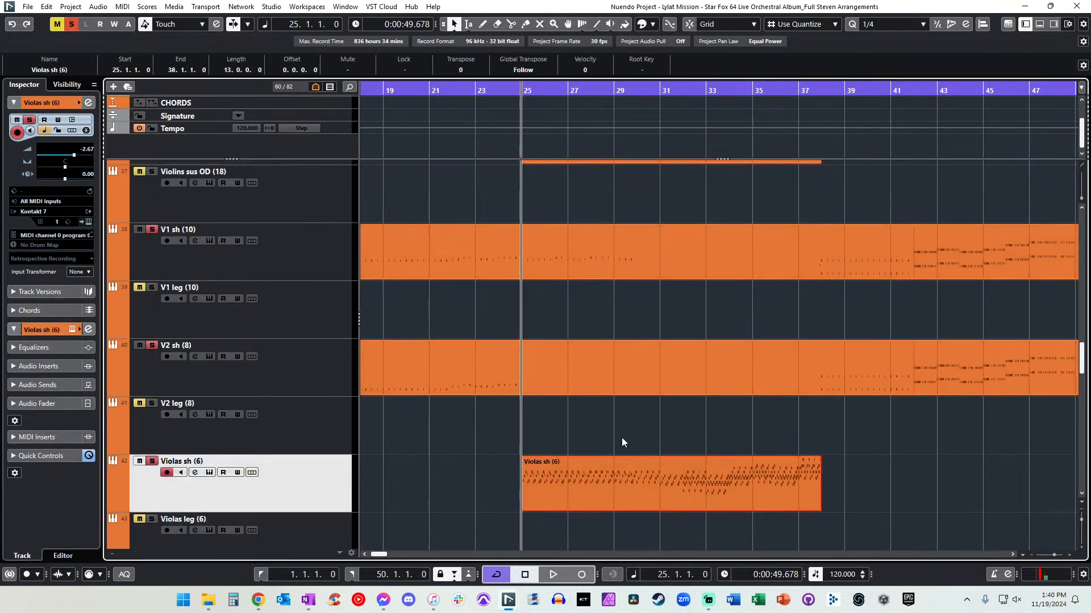
{"action": "double_click", "coordinate": [566, 483]}
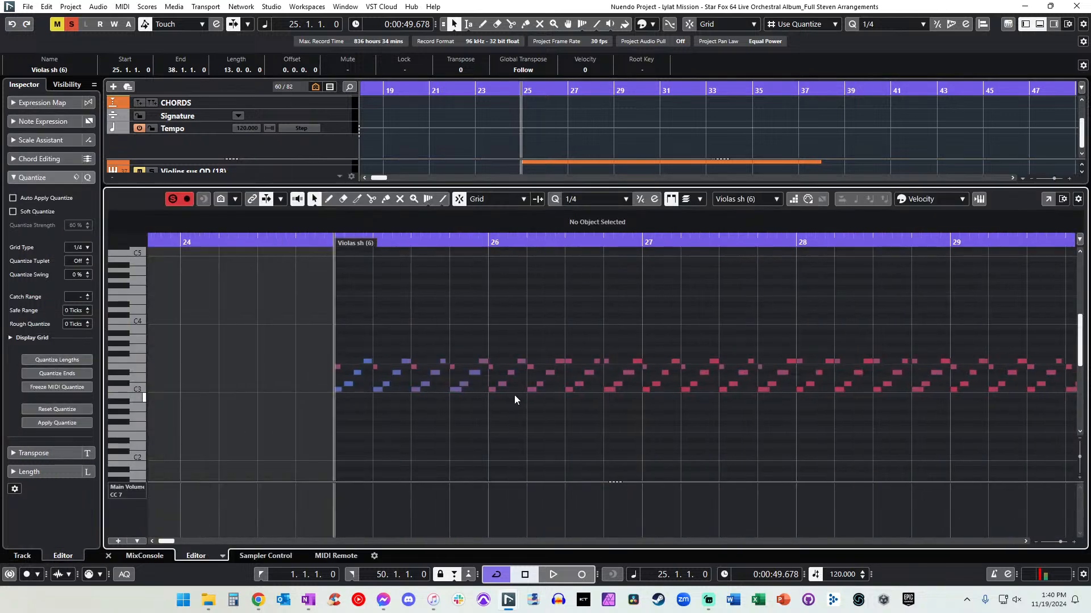
{"action": "scroll", "coordinate": [515, 399], "scroll_direction": "right", "scroll_amount": 10}
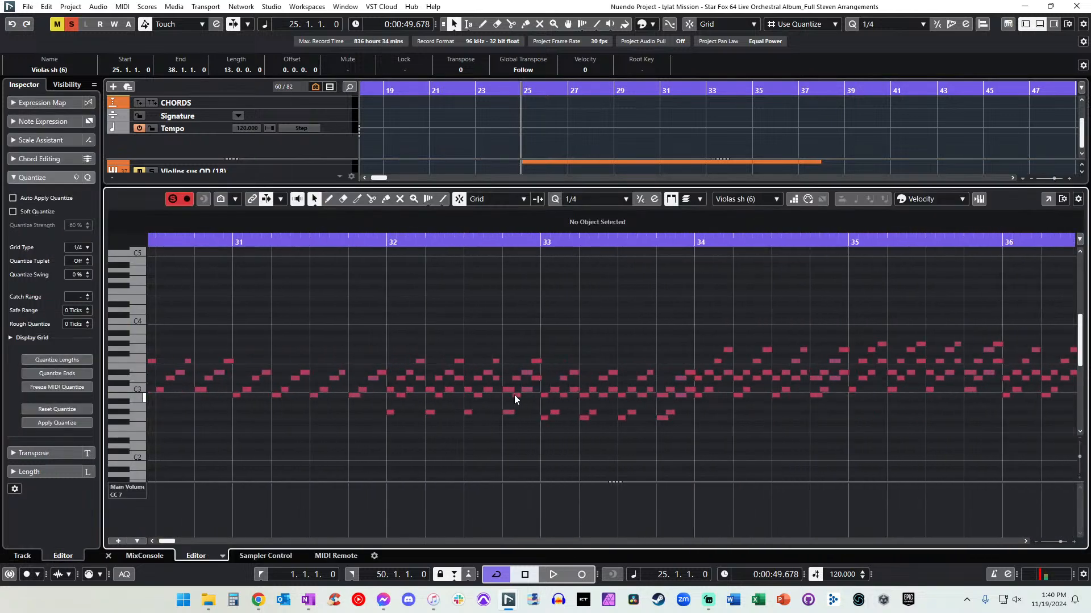
{"action": "scroll", "coordinate": [514, 399], "scroll_direction": "right", "scroll_amount": 1}
{"action": "left_click", "coordinate": [304, 238]}
{"action": "key", "text": "KP_Subtract"}
{"action": "key", "text": "KP_Add"}
{"action": "key", "text": "KP_Subtract"}
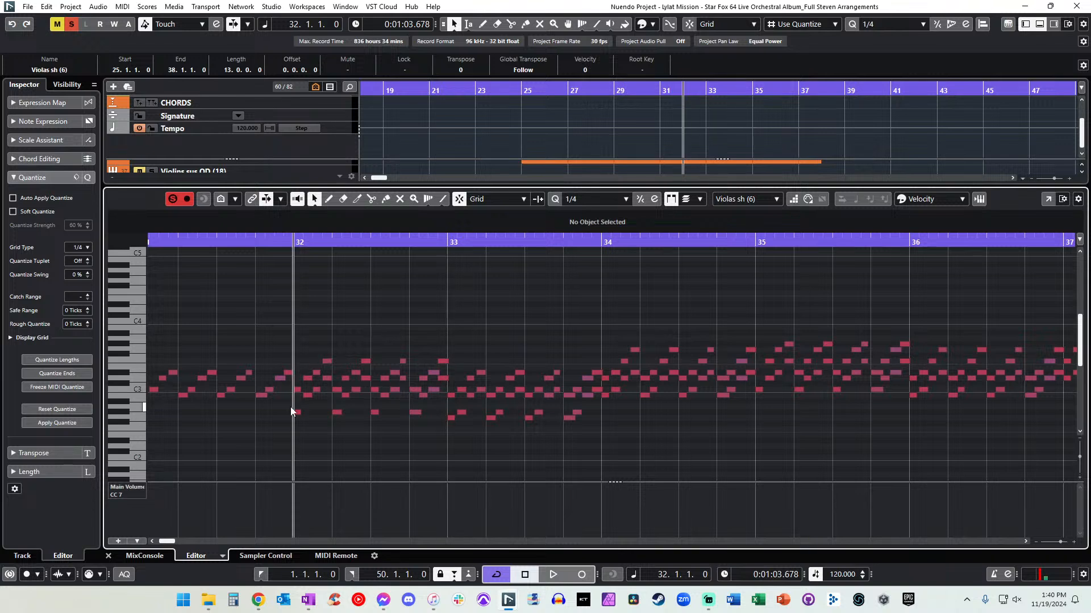
Delete the upper overlapping line note by note from bar 32 through bar 37 in the Violas sh (6) part, keeping the lower line.
{"action": "left_click", "coordinate": [296, 390]}
{"action": "key", "text": "Delete"}
{"action": "key", "text": "Right"}
{"action": "key", "text": "Delete"}
{"action": "key", "text": "Right"}
{"action": "key", "text": "Delete"}
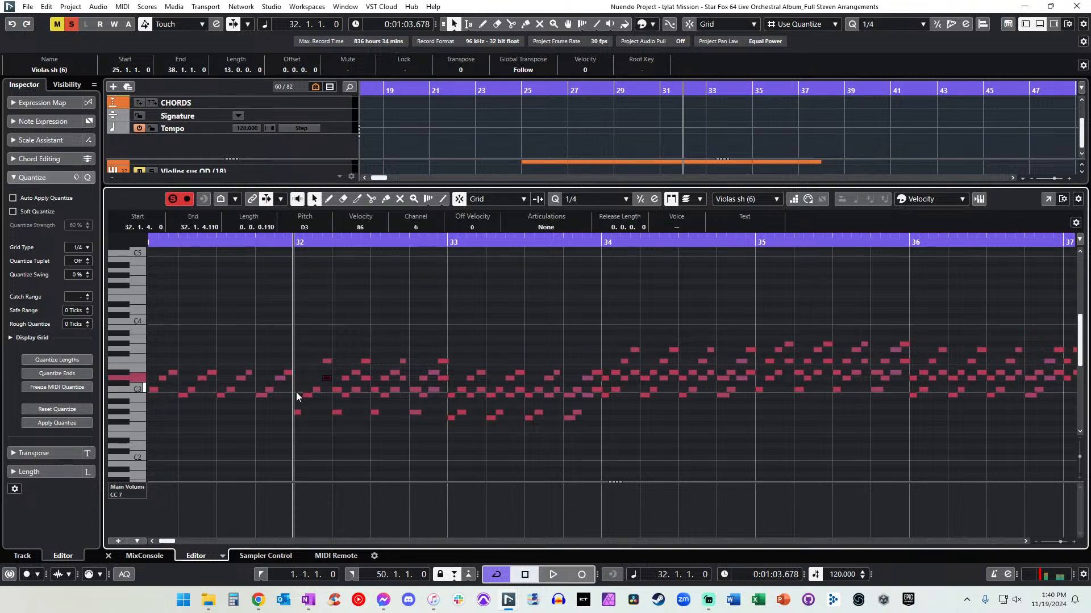
{"action": "key", "text": "Right"}
{"action": "key", "text": "Delete"}
{"action": "key", "text": "Right"}
{"action": "key", "text": "Delete"}
{"action": "key", "text": "Right"}
{"action": "key", "text": "Delete"}
{"action": "key", "text": "Right"}
{"action": "key", "text": "Delete"}
{"action": "key", "text": "Right"}
{"action": "key", "text": "Delete"}
{"action": "key", "text": "Right"}
{"action": "key", "text": "Delete"}
{"action": "key", "text": "Right"}
{"action": "key", "text": "Right"}
{"action": "key", "text": "Delete"}
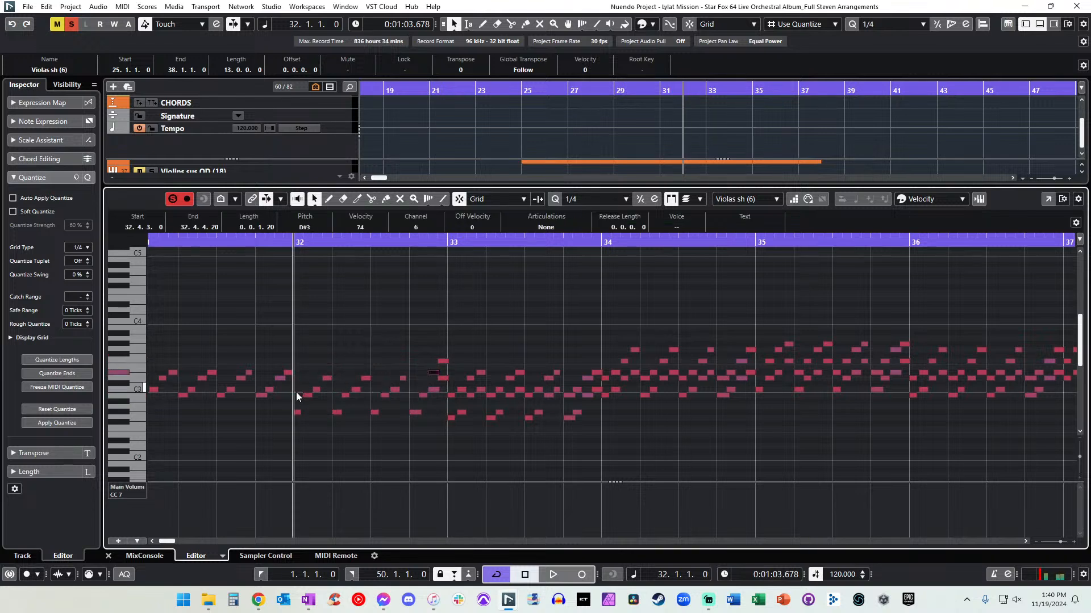
{"action": "key", "text": "Right"}
{"action": "key", "text": "Right"}
{"action": "key", "text": "Delete"}
{"action": "key", "text": "Right"}
{"action": "key", "text": "Right"}
{"action": "key", "text": "Delete"}
{"action": "key", "text": "Right"}
{"action": "key", "text": "Delete"}
{"action": "key", "text": "Right"}
{"action": "key", "text": "Delete"}
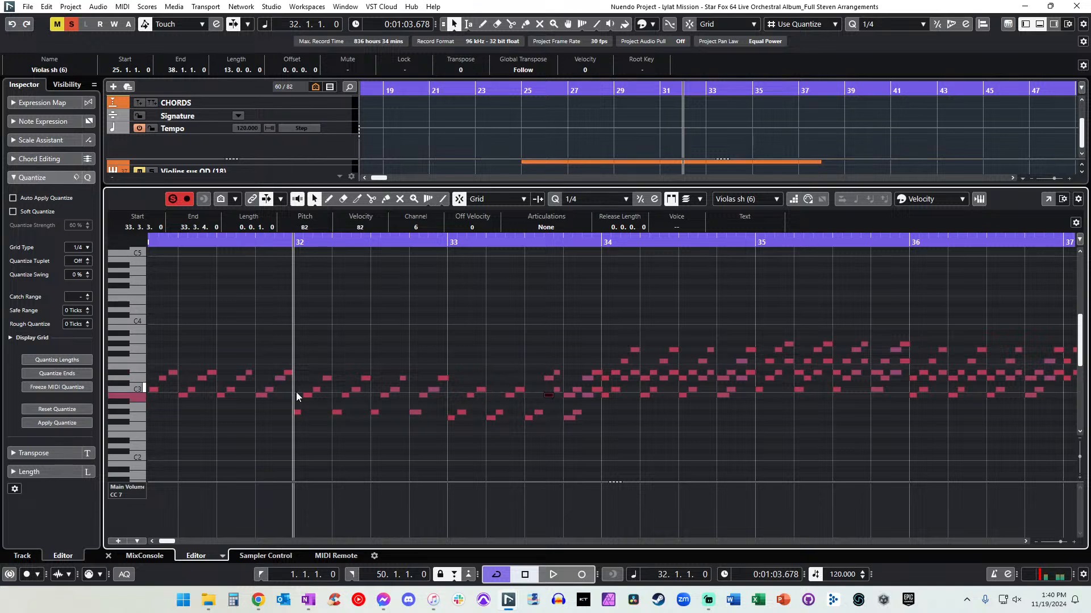
{"action": "key", "text": "Right"}
{"action": "key", "text": "Delete"}
{"action": "key", "text": "Right"}
{"action": "key", "text": "Delete"}
{"action": "key", "text": "Right"}
{"action": "key", "text": "Delete"}
{"action": "key", "text": "Right"}
{"action": "key", "text": "Delete"}
{"action": "key", "text": "Right"}
{"action": "key", "text": "Delete"}
{"action": "key", "text": "Right"}
{"action": "key", "text": "Delete"}
{"action": "key", "text": "Right"}
{"action": "key", "text": "Delete"}
{"action": "key", "text": "Right"}
{"action": "key", "text": "Delete"}
{"action": "key", "text": "Right"}
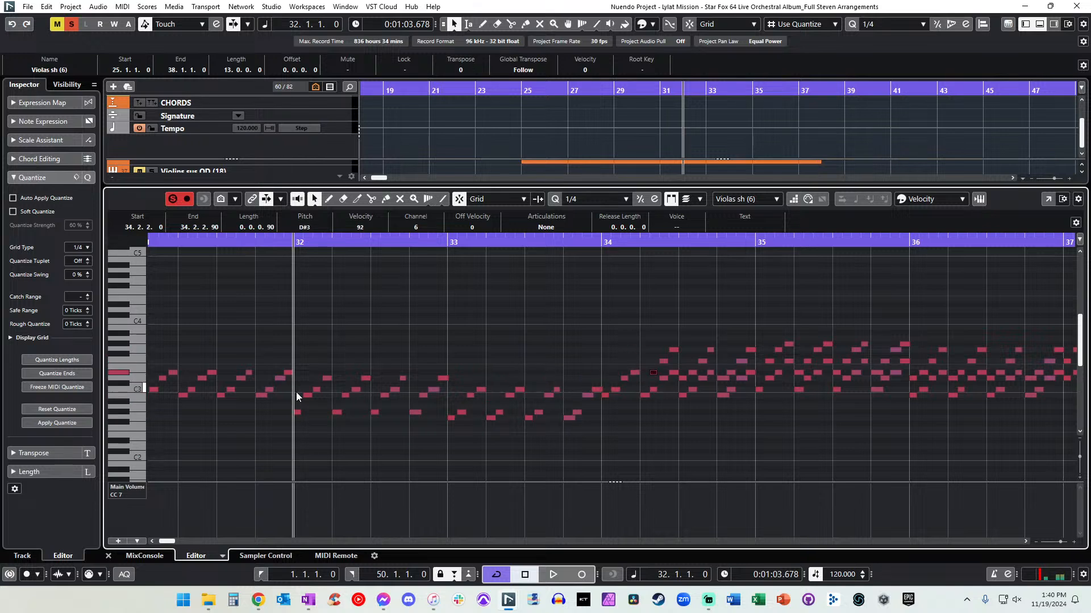
{"action": "key", "text": "Delete"}
{"action": "key", "text": "Right"}
{"action": "key", "text": "Delete"}
{"action": "key", "text": "Right"}
{"action": "key", "text": "Delete"}
{"action": "key", "text": "Right"}
{"action": "key", "text": "Delete"}
{"action": "key", "text": "Right"}
{"action": "key", "text": "Delete"}
{"action": "key", "text": "Right"}
{"action": "key", "text": "Delete"}
{"action": "key", "text": "Delete"}
{"action": "key", "text": "Right"}
{"action": "key", "text": "Delete"}
{"action": "key", "text": "Right"}
{"action": "key", "text": "Delete"}
{"action": "key", "text": "Right"}
{"action": "key", "text": "Delete"}
{"action": "key", "text": "Right"}
{"action": "key", "text": "Delete"}
{"action": "key", "text": "Right"}
{"action": "key", "text": "Delete"}
{"action": "key", "text": "Right"}
{"action": "key", "text": "Delete"}
{"action": "key", "text": "Right"}
{"action": "key", "text": "Delete"}
{"action": "key", "text": "Right"}
{"action": "key", "text": "Delete"}
{"action": "key", "text": "Right"}
{"action": "key", "text": "Delete"}
{"action": "key", "text": "Right"}
{"action": "key", "text": "Delete"}
{"action": "key", "text": "Right"}
{"action": "key", "text": "Delete"}
{"action": "key", "text": "Right"}
{"action": "key", "text": "Delete"}
{"action": "key", "text": "Right"}
{"action": "key", "text": "Delete"}
{"action": "key", "text": "Right"}
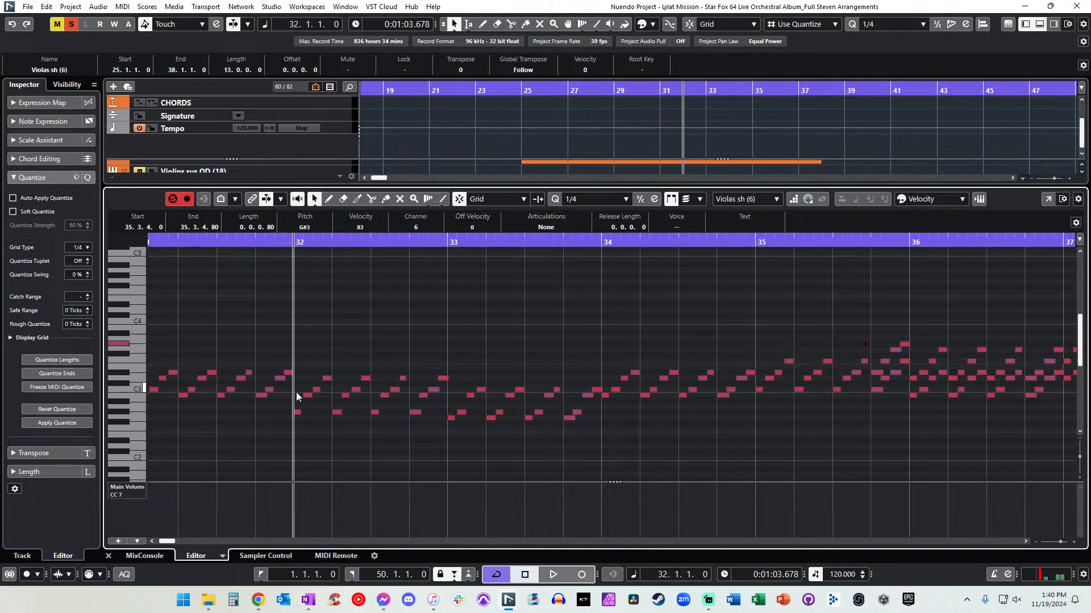
{"action": "key", "text": "Delete"}
{"action": "key", "text": "Right"}
{"action": "key", "text": "Delete"}
{"action": "key", "text": "Right"}
{"action": "key", "text": "Delete"}
{"action": "key", "text": "Right"}
{"action": "key", "text": "Delete"}
{"action": "key", "text": "Right"}
{"action": "key", "text": "Delete"}
{"action": "key", "text": "Right"}
{"action": "key", "text": "Delete"}
{"action": "key", "text": "Right"}
{"action": "key", "text": "Delete"}
{"action": "key", "text": "Right"}
{"action": "key", "text": "Delete"}
{"action": "key", "text": "Right"}
{"action": "key", "text": "Delete"}
{"action": "key", "text": "Right"}
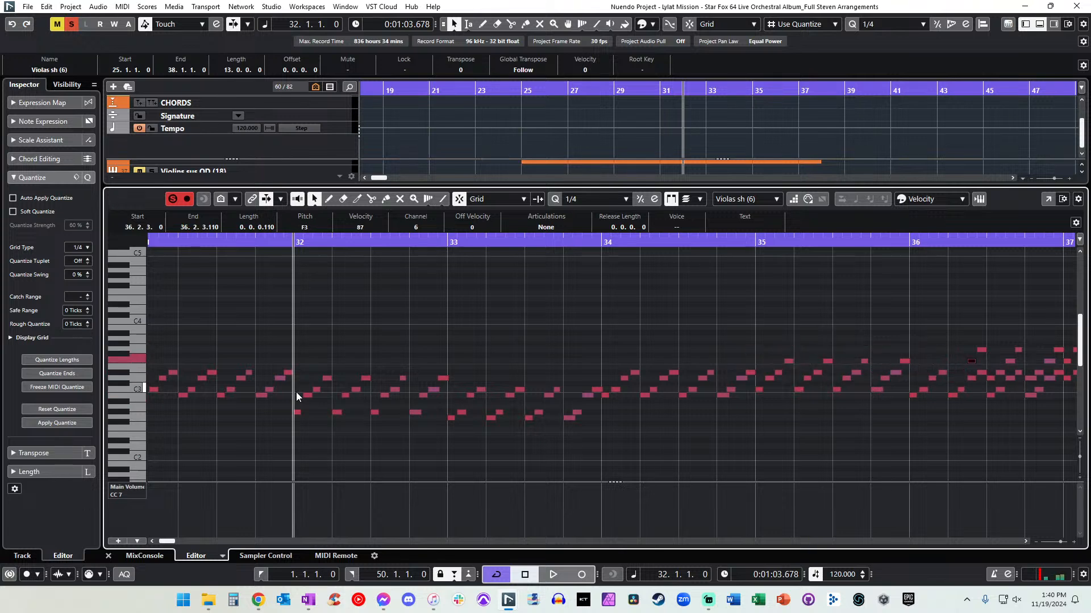
{"action": "key", "text": "Delete"}
{"action": "key", "text": "Right"}
{"action": "key", "text": "Delete"}
{"action": "key", "text": "Right"}
{"action": "key", "text": "Delete"}
{"action": "key", "text": "Right"}
{"action": "key", "text": "Delete"}
{"action": "key", "text": "Right"}
{"action": "key", "text": "Delete"}
{"action": "key", "text": "Right"}
{"action": "key", "text": "Delete"}
{"action": "key", "text": "Right"}
{"action": "key", "text": "Delete"}
{"action": "key", "text": "Right"}
{"action": "key", "text": "Delete"}
{"action": "key", "text": "Right"}
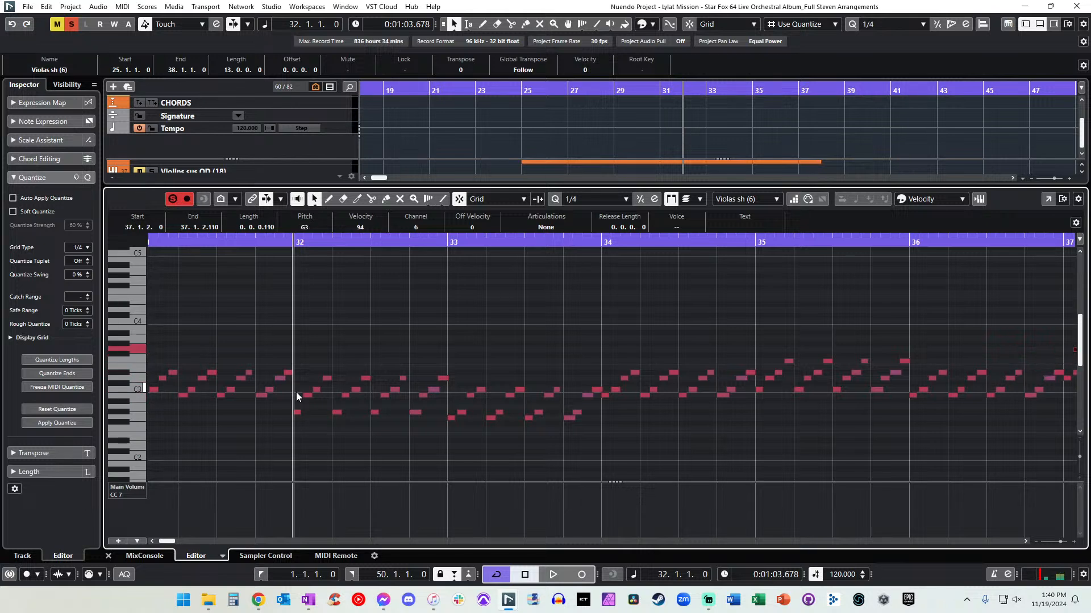
{"action": "key", "text": "Delete"}
{"action": "key", "text": "Right"}
{"action": "key", "text": "Delete"}
{"action": "key", "text": "Right"}
{"action": "key", "text": "Delete"}
{"action": "key", "text": "Right"}
{"action": "key", "text": "Delete"}
{"action": "key", "text": "Right"}
{"action": "key", "text": "Delete"}
{"action": "key", "text": "Right"}
{"action": "key", "text": "Delete"}
{"action": "key", "text": "Right"}
{"action": "key", "text": "Delete"}
{"action": "key", "text": "Right"}
{"action": "key", "text": "Delete"}
{"action": "key", "text": "Right"}
{"action": "key", "text": "Delete"}
{"action": "key", "text": "Right"}
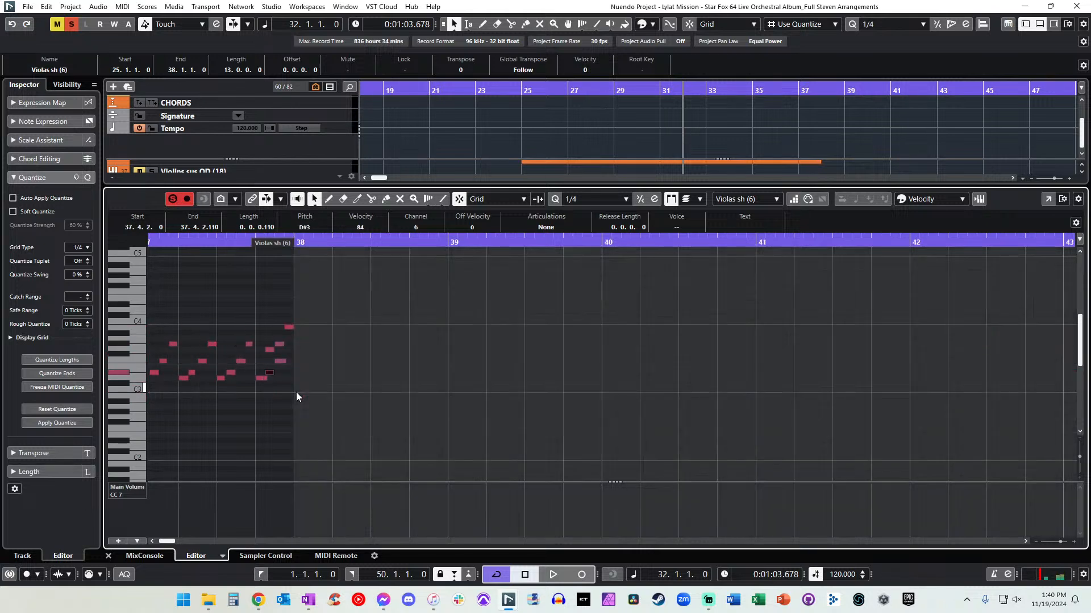
{"action": "key", "text": "Delete"}
{"action": "key", "text": "Right"}
{"action": "key", "text": "Delete"}
{"action": "key", "text": "Right"}
Close the note editor, return the cursor to bar 25 and paste a copy of the Violas sh (6) part onto the V2 sh (8) track.
{"action": "key", "text": "Return"}
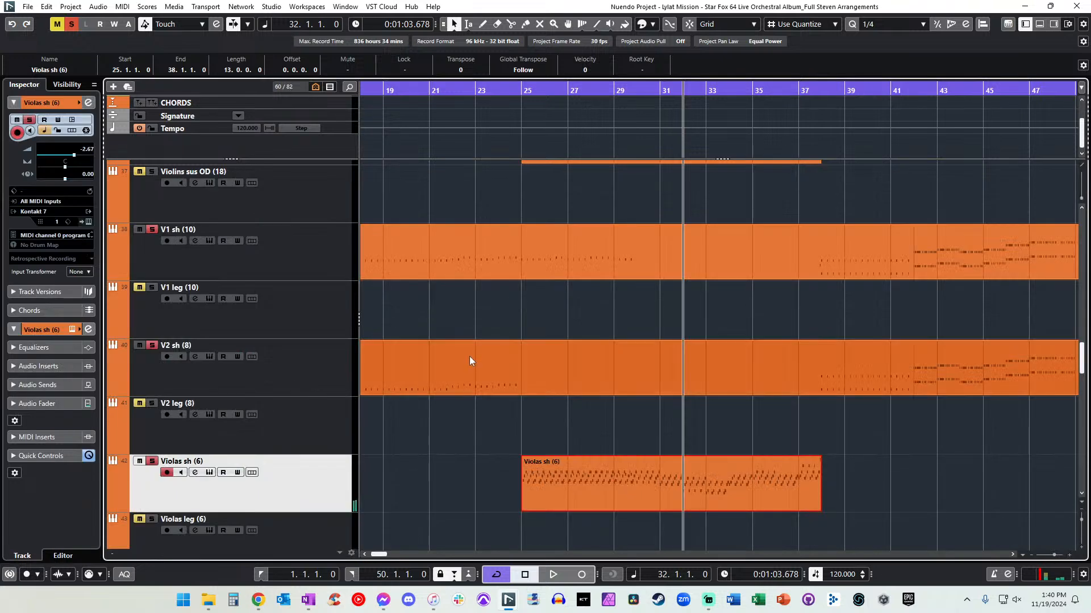
{"action": "key", "text": "l"}
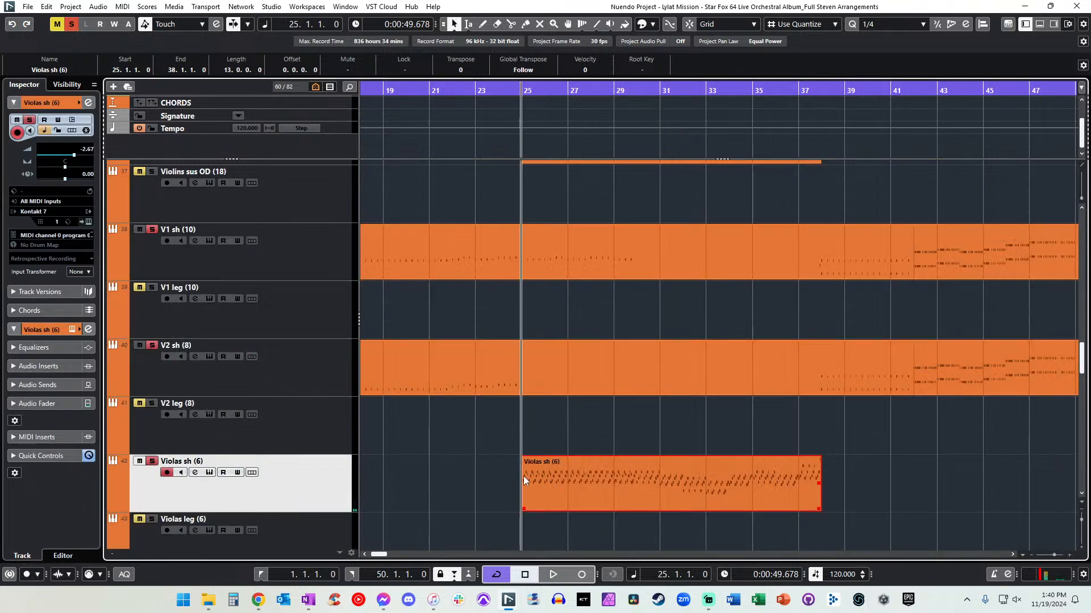
{"action": "left_click", "coordinate": [318, 348]}
{"action": "key", "text": "ctrl+v"}
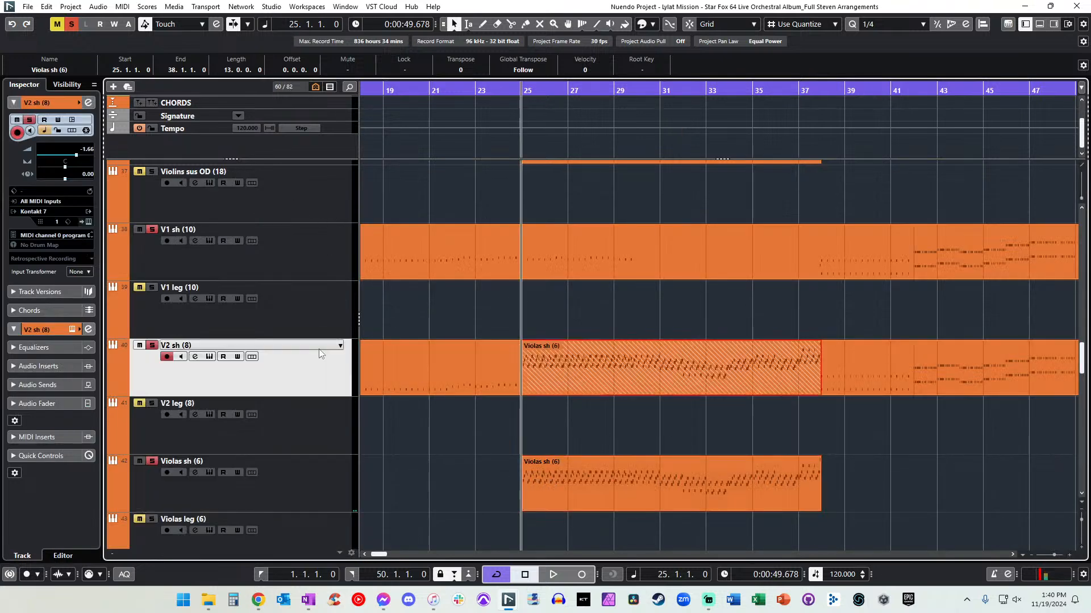
Select the Violins sh OD (18) part and play the arrangement from bar 25.
{"action": "scroll", "coordinate": [562, 210], "scroll_direction": "up", "scroll_amount": 2}
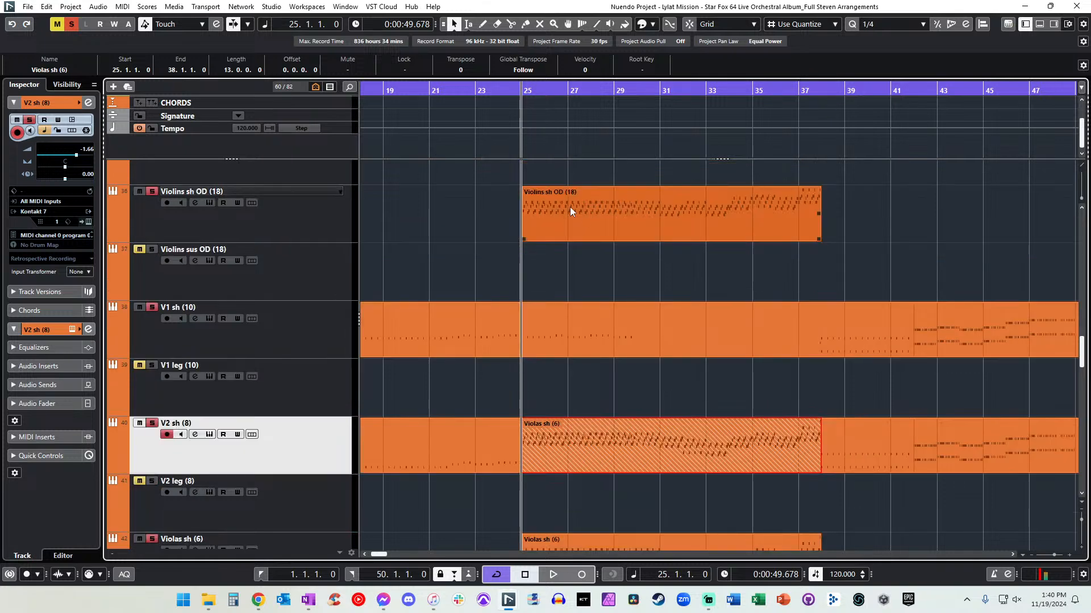
{"action": "left_click", "coordinate": [534, 199]}
{"action": "key", "text": "space"}
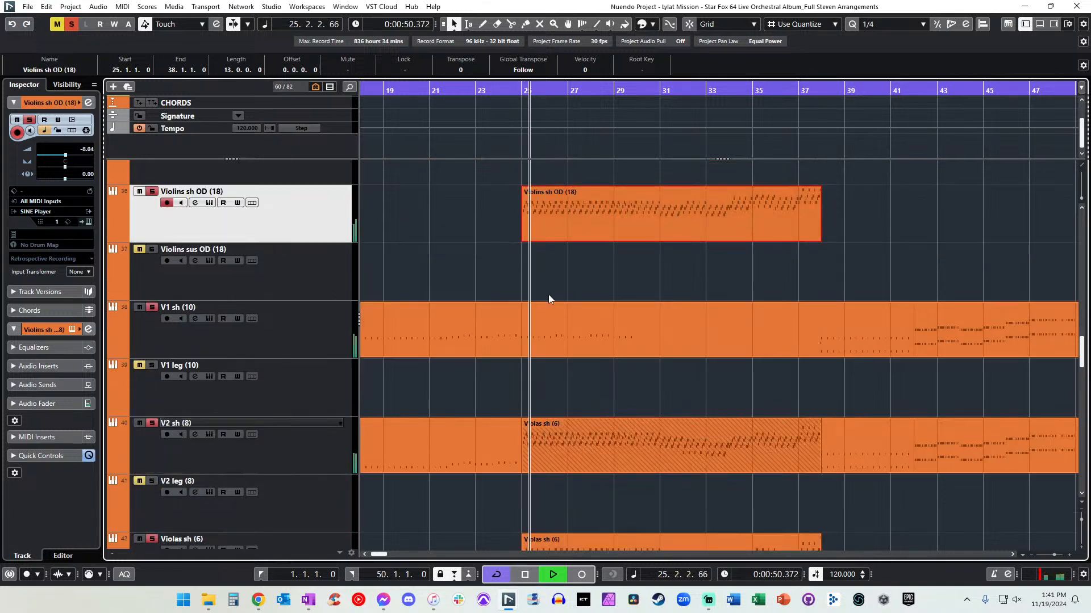
Delete all notes before bar 32 in the Violas sh (6) copy on the V2 sh (8) track and close the note editor.
{"action": "left_click", "coordinate": [582, 430]}
{"action": "double_click", "coordinate": [577, 441]}
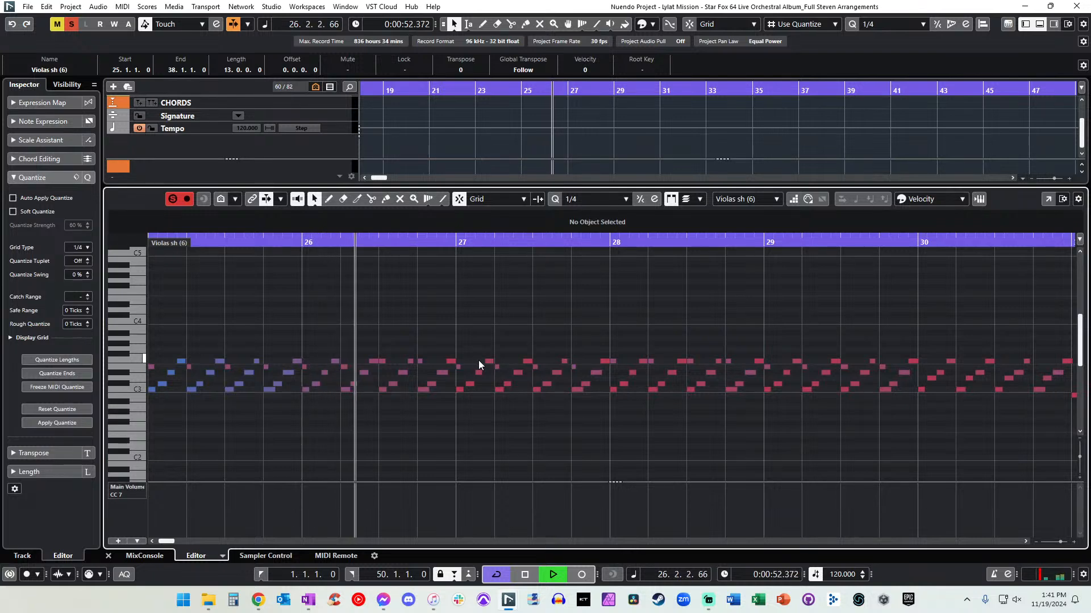
{"action": "key", "text": "g"}
{"action": "key", "text": "g"}
{"action": "key", "text": "g"}
{"action": "key", "text": "g"}
{"action": "key", "text": "g"}
{"action": "mouse_move", "coordinate": [451, 322]}
{"action": "left_mouse_down"}
{"action": "mouse_move", "coordinate": [694, 407]}
{"action": "mouse_move", "coordinate": [950, 382]}
{"action": "mouse_move", "coordinate": [584, 299]}
{"action": "mouse_move", "coordinate": [490, 297]}
{"action": "mouse_move", "coordinate": [462, 312]}
{"action": "left_mouse_up"}
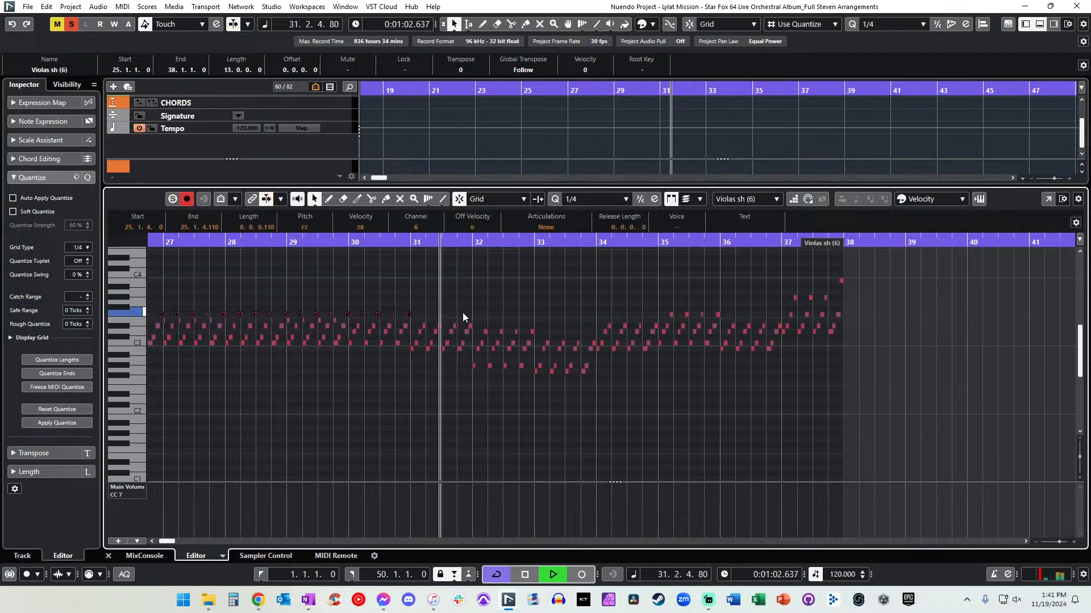
{"action": "key", "text": "space"}
{"action": "left_click_drag", "start_coordinate": [470, 358], "coordinate": [128, 273]}
{"action": "key", "text": "Delete"}
{"action": "key", "text": "Return"}
Play the arrangement from bar 32 and review the violin and viola short parts together.
{"action": "key", "text": "KP_Subtract"}
{"action": "key", "text": "KP_Subtract"}
{"action": "key", "text": "KP_Subtract"}
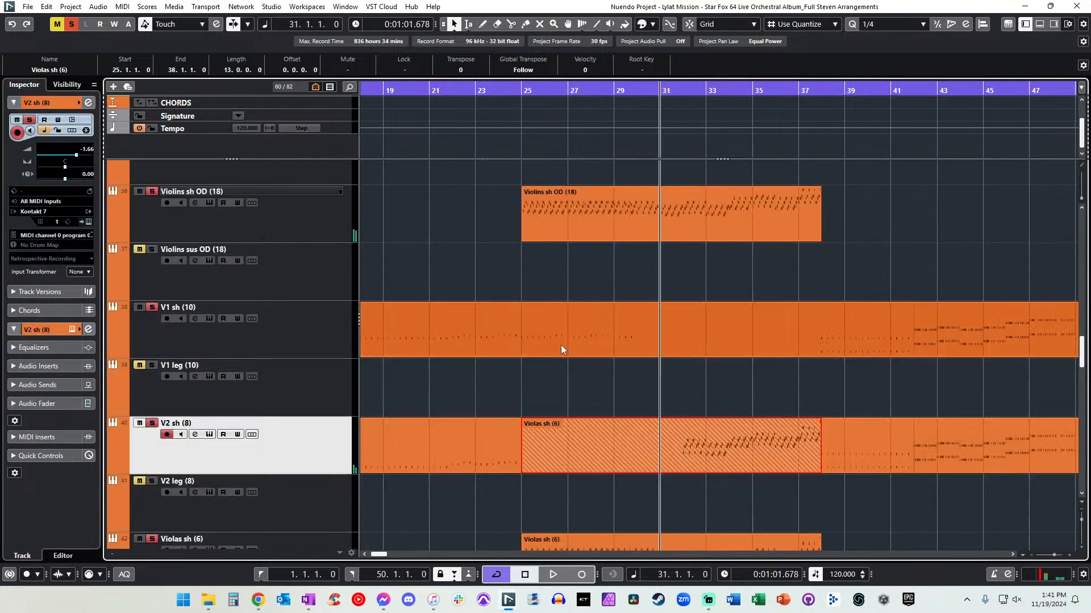
{"action": "key", "text": "KP_Add"}
{"action": "key", "text": "KP_Add"}
{"action": "scroll", "coordinate": [634, 386], "scroll_direction": "down", "scroll_amount": 3}
{"action": "left_click", "coordinate": [640, 371]}
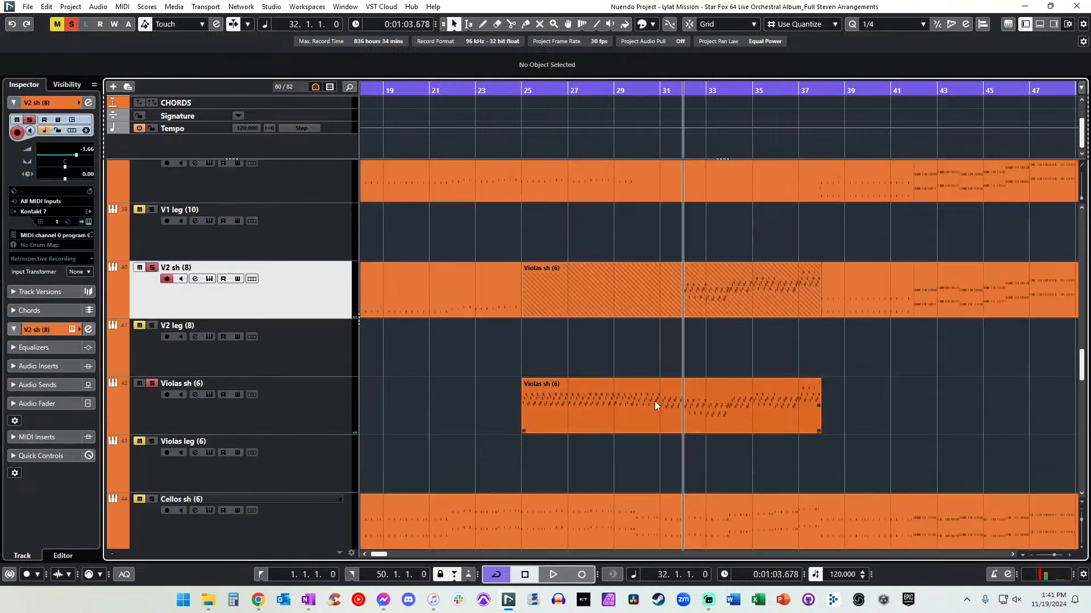
{"action": "key", "text": "space"}
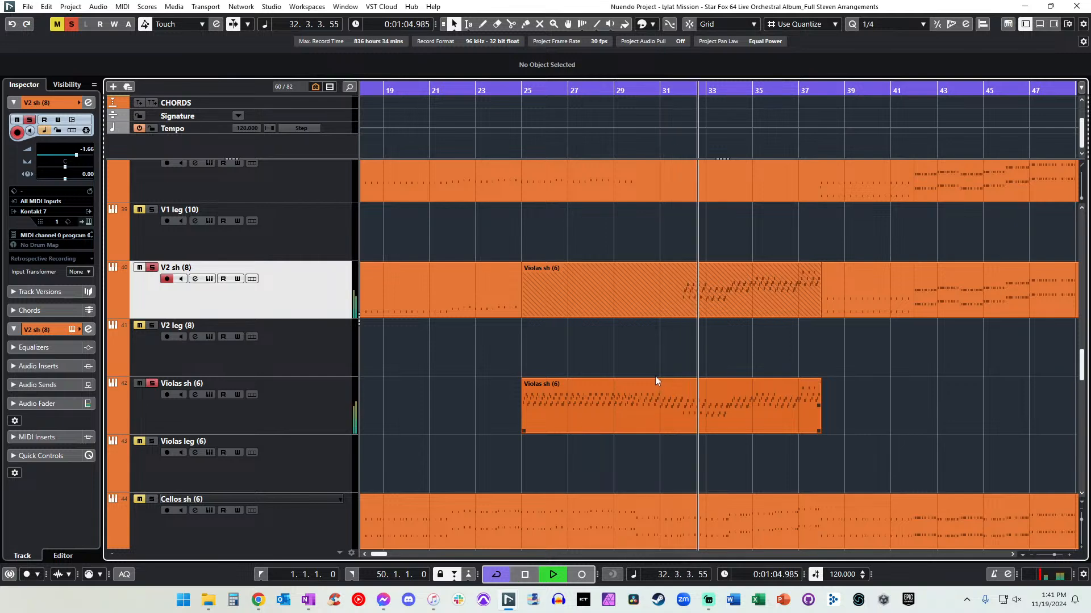
{"action": "left_click", "coordinate": [642, 350]}
{"action": "scroll", "coordinate": [603, 260], "scroll_direction": "up", "scroll_amount": 3}
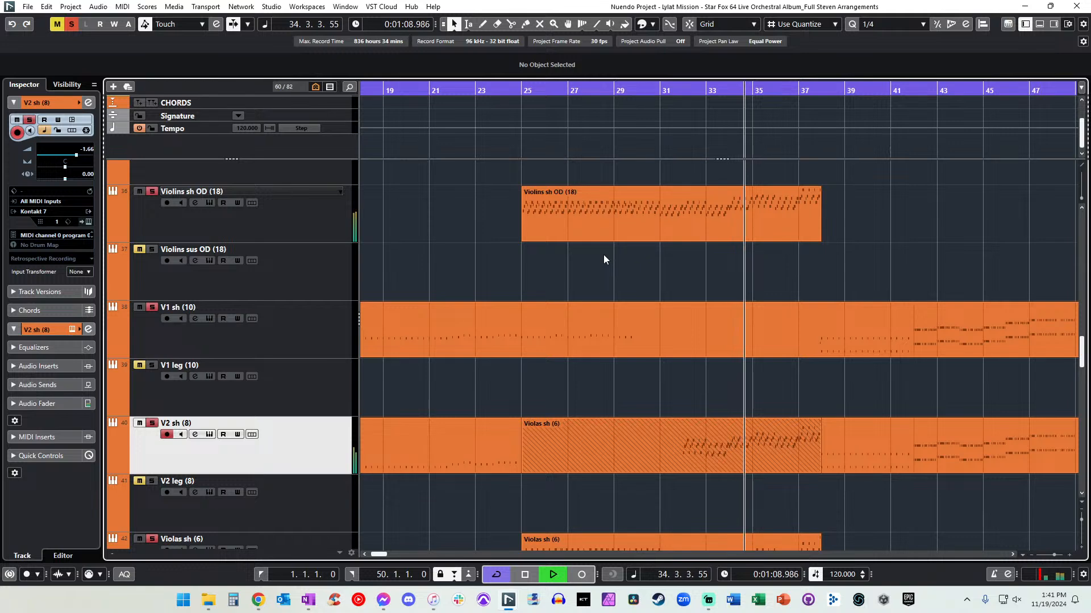
{"action": "scroll", "coordinate": [118, 448], "scroll_direction": "down", "scroll_amount": 3}
Set the Violas sh (6) track delay to -20 ms and restart playback from bar 24.
{"action": "left_click", "coordinate": [295, 408]}
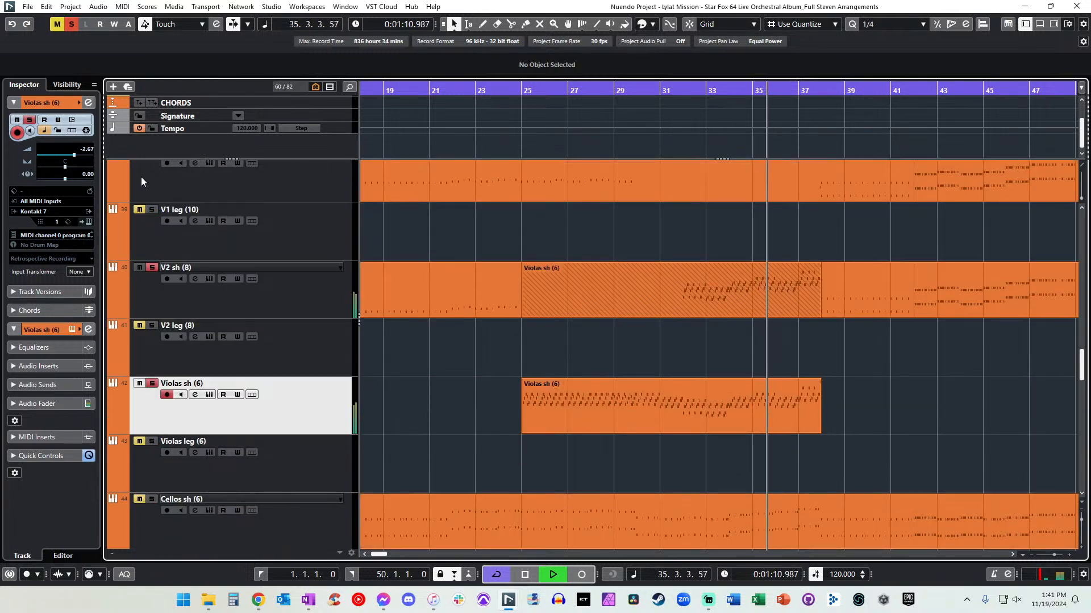
{"action": "double_click", "coordinate": [87, 175]}
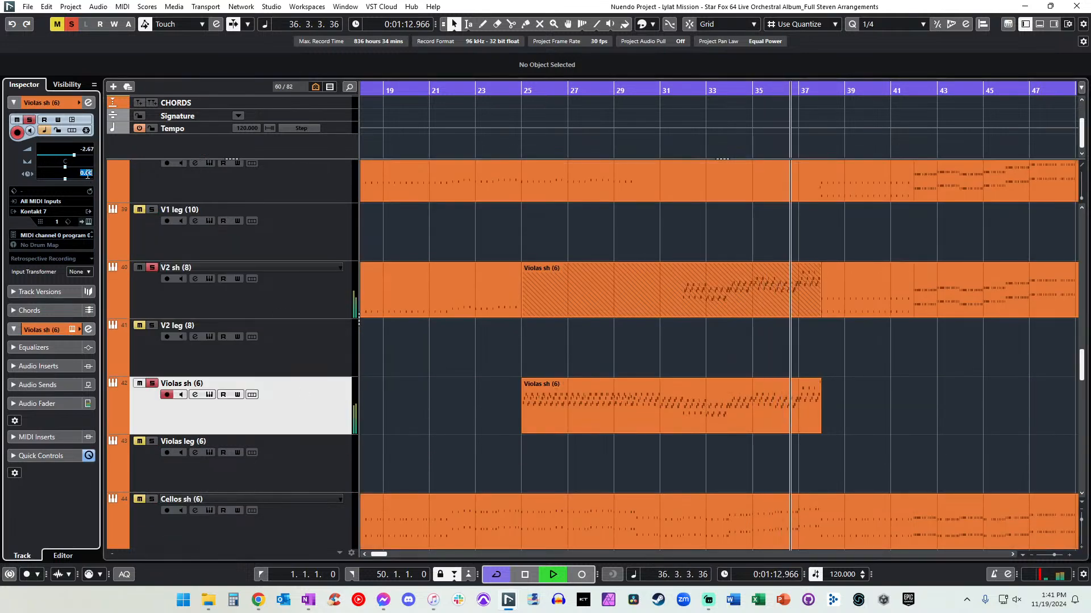
{"action": "type", "text": "-20"}
{"action": "key", "text": "Return"}
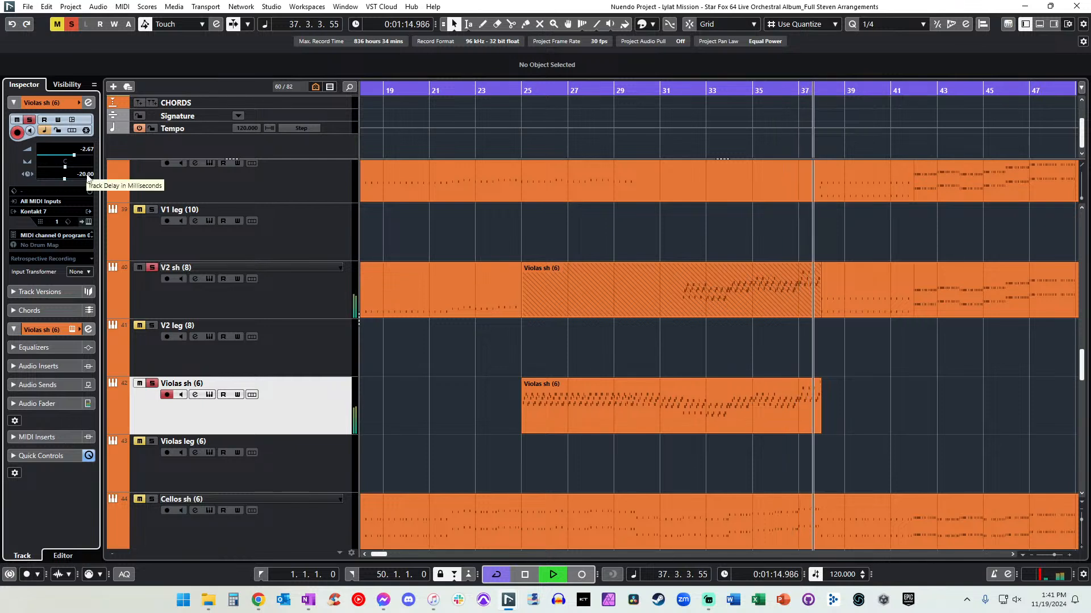
{"action": "left_click", "coordinate": [491, 91]}
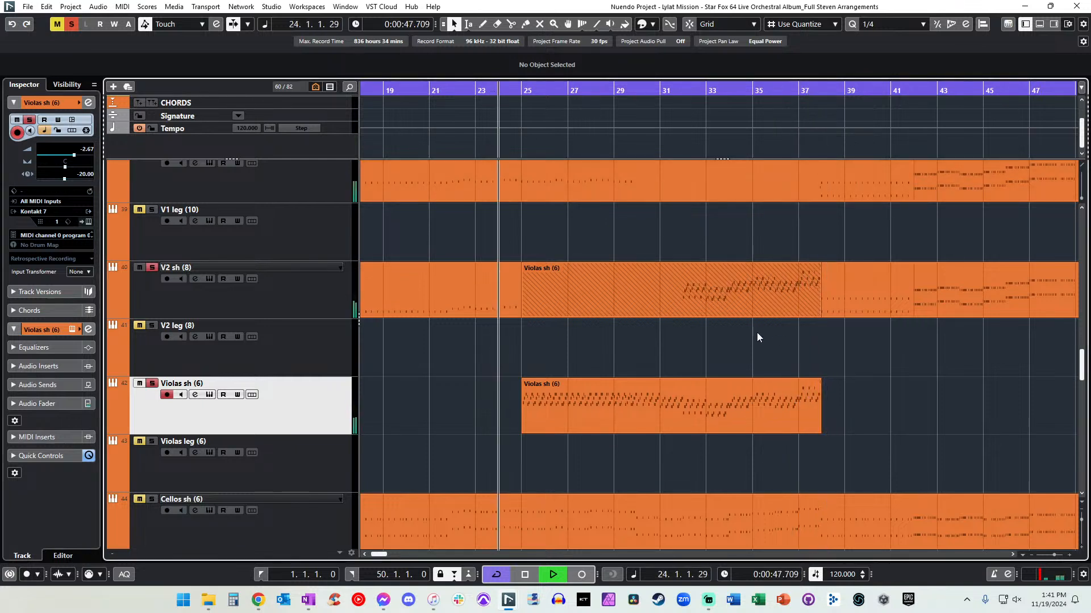
Glue the overlapping Violas sh (6) copy and the surrounding parts on the V2 sh (8) track into one continuous part.
{"action": "scroll", "coordinate": [756, 332], "scroll_direction": "right", "scroll_amount": 1}
{"action": "key", "text": "KP_Add"}
{"action": "right_click", "coordinate": [697, 309]}
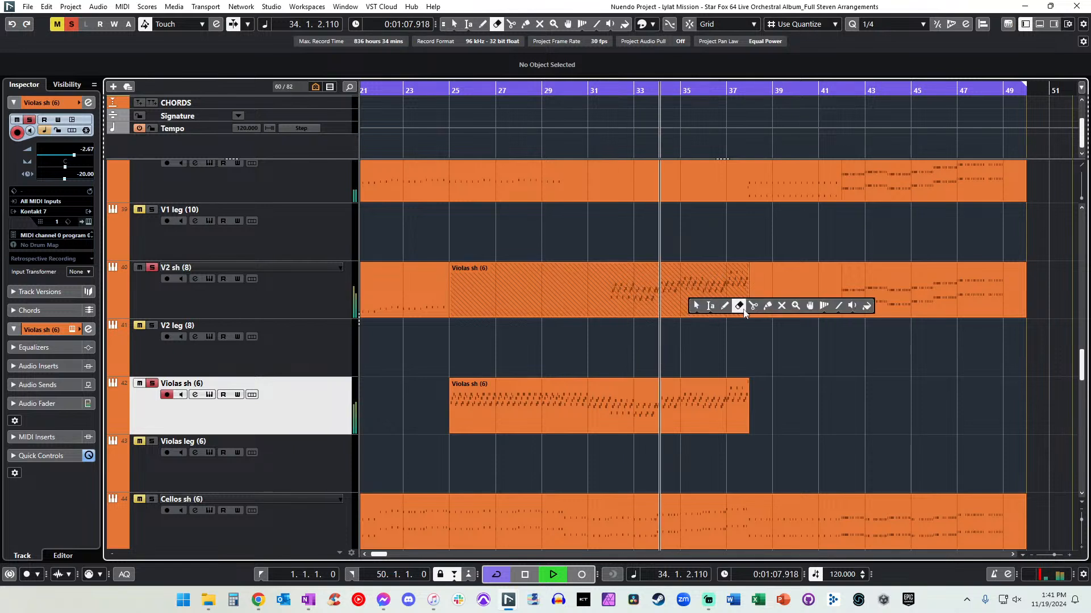
{"action": "left_click", "coordinate": [757, 301]}
{"action": "left_click", "coordinate": [756, 301]}
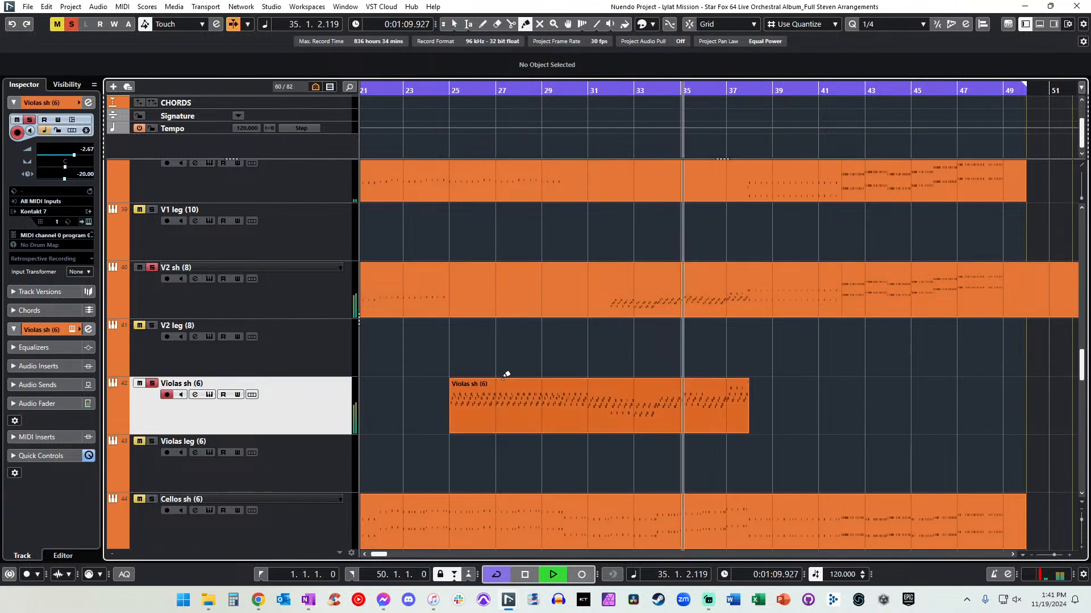
Return to the selection tool, check the short articulations in the Violas sh (6) instrument and close its window.
{"action": "key", "text": "1"}
{"action": "left_click", "coordinate": [492, 398]}
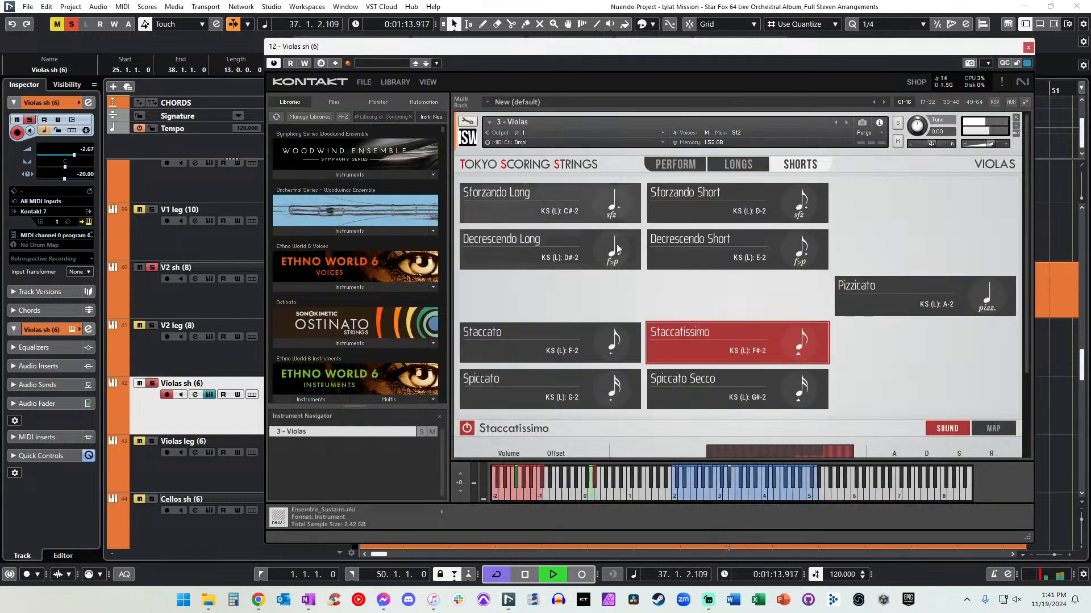
{"action": "left_click", "coordinate": [1029, 48]}
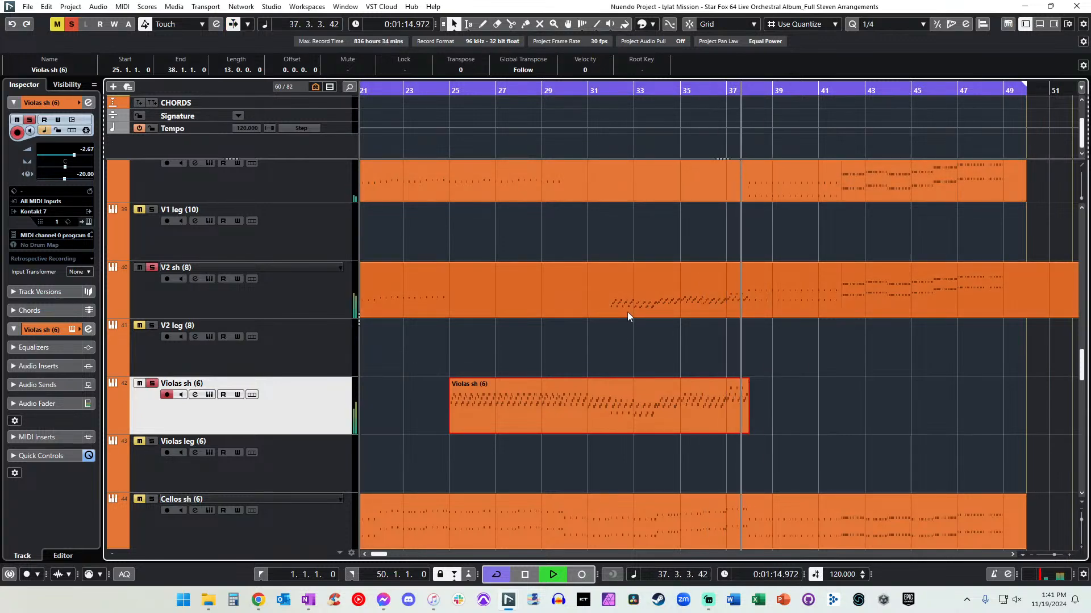
Delete the stray G#3 note just before bar 38 in the V1 sh (10) part, stop playback and close the note editor.
{"action": "scroll", "coordinate": [627, 312], "scroll_direction": "up", "scroll_amount": 3}
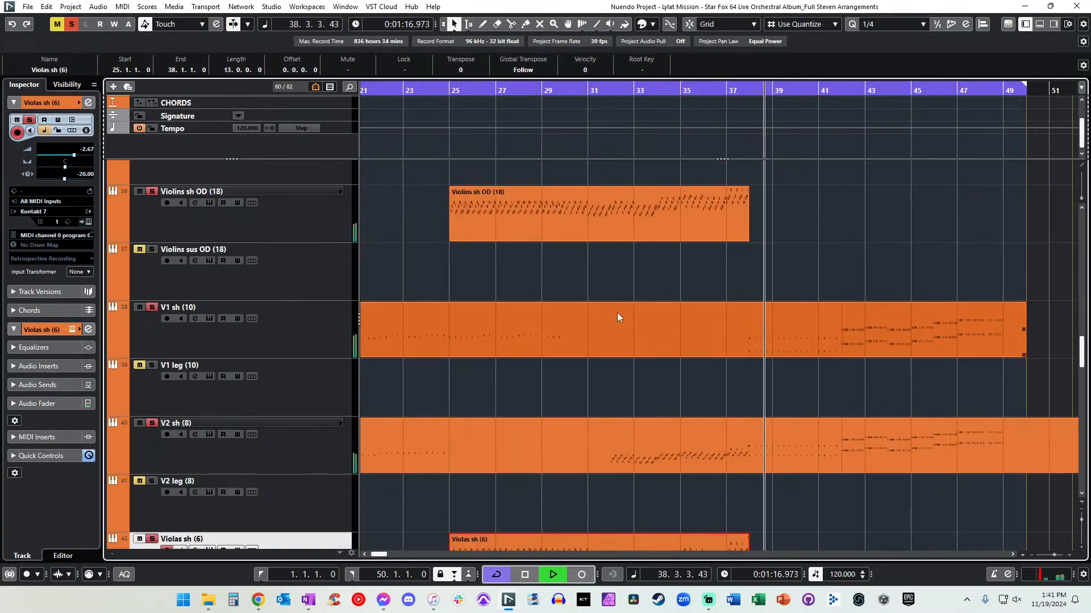
{"action": "double_click", "coordinate": [744, 351]}
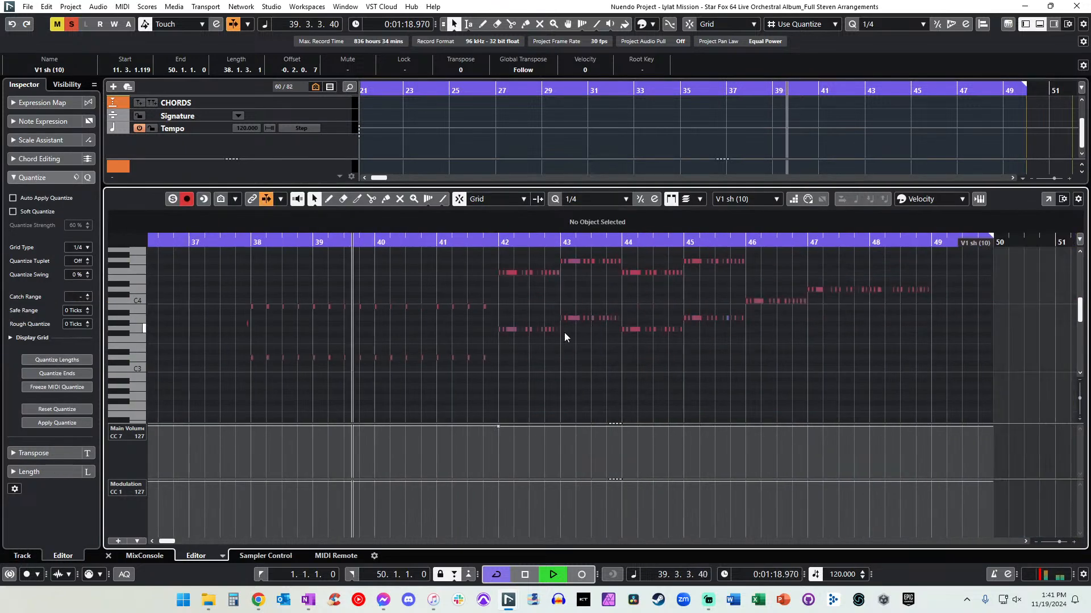
{"action": "left_click", "coordinate": [248, 358]}
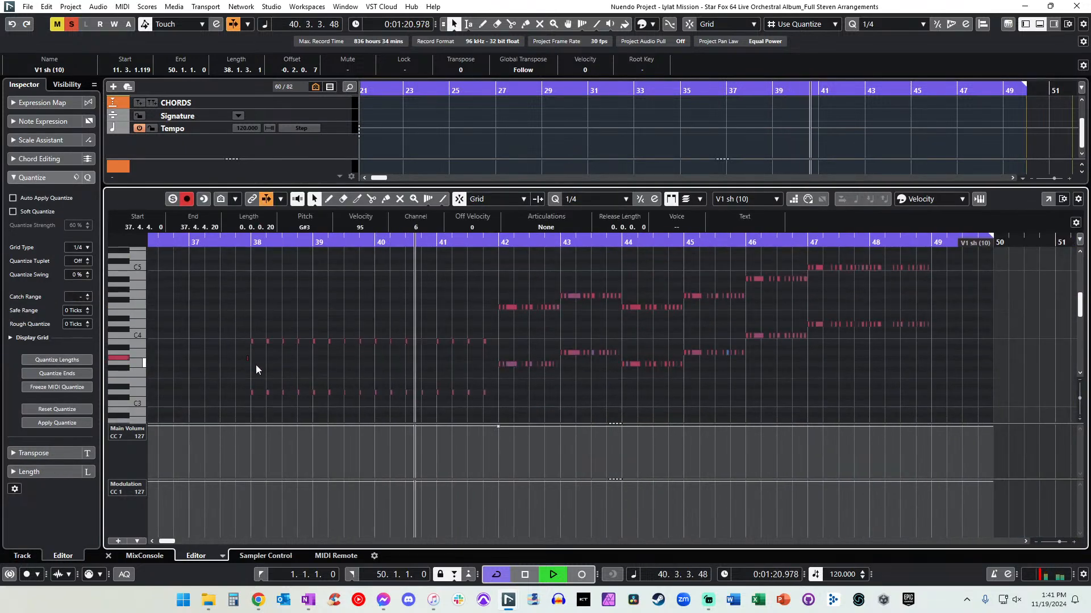
{"action": "key", "text": "Delete"}
{"action": "key", "text": "space"}
{"action": "key", "text": "Return"}
Delete the lower octave line from bar 38 through bar 48 in the V1 sh (10) part and close the note editor.
{"action": "double_click", "coordinate": [673, 328]}
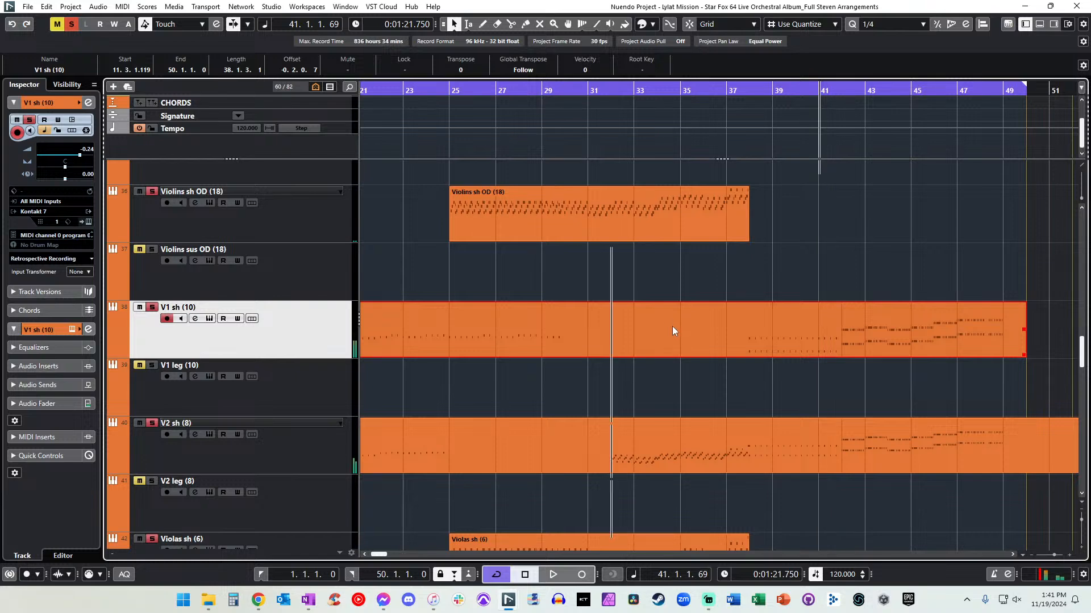
{"action": "left_click_drag", "start_coordinate": [228, 375], "coordinate": [481, 421]}
{"action": "key", "text": "Delete"}
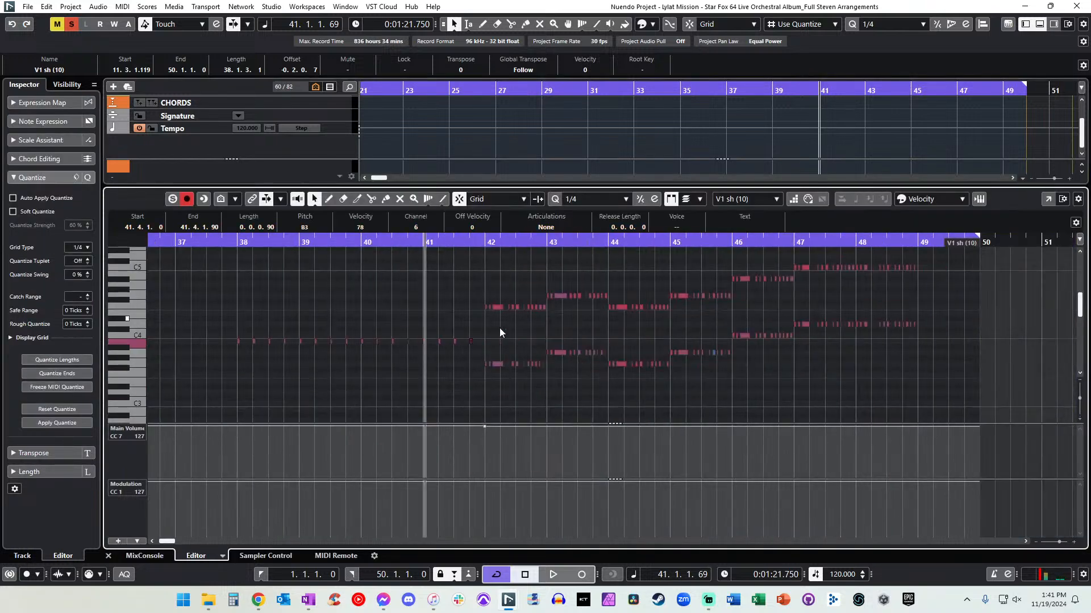
{"action": "left_click_drag", "start_coordinate": [485, 343], "coordinate": [876, 385]}
{"action": "key", "text": "Delete"}
{"action": "left_click_drag", "start_coordinate": [738, 315], "coordinate": [965, 375]}
{"action": "key", "text": "Delete"}
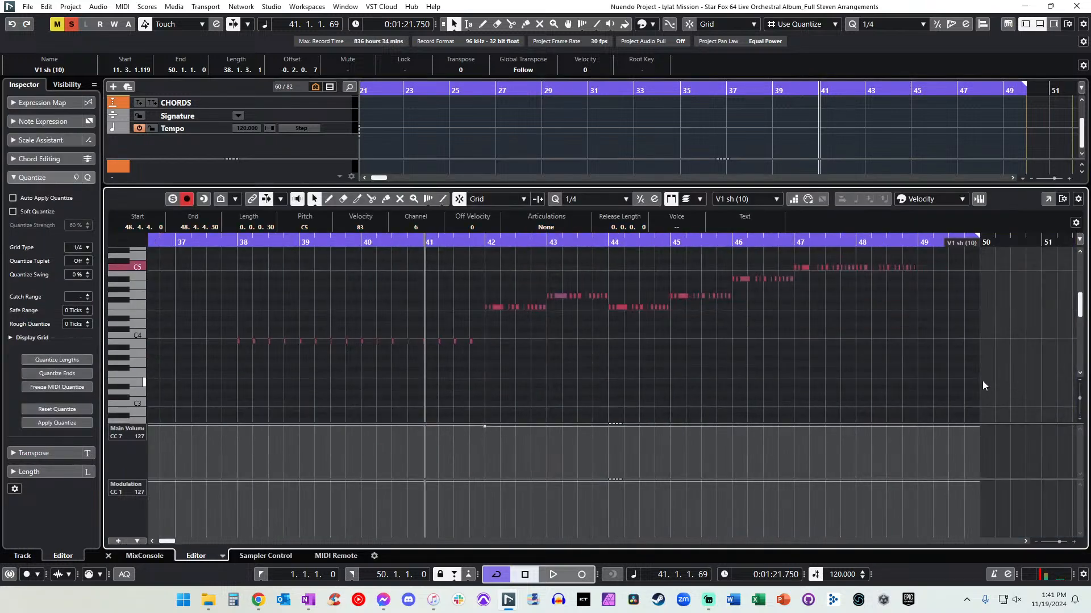
{"action": "key", "text": "Return"}
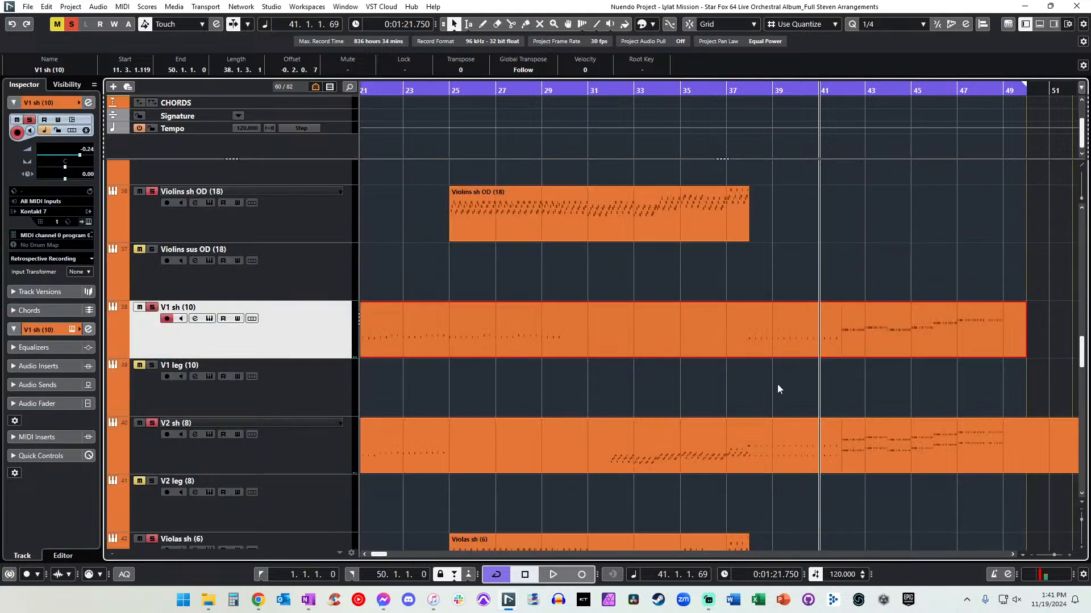
Delete the upper octave line from bar 38 through bar 48 in the V2 sh (8) part and close the note editor.
{"action": "double_click", "coordinate": [773, 440]}
{"action": "scroll", "coordinate": [591, 332], "scroll_direction": "left", "scroll_amount": 2}
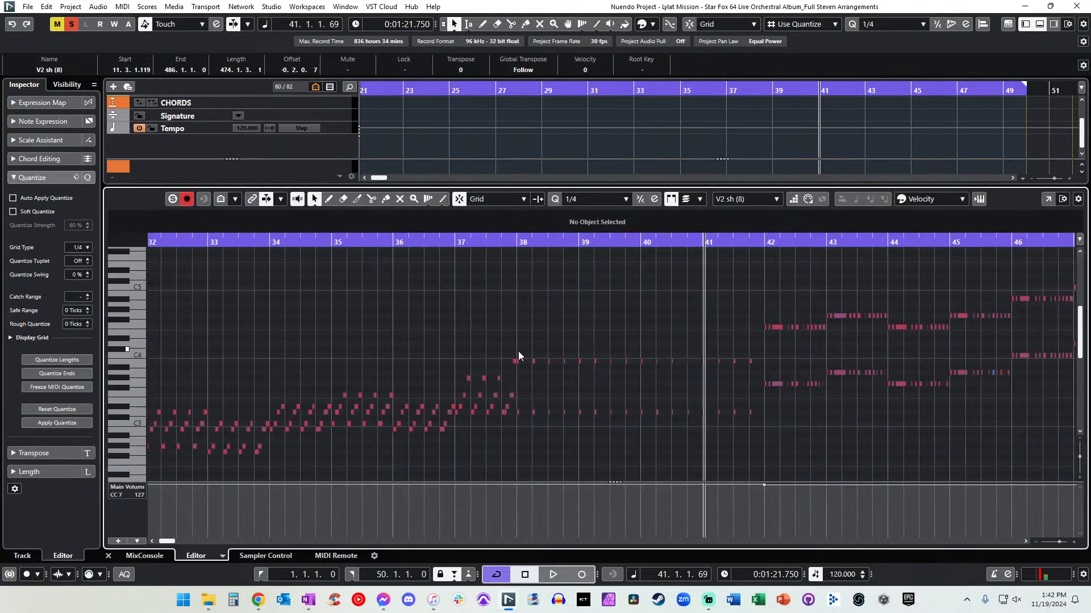
{"action": "left_click_drag", "start_coordinate": [517, 358], "coordinate": [748, 374]}
{"action": "key", "text": "Delete"}
{"action": "scroll", "coordinate": [748, 364], "scroll_direction": "right", "scroll_amount": 5}
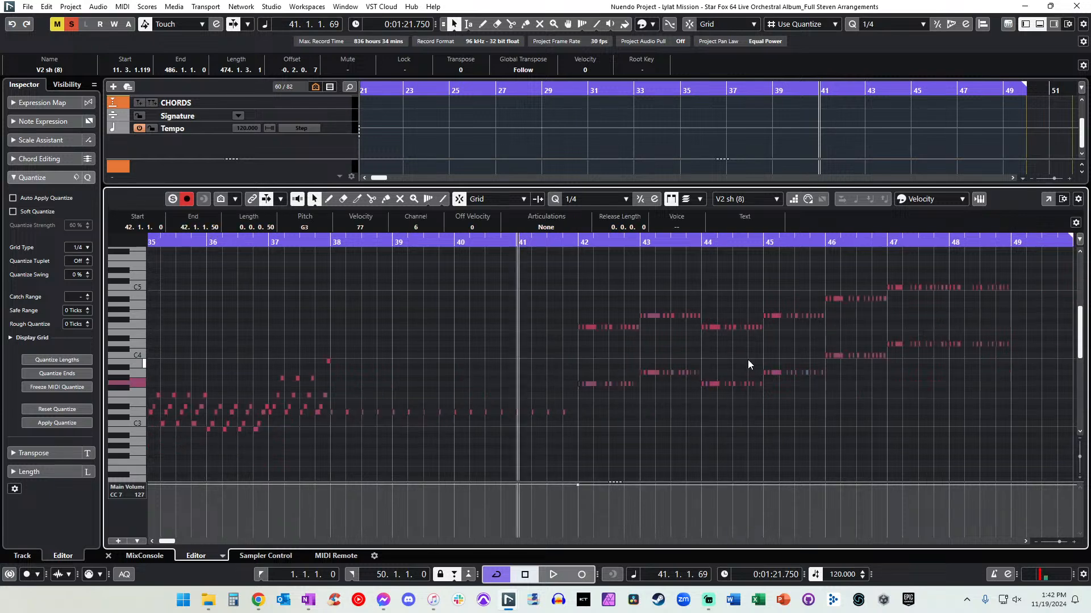
{"action": "left_click_drag", "start_coordinate": [348, 273], "coordinate": [614, 338]}
{"action": "key", "text": "Delete"}
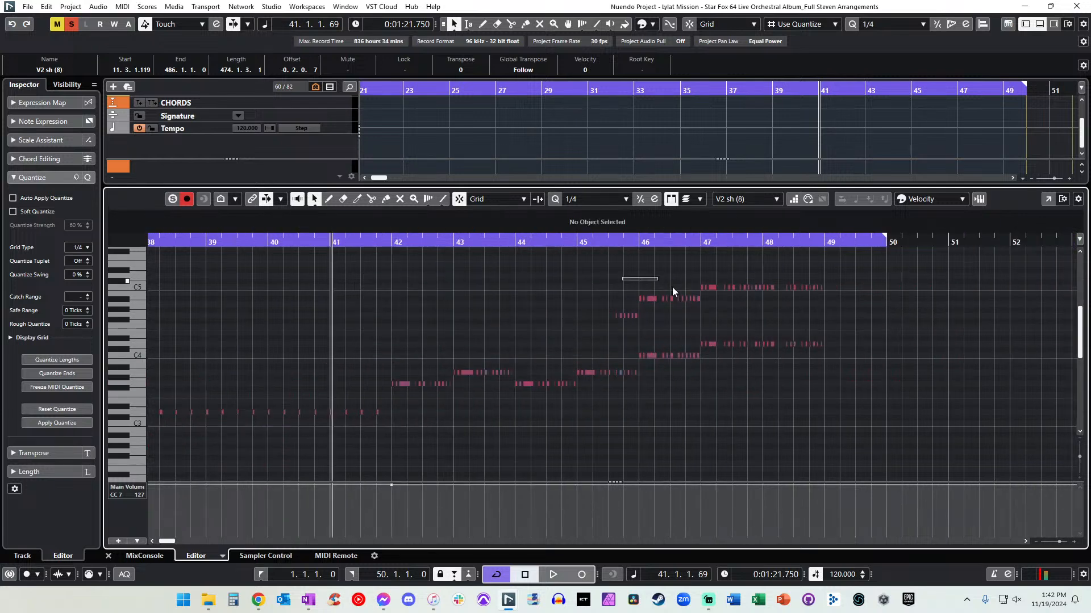
{"action": "left_click_drag", "start_coordinate": [587, 264], "coordinate": [830, 329]}
{"action": "key", "text": "Delete"}
{"action": "key", "text": "KP_Subtract"}
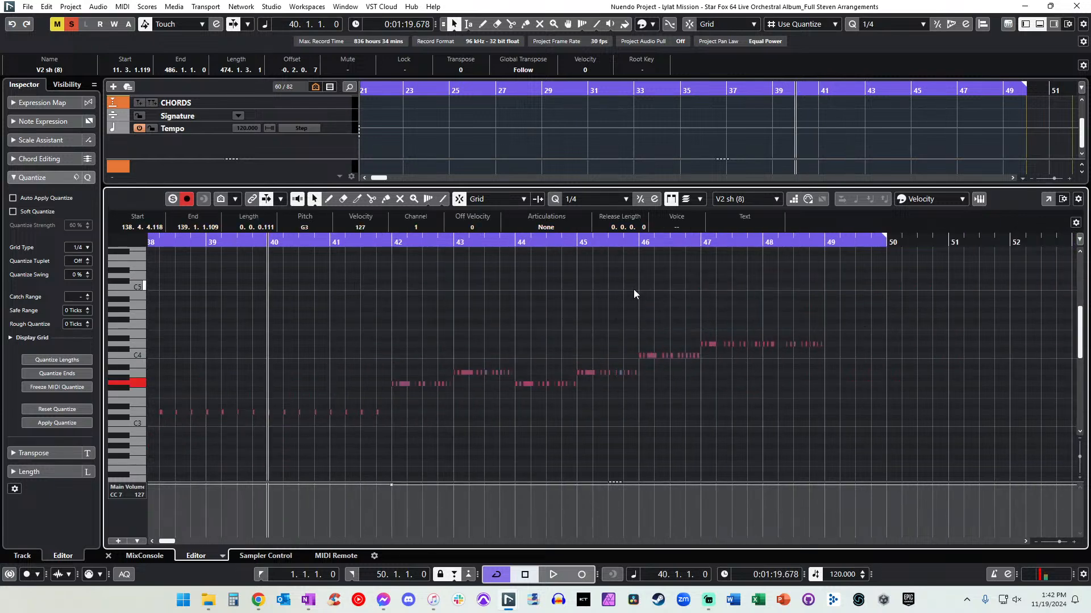
{"action": "key", "text": "Return"}
Set the cursor to bar 30 and play the arrangement, skipping ahead to check the transition at bar 38.
{"action": "key", "text": "KP_Subtract"}
{"action": "key", "text": "KP_Subtract"}
{"action": "key", "text": "KP_Subtract"}
{"action": "key", "text": "KP_Subtract"}
{"action": "key", "text": "KP_Subtract"}
{"action": "key", "text": "KP_Subtract"}
{"action": "key", "text": "KP_Subtract"}
{"action": "key", "text": "KP_Subtract"}
{"action": "key", "text": "KP_Subtract"}
{"action": "key", "text": "KP_Subtract"}
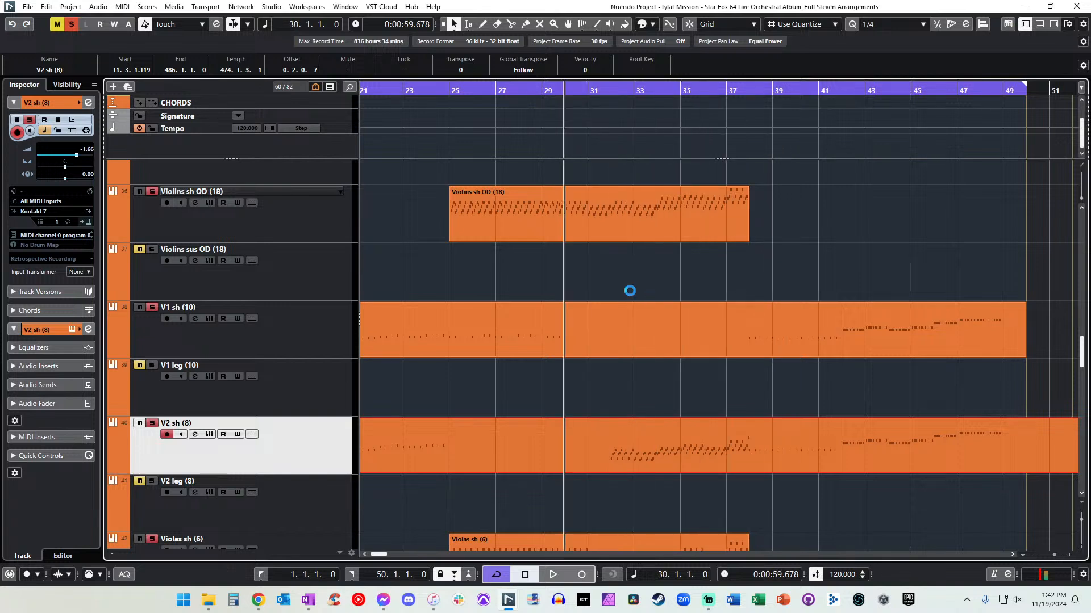
{"action": "key", "text": "KP_Add"}
{"action": "key", "text": "KP_Add"}
{"action": "key", "text": "KP_Add"}
{"action": "key", "text": "KP_Add"}
{"action": "key", "text": "KP_Add"}
{"action": "key", "text": "KP_Add"}
{"action": "key", "text": "KP_Add"}
{"action": "key", "text": "KP_Add"}
{"action": "key", "text": "KP_Add"}
{"action": "key", "text": "KP_Add"}
{"action": "key", "text": "KP_Add"}
{"action": "key", "text": "KP_Add"}
{"action": "key", "text": "KP_Add"}
{"action": "key", "text": "KP_Add"}
{"action": "key", "text": "KP_Add"}
{"action": "key", "text": "KP_Add"}
{"action": "key", "text": "KP_Add"}
{"action": "key", "text": "KP_Add"}
{"action": "key", "text": "KP_Add"}
{"action": "key", "text": "KP_Add"}
{"action": "key", "text": "KP_Add"}
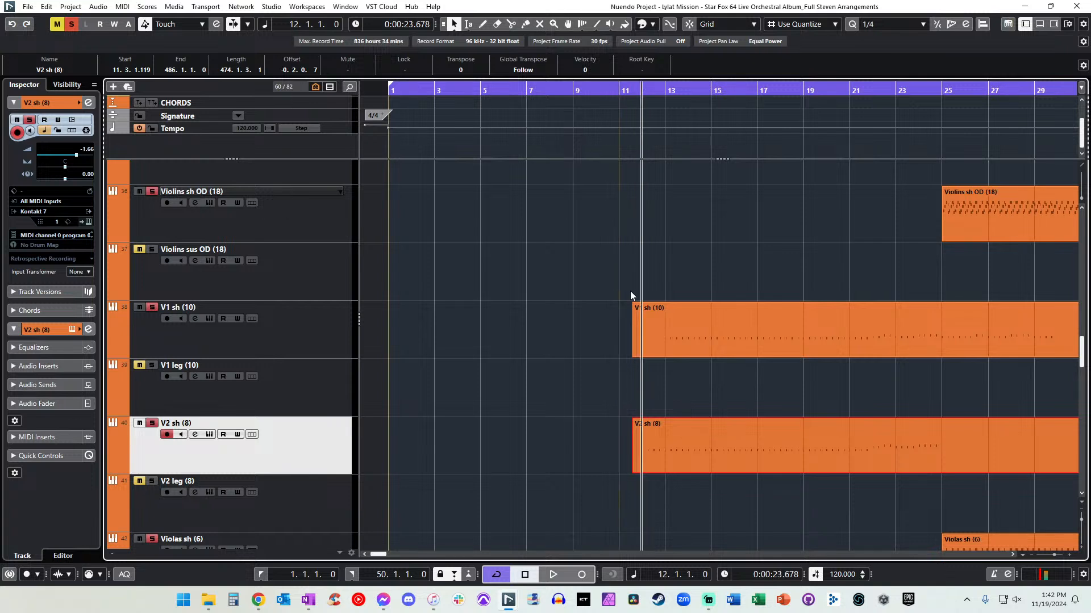
{"action": "key", "text": "KP_Subtract"}
{"action": "key", "text": "KP_Subtract"}
{"action": "key", "text": "KP_Subtract"}
{"action": "key", "text": "KP_Subtract"}
{"action": "key", "text": "KP_Subtract"}
{"action": "key", "text": "KP_Subtract"}
{"action": "key", "text": "KP_Subtract"}
{"action": "key", "text": "KP_Subtract"}
{"action": "key", "text": "KP_Subtract"}
{"action": "key", "text": "KP_Subtract"}
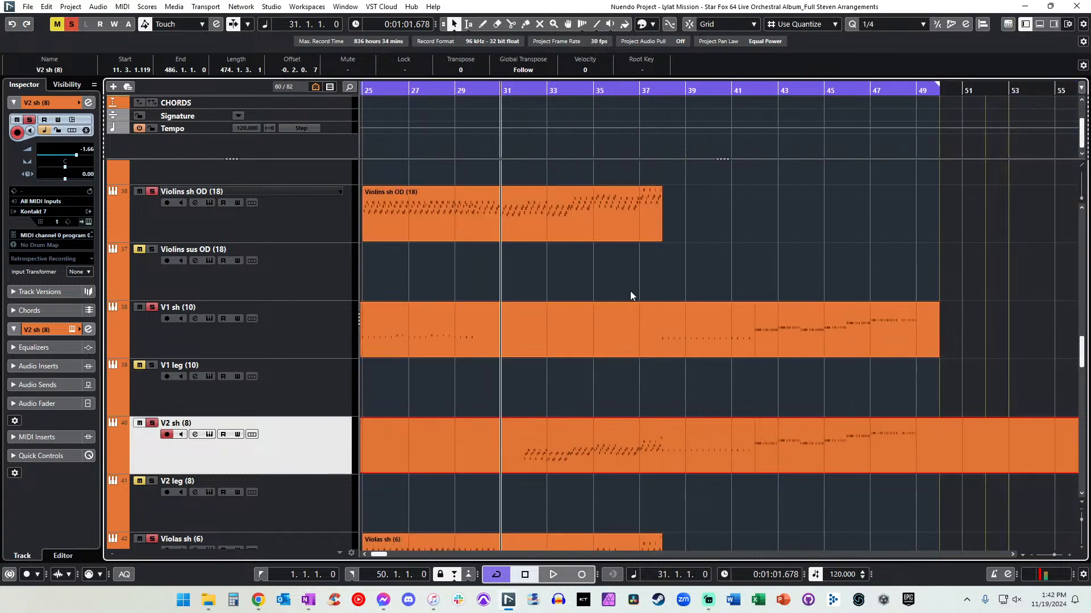
{"action": "key", "text": "KP_Add"}
{"action": "key", "text": "KP_Add"}
{"action": "key", "text": "KP_Add"}
{"action": "key", "text": "KP_Subtract"}
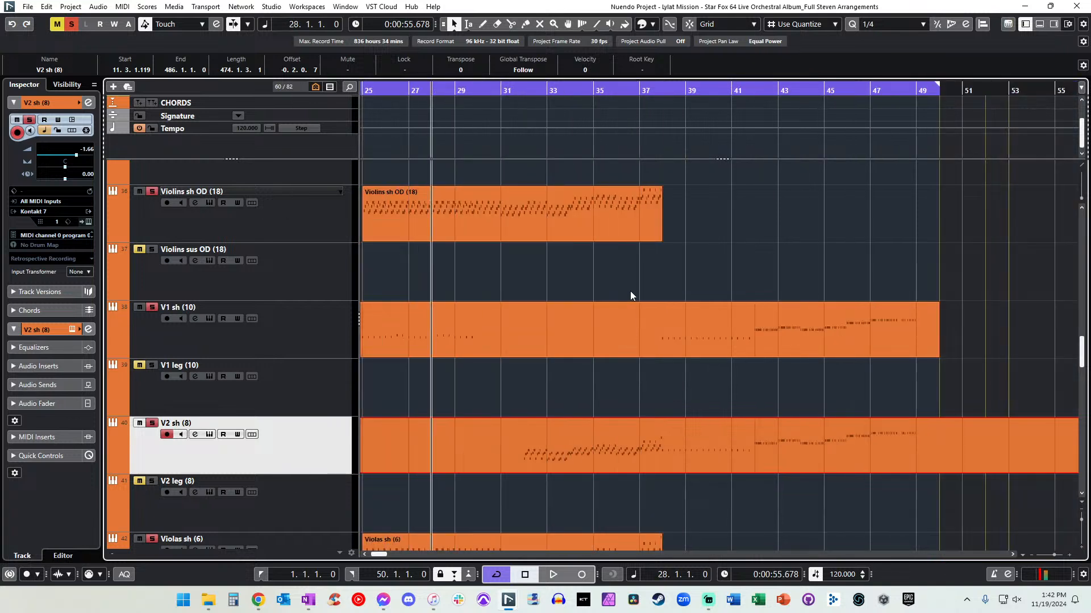
{"action": "key", "text": "KP_Subtract"}
{"action": "key", "text": "KP_Add"}
{"action": "key", "text": "KP_Subtract"}
{"action": "key", "text": "KP_Subtract"}
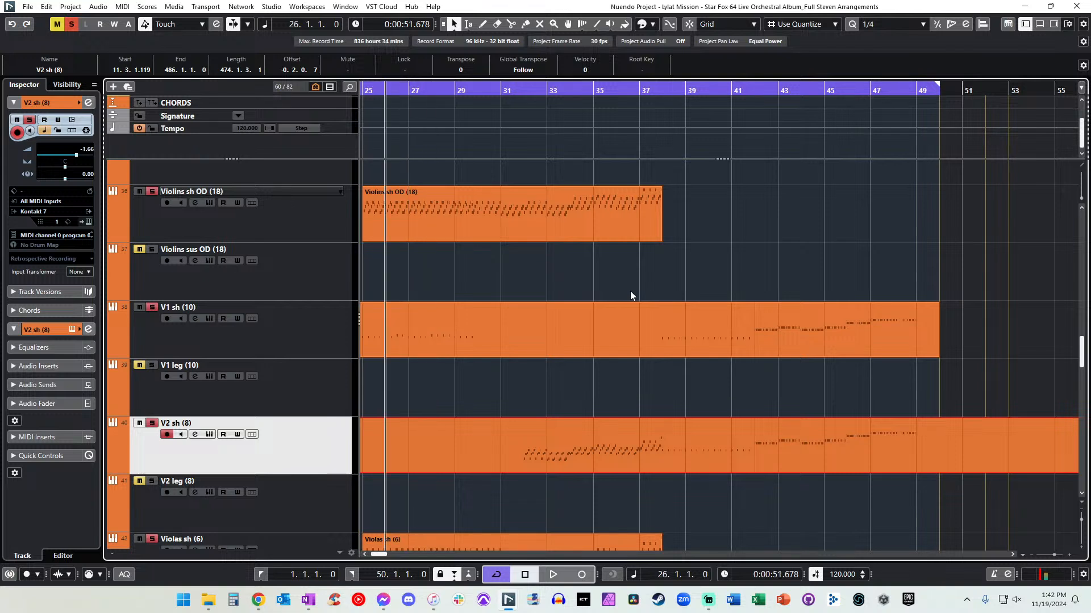
{"action": "key", "text": "KP_Add"}
{"action": "key", "text": "KP_Add"}
{"action": "key", "text": "KP_Add"}
{"action": "key", "text": "KP_Add"}
{"action": "key", "text": "KP_Add"}
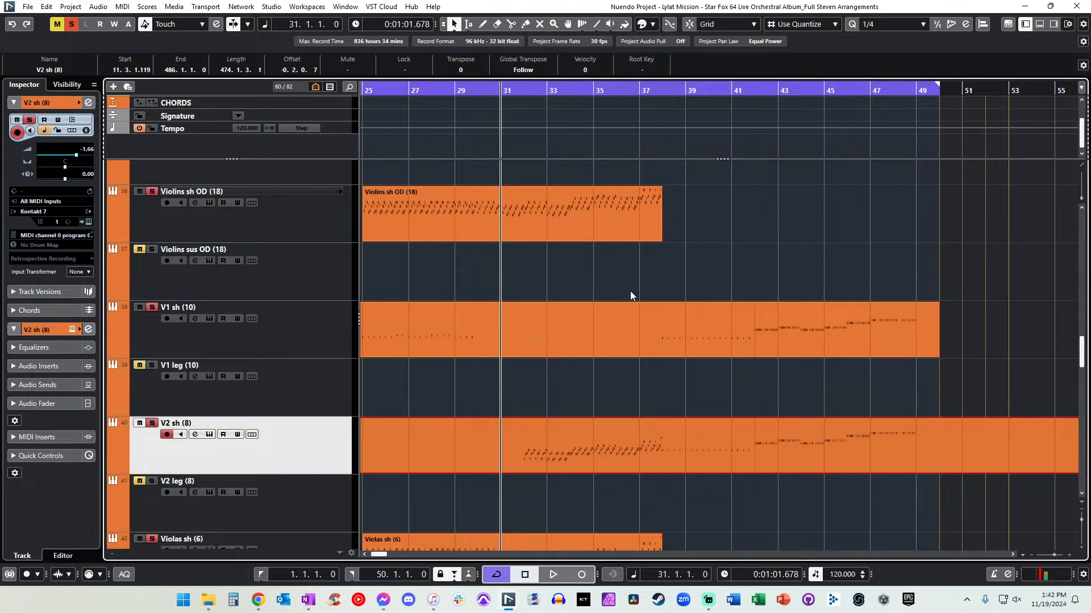
{"action": "key", "text": "KP_Add"}
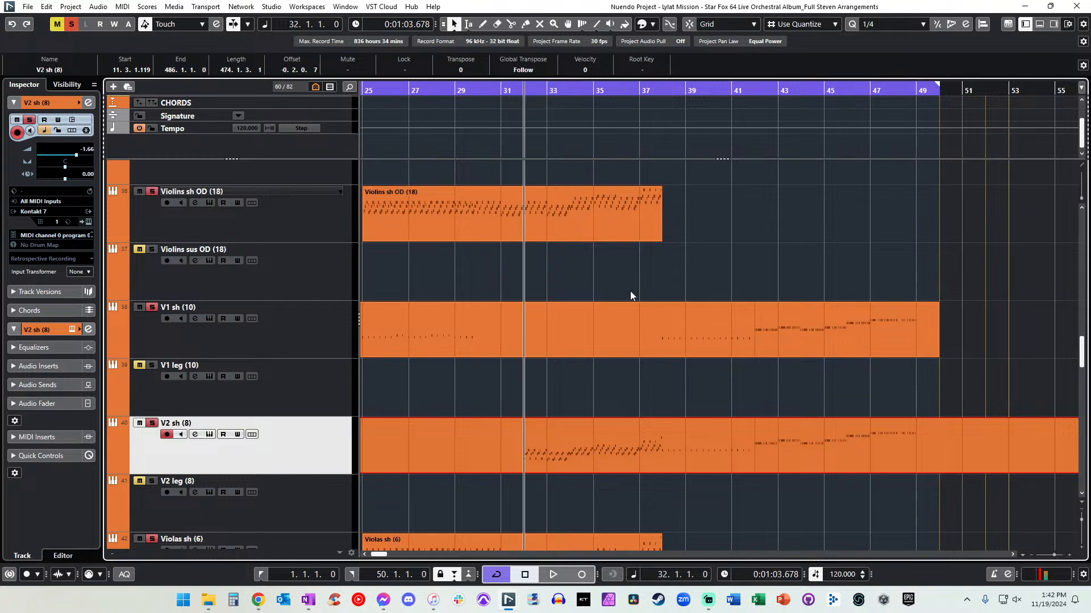
{"action": "key", "text": "KP_Subtract"}
{"action": "key", "text": "KP_Subtract"}
{"action": "key", "text": "space"}
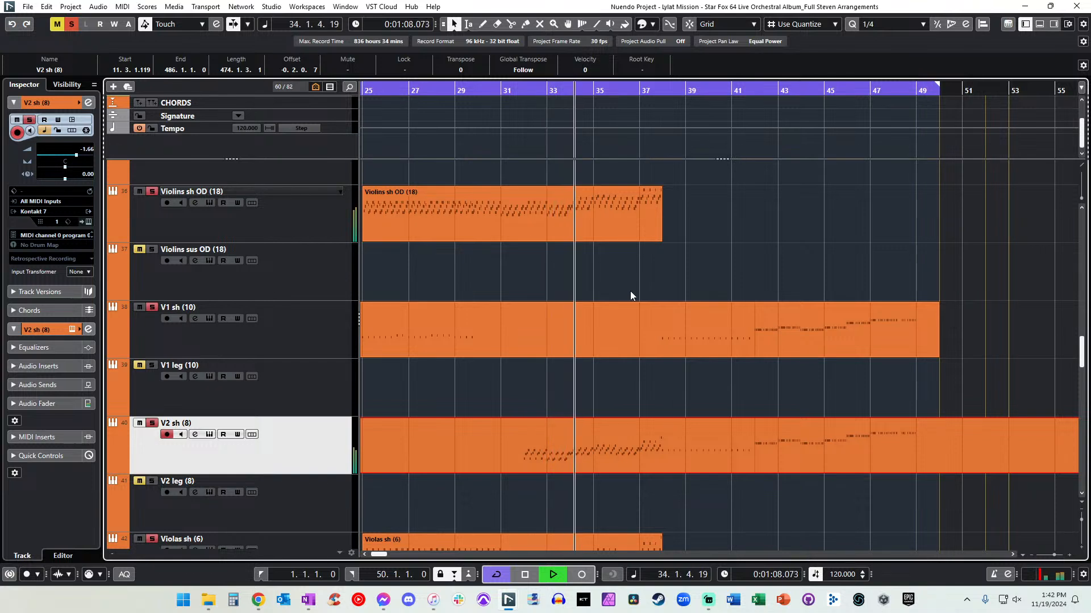
{"action": "key", "text": "KP_Add"}
{"action": "key", "text": "KP_Add"}
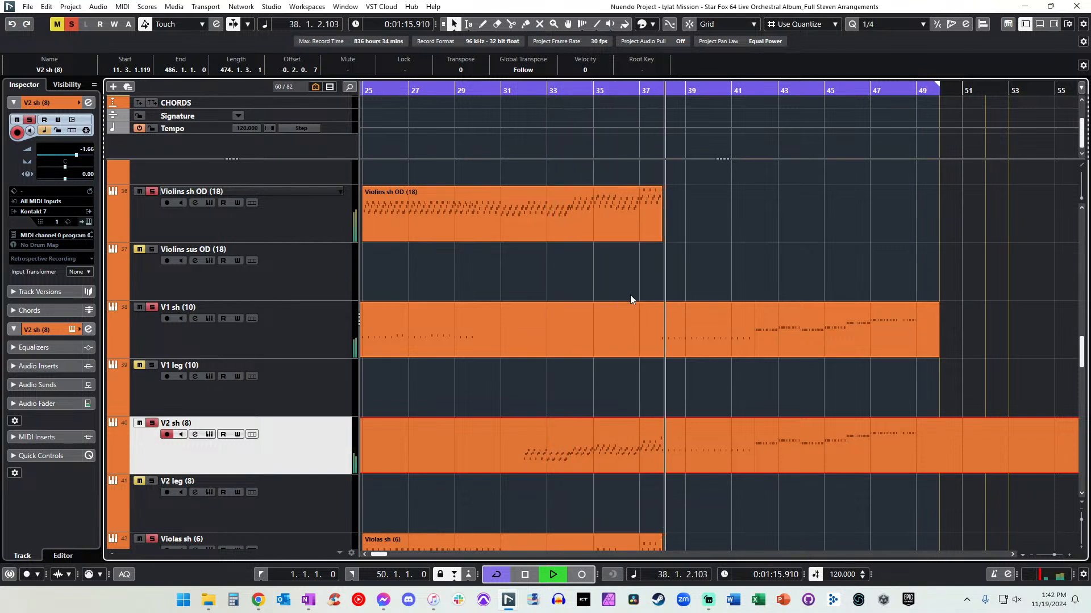
Raise the velocities of the repeated B3 notes in bars 38 to 41 of the V1 sh (10) part.
{"action": "left_click", "coordinate": [584, 309]}
{"action": "double_click", "coordinate": [571, 323]}
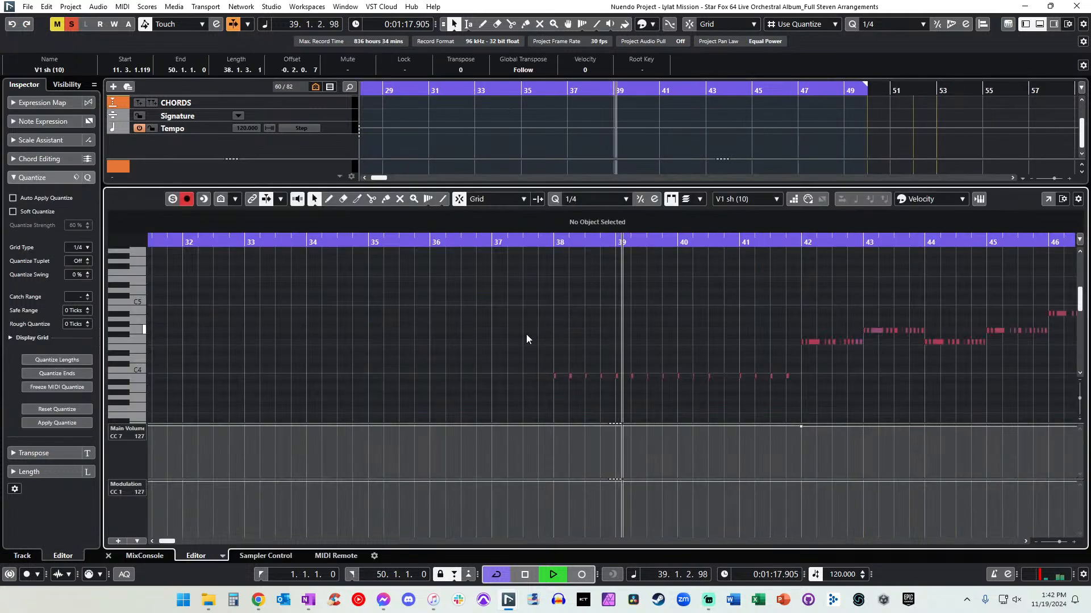
{"action": "left_click_drag", "start_coordinate": [423, 345], "coordinate": [696, 388]}
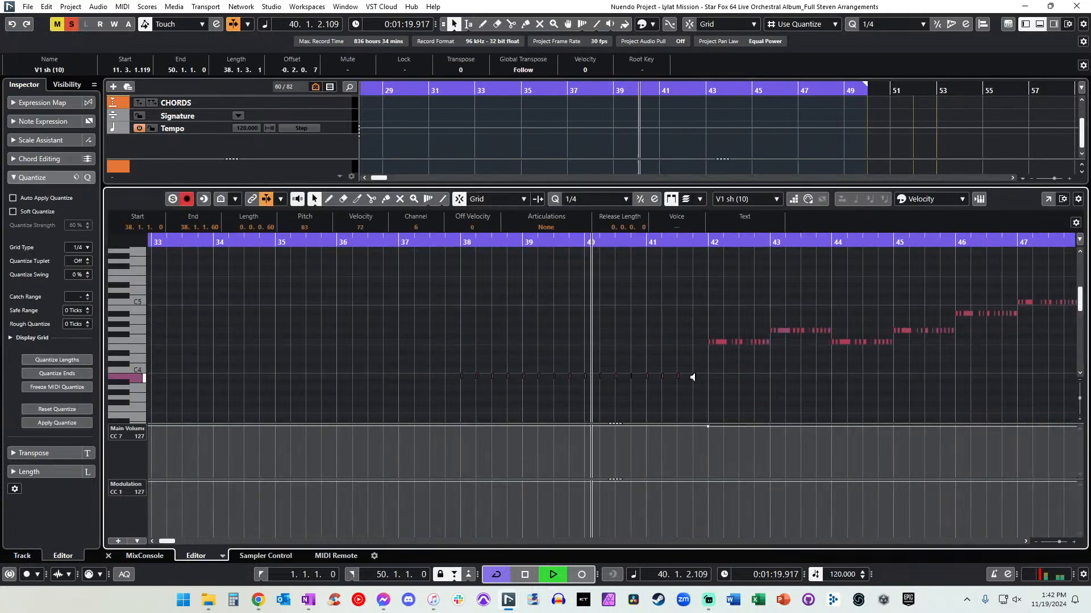
{"action": "key", "text": "ctrl+e"}
Raise the velocities of the V2 sh (8) notes in bars 38 to 41, with the first at 104, and in bars 42 to 48.
{"action": "double_click", "coordinate": [720, 409]}
{"action": "scroll", "coordinate": [654, 392], "scroll_direction": "left", "scroll_amount": 1}
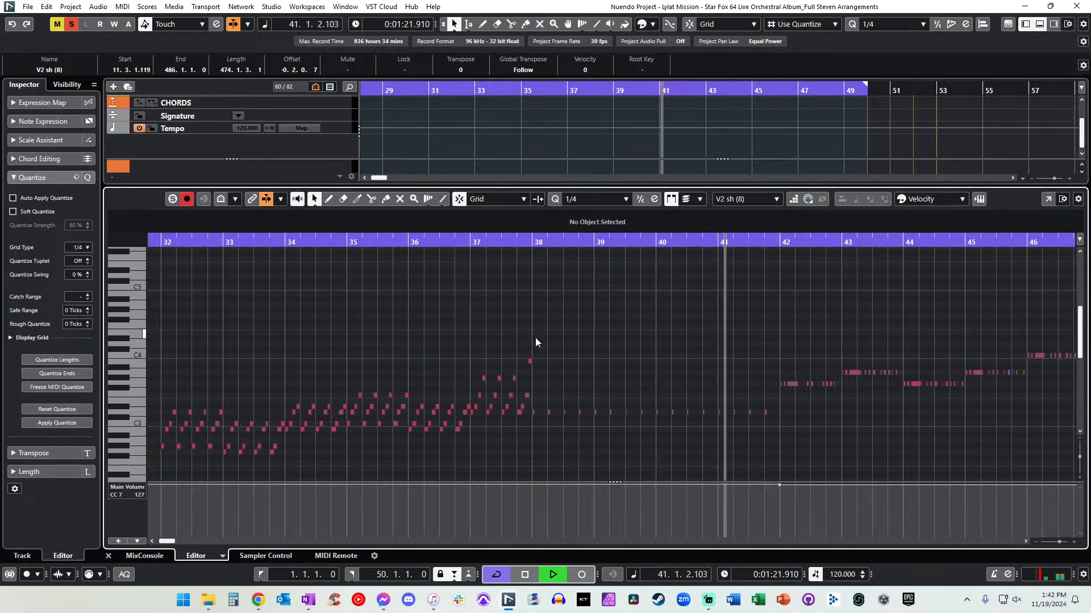
{"action": "left_click_drag", "start_coordinate": [532, 401], "coordinate": [772, 441]}
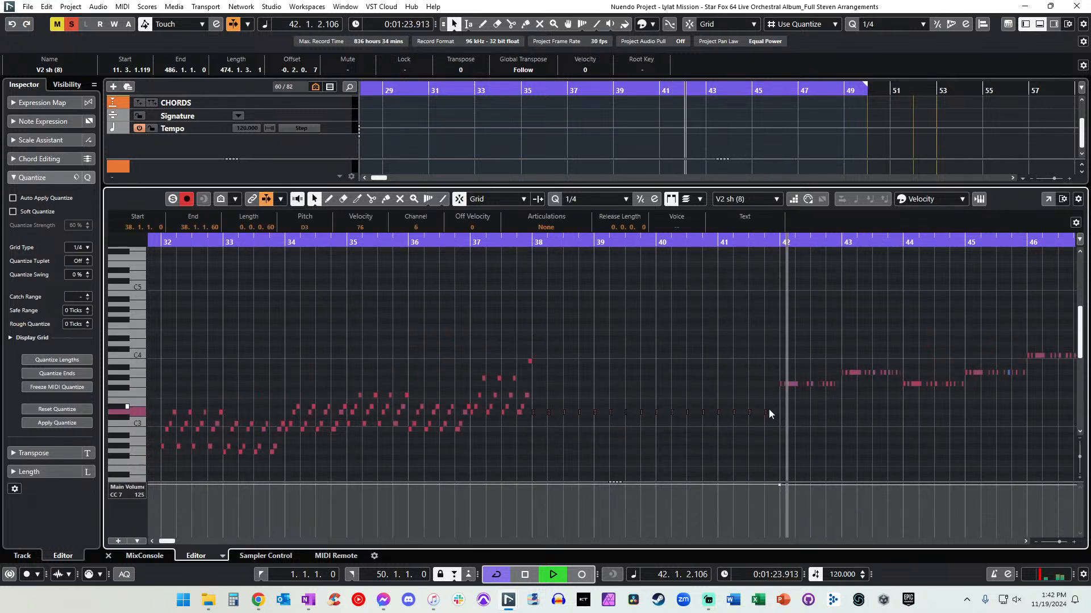
{"action": "scroll", "coordinate": [610, 333], "scroll_direction": "right", "scroll_amount": 3}
{"action": "scroll", "coordinate": [610, 333], "scroll_direction": "right", "scroll_amount": 2}
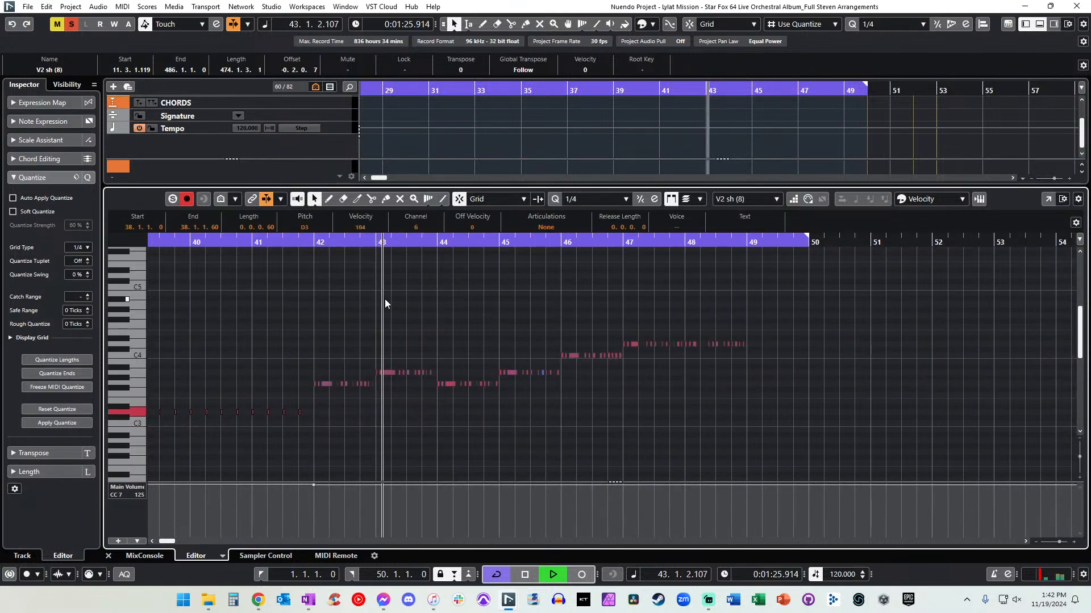
{"action": "left_click_drag", "start_coordinate": [312, 280], "coordinate": [793, 418]}
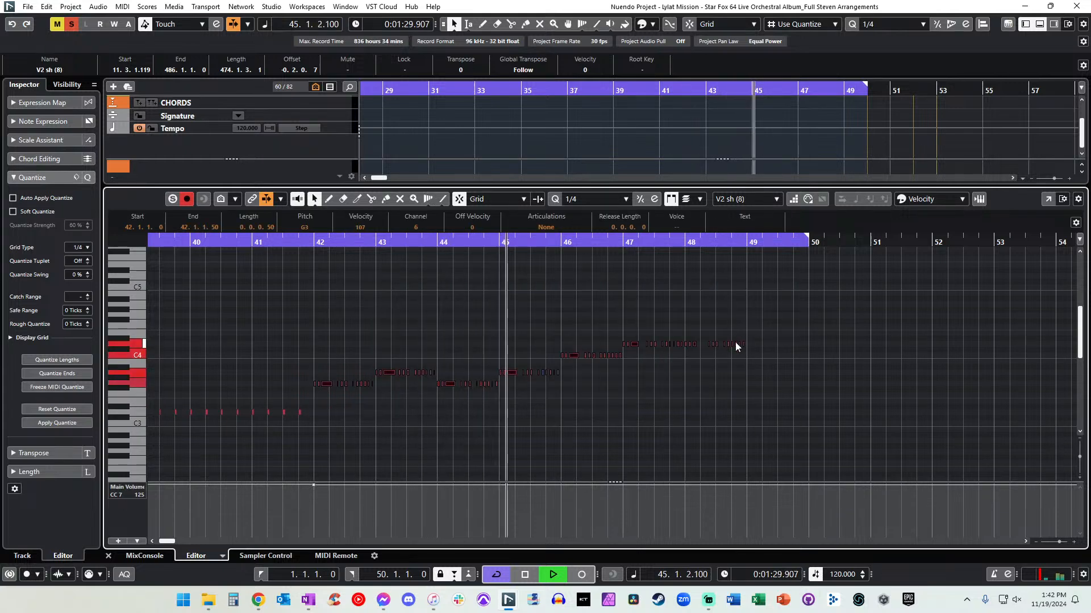
{"action": "key", "text": "Return"}
Raise the velocities of the V1 sh (10) line from bar 42 through bar 48 and close the note editor.
{"action": "double_click", "coordinate": [752, 332]}
{"action": "scroll", "coordinate": [594, 294], "scroll_direction": "right", "scroll_amount": 2}
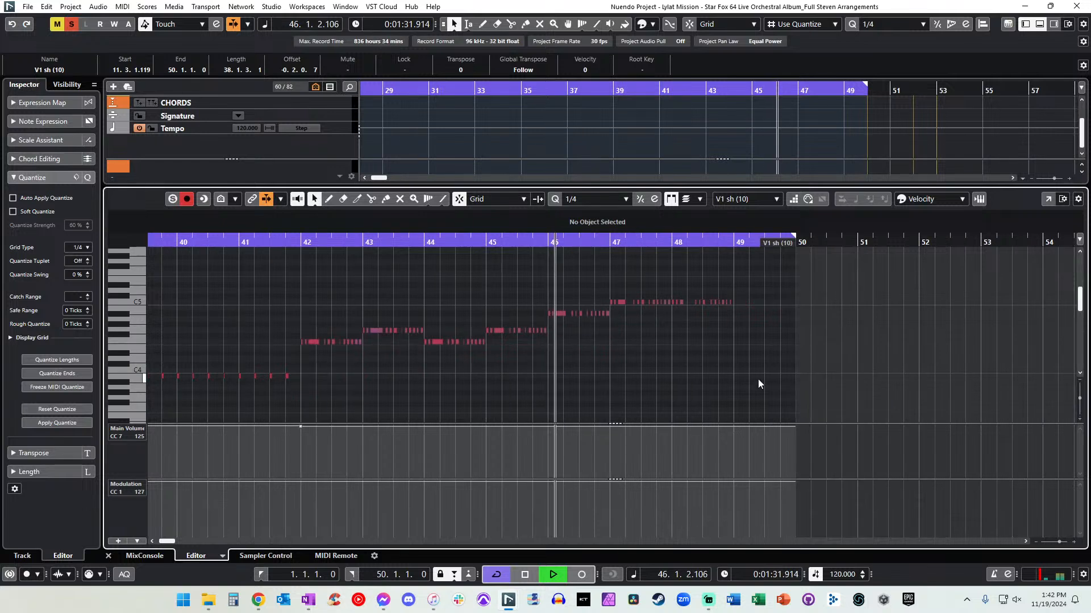
{"action": "left_click_drag", "start_coordinate": [757, 379], "coordinate": [301, 267]}
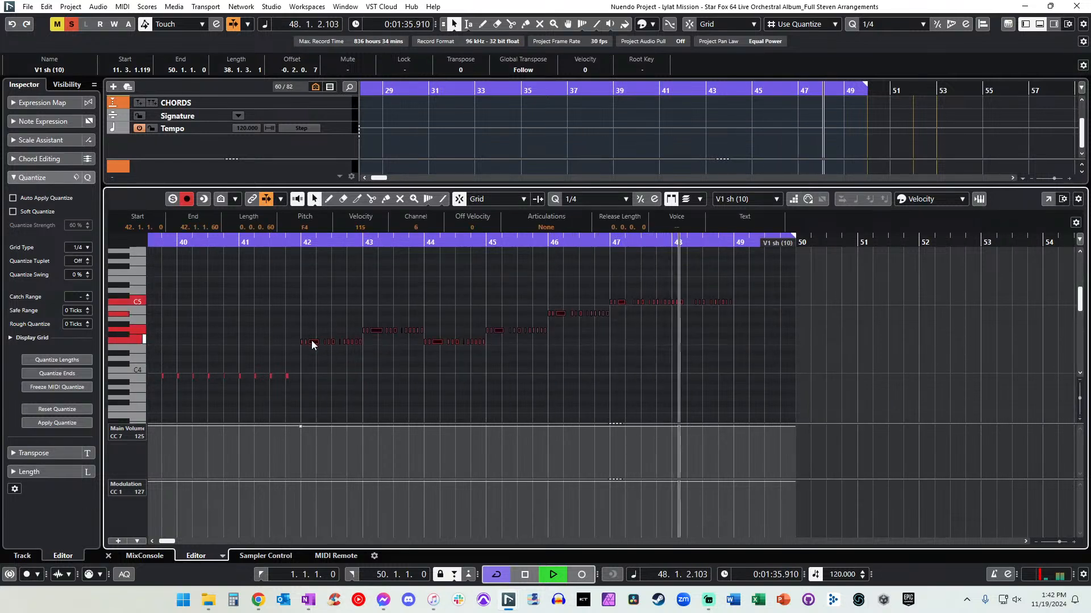
{"action": "key", "text": "Return"}
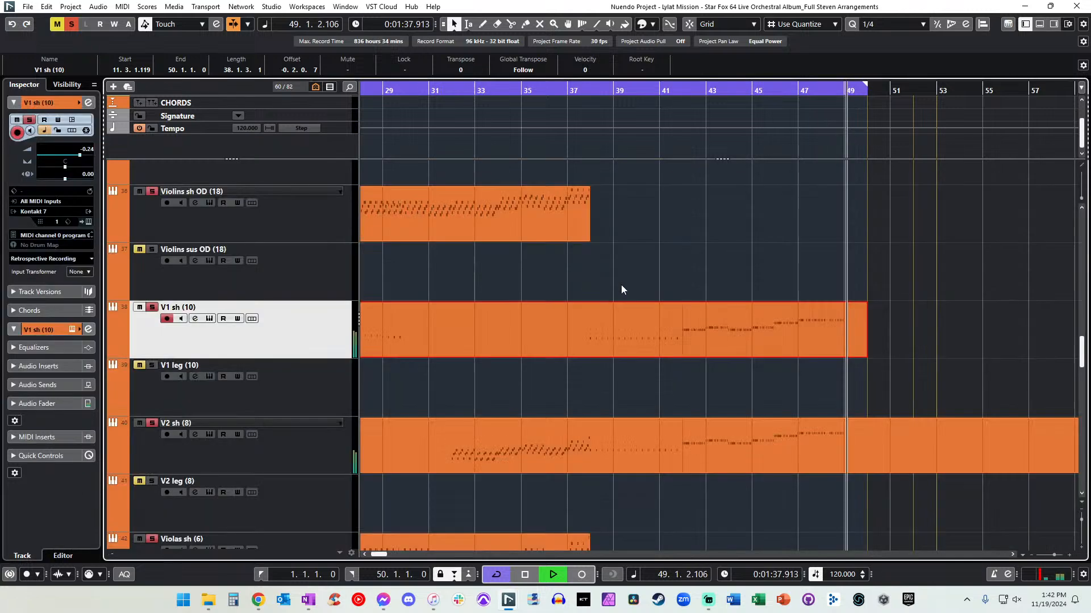
Stop playback and move the Strings Ens sus 1 and sus 2 parts at bar 49 down onto V1 leg (10) and V2 sh (8).
{"action": "scroll", "coordinate": [635, 304], "scroll_direction": "down", "scroll_amount": 1}
{"action": "scroll", "coordinate": [636, 306], "scroll_direction": "right", "scroll_amount": 1}
{"action": "key", "text": "space"}
{"action": "scroll", "coordinate": [608, 334], "scroll_direction": "right", "scroll_amount": 2}
{"action": "scroll", "coordinate": [607, 334], "scroll_direction": "up", "scroll_amount": 4}
{"action": "left_click", "coordinate": [625, 308]}
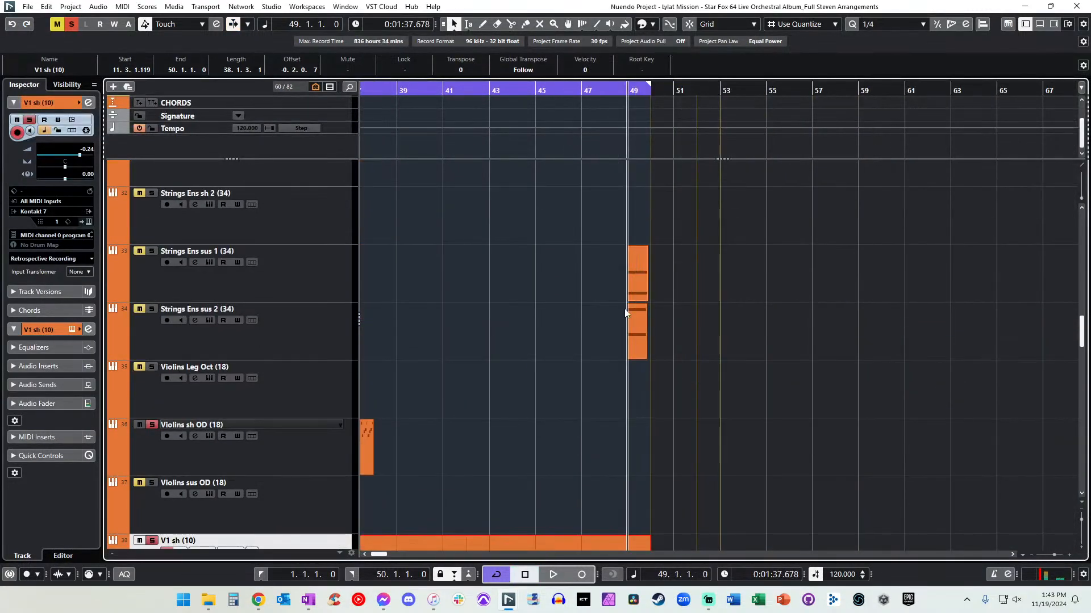
{"action": "left_click_drag", "start_coordinate": [611, 265], "coordinate": [674, 341]}
{"action": "scroll", "coordinate": [653, 341], "scroll_direction": "down", "scroll_amount": 4}
{"action": "key", "text": "ctrl+Down"}
{"action": "key", "text": "ctrl+Down"}
{"action": "key", "text": "ctrl+Down"}
{"action": "key", "text": "ctrl+Down"}
{"action": "key", "text": "ctrl+Down"}
{"action": "key", "text": "ctrl+Down"}
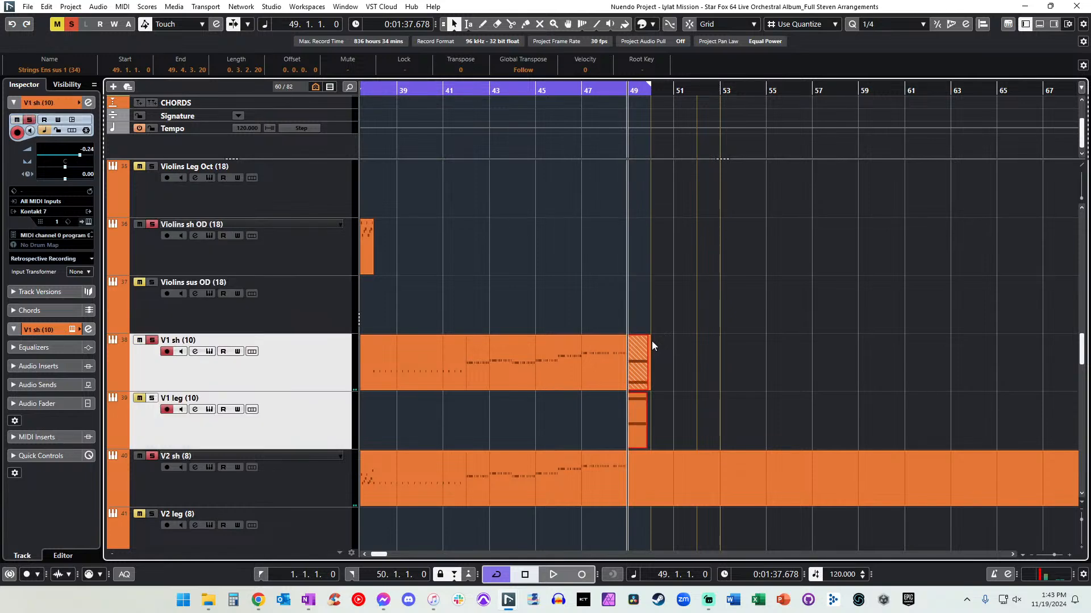
{"action": "scroll", "coordinate": [652, 340], "scroll_direction": "down", "scroll_amount": 5}
{"action": "left_click", "coordinate": [658, 284]}
{"action": "scroll", "coordinate": [645, 287], "scroll_direction": "up", "scroll_amount": 1}
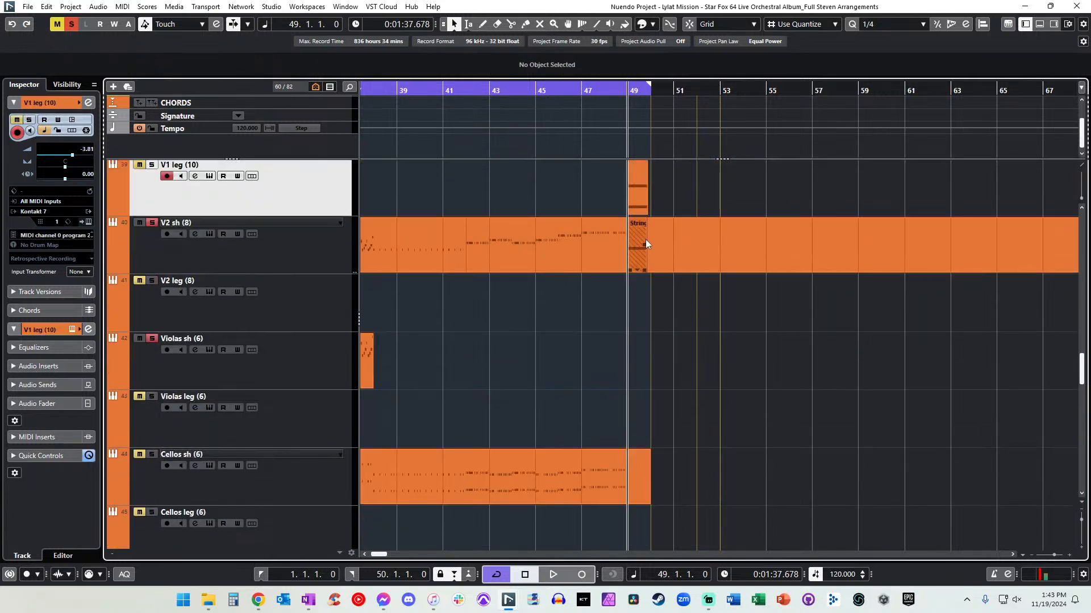
Move the Strings Ens sus 2 part at bar 49 down from V2 sh (8) to the V2 leg (8) track.
{"action": "left_click", "coordinate": [643, 244]}
{"action": "key", "text": "ctrl+Down"}
{"action": "left_click", "coordinate": [668, 356]}
{"action": "scroll", "coordinate": [578, 207], "scroll_direction": "up", "scroll_amount": 1}
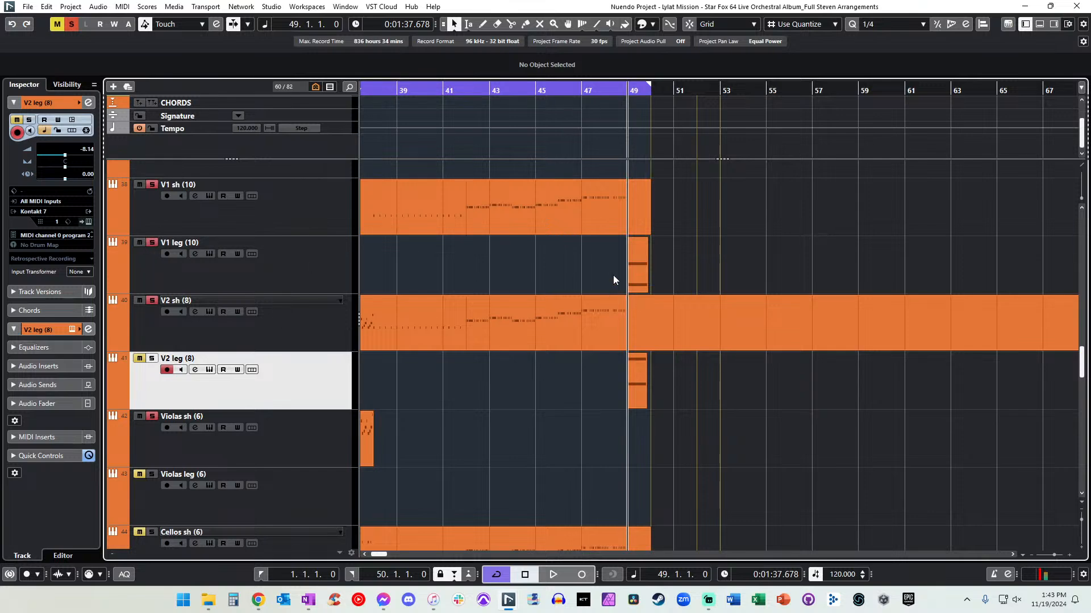
Check the notes of the bar 49 part on V1 leg (10), close the note editor and solo that track.
{"action": "double_click", "coordinate": [631, 271]}
{"action": "scroll", "coordinate": [575, 342], "scroll_direction": "left", "scroll_amount": 4}
{"action": "scroll", "coordinate": [575, 342], "scroll_direction": "down", "scroll_amount": 2}
{"action": "key", "text": "Return"}
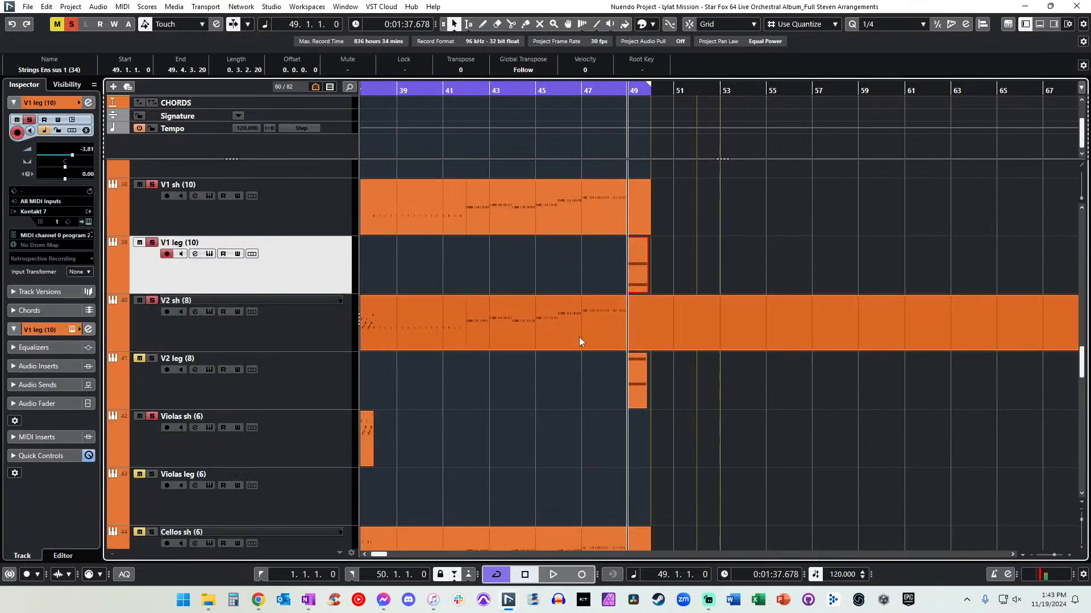
Copy the bar 49 part from V2 leg (8) to the same position on the Violas leg (6) track.
{"action": "left_click", "coordinate": [652, 393]}
{"action": "left_click", "coordinate": [642, 389]}
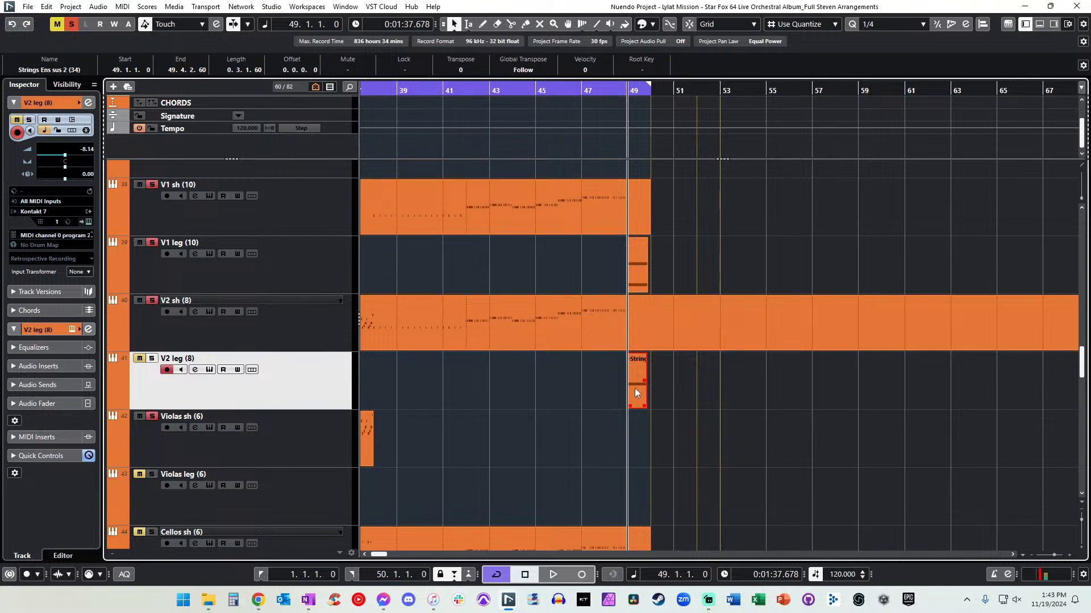
{"action": "left_click", "coordinate": [294, 484]}
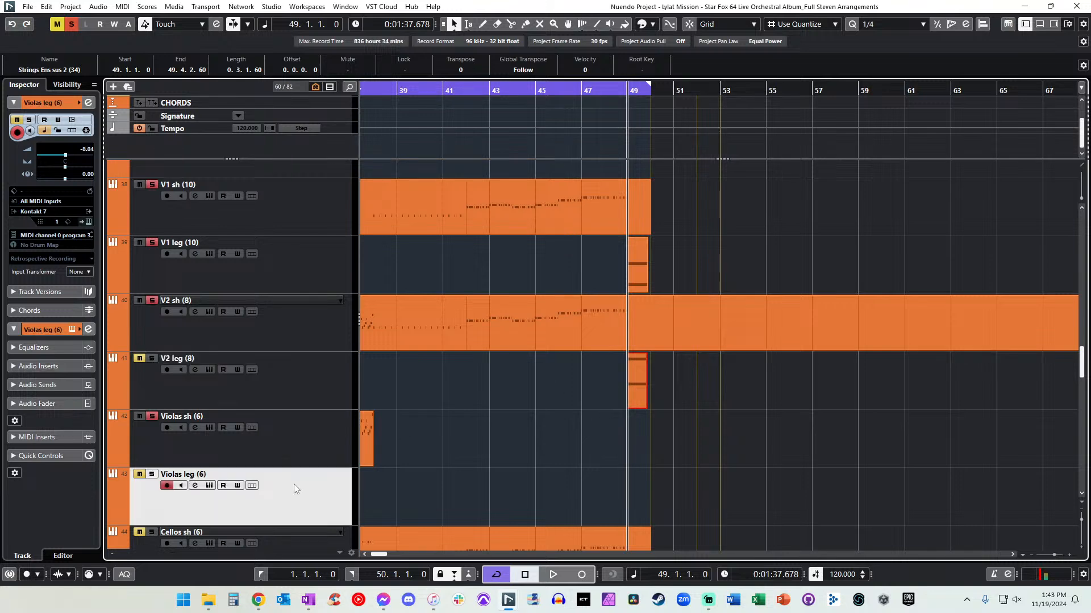
{"action": "key", "text": "ctrl+v"}
{"action": "scroll", "coordinate": [398, 430], "scroll_direction": "down", "scroll_amount": 3}
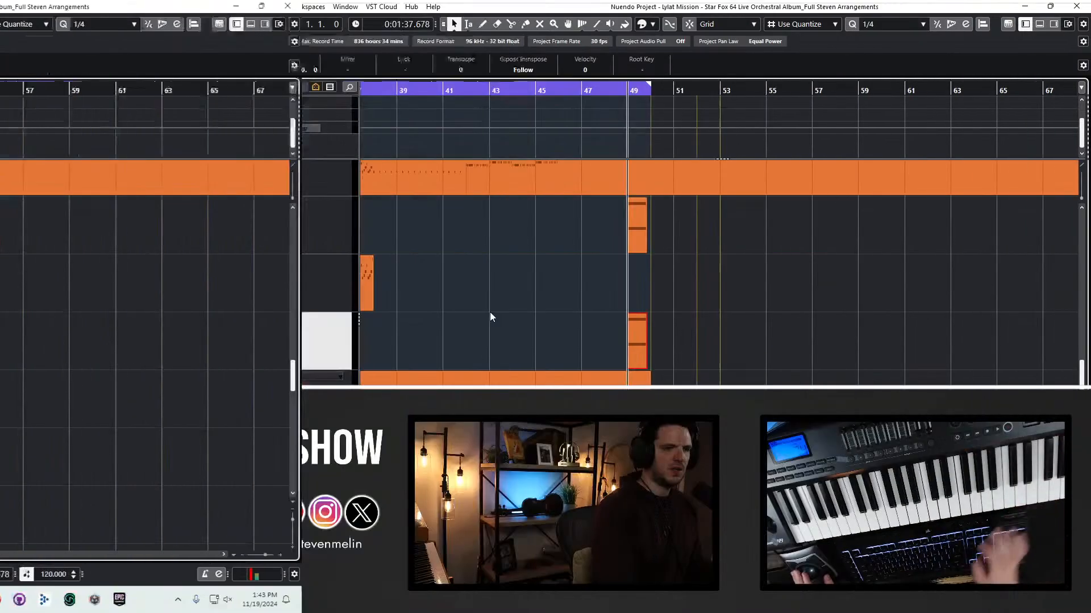
Delete the lower octave note from the bar 49 part on V2 leg (8) and close the note editor.
{"action": "double_click", "coordinate": [632, 215]}
{"action": "scroll", "coordinate": [474, 302], "scroll_direction": "down", "scroll_amount": 3}
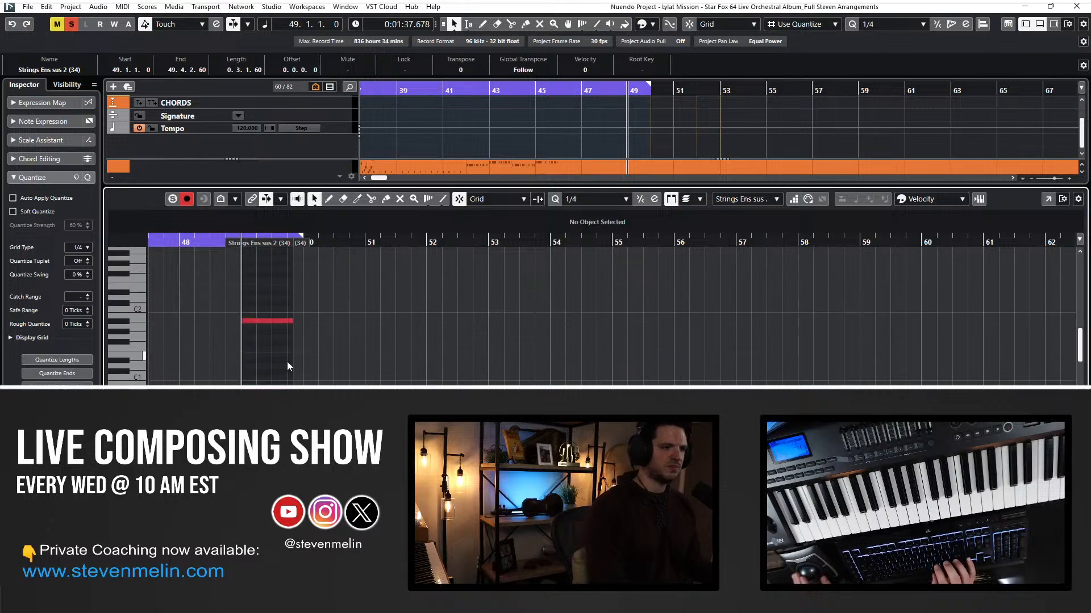
{"action": "key", "text": "ctrl+a"}
{"action": "key", "text": "shift+Down"}
{"action": "key", "text": "ctrl+e"}
Open the copied bar 49 part on Violas leg (6), review its notes and close the note editor.
{"action": "left_click", "coordinate": [634, 346]}
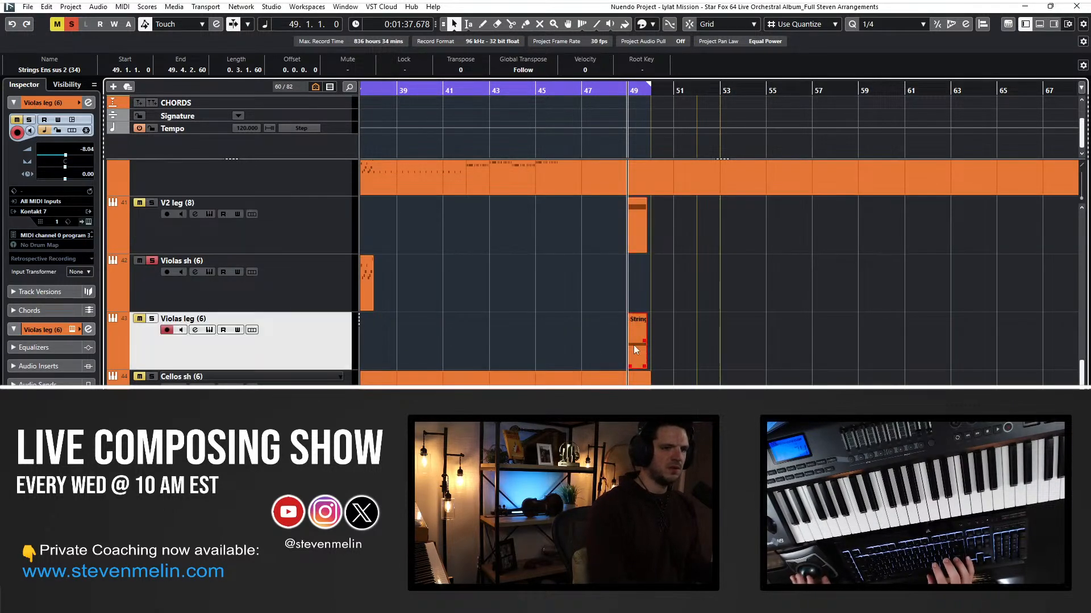
{"action": "key", "text": "Return"}
{"action": "key", "text": "Return"}
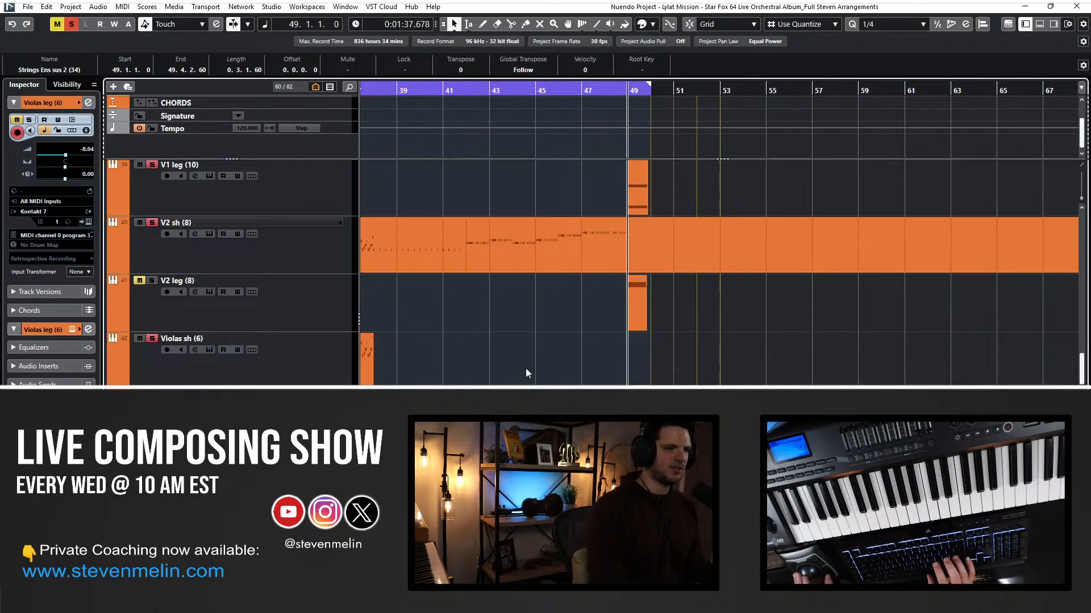
{"action": "key", "text": "Return"}
{"action": "scroll", "coordinate": [279, 295], "scroll_direction": "left", "scroll_amount": 3}
{"action": "key", "text": "ctrl+e"}
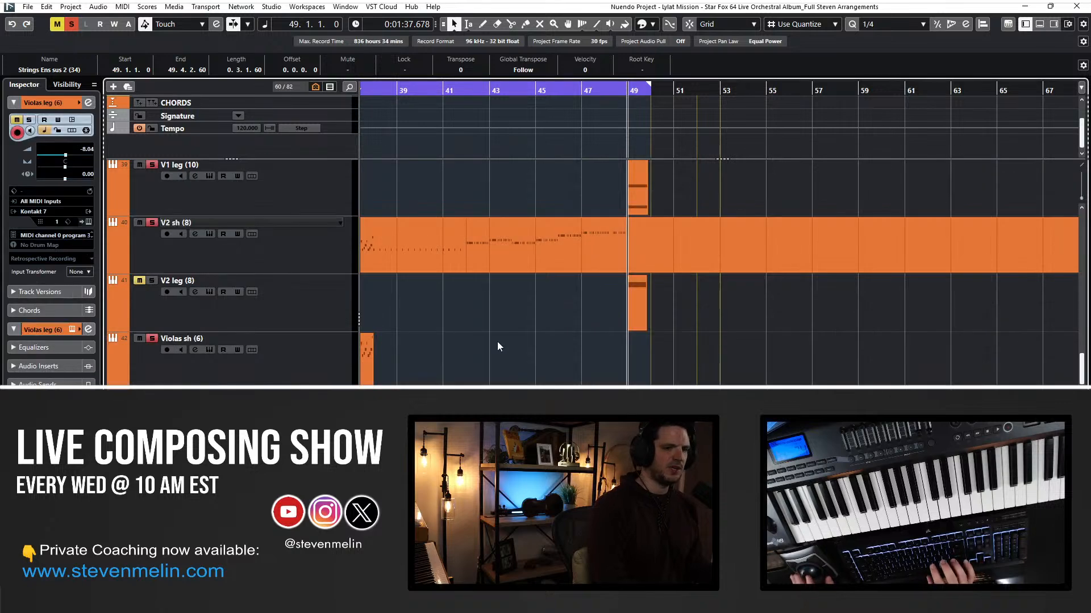
Solo the V2 leg (8) track and play the transition from bar 48 into bar 49.
{"action": "left_click", "coordinate": [223, 318]}
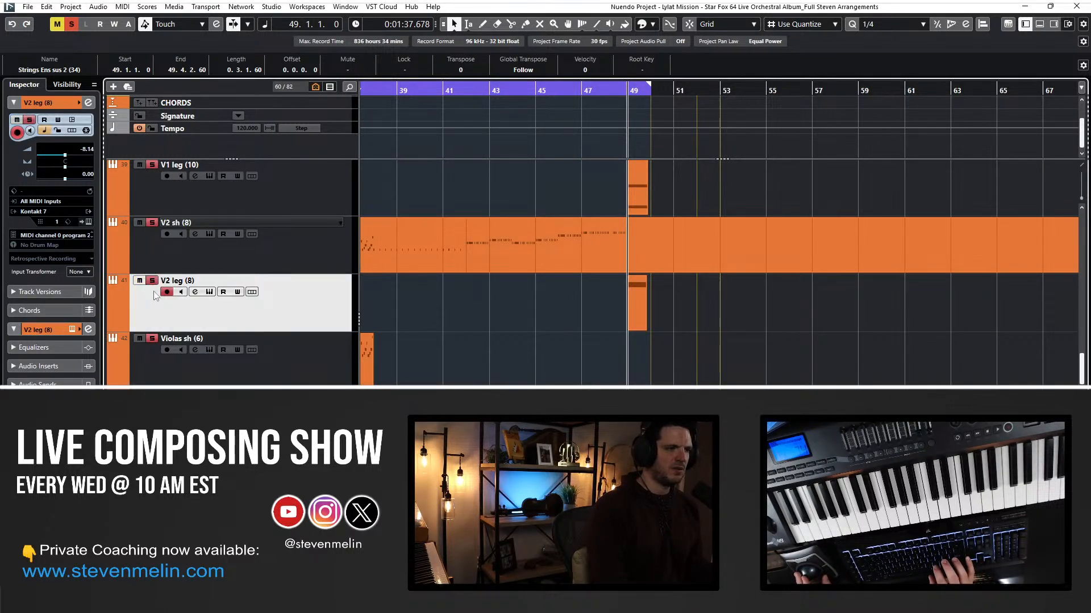
{"action": "scroll", "coordinate": [690, 294], "scroll_direction": "up", "scroll_amount": 1}
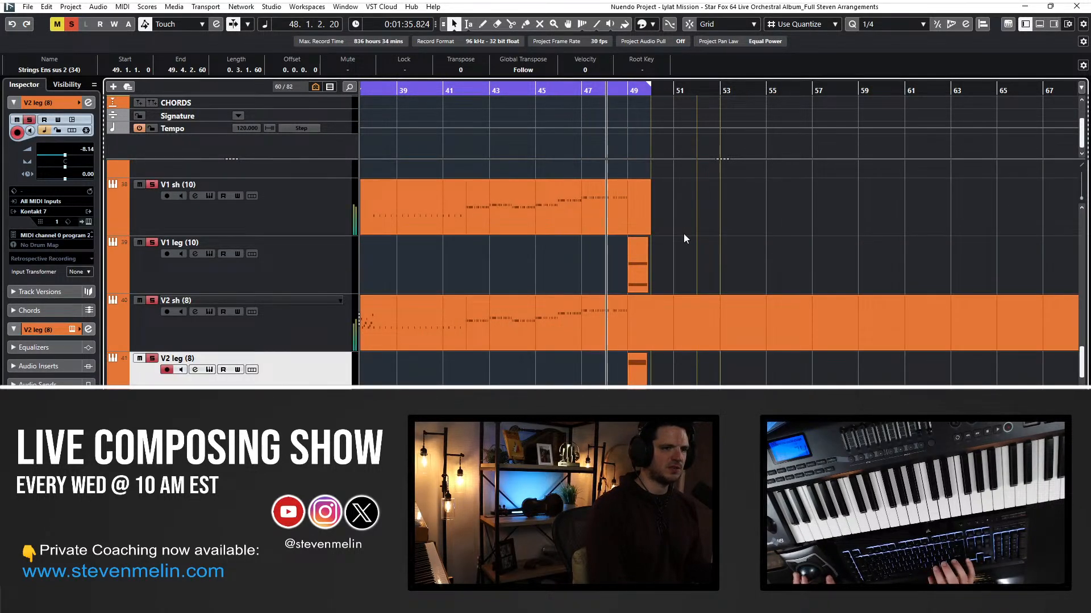
Audition the C5 and D4 notes in the bar 49 part on V1 leg (10), stop playback and close the note editor.
{"action": "left_click", "coordinate": [638, 263]}
{"action": "double_click", "coordinate": [639, 262]}
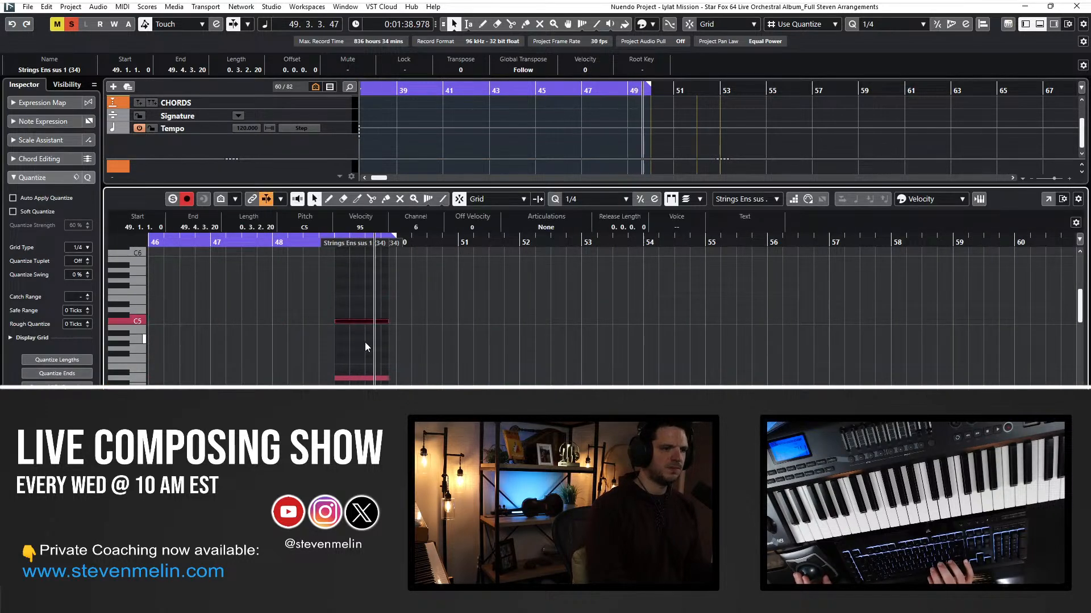
{"action": "left_click", "coordinate": [364, 378]}
{"action": "key", "text": "space"}
{"action": "key", "text": "space"}
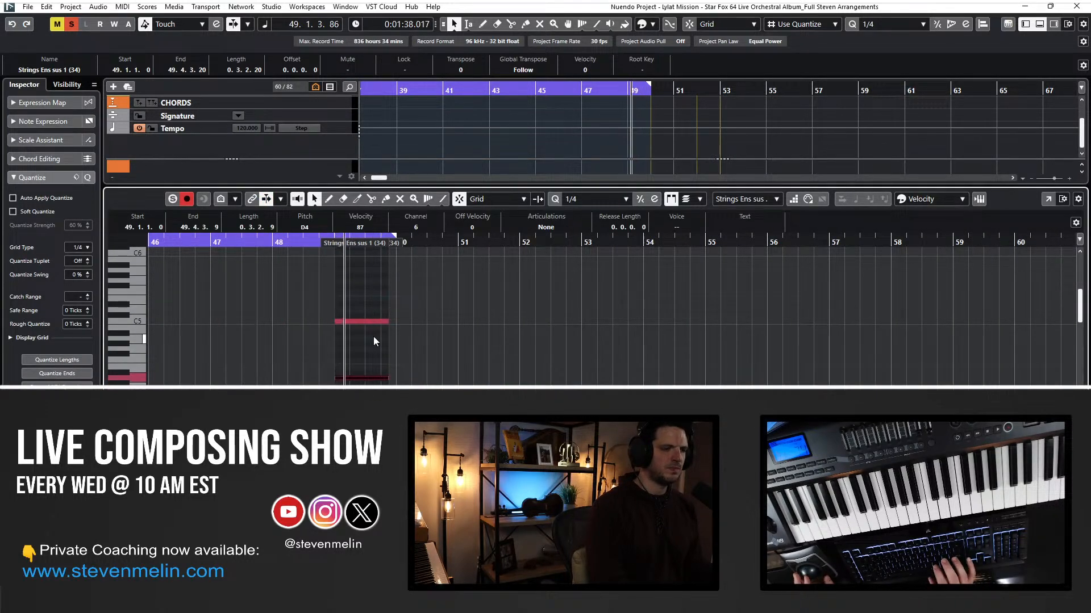
{"action": "key", "text": "Return"}
Replay the held chord at bar 49 with the V1 leg (10) and V2 leg (8) tracks soloed.
{"action": "key", "text": "space"}
{"action": "key", "text": "space"}
{"action": "left_click", "coordinate": [169, 379]}
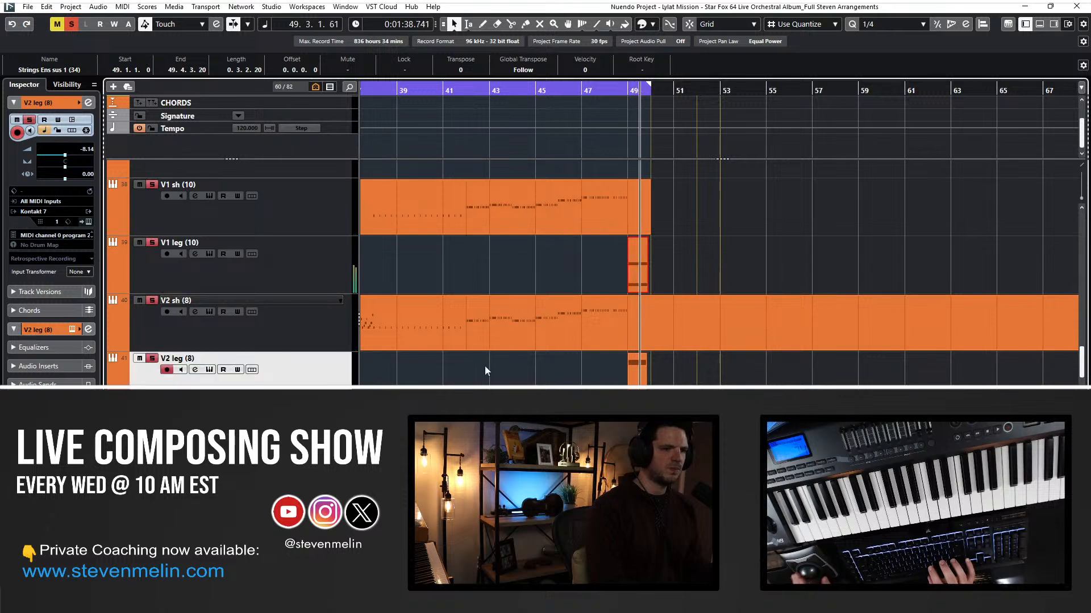
{"action": "key", "text": "space"}
{"action": "key", "text": "space"}
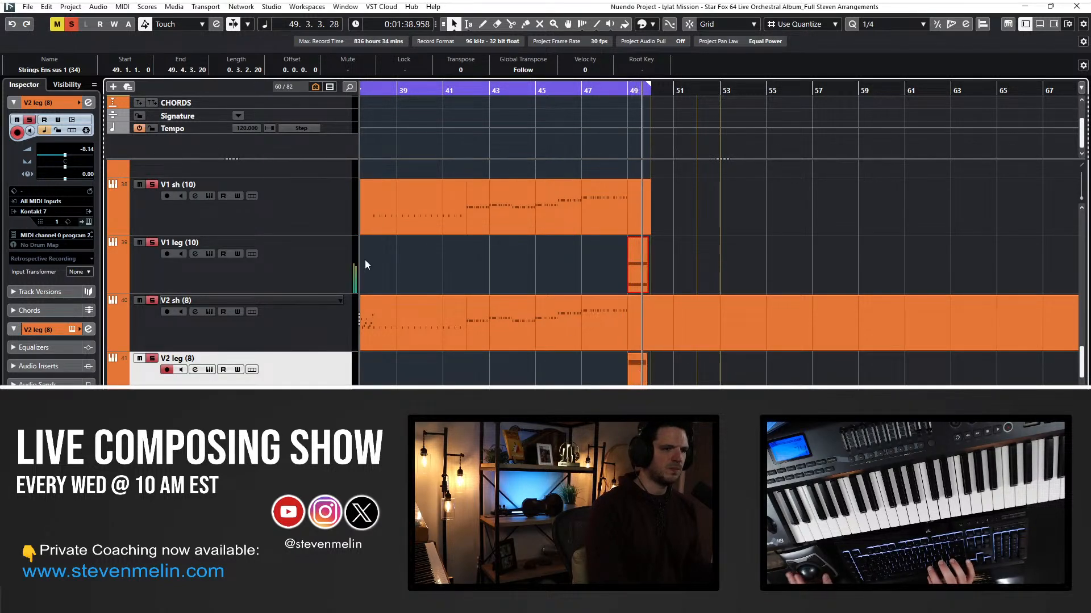
Open the bar 49 part on V2 leg (8) and audition its sustained note from just before bar 49.
{"action": "left_click", "coordinate": [636, 382]}
{"action": "scroll", "coordinate": [635, 382], "scroll_direction": "right", "scroll_amount": 10}
{"action": "scroll", "coordinate": [635, 382], "scroll_direction": "right", "scroll_amount": 6}
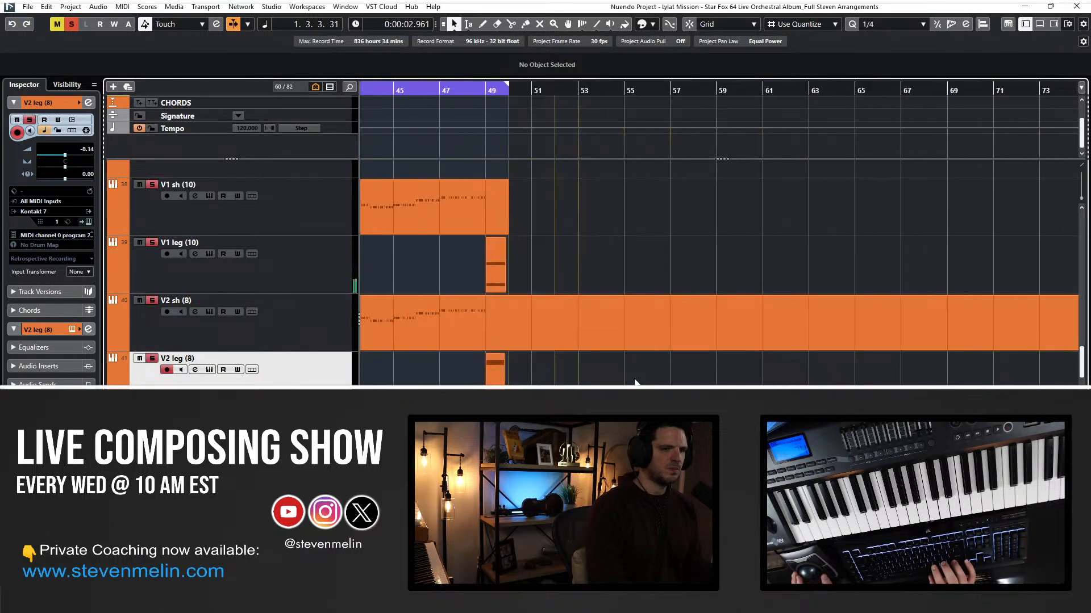
{"action": "double_click", "coordinate": [495, 370]}
{"action": "scroll", "coordinate": [429, 285], "scroll_direction": "left", "scroll_amount": 3}
{"action": "scroll", "coordinate": [428, 285], "scroll_direction": "right", "scroll_amount": 15}
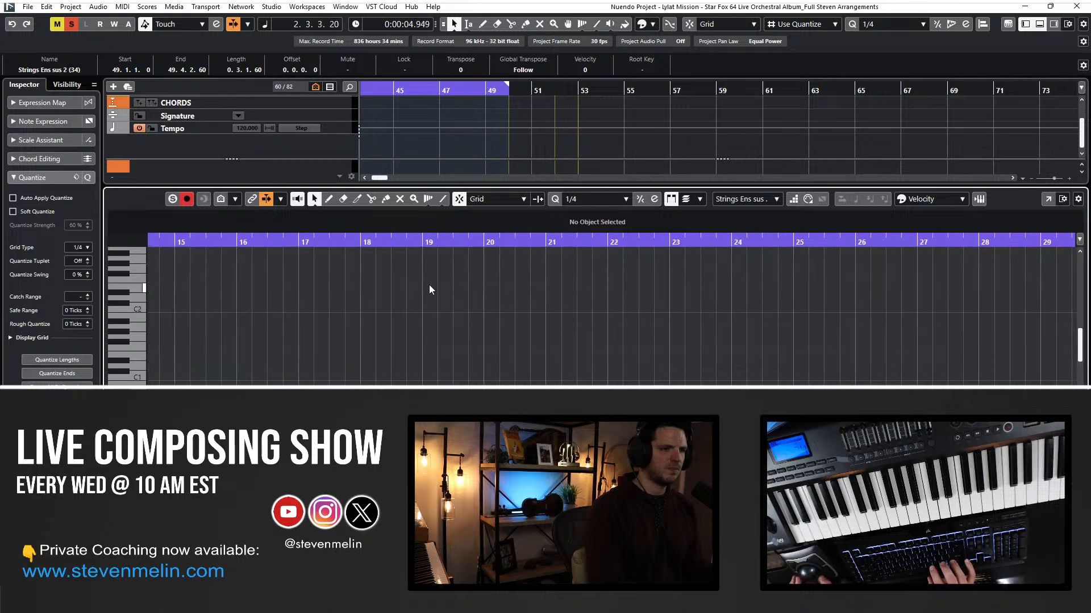
{"action": "scroll", "coordinate": [428, 285], "scroll_direction": "left", "scroll_amount": 6}
{"action": "left_click", "coordinate": [398, 243]}
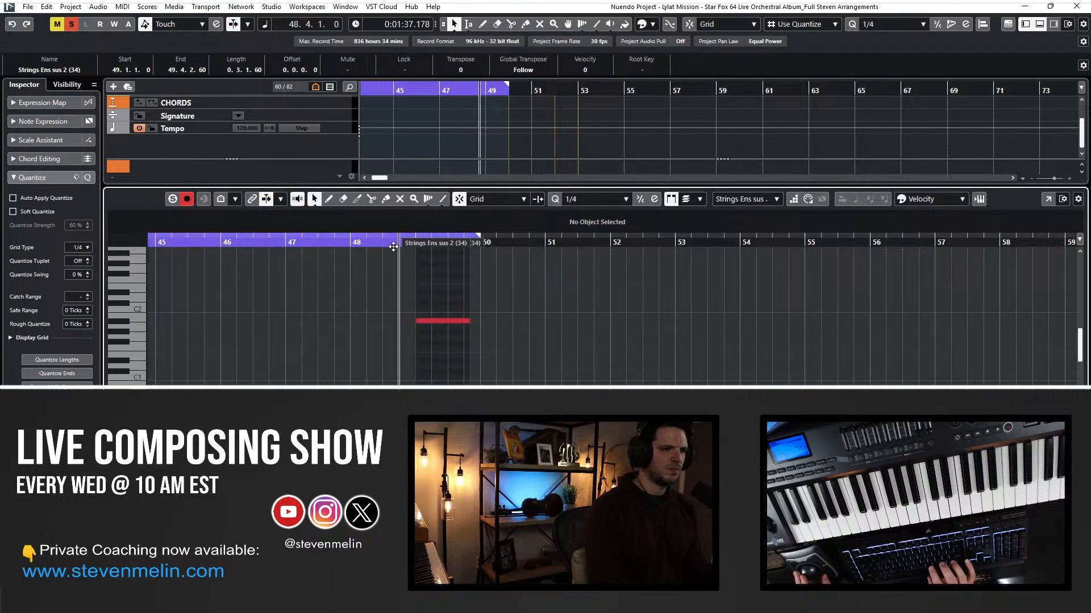
{"action": "scroll", "coordinate": [440, 318], "scroll_direction": "down", "scroll_amount": 3}
{"action": "scroll", "coordinate": [441, 318], "scroll_direction": "up", "scroll_amount": 3}
{"action": "left_click", "coordinate": [439, 282]}
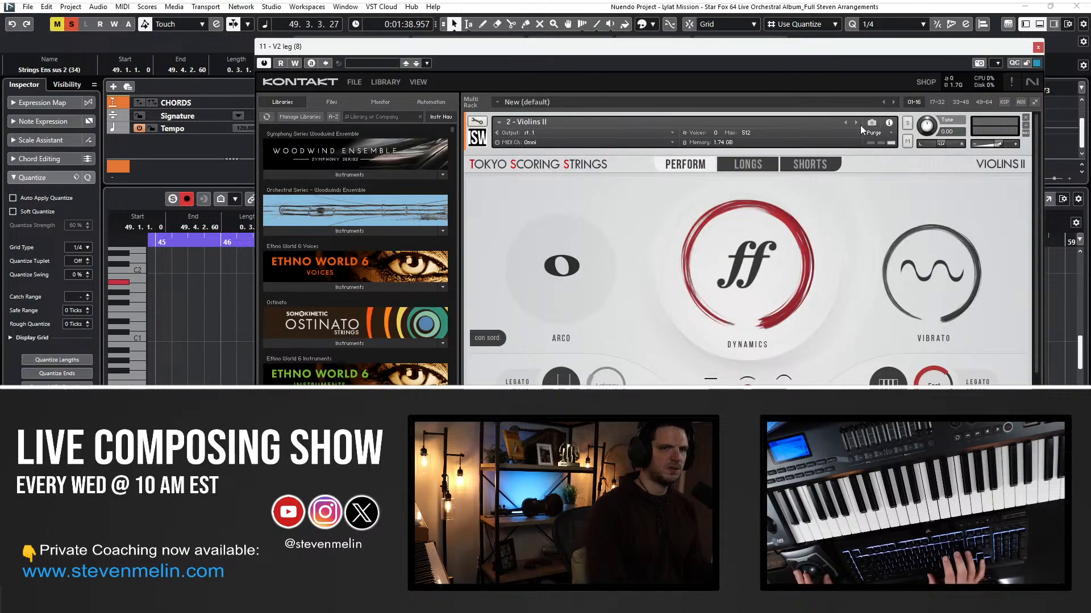
Inspect the Tokyo Scoring Strings Violins II instrument on V2 leg (8), close its window and leave the note editor.
{"action": "left_click", "coordinate": [846, 122]}
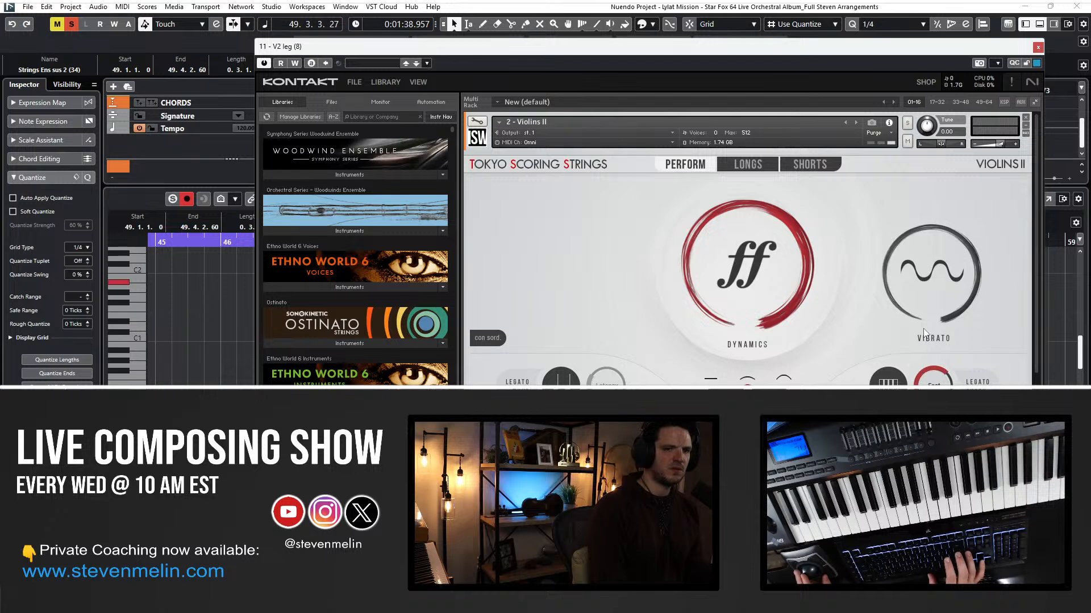
{"action": "key", "text": "ctrl+w"}
{"action": "key", "text": "space"}
{"action": "key", "text": "Return"}
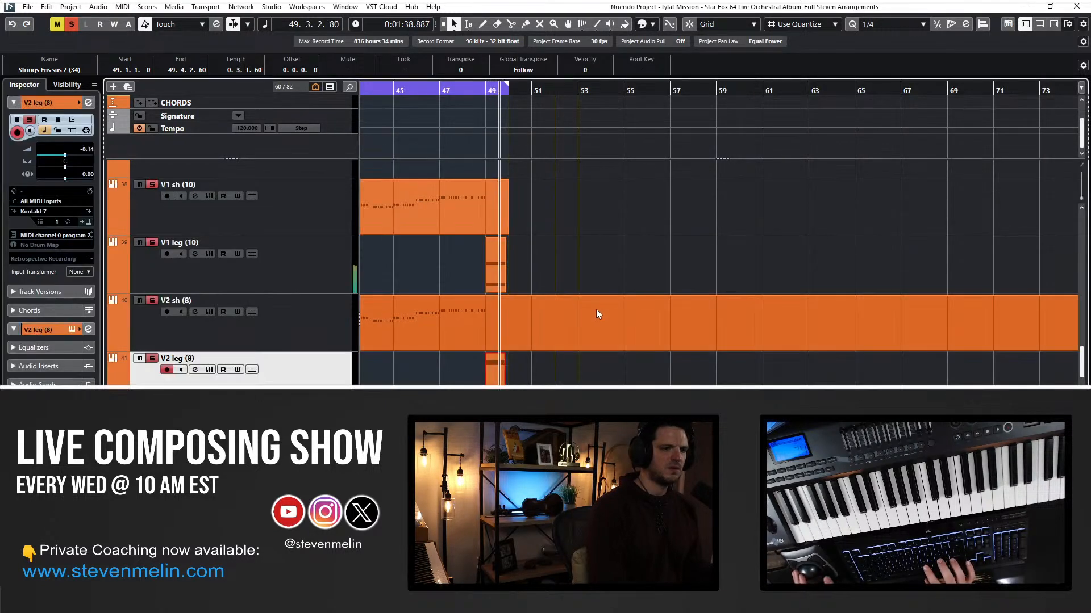
Play the transition into bar 49 again and check the V1 leg (10) part against the V2 leg (8) part.
{"action": "key", "text": "space"}
{"action": "key", "text": "space"}
{"action": "left_click", "coordinate": [492, 289]}
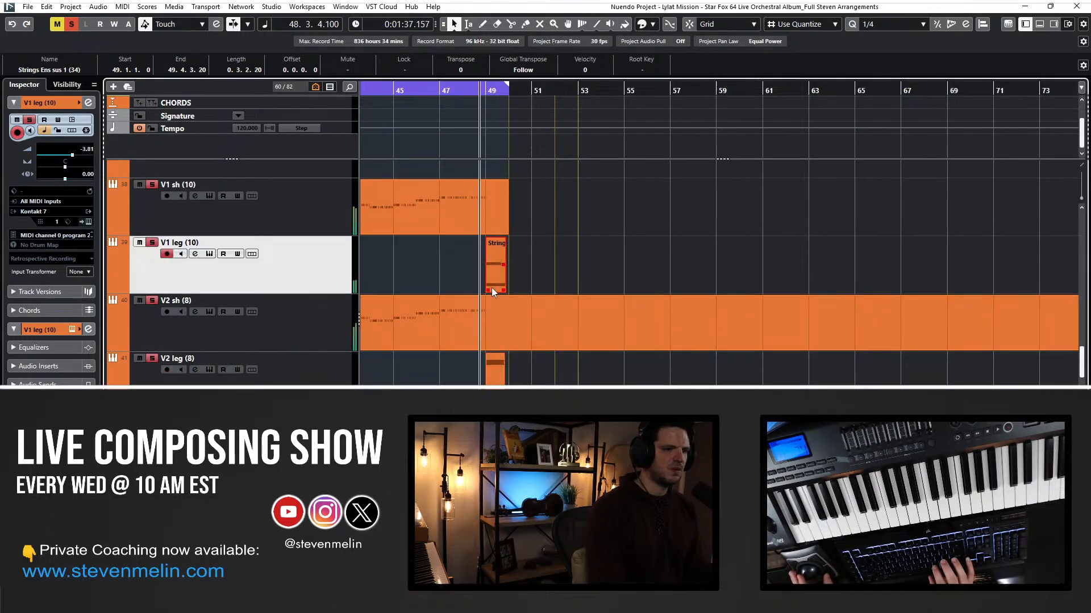
{"action": "key", "text": "Return"}
{"action": "left_click", "coordinate": [301, 376]}
{"action": "key", "text": "Return"}
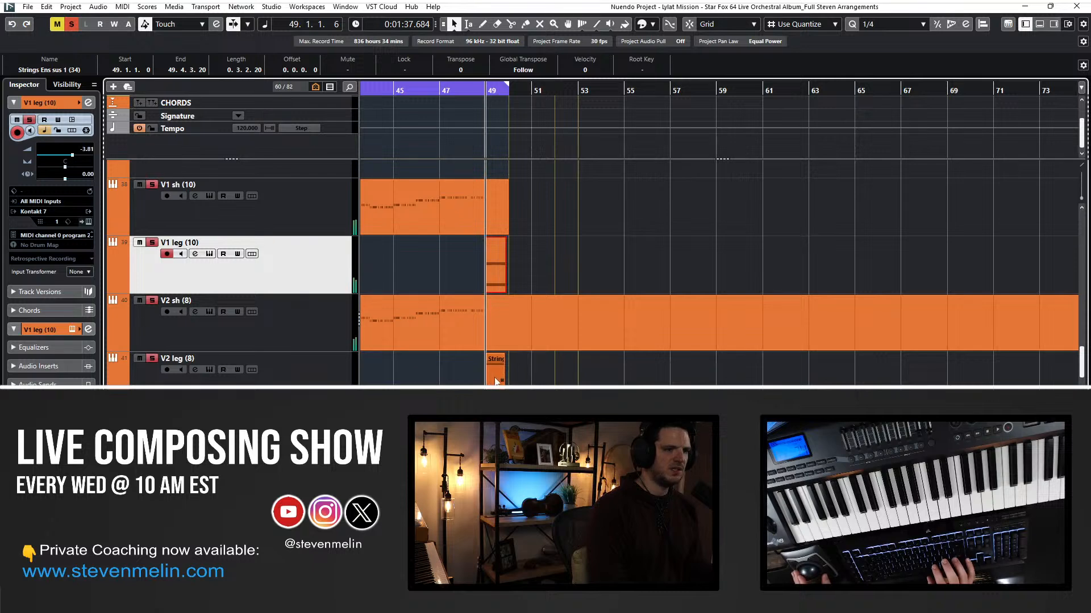
Audition the low note in the V2 leg (8) part from bar 48 into bar 49 and check the V1 leg (10) part's notes.
{"action": "left_click", "coordinate": [495, 381]}
{"action": "key", "text": "Return"}
{"action": "left_click", "coordinate": [176, 280]}
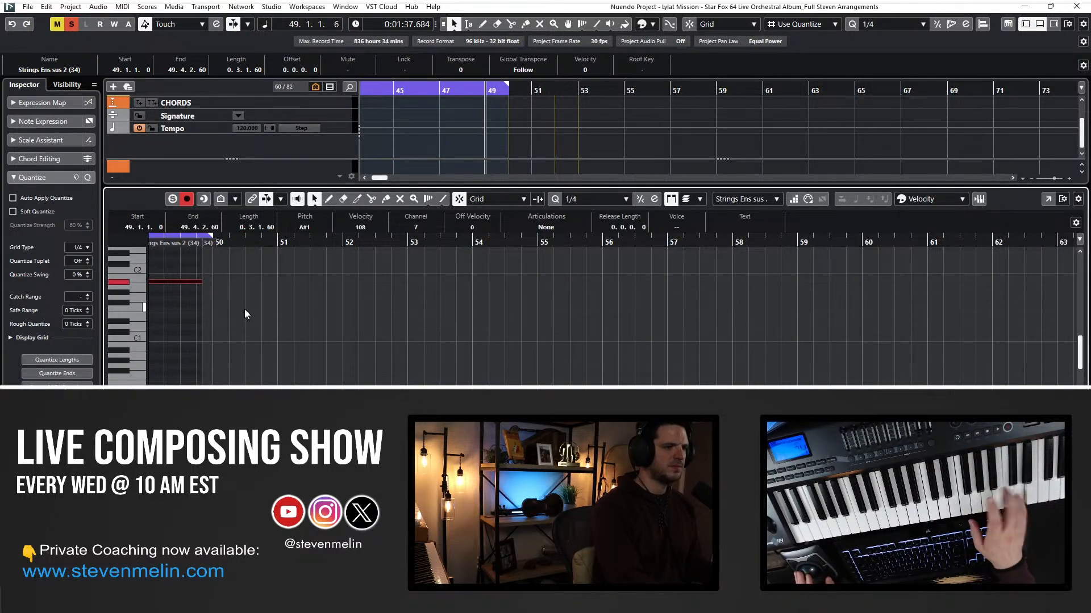
{"action": "key", "text": "KP_Subtract"}
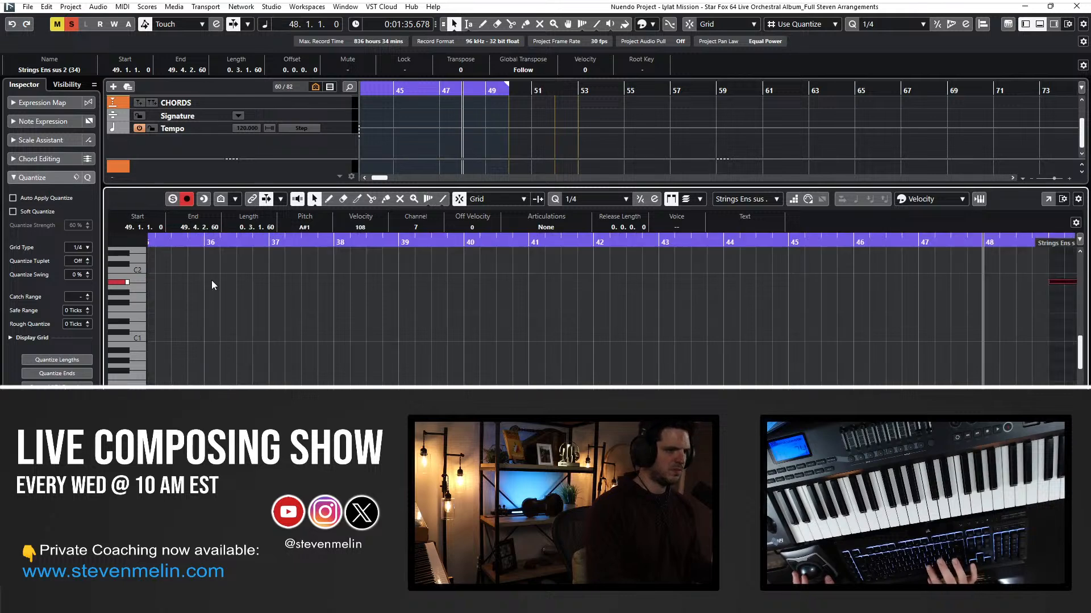
{"action": "key", "text": "space"}
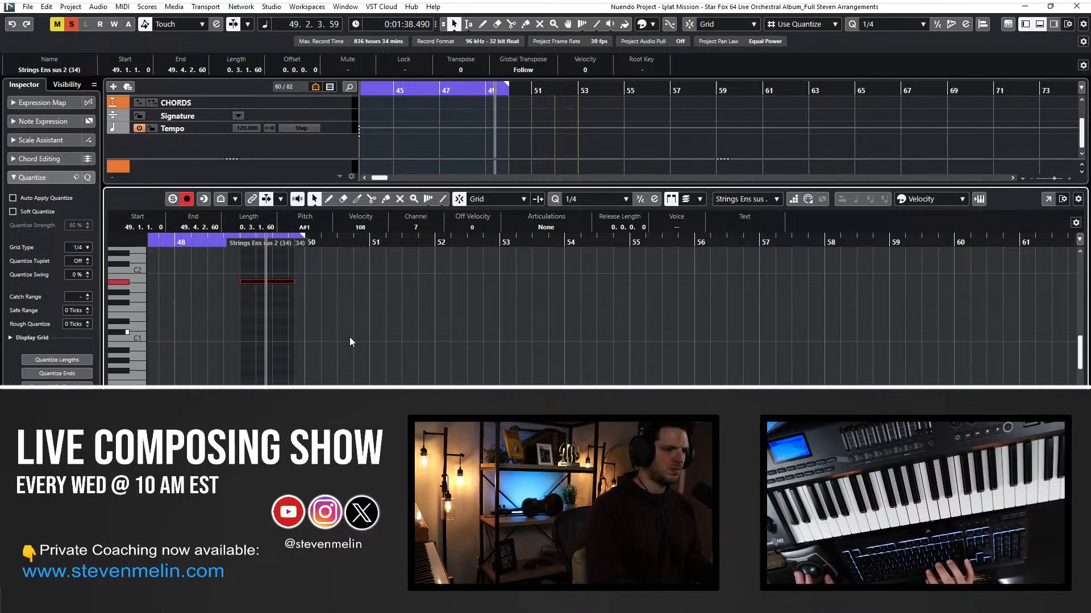
{"action": "key", "text": "Return"}
{"action": "key", "text": "KP_Subtract"}
{"action": "double_click", "coordinate": [492, 261]}
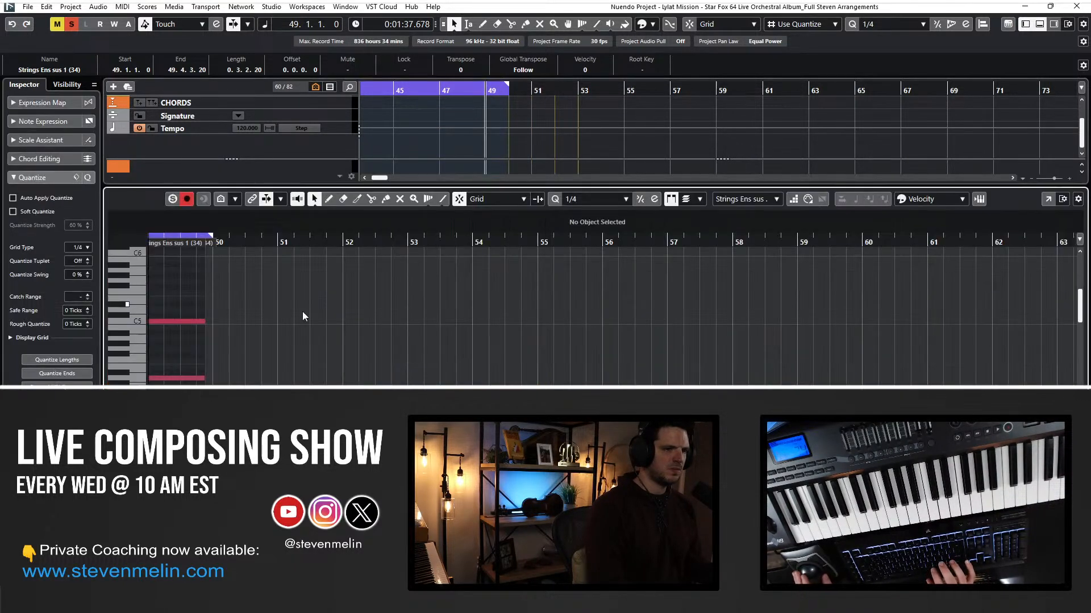
{"action": "key", "text": "Return"}
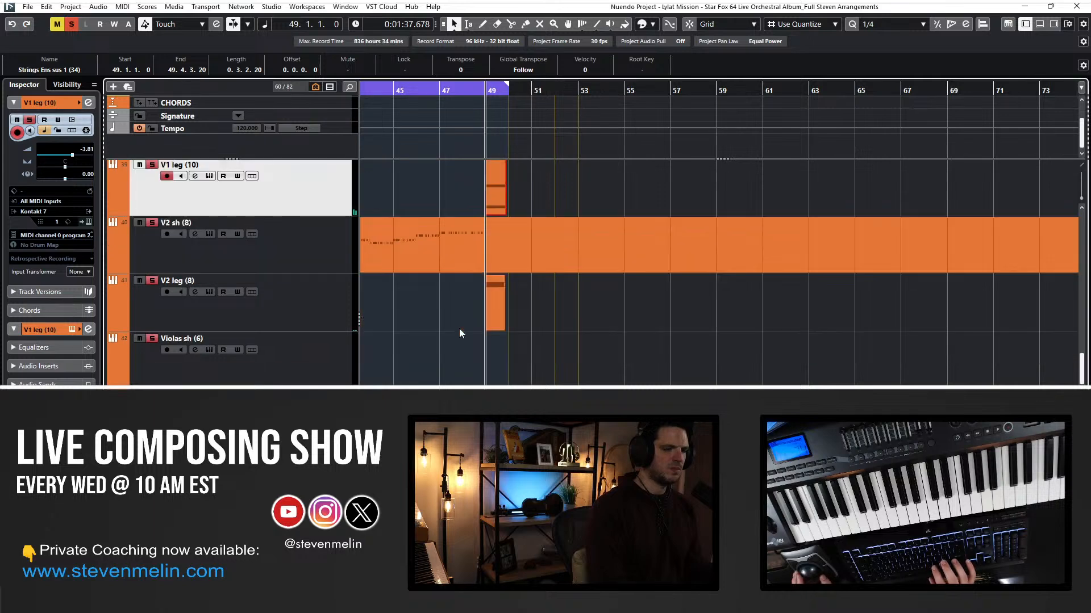
Transfer the sustained parts at bar 49 from the sectional legato tracks to Strings Ens sus 1 (34) and Strings Ens sus 2 (34).
{"action": "scroll", "coordinate": [459, 328], "scroll_direction": "up", "scroll_amount": 2}
{"action": "left_click", "coordinate": [494, 370]}
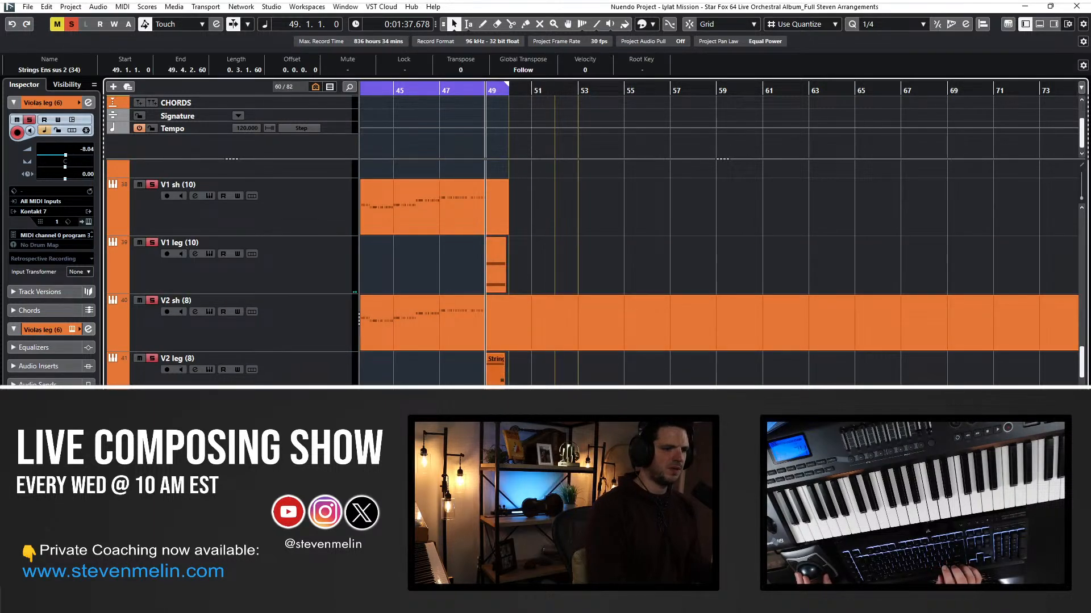
{"action": "left_click", "coordinate": [490, 263], "text": "shift"}
{"action": "scroll", "coordinate": [502, 271], "scroll_direction": "up", "scroll_amount": 8}
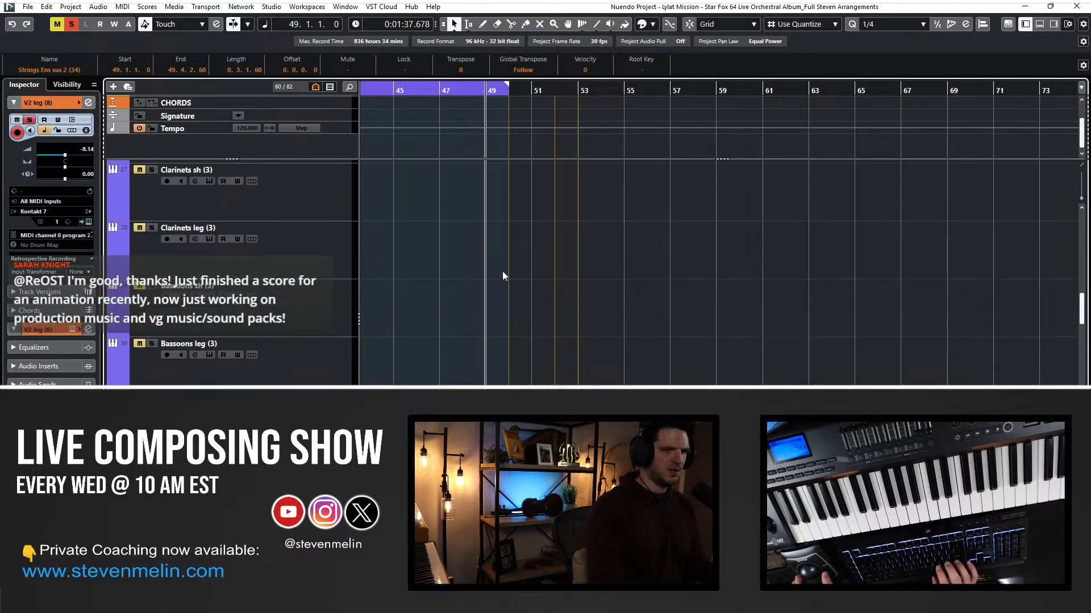
{"action": "scroll", "coordinate": [502, 271], "scroll_direction": "down", "scroll_amount": 3}
{"action": "left_click", "coordinate": [455, 299]}
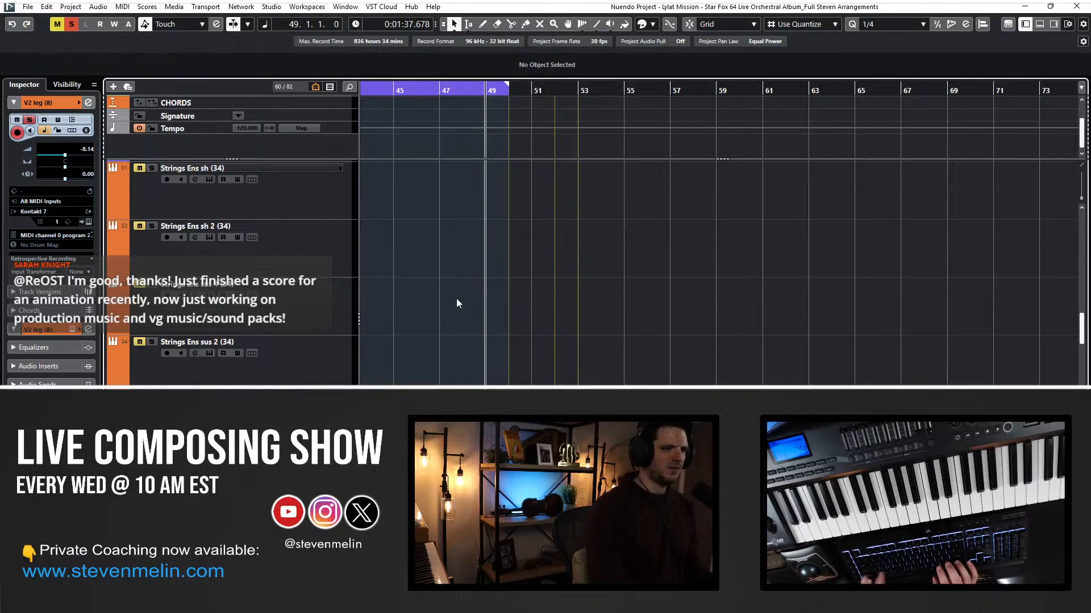
{"action": "key", "text": "ctrl+v"}
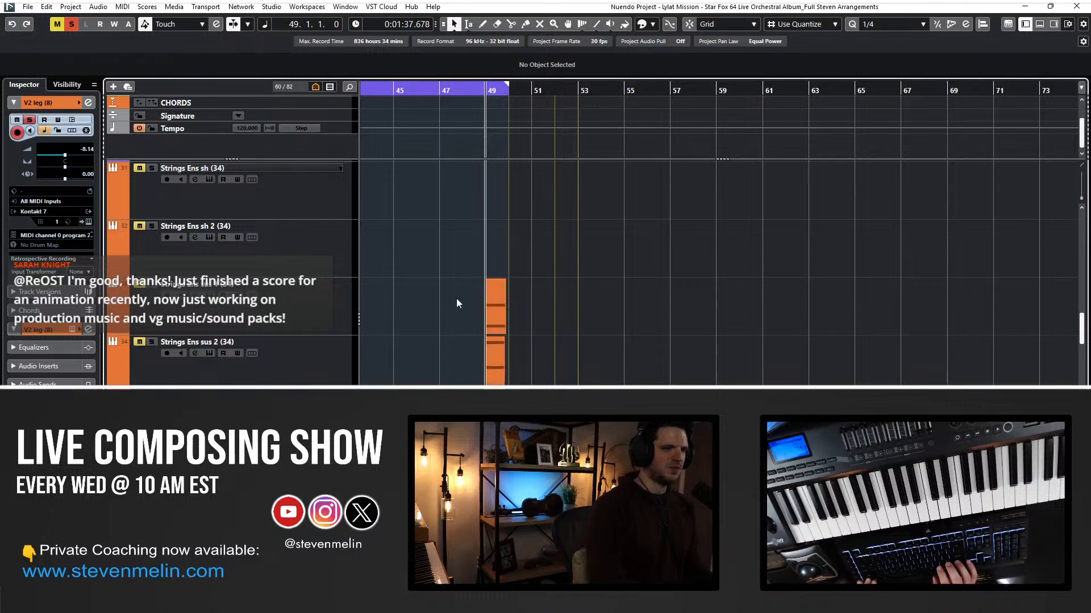
Solo both sustained string ensemble tracks, play their chord at bar 49, and return to bar 1.
{"action": "left_click", "coordinate": [150, 342]}
{"action": "key", "text": "space"}
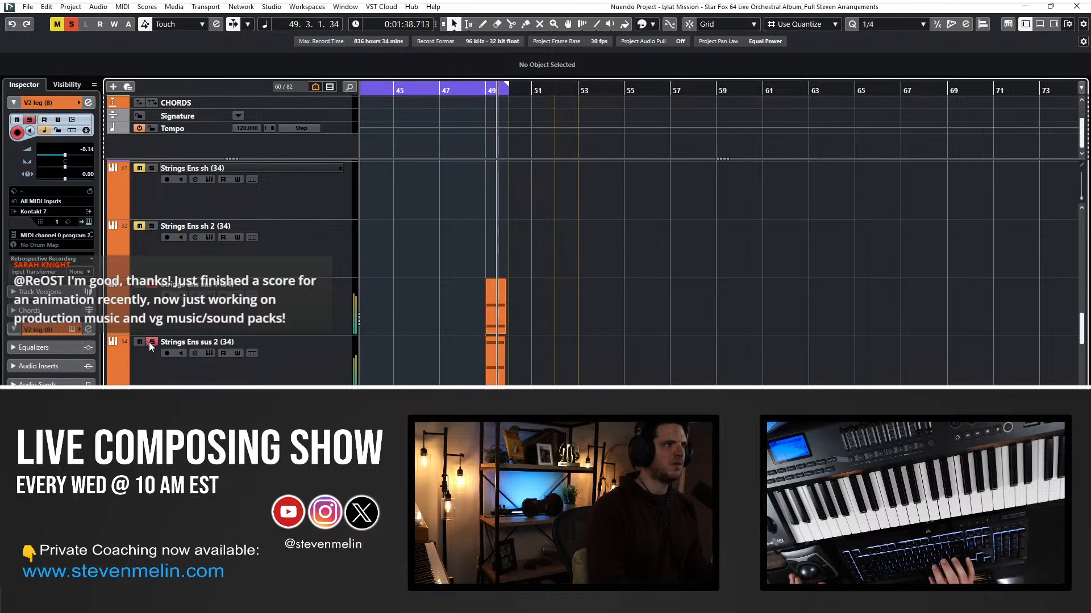
{"action": "key", "text": "Home"}
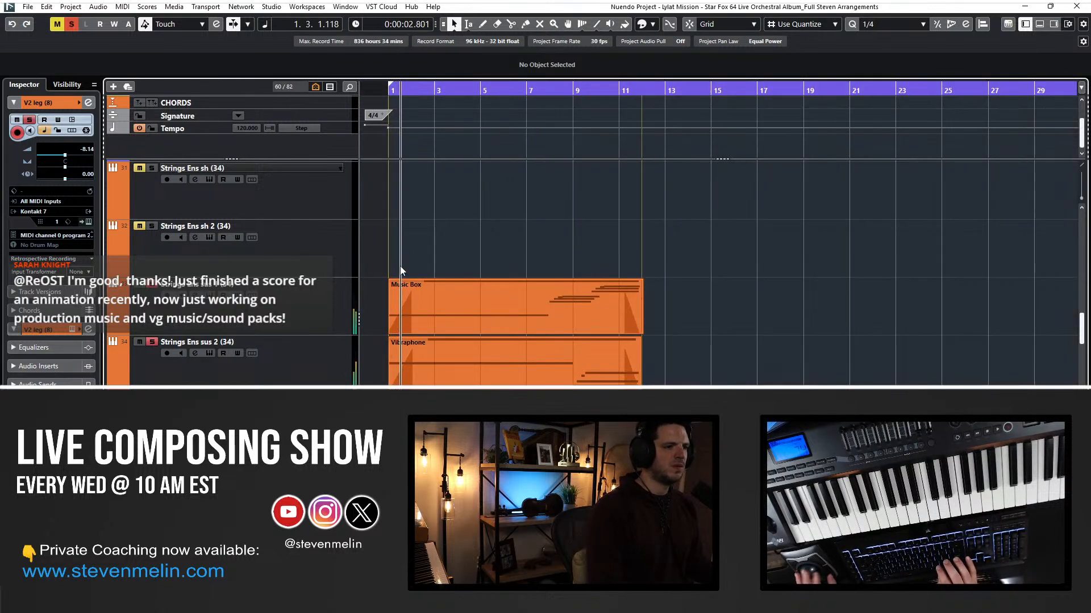
Rename the Music Box and Vibraphone parts after their tracks, Strings Ens sus 1 (34) and Strings Ens sus 2 (34).
{"action": "double_click", "coordinate": [185, 284]}
{"action": "key", "text": "ctrl+Return"}
{"action": "double_click", "coordinate": [182, 343]}
{"action": "key", "text": "ctrl+Return"}
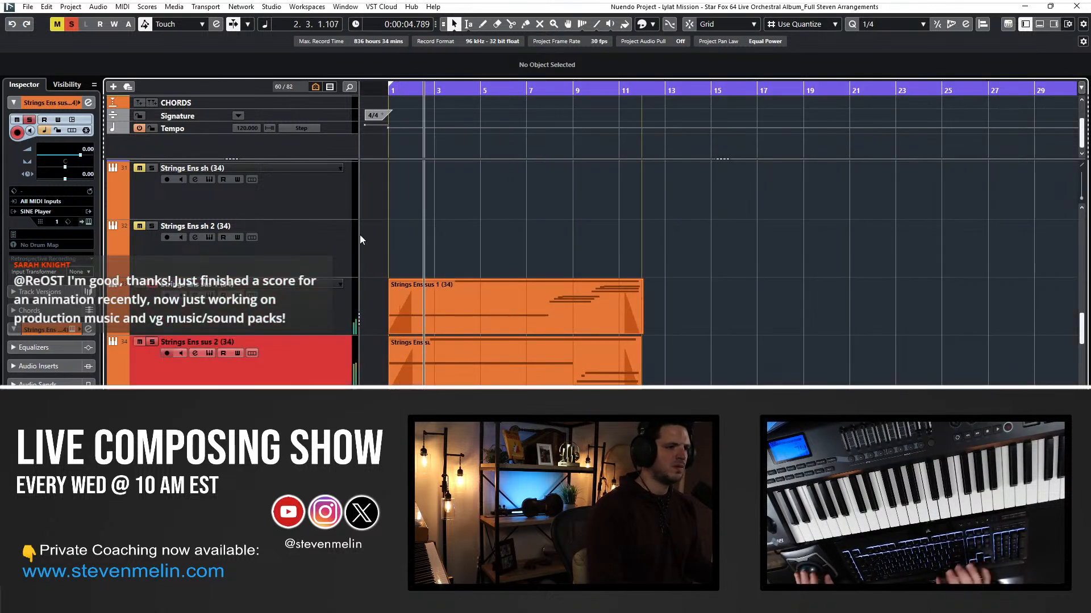
Play the arrangement from bar 1 and review the soloed violin tracks up to the short-note entrance near bar 12.
{"action": "key", "text": "space"}
{"action": "key", "text": "Home"}
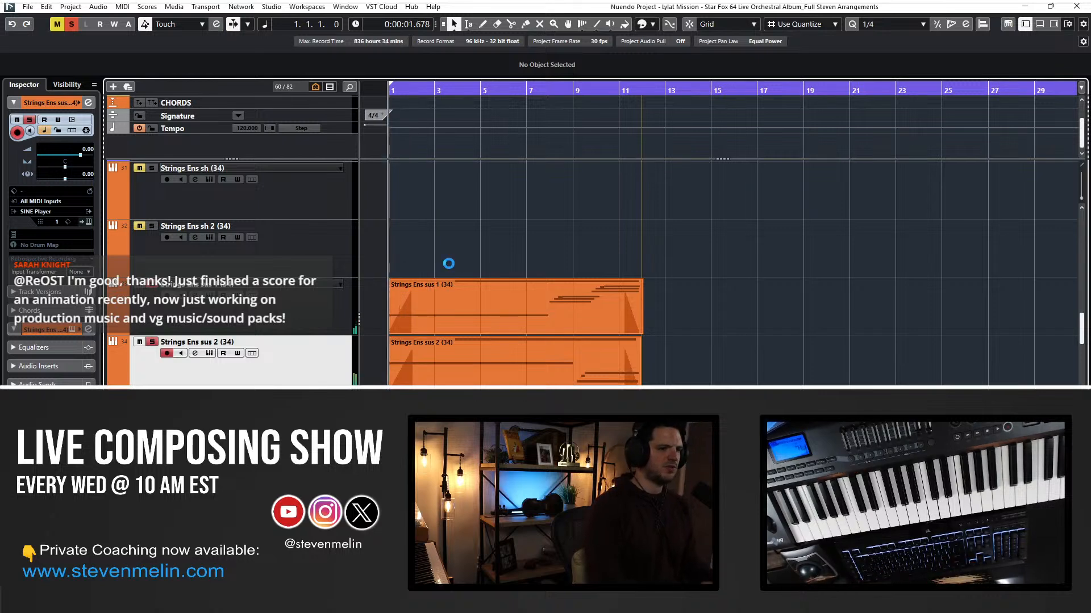
{"action": "key", "text": "space"}
{"action": "scroll", "coordinate": [403, 264], "scroll_direction": "up", "scroll_amount": 5}
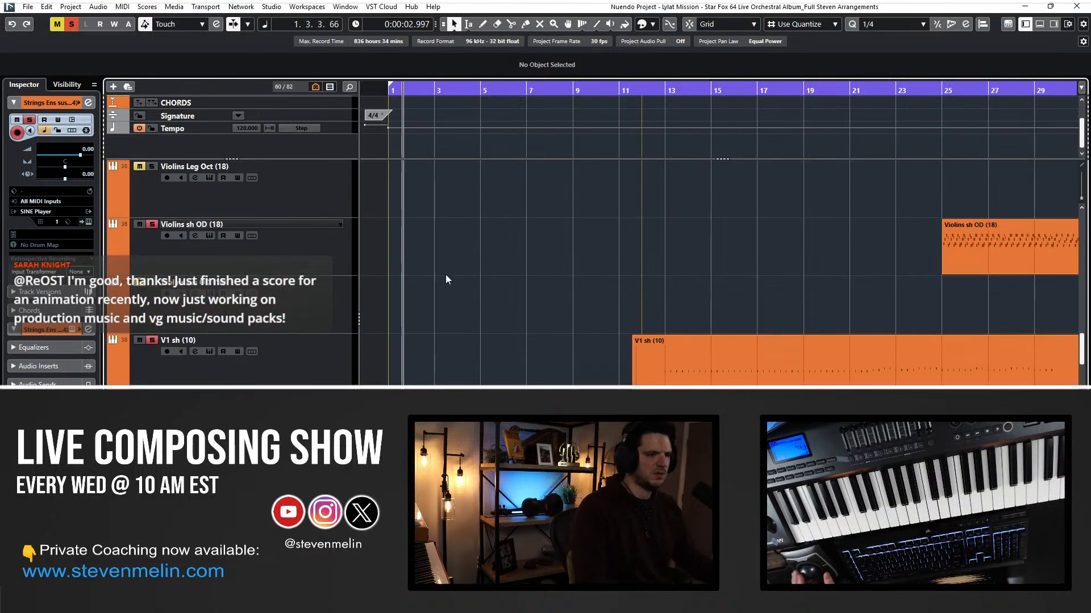
{"action": "scroll", "coordinate": [385, 261], "scroll_direction": "down", "scroll_amount": 9}
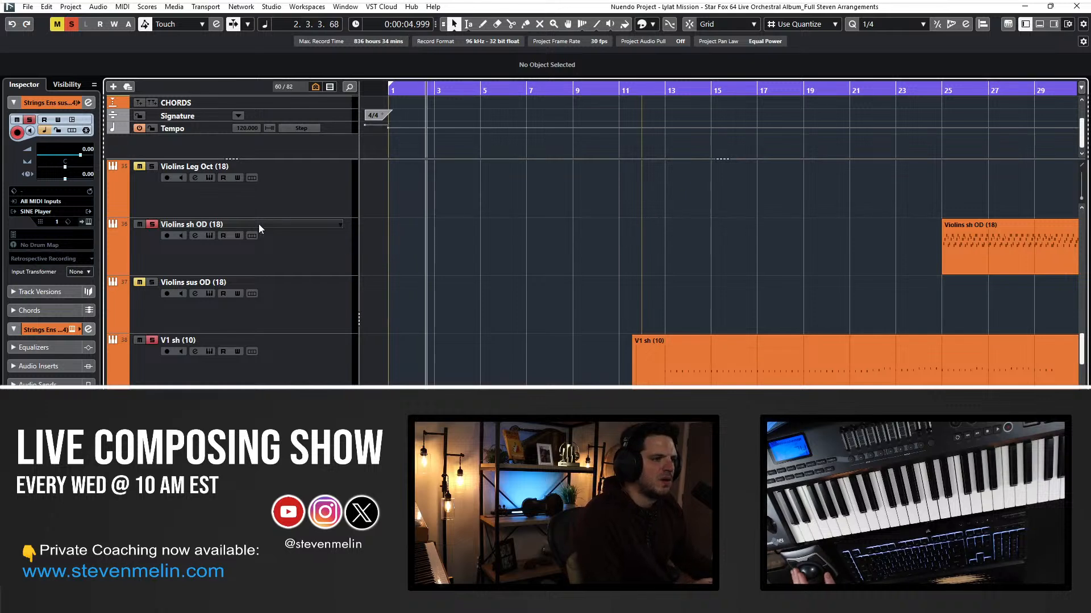
{"action": "scroll", "coordinate": [513, 258], "scroll_direction": "down", "scroll_amount": 2}
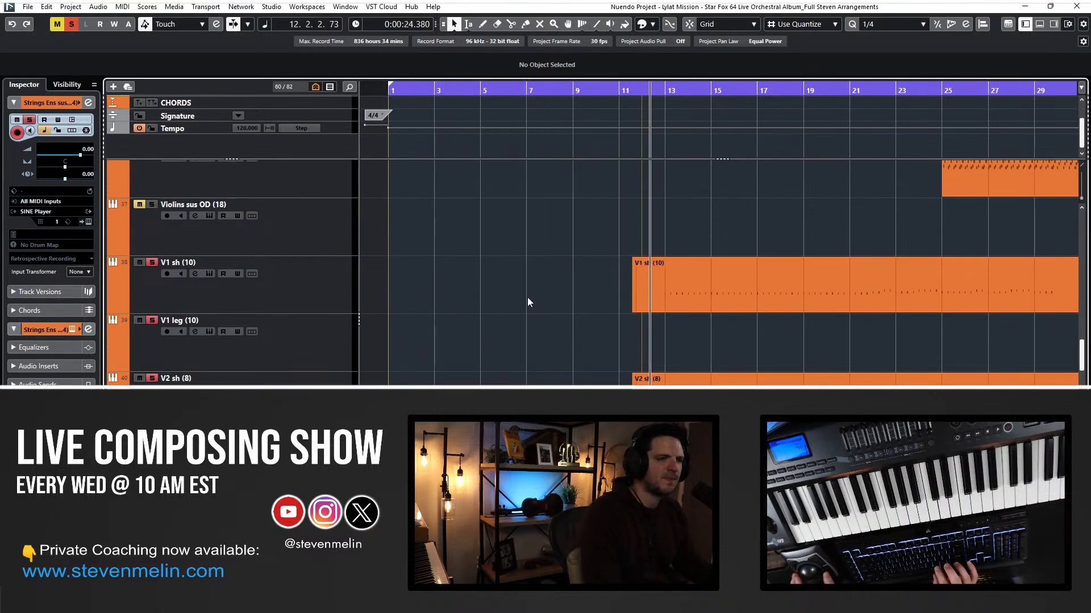
Select and compare the opening short notes in the V2 sh (8) and V1 sh (10) parts during playback.
{"action": "key", "text": "f"}
{"action": "double_click", "coordinate": [501, 377]}
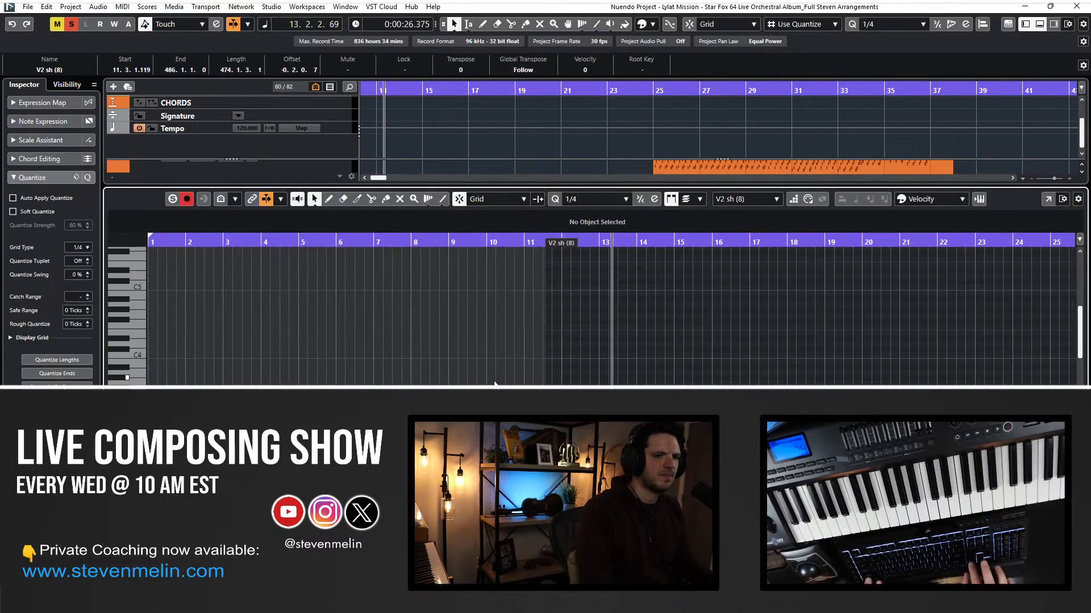
{"action": "left_click_drag", "start_coordinate": [321, 348], "coordinate": [780, 483]}
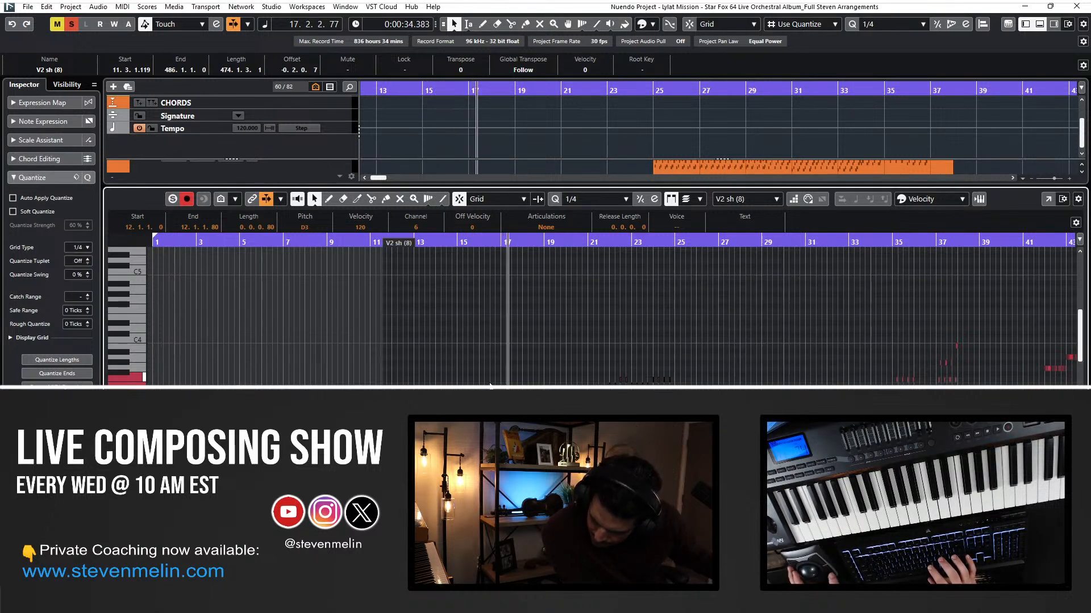
{"action": "key", "text": "Return"}
{"action": "double_click", "coordinate": [441, 298]}
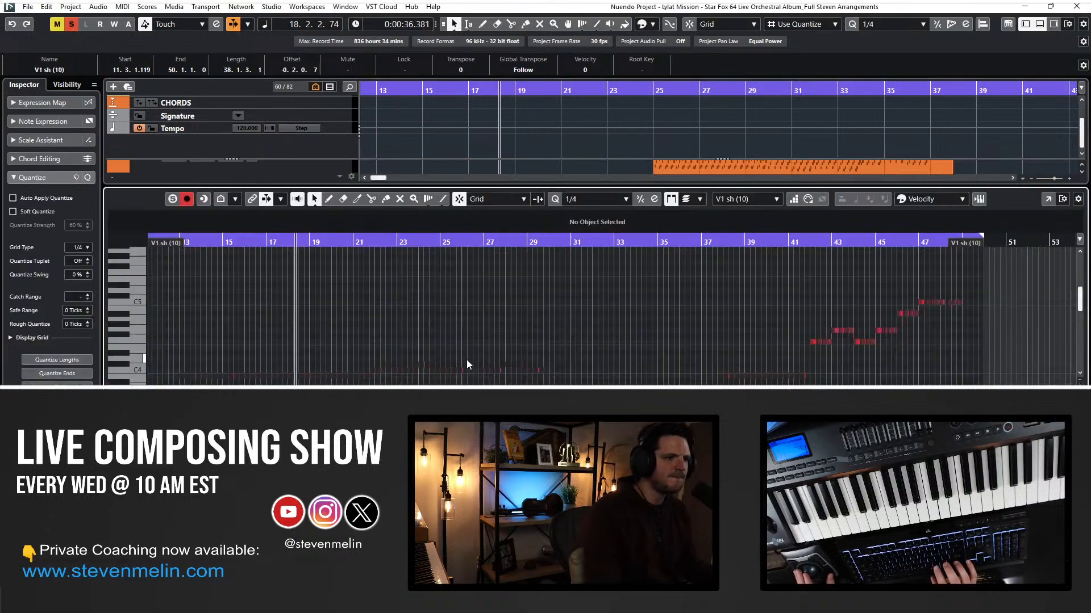
{"action": "left_click_drag", "start_coordinate": [590, 409], "coordinate": [522, 363]}
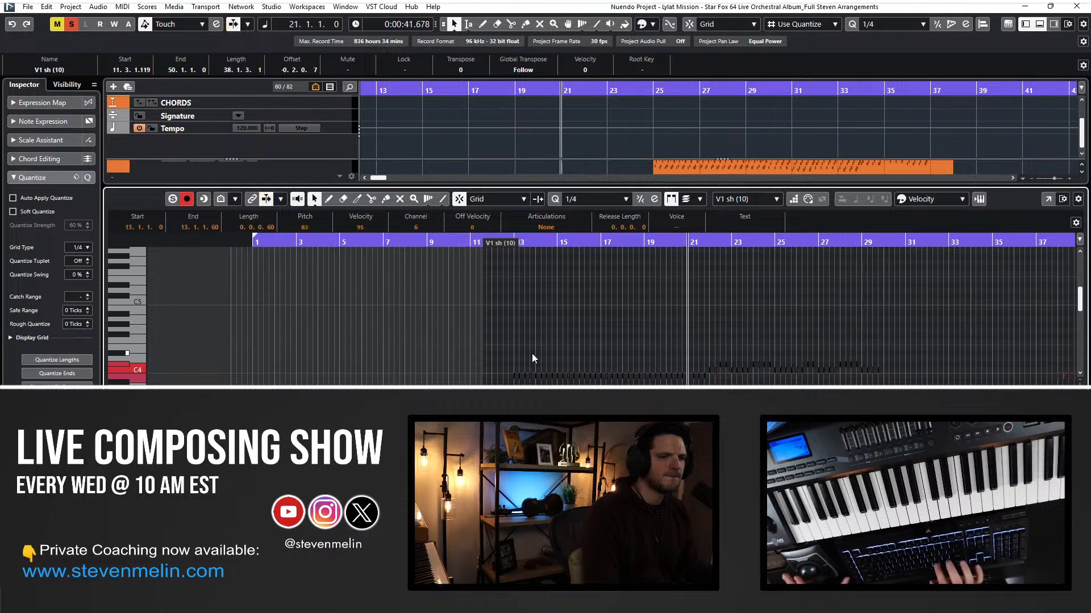
{"action": "key", "text": "ctrl+e"}
Solo the Cellos sh (6) track and examine the octave lines in its part.
{"action": "scroll", "coordinate": [394, 299], "scroll_direction": "down", "scroll_amount": 4}
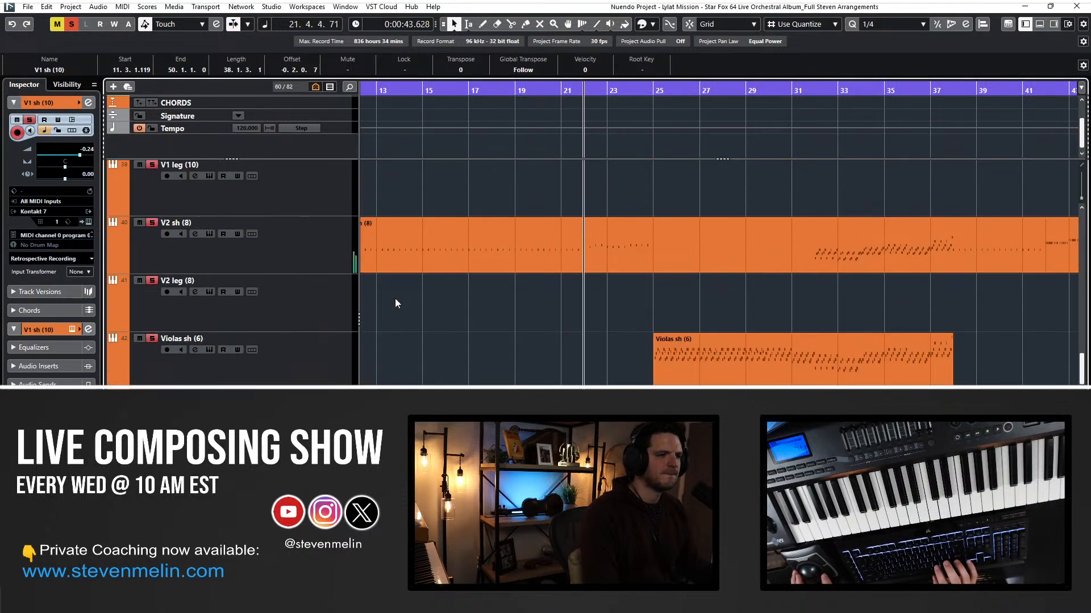
{"action": "scroll", "coordinate": [446, 320], "scroll_direction": "down", "scroll_amount": 3}
{"action": "scroll", "coordinate": [444, 312], "scroll_direction": "right", "scroll_amount": 3}
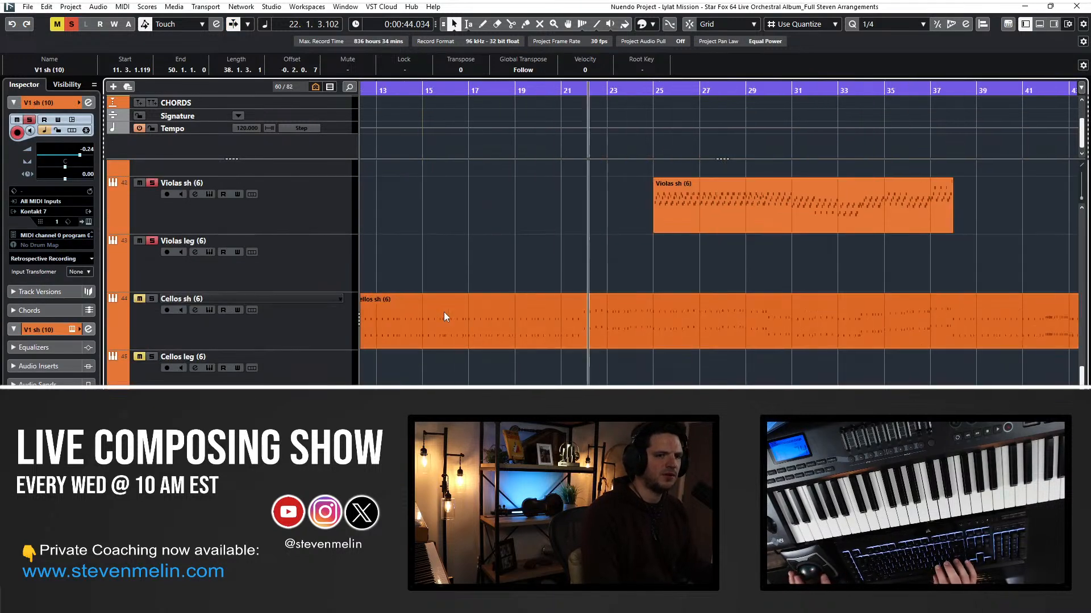
{"action": "left_click", "coordinate": [442, 311]}
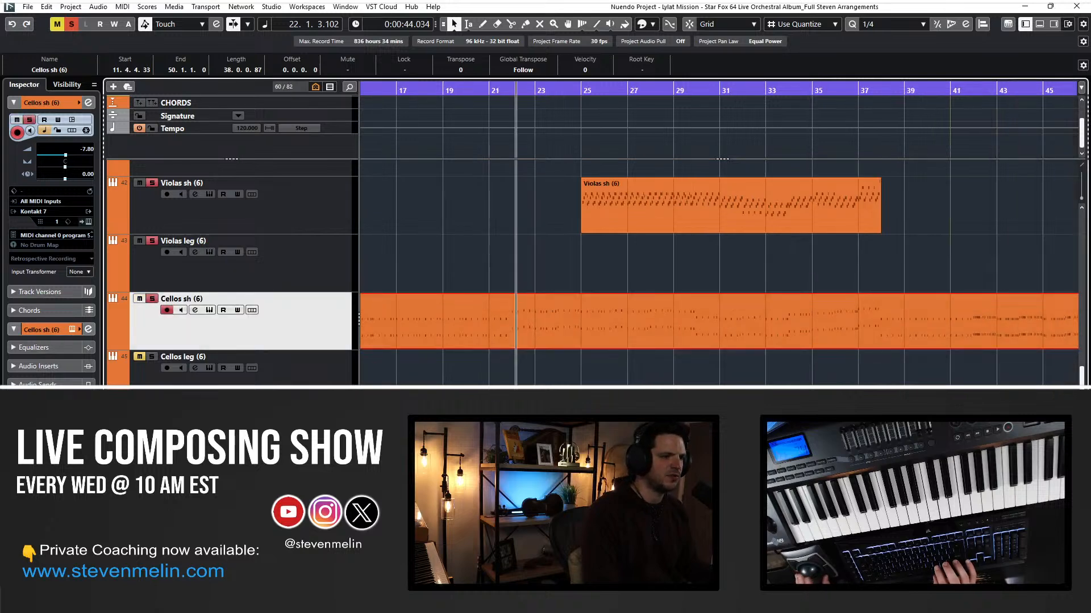
{"action": "key", "text": "ctrl+e"}
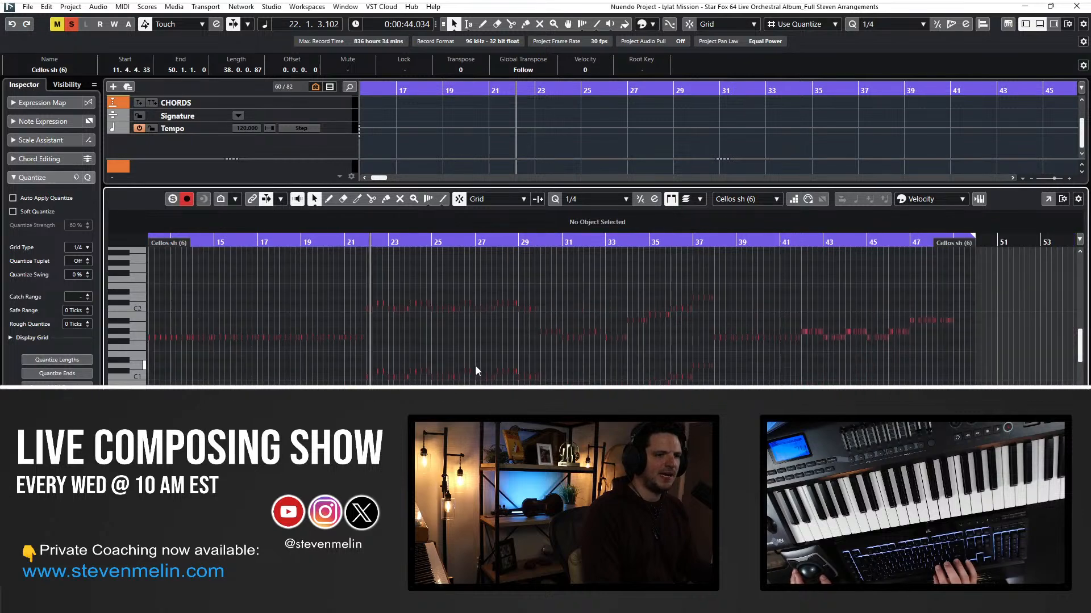
{"action": "key", "text": "ctrl+e"}
Duplicate the Cellos sh (6) part at its original start position and move the copy to the D.B. sh (4) track.
{"action": "key", "text": "l"}
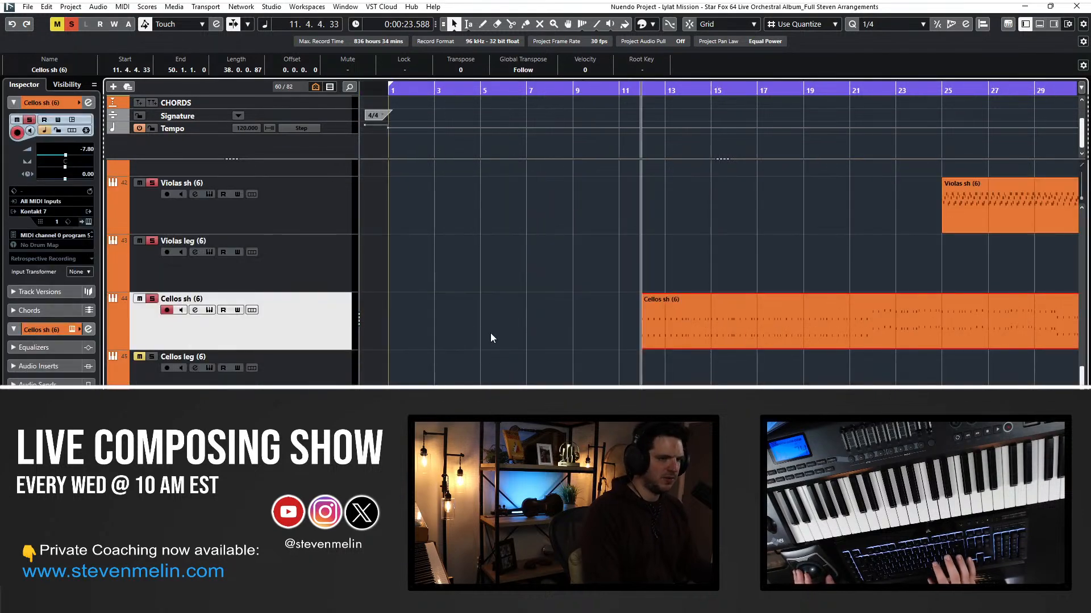
{"action": "key", "text": "ctrl+v"}
{"action": "key", "text": "ctrl+Down"}
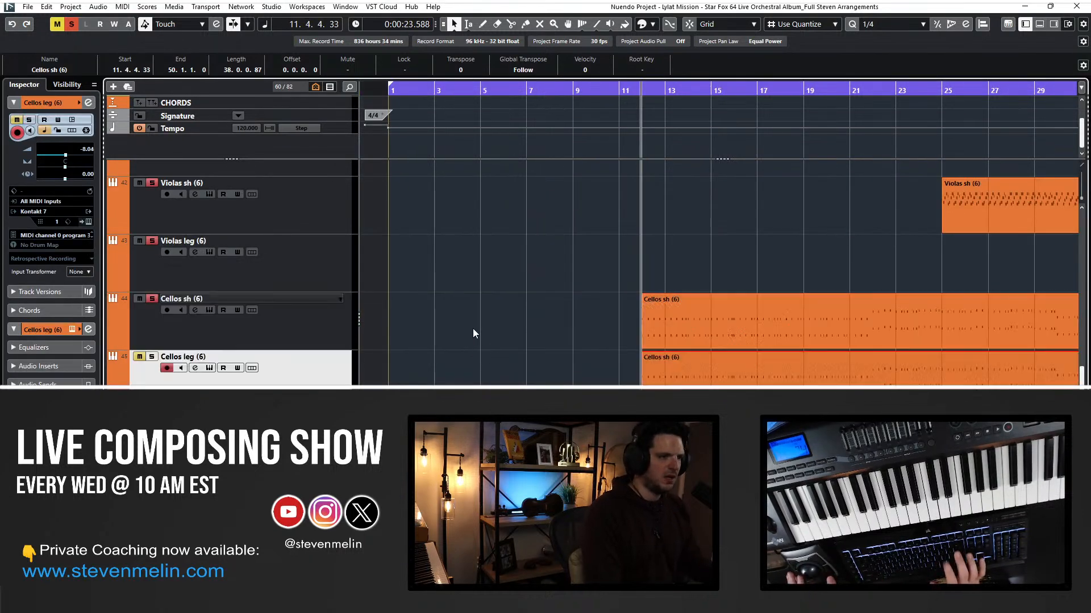
{"action": "key", "text": "ctrl+Down"}
Delete the lower octave line from the Cellos sh (6) part, keeping only the upper notes.
{"action": "double_click", "coordinate": [660, 310]}
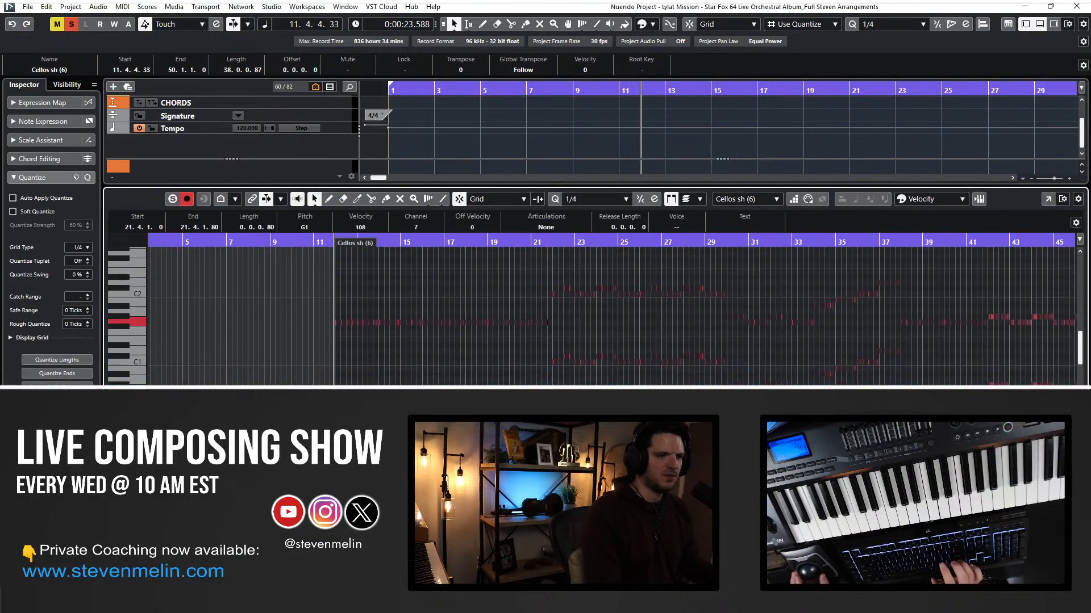
{"action": "left_click_drag", "start_coordinate": [356, 349], "coordinate": [957, 397]}
{"action": "key", "text": "Delete"}
{"action": "key", "text": "Return"}
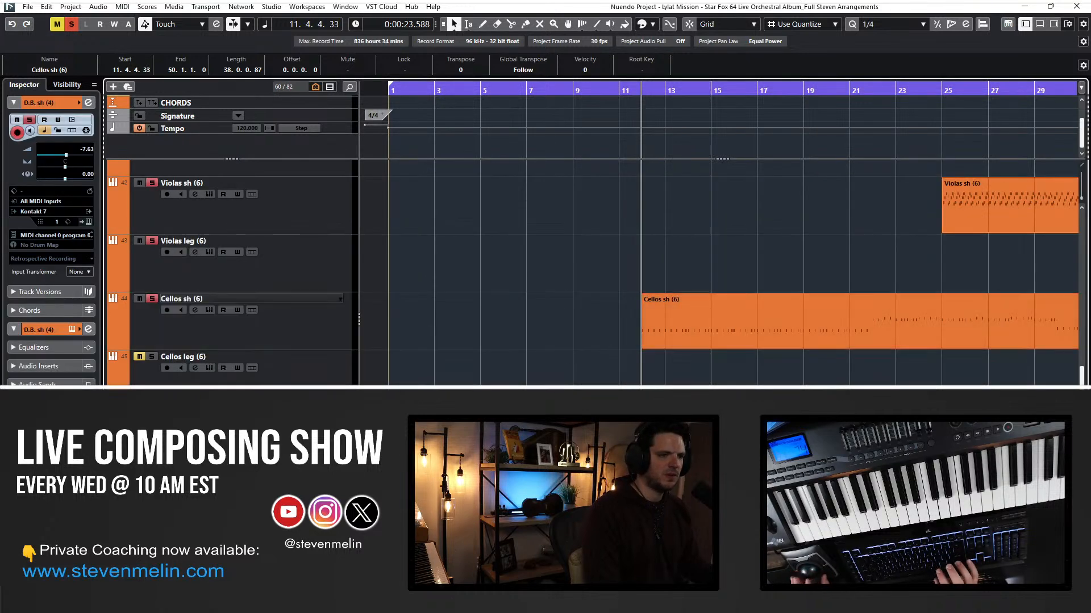
Delete the upper octave line throughout the copied part on D.B. sh (4), keeping only the lower notes.
{"action": "key", "text": "Return"}
{"action": "left_click_drag", "start_coordinate": [277, 342], "coordinate": [470, 375]}
{"action": "key", "text": "Delete"}
{"action": "left_click_drag", "start_coordinate": [418, 294], "coordinate": [751, 367]}
{"action": "key", "text": "Delete"}
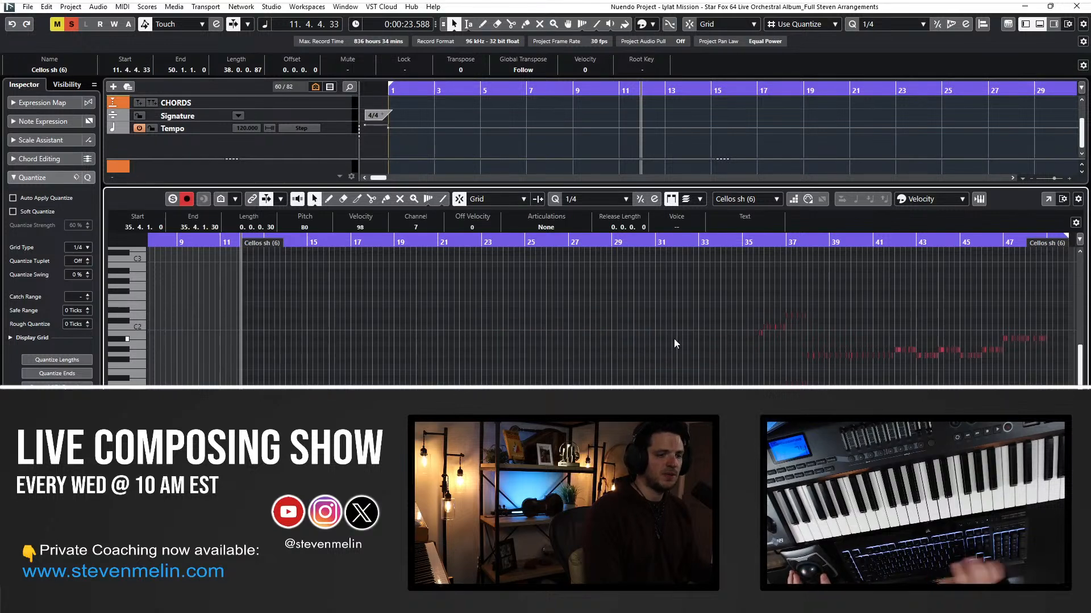
{"action": "scroll", "coordinate": [674, 339], "scroll_direction": "right", "scroll_amount": 4}
{"action": "left_click_drag", "start_coordinate": [510, 297], "coordinate": [901, 371]}
{"action": "key", "text": "Delete"}
{"action": "key", "text": "Return"}
Play the separated cello and bass lines and name the parts after their tracks, Cellos sh (6) and D.B. sh (4).
{"action": "key", "text": "KP_Subtract"}
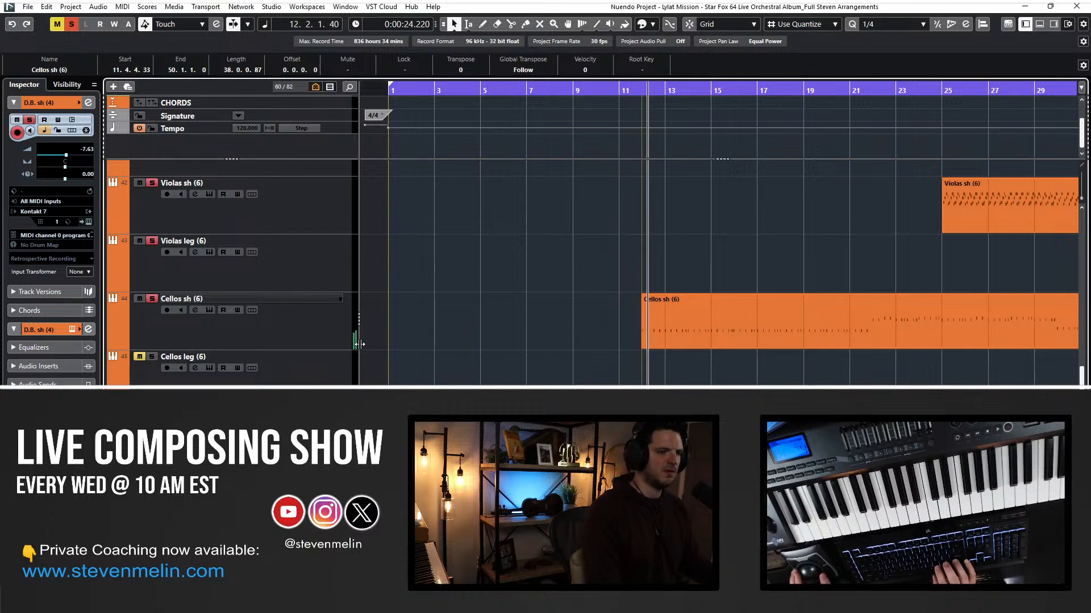
{"action": "double_click", "coordinate": [215, 298]}
{"action": "key", "text": "Return"}
{"action": "left_click", "coordinate": [219, 418]}
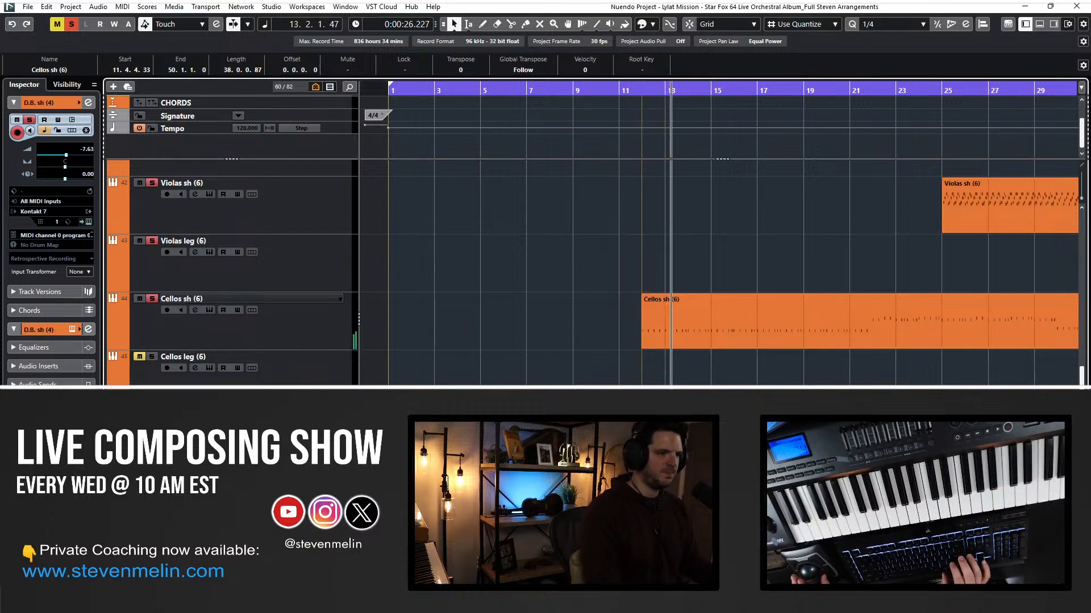
Raise the CC 1 modulation at the start of the Cellos sh (6) part to nearly its maximum.
{"action": "scroll", "coordinate": [510, 281], "scroll_direction": "right", "scroll_amount": 3}
{"action": "double_click", "coordinate": [494, 325]}
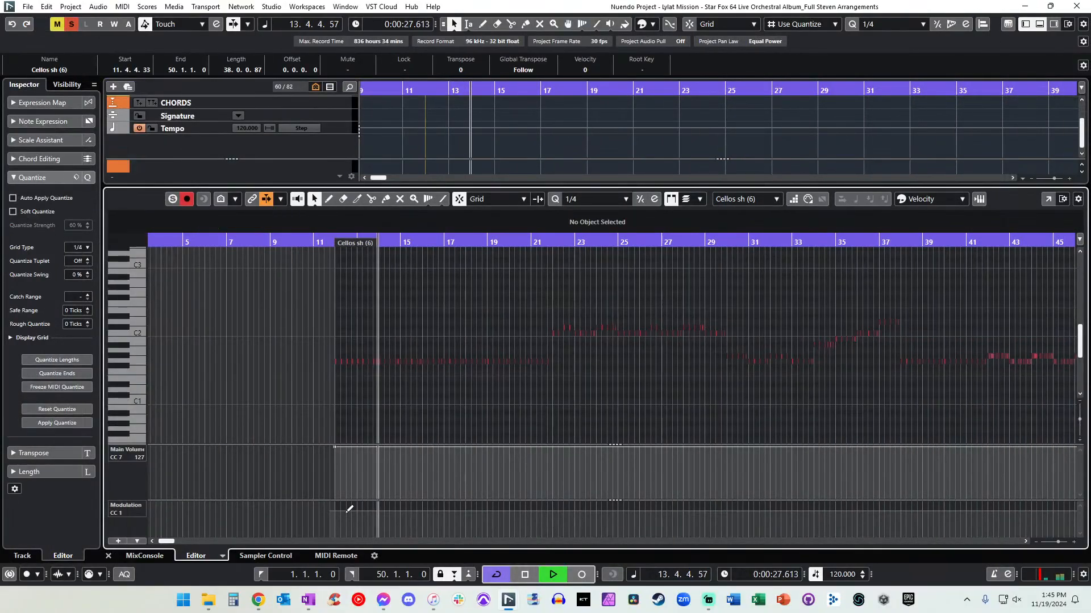
{"action": "left_click", "coordinate": [339, 511]}
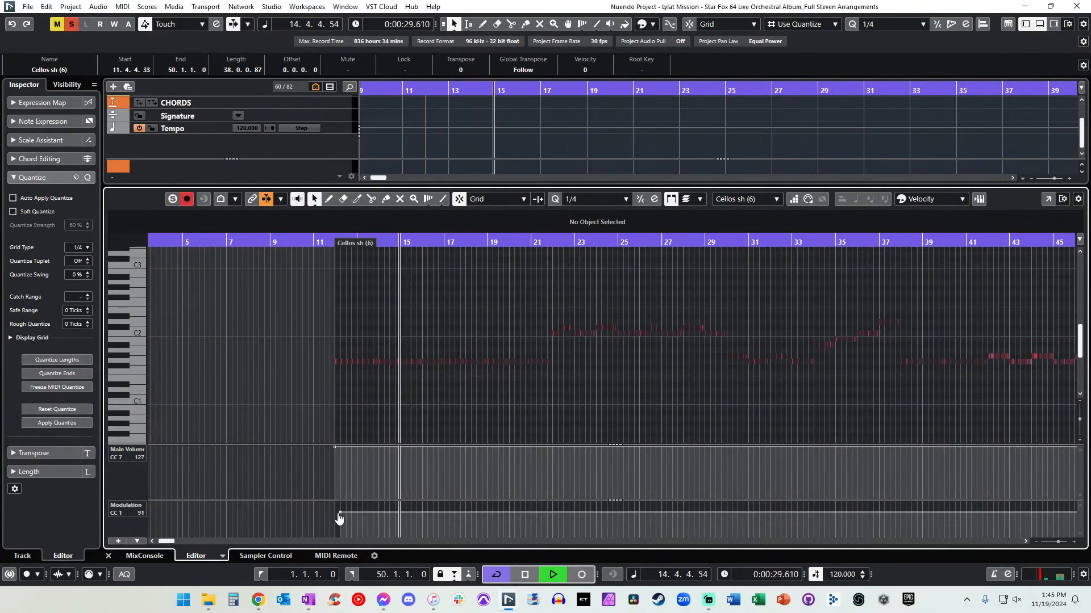
{"action": "left_click_drag", "start_coordinate": [341, 513], "coordinate": [336, 504]}
{"action": "key", "text": "Return"}
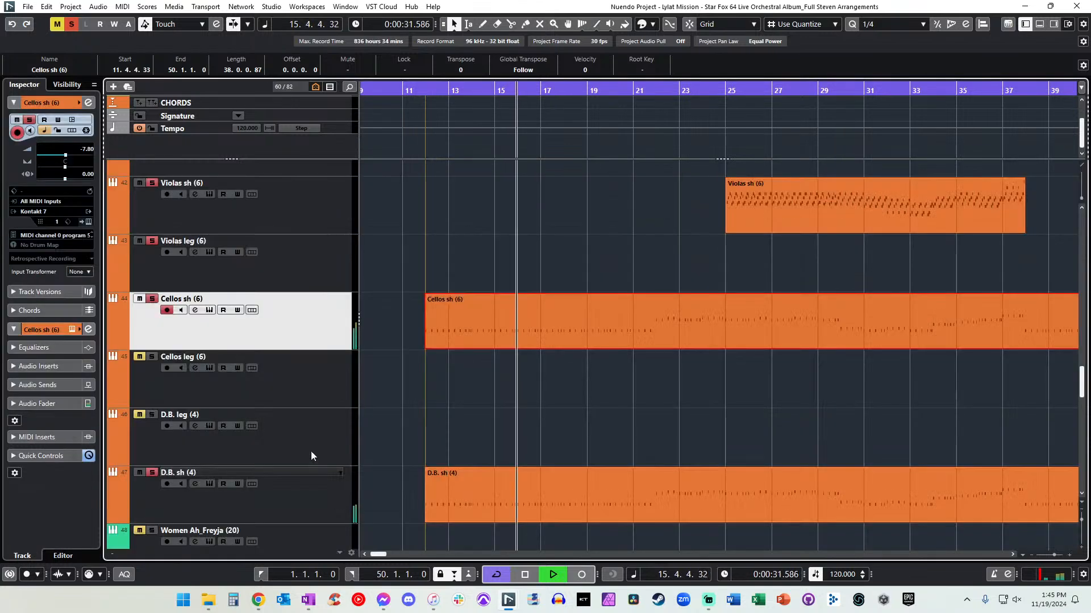
Raise the CC 7 main volume at the start of the D.B. sh (4) part to 127 and replay the passage.
{"action": "double_click", "coordinate": [427, 484]}
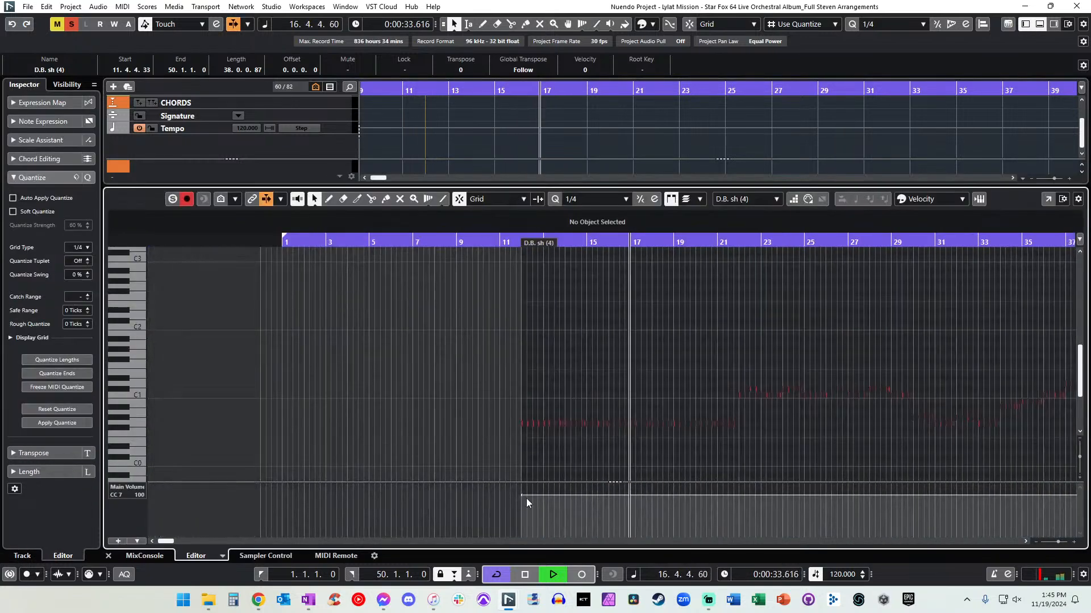
{"action": "left_click_drag", "start_coordinate": [522, 496], "coordinate": [523, 483]}
{"action": "key", "text": "KP_Subtract"}
{"action": "key", "text": "KP_Subtract"}
{"action": "key", "text": "KP_Subtract"}
{"action": "key", "text": "KP_Subtract"}
{"action": "key", "text": "KP_Subtract"}
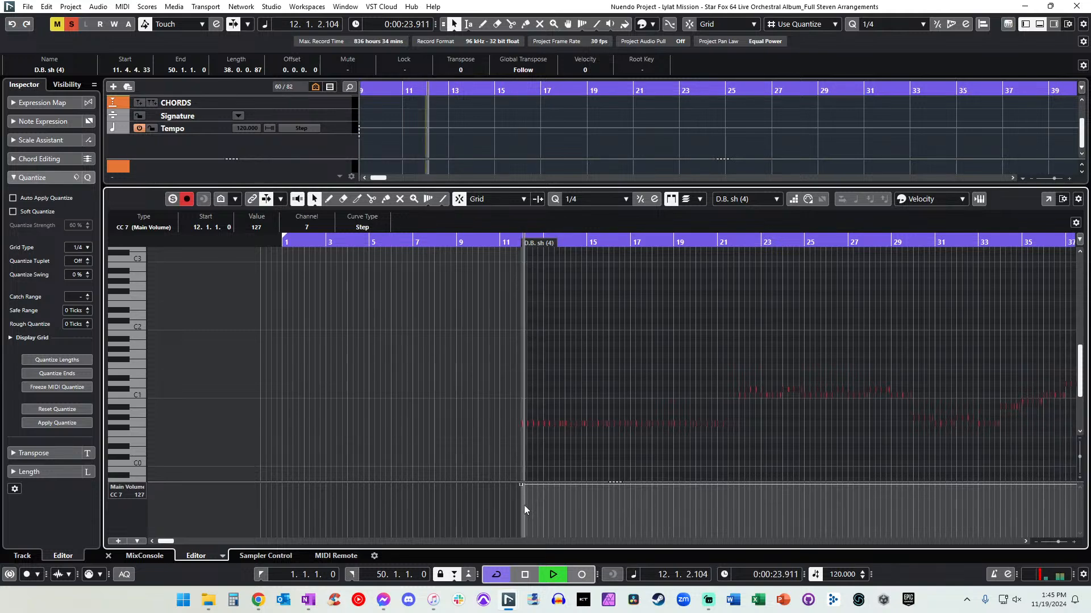
Show the CC 1 modulation lane for the D.B. sh (4) part and set its value at bar 12 to 127.
{"action": "left_click", "coordinate": [125, 490]}
{"action": "left_click", "coordinate": [162, 420]}
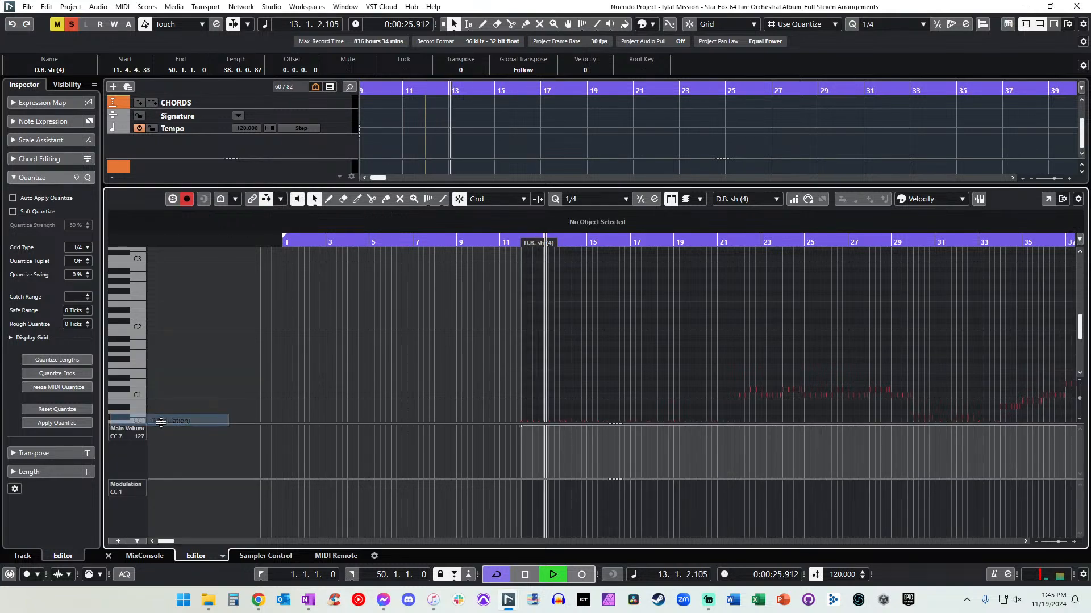
{"action": "left_click", "coordinate": [533, 496]}
{"action": "left_click_drag", "start_coordinate": [532, 496], "coordinate": [520, 482]}
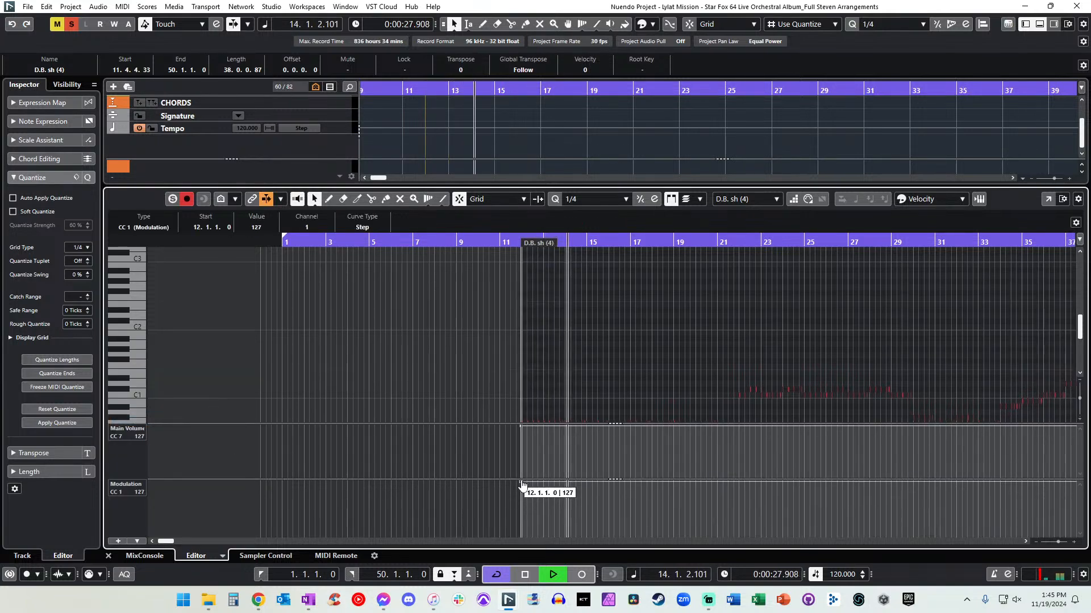
{"action": "scroll", "coordinate": [477, 366], "scroll_direction": "right", "scroll_amount": 3}
{"action": "scroll", "coordinate": [477, 366], "scroll_direction": "down", "scroll_amount": 2}
{"action": "scroll", "coordinate": [416, 323], "scroll_direction": "down", "scroll_amount": 1}
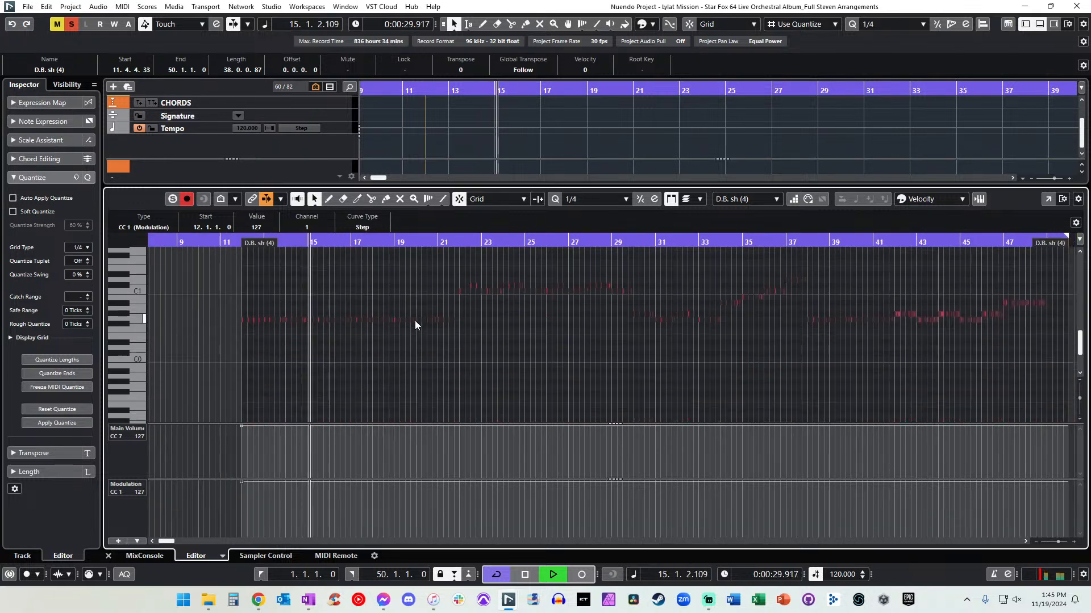
{"action": "scroll", "coordinate": [410, 319], "scroll_direction": "up", "scroll_amount": 2}
{"action": "key", "text": "Return"}
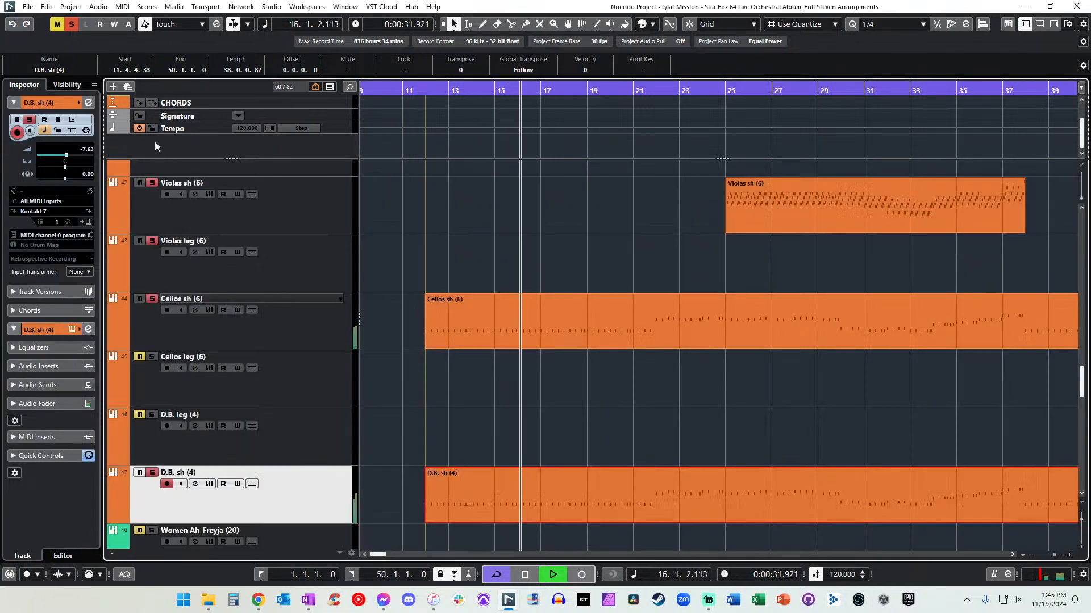
Clear the track solos and mute the imported MIDI tracks from Guiro through Solo, leaving the orchestral tracks playing.
{"action": "scroll", "coordinate": [400, 301], "scroll_direction": "down", "scroll_amount": 5}
{"action": "scroll", "coordinate": [400, 298], "scroll_direction": "down", "scroll_amount": 15}
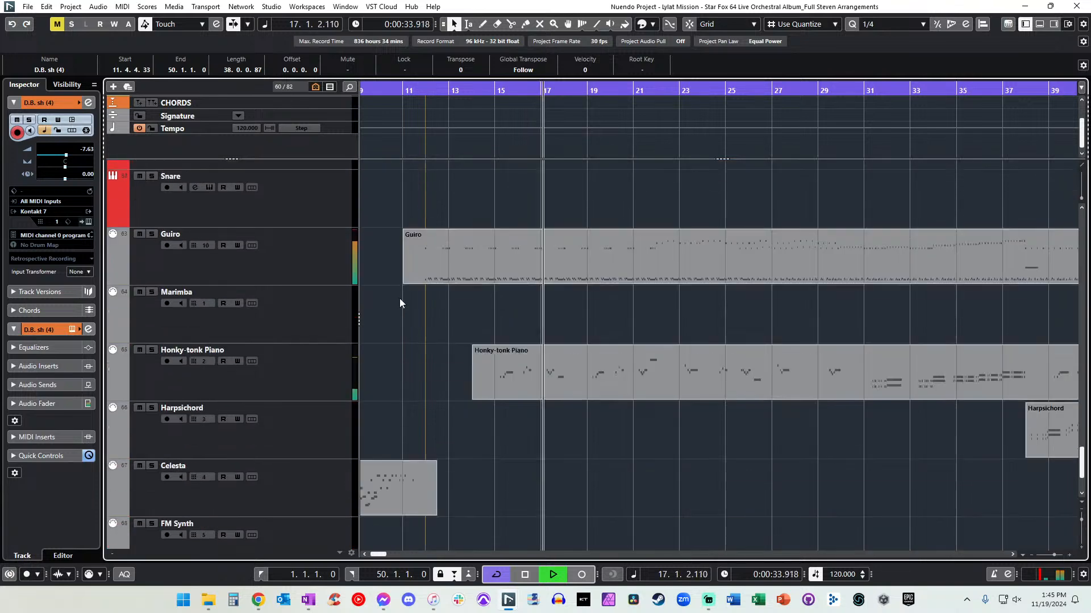
{"action": "left_click", "coordinate": [220, 463], "text": "shift"}
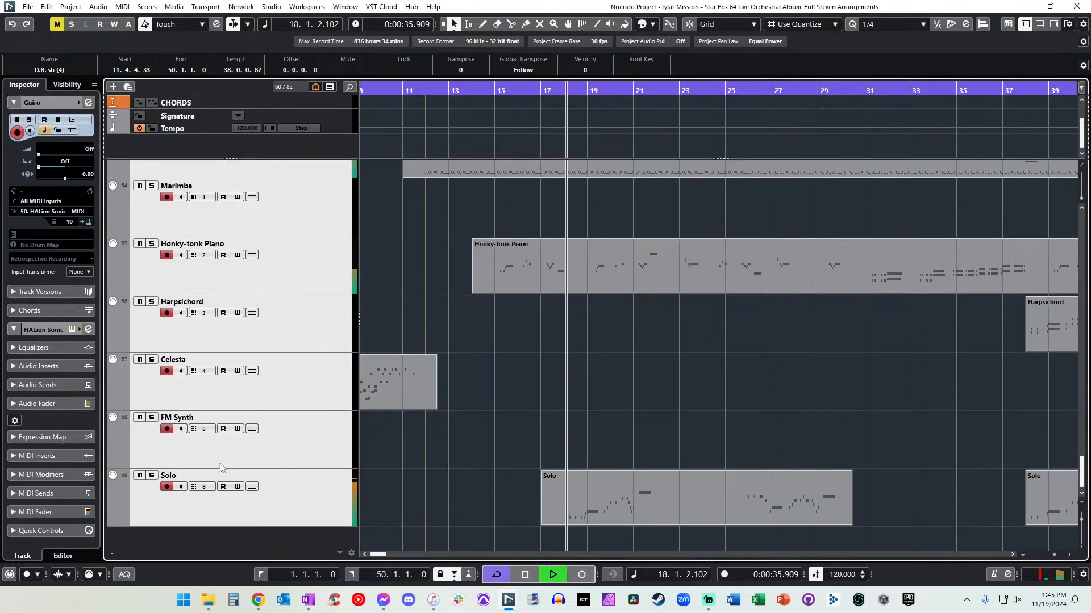
{"action": "scroll", "coordinate": [328, 347], "scroll_direction": "up", "scroll_amount": 3}
{"action": "scroll", "coordinate": [424, 286], "scroll_direction": "up", "scroll_amount": 2}
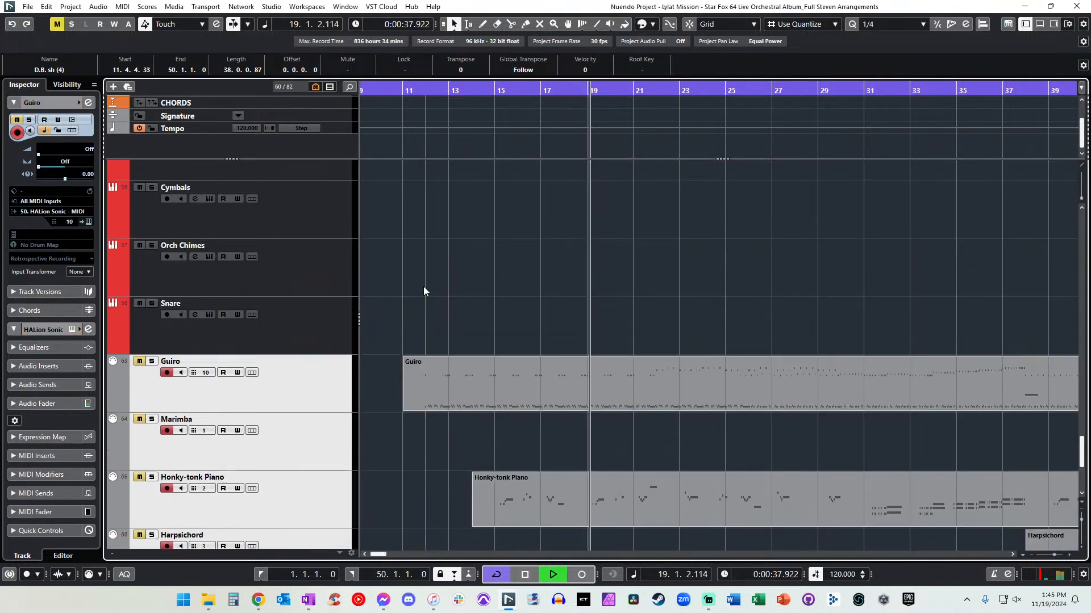
{"action": "scroll", "coordinate": [424, 287], "scroll_direction": "up", "scroll_amount": 15}
{"action": "left_click", "coordinate": [452, 293]}
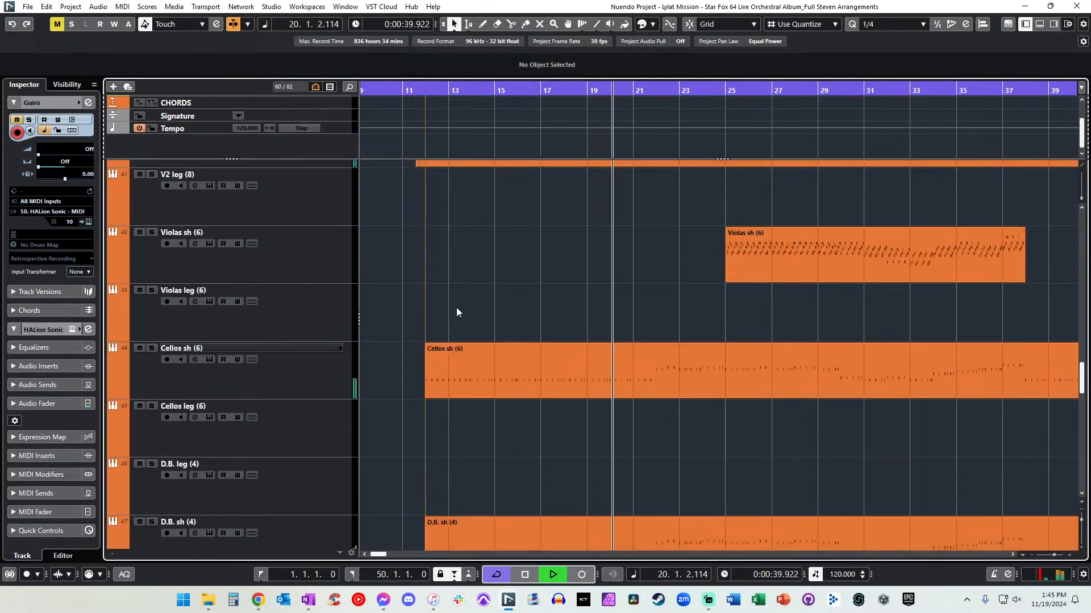
Examine the string and brass parts during playback, selecting the Cellos sh (6) and Violas sh (6) tracks along the way.
{"action": "left_click", "coordinate": [311, 381]}
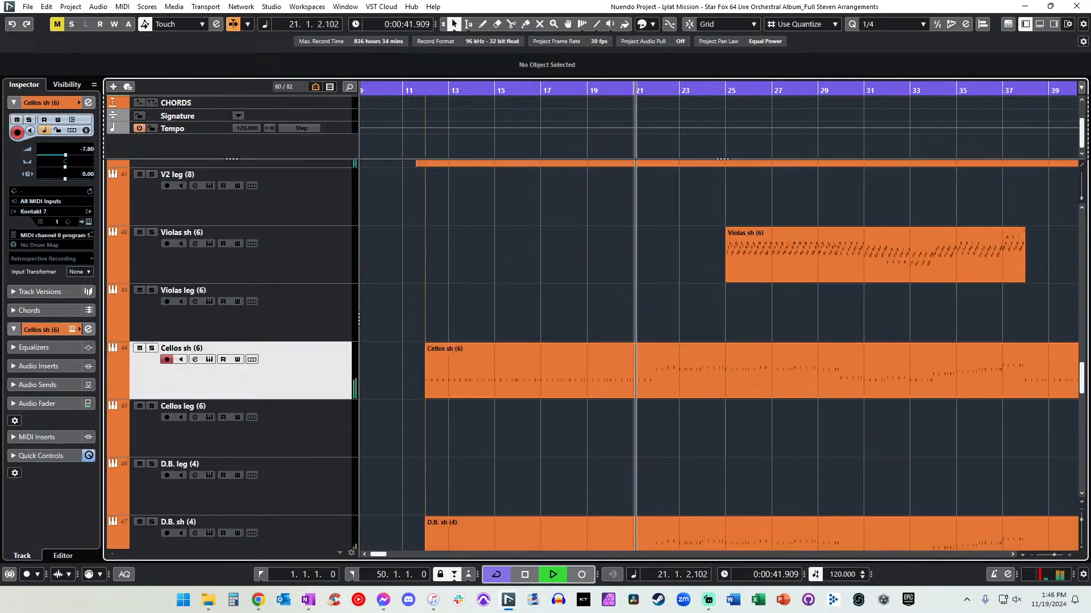
{"action": "scroll", "coordinate": [466, 186], "scroll_direction": "up", "scroll_amount": 12}
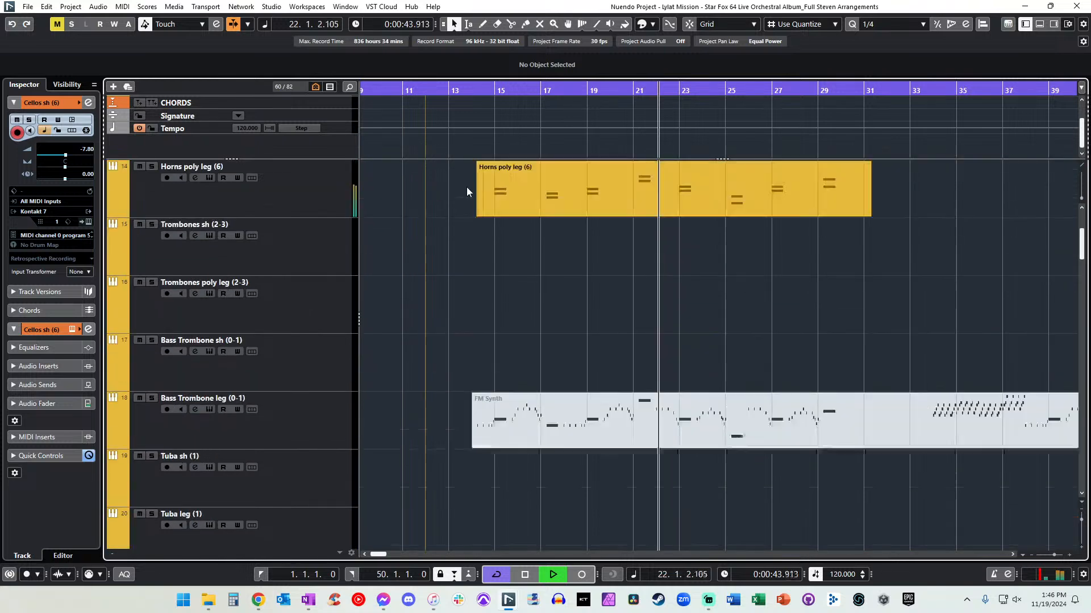
{"action": "scroll", "coordinate": [447, 214], "scroll_direction": "down", "scroll_amount": 10}
{"action": "scroll", "coordinate": [448, 214], "scroll_direction": "down", "scroll_amount": 4}
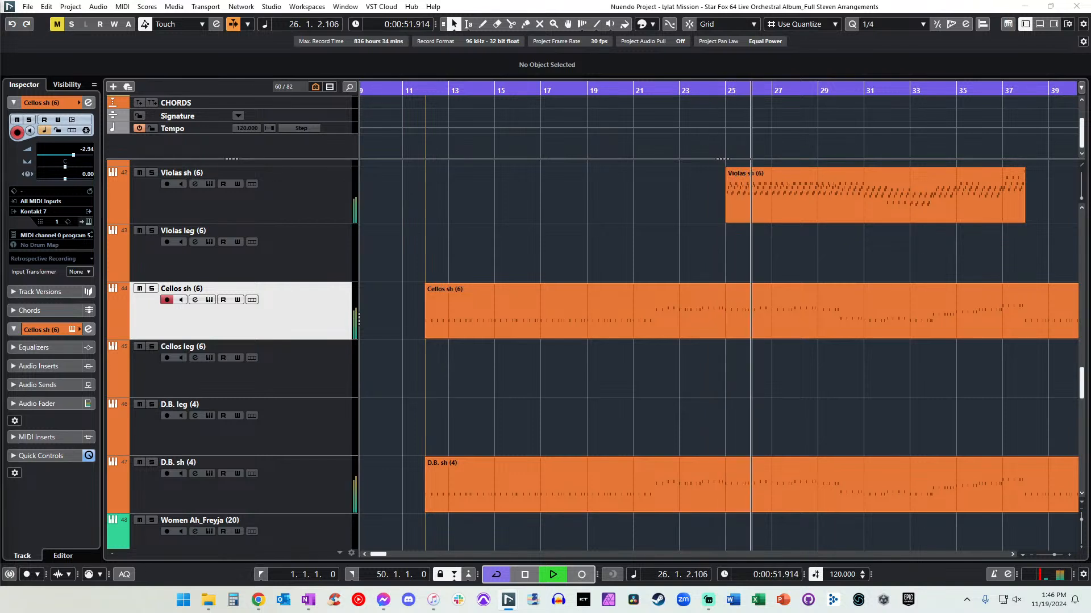
{"action": "left_click", "coordinate": [501, 208]}
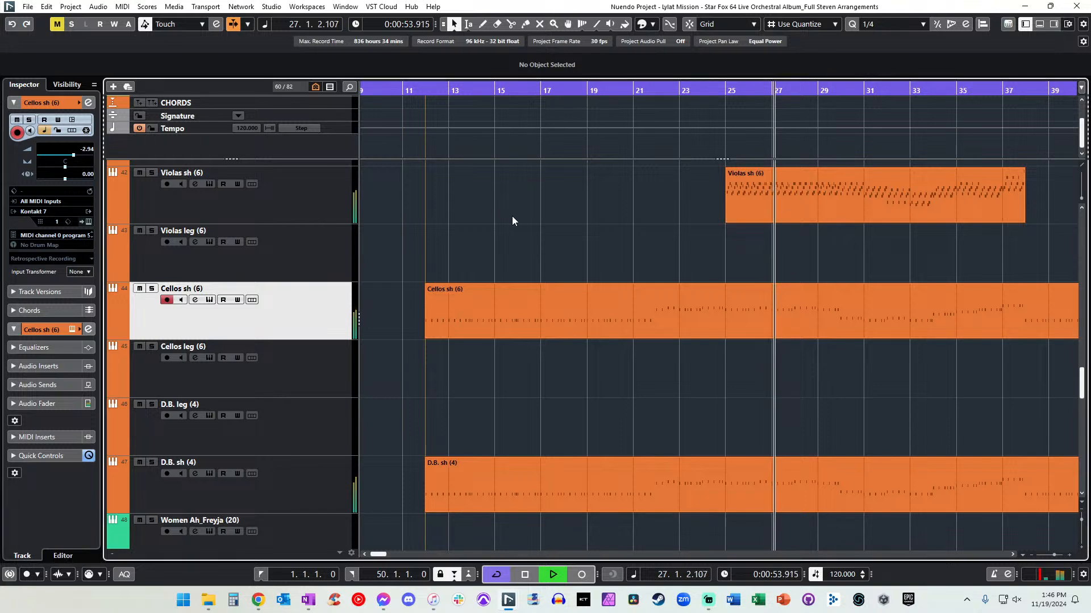
{"action": "scroll", "coordinate": [527, 238], "scroll_direction": "right", "scroll_amount": 4}
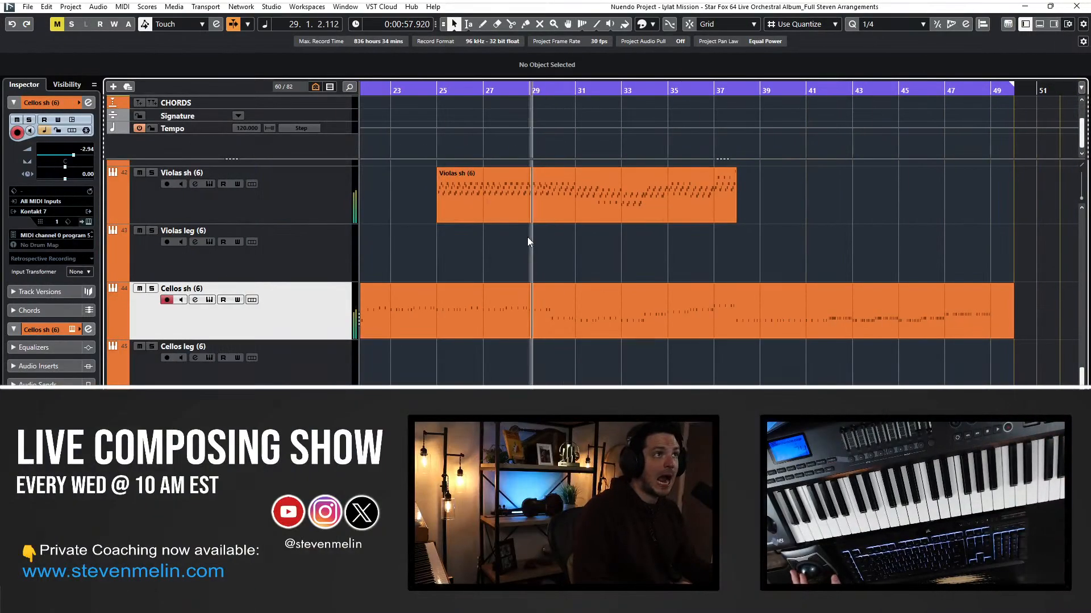
{"action": "scroll", "coordinate": [500, 238], "scroll_direction": "up", "scroll_amount": 5}
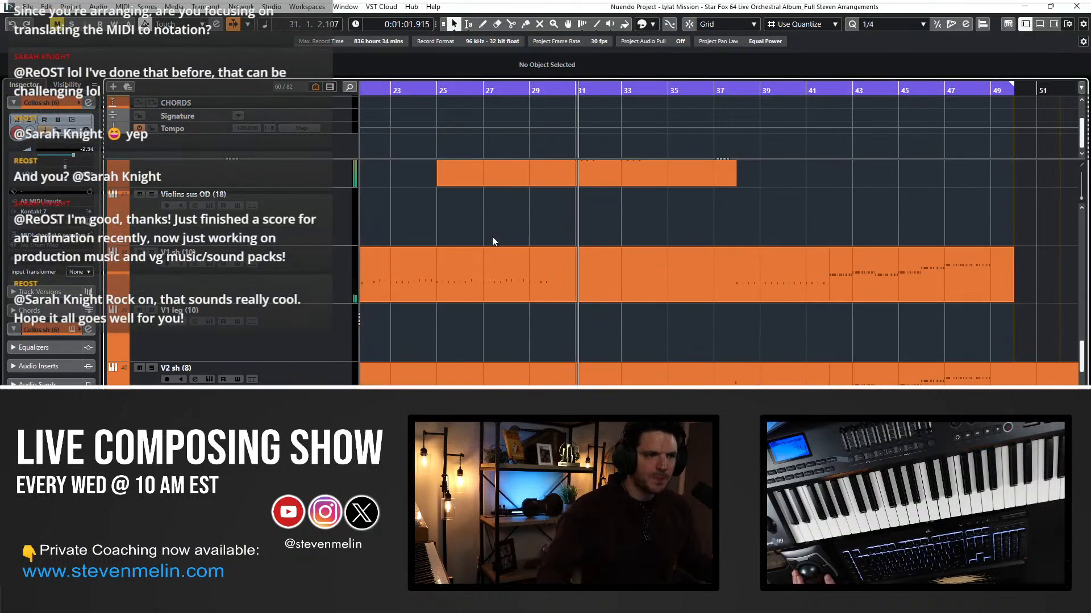
{"action": "scroll", "coordinate": [491, 237], "scroll_direction": "up", "scroll_amount": 8}
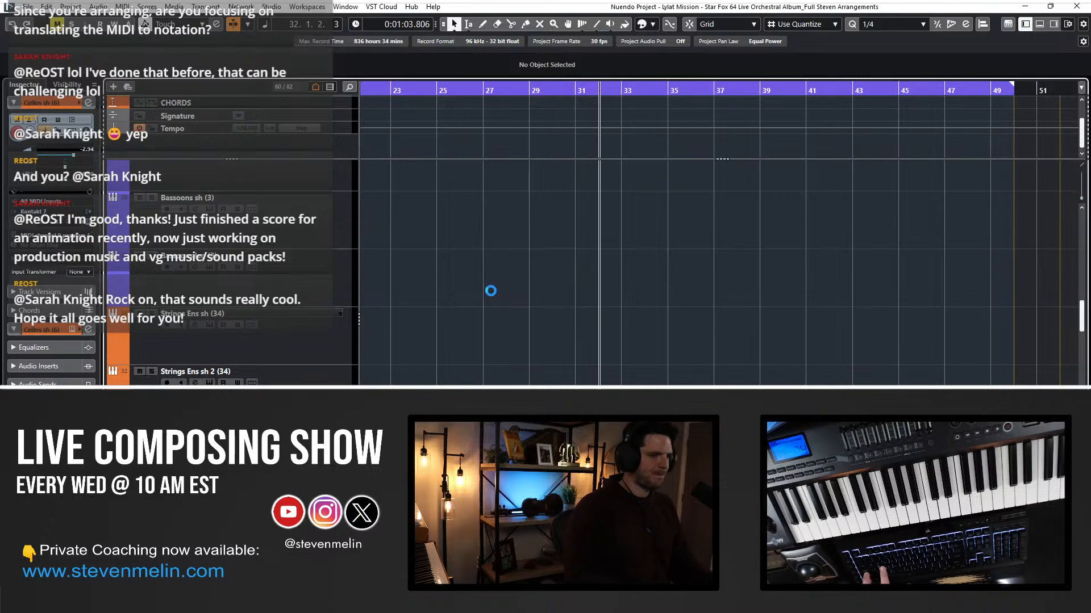
{"action": "scroll", "coordinate": [490, 291], "scroll_direction": "down", "scroll_amount": 8}
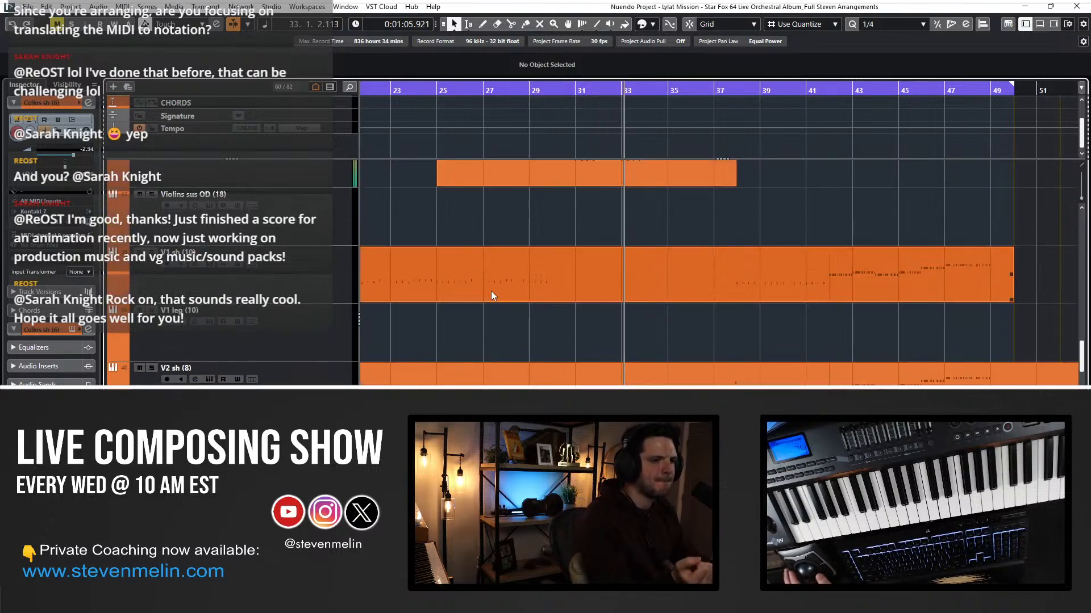
{"action": "scroll", "coordinate": [491, 291], "scroll_direction": "down", "scroll_amount": 3}
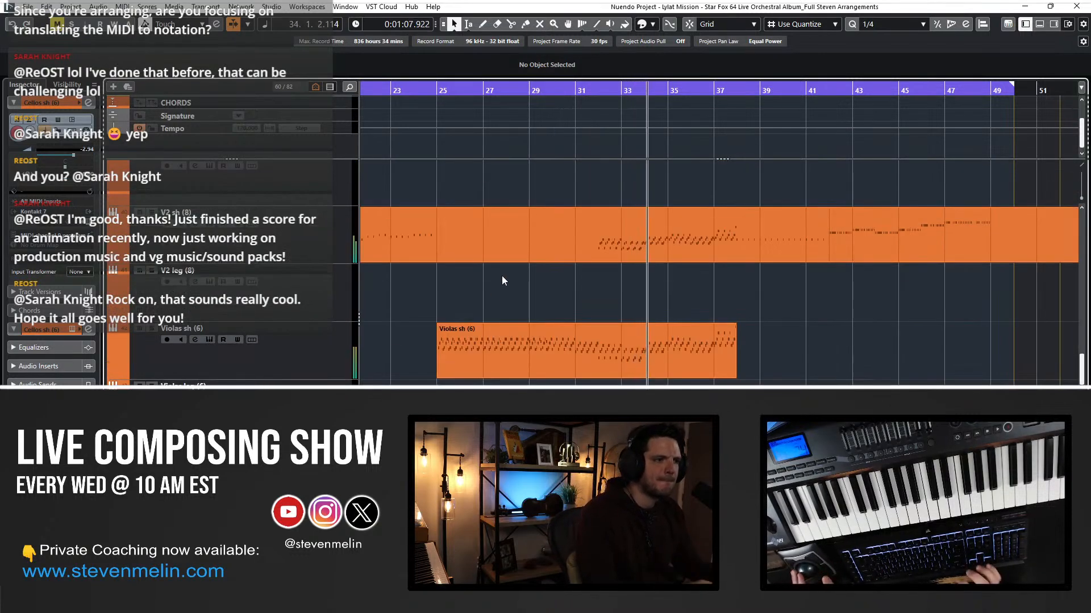
{"action": "left_click", "coordinate": [287, 349]}
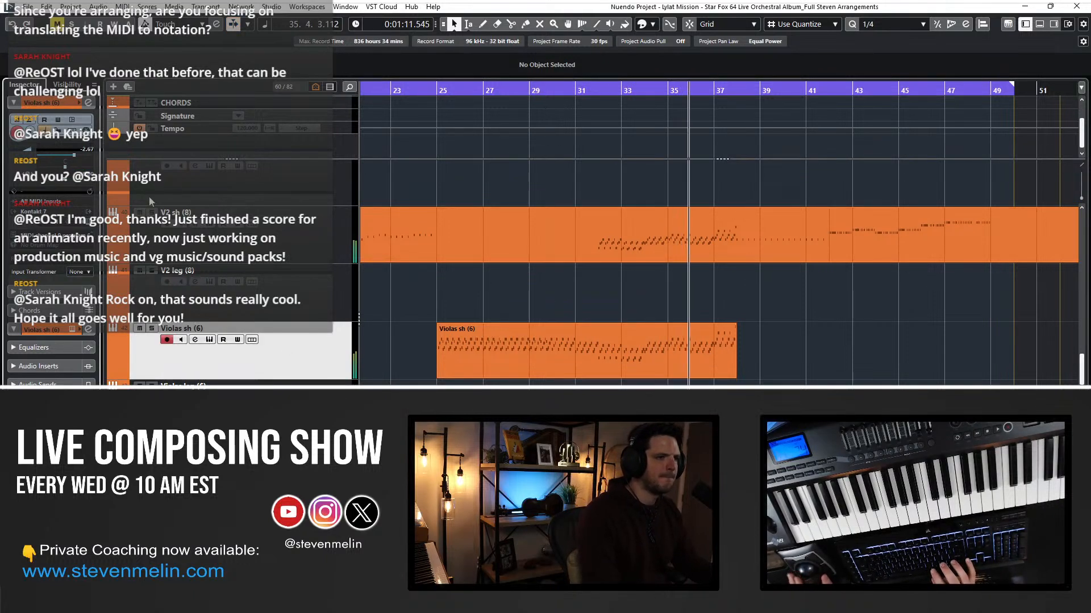
{"action": "scroll", "coordinate": [631, 307], "scroll_direction": "down", "scroll_amount": 5}
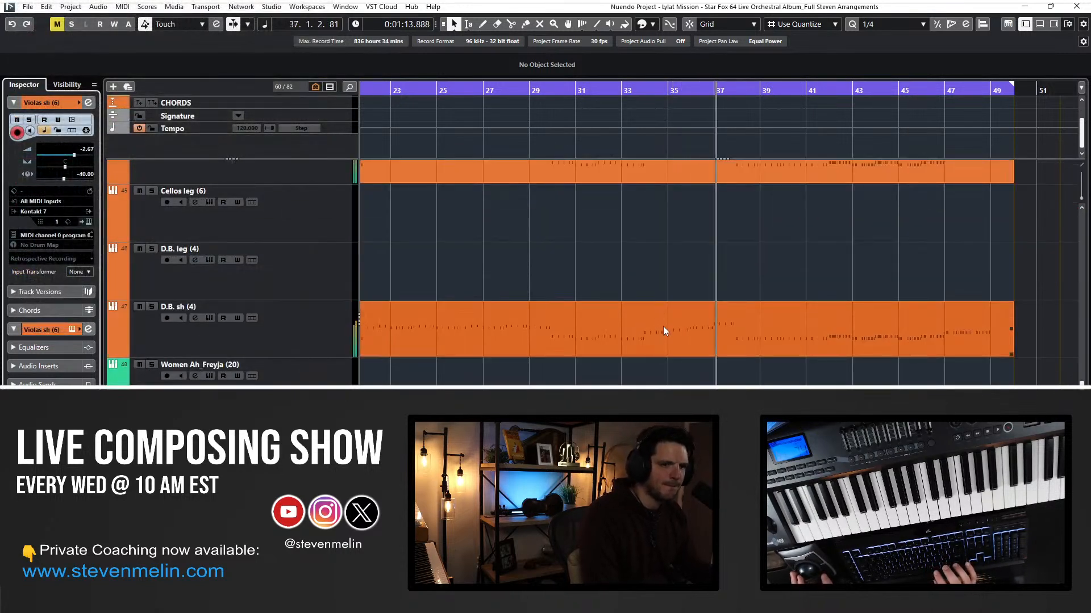
{"action": "scroll", "coordinate": [667, 330], "scroll_direction": "right", "scroll_amount": 1}
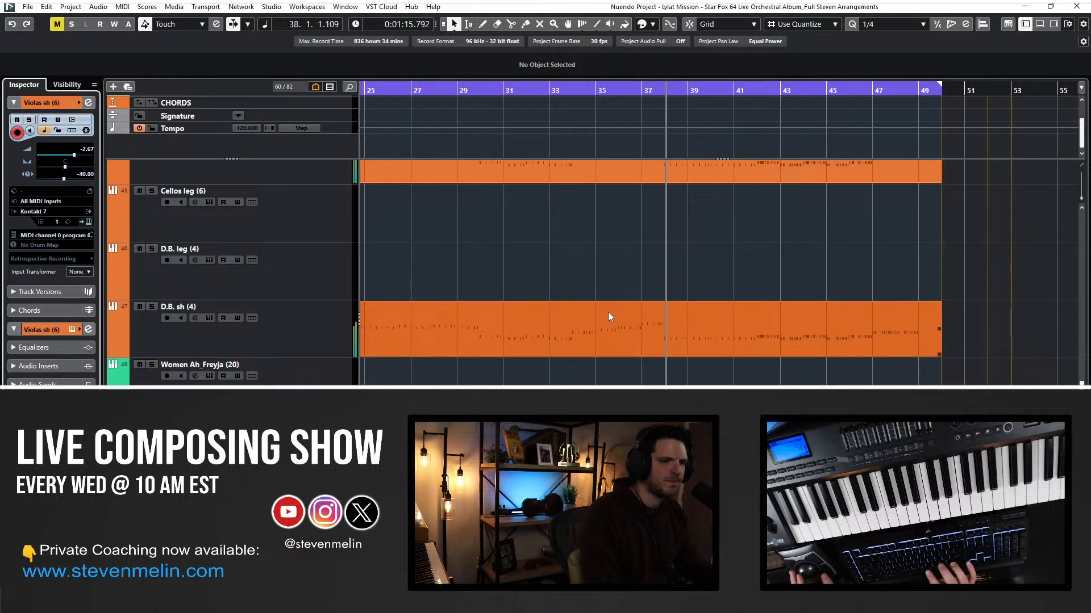
Stop playback and inspect the notes of the D.B. sh (4) part around bar 36 in the note editor, then close it.
{"action": "key", "text": "space"}
{"action": "double_click", "coordinate": [602, 329]}
{"action": "key", "text": "h"}
{"action": "key", "text": "h"}
{"action": "key", "text": "h"}
{"action": "key", "text": "h"}
{"action": "key", "text": "h"}
{"action": "key", "text": "h"}
{"action": "key", "text": "h"}
{"action": "key", "text": "h"}
{"action": "key", "text": "h"}
{"action": "key", "text": "h"}
{"action": "key", "text": "h"}
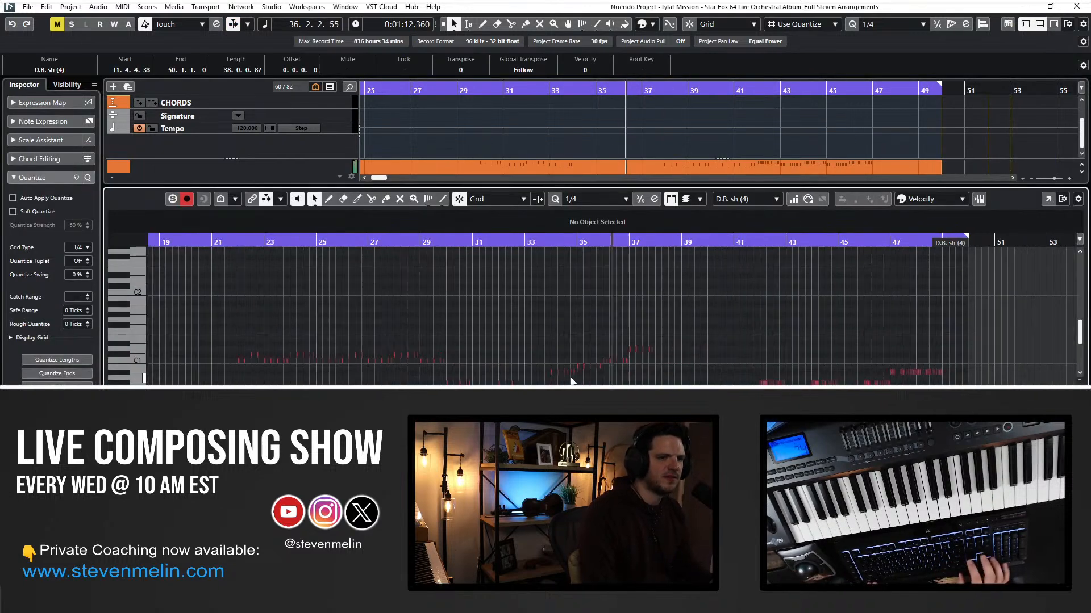
{"action": "key", "text": "KP_Subtract"}
{"action": "key", "text": "KP_Subtract"}
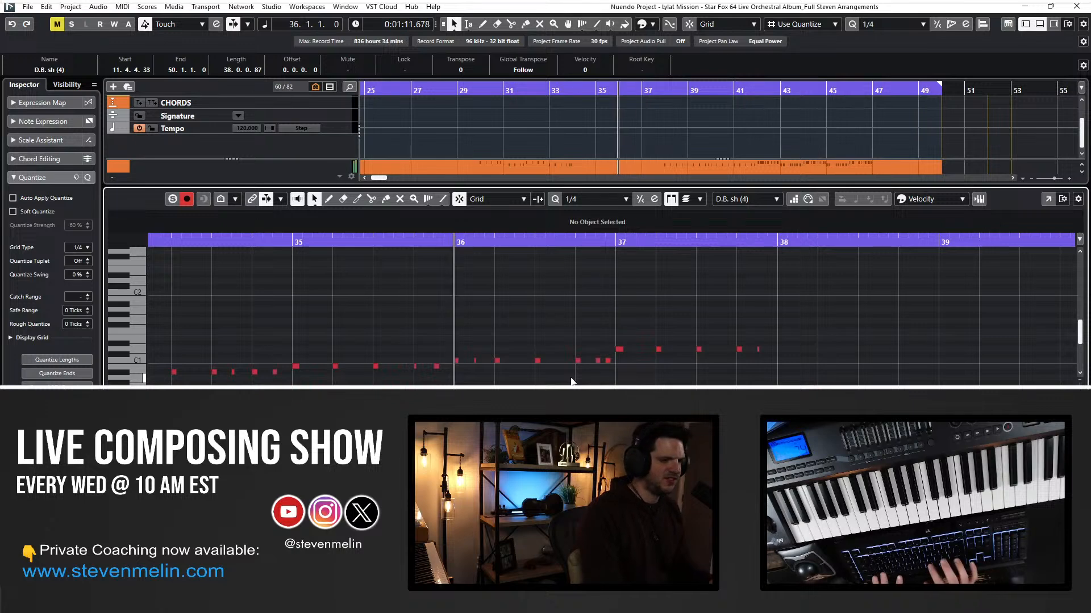
{"action": "key", "text": "Return"}
Move playback back to bar 11, just before the D.B. sh (4) part begins.
{"action": "scroll", "coordinate": [584, 335], "scroll_direction": "right", "scroll_amount": 4}
{"action": "scroll", "coordinate": [584, 335], "scroll_direction": "left", "scroll_amount": 9}
{"action": "scroll", "coordinate": [585, 335], "scroll_direction": "left", "scroll_amount": 1}
{"action": "key", "text": "KP_Subtract"}
{"action": "key", "text": "KP_Subtract"}
{"action": "key", "text": "KP_Subtract"}
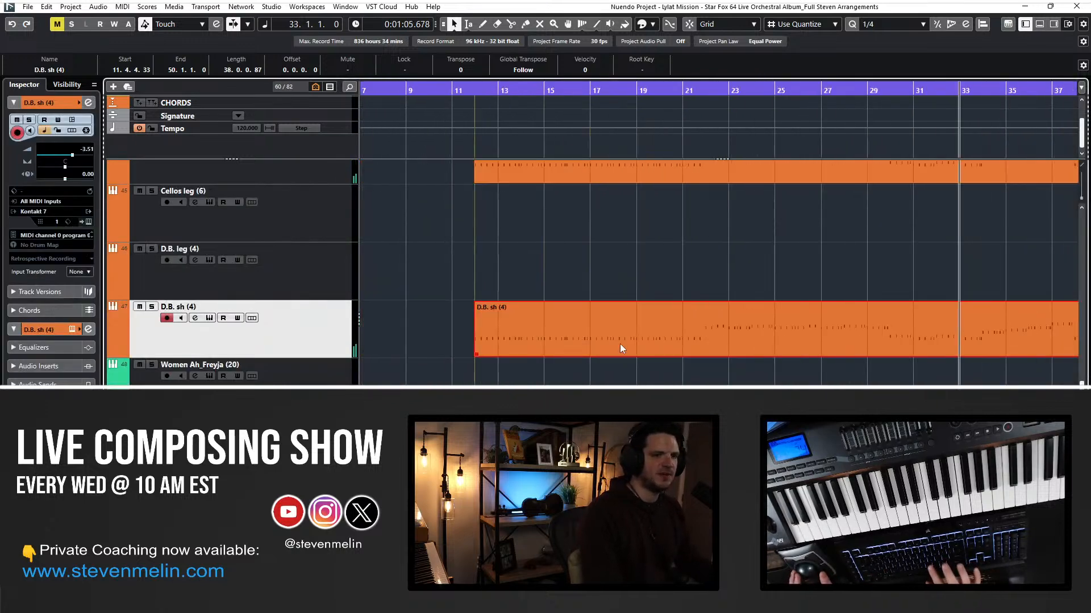
{"action": "key", "text": "KP_Subtract"}
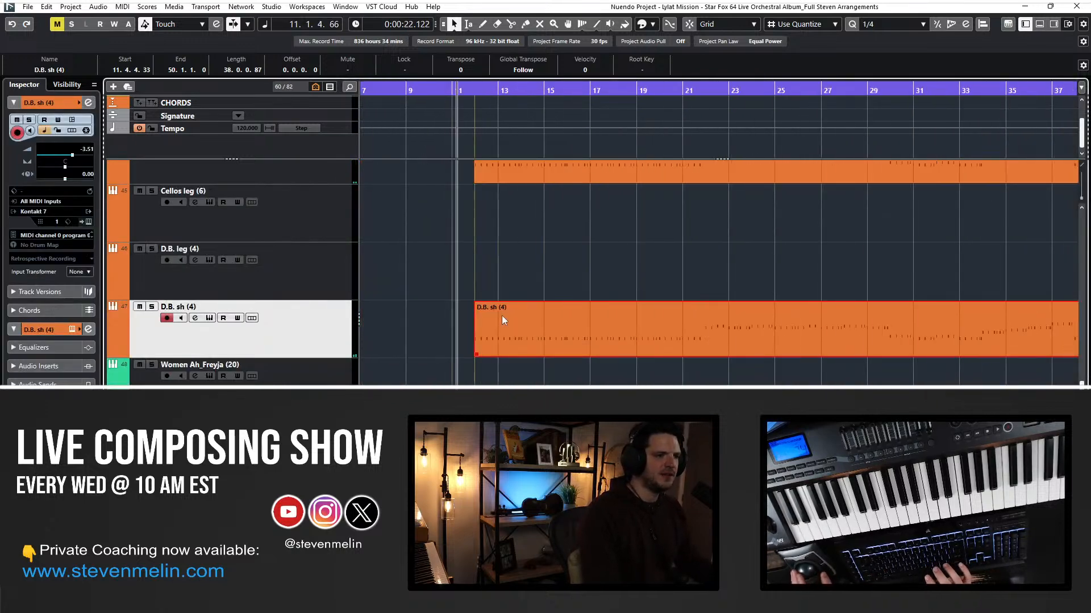
Examine the muted Guiro, Marimba, Honky-tonk Piano, Harpsichord and Celesta parts, plus the string and trombone tracks, along the timeline.
{"action": "scroll", "coordinate": [503, 315], "scroll_direction": "down", "scroll_amount": 10}
{"action": "scroll", "coordinate": [513, 334], "scroll_direction": "down", "scroll_amount": 5}
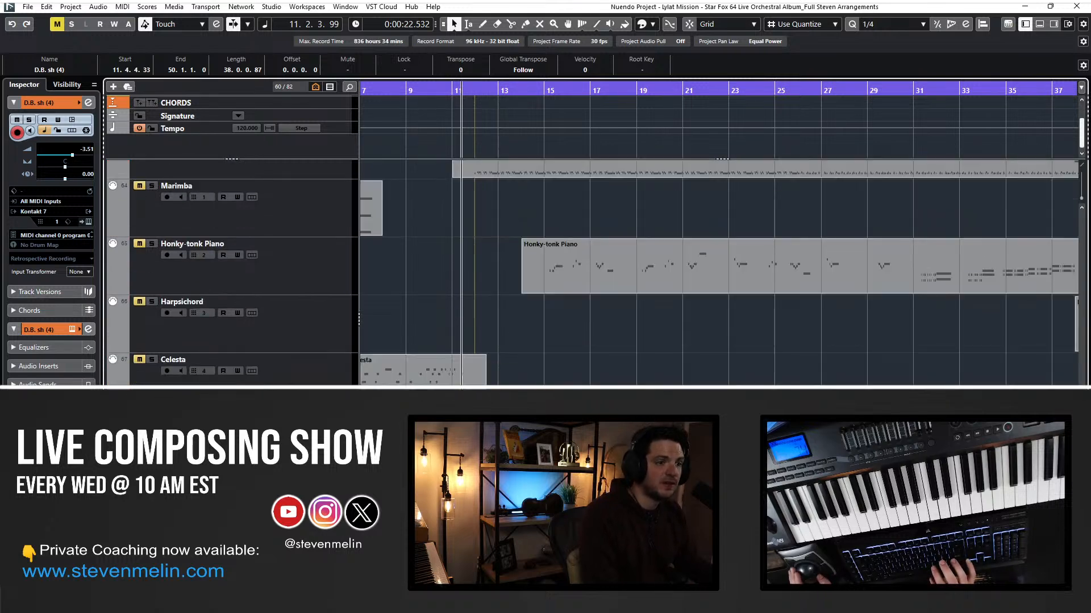
{"action": "scroll", "coordinate": [719, 273], "scroll_direction": "left", "scroll_amount": 2}
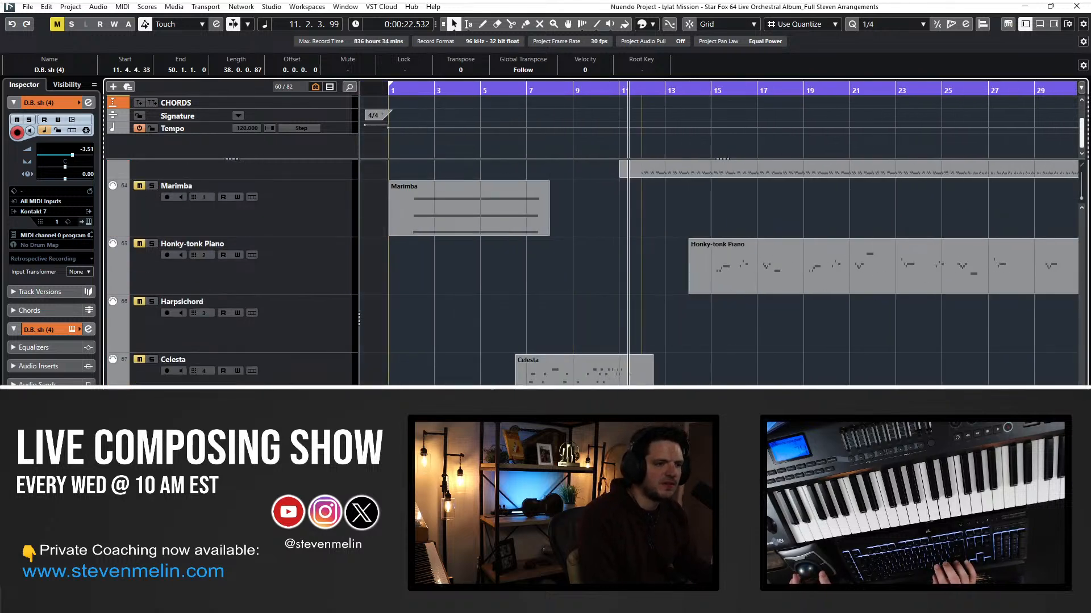
{"action": "scroll", "coordinate": [719, 273], "scroll_direction": "right", "scroll_amount": 15}
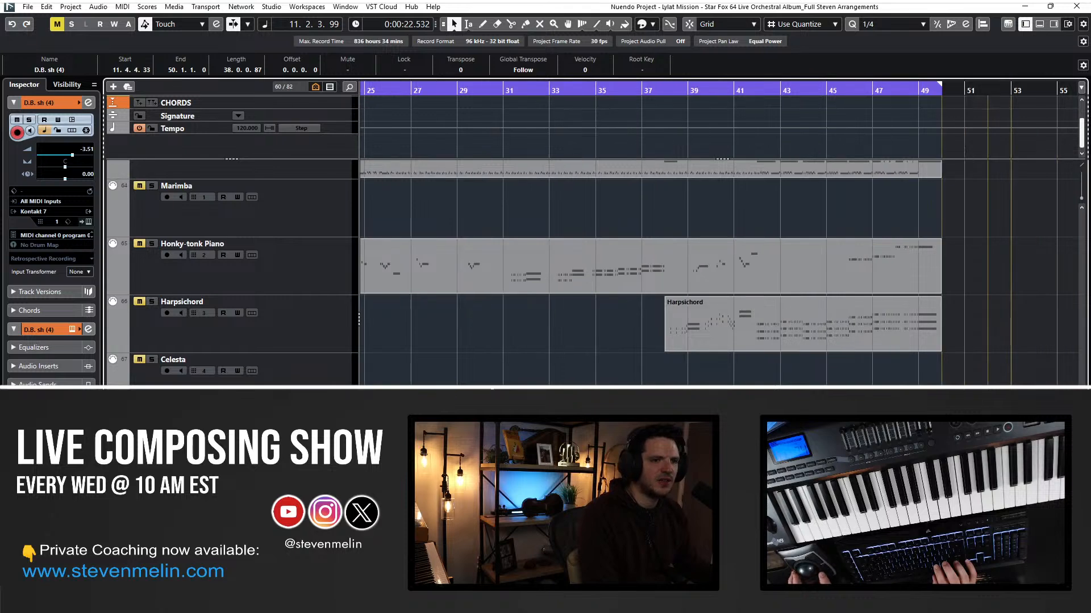
{"action": "scroll", "coordinate": [718, 272], "scroll_direction": "left", "scroll_amount": 9}
{"action": "scroll", "coordinate": [719, 273], "scroll_direction": "up", "scroll_amount": 3}
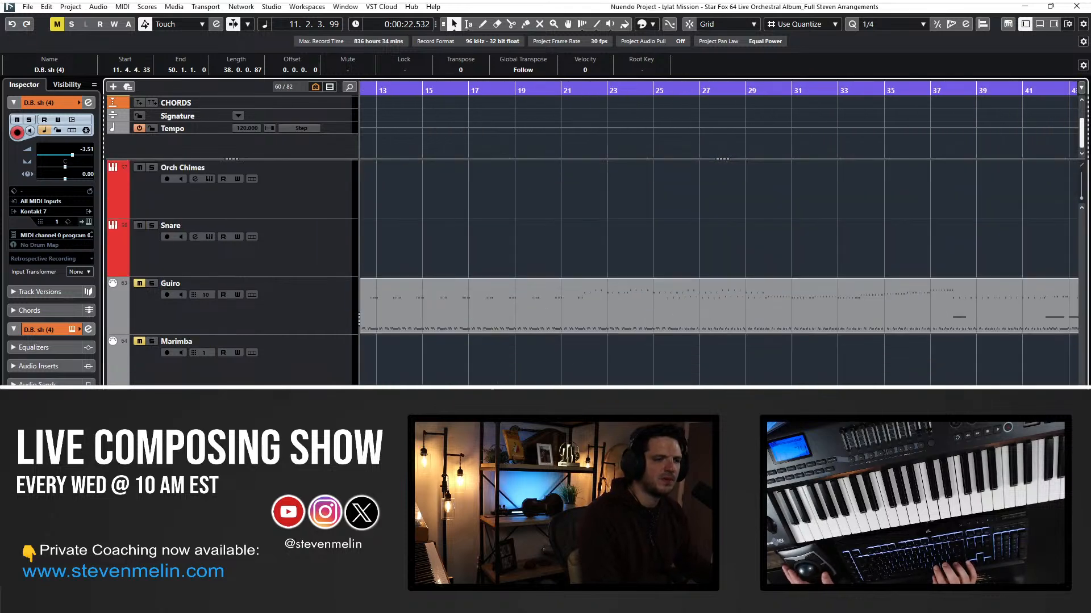
{"action": "scroll", "coordinate": [719, 273], "scroll_direction": "up", "scroll_amount": 15}
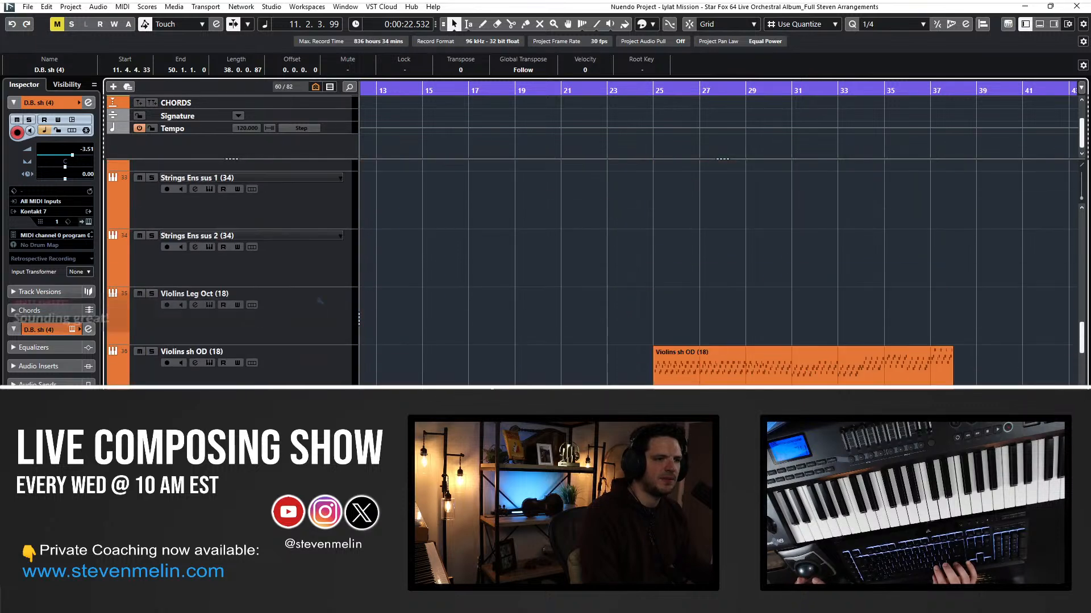
{"action": "scroll", "coordinate": [719, 273], "scroll_direction": "down", "scroll_amount": 2}
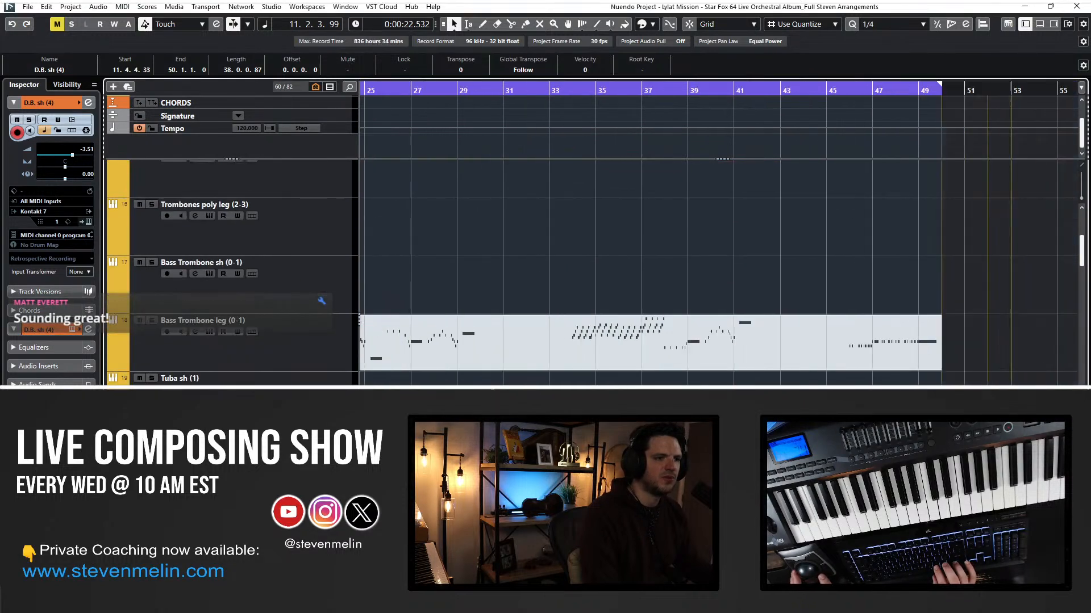
Move the muted FM Synth part from the Bass Trombone leg (0-1) track to the Trombones poly leg (2-3) track.
{"action": "left_click", "coordinate": [478, 336]}
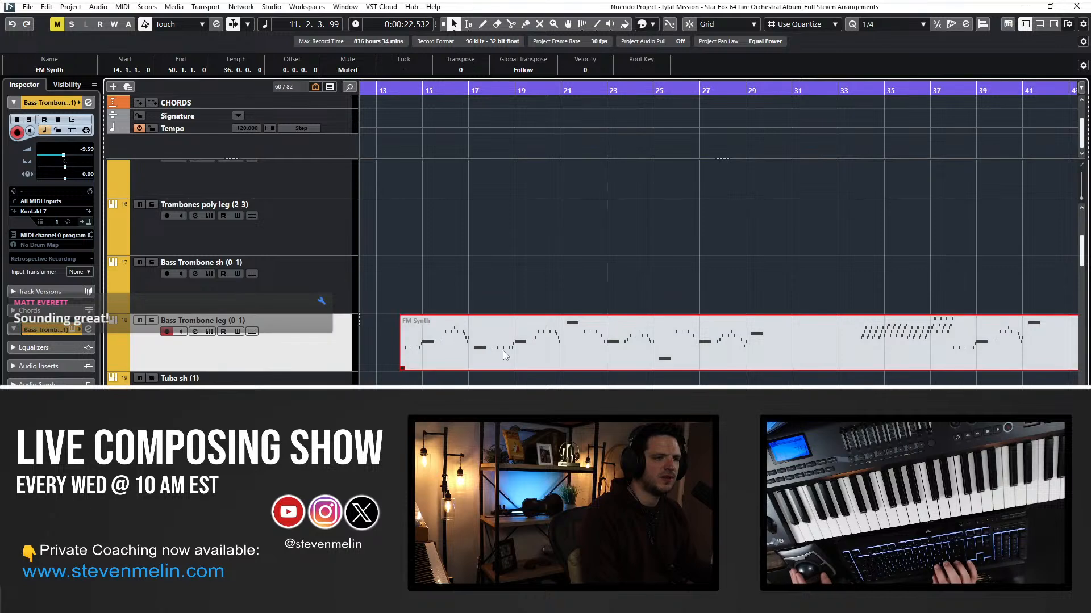
{"action": "scroll", "coordinate": [503, 349], "scroll_direction": "up", "scroll_amount": 6}
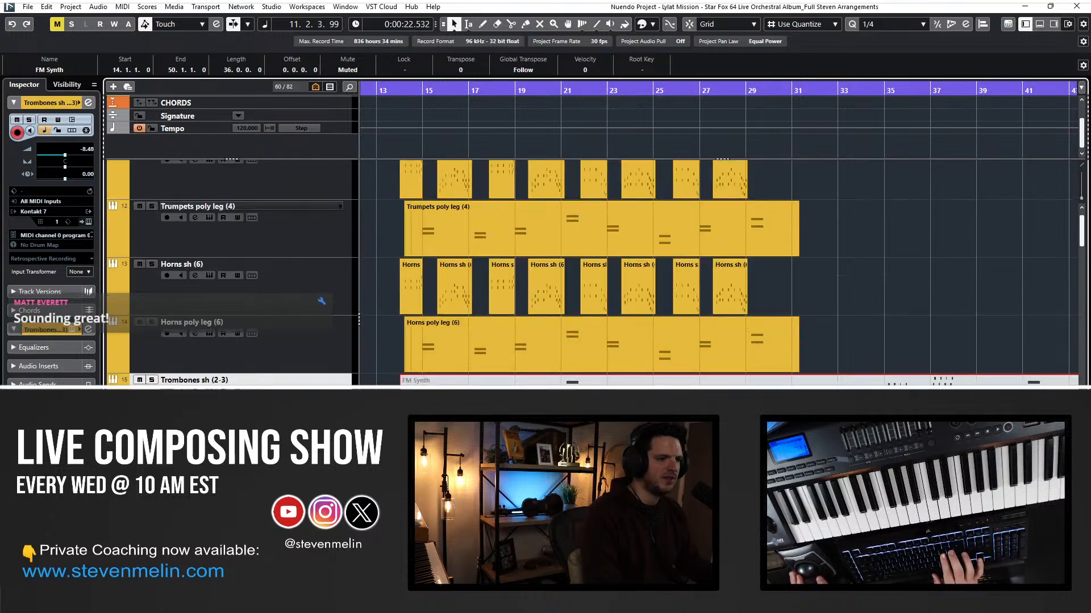
{"action": "left_click_drag", "start_coordinate": [455, 403], "coordinate": [454, 457]}
Select the D.B. sh (4) part and locate the playhead to its start at 11.4.4.33.
{"action": "scroll", "coordinate": [464, 372], "scroll_direction": "down", "scroll_amount": 20}
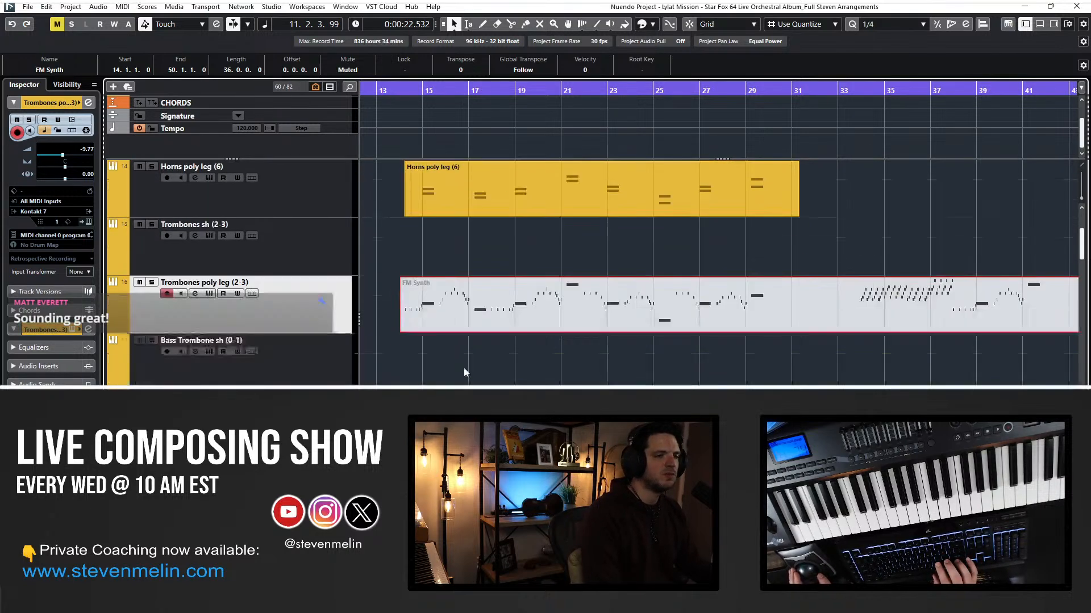
{"action": "scroll", "coordinate": [464, 372], "scroll_direction": "down", "scroll_amount": 7}
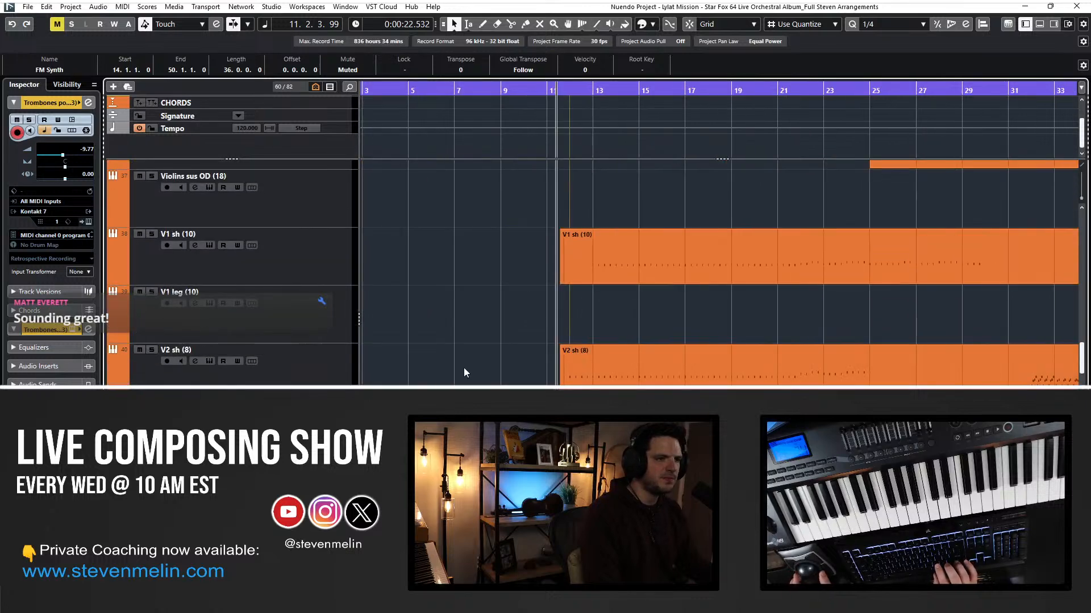
{"action": "scroll", "coordinate": [464, 367], "scroll_direction": "down", "scroll_amount": 3}
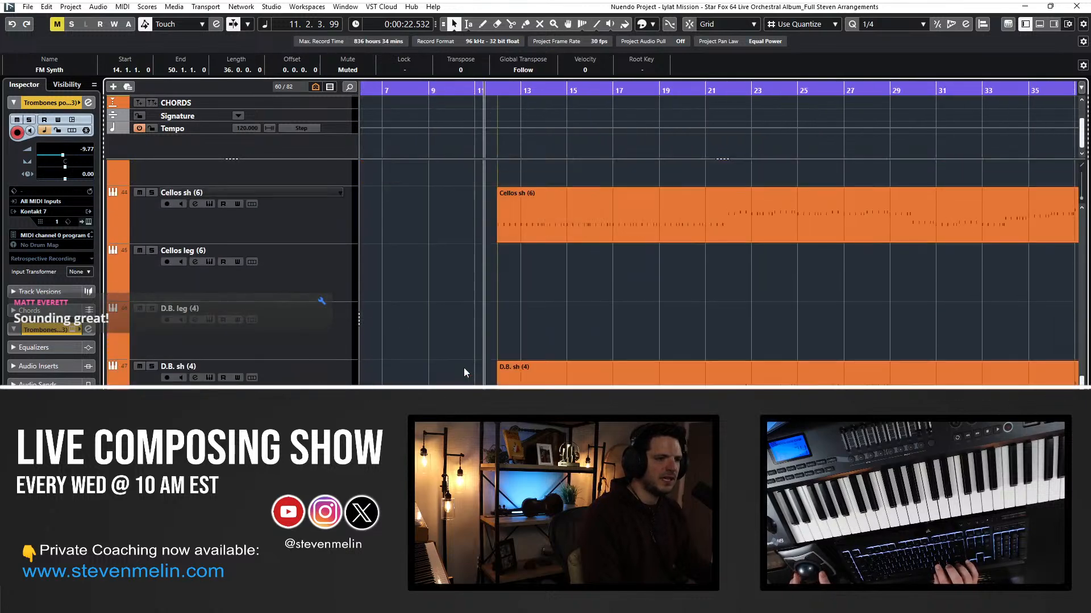
{"action": "scroll", "coordinate": [463, 367], "scroll_direction": "left", "scroll_amount": 2}
{"action": "scroll", "coordinate": [464, 367], "scroll_direction": "right", "scroll_amount": 8}
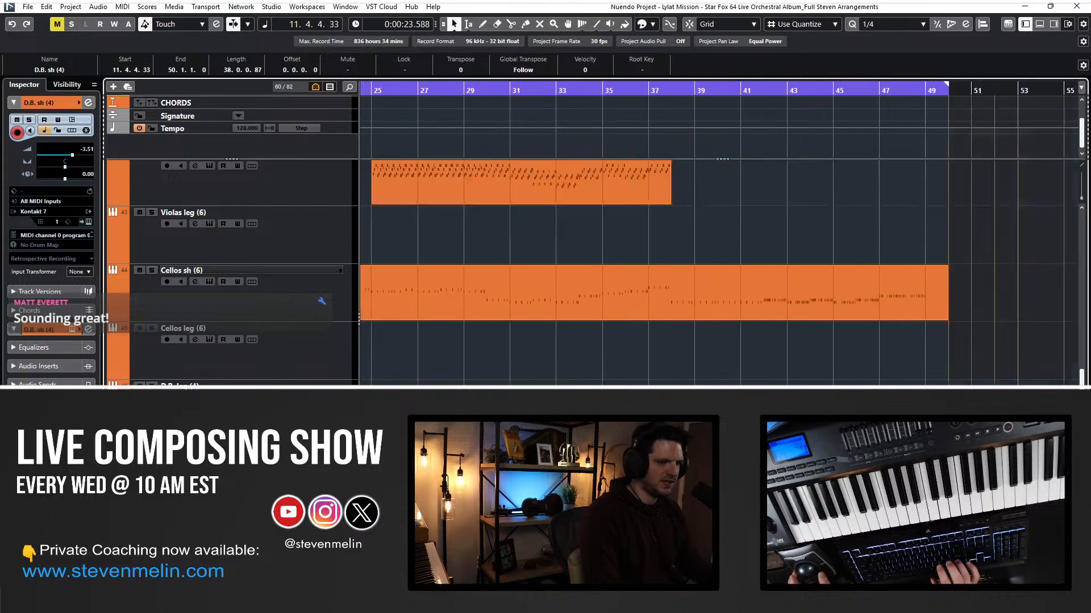
{"action": "scroll", "coordinate": [464, 366], "scroll_direction": "left", "scroll_amount": 8}
{"action": "key", "text": "l"}
Paste a copy of the D.B. sh (4) part onto the Timpani track at the playhead and solo that track.
{"action": "scroll", "coordinate": [718, 233], "scroll_direction": "right", "scroll_amount": 4}
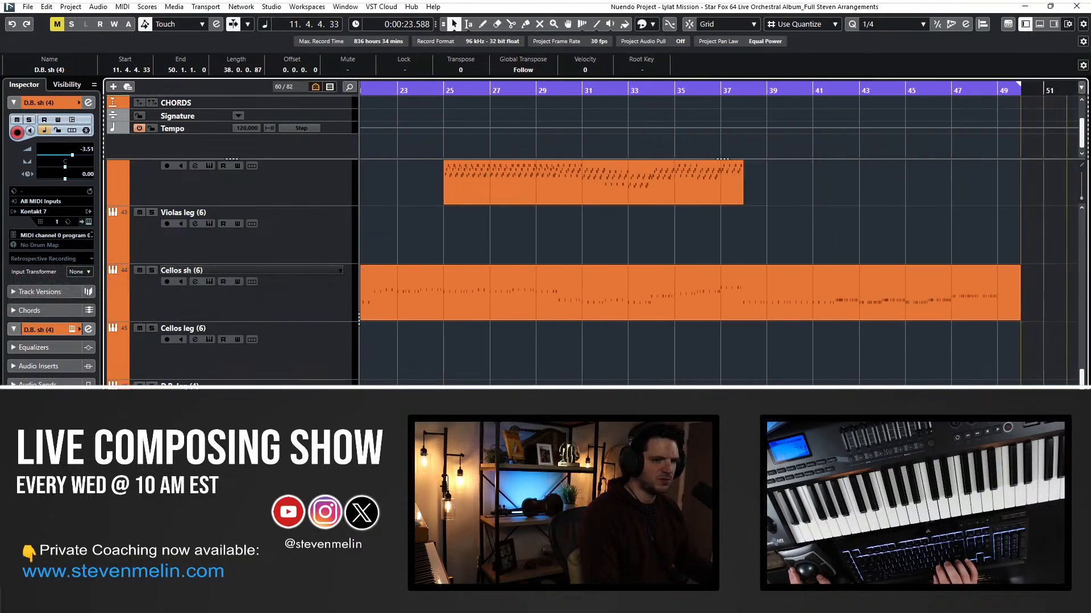
{"action": "scroll", "coordinate": [718, 273], "scroll_direction": "up", "scroll_amount": 5}
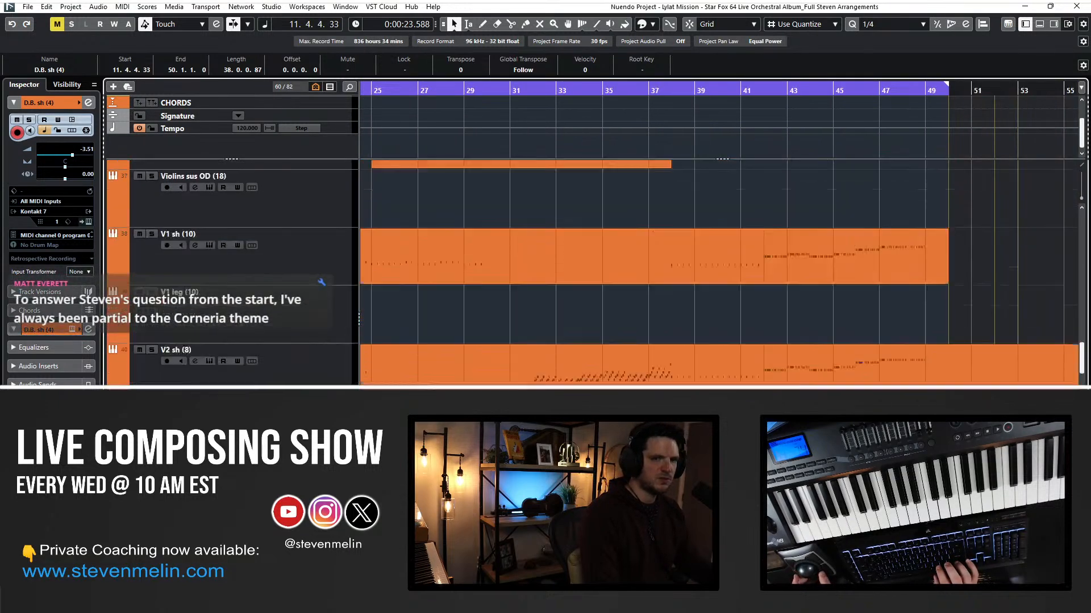
{"action": "scroll", "coordinate": [719, 273], "scroll_direction": "down", "scroll_amount": 5}
{"action": "scroll", "coordinate": [718, 273], "scroll_direction": "left", "scroll_amount": 4}
{"action": "scroll", "coordinate": [718, 273], "scroll_direction": "left", "scroll_amount": 2}
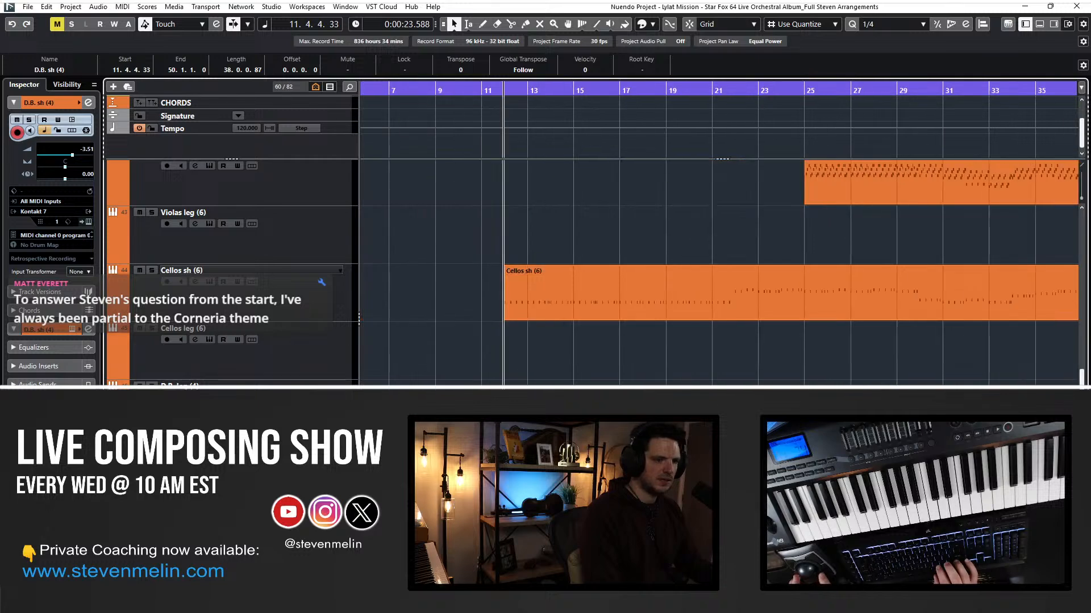
{"action": "scroll", "coordinate": [351, 373], "scroll_direction": "down", "scroll_amount": 8}
{"action": "left_click", "coordinate": [351, 373]}
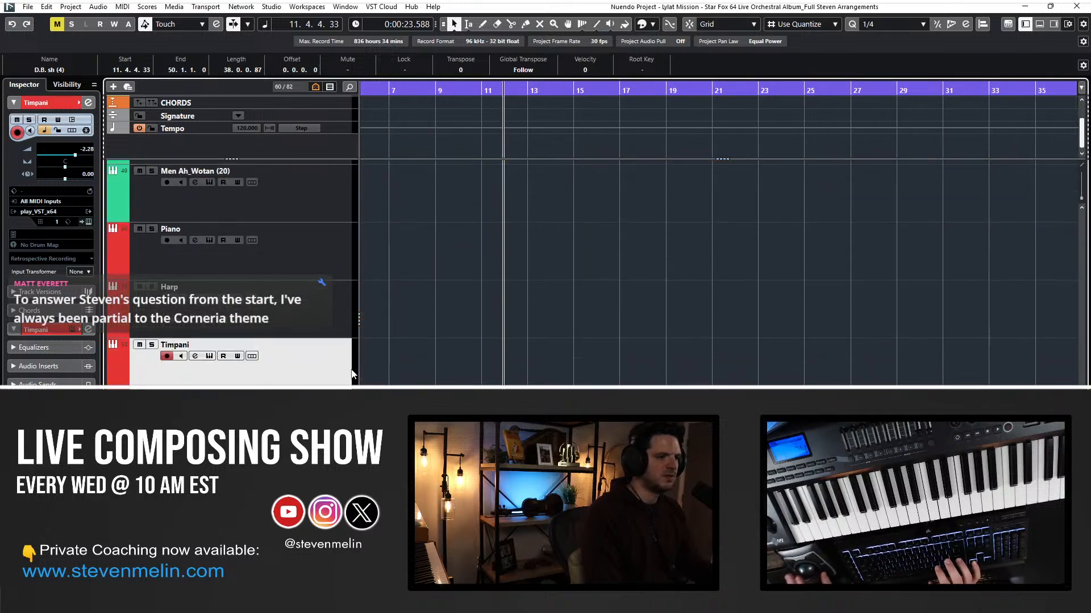
{"action": "key", "text": "s"}
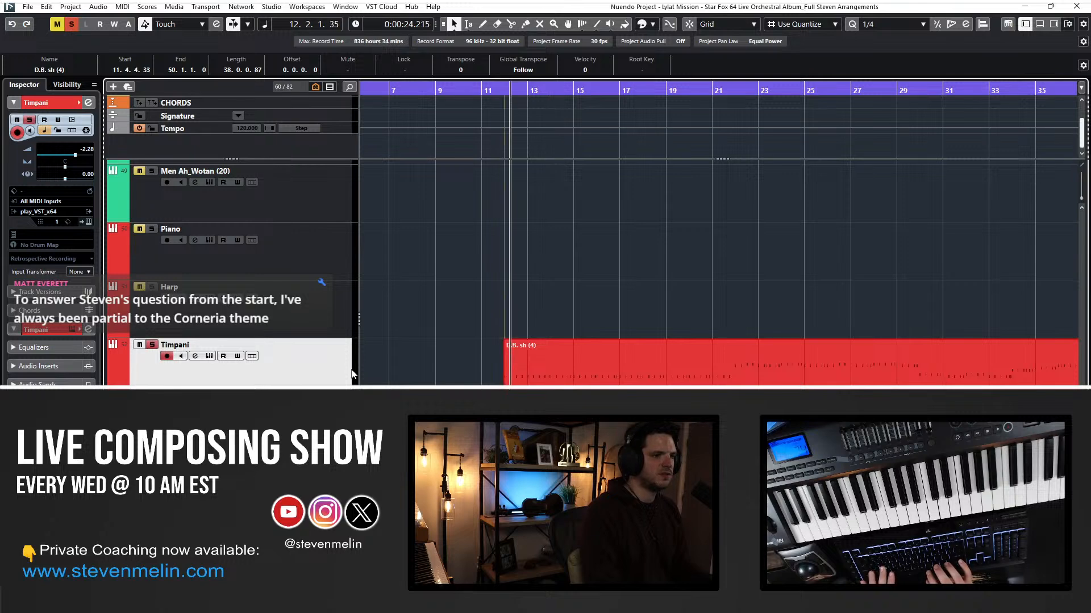
Open the copied part on the Timpani track in the note editor and return the playhead to bar 1.
{"action": "double_click", "coordinate": [556, 357]}
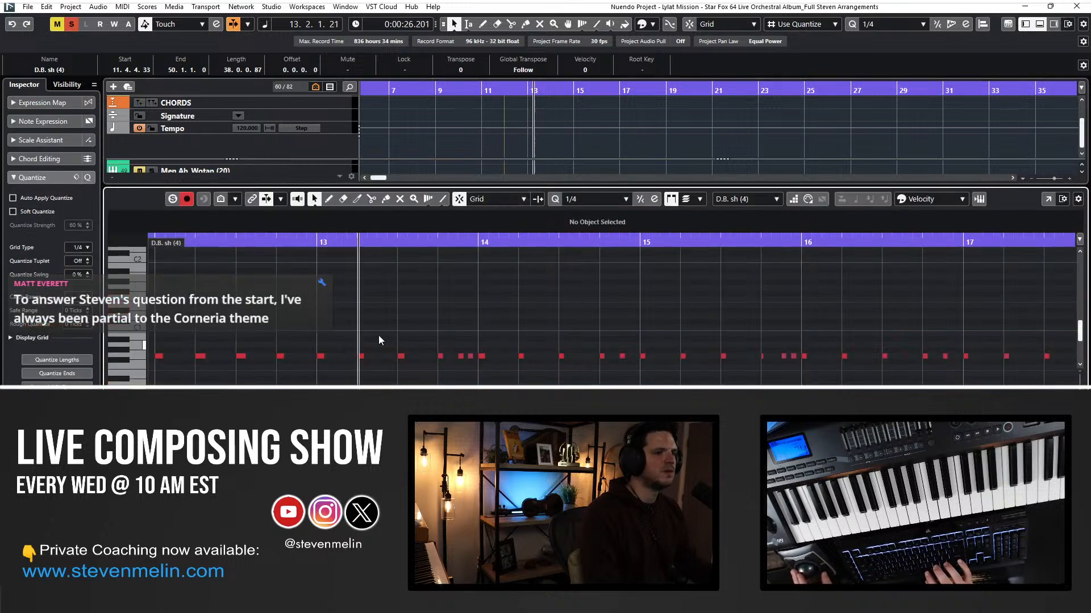
{"action": "key", "text": "Home"}
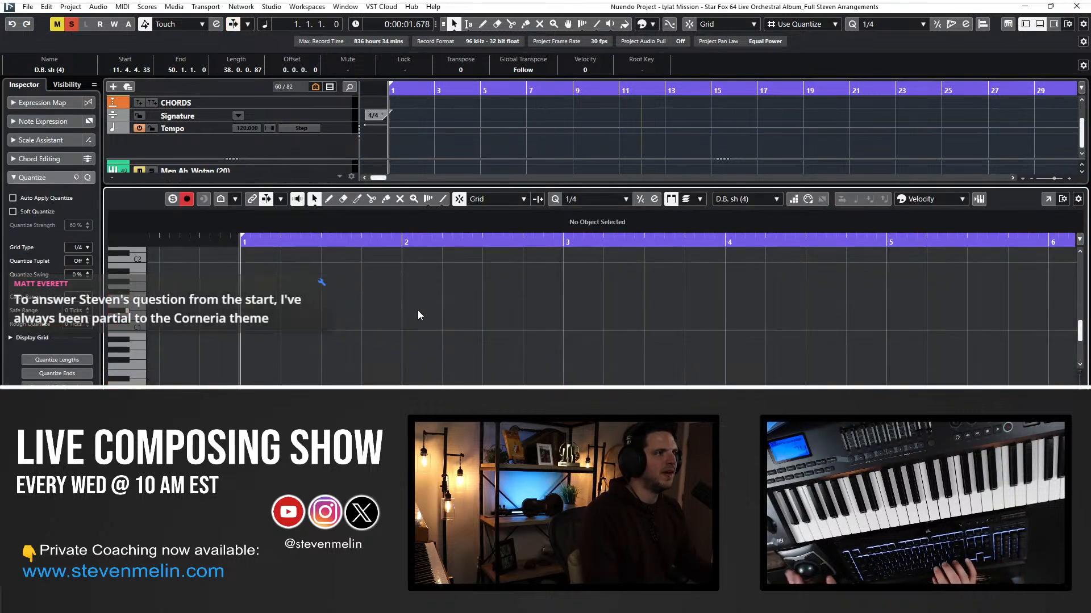
Transpose all notes of the copied double bass line in the timpani part up one octave.
{"action": "scroll", "coordinate": [343, 334], "scroll_direction": "right", "scroll_amount": 12}
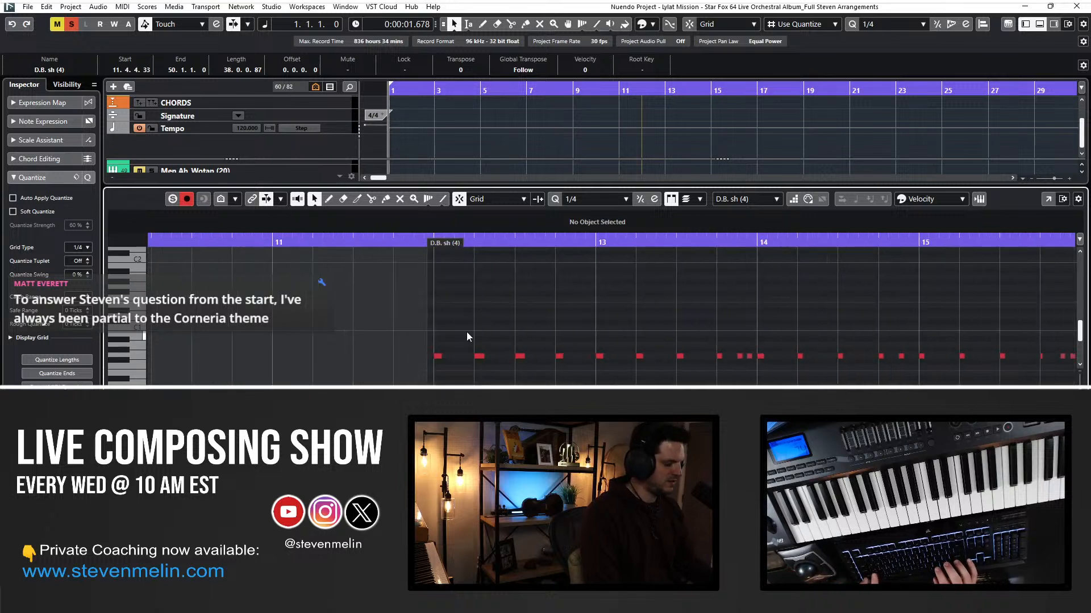
{"action": "key", "text": "ctrl+a"}
{"action": "key", "text": "shift+Up"}
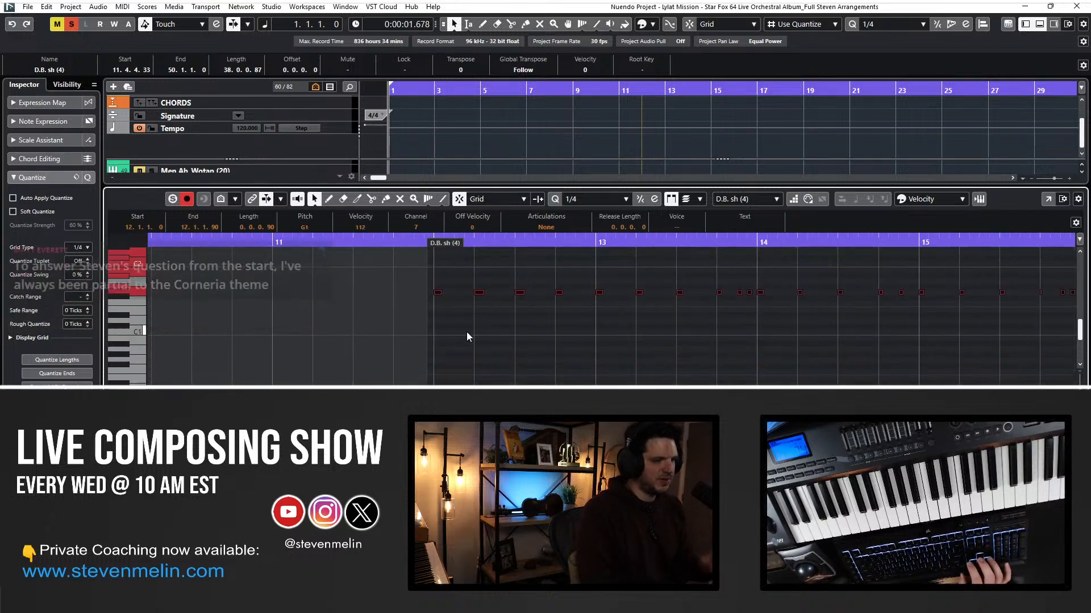
{"action": "scroll", "coordinate": [466, 333], "scroll_direction": "up", "scroll_amount": 2}
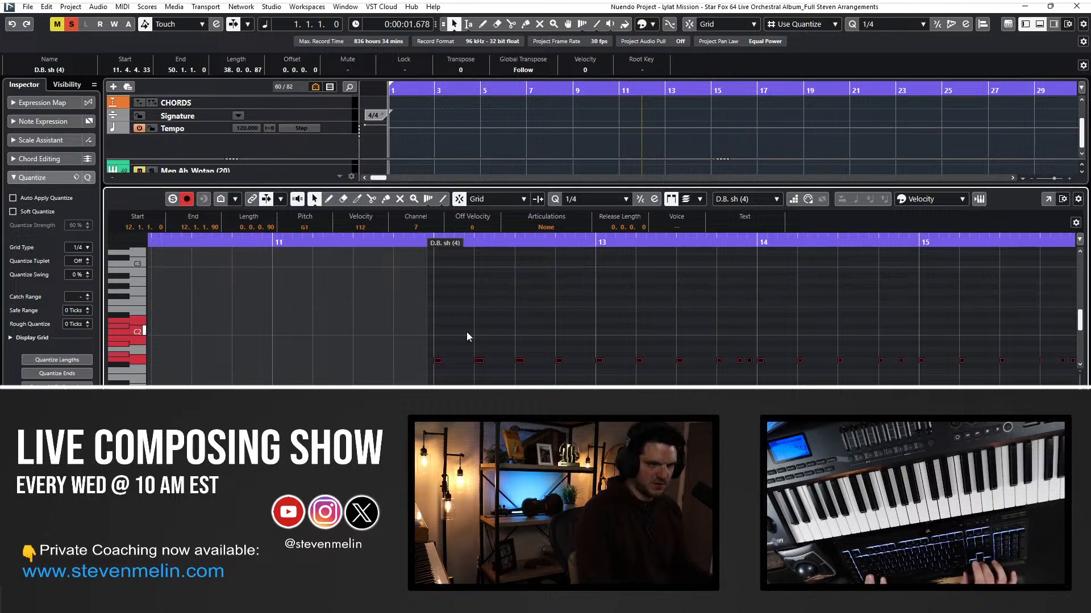
Locate the playhead at bar 12 and play the transposed timpani part.
{"action": "key", "text": "KP_Add"}
{"action": "key", "text": "KP_Add"}
{"action": "key", "text": "KP_Add"}
{"action": "key", "text": "KP_Add"}
{"action": "key", "text": "KP_Add"}
{"action": "key", "text": "KP_Add"}
{"action": "key", "text": "KP_Add"}
{"action": "key", "text": "KP_Add"}
{"action": "key", "text": "KP_Add"}
{"action": "key", "text": "KP_Add"}
{"action": "key", "text": "KP_Add"}
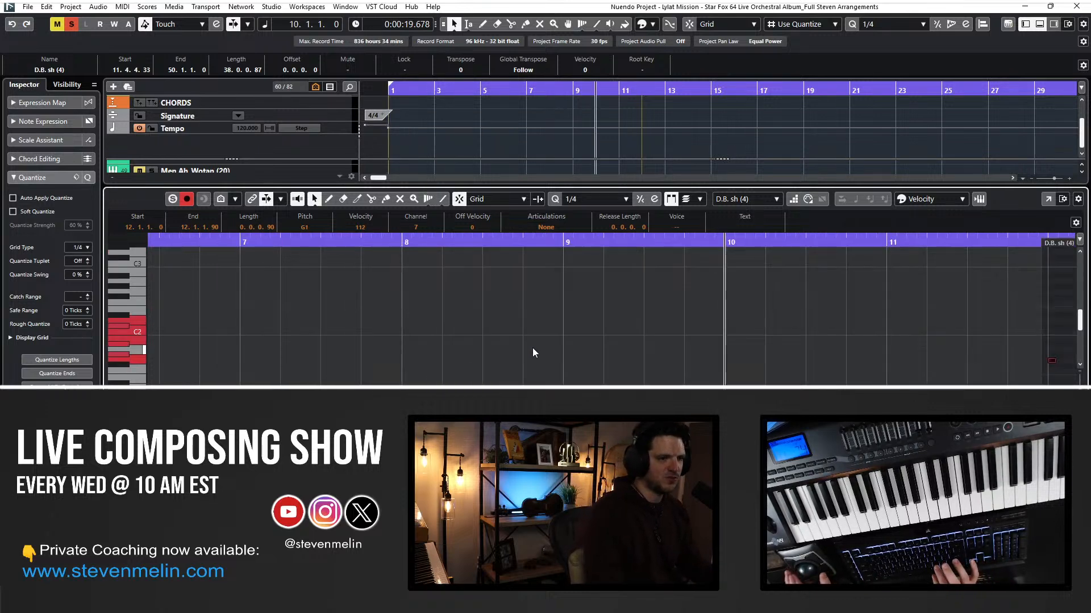
{"action": "key", "text": "KP_Add"}
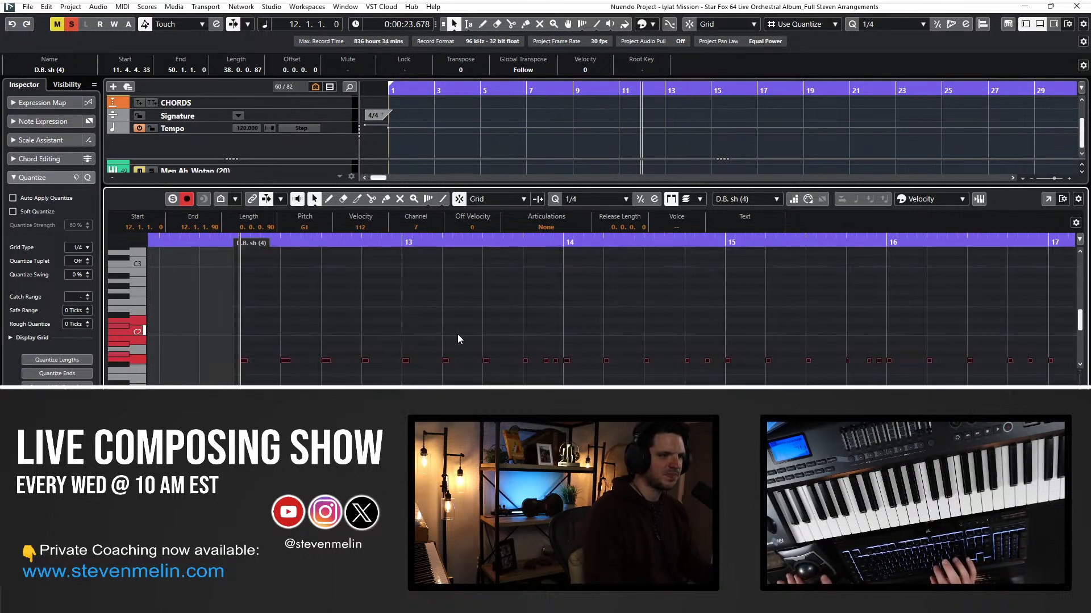
{"action": "key", "text": "space"}
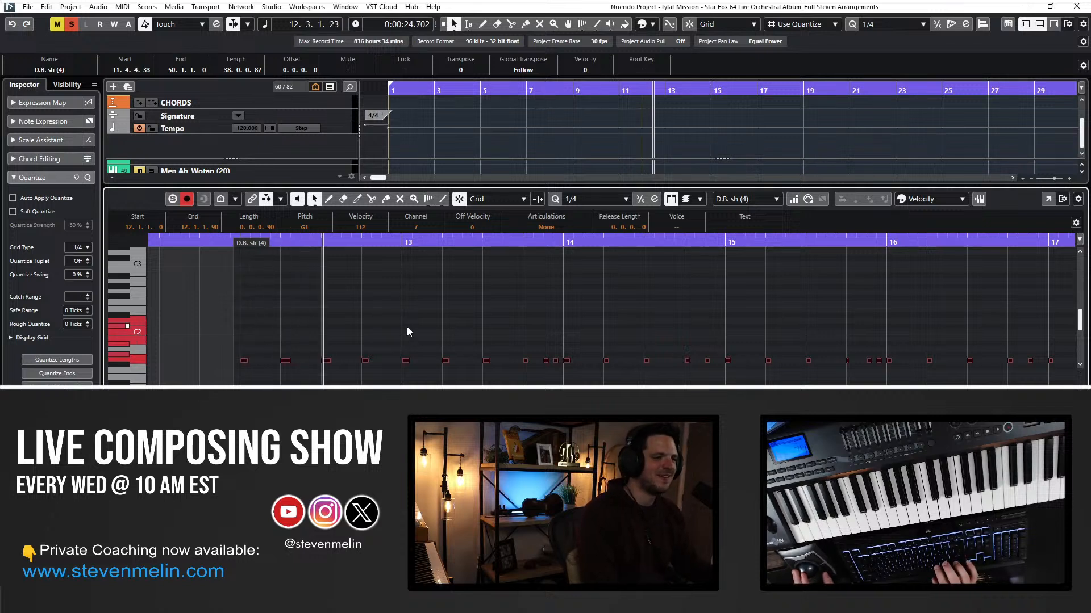
Adjust the velocities of all the notes in the timpani part, bringing the first note to 107.
{"action": "left_click", "coordinate": [395, 334]}
{"action": "key", "text": "ctrl+a"}
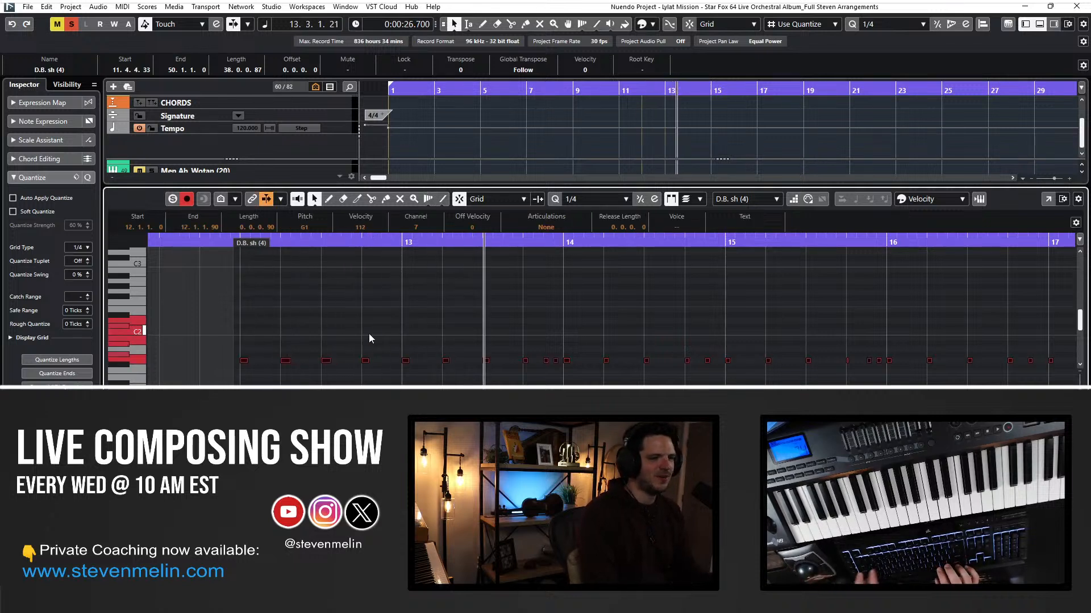
{"action": "left_click", "coordinate": [402, 348]}
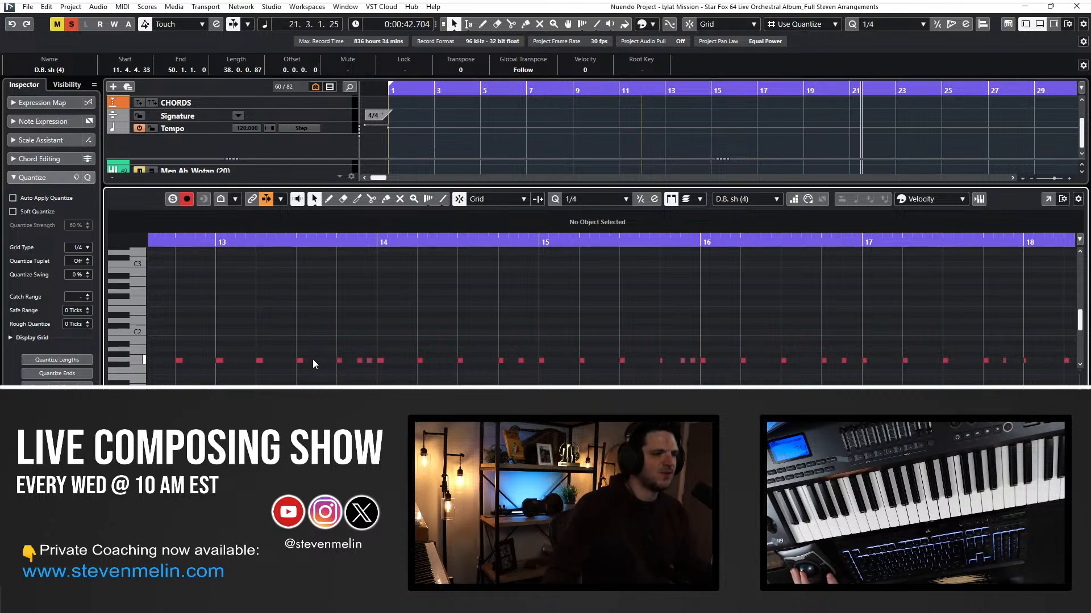
{"action": "scroll", "coordinate": [324, 360], "scroll_direction": "left", "scroll_amount": 3}
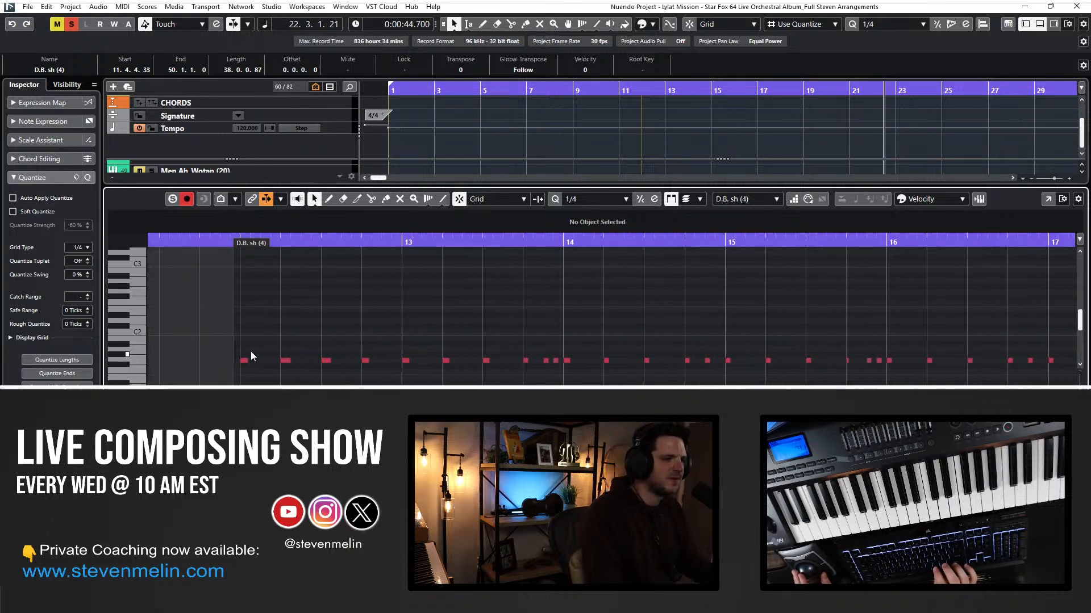
{"action": "key", "text": "ctrl+a"}
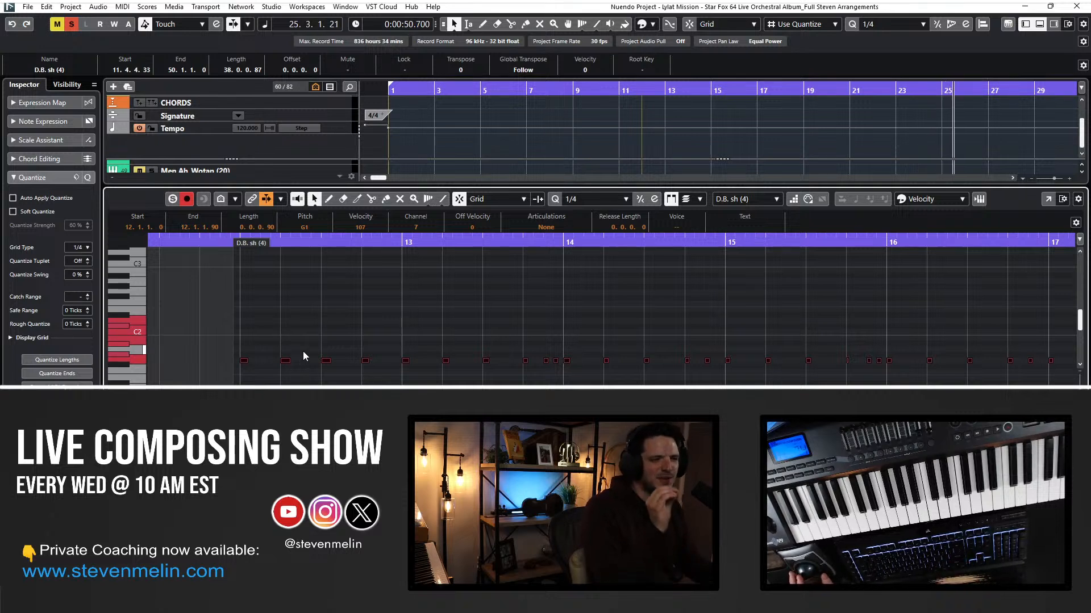
{"action": "left_click", "coordinate": [318, 329]}
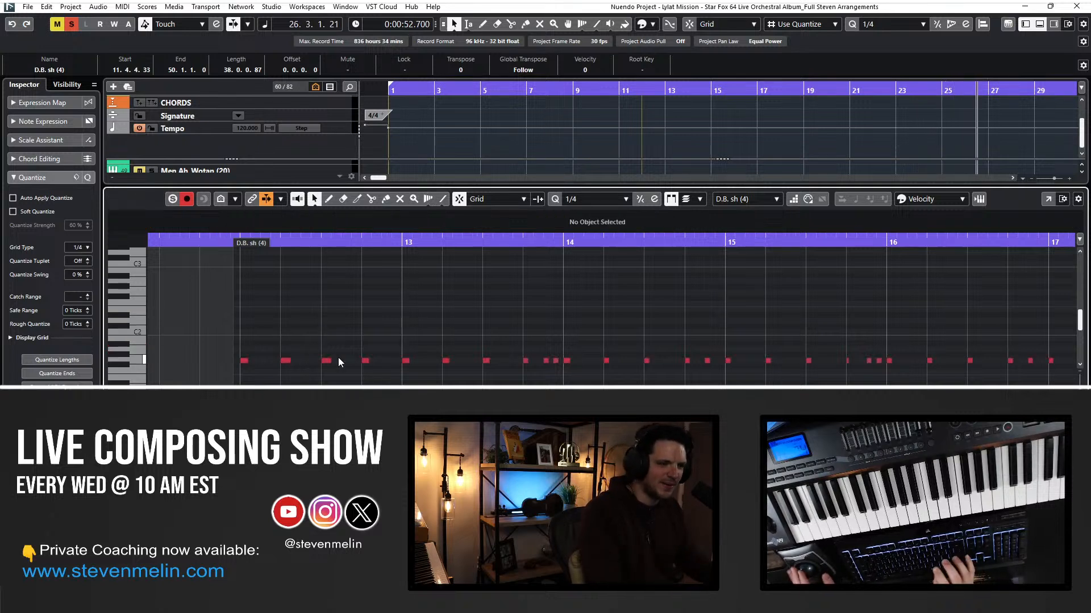
Leave the note editor, return the playhead to bar 1 and rename the copied part as Timpani.
{"action": "key", "text": "Return"}
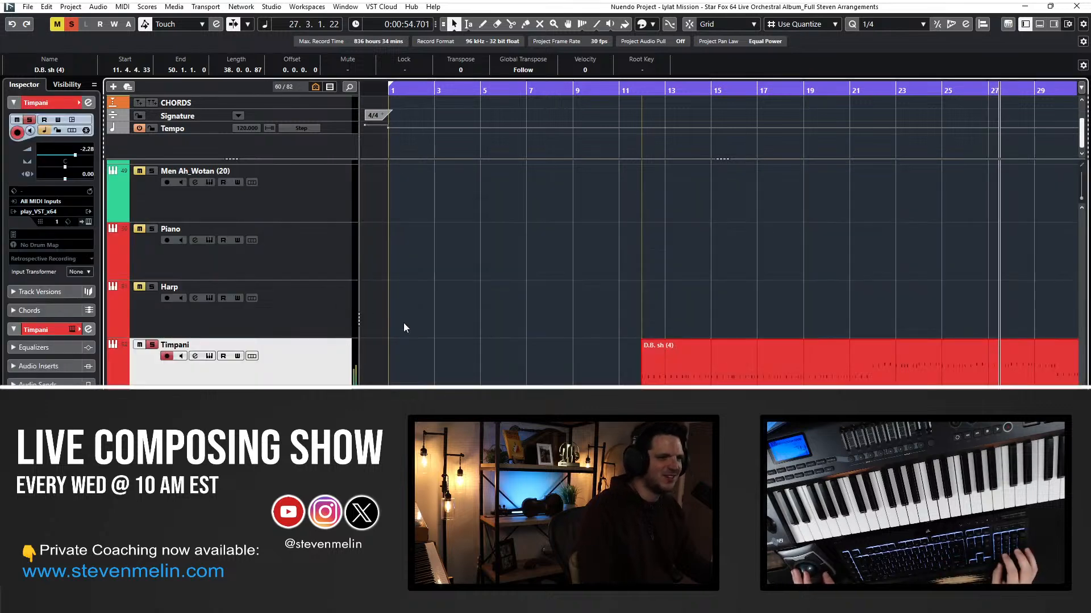
{"action": "key", "text": "KP_0"}
{"action": "double_click", "coordinate": [182, 345]}
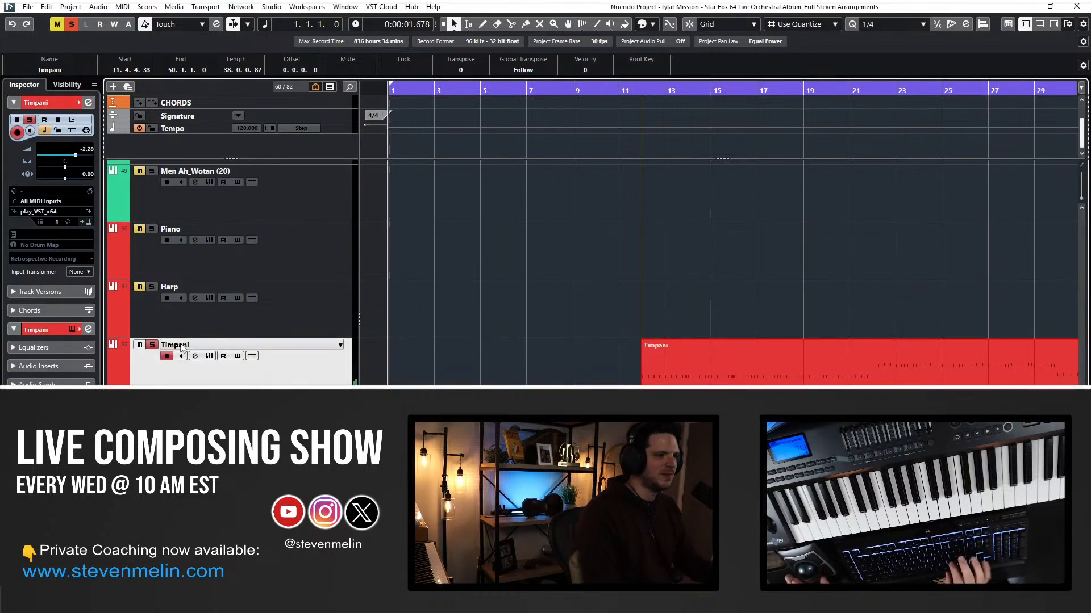
{"action": "left_click", "coordinate": [354, 313]}
Take the Timpani track out of solo and play the full arrangement from bar 12 with view auto-scroll off.
{"action": "key", "text": "KP_Add"}
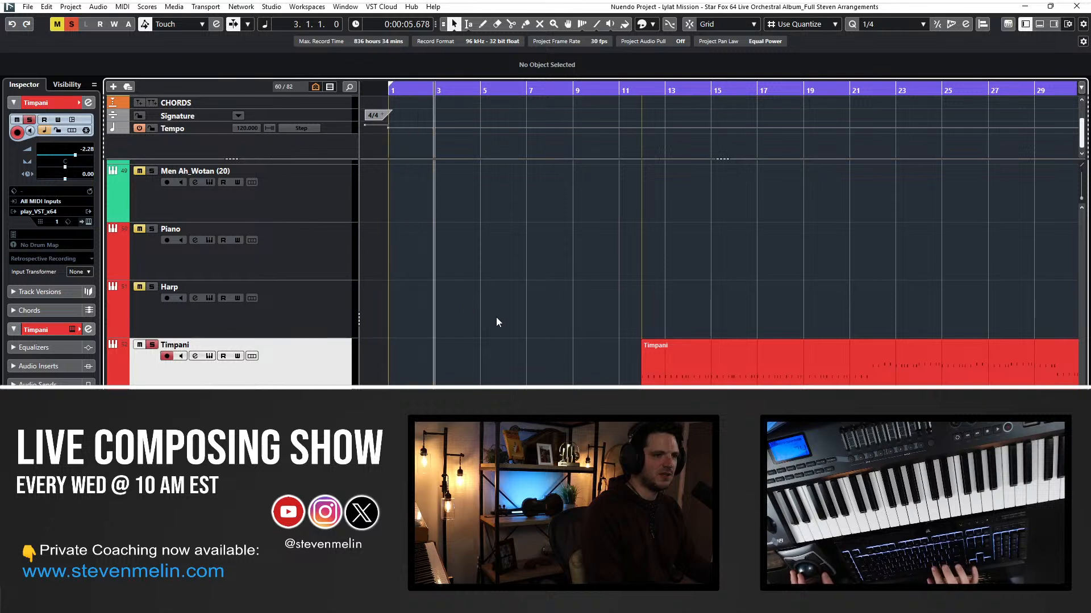
{"action": "key", "text": "KP_Add"}
{"action": "key", "text": "KP_Add"}
{"action": "key", "text": "KP_Add"}
{"action": "key", "text": "KP_Add"}
{"action": "key", "text": "KP_Add"}
{"action": "key", "text": "KP_Add"}
{"action": "key", "text": "KP_Add"}
{"action": "key", "text": "KP_Add"}
{"action": "scroll", "coordinate": [554, 338], "scroll_direction": "right", "scroll_amount": 2}
{"action": "scroll", "coordinate": [554, 338], "scroll_direction": "left", "scroll_amount": 1}
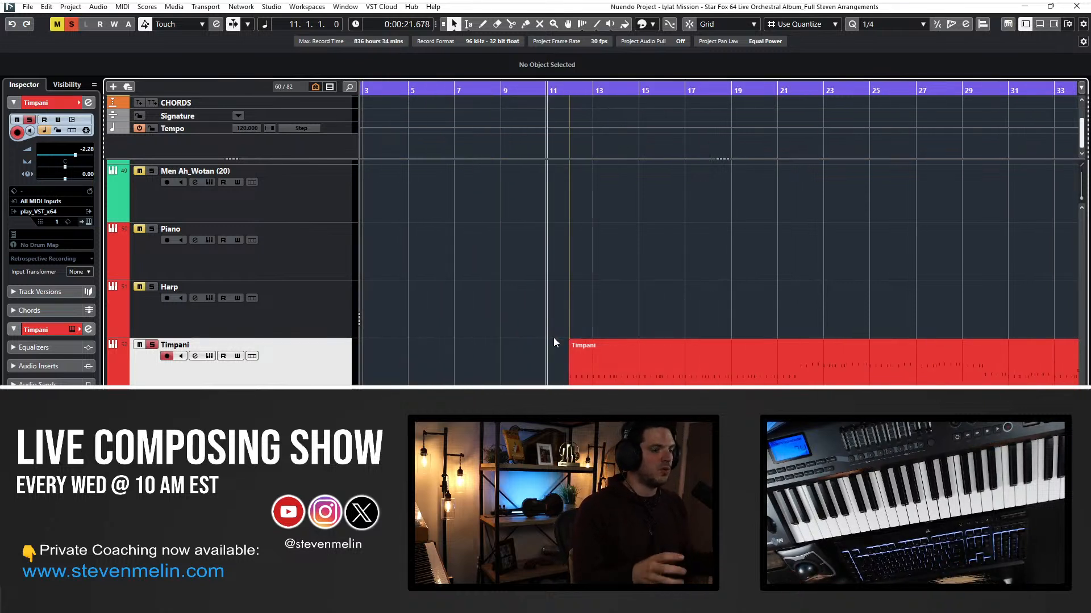
{"action": "key", "text": "KP_Add"}
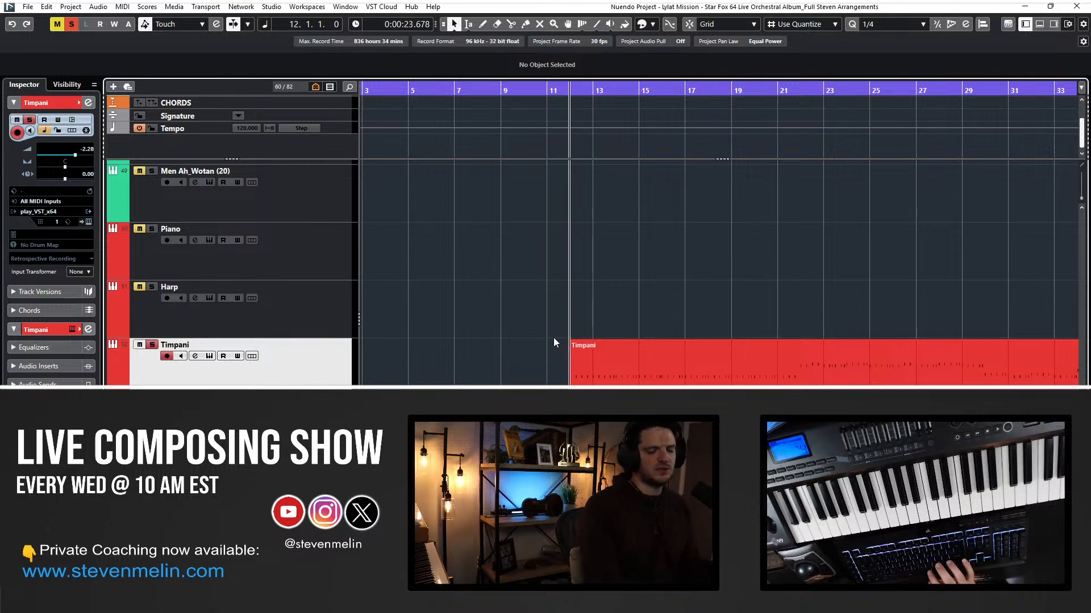
{"action": "scroll", "coordinate": [554, 341], "scroll_direction": "right", "scroll_amount": 1}
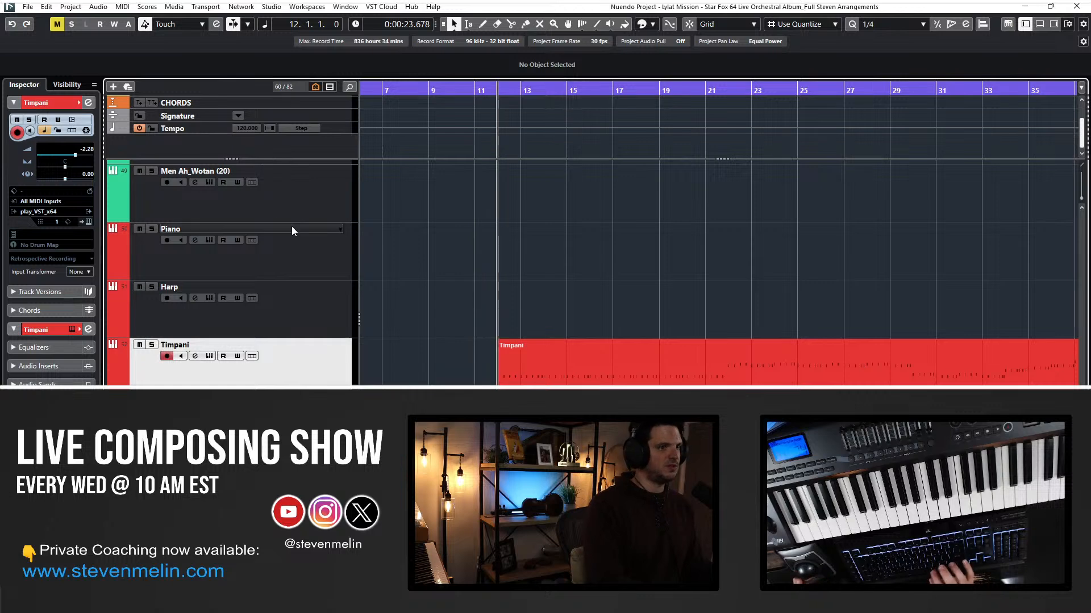
{"action": "key", "text": "space"}
{"action": "scroll", "coordinate": [508, 294], "scroll_direction": "down", "scroll_amount": 3}
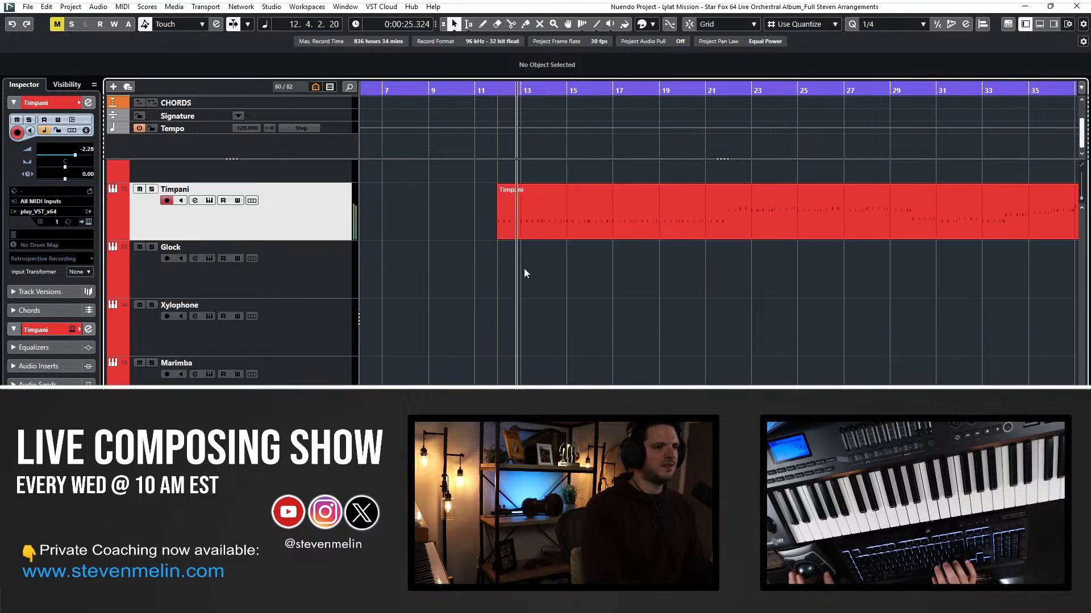
{"action": "key", "text": "f"}
{"action": "scroll", "coordinate": [523, 268], "scroll_direction": "up", "scroll_amount": 1}
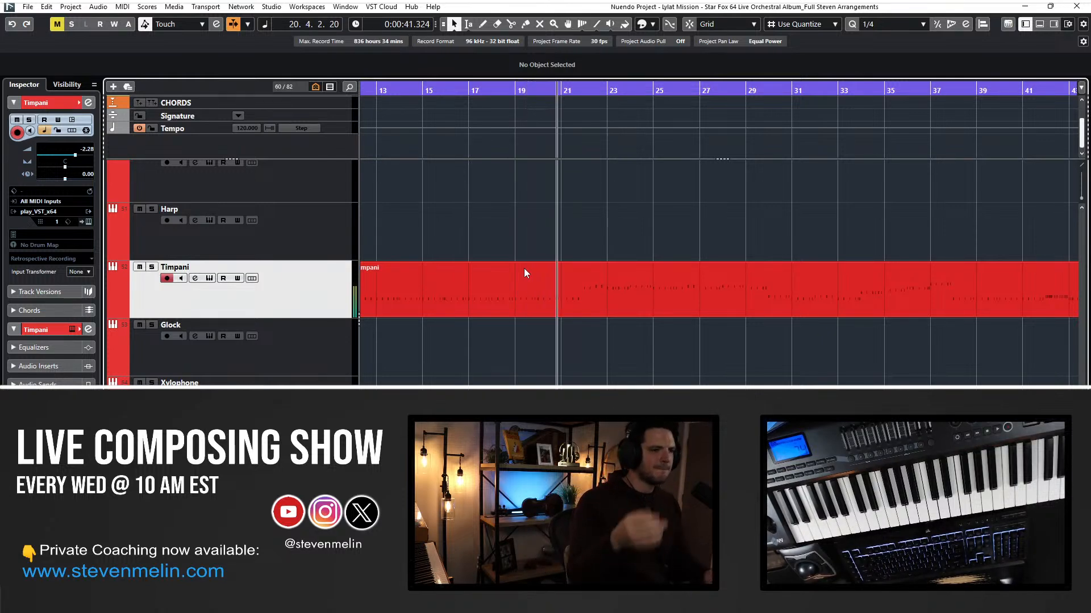
Select the Women Ah_Freyja (20) and Men Ah_Wotan (20) tracks together for auditioning choir lines over the playback.
{"action": "scroll", "coordinate": [331, 295], "scroll_direction": "down", "scroll_amount": 10}
{"action": "scroll", "coordinate": [331, 296], "scroll_direction": "up", "scroll_amount": 10}
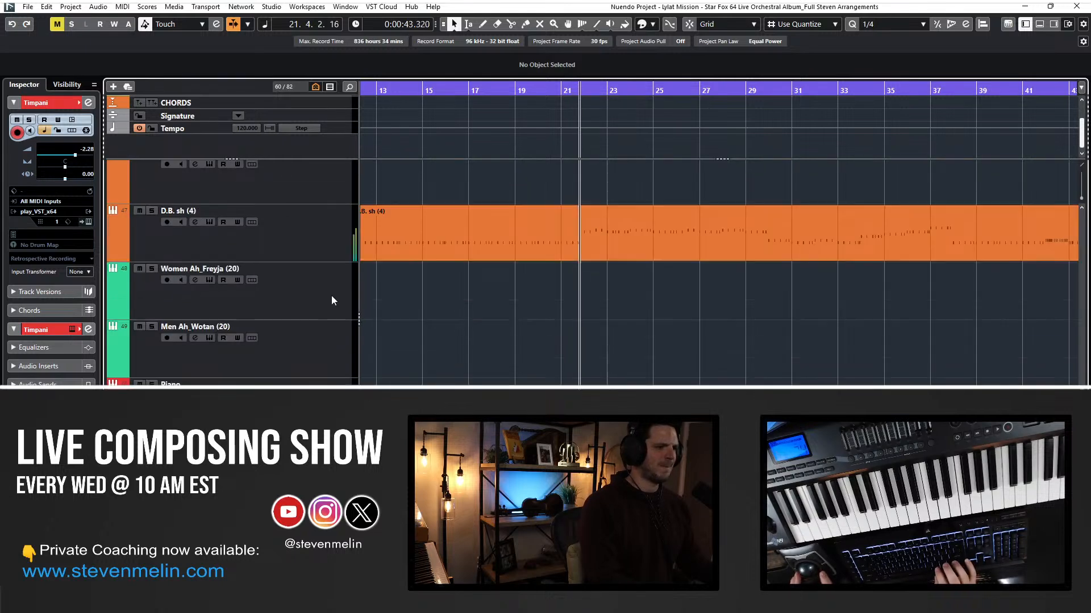
{"action": "left_click", "coordinate": [317, 293]}
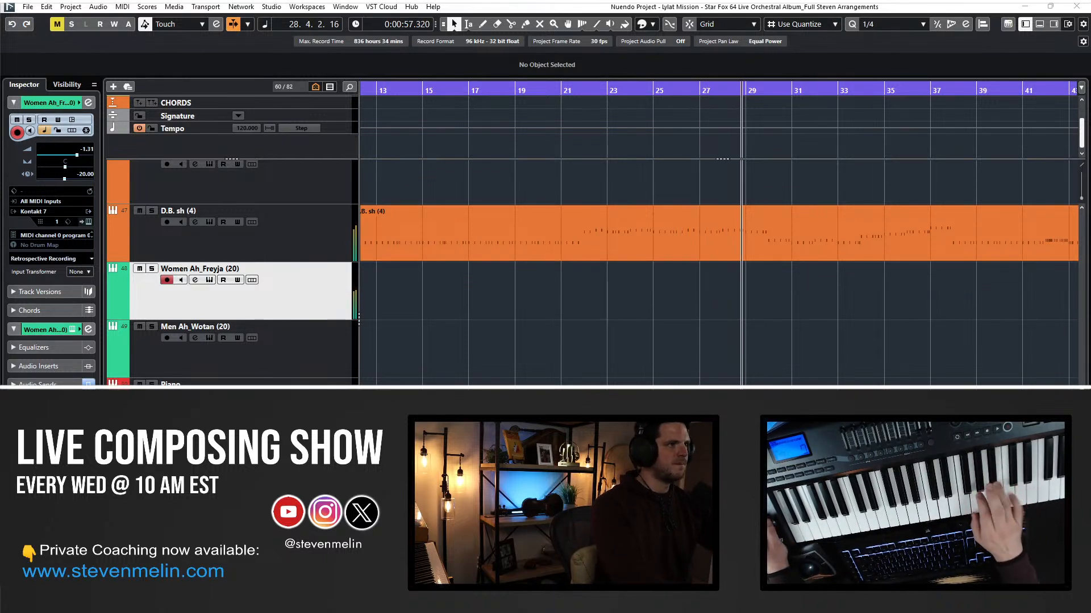
{"action": "left_click", "coordinate": [305, 341]}
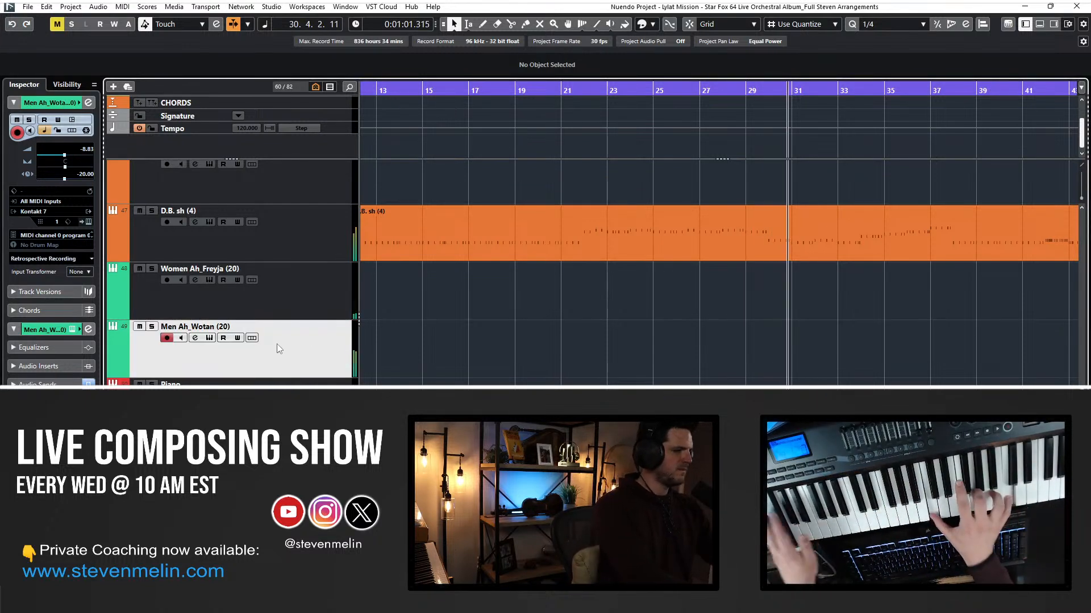
{"action": "left_click", "coordinate": [289, 306], "text": "ctrl"}
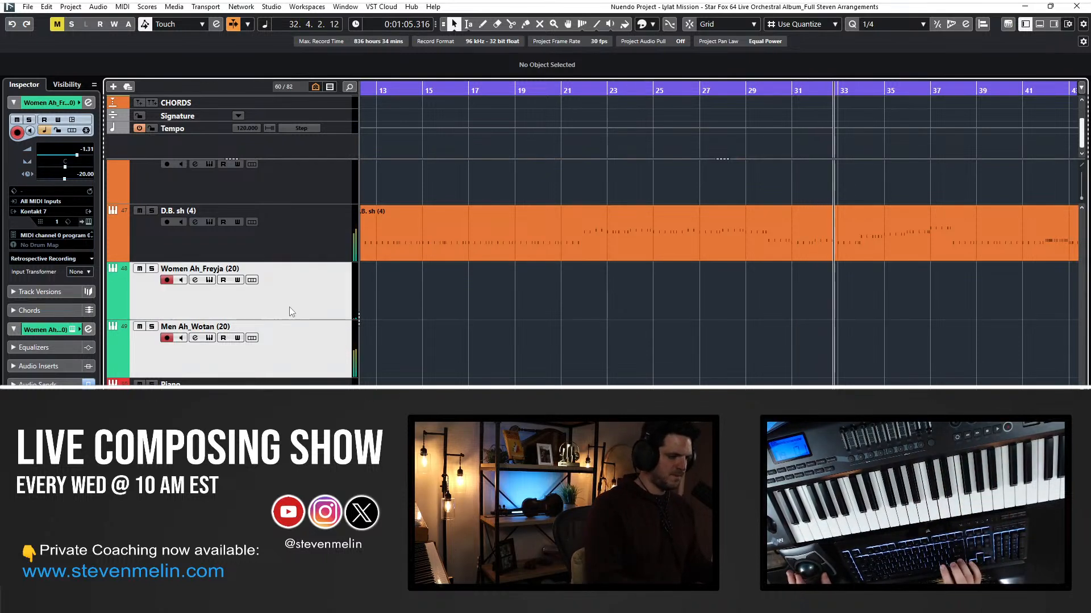
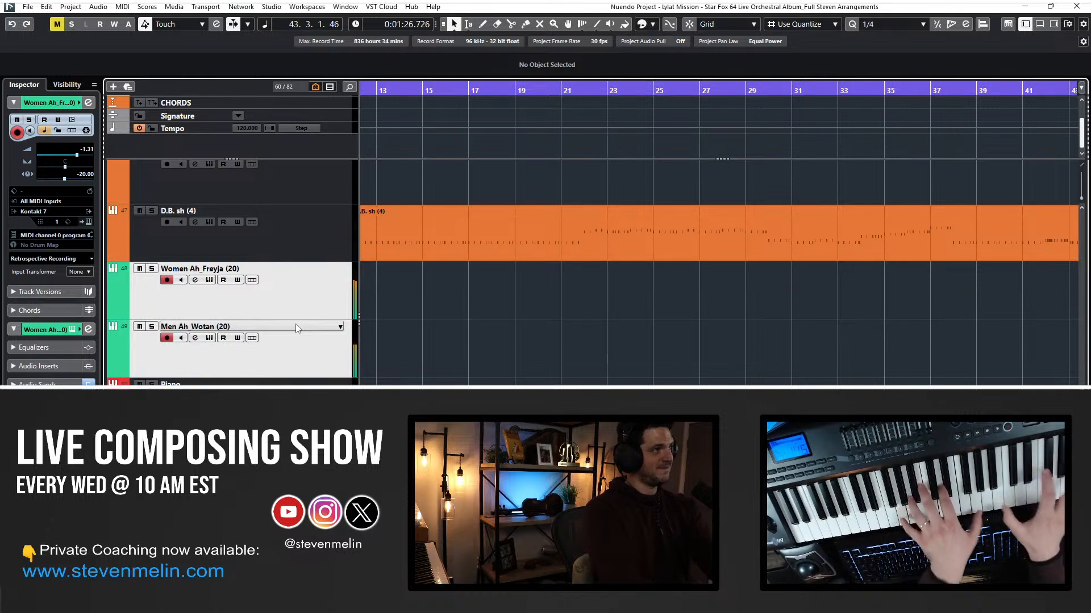
Rewind to bar 40 and to bar 20 to replay those passages, and look over the muted source parts.
{"action": "key", "text": "KP_Subtract"}
{"action": "key", "text": "KP_Subtract"}
{"action": "key", "text": "KP_Subtract"}
{"action": "key", "text": "KP_Subtract"}
{"action": "key", "text": "space"}
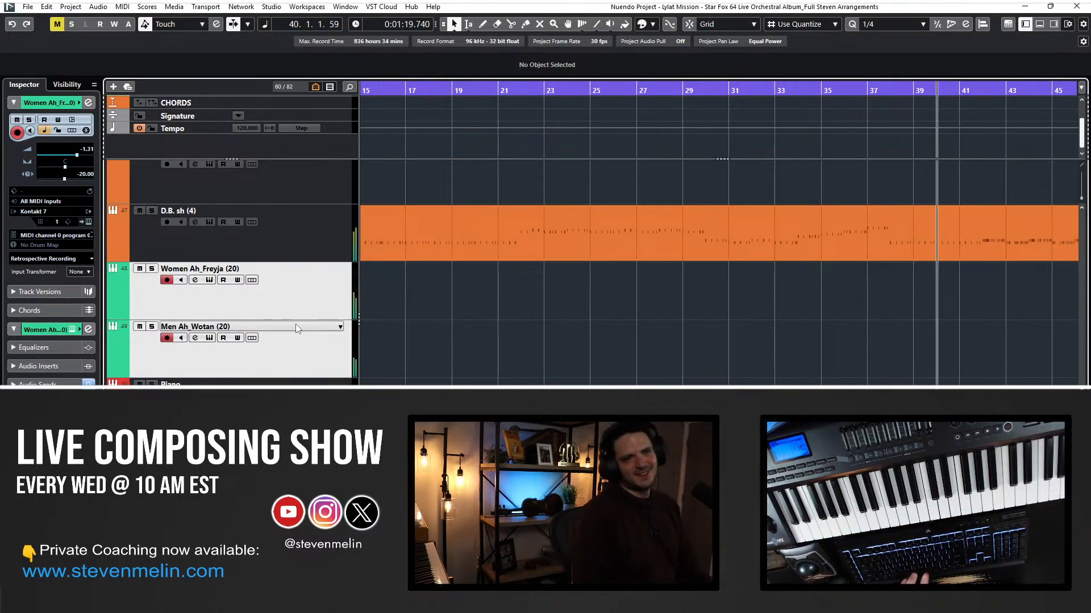
{"action": "key", "text": "KP_Subtract"}
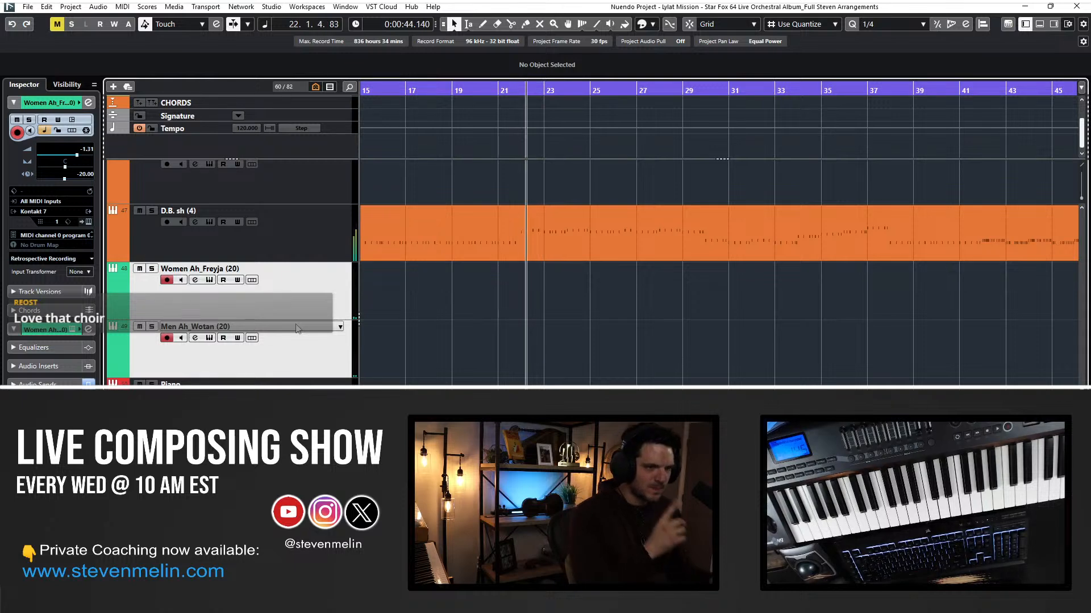
{"action": "scroll", "coordinate": [510, 248], "scroll_direction": "left", "scroll_amount": 3}
{"action": "scroll", "coordinate": [510, 247], "scroll_direction": "right", "scroll_amount": 2}
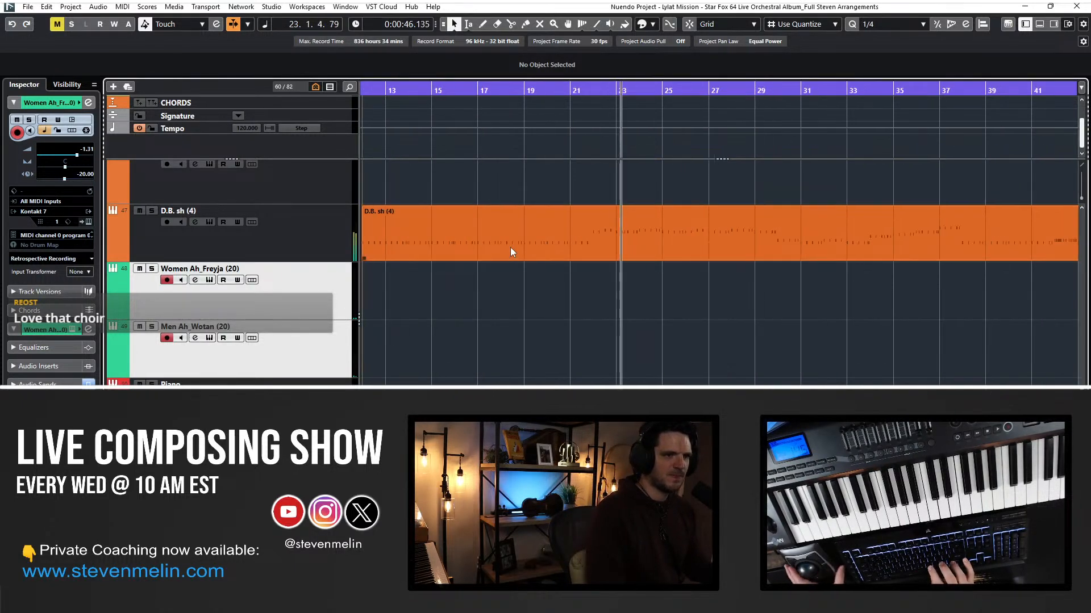
{"action": "key", "text": "KP_Subtract"}
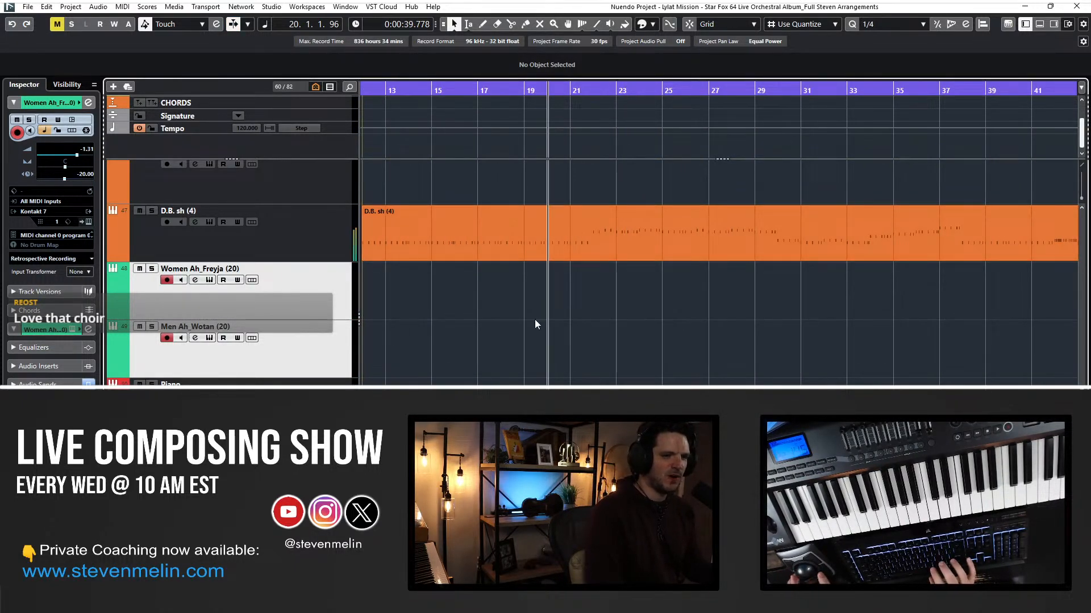
{"action": "scroll", "coordinate": [534, 320], "scroll_direction": "down", "scroll_amount": 10}
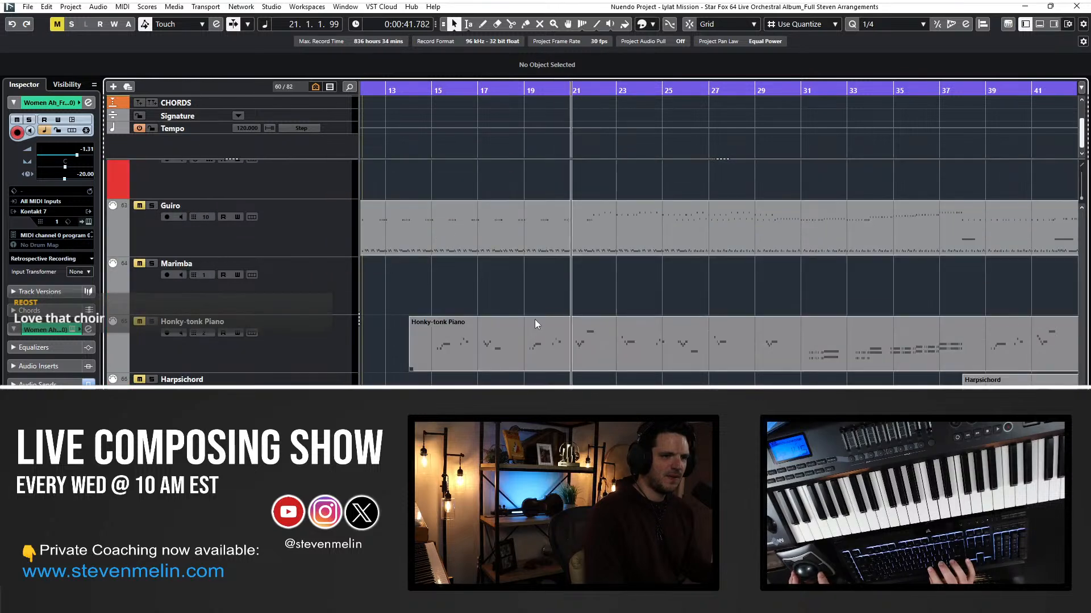
Split the Trumpets poly leg (4) and Horns poly leg (6) parts at 21.4.1 and at bar 31.
{"action": "scroll", "coordinate": [534, 322], "scroll_direction": "up", "scroll_amount": 20}
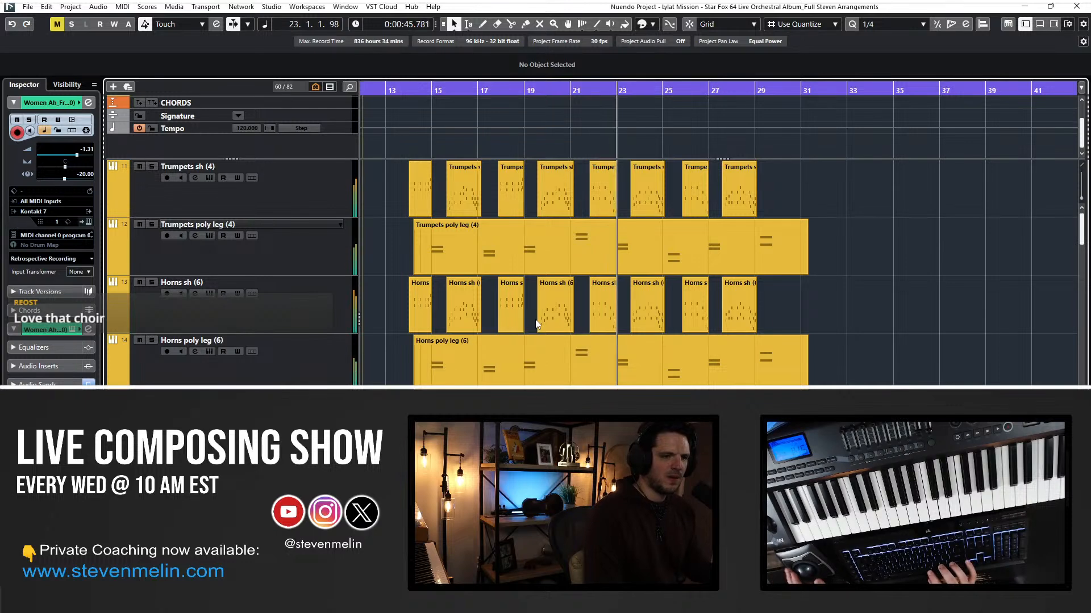
{"action": "left_click_drag", "start_coordinate": [840, 409], "coordinate": [599, 175]}
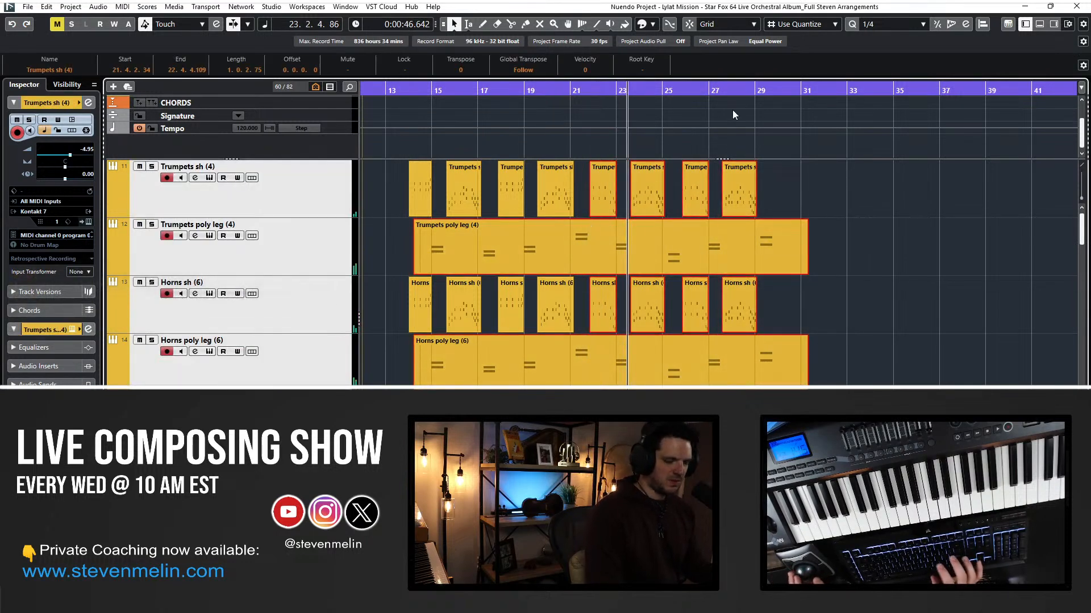
{"action": "left_click", "coordinate": [587, 232], "text": "alt"}
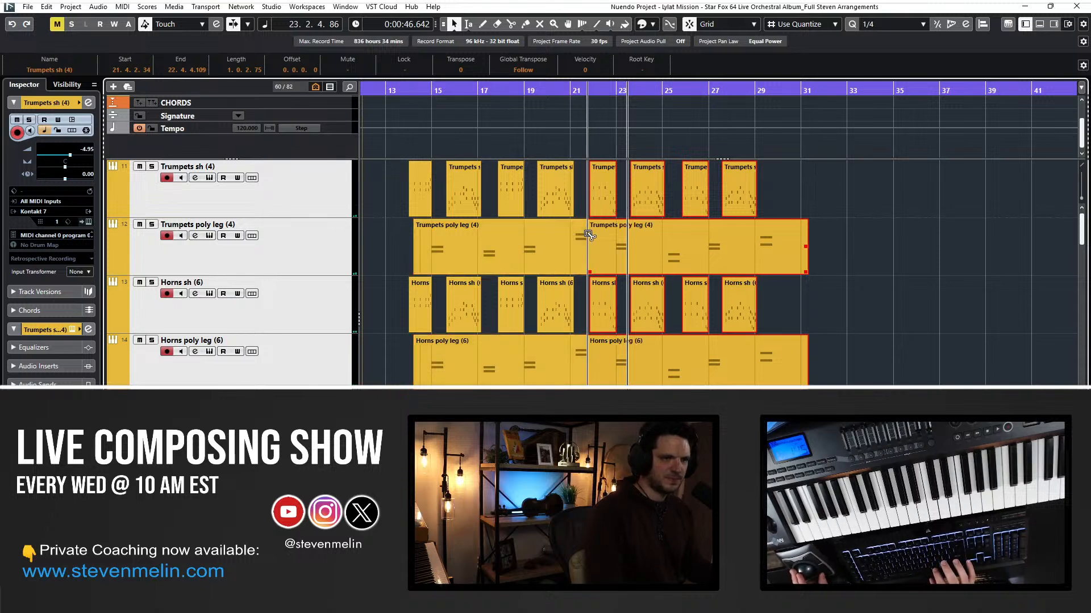
{"action": "left_click", "coordinate": [801, 233], "text": "alt"}
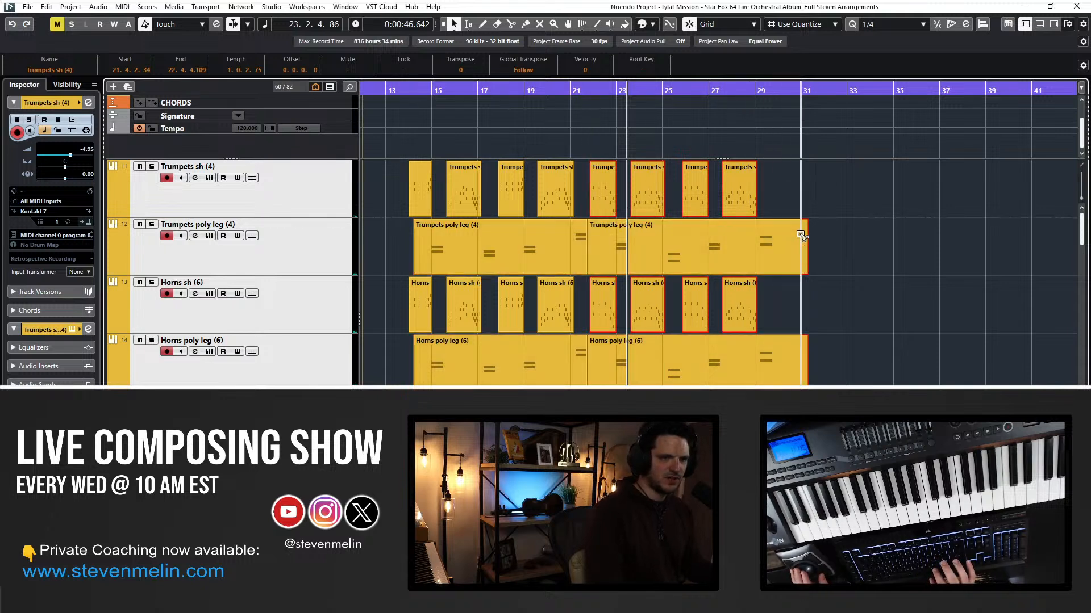
Select the Trumpets sh (4) and Trumpets poly leg (4) parts from 21.4.1 onward and locate the playhead to their start.
{"action": "left_click_drag", "start_coordinate": [841, 251], "coordinate": [595, 181]}
{"action": "key", "text": "l"}
{"action": "scroll", "coordinate": [525, 247], "scroll_direction": "down", "scroll_amount": 15}
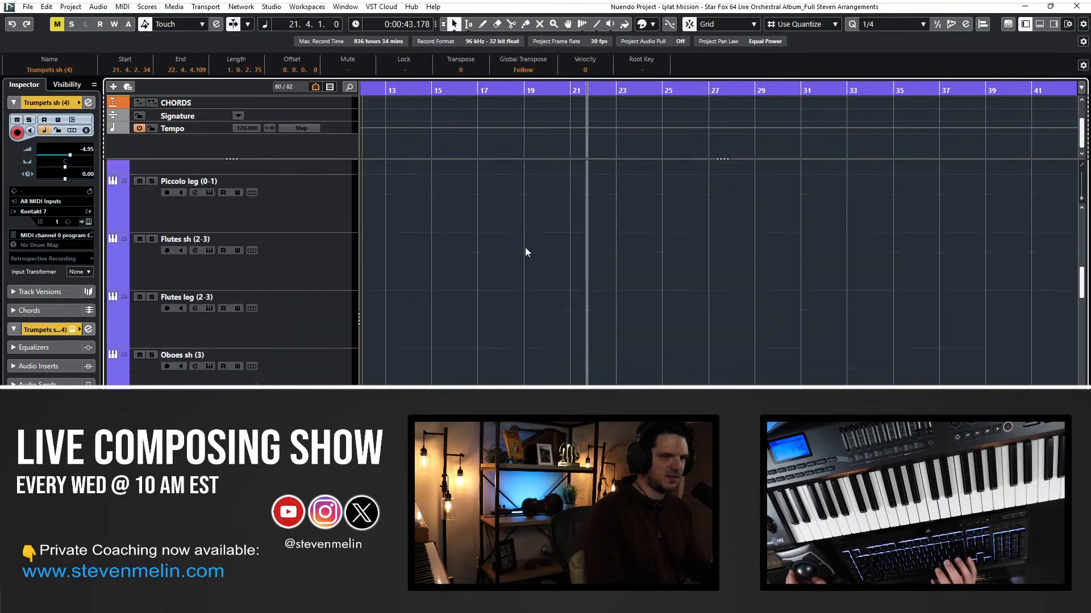
{"action": "scroll", "coordinate": [525, 250], "scroll_direction": "down", "scroll_amount": 3}
{"action": "scroll", "coordinate": [321, 258], "scroll_direction": "up", "scroll_amount": 2}
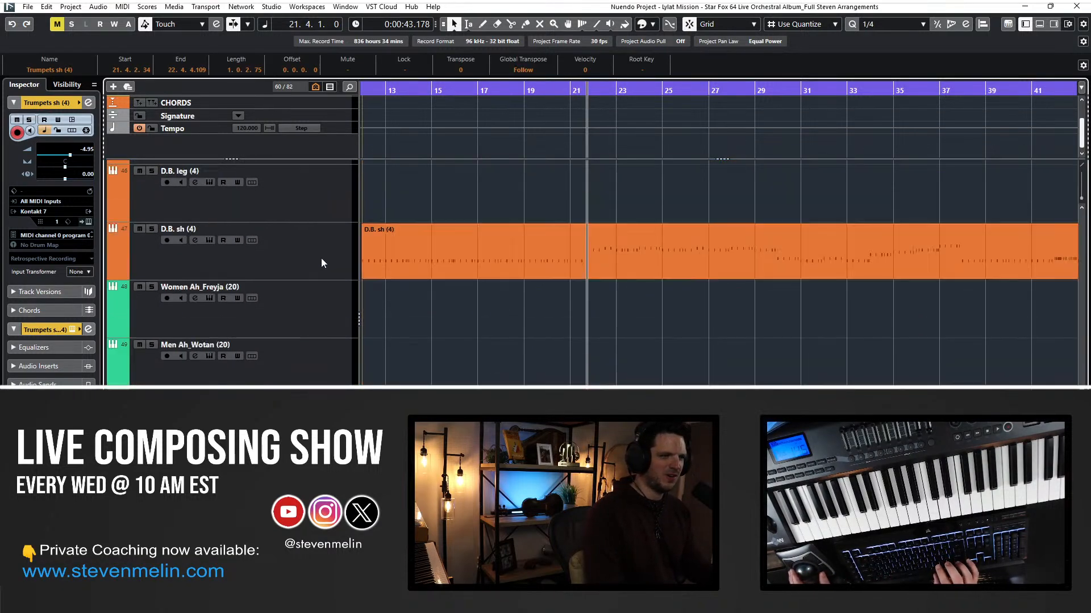
Paste the copied brass parts onto the Women Ah_Freyja (20) track at 21.4.1 and glue its parts together.
{"action": "left_click", "coordinate": [327, 311]}
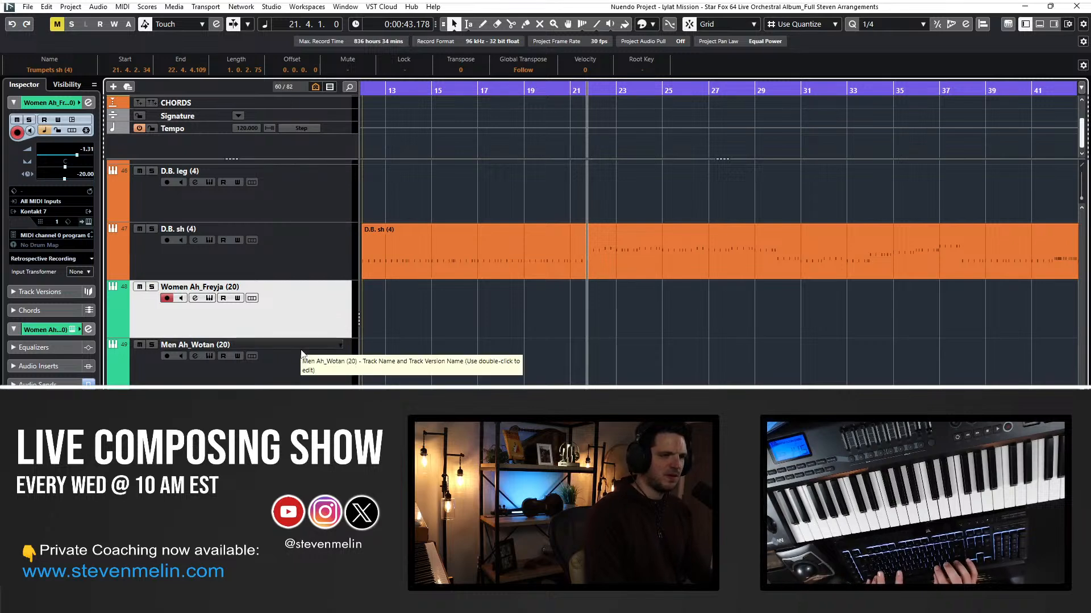
{"action": "key", "text": "ctrl+v"}
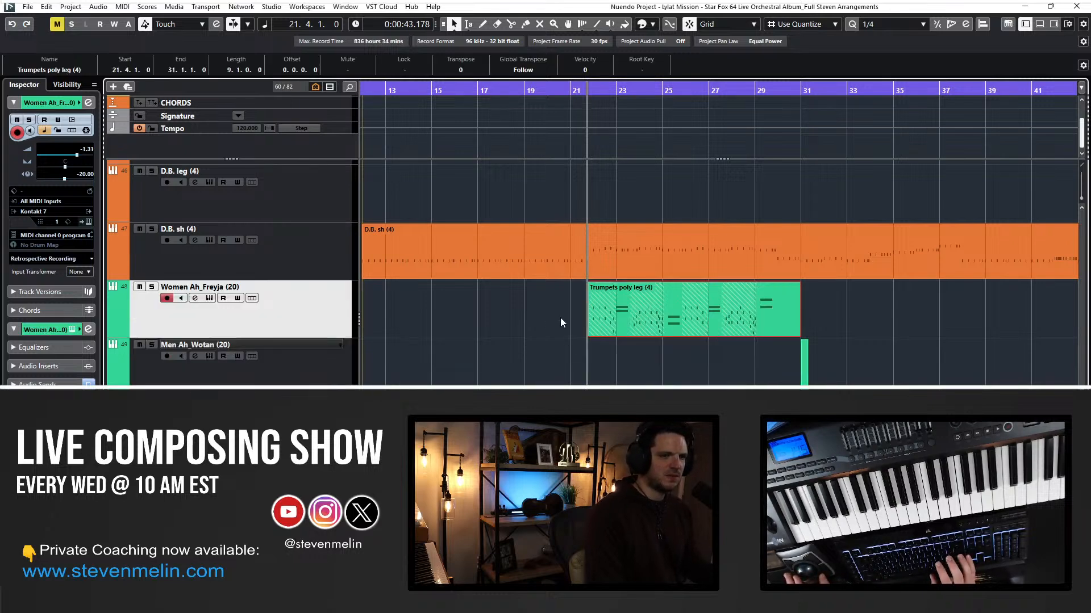
{"action": "right_click", "coordinate": [560, 318]}
{"action": "left_click", "coordinate": [631, 319]}
{"action": "left_click", "coordinate": [603, 316]}
{"action": "left_click", "coordinate": [603, 317]}
{"action": "left_click", "coordinate": [603, 316]}
{"action": "left_click", "coordinate": [604, 315]}
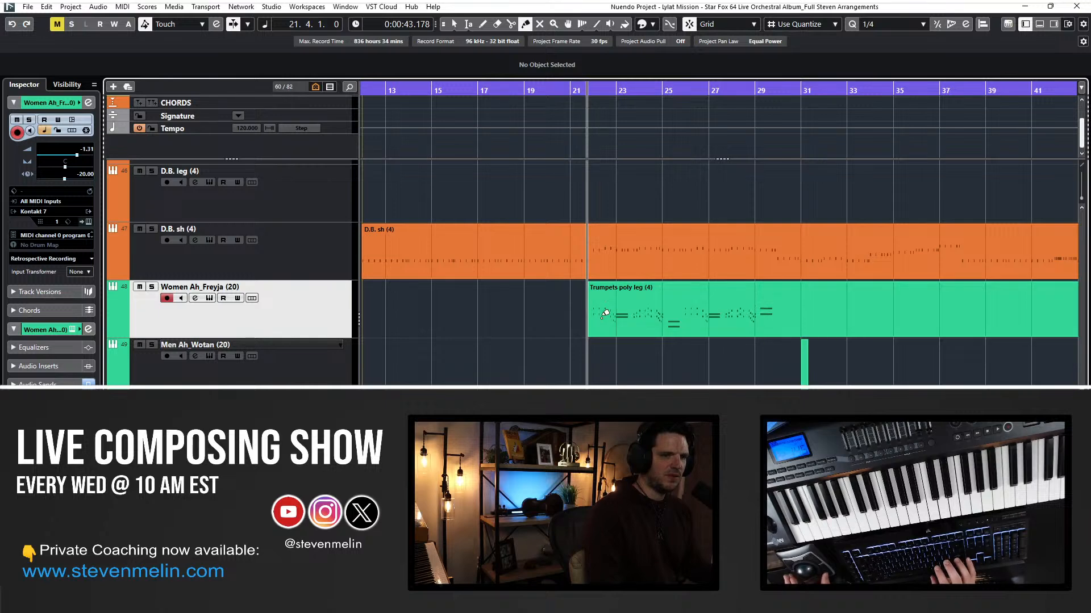
Split the glued Women Ah_Freyja part at 31.3.1 and bar 39, deleting the piece between and the stray part on Men Ah_Wotan (20).
{"action": "key", "text": "1"}
{"action": "left_click", "coordinate": [609, 315]}
{"action": "left_click", "coordinate": [813, 310], "text": "alt"}
{"action": "left_click", "coordinate": [805, 356]}
{"action": "key", "text": "Delete"}
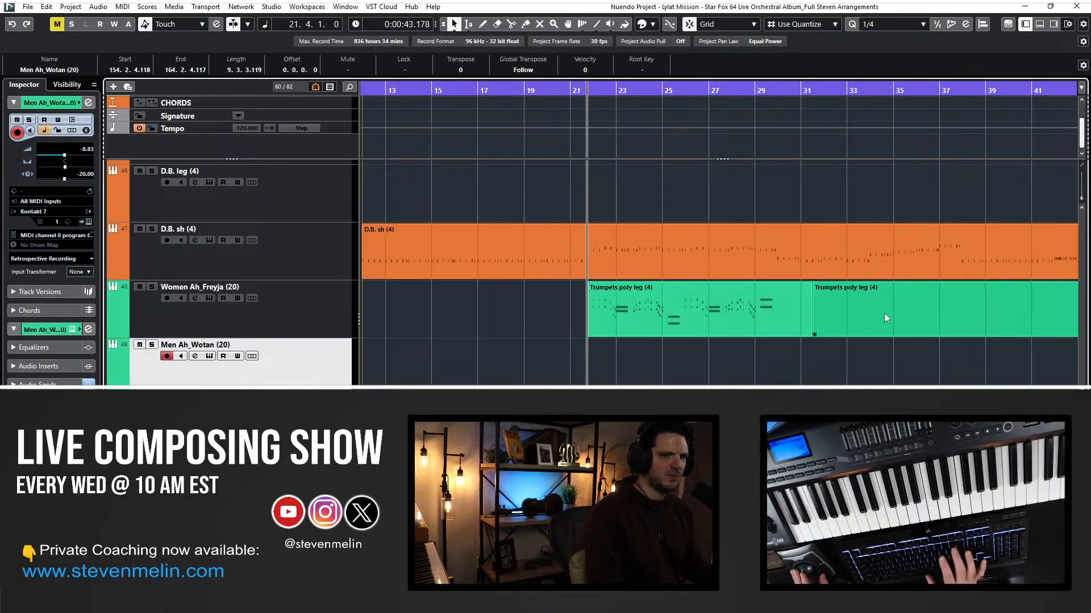
{"action": "left_click", "coordinate": [987, 310], "text": "alt"}
{"action": "left_click", "coordinate": [898, 312]}
{"action": "key", "text": "Delete"}
Copy the choir part spanning 21.4.1 to 31.3.1 from Women Ah_Freyja (20) onto the Men Ah_Wotan (20) track at the same position.
{"action": "left_click", "coordinate": [746, 312]}
{"action": "key", "text": "ctrl+c"}
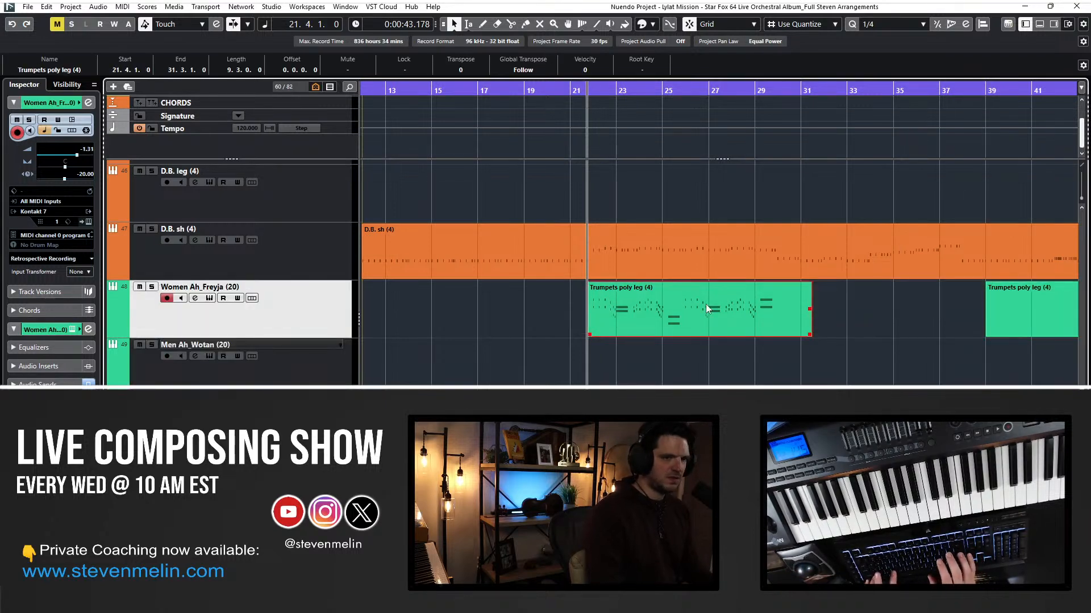
{"action": "key", "text": "Down"}
{"action": "key", "text": "ctrl+v"}
{"action": "left_click", "coordinate": [482, 331]}
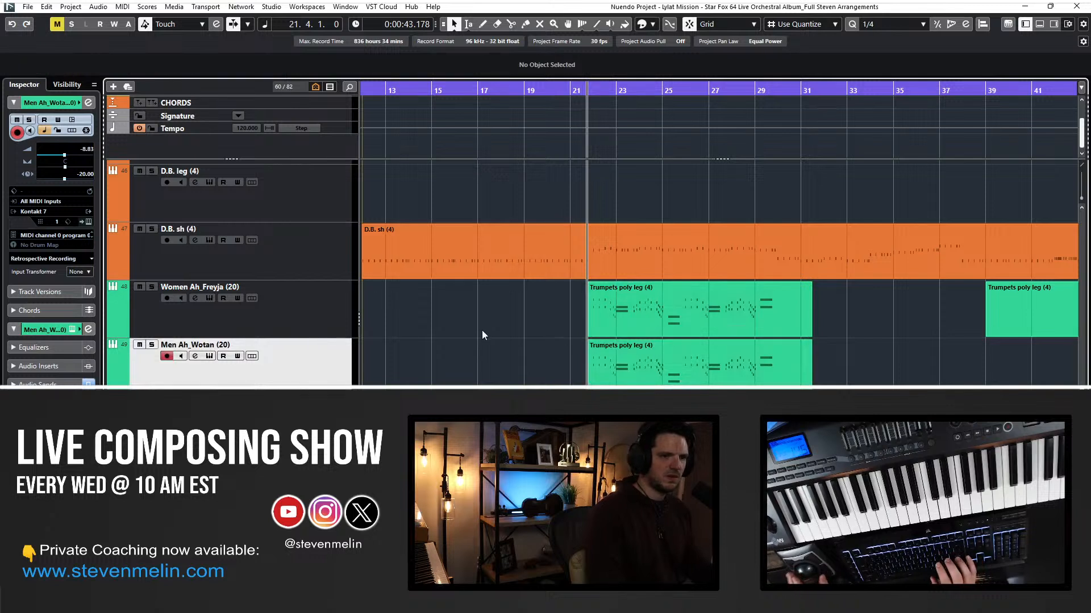
Rename the parts on both choir tracks after their tracks, Women Ah_Freyja (20) and Men Ah_Wotan (20).
{"action": "key", "text": "Up"}
{"action": "double_click", "coordinate": [236, 346]}
{"action": "key", "text": "shift+Return"}
{"action": "double_click", "coordinate": [216, 289]}
{"action": "key", "text": "shift+Return"}
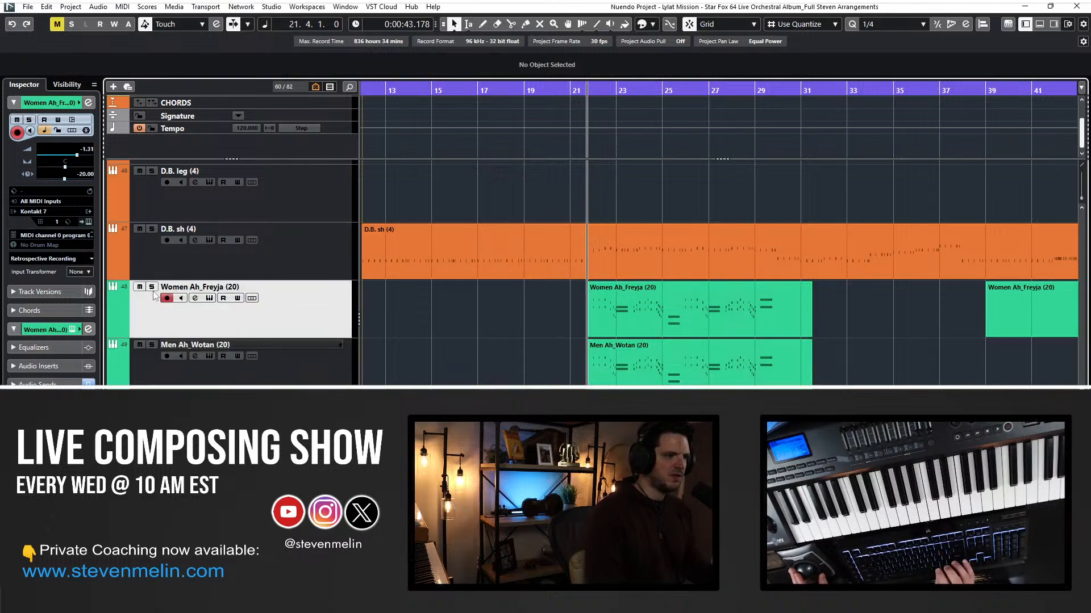
Solo both choir tracks, extend the Women Ah_Freyja part back to 20.4.1, and enter controller events at 21.4.1, including CC 1 (Modulation) at 127.
{"action": "left_click", "coordinate": [152, 345]}
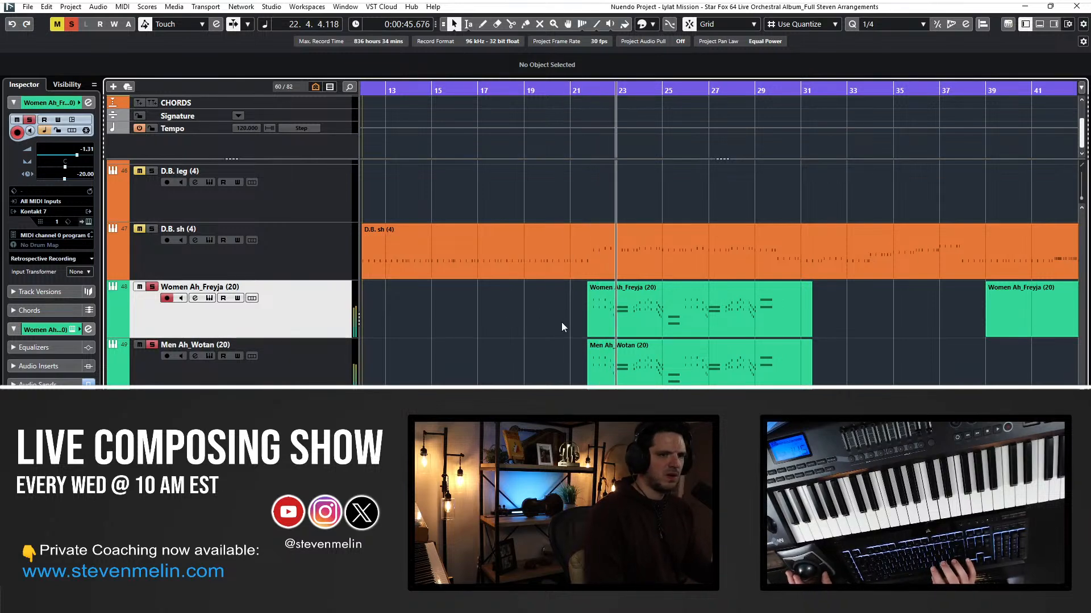
{"action": "double_click", "coordinate": [591, 334]}
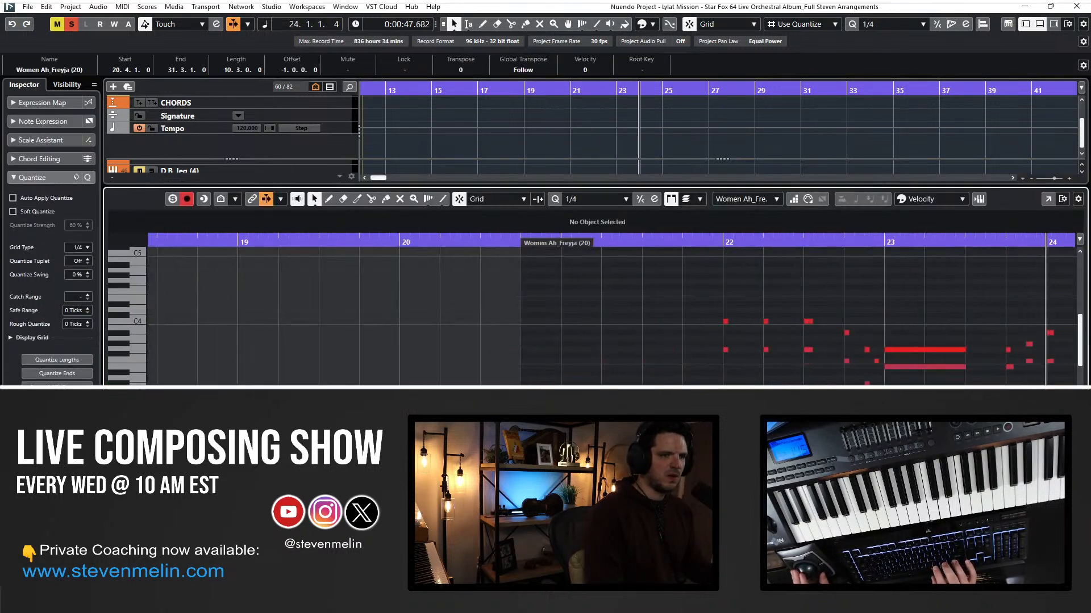
{"action": "left_click", "coordinate": [496, 494]}
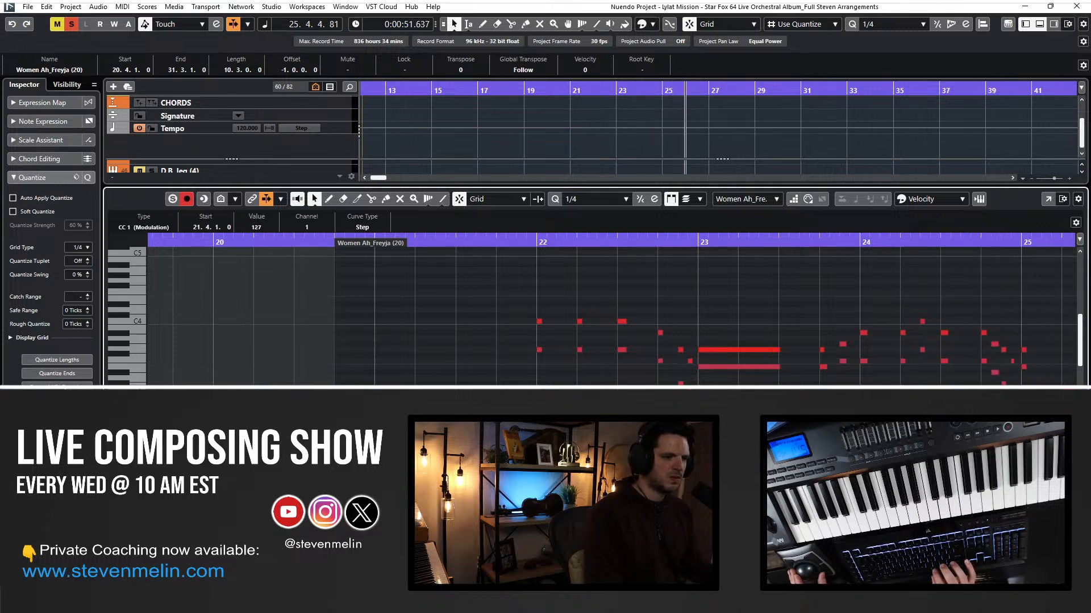
{"action": "left_click", "coordinate": [126, 500]}
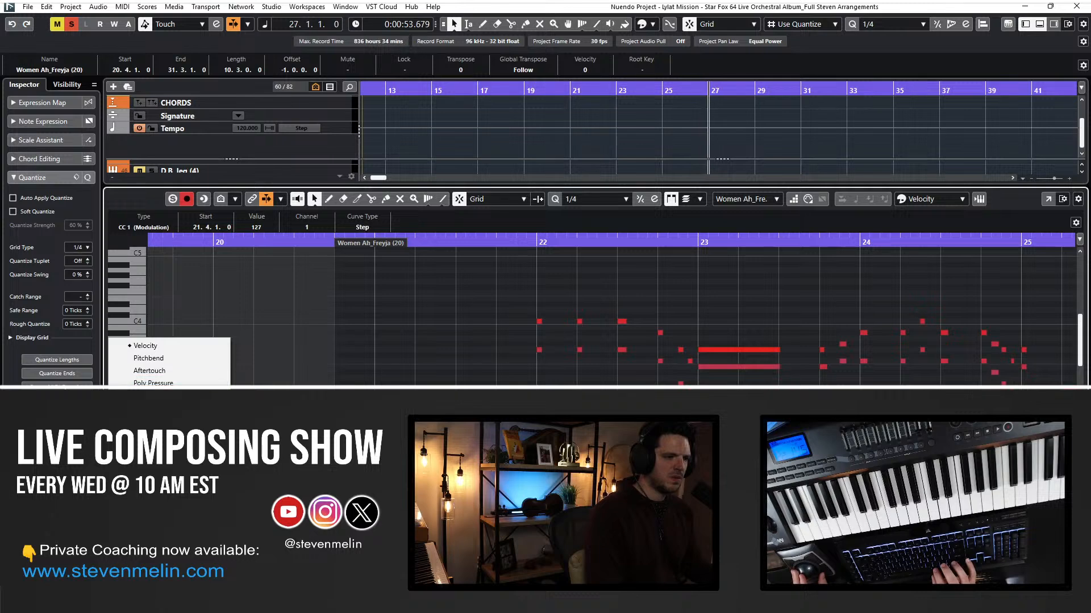
{"action": "left_click", "coordinate": [153, 440]}
{"action": "left_click", "coordinate": [496, 494]}
{"action": "key", "text": "Return"}
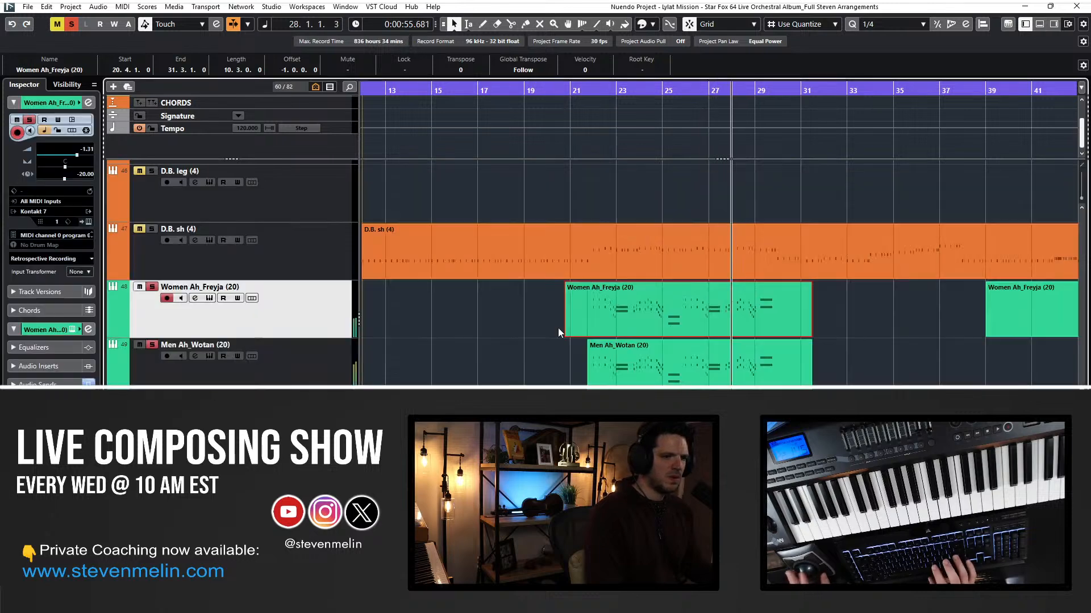
Extend the Men Ah_Wotan part back to 20.2.1 and paste a CC 1 (Modulation) event of 127 at 22.1.1.
{"action": "left_click", "coordinate": [558, 328]}
{"action": "left_click_drag", "start_coordinate": [588, 367], "coordinate": [553, 367]}
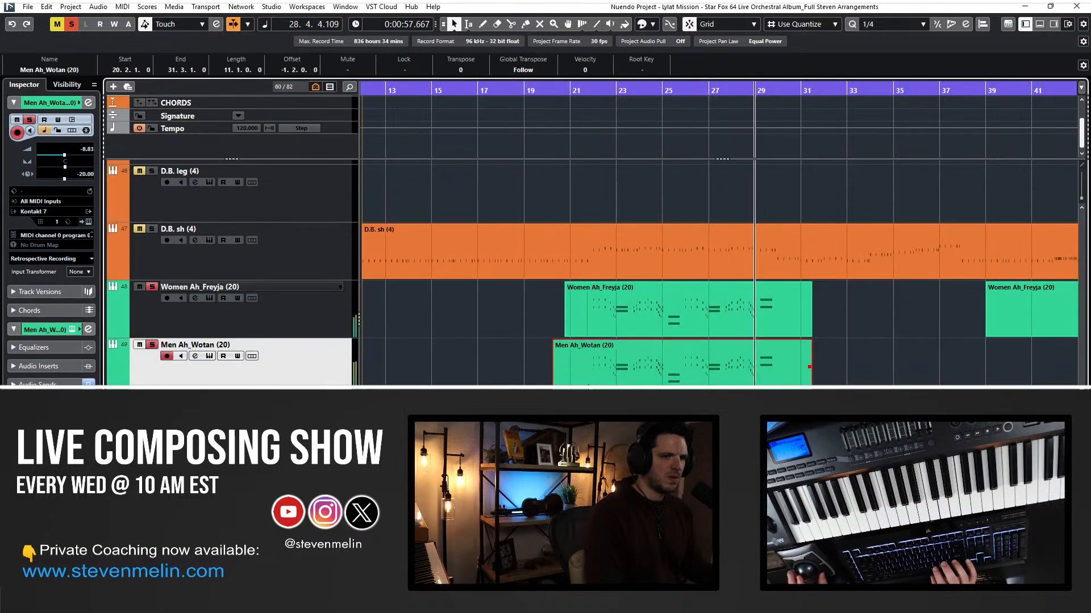
{"action": "key", "text": "Return"}
{"action": "key", "text": "space"}
{"action": "key", "text": "KP_Subtract"}
{"action": "key", "text": "KP_Subtract"}
{"action": "key", "text": "KP_Subtract"}
{"action": "key", "text": "KP_Subtract"}
{"action": "key", "text": "KP_Subtract"}
{"action": "key", "text": "KP_Subtract"}
{"action": "key", "text": "KP_Subtract"}
{"action": "key", "text": "KP_Subtract"}
{"action": "key", "text": "KP_Subtract"}
{"action": "key", "text": "KP_Subtract"}
{"action": "key", "text": "KP_Subtract"}
{"action": "key", "text": "KP_Subtract"}
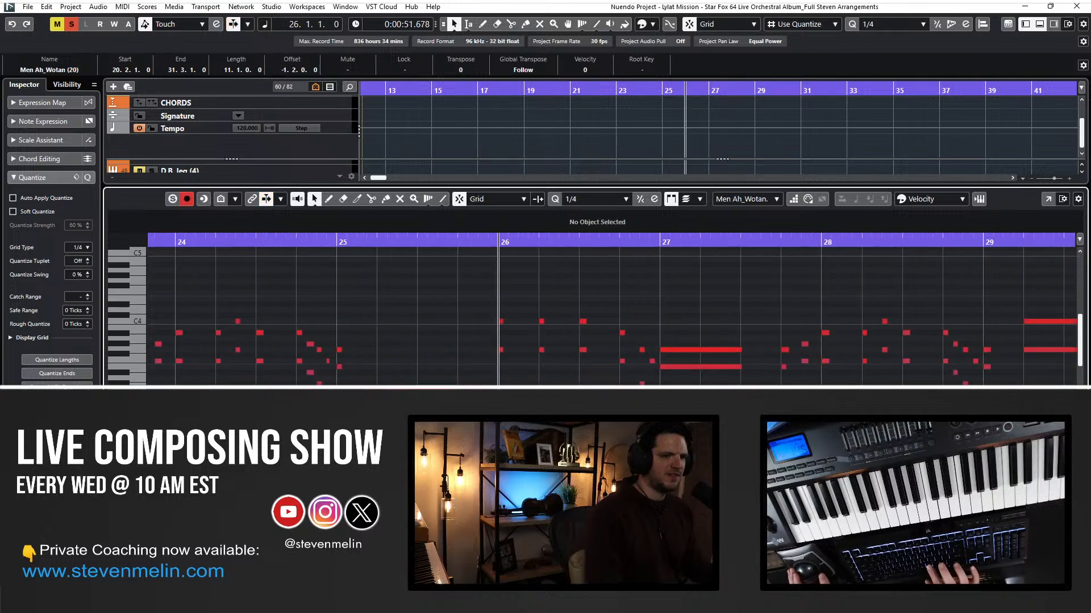
{"action": "key", "text": "KP_Add"}
{"action": "key", "text": "KP_Add"}
{"action": "key", "text": "KP_Add"}
{"action": "key", "text": "KP_Add"}
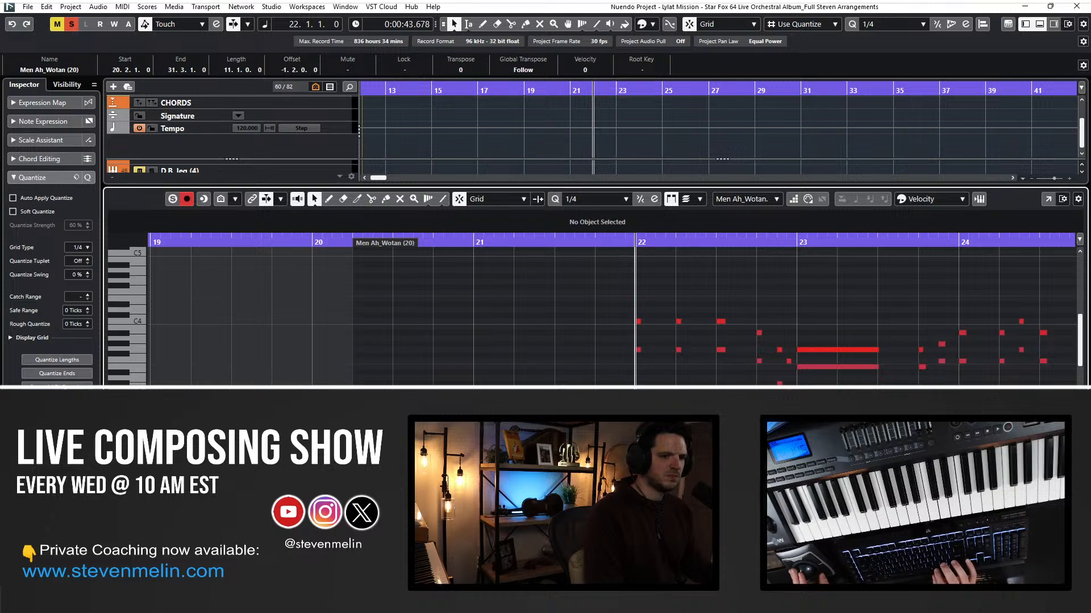
{"action": "key", "text": "ctrl+v"}
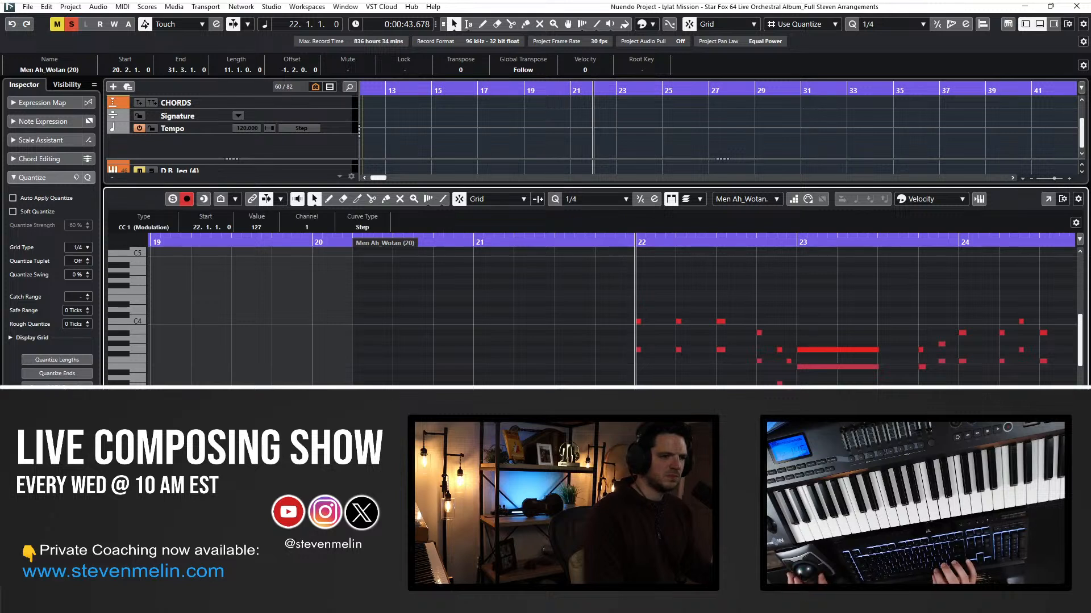
Enter a CC 7 (Main Volume) event of 127 at 21.4.1 in the Men Ah_Wotan part.
{"action": "left_click", "coordinate": [130, 432]}
{"action": "left_click", "coordinate": [164, 346]}
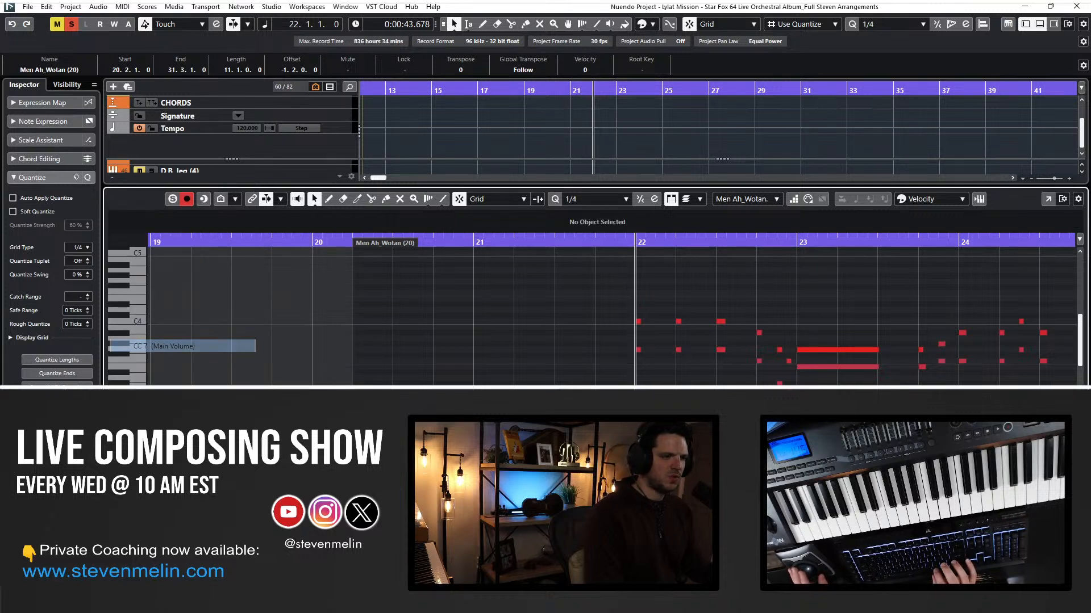
{"action": "left_click", "coordinate": [595, 438]}
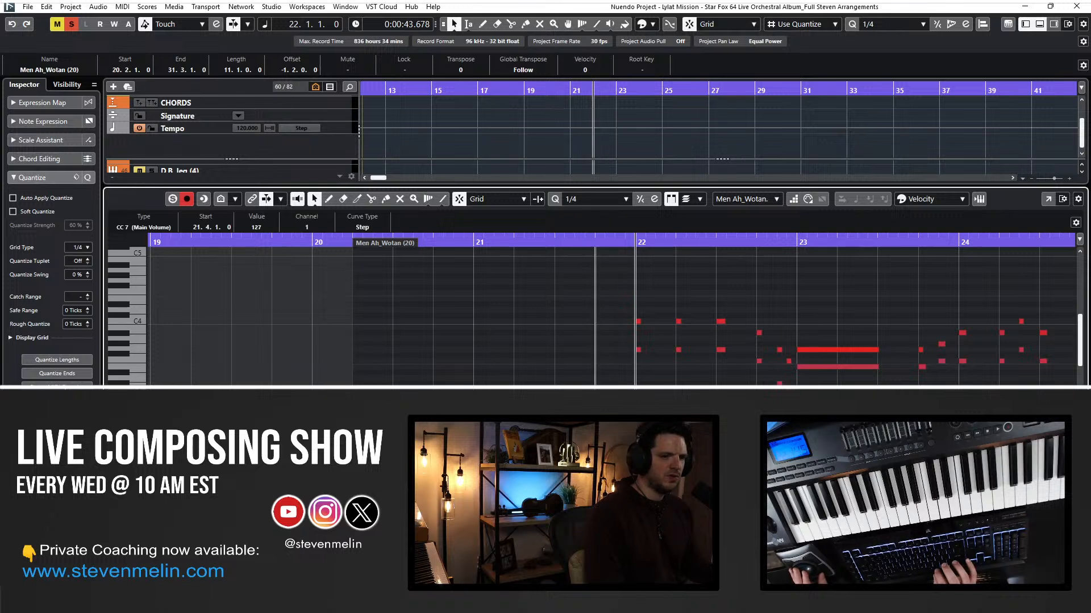
Play the Men Ah_Wotan passage around bar 22 with the new controller values and close the note editor.
{"action": "key", "text": "ctrl+KP_Subtract"}
{"action": "key", "text": "ctrl+KP_Add"}
{"action": "key", "text": "space"}
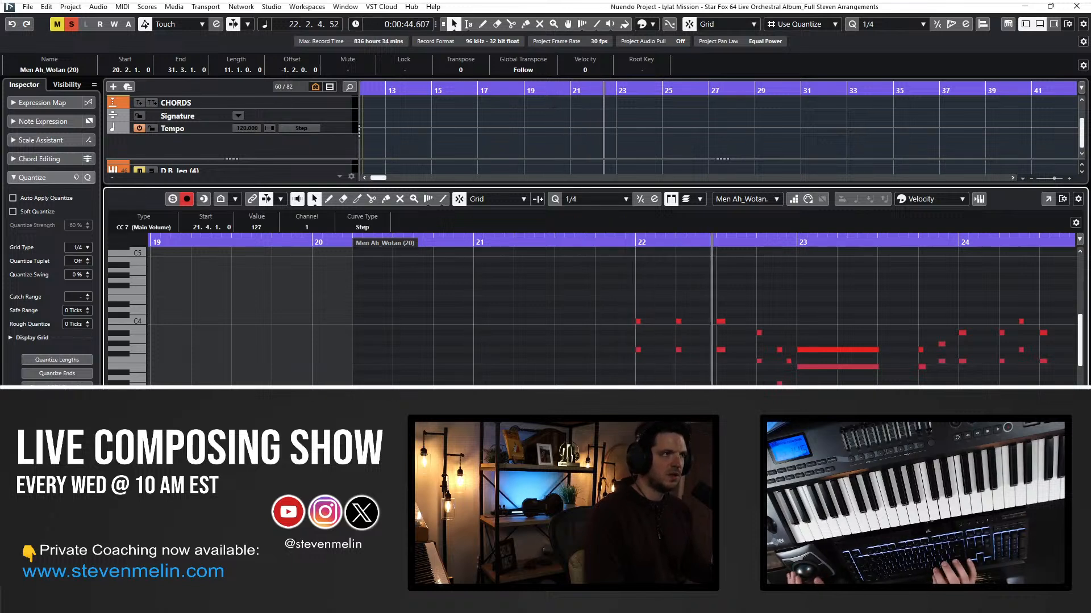
{"action": "key", "text": "f"}
{"action": "key", "text": "ctrl+e"}
{"action": "key", "text": "space"}
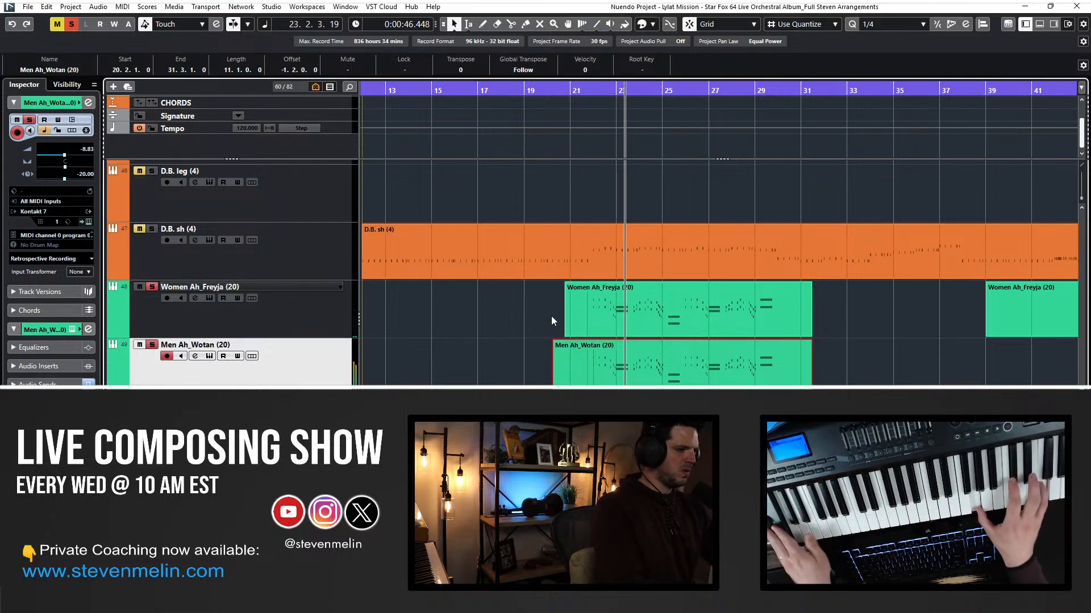
Select both choir tracks together and audition the soloed choir parts repeatedly from about bar 21.
{"action": "left_click", "coordinate": [325, 311]}
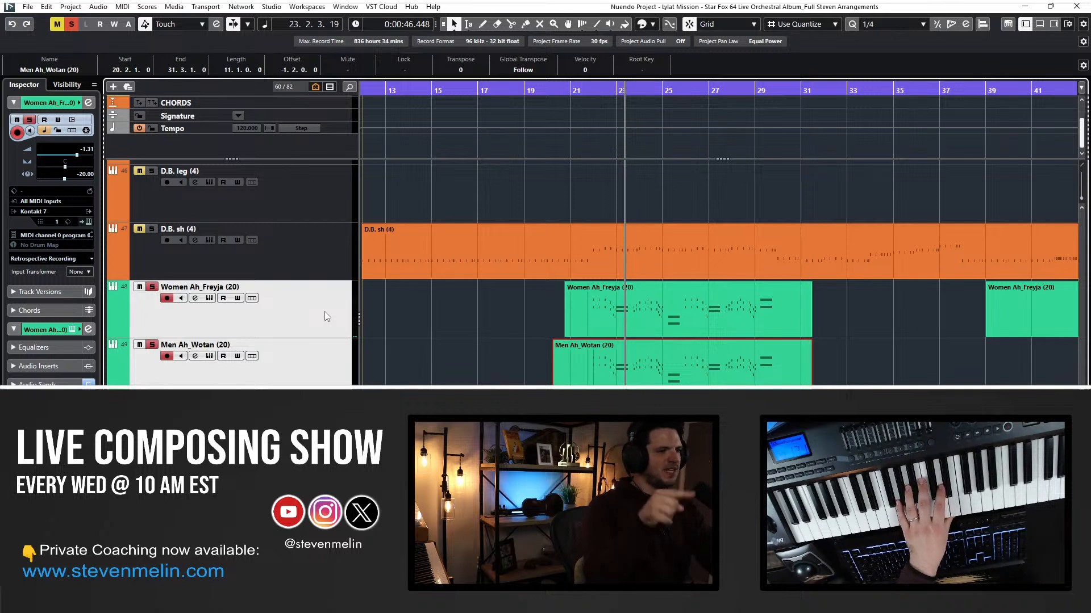
{"action": "key", "text": "KP_Subtract"}
{"action": "key", "text": "KP_Subtract"}
{"action": "key", "text": "KP_Subtract"}
{"action": "key", "text": "space"}
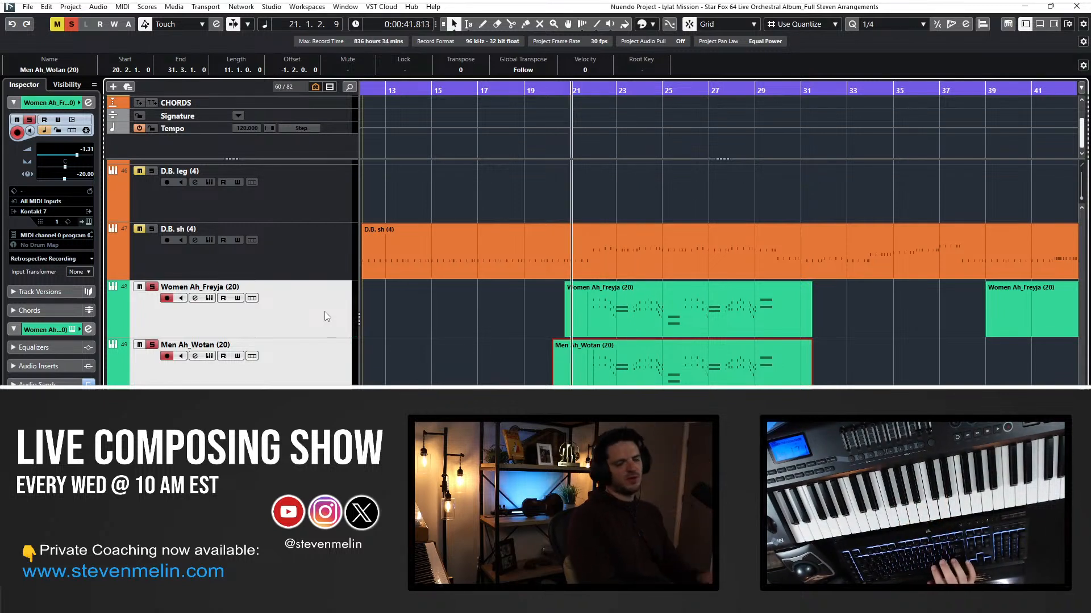
{"action": "key", "text": "KP_Add"}
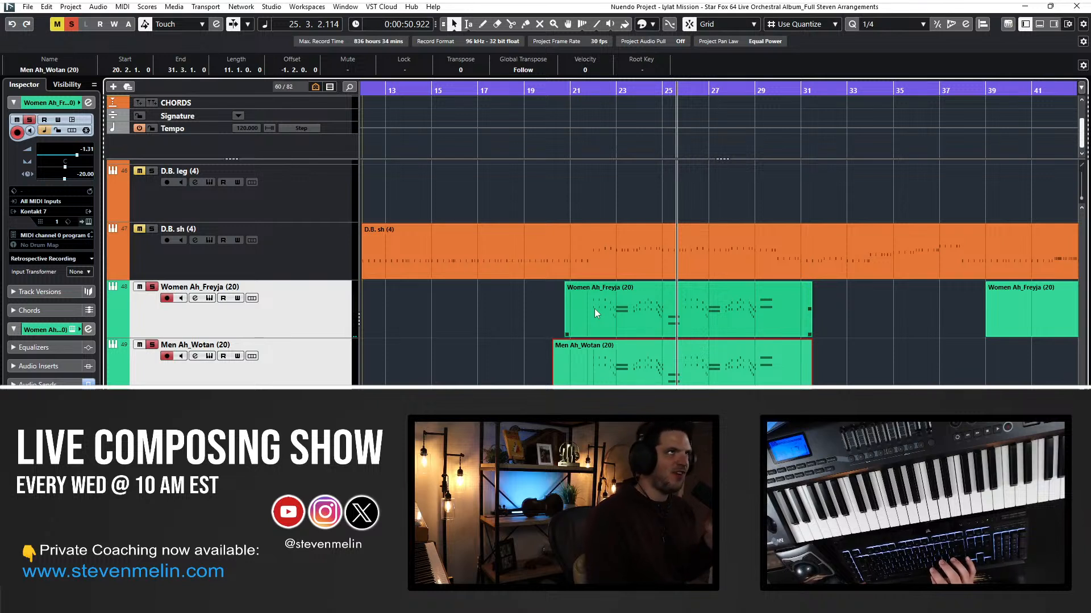
{"action": "key", "text": "KP_Subtract"}
{"action": "key", "text": "KP_Subtract"}
{"action": "key", "text": "KP_Subtract"}
{"action": "key", "text": "KP_Subtract"}
{"action": "key", "text": "space"}
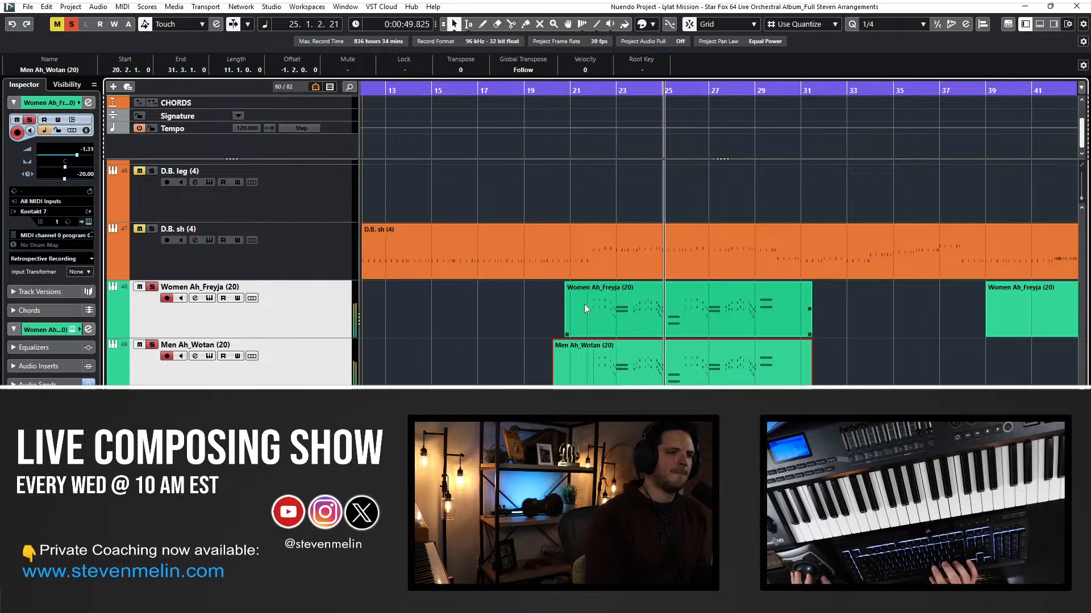
{"action": "scroll", "coordinate": [622, 319], "scroll_direction": "right", "scroll_amount": 1}
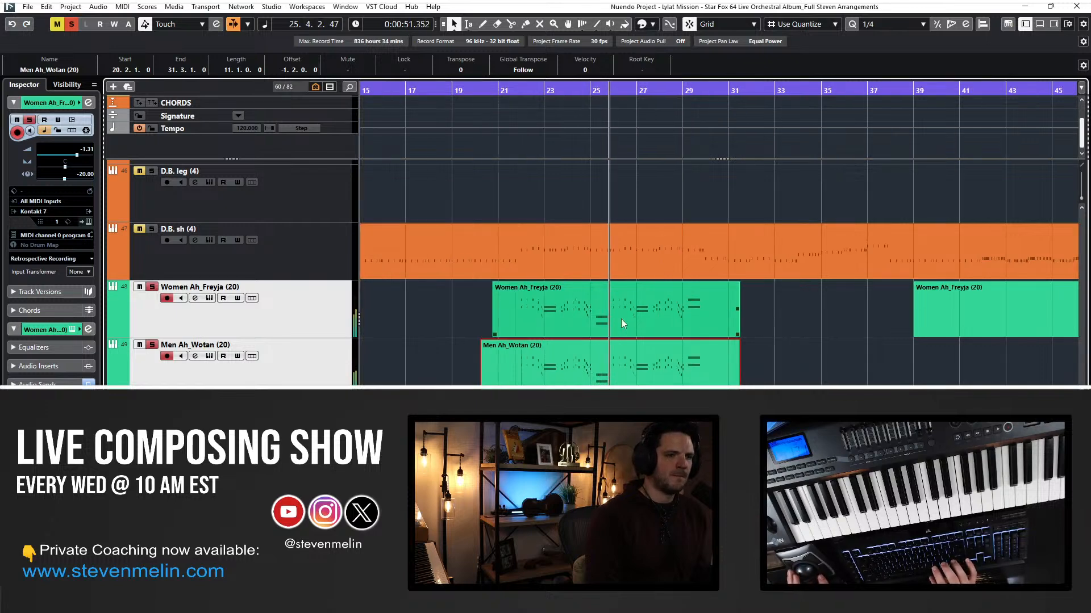
Review the Women Ah_Freyja part's notes in the editor, then return to the arrangement and replay both choir parts.
{"action": "double_click", "coordinate": [544, 313]}
{"action": "scroll", "coordinate": [415, 298], "scroll_direction": "left", "scroll_amount": 3}
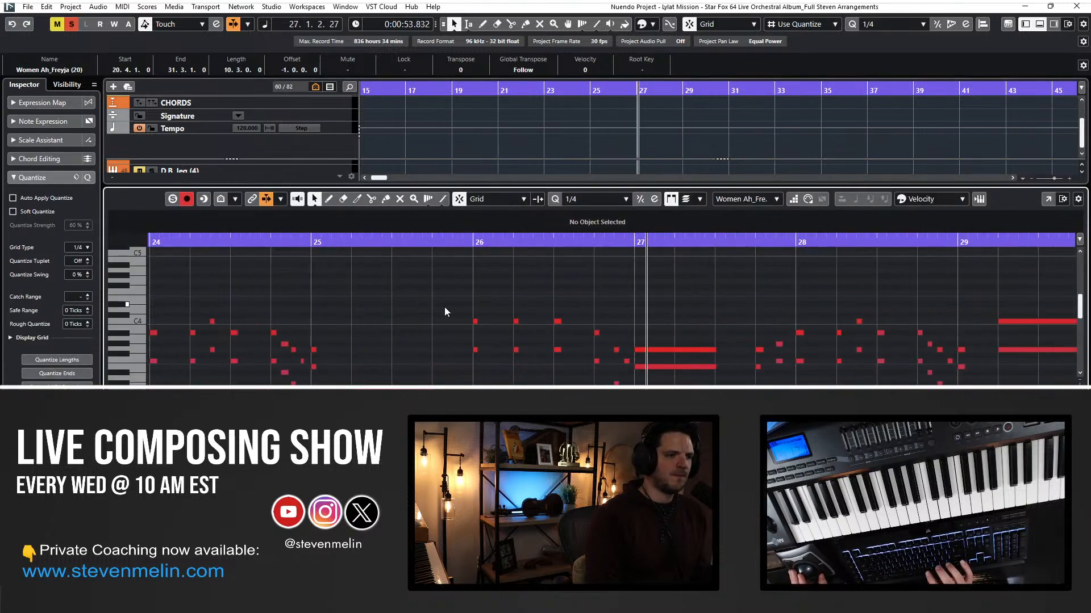
{"action": "key", "text": "space"}
{"action": "key", "text": "ctrl+e"}
{"action": "double_click", "coordinate": [548, 335]}
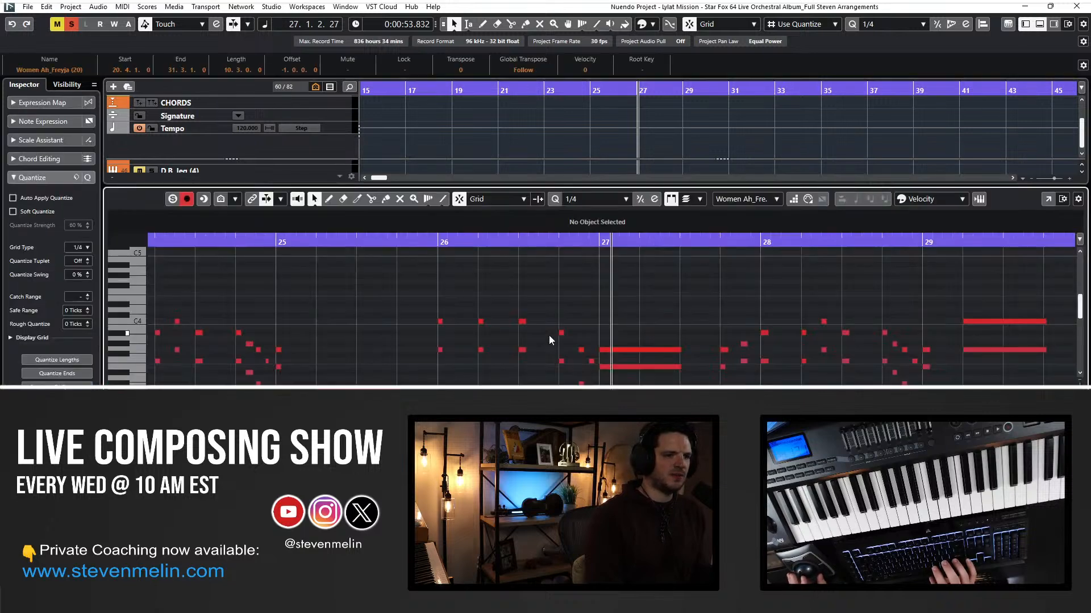
{"action": "key", "text": "ctrl+a"}
{"action": "key", "text": "ctrl+e"}
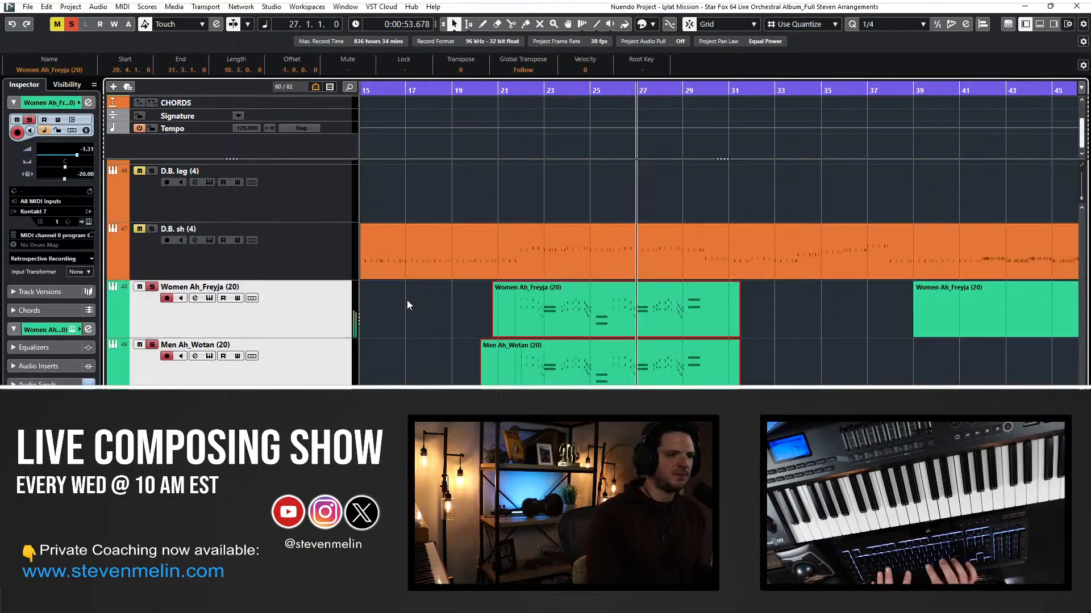
{"action": "key", "text": "space"}
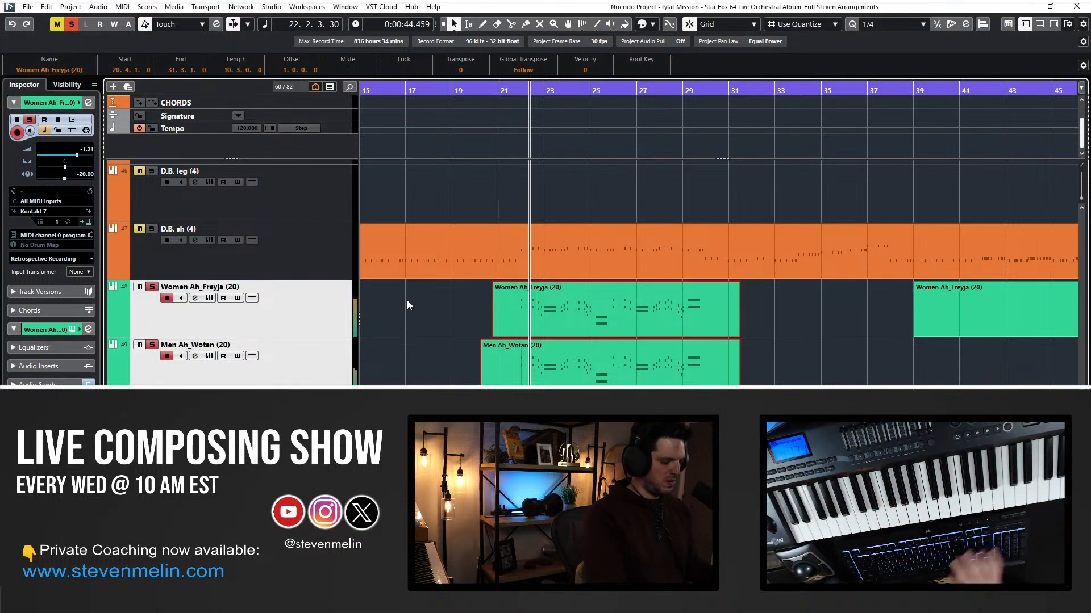
Delete the choir parts between bars 20 and 31 from the Women Ah_Freyja and Men Ah_Wotan tracks.
{"action": "left_click", "coordinate": [407, 300]}
{"action": "left_click_drag", "start_coordinate": [551, 277], "coordinate": [509, 315]}
{"action": "key", "text": "Delete"}
{"action": "key", "text": "KP_0"}
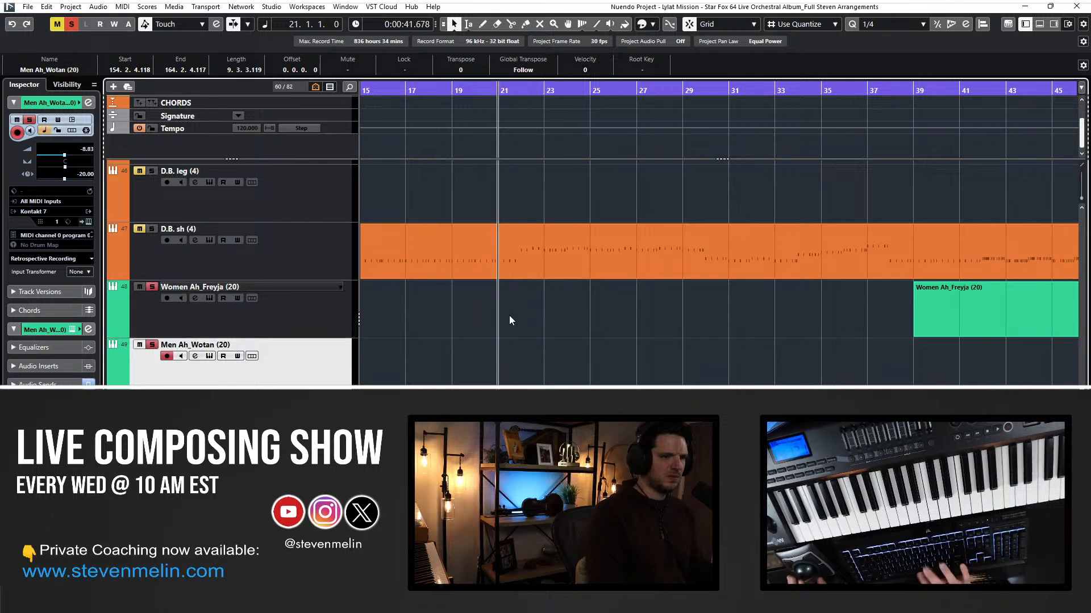
Turn off all track solos, return to the project start, and advance the playhead to around bar 12.
{"action": "key", "text": "space"}
{"action": "scroll", "coordinate": [509, 316], "scroll_direction": "left", "scroll_amount": 5}
{"action": "left_click", "coordinate": [72, 23]}
{"action": "key", "text": "Home"}
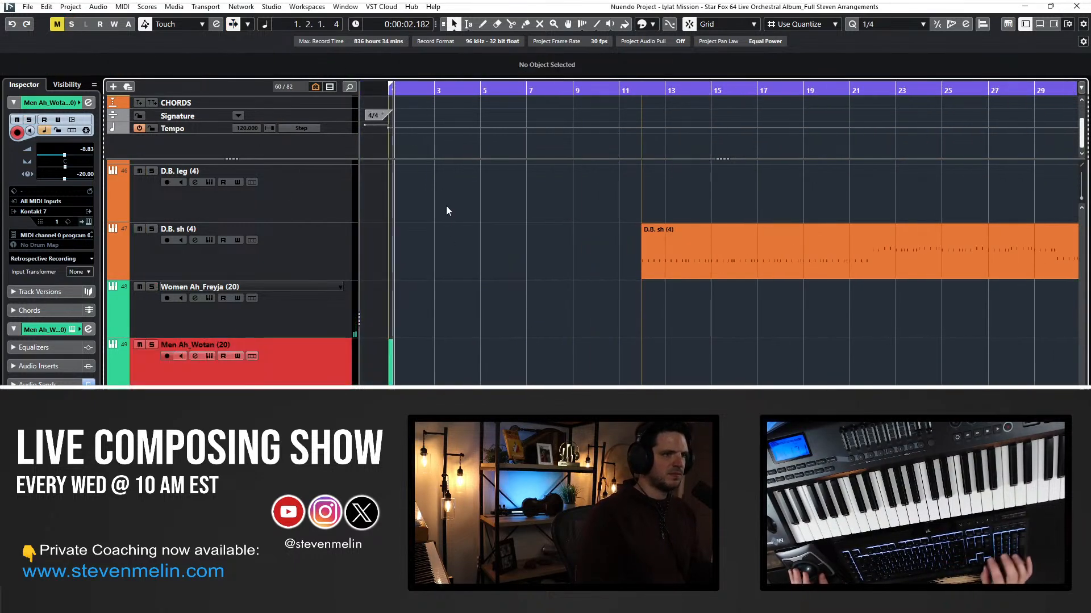
{"action": "key", "text": "KP_Add"}
{"action": "key", "text": "KP_Add"}
{"action": "key", "text": "KP_Add"}
{"action": "key", "text": "KP_Add"}
{"action": "key", "text": "KP_Add"}
{"action": "key", "text": "KP_Add"}
{"action": "key", "text": "KP_Add"}
{"action": "key", "text": "KP_Add"}
{"action": "key", "text": "KP_Add"}
{"action": "key", "text": "KP_Add"}
{"action": "key", "text": "KP_Add"}
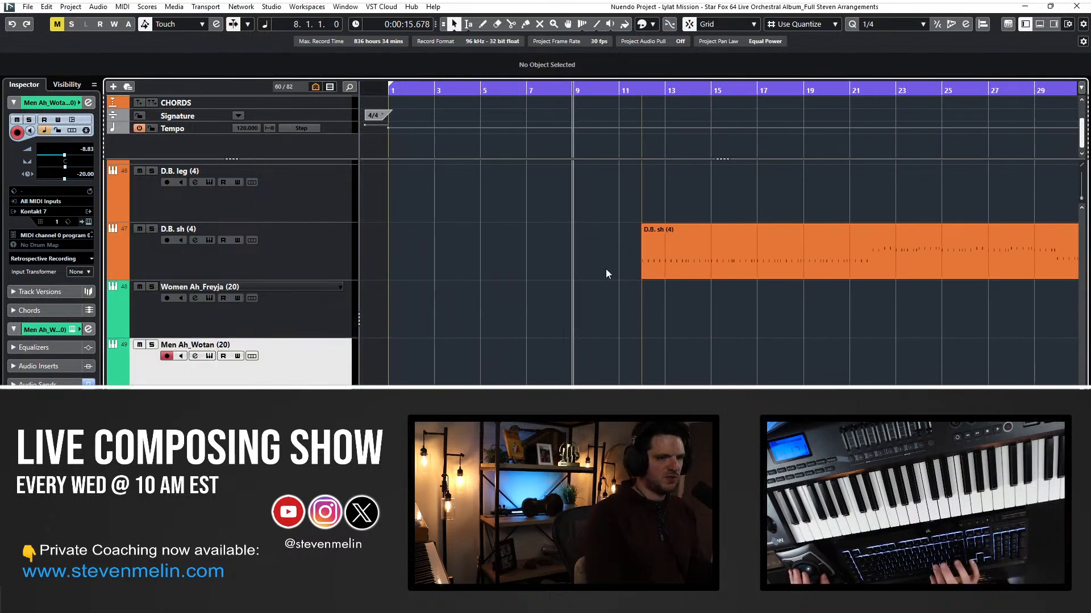
Find the muted source tracks during playback and select the Guiro part starting at bar 11.
{"action": "scroll", "coordinate": [654, 306], "scroll_direction": "right", "scroll_amount": 8}
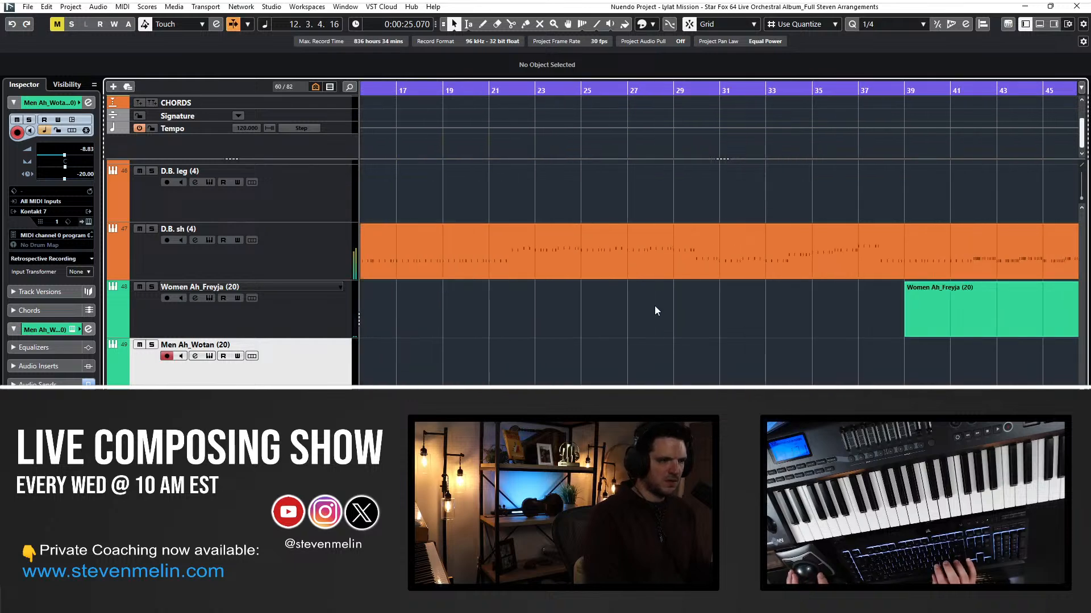
{"action": "scroll", "coordinate": [557, 289], "scroll_direction": "down", "scroll_amount": 4}
{"action": "scroll", "coordinate": [557, 289], "scroll_direction": "down", "scroll_amount": 3}
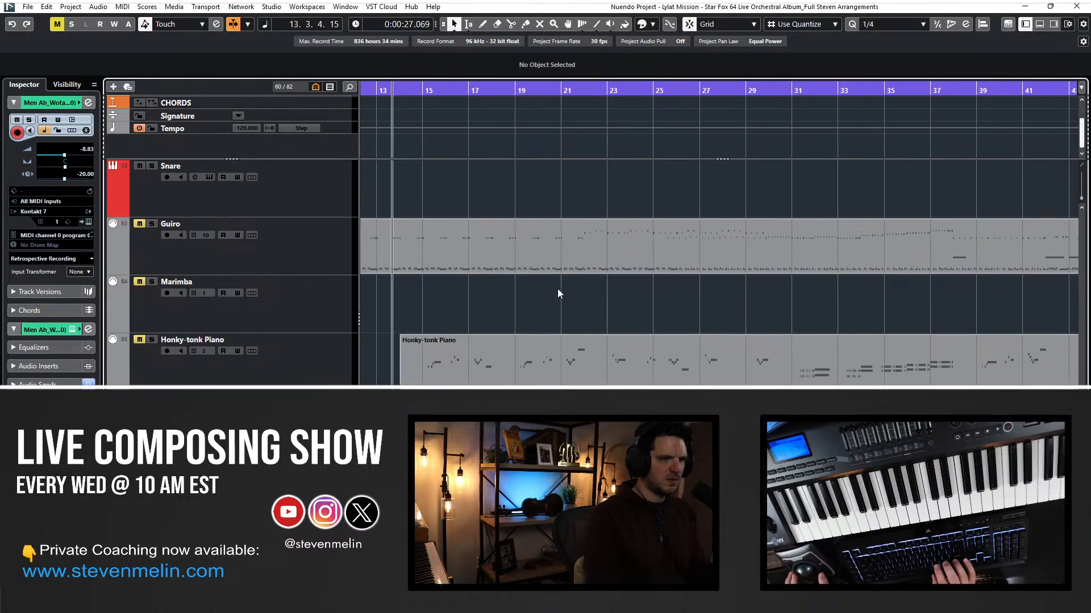
{"action": "scroll", "coordinate": [558, 289], "scroll_direction": "left", "scroll_amount": 8}
{"action": "left_click", "coordinate": [589, 267]}
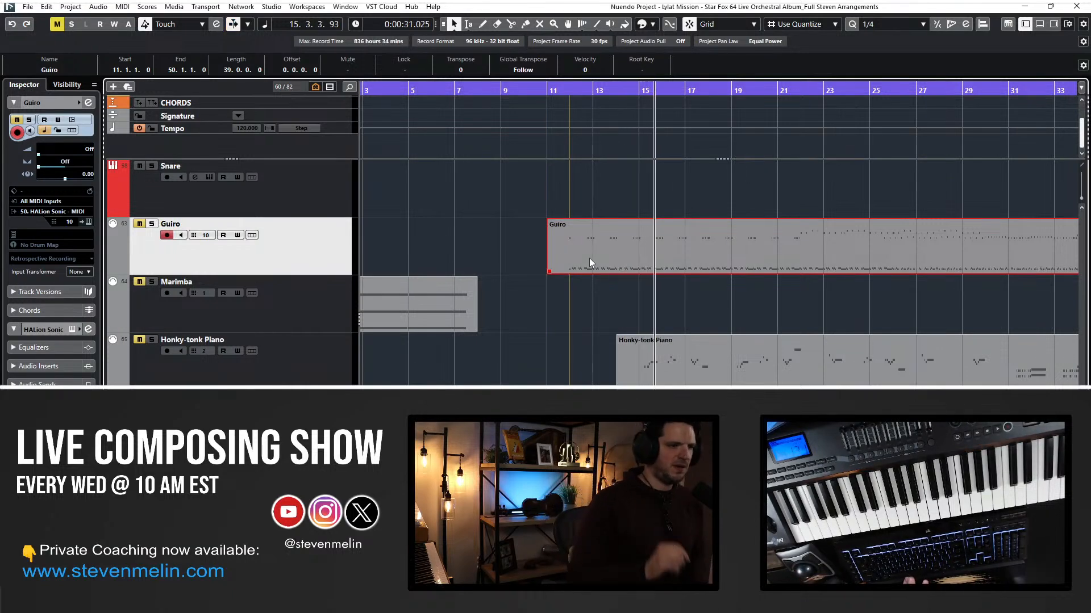
Move the Honky-tonk Piano part starting at bar 14 up to the Trumpets sh (4) track.
{"action": "scroll", "coordinate": [647, 368], "scroll_direction": "right", "scroll_amount": 5}
{"action": "left_click", "coordinate": [648, 369]}
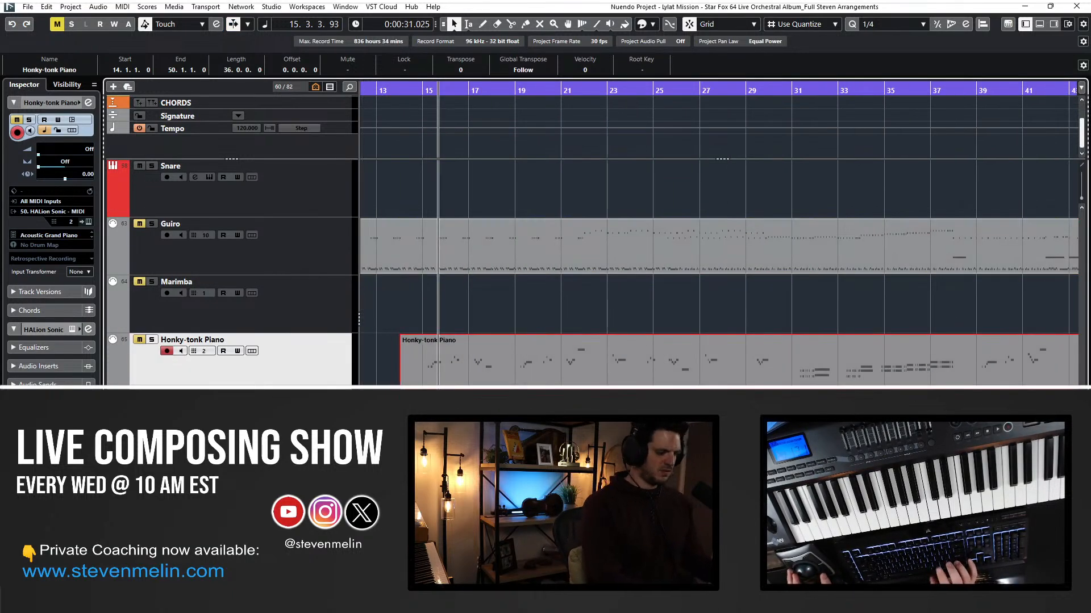
{"action": "key", "text": "space"}
{"action": "key", "text": "ctrl+Up"}
{"action": "key", "text": "ctrl+Up"}
{"action": "key", "text": "ctrl+Up"}
{"action": "key", "text": "ctrl+Up"}
{"action": "key", "text": "ctrl+Up"}
{"action": "key", "text": "ctrl+Up"}
{"action": "key", "text": "ctrl+Up"}
{"action": "key", "text": "ctrl+Up"}
{"action": "key", "text": "ctrl+Up"}
{"action": "key", "text": "ctrl+Up"}
{"action": "key", "text": "ctrl+Up"}
{"action": "key", "text": "ctrl+Up"}
{"action": "key", "text": "ctrl+Up"}
{"action": "key", "text": "ctrl+Up"}
{"action": "key", "text": "ctrl+Up"}
{"action": "key", "text": "ctrl+Up"}
{"action": "key", "text": "ctrl+Up"}
{"action": "key", "text": "ctrl+Up"}
{"action": "key", "text": "ctrl+Up"}
{"action": "key", "text": "ctrl+Up"}
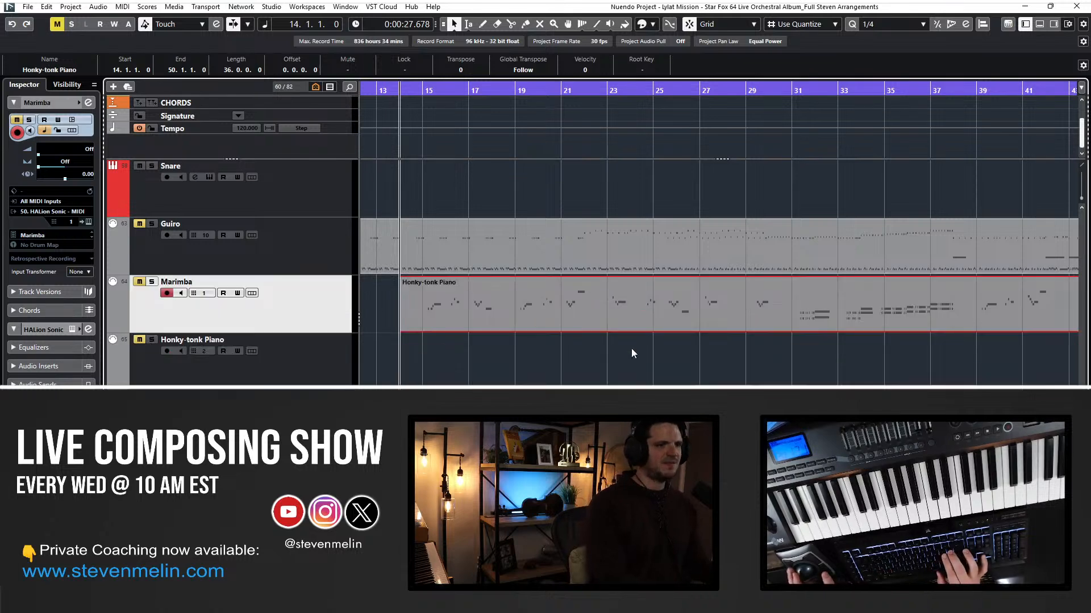
{"action": "key", "text": "ctrl+Up"}
{"action": "key", "text": "ctrl+Up"}
{"action": "key", "text": "ctrl+Up"}
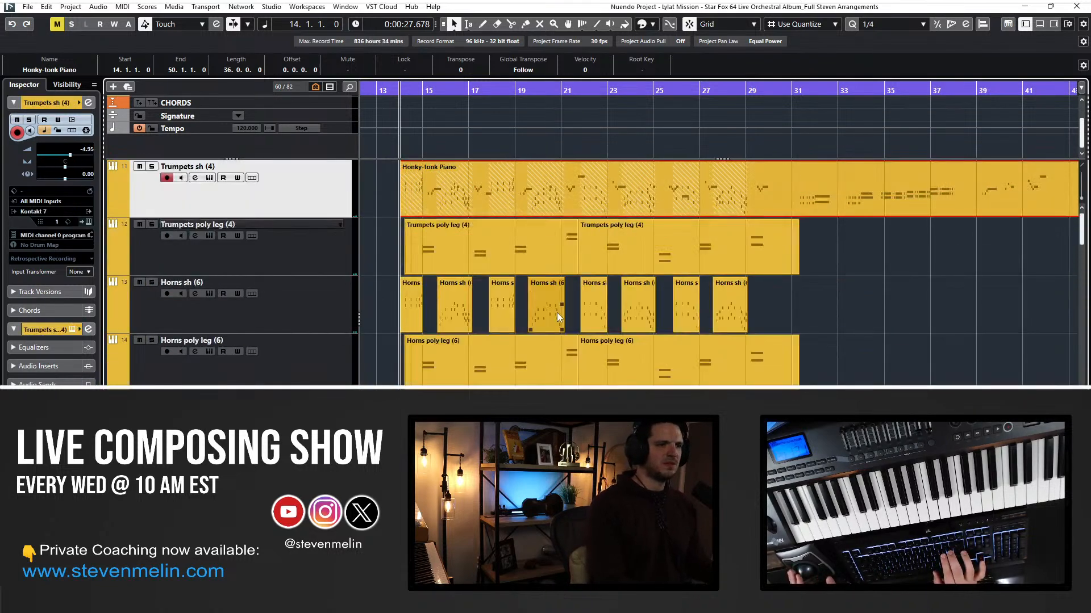
Shift the Honky-tonk Piano part down to the Trombones sh track and delete all parts on Trumpets sh (4) and Trumpets poly leg (4).
{"action": "key", "text": "ctrl+Down"}
{"action": "key", "text": "ctrl+Down"}
{"action": "key", "text": "ctrl+Down"}
{"action": "key", "text": "ctrl+Down"}
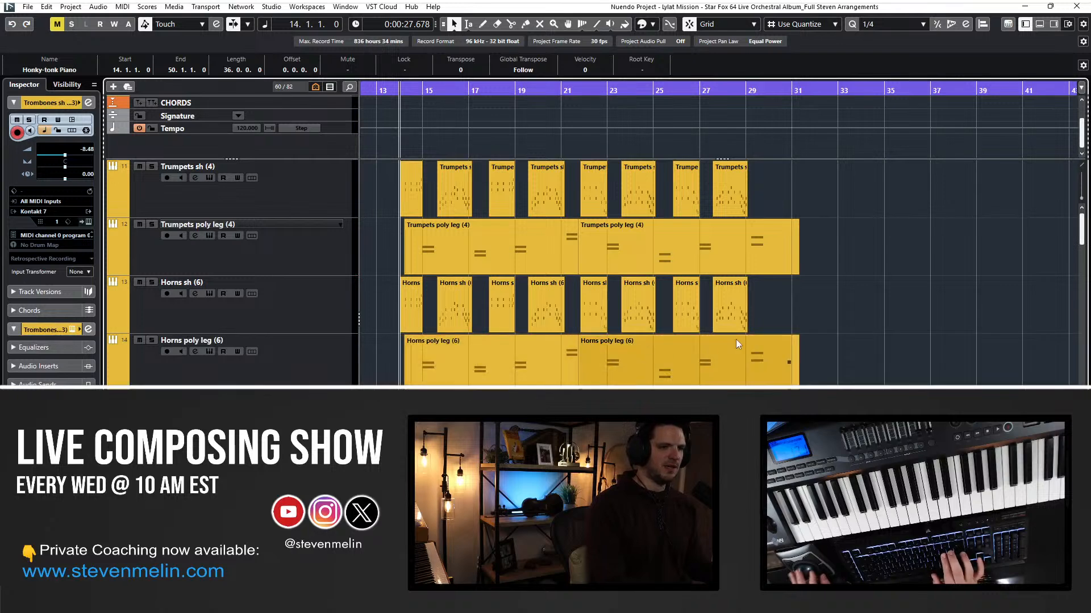
{"action": "left_click_drag", "start_coordinate": [844, 260], "coordinate": [381, 192]}
{"action": "key", "text": "Delete"}
Move the Honky-tonk Piano part back up to the Trumpets sh (4) track and rename the part Trumpets sh (4).
{"action": "left_click", "coordinate": [521, 361]}
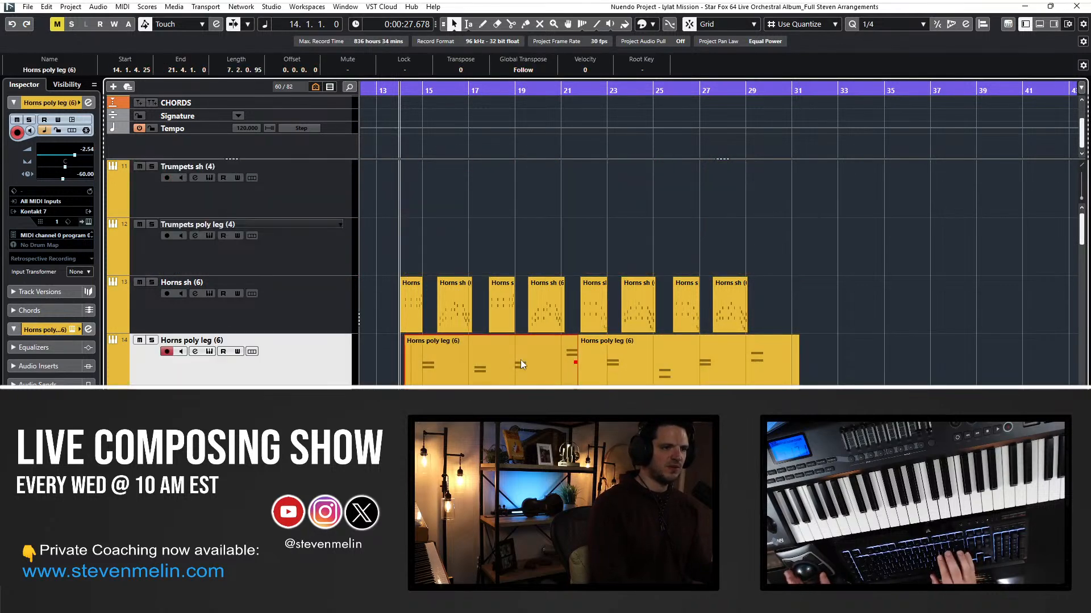
{"action": "left_click", "coordinate": [512, 415]}
{"action": "key", "text": "ctrl+Up"}
{"action": "key", "text": "ctrl+Up"}
{"action": "key", "text": "ctrl+Up"}
{"action": "key", "text": "ctrl+Up"}
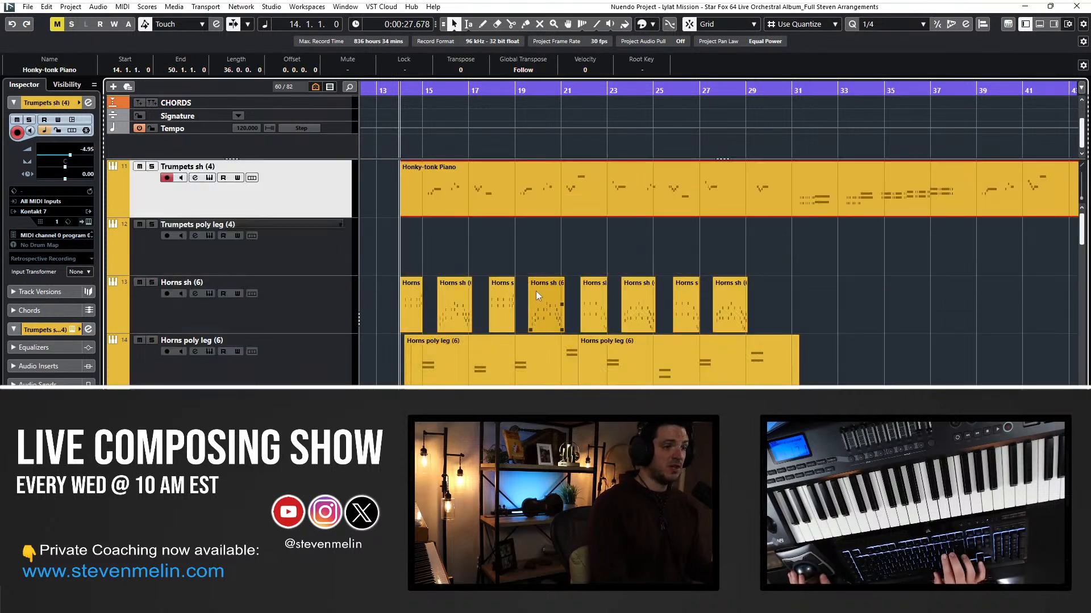
{"action": "double_click", "coordinate": [168, 166]}
{"action": "key", "text": "ctrl+Return"}
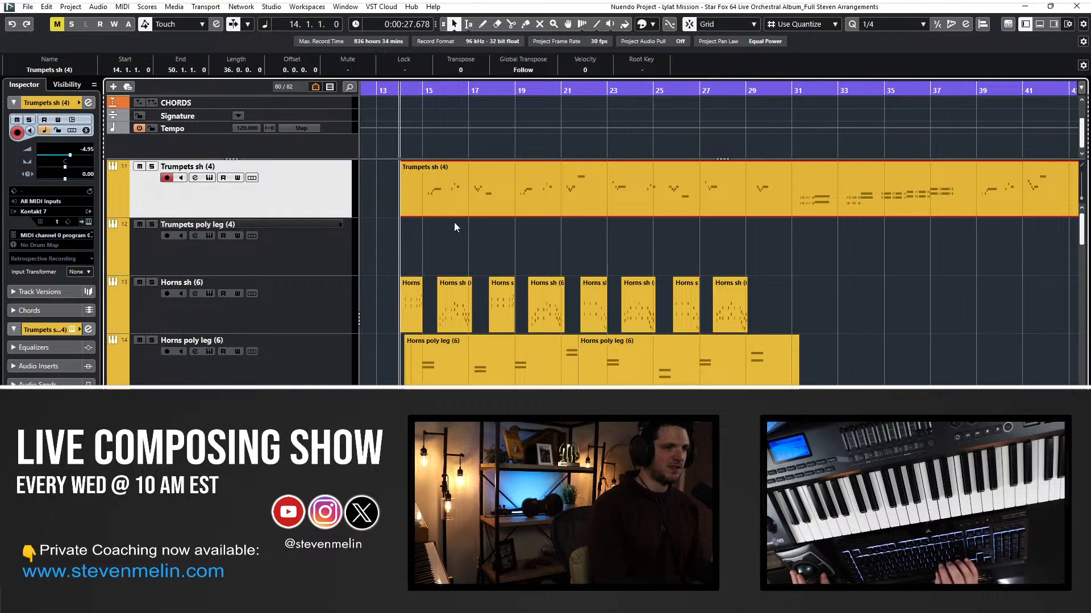
Solo and play the Trumpets sh (4) track, and split its part at 30.4.1.
{"action": "key", "text": "space"}
{"action": "left_click", "coordinate": [152, 166]}
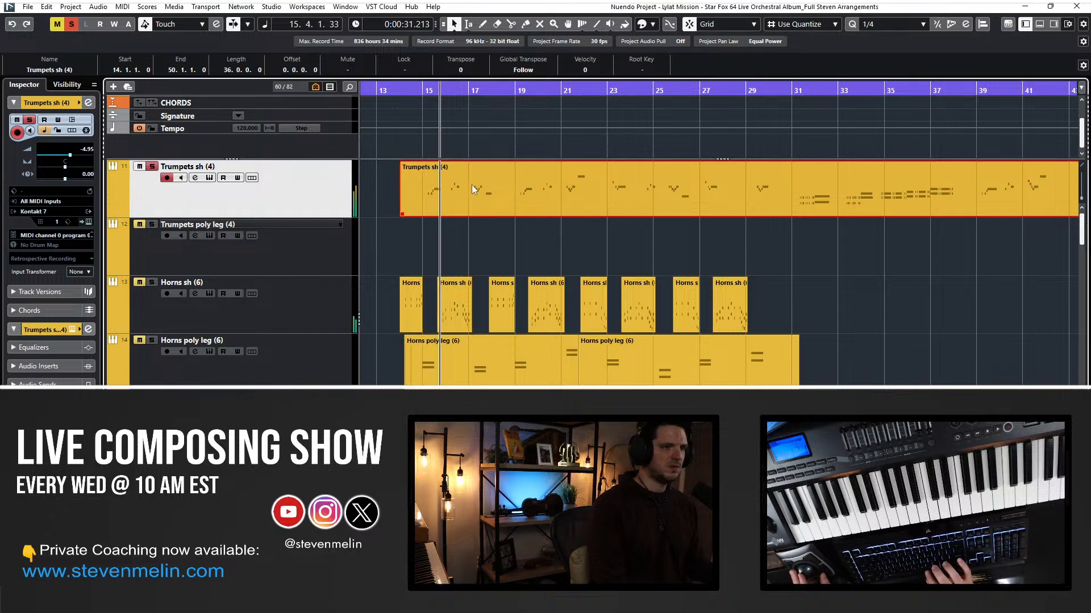
{"action": "left_click", "coordinate": [785, 190], "text": "alt"}
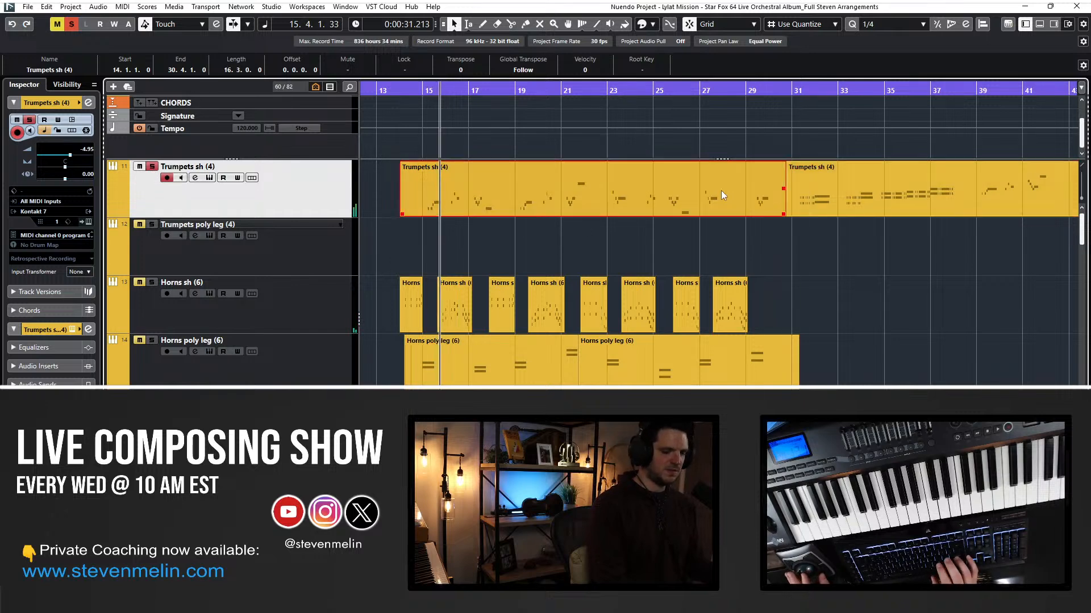
{"action": "key", "text": "space"}
Split the Trumpets sh (4) part around its long notes, at about 15.2 and 16.1 and at about 17.3 and 18.2.
{"action": "key", "text": "h"}
{"action": "key", "text": "h"}
{"action": "key", "text": "h"}
{"action": "key", "text": "h"}
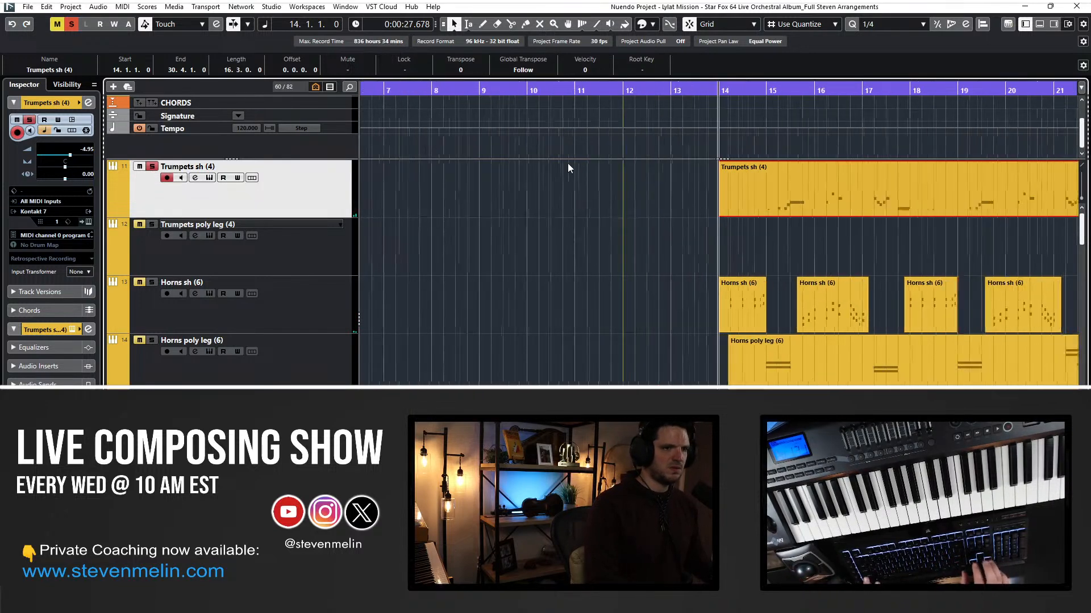
{"action": "scroll", "coordinate": [568, 163], "scroll_direction": "right", "scroll_amount": 2}
{"action": "scroll", "coordinate": [567, 162], "scroll_direction": "right", "scroll_amount": 3}
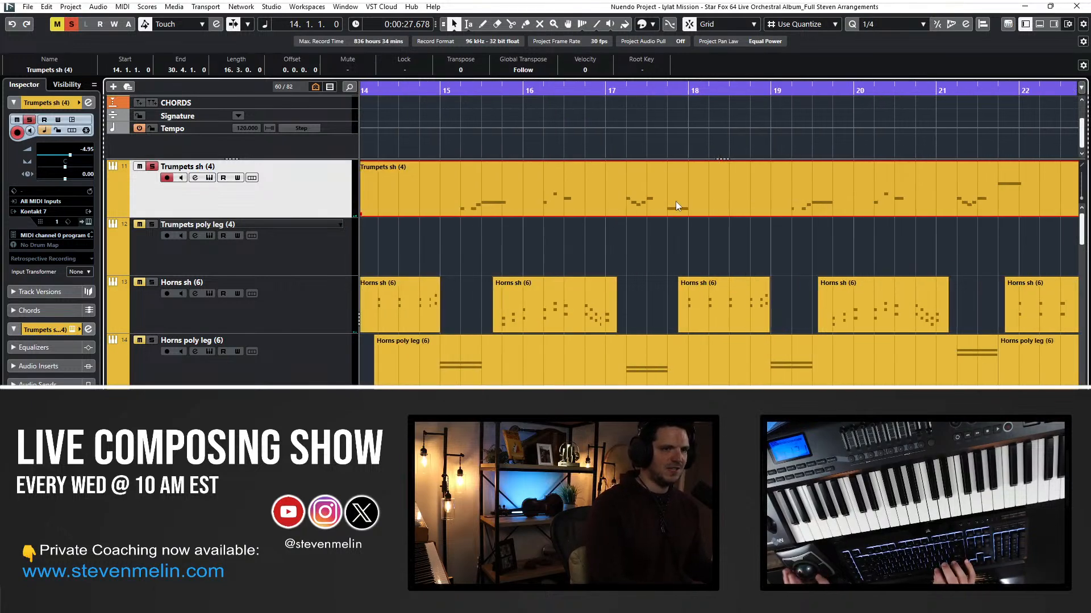
{"action": "left_click", "coordinate": [481, 190]}
{"action": "left_click", "coordinate": [529, 188]}
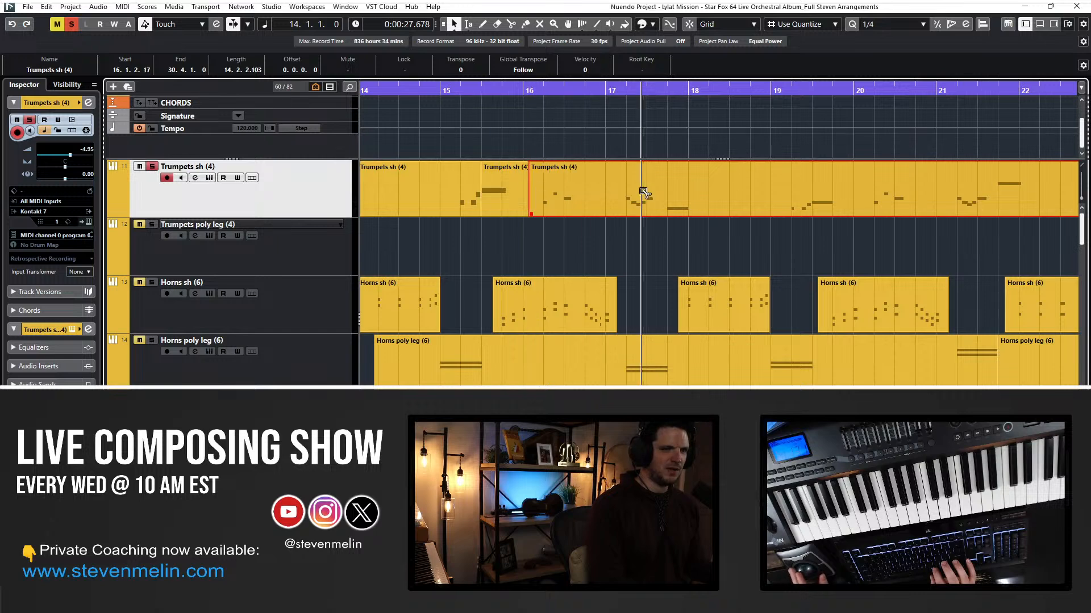
{"action": "left_click", "coordinate": [663, 188]}
{"action": "left_click", "coordinate": [710, 189]}
Split the Trumpets sh (4) part around the next long notes, from about 19.2 to 20.1 and from 21.3 to 22.3.
{"action": "scroll", "coordinate": [710, 189], "scroll_direction": "right", "scroll_amount": 3}
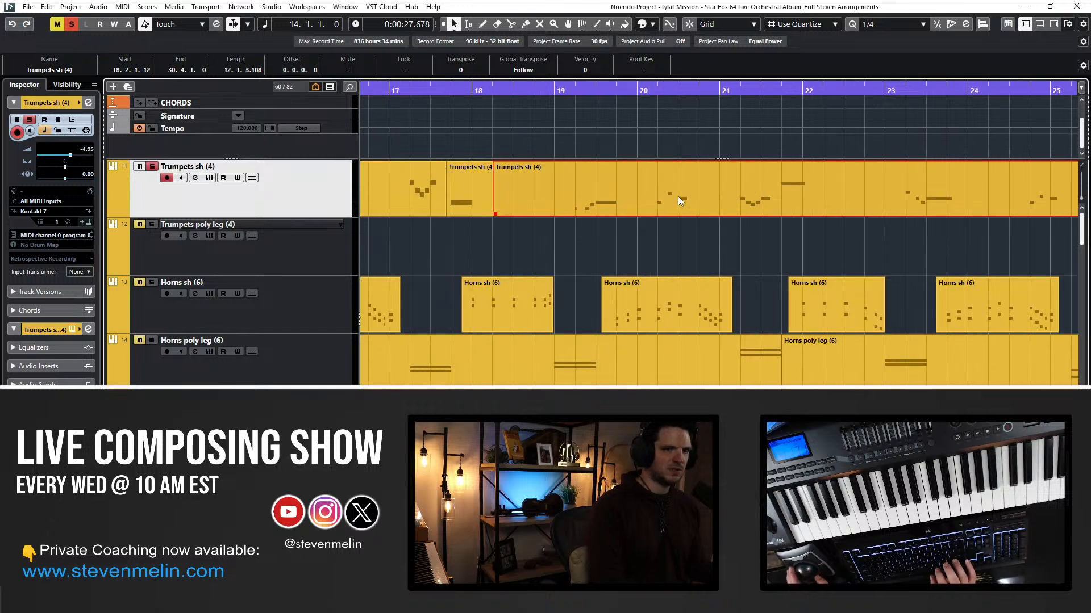
{"action": "left_click", "coordinate": [594, 178]}
{"action": "left_click", "coordinate": [644, 179]}
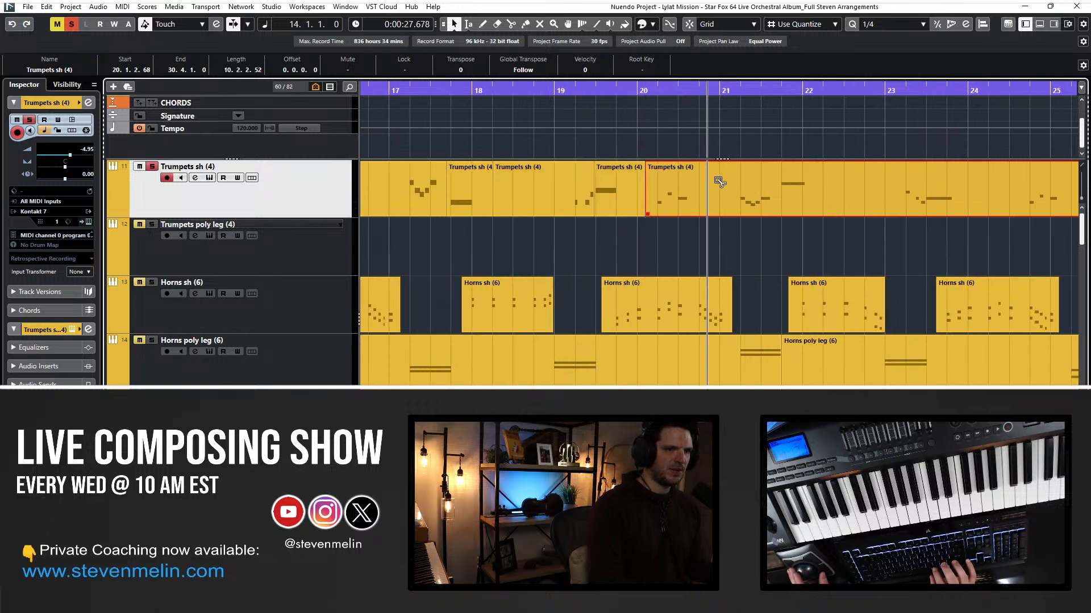
{"action": "left_click", "coordinate": [777, 179]}
{"action": "left_click", "coordinate": [853, 178]}
Split the Trumpets sh (4) part around the long notes starting in bars 23, 26 and 27, ending with a cut at about 27.4.
{"action": "scroll", "coordinate": [797, 200], "scroll_direction": "right", "scroll_amount": 3}
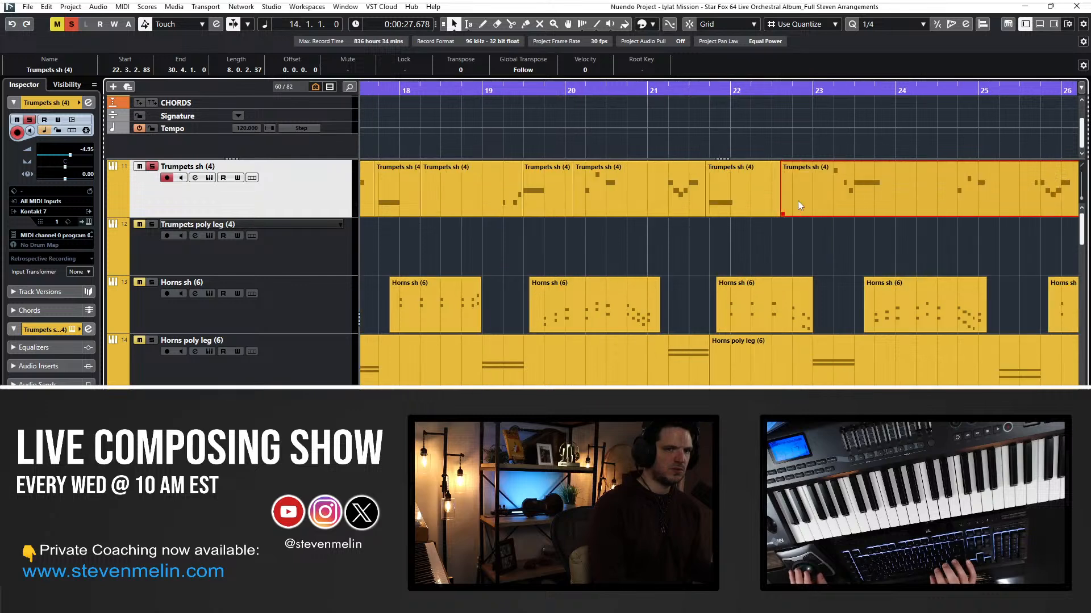
{"action": "left_click", "coordinate": [710, 177]}
{"action": "left_click", "coordinate": [755, 180]}
{"action": "scroll", "coordinate": [691, 193], "scroll_direction": "right", "scroll_amount": 2}
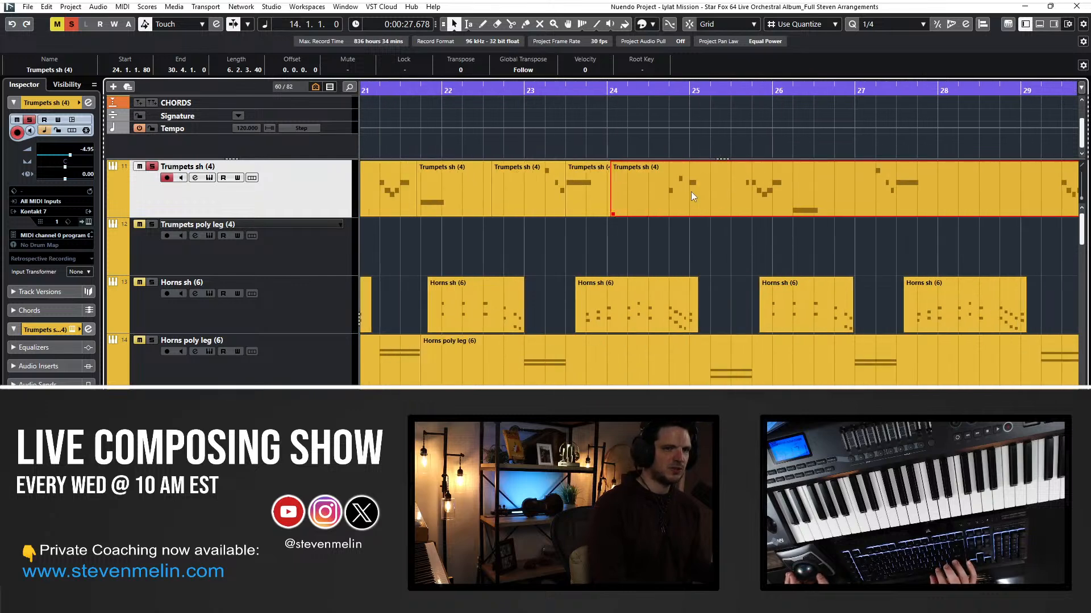
{"action": "left_click", "coordinate": [789, 183]}
{"action": "left_click", "coordinate": [861, 183]}
{"action": "scroll", "coordinate": [783, 188], "scroll_direction": "right", "scroll_amount": 3}
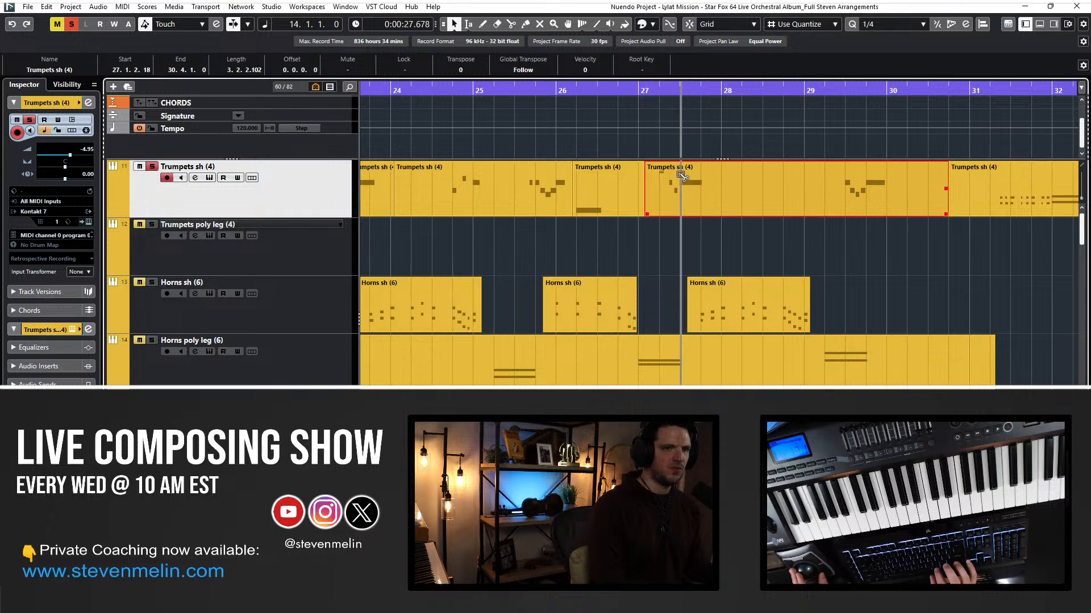
{"action": "left_click", "coordinate": [680, 173]}
{"action": "left_click", "coordinate": [710, 177]}
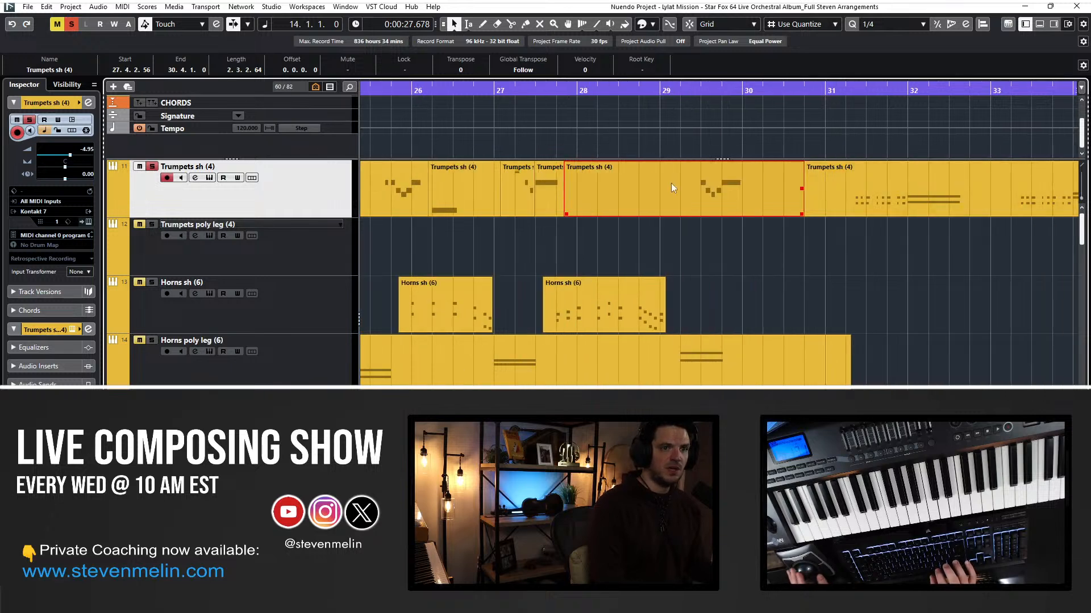
{"action": "scroll", "coordinate": [670, 183], "scroll_direction": "right", "scroll_amount": 3}
{"action": "left_click", "coordinate": [650, 175]}
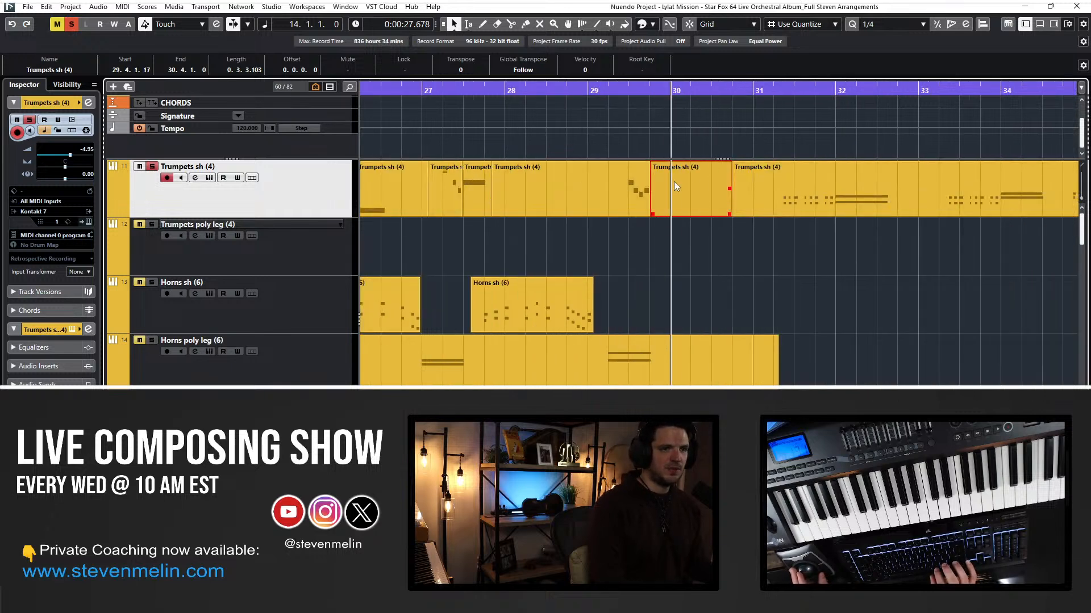
{"action": "key", "text": "ctrl+z"}
{"action": "left_click", "coordinate": [651, 176], "text": "alt"}
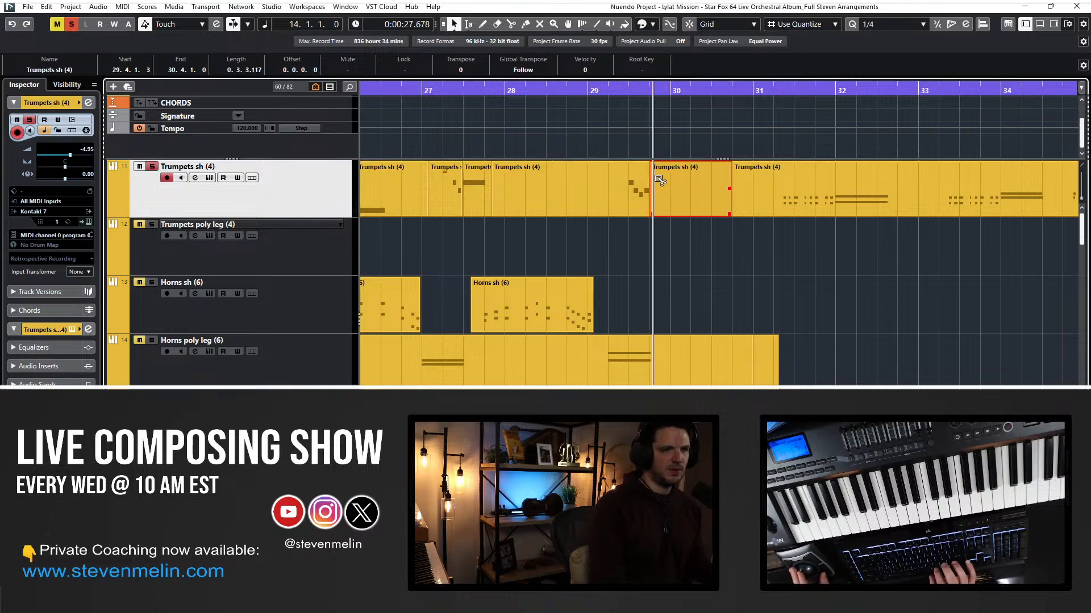
{"action": "key", "text": "ctrl+z"}
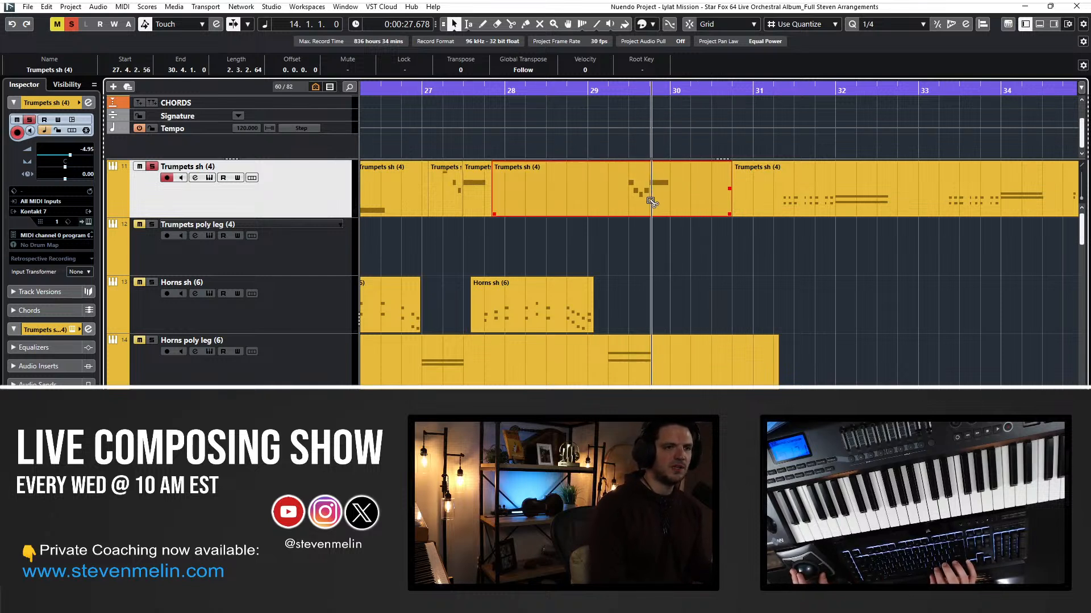
Split out the last long note between about 29.3 and 30.2, and move all the long-note parts to Trumpets poly leg (4).
{"action": "left_click", "coordinate": [693, 200], "text": "alt"}
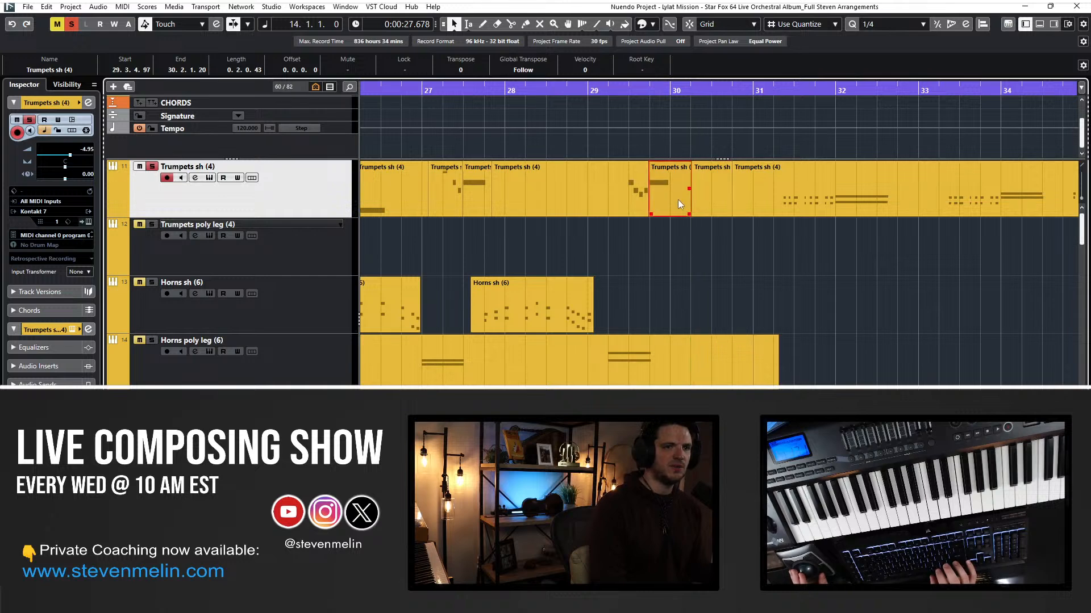
{"action": "key", "text": "g"}
{"action": "scroll", "coordinate": [620, 192], "scroll_direction": "left", "scroll_amount": 1}
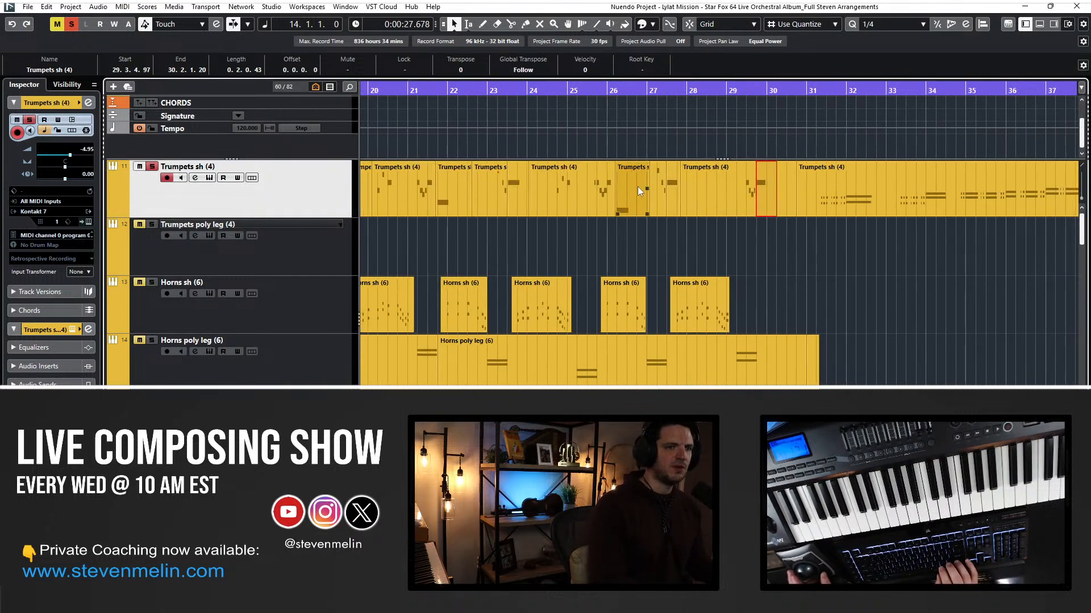
{"action": "left_click", "coordinate": [672, 185], "text": "shift"}
{"action": "left_click", "coordinate": [630, 196], "text": "shift"}
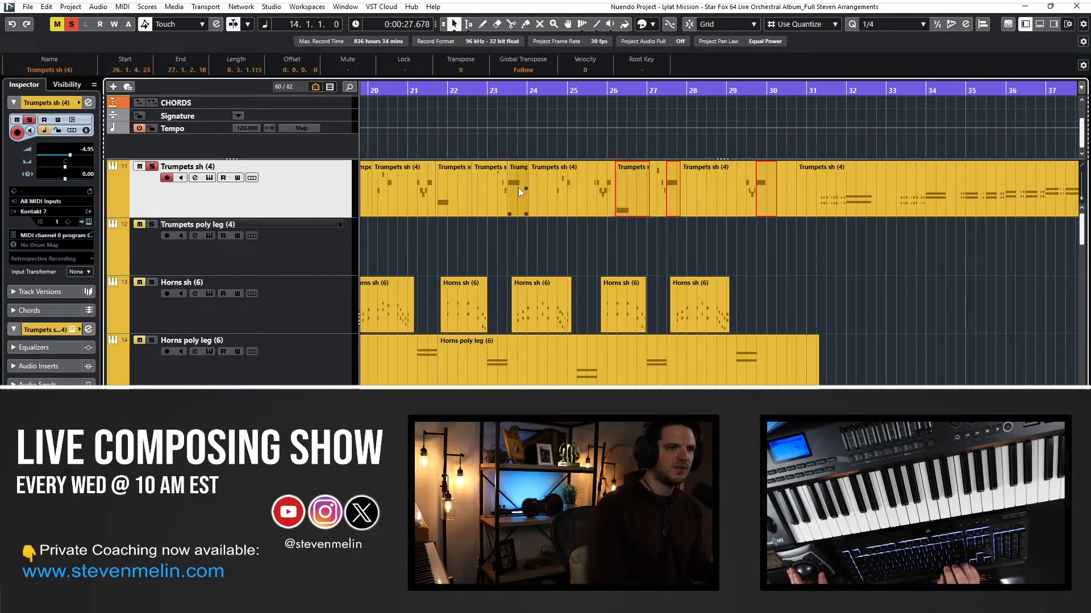
{"action": "left_click", "coordinate": [518, 188], "text": "shift"}
{"action": "scroll", "coordinate": [464, 188], "scroll_direction": "left", "scroll_amount": 3}
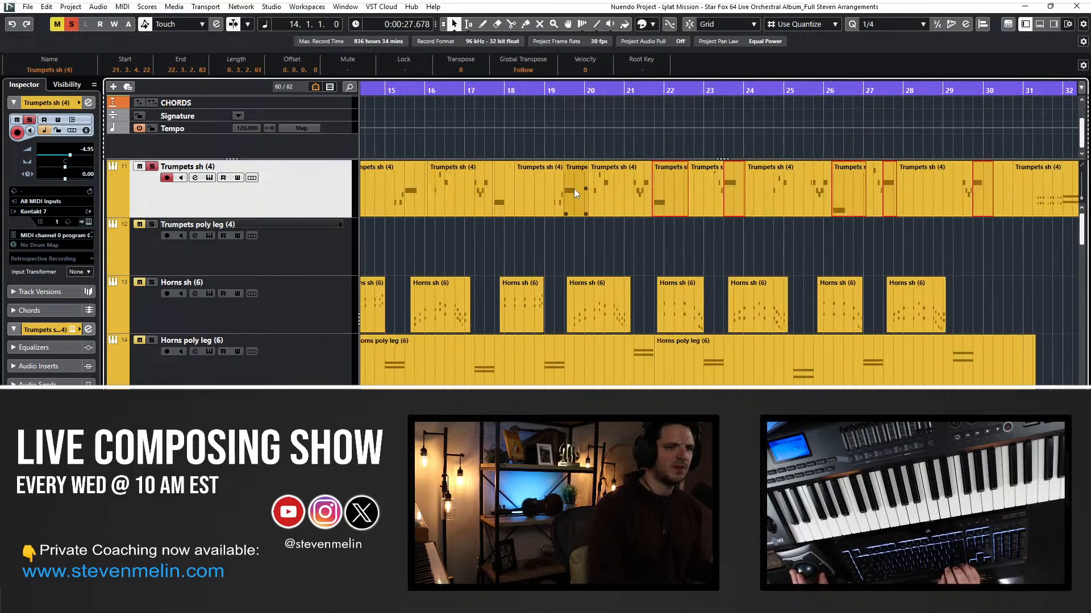
{"action": "left_click", "coordinate": [502, 189], "text": "shift"}
{"action": "scroll", "coordinate": [551, 200], "scroll_direction": "left", "scroll_amount": 2}
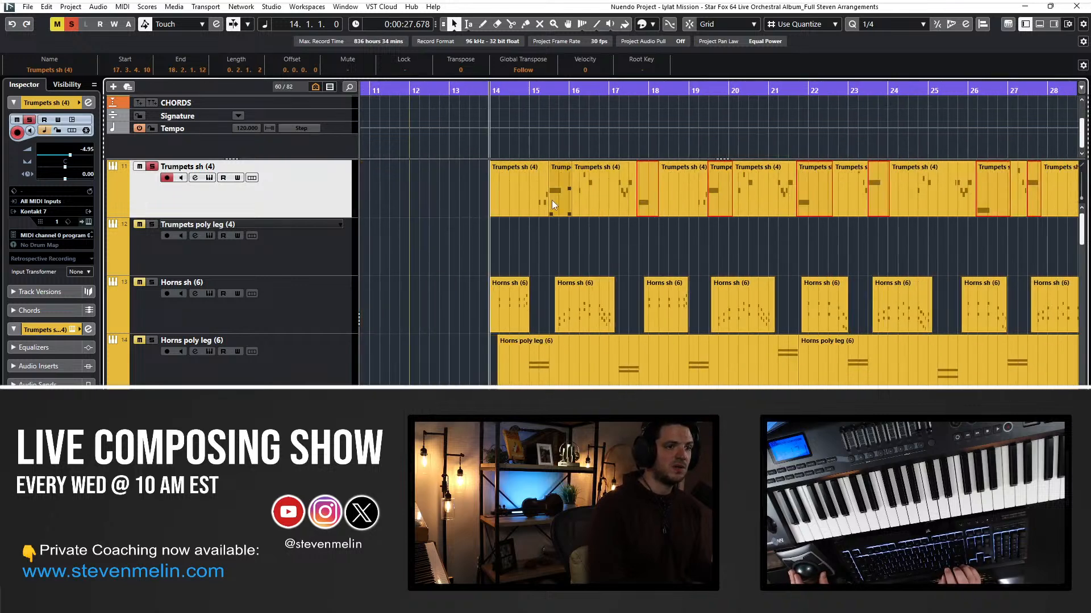
{"action": "left_click", "coordinate": [552, 201], "text": "shift"}
{"action": "key", "text": "ctrl+Down"}
Extend the first Trumpets poly leg (4) part's start back to about 14.3.1 and glue that track's parts into one.
{"action": "left_click", "coordinate": [502, 94]}
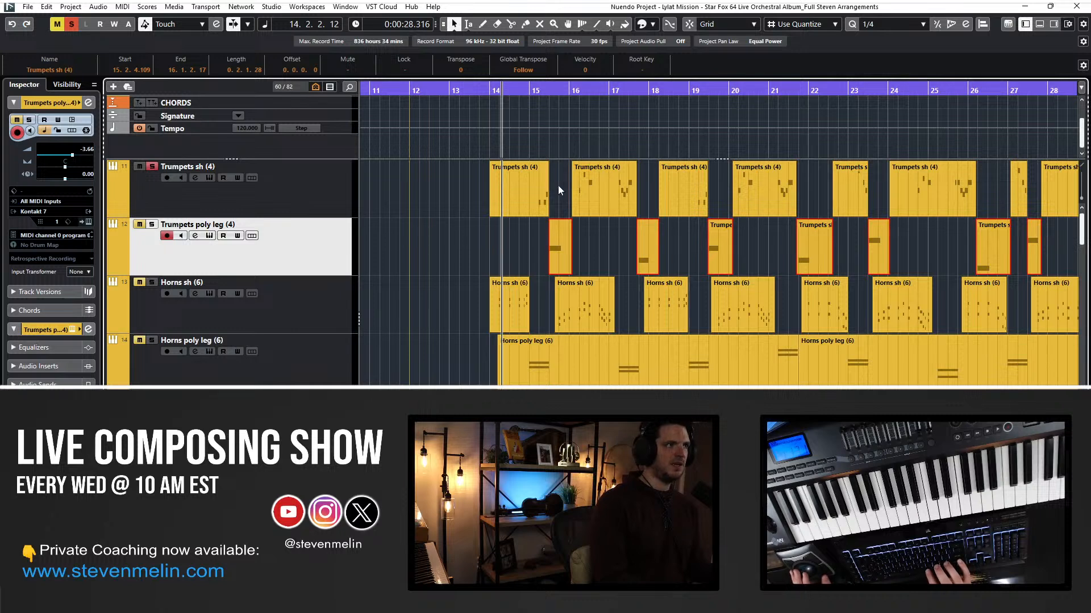
{"action": "left_click_drag", "start_coordinate": [549, 267], "coordinate": [509, 268]}
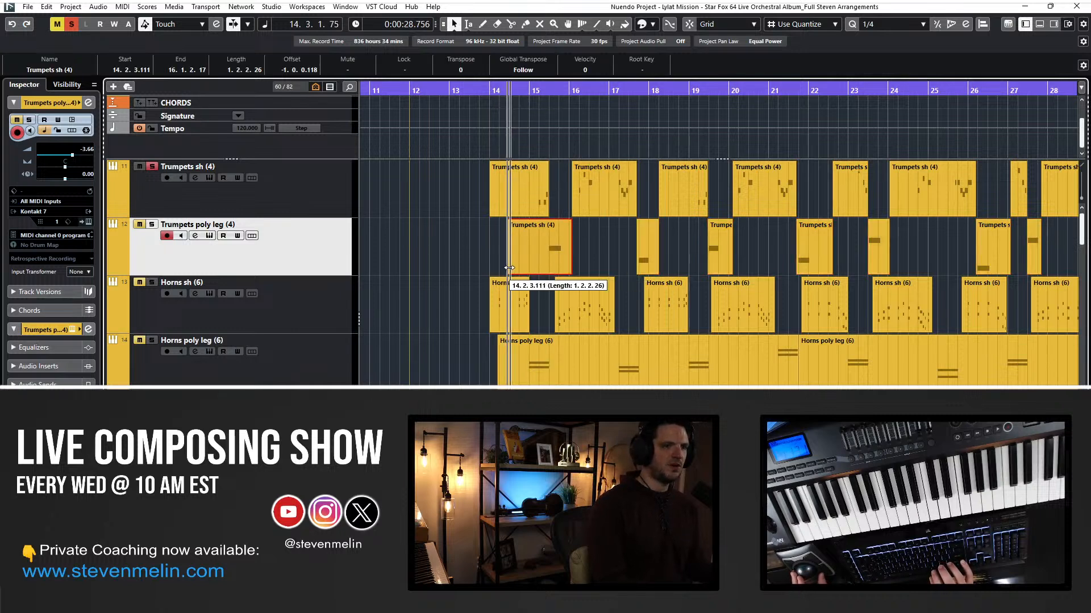
{"action": "left_click", "coordinate": [626, 255]}
{"action": "left_click", "coordinate": [557, 255], "text": "alt"}
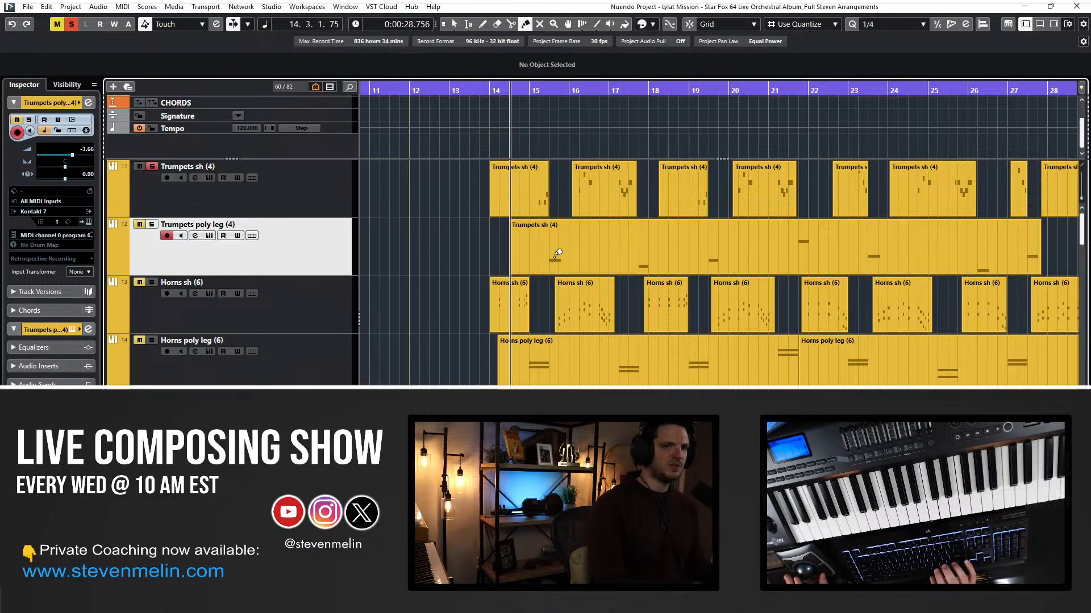
{"action": "scroll", "coordinate": [557, 254], "scroll_direction": "right", "scroll_amount": 5}
{"action": "scroll", "coordinate": [557, 260], "scroll_direction": "left", "scroll_amount": 4}
{"action": "key", "text": "1"}
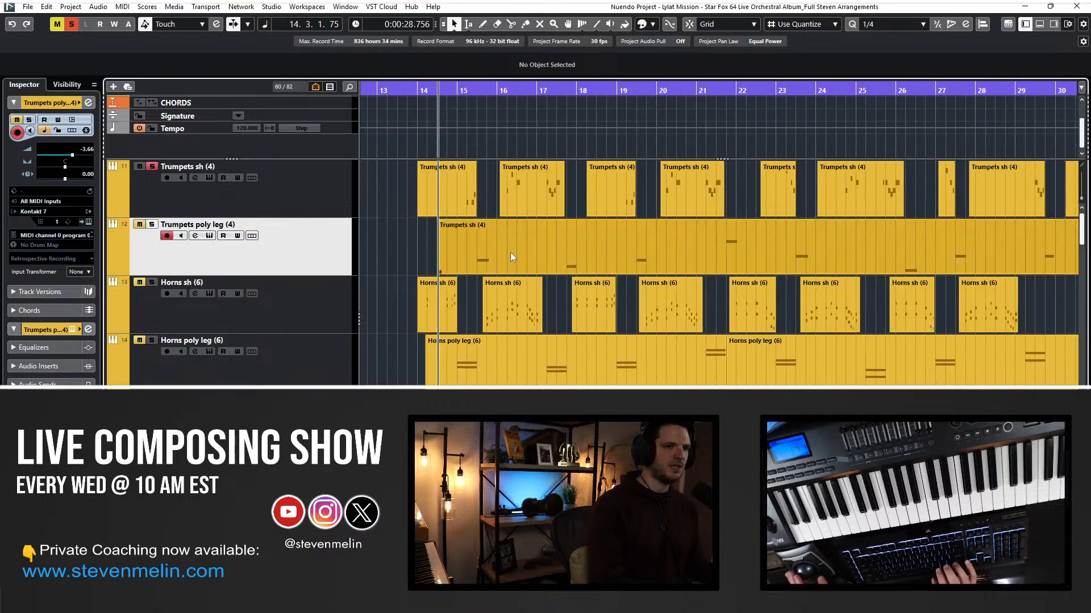
Set CC 1 (Modulation) to 95 at 15.2.1 in the glued Trumpets poly leg part's note editor, and close the editor.
{"action": "double_click", "coordinate": [510, 254]}
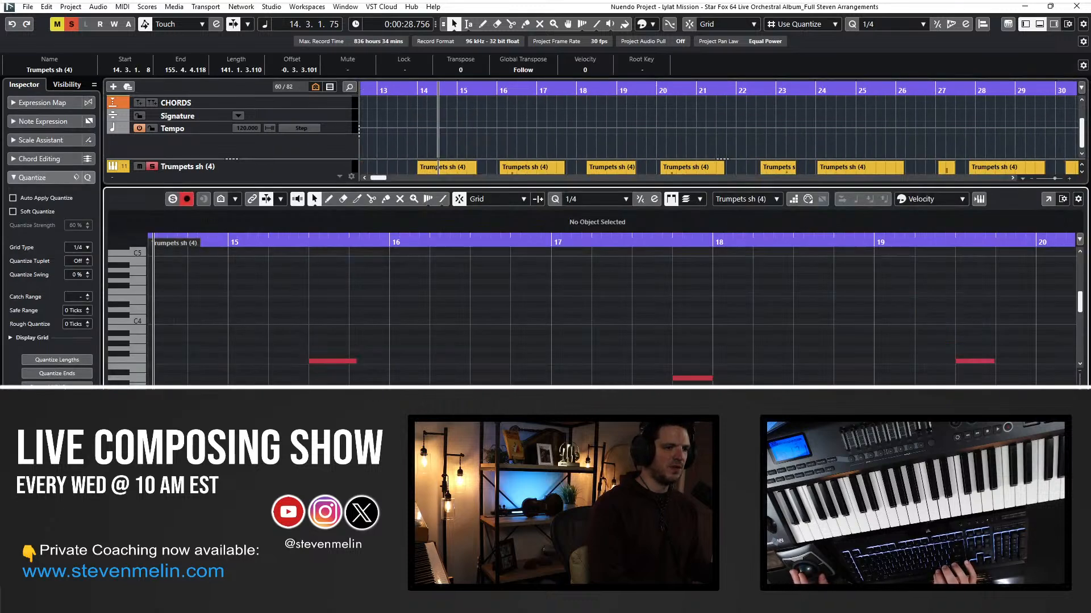
{"action": "left_click", "coordinate": [309, 420]}
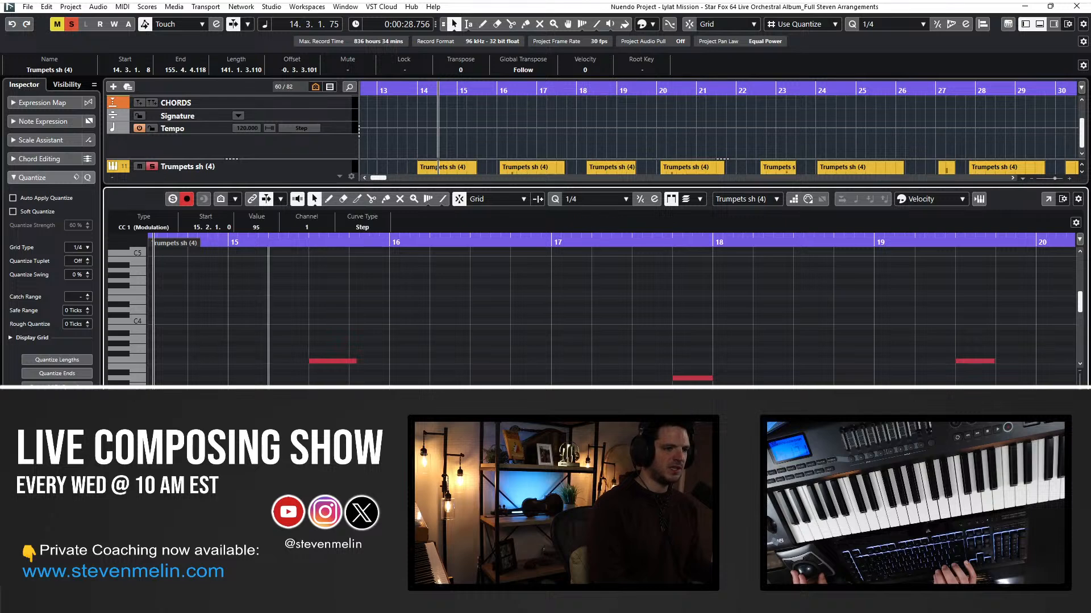
{"action": "key", "text": "Return"}
Solo Trumpets poly leg (4) too, rename its part after the track, and play both trumpet tracks from bar 15.
{"action": "key", "text": "KP_Subtract"}
{"action": "key", "text": "KP_Add"}
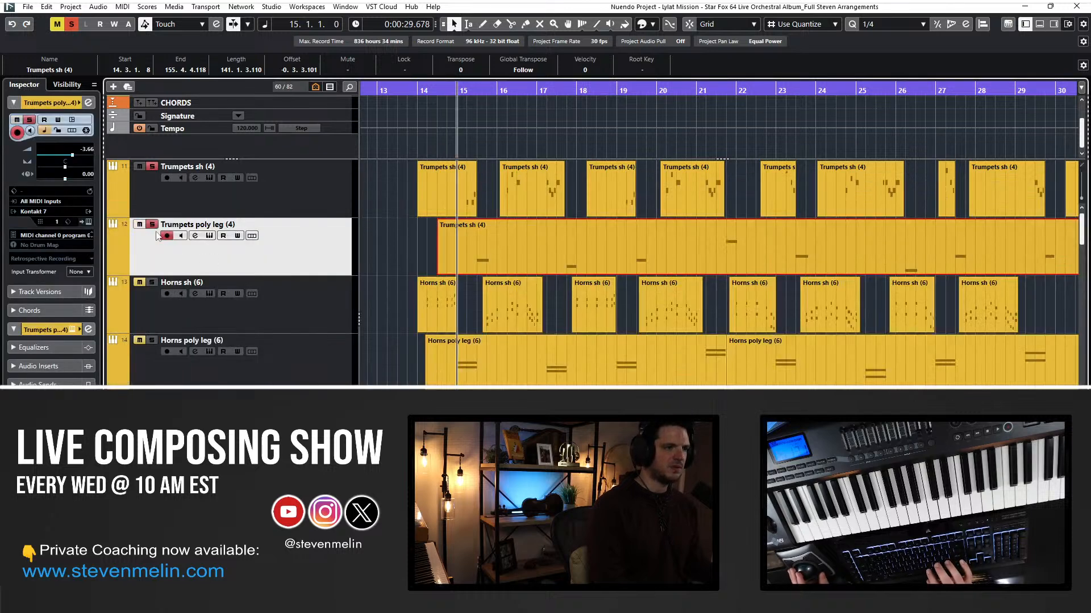
{"action": "key", "text": "space"}
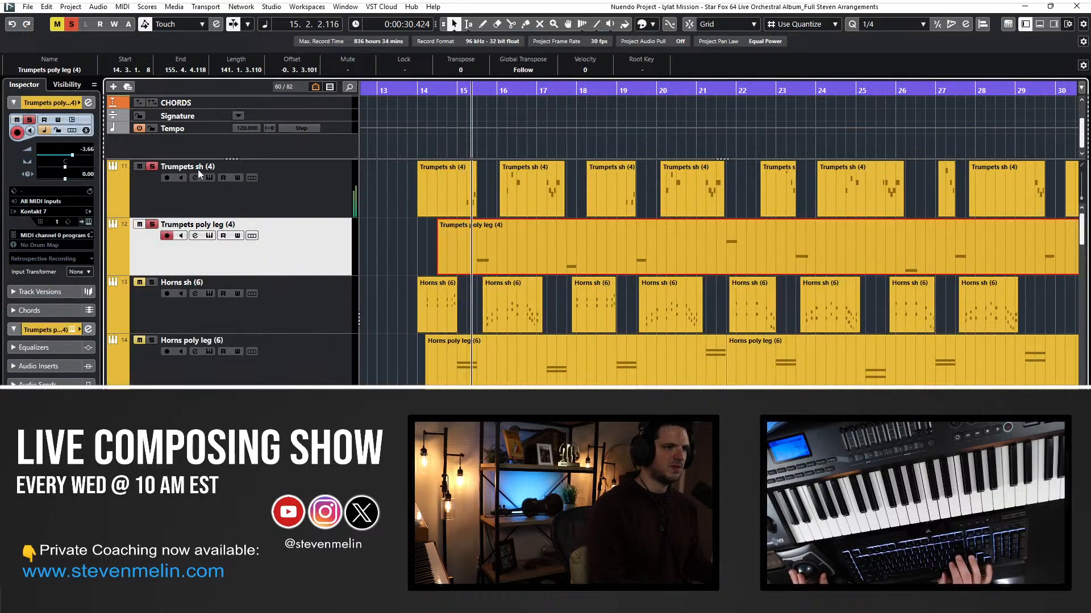
{"action": "double_click", "coordinate": [196, 166]}
{"action": "key", "text": "Return"}
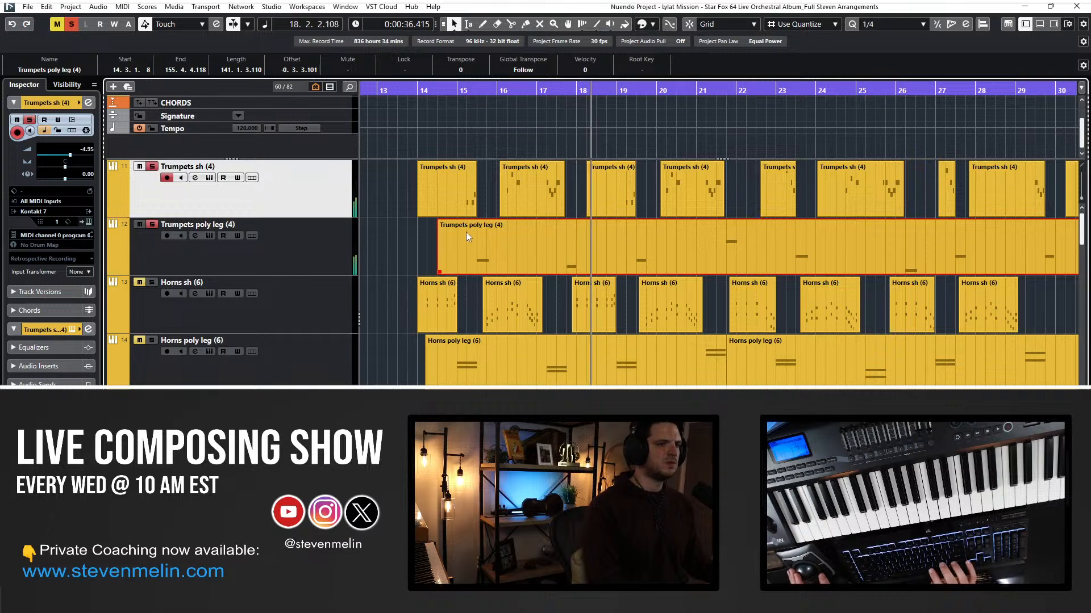
Solo Horns sh (6) and Horns poly leg (6) too, and play both trumpet and horn tracks from about bar 13.
{"action": "key", "text": "space"}
{"action": "key", "text": "KP_Subtract"}
{"action": "key", "text": "KP_Subtract"}
{"action": "key", "text": "KP_Subtract"}
{"action": "key", "text": "KP_Subtract"}
{"action": "key", "text": "KP_Subtract"}
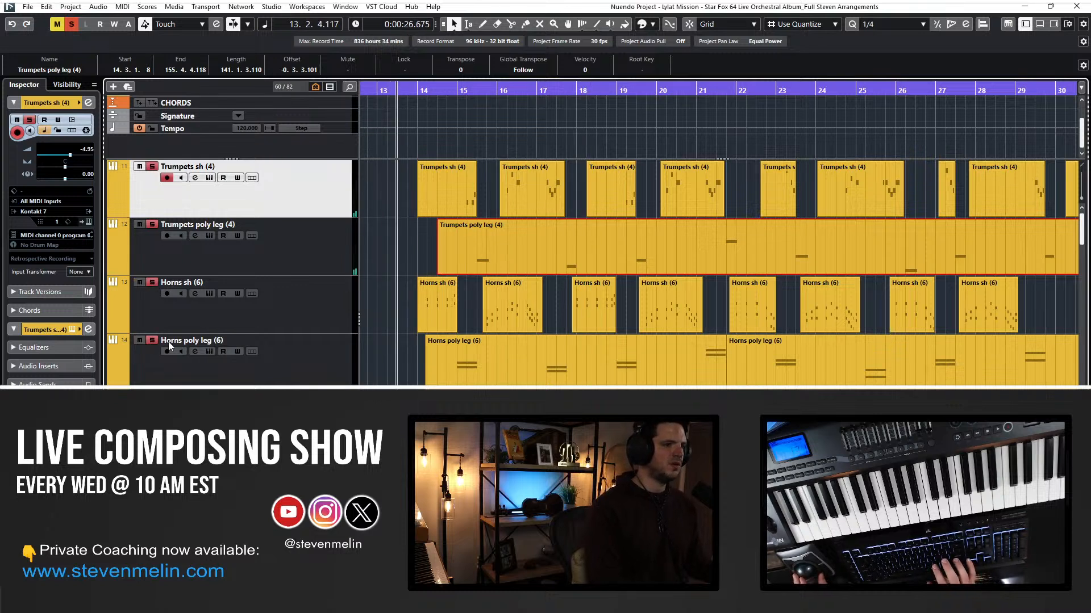
{"action": "left_click", "coordinate": [429, 291]}
{"action": "key", "text": "space"}
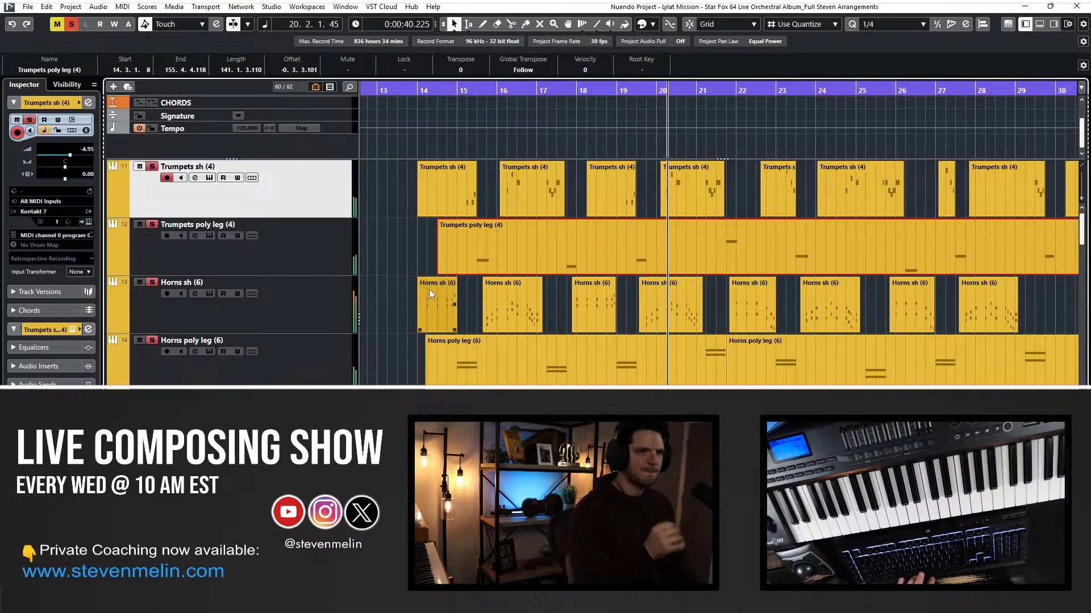
Follow the playback through to bar 34, checking the trumpets against the horns, replaying a little at bar 29.
{"action": "scroll", "coordinate": [552, 270], "scroll_direction": "right", "scroll_amount": 3}
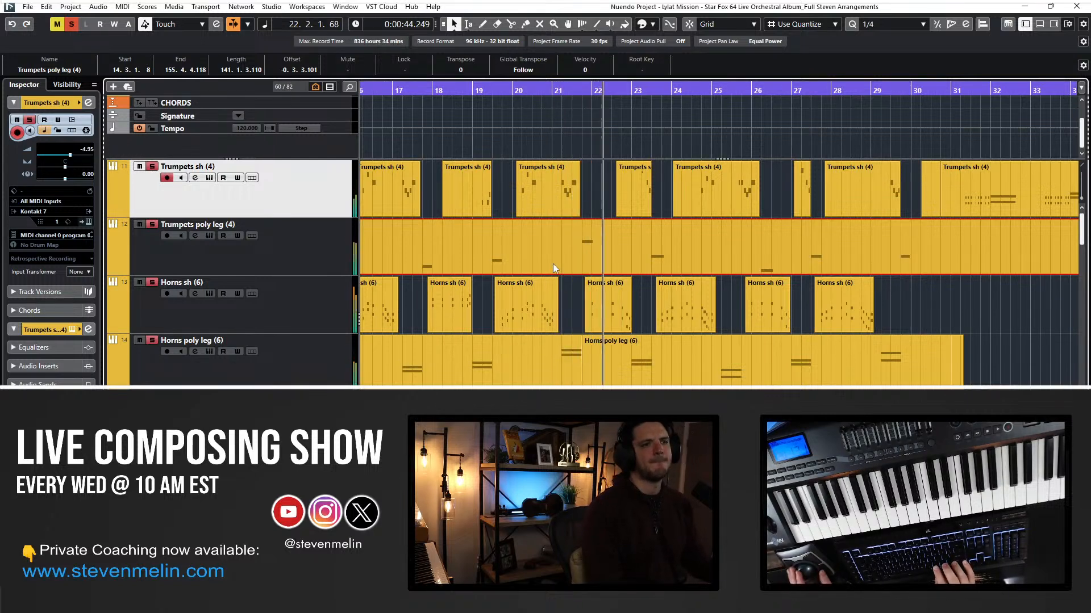
{"action": "scroll", "coordinate": [554, 264], "scroll_direction": "right", "scroll_amount": 1}
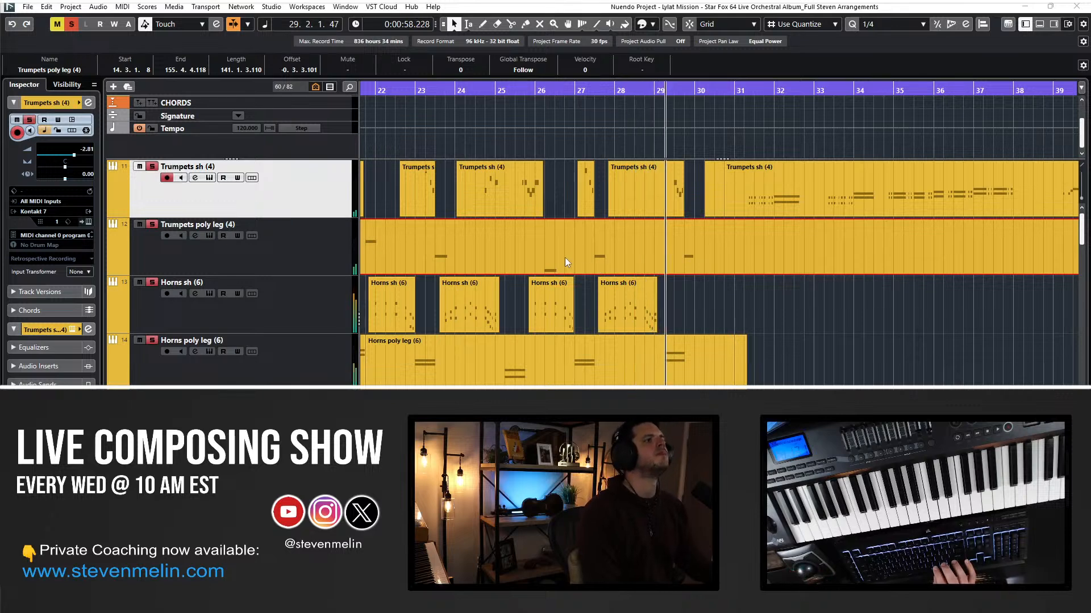
{"action": "key", "text": "KP_Subtract"}
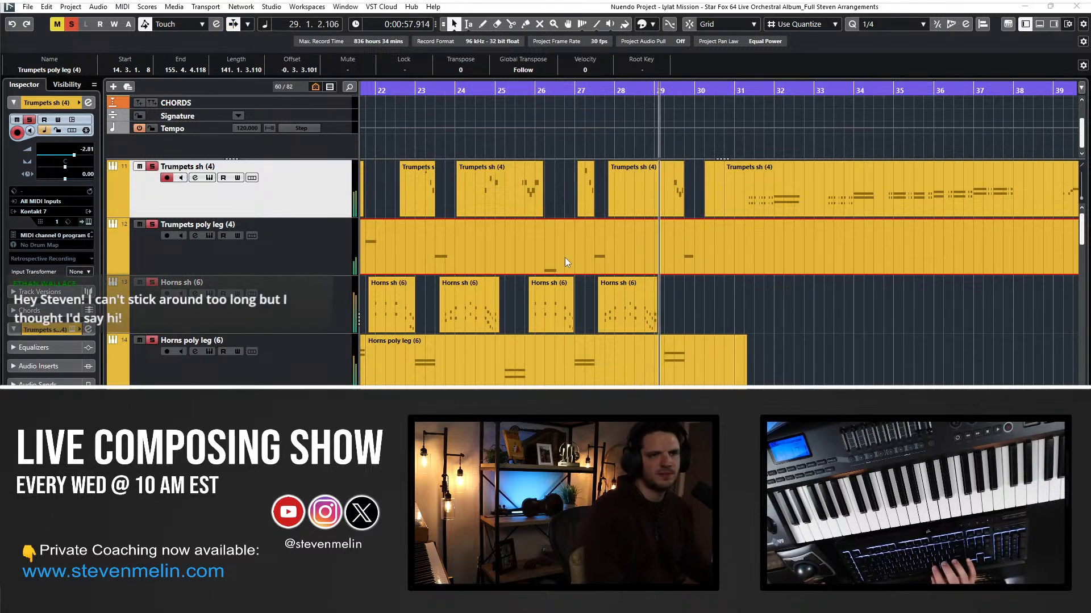
{"action": "scroll", "coordinate": [550, 235], "scroll_direction": "right", "scroll_amount": 3}
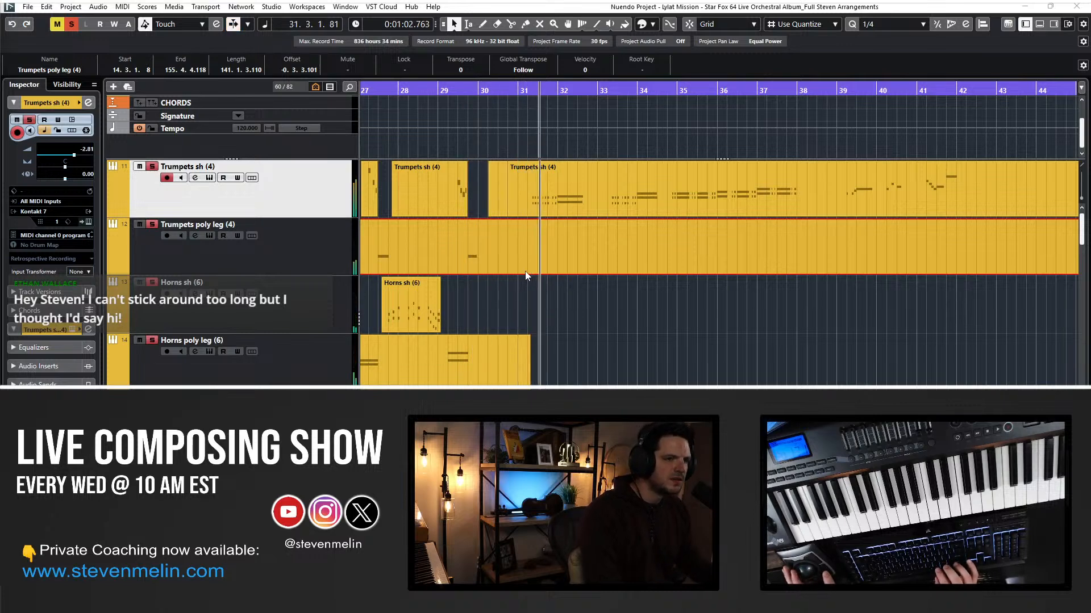
{"action": "scroll", "coordinate": [509, 257], "scroll_direction": "right", "scroll_amount": 3}
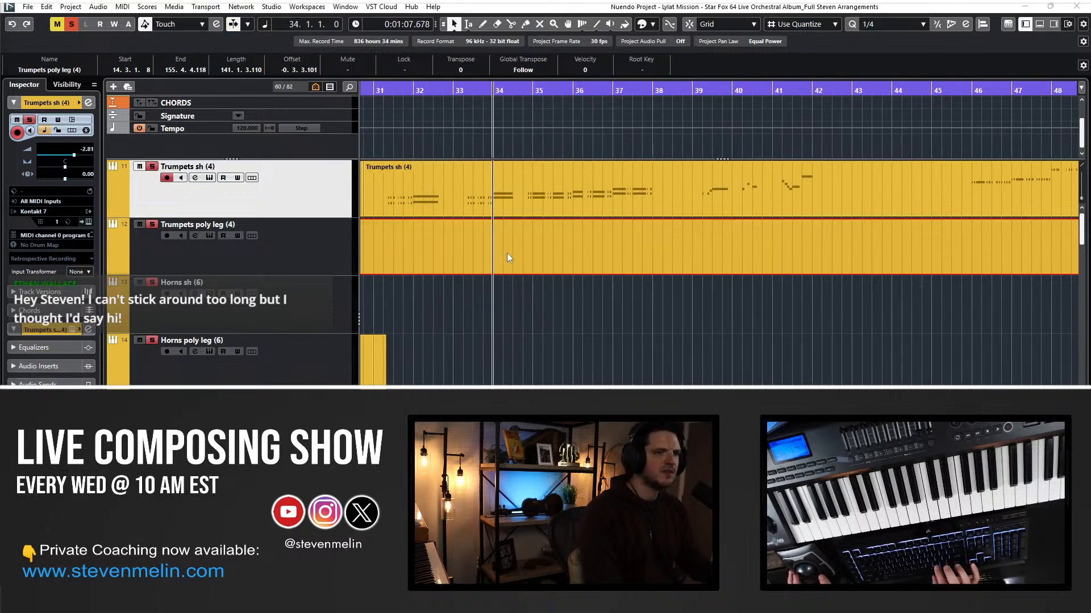
Split the Trumpets sh (4) part around its long notes at bars 32, 34 and 35.
{"action": "scroll", "coordinate": [508, 255], "scroll_direction": "left", "scroll_amount": 3}
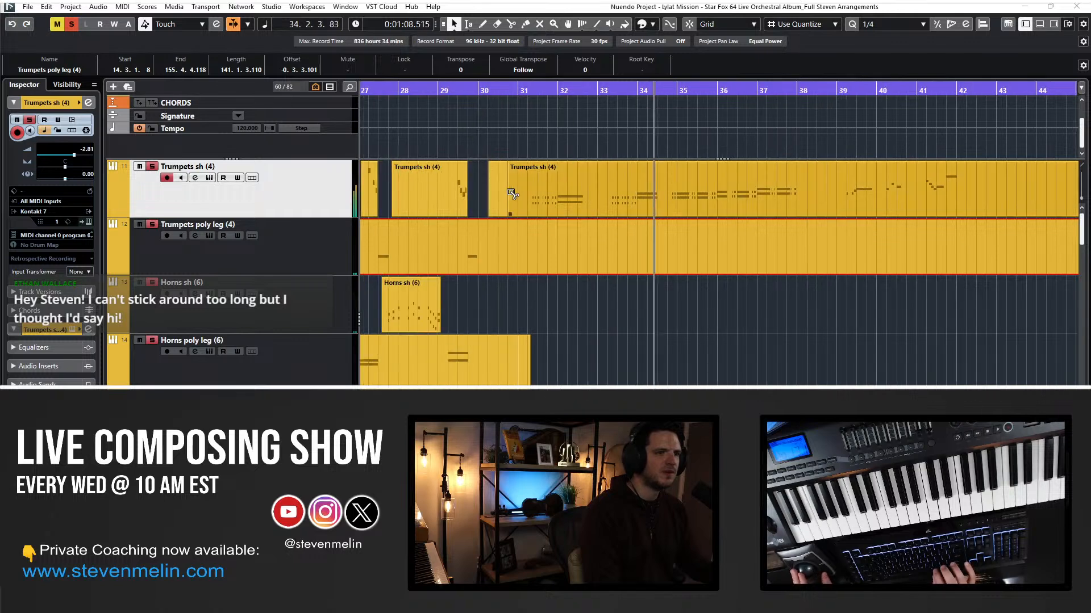
{"action": "left_click", "coordinate": [559, 212], "text": "alt"}
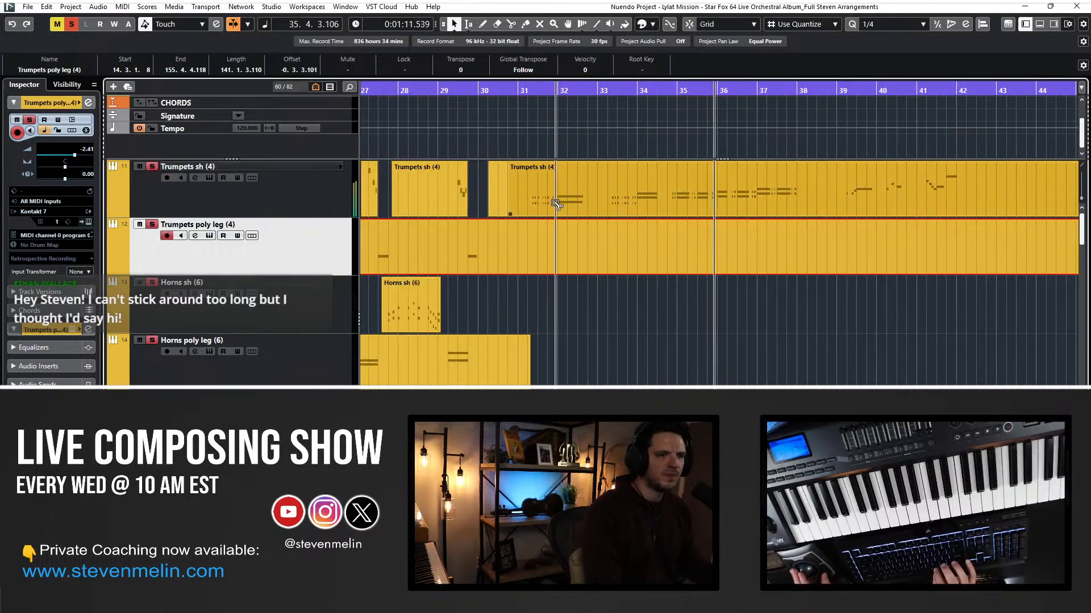
{"action": "left_click", "coordinate": [590, 206], "text": "alt"}
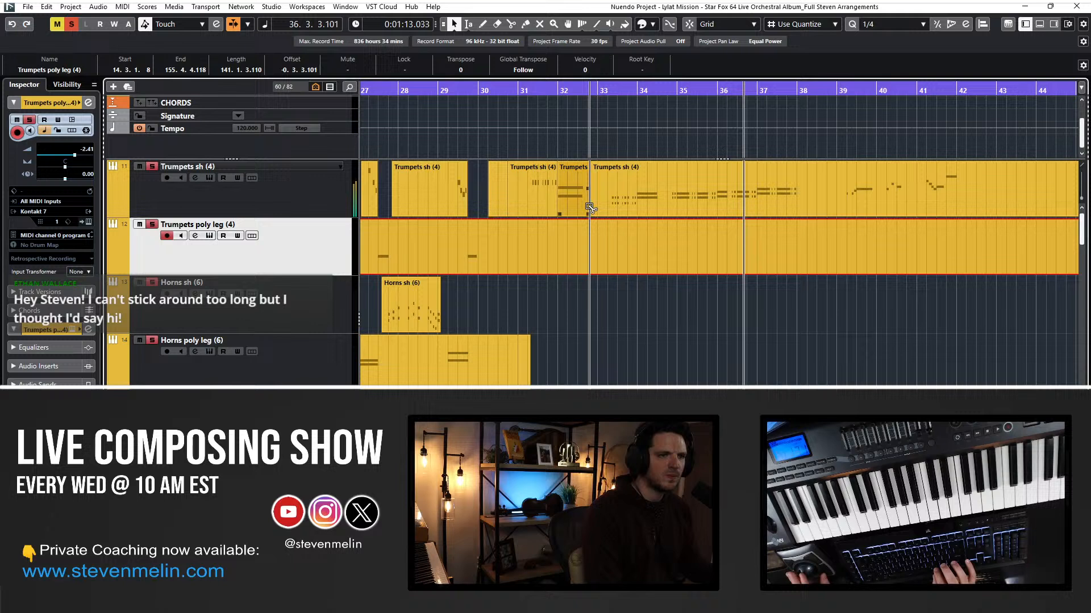
{"action": "left_click", "coordinate": [637, 201], "text": "alt"}
{"action": "left_click", "coordinate": [677, 205], "text": "alt"}
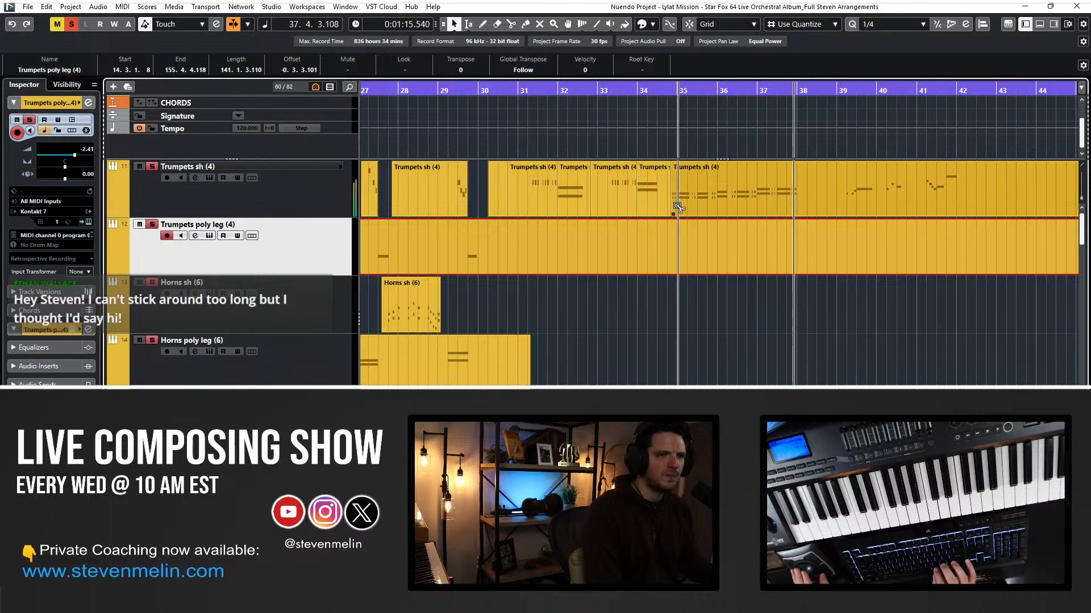
{"action": "left_click", "coordinate": [697, 207], "text": "alt"}
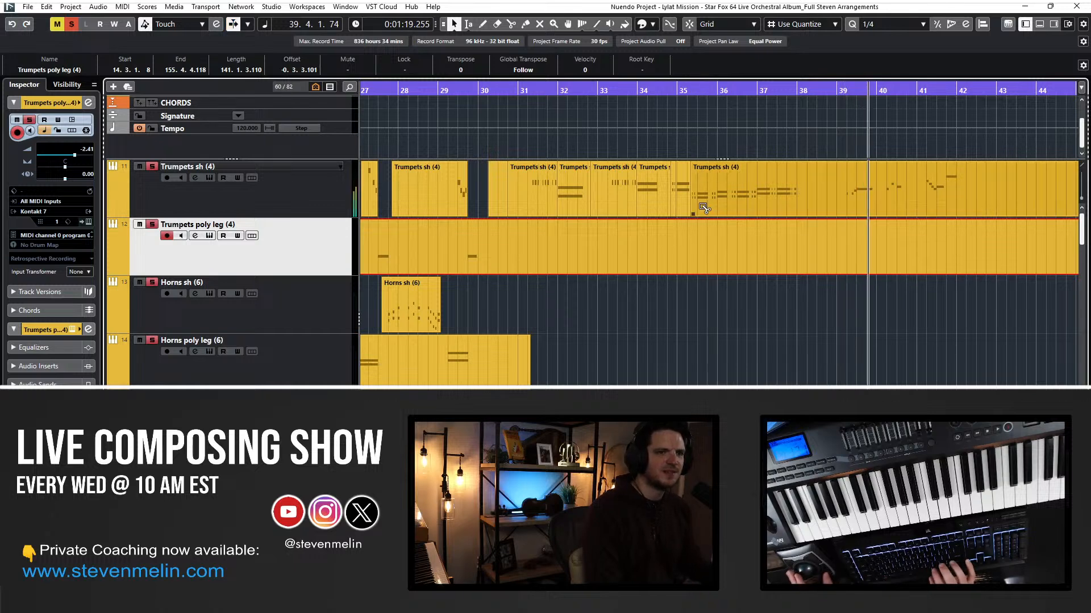
Stop playback and split out the remaining long notes in the Trumpets sh (4) part between about 35.3 and bar 38.
{"action": "key", "text": "h"}
{"action": "scroll", "coordinate": [703, 206], "scroll_direction": "left", "scroll_amount": 3}
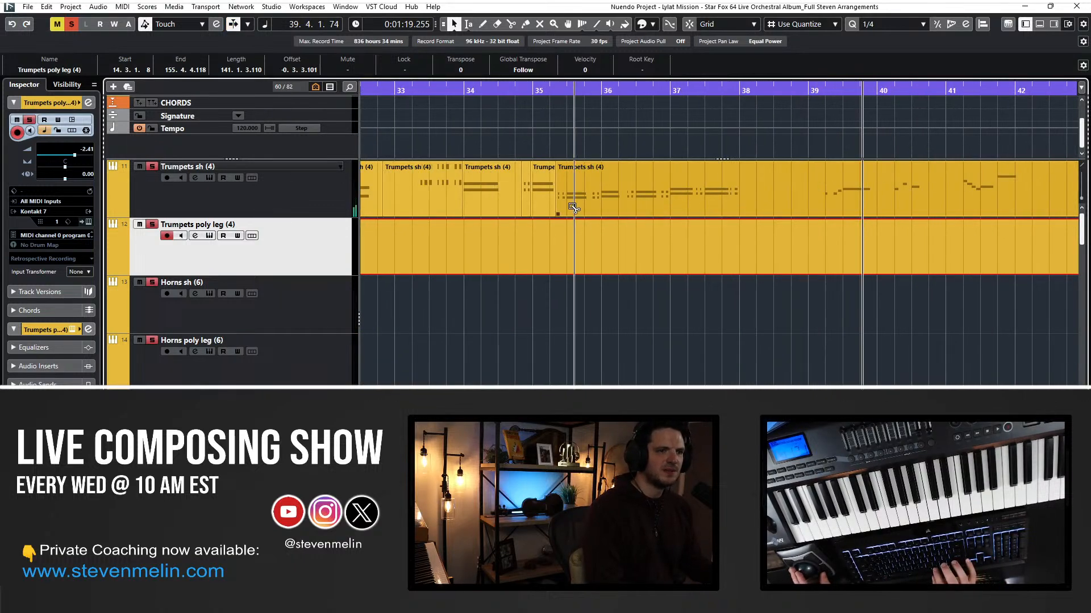
{"action": "left_click", "coordinate": [592, 205], "text": "alt"}
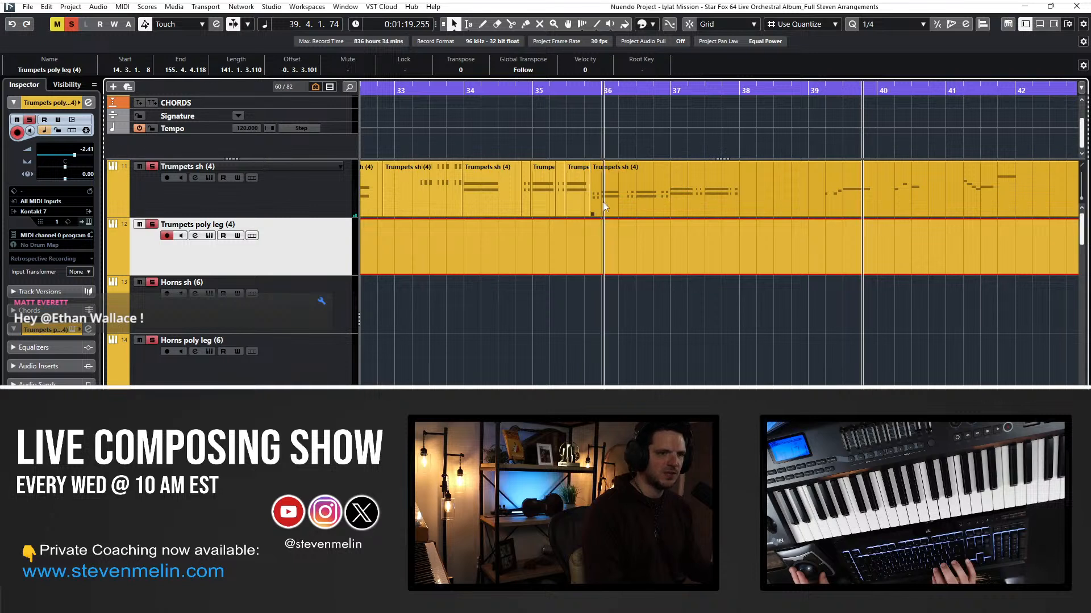
{"action": "left_click", "coordinate": [624, 210], "text": "alt"}
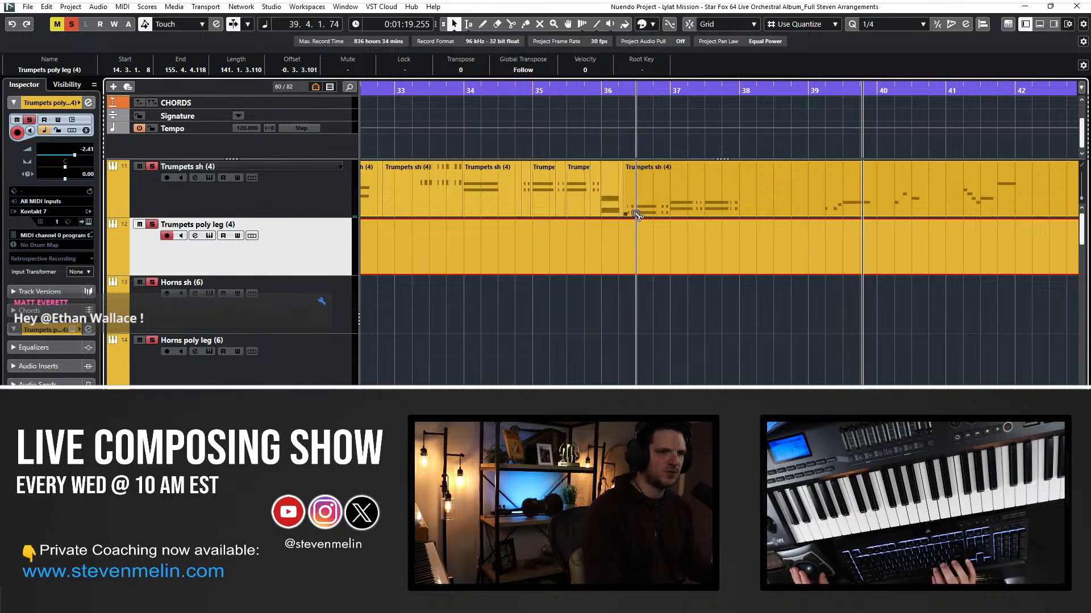
{"action": "left_click_drag", "start_coordinate": [635, 213], "coordinate": [694, 213]}
{"action": "key", "text": "ctrl+z"}
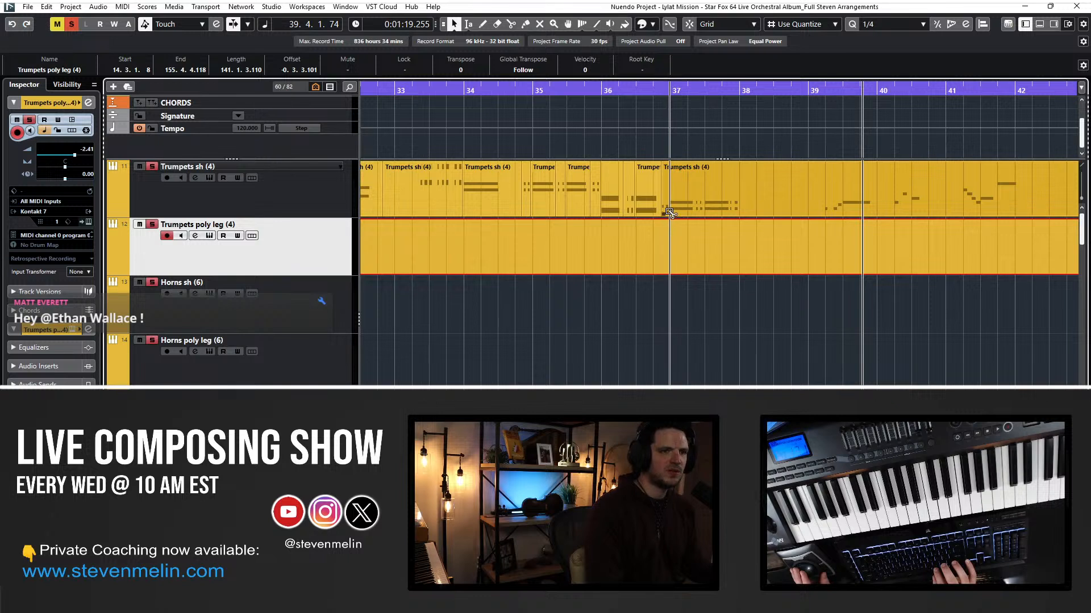
{"action": "left_click", "coordinate": [694, 209], "text": "alt"}
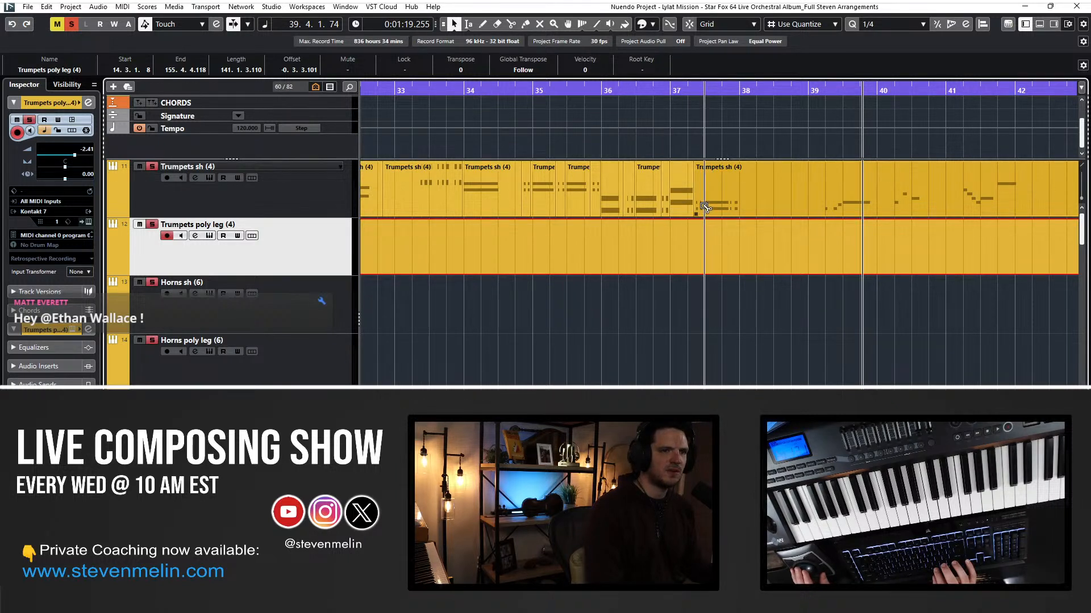
{"action": "left_click", "coordinate": [705, 209], "text": "alt"}
{"action": "left_click", "coordinate": [727, 205], "text": "alt"}
{"action": "scroll", "coordinate": [752, 186], "scroll_direction": "right", "scroll_amount": 2}
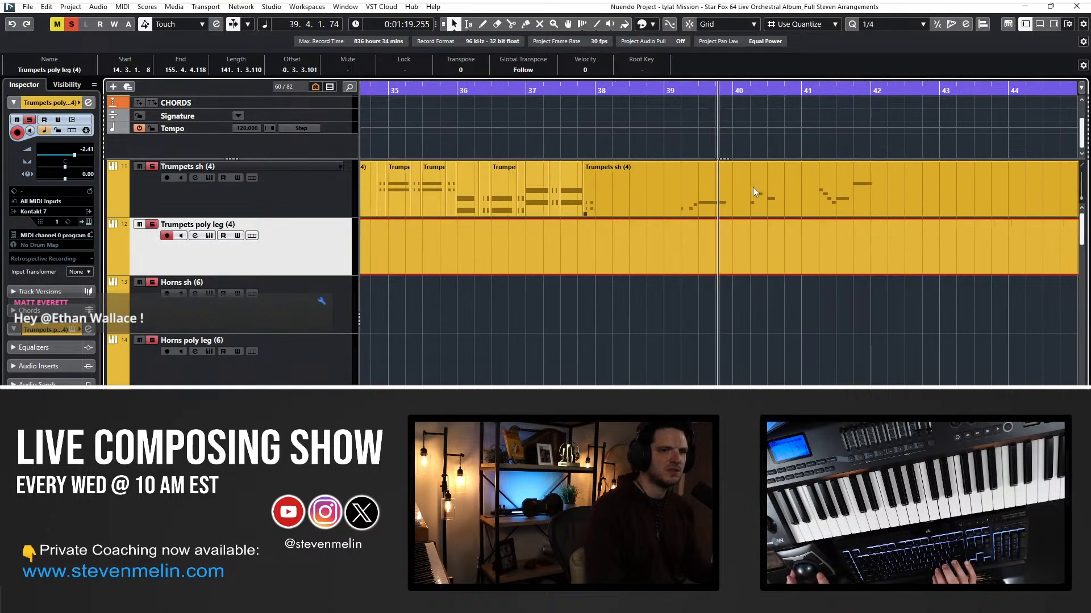
Split out the Trumpets sh (4) long notes from about 39.2.4 to 40.1.1 and from 41.2.4 to 42.2.2.
{"action": "left_click", "coordinate": [703, 210], "text": "alt"}
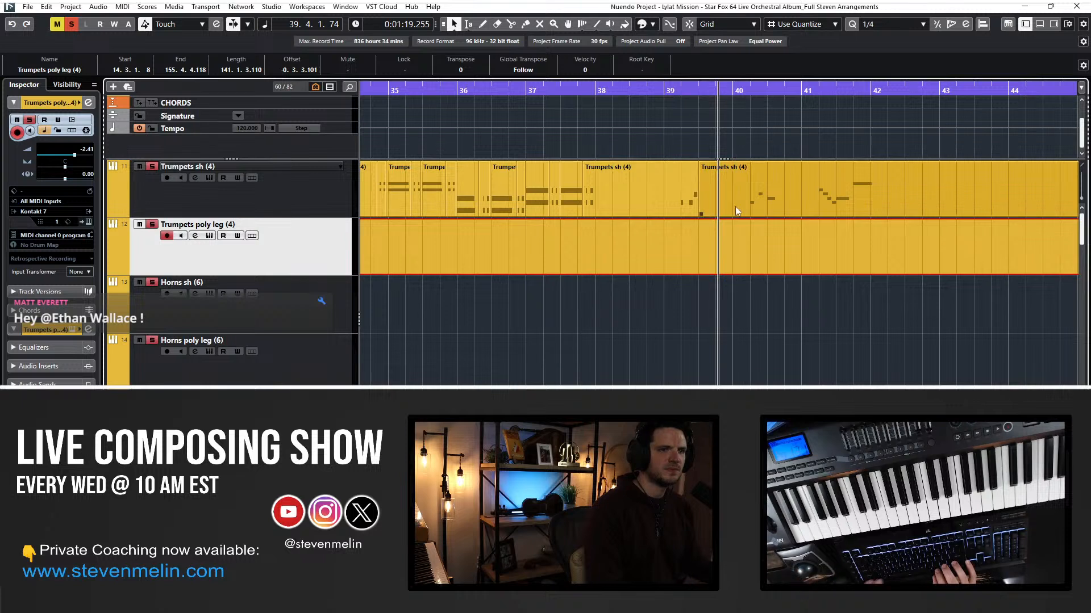
{"action": "key", "text": "ctrl+z"}
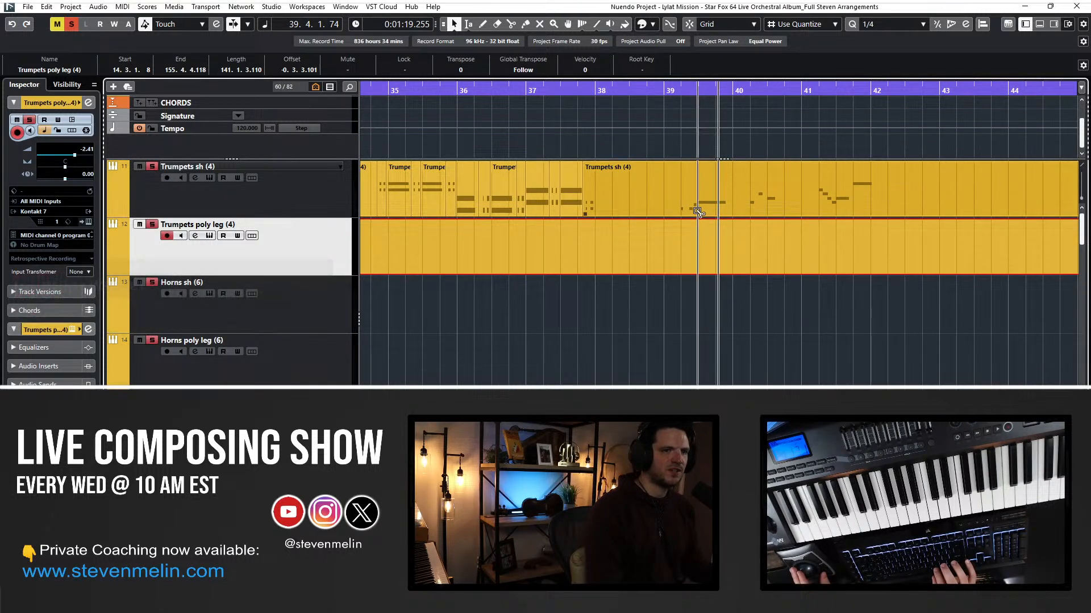
{"action": "left_click", "coordinate": [698, 211], "text": "alt"}
{"action": "left_click", "coordinate": [736, 199], "text": "alt"}
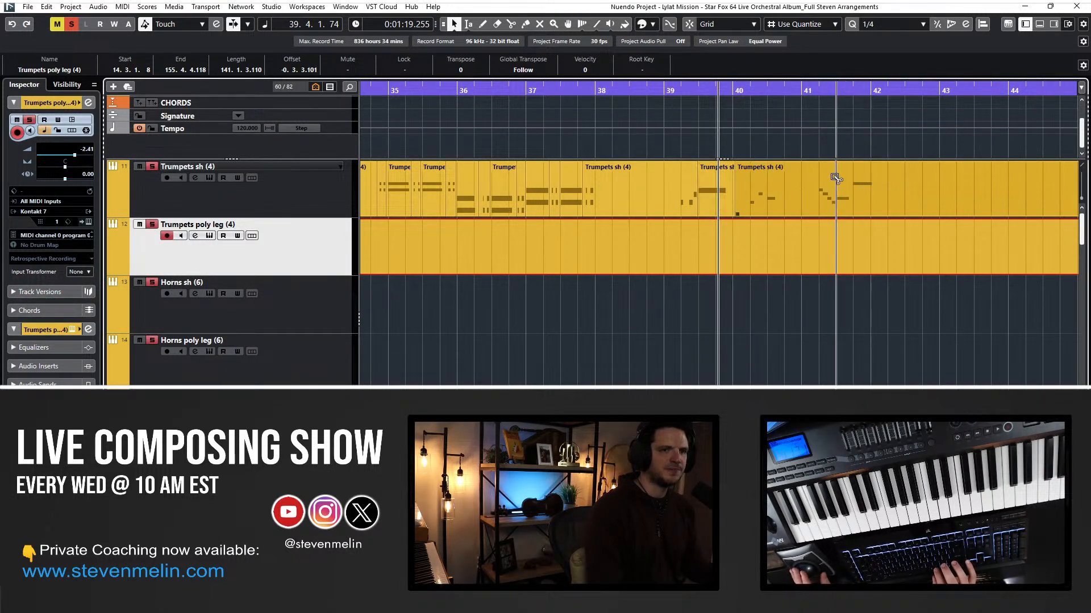
{"action": "left_click", "coordinate": [837, 211], "text": "alt"}
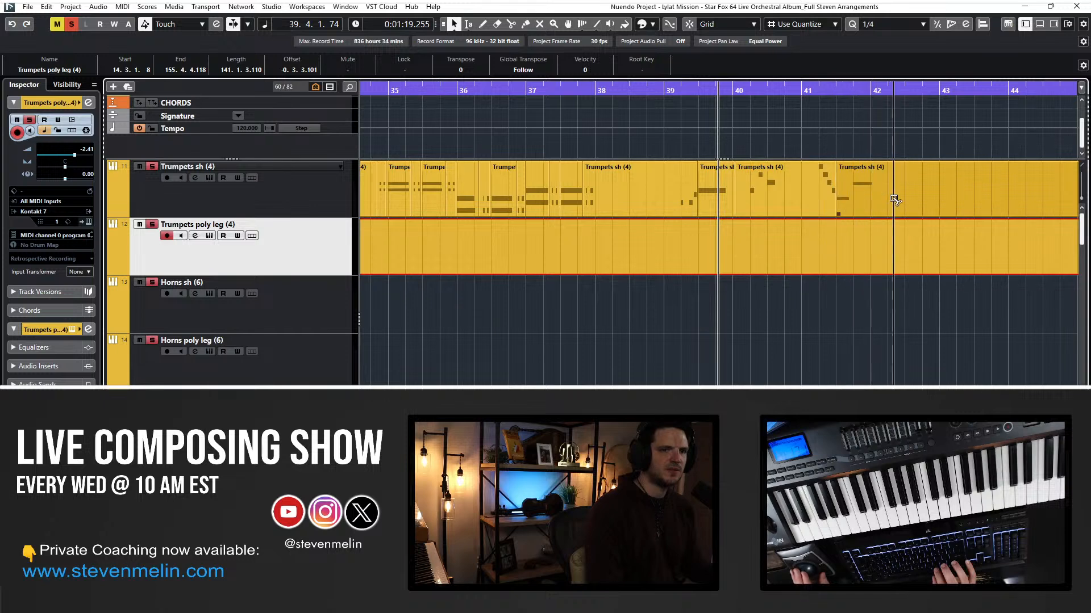
{"action": "left_click", "coordinate": [891, 196], "text": "alt"}
{"action": "left_click", "coordinate": [849, 196]}
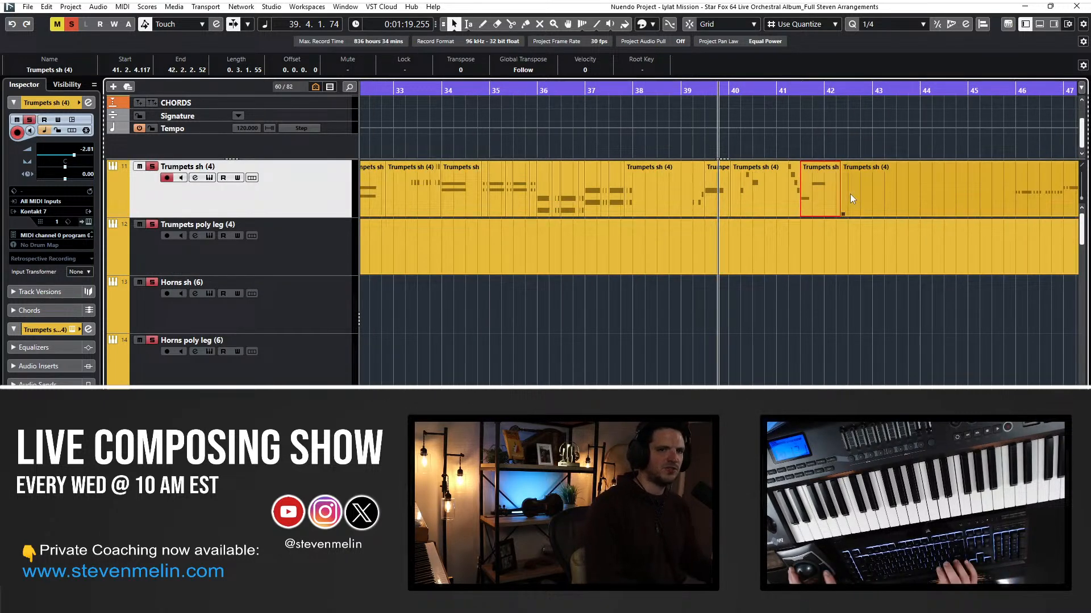
Play the passage from about bar 46, split off the final long note at about bar 49, and move it to Trumpets poly leg (4).
{"action": "scroll", "coordinate": [851, 194], "scroll_direction": "right", "scroll_amount": 3}
{"action": "scroll", "coordinate": [850, 194], "scroll_direction": "left", "scroll_amount": 1}
{"action": "scroll", "coordinate": [758, 200], "scroll_direction": "up", "scroll_amount": 5}
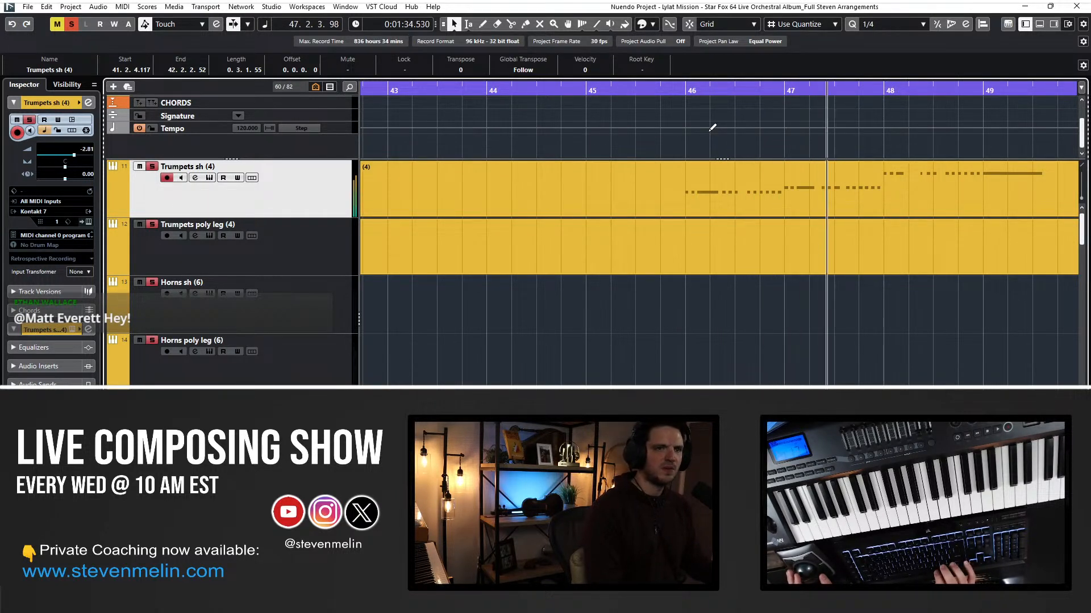
{"action": "key", "text": "f"}
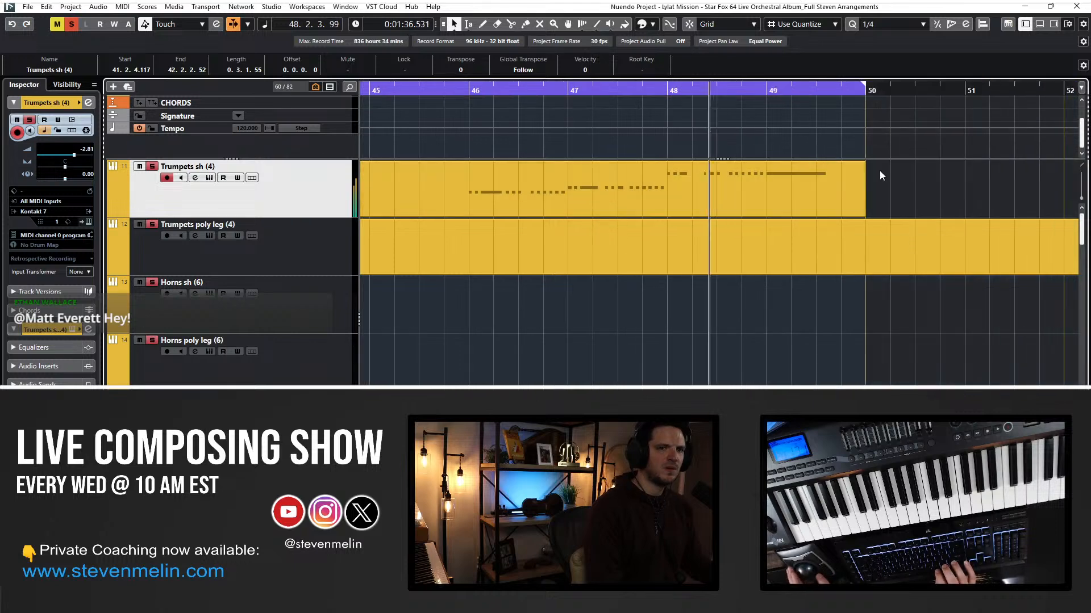
{"action": "left_click", "coordinate": [764, 190], "text": "alt"}
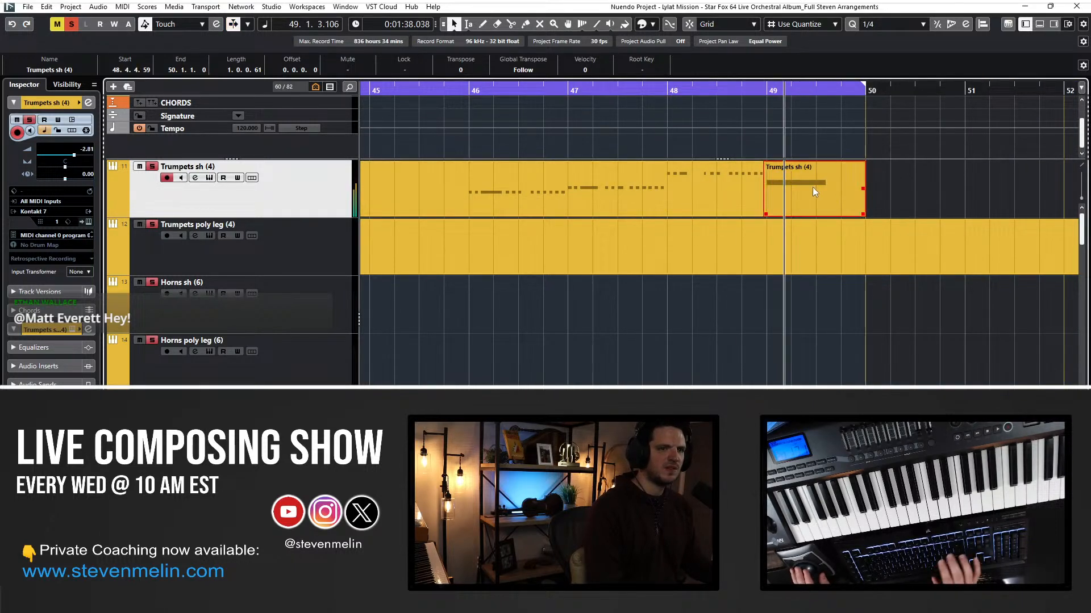
{"action": "left_click_drag", "start_coordinate": [813, 188], "coordinate": [726, 236]}
Select all the split-out long-note parts between bars 32 and 42 and move them to Trumpets poly leg (4).
{"action": "key", "text": "g"}
{"action": "key", "text": "g"}
{"action": "key", "text": "g"}
{"action": "scroll", "coordinate": [725, 236], "scroll_direction": "left", "scroll_amount": 6}
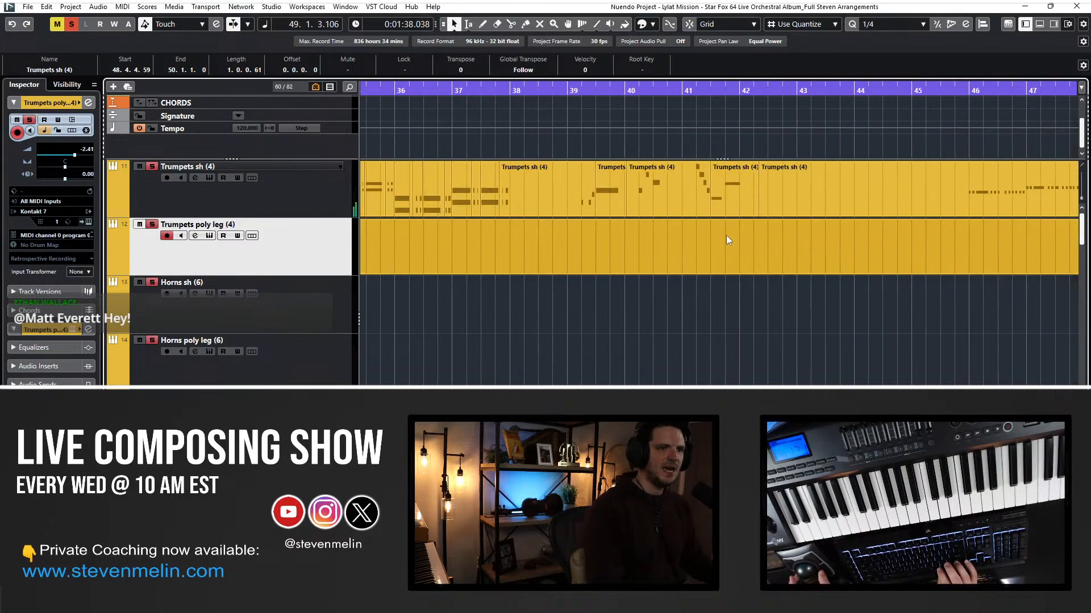
{"action": "left_click", "coordinate": [724, 193]}
{"action": "left_click", "coordinate": [615, 196], "text": "shift"}
{"action": "scroll", "coordinate": [648, 196], "scroll_direction": "left", "scroll_amount": 3}
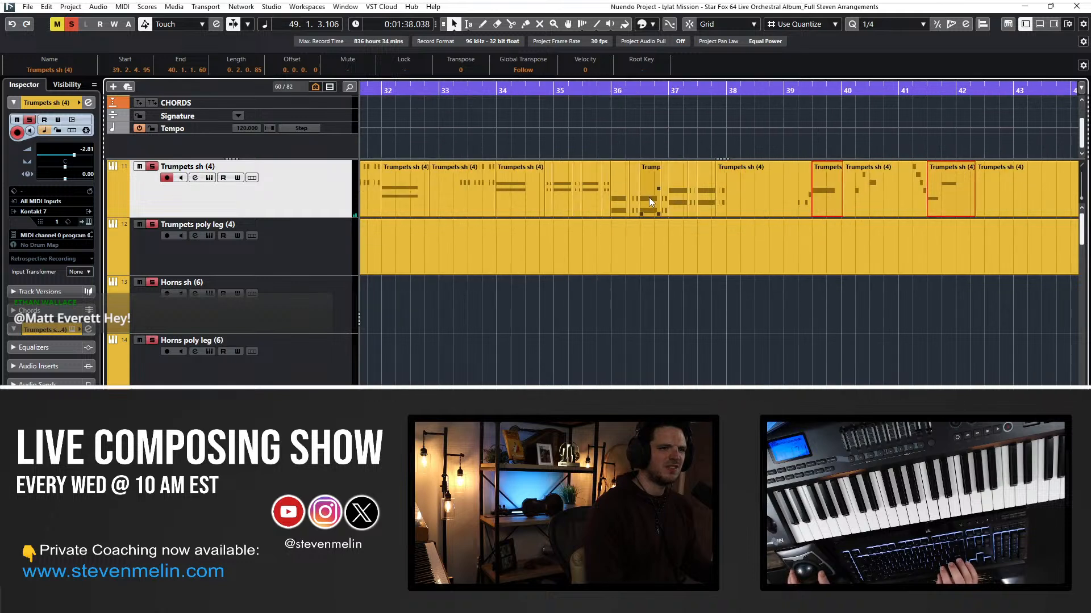
{"action": "left_click_drag", "start_coordinate": [650, 198], "coordinate": [706, 197]}
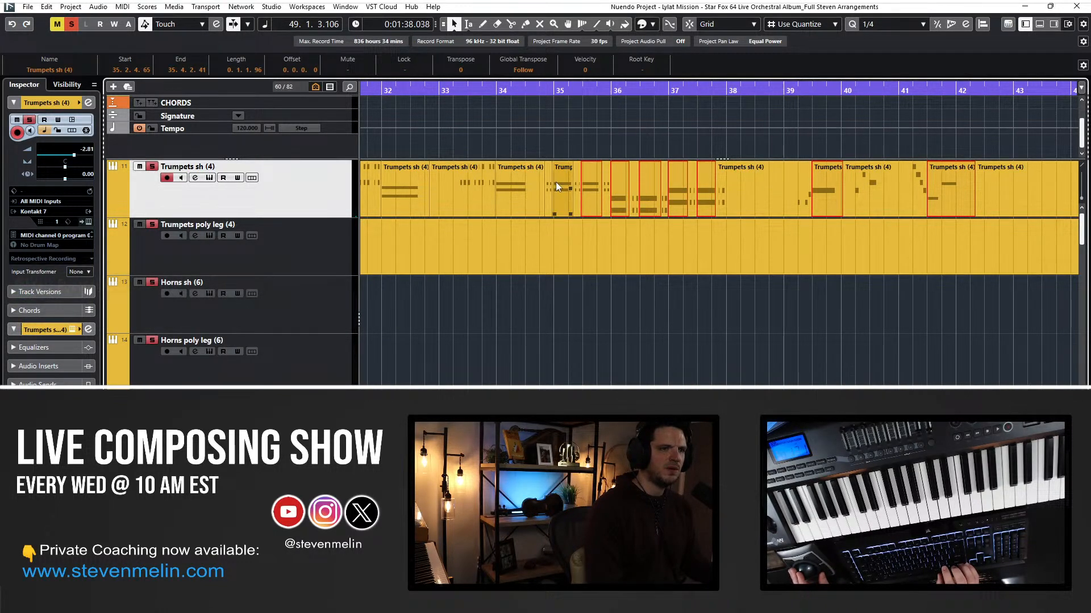
{"action": "left_click", "coordinate": [555, 182], "text": "shift"}
{"action": "left_click", "coordinate": [509, 183], "text": "shift"}
{"action": "scroll", "coordinate": [543, 206], "scroll_direction": "left", "scroll_amount": 4}
{"action": "left_click", "coordinate": [758, 181], "text": "shift"}
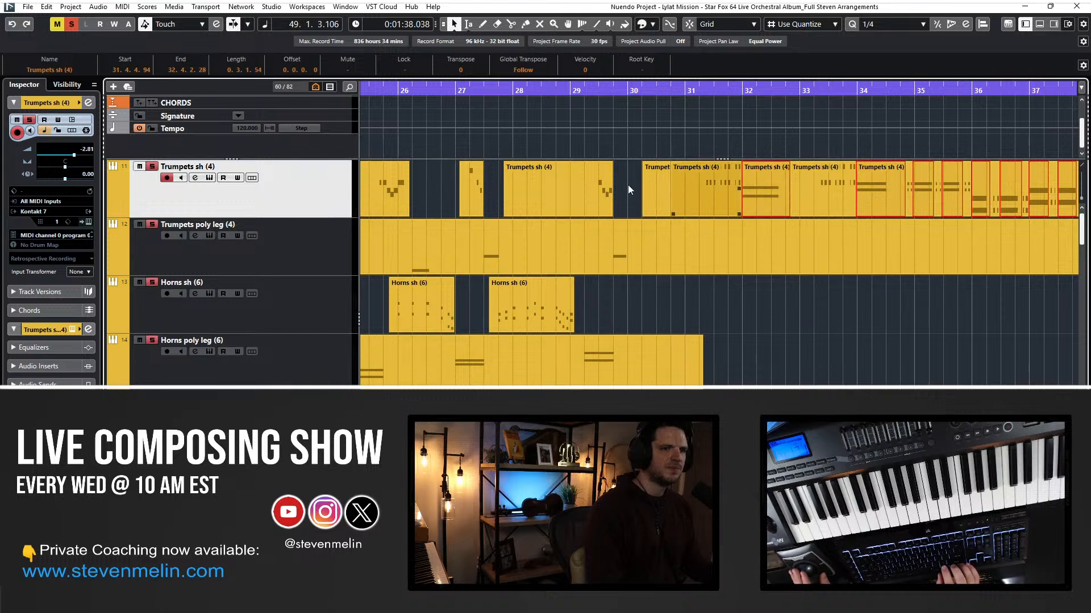
{"action": "scroll", "coordinate": [570, 189], "scroll_direction": "left", "scroll_amount": 3}
{"action": "scroll", "coordinate": [571, 189], "scroll_direction": "right", "scroll_amount": 4}
{"action": "key", "text": "ctrl+Down"}
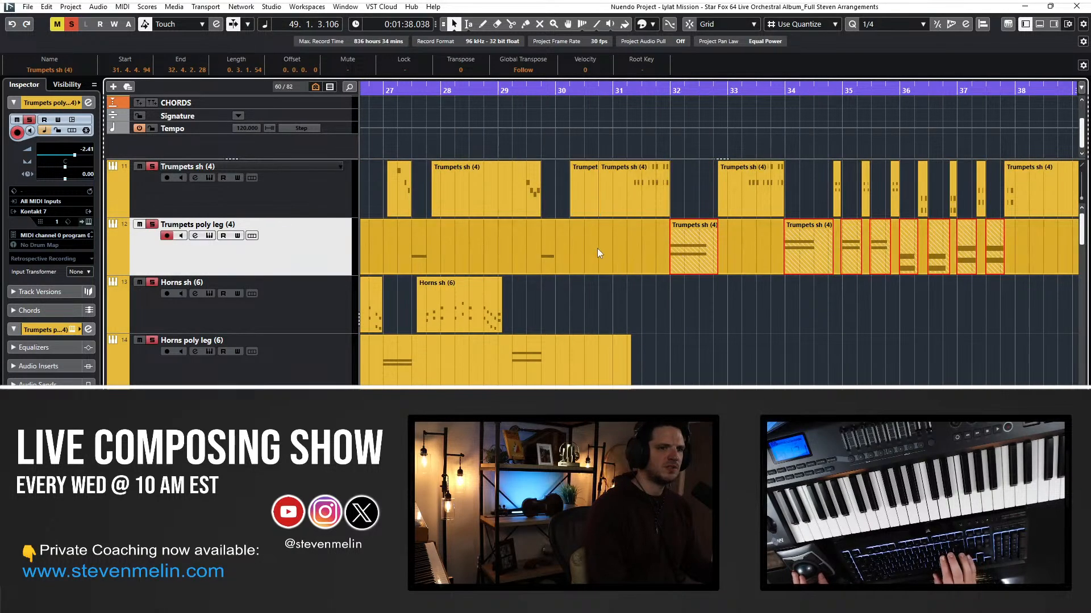
Glue the moved long-note parts together with the existing Trumpets poly leg (4) part into one part.
{"action": "right_click", "coordinate": [616, 250]}
{"action": "left_click", "coordinate": [690, 249]}
{"action": "left_click", "coordinate": [540, 245]}
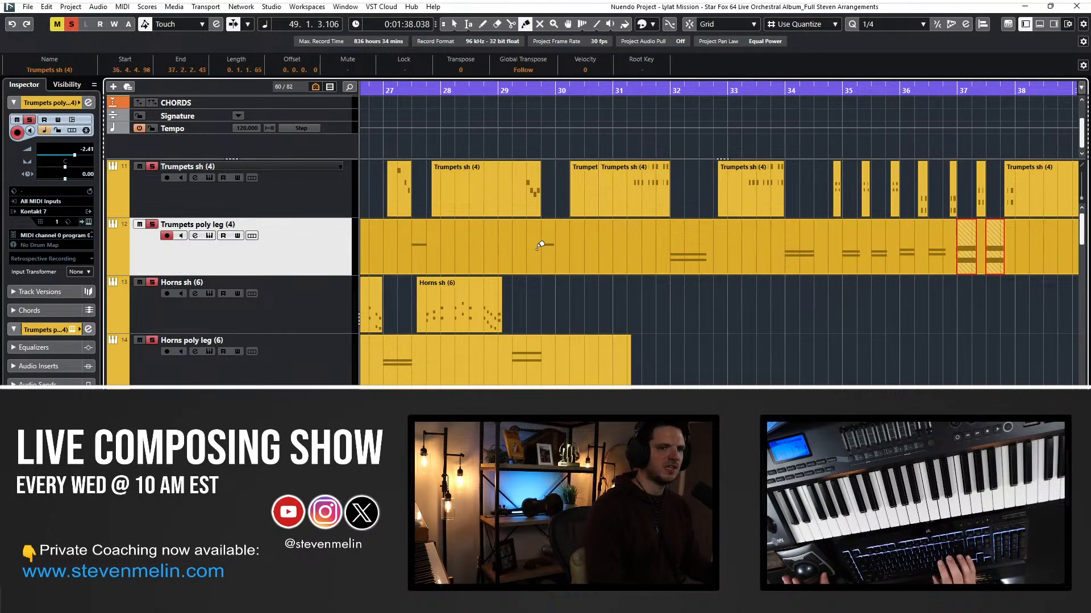
{"action": "key", "text": "1"}
Play the split short and legato trumpet parts from between bars 30 and 31 on to about bar 38.
{"action": "left_click_drag", "start_coordinate": [596, 90], "coordinate": [597, 95]}
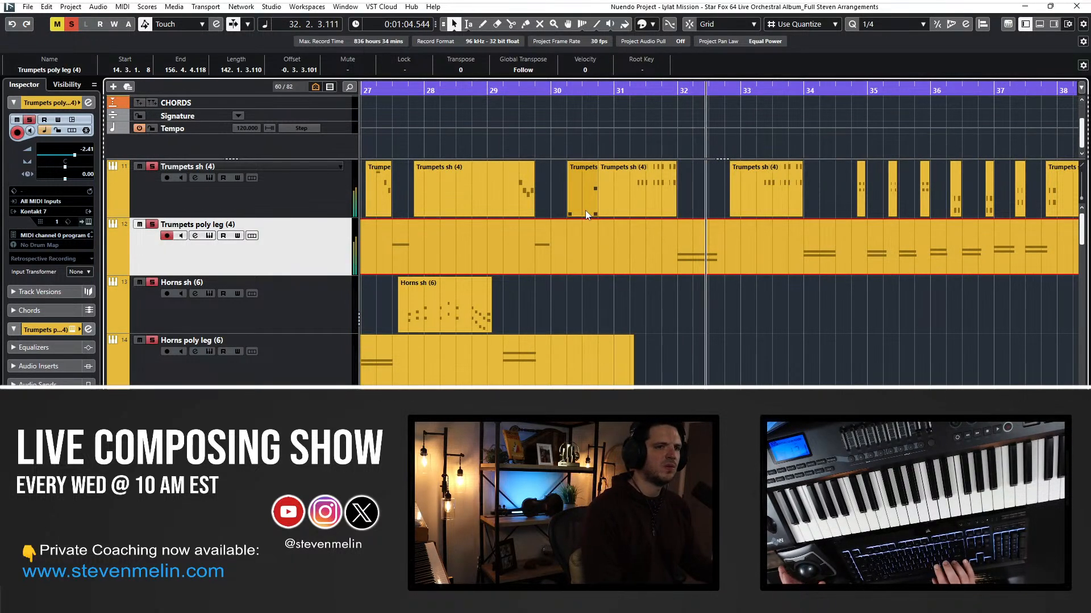
{"action": "key", "text": "f"}
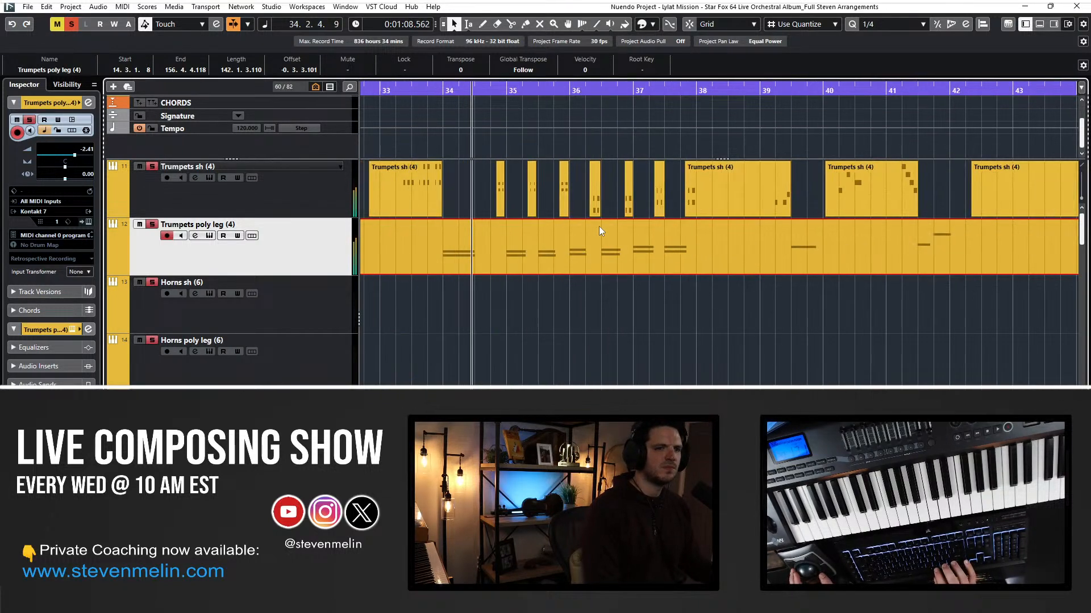
{"action": "key", "text": "KP_Add"}
{"action": "key", "text": "KP_Add"}
{"action": "key", "text": "KP_Add"}
{"action": "key", "text": "KP_Add"}
{"action": "key", "text": "KP_Subtract"}
{"action": "key", "text": "KP_Subtract"}
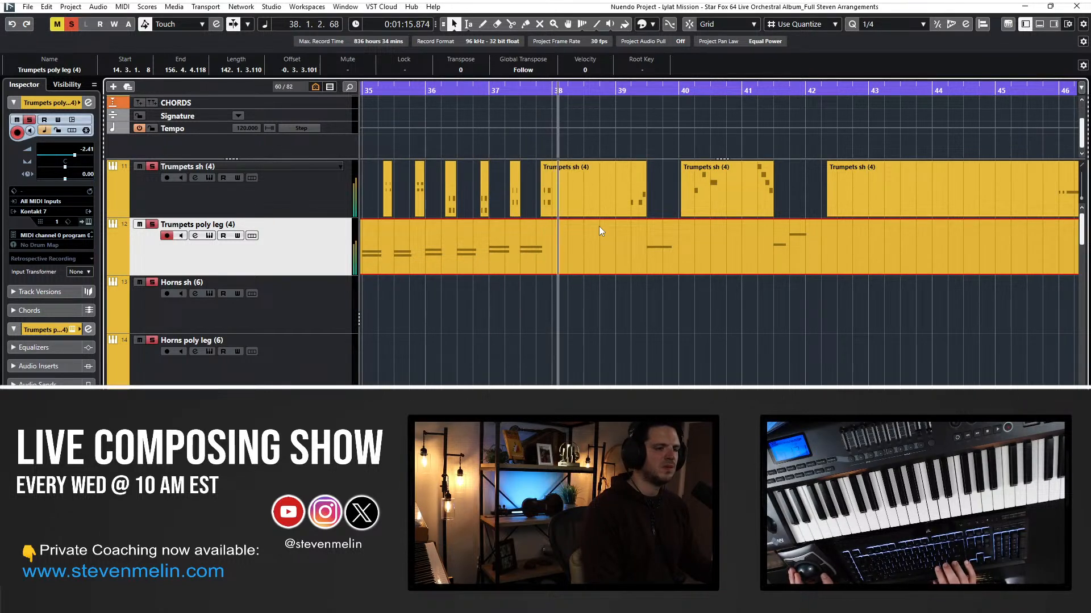
Split both the Trumpets sh (4) and Trumpets poly leg (4) parts at bar 39.
{"action": "key", "text": "KP_Add"}
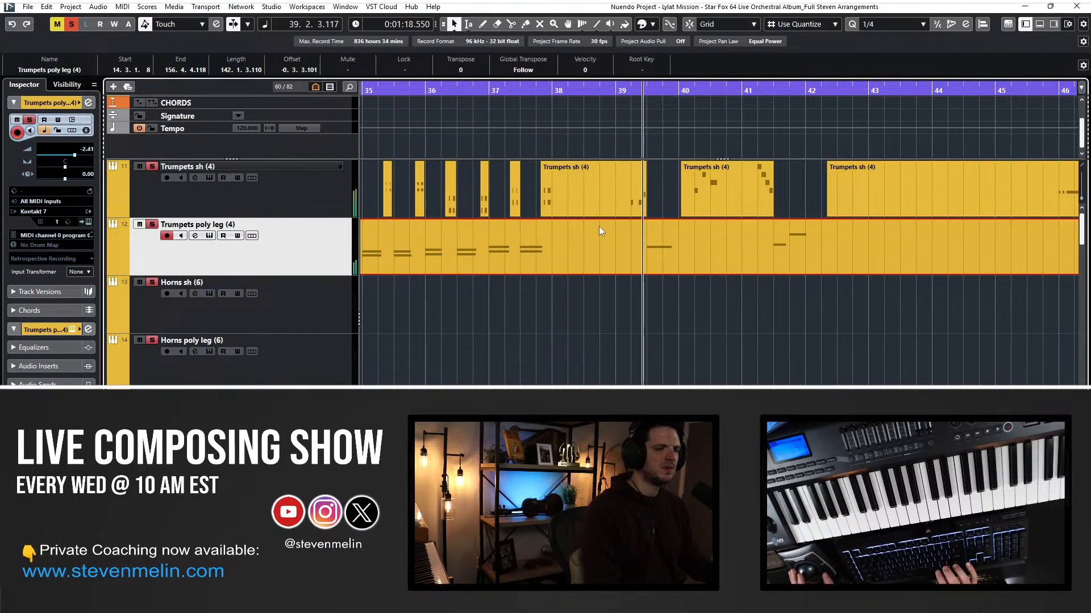
{"action": "scroll", "coordinate": [601, 223], "scroll_direction": "left", "scroll_amount": 2}
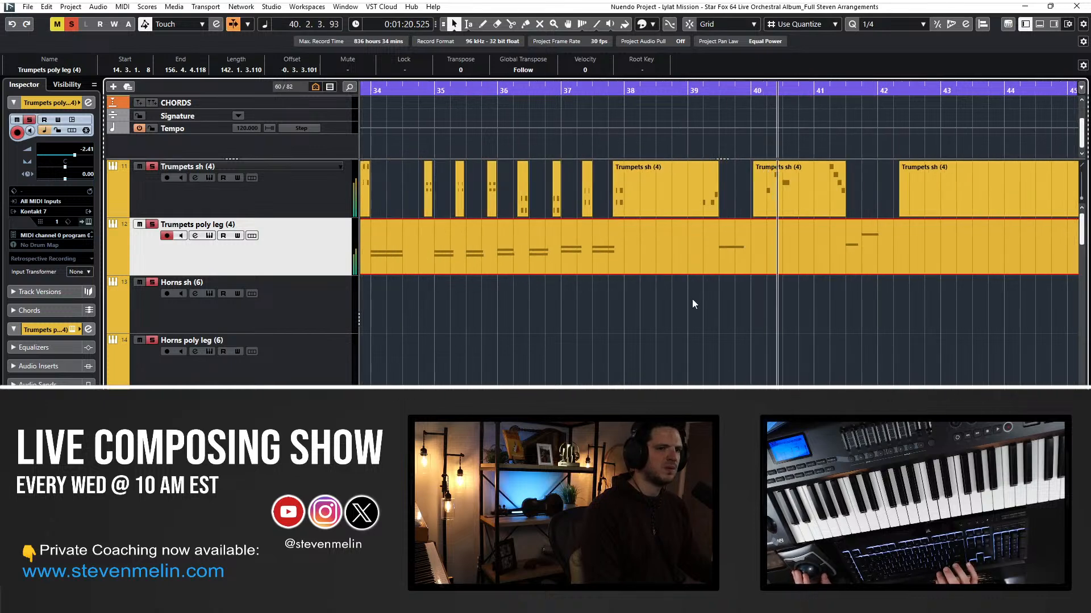
{"action": "left_click", "coordinate": [688, 211]}
{"action": "left_click", "coordinate": [688, 211], "text": "alt"}
Replay the passage from about bar 30 and split the Trumpets poly leg (4) part at about bar 31.
{"action": "scroll", "coordinate": [608, 228], "scroll_direction": "left", "scroll_amount": 6}
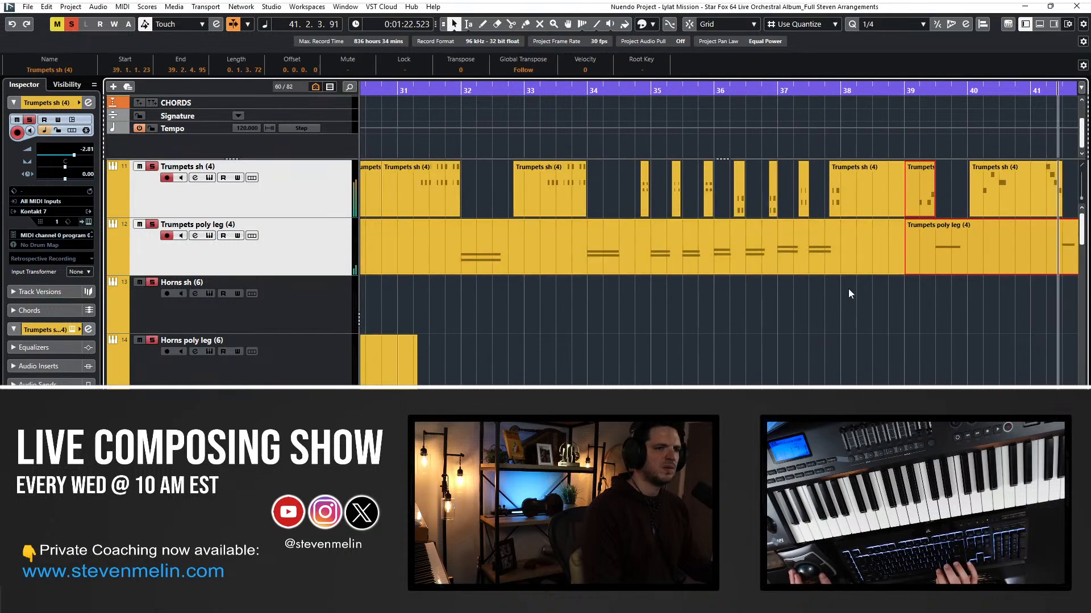
{"action": "scroll", "coordinate": [848, 288], "scroll_direction": "left", "scroll_amount": 6}
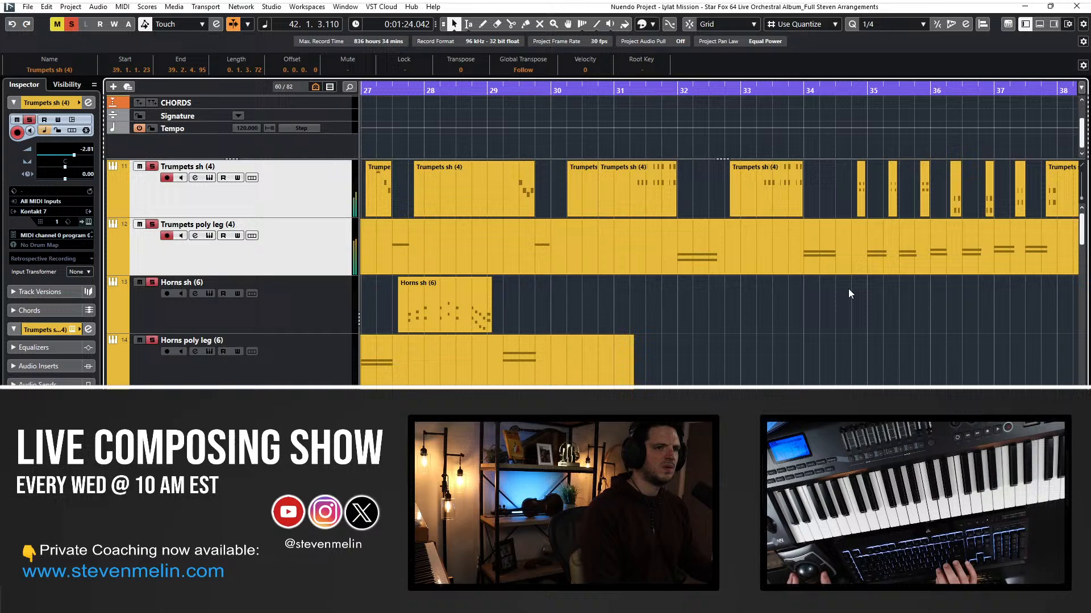
{"action": "left_click", "coordinate": [689, 92]}
{"action": "key", "text": "KP_Subtract"}
{"action": "key", "text": "KP_Subtract"}
{"action": "key", "text": "KP_Subtract"}
{"action": "left_click", "coordinate": [632, 216]}
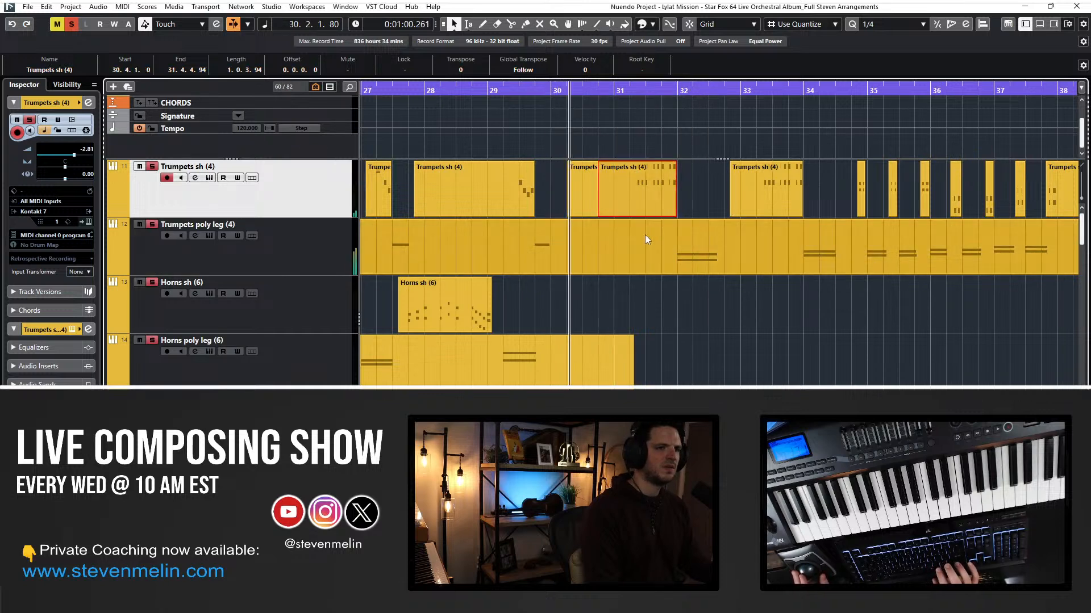
{"action": "left_click", "coordinate": [620, 244], "text": "alt"}
Move the short and legato trumpet parts between about bars 31 and 39 down to Horns sh (6) and Horns poly leg (6).
{"action": "scroll", "coordinate": [673, 280], "scroll_direction": "left", "scroll_amount": 6}
{"action": "left_click_drag", "start_coordinate": [884, 299], "coordinate": [436, 170]}
{"action": "key", "text": "ctrl+Down"}
{"action": "key", "text": "ctrl+Down"}
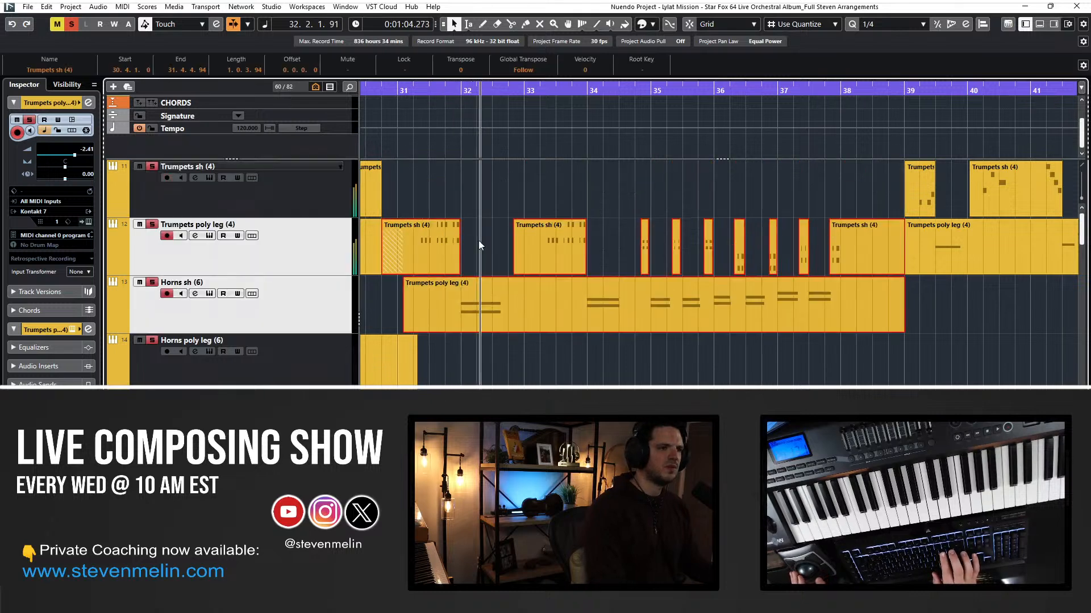
{"action": "key", "text": "KP_Subtract"}
{"action": "key", "text": "KP_Subtract"}
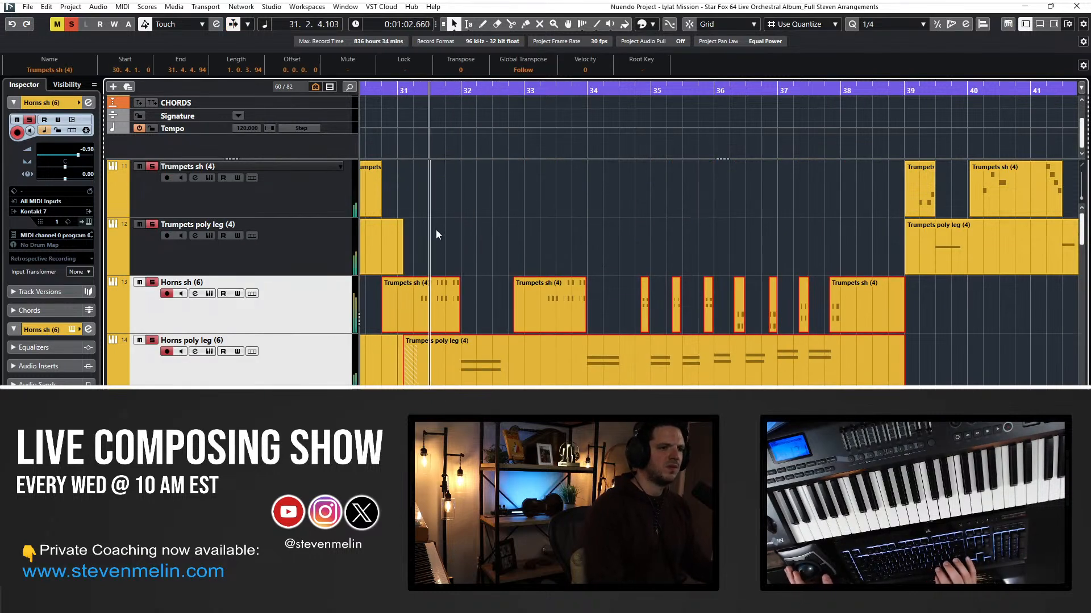
Rename the moved parts after their tracks, Horns sh (6) and Horns poly leg (6).
{"action": "double_click", "coordinate": [212, 283]}
{"action": "key", "text": "shift+Return"}
{"action": "double_click", "coordinate": [211, 343]}
{"action": "key", "text": "shift+Return"}
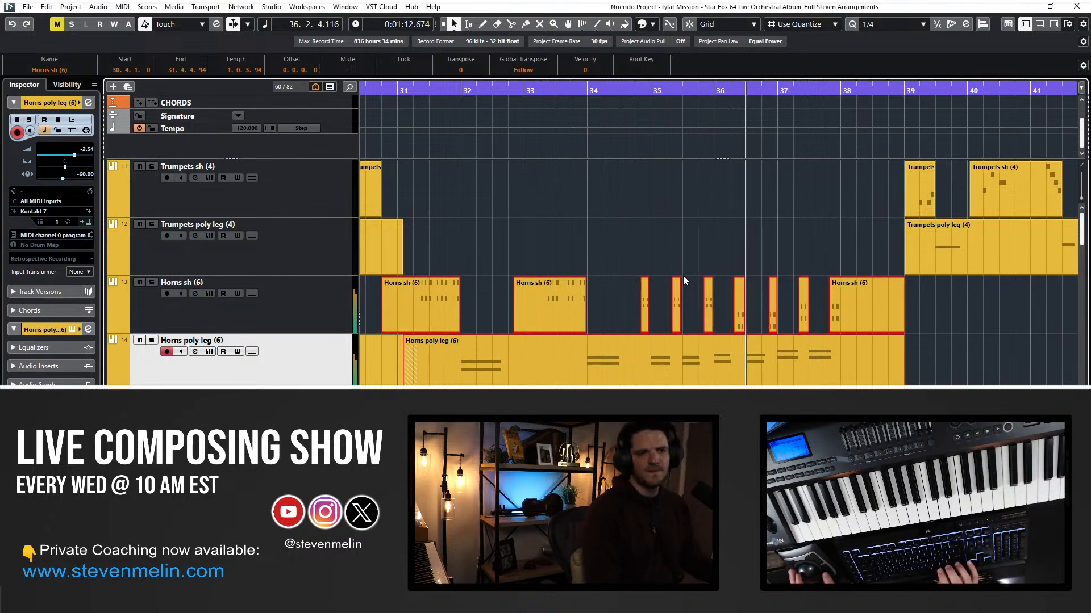
Play the moved horn parts from about bar 36 on into the trumpet entry after bar 39.
{"action": "scroll", "coordinate": [683, 275], "scroll_direction": "left", "scroll_amount": 5}
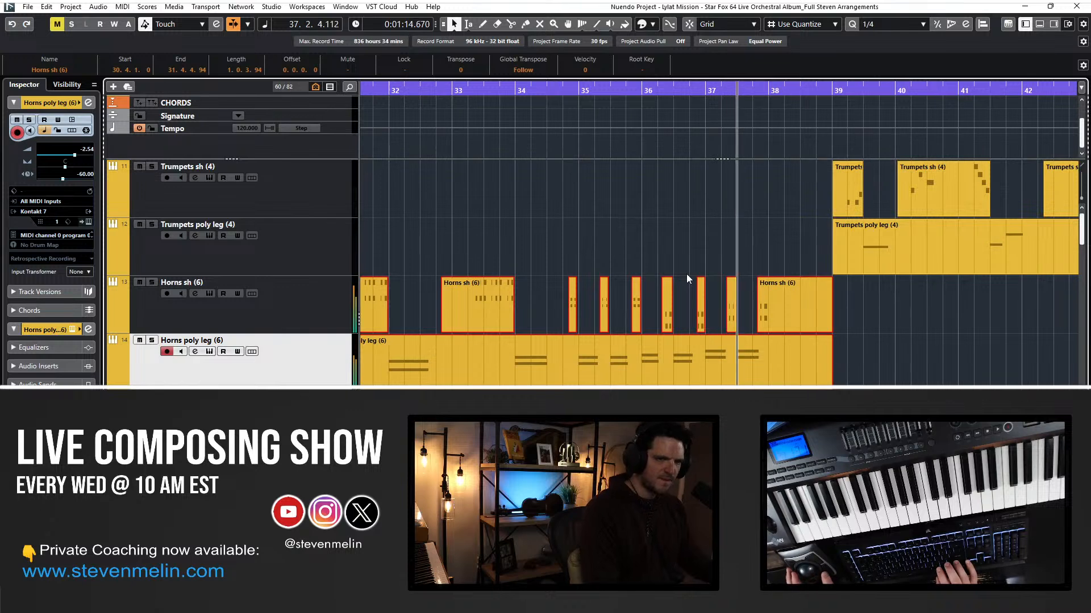
{"action": "scroll", "coordinate": [719, 237], "scroll_direction": "right", "scroll_amount": 3}
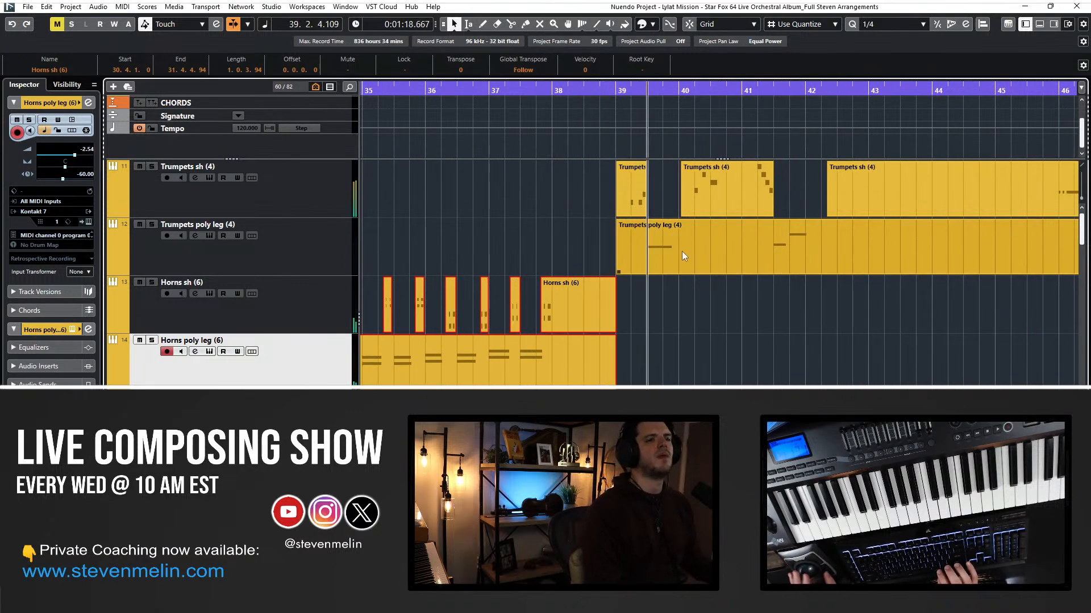
{"action": "scroll", "coordinate": [682, 251], "scroll_direction": "left", "scroll_amount": 3}
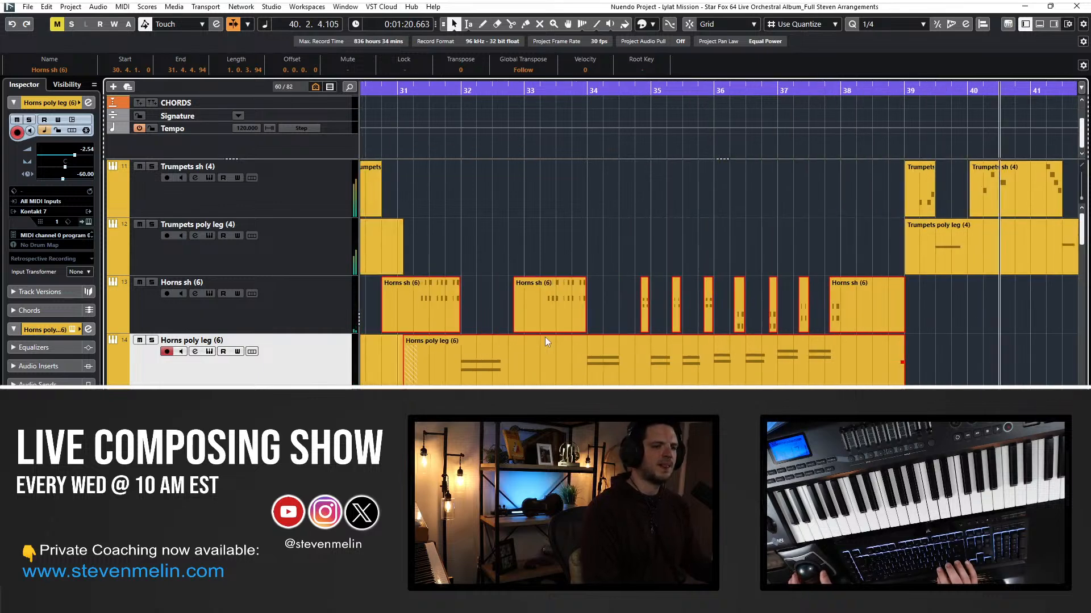
Split the muted Trombones poly leg (2-3) part at about bar 38 and move its later section up to Horns sh (6).
{"action": "scroll", "coordinate": [546, 339], "scroll_direction": "down", "scroll_amount": 3}
{"action": "scroll", "coordinate": [680, 308], "scroll_direction": "left", "scroll_amount": 15}
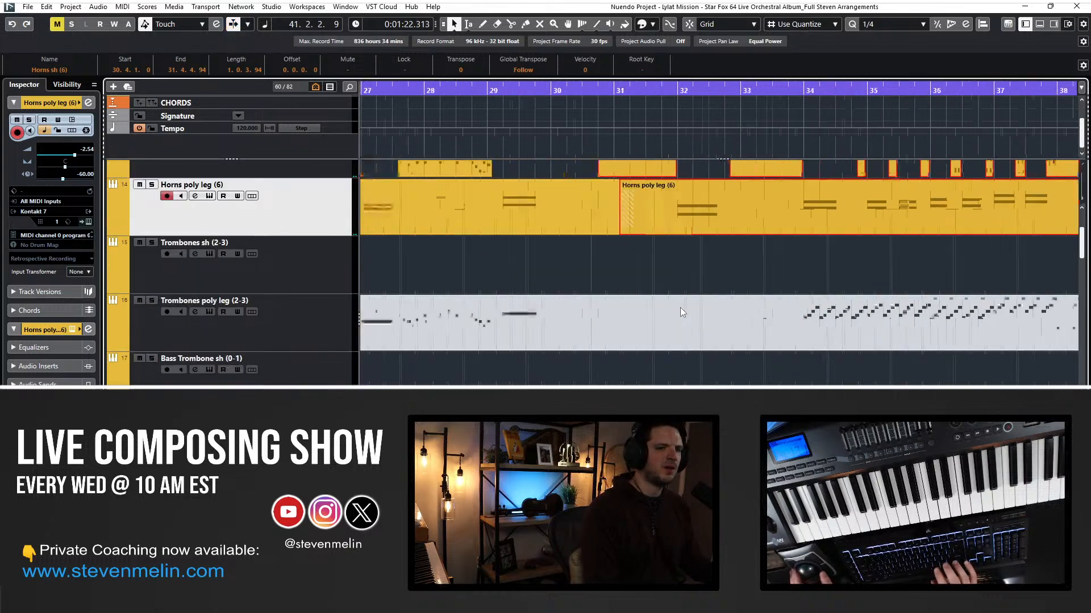
{"action": "scroll", "coordinate": [680, 308], "scroll_direction": "right", "scroll_amount": 18}
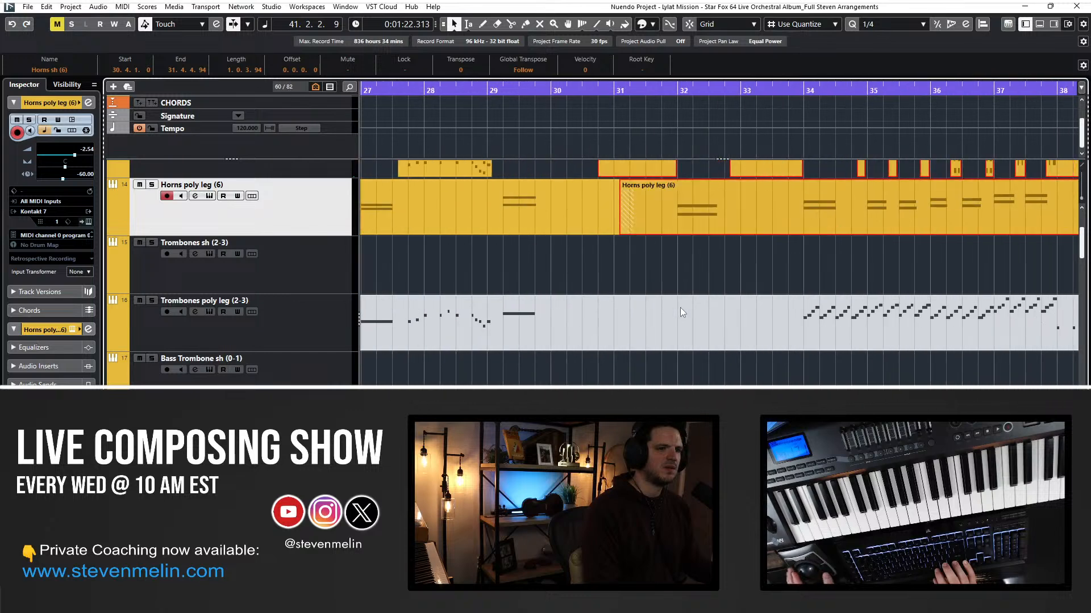
{"action": "scroll", "coordinate": [455, 271], "scroll_direction": "left", "scroll_amount": 1}
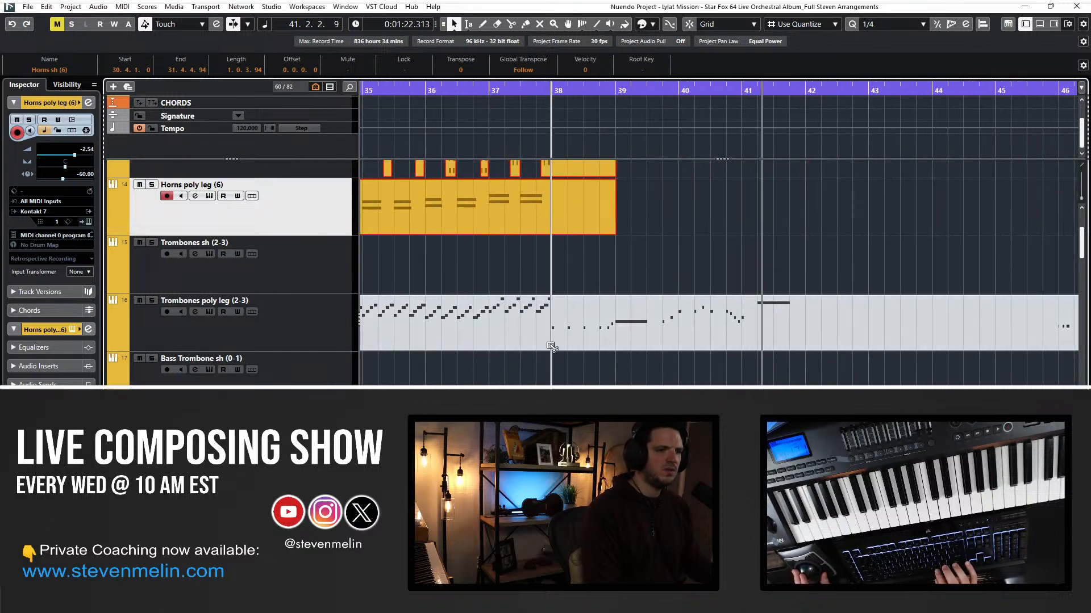
{"action": "left_click", "coordinate": [591, 322]}
{"action": "scroll", "coordinate": [588, 318], "scroll_direction": "up", "scroll_amount": 3}
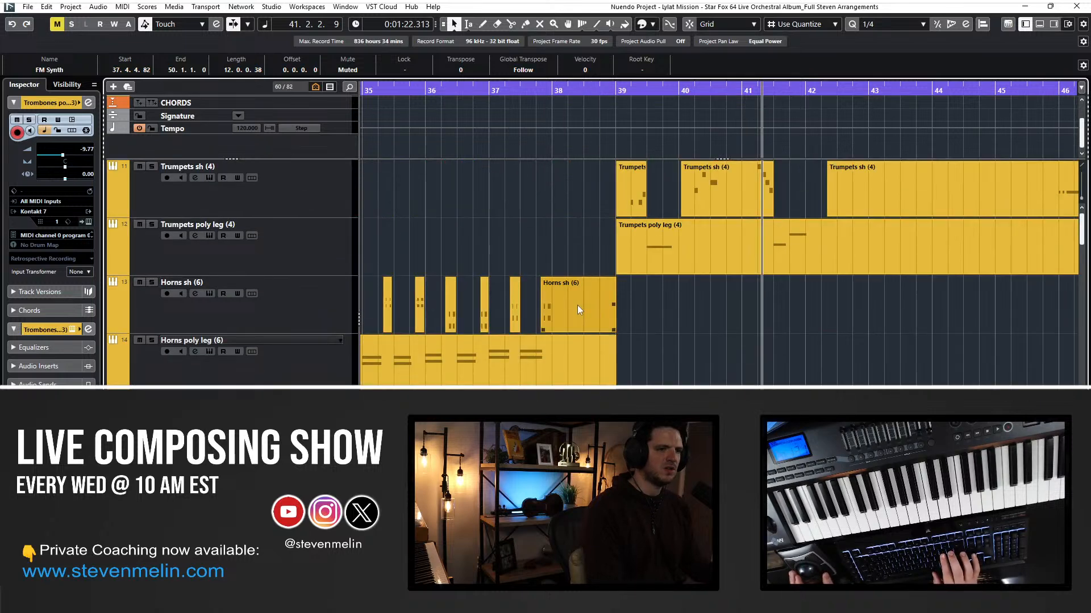
{"action": "key", "text": "ctrl+z"}
{"action": "left_click", "coordinate": [584, 295]}
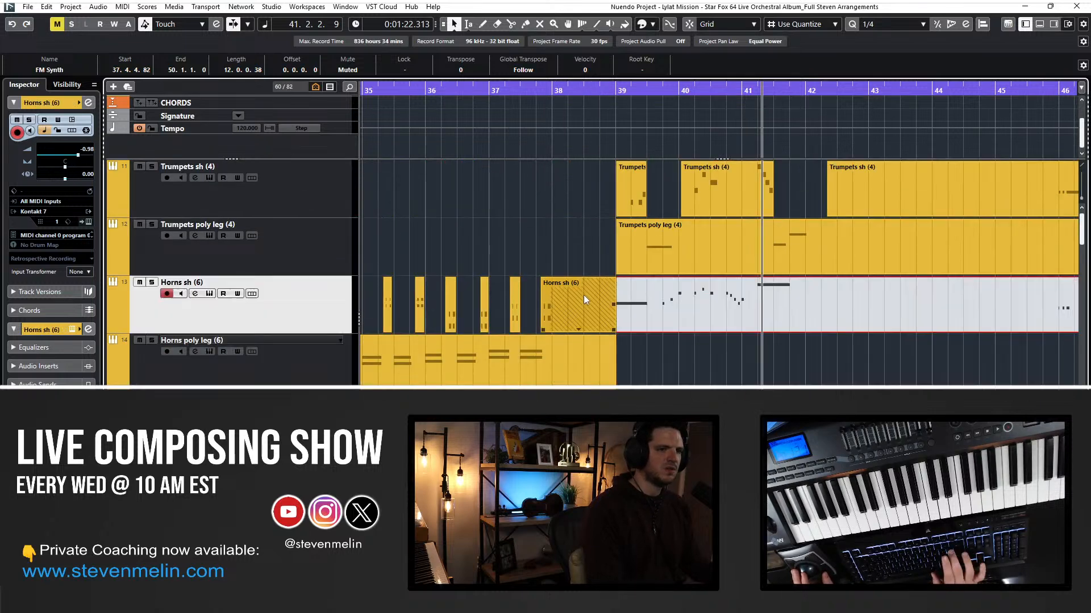
Unmute the FM Synth part on Horns sh (6) and return to the selection tool.
{"action": "right_click", "coordinate": [648, 290]}
{"action": "left_click", "coordinate": [698, 297]}
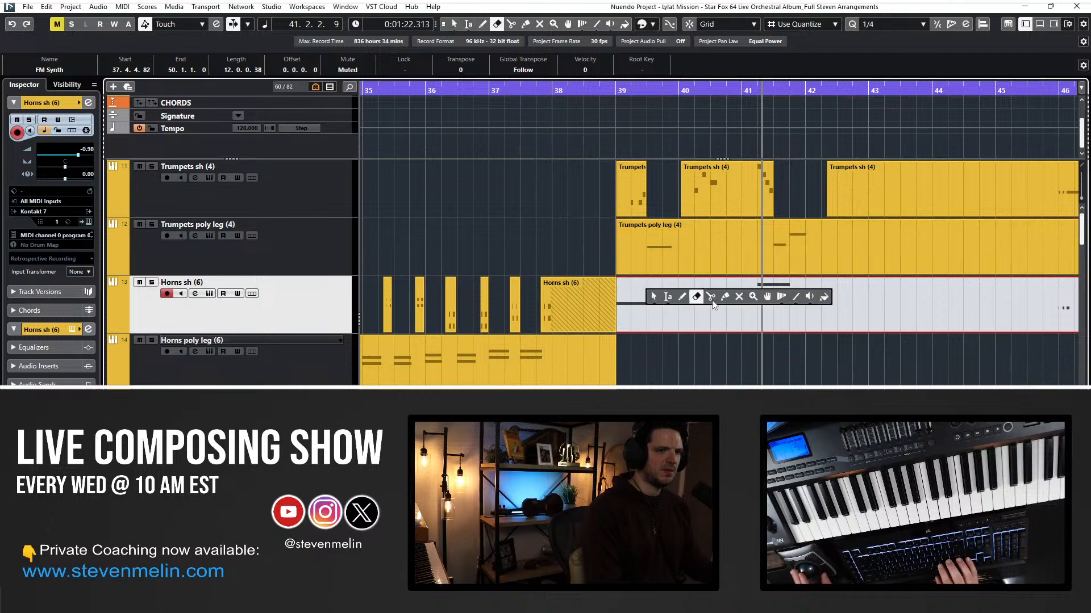
{"action": "left_click", "coordinate": [728, 298]}
{"action": "right_click", "coordinate": [723, 292]}
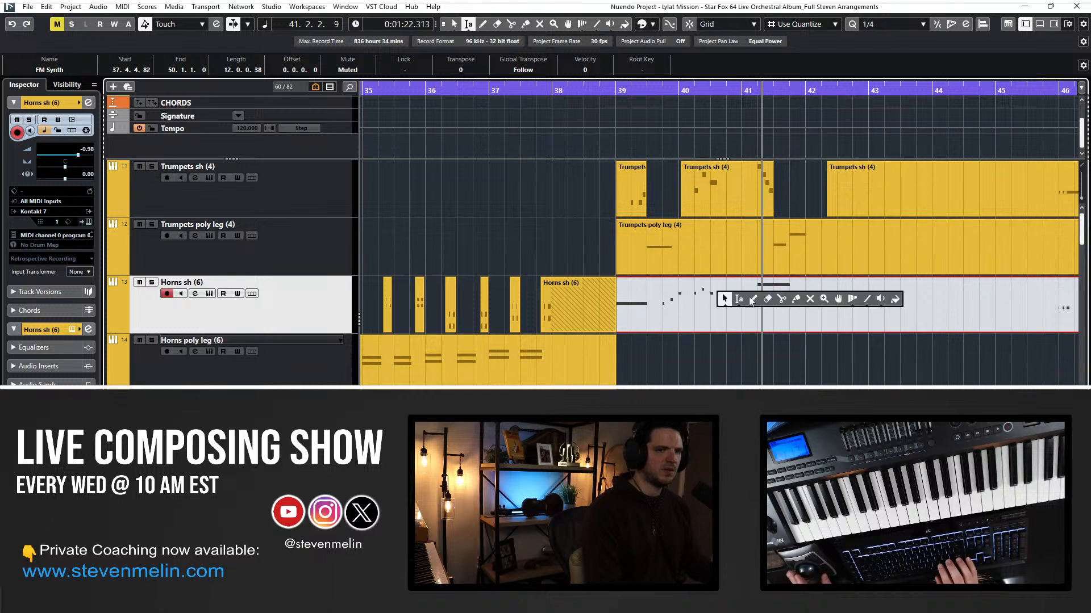
{"action": "left_click", "coordinate": [809, 300]}
{"action": "left_click", "coordinate": [801, 298]}
{"action": "right_click", "coordinate": [797, 296]}
{"action": "left_click", "coordinate": [798, 300]}
Play the unmuted FM Synth part on Horns sh (6) together with the trumpets up to about bar 49.
{"action": "key", "text": "KP_Subtract"}
{"action": "key", "text": "KP_Subtract"}
{"action": "key", "text": "KP_Subtract"}
{"action": "key", "text": "space"}
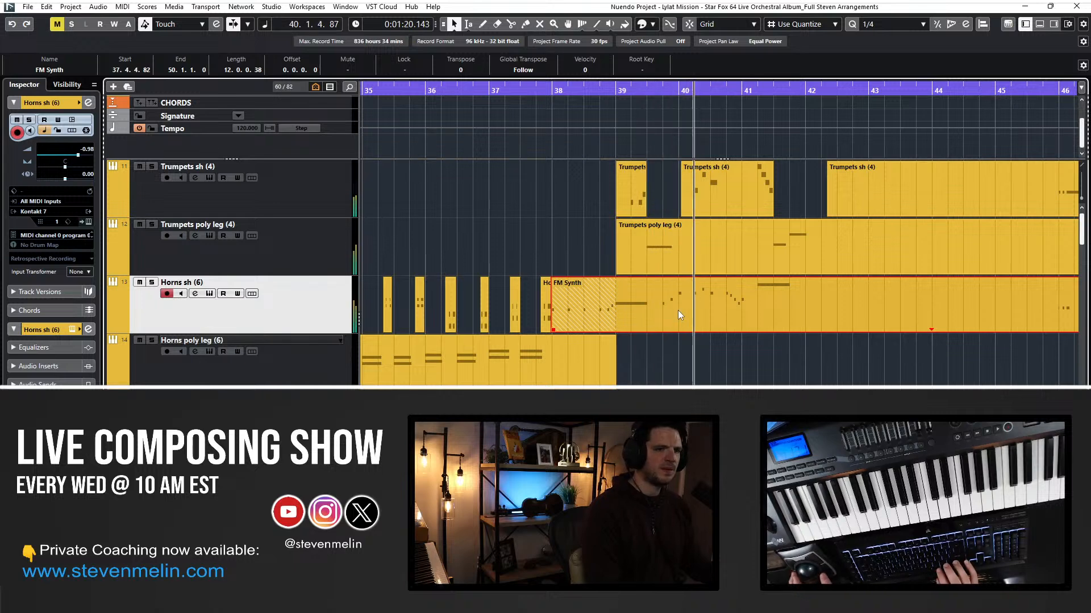
{"action": "scroll", "coordinate": [677, 310], "scroll_direction": "right", "scroll_amount": 4}
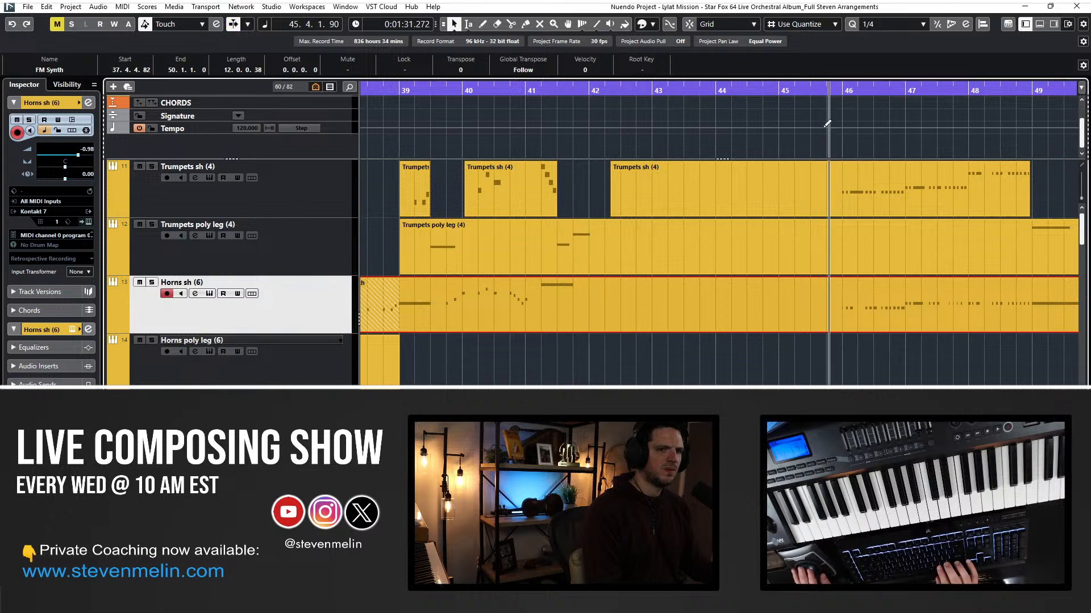
{"action": "scroll", "coordinate": [773, 263], "scroll_direction": "right", "scroll_amount": 3}
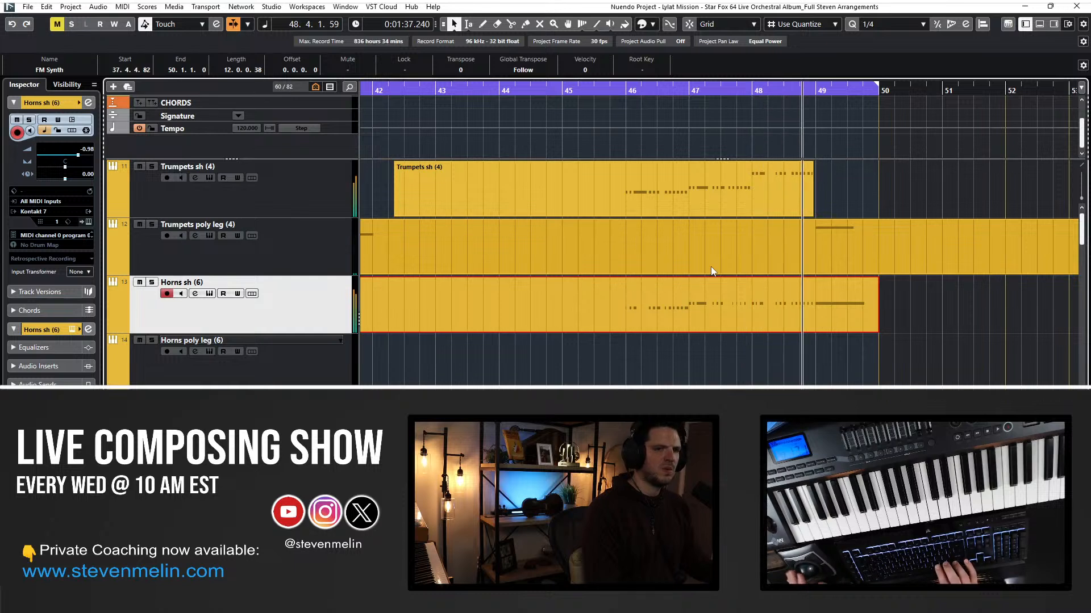
Split off the final long note of the FM Synth part just before bar 49 and move it to Horns poly leg (6).
{"action": "left_click", "coordinate": [816, 311], "text": "alt"}
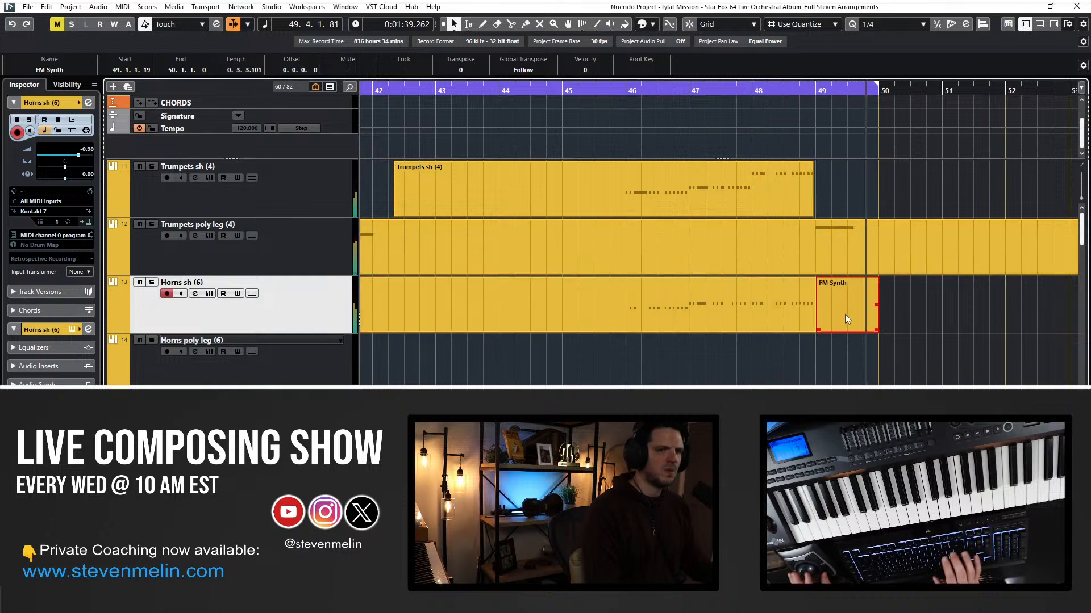
{"action": "key", "text": "ctrl+z"}
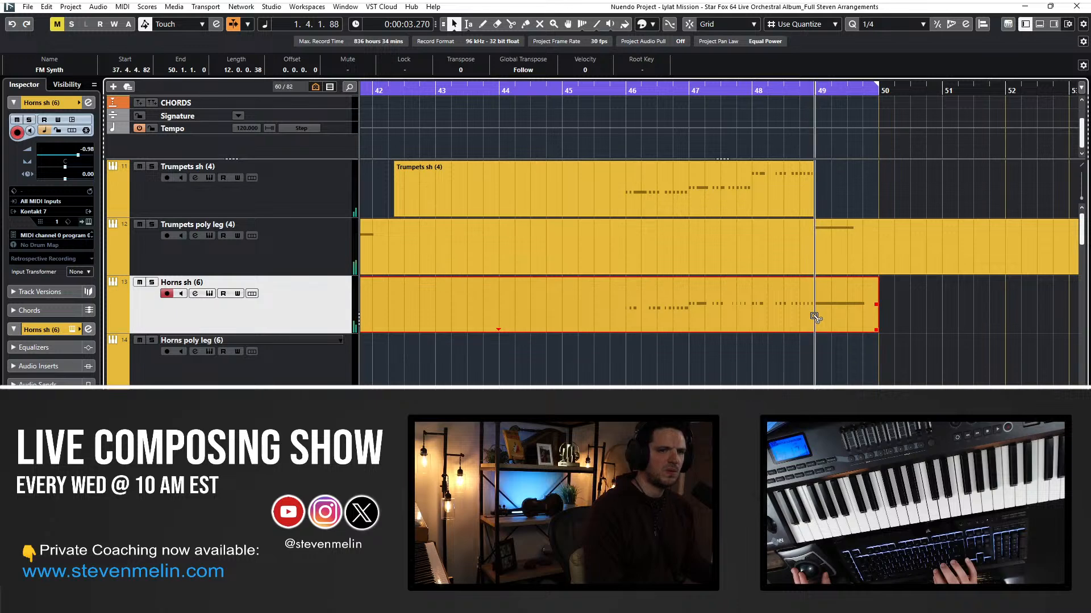
{"action": "left_click", "coordinate": [814, 316], "text": "alt"}
{"action": "left_click_drag", "start_coordinate": [824, 318], "coordinate": [822, 363]}
Replay from about bar 37 and split the FM Synth part on Horns sh (6) in the middle of bar 42.
{"action": "scroll", "coordinate": [758, 319], "scroll_direction": "left", "scroll_amount": 7}
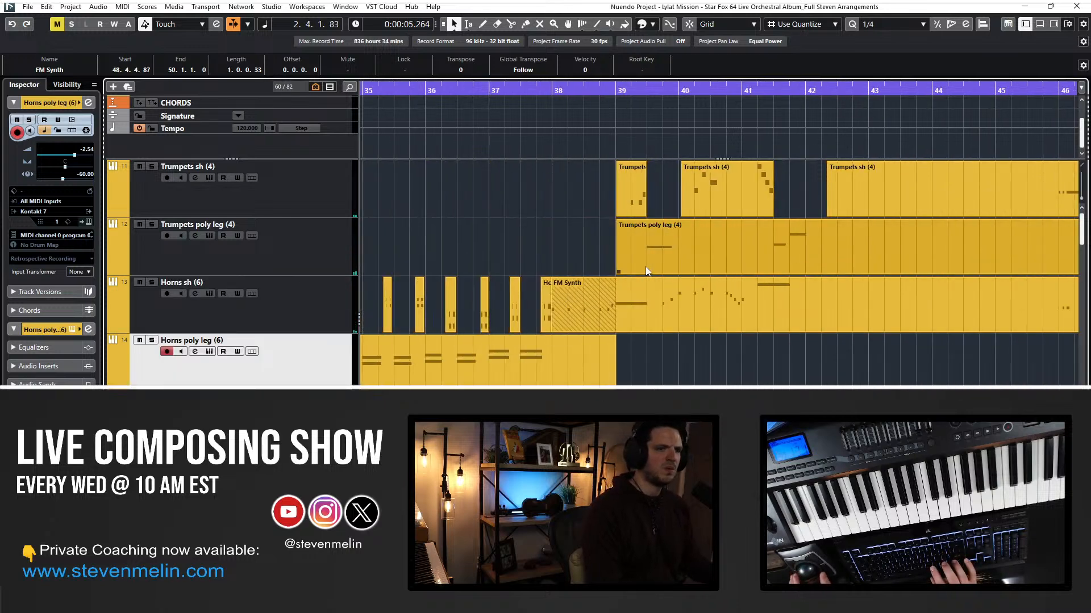
{"action": "left_click", "coordinate": [527, 94]}
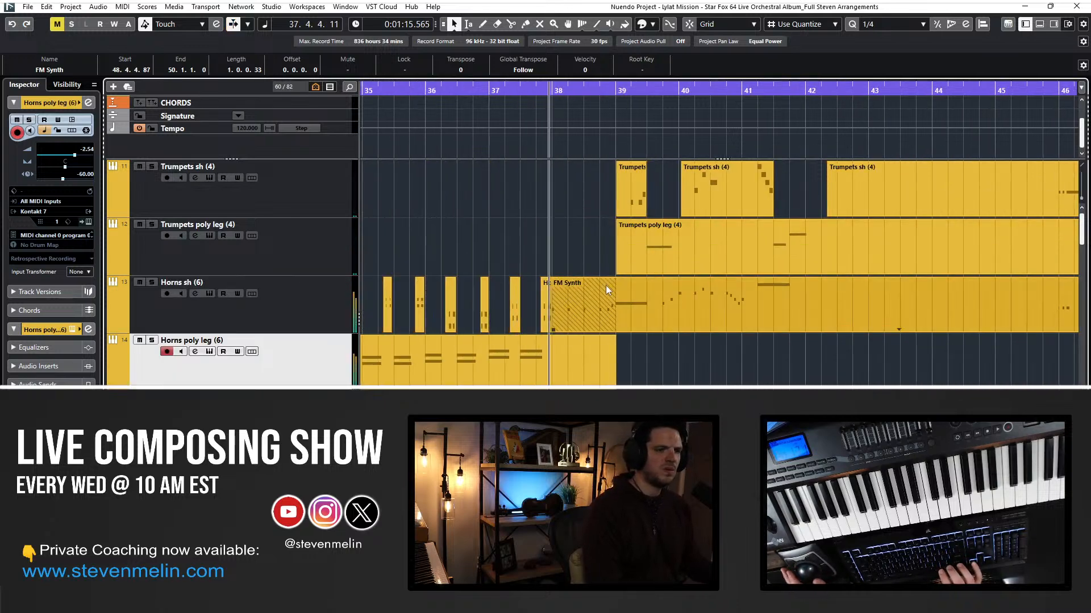
{"action": "left_click", "coordinate": [605, 305]}
{"action": "left_click", "coordinate": [839, 301], "text": "alt"}
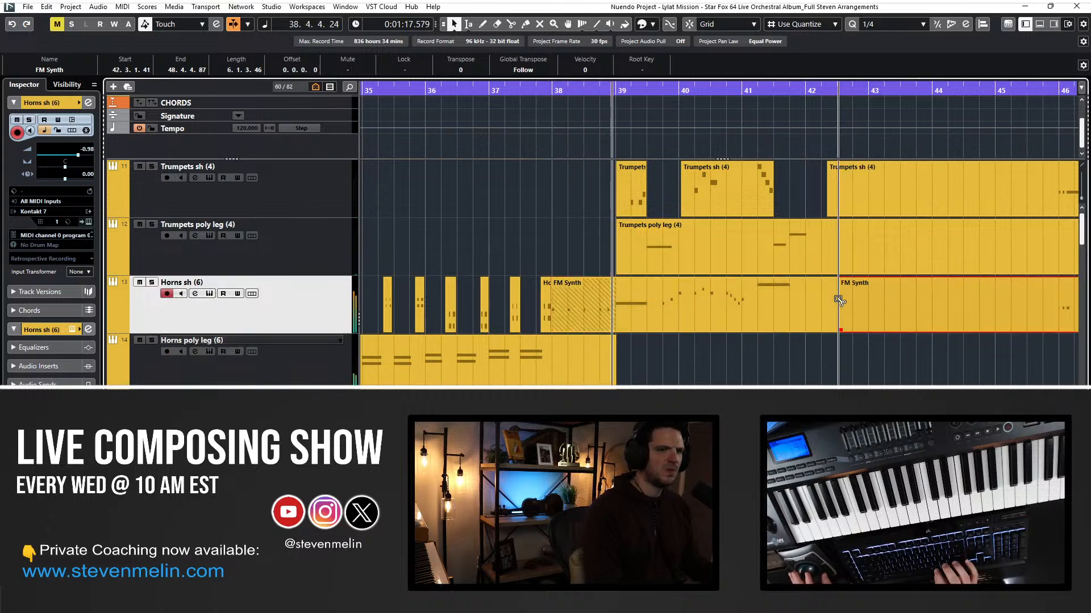
Move the FM Synth section between about bars 38 and 42 back down to Trombones poly leg (2-3) and mute it.
{"action": "left_click", "coordinate": [750, 305]}
{"action": "key", "text": "ctrl+Down"}
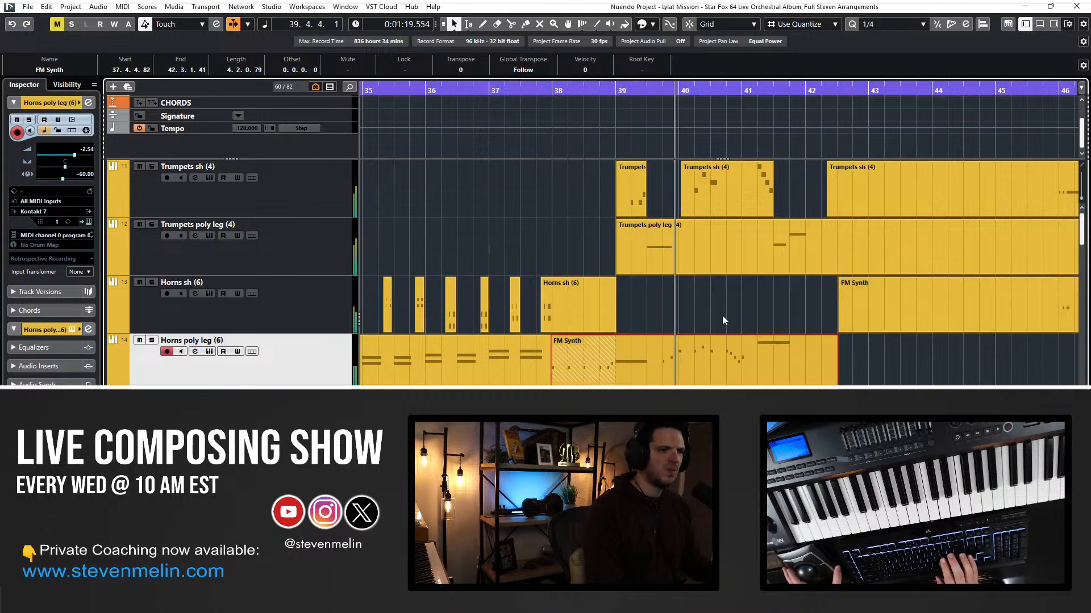
{"action": "key", "text": "ctrl+Up"}
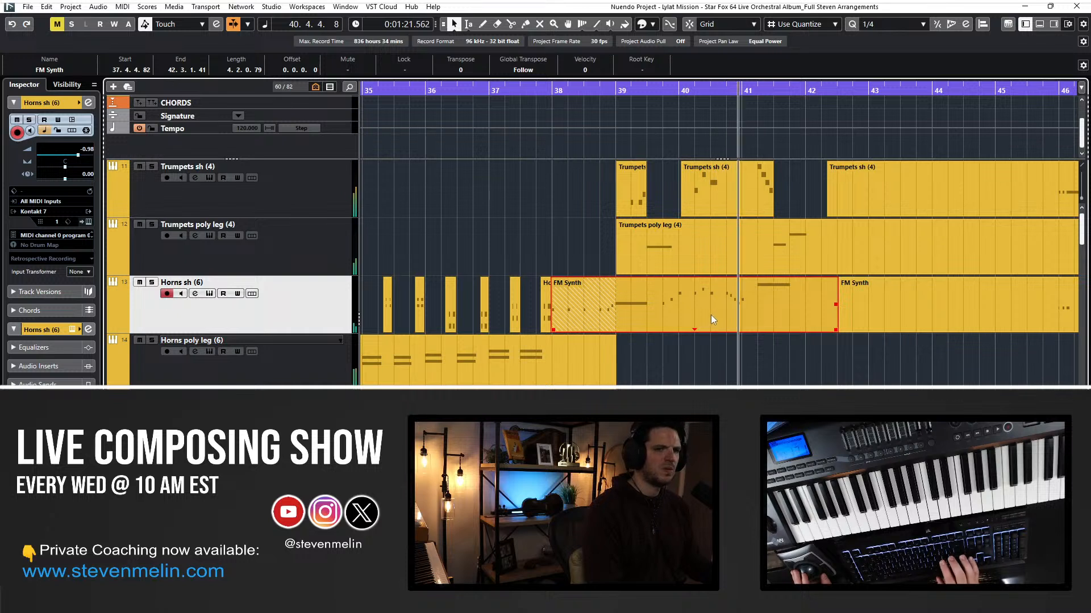
{"action": "key", "text": "ctrl+Down"}
{"action": "key", "text": "ctrl+Down"}
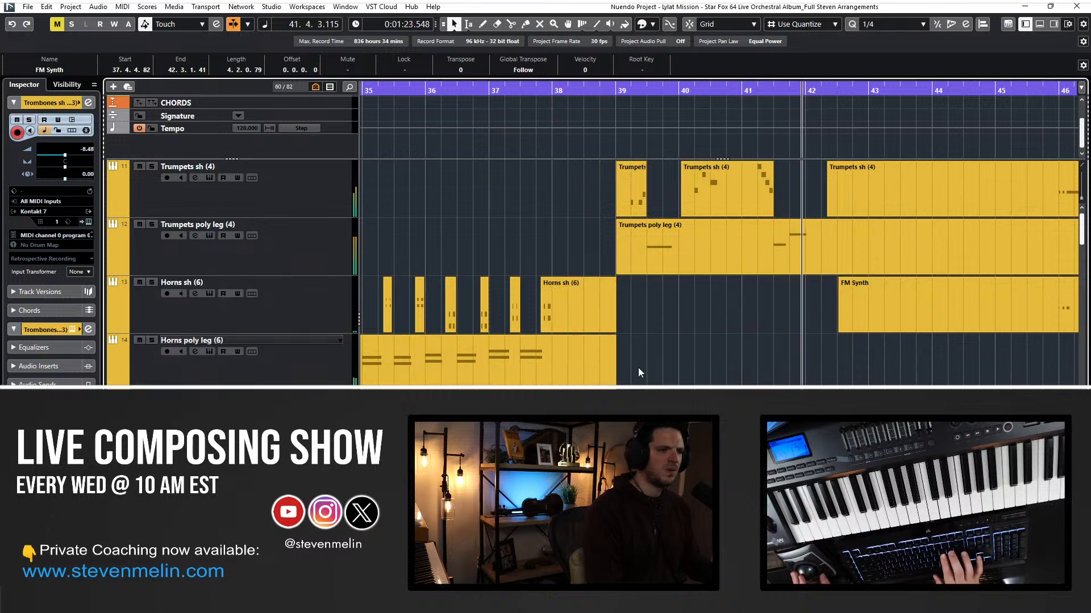
{"action": "key", "text": "ctrl+Down"}
{"action": "key", "text": "7"}
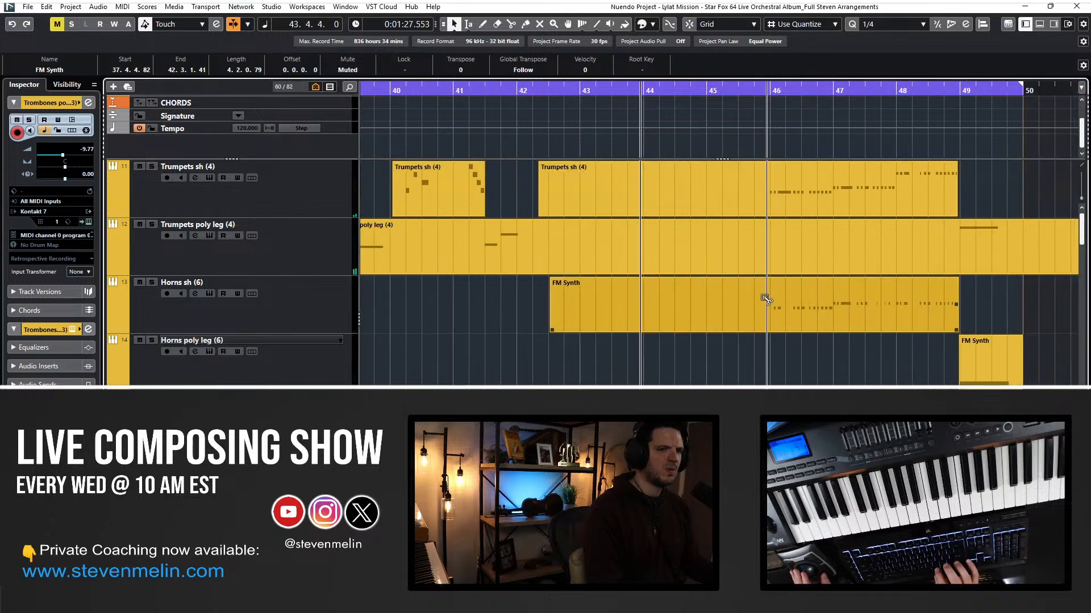
Split the remaining Horns sh (6) FM Synth part just before bar 46 and delete its empty front section.
{"action": "key", "text": "1"}
{"action": "left_click", "coordinate": [698, 304]}
{"action": "key", "text": "Delete"}
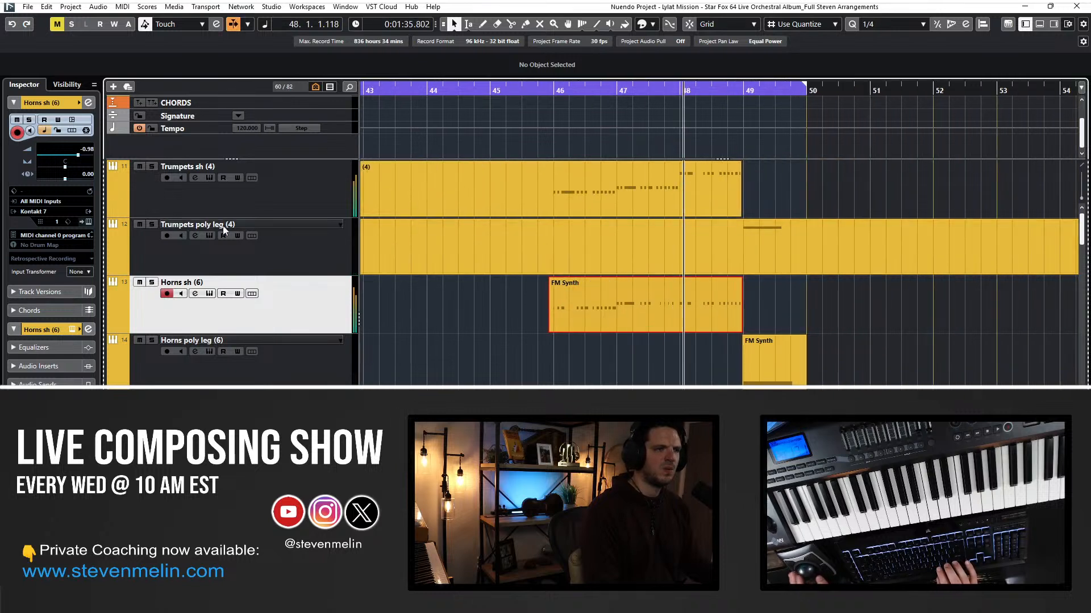
Solo Trumpets sh (4), Horns sh (6) and Horns poly leg (6), and replay their passage up to about bar 49.
{"action": "left_click", "coordinate": [151, 166]}
{"action": "key", "text": "KP_Subtract"}
{"action": "key", "text": "KP_Subtract"}
{"action": "key", "text": "KP_Subtract"}
{"action": "key", "text": "KP_Subtract"}
{"action": "left_click", "coordinate": [151, 282]}
{"action": "key", "text": "KP_Add"}
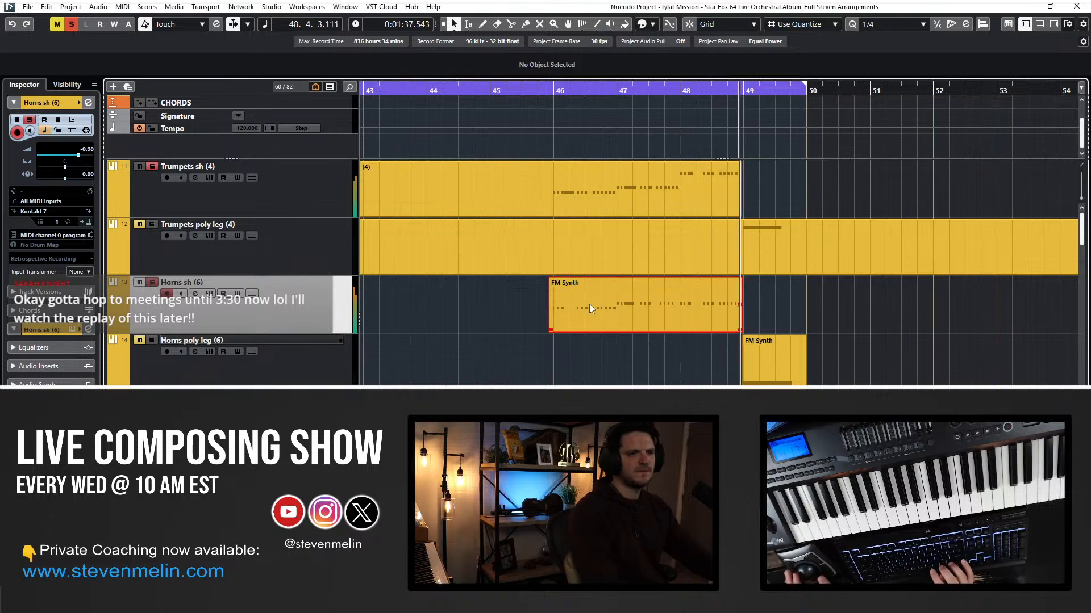
{"action": "left_click", "coordinate": [186, 346]}
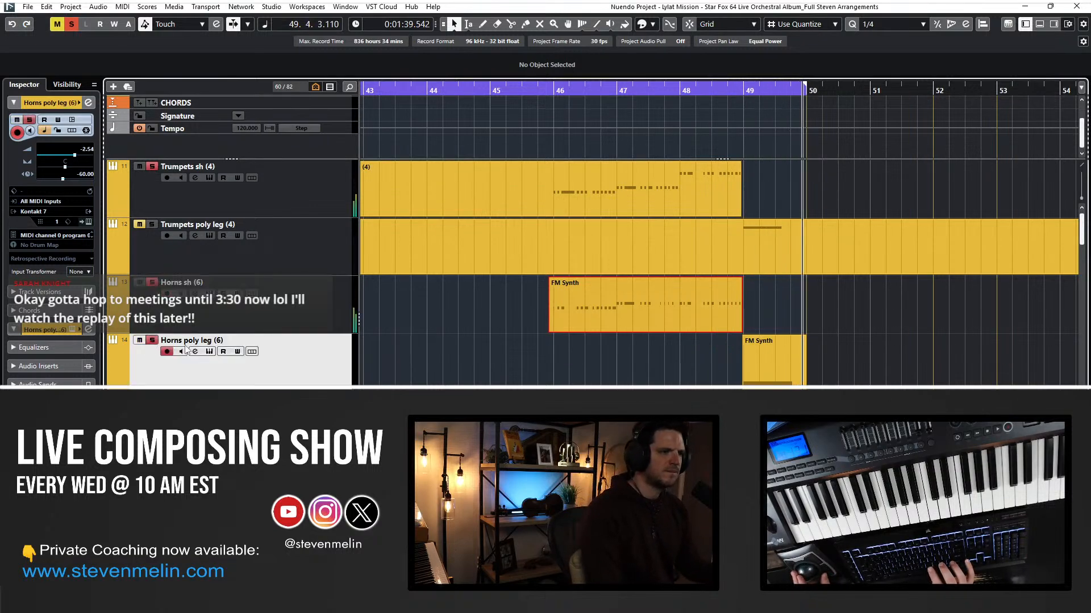
Stop playback and return the cursor to the start of the project at bar 1.
{"action": "key", "text": "KP_Multiply"}
{"action": "key", "text": "space"}
{"action": "key", "text": "KP_1"}
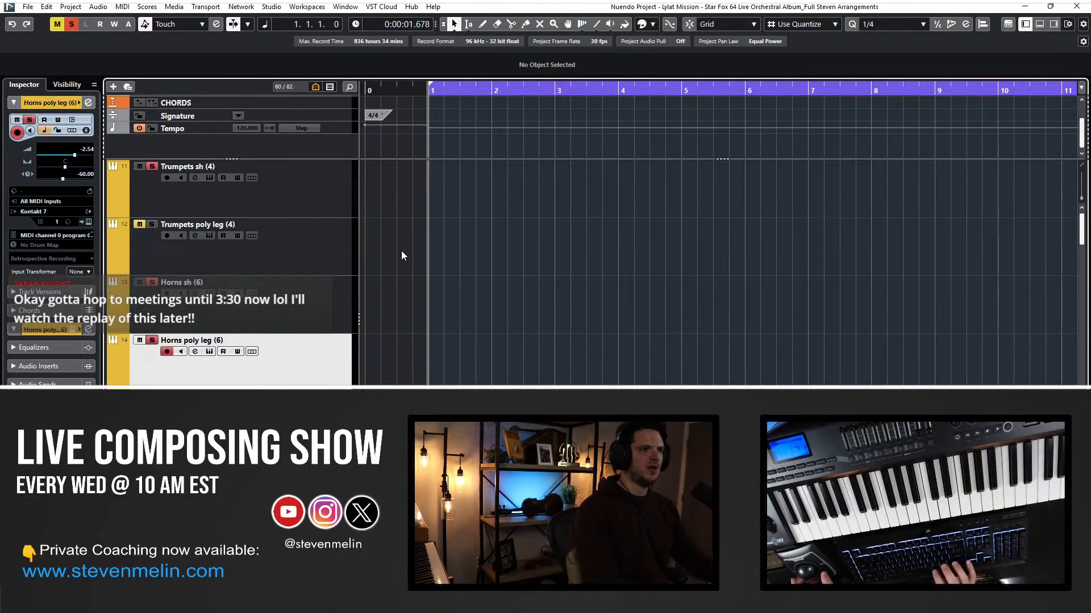
{"action": "scroll", "coordinate": [458, 144], "scroll_direction": "up", "scroll_amount": 2}
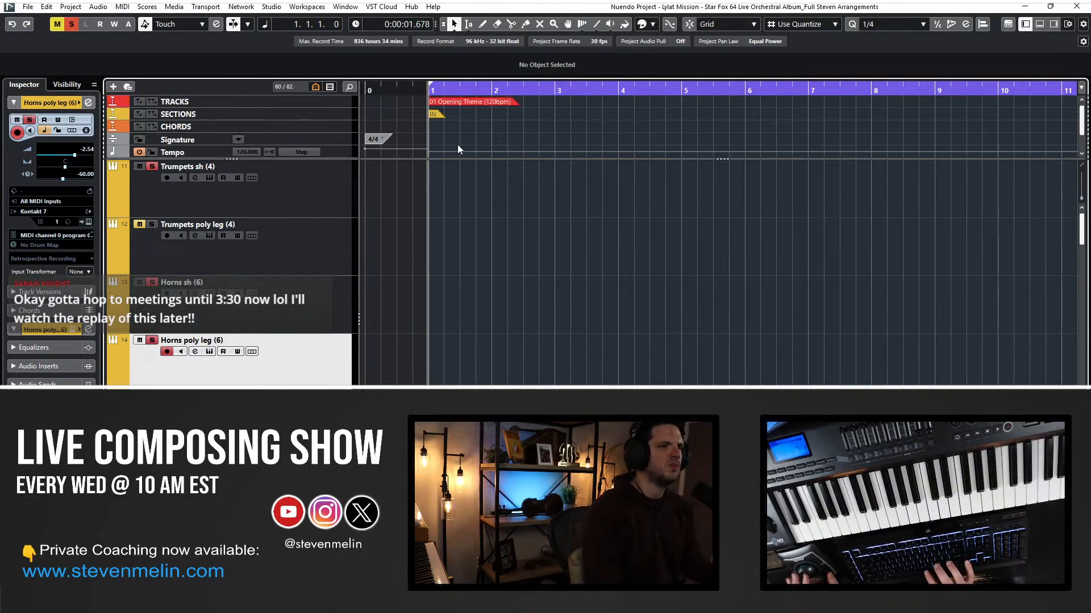
Clear the active track solos, find the Marimba reference part between bars 1 and 8, and solo it for listening.
{"action": "key", "text": "KP_Multiply"}
{"action": "scroll", "coordinate": [412, 260], "scroll_direction": "down", "scroll_amount": 12}
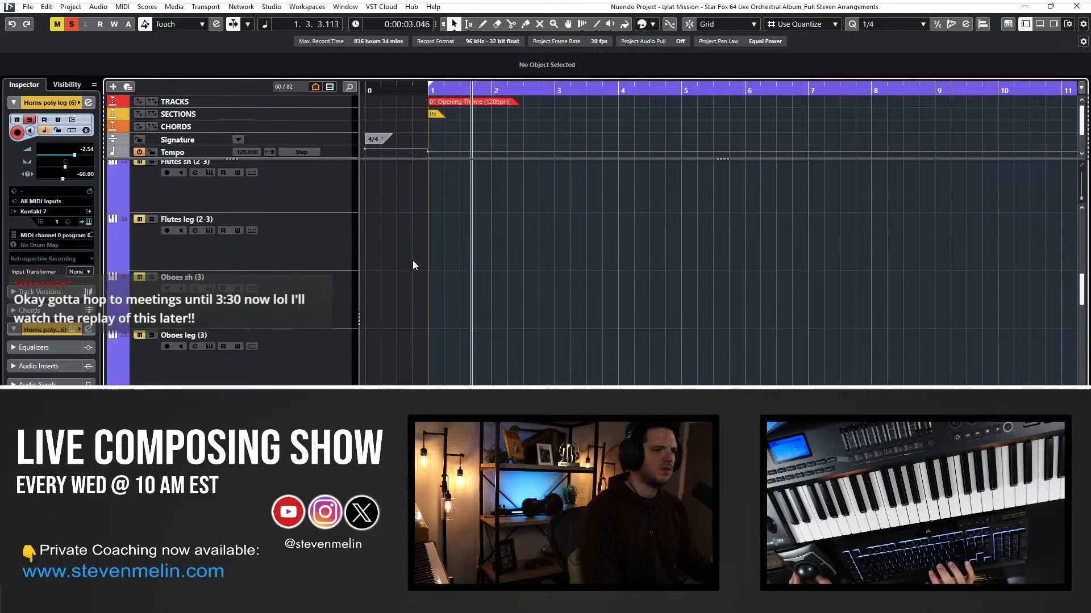
{"action": "left_click", "coordinate": [71, 24]}
{"action": "scroll", "coordinate": [390, 334], "scroll_direction": "down", "scroll_amount": 12}
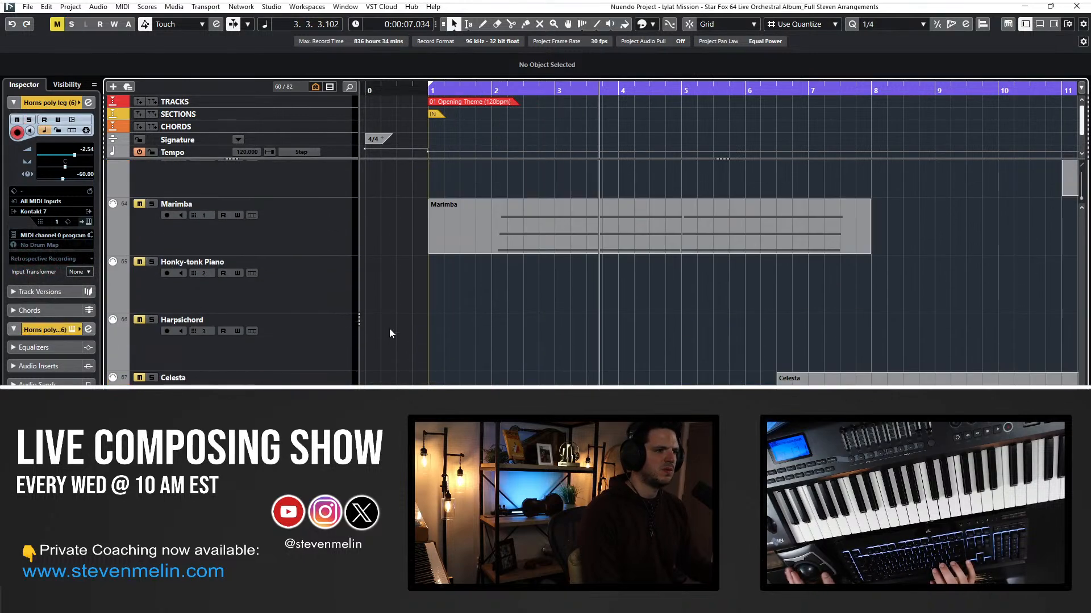
{"action": "scroll", "coordinate": [389, 333], "scroll_direction": "up", "scroll_amount": 2}
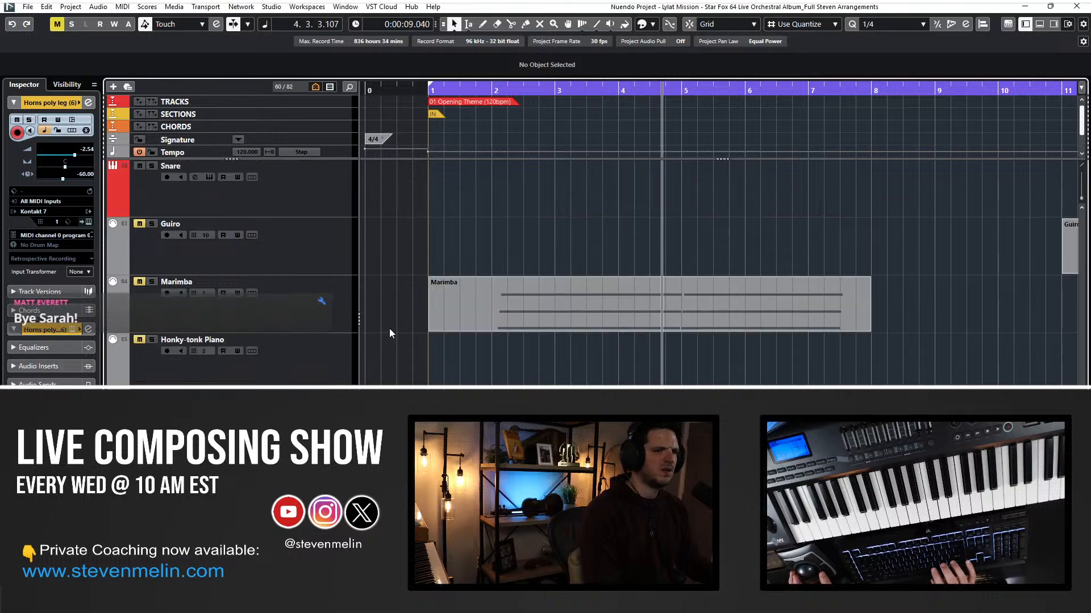
{"action": "scroll", "coordinate": [308, 263], "scroll_direction": "up", "scroll_amount": 8}
{"action": "scroll", "coordinate": [308, 259], "scroll_direction": "down", "scroll_amount": 8}
{"action": "left_click", "coordinate": [446, 220]}
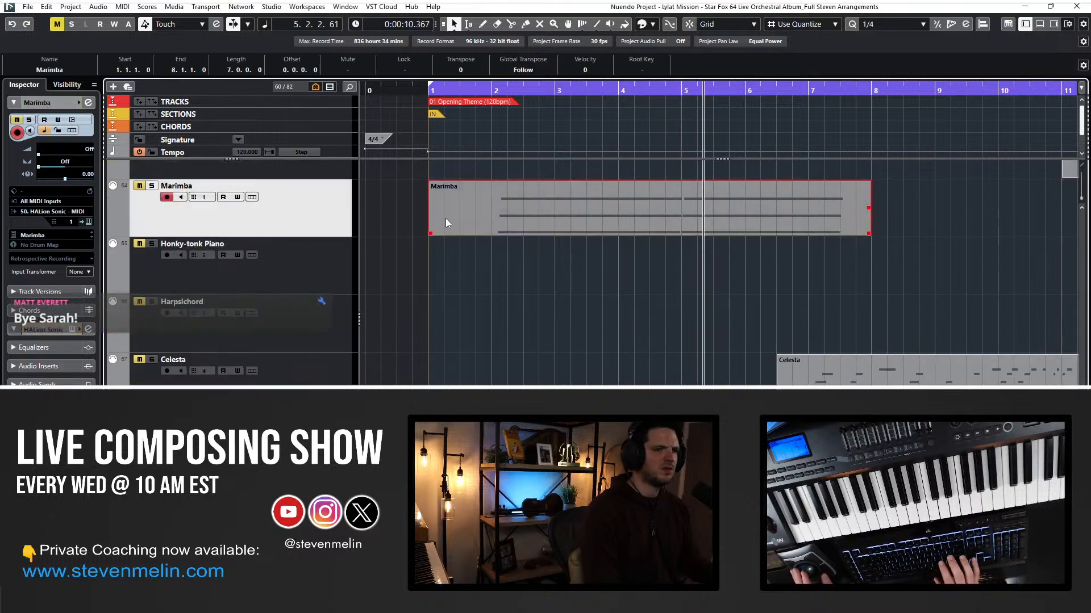
{"action": "key", "text": "s"}
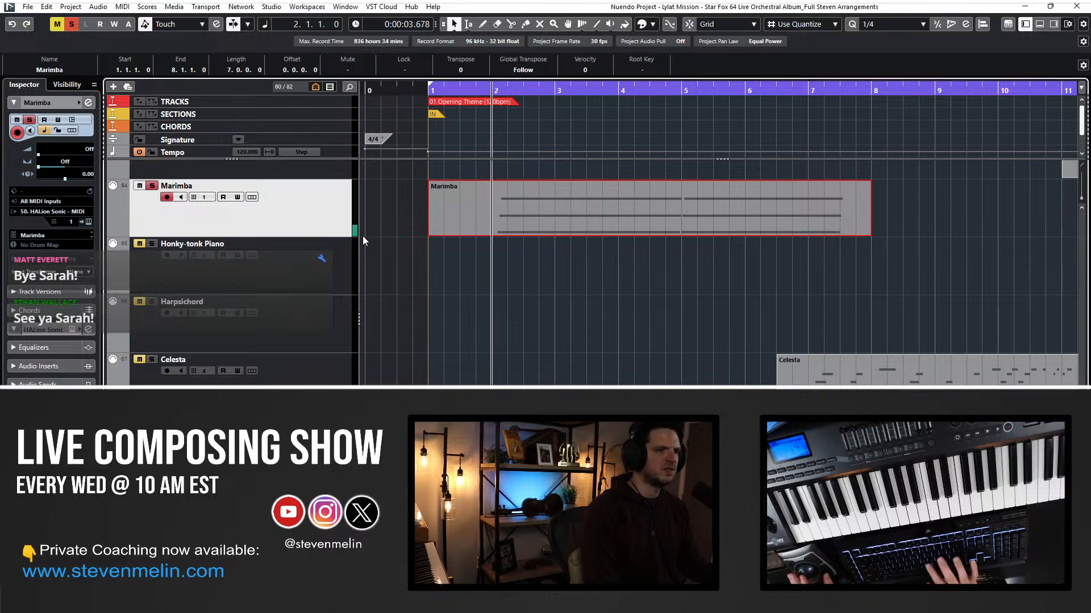
Move the Marimba part from its reference track up to the Violins Leg Oct (18) track.
{"action": "scroll", "coordinate": [491, 229], "scroll_direction": "up", "scroll_amount": 8}
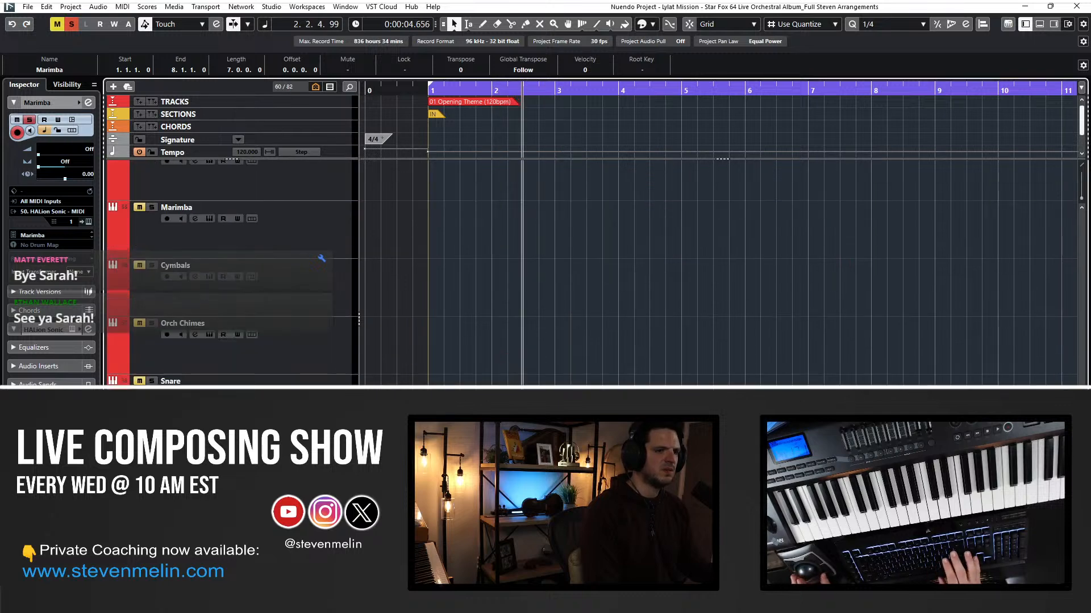
{"action": "scroll", "coordinate": [232, 272], "scroll_direction": "down", "scroll_amount": 15}
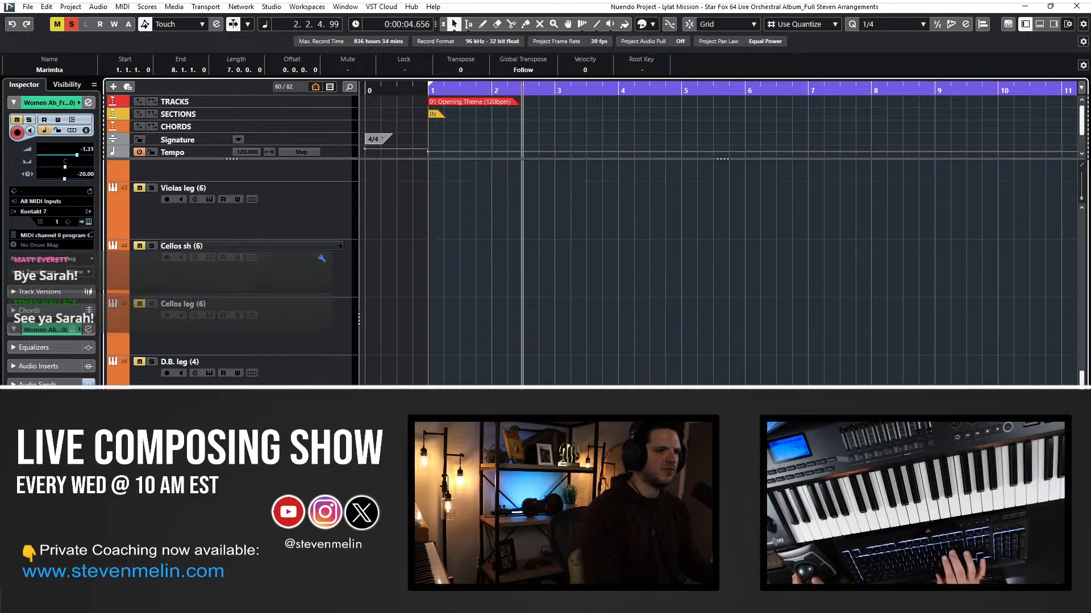
{"action": "scroll", "coordinate": [232, 273], "scroll_direction": "up", "scroll_amount": 10}
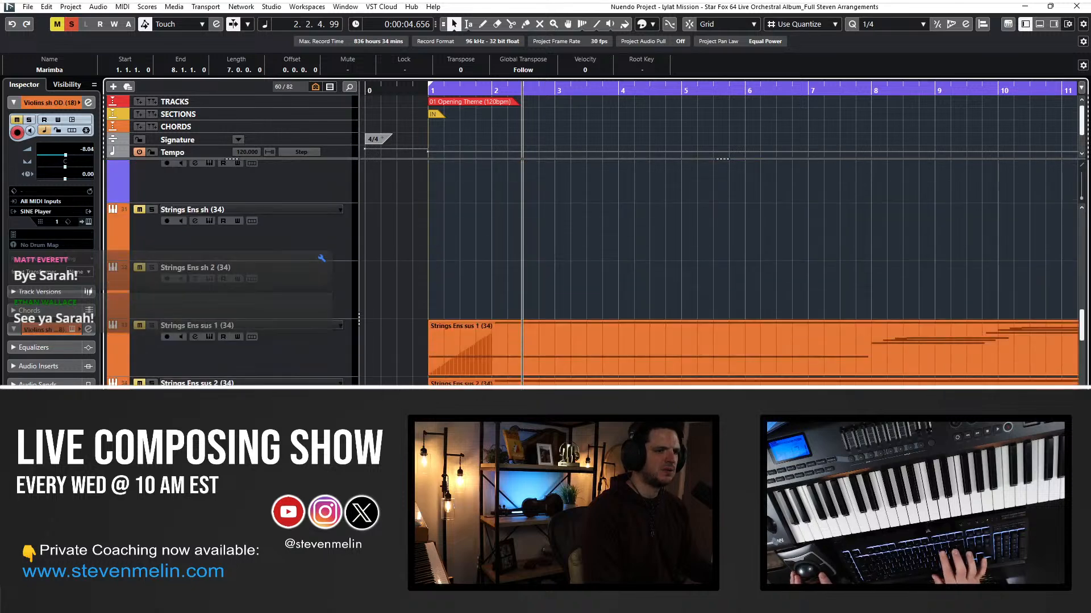
{"action": "key", "text": "ctrl+Up"}
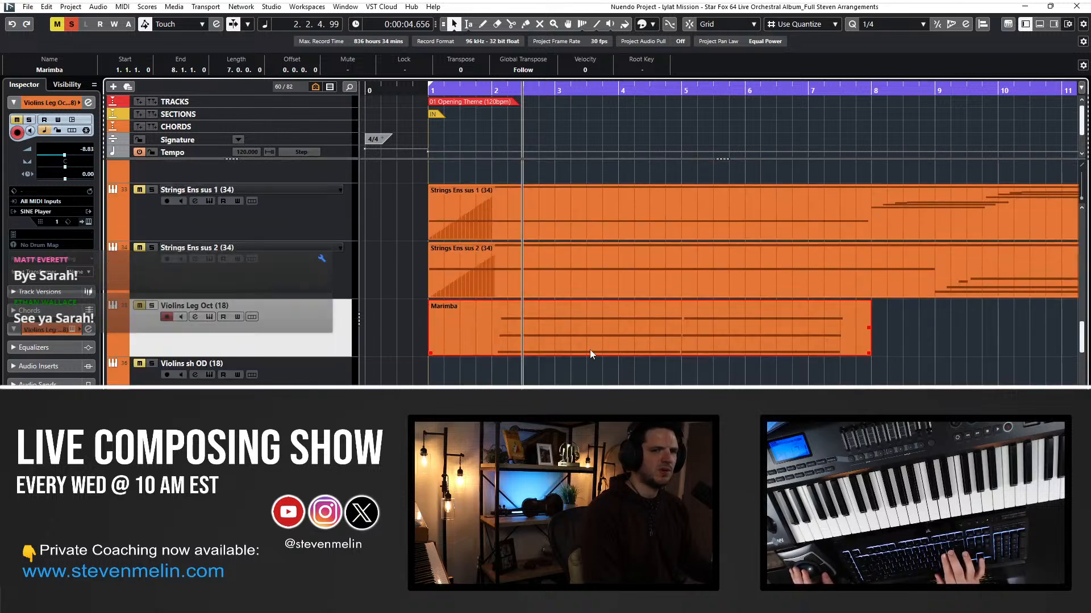
Try moving the Marimba part up to Strings Ens sus 2 (34) and gluing it together with the existing part.
{"action": "scroll", "coordinate": [455, 298], "scroll_direction": "up", "scroll_amount": 3}
{"action": "scroll", "coordinate": [409, 298], "scroll_direction": "down", "scroll_amount": 3}
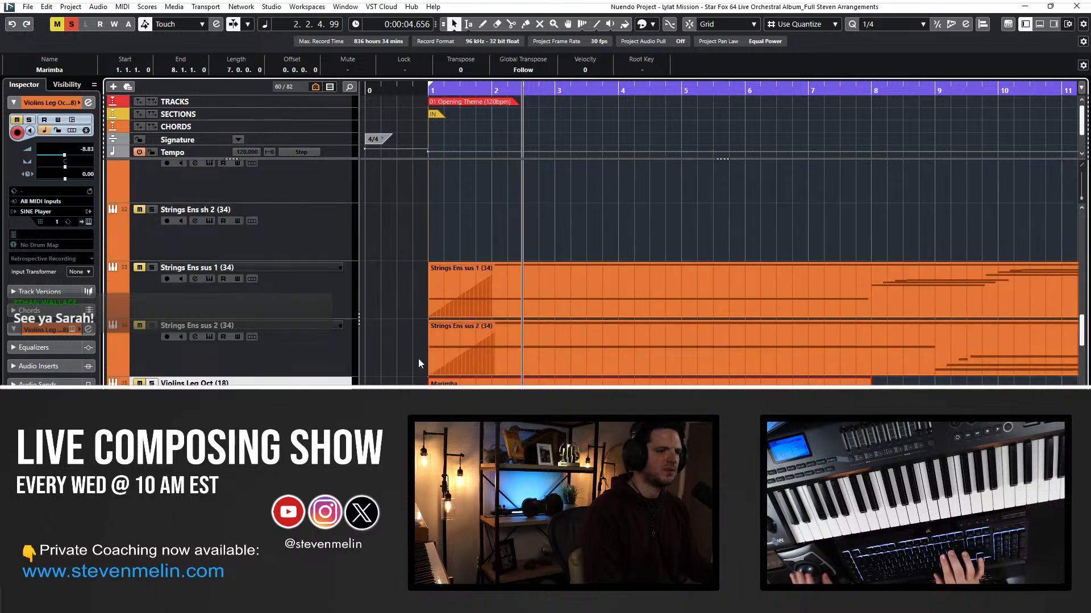
{"action": "key", "text": "ctrl+Up"}
{"action": "right_click", "coordinate": [462, 358]}
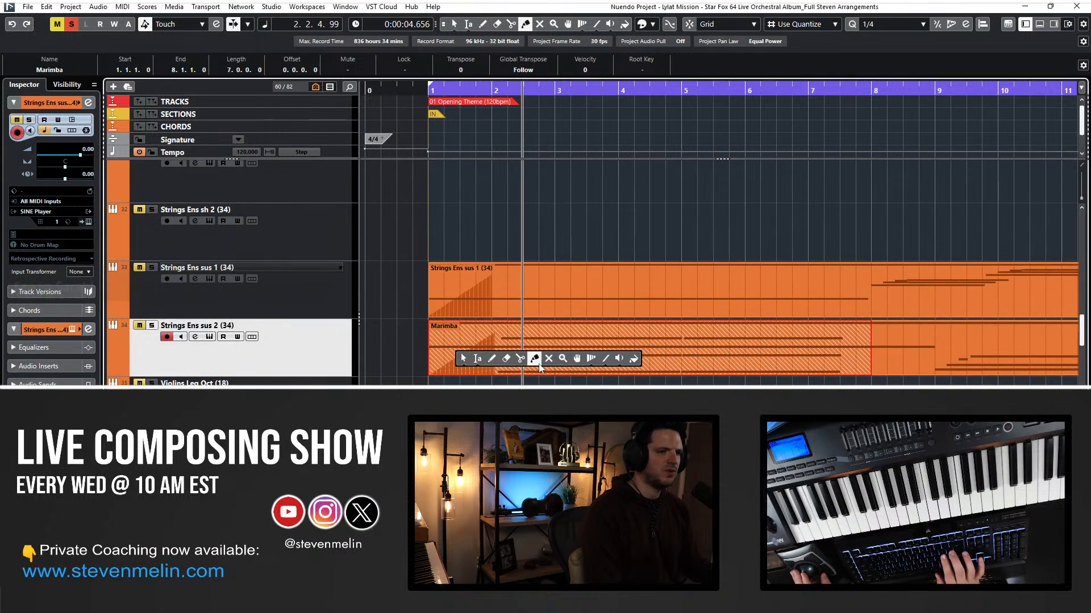
{"action": "left_click", "coordinate": [533, 359]}
{"action": "left_click", "coordinate": [541, 355]}
{"action": "right_click", "coordinate": [541, 359]}
{"action": "left_click", "coordinate": [542, 362]}
{"action": "left_click", "coordinate": [542, 361]}
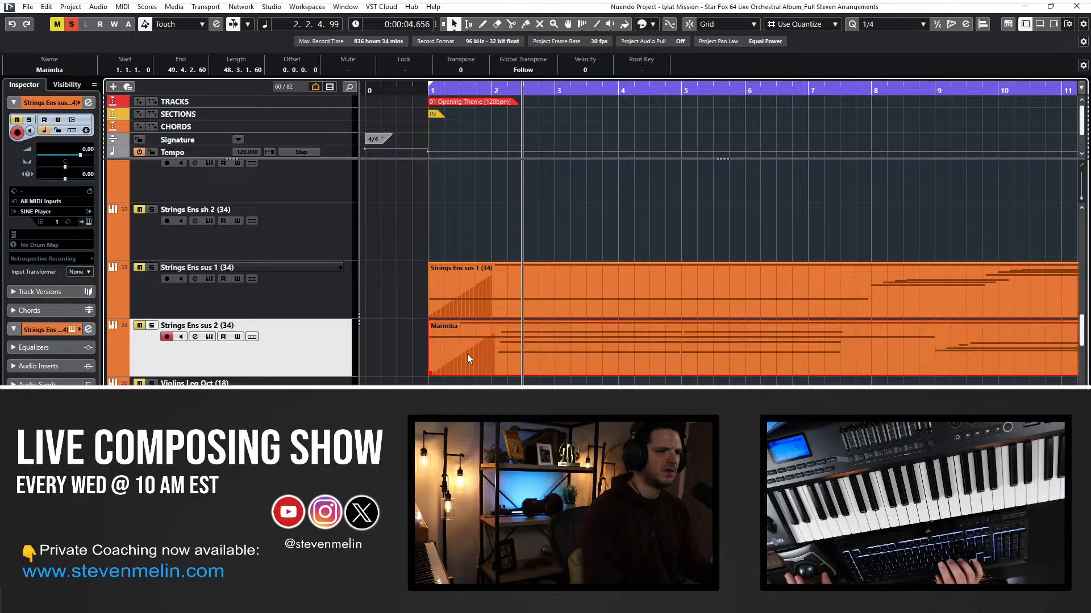
Undo the glue on Strings Ens sus 2 (34) and move the Marimba part back down to Violins Leg Oct (18).
{"action": "key", "text": "Return"}
{"action": "scroll", "coordinate": [439, 344], "scroll_direction": "up", "scroll_amount": 3}
{"action": "key", "text": "Return"}
{"action": "key", "text": "ctrl+z"}
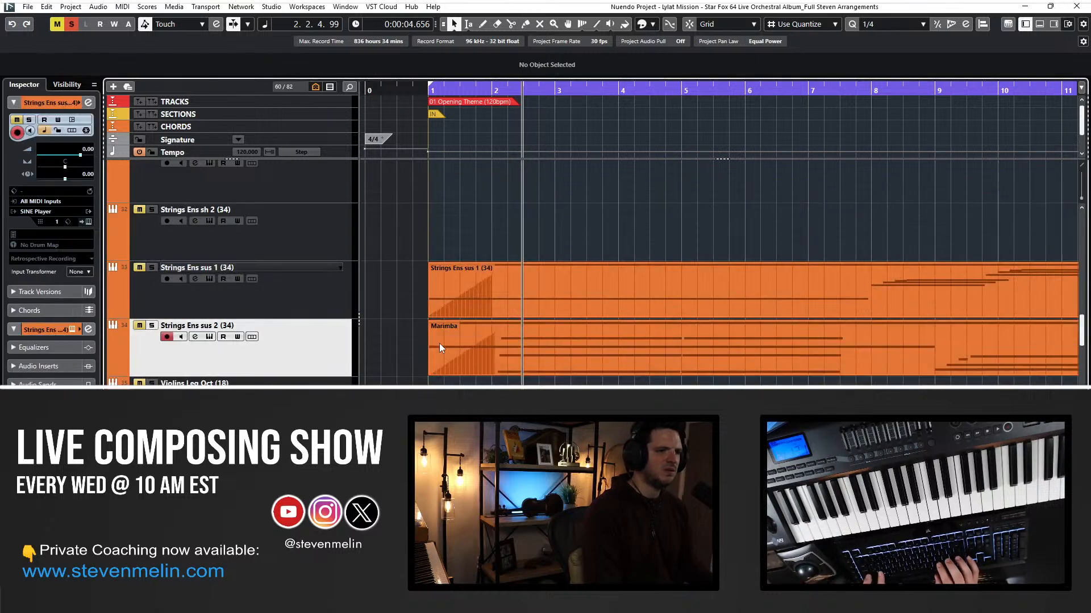
{"action": "left_click", "coordinate": [439, 344]}
{"action": "key", "text": "ctrl+Down"}
Duplicate Strings Ens sus 2 (34) as an empty track named Strings Ens sus 3 (34) and move the Marimba part onto it.
{"action": "left_click", "coordinate": [272, 333]}
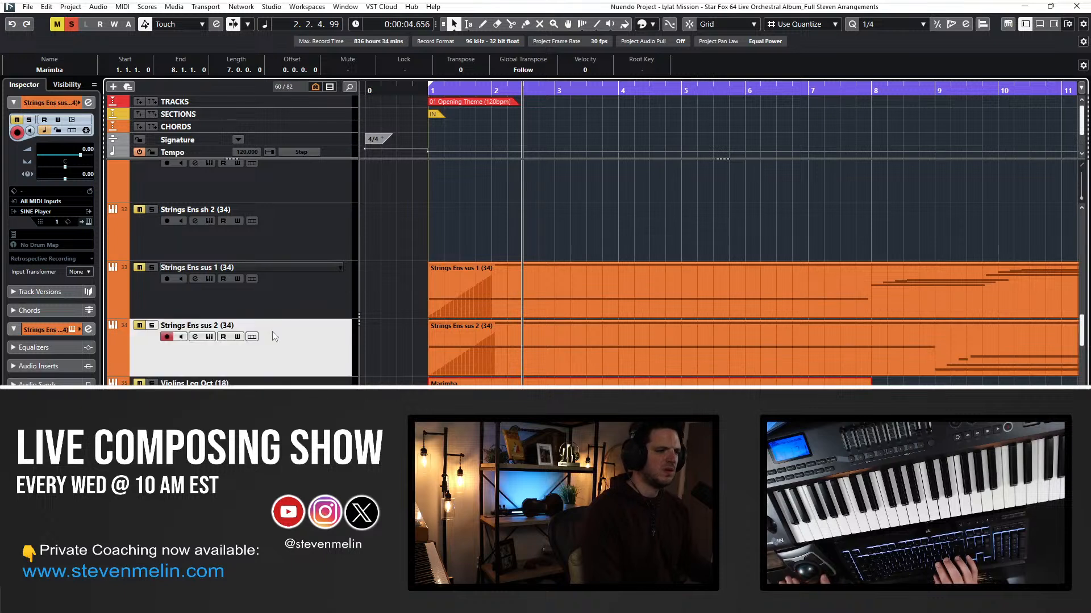
{"action": "key", "text": "ctrl+shift+d"}
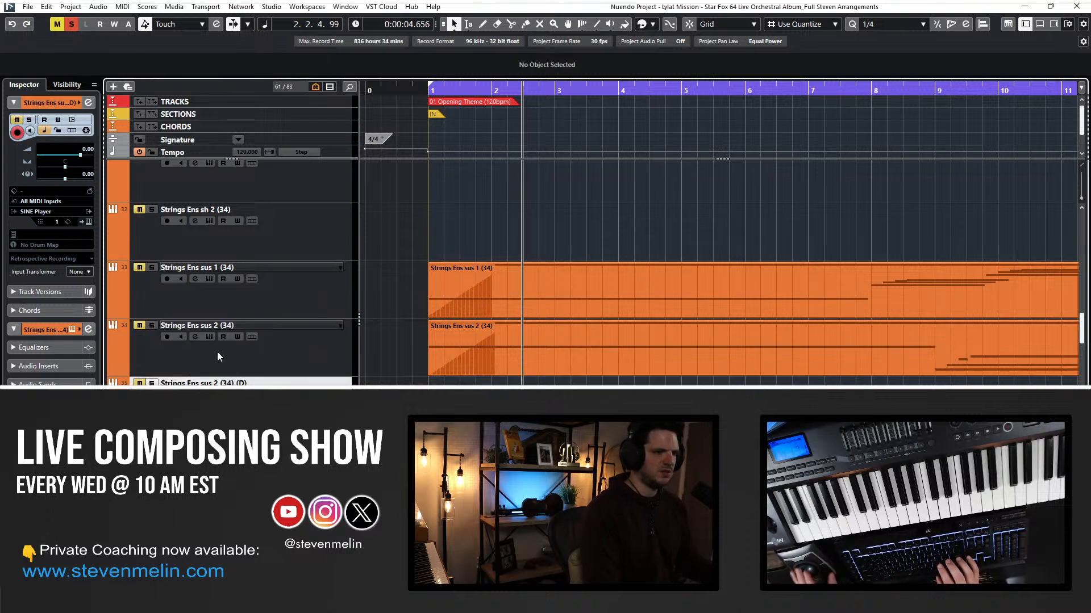
{"action": "double_click", "coordinate": [201, 382]}
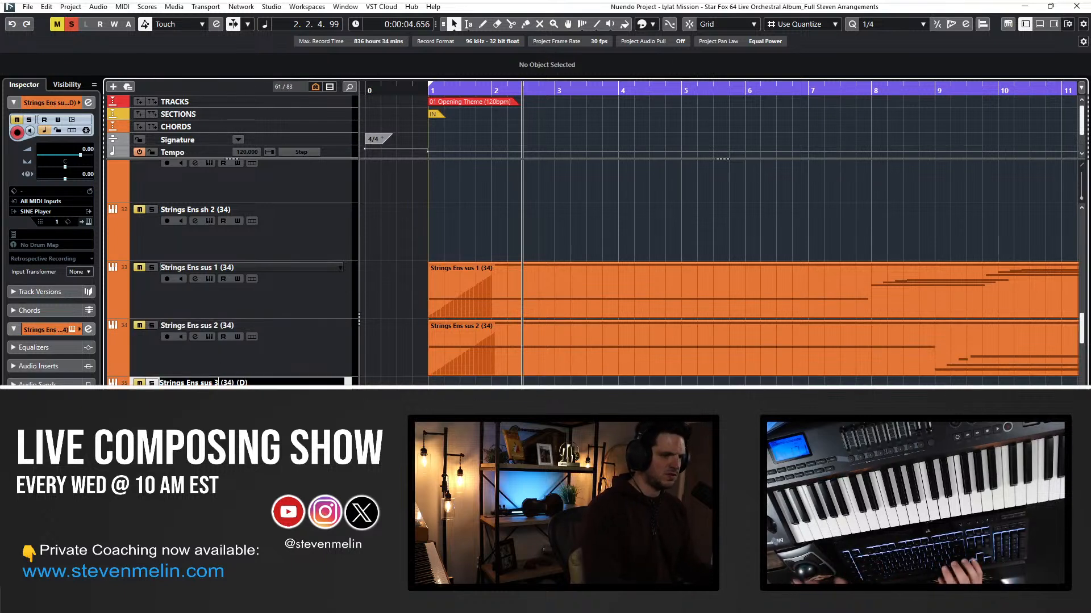
{"action": "key", "text": "Right"}
{"action": "key", "text": "Right"}
{"action": "key", "text": "Right"}
{"action": "key", "text": "Right"}
{"action": "key", "text": "Right"}
{"action": "key", "text": "Right"}
{"action": "key", "text": "Right"}
{"action": "key", "text": "BackSpace"}
{"action": "key", "text": "BackSpace"}
{"action": "key", "text": "BackSpace"}
{"action": "key", "text": "BackSpace"}
{"action": "key", "text": "Return"}
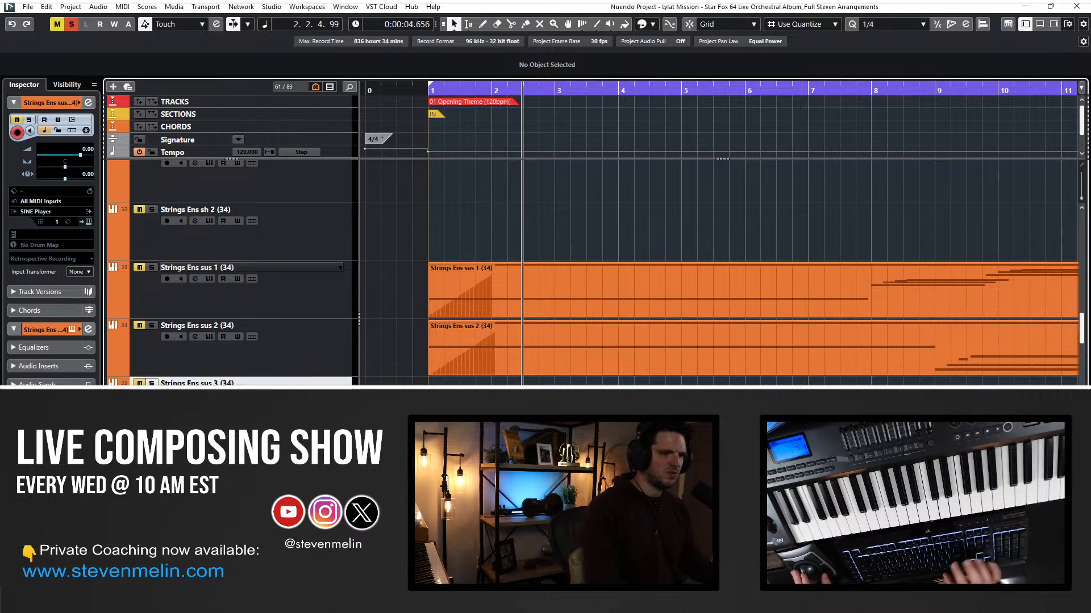
{"action": "left_click", "coordinate": [435, 446]}
{"action": "key", "text": "ctrl+Up"}
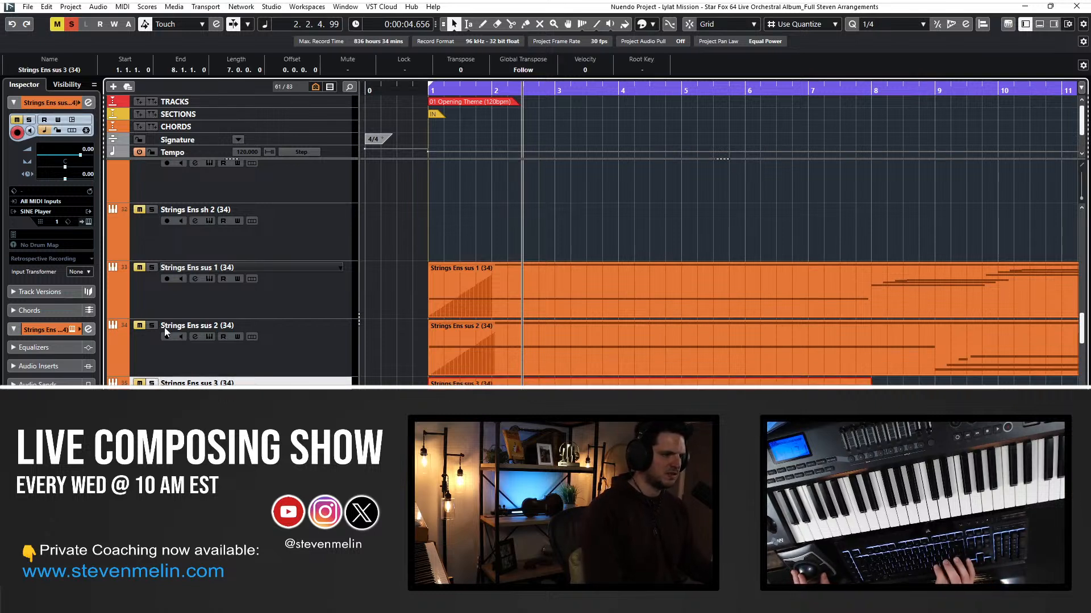
Return to bar 1, clear all solos and play the opening with the full string ensemble.
{"action": "left_click", "coordinate": [176, 301]}
{"action": "key", "text": "s"}
{"action": "key", "text": "KP_Subtract"}
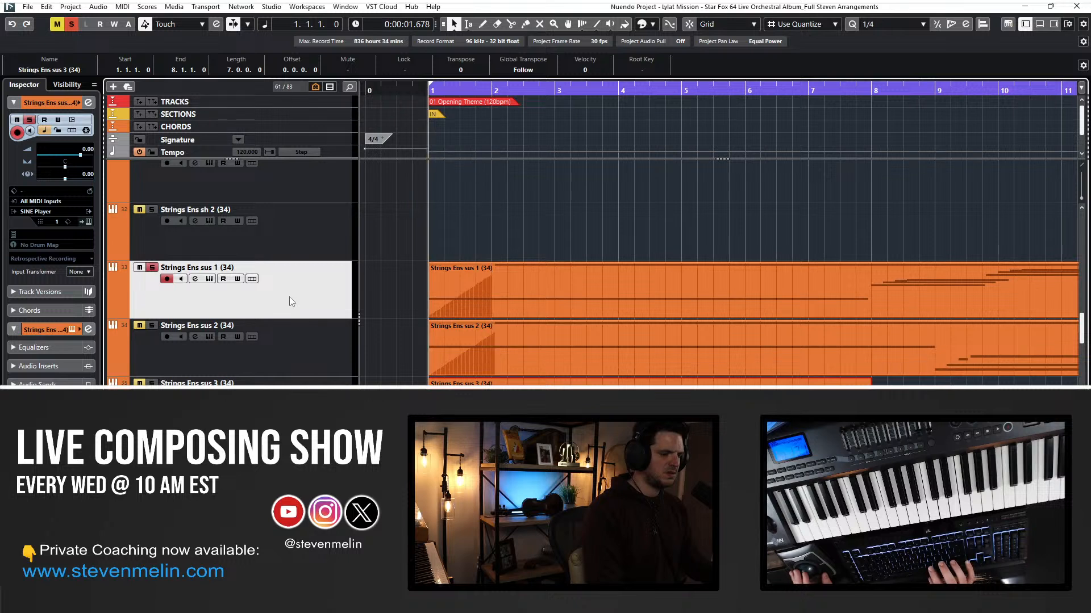
{"action": "left_click", "coordinate": [72, 25]}
{"action": "key", "text": "KP_Multiply"}
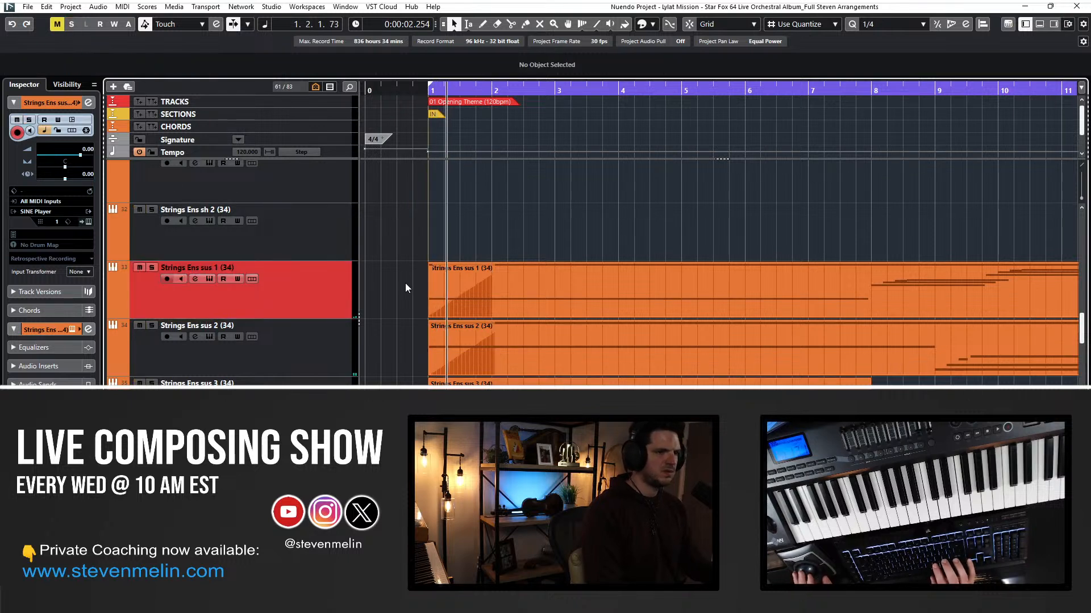
{"action": "key", "text": "KP_Multiply"}
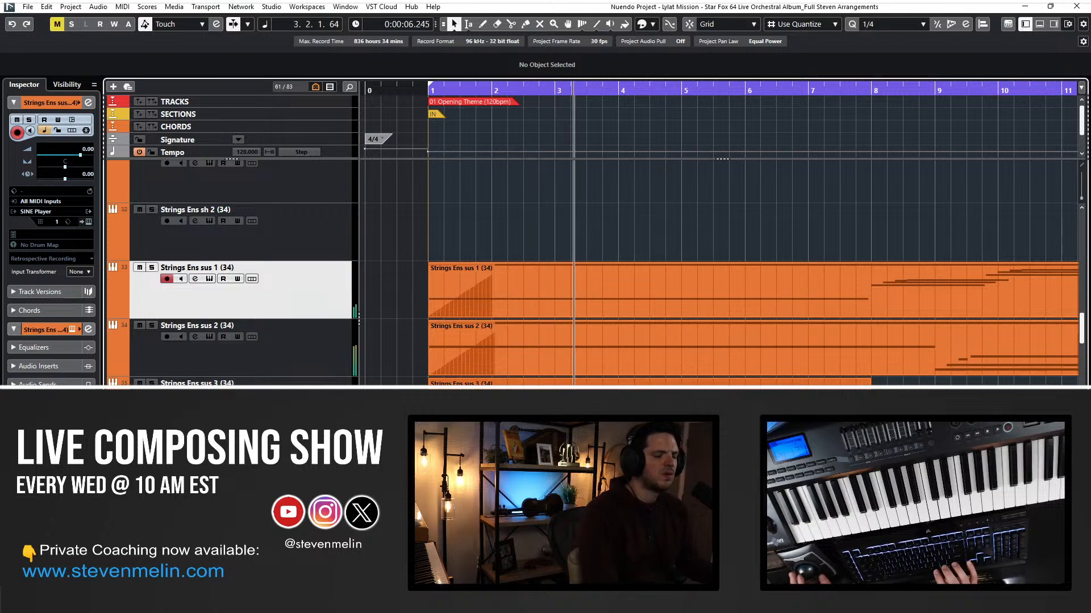
Open the Strings Ens sus 3 (34) part, set its modulation to 52 at bar 2, and replay the opening.
{"action": "double_click", "coordinate": [454, 384]}
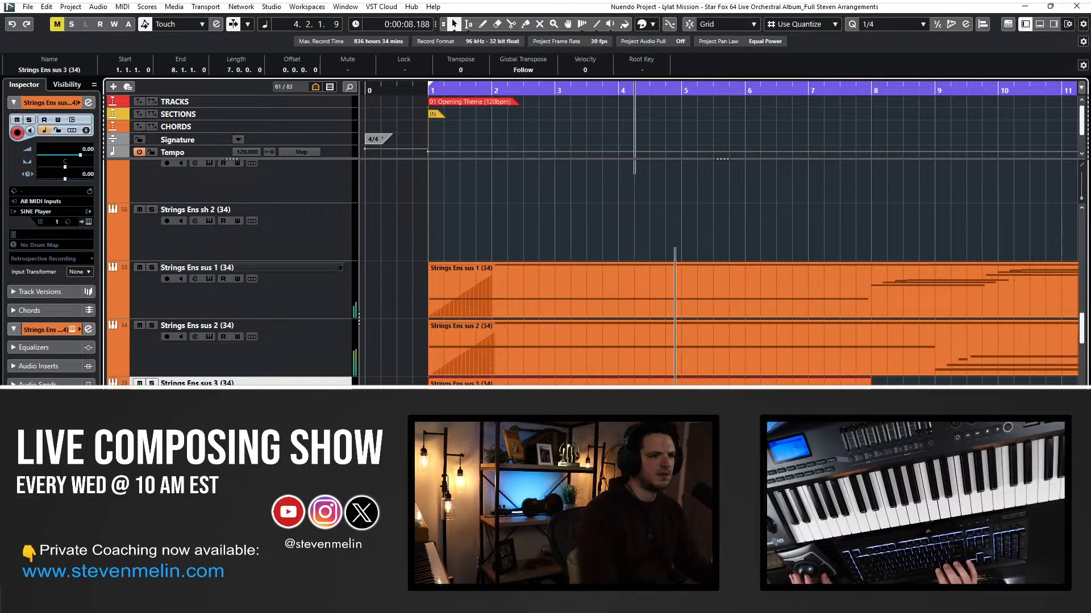
{"action": "scroll", "coordinate": [404, 368], "scroll_direction": "down", "scroll_amount": 5}
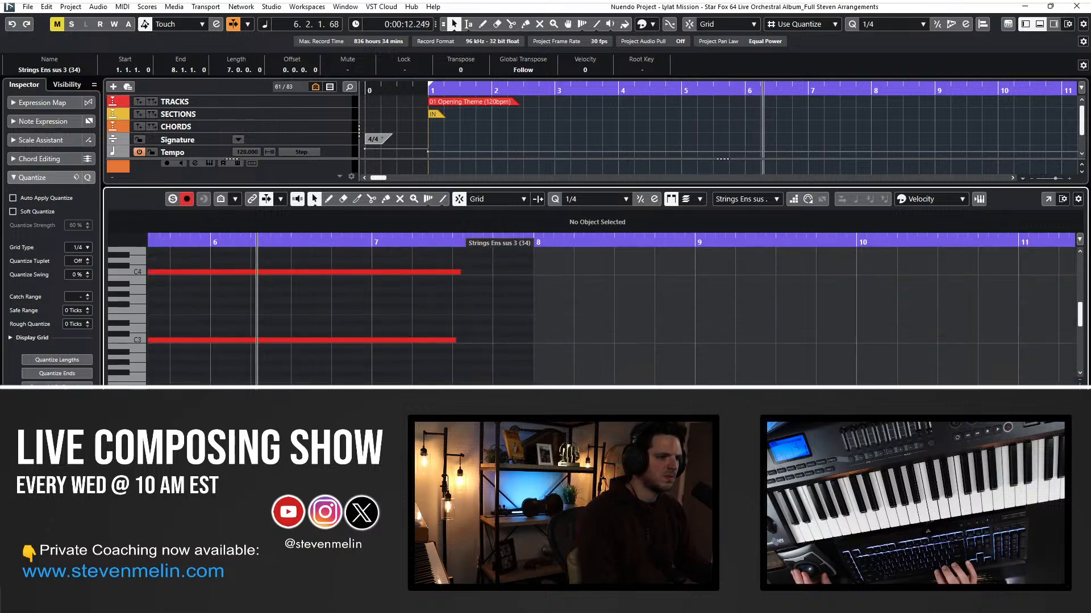
{"action": "scroll", "coordinate": [560, 316], "scroll_direction": "left", "scroll_amount": 4}
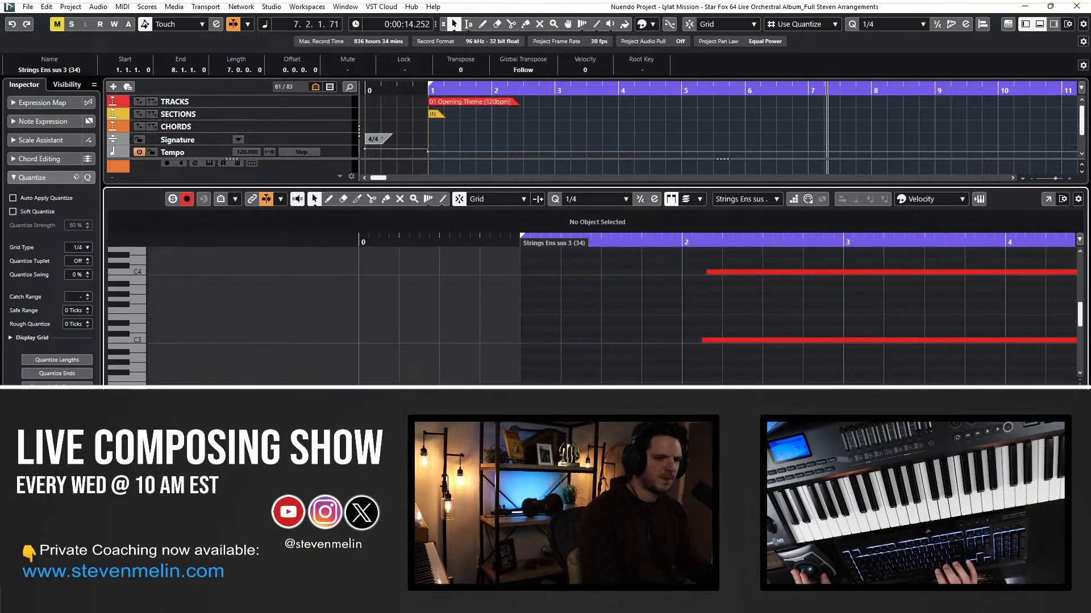
{"action": "key", "text": "space"}
{"action": "key", "text": "KP_Add"}
{"action": "key", "text": "space"}
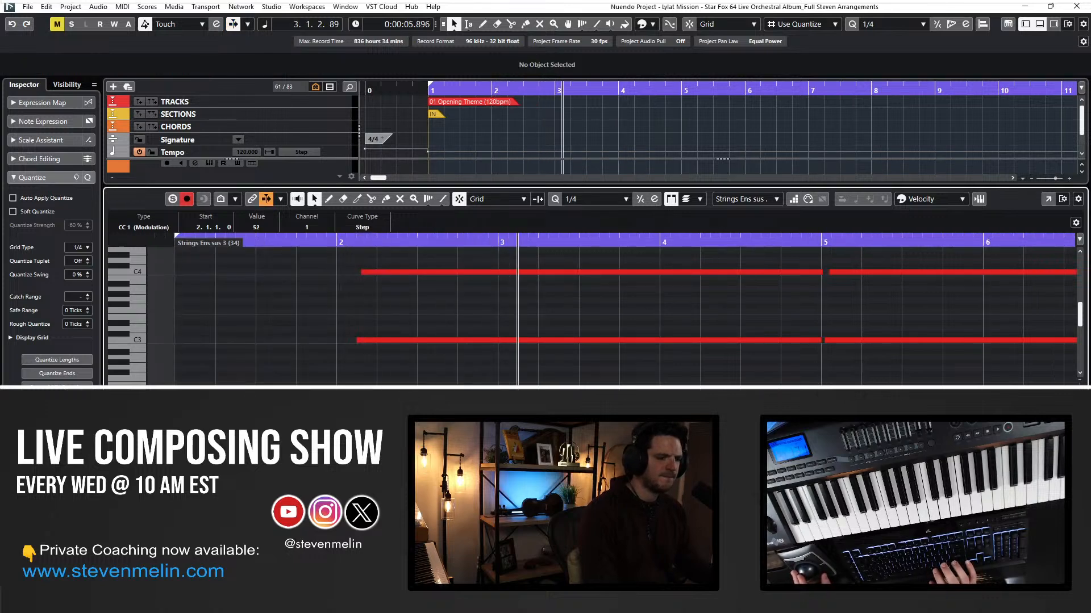
{"action": "key", "text": "Return"}
Move the Celesta reference part starting in bar 6 up to the Glock track and rename the part Glock.
{"action": "scroll", "coordinate": [487, 311], "scroll_direction": "down", "scroll_amount": 10}
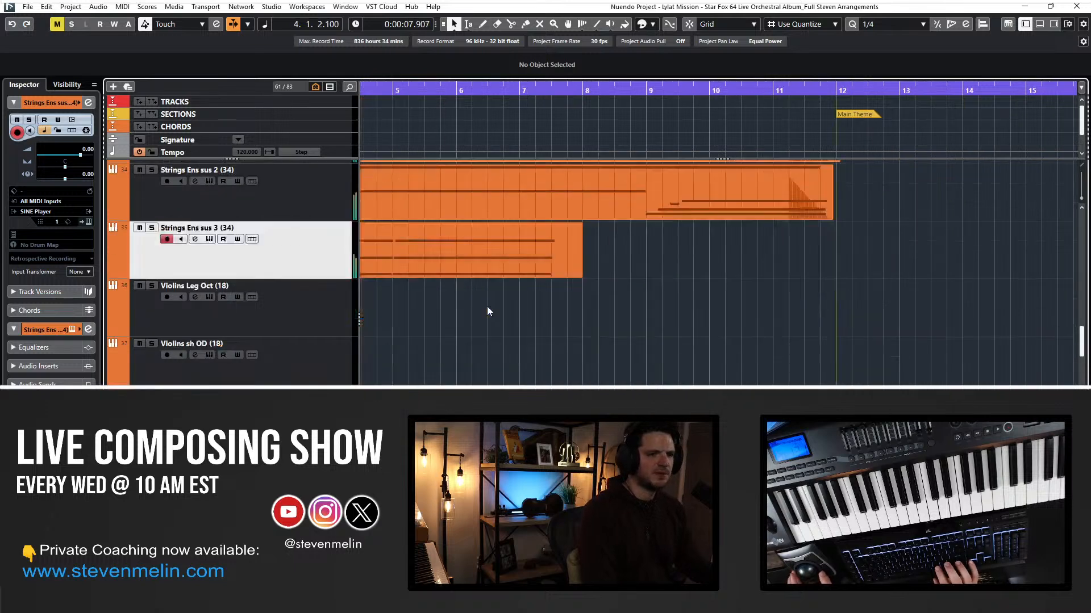
{"action": "scroll", "coordinate": [487, 310], "scroll_direction": "down", "scroll_amount": 9}
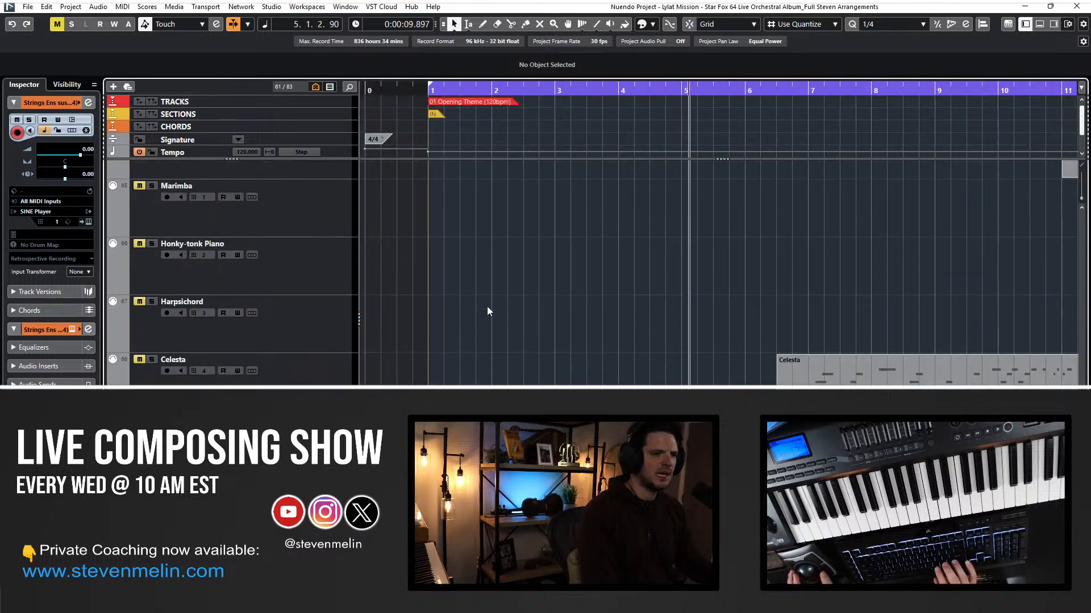
{"action": "left_click", "coordinate": [644, 382]}
{"action": "scroll", "coordinate": [578, 369], "scroll_direction": "up", "scroll_amount": 7}
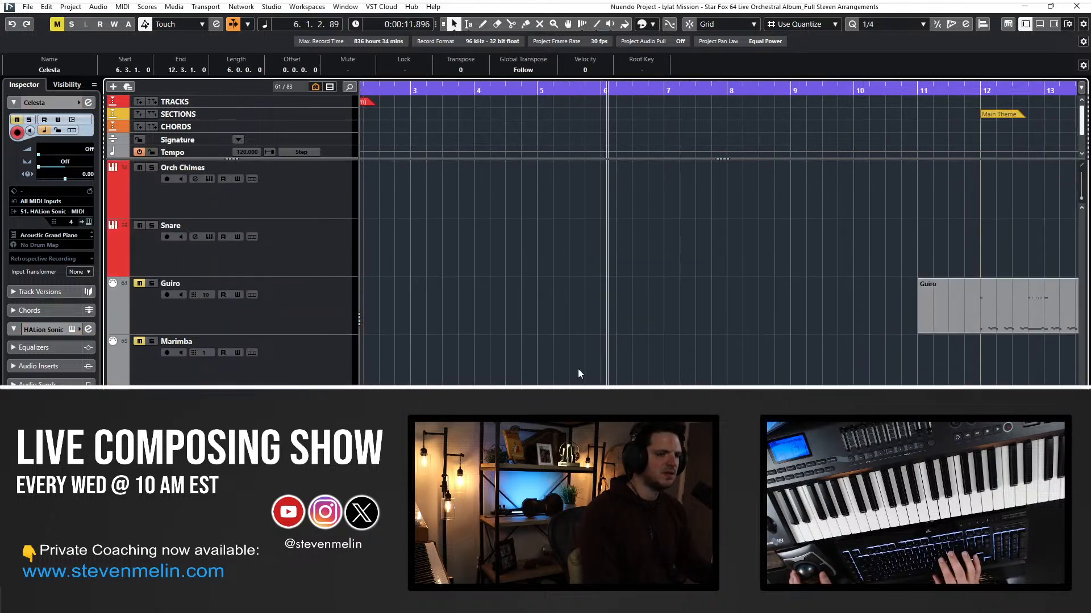
{"action": "key", "text": "ctrl+Up"}
{"action": "key", "text": "ctrl+Up"}
{"action": "key", "text": "ctrl+Up"}
{"action": "key", "text": "ctrl+Up"}
{"action": "key", "text": "ctrl+Up"}
{"action": "key", "text": "ctrl+Up"}
{"action": "key", "text": "ctrl+Up"}
{"action": "key", "text": "ctrl+Up"}
{"action": "key", "text": "ctrl+Up"}
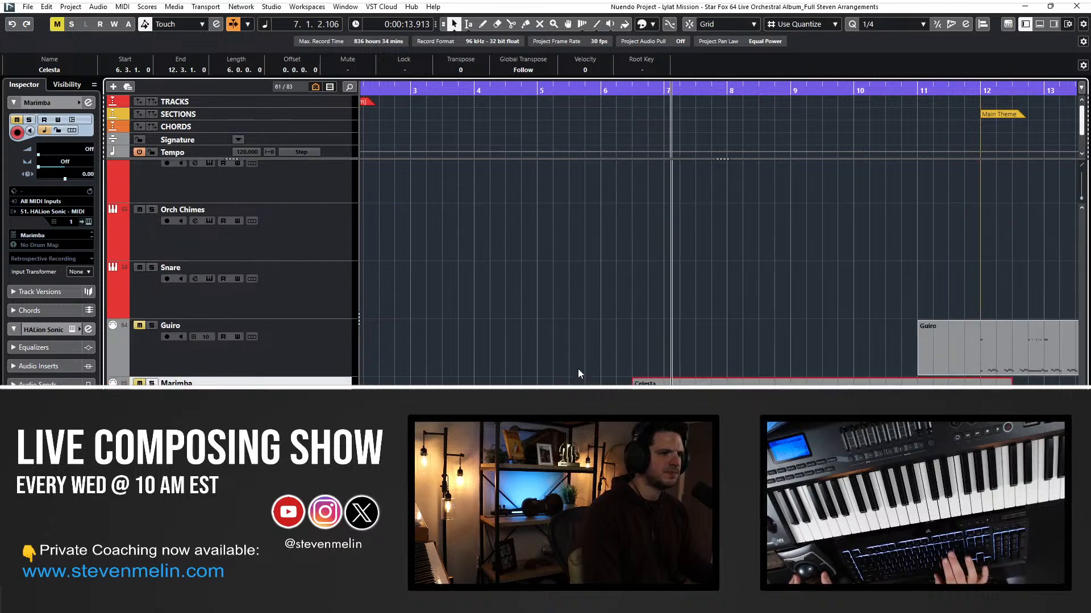
{"action": "key", "text": "ctrl+Up"}
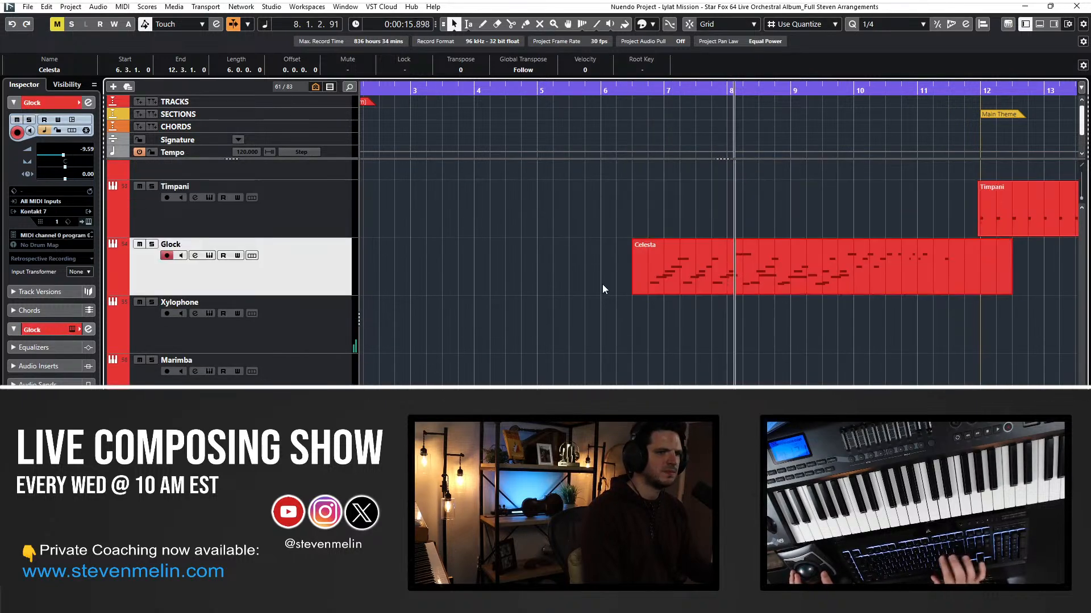
{"action": "double_click", "coordinate": [232, 245]}
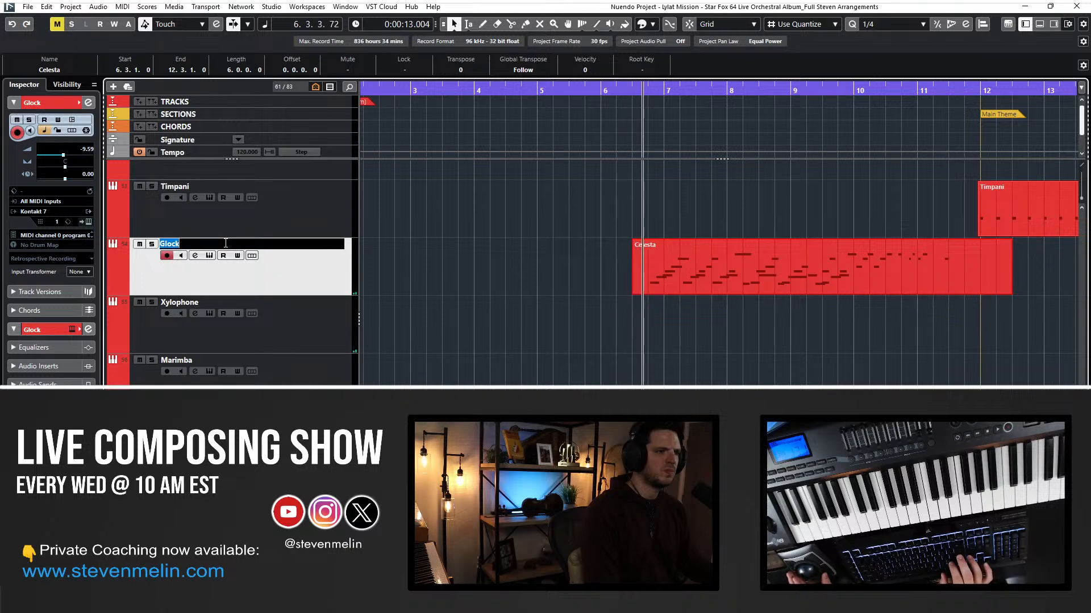
{"action": "key", "text": "shift+Return"}
Open the Glock part, set main volume and modulation to 127 at 6.4.1, and play from there.
{"action": "double_click", "coordinate": [654, 271]}
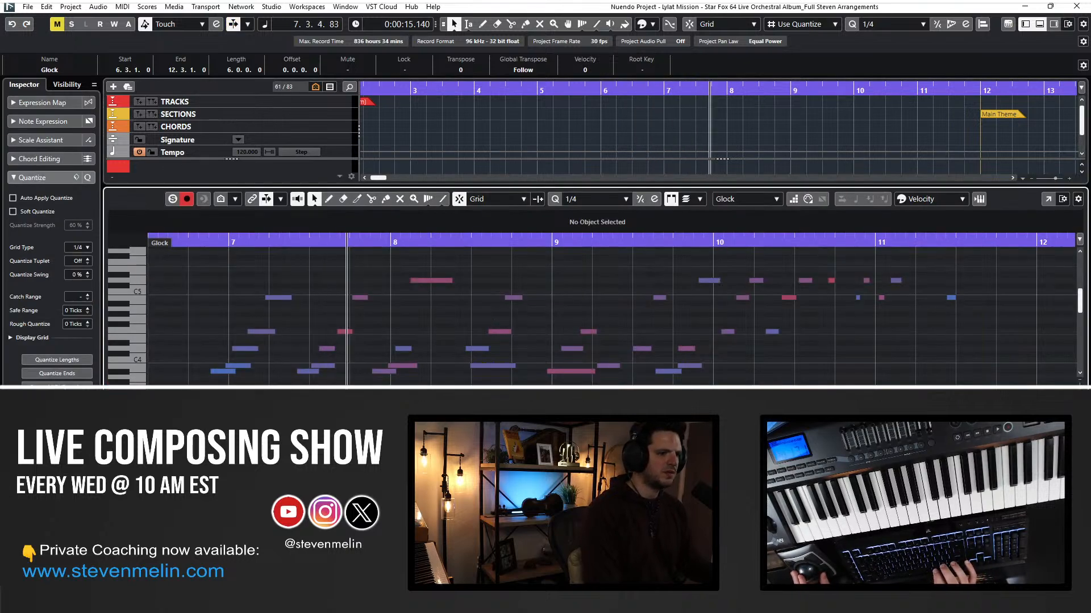
{"action": "scroll", "coordinate": [611, 315], "scroll_direction": "left", "scroll_amount": 1}
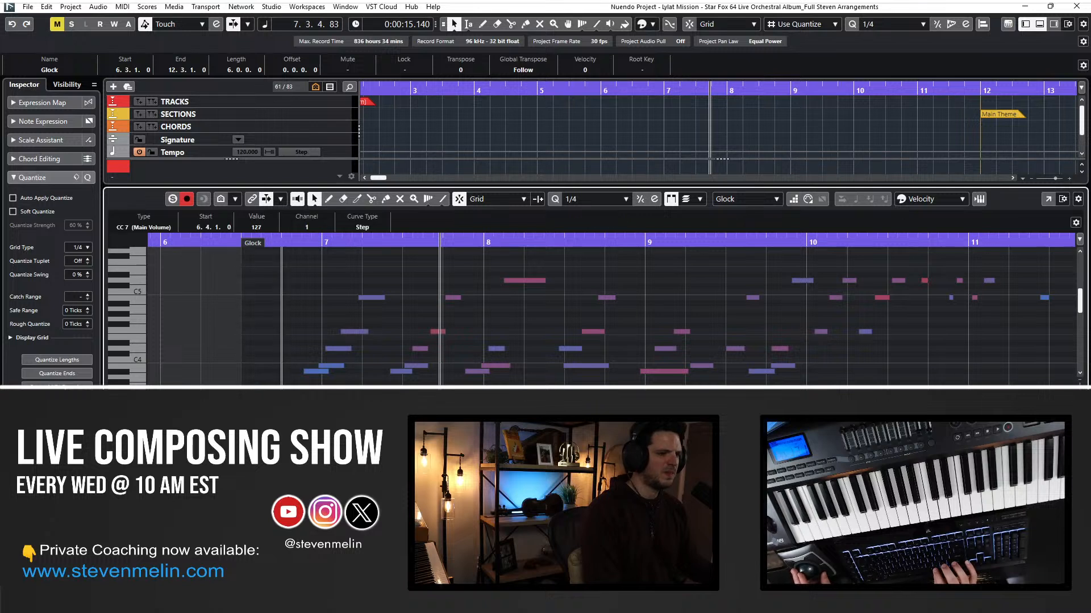
{"action": "left_click", "coordinate": [281, 454]}
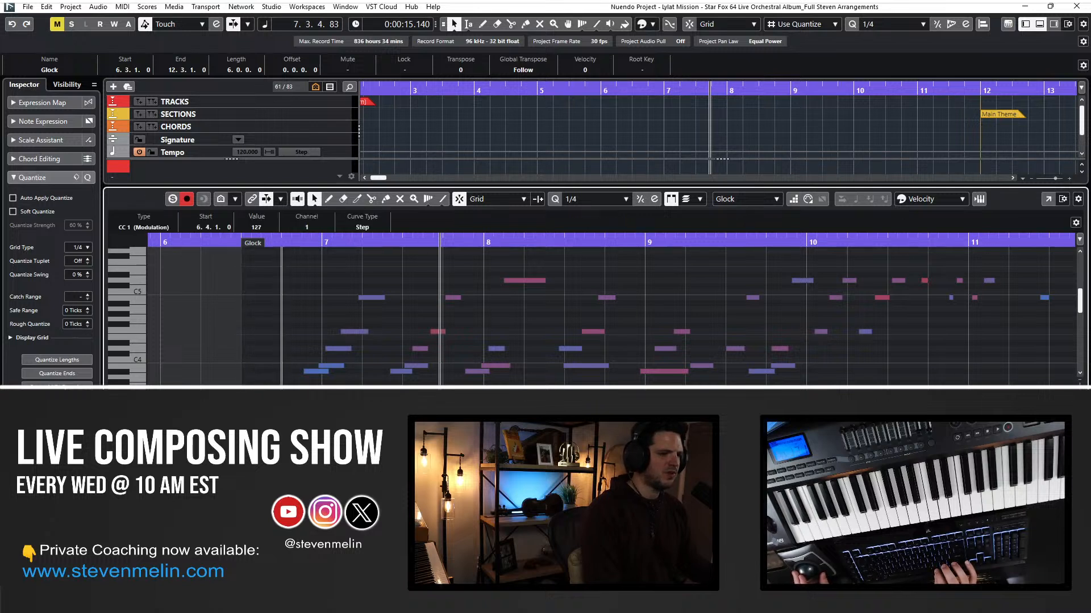
{"action": "left_click", "coordinate": [280, 243]}
{"action": "key", "text": "space"}
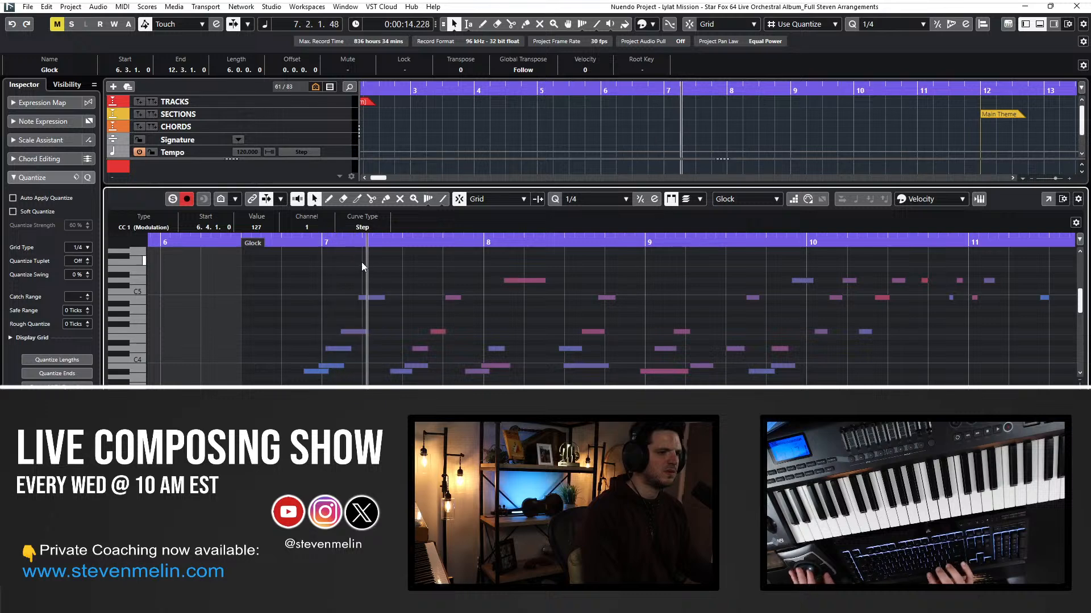
Select all notes in the Glock part and raise their velocities, bringing the first note to 77, while listening back.
{"action": "scroll", "coordinate": [369, 313], "scroll_direction": "right", "scroll_amount": 2}
{"action": "scroll", "coordinate": [369, 313], "scroll_direction": "left", "scroll_amount": 2}
{"action": "left_click", "coordinate": [387, 281]}
{"action": "left_click", "coordinate": [325, 243]}
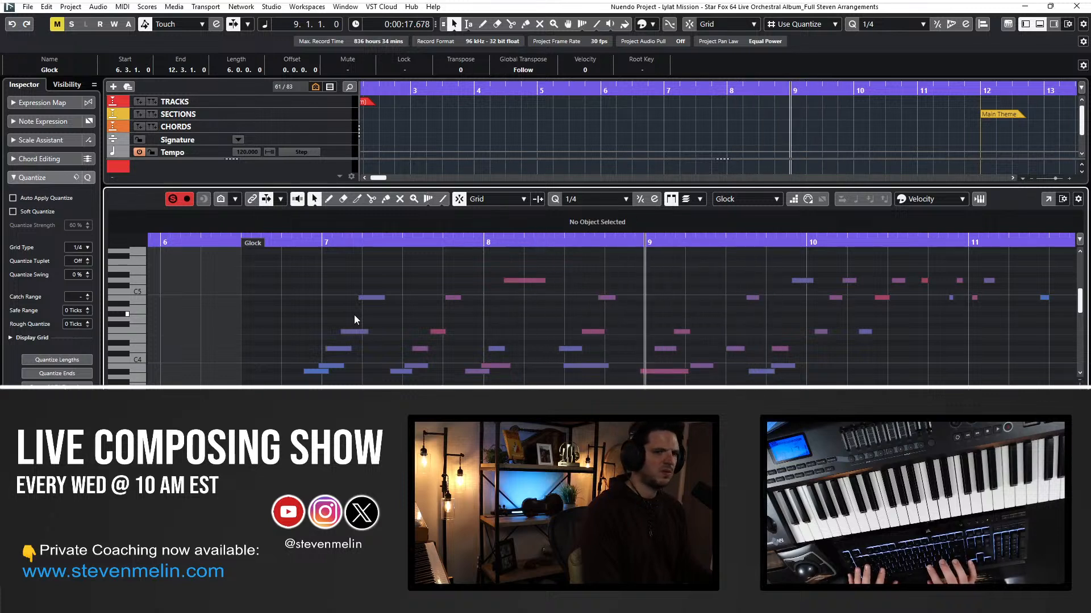
{"action": "key", "text": "ctrl+a"}
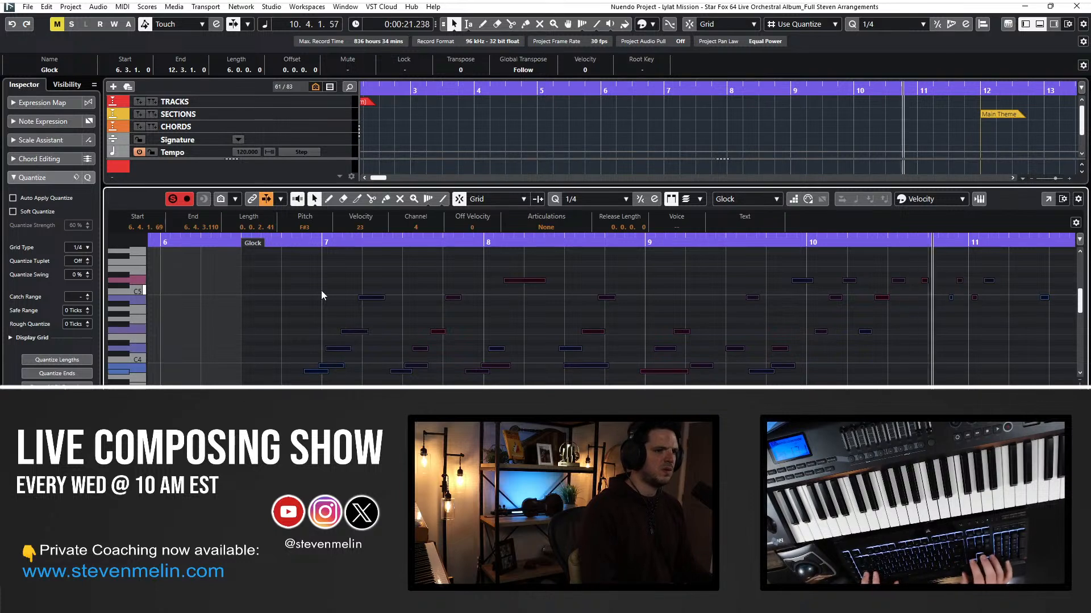
{"action": "key", "text": "space"}
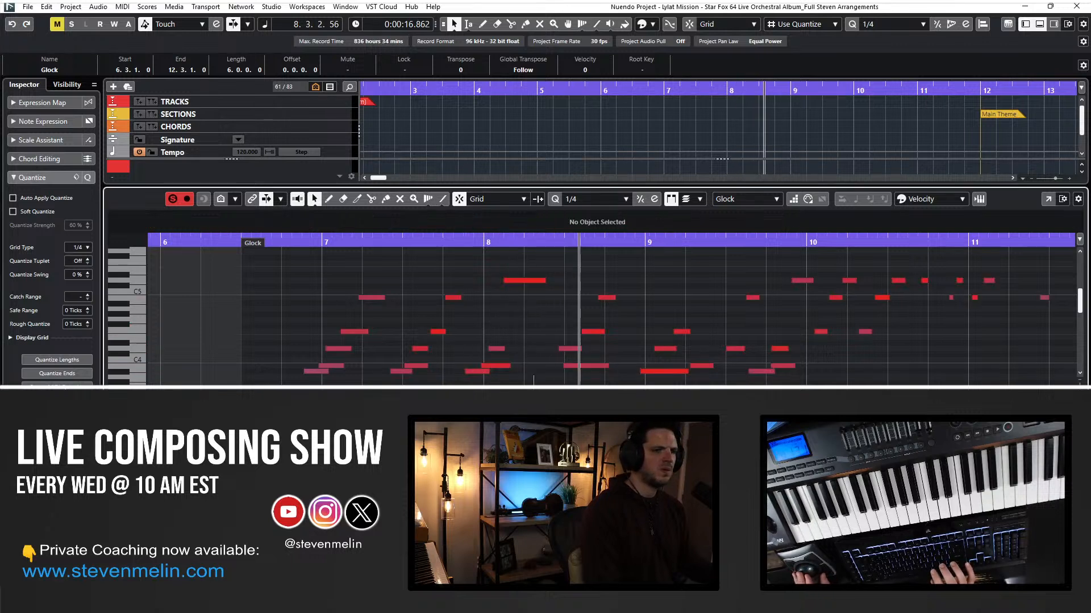
Transpose all Glock notes up one octave, with the first note at F#4, and replay the line from around bar 7.
{"action": "left_click", "coordinate": [478, 315]}
{"action": "left_click", "coordinate": [531, 400]}
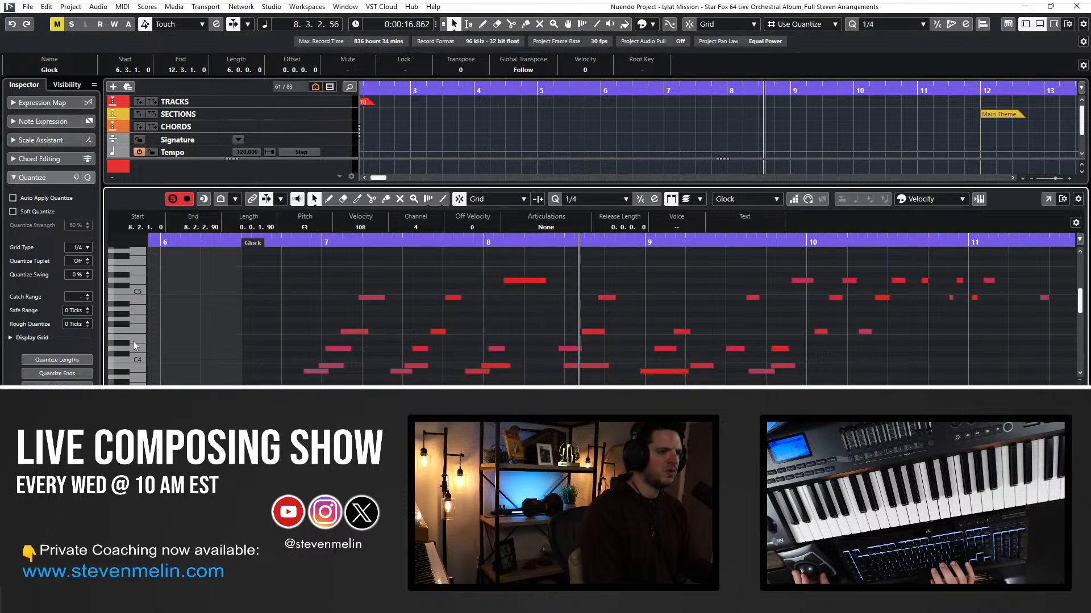
{"action": "left_click", "coordinate": [274, 312]}
{"action": "key", "text": "ctrl+a"}
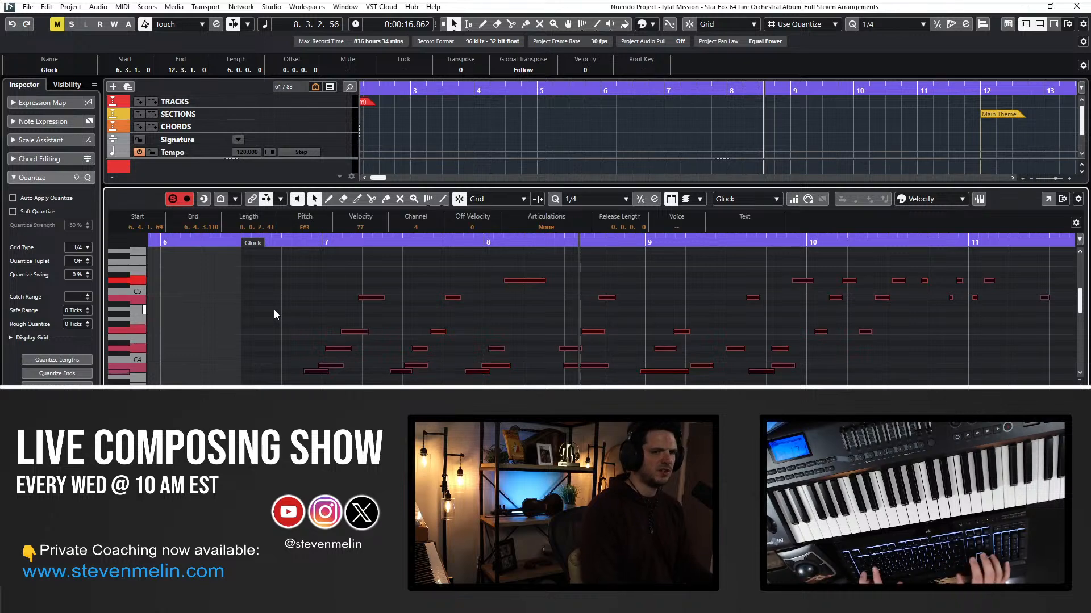
{"action": "key", "text": "Return"}
{"action": "key", "text": "KP_Subtract"}
{"action": "key", "text": "KP_Subtract"}
{"action": "key", "text": "KP_Subtract"}
{"action": "key", "text": "KP_Add"}
{"action": "key", "text": "space"}
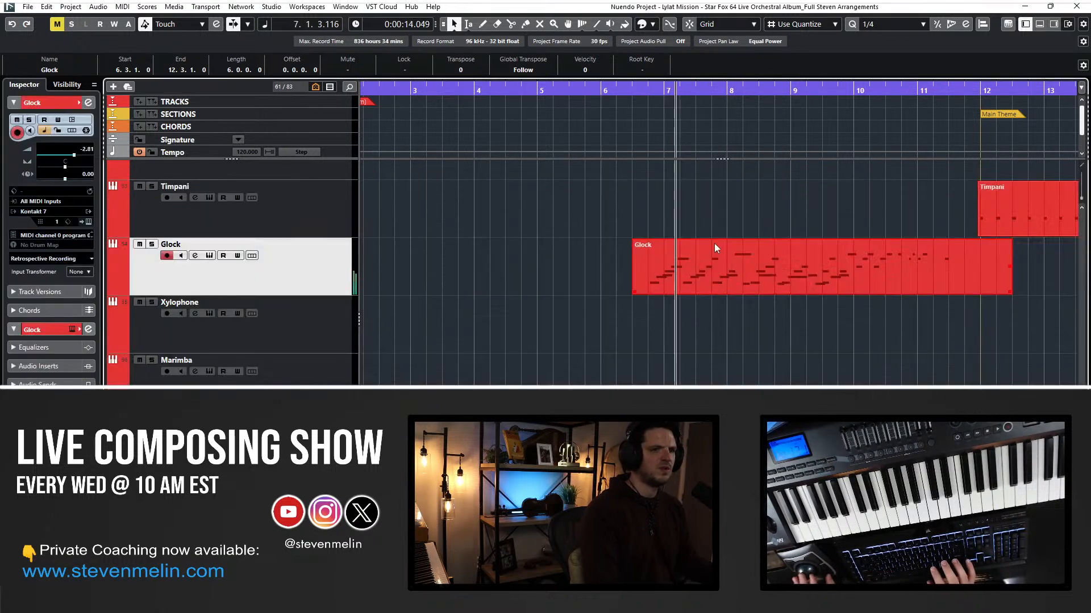
Reopen the Glock part and adjust the velocities of all its notes together, setting the first note to 62.
{"action": "double_click", "coordinate": [688, 251]}
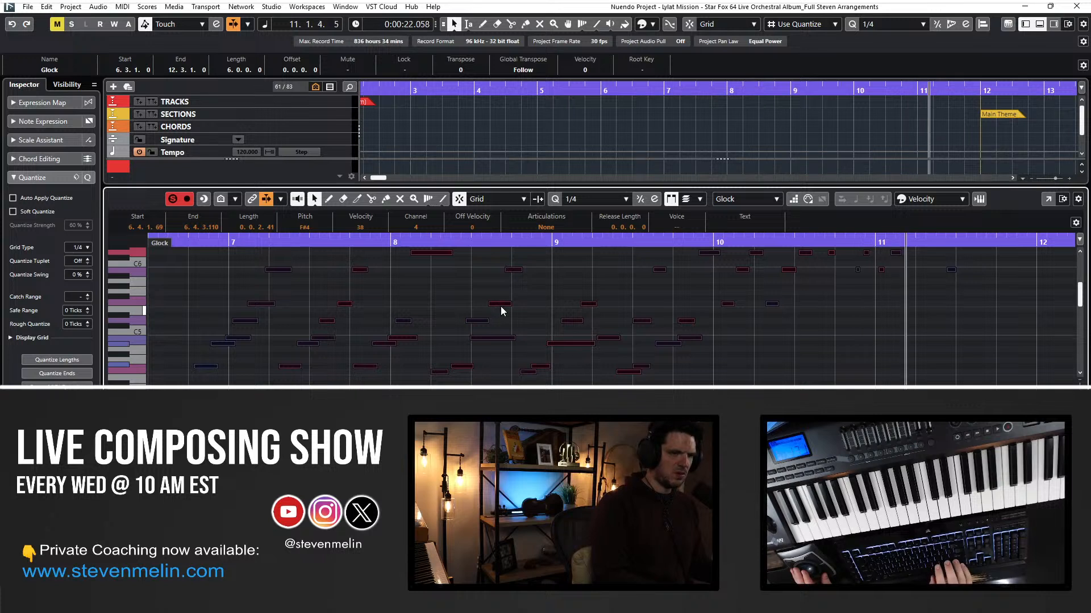
{"action": "left_click_drag", "start_coordinate": [499, 305], "coordinate": [494, 289]}
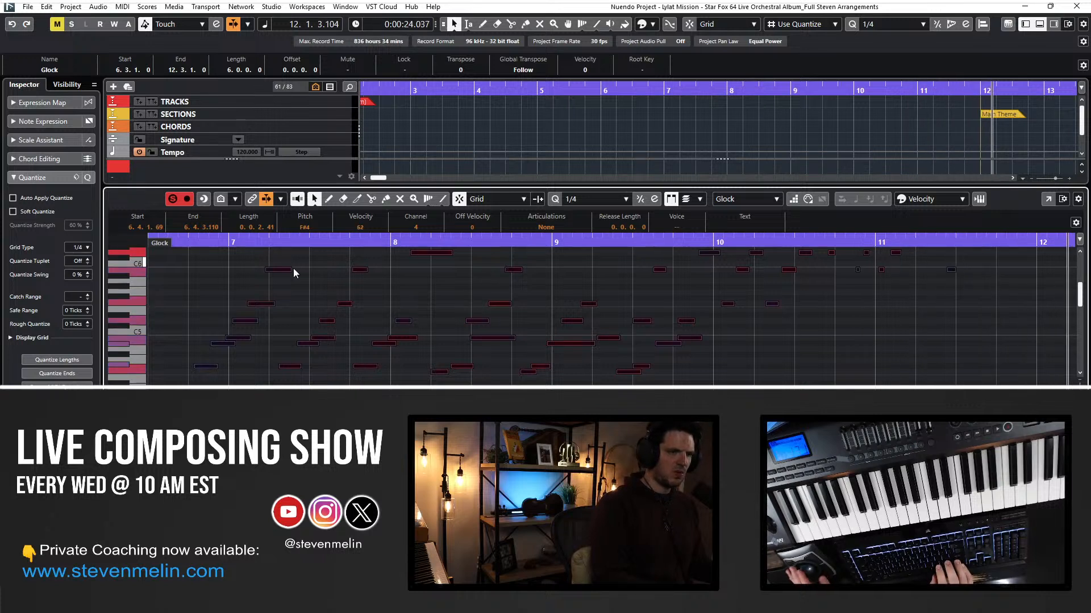
{"action": "left_click", "coordinate": [307, 281]}
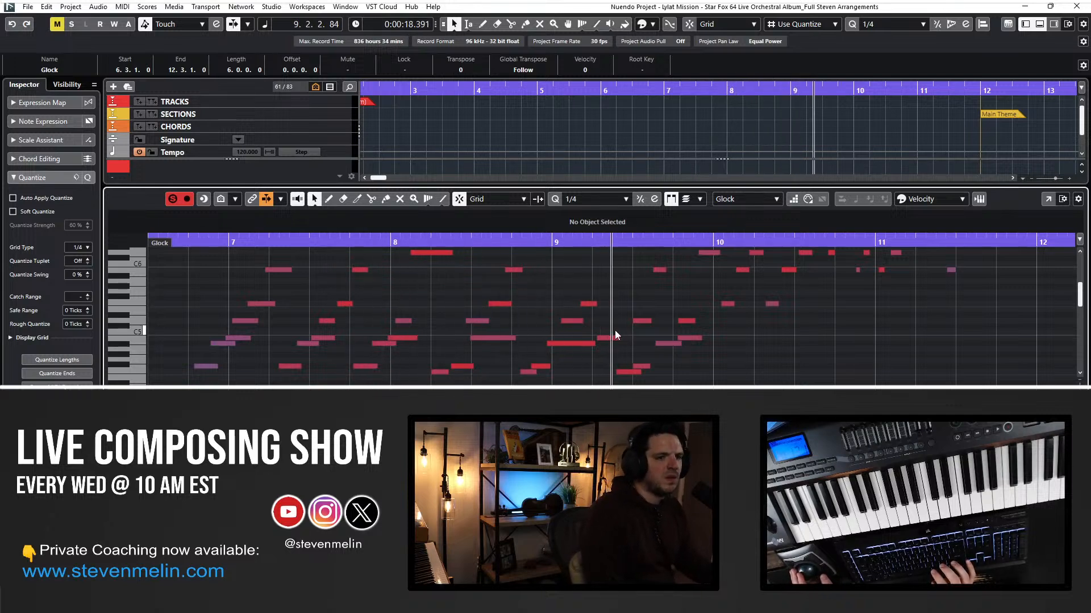
Listen to the end of the Glock line, close its editor and replay it from around bar 6.
{"action": "scroll", "coordinate": [637, 338], "scroll_direction": "right", "scroll_amount": 4}
{"action": "scroll", "coordinate": [638, 341], "scroll_direction": "up", "scroll_amount": 3}
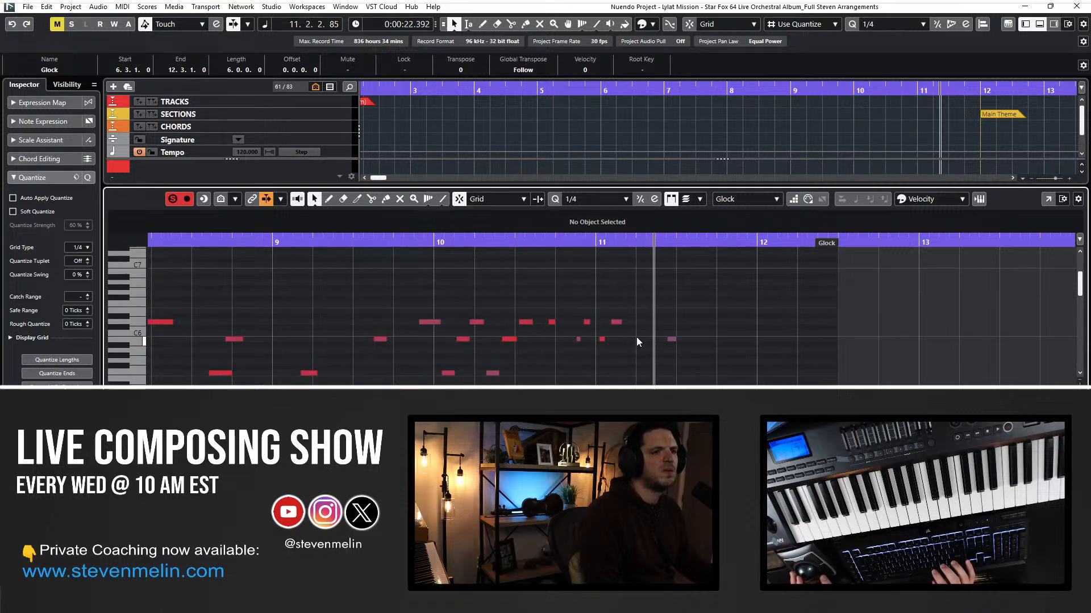
{"action": "key", "text": "Return"}
{"action": "key", "text": "KP_Subtract"}
{"action": "key", "text": "KP_Subtract"}
{"action": "key", "text": "KP_Subtract"}
{"action": "key", "text": "KP_Subtract"}
{"action": "key", "text": "KP_Subtract"}
{"action": "key", "text": "KP_Subtract"}
{"action": "key", "text": "KP_Subtract"}
{"action": "key", "text": "KP_Subtract"}
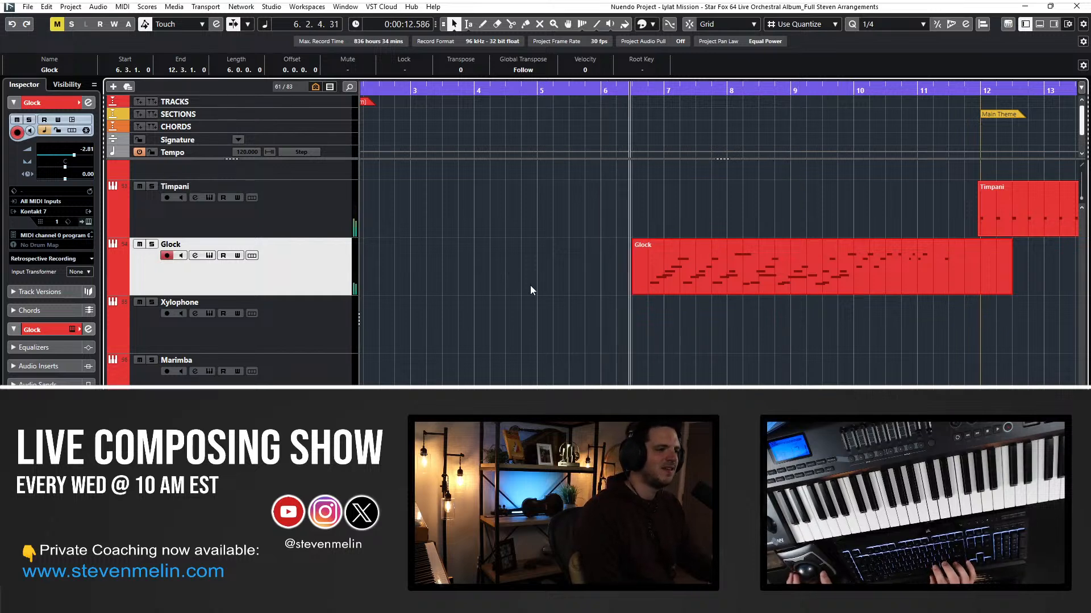
Open the Strings Ens sus 3 (34) part and check where its held notes stop before bar 8.
{"action": "scroll", "coordinate": [530, 285], "scroll_direction": "down", "scroll_amount": 3}
{"action": "scroll", "coordinate": [530, 285], "scroll_direction": "down", "scroll_amount": 3}
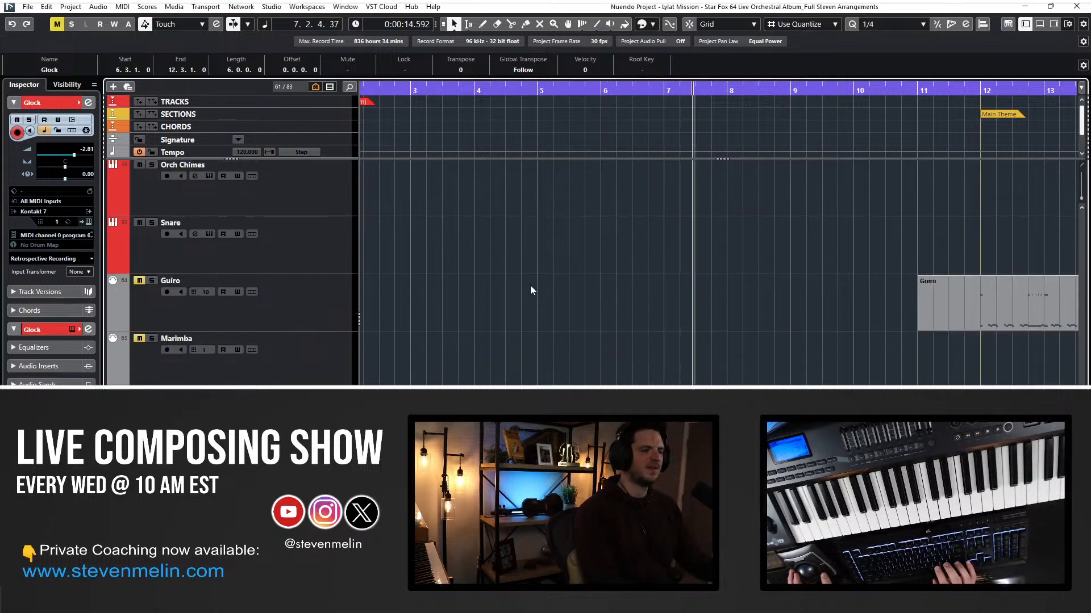
{"action": "scroll", "coordinate": [572, 274], "scroll_direction": "up", "scroll_amount": 15}
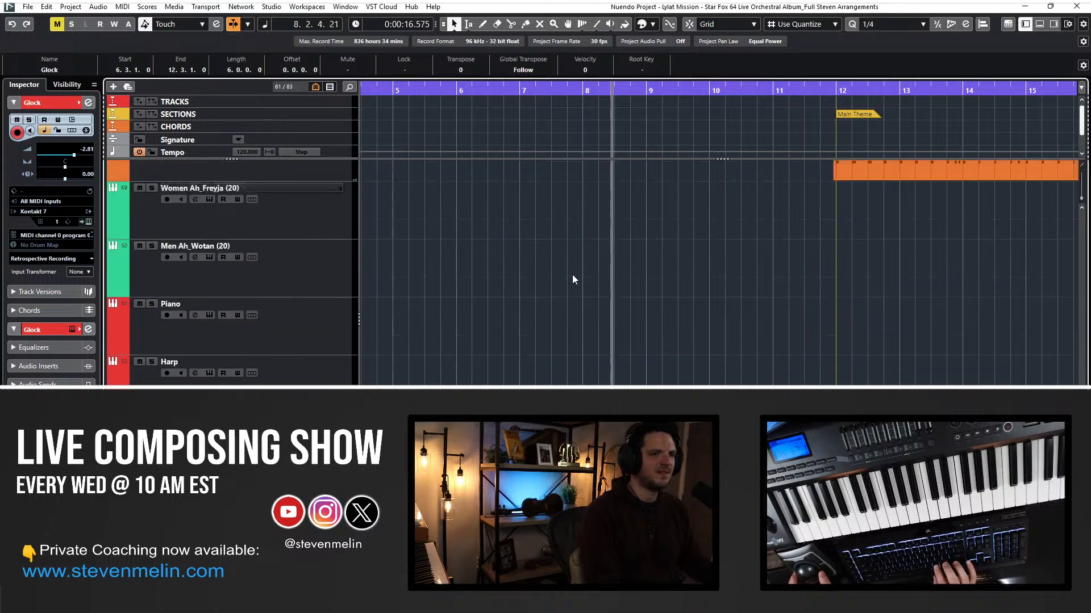
{"action": "scroll", "coordinate": [572, 275], "scroll_direction": "down", "scroll_amount": 2}
{"action": "scroll", "coordinate": [571, 274], "scroll_direction": "left", "scroll_amount": 5}
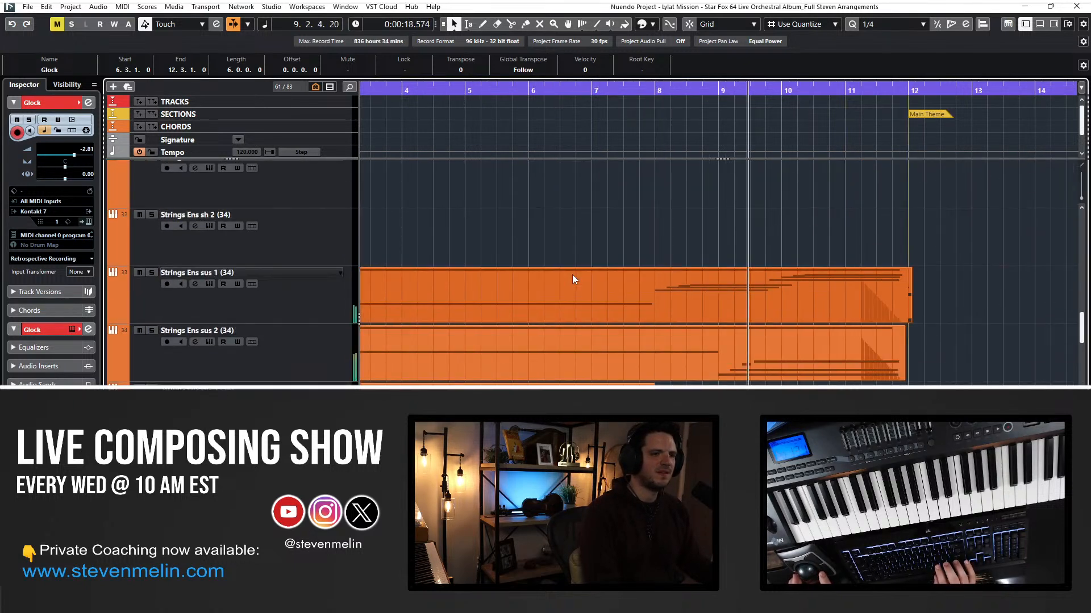
{"action": "scroll", "coordinate": [663, 392], "scroll_direction": "right", "scroll_amount": 3}
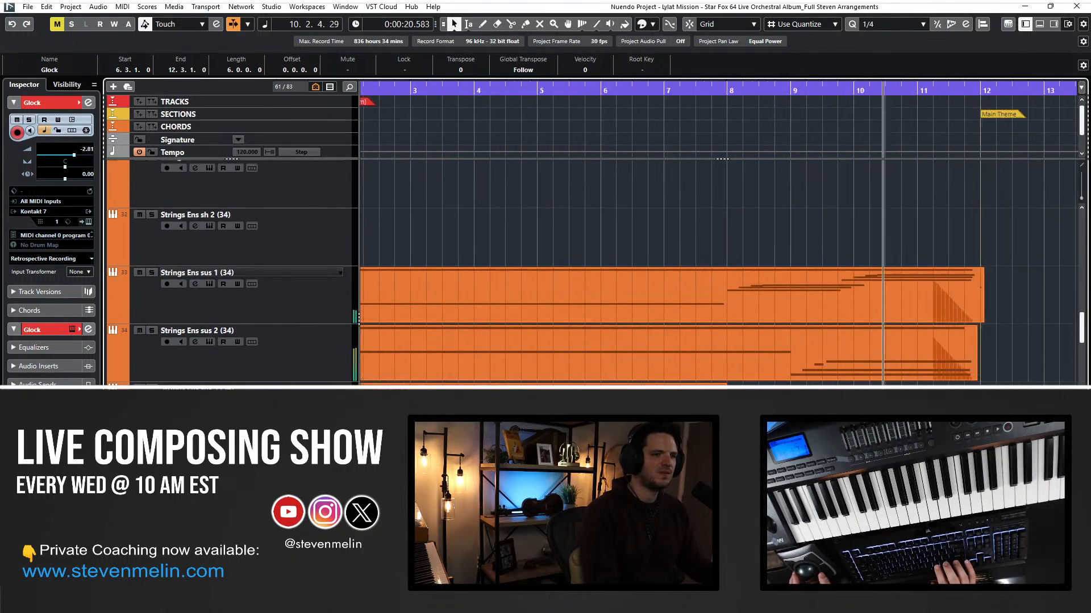
{"action": "left_click", "coordinate": [630, 406]}
{"action": "key", "text": "Return"}
{"action": "key", "text": "space"}
{"action": "scroll", "coordinate": [557, 370], "scroll_direction": "left", "scroll_amount": 6}
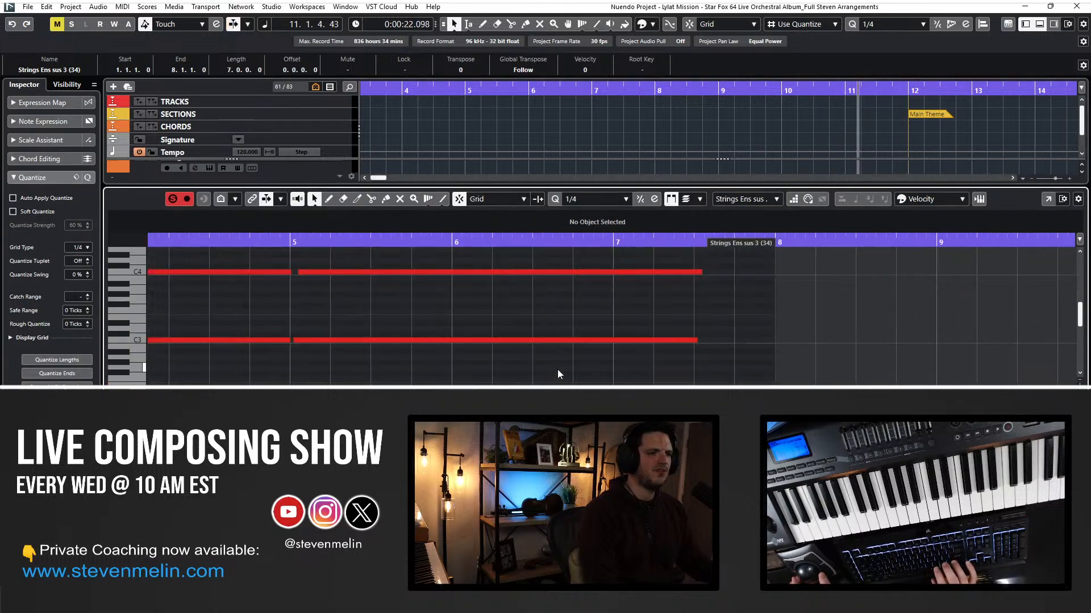
{"action": "scroll", "coordinate": [557, 370], "scroll_direction": "right", "scroll_amount": 1}
{"action": "key", "text": "g"}
{"action": "key", "text": "g"}
{"action": "key", "text": "g"}
{"action": "key", "text": "Return"}
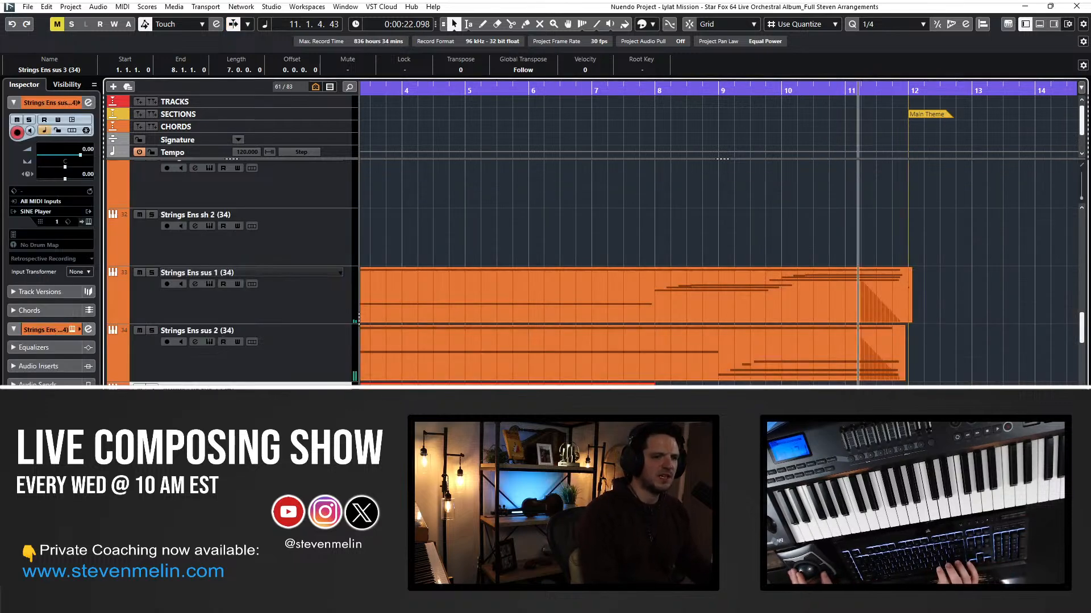
Extend the Strings Ens sus 3 (34) part so that it ends at 12.1.4.103.
{"action": "key", "text": "Delete"}
{"action": "key", "text": "shift+KP_Multiply"}
{"action": "left_click_drag", "start_coordinate": [870, 414], "coordinate": [924, 415]}
{"action": "scroll", "coordinate": [717, 273], "scroll_direction": "left", "scroll_amount": 4}
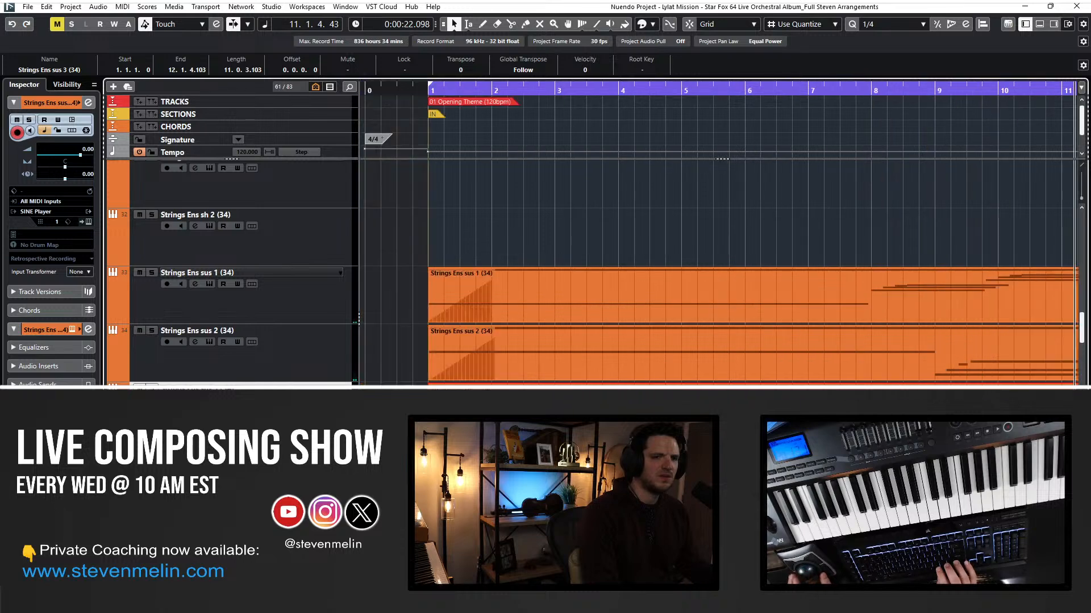
Open the extended Strings Ens sus 3 (34) part and examine the held notes starting at bar 5.
{"action": "key", "text": "Return"}
{"action": "scroll", "coordinate": [611, 318], "scroll_direction": "left", "scroll_amount": 4}
{"action": "scroll", "coordinate": [597, 312], "scroll_direction": "down", "scroll_amount": 2}
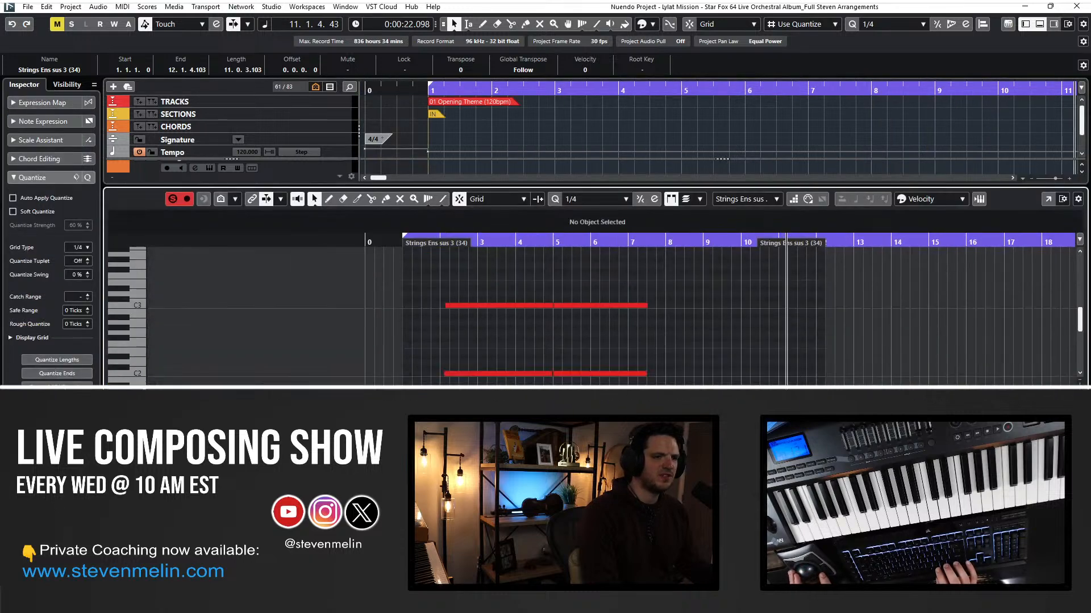
{"action": "scroll", "coordinate": [641, 373], "scroll_direction": "up", "scroll_amount": 1}
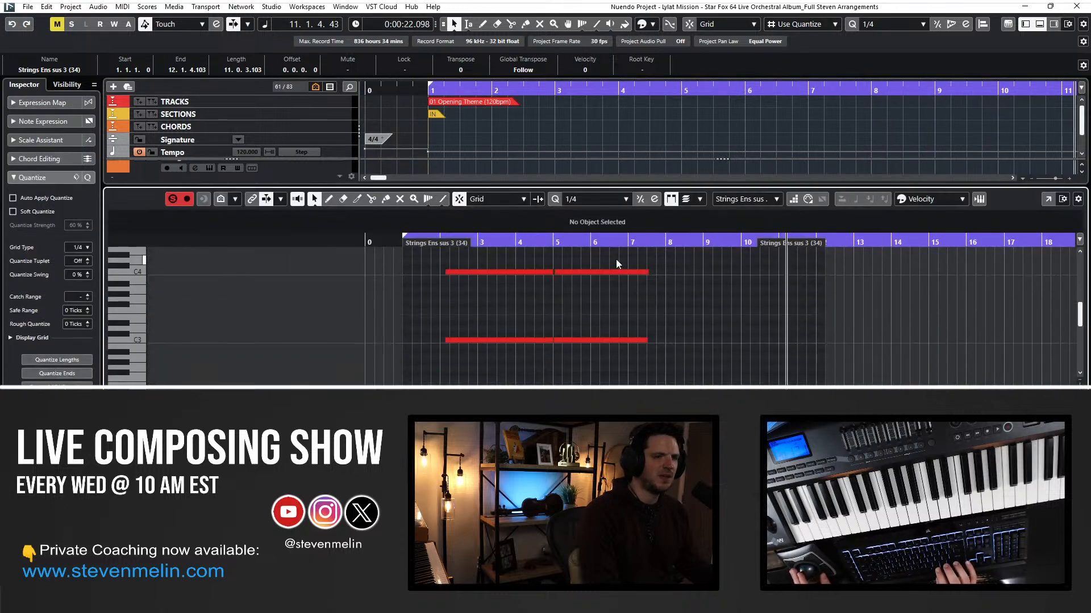
{"action": "left_click_drag", "start_coordinate": [616, 259], "coordinate": [590, 398]}
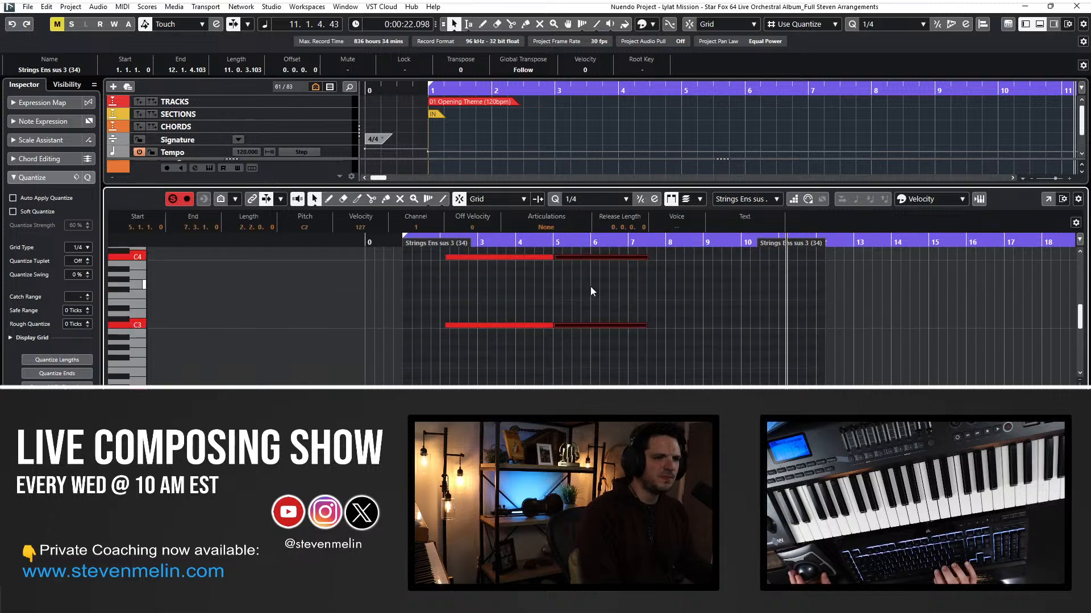
{"action": "scroll", "coordinate": [443, 262], "scroll_direction": "up", "scroll_amount": 1}
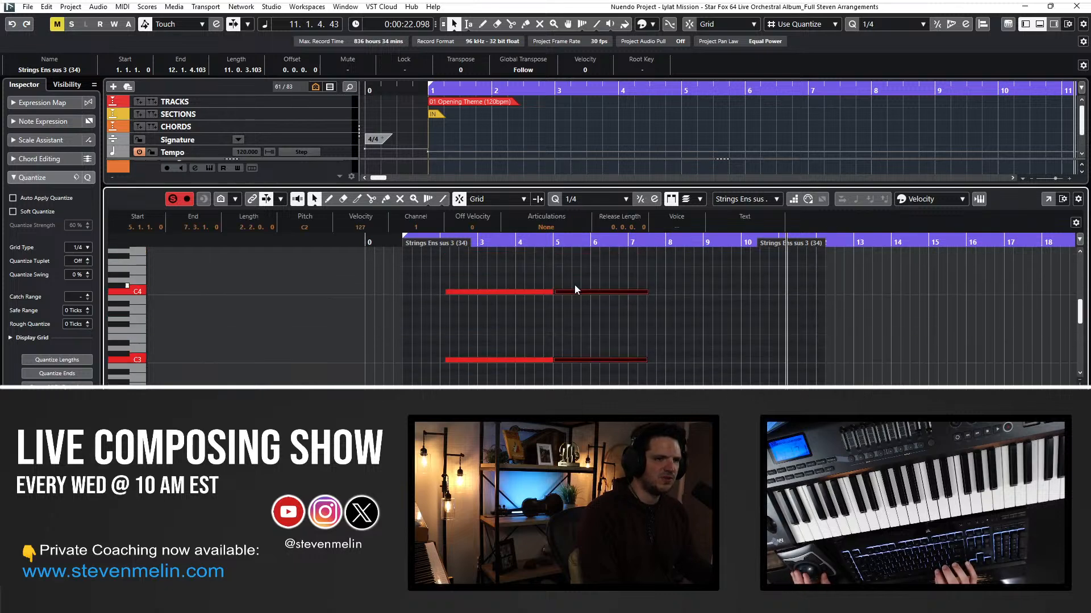
{"action": "key", "text": "Return"}
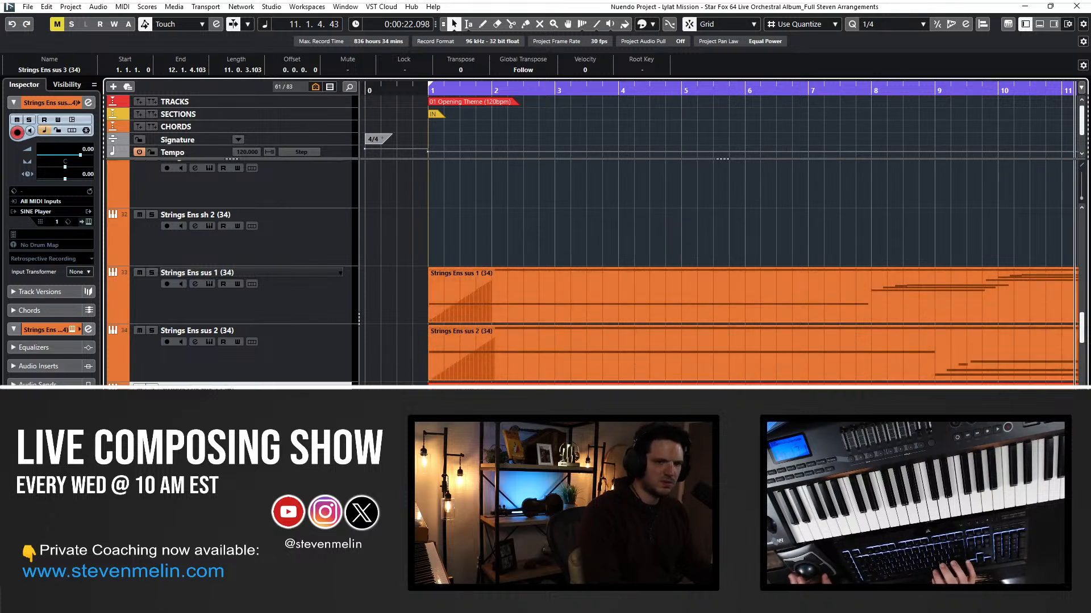
Split the Strings Ens sus 3 (34) part at bar 5, trim the section to 7.3.1, and duplicate it twice through 12.3.1.
{"action": "left_click", "coordinate": [681, 410], "text": "alt"}
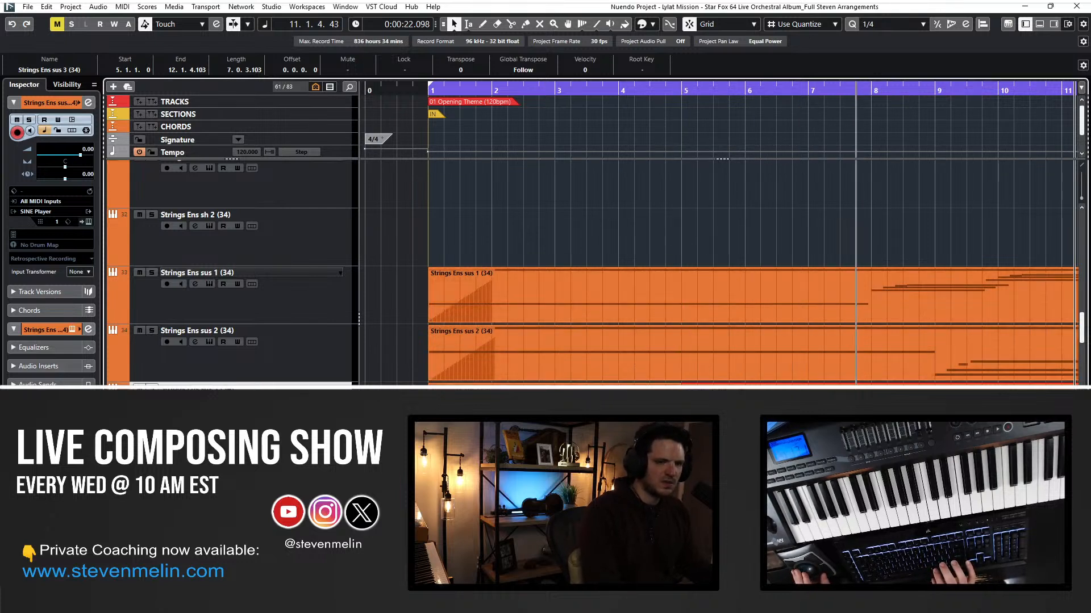
{"action": "scroll", "coordinate": [840, 410], "scroll_direction": "right", "scroll_amount": 3}
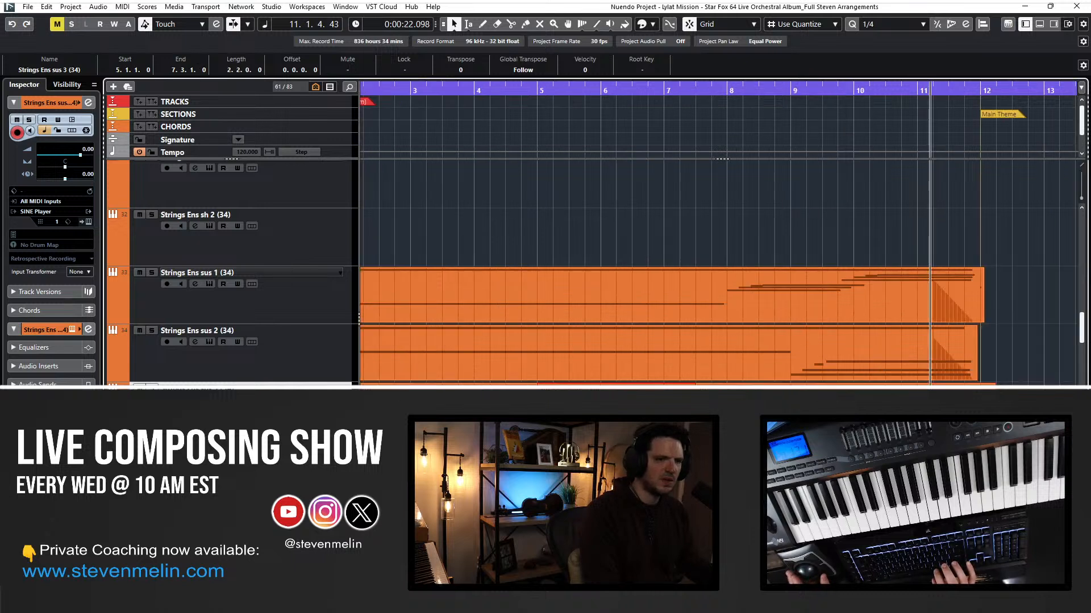
{"action": "left_click", "coordinate": [758, 410]}
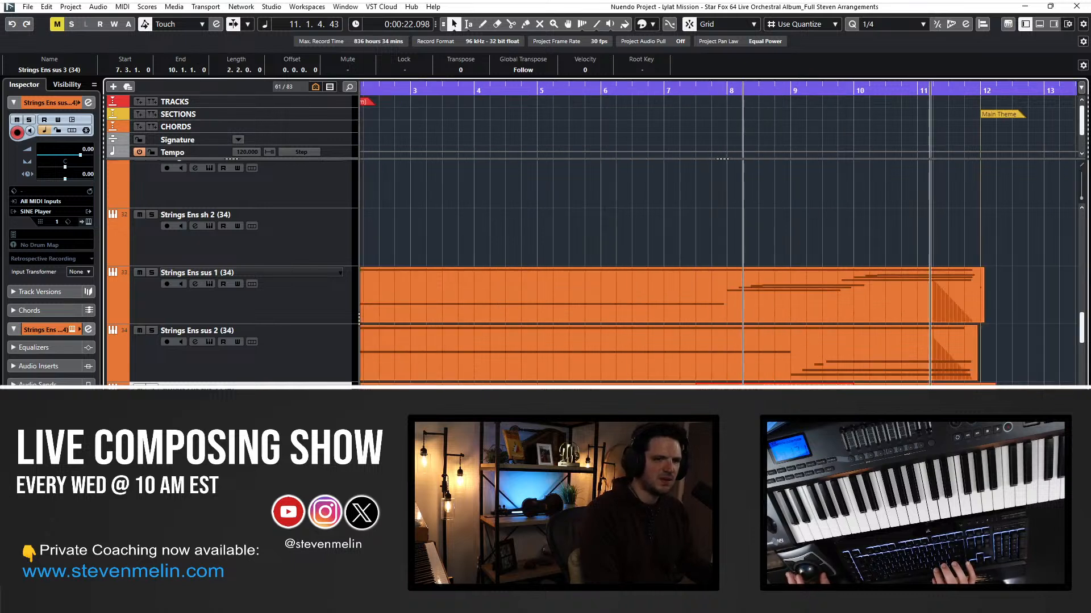
{"action": "left_click", "coordinate": [855, 411]}
{"action": "scroll", "coordinate": [855, 410], "scroll_direction": "right", "scroll_amount": 3}
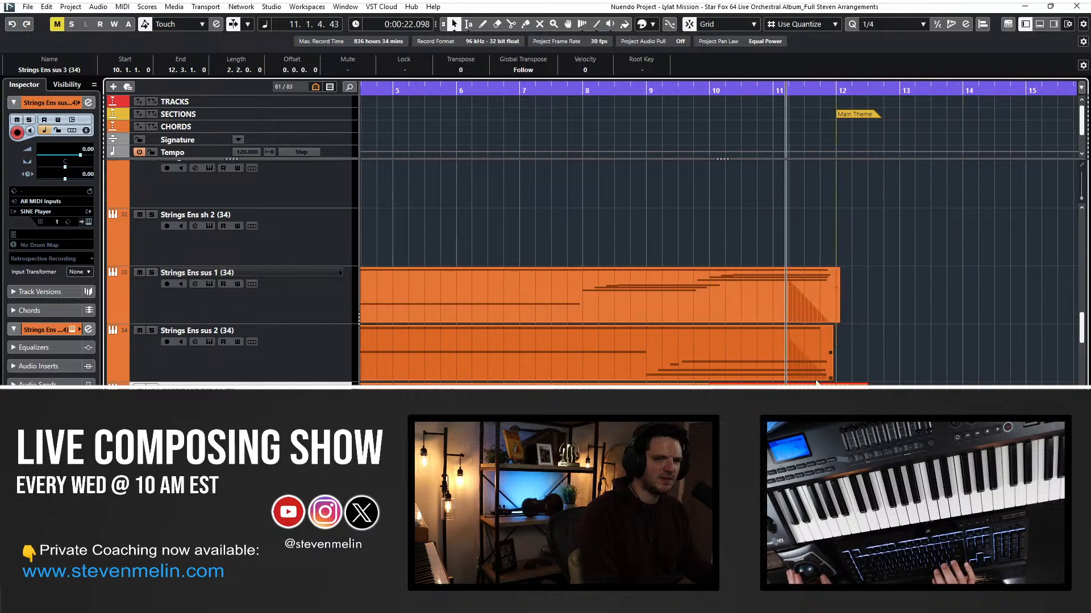
In the last Strings Ens sus 3 (34) copy, shorten the held notes to end at 12.1.1, and play the ending.
{"action": "key", "text": "Return"}
{"action": "scroll", "coordinate": [606, 355], "scroll_direction": "left", "scroll_amount": 3}
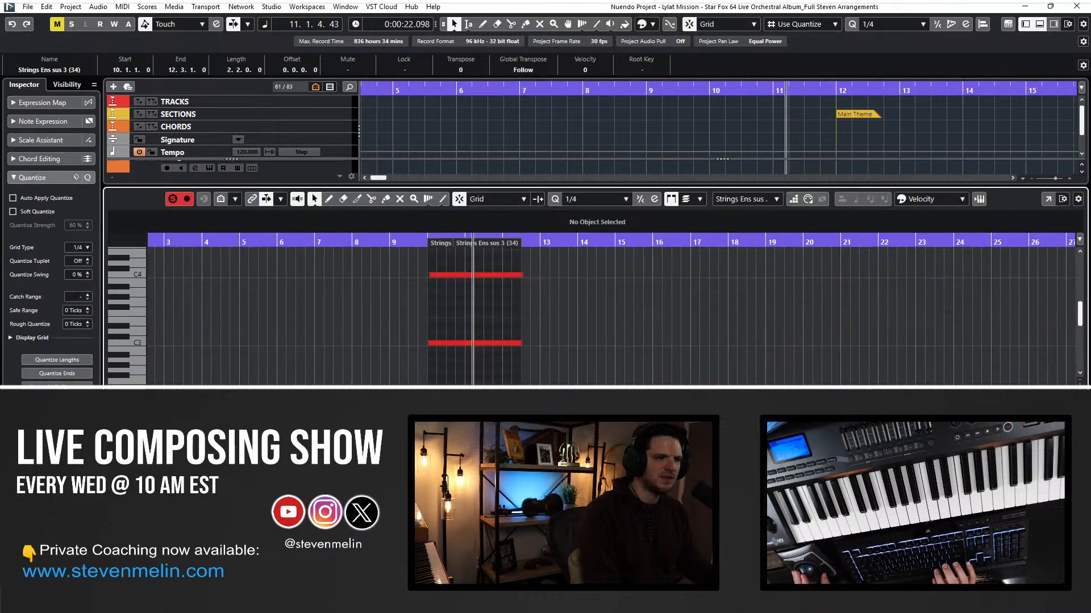
{"action": "left_click_drag", "start_coordinate": [523, 307], "coordinate": [512, 388]}
{"action": "left_click", "coordinate": [513, 293]}
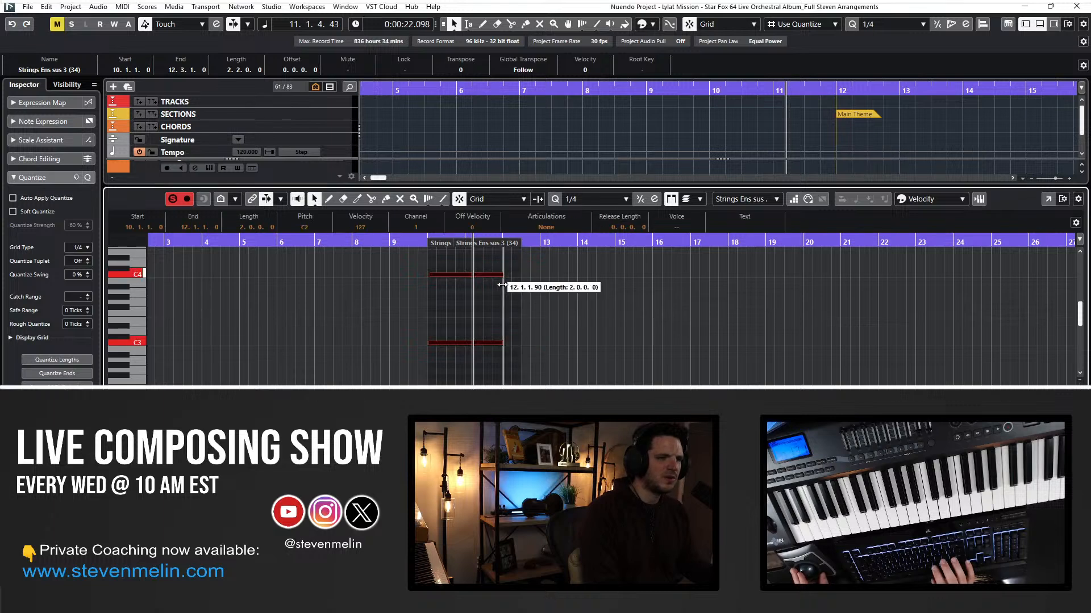
{"action": "left_click_drag", "start_coordinate": [502, 285], "coordinate": [502, 286]}
{"action": "key", "text": "space"}
{"action": "key", "text": "Return"}
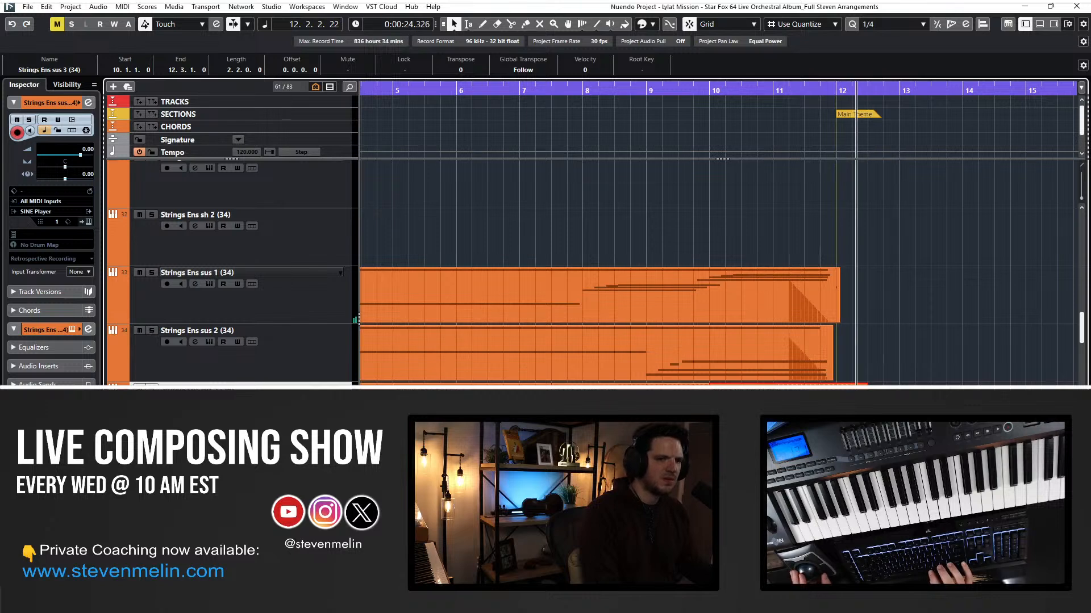
Glue all the Strings Ens sus 3 (34) sections into one part running from 1.1.1 to 12.3.1.
{"action": "key", "text": "4"}
{"action": "key", "text": "f"}
{"action": "key", "text": "period"}
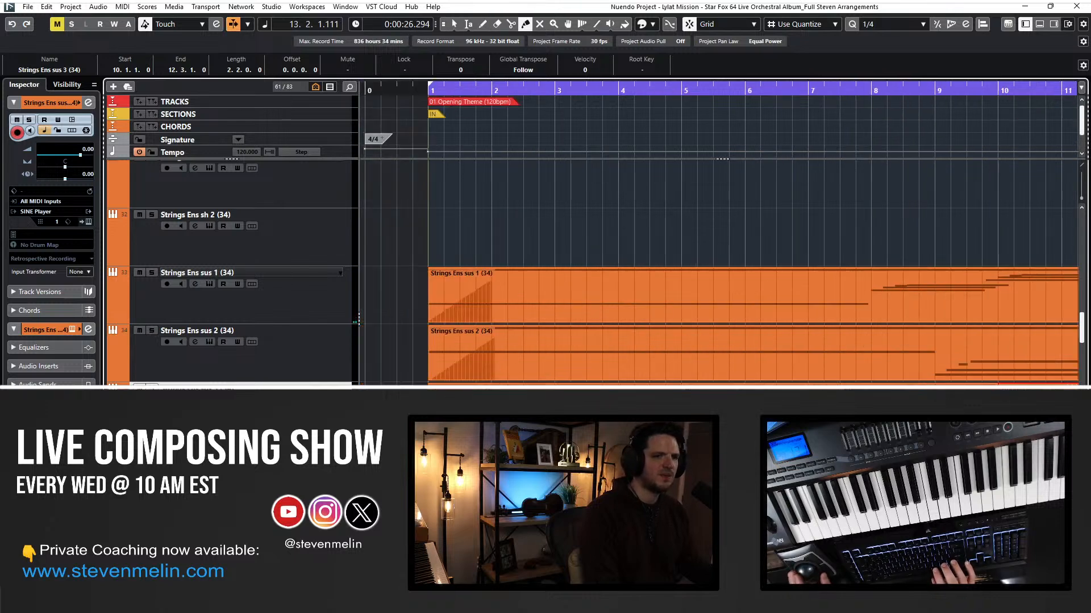
{"action": "left_click", "coordinate": [543, 392]}
{"action": "key", "text": "1"}
Play the strings from bar 1, open the Strings Ens sus 3 (34) part, and select its CC 1 modulation event at 2.1.1.
{"action": "key", "text": "KP_1"}
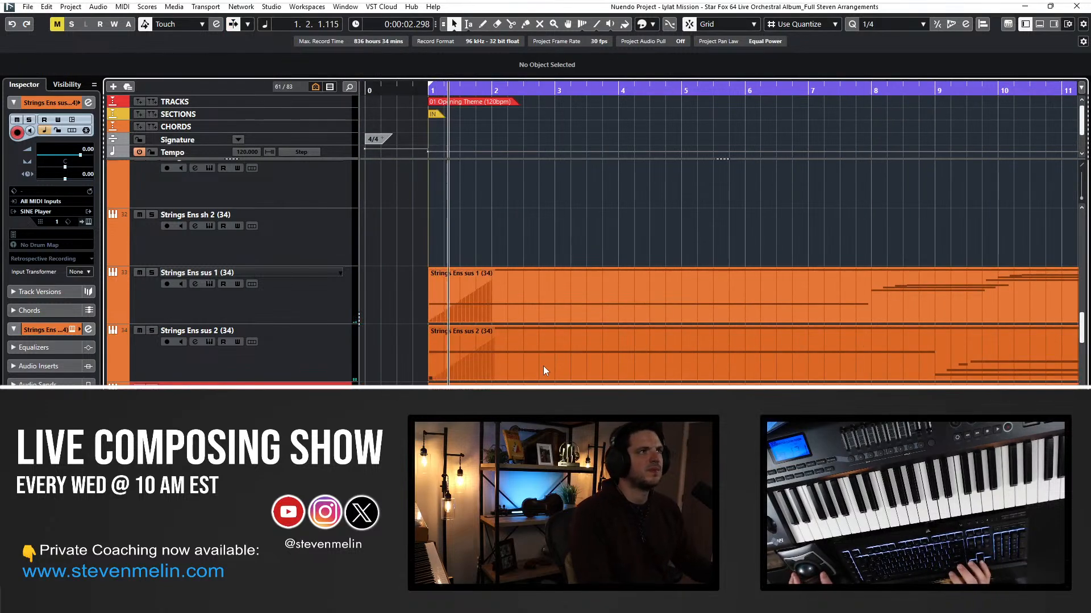
{"action": "key", "text": "Down"}
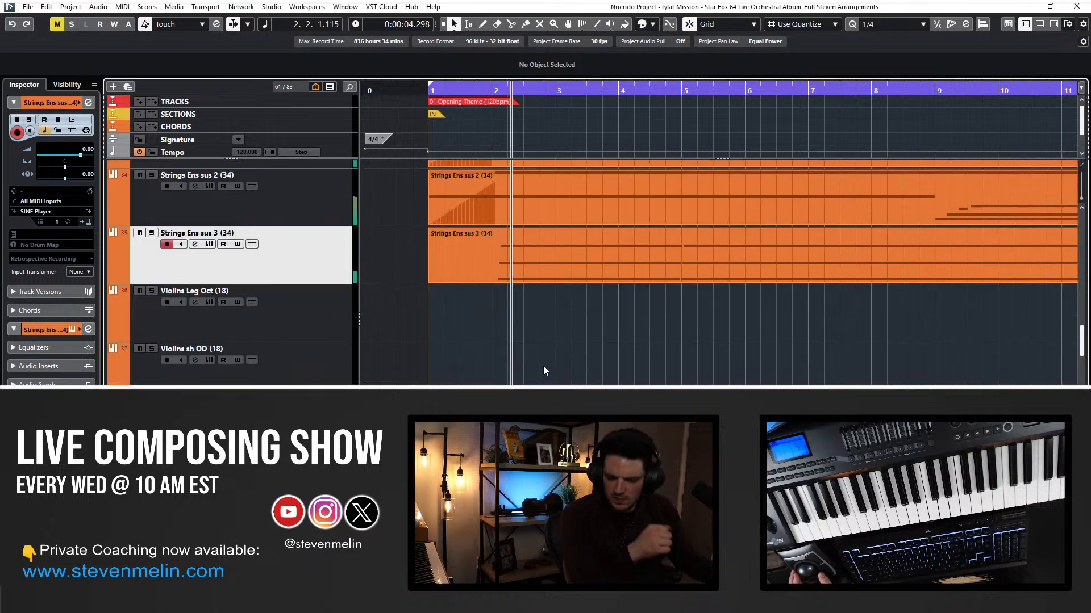
{"action": "scroll", "coordinate": [543, 366], "scroll_direction": "up", "scroll_amount": 2}
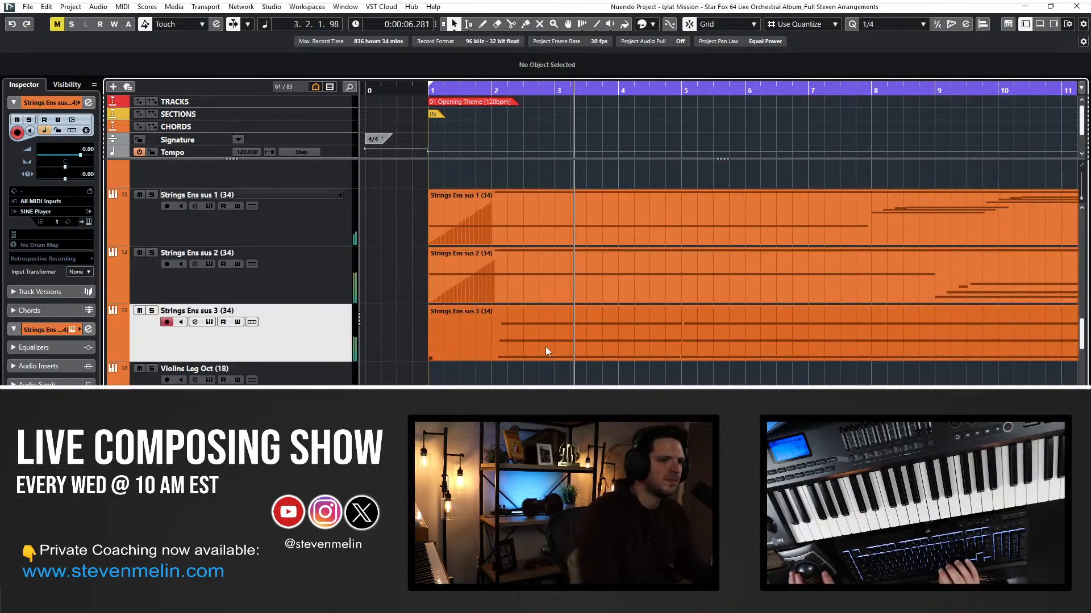
{"action": "double_click", "coordinate": [485, 334]}
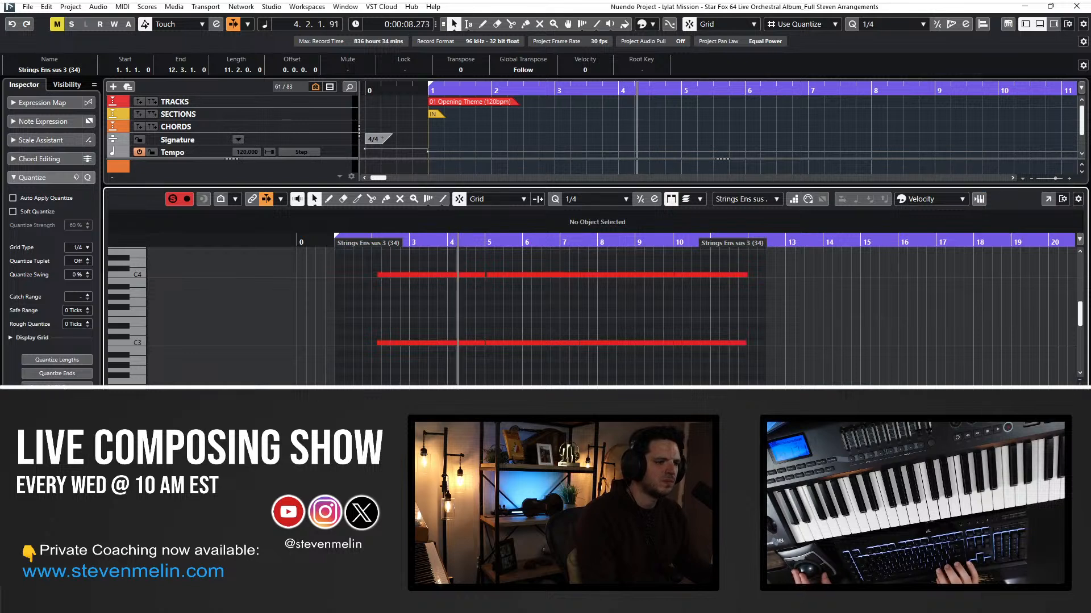
{"action": "left_click", "coordinate": [372, 534]}
{"action": "key", "text": "space"}
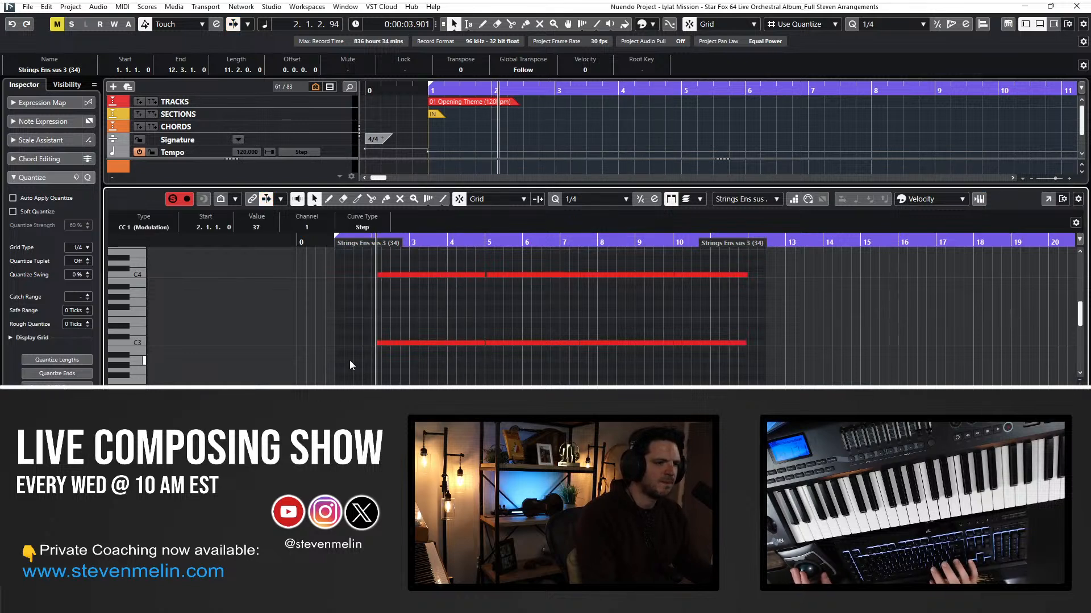
Double the held C2 notes of Strings Ens sus 3 (34) an octave lower at C1 and play the passage.
{"action": "scroll", "coordinate": [349, 360], "scroll_direction": "down", "scroll_amount": 2}
{"action": "left_click", "coordinate": [403, 356]}
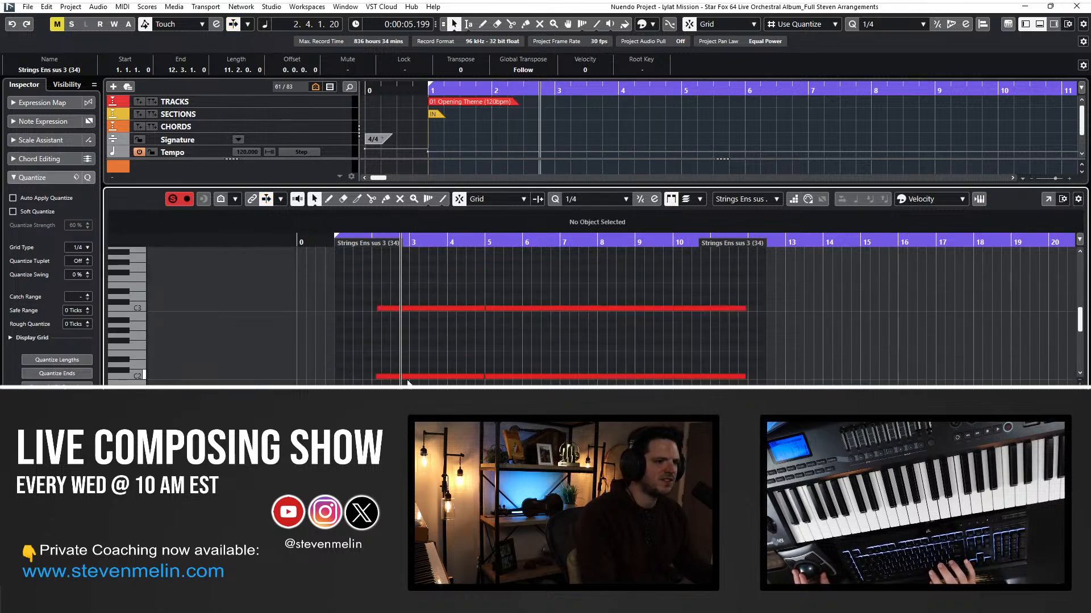
{"action": "left_click", "coordinate": [467, 375]}
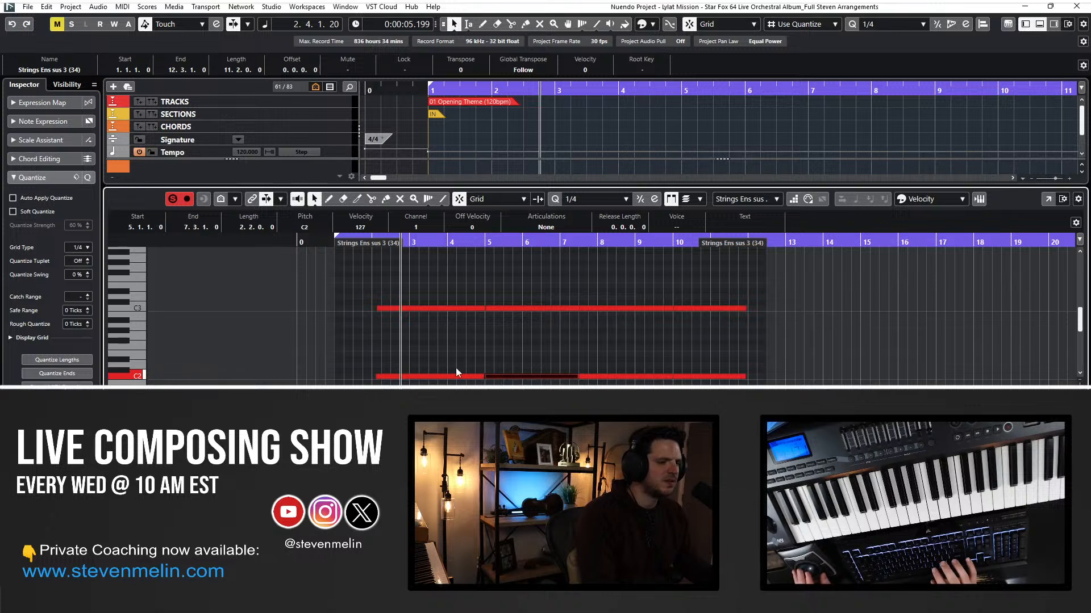
{"action": "left_click_drag", "start_coordinate": [409, 349], "coordinate": [603, 383]}
{"action": "key", "text": "Delete"}
{"action": "scroll", "coordinate": [748, 382], "scroll_direction": "down", "scroll_amount": 2}
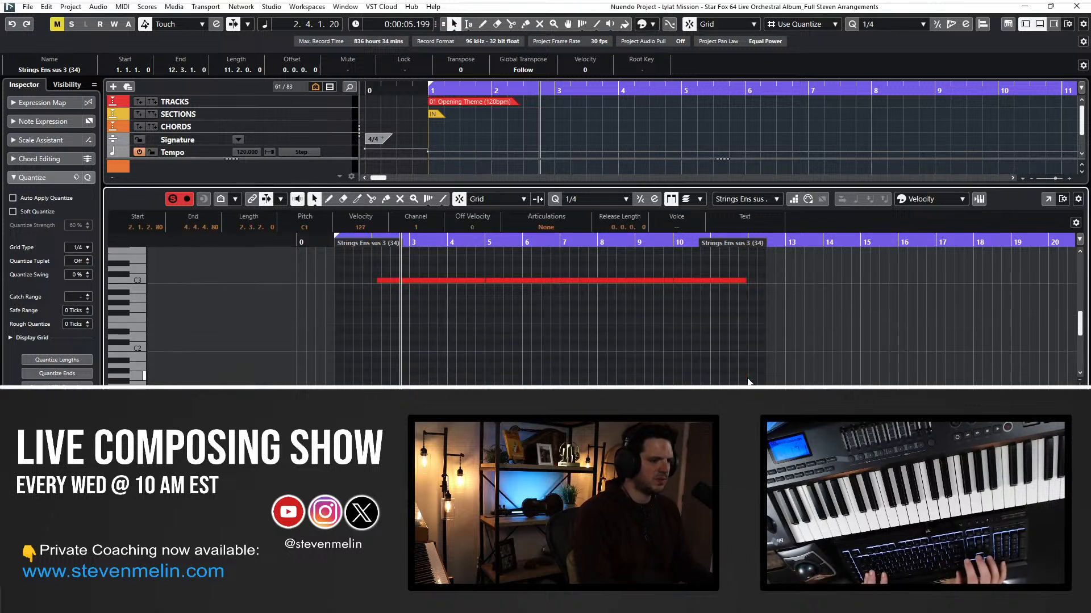
{"action": "key", "text": "space"}
{"action": "key", "text": "ctrl+z"}
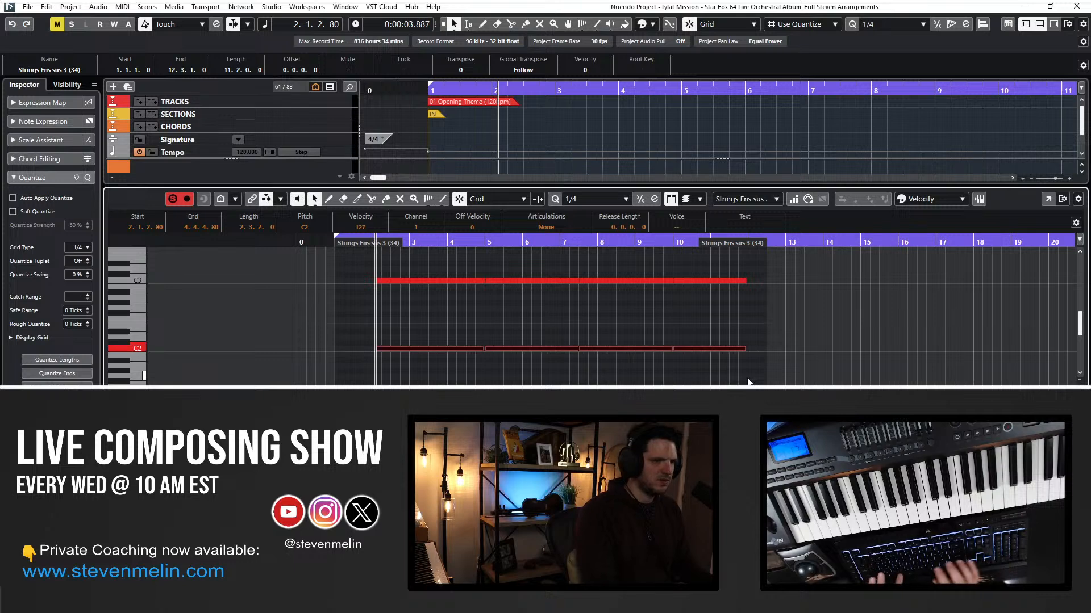
{"action": "key", "text": "space"}
{"action": "scroll", "coordinate": [391, 348], "scroll_direction": "down", "scroll_amount": 4}
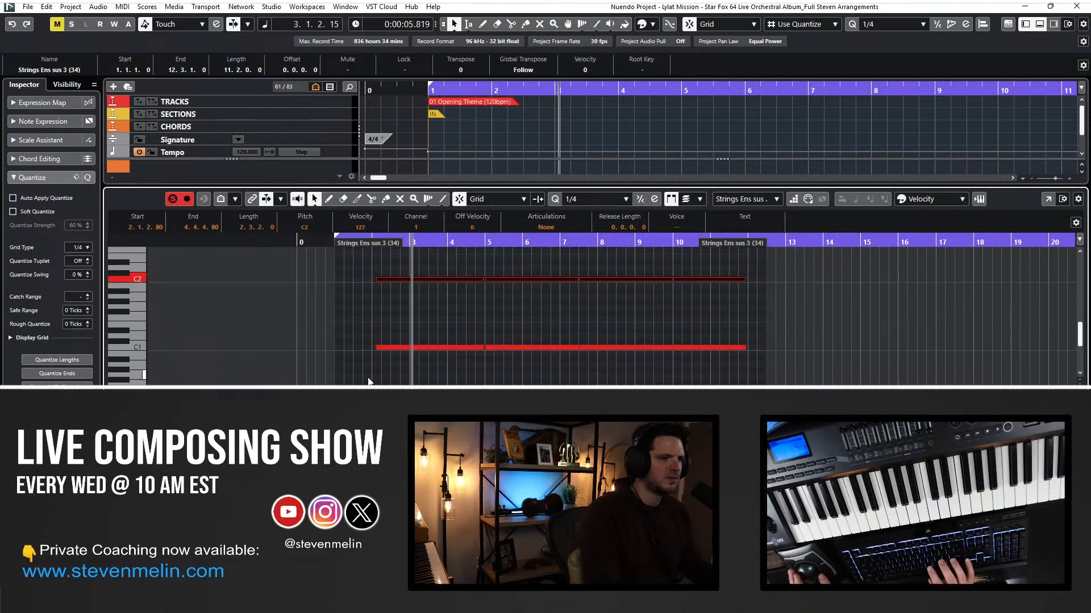
{"action": "key", "text": "Return"}
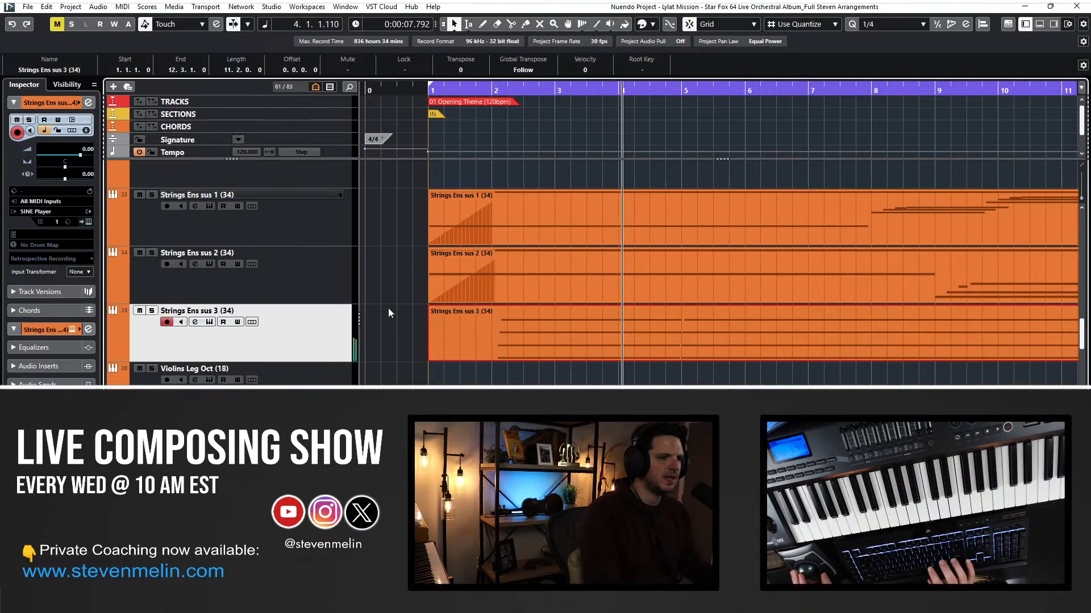
Replay the intro from bar 1, and set the velocity of the held F#3 note in Strings Ens sus 2 (34) to 77.
{"action": "key", "text": "space"}
{"action": "key", "text": "KP_1"}
{"action": "key", "text": "KP_Multiply"}
{"action": "key", "text": "KP_Multiply"}
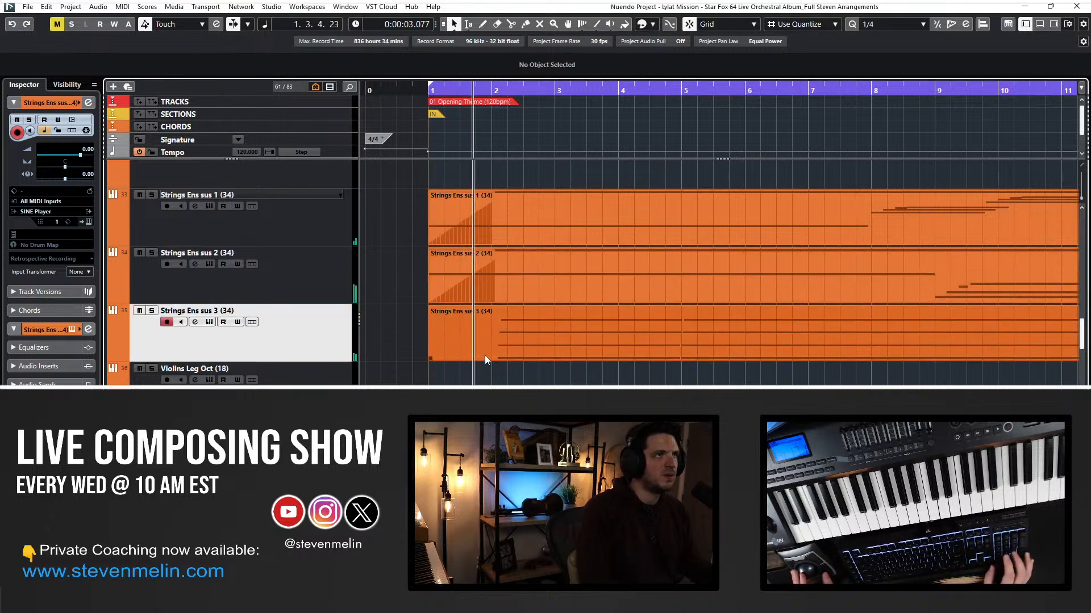
{"action": "double_click", "coordinate": [442, 287]}
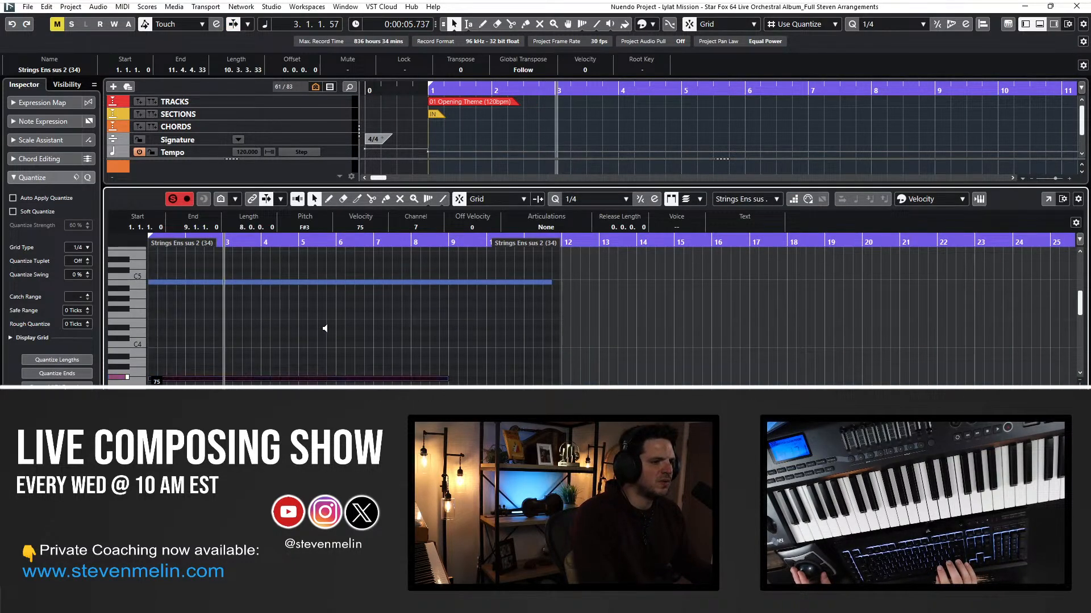
{"action": "scroll", "coordinate": [326, 326], "scroll_direction": "left", "scroll_amount": 4}
{"action": "scroll", "coordinate": [326, 326], "scroll_direction": "down", "scroll_amount": 2}
{"action": "left_click", "coordinate": [413, 340]}
{"action": "left_click", "coordinate": [414, 343]}
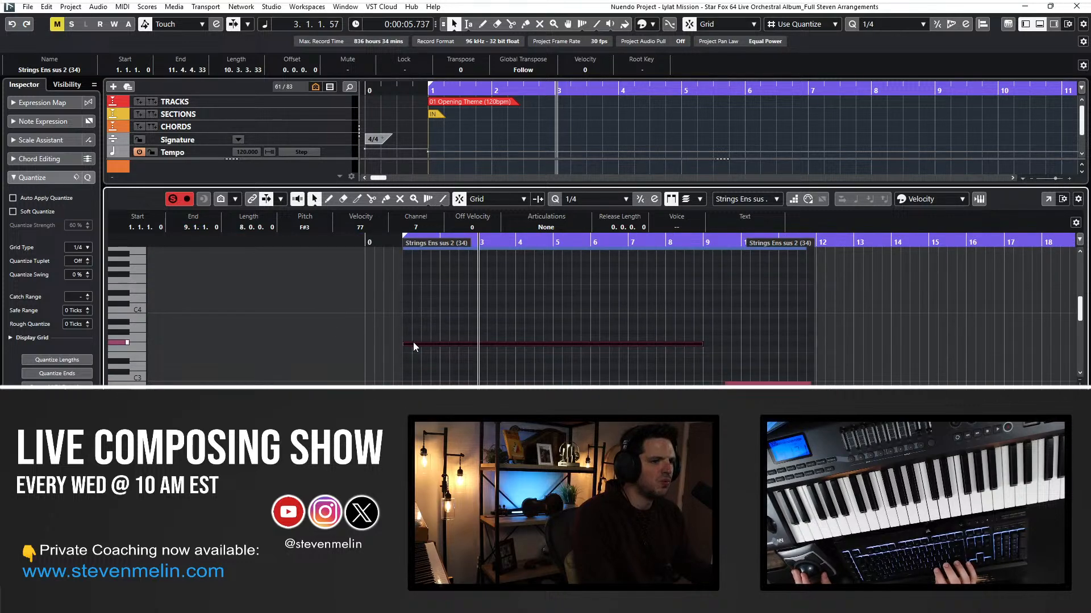
{"action": "left_click", "coordinate": [414, 342]}
{"action": "left_click", "coordinate": [413, 343]}
{"action": "scroll", "coordinate": [411, 345], "scroll_direction": "up", "scroll_amount": 3}
{"action": "key", "text": "Return"}
In Strings Ens sus 1 (34), set the velocity of the held B4 note to 37 and the held G1 note to 66.
{"action": "double_click", "coordinate": [451, 227]}
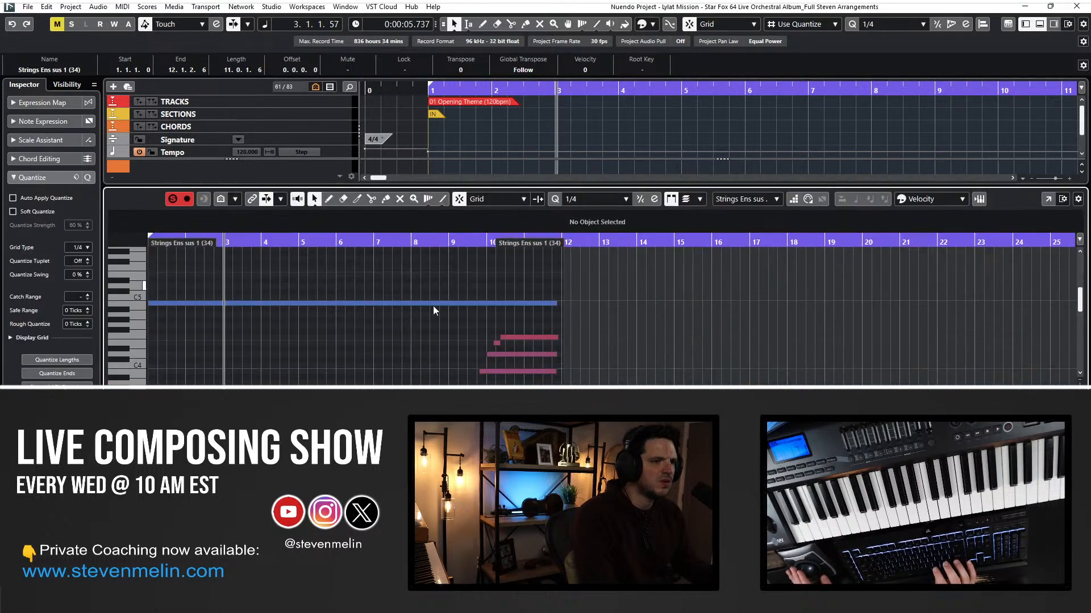
{"action": "scroll", "coordinate": [420, 330], "scroll_direction": "left", "scroll_amount": 3}
{"action": "scroll", "coordinate": [410, 346], "scroll_direction": "down", "scroll_amount": 2}
{"action": "scroll", "coordinate": [410, 347], "scroll_direction": "up", "scroll_amount": 4}
{"action": "left_click", "coordinate": [419, 380]}
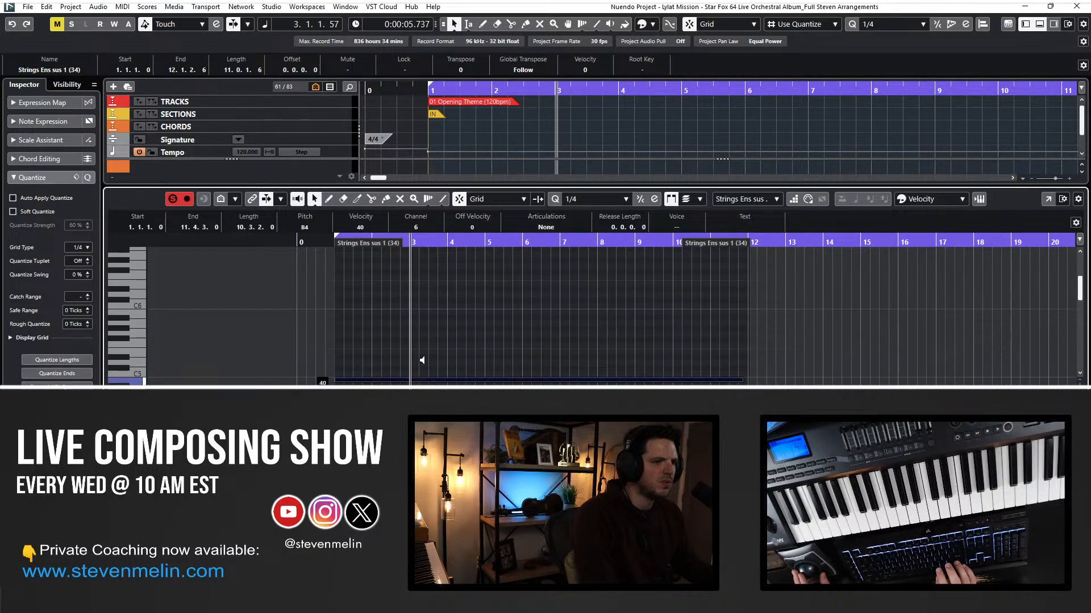
{"action": "scroll", "coordinate": [426, 371], "scroll_direction": "down", "scroll_amount": 6}
{"action": "scroll", "coordinate": [422, 335], "scroll_direction": "up", "scroll_amount": 2}
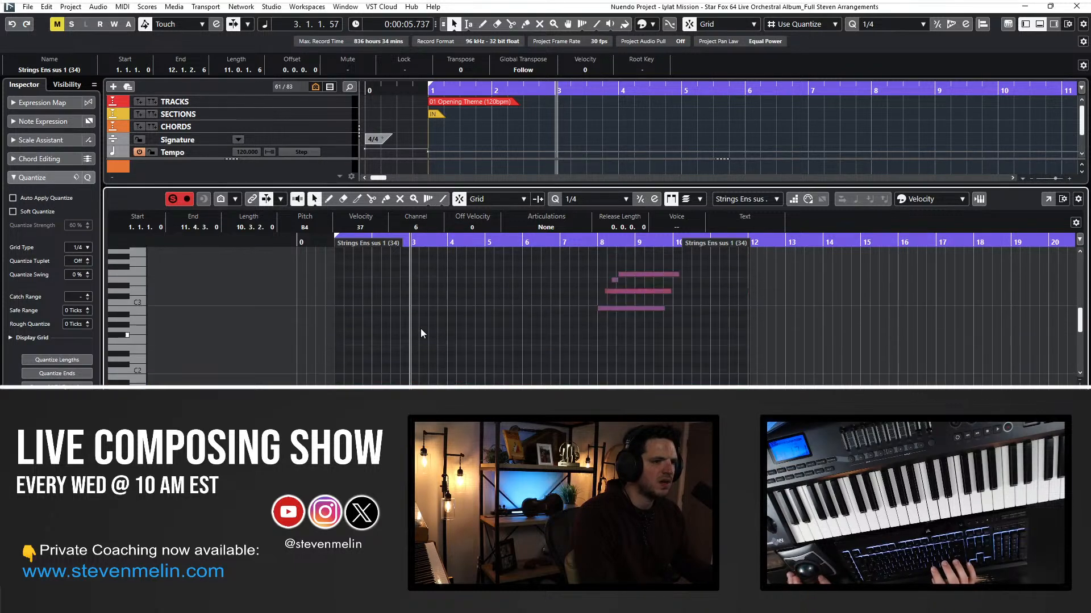
{"action": "scroll", "coordinate": [420, 329], "scroll_direction": "down", "scroll_amount": 2}
{"action": "left_click", "coordinate": [419, 355]}
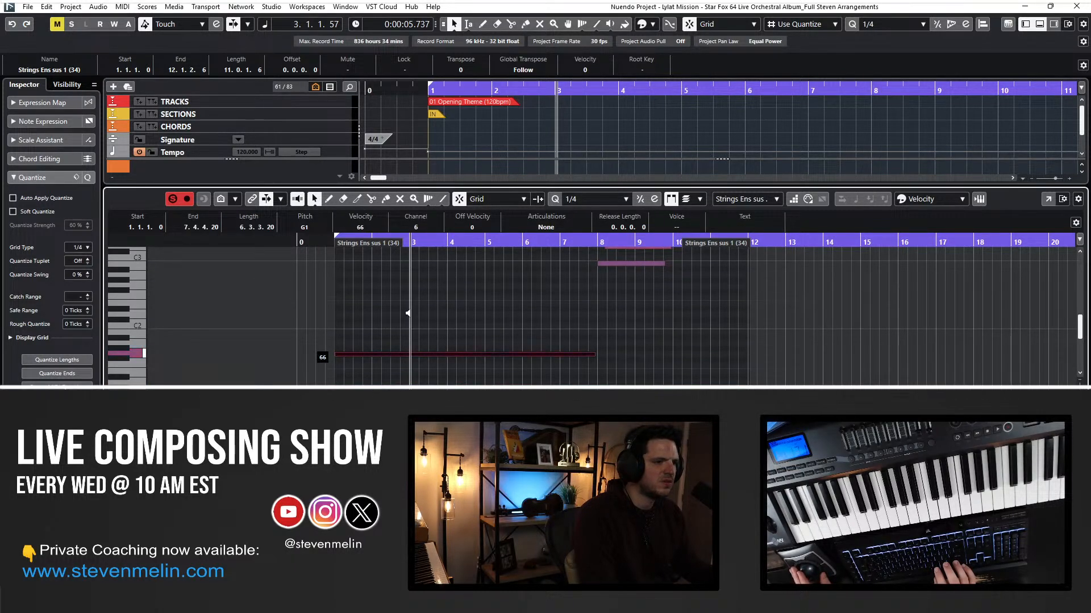
{"action": "key", "text": "Return"}
Remove the low C1 notes from the Strings Ens sus 3 (34) part and play the strings again from bar 1.
{"action": "left_click", "coordinate": [476, 337]}
{"action": "key", "text": "Return"}
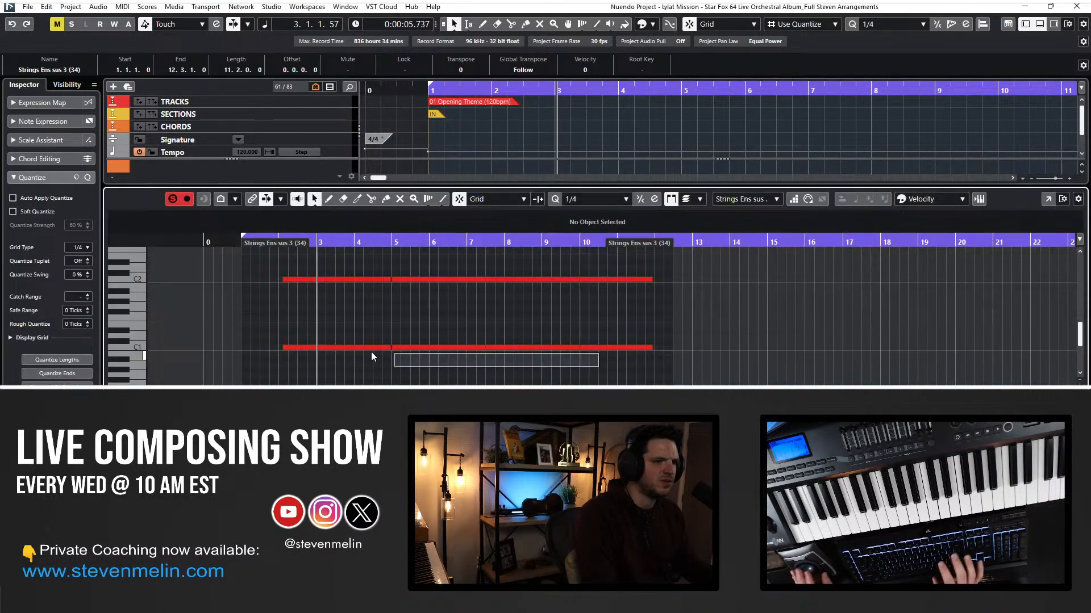
{"action": "key", "text": "Return"}
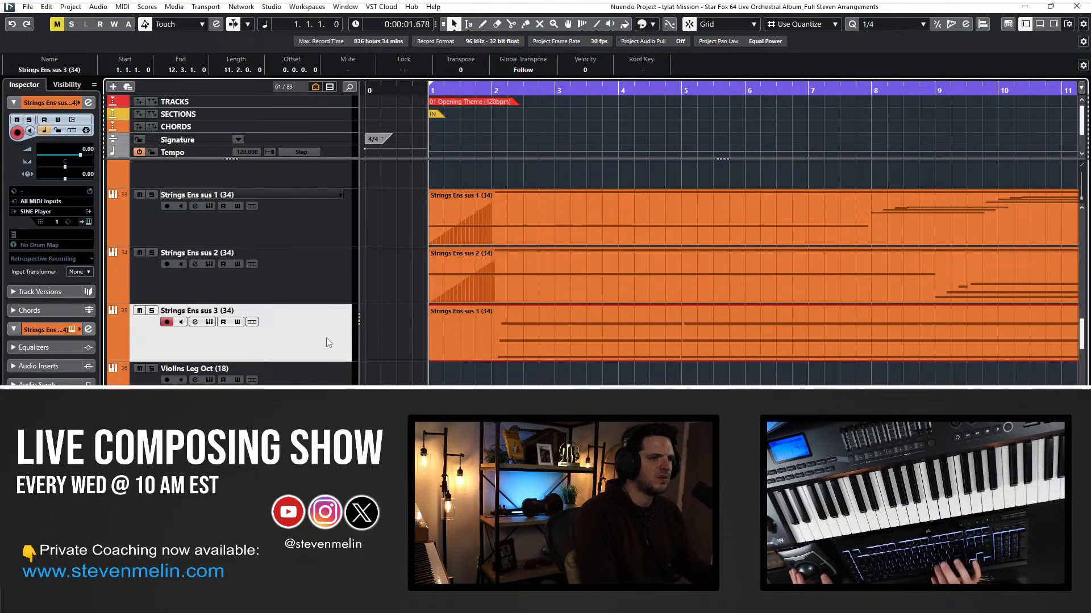
{"action": "key", "text": "KP_Multiply"}
{"action": "key", "text": "KP_Multiply"}
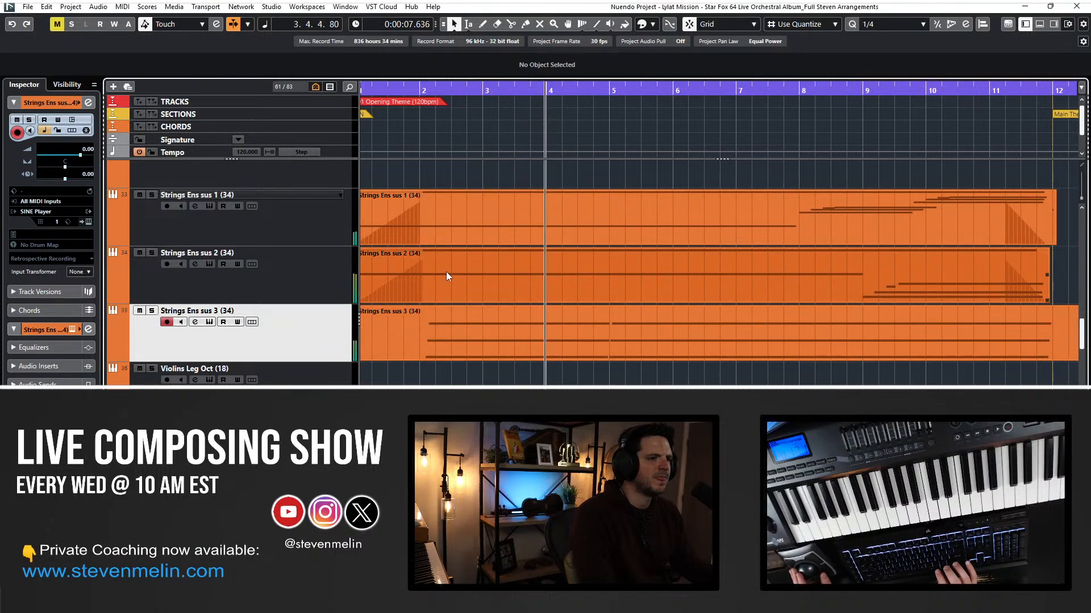
Check the Strings Ens sus 2 (34) part, and lower the velocity of the held B4 note in Strings Ens sus 1 (34) to 23.
{"action": "double_click", "coordinate": [445, 272]}
{"action": "key", "text": "Return"}
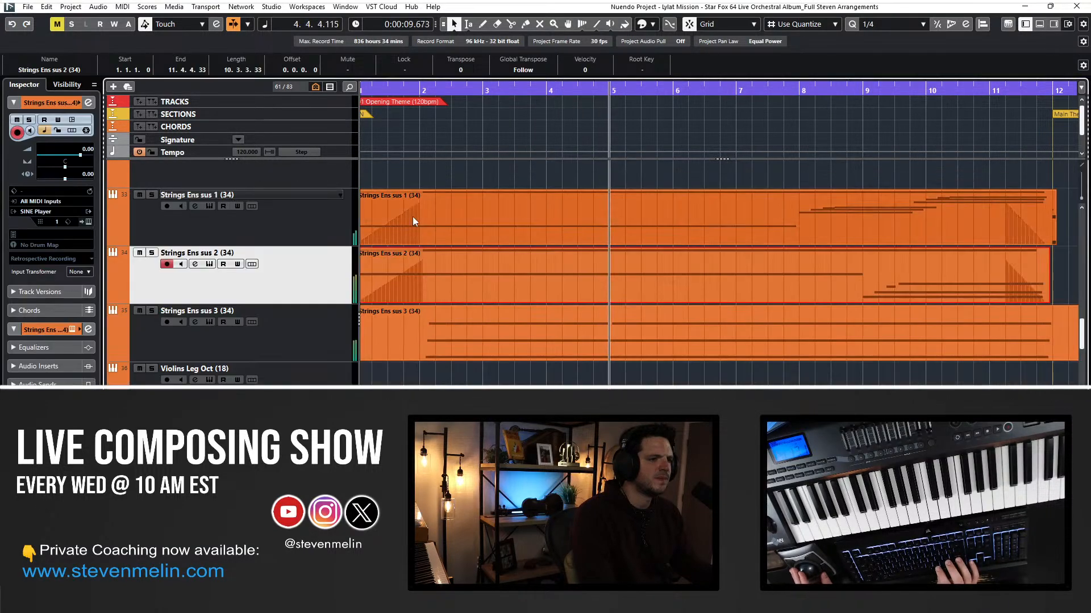
{"action": "double_click", "coordinate": [413, 218]}
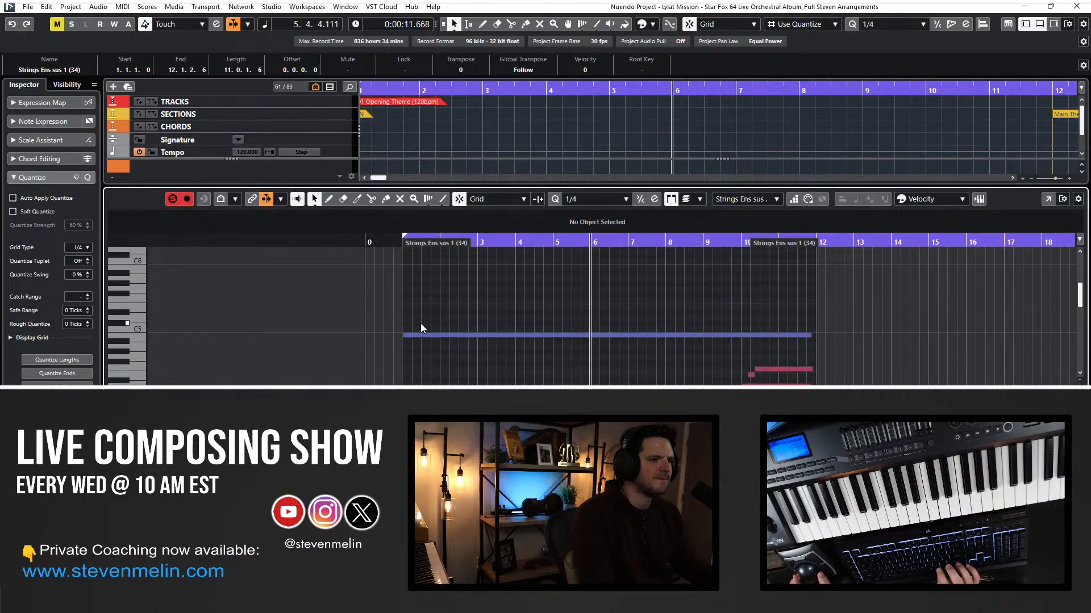
{"action": "mouse_move", "coordinate": [426, 335]}
{"action": "left_mouse_down"}
{"action": "mouse_move", "coordinate": [431, 363]}
{"action": "mouse_move", "coordinate": [430, 325]}
{"action": "left_mouse_up"}
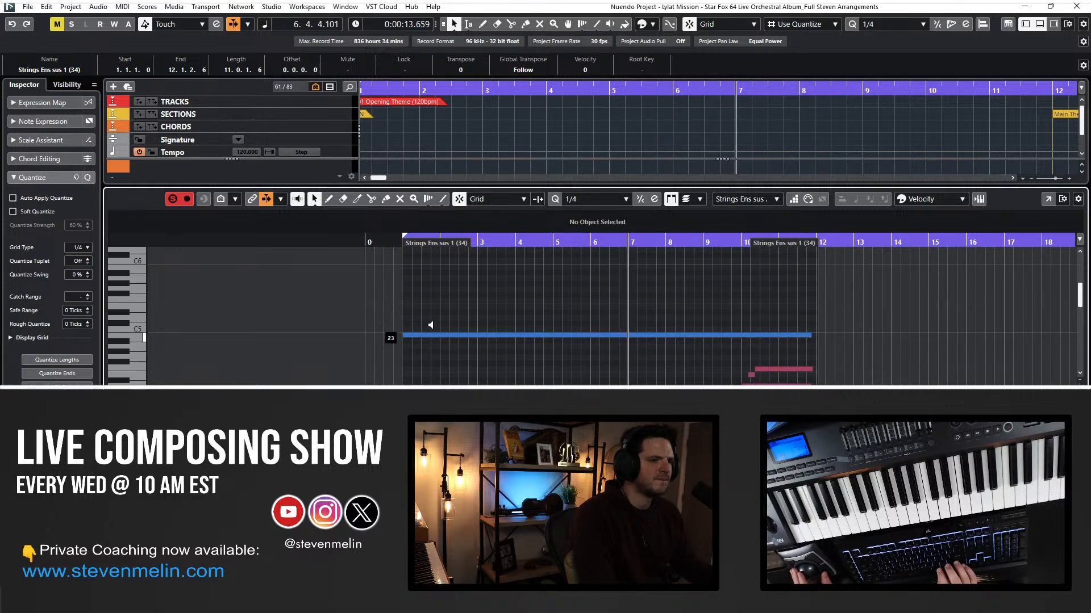
{"action": "scroll", "coordinate": [432, 326], "scroll_direction": "down", "scroll_amount": 3}
{"action": "scroll", "coordinate": [421, 380], "scroll_direction": "right", "scroll_amount": 5}
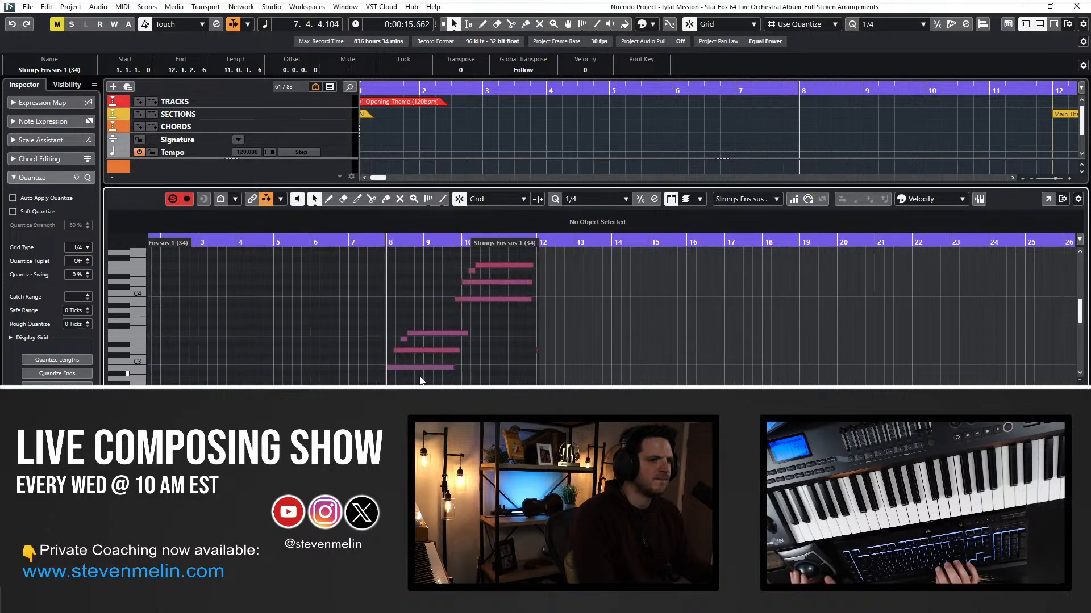
{"action": "key", "text": "Return"}
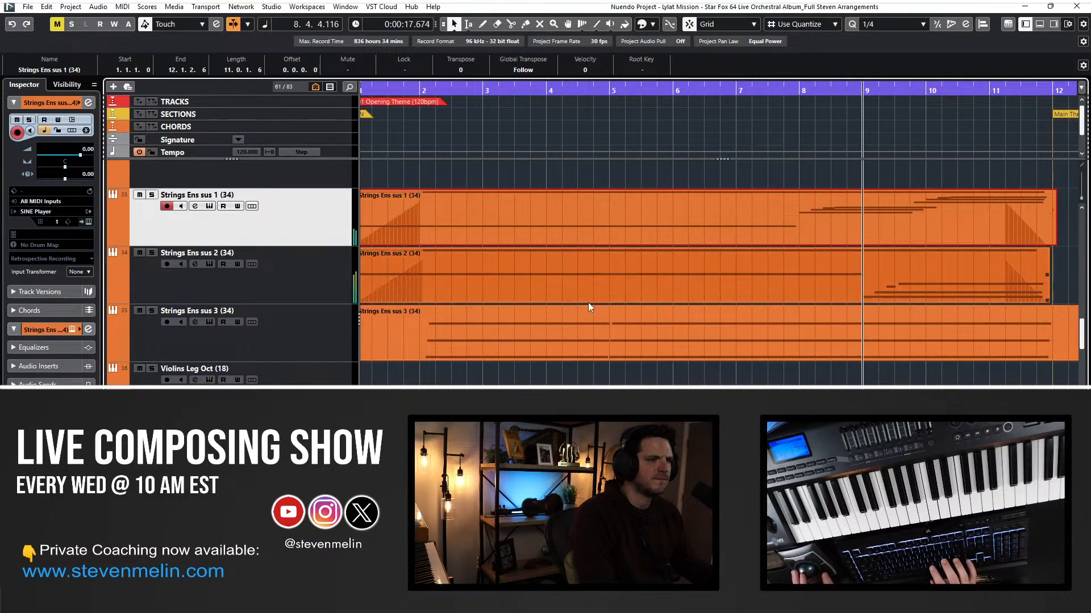
Trim the end of the Strings Ens sus 3 (34) part back to 8.1.1.
{"action": "scroll", "coordinate": [632, 281], "scroll_direction": "right", "scroll_amount": 5}
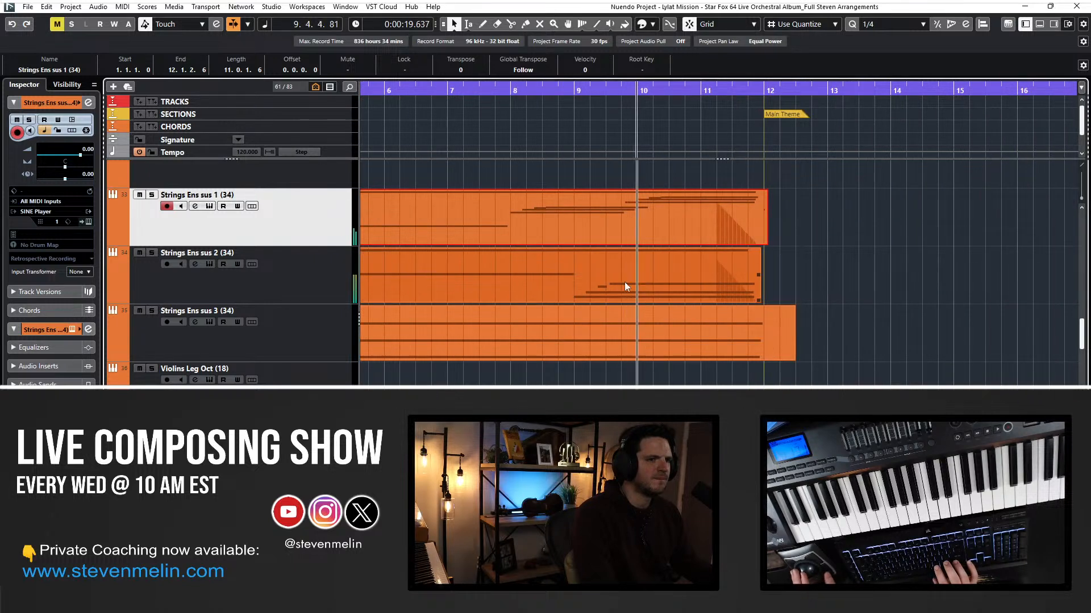
{"action": "left_click", "coordinate": [619, 342]}
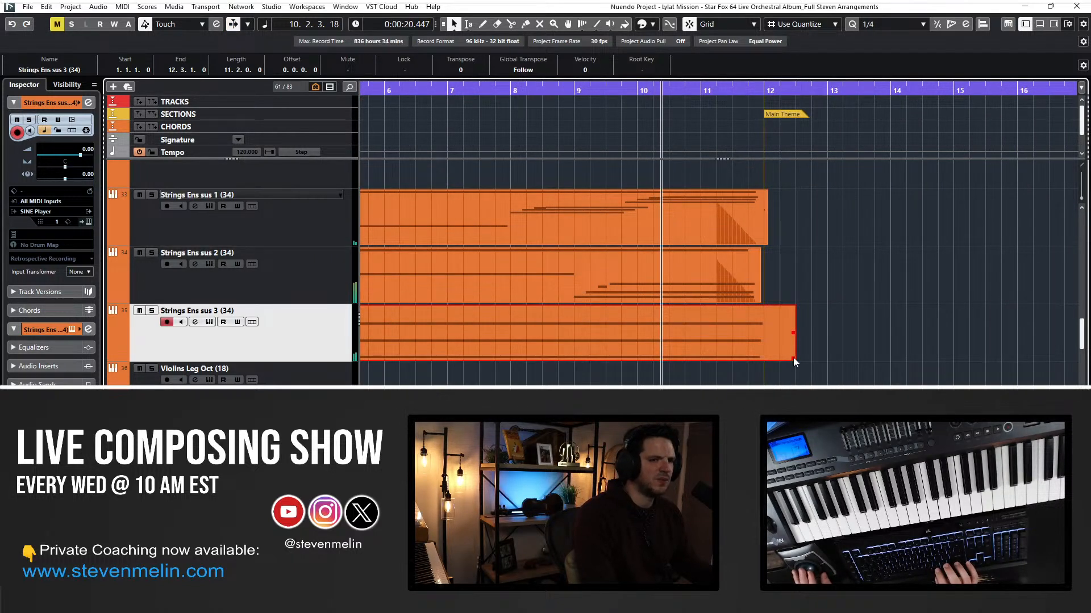
{"action": "left_click_drag", "start_coordinate": [793, 356], "coordinate": [506, 352]}
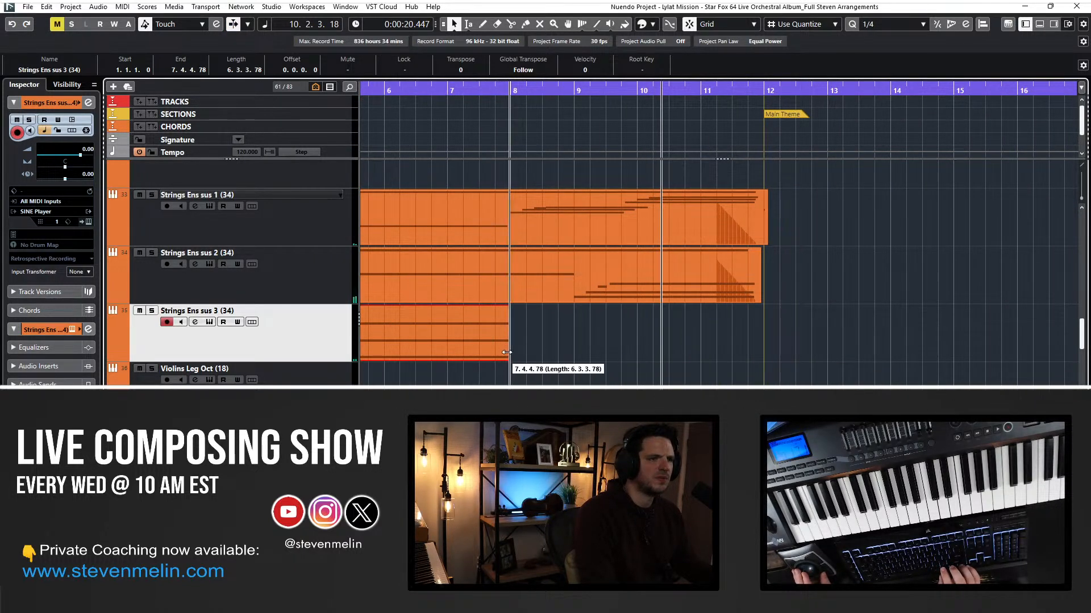
Delete the C3 and C2 notes from 7.3.1 onward in the Strings Ens sus 3 (34) part.
{"action": "double_click", "coordinate": [502, 351]}
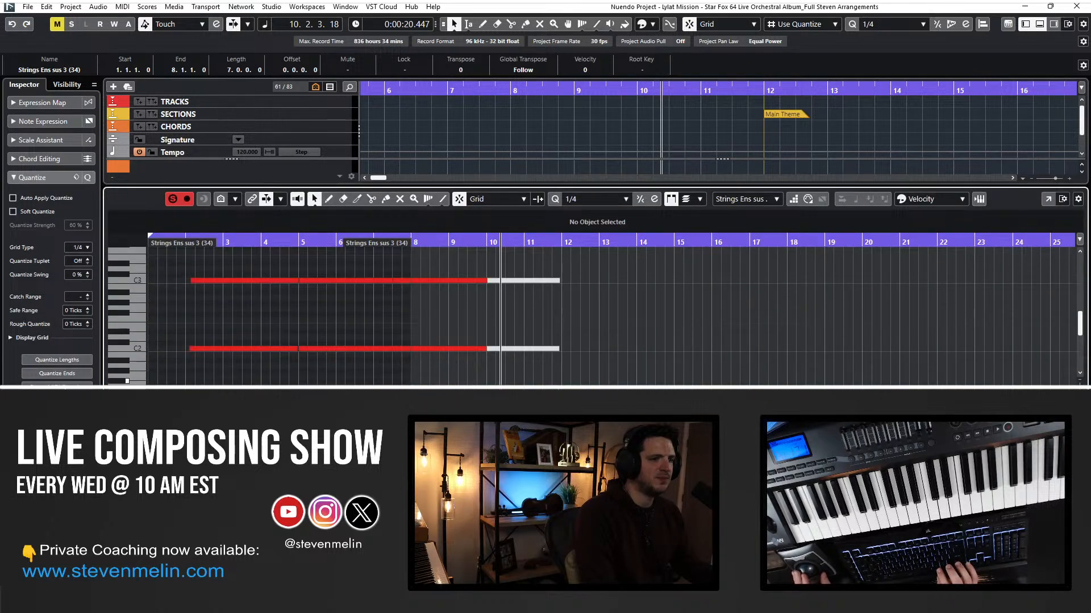
{"action": "left_click_drag", "start_coordinate": [566, 383], "coordinate": [459, 273]}
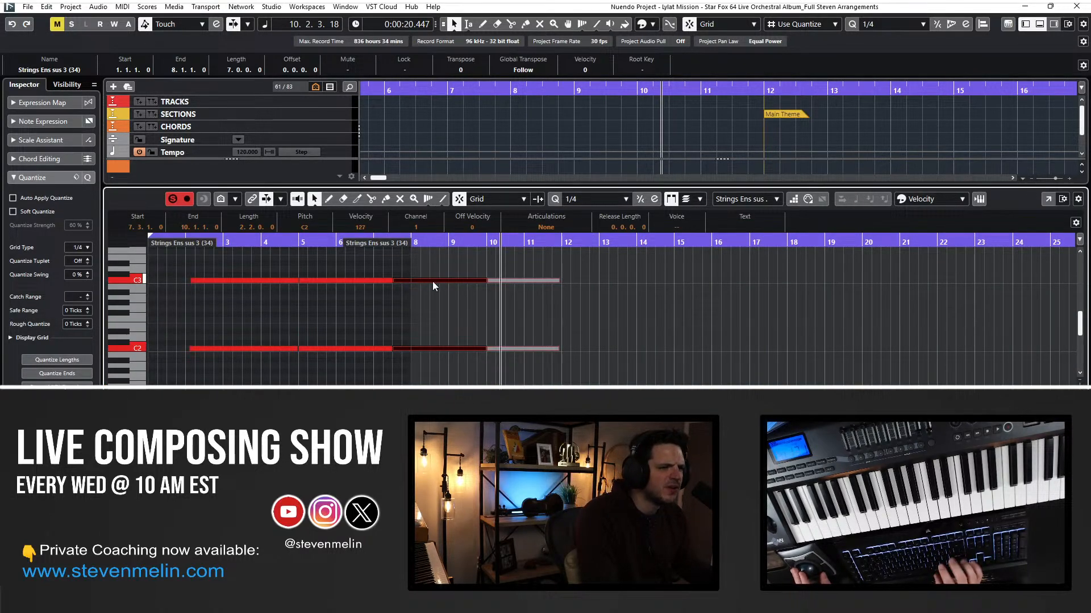
{"action": "key", "text": "Delete"}
Play the strings passage from before bar 6 through the Main Theme marker at bar 12, and examine the violin tracks below.
{"action": "key", "text": "KP_Subtract"}
{"action": "key", "text": "KP_Subtract"}
{"action": "key", "text": "KP_Subtract"}
{"action": "key", "text": "KP_Subtract"}
{"action": "key", "text": "KP_Subtract"}
{"action": "key", "text": "Return"}
{"action": "key", "text": "space"}
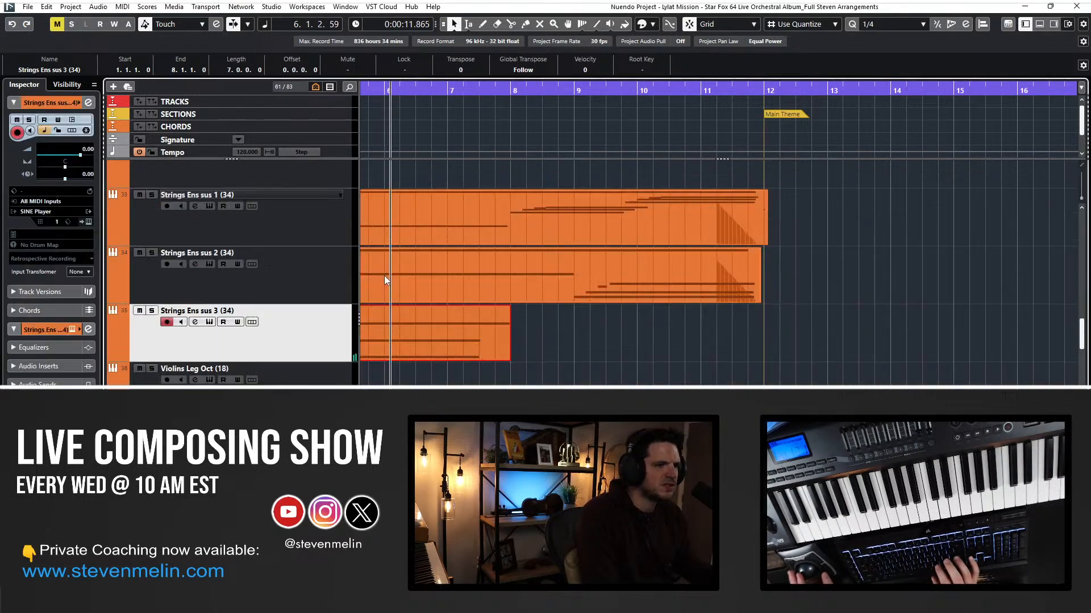
{"action": "scroll", "coordinate": [540, 295], "scroll_direction": "left", "scroll_amount": 2}
{"action": "key", "text": "KP_Subtract"}
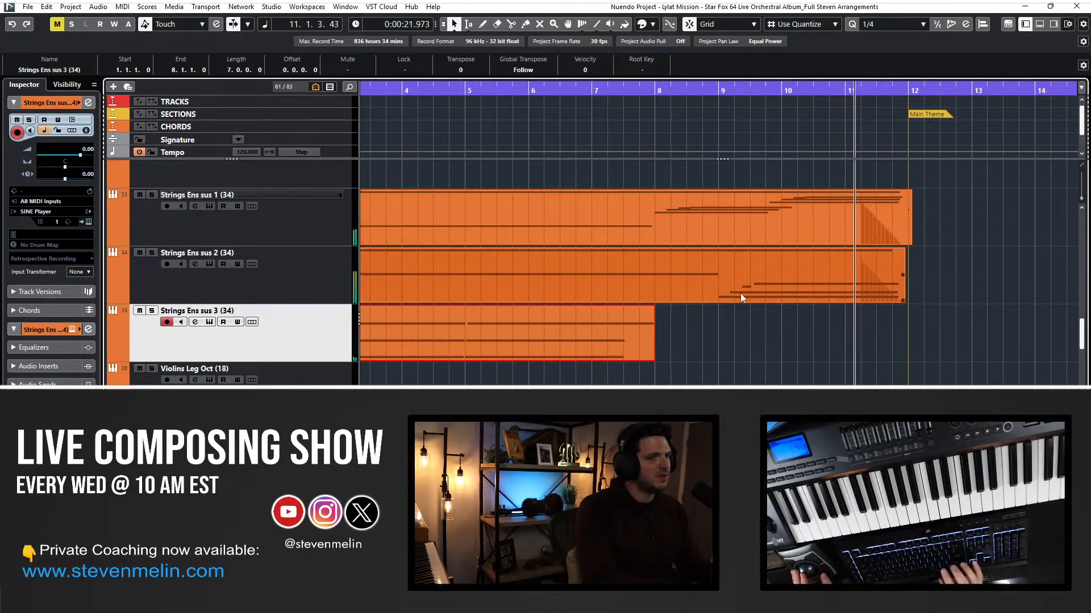
{"action": "key", "text": "f"}
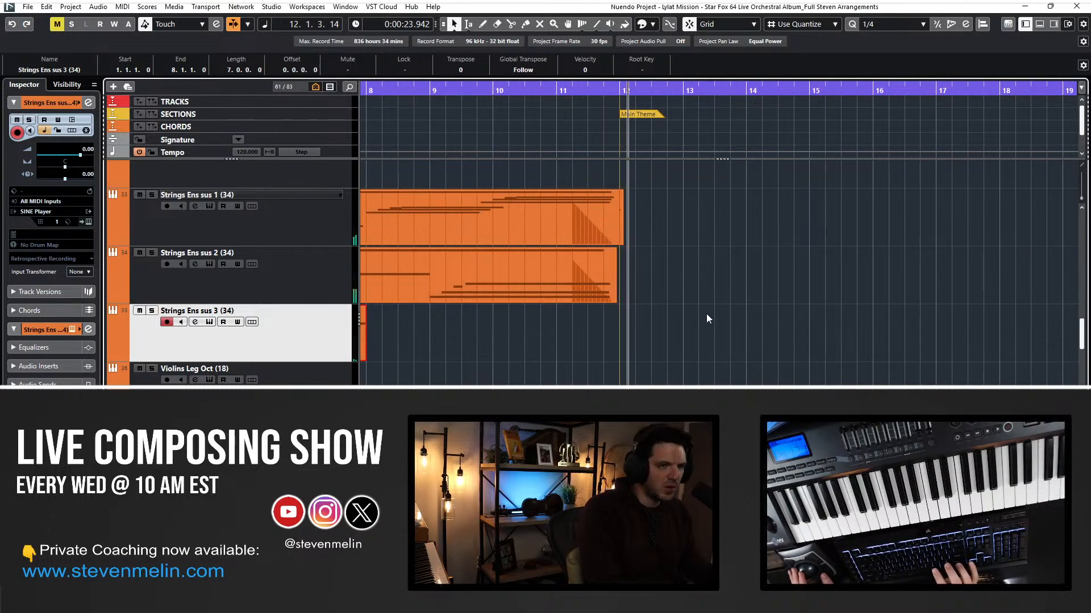
{"action": "scroll", "coordinate": [706, 313], "scroll_direction": "down", "scroll_amount": 3}
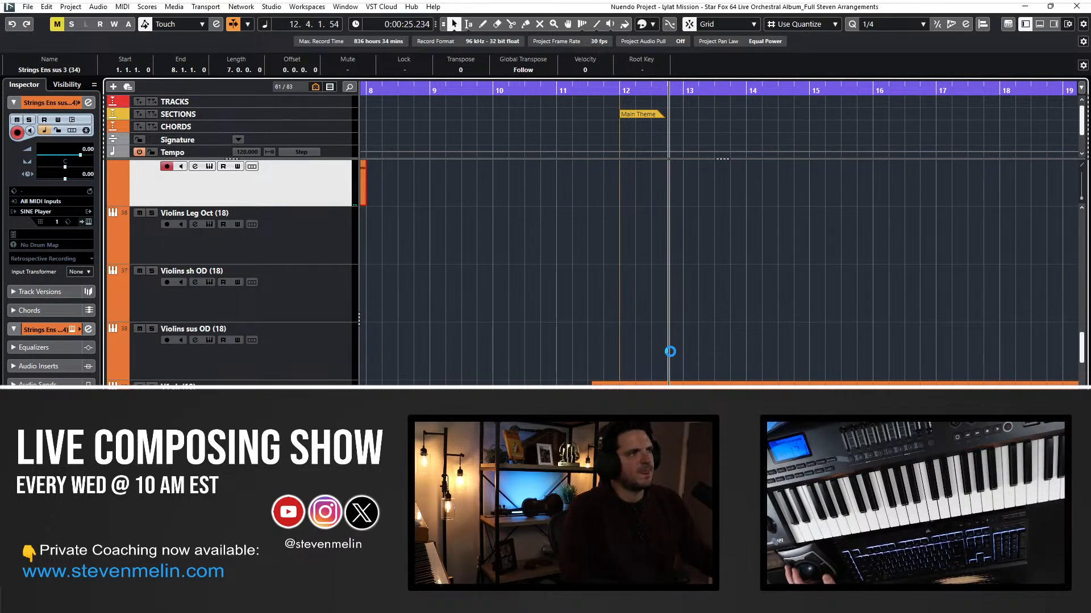
Move the Guiro reference part from its muted track up onto the orchestral Snare track.
{"action": "scroll", "coordinate": [670, 352], "scroll_direction": "down", "scroll_amount": 4}
{"action": "scroll", "coordinate": [663, 339], "scroll_direction": "down", "scroll_amount": 14}
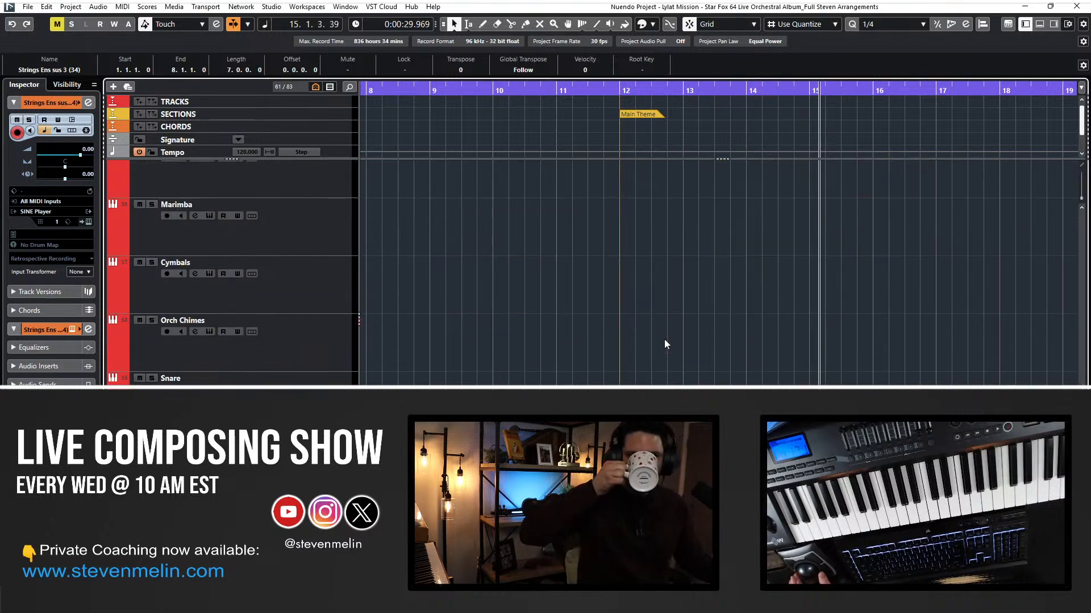
{"action": "scroll", "coordinate": [665, 341], "scroll_direction": "down", "scroll_amount": 3}
{"action": "left_click", "coordinate": [649, 289]}
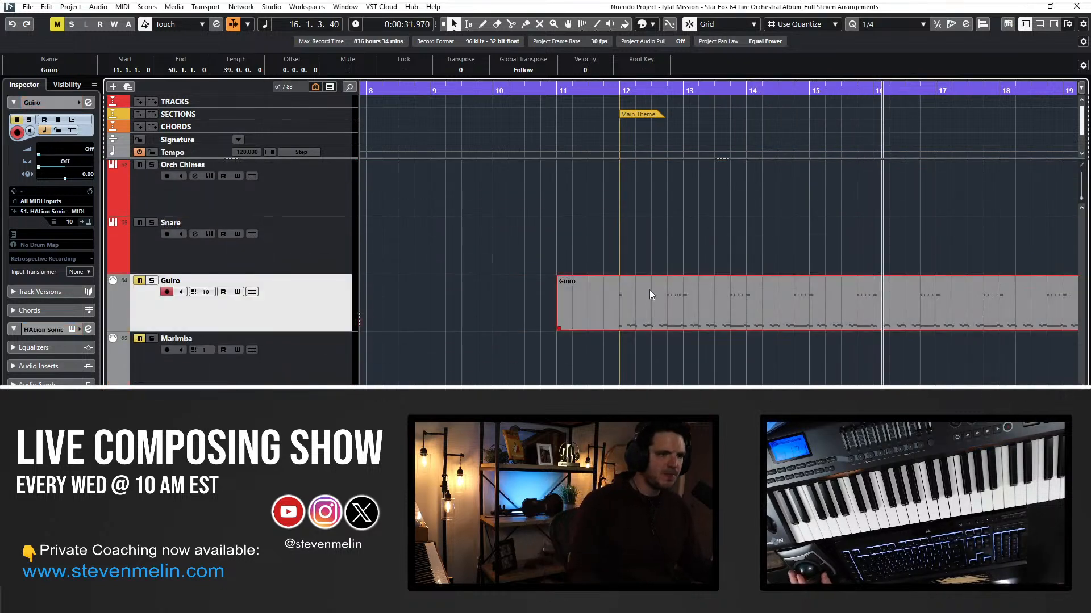
{"action": "scroll", "coordinate": [611, 355], "scroll_direction": "right", "scroll_amount": 4}
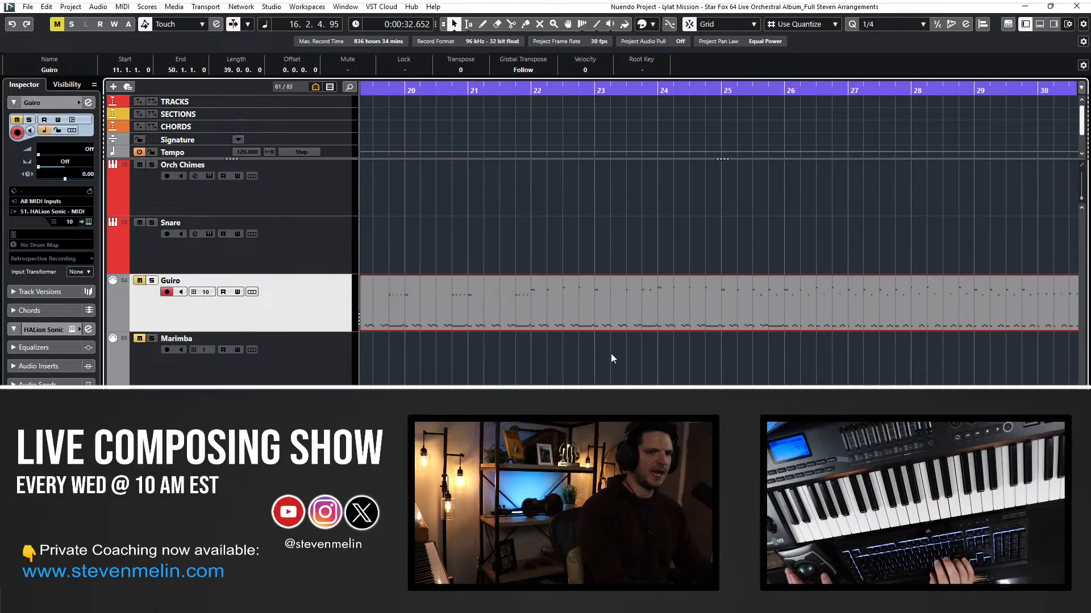
{"action": "scroll", "coordinate": [611, 355], "scroll_direction": "left", "scroll_amount": 6}
{"action": "key", "text": "ctrl+Up"}
{"action": "key", "text": "ctrl+Up"}
{"action": "key", "text": "ctrl+Up"}
{"action": "key", "text": "ctrl+Up"}
{"action": "key", "text": "ctrl+Up"}
{"action": "key", "text": "ctrl+Up"}
{"action": "key", "text": "ctrl+Up"}
{"action": "key", "text": "ctrl+Up"}
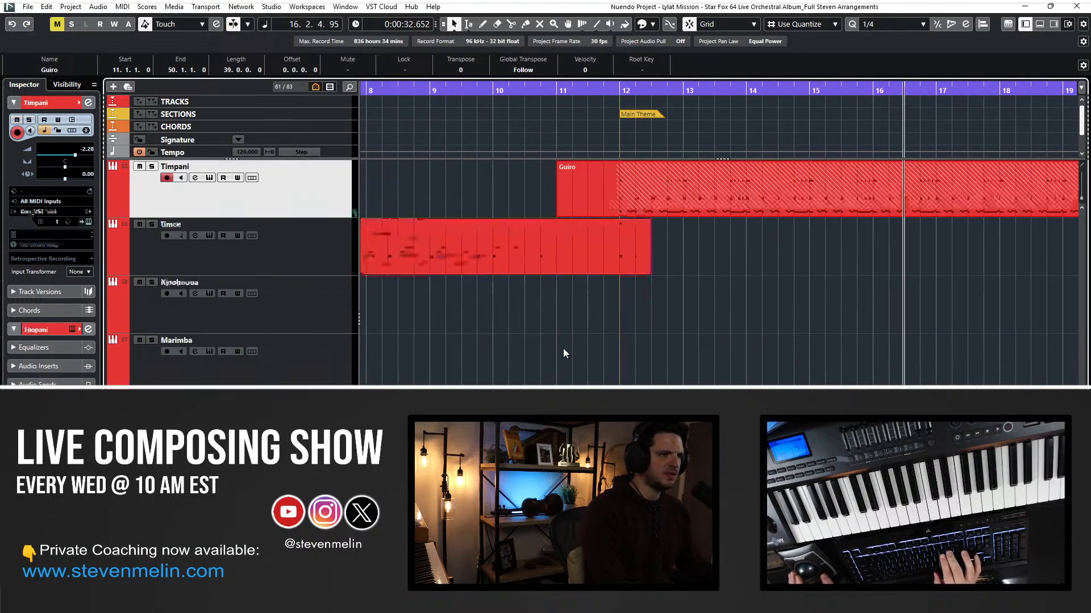
{"action": "key", "text": "ctrl+Down"}
{"action": "key", "text": "ctrl+Down"}
{"action": "key", "text": "ctrl+Down"}
{"action": "key", "text": "ctrl+Down"}
{"action": "key", "text": "ctrl+Down"}
{"action": "key", "text": "ctrl+Down"}
{"action": "key", "text": "ctrl+Down"}
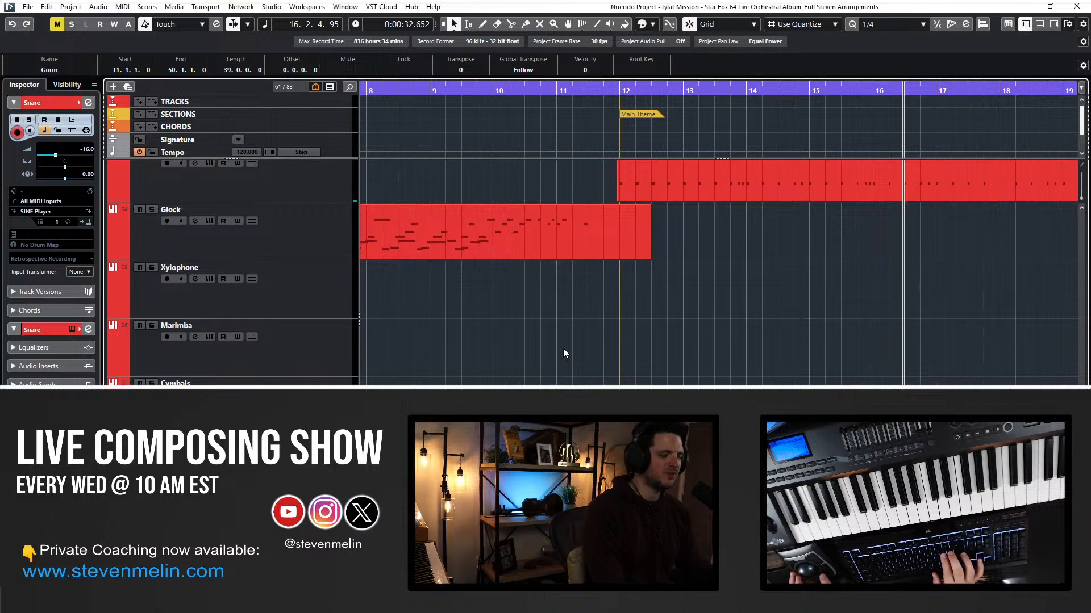
{"action": "scroll", "coordinate": [586, 378], "scroll_direction": "down", "scroll_amount": 3}
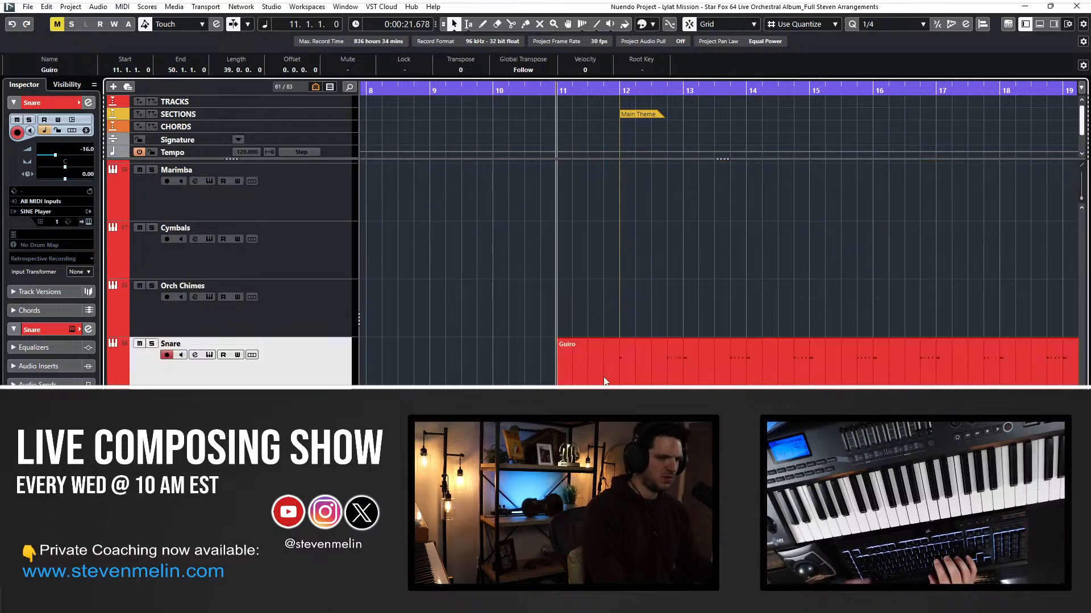
Paste a copy of the Guiro part at bar 11 on the Orch Chimes track and mute that copy.
{"action": "key", "text": "ctrl+c"}
{"action": "key", "text": "ctrl+v"}
{"action": "key", "text": "ctrl+Up"}
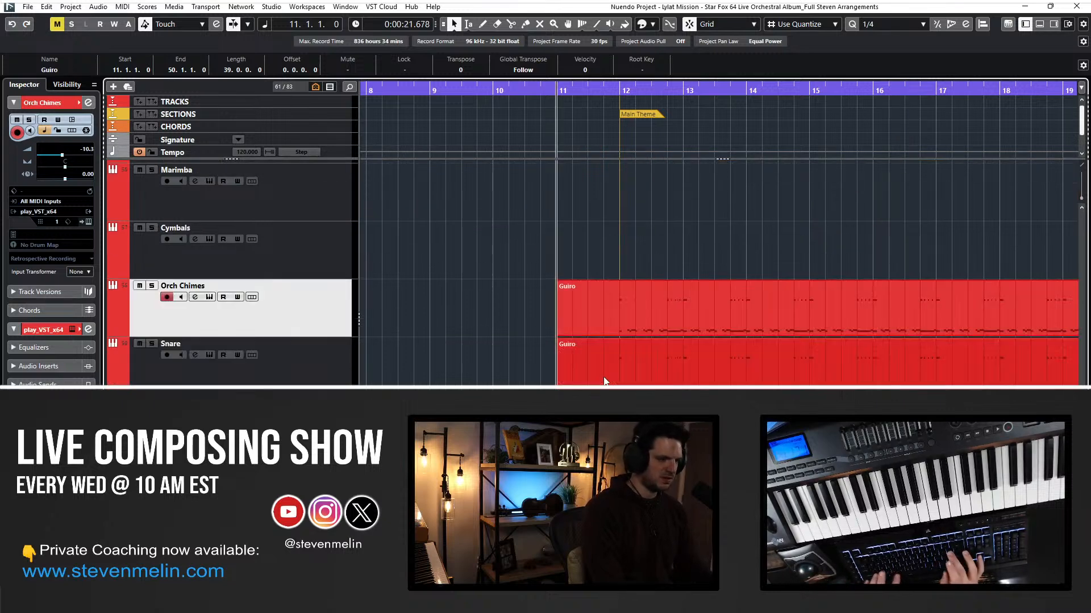
{"action": "right_click", "coordinate": [632, 335]}
{"action": "left_click", "coordinate": [684, 322]}
{"action": "key", "text": "1"}
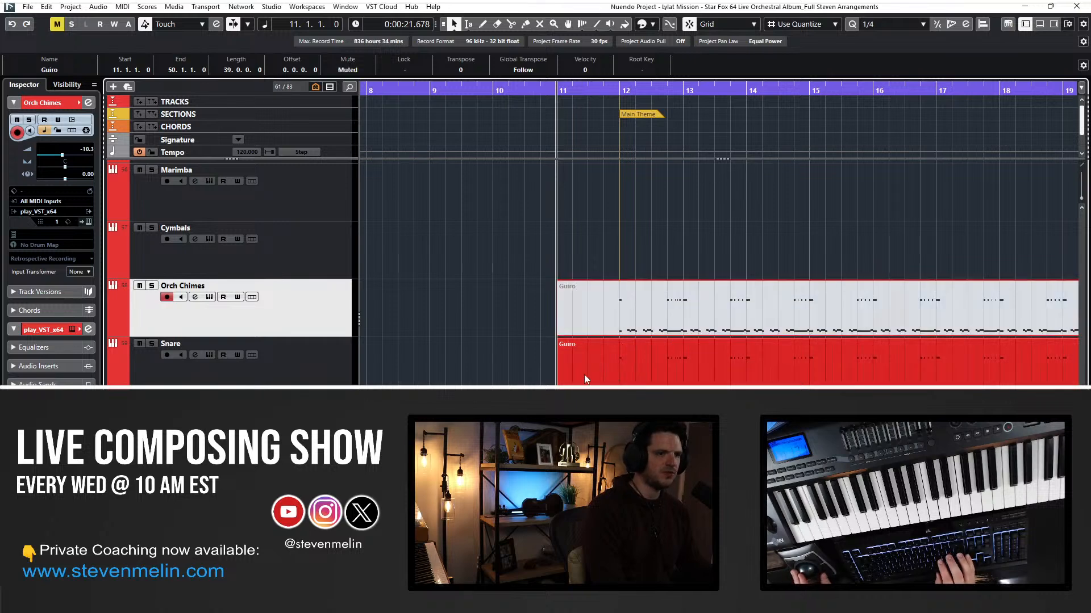
Delete the upper percussion notes, about G3 to D4, from the Snare part.
{"action": "left_click", "coordinate": [182, 344]}
{"action": "double_click", "coordinate": [652, 370]}
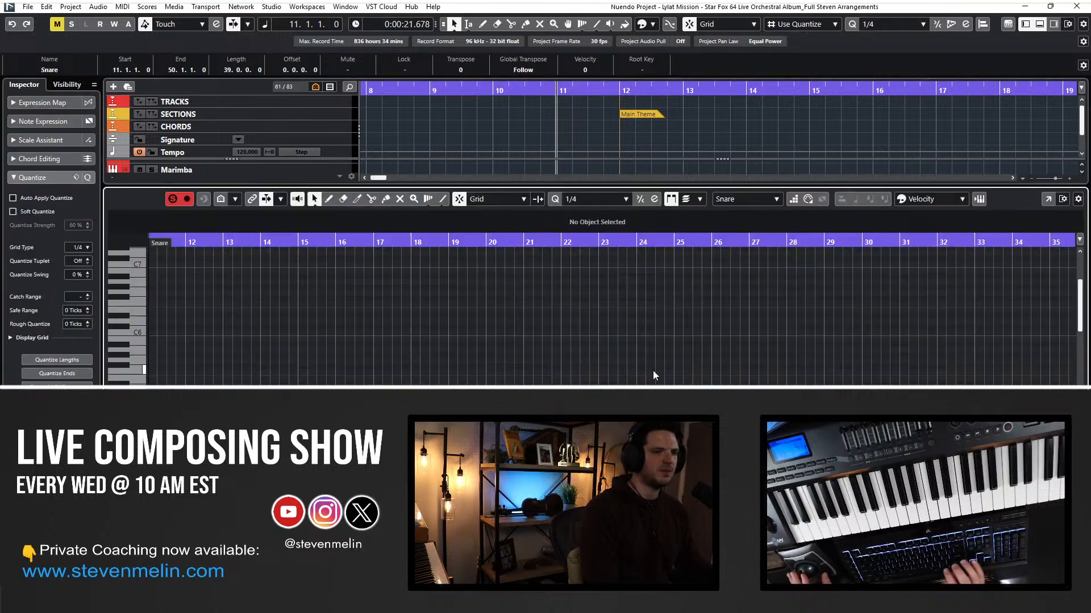
{"action": "scroll", "coordinate": [532, 345], "scroll_direction": "right", "scroll_amount": 2}
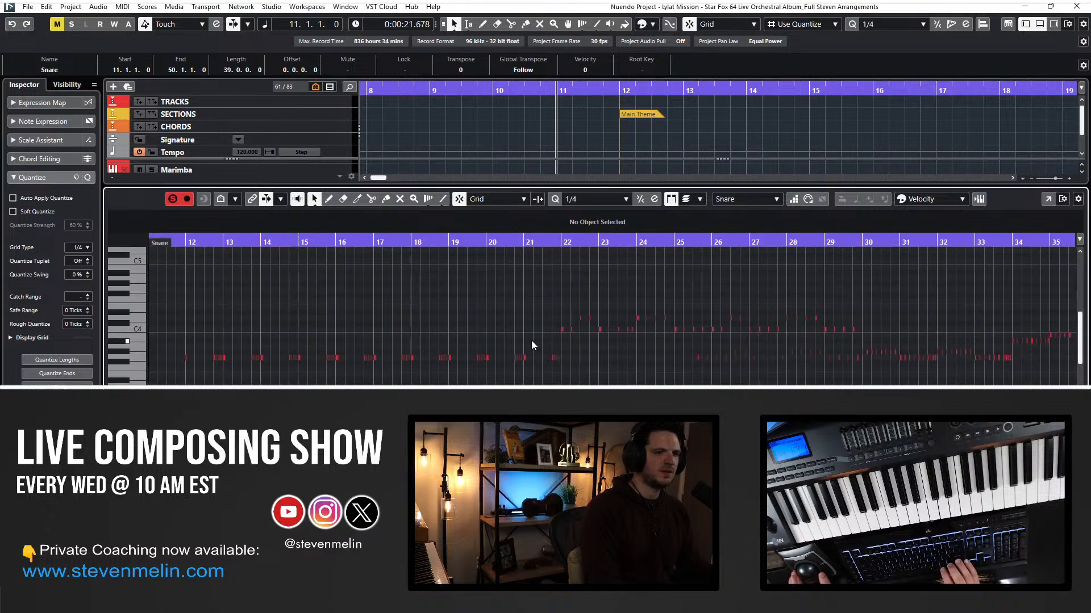
{"action": "scroll", "coordinate": [514, 325], "scroll_direction": "right", "scroll_amount": 10}
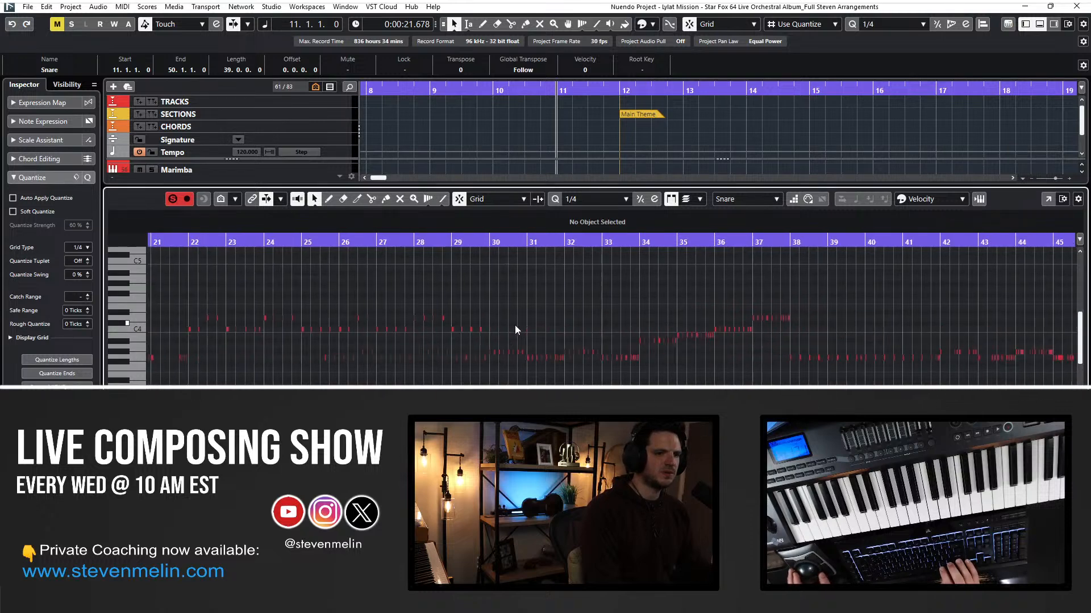
{"action": "scroll", "coordinate": [515, 325], "scroll_direction": "down", "scroll_amount": 3}
{"action": "scroll", "coordinate": [515, 328], "scroll_direction": "left", "scroll_amount": 15}
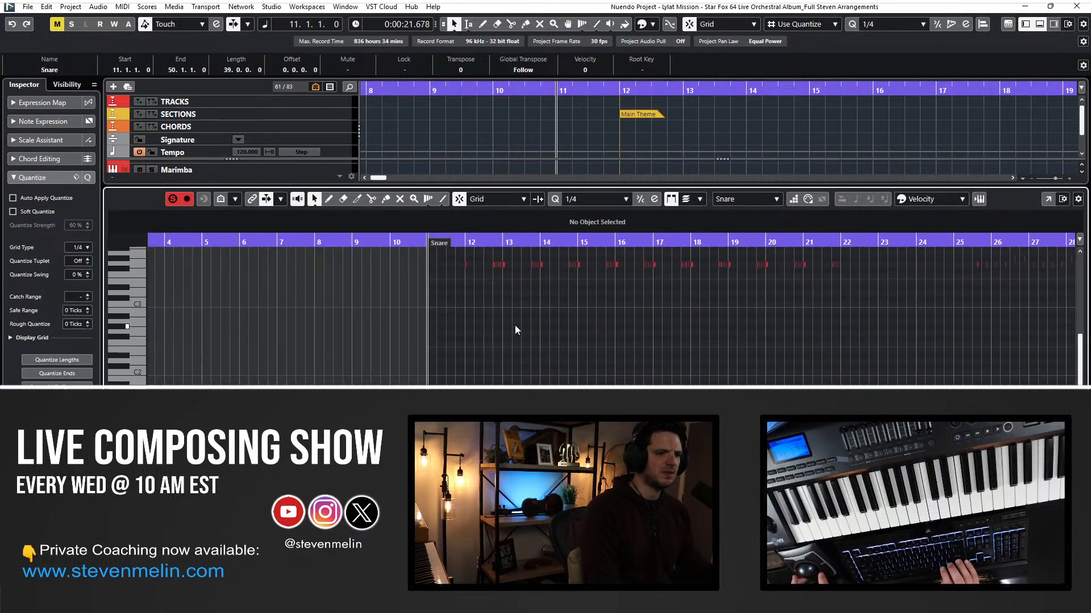
{"action": "scroll", "coordinate": [515, 327], "scroll_direction": "down", "scroll_amount": 3}
{"action": "scroll", "coordinate": [514, 325], "scroll_direction": "up", "scroll_amount": 9}
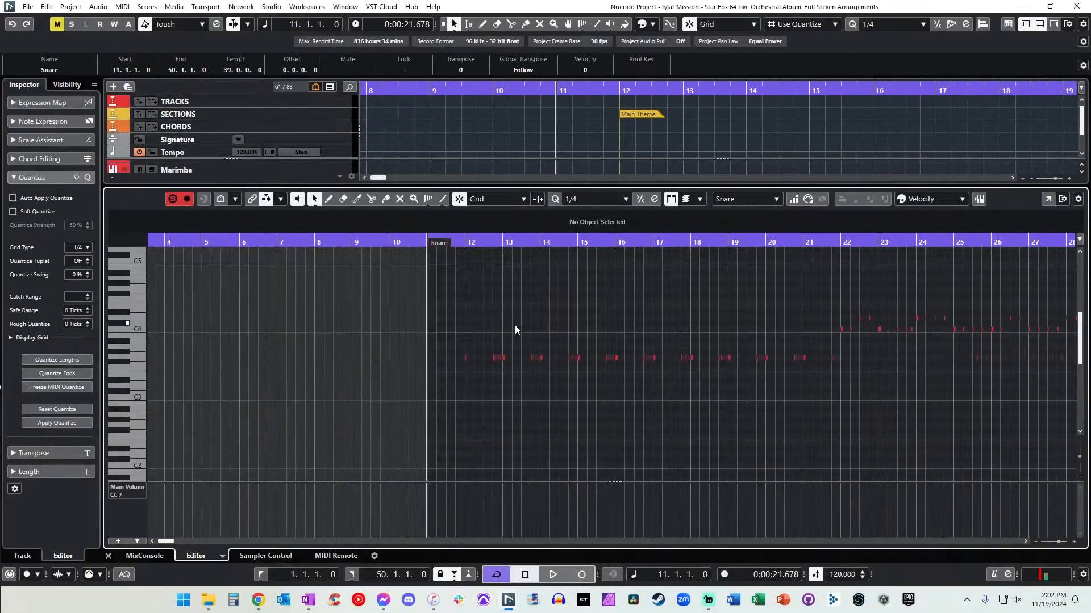
{"action": "left_click_drag", "start_coordinate": [443, 309], "coordinate": [1026, 412]}
Cut the long C#2 notes from bar 38 onward out of the Snare part and paste them on the Cymbals track at 38.1.1.
{"action": "scroll", "coordinate": [711, 362], "scroll_direction": "down", "scroll_amount": 4}
{"action": "scroll", "coordinate": [711, 363], "scroll_direction": "left", "scroll_amount": 6}
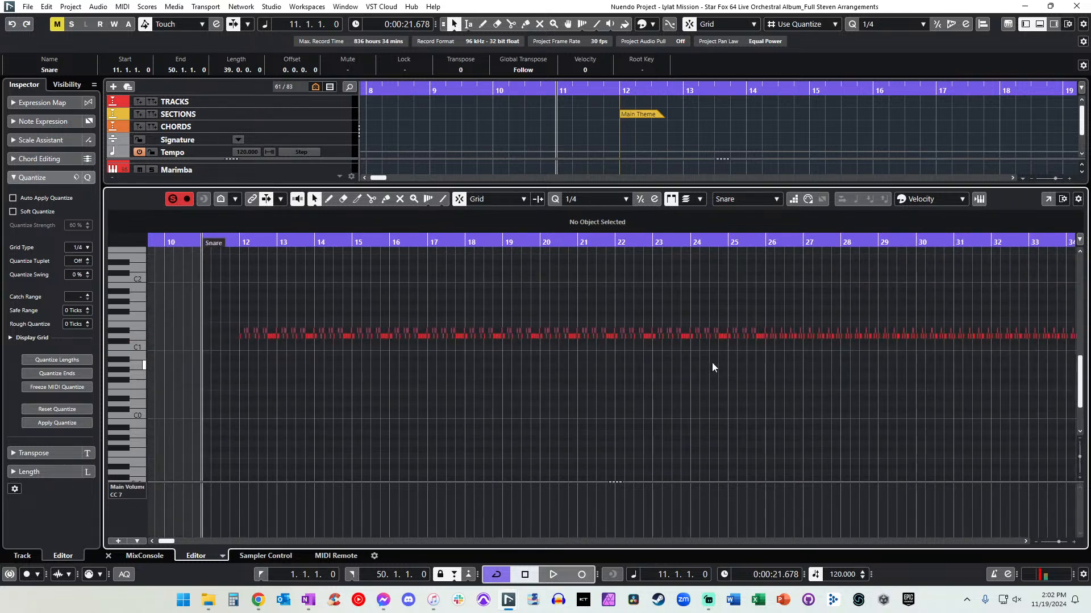
{"action": "scroll", "coordinate": [711, 363], "scroll_direction": "right", "scroll_amount": 4}
{"action": "left_click_drag", "start_coordinate": [834, 347], "coordinate": [349, 298]}
{"action": "key", "text": "ctrl+e"}
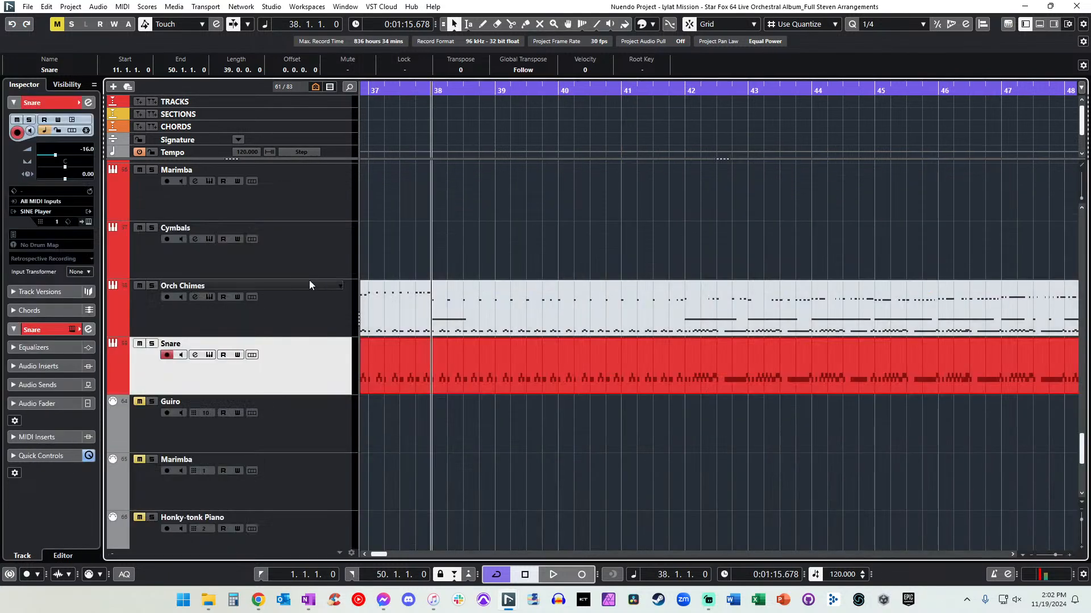
{"action": "scroll", "coordinate": [309, 281], "scroll_direction": "up", "scroll_amount": 2}
{"action": "left_click", "coordinate": [333, 306]}
{"action": "key", "text": "ctrl+v"}
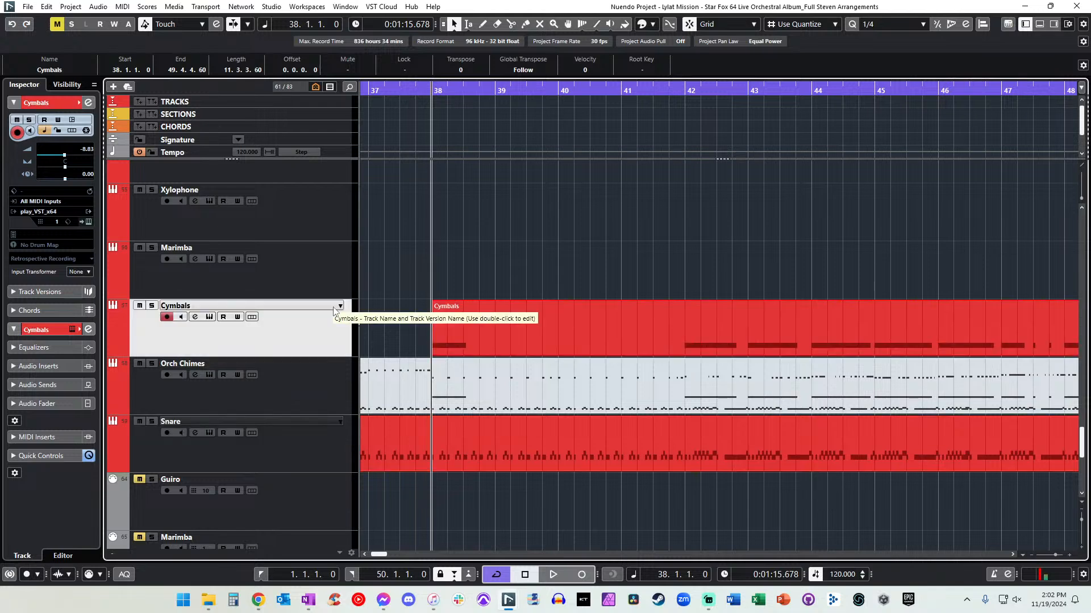
Transpose all notes in the Cymbals part up to D2 and audition them from bar 38.
{"action": "key", "text": "space"}
{"action": "double_click", "coordinate": [465, 318]}
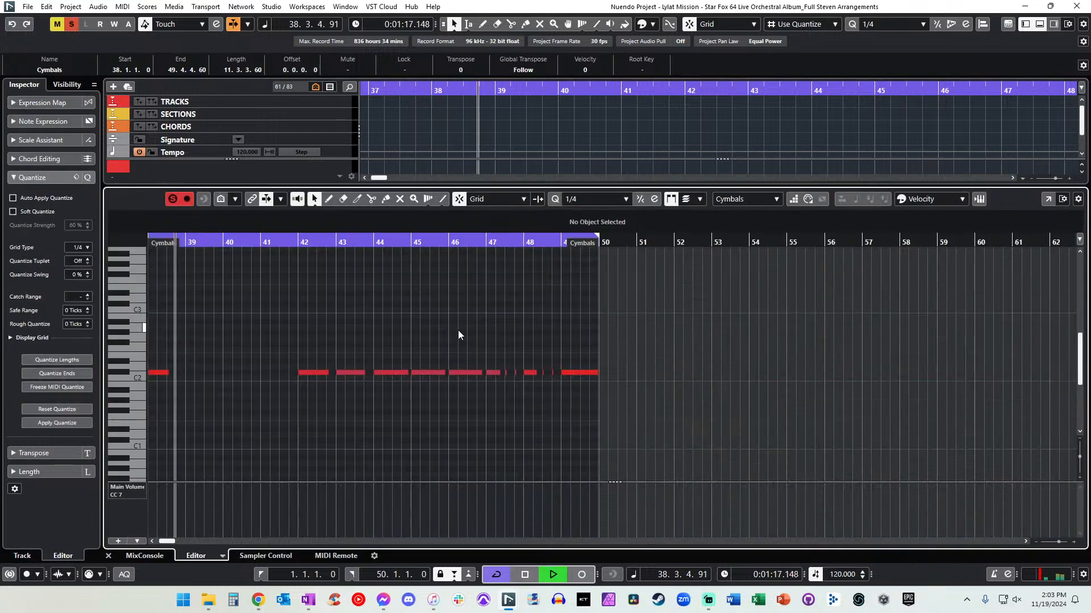
{"action": "scroll", "coordinate": [577, 349], "scroll_direction": "left", "scroll_amount": 3}
{"action": "key", "text": "space"}
{"action": "left_click_drag", "start_coordinate": [807, 396], "coordinate": [326, 329]}
{"action": "key", "text": "Up"}
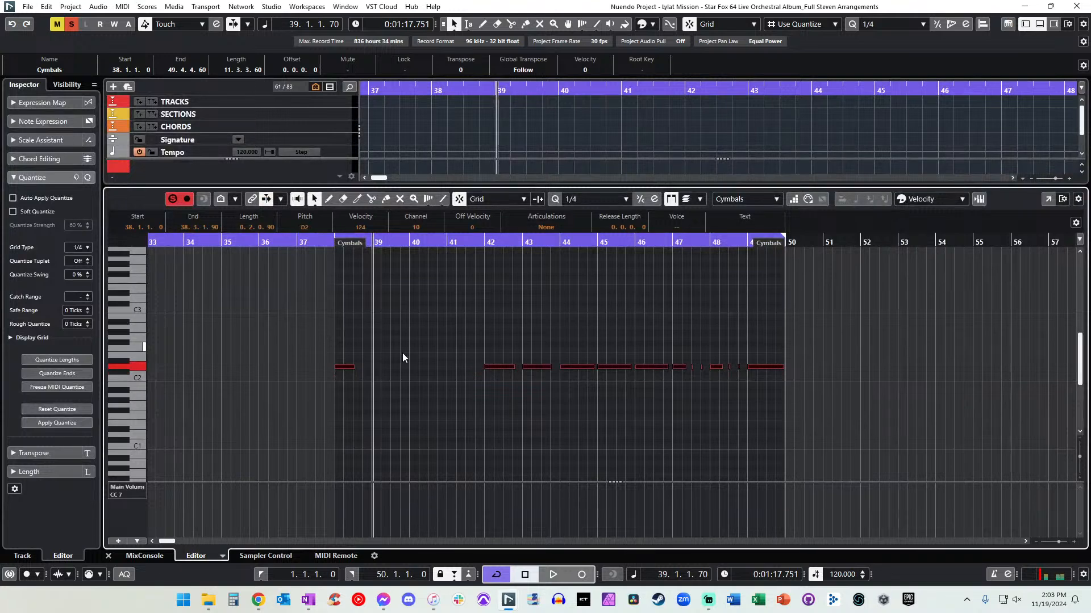
{"action": "key", "text": "l"}
{"action": "key", "text": "space"}
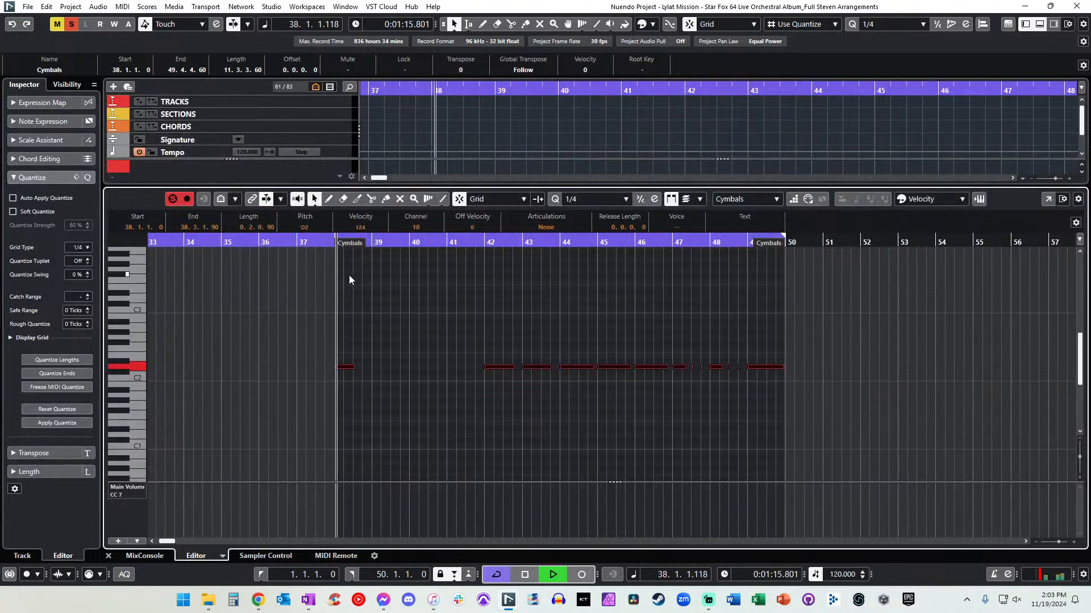
{"action": "key", "text": "Return"}
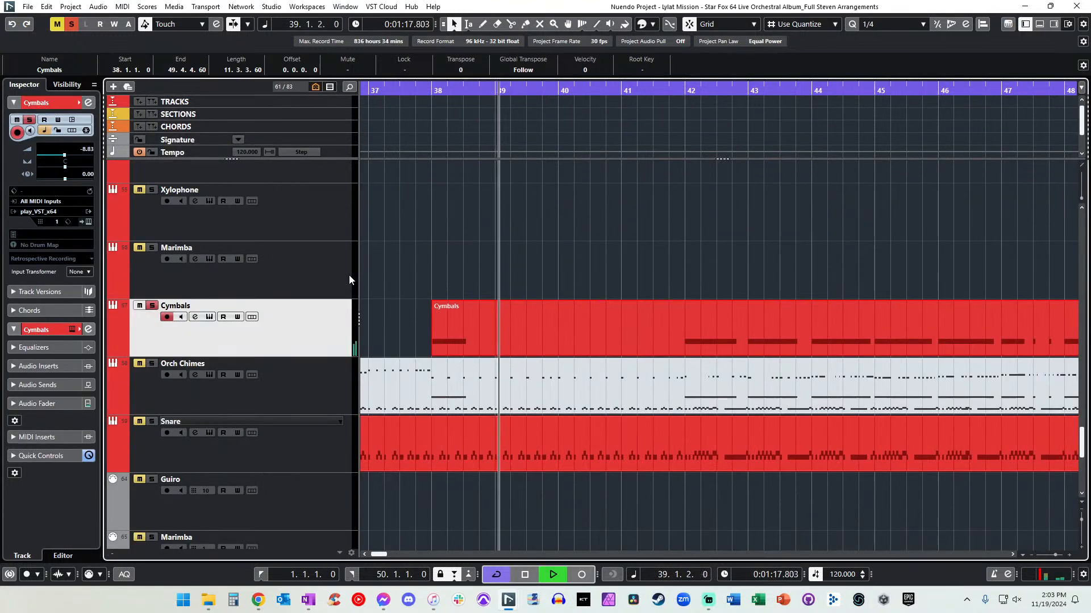
{"action": "key", "text": "space"}
{"action": "key", "text": "l"}
Transpose all notes in the Snare part up together so the first note sits on D4.
{"action": "scroll", "coordinate": [531, 304], "scroll_direction": "left", "scroll_amount": 3}
{"action": "scroll", "coordinate": [532, 303], "scroll_direction": "left", "scroll_amount": 5}
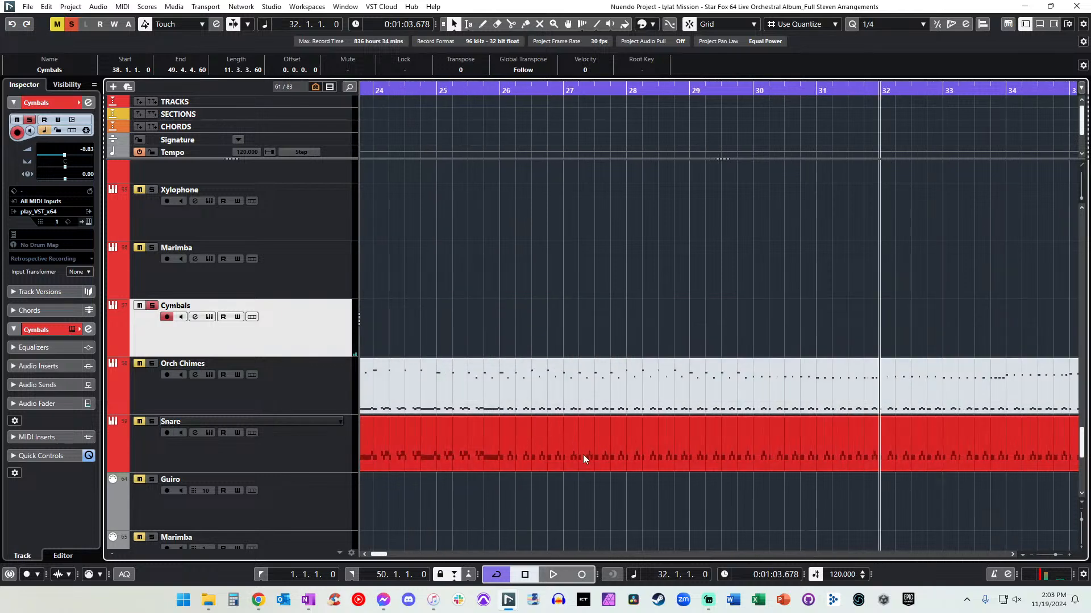
{"action": "double_click", "coordinate": [582, 454]}
{"action": "key", "text": "ctrl+a"}
{"action": "key", "text": "shift+Up"}
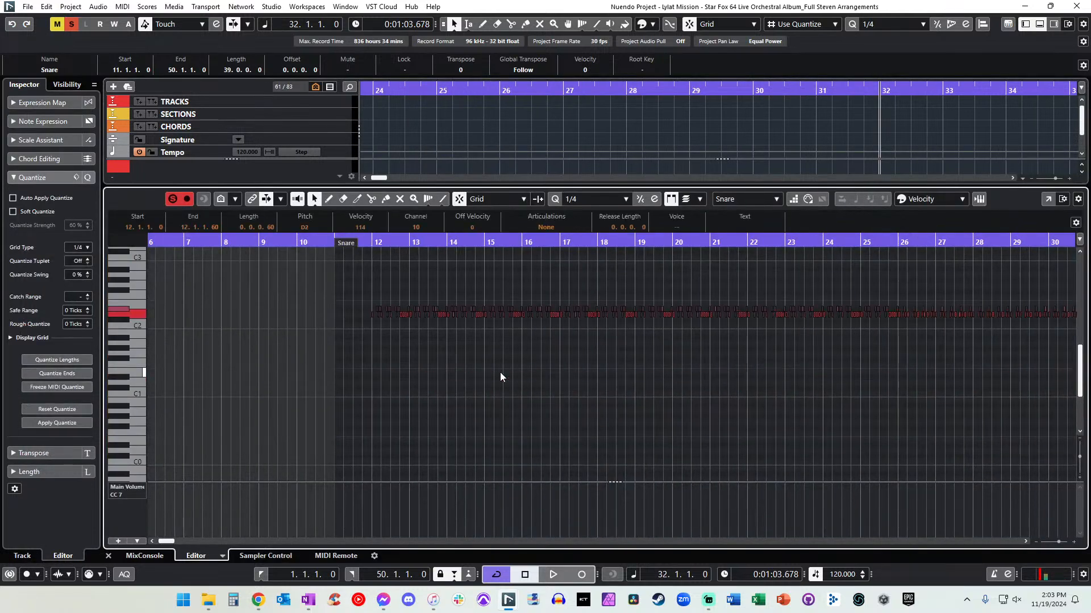
{"action": "key", "text": "Up"}
{"action": "key", "text": "Up"}
{"action": "key", "text": "Up"}
{"action": "key", "text": "Up"}
{"action": "key", "text": "Up"}
{"action": "key", "text": "Up"}
{"action": "key", "text": "Up"}
{"action": "key", "text": "Up"}
{"action": "key", "text": "Up"}
{"action": "key", "text": "Up"}
{"action": "key", "text": "Up"}
{"action": "key", "text": "Up"}
{"action": "key", "text": "Up"}
{"action": "key", "text": "Up"}
{"action": "key", "text": "Up"}
{"action": "key", "text": "Up"}
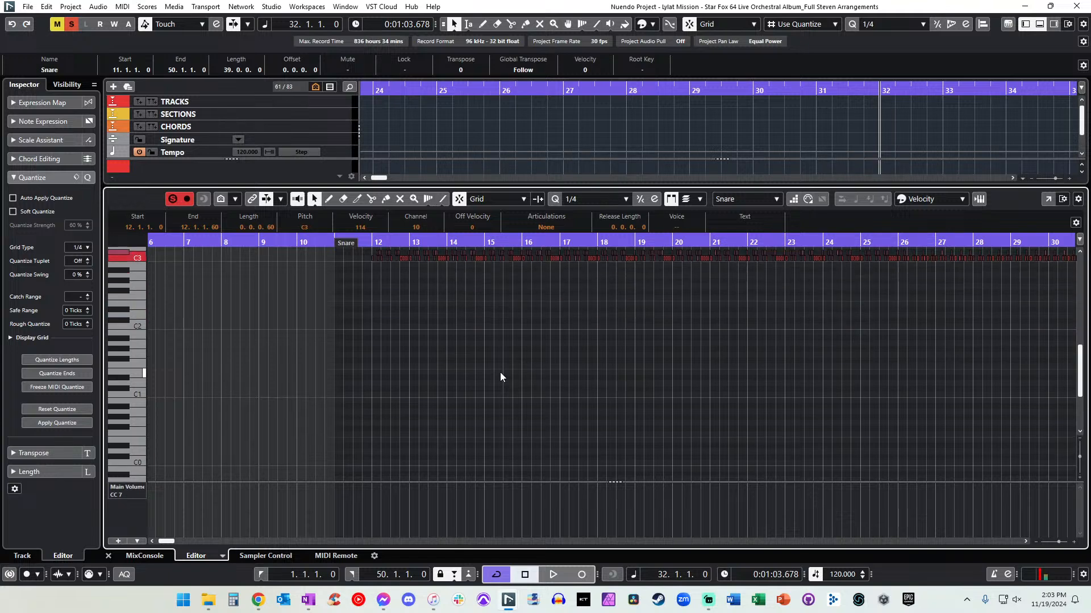
{"action": "scroll", "coordinate": [500, 373], "scroll_direction": "up", "scroll_amount": 4}
{"action": "key", "text": "Up"}
{"action": "key", "text": "Up"}
{"action": "key", "text": "Up"}
{"action": "key", "text": "Up"}
{"action": "key", "text": "Up"}
{"action": "key", "text": "Up"}
{"action": "key", "text": "Up"}
{"action": "key", "text": "Up"}
{"action": "key", "text": "Up"}
{"action": "key", "text": "Up"}
{"action": "key", "text": "Up"}
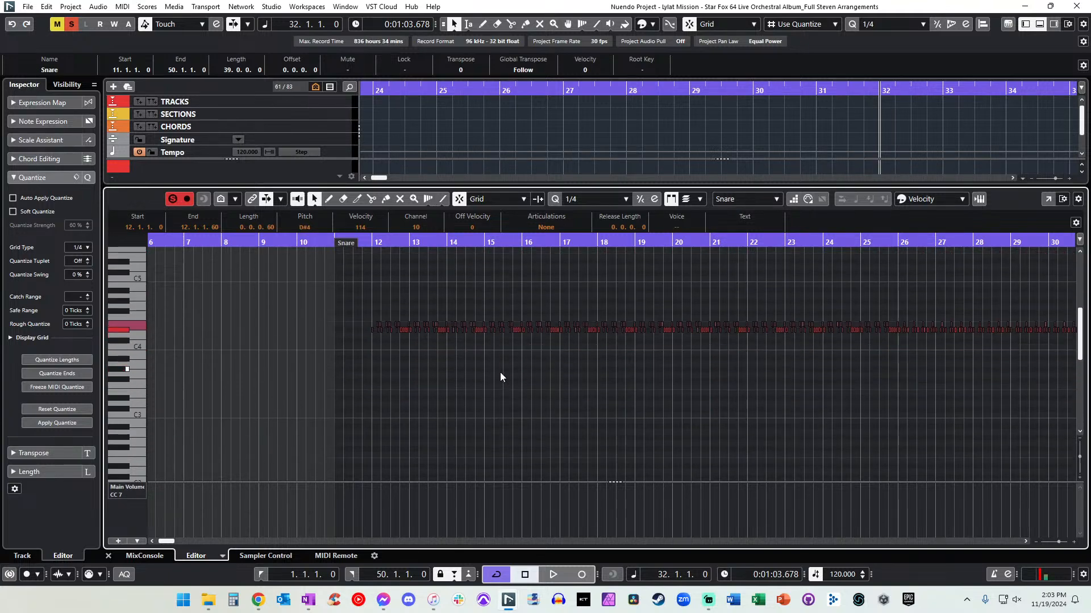
{"action": "key", "text": "Down"}
{"action": "key", "text": "Return"}
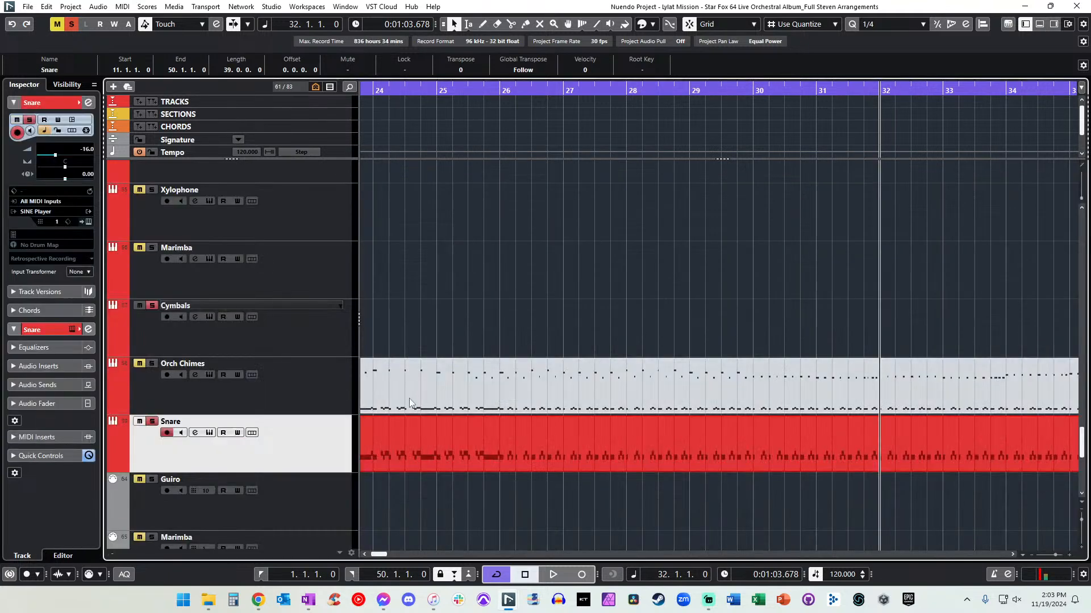
Reopen the Snare part and transpose all its notes down together so the first note sits on C3.
{"action": "double_click", "coordinate": [438, 452]}
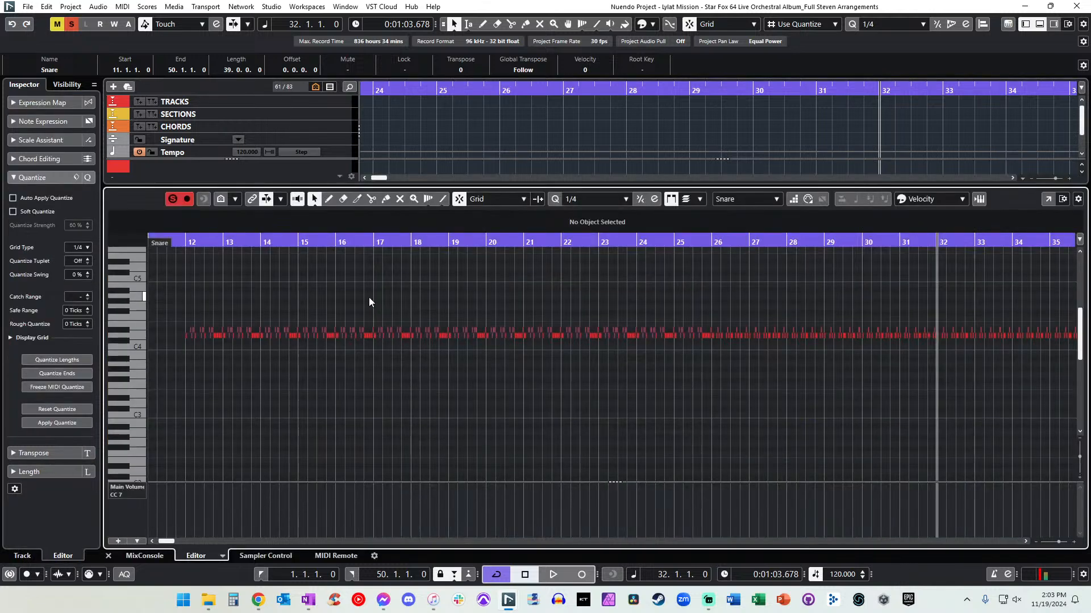
{"action": "key", "text": "ctrl+a"}
{"action": "key", "text": "Down"}
{"action": "key", "text": "Down"}
{"action": "key", "text": "Down"}
{"action": "key", "text": "Down"}
{"action": "key", "text": "Down"}
{"action": "key", "text": "Down"}
{"action": "key", "text": "Down"}
{"action": "key", "text": "Down"}
{"action": "key", "text": "Down"}
{"action": "key", "text": "Down"}
{"action": "key", "text": "Down"}
{"action": "key", "text": "Down"}
{"action": "key", "text": "Down"}
{"action": "key", "text": "Down"}
{"action": "key", "text": "Down"}
{"action": "key", "text": "Down"}
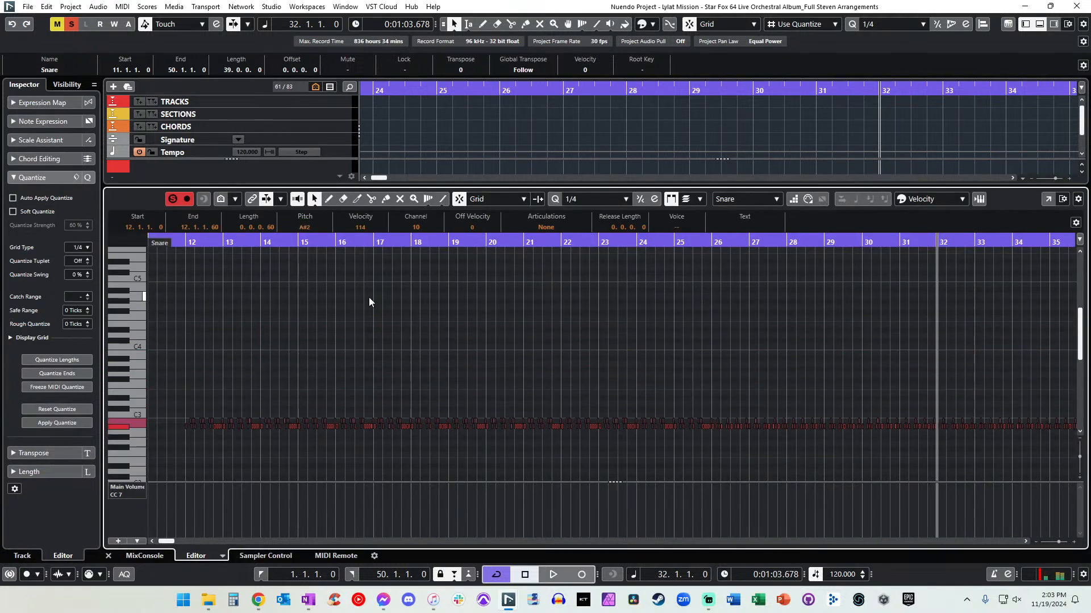
{"action": "key", "text": "Up"}
{"action": "key", "text": "Up"}
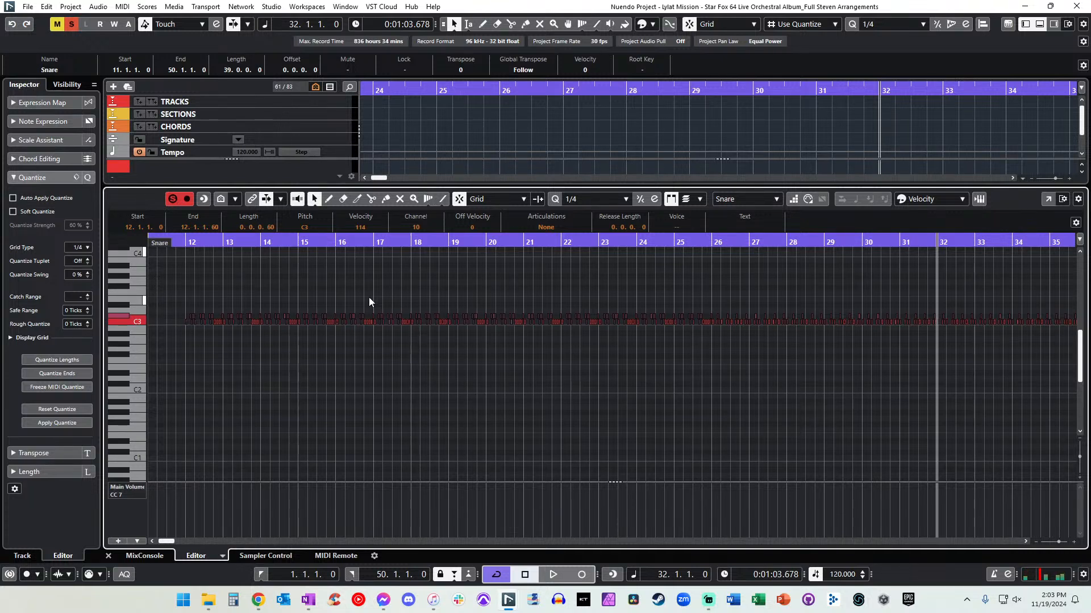
Add a Main Volume (CC 7) point with a value of 96 at the start of bar 12 in the Snare part.
{"action": "scroll", "coordinate": [247, 410], "scroll_direction": "down", "scroll_amount": 2}
{"action": "scroll", "coordinate": [164, 452], "scroll_direction": "left", "scroll_amount": 3}
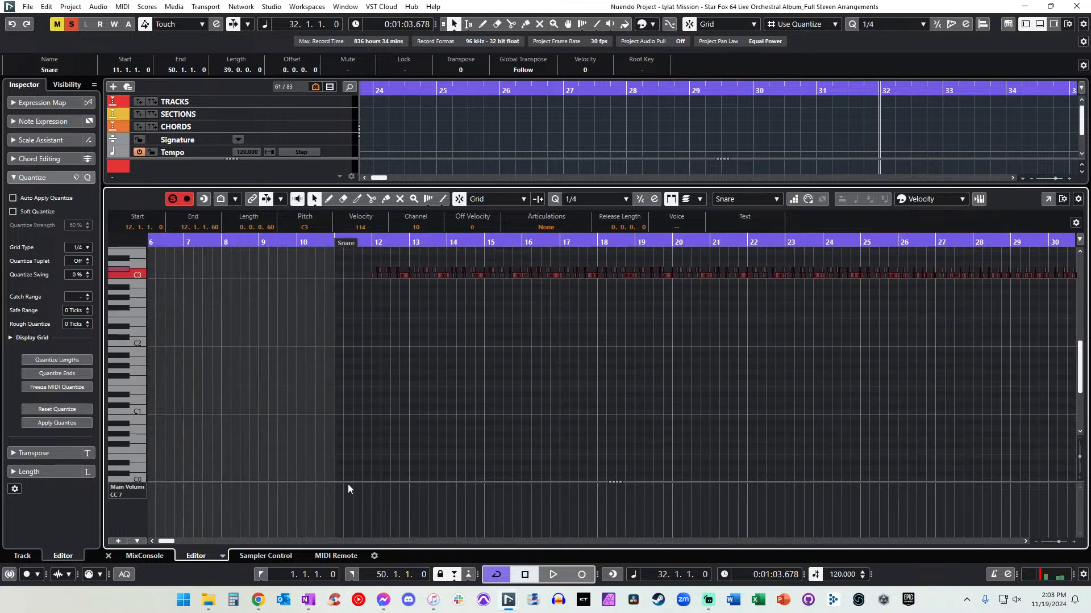
{"action": "left_click", "coordinate": [372, 503]}
{"action": "left_click_drag", "start_coordinate": [372, 504], "coordinate": [370, 498]}
{"action": "left_click", "coordinate": [123, 494]}
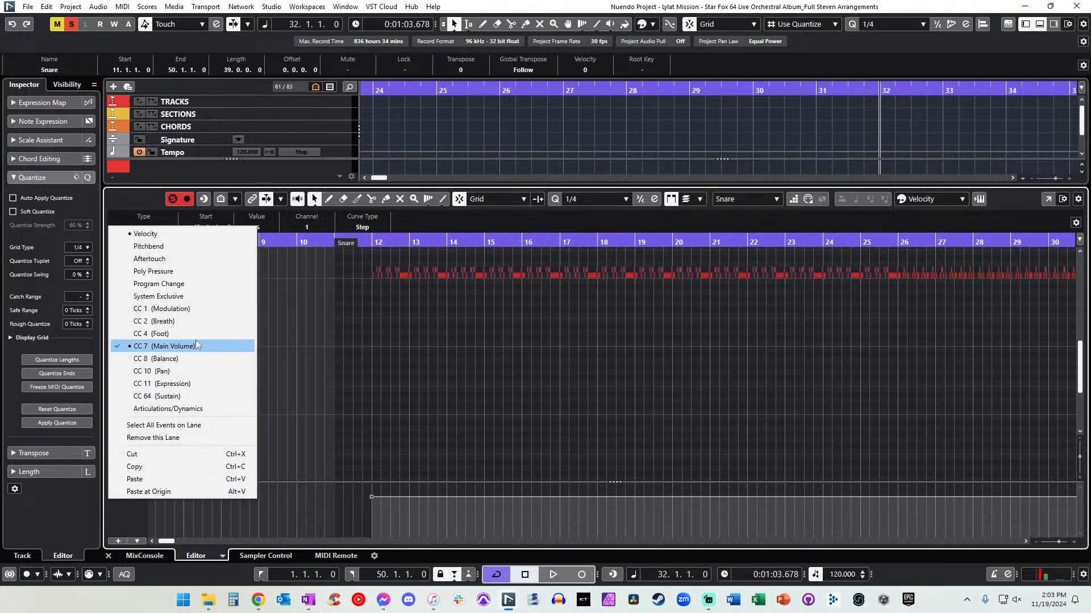
{"action": "left_click", "coordinate": [227, 308]}
{"action": "left_click", "coordinate": [122, 491]}
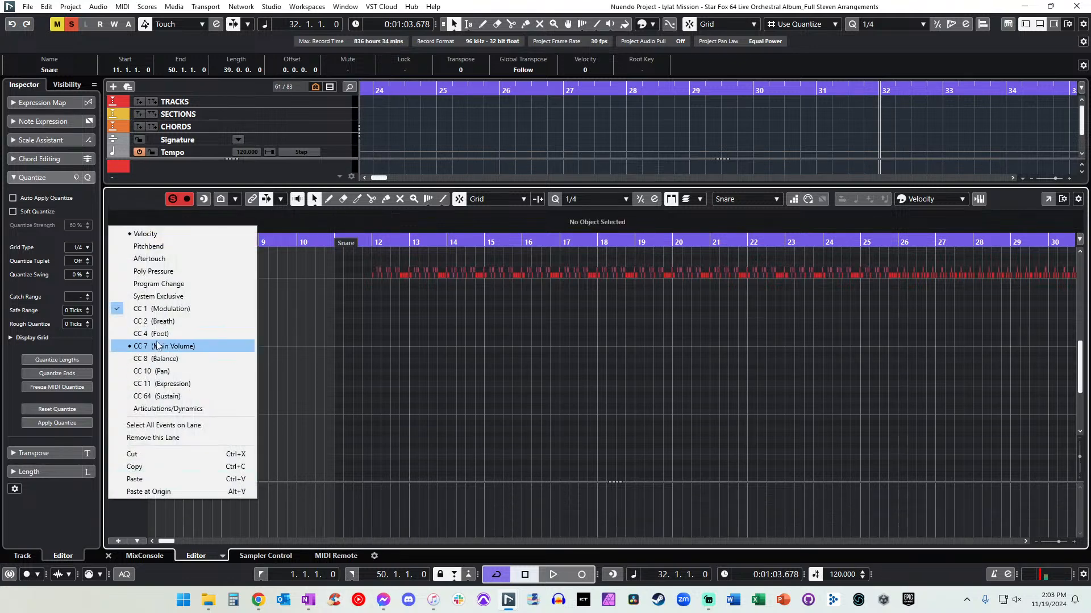
{"action": "left_click", "coordinate": [182, 345]}
Add a Modulation (CC 1) lane to the Snare part and place a point of 127 at 11.4.1.
{"action": "left_click", "coordinate": [118, 542]}
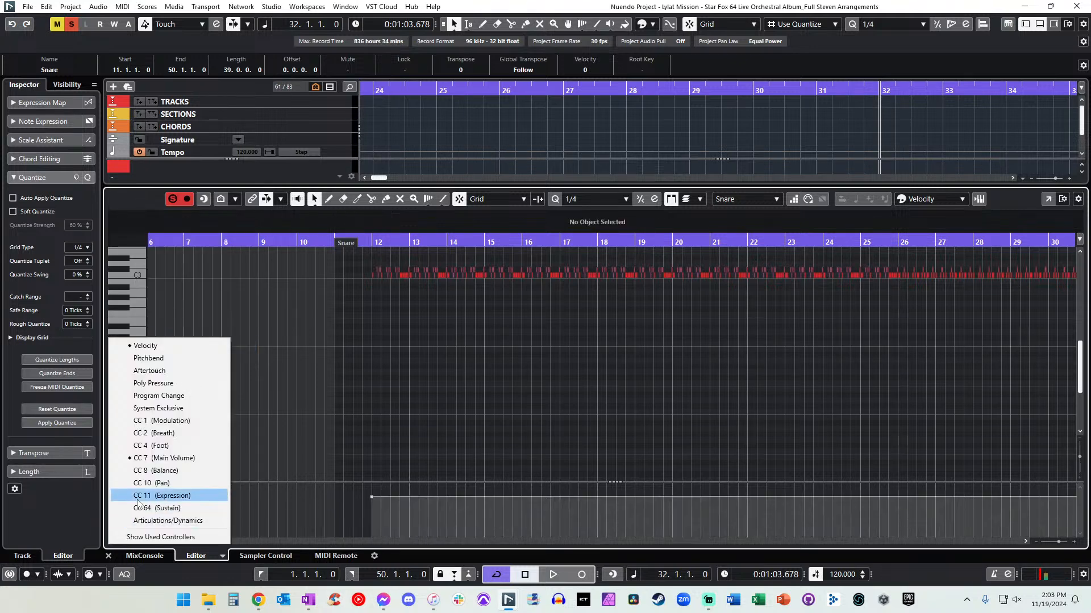
{"action": "left_click", "coordinate": [171, 421]}
{"action": "left_click", "coordinate": [360, 507]}
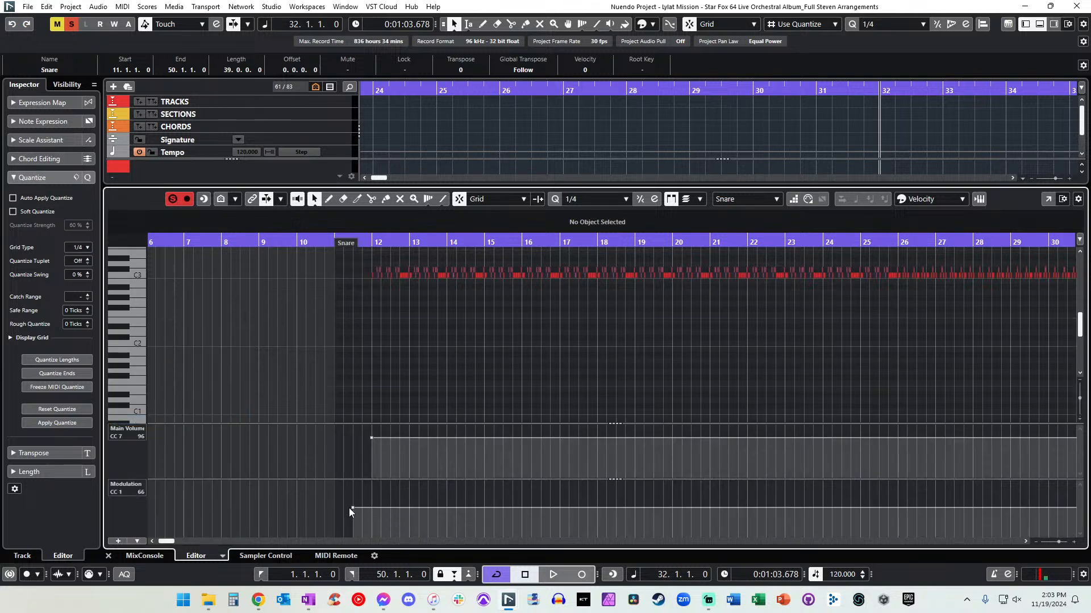
{"action": "left_click_drag", "start_coordinate": [353, 509], "coordinate": [362, 483]}
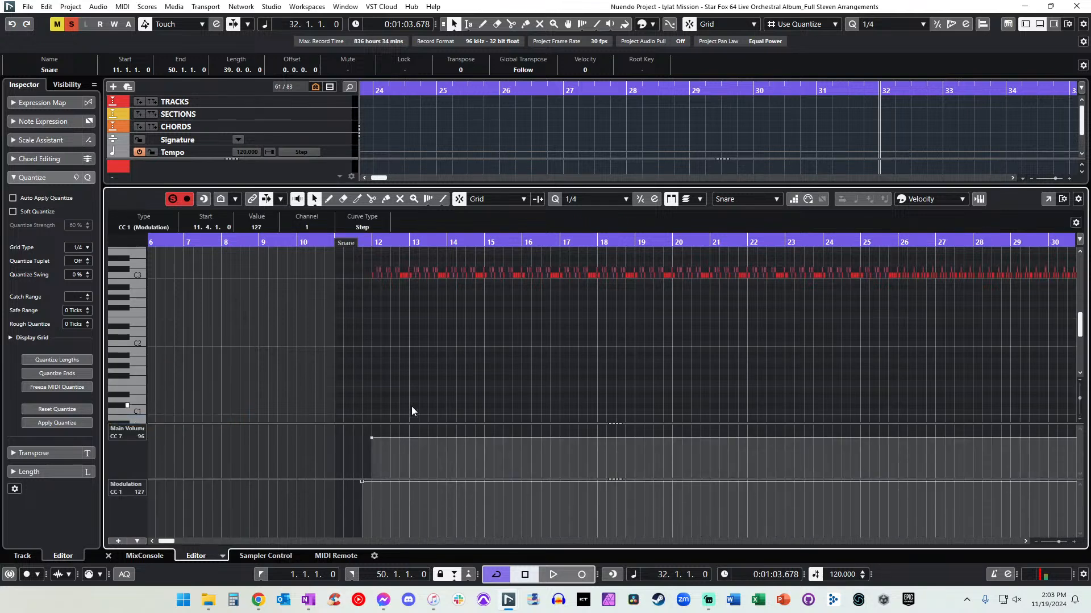
Play the soloed Snare part from bar 12 to hear the transposed notes with the new controller values.
{"action": "scroll", "coordinate": [412, 407], "scroll_direction": "up", "scroll_amount": 2}
{"action": "left_click", "coordinate": [401, 327]}
{"action": "left_click", "coordinate": [377, 243]}
{"action": "key", "text": "space"}
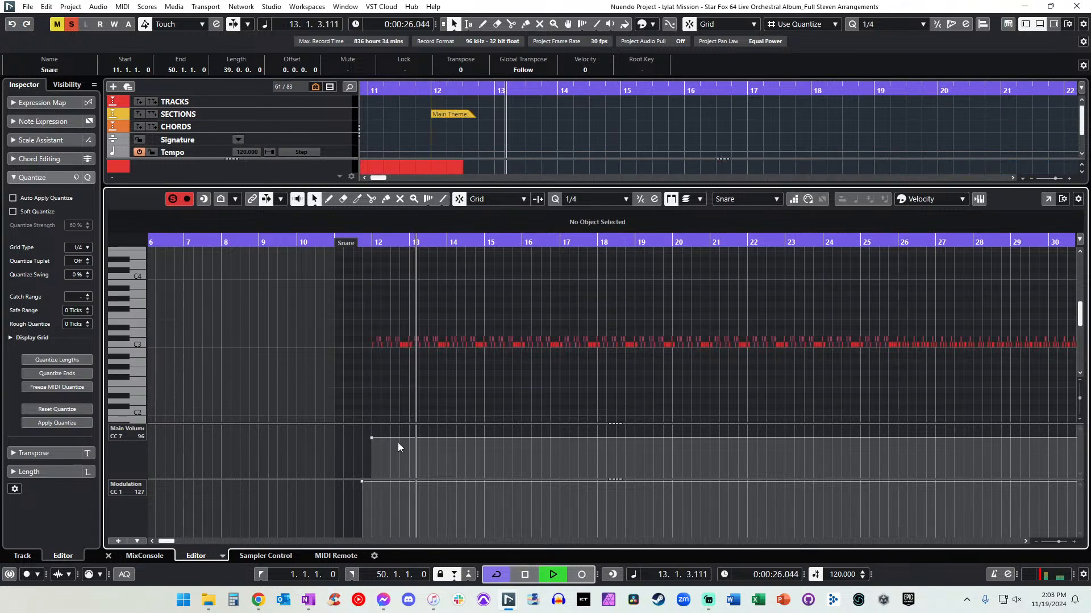
Raise the Snare part's Main Volume (CC 7) point at bar 12 to 127 and check the notes through to the part's end.
{"action": "left_click_drag", "start_coordinate": [372, 438], "coordinate": [372, 433]}
{"action": "key", "text": "space"}
{"action": "key", "text": "space"}
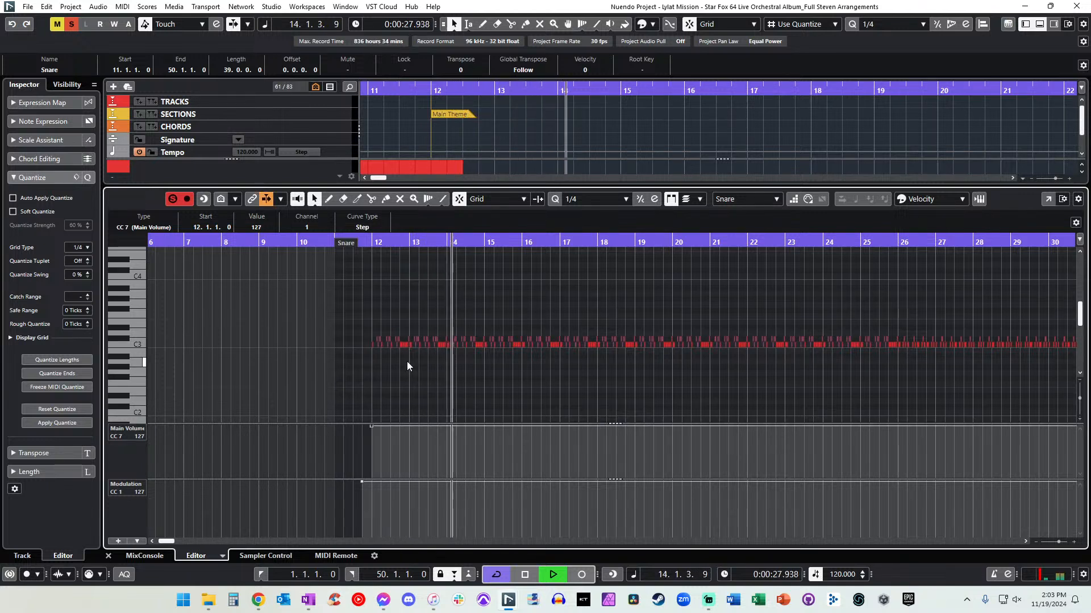
{"action": "scroll", "coordinate": [453, 362], "scroll_direction": "right", "scroll_amount": 10}
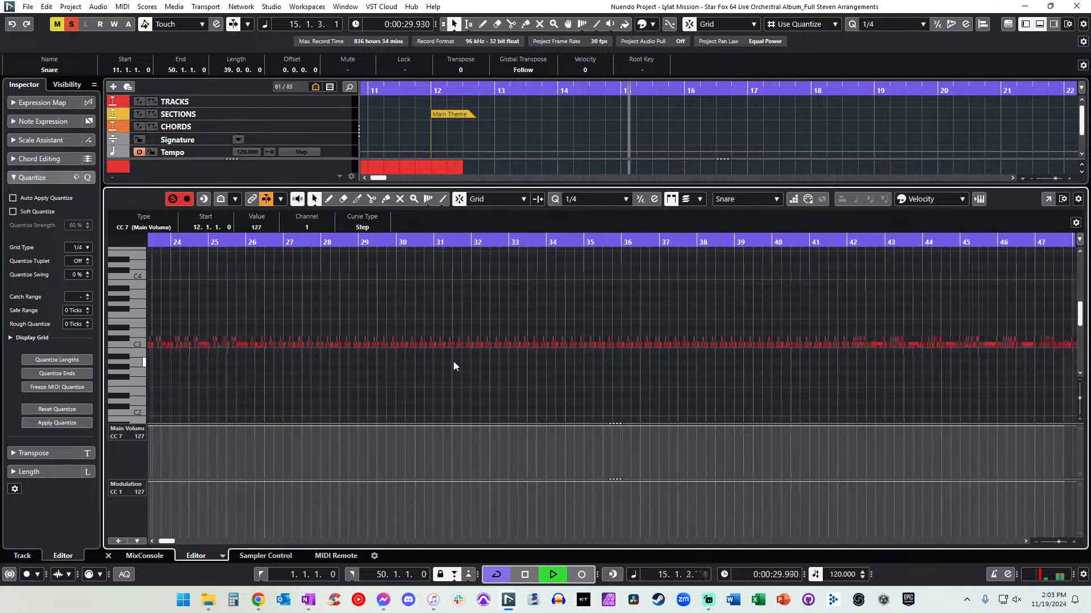
{"action": "scroll", "coordinate": [453, 362], "scroll_direction": "right", "scroll_amount": 6}
{"action": "scroll", "coordinate": [453, 362], "scroll_direction": "down", "scroll_amount": 1}
{"action": "scroll", "coordinate": [453, 362], "scroll_direction": "left", "scroll_amount": 6}
{"action": "key", "text": "Return"}
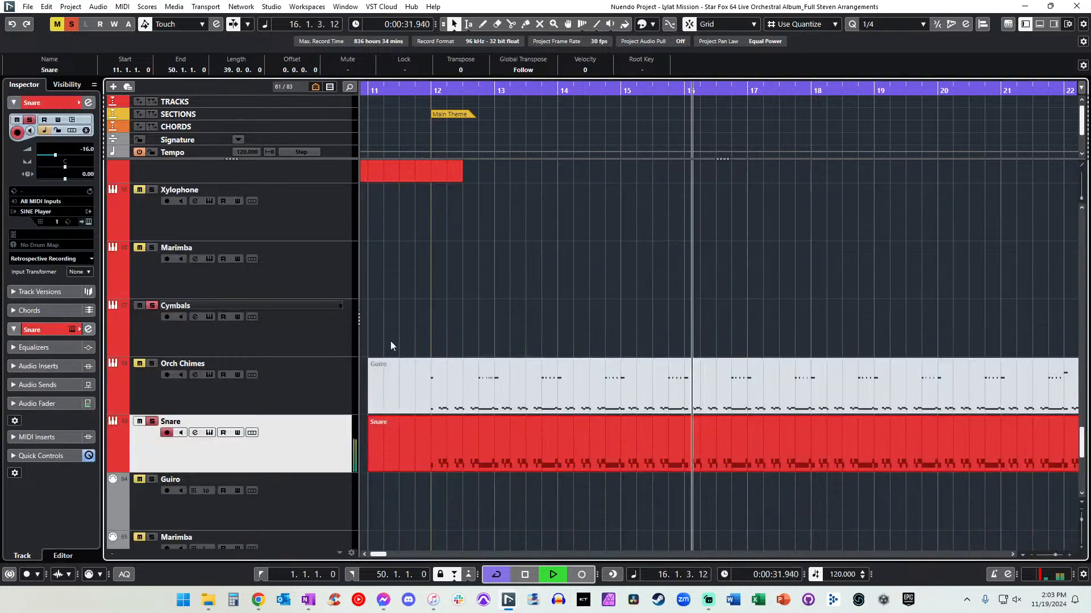
Turn off all solos and recheck the Snare part's Main Volume point while the full arrangement plays.
{"action": "left_click", "coordinate": [72, 24]}
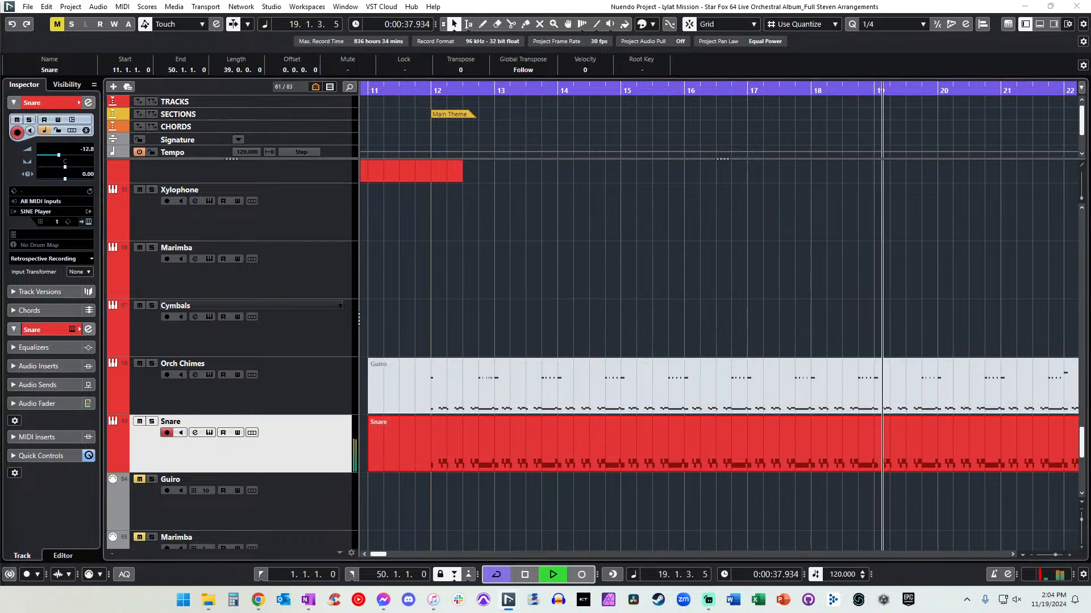
{"action": "double_click", "coordinate": [514, 427]}
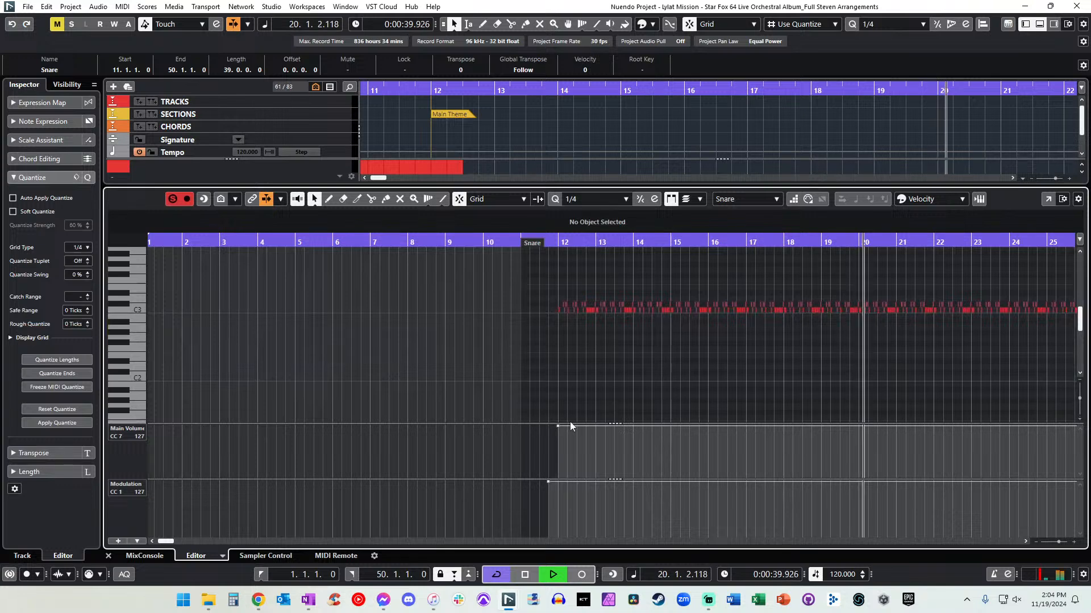
{"action": "left_click", "coordinate": [559, 426]}
{"action": "key", "text": "Return"}
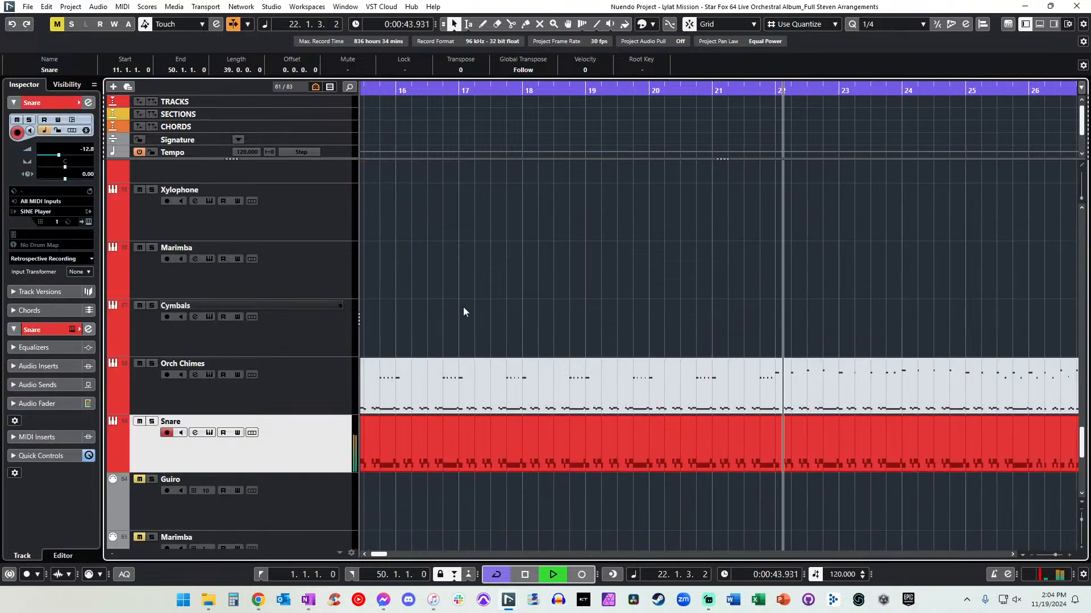
{"action": "scroll", "coordinate": [463, 307], "scroll_direction": "down", "scroll_amount": 4}
{"action": "scroll", "coordinate": [463, 307], "scroll_direction": "up", "scroll_amount": 3}
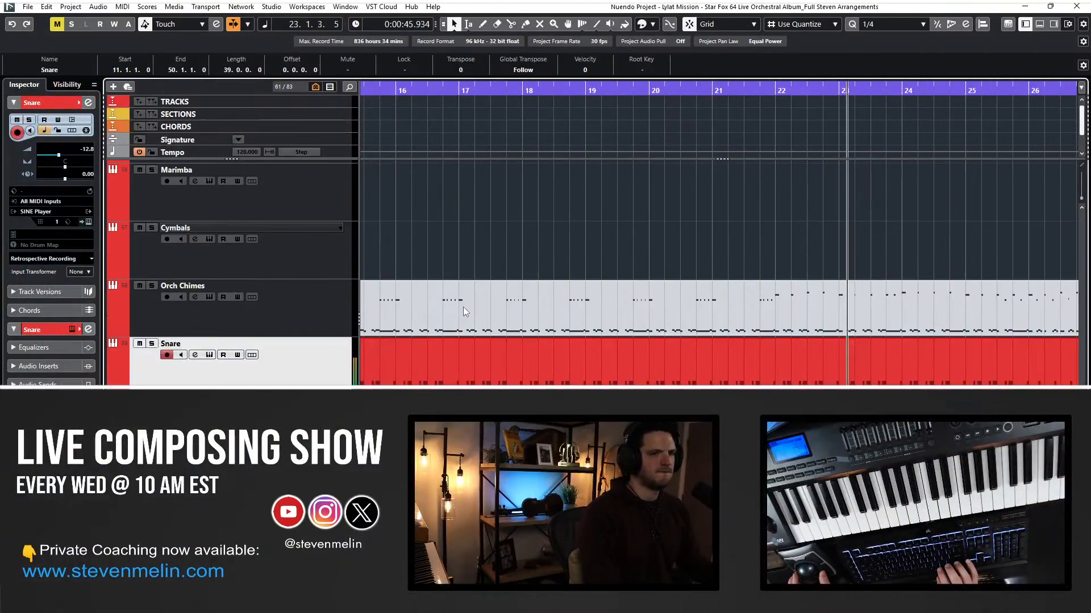
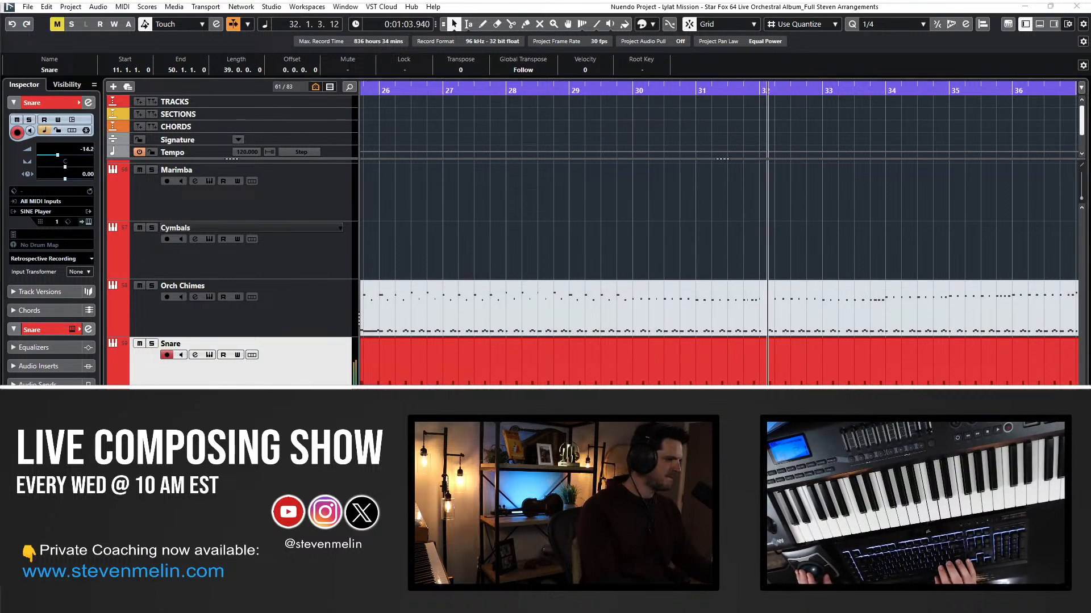
Replay the passage around bars 30 to 32 and review the trumpet and horn parts there.
{"action": "left_click", "coordinate": [664, 367]}
{"action": "scroll", "coordinate": [663, 365], "scroll_direction": "right", "scroll_amount": 2}
{"action": "scroll", "coordinate": [664, 364], "scroll_direction": "up", "scroll_amount": 20}
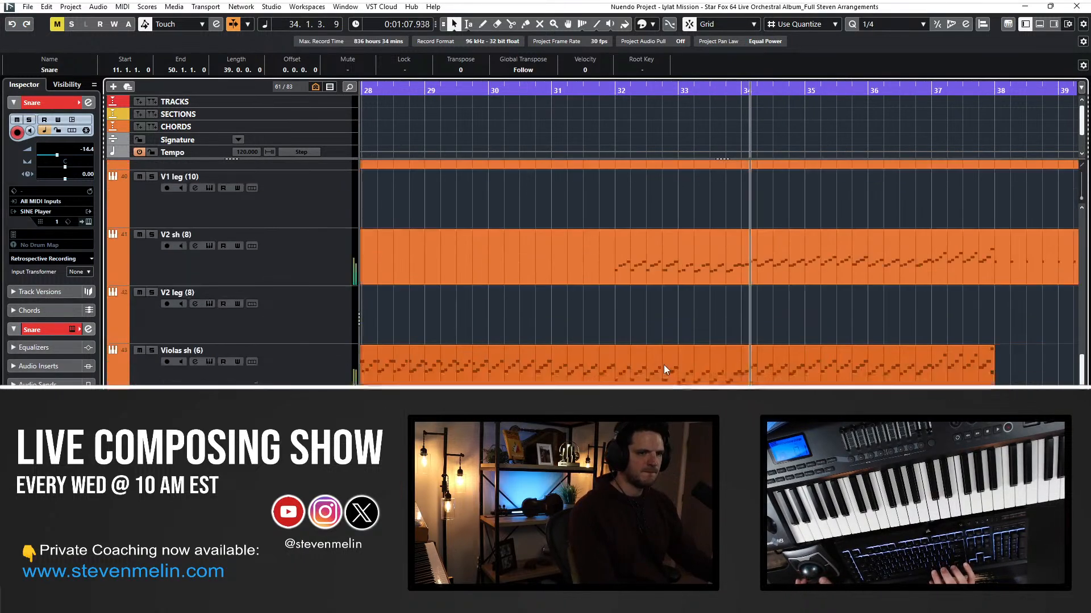
{"action": "scroll", "coordinate": [663, 365], "scroll_direction": "up", "scroll_amount": 2}
{"action": "key", "text": "space"}
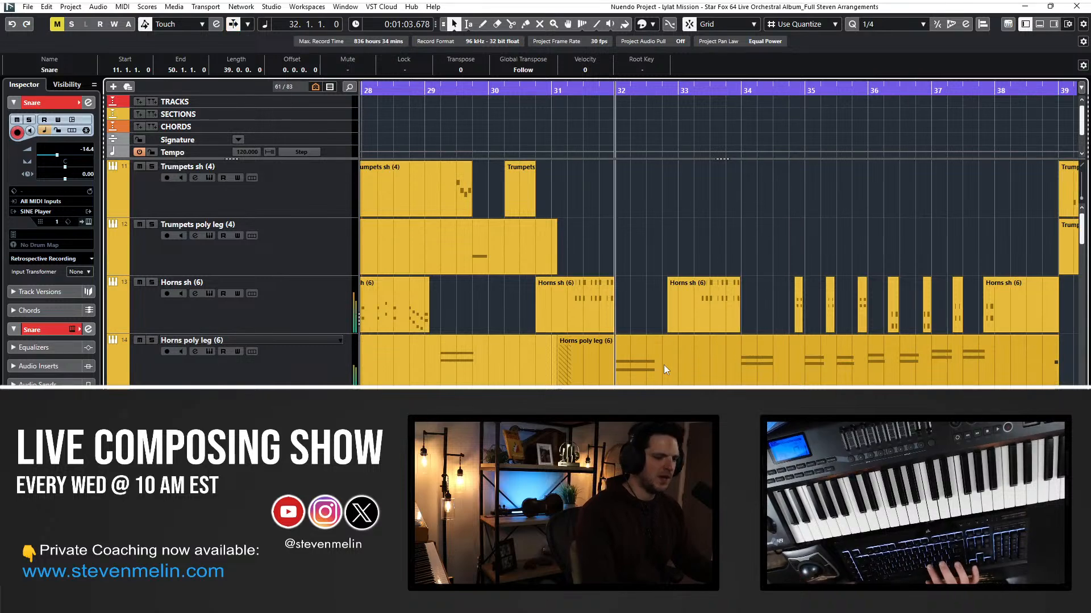
{"action": "key", "text": "space"}
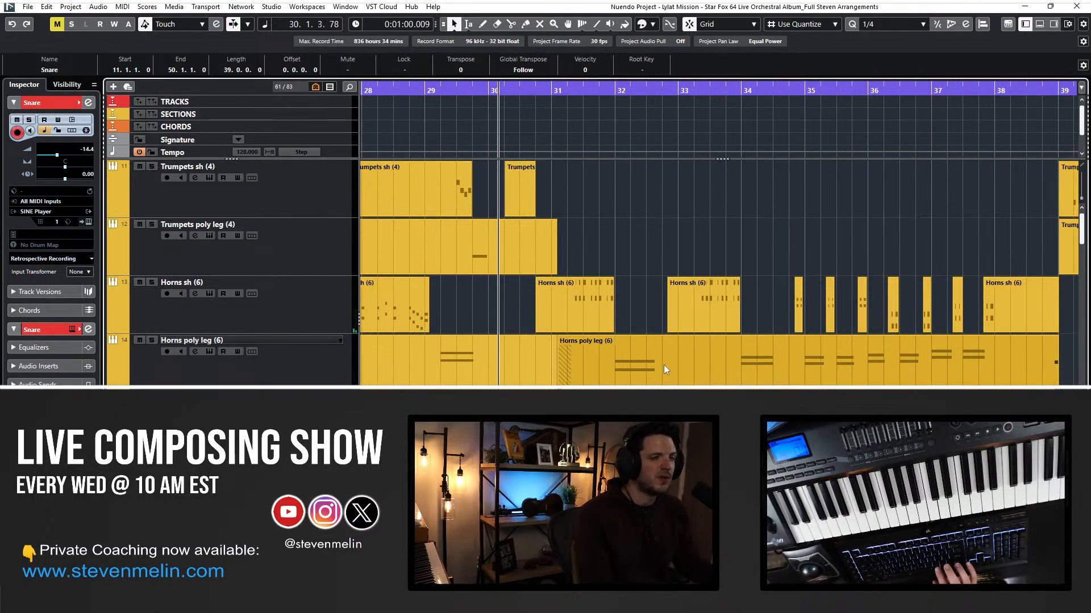
{"action": "key", "text": "f"}
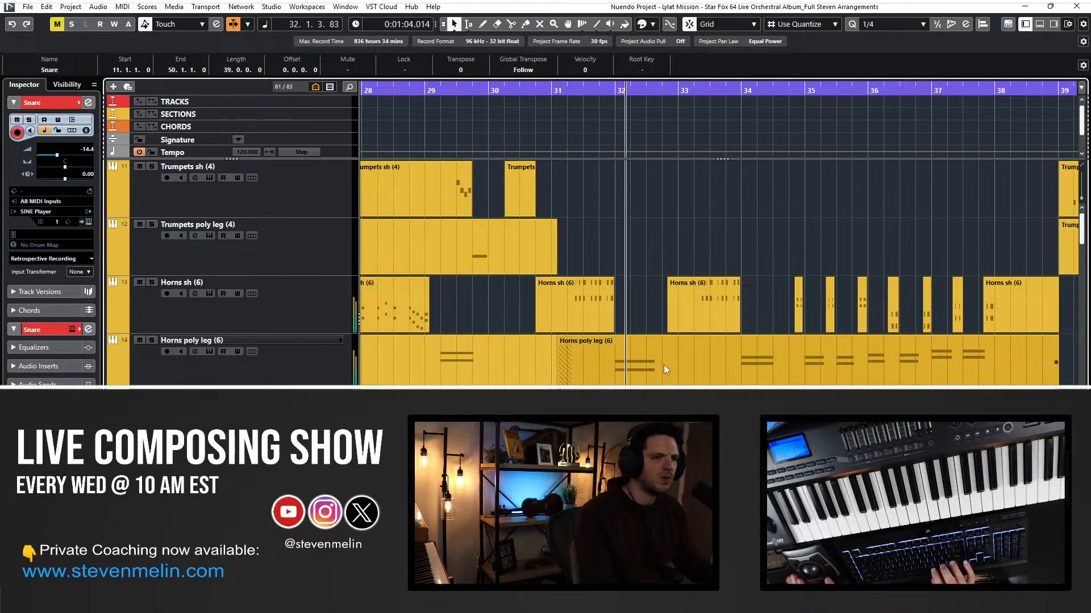
Split the Horns sh (6) and Horns poly leg (6) parts at 31.2 and select the sections from there to bar 39.
{"action": "left_click", "coordinate": [601, 329]}
{"action": "scroll", "coordinate": [631, 309], "scroll_direction": "right", "scroll_amount": 3}
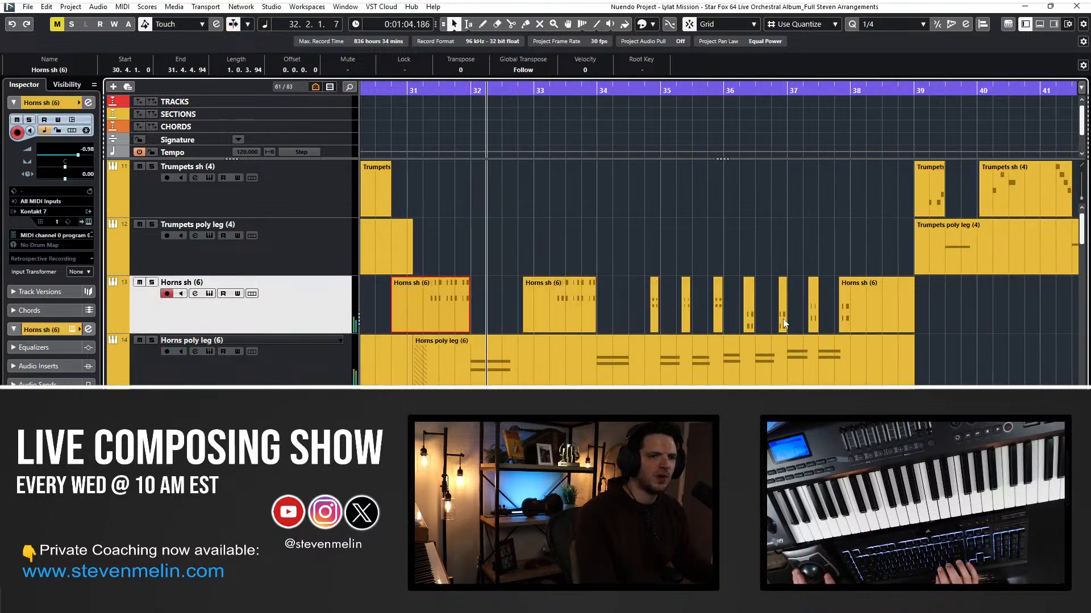
{"action": "left_click_drag", "start_coordinate": [959, 385], "coordinate": [401, 307]}
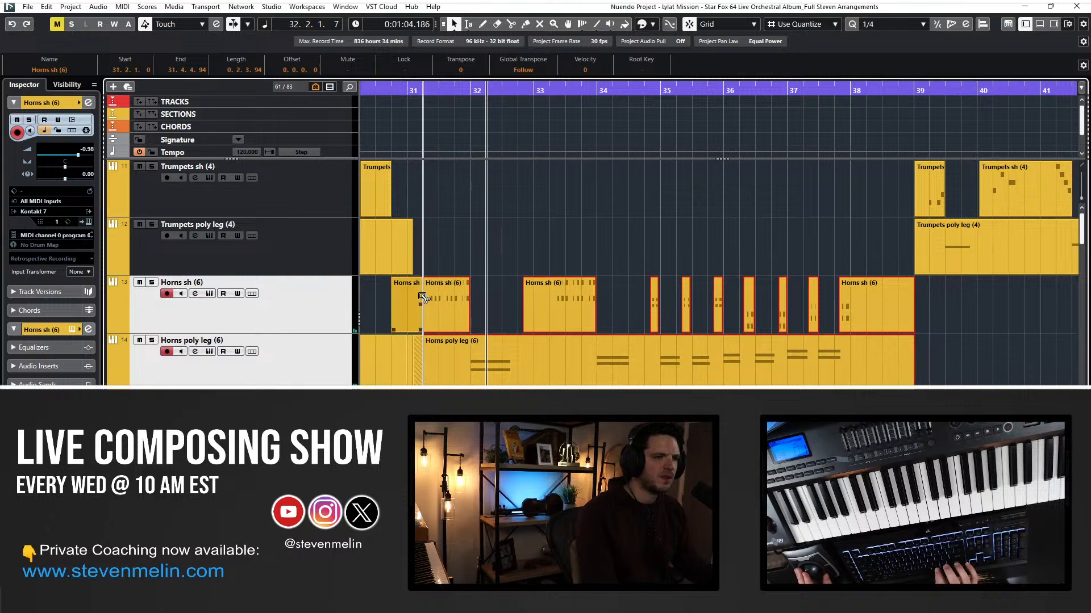
{"action": "left_click_drag", "start_coordinate": [957, 377], "coordinate": [434, 298]}
{"action": "key", "text": "l"}
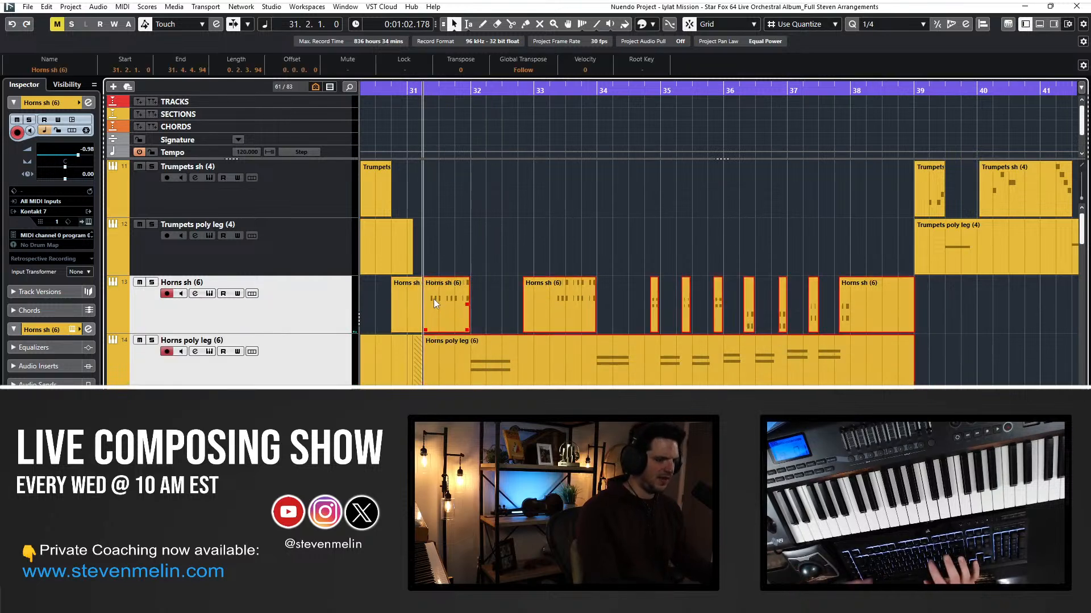
Copy the selected horn sections to 31.2 in the choir and gather both the short and legato parts on the Women Ah_Freyja (20) track.
{"action": "scroll", "coordinate": [333, 296], "scroll_direction": "down", "scroll_amount": 15}
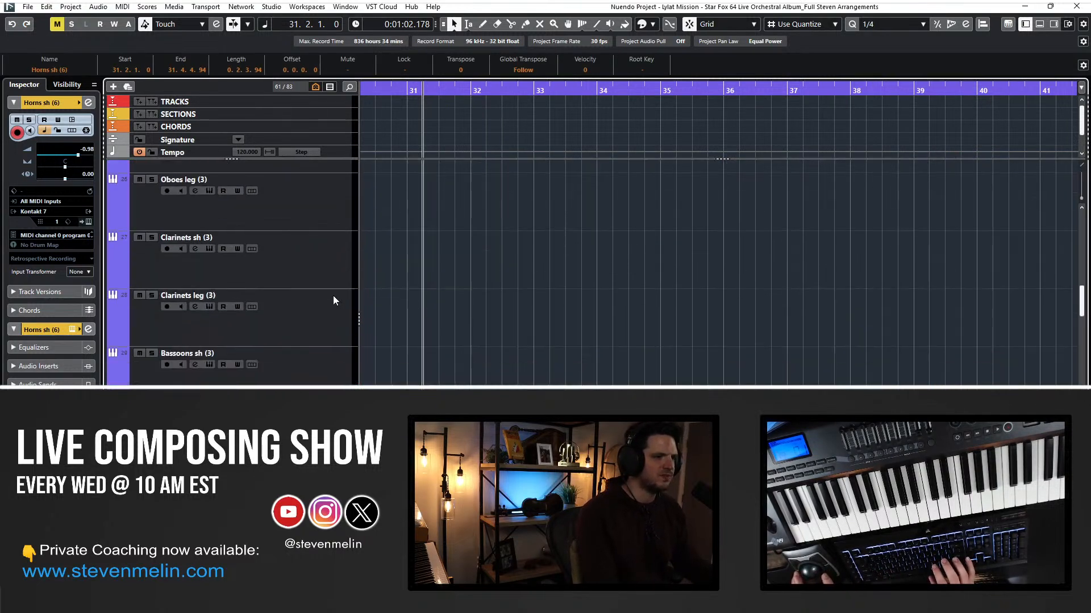
{"action": "scroll", "coordinate": [333, 296], "scroll_direction": "down", "scroll_amount": 12}
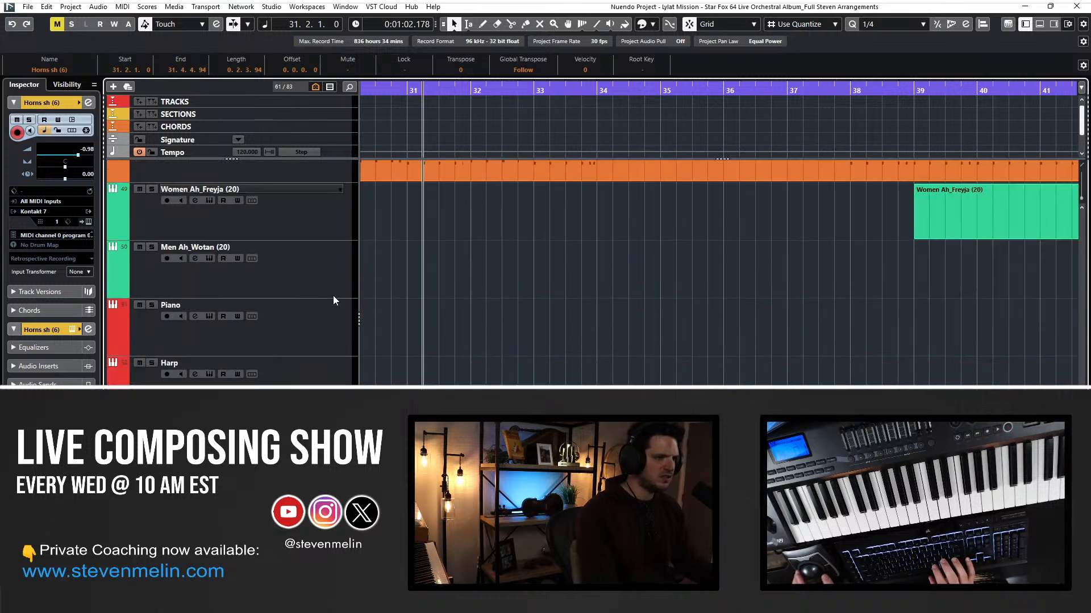
{"action": "left_click", "coordinate": [328, 357]}
{"action": "key", "text": "ctrl+v"}
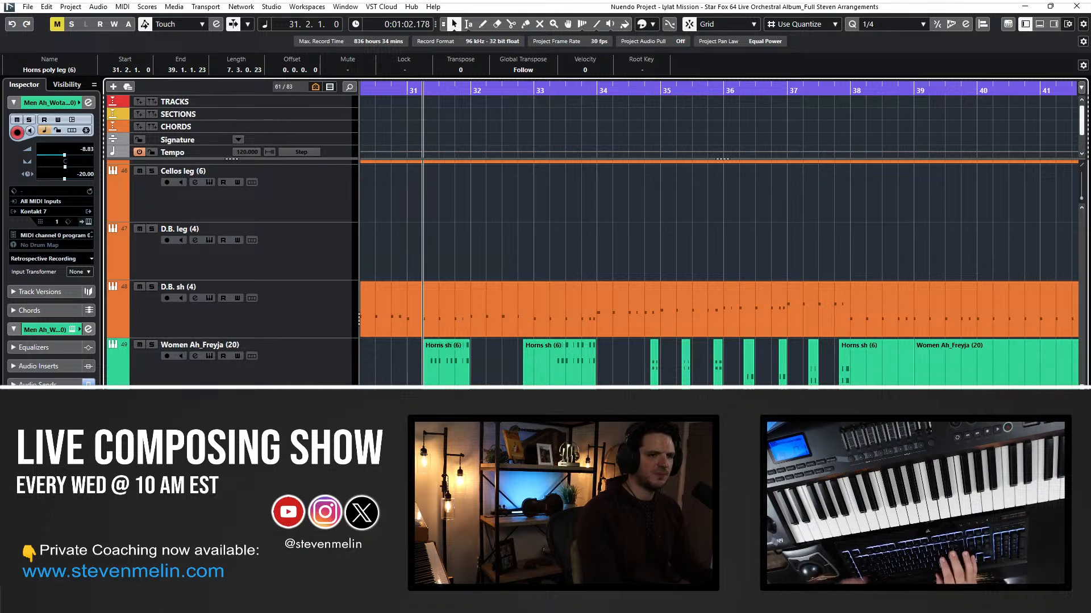
{"action": "key", "text": "ctrl+Up"}
Glue the overlapping horn parts on the women's choir track into one and name it after the track, Women Ah_Freyja (20).
{"action": "right_click", "coordinate": [452, 348]}
{"action": "left_click", "coordinate": [525, 351]}
{"action": "left_click", "coordinate": [444, 361]}
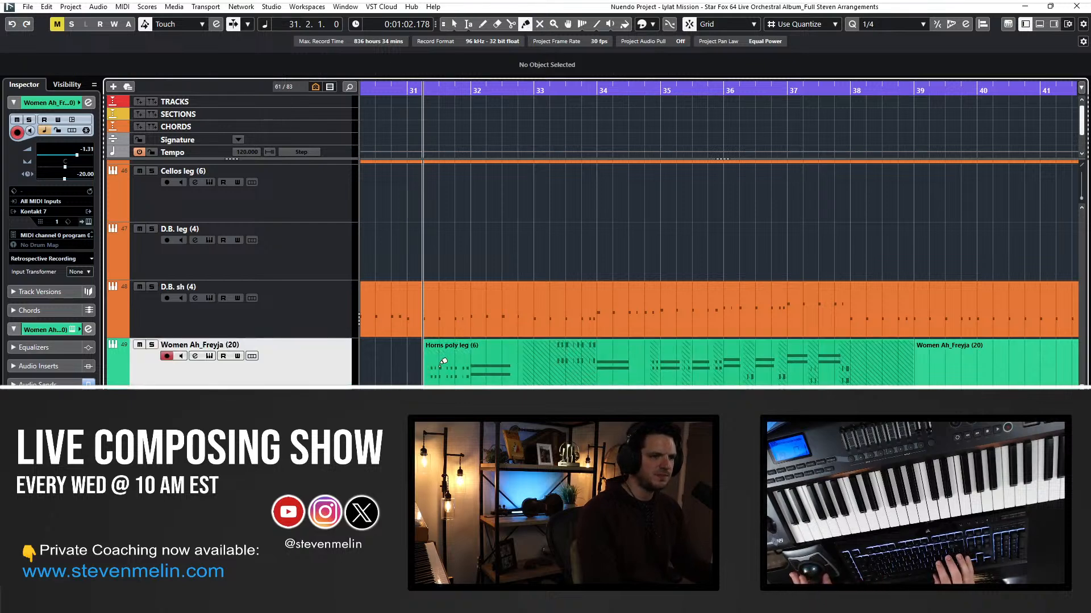
{"action": "left_click", "coordinate": [440, 367]}
{"action": "key", "text": "1"}
{"action": "left_click", "coordinate": [440, 367]}
{"action": "double_click", "coordinate": [221, 348]}
{"action": "key", "text": "shift+Return"}
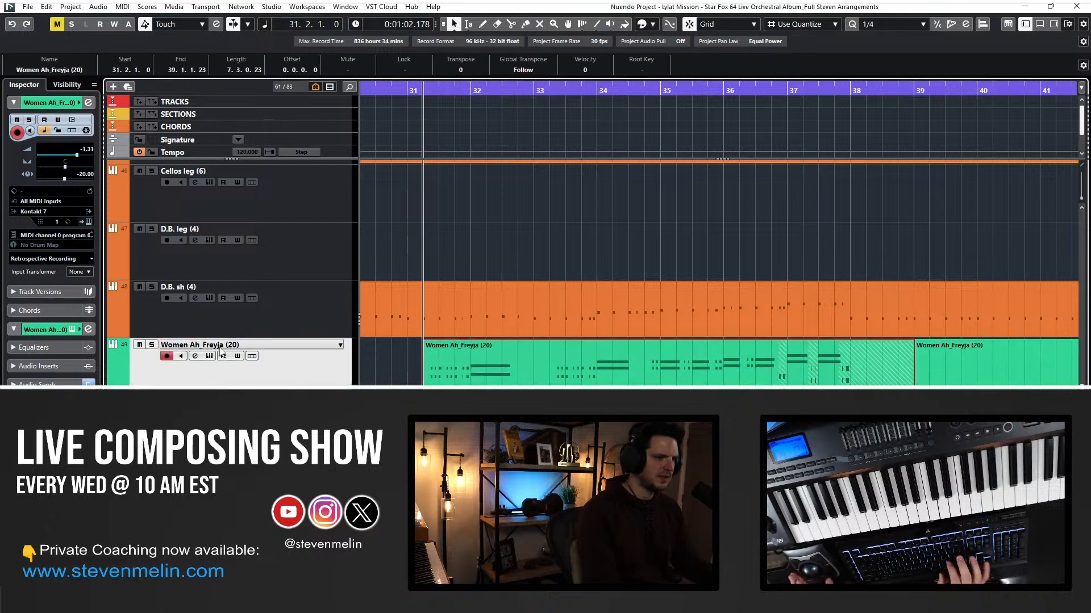
Solo the women's choir track and set its part's Main Volume (CC 7) to 127 at 31.2.1.
{"action": "key", "text": "s"}
{"action": "double_click", "coordinate": [449, 369]}
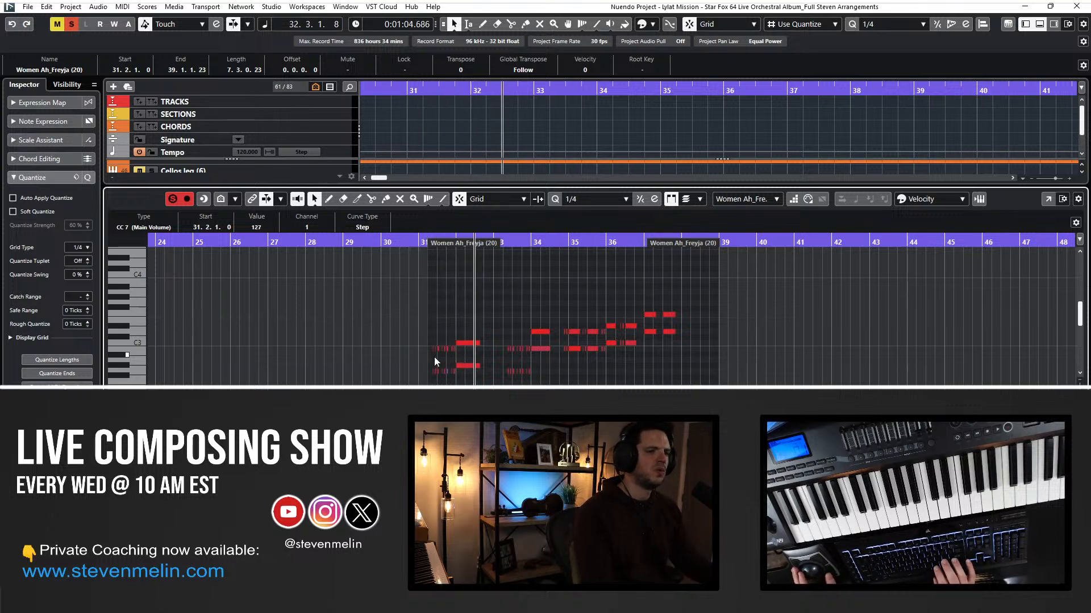
{"action": "key", "text": "ctrl+e"}
{"action": "key", "text": "space"}
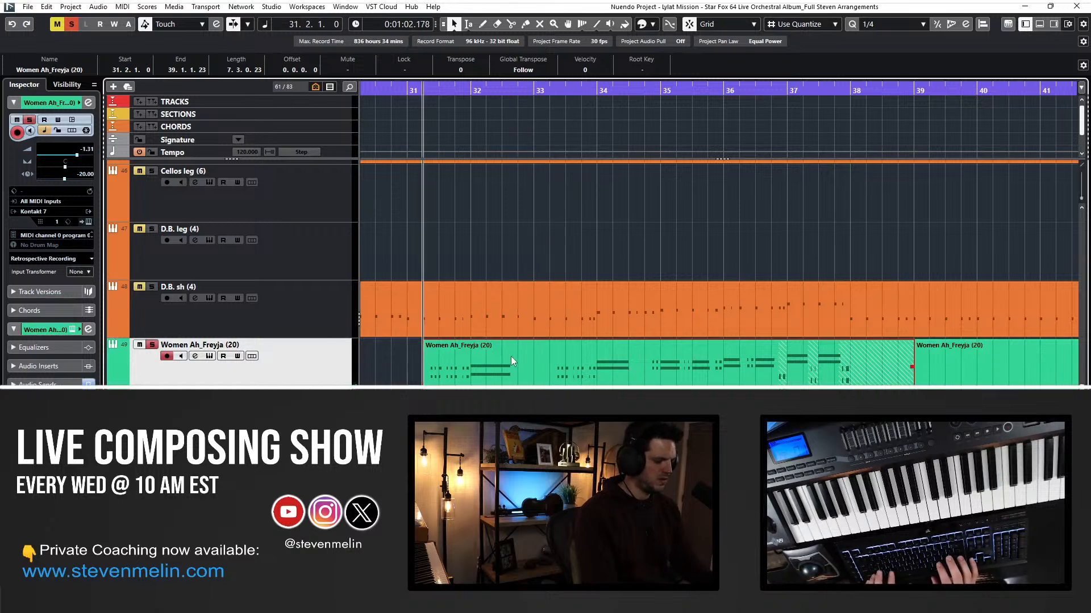
Duplicate the glued women's choir part at 31.2 onto the Men Ah_Wotan (20) track and open the copy for note editing.
{"action": "key", "text": "Down"}
{"action": "key", "text": "space"}
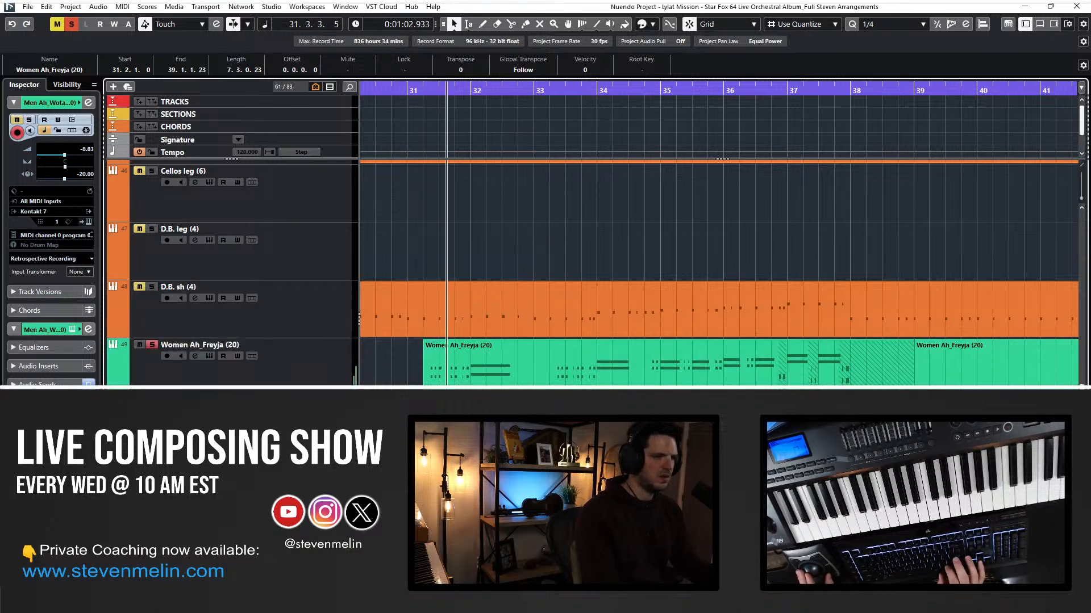
{"action": "key", "text": "Delete"}
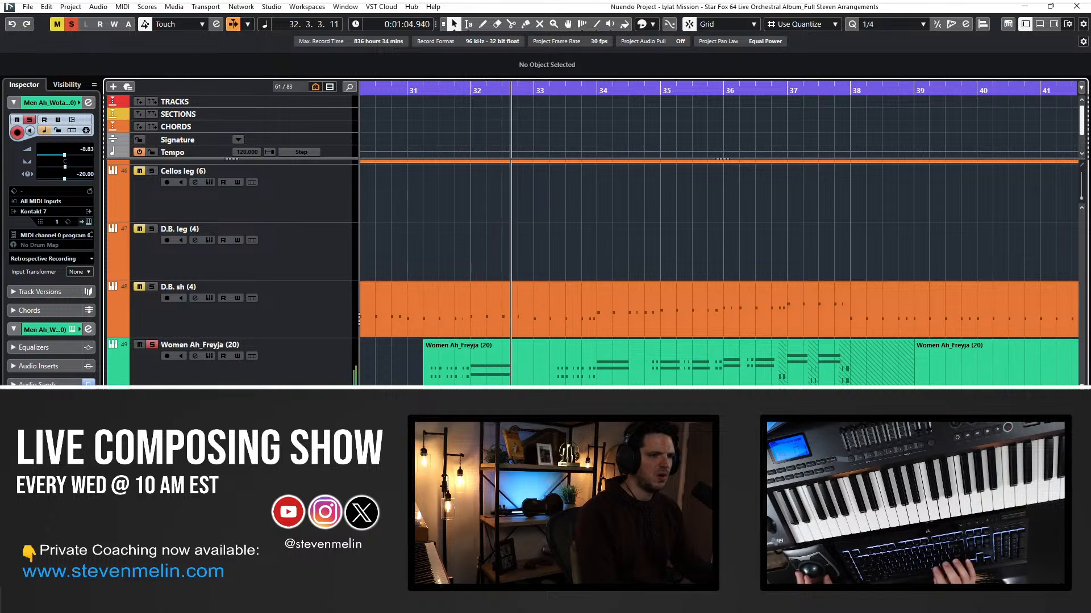
{"action": "key", "text": "Return"}
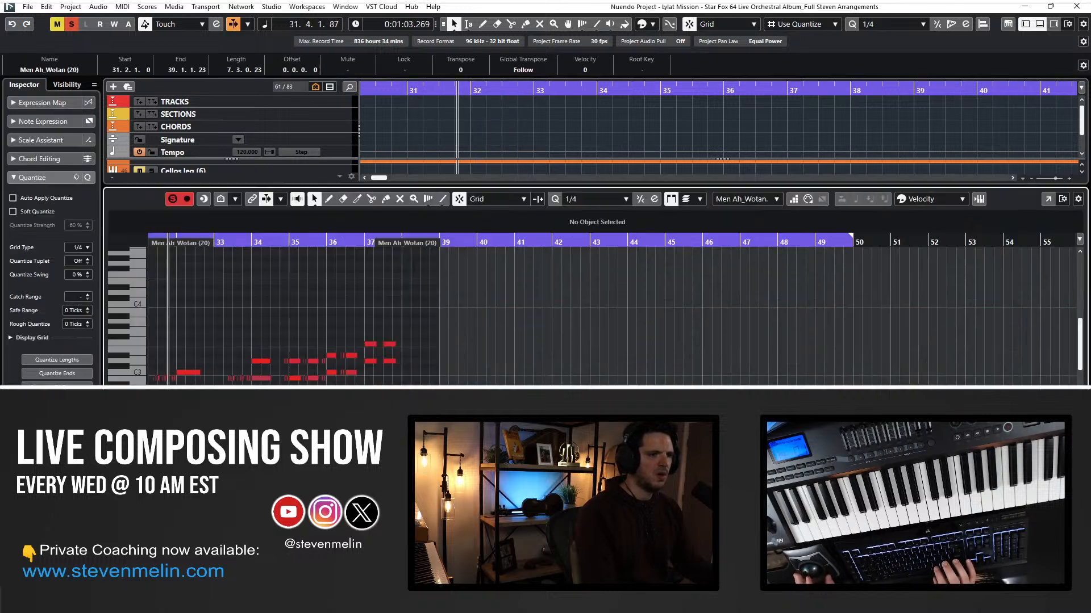
Transpose all notes in the Men Ah_Wotan (20) part up one octave and play the result.
{"action": "key", "text": "ctrl+a"}
{"action": "key", "text": "shift+Up"}
{"action": "key", "text": "space"}
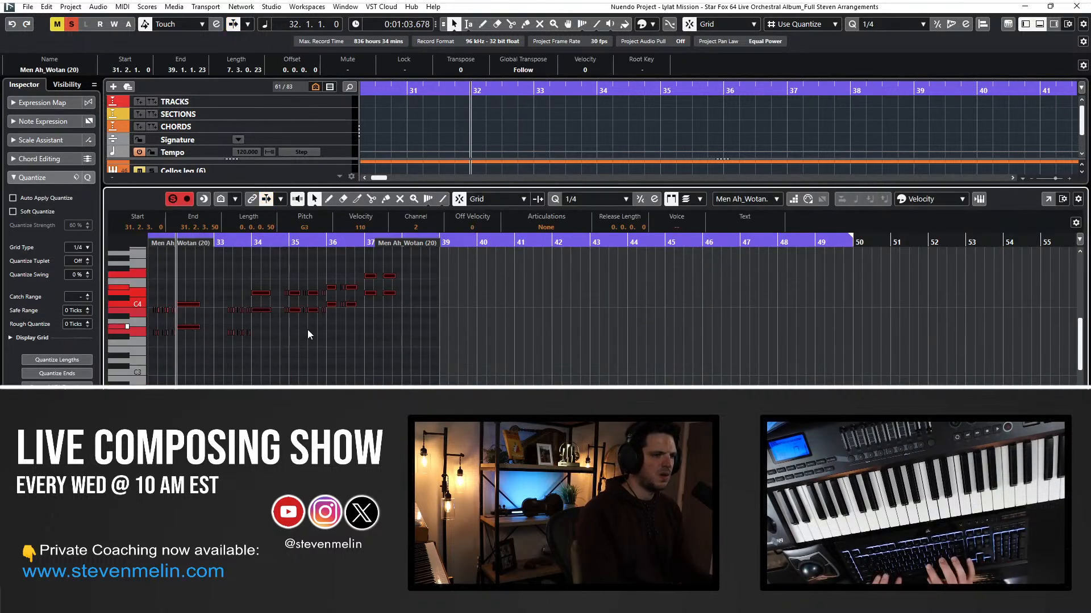
{"action": "key", "text": "h"}
{"action": "key", "text": "g"}
{"action": "key", "text": "space"}
{"action": "key", "text": "Return"}
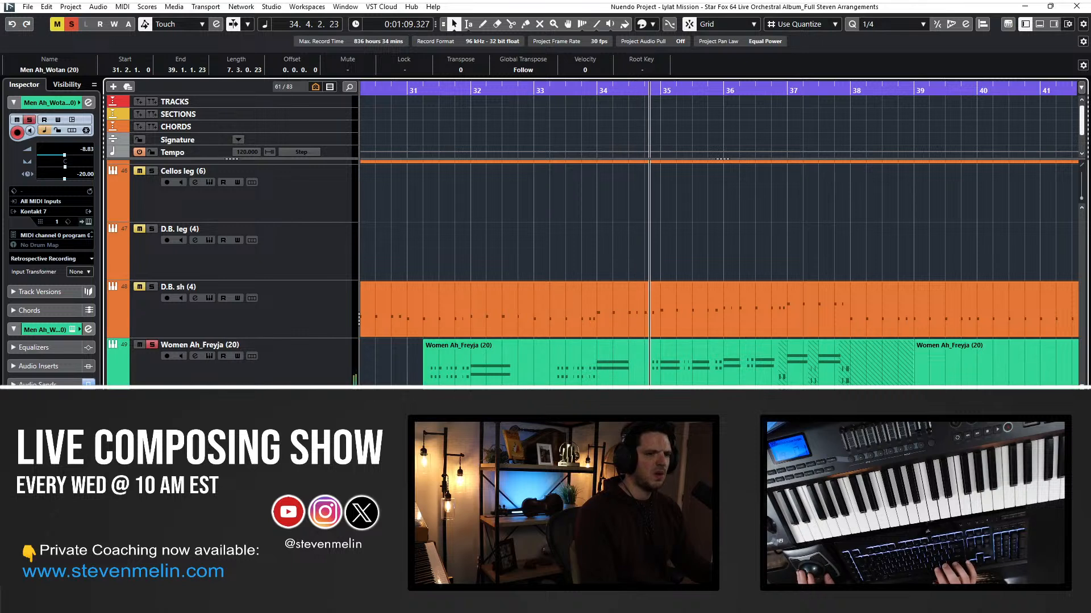
Select the women's choir track and replay the soloed choir from about bar 31.
{"action": "key", "text": "f"}
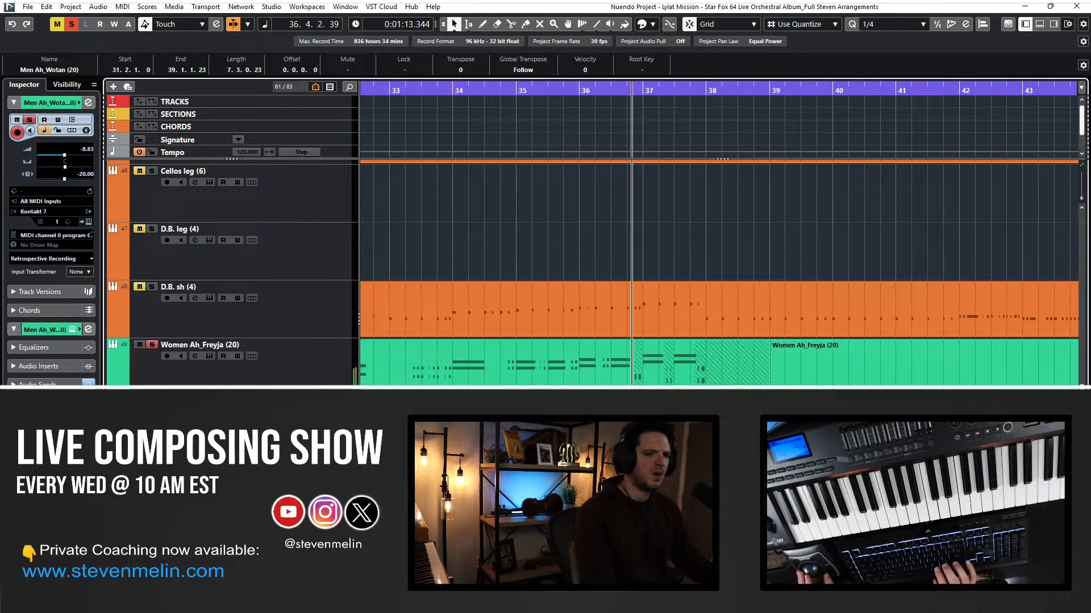
{"action": "left_click", "coordinate": [312, 369]}
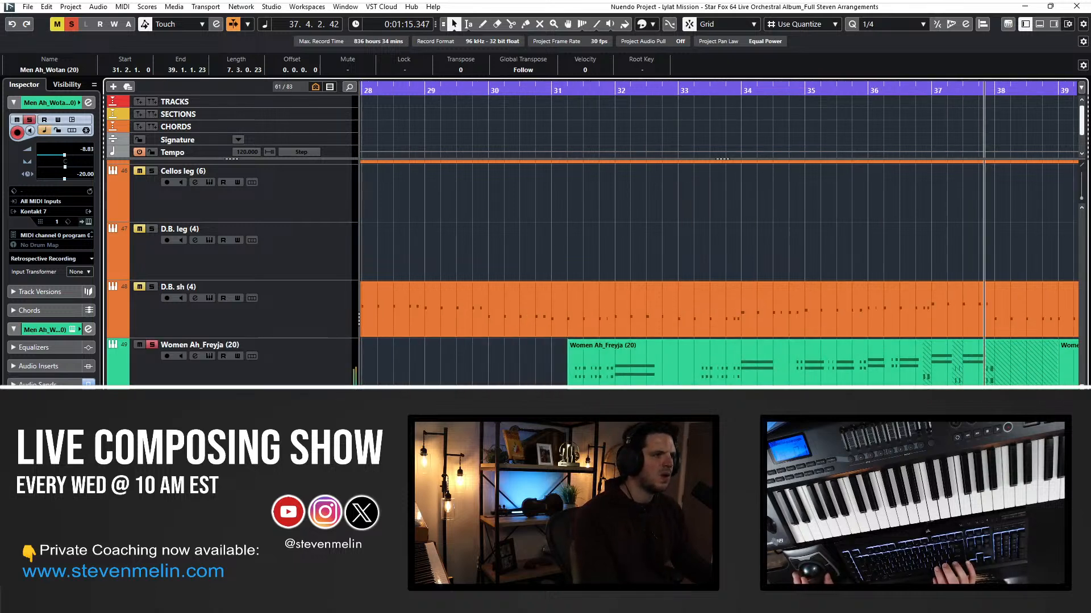
{"action": "left_click", "coordinate": [547, 90]}
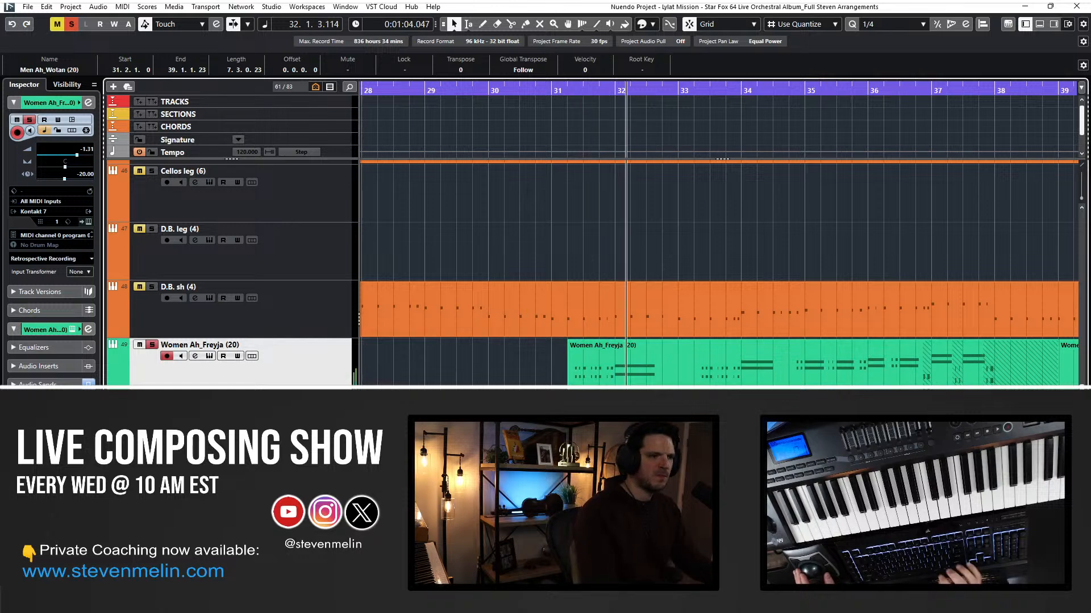
Examine the Men Ah_Wotan part's notes around bars 31 to 35 in the key editor.
{"action": "key", "text": "ctrl+e"}
{"action": "key", "text": "h"}
{"action": "key", "text": "h"}
{"action": "key", "text": "h"}
{"action": "key", "text": "h"}
{"action": "key", "text": "h"}
{"action": "key", "text": "h"}
{"action": "key", "text": "h"}
{"action": "key", "text": "h"}
{"action": "key", "text": "h"}
{"action": "key", "text": "h"}
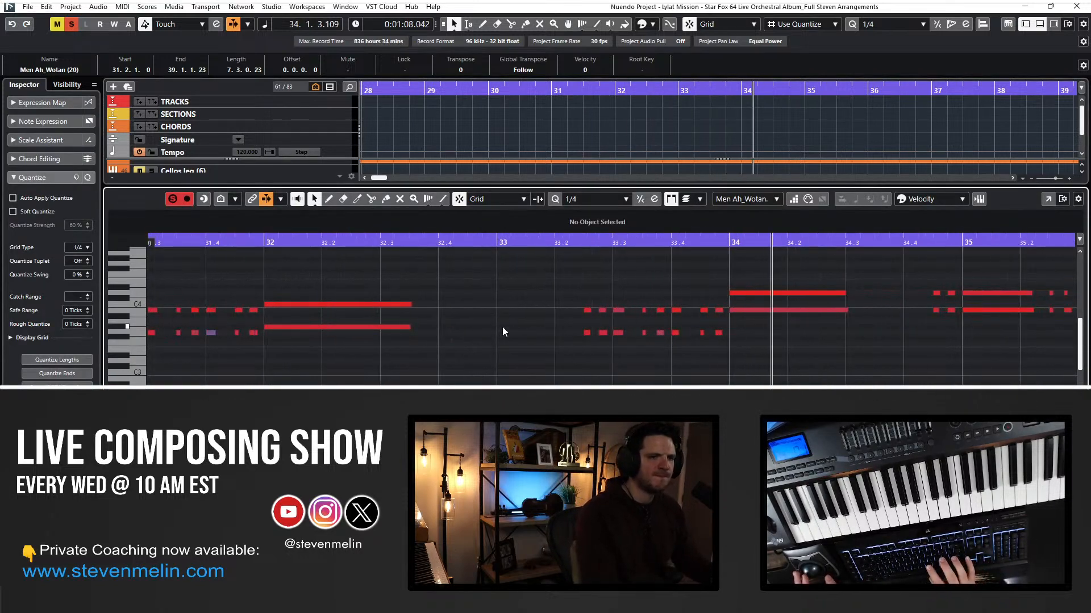
Set the Men Ah_Wotan track's delay to 0 ms in the arrangement view.
{"action": "key", "text": "ctrl+e"}
{"action": "double_click", "coordinate": [86, 174]}
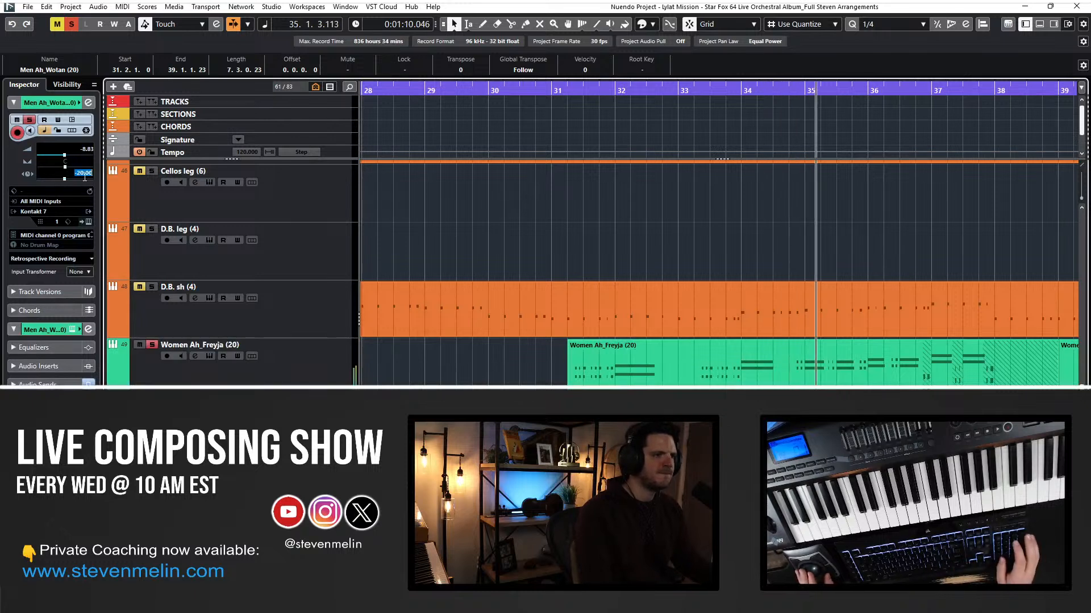
{"action": "key", "text": "Return"}
{"action": "double_click", "coordinate": [85, 174]}
{"action": "type", "text": "0"}
{"action": "key", "text": "Return"}
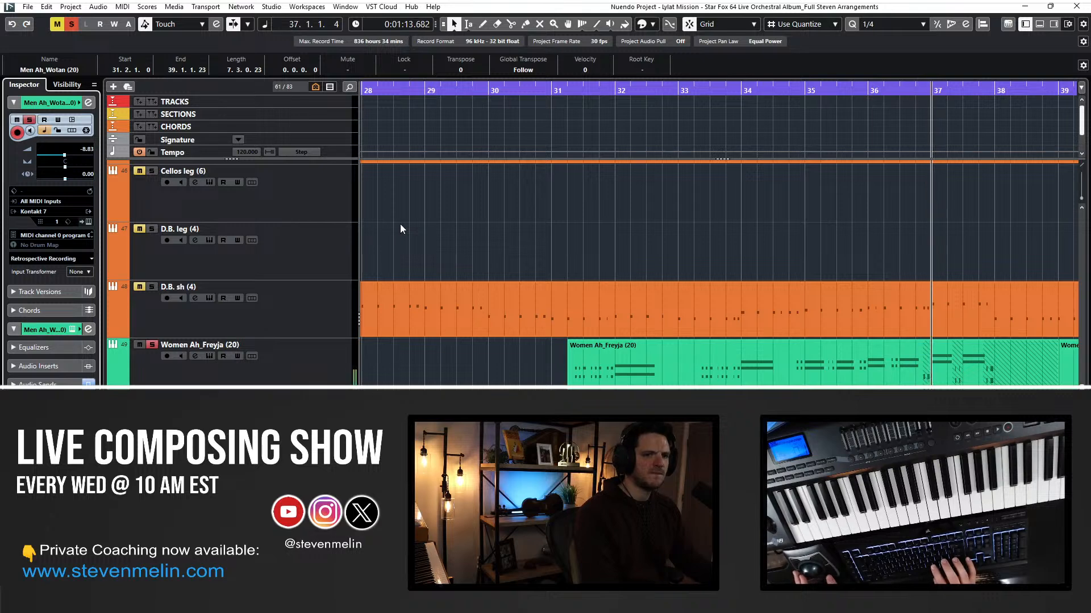
Glue the Women Ah_Freyja parts from bar 31 onward into one continuous part and select it.
{"action": "key", "text": "f"}
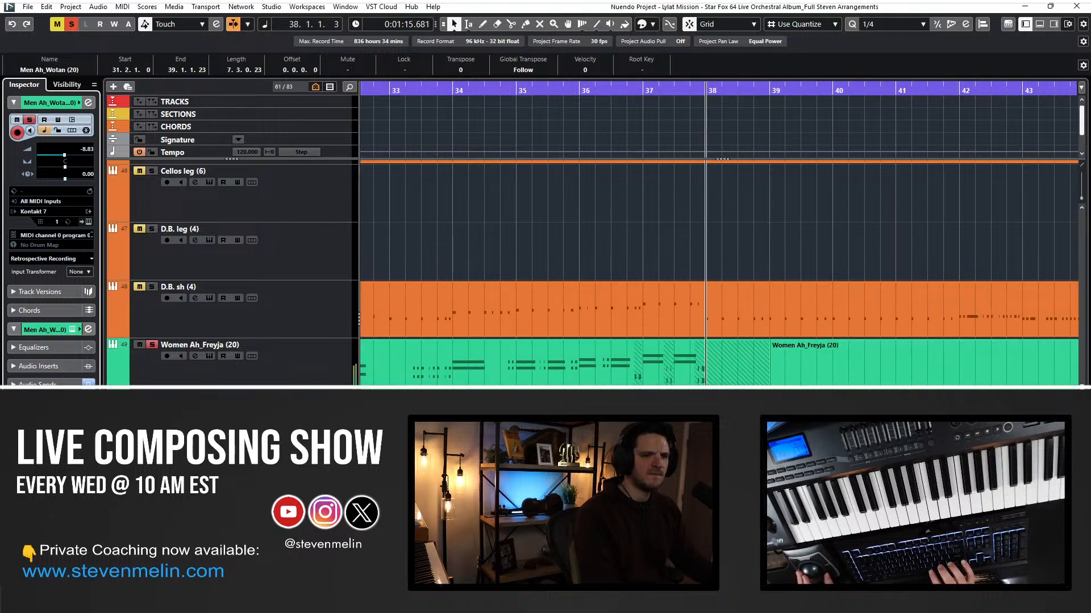
{"action": "key", "text": "f"}
{"action": "right_click", "coordinate": [651, 381]}
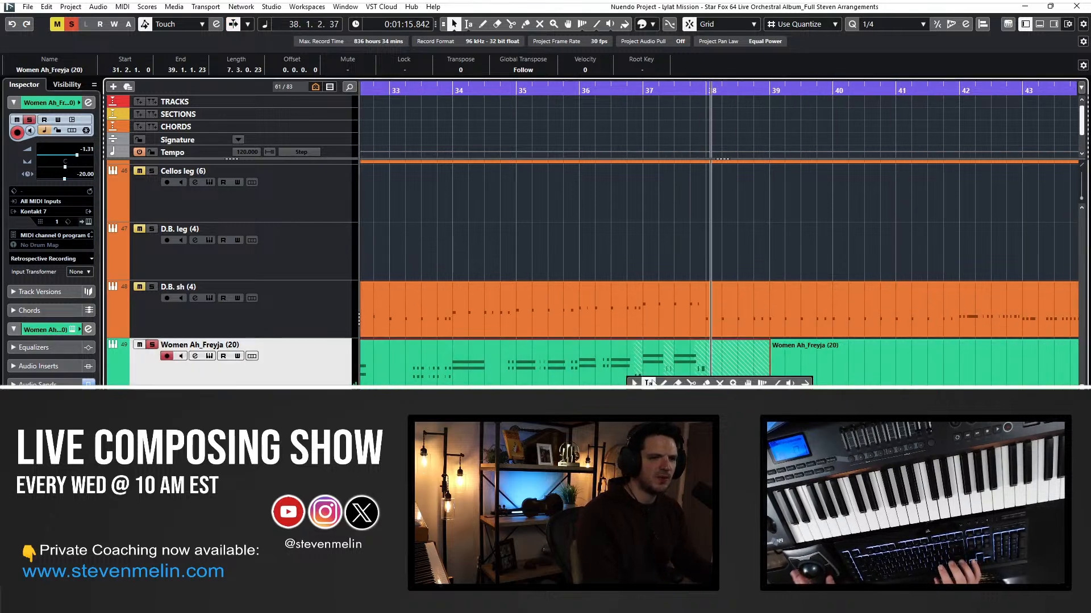
{"action": "left_click", "coordinate": [705, 384]}
{"action": "left_click", "coordinate": [581, 379]}
{"action": "left_click", "coordinate": [582, 379]}
{"action": "left_click", "coordinate": [582, 380]}
{"action": "key", "text": "1"}
{"action": "left_click", "coordinate": [488, 384]}
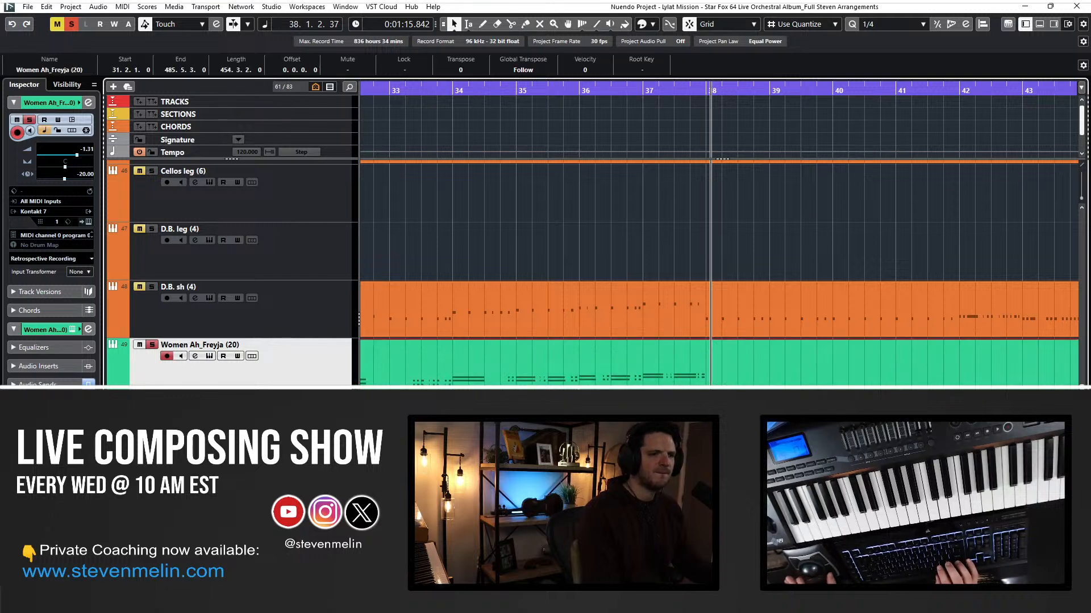
Split the joined Women Ah_Freyja part at position 39.2.1.
{"action": "key", "text": "KP_Subtract"}
{"action": "key", "text": "KP_Subtract"}
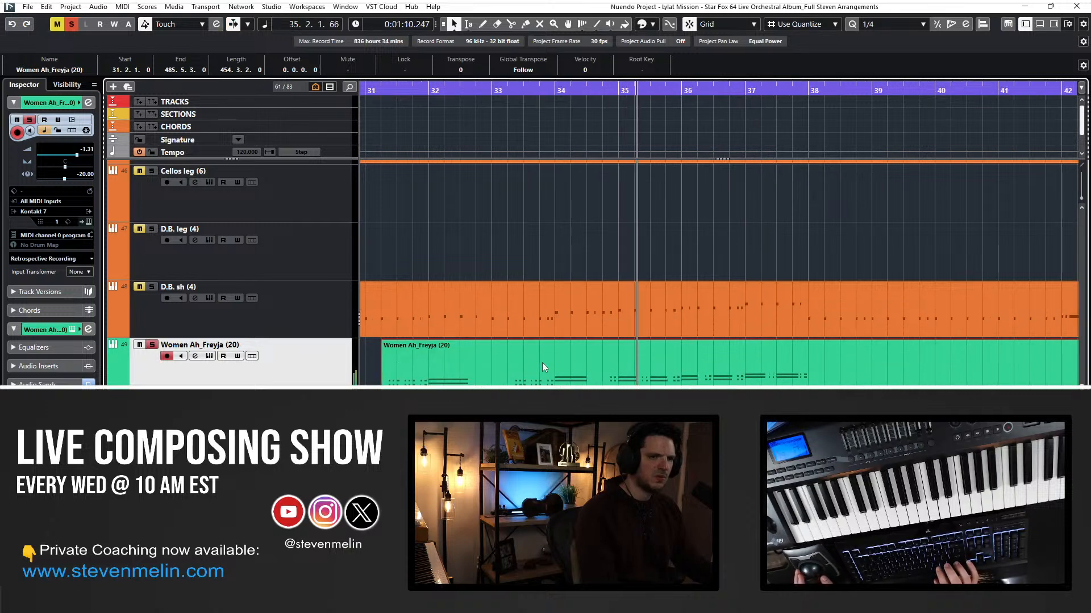
{"action": "left_click", "coordinate": [887, 369], "text": "alt"}
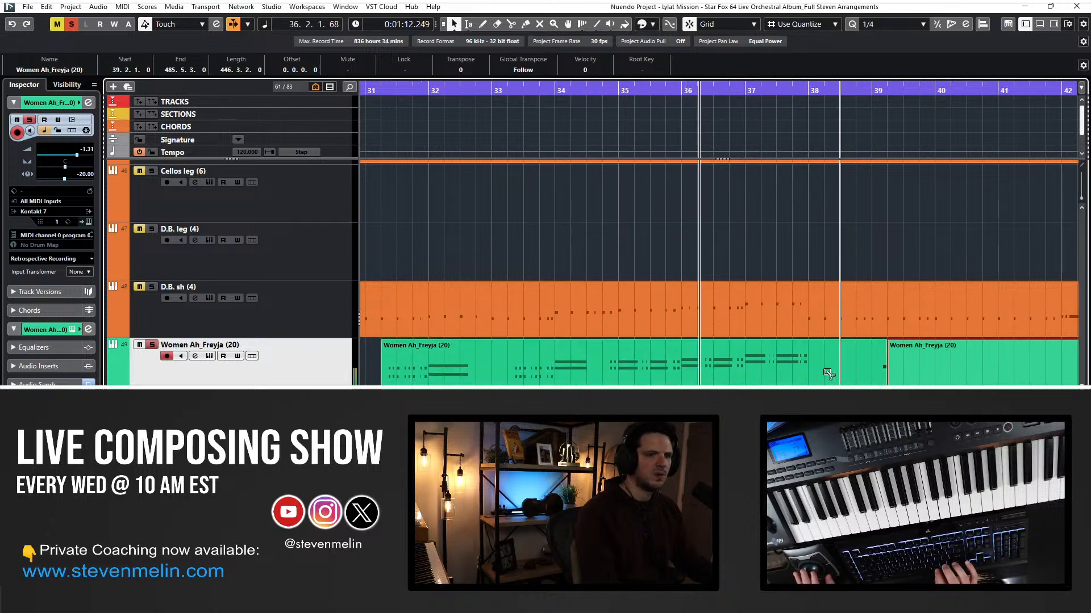
Copy the Women Ah_Freyja part starting at 31.2.1 onto the Men Ah_Wotan track at the same position and play it back.
{"action": "left_click", "coordinate": [721, 370]}
{"action": "key", "text": "space"}
{"action": "key", "text": "l"}
{"action": "key", "text": "ctrl+c"}
{"action": "key", "text": "Down"}
{"action": "key", "text": "ctrl+v"}
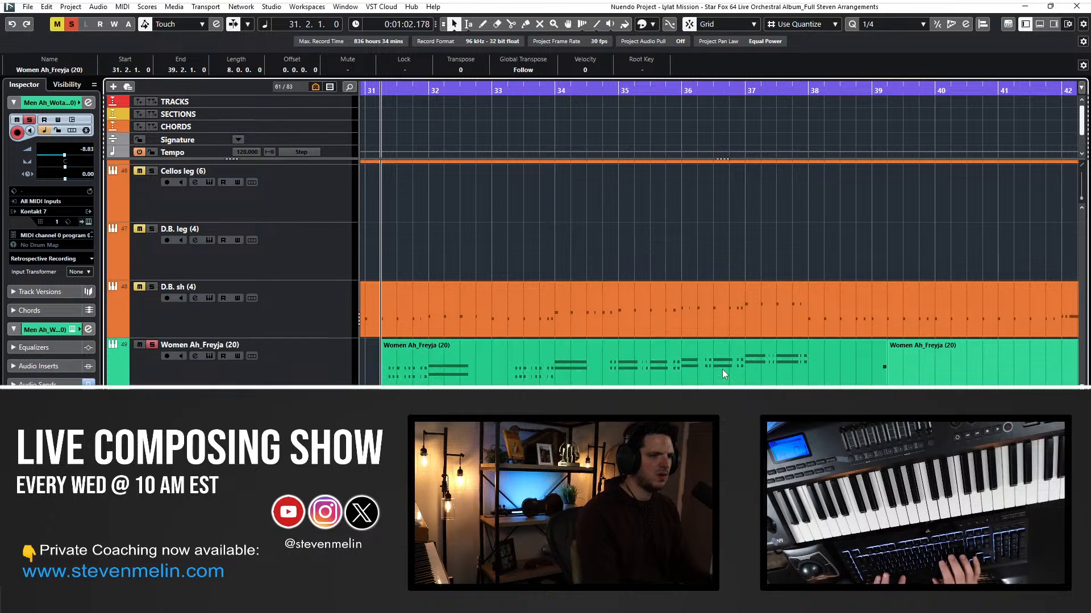
{"action": "key", "text": "space"}
Look over the Women Ah_Freyja notes, close the editor and set the Men Ah_Wotan track's delay to -40 ms.
{"action": "double_click", "coordinate": [720, 369]}
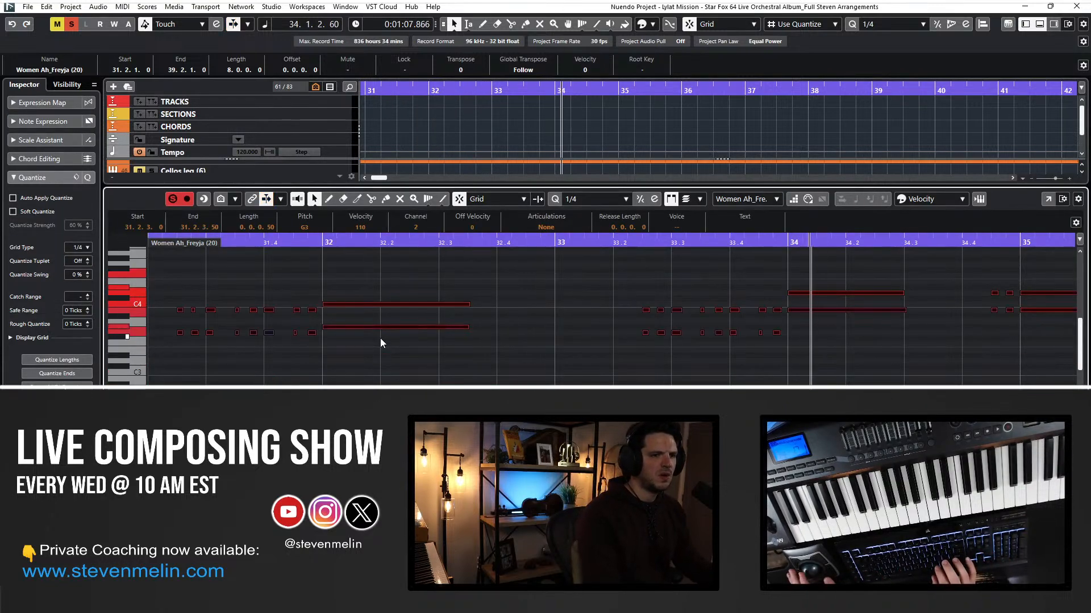
{"action": "scroll", "coordinate": [452, 344], "scroll_direction": "right", "scroll_amount": 4}
{"action": "key", "text": "Return"}
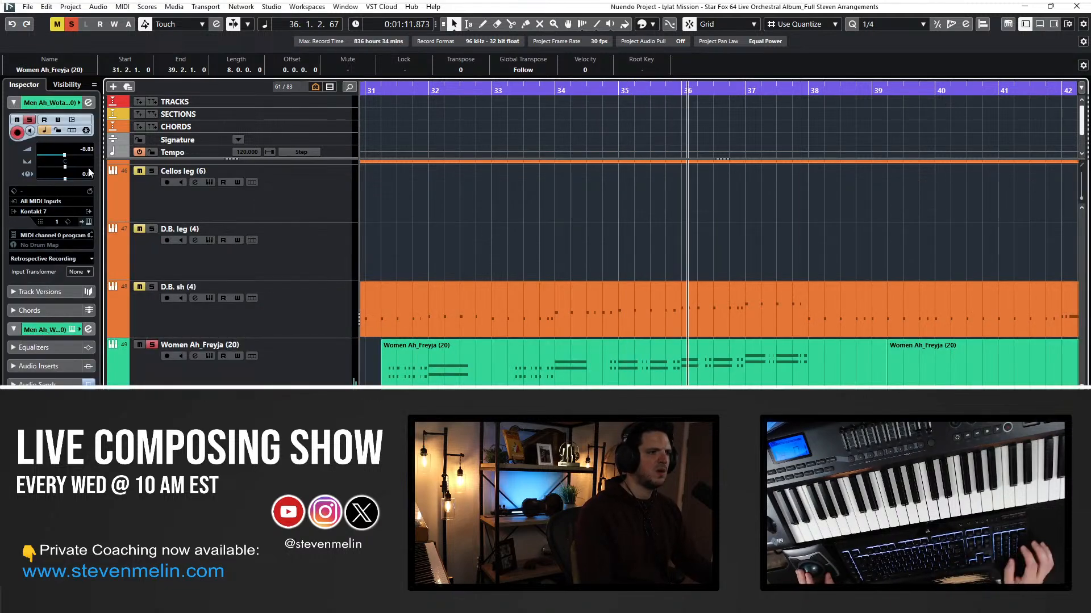
{"action": "type", "text": "-40"}
{"action": "key", "text": "Return"}
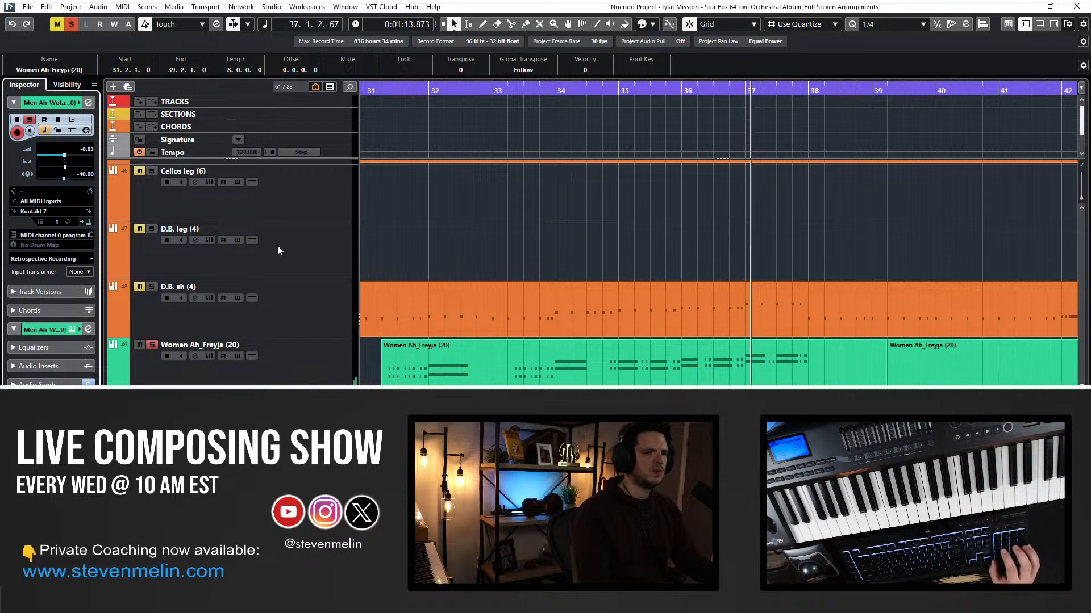
{"action": "key", "text": "KP_Subtract"}
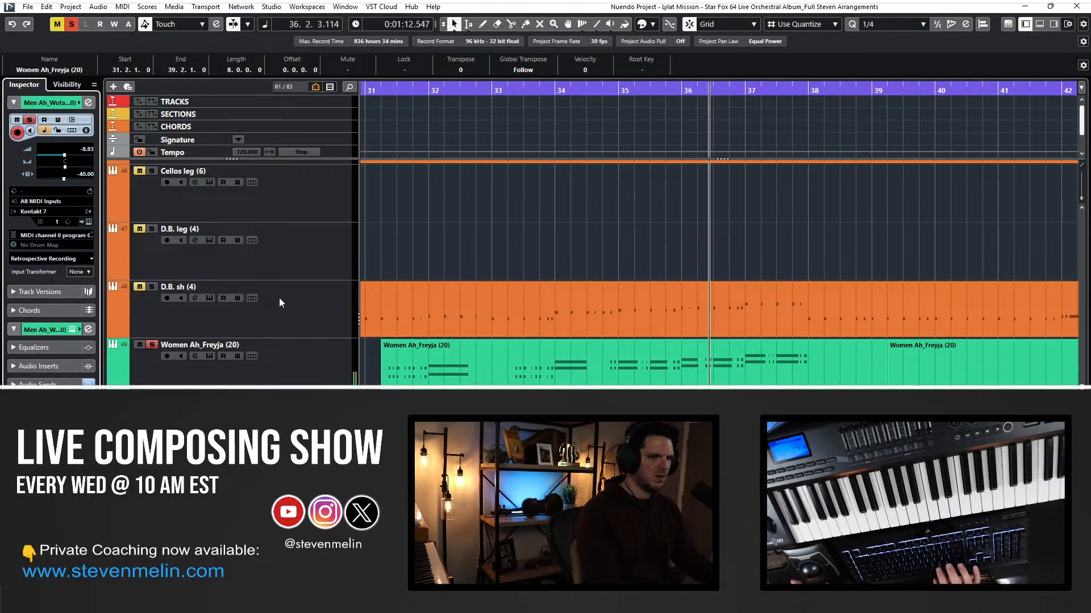
Reset the Men Ah_Wotan track's delay to 0 ms and replay the passage for comparison.
{"action": "double_click", "coordinate": [86, 174]}
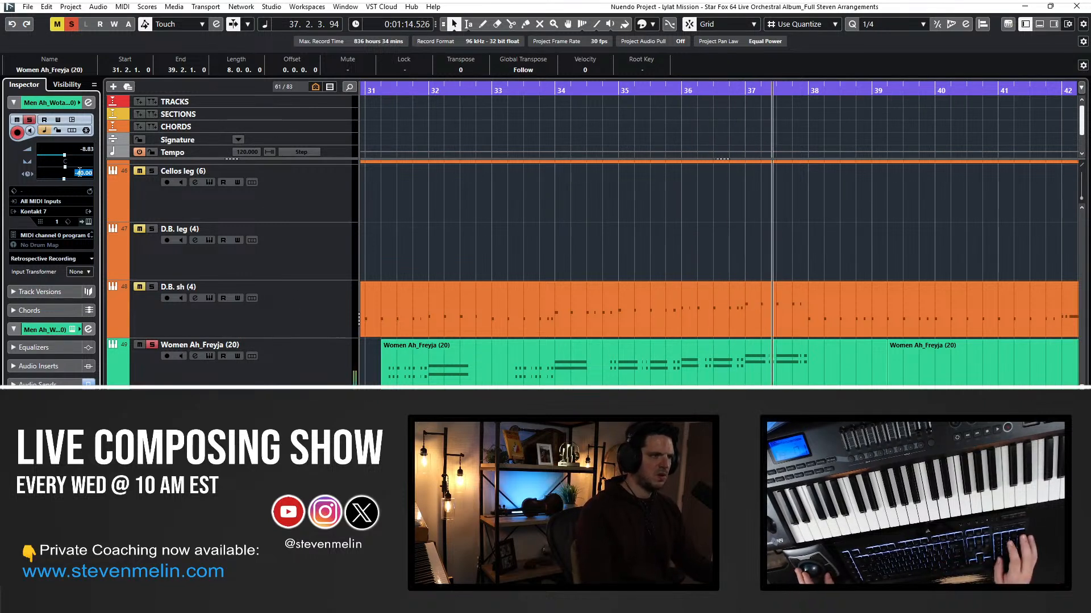
{"action": "type", "text": "0"}
{"action": "key", "text": "Return"}
{"action": "key", "text": "KP_Subtract"}
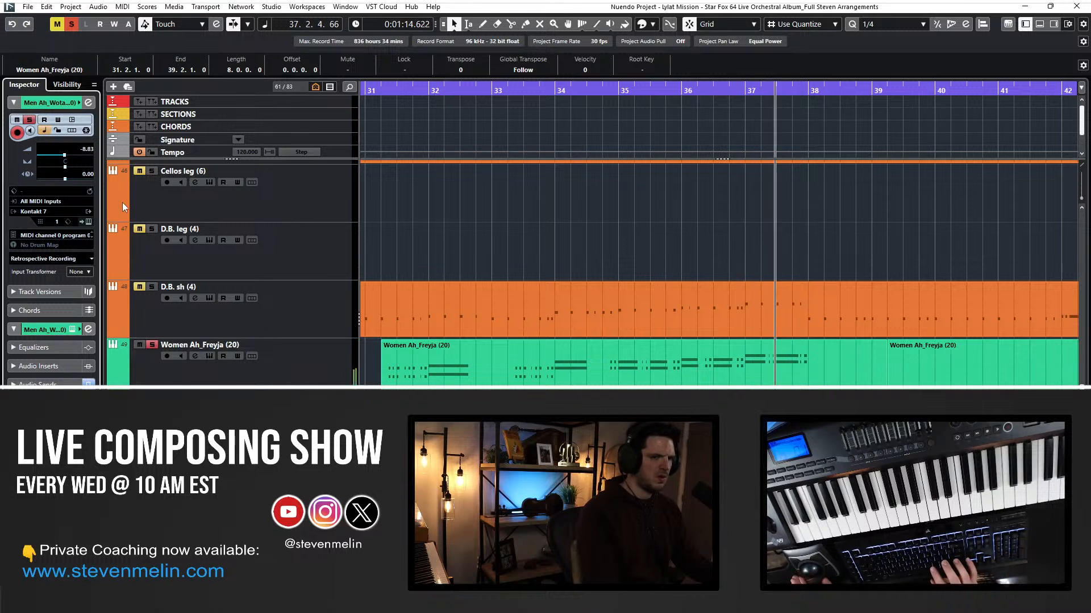
Set the Men Ah_Wotan track's delay to -20 ms and replay the choir passage from bar 31.
{"action": "double_click", "coordinate": [83, 174]}
{"action": "type", "text": "-20"}
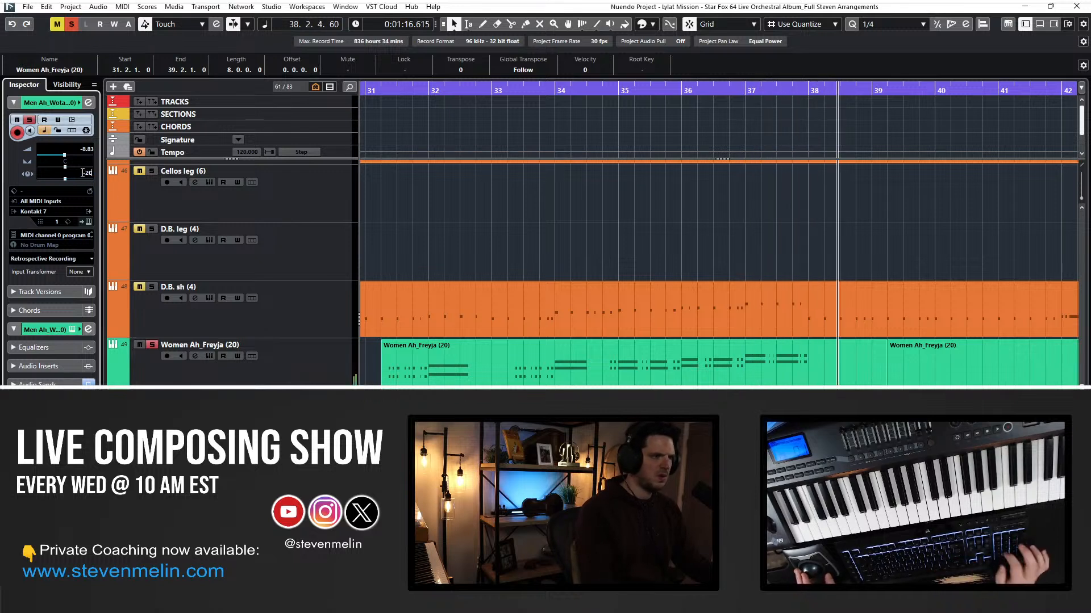
{"action": "key", "text": "Return"}
{"action": "key", "text": "KP_Subtract"}
{"action": "key", "text": "KP_Subtract"}
{"action": "key", "text": "KP_Subtract"}
{"action": "key", "text": "KP_Subtract"}
{"action": "key", "text": "KP_Subtract"}
{"action": "key", "text": "KP_Subtract"}
{"action": "key", "text": "KP_Subtract"}
{"action": "key", "text": "KP_Subtract"}
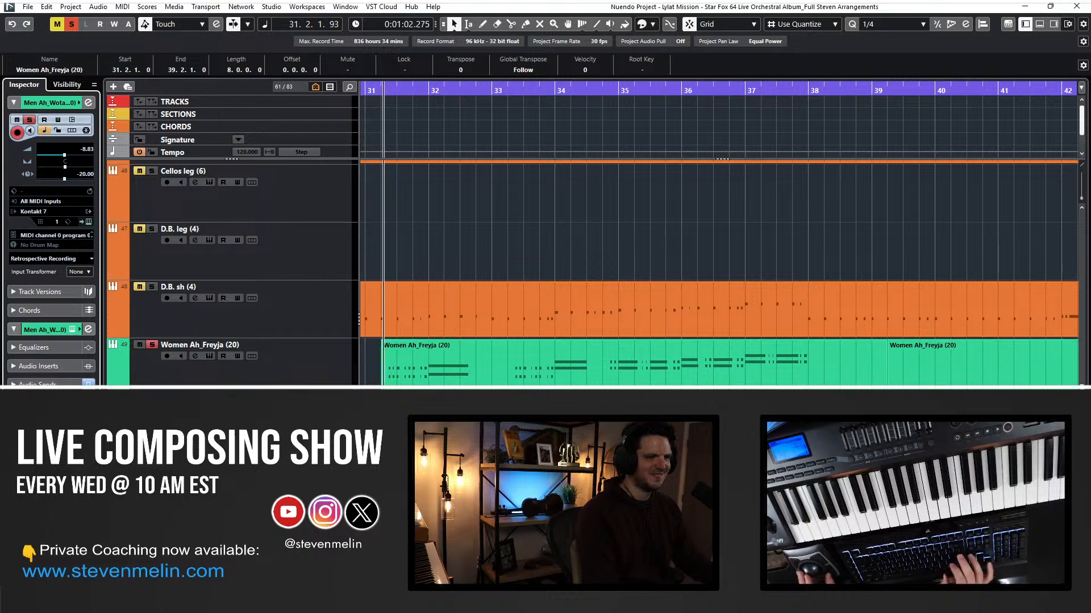
Clear all solo states and set the Women Ah_Freyja track's volume to -0.98 dB during playback.
{"action": "scroll", "coordinate": [412, 316], "scroll_direction": "left", "scroll_amount": 1}
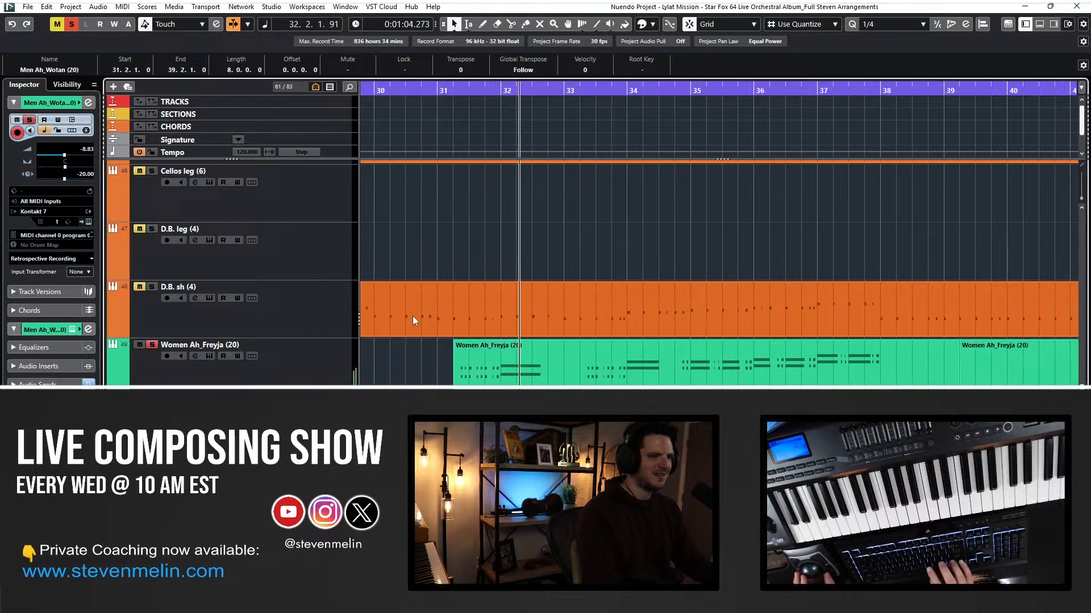
{"action": "key", "text": "KP_Subtract"}
{"action": "key", "text": "KP_Subtract"}
{"action": "key", "text": "KP_Subtract"}
{"action": "left_click", "coordinate": [71, 24]}
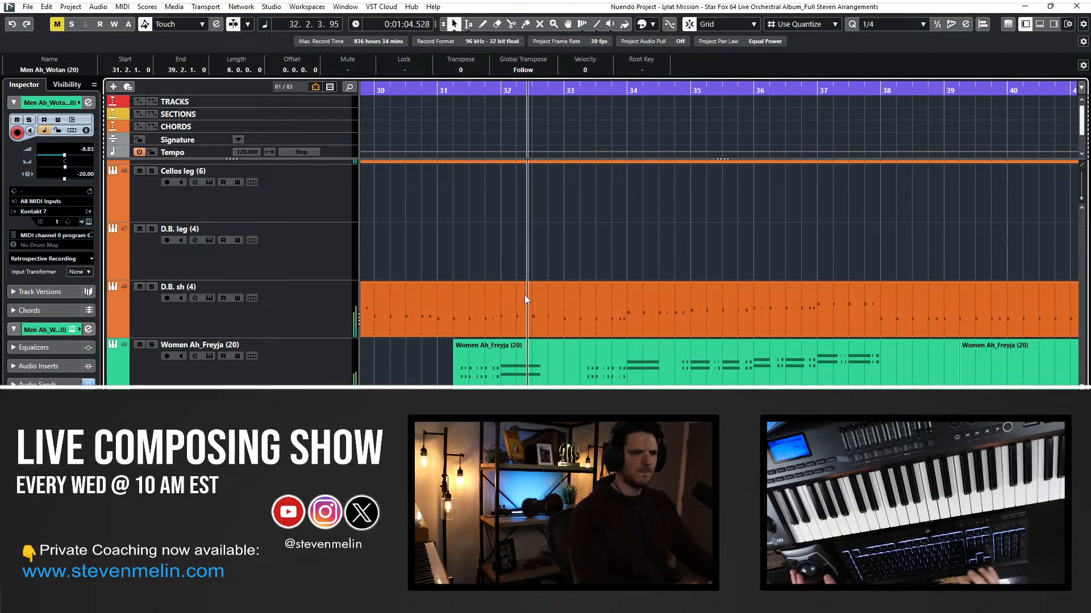
{"action": "left_click", "coordinate": [303, 367]}
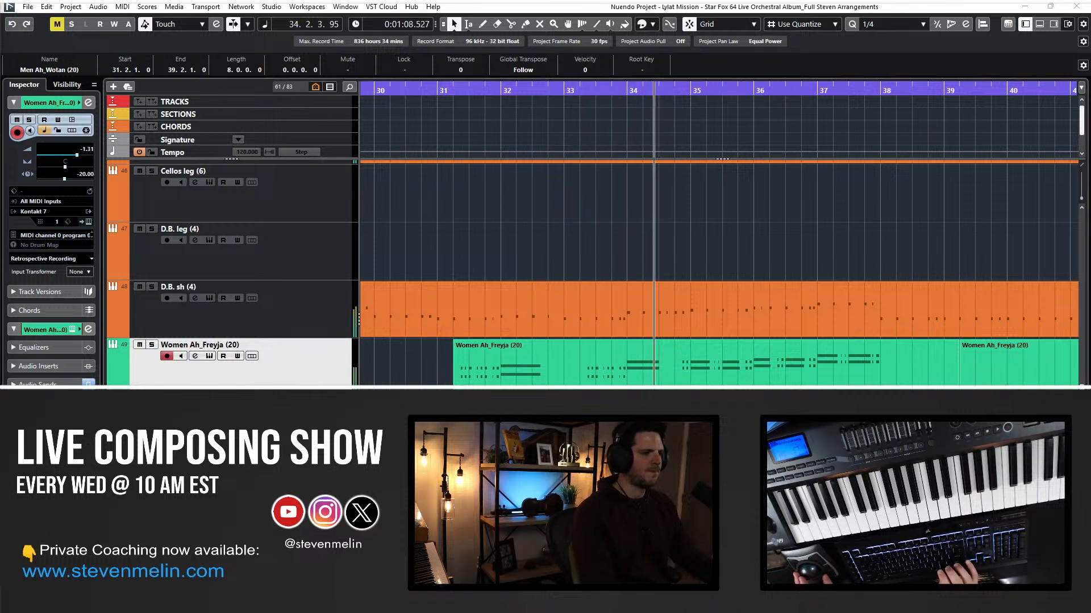
{"action": "key", "text": "f"}
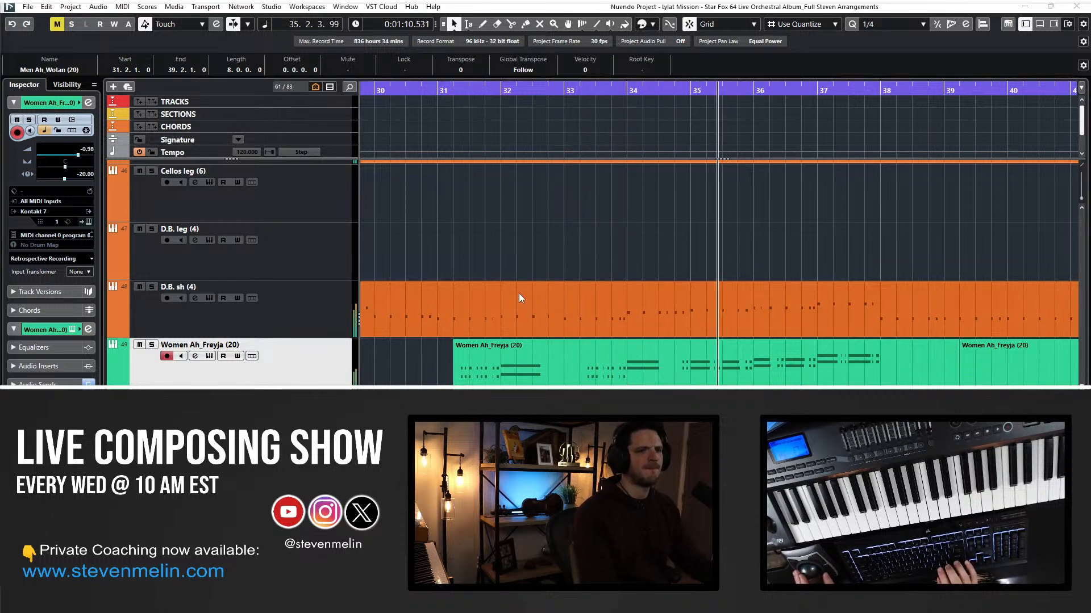
Transpose all notes of the Women Ah_Freyja part starting at bar 31 up one octave and close the editor.
{"action": "double_click", "coordinate": [489, 368]}
{"action": "key", "text": "g"}
{"action": "key", "text": "g"}
{"action": "left_click_drag", "start_coordinate": [786, 374], "coordinate": [249, 281]}
{"action": "key", "text": "shift+Up"}
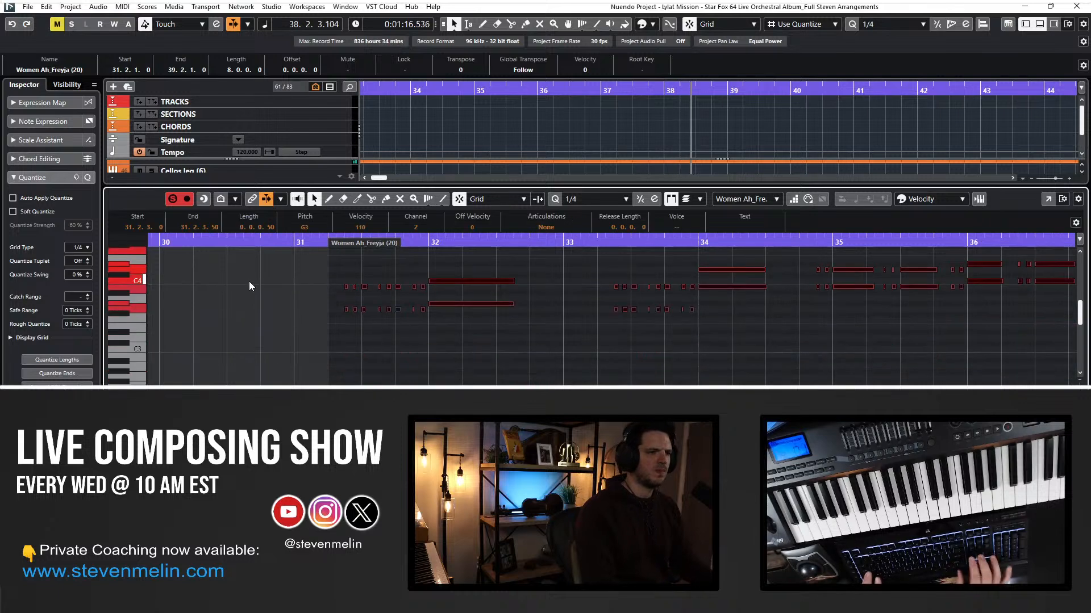
{"action": "key", "text": "Return"}
Play the passage back from around bar 30 to hear the choir with the full orchestra.
{"action": "key", "text": "space"}
{"action": "key", "text": "ctrl+KP_Subtract"}
{"action": "key", "text": "ctrl+KP_Subtract"}
{"action": "key", "text": "ctrl+KP_Subtract"}
{"action": "key", "text": "ctrl+KP_Subtract"}
{"action": "key", "text": "ctrl+KP_Subtract"}
{"action": "key", "text": "ctrl+KP_Subtract"}
{"action": "key", "text": "ctrl+KP_Subtract"}
{"action": "key", "text": "ctrl+KP_Add"}
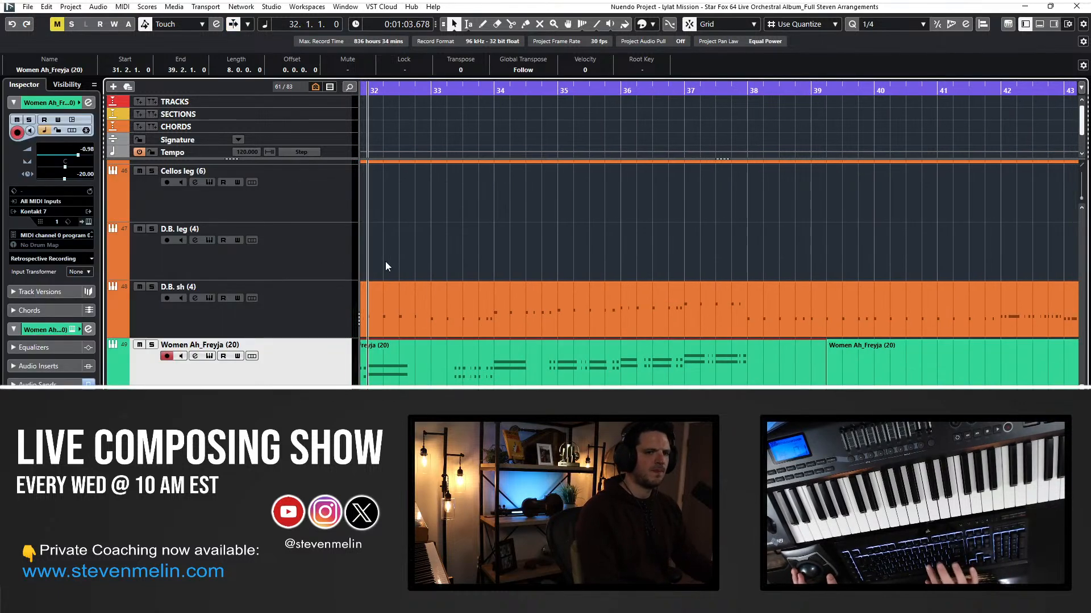
{"action": "key", "text": "ctrl+KP_Subtract"}
{"action": "key", "text": "ctrl+KP_Subtract"}
{"action": "key", "text": "space"}
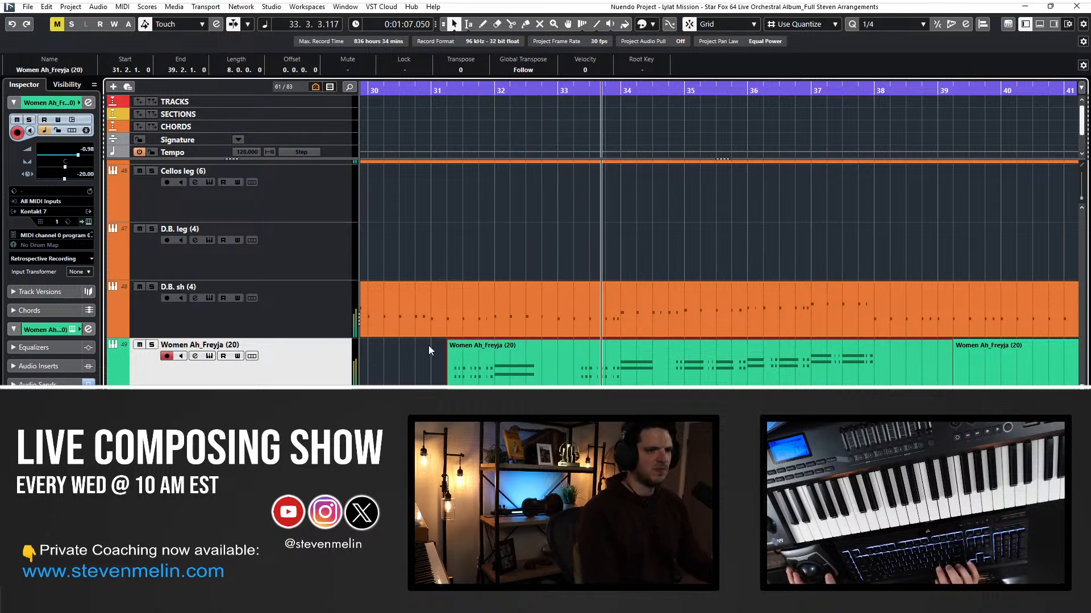
{"action": "key", "text": "f"}
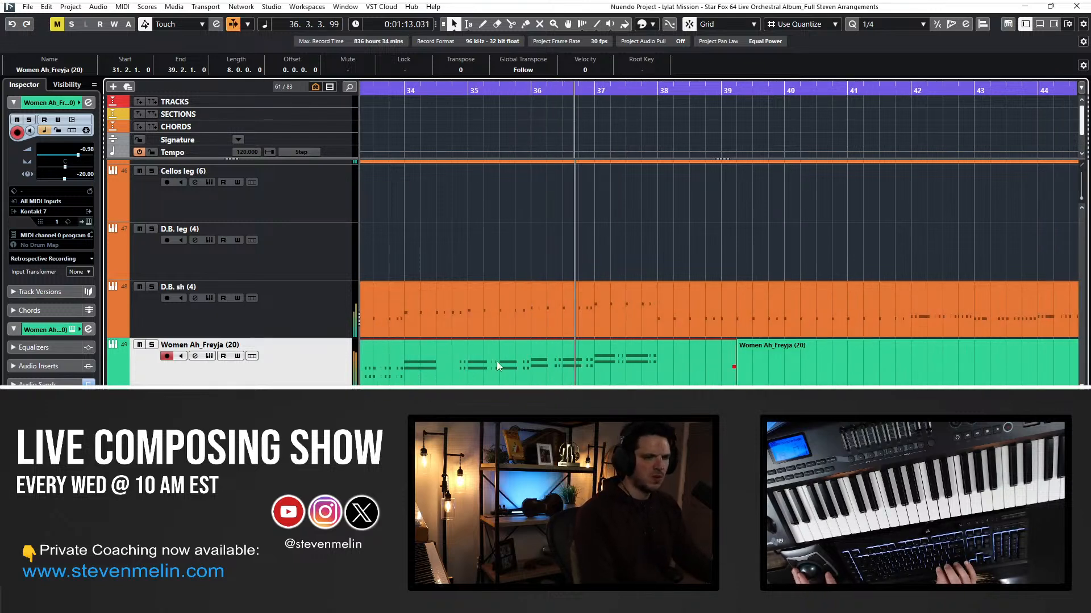
Select the Snare track in the percussion section and set its volume to -16.5 dB.
{"action": "scroll", "coordinate": [496, 361], "scroll_direction": "down", "scroll_amount": 3}
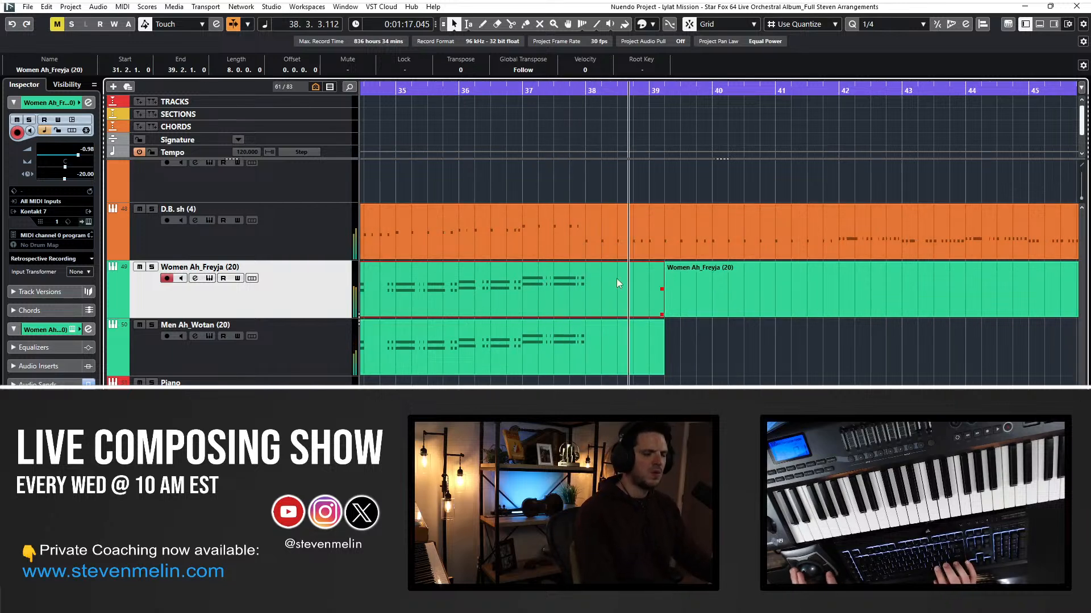
{"action": "left_click", "coordinate": [713, 345]}
{"action": "scroll", "coordinate": [599, 327], "scroll_direction": "down", "scroll_amount": 8}
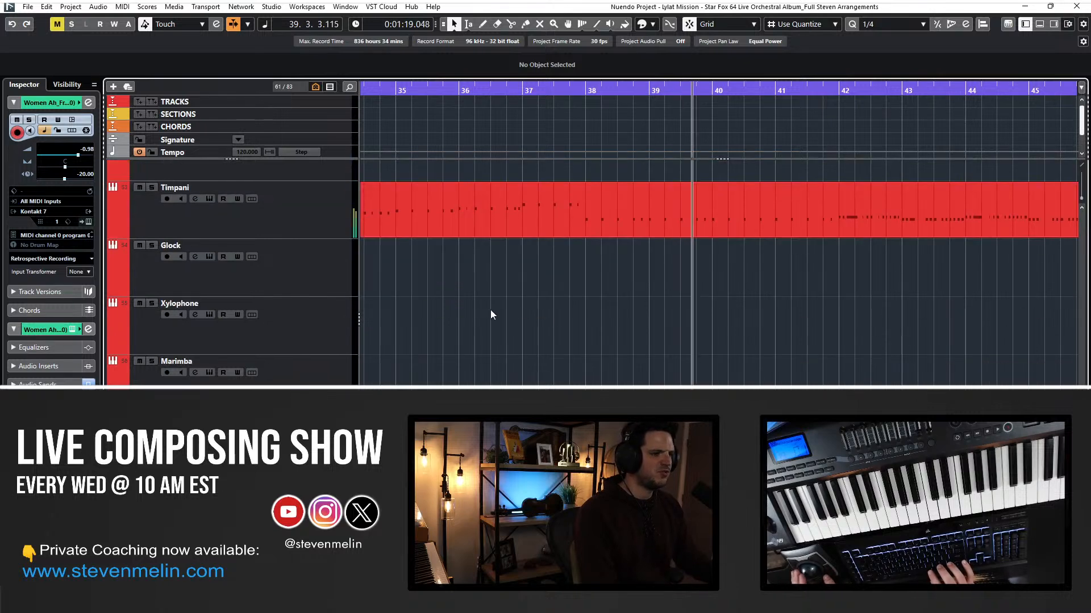
{"action": "left_click", "coordinate": [239, 380]}
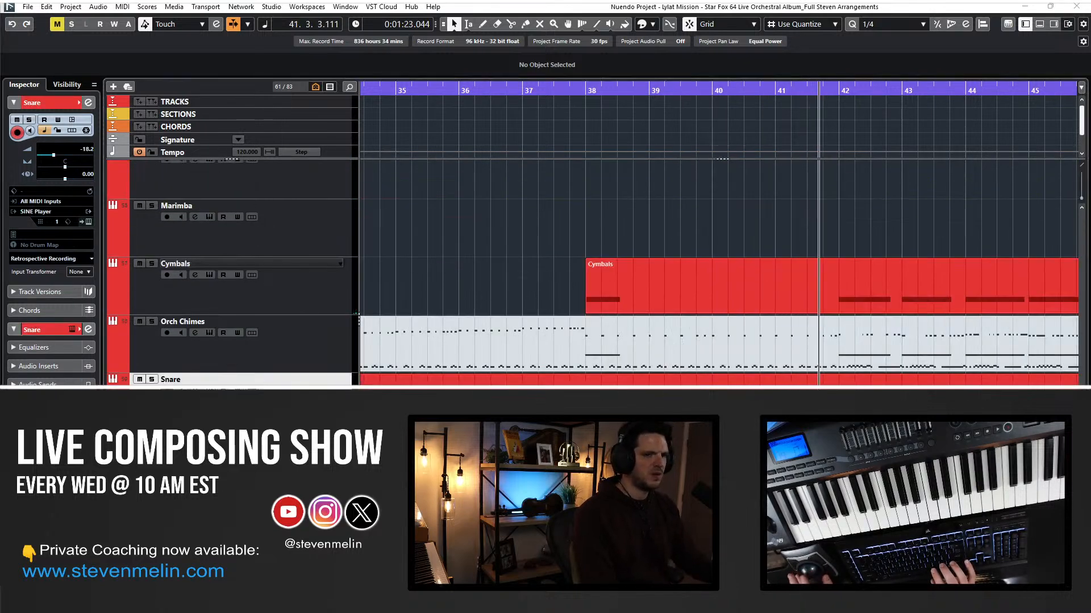
{"action": "scroll", "coordinate": [512, 261], "scroll_direction": "right", "scroll_amount": 3}
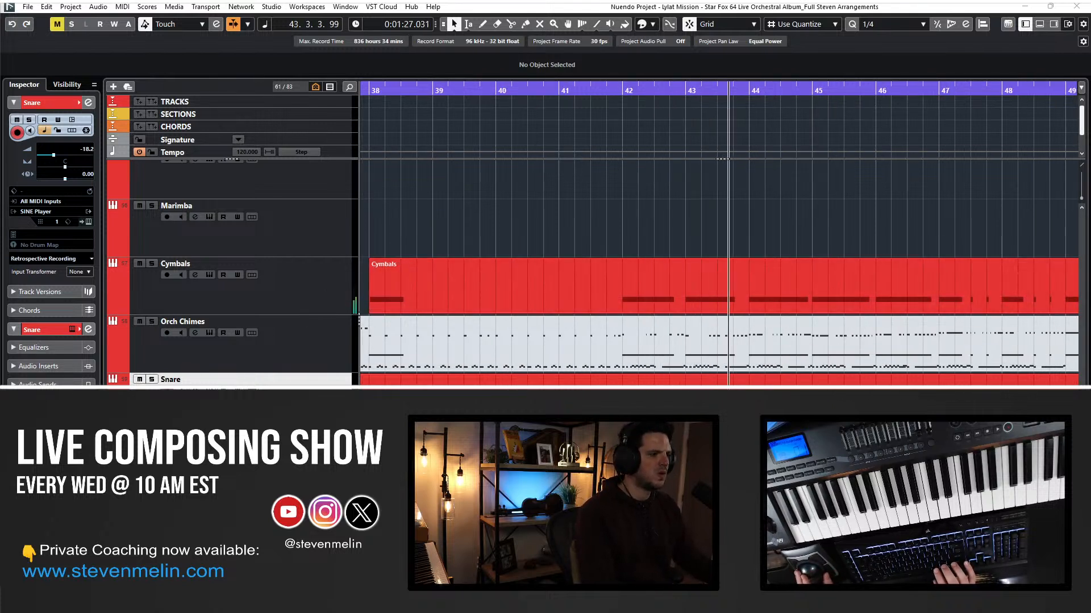
{"action": "scroll", "coordinate": [420, 353], "scroll_direction": "down", "scroll_amount": 2}
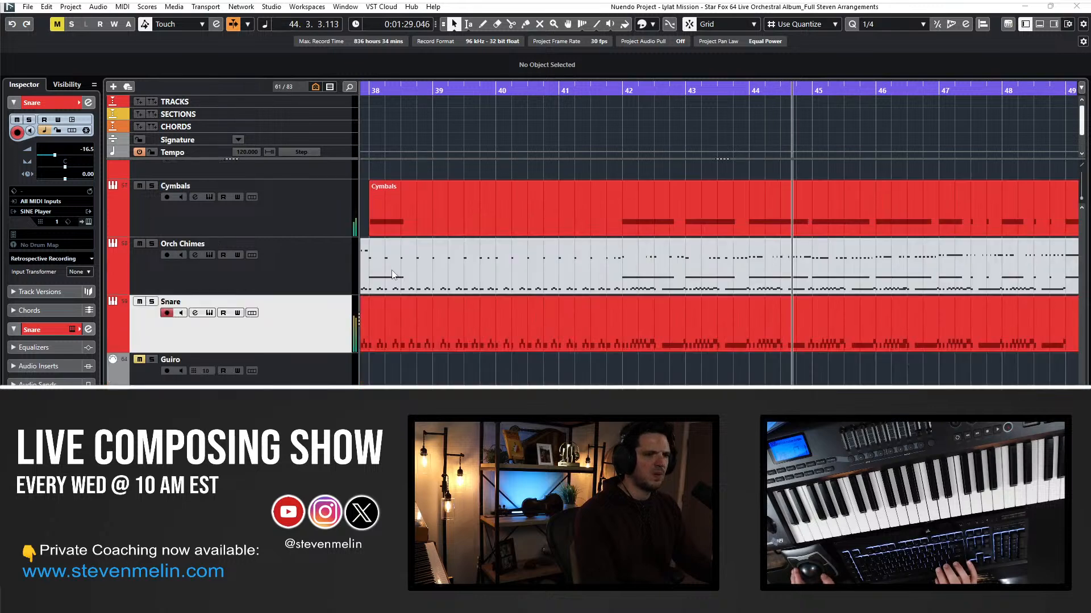
Open the Cymbals part in the editor and examine its CC 7 (Main Volume) event at bar 42.
{"action": "scroll", "coordinate": [420, 352], "scroll_direction": "up", "scroll_amount": 5}
{"action": "double_click", "coordinate": [421, 352]}
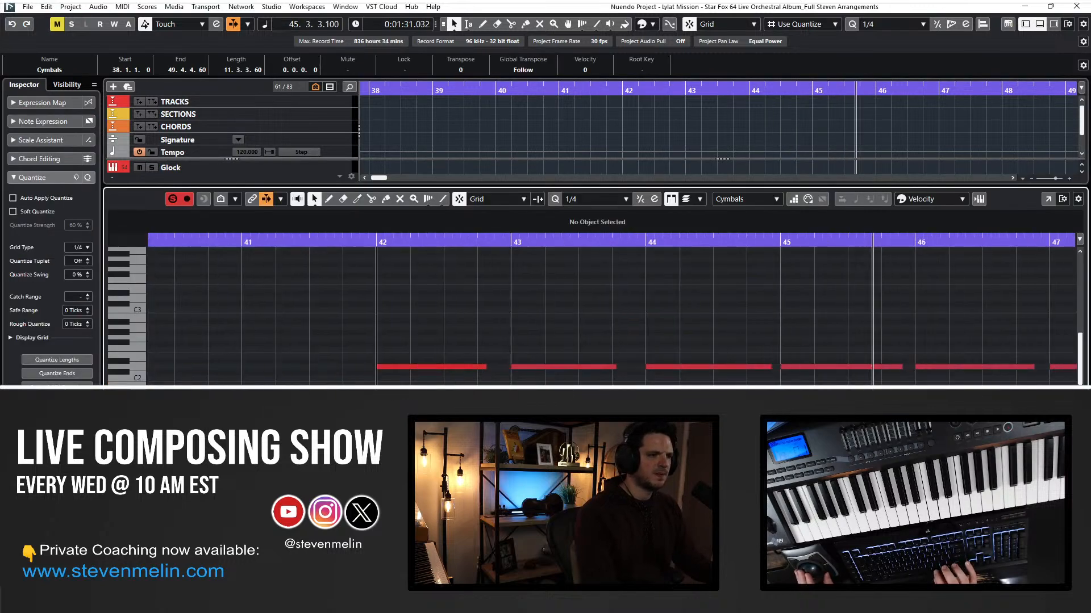
{"action": "left_click", "coordinate": [377, 506]}
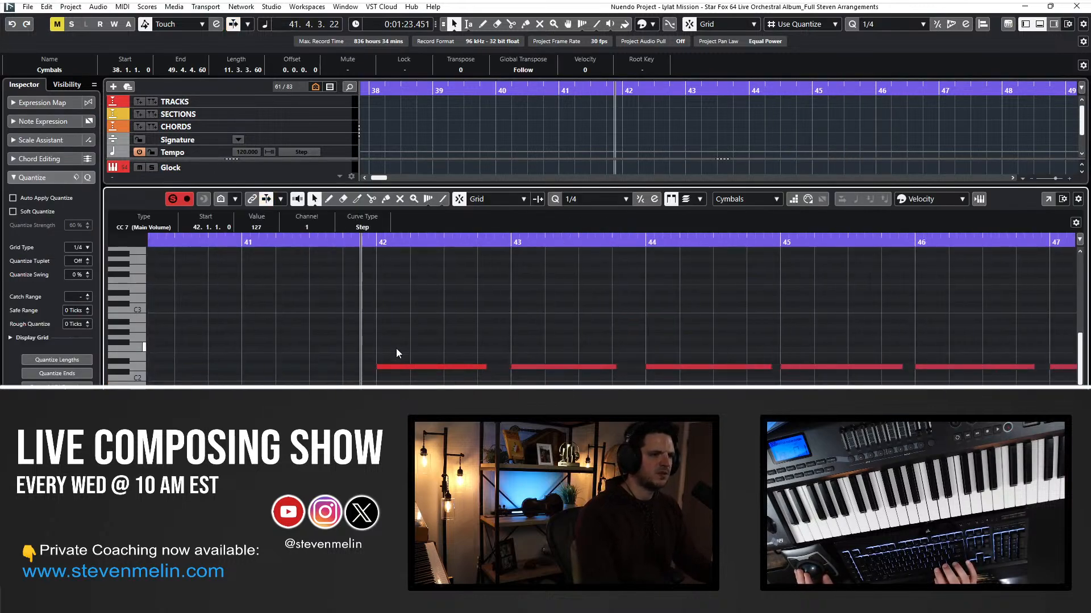
{"action": "left_click", "coordinate": [424, 338]}
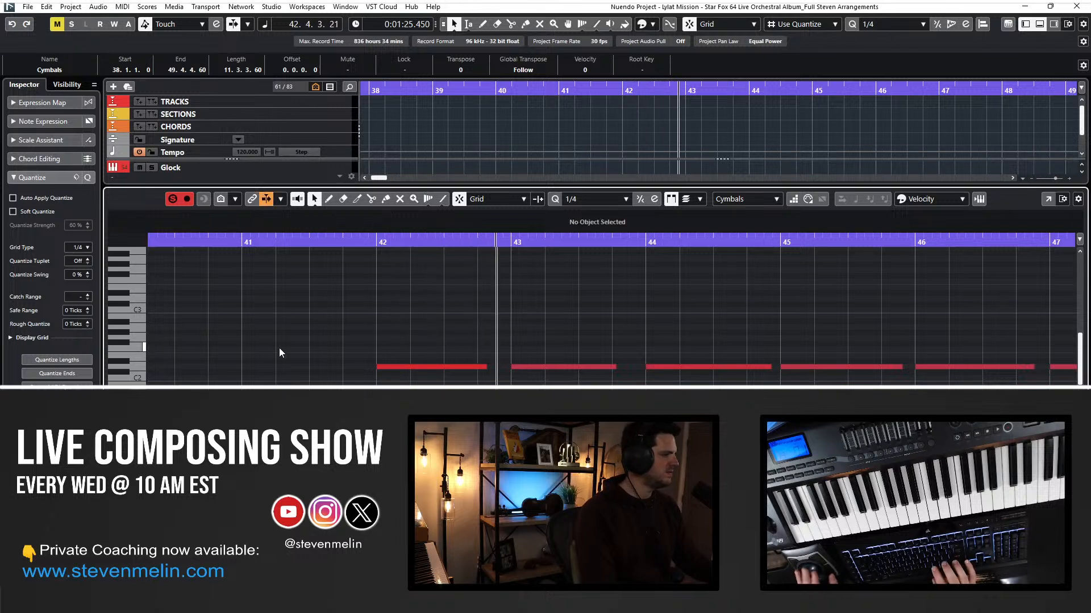
Play the soloed Cymbals part back from bar 42 to hear its notes.
{"action": "left_click", "coordinate": [126, 483]}
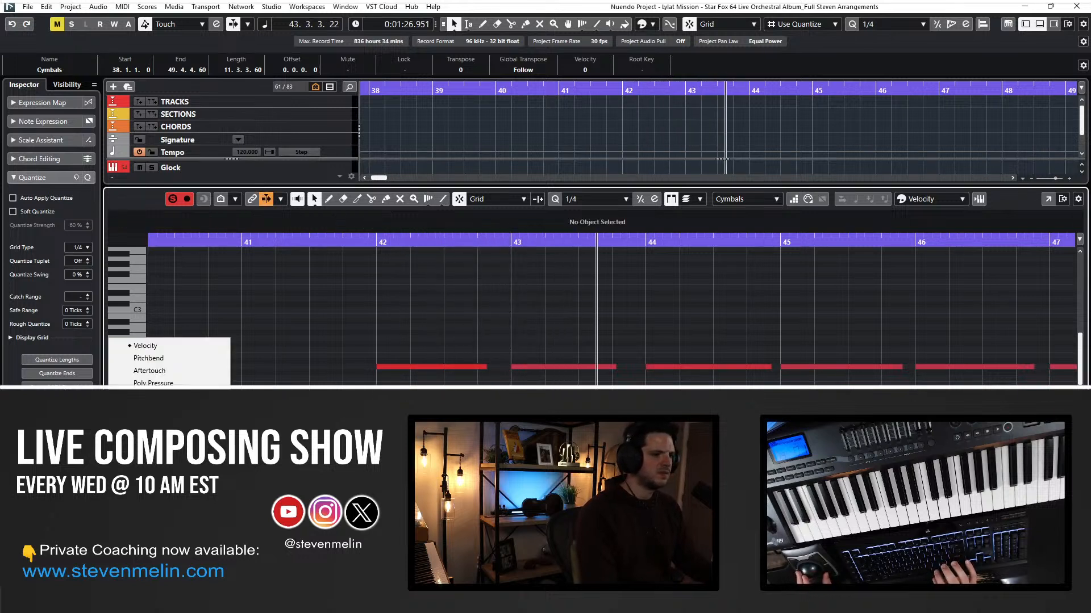
{"action": "left_click", "coordinate": [266, 382]}
{"action": "key", "text": "KP_Subtract"}
{"action": "key", "text": "space"}
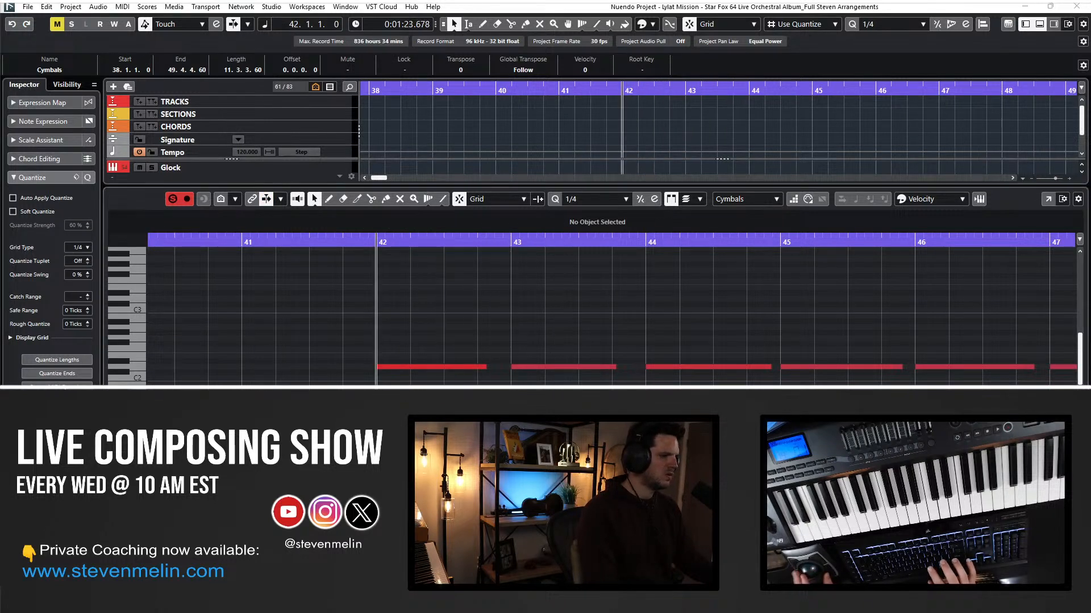
{"action": "key", "text": "KP_Subtract"}
{"action": "key", "text": "Return"}
{"action": "key", "text": "KP_Subtract"}
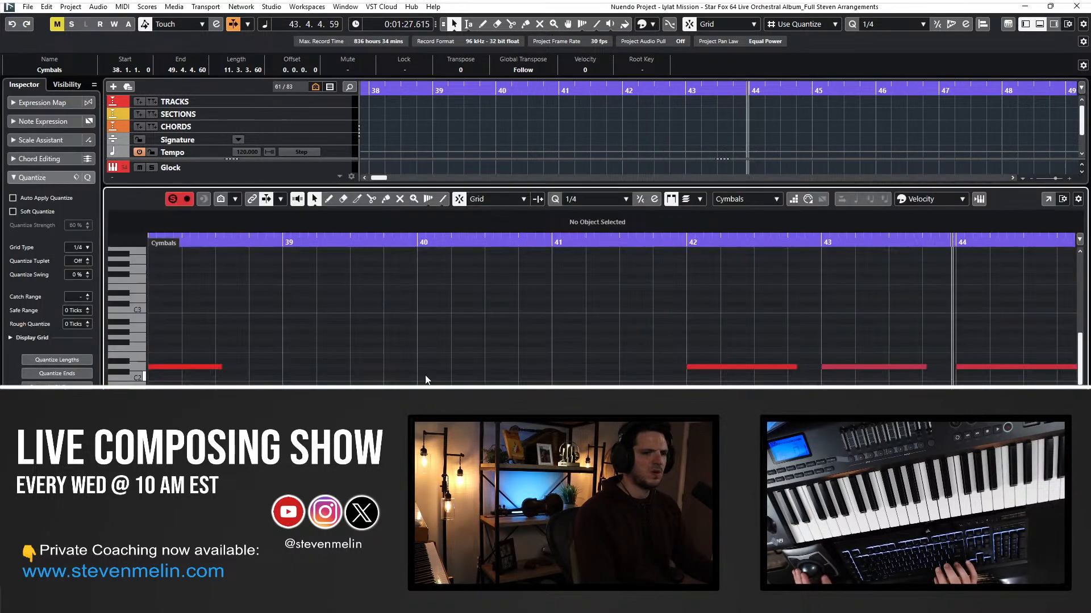
Show the CC 10 (Pan) data of the Cymbals part and select its event at the start of bar 38.
{"action": "double_click", "coordinate": [546, 350]}
{"action": "left_click", "coordinate": [127, 455]}
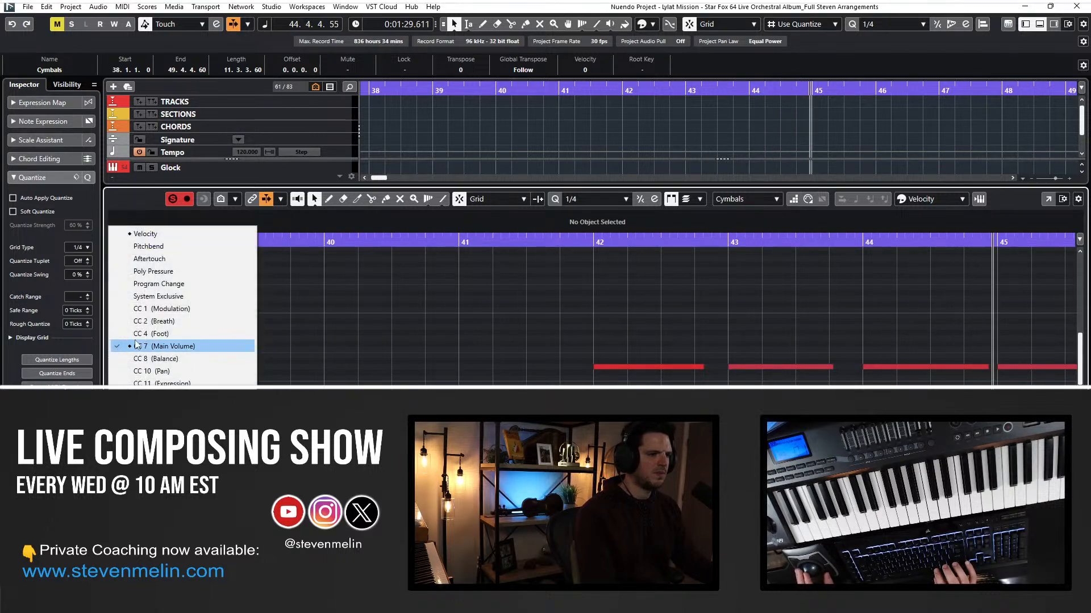
{"action": "left_click", "coordinate": [128, 371]}
{"action": "scroll", "coordinate": [611, 316], "scroll_direction": "left", "scroll_amount": 7}
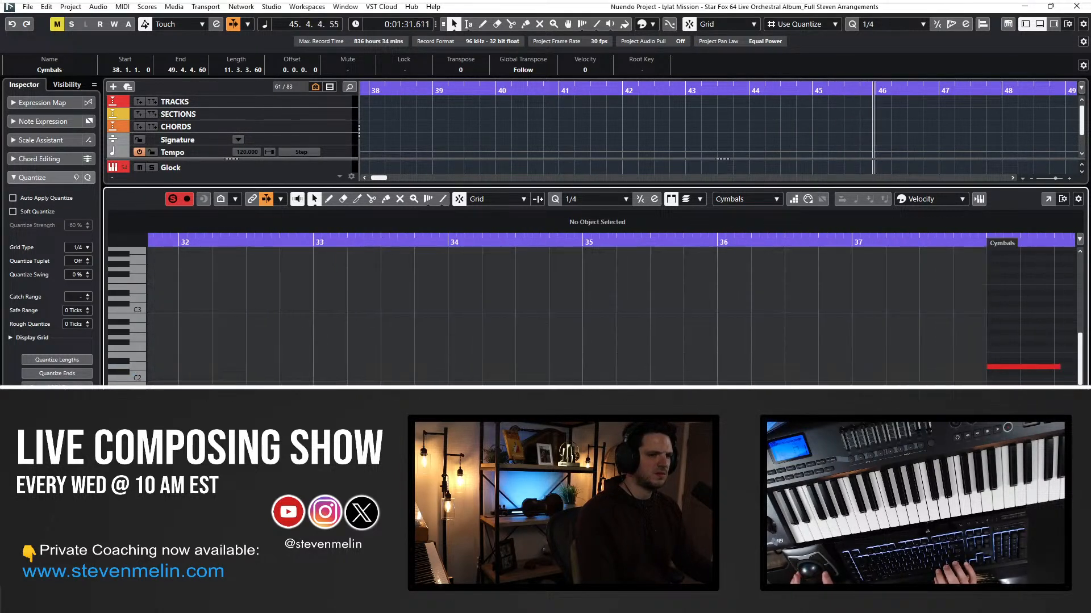
{"action": "scroll", "coordinate": [611, 316], "scroll_direction": "right", "scroll_amount": 2}
{"action": "left_click", "coordinate": [708, 489]}
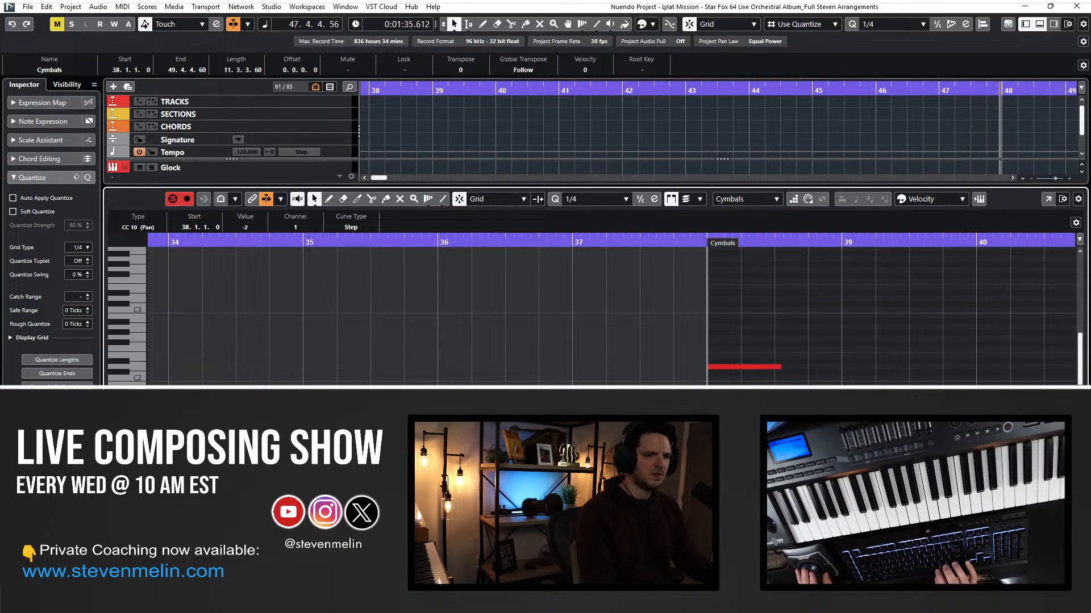
Select all notes of the Cymbals part from bar 38 through bar 49.
{"action": "key", "text": "g"}
{"action": "key", "text": "g"}
{"action": "key", "text": "g"}
{"action": "key", "text": "g"}
{"action": "key", "text": "g"}
{"action": "key", "text": "g"}
{"action": "key", "text": "g"}
{"action": "key", "text": "g"}
{"action": "key", "text": "g"}
{"action": "key", "text": "g"}
{"action": "key", "text": "g"}
{"action": "key", "text": "g"}
{"action": "key", "text": "g"}
{"action": "key", "text": "g"}
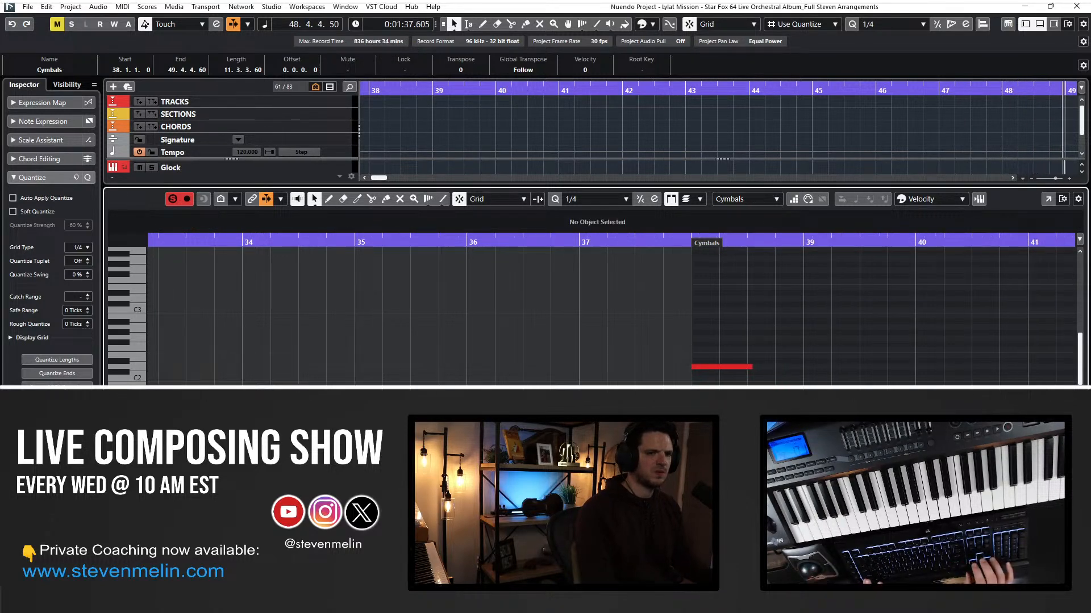
{"action": "key", "text": "h"}
{"action": "key", "text": "h"}
{"action": "key", "text": "h"}
{"action": "key", "text": "h"}
{"action": "key", "text": "h"}
{"action": "key", "text": "h"}
{"action": "key", "text": "h"}
{"action": "key", "text": "h"}
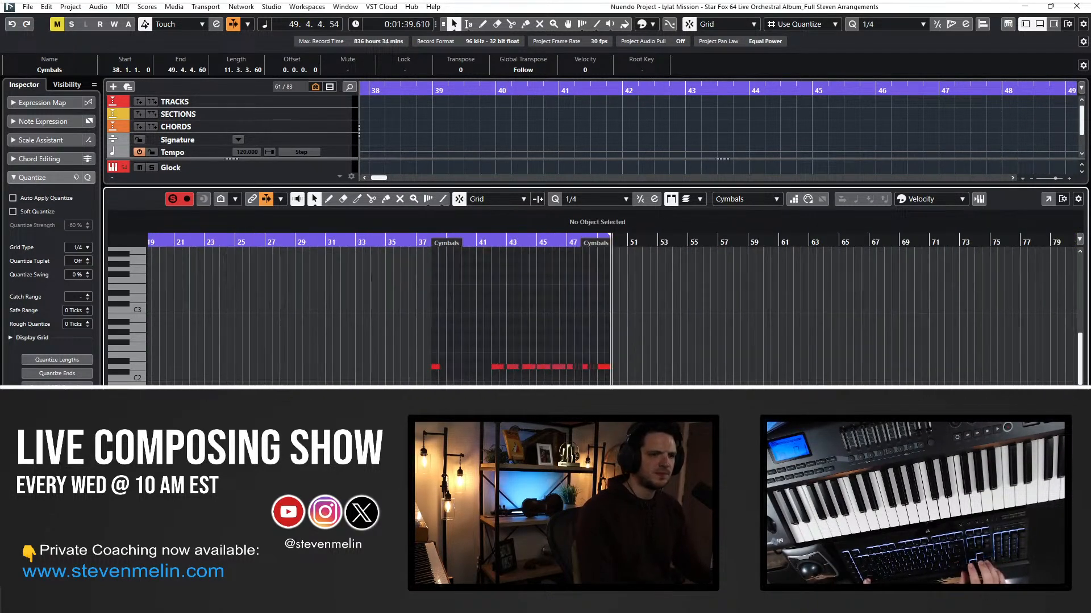
{"action": "left_click_drag", "start_coordinate": [858, 384], "coordinate": [295, 368]}
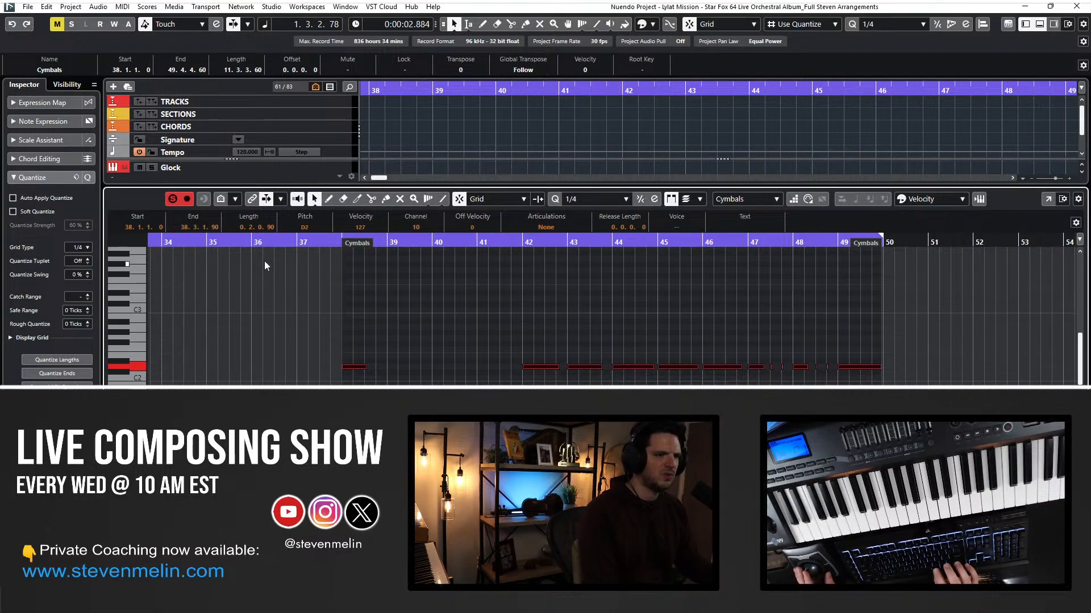
Play the Cymbals part from bar 38, then from bar 42 with the editor solo off, and clear the note selection.
{"action": "left_click", "coordinate": [331, 245]}
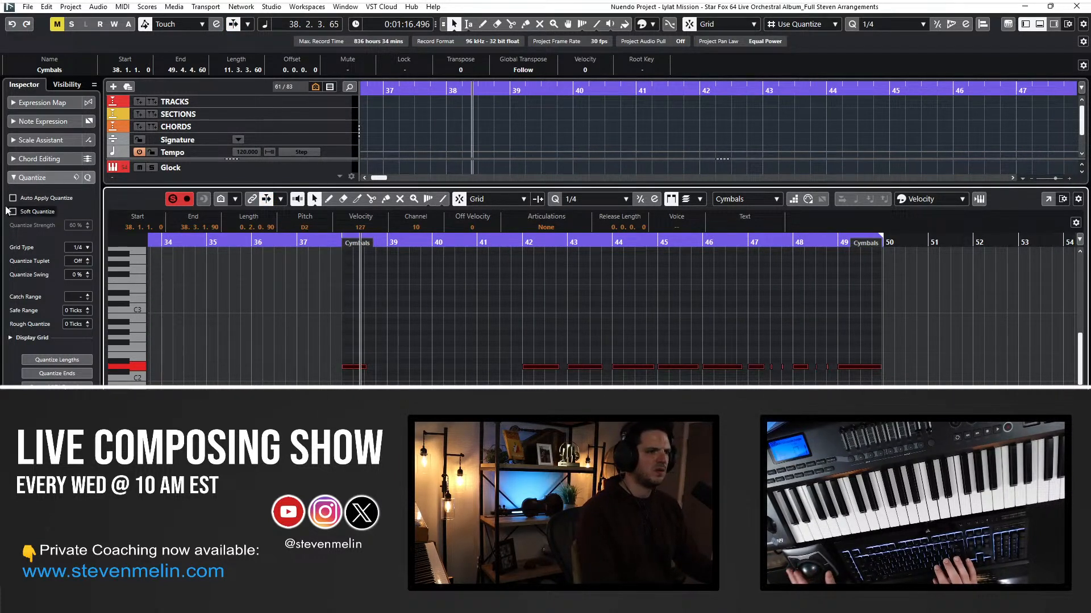
{"action": "left_click", "coordinate": [519, 244]}
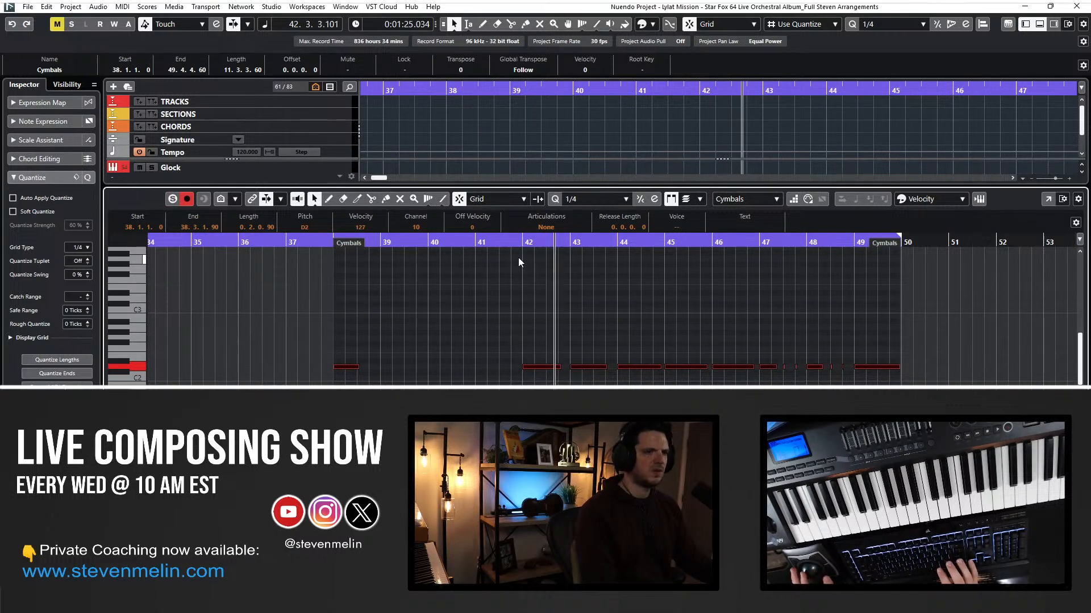
{"action": "left_click", "coordinate": [580, 295]}
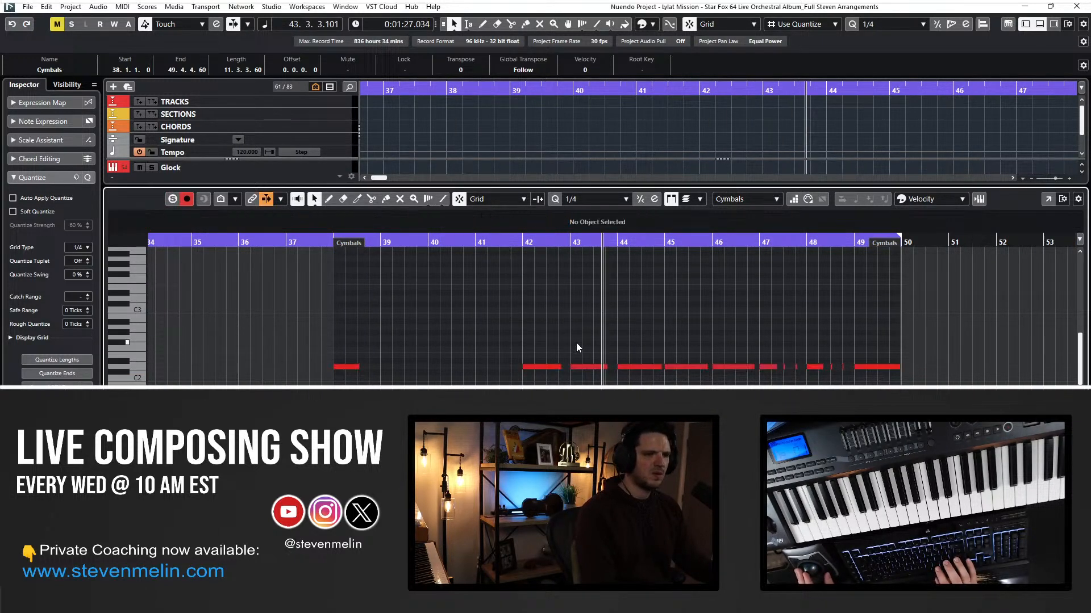
Examine the Cymbals notes at bar 43 and across bars 45 to 47 by selecting them during playback.
{"action": "left_click", "coordinate": [592, 367]}
{"action": "left_click_drag", "start_coordinate": [591, 368], "coordinate": [590, 340]}
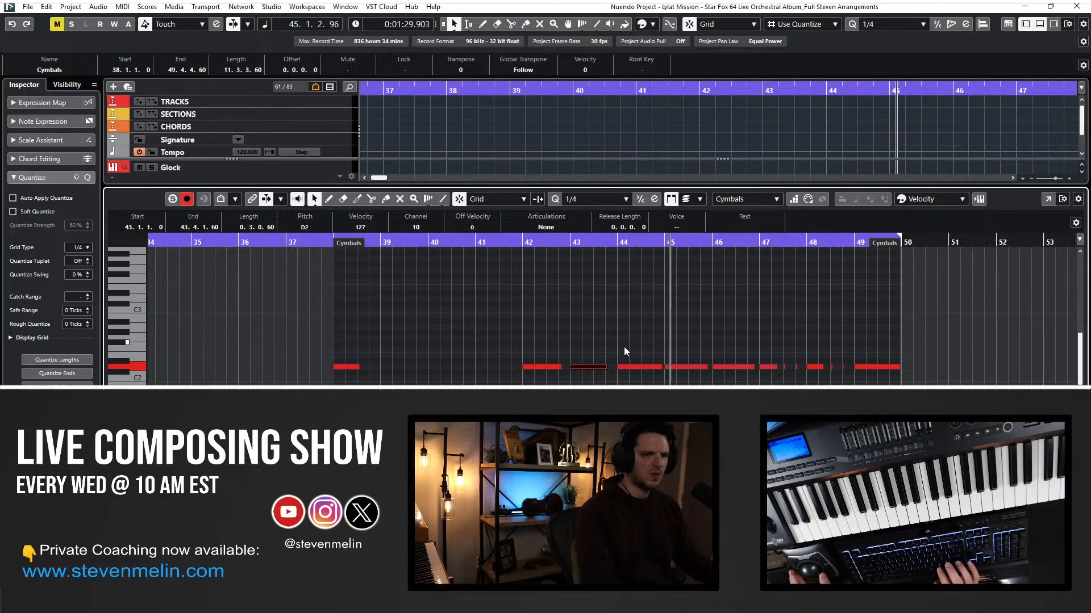
{"action": "left_click_drag", "start_coordinate": [670, 349], "coordinate": [766, 369]}
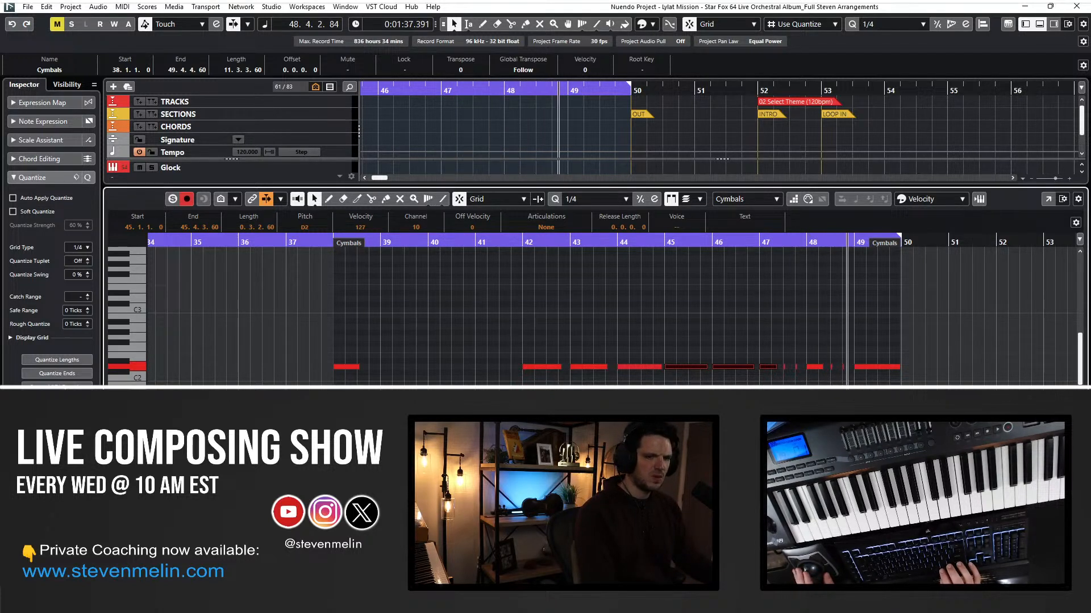
Select the full run of Cymbals notes again and close the editor.
{"action": "left_click", "coordinate": [478, 364]}
{"action": "scroll", "coordinate": [477, 364], "scroll_direction": "down", "scroll_amount": 2}
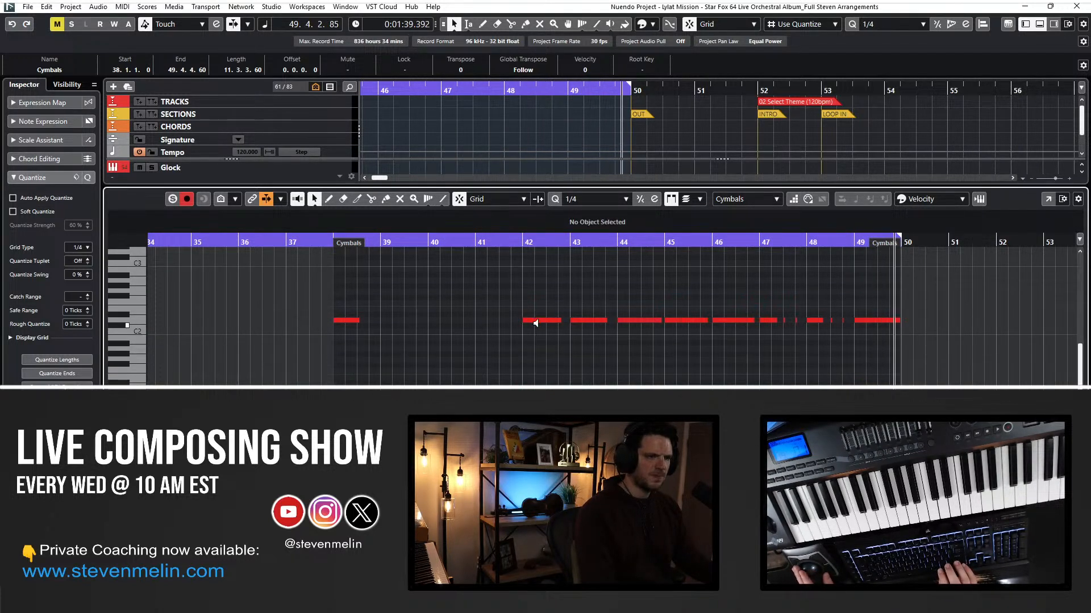
{"action": "left_click_drag", "start_coordinate": [946, 344], "coordinate": [267, 285]}
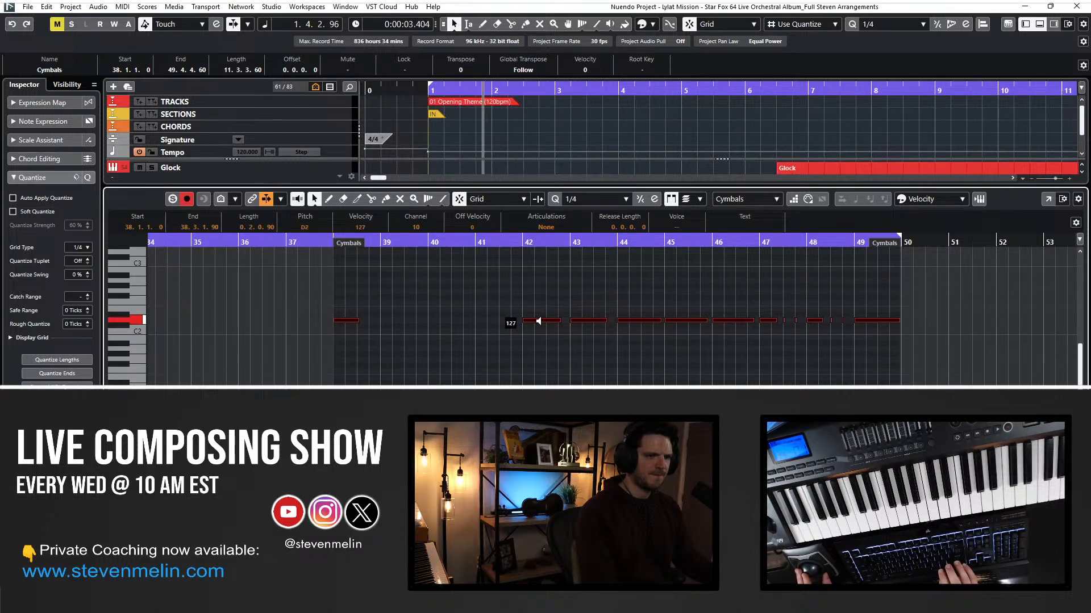
{"action": "key", "text": "Return"}
Locate the Strings Ens sus 1 (34) part at bar 1 and open it in the editor.
{"action": "scroll", "coordinate": [563, 247], "scroll_direction": "right", "scroll_amount": 3}
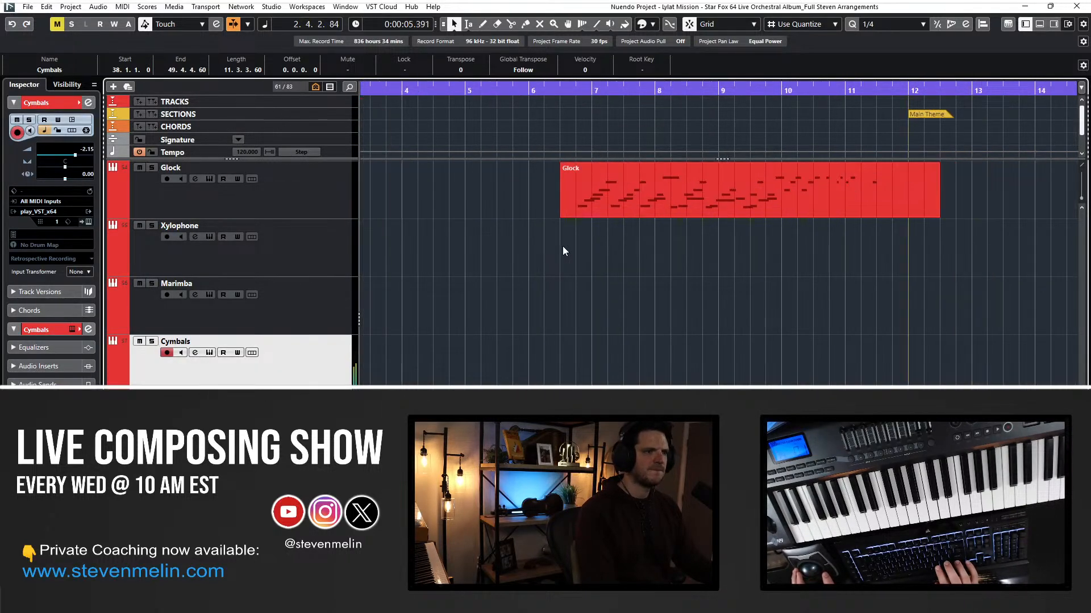
{"action": "scroll", "coordinate": [562, 250], "scroll_direction": "left", "scroll_amount": 3}
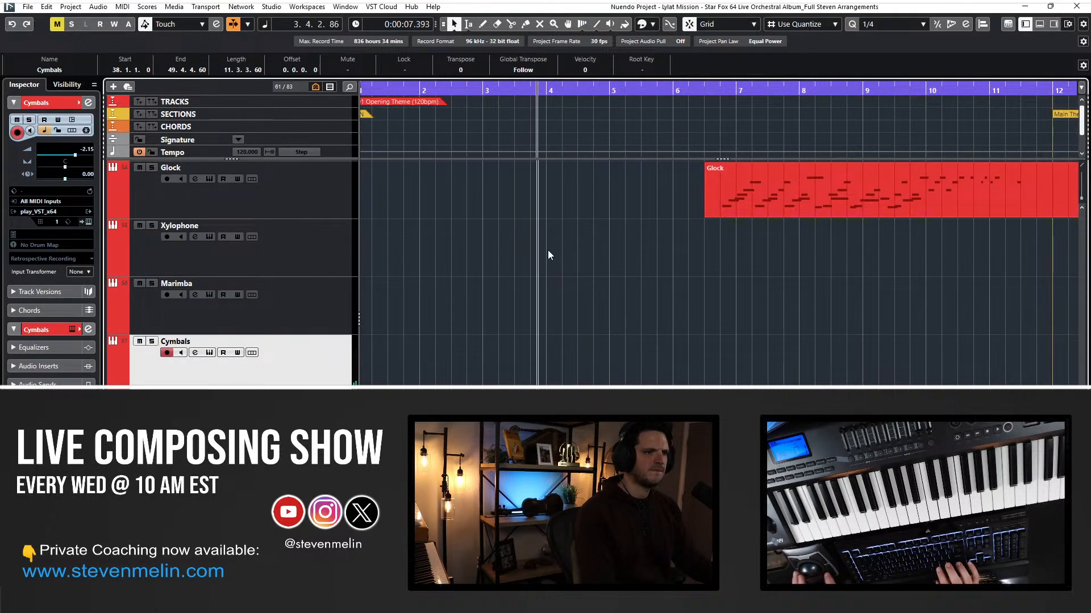
{"action": "scroll", "coordinate": [547, 250], "scroll_direction": "up", "scroll_amount": 5}
{"action": "scroll", "coordinate": [449, 252], "scroll_direction": "left", "scroll_amount": 3}
{"action": "scroll", "coordinate": [449, 252], "scroll_direction": "down", "scroll_amount": 10}
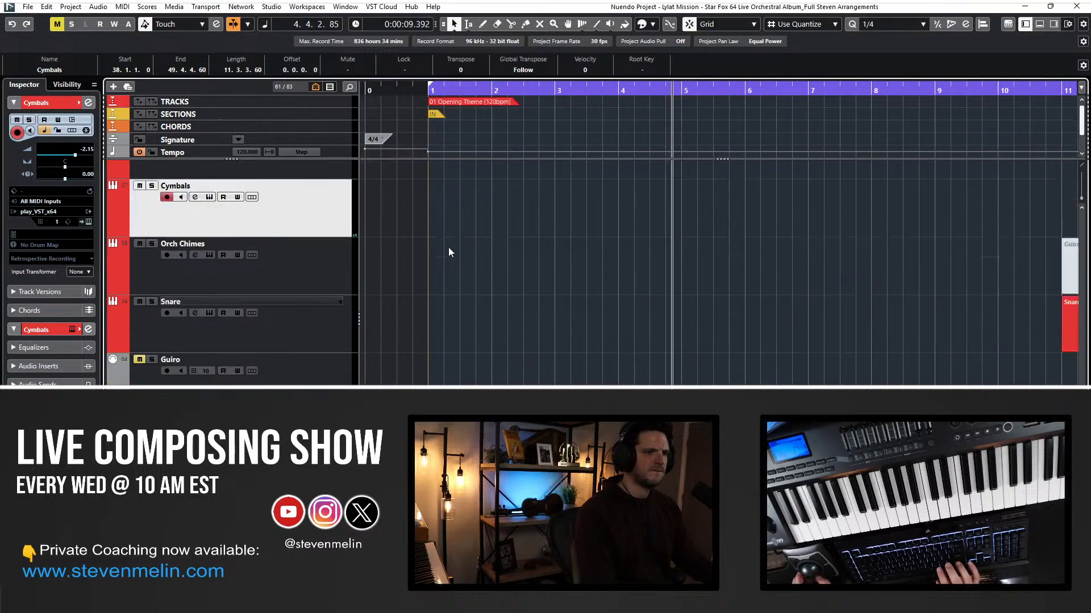
{"action": "scroll", "coordinate": [448, 253], "scroll_direction": "down", "scroll_amount": 5}
{"action": "left_click", "coordinate": [481, 292]}
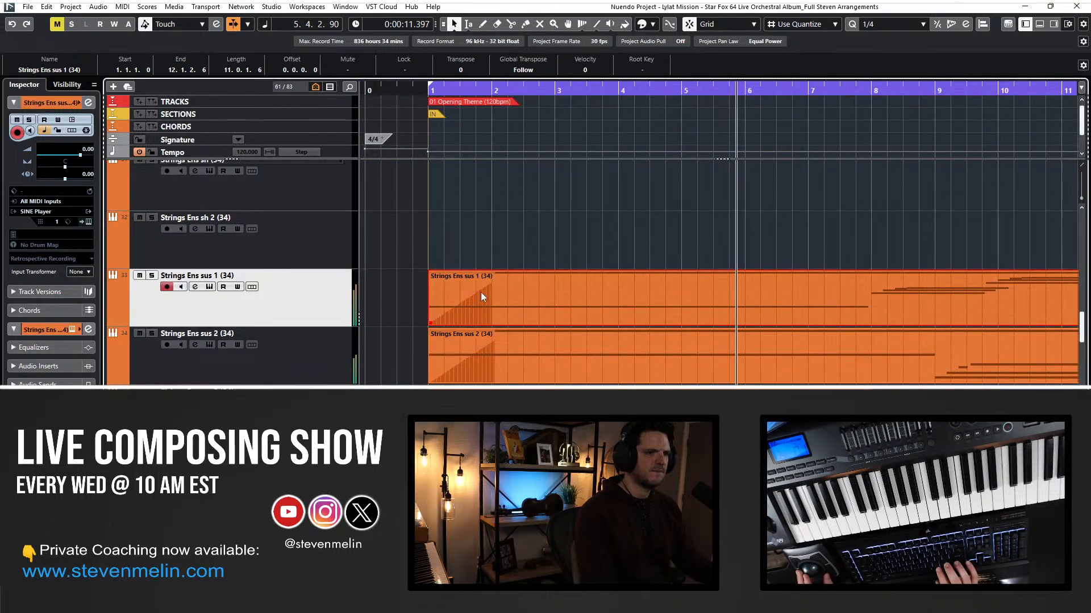
{"action": "key", "text": "Return"}
{"action": "scroll", "coordinate": [430, 374], "scroll_direction": "left", "scroll_amount": 3}
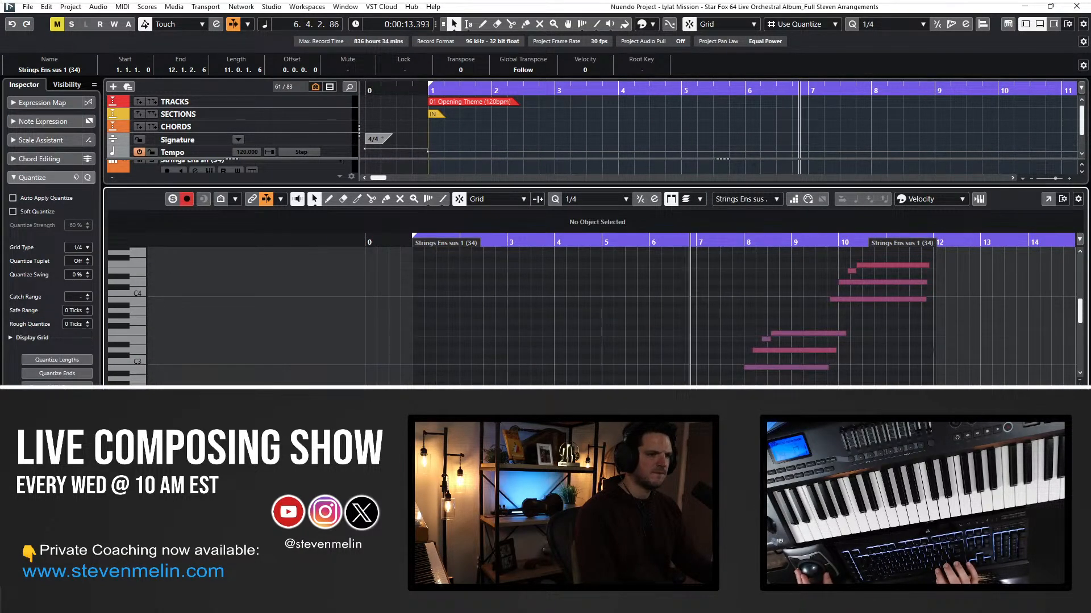
Show the CC 1 (Modulation) data of the Strings Ens sus 1 part and place an event with value 52 at bar 1.
{"action": "left_click", "coordinate": [128, 454]}
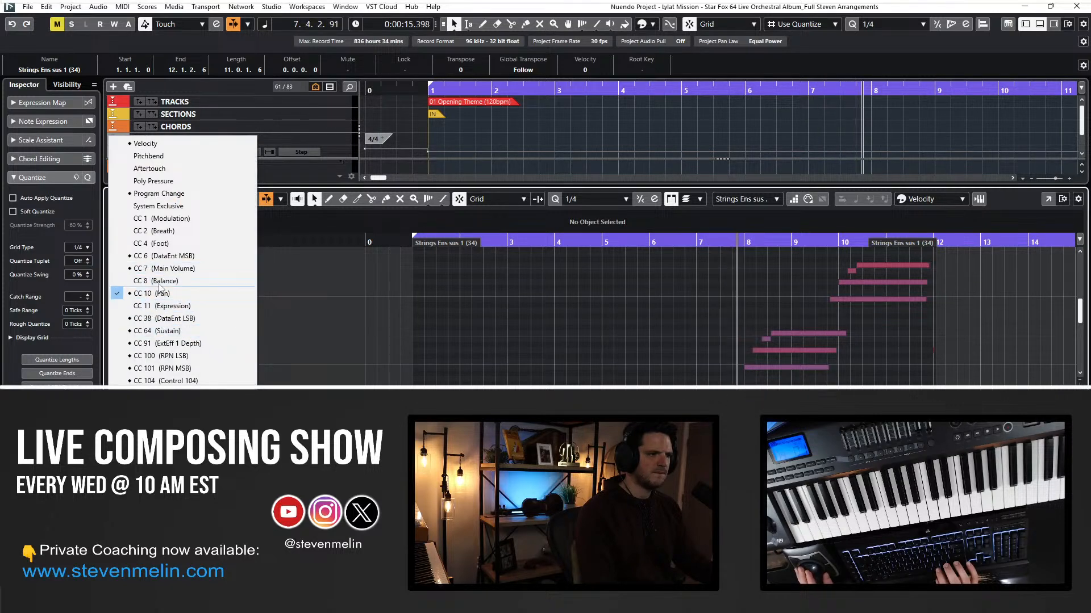
{"action": "left_click", "coordinate": [165, 218]}
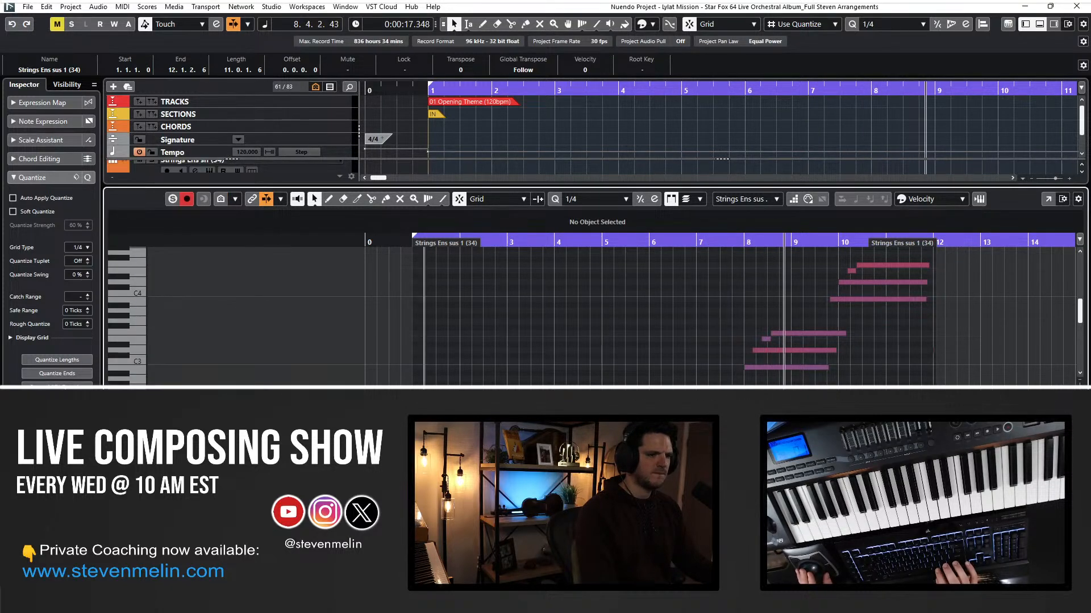
{"action": "left_click", "coordinate": [414, 483]}
{"action": "key", "text": "KP_1"}
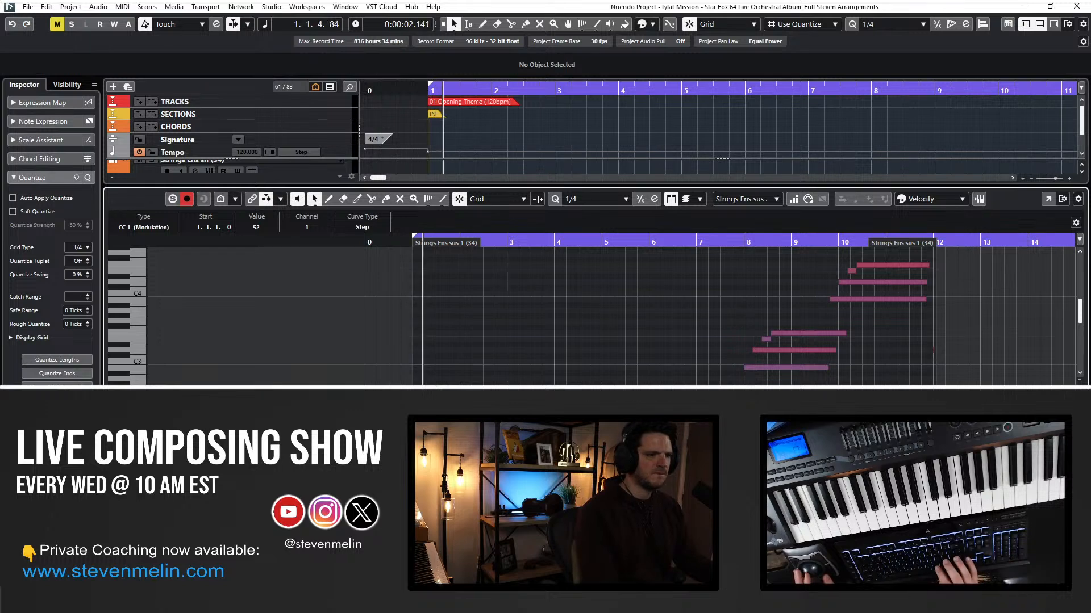
Open the Strings Ens sus 2 (34) part and the Strings Ens sus 3 (34) part in turn to examine their contents.
{"action": "key", "text": "Return"}
{"action": "left_click", "coordinate": [458, 346]}
{"action": "key", "text": "Return"}
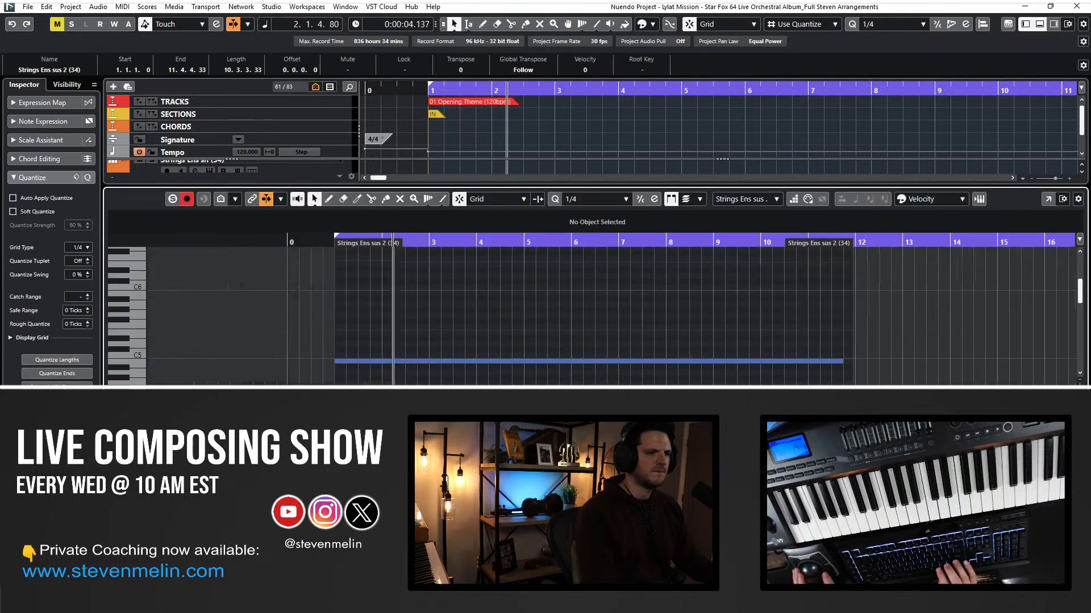
{"action": "key", "text": "Return"}
{"action": "left_click", "coordinate": [454, 401]}
{"action": "key", "text": "Return"}
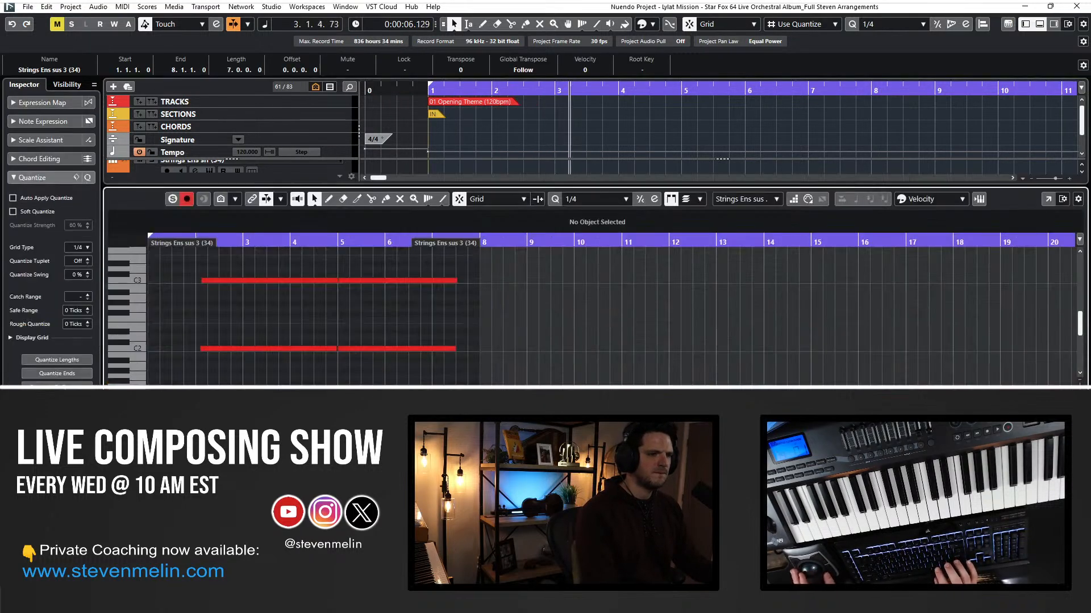
Reopen the Strings Ens sus 1 (34) part and delete its selected modulation event at bar 1.
{"action": "key", "text": "Return"}
{"action": "left_click", "coordinate": [449, 319]}
{"action": "key", "text": "Return"}
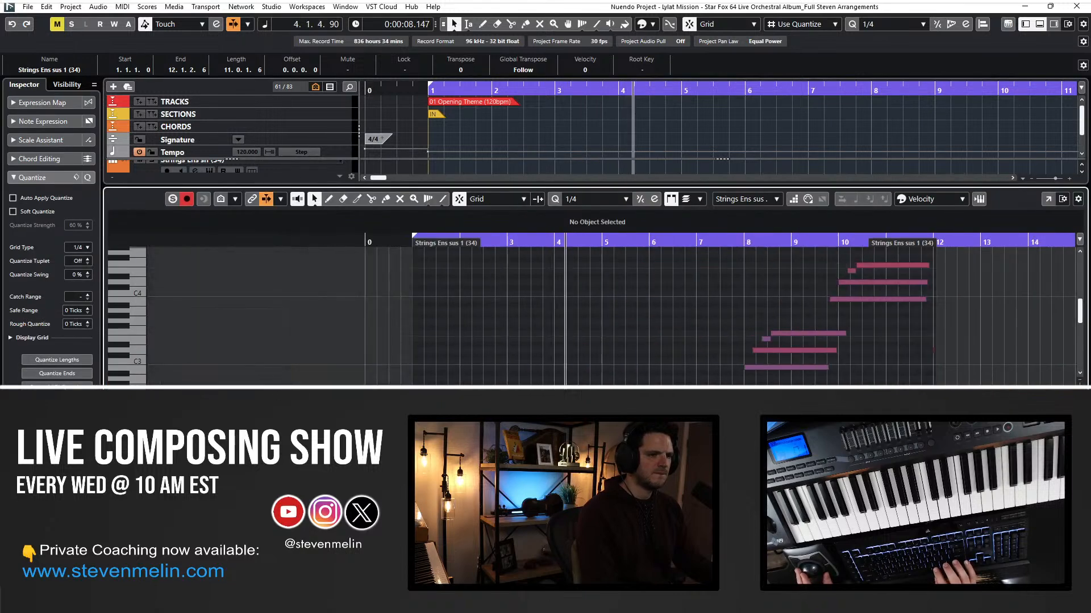
{"action": "key", "text": "Right"}
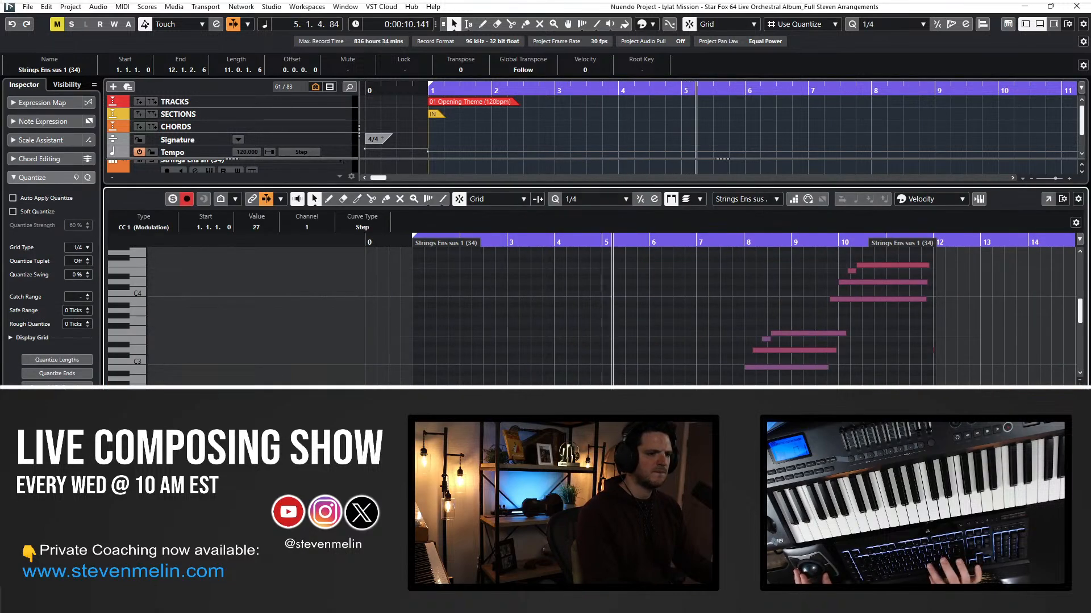
{"action": "key", "text": "Delete"}
Restart playback near bar 1 to hear the opening strings.
{"action": "key", "text": "space"}
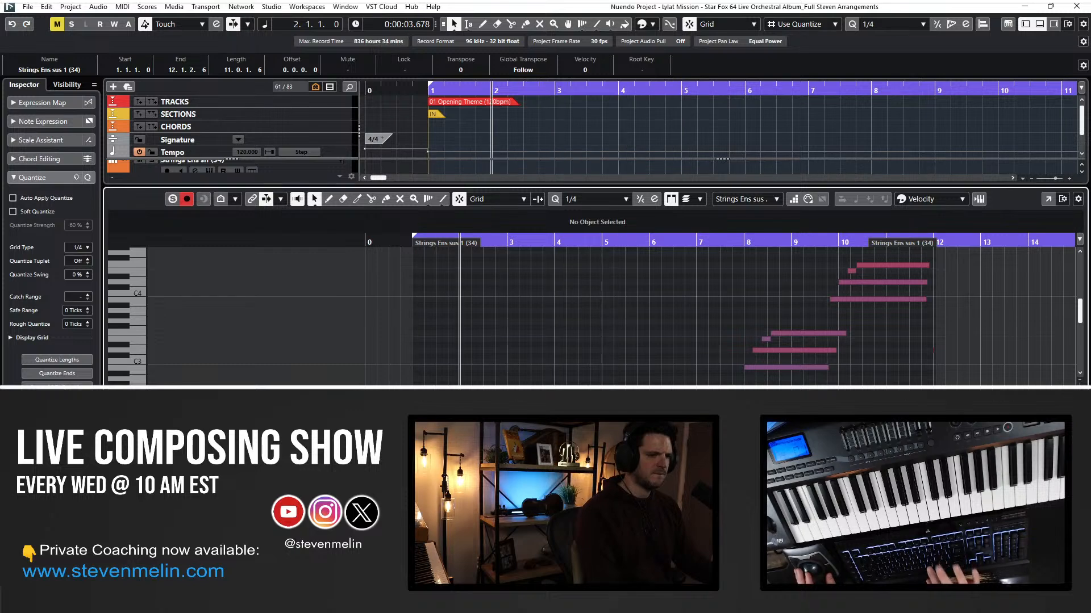
{"action": "key", "text": "ctrl+KP_Subtract"}
{"action": "key", "text": "space"}
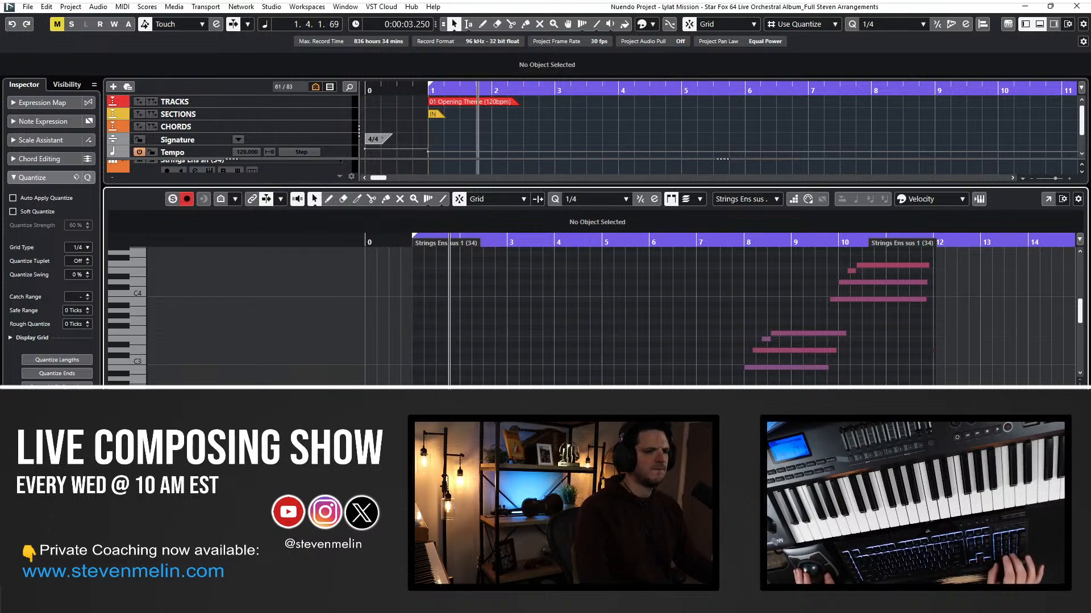
Check the long sustained note and the CC 7 (Main Volume) event at bar 1 of the Strings Ens sus 1 (34) part.
{"action": "scroll", "coordinate": [468, 340], "scroll_direction": "up", "scroll_amount": 15}
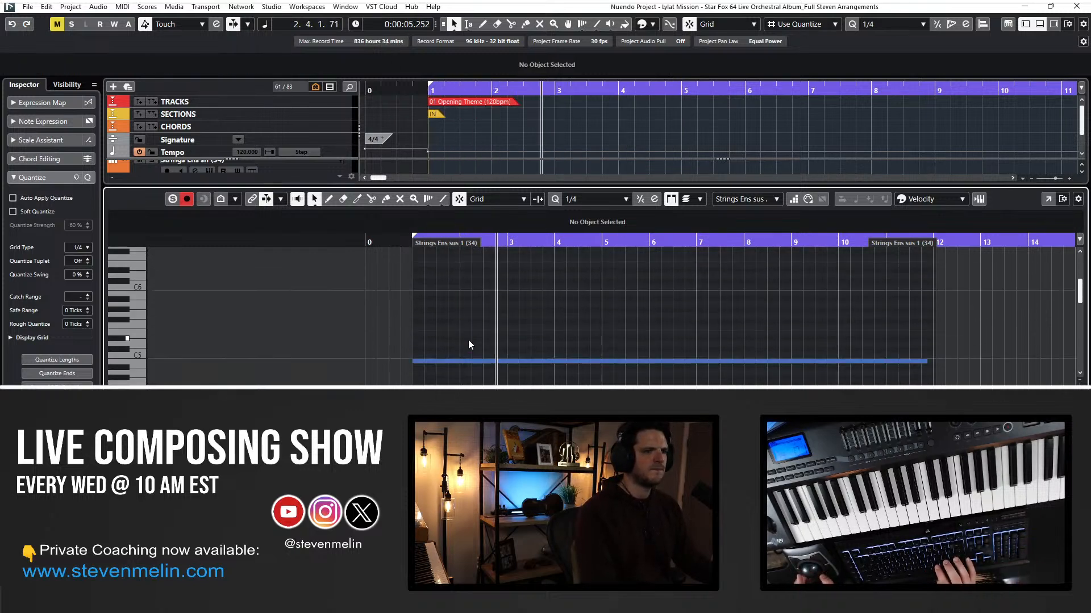
{"action": "scroll", "coordinate": [468, 339], "scroll_direction": "down", "scroll_amount": 4}
{"action": "left_click", "coordinate": [473, 328]}
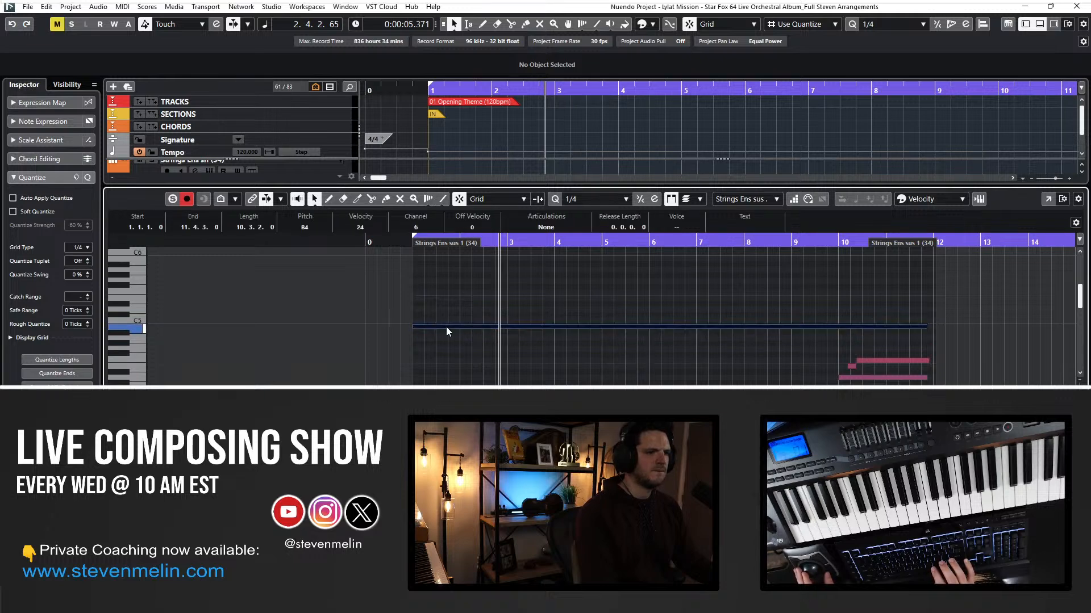
{"action": "scroll", "coordinate": [431, 348], "scroll_direction": "down", "scroll_amount": 5}
{"action": "left_click", "coordinate": [430, 349]}
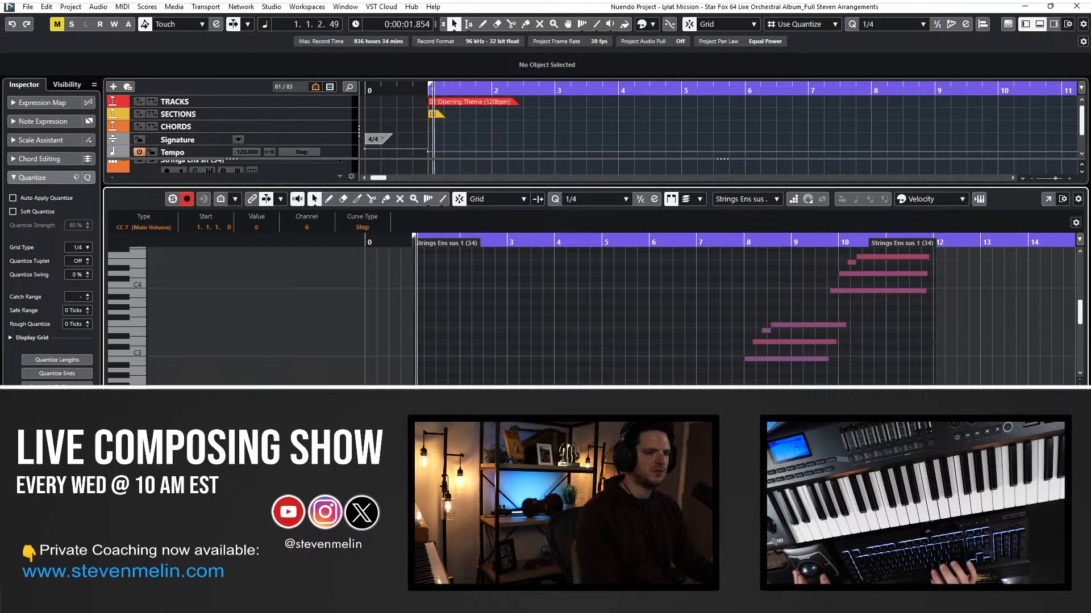
{"action": "left_click", "coordinate": [516, 364]}
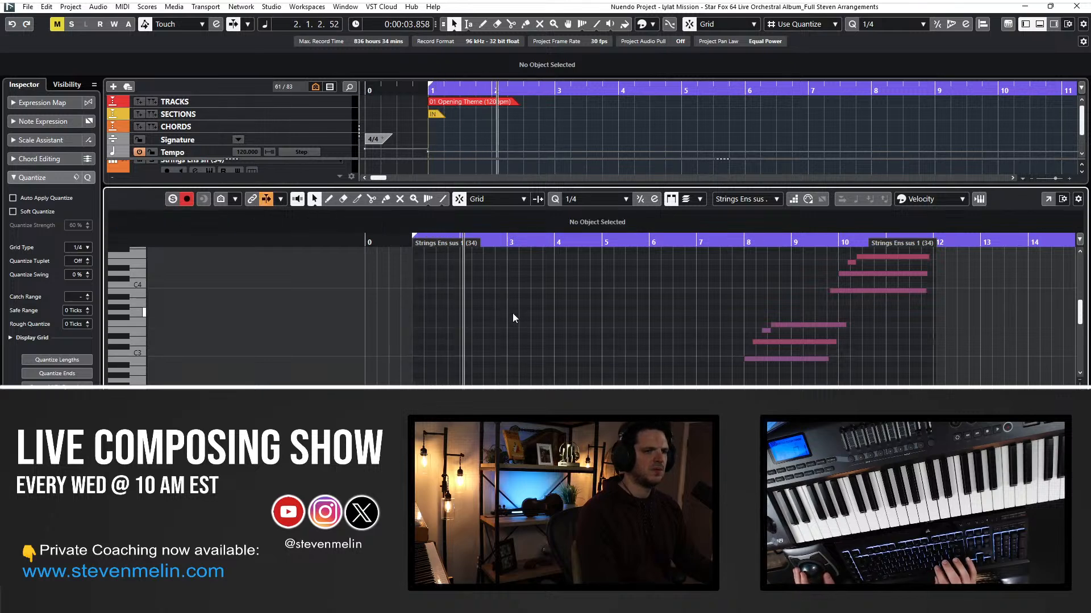
{"action": "key", "text": "Return"}
Open the Strings Ens sus 2 (34) part, check its opening bars and close it again.
{"action": "double_click", "coordinate": [485, 358]}
{"action": "left_click", "coordinate": [416, 372]}
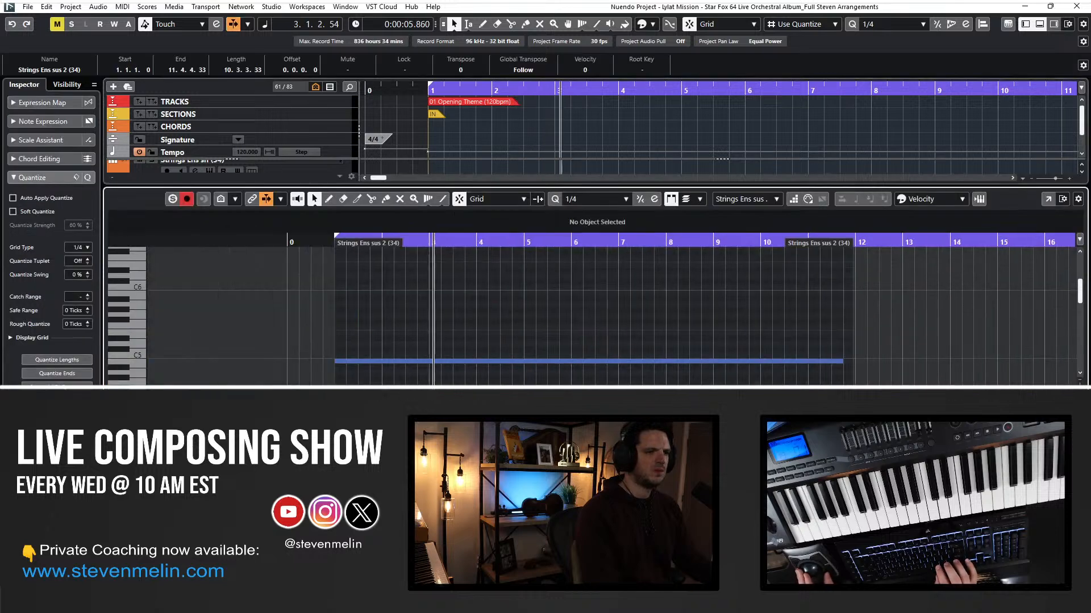
{"action": "key", "text": "ctrl+a"}
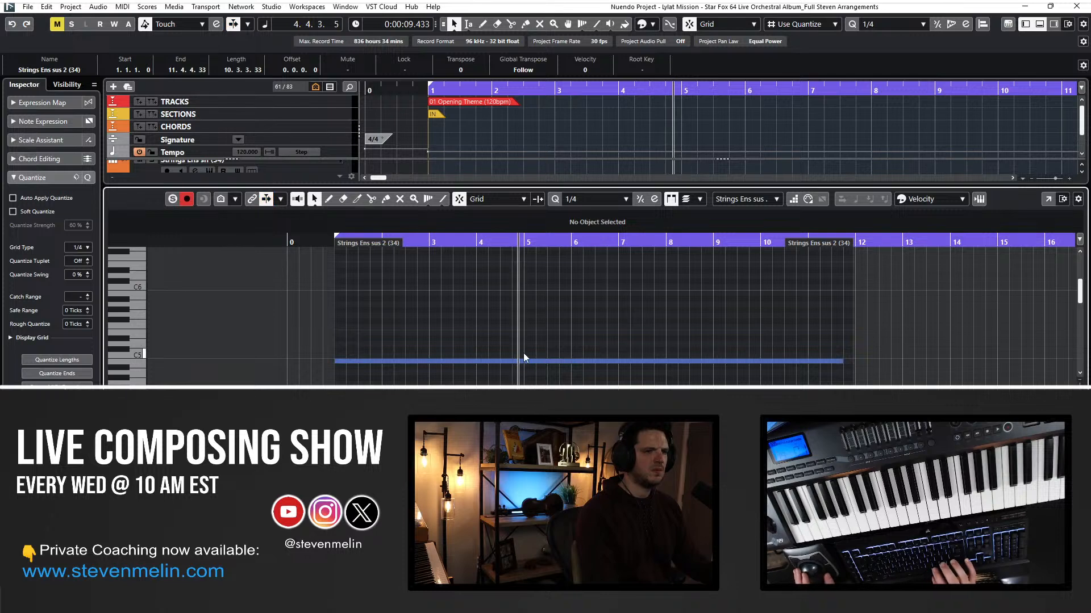
{"action": "key", "text": "Return"}
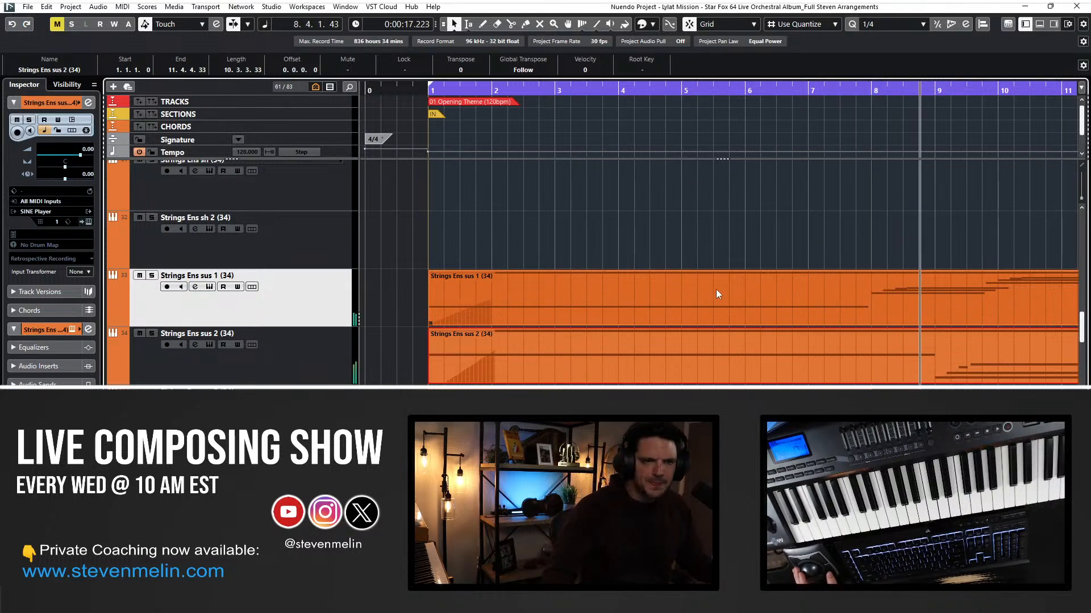
Reopen the Strings Ens sus 1 (34) part and delete the data at its end around bar 12.
{"action": "key", "text": "f"}
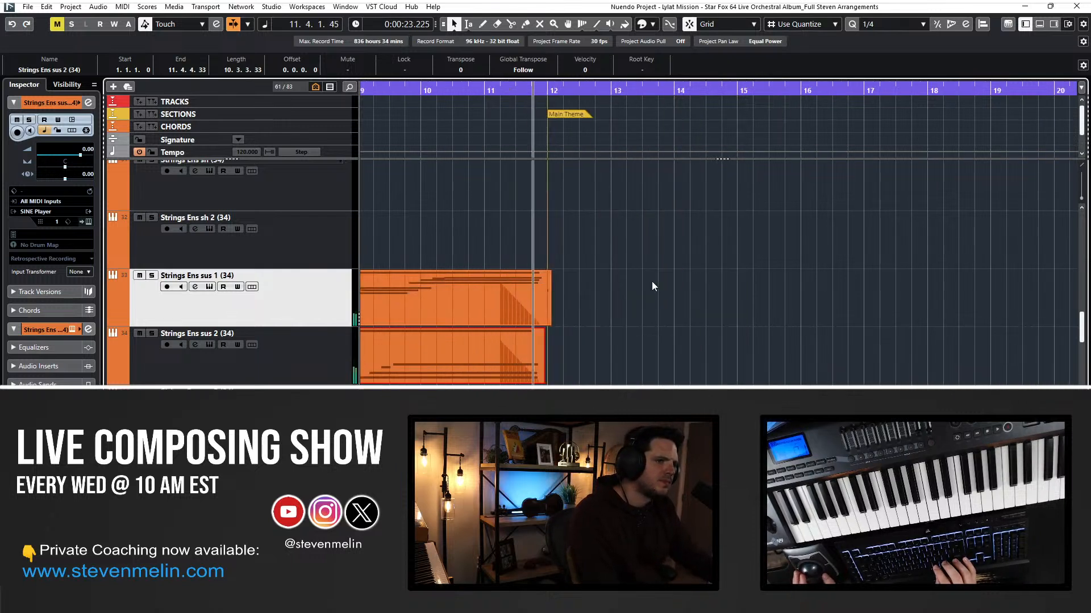
{"action": "double_click", "coordinate": [536, 295]}
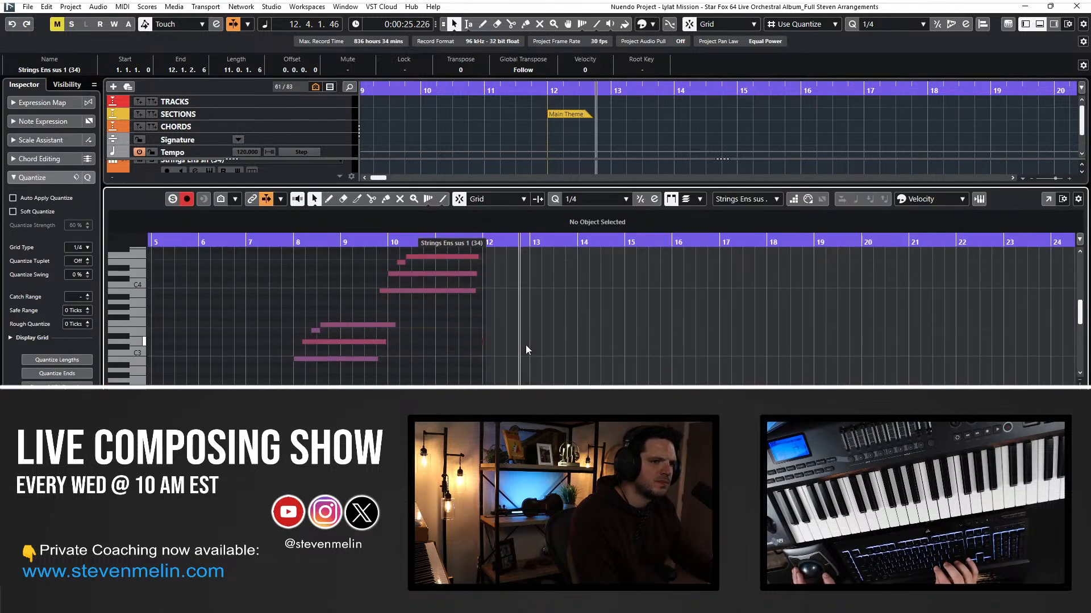
{"action": "left_click_drag", "start_coordinate": [460, 333], "coordinate": [537, 376]}
{"action": "key", "text": "Delete"}
{"action": "key", "text": "Return"}
Look through the string, percussion and muted source tracks, checking the Guiro part on the Orch Chimes track.
{"action": "scroll", "coordinate": [527, 304], "scroll_direction": "down", "scroll_amount": 7}
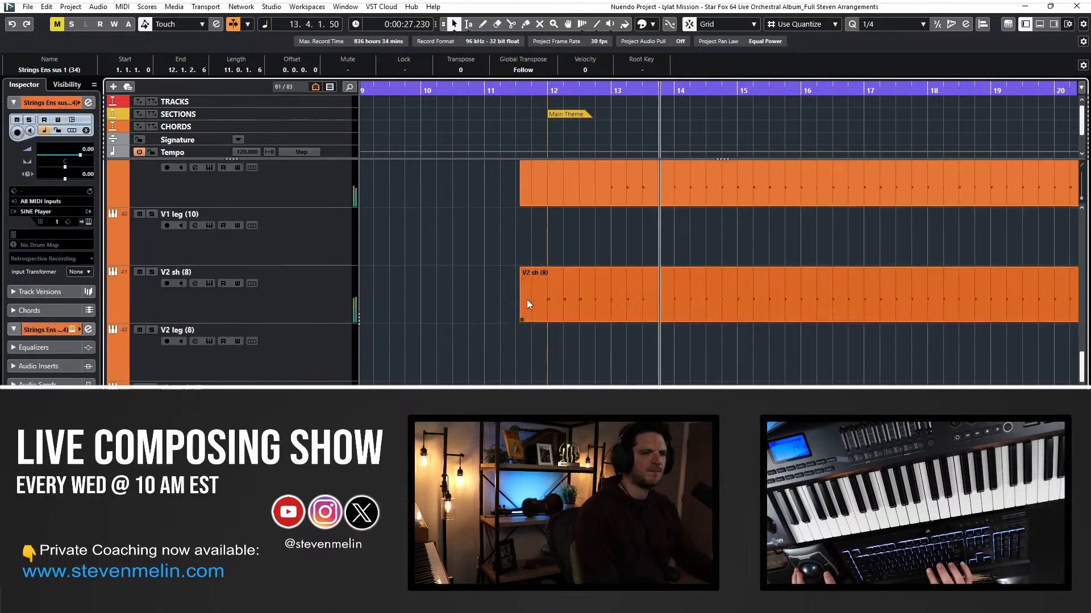
{"action": "scroll", "coordinate": [527, 304], "scroll_direction": "up", "scroll_amount": 3}
{"action": "scroll", "coordinate": [526, 298], "scroll_direction": "down", "scroll_amount": 8}
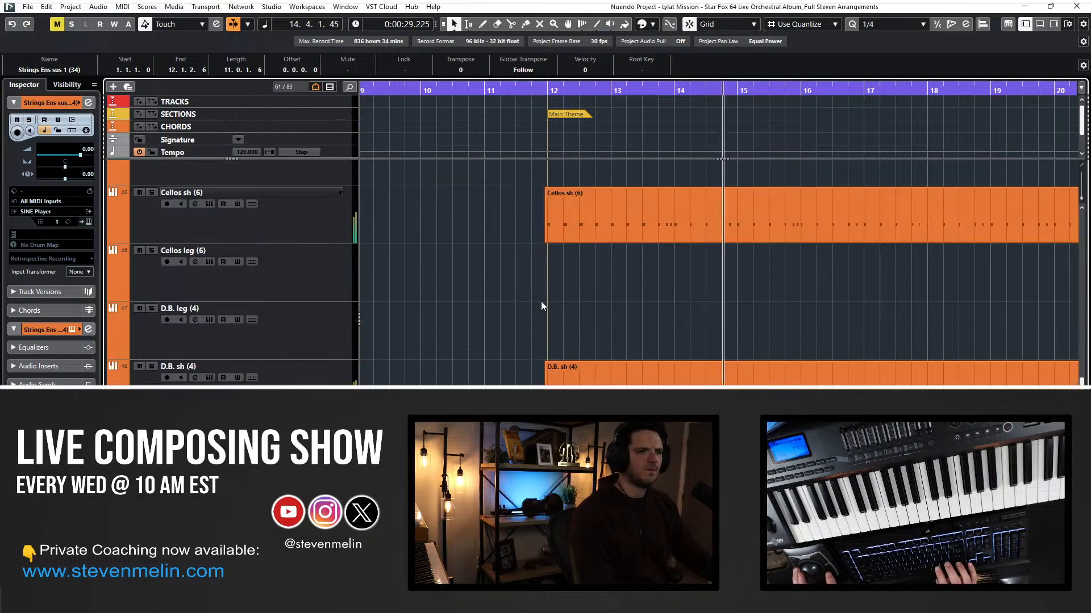
{"action": "scroll", "coordinate": [546, 298], "scroll_direction": "down", "scroll_amount": 7}
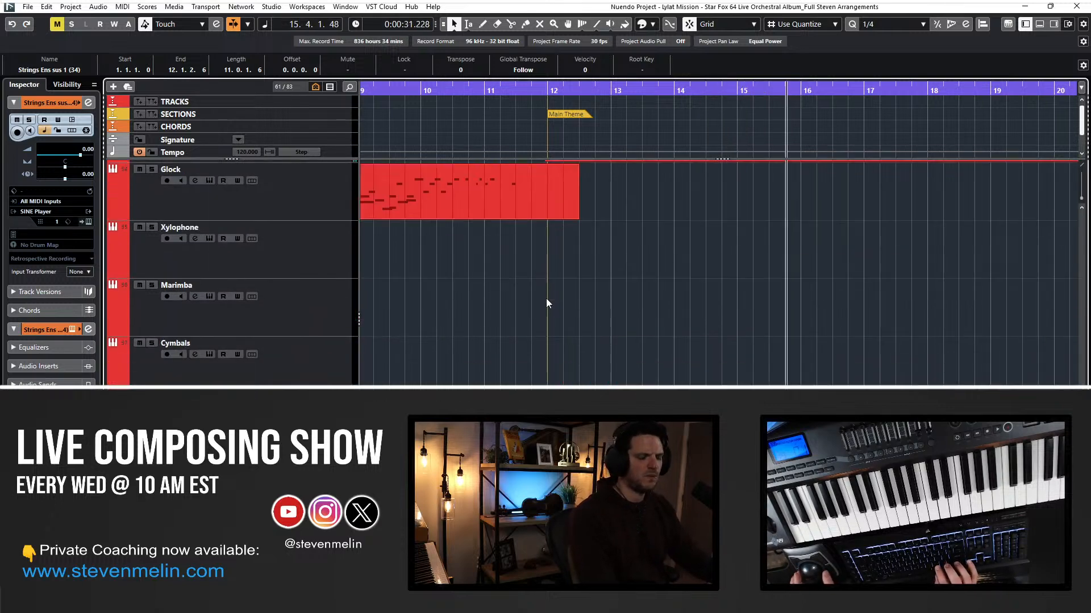
{"action": "left_click", "coordinate": [556, 336]}
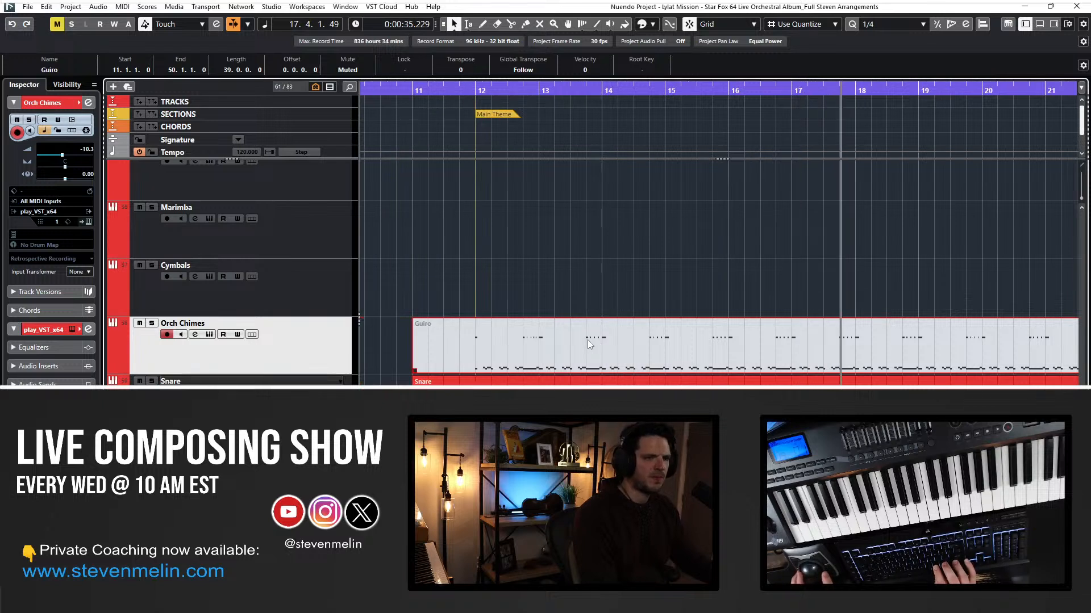
{"action": "scroll", "coordinate": [588, 340], "scroll_direction": "right", "scroll_amount": 10}
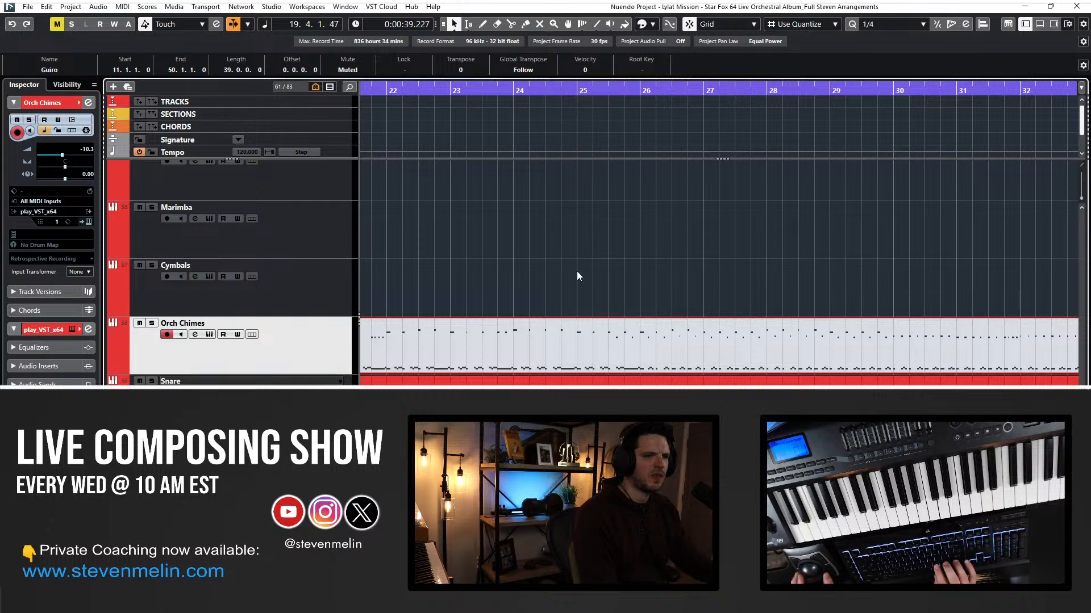
{"action": "scroll", "coordinate": [577, 272], "scroll_direction": "right", "scroll_amount": 16}
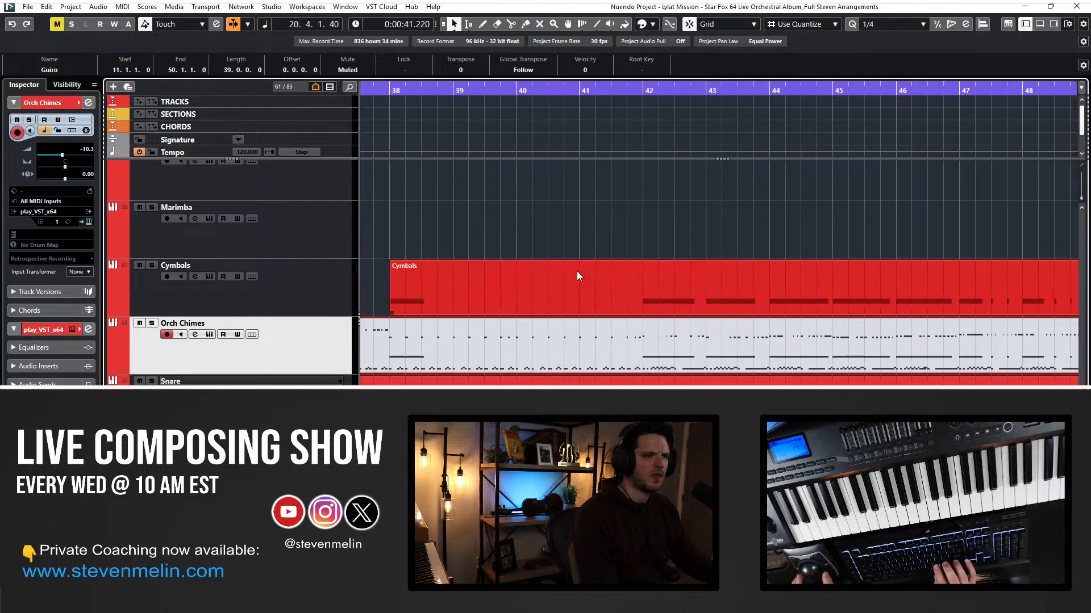
{"action": "scroll", "coordinate": [577, 271], "scroll_direction": "left", "scroll_amount": 18}
{"action": "scroll", "coordinate": [577, 271], "scroll_direction": "down", "scroll_amount": 5}
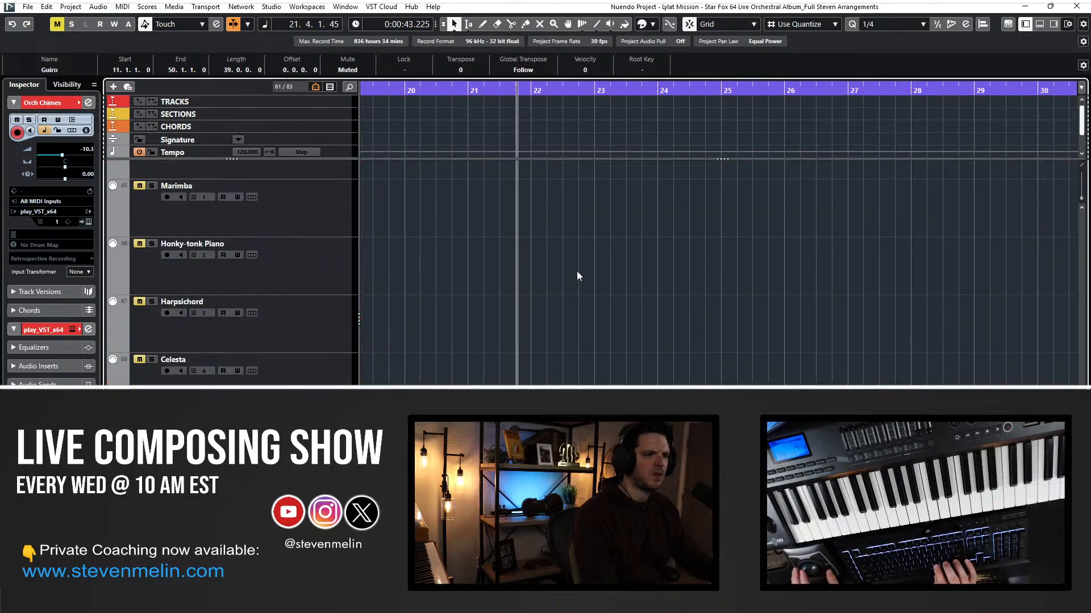
{"action": "scroll", "coordinate": [577, 271], "scroll_direction": "left", "scroll_amount": 5}
Listen on from about bar 17, find the Harpsichord part and move playback to its start at bar 38.
{"action": "left_click", "coordinate": [534, 97]}
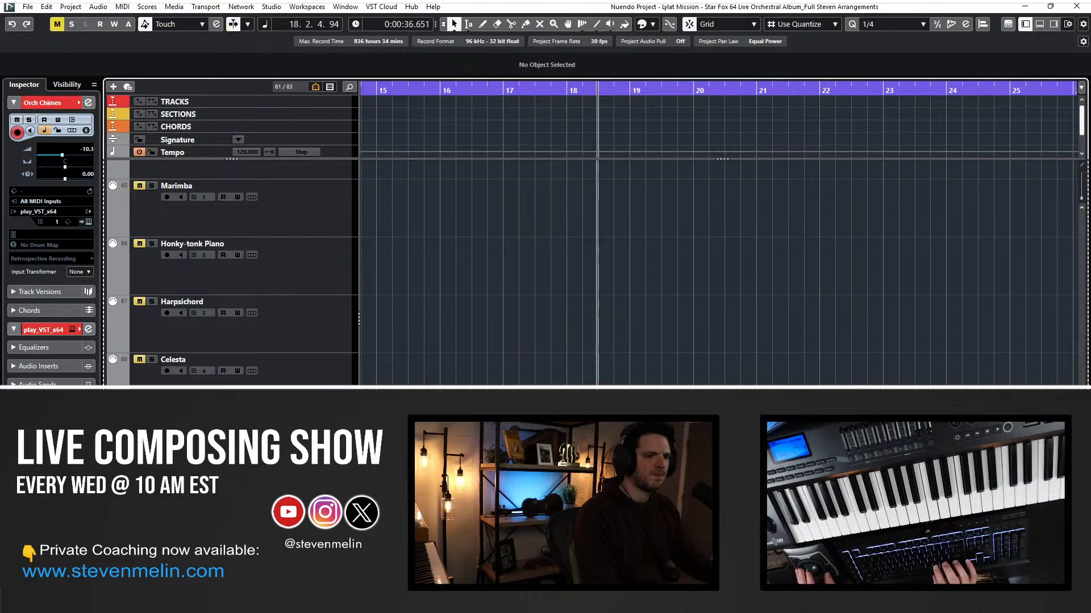
{"action": "scroll", "coordinate": [719, 272], "scroll_direction": "right", "scroll_amount": 3}
{"action": "scroll", "coordinate": [719, 273], "scroll_direction": "left", "scroll_amount": 5}
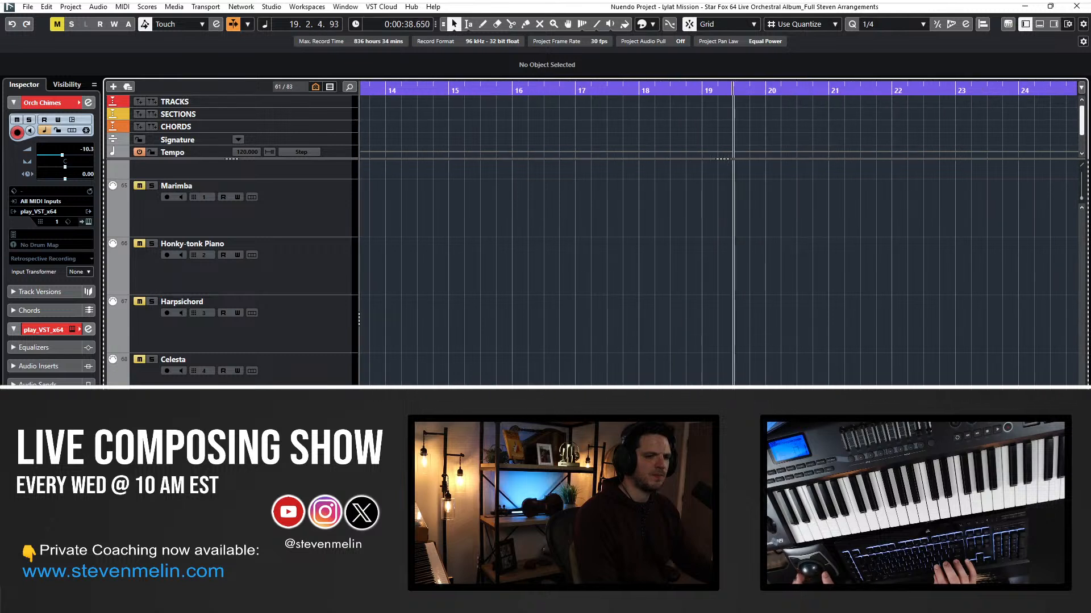
{"action": "key", "text": "Down"}
{"action": "scroll", "coordinate": [718, 273], "scroll_direction": "right", "scroll_amount": 4}
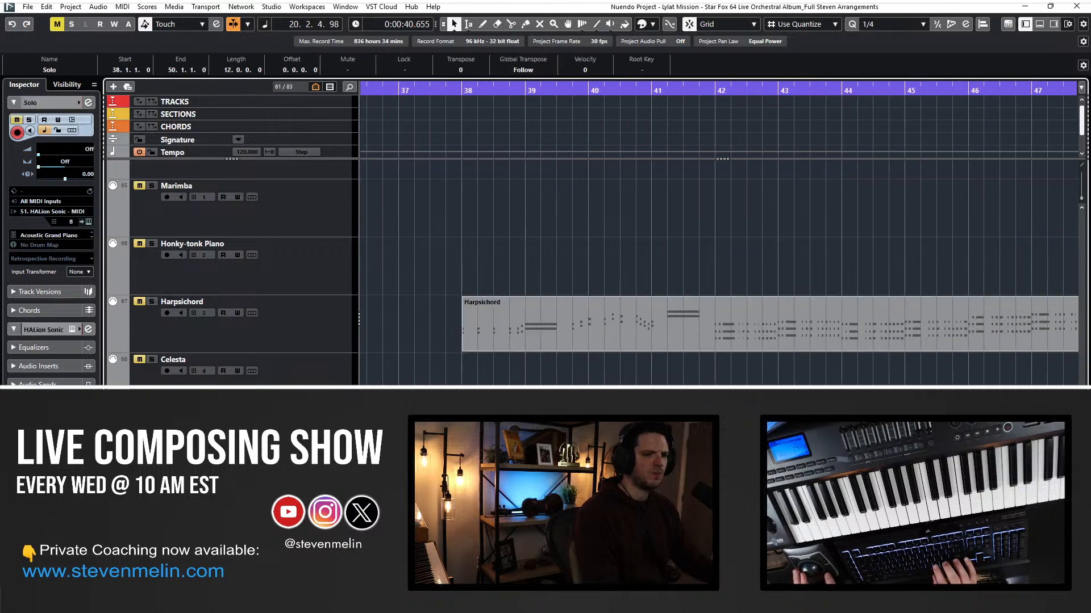
{"action": "left_click", "coordinate": [574, 239]}
{"action": "scroll", "coordinate": [573, 239], "scroll_direction": "right", "scroll_amount": 2}
{"action": "scroll", "coordinate": [573, 239], "scroll_direction": "left", "scroll_amount": 3}
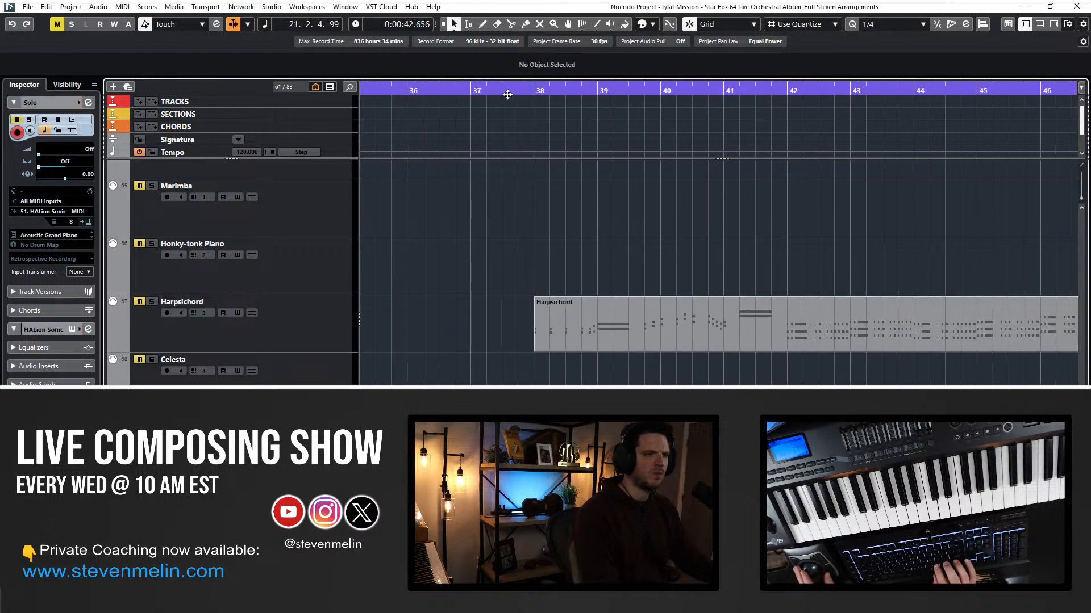
{"action": "scroll", "coordinate": [567, 301], "scroll_direction": "right", "scroll_amount": 1}
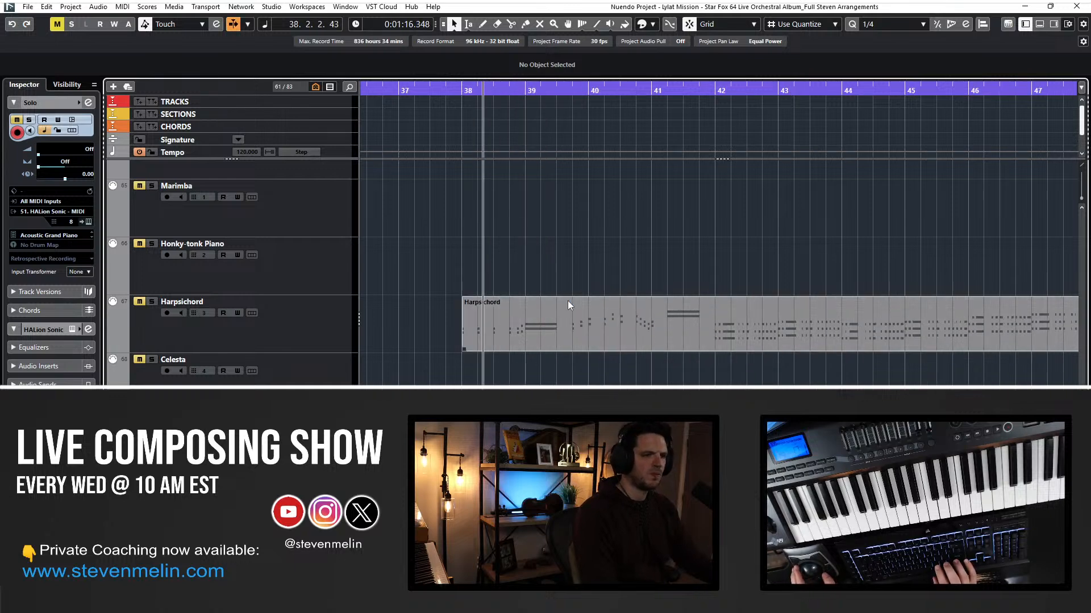
Move the Harpsichord part from its own track up to the Horns sh (6) track and rewind playback to bar 38.
{"action": "left_click", "coordinate": [533, 327]}
{"action": "key", "text": "ctrl+Up"}
{"action": "key", "text": "ctrl+Up"}
{"action": "key", "text": "ctrl+Up"}
{"action": "key", "text": "ctrl+Up"}
{"action": "key", "text": "ctrl+Up"}
{"action": "key", "text": "ctrl+Up"}
{"action": "key", "text": "ctrl+Up"}
{"action": "key", "text": "ctrl+Up"}
{"action": "key", "text": "ctrl+Up"}
{"action": "key", "text": "ctrl+Up"}
{"action": "key", "text": "ctrl+Up"}
{"action": "key", "text": "ctrl+Up"}
{"action": "key", "text": "ctrl+Up"}
{"action": "key", "text": "ctrl+Up"}
{"action": "key", "text": "ctrl+Up"}
{"action": "key", "text": "ctrl+Up"}
{"action": "key", "text": "ctrl+Up"}
{"action": "key", "text": "ctrl+Up"}
{"action": "key", "text": "ctrl+Up"}
{"action": "key", "text": "ctrl+Up"}
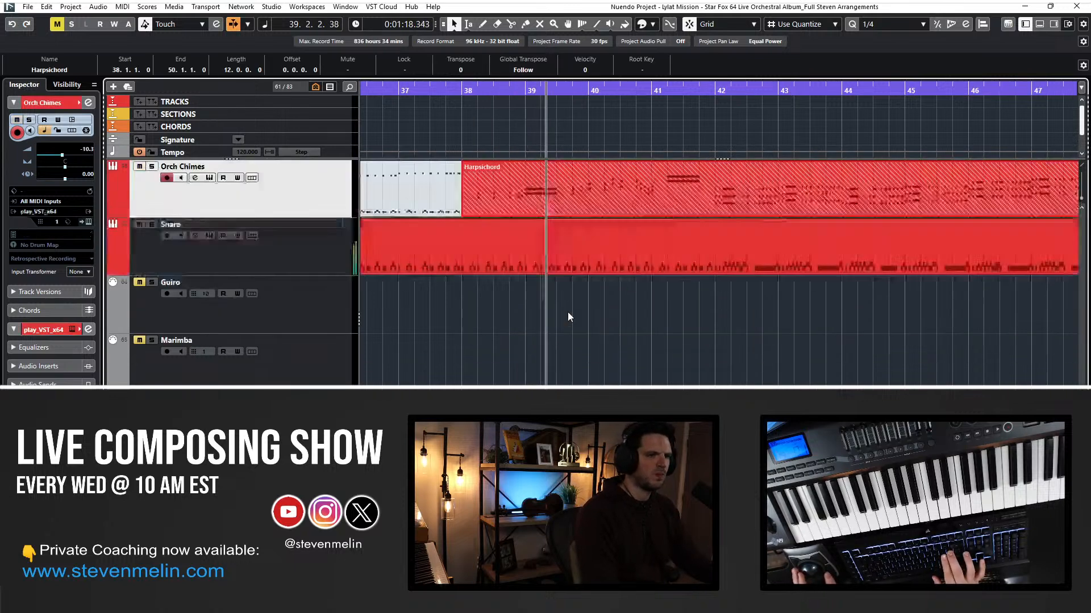
{"action": "key", "text": "ctrl+Down"}
{"action": "key", "text": "ctrl+Down"}
{"action": "key", "text": "ctrl+Down"}
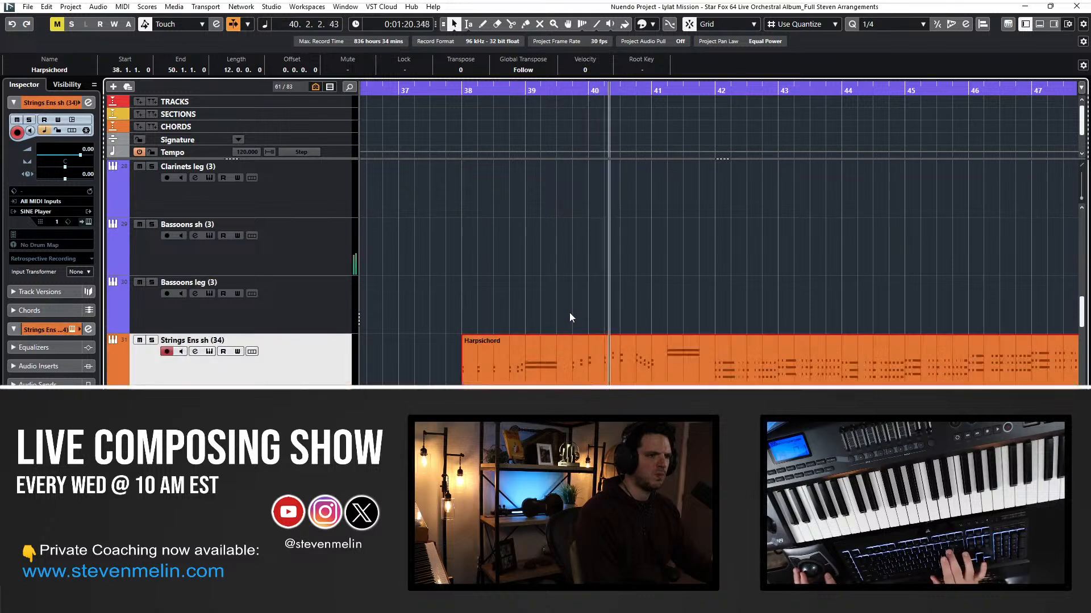
{"action": "key", "text": "ctrl+Up"}
{"action": "key", "text": "ctrl+Up"}
{"action": "key", "text": "ctrl+Up"}
{"action": "key", "text": "ctrl+Up"}
{"action": "key", "text": "ctrl+Up"}
{"action": "key", "text": "ctrl+Up"}
{"action": "key", "text": "ctrl+Up"}
{"action": "key", "text": "ctrl+Up"}
{"action": "key", "text": "ctrl+Up"}
{"action": "key", "text": "ctrl+Up"}
{"action": "key", "text": "ctrl+Up"}
{"action": "key", "text": "ctrl+Up"}
{"action": "key", "text": "ctrl+Up"}
{"action": "key", "text": "ctrl+Up"}
{"action": "key", "text": "ctrl+Up"}
{"action": "key", "text": "ctrl+Up"}
{"action": "key", "text": "ctrl+Up"}
{"action": "key", "text": "ctrl+Up"}
{"action": "key", "text": "ctrl+Up"}
{"action": "key", "text": "ctrl+Up"}
{"action": "key", "text": "ctrl+Down"}
{"action": "key", "text": "ctrl+Down"}
{"action": "key", "text": "ctrl+Down"}
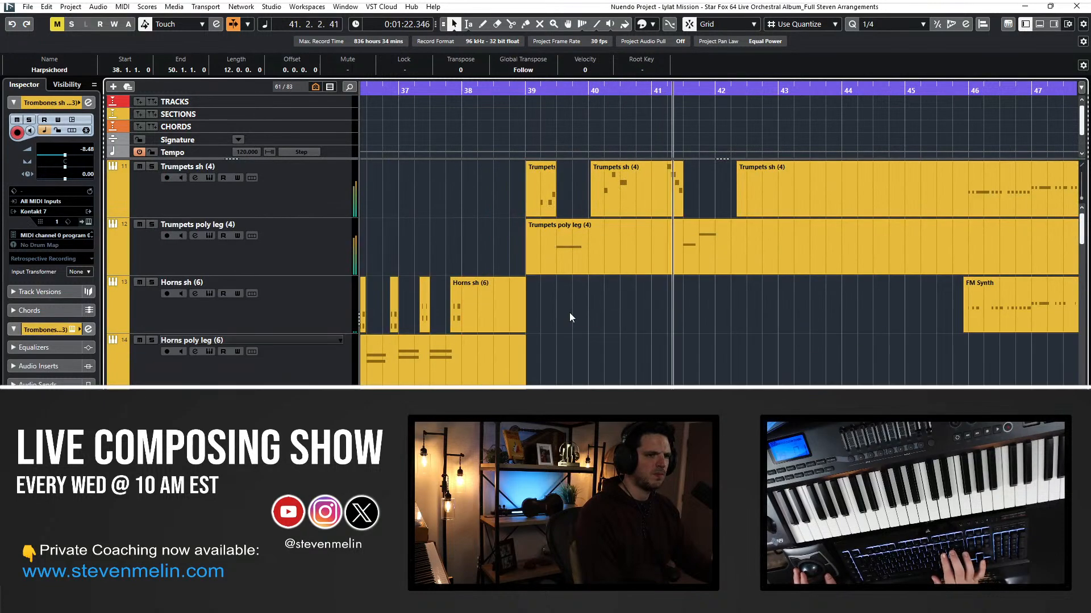
{"action": "key", "text": "ctrl+Up"}
{"action": "key", "text": "KP_Subtract"}
{"action": "key", "text": "KP_Subtract"}
{"action": "key", "text": "KP_Subtract"}
{"action": "key", "text": "KP_Subtract"}
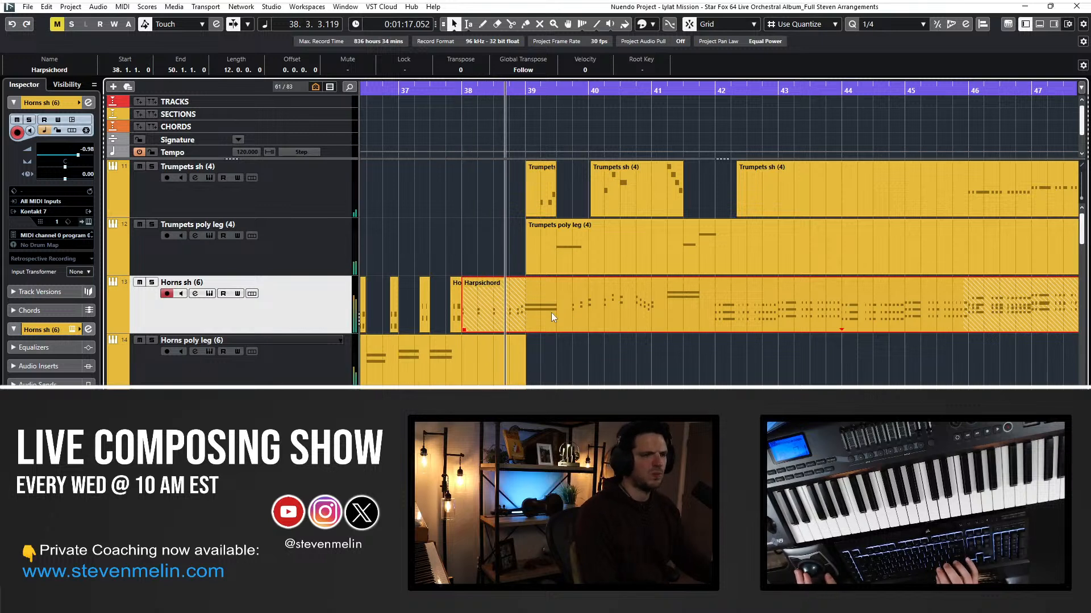
Split the Harpsichord part on Horns sh (6) before and after the sustained notes in bars 39 and 41.
{"action": "left_click", "coordinate": [572, 313]}
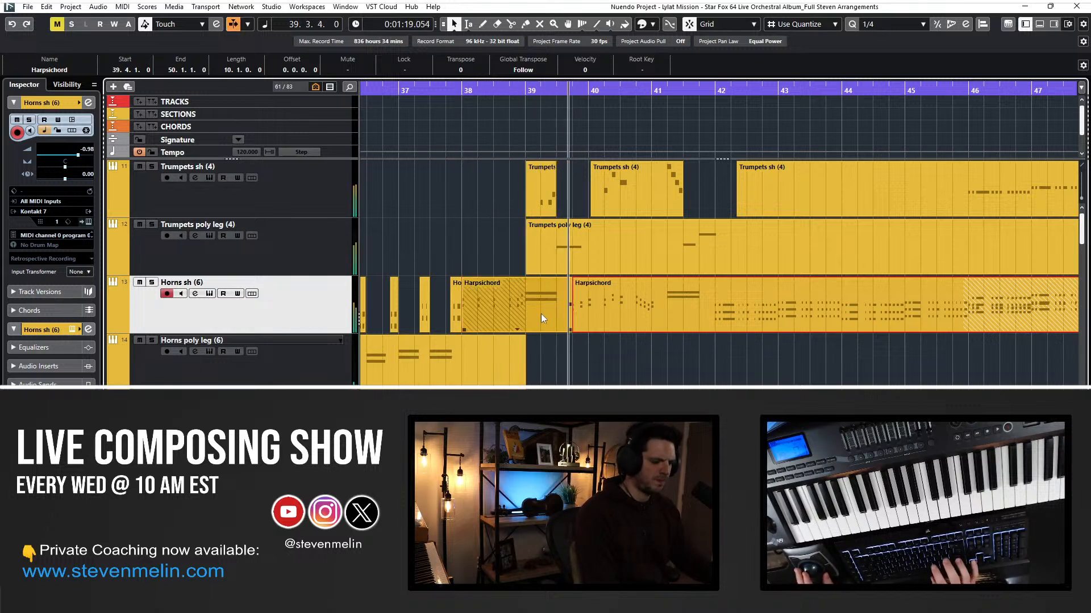
{"action": "left_click", "coordinate": [523, 312], "text": "alt"}
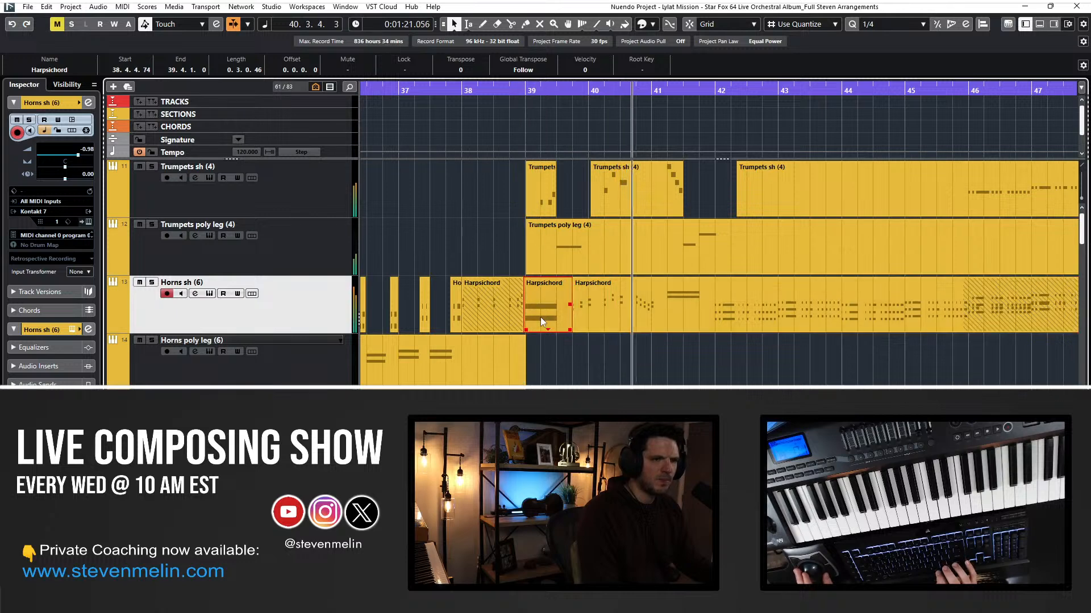
{"action": "left_click", "coordinate": [659, 304], "text": "alt"}
{"action": "left_click", "coordinate": [705, 302], "text": "alt"}
Move the two sustained Harpsichord sections at bars 39 and 41 to the Horns poly leg (6) track.
{"action": "left_click", "coordinate": [686, 302]}
{"action": "key", "text": "ctrl+Down"}
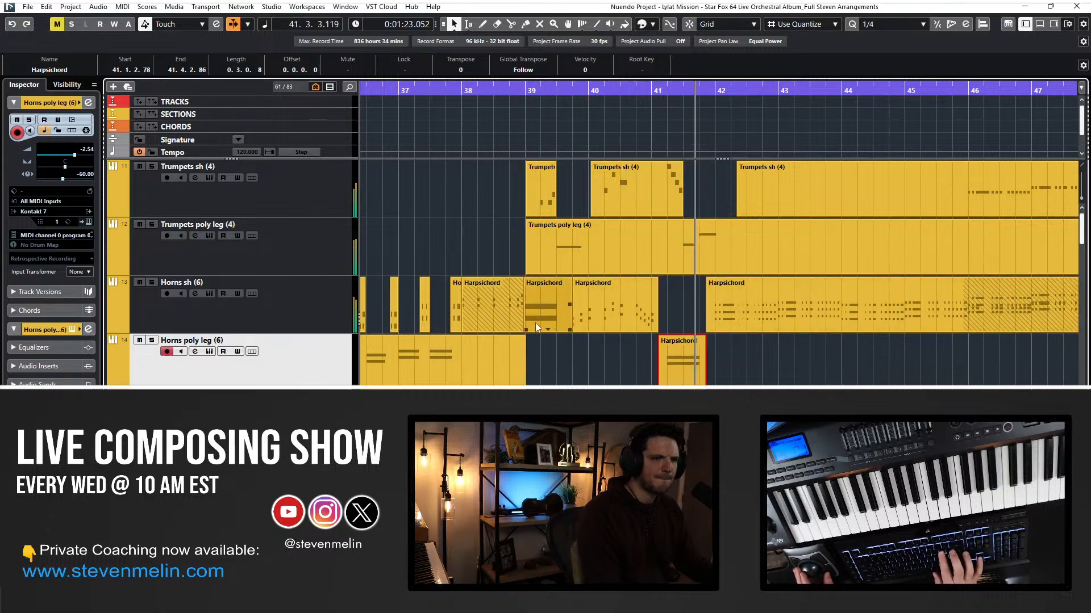
{"action": "left_click", "coordinate": [536, 322]}
{"action": "key", "text": "ctrl+Down"}
Split the Harpsichord part at bar 49 and move its final section to the Horns poly leg (6) track.
{"action": "scroll", "coordinate": [667, 312], "scroll_direction": "right", "scroll_amount": 3}
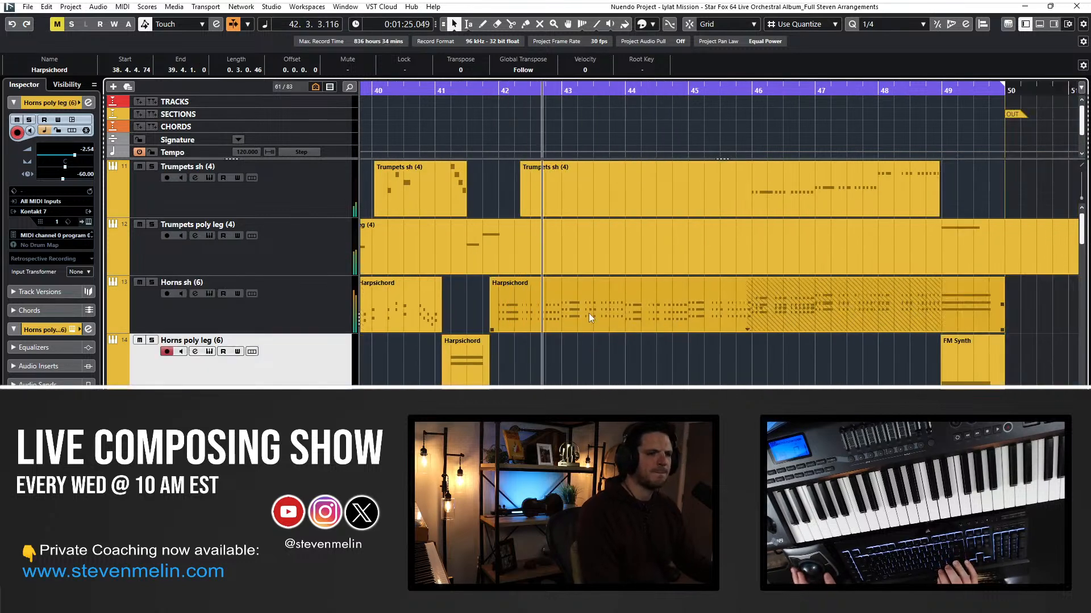
{"action": "left_click", "coordinate": [941, 304], "text": "alt"}
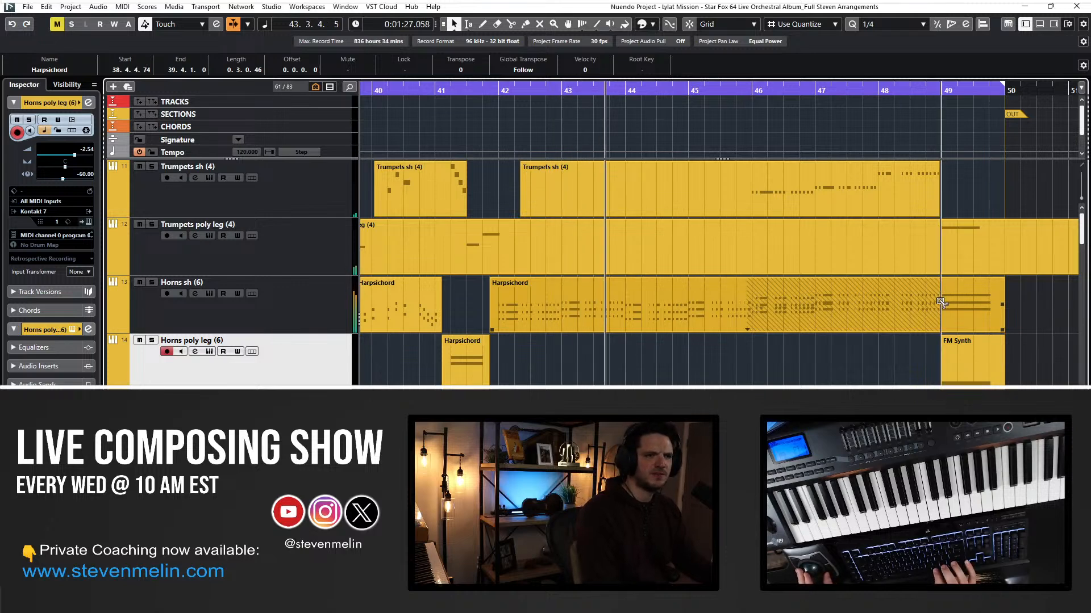
{"action": "left_click", "coordinate": [959, 306]}
{"action": "key", "text": "ctrl+Down"}
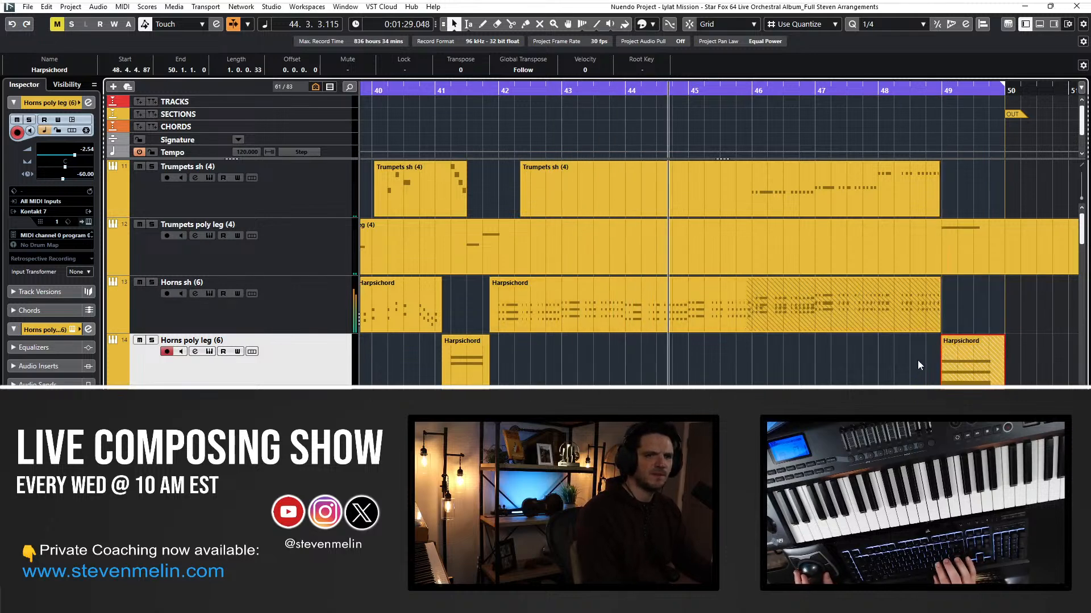
Compare the FM Synth and Harpsichord notes at bar 49, and replace the FM Synth part on Horns poly leg (6) with the Harpsichord section.
{"action": "key", "text": "ctrl+Up"}
{"action": "double_click", "coordinate": [960, 367]}
{"action": "left_click_drag", "start_coordinate": [397, 311], "coordinate": [505, 356]}
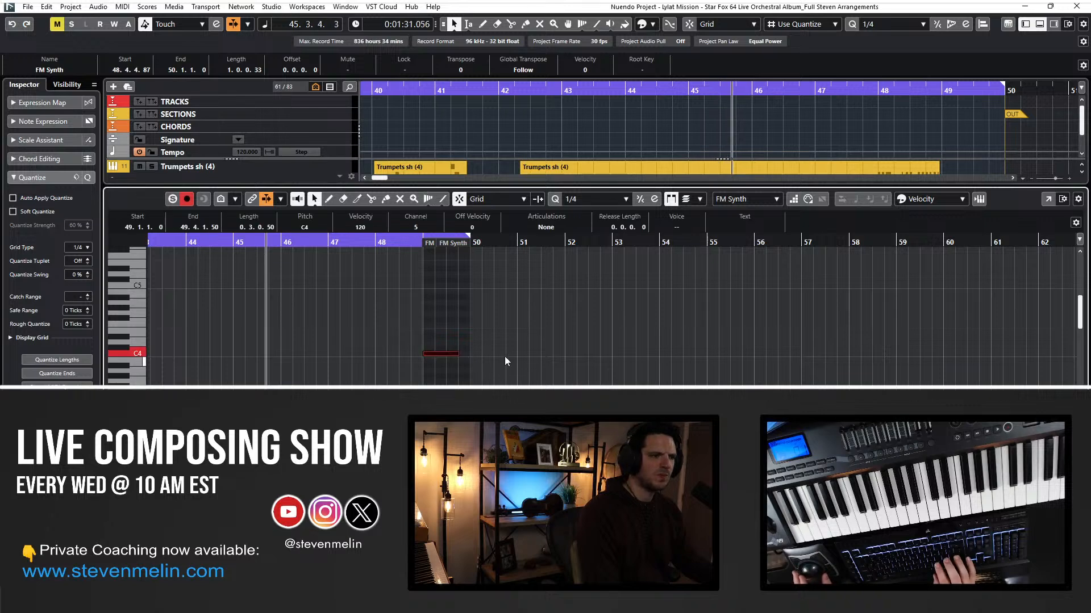
{"action": "key", "text": "Return"}
{"action": "double_click", "coordinate": [970, 294]}
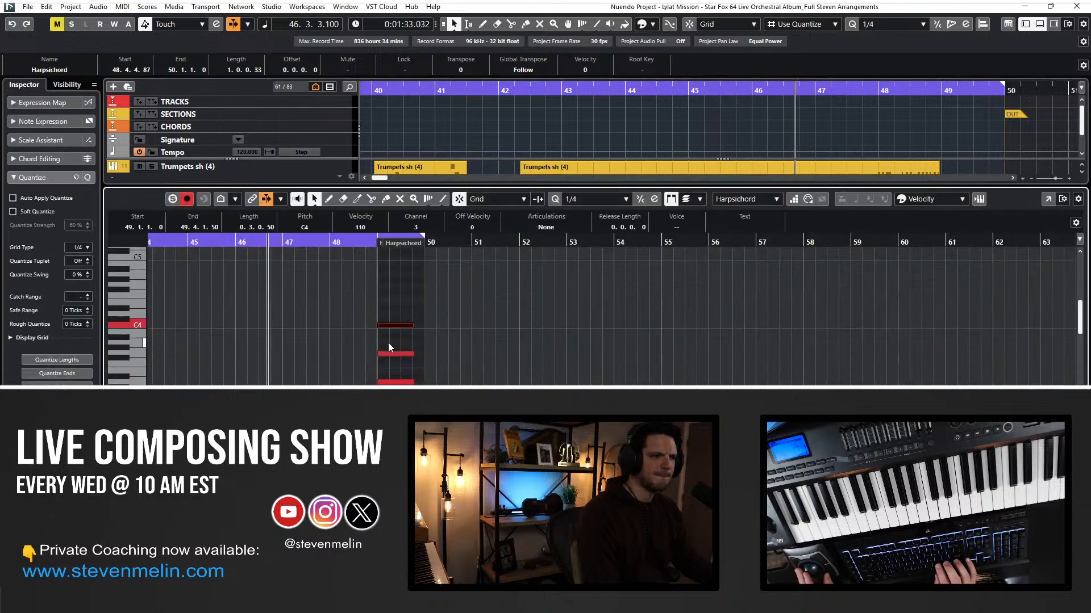
{"action": "key", "text": "Return"}
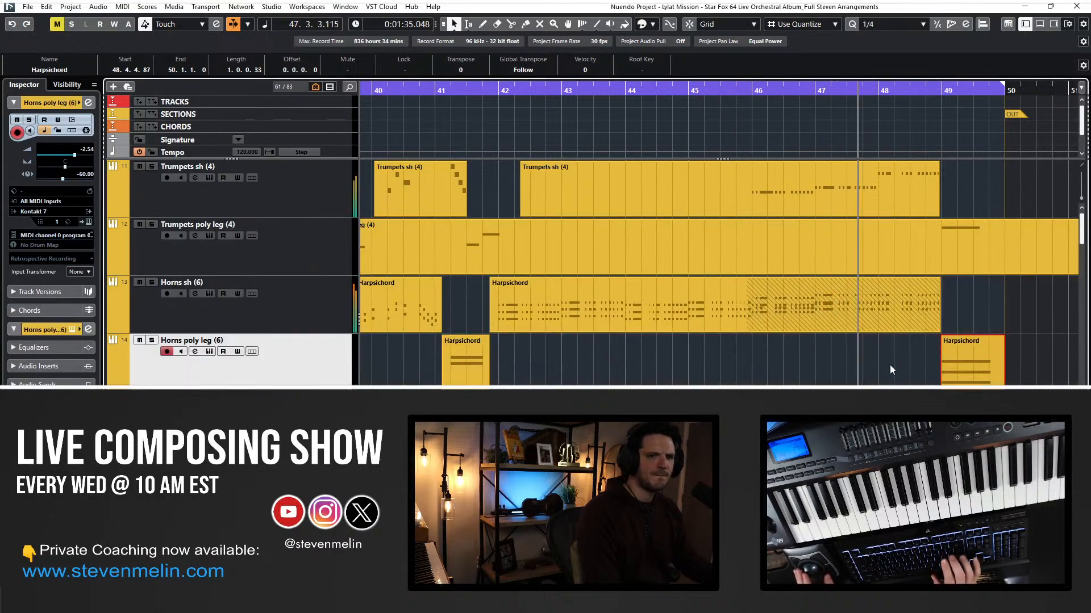
Glue the separate Harpsichord sections from the end of bar 39 onward on Horns sh (6) into one part.
{"action": "scroll", "coordinate": [627, 340], "scroll_direction": "left", "scroll_amount": 4}
{"action": "right_click", "coordinate": [627, 339]}
{"action": "left_click", "coordinate": [700, 342]}
{"action": "left_click", "coordinate": [616, 310]}
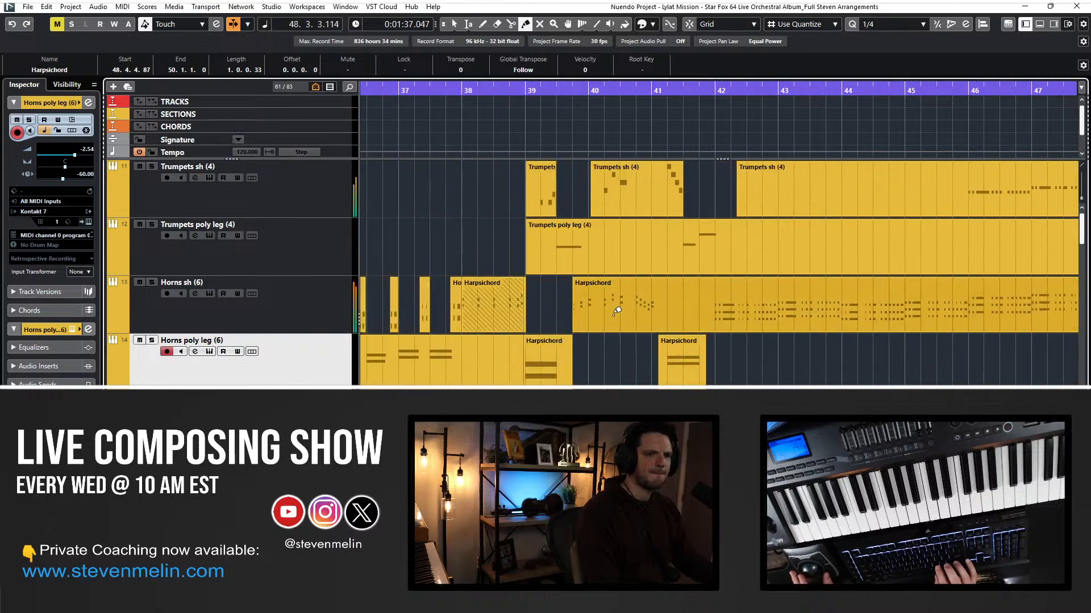
Glue the separate parts on the Horns poly leg (6) track into one continuous part.
{"action": "left_click", "coordinate": [615, 309]}
{"action": "right_click", "coordinate": [612, 340]}
{"action": "left_click", "coordinate": [612, 340]}
{"action": "left_click", "coordinate": [680, 344]}
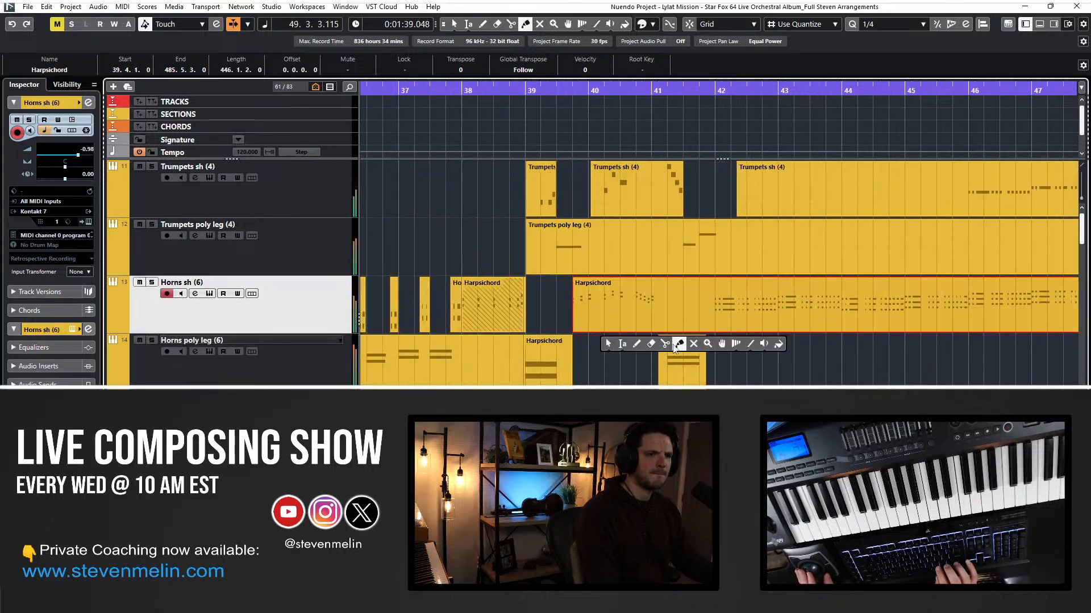
{"action": "left_click", "coordinate": [485, 362], "text": "alt"}
{"action": "key", "text": "1"}
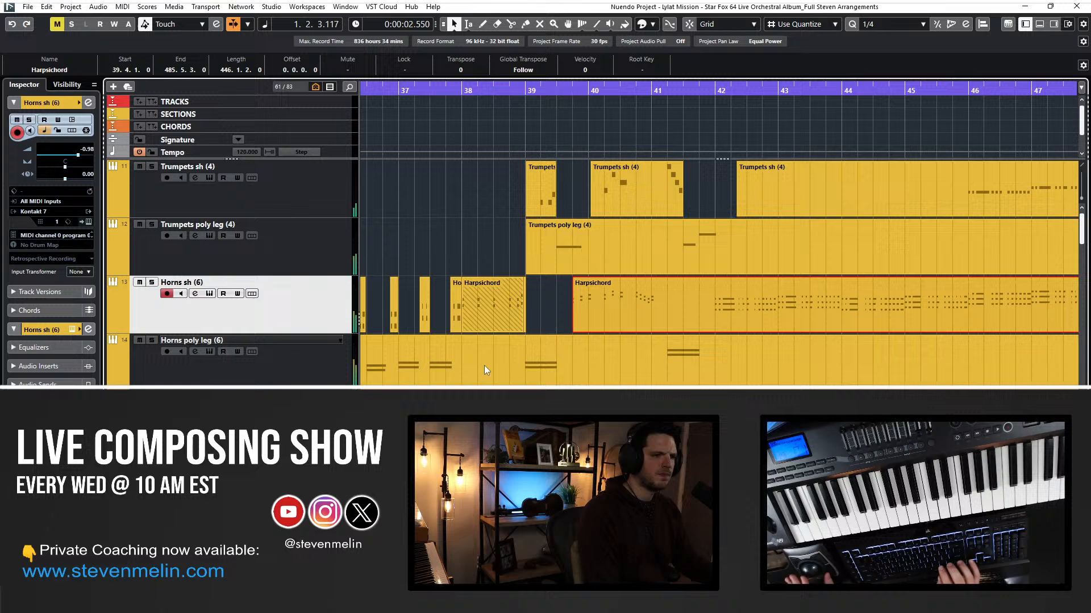
Play from bar 39 and examine the notes of the glued Horns poly leg (6) part and the V1 sh (10) part.
{"action": "left_click", "coordinate": [235, 340]}
{"action": "double_click", "coordinate": [587, 357]}
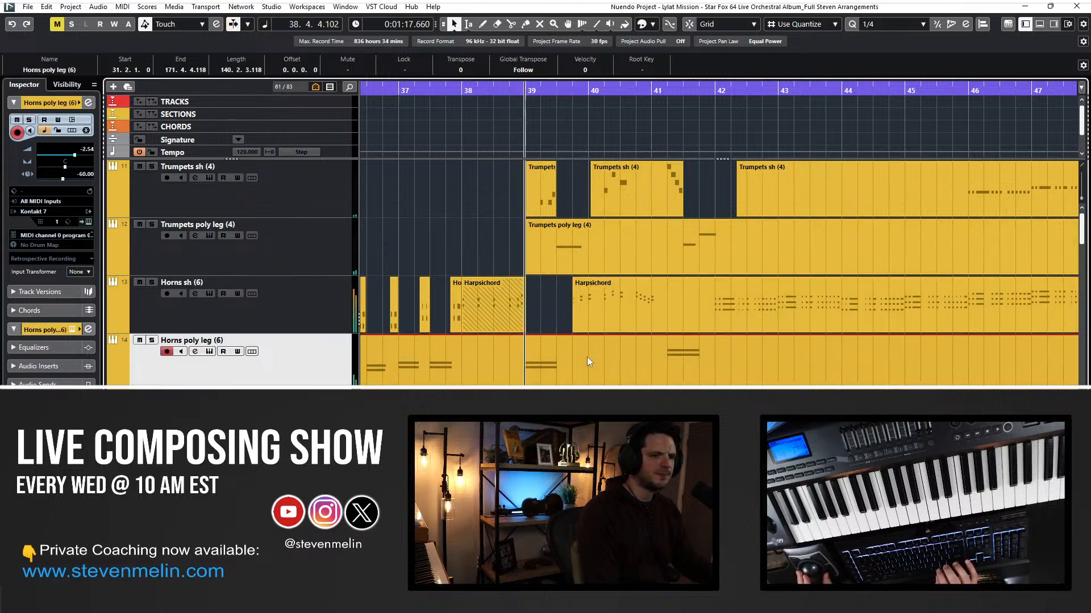
{"action": "key", "text": "Return"}
{"action": "left_click", "coordinate": [681, 315], "text": "alt+shift"}
{"action": "key", "text": "space"}
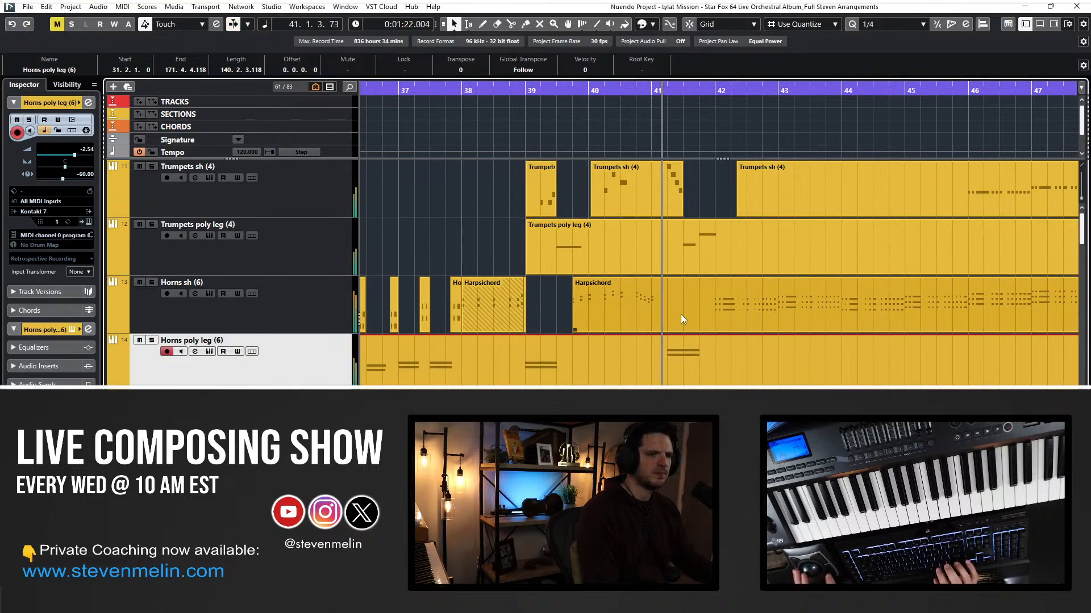
{"action": "scroll", "coordinate": [598, 315], "scroll_direction": "right", "scroll_amount": 3}
{"action": "double_click", "coordinate": [530, 367]}
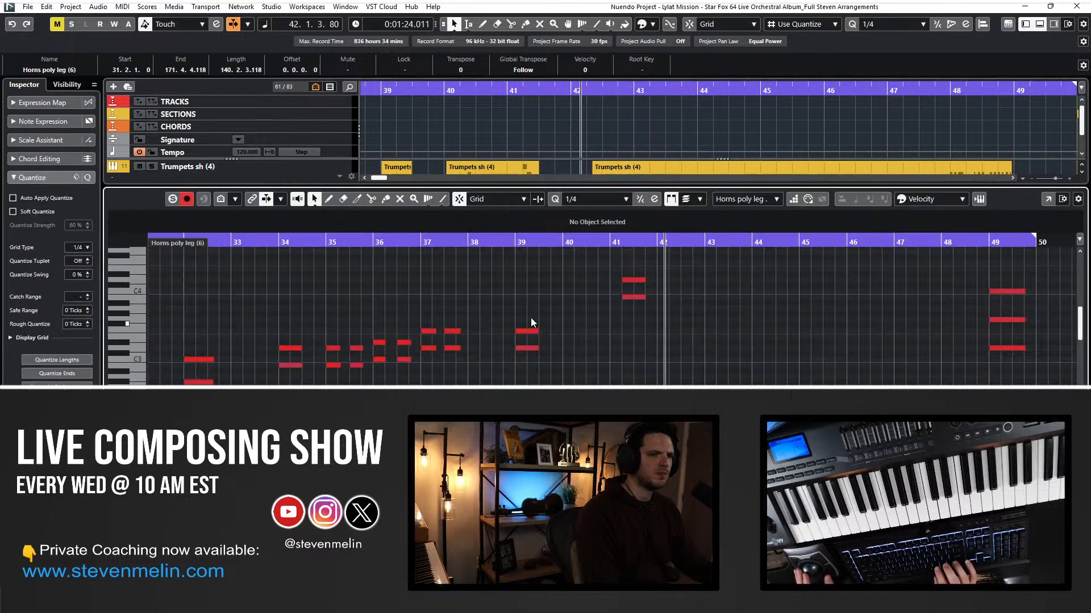
{"action": "key", "text": "Return"}
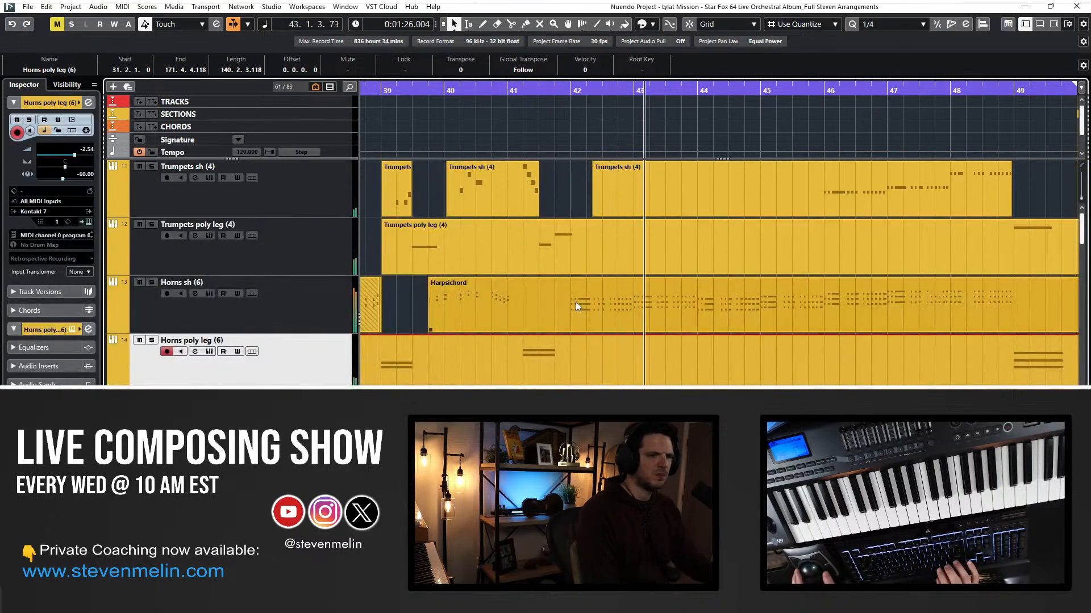
{"action": "scroll", "coordinate": [575, 301], "scroll_direction": "down", "scroll_amount": 20}
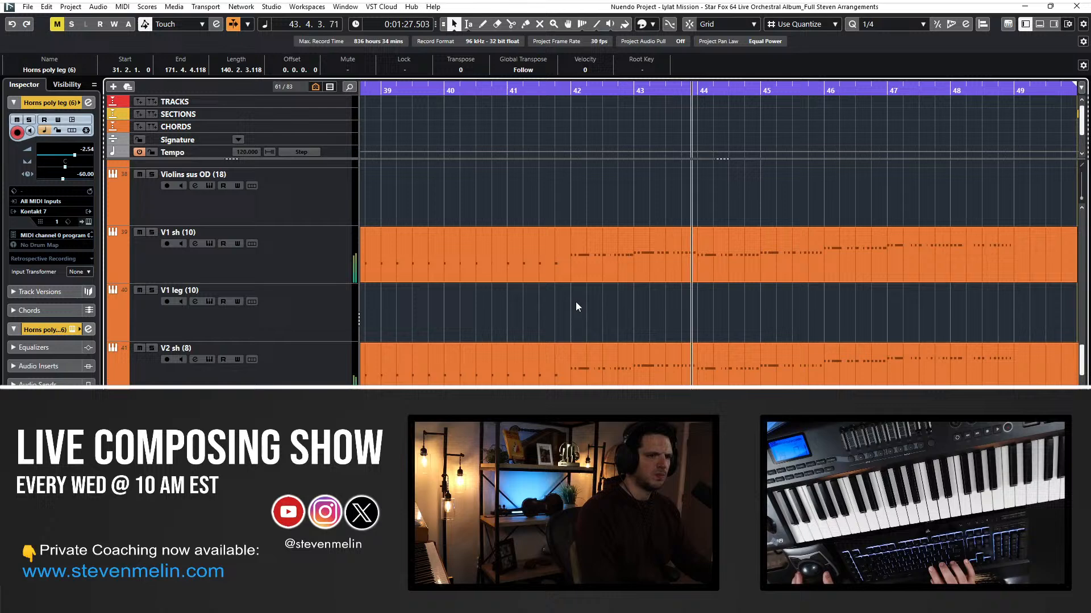
{"action": "double_click", "coordinate": [569, 258]}
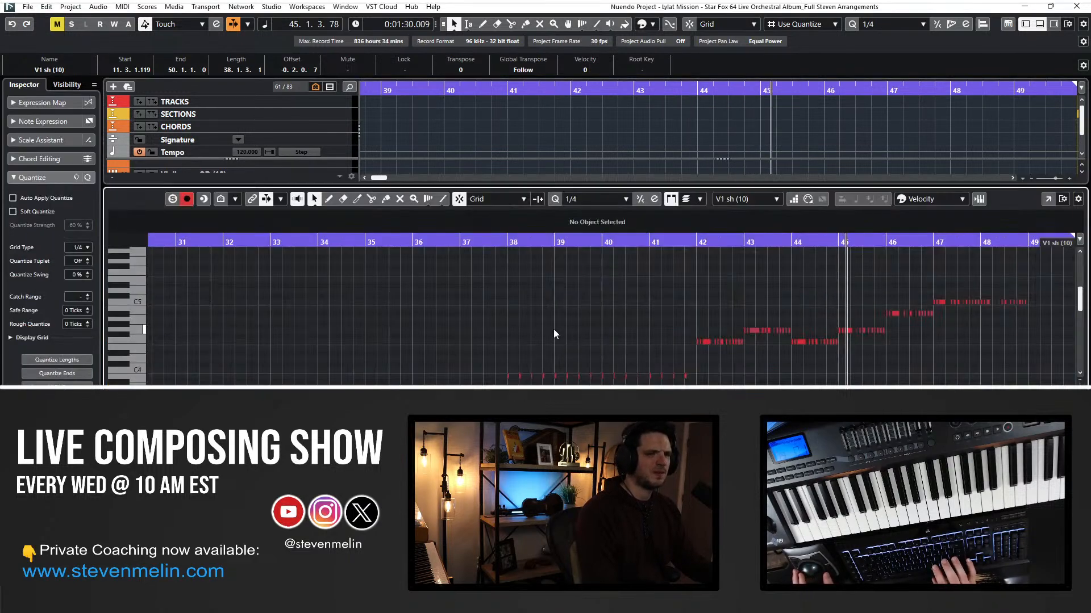
{"action": "key", "text": "Return"}
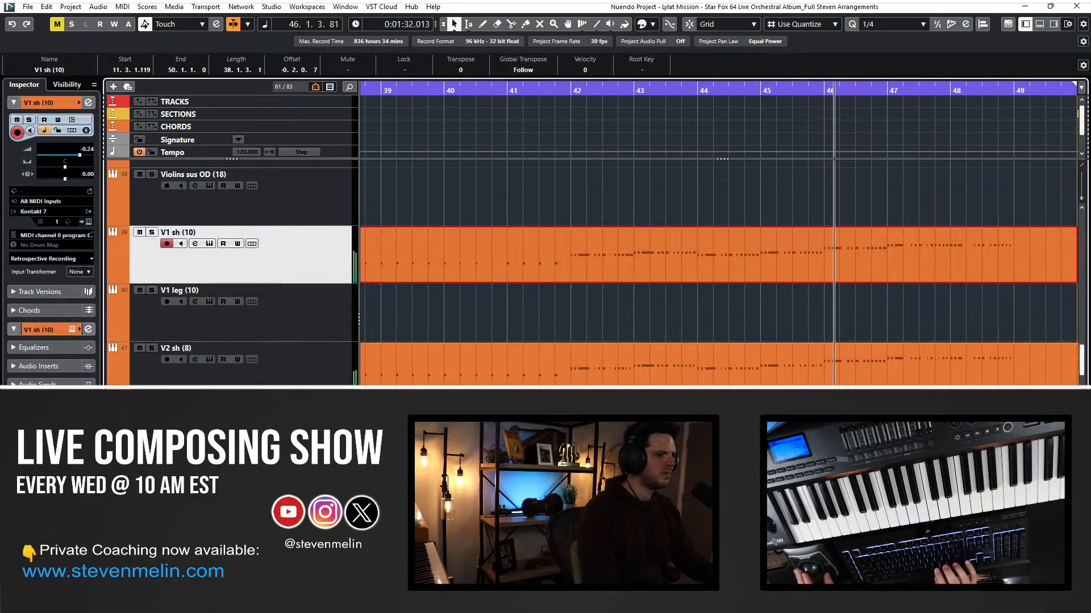
Rename the Harpsichord parts on Horns sh (6) to match the track, and check the notes from bar 39 to bar 49.
{"action": "scroll", "coordinate": [343, 284], "scroll_direction": "up", "scroll_amount": 20}
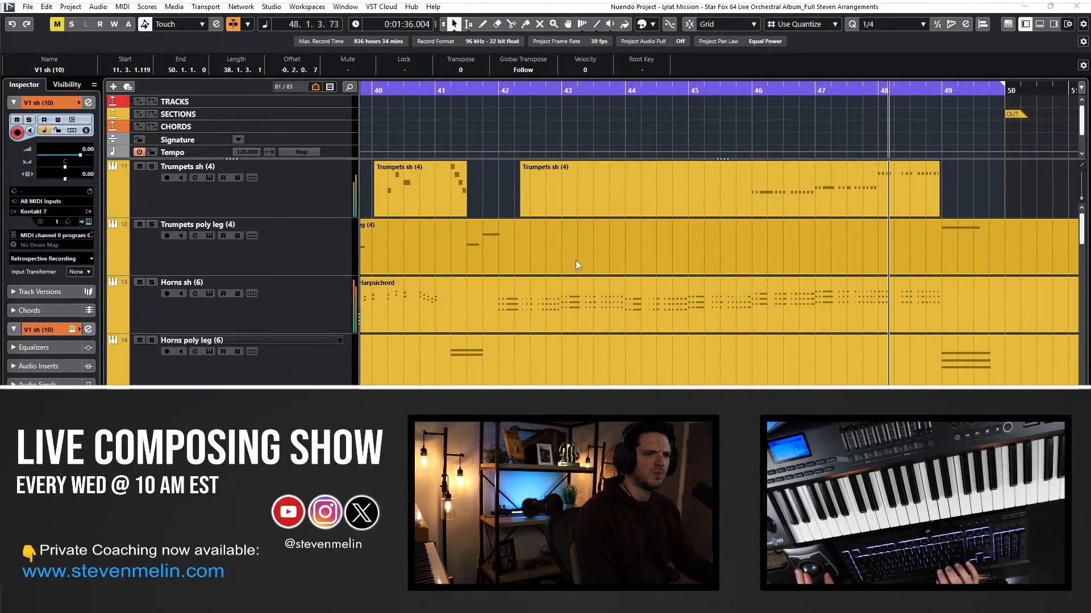
{"action": "left_click", "coordinate": [563, 287]}
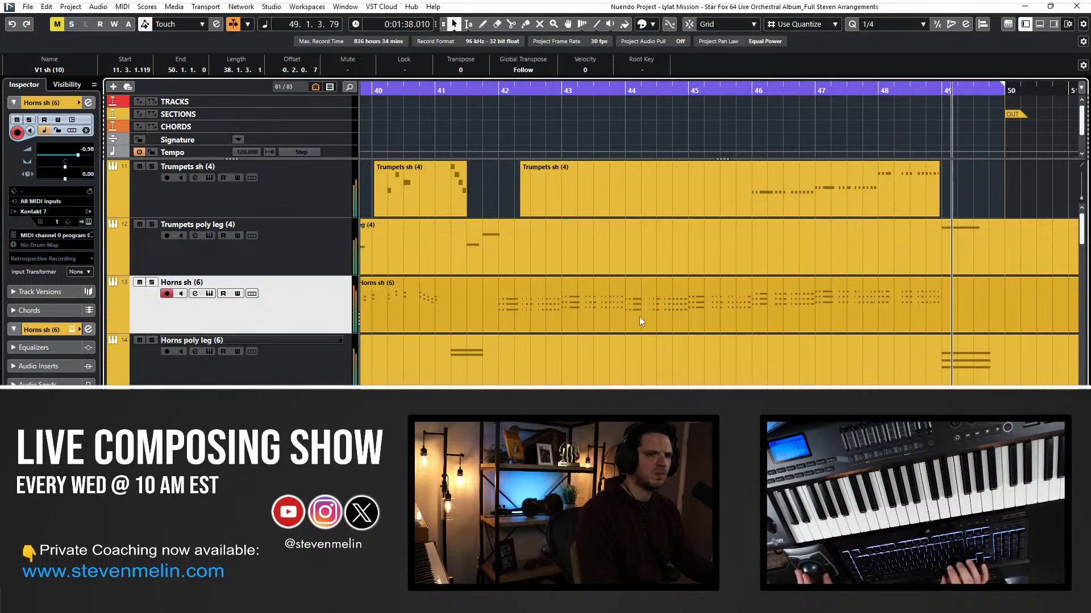
{"action": "double_click", "coordinate": [639, 316]}
{"action": "key", "text": "KP_Subtract"}
{"action": "key", "text": "KP_Subtract"}
{"action": "key", "text": "KP_Subtract"}
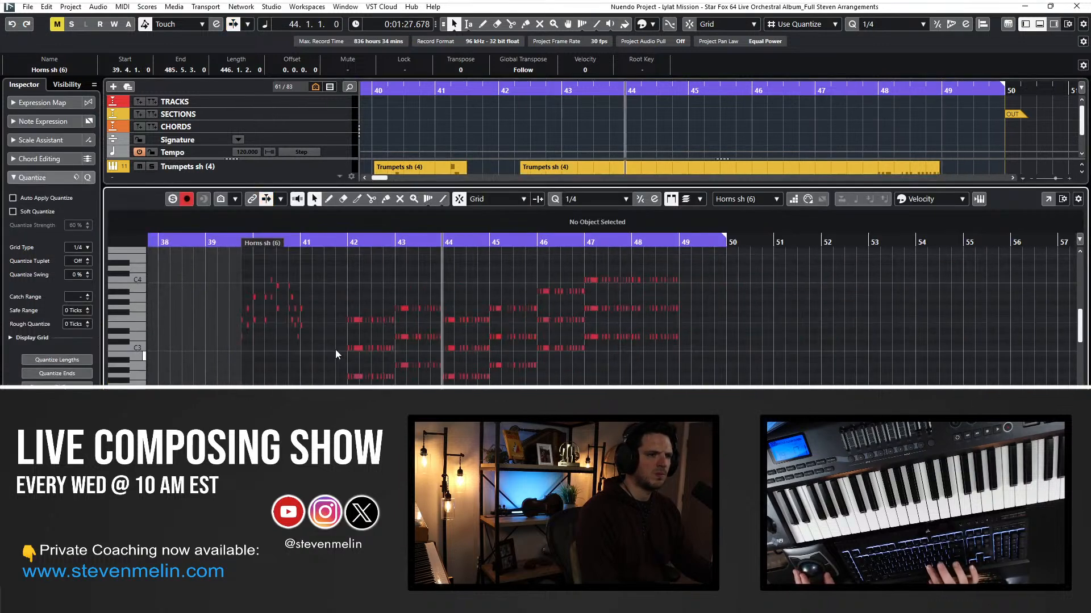
{"action": "key", "text": "space"}
{"action": "key", "text": "Return"}
Glue the Horns sh (6) parts from bar 14 through bar 33 into one part and check its notes.
{"action": "scroll", "coordinate": [502, 313], "scroll_direction": "left", "scroll_amount": 3}
{"action": "right_click", "coordinate": [502, 313]}
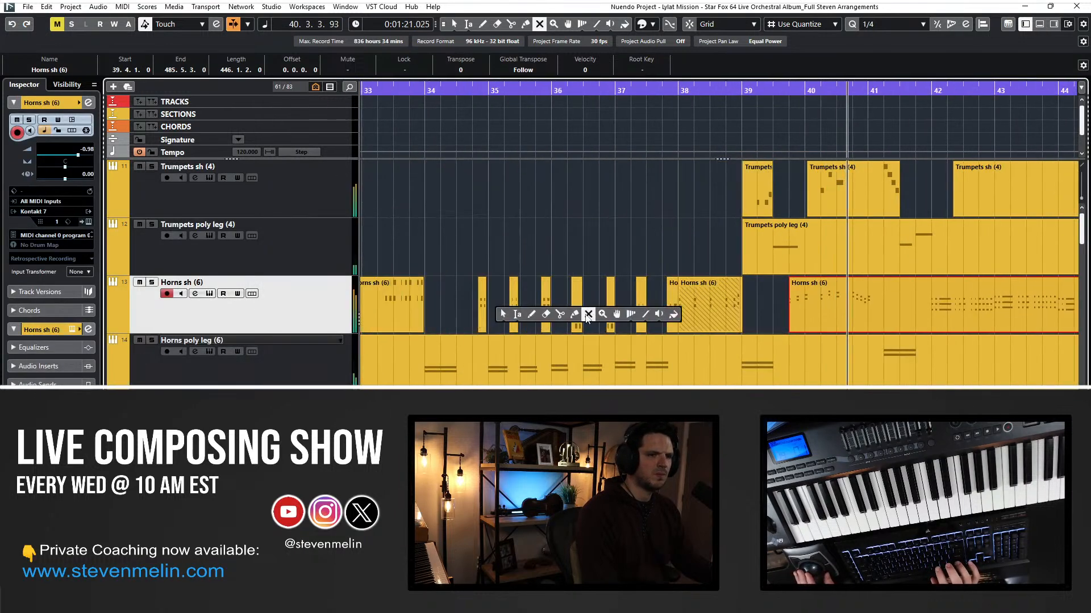
{"action": "left_click", "coordinate": [578, 312]}
{"action": "scroll", "coordinate": [578, 312], "scroll_direction": "left", "scroll_amount": 10}
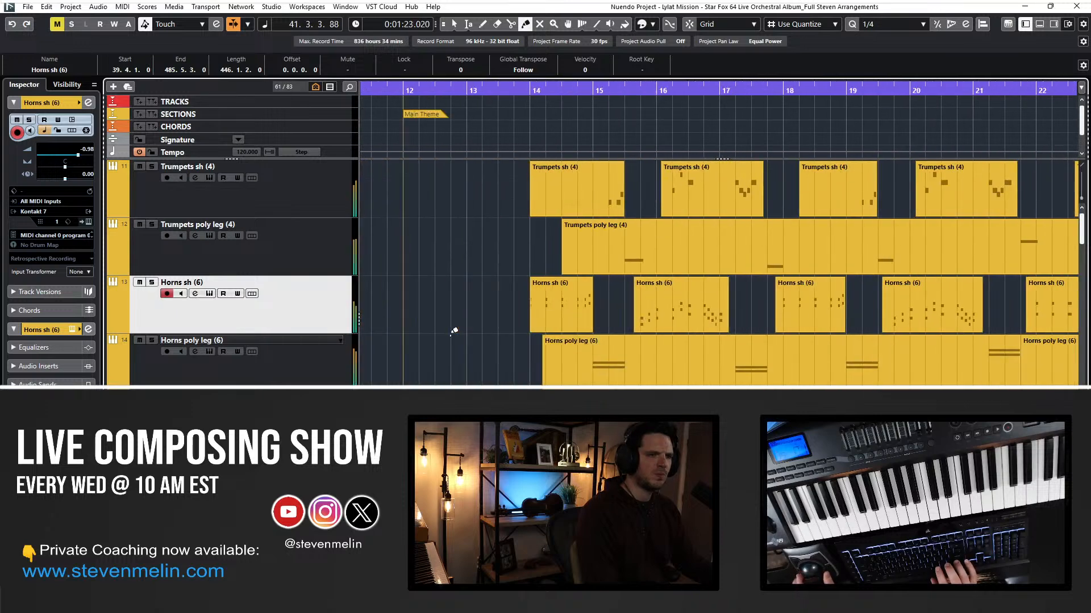
{"action": "left_click", "coordinate": [553, 303]}
{"action": "left_click", "coordinate": [554, 301]}
{"action": "left_click", "coordinate": [554, 302]}
{"action": "left_click", "coordinate": [554, 302]}
{"action": "key", "text": "1"}
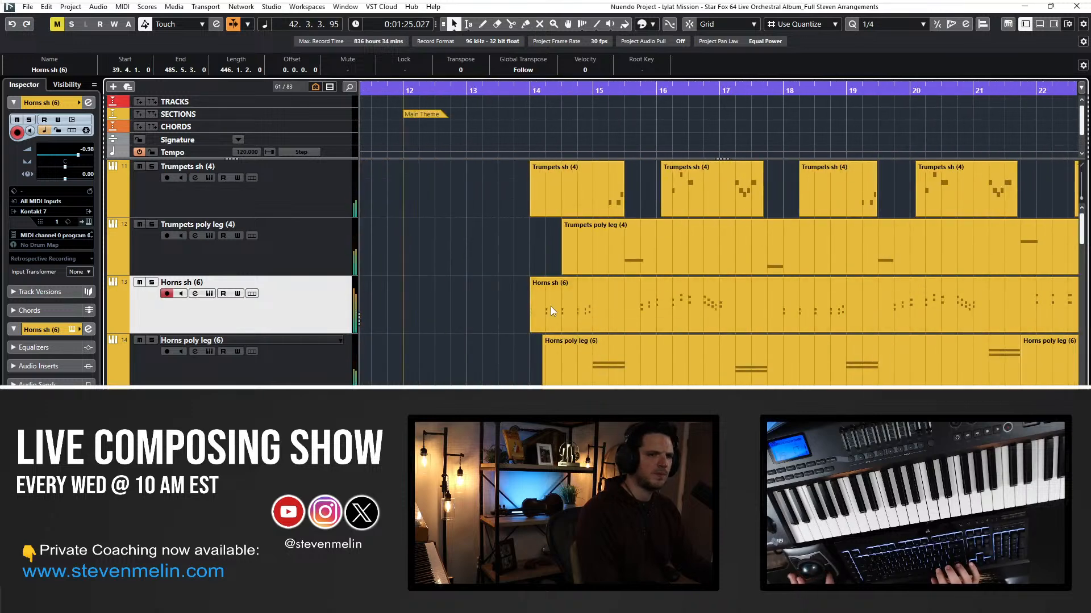
{"action": "left_click", "coordinate": [550, 305]}
{"action": "key", "text": "Return"}
{"action": "scroll", "coordinate": [543, 380], "scroll_direction": "left", "scroll_amount": 5}
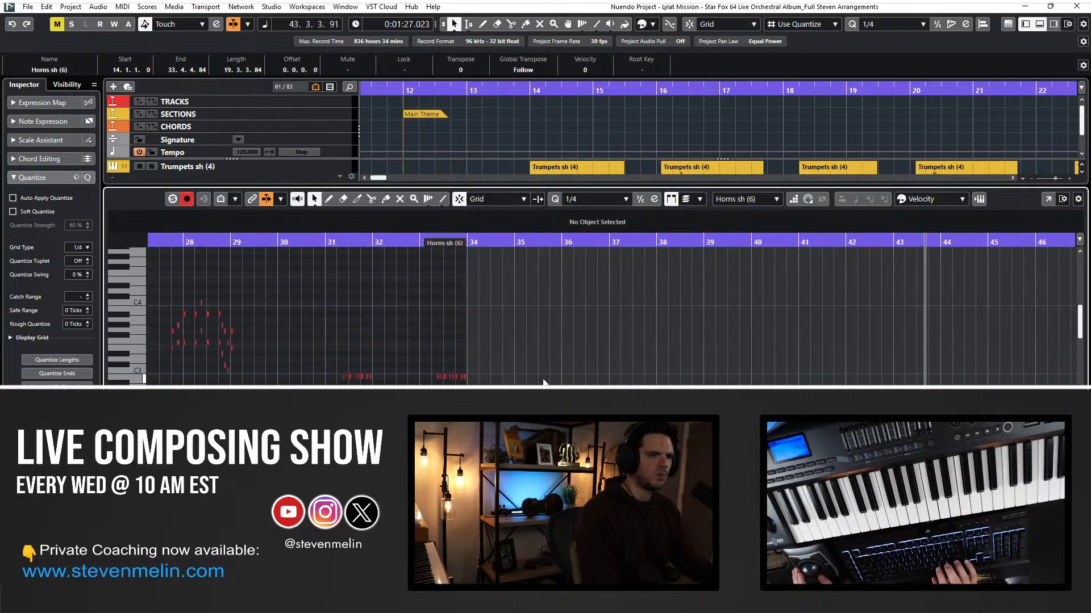
{"action": "key", "text": "Return"}
Glue the remaining Horns sh (6) parts after bar 34 onto the long part that starts at bar 14.
{"action": "scroll", "coordinate": [620, 303], "scroll_direction": "right", "scroll_amount": 10}
{"action": "right_click", "coordinate": [620, 304]}
{"action": "left_click", "coordinate": [651, 306]}
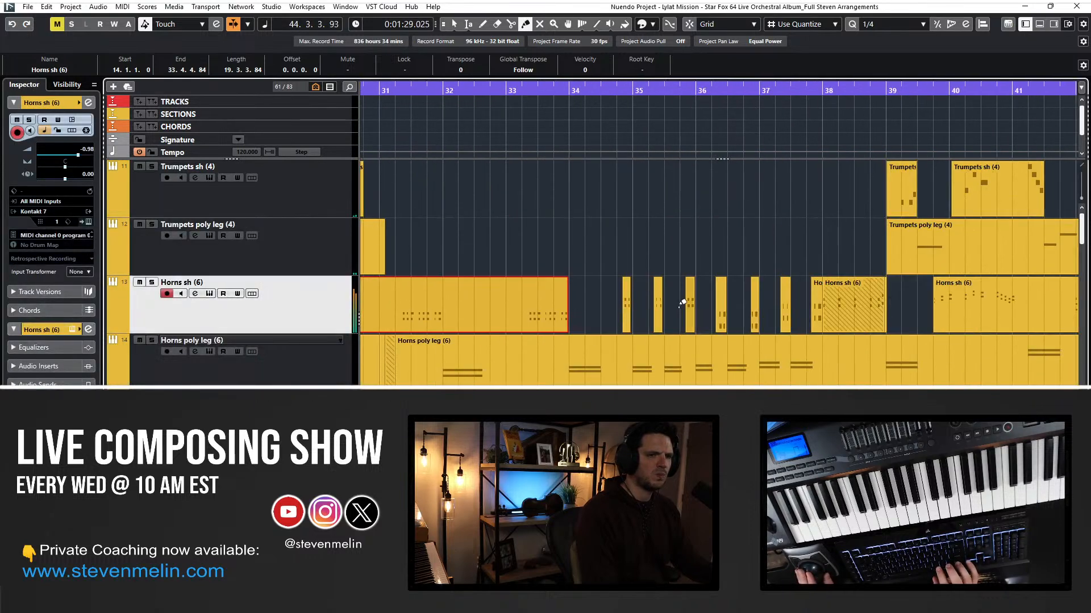
{"action": "left_click", "coordinate": [521, 307]}
{"action": "left_click", "coordinate": [521, 306]}
{"action": "left_click", "coordinate": [522, 306]}
{"action": "left_click", "coordinate": [521, 307]}
{"action": "left_click", "coordinate": [521, 306]}
{"action": "left_click", "coordinate": [522, 307]}
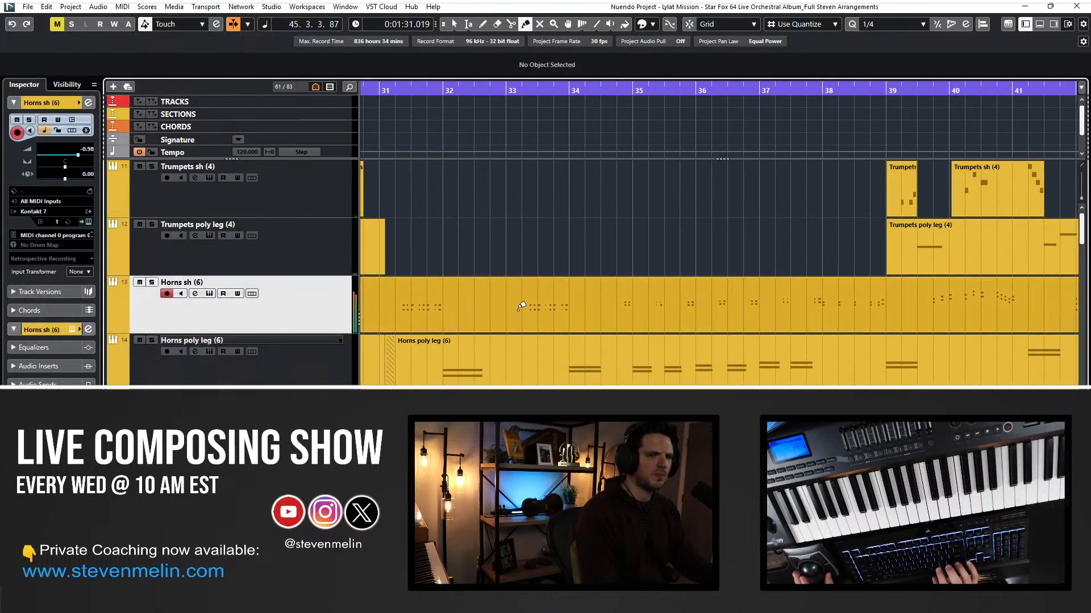
Open the glued Horns sh (6) part, set its CC 7 (Main Volume) value at bar 14 to 111, and listen to the result.
{"action": "key", "text": "1"}
{"action": "left_click", "coordinate": [518, 312]}
{"action": "key", "text": "Return"}
{"action": "scroll", "coordinate": [611, 309], "scroll_direction": "left", "scroll_amount": 4}
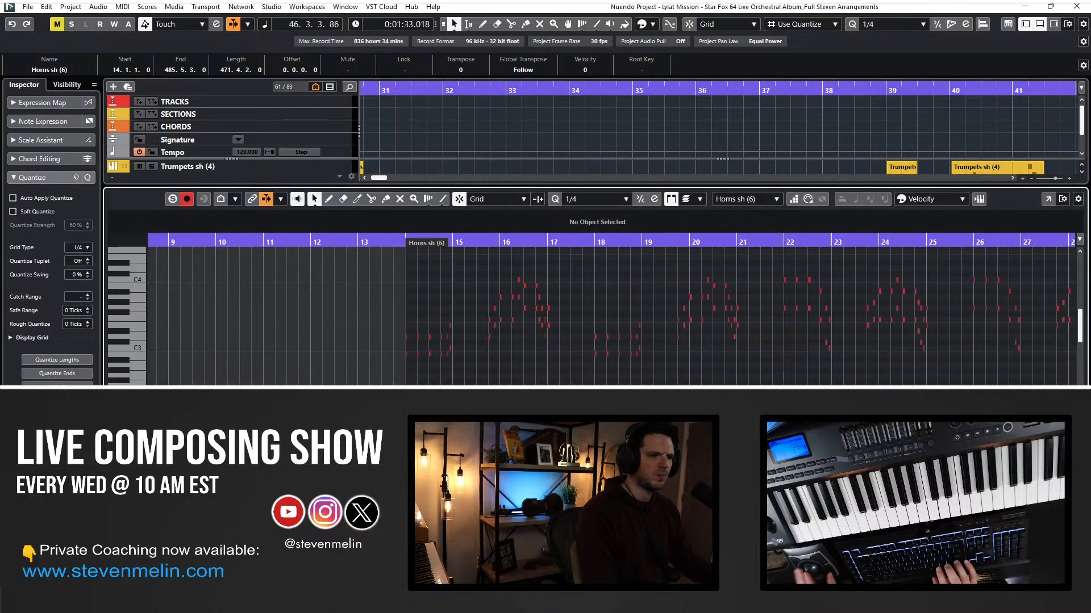
{"action": "key", "text": "ctrl+KP_Subtract"}
{"action": "key", "text": "ctrl+KP_Subtract"}
{"action": "key", "text": "ctrl+KP_Subtract"}
{"action": "key", "text": "ctrl+KP_Subtract"}
{"action": "scroll", "coordinate": [512, 381], "scroll_direction": "right", "scroll_amount": 4}
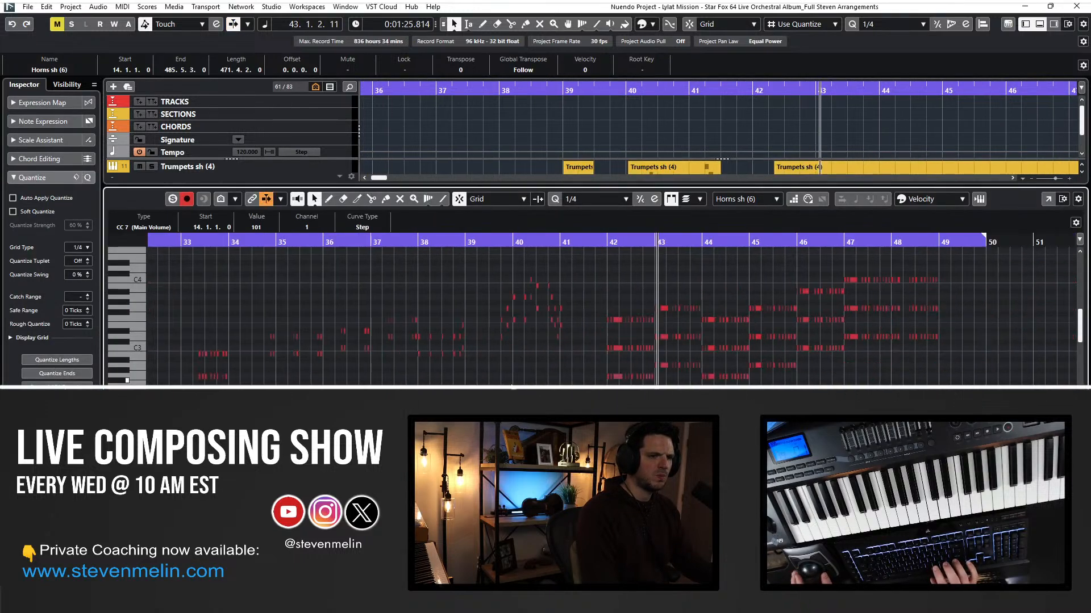
{"action": "key", "text": "space"}
{"action": "scroll", "coordinate": [512, 381], "scroll_direction": "left", "scroll_amount": 5}
{"action": "scroll", "coordinate": [512, 383], "scroll_direction": "left", "scroll_amount": 6}
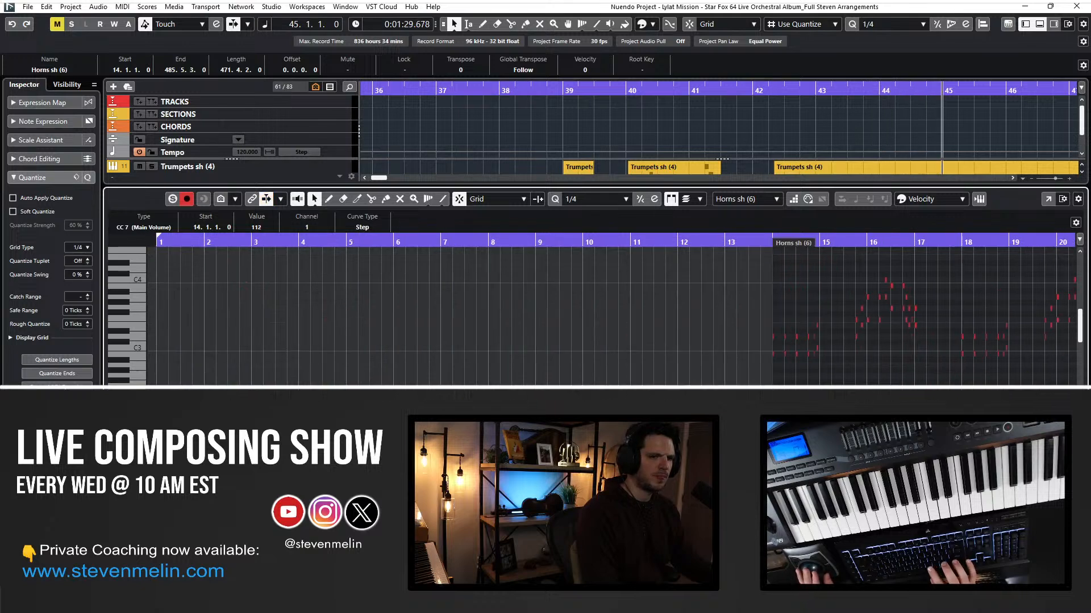
{"action": "scroll", "coordinate": [610, 310], "scroll_direction": "right", "scroll_amount": 3}
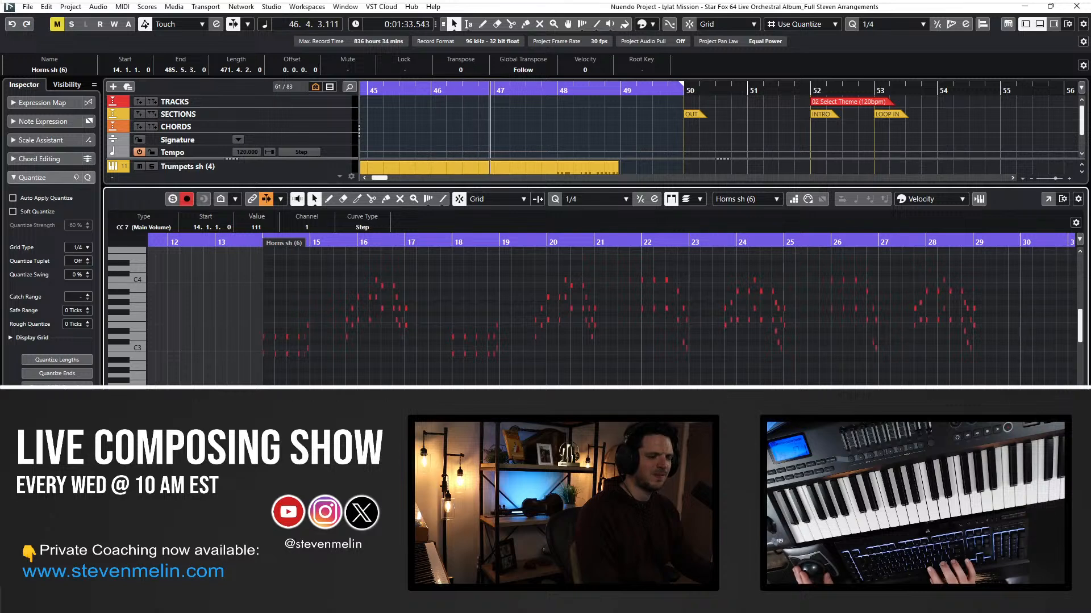
Return to the arrangement, extend the locator range to bar 51, and select the OUT marker at bar 50.
{"action": "key", "text": "Return"}
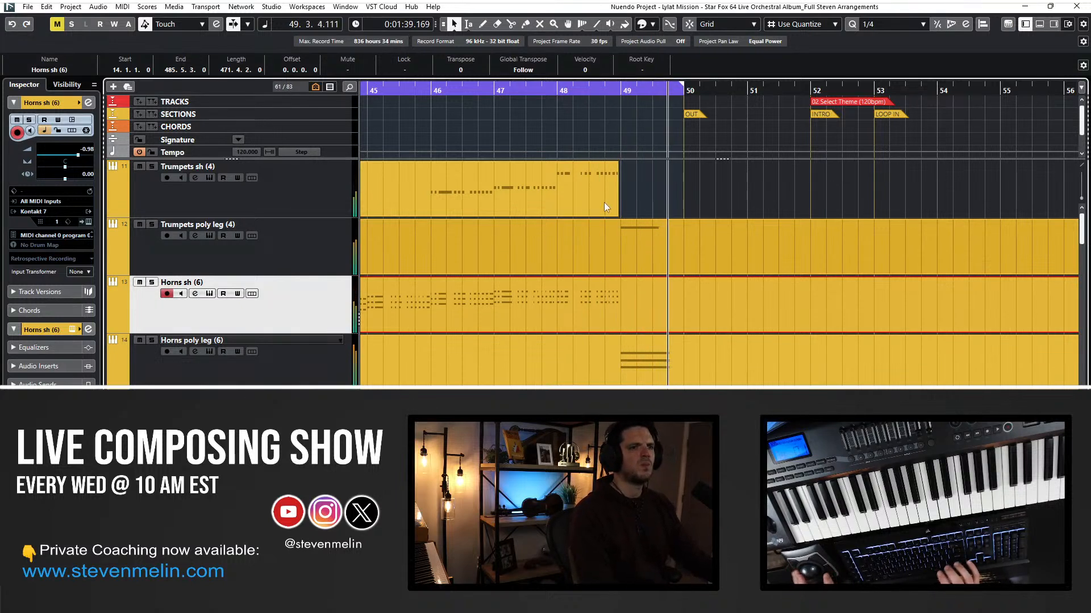
{"action": "key", "text": "space"}
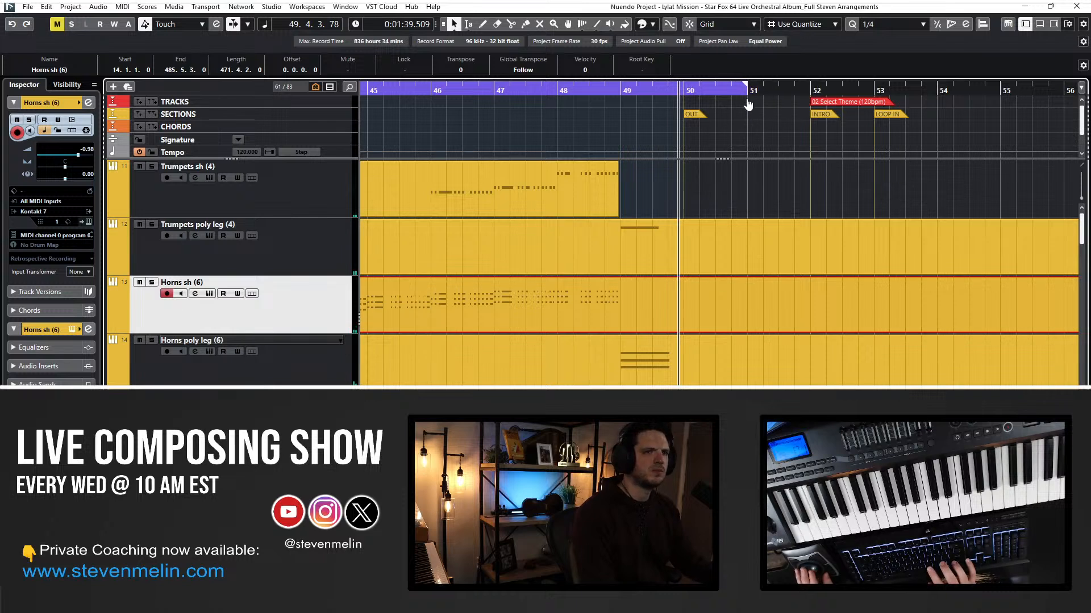
{"action": "mouse_move", "coordinate": [681, 114]}
{"action": "left_mouse_down"}
{"action": "mouse_move", "coordinate": [755, 114]}
{"action": "mouse_move", "coordinate": [691, 114]}
{"action": "left_mouse_up"}
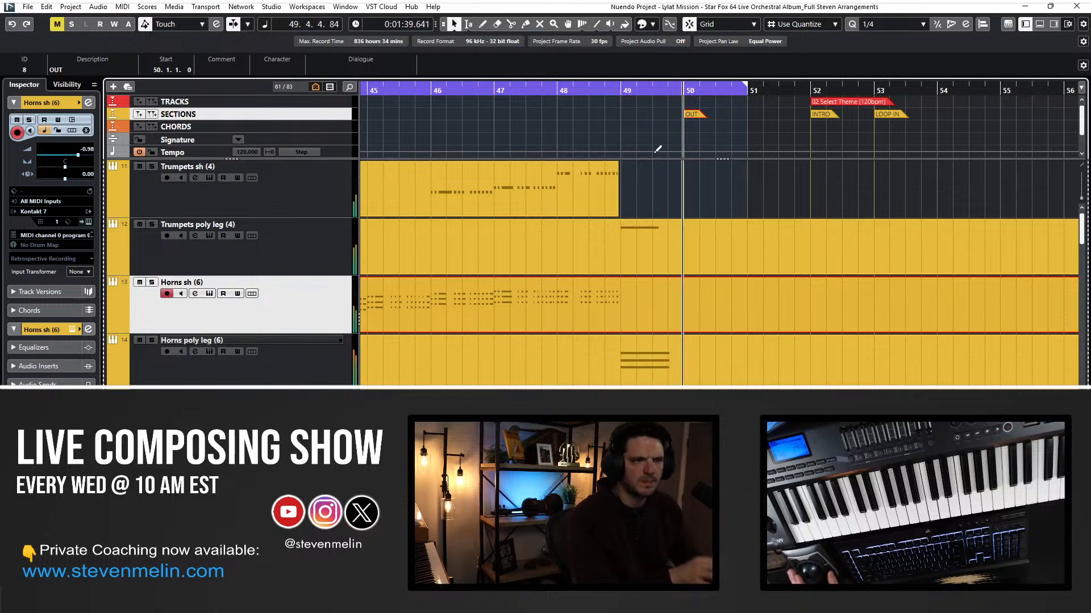
Lengthen the final Trumpets poly leg (4) note at bar 49 so it ends on beat 4.
{"action": "double_click", "coordinate": [647, 239]}
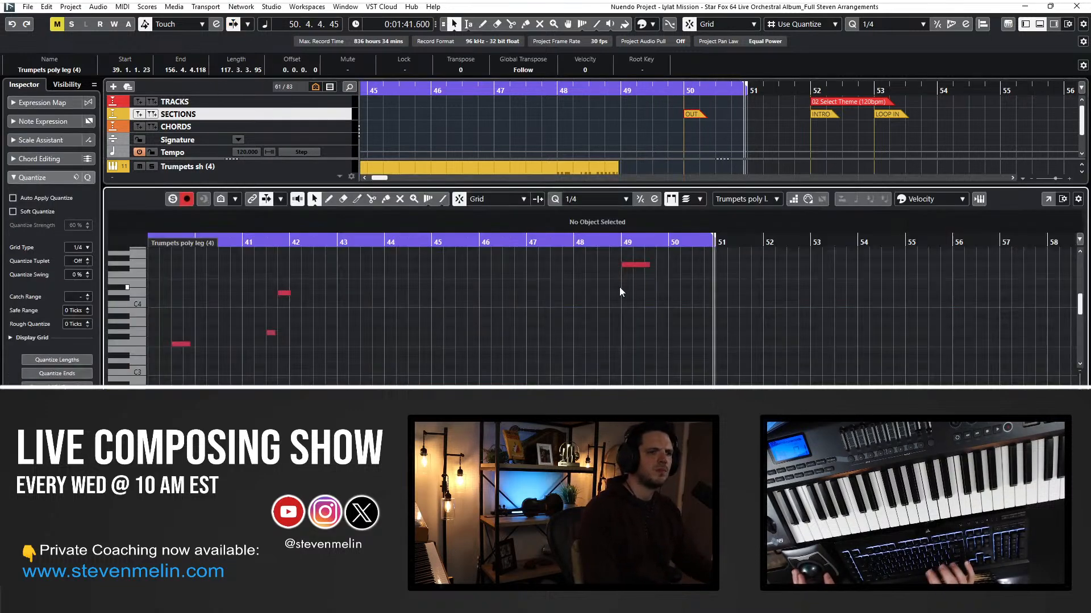
{"action": "key", "text": "h"}
{"action": "key", "text": "h"}
{"action": "key", "text": "h"}
{"action": "key", "text": "h"}
{"action": "key", "text": "KP_Subtract"}
{"action": "key", "text": "KP_Subtract"}
{"action": "key", "text": "space"}
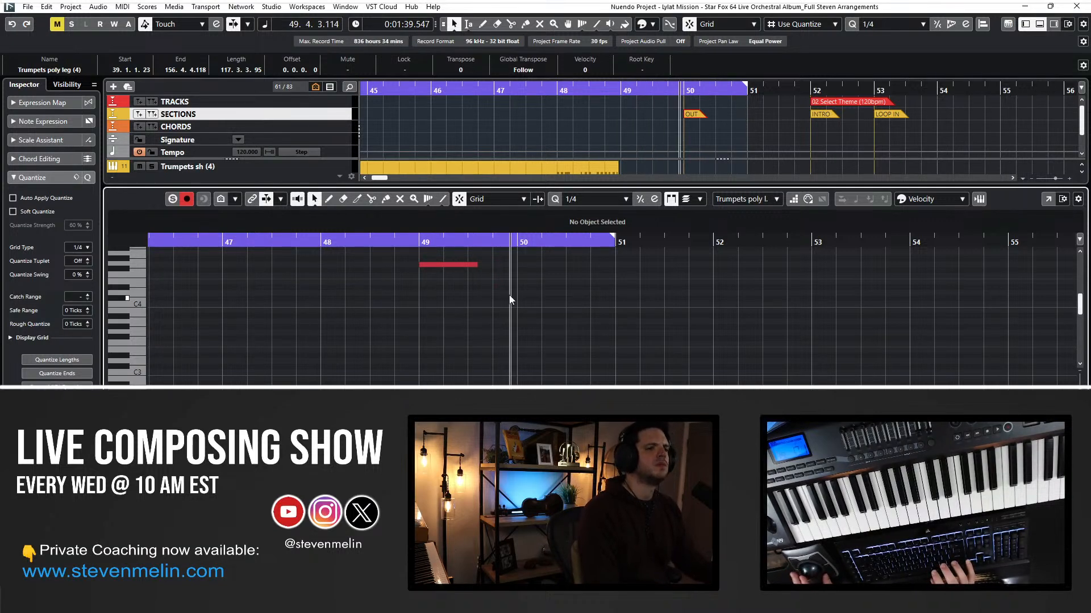
{"action": "left_click_drag", "start_coordinate": [475, 265], "coordinate": [493, 266]}
{"action": "key", "text": "Return"}
Replay the ending and trim the three-note Horns poly leg (6) chord at bar 49 to end on beat 4.
{"action": "key", "text": "KP_Subtract"}
{"action": "key", "text": "KP_Subtract"}
{"action": "key", "text": "space"}
{"action": "double_click", "coordinate": [646, 351]}
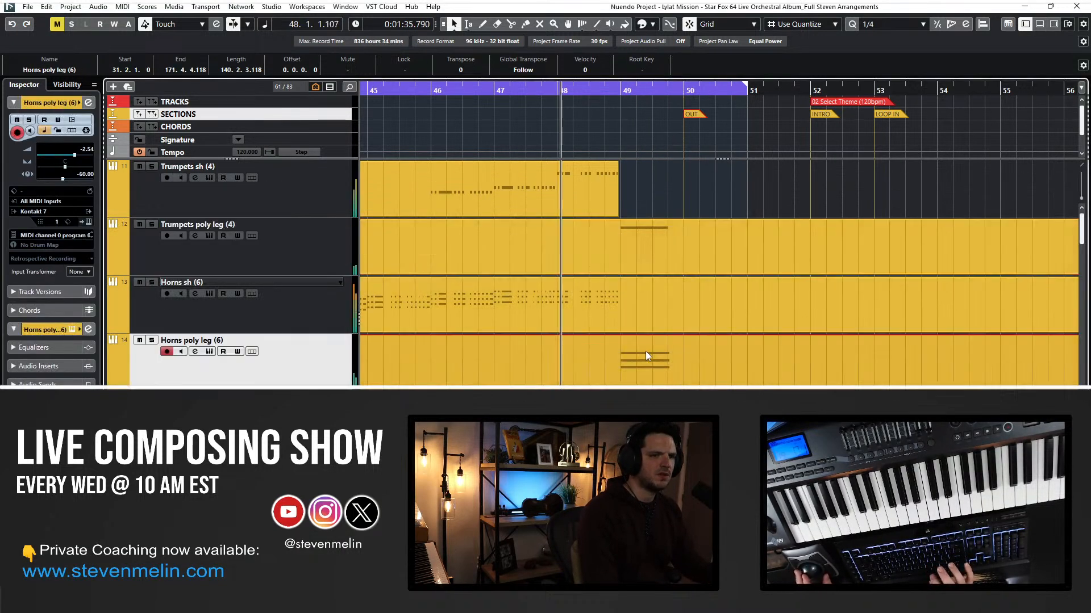
{"action": "key", "text": "Return"}
{"action": "scroll", "coordinate": [609, 324], "scroll_direction": "up", "scroll_amount": 2}
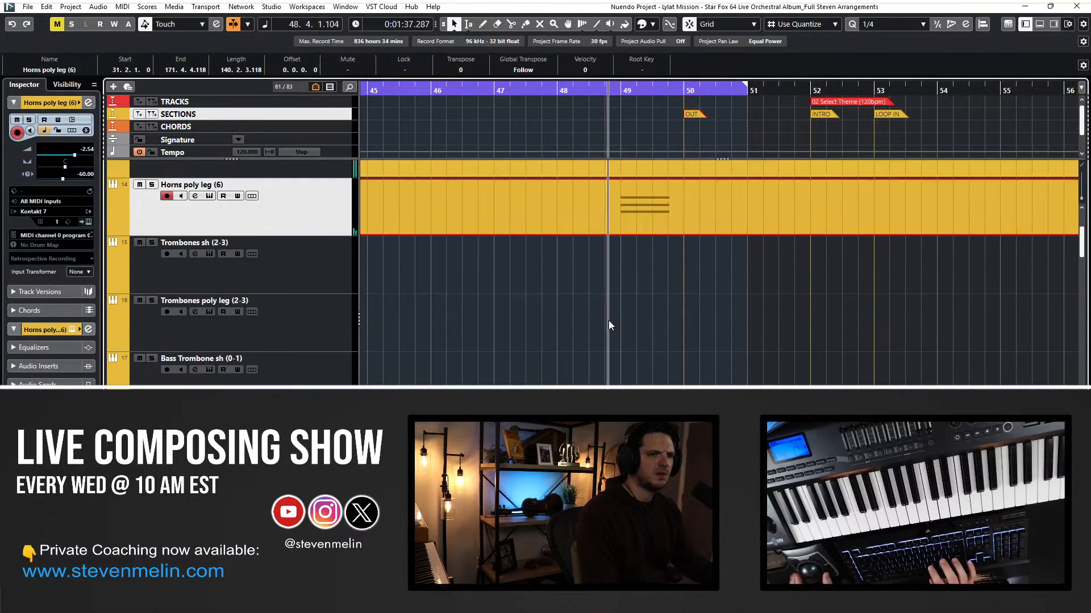
{"action": "double_click", "coordinate": [640, 220]}
{"action": "left_click_drag", "start_coordinate": [709, 382], "coordinate": [581, 292]}
{"action": "key", "text": "Return"}
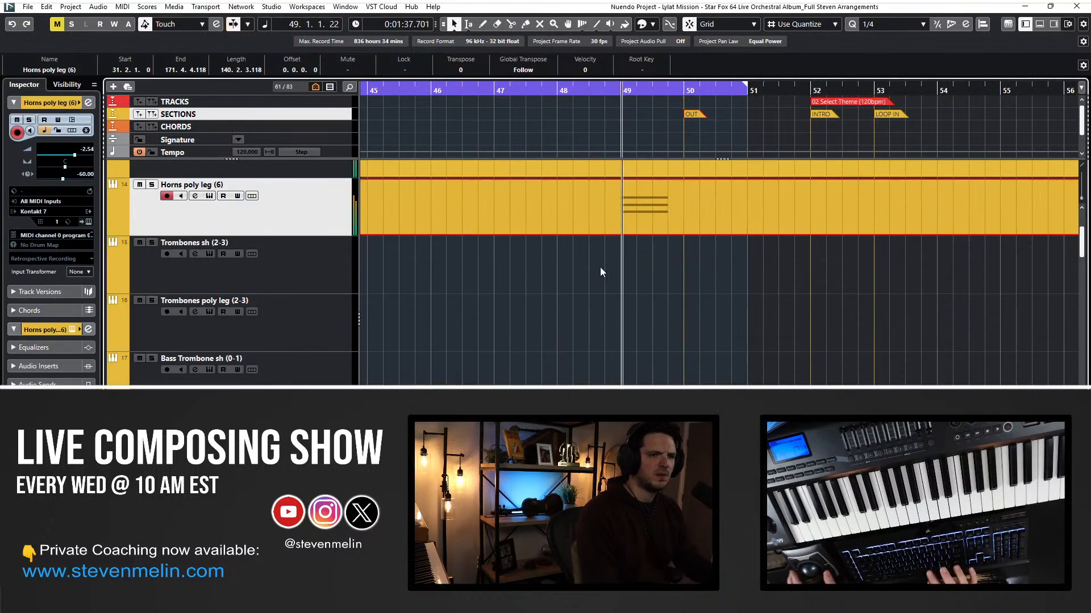
Examine the sustained notes at bar 49 in the Strings Ens sus parts, including their lengths.
{"action": "scroll", "coordinate": [601, 272], "scroll_direction": "up", "scroll_amount": 5}
{"action": "scroll", "coordinate": [601, 271], "scroll_direction": "down", "scroll_amount": 6}
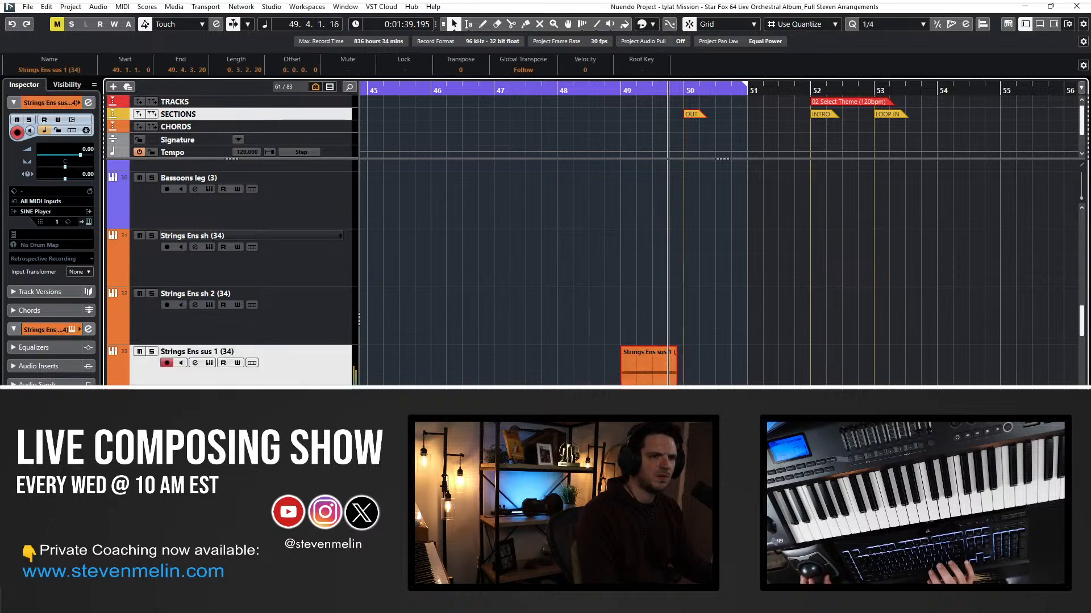
{"action": "double_click", "coordinate": [626, 363]}
{"action": "left_click_drag", "start_coordinate": [264, 290], "coordinate": [193, 511]}
{"action": "scroll", "coordinate": [286, 298], "scroll_direction": "up", "scroll_amount": 3}
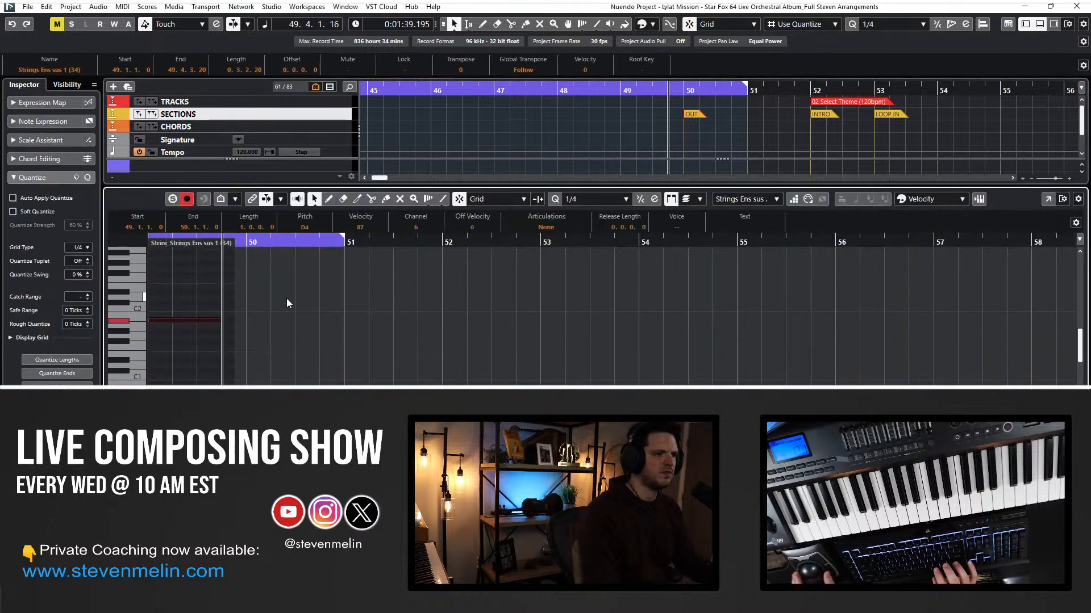
{"action": "scroll", "coordinate": [286, 298], "scroll_direction": "left", "scroll_amount": 3}
{"action": "left_click_drag", "start_coordinate": [474, 279], "coordinate": [460, 397]}
{"action": "key", "text": "h"}
{"action": "key", "text": "h"}
{"action": "key", "text": "h"}
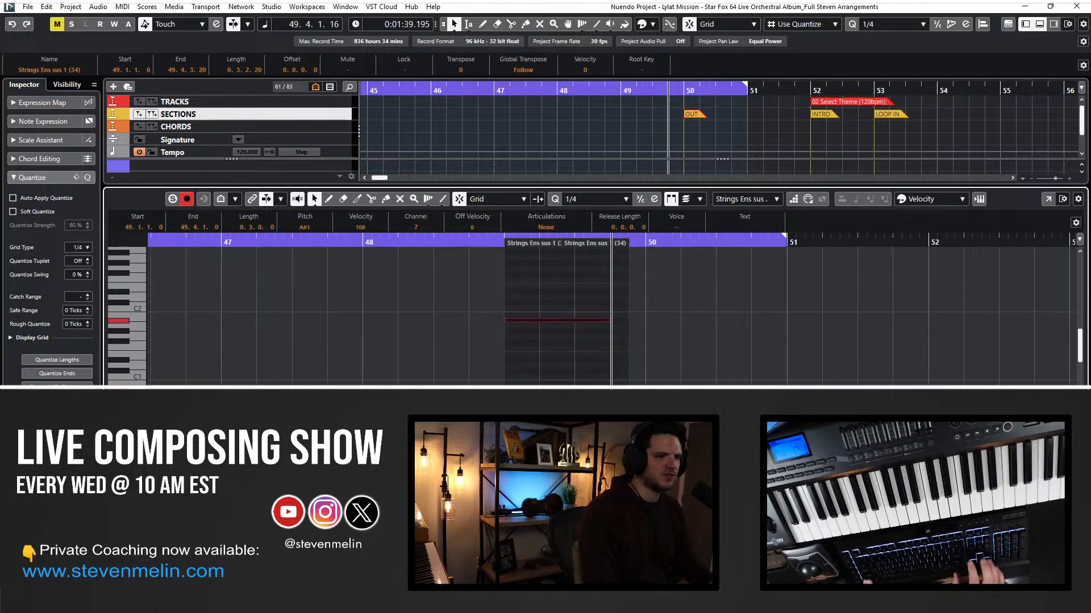
{"action": "key", "text": "Return"}
Trim the sustained Strings Ens sus 1 (34) notes at bar 49 to end on beat 4 and play back the ending.
{"action": "key", "text": "l"}
{"action": "left_click", "coordinate": [550, 359]}
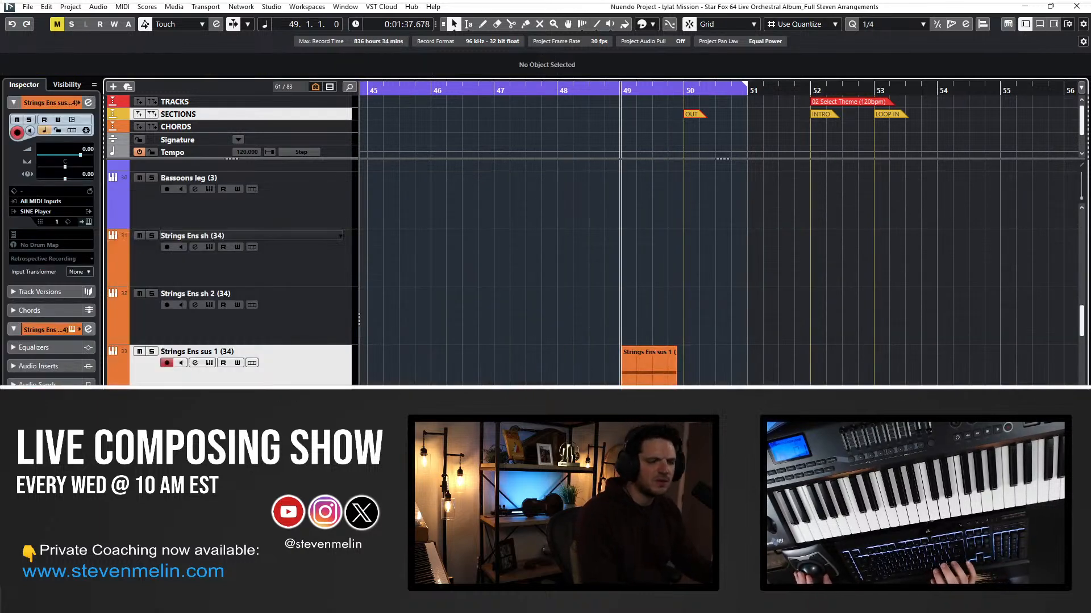
{"action": "left_click", "coordinate": [668, 443]}
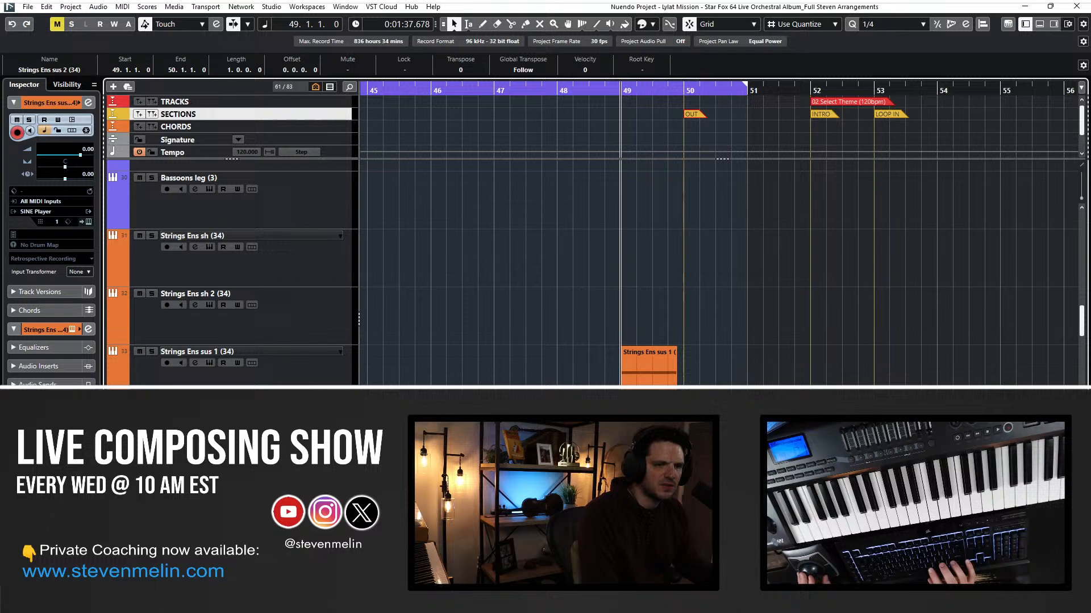
{"action": "double_click", "coordinate": [646, 366]}
{"action": "key", "text": "ctrl+a"}
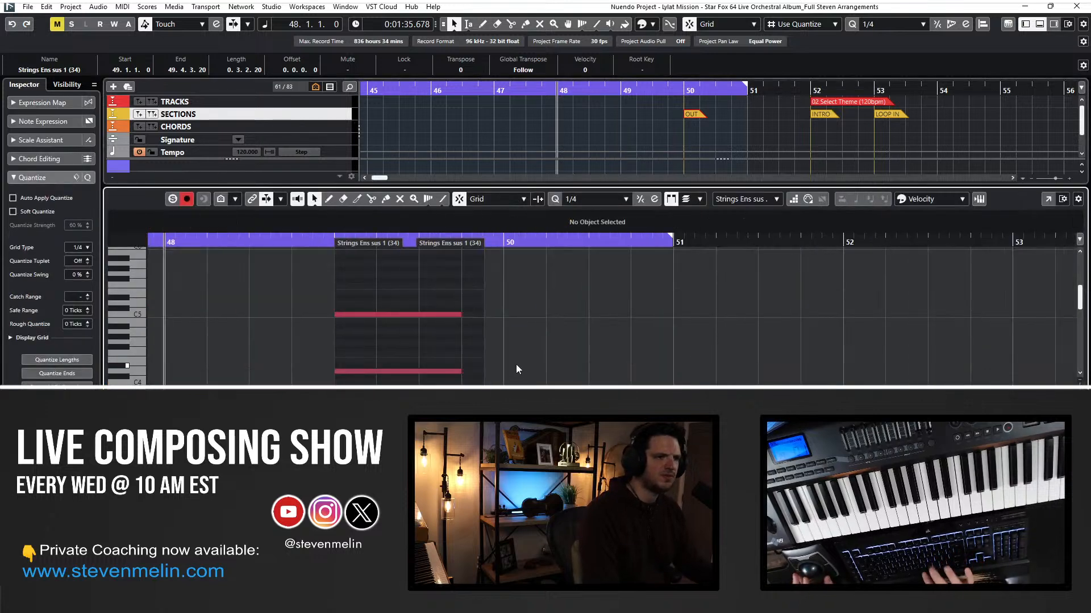
{"action": "key", "text": "space"}
{"action": "key", "text": "ctrl+e"}
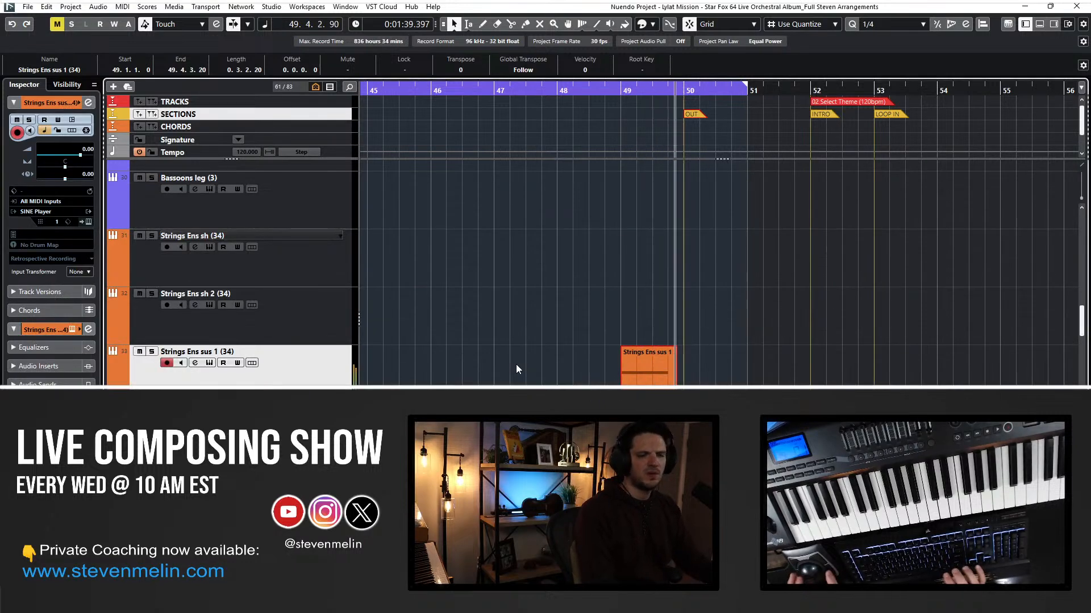
Replay the ending while checking the percussion and lower tracks, and return to the start of the project.
{"action": "scroll", "coordinate": [516, 369], "scroll_direction": "down", "scroll_amount": 10}
{"action": "scroll", "coordinate": [516, 368], "scroll_direction": "down", "scroll_amount": 2}
{"action": "key", "text": "space"}
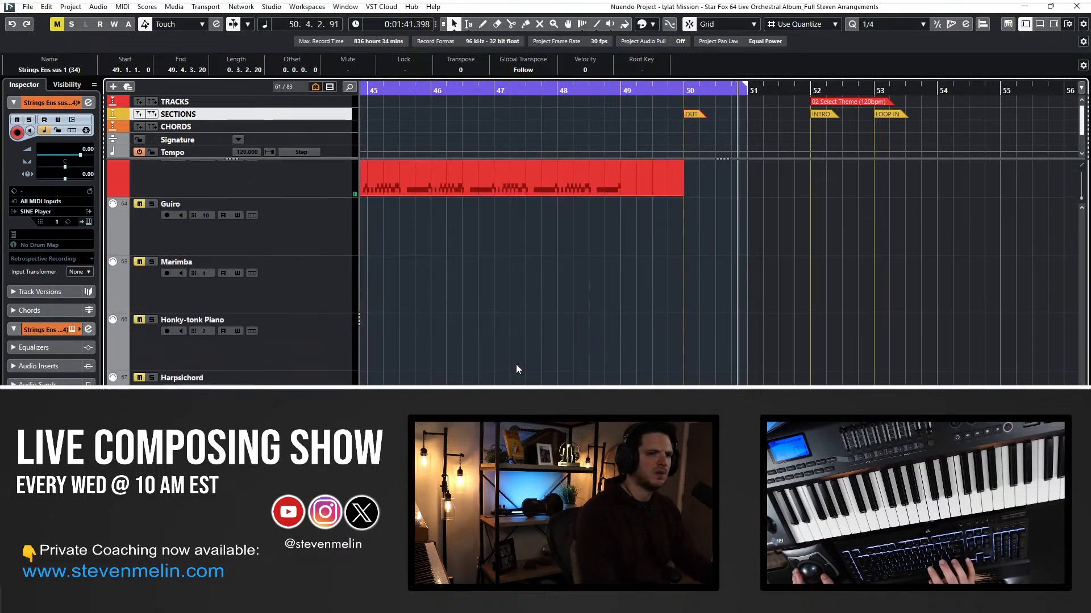
{"action": "scroll", "coordinate": [516, 368], "scroll_direction": "up", "scroll_amount": 3}
{"action": "key", "text": "KP_Subtract"}
{"action": "key", "text": "KP_Subtract"}
{"action": "key", "text": "space"}
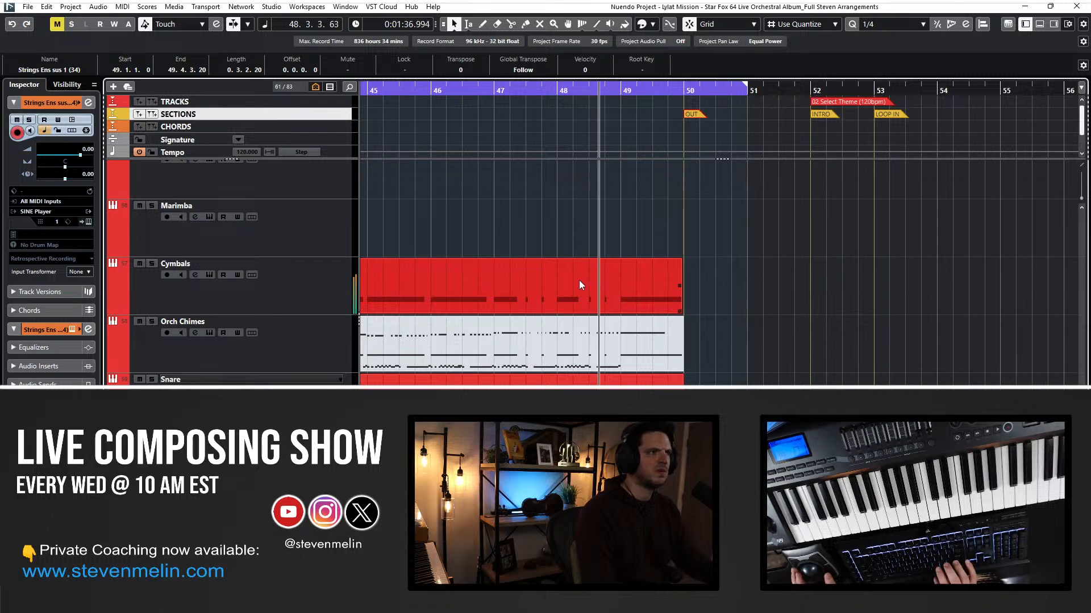
{"action": "scroll", "coordinate": [578, 280], "scroll_direction": "left", "scroll_amount": 8}
{"action": "key", "text": "Home"}
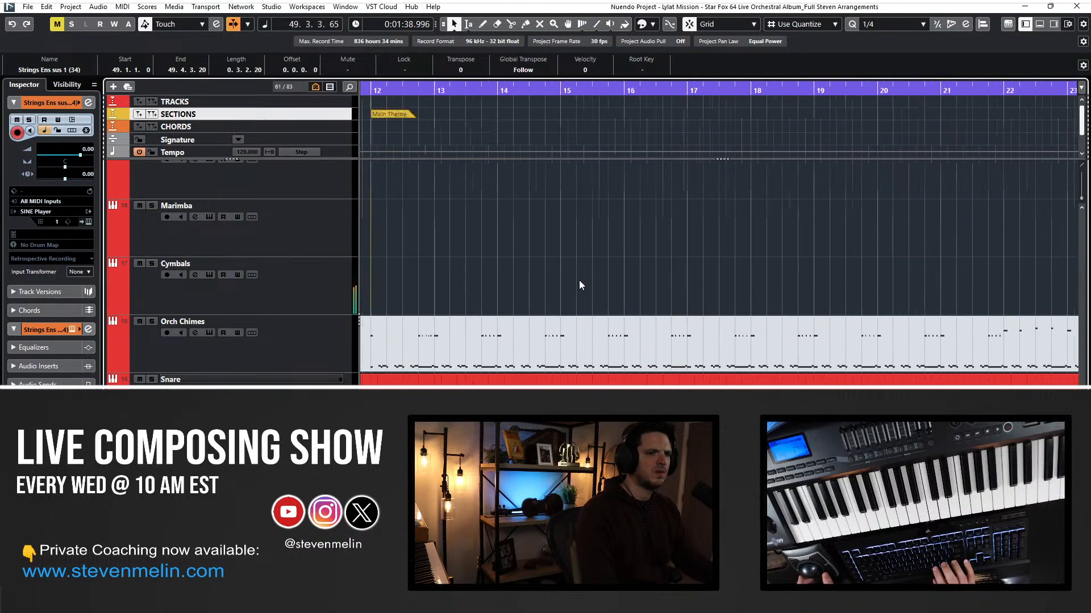
Delete the muted MIDI tracks below Snare, from Guiro downward.
{"action": "scroll", "coordinate": [578, 281], "scroll_direction": "down", "scroll_amount": 3}
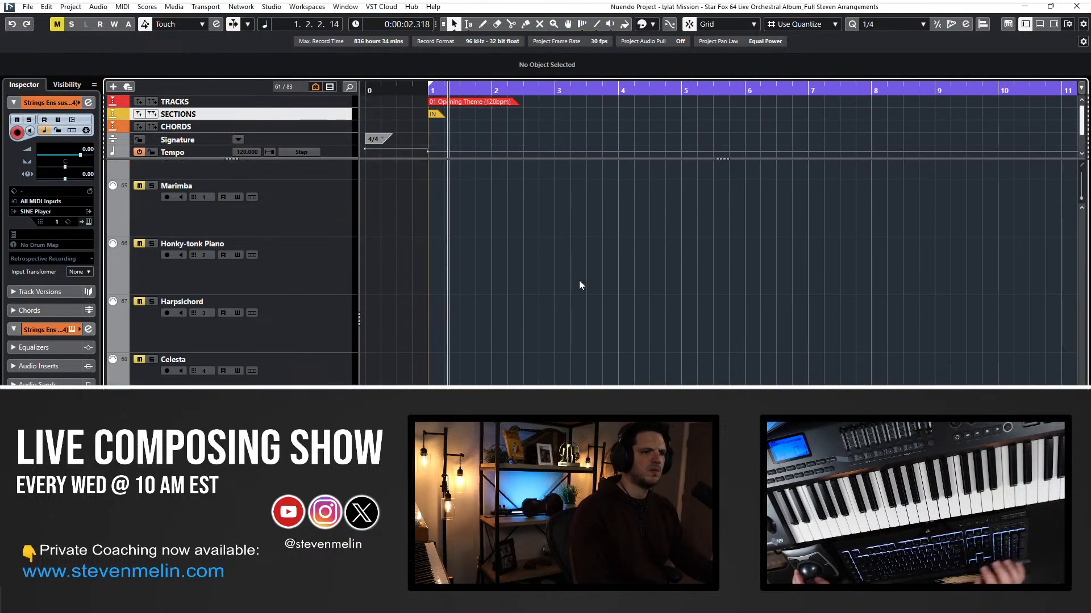
{"action": "scroll", "coordinate": [578, 280], "scroll_direction": "up", "scroll_amount": 3}
{"action": "scroll", "coordinate": [578, 280], "scroll_direction": "down", "scroll_amount": 3}
{"action": "scroll", "coordinate": [518, 292], "scroll_direction": "right", "scroll_amount": 12}
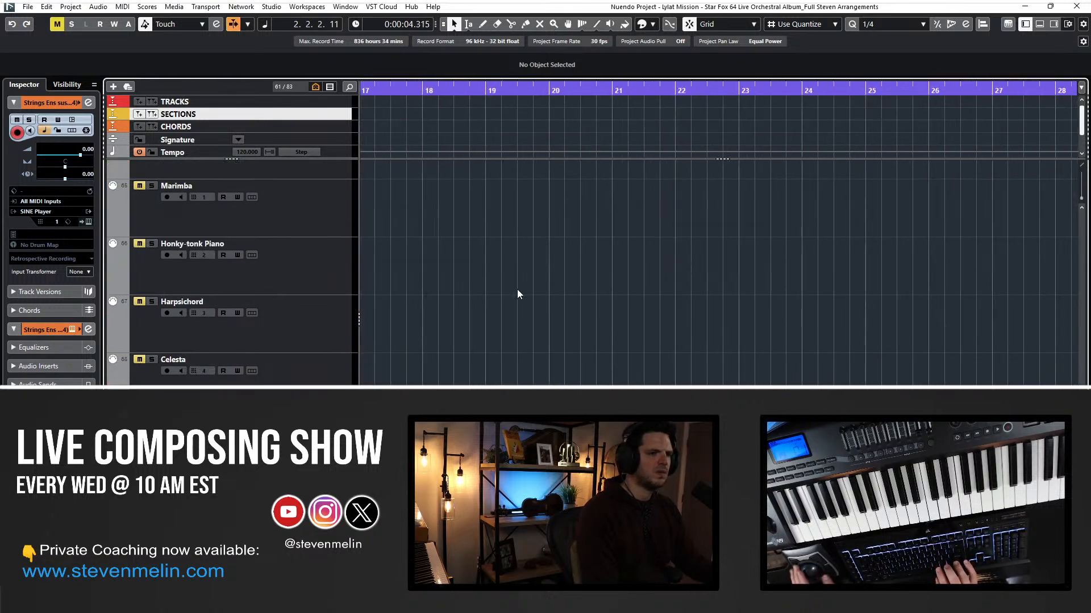
{"action": "scroll", "coordinate": [518, 292], "scroll_direction": "left", "scroll_amount": 10}
{"action": "left_click", "coordinate": [318, 211]}
{"action": "scroll", "coordinate": [314, 278], "scroll_direction": "up", "scroll_amount": 3}
{"action": "left_click", "coordinate": [312, 373]}
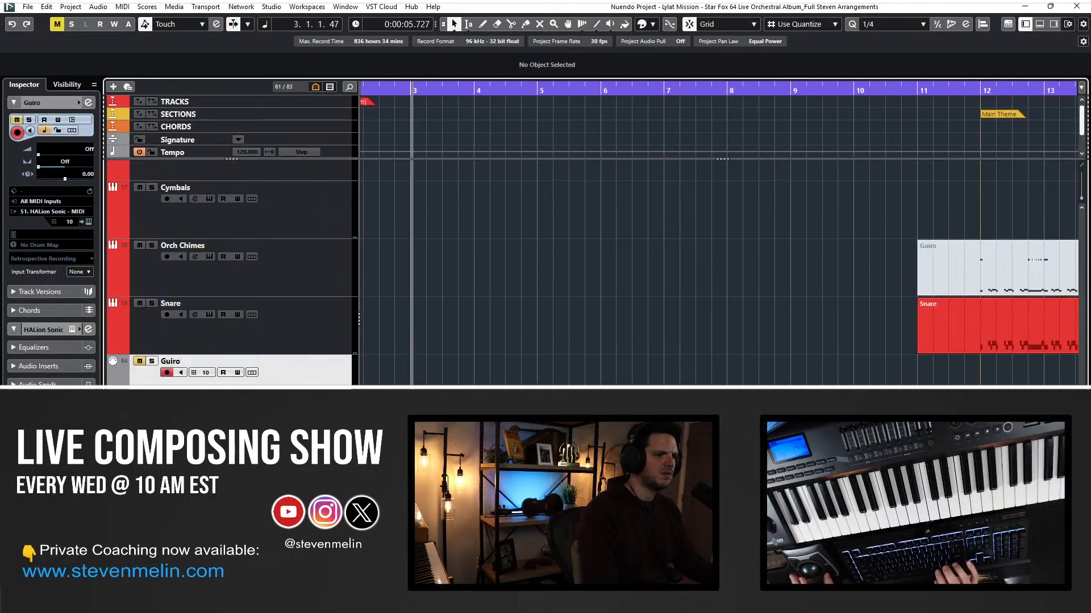
{"action": "scroll", "coordinate": [312, 374], "scroll_direction": "down", "scroll_amount": 3}
{"action": "left_click", "coordinate": [313, 494], "text": "shift"}
{"action": "key", "text": "shift+Delete"}
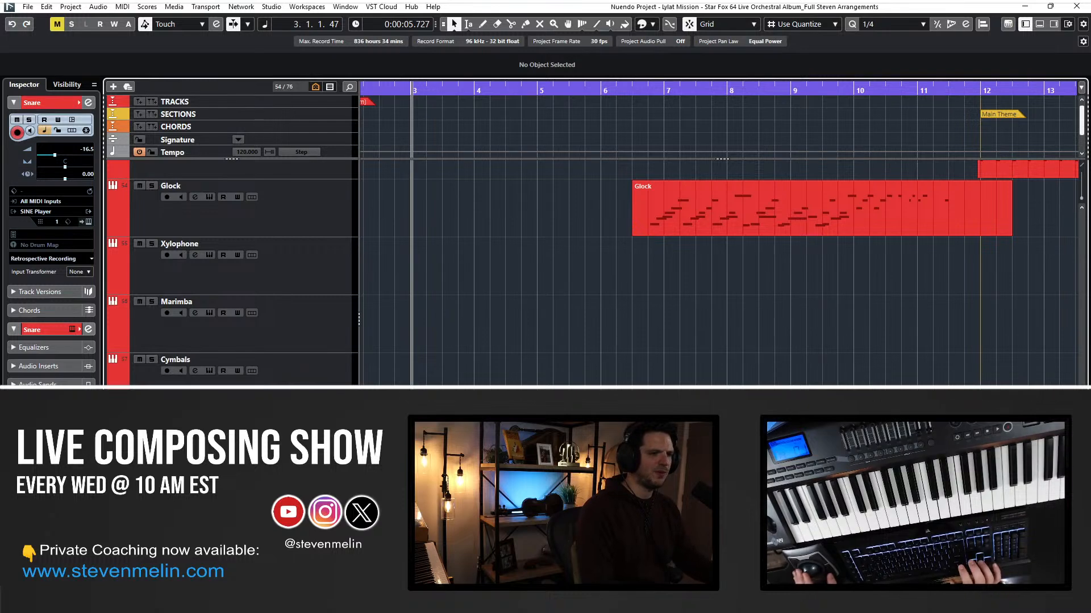
Return to the project start and select the Strings Ens sus 1 (34) track.
{"action": "key", "text": "Home"}
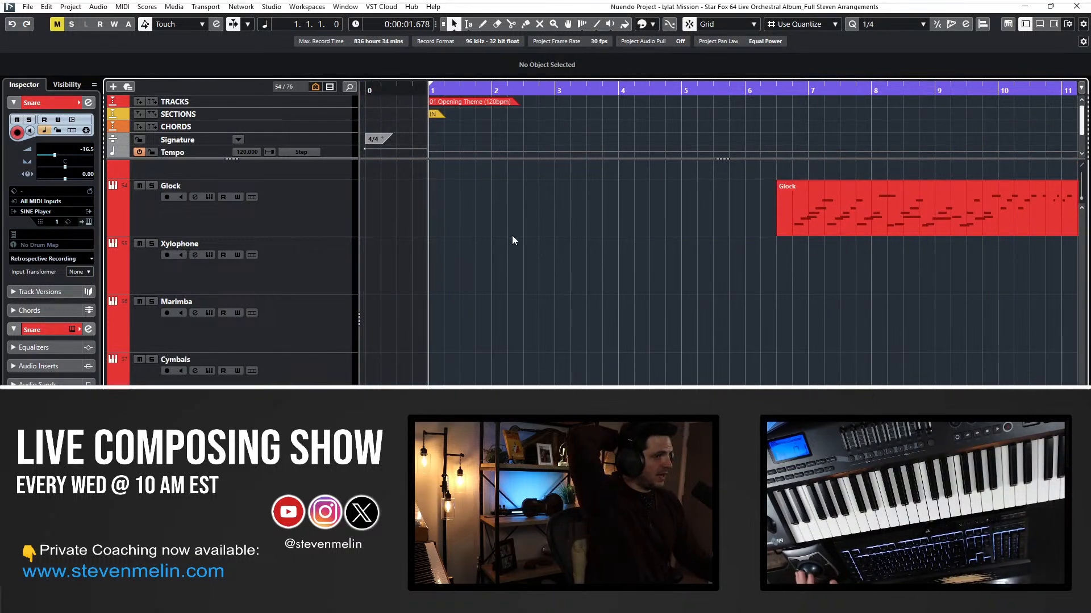
{"action": "scroll", "coordinate": [507, 233], "scroll_direction": "up", "scroll_amount": 10}
{"action": "scroll", "coordinate": [508, 234], "scroll_direction": "up", "scroll_amount": 15}
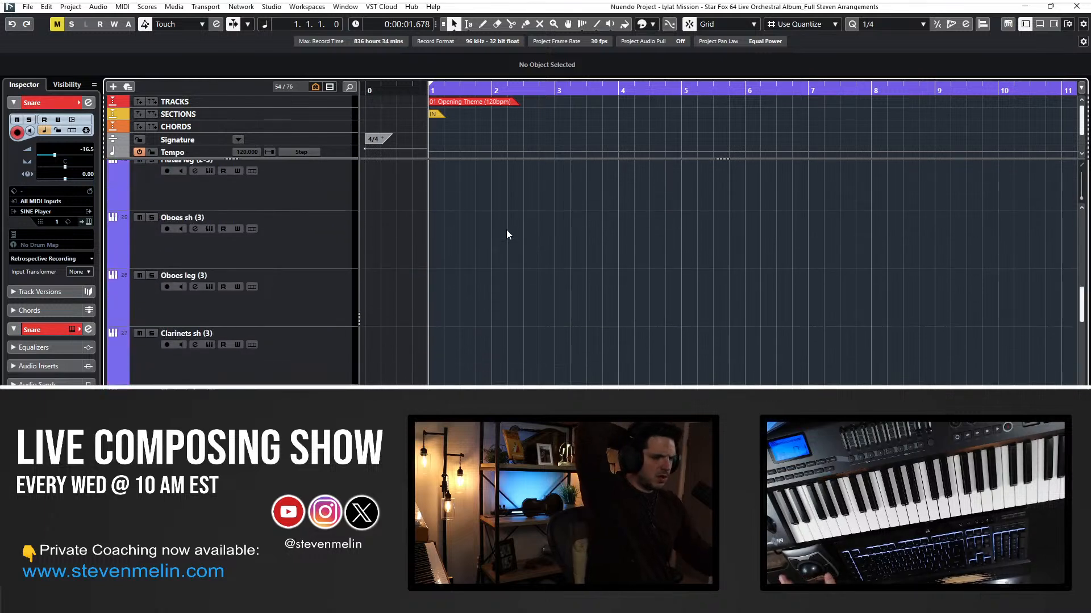
{"action": "scroll", "coordinate": [507, 235], "scroll_direction": "down", "scroll_amount": 3}
{"action": "scroll", "coordinate": [504, 222], "scroll_direction": "down", "scroll_amount": 4}
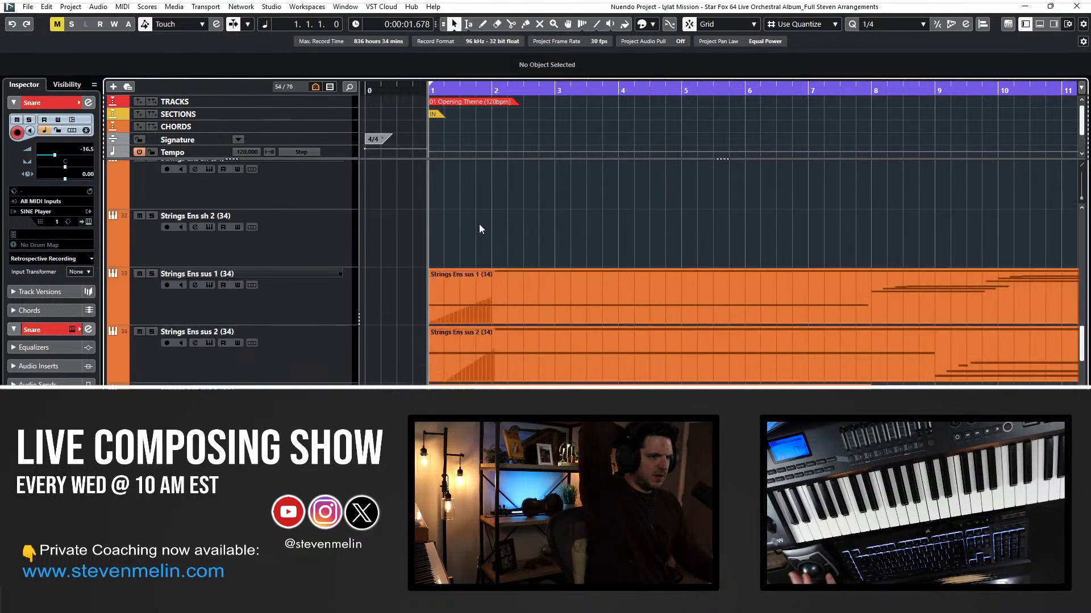
{"action": "left_click", "coordinate": [301, 263]}
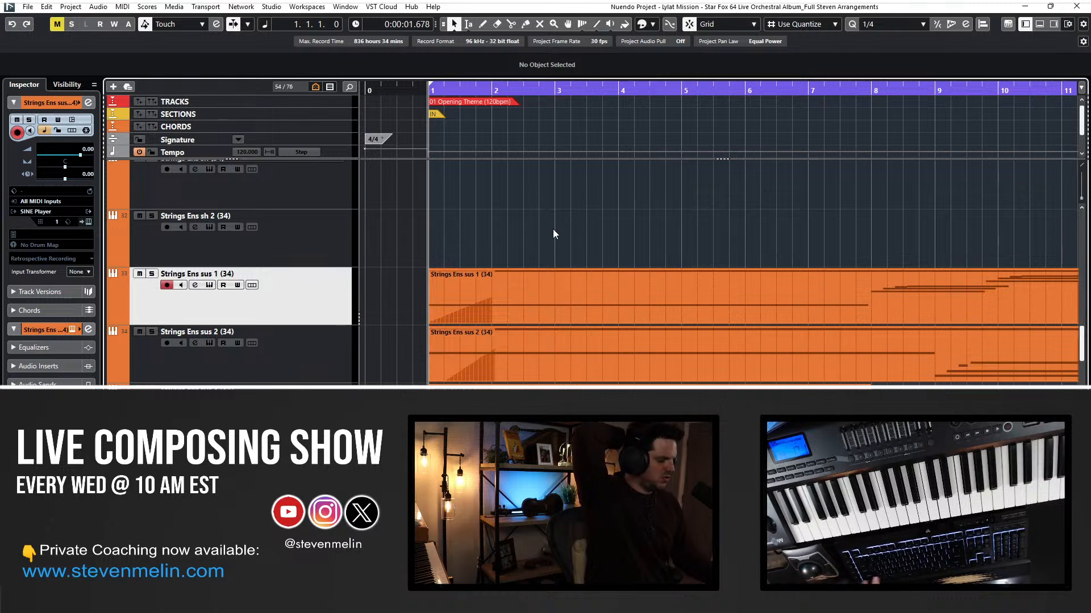
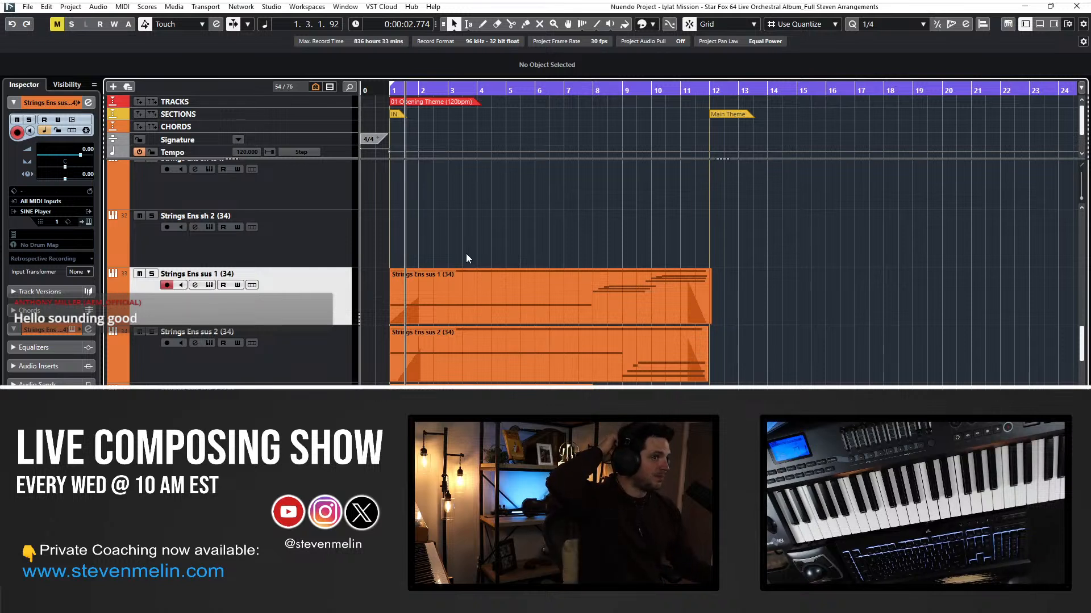
Play the opening theme from bar 1 to about bar 6.
{"action": "key", "text": "space"}
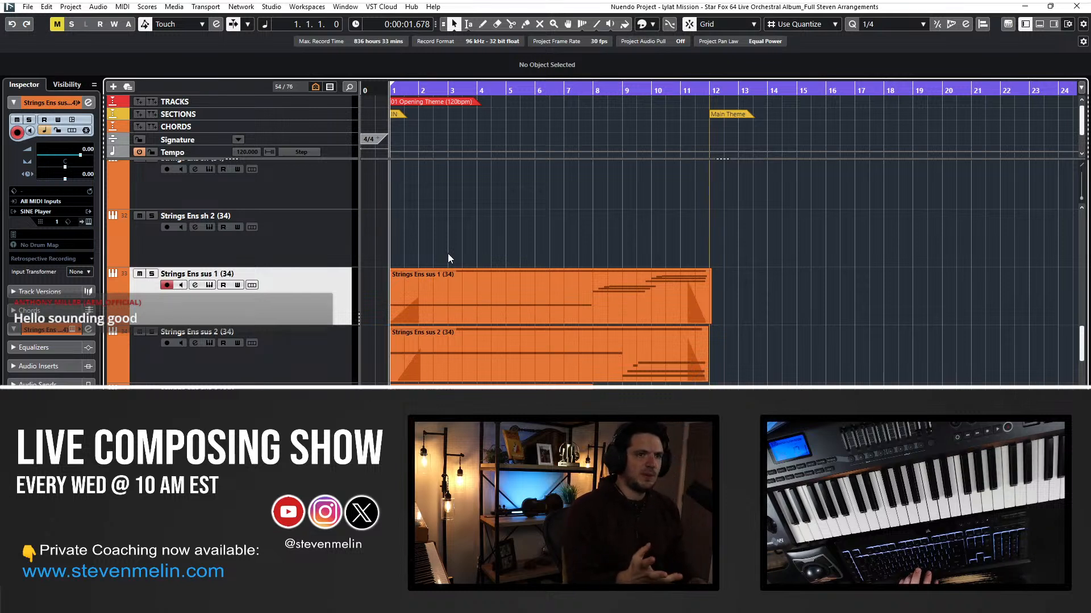
{"action": "key", "text": "space"}
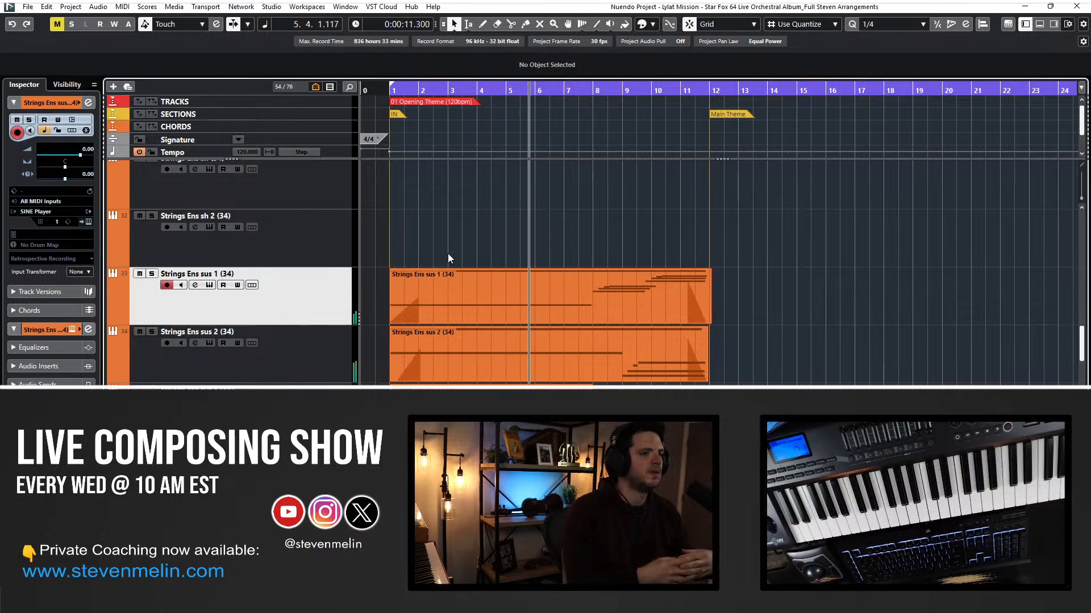
{"action": "key", "text": "space"}
Open the Strings Ens sus 3 (34) part and delete the sustained notes from bar 5 onward, including those beyond the part's end.
{"action": "scroll", "coordinate": [469, 343], "scroll_direction": "down", "scroll_amount": 20}
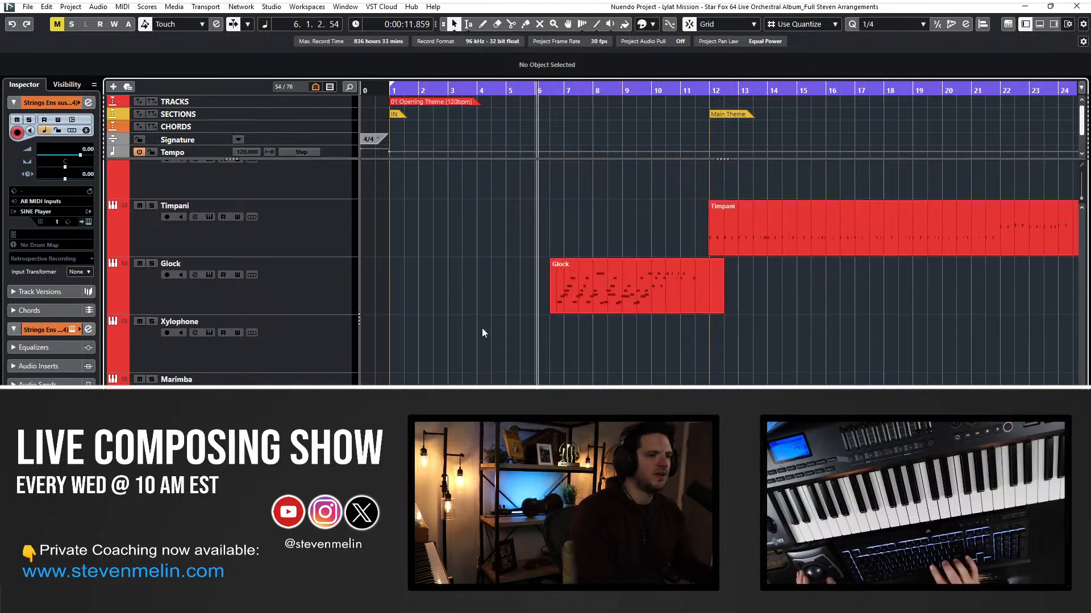
{"action": "scroll", "coordinate": [481, 328], "scroll_direction": "up", "scroll_amount": 15}
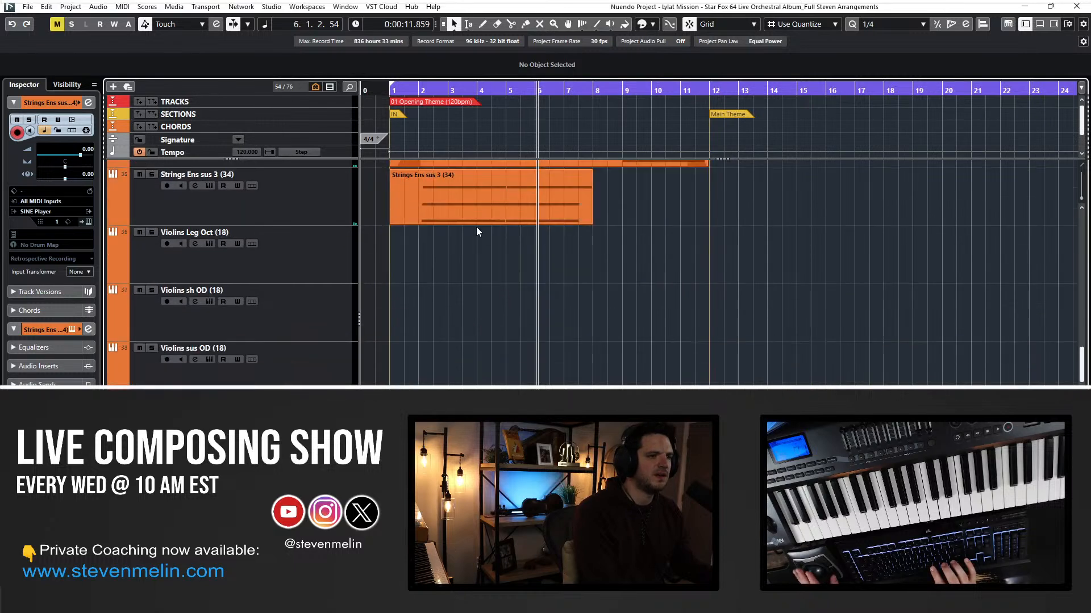
{"action": "double_click", "coordinate": [473, 211]}
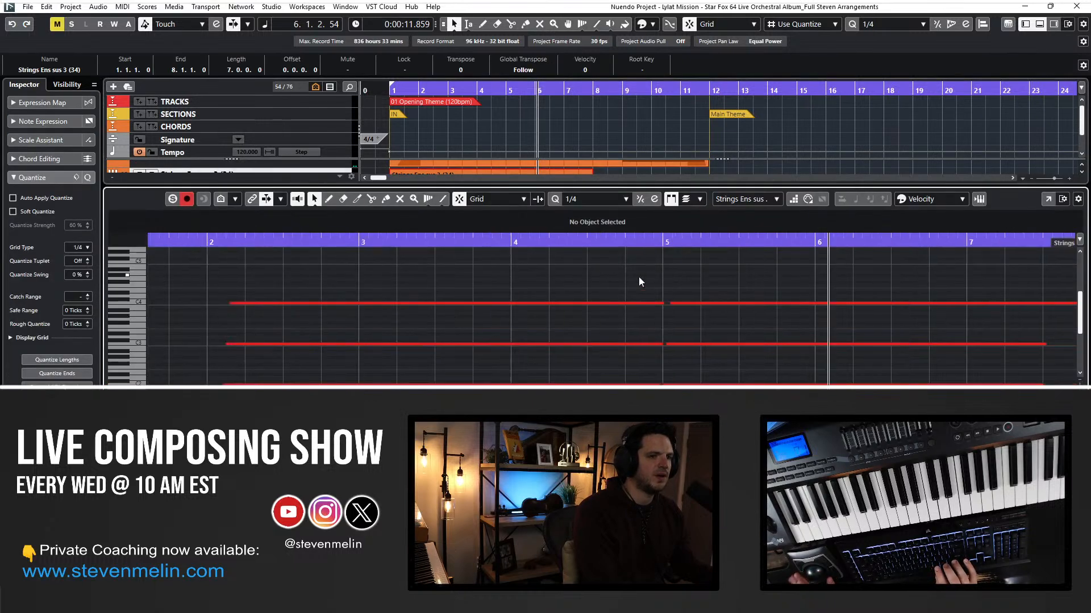
{"action": "left_click_drag", "start_coordinate": [609, 274], "coordinate": [719, 384]}
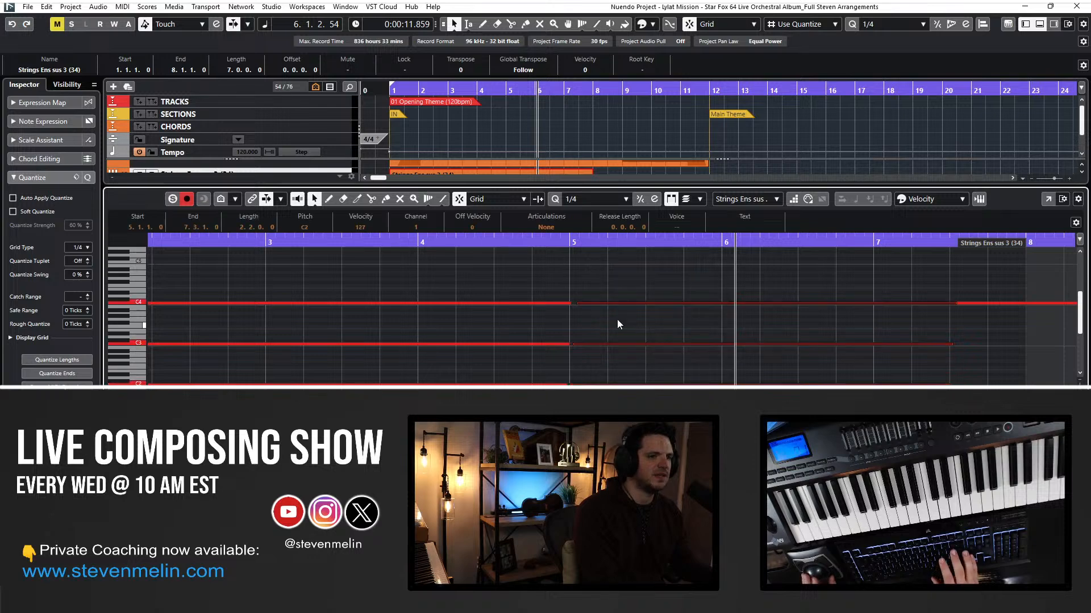
{"action": "scroll", "coordinate": [646, 306], "scroll_direction": "right", "scroll_amount": 4}
{"action": "left_click", "coordinate": [736, 302]}
{"action": "scroll", "coordinate": [577, 276], "scroll_direction": "right", "scroll_amount": 6}
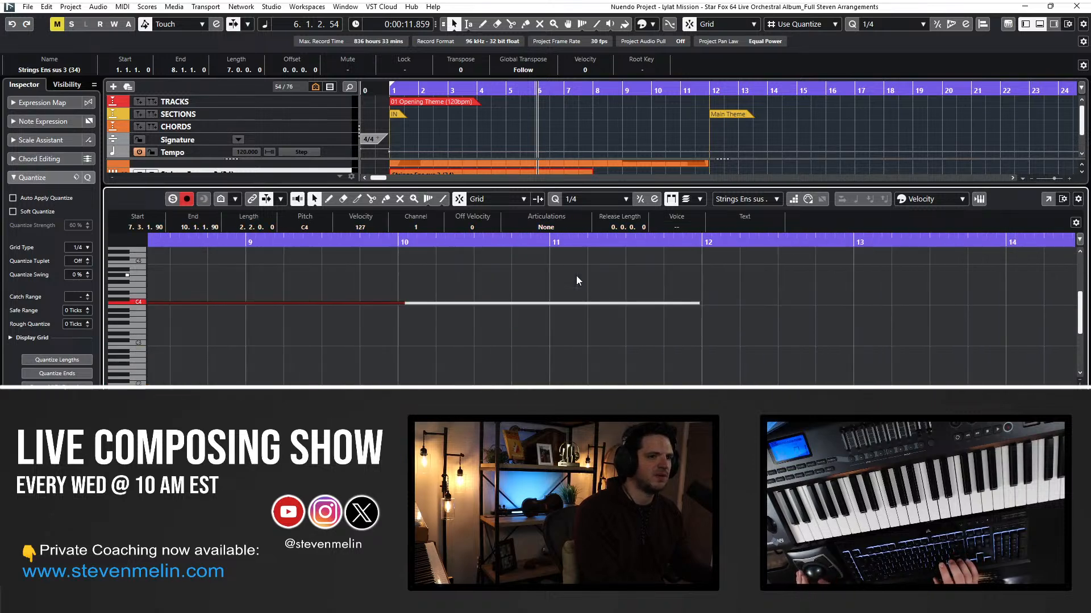
{"action": "scroll", "coordinate": [576, 276], "scroll_direction": "left", "scroll_amount": 1}
{"action": "left_click_drag", "start_coordinate": [781, 373], "coordinate": [391, 383]}
{"action": "key", "text": "Delete"}
Lengthen the remaining C4, C3 and C2 notes in Strings Ens sus 3 (34) past bar 5 to bar 7 beat 4.
{"action": "scroll", "coordinate": [319, 302], "scroll_direction": "left", "scroll_amount": 3}
{"action": "scroll", "coordinate": [373, 277], "scroll_direction": "up", "scroll_amount": 2}
{"action": "left_click_drag", "start_coordinate": [382, 330], "coordinate": [798, 326]}
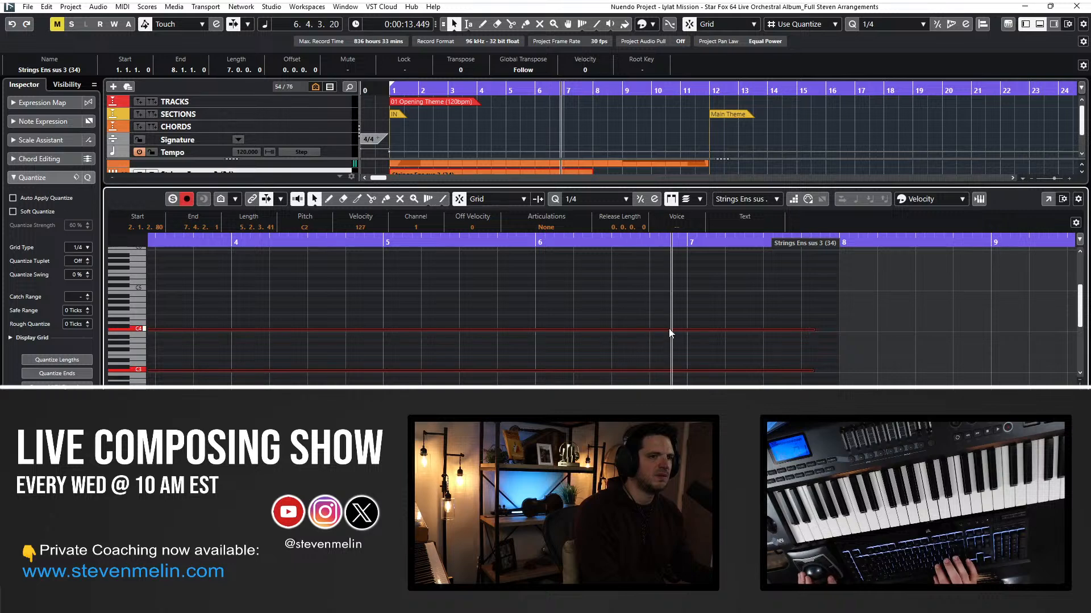
{"action": "key", "text": "Return"}
Locate bar 8, reopen the Strings Ens sus 3 (34) part, and quantize its notes to start at bar 2 and end on bar 7 beat 4.
{"action": "scroll", "coordinate": [606, 182], "scroll_direction": "up", "scroll_amount": 4}
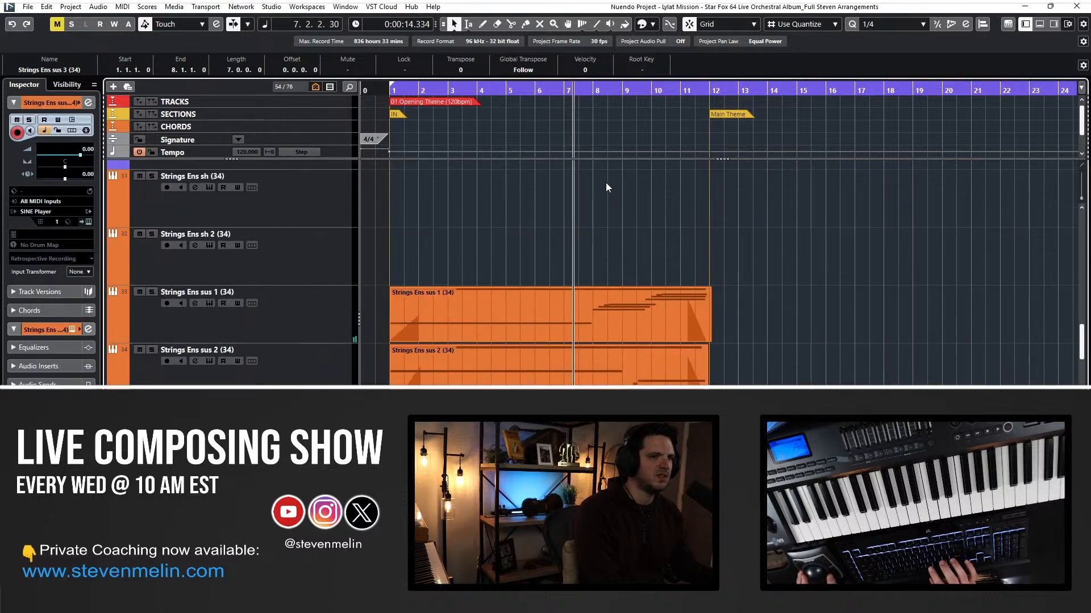
{"action": "key", "text": "n"}
{"action": "key", "text": "h"}
{"action": "key", "text": "h"}
{"action": "key", "text": "h"}
{"action": "key", "text": "h"}
{"action": "key", "text": "h"}
{"action": "key", "text": "h"}
{"action": "key", "text": "h"}
{"action": "key", "text": "h"}
{"action": "key", "text": "h"}
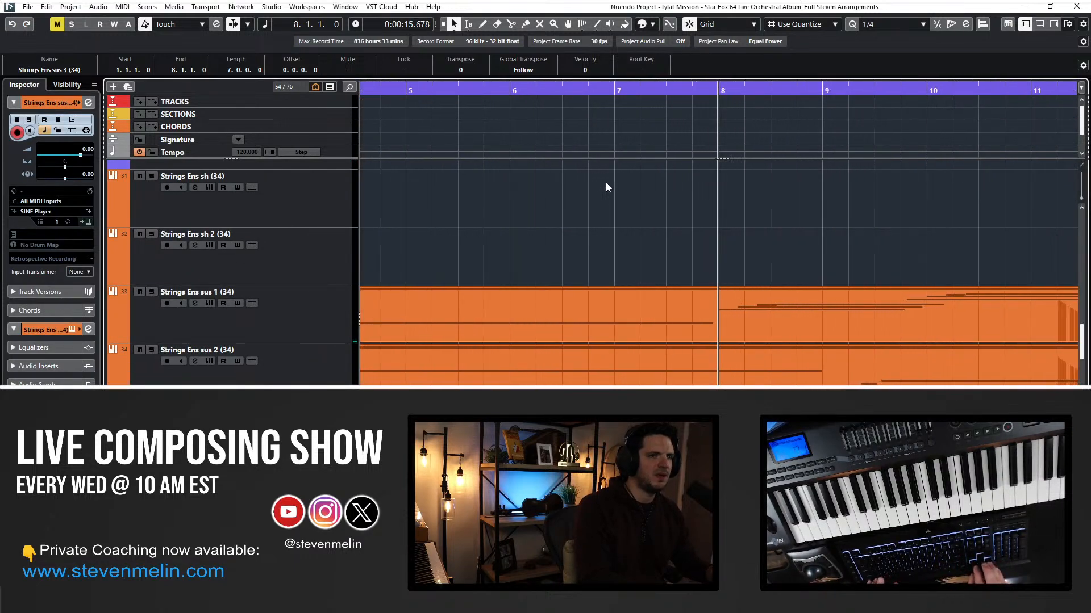
{"action": "key", "text": "Return"}
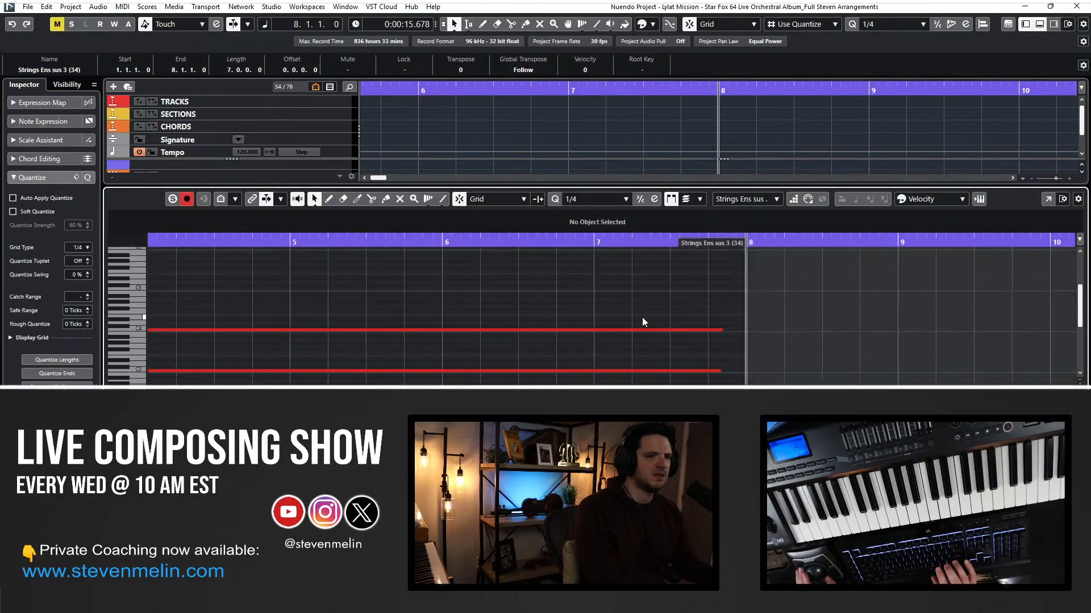
{"action": "left_click_drag", "start_coordinate": [611, 288], "coordinate": [571, 398]}
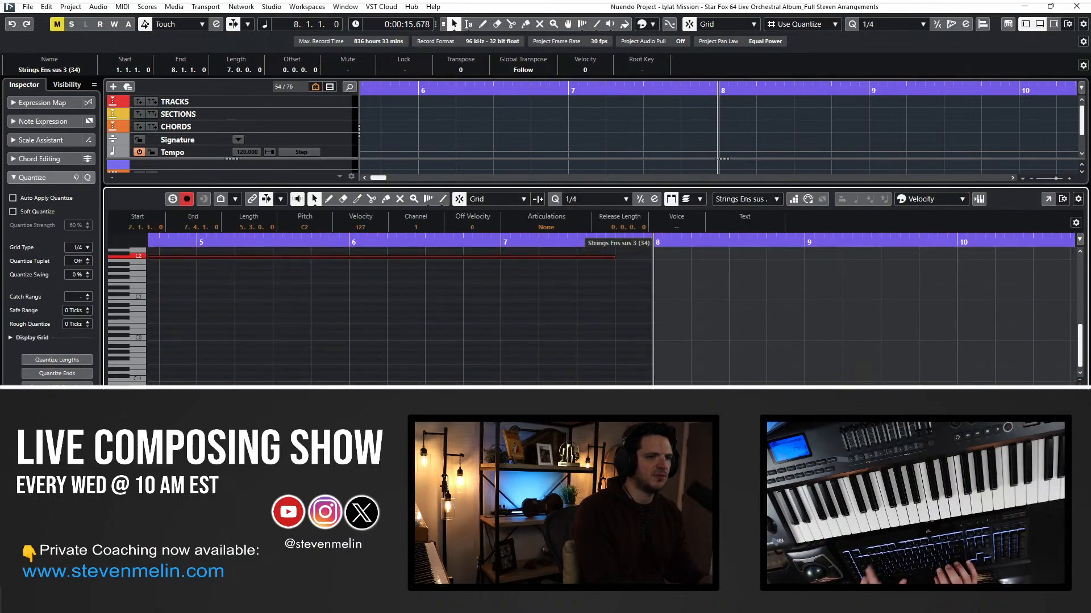
Extend the C4, C3 and C2 notes to bar 8 and delete the leftover C4 segment beyond the part's end.
{"action": "scroll", "coordinate": [557, 284], "scroll_direction": "up", "scroll_amount": 3}
{"action": "left_click", "coordinate": [574, 285]}
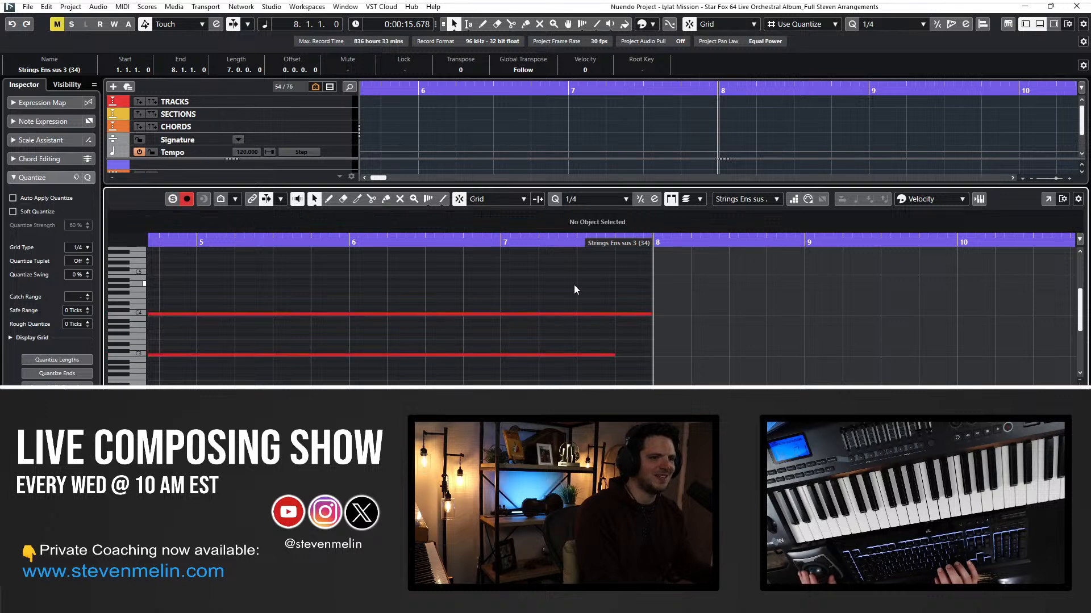
{"action": "left_click_drag", "start_coordinate": [609, 386], "coordinate": [621, 324]}
{"action": "left_click", "coordinate": [612, 335]}
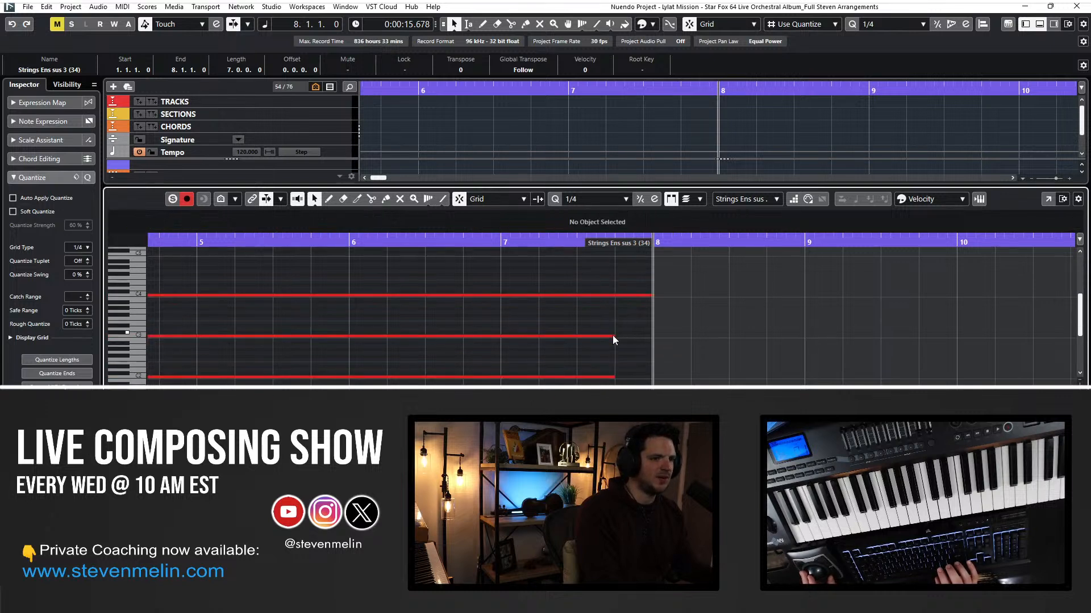
{"action": "left_click", "coordinate": [612, 335]}
{"action": "left_click_drag", "start_coordinate": [623, 384], "coordinate": [594, 291]}
{"action": "left_click_drag", "start_coordinate": [614, 336], "coordinate": [646, 339]}
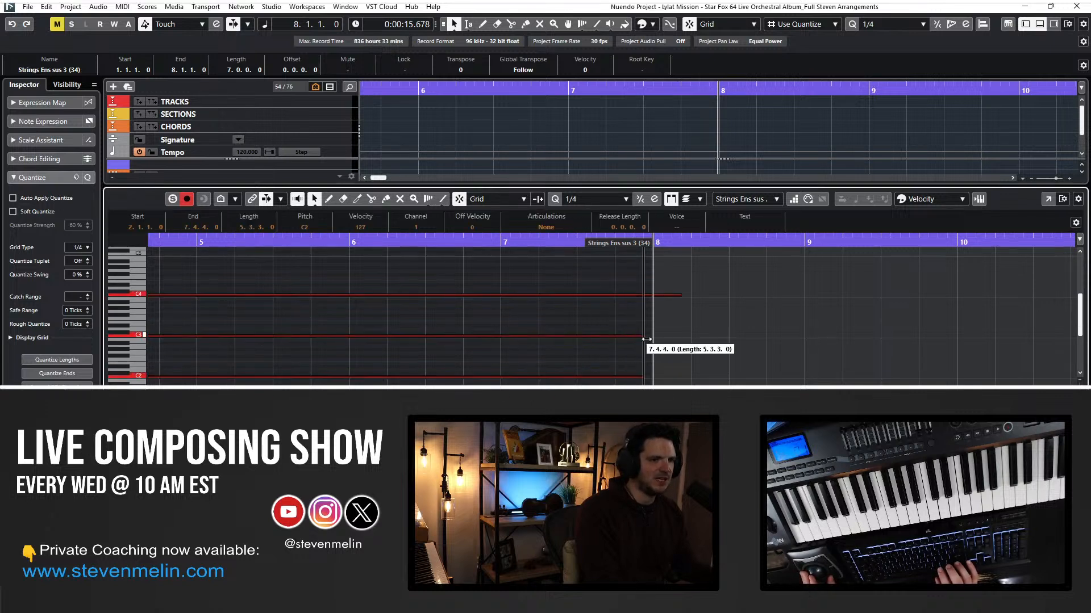
{"action": "left_click", "coordinate": [661, 291]}
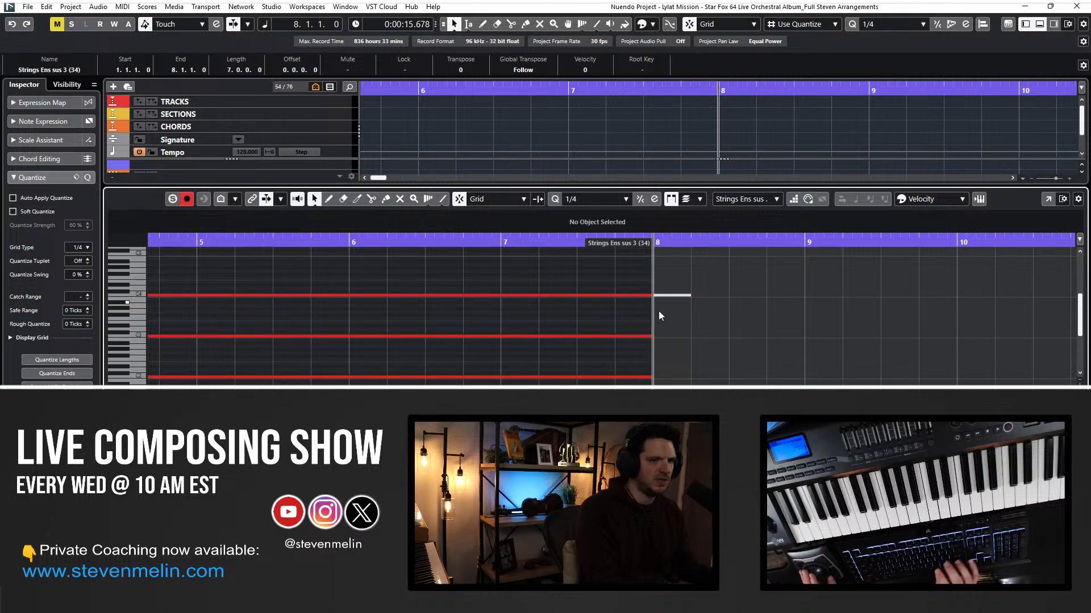
{"action": "key", "text": "Delete"}
Draw a curved Main Volume fade-out in Strings Ens sus 3 (34) from 97 at bar 7 beat 2 to 0 at bar 8.
{"action": "key", "text": "KP_Subtract"}
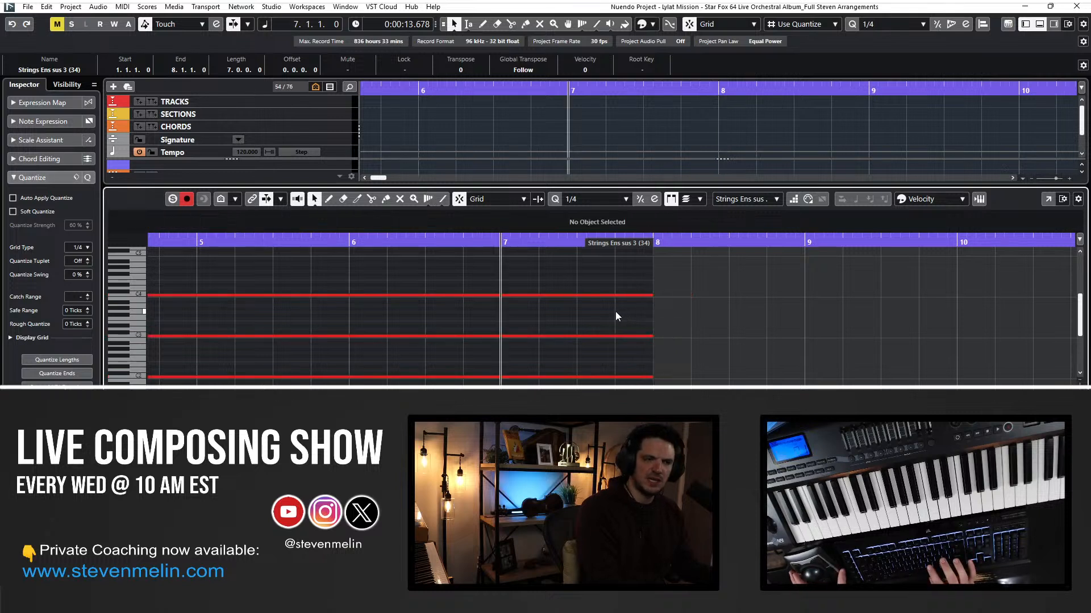
{"action": "key", "text": "KP_Subtract"}
{"action": "key", "text": "KP_Add"}
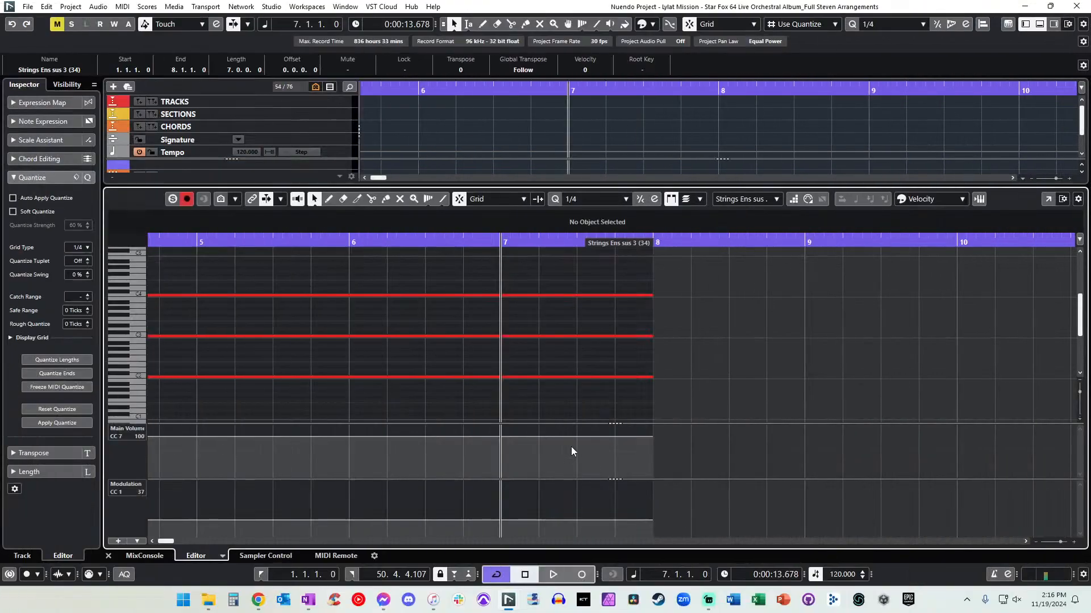
{"action": "left_click", "coordinate": [558, 436]}
{"action": "left_click_drag", "start_coordinate": [541, 441], "coordinate": [541, 444]}
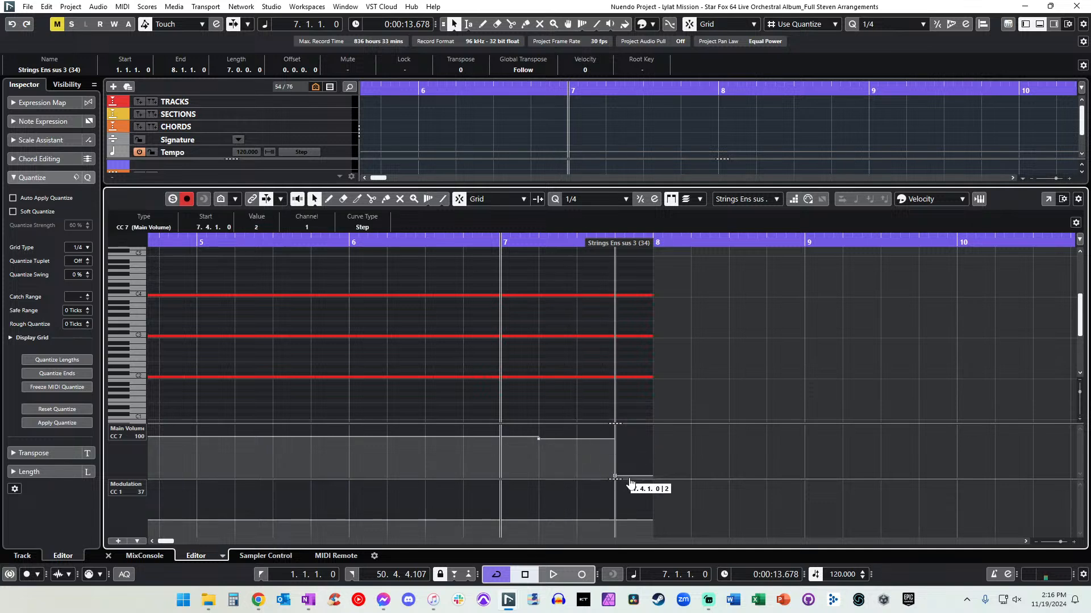
{"action": "left_click", "coordinate": [651, 479]}
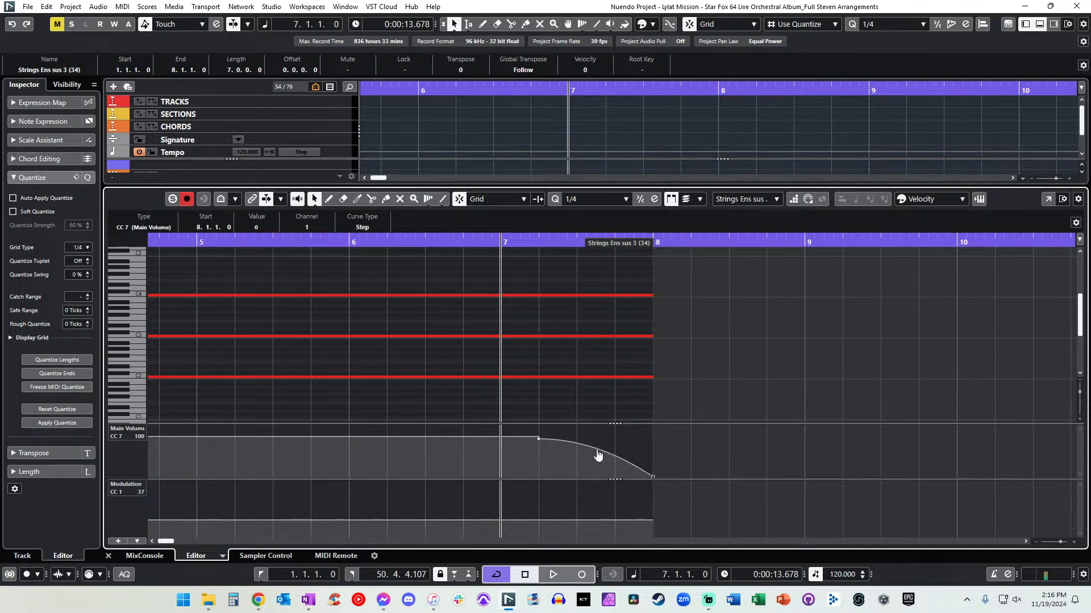
{"action": "left_click", "coordinate": [539, 439]}
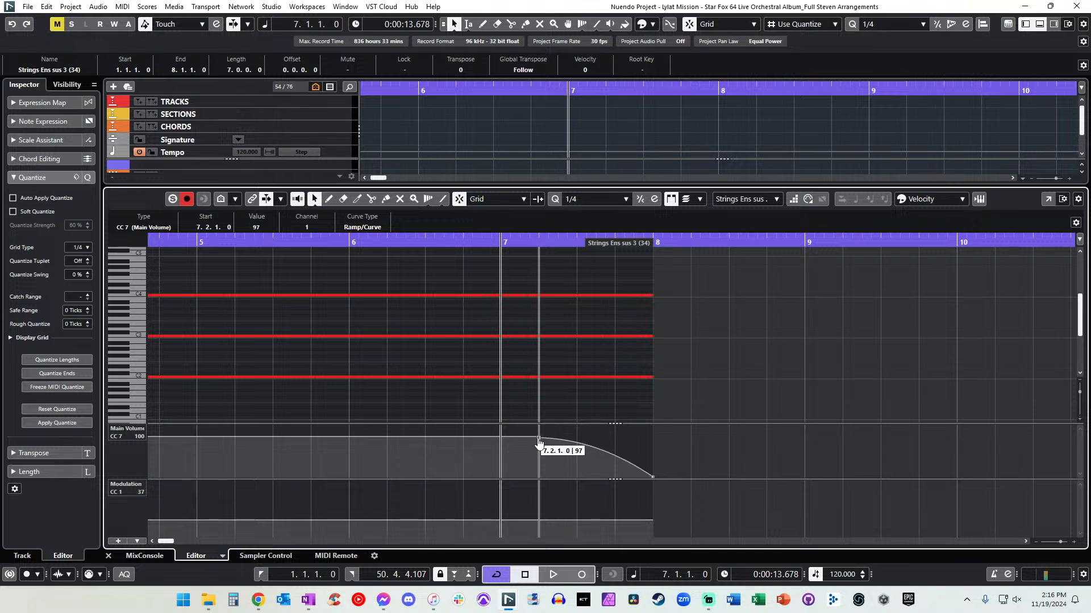
Extend the start of the C4 note in Strings Ens sus 3 (34) back to bar 2 beat 1.
{"action": "key", "text": "KP_Subtract"}
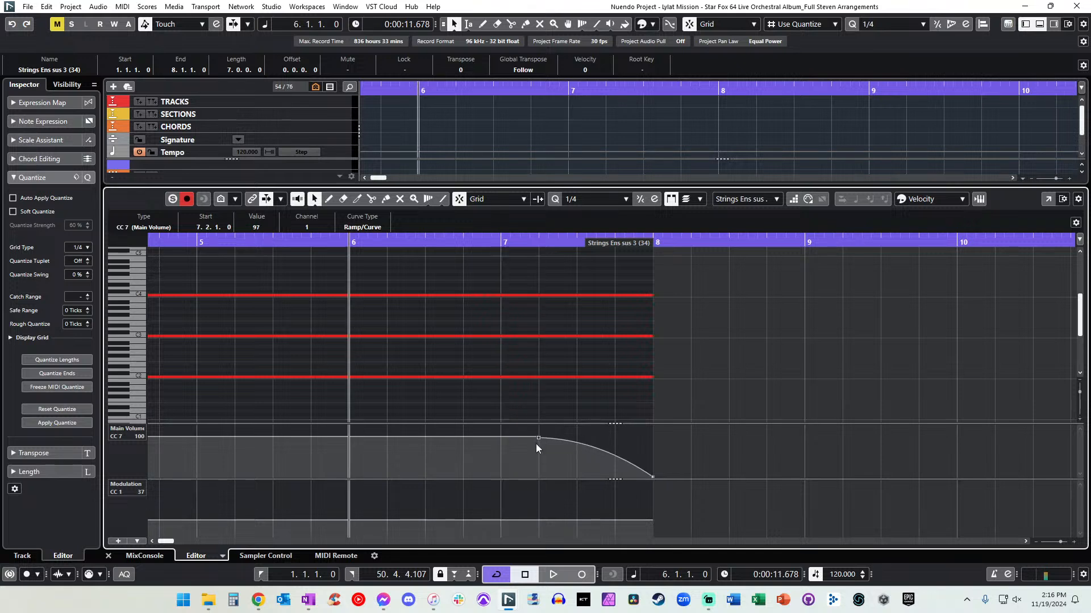
{"action": "key", "text": "KP_Subtract"}
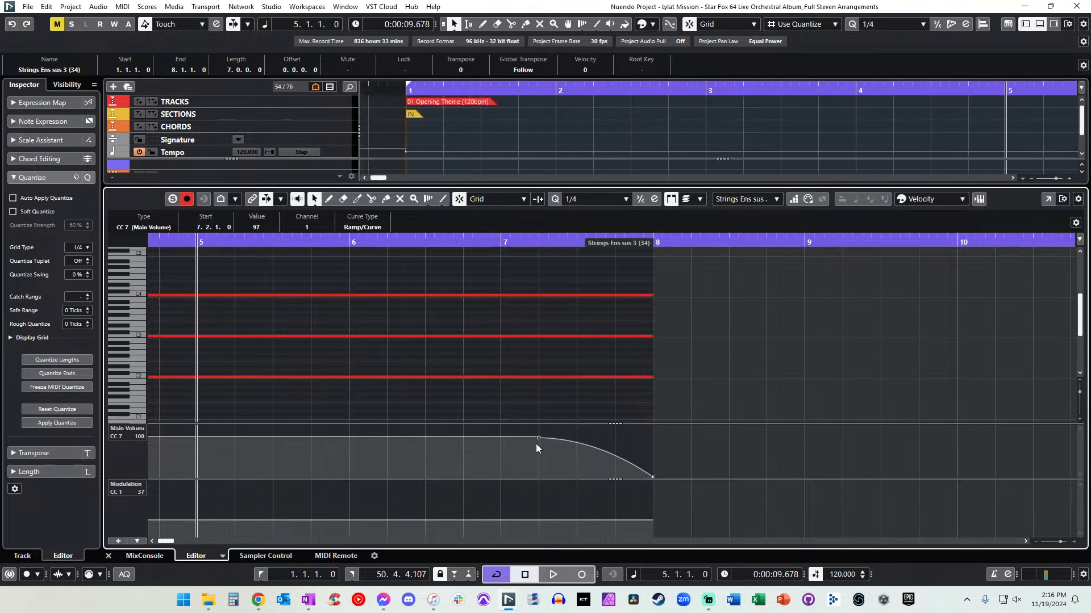
{"action": "key", "text": "KP_Subtract"}
{"action": "key", "text": "KP_Add"}
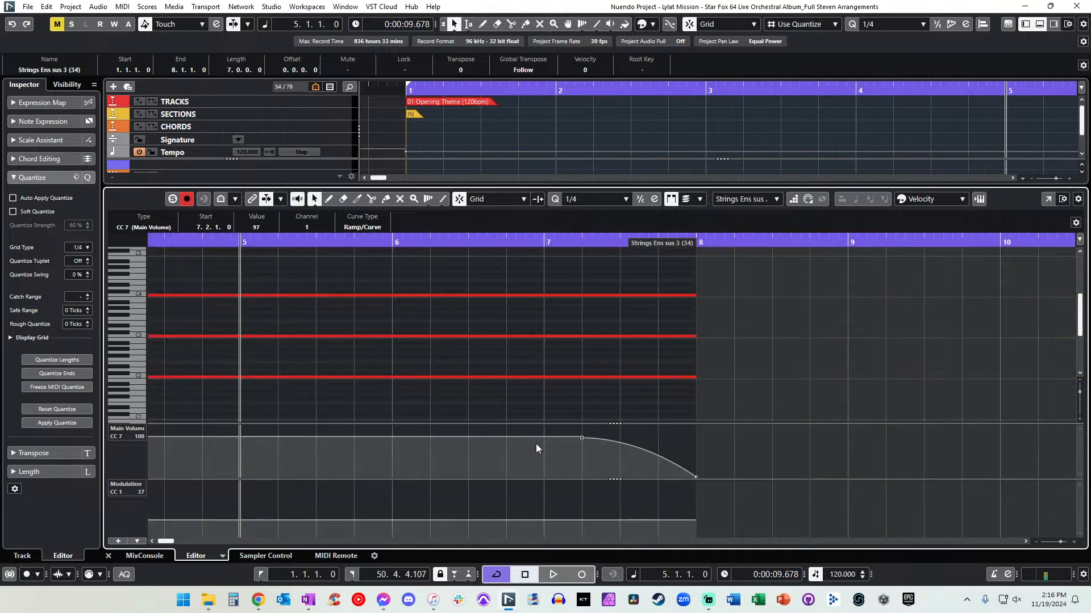
{"action": "key", "text": "KP_Subtract"}
{"action": "key", "text": "KP_Subtract"}
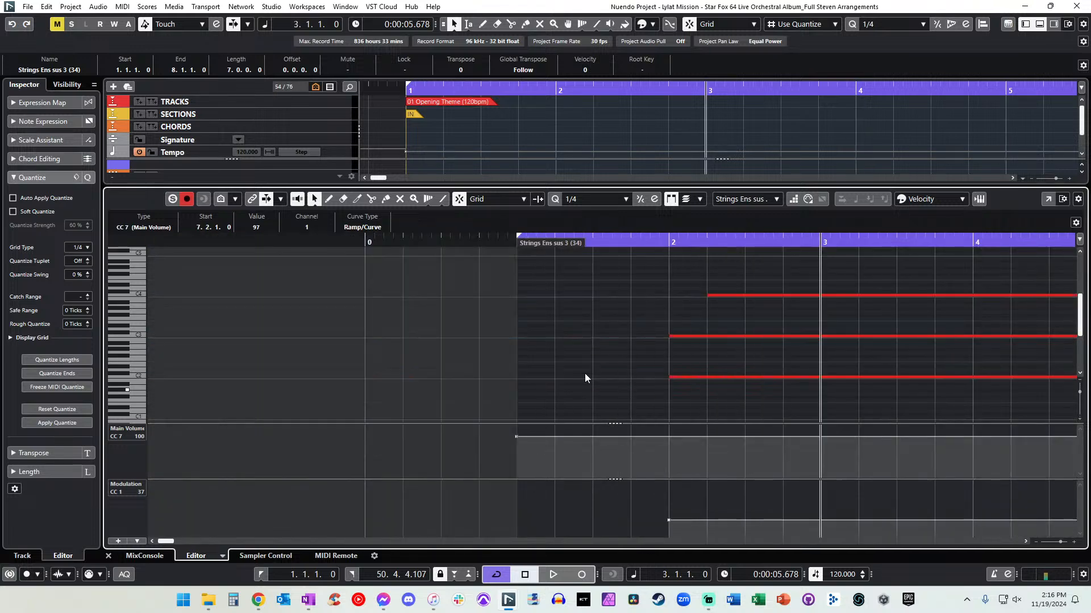
{"action": "left_click", "coordinate": [701, 287]}
{"action": "left_click_drag", "start_coordinate": [710, 296], "coordinate": [667, 296]}
{"action": "key", "text": "KP_Add"}
{"action": "key", "text": "KP_Add"}
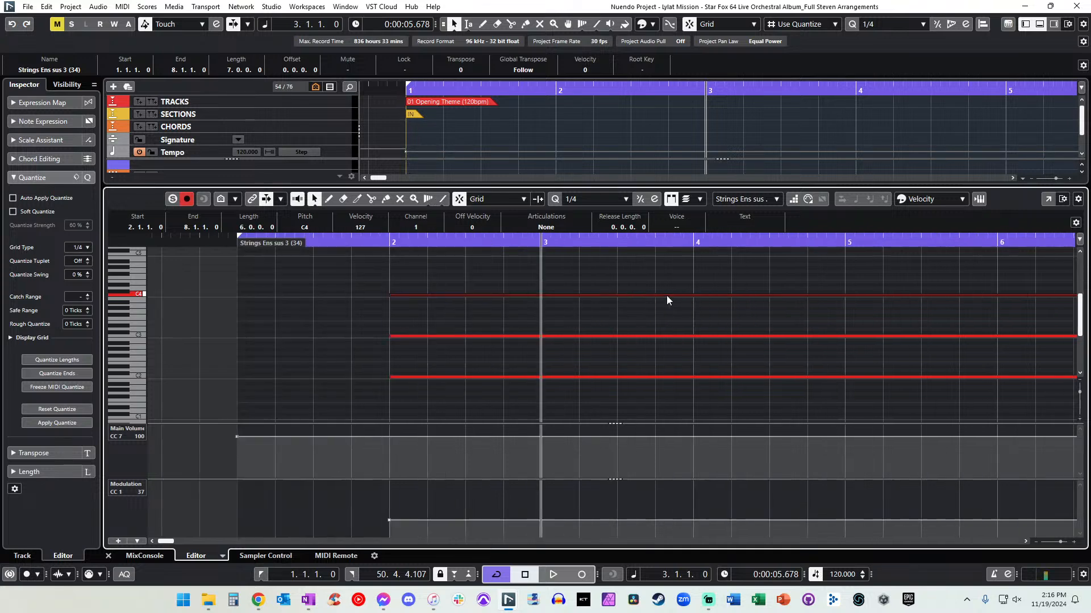
Play the sustained strings from bar 3 into the Main Theme at bar 12, and replay the end of bar 11.
{"action": "key", "text": "space"}
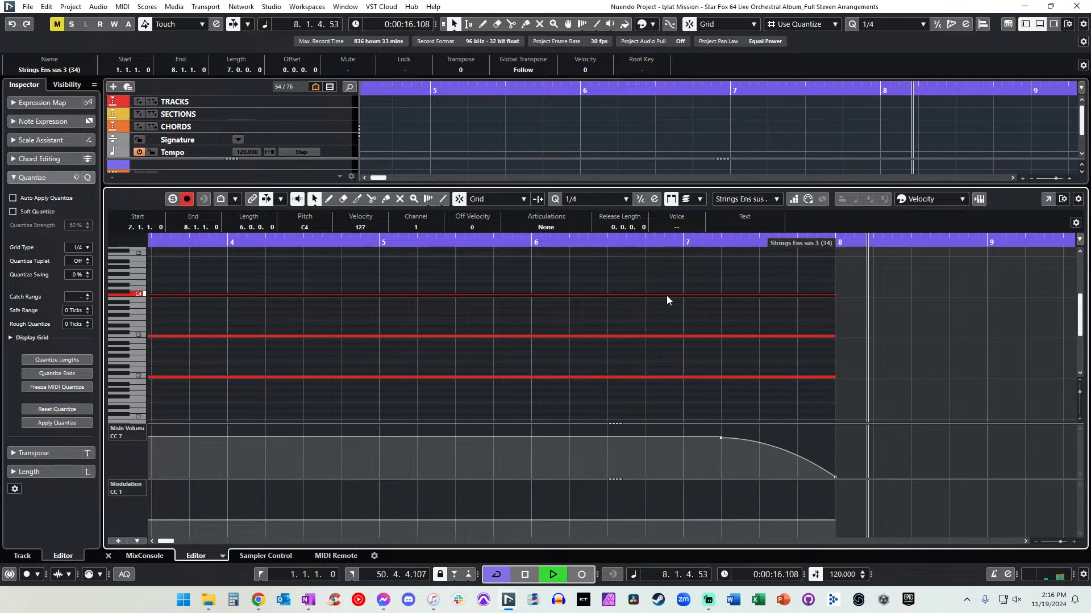
{"action": "key", "text": "Return"}
{"action": "scroll", "coordinate": [694, 291], "scroll_direction": "left", "scroll_amount": 4}
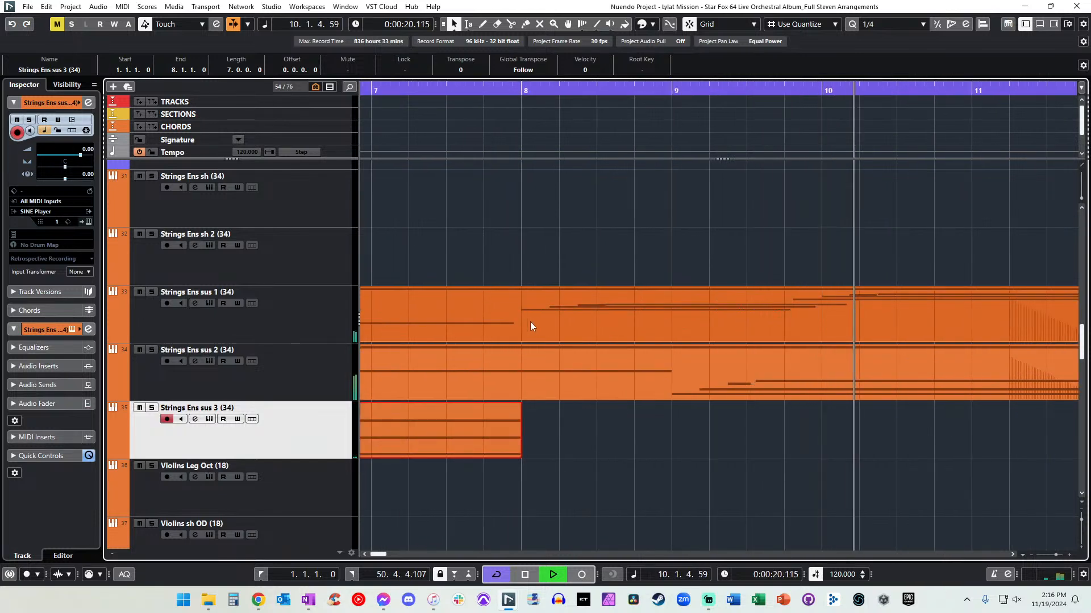
{"action": "scroll", "coordinate": [530, 327], "scroll_direction": "right", "scroll_amount": 8}
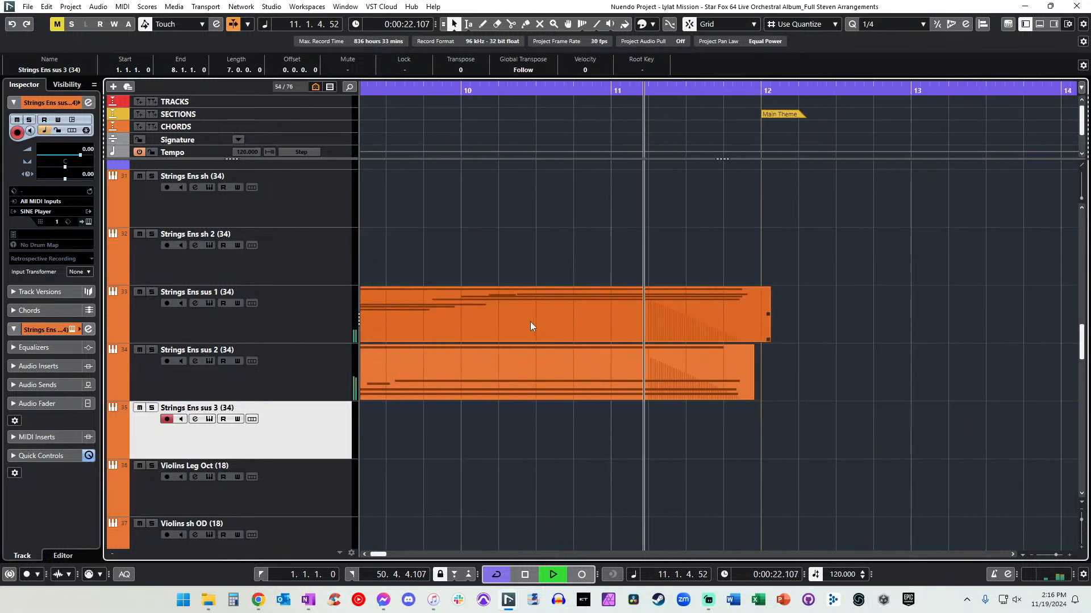
{"action": "key", "text": "space"}
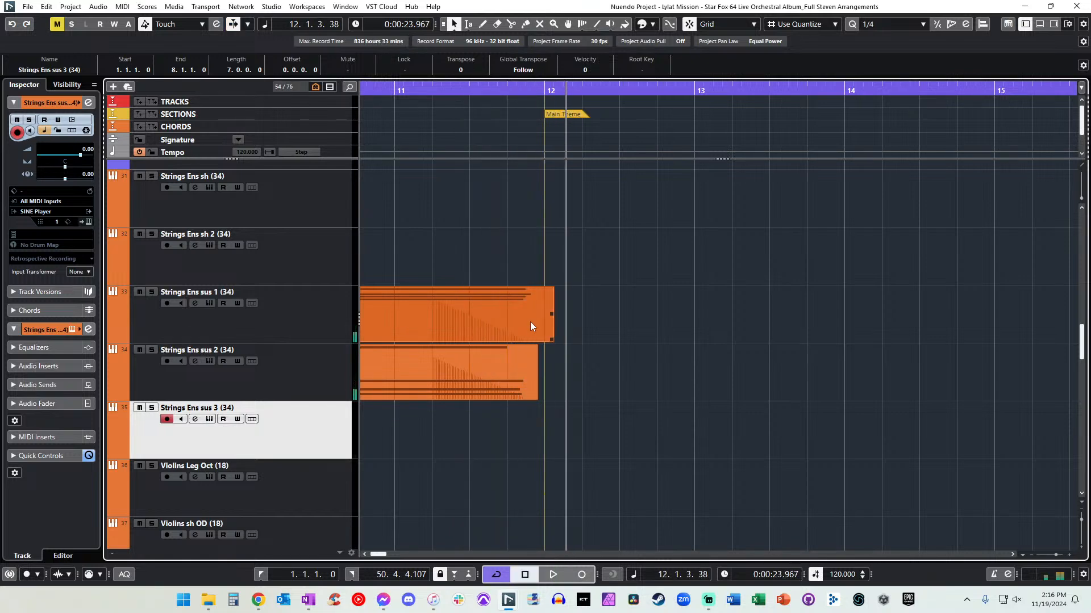
{"action": "key", "text": "KP_Subtract"}
{"action": "key", "text": "space"}
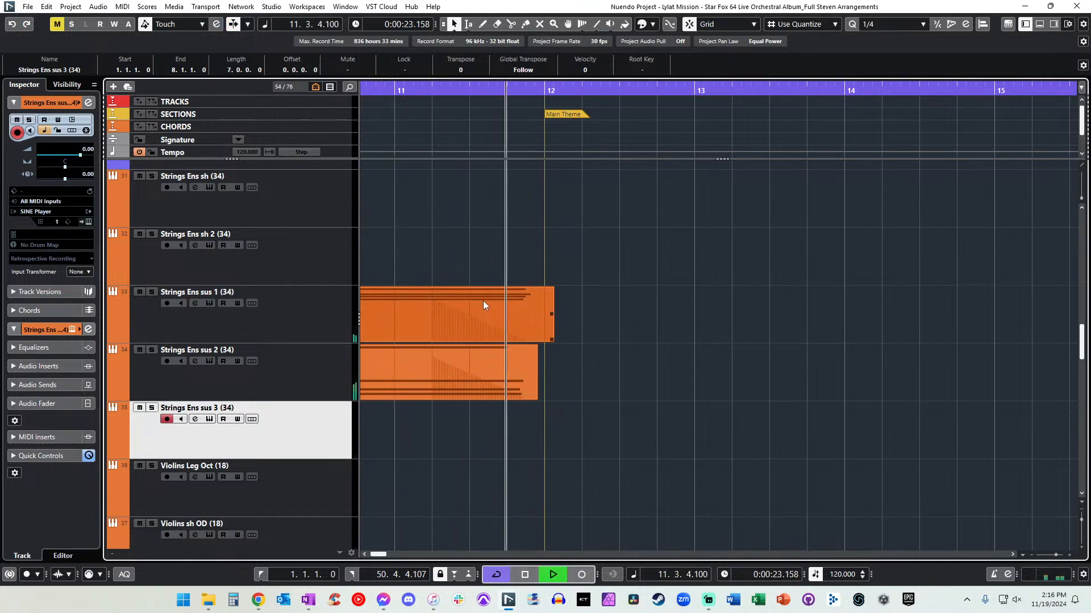
{"action": "key", "text": "space"}
Open the Strings Ens sus 1 (34) part, delete its bar 11 Main Volume fade points, and set the volume at bar 11 beat 2 to 62.
{"action": "mouse_move", "coordinate": [461, 275]}
{"action": "left_mouse_down"}
{"action": "mouse_move", "coordinate": [486, 340]}
{"action": "mouse_move", "coordinate": [459, 276]}
{"action": "left_mouse_up"}
{"action": "double_click", "coordinate": [459, 313]}
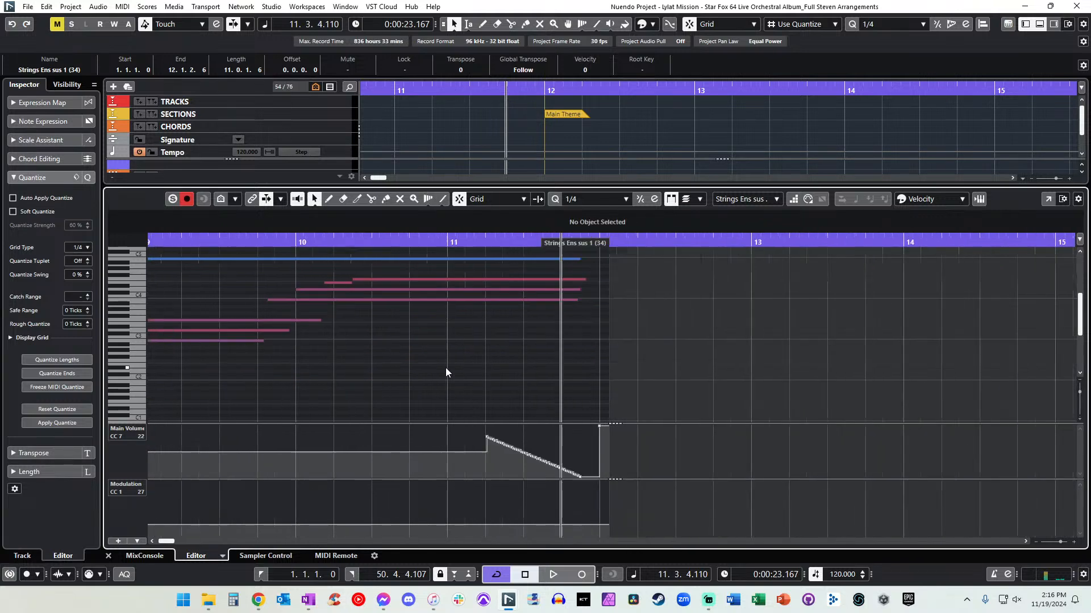
{"action": "left_click_drag", "start_coordinate": [562, 472], "coordinate": [602, 493]}
{"action": "key", "text": "Delete"}
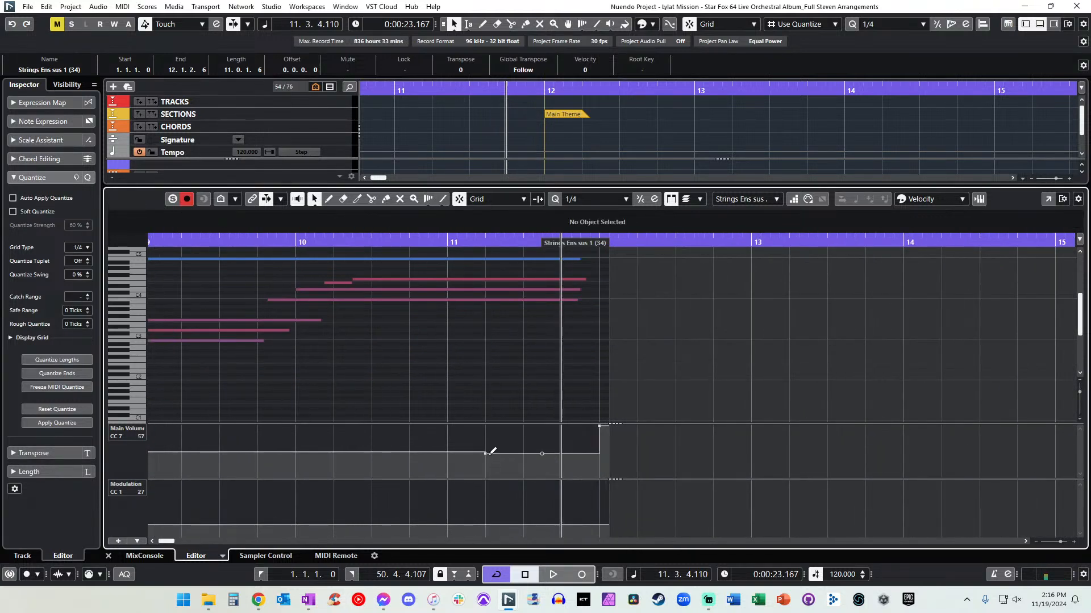
{"action": "left_click", "coordinate": [486, 453]}
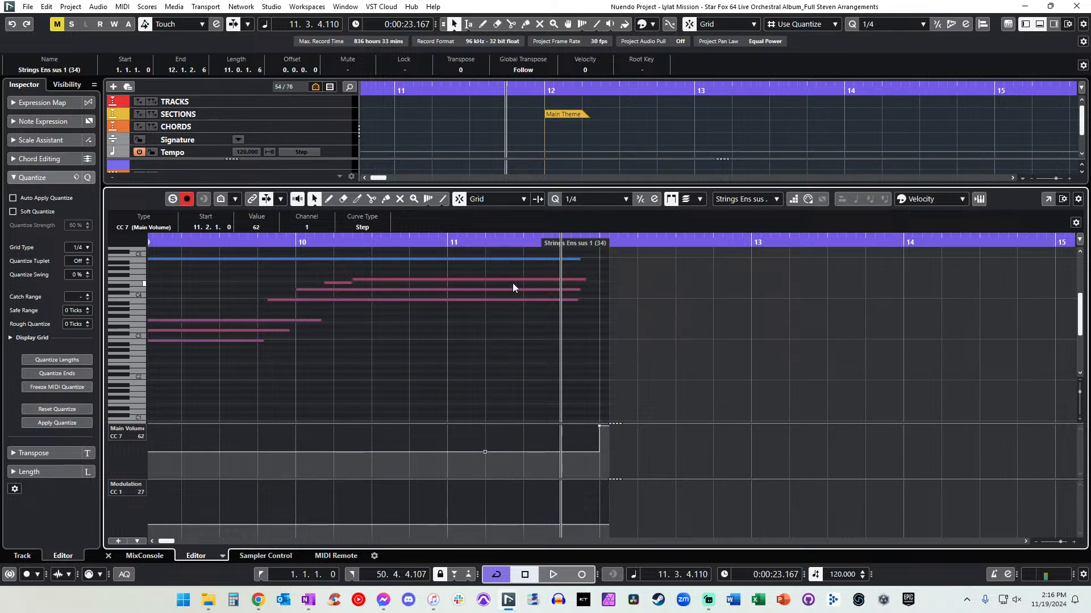
Quantize the last held notes of Strings Ens sus 1 (34) so that they all end on bar 11 beat 4.
{"action": "scroll", "coordinate": [546, 303], "scroll_direction": "up", "scroll_amount": 1}
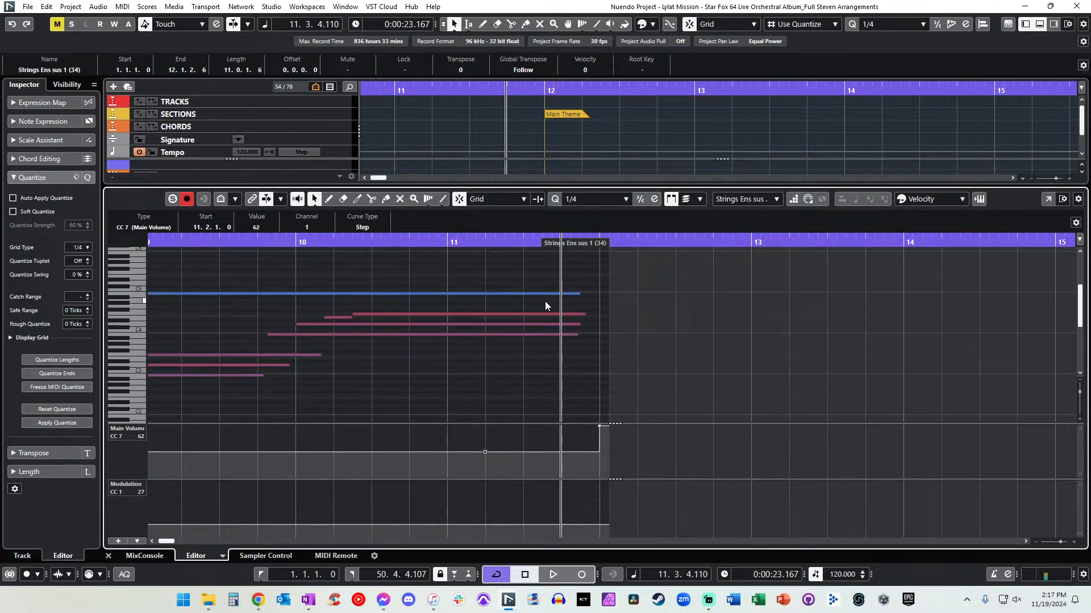
{"action": "left_click_drag", "start_coordinate": [598, 343], "coordinate": [560, 294]}
{"action": "left_click", "coordinate": [521, 304]}
{"action": "left_click", "coordinate": [569, 301]}
{"action": "left_click", "coordinate": [572, 355]}
{"action": "left_click_drag", "start_coordinate": [573, 357], "coordinate": [482, 270]}
Draw a curved Main Volume fade-out in Strings Ens sus 1 (34) from bar 11 beat 3 to 0 at beat 4, and play it back.
{"action": "left_click", "coordinate": [561, 454]}
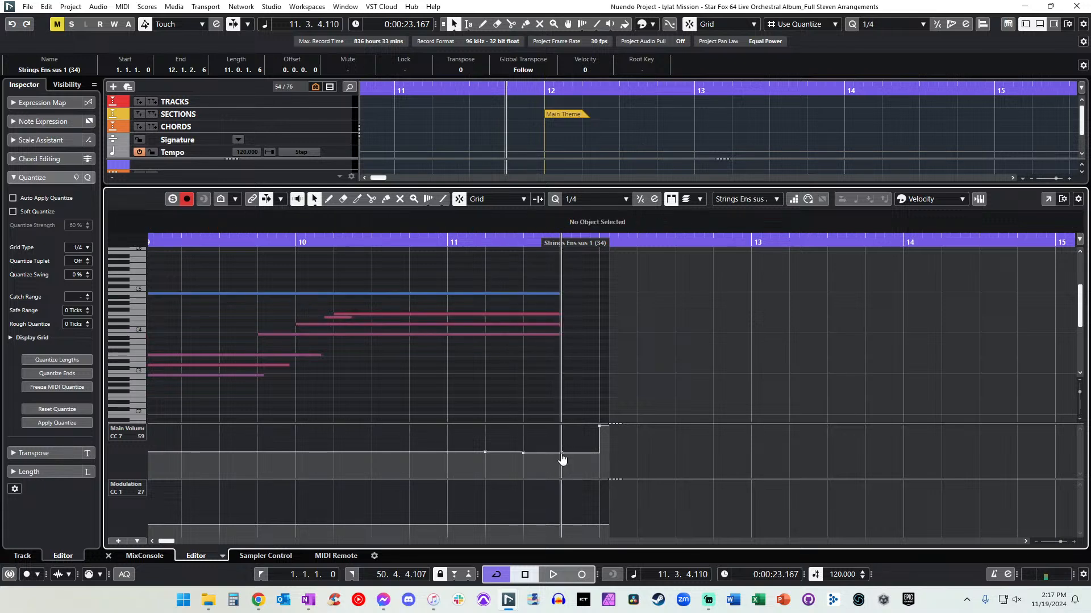
{"action": "left_click_drag", "start_coordinate": [526, 455], "coordinate": [566, 500]}
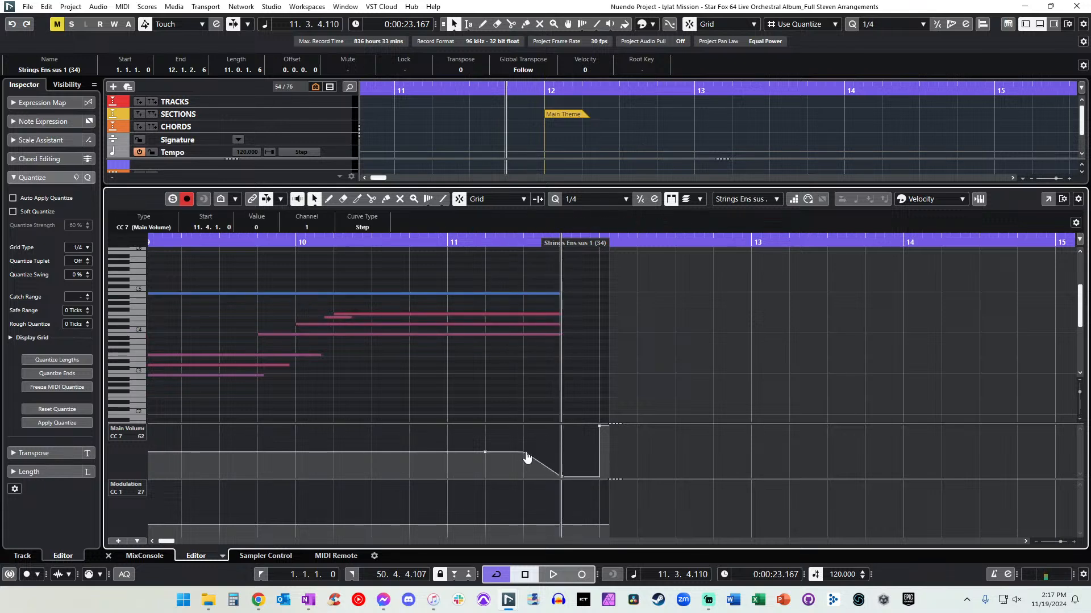
{"action": "key", "text": "KP_Subtract"}
{"action": "key", "text": "KP_Subtract"}
{"action": "key", "text": "space"}
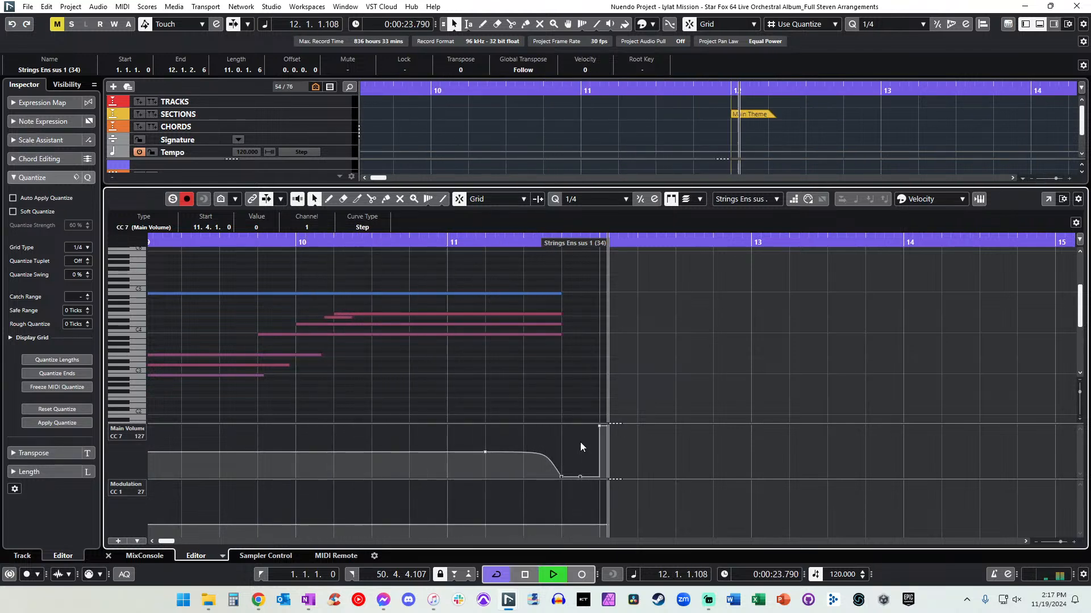
{"action": "key", "text": "space"}
{"action": "key", "text": "KP_Subtract"}
{"action": "key", "text": "KP_Subtract"}
{"action": "key", "text": "Return"}
Open the Strings Ens sus 2 (34) part, quantize its final notes, and shorten the F2 note to end on bar 11 beat 4.
{"action": "left_click", "coordinate": [612, 349]}
{"action": "key", "text": "Return"}
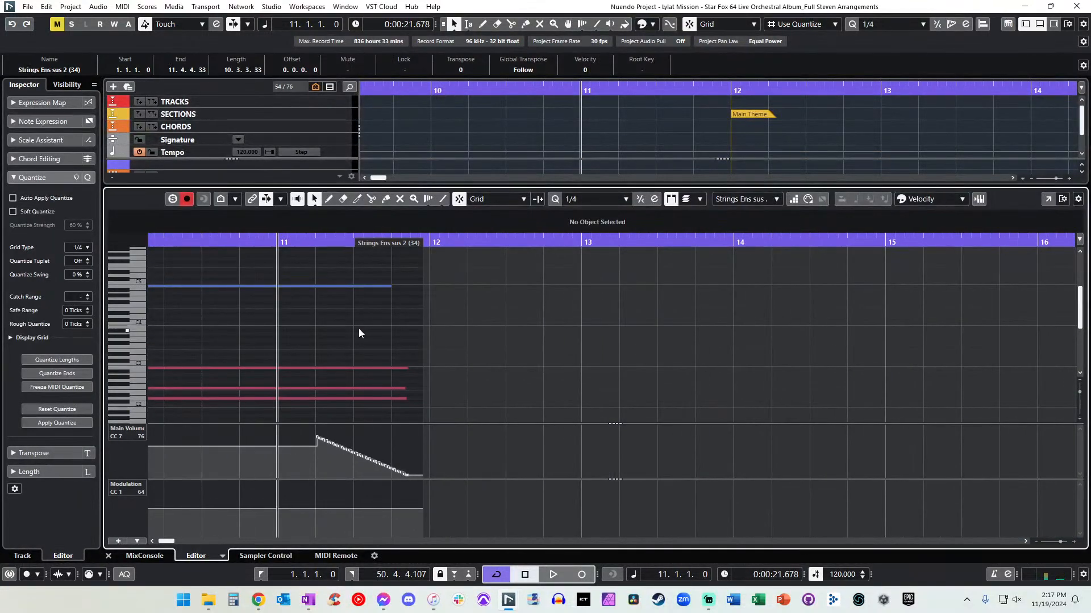
{"action": "left_click_drag", "start_coordinate": [364, 360], "coordinate": [399, 417]}
{"action": "key", "text": "q"}
{"action": "left_click", "coordinate": [391, 370]}
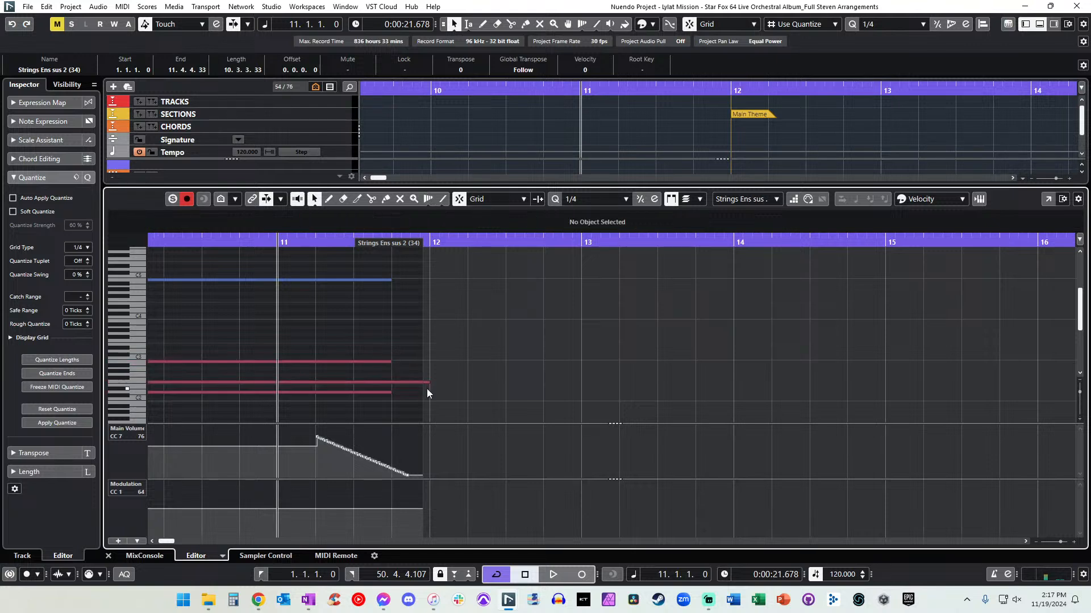
{"action": "left_click_drag", "start_coordinate": [428, 383], "coordinate": [392, 382]}
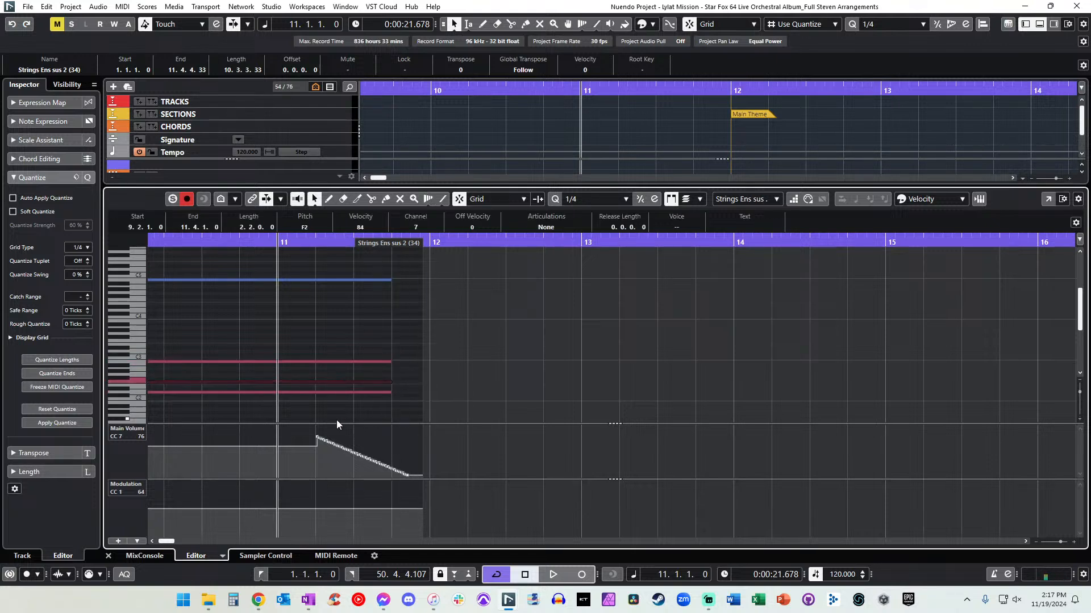
Replace the Main Volume fade in Strings Ens sus 2 (34) with a curved fade-out from bar 11 beat 3 to just before beat 4, and audition it.
{"action": "left_click_drag", "start_coordinate": [311, 426], "coordinate": [424, 478]}
{"action": "key", "text": "Delete"}
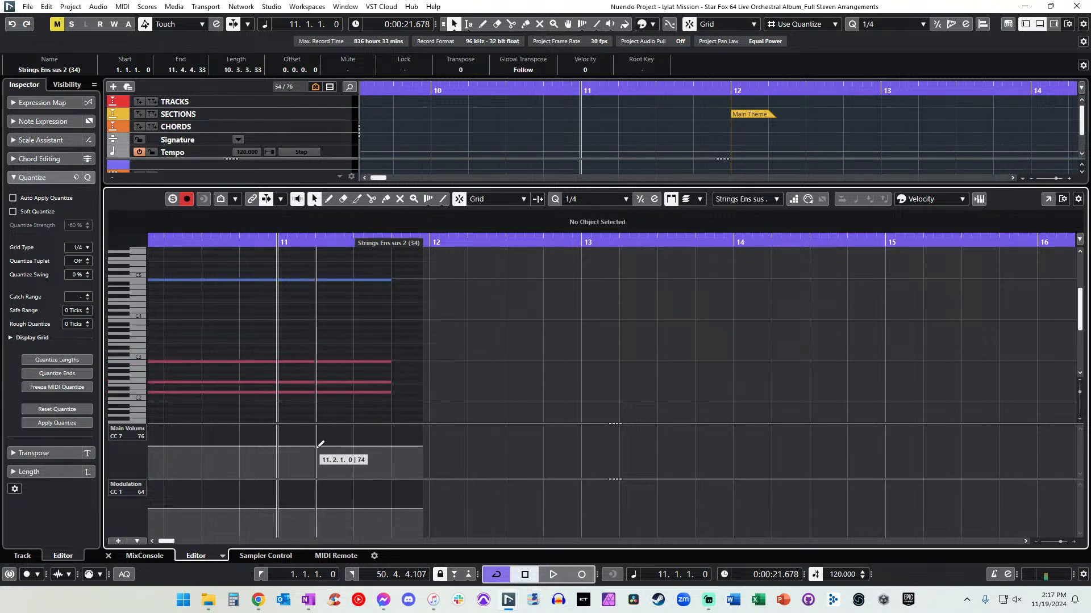
{"action": "mouse_move", "coordinate": [318, 445]}
{"action": "left_mouse_down"}
{"action": "mouse_move", "coordinate": [391, 446]}
{"action": "mouse_move", "coordinate": [392, 475]}
{"action": "mouse_move", "coordinate": [425, 439]}
{"action": "mouse_move", "coordinate": [413, 432]}
{"action": "mouse_move", "coordinate": [382, 492]}
{"action": "left_mouse_up"}
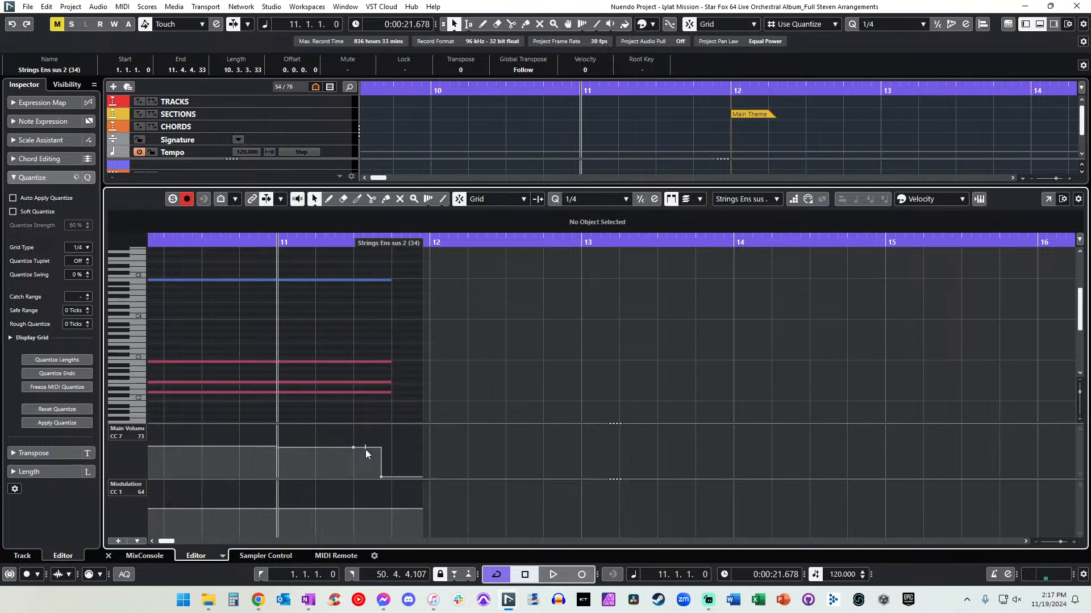
{"action": "key", "text": "space"}
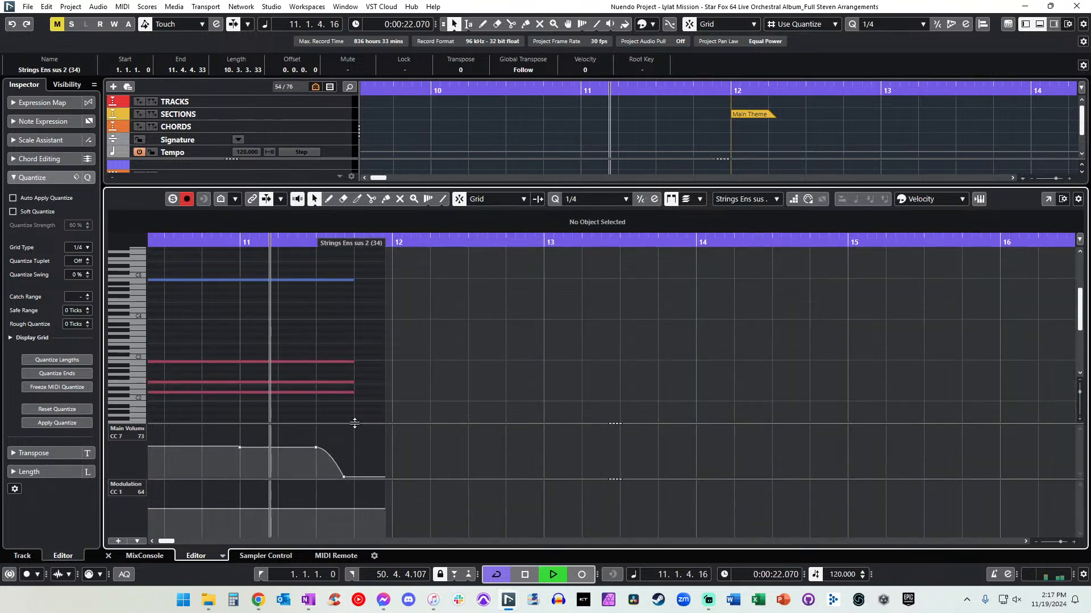
{"action": "key", "text": "Return"}
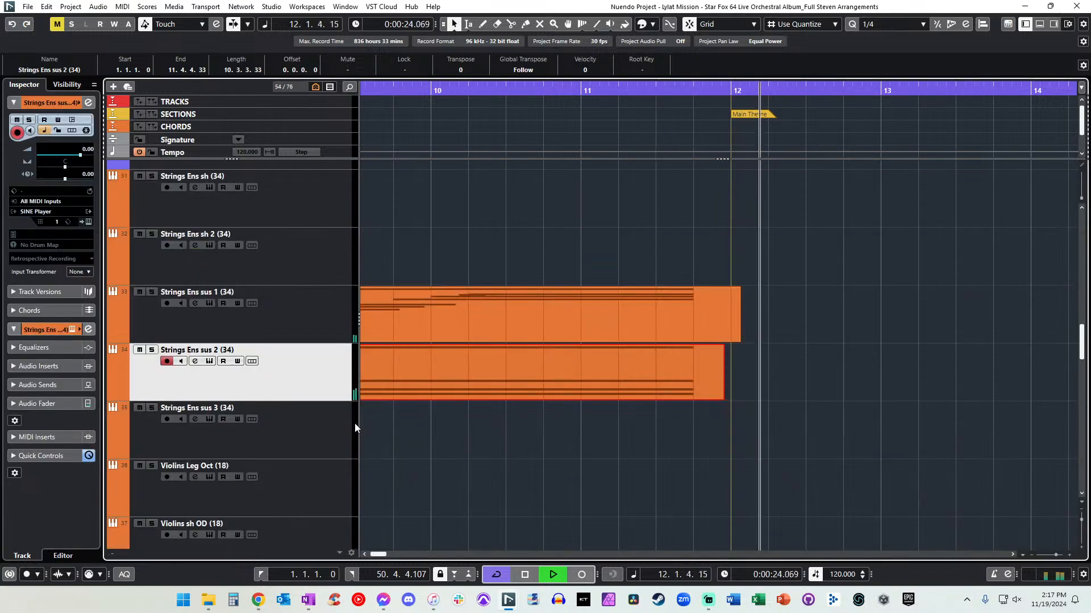
{"action": "key", "text": "space"}
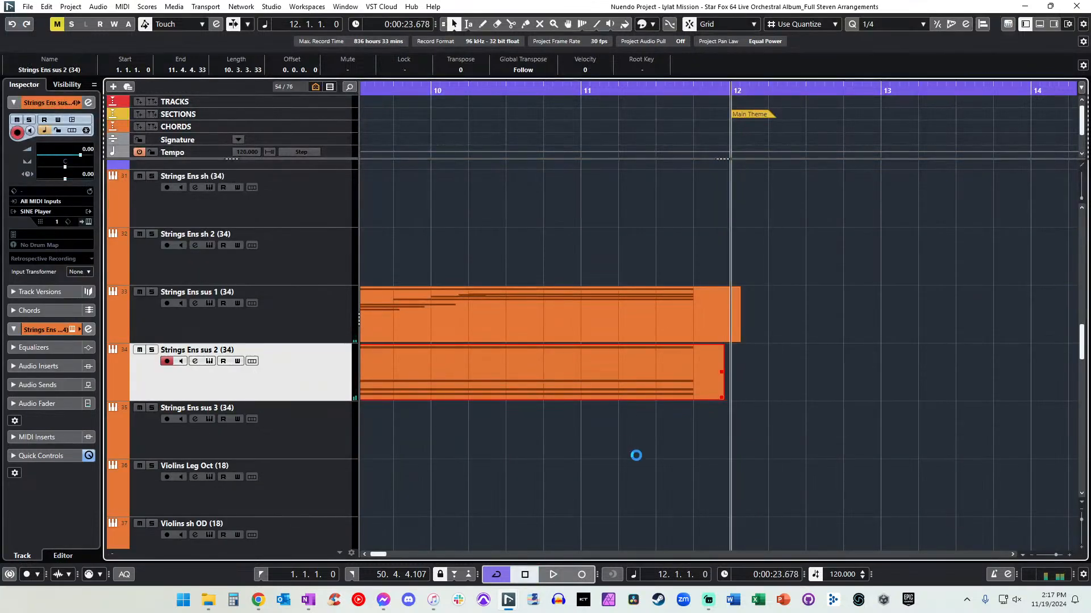
Split the Cymbals part at bar 39 to separate the cymbal hit in bar 38.
{"action": "scroll", "coordinate": [677, 428], "scroll_direction": "down", "scroll_amount": 15}
{"action": "scroll", "coordinate": [653, 382], "scroll_direction": "down", "scroll_amount": 4}
{"action": "scroll", "coordinate": [653, 382], "scroll_direction": "right", "scroll_amount": 2}
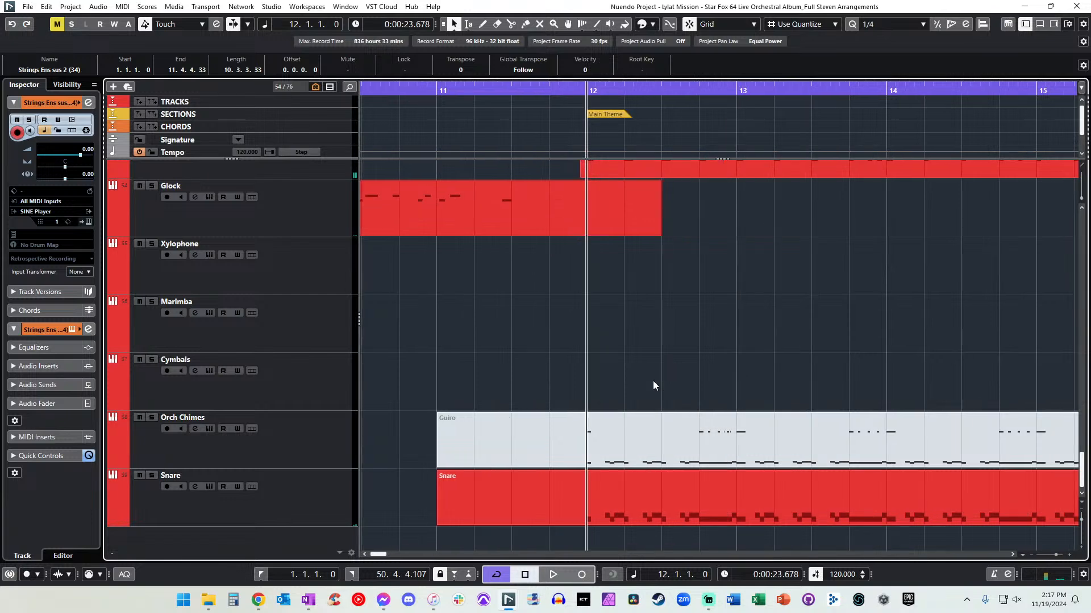
{"action": "scroll", "coordinate": [653, 382], "scroll_direction": "left", "scroll_amount": 1}
{"action": "scroll", "coordinate": [653, 382], "scroll_direction": "up", "scroll_amount": 3}
{"action": "scroll", "coordinate": [658, 372], "scroll_direction": "right", "scroll_amount": 3}
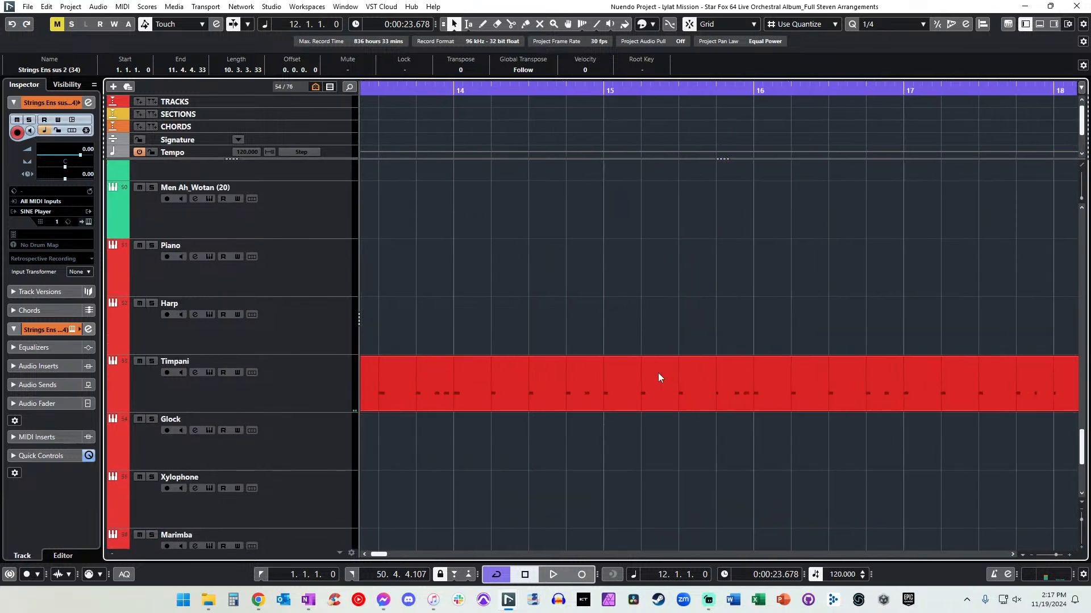
{"action": "scroll", "coordinate": [658, 373], "scroll_direction": "left", "scroll_amount": 2}
{"action": "scroll", "coordinate": [658, 374], "scroll_direction": "left", "scroll_amount": 2}
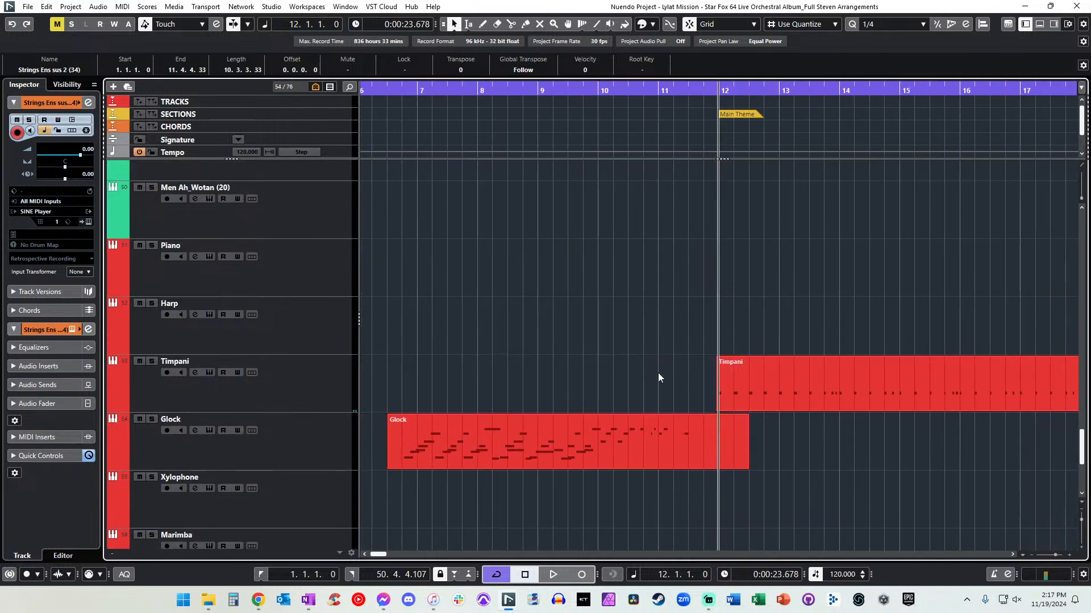
{"action": "scroll", "coordinate": [658, 374], "scroll_direction": "right", "scroll_amount": 15}
{"action": "scroll", "coordinate": [658, 372], "scroll_direction": "right", "scroll_amount": 12}
{"action": "scroll", "coordinate": [658, 373], "scroll_direction": "left", "scroll_amount": 5}
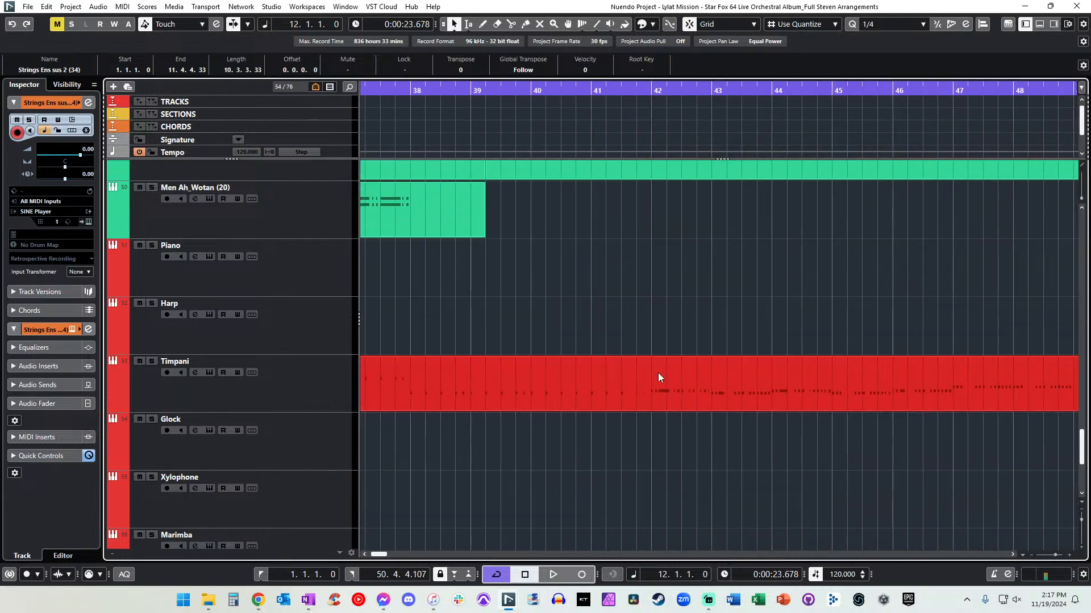
{"action": "scroll", "coordinate": [658, 373], "scroll_direction": "down", "scroll_amount": 4}
{"action": "left_click", "coordinate": [666, 374]}
{"action": "left_click", "coordinate": [615, 379], "text": "alt"}
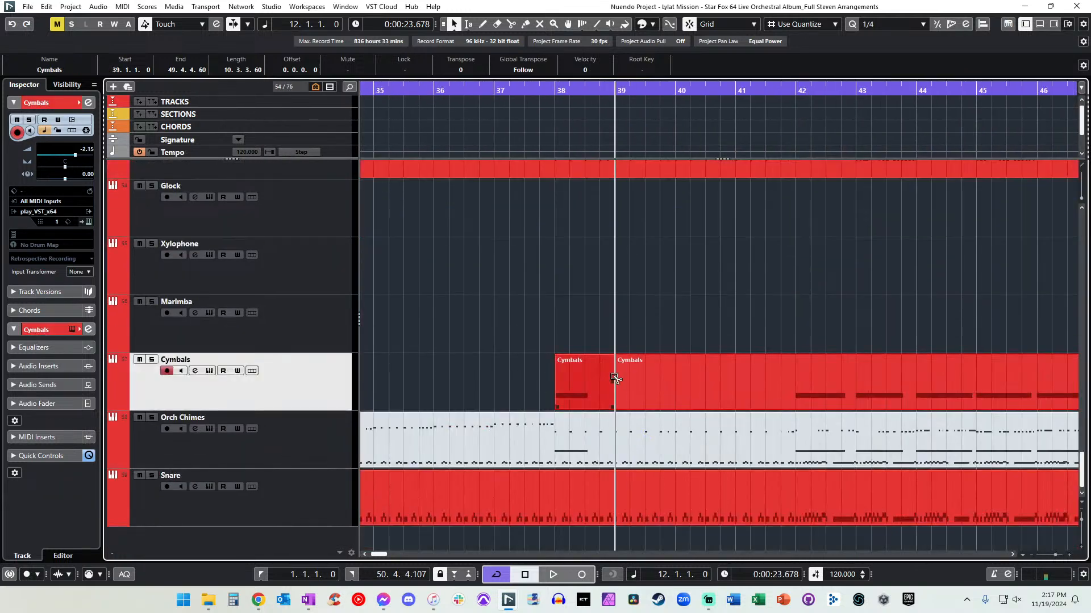
Place the bar 38 cymbal hit at the Main Theme marker on bar 12 and play it.
{"action": "left_click", "coordinate": [586, 379]}
{"action": "key", "text": "l"}
{"action": "scroll", "coordinate": [588, 380], "scroll_direction": "left", "scroll_amount": 20}
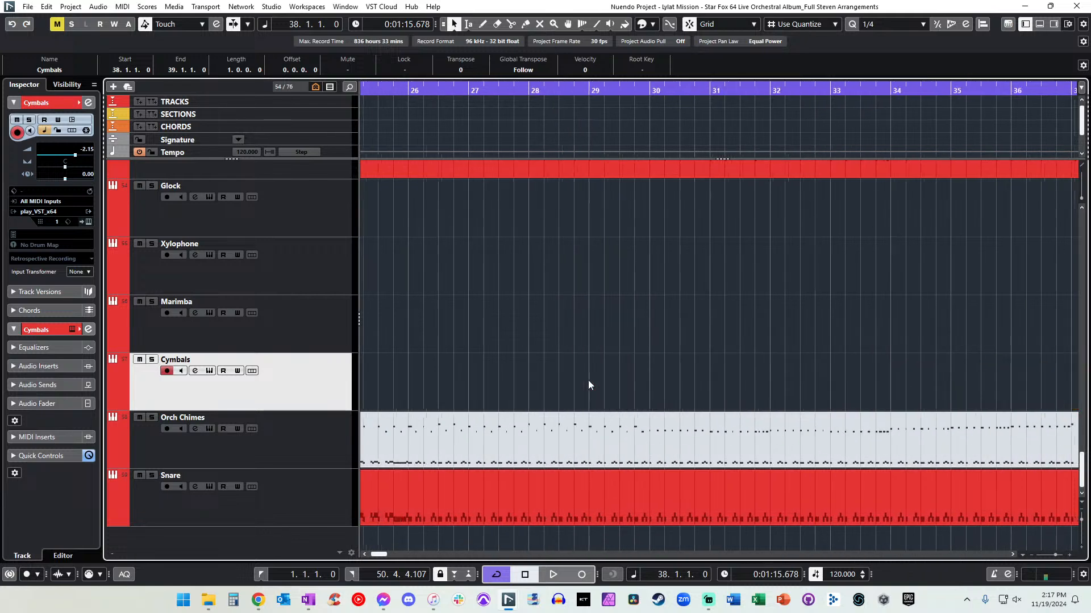
{"action": "scroll", "coordinate": [588, 380], "scroll_direction": "right", "scroll_amount": 1}
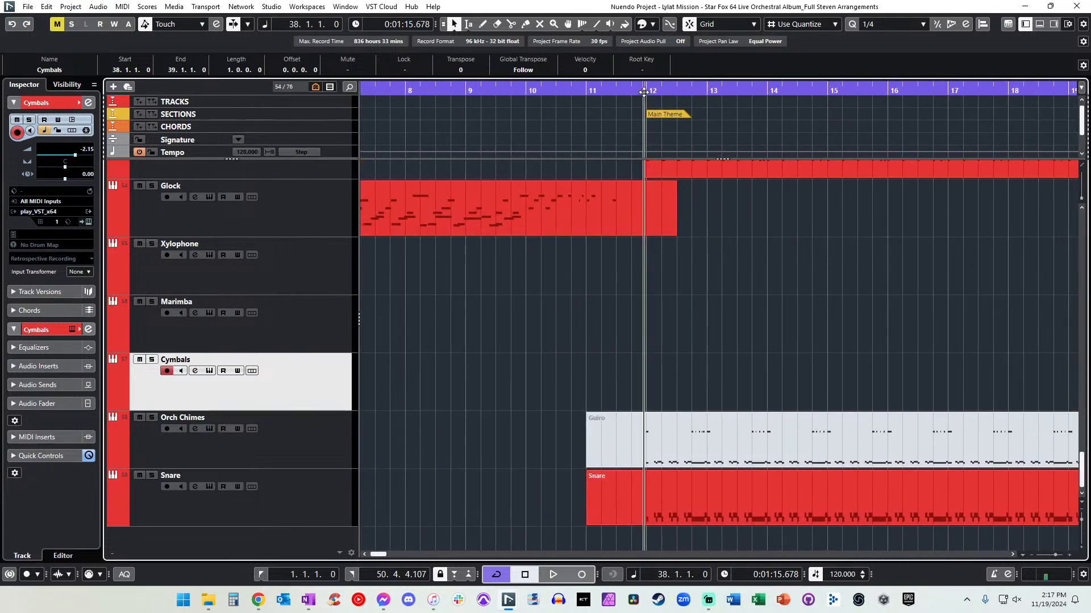
{"action": "left_click", "coordinate": [686, 114]}
{"action": "key", "text": "l"}
{"action": "key", "text": "ctrl+v"}
{"action": "key", "text": "space"}
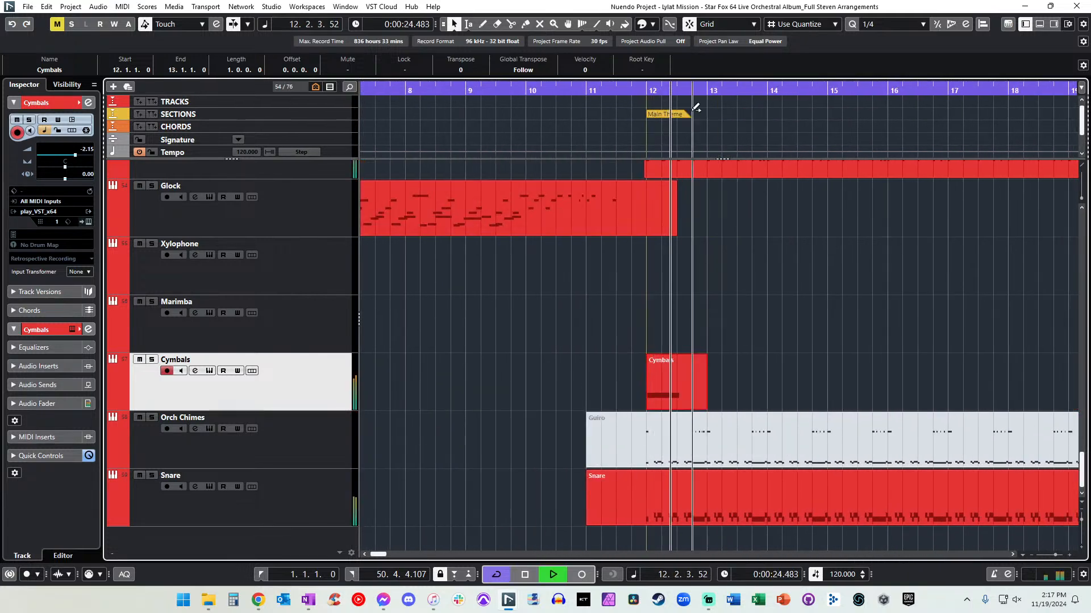
Audition the bar 12 cymbal note on its own and within the transition from about bar 10.
{"action": "key", "text": "space"}
{"action": "double_click", "coordinate": [665, 397]}
{"action": "scroll", "coordinate": [666, 396], "scroll_direction": "left", "scroll_amount": 3}
{"action": "left_click_drag", "start_coordinate": [369, 313], "coordinate": [587, 425]}
{"action": "key", "text": "space"}
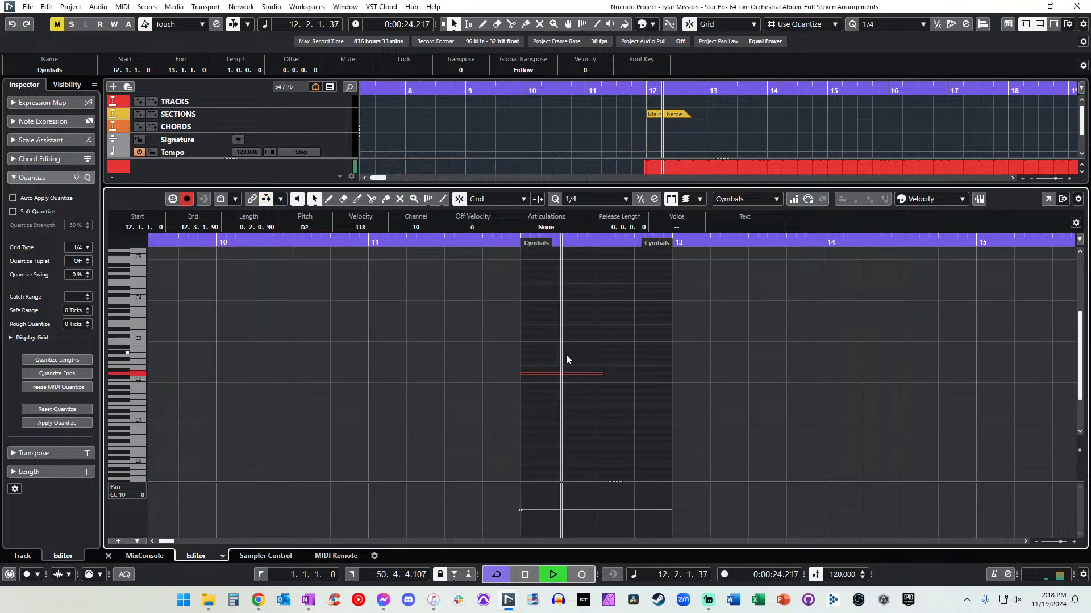
{"action": "key", "text": "Return"}
{"action": "key", "text": "KP_Subtract"}
{"action": "key", "text": "KP_Subtract"}
{"action": "key", "text": "KP_Subtract"}
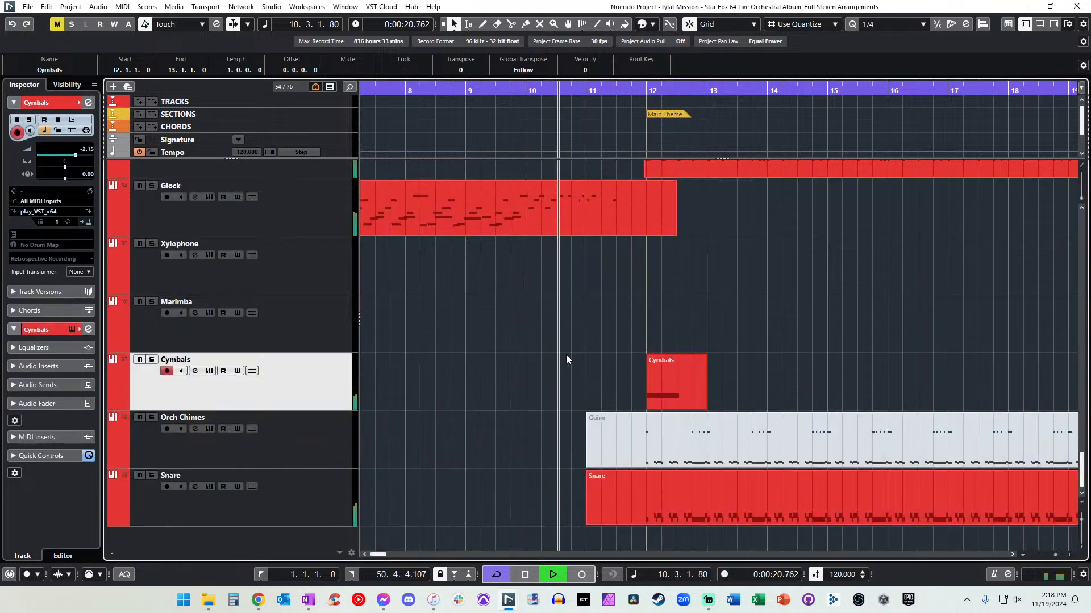
{"action": "scroll", "coordinate": [566, 358], "scroll_direction": "up", "scroll_amount": 3}
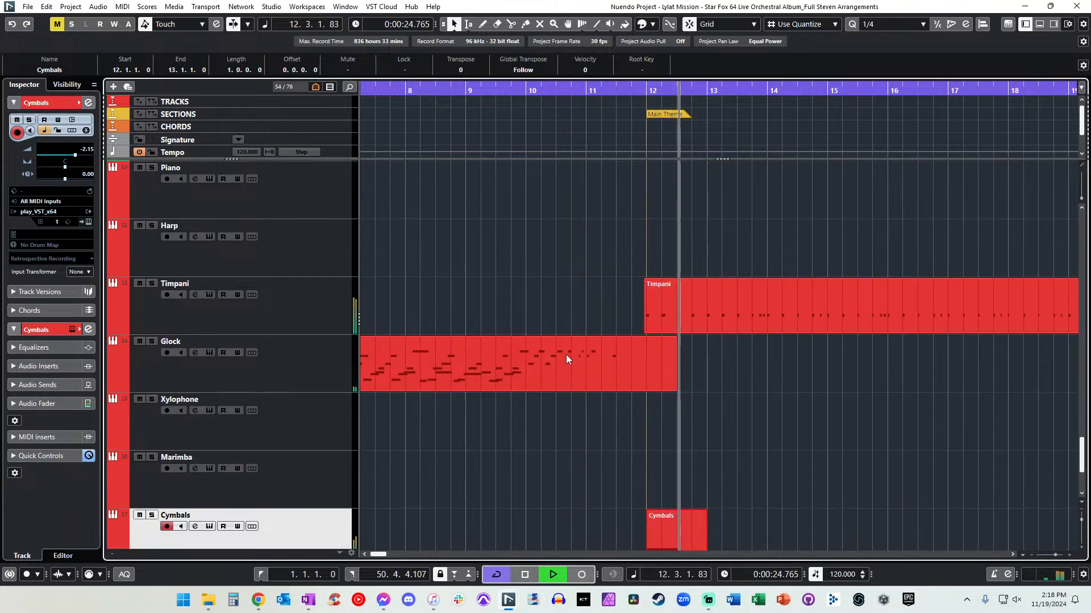
{"action": "scroll", "coordinate": [588, 413], "scroll_direction": "down", "scroll_amount": 3}
{"action": "key", "text": "space"}
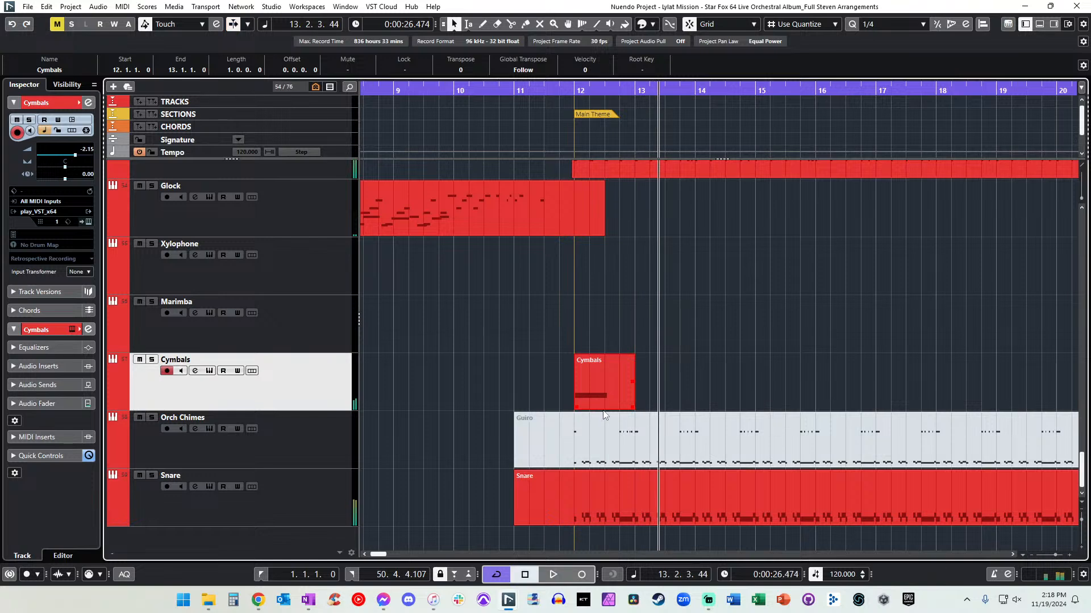
Extend the start of the bar 12 Cymbals part back to bar 11 beat 2 and open it for note editing.
{"action": "double_click", "coordinate": [594, 386]}
{"action": "scroll", "coordinate": [424, 404], "scroll_direction": "left", "scroll_amount": 2}
{"action": "key", "text": "Return"}
{"action": "left_click_drag", "start_coordinate": [576, 405], "coordinate": [535, 405]}
{"action": "double_click", "coordinate": [578, 400]}
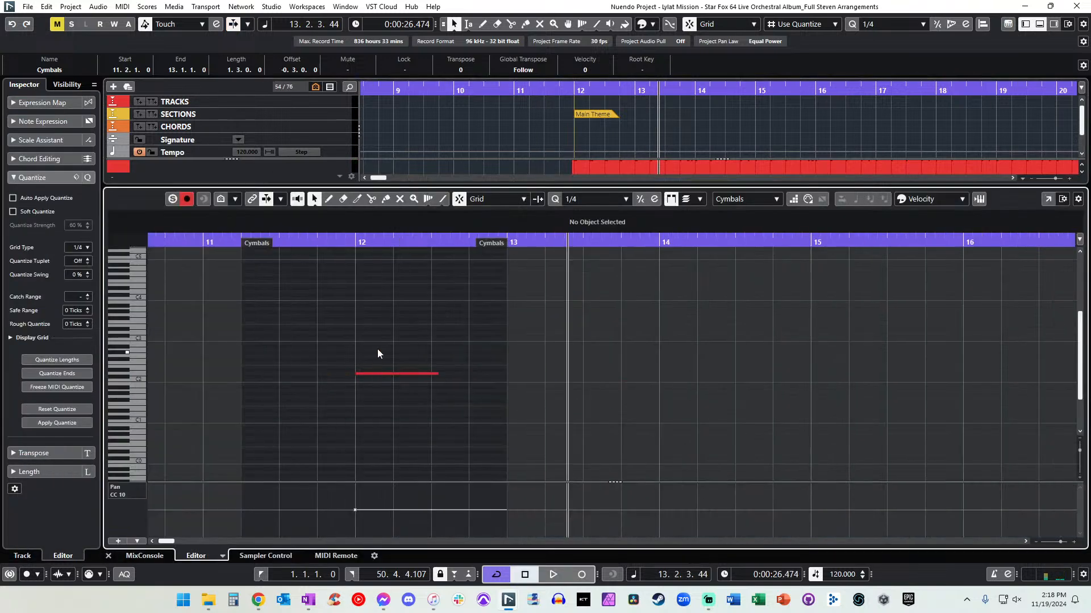
Transpose the cymbal note at bar 12 down to G#1.
{"action": "left_click", "coordinate": [372, 373]}
{"action": "key", "text": "Down"}
{"action": "key", "text": "Down"}
{"action": "key", "text": "Down"}
{"action": "key", "text": "Down"}
{"action": "key", "text": "Down"}
{"action": "key", "text": "Down"}
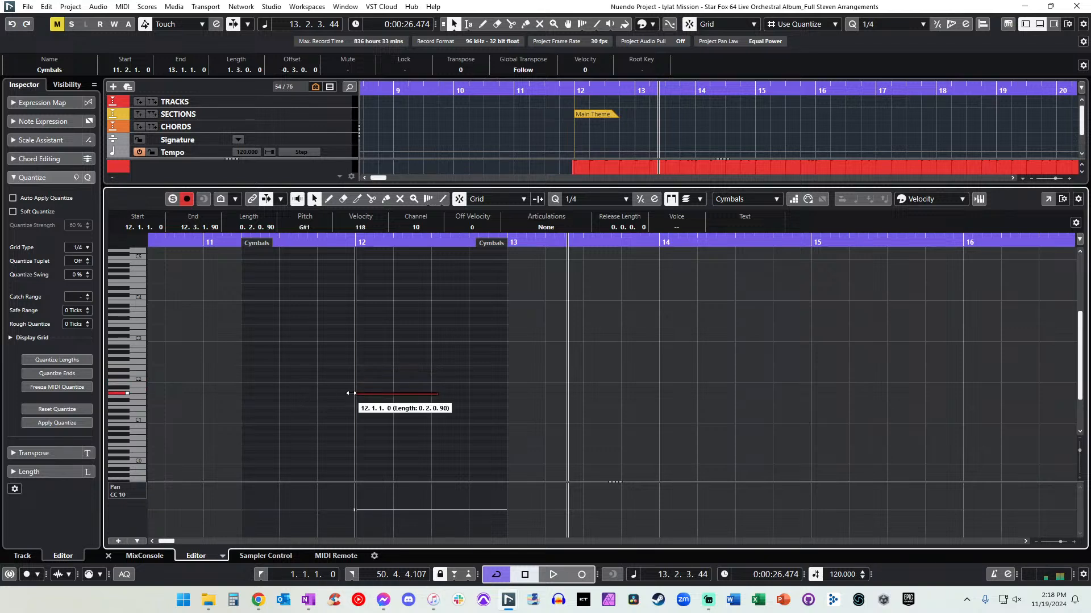
Extend the G#1 note's start back to bar 11 beat 3, lower its velocity to 89, and audition it.
{"action": "left_click_drag", "start_coordinate": [350, 393], "coordinate": [278, 393]}
{"action": "left_click", "coordinate": [317, 391]}
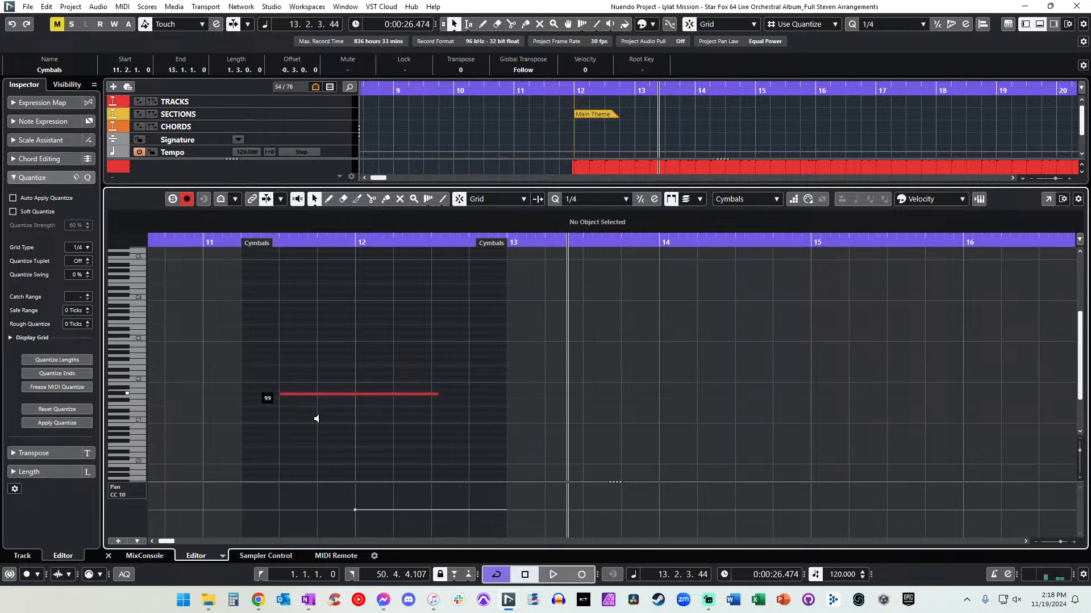
{"action": "key", "text": "KP_Subtract"}
{"action": "key", "text": "KP_Subtract"}
{"action": "key", "text": "KP_Subtract"}
{"action": "key", "text": "space"}
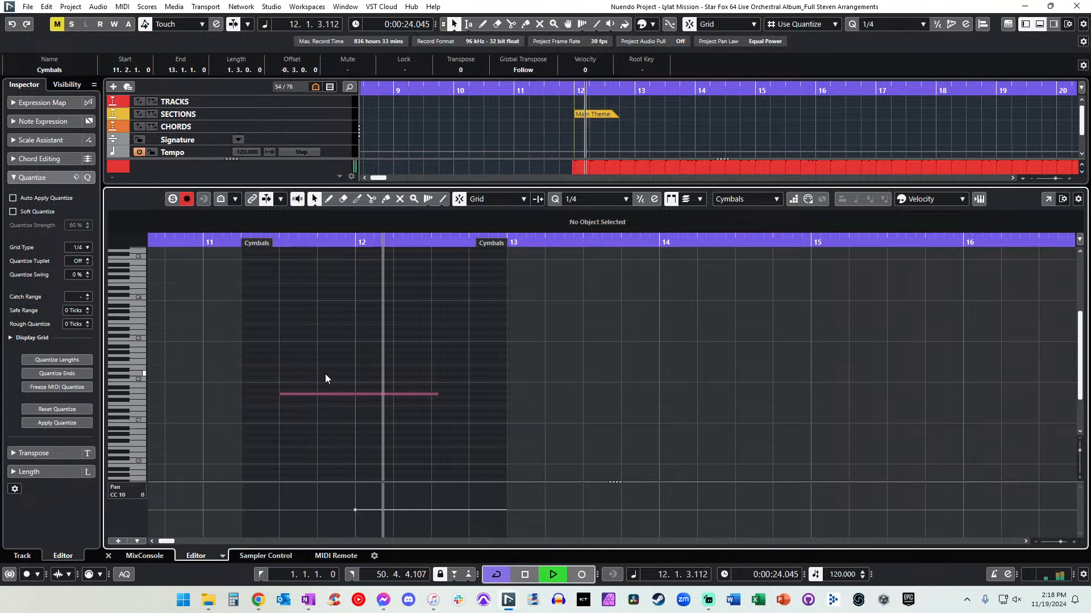
{"action": "key", "text": "space"}
{"action": "key", "text": "KP_Subtract"}
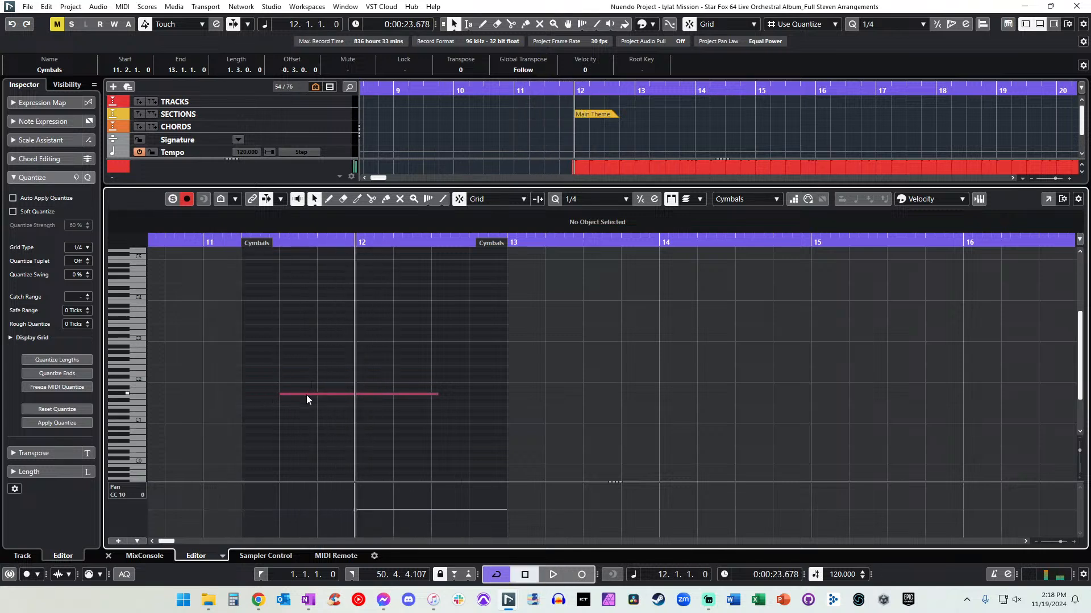
Try transposing the long cymbal note up to B1 and audition it from bar 11.
{"action": "left_click", "coordinate": [306, 394]}
{"action": "key", "text": "Up"}
{"action": "key", "text": "Up"}
{"action": "key", "text": "Up"}
{"action": "key", "text": "Up"}
{"action": "key", "text": "KP_Subtract"}
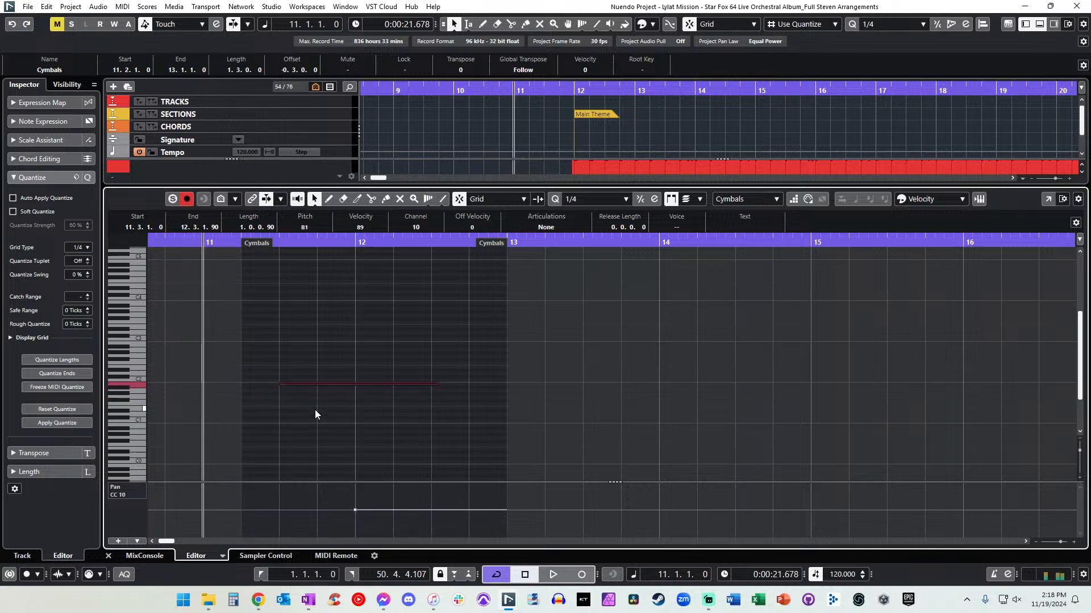
{"action": "key", "text": "space"}
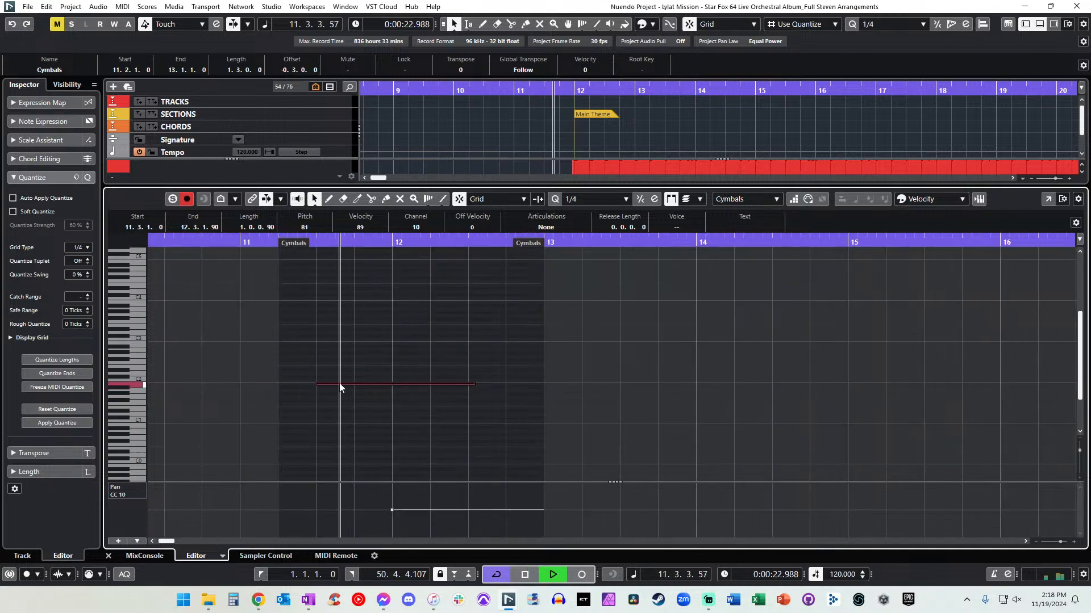
{"action": "key", "text": "Down"}
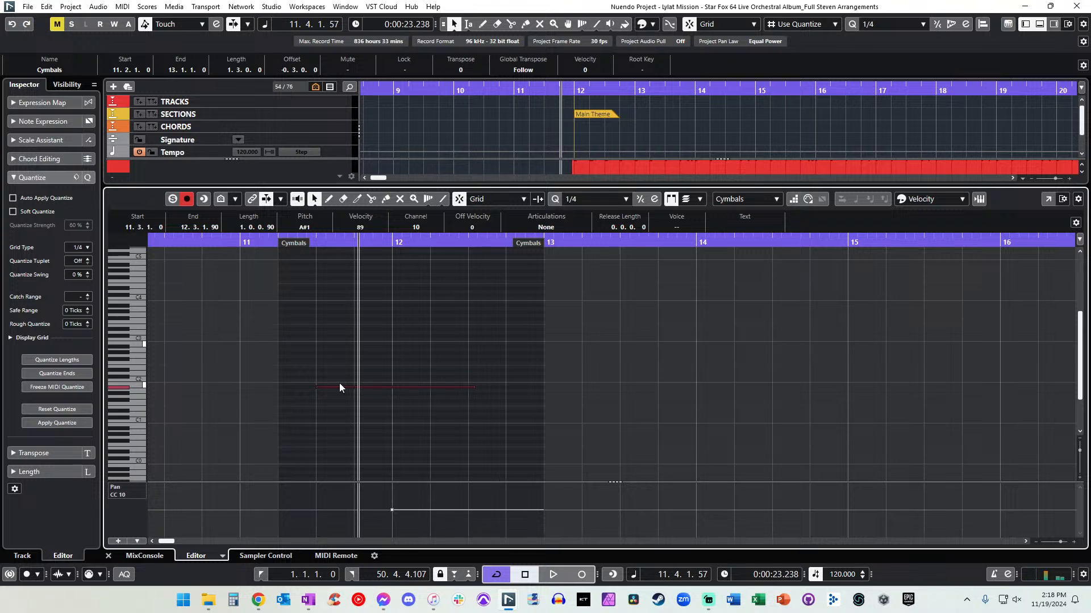
Transpose the cymbal note to B2, extend its start back to bar 11 beat 1, and audition it.
{"action": "key", "text": "Up"}
{"action": "key", "text": "Up"}
{"action": "key", "text": "Up"}
{"action": "key", "text": "Up"}
{"action": "key", "text": "Up"}
{"action": "key", "text": "Up"}
{"action": "key", "text": "Up"}
{"action": "key", "text": "Up"}
{"action": "key", "text": "Up"}
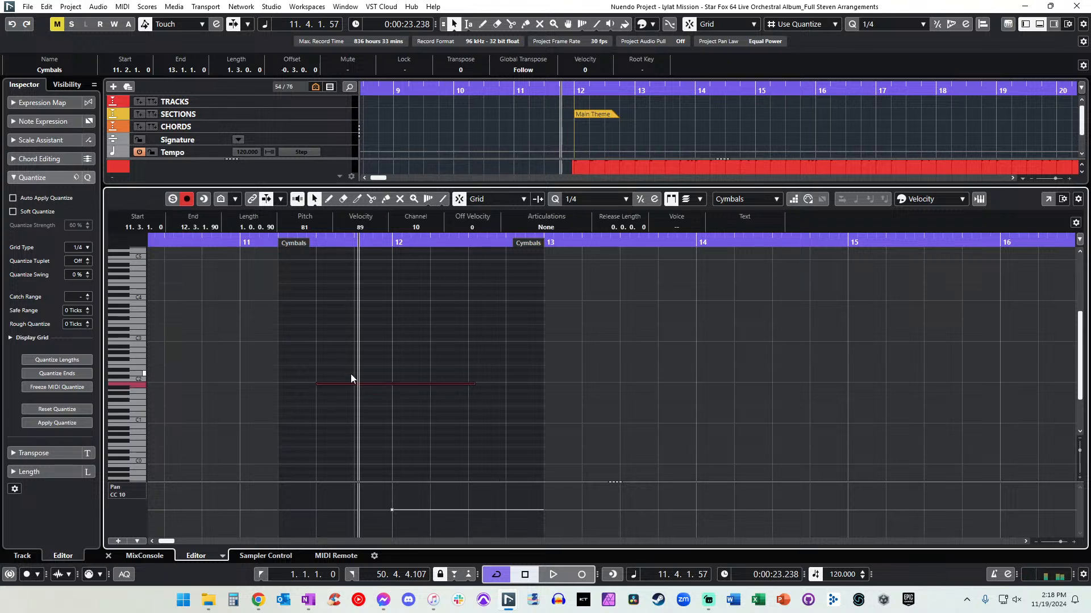
{"action": "key", "text": "Up"}
{"action": "key", "text": "Up"}
{"action": "key", "text": "Up"}
{"action": "key", "text": "Up"}
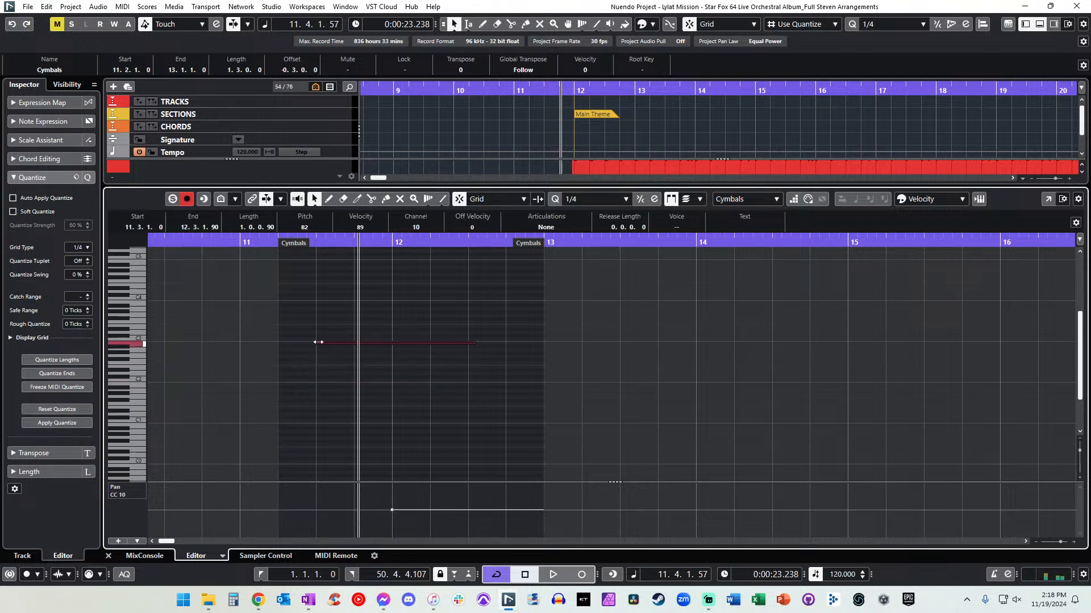
{"action": "left_click_drag", "start_coordinate": [318, 342], "coordinate": [237, 349]}
{"action": "key", "text": "space"}
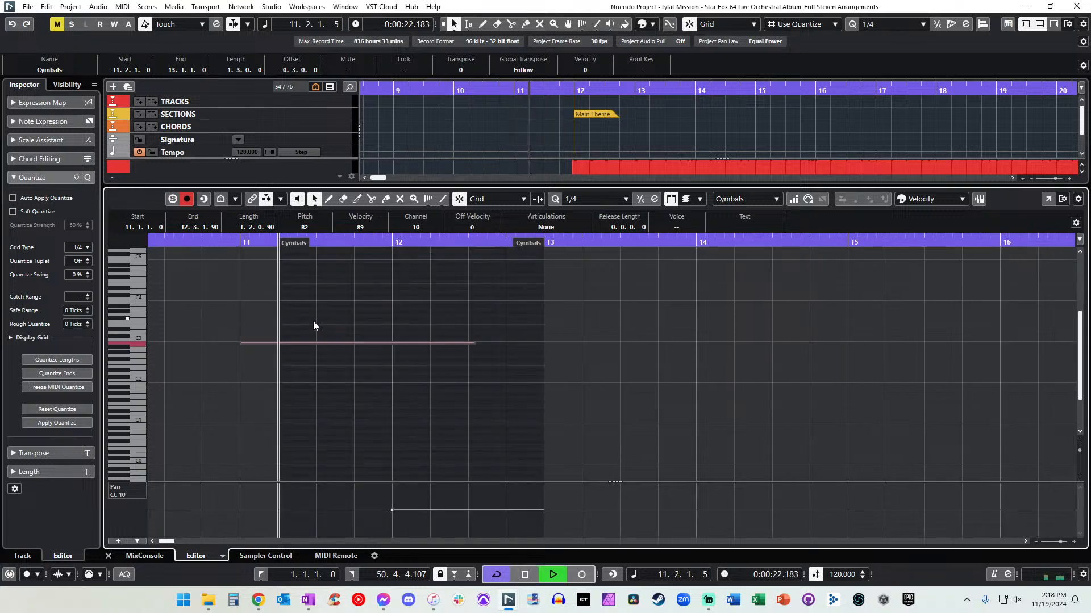
Extend the Cymbals part's start back to bar 10 beat 4 and play it from bar 11.
{"action": "key", "text": "Return"}
{"action": "left_click_drag", "start_coordinate": [531, 406], "coordinate": [500, 407]}
{"action": "key", "text": "space"}
{"action": "key", "text": "space"}
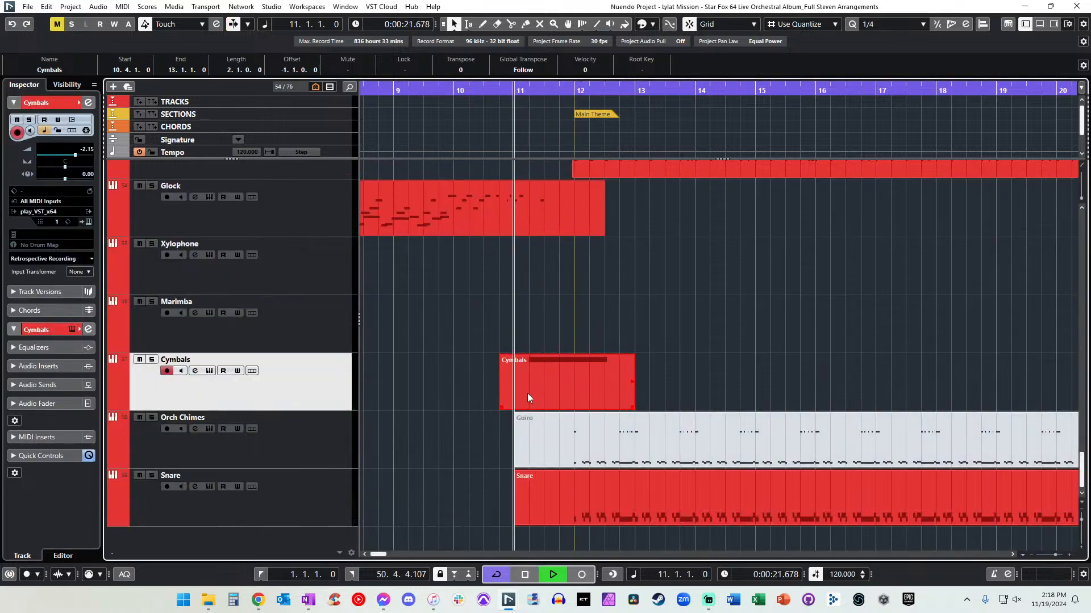
Reopen the Cymbals part and move the B2 note to start on bar 11 beat 3, auditioning each shift.
{"action": "double_click", "coordinate": [525, 391]}
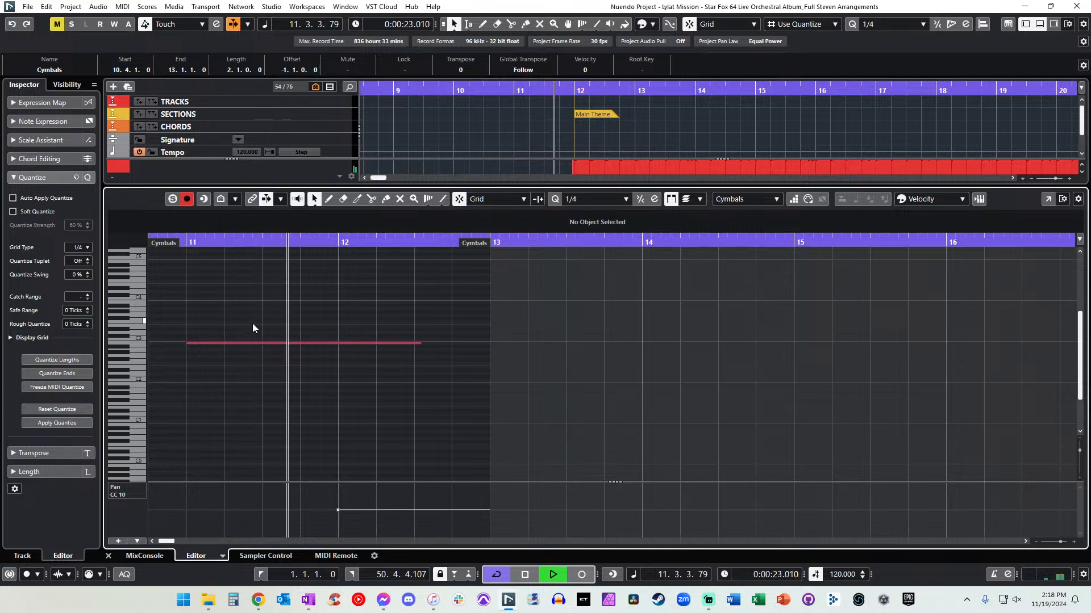
{"action": "left_click_drag", "start_coordinate": [249, 335], "coordinate": [256, 371]}
{"action": "key", "text": "ctrl+Right"}
{"action": "key", "text": "space"}
{"action": "key", "text": "space"}
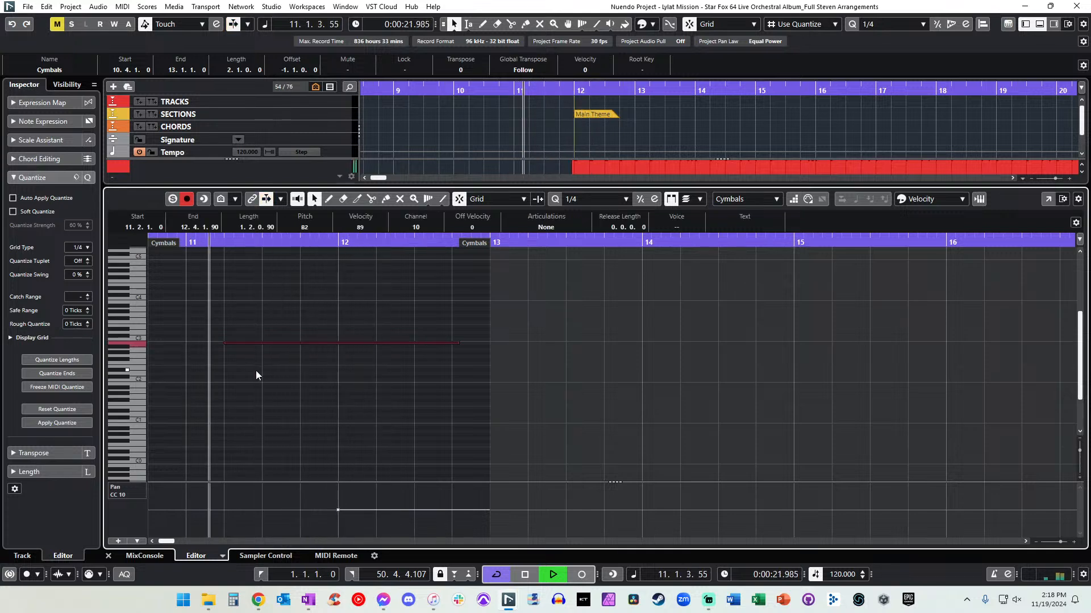
{"action": "key", "text": "ctrl+Right"}
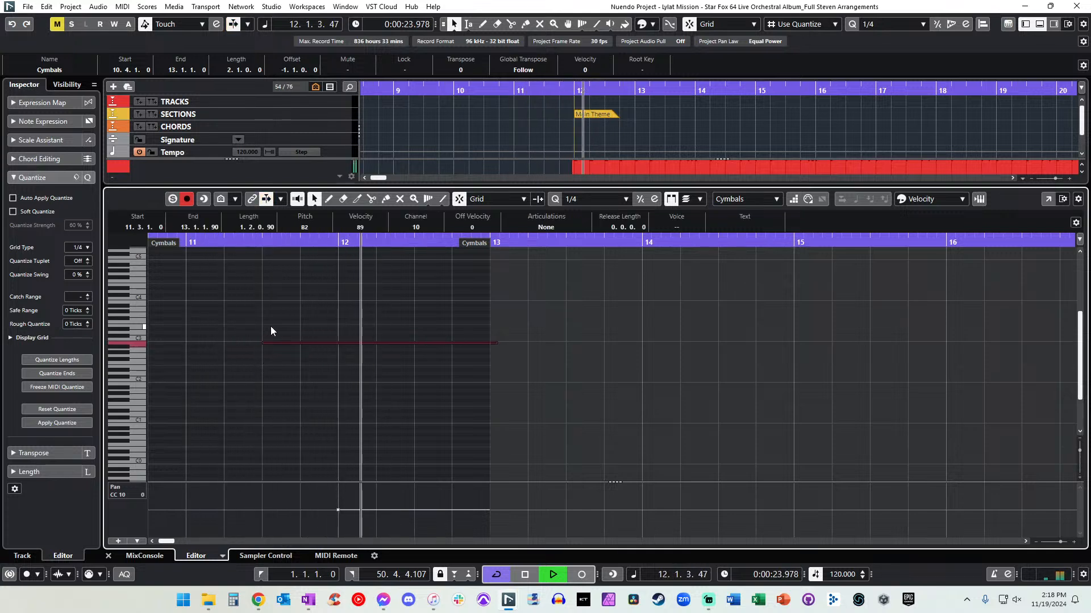
{"action": "key", "text": "space"}
{"action": "key", "text": "space"}
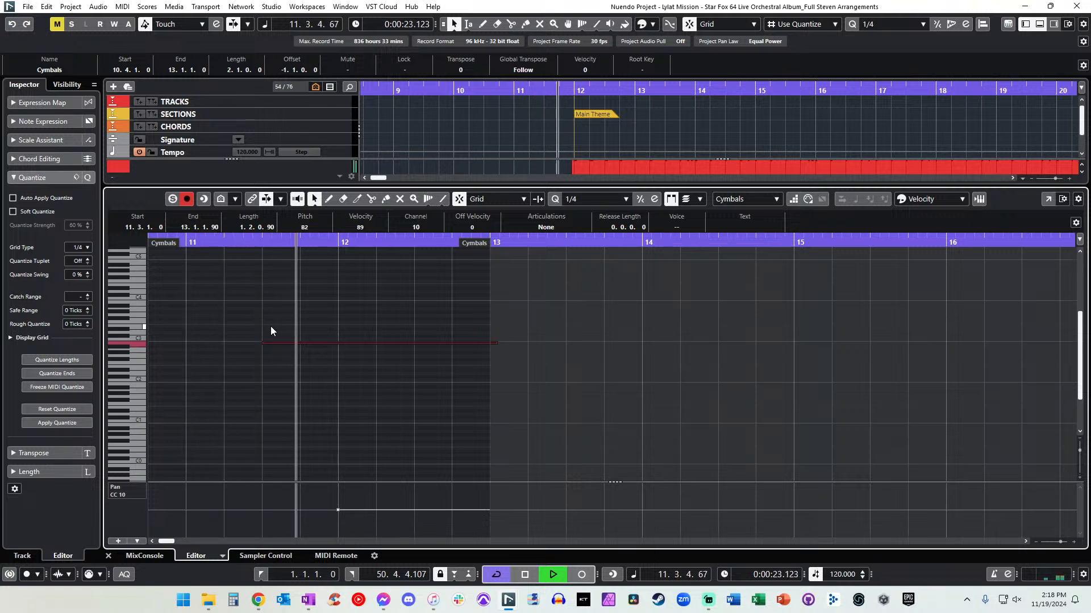
Lengthen the B2 note's start freely, quantize it to the 1/8 grid at 11.2.3, and play it.
{"action": "left_click_drag", "start_coordinate": [262, 342], "coordinate": [238, 348]}
{"action": "left_click", "coordinate": [599, 199]}
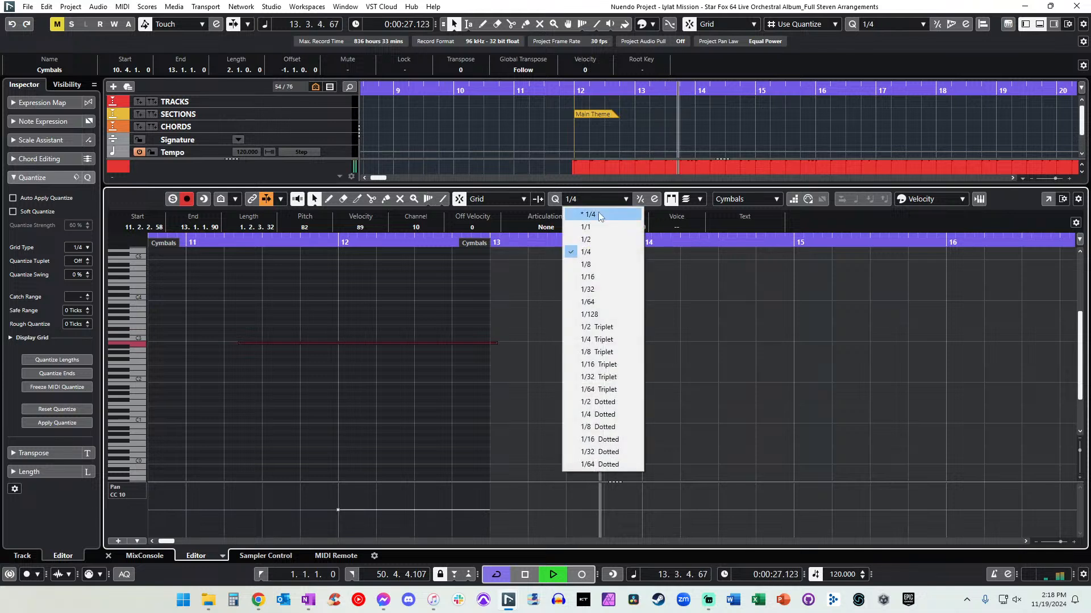
{"action": "left_click", "coordinate": [592, 265]}
{"action": "key", "text": "q"}
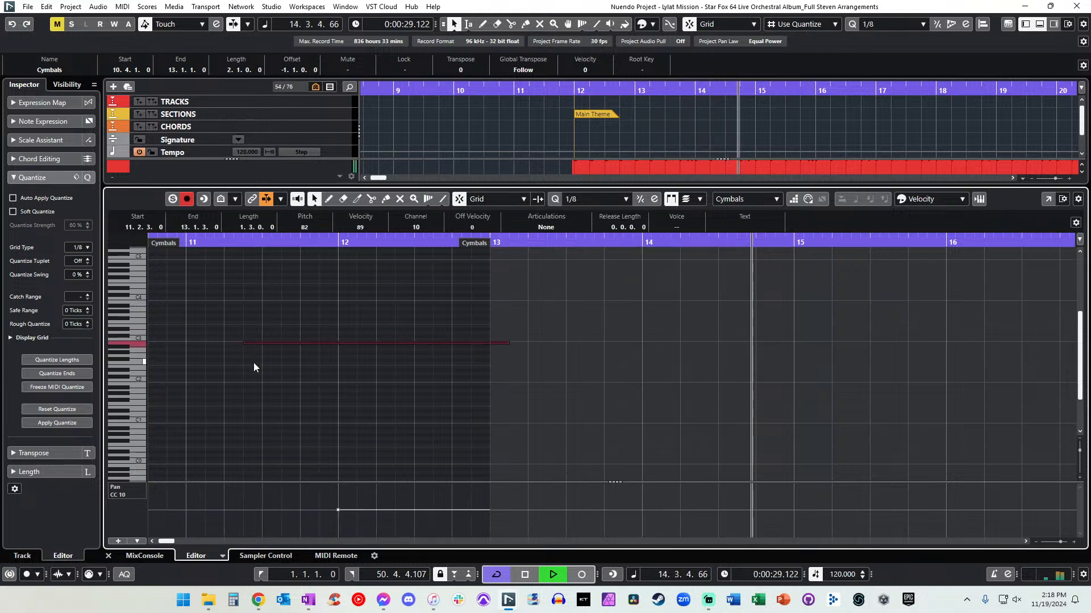
{"action": "key", "text": "KP_Subtract"}
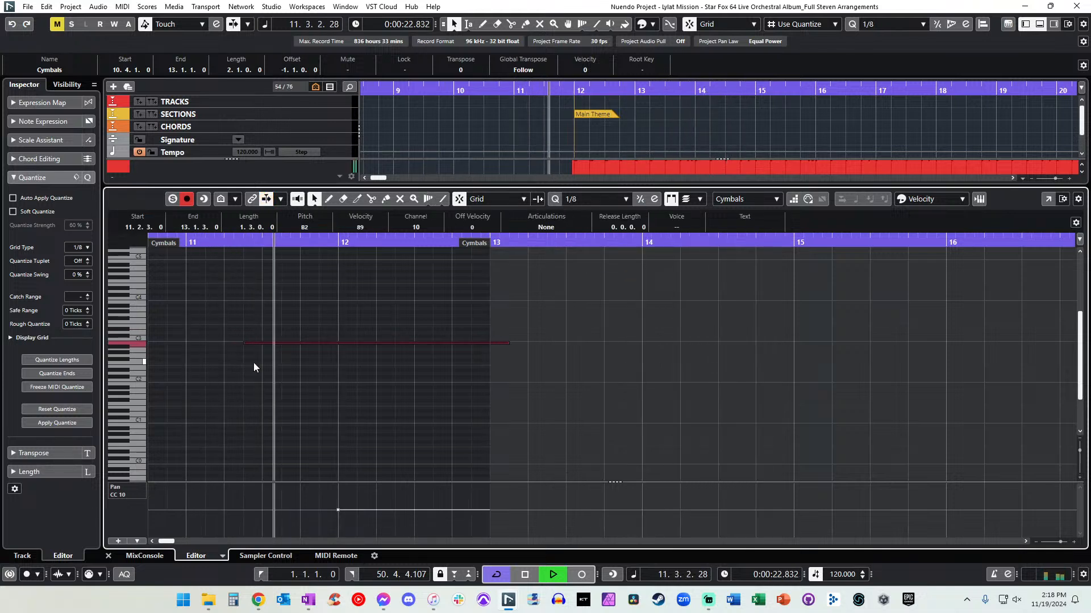
Extend the B2 note's start to bar 11 beat 2, lower its velocity to 77, and audition it.
{"action": "left_click_drag", "start_coordinate": [290, 343], "coordinate": [222, 343]}
{"action": "key", "text": "KP_Subtract"}
{"action": "key", "text": "KP_Subtract"}
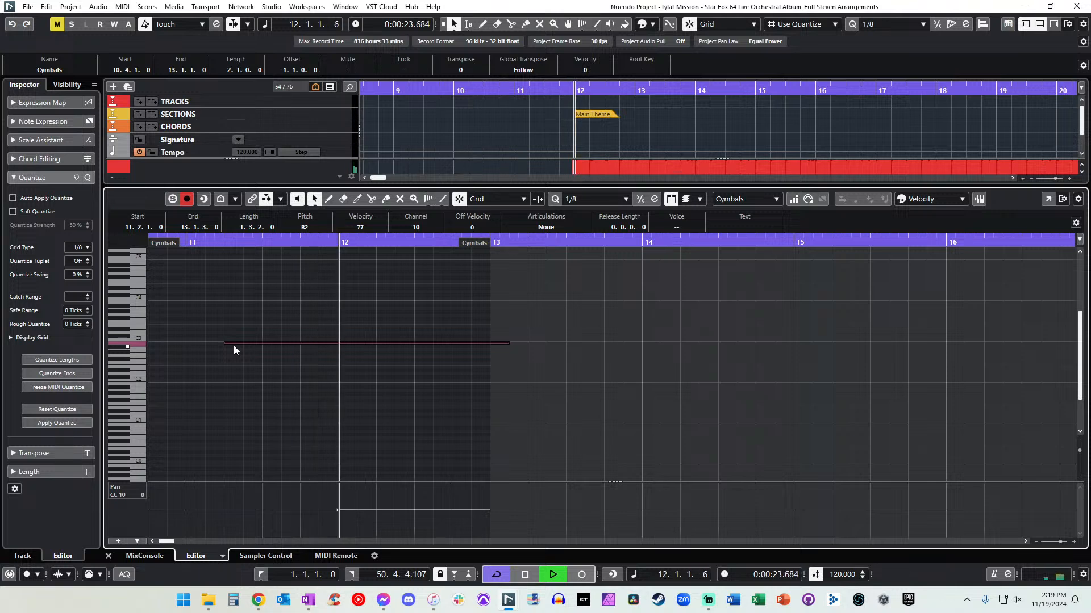
Trim the B2 note's start to about 11.2.2.65, audition the swell, and close the note editor.
{"action": "left_click", "coordinate": [225, 343]}
{"action": "left_click_drag", "start_coordinate": [225, 343], "coordinate": [240, 349]}
{"action": "key", "text": "KP_Subtract"}
{"action": "key", "text": "KP_Subtract"}
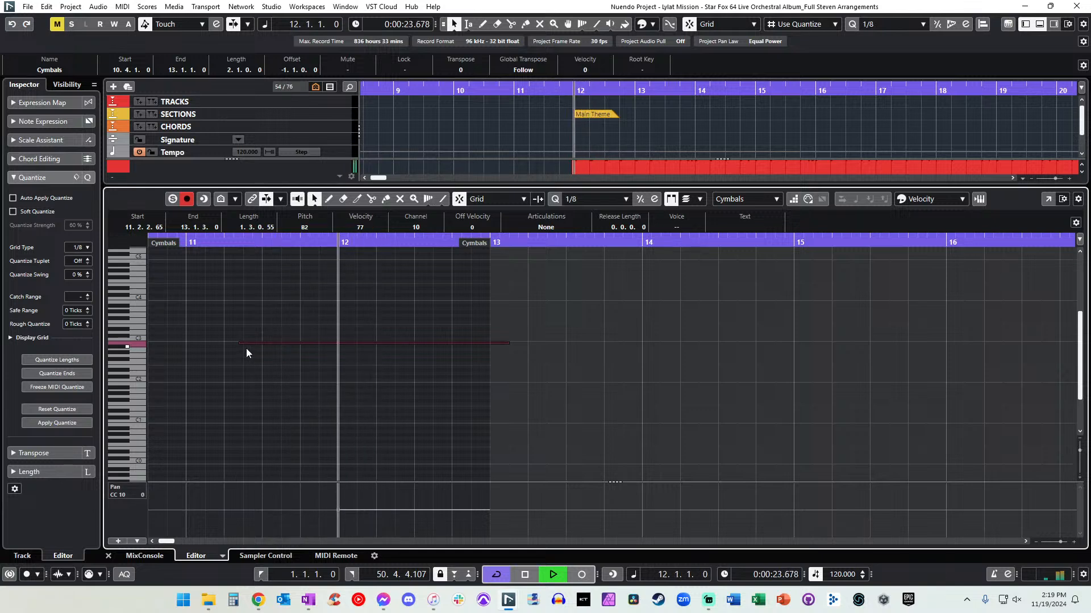
{"action": "key", "text": "KP_Subtract"}
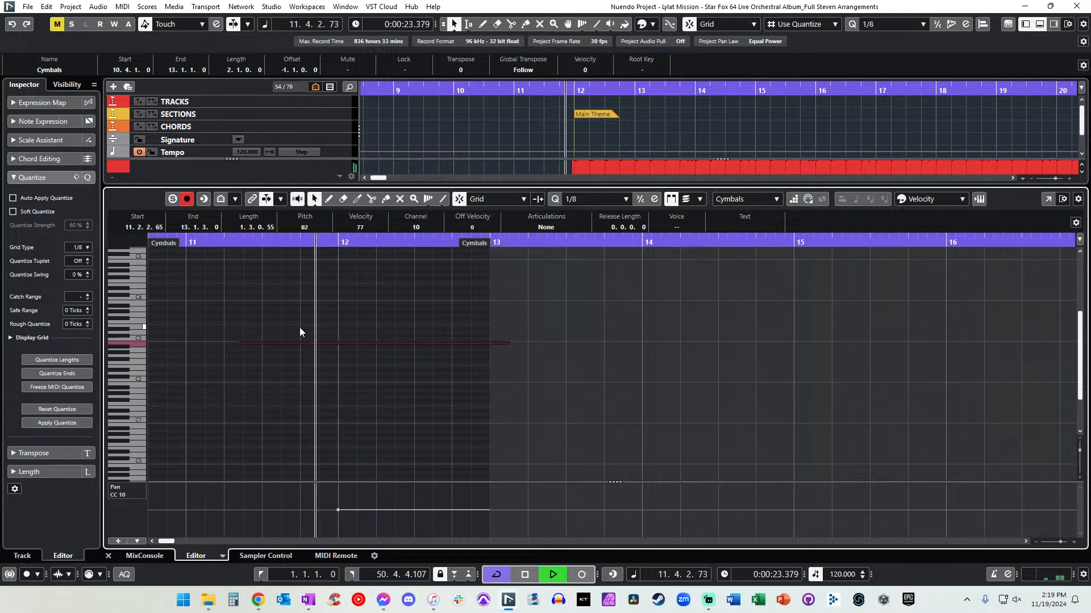
{"action": "left_click", "coordinate": [433, 321]}
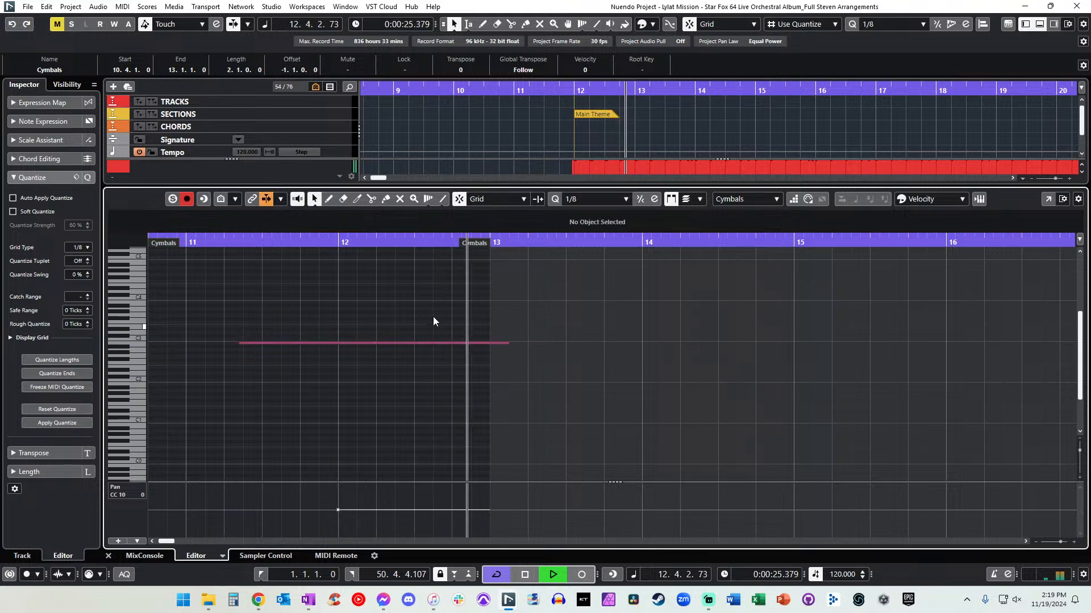
{"action": "key", "text": "ctrl+e"}
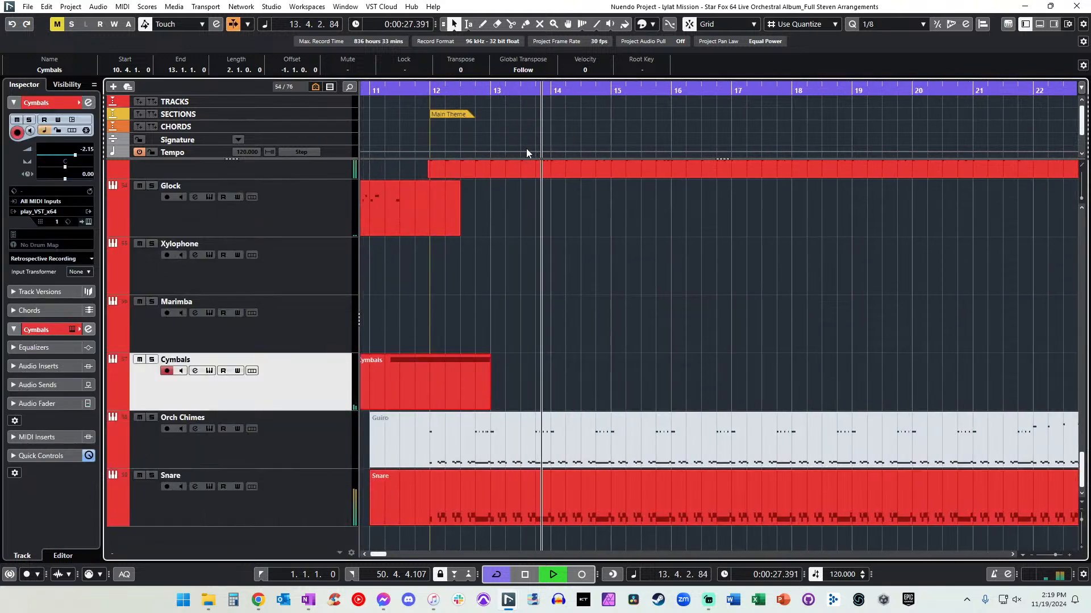
Add a section marker named Brass Melody at bar 14.
{"action": "key", "text": "space"}
{"action": "mouse_move", "coordinate": [441, 117]}
{"action": "left_mouse_down"}
{"action": "mouse_move", "coordinate": [564, 116]}
{"action": "mouse_move", "coordinate": [442, 115]}
{"action": "left_mouse_up"}
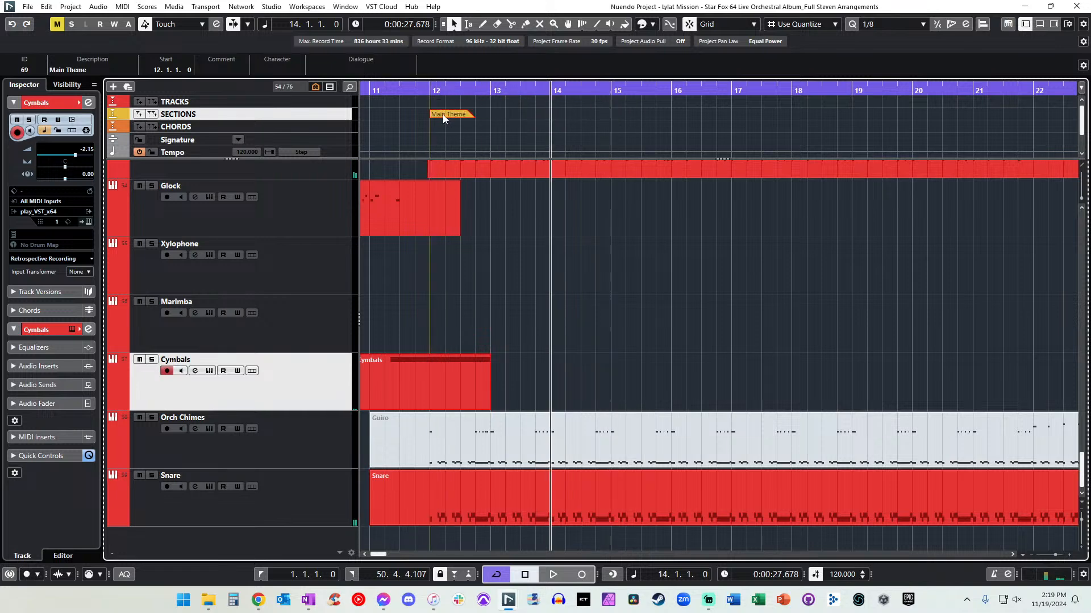
{"action": "key", "text": "shift+Insert"}
{"action": "type", "text": "Brass Melody"}
{"action": "key", "text": "Return"}
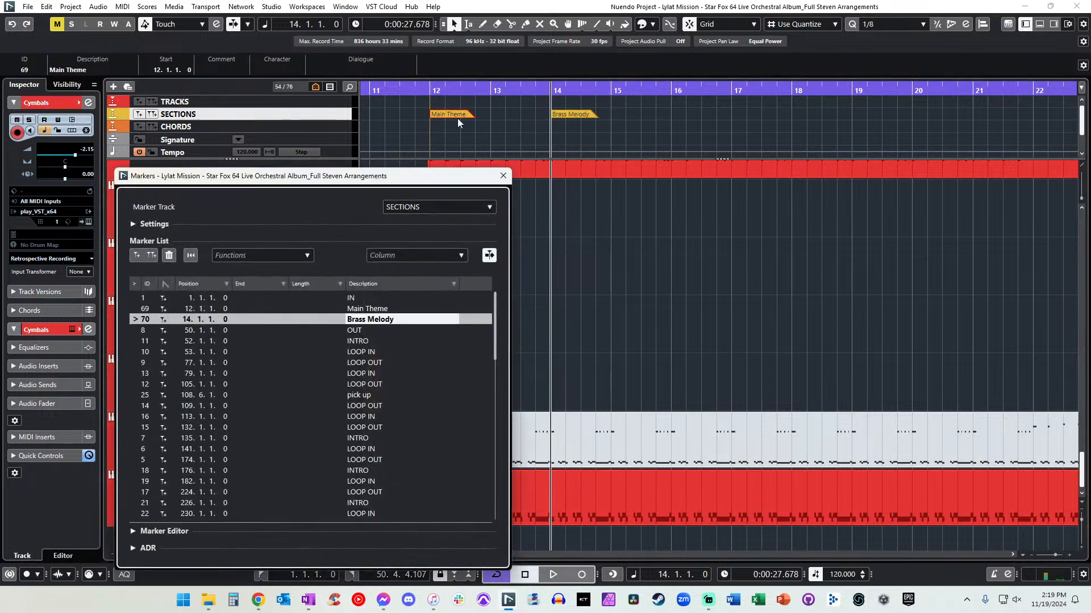
Close the marker list and briefly play from the Main Theme marker at bar 12.
{"action": "left_click", "coordinate": [448, 117]}
{"action": "left_click", "coordinate": [496, 176]}
{"action": "key", "text": "space"}
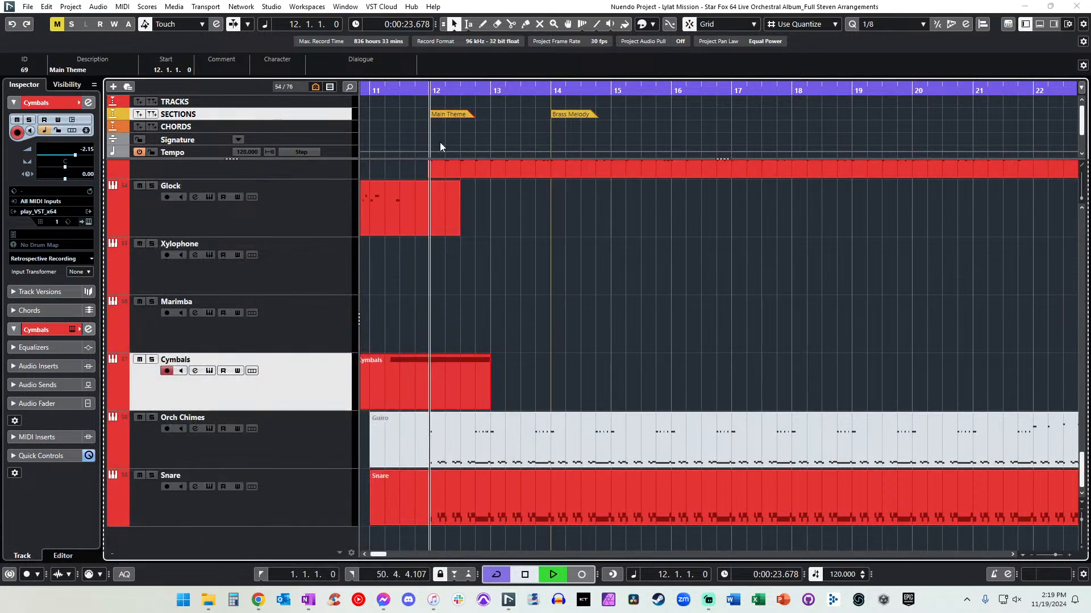
{"action": "key", "text": "space"}
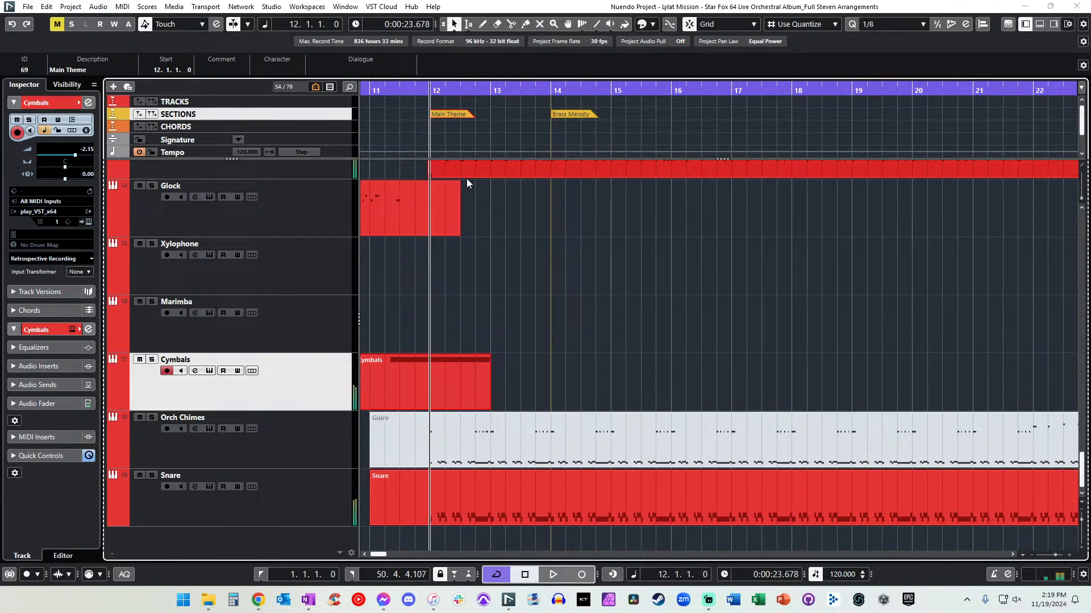
Add a marker named Intro at bar 12 on the CHORDS marker track and play from there.
{"action": "key", "text": "shift+Insert"}
{"action": "type", "text": "Intro"}
{"action": "key", "text": "Return"}
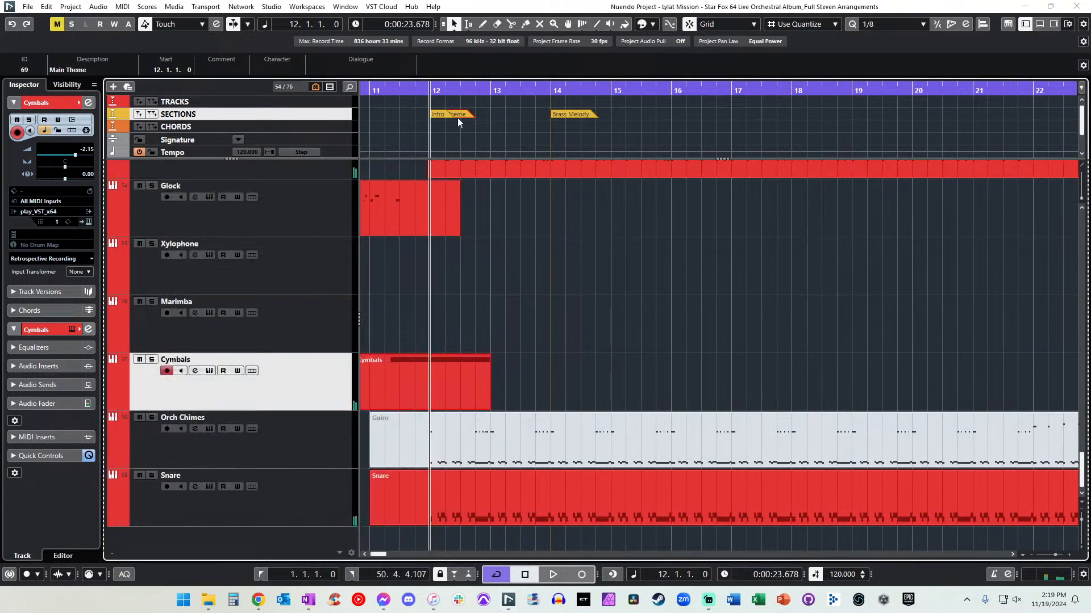
{"action": "key", "text": "space"}
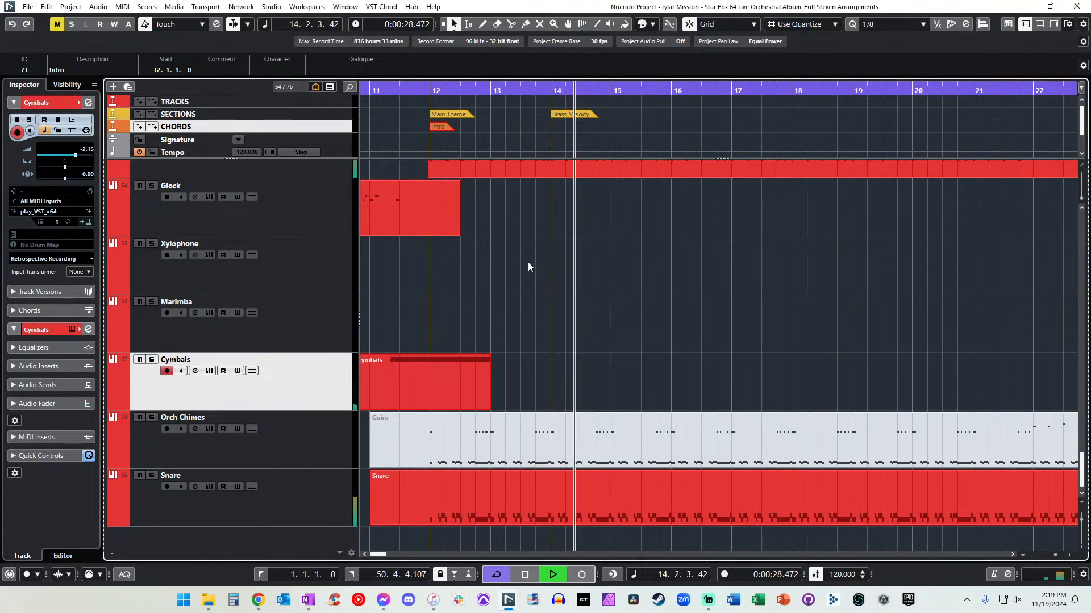
Delete the long Guiro part from the Orch Chimes track and move the playhead back to bar 11.
{"action": "left_click", "coordinate": [513, 443]}
{"action": "key", "text": "Delete"}
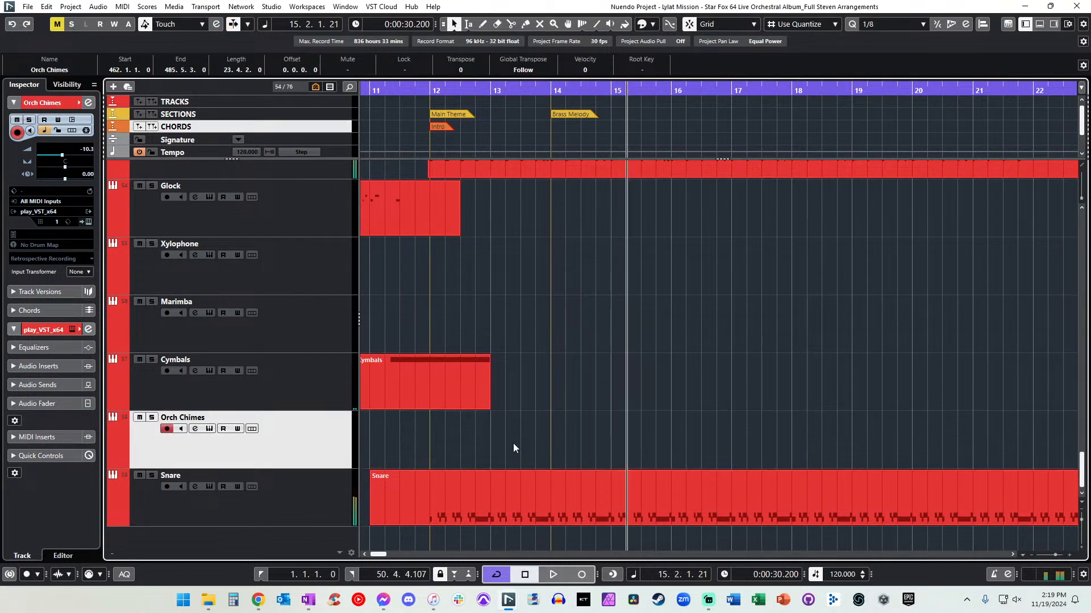
{"action": "key", "text": "space"}
{"action": "key", "text": "KP_Subtract"}
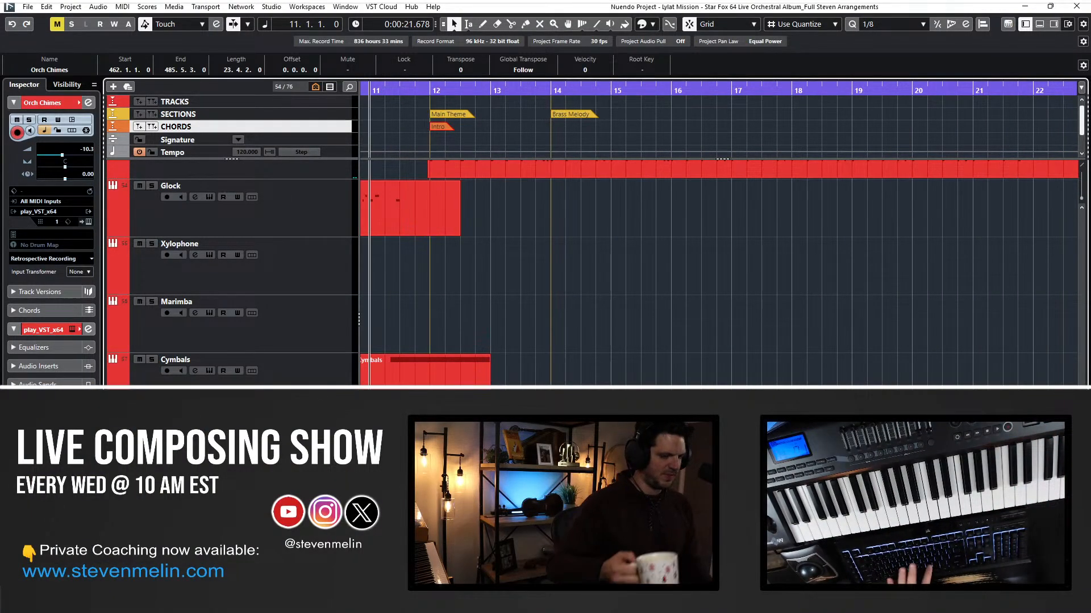
Audition the cymbal swell transition repeatedly from bar 11 into the start of the Main Theme at bar 12.
{"action": "key", "text": "KP_Subtract"}
{"action": "key", "text": "space"}
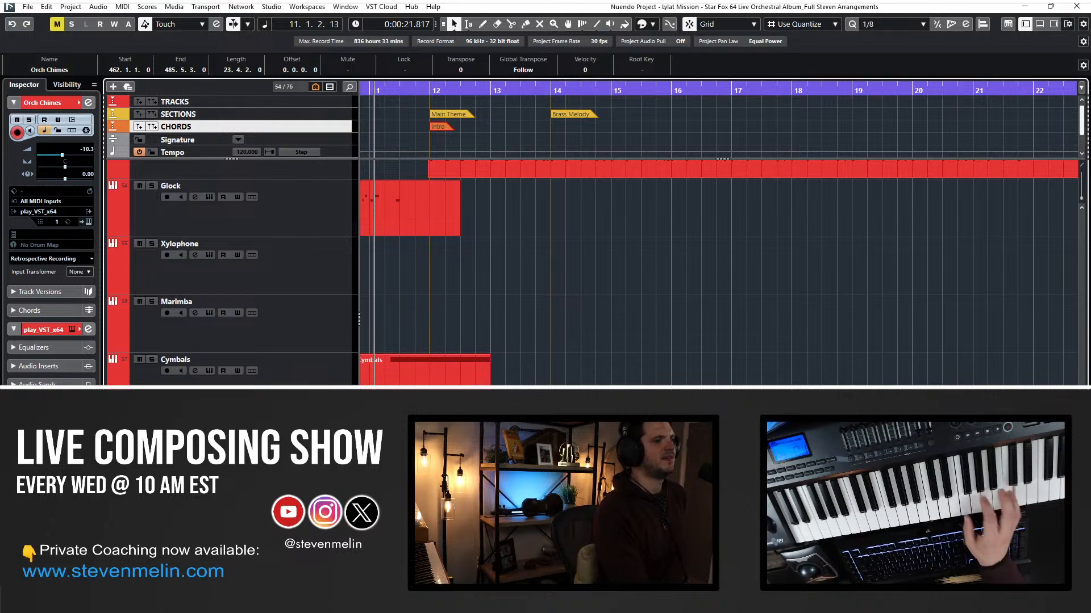
{"action": "key", "text": "space"}
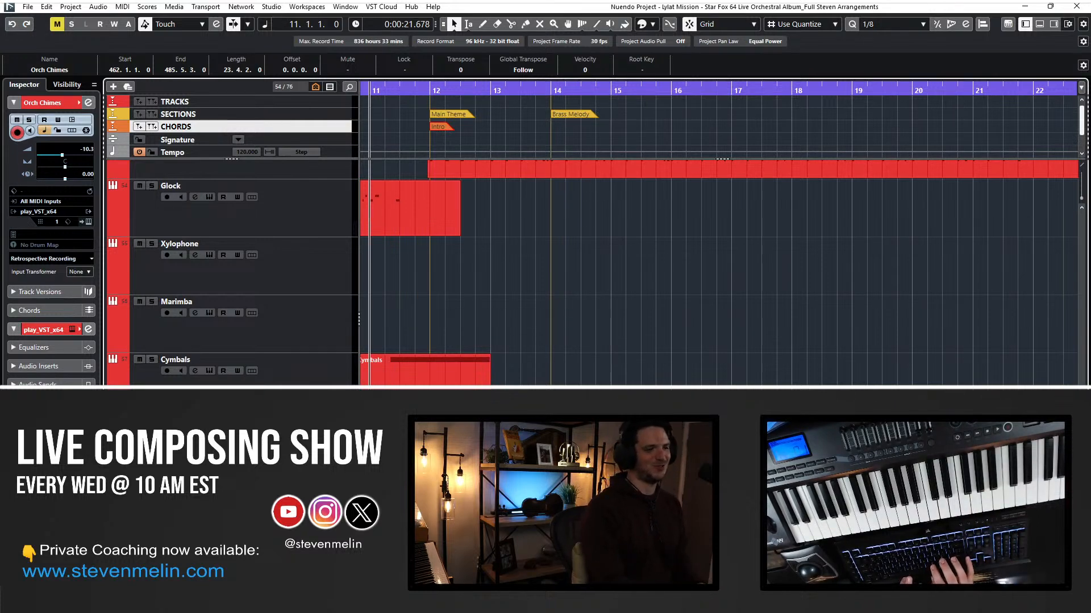
{"action": "key", "text": "KP_Subtract"}
{"action": "key", "text": "KP_Add"}
{"action": "key", "text": "space"}
{"action": "key", "text": "KP_Add"}
{"action": "key", "text": "KP_Subtract"}
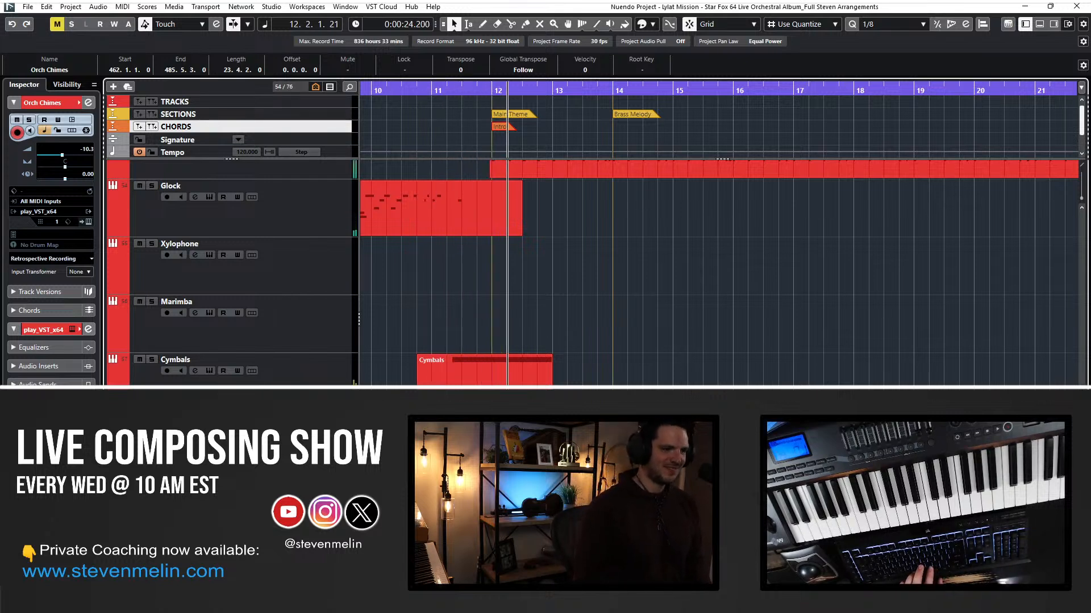
{"action": "key", "text": "KP_Subtract"}
{"action": "key", "text": "KP_Subtract"}
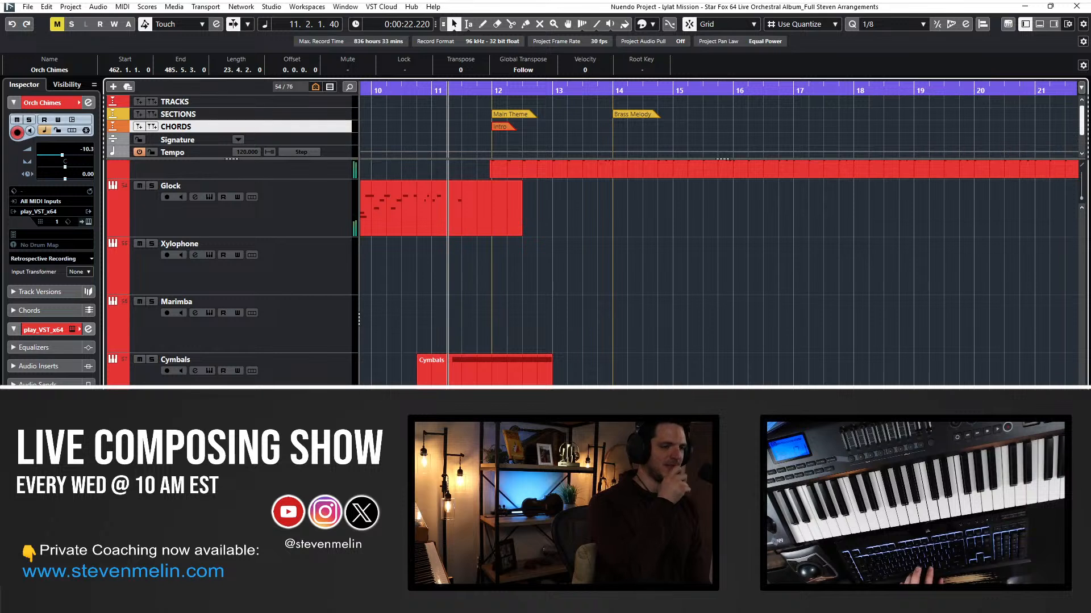
{"action": "key", "text": "KP_Subtract"}
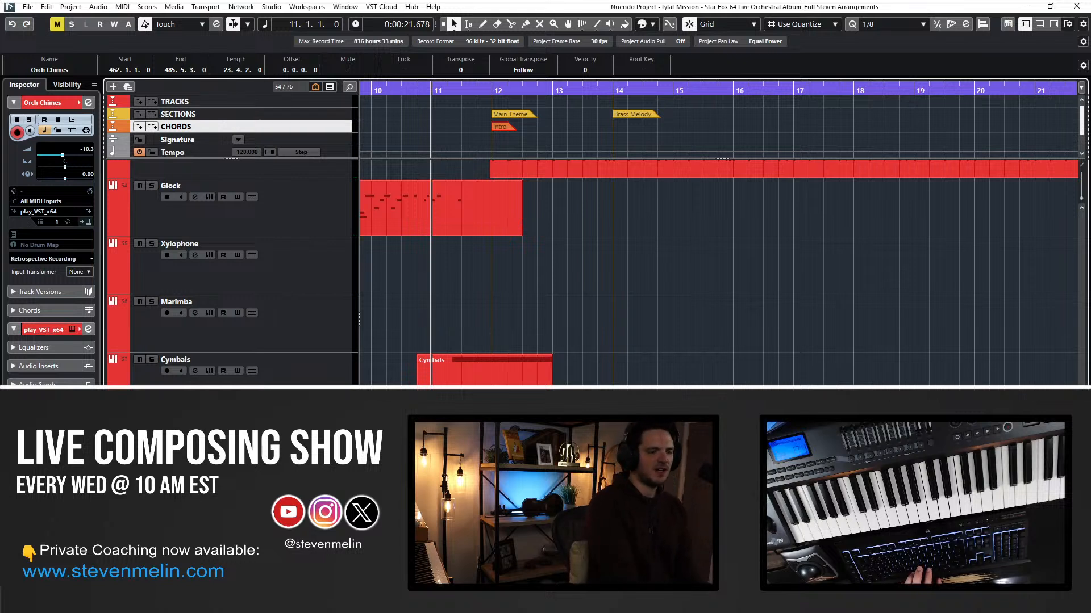
{"action": "key", "text": "space"}
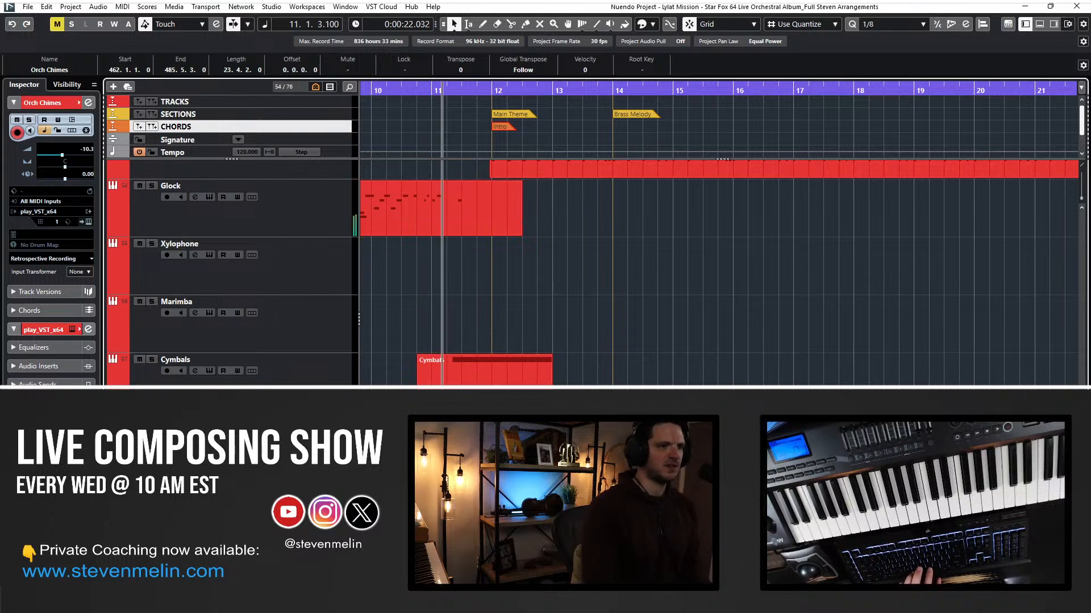
{"action": "key", "text": "space"}
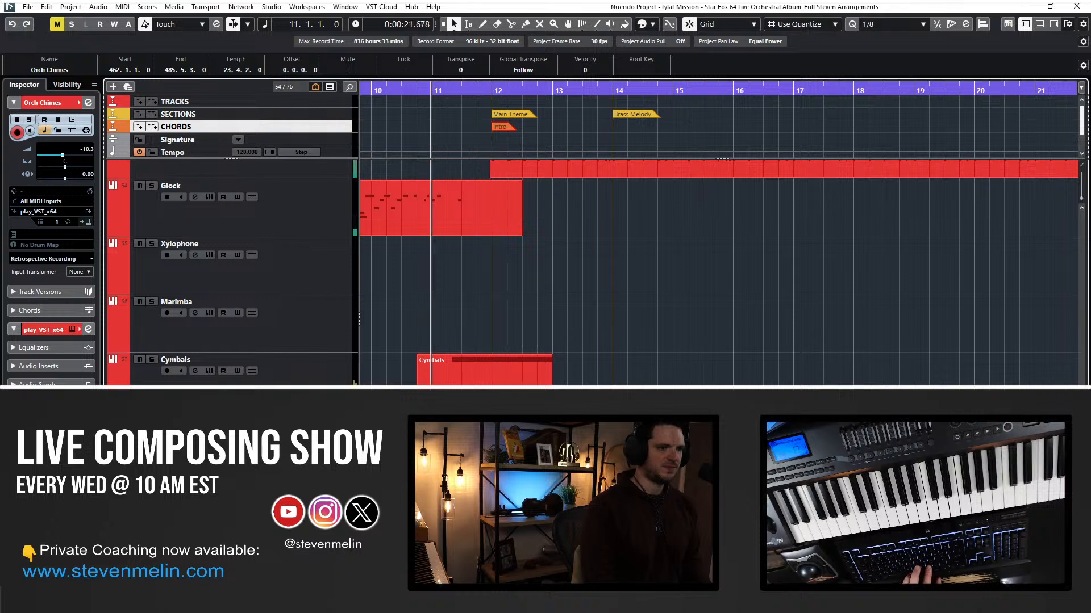
{"action": "key", "text": "space"}
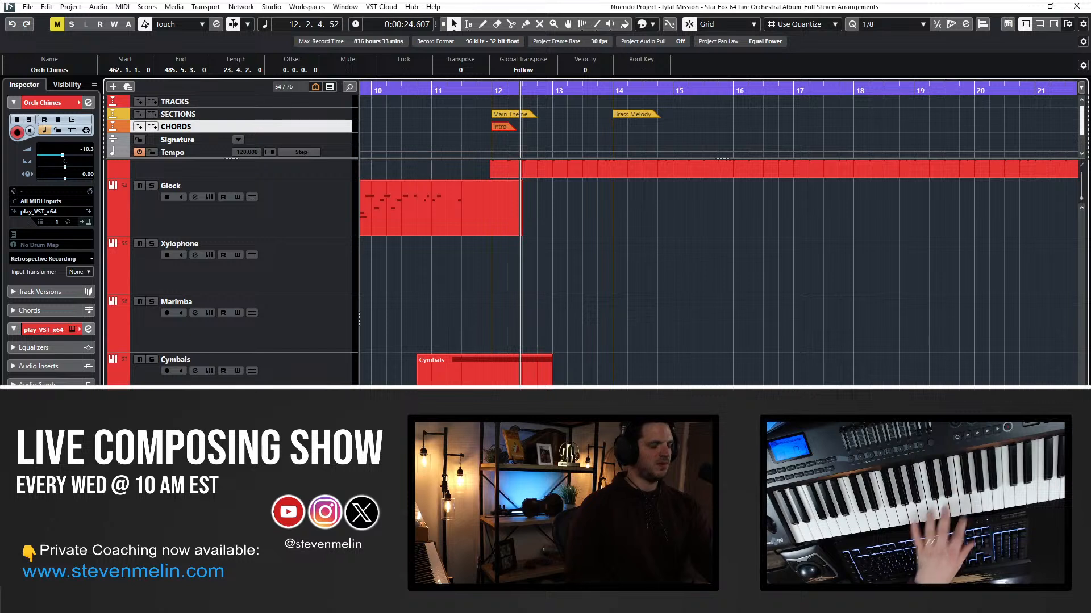
{"action": "key", "text": "space"}
{"action": "key", "text": "ctrl+KP_Subtract"}
{"action": "key", "text": "space"}
{"action": "key", "text": "space"}
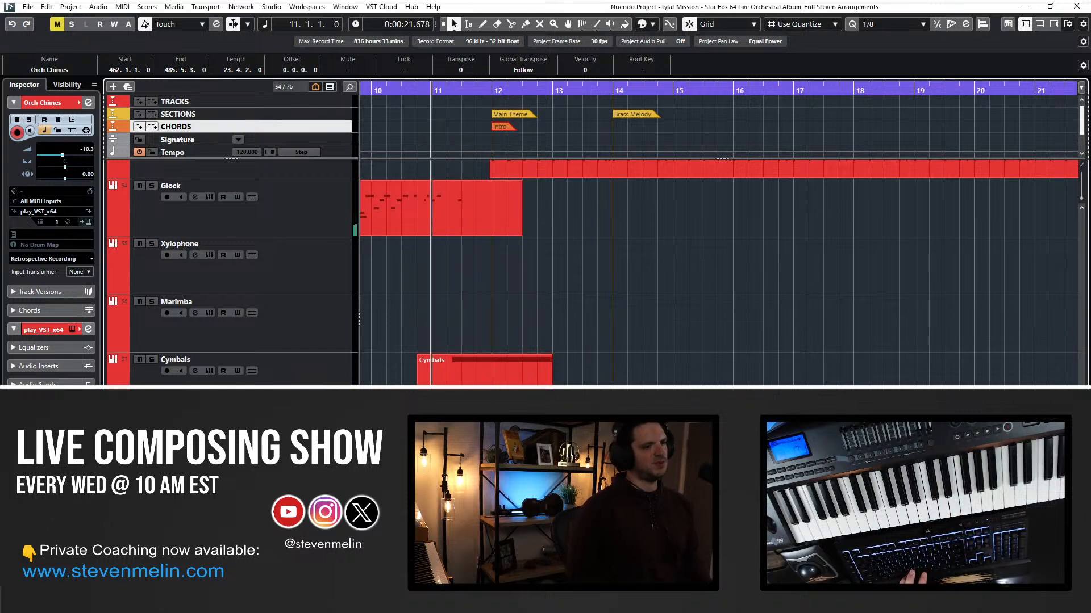
{"action": "key", "text": "space"}
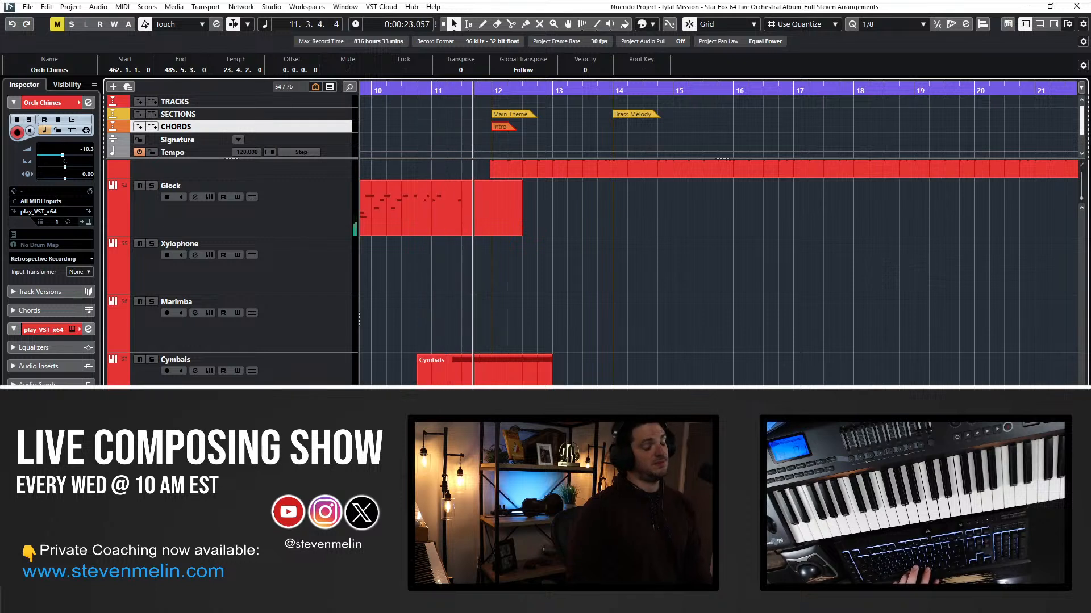
{"action": "key", "text": "space"}
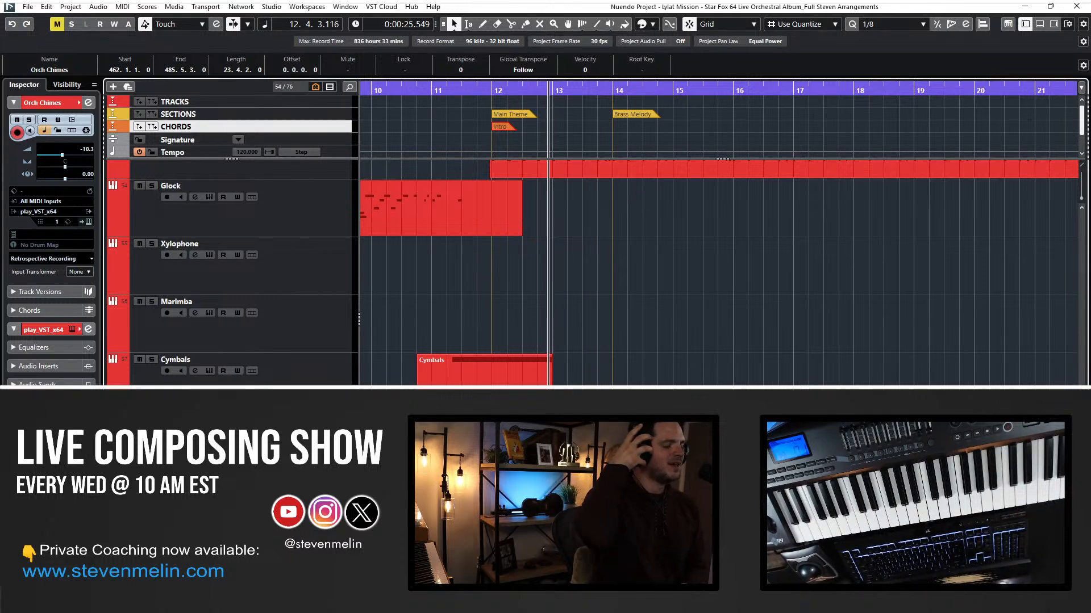
Find the Piano track among the orchestral tracks and select it for recording.
{"action": "scroll", "coordinate": [323, 347], "scroll_direction": "up", "scroll_amount": 15}
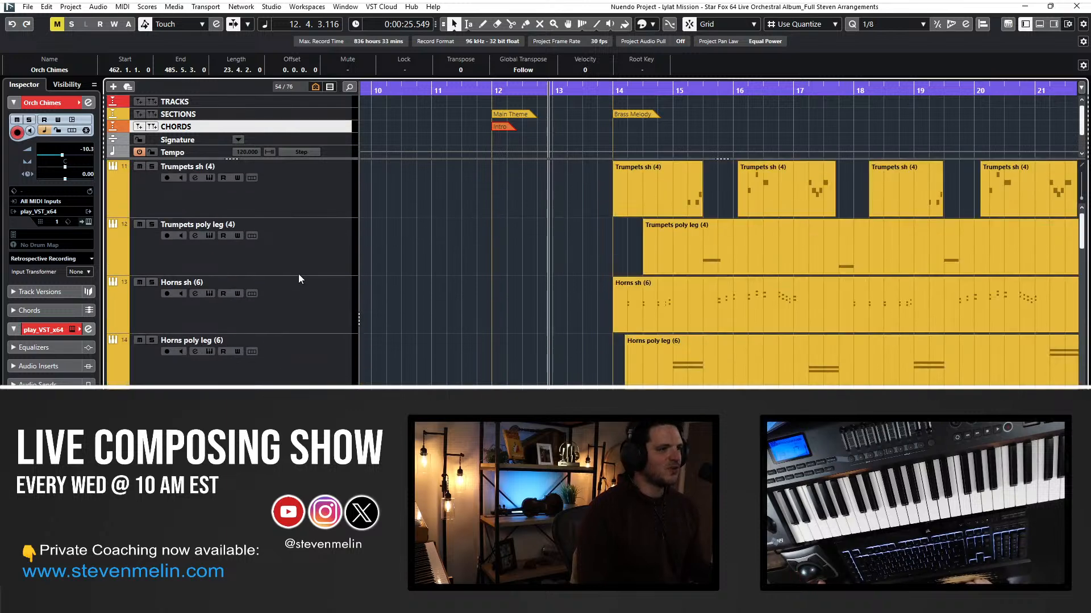
{"action": "scroll", "coordinate": [247, 201], "scroll_direction": "down", "scroll_amount": 15}
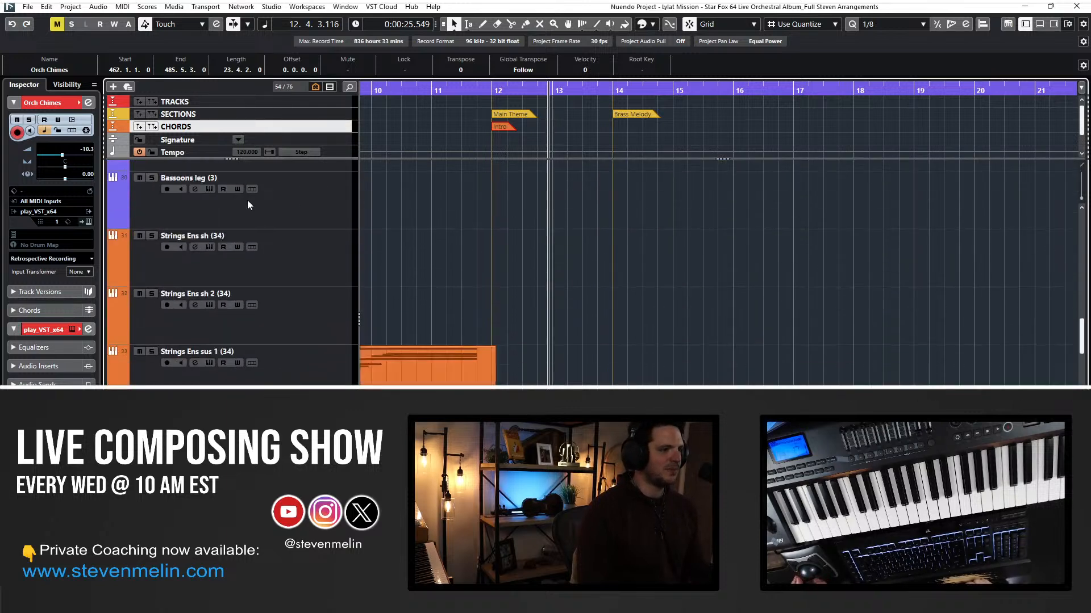
{"action": "scroll", "coordinate": [247, 202], "scroll_direction": "up", "scroll_amount": 1}
{"action": "left_click", "coordinate": [293, 202]}
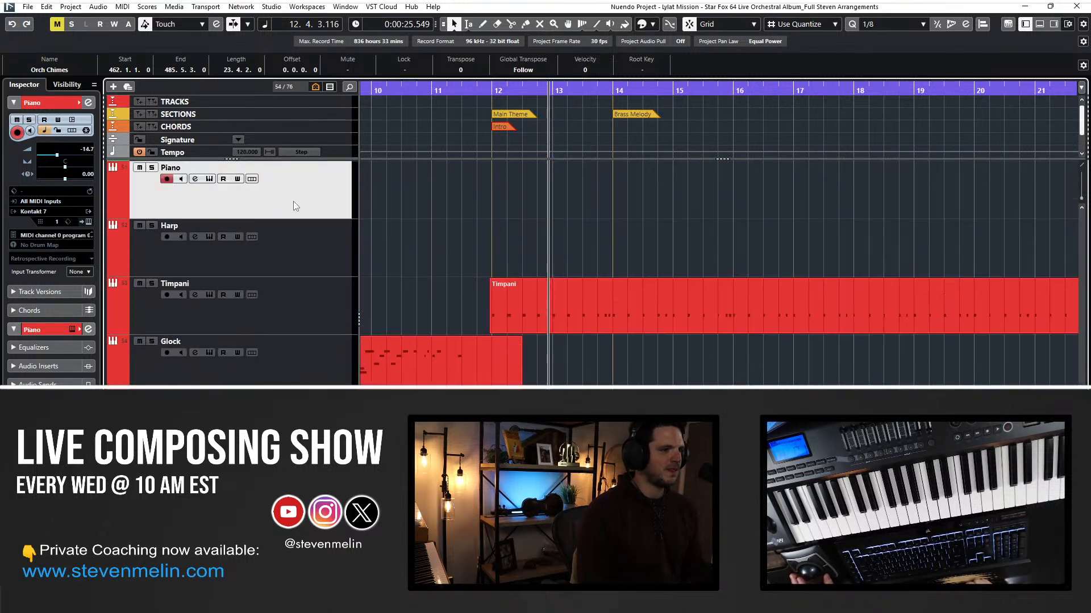
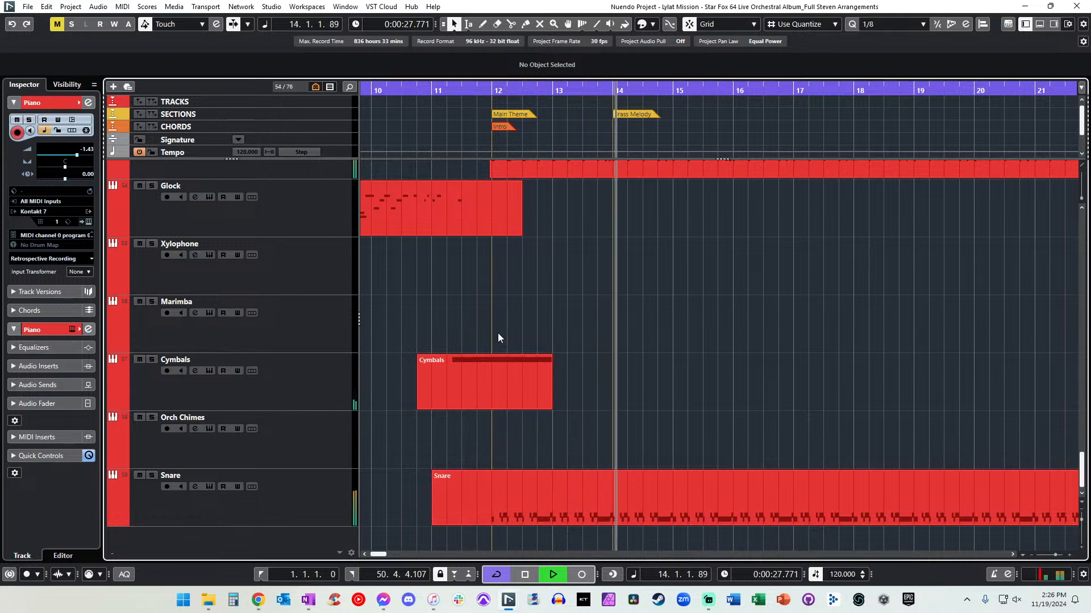
Go up to the brass tracks during playback and select the Trumpets sh (4) track.
{"action": "scroll", "coordinate": [497, 333], "scroll_direction": "up", "scroll_amount": 3}
{"action": "scroll", "coordinate": [498, 334], "scroll_direction": "up", "scroll_amount": 5}
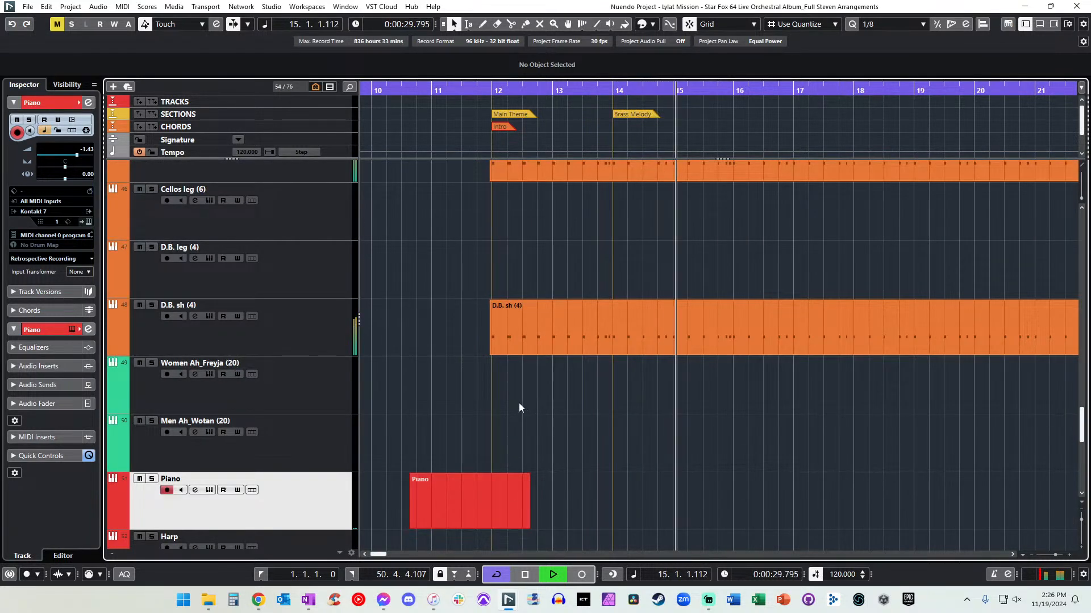
{"action": "scroll", "coordinate": [523, 339], "scroll_direction": "right", "scroll_amount": 1}
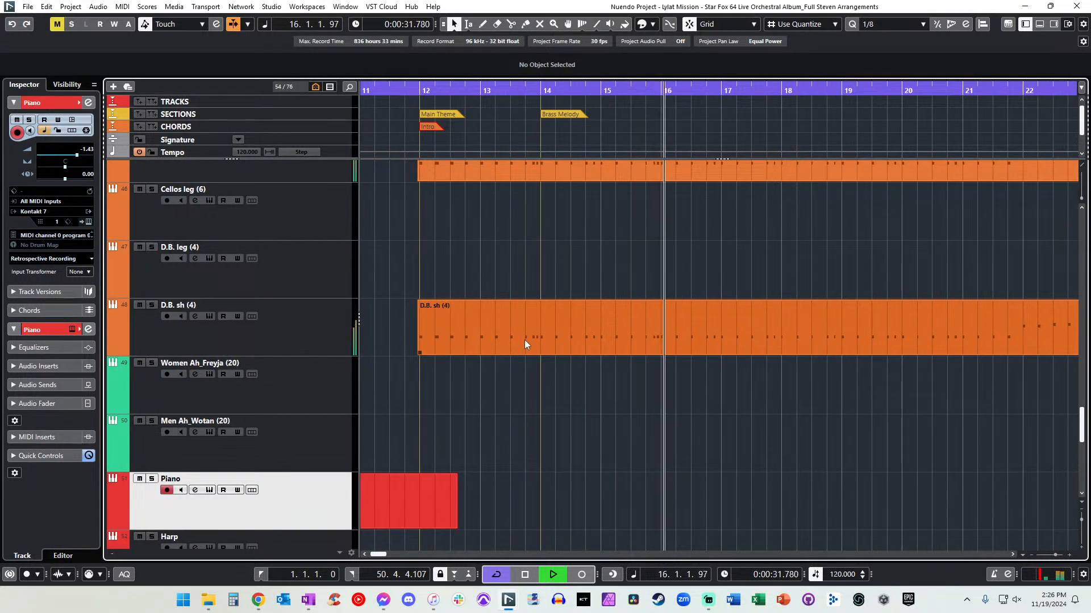
{"action": "scroll", "coordinate": [524, 340], "scroll_direction": "up", "scroll_amount": 4}
{"action": "scroll", "coordinate": [524, 340], "scroll_direction": "up", "scroll_amount": 5}
{"action": "scroll", "coordinate": [524, 339], "scroll_direction": "up", "scroll_amount": 8}
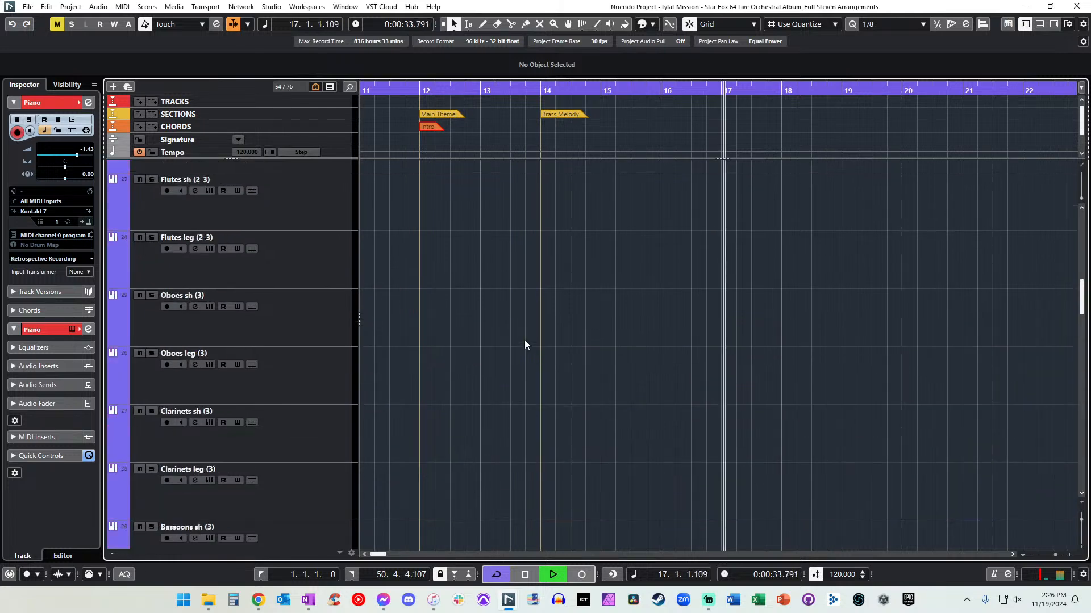
{"action": "scroll", "coordinate": [523, 339], "scroll_direction": "up", "scroll_amount": 8}
{"action": "left_click", "coordinate": [340, 192]}
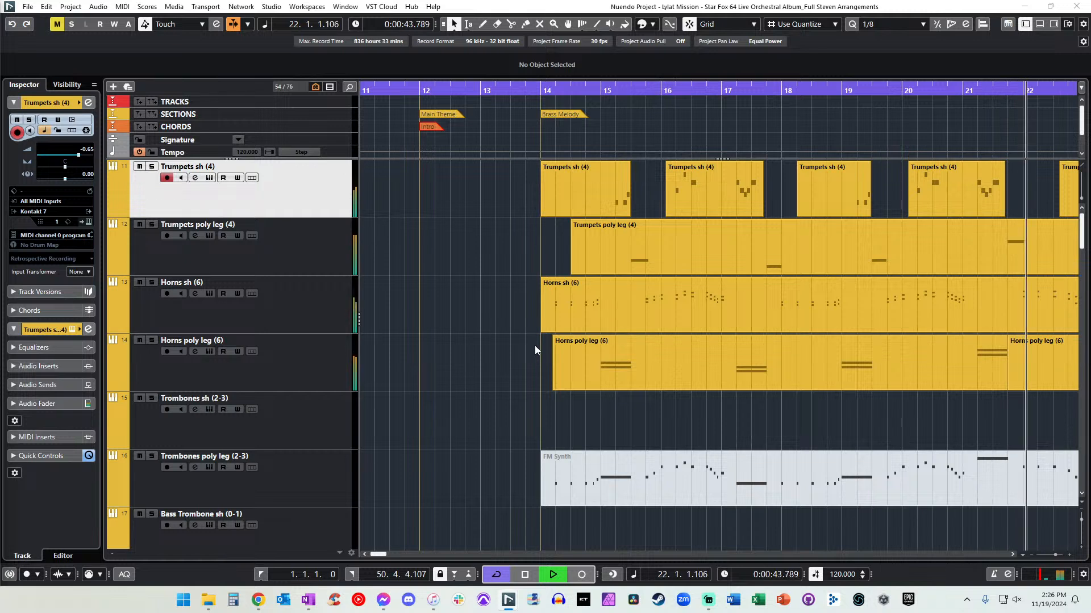
{"action": "left_click", "coordinate": [585, 341]}
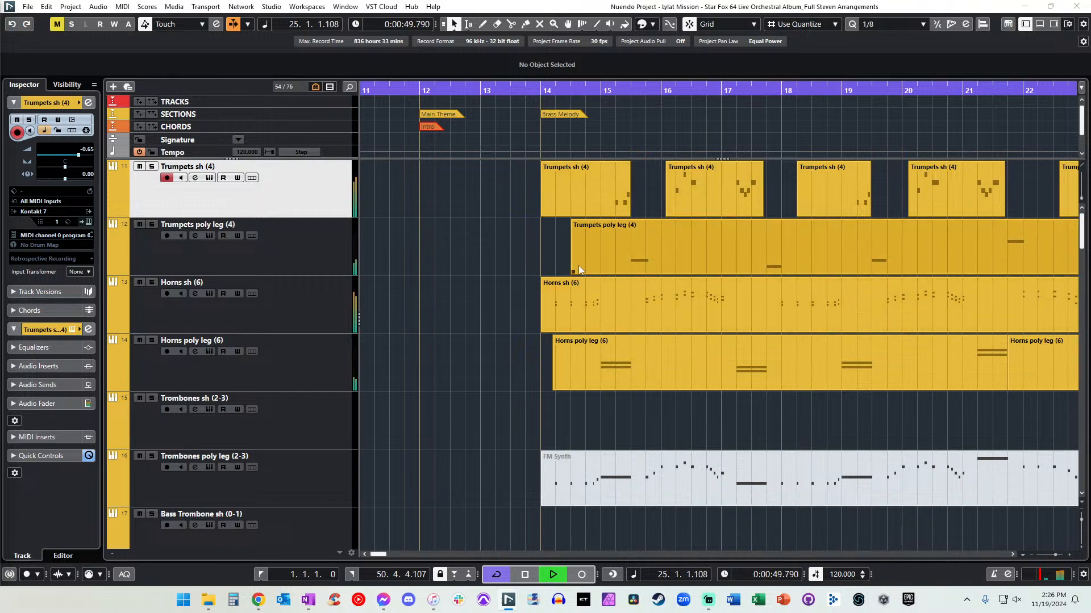
Examine how the trumpet, horn and trombone parts continue beyond bar 21 while the Main Theme plays.
{"action": "scroll", "coordinate": [574, 265], "scroll_direction": "right", "scroll_amount": 8}
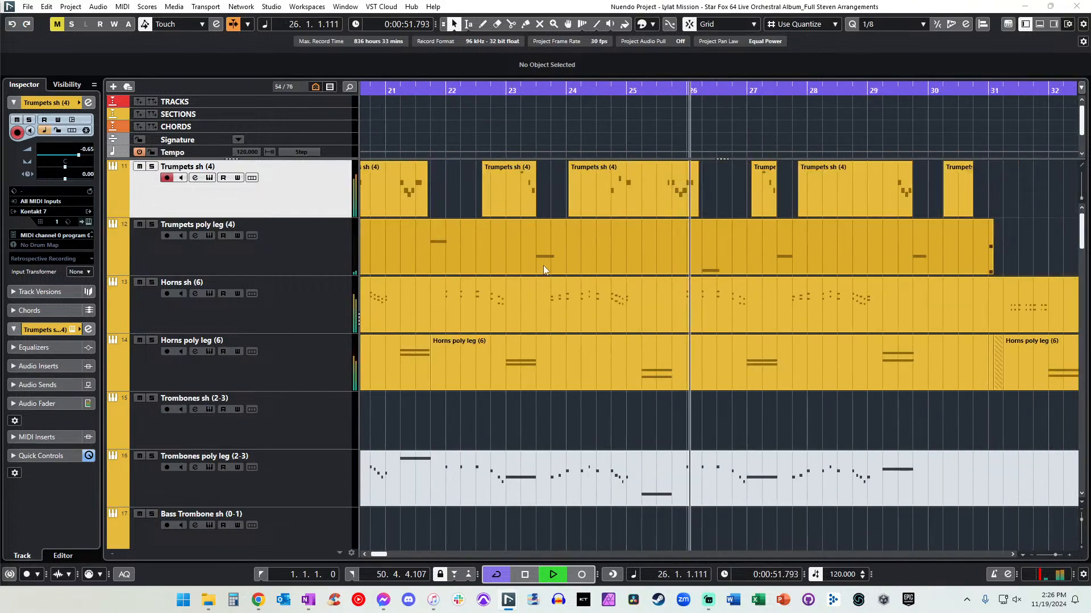
{"action": "scroll", "coordinate": [545, 265], "scroll_direction": "right", "scroll_amount": 3}
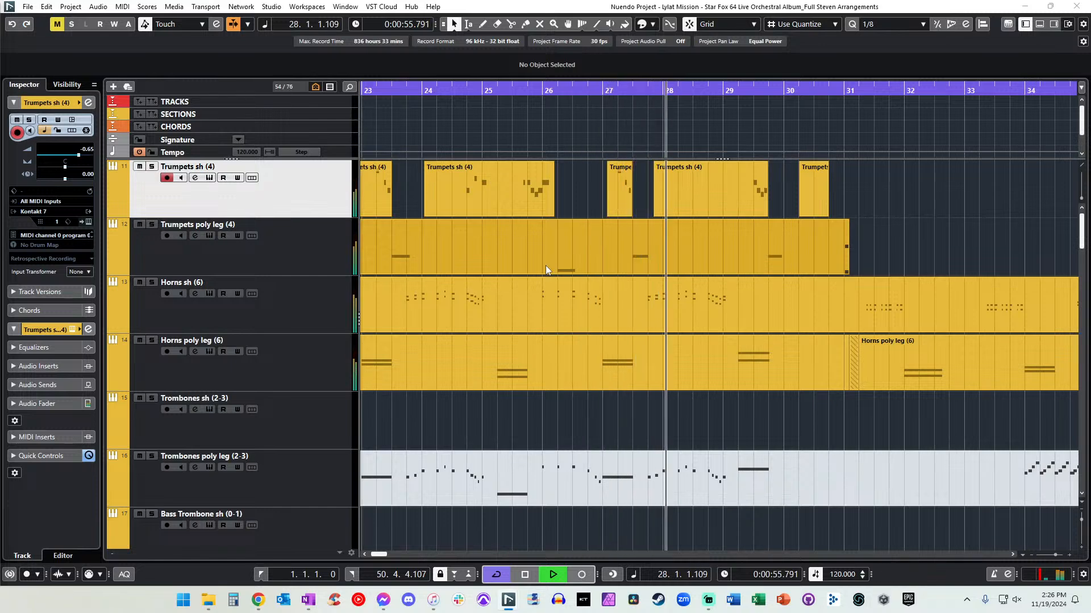
{"action": "scroll", "coordinate": [545, 264], "scroll_direction": "right", "scroll_amount": 3}
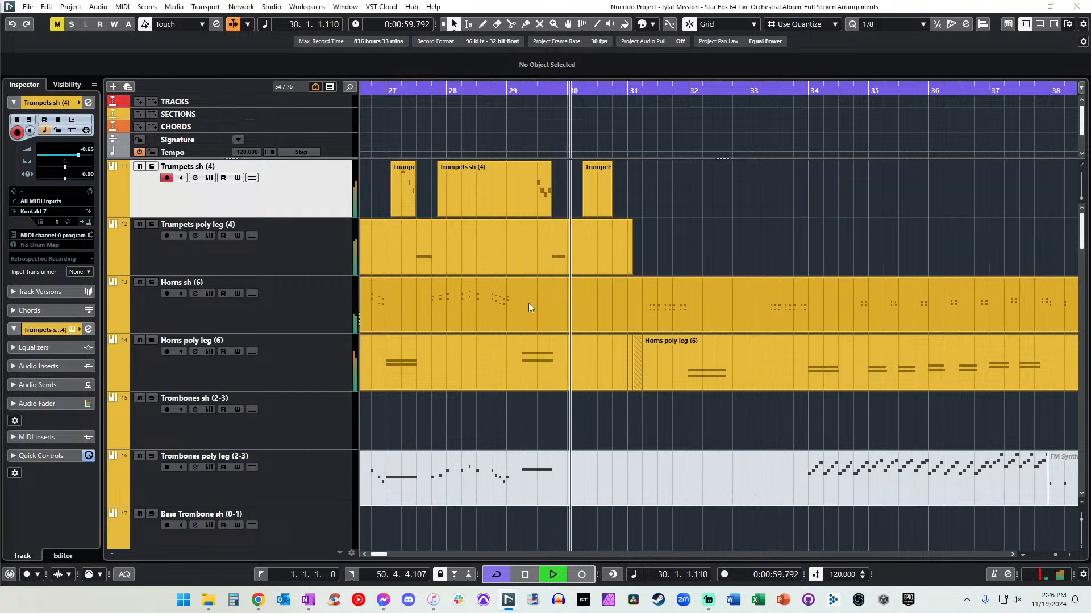
{"action": "scroll", "coordinate": [529, 306], "scroll_direction": "left", "scroll_amount": 2}
{"action": "scroll", "coordinate": [528, 307], "scroll_direction": "down", "scroll_amount": 3}
{"action": "scroll", "coordinate": [528, 307], "scroll_direction": "left", "scroll_amount": 3}
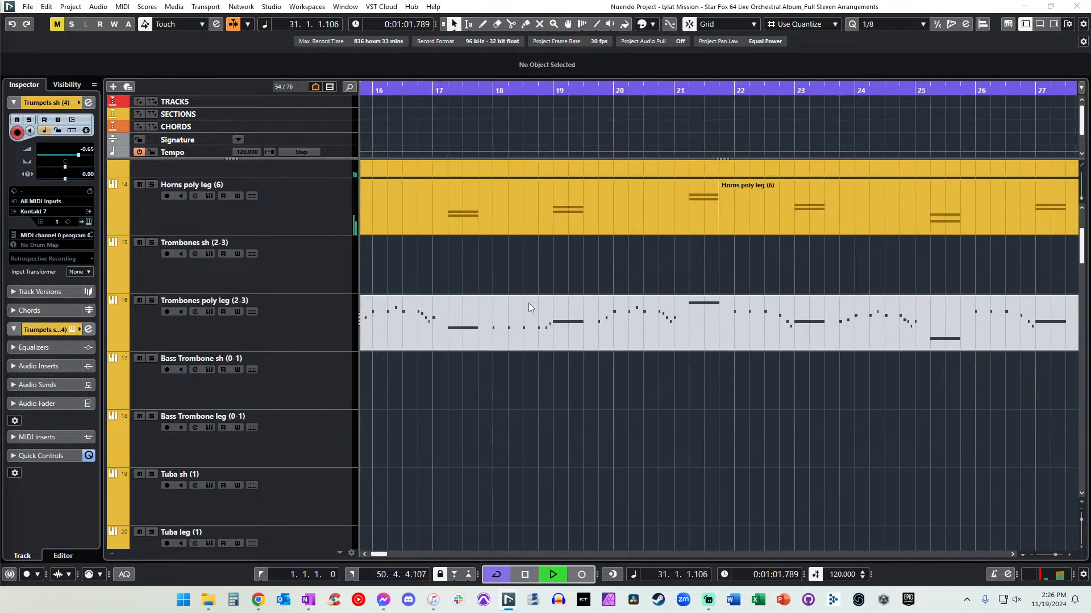
{"action": "scroll", "coordinate": [528, 307], "scroll_direction": "left", "scroll_amount": 5}
{"action": "scroll", "coordinate": [528, 306], "scroll_direction": "right", "scroll_amount": 12}
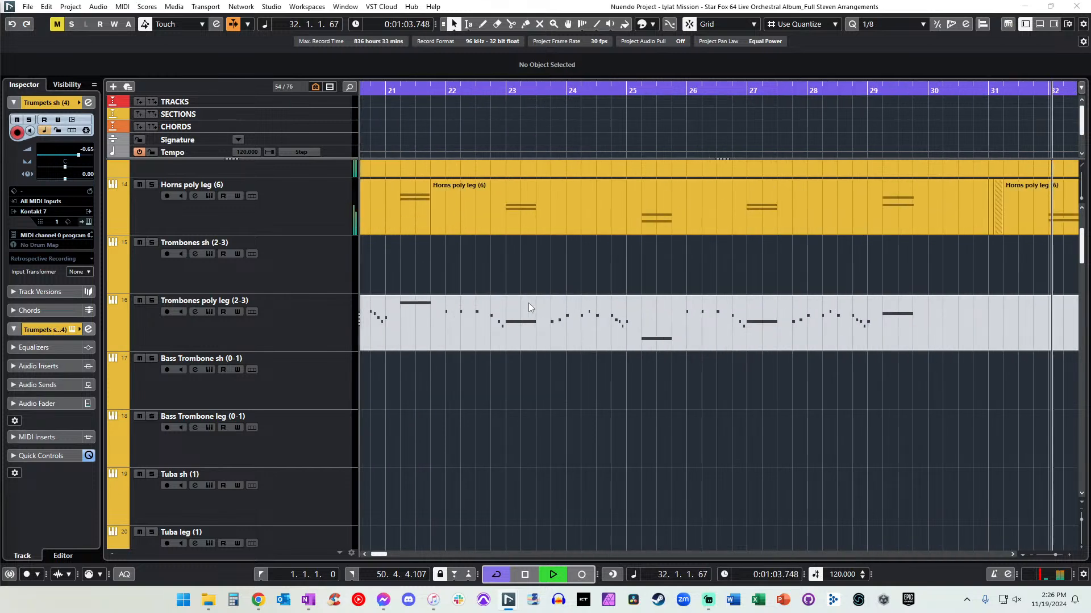
Examine the Women Ah_Freyja and Men Ah_Wotan choir parts from bar 31 to 39 during playback and stop near the end of bar 38.
{"action": "scroll", "coordinate": [528, 306], "scroll_direction": "down", "scroll_amount": 8}
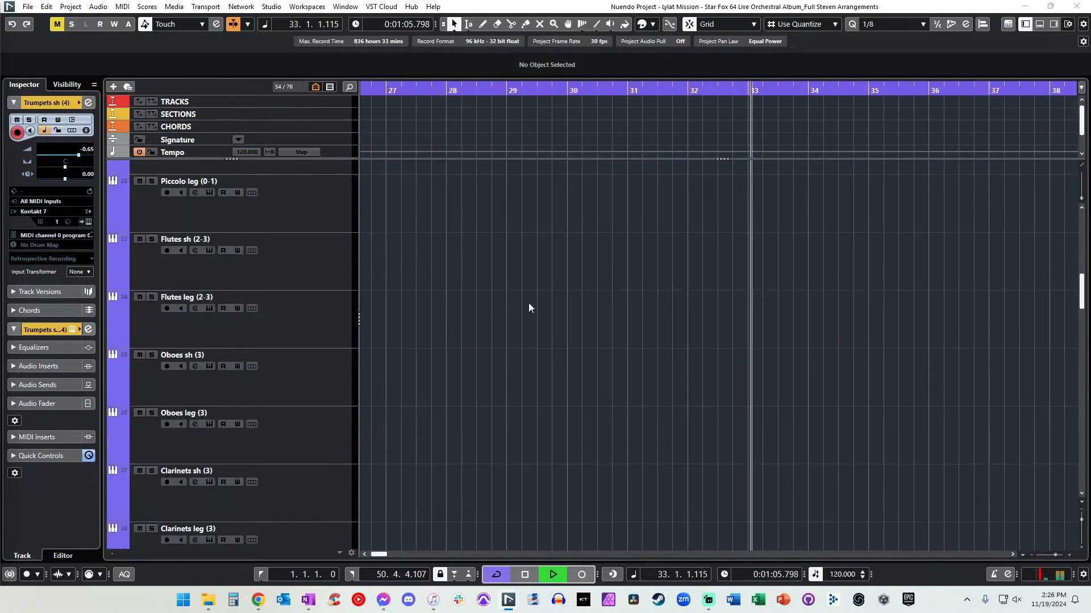
{"action": "scroll", "coordinate": [529, 307], "scroll_direction": "down", "scroll_amount": 15}
{"action": "scroll", "coordinate": [528, 307], "scroll_direction": "left", "scroll_amount": 3}
{"action": "scroll", "coordinate": [528, 307], "scroll_direction": "down", "scroll_amount": 5}
{"action": "scroll", "coordinate": [528, 307], "scroll_direction": "down", "scroll_amount": 3}
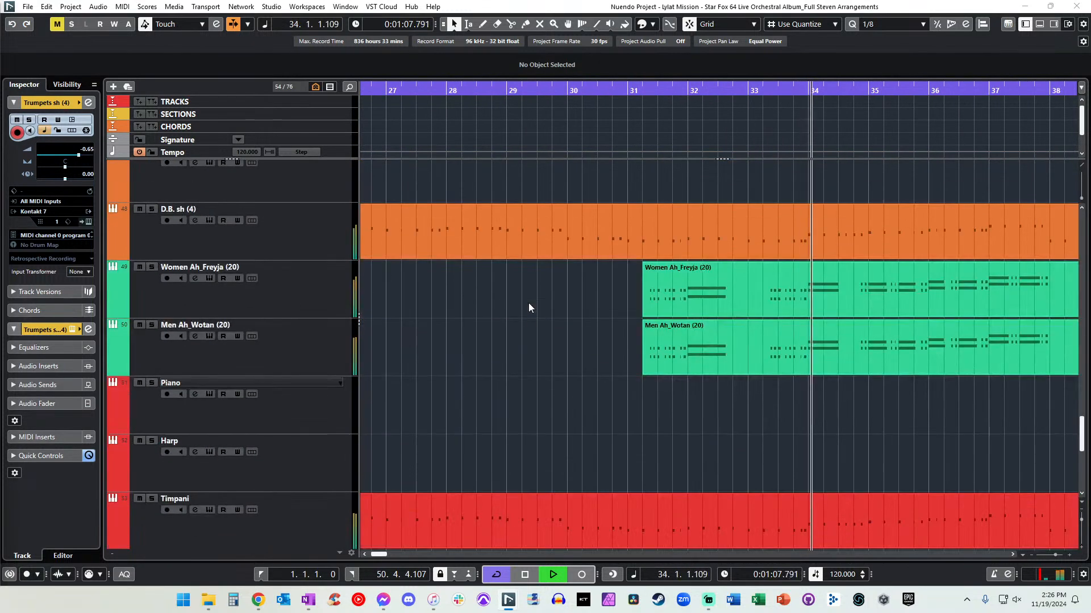
{"action": "scroll", "coordinate": [528, 307], "scroll_direction": "right", "scroll_amount": 1}
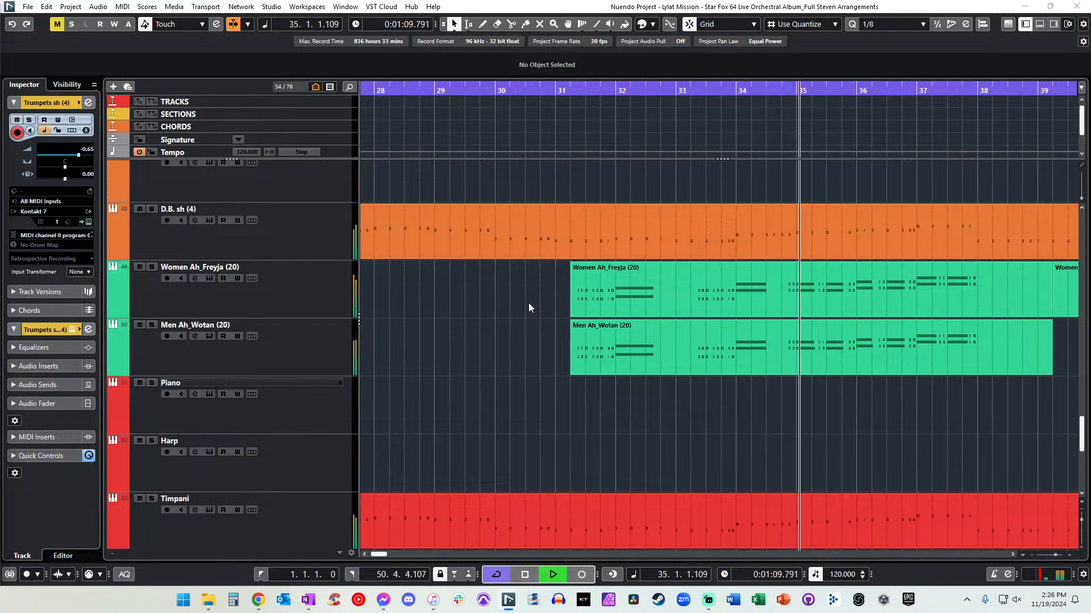
{"action": "scroll", "coordinate": [528, 307], "scroll_direction": "right", "scroll_amount": 1}
{"action": "scroll", "coordinate": [529, 308], "scroll_direction": "right", "scroll_amount": 2}
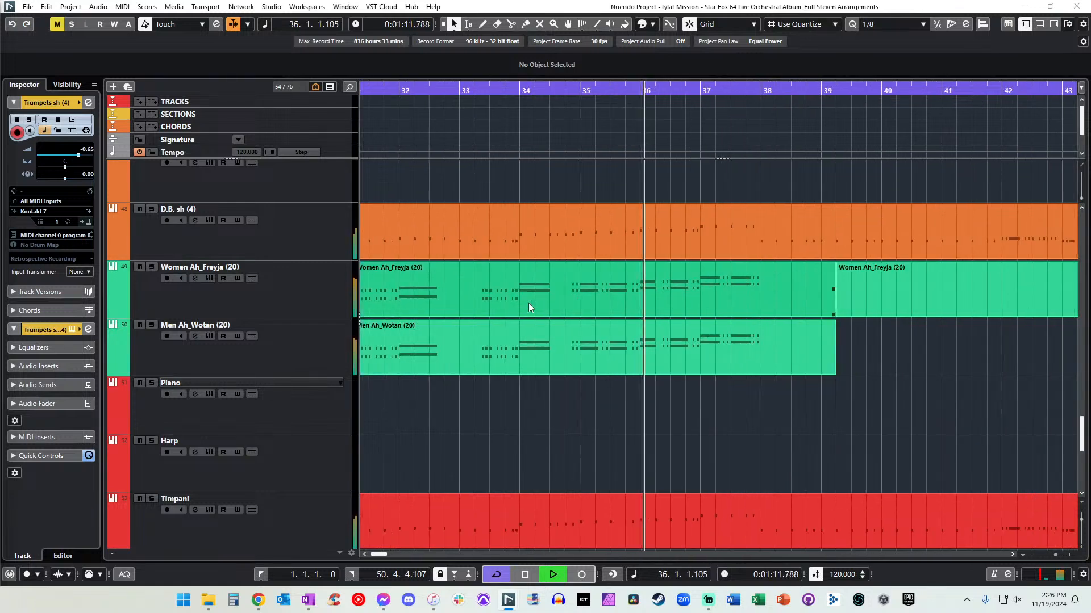
{"action": "scroll", "coordinate": [528, 307], "scroll_direction": "left", "scroll_amount": 1}
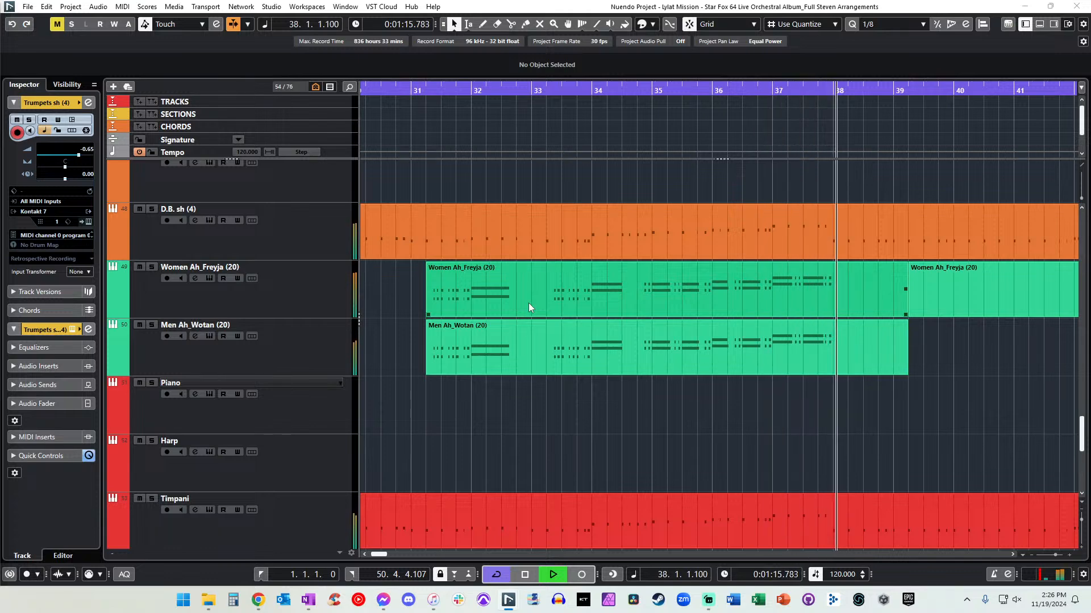
{"action": "scroll", "coordinate": [718, 271], "scroll_direction": "right", "scroll_amount": 1}
{"action": "key", "text": "space"}
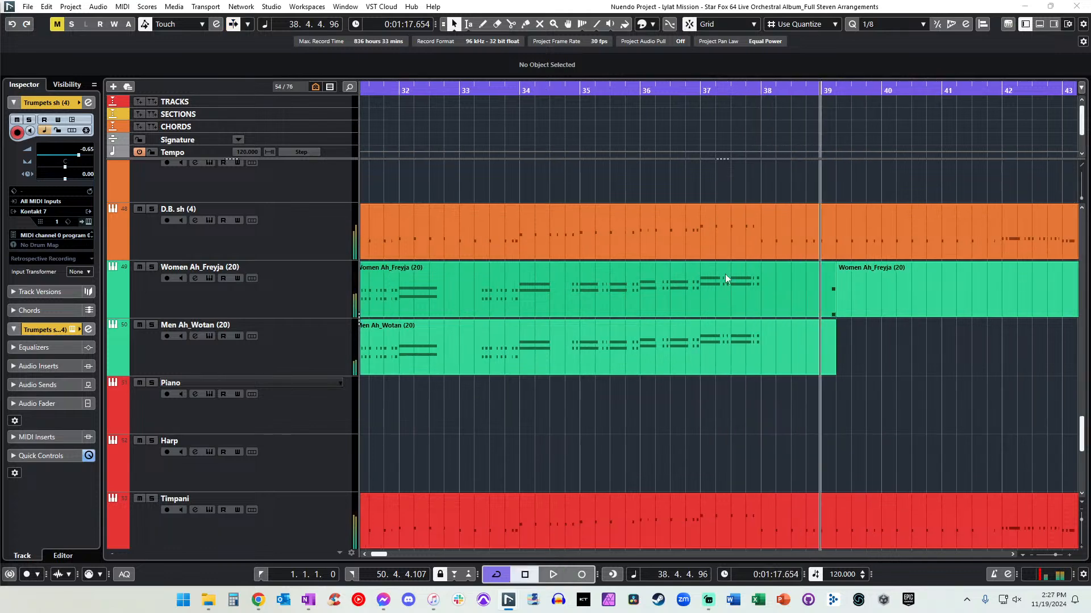
Replay the choir parts around bar 38 and return the playhead to the start of bar 38.
{"action": "scroll", "coordinate": [724, 274], "scroll_direction": "down", "scroll_amount": 1}
{"action": "key", "text": "KP_Subtract"}
{"action": "key", "text": "KP_Subtract"}
{"action": "scroll", "coordinate": [725, 274], "scroll_direction": "up", "scroll_amount": 1}
{"action": "key", "text": "space"}
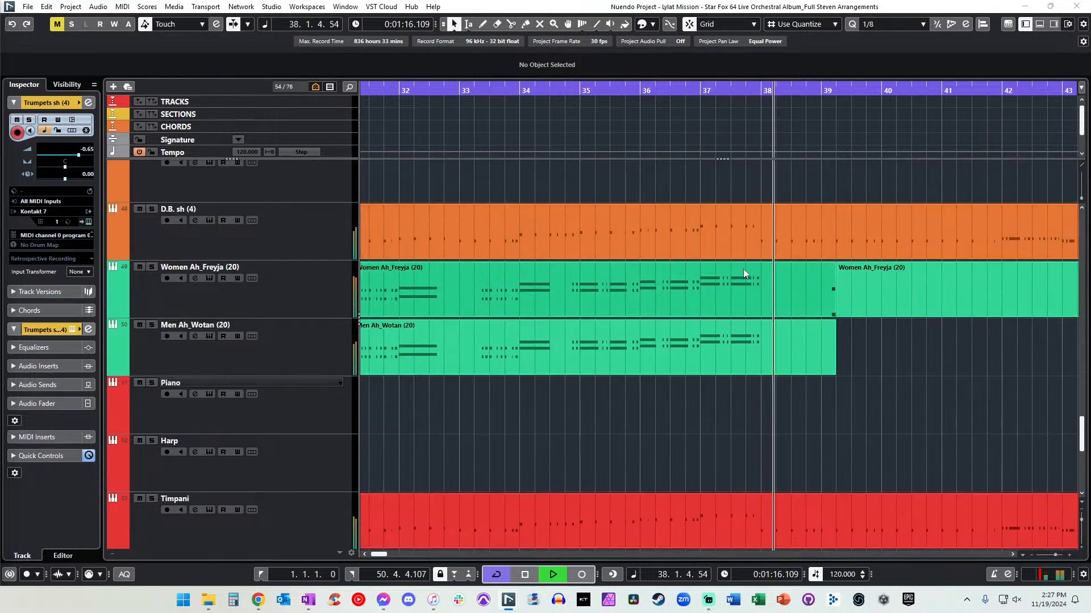
{"action": "key", "text": "space"}
{"action": "key", "text": "KP_Subtract"}
{"action": "scroll", "coordinate": [743, 272], "scroll_direction": "up", "scroll_amount": 2}
Copy the short chord at the start of bar 38 from the Horns sh (6) part.
{"action": "scroll", "coordinate": [744, 274], "scroll_direction": "up", "scroll_amount": 15}
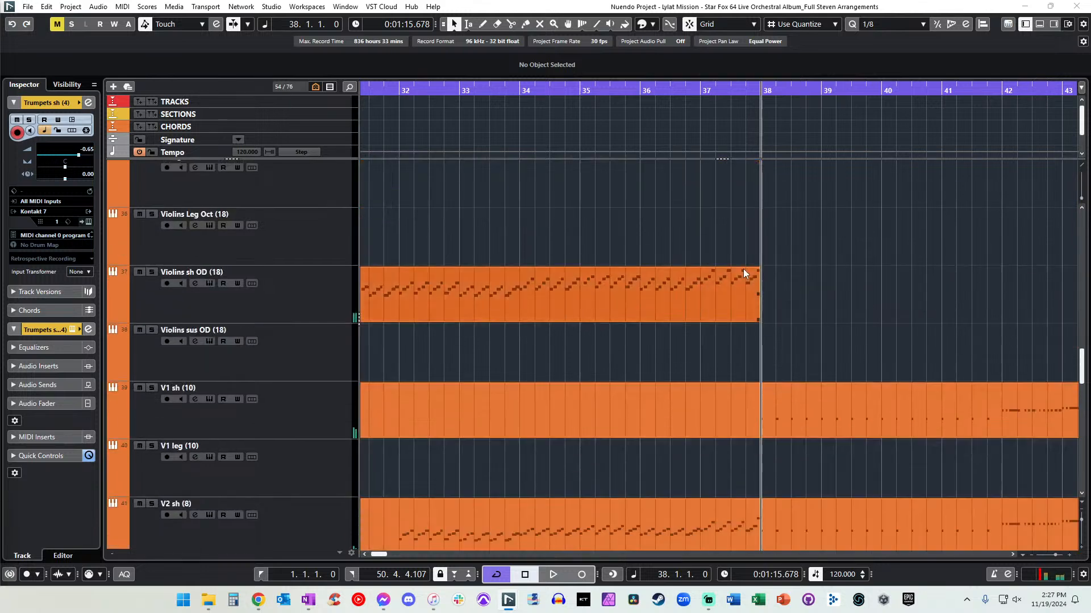
{"action": "key", "text": "space"}
{"action": "key", "text": "space"}
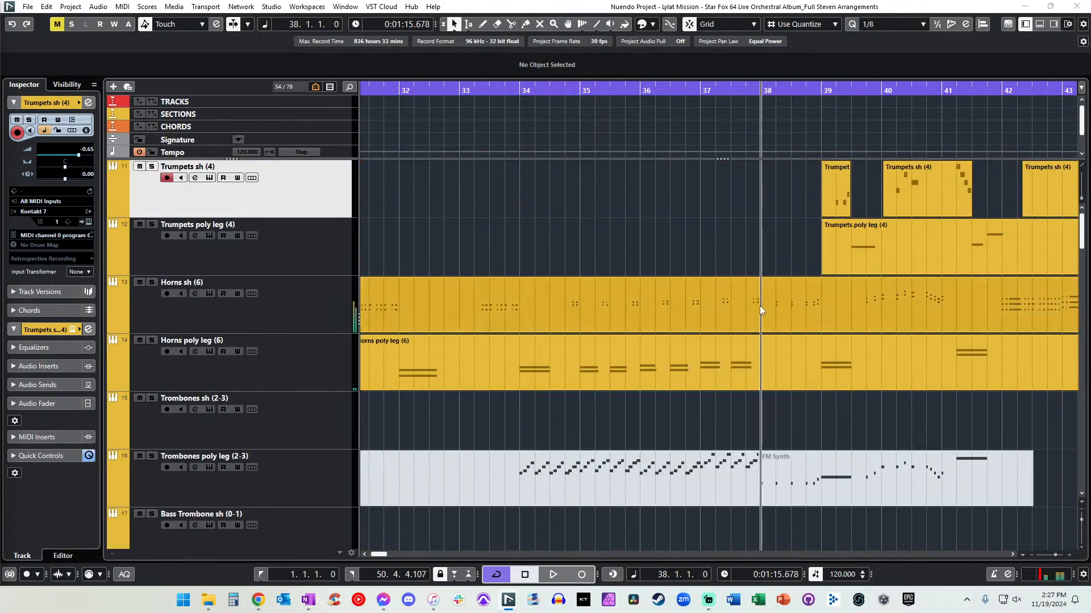
{"action": "double_click", "coordinate": [758, 305]}
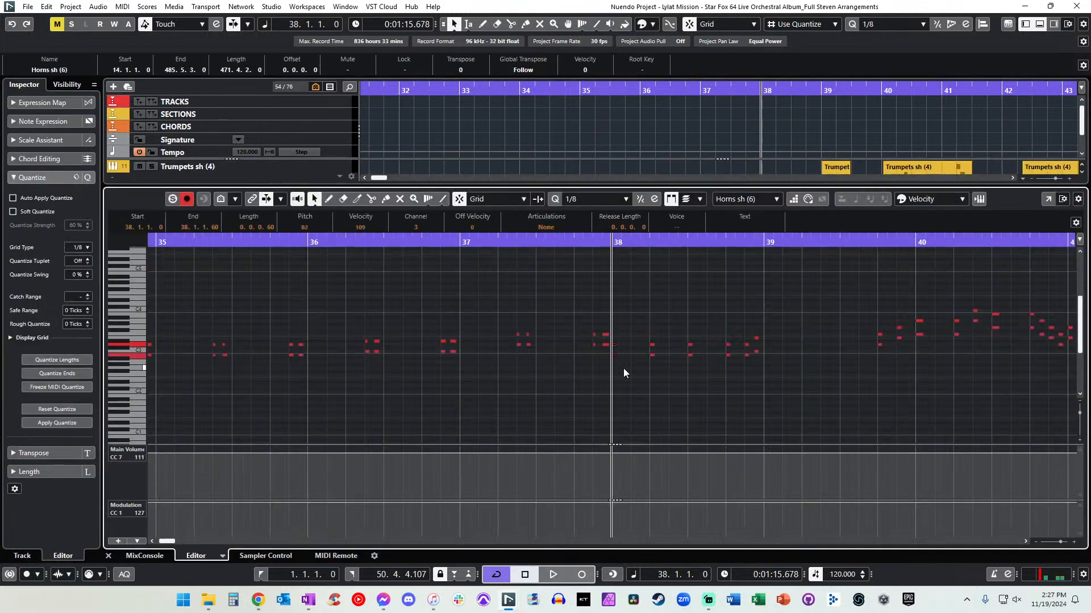
{"action": "key", "text": "ctrl+e"}
Paste the horn chord into the Women Ah_Freyja part at bar 38 and transpose it up one octave.
{"action": "scroll", "coordinate": [622, 368], "scroll_direction": "down", "scroll_amount": 12}
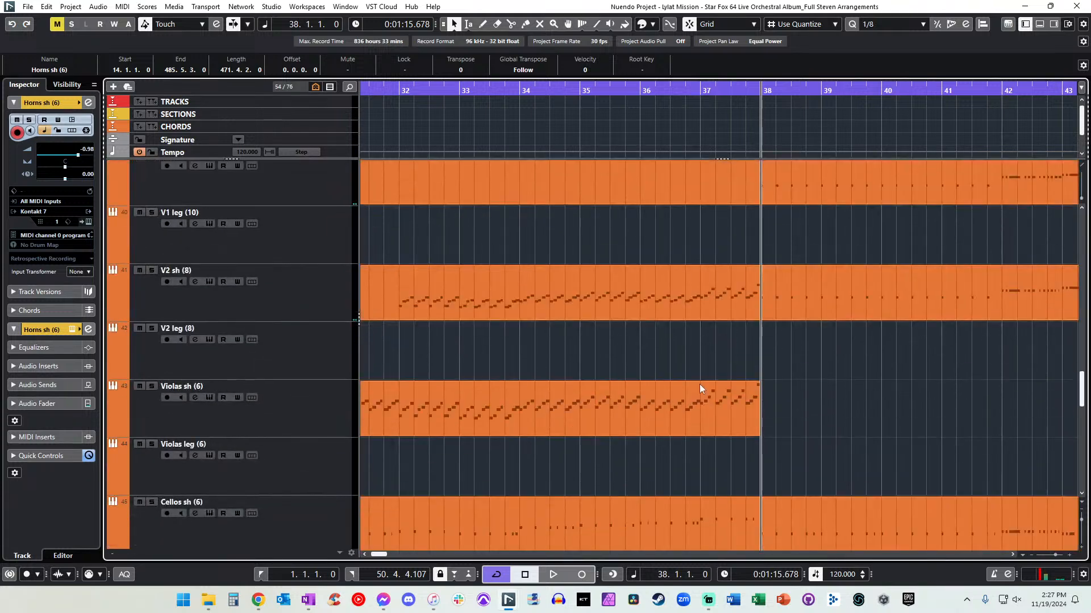
{"action": "scroll", "coordinate": [700, 384], "scroll_direction": "down", "scroll_amount": 8}
{"action": "double_click", "coordinate": [758, 286]}
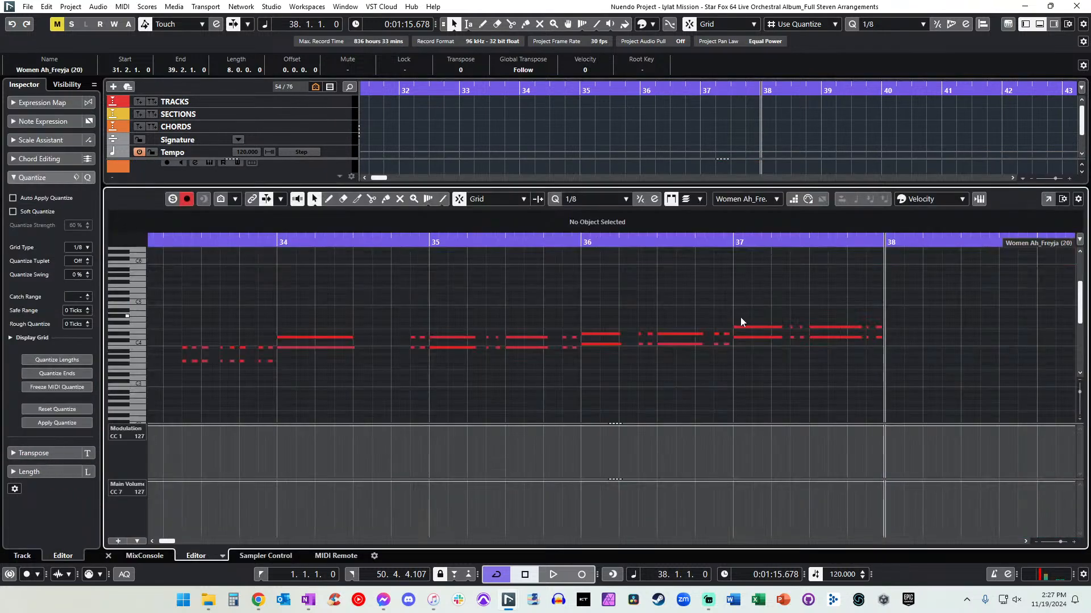
{"action": "key", "text": "space"}
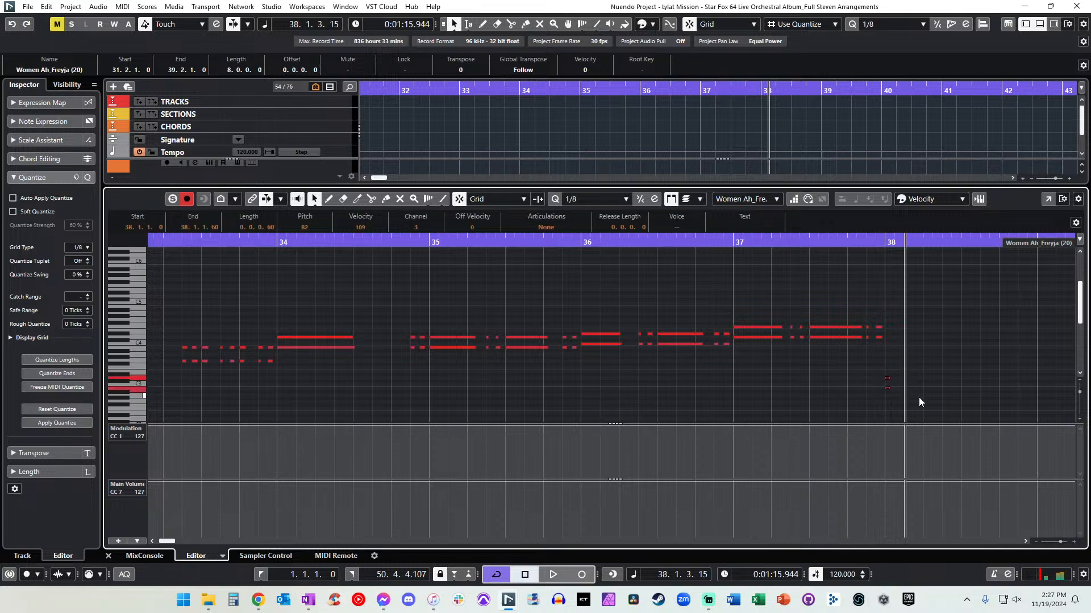
{"action": "key", "text": "KP_Subtract"}
{"action": "key", "text": "space"}
{"action": "key", "text": "KP_Subtract"}
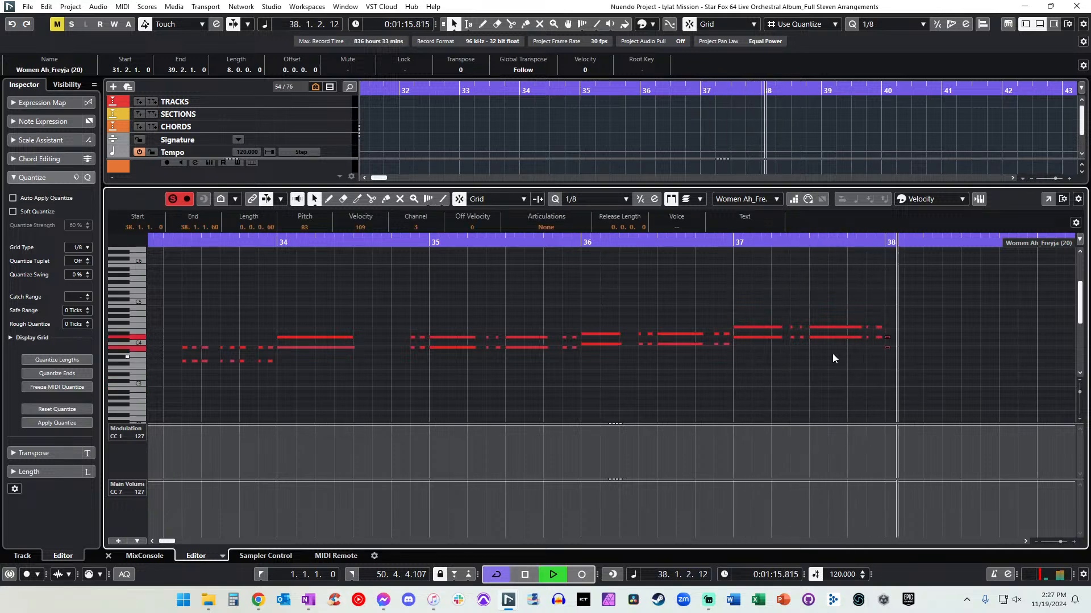
{"action": "key", "text": "ctrl+e"}
Paste the same chord into the Men Ah_Wotan part at bar 38, raise it an octave and play the result.
{"action": "key", "text": "KP_Subtract"}
{"action": "double_click", "coordinate": [783, 347]}
{"action": "key", "text": "ctrl+v"}
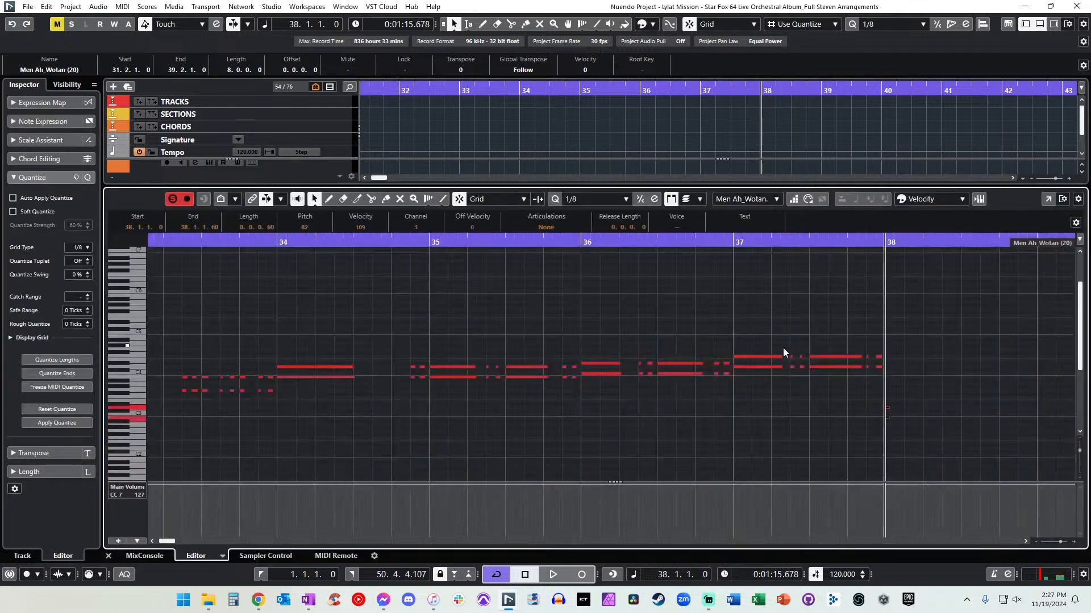
{"action": "key", "text": "KP_Subtract"}
{"action": "key", "text": "space"}
{"action": "key", "text": "shift+Up"}
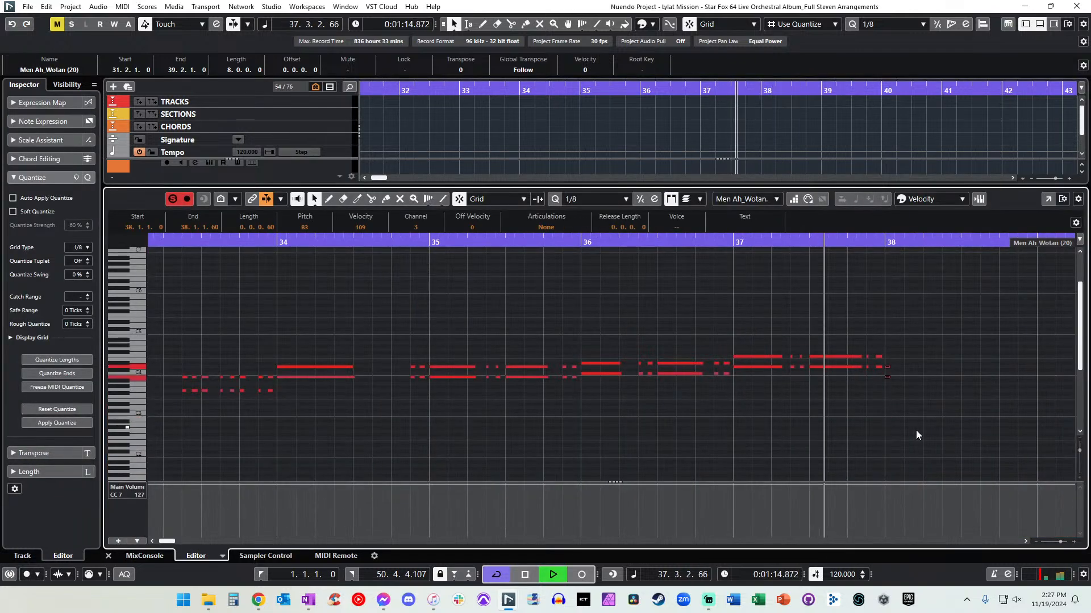
{"action": "key", "text": "ctrl+e"}
Play on from bar 38 to 45 and examine the percussion, string, choir and brass parts up to the OUT marker.
{"action": "key", "text": "KP_Subtract"}
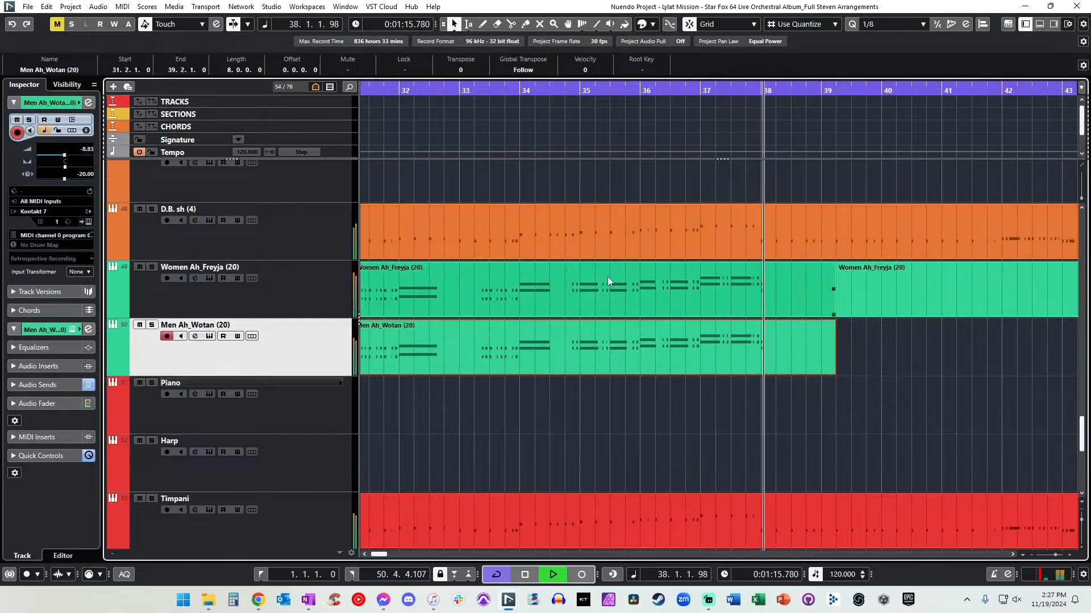
{"action": "scroll", "coordinate": [599, 268], "scroll_direction": "down", "scroll_amount": 6}
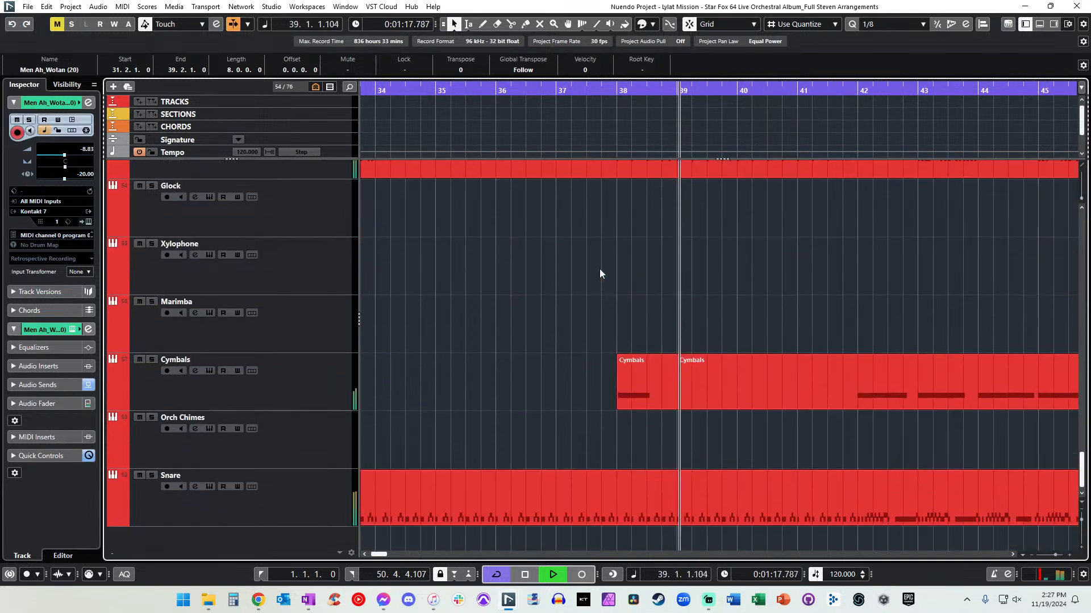
{"action": "scroll", "coordinate": [599, 268], "scroll_direction": "up", "scroll_amount": 3}
{"action": "scroll", "coordinate": [599, 268], "scroll_direction": "right", "scroll_amount": 5}
{"action": "scroll", "coordinate": [599, 268], "scroll_direction": "down", "scroll_amount": 4}
{"action": "scroll", "coordinate": [598, 268], "scroll_direction": "left", "scroll_amount": 9}
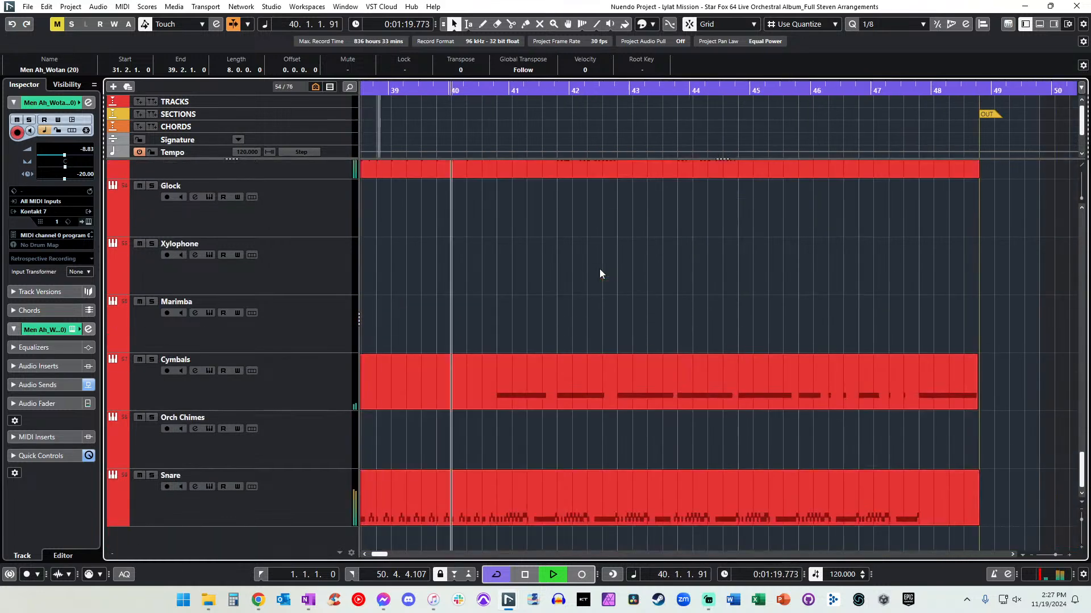
{"action": "scroll", "coordinate": [600, 273], "scroll_direction": "up", "scroll_amount": 5}
{"action": "scroll", "coordinate": [600, 273], "scroll_direction": "down", "scroll_amount": 2}
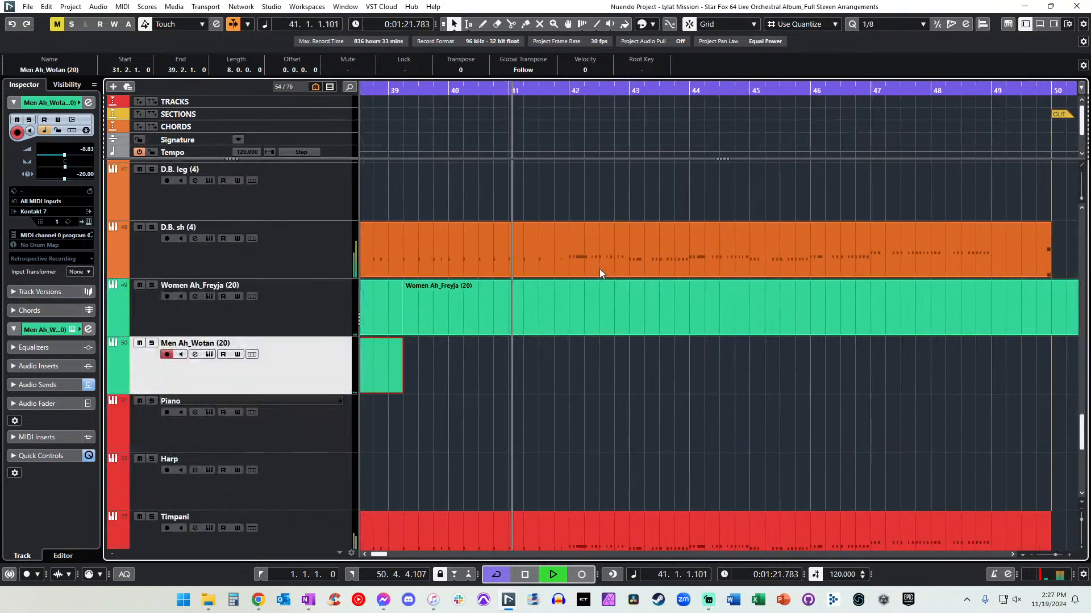
{"action": "scroll", "coordinate": [600, 273], "scroll_direction": "up", "scroll_amount": 8}
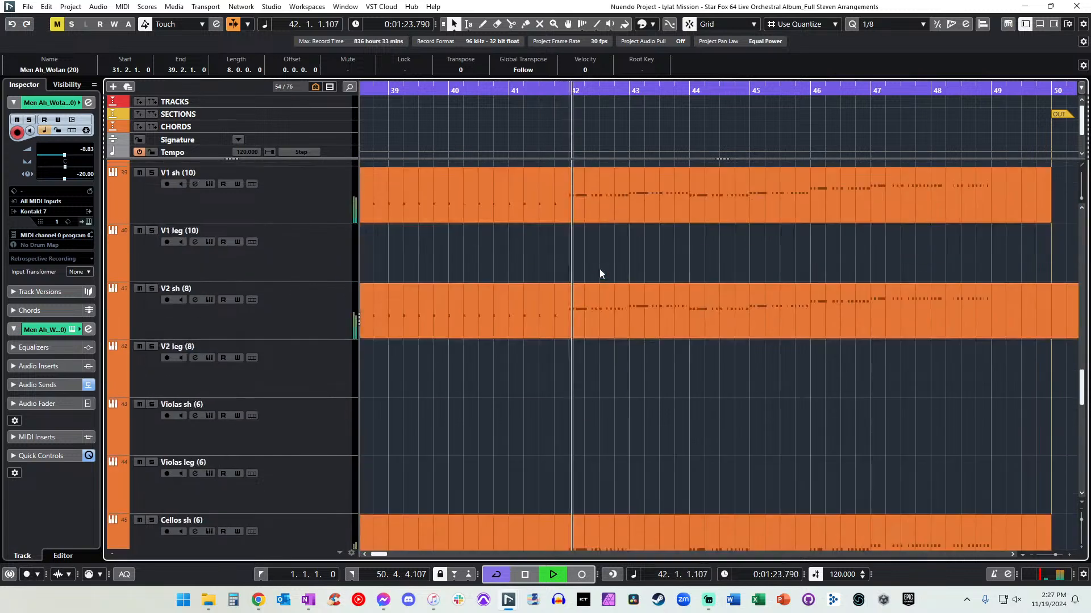
{"action": "scroll", "coordinate": [599, 268], "scroll_direction": "up", "scroll_amount": 6}
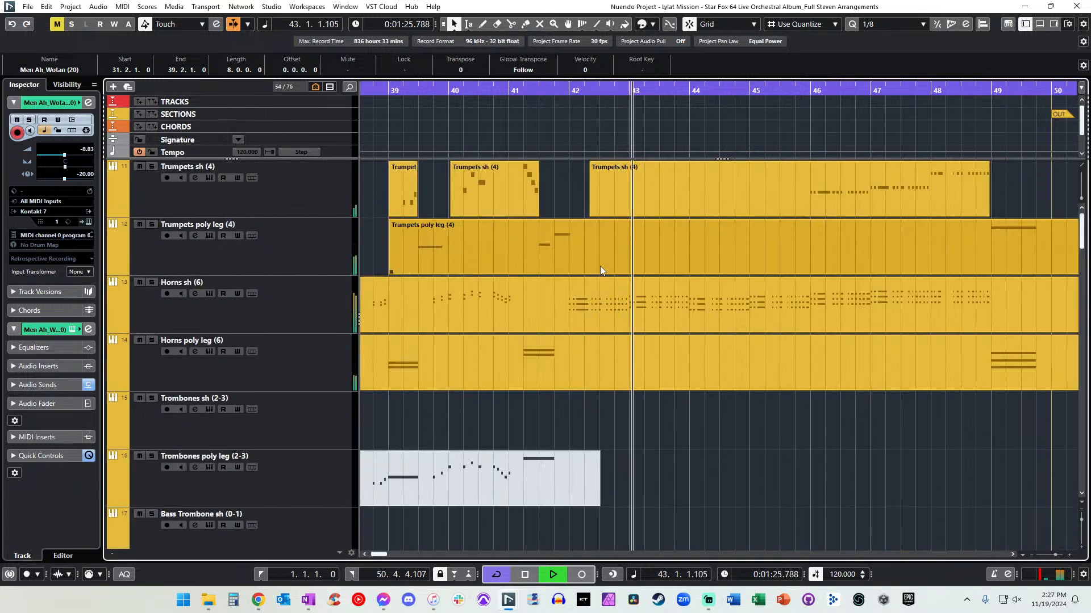
{"action": "scroll", "coordinate": [600, 266], "scroll_direction": "right", "scroll_amount": 3}
{"action": "scroll", "coordinate": [600, 266], "scroll_direction": "left", "scroll_amount": 2}
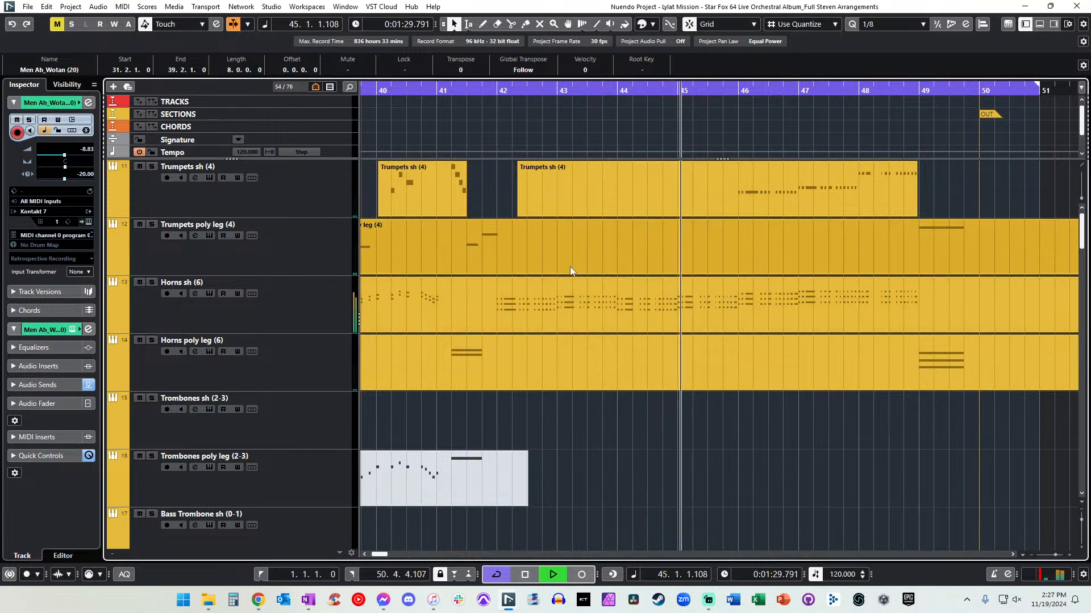
Replay from bar 42 and open the Horns sh (6) part to examine its repeated chords at bar 42.
{"action": "key", "text": "space"}
{"action": "key", "text": "KP_Subtract"}
{"action": "key", "text": "KP_Subtract"}
{"action": "key", "text": "KP_Subtract"}
{"action": "key", "text": "KP_Subtract"}
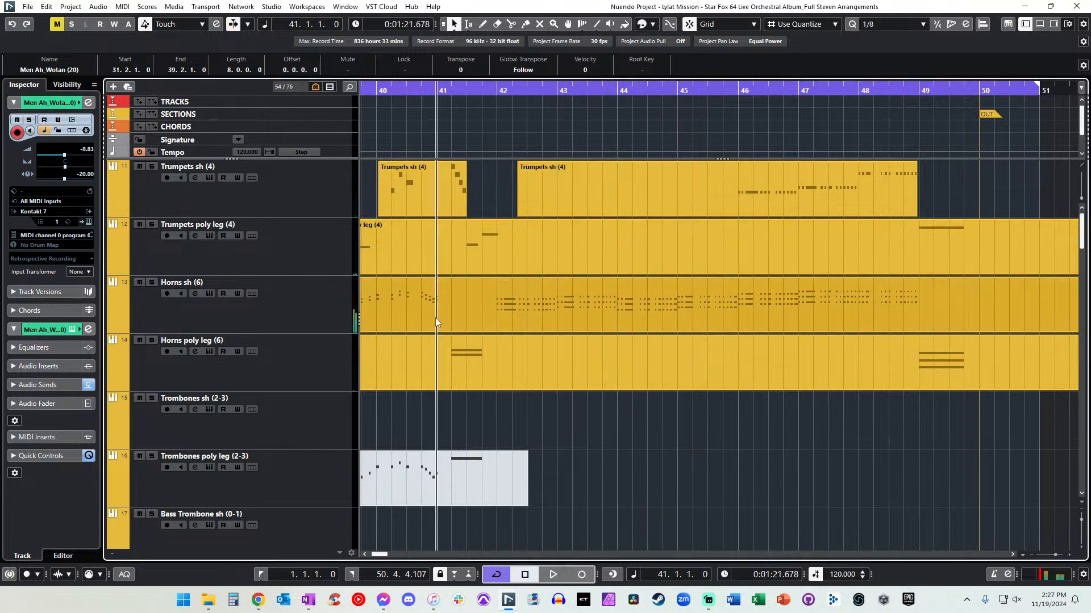
{"action": "key", "text": "KP_Add"}
{"action": "key", "text": "space"}
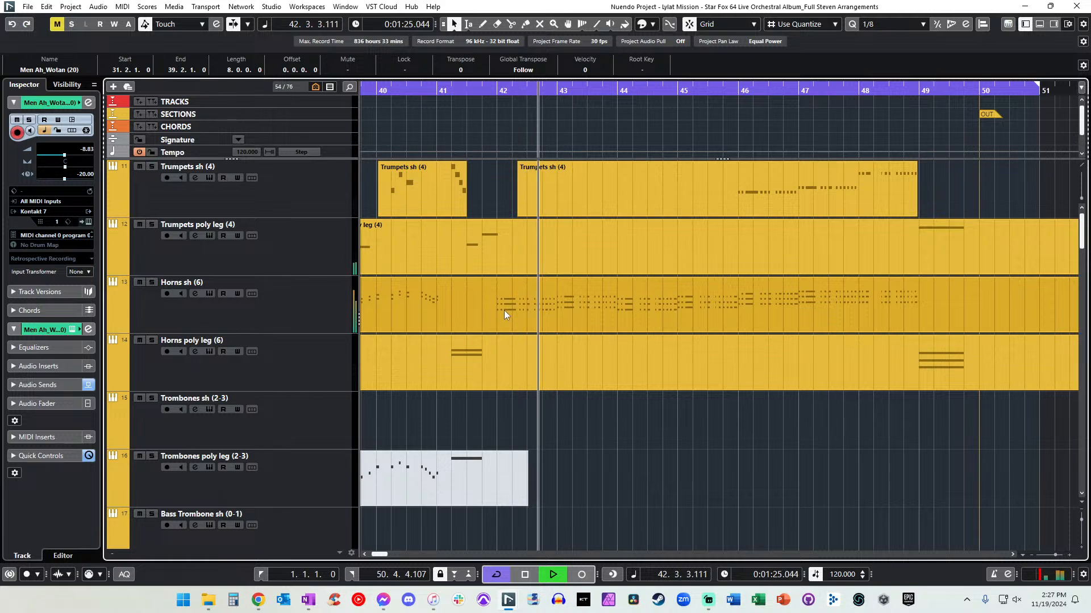
{"action": "double_click", "coordinate": [503, 311]}
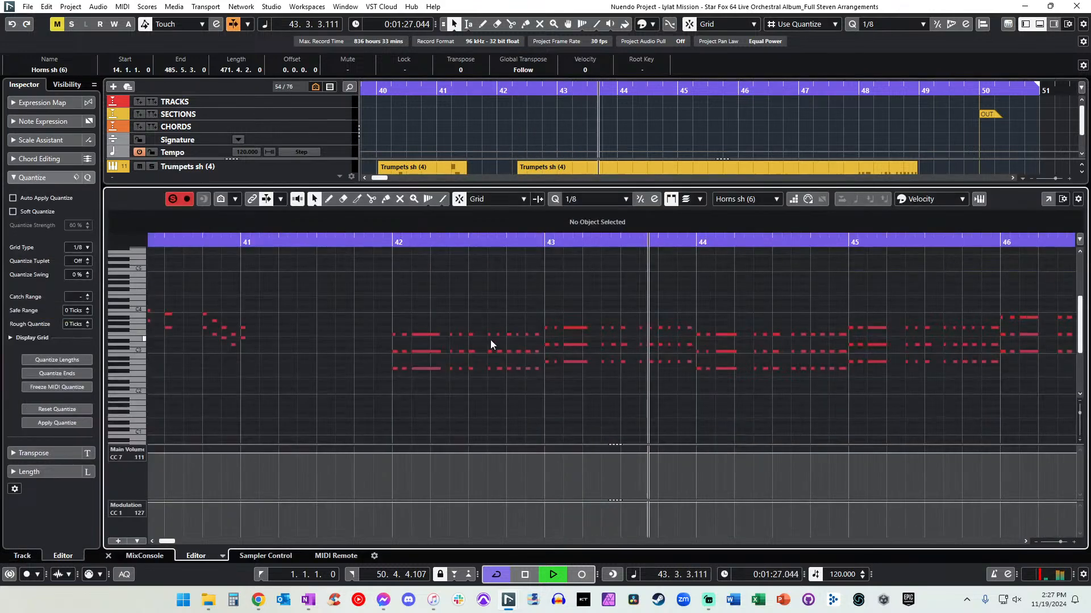
{"action": "left_click_drag", "start_coordinate": [382, 376], "coordinate": [406, 357]}
{"action": "left_click_drag", "start_coordinate": [387, 329], "coordinate": [396, 377]}
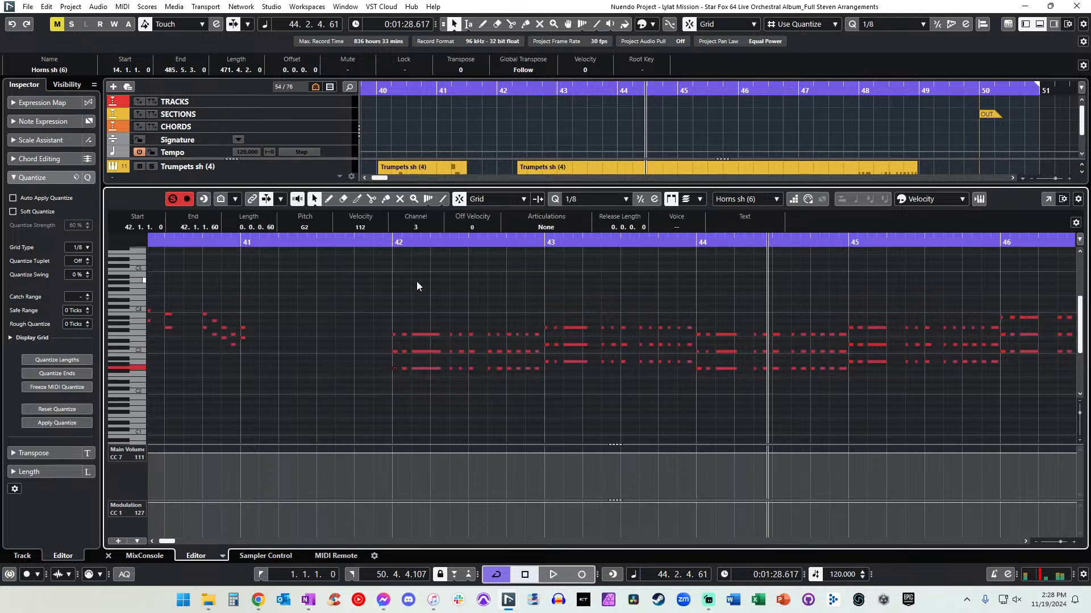
Examine how the Horns sh (6) chords move from bar 43 to the end of bar 48.
{"action": "left_click", "coordinate": [541, 358]}
{"action": "scroll", "coordinate": [550, 335], "scroll_direction": "down", "scroll_amount": 2}
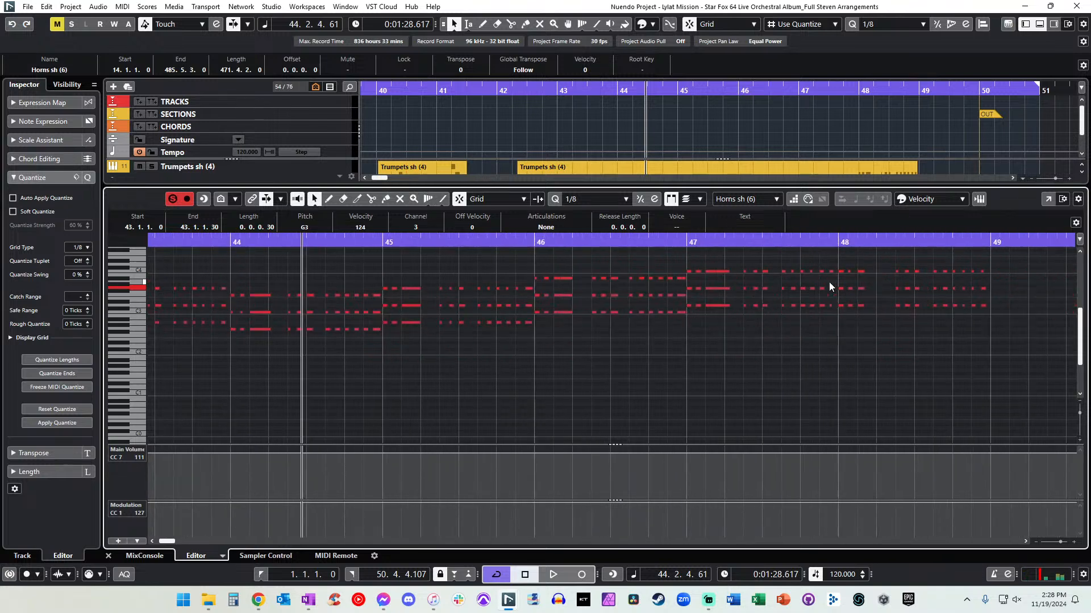
{"action": "left_click", "coordinate": [440, 243]}
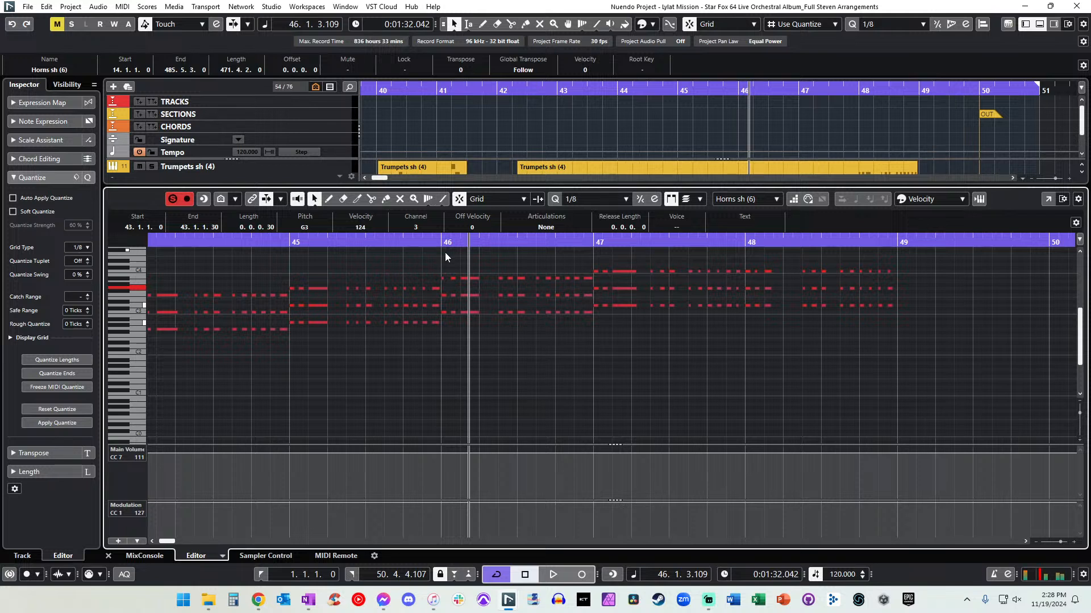
{"action": "key", "text": "Up"}
{"action": "key", "text": "Down"}
{"action": "key", "text": "Right"}
{"action": "key", "text": "Right"}
{"action": "key", "text": "Left"}
{"action": "key", "text": "Left"}
{"action": "key", "text": "space"}
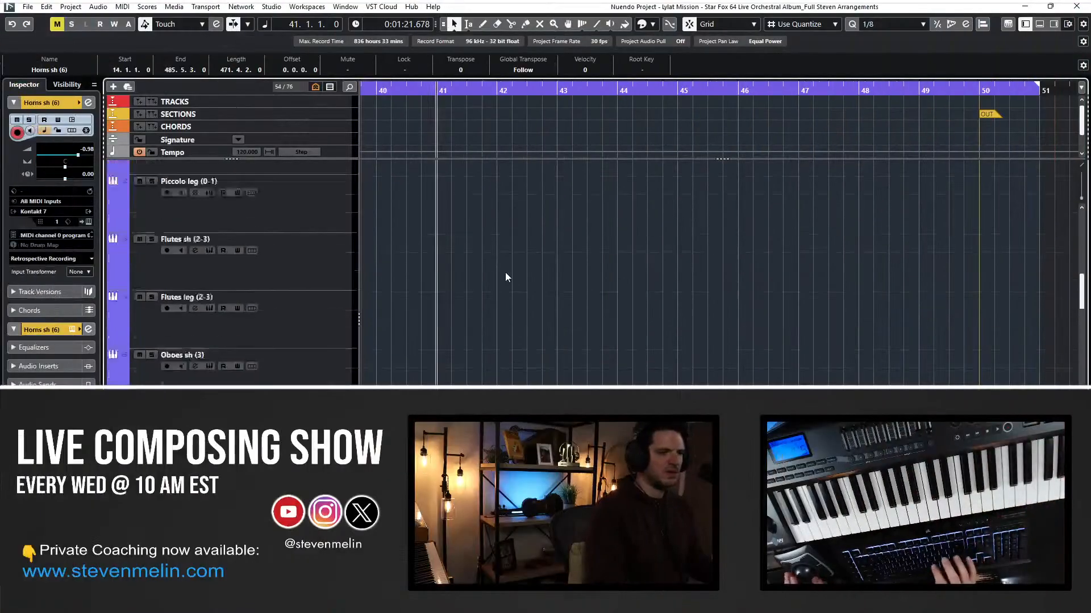
Find the choir tracks and select Women Ah_Freyja and Men Ah_Wotan together for live playing.
{"action": "scroll", "coordinate": [506, 278], "scroll_direction": "down", "scroll_amount": 15}
{"action": "scroll", "coordinate": [506, 277], "scroll_direction": "down", "scroll_amount": 5}
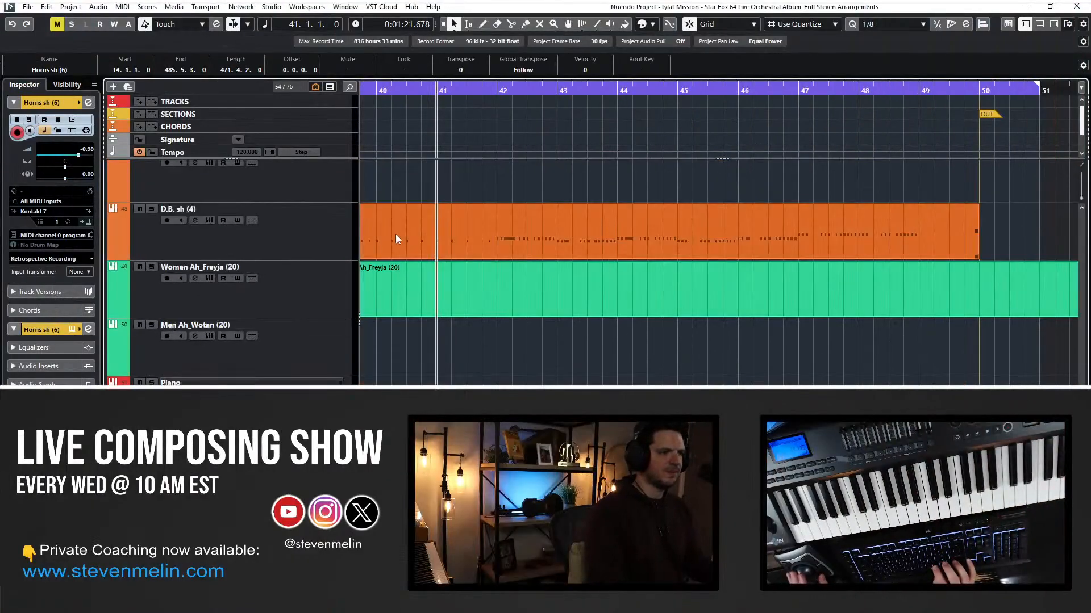
{"action": "left_click", "coordinate": [338, 274]}
{"action": "left_click", "coordinate": [316, 335], "text": "shift"}
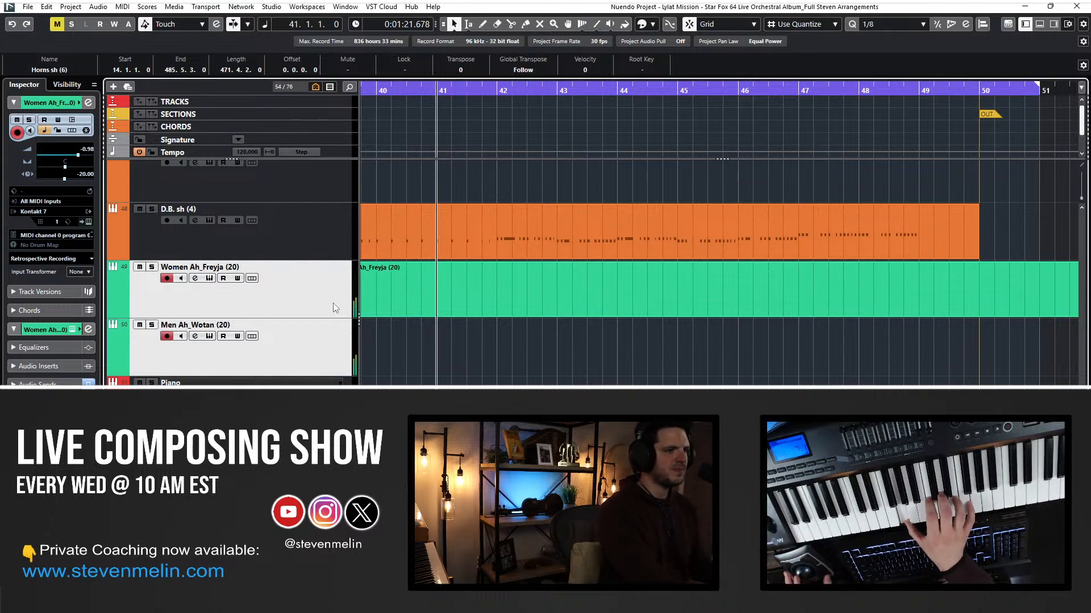
Switch the Men Ah_Wotan instrument's Basses and Tenors keyboard layout to Normal in Kontakt and close its window.
{"action": "left_click", "coordinate": [323, 322]}
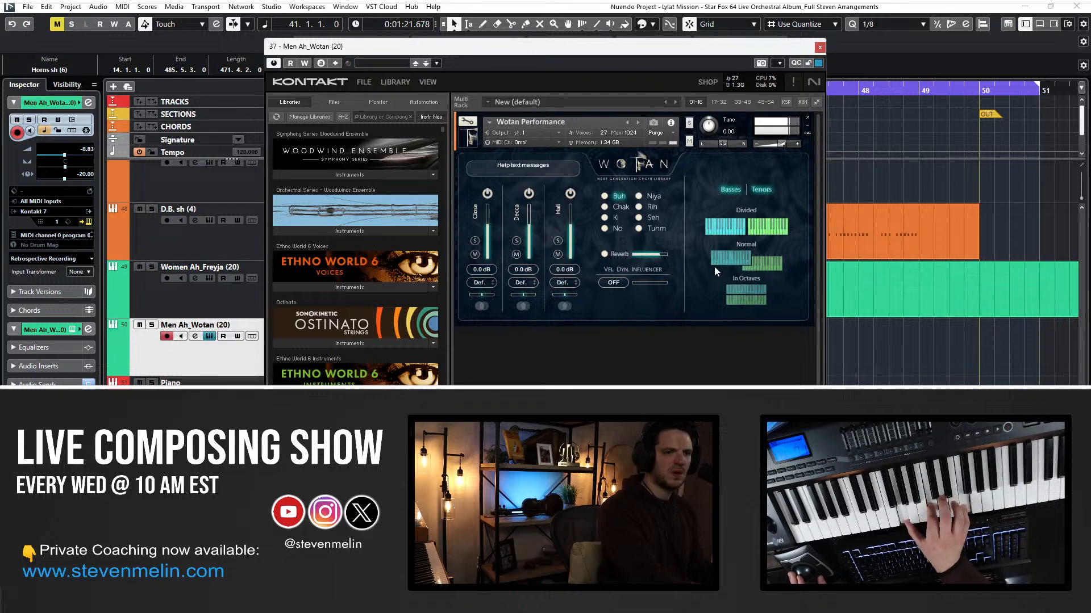
{"action": "left_click", "coordinate": [753, 263]}
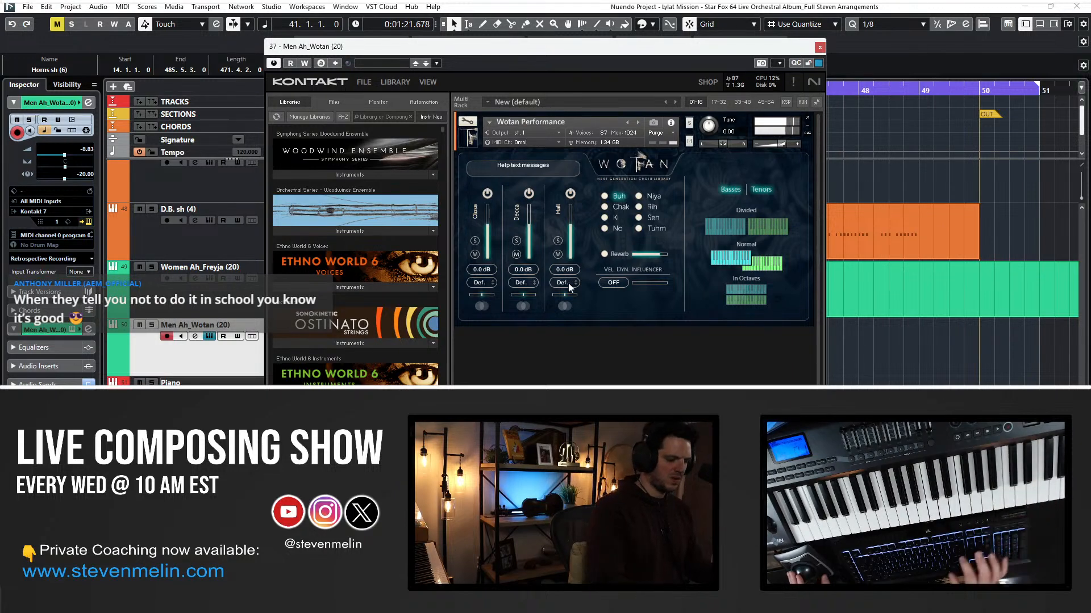
{"action": "key", "text": "Escape"}
{"action": "left_click", "coordinate": [489, 379]}
Try the Women Ah_Freyja track alone, then layer it with Men Ah_Wotan by selecting both tracks.
{"action": "left_click", "coordinate": [306, 309]}
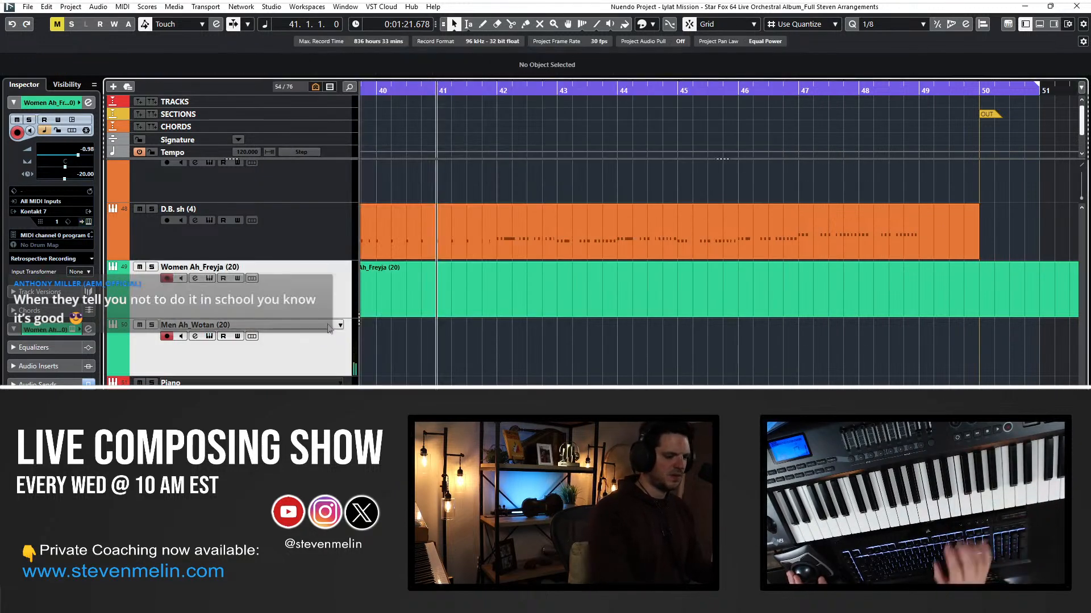
{"action": "left_click", "coordinate": [342, 335], "text": "ctrl"}
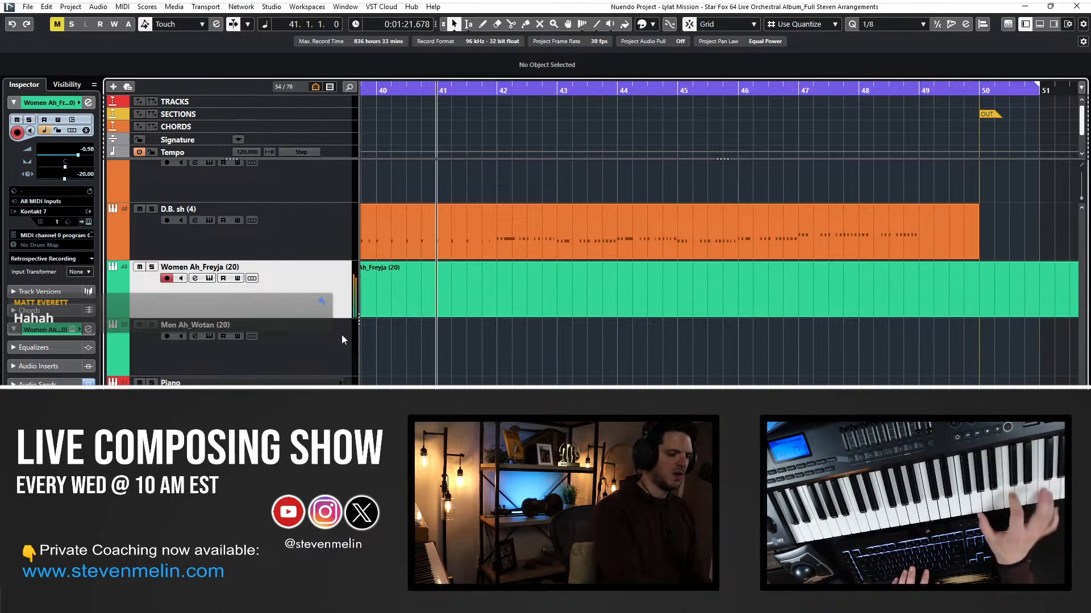
{"action": "left_click", "coordinate": [342, 335], "text": "shift"}
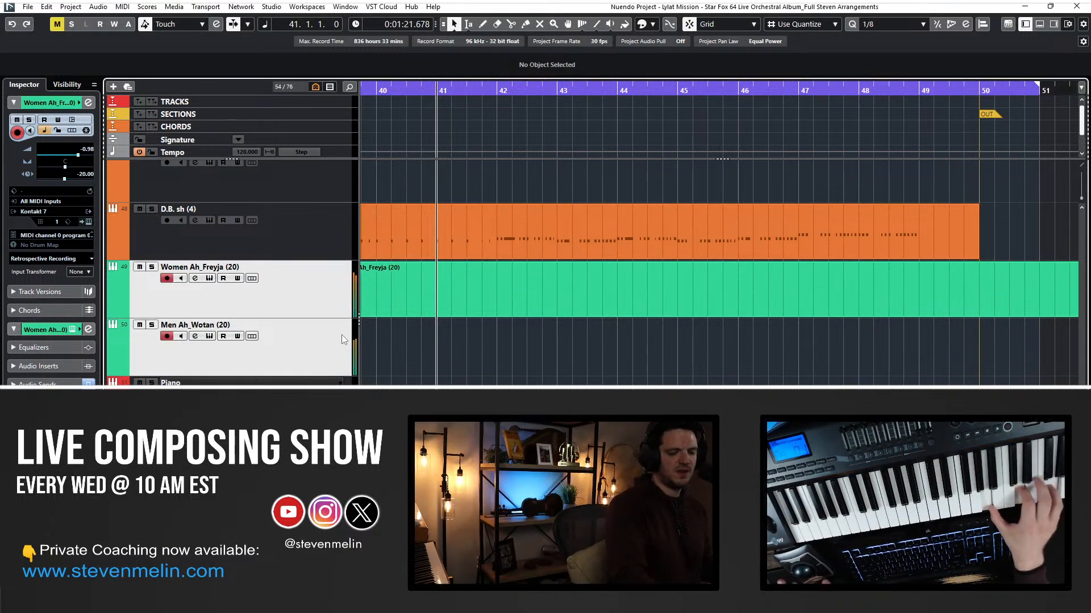
Try a choir take on Women Ah_Freyja and Men Ah_Wotan, playing in from bar 38, and undo the recording.
{"action": "key", "text": "KP_Subtract"}
{"action": "key", "text": "KP_Subtract"}
{"action": "key", "text": "KP_Subtract"}
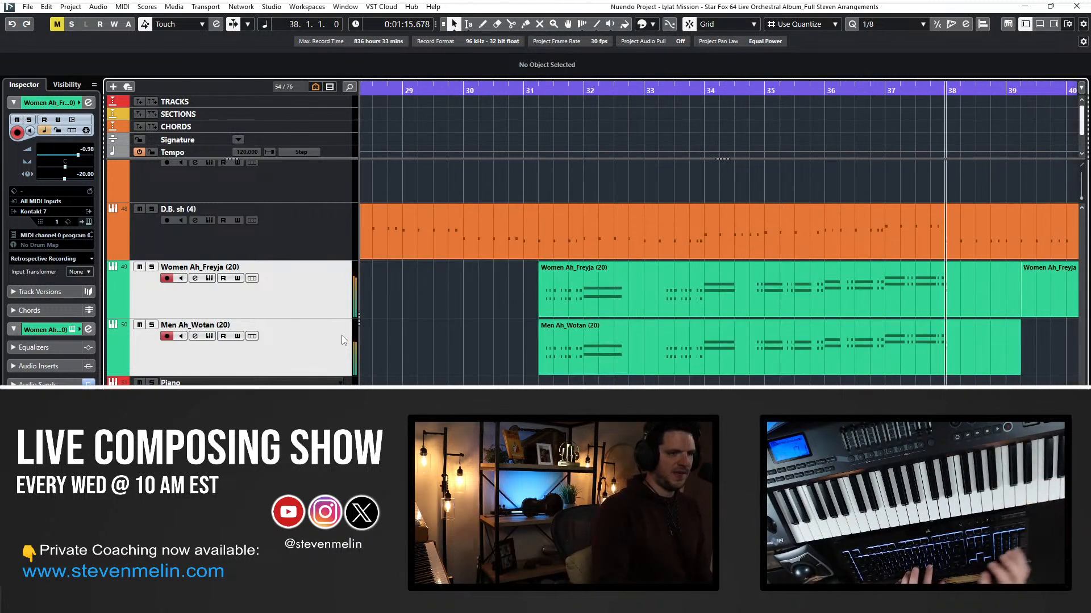
{"action": "key", "text": "KP_Subtract"}
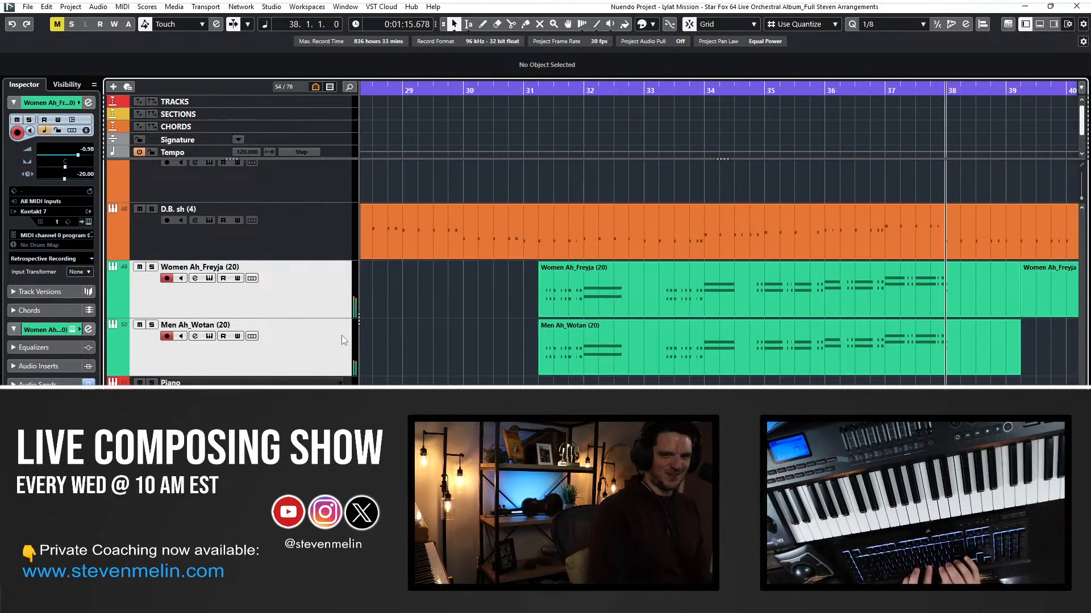
{"action": "key", "text": "space"}
{"action": "scroll", "coordinate": [438, 343], "scroll_direction": "down", "scroll_amount": 5}
{"action": "scroll", "coordinate": [442, 340], "scroll_direction": "up", "scroll_amount": 3}
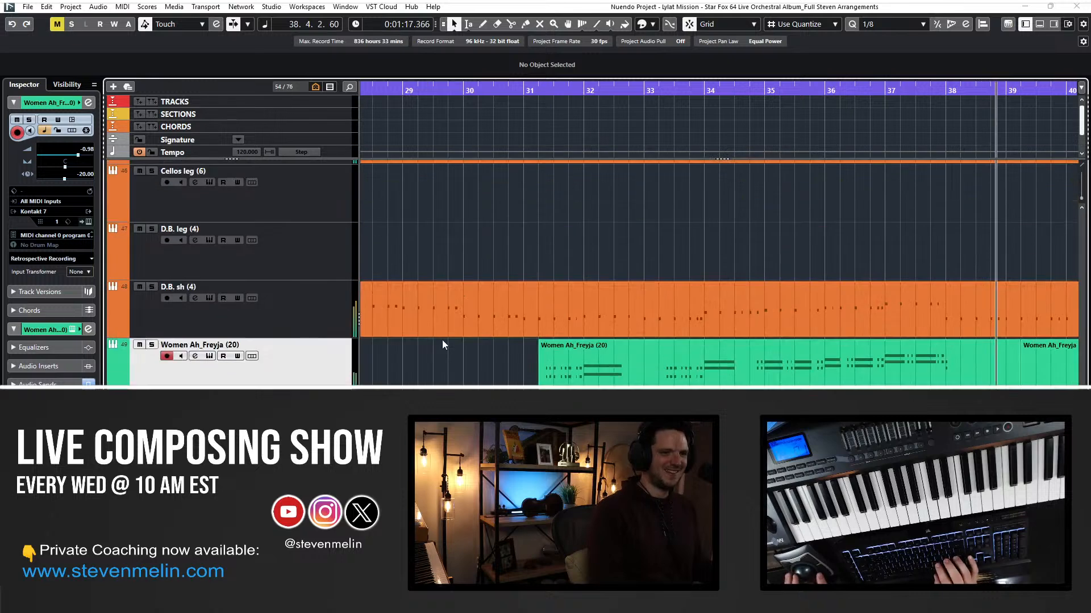
{"action": "scroll", "coordinate": [442, 340], "scroll_direction": "down", "scroll_amount": 3}
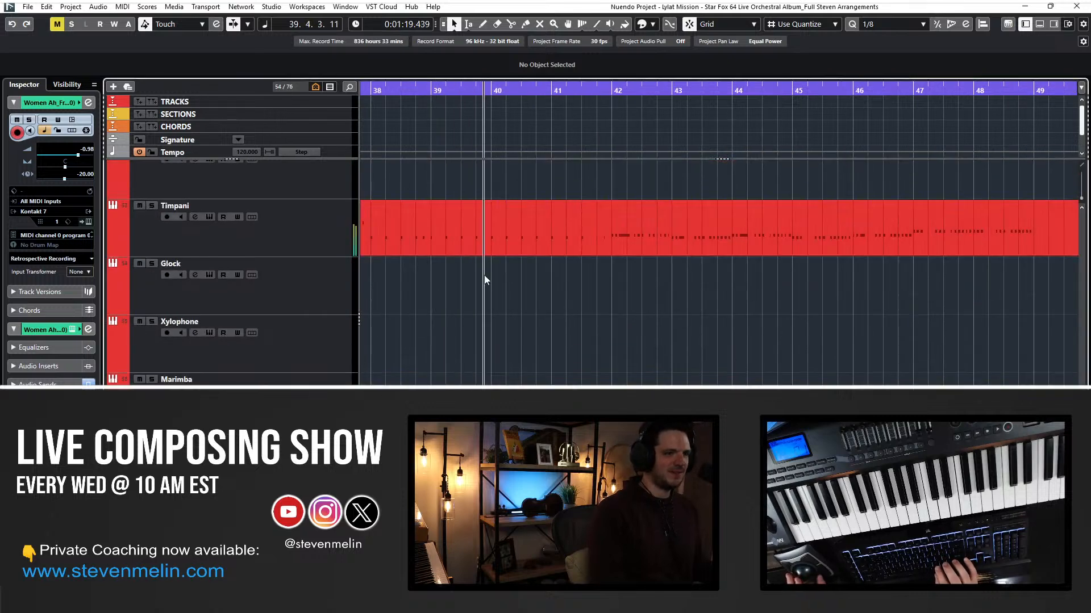
{"action": "scroll", "coordinate": [477, 272], "scroll_direction": "up", "scroll_amount": 5}
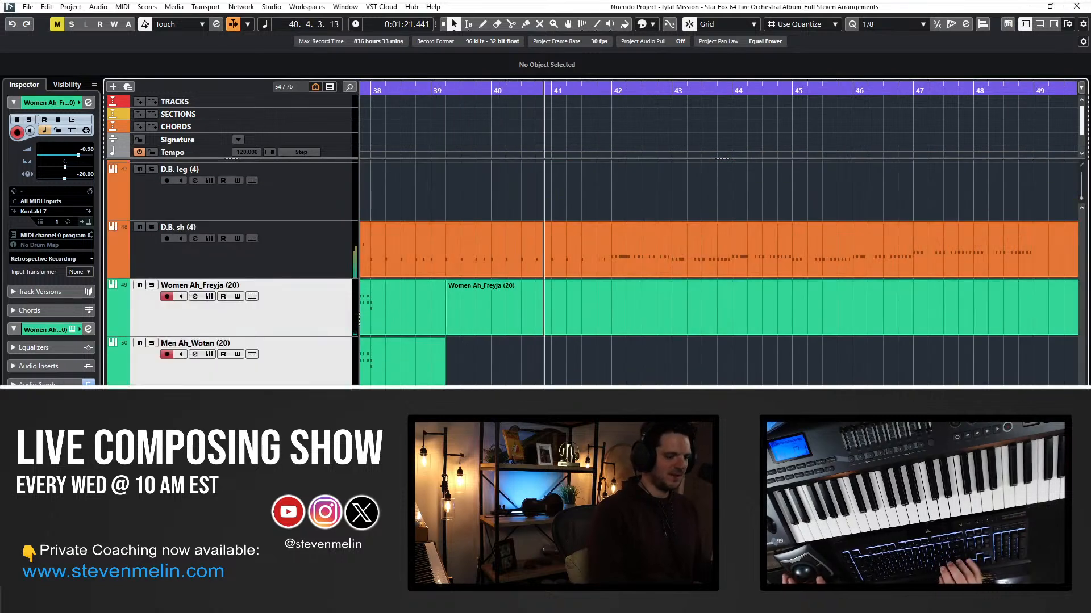
{"action": "key", "text": "KP_Multiply"}
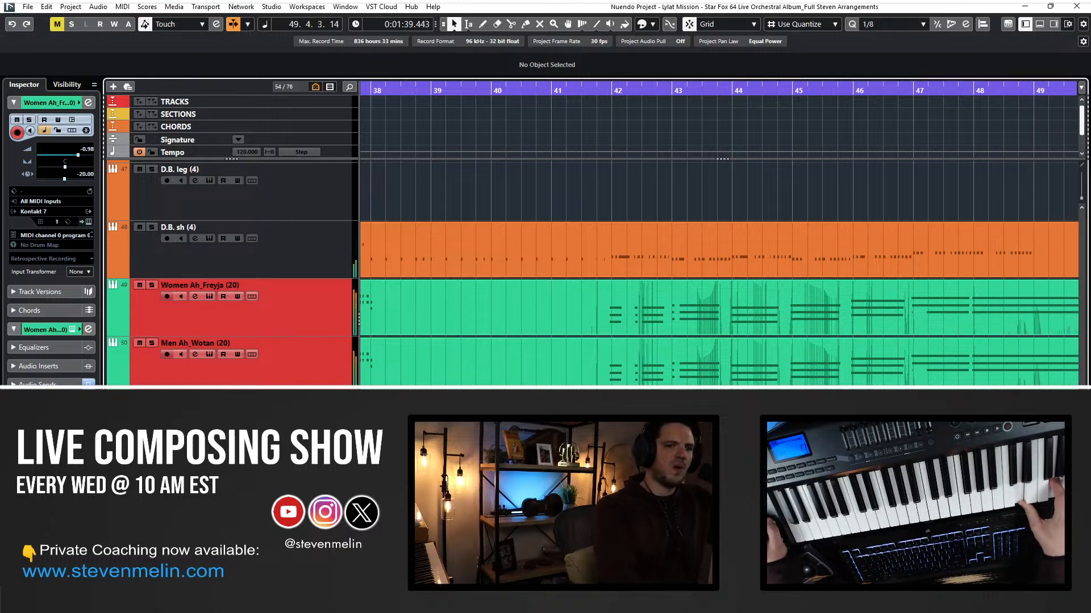
{"action": "key", "text": "space"}
{"action": "key", "text": "ctrl+z"}
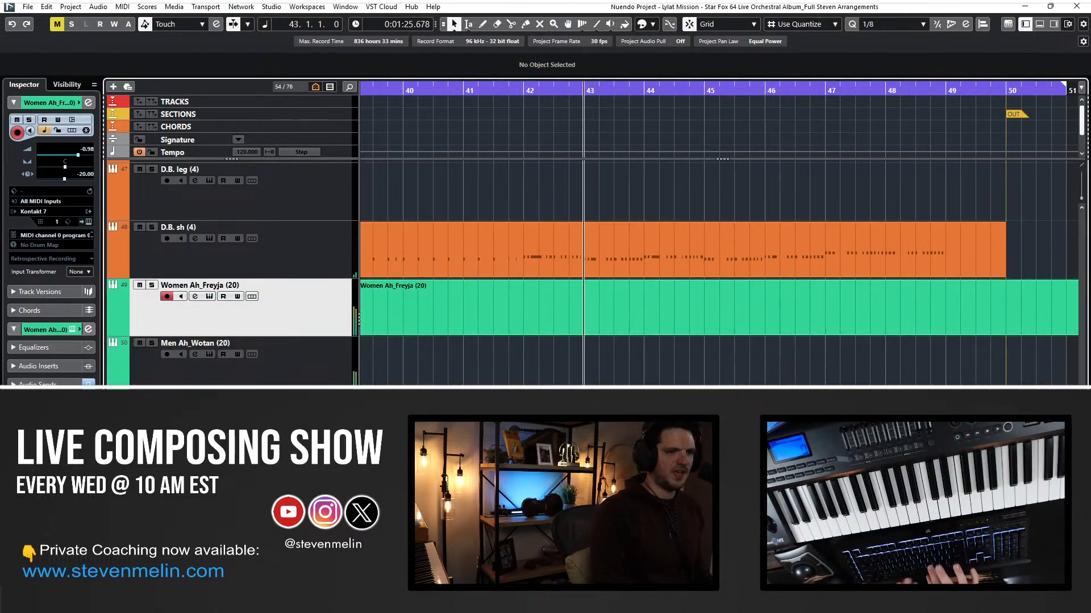
Try a take of short choir chords on both choir tracks through bar 47 and undo it.
{"action": "key", "text": "space"}
{"action": "left_click", "coordinate": [300, 357], "text": "shift"}
{"action": "key", "text": "KP_Multiply"}
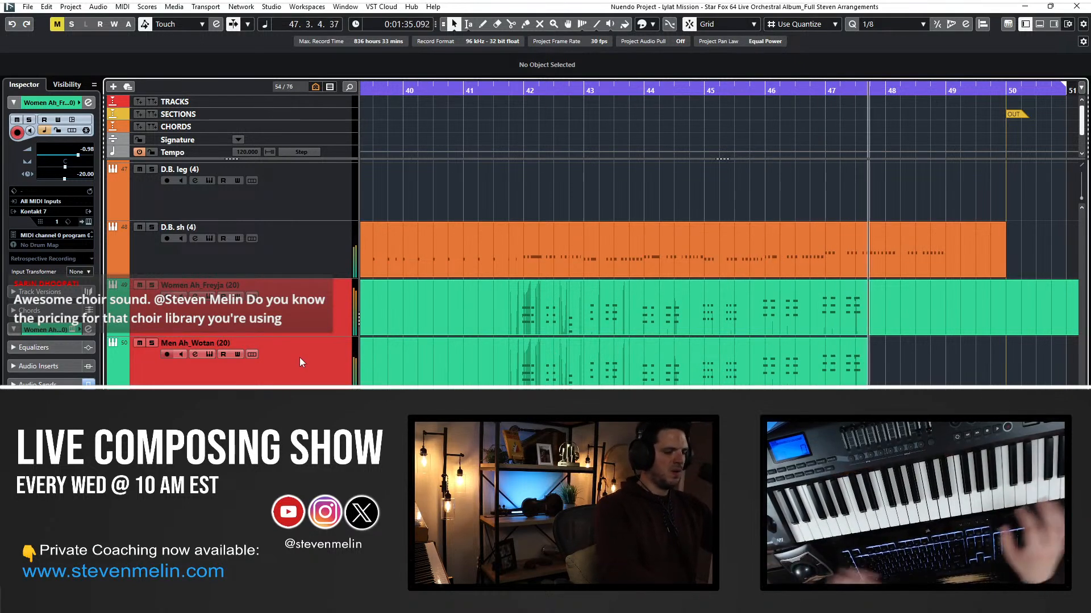
{"action": "key", "text": "space"}
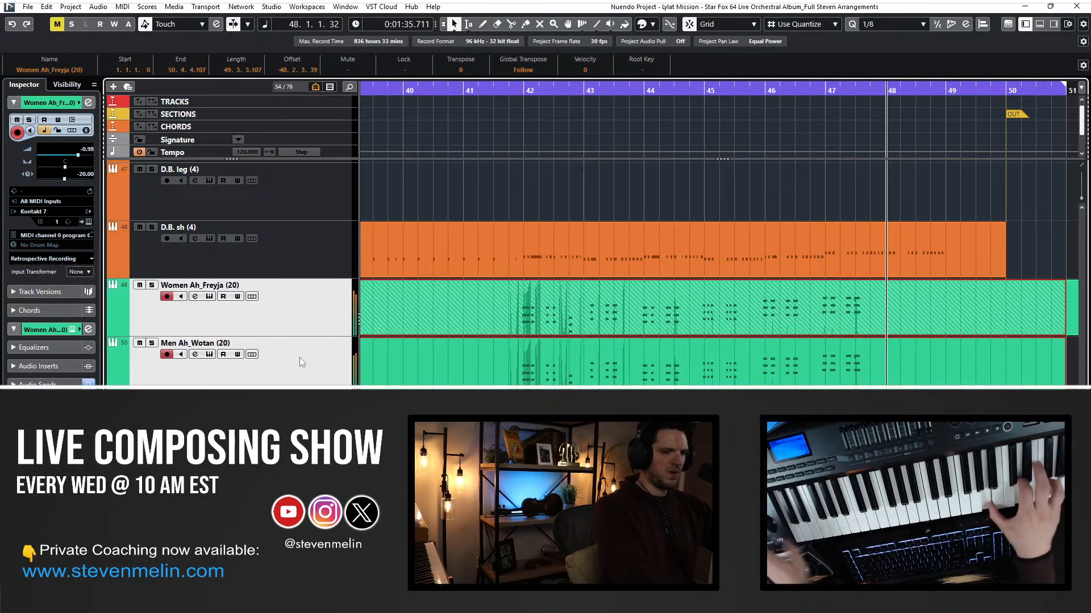
{"action": "key", "text": "space"}
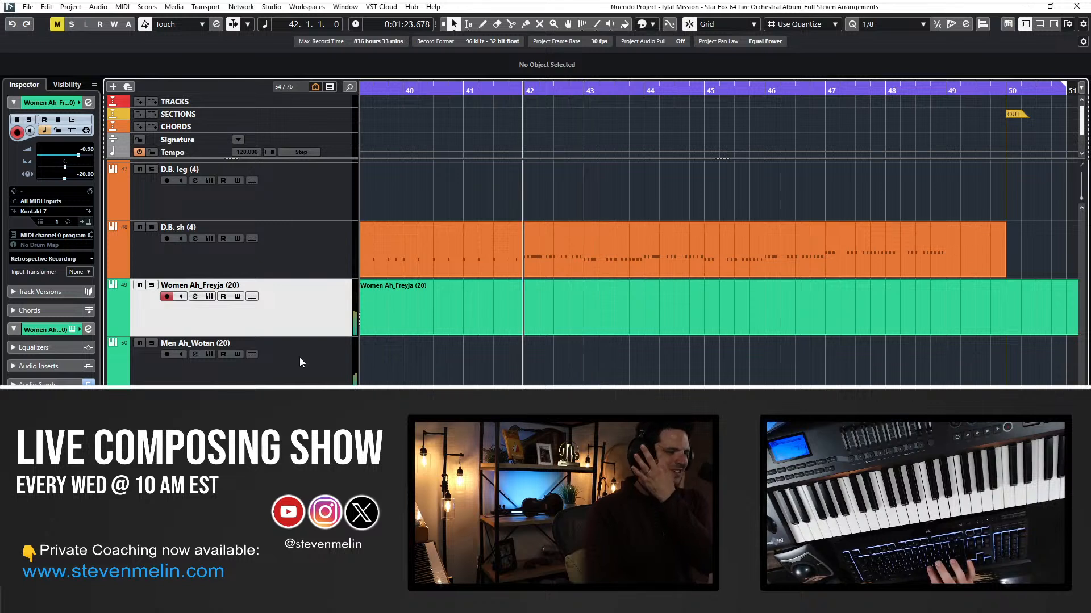
Try another take on both choir tracks from bar 41, holding the chords longer, and undo it.
{"action": "key", "text": "KP_Subtract"}
{"action": "key", "text": "shift+Down"}
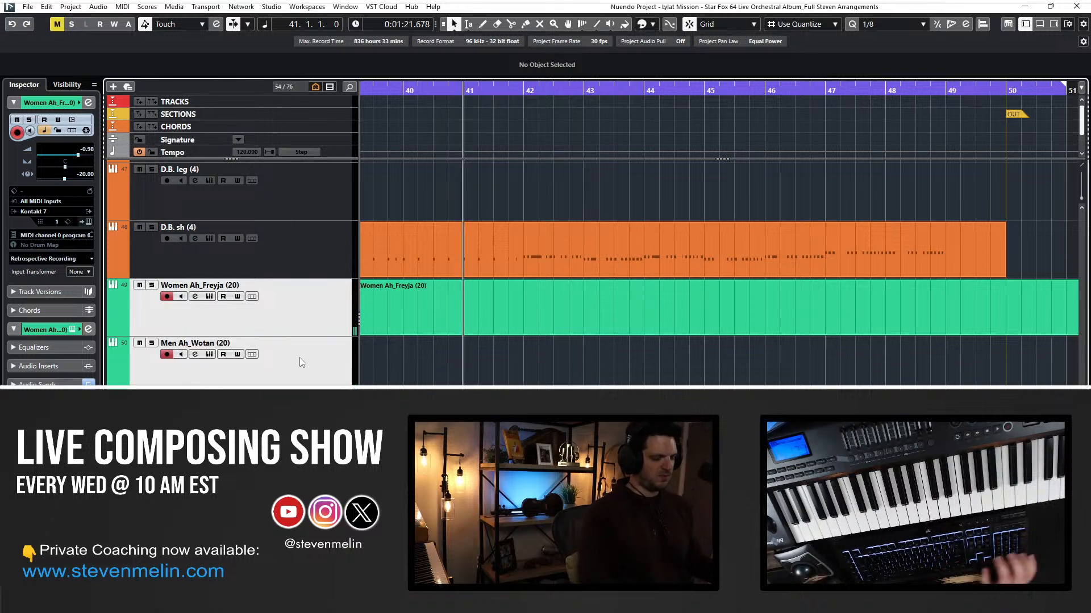
{"action": "key", "text": "KP_Multiply"}
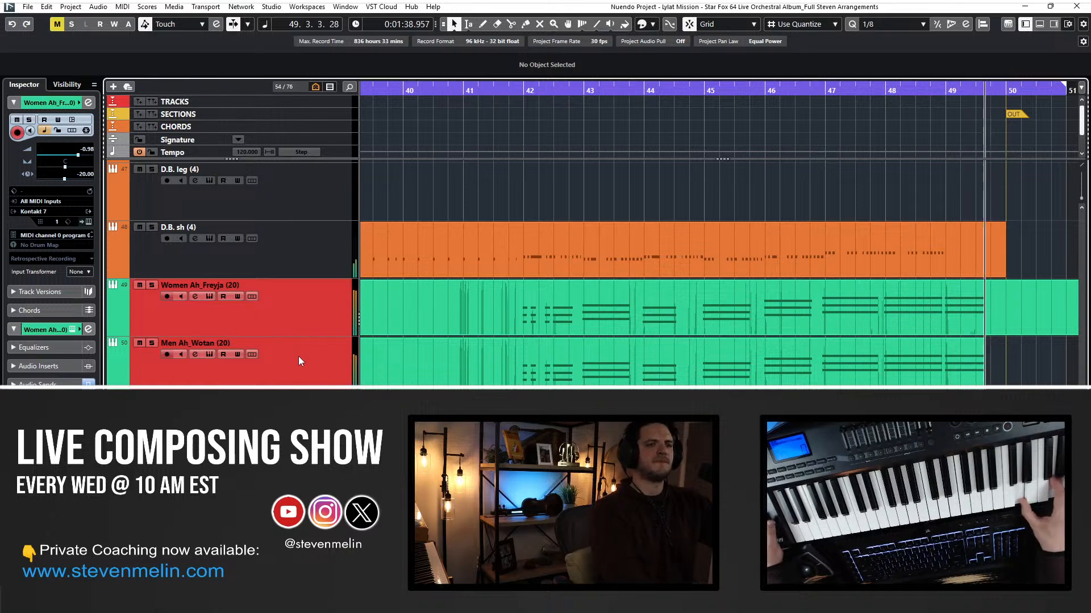
{"action": "key", "text": "ctrl+z"}
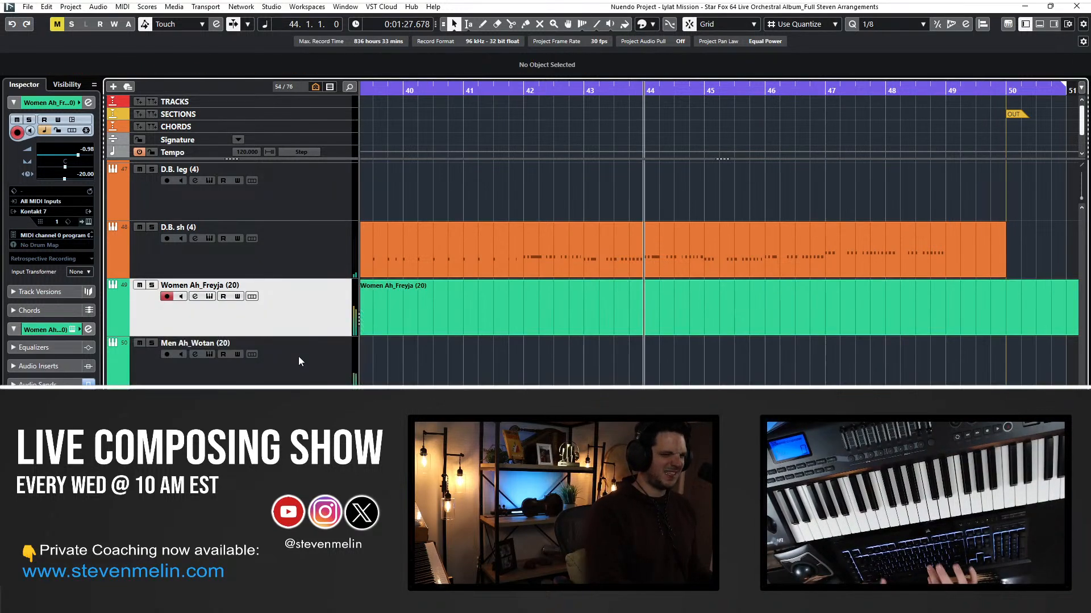
Record sustained choir chords for bars 42 to 49 on Women Ah_Freyja and Men Ah_Wotan together, starting from bar 41.
{"action": "left_click", "coordinate": [298, 356], "text": "ctrl"}
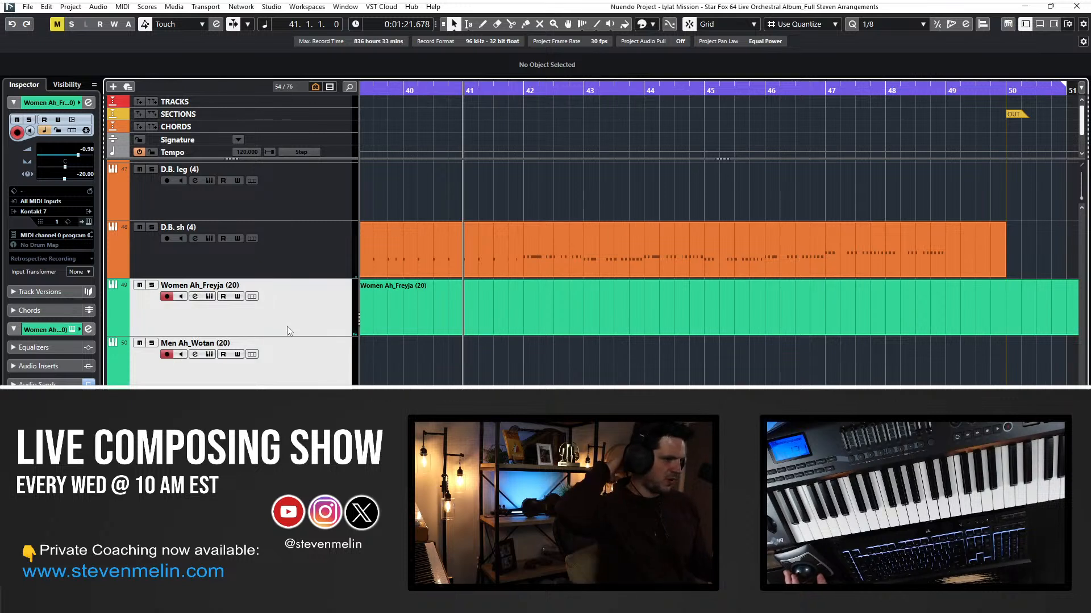
{"action": "left_click", "coordinate": [310, 309]}
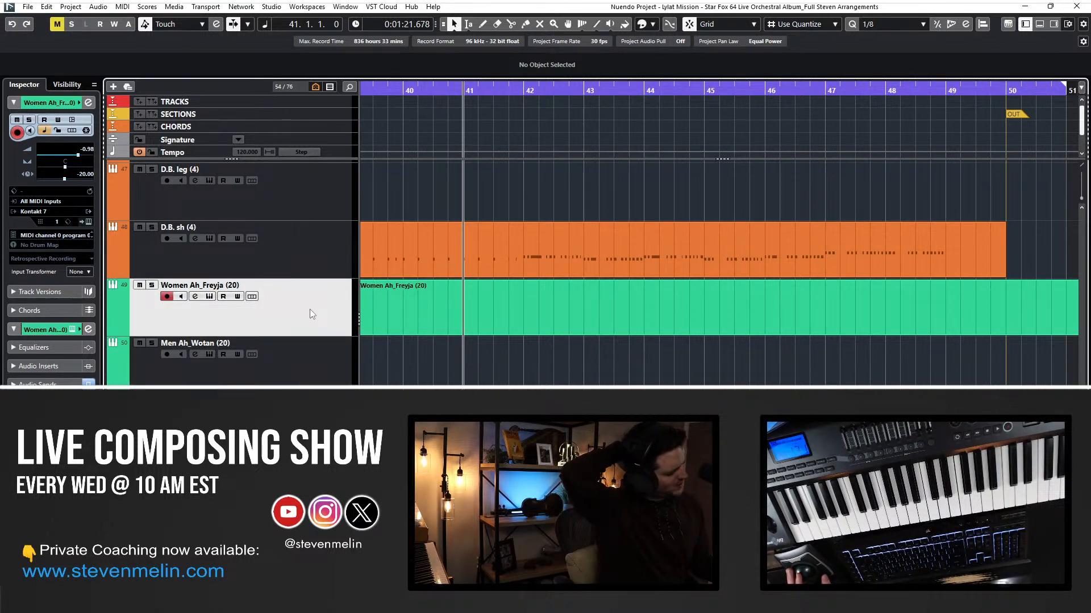
{"action": "left_click", "coordinate": [301, 366], "text": "ctrl"}
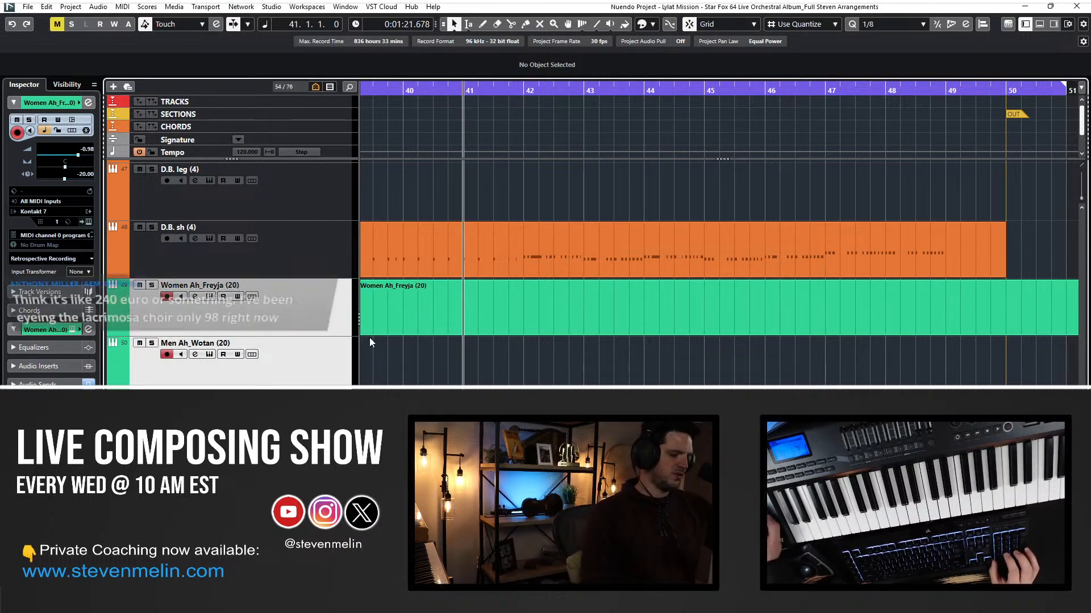
{"action": "key", "text": "KP_Multiply"}
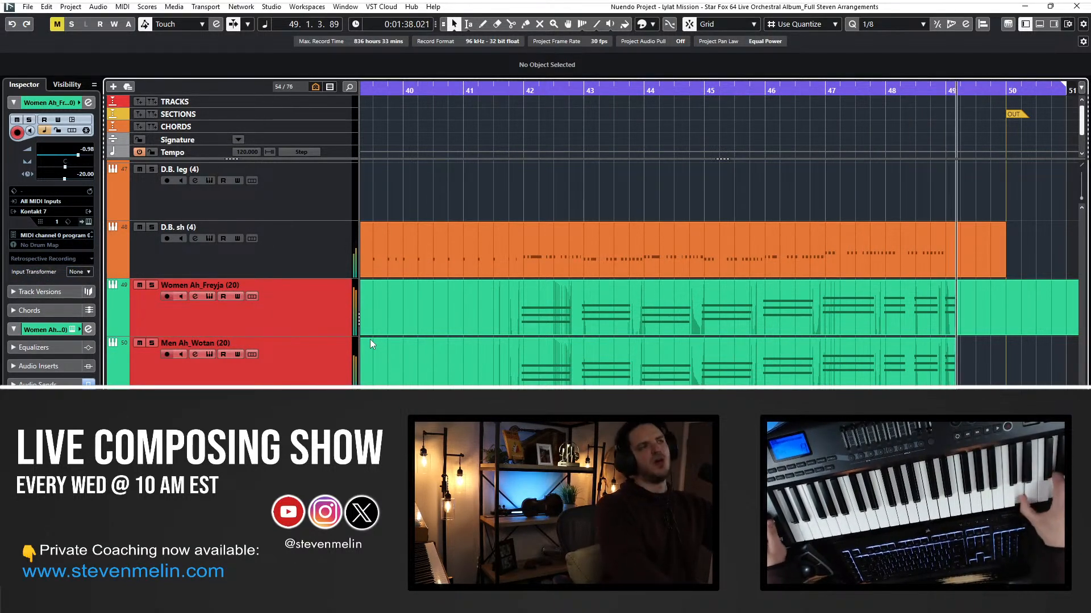
{"action": "key", "text": "space"}
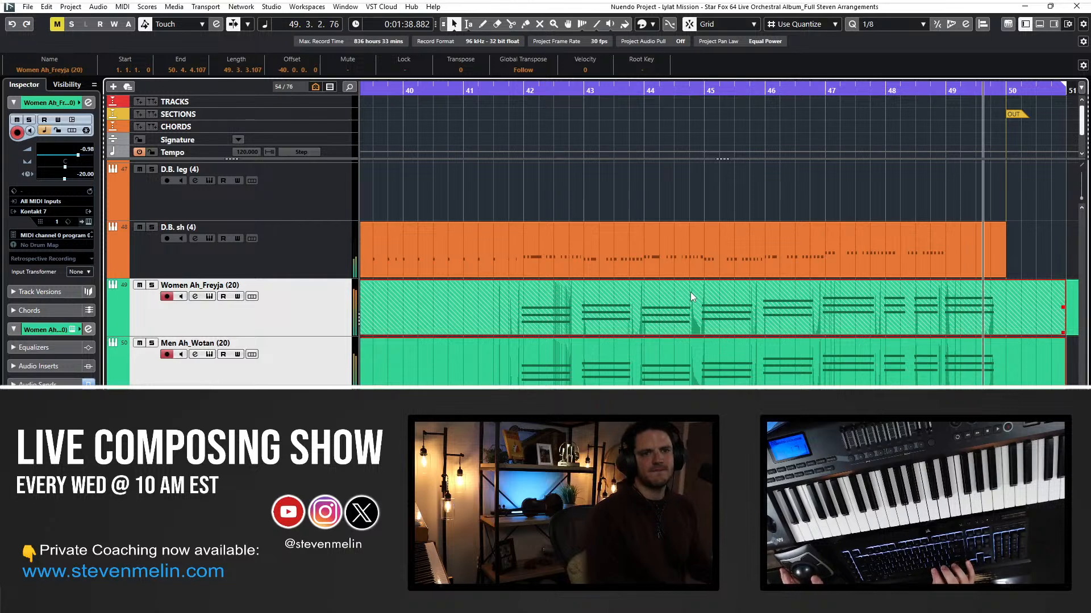
Split the Women Ah_Freyja and Men Ah_Wotan recordings at 41.2.1.0 and open the sections holding the chords for note editing.
{"action": "right_click", "coordinate": [484, 313]}
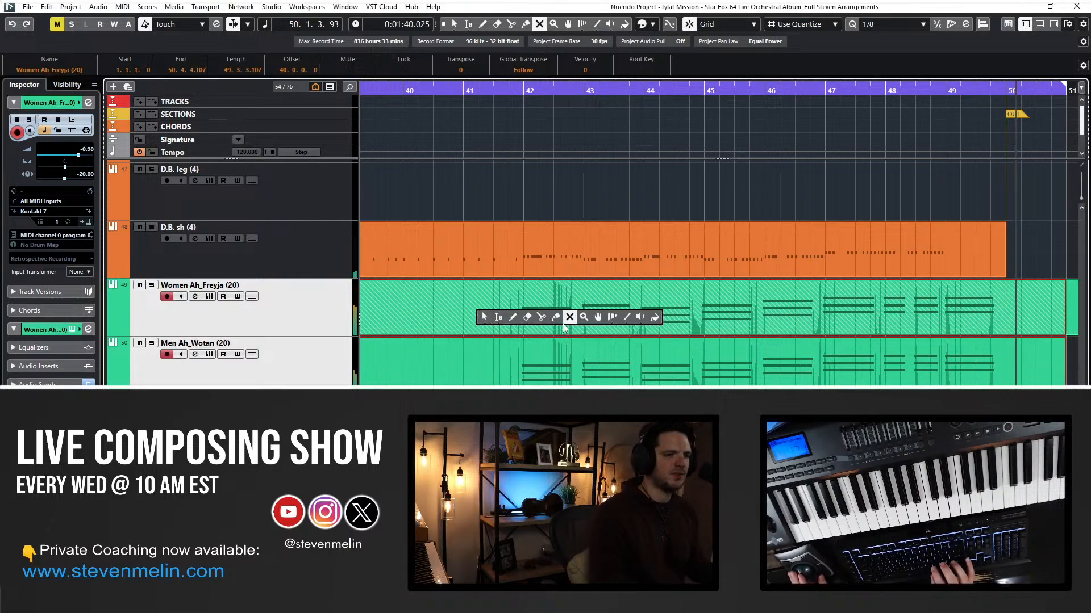
{"action": "left_click", "coordinate": [569, 321]}
{"action": "left_click", "coordinate": [501, 309]}
{"action": "right_click", "coordinate": [513, 369]}
{"action": "left_click", "coordinate": [514, 369]}
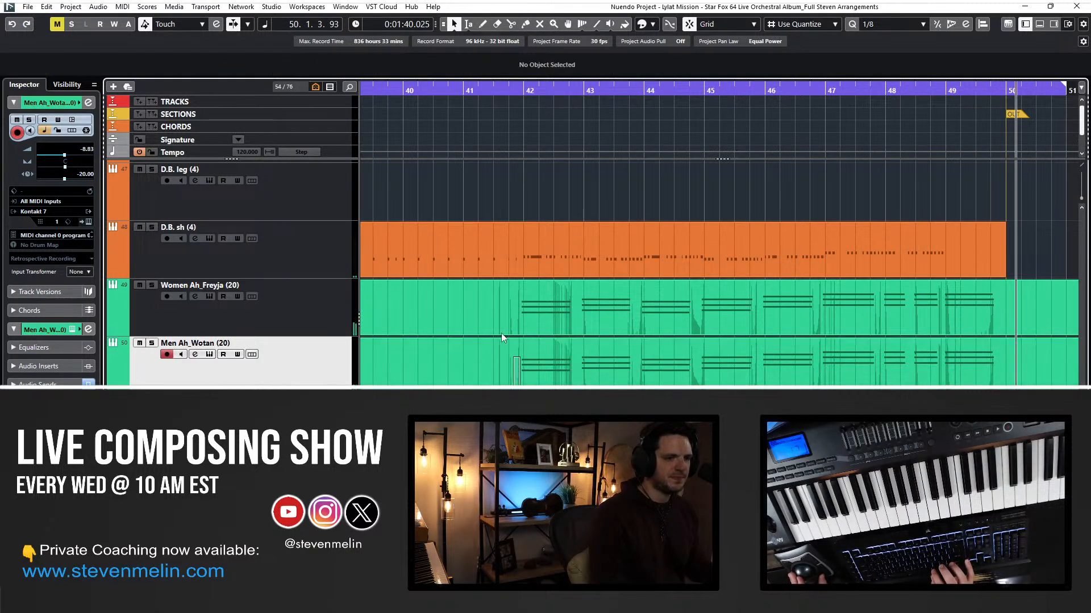
{"action": "double_click", "coordinate": [529, 319]}
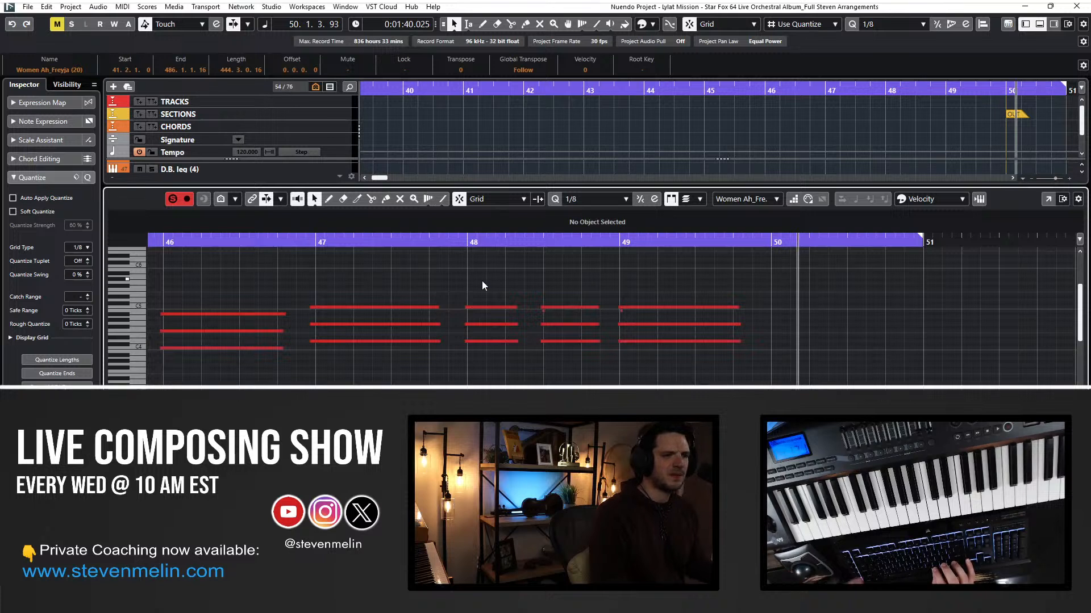
Quantize the starts of all choir notes to 1/4 and their ends to 1/8.
{"action": "key", "text": "ctrl+a"}
{"action": "left_click", "coordinate": [580, 204]}
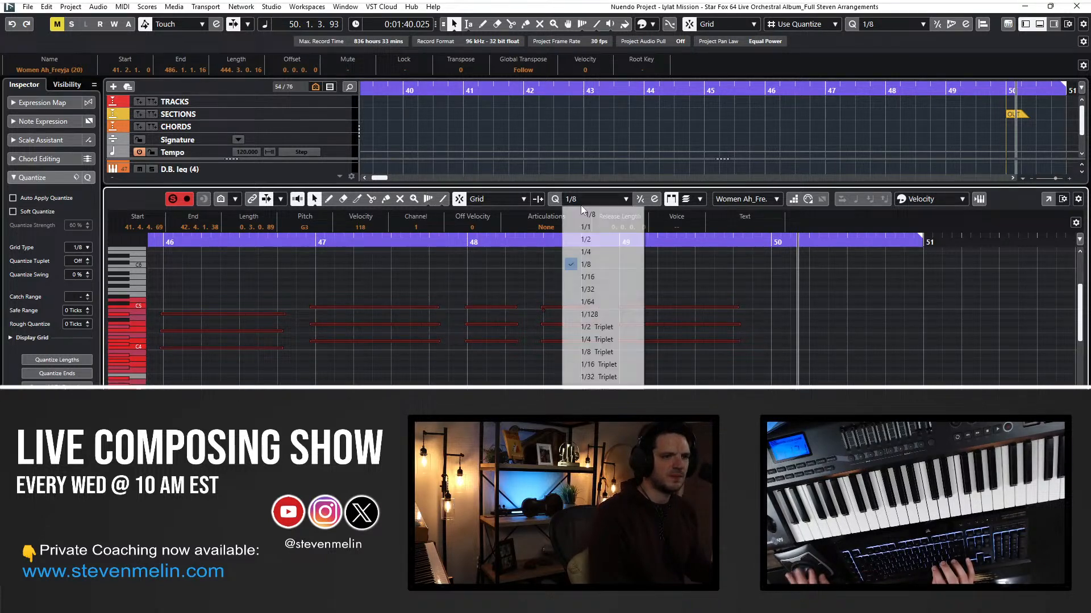
{"action": "left_click", "coordinate": [582, 252]}
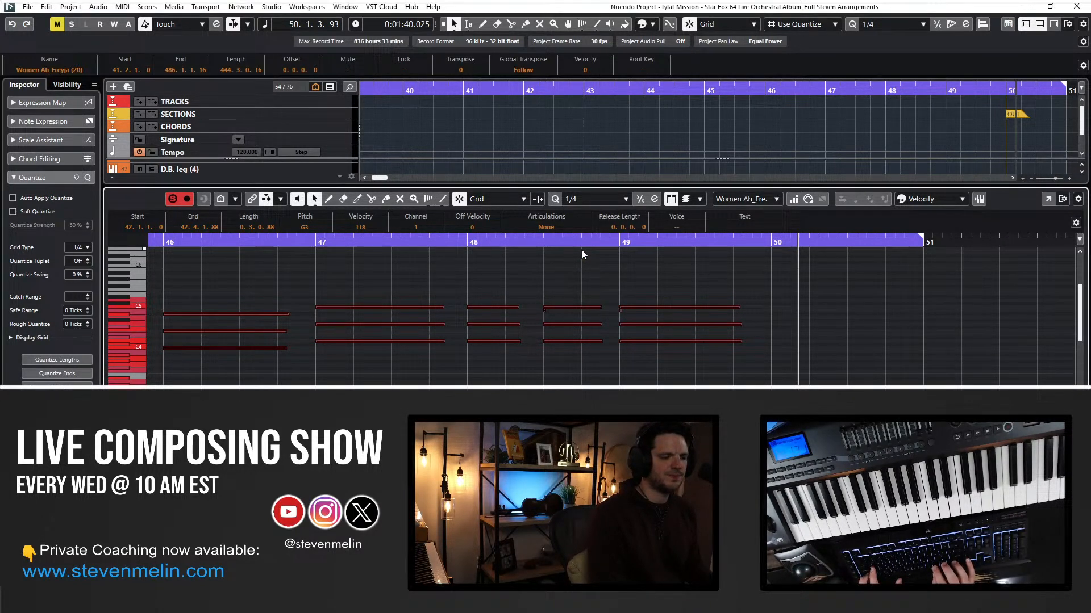
{"action": "left_click", "coordinate": [588, 202]}
{"action": "left_click", "coordinate": [589, 268]}
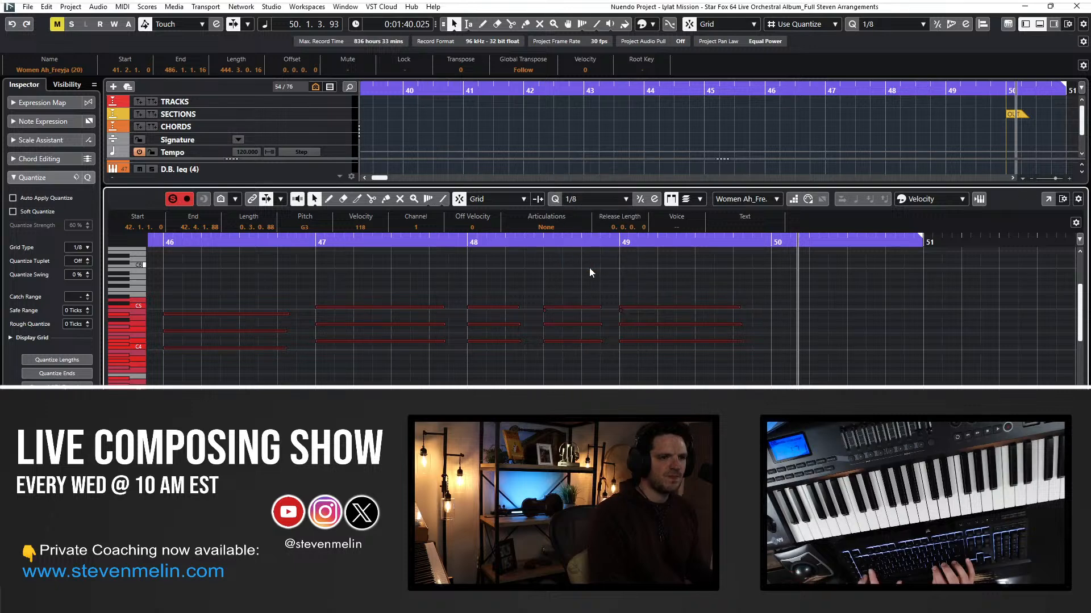
{"action": "key", "text": "alt+q"}
Even out the chord endings by extending the lowest note of bar 45 and shortening the A#4 of bar 46.
{"action": "left_click", "coordinate": [629, 307]}
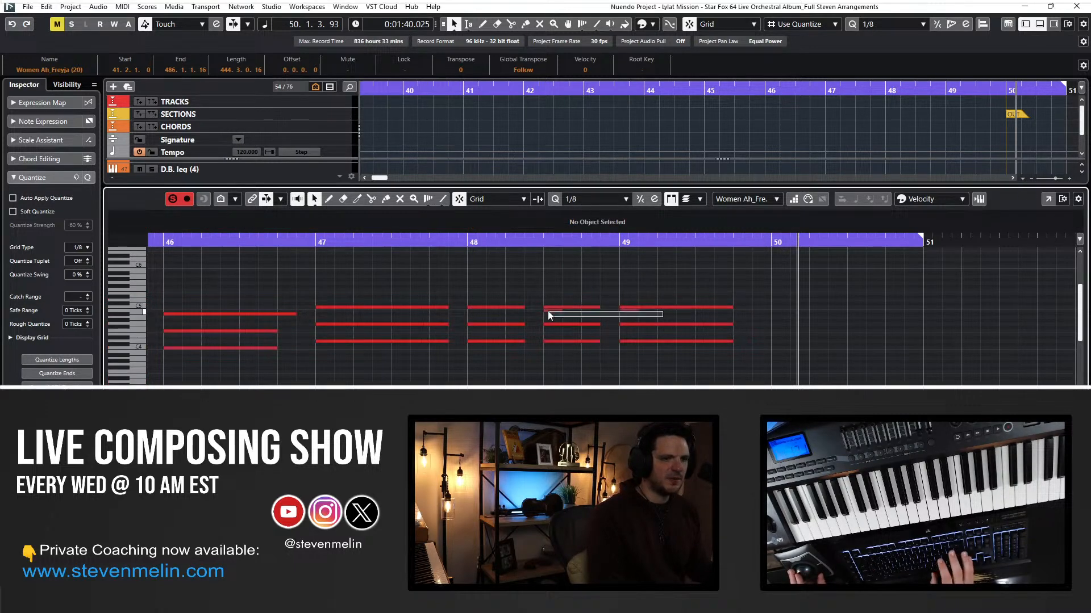
{"action": "scroll", "coordinate": [547, 313], "scroll_direction": "left", "scroll_amount": 4}
{"action": "scroll", "coordinate": [548, 315], "scroll_direction": "right", "scroll_amount": 1}
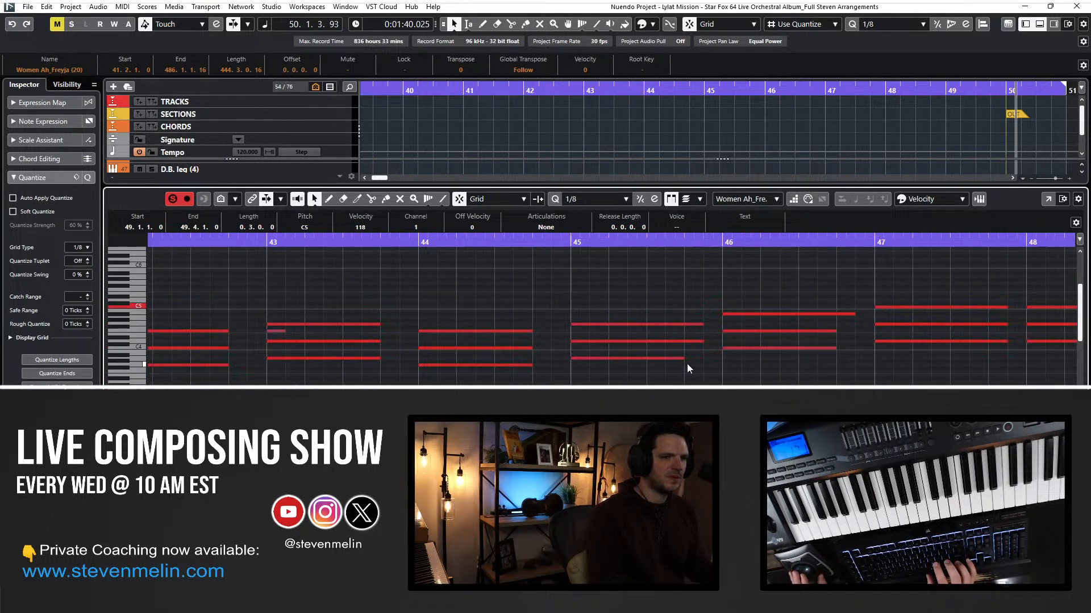
{"action": "left_click_drag", "start_coordinate": [681, 358], "coordinate": [703, 360]}
{"action": "left_click_drag", "start_coordinate": [852, 314], "coordinate": [845, 315]}
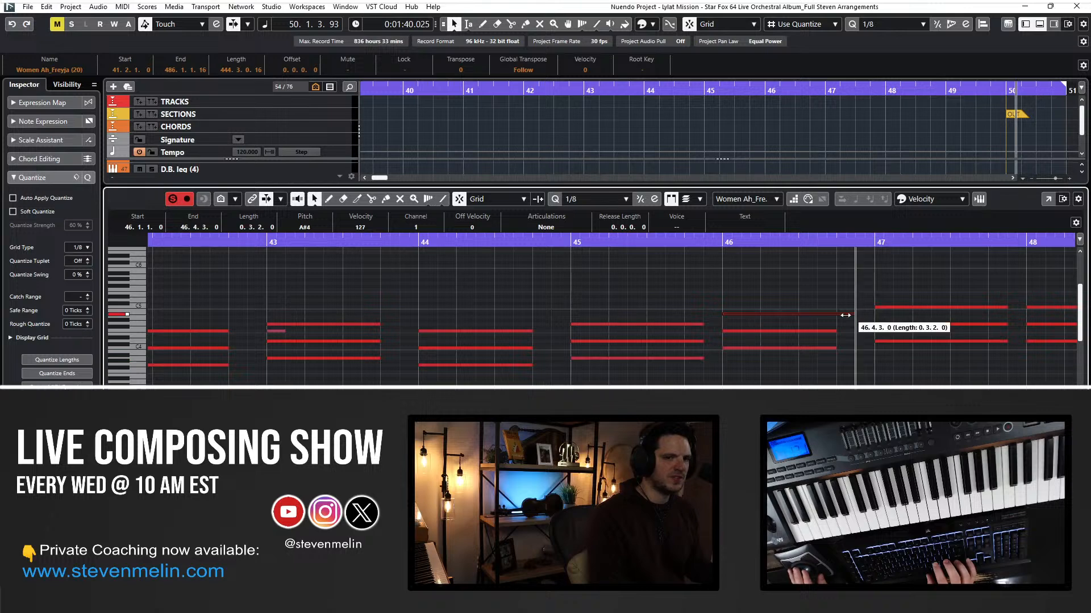
Delete the short stray note at the start of bar 43 in the choir chords.
{"action": "scroll", "coordinate": [615, 299], "scroll_direction": "left", "scroll_amount": 4}
{"action": "left_click", "coordinate": [656, 335]}
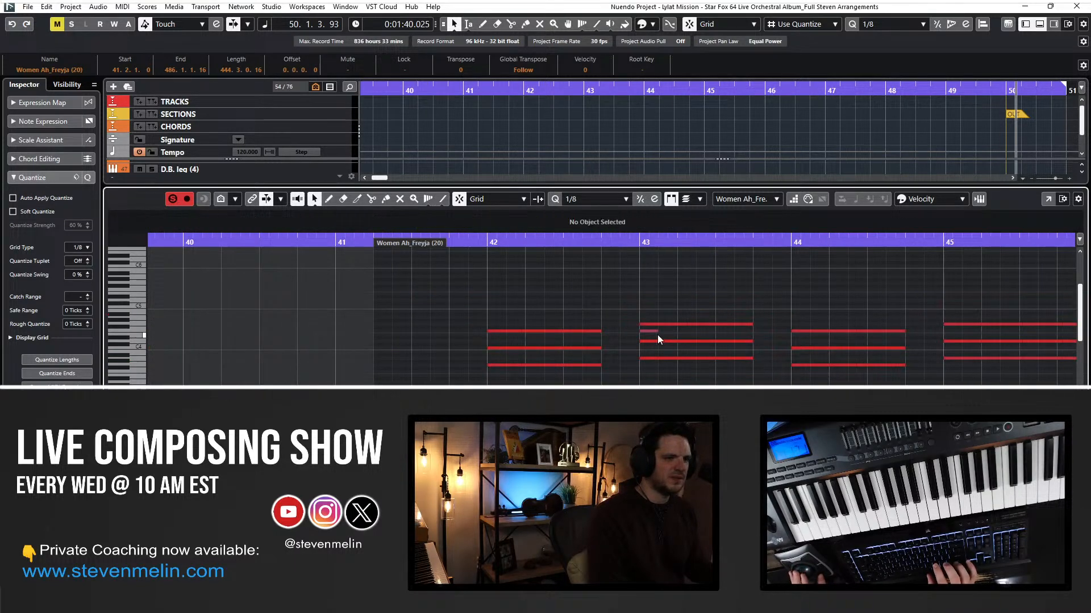
{"action": "left_click", "coordinate": [650, 332]}
{"action": "key", "text": "Delete"}
Play the choir chords from bar 42 with auto-scroll on and shorten the Men Ah_Wotan A#4 of bar 46 to end at 46.4.1.
{"action": "left_click", "coordinate": [477, 241]}
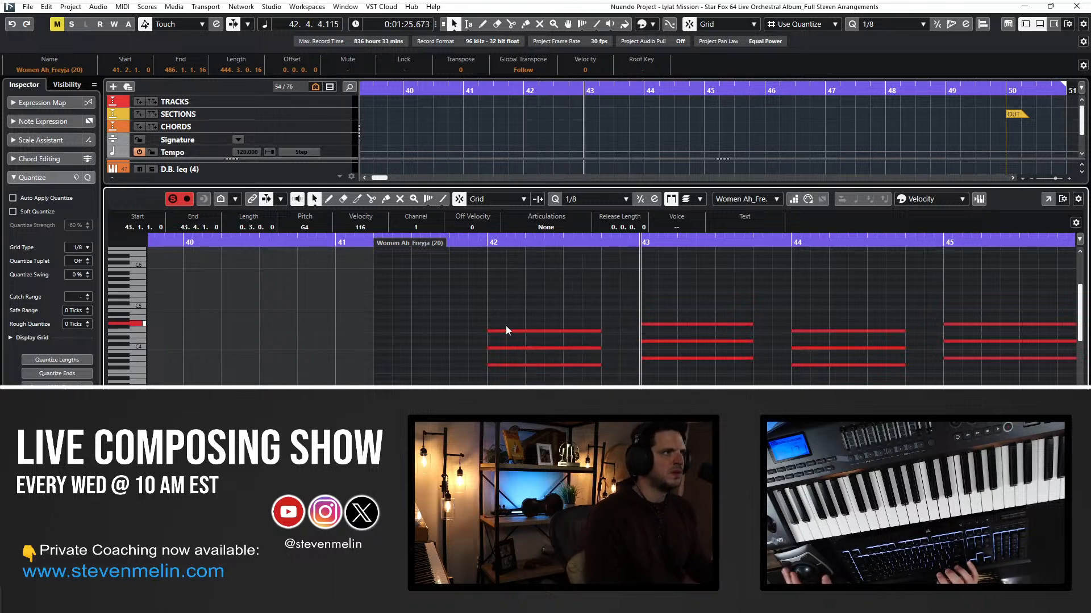
{"action": "key", "text": "f"}
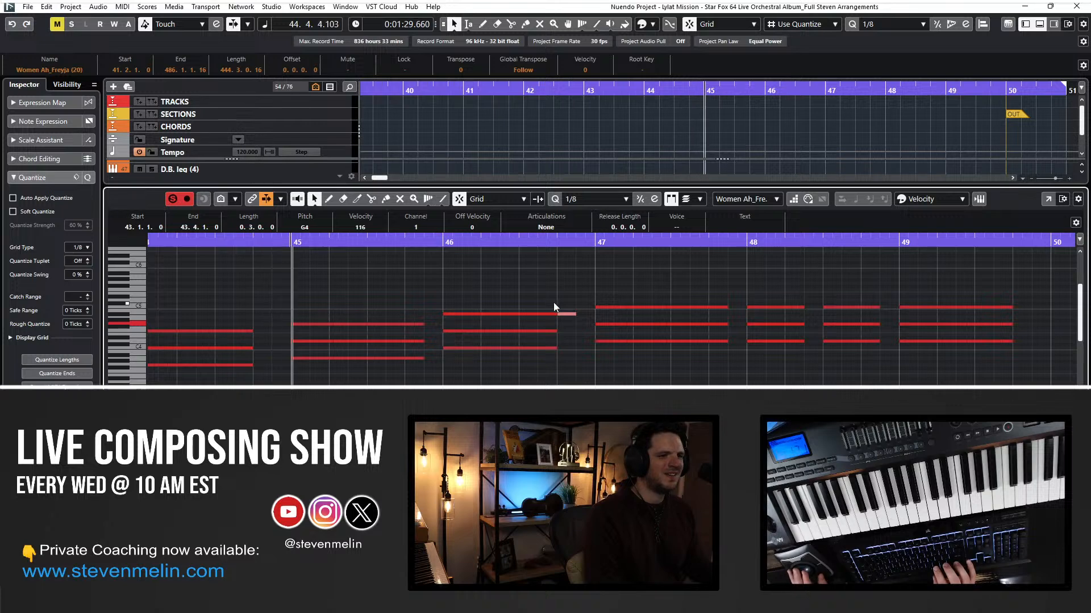
{"action": "left_click_drag", "start_coordinate": [578, 315], "coordinate": [556, 317]}
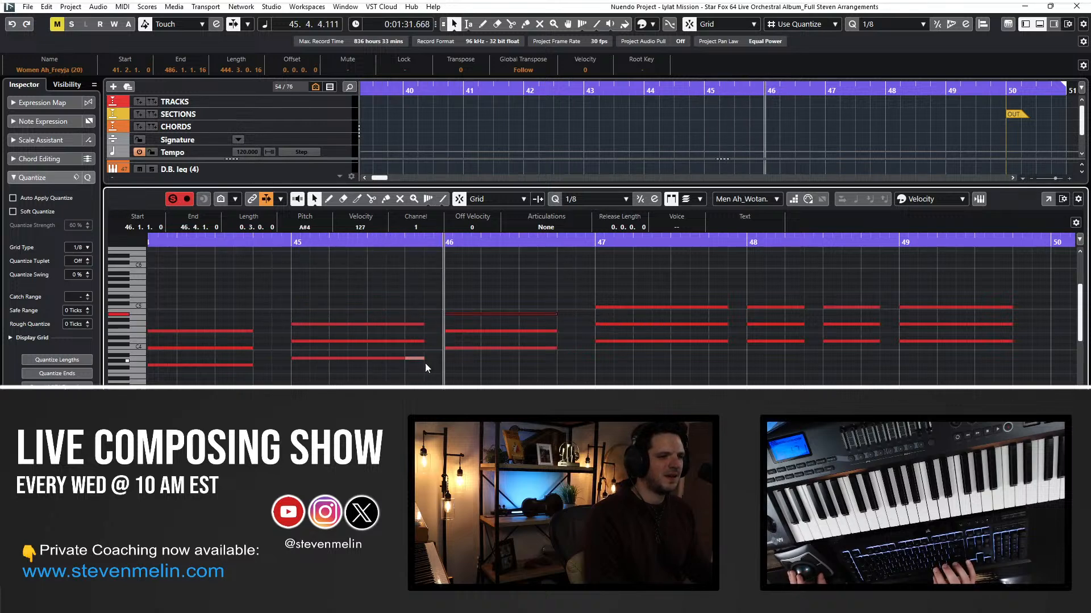
Shorten the bar 45 choir chord so all its notes end together on beat 4, and stop playback.
{"action": "left_click_drag", "start_coordinate": [427, 382], "coordinate": [423, 282]}
{"action": "left_click", "coordinate": [408, 325], "text": "alt"}
{"action": "scroll", "coordinate": [416, 333], "scroll_direction": "down", "scroll_amount": 2}
{"action": "key", "text": "Delete"}
{"action": "key", "text": "Delete"}
{"action": "key", "text": "space"}
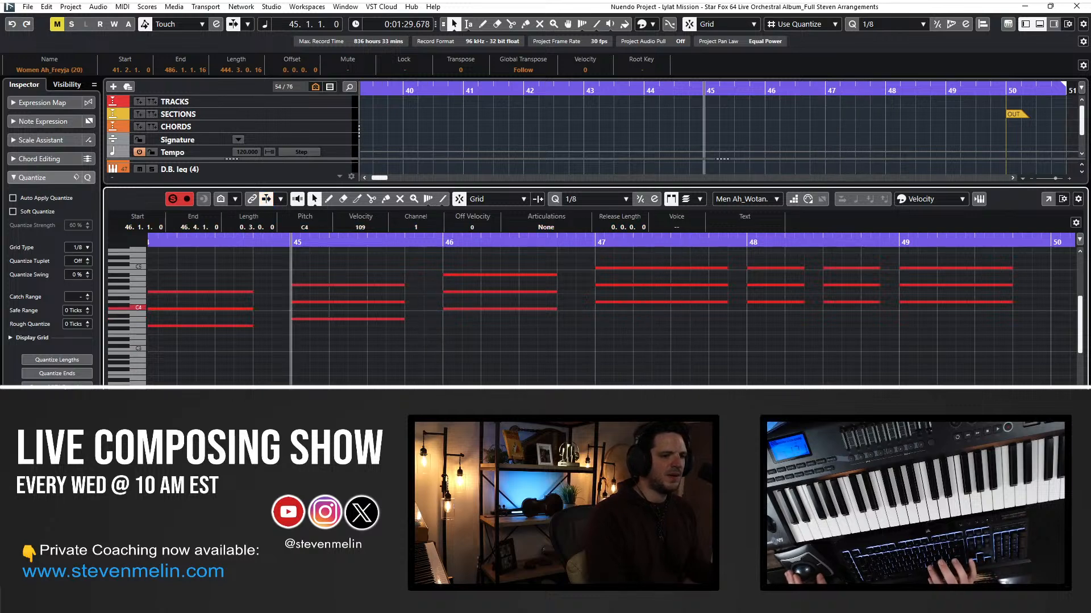
{"action": "left_click", "coordinate": [422, 283]}
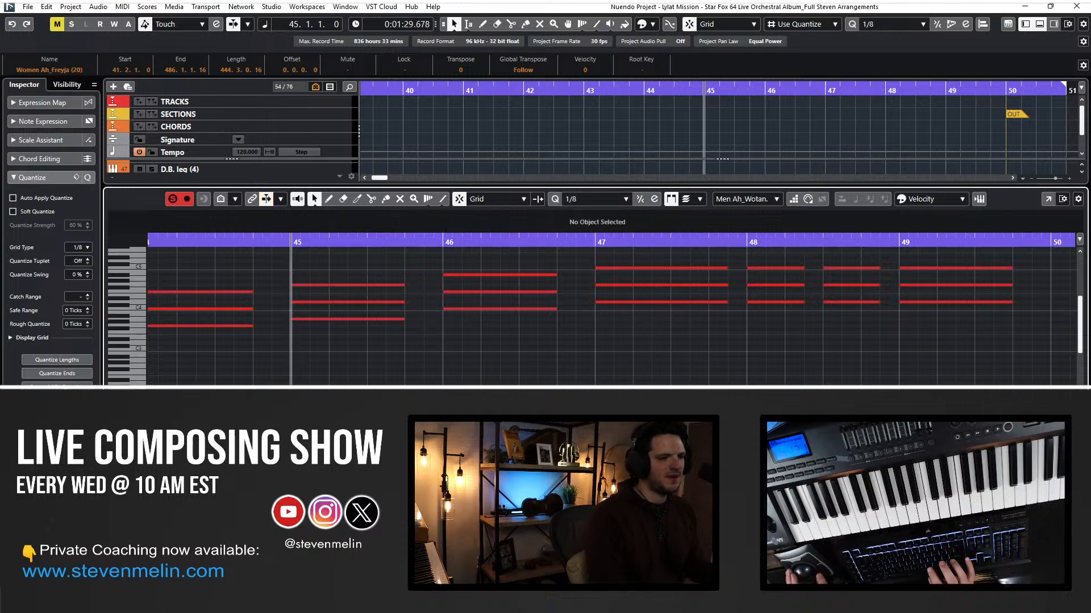
{"action": "key", "text": "KP_Subtract"}
{"action": "scroll", "coordinate": [422, 283], "scroll_direction": "up", "scroll_amount": 1}
{"action": "scroll", "coordinate": [613, 316], "scroll_direction": "right", "scroll_amount": 4}
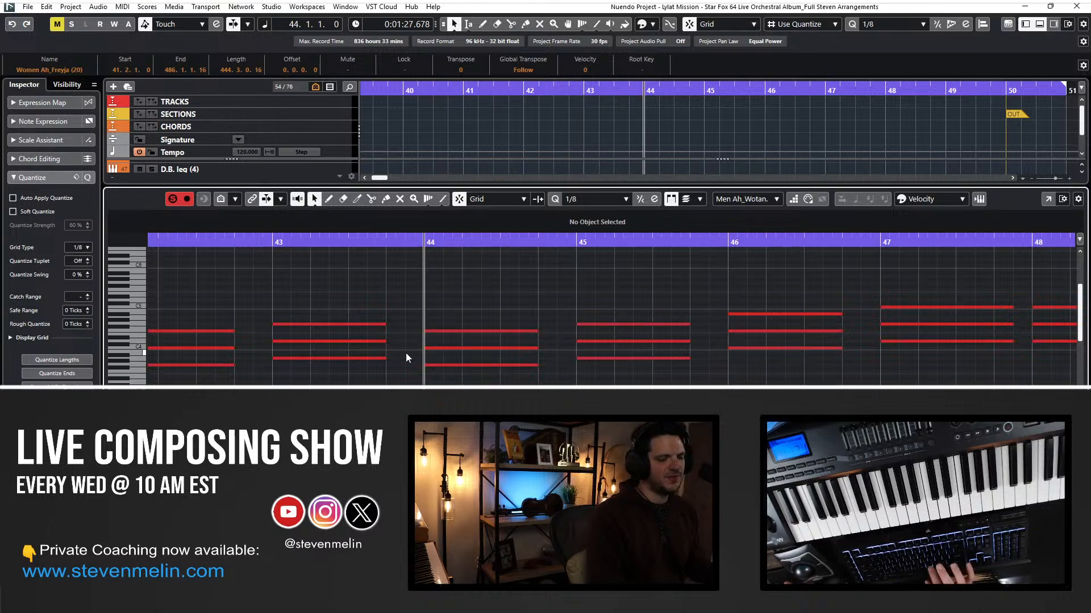
{"action": "key", "text": "KP_Add"}
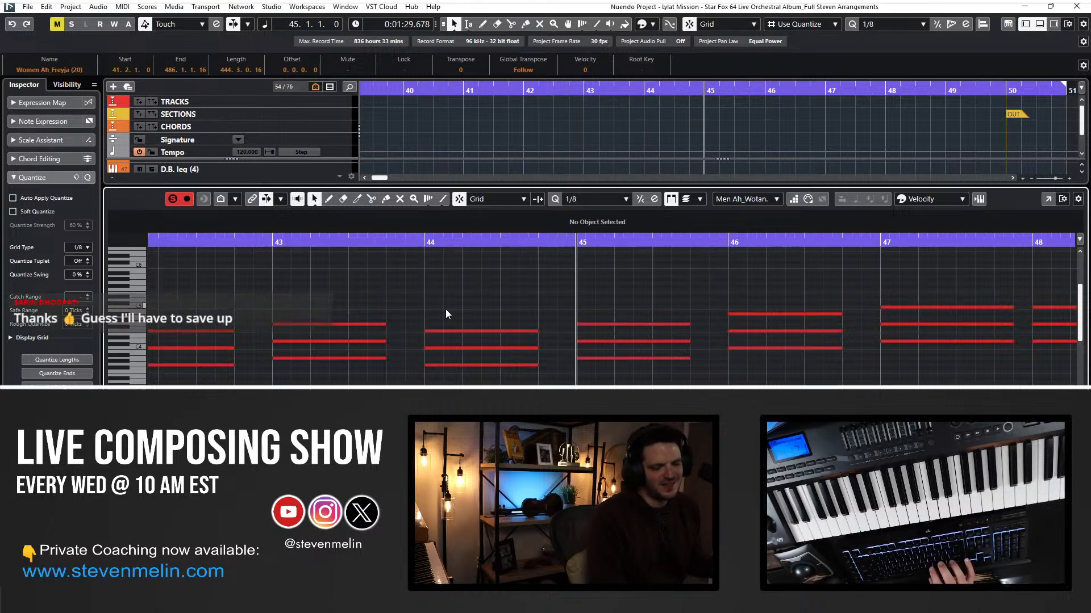
Replay the choir chords from bar 44 and shorten the bar 47 chord so all its notes end together on beat 4.
{"action": "key", "text": "KP_Subtract"}
{"action": "key", "text": "space"}
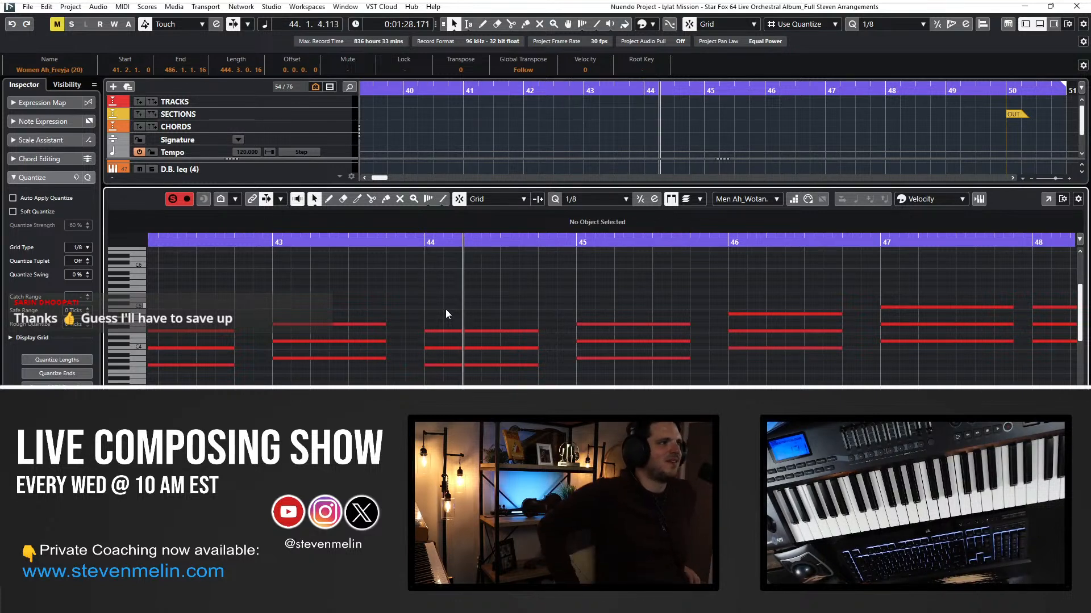
{"action": "key", "text": "space"}
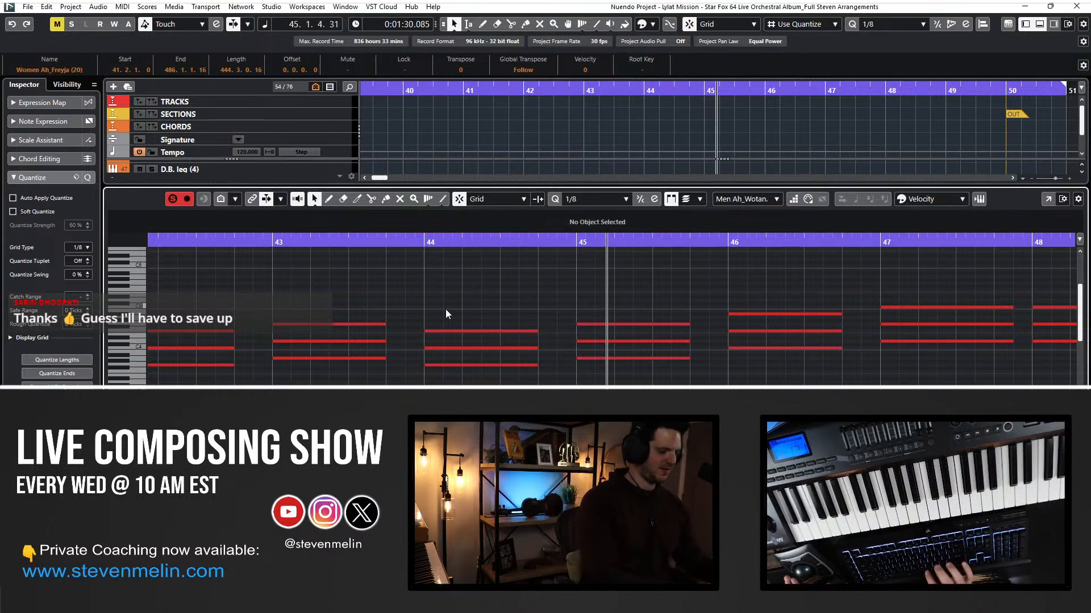
{"action": "key", "text": "KP_Subtract"}
{"action": "key", "text": "space"}
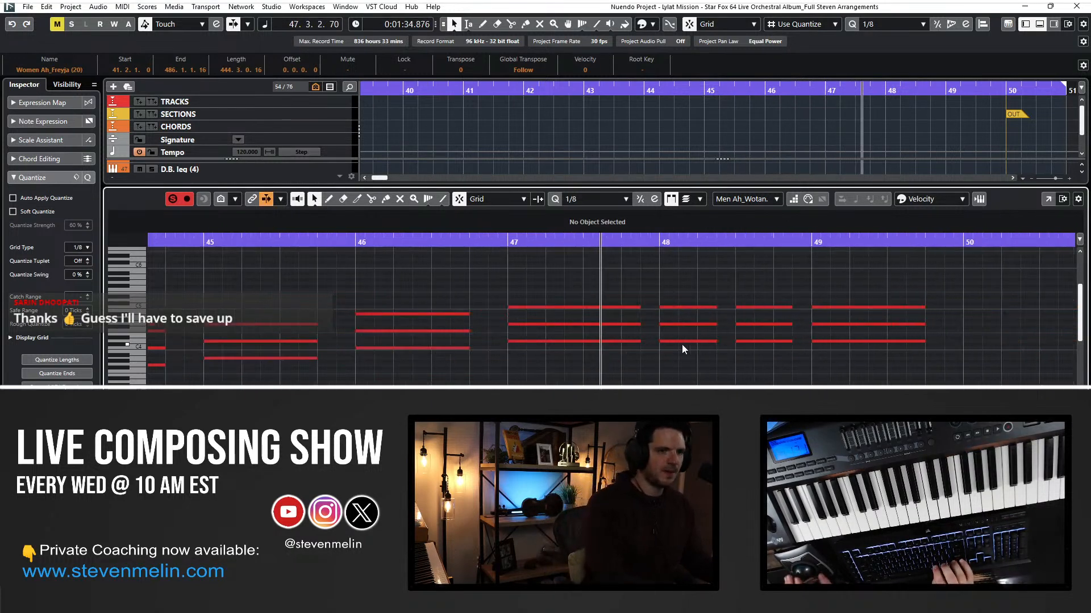
{"action": "left_click_drag", "start_coordinate": [595, 288], "coordinate": [630, 370]}
{"action": "left_click_drag", "start_coordinate": [622, 308], "coordinate": [621, 307]}
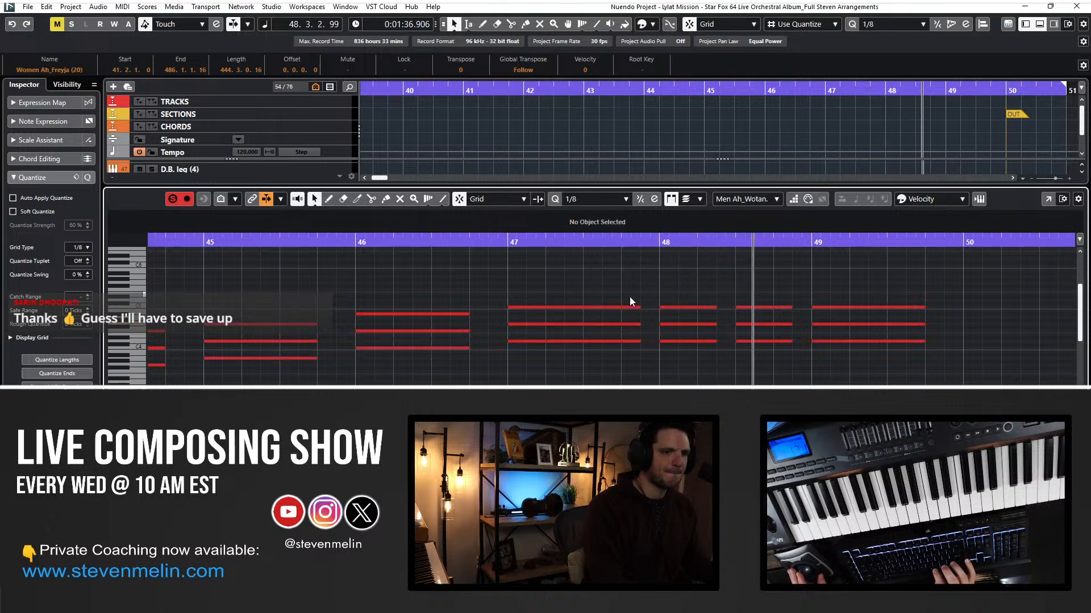
{"action": "left_click", "coordinate": [652, 339]}
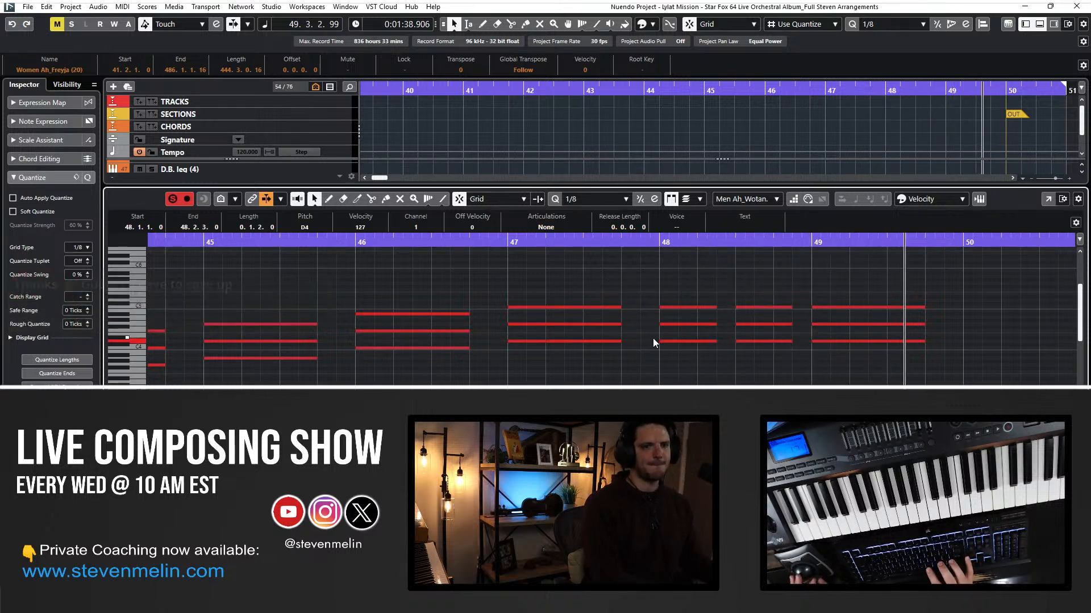
Replay the choir chords from bar 47 within the full arrangement and close the note editor.
{"action": "left_click", "coordinate": [504, 242]}
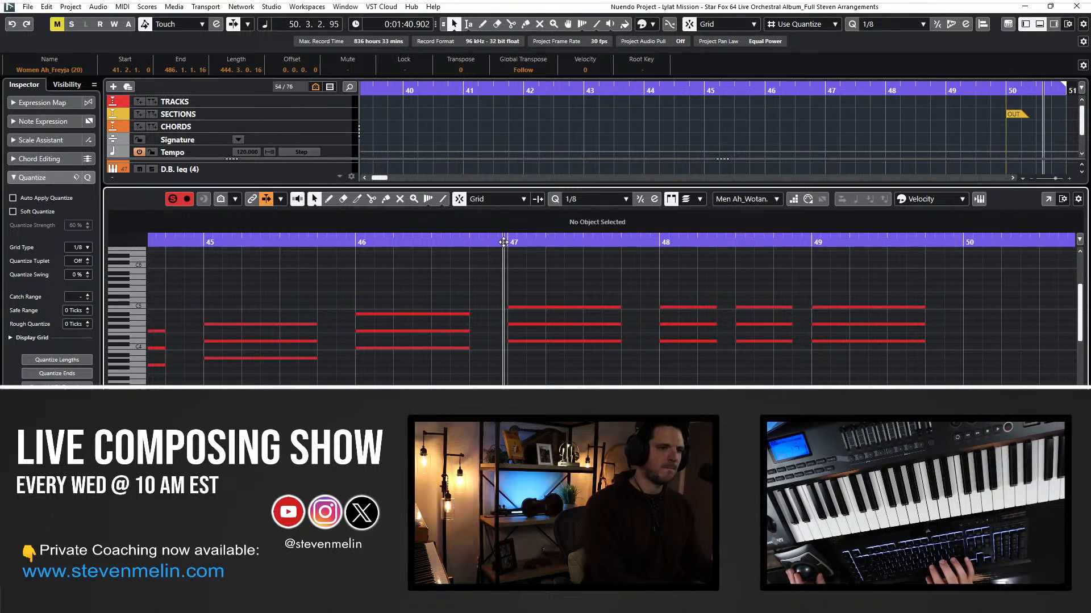
{"action": "key", "text": "space"}
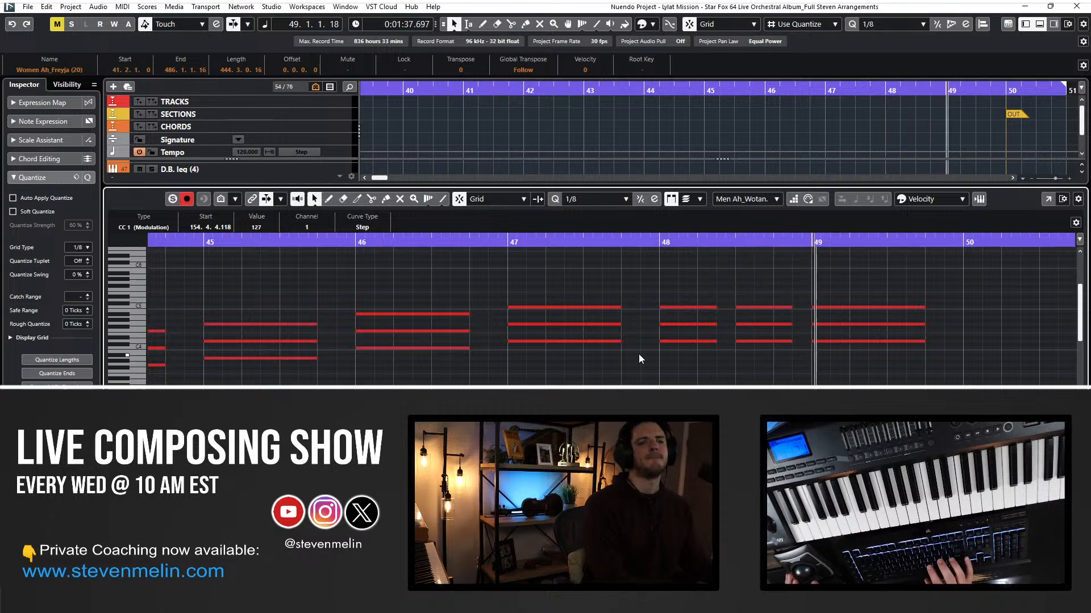
{"action": "key", "text": "Return"}
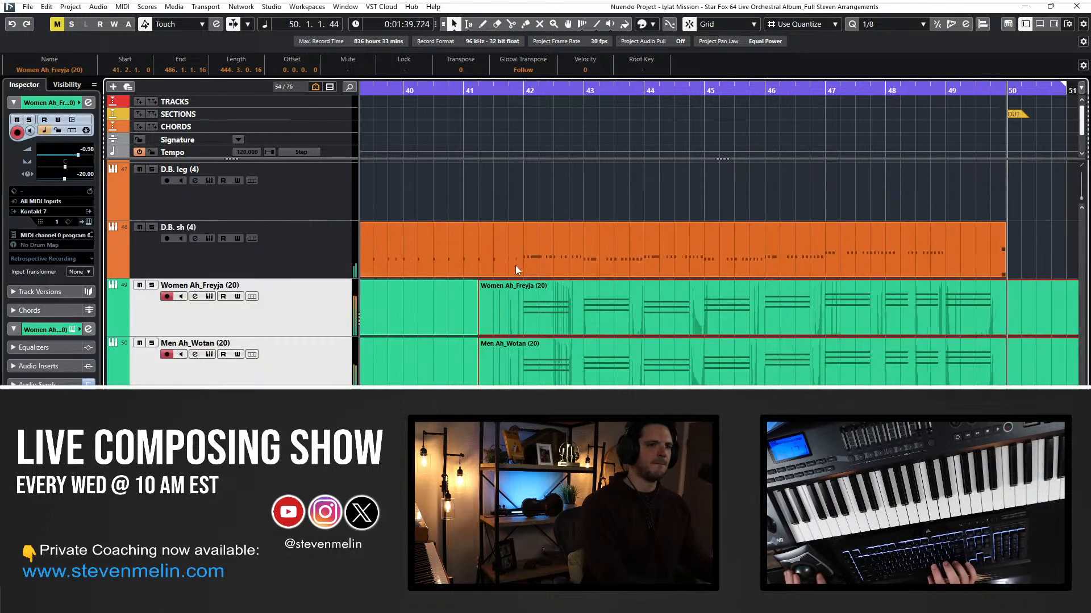
Glue the Women Ah_Freyja parts before and after bar 41 into one continuous part.
{"action": "scroll", "coordinate": [513, 267], "scroll_direction": "left", "scroll_amount": 2}
{"action": "scroll", "coordinate": [455, 285], "scroll_direction": "left", "scroll_amount": 3}
{"action": "right_click", "coordinate": [493, 310]}
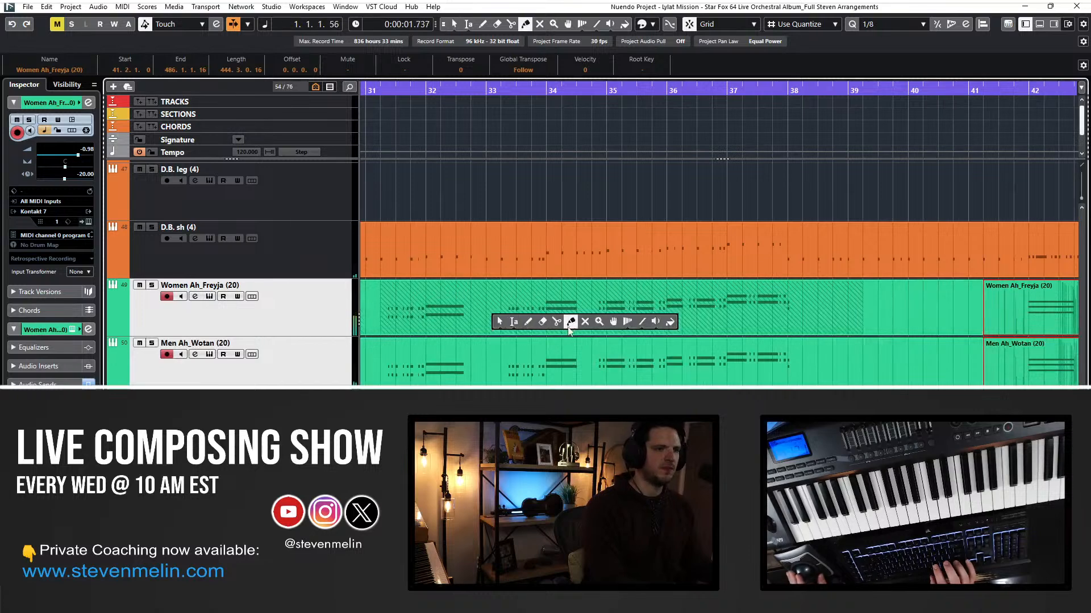
{"action": "left_click", "coordinate": [572, 323]}
{"action": "scroll", "coordinate": [500, 309], "scroll_direction": "left", "scroll_amount": 4}
{"action": "left_click", "coordinate": [529, 317]}
{"action": "key", "text": "1"}
{"action": "left_click", "coordinate": [531, 313]}
{"action": "scroll", "coordinate": [542, 266], "scroll_direction": "right", "scroll_amount": 2}
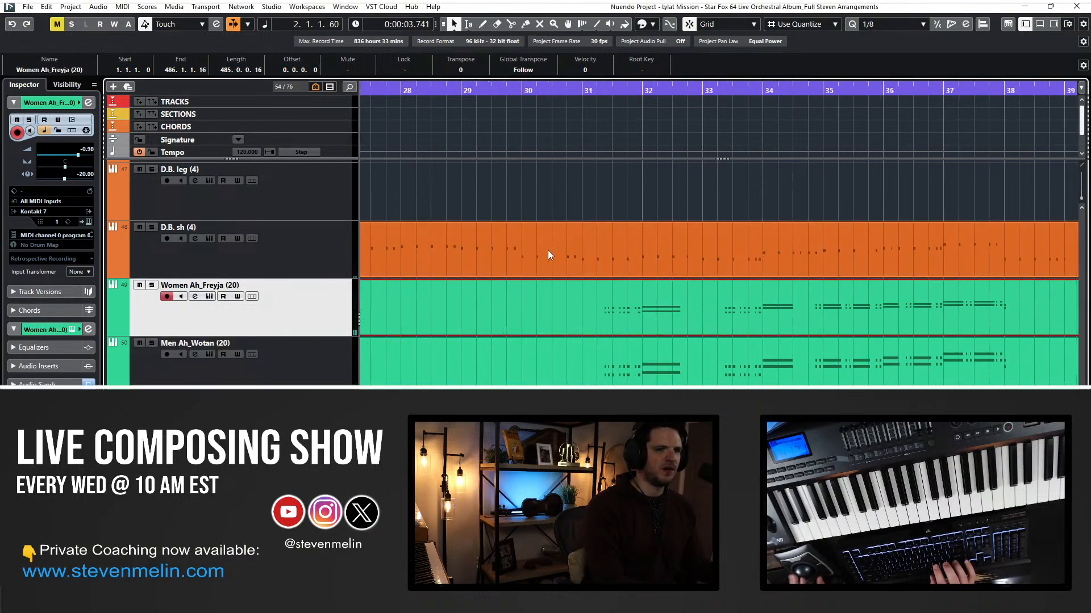
Play the arrangement from around bar 31, open the glued Women Ah_Freyja part for note editing and replay the passage.
{"action": "left_click", "coordinate": [507, 96]}
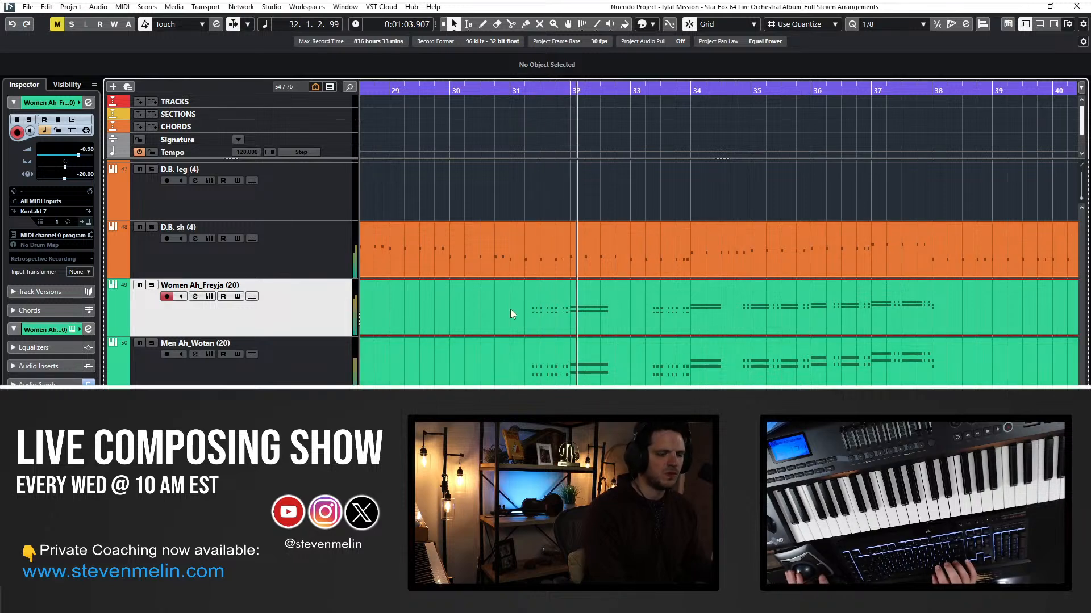
{"action": "scroll", "coordinate": [510, 309], "scroll_direction": "right", "scroll_amount": 2}
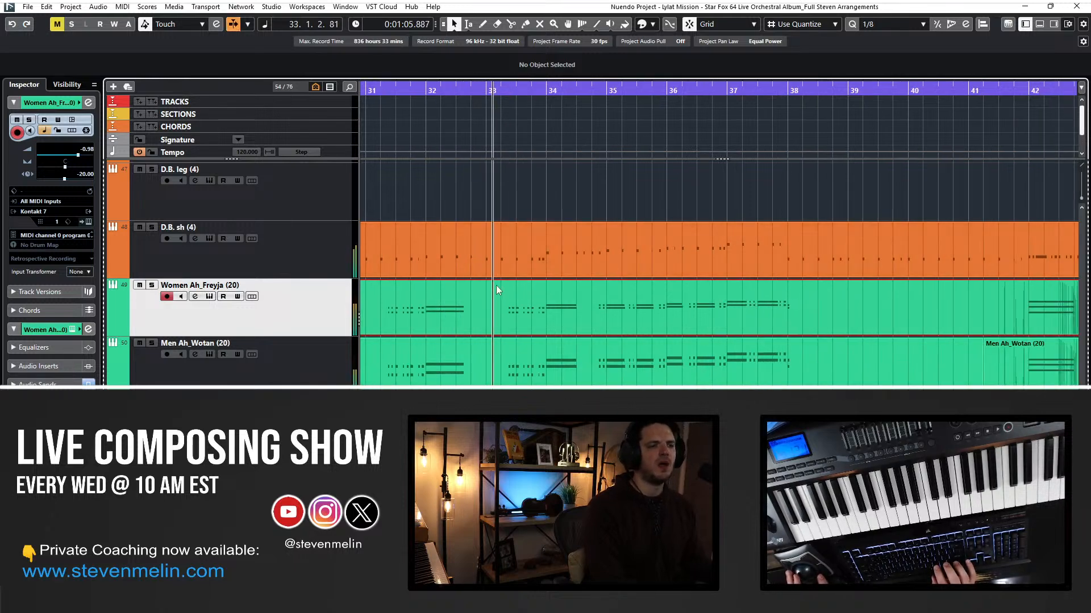
{"action": "scroll", "coordinate": [495, 285], "scroll_direction": "left", "scroll_amount": 2}
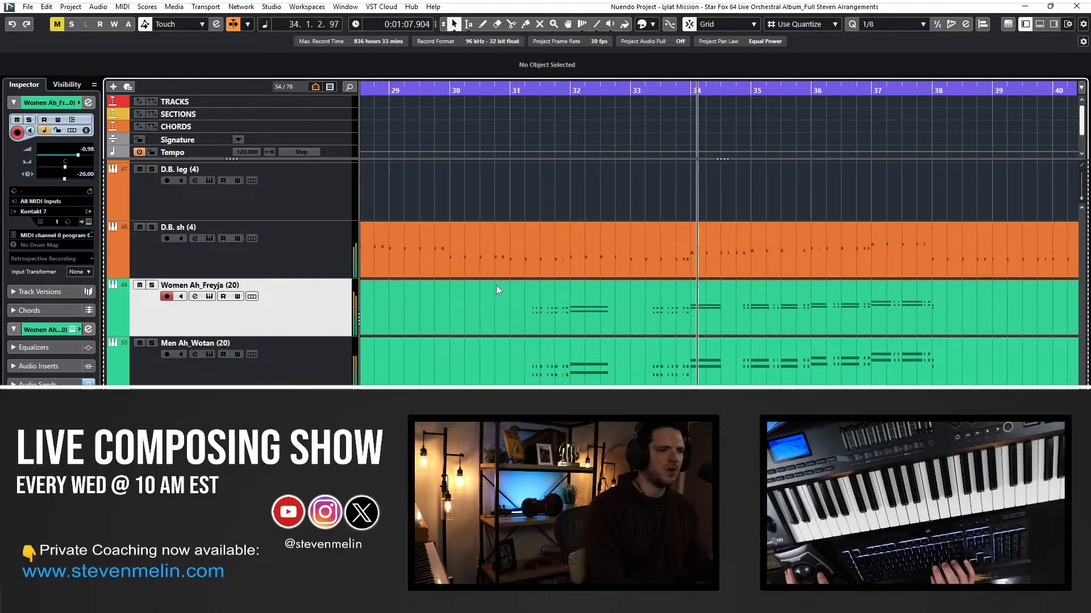
{"action": "key", "text": "space"}
{"action": "double_click", "coordinate": [521, 322]}
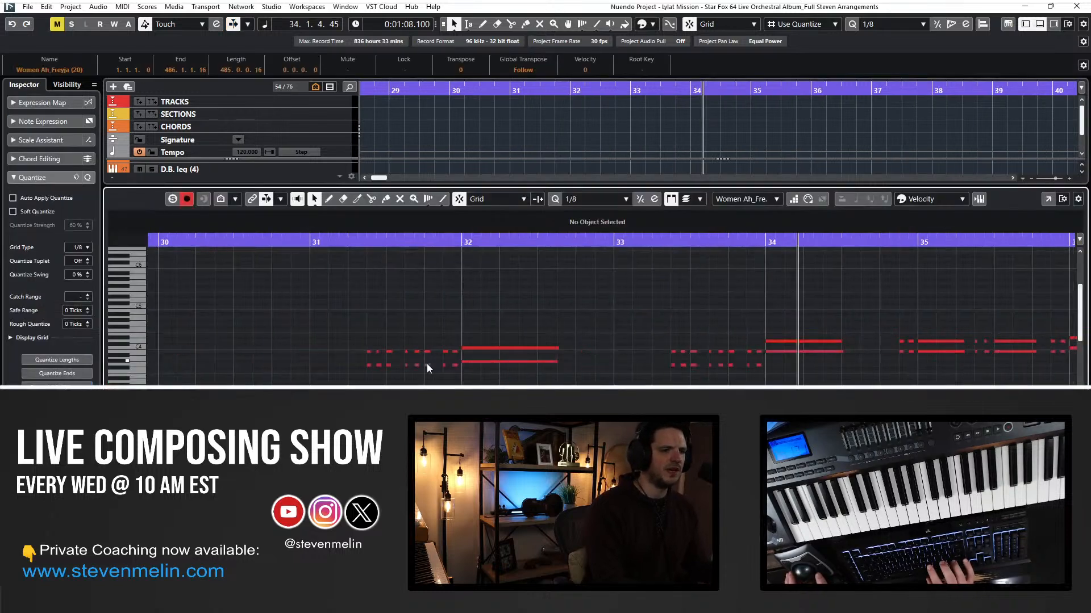
{"action": "key", "text": "space"}
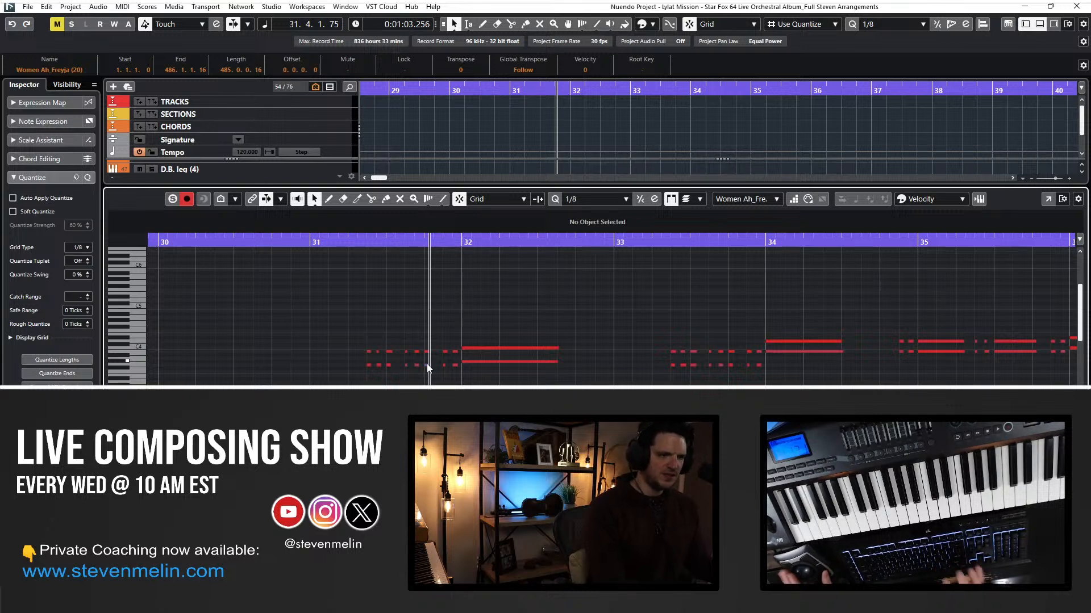
Delete the short choir notes just before and after beat 4 of bar 31, keeping the beat 4 notes, and replay.
{"action": "left_click_drag", "start_coordinate": [417, 381], "coordinate": [419, 381]}
{"action": "key", "text": "Delete"}
{"action": "left_click_drag", "start_coordinate": [443, 343], "coordinate": [453, 374]}
{"action": "key", "text": "Delete"}
{"action": "key", "text": "KP_0"}
{"action": "key", "text": "space"}
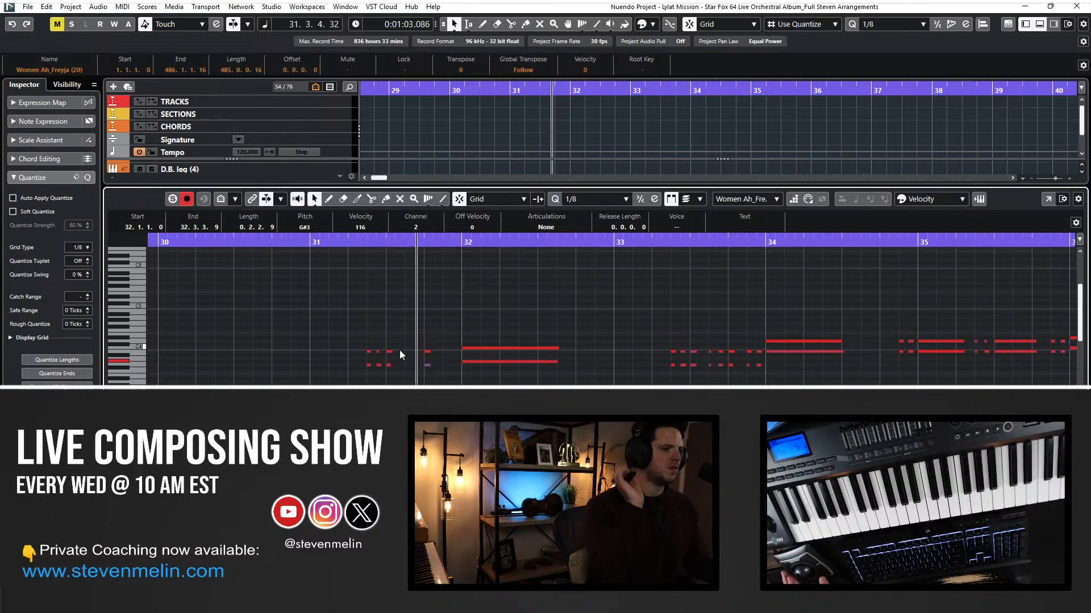
Thin out the fast women's choir notes in bar 33 by deleting the short notes between beats 3 and 4 and after beat 4.
{"action": "scroll", "coordinate": [475, 319], "scroll_direction": "right", "scroll_amount": 3}
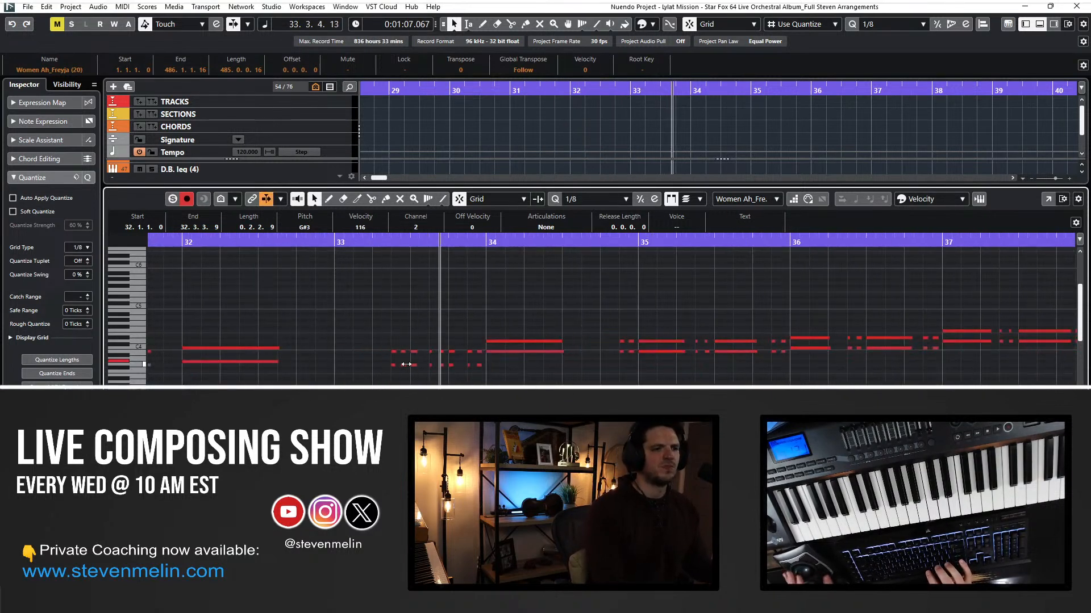
{"action": "scroll", "coordinate": [408, 352], "scroll_direction": "down", "scroll_amount": 3}
{"action": "left_click_drag", "start_coordinate": [425, 305], "coordinate": [444, 343]}
{"action": "key", "text": "Delete"}
{"action": "left_click_drag", "start_coordinate": [466, 305], "coordinate": [472, 342]}
{"action": "key", "text": "Delete"}
{"action": "key", "text": "KP_Subtract"}
{"action": "key", "text": "space"}
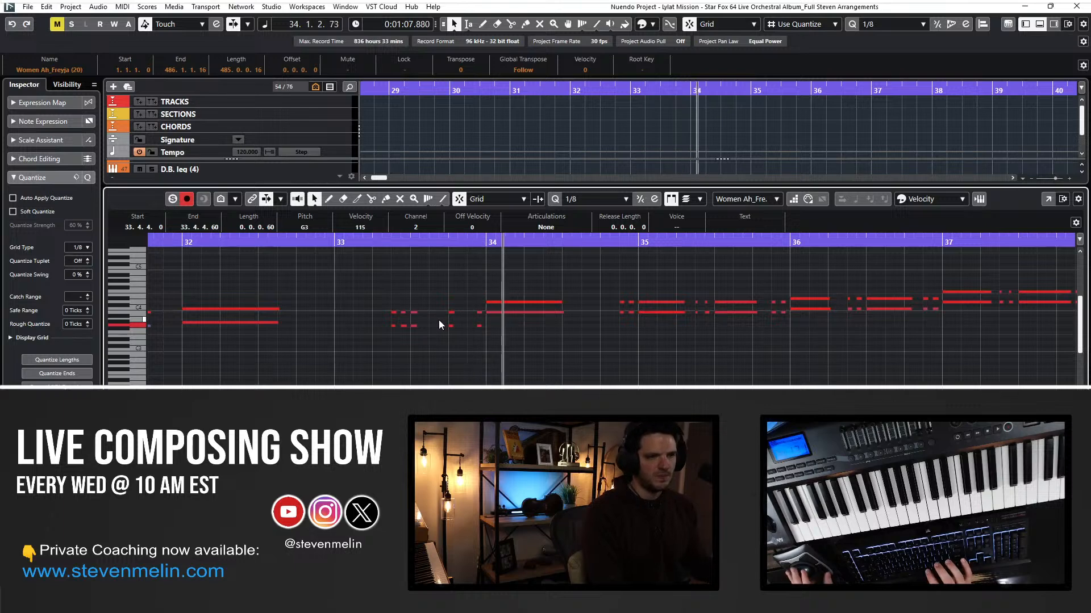
{"action": "key", "text": "Delete"}
Play the edited women's choir passage through bar 38 and return to the full arrangement.
{"action": "key", "text": "space"}
{"action": "key", "text": "space"}
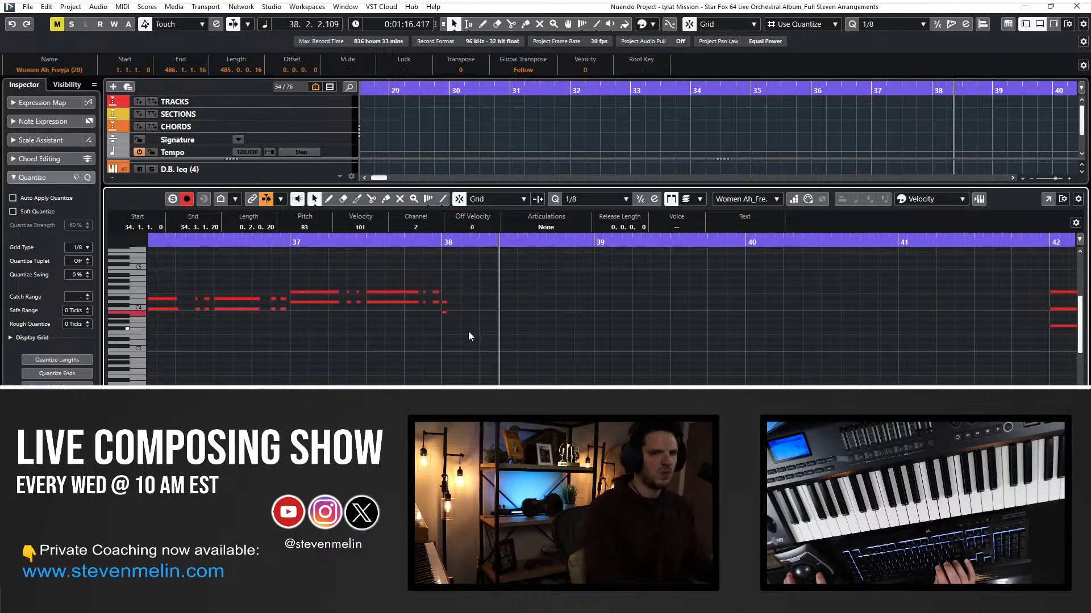
{"action": "scroll", "coordinate": [468, 331], "scroll_direction": "right", "scroll_amount": 3}
{"action": "key", "text": "Return"}
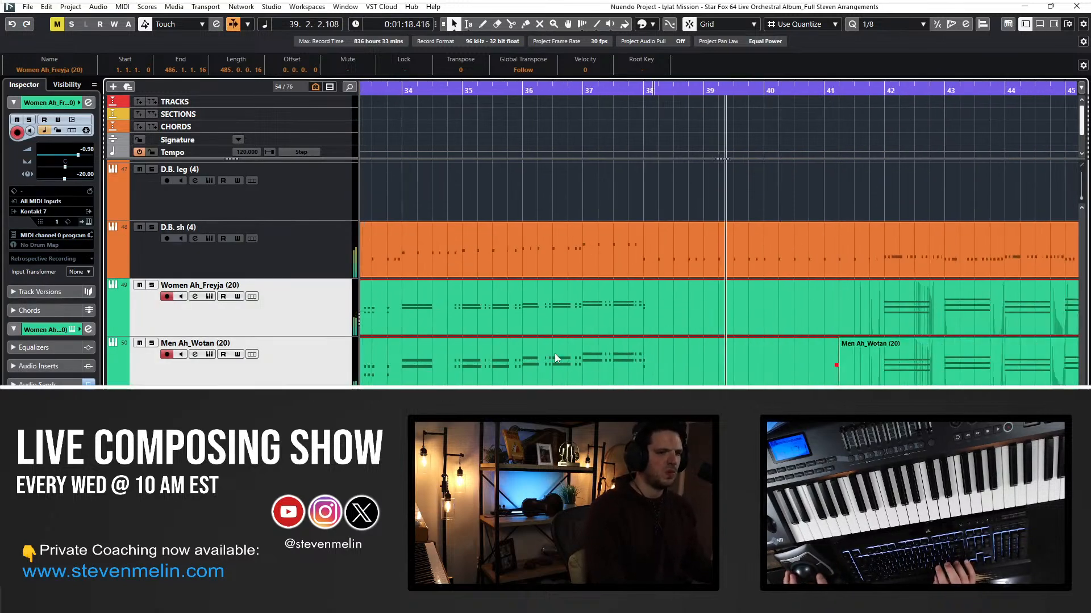
Select the Horns sh track and look over the brass, woodwind and string tracks while playing to the end of the Opening Theme.
{"action": "scroll", "coordinate": [555, 353], "scroll_direction": "up", "scroll_amount": 15}
{"action": "left_click", "coordinate": [331, 298]}
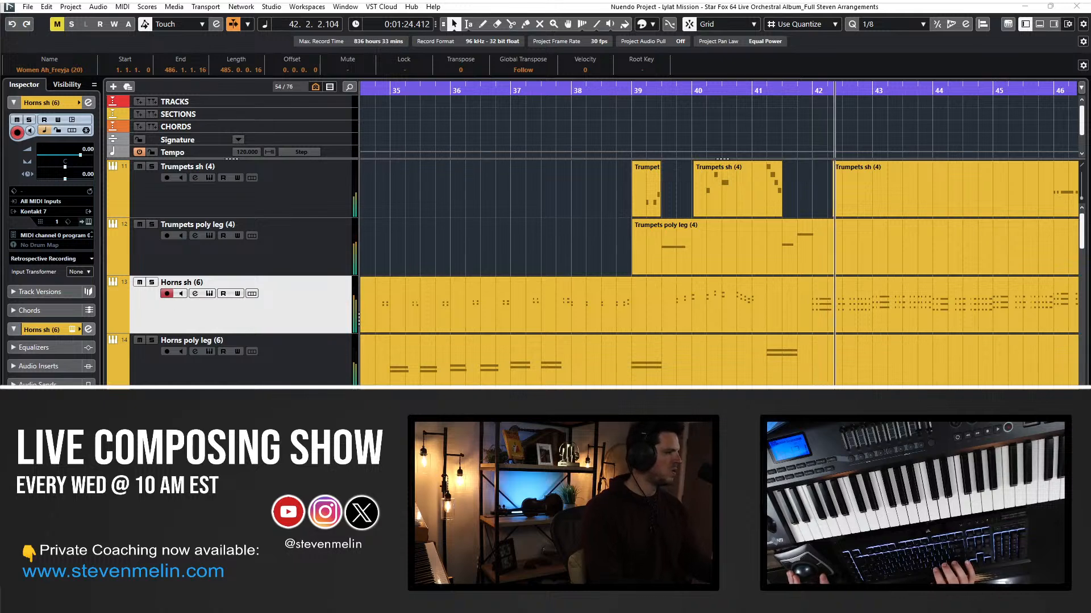
{"action": "scroll", "coordinate": [865, 254], "scroll_direction": "down", "scroll_amount": 10}
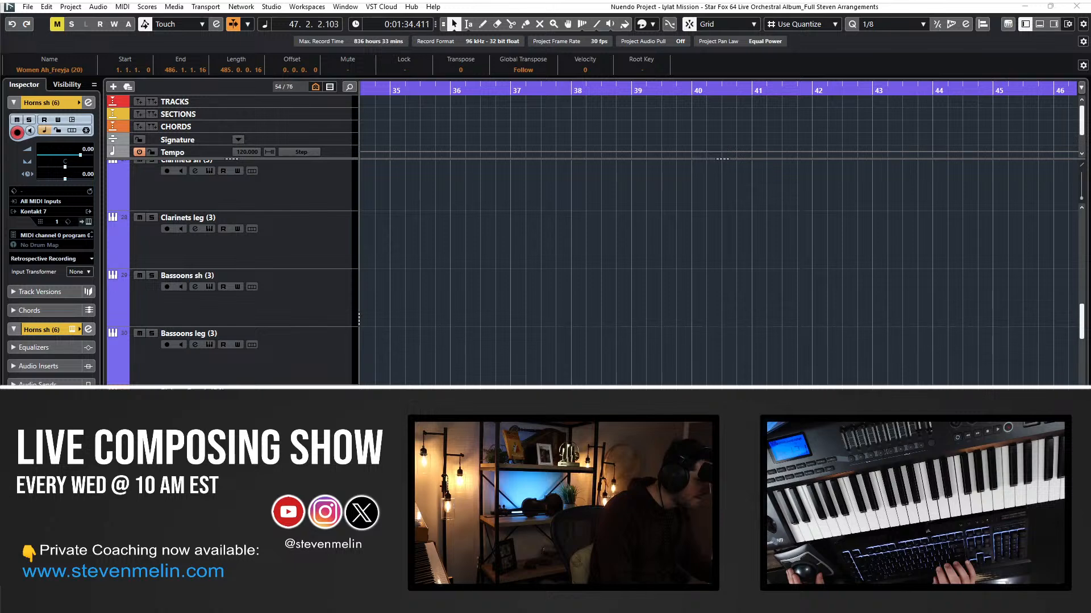
{"action": "left_click", "coordinate": [689, 313]}
{"action": "scroll", "coordinate": [689, 313], "scroll_direction": "right", "scroll_amount": 10}
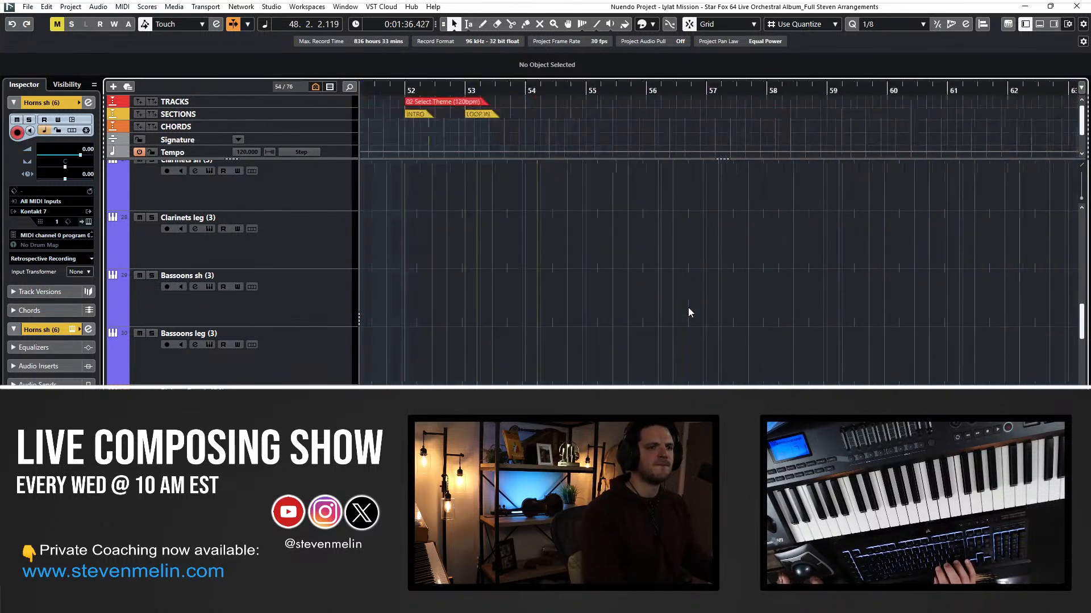
{"action": "scroll", "coordinate": [688, 312], "scroll_direction": "left", "scroll_amount": 4}
{"action": "scroll", "coordinate": [689, 313], "scroll_direction": "down", "scroll_amount": 9}
{"action": "scroll", "coordinate": [688, 308], "scroll_direction": "up", "scroll_amount": 7}
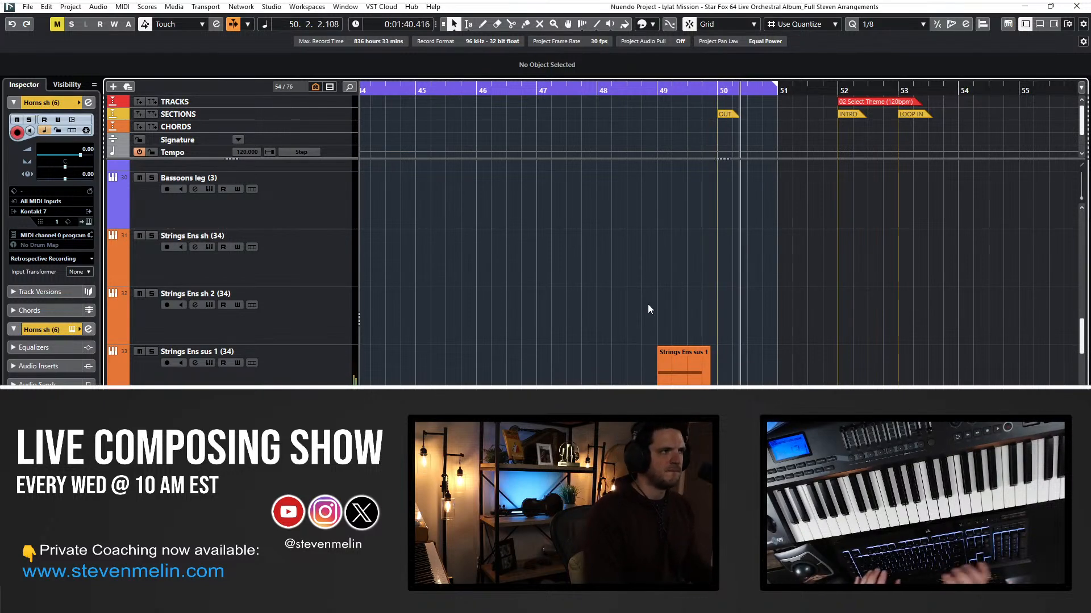
{"action": "key", "text": "space"}
Play the Opening Theme from bar 1 and open the Strings Ens sus 3 part for editing.
{"action": "key", "text": "KP_1"}
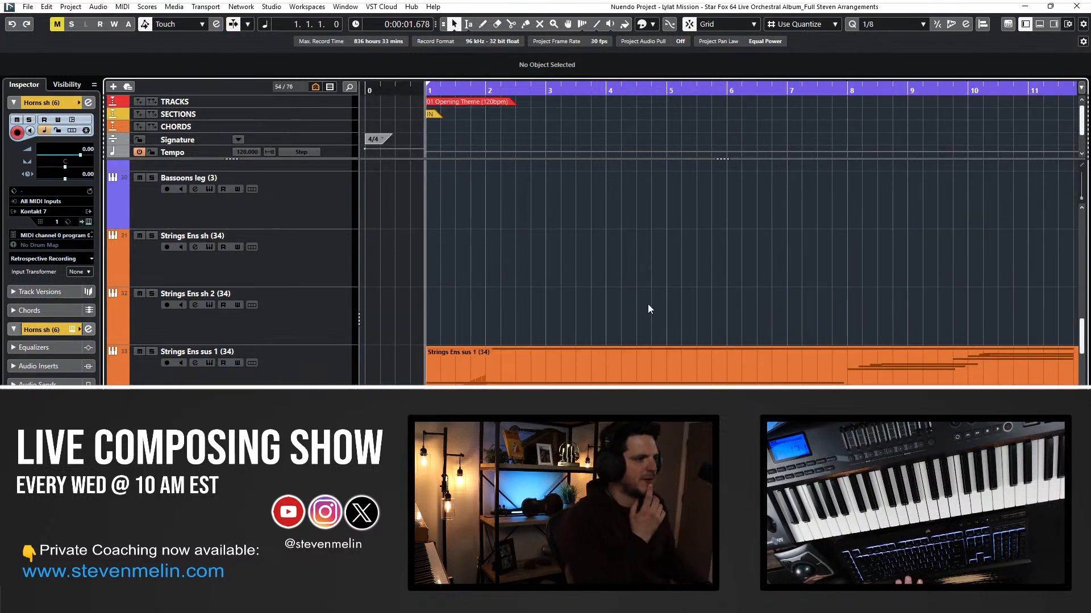
{"action": "scroll", "coordinate": [649, 309], "scroll_direction": "down", "scroll_amount": 8}
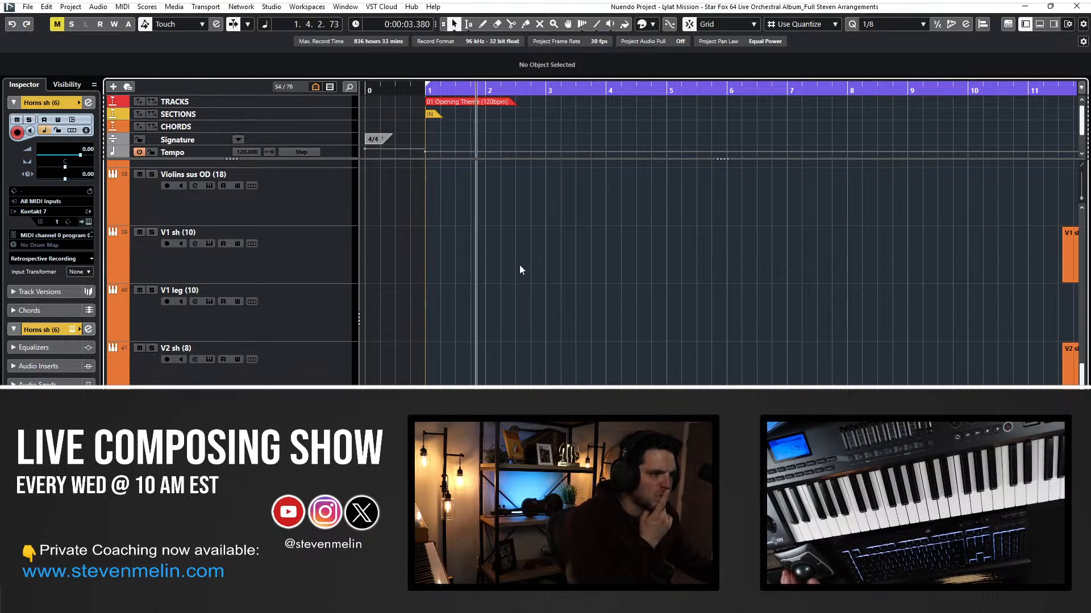
{"action": "scroll", "coordinate": [519, 264], "scroll_direction": "up", "scroll_amount": 7}
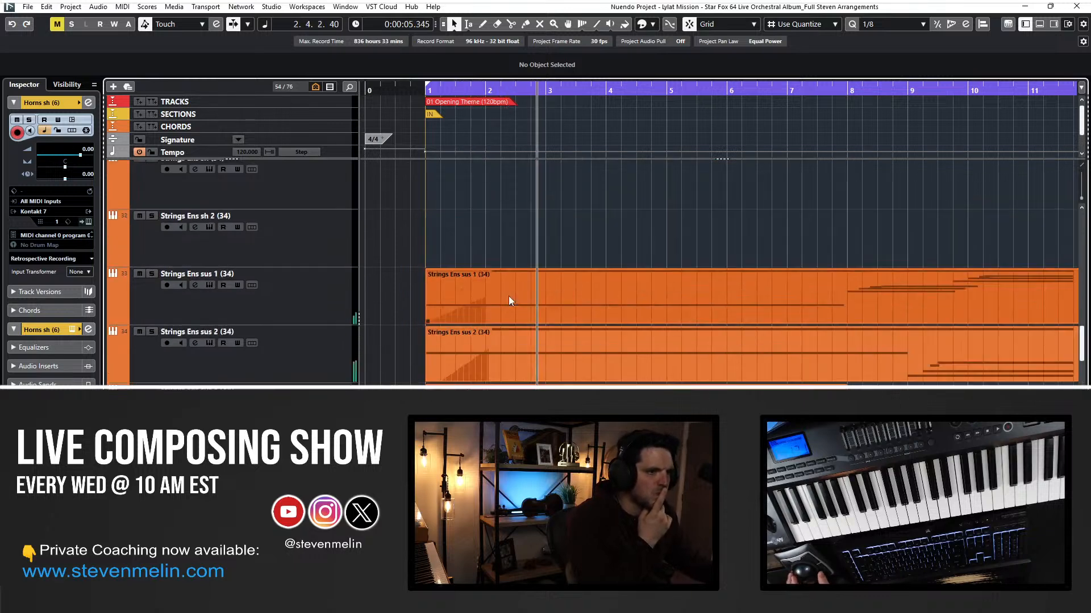
{"action": "double_click", "coordinate": [625, 406]}
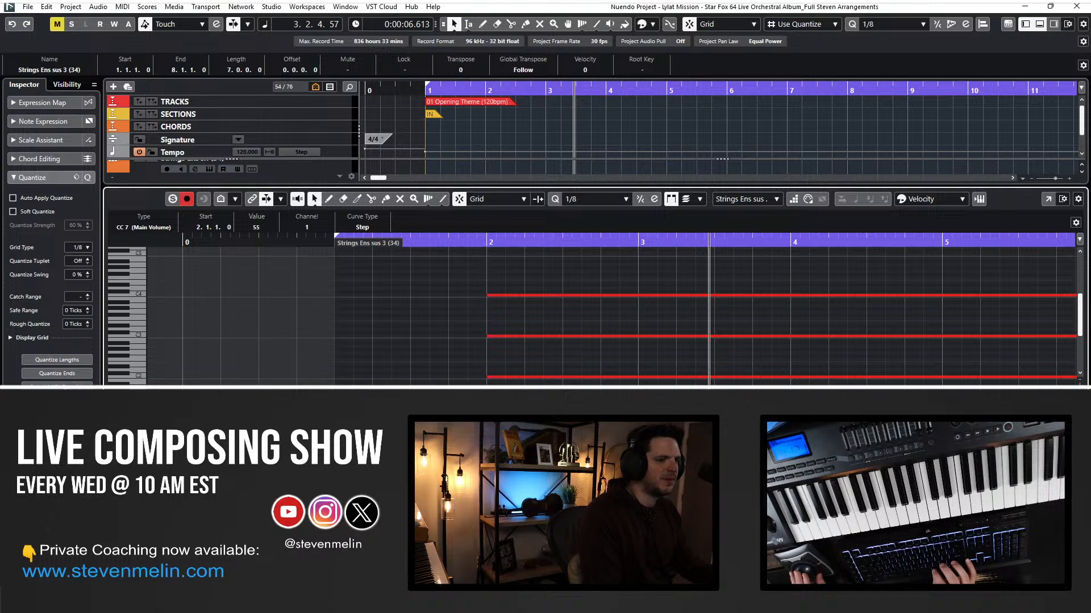
Raise the Main Volume (CC 7) of Strings Ens sus 3 to 93 from bar 2 and replay from there.
{"action": "left_click_drag", "start_coordinate": [437, 243], "coordinate": [448, 262]}
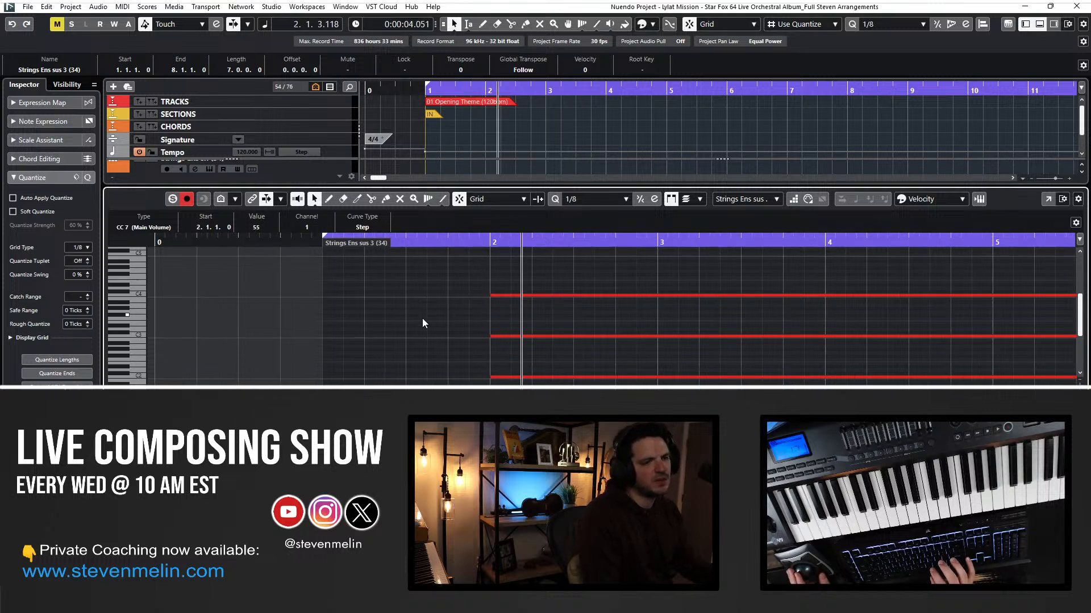
{"action": "left_click", "coordinate": [454, 443]}
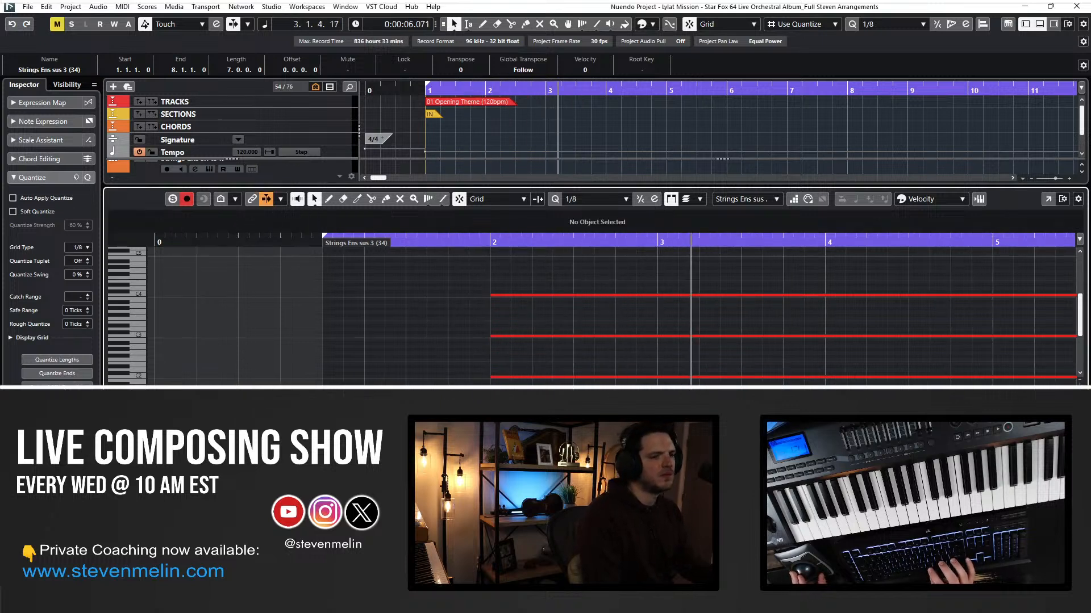
{"action": "key", "text": "space"}
{"action": "key", "text": "KP_Subtract"}
{"action": "key", "text": "KP_Subtract"}
{"action": "key", "text": "KP_Subtract"}
{"action": "key", "text": "KP_Add"}
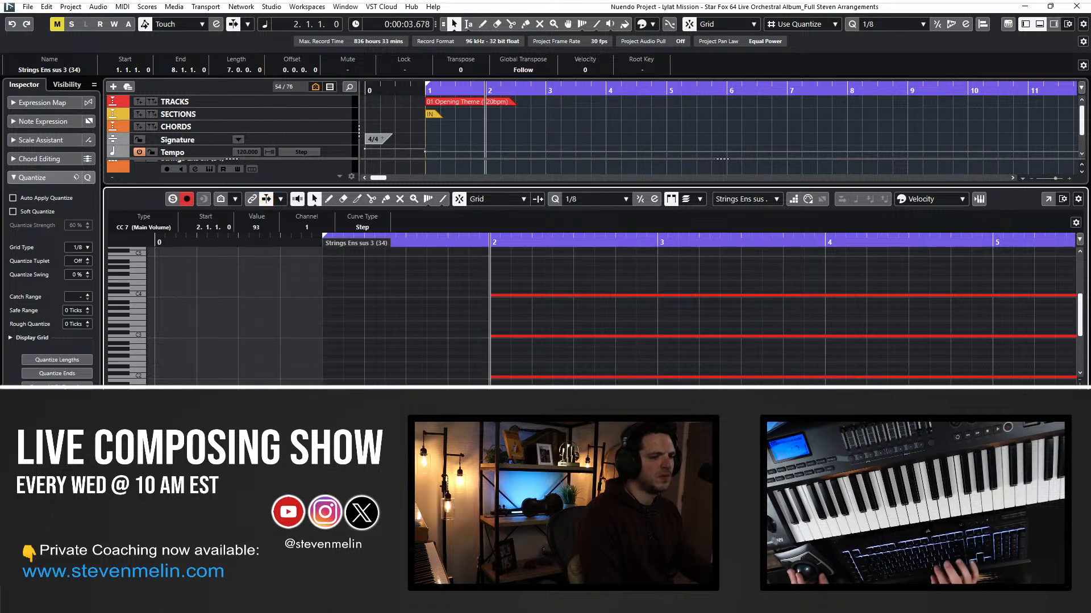
{"action": "key", "text": "space"}
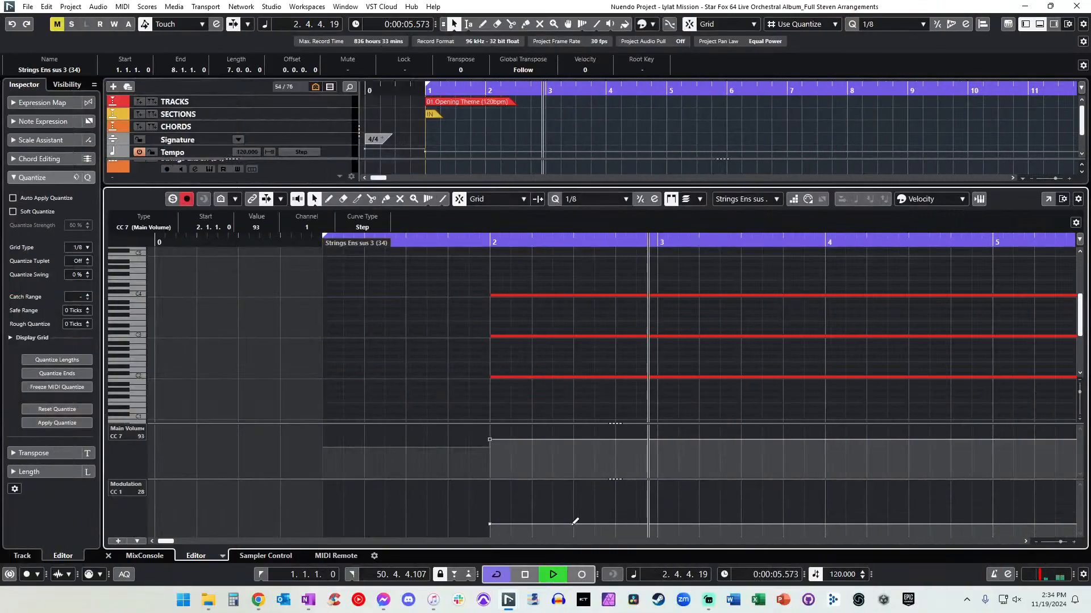
Turn the Strings Ens sus 3 modulation (CC 1) into a ramp starting from value 1 at bar 2.
{"action": "left_click", "coordinate": [571, 527], "text": "alt"}
{"action": "left_click_drag", "start_coordinate": [573, 528], "coordinate": [490, 536]}
{"action": "key", "text": "space"}
Play the opening string passage, close the editor and follow the Strings Ens sus tracks past bar 8.
{"action": "key", "text": "space"}
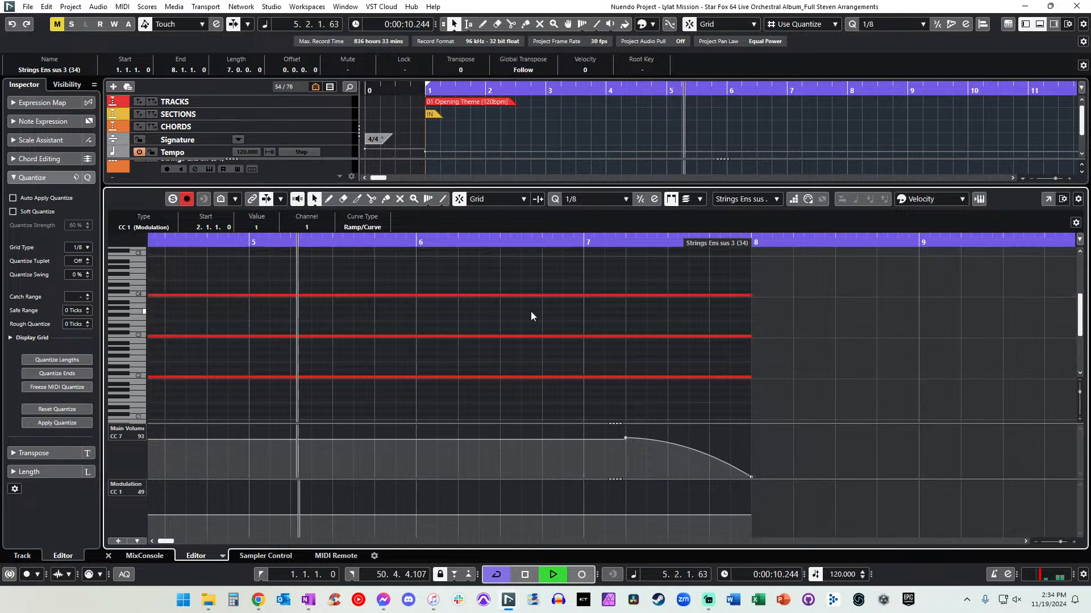
{"action": "key", "text": "Return"}
{"action": "scroll", "coordinate": [537, 334], "scroll_direction": "right", "scroll_amount": 2}
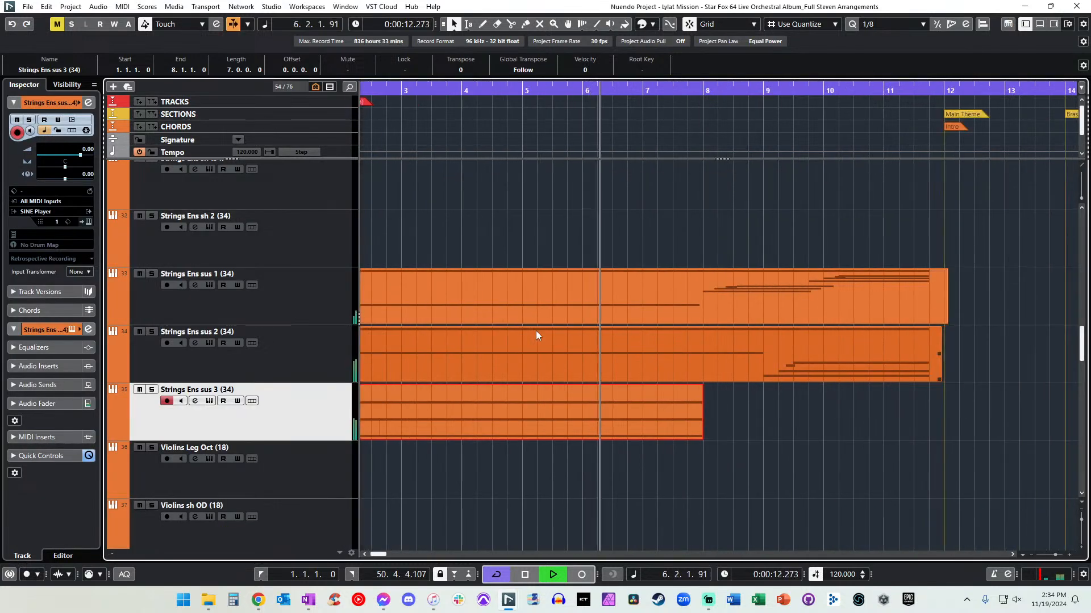
{"action": "scroll", "coordinate": [533, 291], "scroll_direction": "right", "scroll_amount": 2}
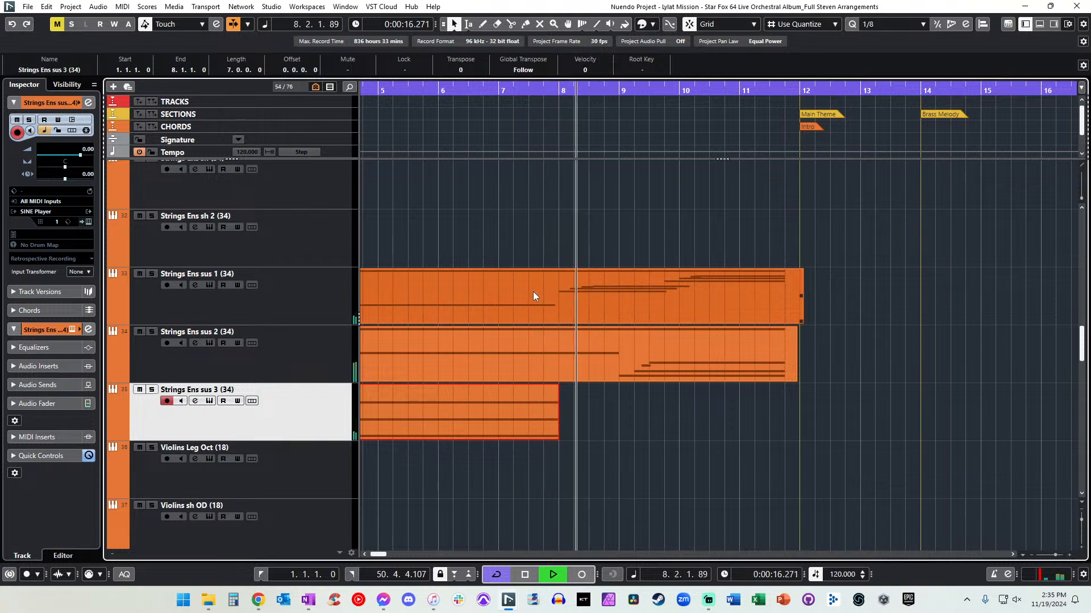
Follow playback into the Brass Melody section and inspect all the Horns sh (6) notes in the Key Editor, then close it.
{"action": "scroll", "coordinate": [532, 291], "scroll_direction": "right", "scroll_amount": 2}
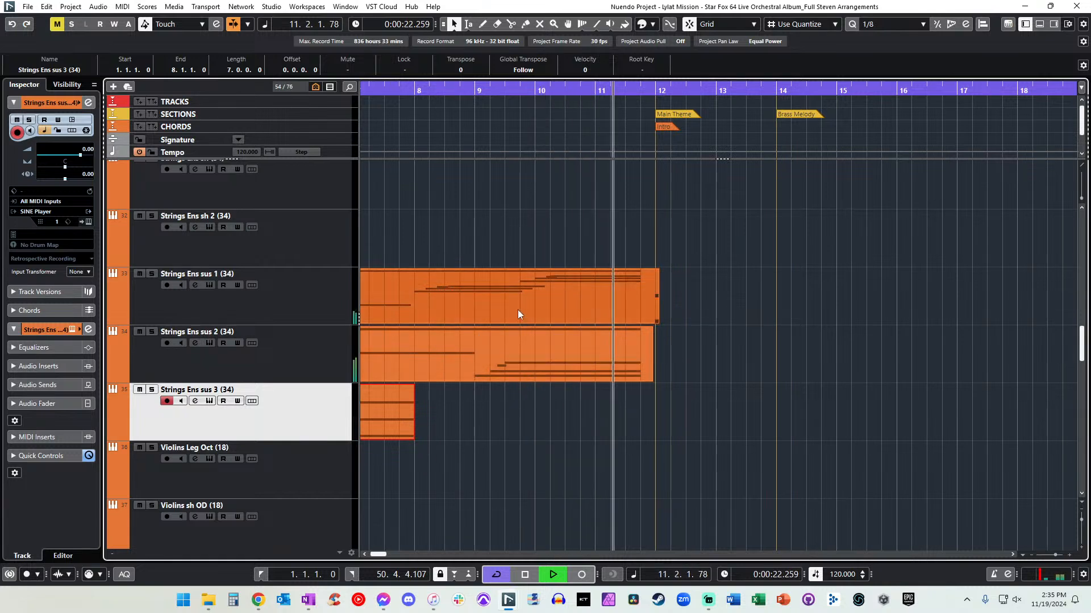
{"action": "scroll", "coordinate": [536, 274], "scroll_direction": "right", "scroll_amount": 3}
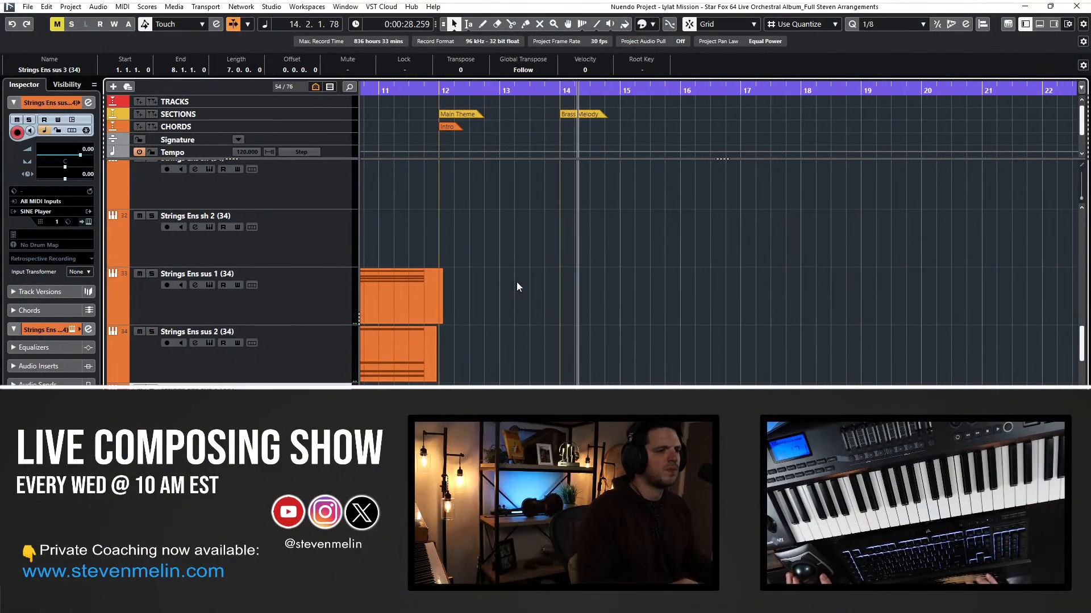
{"action": "scroll", "coordinate": [516, 287], "scroll_direction": "down", "scroll_amount": 5}
{"action": "scroll", "coordinate": [516, 282], "scroll_direction": "up", "scroll_amount": 10}
{"action": "double_click", "coordinate": [613, 302]}
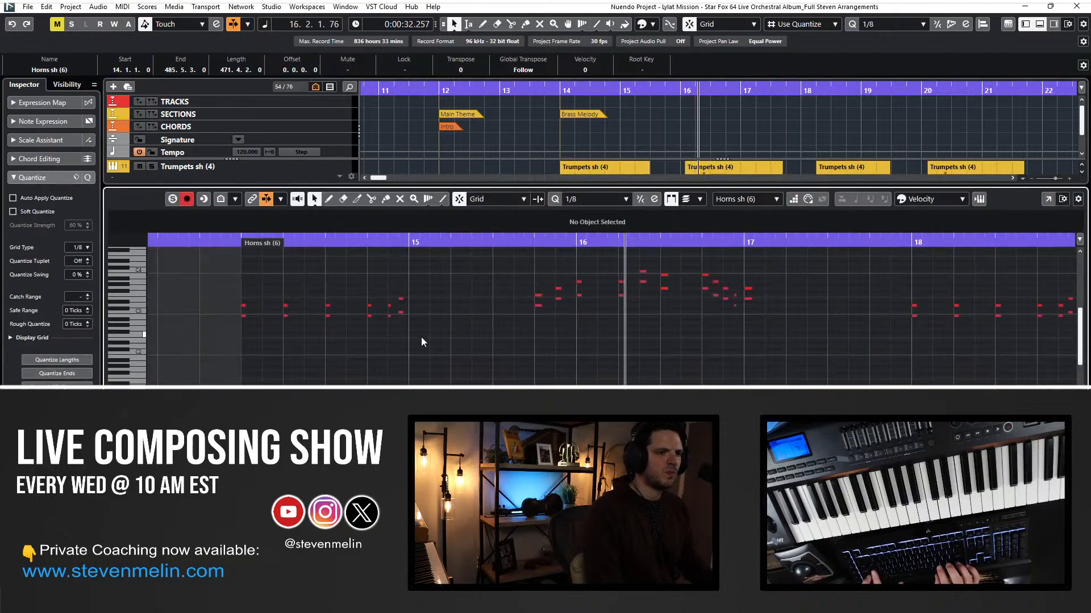
{"action": "key", "text": "ctrl+a"}
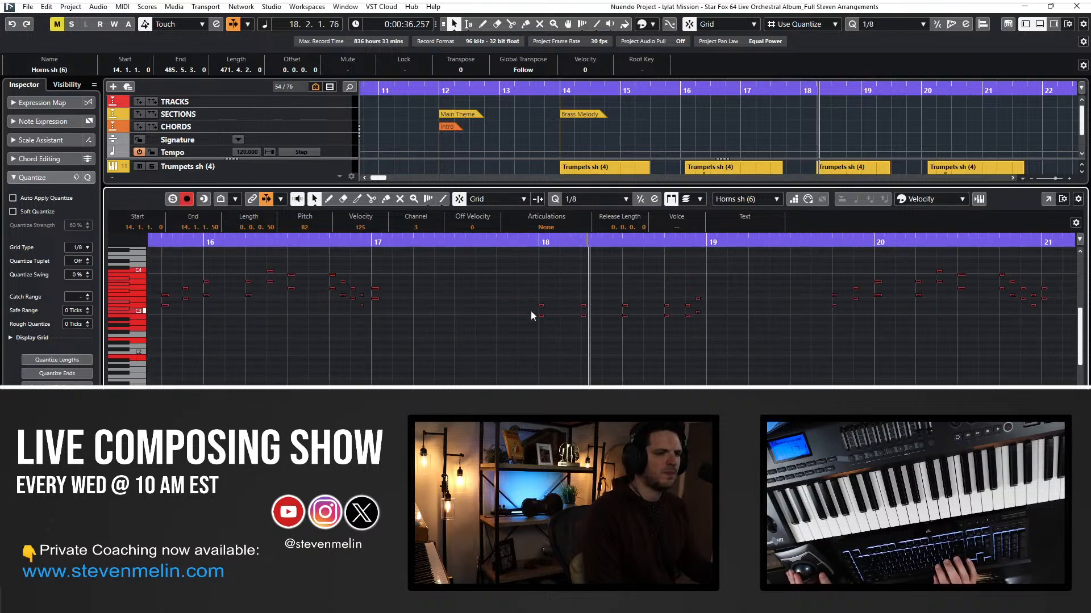
{"action": "key", "text": "Return"}
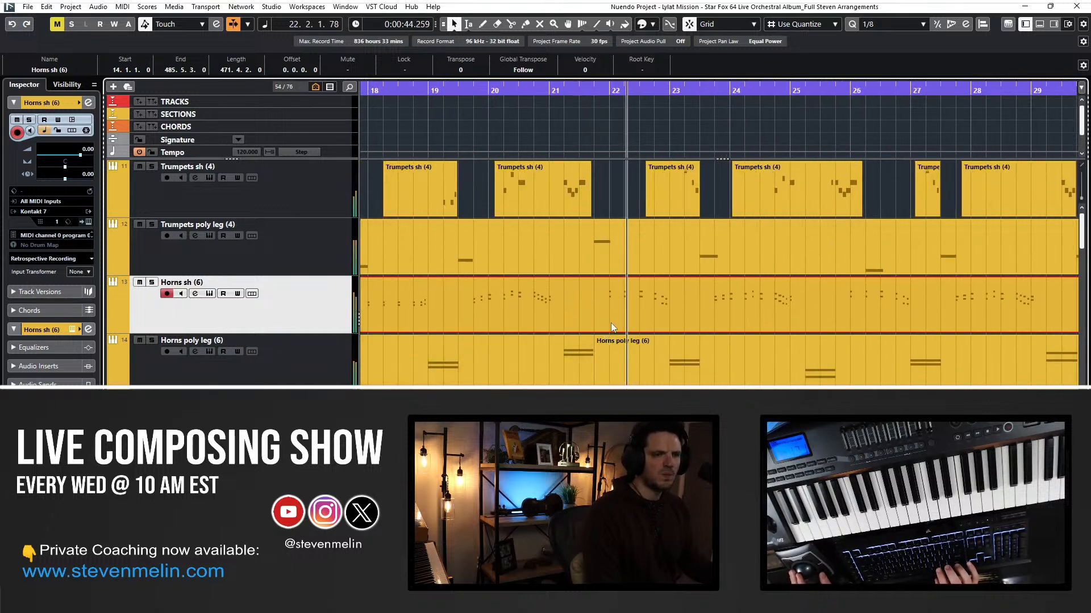
Glue the adjoining Horns poly leg (6) parts near bar 22 into one part and select the merged part.
{"action": "right_click", "coordinate": [557, 349]}
{"action": "left_click", "coordinate": [624, 355]}
{"action": "left_click", "coordinate": [554, 349]}
{"action": "key", "text": "1"}
{"action": "left_click", "coordinate": [549, 353]}
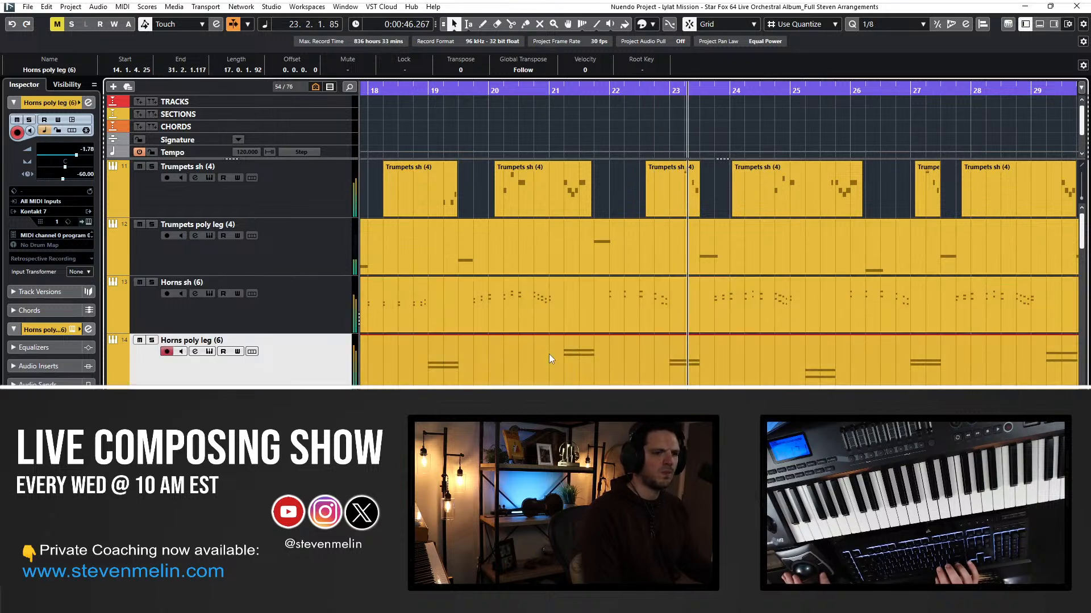
{"action": "scroll", "coordinate": [549, 353], "scroll_direction": "down", "scroll_amount": 15}
{"action": "scroll", "coordinate": [549, 355], "scroll_direction": "up", "scroll_amount": 3}
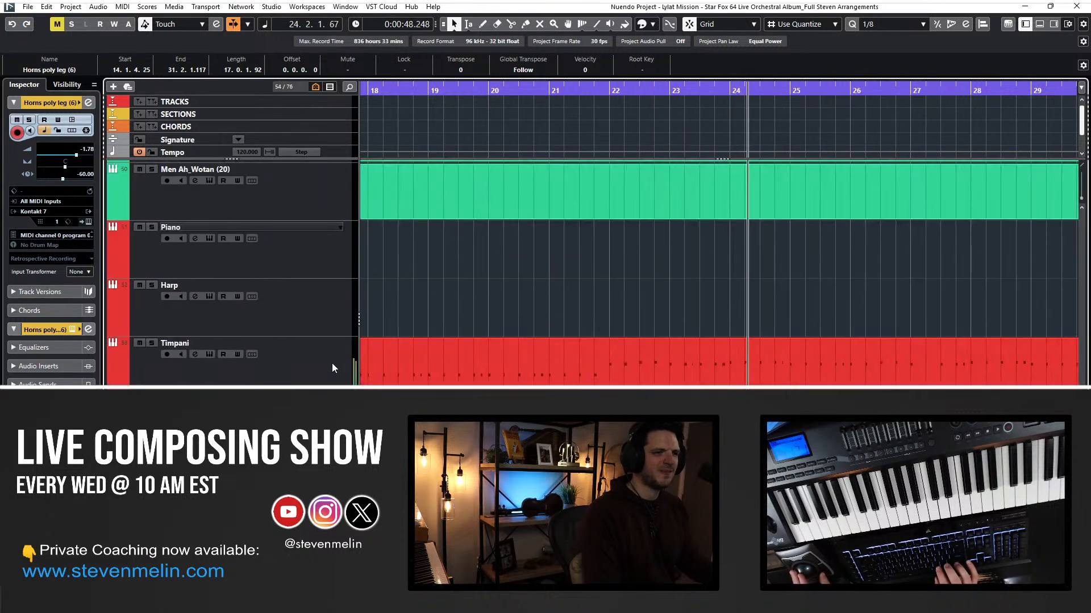
Play the arrangement and examine the Timpani notes and the percussion, choir and brass tracks around bars 18 to 35.
{"action": "left_click", "coordinate": [330, 363]}
{"action": "double_click", "coordinate": [401, 356]}
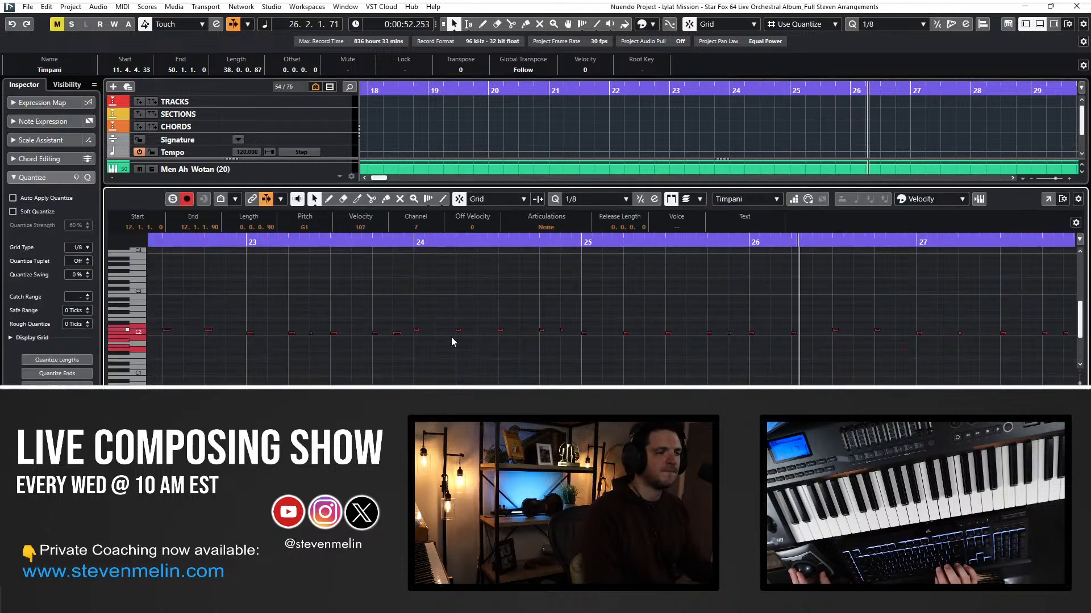
{"action": "key", "text": "Return"}
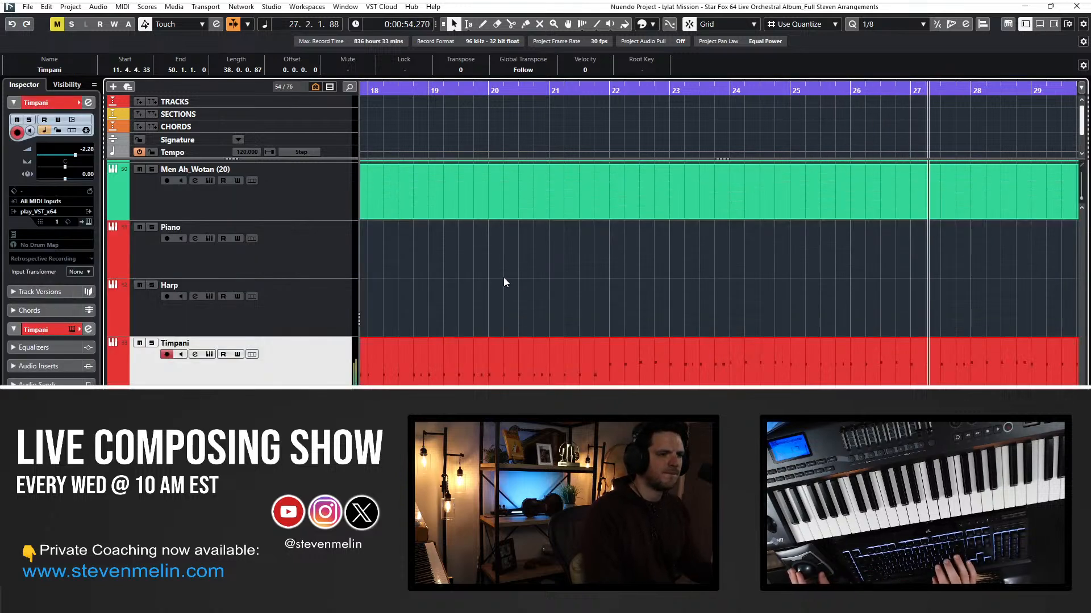
{"action": "scroll", "coordinate": [519, 281], "scroll_direction": "right", "scroll_amount": 5}
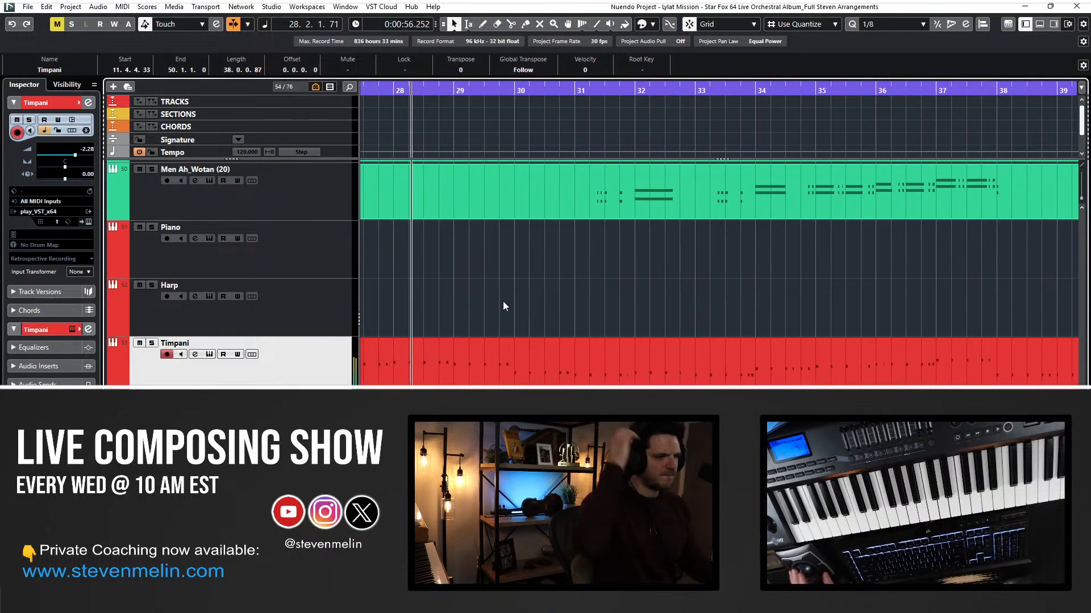
{"action": "scroll", "coordinate": [502, 301], "scroll_direction": "down", "scroll_amount": 3}
{"action": "left_click", "coordinate": [256, 440]}
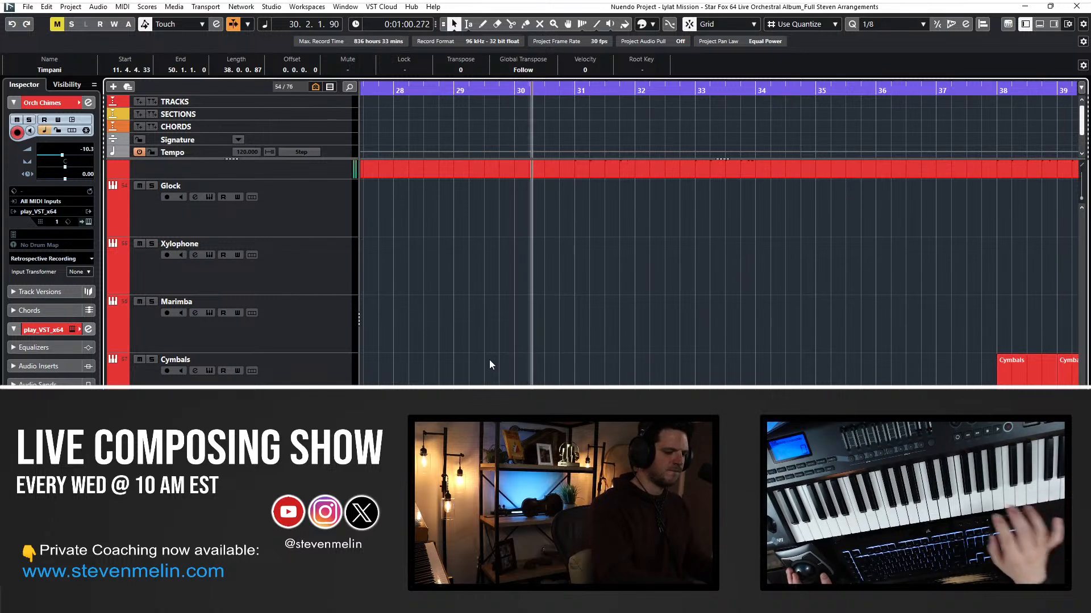
{"action": "scroll", "coordinate": [503, 371], "scroll_direction": "left", "scroll_amount": 5}
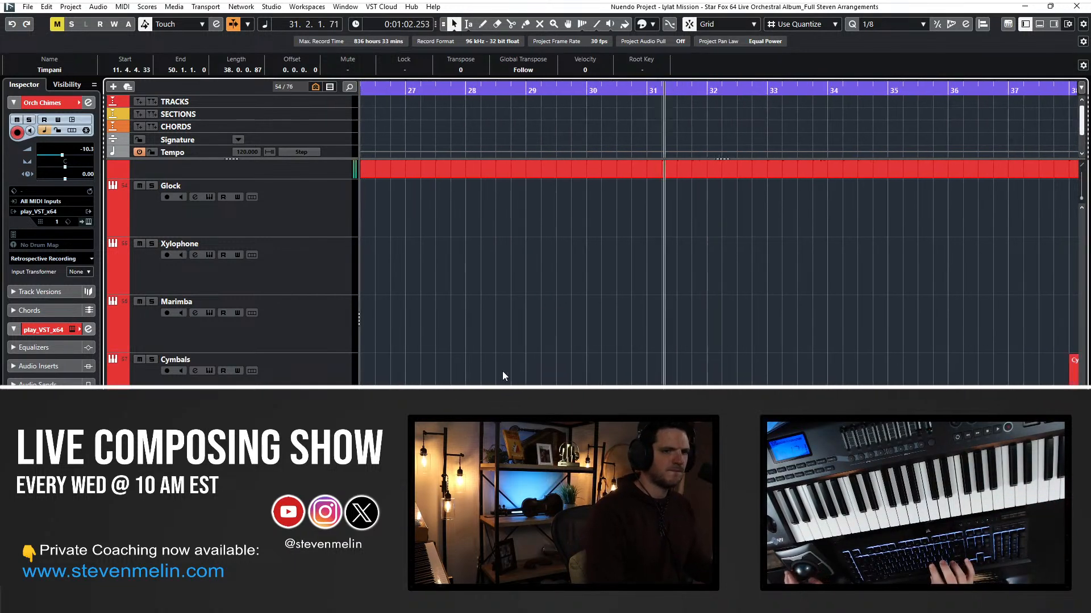
{"action": "scroll", "coordinate": [502, 370], "scroll_direction": "up", "scroll_amount": 7}
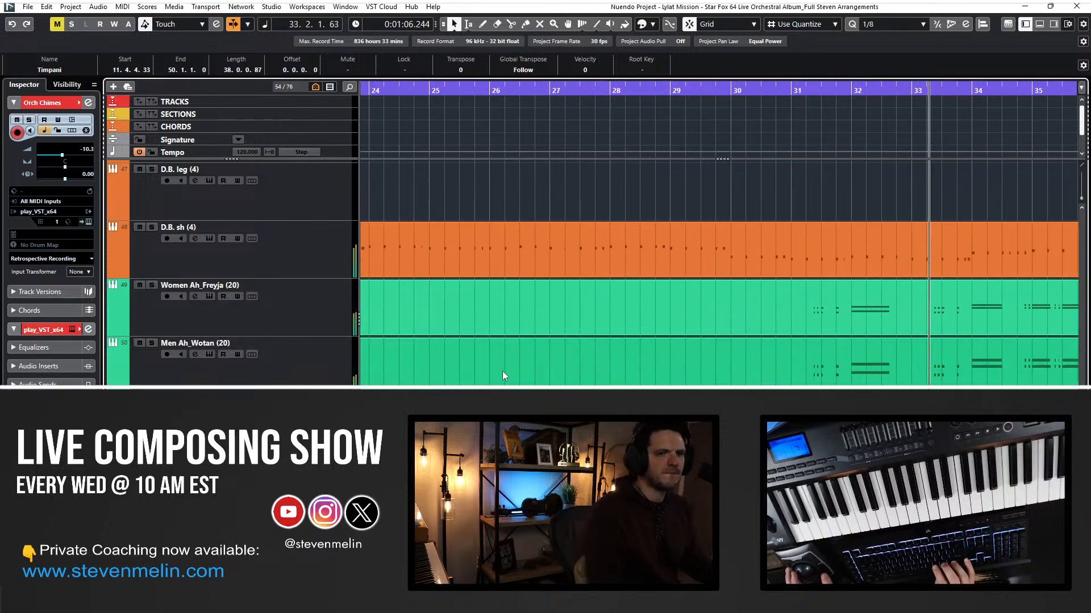
{"action": "scroll", "coordinate": [566, 251], "scroll_direction": "up", "scroll_amount": 20}
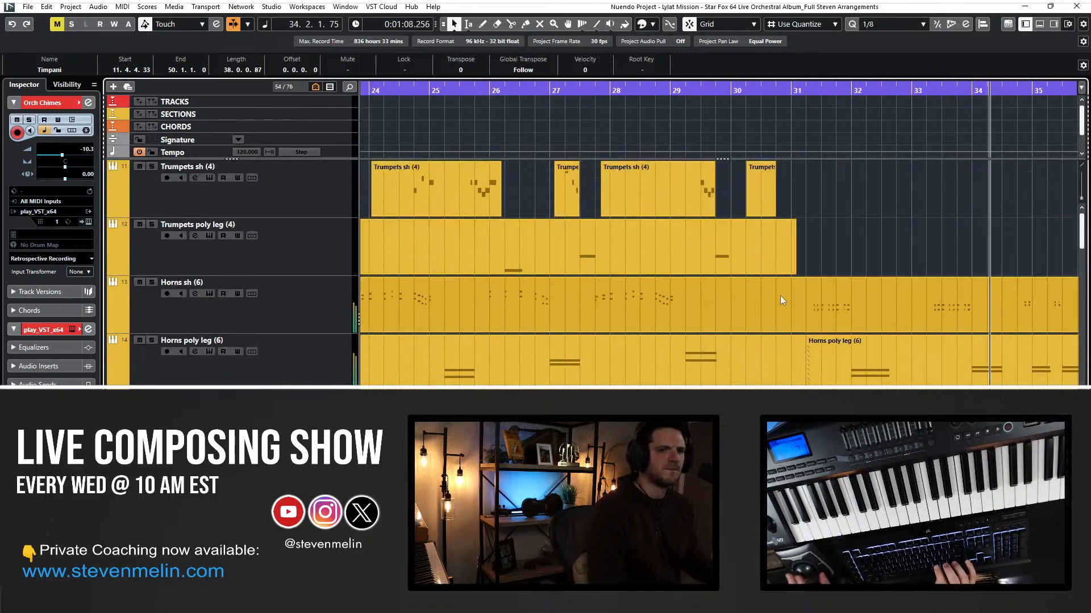
Open the Horns sh part and set its main volume (CC 7) to 127 at 31. 2. 1. 0.
{"action": "double_click", "coordinate": [779, 295]}
{"action": "scroll", "coordinate": [653, 307], "scroll_direction": "left", "scroll_amount": 9}
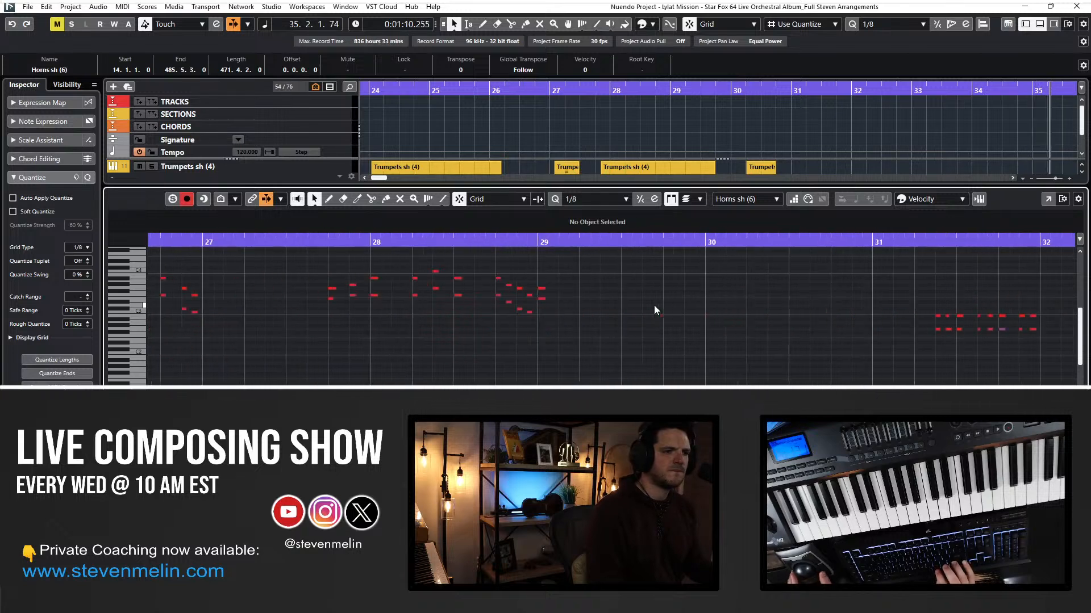
{"action": "scroll", "coordinate": [563, 358], "scroll_direction": "right", "scroll_amount": 4}
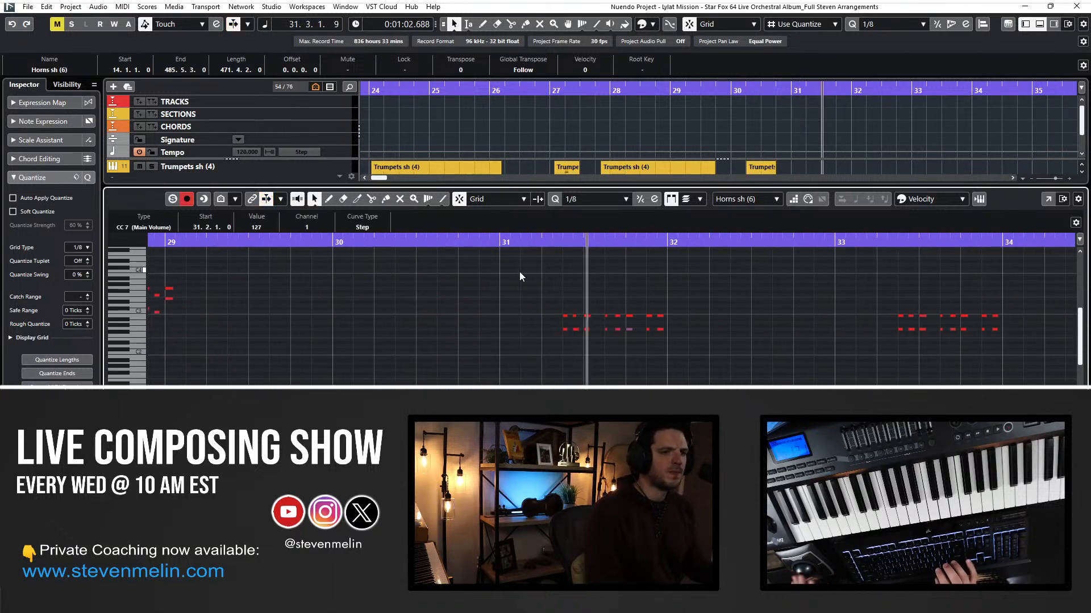
{"action": "scroll", "coordinate": [519, 271], "scroll_direction": "right", "scroll_amount": 4}
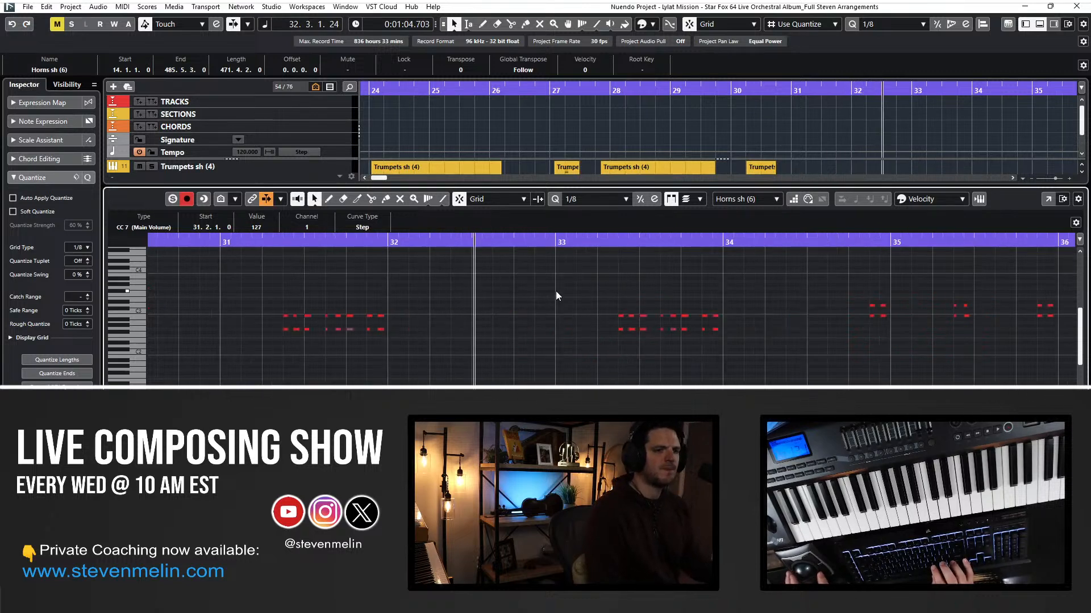
{"action": "scroll", "coordinate": [556, 291], "scroll_direction": "right", "scroll_amount": 1}
{"action": "key", "text": "Return"}
{"action": "scroll", "coordinate": [604, 273], "scroll_direction": "right", "scroll_amount": 4}
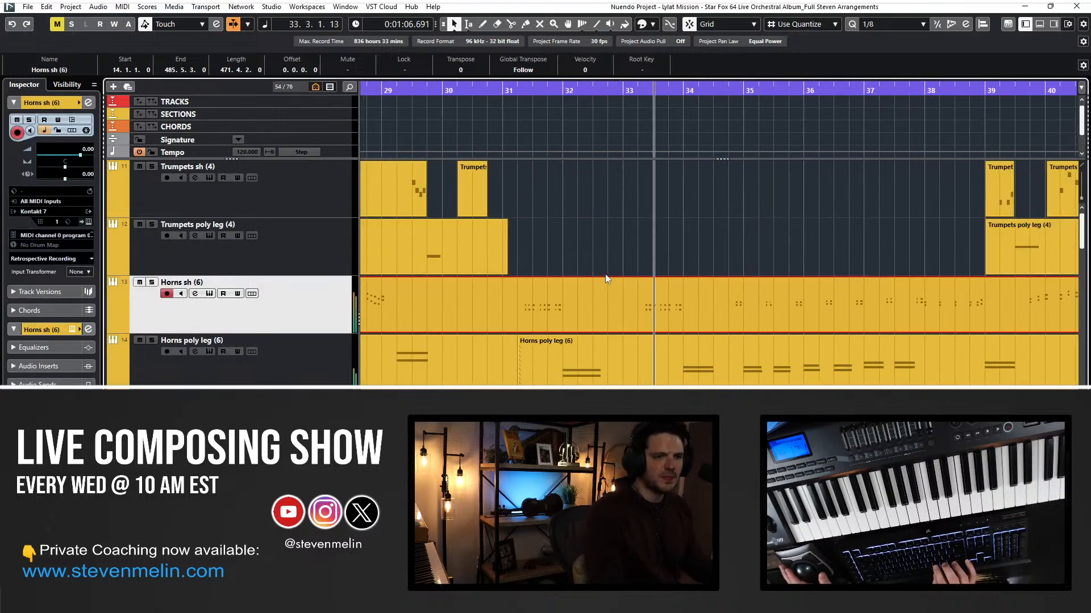
Play on through bars 34 to 46 and review the choir, D.B. sh and brass parts.
{"action": "scroll", "coordinate": [571, 315], "scroll_direction": "down", "scroll_amount": 12}
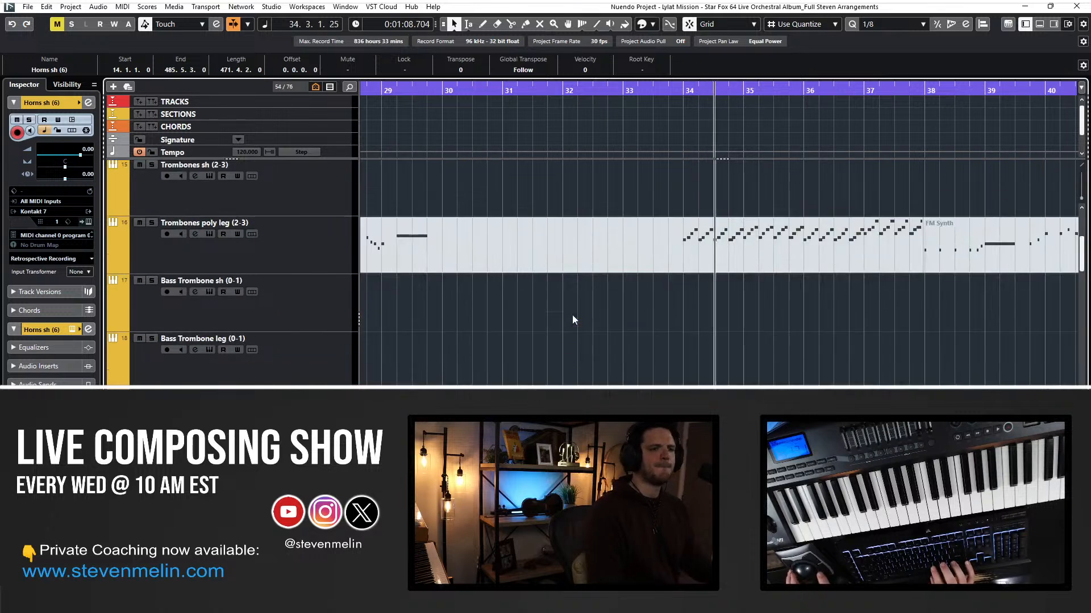
{"action": "scroll", "coordinate": [571, 315], "scroll_direction": "up", "scroll_amount": 2}
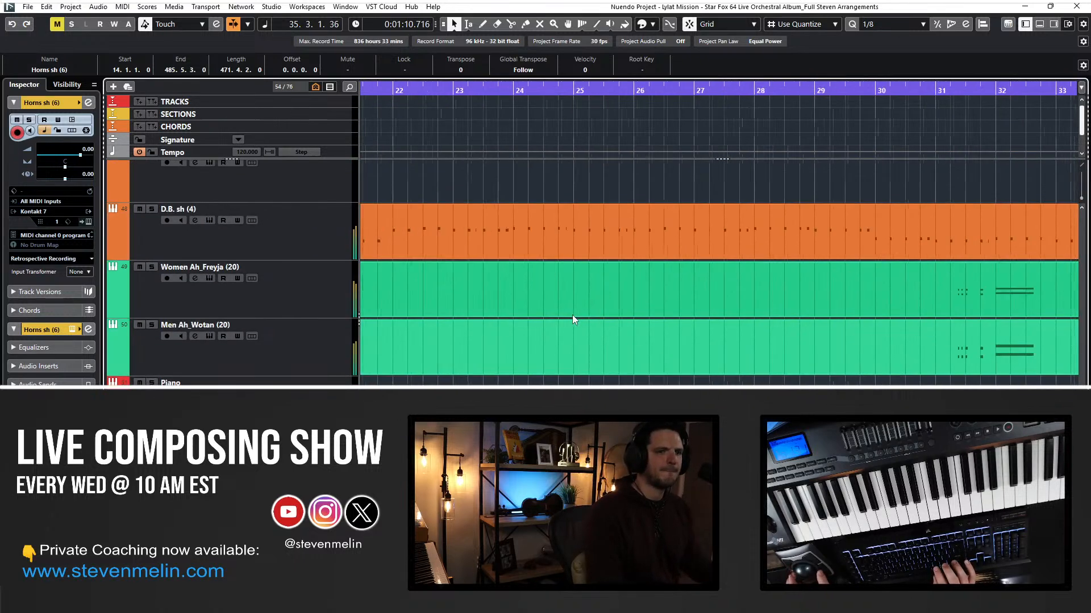
{"action": "scroll", "coordinate": [431, 299], "scroll_direction": "left", "scroll_amount": 4}
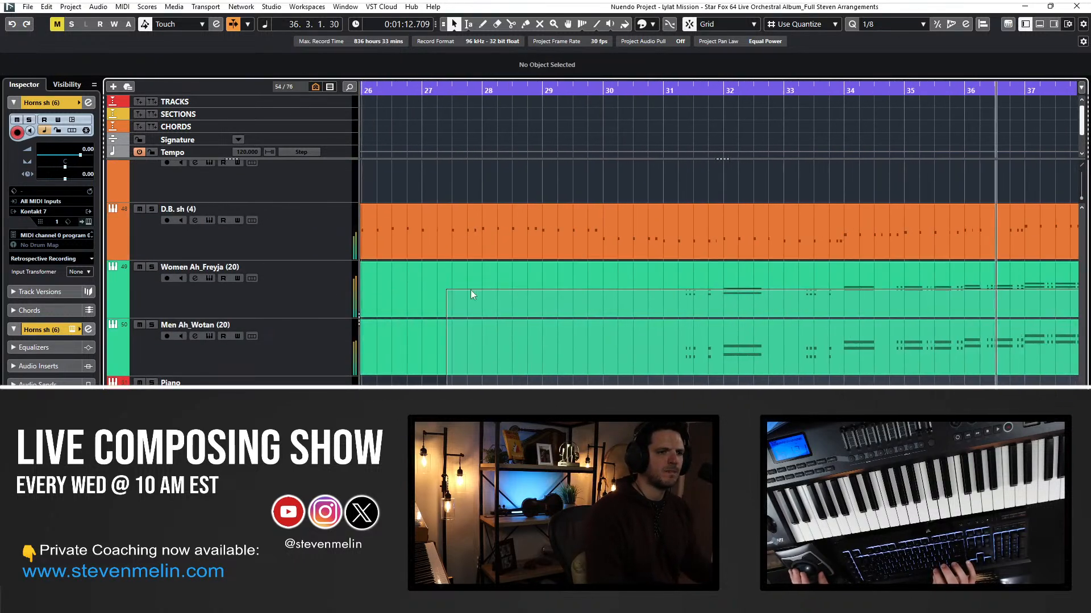
{"action": "left_click", "coordinate": [597, 283]}
{"action": "scroll", "coordinate": [597, 284], "scroll_direction": "right", "scroll_amount": 3}
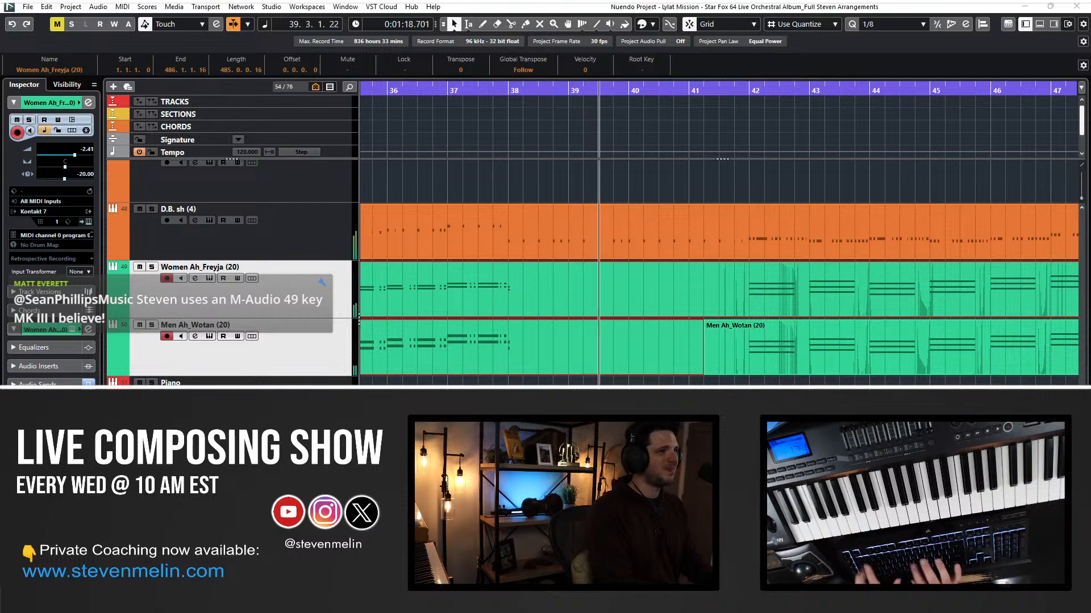
{"action": "left_click", "coordinate": [659, 206]}
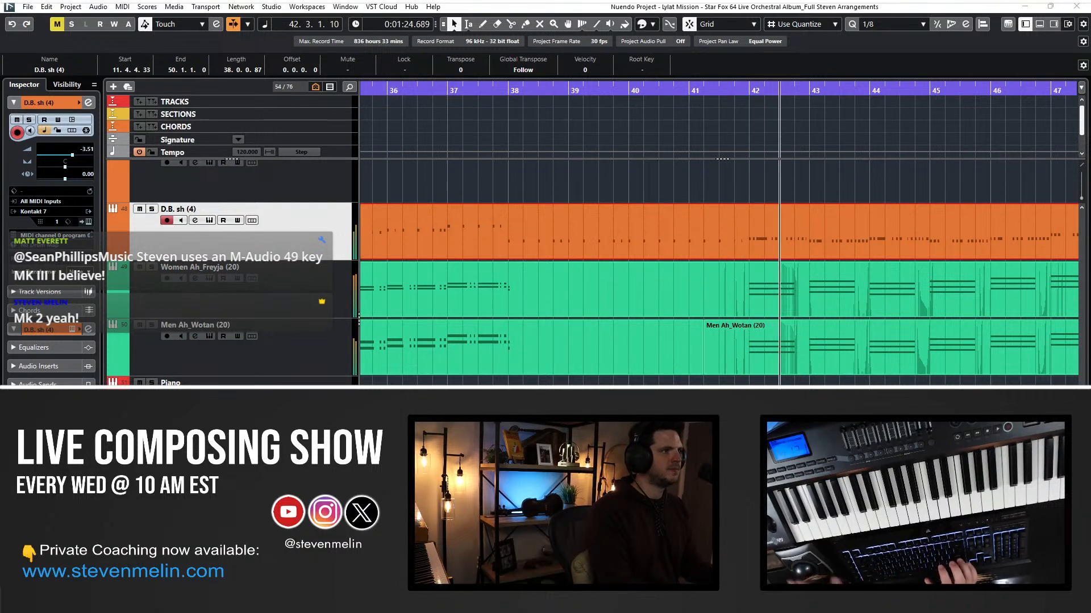
{"action": "left_click", "coordinate": [513, 199]}
{"action": "scroll", "coordinate": [514, 199], "scroll_direction": "right", "scroll_amount": 4}
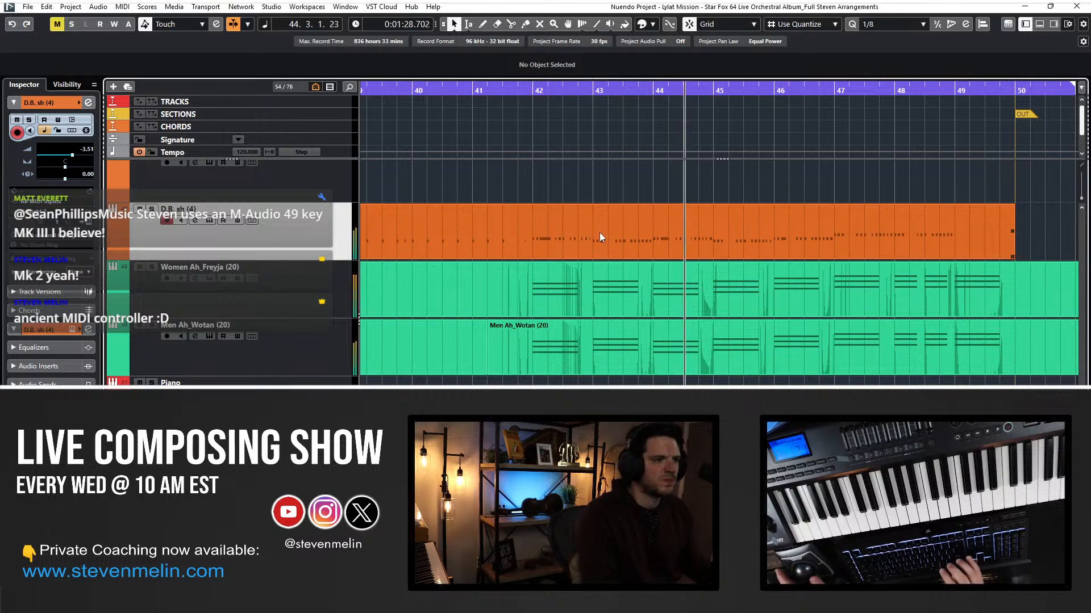
{"action": "scroll", "coordinate": [600, 235], "scroll_direction": "up", "scroll_amount": 3}
{"action": "scroll", "coordinate": [600, 234], "scroll_direction": "up", "scroll_amount": 8}
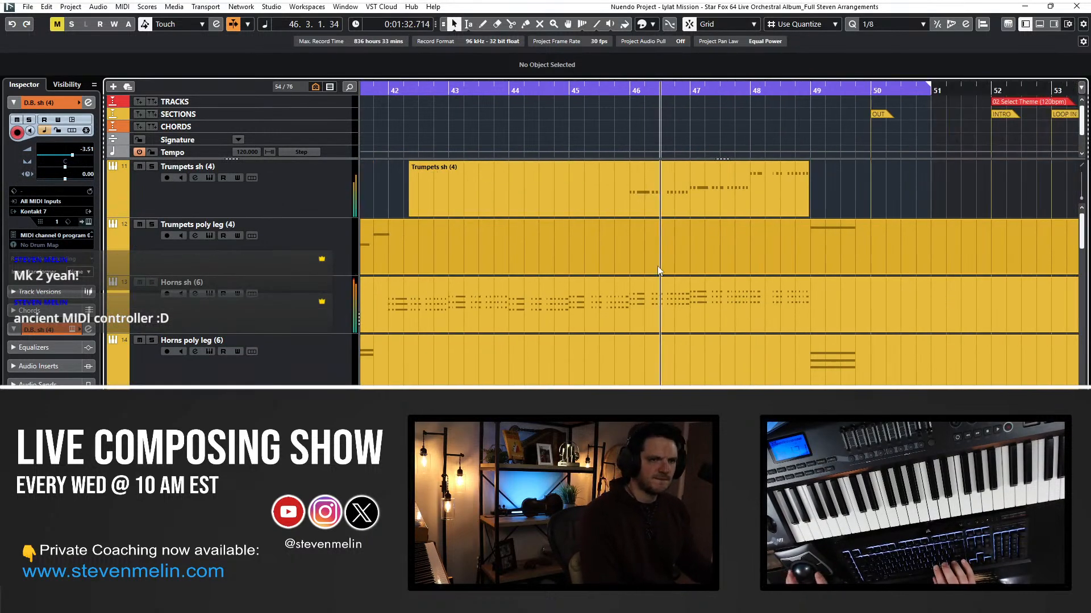
Solo the Trumpets sh track briefly during playback around bar 47, then unsolo it.
{"action": "scroll", "coordinate": [657, 266], "scroll_direction": "right", "scroll_amount": 2}
{"action": "left_click", "coordinate": [151, 166]}
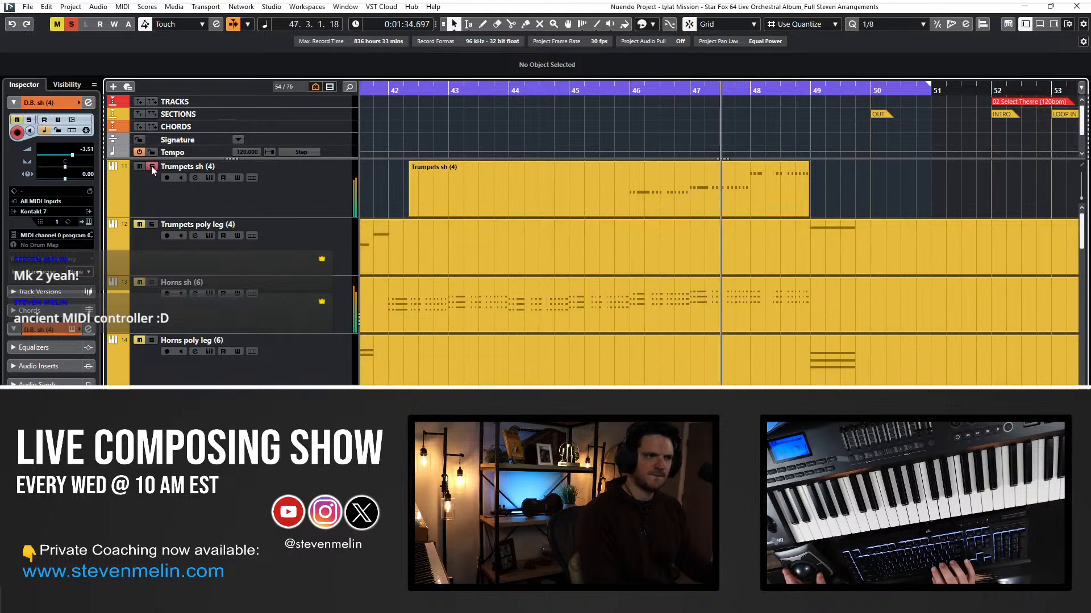
{"action": "key", "text": "space"}
{"action": "key", "text": "space"}
{"action": "left_click", "coordinate": [152, 168]}
Open the Horns sh part and set its main volume (CC 7) to 103 at 46. 1. 1. 0.
{"action": "left_click", "coordinate": [652, 292]}
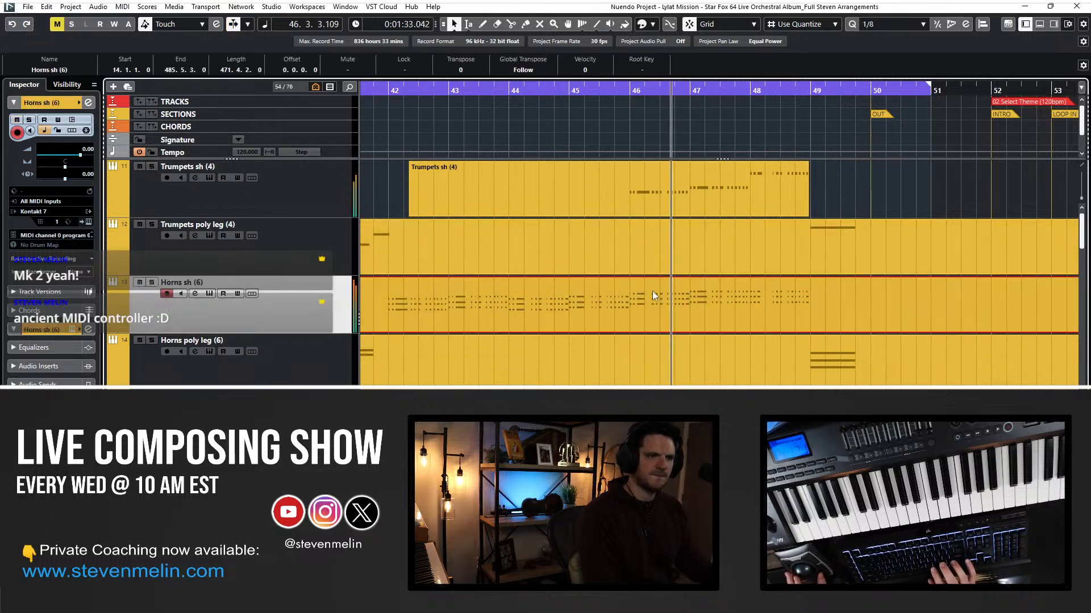
{"action": "double_click", "coordinate": [652, 291]}
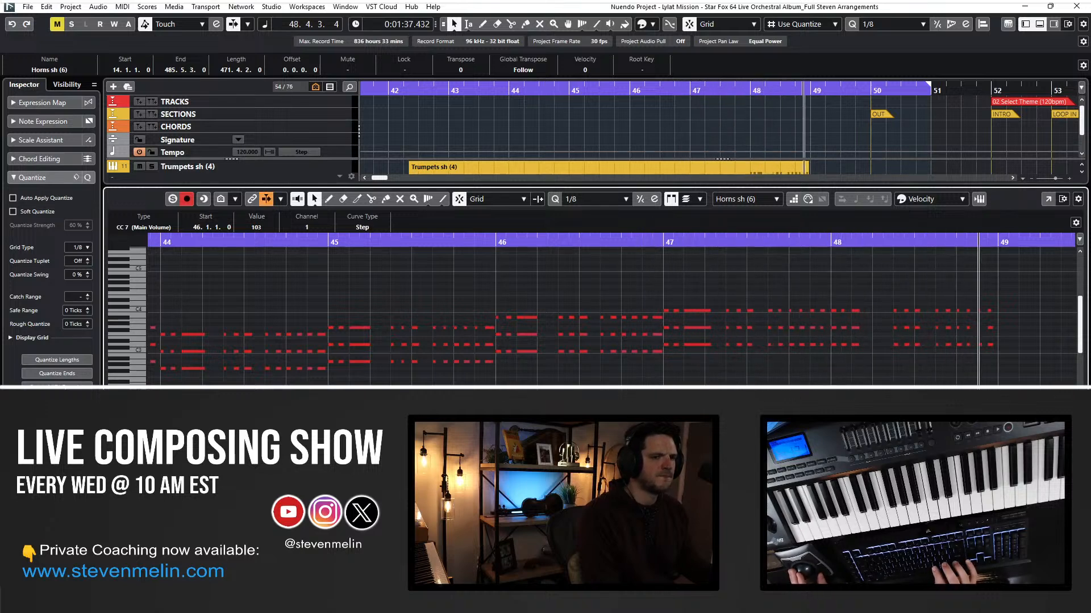
{"action": "key", "text": "Return"}
{"action": "scroll", "coordinate": [581, 335], "scroll_direction": "right", "scroll_amount": 4}
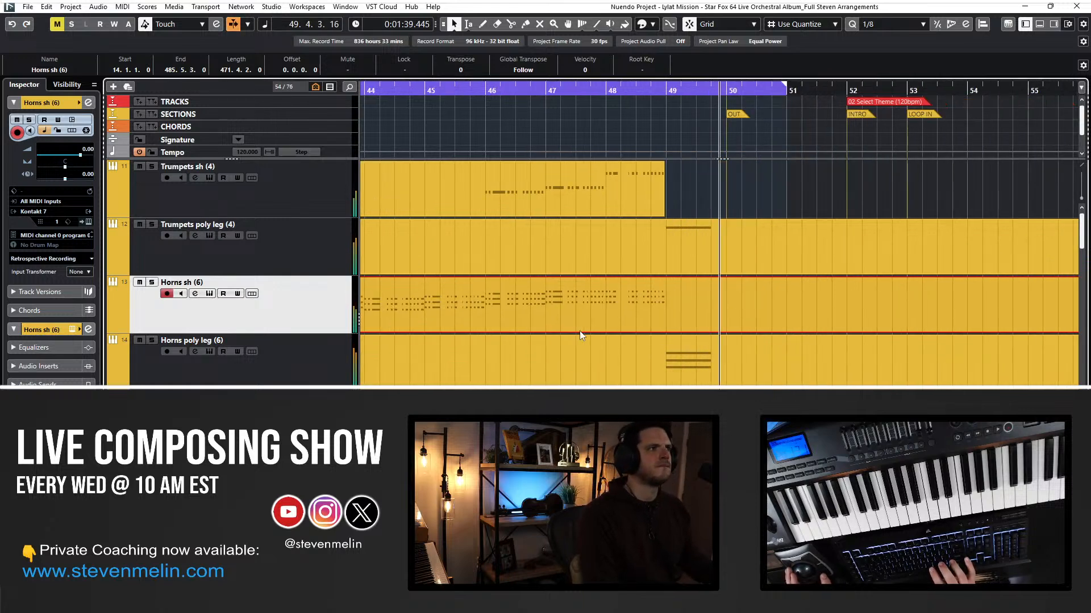
{"action": "key", "text": "space"}
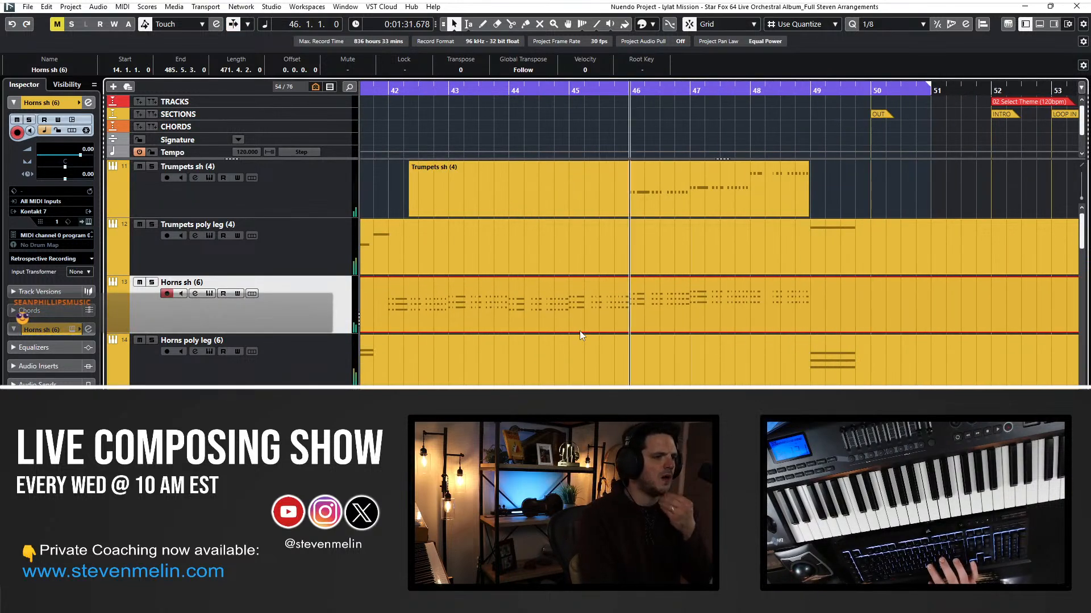
Delete the muted FM Synth reference parts from the Trombones poly leg track, from the early bars through bar 42.
{"action": "key", "text": "KP_Subtract"}
{"action": "key", "text": "space"}
{"action": "scroll", "coordinate": [579, 338], "scroll_direction": "down", "scroll_amount": 3}
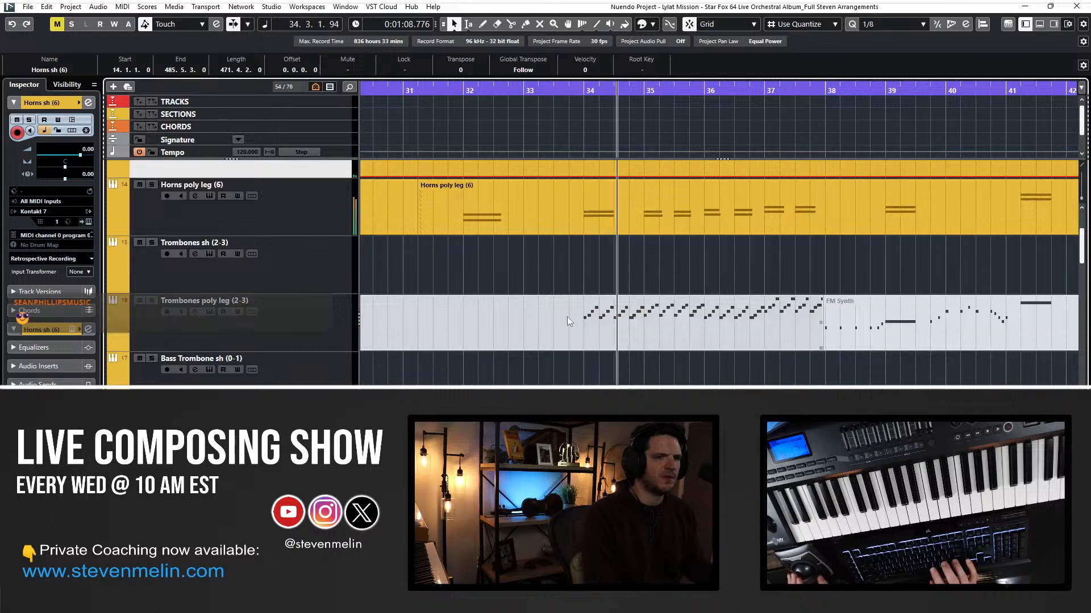
{"action": "left_click", "coordinate": [667, 334]}
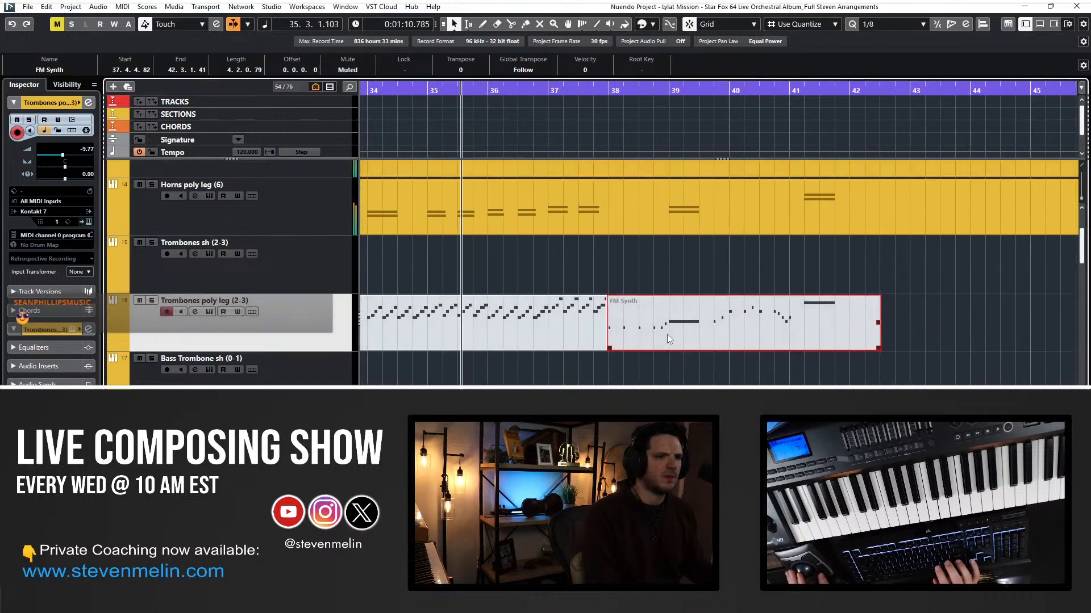
{"action": "scroll", "coordinate": [550, 355], "scroll_direction": "left", "scroll_amount": 14}
{"action": "scroll", "coordinate": [550, 356], "scroll_direction": "right", "scroll_amount": 1}
{"action": "left_click", "coordinate": [551, 355]}
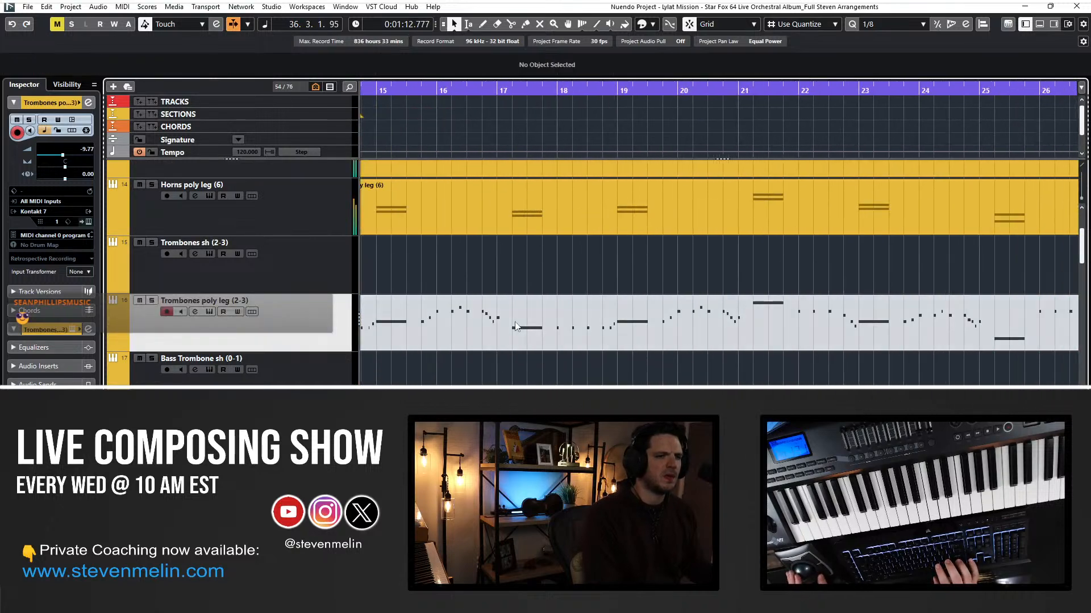
{"action": "left_click", "coordinate": [515, 327]}
{"action": "key", "text": "Delete"}
{"action": "scroll", "coordinate": [645, 359], "scroll_direction": "right", "scroll_amount": 14}
{"action": "left_click_drag", "start_coordinate": [839, 395], "coordinate": [565, 281]}
Return to the project start and play the transition into the Main Theme at bar 12, reviewing the percussion tracks.
{"action": "scroll", "coordinate": [483, 315], "scroll_direction": "down", "scroll_amount": 15}
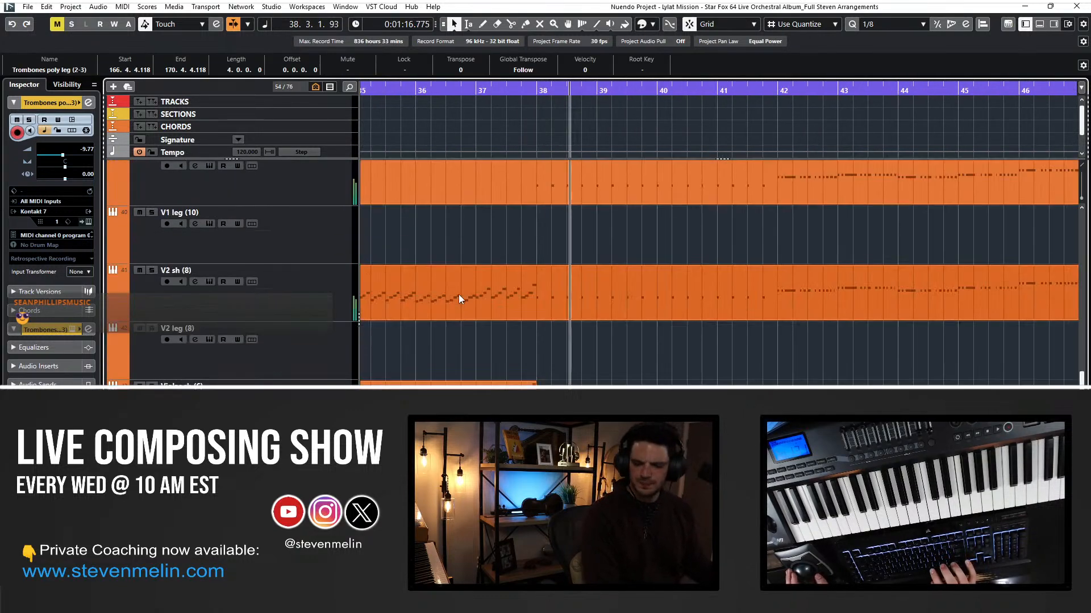
{"action": "scroll", "coordinate": [458, 294], "scroll_direction": "up", "scroll_amount": 8}
{"action": "key", "text": "KP_Decimal"}
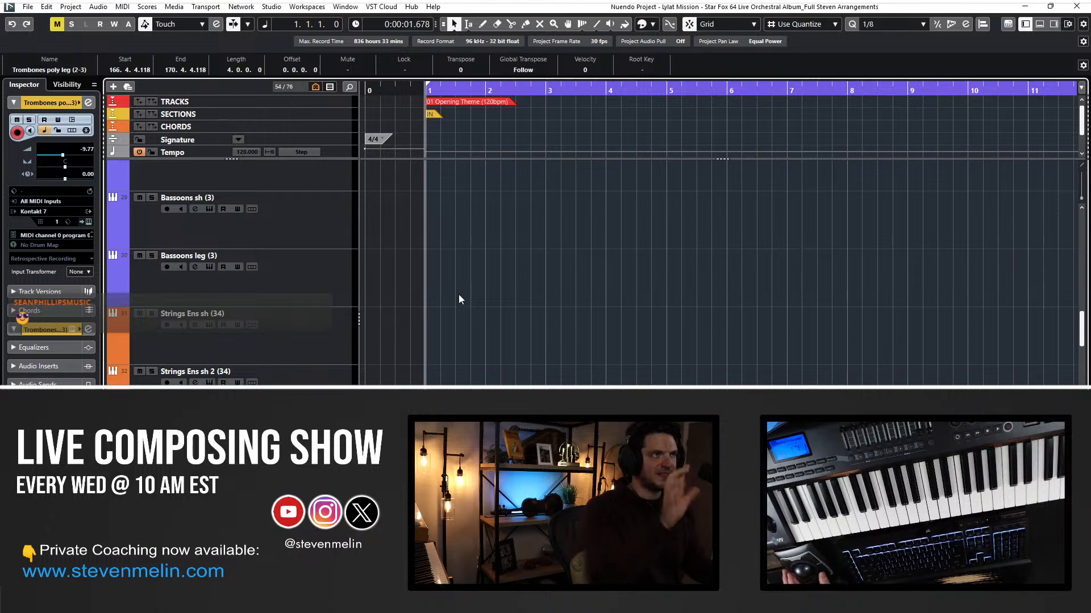
{"action": "scroll", "coordinate": [459, 294], "scroll_direction": "down", "scroll_amount": 15}
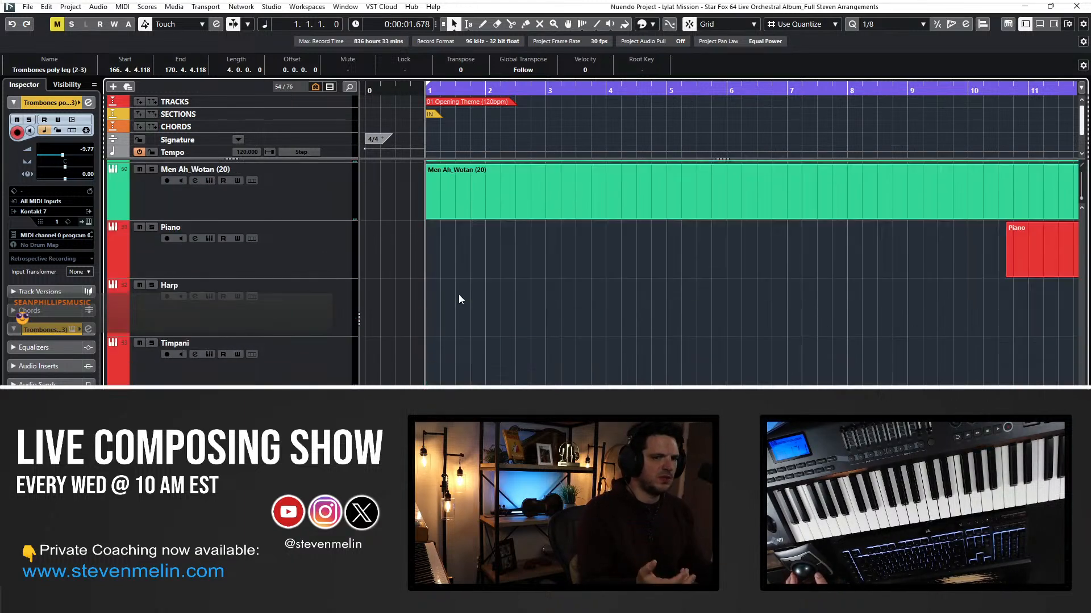
{"action": "scroll", "coordinate": [458, 294], "scroll_direction": "down", "scroll_amount": 2}
{"action": "scroll", "coordinate": [581, 277], "scroll_direction": "right", "scroll_amount": 10}
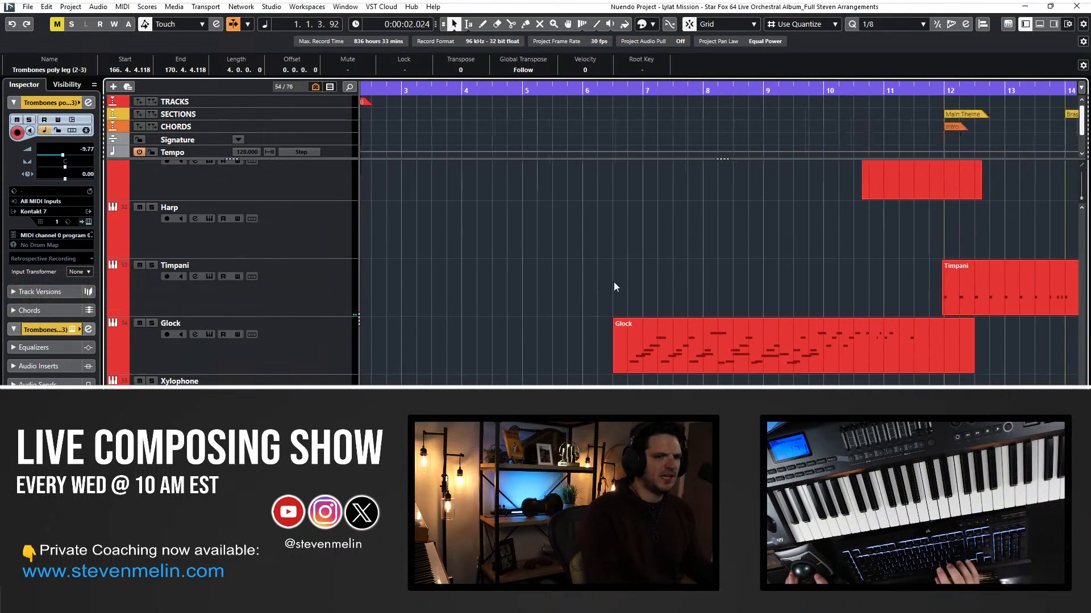
{"action": "left_click", "coordinate": [628, 86]}
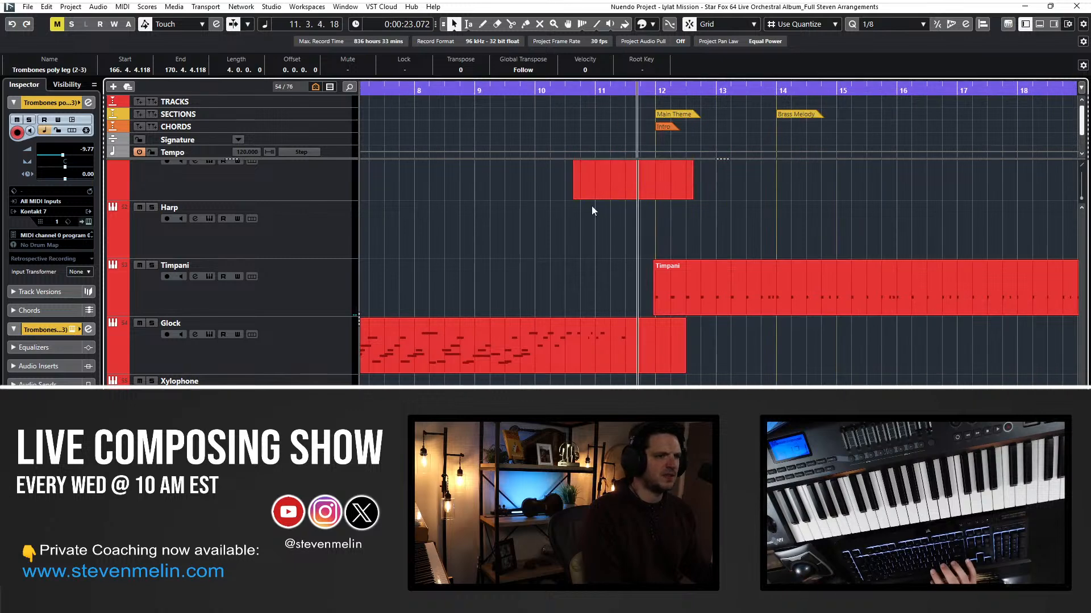
{"action": "left_click", "coordinate": [598, 282]}
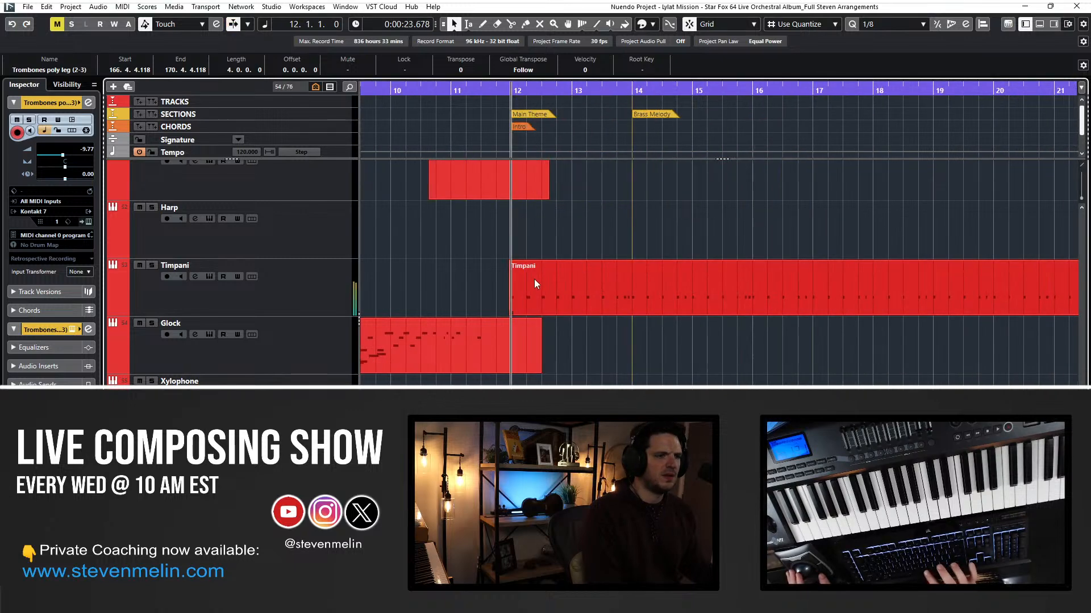
Create a Harp part from 10. 3. 1. 0 to 14. 4. 1. 0 and enter a CC 10 (Pan) value of 3 at its start.
{"action": "left_click", "coordinate": [321, 237]}
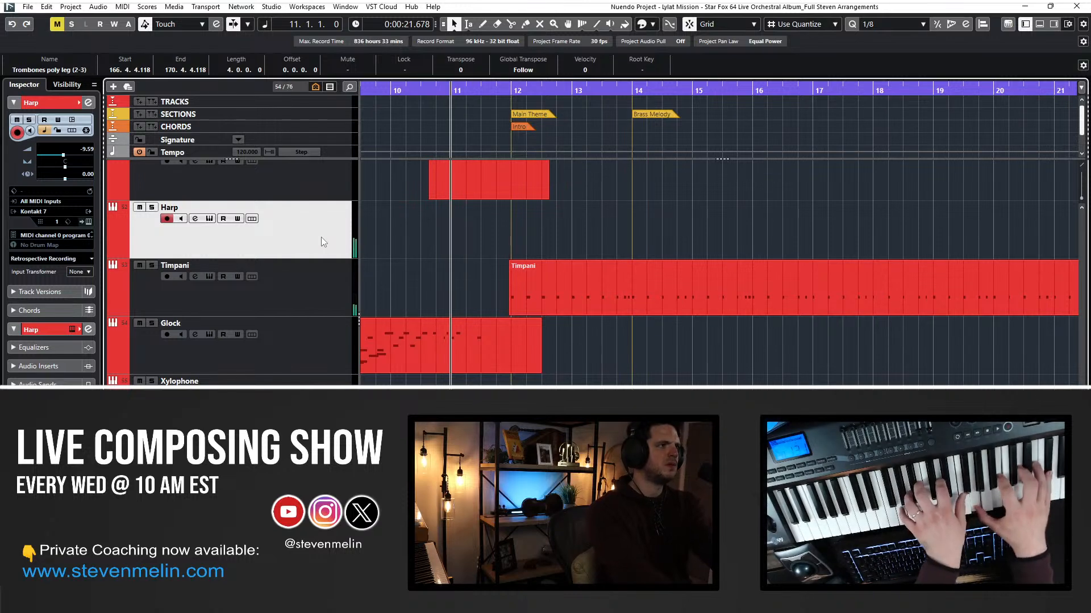
{"action": "left_click_drag", "start_coordinate": [421, 227], "coordinate": [677, 230]}
{"action": "double_click", "coordinate": [490, 226]}
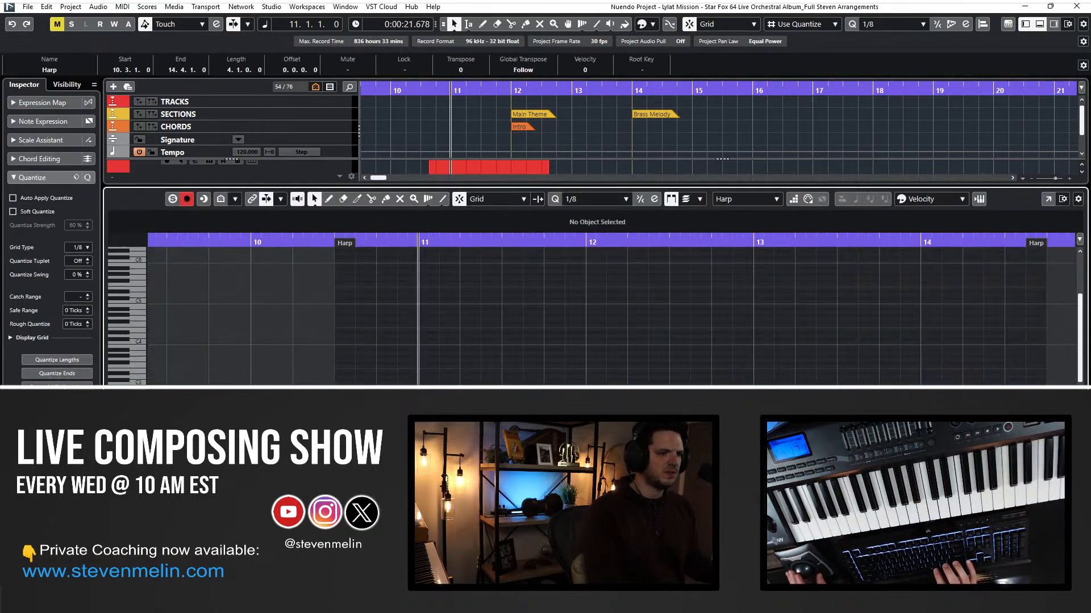
{"action": "left_click", "coordinate": [126, 500]}
{"action": "left_click", "coordinate": [156, 371]}
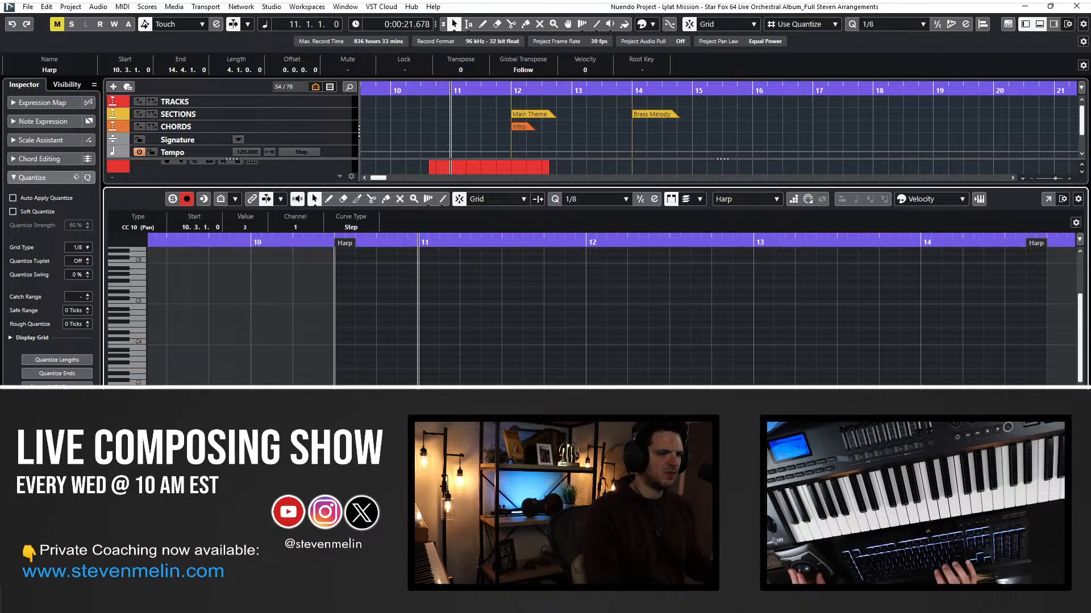
Enter a CC 1 (Modulation) value of 127 at the Harp part's start, switch the lane to CC 7 (Main Volume), and close the editor.
{"action": "left_click", "coordinate": [126, 499]}
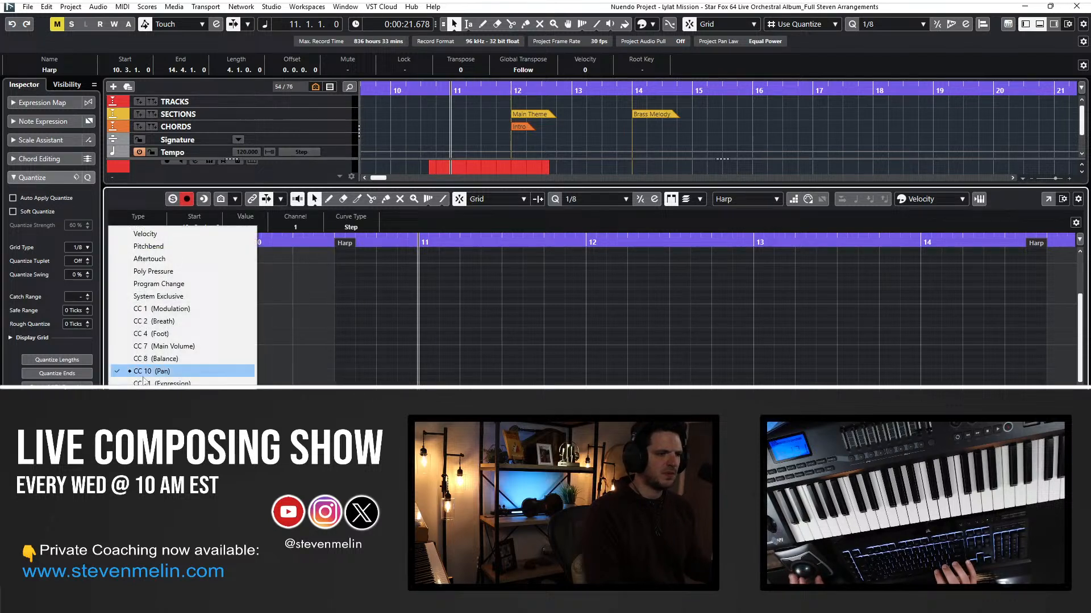
{"action": "left_click", "coordinate": [159, 309]}
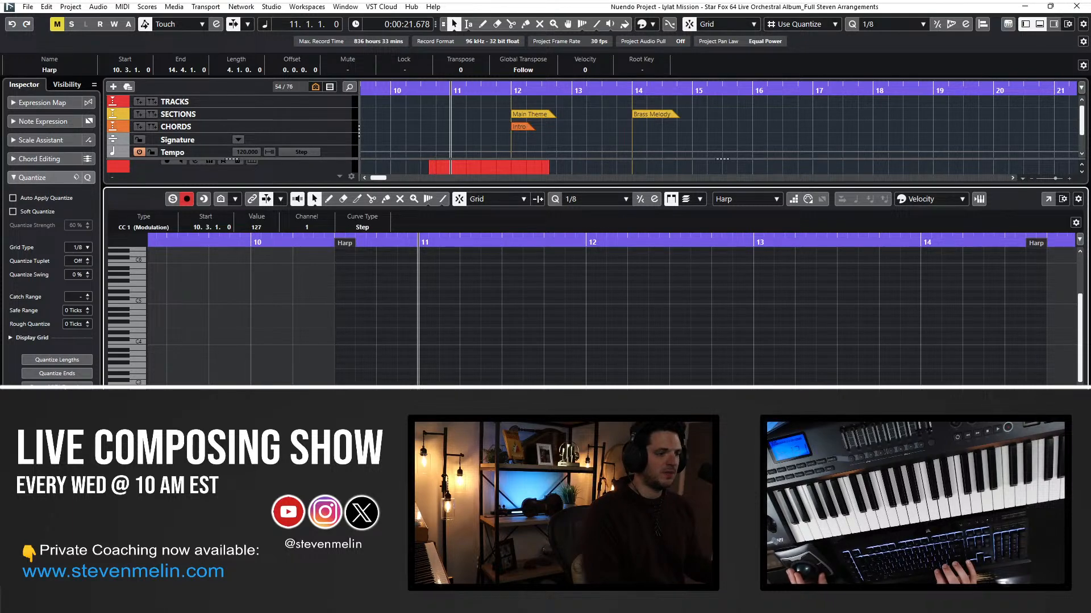
{"action": "left_click", "coordinate": [126, 499]}
{"action": "left_click", "coordinate": [165, 346]}
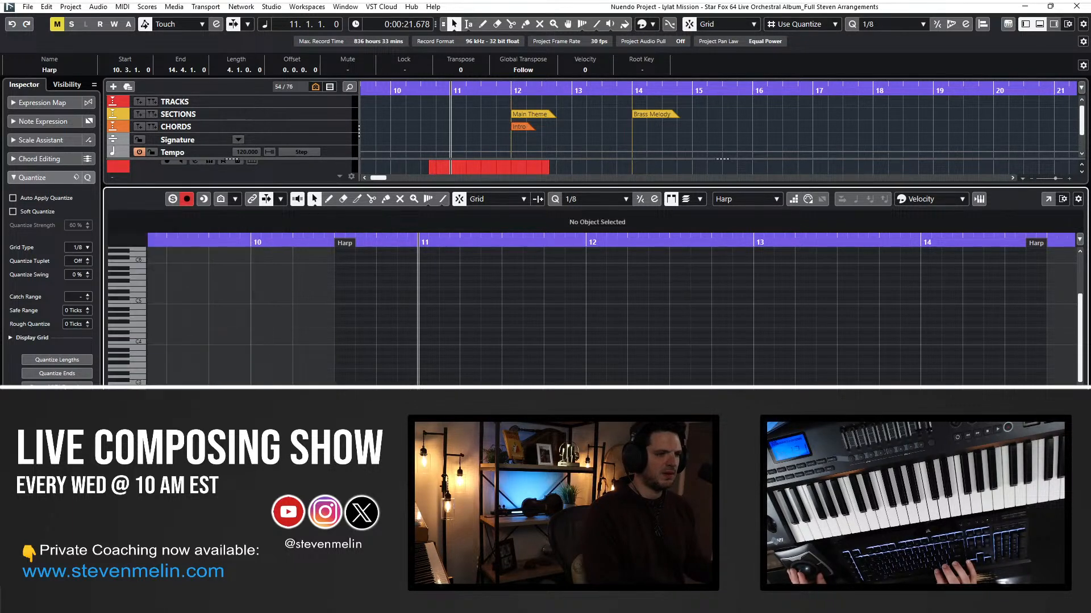
{"action": "key", "text": "Return"}
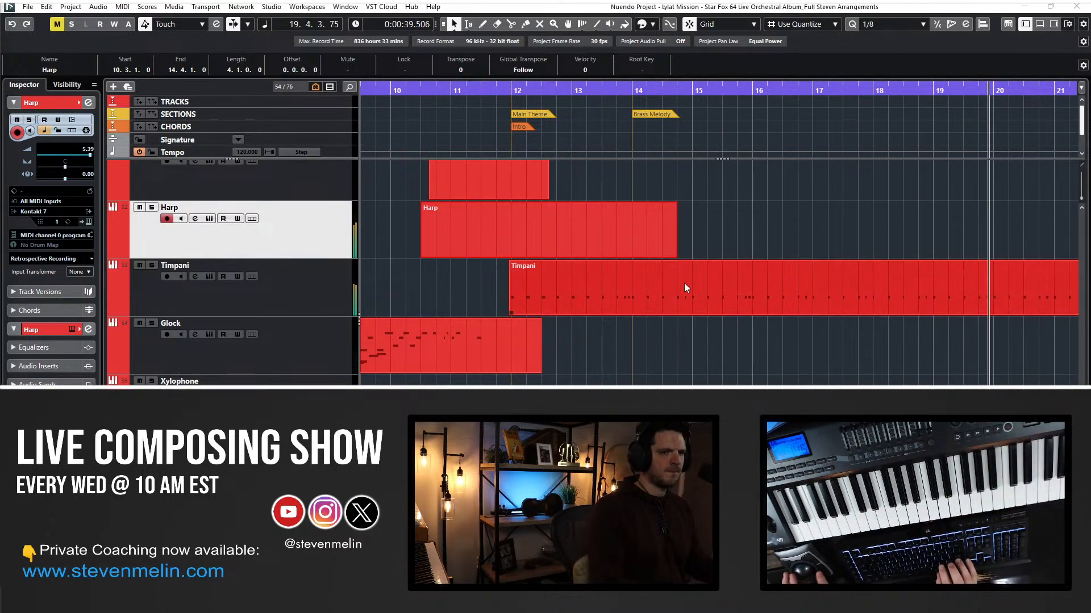
Play the passage around bars 36 to 38 and capture a descending harp glissando leading into bar 38.
{"action": "key", "text": "f"}
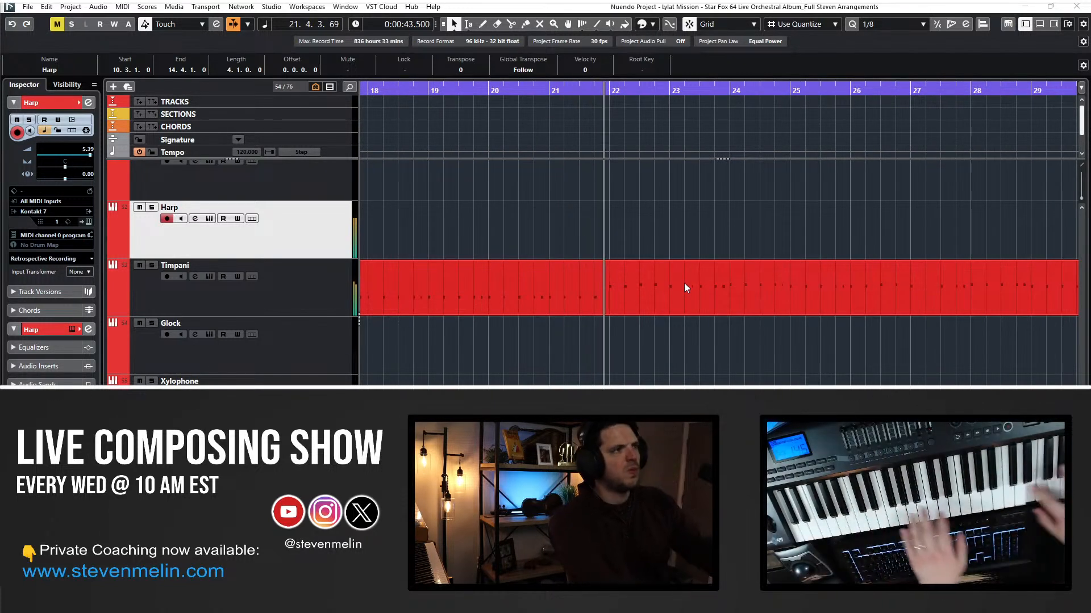
{"action": "scroll", "coordinate": [738, 291], "scroll_direction": "down", "scroll_amount": 3}
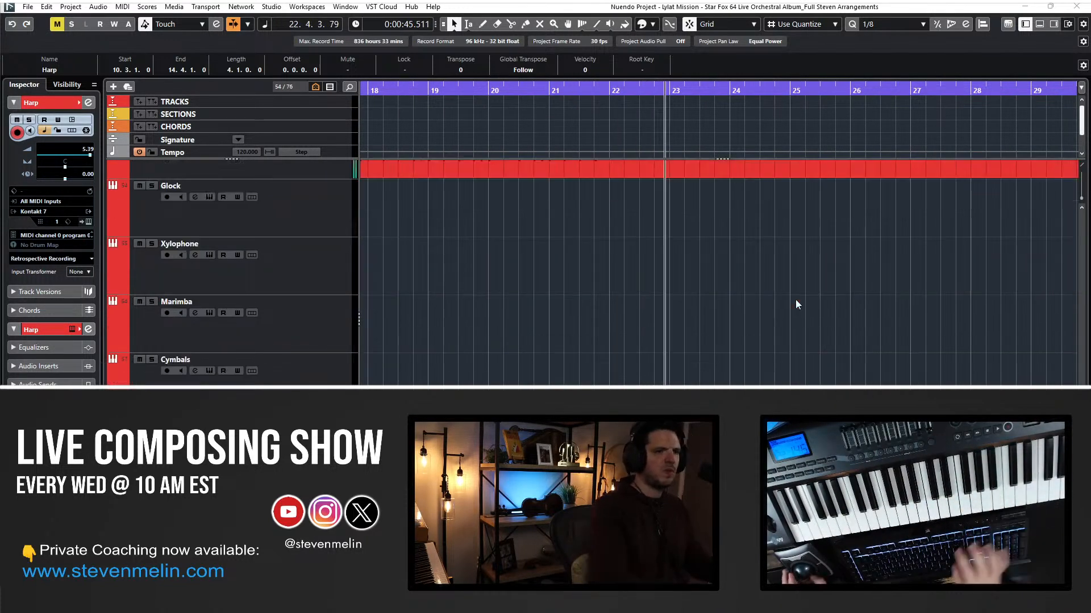
{"action": "scroll", "coordinate": [704, 298], "scroll_direction": "right", "scroll_amount": 5}
{"action": "scroll", "coordinate": [693, 299], "scroll_direction": "right", "scroll_amount": 3}
{"action": "left_click", "coordinate": [594, 87]}
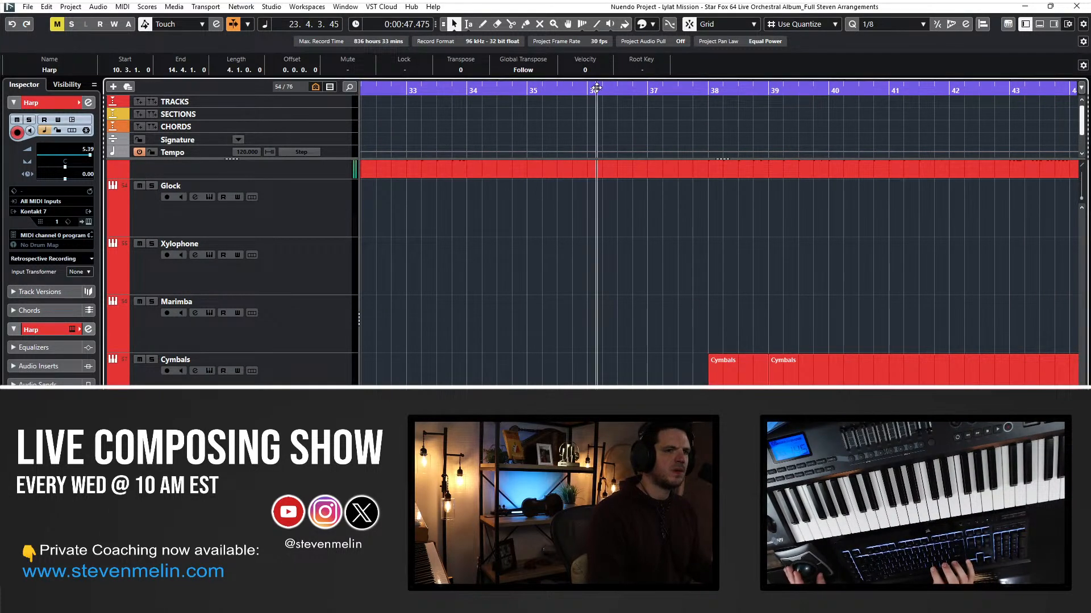
{"action": "scroll", "coordinate": [632, 216], "scroll_direction": "right", "scroll_amount": 1}
{"action": "scroll", "coordinate": [629, 272], "scroll_direction": "right", "scroll_amount": 1}
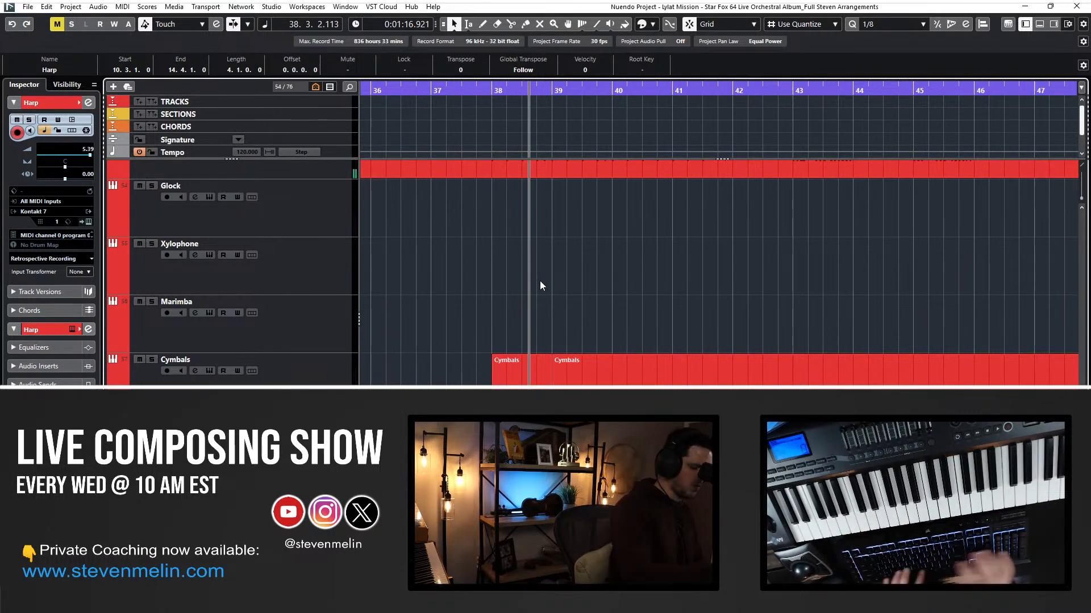
{"action": "key", "text": "KP_Subtract"}
{"action": "key", "text": "space"}
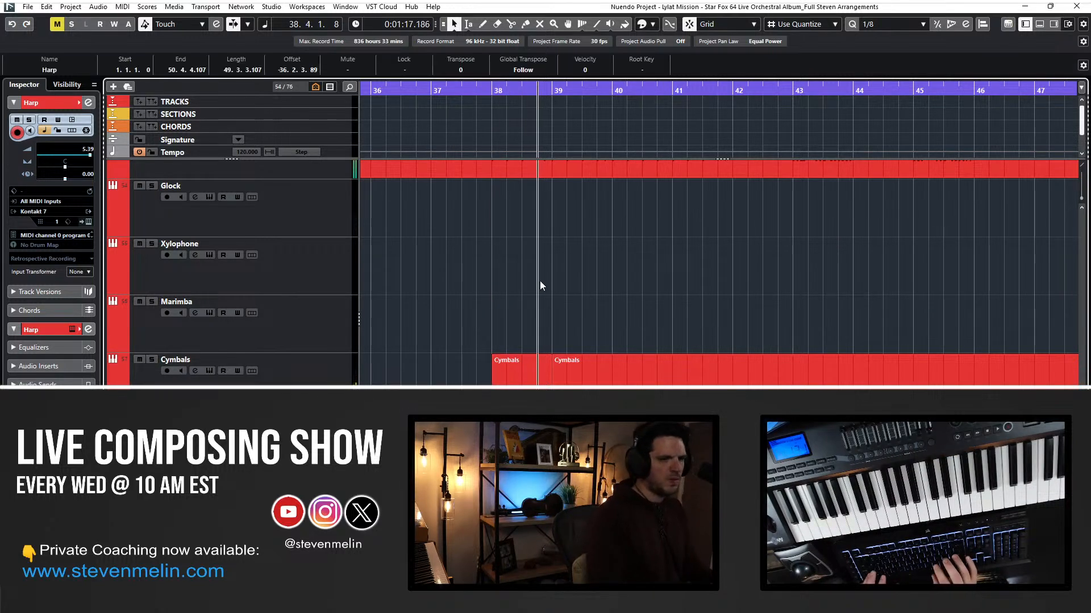
Lower the velocities of the whole harp glissando before bar 38, taking its opening F5 to 37, and audition it from bar 37.
{"action": "scroll", "coordinate": [537, 275], "scroll_direction": "up", "scroll_amount": 6}
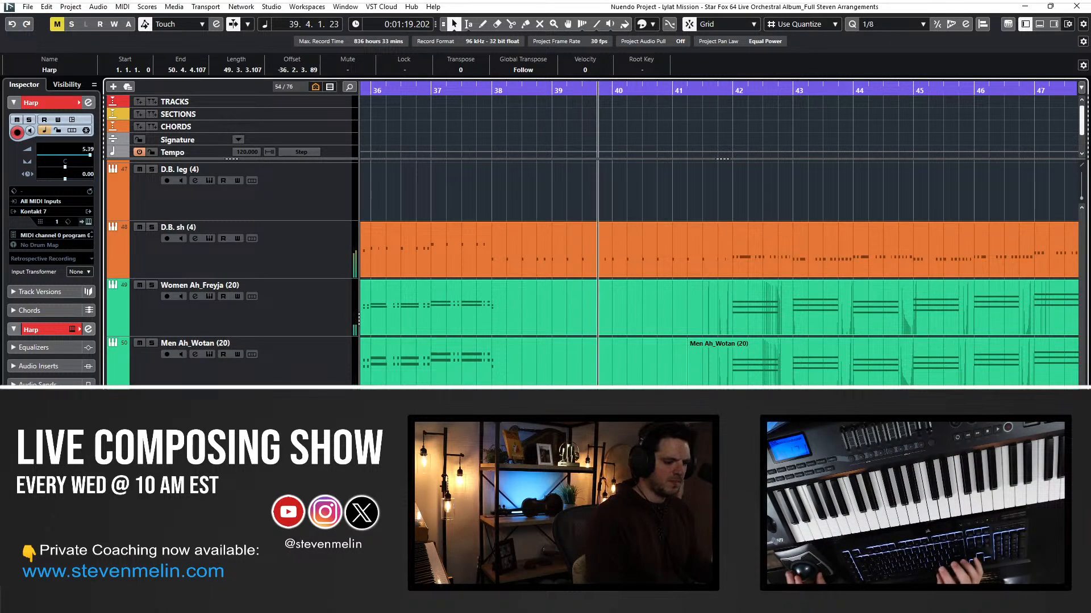
{"action": "key", "text": "space"}
{"action": "key", "text": "space"}
{"action": "key", "text": "Return"}
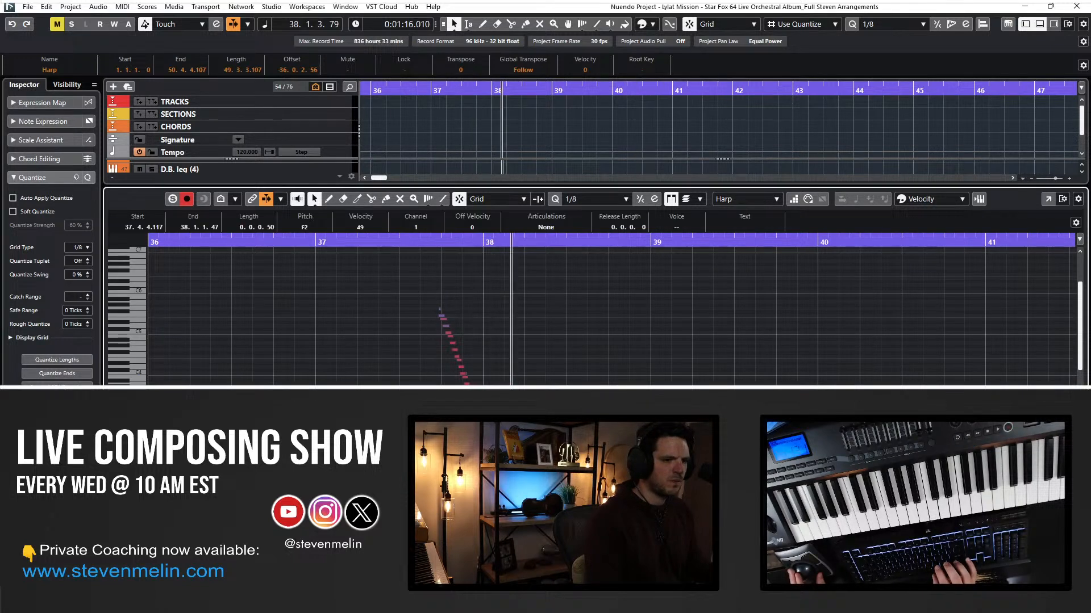
{"action": "left_click_drag", "start_coordinate": [516, 385], "coordinate": [409, 282]}
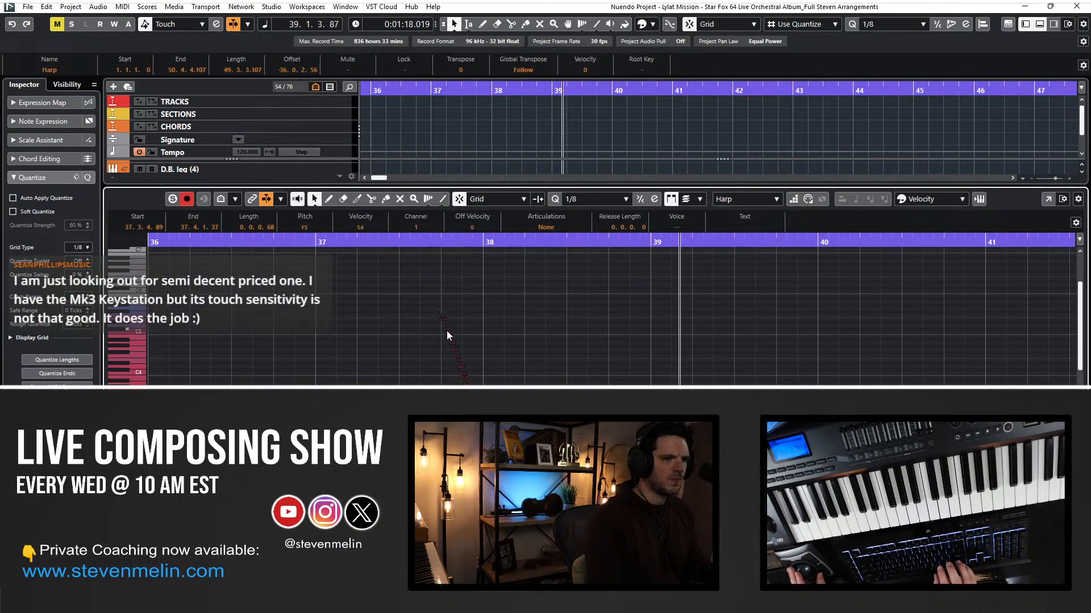
{"action": "left_click", "coordinate": [369, 239]}
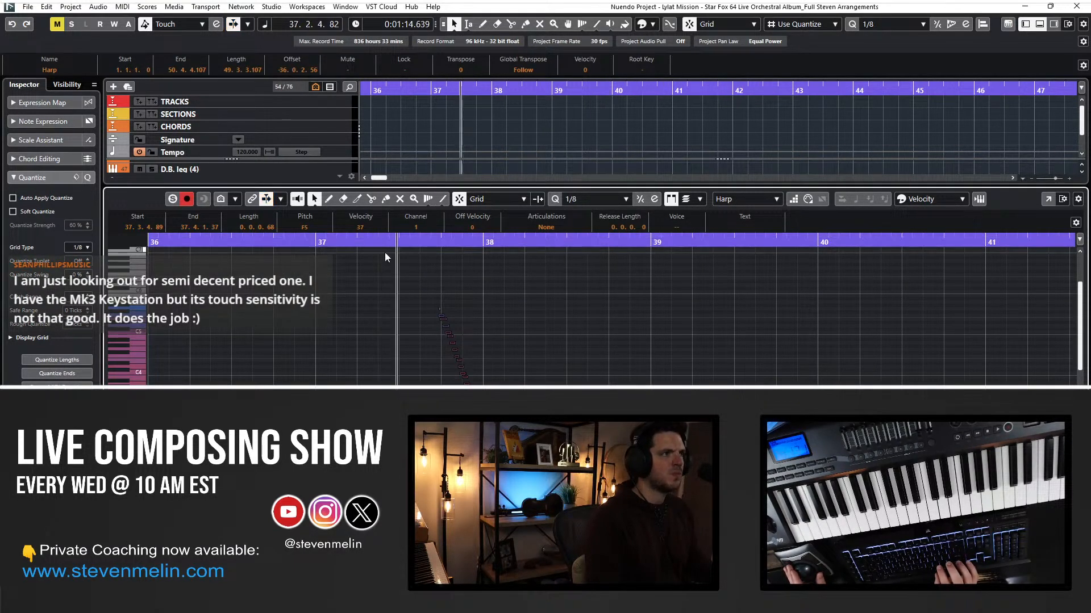
{"action": "left_click", "coordinate": [369, 239]}
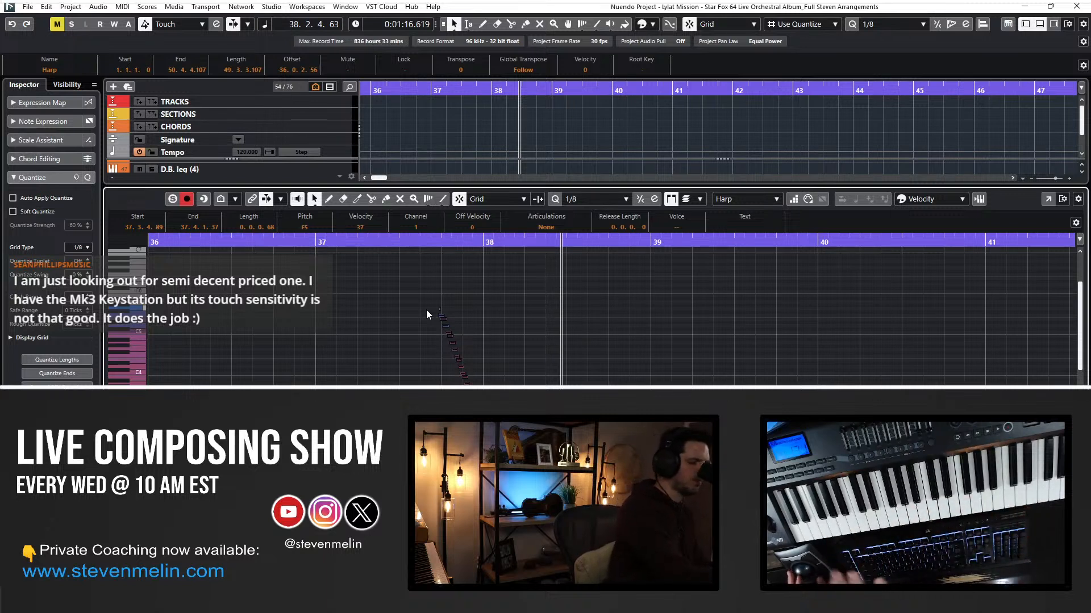
{"action": "key", "text": "KP_0"}
{"action": "key", "text": "space"}
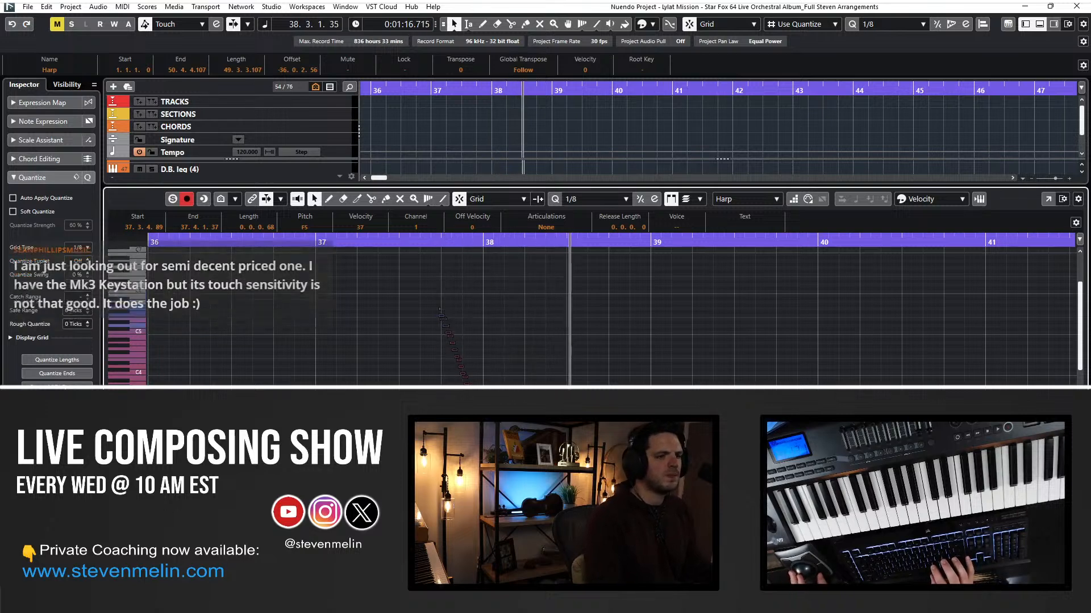
{"action": "key", "text": "Return"}
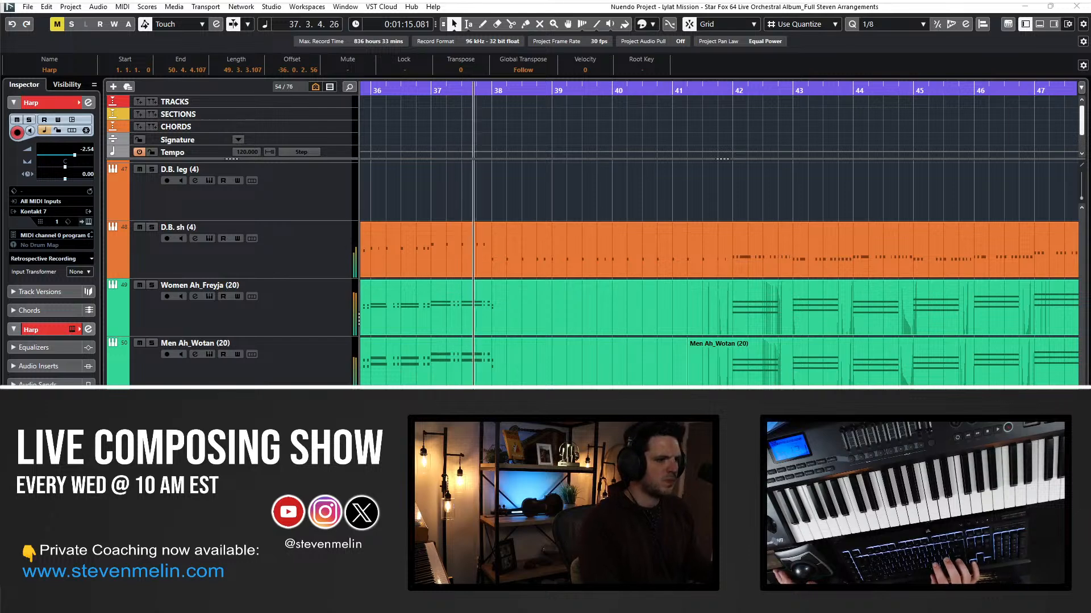
Continue playback through bar 42 and capture a rising harp glissando leading into that bar on the Harp track.
{"action": "scroll", "coordinate": [720, 233], "scroll_direction": "right", "scroll_amount": 3}
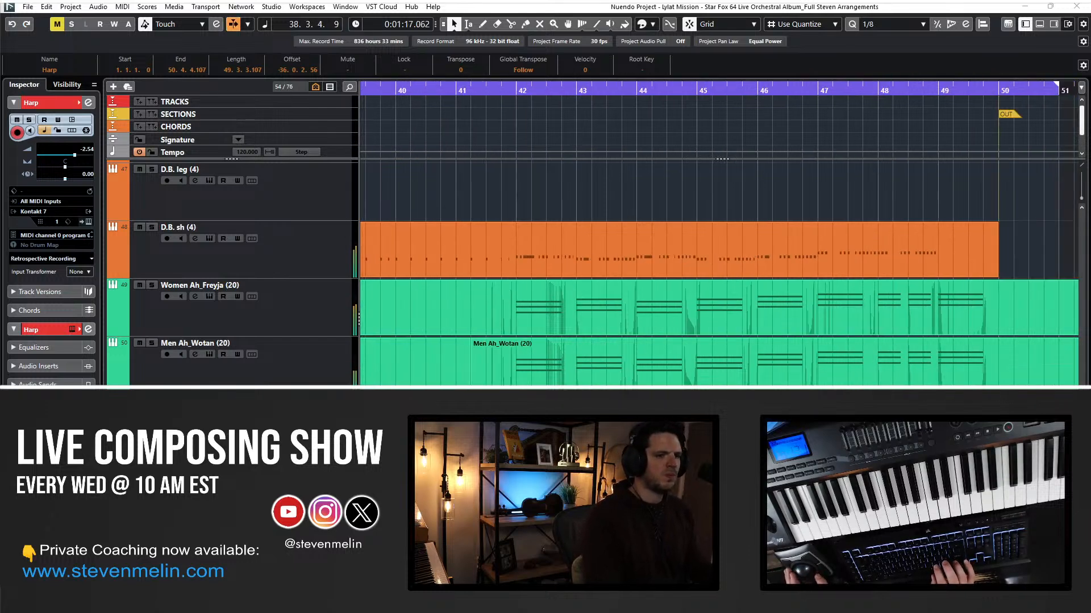
{"action": "key", "text": "KP_Add"}
{"action": "key", "text": "KP_Add"}
{"action": "key", "text": "space"}
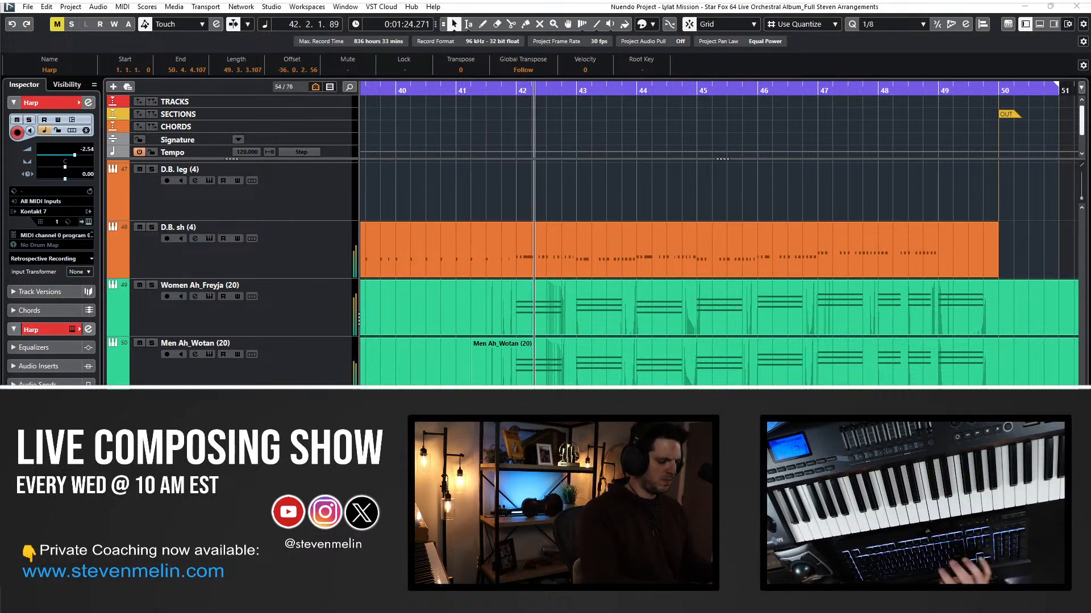
{"action": "key", "text": "KP_Subtract"}
{"action": "key", "text": "KP_Multiply"}
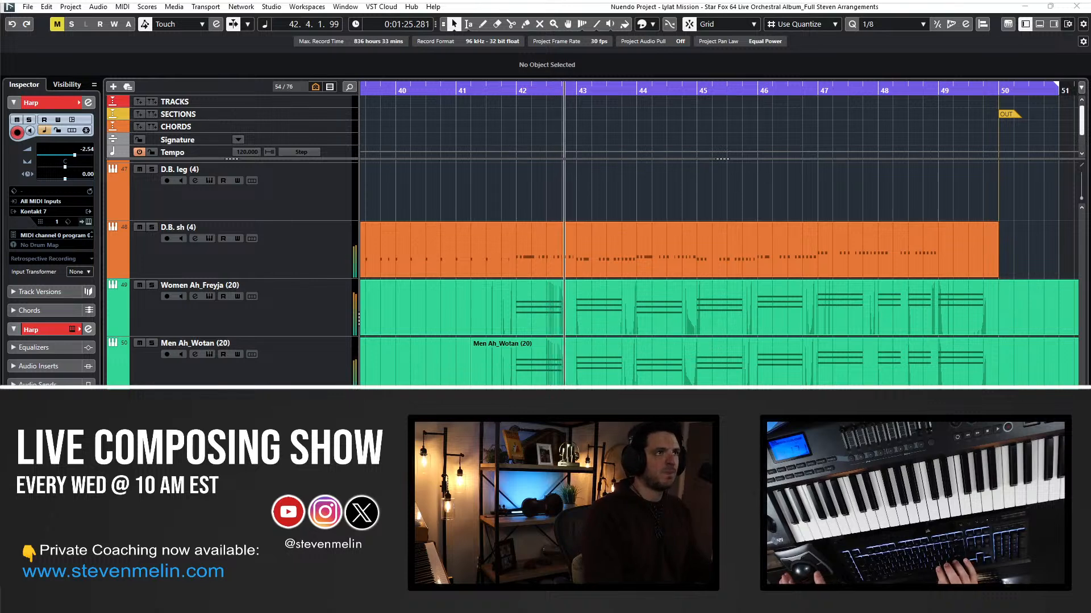
{"action": "scroll", "coordinate": [719, 272], "scroll_direction": "right", "scroll_amount": 1}
{"action": "scroll", "coordinate": [719, 273], "scroll_direction": "down", "scroll_amount": 2}
{"action": "scroll", "coordinate": [719, 272], "scroll_direction": "up", "scroll_amount": 1}
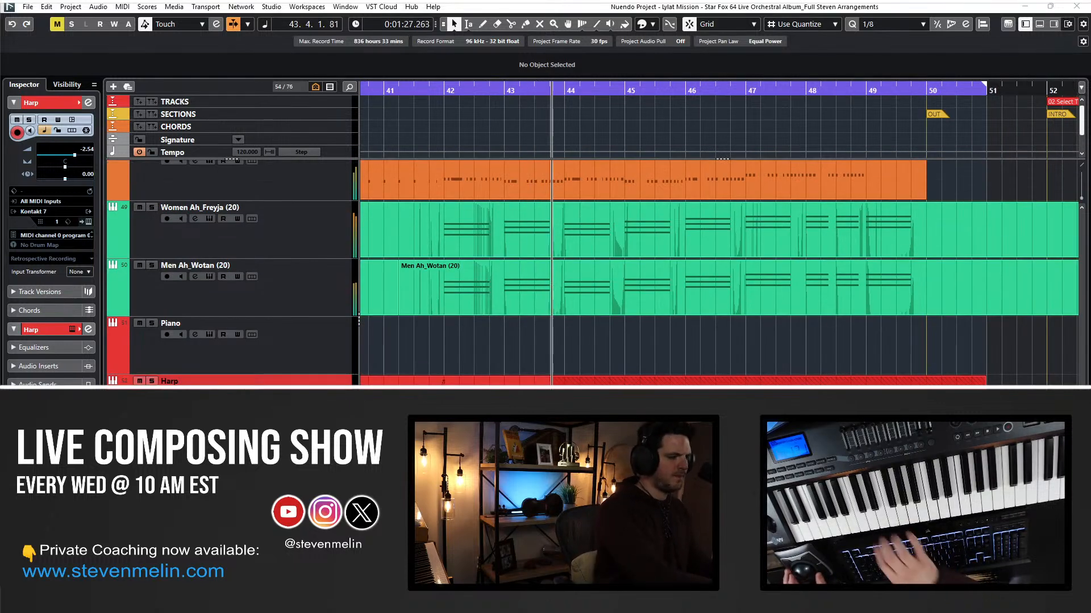
{"action": "scroll", "coordinate": [527, 336], "scroll_direction": "right", "scroll_amount": 2}
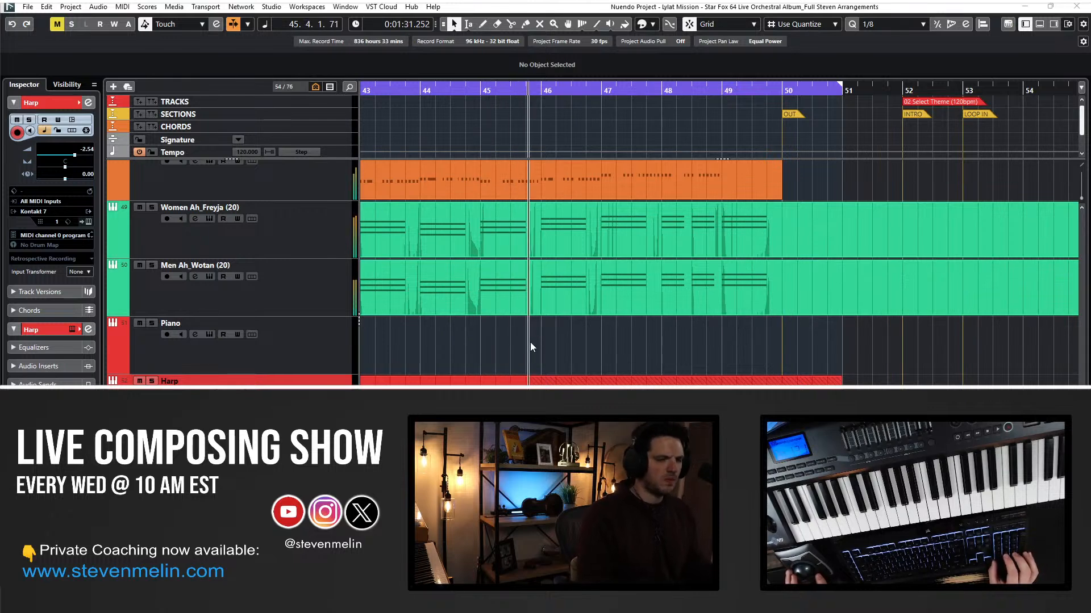
Finish the harp take and join the overlapping Harp parts into one part.
{"action": "key", "text": "KP_Multiply"}
{"action": "scroll", "coordinate": [523, 335], "scroll_direction": "left", "scroll_amount": 5}
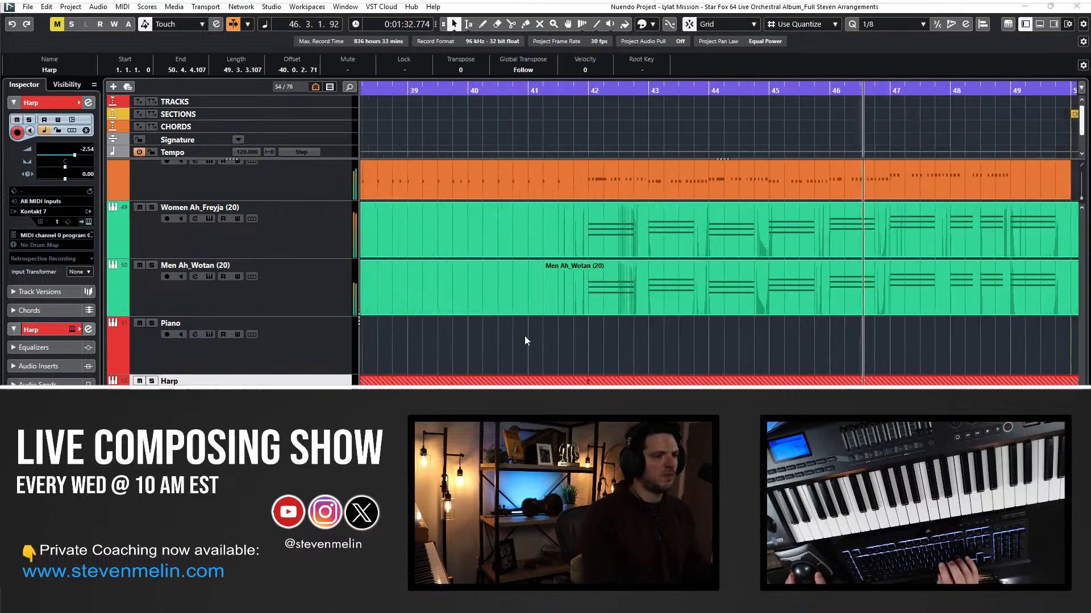
{"action": "right_click", "coordinate": [538, 366]}
{"action": "left_click", "coordinate": [612, 366]}
{"action": "left_click", "coordinate": [519, 379]}
{"action": "key", "text": "1"}
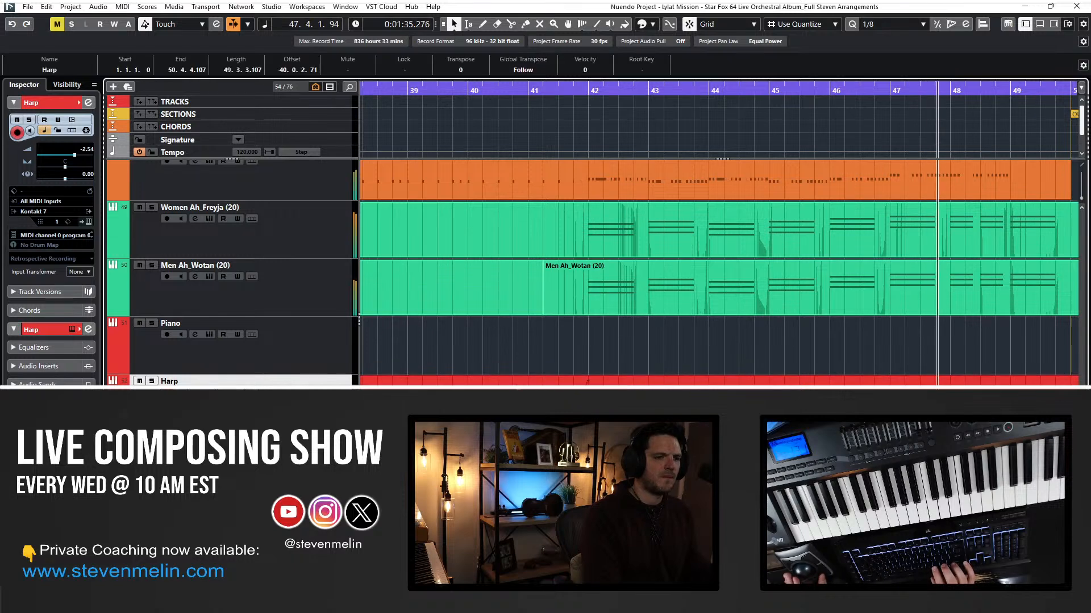
Add a one-bar A#3 note to the Timpani part, running from 49. 1. 1. 0 to 50. 1. 1. 0.
{"action": "scroll", "coordinate": [512, 379], "scroll_direction": "right", "scroll_amount": 4}
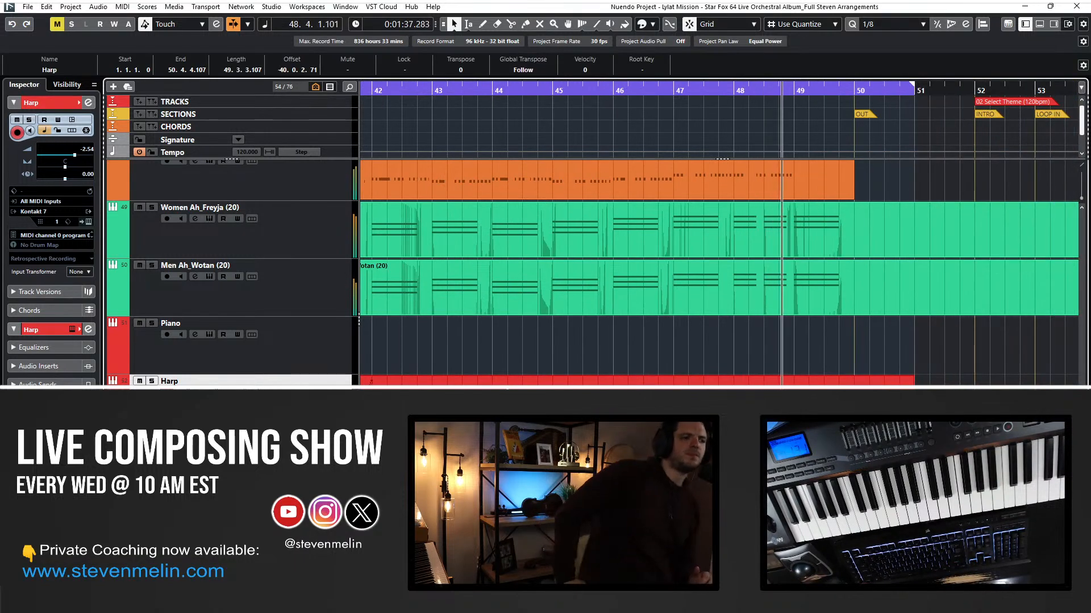
{"action": "scroll", "coordinate": [624, 343], "scroll_direction": "down", "scroll_amount": 3}
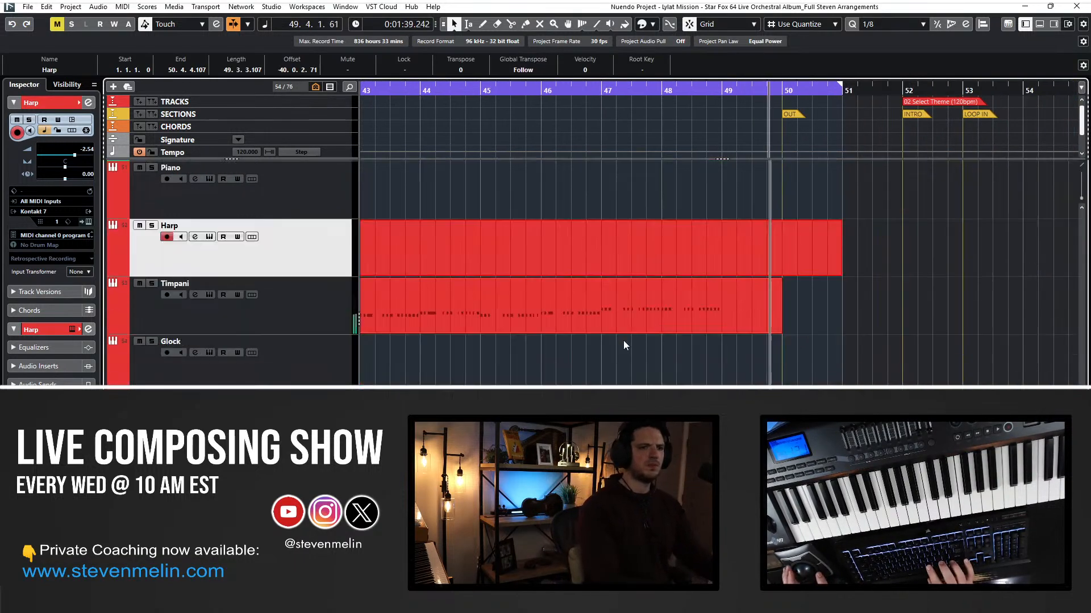
{"action": "left_click", "coordinate": [645, 289]}
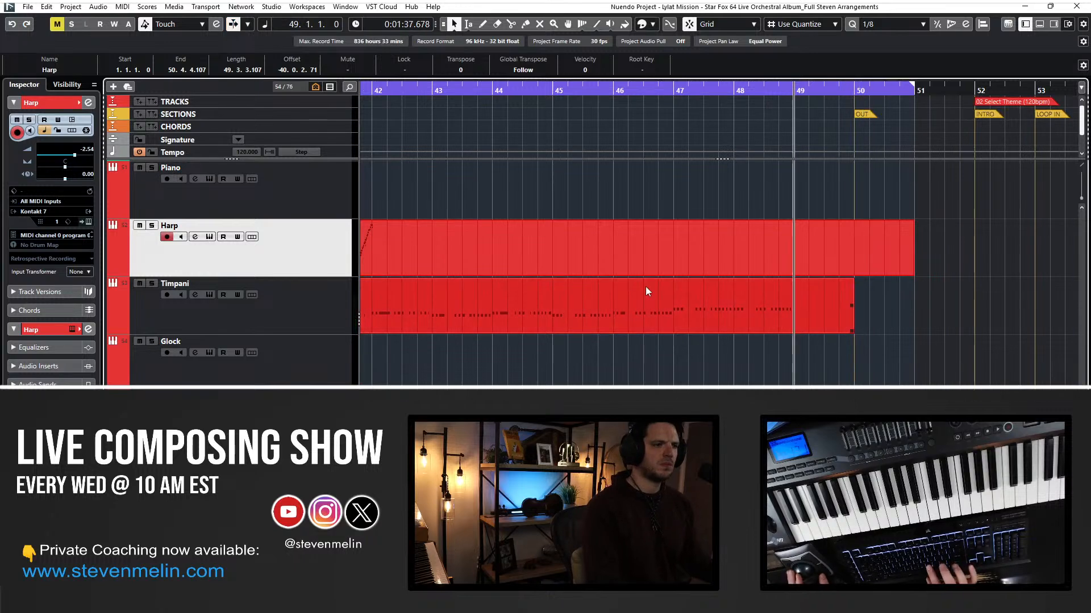
{"action": "double_click", "coordinate": [756, 318]}
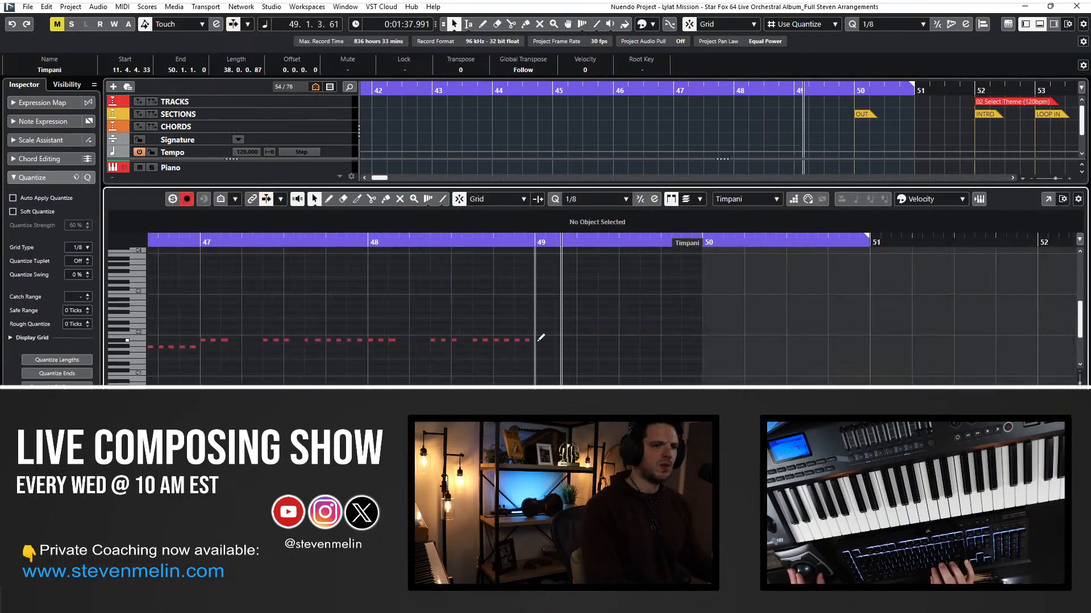
{"action": "mouse_move", "coordinate": [538, 340]}
{"action": "left_mouse_down"}
{"action": "mouse_move", "coordinate": [558, 341]}
{"action": "mouse_move", "coordinate": [546, 360]}
{"action": "left_mouse_up"}
{"action": "key", "text": "shift+Up"}
{"action": "key", "text": "shift+Up"}
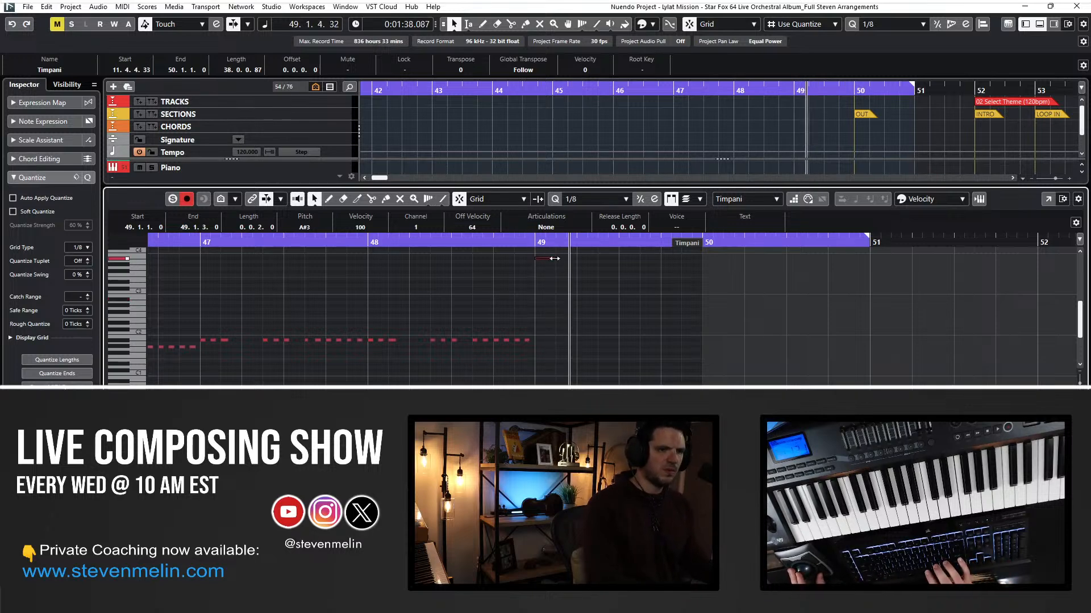
{"action": "left_click_drag", "start_coordinate": [555, 259], "coordinate": [704, 277]}
Transpose the bar 49 timpani note up by octaves to A#5, auditioning it in solo.
{"action": "scroll", "coordinate": [603, 281], "scroll_direction": "up", "scroll_amount": 3}
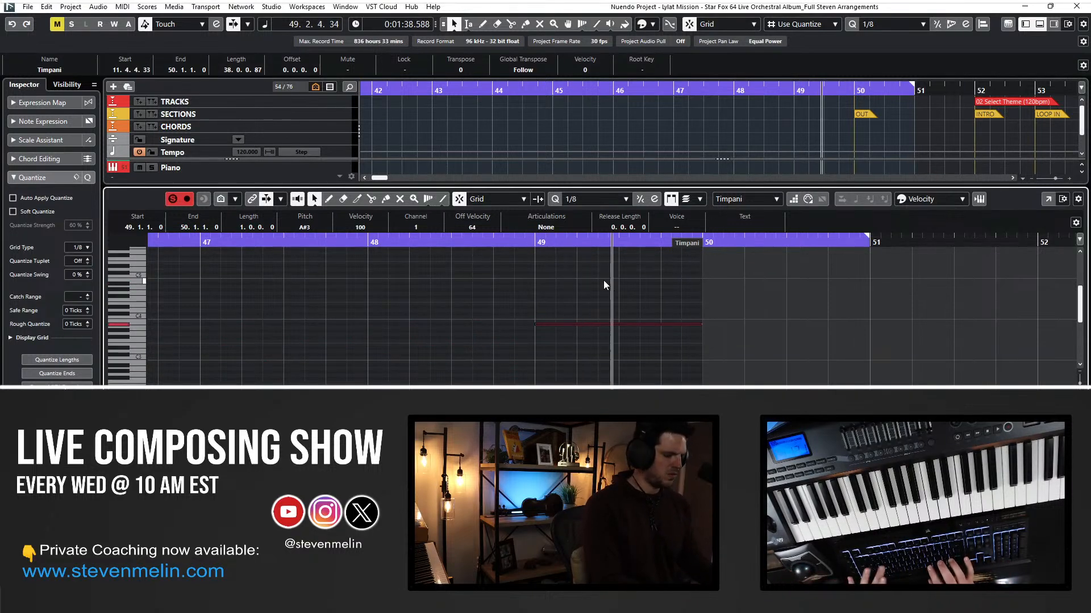
{"action": "key", "text": "space"}
{"action": "key", "text": "shift+Up"}
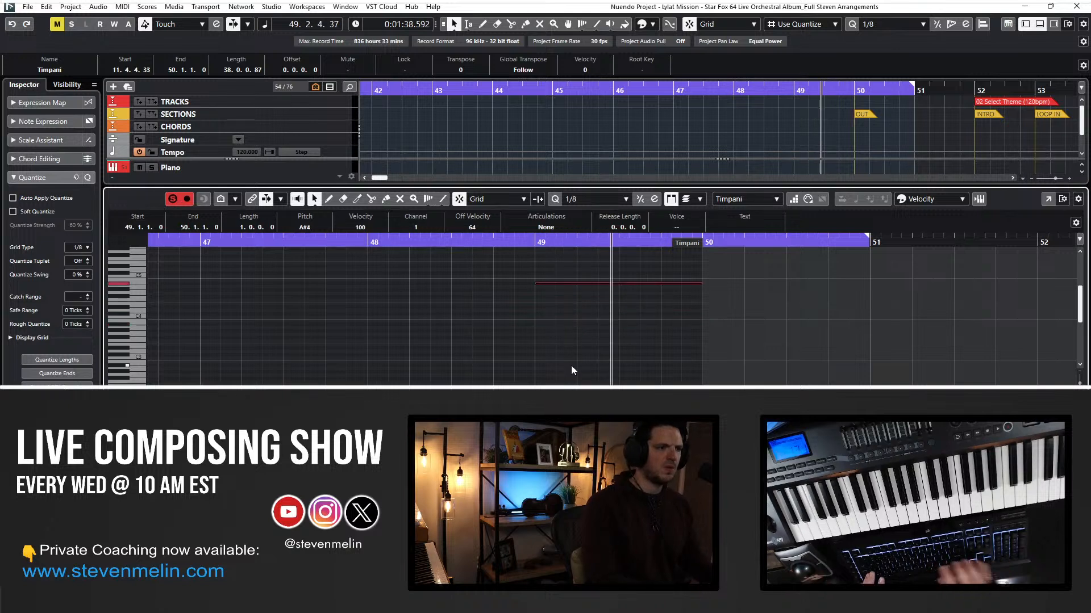
{"action": "left_click", "coordinate": [539, 318], "text": "alt+shift"}
{"action": "key", "text": "space"}
{"action": "left_click_drag", "start_coordinate": [550, 272], "coordinate": [559, 296]}
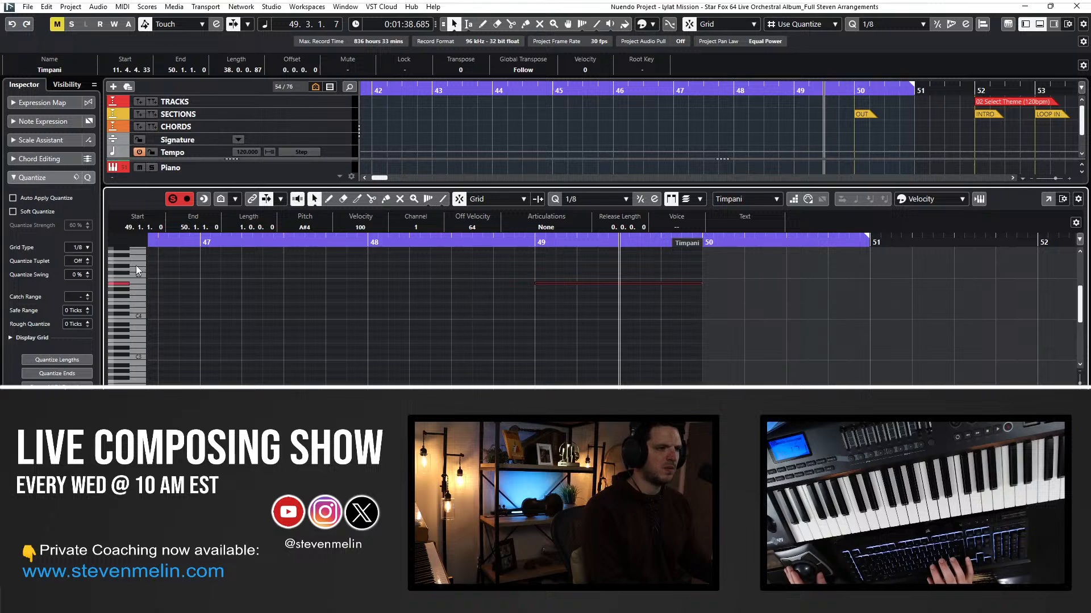
{"action": "scroll", "coordinate": [135, 264], "scroll_direction": "up", "scroll_amount": 3}
{"action": "key", "text": "shift+Up"}
{"action": "key", "text": "space"}
{"action": "key", "text": "space"}
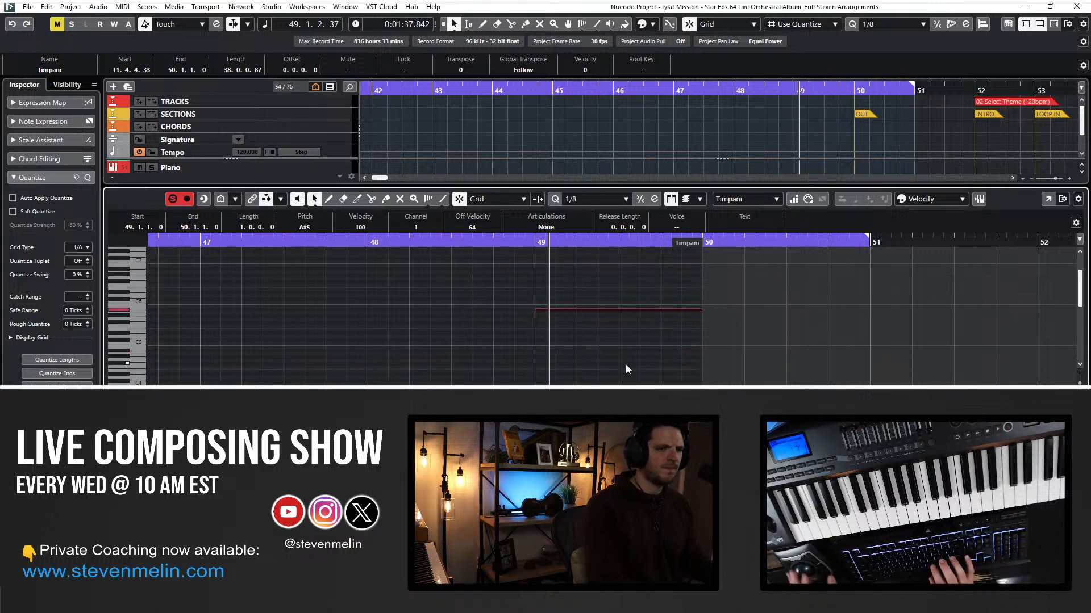
Shorten the bar 49 timpani note to 0. 3. 0. 0 and draw a rising CC 1 (Modulation) curve beneath it, reaching 89 at 49. 3. 3. 0.
{"action": "key", "text": "f"}
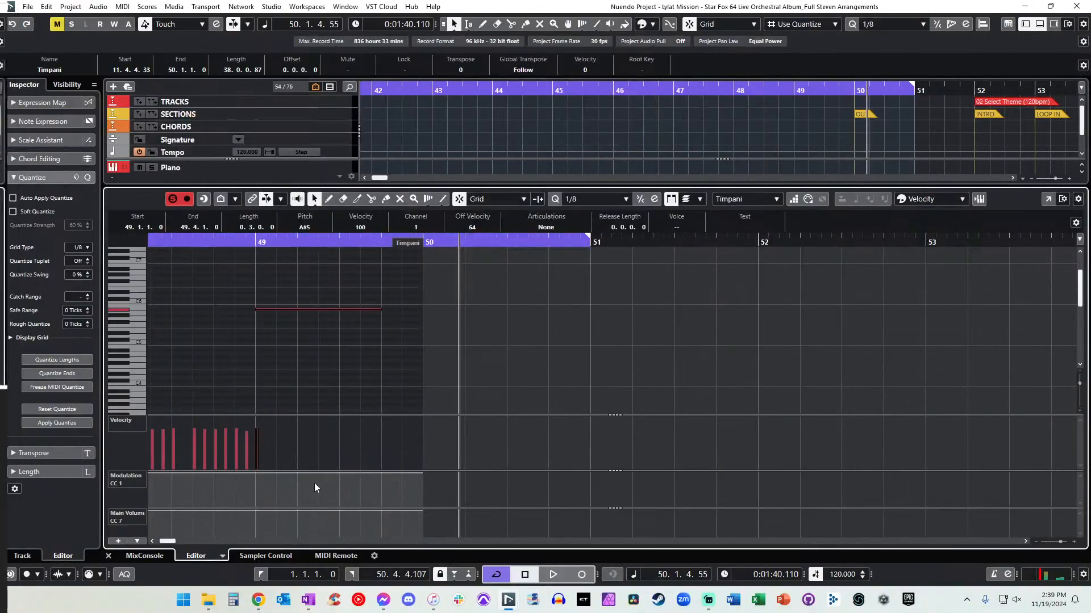
{"action": "mouse_move", "coordinate": [369, 483]}
{"action": "left_mouse_down"}
{"action": "mouse_move", "coordinate": [389, 483]}
{"action": "mouse_move", "coordinate": [382, 472]}
{"action": "left_mouse_up"}
{"action": "left_click", "coordinate": [358, 482]}
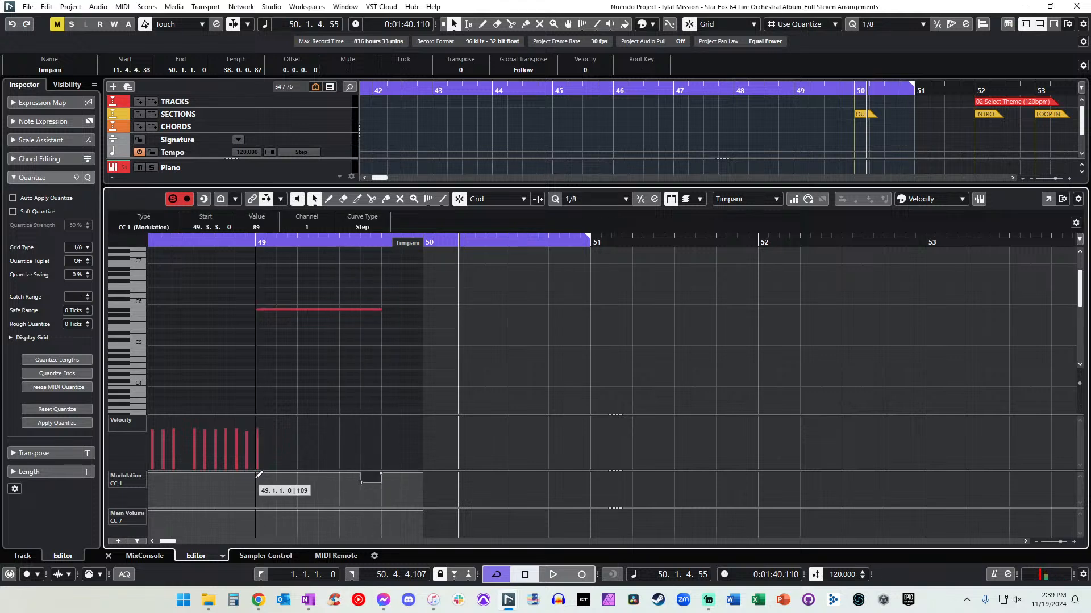
{"action": "left_click", "coordinate": [235, 481]}
{"action": "left_click_drag", "start_coordinate": [235, 481], "coordinate": [270, 483]}
{"action": "left_click_drag", "start_coordinate": [269, 489], "coordinate": [267, 512]}
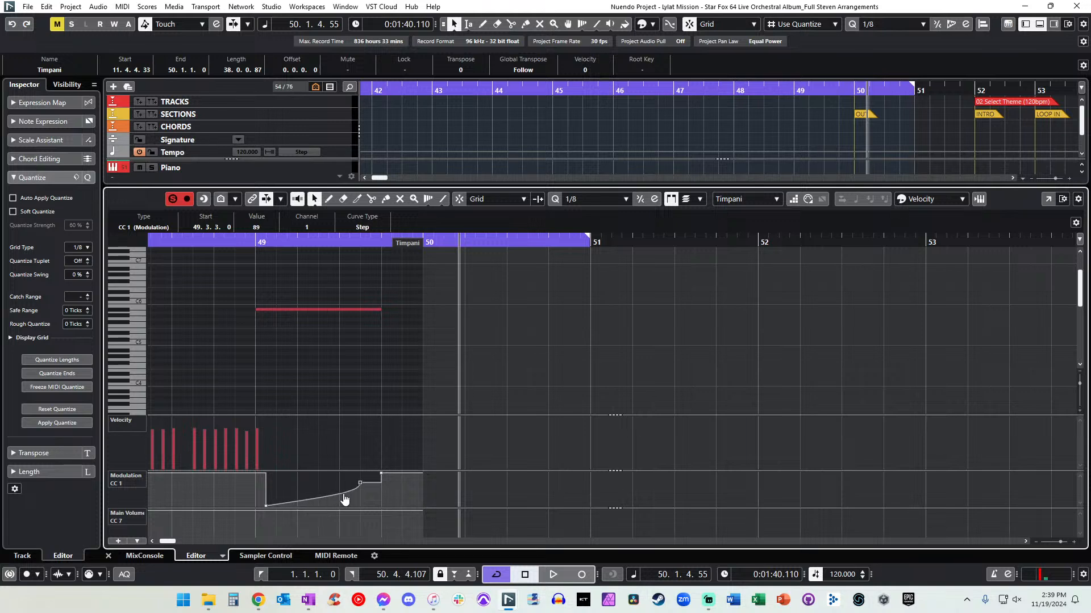
Change the stepped final stretch of the timpani's bar 49 CC 1 (Modulation) curve to a ramp and audition the roll.
{"action": "double_click", "coordinate": [370, 482]}
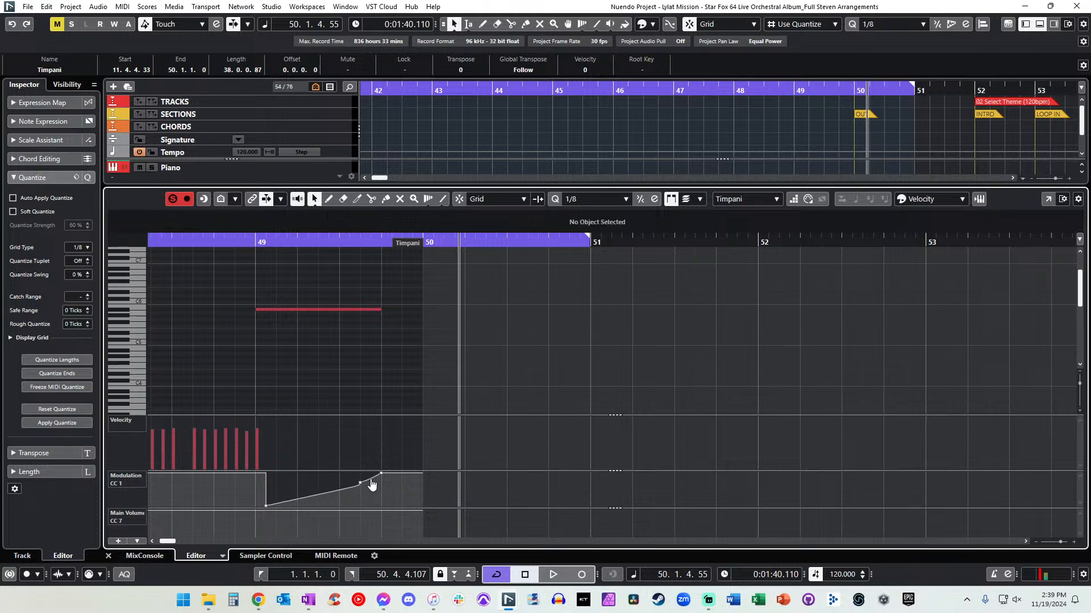
{"action": "left_click", "coordinate": [200, 250]}
{"action": "key", "text": "space"}
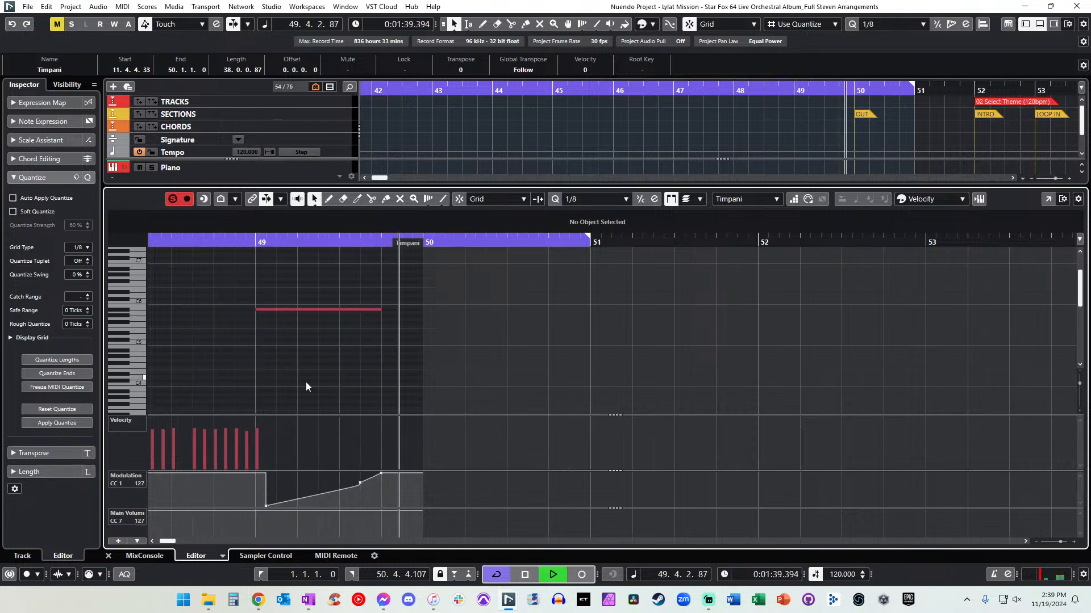
{"action": "key", "text": "space"}
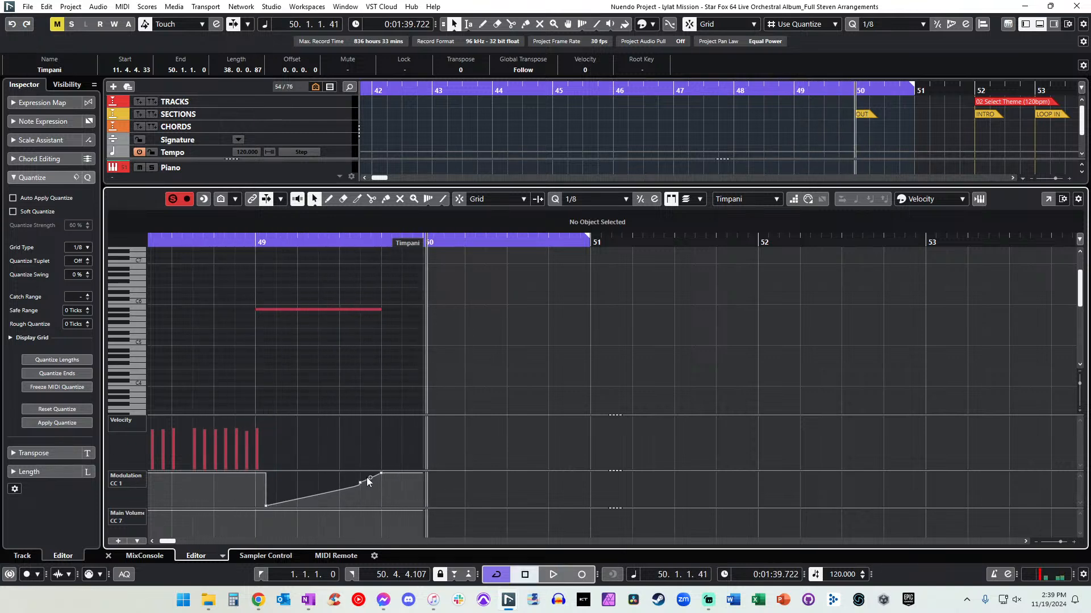
{"action": "left_click", "coordinate": [279, 310]}
{"action": "key", "text": "l"}
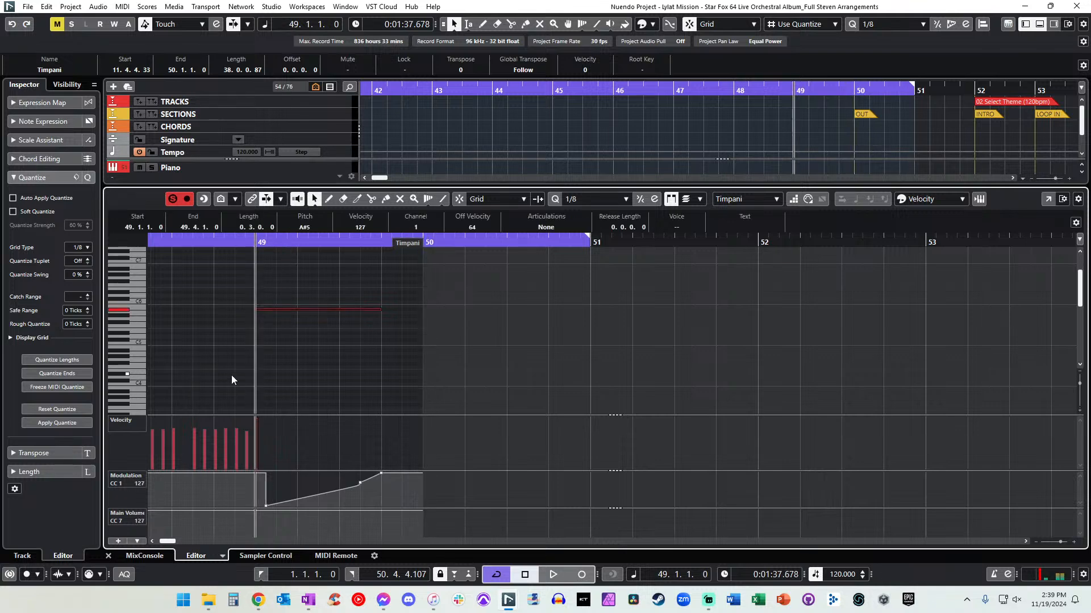
{"action": "key", "text": "space"}
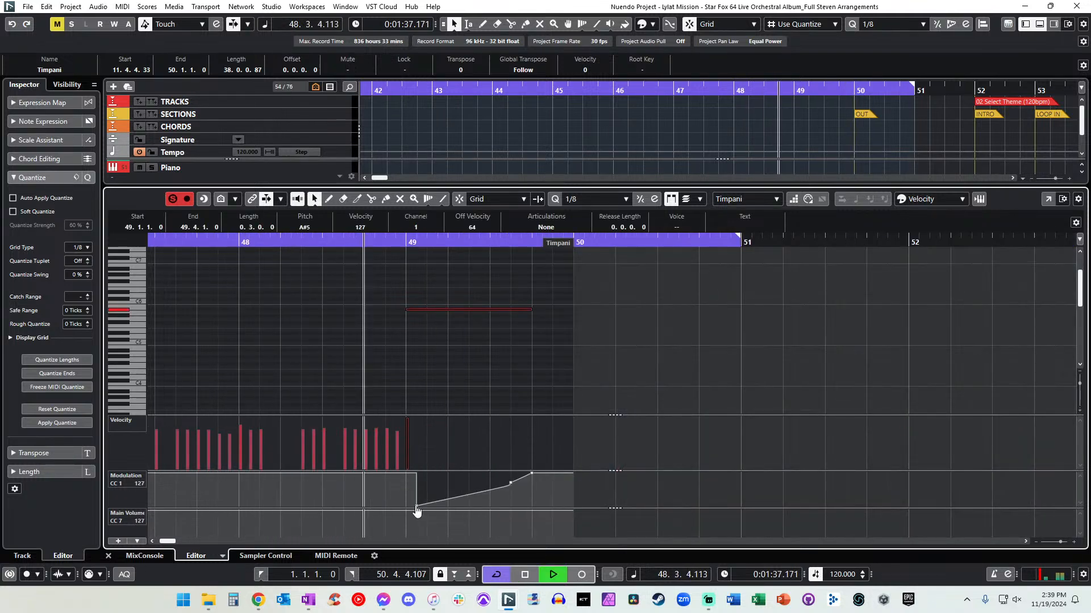
Move the curve's lowest CC 1 point to 49. 1. 1. 3 at value 0, and curve down into it from 127 at 48. 4. 3. 29.
{"action": "mouse_move", "coordinate": [417, 510]}
{"action": "left_mouse_down"}
{"action": "mouse_move", "coordinate": [427, 518]}
{"action": "mouse_move", "coordinate": [407, 517]}
{"action": "left_mouse_up"}
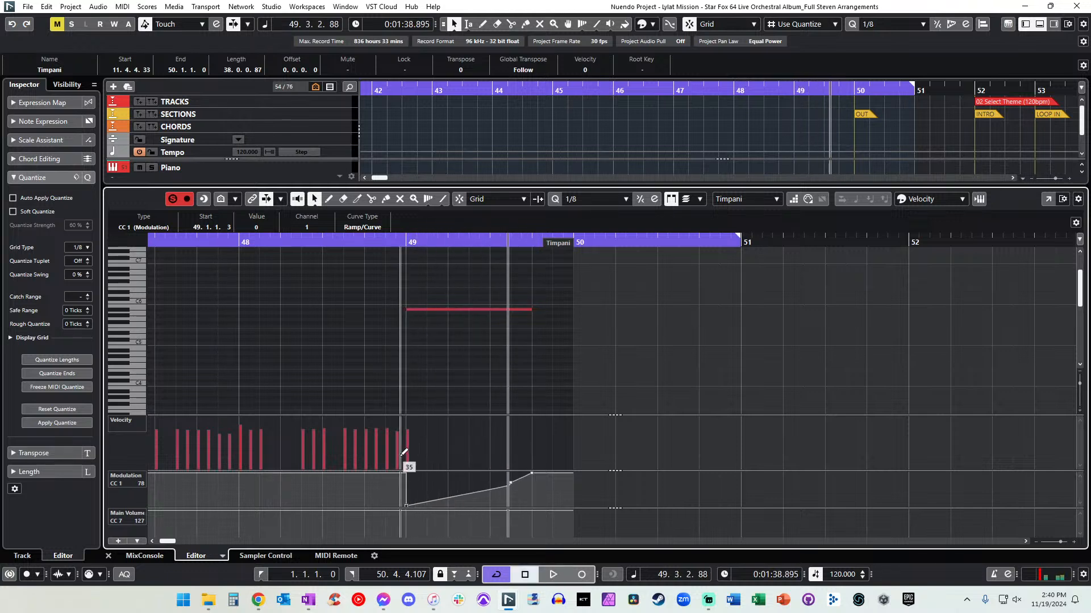
{"action": "left_click", "coordinate": [389, 475]}
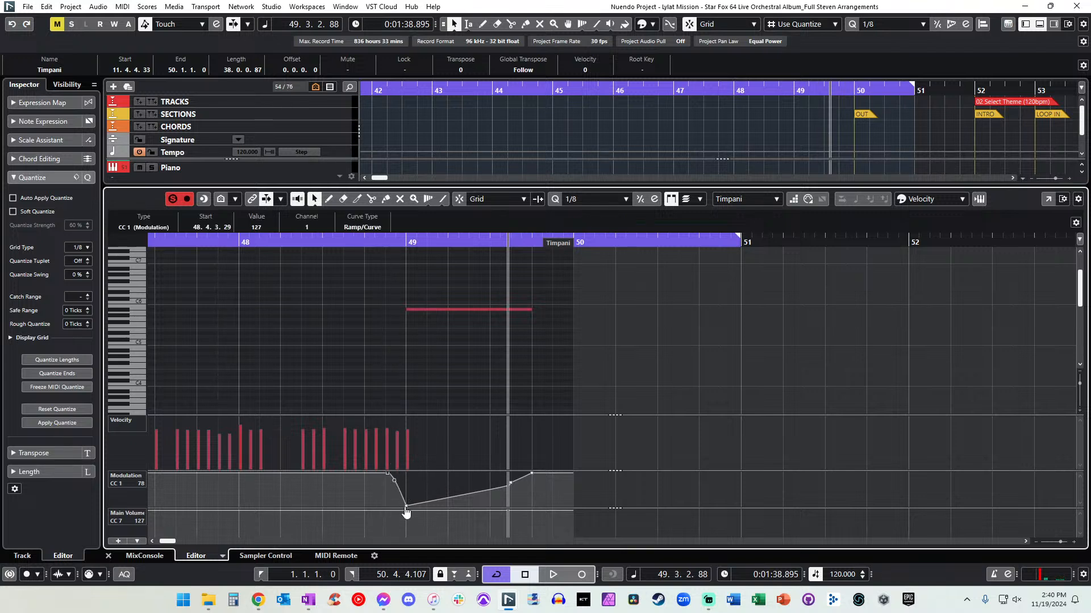
{"action": "key", "text": "space"}
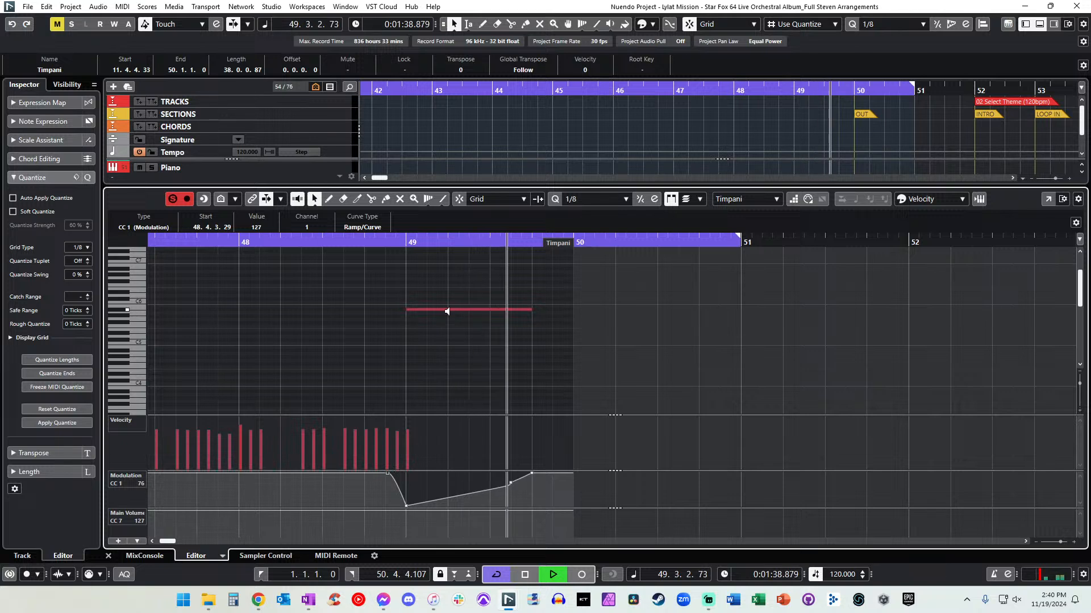
{"action": "key", "text": "space"}
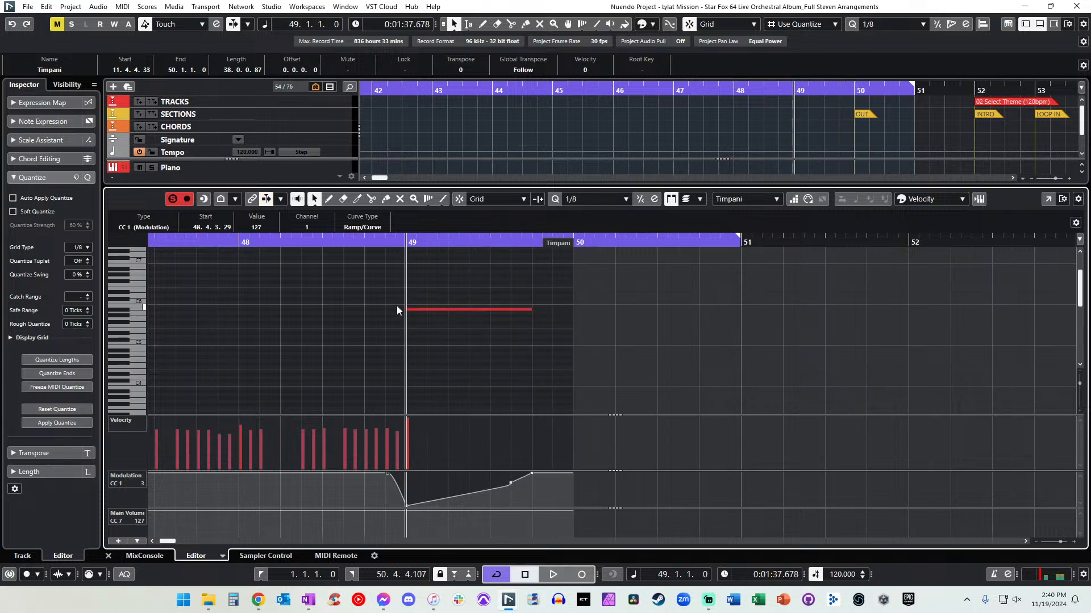
Audition the timpani roll with solo off, then close its editor and stop playback.
{"action": "key", "text": "space"}
{"action": "key", "text": "s"}
{"action": "left_click", "coordinate": [263, 308], "text": "alt+shift"}
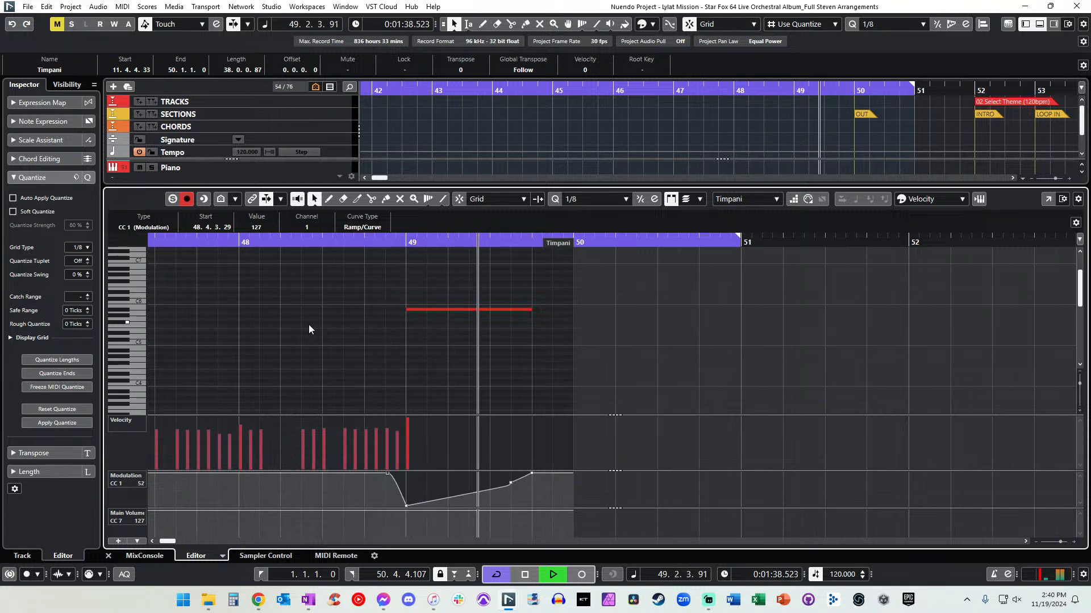
{"action": "key", "text": "Return"}
{"action": "key", "text": "space"}
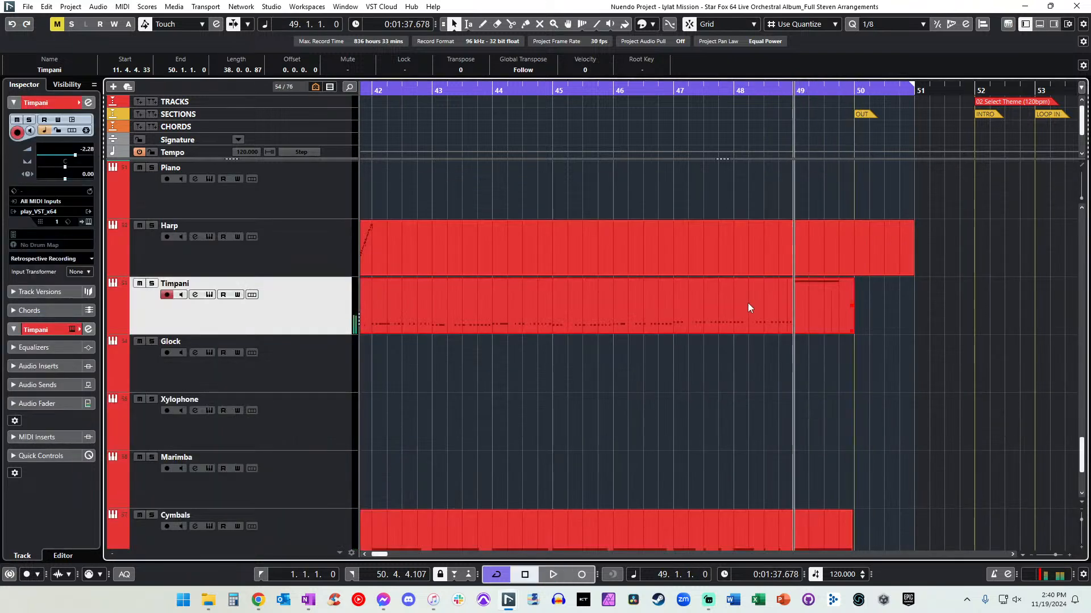
Try a C5 note from 49. 1. 1. 82 to 49. 4. 2. 71 in the Snare part.
{"action": "scroll", "coordinate": [748, 302], "scroll_direction": "down", "scroll_amount": 3}
{"action": "scroll", "coordinate": [776, 444], "scroll_direction": "down", "scroll_amount": 3}
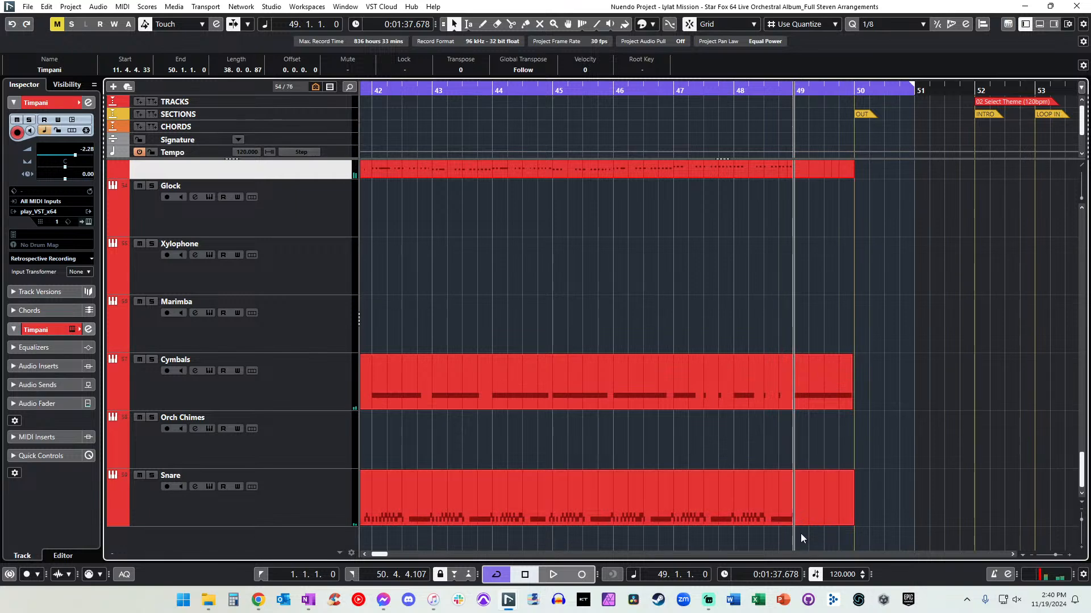
{"action": "left_click", "coordinate": [785, 501]}
{"action": "key", "text": "Return"}
{"action": "key", "text": "space"}
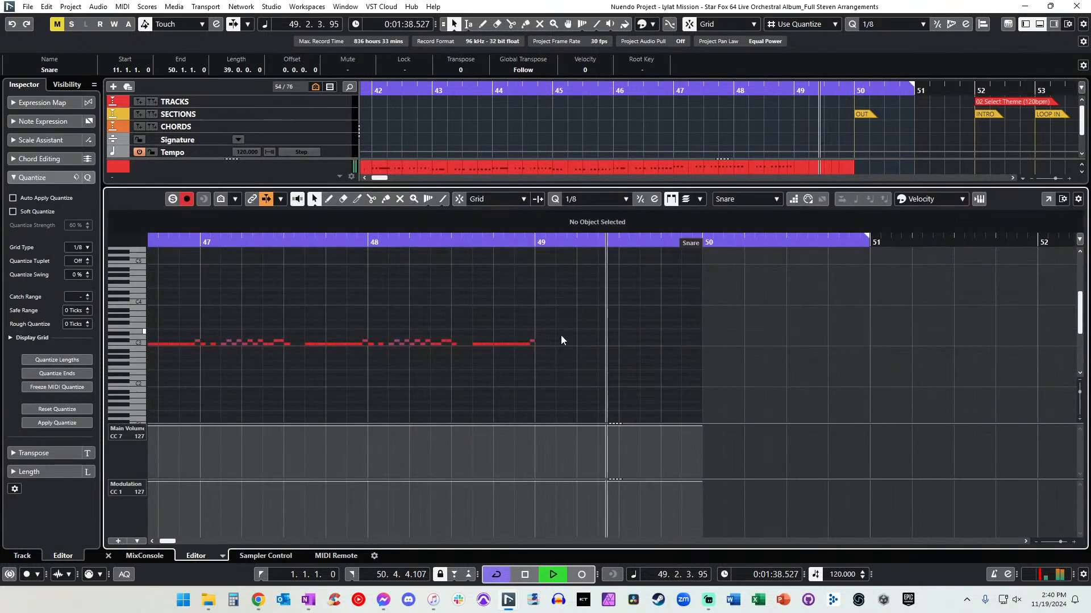
{"action": "key", "text": "space"}
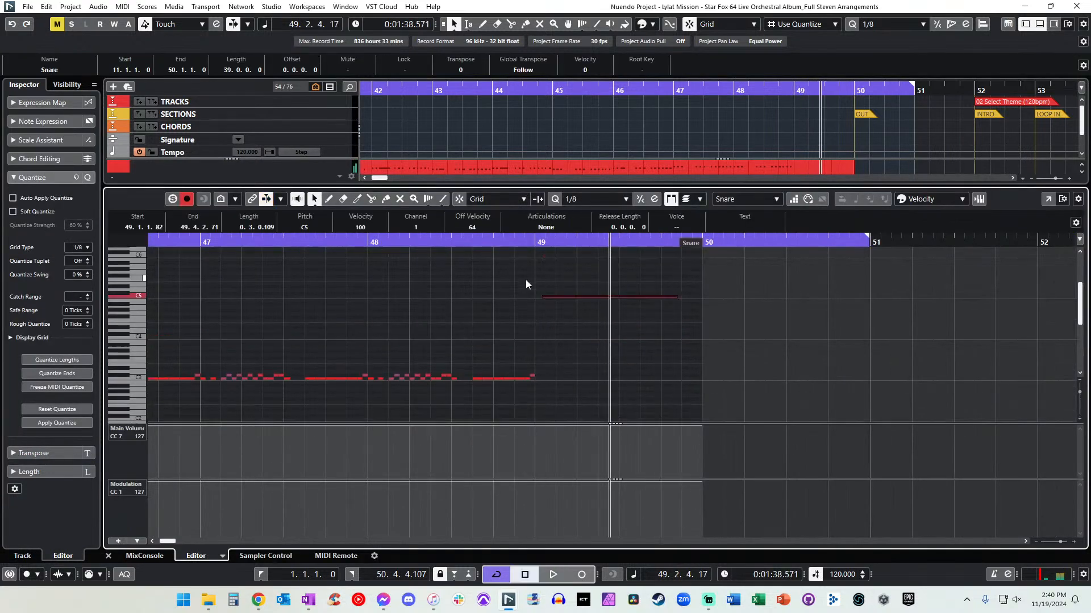
Open the Cymbals part to examine its notes around bar 49, then return to the arrangement.
{"action": "key", "text": "Return"}
{"action": "left_click", "coordinate": [766, 379]}
{"action": "key", "text": "Return"}
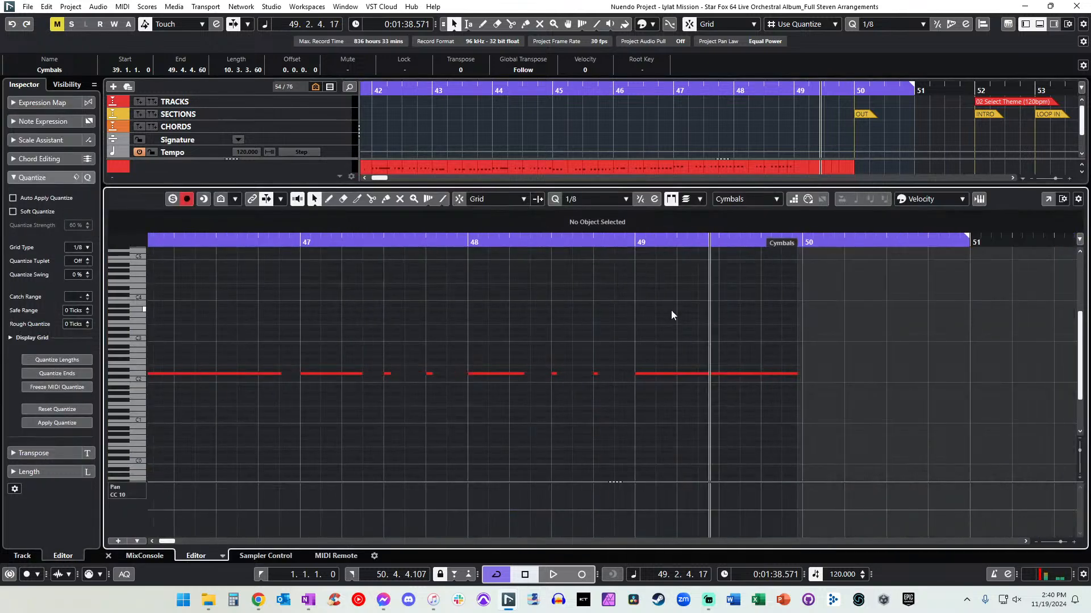
{"action": "key", "text": "Return"}
Split the Timpani part at bar 49 and copy the one-bar segment to the Snare track at 49. 1. 1. 0.
{"action": "scroll", "coordinate": [795, 302], "scroll_direction": "up", "scroll_amount": 3}
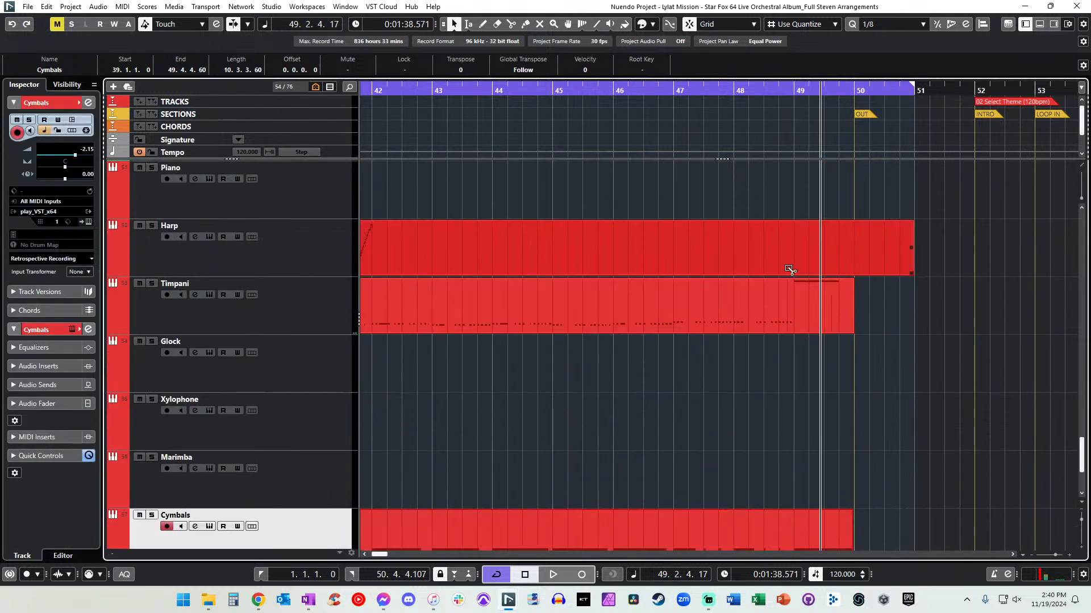
{"action": "left_click", "coordinate": [794, 291], "text": "alt"}
{"action": "key", "text": "l"}
{"action": "scroll", "coordinate": [710, 320], "scroll_direction": "down", "scroll_amount": 5}
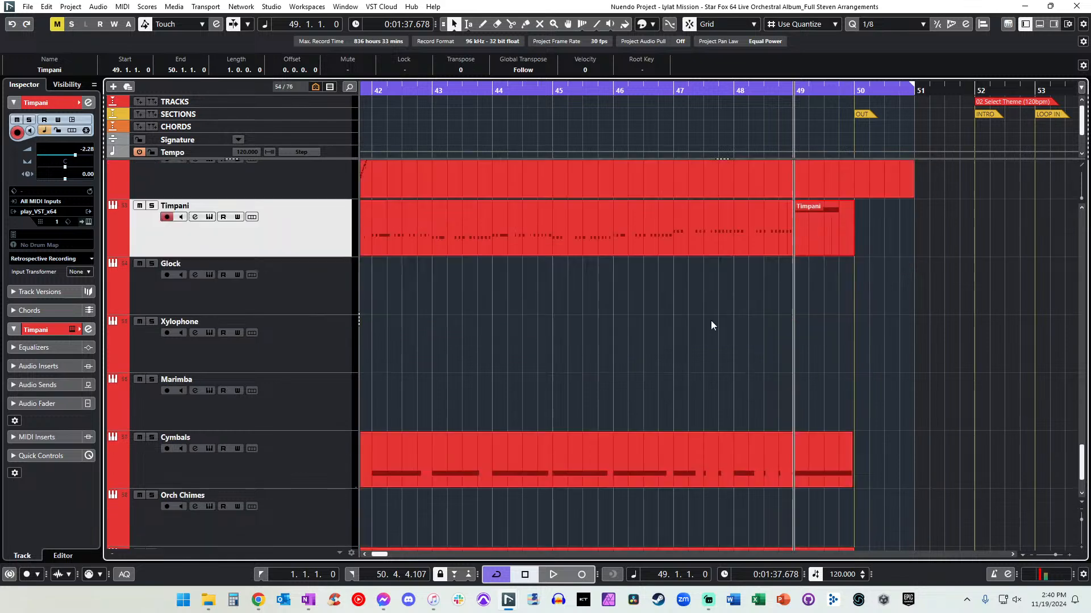
{"action": "left_click", "coordinate": [320, 488]}
{"action": "key", "text": "ctrl+v"}
Join the pasted bar 49 segment with the Snare part and open the combined part for note editing.
{"action": "right_click", "coordinate": [665, 505]}
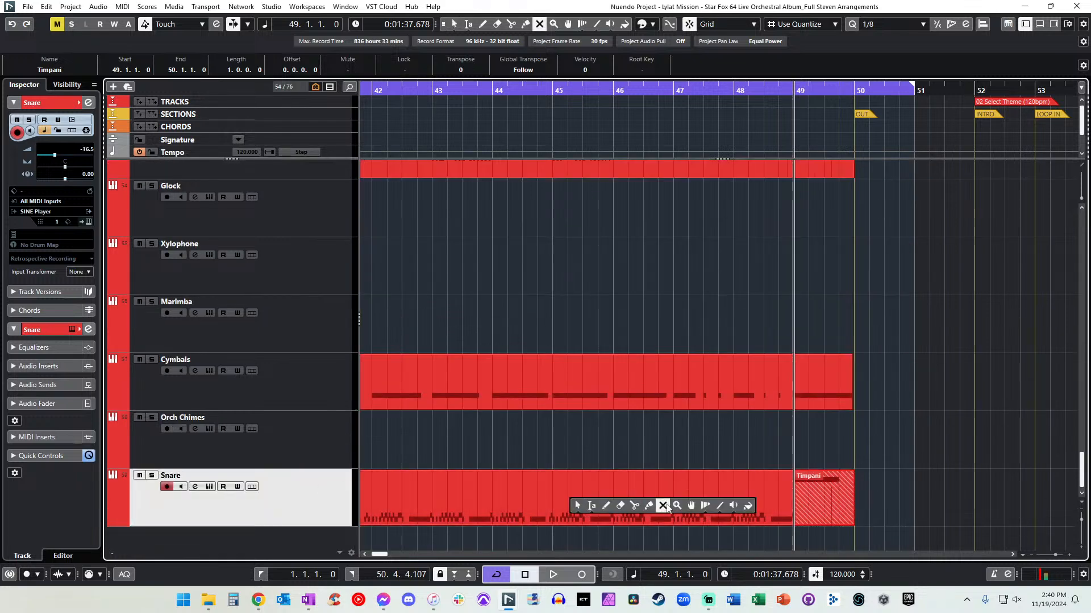
{"action": "left_click", "coordinate": [684, 492], "text": "alt"}
{"action": "key", "text": "1"}
{"action": "double_click", "coordinate": [683, 496]}
Transpose the pasted bar 49 note in the Snare part to C5 and audition it.
{"action": "scroll", "coordinate": [595, 412], "scroll_direction": "right", "scroll_amount": 3}
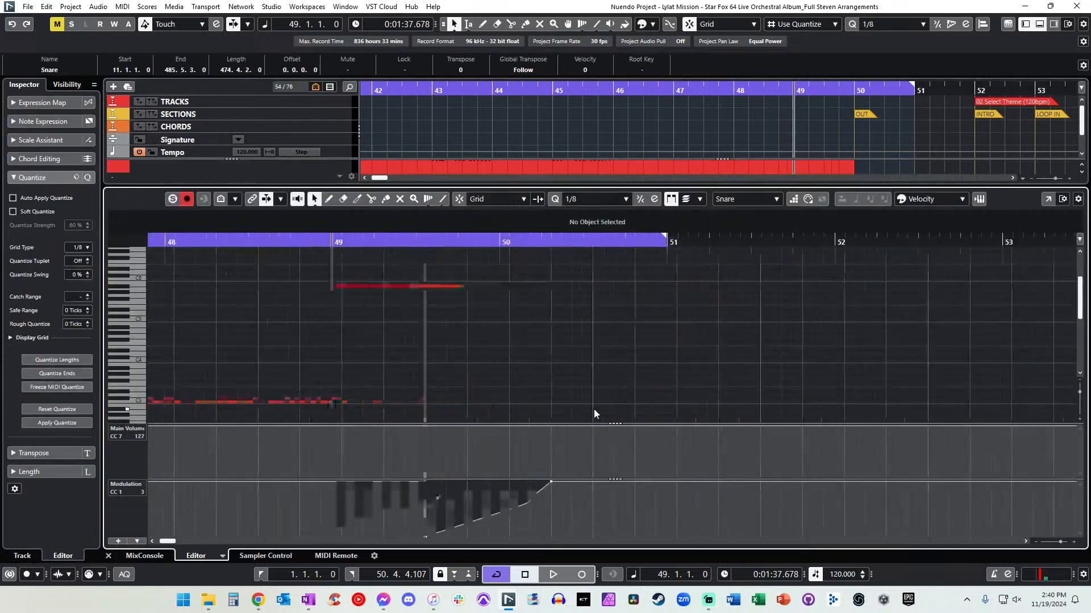
{"action": "scroll", "coordinate": [594, 409], "scroll_direction": "left", "scroll_amount": 2}
{"action": "left_click_drag", "start_coordinate": [644, 388], "coordinate": [554, 274]}
{"action": "key", "text": "Up"}
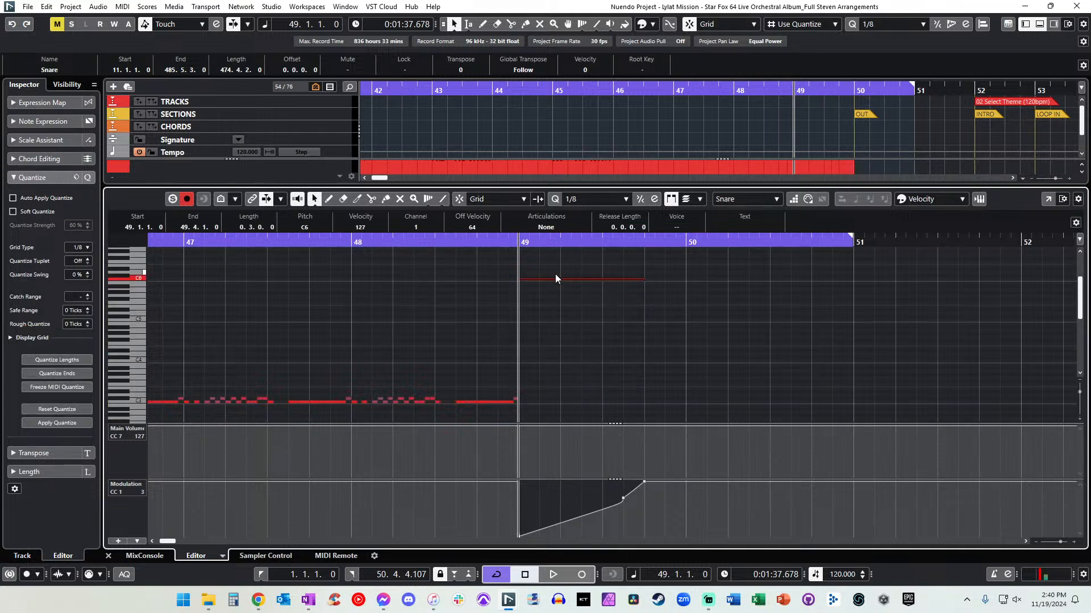
{"action": "key", "text": "space"}
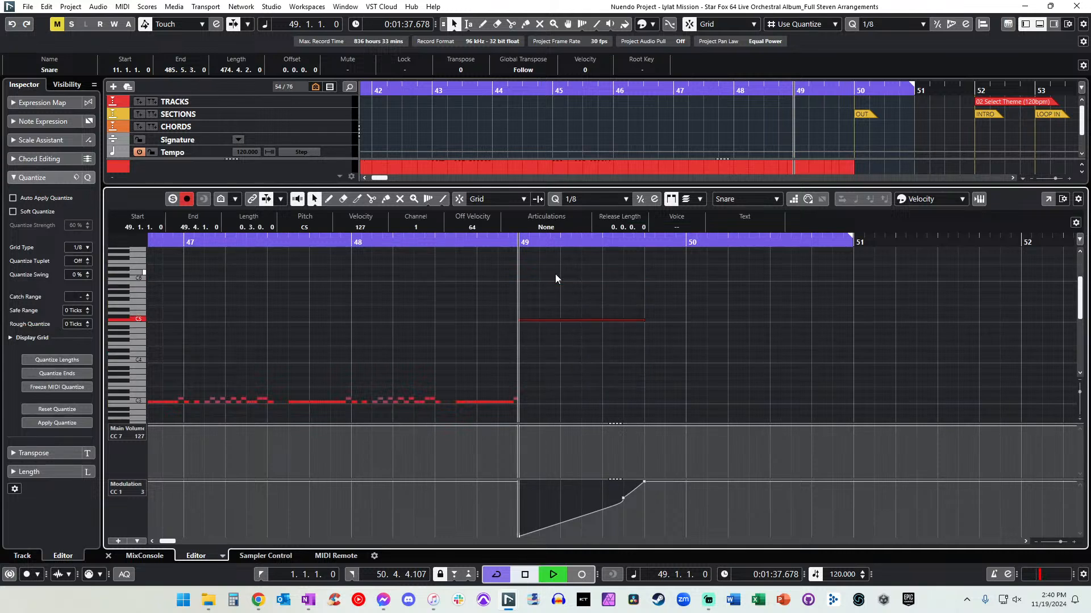
{"action": "key", "text": "space"}
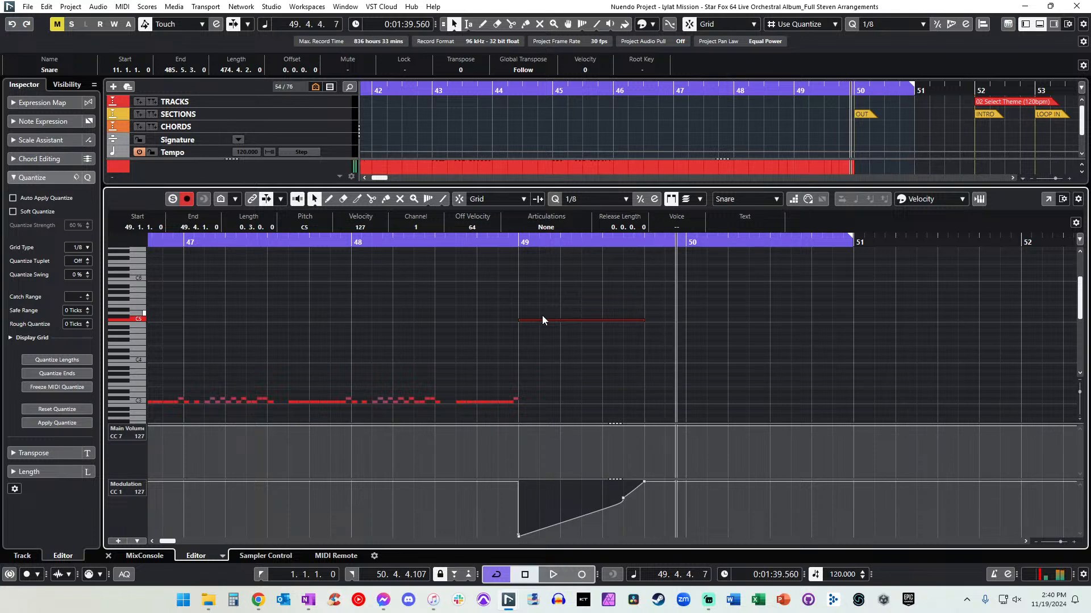
Solo the Snare track and transpose its long bar 49 note down an octave to C4, auditioning both pitches.
{"action": "key", "text": "KP_Subtract"}
{"action": "key", "text": "KP_Subtract"}
{"action": "key", "text": "space"}
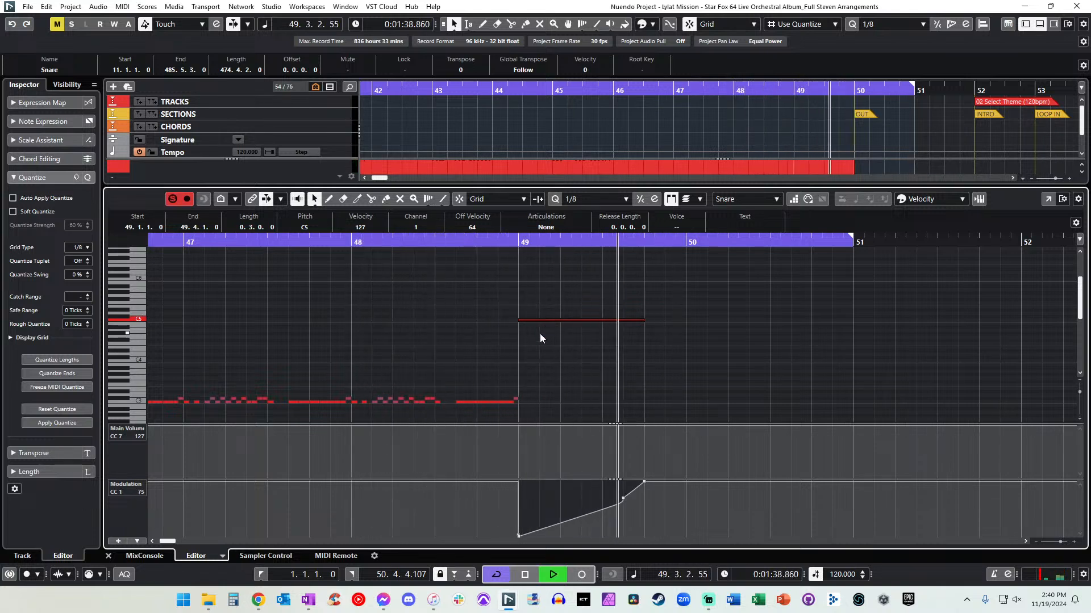
{"action": "key", "text": "space"}
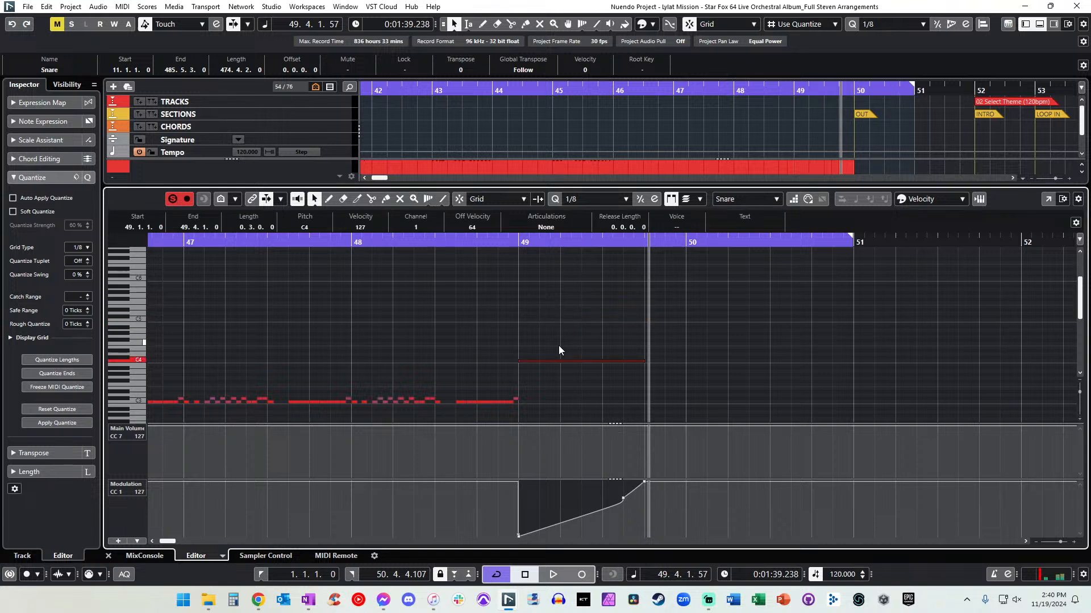
{"action": "key", "text": "KP_Subtract"}
{"action": "key", "text": "KP_Subtract"}
{"action": "key", "text": "space"}
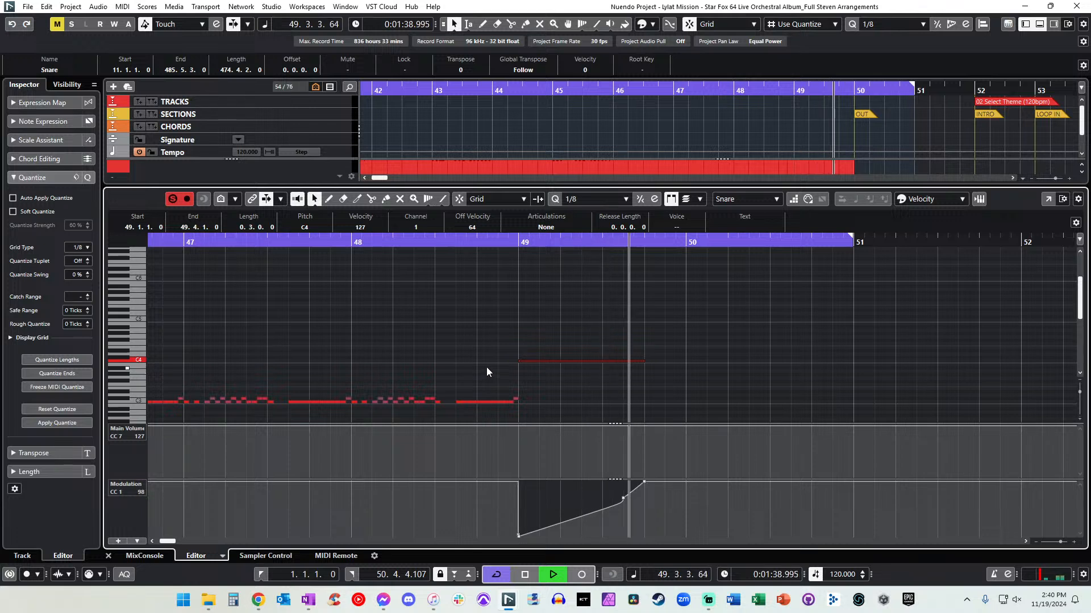
Try a higher start for the snare's bar 49 CC 1 curve, with a point at 64 on 49. 1. 1. 101, and audition it.
{"action": "left_click", "coordinate": [518, 536]}
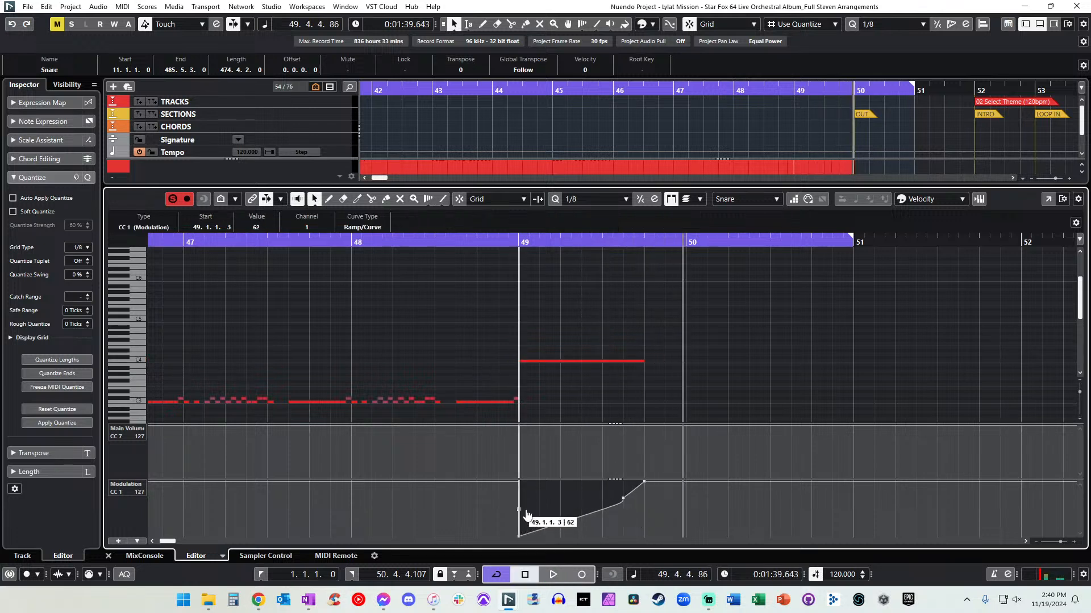
{"action": "left_click_drag", "start_coordinate": [518, 535], "coordinate": [528, 515]}
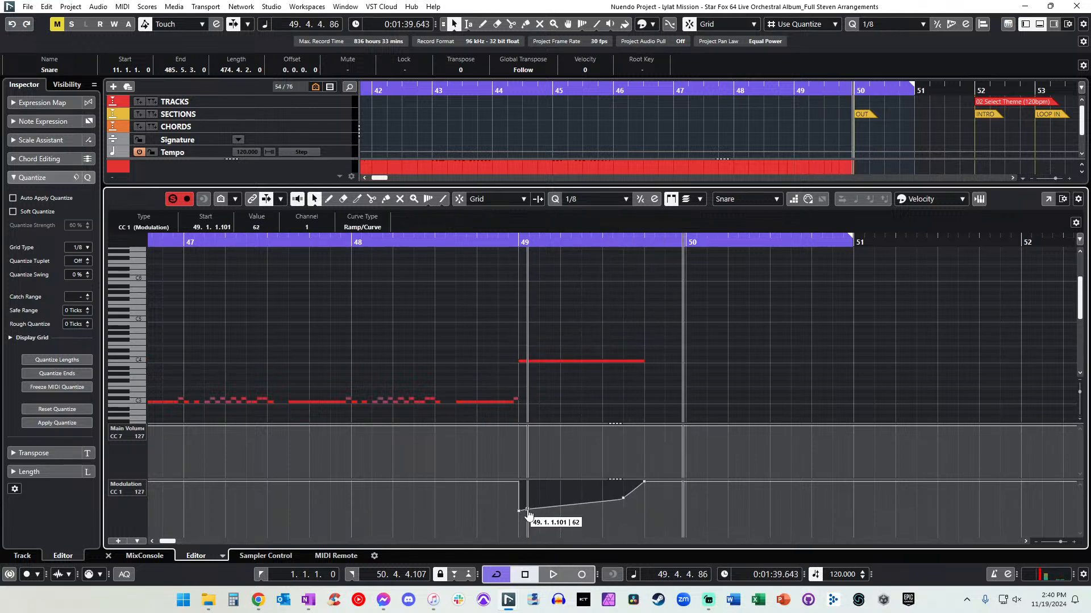
{"action": "key", "text": "KP_Subtract"}
{"action": "key", "text": "KP_Subtract"}
{"action": "key", "text": "KP_Add"}
{"action": "key", "text": "space"}
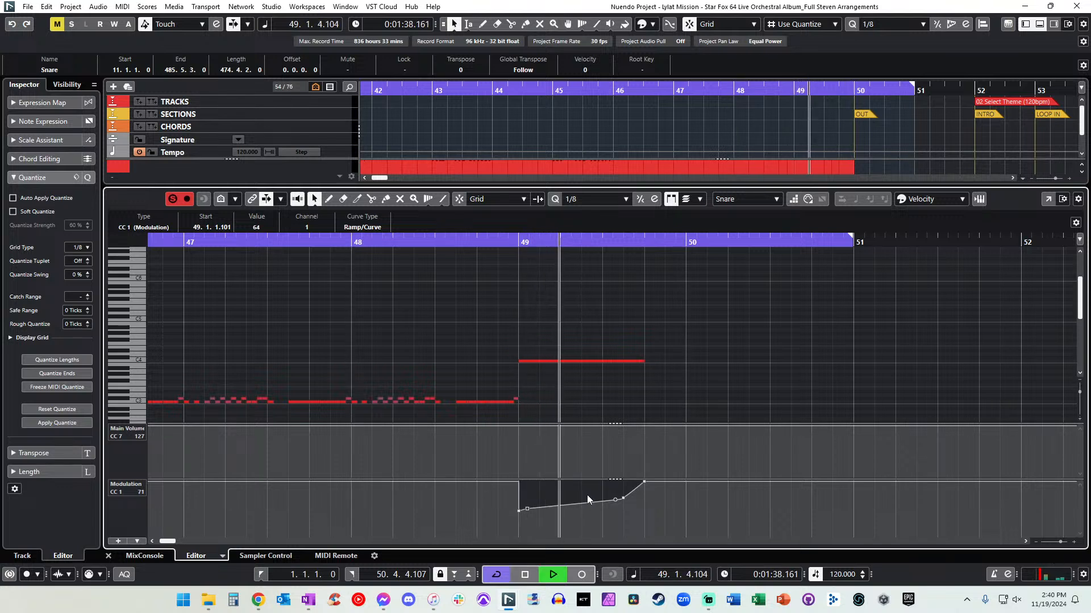
{"action": "key", "text": "space"}
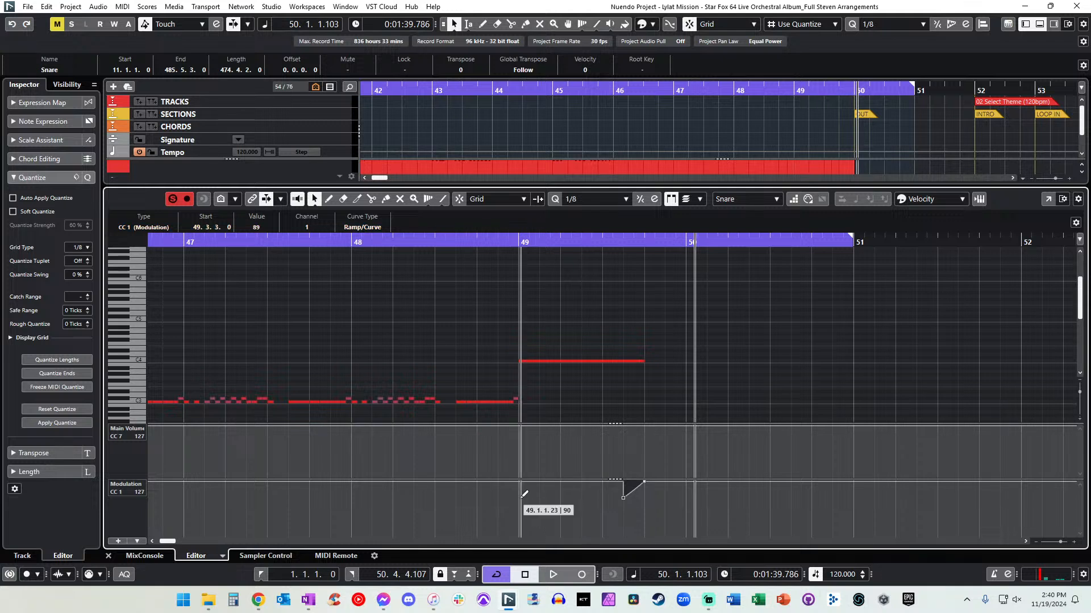
Redraw the snare's bar 49 CC 1 curve as flat at about 102 until 49. 3. 3. 21, and audition the roll.
{"action": "mouse_move", "coordinate": [524, 494]}
{"action": "left_mouse_down"}
{"action": "mouse_move", "coordinate": [598, 494]}
{"action": "mouse_move", "coordinate": [518, 498]}
{"action": "left_mouse_up"}
{"action": "left_click_drag", "start_coordinate": [611, 500], "coordinate": [625, 497]}
{"action": "key", "text": "space"}
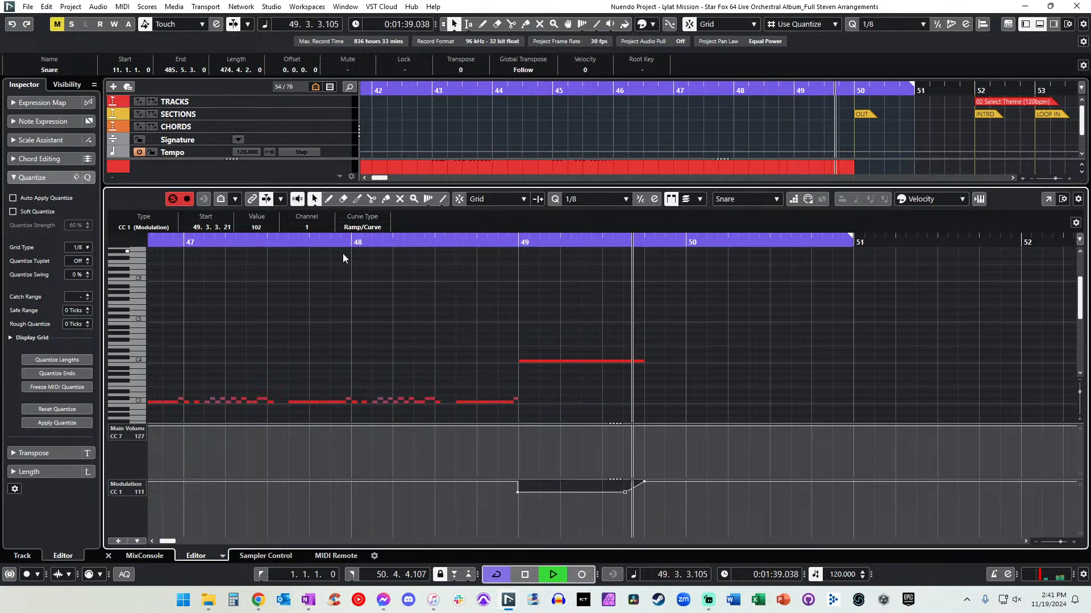
{"action": "key", "text": "Return"}
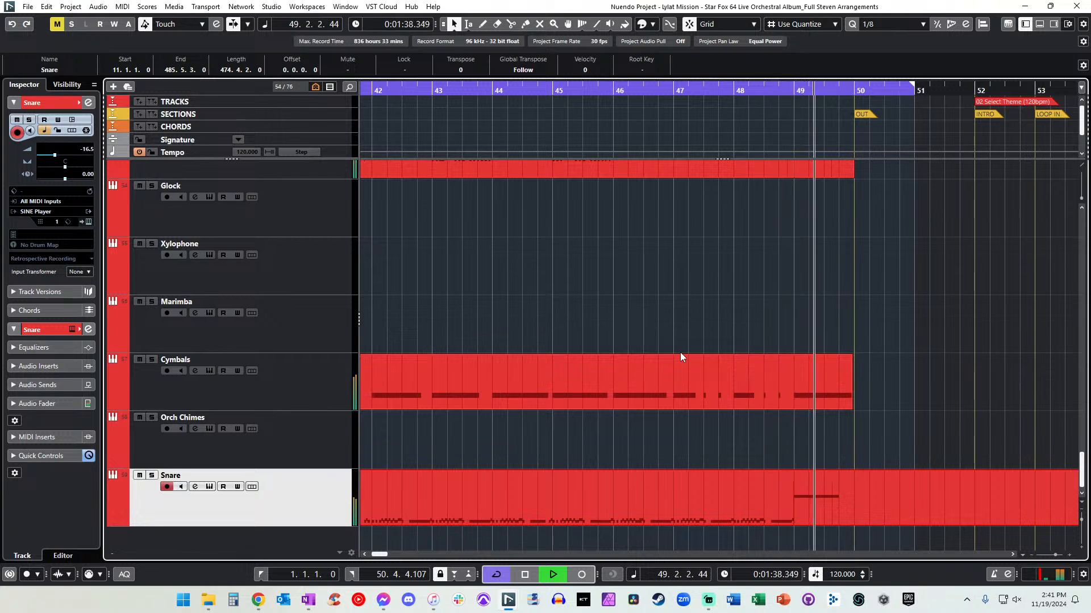
{"action": "key", "text": "KP_Subtract"}
{"action": "key", "text": "KP_Subtract"}
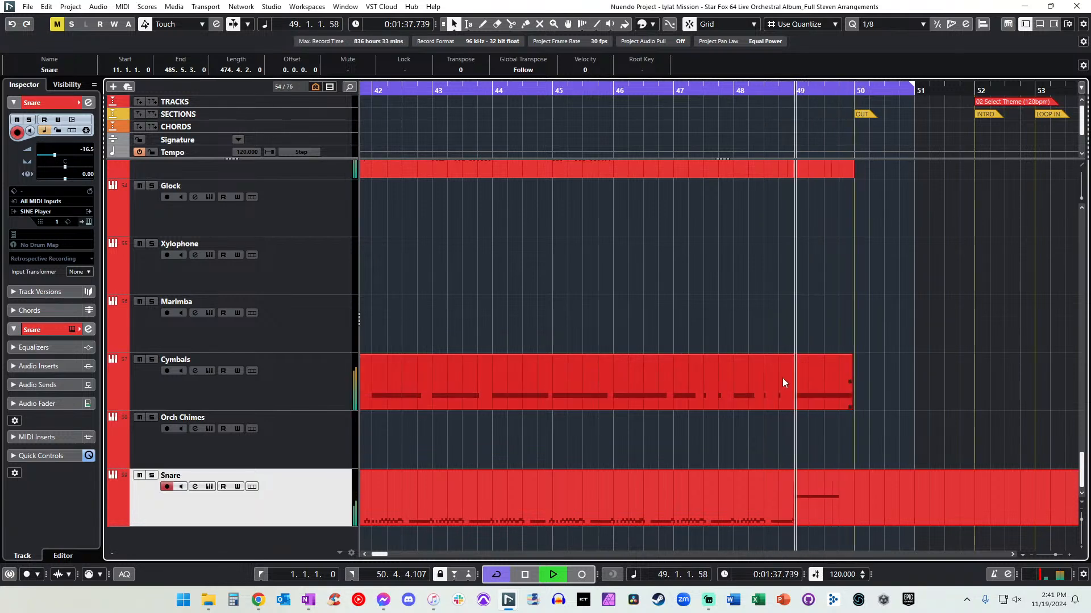
Shorten the Cymbals note in bar 49 to a length of 0. 3. 0. 9 and return playback to the project start.
{"action": "double_click", "coordinate": [823, 396]}
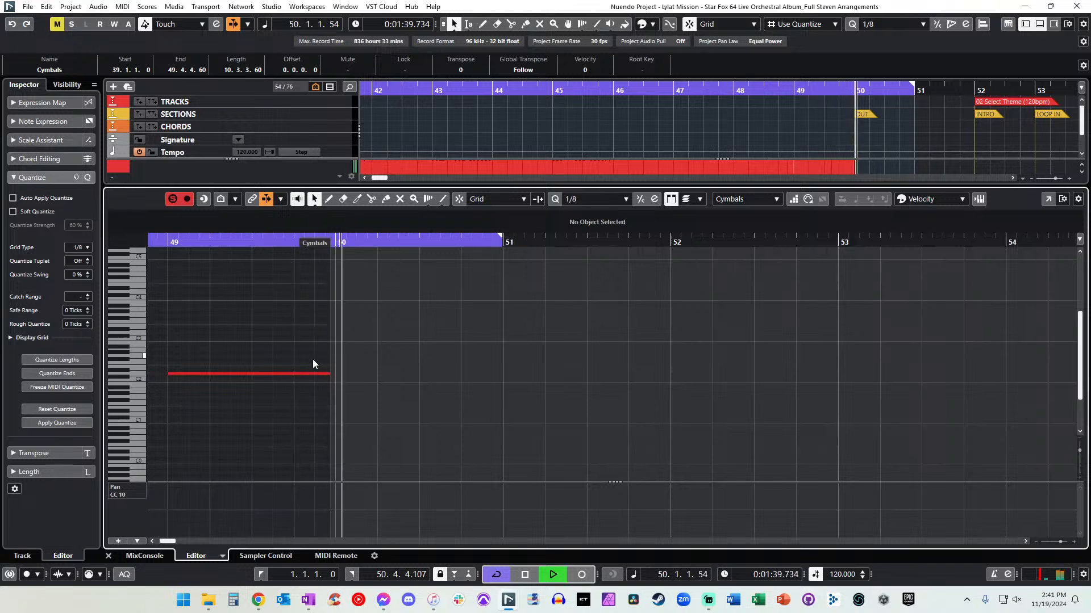
{"action": "left_click_drag", "start_coordinate": [327, 373], "coordinate": [290, 379]}
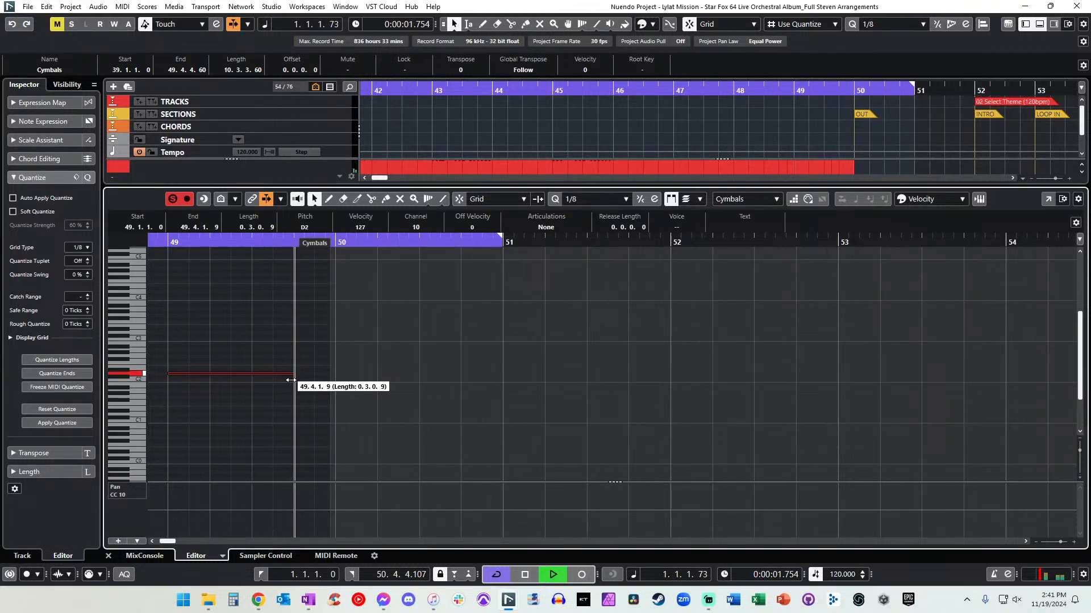
{"action": "key", "text": "Return"}
{"action": "key", "text": "KP_Decimal"}
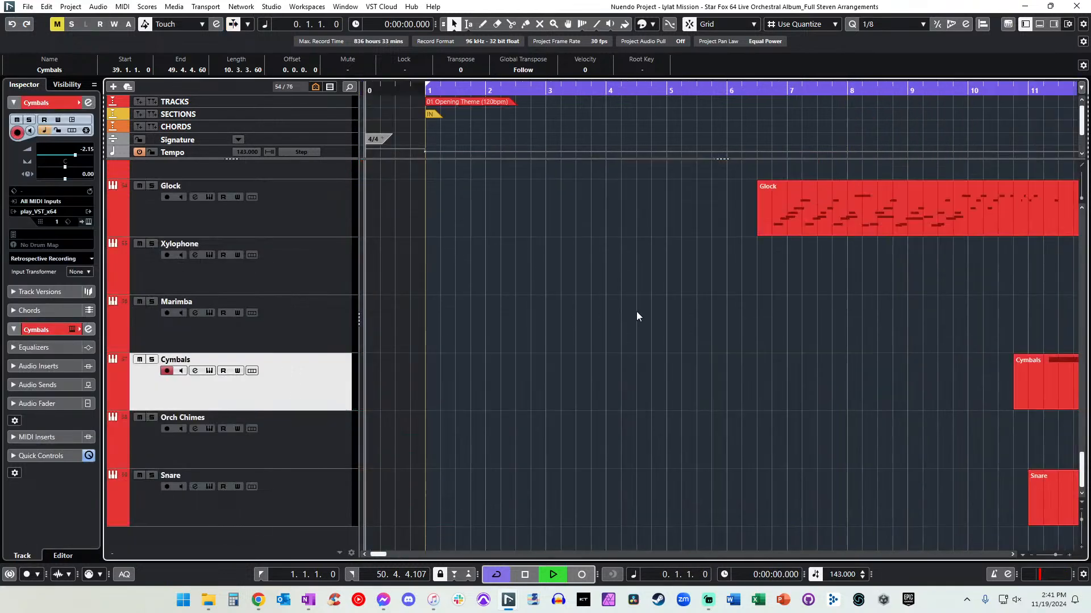
Audition the main theme from bar 12, bringing the playhead back to 12. 1. 1. 0.
{"action": "scroll", "coordinate": [645, 315], "scroll_direction": "right", "scroll_amount": 10}
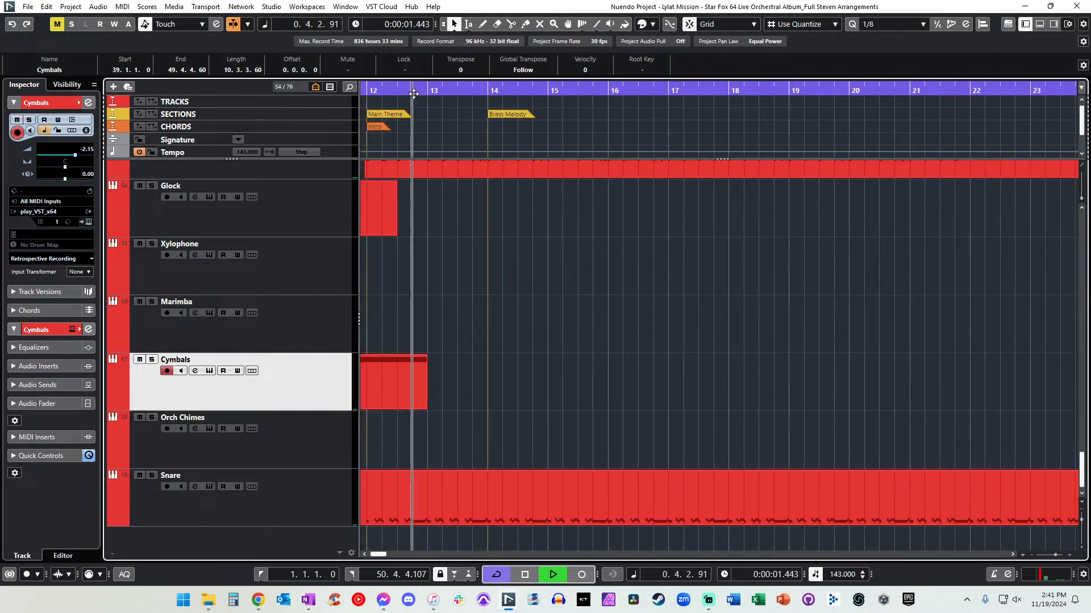
{"action": "left_click", "coordinate": [413, 94]}
{"action": "scroll", "coordinate": [440, 226], "scroll_direction": "up", "scroll_amount": 4}
{"action": "key", "text": "shift+g"}
{"action": "key", "text": "space"}
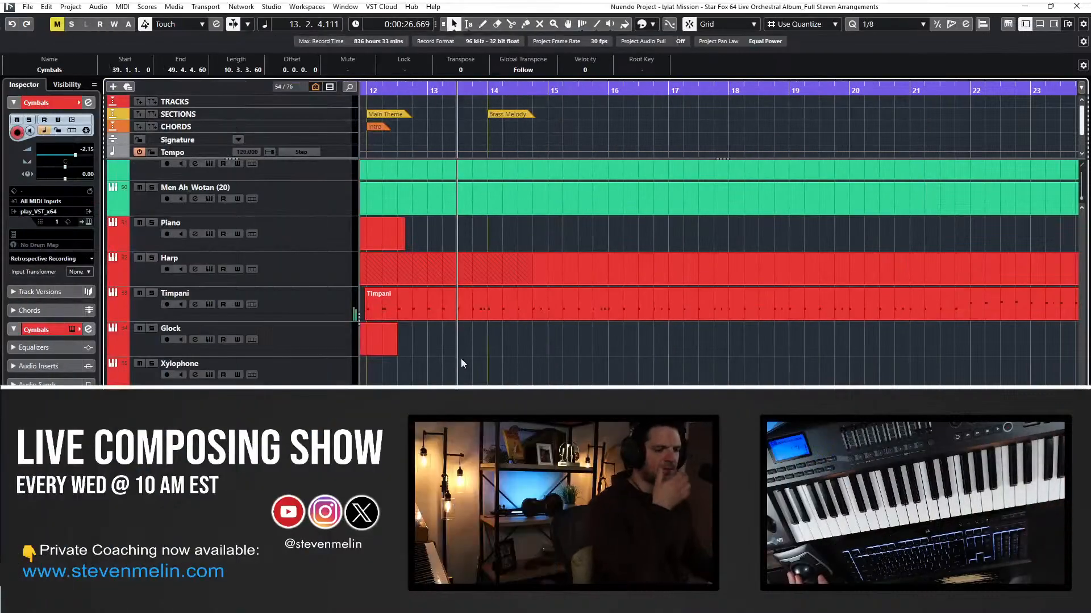
{"action": "key", "text": "KP_Subtract"}
{"action": "key", "text": "KP_Subtract"}
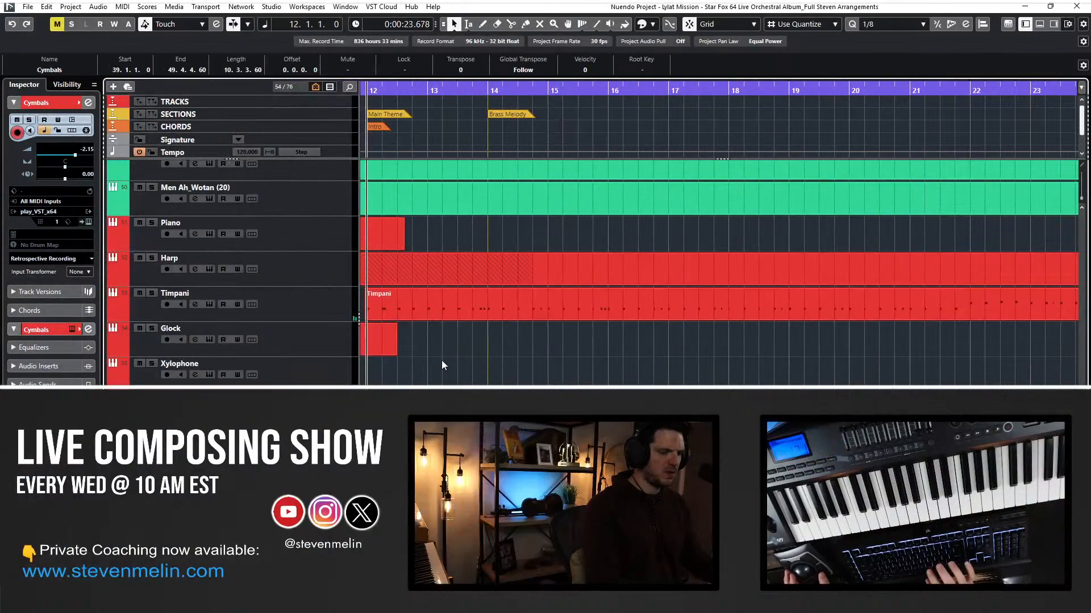
Examine the woodwind and string tracks from about bar 24 to bar 49, stepping down the string tracks to Violas sh (6).
{"action": "scroll", "coordinate": [441, 360], "scroll_direction": "up", "scroll_amount": 8}
{"action": "scroll", "coordinate": [442, 360], "scroll_direction": "up", "scroll_amount": 10}
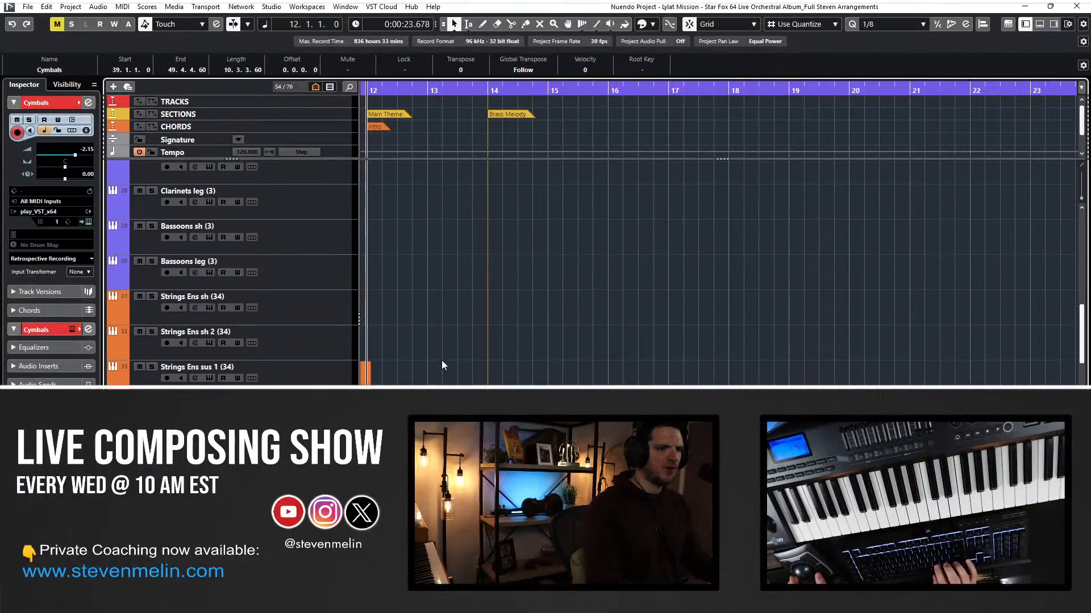
{"action": "scroll", "coordinate": [442, 361], "scroll_direction": "right", "scroll_amount": 6}
{"action": "scroll", "coordinate": [442, 364], "scroll_direction": "down", "scroll_amount": 11}
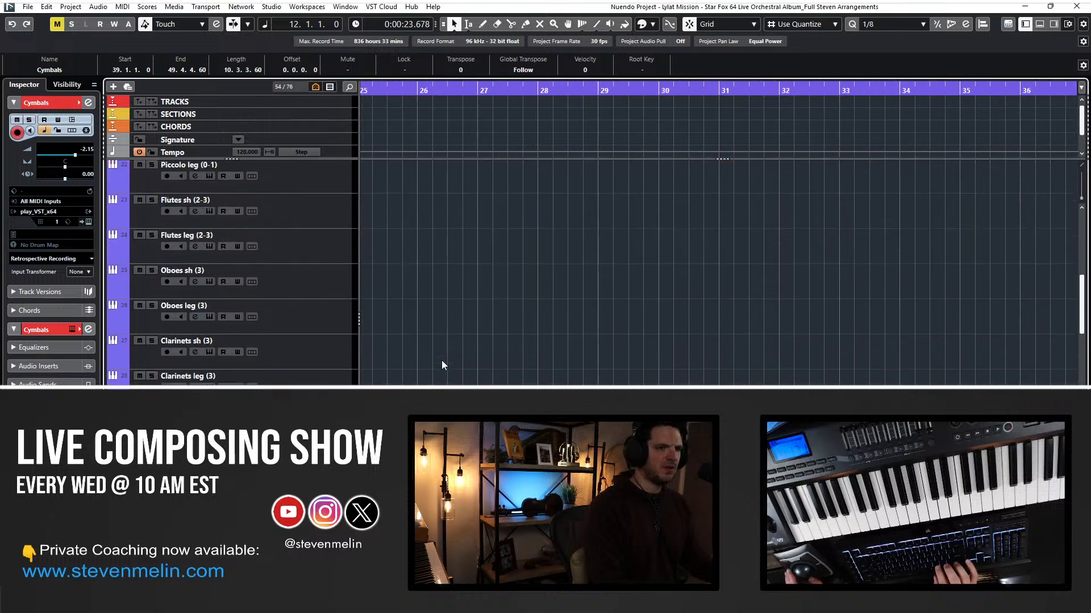
{"action": "scroll", "coordinate": [442, 364], "scroll_direction": "left", "scroll_amount": 2}
{"action": "scroll", "coordinate": [441, 360], "scroll_direction": "right", "scroll_amount": 2}
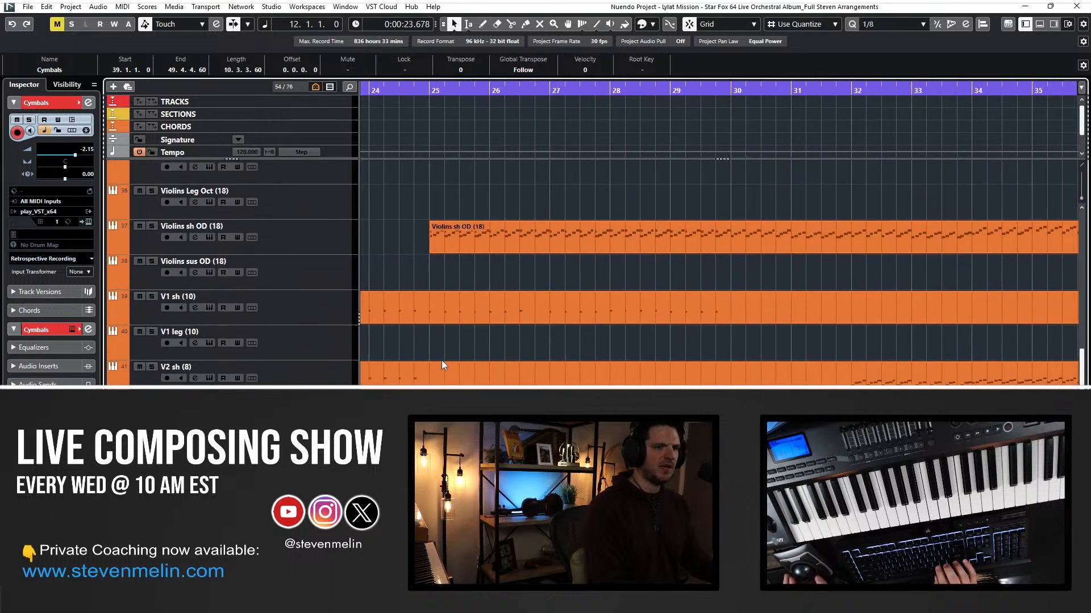
{"action": "key", "text": "g"}
{"action": "key", "text": "g"}
{"action": "key", "text": "g"}
{"action": "key", "text": "g"}
{"action": "scroll", "coordinate": [442, 360], "scroll_direction": "right", "scroll_amount": 3}
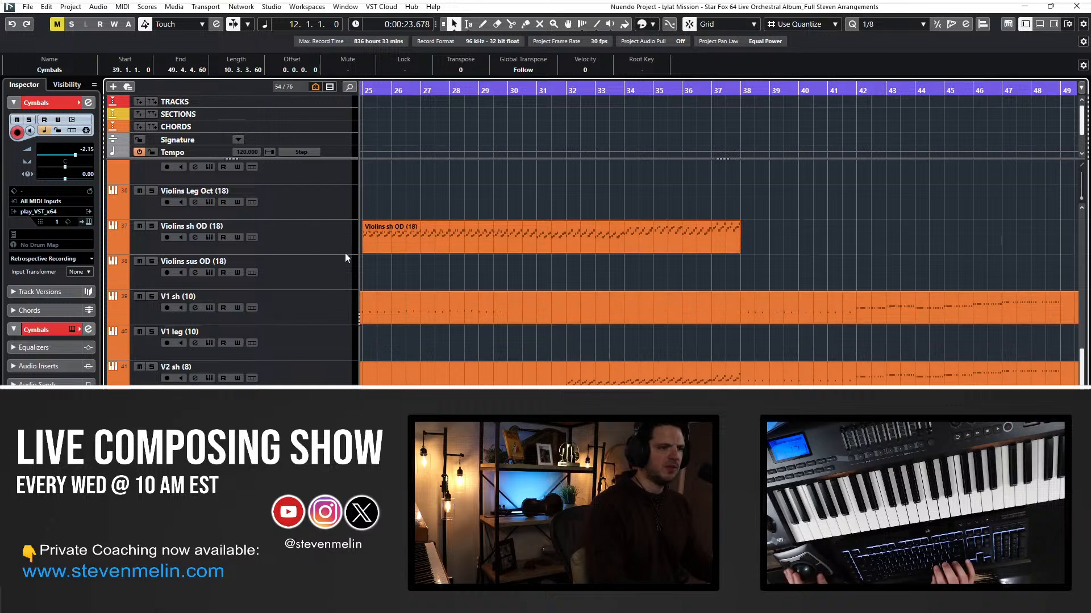
{"action": "left_click", "coordinate": [318, 248]}
{"action": "key", "text": "Down"}
{"action": "key", "text": "Down"}
{"action": "key", "text": "Down"}
{"action": "key", "text": "Down"}
{"action": "key", "text": "Down"}
{"action": "key", "text": "Down"}
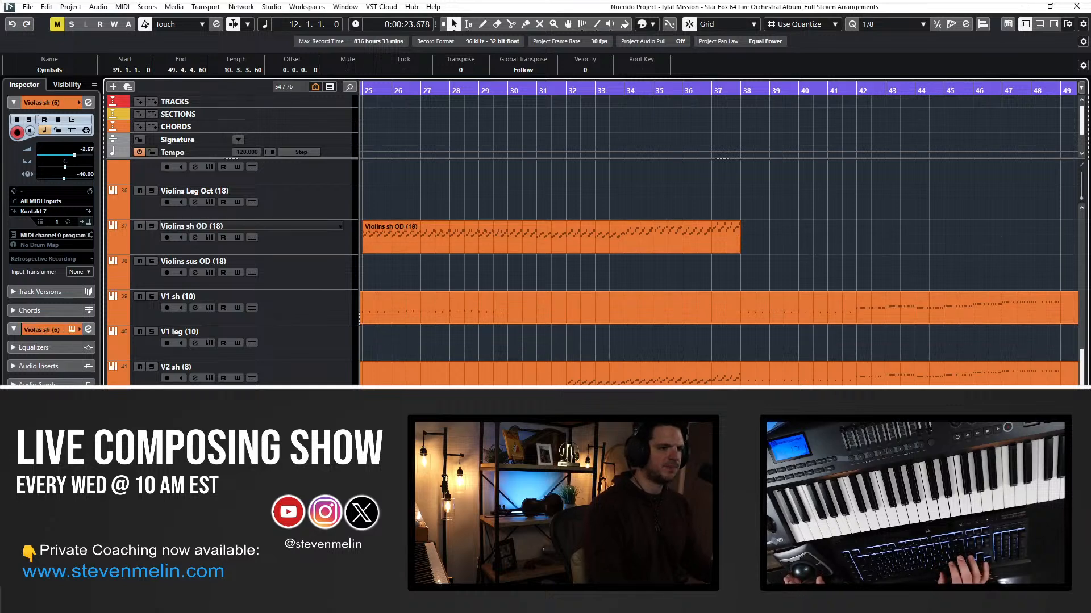
Split the V2 sh (8) part at 31. 3. 3. 0 and at 38. 1. 1. 0, and select the section between.
{"action": "scroll", "coordinate": [471, 271], "scroll_direction": "left", "scroll_amount": 2}
{"action": "left_click", "coordinate": [482, 242]}
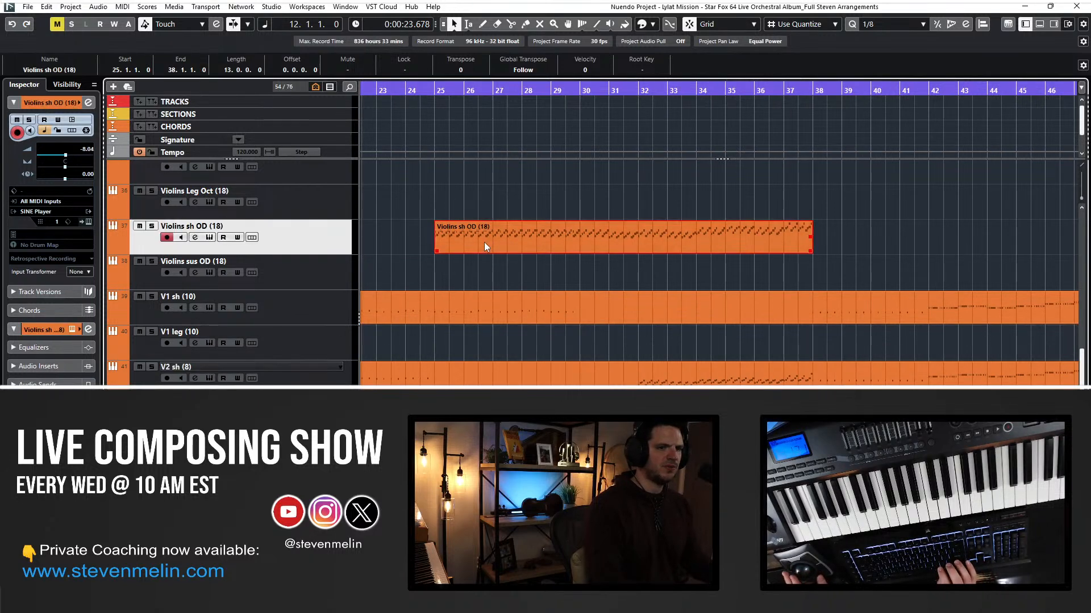
{"action": "left_click", "coordinate": [628, 377], "text": "alt"}
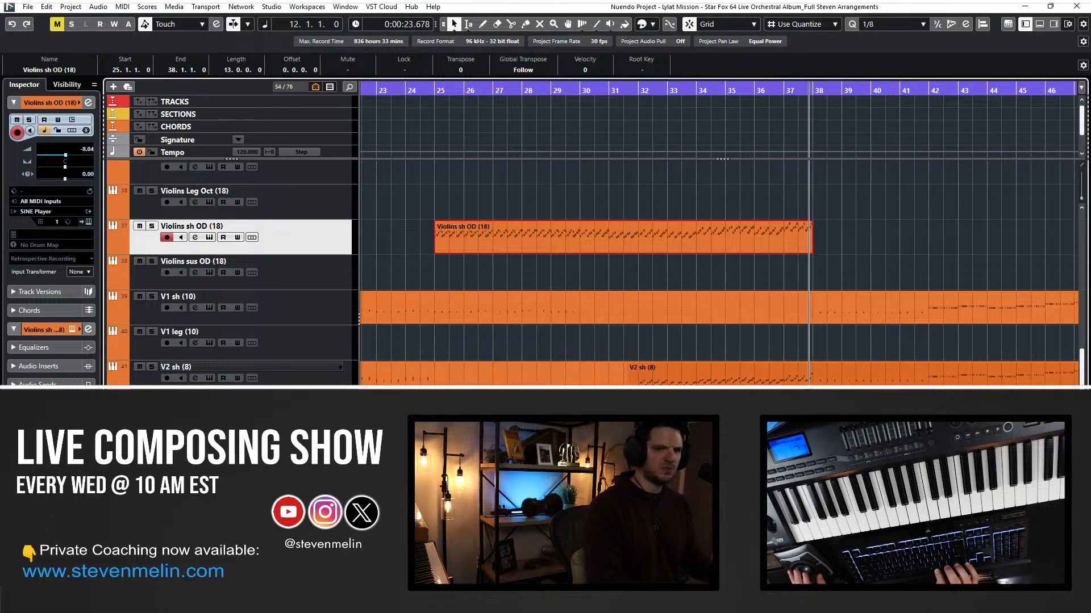
{"action": "left_click", "coordinate": [812, 382], "text": "alt"}
{"action": "left_click", "coordinate": [731, 375]}
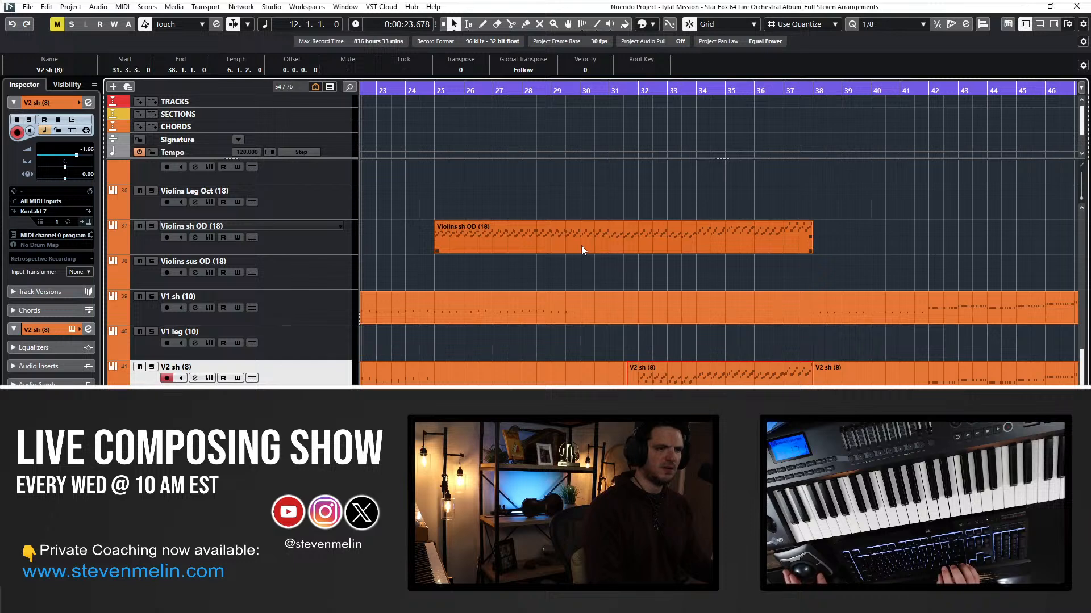
Copy the Violins sh OD (18) part onto the Flutes sh (2-3) track, starting at bar 25.
{"action": "left_click", "coordinate": [581, 247], "text": "shift"}
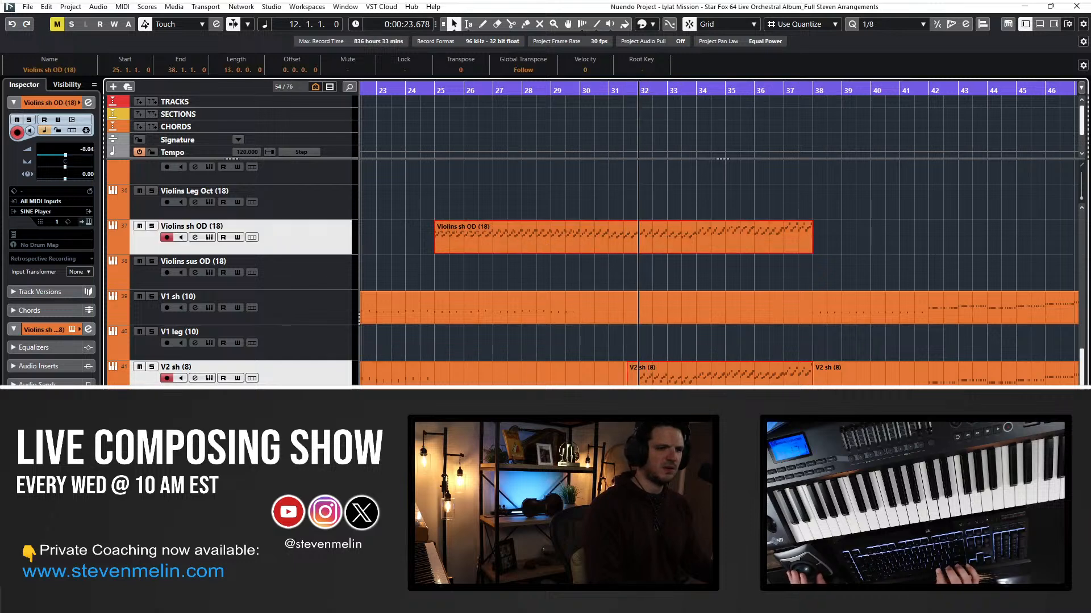
{"action": "left_click", "coordinate": [625, 246]}
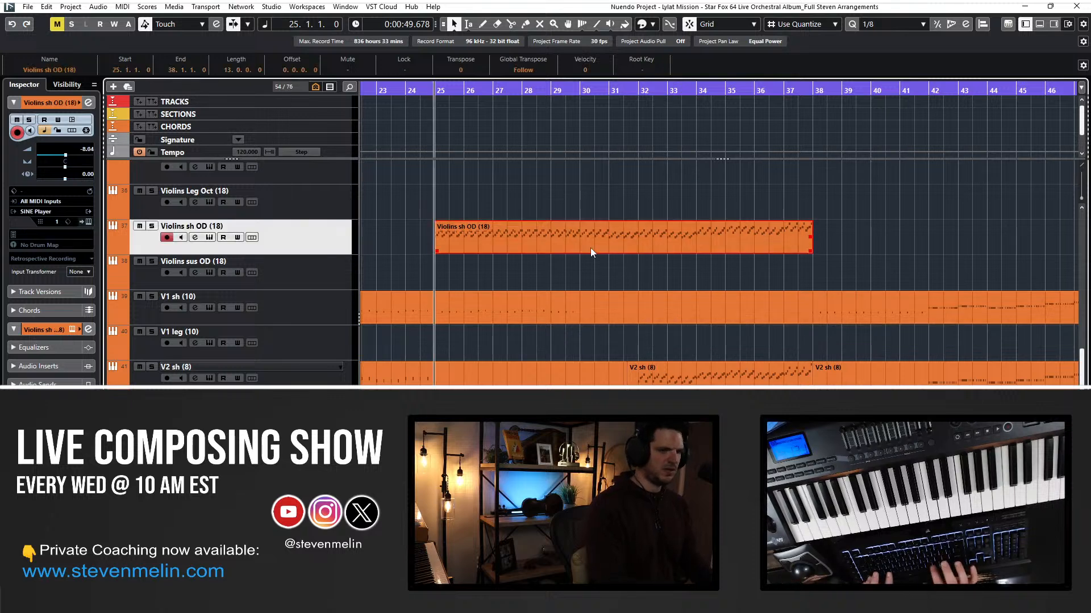
{"action": "key", "text": "l"}
{"action": "scroll", "coordinate": [521, 225], "scroll_direction": "up", "scroll_amount": 10}
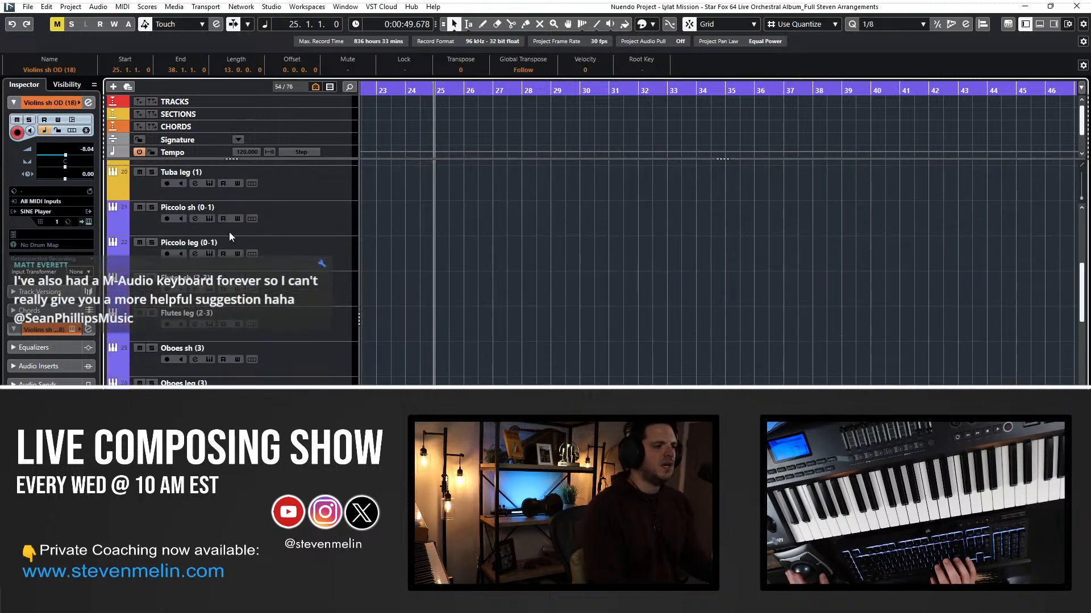
{"action": "left_click", "coordinate": [314, 287]}
{"action": "key", "text": "ctrl+v"}
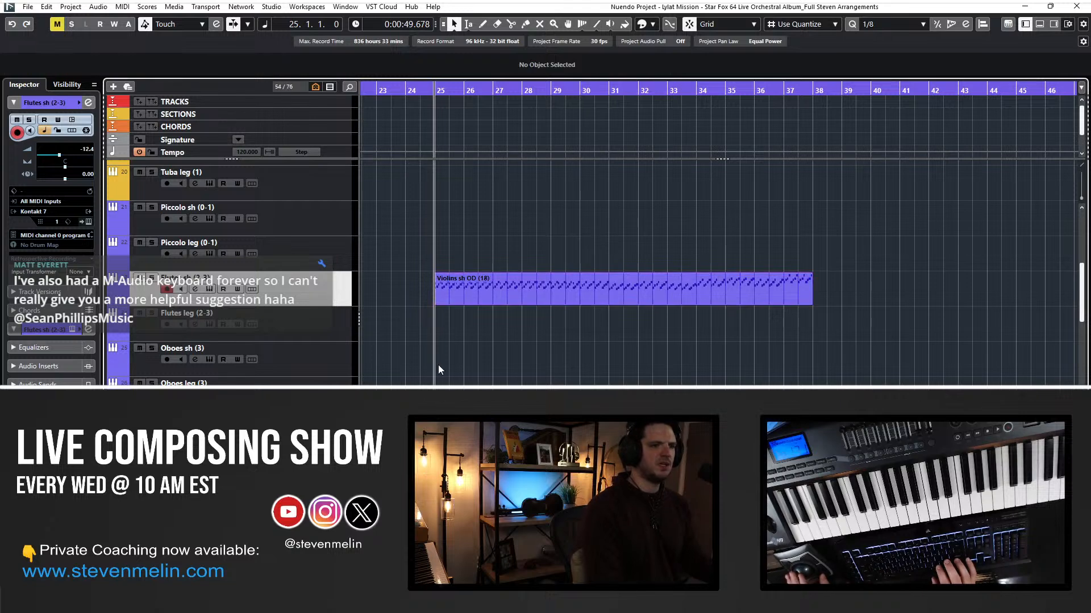
Place a copy of the Violas sh (6) part on Clarinets sh (3) and of the violin part on Oboes sh (3) at bar 25.
{"action": "left_click_drag", "start_coordinate": [624, 568], "coordinate": [625, 429]}
{"action": "left_click", "coordinate": [568, 415]}
{"action": "left_click", "coordinate": [493, 300]}
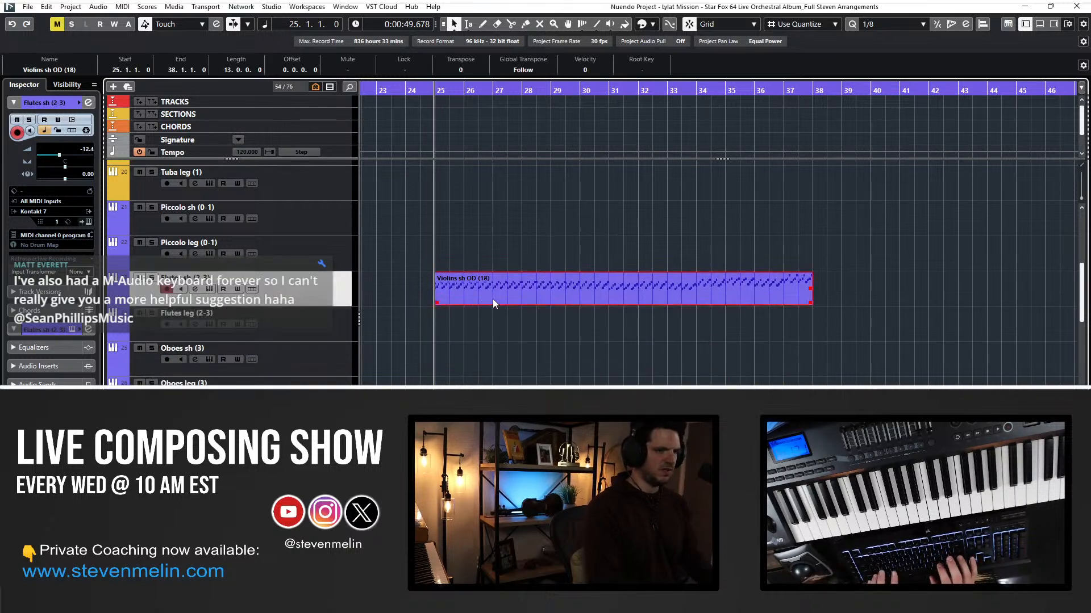
{"action": "key", "text": "Down"}
{"action": "key", "text": "ctrl+v"}
{"action": "left_click_drag", "start_coordinate": [501, 322], "coordinate": [502, 353]}
{"action": "left_click", "coordinate": [500, 401]}
{"action": "scroll", "coordinate": [494, 363], "scroll_direction": "down", "scroll_amount": 4}
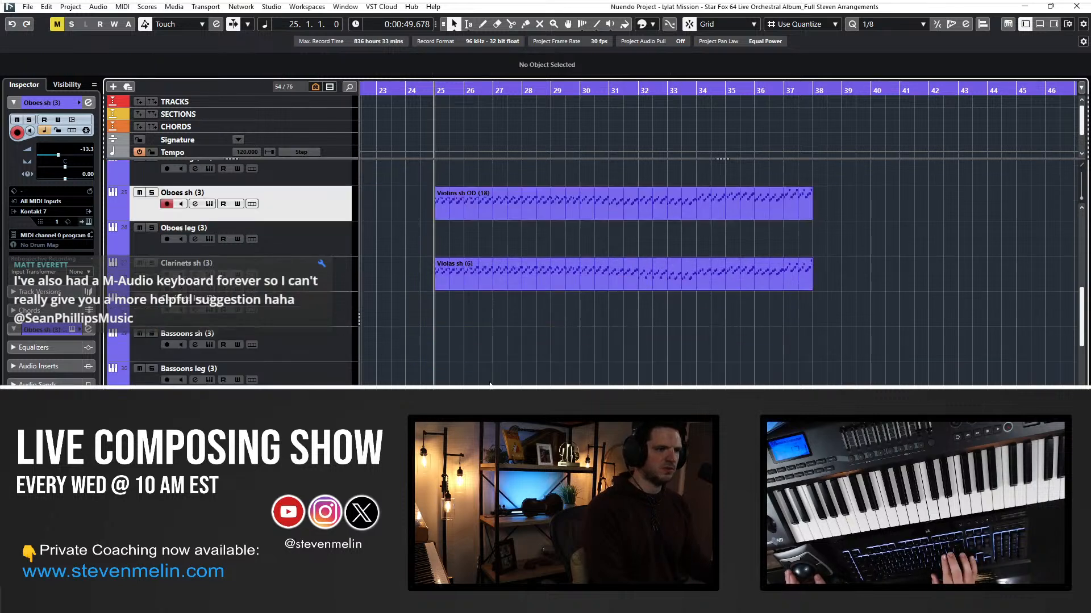
Duplicate the viola part from Clarinets sh (3) onto the Bassoons sh (3) track at bar 25.
{"action": "left_click", "coordinate": [468, 272]}
{"action": "key", "text": "ctrl+v"}
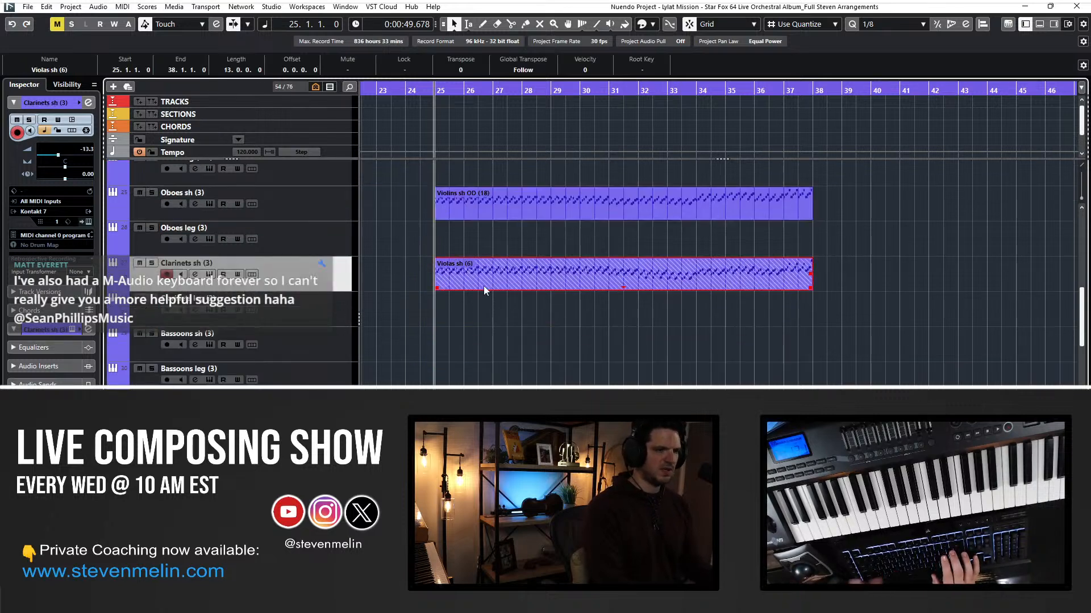
{"action": "key", "text": "ctrl+Down"}
{"action": "key", "text": "ctrl+Down"}
Rename the copied woodwind parts after their own tracks, including Flutes sh (2-3), Oboes sh (3) and Clarinets sh (3).
{"action": "scroll", "coordinate": [470, 310], "scroll_direction": "up", "scroll_amount": 2}
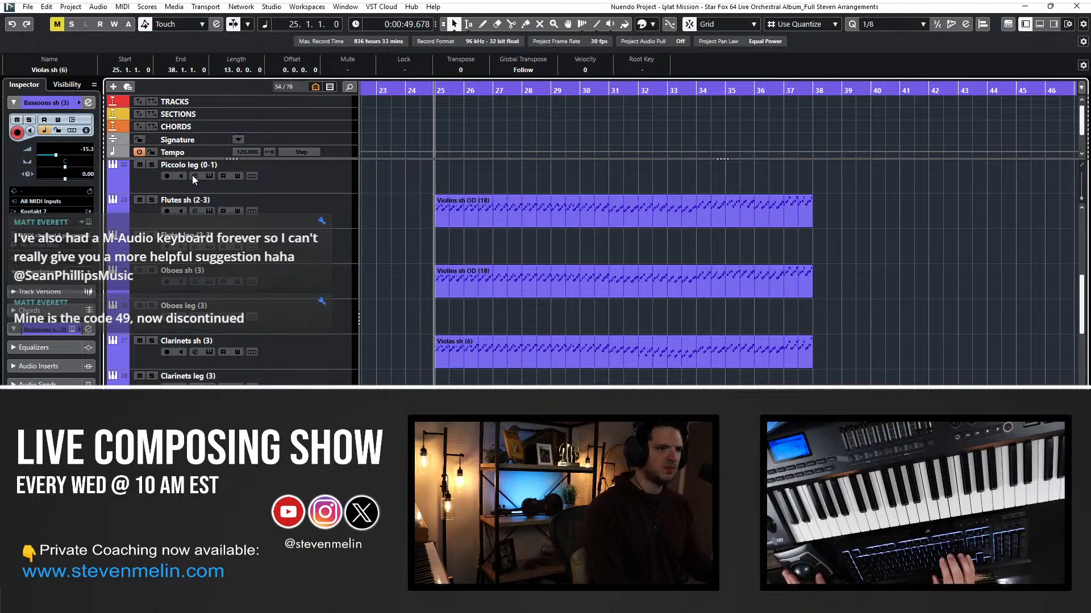
{"action": "double_click", "coordinate": [200, 202]}
{"action": "key", "text": "shift+Return"}
{"action": "double_click", "coordinate": [205, 271]}
{"action": "key", "text": "shift+Return"}
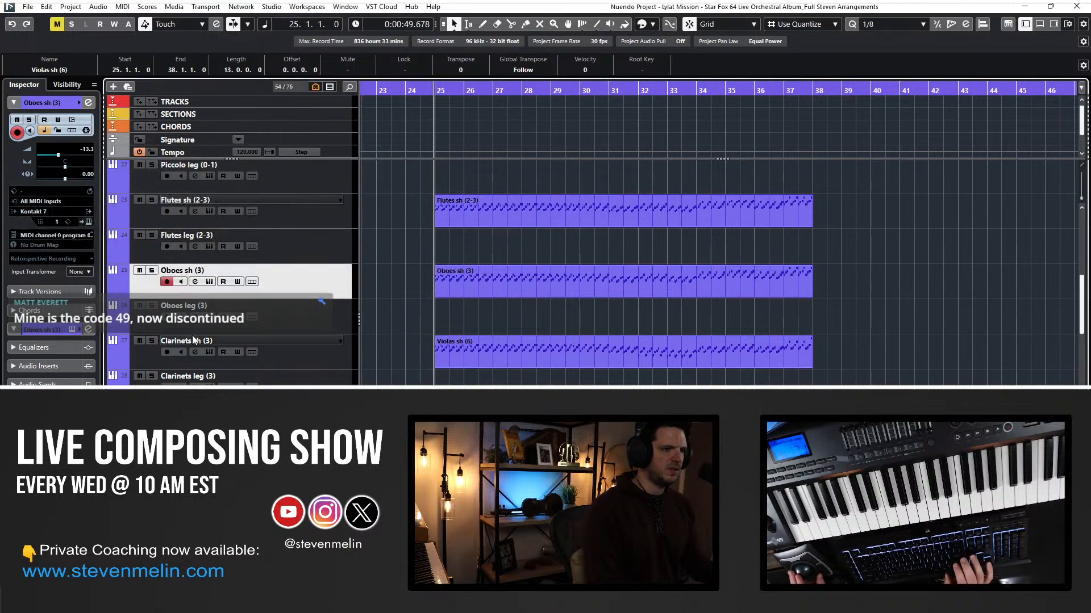
{"action": "double_click", "coordinate": [193, 340]}
{"action": "key", "text": "shift+Return"}
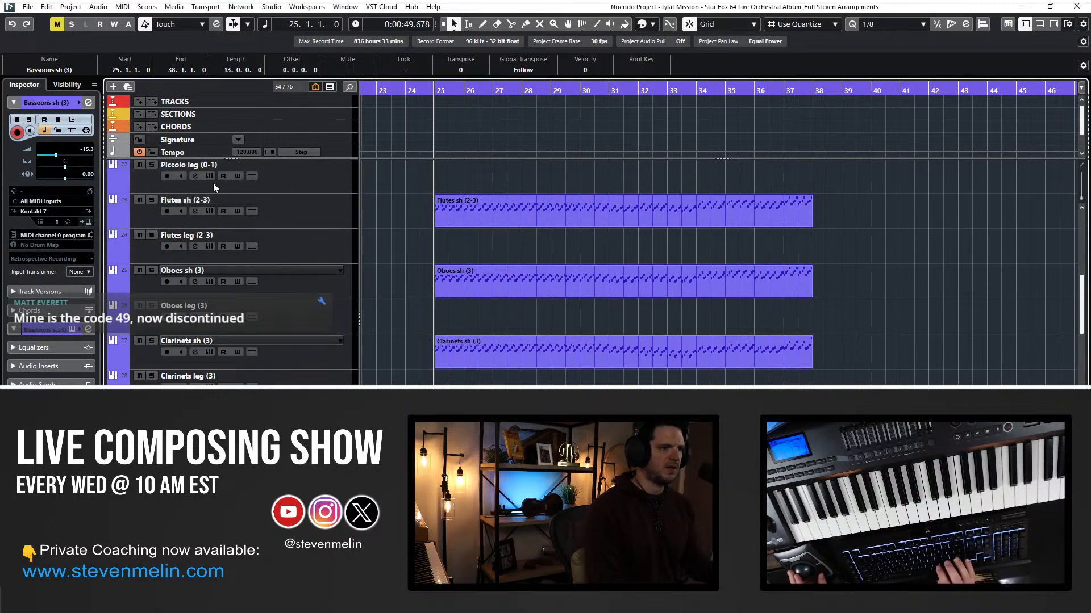
Solo the woodwind tracks from Flutes sh (2-3) downward and play them from bar 25.
{"action": "left_click", "coordinate": [221, 221]}
{"action": "left_click", "coordinate": [220, 384], "text": "shift"}
{"action": "key", "text": "s"}
{"action": "key", "text": "KP_Add"}
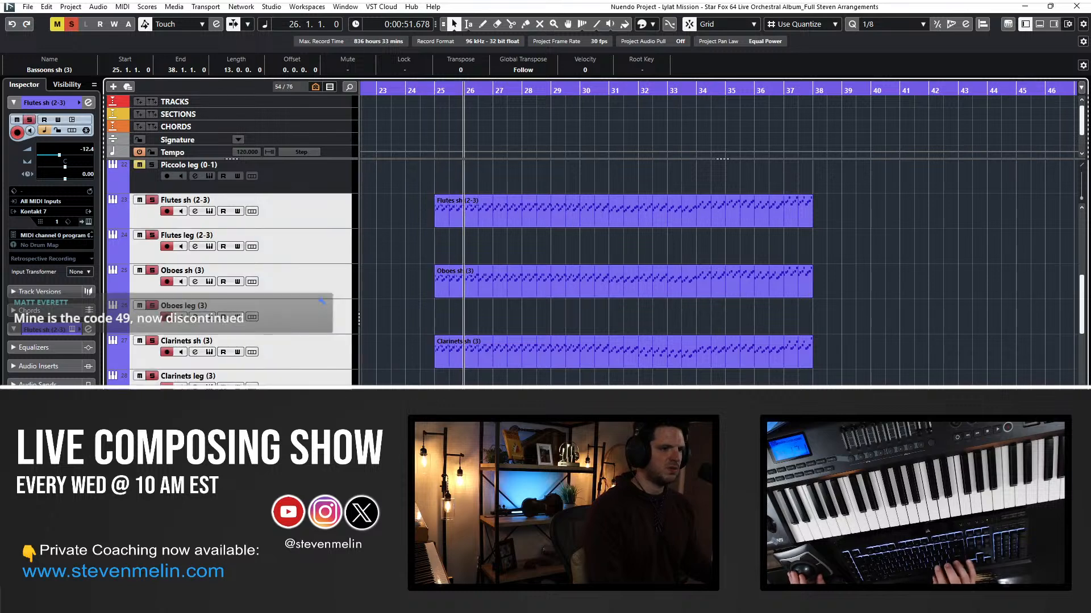
{"action": "key", "text": "KP_Subtract"}
{"action": "key", "text": "space"}
Inspect the opening notes and the CC 7 and CC 1 points at bar 25 of the Flutes sh (2-3) part during playback.
{"action": "left_click", "coordinate": [388, 264]}
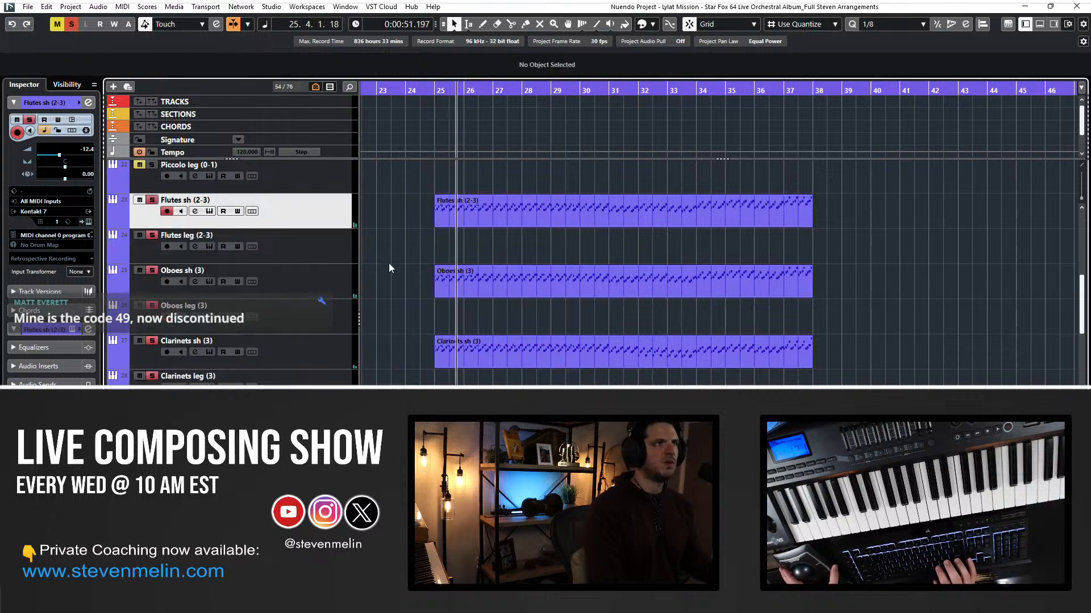
{"action": "double_click", "coordinate": [451, 212]}
{"action": "scroll", "coordinate": [332, 366], "scroll_direction": "left", "scroll_amount": 5}
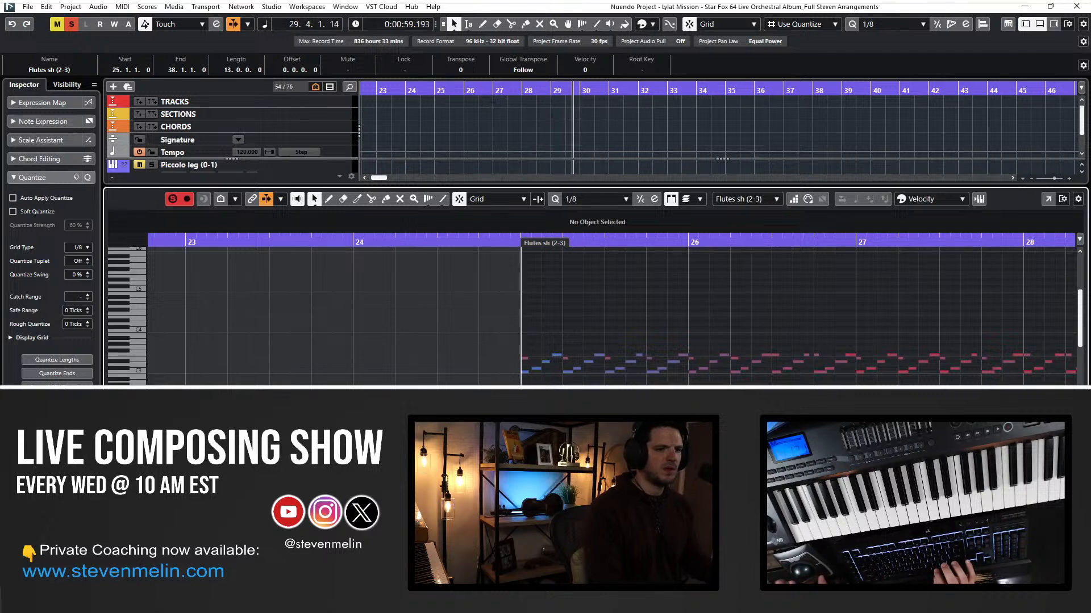
{"action": "left_click", "coordinate": [521, 489]}
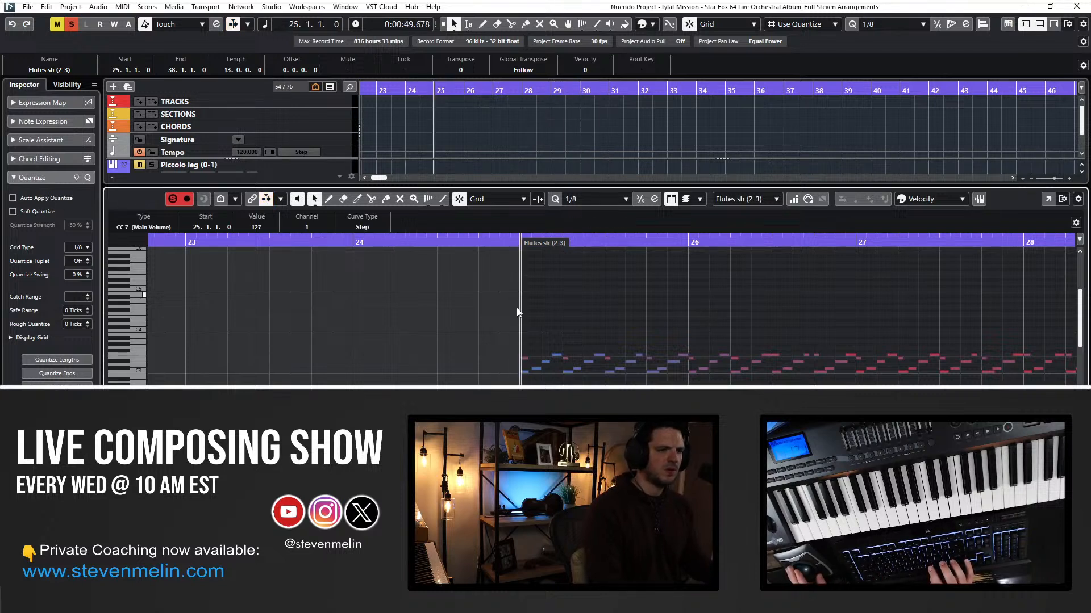
{"action": "left_click", "coordinate": [523, 358]}
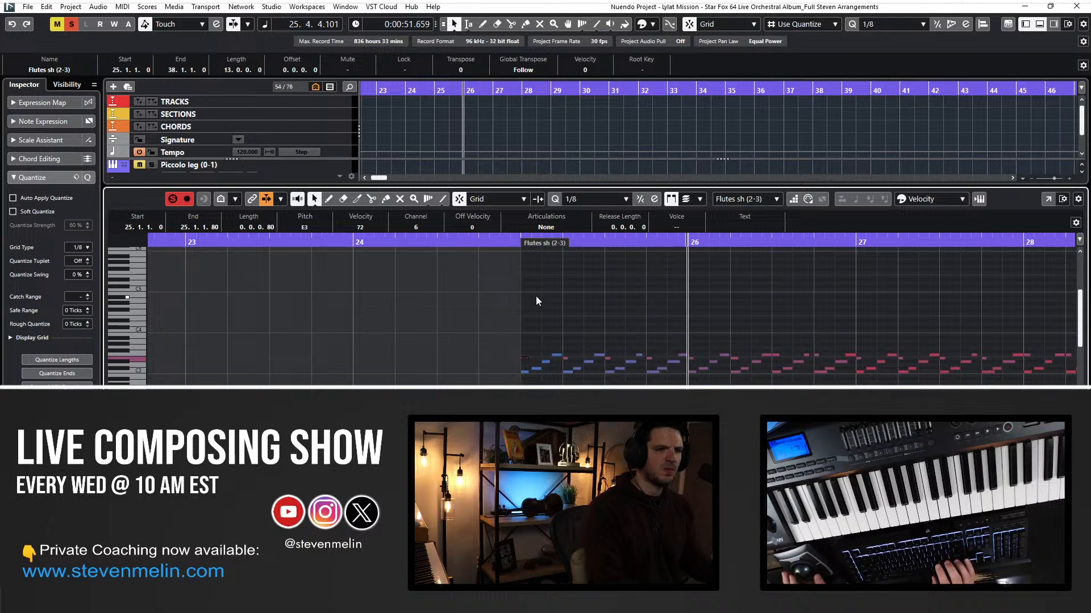
{"action": "scroll", "coordinate": [536, 297], "scroll_direction": "right", "scroll_amount": 1}
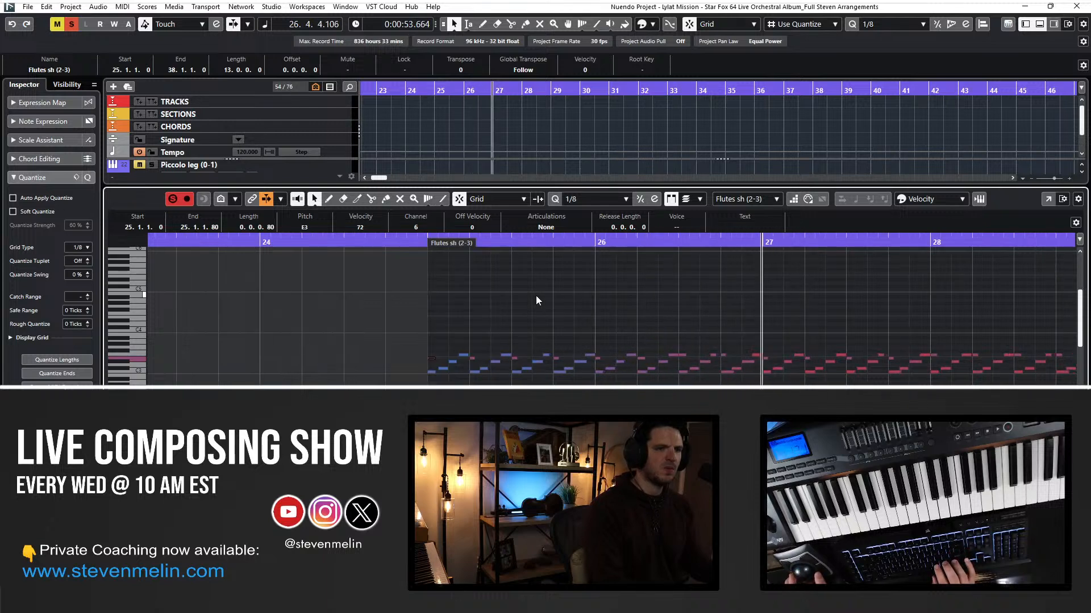
{"action": "left_click", "coordinate": [432, 495]}
{"action": "left_click", "coordinate": [428, 488]}
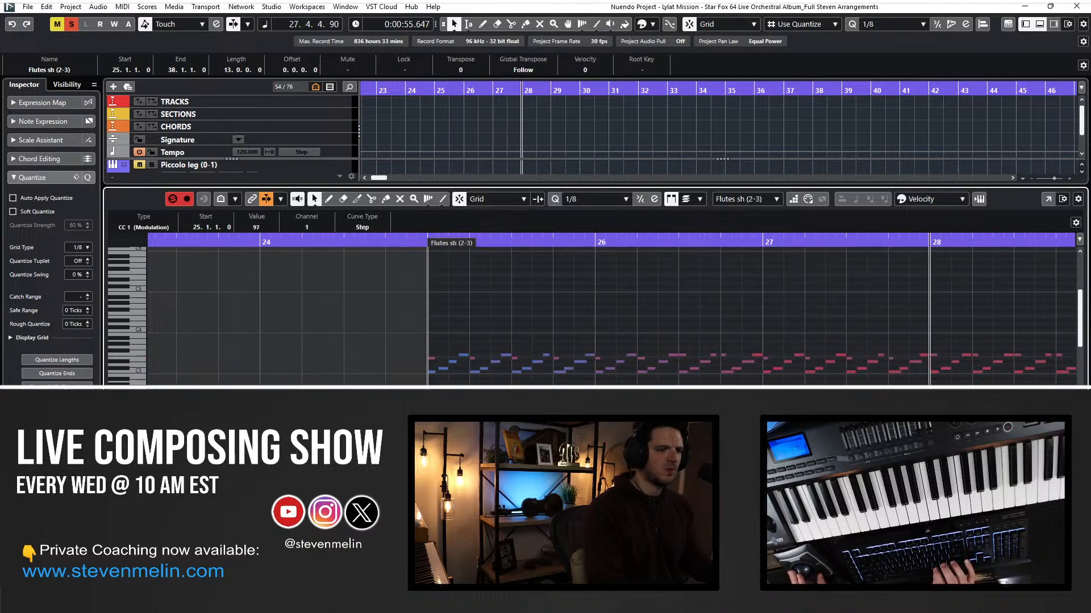
Replay the soloed woodwinds from bar 25 while checking the Flutes sh (2-3) part in the note editor again.
{"action": "key", "text": "Return"}
{"action": "key", "text": "KP_Subtract"}
{"action": "key", "text": "KP_Subtract"}
{"action": "key", "text": "KP_Subtract"}
{"action": "key", "text": "KP_Subtract"}
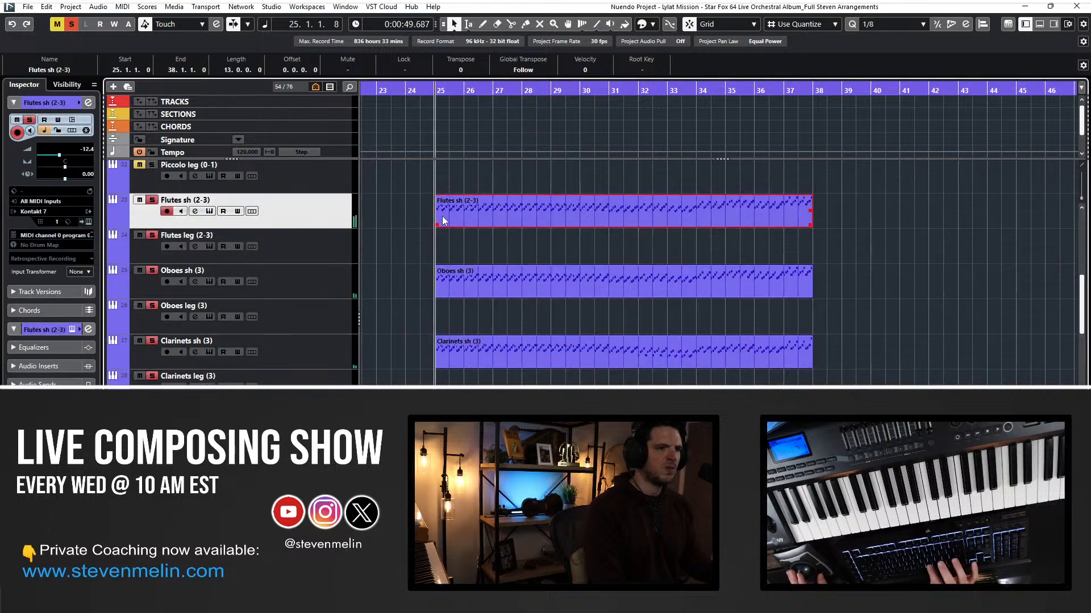
{"action": "double_click", "coordinate": [441, 216]}
{"action": "key", "text": "Return"}
{"action": "double_click", "coordinate": [440, 215]}
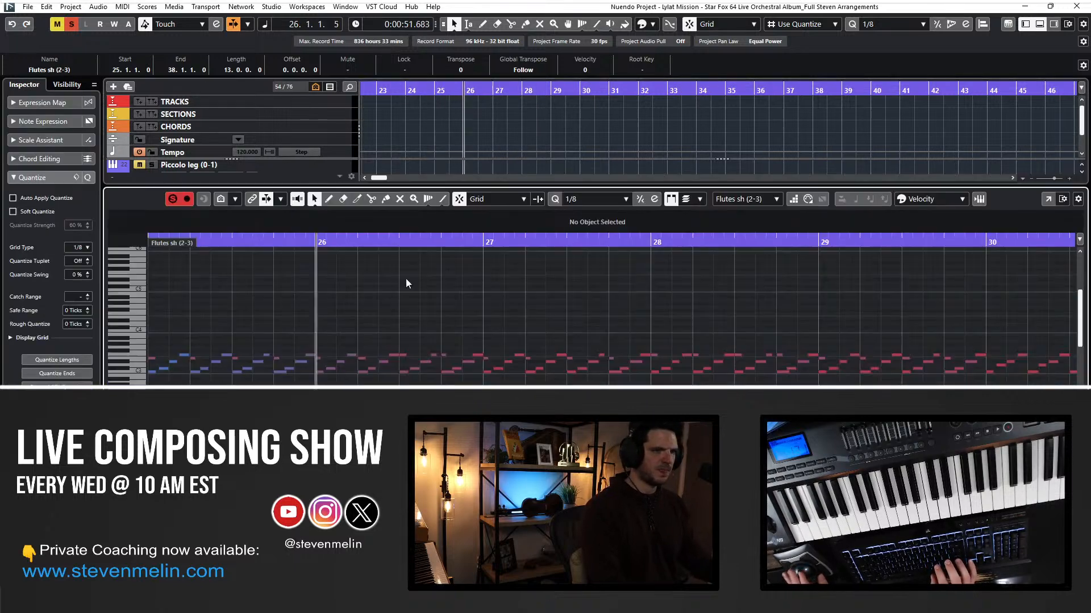
{"action": "key", "text": "Return"}
Select the flute, oboe and clarinet short parts and view them in the note editor during playback, finishing back in the project view.
{"action": "left_click_drag", "start_coordinate": [390, 208], "coordinate": [596, 360]}
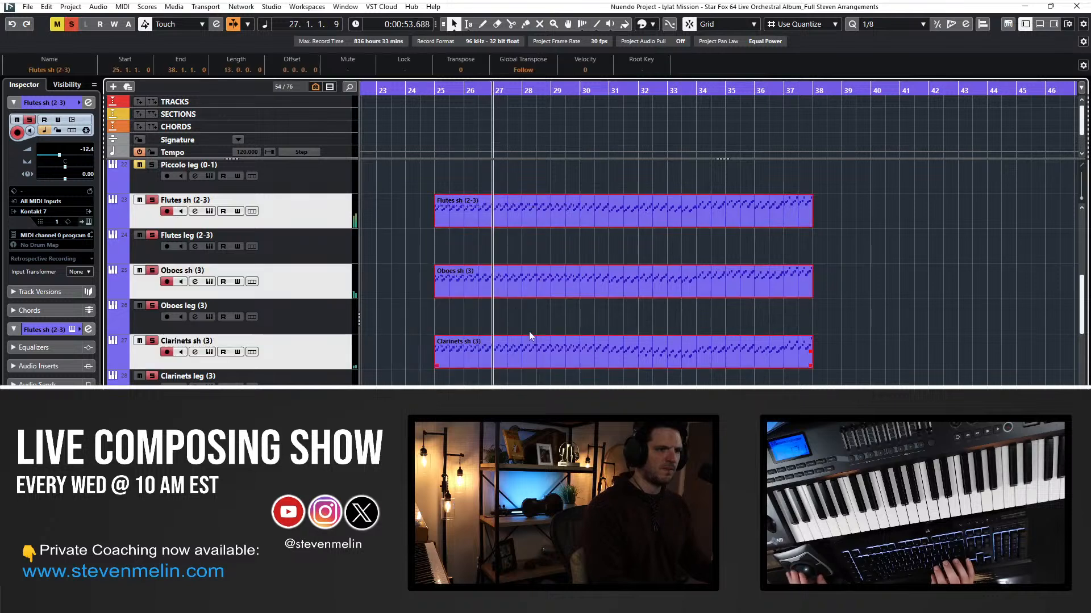
{"action": "left_click", "coordinate": [463, 220]}
{"action": "double_click", "coordinate": [464, 219]}
{"action": "key", "text": "Return"}
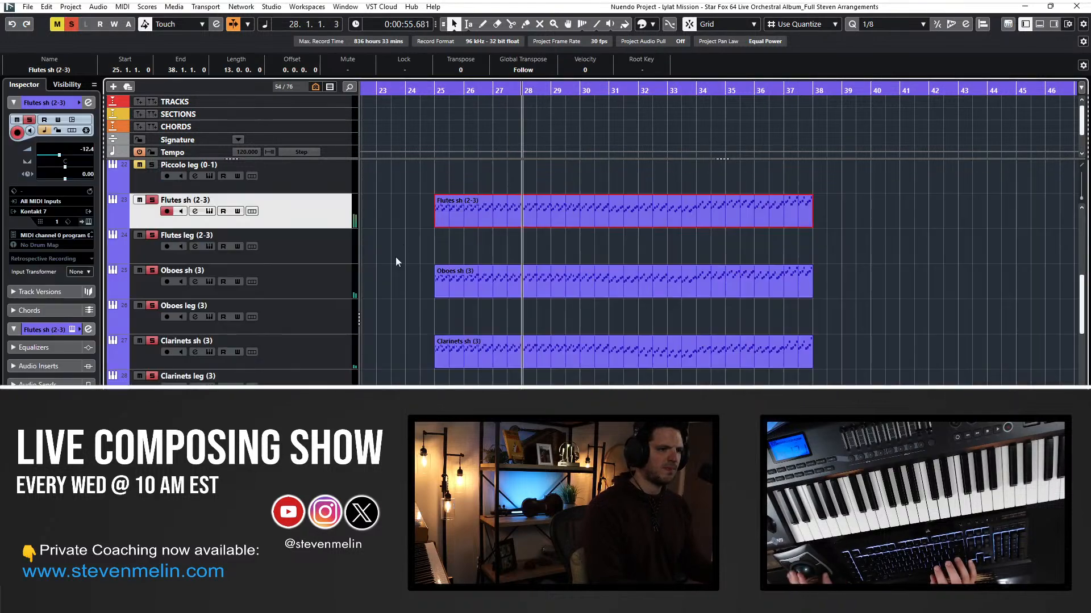
{"action": "left_click_drag", "start_coordinate": [413, 194], "coordinate": [506, 336]}
{"action": "double_click", "coordinate": [471, 219]}
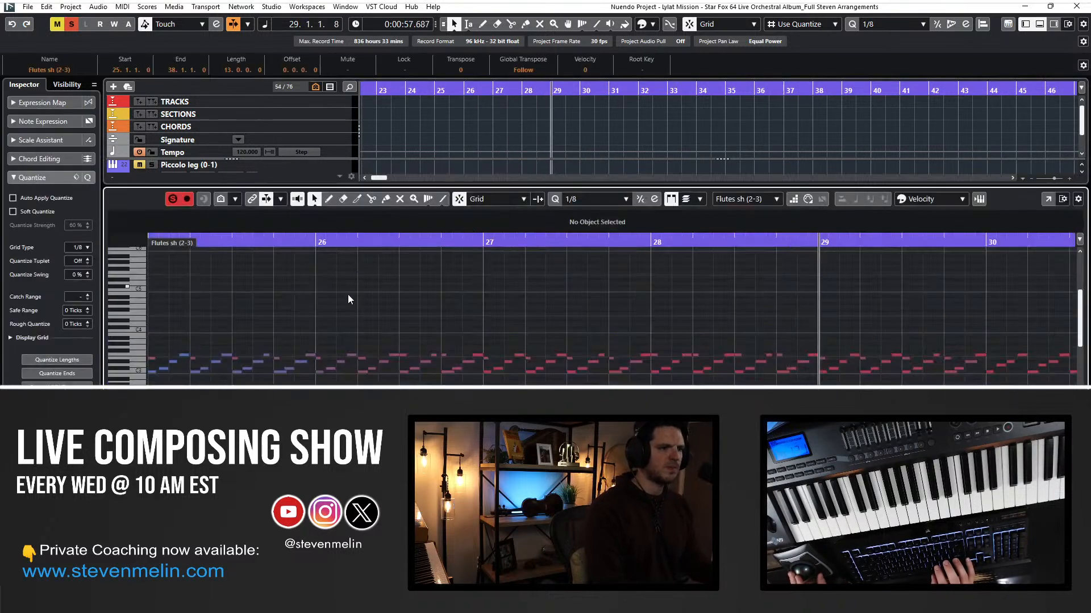
{"action": "key", "text": "Return"}
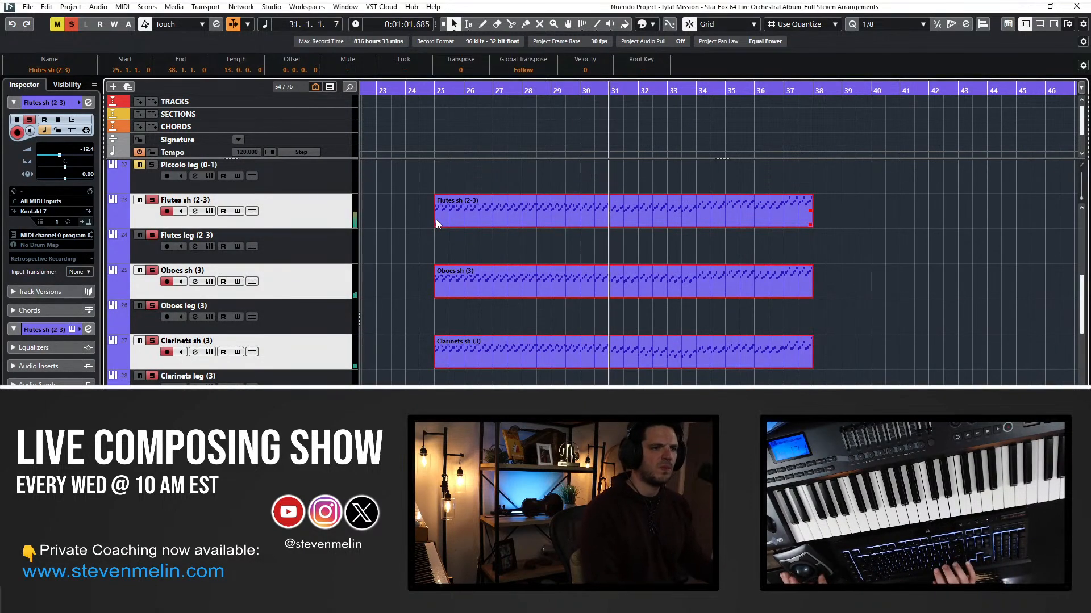
{"action": "left_click", "coordinate": [401, 251]}
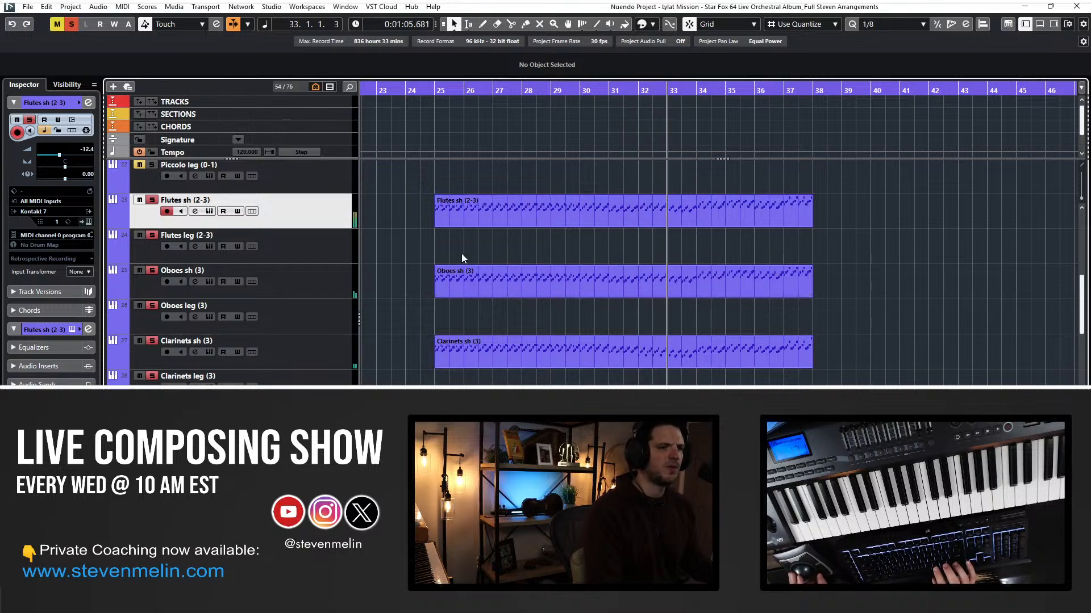
Inspect the Oboes sh (3) part's notes and CC 7 point at bar 25, and view the Clarinets sh (3) part in the note editor.
{"action": "double_click", "coordinate": [465, 279]}
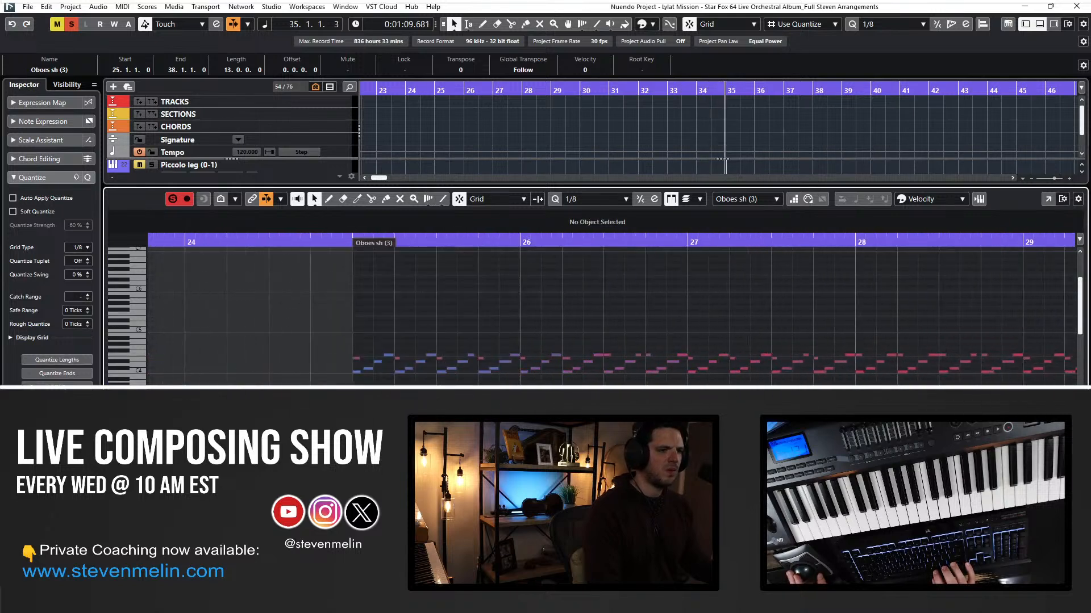
{"action": "left_click", "coordinate": [353, 511]}
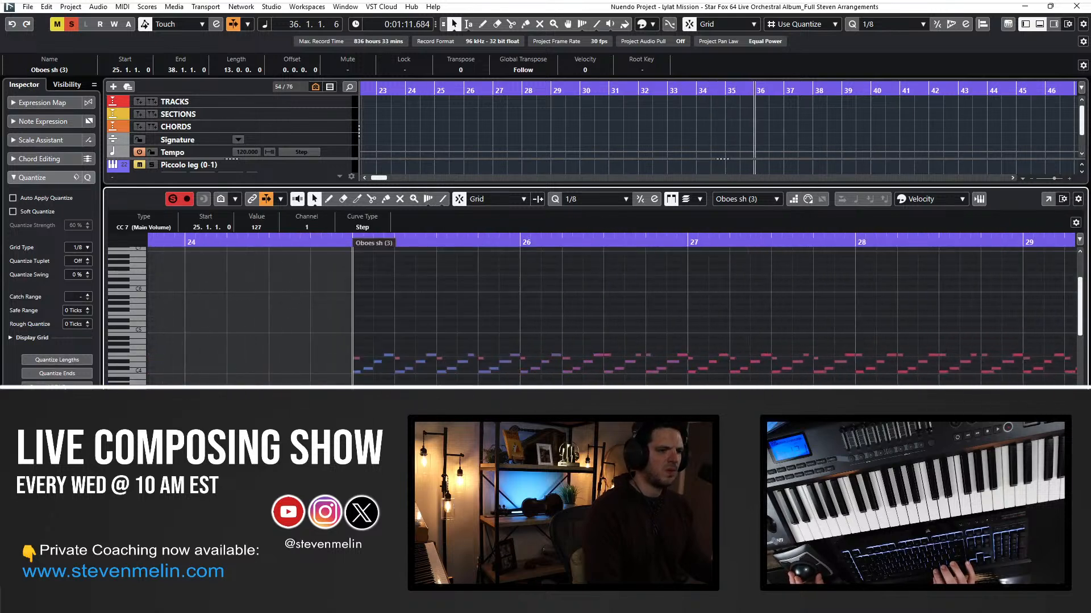
{"action": "key", "text": "ctrl+e"}
{"action": "double_click", "coordinate": [448, 353]}
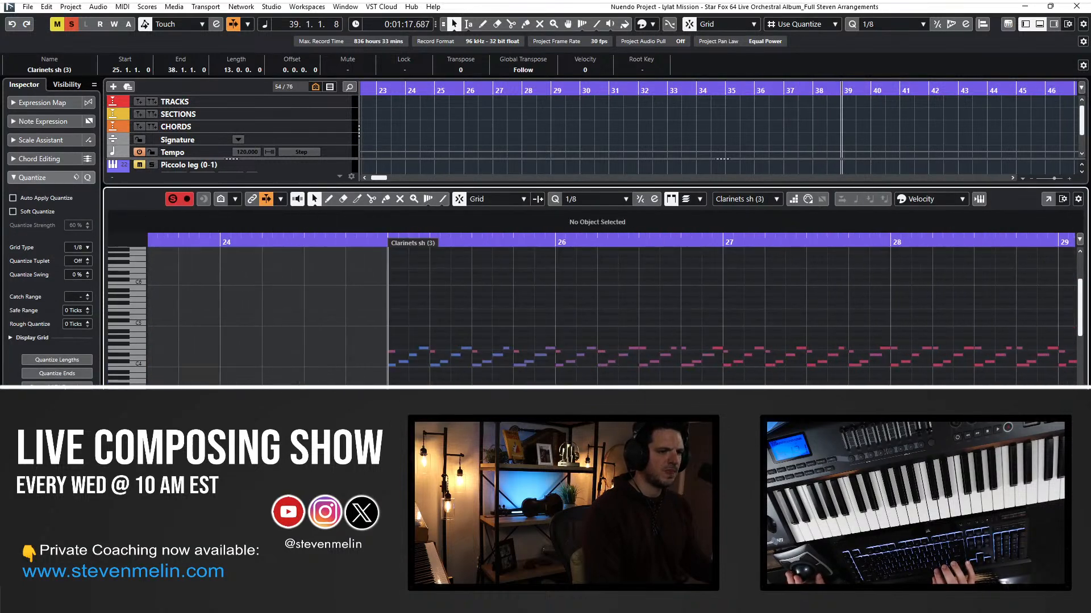
{"action": "key", "text": "ctrl+e"}
View the Bassoons sh (3) part from bar 25 in the note editor with its CC 1 (Modulation) data, finishing in the project view.
{"action": "double_click", "coordinate": [457, 420]}
{"action": "scroll", "coordinate": [458, 419], "scroll_direction": "left", "scroll_amount": 12}
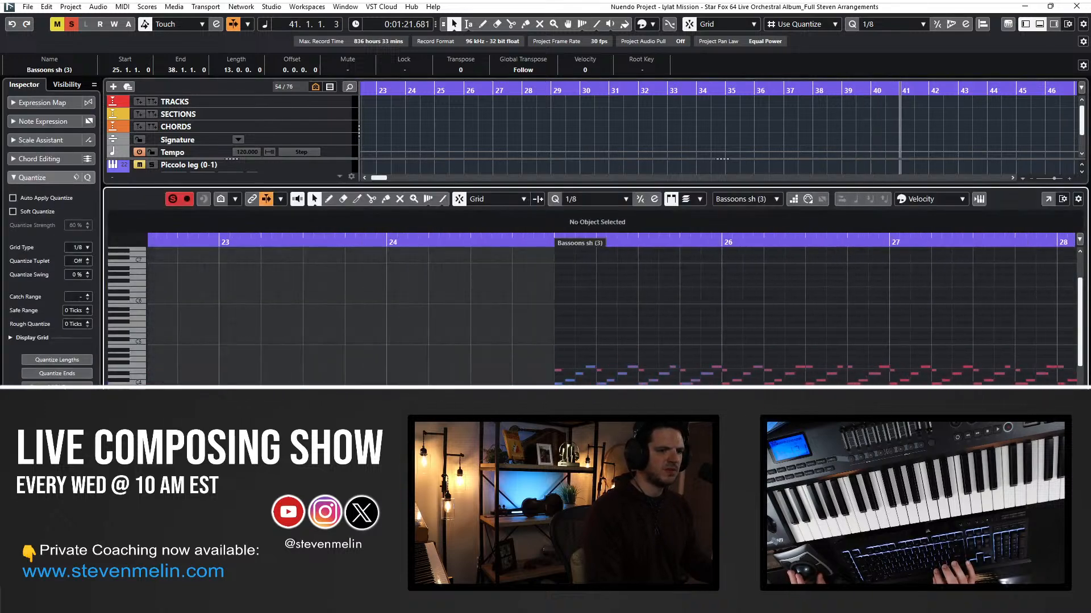
{"action": "key", "text": "Right"}
{"action": "key", "text": "Return"}
{"action": "key", "text": "Return"}
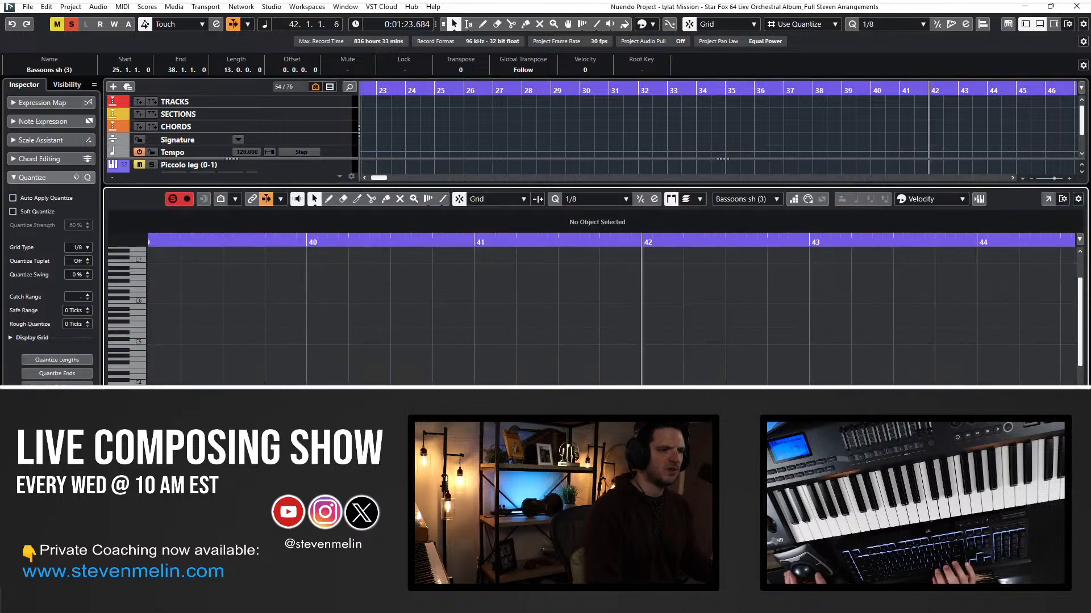
{"action": "scroll", "coordinate": [610, 316], "scroll_direction": "left", "scroll_amount": 12}
{"action": "left_click", "coordinate": [134, 443]}
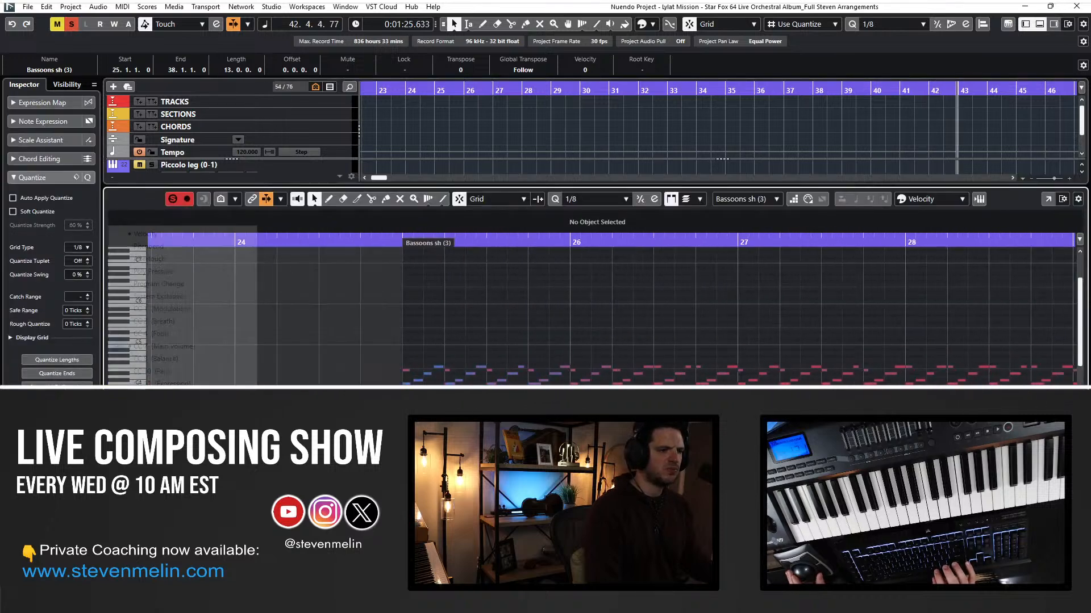
{"action": "left_click", "coordinate": [165, 308]}
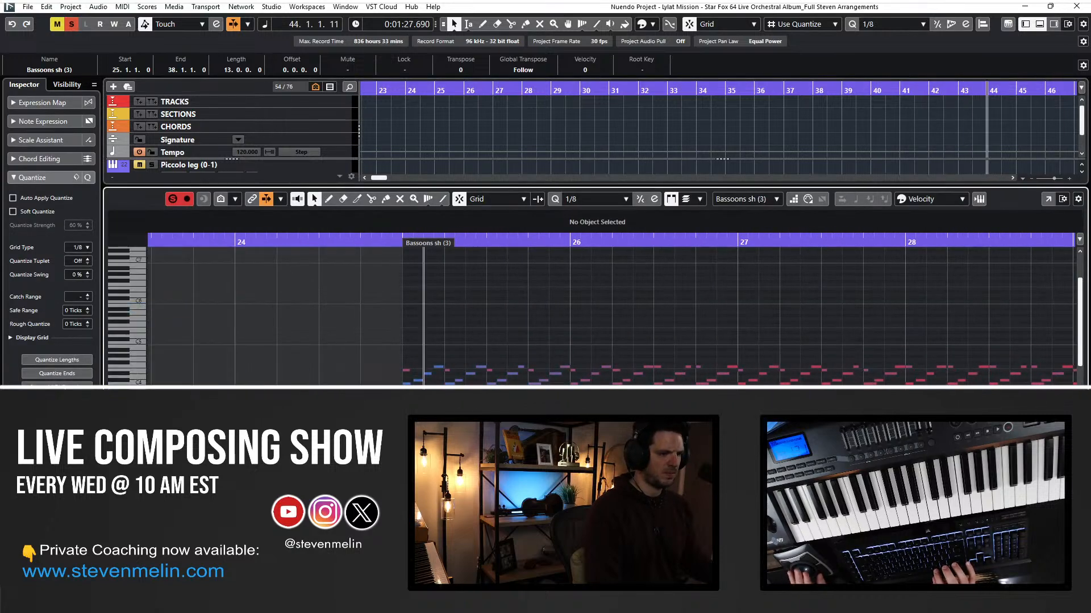
{"action": "left_click", "coordinate": [402, 443]}
{"action": "key", "text": "Return"}
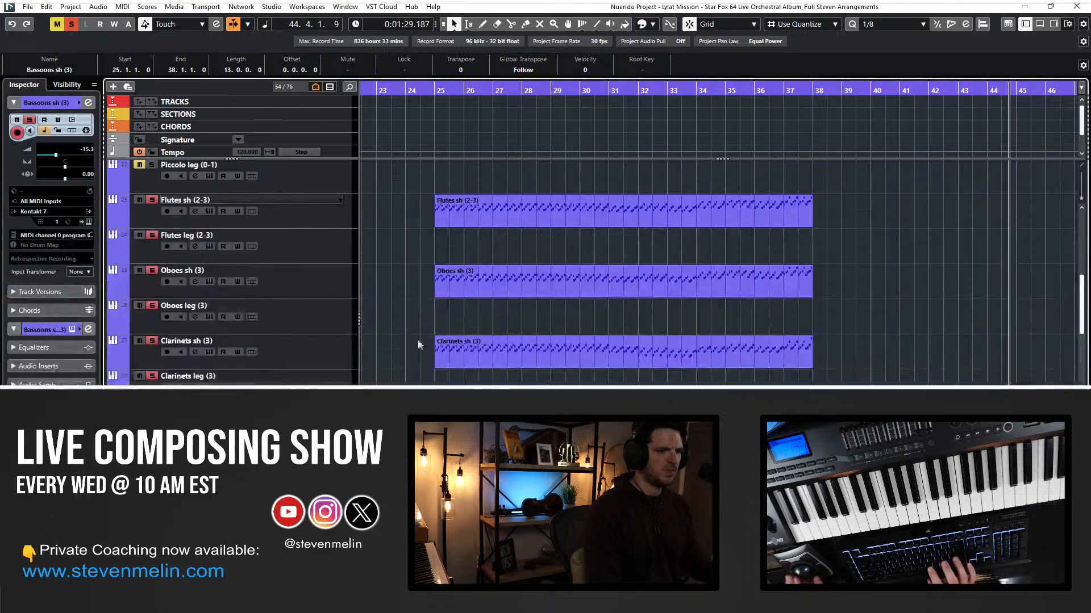
Play from bar 25, mute Flutes sh (2-3) and Oboes sh (3), and check the Clarinets sh (3) notes and Kontakt instrument.
{"action": "left_click", "coordinate": [428, 90]}
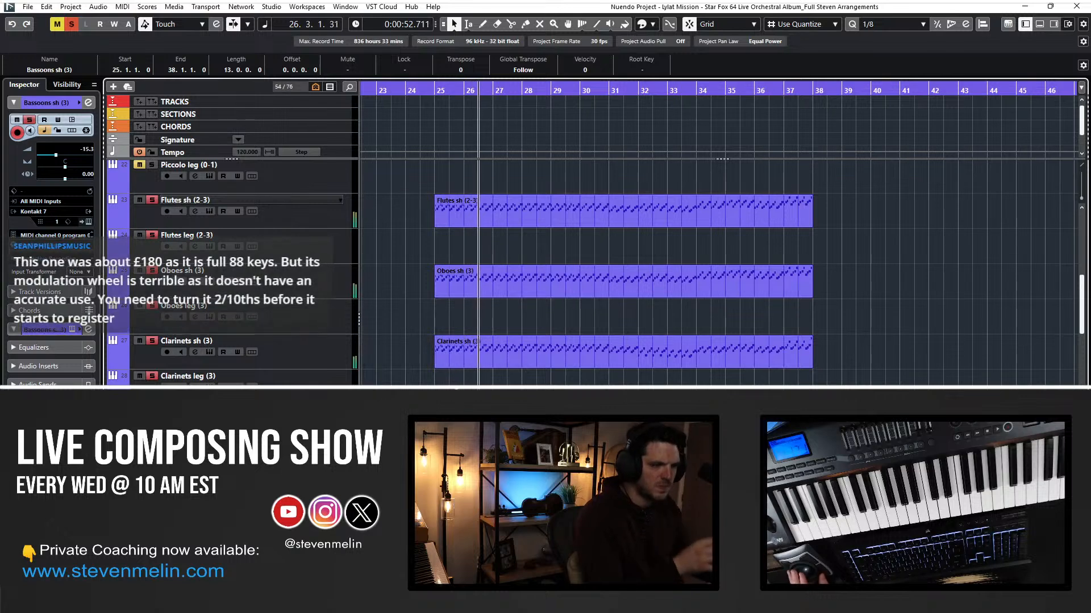
{"action": "left_click", "coordinate": [466, 371]}
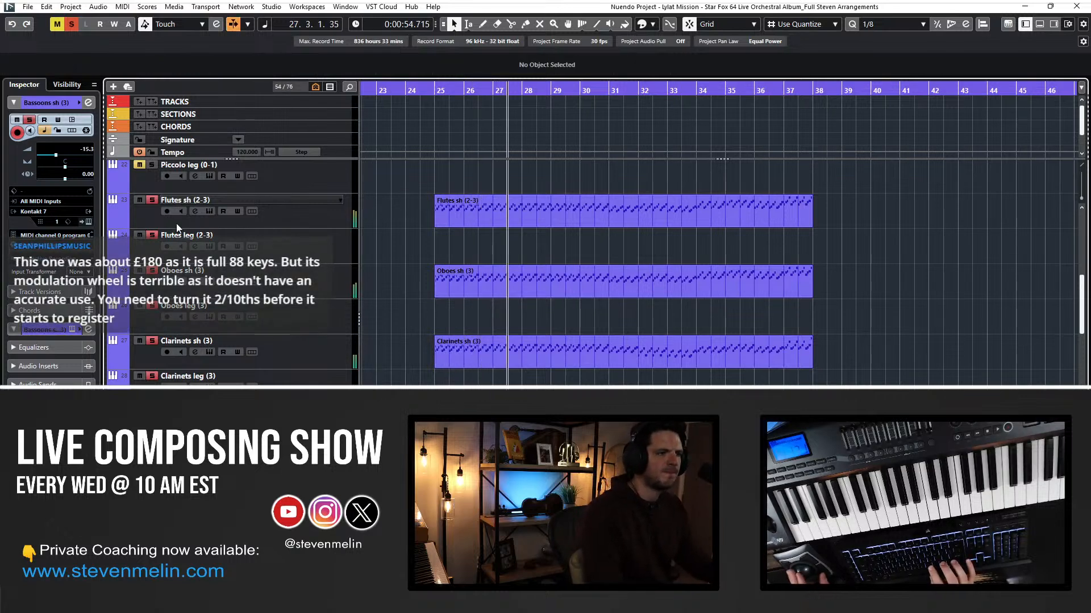
{"action": "left_click", "coordinate": [468, 355]}
{"action": "double_click", "coordinate": [468, 356]}
{"action": "scroll", "coordinate": [443, 355], "scroll_direction": "left", "scroll_amount": 3}
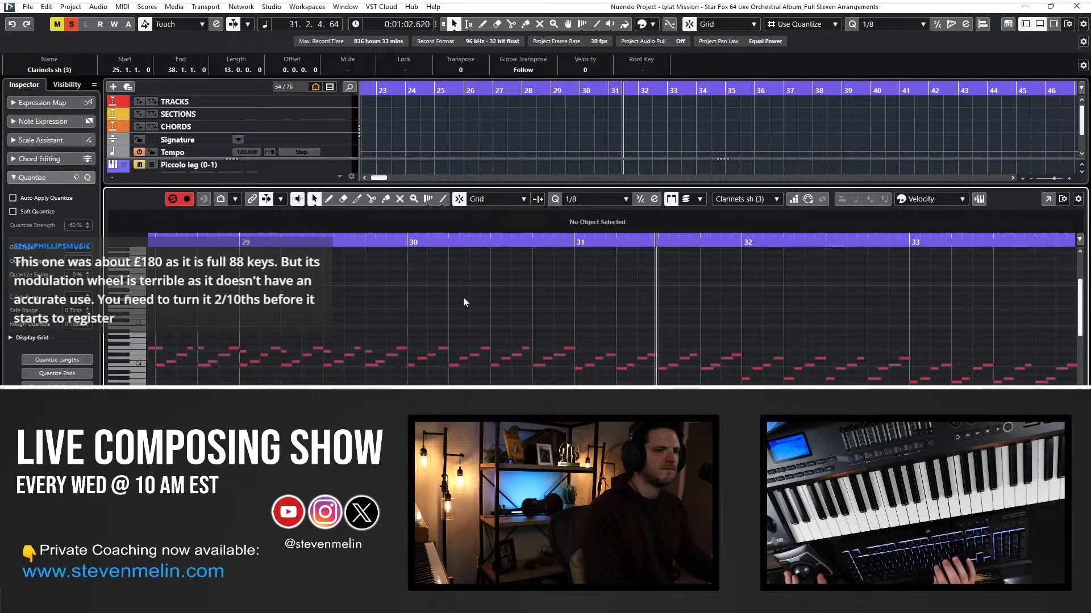
{"action": "key", "text": "Return"}
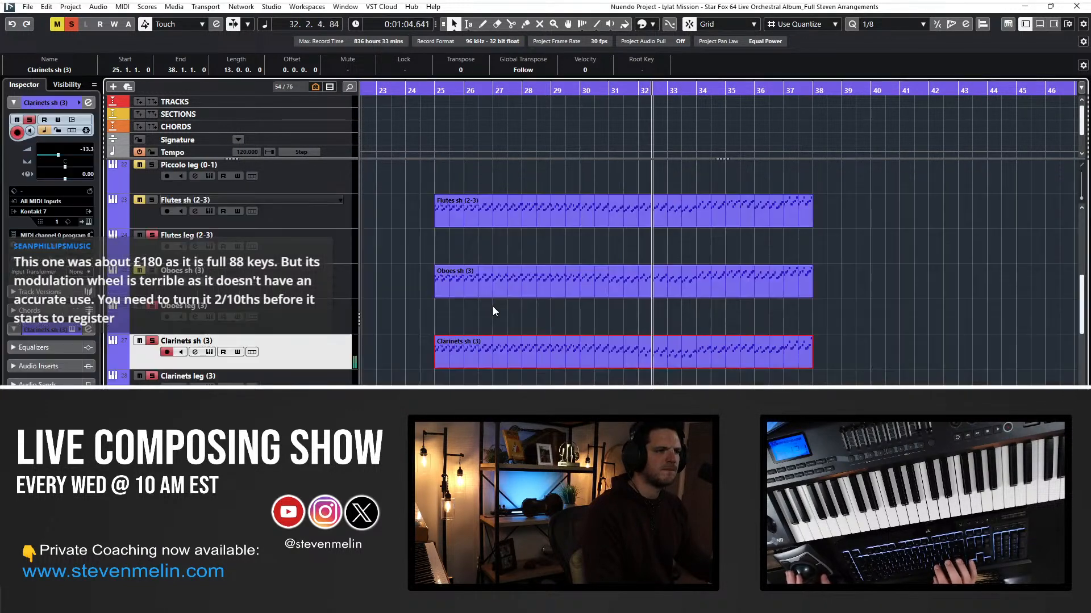
{"action": "key", "text": "e"}
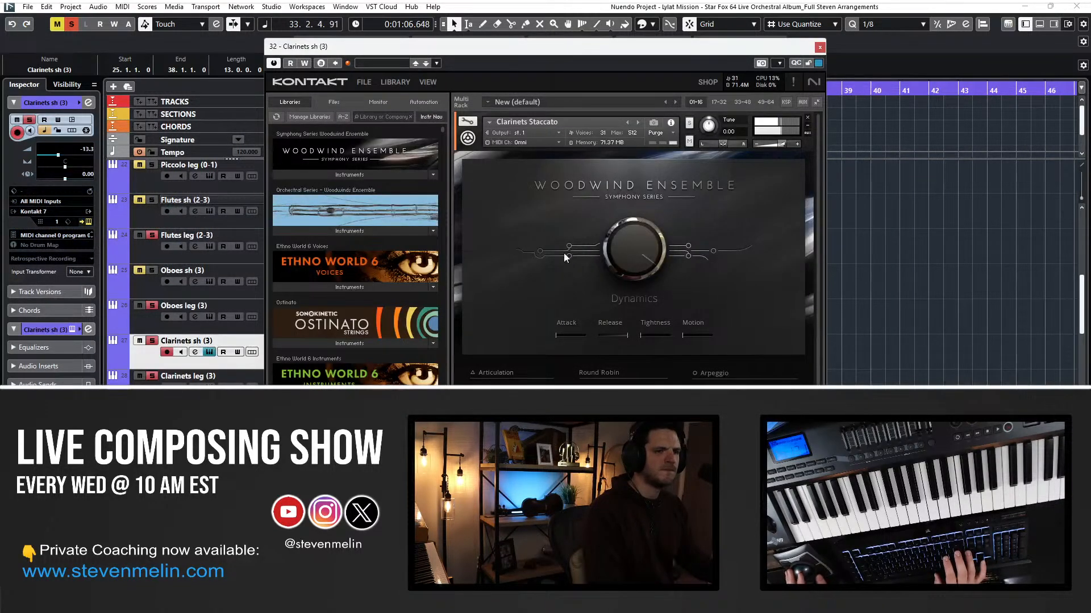
{"action": "key", "text": "e"}
Open the Bassoons sh (3) part in the note editor and display its CC 7 (Main Volume) data.
{"action": "left_click_drag", "start_coordinate": [503, 339], "coordinate": [503, 420]}
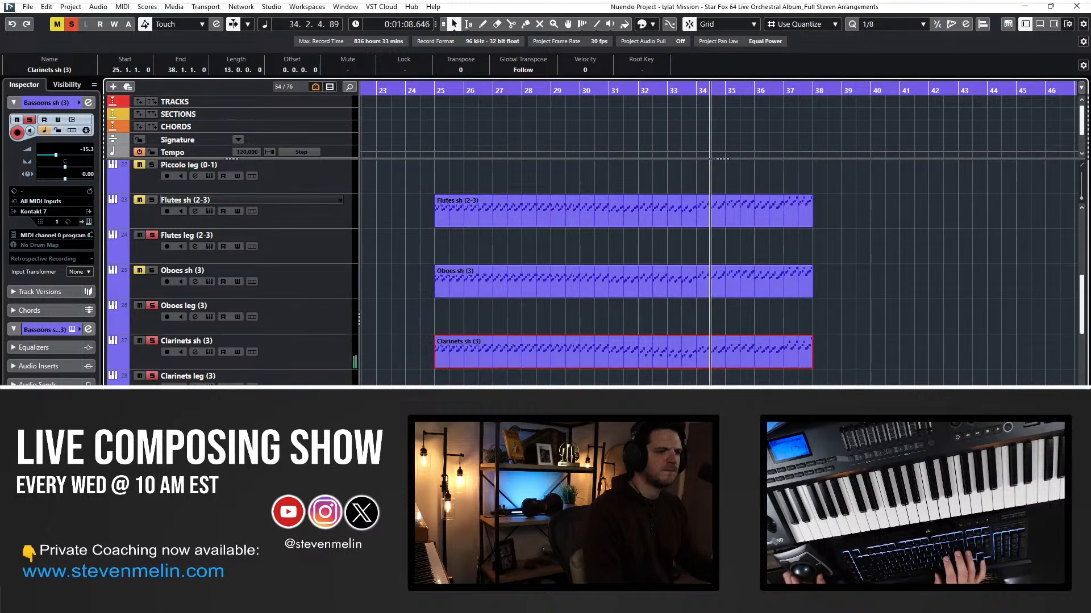
{"action": "key", "text": "Return"}
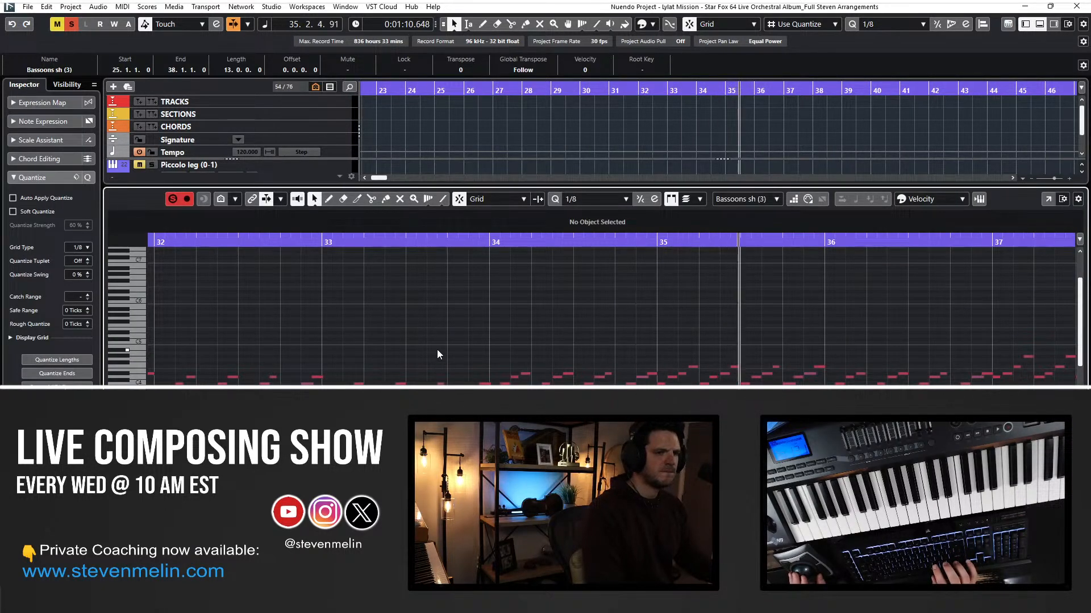
{"action": "scroll", "coordinate": [439, 346], "scroll_direction": "left", "scroll_amount": 3}
{"action": "left_click", "coordinate": [128, 454]}
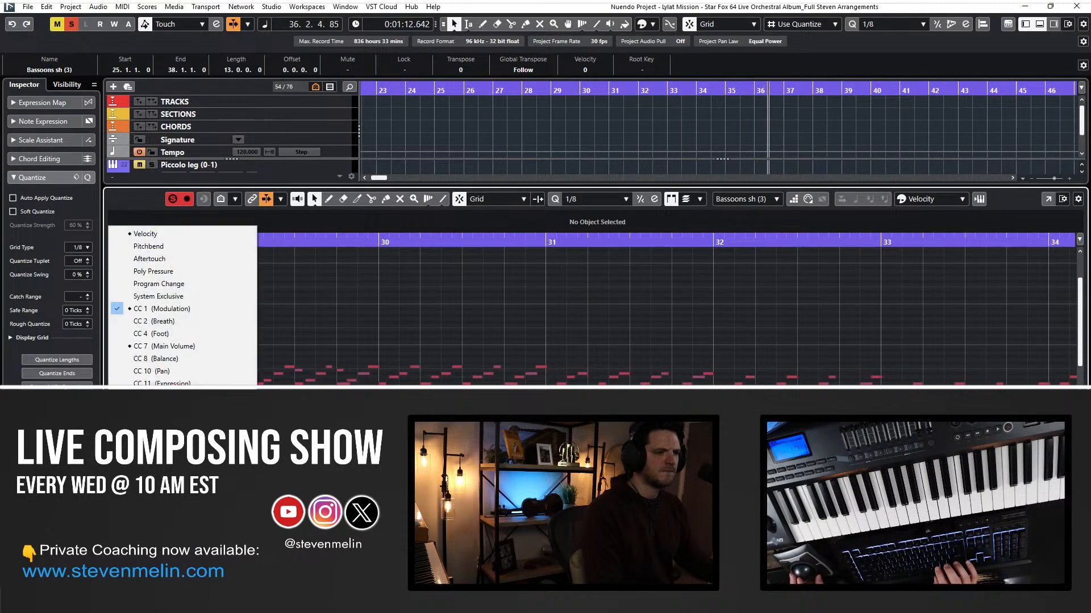
{"action": "left_click", "coordinate": [180, 346]}
{"action": "scroll", "coordinate": [611, 316], "scroll_direction": "left", "scroll_amount": 8}
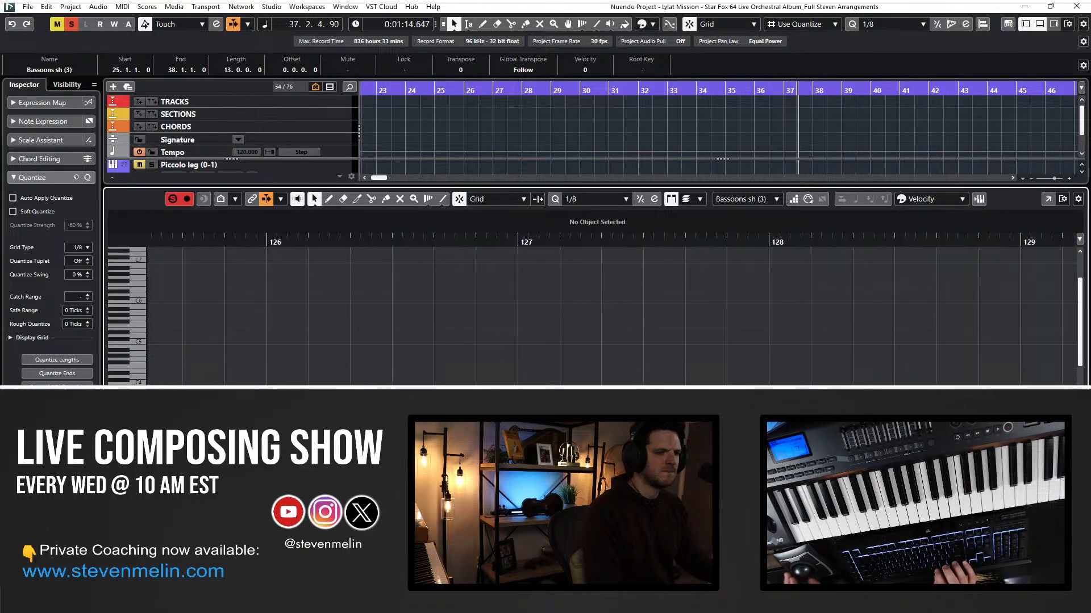
Open the Bassoons Staccato instrument of the Bassoons sh (3) track in Kontakt and test its sound and dynamics.
{"action": "key", "text": "Return"}
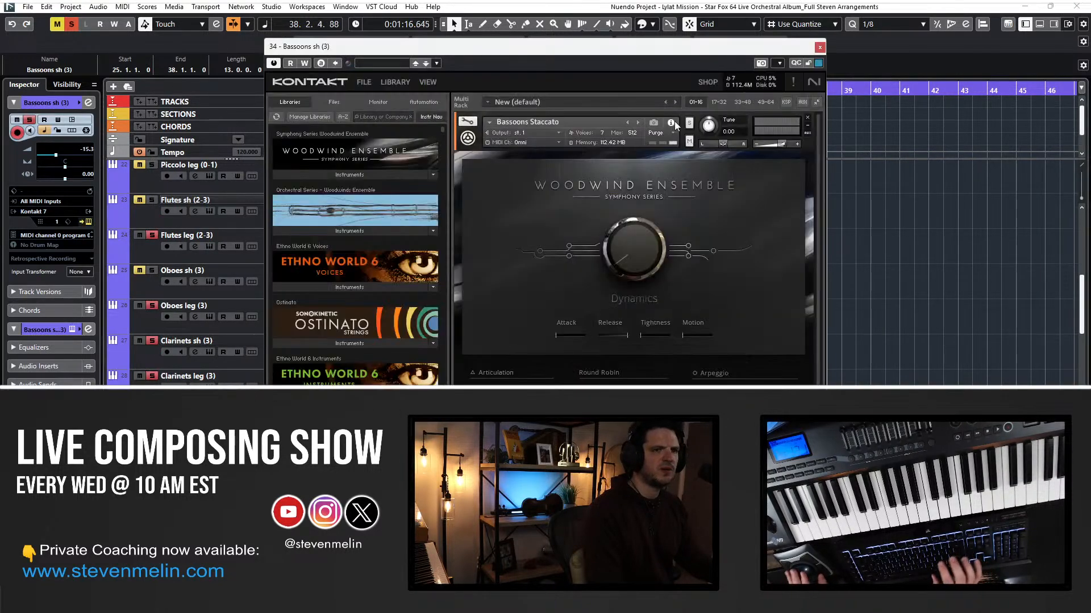
{"action": "key", "text": "Return"}
{"action": "key", "text": "Return"}
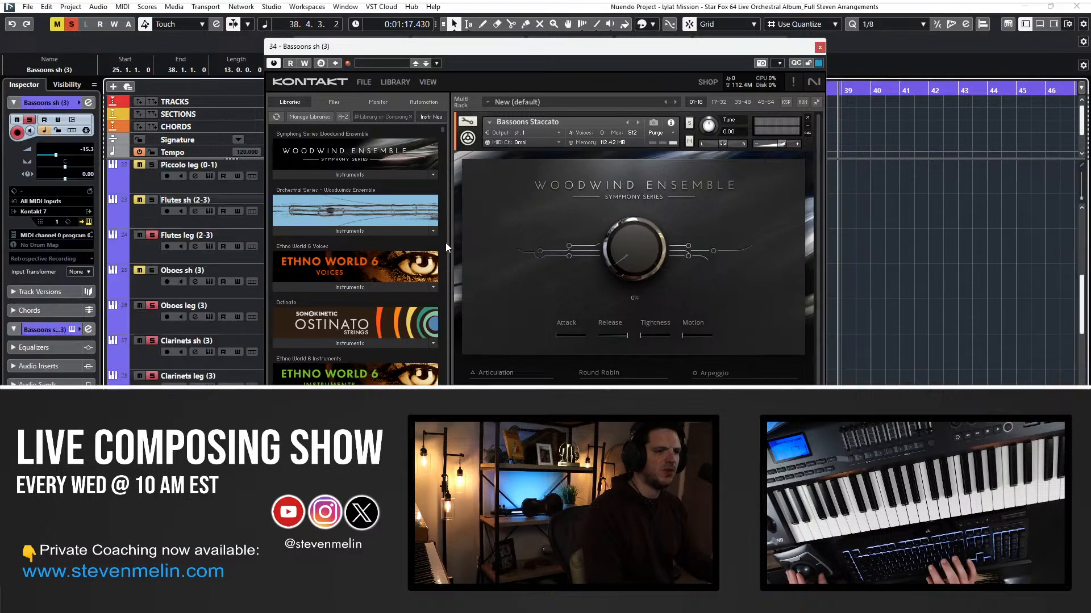
{"action": "left_click", "coordinate": [638, 122]}
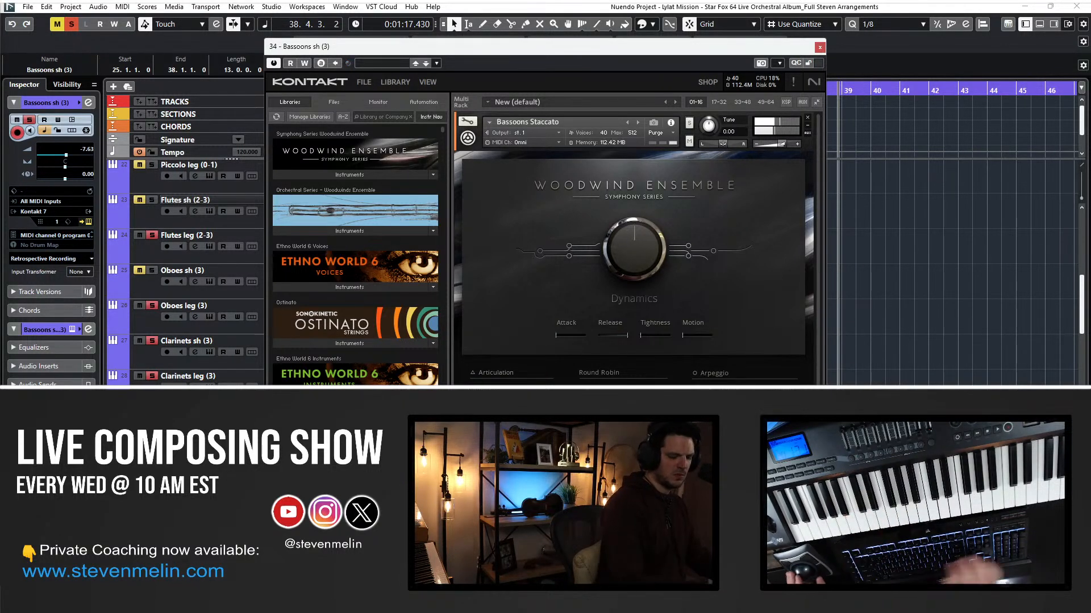
Close the bassoon instrument, return to the project view and replay the passage from bar 25.
{"action": "key", "text": "Escape"}
{"action": "key", "text": "Return"}
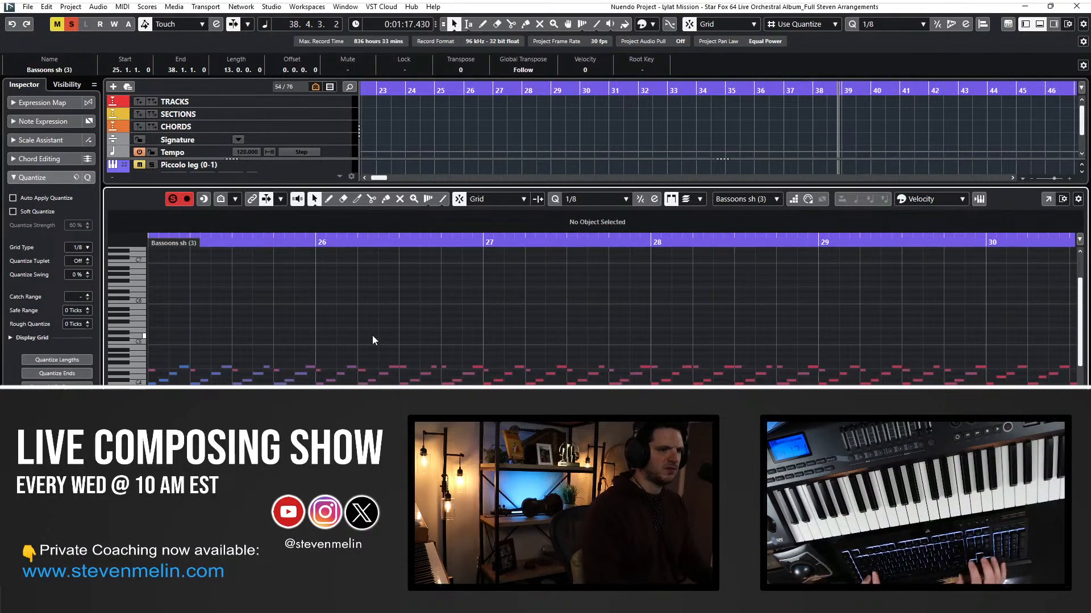
{"action": "key", "text": "Return"}
{"action": "key", "text": "KP_Subtract"}
{"action": "key", "text": "KP_Subtract"}
{"action": "key", "text": "KP_Subtract"}
{"action": "key", "text": "KP_Subtract"}
{"action": "key", "text": "KP_Subtract"}
{"action": "key", "text": "KP_Subtract"}
{"action": "key", "text": "KP_Subtract"}
{"action": "key", "text": "KP_Subtract"}
{"action": "key", "text": "KP_Subtract"}
{"action": "key", "text": "KP_Subtract"}
{"action": "key", "text": "KP_Subtract"}
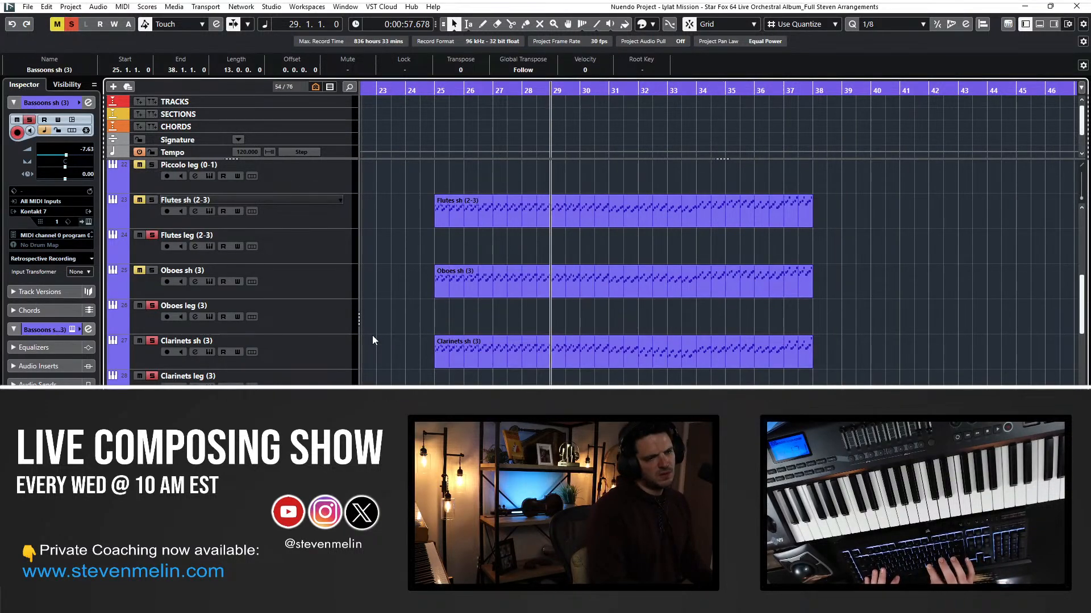
{"action": "key", "text": "KP_Add"}
{"action": "key", "text": "KP_Add"}
{"action": "key", "text": "KP_Subtract"}
{"action": "key", "text": "space"}
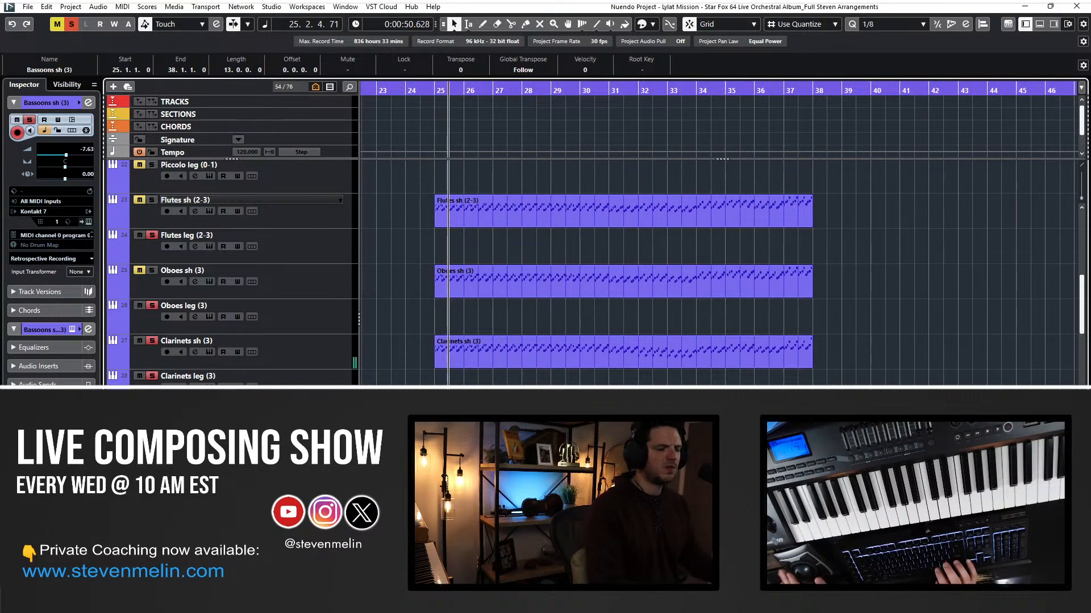
Examine individual notes of the Bassoons sh (3) part between bars 25 and 29 in the note editor, finishing in the project view.
{"action": "key", "text": "Return"}
{"action": "scroll", "coordinate": [441, 365], "scroll_direction": "left", "scroll_amount": 2}
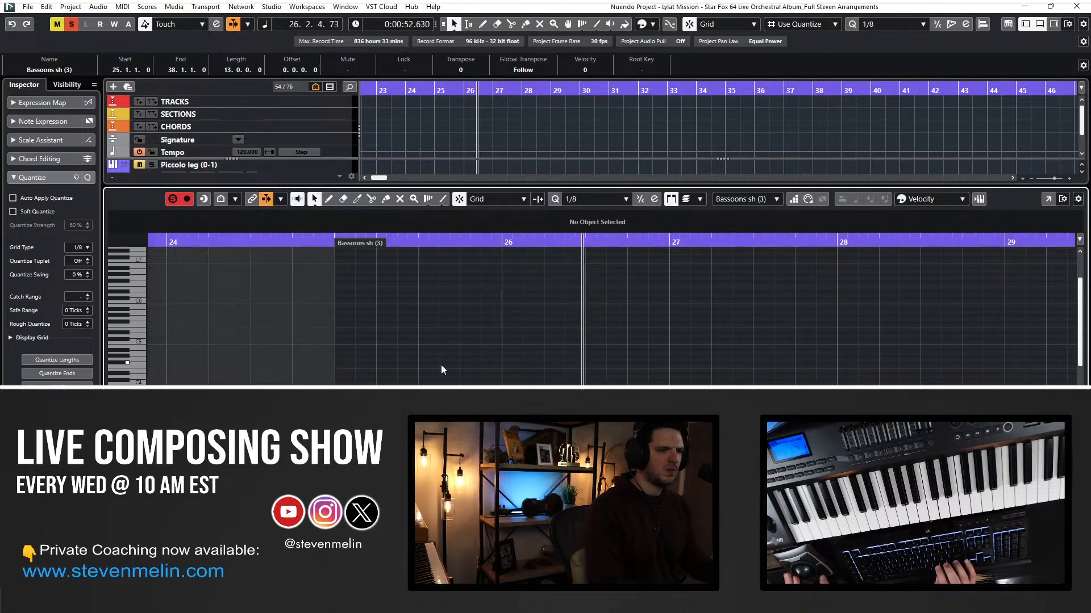
{"action": "key", "text": "Right"}
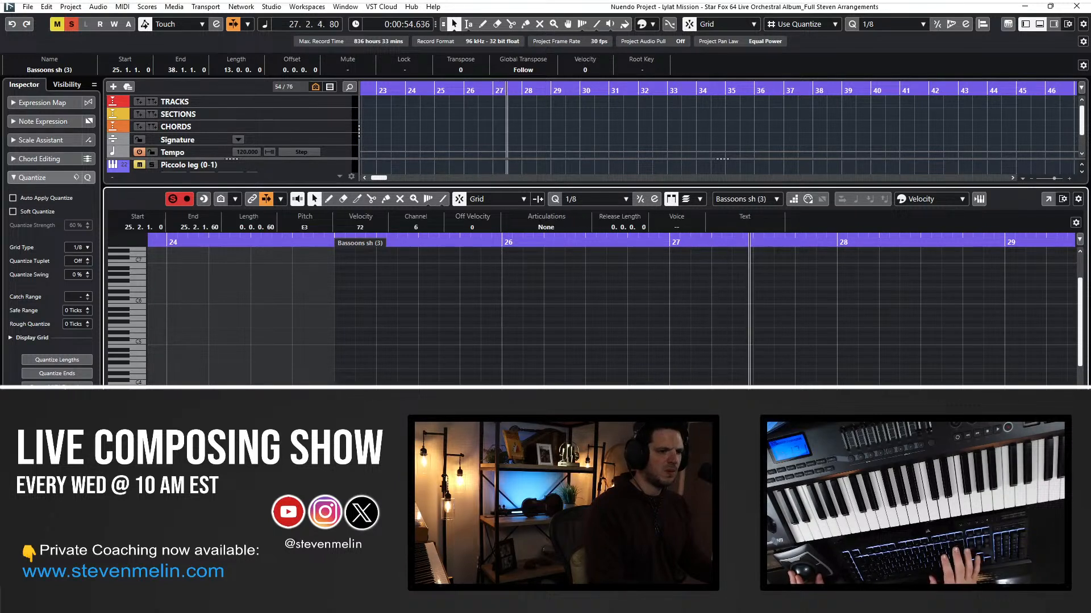
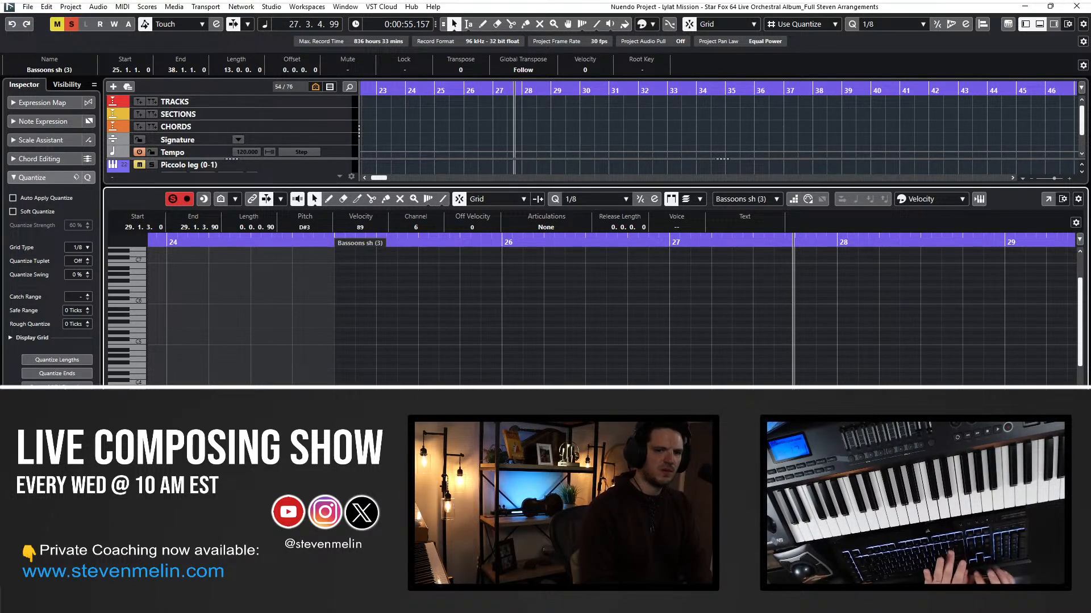
{"action": "key", "text": "Right"}
{"action": "key", "text": "Right"}
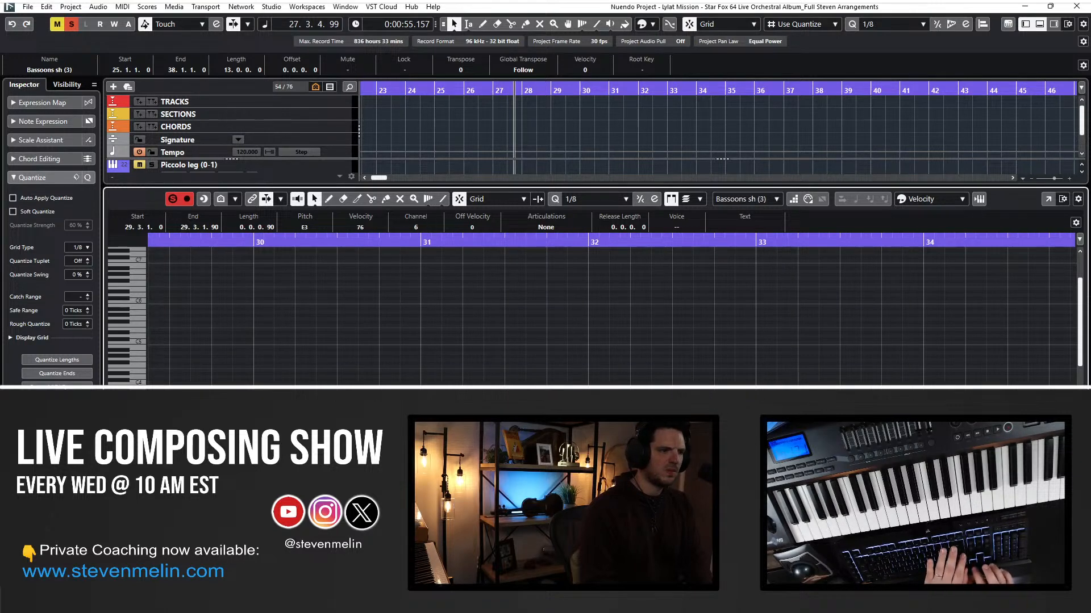
{"action": "key", "text": "Return"}
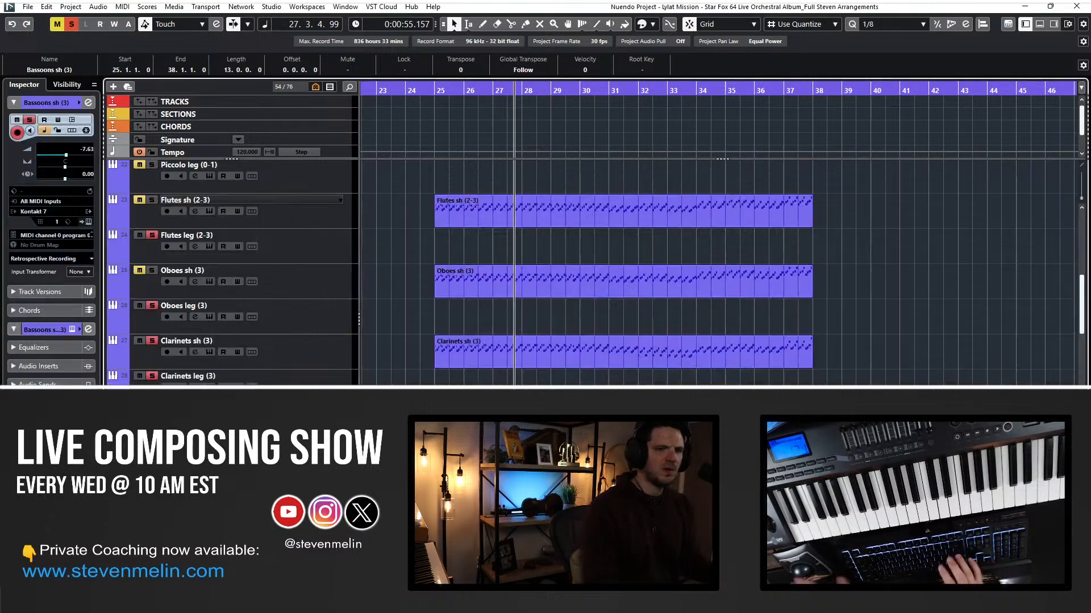
Delete the Clarinets sh (3) part and move the Bassoons sh (3) part from bar 25 onto the Clarinets sh (3) track.
{"action": "key", "text": "KP_Subtract"}
{"action": "key", "text": "KP_Subtract"}
{"action": "left_click", "coordinate": [469, 357]}
{"action": "key", "text": "Delete"}
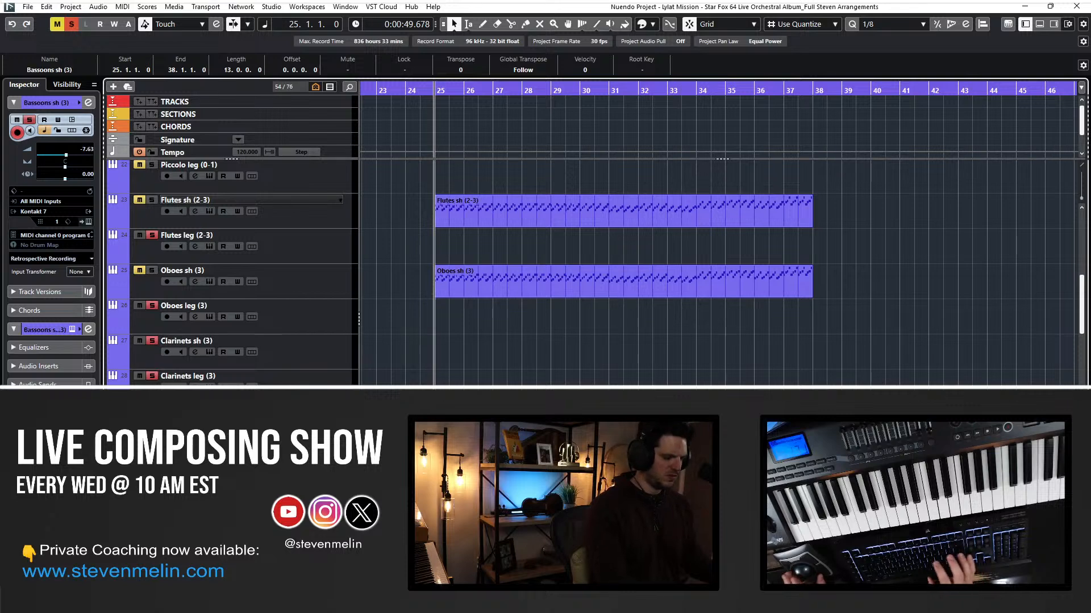
{"action": "key", "text": "ctrl+Up"}
{"action": "key", "text": "ctrl+Up"}
{"action": "key", "text": "ctrl+Up"}
{"action": "key", "text": "ctrl+Down"}
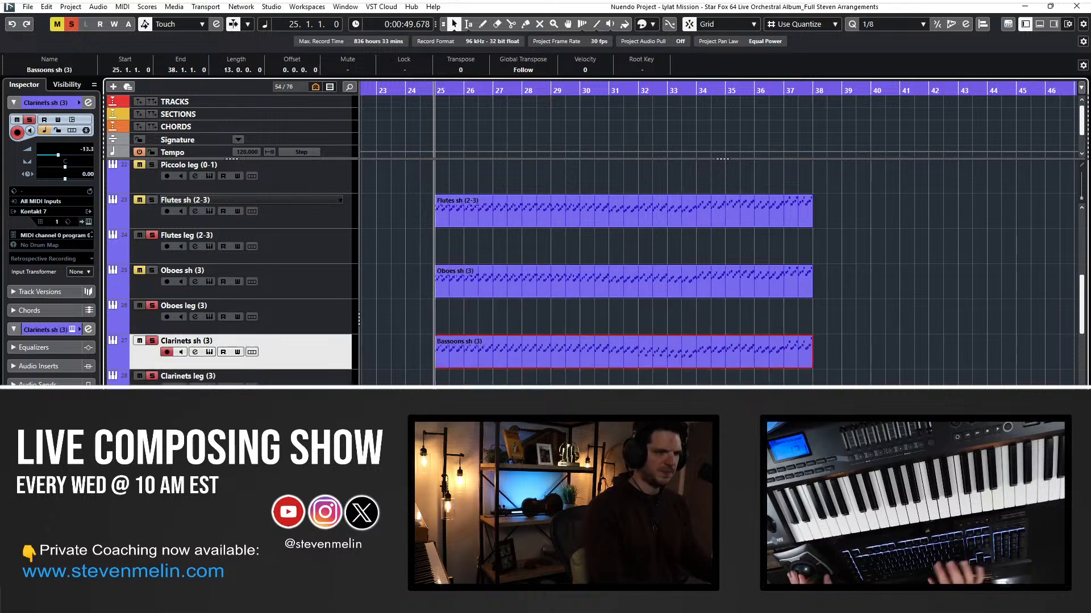
Audition all notes of the part on the Clarinets sh (3) track one octave higher and transpose them back down an octave.
{"action": "double_click", "coordinate": [465, 356]}
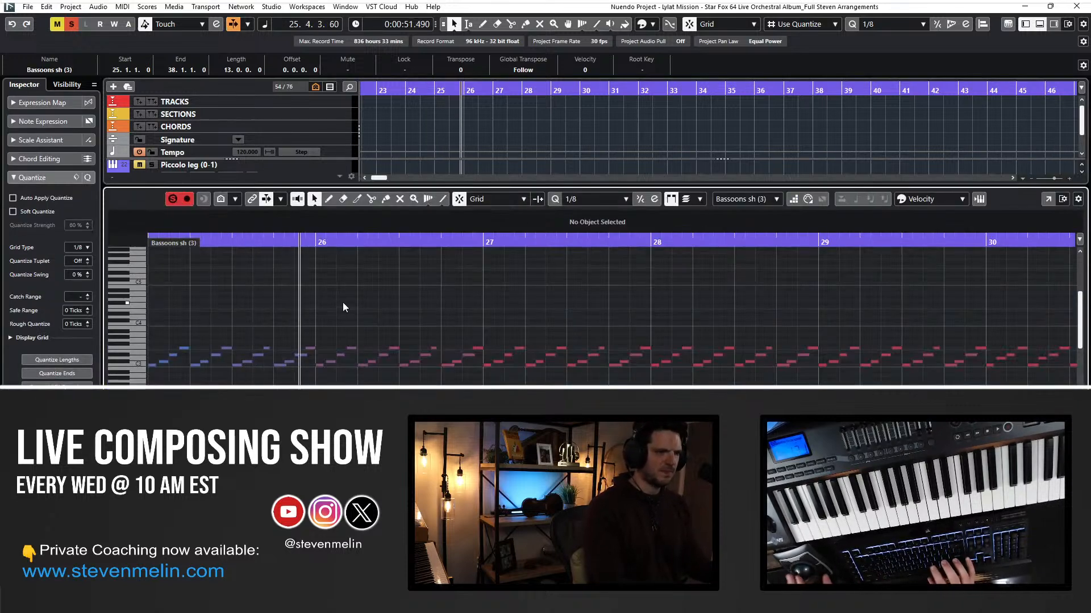
{"action": "key", "text": "ctrl+a"}
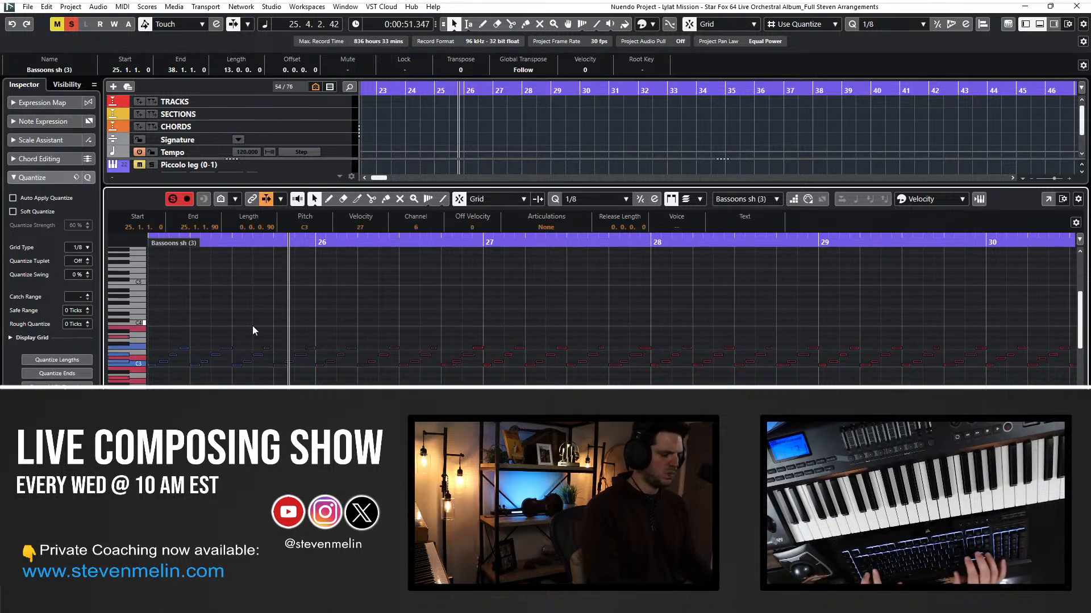
{"action": "key", "text": "shift+Up"}
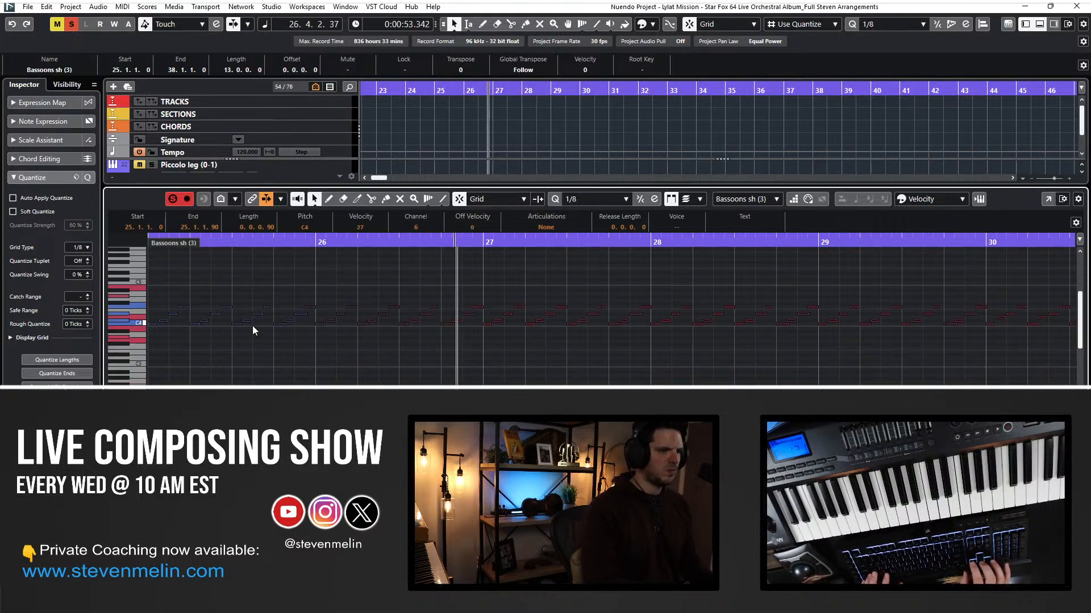
{"action": "key", "text": "shift+Down"}
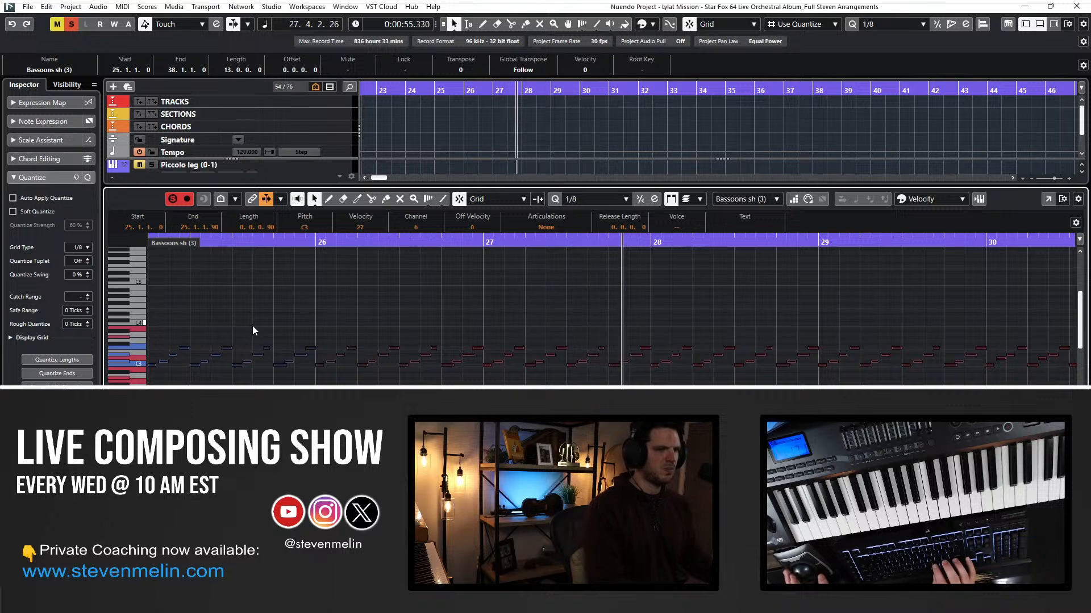
{"action": "key", "text": "Return"}
Apply the Clarinets sh (3) track name to the part on that track.
{"action": "double_click", "coordinate": [208, 341]}
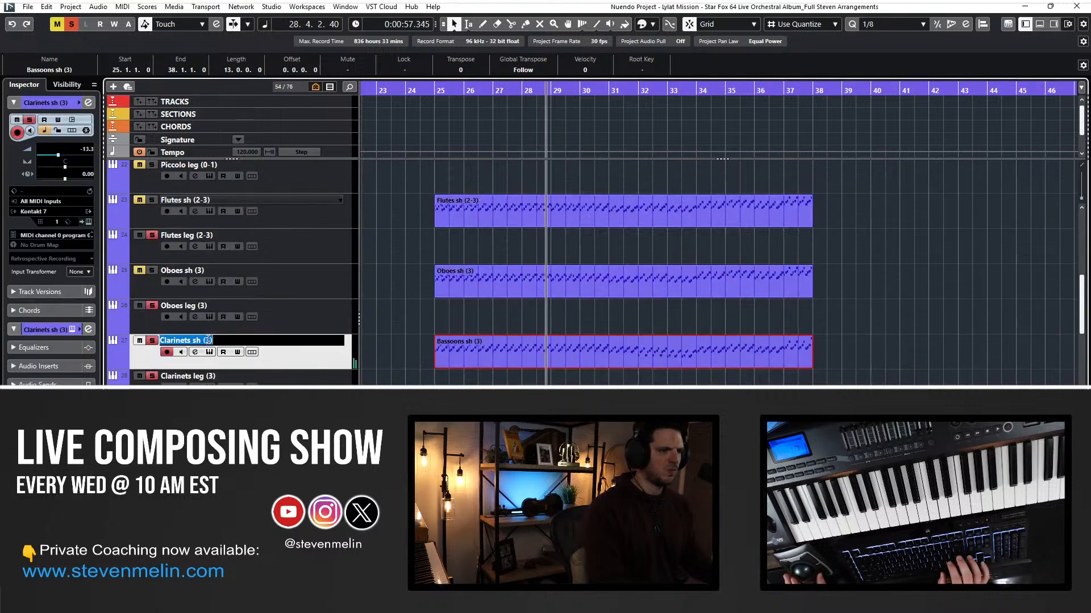
{"action": "key", "text": "Return"}
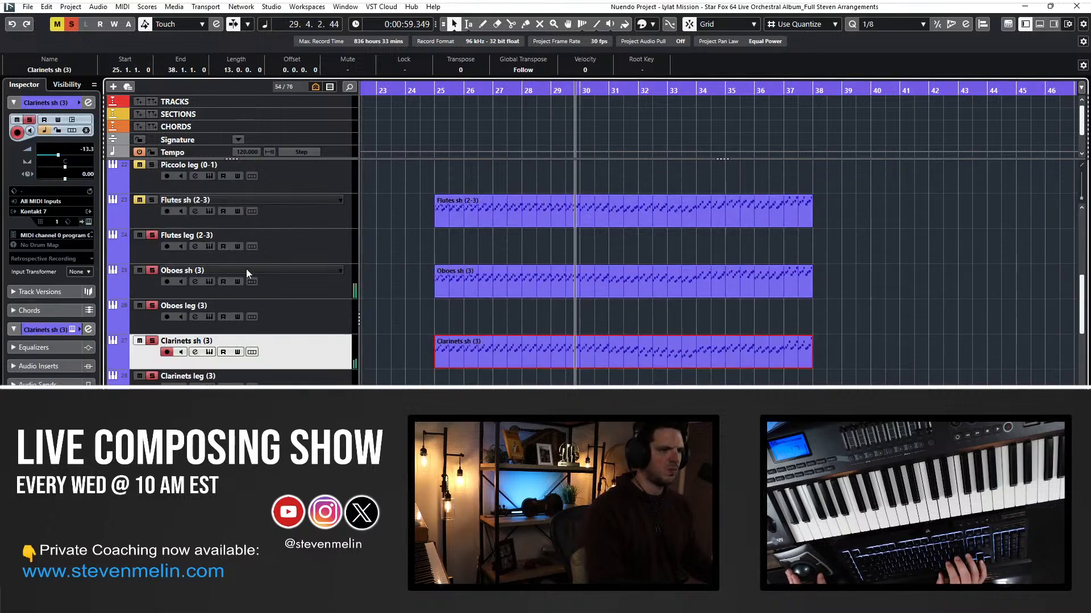
Examine and audition the opening bar 25 notes of the Oboes sh (3) part, finishing in the project view.
{"action": "left_click", "coordinate": [247, 272]}
{"action": "double_click", "coordinate": [446, 284]}
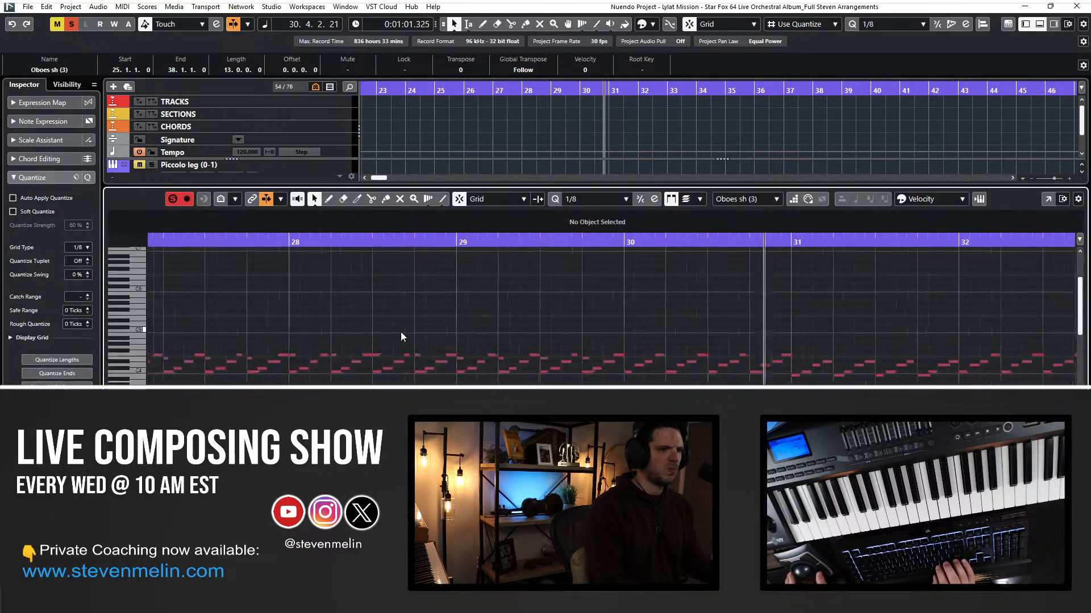
{"action": "scroll", "coordinate": [400, 332], "scroll_direction": "left", "scroll_amount": 5}
{"action": "left_click", "coordinate": [532, 359]}
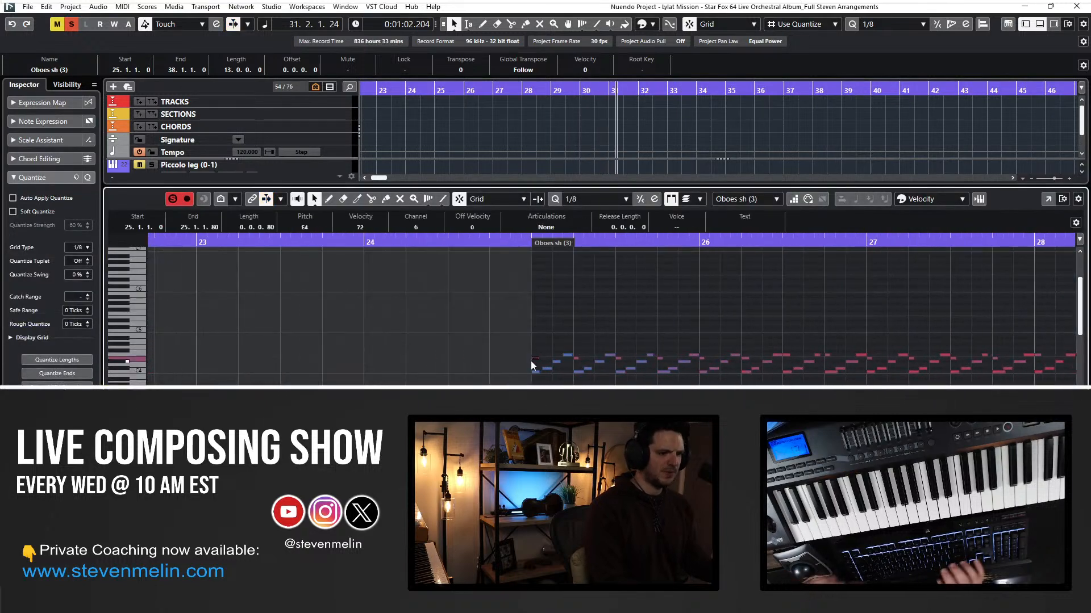
{"action": "left_click_drag", "start_coordinate": [531, 360], "coordinate": [582, 362]}
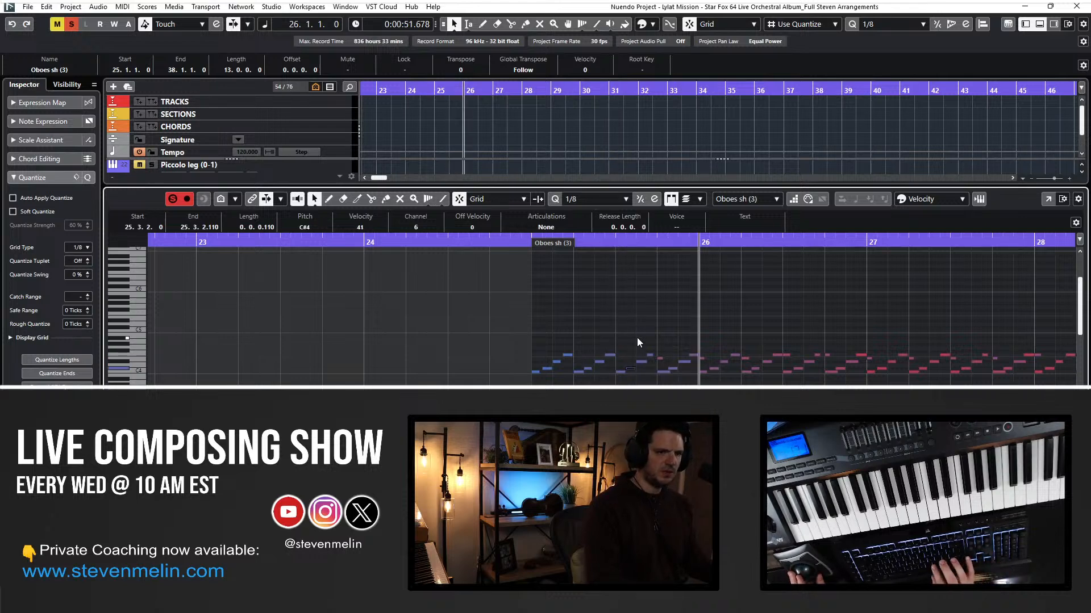
{"action": "key", "text": "Return"}
Replay from bar 25 and inspect the notes of the Violins sh OD (18) and Violas sh (6) parts, finishing in the project view.
{"action": "scroll", "coordinate": [568, 304], "scroll_direction": "down", "scroll_amount": 8}
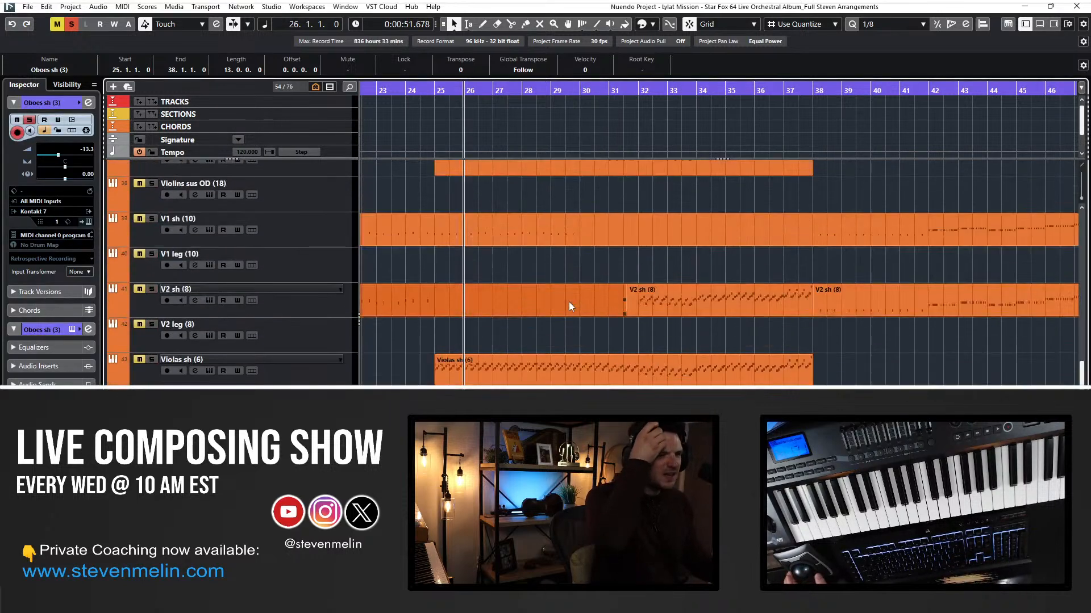
{"action": "scroll", "coordinate": [568, 306], "scroll_direction": "up", "scroll_amount": 2}
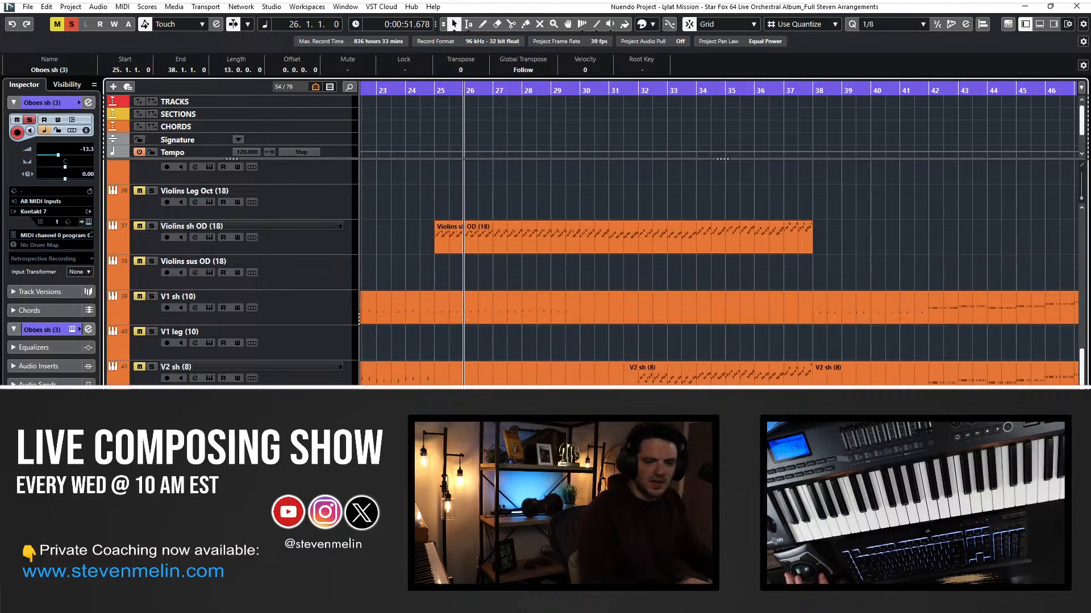
{"action": "left_click", "coordinate": [719, 377]}
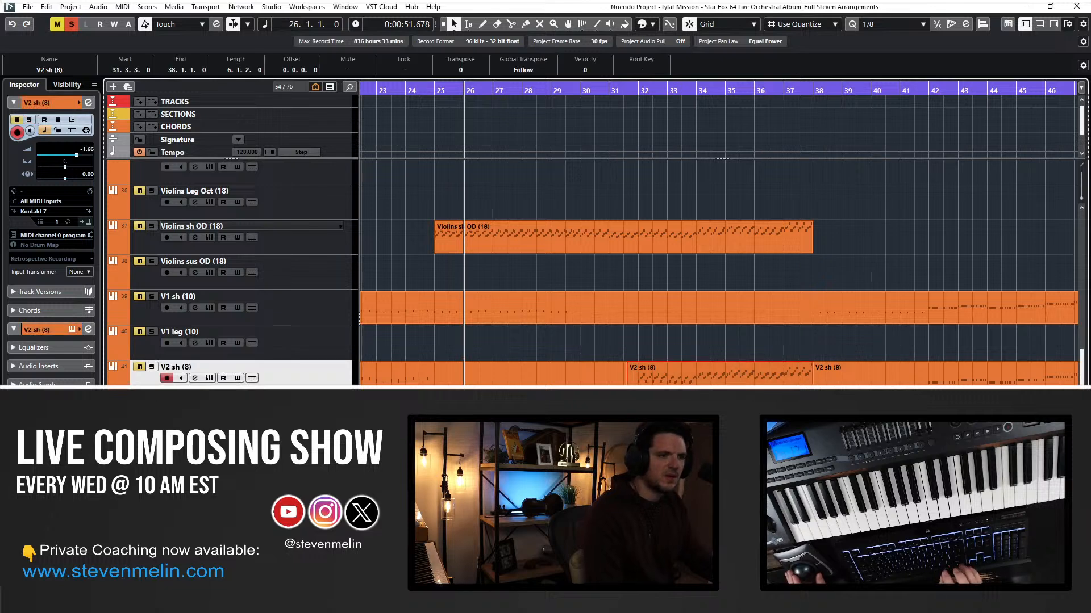
{"action": "key", "text": "KP_Subtract"}
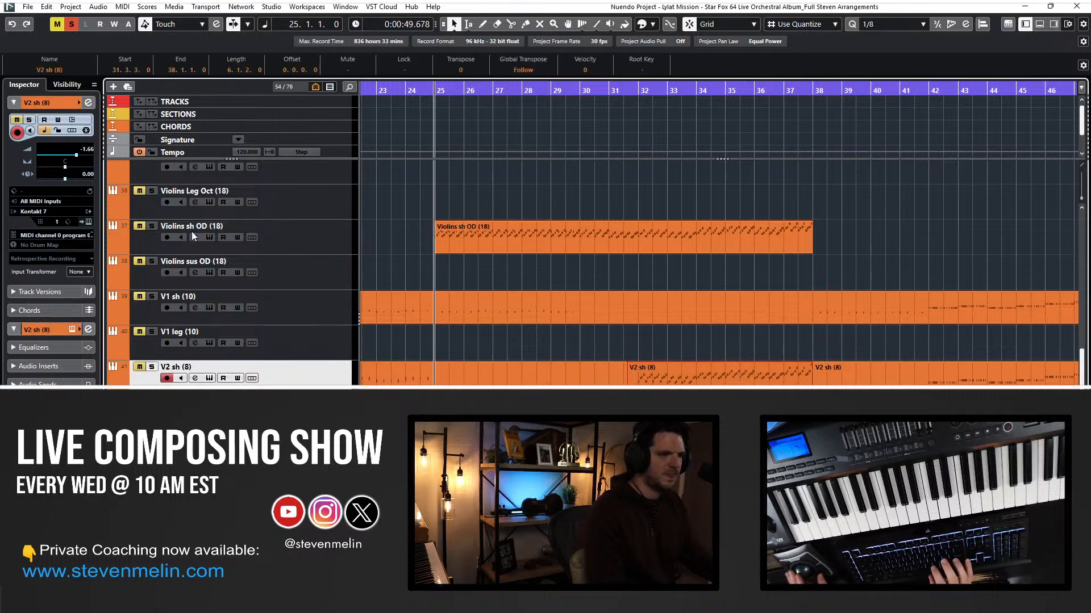
{"action": "double_click", "coordinate": [451, 244]}
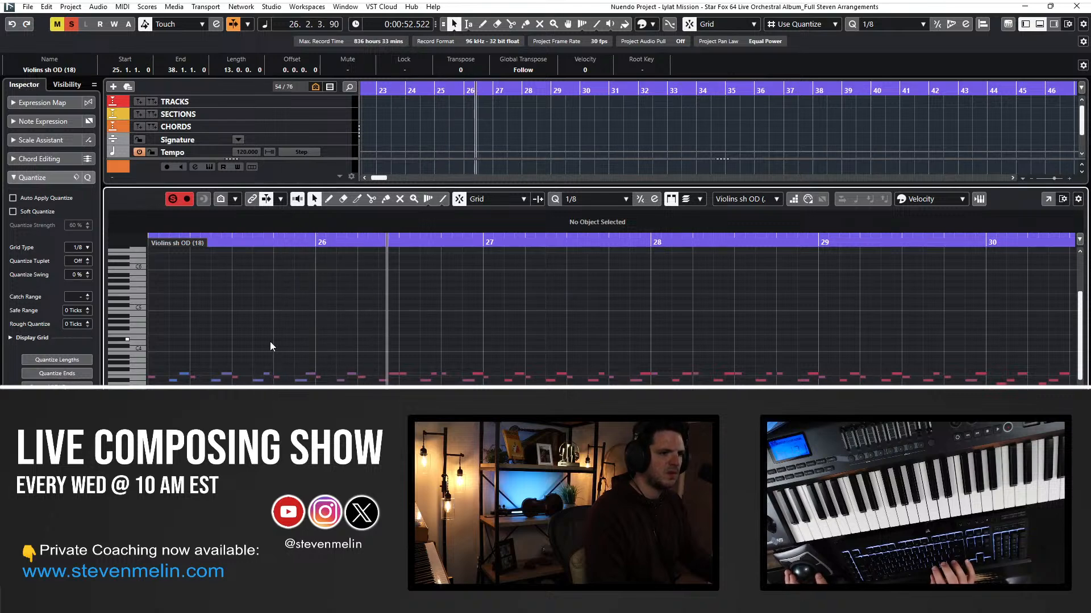
{"action": "key", "text": "Return"}
{"action": "left_click", "coordinate": [455, 449]}
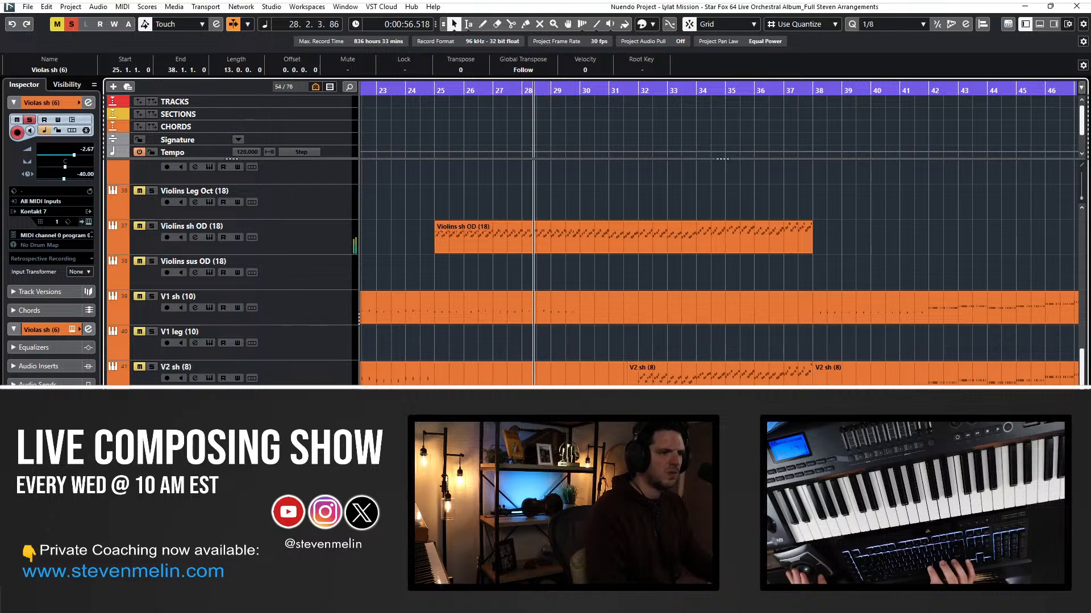
{"action": "key", "text": "Return"}
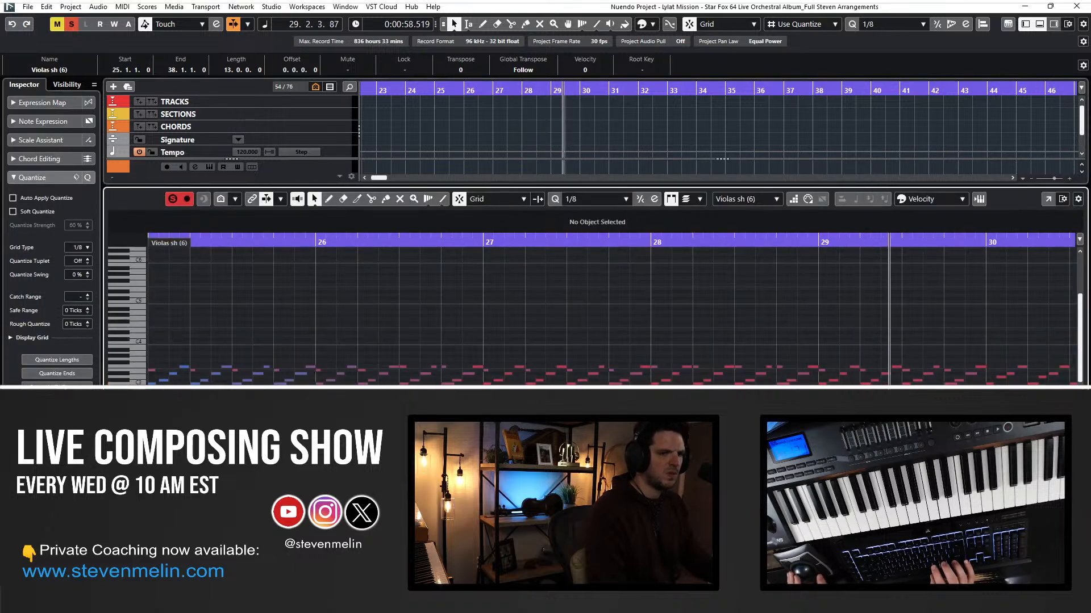
{"action": "key", "text": "Return"}
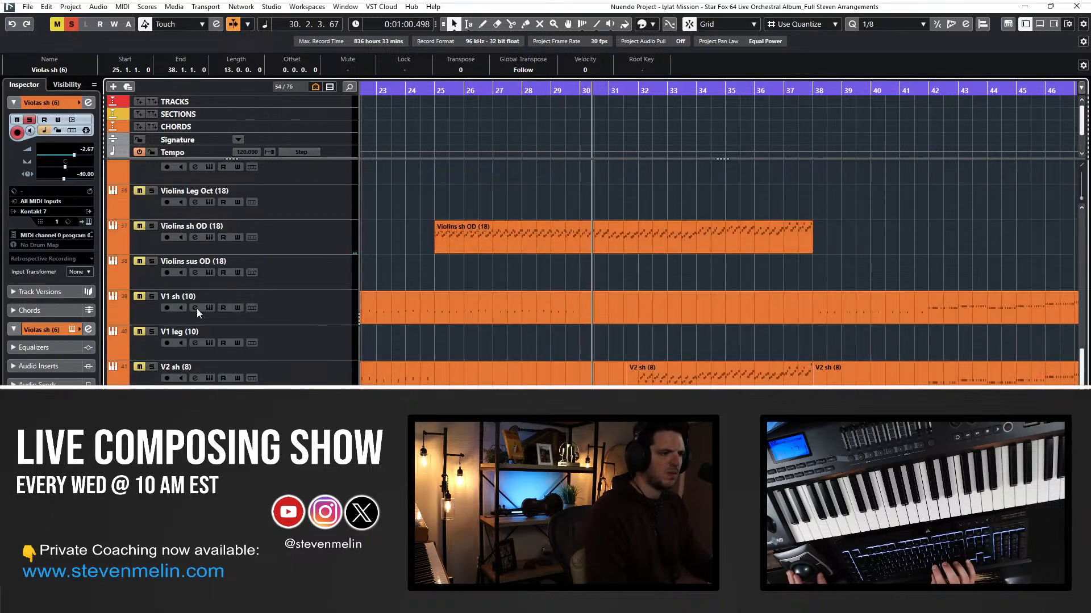
Compare the track settings of the Flutes sh (2-3) and Oboes sh (3) tracks while the woodwind run plays.
{"action": "scroll", "coordinate": [428, 297], "scroll_direction": "up", "scroll_amount": 10}
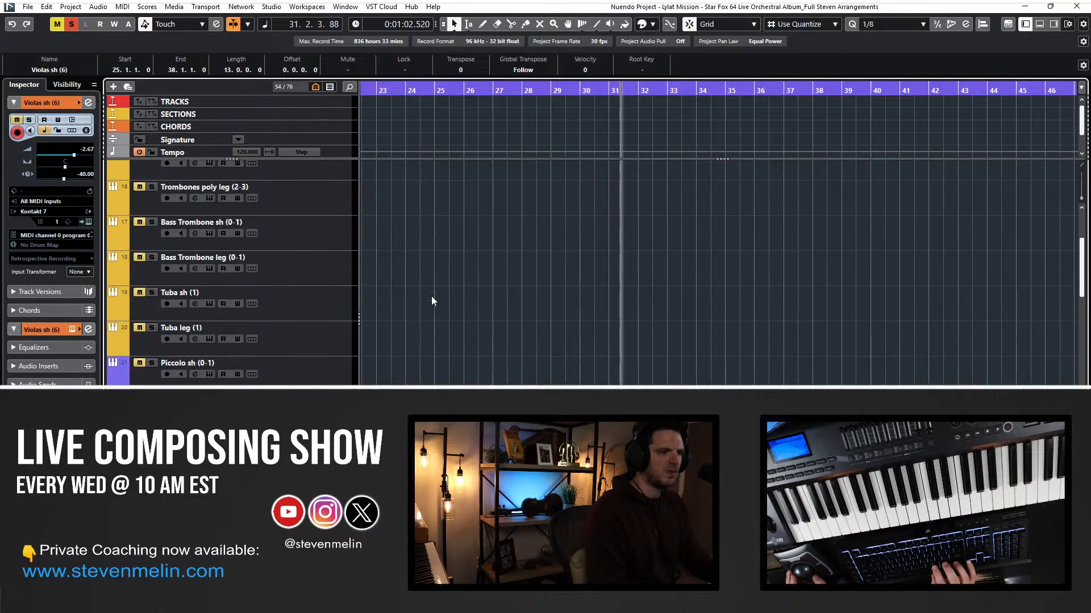
{"action": "scroll", "coordinate": [431, 295], "scroll_direction": "down", "scroll_amount": 2}
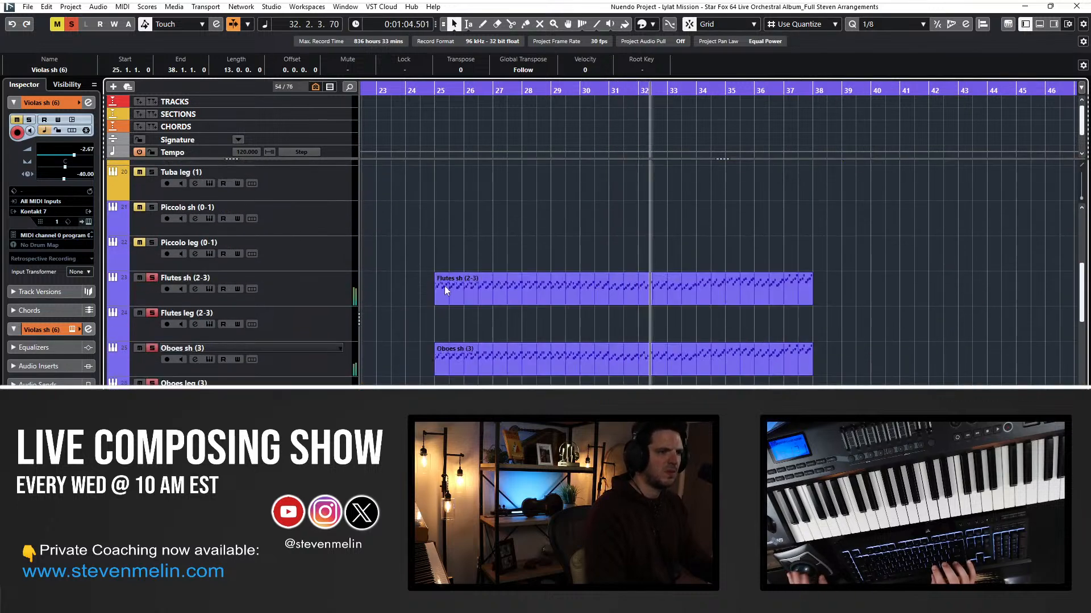
{"action": "left_click", "coordinate": [289, 287]}
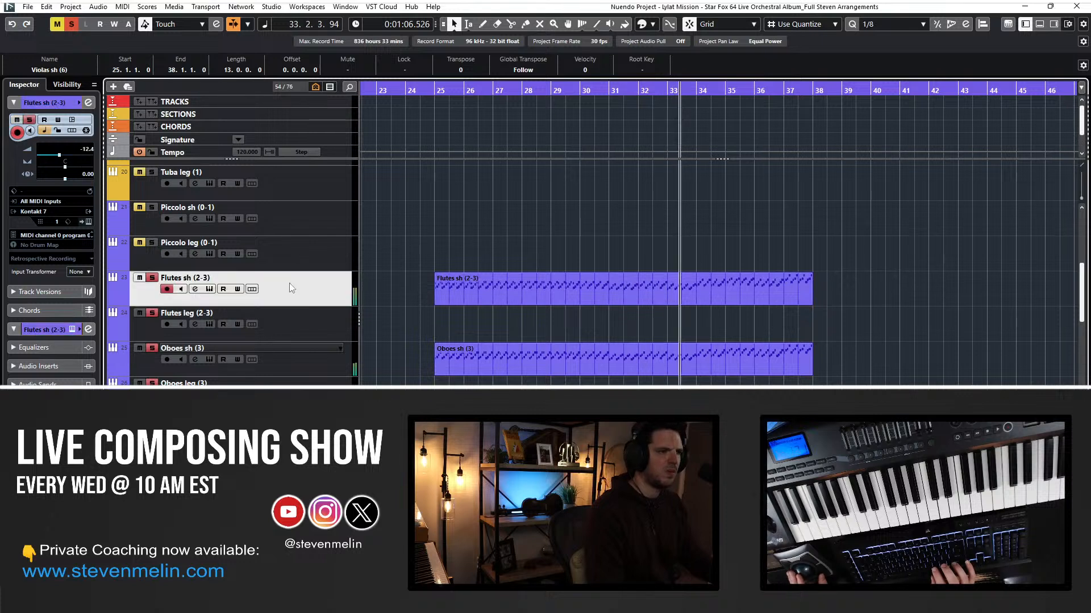
{"action": "left_click", "coordinate": [289, 355]}
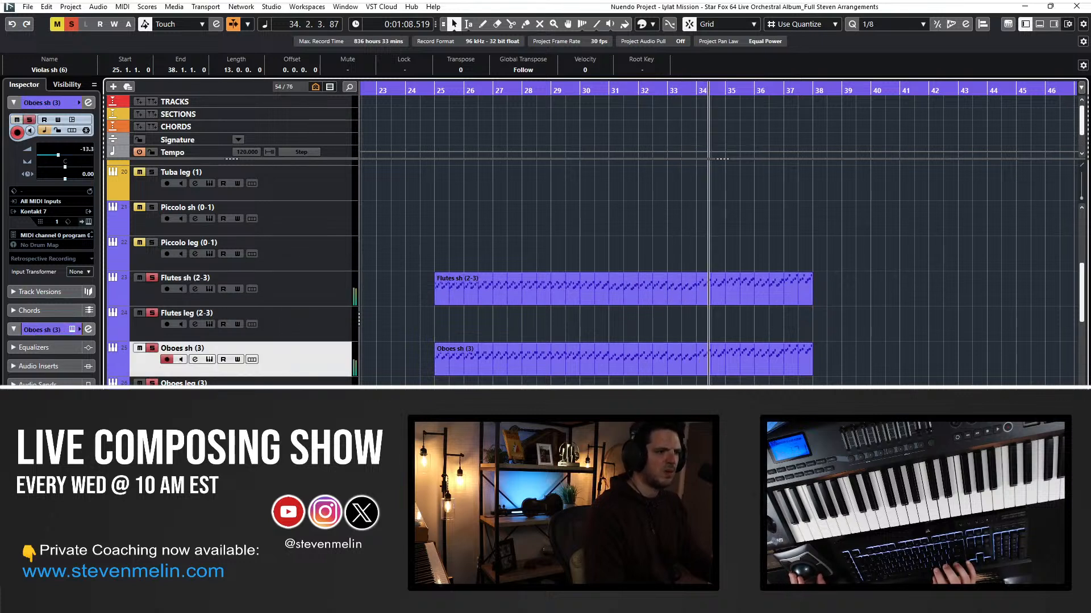
{"action": "left_click", "coordinate": [288, 425]}
{"action": "left_click", "coordinate": [289, 393]}
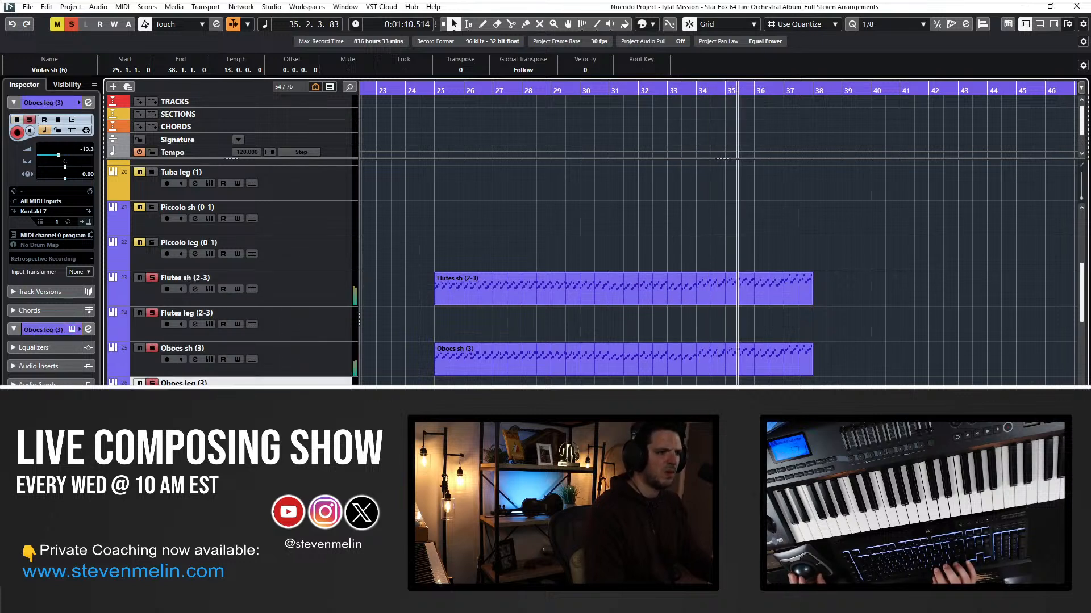
{"action": "left_click", "coordinate": [279, 324]}
{"action": "left_click", "coordinate": [279, 359]}
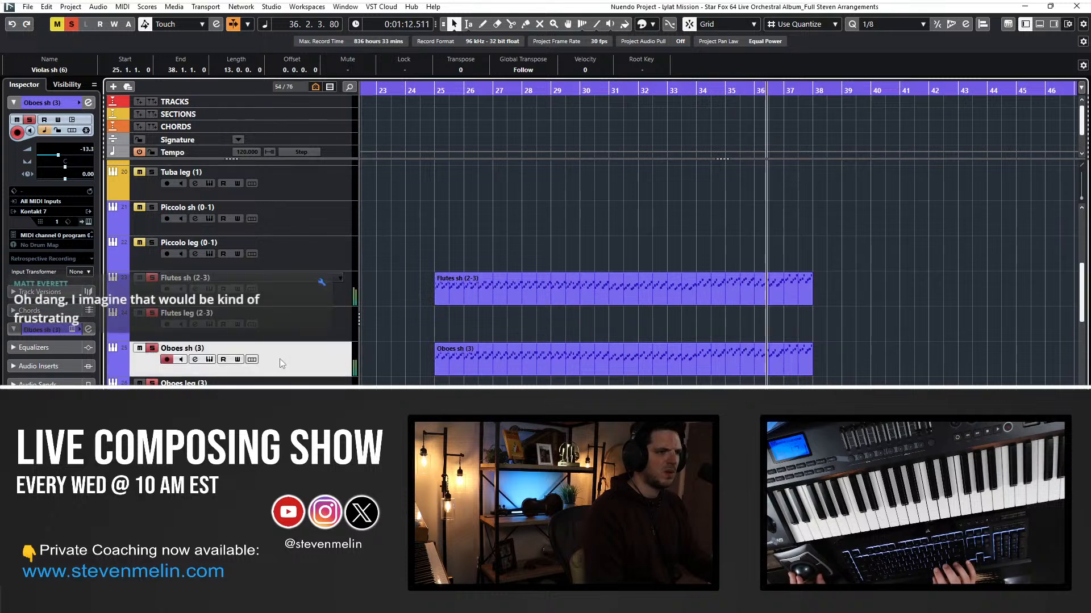
{"action": "left_click", "coordinate": [284, 290]}
Set the Flutes sh (2-3) track delay to -20 and replay the soloed woodwinds from about bar 25.
{"action": "scroll", "coordinate": [345, 324], "scroll_direction": "down", "scroll_amount": 2}
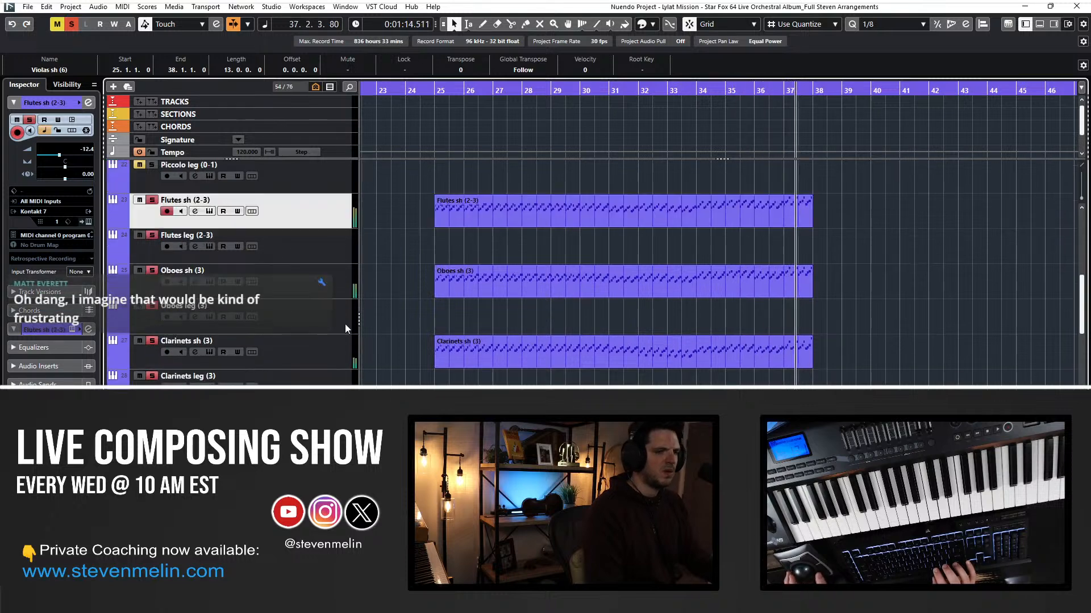
{"action": "double_click", "coordinate": [83, 175]}
{"action": "type", "text": "-20"}
{"action": "key", "text": "Return"}
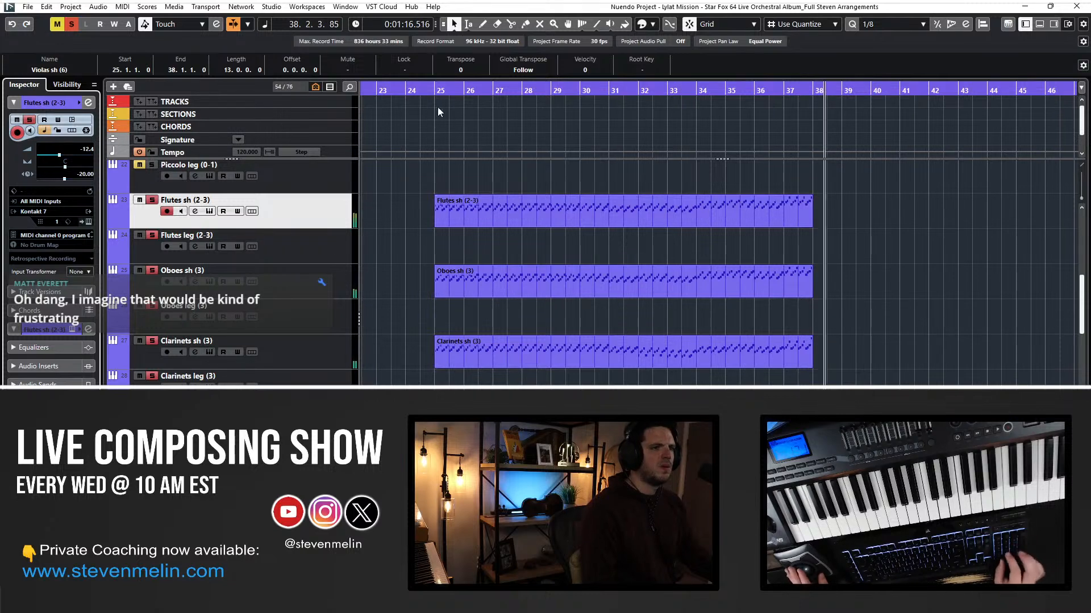
{"action": "left_click", "coordinate": [423, 89]}
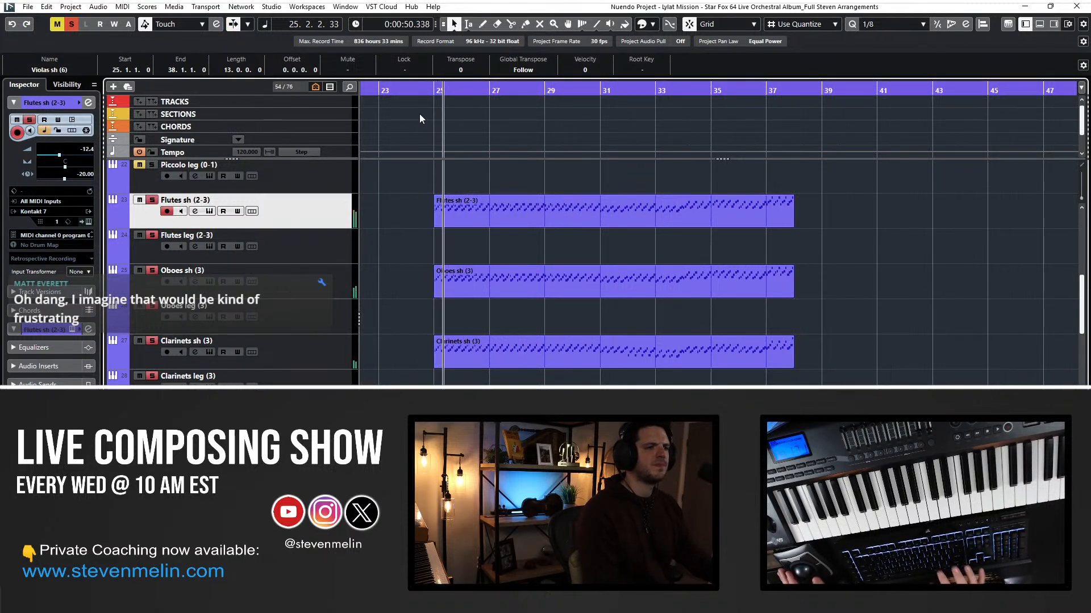
{"action": "left_click", "coordinate": [447, 209]}
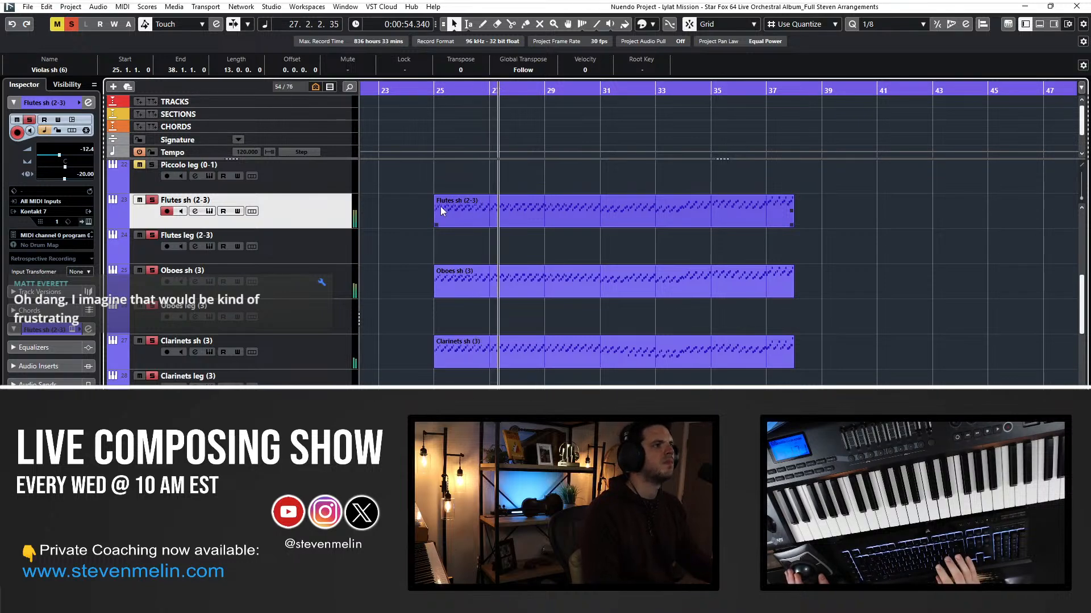
Clear all solos and replay the full arrangement from just before bar 25.
{"action": "scroll", "coordinate": [441, 207], "scroll_direction": "up", "scroll_amount": 5}
{"action": "left_click", "coordinate": [71, 24]}
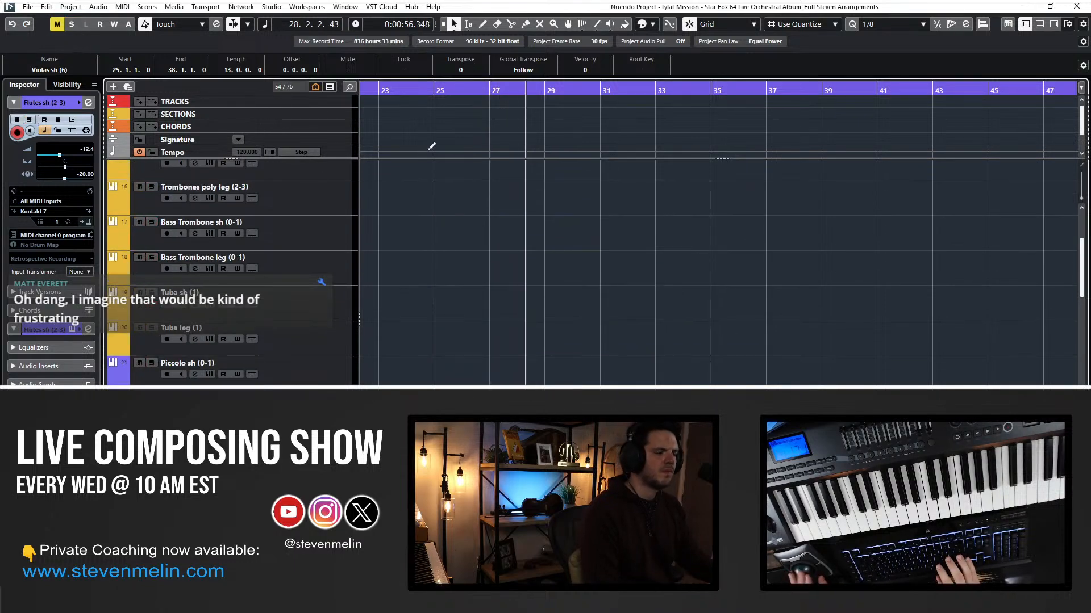
{"action": "left_click", "coordinate": [405, 92]}
{"action": "key", "text": "f"}
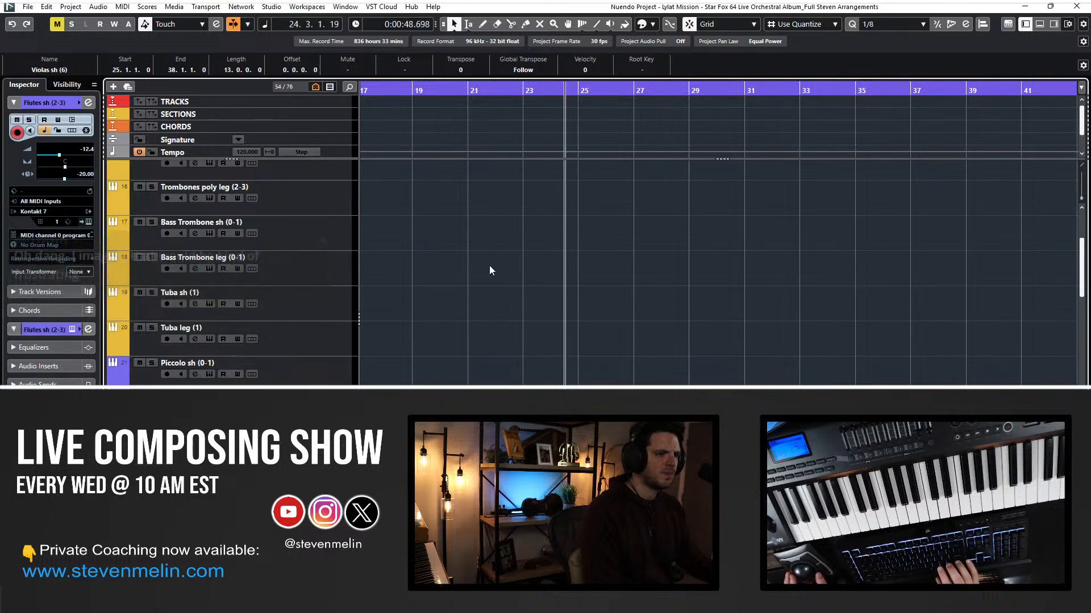
Review the woodwind, string and brass parts from bar 25 while the full arrangement plays.
{"action": "scroll", "coordinate": [490, 265], "scroll_direction": "down", "scroll_amount": 8}
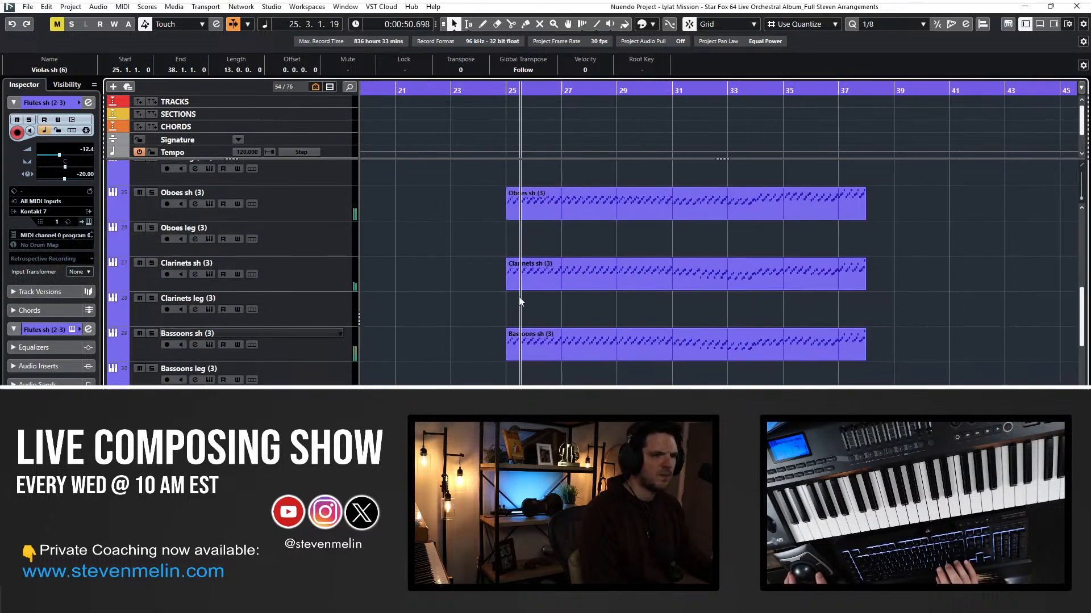
{"action": "scroll", "coordinate": [519, 296], "scroll_direction": "down", "scroll_amount": 8}
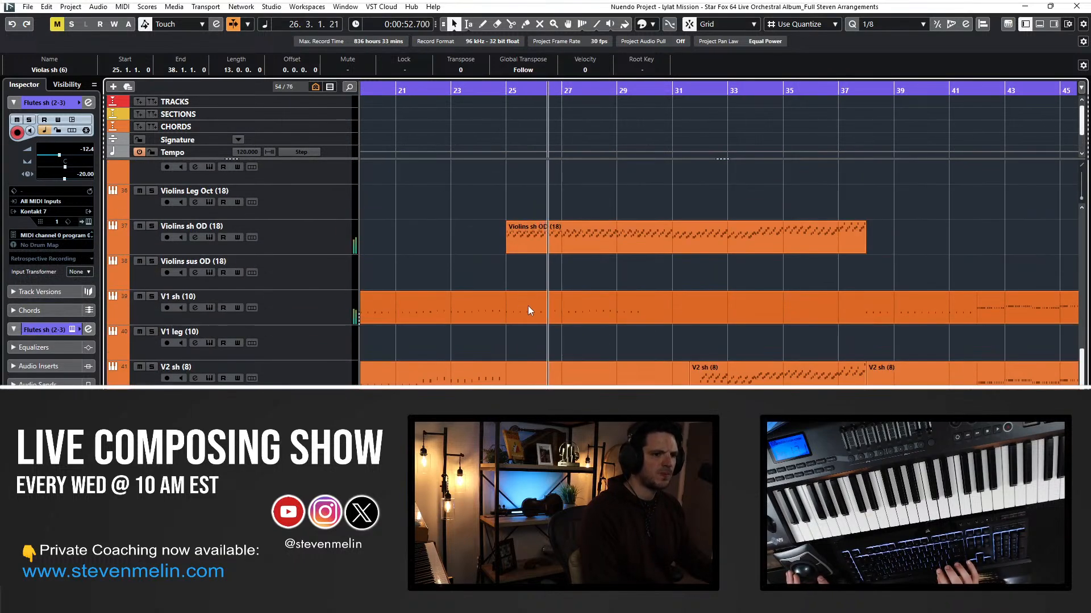
{"action": "scroll", "coordinate": [544, 251], "scroll_direction": "up", "scroll_amount": 10}
{"action": "scroll", "coordinate": [557, 222], "scroll_direction": "up", "scroll_amount": 5}
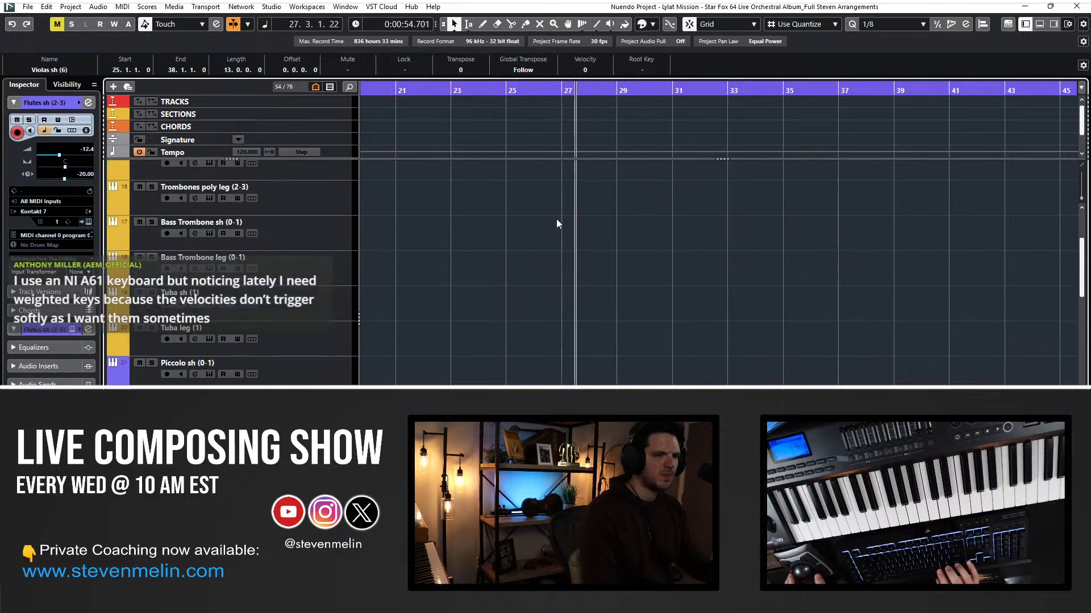
{"action": "scroll", "coordinate": [541, 233], "scroll_direction": "up", "scroll_amount": 4}
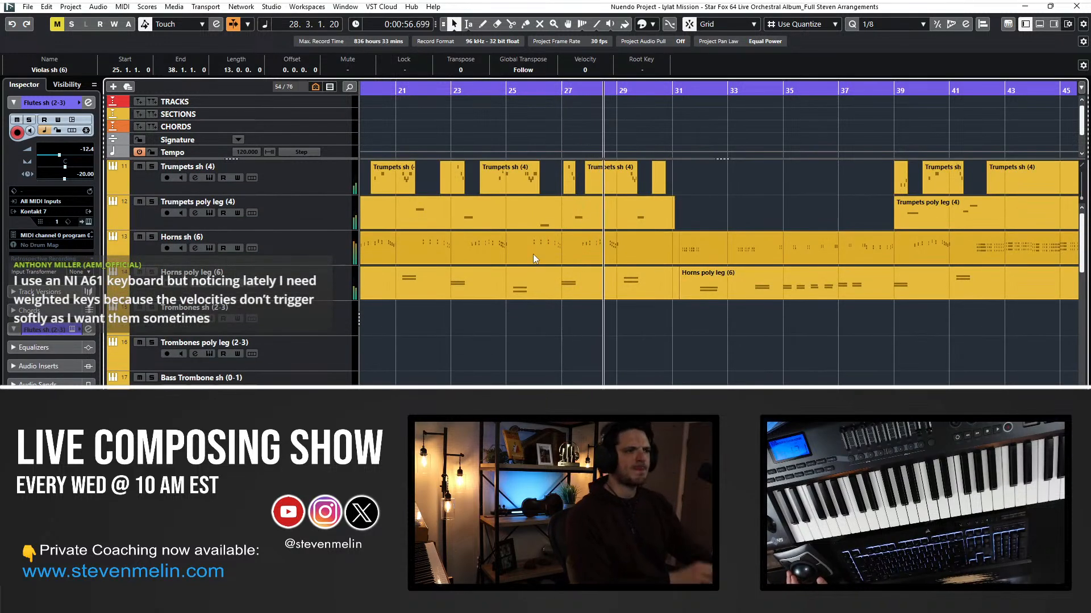
{"action": "scroll", "coordinate": [559, 298], "scroll_direction": "down", "scroll_amount": 5}
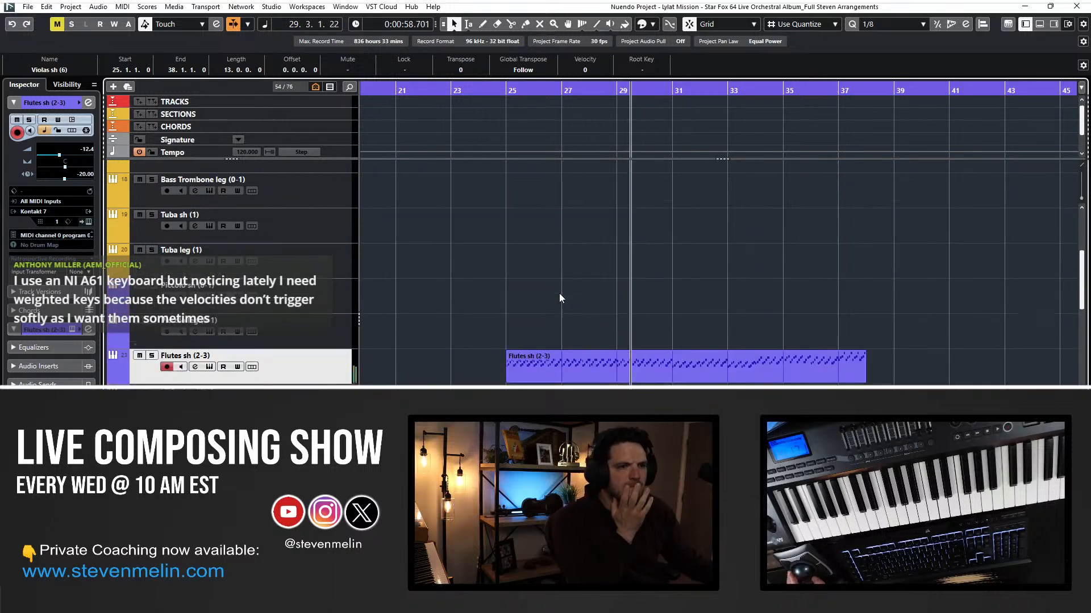
{"action": "scroll", "coordinate": [559, 293], "scroll_direction": "down", "scroll_amount": 8}
{"action": "scroll", "coordinate": [591, 298], "scroll_direction": "up", "scroll_amount": 4}
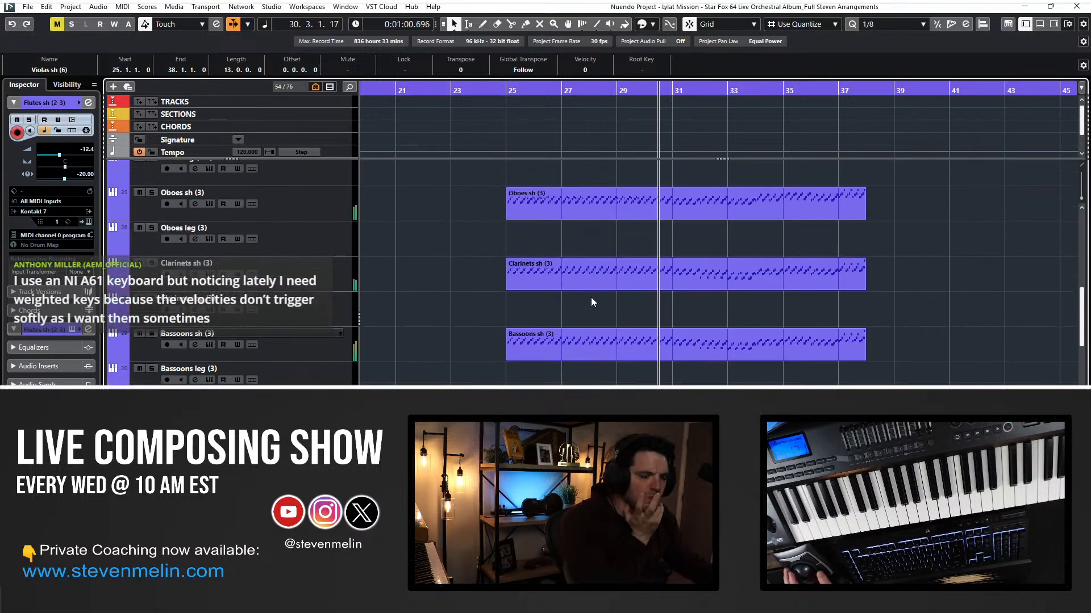
{"action": "scroll", "coordinate": [591, 297], "scroll_direction": "up", "scroll_amount": 2}
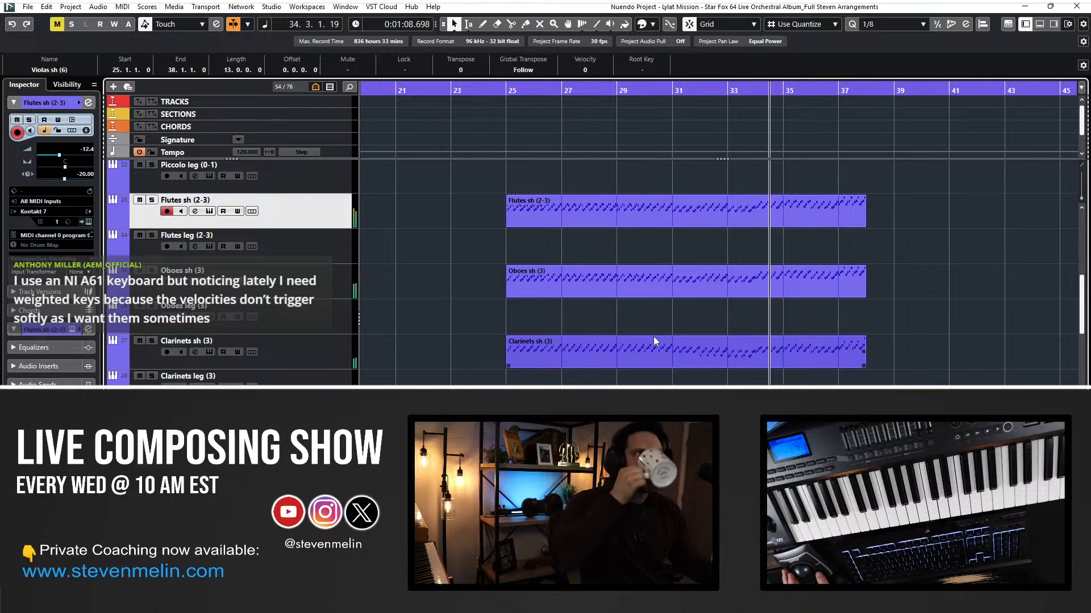
Copy the bars 25 to 38 run parts from Violins sh OD (18) and V2 sh (8) to the Xylophone track at bar 25.
{"action": "left_click", "coordinate": [611, 217]}
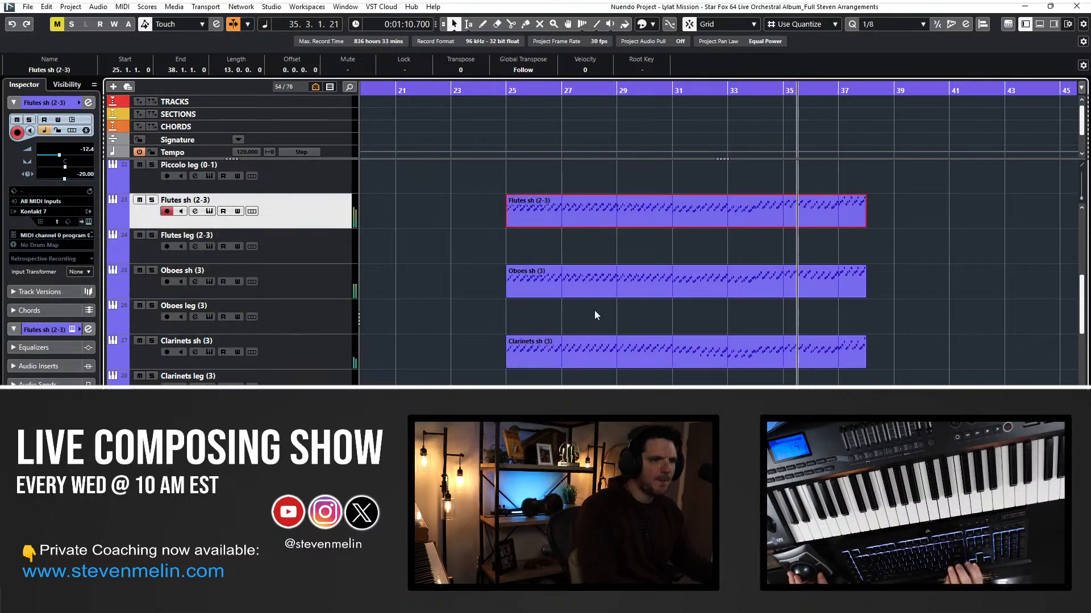
{"action": "scroll", "coordinate": [612, 270], "scroll_direction": "down", "scroll_amount": 10}
{"action": "left_click", "coordinate": [570, 243]}
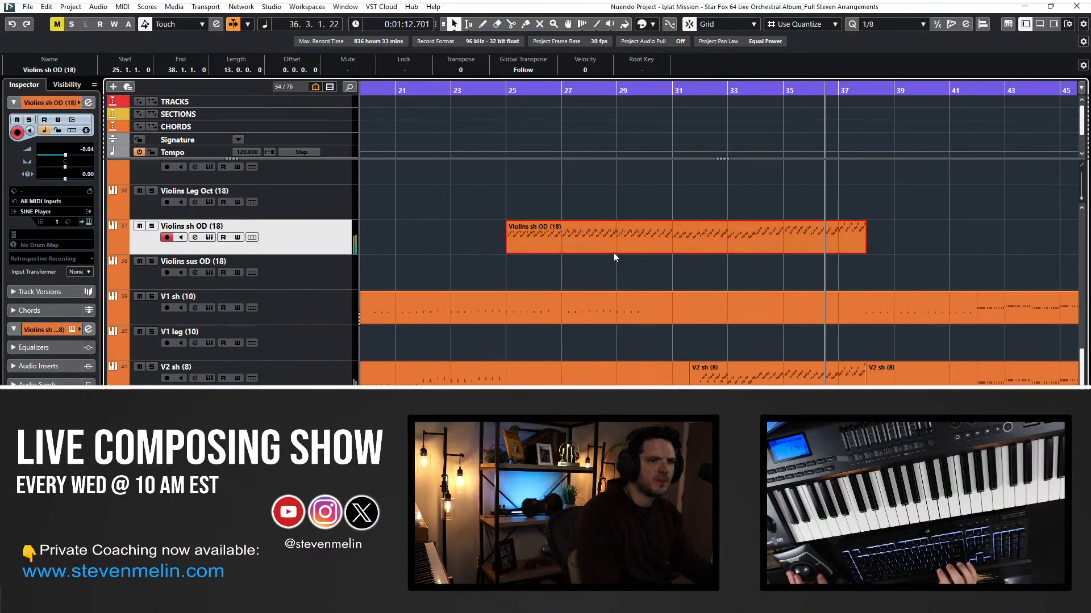
{"action": "left_click", "coordinate": [697, 366], "text": "shift"}
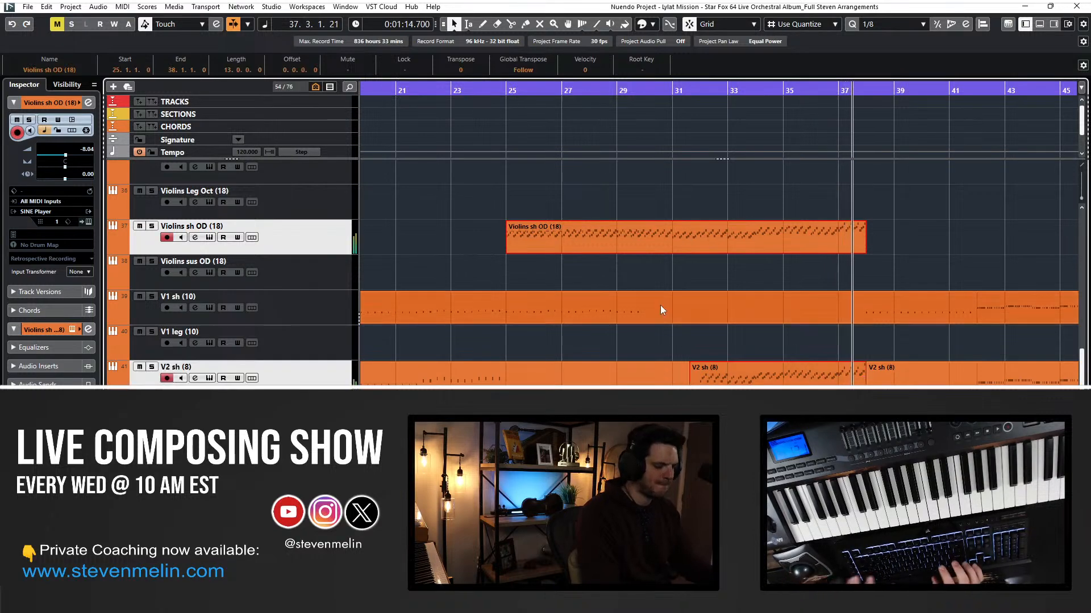
{"action": "key", "text": "space"}
{"action": "scroll", "coordinate": [613, 277], "scroll_direction": "down", "scroll_amount": 10}
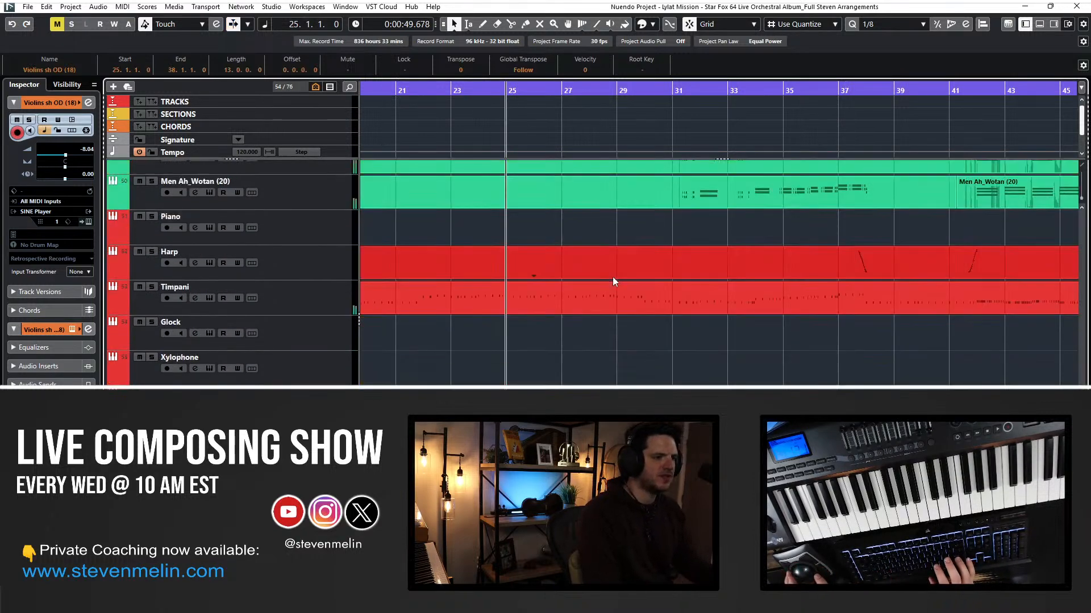
{"action": "left_click", "coordinate": [313, 370]}
{"action": "key", "text": "ctrl+v"}
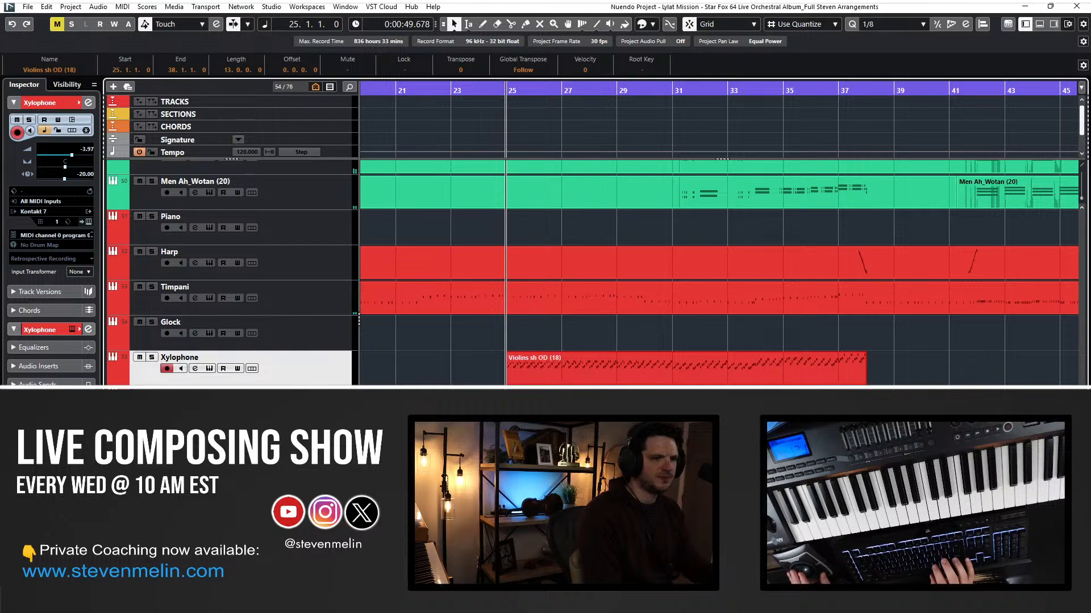
Move the pasted V2 sh (8) run onto the Xylophone track, glue it to the violins part, and name the merged part Xylophone.
{"action": "left_click", "coordinate": [654, 406]}
{"action": "left_click_drag", "start_coordinate": [716, 404], "coordinate": [716, 370]}
{"action": "right_click", "coordinate": [523, 361]}
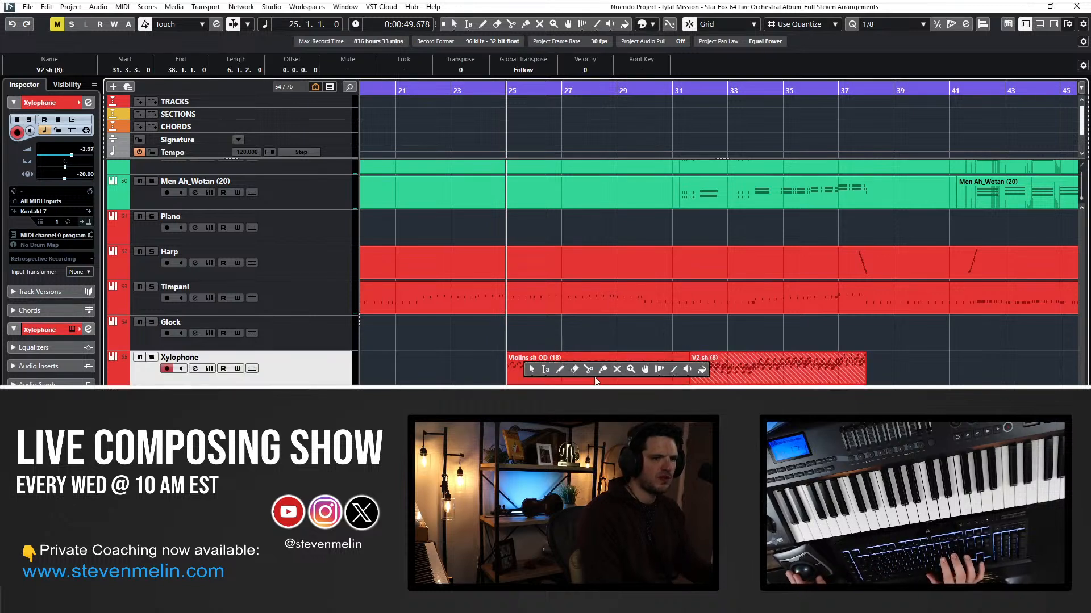
{"action": "left_click", "coordinate": [603, 369]}
{"action": "left_click", "coordinate": [559, 358]}
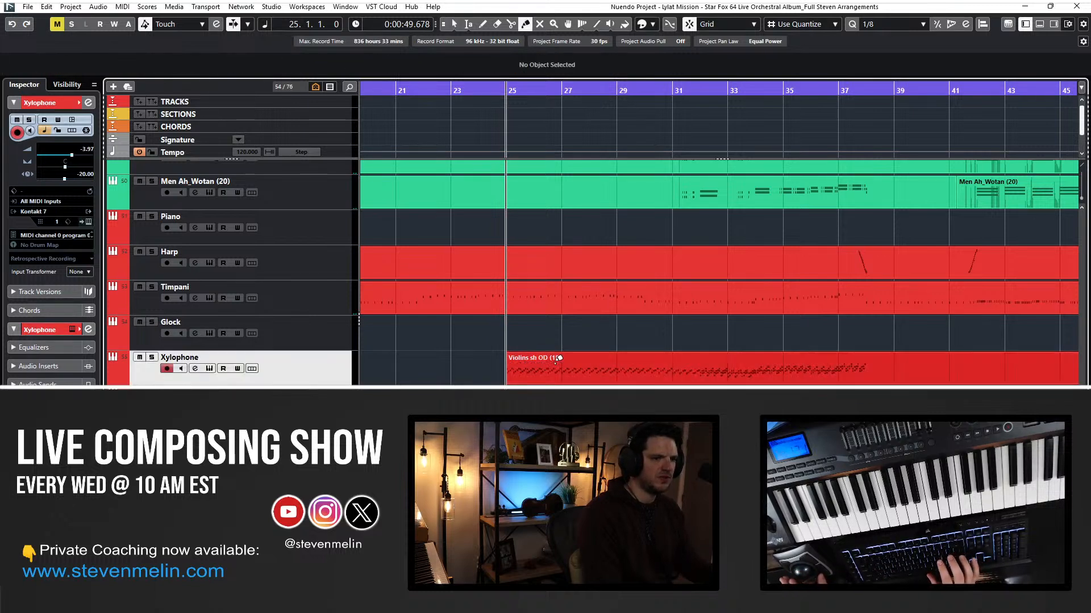
{"action": "double_click", "coordinate": [203, 360]}
{"action": "key", "text": "shift+Return"}
Play the Xylophone run from bar 25, soloed and with the full arrangement, while checking its notes in the editor.
{"action": "key", "text": "space"}
{"action": "double_click", "coordinate": [541, 374]}
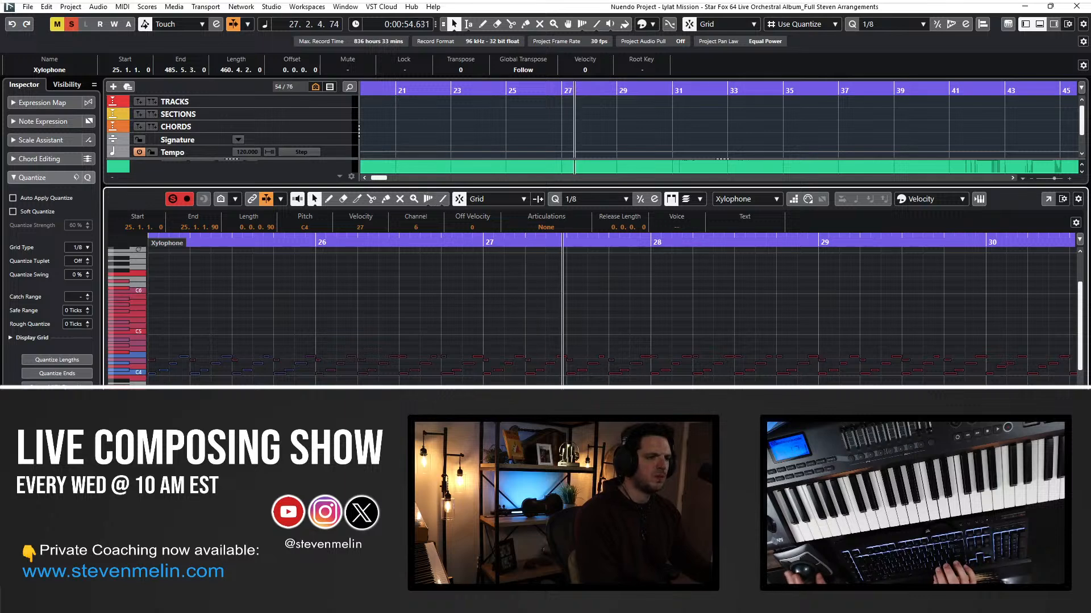
{"action": "scroll", "coordinate": [611, 310], "scroll_direction": "left", "scroll_amount": 5}
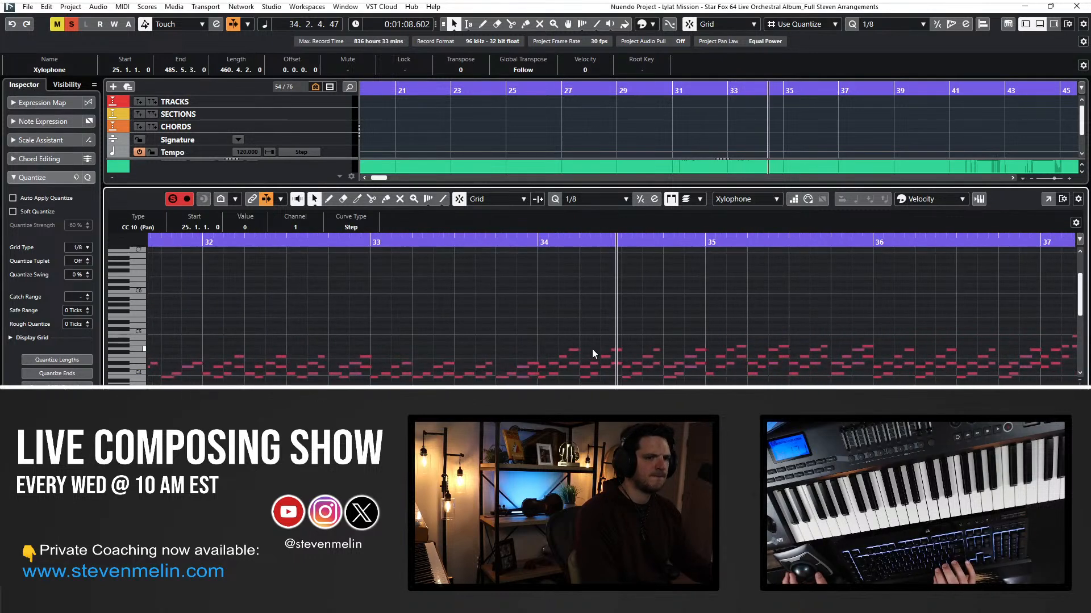
{"action": "scroll", "coordinate": [592, 349], "scroll_direction": "right", "scroll_amount": 1}
{"action": "scroll", "coordinate": [592, 348], "scroll_direction": "right", "scroll_amount": 3}
{"action": "key", "text": "Return"}
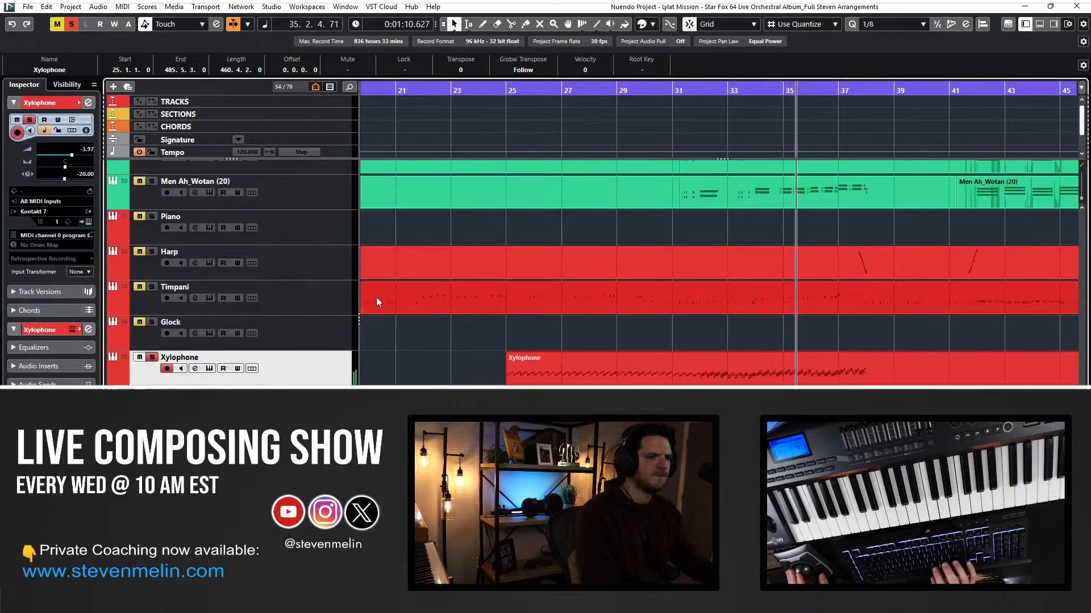
{"action": "scroll", "coordinate": [567, 360], "scroll_direction": "right", "scroll_amount": 2}
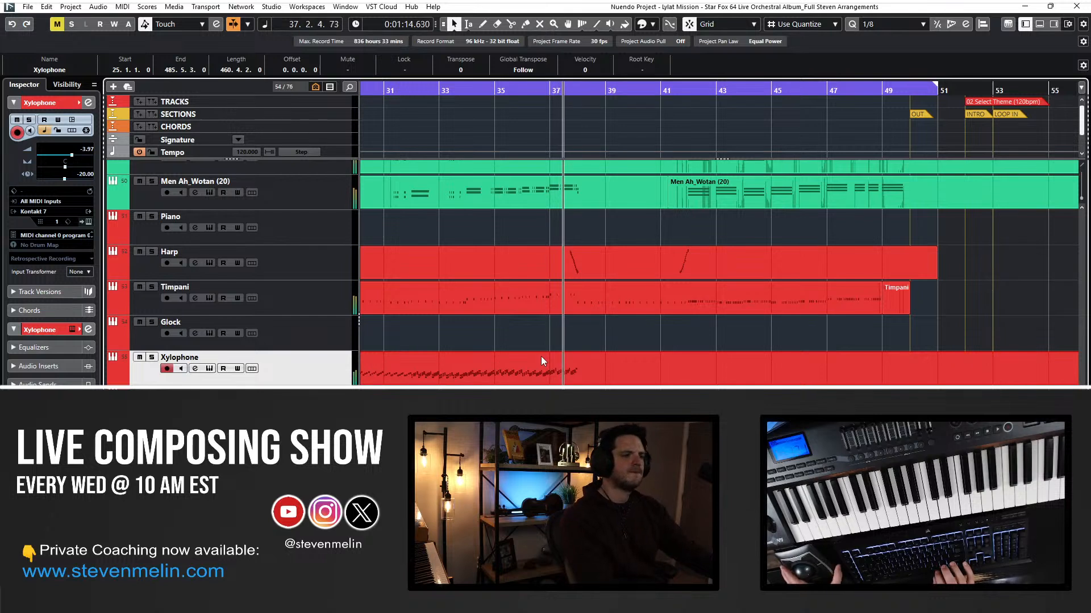
Record a chimes part on the Orch Chimes track from bar 38 to about bar 49.
{"action": "key", "text": "Down"}
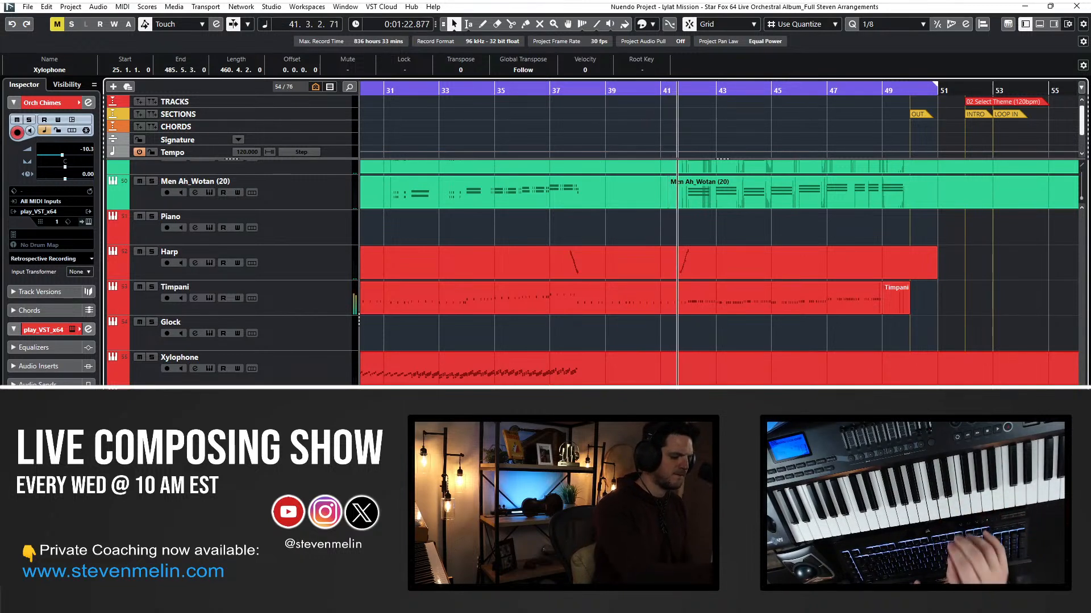
{"action": "key", "text": "KP_Subtract"}
{"action": "key", "text": "KP_Subtract"}
{"action": "key", "text": "KP_Subtract"}
{"action": "key", "text": "KP_Subtract"}
{"action": "key", "text": "KP_Subtract"}
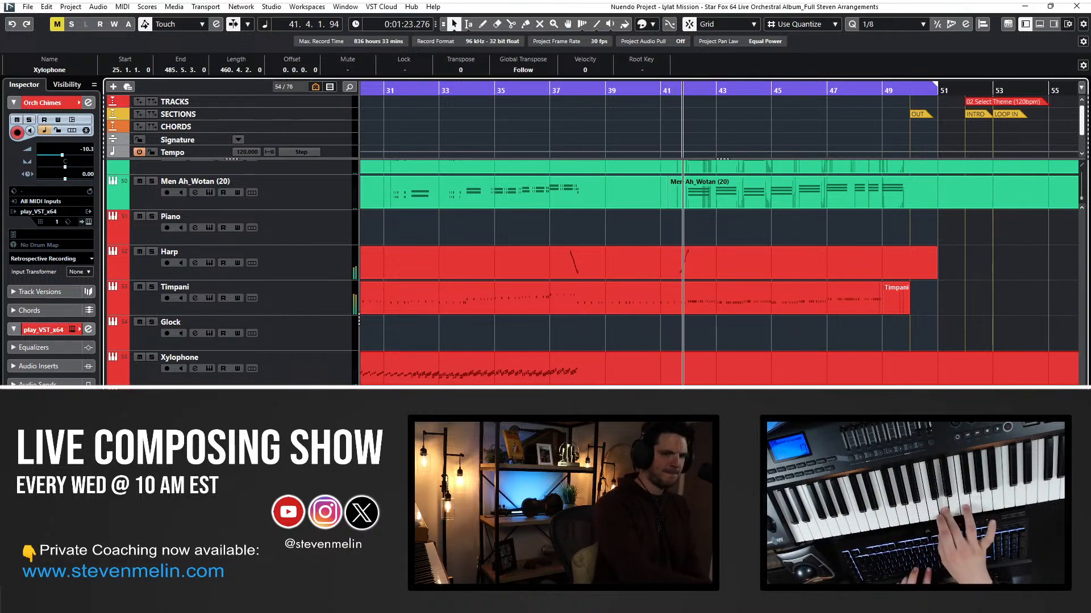
{"action": "key", "text": "KP_Subtract"}
{"action": "key", "text": "KP_Subtract"}
{"action": "key", "text": "KP_Subtract"}
{"action": "key", "text": "KP_Subtract"}
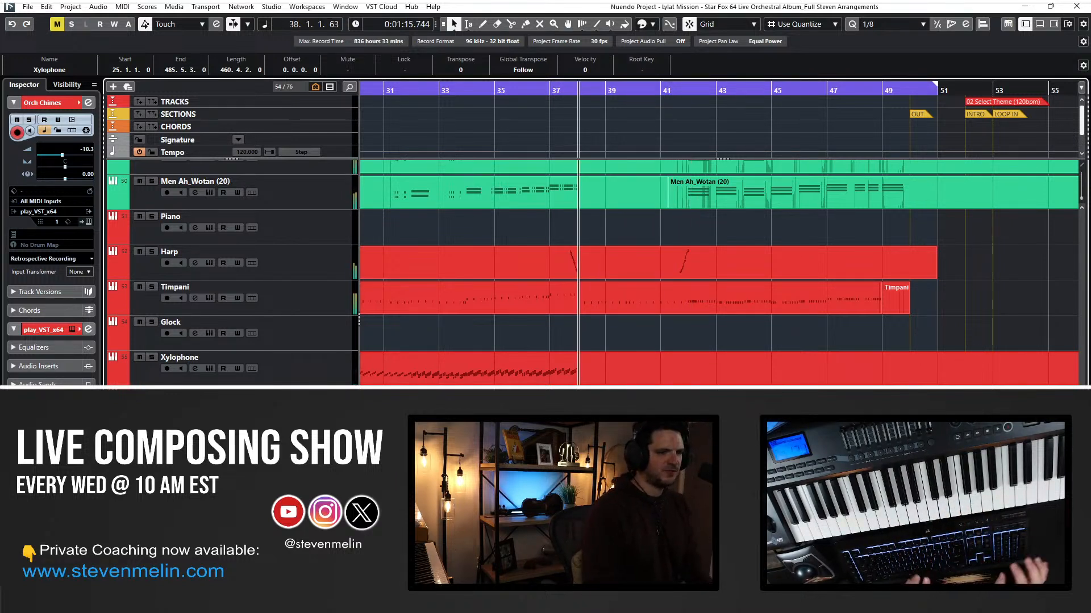
{"action": "key", "text": "KP_Subtract"}
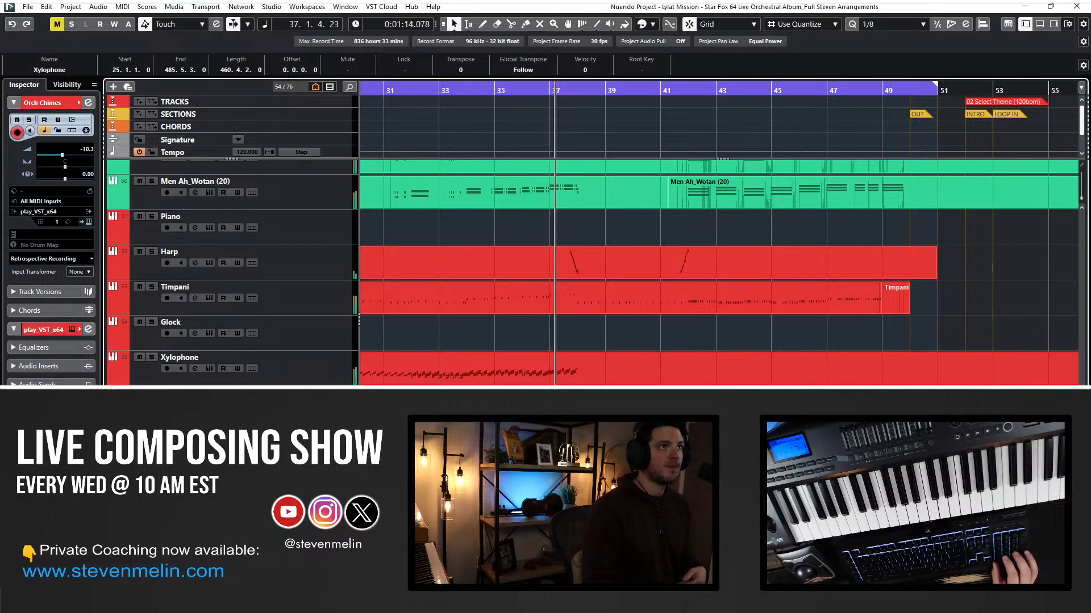
{"action": "key", "text": "KP_Multiply"}
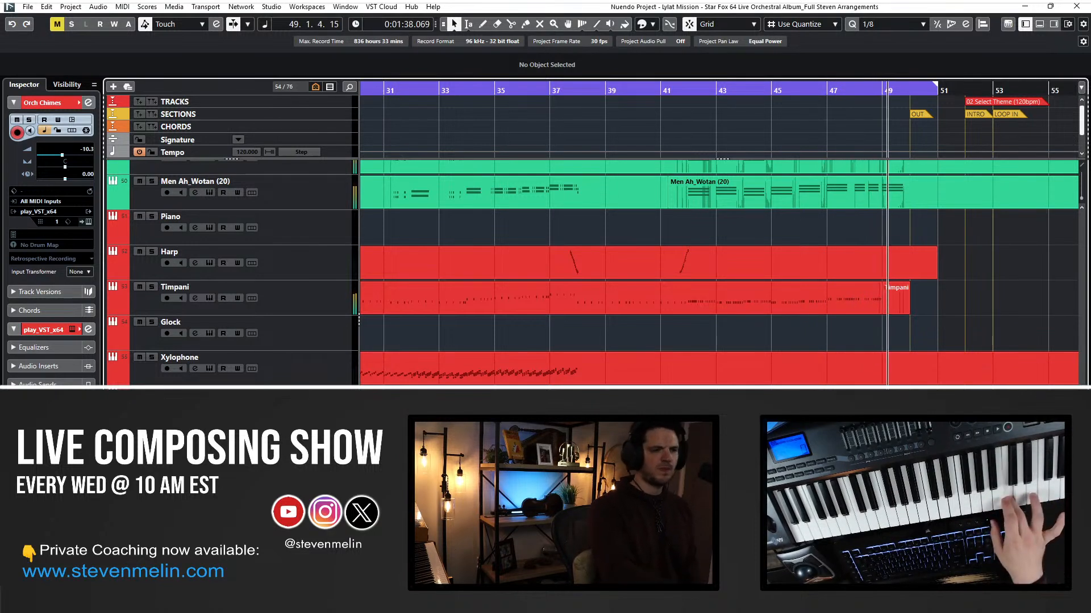
{"action": "key", "text": "space"}
Quantize all the recorded Orch Chimes notes to a 1/8 grid.
{"action": "key", "text": "Return"}
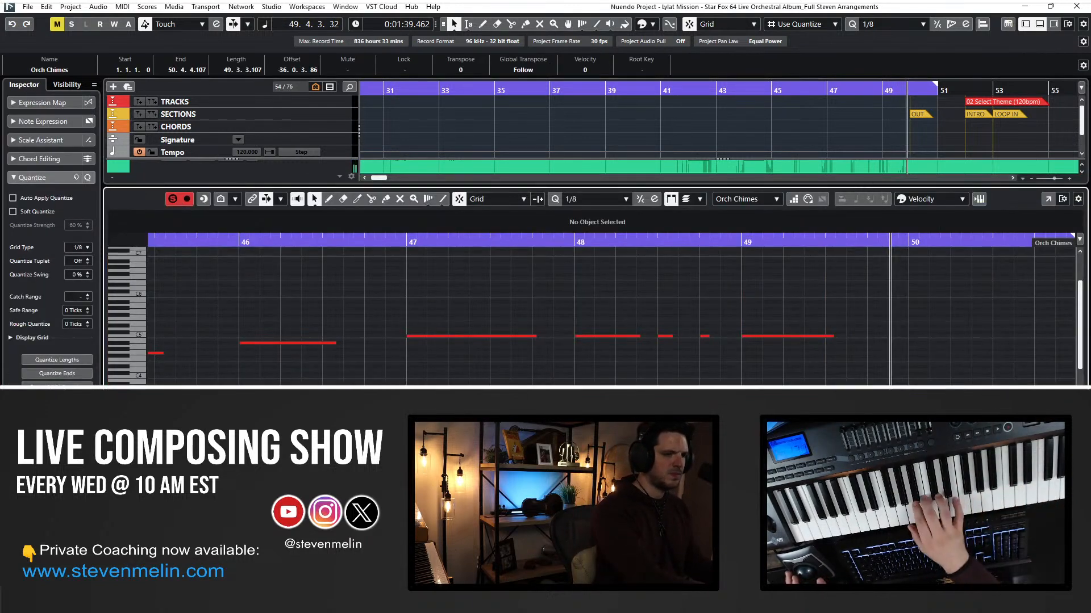
{"action": "key", "text": "g"}
{"action": "key", "text": "g"}
{"action": "key", "text": "ctrl+KP_Subtract"}
{"action": "key", "text": "ctrl+KP_Subtract"}
{"action": "key", "text": "ctrl+a"}
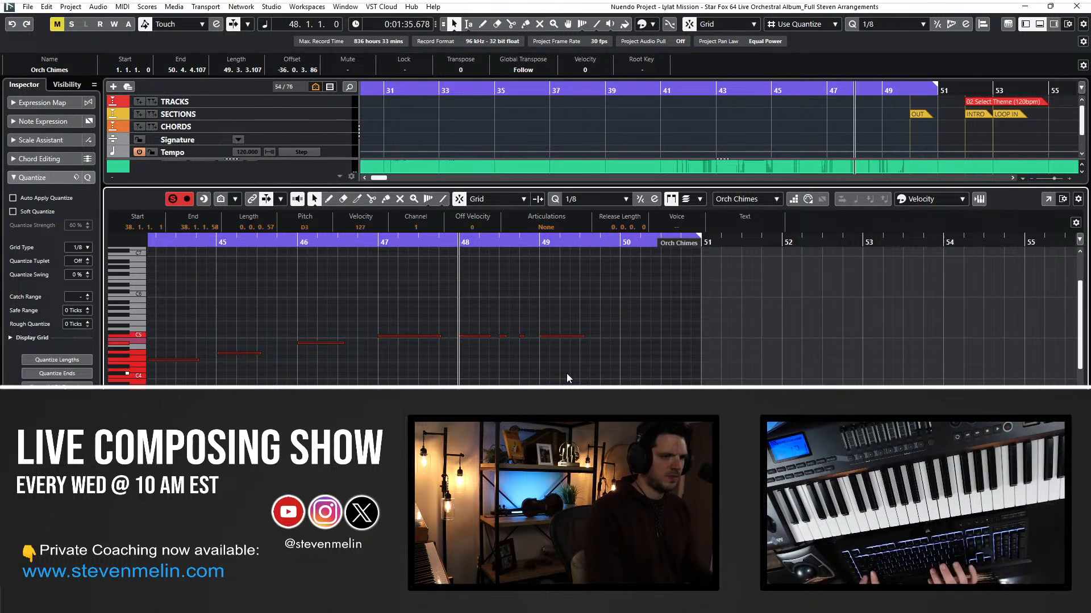
{"action": "scroll", "coordinate": [567, 375], "scroll_direction": "left", "scroll_amount": 10}
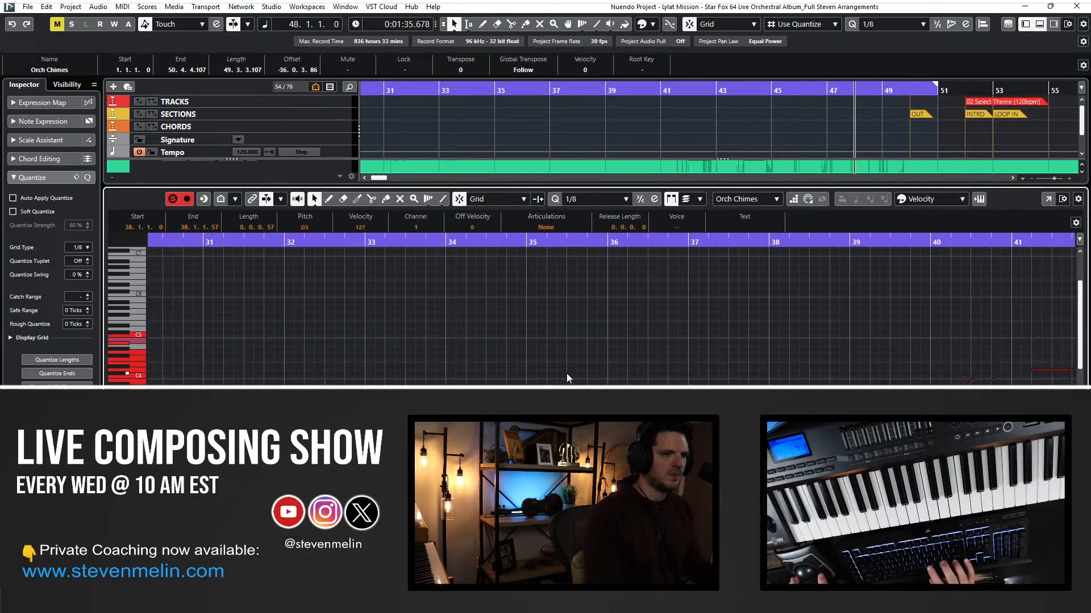
Play the chimes from bar 38 and requantize the fast notes between bars 38 and 41 to a 1/16 grid.
{"action": "left_click", "coordinate": [677, 243]}
{"action": "key", "text": "space"}
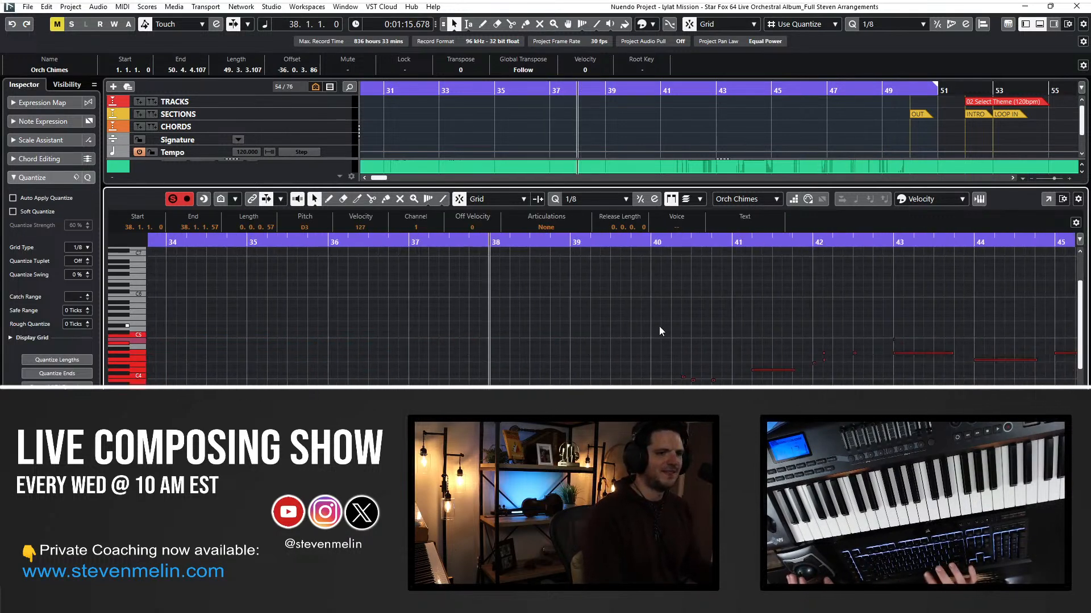
{"action": "key", "text": "h"}
{"action": "key", "text": "h"}
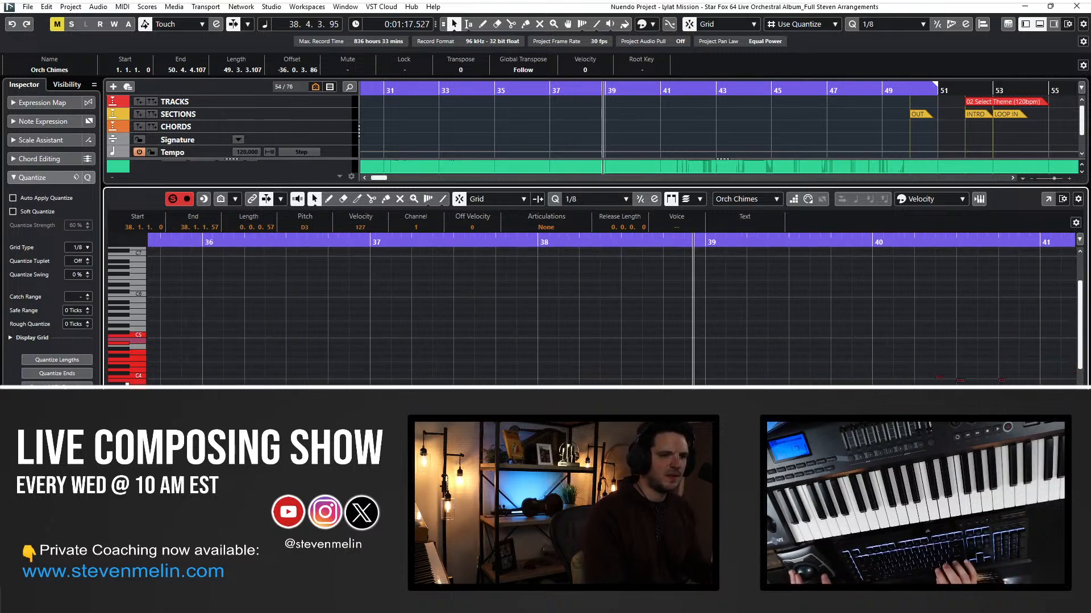
{"action": "left_click_drag", "start_coordinate": [670, 400], "coordinate": [716, 432]}
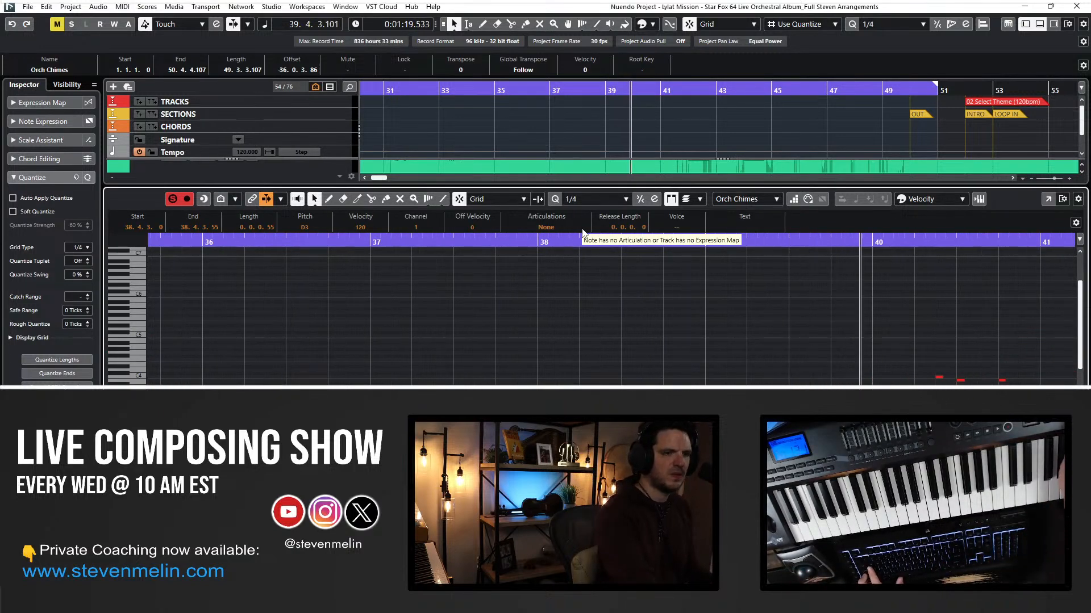
{"action": "key", "text": "alt+5"}
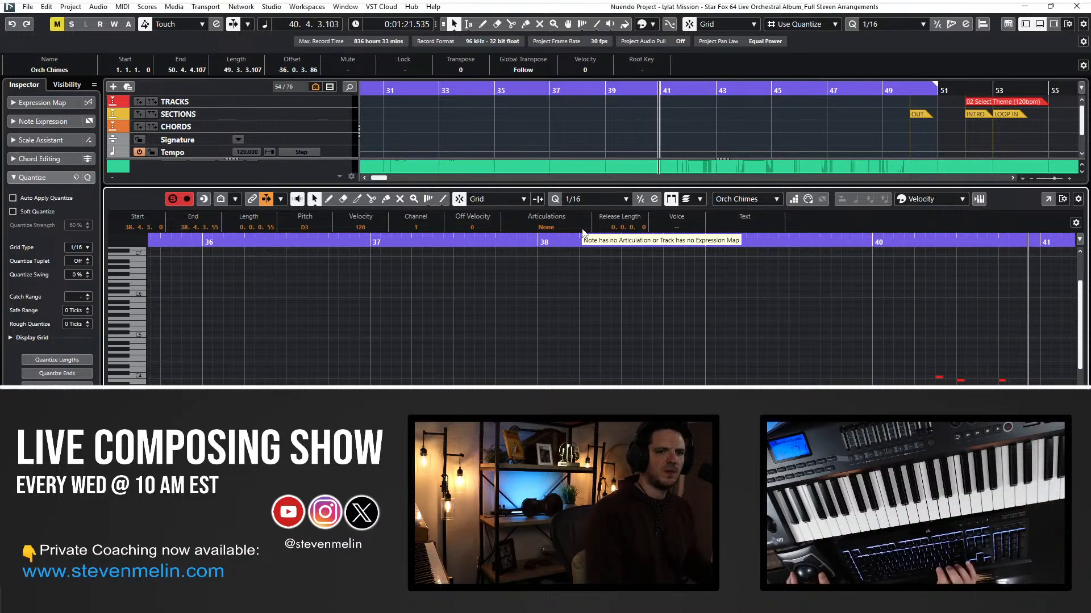
{"action": "left_click", "coordinate": [559, 367]}
{"action": "left_click_drag", "start_coordinate": [751, 345], "coordinate": [527, 415]}
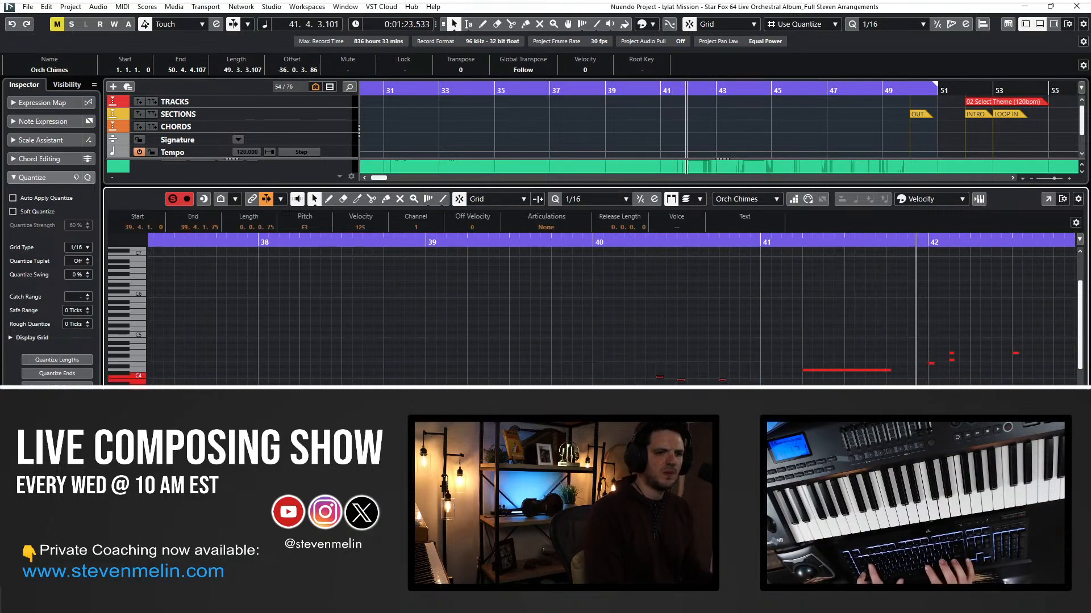
Replay the quantized chimes from bar 38 and check the notes up to bar 42.
{"action": "key", "text": "space"}
{"action": "key", "text": "ctrl+KP_Subtract"}
{"action": "key", "text": "ctrl+KP_Subtract"}
{"action": "key", "text": "ctrl+KP_Subtract"}
{"action": "key", "text": "ctrl+KP_Subtract"}
{"action": "key", "text": "space"}
{"action": "scroll", "coordinate": [498, 314], "scroll_direction": "down", "scroll_amount": 3}
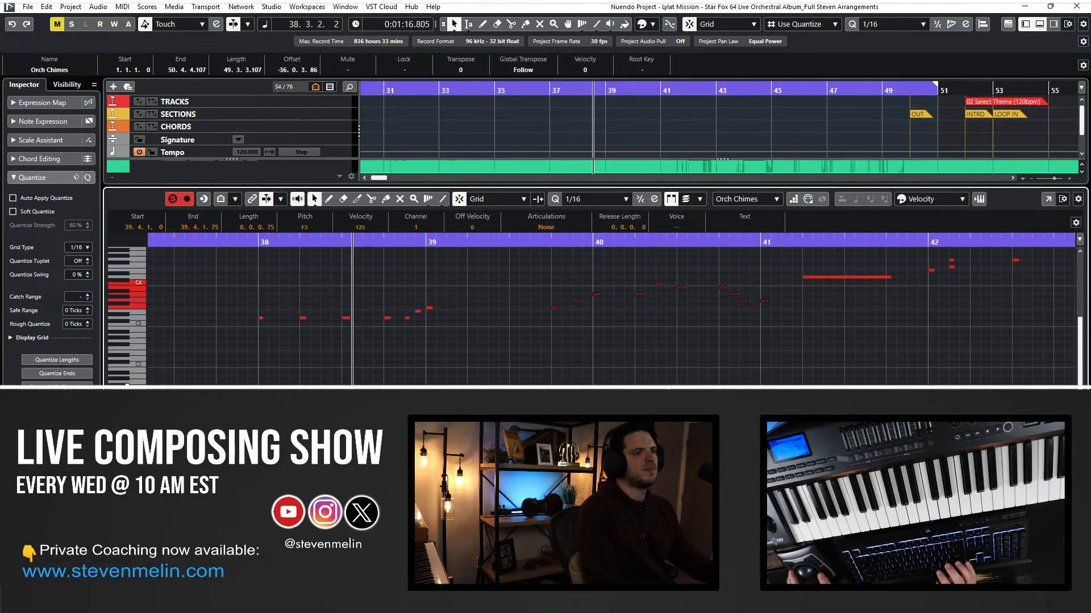
{"action": "key", "text": "f"}
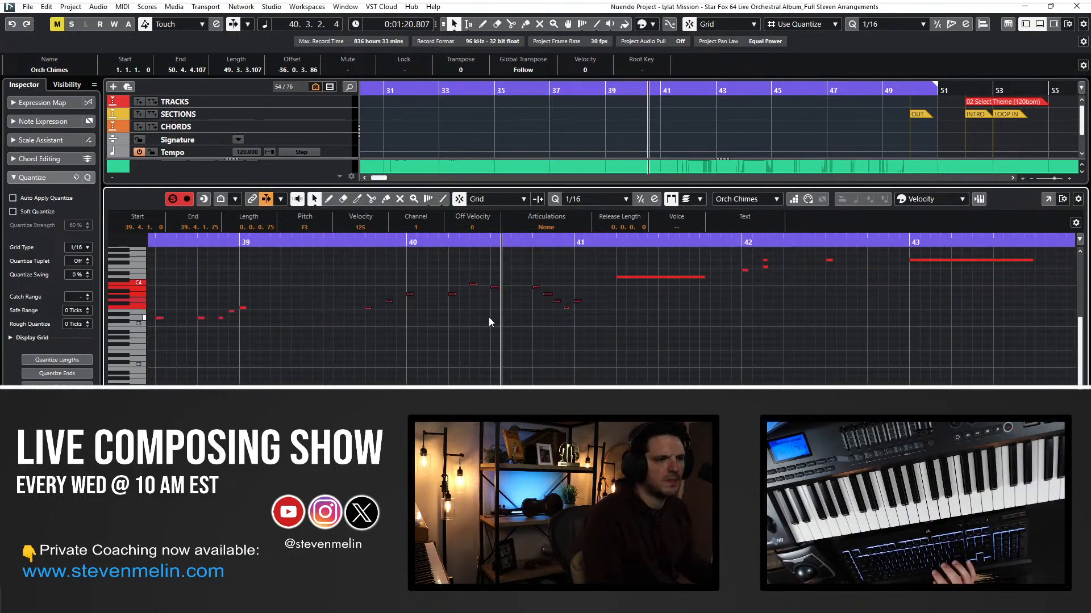
{"action": "scroll", "coordinate": [578, 302], "scroll_direction": "right", "scroll_amount": 1}
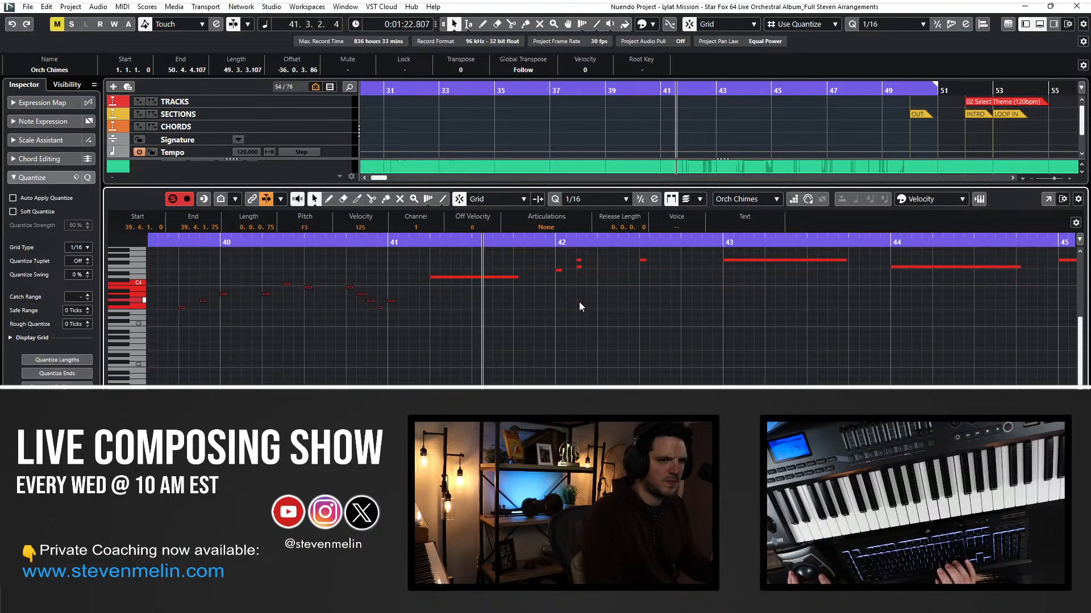
{"action": "scroll", "coordinate": [579, 302], "scroll_direction": "up", "scroll_amount": 1}
Raise the short chime note at the start of bar 42 to F4 and replay the passage.
{"action": "left_click", "coordinate": [558, 316]}
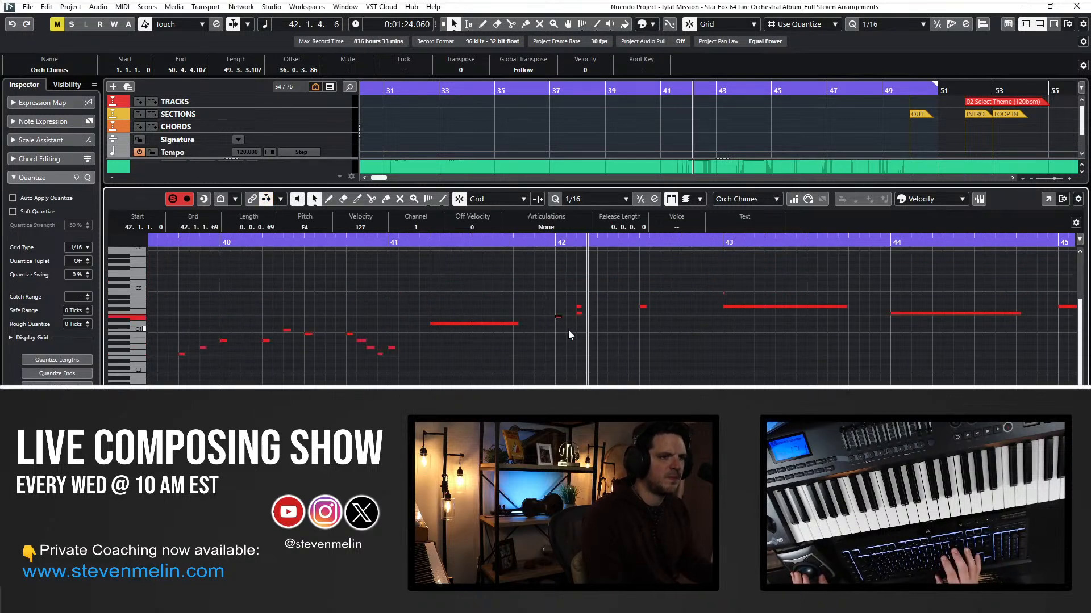
{"action": "key", "text": "s"}
{"action": "key", "text": "ctrl+KP_Subtract"}
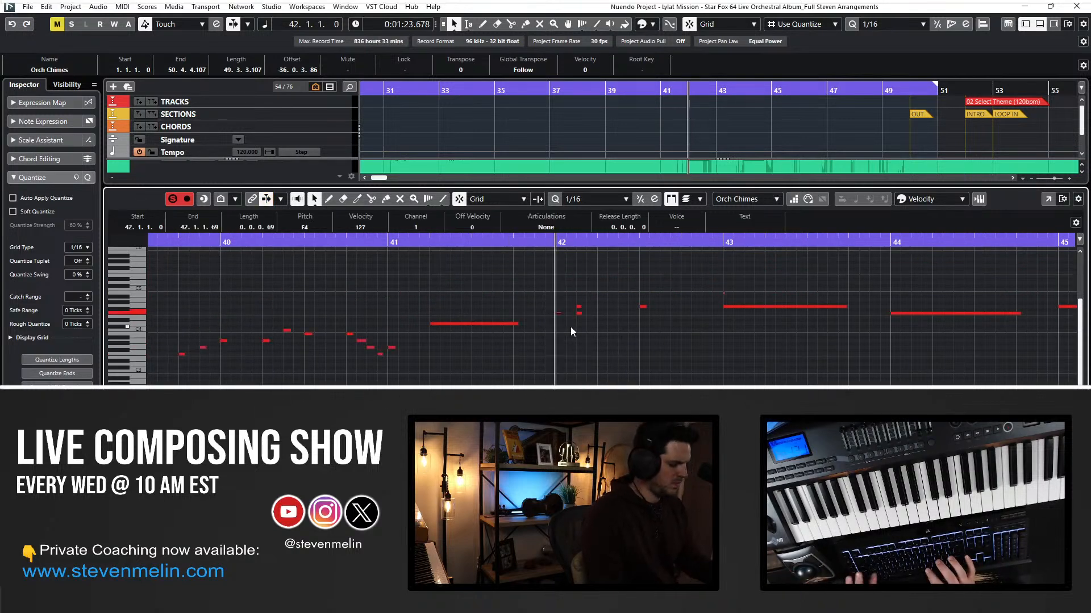
{"action": "key", "text": "ctrl+KP_Subtract"}
{"action": "key", "text": "space"}
{"action": "scroll", "coordinate": [527, 316], "scroll_direction": "right", "scroll_amount": 1}
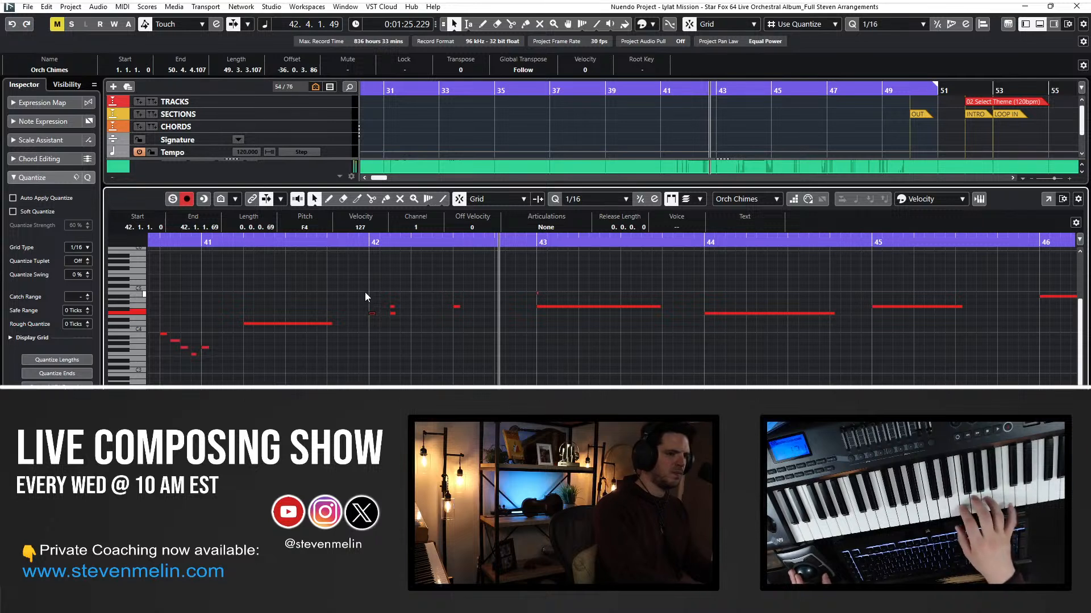
Delete the short chime notes in bar 42 and the stray short note above the long one at bar 43.
{"action": "left_click_drag", "start_coordinate": [363, 289], "coordinate": [411, 315]}
{"action": "key", "text": "Delete"}
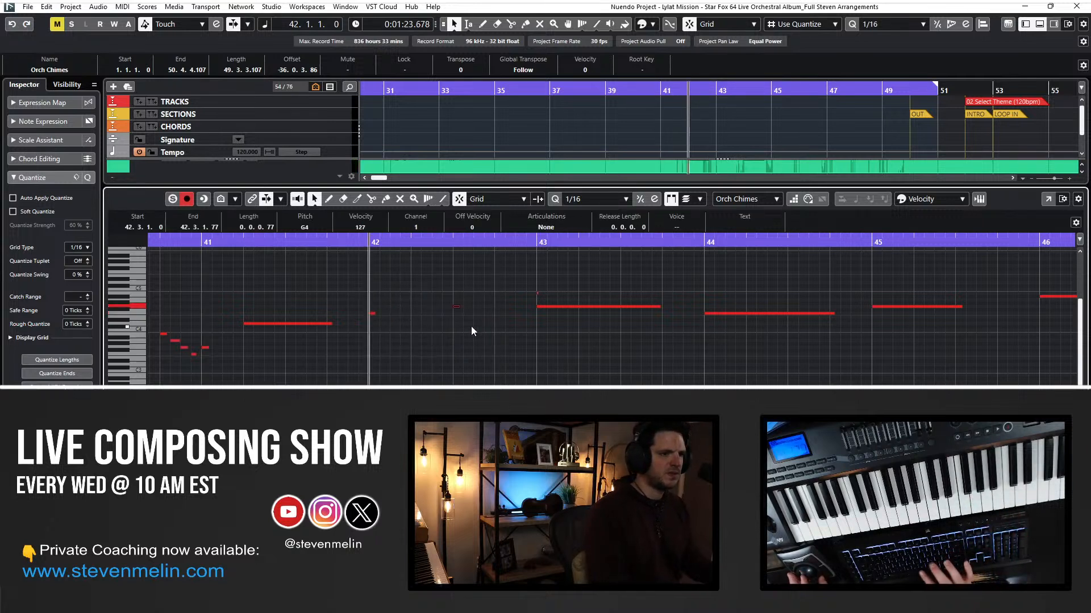
{"action": "key", "text": "space"}
{"action": "key", "text": "Delete"}
{"action": "key", "text": "Delete"}
{"action": "left_click_drag", "start_coordinate": [522, 288], "coordinate": [555, 319]}
{"action": "key", "text": "l"}
Copy the long bar 43 chime note to the start of bar 42, lower the copy to F4, and replay it.
{"action": "key", "text": "ctrl+KP_Subtract"}
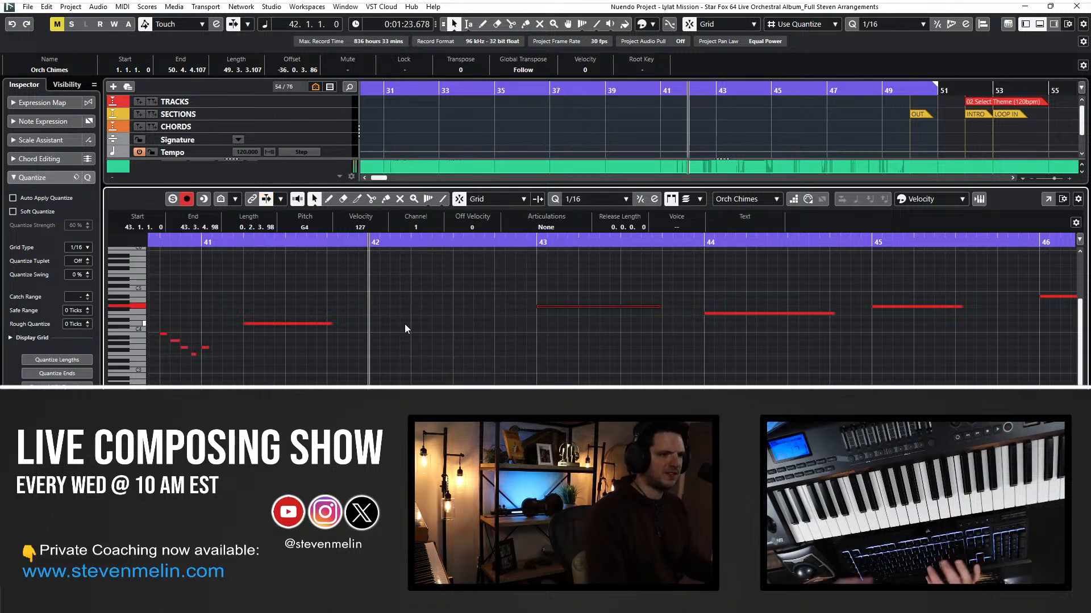
{"action": "key", "text": "ctrl+v"}
{"action": "key", "text": "Down"}
{"action": "key", "text": "Down"}
{"action": "key", "text": "space"}
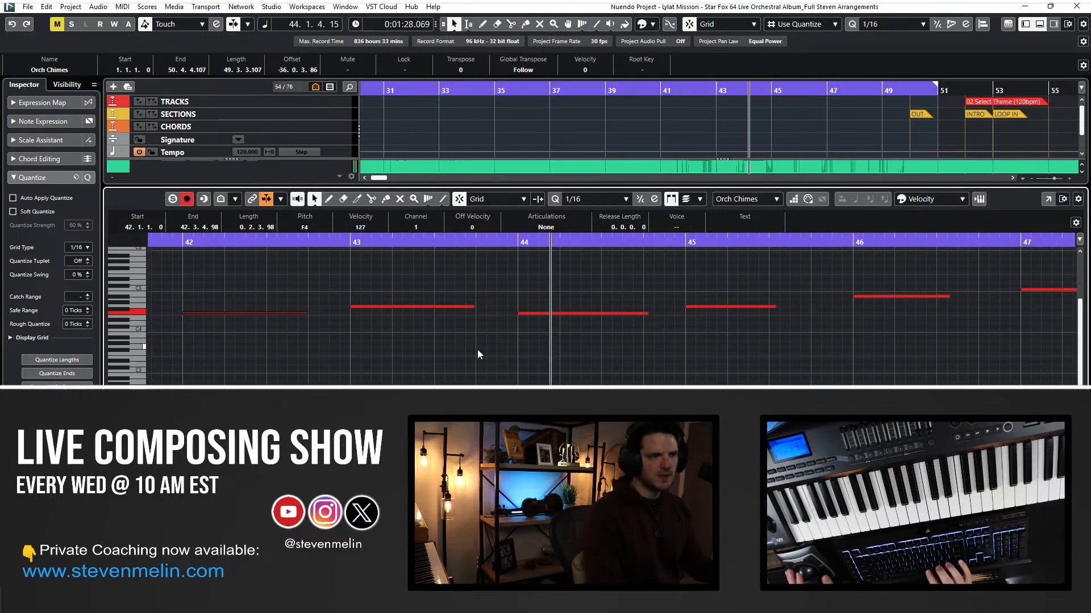
Stop playback, return from the chimes notes to the arrangement, and select the Harp track.
{"action": "key", "text": "space"}
{"action": "key", "text": "ctrl+e"}
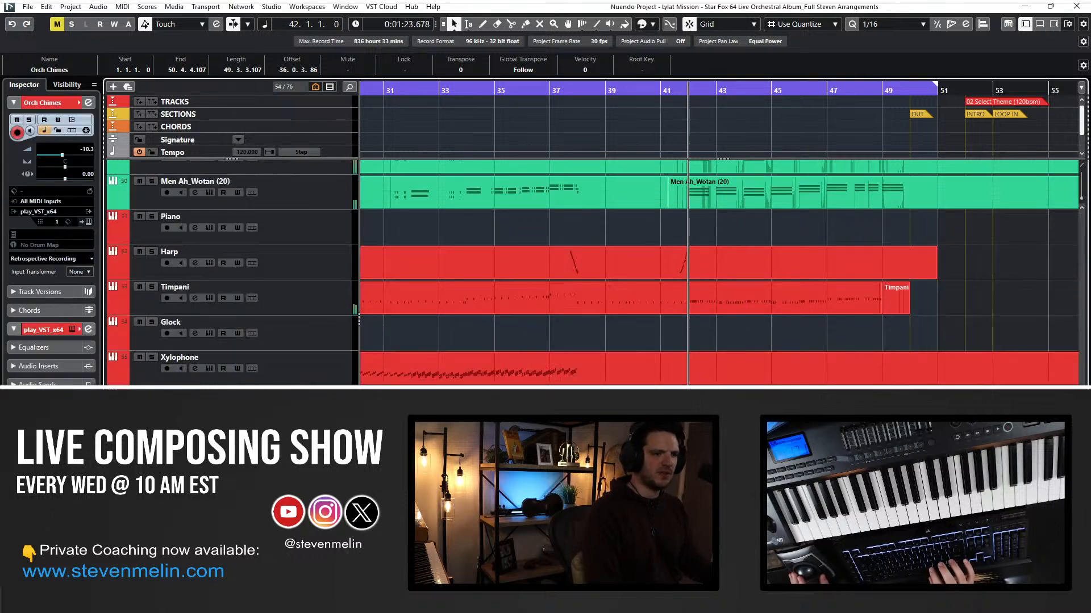
{"action": "left_click", "coordinate": [307, 264]}
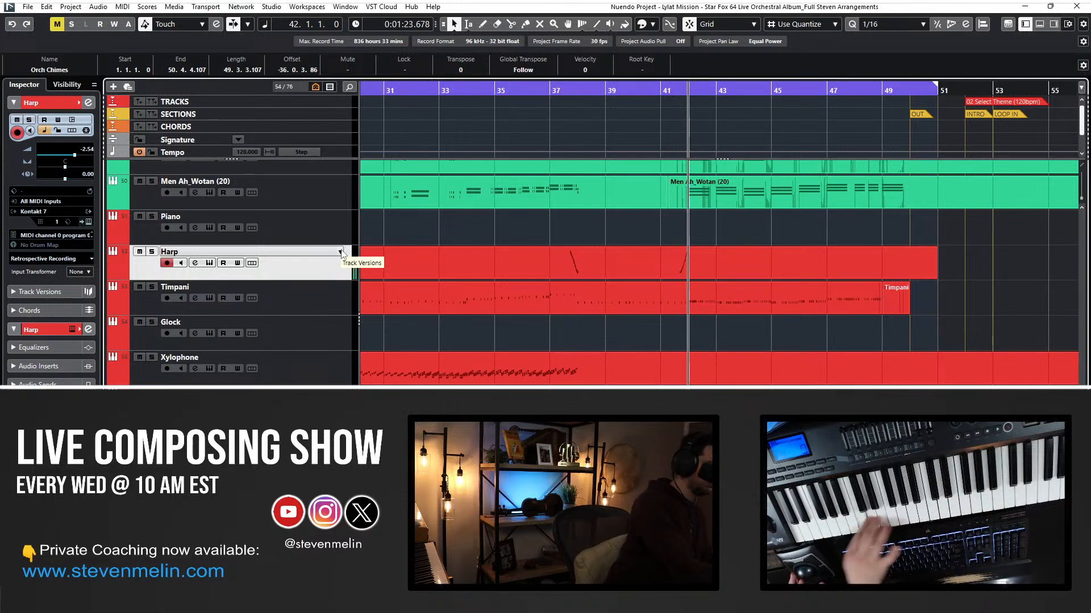
Record harp glissandos onto the Harp track, starting around bar 41 and continuing into bar 49.
{"action": "key", "text": "KP_Subtract"}
{"action": "key", "text": "KP_Subtract"}
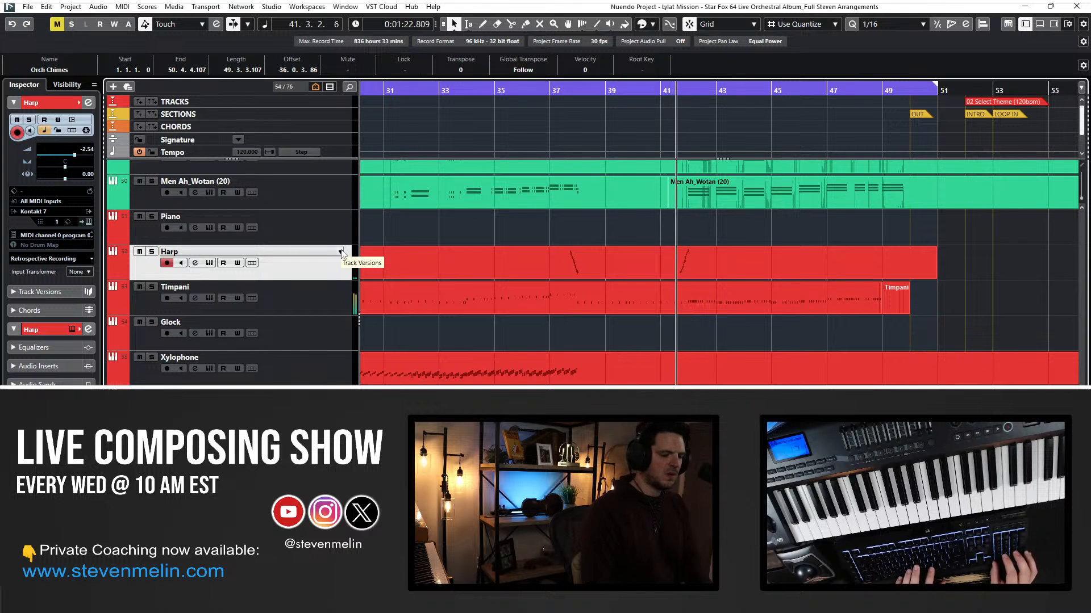
{"action": "key", "text": "KP_Multiply"}
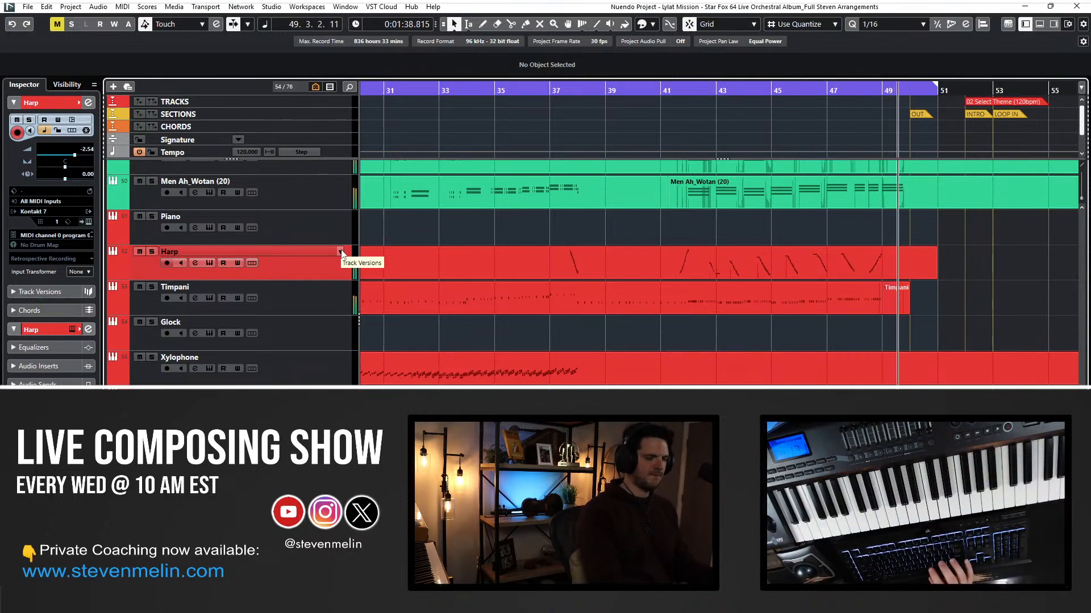
{"action": "key", "text": "space"}
Open the Harp part, replay its glissandos from bar 42 beat 3 through bar 49, and return to the arrangement.
{"action": "double_click", "coordinate": [701, 266]}
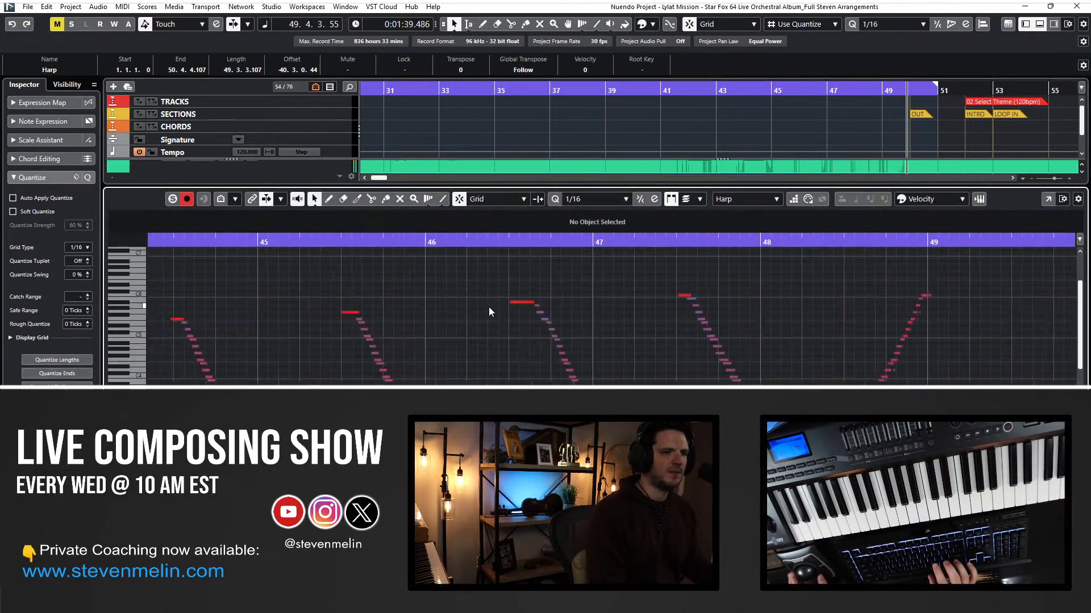
{"action": "scroll", "coordinate": [491, 301], "scroll_direction": "left", "scroll_amount": 5}
{"action": "left_click", "coordinate": [412, 247]}
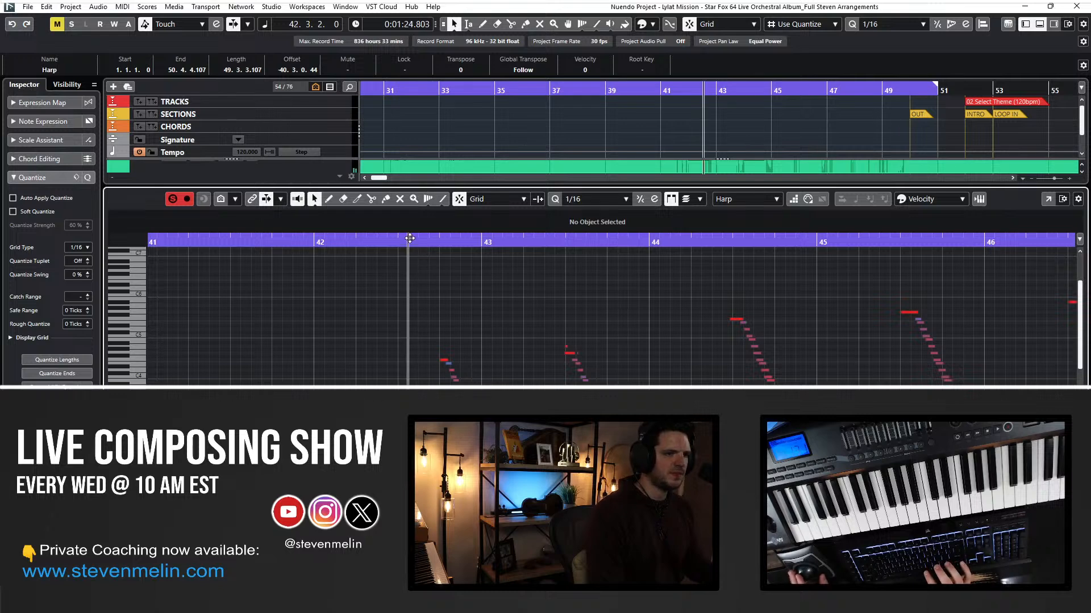
{"action": "key", "text": "space"}
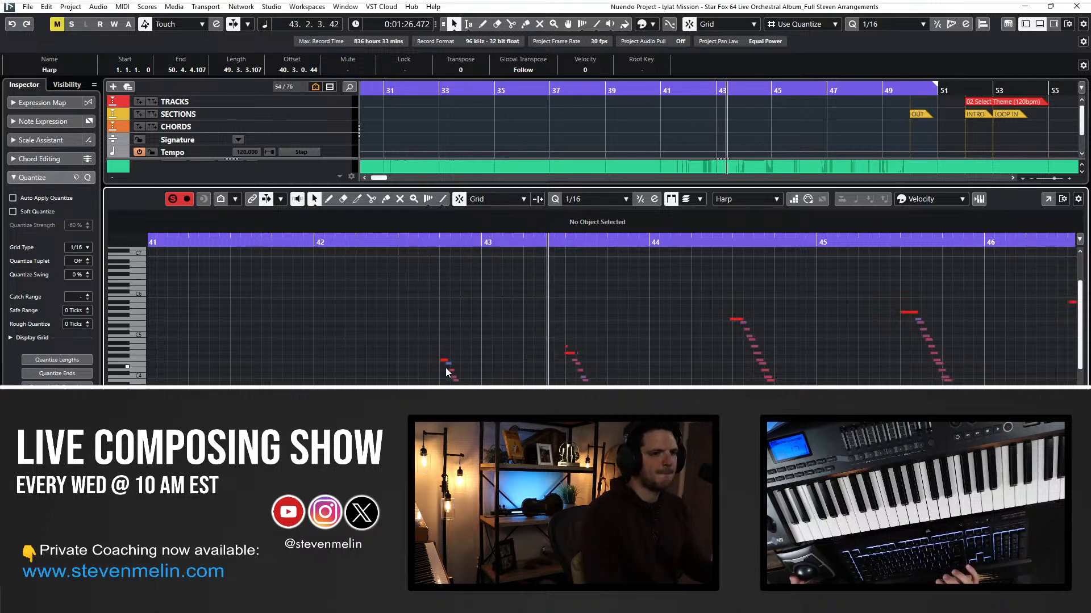
{"action": "scroll", "coordinate": [622, 329], "scroll_direction": "right", "scroll_amount": 2}
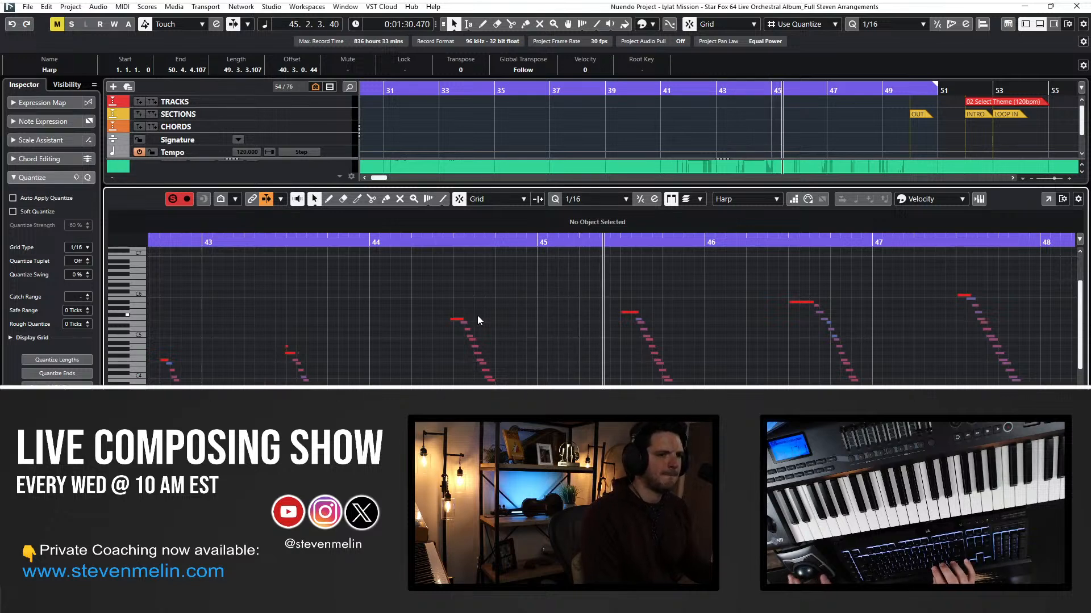
{"action": "scroll", "coordinate": [563, 329], "scroll_direction": "right", "scroll_amount": 3}
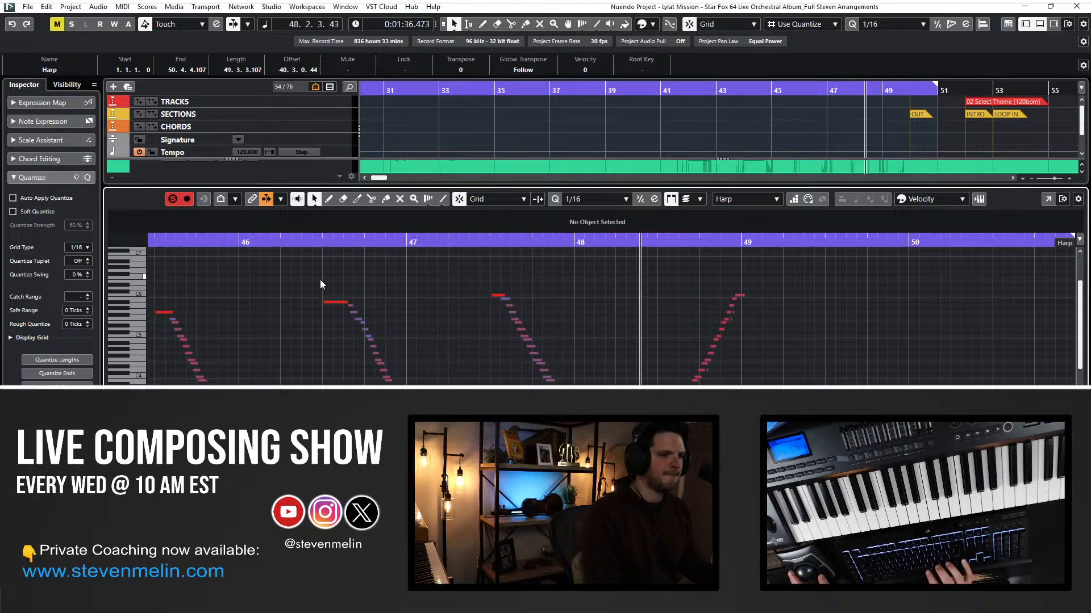
{"action": "key", "text": "Return"}
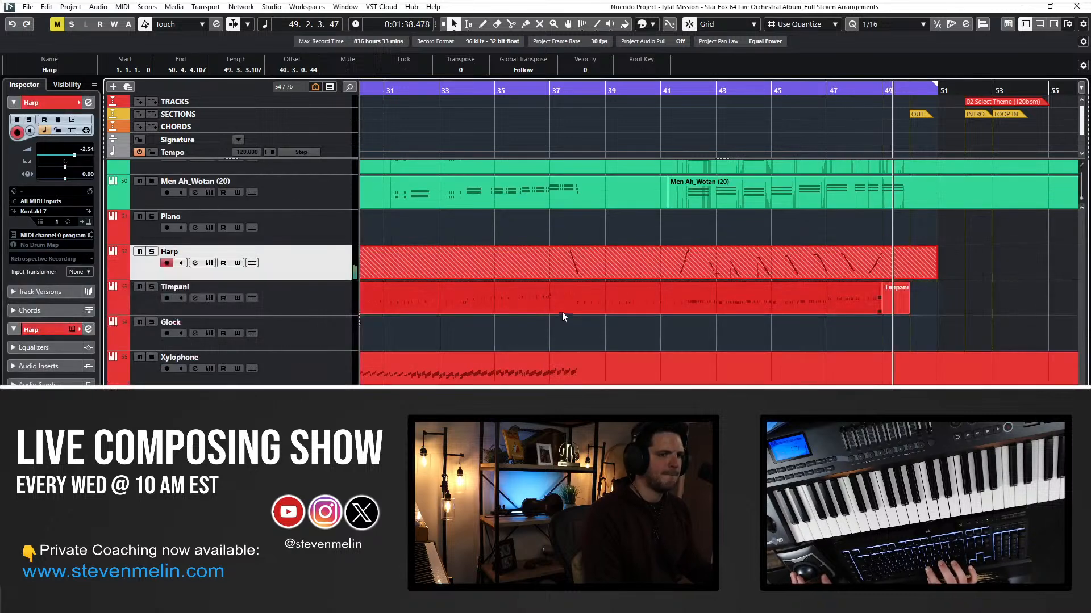
Glue the newly recorded harp take and the existing Harp part into a single part while replaying the passage.
{"action": "key", "text": "KP_Subtract"}
{"action": "key", "text": "KP_Subtract"}
{"action": "right_click", "coordinate": [599, 278]}
{"action": "left_click", "coordinate": [646, 276]}
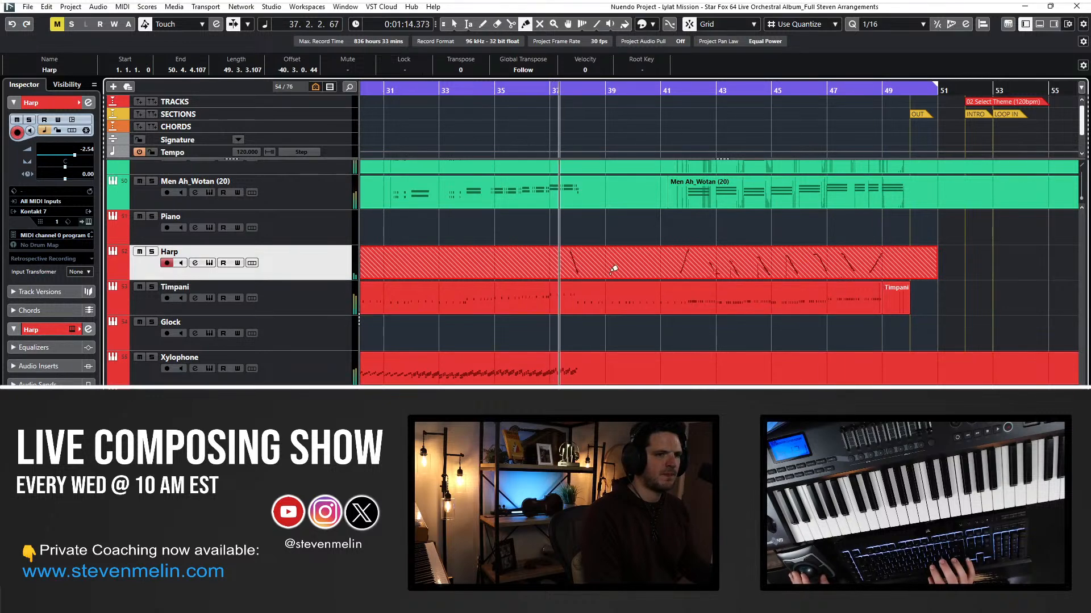
{"action": "left_click", "coordinate": [578, 271]}
{"action": "key", "text": "1"}
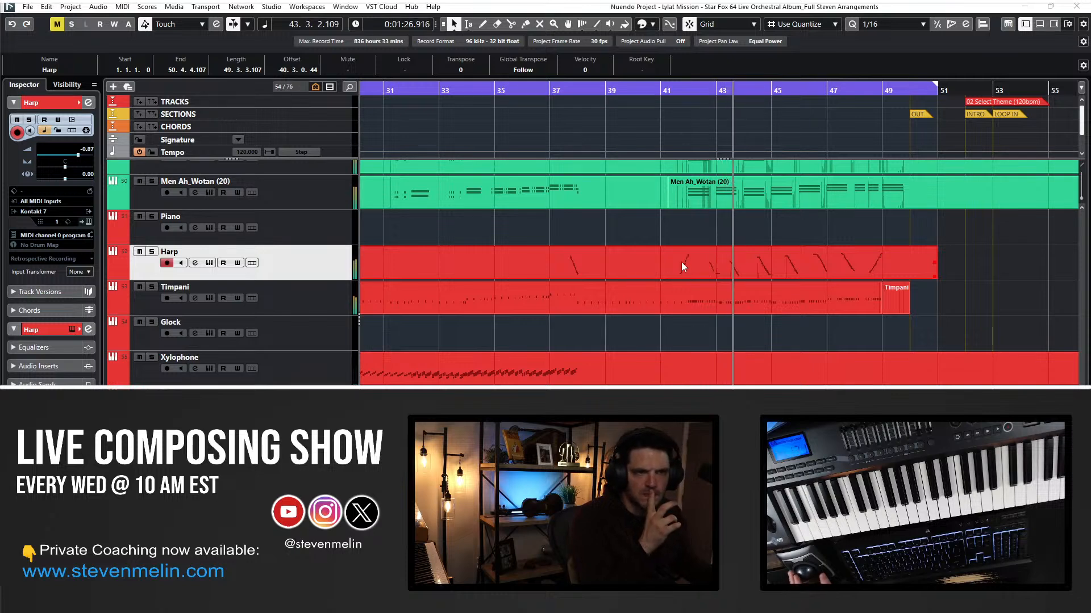
Shift the harp run late in bar 42 one beat earlier, starting it at 42.3.1.2, and replay the passage.
{"action": "double_click", "coordinate": [723, 264]}
{"action": "key", "text": "space"}
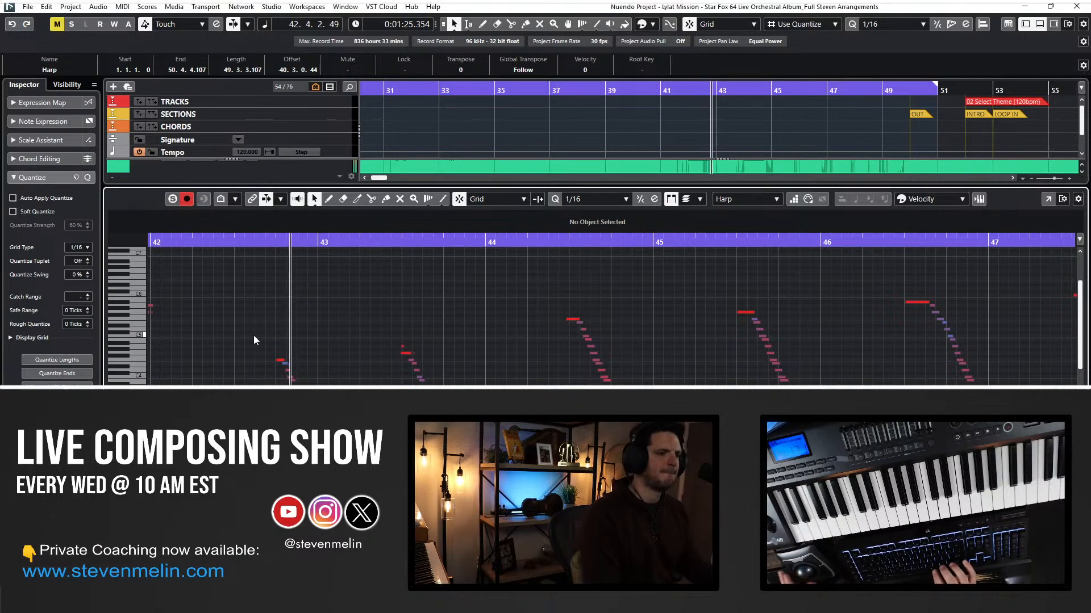
{"action": "left_click_drag", "start_coordinate": [253, 335], "coordinate": [355, 386]}
{"action": "key", "text": "comma"}
{"action": "key", "text": "comma"}
{"action": "key", "text": "space"}
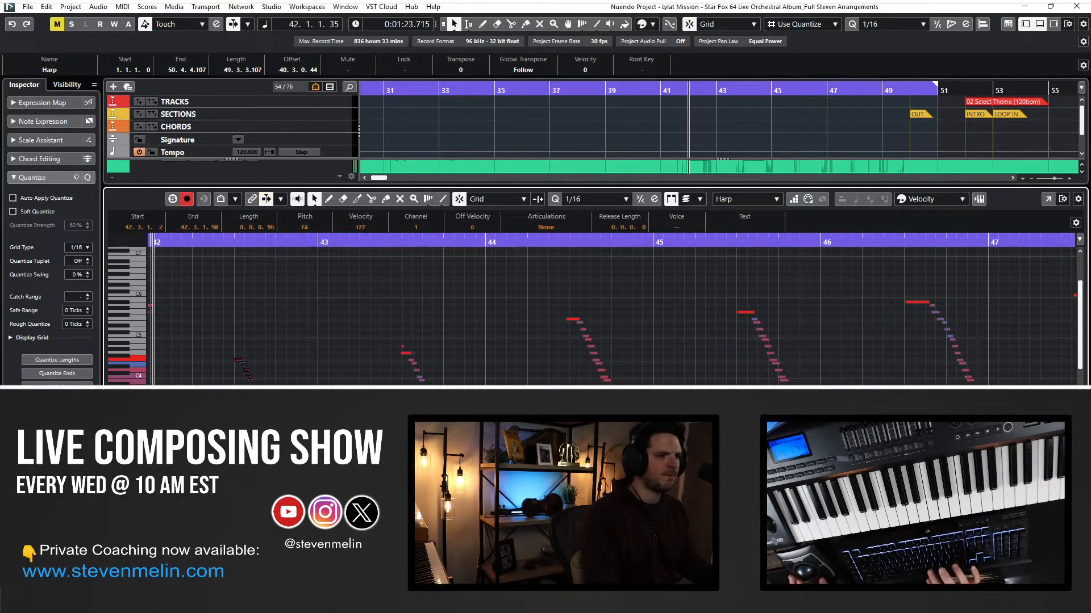
{"action": "left_click", "coordinate": [365, 364]}
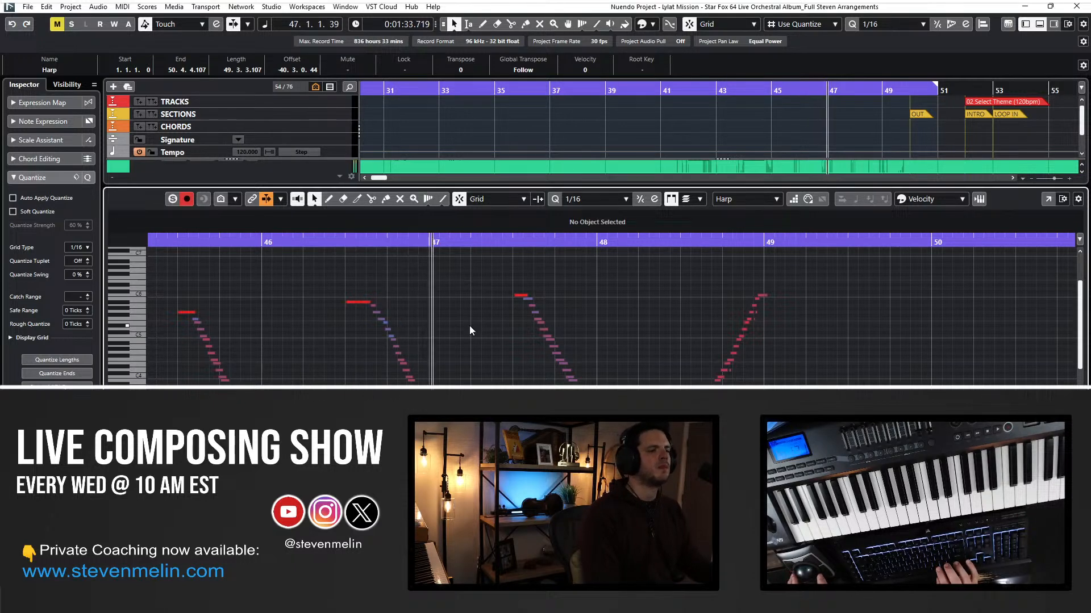
{"action": "scroll", "coordinate": [469, 325], "scroll_direction": "up", "scroll_amount": 3}
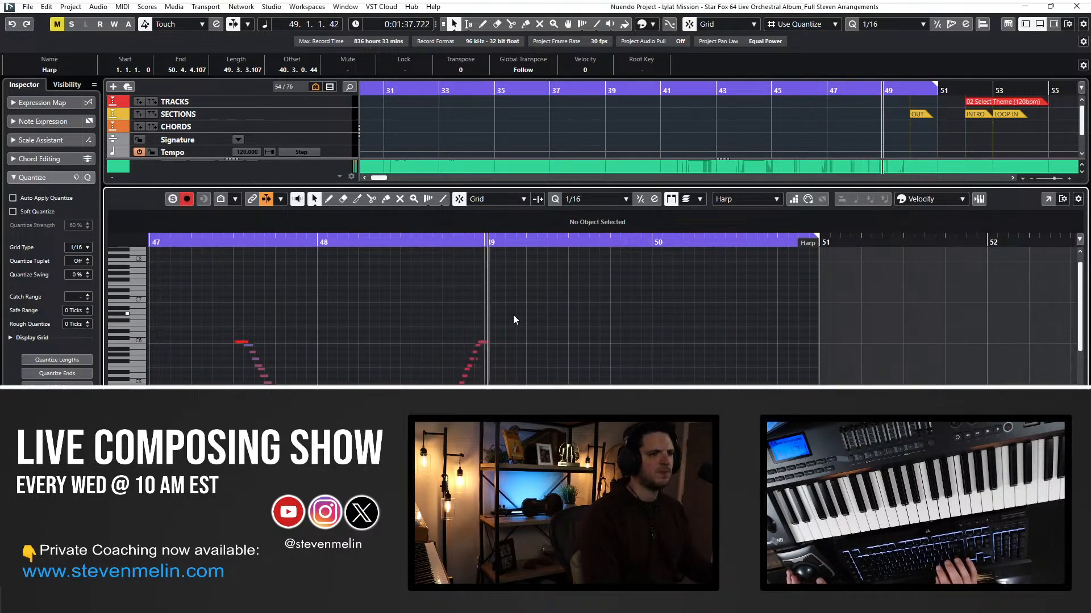
Return to the arrangement and glue all the Timpani parts together into one continuous part.
{"action": "key", "text": "ctrl+e"}
{"action": "scroll", "coordinate": [578, 321], "scroll_direction": "right", "scroll_amount": 5}
{"action": "left_click", "coordinate": [597, 299]}
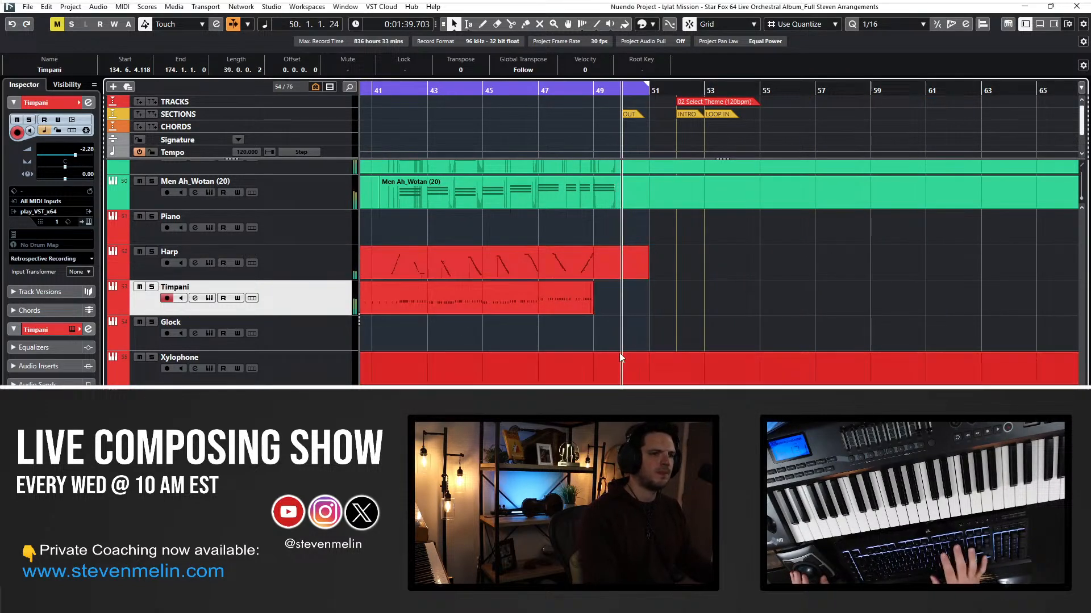
{"action": "key", "text": "space"}
{"action": "key", "text": "space"}
{"action": "right_click", "coordinate": [596, 306]}
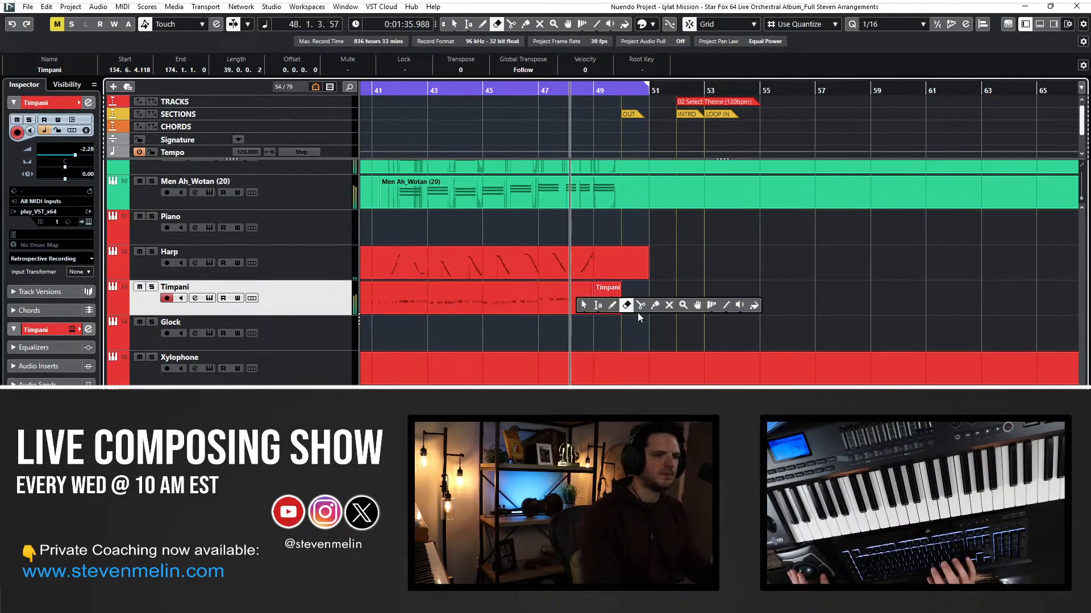
{"action": "left_click", "coordinate": [654, 307]}
{"action": "left_click", "coordinate": [562, 304], "text": "alt"}
{"action": "key", "text": "1"}
{"action": "left_click", "coordinate": [559, 312]}
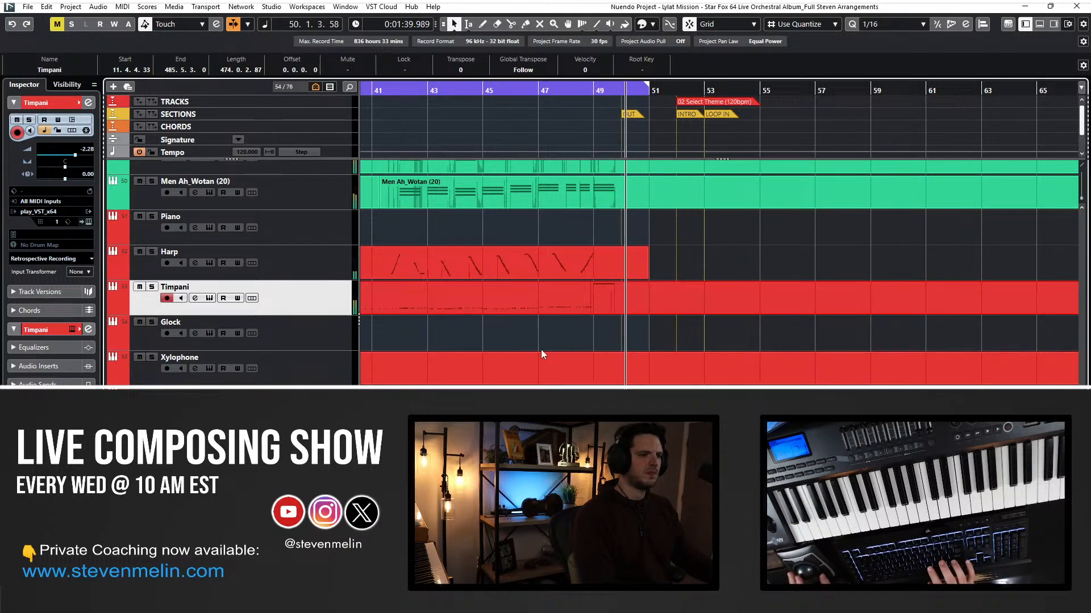
Open the Orch Chimes part and play it back from about bar 41 to review its long notes up to bar 46.
{"action": "key", "text": "space"}
{"action": "key", "text": "KP_Subtract"}
{"action": "key", "text": "KP_Subtract"}
{"action": "key", "text": "KP_Subtract"}
{"action": "key", "text": "KP_Subtract"}
{"action": "key", "text": "KP_Subtract"}
{"action": "key", "text": "KP_Subtract"}
{"action": "key", "text": "KP_Subtract"}
{"action": "key", "text": "KP_Subtract"}
{"action": "key", "text": "KP_Subtract"}
{"action": "key", "text": "space"}
{"action": "double_click", "coordinate": [392, 454]}
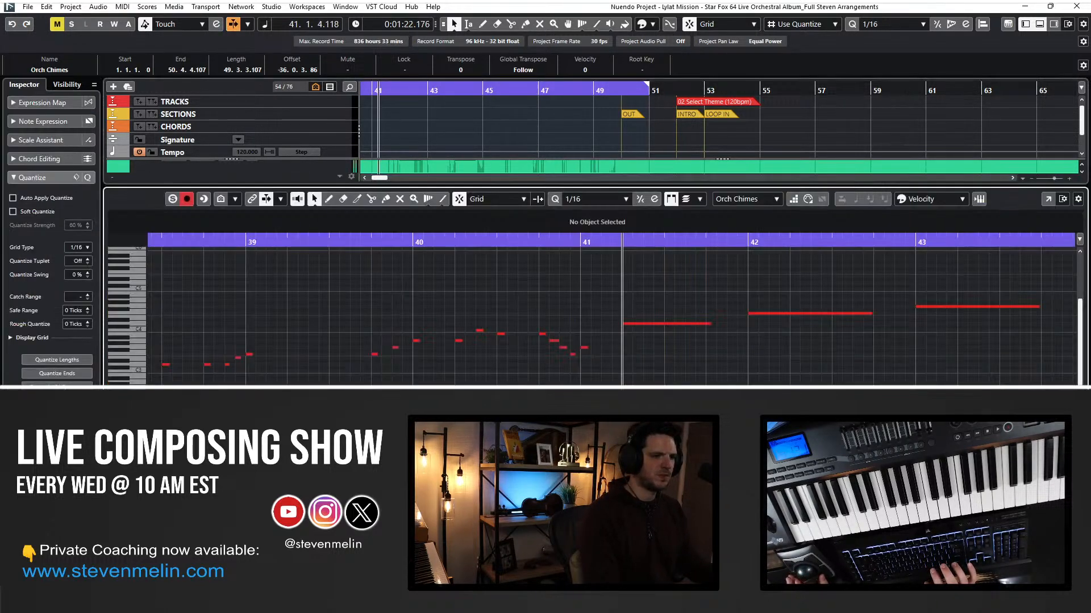
{"action": "scroll", "coordinate": [390, 353], "scroll_direction": "right", "scroll_amount": 5}
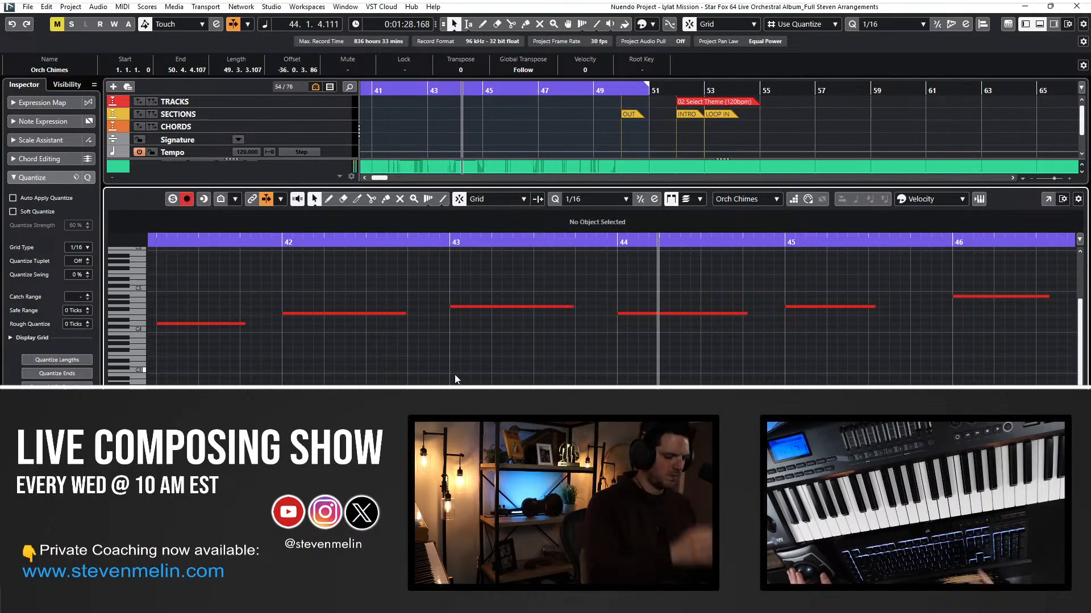
{"action": "scroll", "coordinate": [455, 374], "scroll_direction": "right", "scroll_amount": 3}
{"action": "scroll", "coordinate": [455, 378], "scroll_direction": "right", "scroll_amount": 3}
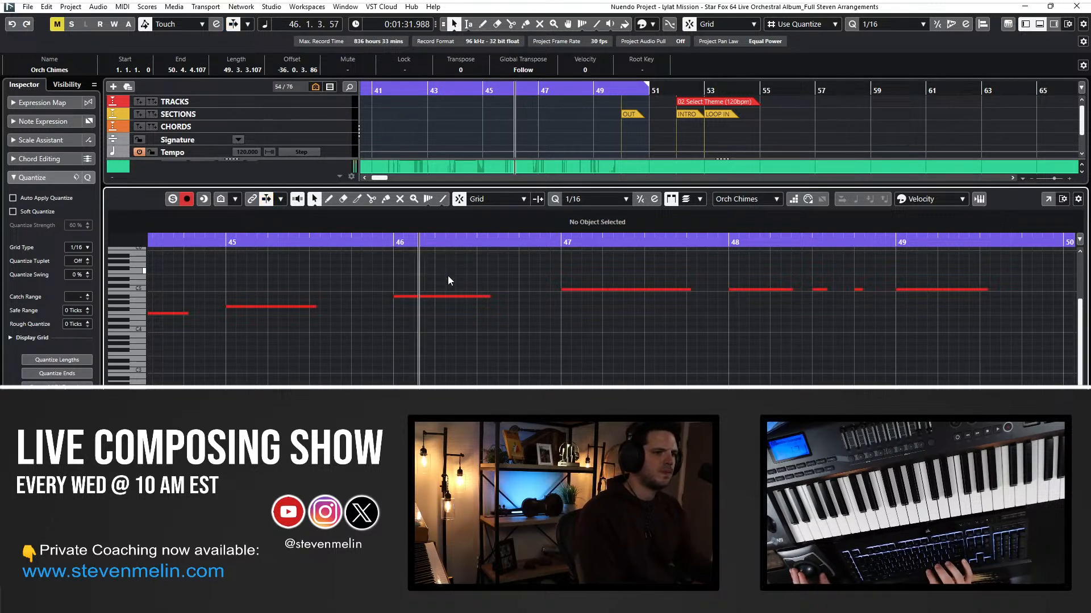
Lower the bar 46 chime note to A#3 and the bar 47 chime note to C4.
{"action": "left_click", "coordinate": [455, 296]}
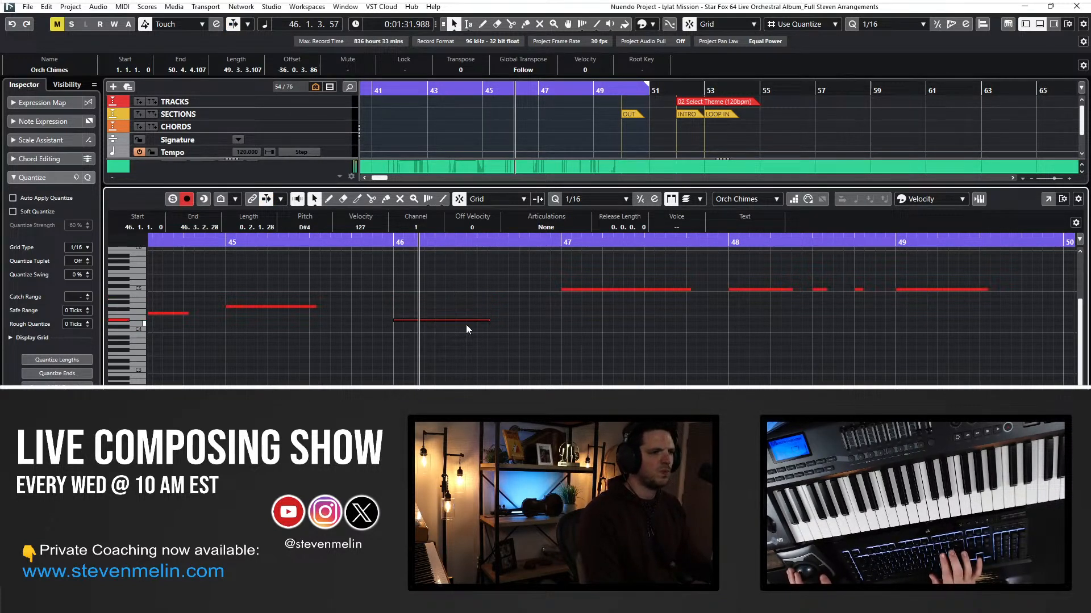
{"action": "key", "text": "Down"}
{"action": "key", "text": "Down"}
{"action": "key", "text": "Down"}
{"action": "key", "text": "Down"}
{"action": "key", "text": "Down"}
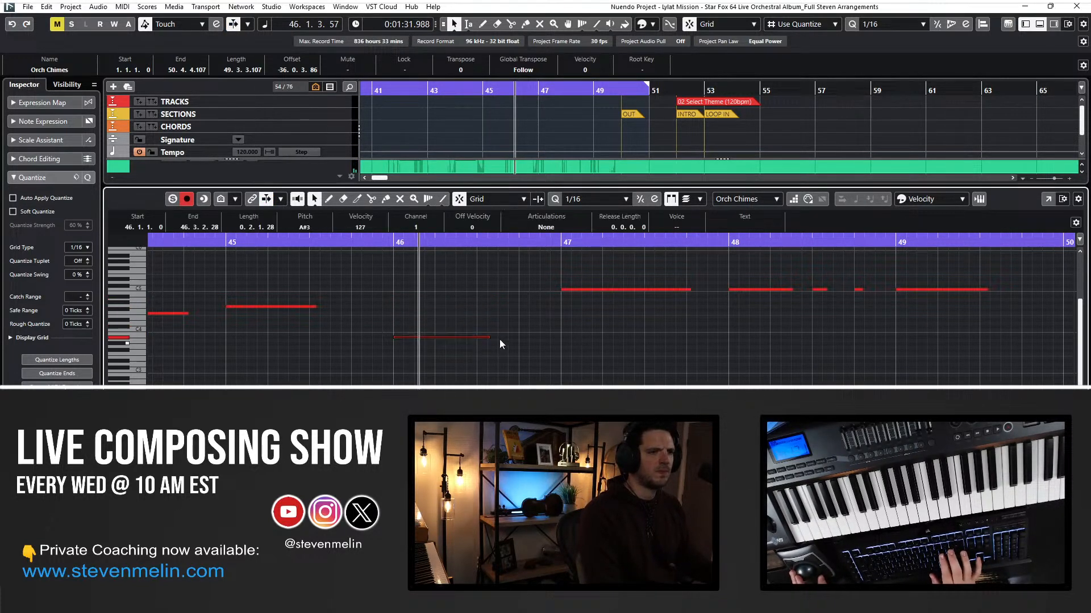
{"action": "left_click_drag", "start_coordinate": [580, 289], "coordinate": [584, 323]}
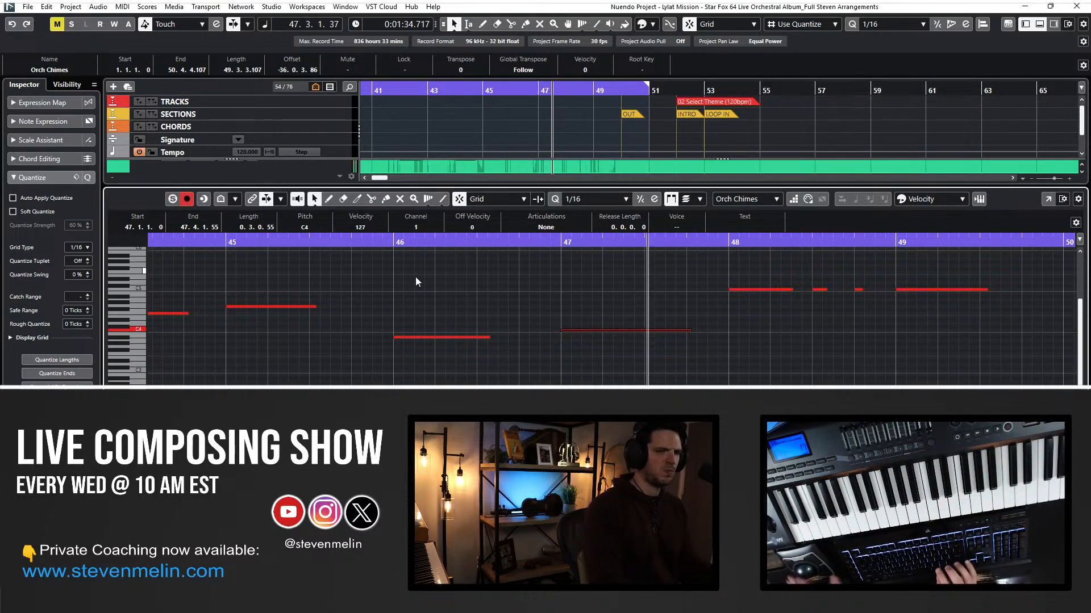
Lower all the chime notes in bars 48 and 49 by an octave to C4.
{"action": "scroll", "coordinate": [465, 291], "scroll_direction": "right", "scroll_amount": 3}
{"action": "left_click_drag", "start_coordinate": [559, 271], "coordinate": [800, 319]}
{"action": "key", "text": "Down"}
{"action": "key", "text": "Down"}
{"action": "key", "text": "Down"}
{"action": "key", "text": "Down"}
{"action": "key", "text": "Down"}
{"action": "key", "text": "Down"}
{"action": "key", "text": "Down"}
{"action": "key", "text": "Down"}
{"action": "key", "text": "Down"}
{"action": "key", "text": "Down"}
{"action": "key", "text": "Down"}
{"action": "key", "text": "Down"}
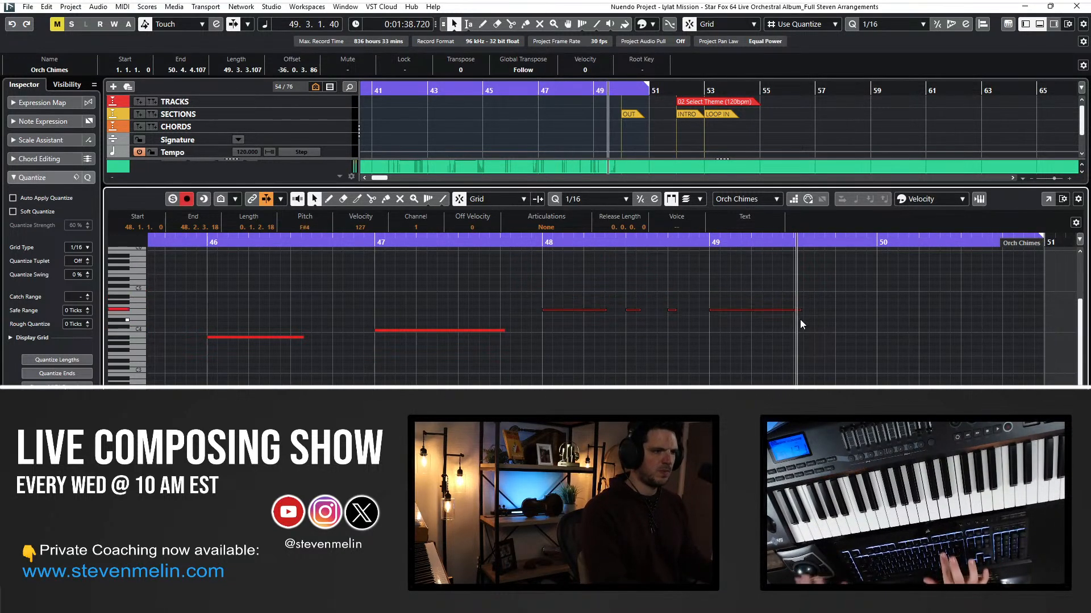
Replay the lowered chimes from bar 47, return to the arrangement, and rewind to bar 46.
{"action": "left_click", "coordinate": [372, 243]}
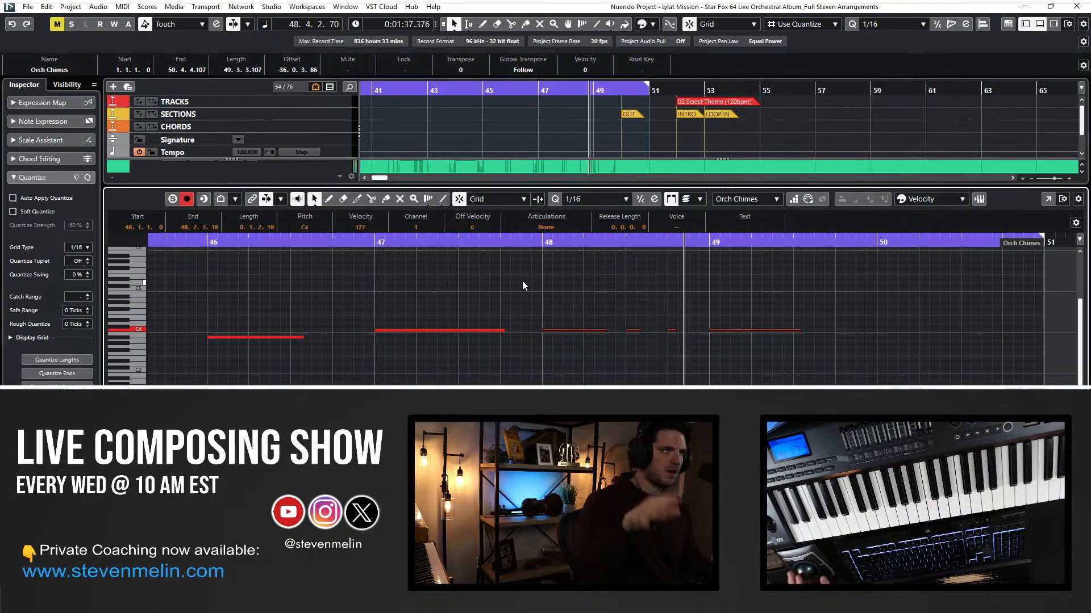
{"action": "key", "text": "space"}
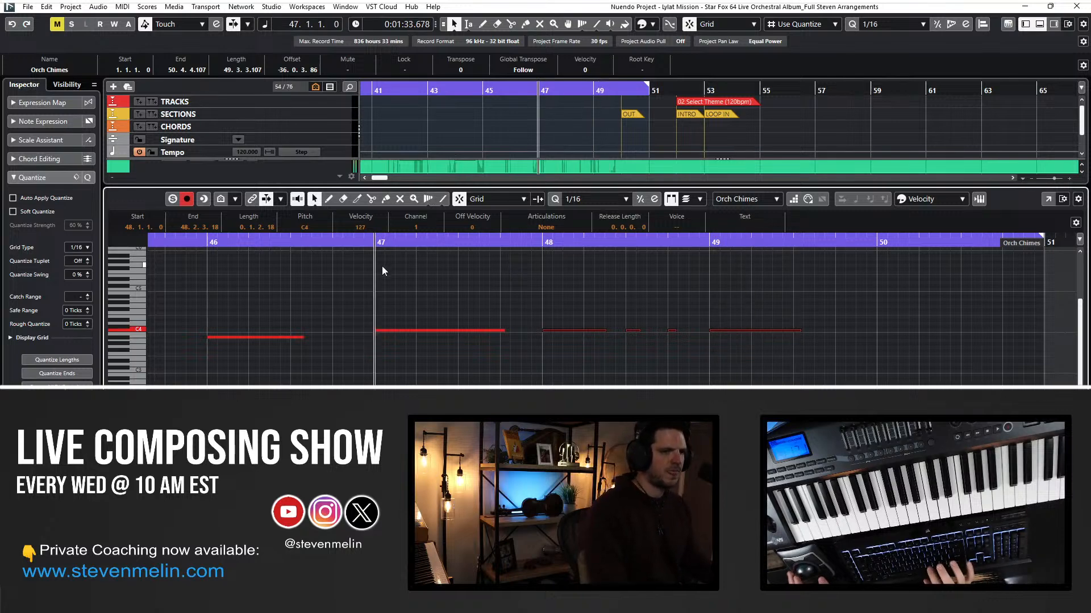
{"action": "key", "text": "Return"}
{"action": "key", "text": "KP_Subtract"}
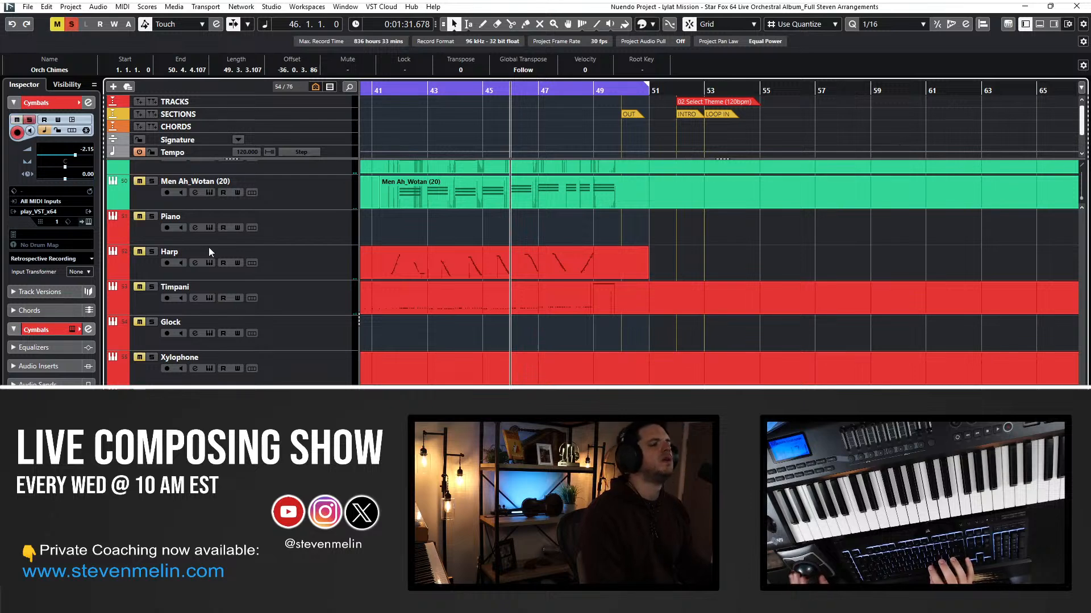
Solo the Women Ah_Freyja and Men Ah_Wotan choir tracks.
{"action": "scroll", "coordinate": [201, 219], "scroll_direction": "up", "scroll_amount": 2}
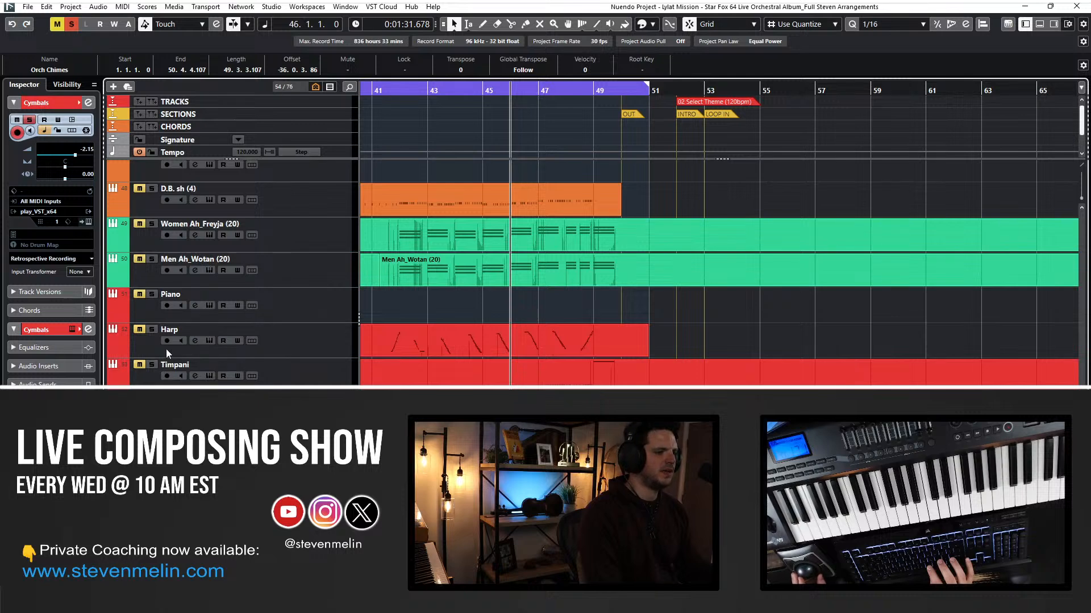
{"action": "scroll", "coordinate": [185, 296], "scroll_direction": "up", "scroll_amount": 2}
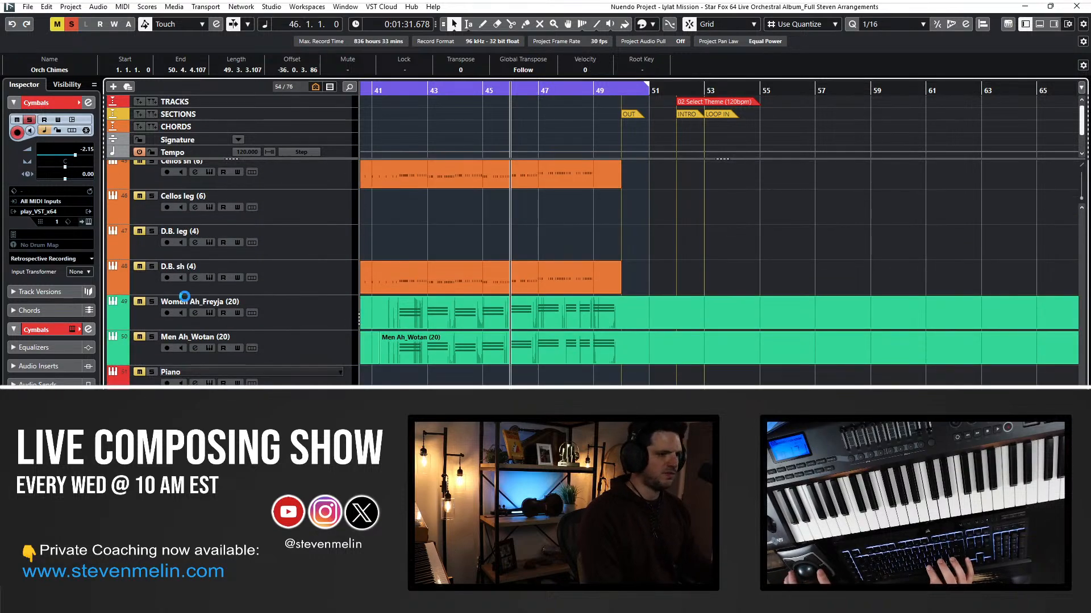
{"action": "scroll", "coordinate": [184, 297], "scroll_direction": "down", "scroll_amount": 4}
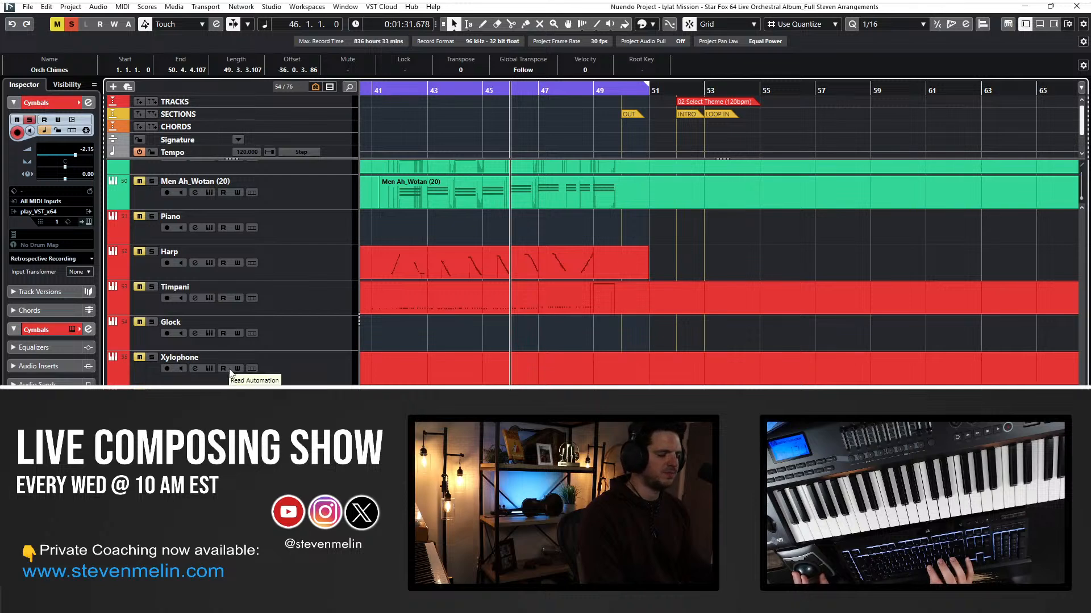
{"action": "scroll", "coordinate": [224, 227], "scroll_direction": "up", "scroll_amount": 4}
{"action": "left_click", "coordinate": [151, 301]}
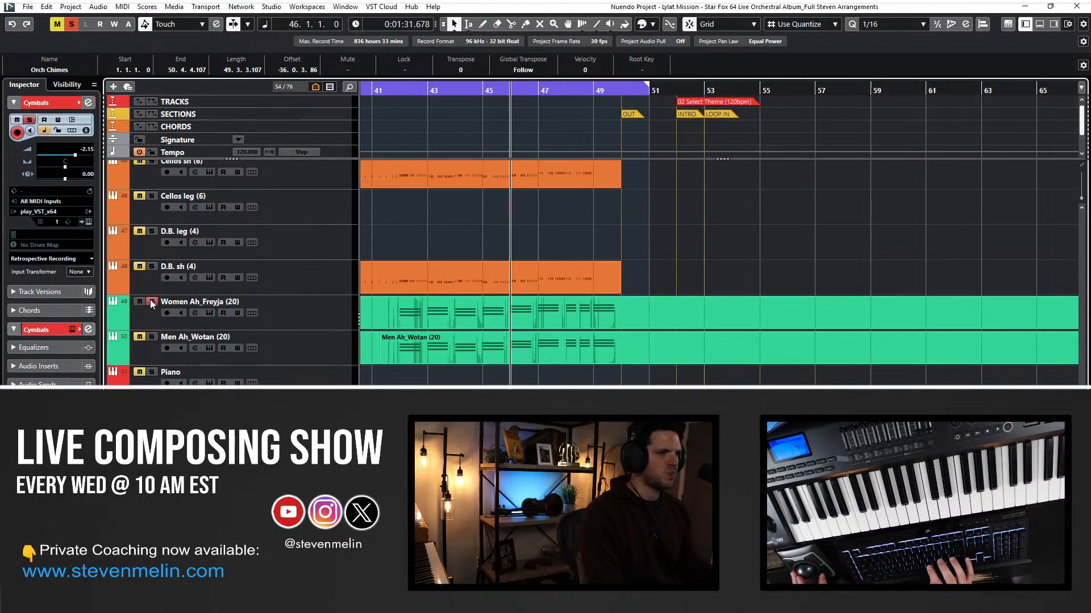
{"action": "left_click", "coordinate": [152, 337]}
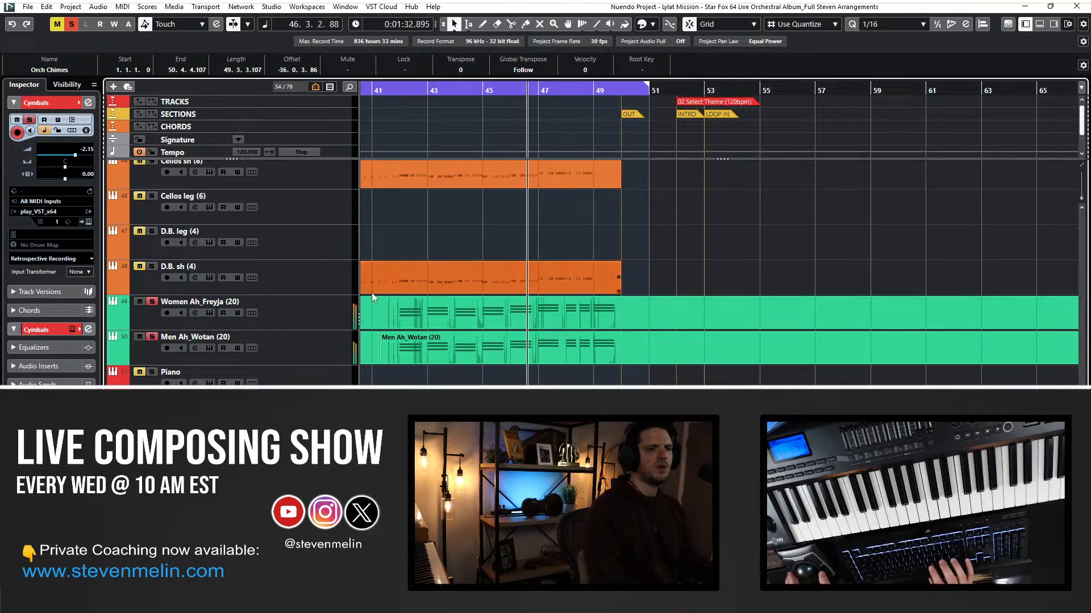
Listen to the soloed tracks into bar 48, rewind to the start of that bar, and play it again.
{"action": "scroll", "coordinate": [372, 292], "scroll_direction": "down", "scroll_amount": 4}
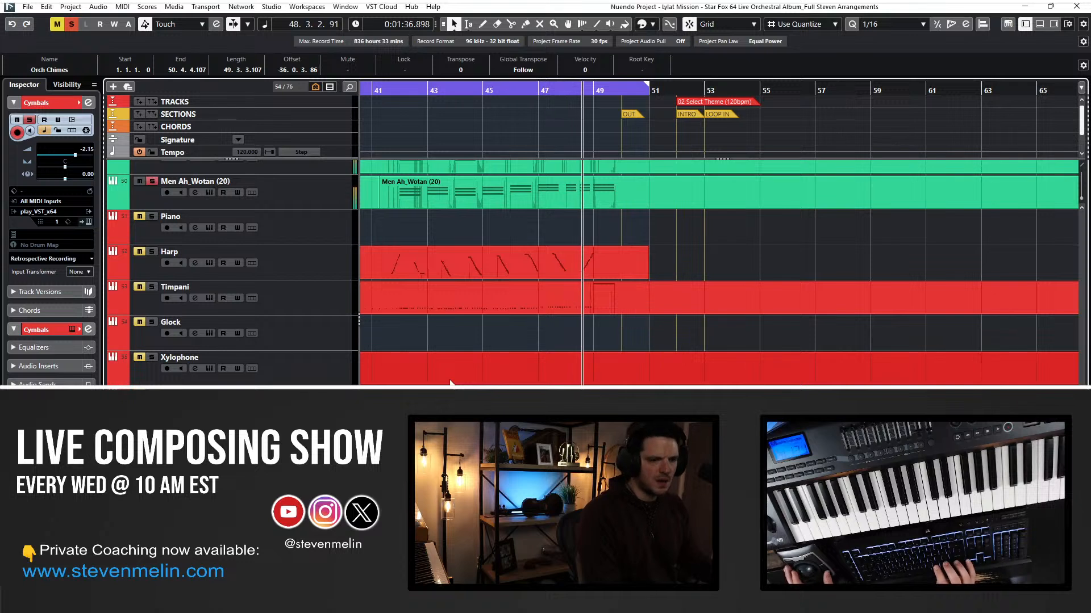
{"action": "key", "text": "space"}
{"action": "key", "text": "KP_Subtract"}
{"action": "key", "text": "KP_Subtract"}
{"action": "key", "text": "KP_Subtract"}
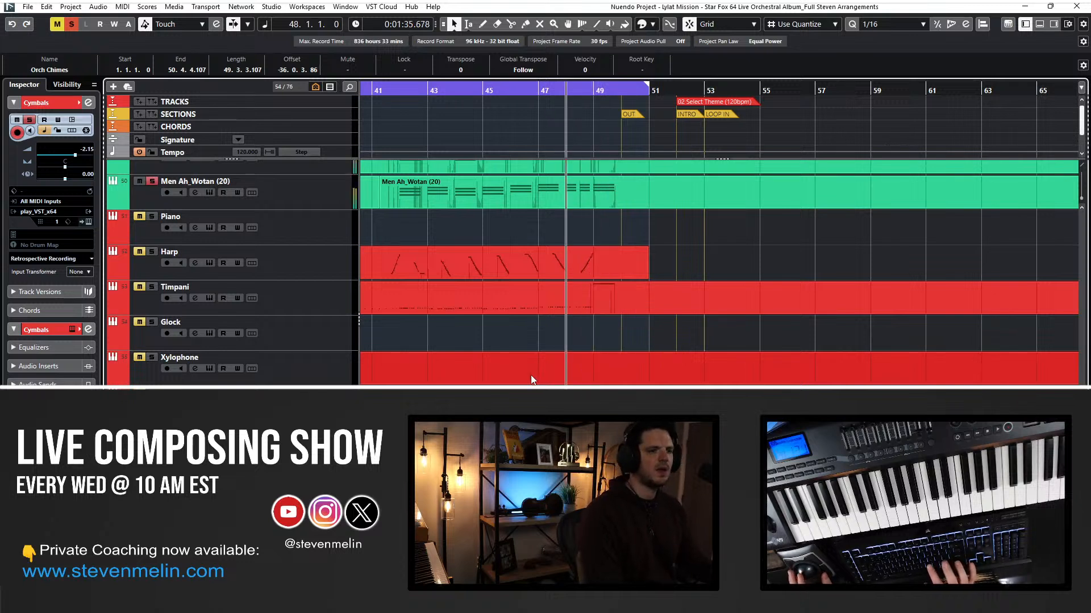
{"action": "key", "text": "space"}
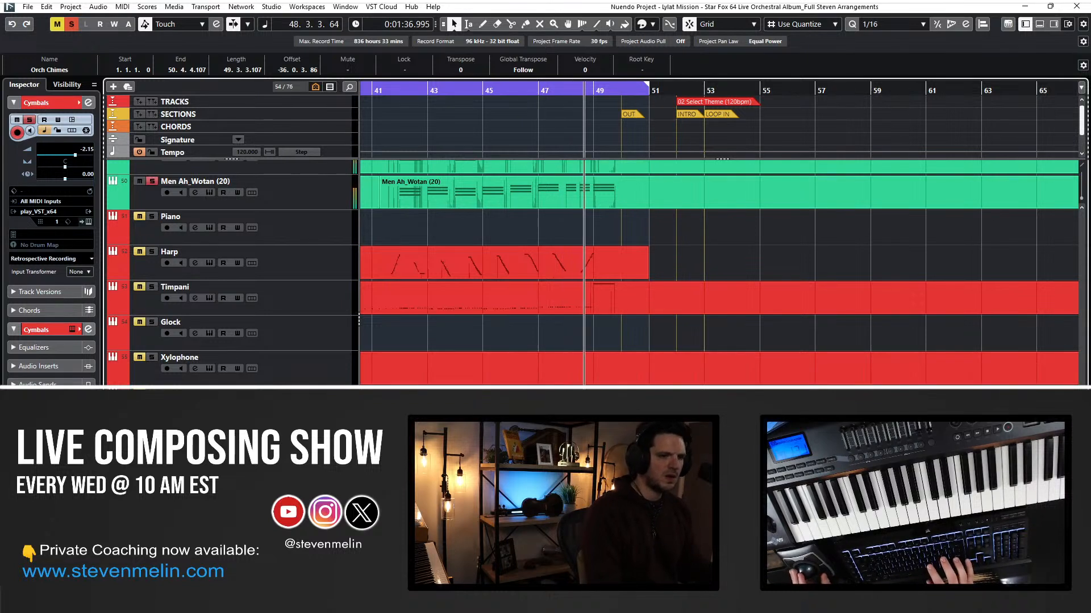
Rewind to bar 46, start playback, and deactivate solo on all tracks.
{"action": "key", "text": "KP_Subtract"}
{"action": "key", "text": "KP_Subtract"}
{"action": "key", "text": "KP_Subtract"}
{"action": "key", "text": "space"}
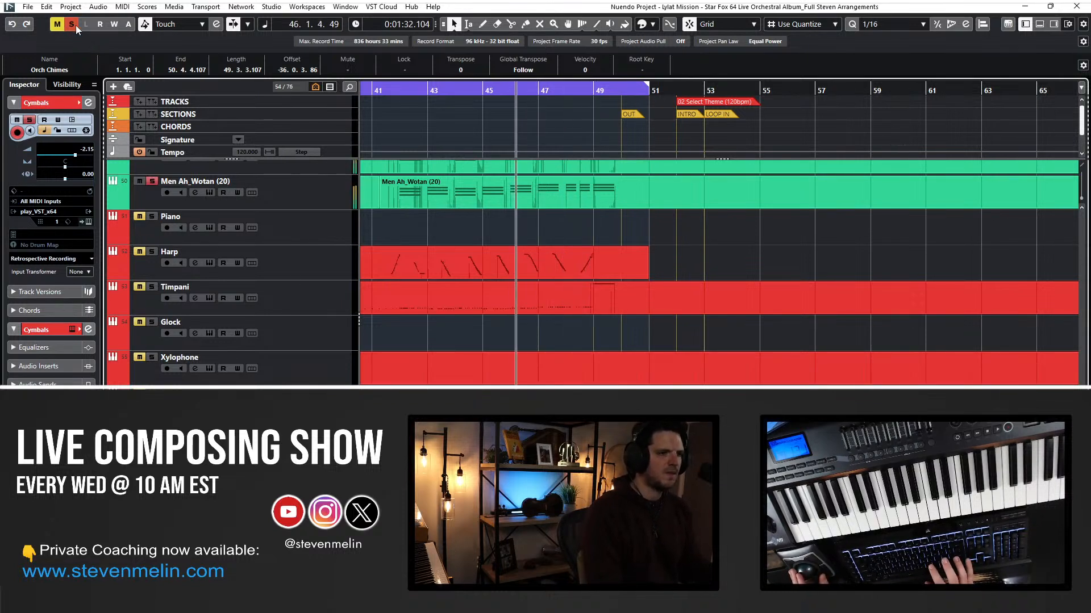
{"action": "left_click", "coordinate": [70, 25]}
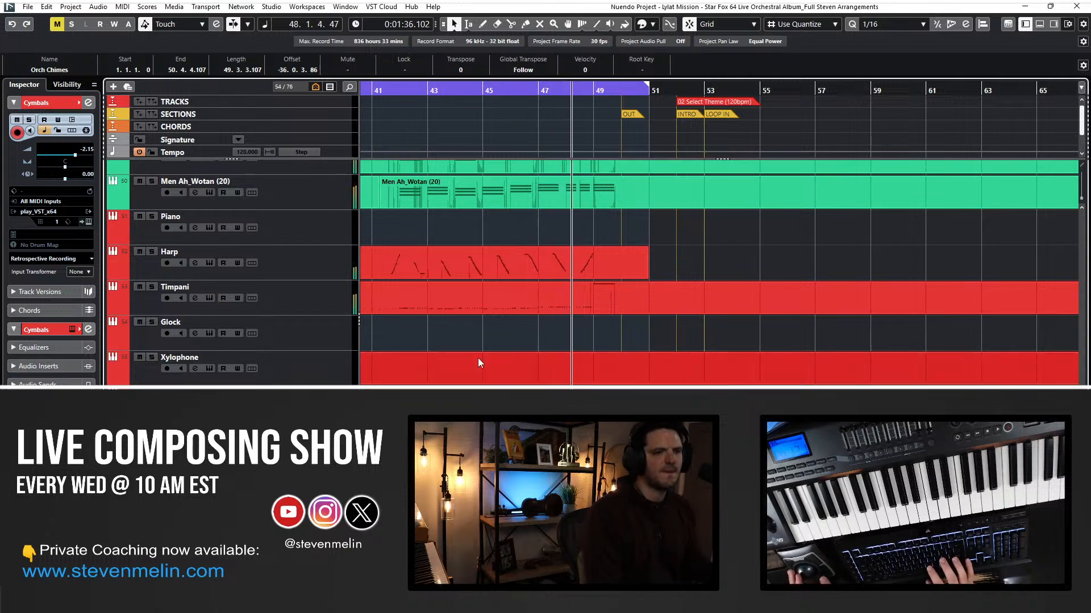
Open the Cymbals part, delete the cymbal notes in the second half of bar 47, and replay the passage.
{"action": "double_click", "coordinate": [506, 420]}
{"action": "key", "text": "space"}
{"action": "left_click_drag", "start_coordinate": [655, 360], "coordinate": [683, 379]}
{"action": "key", "text": "Delete"}
{"action": "key", "text": "Delete"}
{"action": "key", "text": "KP_Subtract"}
{"action": "key", "text": "KP_Subtract"}
{"action": "key", "text": "KP_Subtract"}
{"action": "key", "text": "space"}
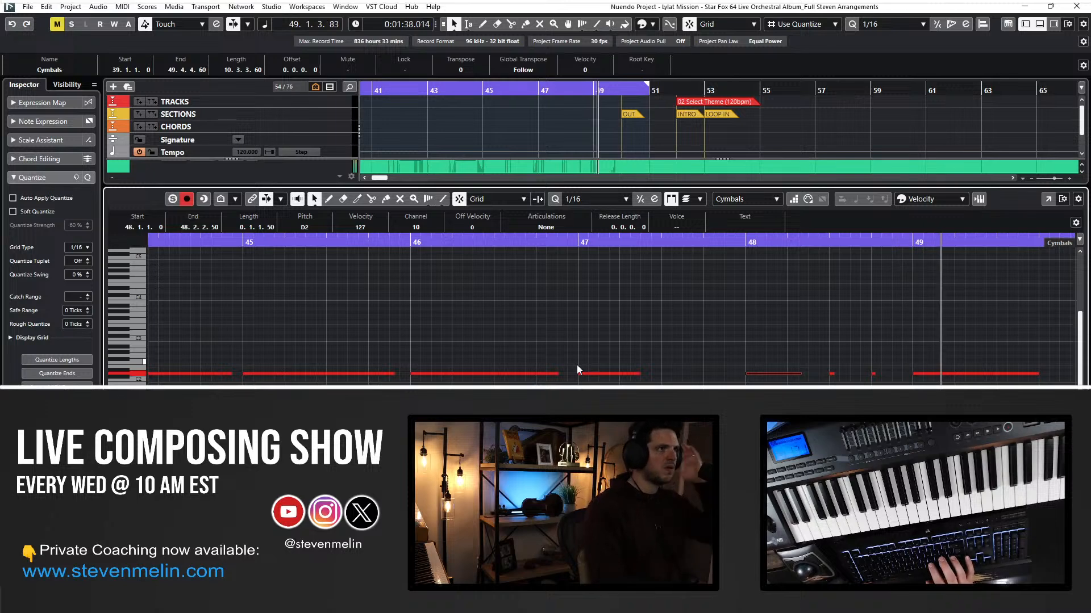
Return to the arrangement, listen to the full mix from bar 46 through bar 49, and rewind to bar 46.
{"action": "key", "text": "ctrl+e"}
{"action": "key", "text": "space"}
{"action": "key", "text": "KP_Subtract"}
{"action": "key", "text": "KP_Subtract"}
{"action": "key", "text": "KP_Subtract"}
{"action": "key", "text": "KP_Subtract"}
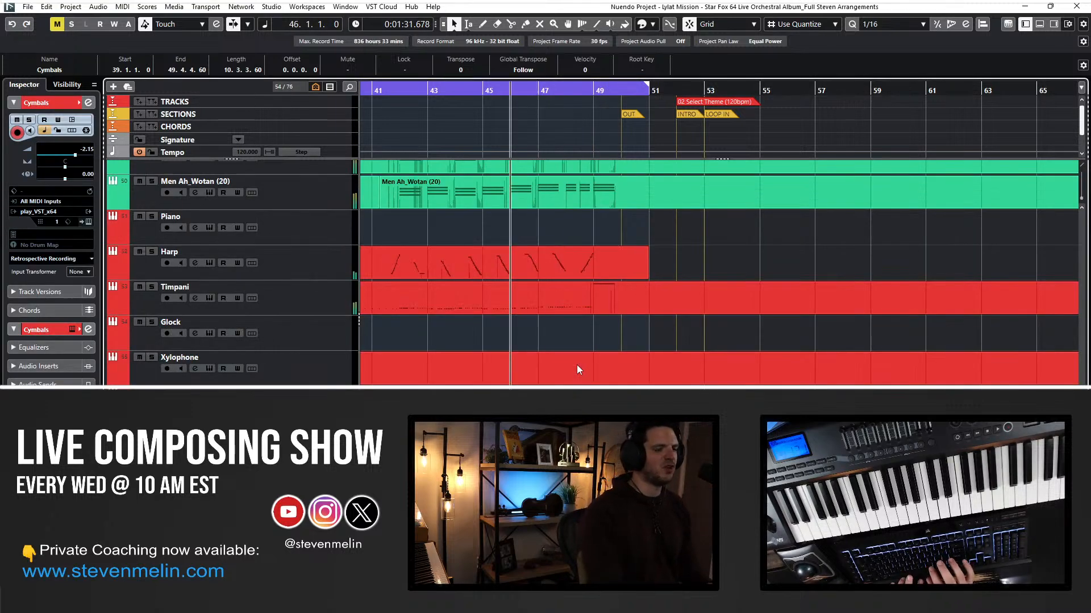
{"action": "key", "text": "space"}
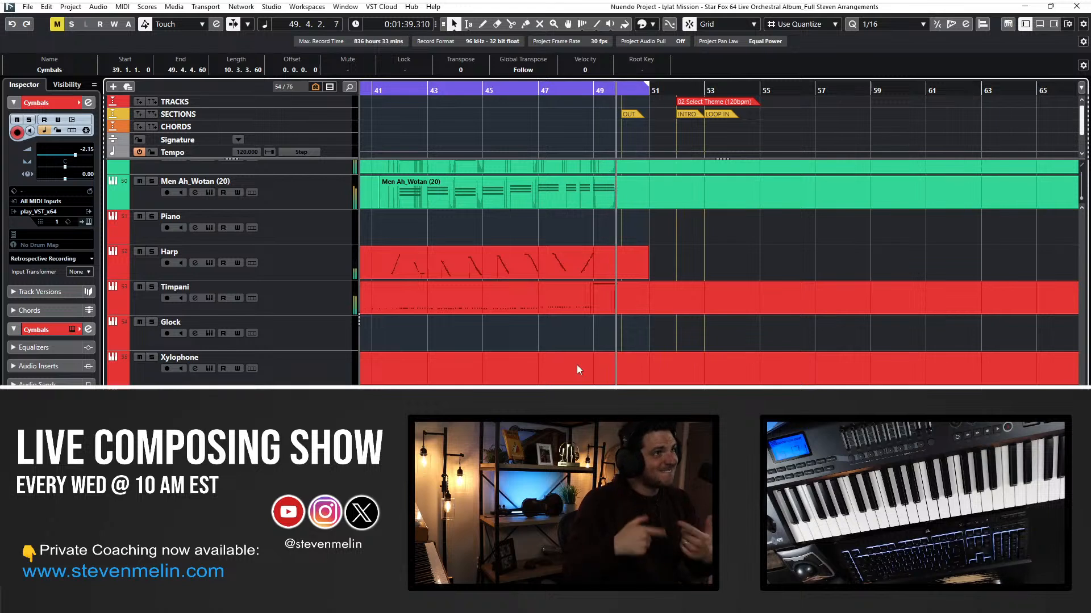
{"action": "key", "text": "KP_Subtract"}
{"action": "key", "text": "KP_Subtract"}
{"action": "key", "text": "KP_Subtract"}
{"action": "key", "text": "KP_Subtract"}
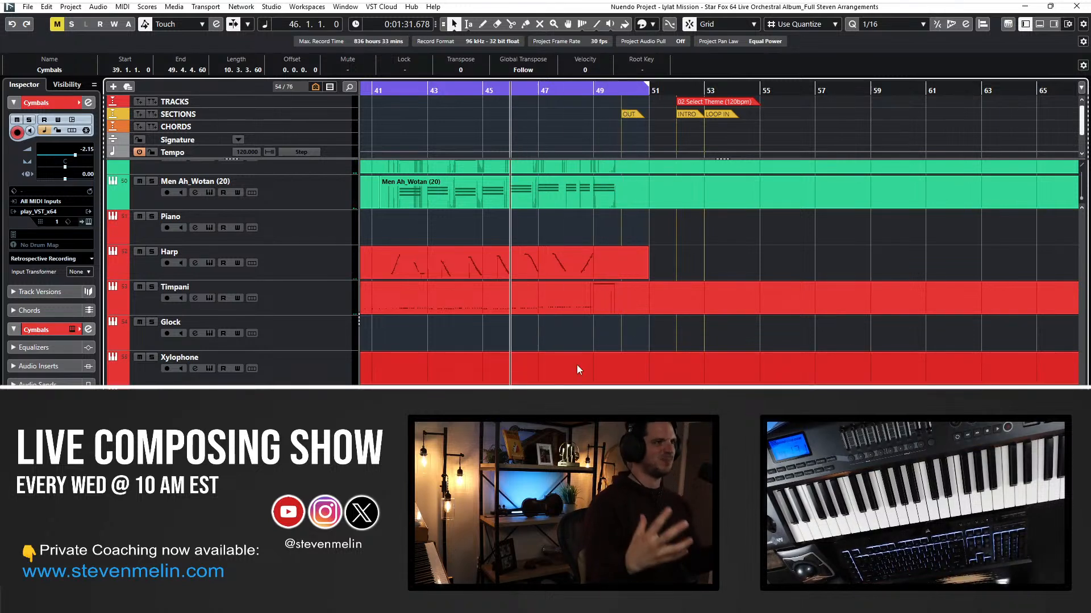
Return to the project start, then continue playback from about bar 30.
{"action": "key", "text": "Home"}
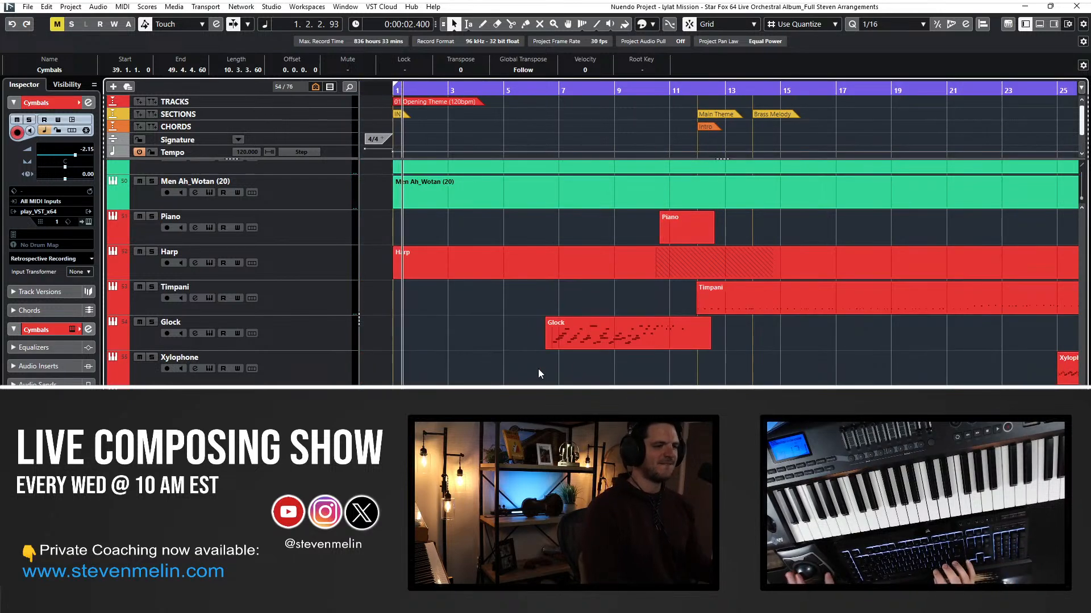
{"action": "scroll", "coordinate": [539, 373], "scroll_direction": "right", "scroll_amount": 4}
{"action": "scroll", "coordinate": [539, 374], "scroll_direction": "up", "scroll_amount": 10}
{"action": "scroll", "coordinate": [537, 369], "scroll_direction": "down", "scroll_amount": 5}
{"action": "scroll", "coordinate": [537, 369], "scroll_direction": "right", "scroll_amount": 6}
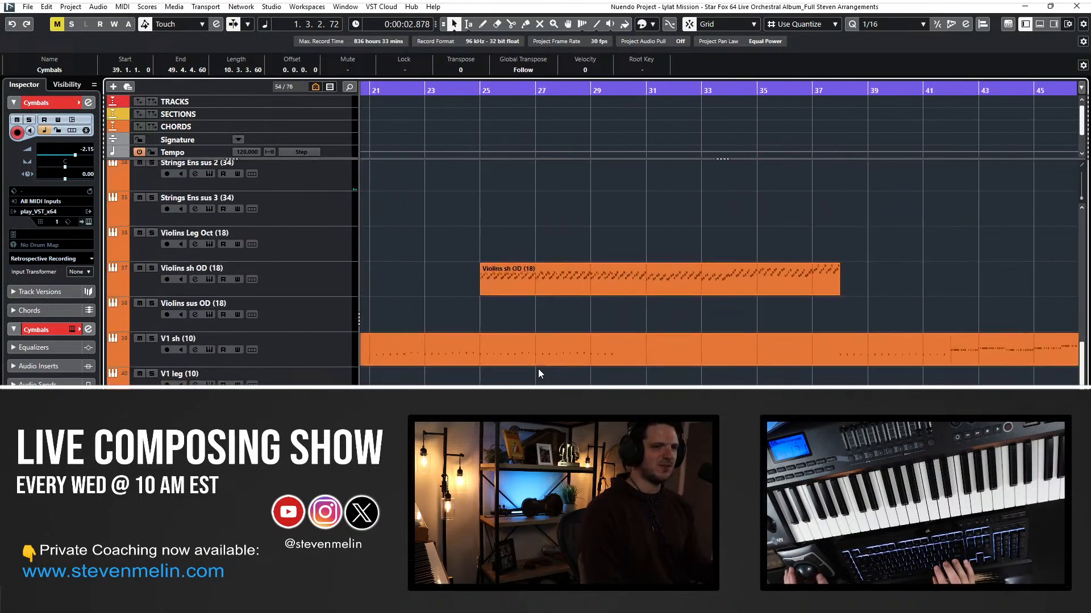
{"action": "scroll", "coordinate": [537, 369], "scroll_direction": "up", "scroll_amount": 5}
{"action": "scroll", "coordinate": [629, 274], "scroll_direction": "up", "scroll_amount": 3}
{"action": "left_click", "coordinate": [614, 91]}
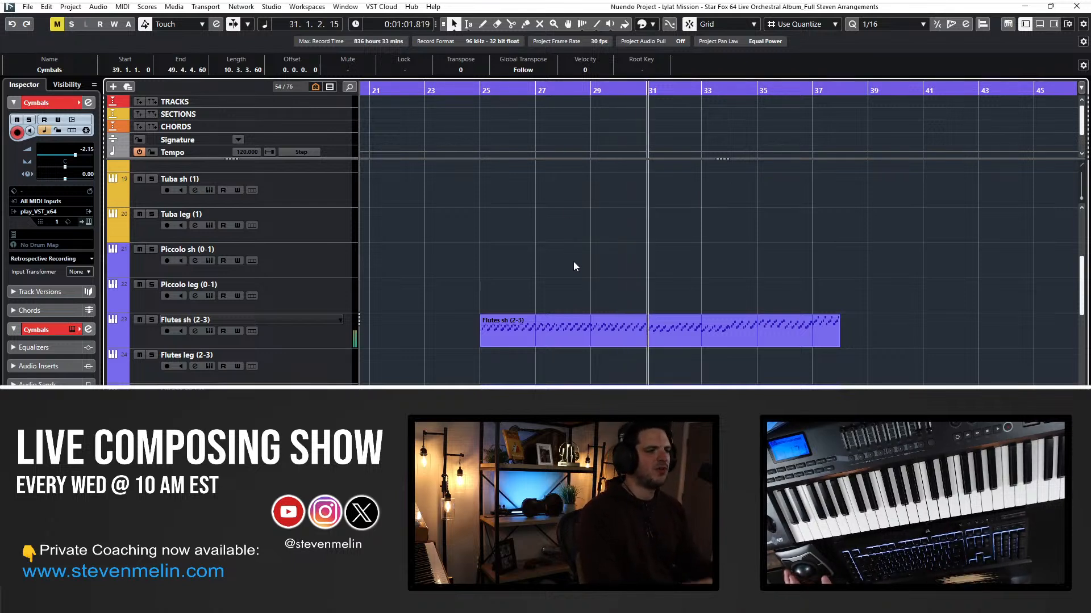
{"action": "scroll", "coordinate": [580, 308], "scroll_direction": "up", "scroll_amount": 2}
{"action": "scroll", "coordinate": [581, 312], "scroll_direction": "down", "scroll_amount": 3}
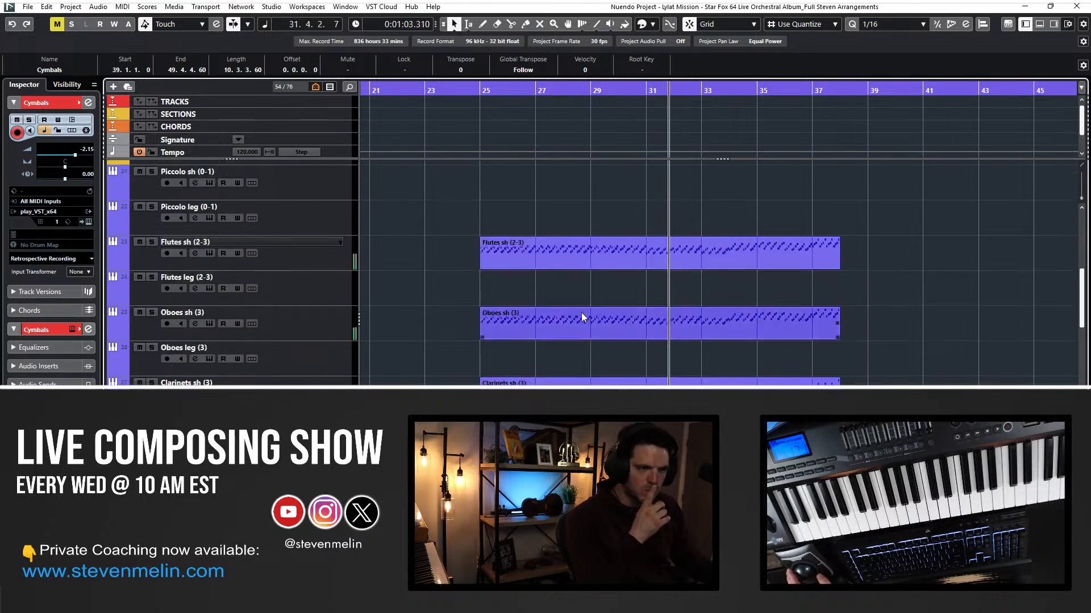
{"action": "left_click", "coordinate": [323, 257]}
{"action": "left_click", "coordinate": [323, 366], "text": "shift"}
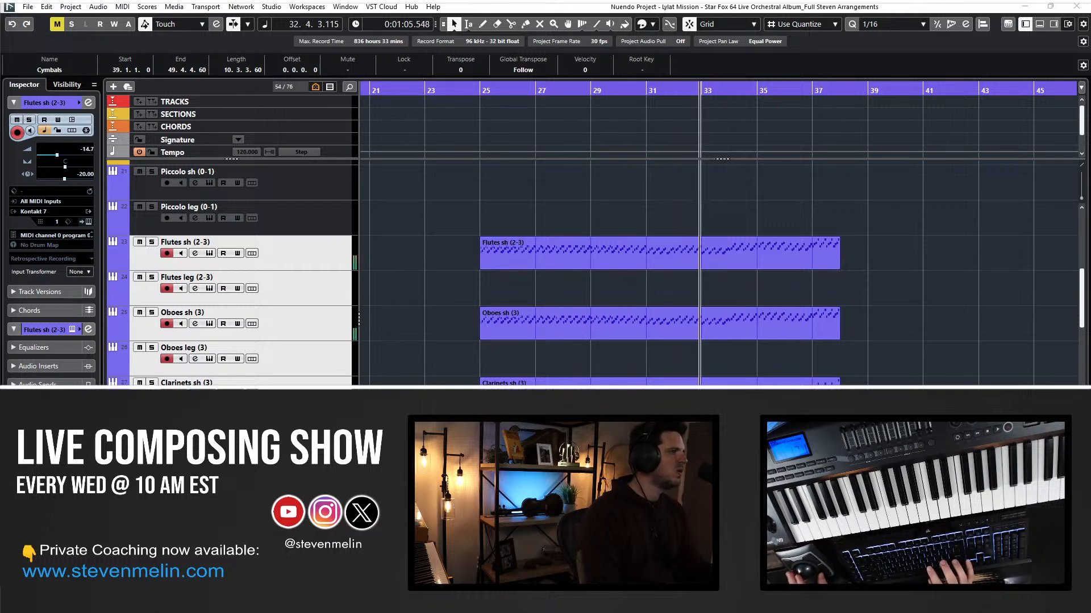
{"action": "left_click", "coordinate": [557, 213]}
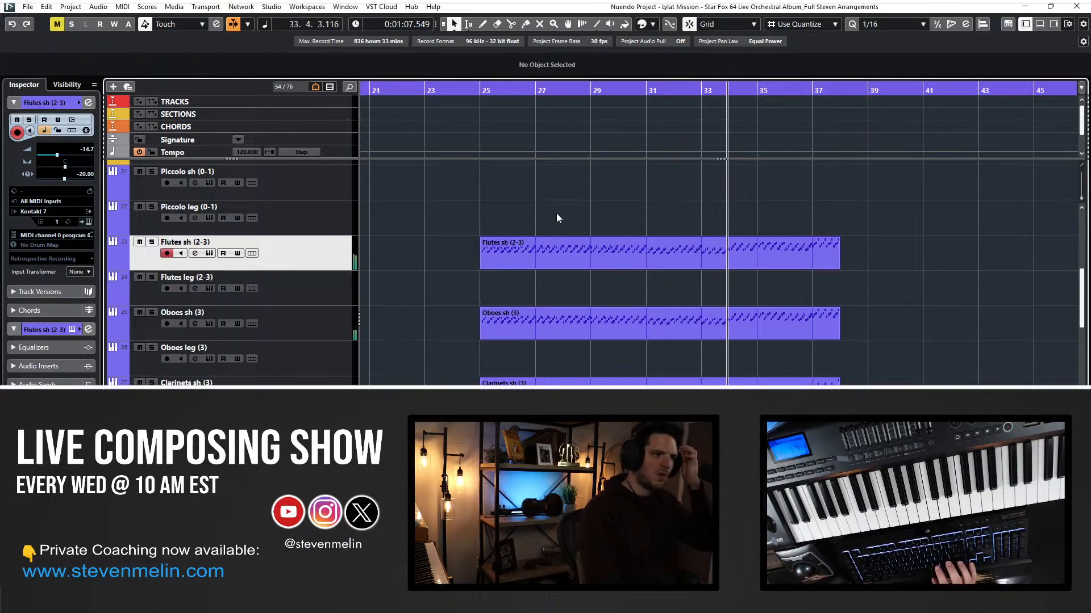
Glue the Horns poly leg parts into one continuous part and select it.
{"action": "scroll", "coordinate": [556, 213], "scroll_direction": "up", "scroll_amount": 10}
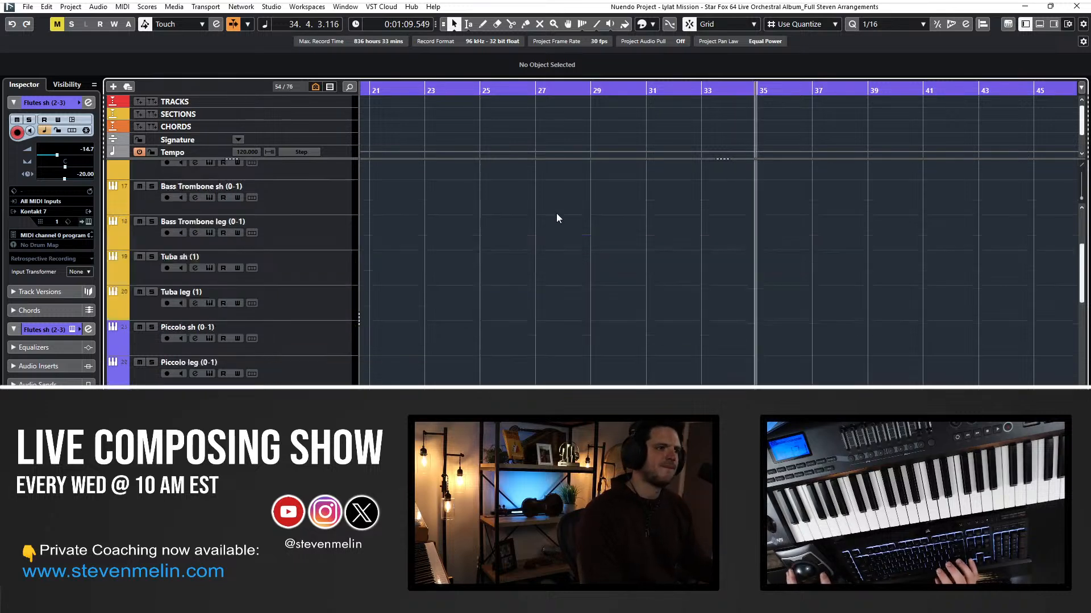
{"action": "scroll", "coordinate": [585, 269], "scroll_direction": "left", "scroll_amount": 2}
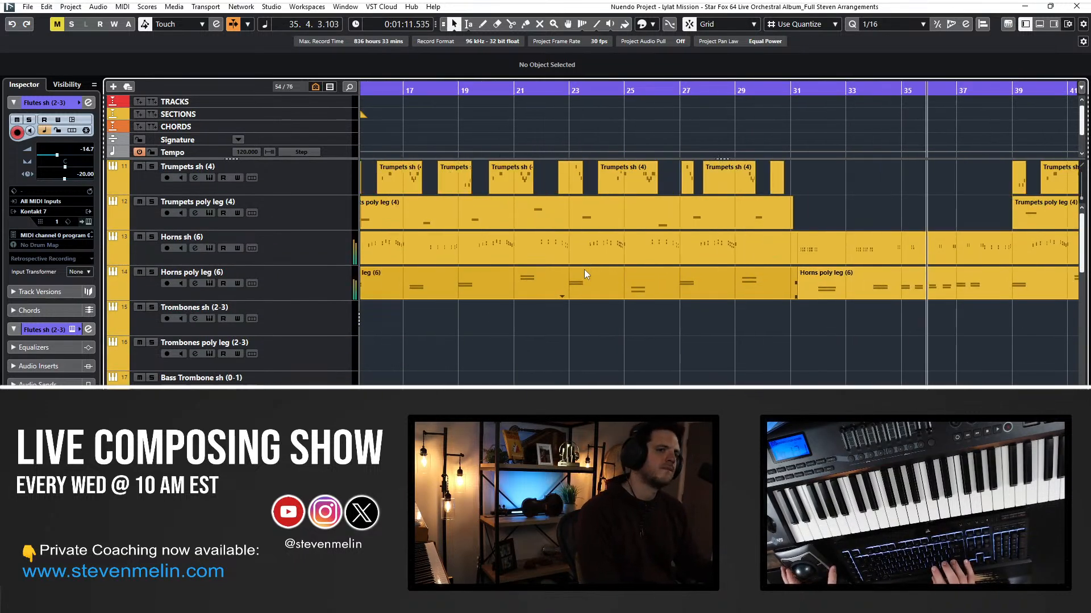
{"action": "right_click", "coordinate": [585, 270]}
{"action": "left_click", "coordinate": [655, 272]}
{"action": "left_click", "coordinate": [651, 278]}
{"action": "key", "text": "1"}
{"action": "left_click", "coordinate": [645, 282]}
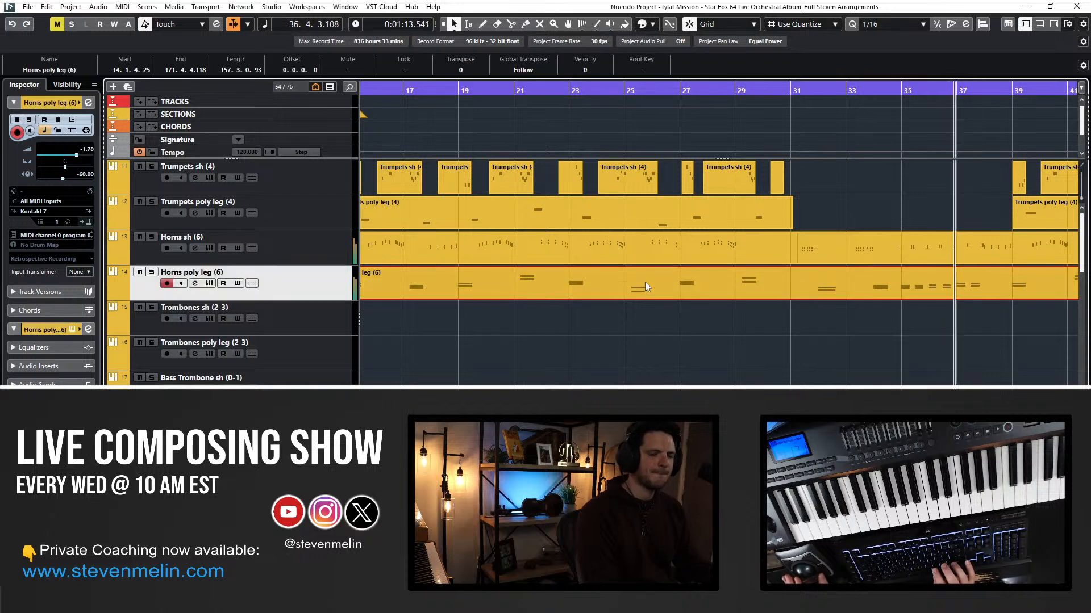
{"action": "scroll", "coordinate": [645, 282], "scroll_direction": "left", "scroll_amount": 2}
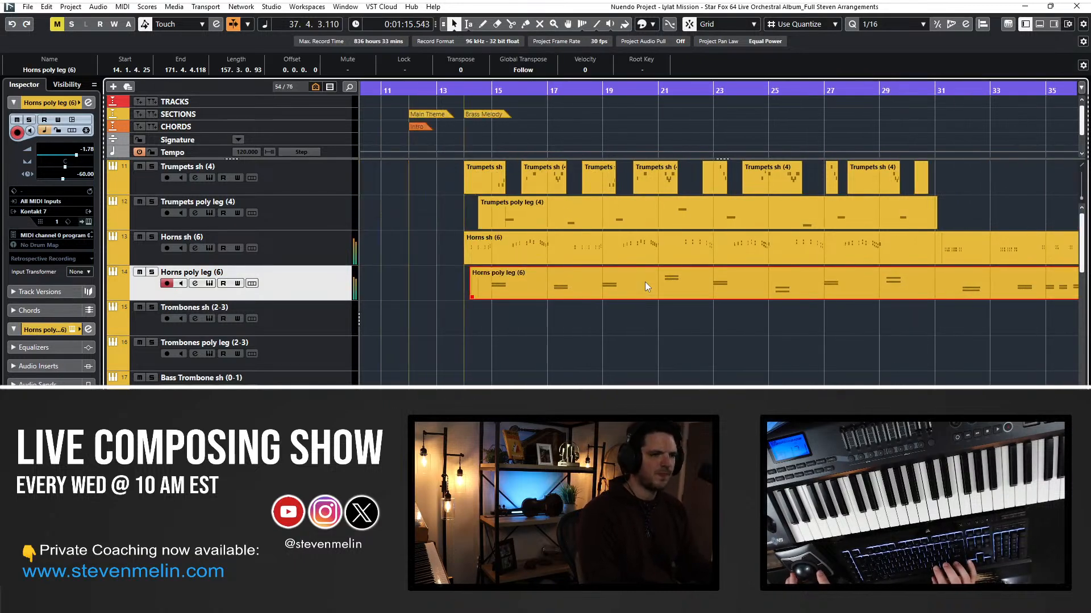
Select the Cellos sh part, stop playback, and move the playhead to the part's start at 11.4.4.33.
{"action": "scroll", "coordinate": [645, 282], "scroll_direction": "down", "scroll_amount": 15}
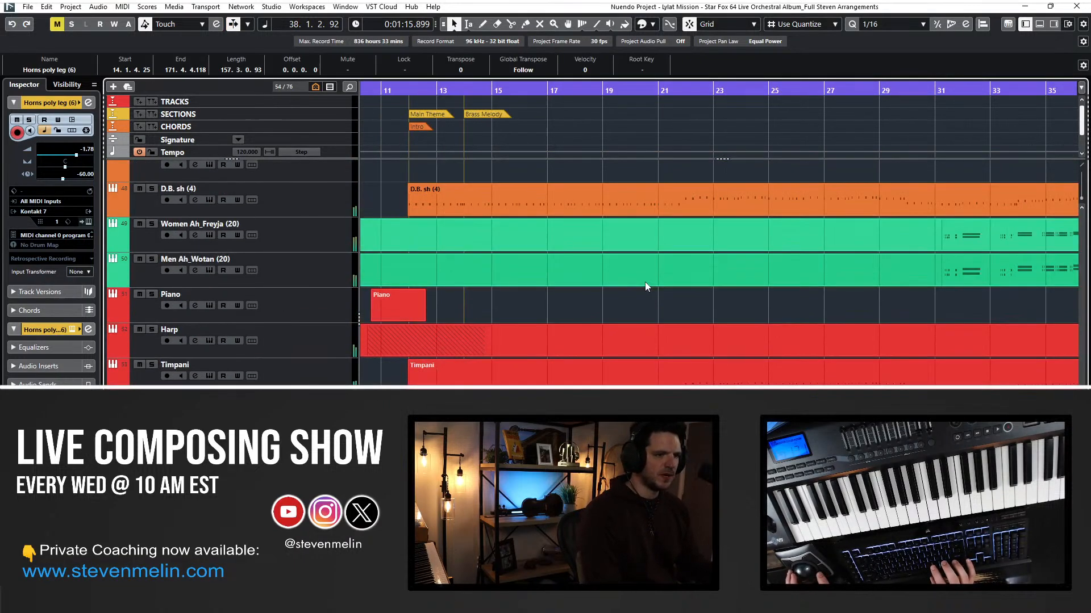
{"action": "scroll", "coordinate": [645, 282], "scroll_direction": "down", "scroll_amount": 1}
{"action": "scroll", "coordinate": [519, 340], "scroll_direction": "up", "scroll_amount": 4}
{"action": "left_click", "coordinate": [472, 247]}
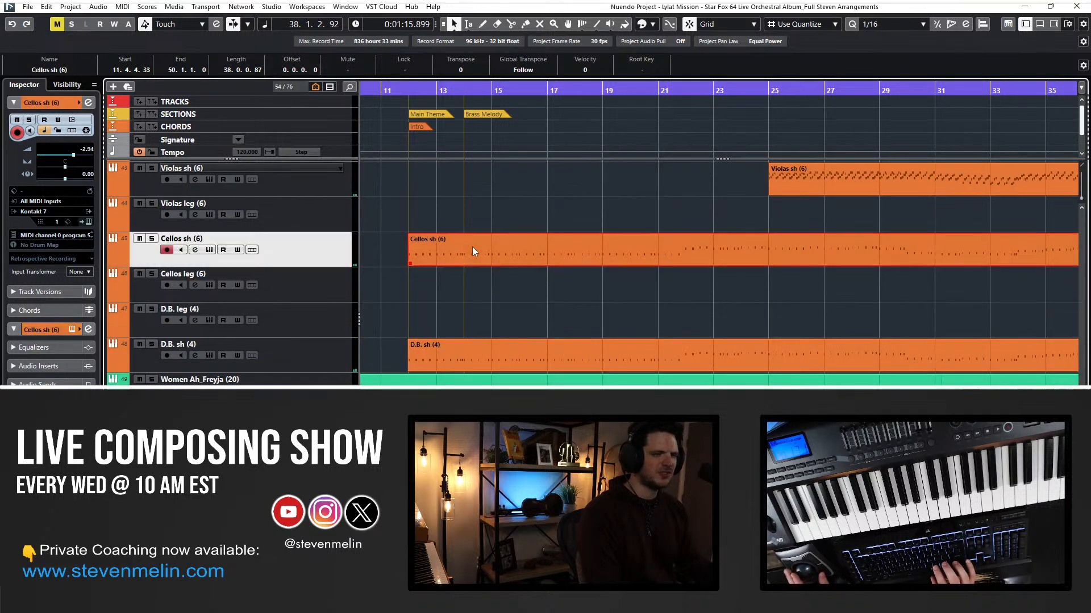
{"action": "key", "text": "space"}
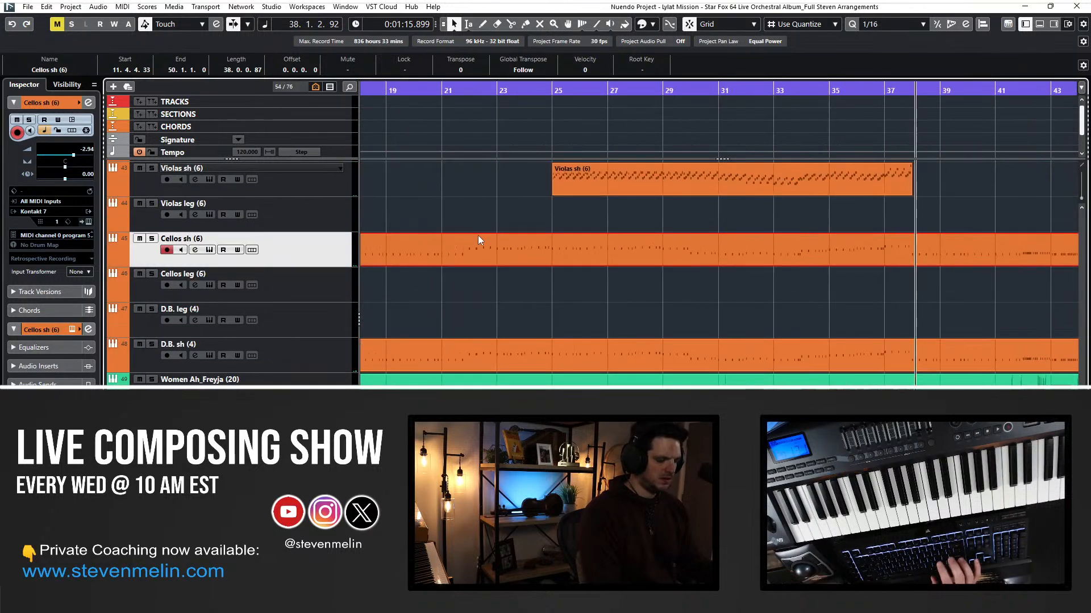
{"action": "key", "text": "l"}
{"action": "key", "text": "space"}
{"action": "scroll", "coordinate": [478, 235], "scroll_direction": "right", "scroll_amount": 6}
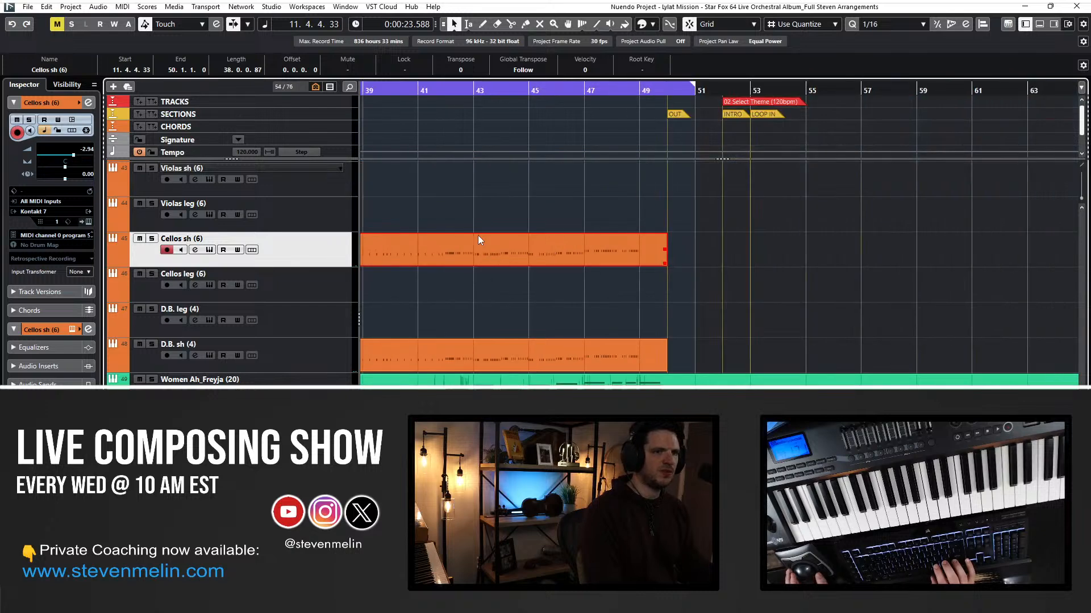
Examine the string ensemble parts at bar 49, selecting the Strings Ens sus 2 part.
{"action": "scroll", "coordinate": [478, 236], "scroll_direction": "up", "scroll_amount": 5}
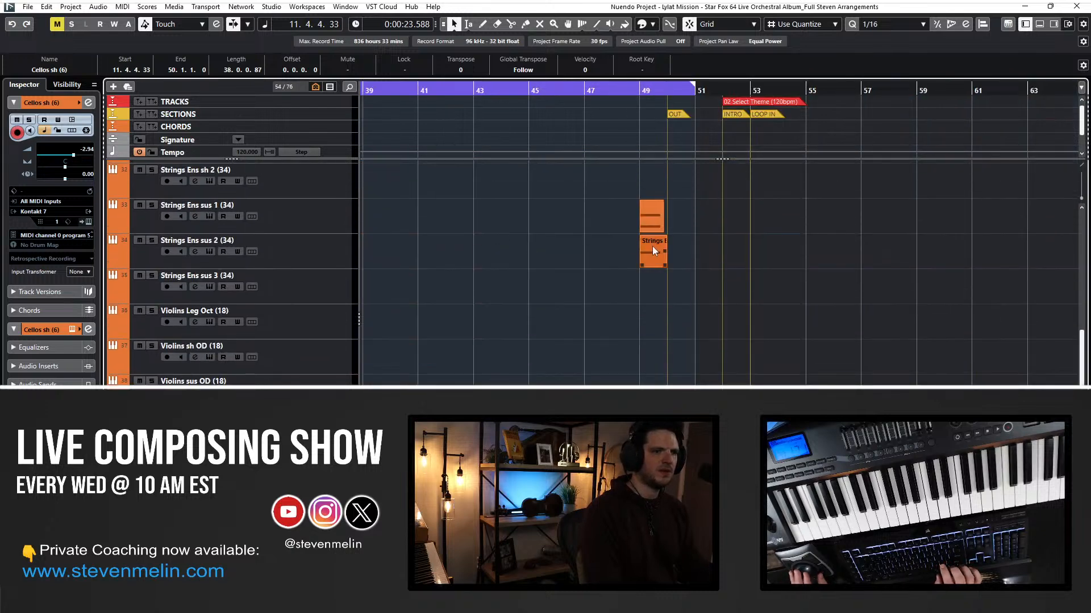
{"action": "left_click", "coordinate": [654, 250]}
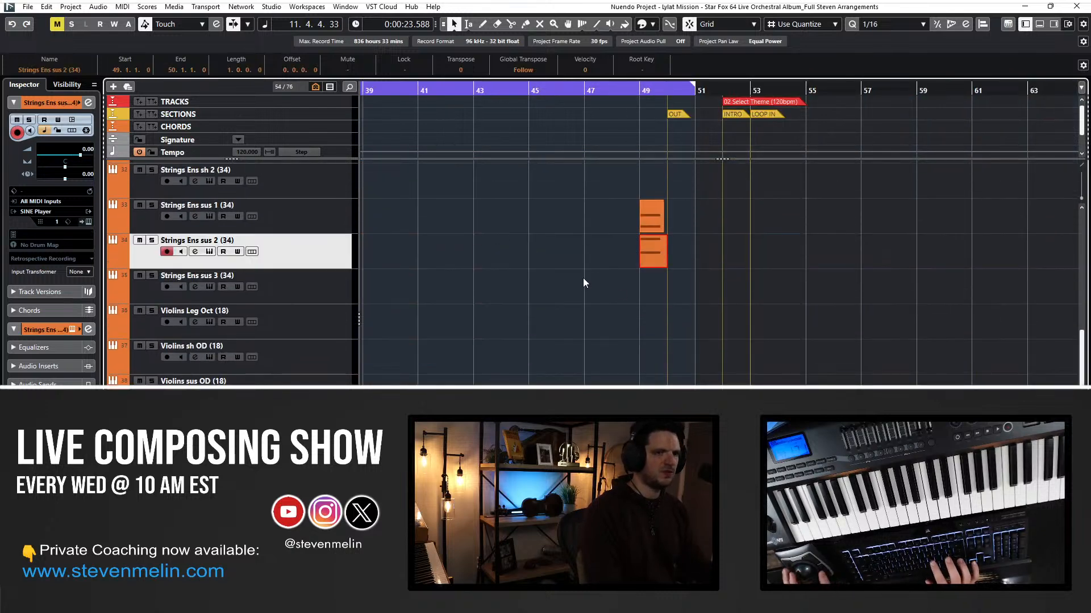
{"action": "scroll", "coordinate": [582, 277], "scroll_direction": "right", "scroll_amount": 1}
{"action": "scroll", "coordinate": [583, 278], "scroll_direction": "down", "scroll_amount": 5}
{"action": "scroll", "coordinate": [583, 278], "scroll_direction": "left", "scroll_amount": 6}
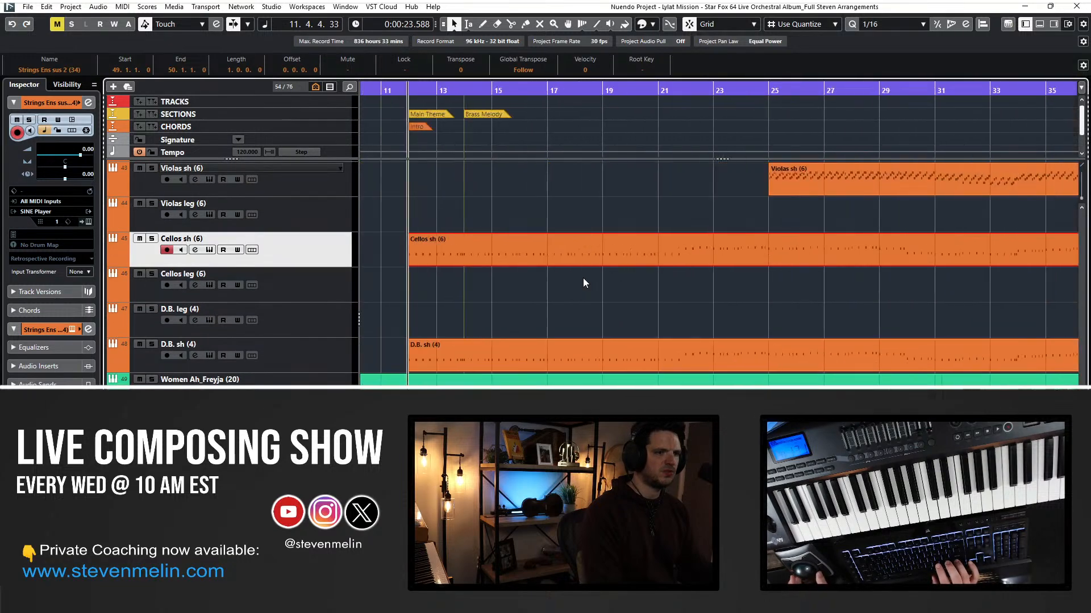
{"action": "scroll", "coordinate": [582, 278], "scroll_direction": "up", "scroll_amount": 6}
{"action": "scroll", "coordinate": [582, 278], "scroll_direction": "up", "scroll_amount": 8}
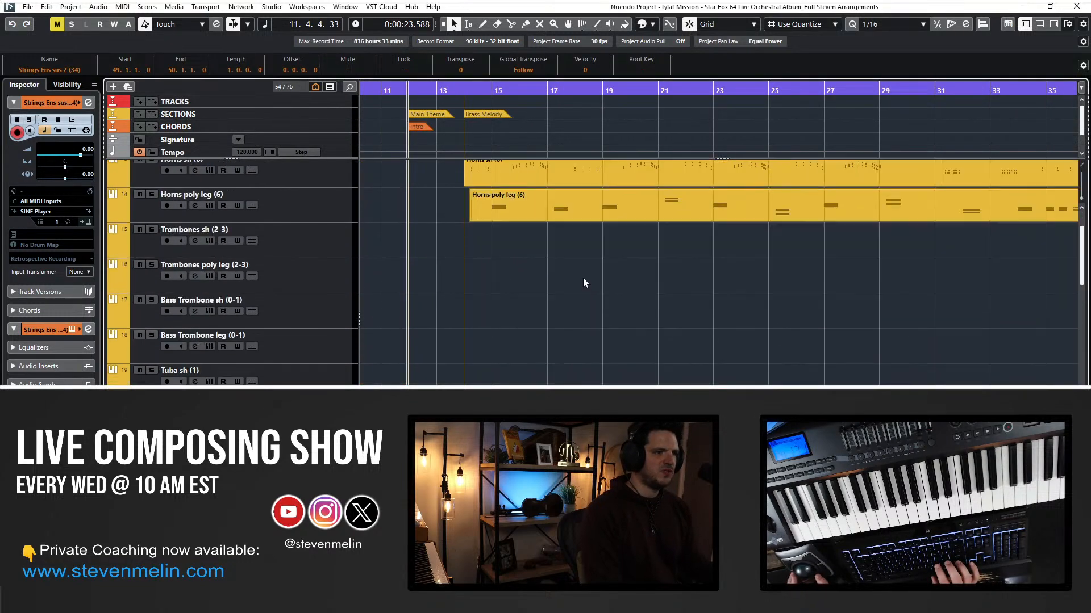
Try to paste the copied part onto the Tuba sh track, then undo the paste.
{"action": "left_click", "coordinate": [322, 383]}
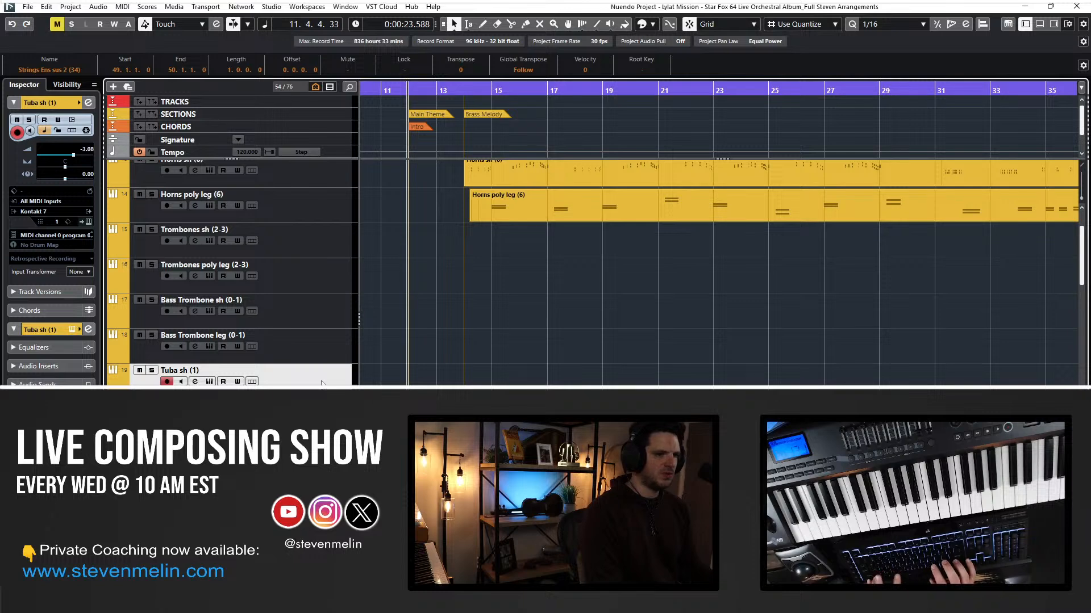
{"action": "scroll", "coordinate": [451, 375], "scroll_direction": "right", "scroll_amount": 2}
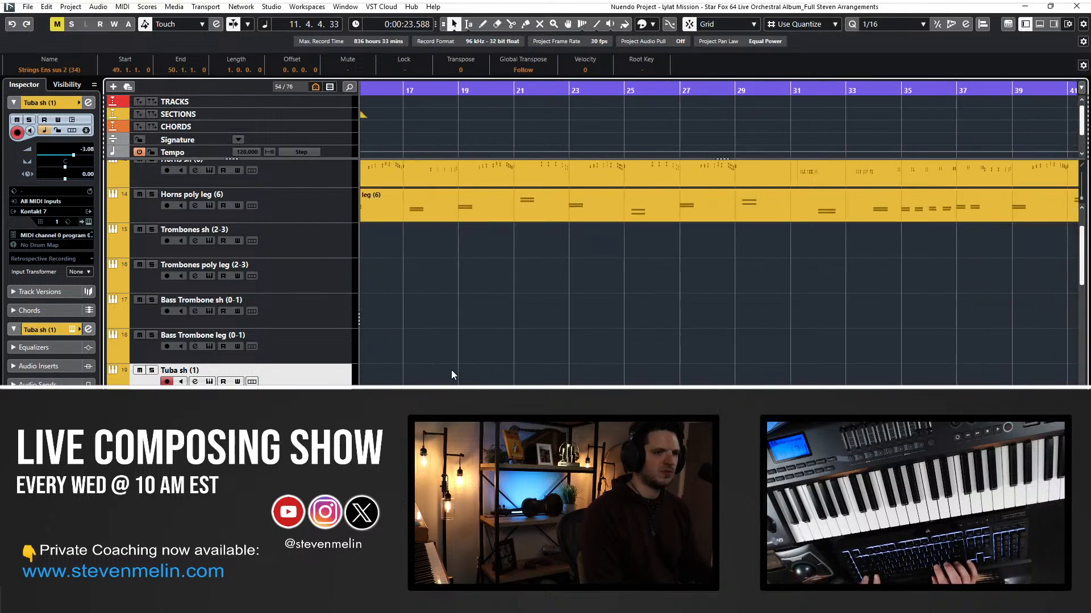
{"action": "left_click", "coordinate": [451, 371]}
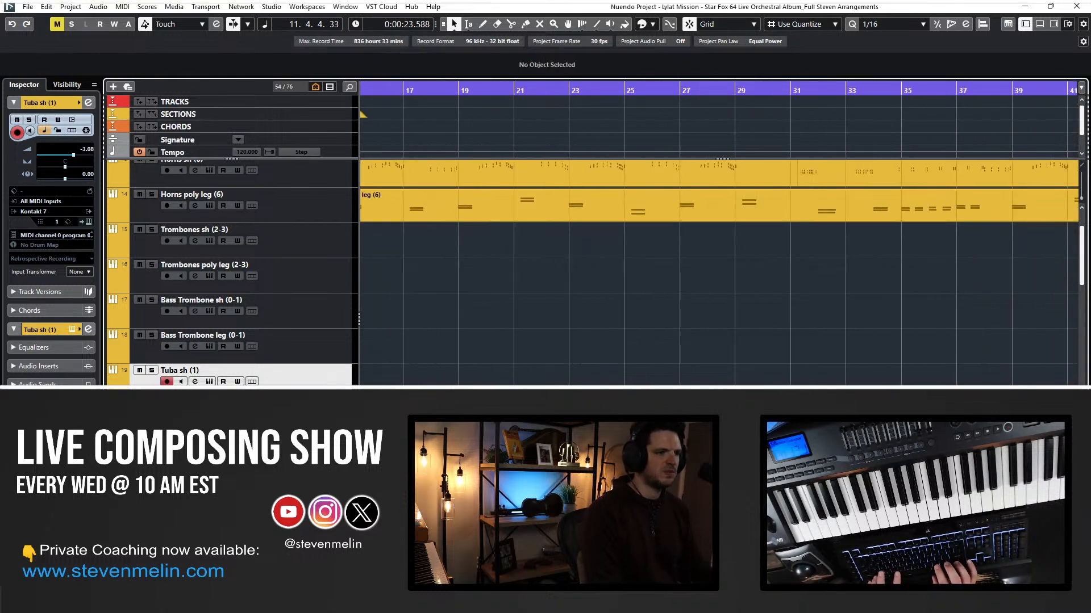
{"action": "key", "text": "alt+v"}
{"action": "key", "text": "ctrl+z"}
{"action": "scroll", "coordinate": [428, 284], "scroll_direction": "left", "scroll_amount": 5}
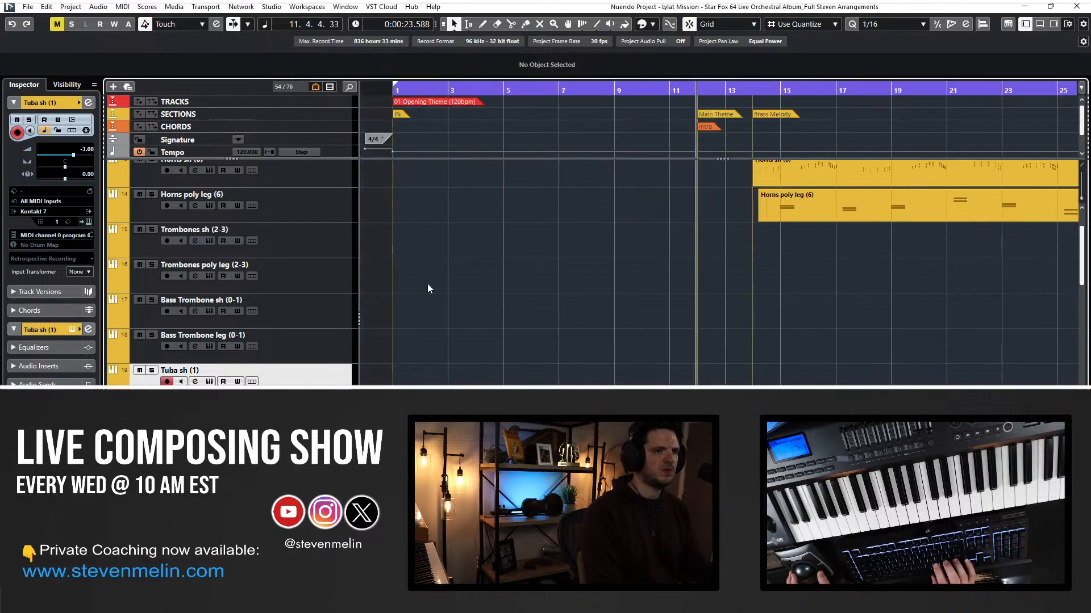
Move the playhead to the D.B. sh part's start at 11.4.4.33 and select the Cellos sh part.
{"action": "key", "text": "KP_Subtract"}
{"action": "scroll", "coordinate": [506, 308], "scroll_direction": "down", "scroll_amount": 8}
{"action": "scroll", "coordinate": [507, 309], "scroll_direction": "down", "scroll_amount": 10}
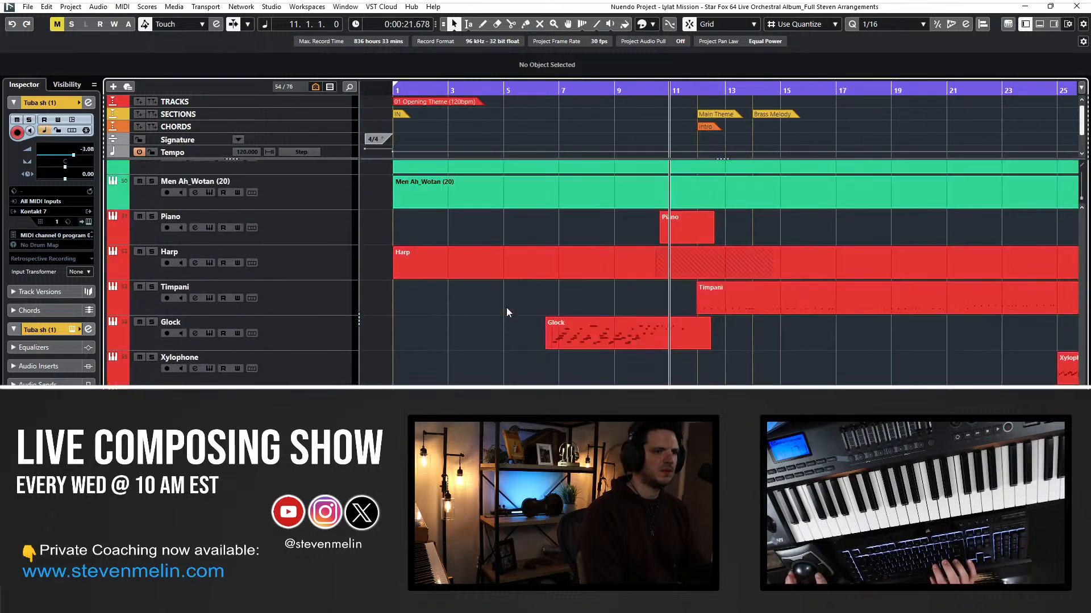
{"action": "scroll", "coordinate": [519, 362], "scroll_direction": "up", "scroll_amount": 8}
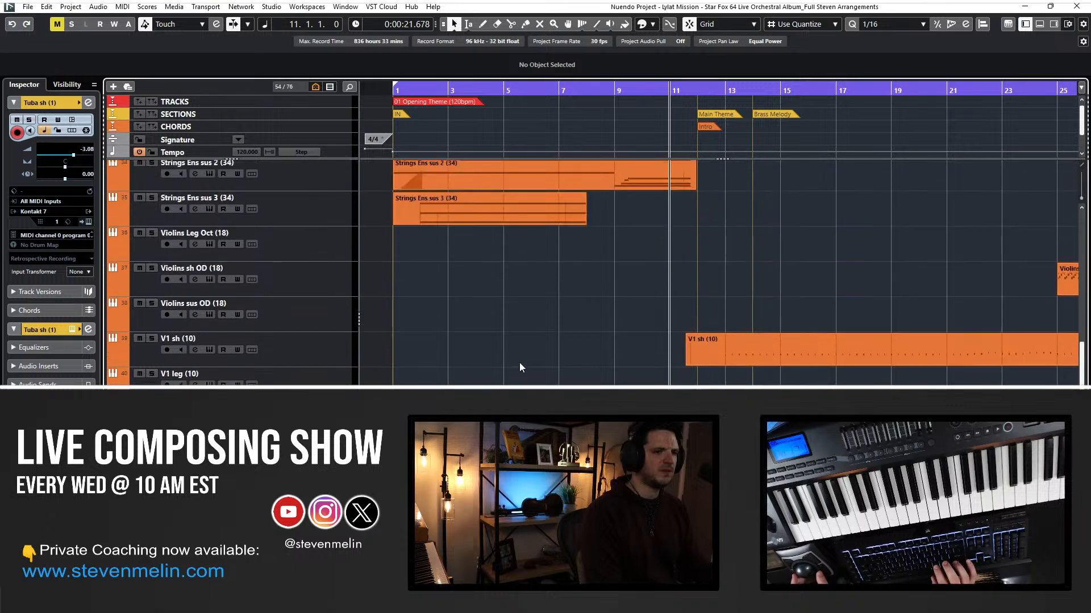
{"action": "scroll", "coordinate": [519, 363], "scroll_direction": "down", "scroll_amount": 2}
{"action": "scroll", "coordinate": [519, 363], "scroll_direction": "right", "scroll_amount": 3}
{"action": "left_click", "coordinate": [519, 427]}
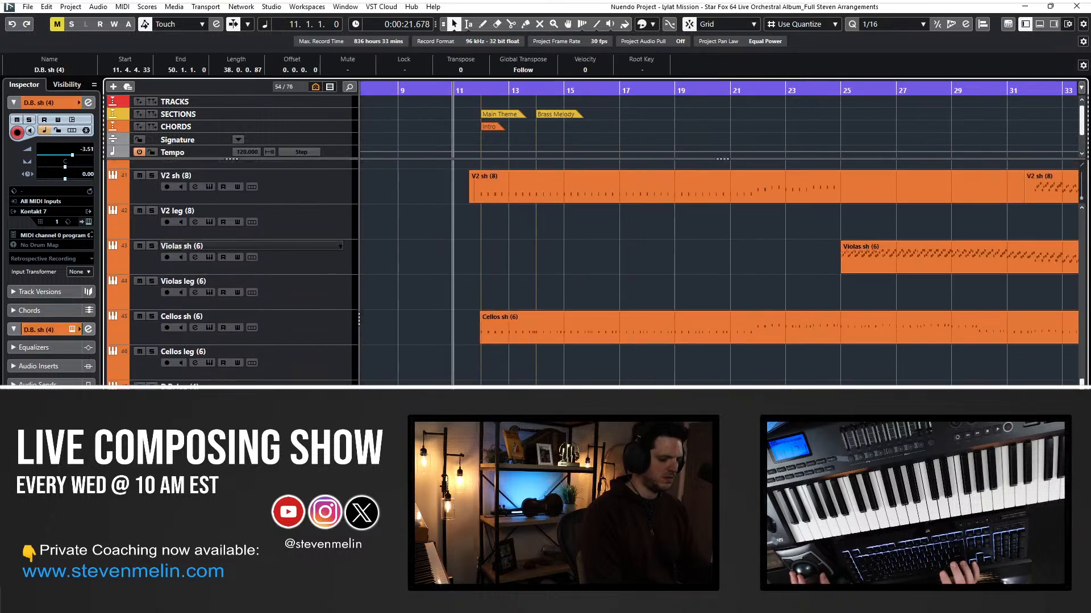
{"action": "key", "text": "l"}
{"action": "left_click", "coordinate": [519, 326]}
{"action": "scroll", "coordinate": [525, 326], "scroll_direction": "right", "scroll_amount": 8}
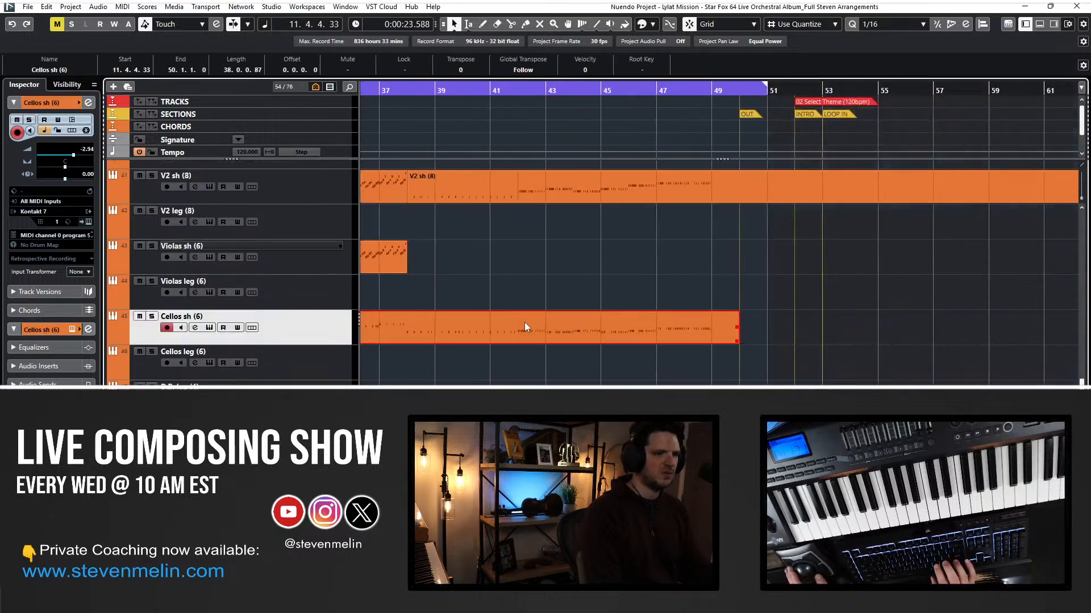
Paste a copy of the Cellos sh part onto the Tuba sh track at 11.4.4.33.
{"action": "scroll", "coordinate": [525, 327], "scroll_direction": "right", "scroll_amount": 5}
{"action": "scroll", "coordinate": [525, 326], "scroll_direction": "up", "scroll_amount": 5}
{"action": "scroll", "coordinate": [525, 326], "scroll_direction": "left", "scroll_amount": 12}
{"action": "scroll", "coordinate": [525, 327], "scroll_direction": "down", "scroll_amount": 3}
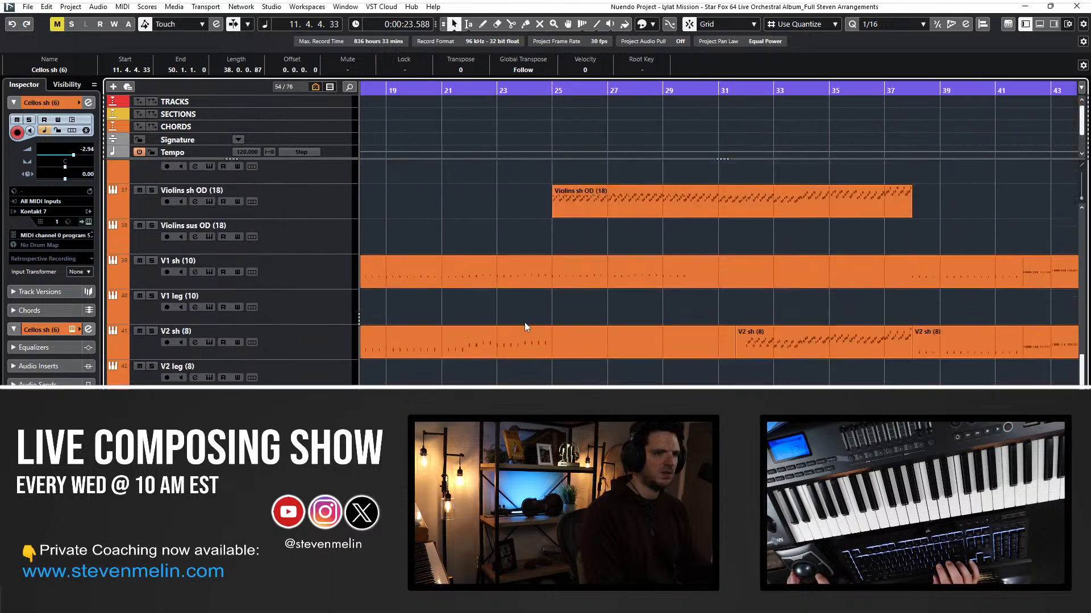
{"action": "scroll", "coordinate": [524, 322], "scroll_direction": "left", "scroll_amount": 4}
{"action": "scroll", "coordinate": [523, 323], "scroll_direction": "up", "scroll_amount": 8}
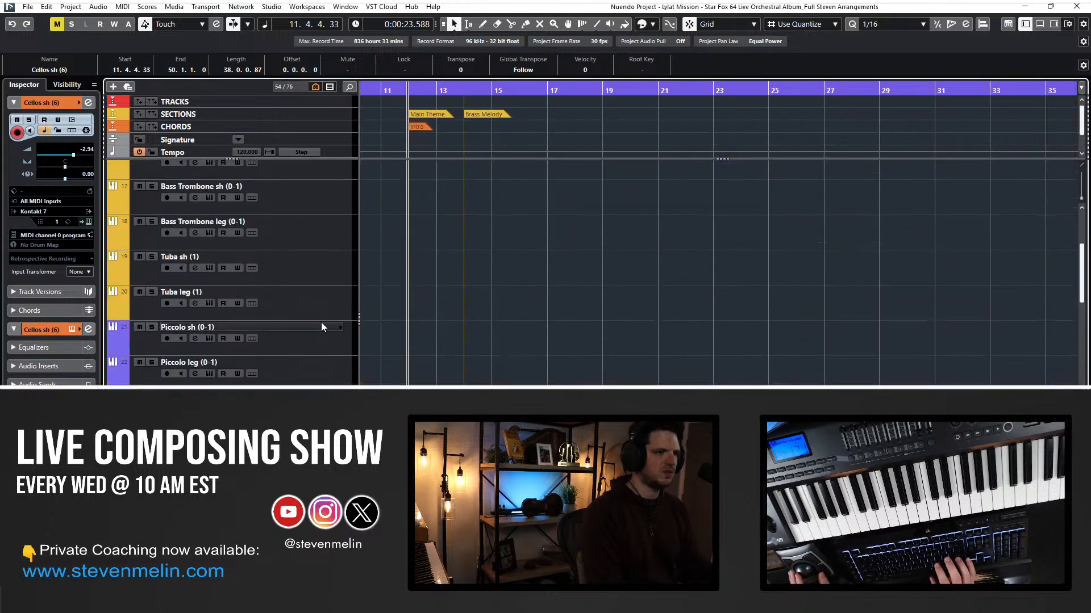
{"action": "left_click", "coordinate": [316, 302]}
{"action": "left_click", "coordinate": [305, 269]}
{"action": "scroll", "coordinate": [536, 264], "scroll_direction": "right", "scroll_amount": 17}
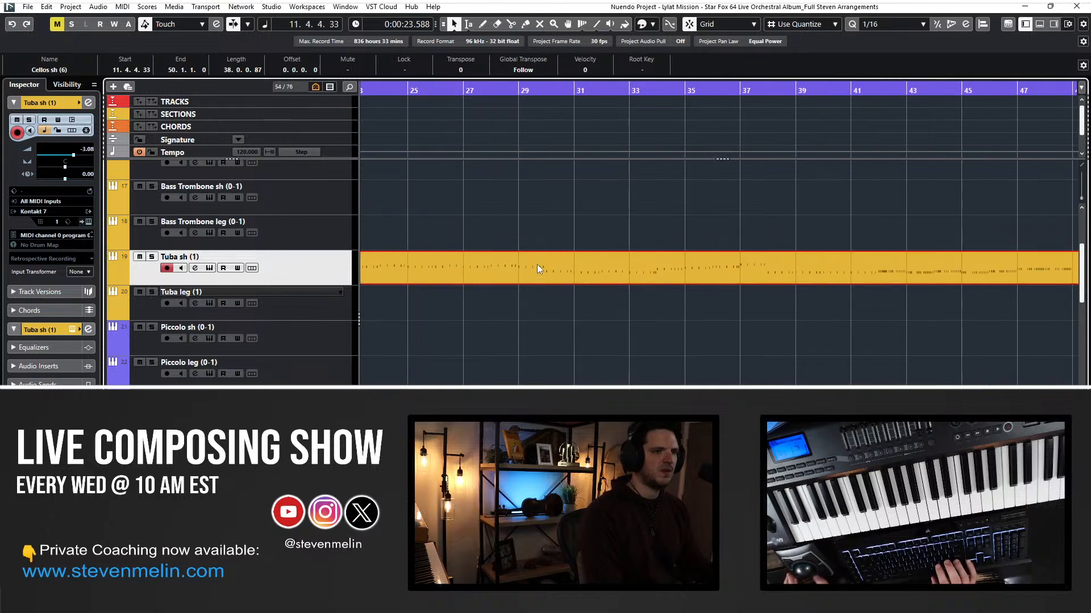
Paste a copy of the Strings Ens sus 2 part onto the Tuba leg track at bar 49.
{"action": "scroll", "coordinate": [536, 264], "scroll_direction": "down", "scroll_amount": 6}
{"action": "left_click", "coordinate": [512, 264]}
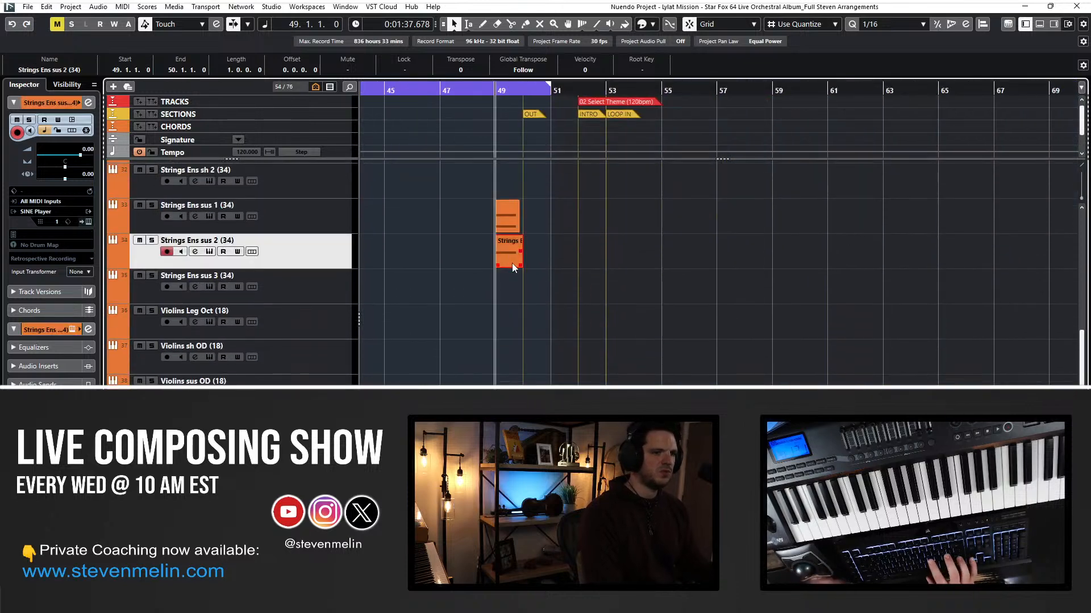
{"action": "scroll", "coordinate": [537, 353], "scroll_direction": "left", "scroll_amount": 14}
{"action": "scroll", "coordinate": [537, 358], "scroll_direction": "left", "scroll_amount": 8}
{"action": "scroll", "coordinate": [537, 358], "scroll_direction": "up", "scroll_amount": 8}
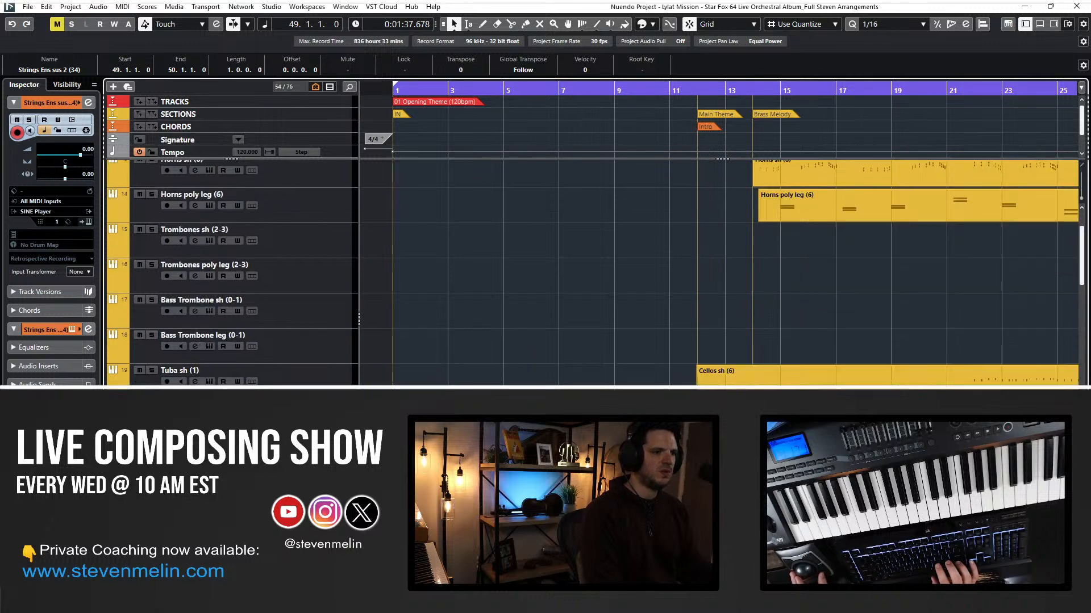
{"action": "left_click", "coordinate": [256, 407]}
{"action": "scroll", "coordinate": [719, 233], "scroll_direction": "right", "scroll_amount": 12}
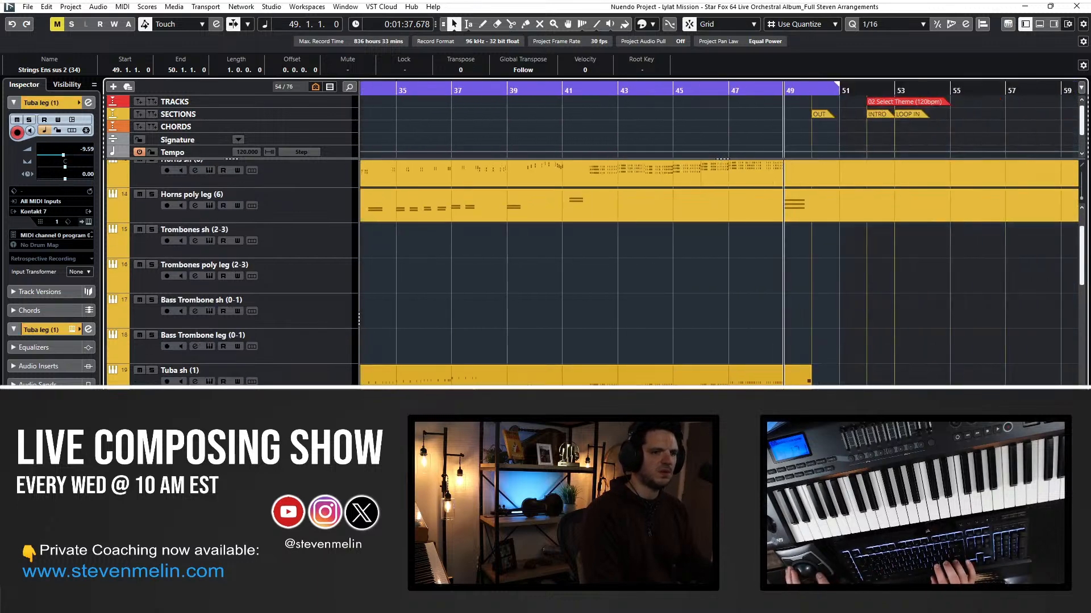
{"action": "scroll", "coordinate": [525, 304], "scroll_direction": "left", "scroll_amount": 8}
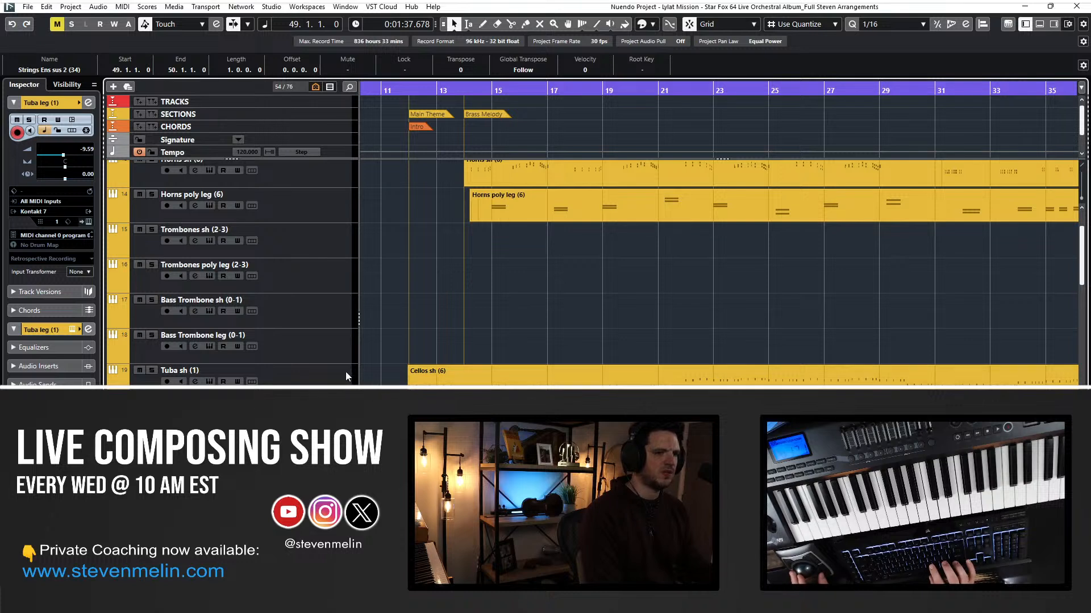
Rename the pasted parts after their tracks, Tuba sh (1) and Tuba leg (1), and solo both tuba tracks.
{"action": "double_click", "coordinate": [203, 371]}
{"action": "key", "text": "shift+Return"}
{"action": "double_click", "coordinate": [192, 406]}
{"action": "key", "text": "shift+Return"}
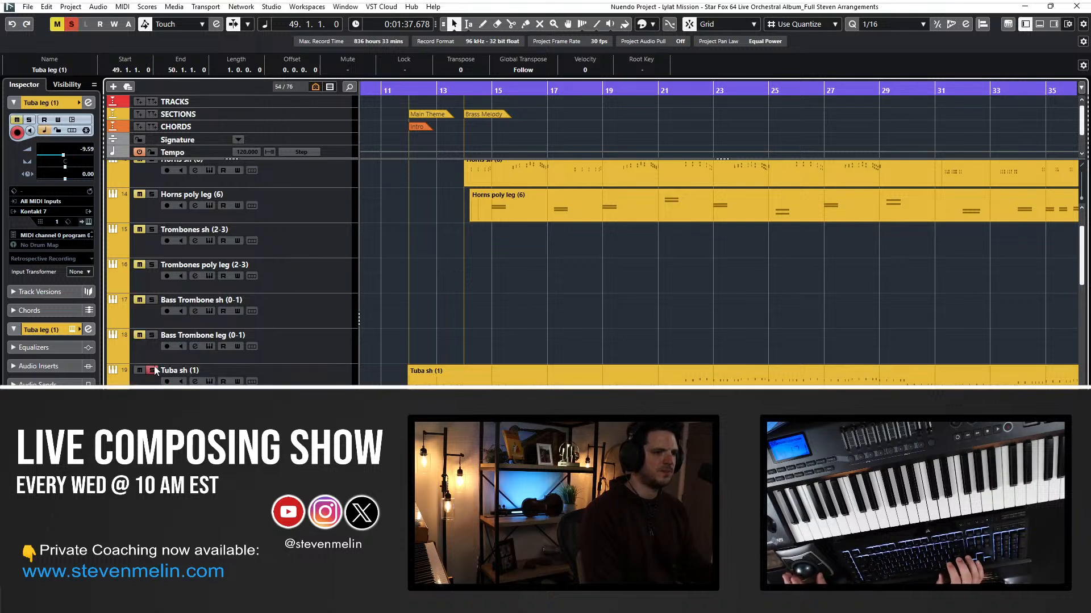
Move the playhead to the Main Theme section around bar 12 and play the soloed Tuba sh part.
{"action": "key", "text": "Home"}
{"action": "key", "text": "ctrl+KP_Add"}
{"action": "key", "text": "ctrl+KP_Add"}
{"action": "key", "text": "ctrl+KP_Add"}
{"action": "key", "text": "ctrl+KP_Add"}
{"action": "key", "text": "ctrl+KP_Add"}
{"action": "key", "text": "ctrl+KP_Add"}
{"action": "key", "text": "ctrl+KP_Add"}
{"action": "key", "text": "ctrl+KP_Add"}
{"action": "key", "text": "ctrl+KP_Add"}
{"action": "key", "text": "ctrl+KP_Add"}
{"action": "key", "text": "ctrl+KP_Add"}
{"action": "key", "text": "ctrl+KP_Add"}
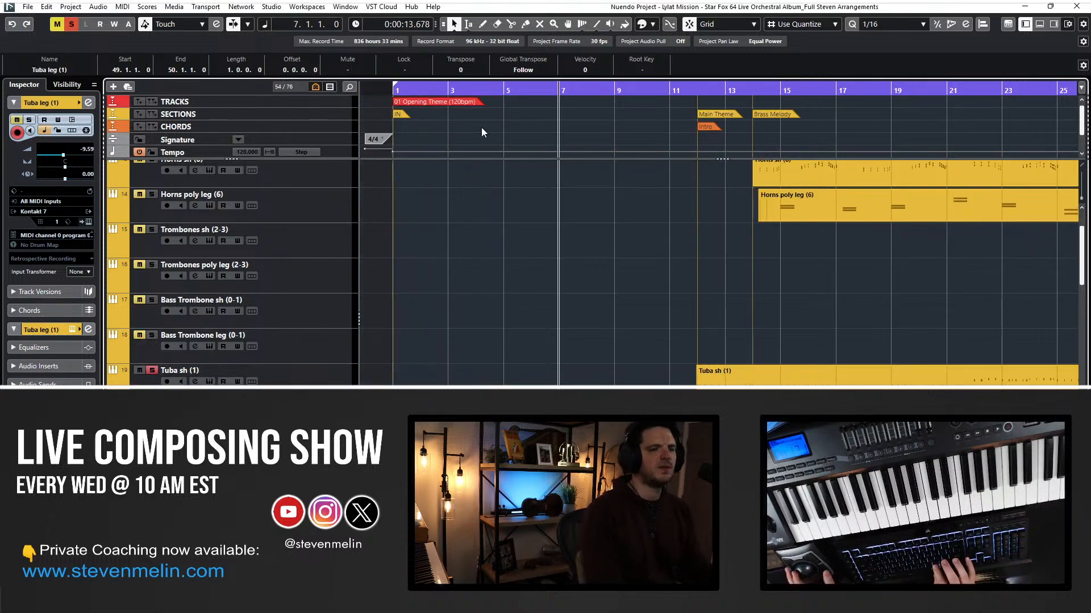
{"action": "key", "text": "ctrl+KP_Subtract"}
{"action": "key", "text": "ctrl+KP_Subtract"}
{"action": "key", "text": "space"}
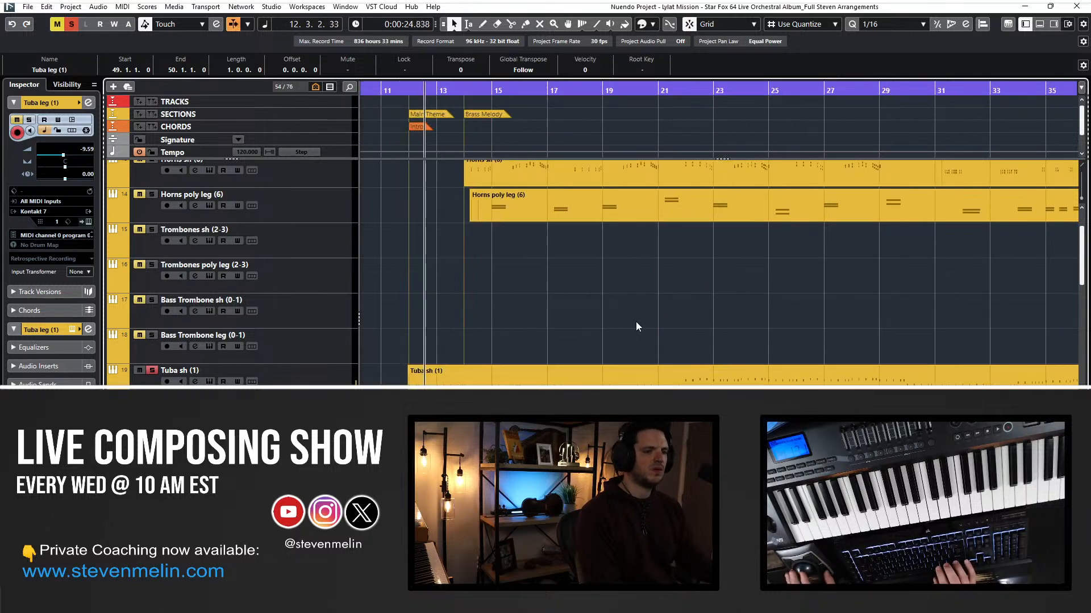
Transpose all notes of the Tuba sh part up one octave and lower their velocities, bringing the first note to 93.
{"action": "left_click", "coordinate": [305, 373]}
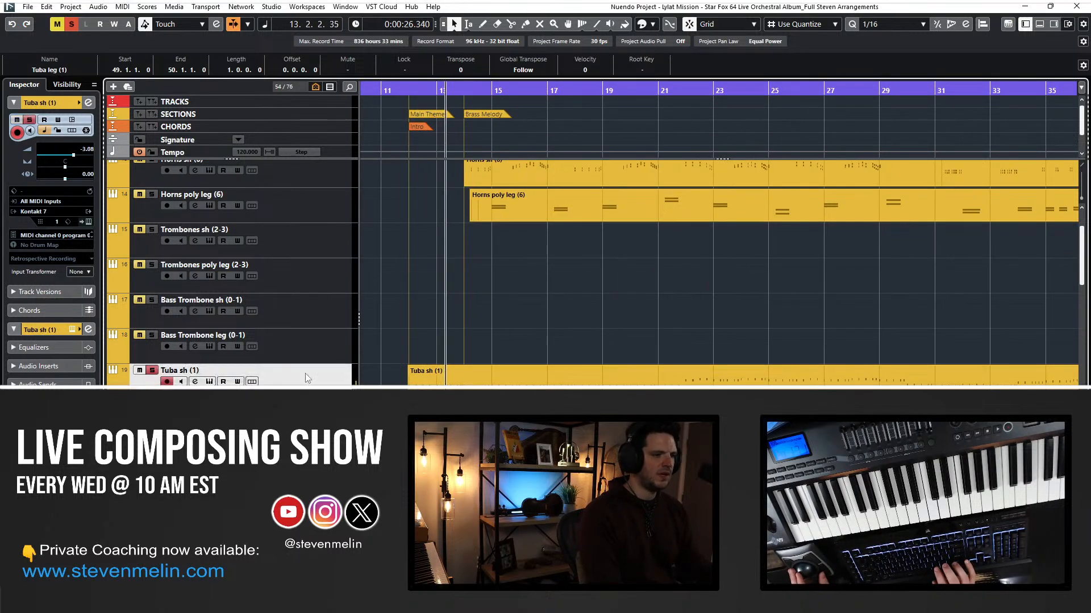
{"action": "double_click", "coordinate": [434, 378]}
{"action": "key", "text": "ctrl+a"}
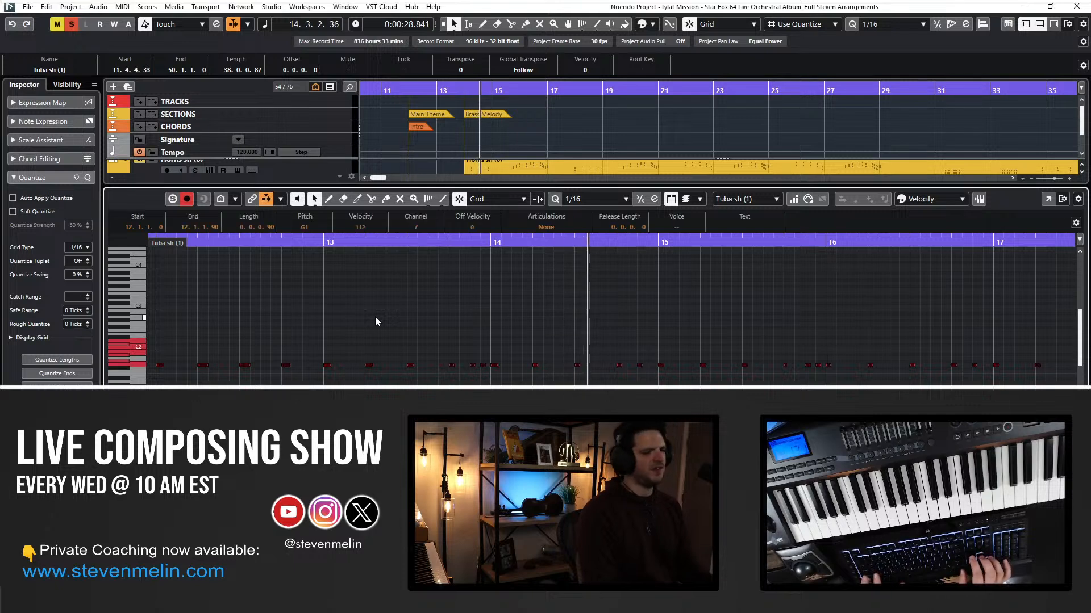
{"action": "key", "text": "shift+Up"}
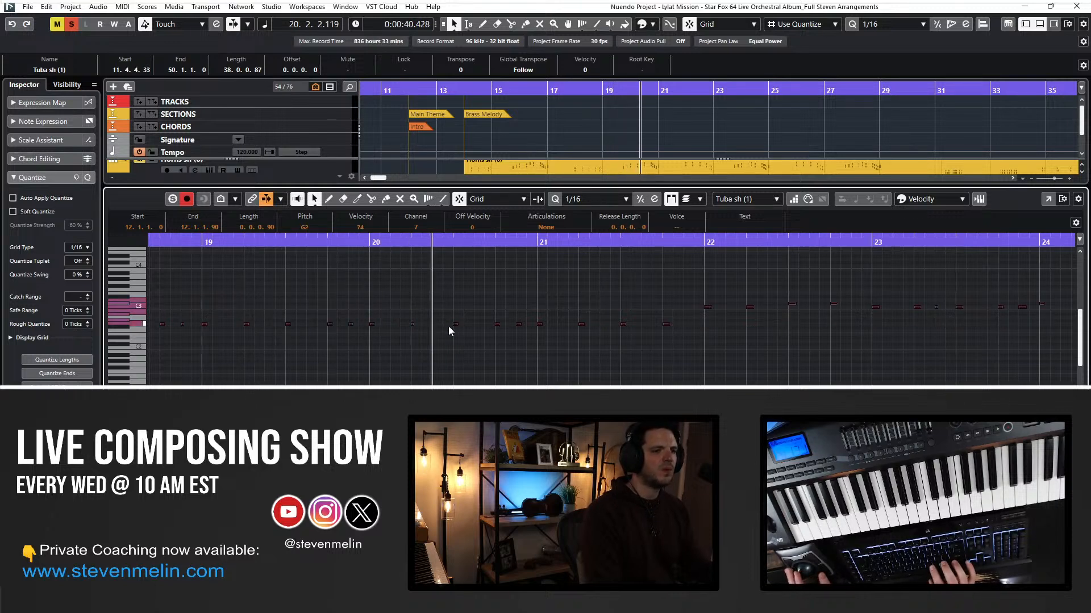
{"action": "scroll", "coordinate": [446, 359], "scroll_direction": "left", "scroll_amount": 3}
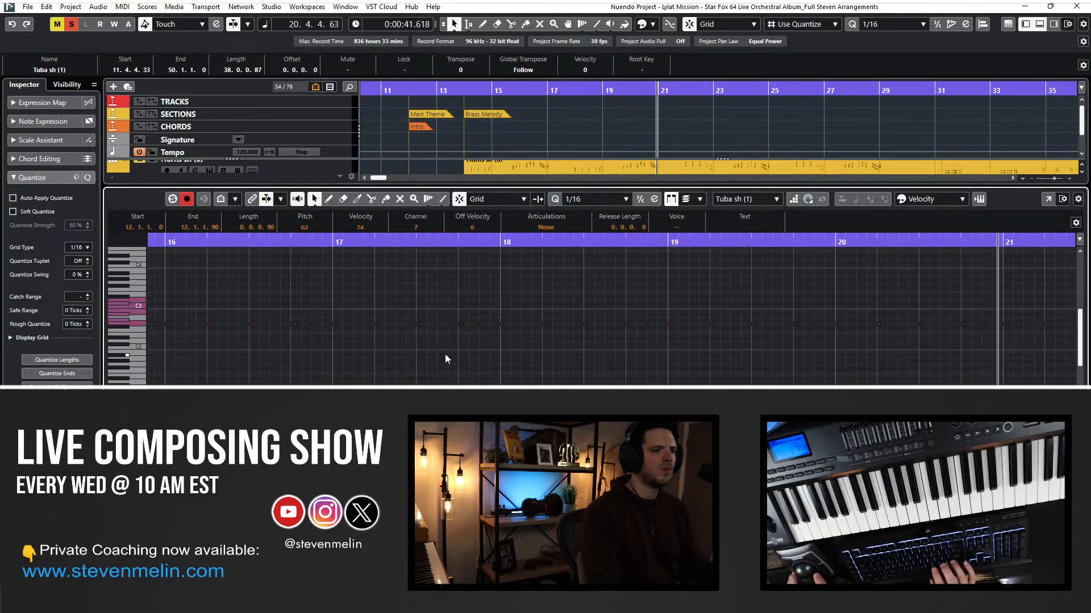
{"action": "scroll", "coordinate": [444, 359], "scroll_direction": "left", "scroll_amount": 5}
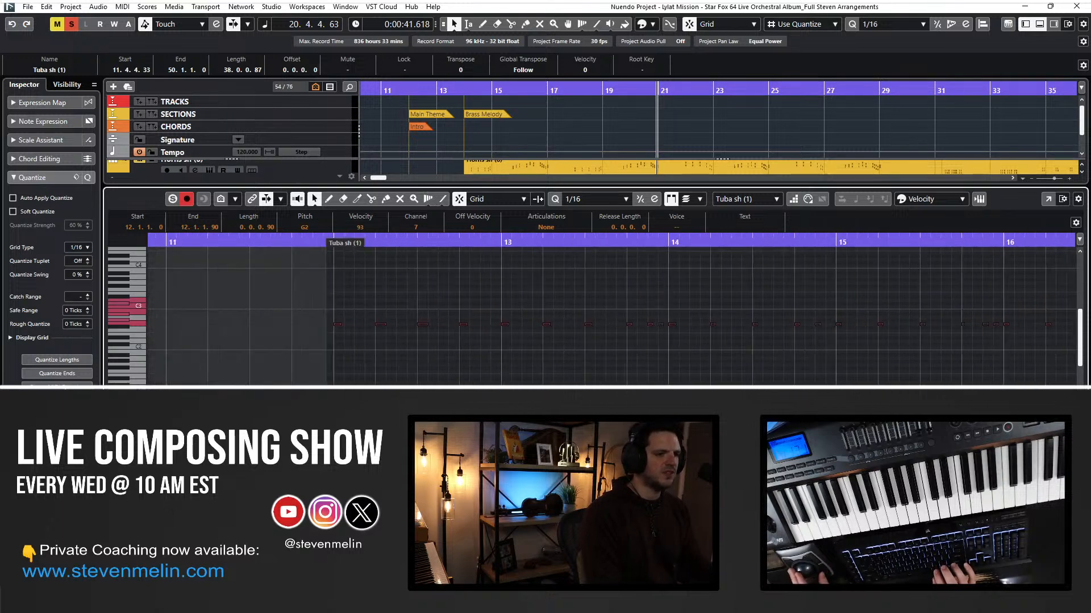
Set the CC 7 main volume event at 12.1.1.0 of the Tuba sh part to 127 and play the part.
{"action": "key", "text": "ctrl+shift+a"}
{"action": "left_click", "coordinate": [334, 512]}
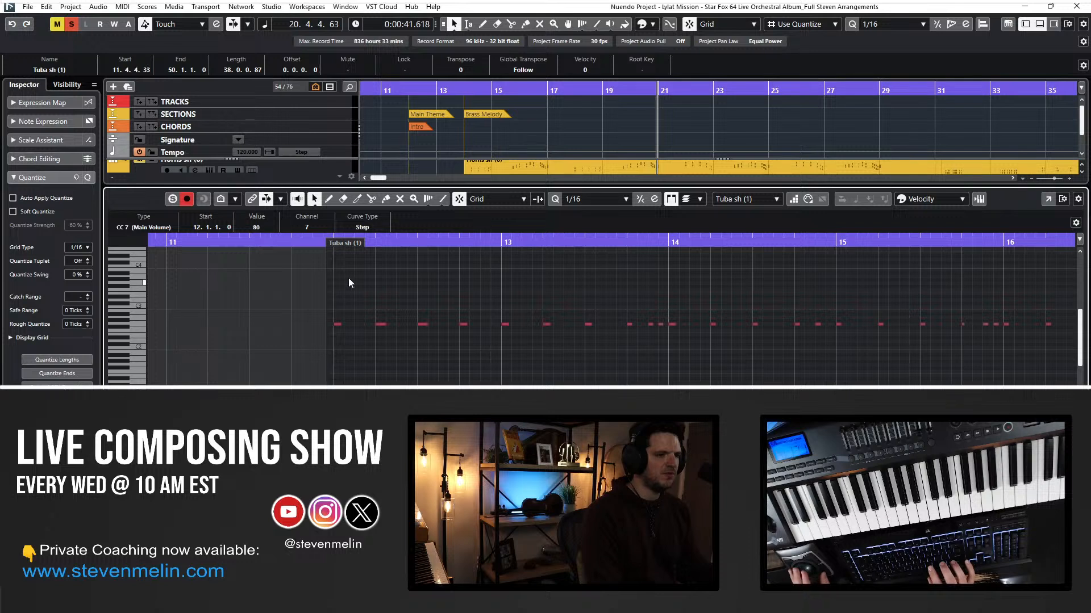
{"action": "key", "text": "space"}
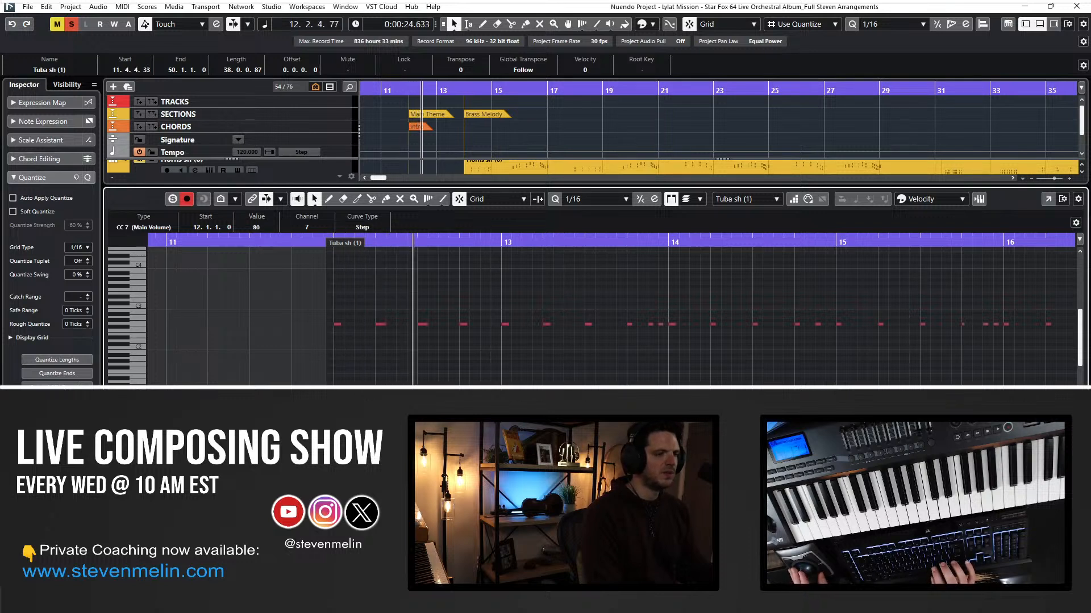
{"action": "key", "text": "space"}
{"action": "key", "text": "space"}
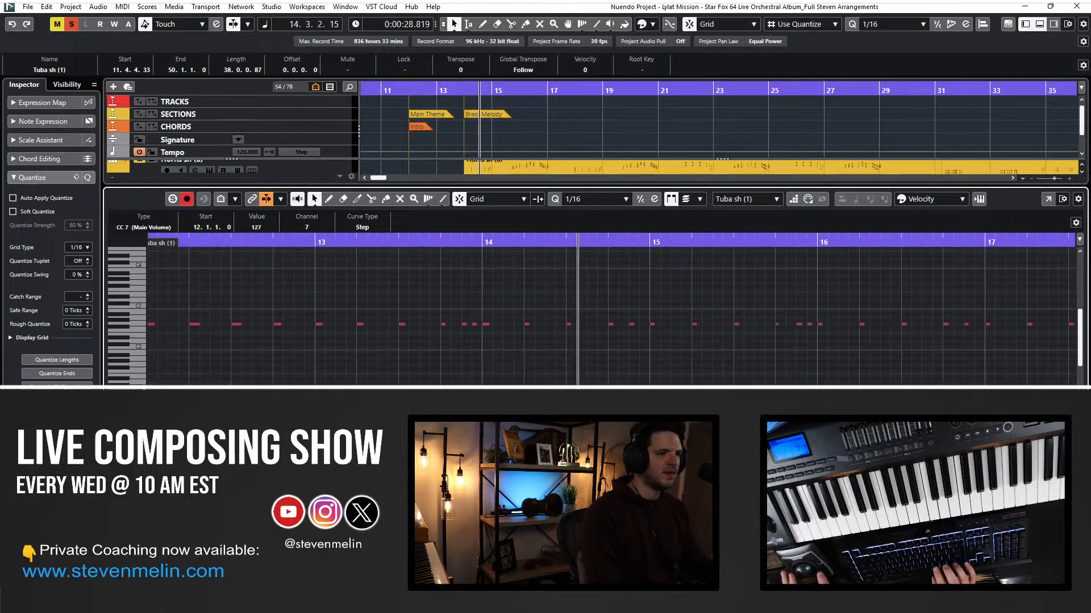
Close the part editor, unsolo the Tuba sh track and listen to it within the full orchestra.
{"action": "key", "text": "Return"}
{"action": "left_click", "coordinate": [152, 370]}
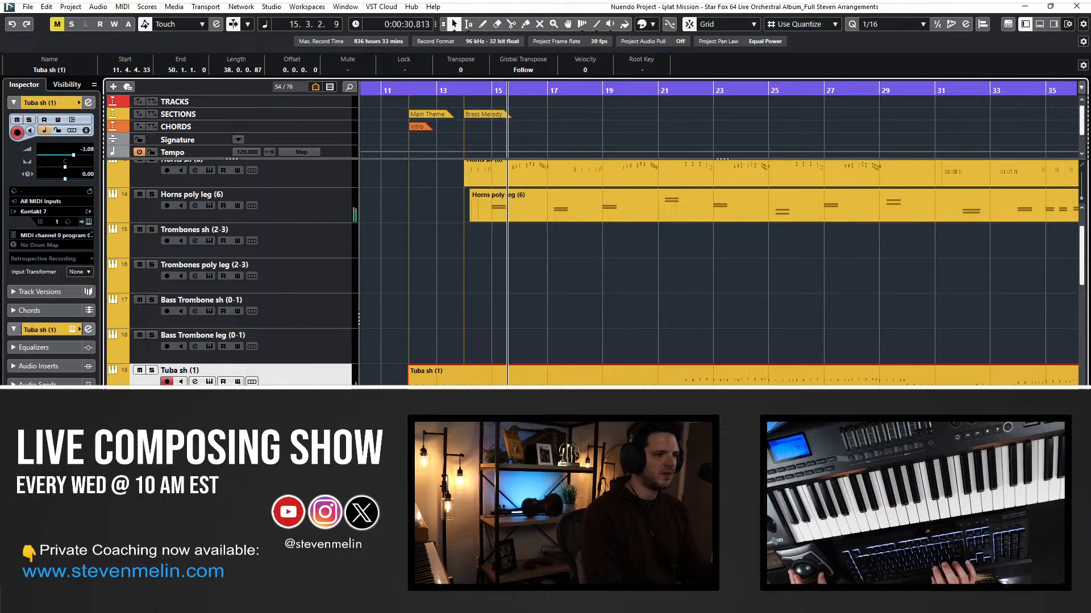
{"action": "key", "text": "f"}
{"action": "scroll", "coordinate": [370, 344], "scroll_direction": "left", "scroll_amount": 4}
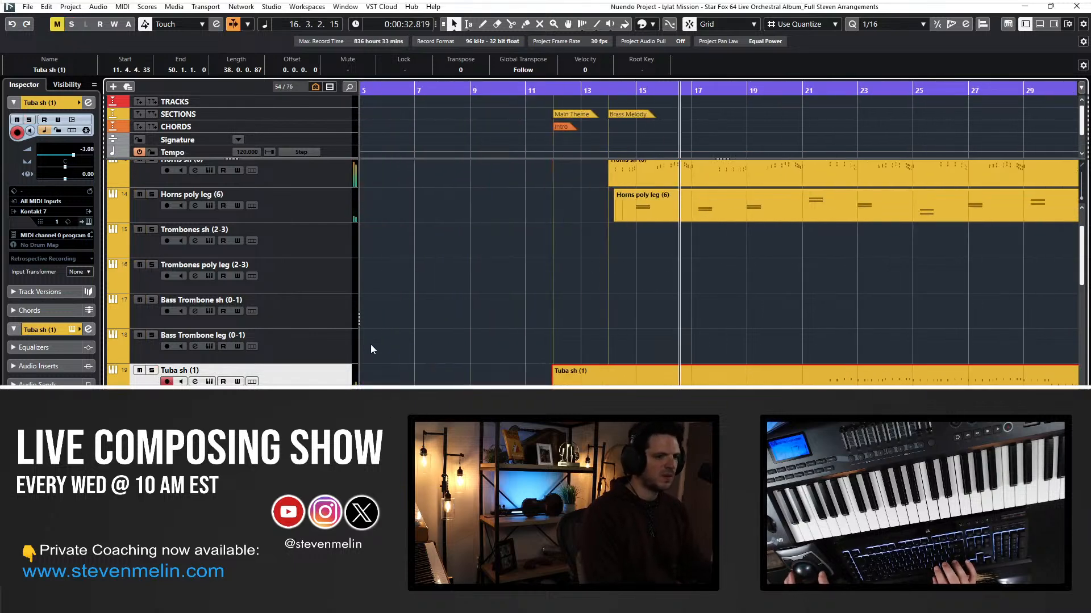
Solo the Tuba sh and Timpani tracks.
{"action": "left_click", "coordinate": [151, 370]}
{"action": "scroll", "coordinate": [180, 307], "scroll_direction": "down", "scroll_amount": 10}
{"action": "scroll", "coordinate": [180, 308], "scroll_direction": "down", "scroll_amount": 6}
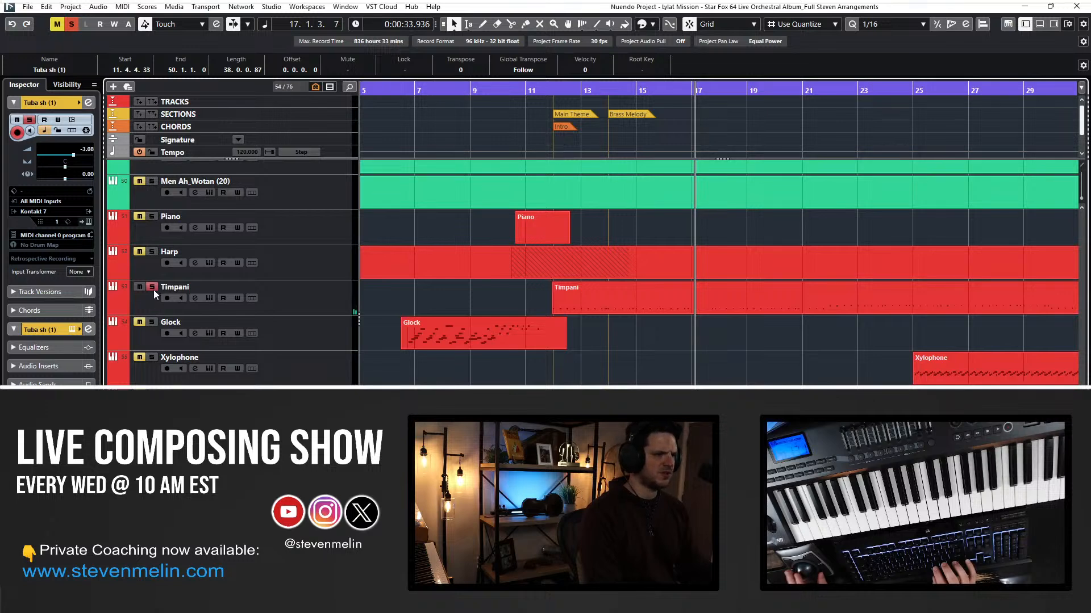
Solo the Cellos sh track as well and play the soloed tracks from the start of the Main Theme section.
{"action": "scroll", "coordinate": [154, 290], "scroll_direction": "up", "scroll_amount": 6}
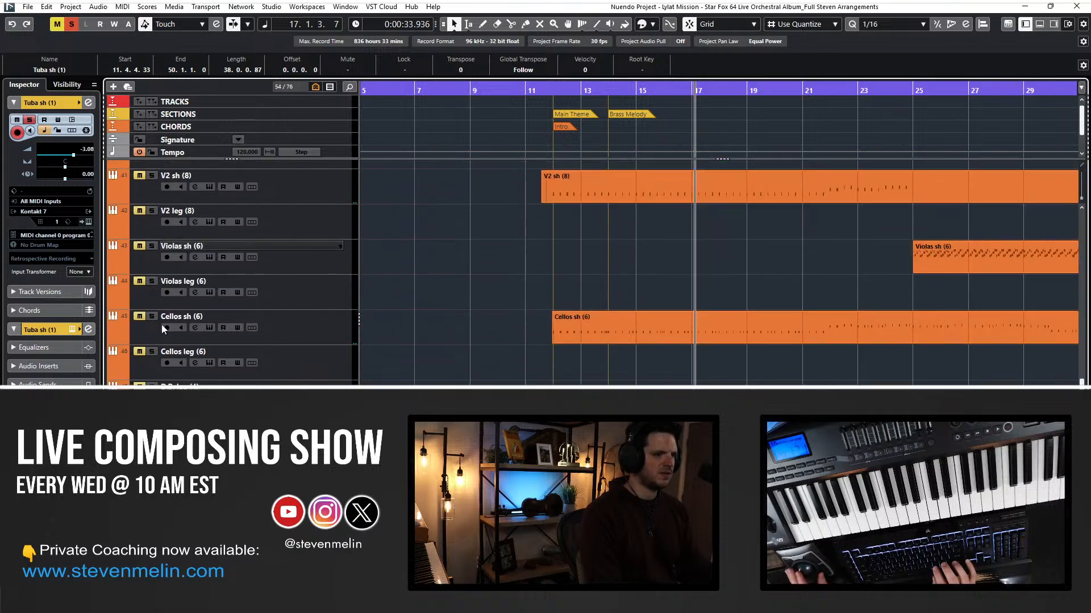
{"action": "left_click", "coordinate": [152, 317]}
{"action": "key", "text": "KP_Subtract"}
{"action": "key", "text": "KP_Subtract"}
{"action": "key", "text": "KP_Subtract"}
{"action": "key", "text": "KP_Subtract"}
{"action": "key", "text": "KP_Subtract"}
{"action": "key", "text": "KP_Subtract"}
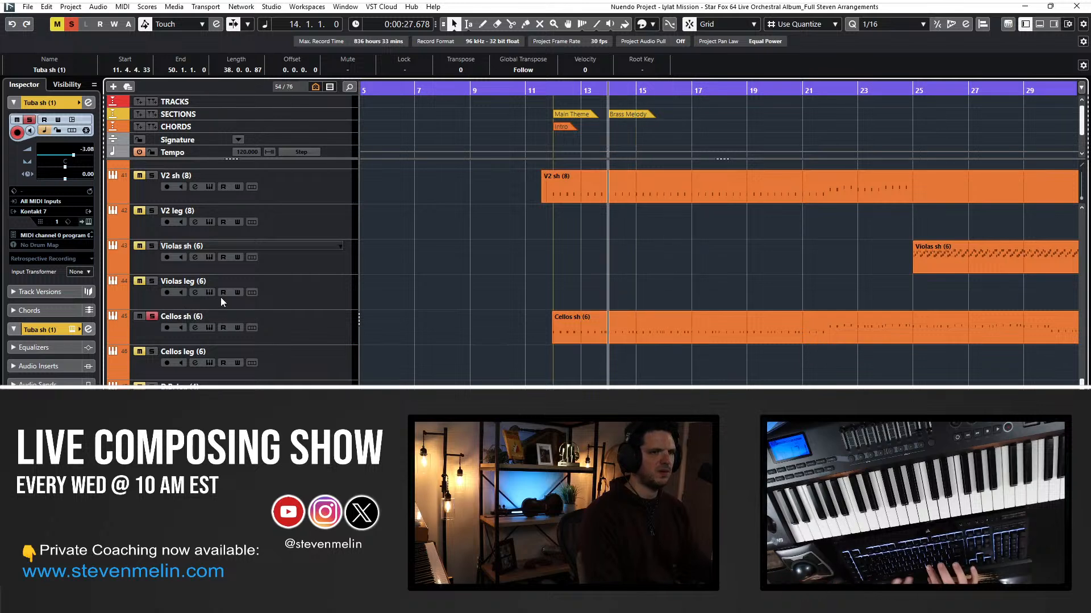
{"action": "key", "text": "space"}
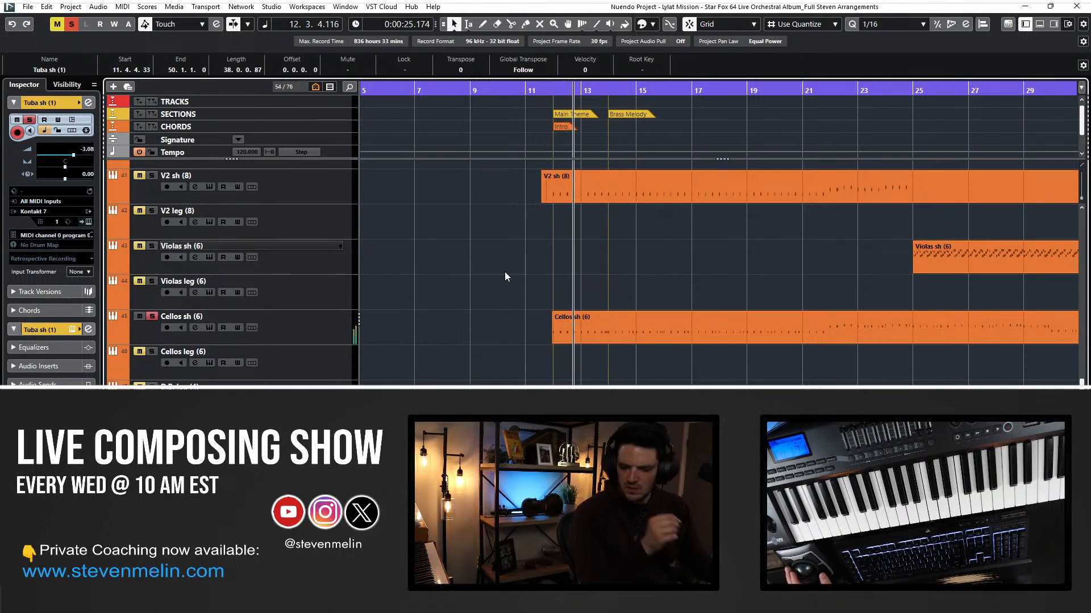
{"action": "scroll", "coordinate": [504, 272], "scroll_direction": "up", "scroll_amount": 10}
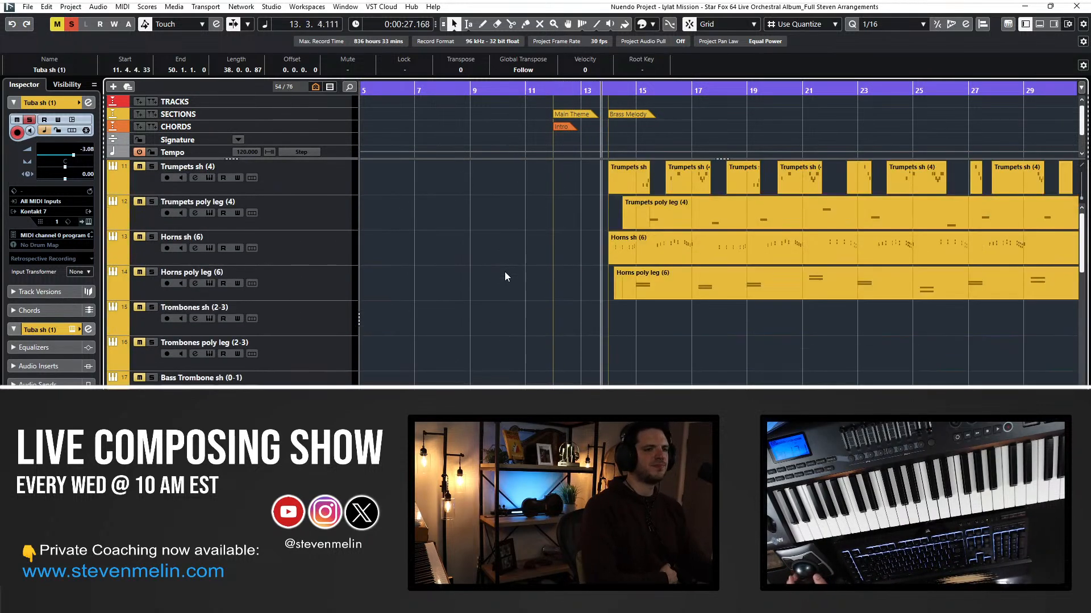
Move the playhead to just before bar 49 and open the Tuba leg part for note editing.
{"action": "scroll", "coordinate": [516, 365], "scroll_direction": "right", "scroll_amount": 4}
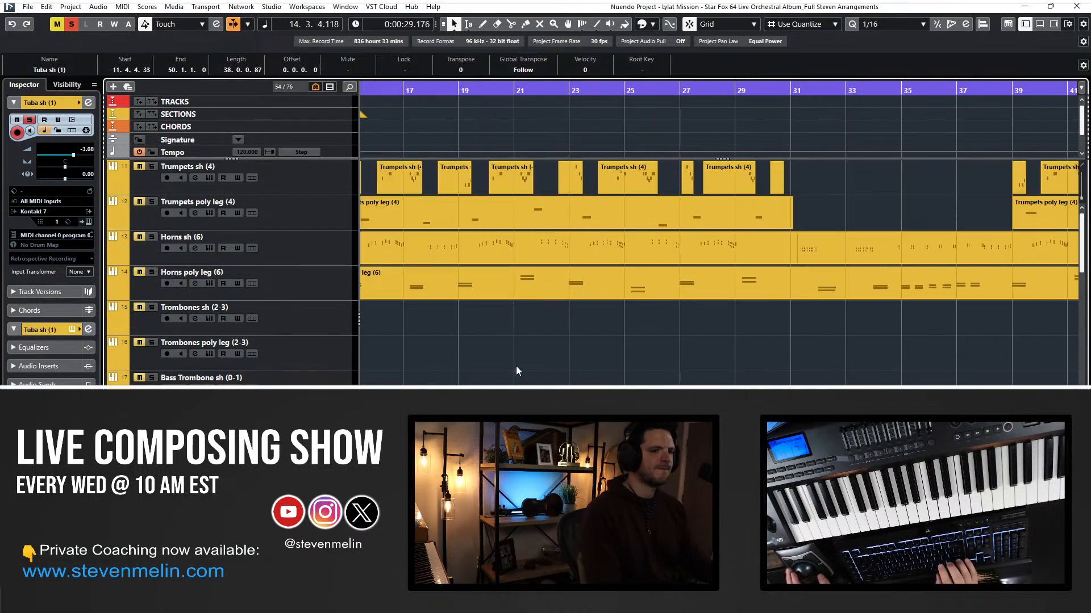
{"action": "left_click", "coordinate": [516, 366]}
{"action": "scroll", "coordinate": [515, 366], "scroll_direction": "right", "scroll_amount": 9}
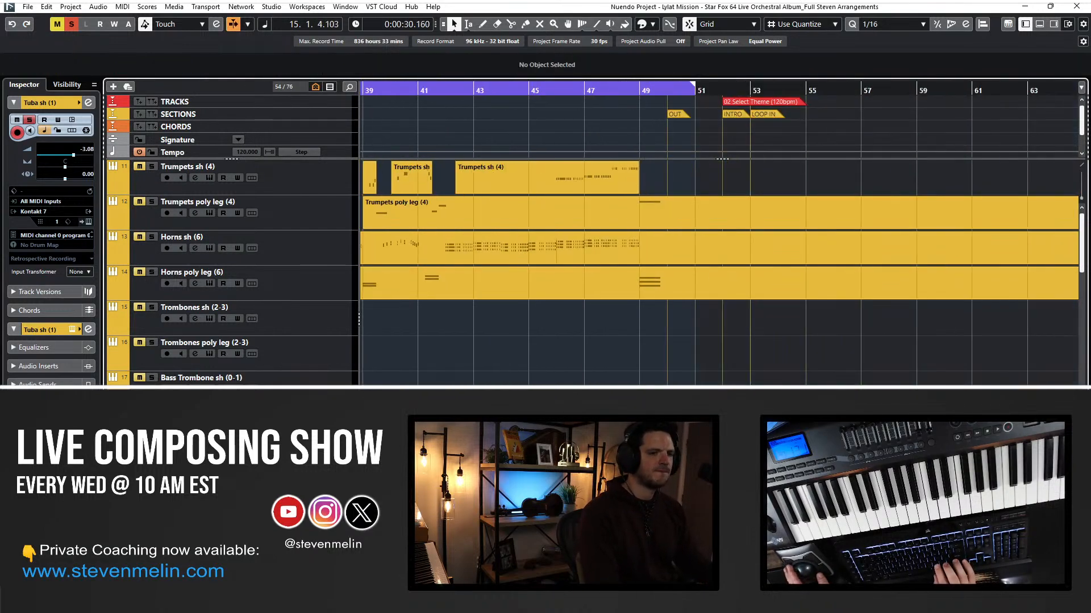
{"action": "left_click", "coordinate": [614, 90]}
{"action": "left_click", "coordinate": [652, 495]}
{"action": "key", "text": "Return"}
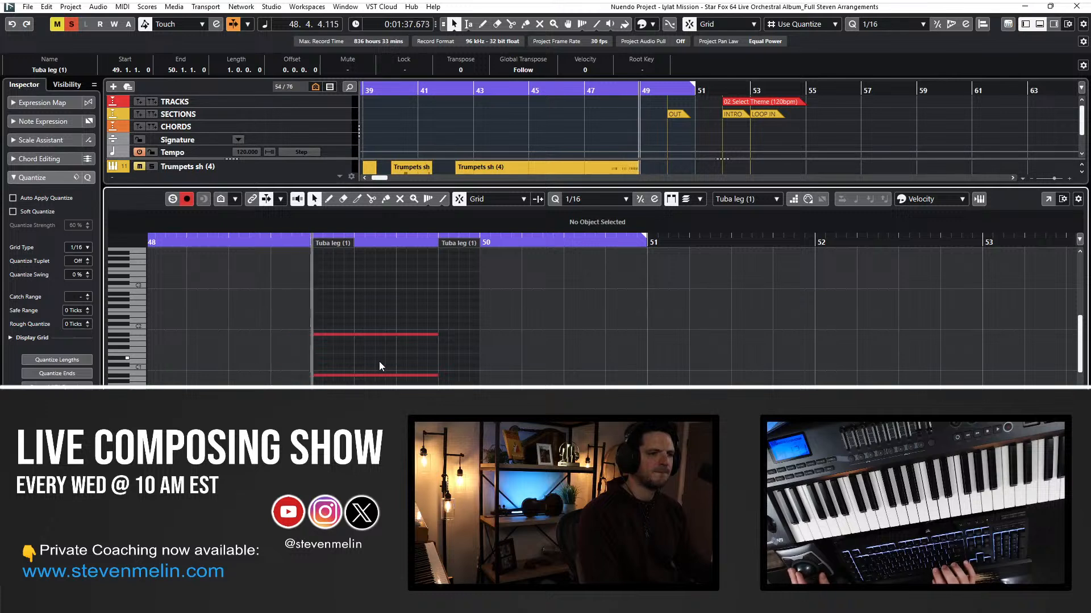
Delete the upper of the two sustained notes in the Tuba leg part at bar 49.
{"action": "left_click", "coordinate": [349, 334]}
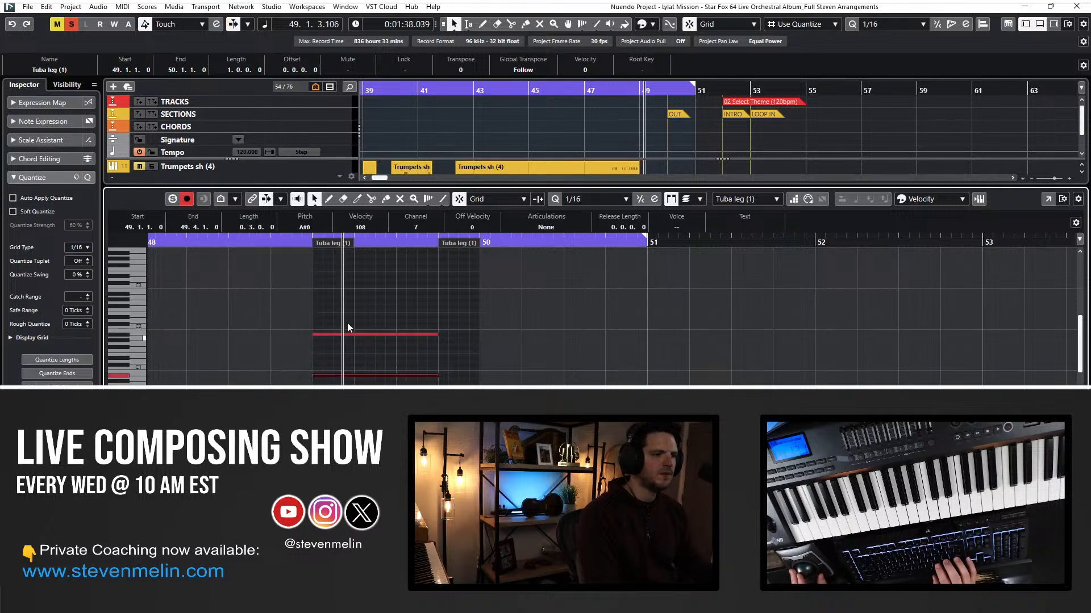
{"action": "left_click", "coordinate": [330, 334]}
{"action": "key", "text": "Delete"}
{"action": "key", "text": "space"}
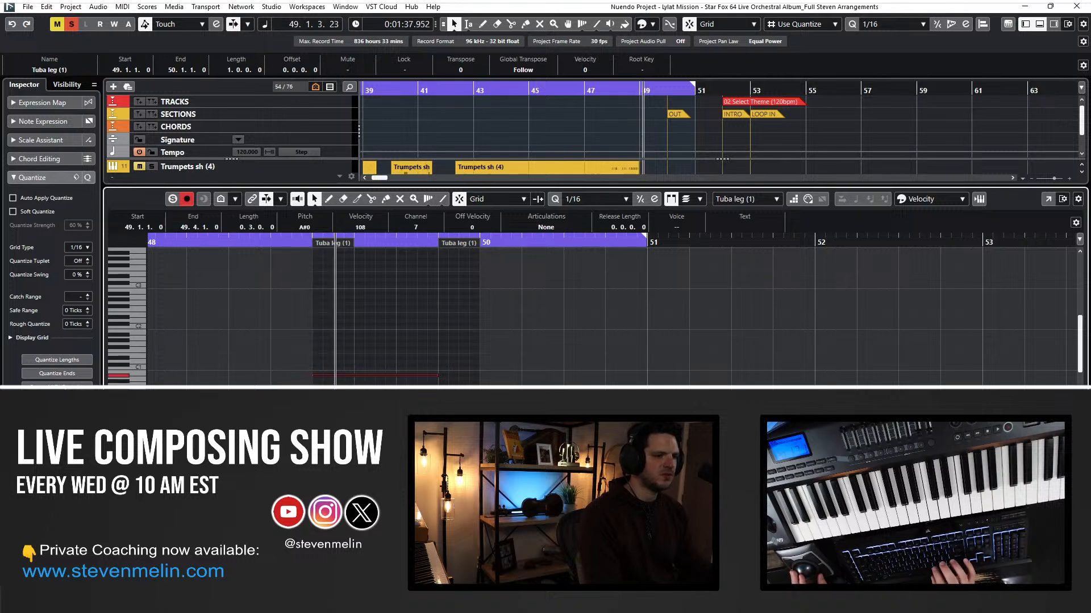
Solo the Tuba leg part in the editor and transpose its A#0 note up two octaves to A#2.
{"action": "key", "text": "space"}
{"action": "key", "text": "s"}
{"action": "key", "text": "space"}
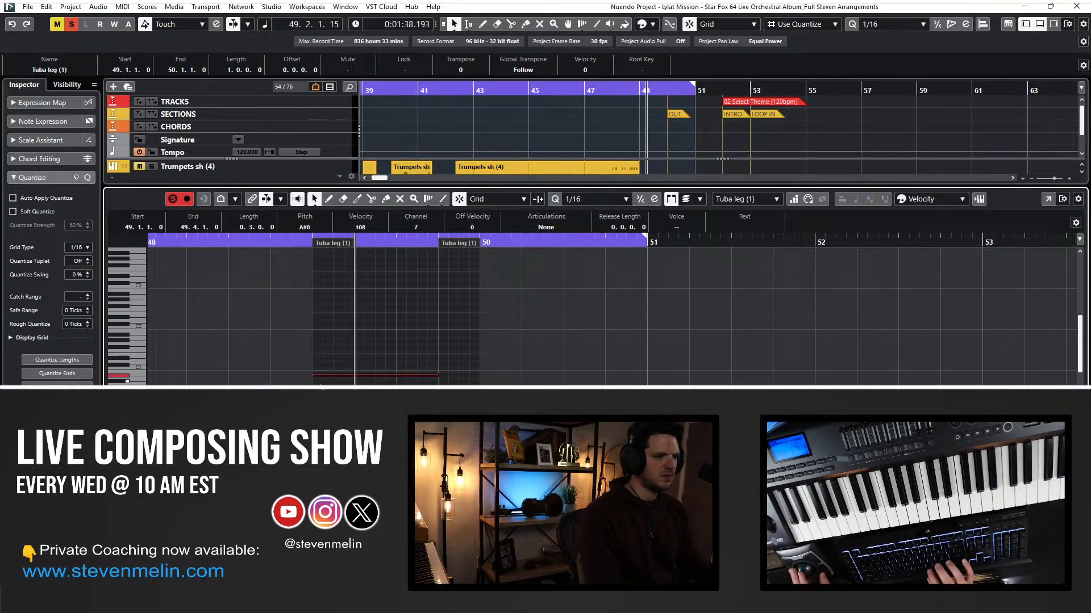
{"action": "key", "text": "shift+Up"}
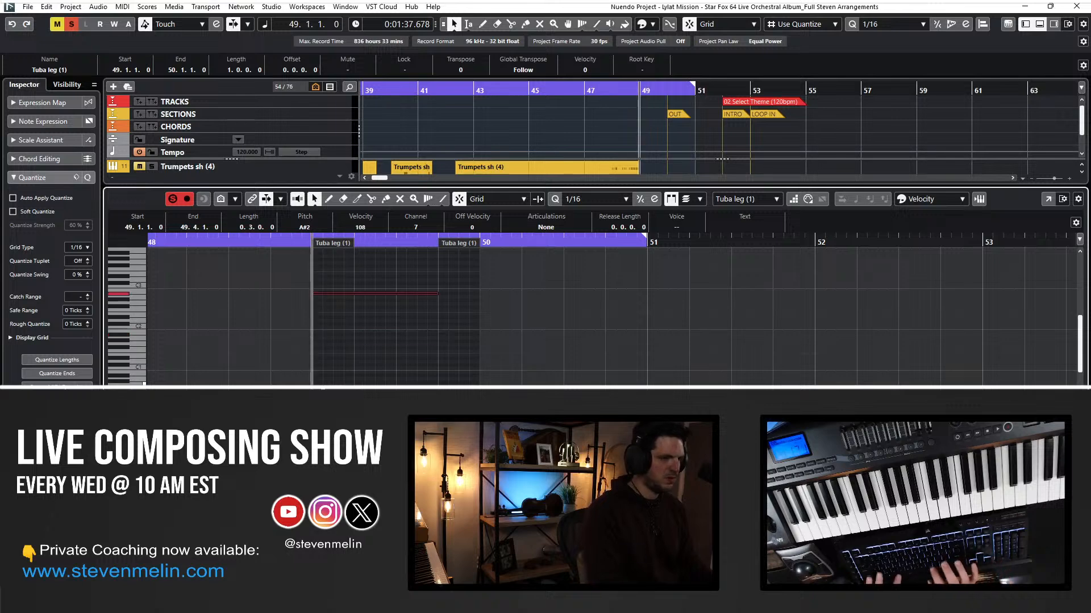
{"action": "key", "text": "space"}
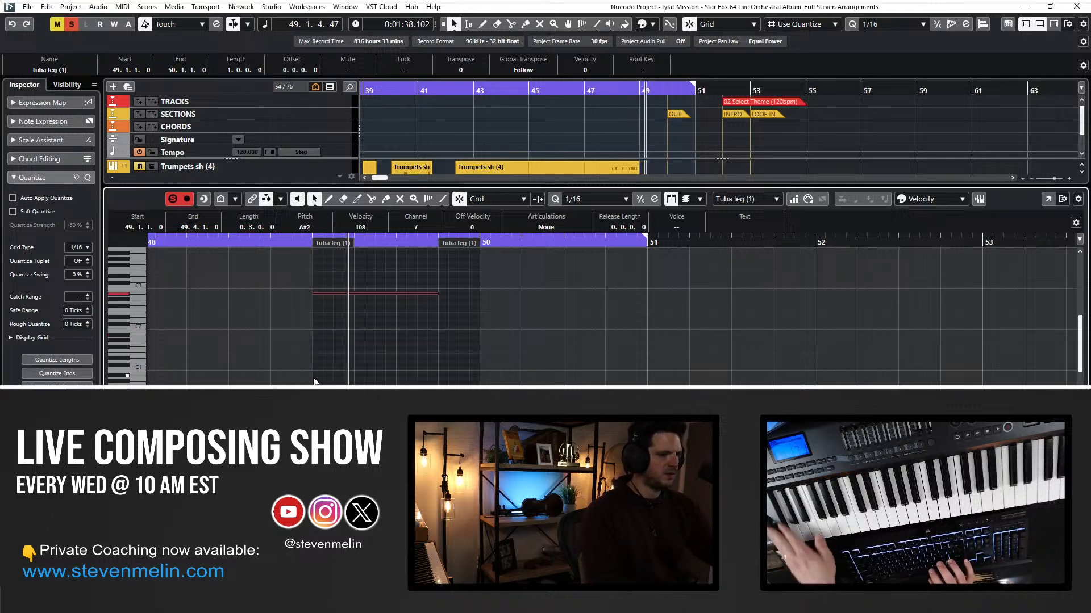
Play back the Tuba leg part from bar 49 and check the instrument loaded on its track.
{"action": "key", "text": "Return"}
{"action": "key", "text": "Return"}
{"action": "key", "text": "space"}
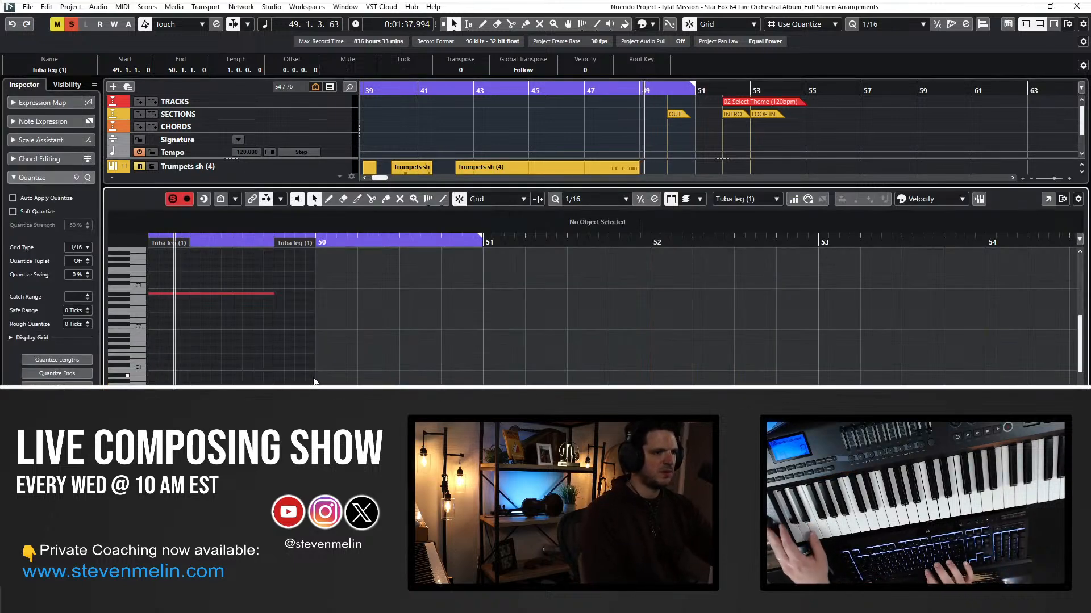
{"action": "key", "text": "Return"}
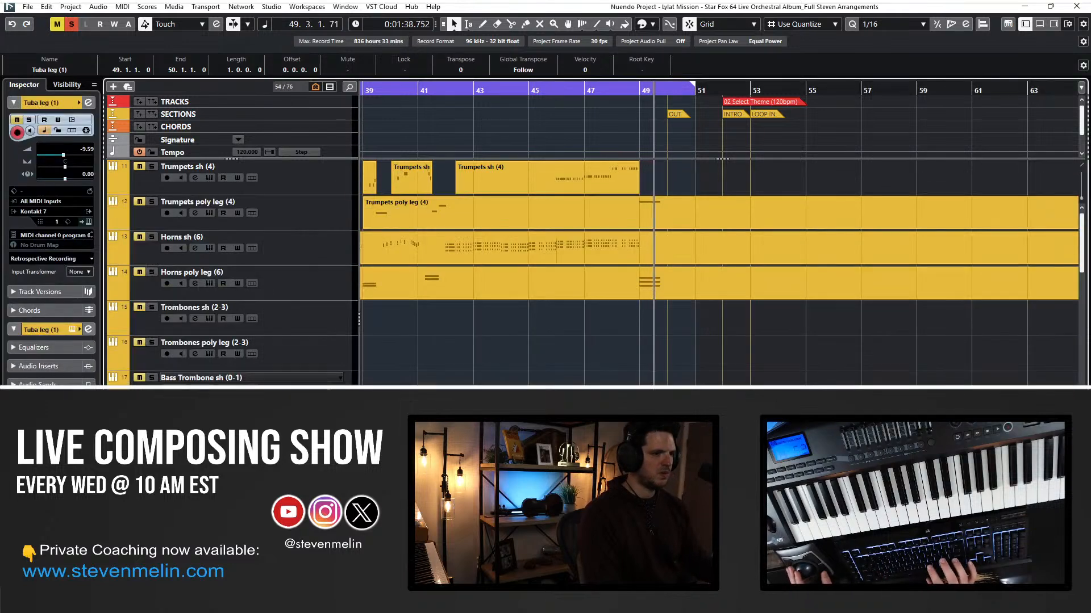
{"action": "key", "text": "F11"}
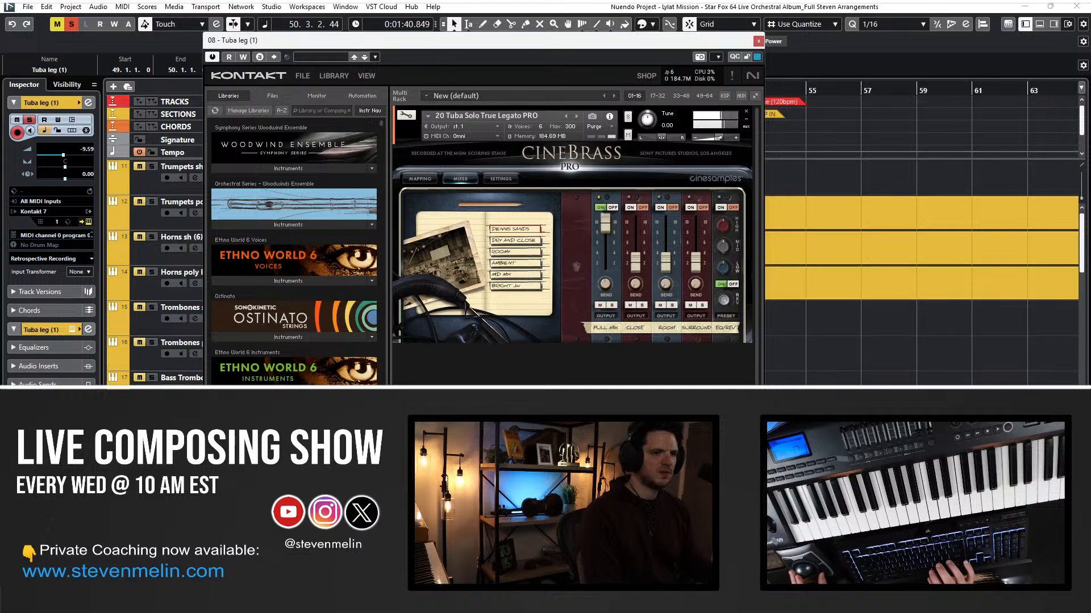
{"action": "key", "text": "F11"}
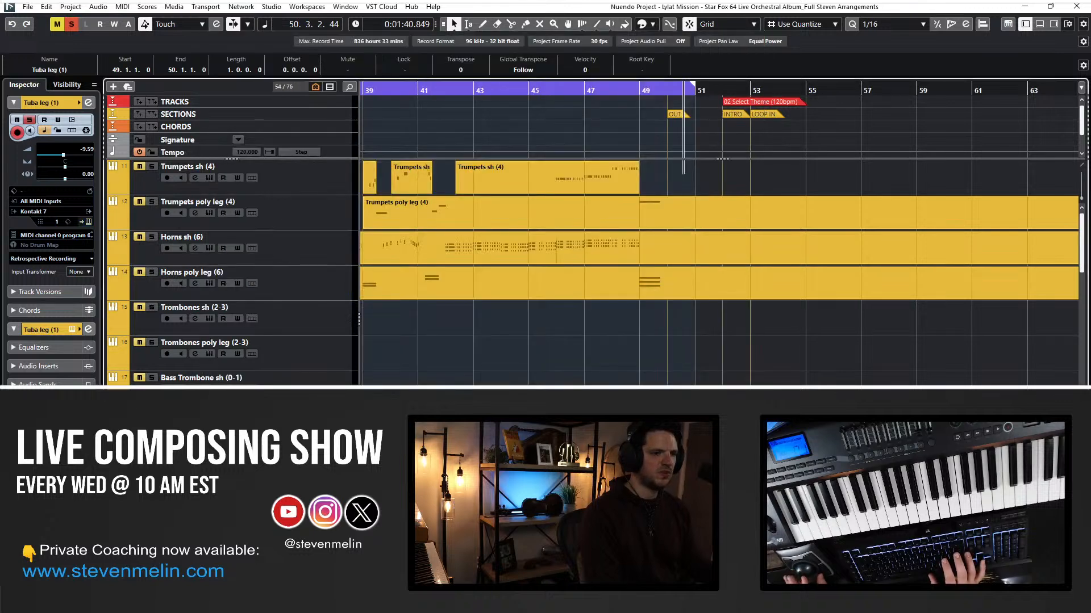
Try the Tuba leg note at bar 49 an octave lower at A#1, play the passage, and restore the note to A#2.
{"action": "key", "text": "Return"}
{"action": "left_click_drag", "start_coordinate": [501, 372], "coordinate": [358, 266]}
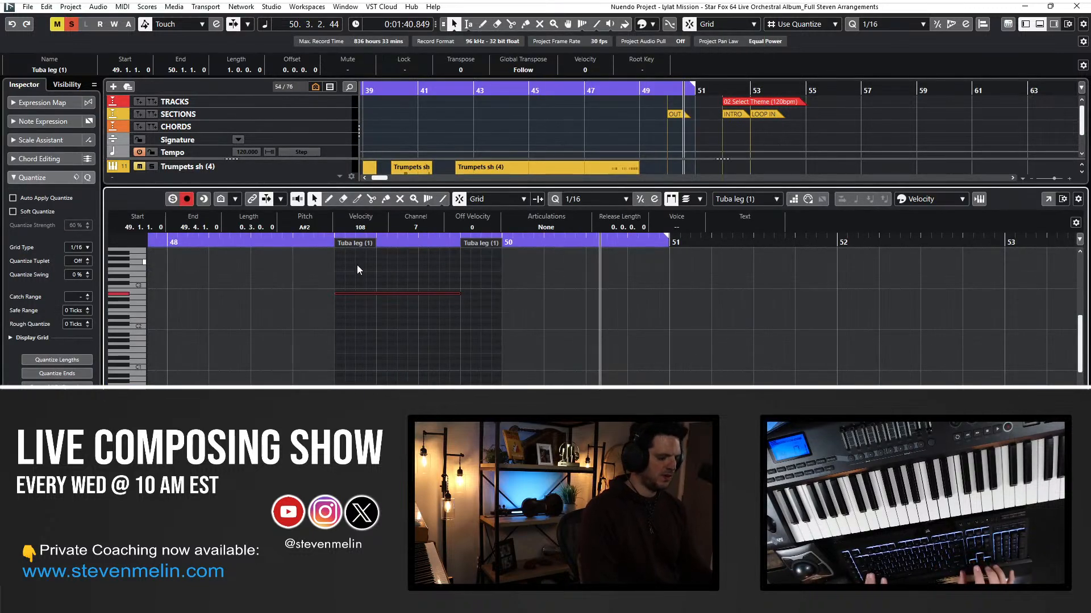
{"action": "key", "text": "shift+Down"}
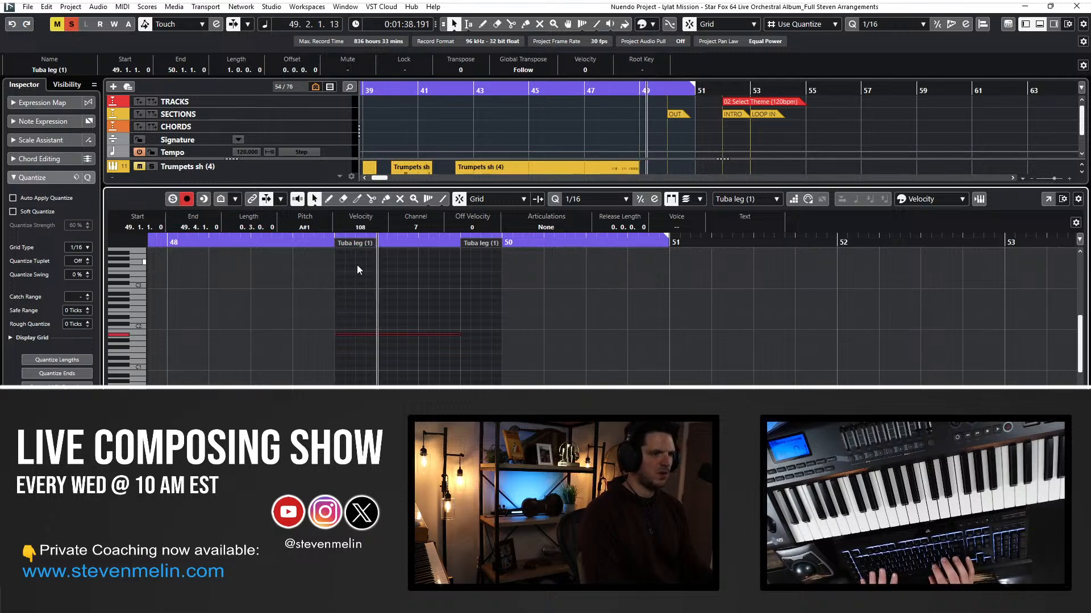
{"action": "key", "text": "Return"}
{"action": "key", "text": "space"}
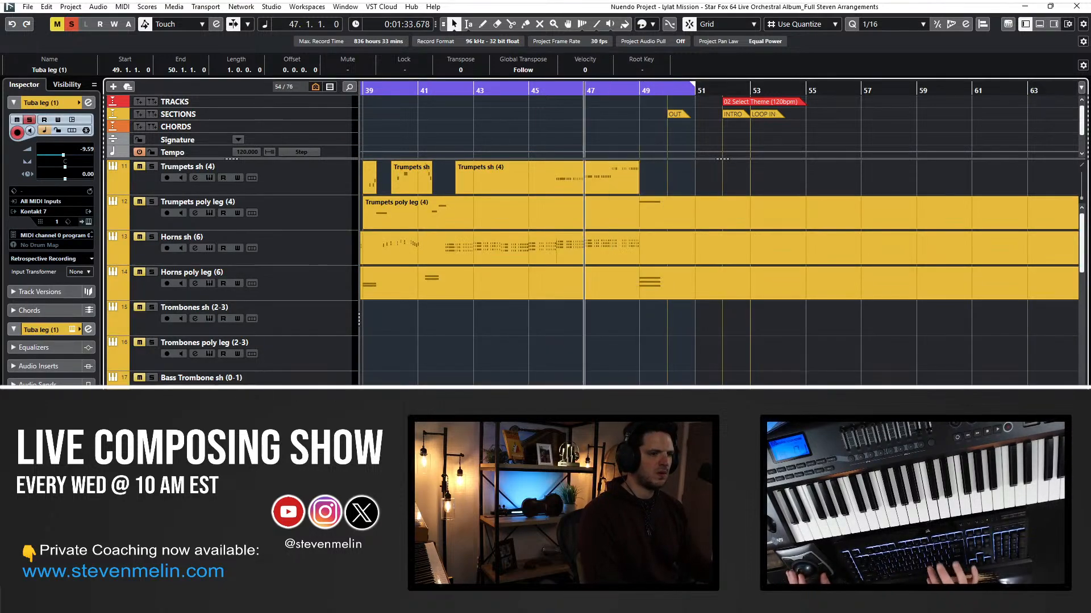
{"action": "key", "text": "space"}
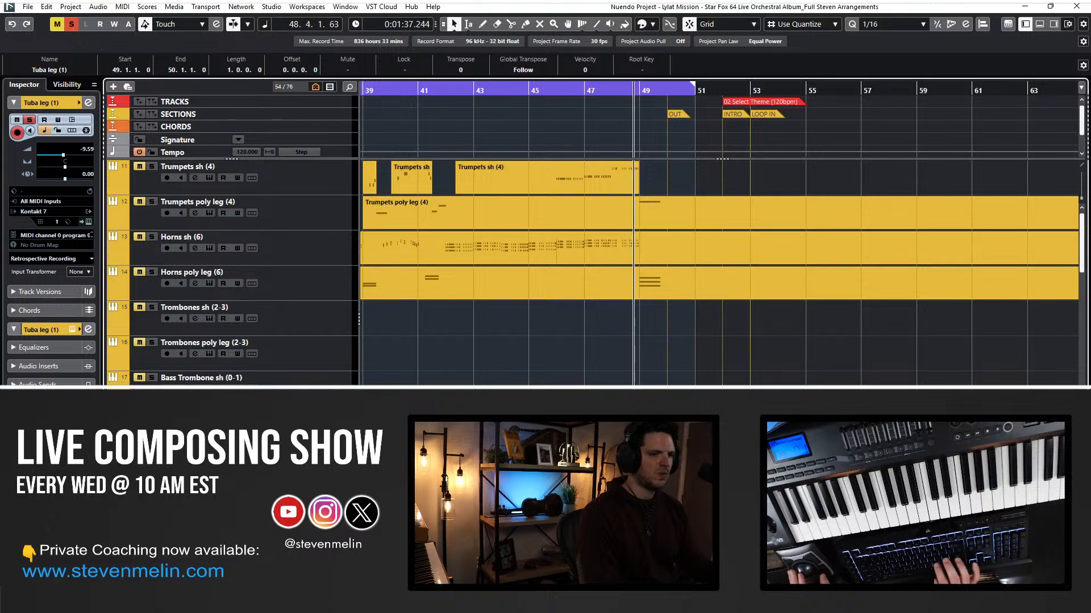
{"action": "key", "text": "l"}
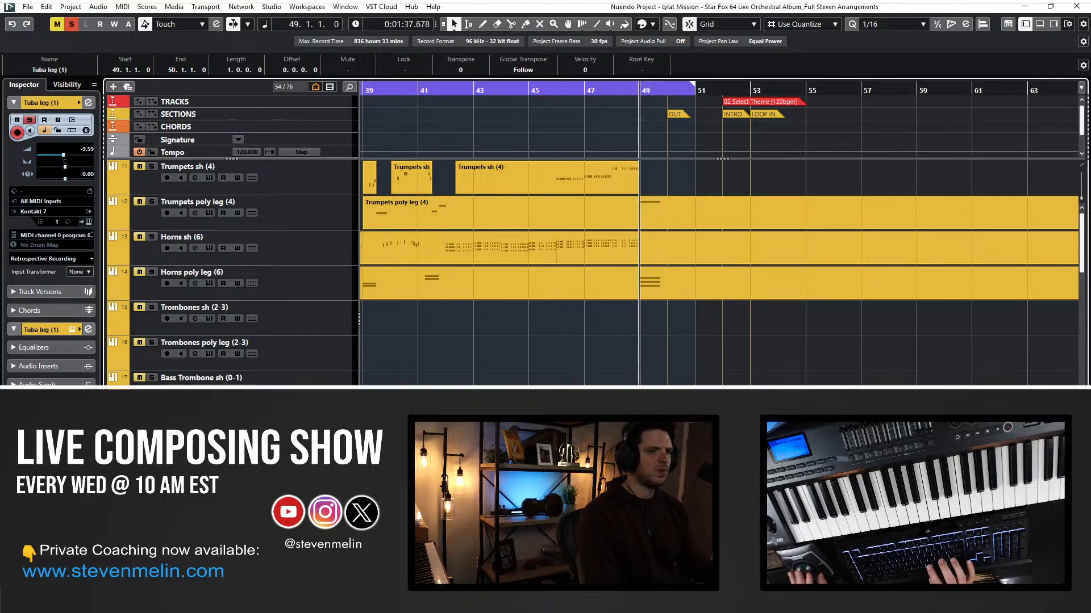
{"action": "key", "text": "Return"}
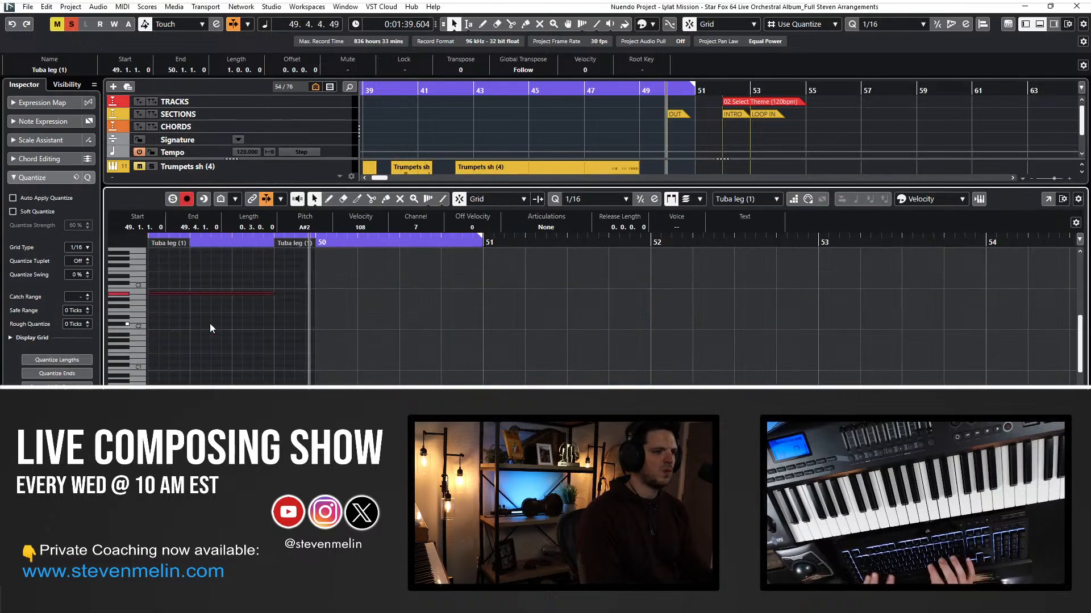
Play back the Tuba leg part from bar 49 and check its sustained note in the note editor.
{"action": "key", "text": "Return"}
{"action": "key", "text": "space"}
{"action": "key", "text": "KP_Subtract"}
{"action": "key", "text": "space"}
{"action": "scroll", "coordinate": [397, 380], "scroll_direction": "left", "scroll_amount": 1}
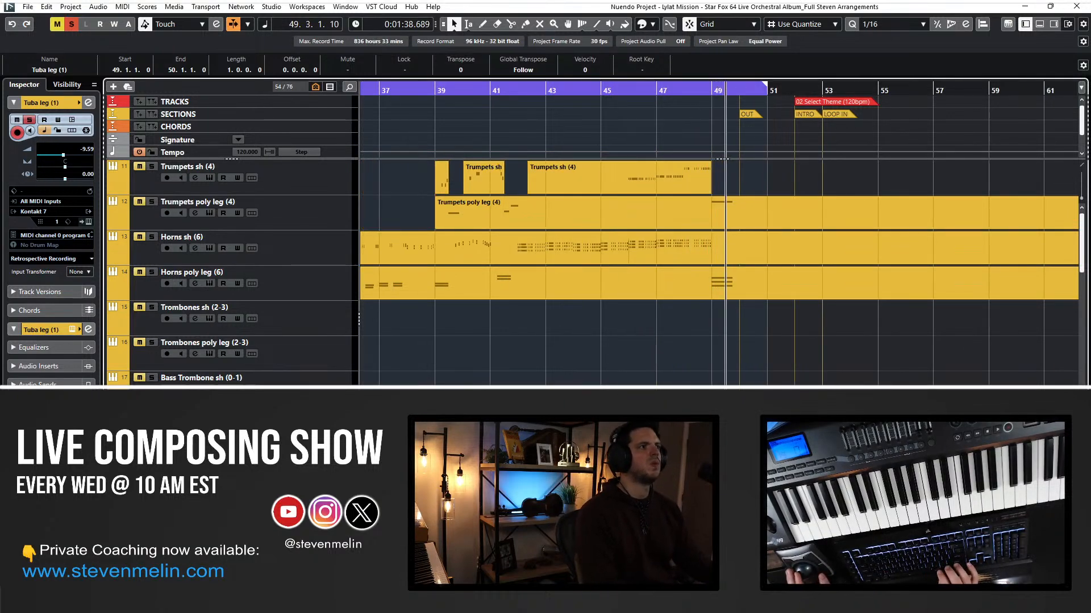
{"action": "scroll", "coordinate": [602, 359], "scroll_direction": "down", "scroll_amount": 4}
{"action": "double_click", "coordinate": [728, 334]}
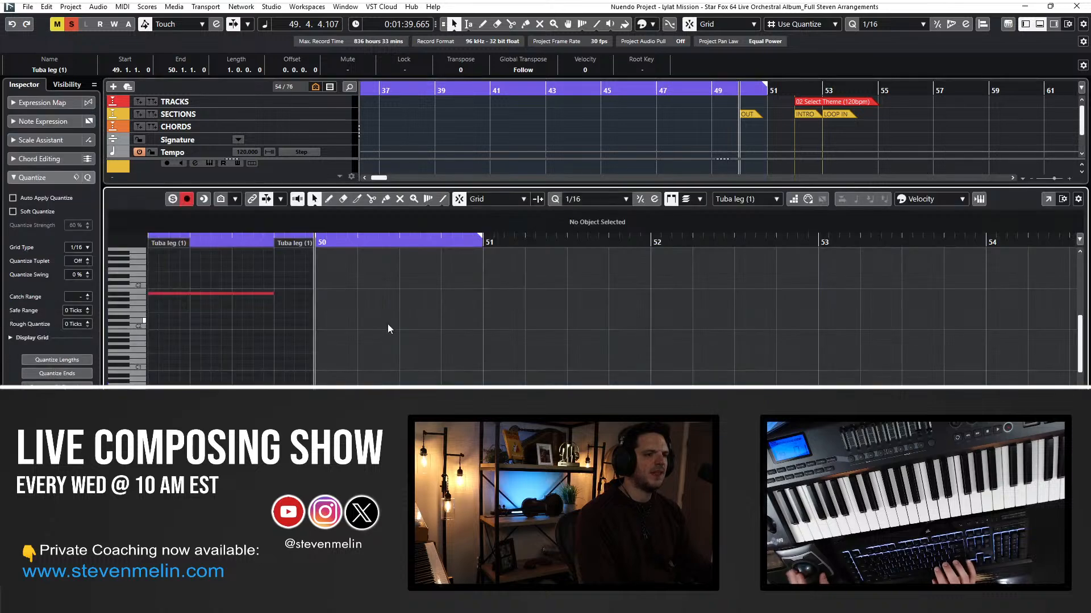
{"action": "key", "text": "Return"}
Copy the Tuba sh and Tuba leg parts to the Bass Trombone sh and Bass Trombone leg tracks at the same position.
{"action": "left_click", "coordinate": [713, 309]}
{"action": "left_click", "coordinate": [713, 309]}
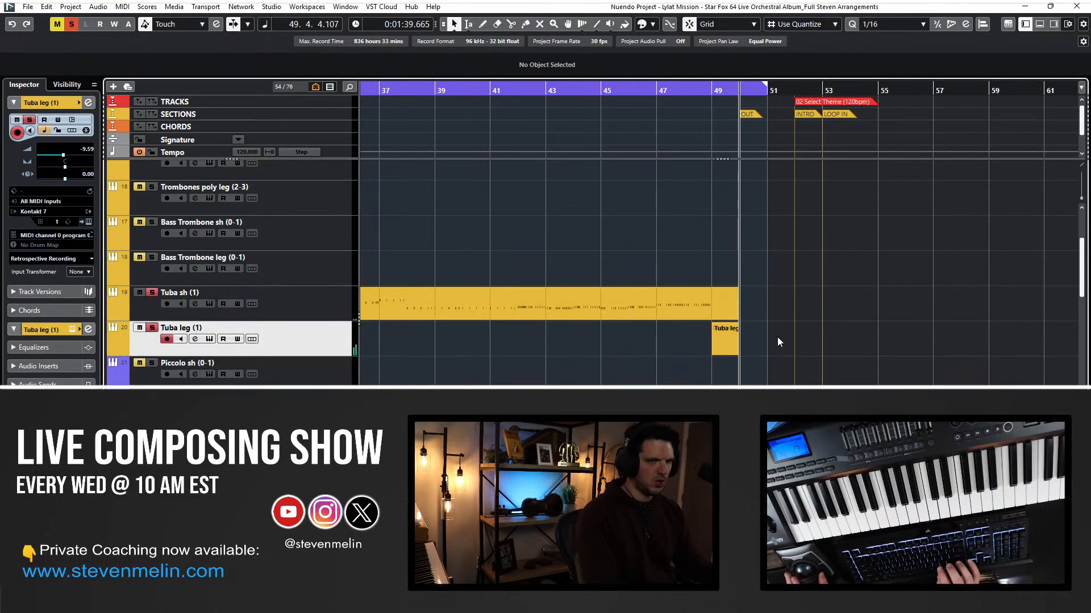
{"action": "key", "text": "l"}
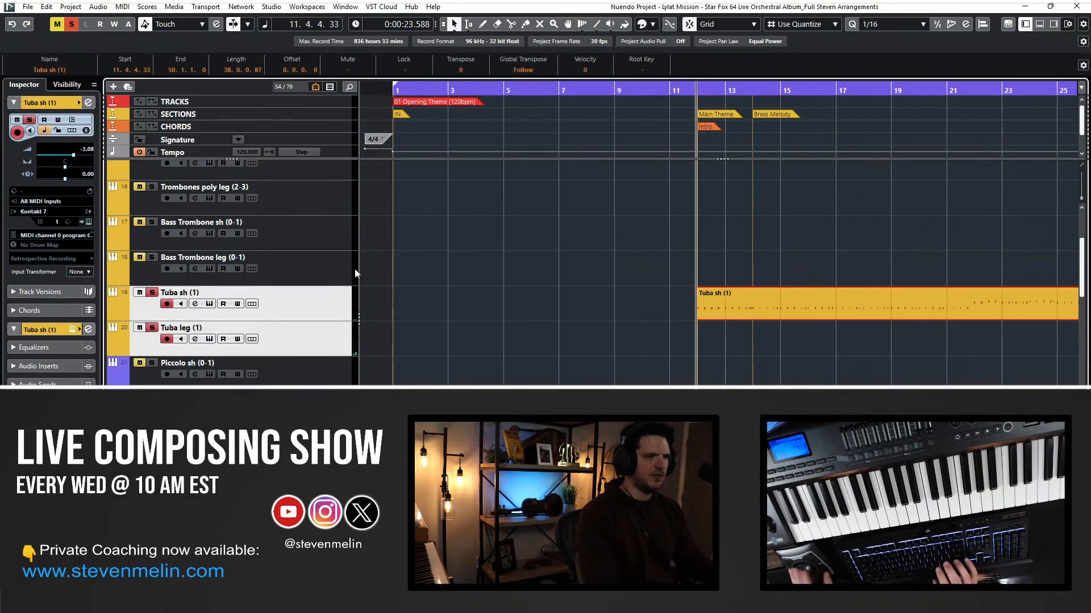
{"action": "left_click", "coordinate": [276, 237]}
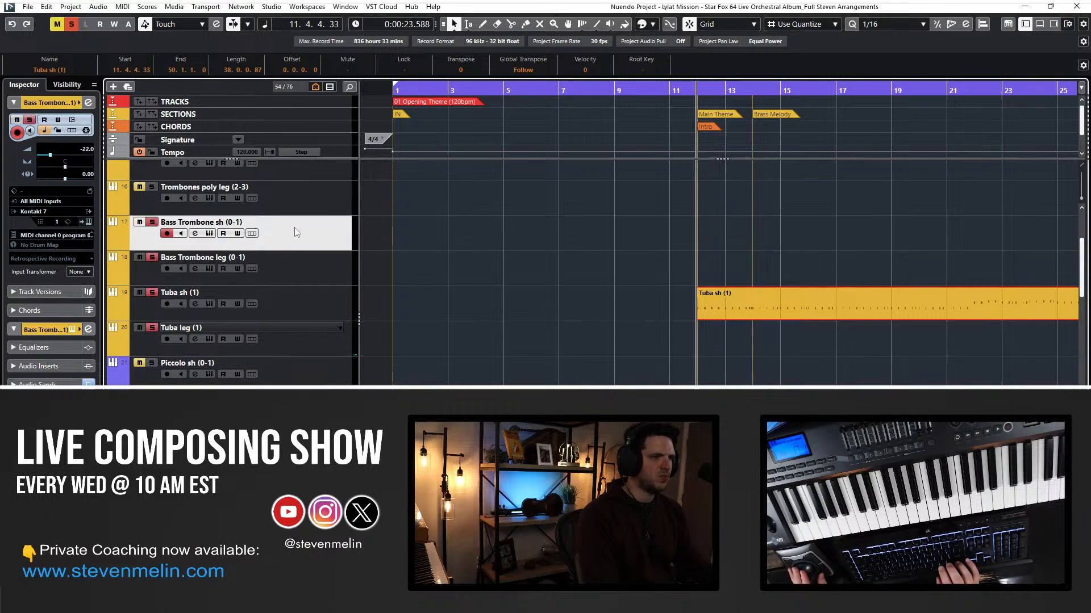
{"action": "key", "text": "ctrl+v"}
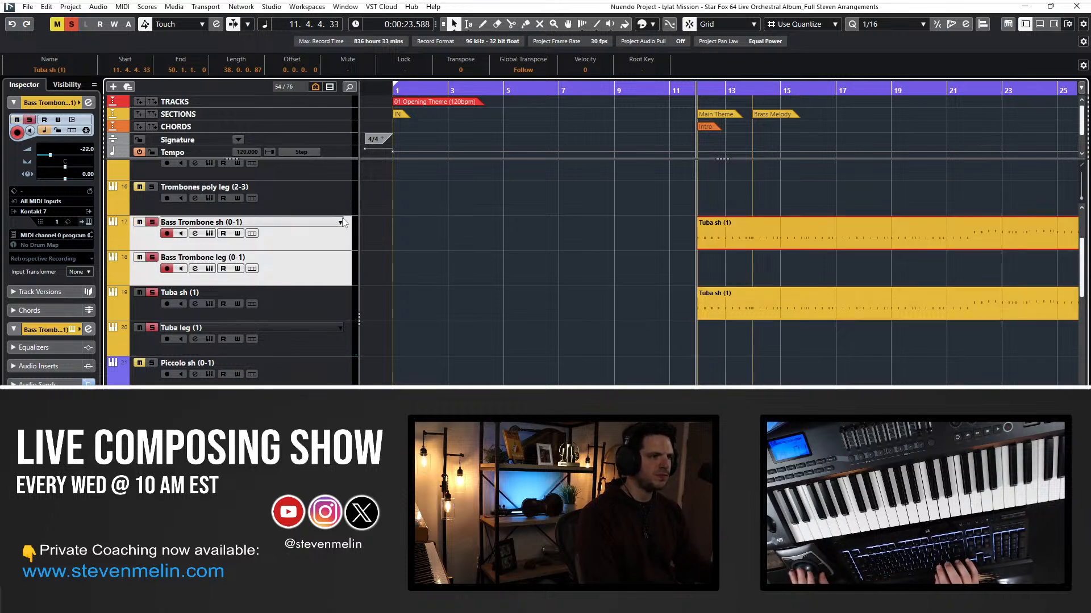
Play the soloed bass trombone and tuba tracks together from the start of the Main Theme section.
{"action": "key", "text": "space"}
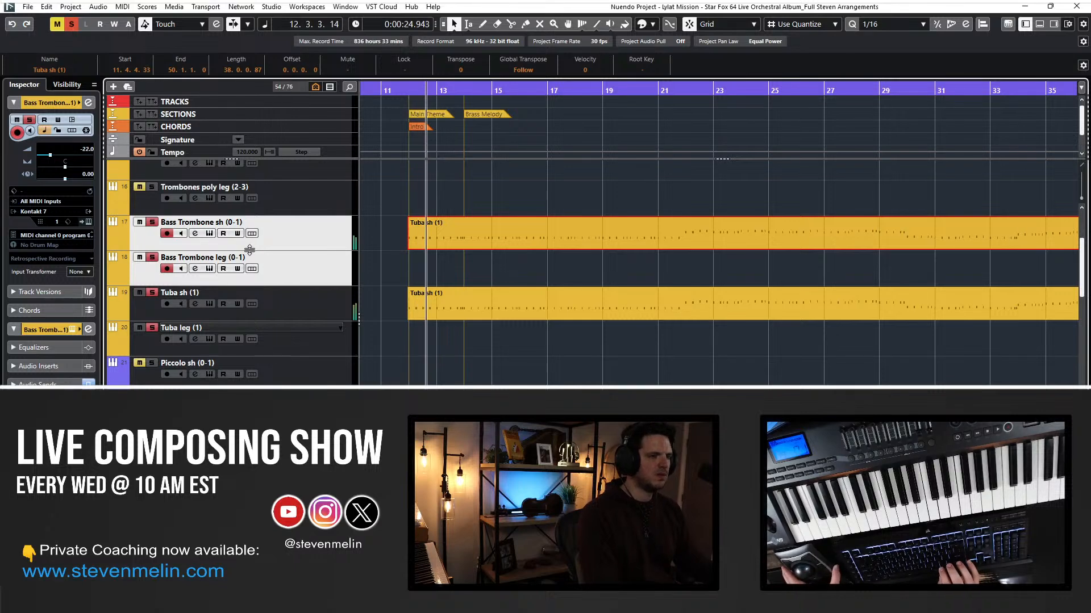
{"action": "left_click", "coordinate": [316, 333], "text": "shift"}
{"action": "key", "text": "g"}
{"action": "key", "text": "g"}
{"action": "key", "text": "g"}
{"action": "left_click", "coordinate": [298, 245]}
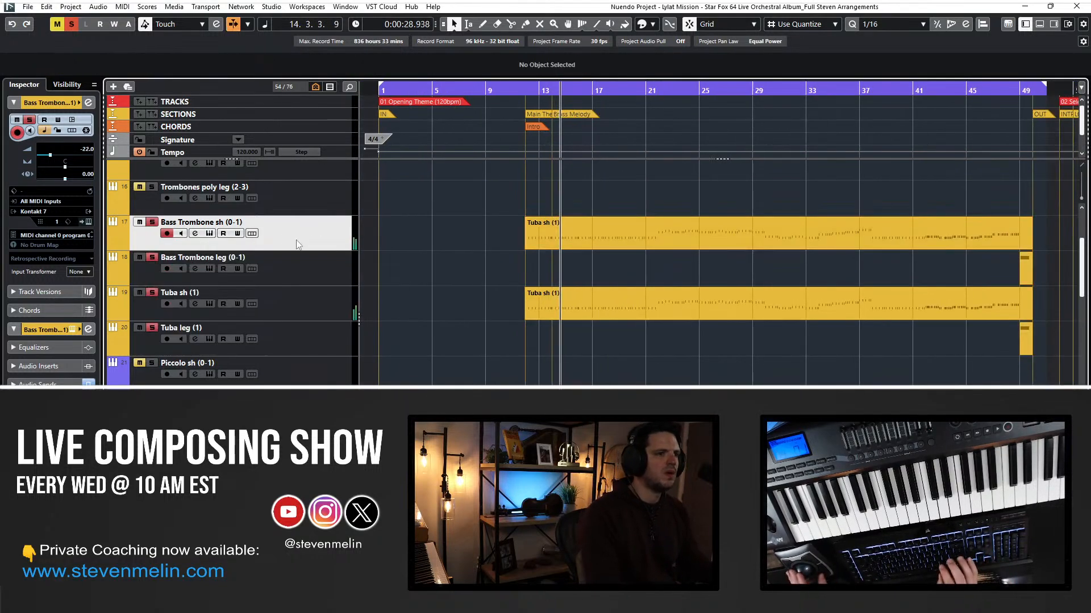
Rename the part pasted on the Bass Trombone sh track to the track's name, Bass Trombone sh (0-1).
{"action": "double_click", "coordinate": [226, 222]}
{"action": "key", "text": "shift+Return"}
{"action": "scroll", "coordinate": [483, 227], "scroll_direction": "right", "scroll_amount": 4}
Open both Bass Trombone parts together and check their notes during playback.
{"action": "left_click_drag", "start_coordinate": [515, 199], "coordinate": [809, 267]}
{"action": "double_click", "coordinate": [745, 239]}
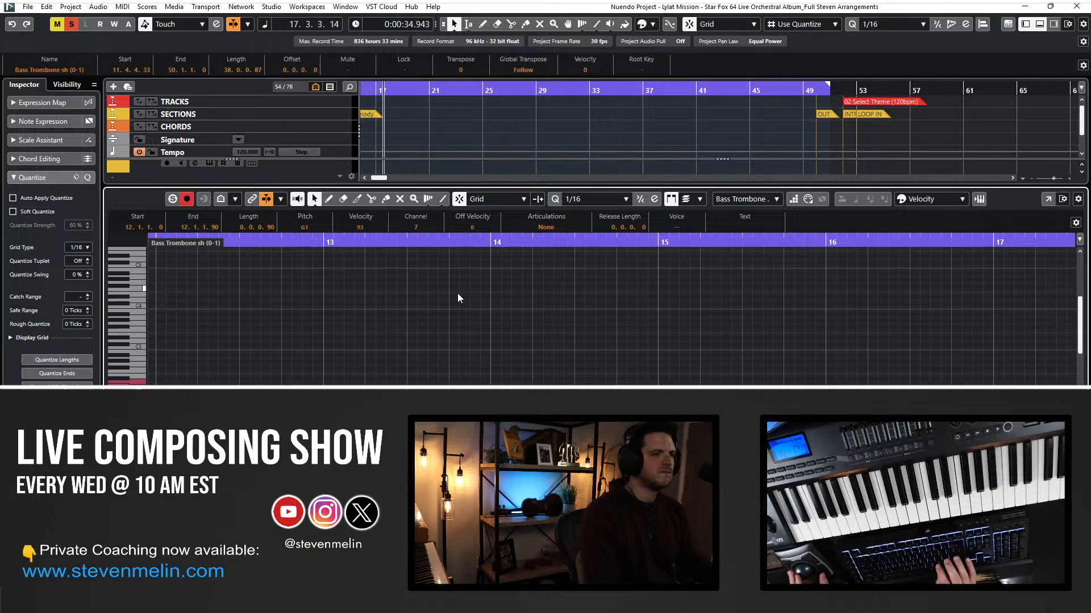
{"action": "key", "text": "ctrl+e"}
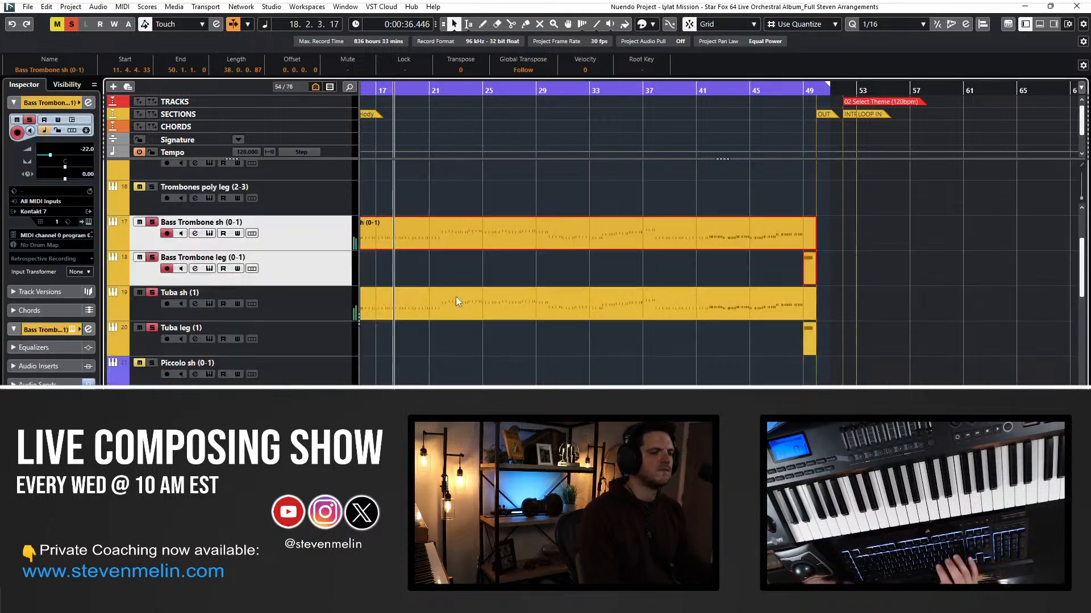
{"action": "scroll", "coordinate": [501, 265], "scroll_direction": "left", "scroll_amount": 5}
{"action": "key", "text": "space"}
{"action": "left_click", "coordinate": [502, 267]}
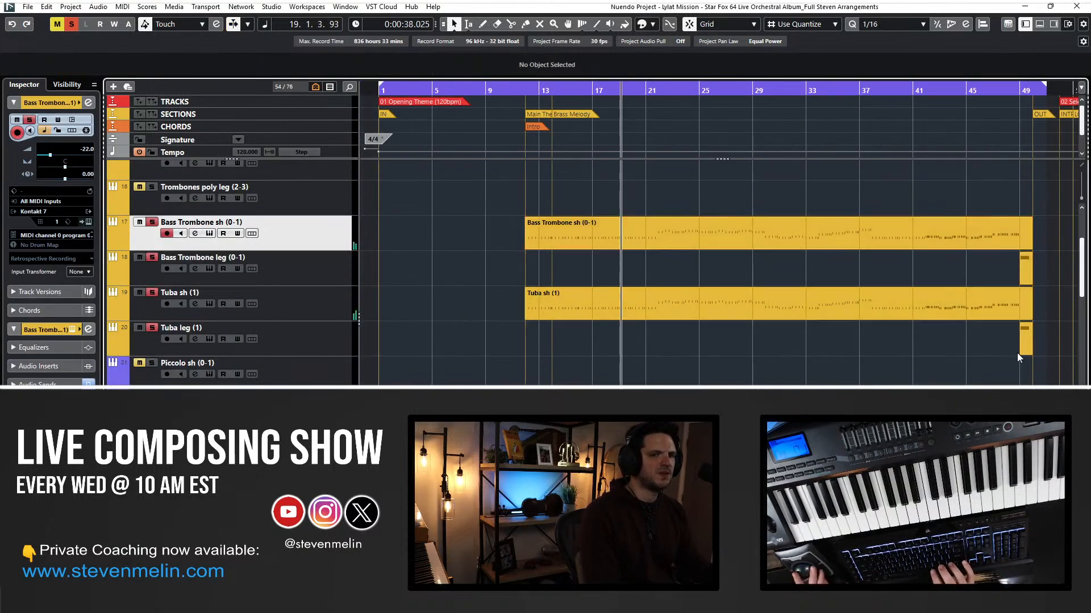
Solo the Bass Trombone sh part in the note editor and listen to it from bar 19.
{"action": "left_click_drag", "start_coordinate": [1016, 353], "coordinate": [570, 194]}
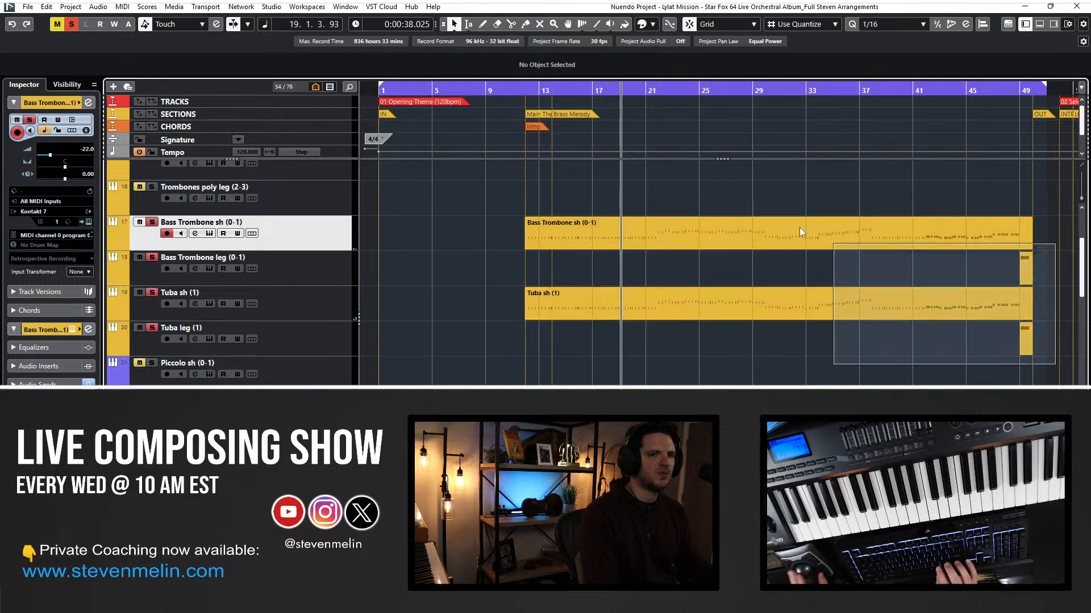
{"action": "double_click", "coordinate": [673, 230]}
{"action": "key", "text": "space"}
{"action": "key", "text": "s"}
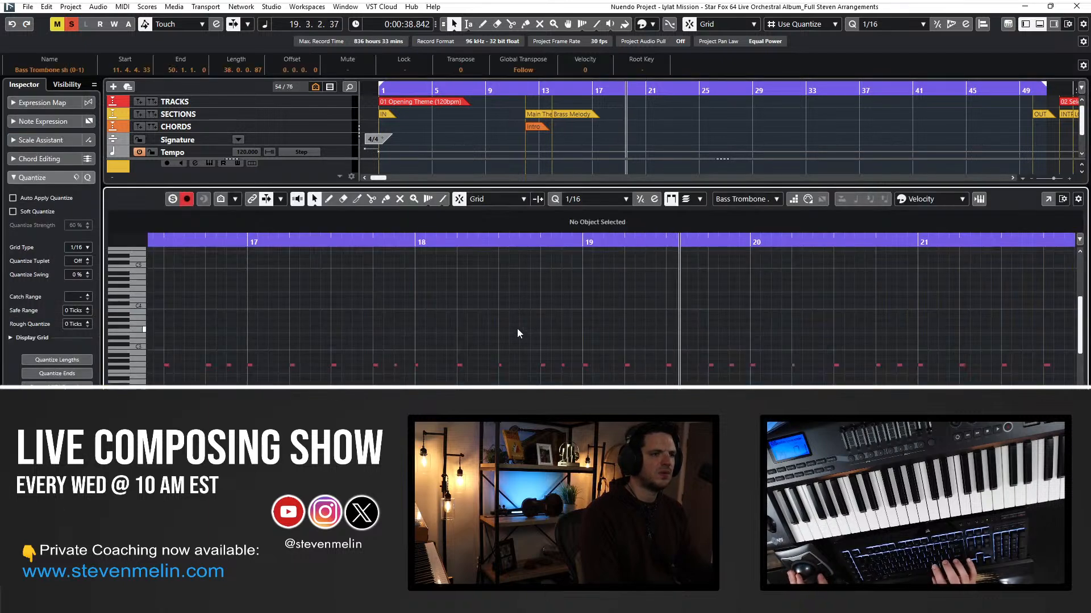
{"action": "scroll", "coordinate": [542, 327], "scroll_direction": "right", "scroll_amount": 4}
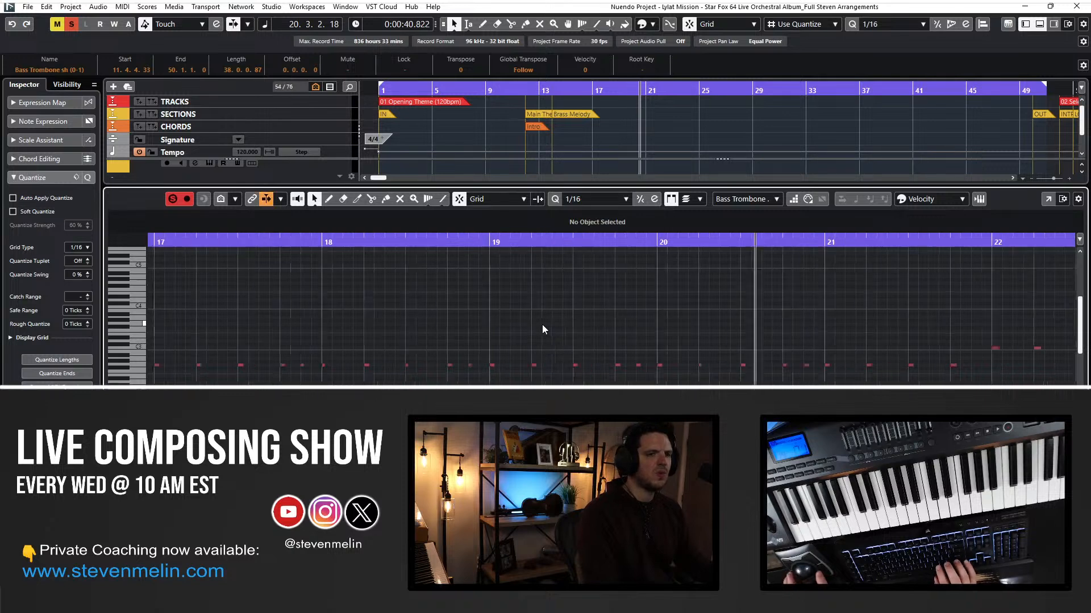
{"action": "key", "text": "Return"}
{"action": "left_click", "coordinate": [548, 264]}
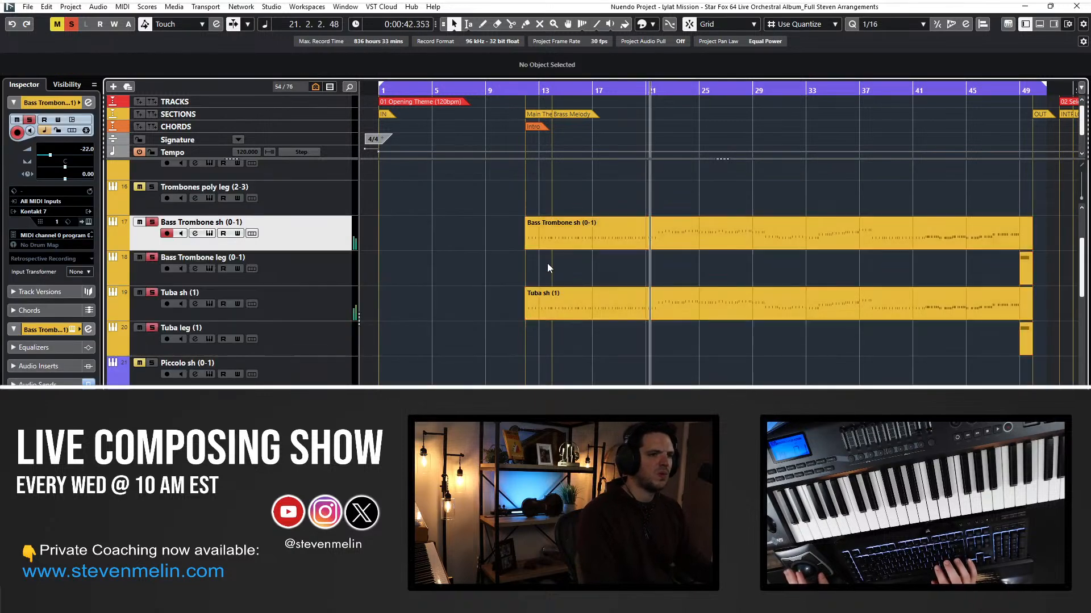
Transpose all notes of the Bass Trombone sh and Bass Trombone leg parts down one octave, with the first note at G1.
{"action": "left_click", "coordinate": [568, 230]}
{"action": "left_click", "coordinate": [1023, 263], "text": "shift"}
{"action": "key", "text": "Return"}
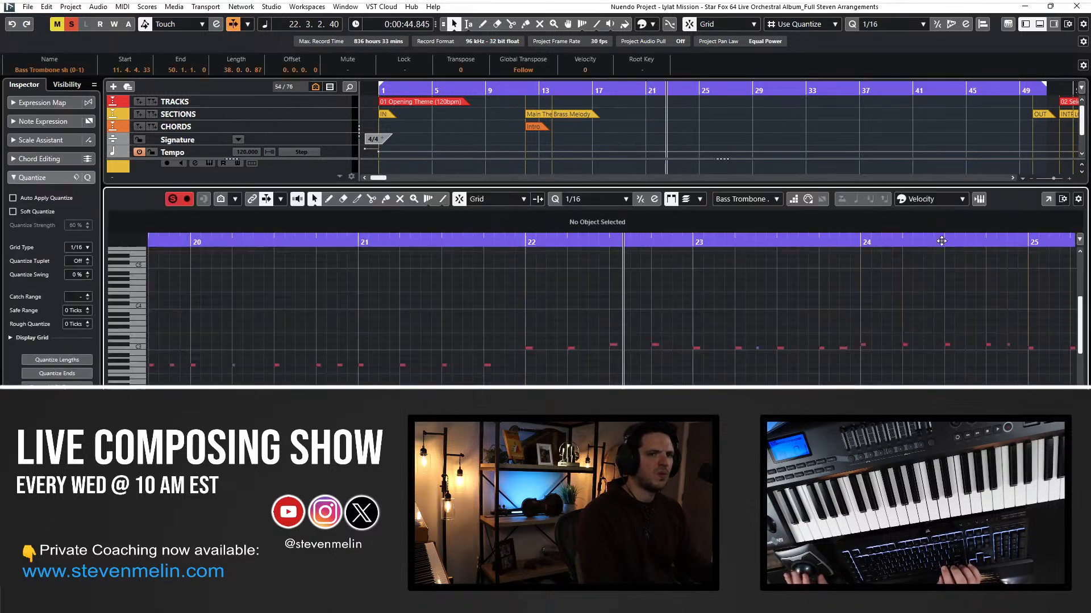
{"action": "key", "text": "ctrl+a"}
{"action": "key", "text": "shift+Down"}
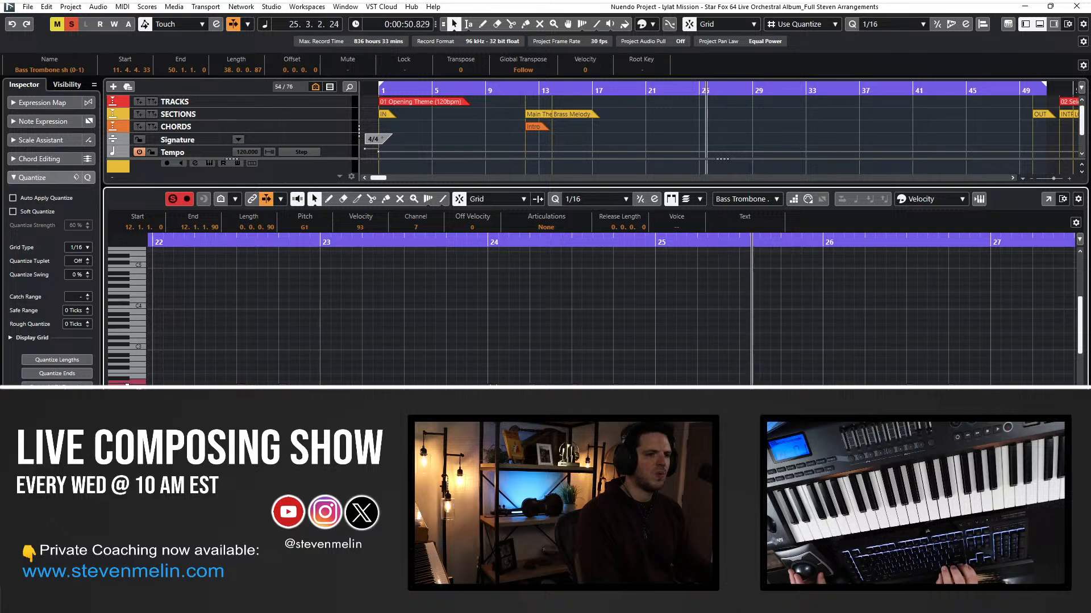
Lengthen all selected bass trombone notes during playback, bringing the first note's length to 0.0.1.66.
{"action": "left_click_drag", "start_coordinate": [493, 387], "coordinate": [498, 387]}
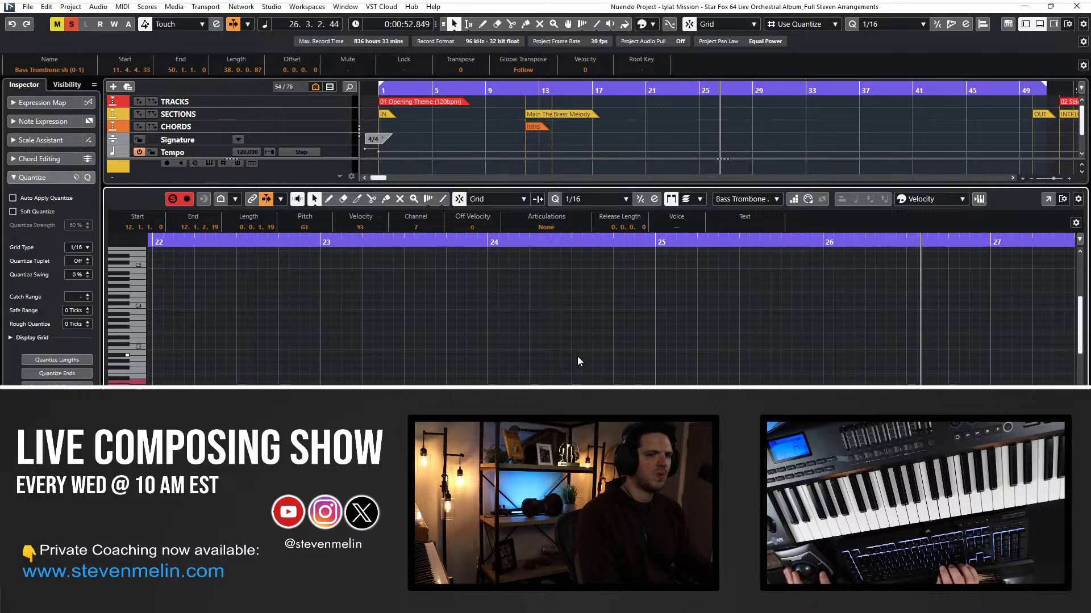
{"action": "scroll", "coordinate": [577, 356], "scroll_direction": "down", "scroll_amount": 2}
{"action": "scroll", "coordinate": [547, 323], "scroll_direction": "right", "scroll_amount": 3}
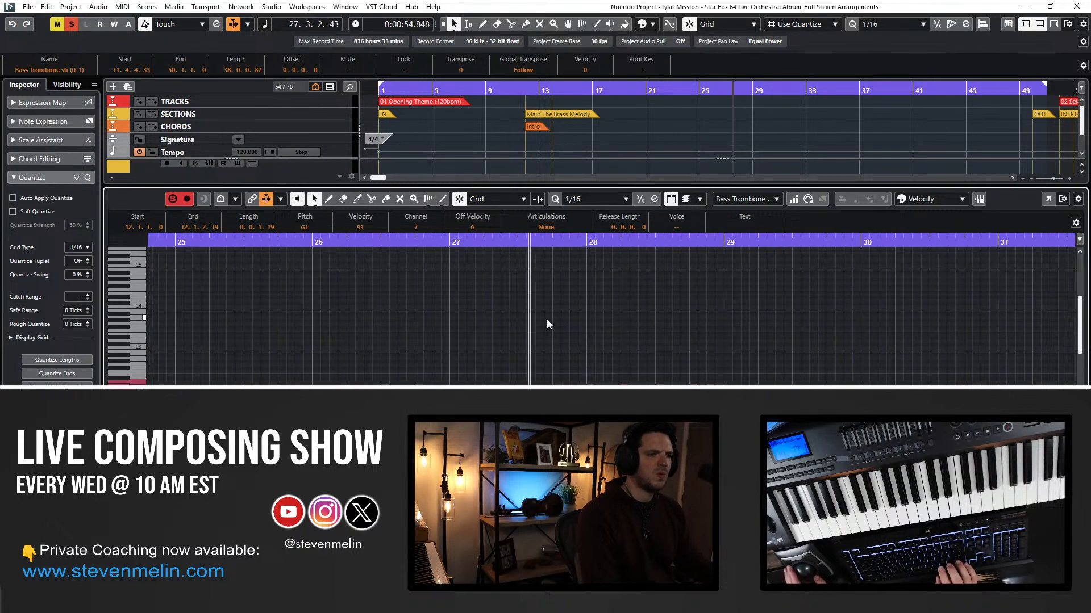
{"action": "scroll", "coordinate": [526, 392], "scroll_direction": "down", "scroll_amount": 1}
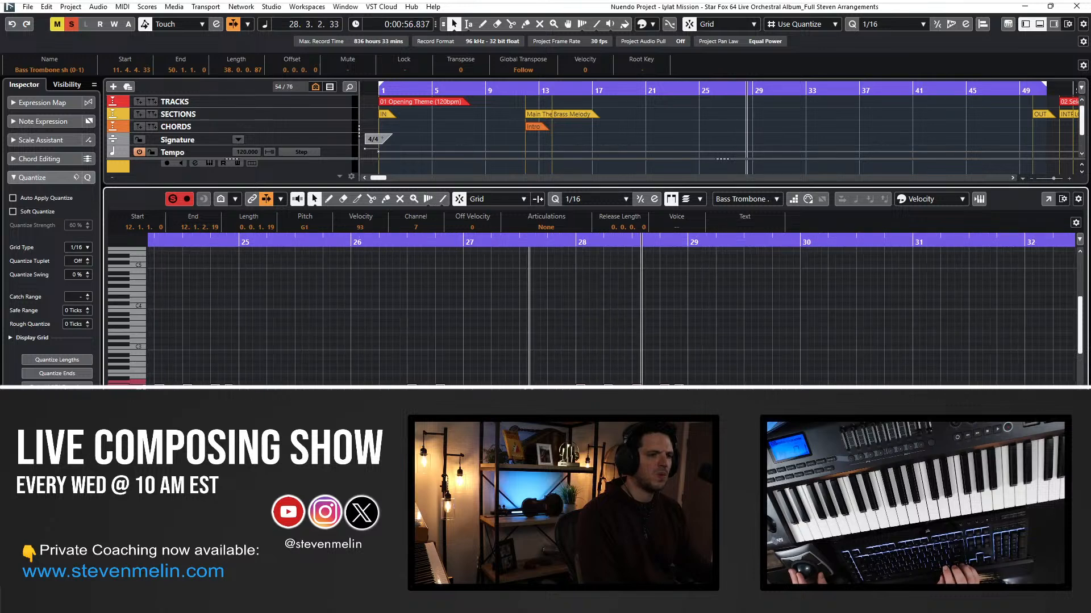
{"action": "scroll", "coordinate": [509, 361], "scroll_direction": "right", "scroll_amount": 3}
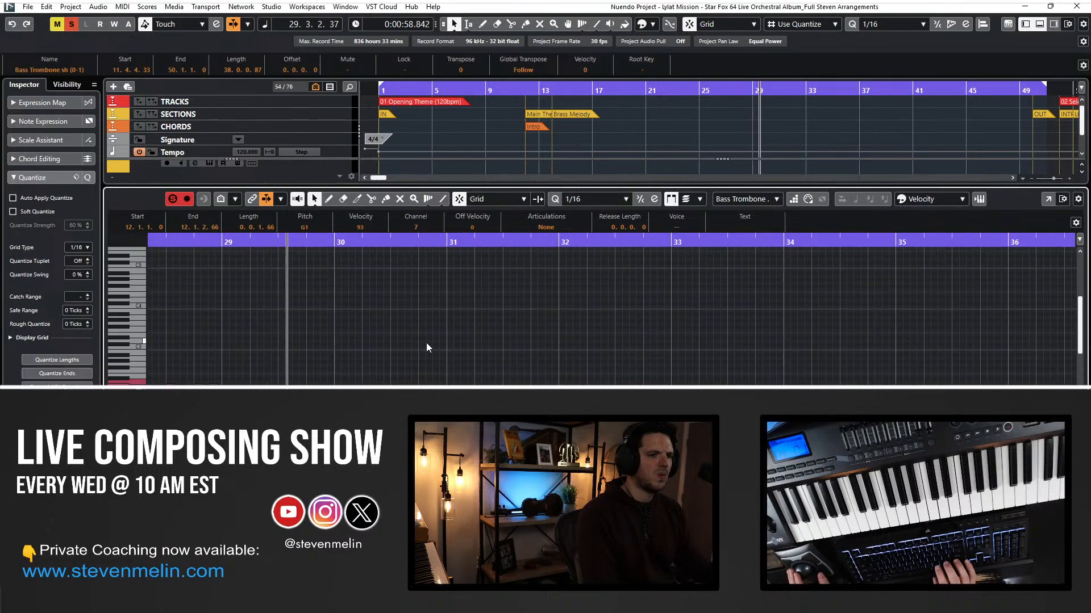
Set the Bass Trombone sh track's volume to -18.2 while playing it with the tuba.
{"action": "key", "text": "Return"}
{"action": "left_click", "coordinate": [291, 230]}
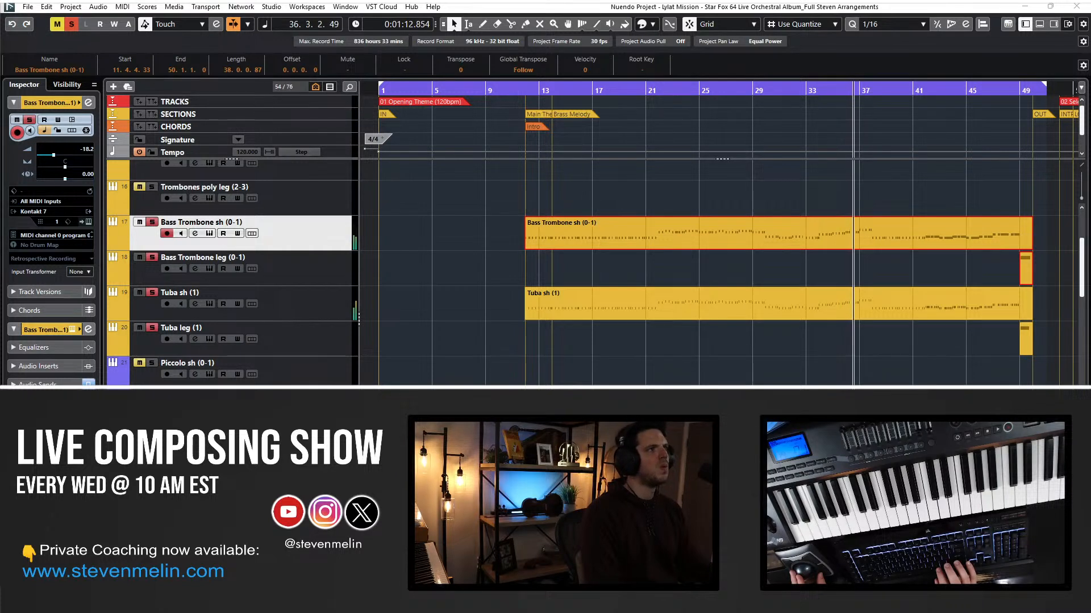
{"action": "scroll", "coordinate": [671, 232], "scroll_direction": "right", "scroll_amount": 3}
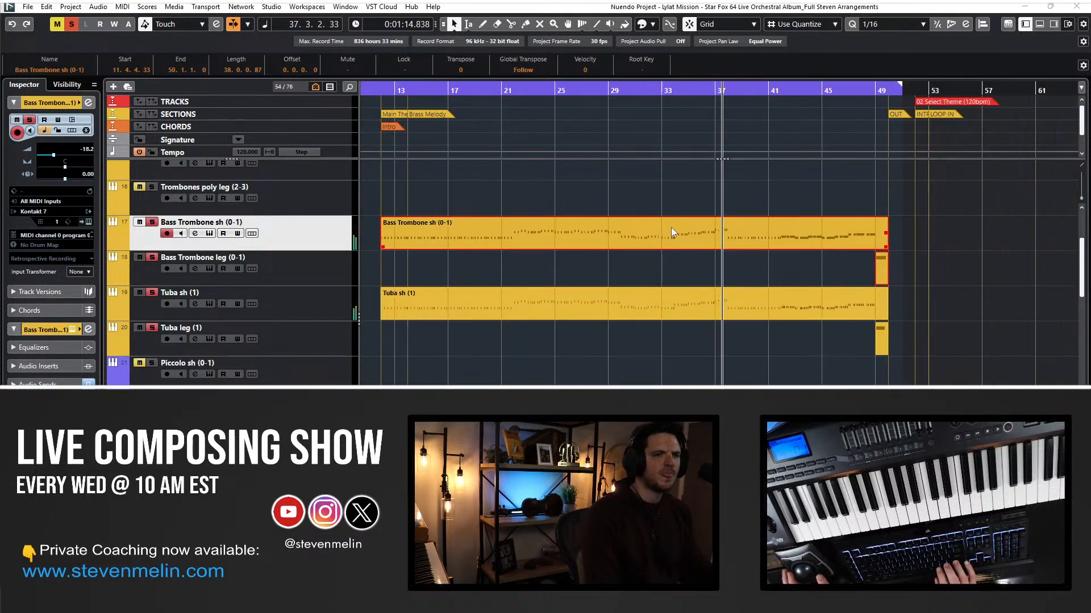
{"action": "left_click", "coordinate": [658, 244]}
Stop playback, select both Bass Trombone parts and move the playhead to their start.
{"action": "key", "text": "space"}
{"action": "scroll", "coordinate": [608, 245], "scroll_direction": "left", "scroll_amount": 1}
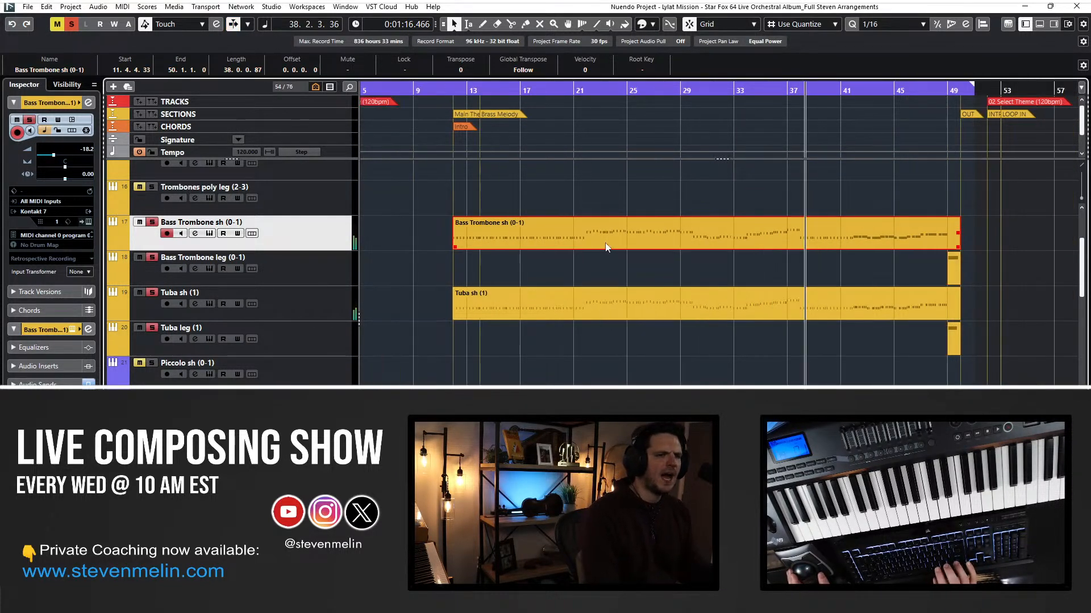
{"action": "left_click_drag", "start_coordinate": [604, 198], "coordinate": [982, 274]}
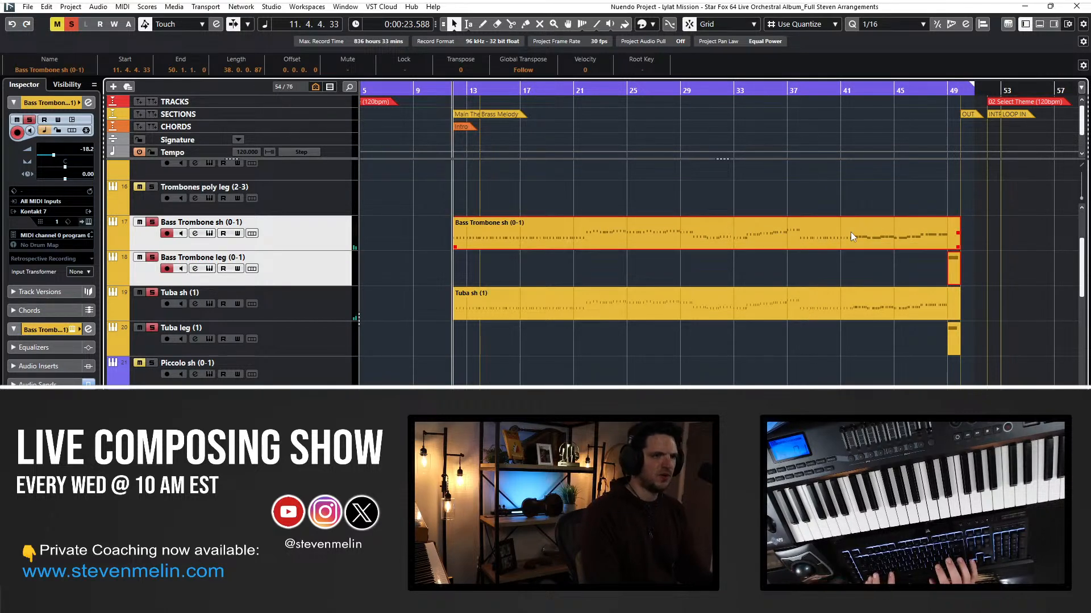
Paste the copied bass trombone parts onto the Trombones sh (2-3) and Trombones poly leg (2-3) tracks.
{"action": "scroll", "coordinate": [516, 247], "scroll_direction": "up", "scroll_amount": 3}
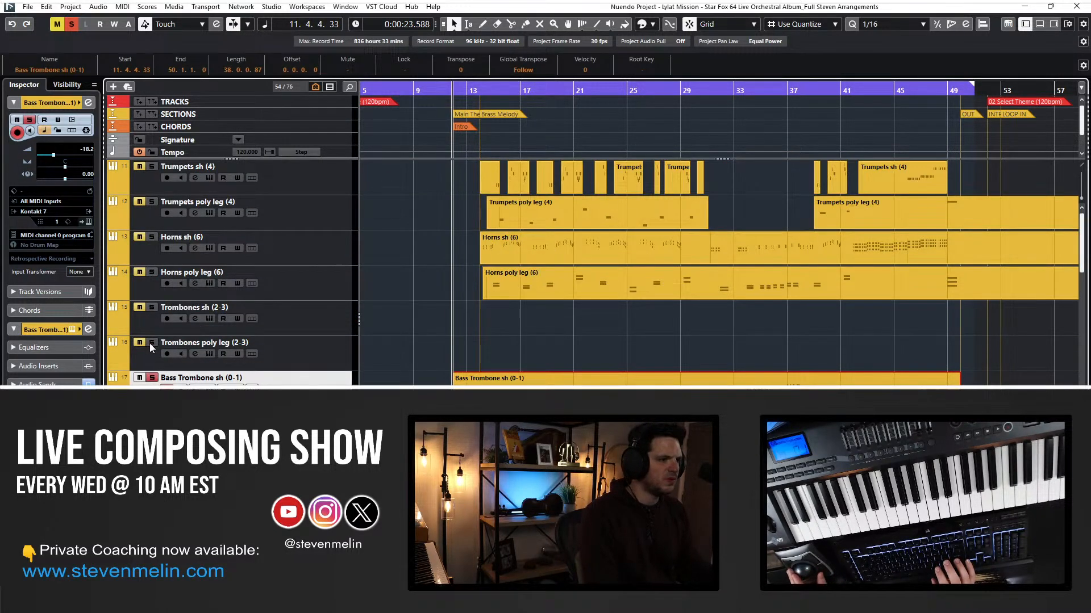
{"action": "left_click", "coordinate": [260, 305]}
{"action": "key", "text": "ctrl+v"}
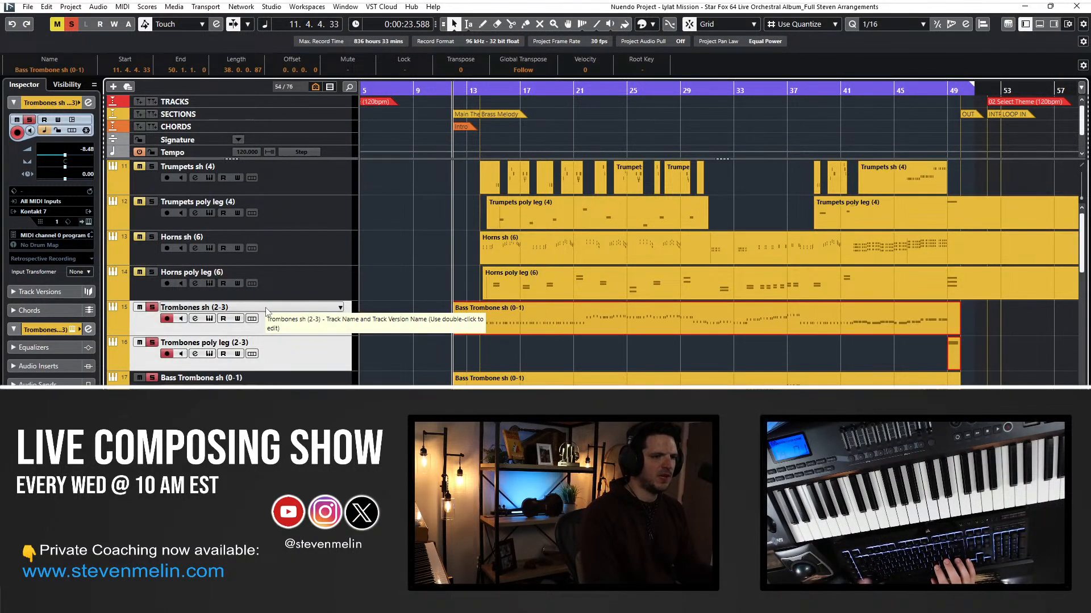
Transpose all notes in the part pasted on the Trombones sh (2-3) track up one octave and play it back.
{"action": "double_click", "coordinate": [501, 328]}
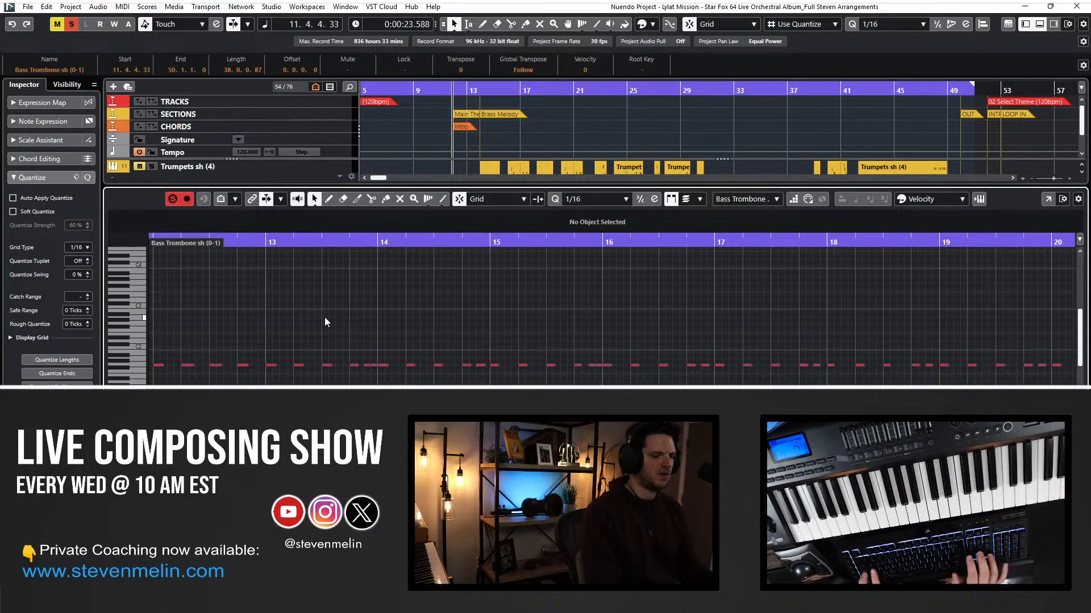
{"action": "key", "text": "ctrl+a"}
{"action": "key", "text": "shift+Up"}
{"action": "key", "text": "Return"}
{"action": "key", "text": "space"}
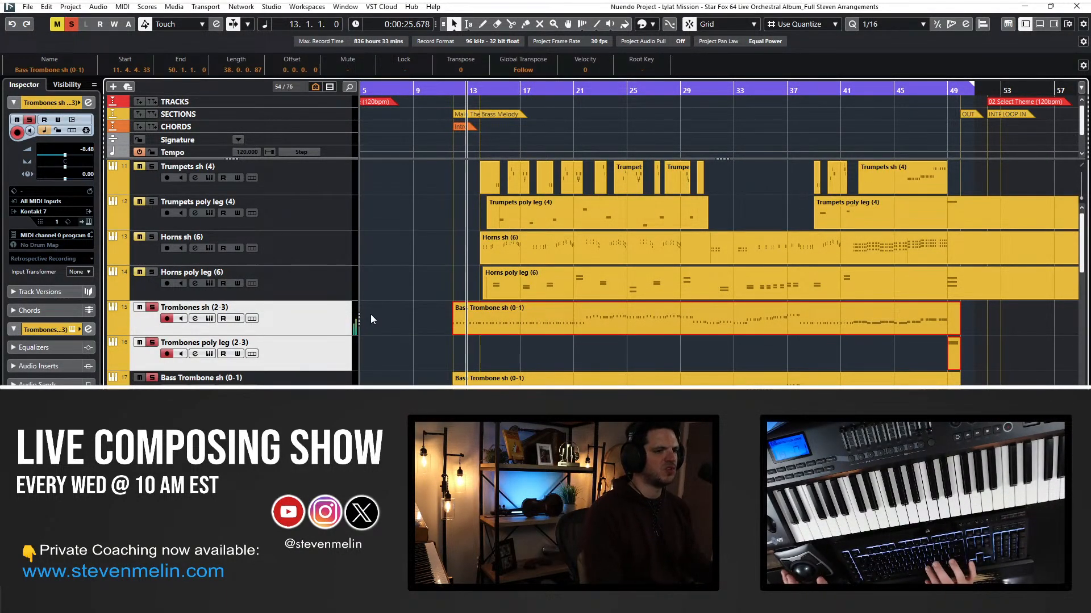
{"action": "key", "text": "space"}
{"action": "key", "text": "space"}
Rename the pasted parts to match their tracks, Trombones sh (2-3) and Trombones poly leg (2-3).
{"action": "double_click", "coordinate": [238, 311]}
{"action": "key", "text": "shift+Return"}
{"action": "double_click", "coordinate": [216, 342]}
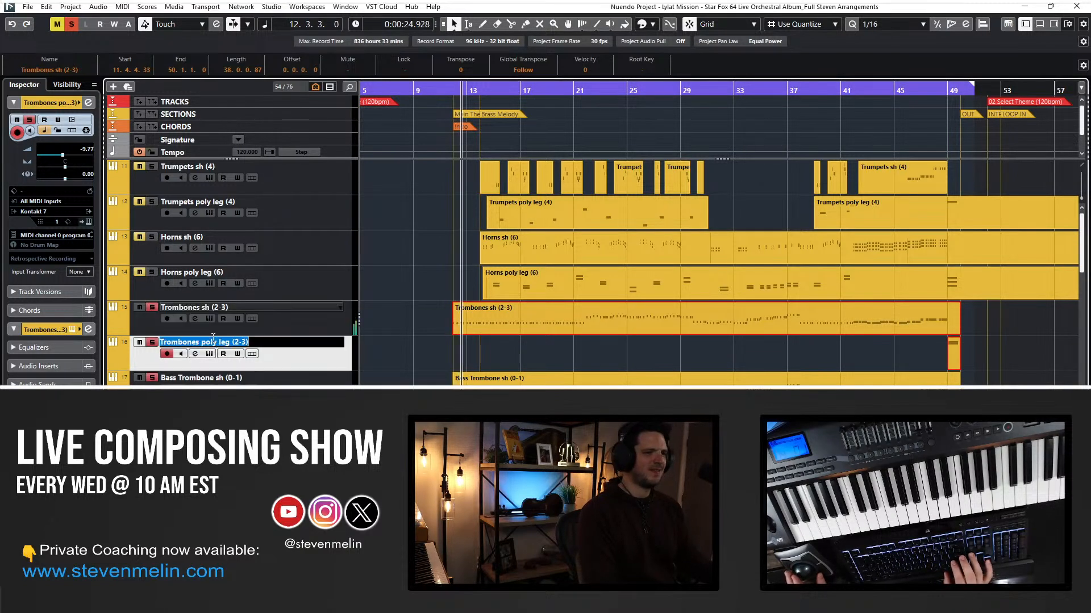
{"action": "key", "text": "shift+Return"}
{"action": "left_click", "coordinate": [271, 309]}
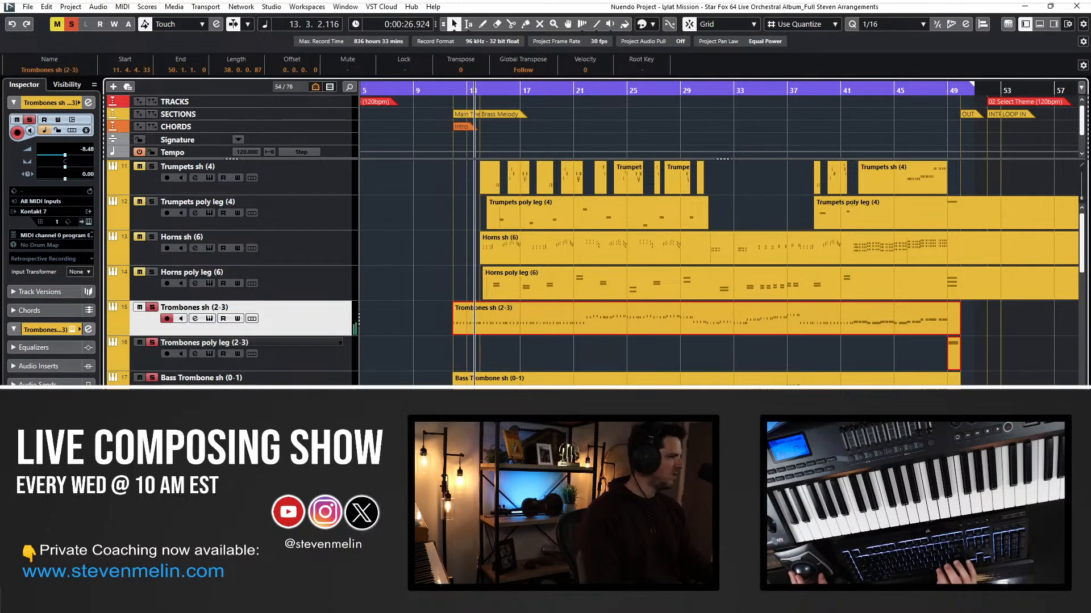
Raise the velocity of all notes in the Trombones sh (2-3) part, the first to 106, and shorten them, the first to 0.0.0.103.
{"action": "double_click", "coordinate": [510, 320]}
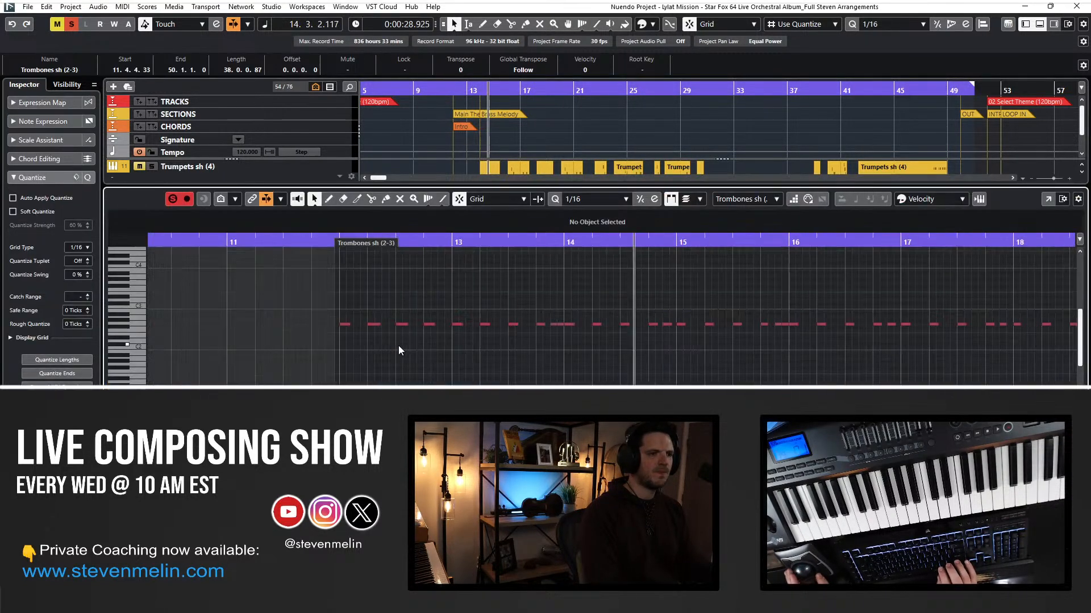
{"action": "left_click", "coordinate": [344, 324]}
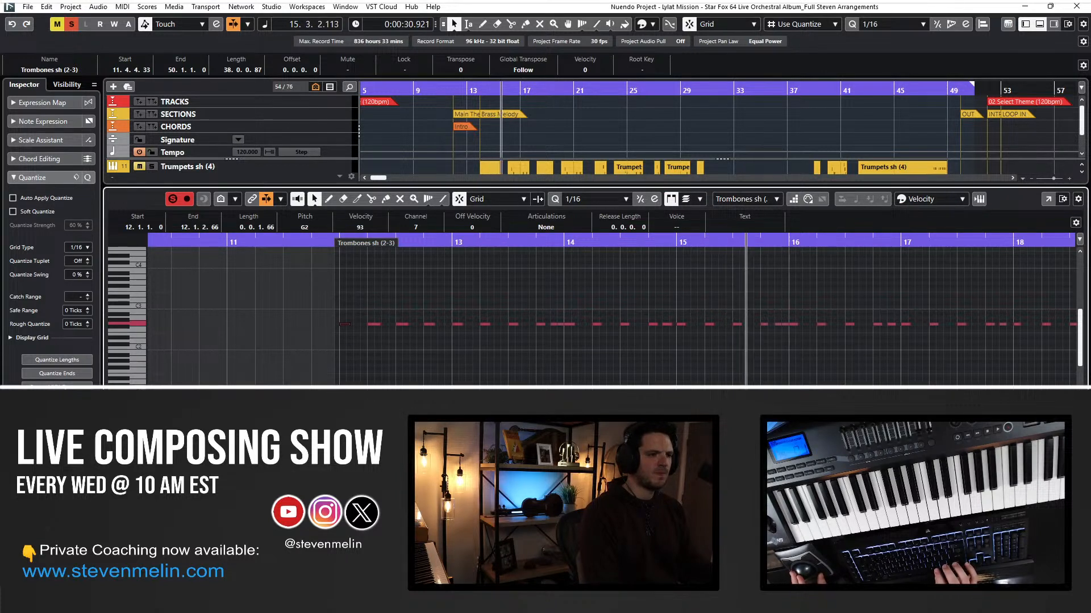
{"action": "key", "text": "space"}
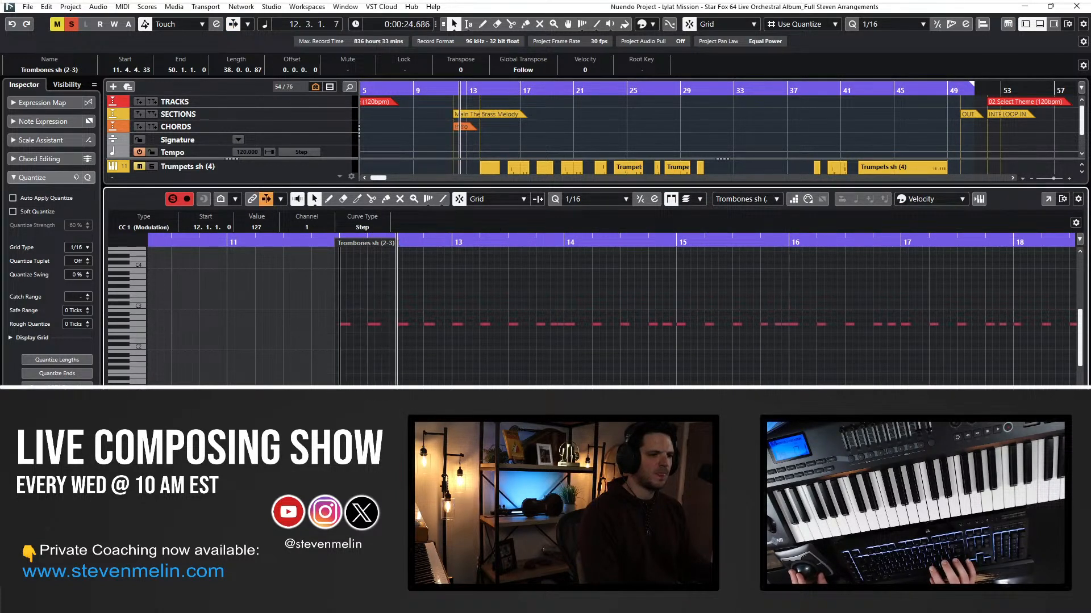
{"action": "key", "text": "space"}
{"action": "key", "text": "space"}
{"action": "left_click", "coordinate": [364, 363]}
{"action": "key", "text": "ctrl+a"}
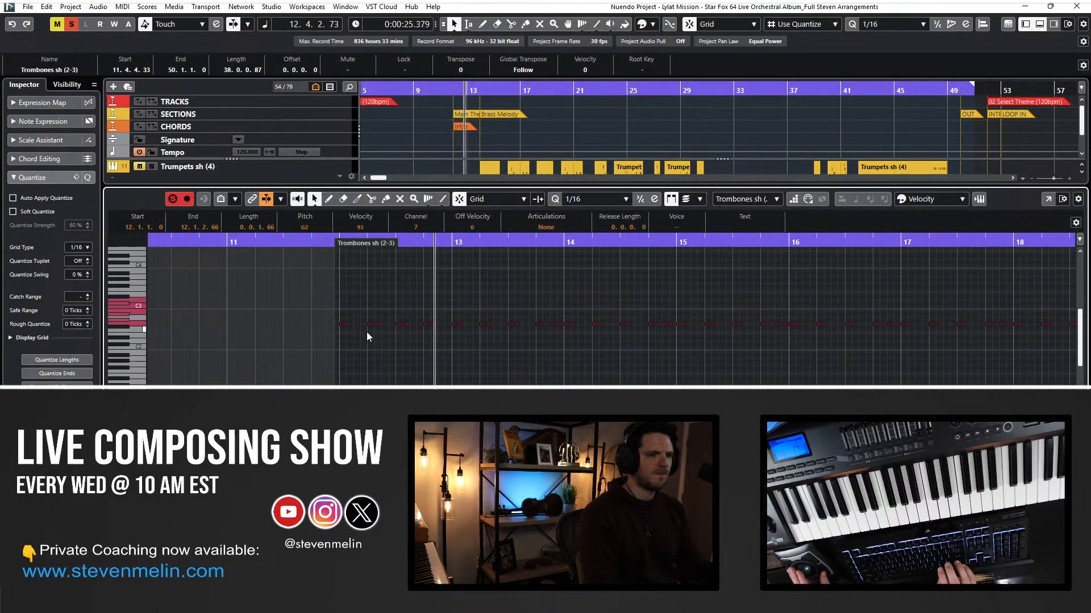
{"action": "left_click_drag", "start_coordinate": [370, 325], "coordinate": [372, 320]}
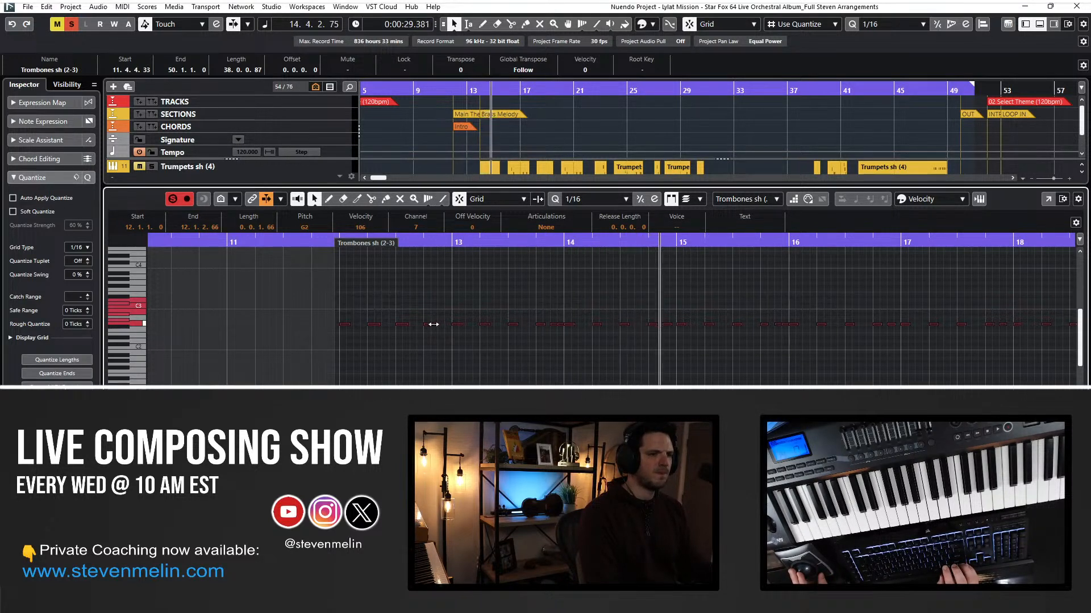
{"action": "left_click_drag", "start_coordinate": [433, 324], "coordinate": [426, 324]}
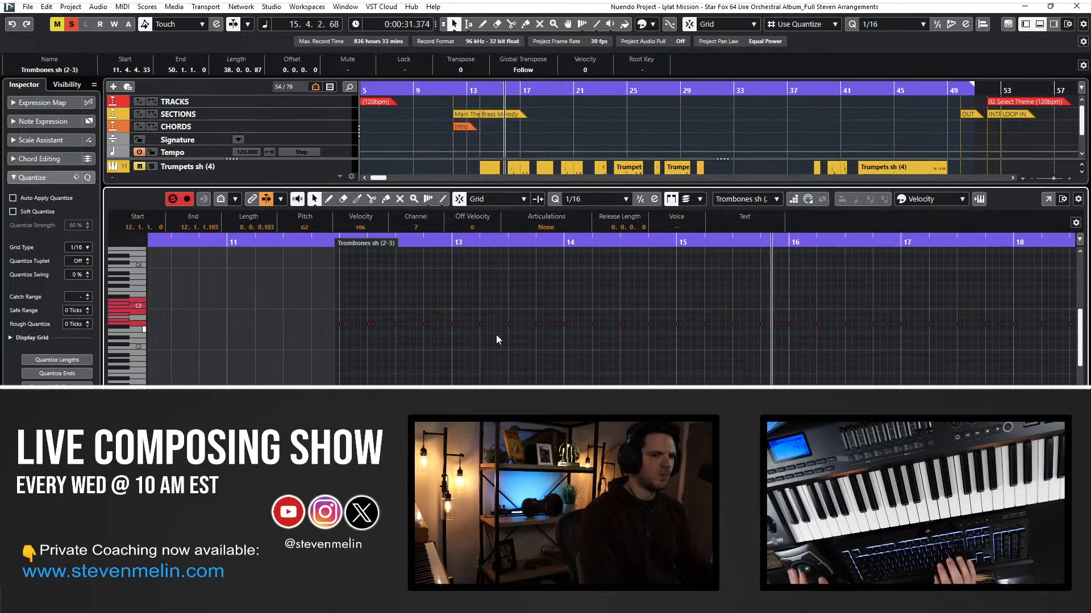
{"action": "key", "text": "ctrl+e"}
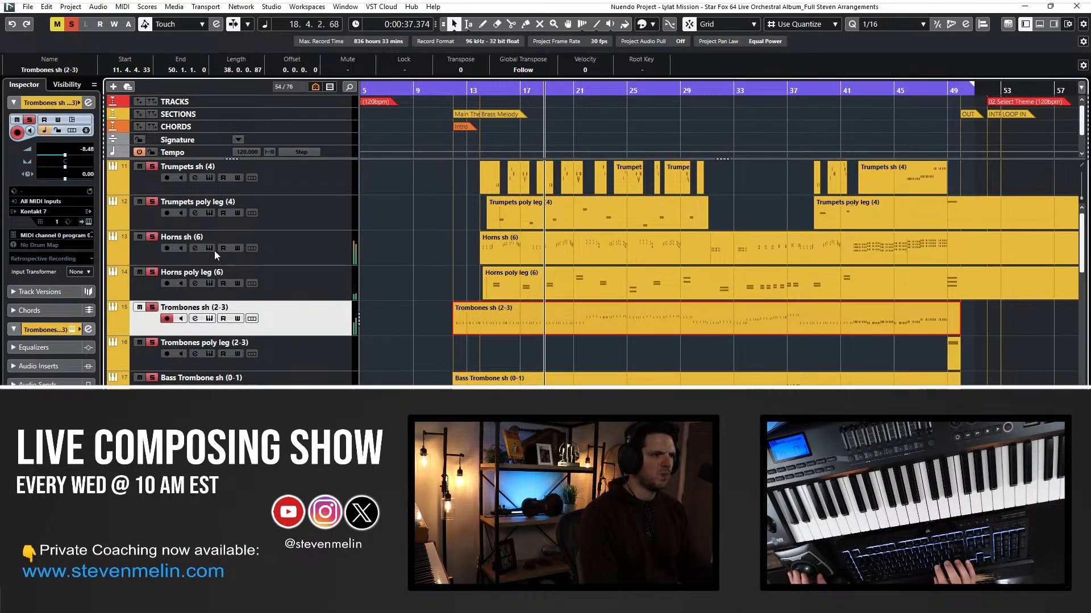
Solo the Cellos sh (6) track together with the brass tracks.
{"action": "scroll", "coordinate": [187, 250], "scroll_direction": "down", "scroll_amount": 20}
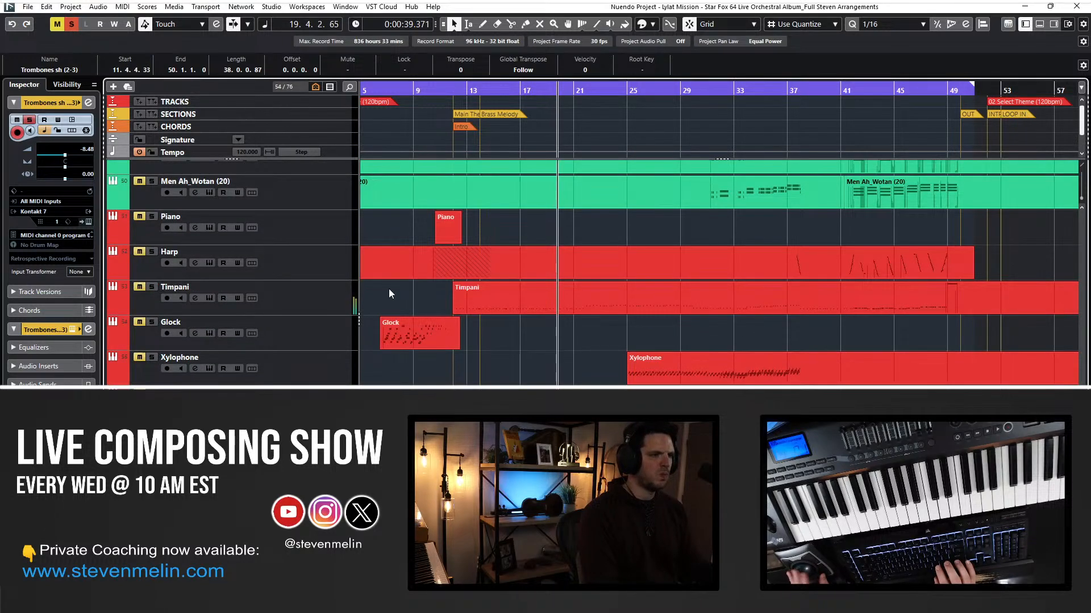
{"action": "scroll", "coordinate": [158, 288], "scroll_direction": "up", "scroll_amount": 5}
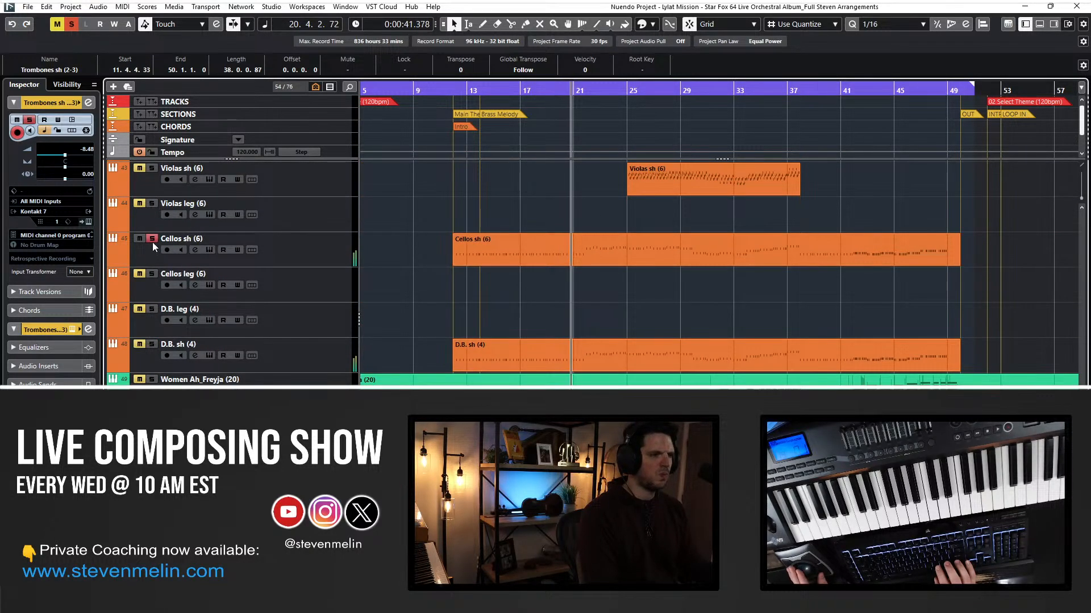
{"action": "scroll", "coordinate": [350, 241], "scroll_direction": "up", "scroll_amount": 20}
Rewind to the Brass Melody section and listen to the soloed tracks through bar 49, following the playback.
{"action": "key", "text": "KP_Subtract"}
{"action": "key", "text": "KP_Subtract"}
{"action": "key", "text": "KP_Subtract"}
{"action": "key", "text": "KP_Subtract"}
{"action": "key", "text": "KP_Subtract"}
{"action": "key", "text": "KP_Subtract"}
{"action": "key", "text": "KP_Subtract"}
{"action": "key", "text": "KP_Subtract"}
{"action": "key", "text": "KP_Subtract"}
{"action": "key", "text": "KP_Subtract"}
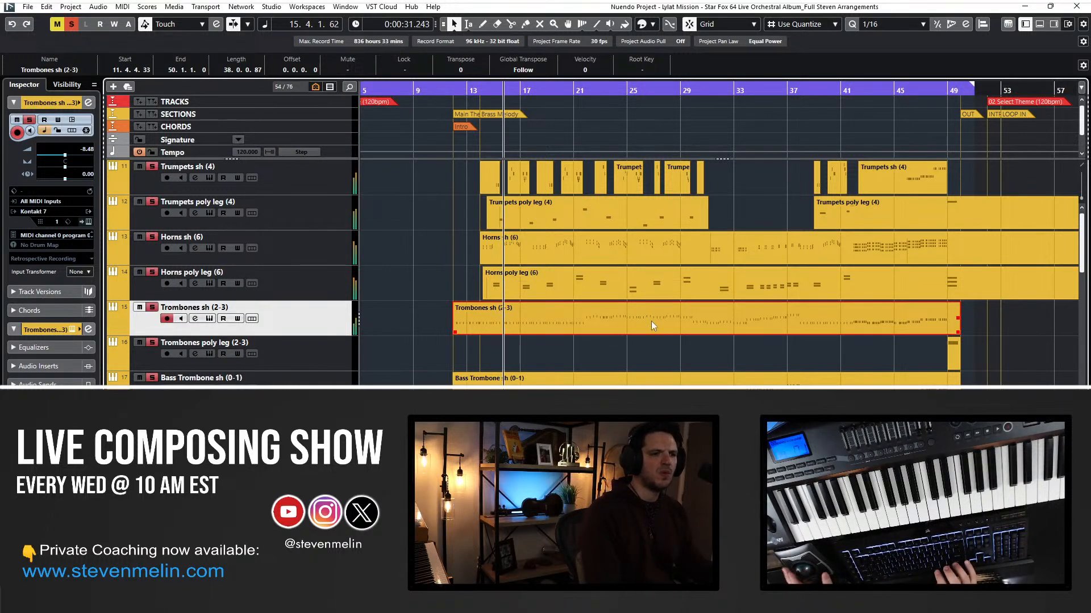
{"action": "key", "text": "f"}
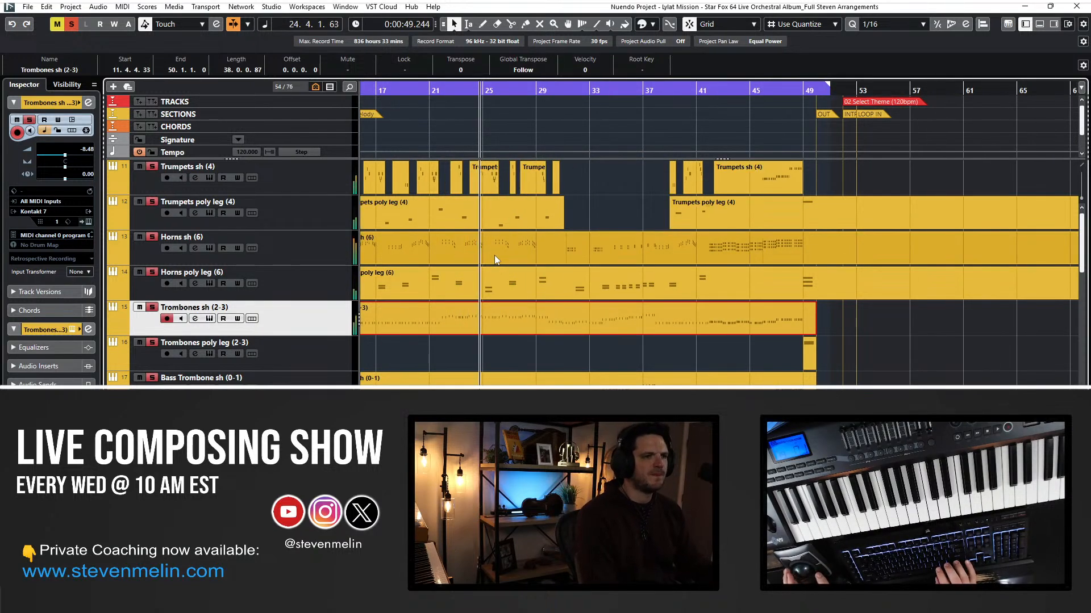
{"action": "scroll", "coordinate": [495, 255], "scroll_direction": "left", "scroll_amount": 1}
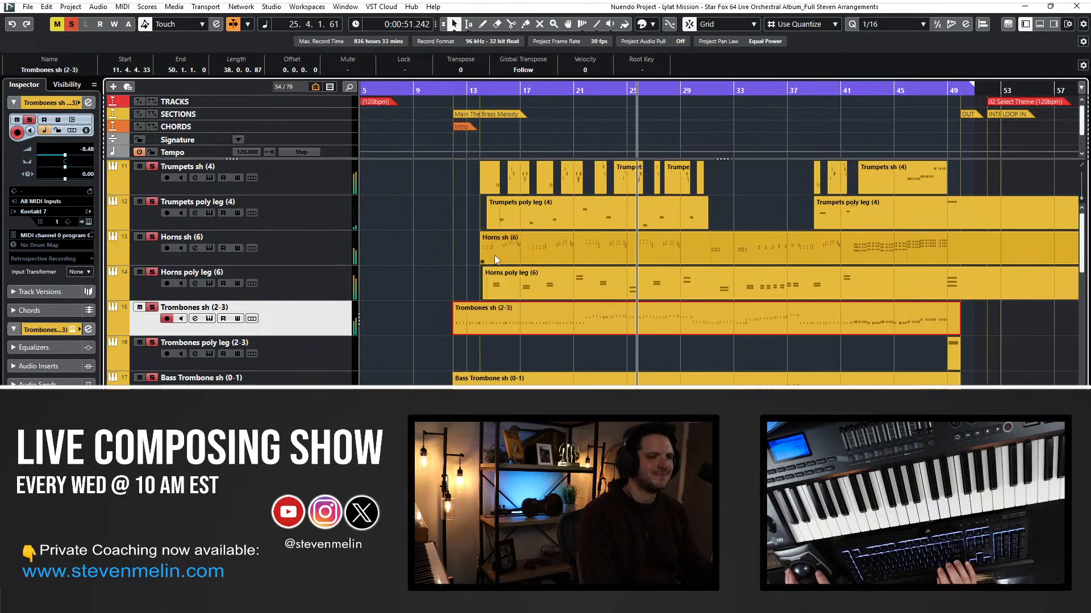
{"action": "scroll", "coordinate": [494, 254], "scroll_direction": "right", "scroll_amount": 1}
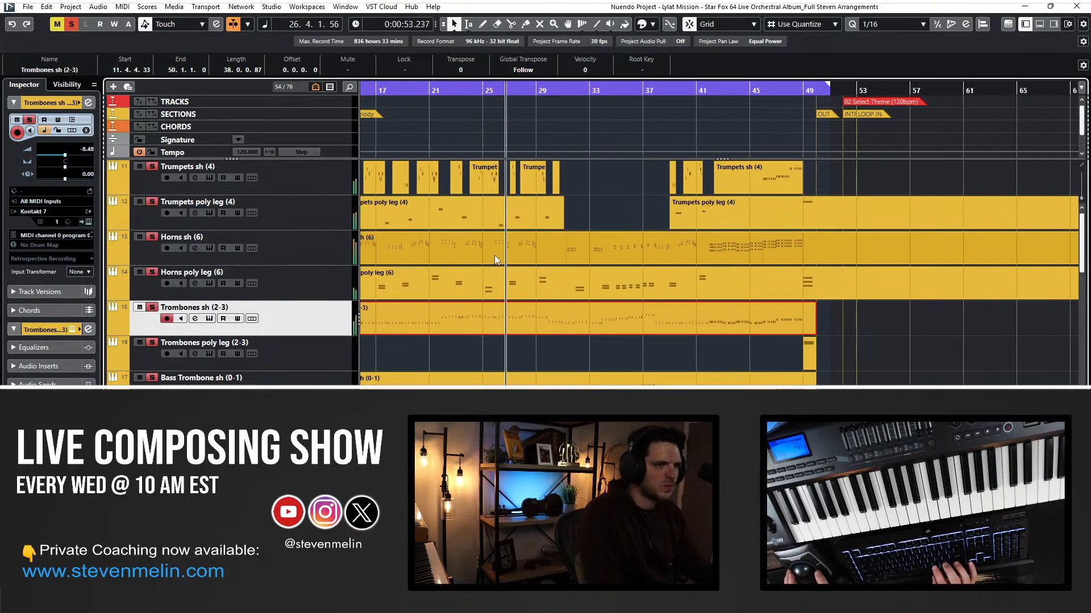
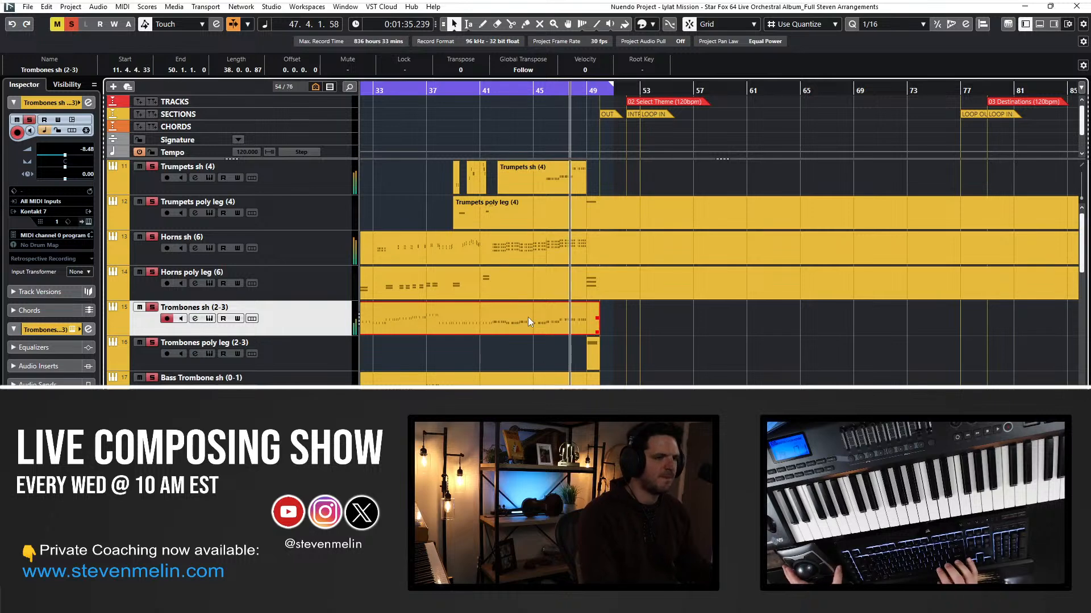
{"action": "scroll", "coordinate": [500, 255], "scroll_direction": "right", "scroll_amount": 3}
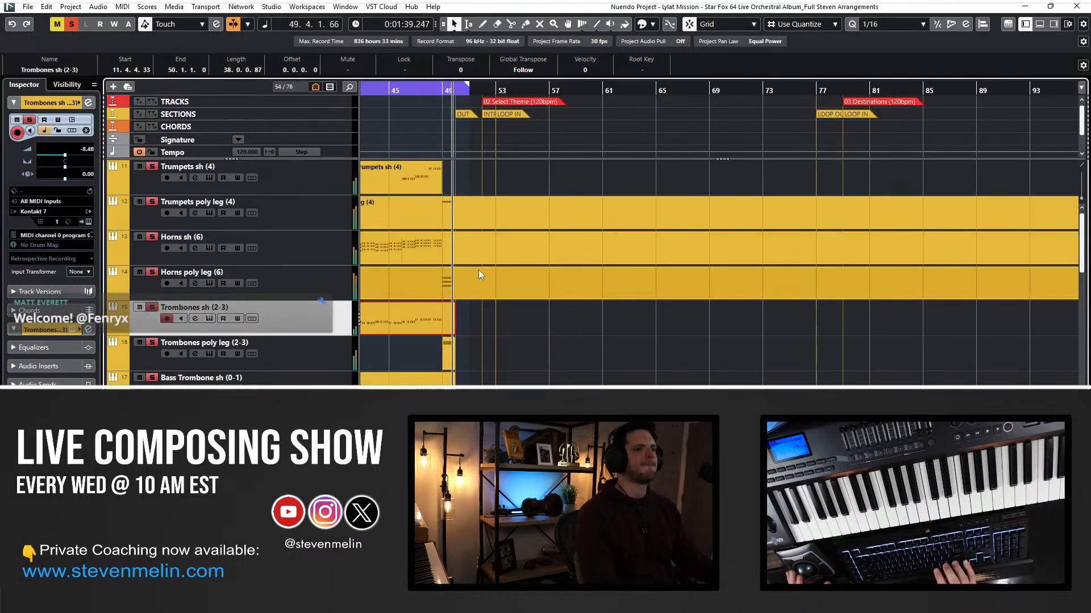
Deactivate all track solos and play the full arrangement from about bar 12.
{"action": "key", "text": "Home"}
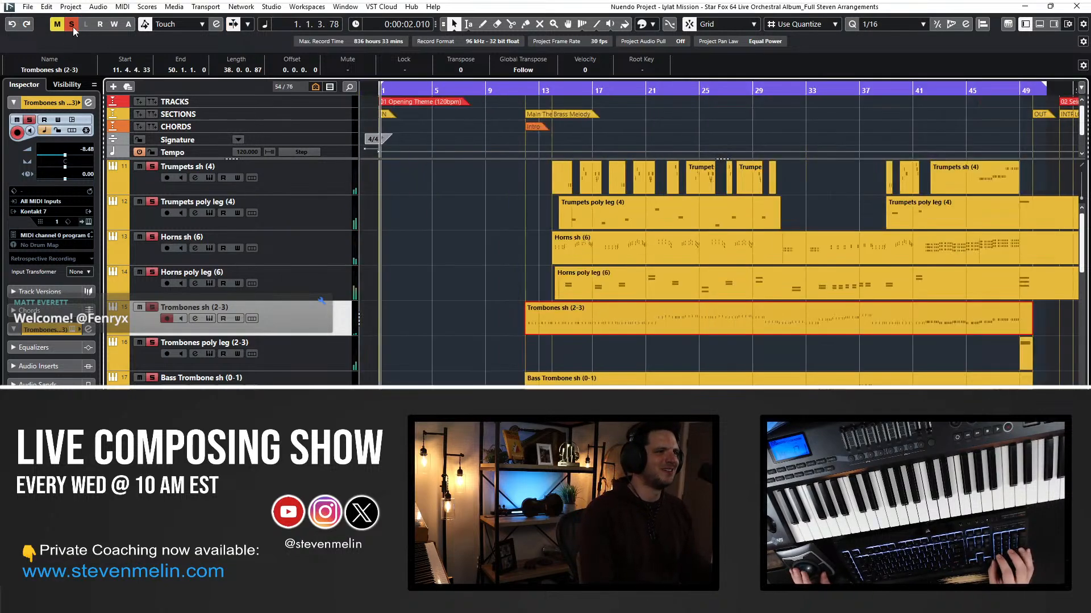
{"action": "left_click", "coordinate": [67, 29]}
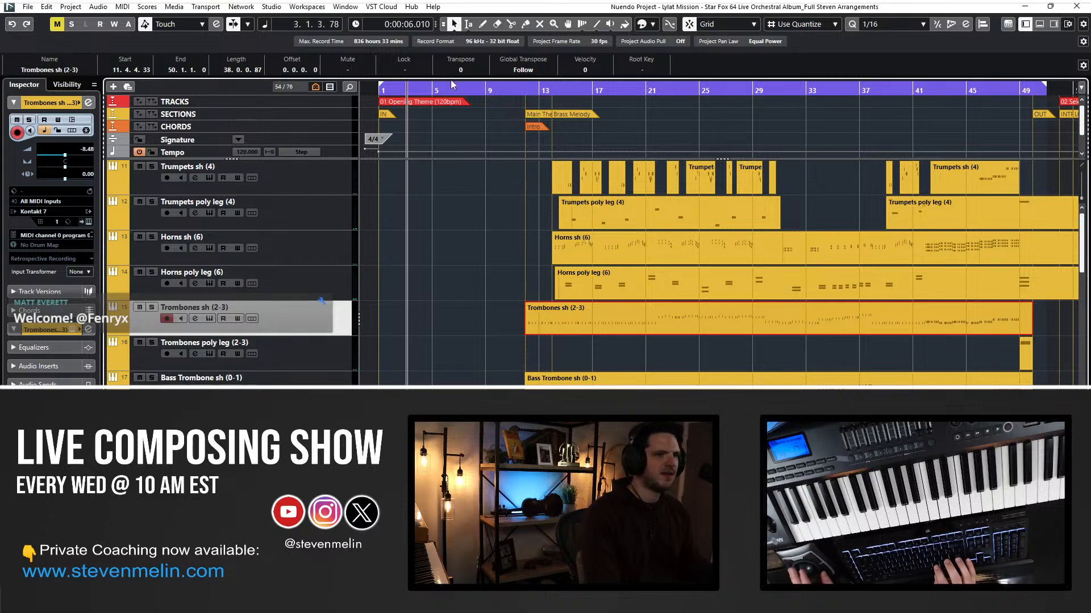
{"action": "left_click", "coordinate": [516, 89]}
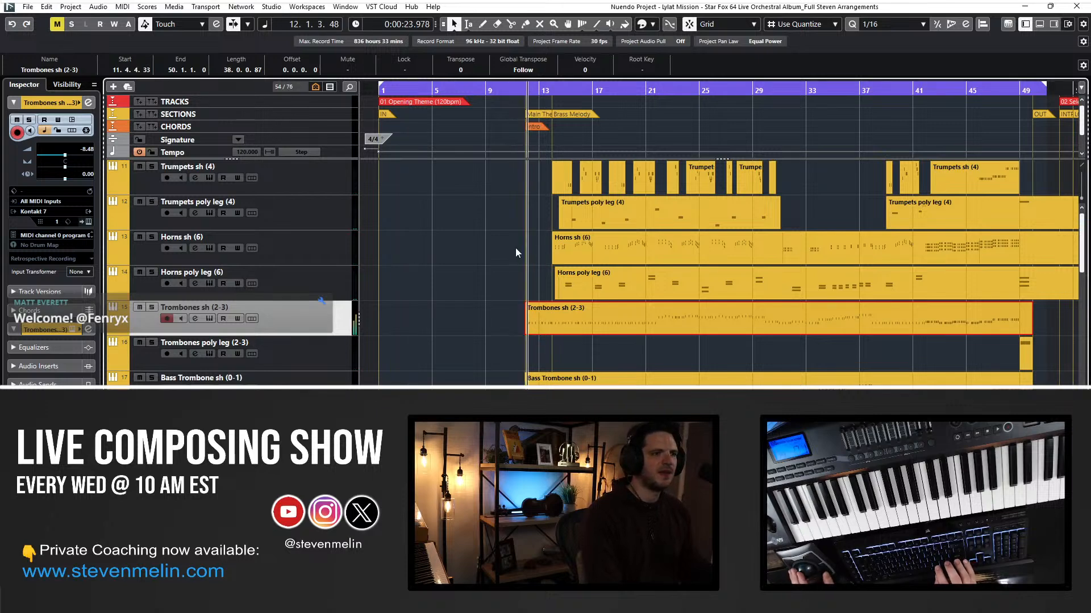
{"action": "scroll", "coordinate": [516, 250], "scroll_direction": "right", "scroll_amount": 3}
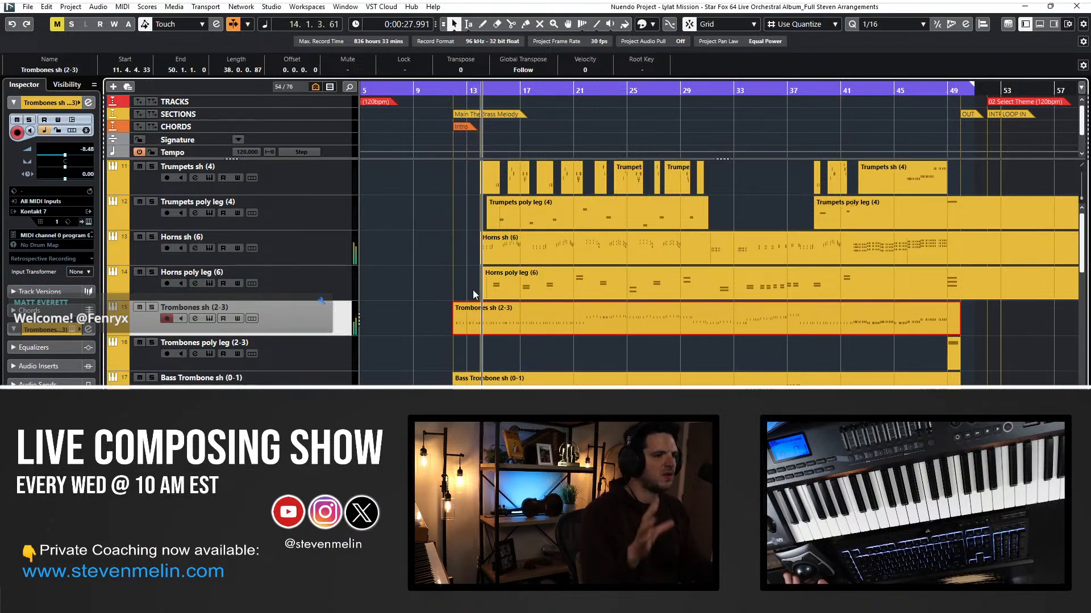
Stop playback, select the instrument tracks from Trumpets sh (4) downward and lower the volume, bringing Trumpets sh (4) to -2.77.
{"action": "left_click", "coordinate": [330, 246]}
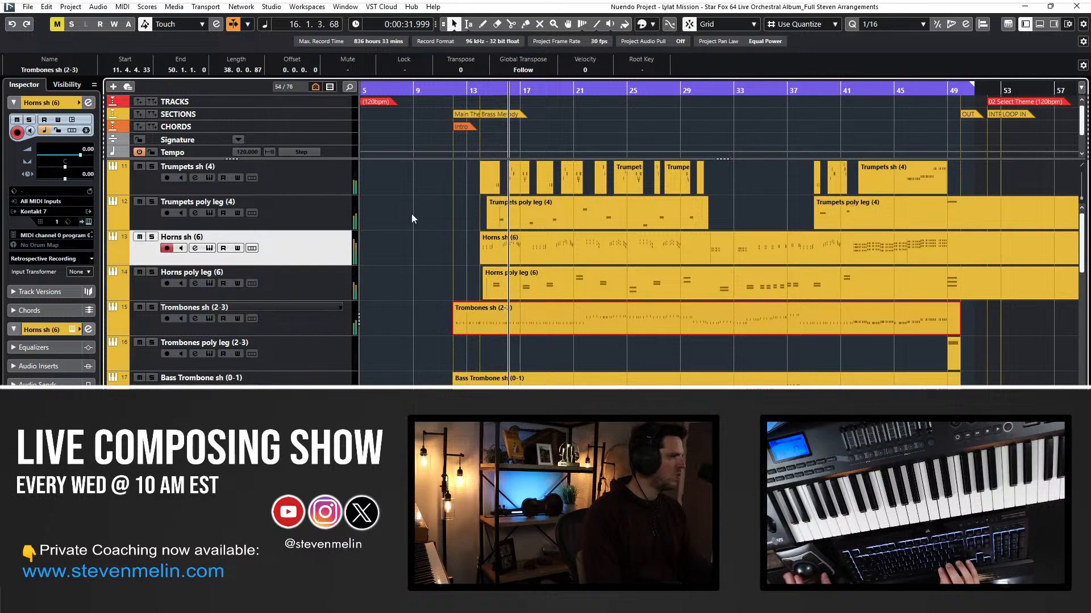
{"action": "key", "text": "space"}
{"action": "left_click", "coordinate": [331, 187]}
{"action": "scroll", "coordinate": [308, 248], "scroll_direction": "down", "scroll_amount": 20}
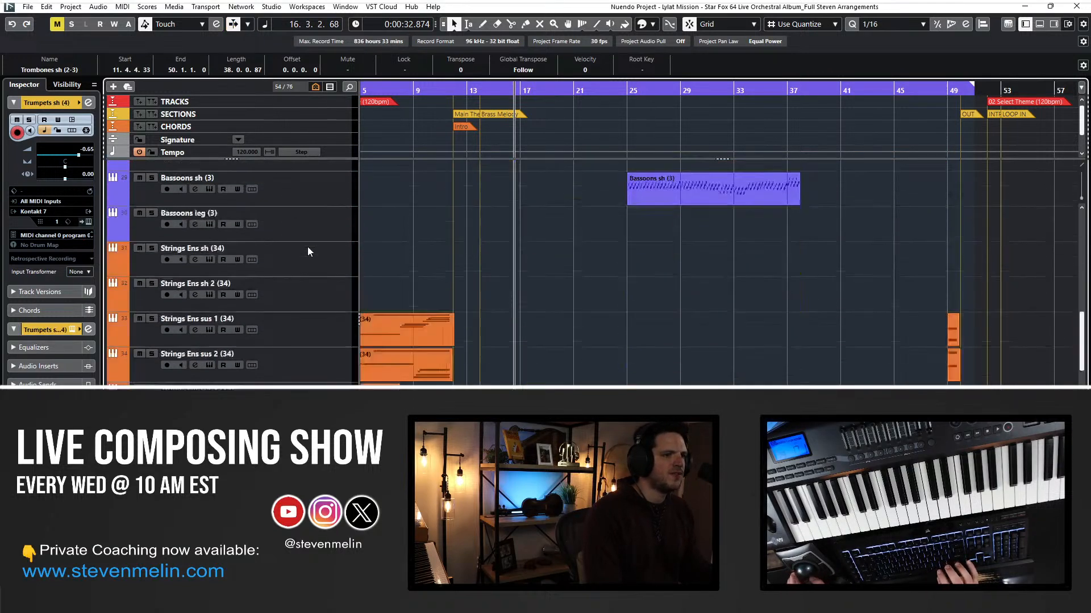
{"action": "scroll", "coordinate": [308, 251], "scroll_direction": "down", "scroll_amount": 1}
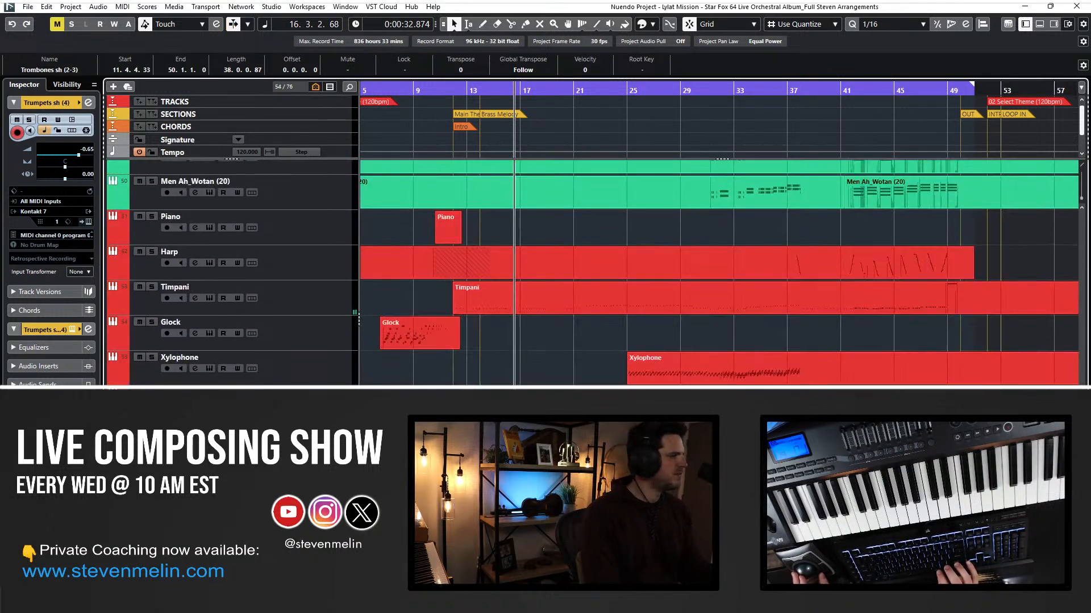
{"action": "scroll", "coordinate": [331, 319], "scroll_direction": "up", "scroll_amount": 20}
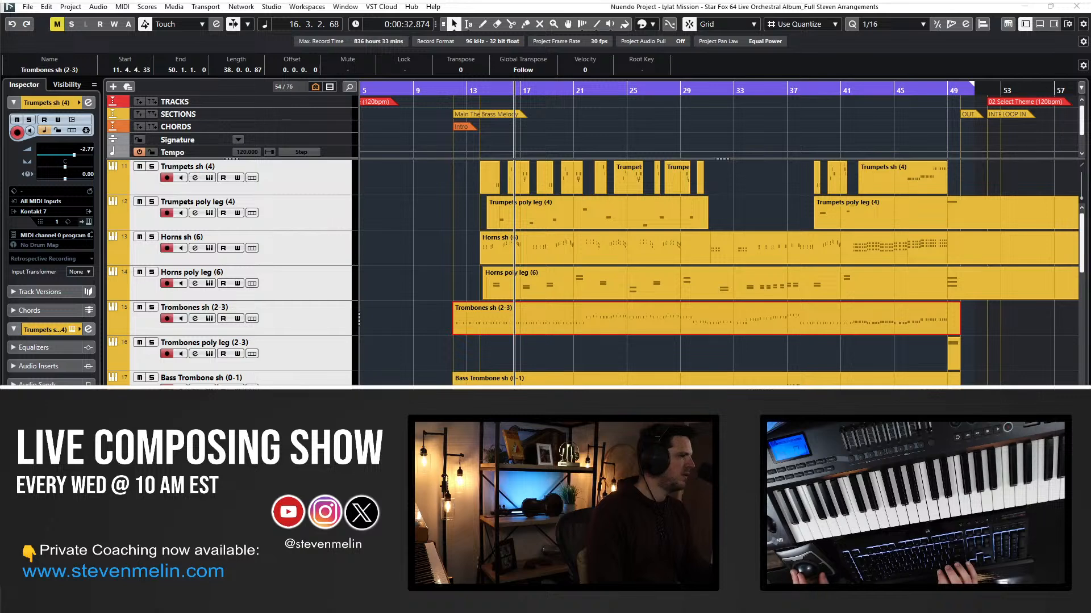
Clear the multiple-track selection, select only the Horns sh (6) track and play back from bar 17.
{"action": "left_click", "coordinate": [451, 198]}
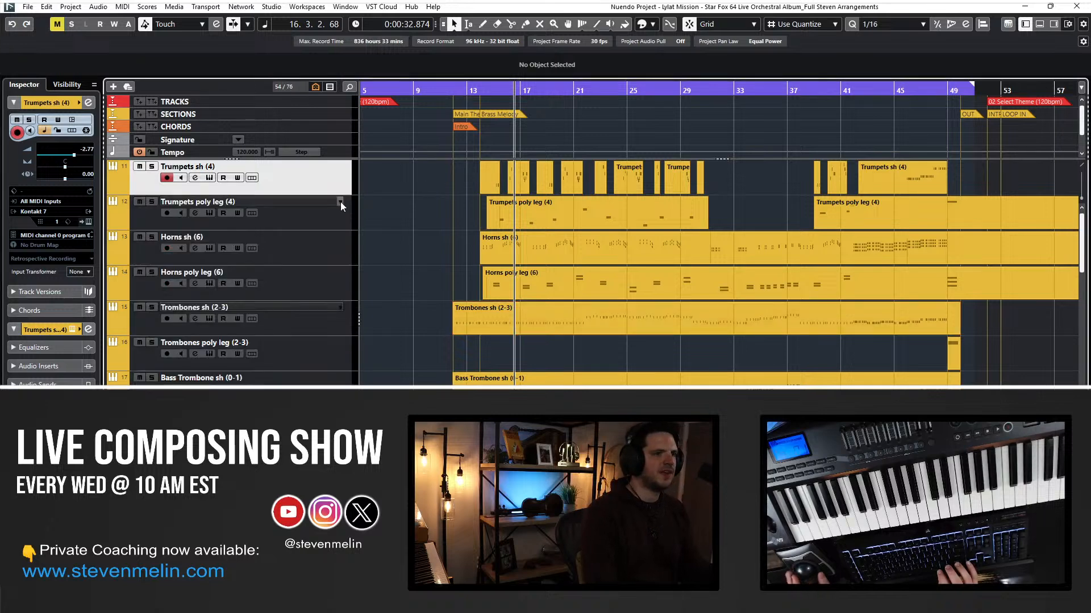
{"action": "left_click", "coordinate": [311, 279]}
{"action": "left_click", "coordinate": [312, 248]}
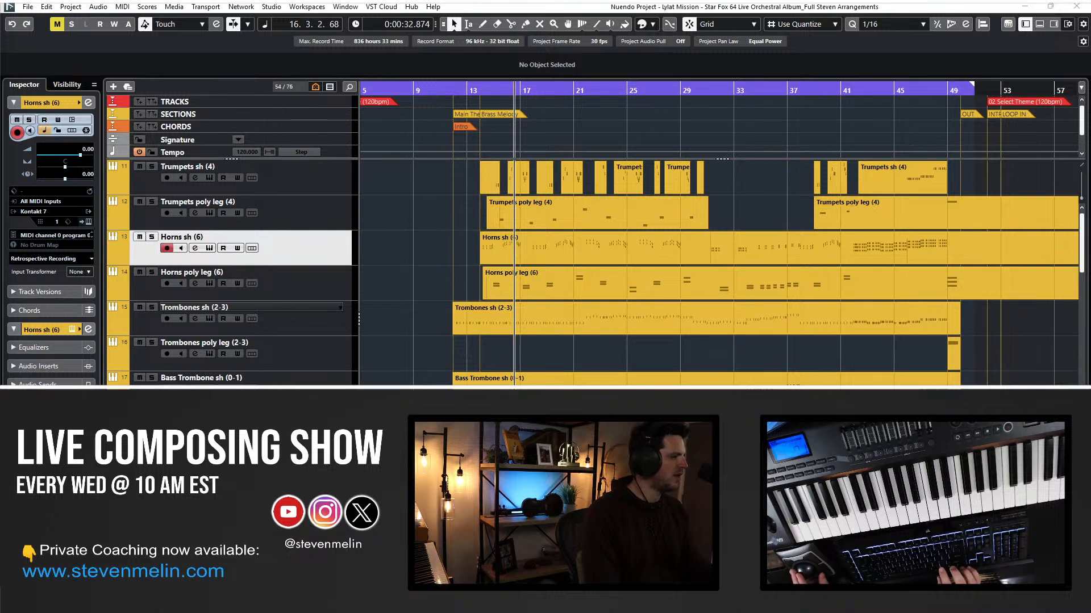
{"action": "key", "text": "ctrl+KP_Subtract"}
{"action": "key", "text": "ctrl+KP_Subtract"}
{"action": "key", "text": "ctrl+KP_Subtract"}
{"action": "key", "text": "ctrl+KP_Subtract"}
{"action": "key", "text": "ctrl+KP_Subtract"}
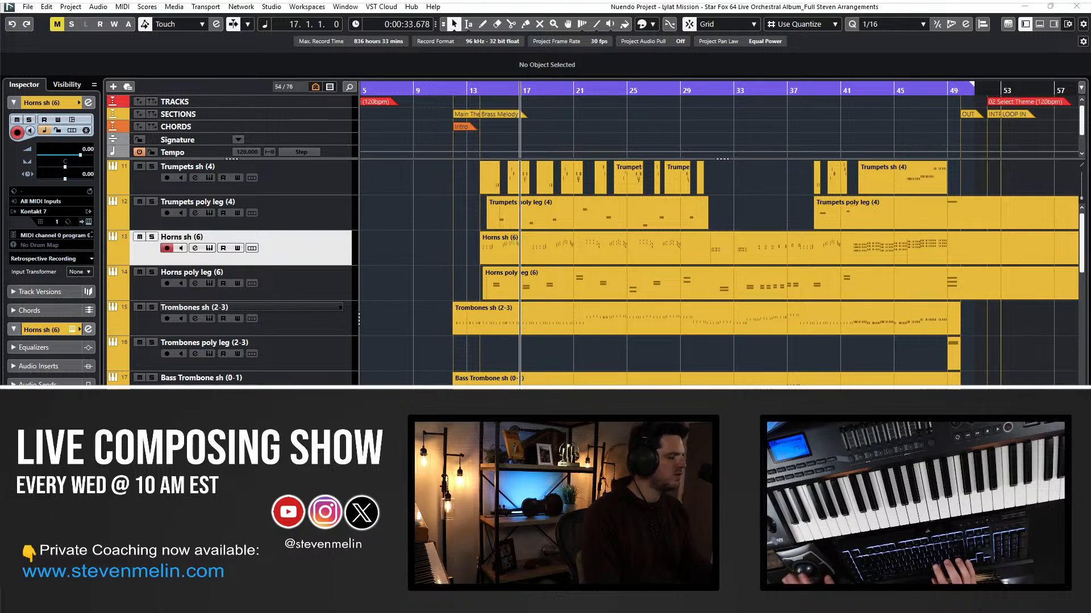
{"action": "key", "text": "space"}
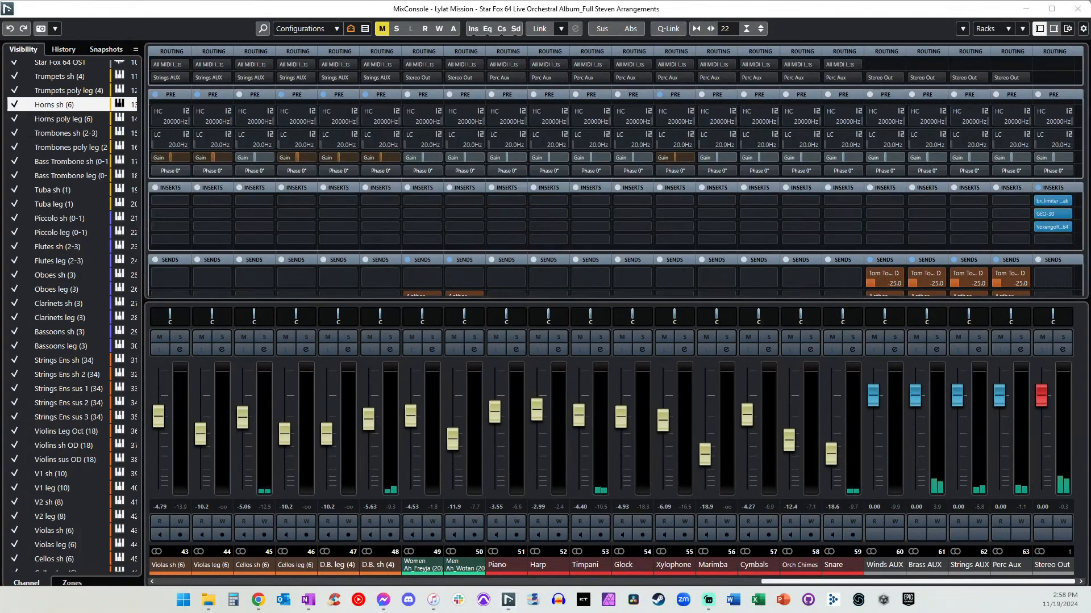
Open the GEQ-30 equalizer inserted on the Stereo Out channel and move its window clear of the inserts.
{"action": "left_click", "coordinate": [1053, 214]}
{"action": "left_click_drag", "start_coordinate": [1008, 195], "coordinate": [701, 149]}
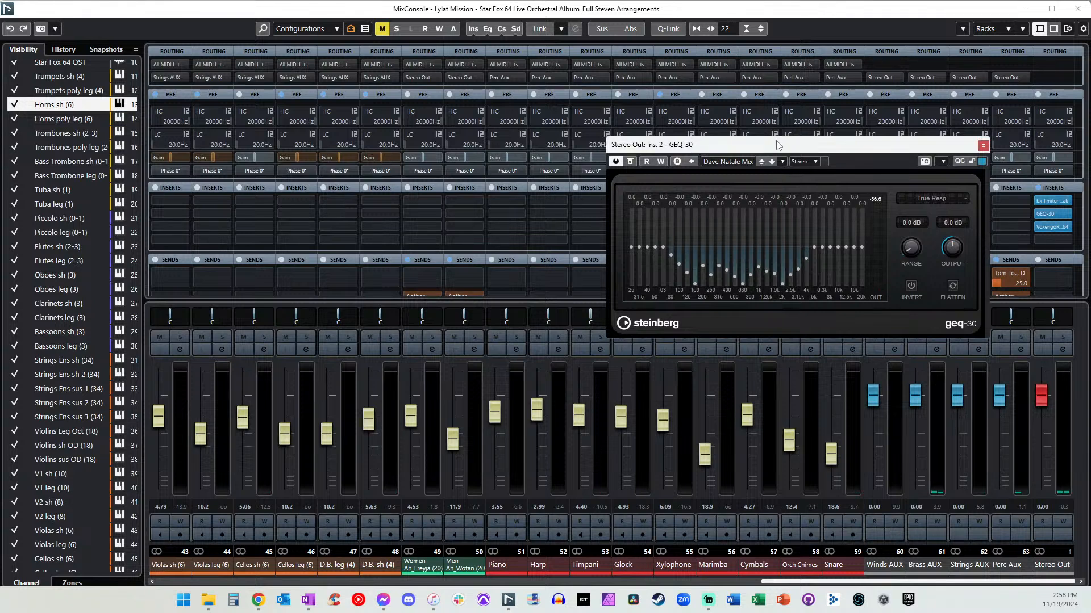
{"action": "left_click_drag", "start_coordinate": [777, 144], "coordinate": [812, 152]}
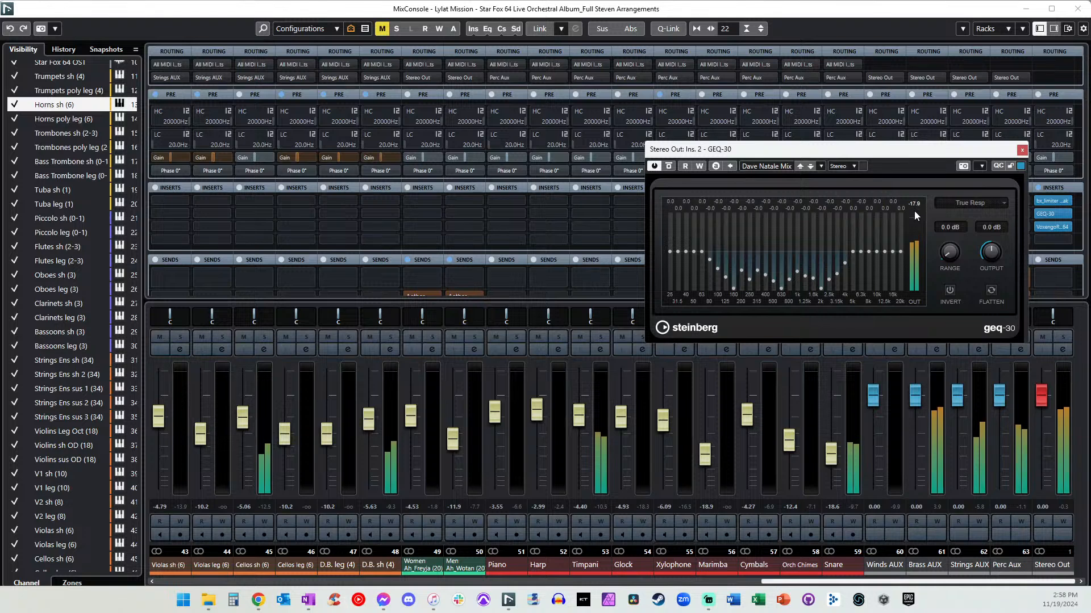
Close the GEQ-30 equalizer window and select the Violins sh OD (18) track while the arrangement plays.
{"action": "mouse_move", "coordinate": [1045, 217]}
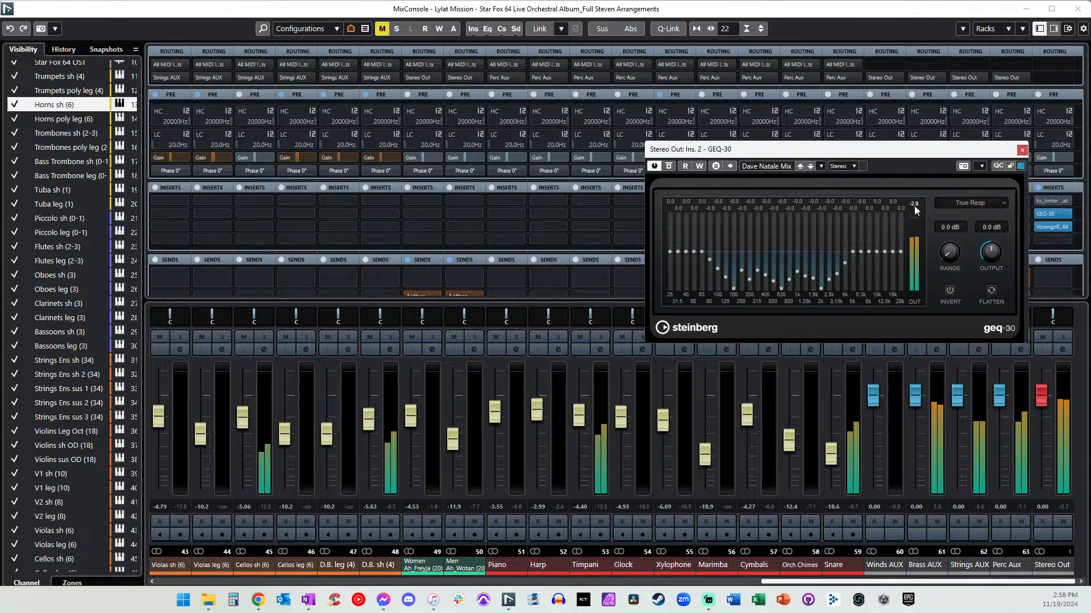
{"action": "left_click", "coordinate": [1021, 151]}
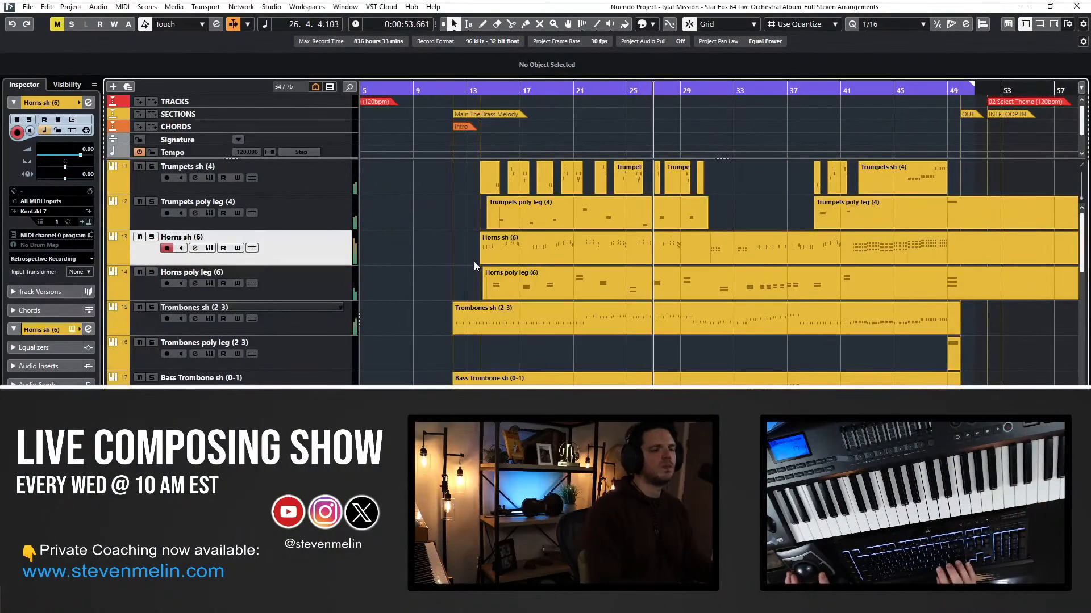
{"action": "scroll", "coordinate": [473, 261], "scroll_direction": "right", "scroll_amount": 2}
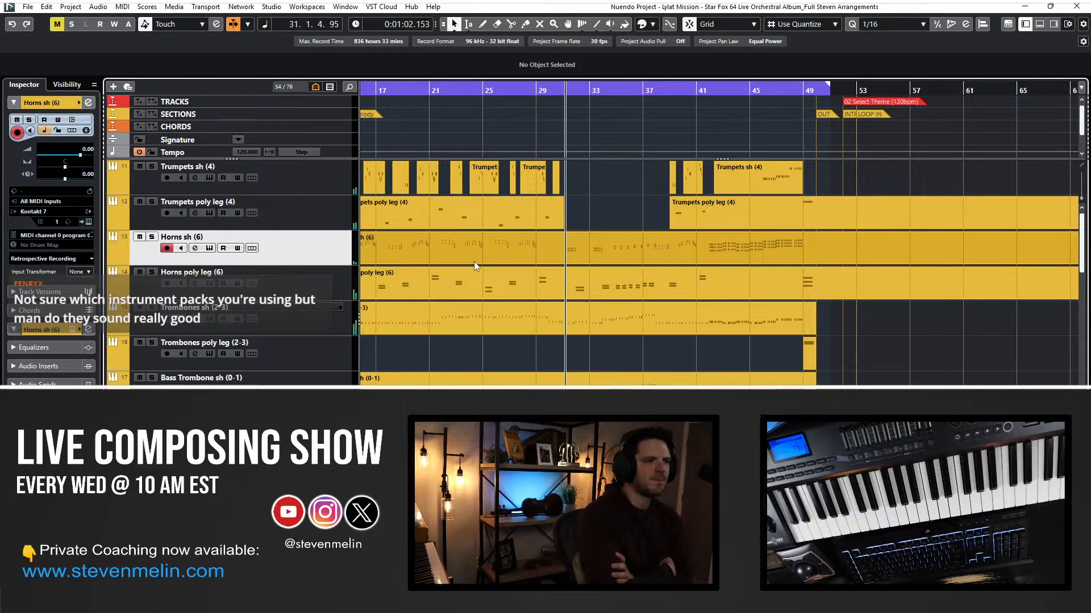
{"action": "scroll", "coordinate": [474, 261], "scroll_direction": "down", "scroll_amount": 20}
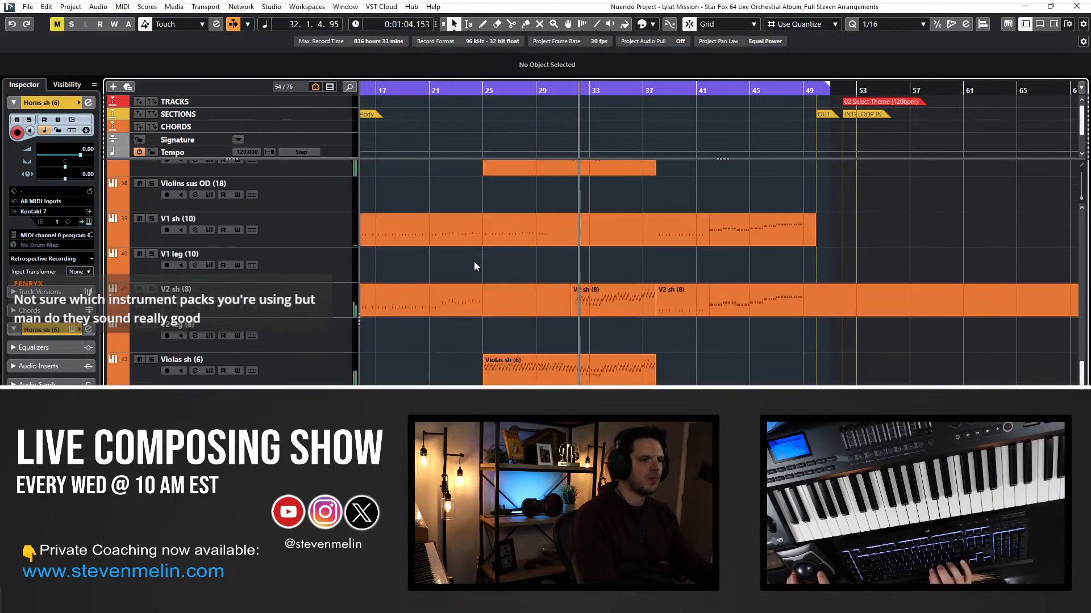
{"action": "scroll", "coordinate": [474, 263], "scroll_direction": "up", "scroll_amount": 2}
{"action": "left_click", "coordinate": [328, 247]}
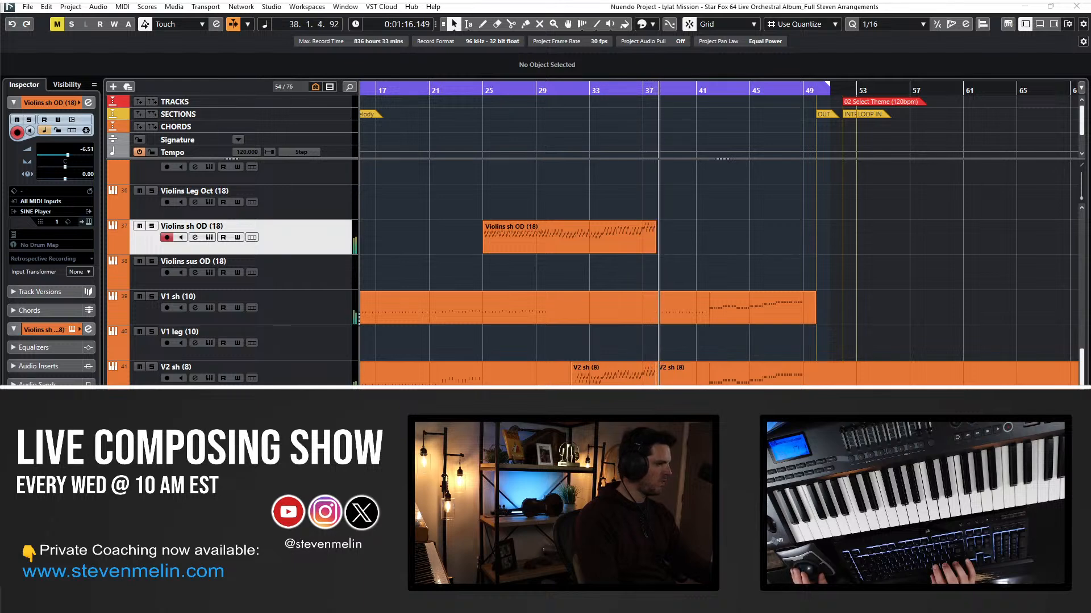
Glue the separate V2 sh (8) parts and the Cellos sh (6) parts into one continuous part per track.
{"action": "scroll", "coordinate": [551, 263], "scroll_direction": "right", "scroll_amount": 3}
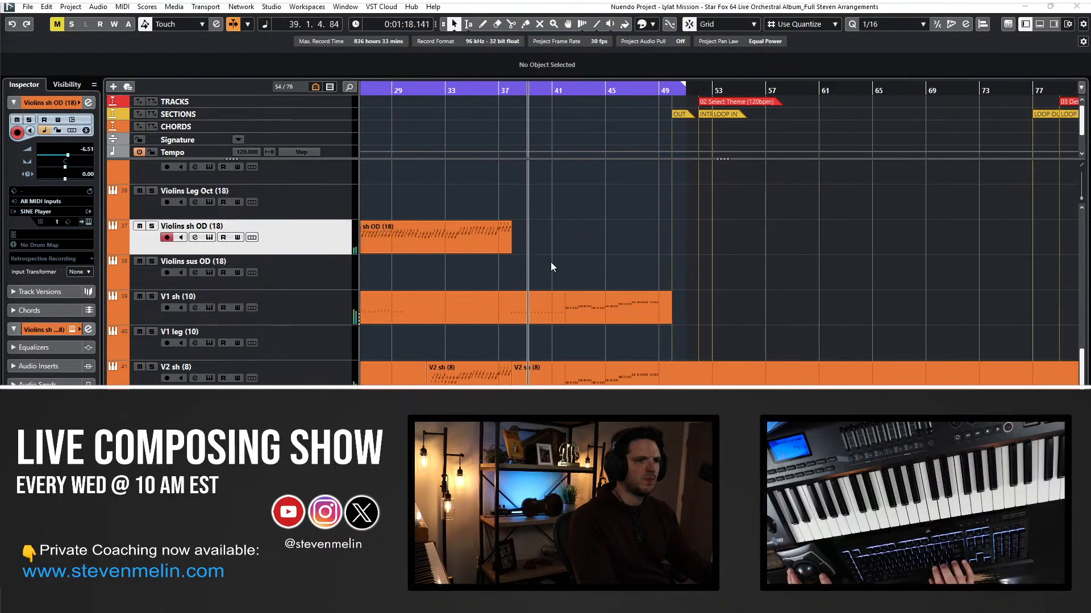
{"action": "scroll", "coordinate": [510, 279], "scroll_direction": "down", "scroll_amount": 4}
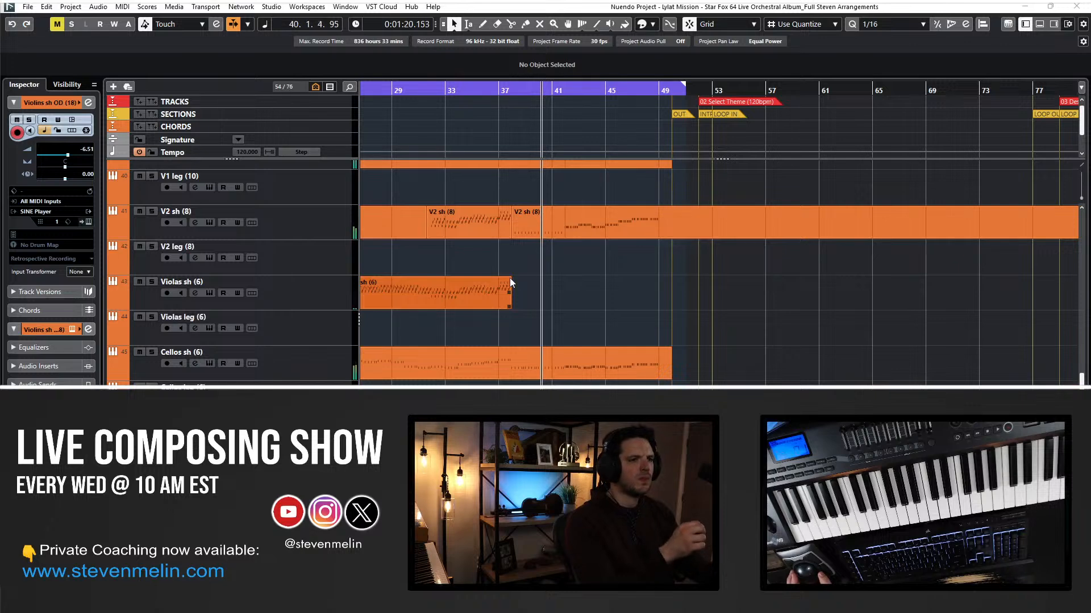
{"action": "scroll", "coordinate": [458, 230], "scroll_direction": "left", "scroll_amount": 5}
{"action": "right_click", "coordinate": [458, 230]}
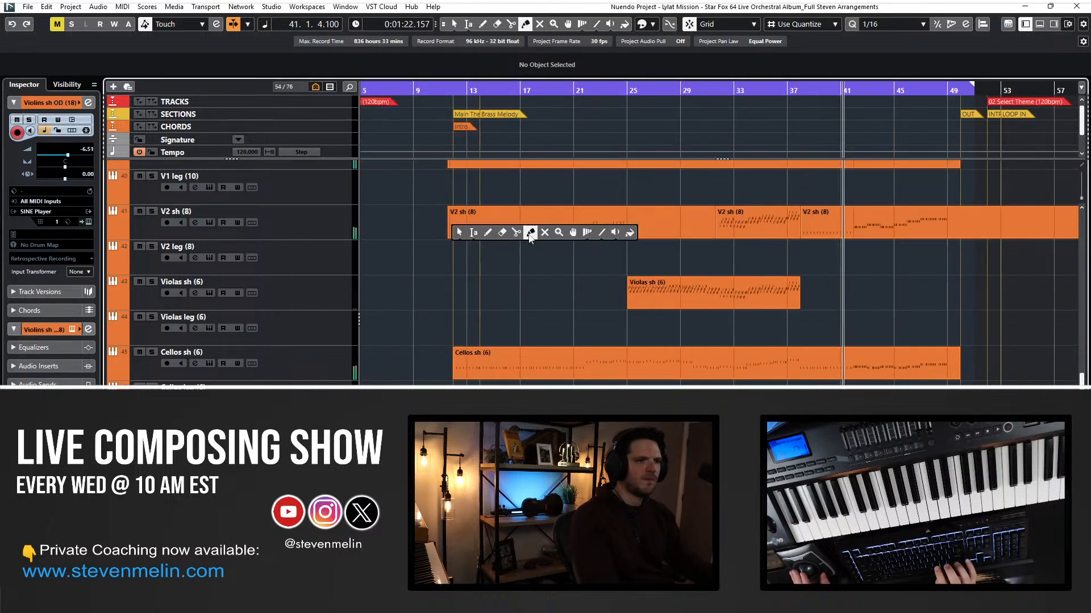
{"action": "left_click", "coordinate": [531, 234]}
{"action": "left_click", "coordinate": [530, 219], "text": "alt"}
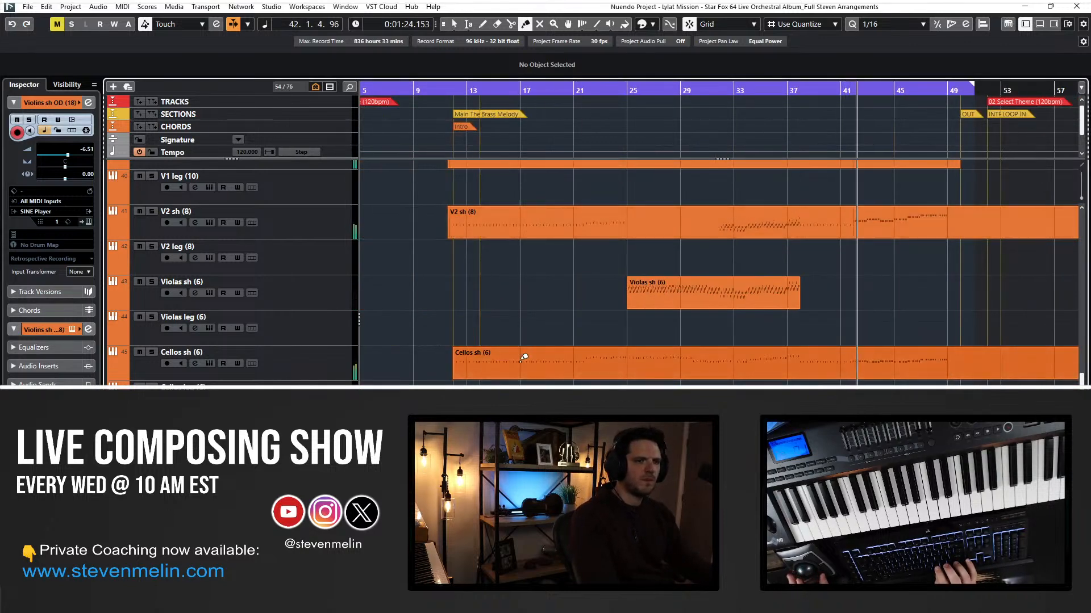
Glue the Men Ah_Wotan (20) parts into one continuous part and return to the selection tool.
{"action": "scroll", "coordinate": [534, 342], "scroll_direction": "down", "scroll_amount": 6}
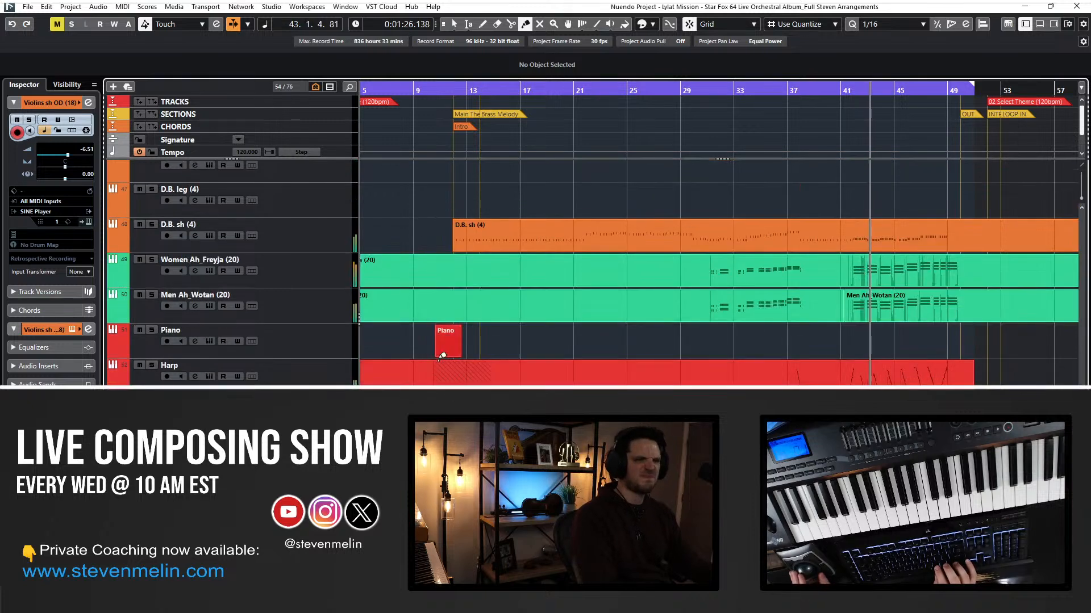
{"action": "scroll", "coordinate": [482, 358], "scroll_direction": "down", "scroll_amount": 3}
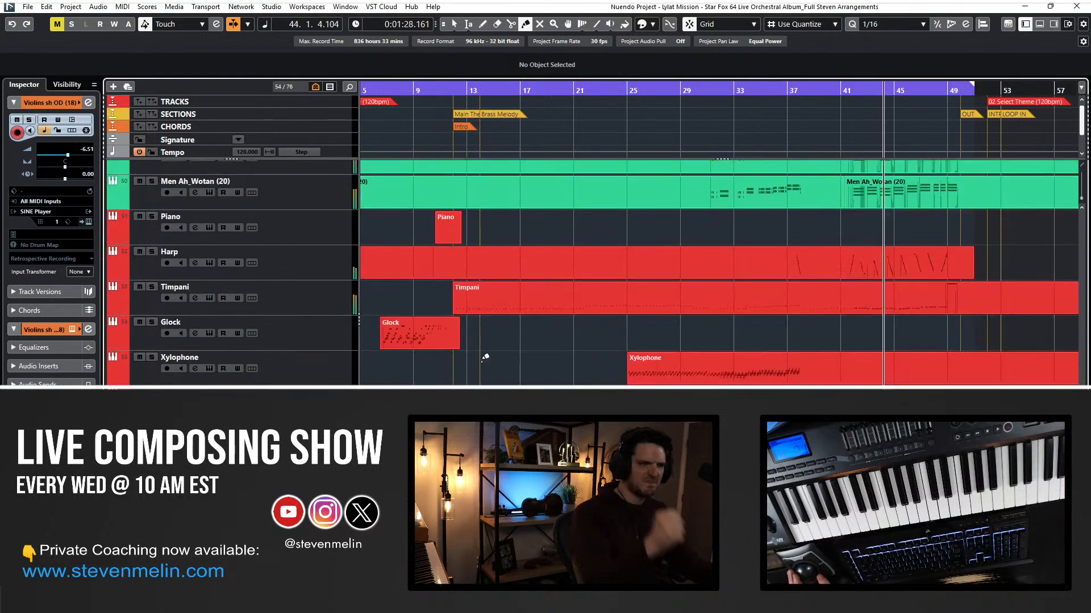
{"action": "scroll", "coordinate": [564, 368], "scroll_direction": "right", "scroll_amount": 2}
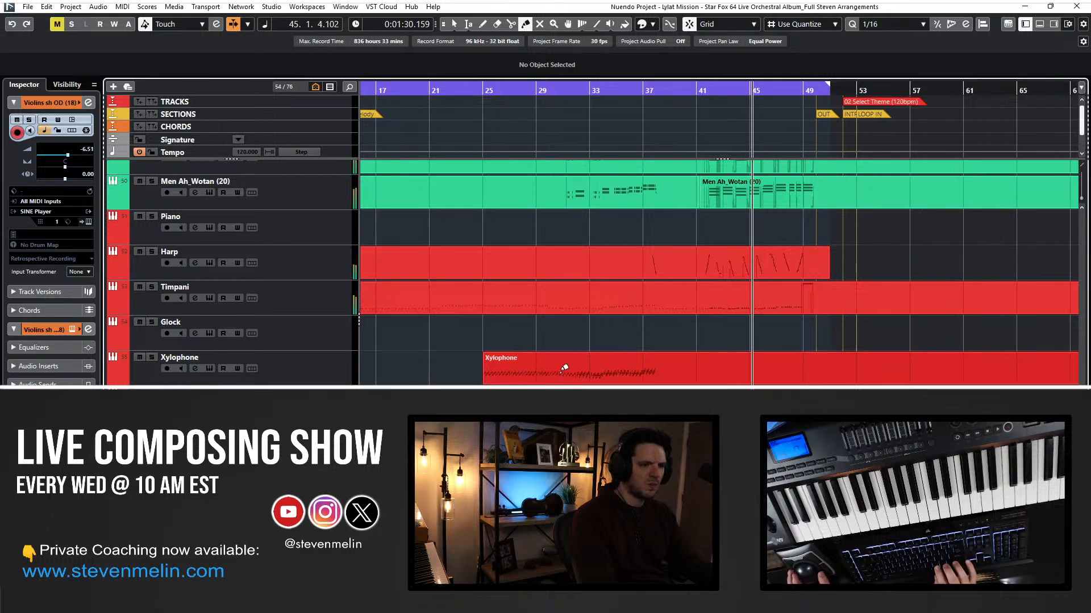
{"action": "scroll", "coordinate": [543, 325], "scroll_direction": "up", "scroll_amount": 9}
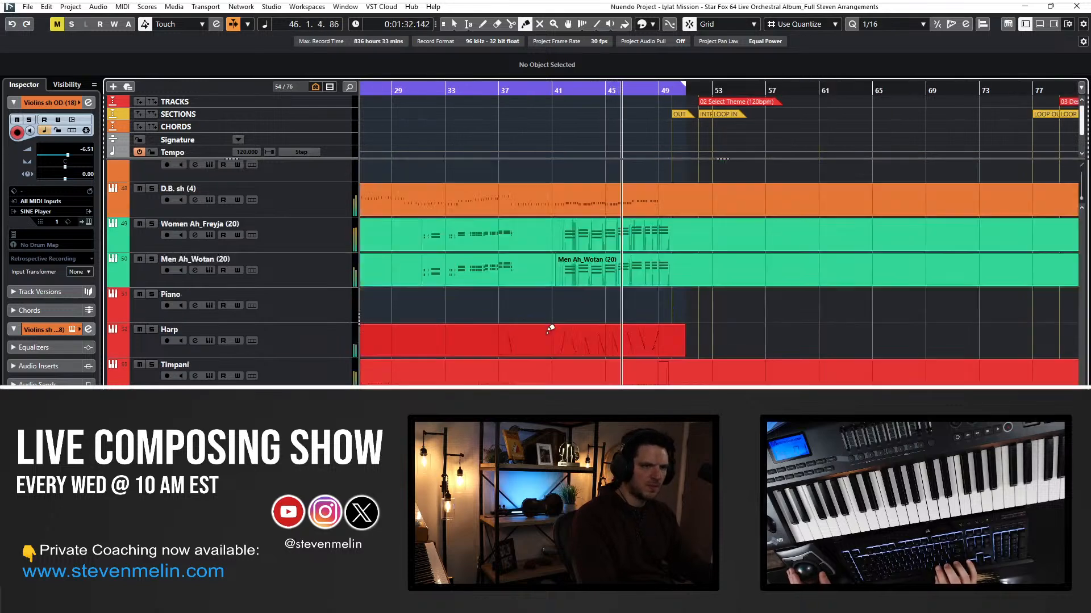
{"action": "key", "text": "1"}
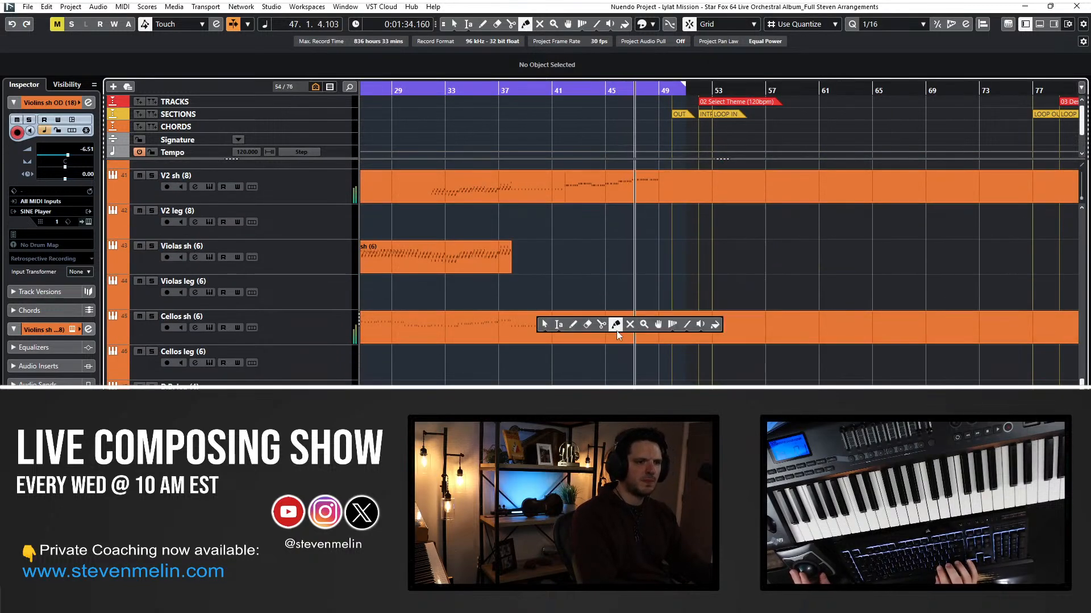
{"action": "left_click", "coordinate": [616, 327]}
{"action": "key", "text": "1"}
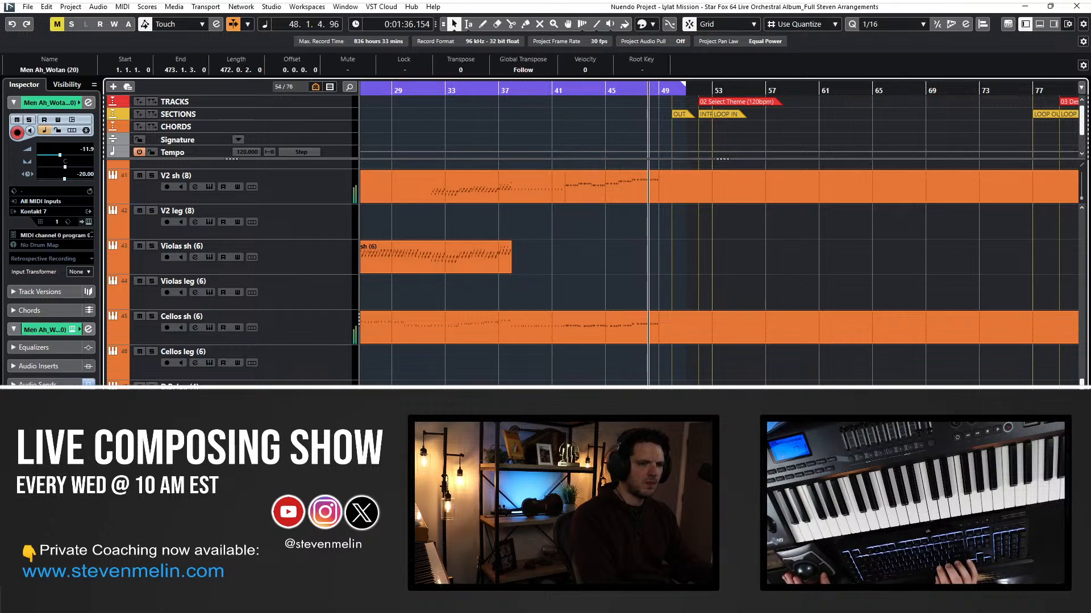
Stop playback and replay the ending of the theme from bar 49.
{"action": "scroll", "coordinate": [511, 273], "scroll_direction": "up", "scroll_amount": 10}
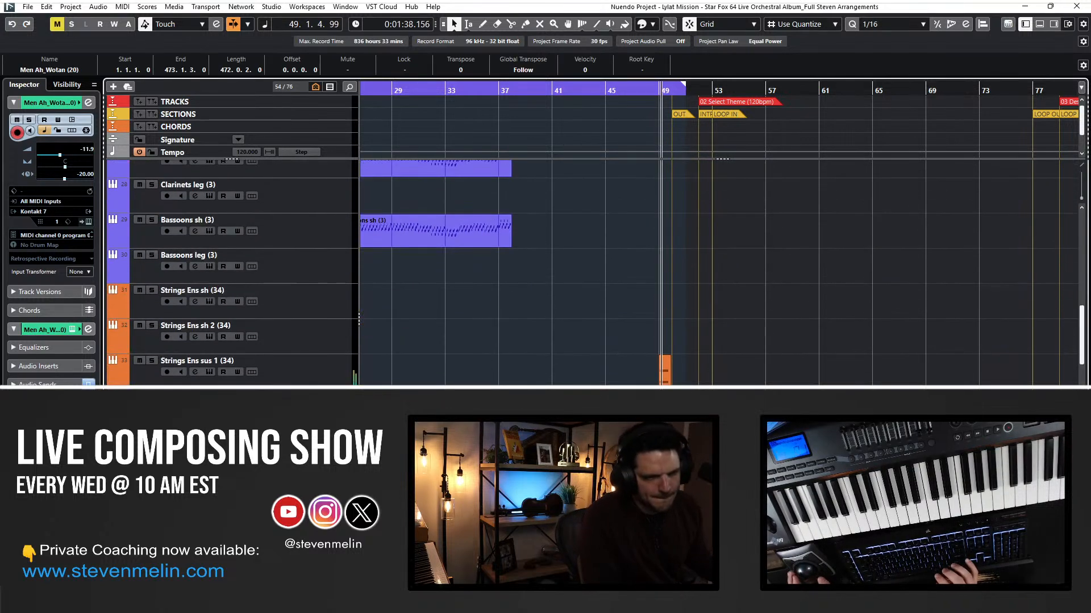
{"action": "scroll", "coordinate": [511, 273], "scroll_direction": "up", "scroll_amount": 2}
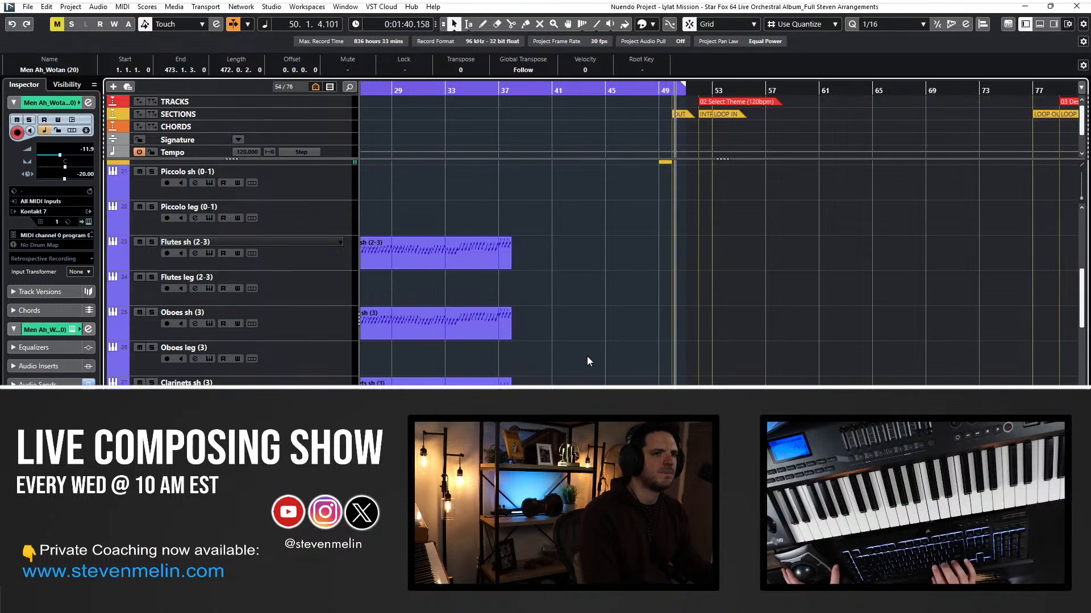
{"action": "key", "text": "h"}
{"action": "key", "text": "h"}
{"action": "key", "text": "h"}
{"action": "key", "text": "h"}
{"action": "key", "text": "h"}
{"action": "key", "text": "space"}
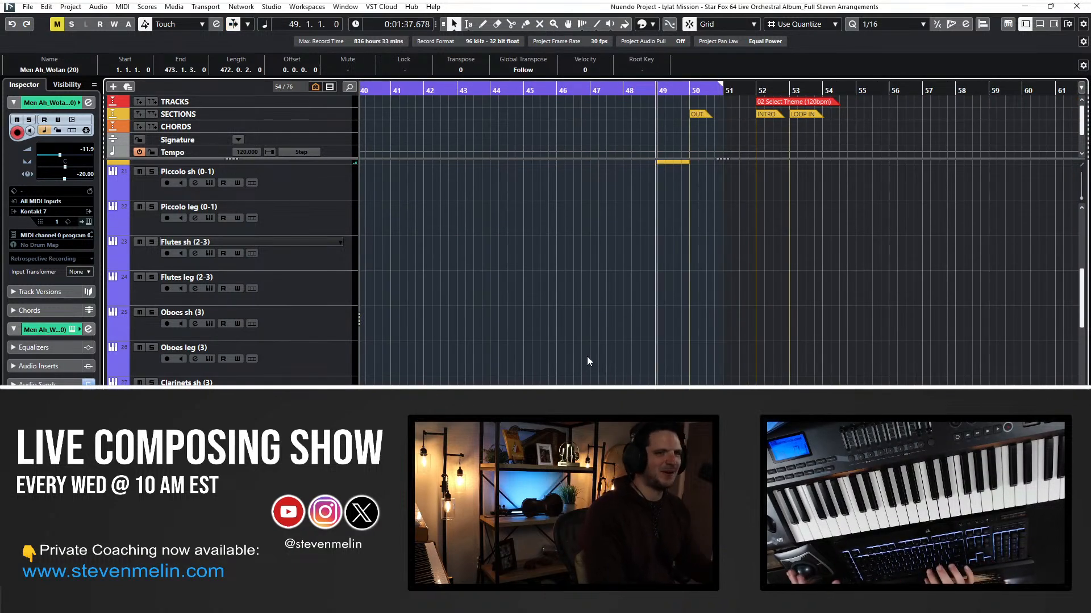
{"action": "key", "text": "space"}
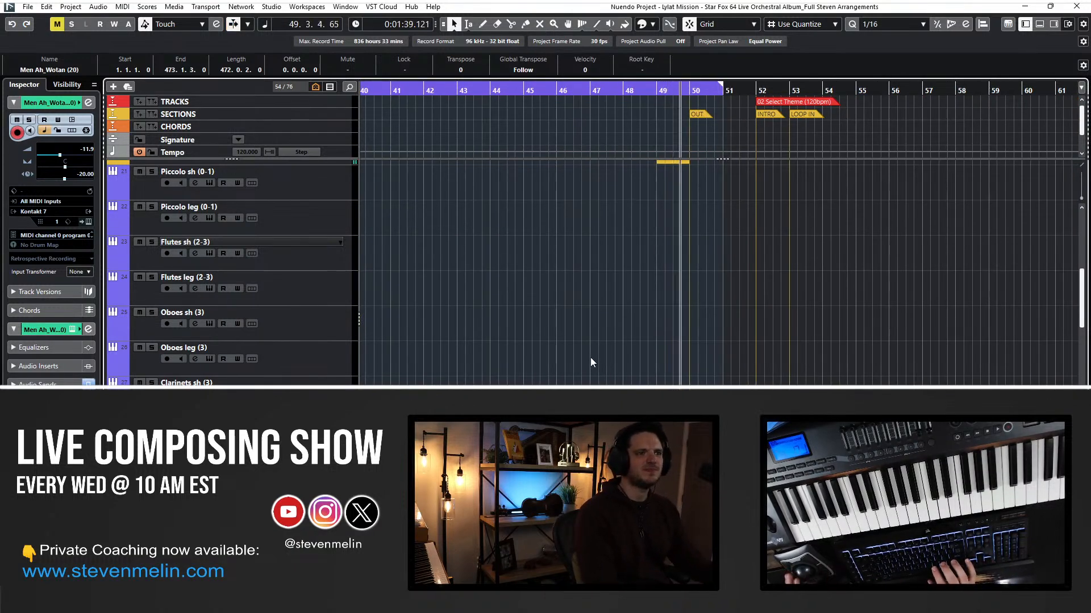
Select the parts running through bar 49 on all tracks, set the quantize value to 1/4 and split them at bars 49 and 50.
{"action": "scroll", "coordinate": [616, 309], "scroll_direction": "up", "scroll_amount": 10}
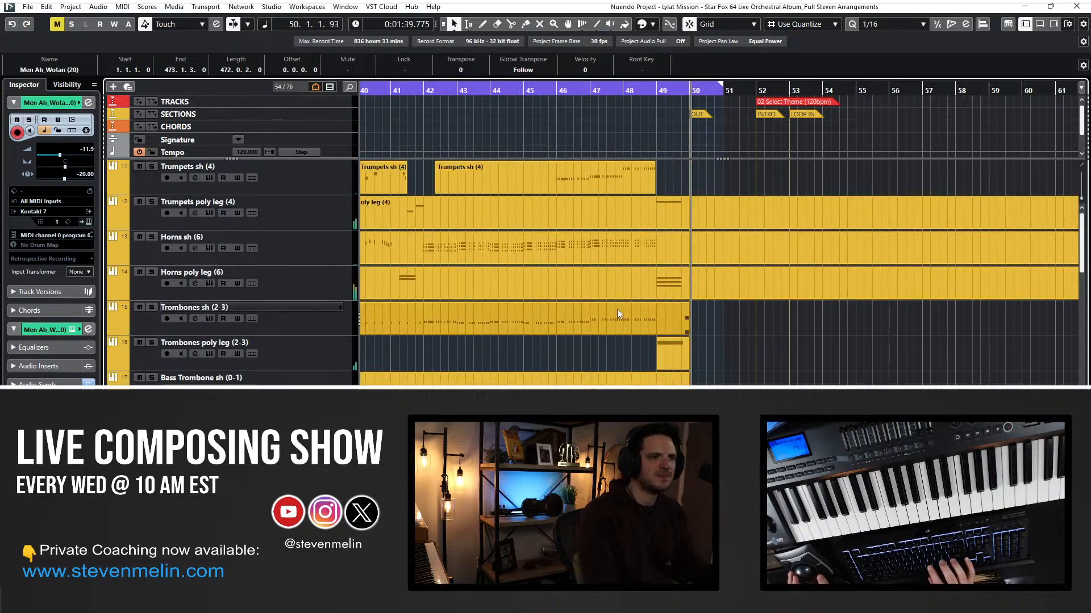
{"action": "left_click_drag", "start_coordinate": [671, 181], "coordinate": [690, 380]}
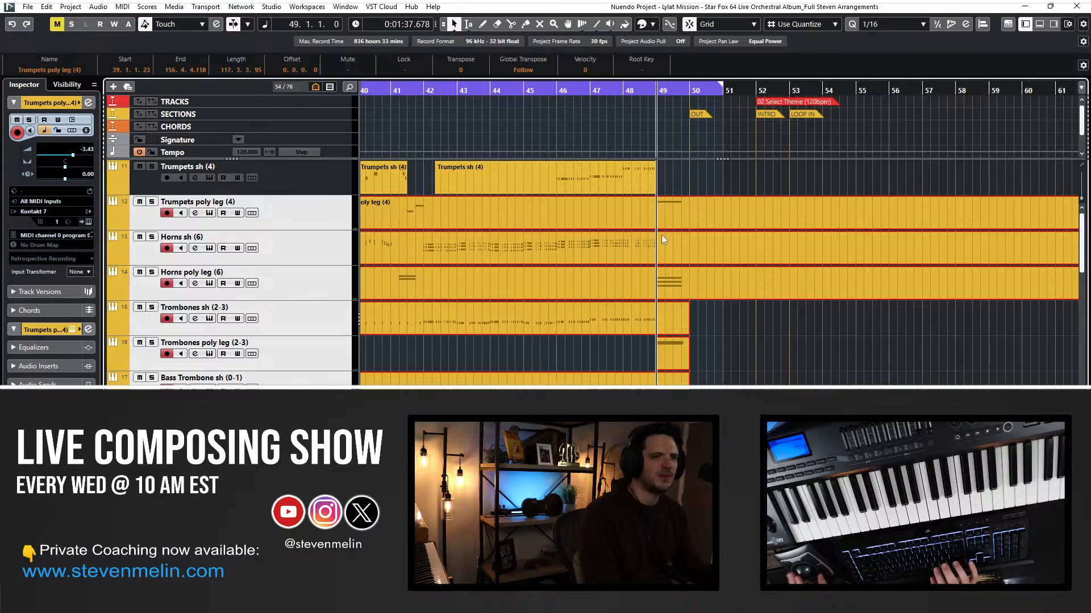
{"action": "left_click_drag", "start_coordinate": [668, 172], "coordinate": [685, 393]}
{"action": "left_click", "coordinate": [891, 25]}
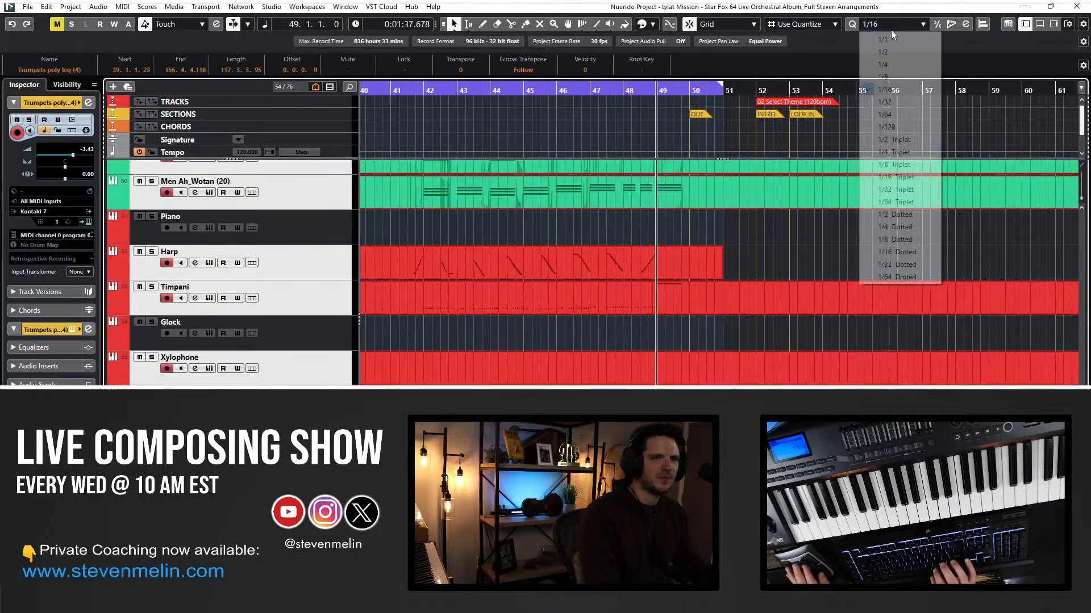
{"action": "left_click", "coordinate": [886, 65]}
{"action": "left_click", "coordinate": [657, 372], "text": "alt"}
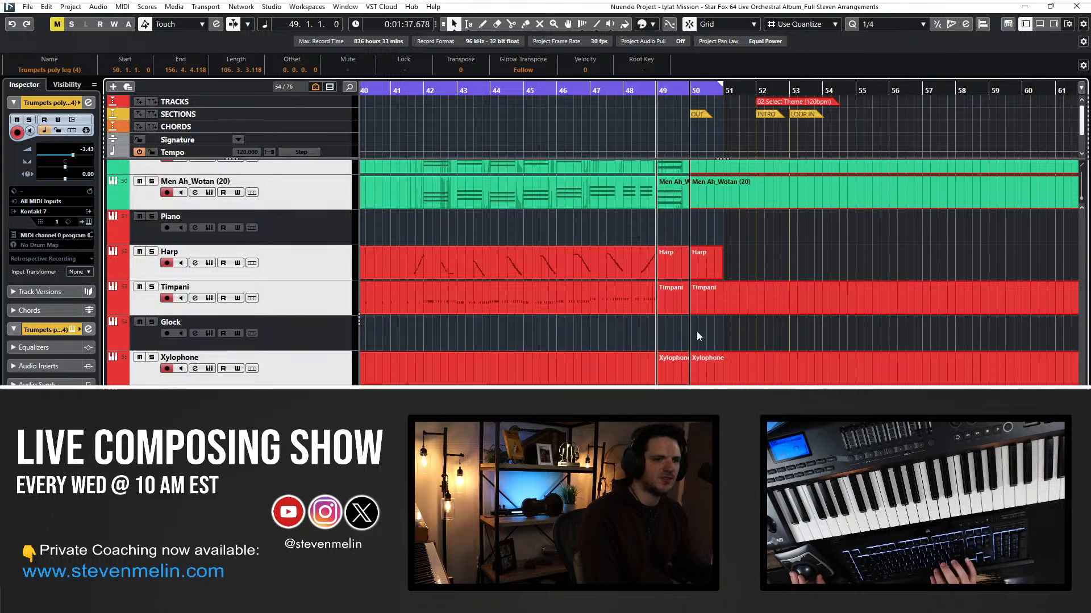
Select the bar 49 parts on all tracks, open them in the Key Editor and select all their notes.
{"action": "scroll", "coordinate": [699, 329], "scroll_direction": "up", "scroll_amount": 6}
{"action": "scroll", "coordinate": [682, 148], "scroll_direction": "up", "scroll_amount": 20}
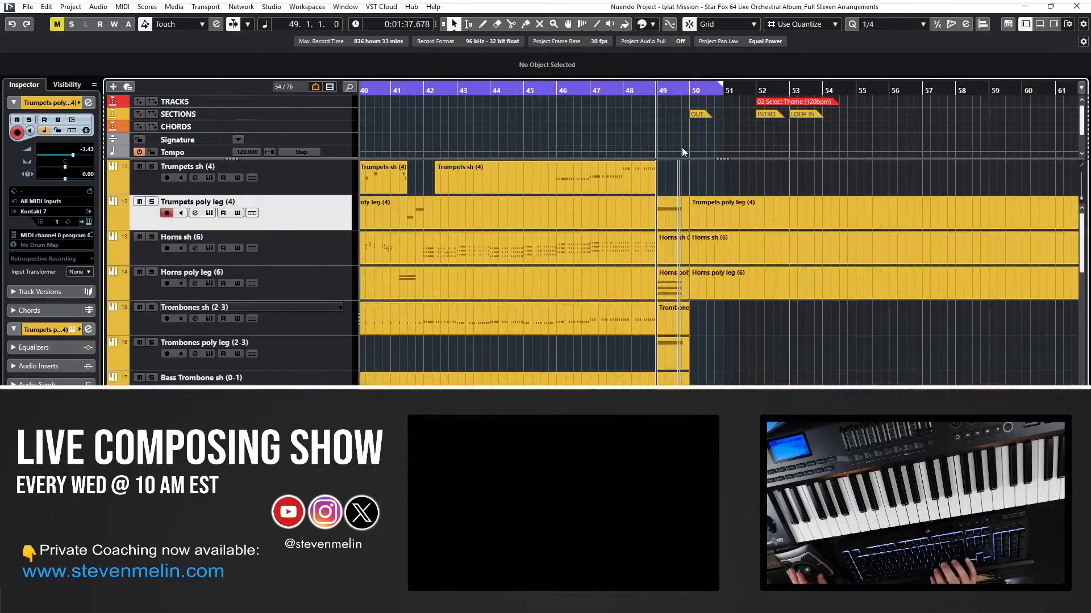
{"action": "left_click", "coordinate": [676, 209]}
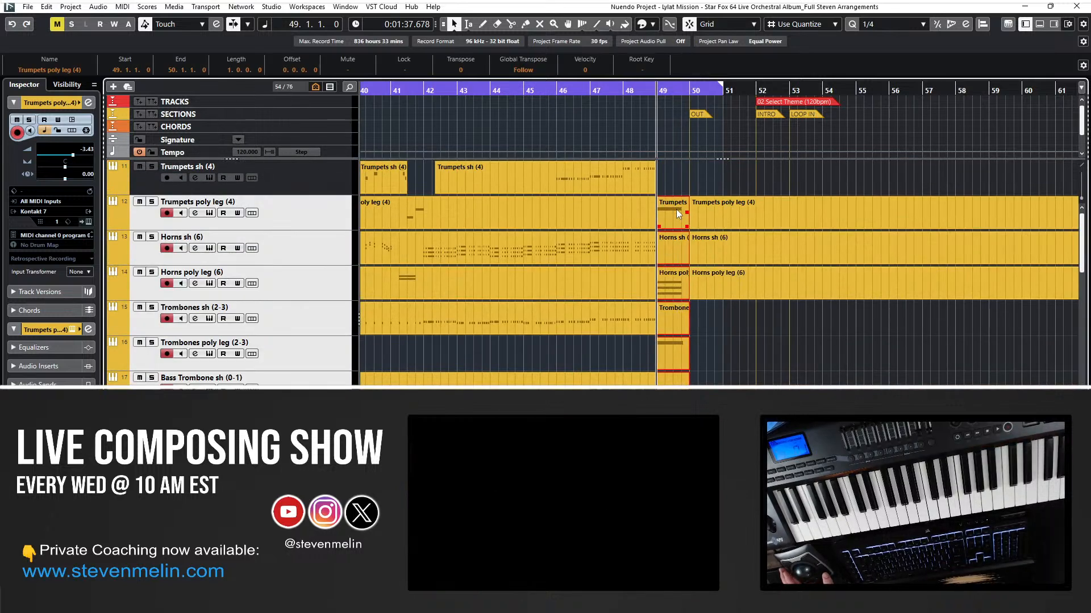
{"action": "double_click", "coordinate": [676, 209]}
{"action": "scroll", "coordinate": [494, 288], "scroll_direction": "left", "scroll_amount": 3}
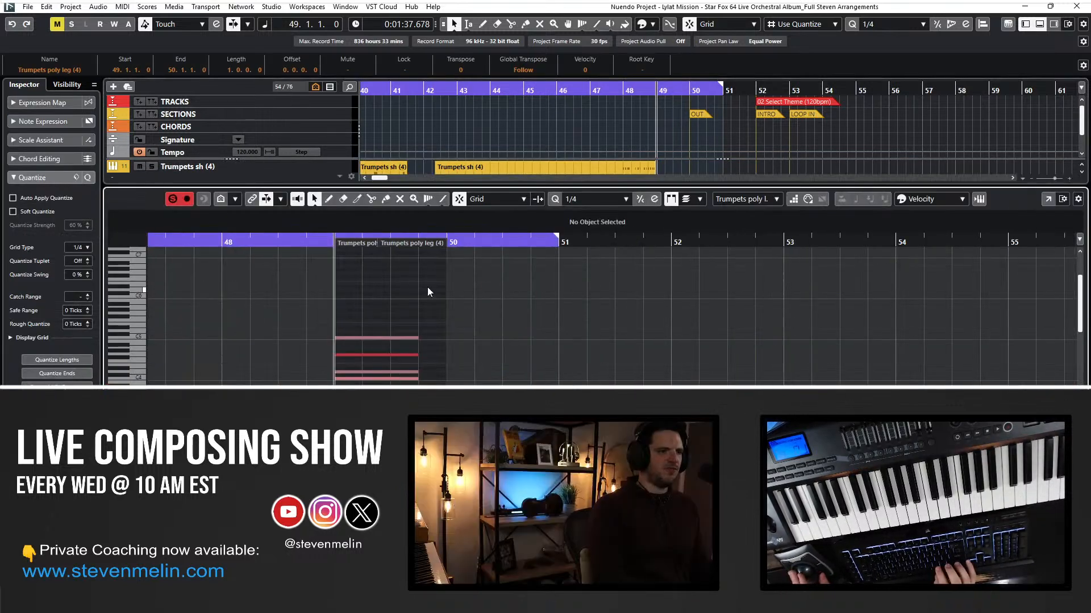
{"action": "scroll", "coordinate": [409, 295], "scroll_direction": "down", "scroll_amount": 5}
{"action": "key", "text": "ctrl+a"}
Set the quantize value to 1/1, lengthen the selected notes to end at bar 50, and close the Key Editor.
{"action": "scroll", "coordinate": [391, 285], "scroll_direction": "up", "scroll_amount": 5}
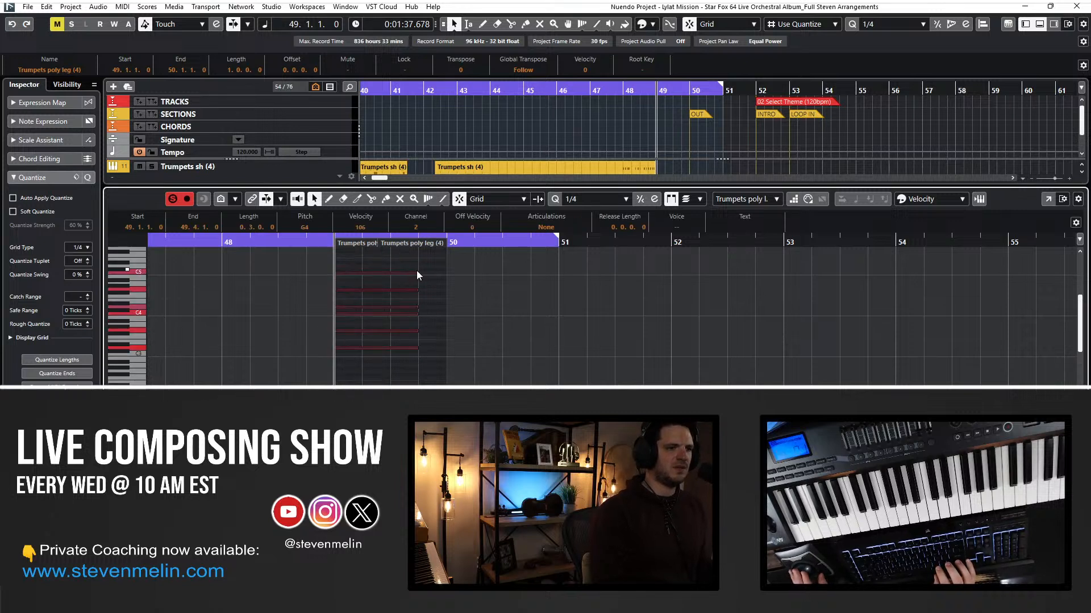
{"action": "scroll", "coordinate": [417, 270], "scroll_direction": "up", "scroll_amount": 3}
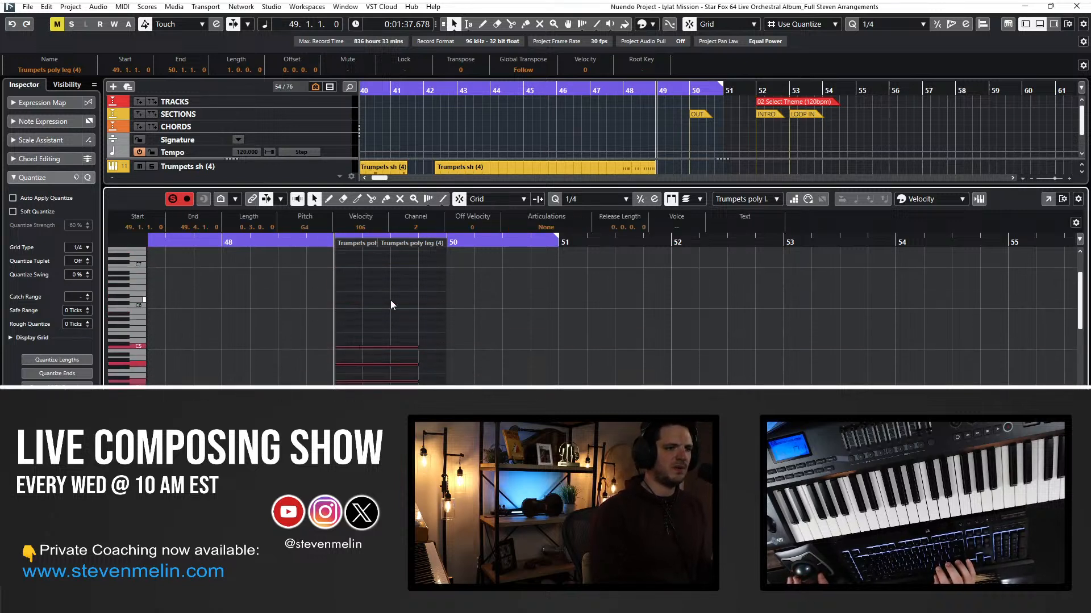
{"action": "key", "text": "alt+2"}
{"action": "key", "text": "alt+1"}
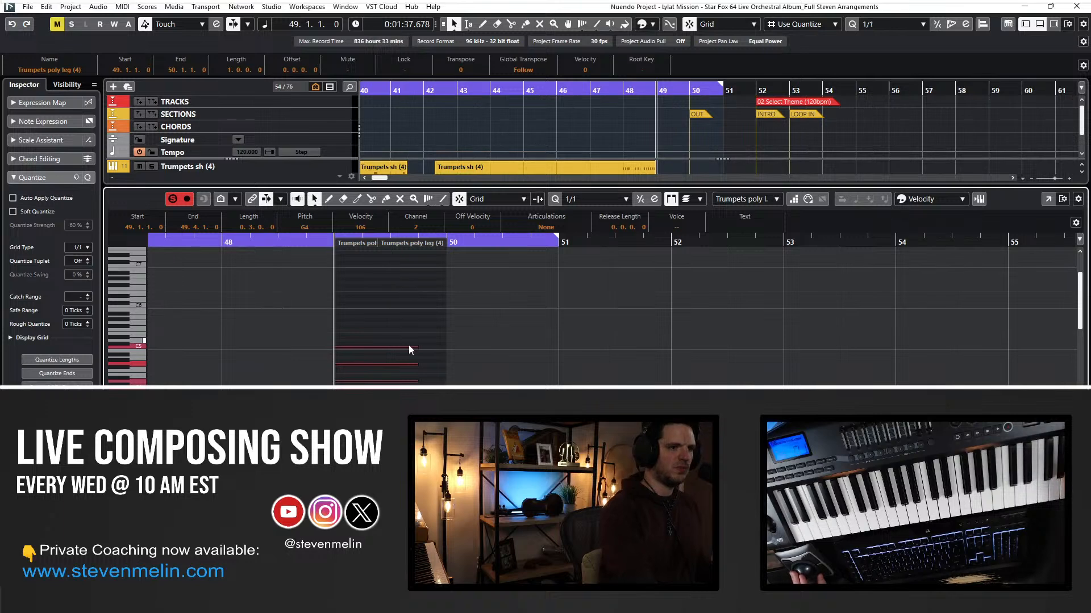
{"action": "left_click_drag", "start_coordinate": [417, 350], "coordinate": [446, 352]}
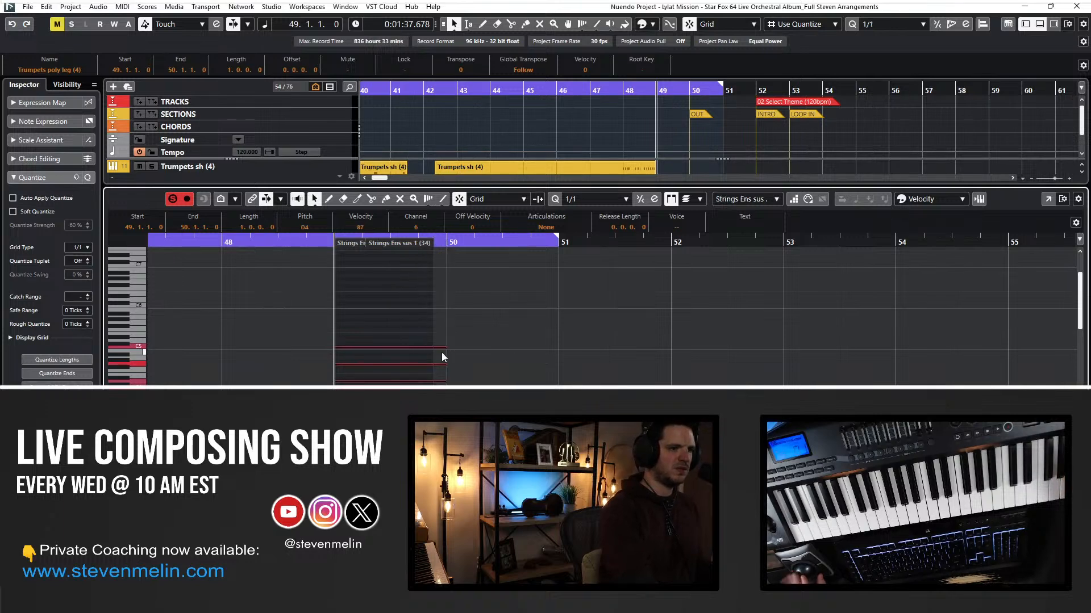
{"action": "scroll", "coordinate": [442, 352], "scroll_direction": "down", "scroll_amount": 4}
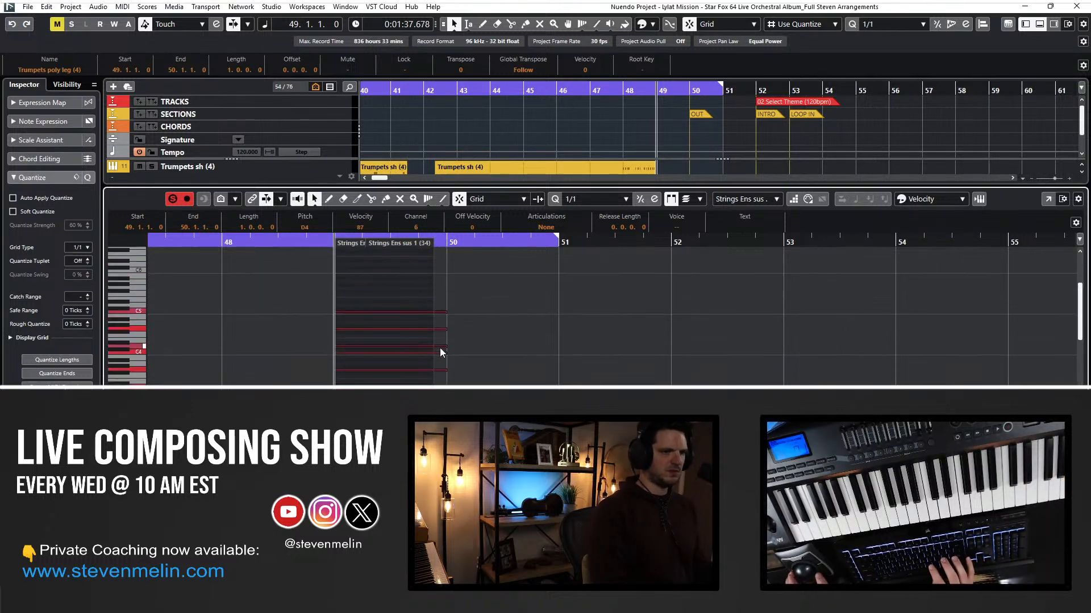
{"action": "key", "text": "Return"}
Play back the ending from bar 49 and extend the end of the locator range to bar 52.
{"action": "key", "text": "ctrl+KP_Subtract"}
{"action": "key", "text": "ctrl+KP_Subtract"}
{"action": "key", "text": "space"}
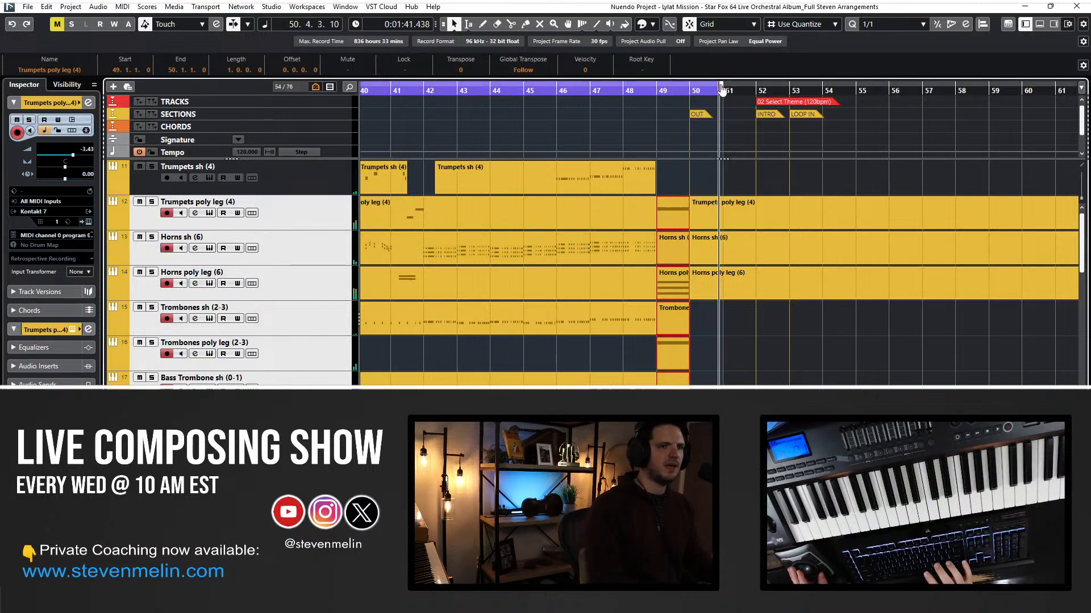
{"action": "left_click_drag", "start_coordinate": [722, 91], "coordinate": [753, 93]}
{"action": "key", "text": "space"}
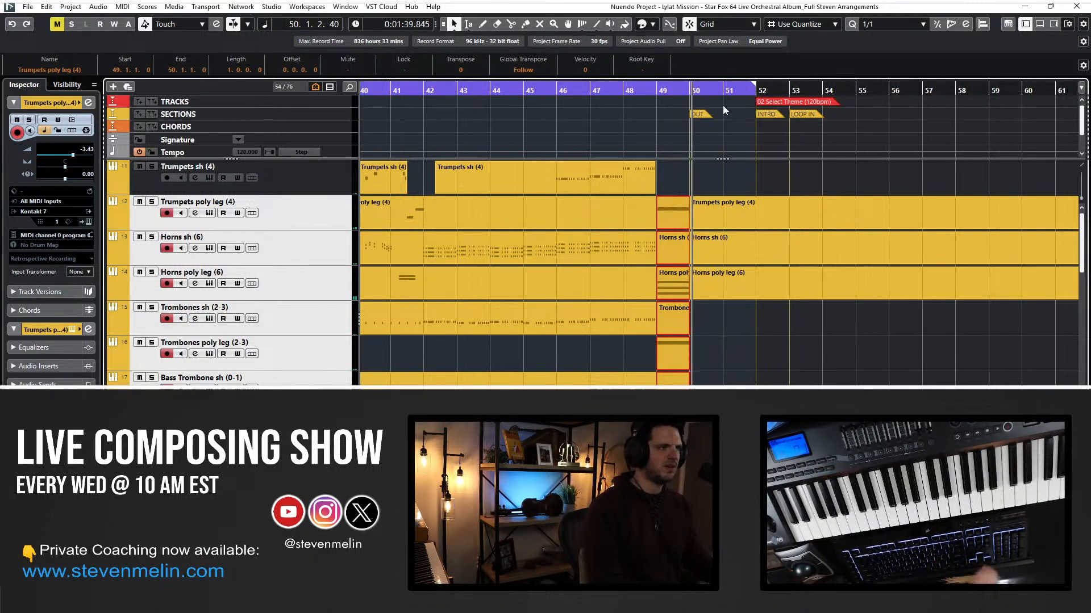
{"action": "key", "text": "space"}
Save the project and return the playhead to bar 1 at the start of the opening theme.
{"action": "key", "text": "ctrl+s"}
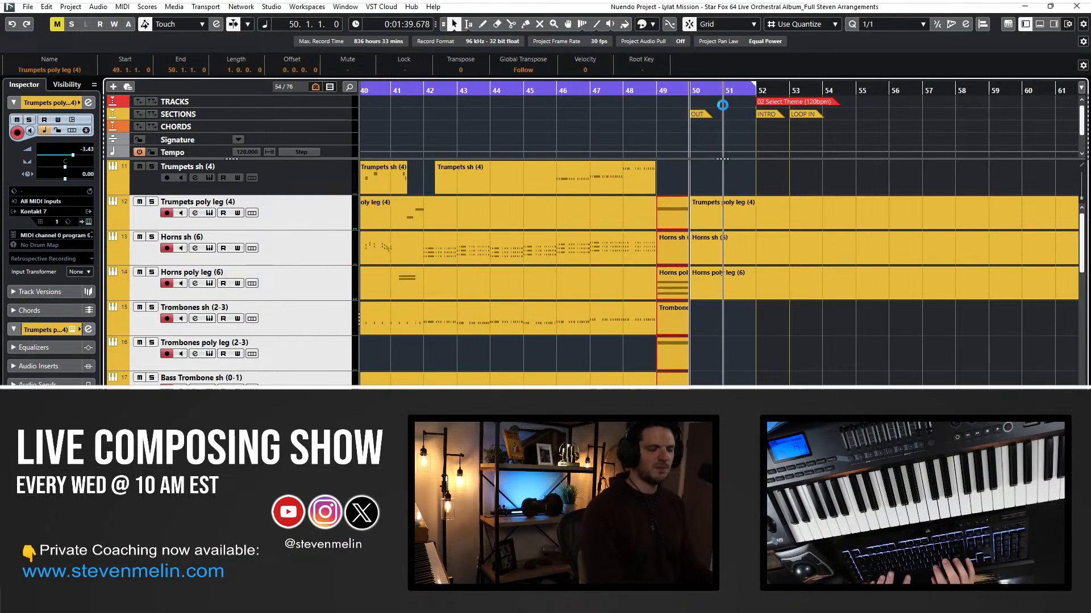
{"action": "scroll", "coordinate": [568, 189], "scroll_direction": "left", "scroll_amount": 5}
{"action": "key", "text": "KP_1"}
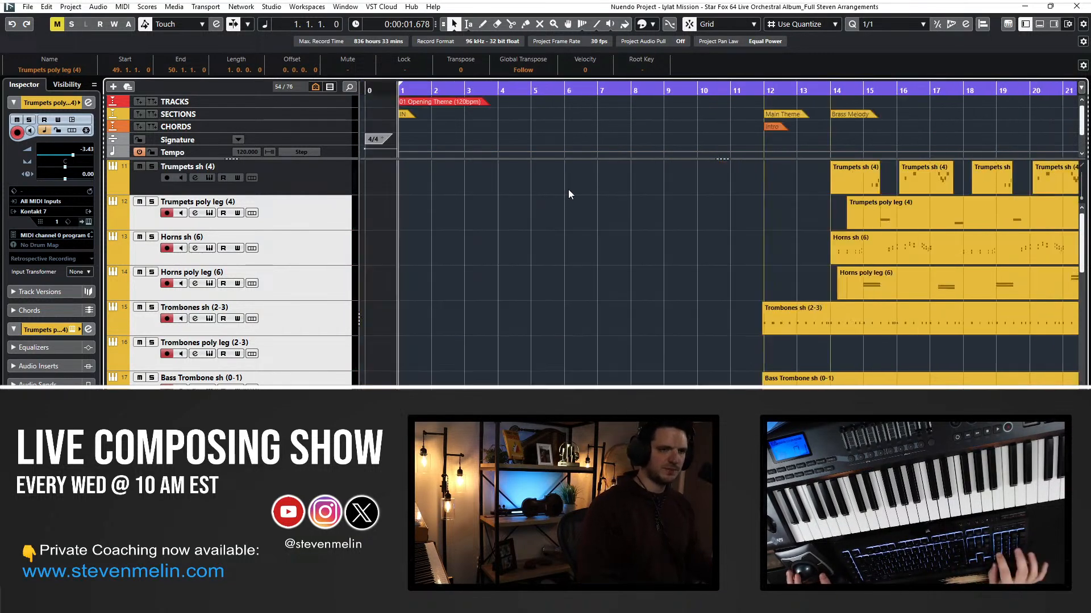
Play the opening theme from bar 1 and lower the Glock track's volume to -10.1.
{"action": "key", "text": "space"}
{"action": "scroll", "coordinate": [555, 227], "scroll_direction": "down", "scroll_amount": 2}
{"action": "scroll", "coordinate": [555, 223], "scroll_direction": "down", "scroll_amount": 15}
{"action": "left_click", "coordinate": [407, 224]}
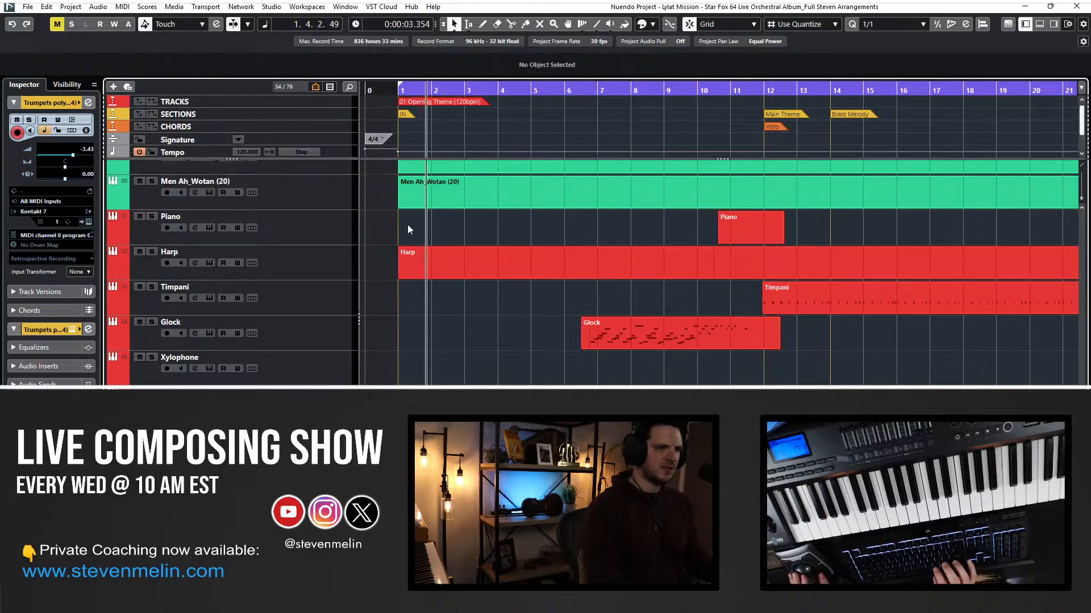
{"action": "left_click", "coordinate": [316, 328]}
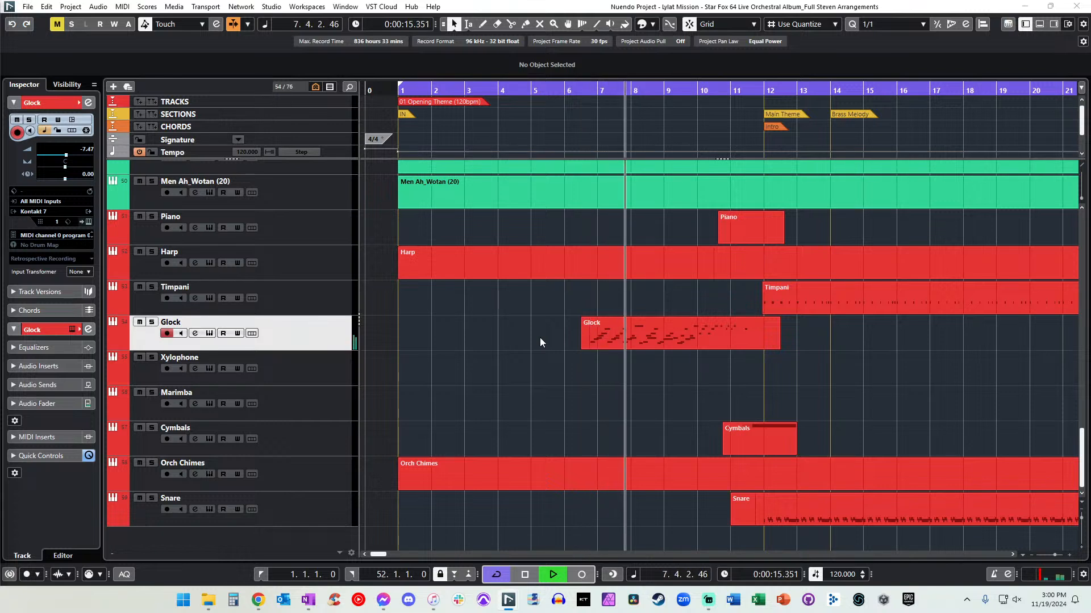
{"action": "scroll", "coordinate": [539, 337], "scroll_direction": "right", "scroll_amount": 3}
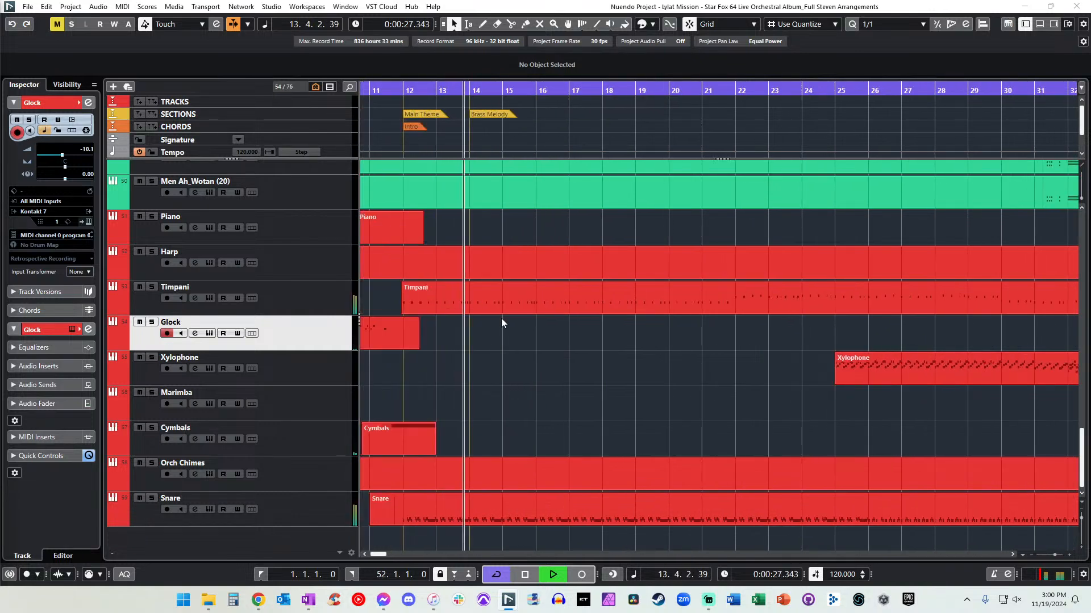
Open the Horns sh (6) part in the Key Editor, inspect its notes from bar 14, and close the editor.
{"action": "scroll", "coordinate": [486, 280], "scroll_direction": "up", "scroll_amount": 15}
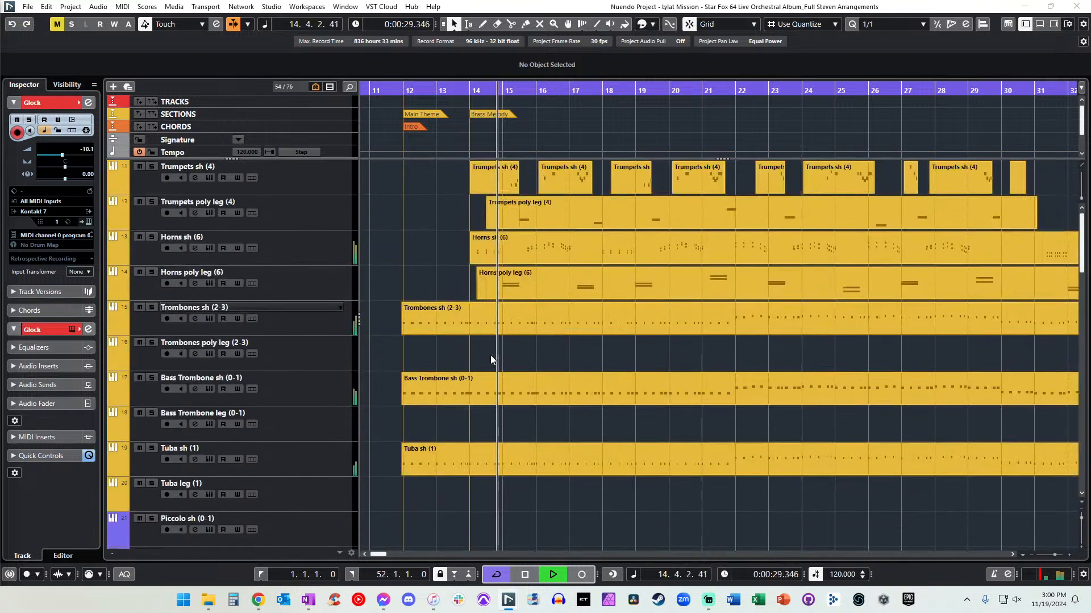
{"action": "double_click", "coordinate": [506, 253]}
{"action": "scroll", "coordinate": [424, 338], "scroll_direction": "left", "scroll_amount": 3}
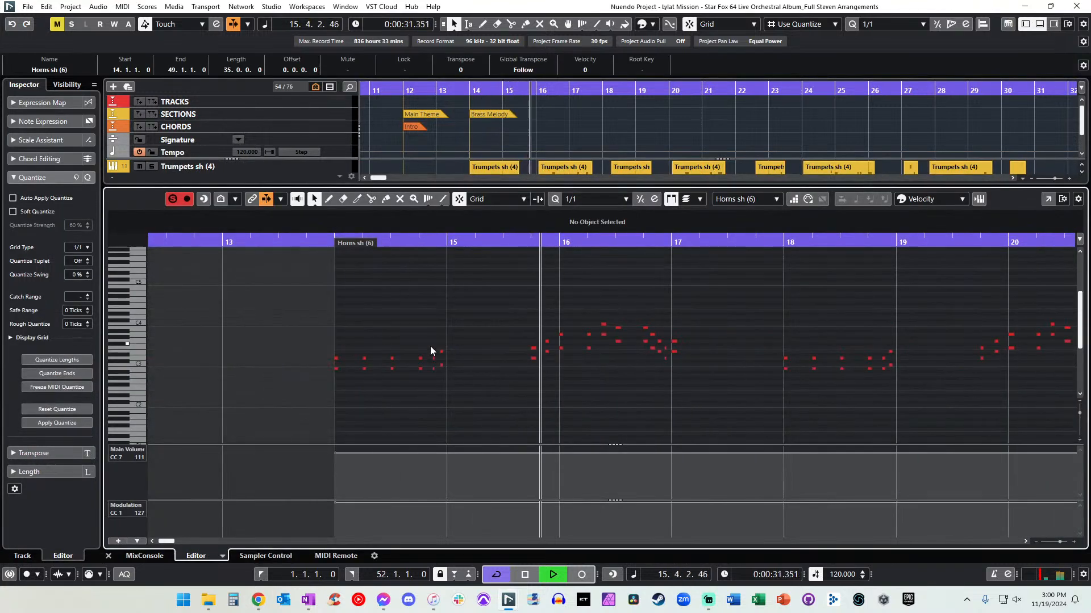
{"action": "key", "text": "Return"}
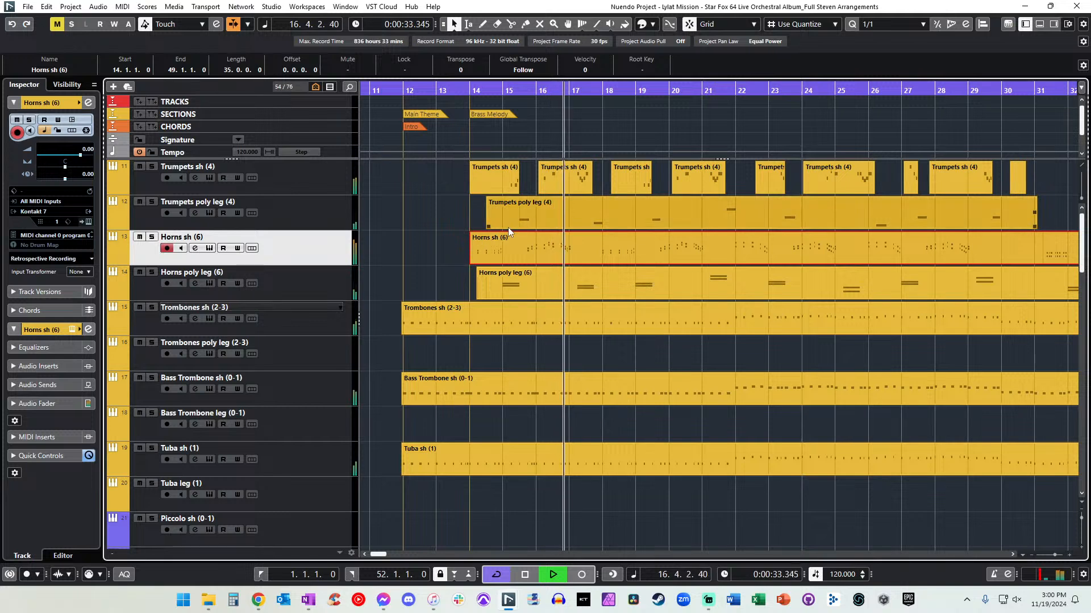
{"action": "scroll", "coordinate": [508, 227], "scroll_direction": "right", "scroll_amount": 2}
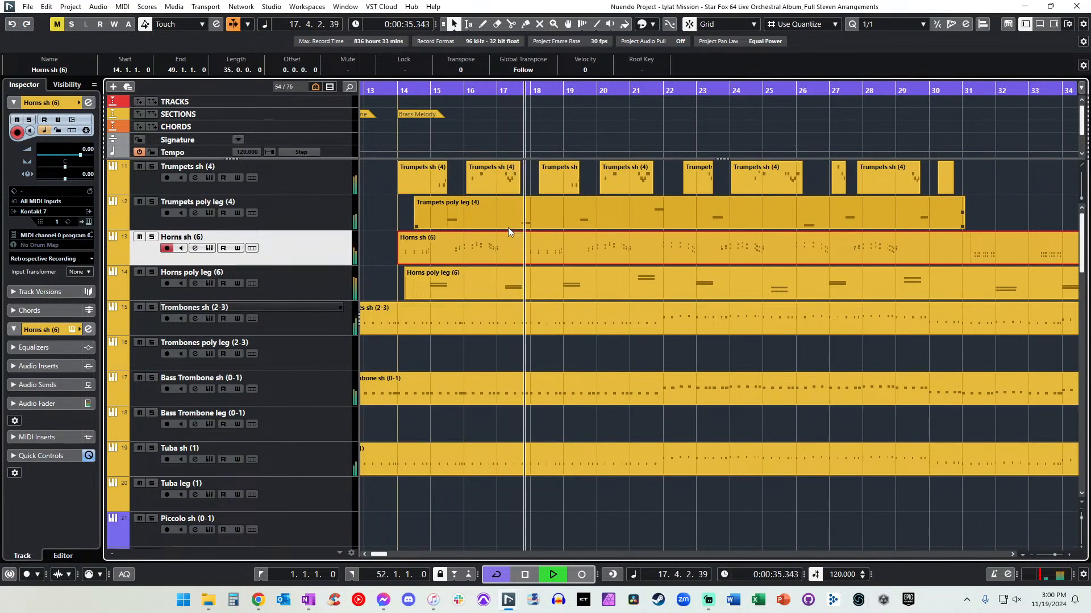
Raise the Trumpets sh (4) track's volume to -1.75 during playback.
{"action": "left_click", "coordinate": [284, 179]}
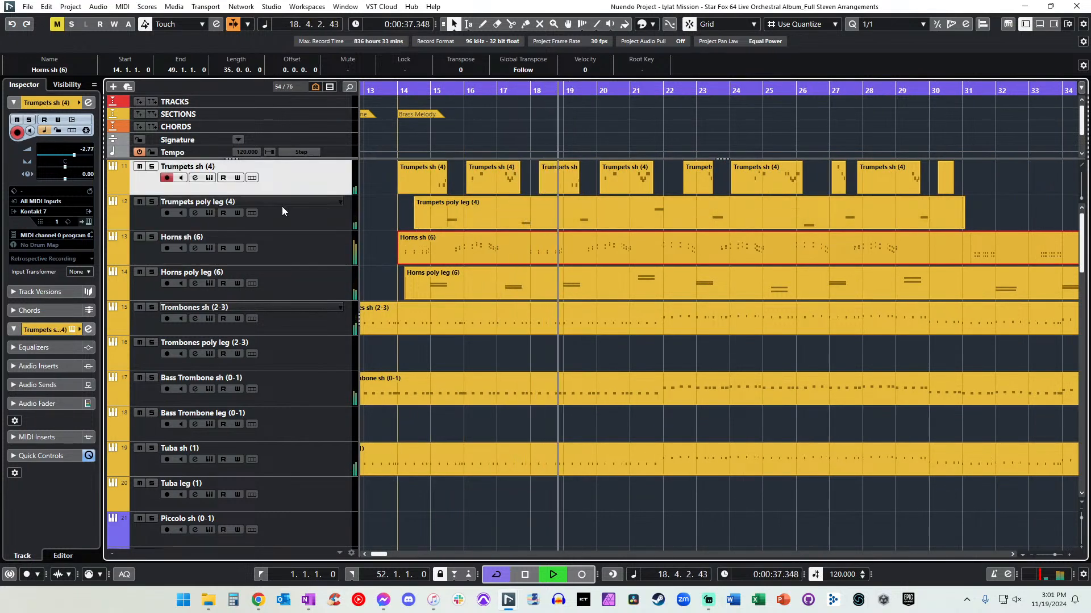
{"action": "left_click", "coordinate": [282, 206], "text": "ctrl"}
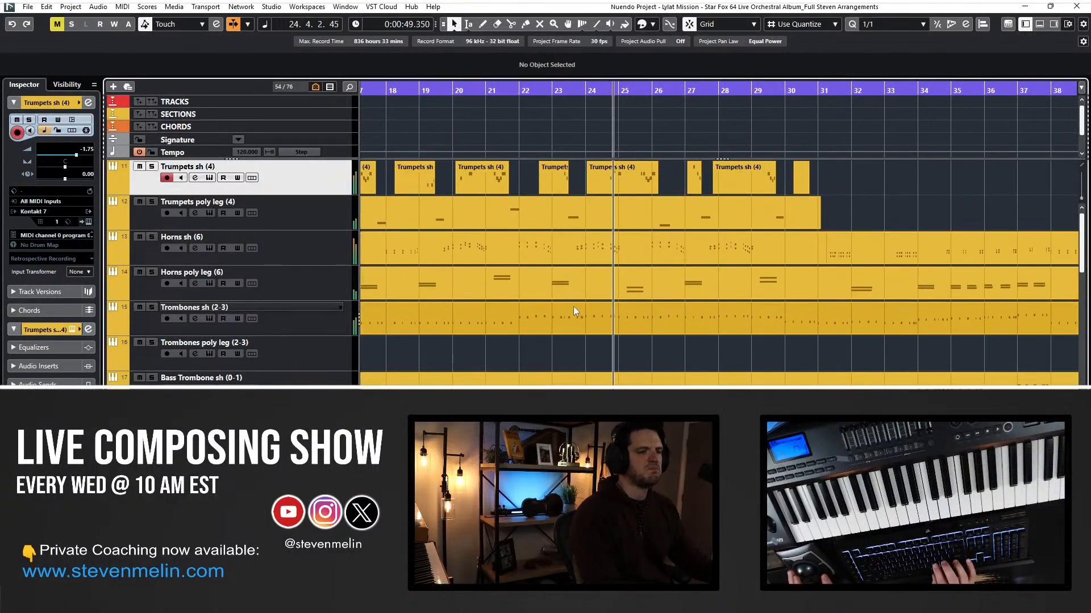
{"action": "scroll", "coordinate": [525, 296], "scroll_direction": "right", "scroll_amount": 4}
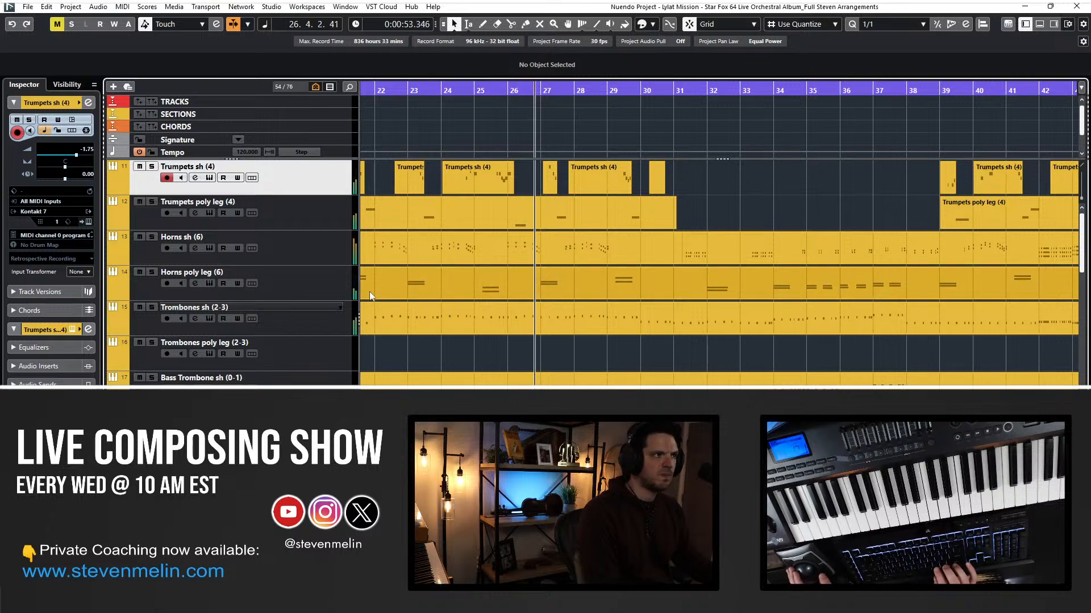
Lower the Xylophone track's volume to -9.85 while its part plays.
{"action": "scroll", "coordinate": [408, 285], "scroll_direction": "down", "scroll_amount": 15}
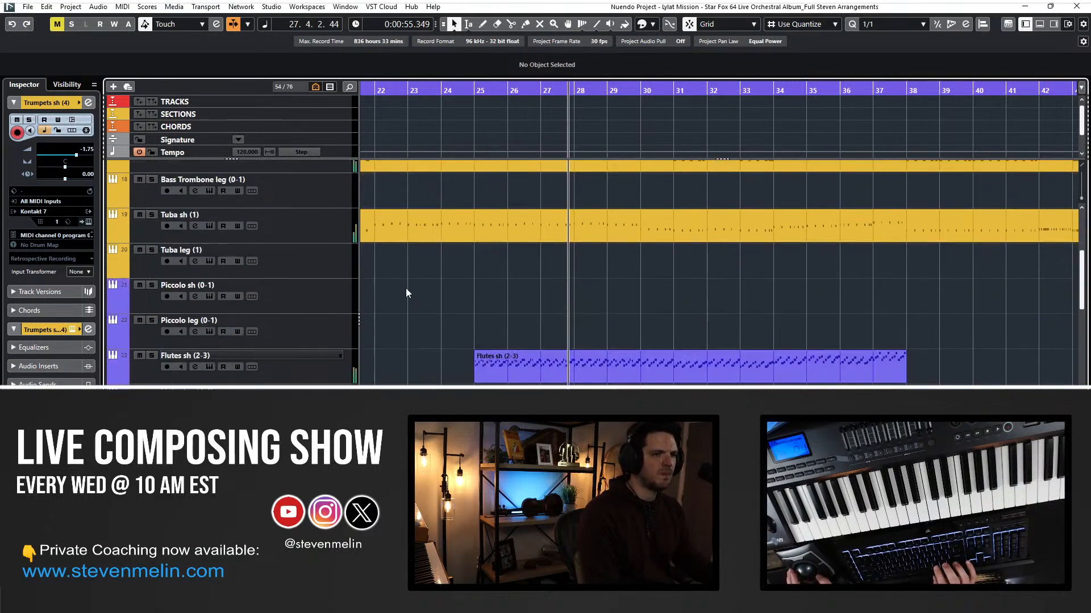
{"action": "scroll", "coordinate": [457, 309], "scroll_direction": "down", "scroll_amount": 4}
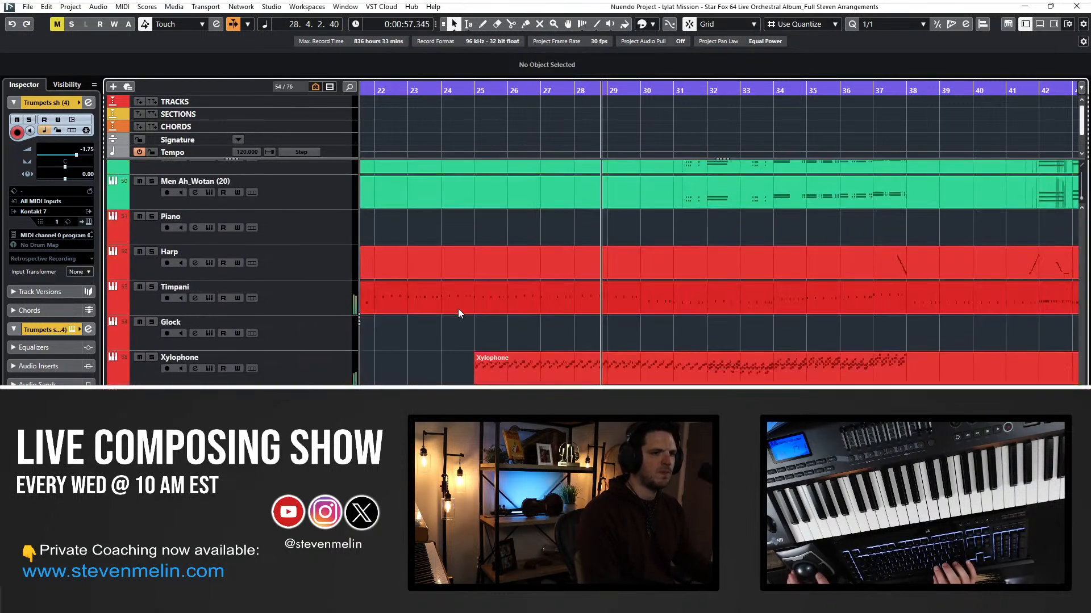
{"action": "left_click", "coordinate": [268, 366]}
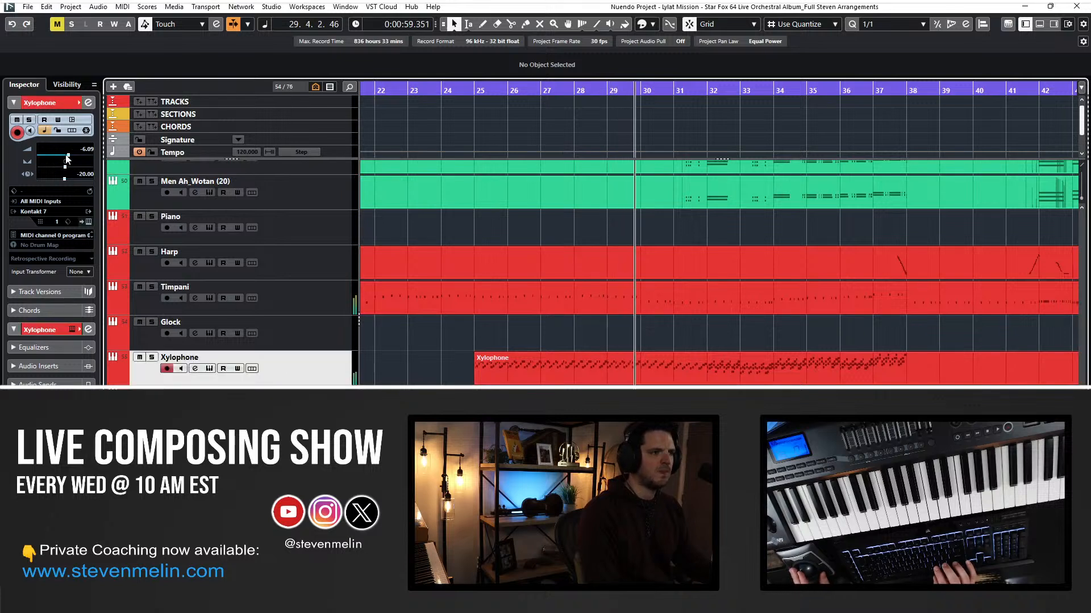
{"action": "left_click_drag", "start_coordinate": [68, 155], "coordinate": [63, 154]}
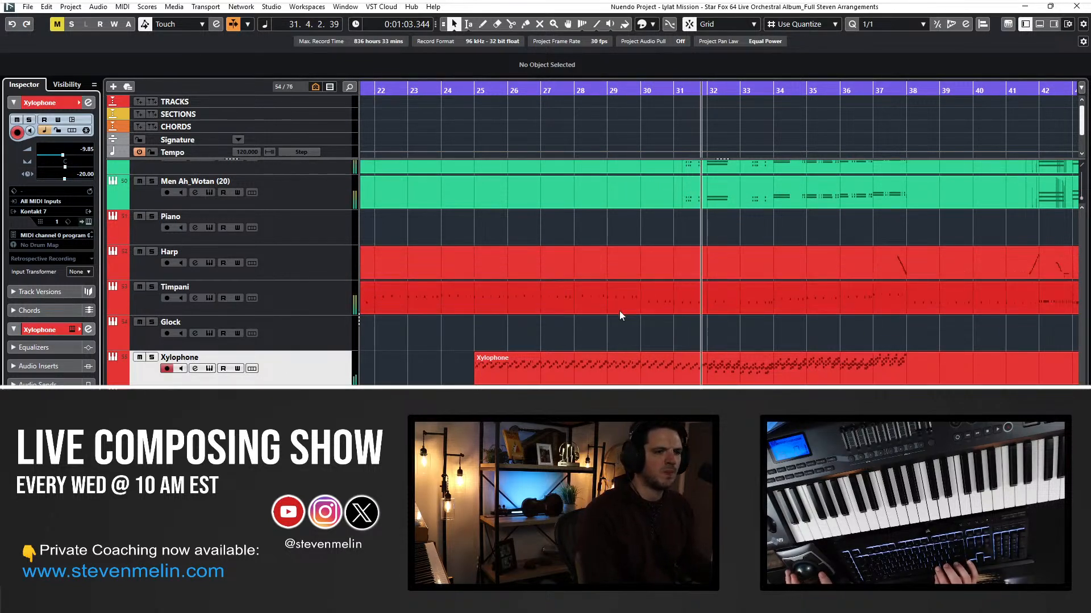
Follow the low string, choir and harp parts closely during playback from bar 32 to bar 38.
{"action": "scroll", "coordinate": [619, 311], "scroll_direction": "up", "scroll_amount": 5}
{"action": "scroll", "coordinate": [620, 311], "scroll_direction": "right", "scroll_amount": 3}
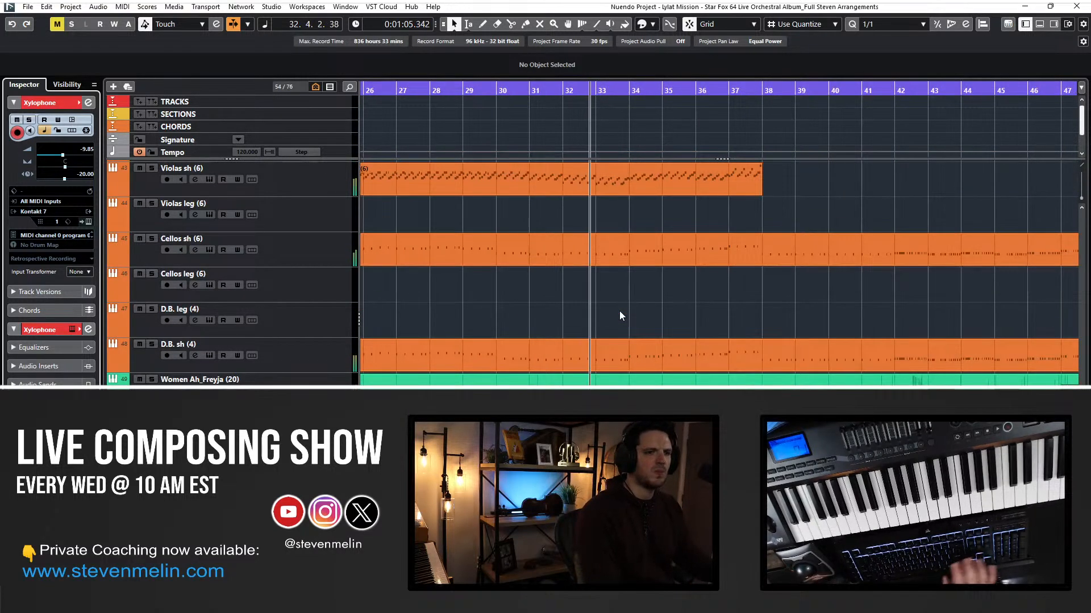
{"action": "key", "text": "h"}
{"action": "key", "text": "h"}
{"action": "key", "text": "h"}
{"action": "key", "text": "h"}
{"action": "key", "text": "h"}
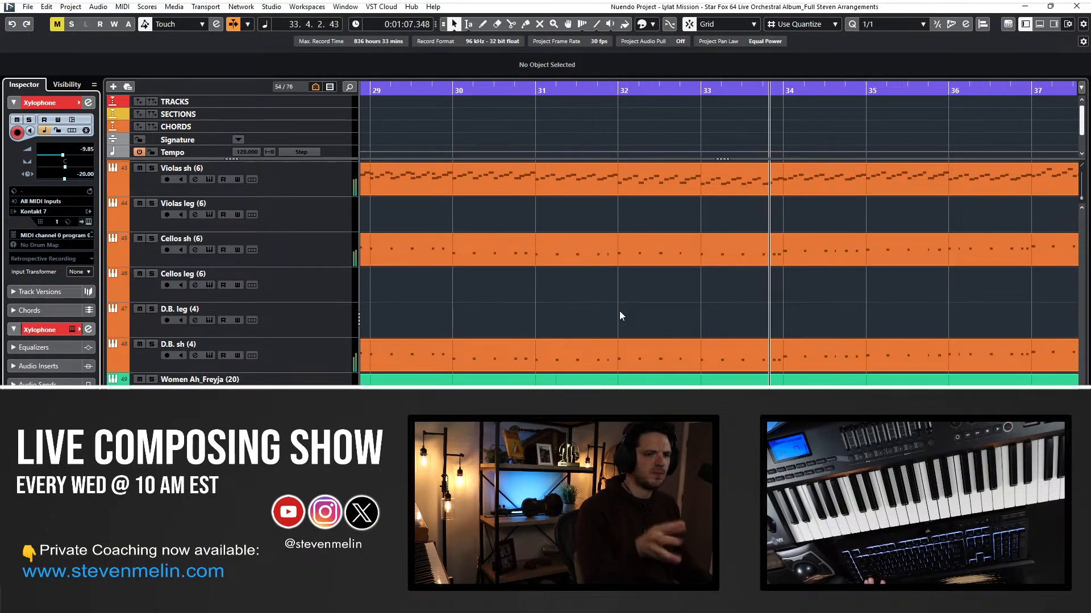
{"action": "scroll", "coordinate": [619, 311], "scroll_direction": "right", "scroll_amount": 3}
{"action": "scroll", "coordinate": [620, 312], "scroll_direction": "right", "scroll_amount": 2}
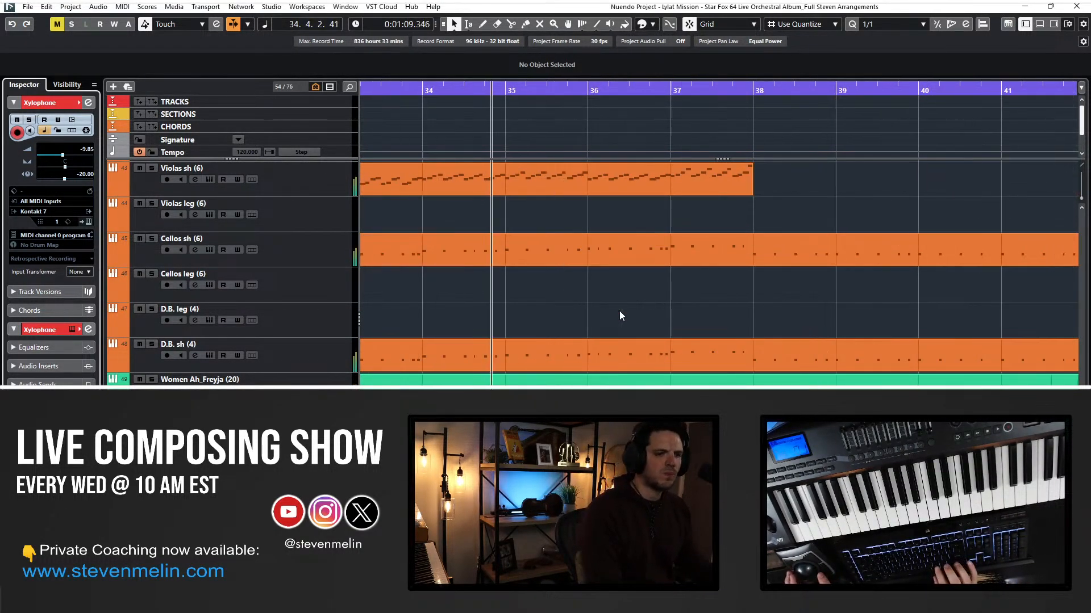
{"action": "scroll", "coordinate": [559, 272], "scroll_direction": "down", "scroll_amount": 3}
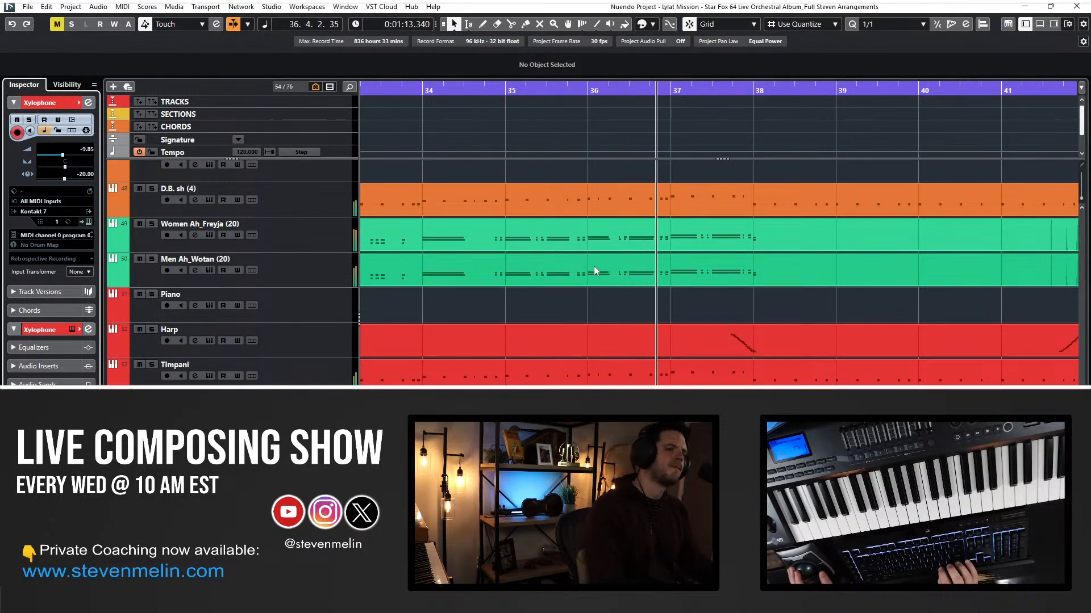
{"action": "scroll", "coordinate": [568, 295], "scroll_direction": "right", "scroll_amount": 3}
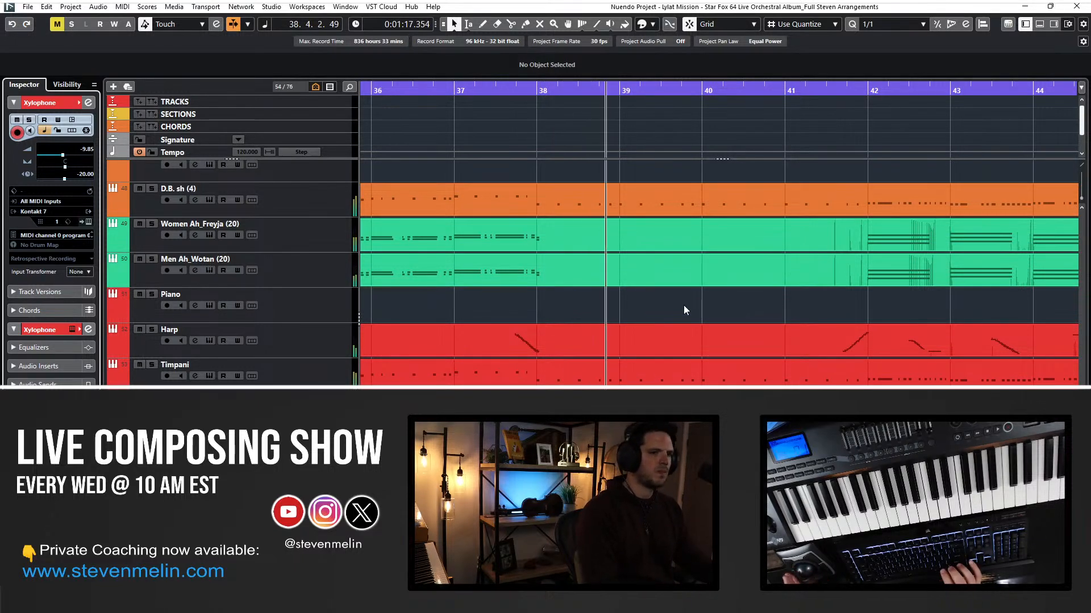
Open the Orch Chimes part for inspection, close it, and follow the playback through the ending at bar 50.
{"action": "scroll", "coordinate": [683, 313], "scroll_direction": "down", "scroll_amount": 2}
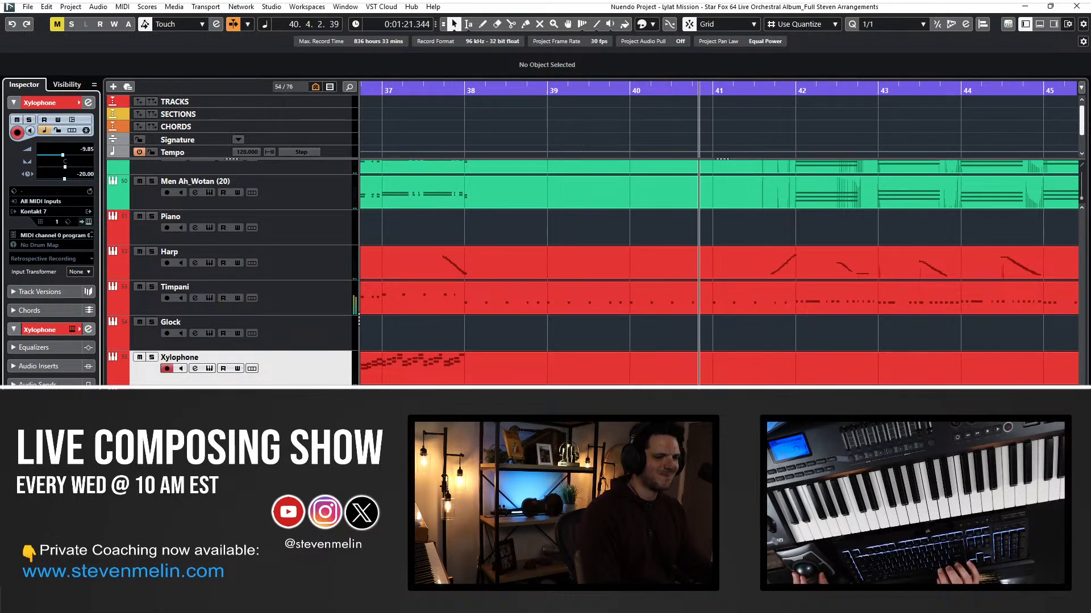
{"action": "double_click", "coordinate": [506, 402]}
{"action": "scroll", "coordinate": [500, 329], "scroll_direction": "right", "scroll_amount": 3}
{"action": "key", "text": "Return"}
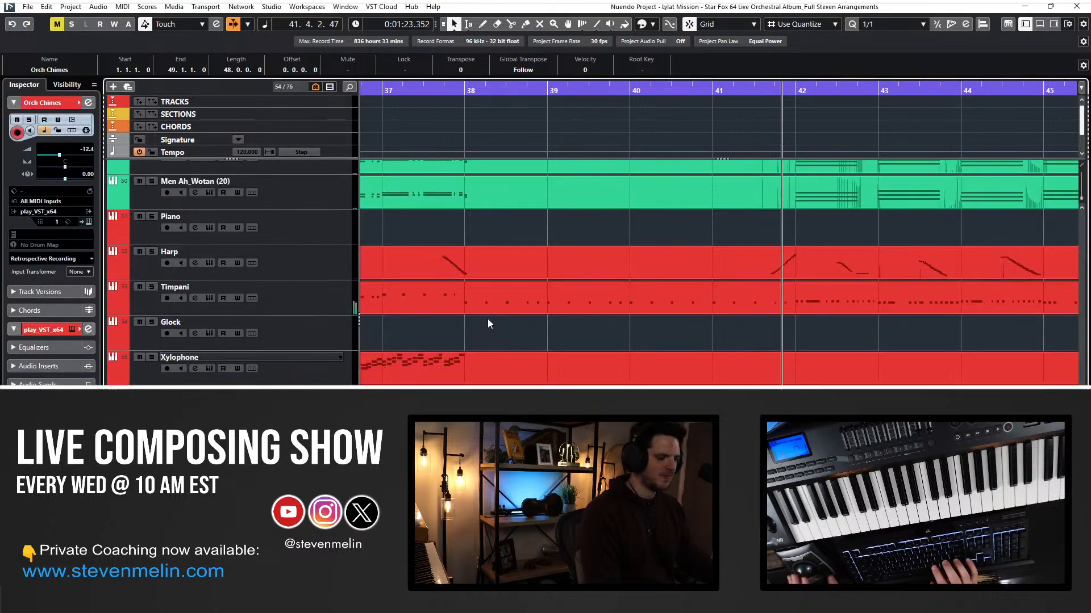
{"action": "scroll", "coordinate": [490, 340], "scroll_direction": "right", "scroll_amount": 5}
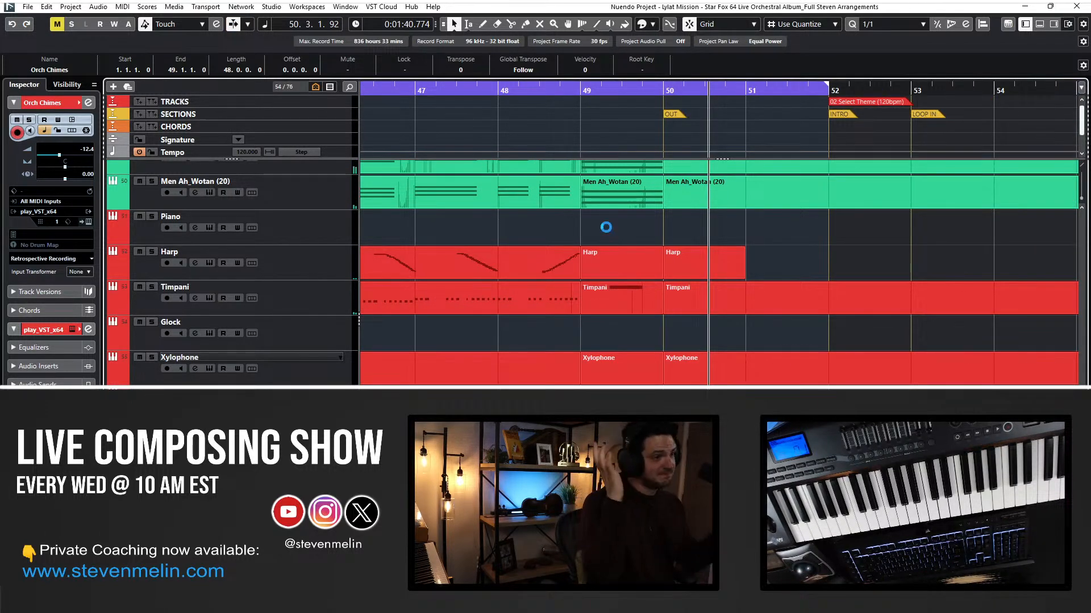
Select the Piano track and return the playhead to bar 1.
{"action": "scroll", "coordinate": [480, 243], "scroll_direction": "left", "scroll_amount": 10}
{"action": "left_click", "coordinate": [337, 223]}
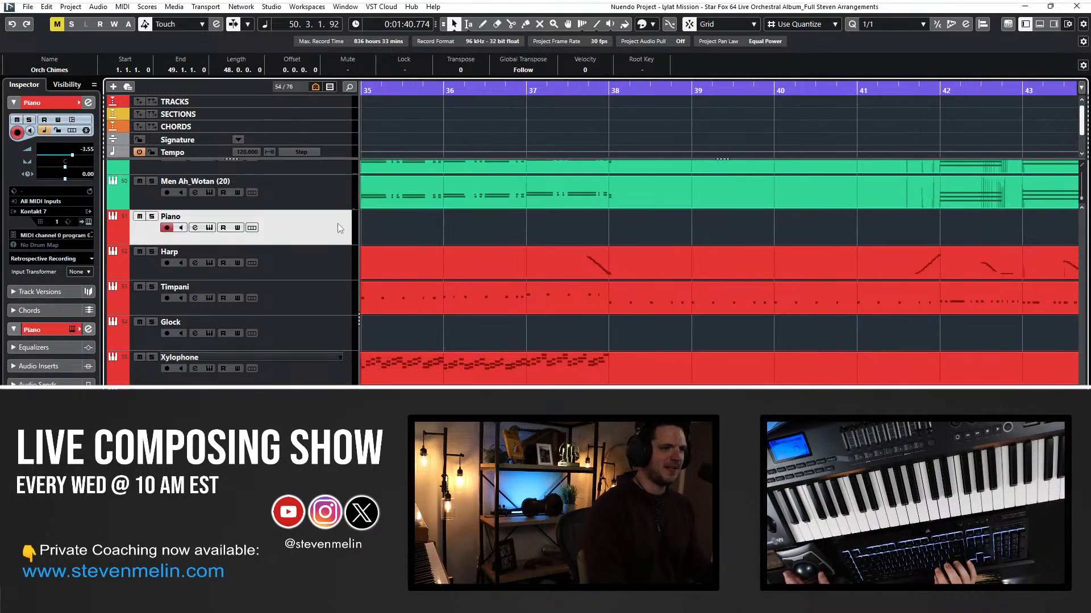
{"action": "scroll", "coordinate": [496, 237], "scroll_direction": "up", "scroll_amount": 10}
{"action": "key", "text": "Home"}
{"action": "scroll", "coordinate": [489, 251], "scroll_direction": "down", "scroll_amount": 7}
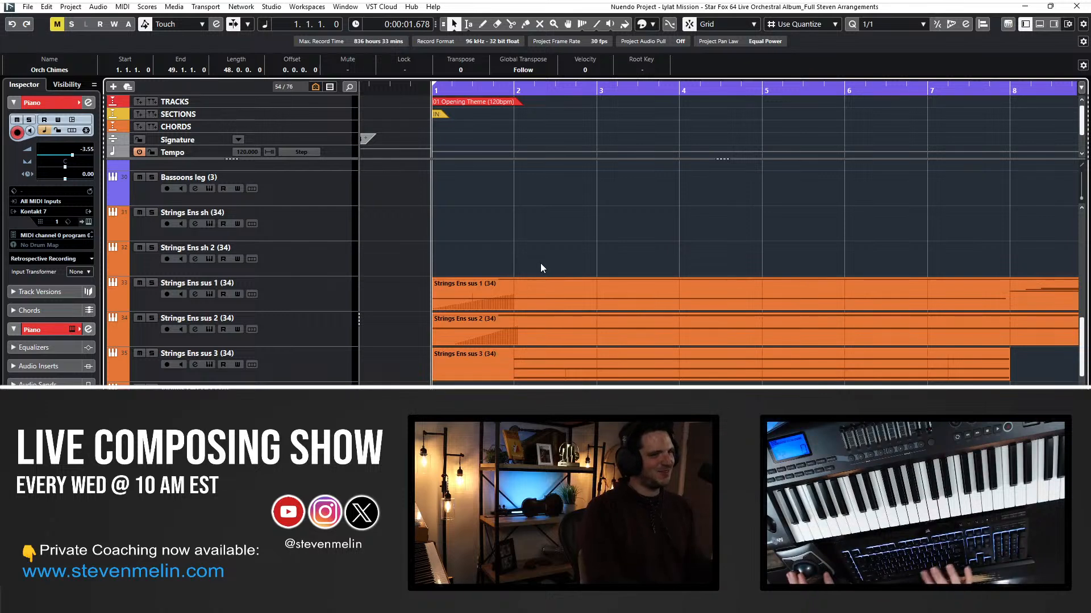
Play the theme again from about bar 11 and review the choir, harp and percussion parts up to bar 38.
{"action": "scroll", "coordinate": [540, 263], "scroll_direction": "right", "scroll_amount": 5}
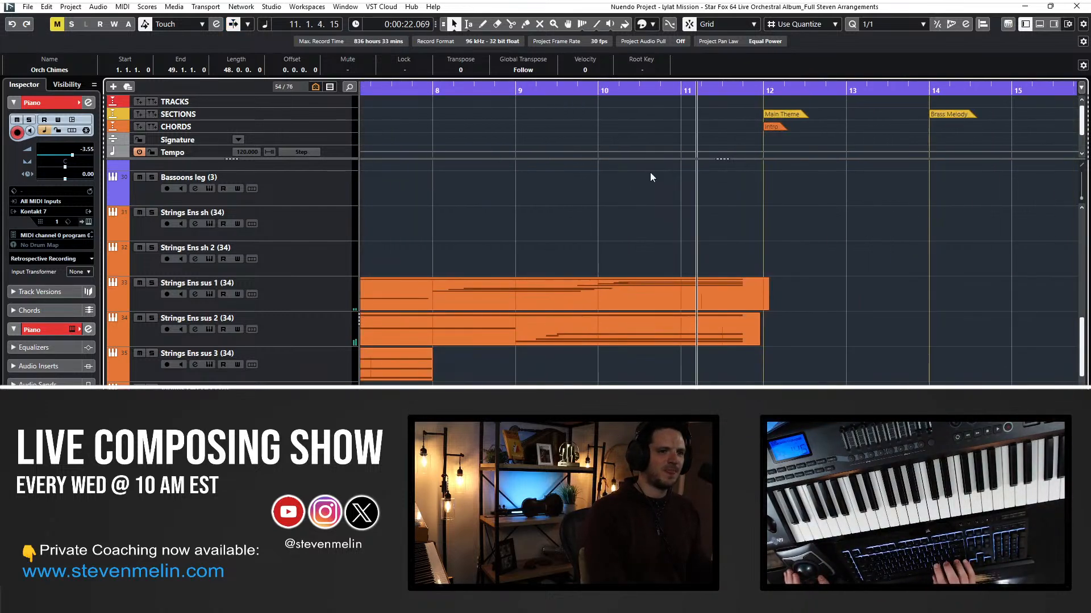
{"action": "scroll", "coordinate": [608, 231], "scroll_direction": "right", "scroll_amount": 2}
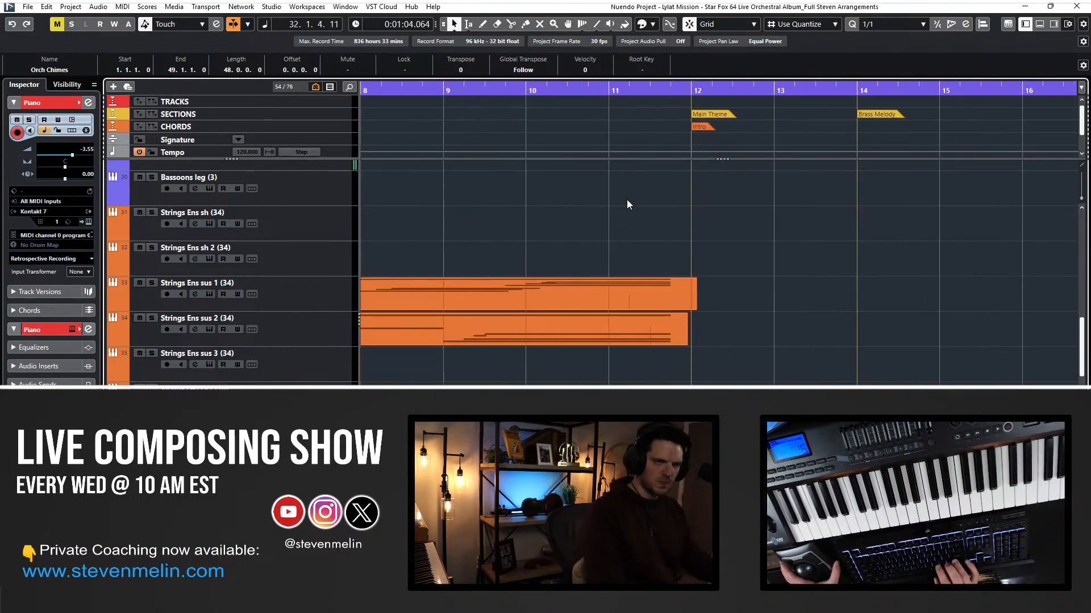
{"action": "scroll", "coordinate": [512, 264], "scroll_direction": "down", "scroll_amount": 10}
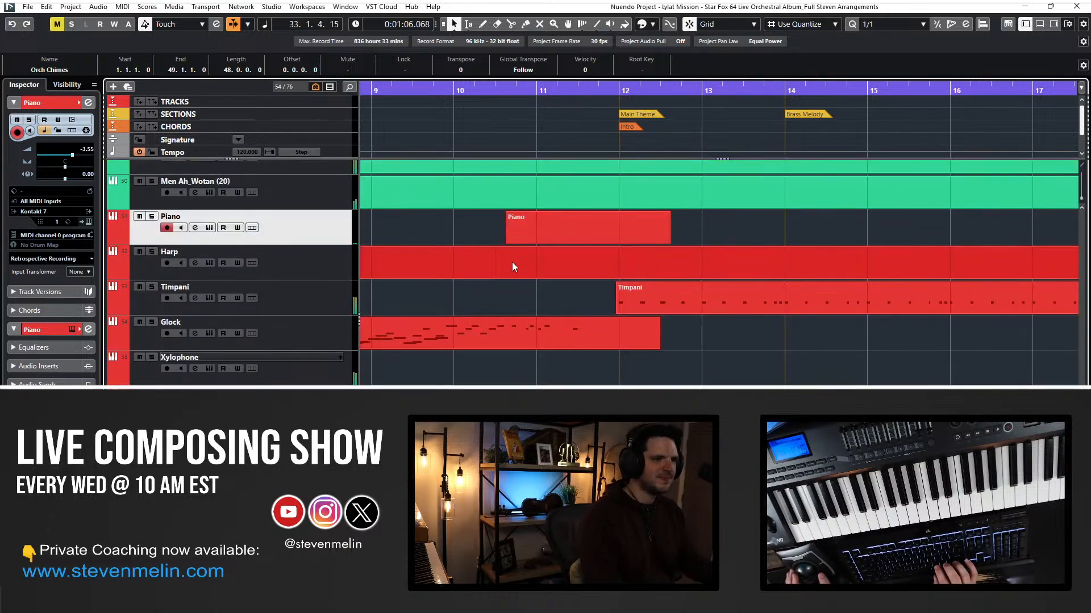
{"action": "scroll", "coordinate": [513, 265], "scroll_direction": "up", "scroll_amount": 1}
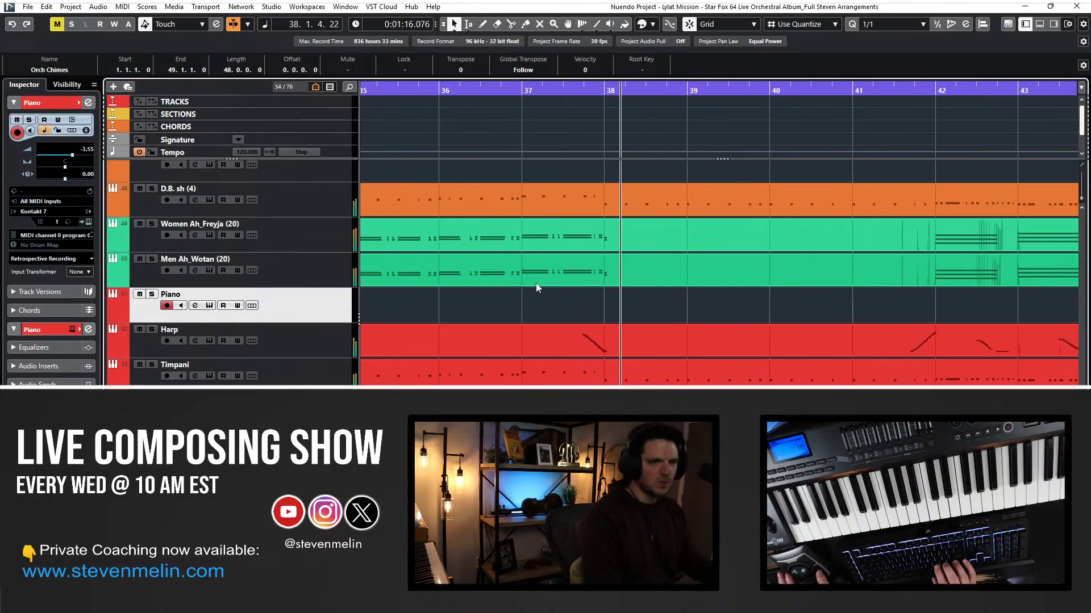
Select the Women Ah_Freyja (20) and Men Ah_Wotan (20) choir tracks together.
{"action": "key", "text": "g"}
{"action": "key", "text": "shift+g"}
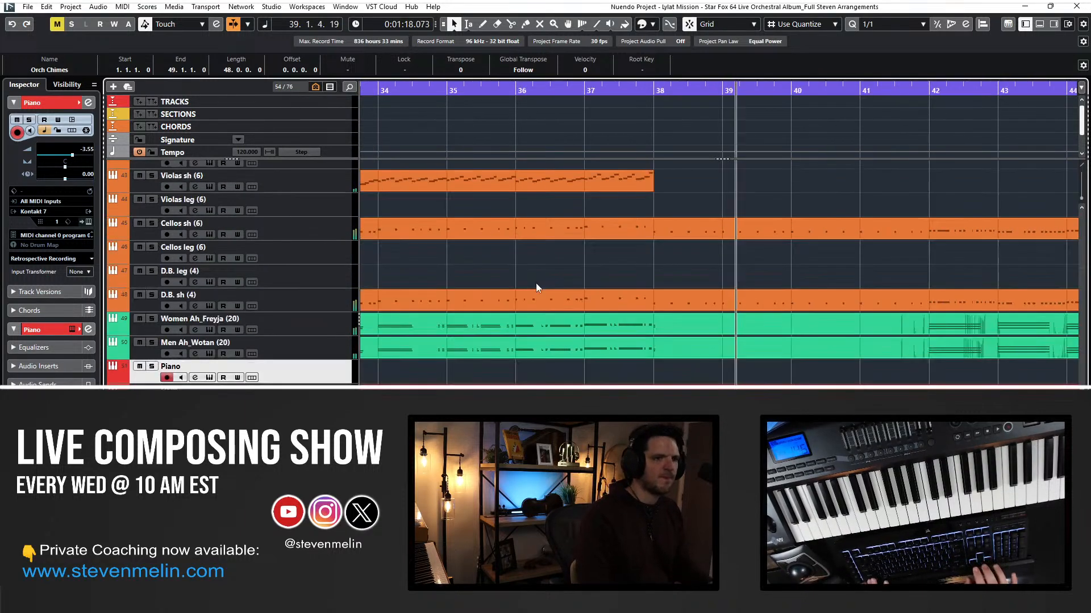
{"action": "scroll", "coordinate": [536, 287], "scroll_direction": "down", "scroll_amount": 2}
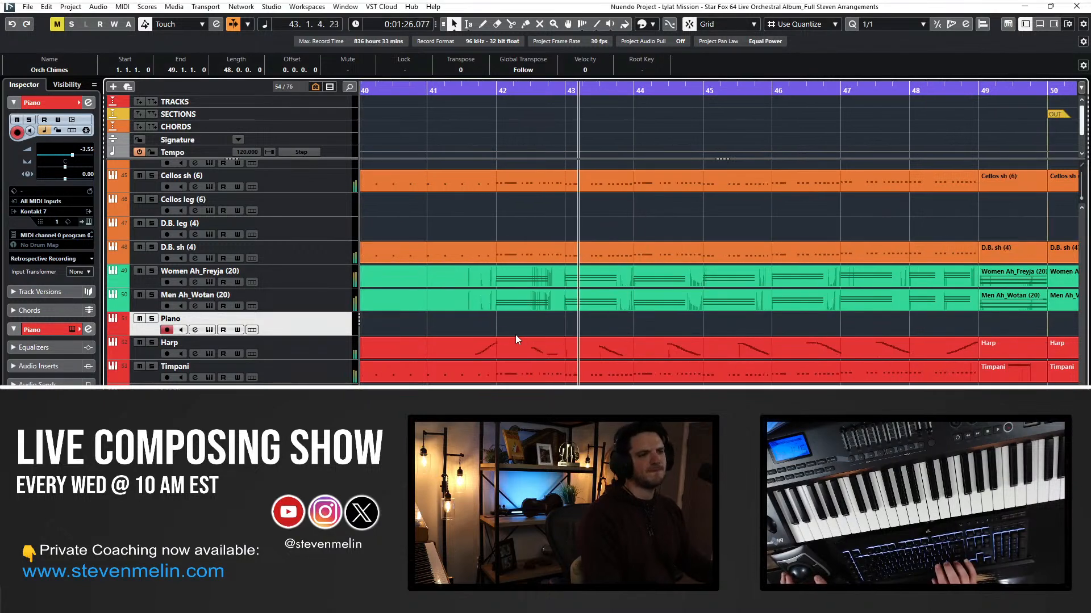
{"action": "left_click", "coordinate": [289, 280]}
{"action": "left_click", "coordinate": [288, 305], "text": "shift"}
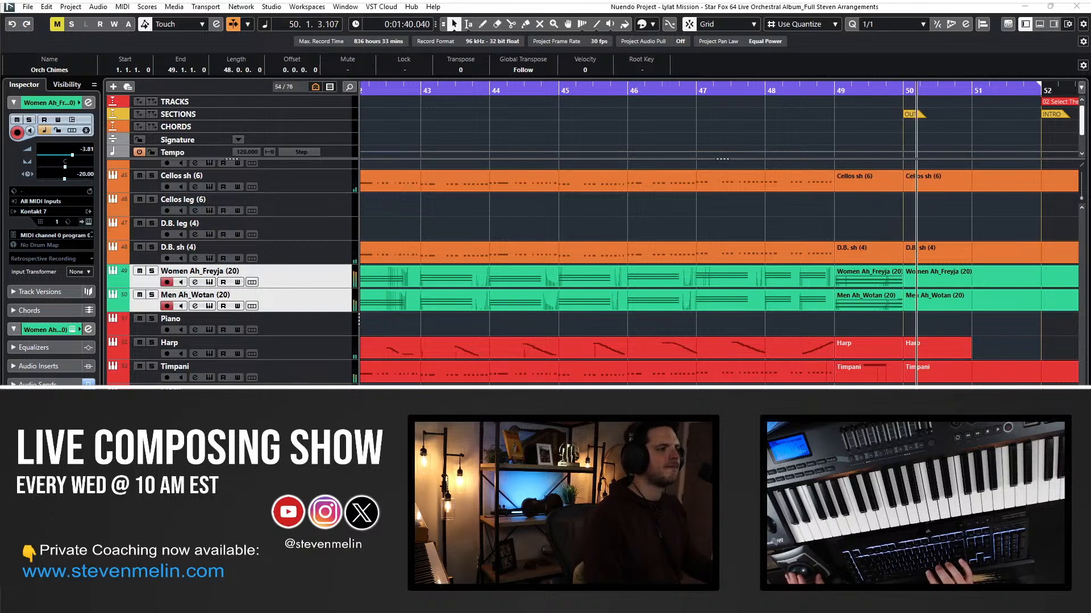
Bring up the Stereo Out GEQ-30 window, replay the ending from bar 46, and reset the output peak reading.
{"action": "left_click_drag", "start_coordinate": [340, 199], "coordinate": [567, 162]}
{"action": "key", "text": "space"}
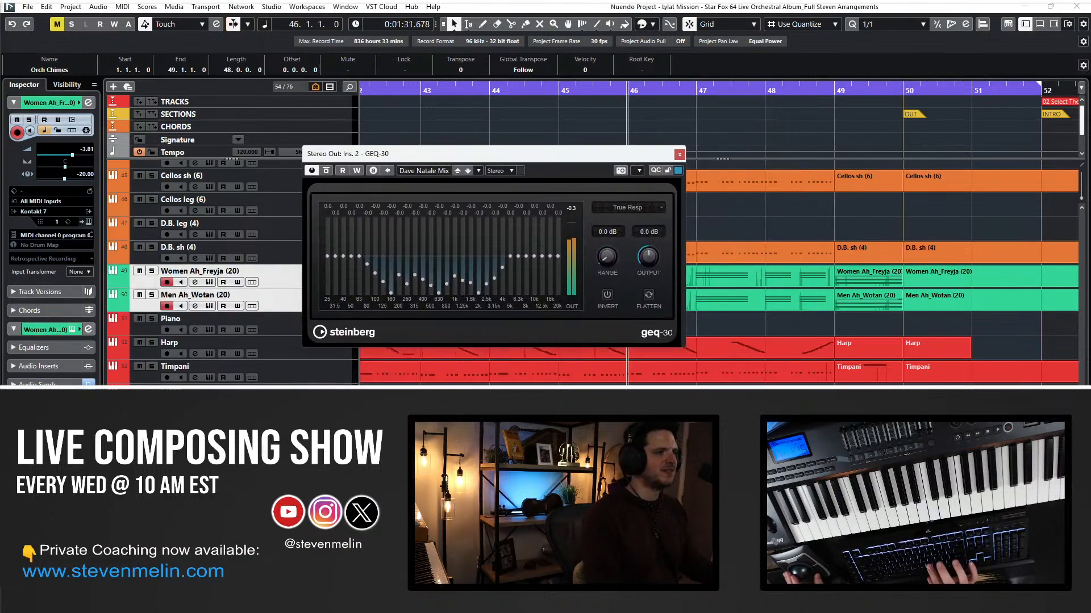
{"action": "left_click", "coordinate": [572, 210]}
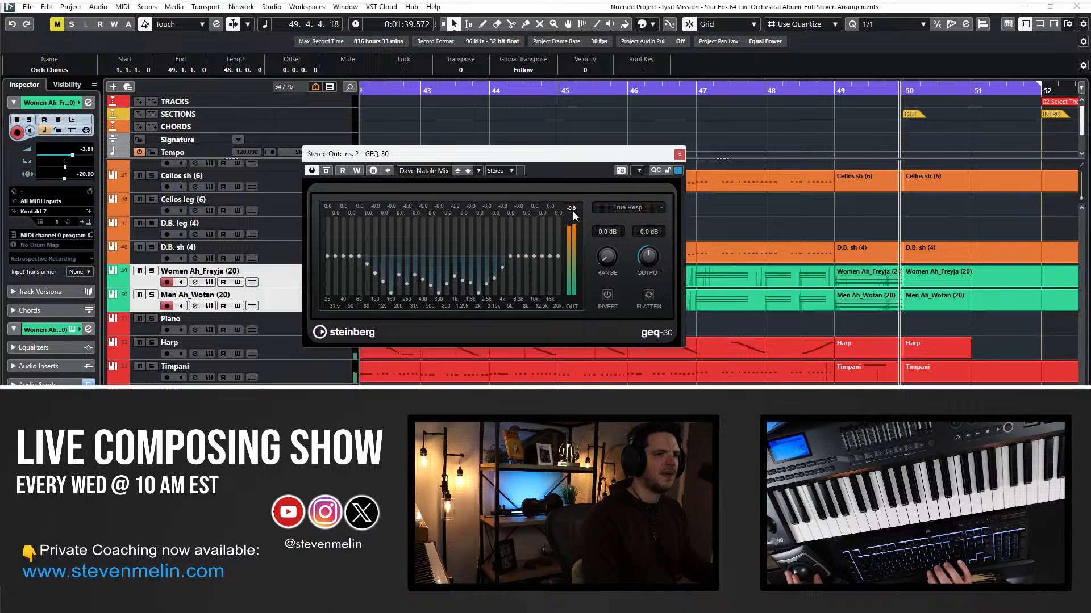
Select all tracks from Trumpets sh (4) down to Snare and lower their volumes together by about 2 dB.
{"action": "left_click", "coordinate": [884, 338]}
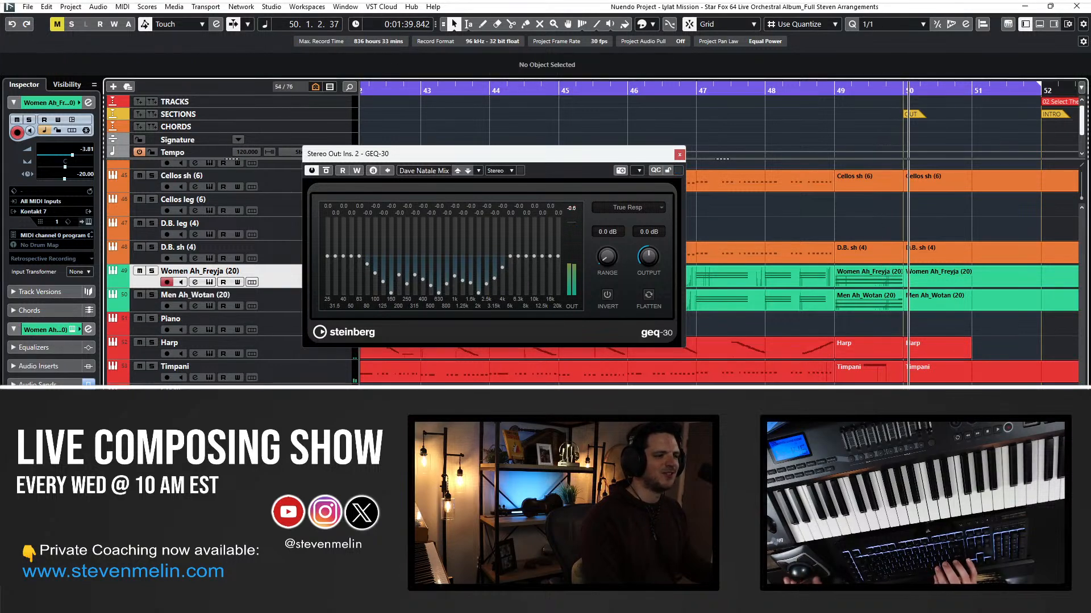
{"action": "left_click", "coordinate": [216, 394]}
{"action": "scroll", "coordinate": [216, 294], "scroll_direction": "up", "scroll_amount": 12}
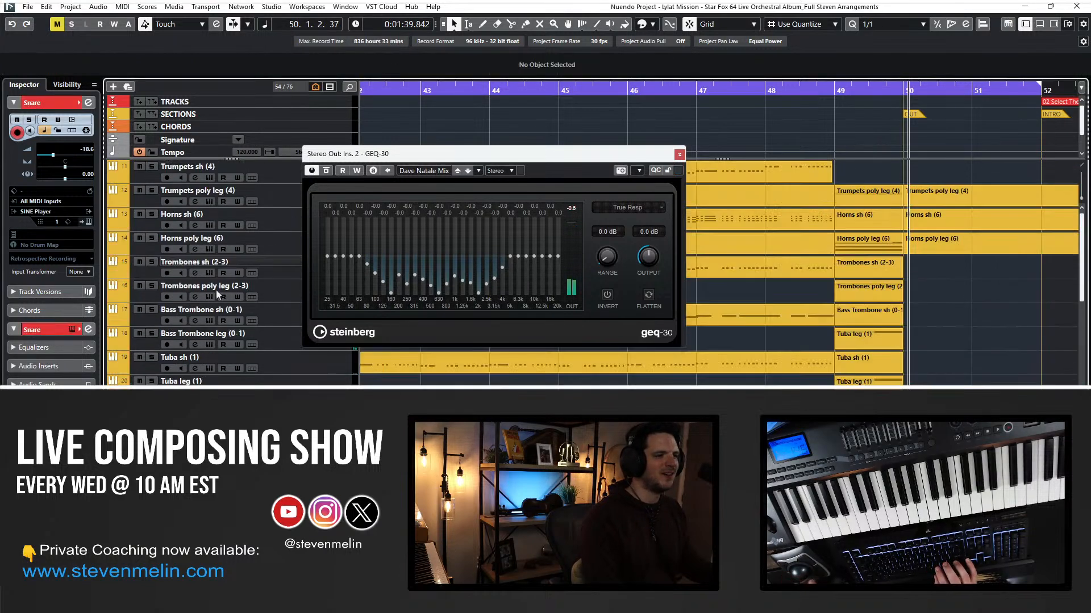
{"action": "left_click", "coordinate": [184, 172], "text": "shift"}
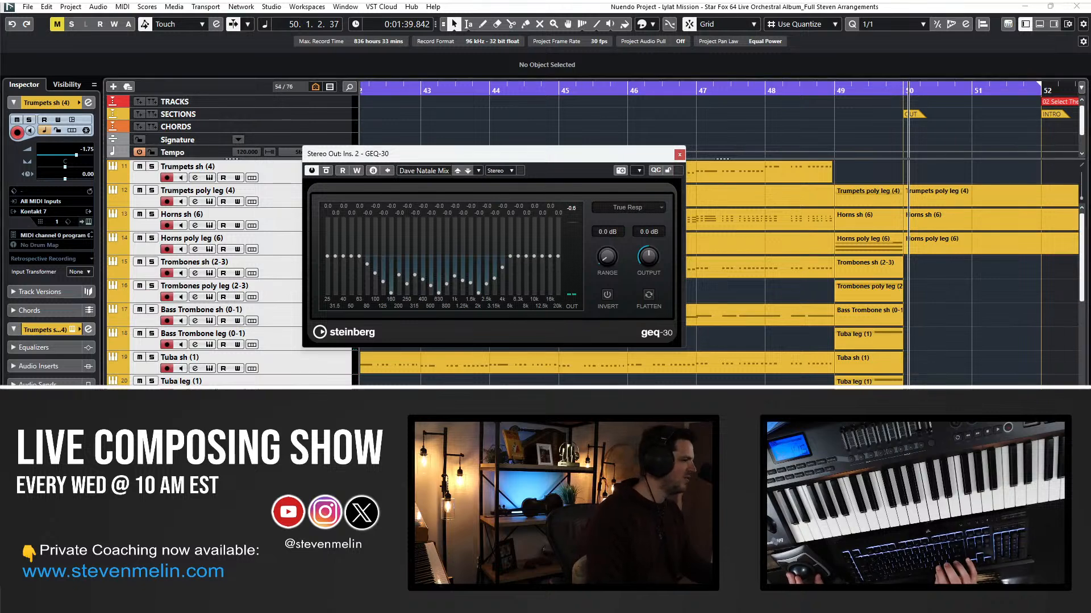
{"action": "key", "text": "space"}
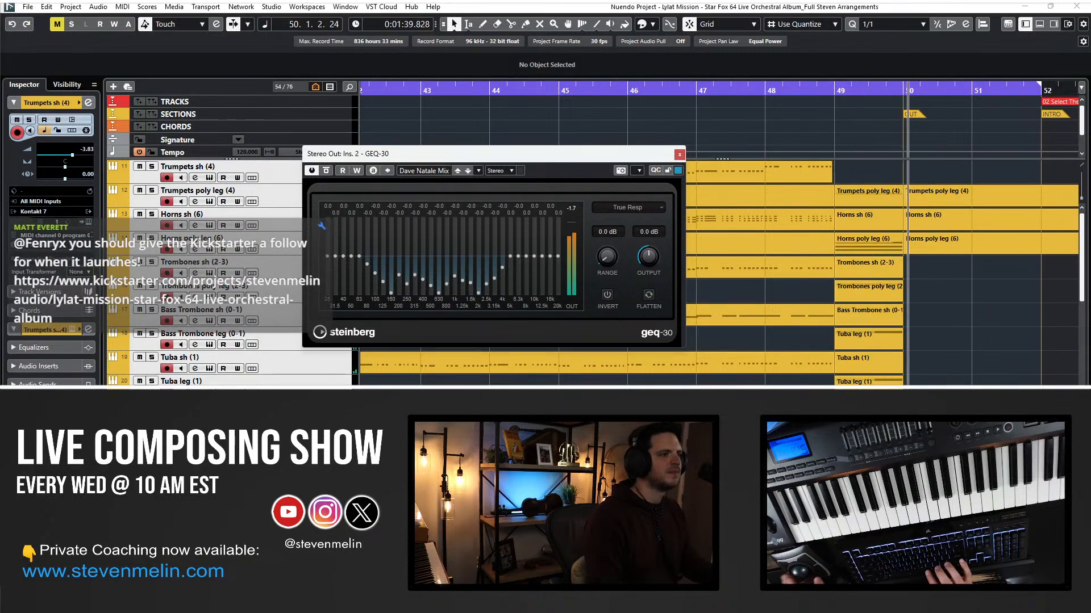
Return the playhead to bar 46, close the GEQ-30 window, and replay the ending of the theme up to bar 51.
{"action": "key", "text": "KP_Subtract"}
{"action": "key", "text": "KP_Subtract"}
{"action": "key", "text": "KP_Subtract"}
{"action": "key", "text": "KP_Subtract"}
{"action": "key", "text": "KP_Subtract"}
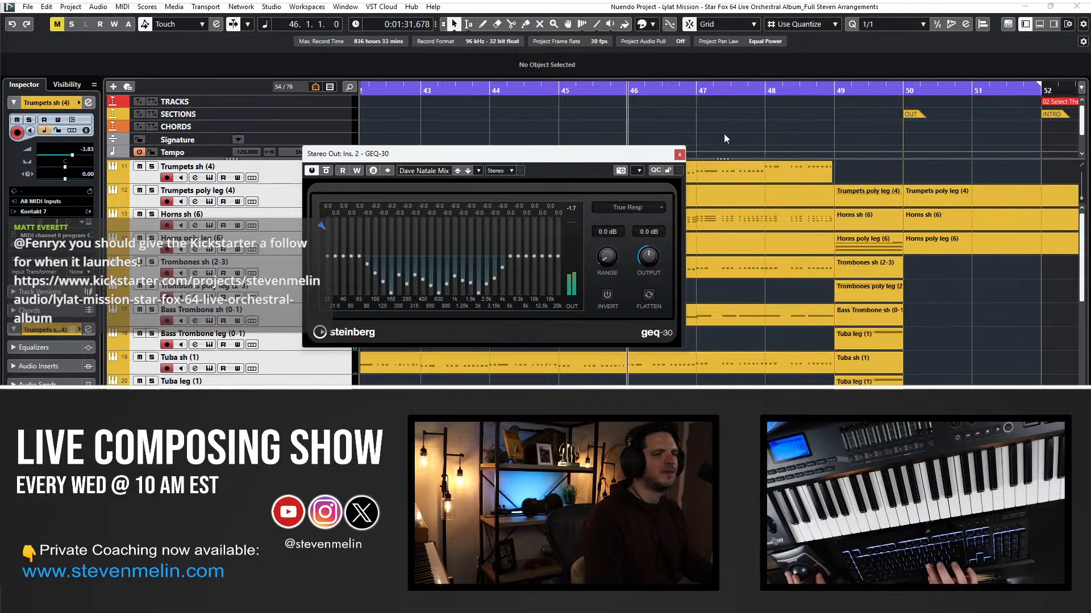
{"action": "left_click", "coordinate": [678, 155]}
{"action": "left_click", "coordinate": [674, 357]}
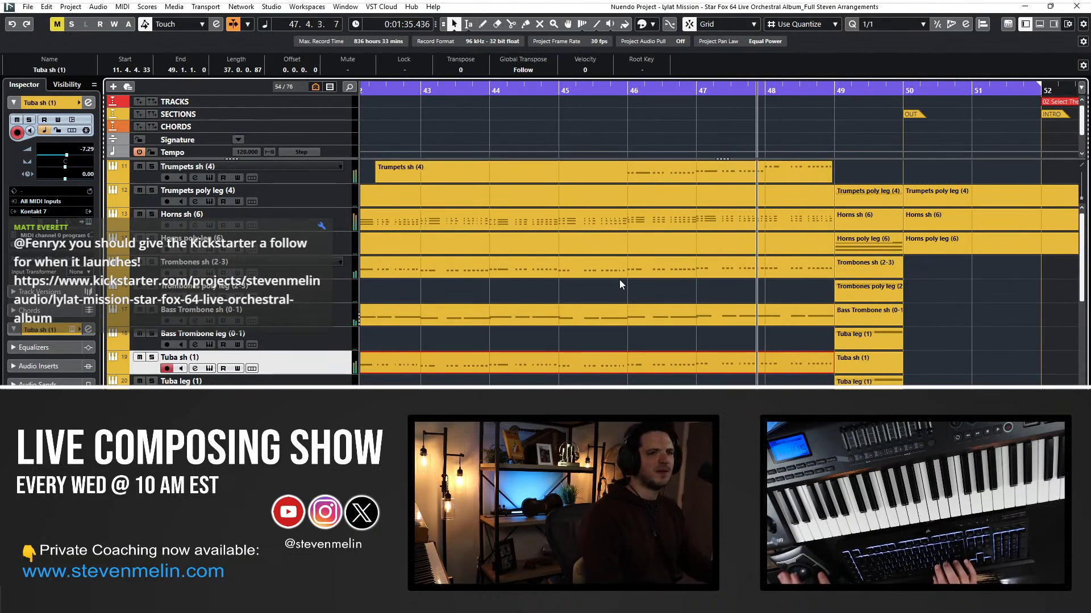
{"action": "scroll", "coordinate": [620, 281], "scroll_direction": "right", "scroll_amount": 2}
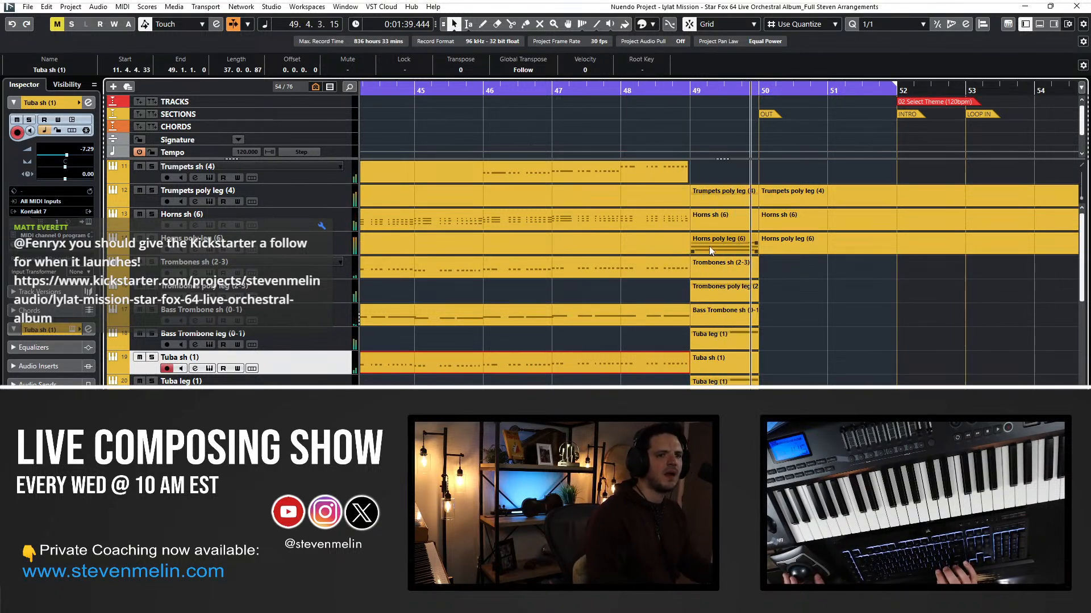
{"action": "scroll", "coordinate": [605, 233], "scroll_direction": "right", "scroll_amount": 5}
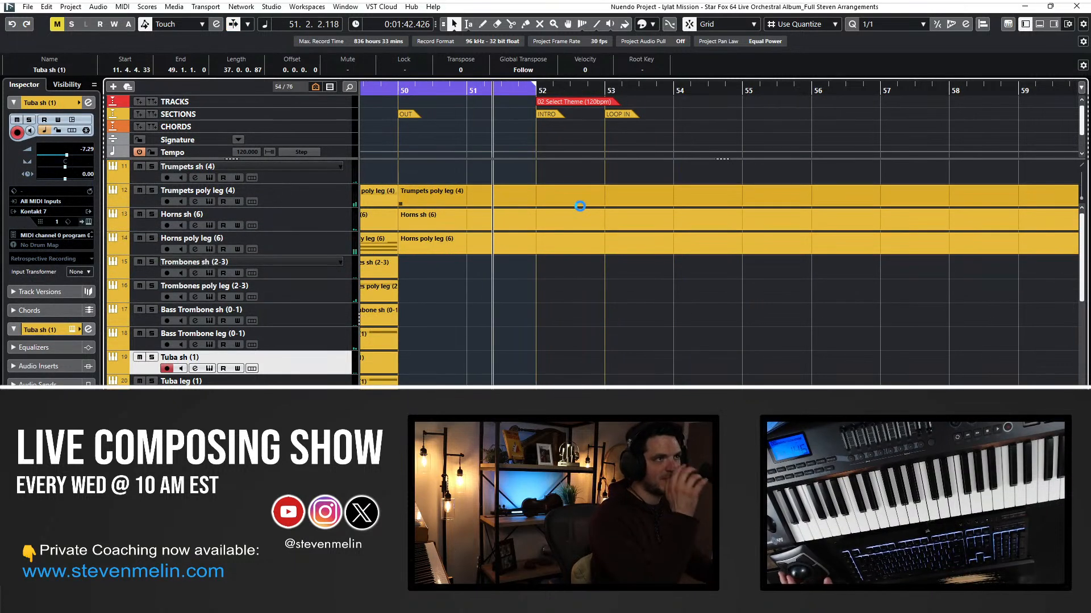
Locate the 05 Meteo (150bpm) marker in the timeline and place the playhead at bar 111.
{"action": "scroll", "coordinate": [580, 210], "scroll_direction": "down", "scroll_amount": 3}
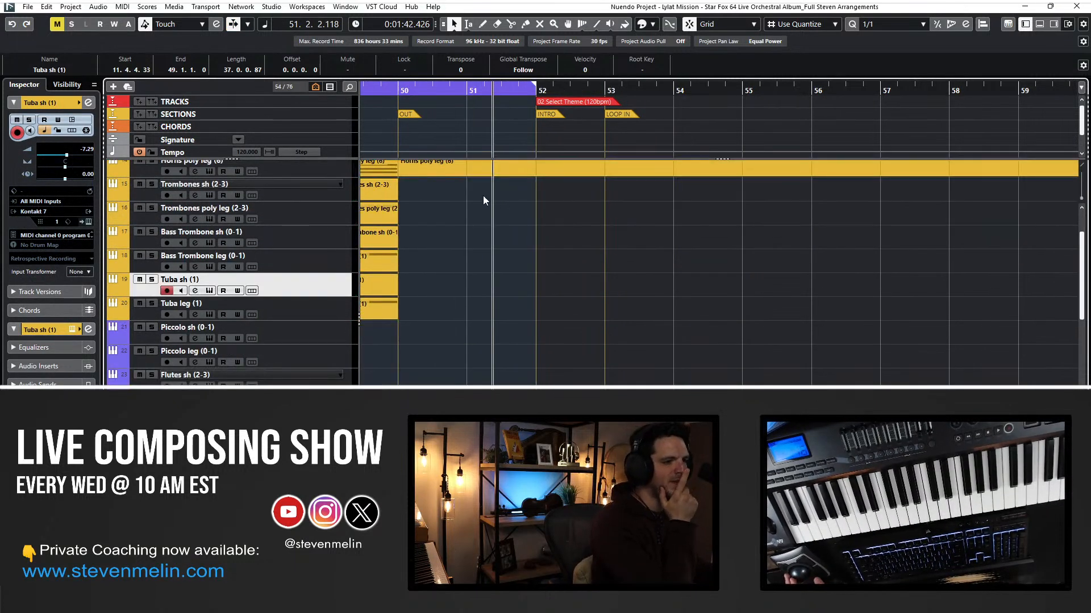
{"action": "scroll", "coordinate": [484, 200], "scroll_direction": "up", "scroll_amount": 3}
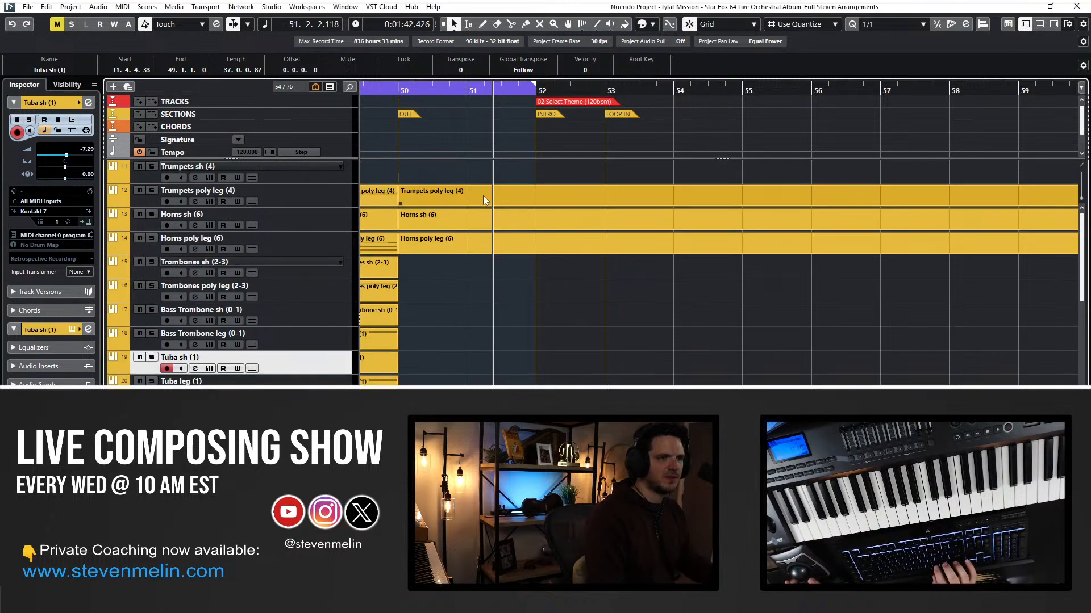
{"action": "scroll", "coordinate": [483, 200], "scroll_direction": "left", "scroll_amount": 15}
{"action": "scroll", "coordinate": [484, 197], "scroll_direction": "right", "scroll_amount": 15}
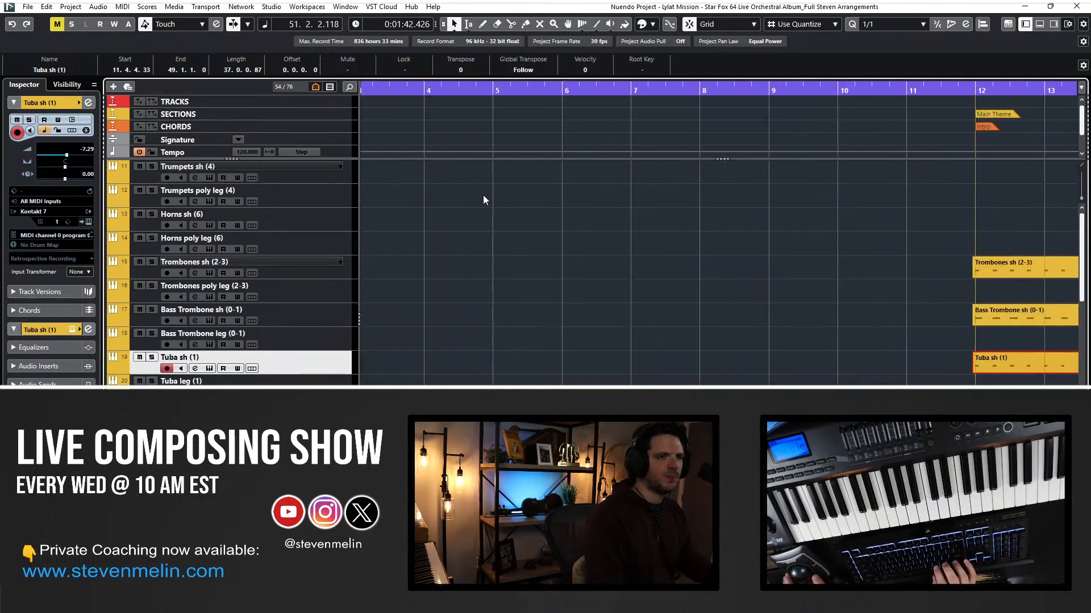
{"action": "scroll", "coordinate": [483, 195], "scroll_direction": "right", "scroll_amount": 3}
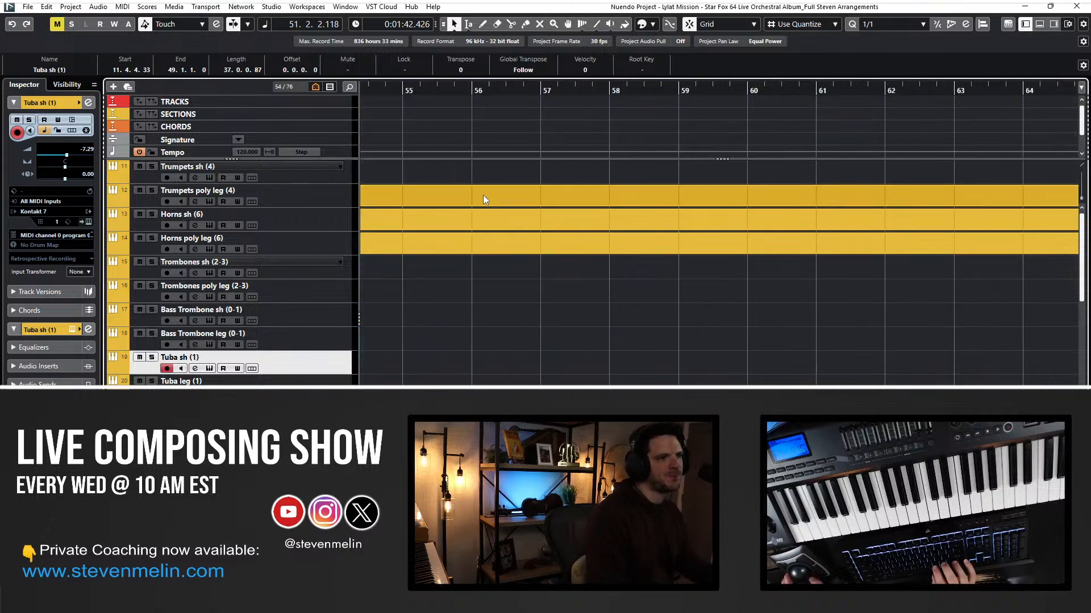
{"action": "scroll", "coordinate": [482, 195], "scroll_direction": "right", "scroll_amount": 15}
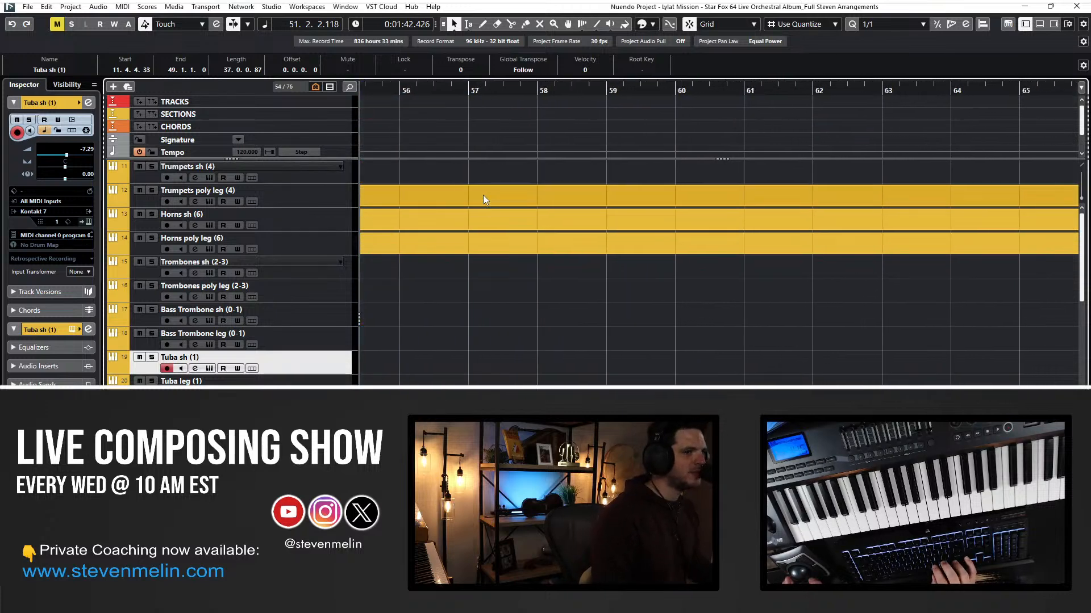
{"action": "scroll", "coordinate": [483, 195], "scroll_direction": "right", "scroll_amount": 5}
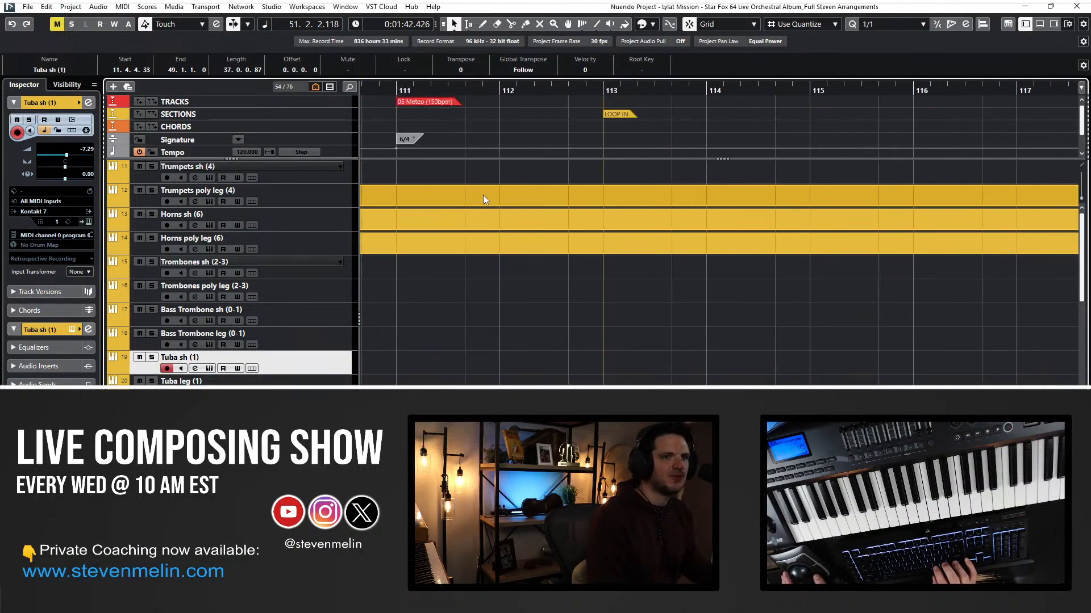
{"action": "scroll", "coordinate": [483, 195], "scroll_direction": "right", "scroll_amount": 3}
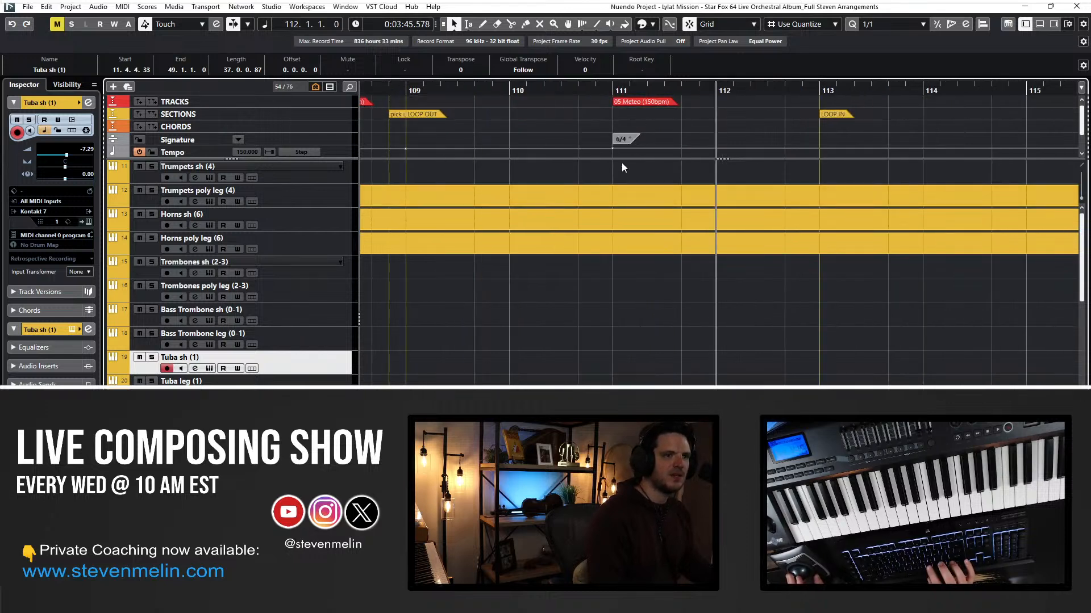
{"action": "scroll", "coordinate": [607, 181], "scroll_direction": "down", "scroll_amount": 5}
{"action": "scroll", "coordinate": [607, 181], "scroll_direction": "up", "scroll_amount": 5}
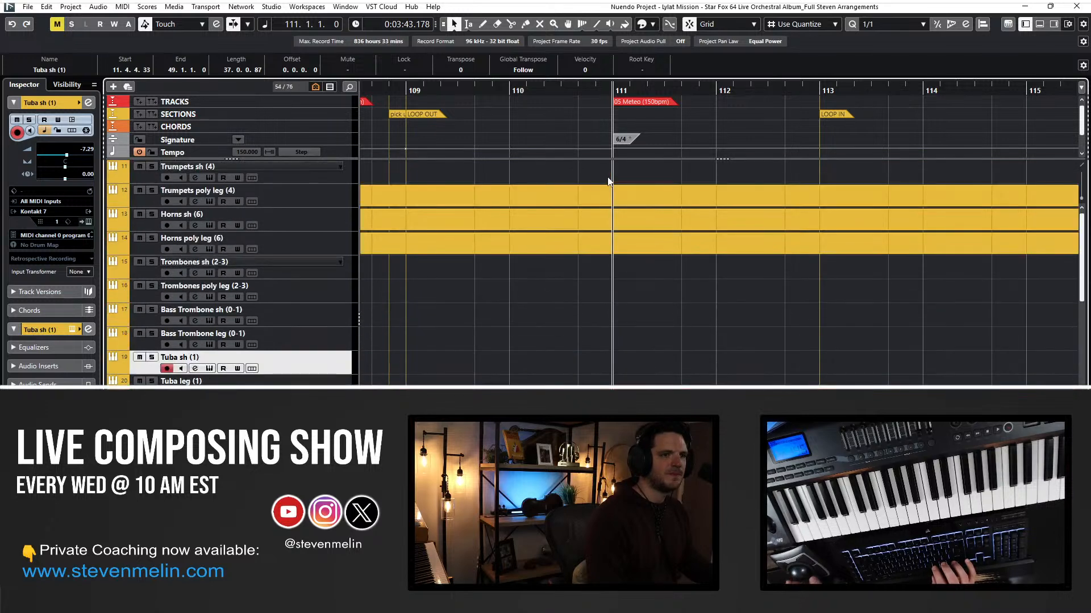
{"action": "scroll", "coordinate": [608, 180], "scroll_direction": "right", "scroll_amount": 2}
{"action": "scroll", "coordinate": [607, 180], "scroll_direction": "left", "scroll_amount": 2}
{"action": "scroll", "coordinate": [608, 182], "scroll_direction": "down", "scroll_amount": 3}
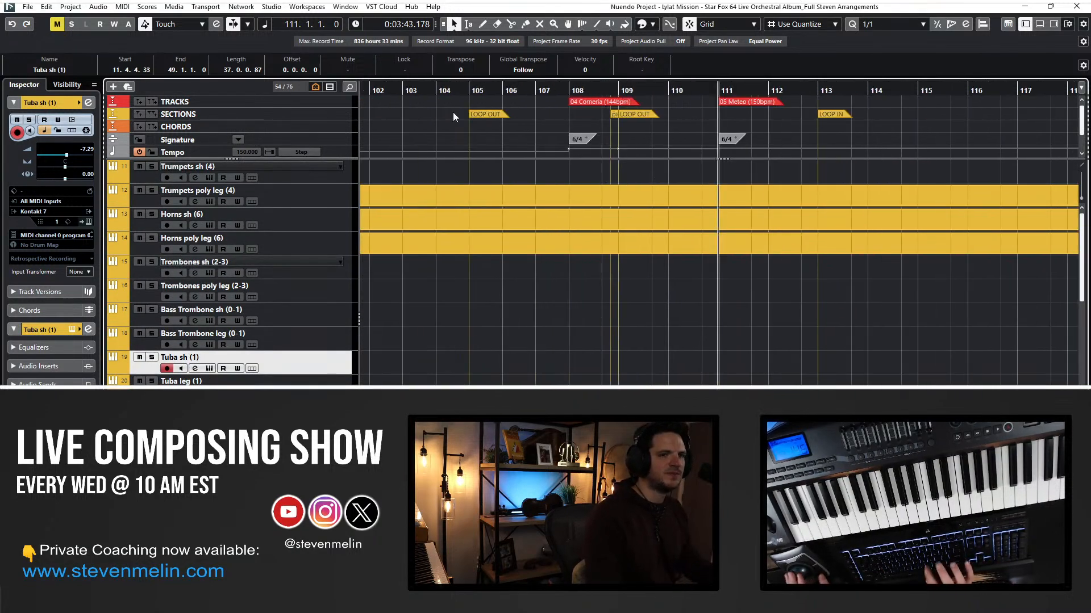
Import the 05 Meteo MIDI file into the current project without creating a new one.
{"action": "left_click", "coordinate": [29, 7]}
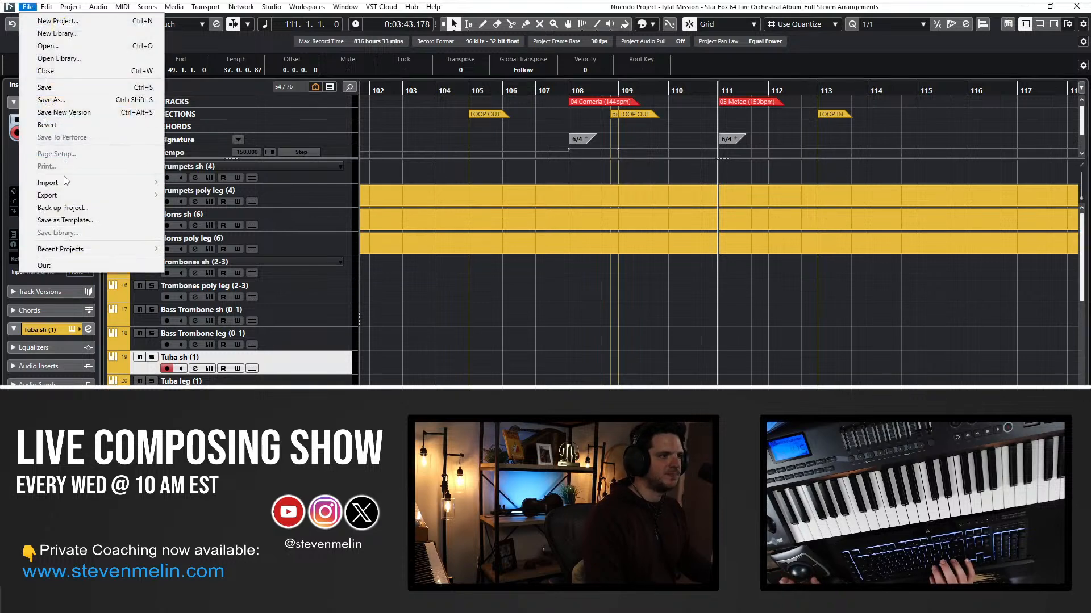
{"action": "mouse_move", "coordinate": [67, 183]}
{"action": "left_click", "coordinate": [196, 394]}
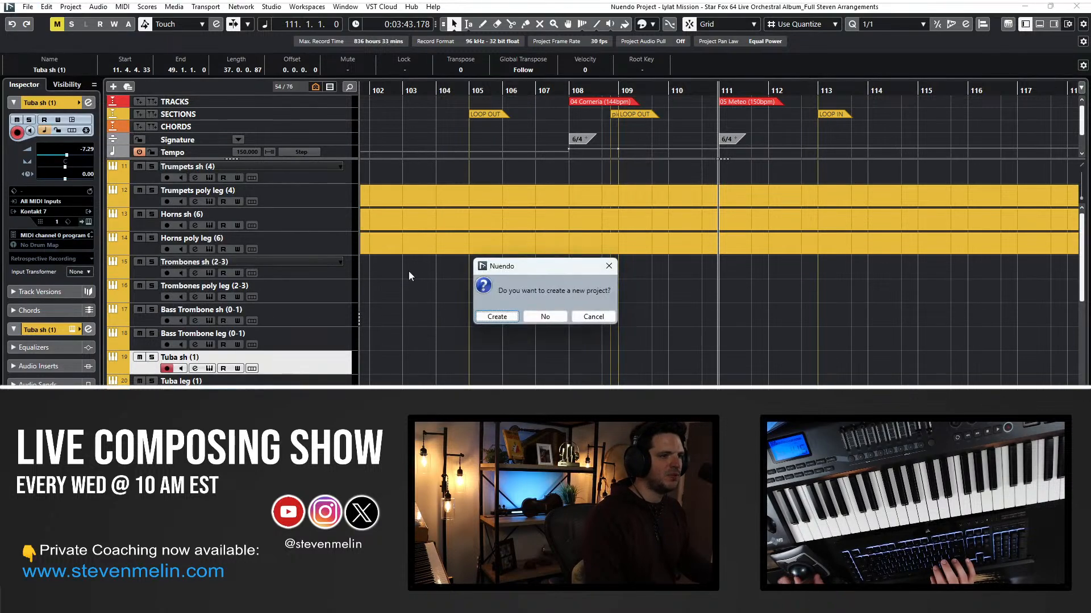
{"action": "left_click", "coordinate": [558, 317]}
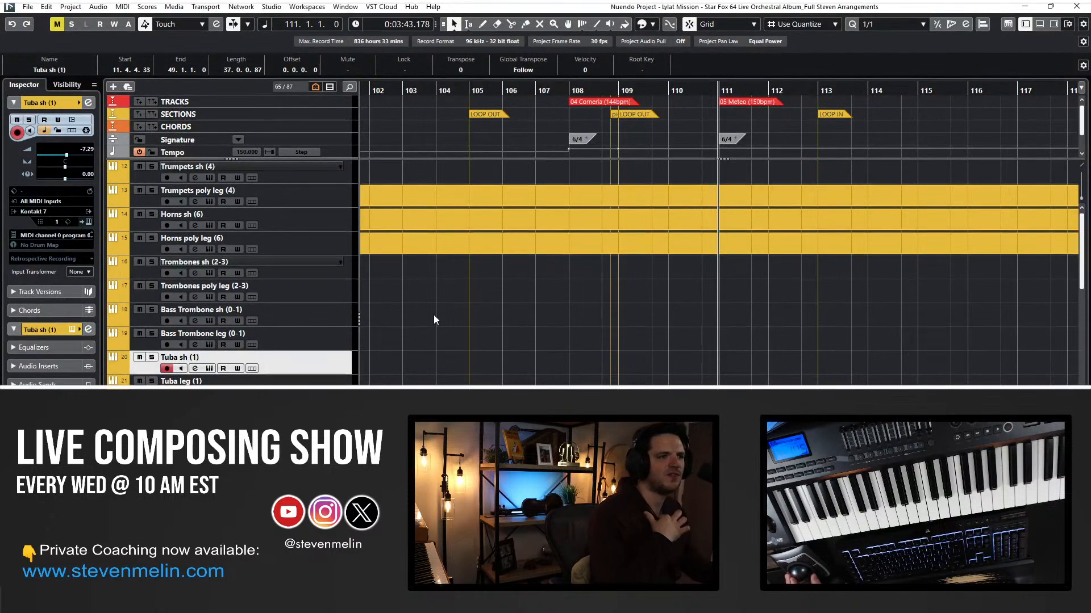
Find the imported MIDI tracks below Snare and delete the 05 Meteo track.
{"action": "left_click", "coordinate": [436, 369]}
{"action": "key", "text": "g"}
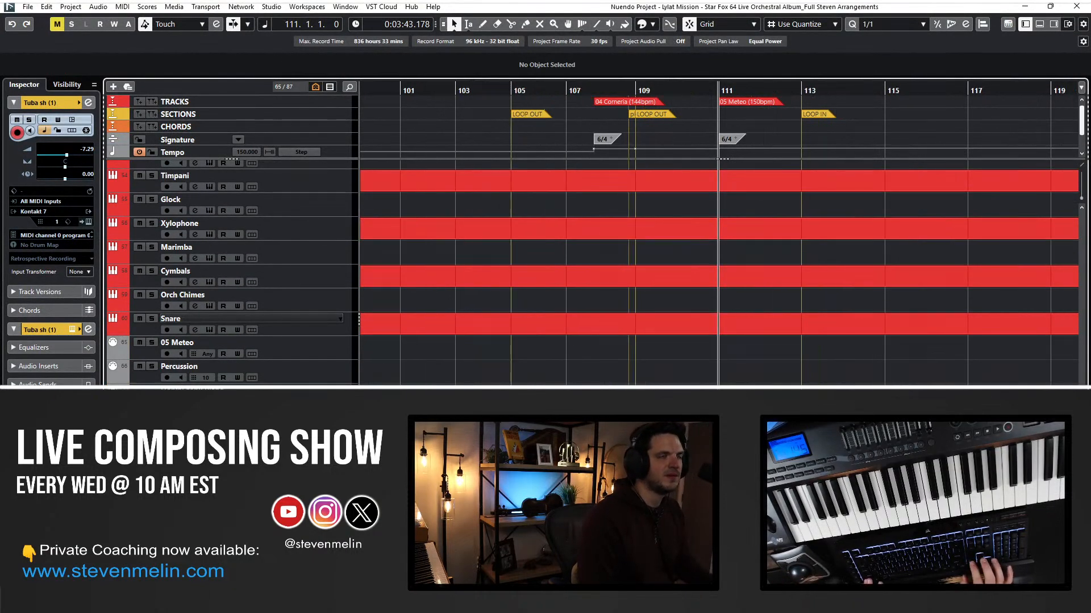
{"action": "key", "text": "g"}
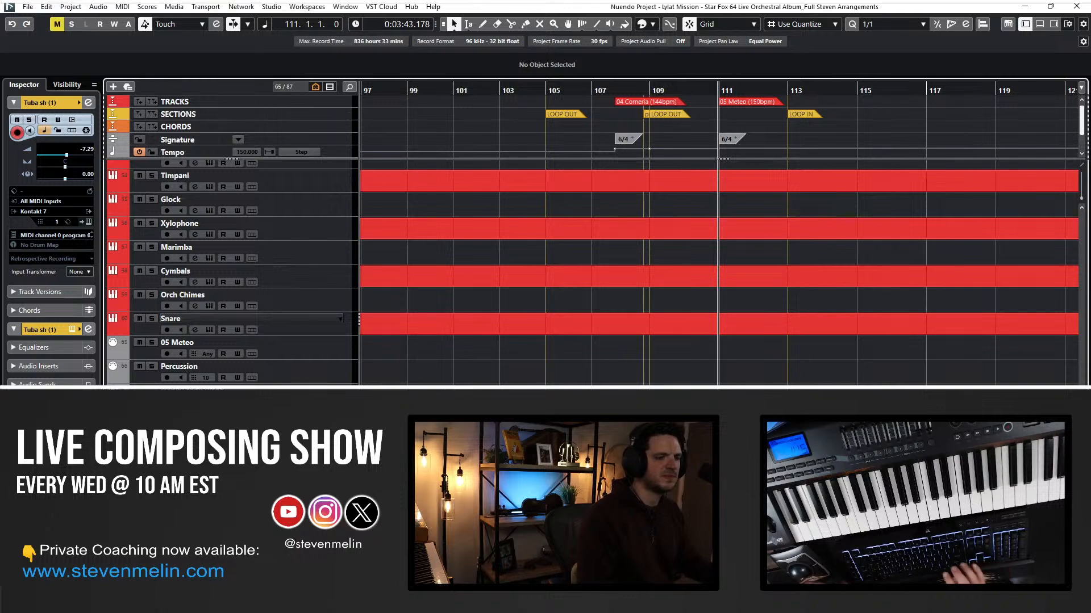
{"action": "scroll", "coordinate": [720, 244], "scroll_direction": "left", "scroll_amount": 15}
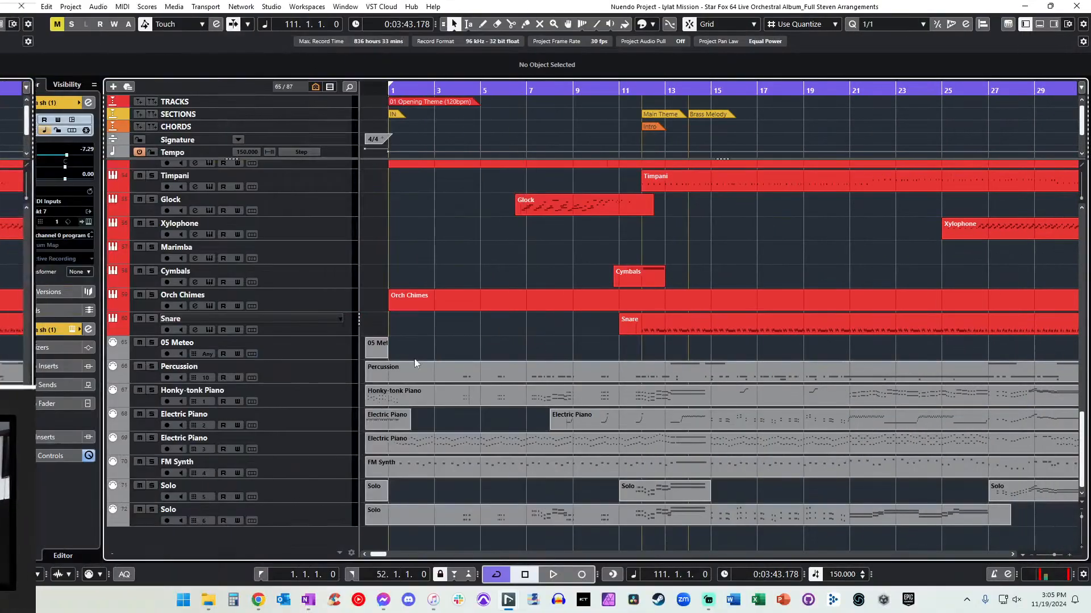
{"action": "left_click", "coordinate": [375, 349]}
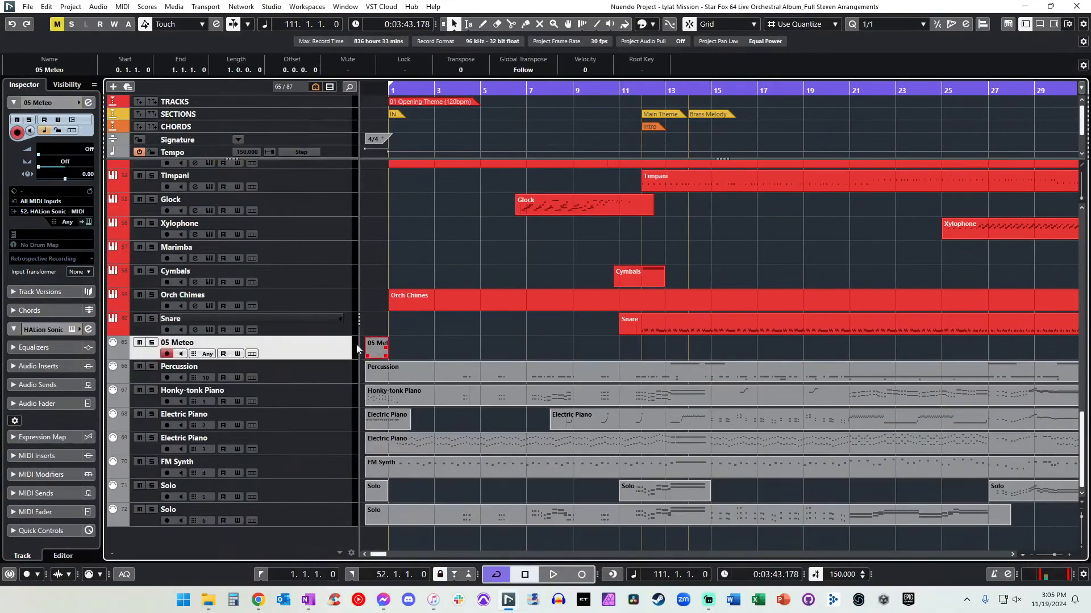
{"action": "key", "text": "Delete"}
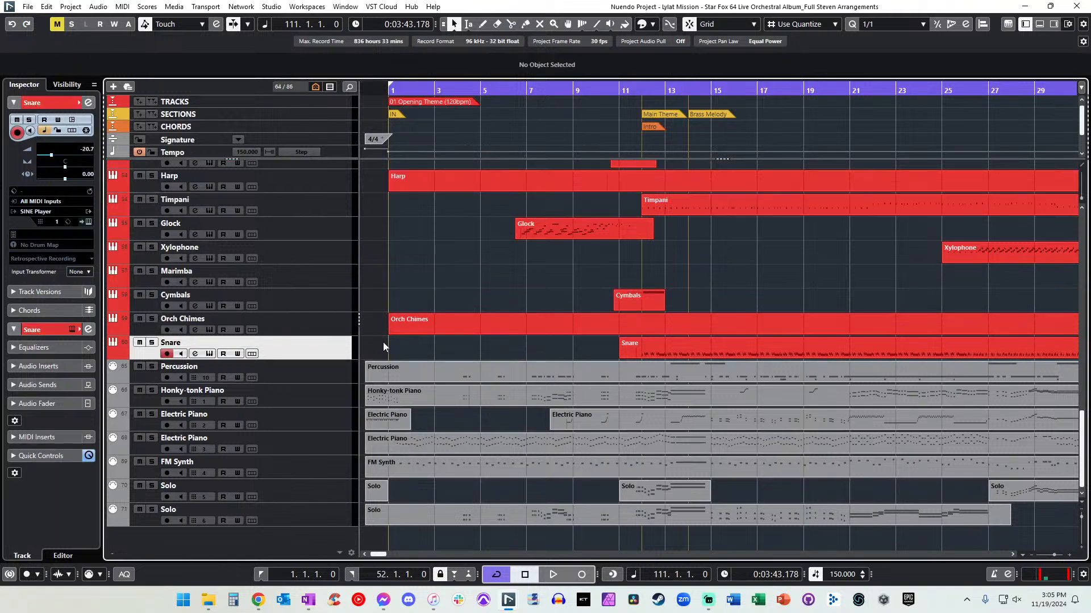
Select all imported MIDI parts from Percussion to the last Solo track and remove them from the project start.
{"action": "left_click_drag", "start_coordinate": [411, 531], "coordinate": [626, 540]}
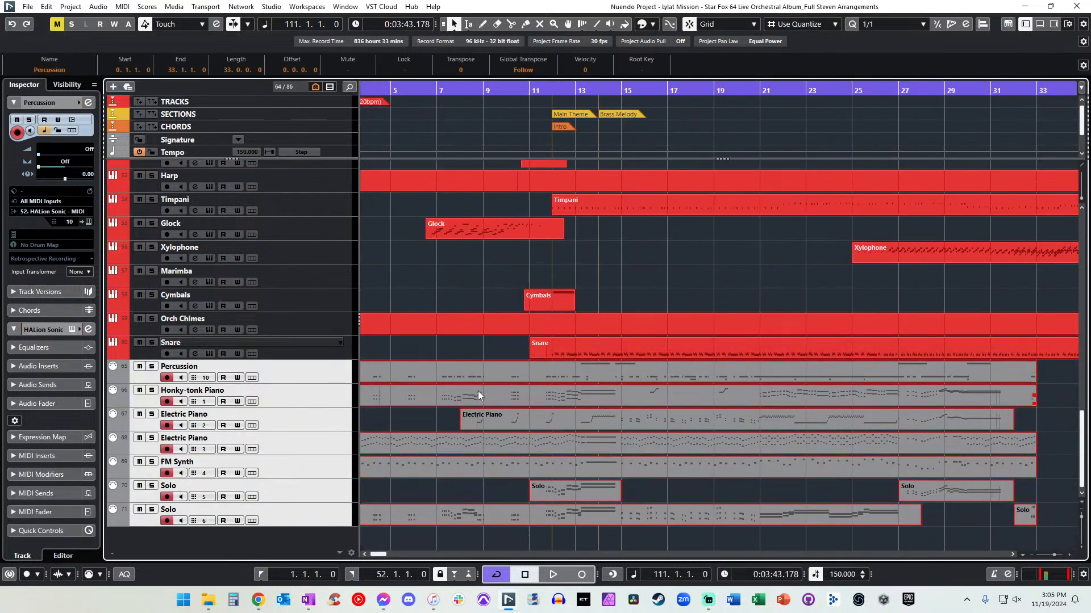
{"action": "key", "text": "Home"}
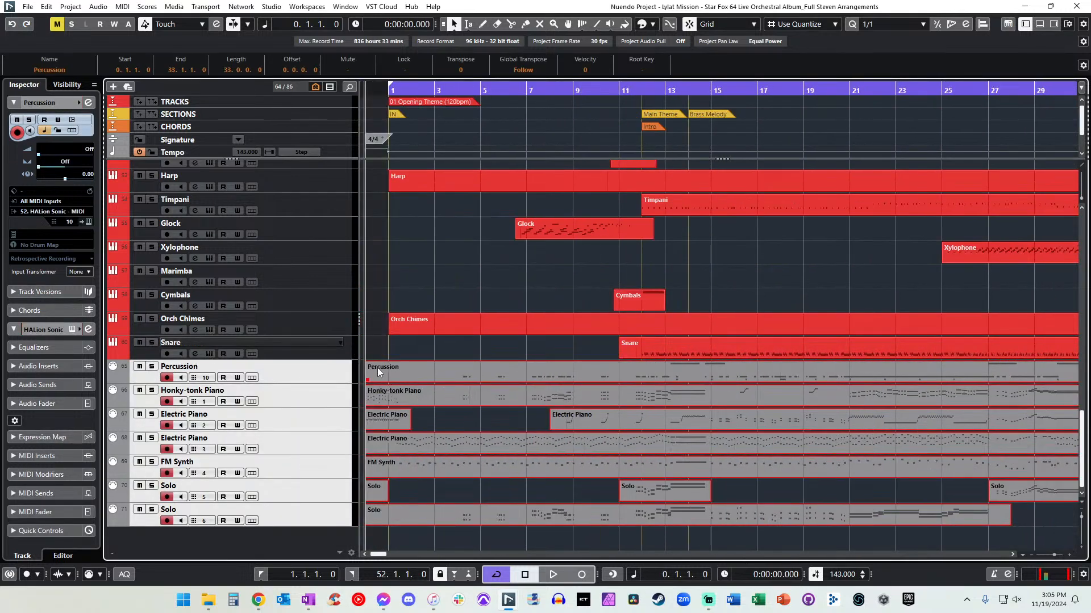
{"action": "key", "text": "Delete"}
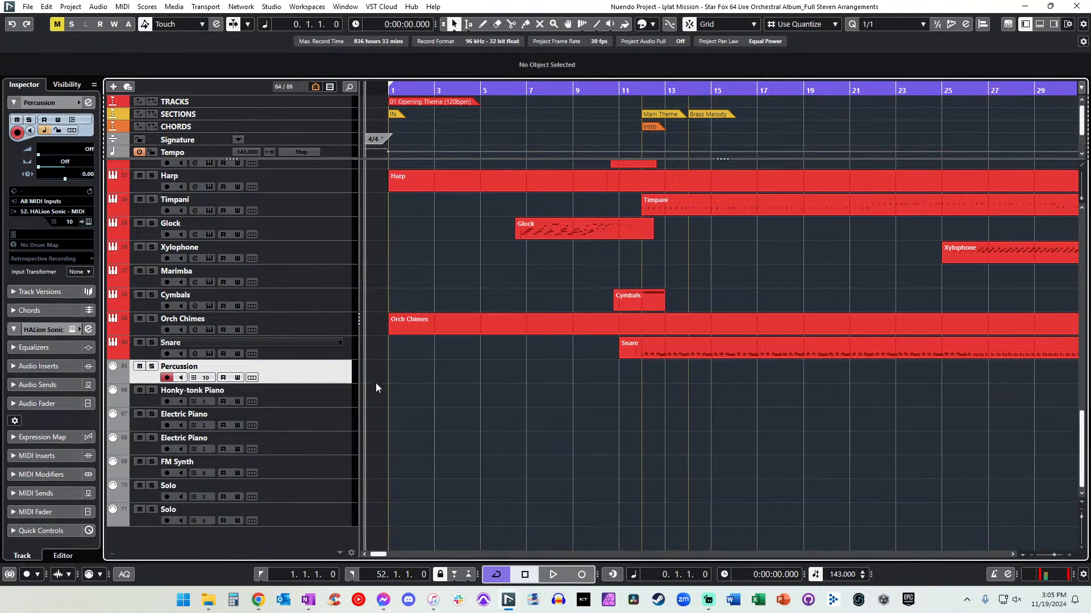
Set the cycle range from bar 111 to bar 132 and place the playhead at bar 111.
{"action": "scroll", "coordinate": [417, 354], "scroll_direction": "right", "scroll_amount": 10}
{"action": "scroll", "coordinate": [417, 354], "scroll_direction": "right", "scroll_amount": 20}
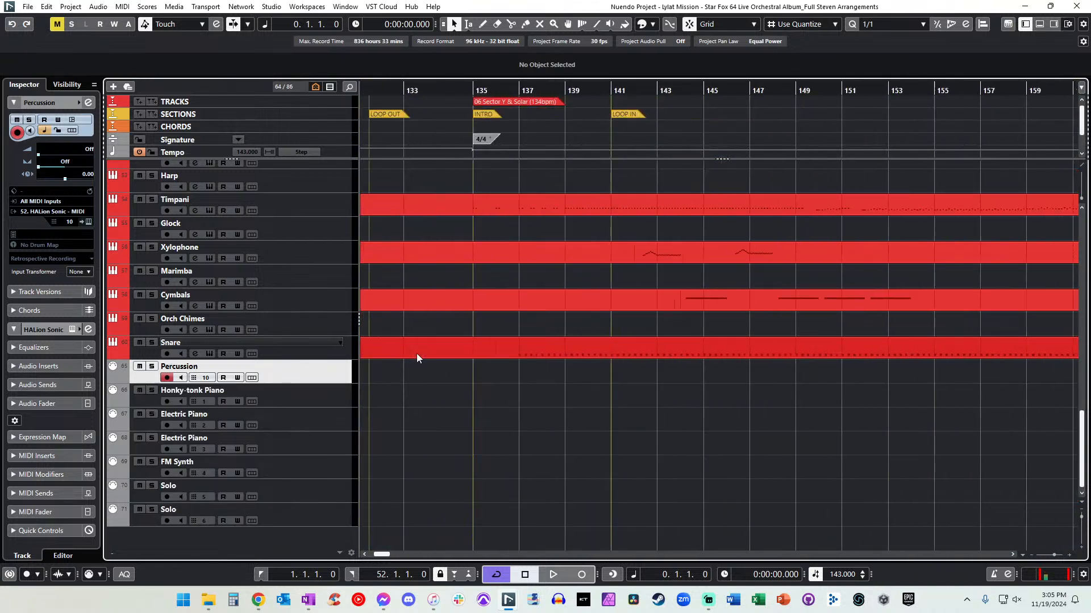
{"action": "scroll", "coordinate": [417, 354], "scroll_direction": "left", "scroll_amount": 10}
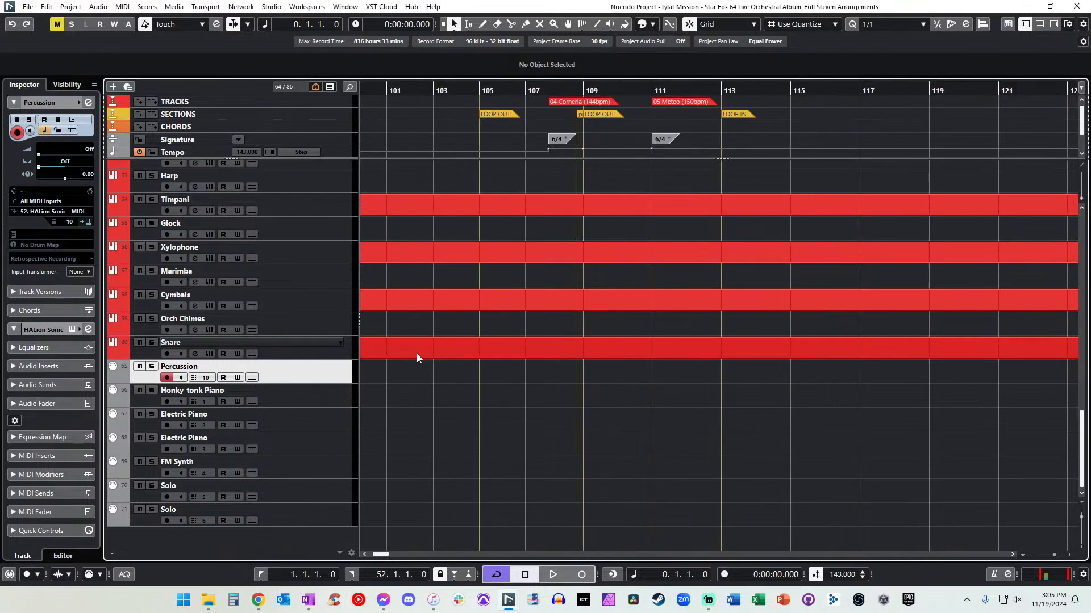
{"action": "left_click", "coordinate": [294, 575]}
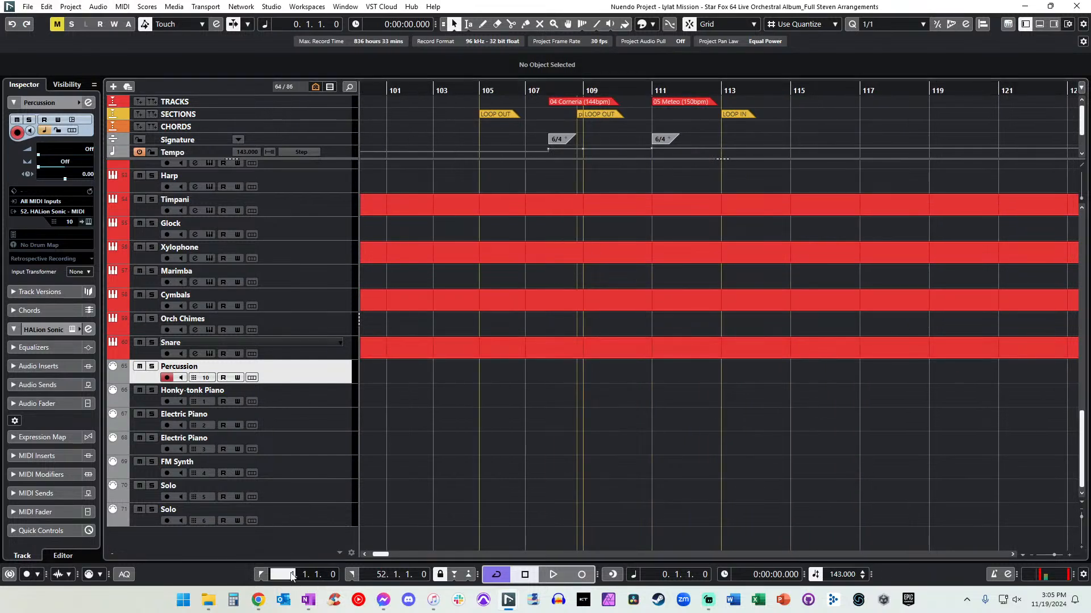
{"action": "type", "text": "111"}
{"action": "key", "text": "Return"}
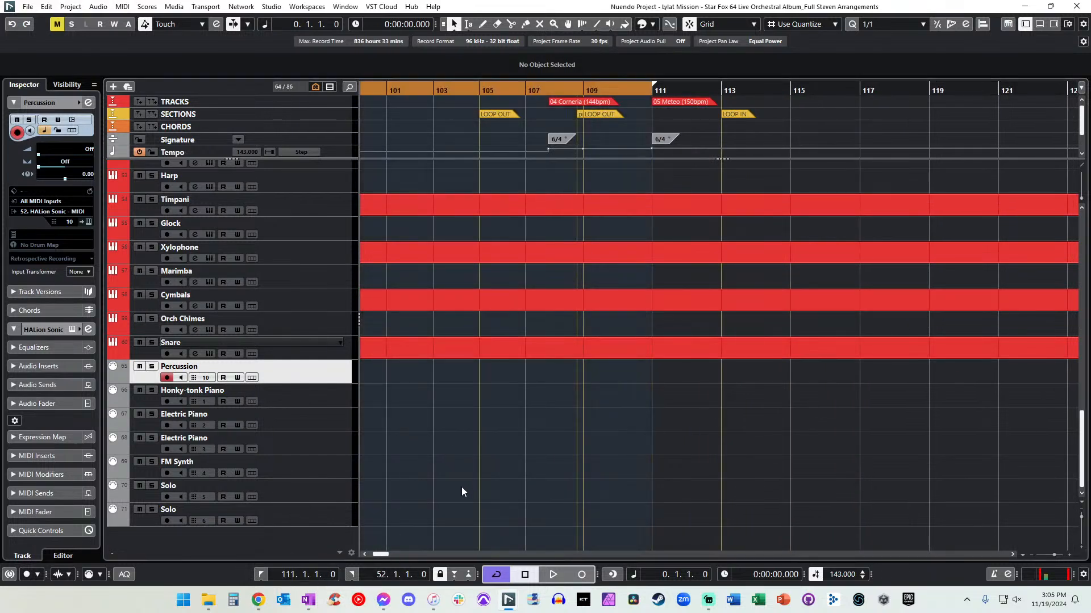
{"action": "scroll", "coordinate": [419, 478], "scroll_direction": "right", "scroll_amount": 5}
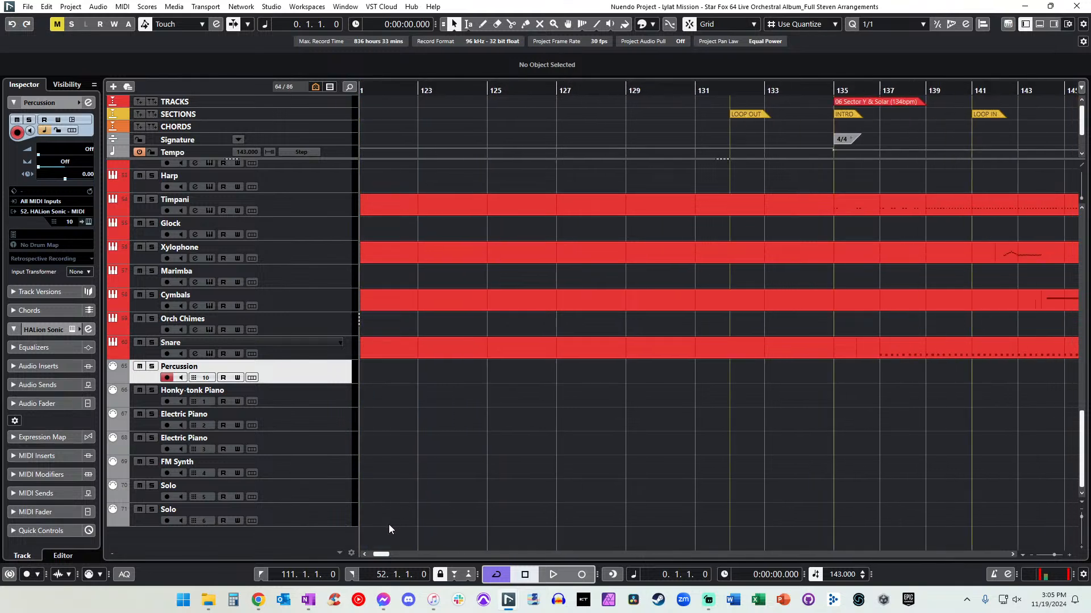
{"action": "key", "text": "Return"}
{"action": "scroll", "coordinate": [505, 351], "scroll_direction": "left", "scroll_amount": 5}
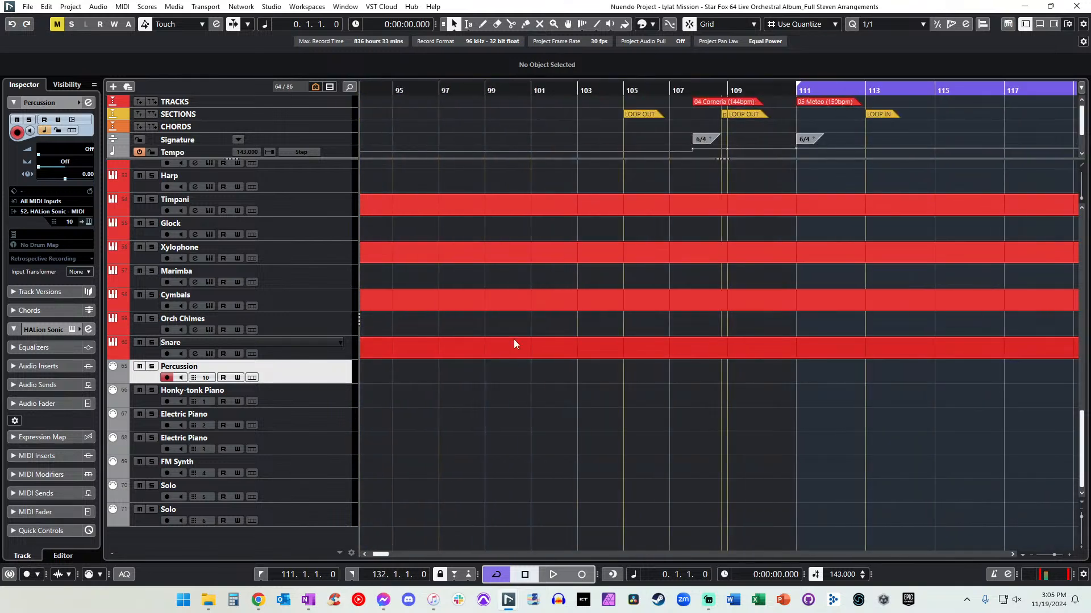
{"action": "left_click", "coordinate": [797, 92]}
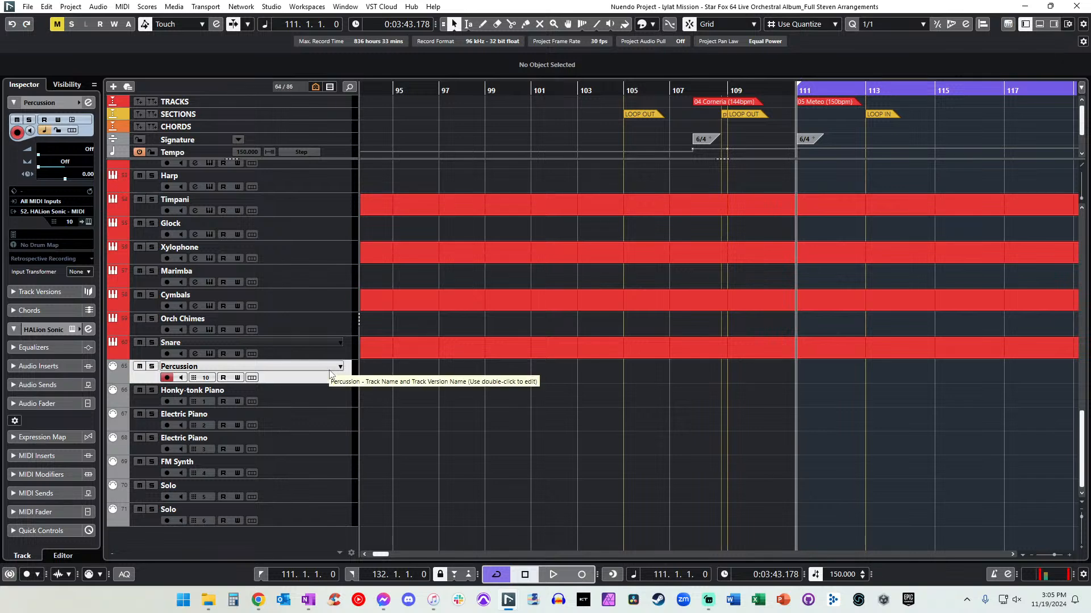
Paste the imported MIDI parts onto their tracks at bar 111 and play back the section to check its extent.
{"action": "key", "text": "ctrl+v"}
{"action": "key", "text": "space"}
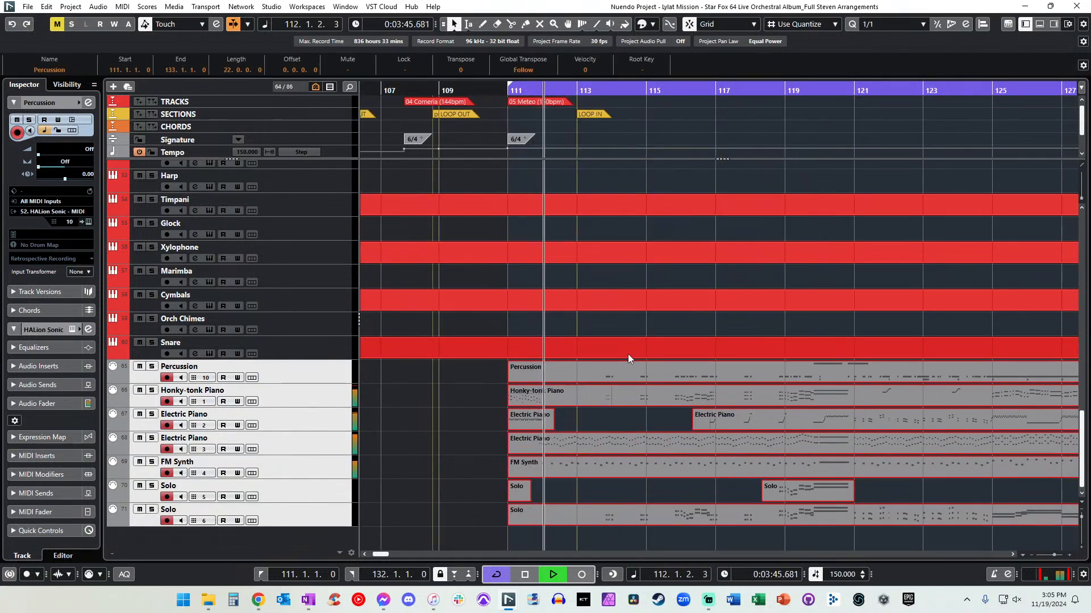
{"action": "left_click", "coordinate": [593, 418]}
{"action": "key", "text": "h"}
{"action": "key", "text": "h"}
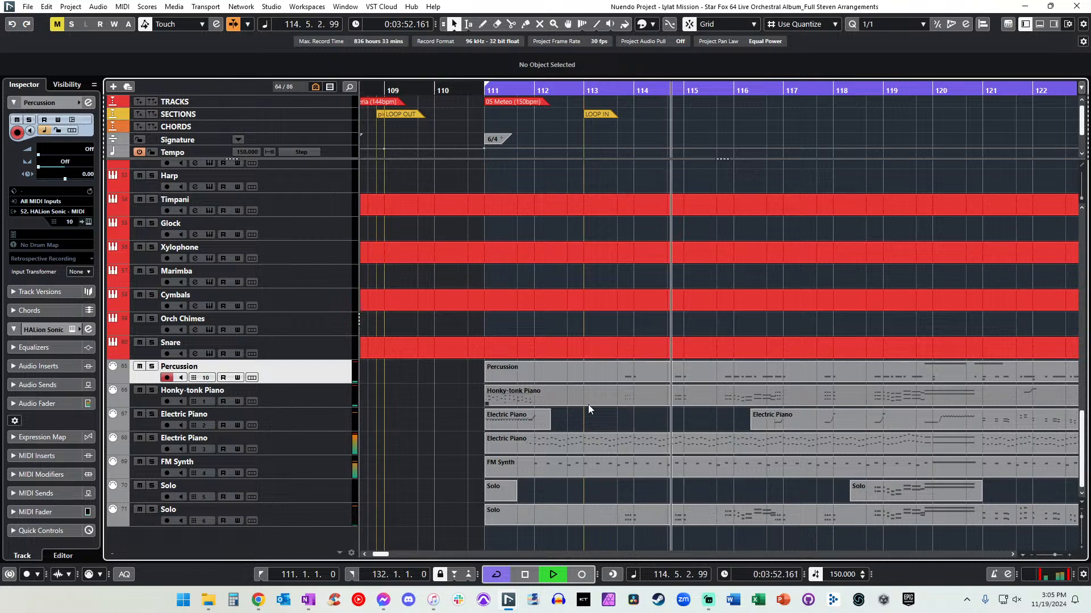
{"action": "scroll", "coordinate": [592, 430], "scroll_direction": "right", "scroll_amount": 5}
{"action": "scroll", "coordinate": [592, 431], "scroll_direction": "right", "scroll_amount": 5}
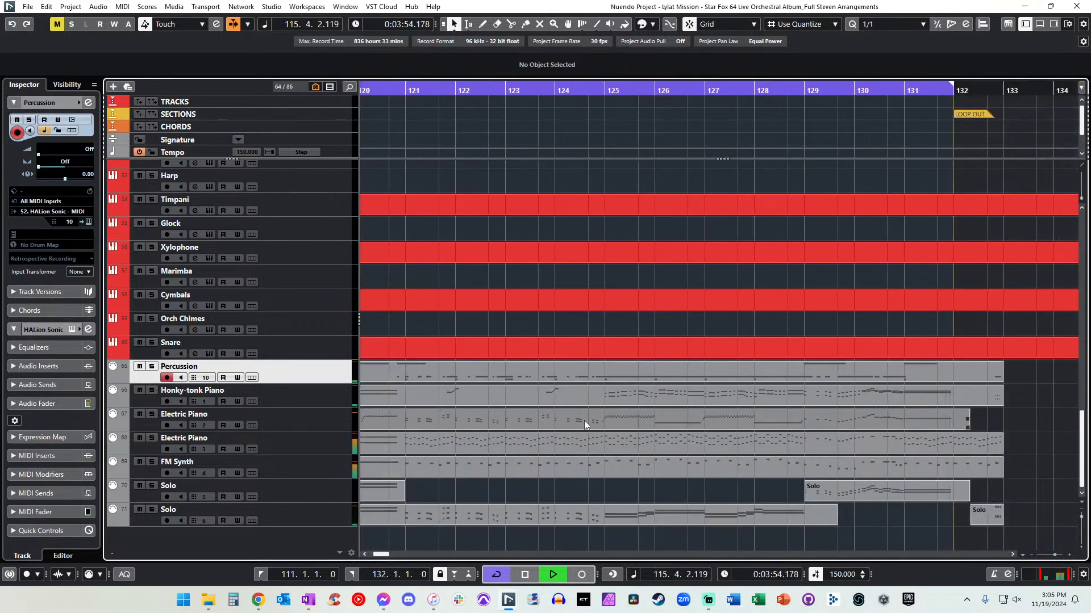
{"action": "scroll", "coordinate": [584, 421], "scroll_direction": "left", "scroll_amount": 8}
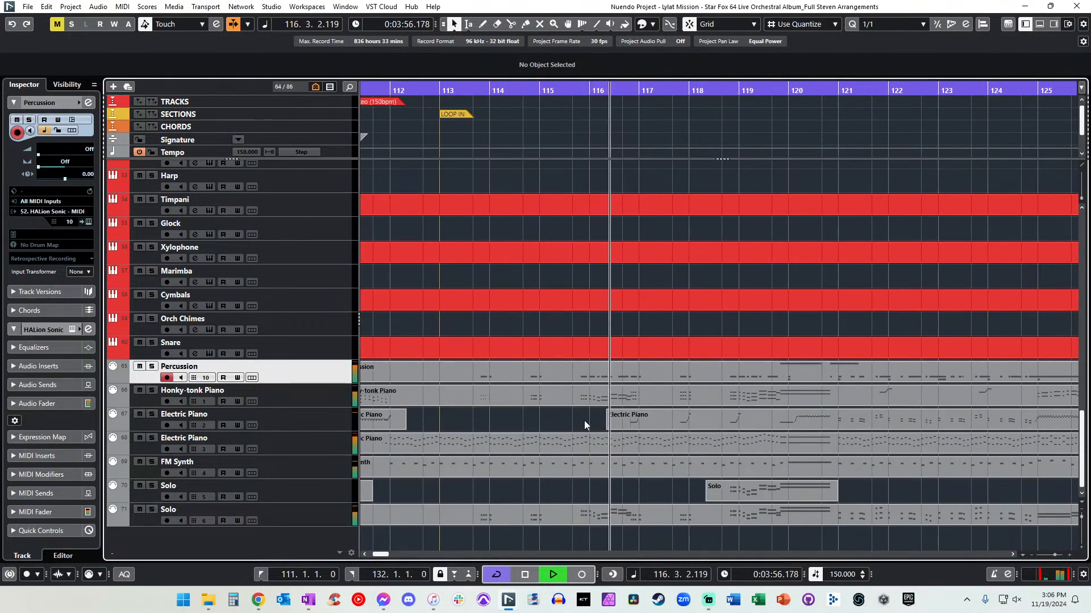
{"action": "key", "text": "space"}
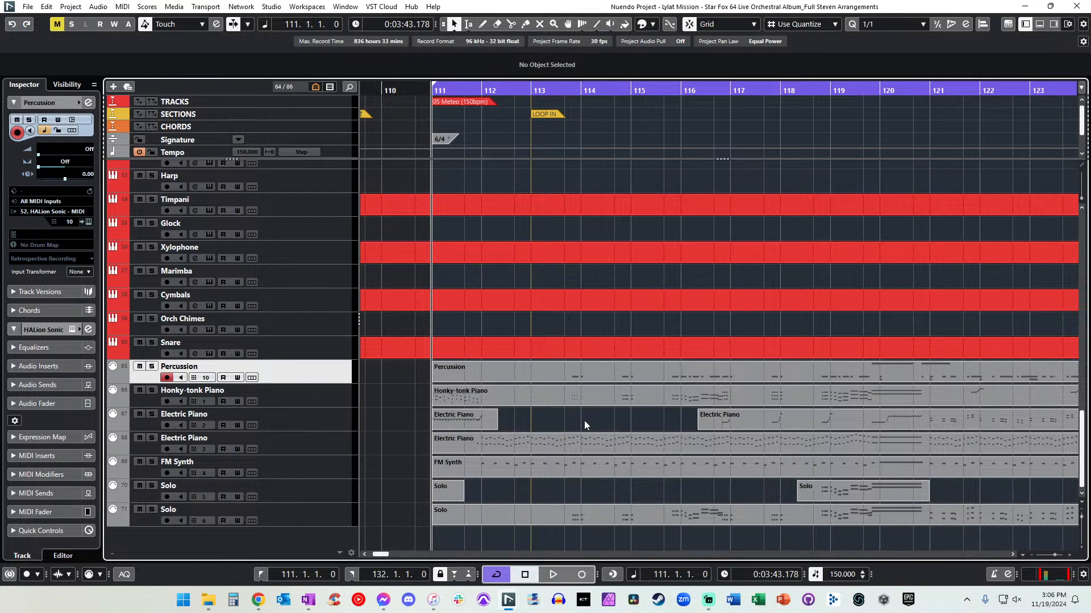
Move both parts of the upper Electric Piano track, at bars 111 and 116, up to the Flutes sh (2-3) track.
{"action": "left_click", "coordinate": [478, 420]}
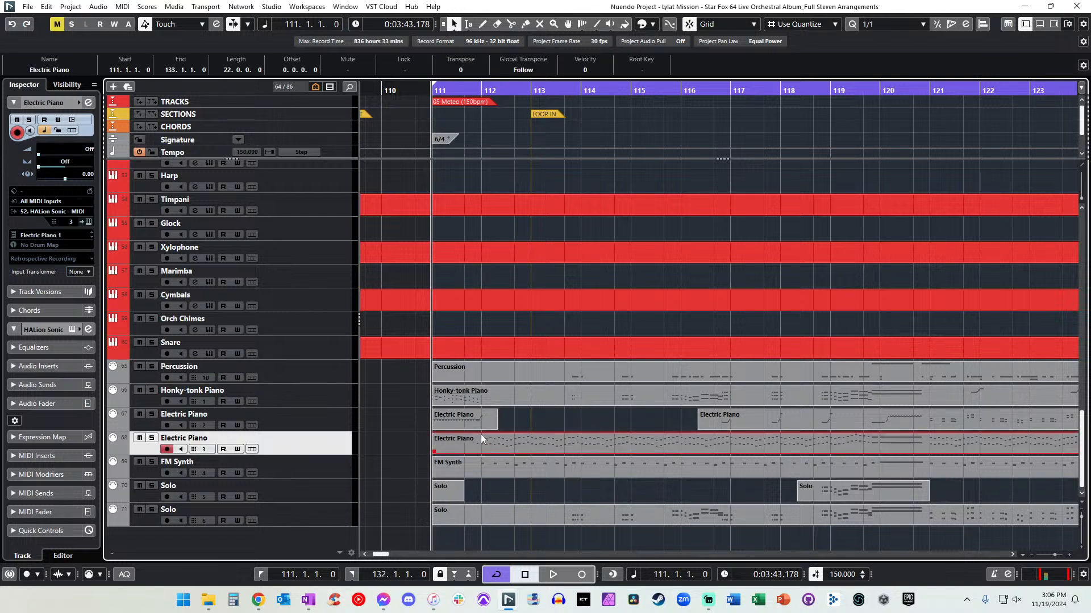
{"action": "left_click", "coordinate": [730, 424]}
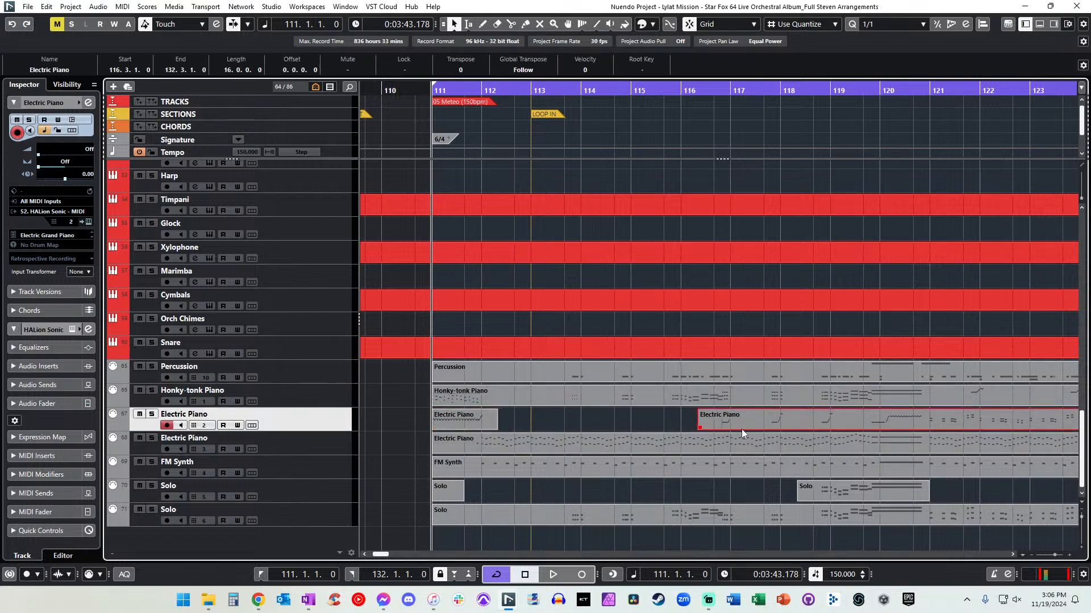
{"action": "scroll", "coordinate": [741, 428], "scroll_direction": "right", "scroll_amount": 7}
{"action": "scroll", "coordinate": [741, 428], "scroll_direction": "left", "scroll_amount": 5}
{"action": "scroll", "coordinate": [560, 414], "scroll_direction": "left", "scroll_amount": 4}
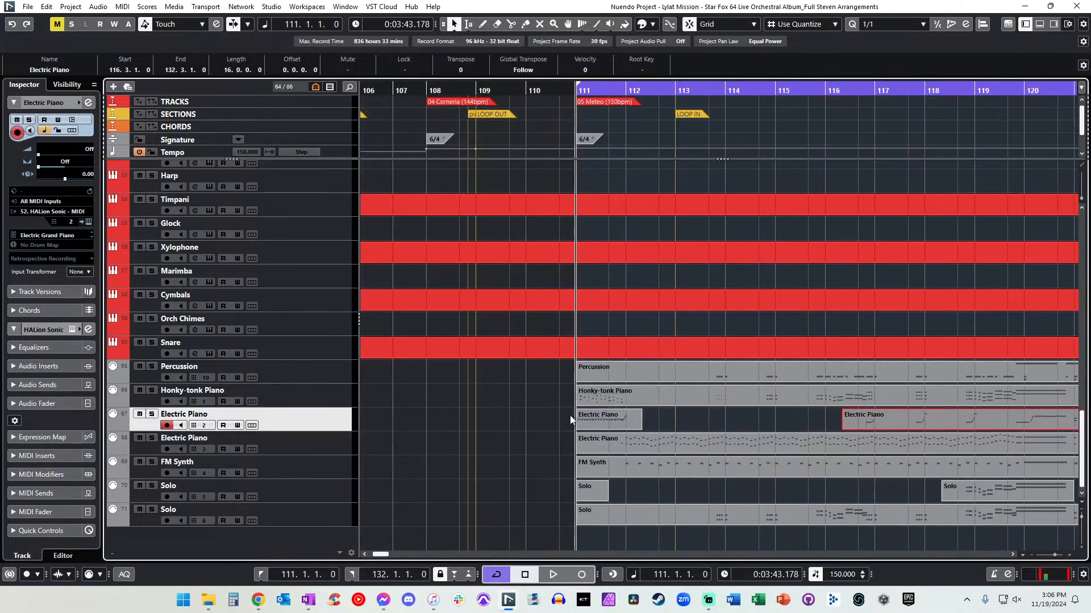
{"action": "left_click", "coordinate": [606, 420], "text": "shift"}
{"action": "key", "text": "ctrl+Up"}
{"action": "key", "text": "ctrl+Up"}
{"action": "key", "text": "ctrl+Up"}
{"action": "key", "text": "ctrl+Up"}
{"action": "key", "text": "ctrl+Up"}
{"action": "key", "text": "ctrl+Up"}
{"action": "key", "text": "ctrl+Up"}
{"action": "key", "text": "ctrl+Up"}
{"action": "key", "text": "ctrl+Up"}
{"action": "key", "text": "ctrl+Up"}
{"action": "key", "text": "ctrl+Up"}
{"action": "key", "text": "ctrl+Up"}
{"action": "key", "text": "ctrl+Up"}
{"action": "key", "text": "ctrl+Up"}
{"action": "key", "text": "ctrl+Up"}
{"action": "key", "text": "ctrl+Up"}
{"action": "key", "text": "ctrl+Up"}
{"action": "key", "text": "ctrl+Up"}
{"action": "key", "text": "ctrl+Up"}
{"action": "key", "text": "ctrl+Up"}
{"action": "key", "text": "ctrl+Up"}
{"action": "key", "text": "ctrl+Up"}
{"action": "key", "text": "ctrl+Up"}
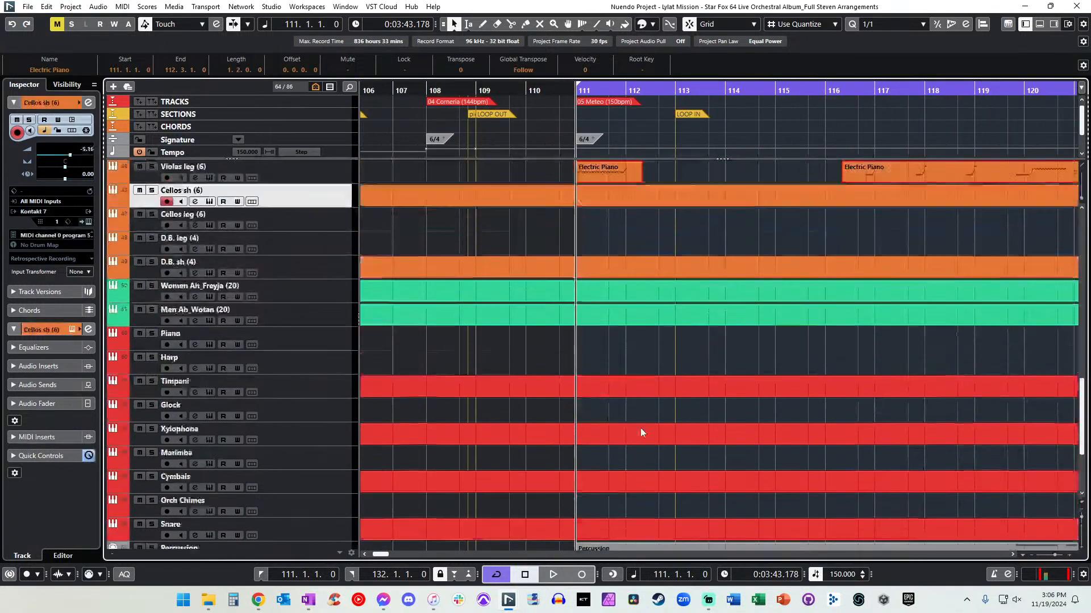
{"action": "key", "text": "ctrl+Down"}
{"action": "key", "text": "ctrl+Down"}
{"action": "key", "text": "ctrl+Down"}
{"action": "key", "text": "ctrl+Down"}
{"action": "key", "text": "ctrl+Down"}
{"action": "key", "text": "ctrl+Down"}
{"action": "key", "text": "ctrl+Down"}
{"action": "key", "text": "ctrl+Down"}
{"action": "key", "text": "ctrl+Down"}
{"action": "key", "text": "ctrl+Down"}
{"action": "key", "text": "ctrl+Down"}
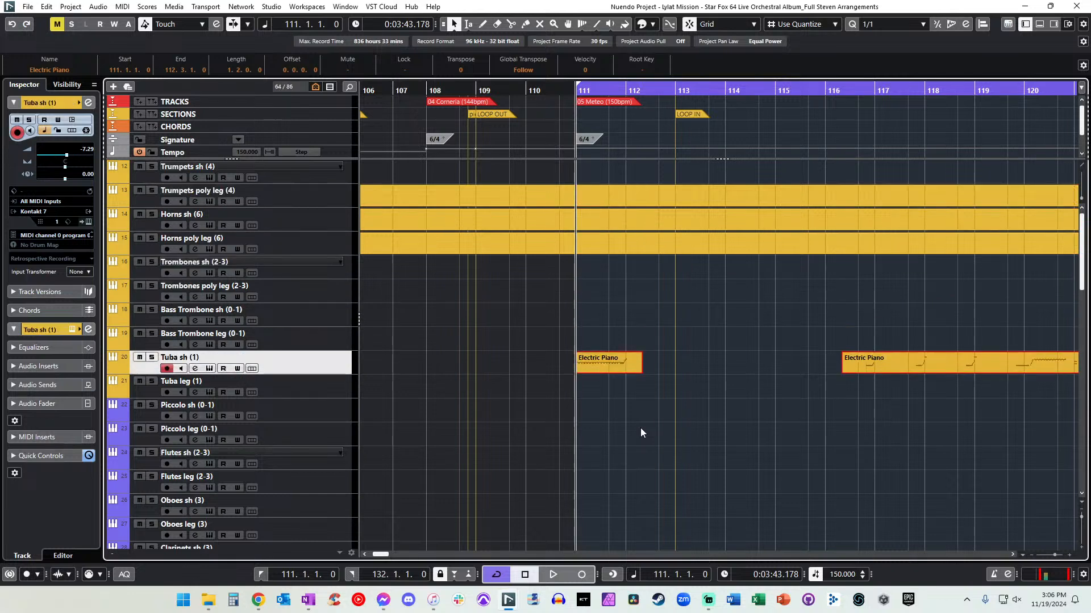
Play the section from bar 111 to audition the flutes alongside the remaining imported parts.
{"action": "key", "text": "space"}
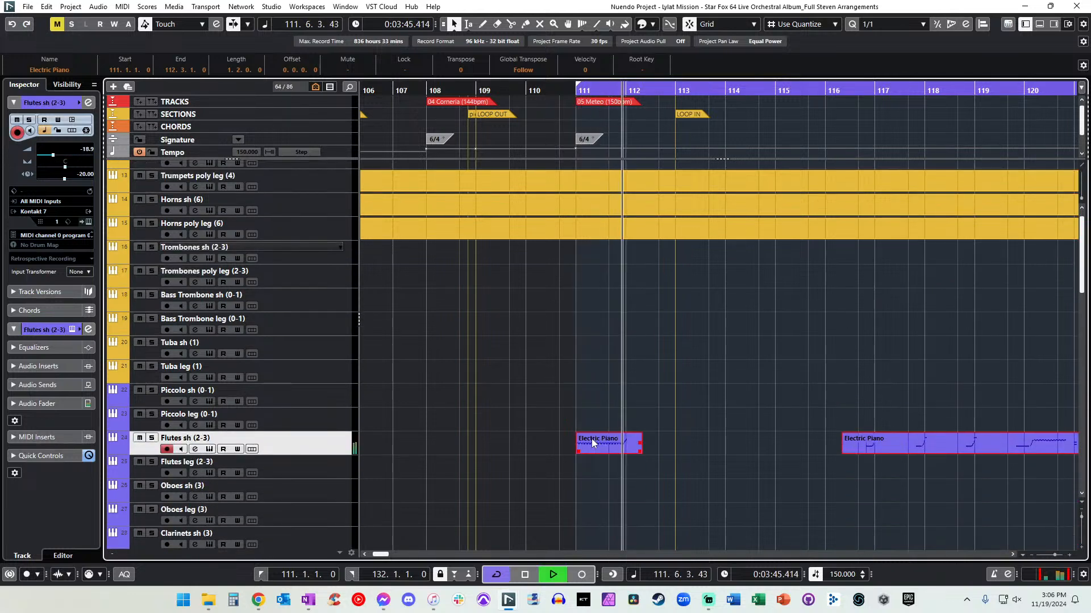
{"action": "scroll", "coordinate": [594, 446], "scroll_direction": "down", "scroll_amount": 10}
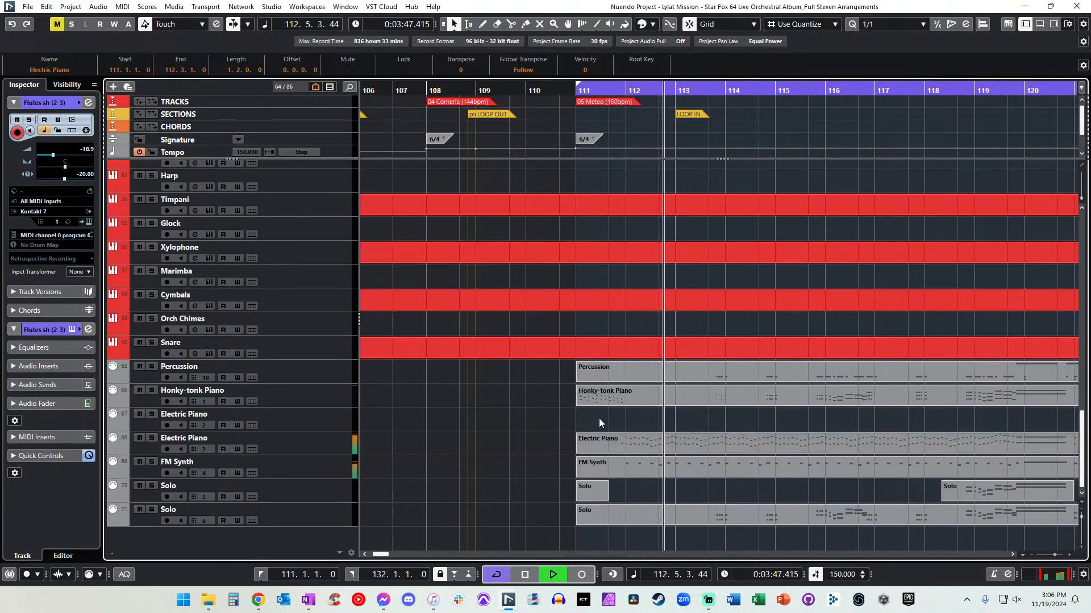
{"action": "left_click", "coordinate": [612, 405]}
{"action": "key", "text": "space"}
{"action": "key", "text": "space"}
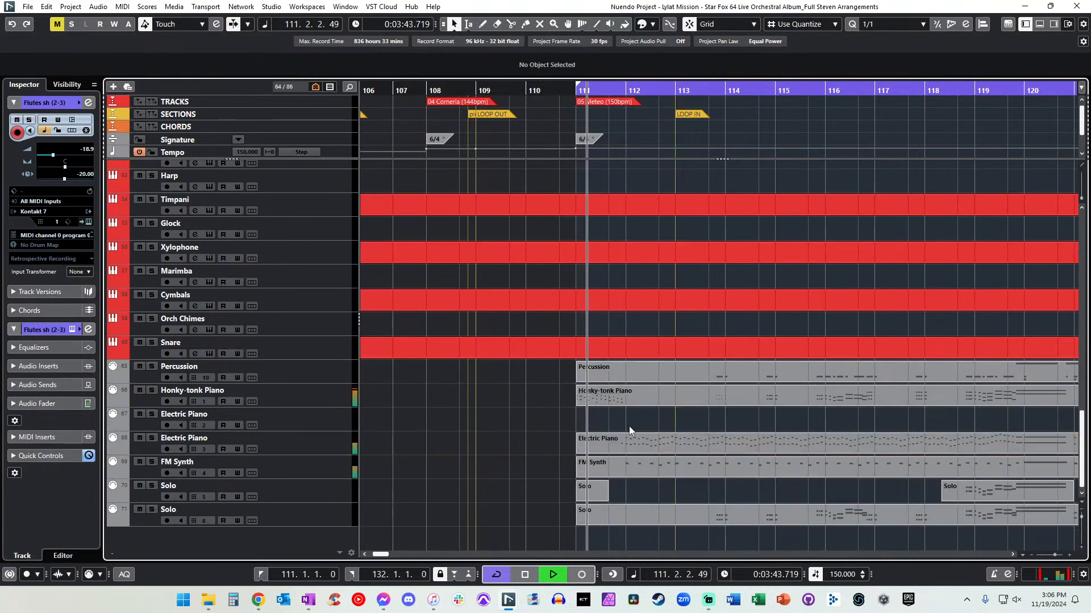
Move the Honky-tonk Piano part at bar 111 up to the Horns sh (6) track.
{"action": "left_click", "coordinate": [608, 395]}
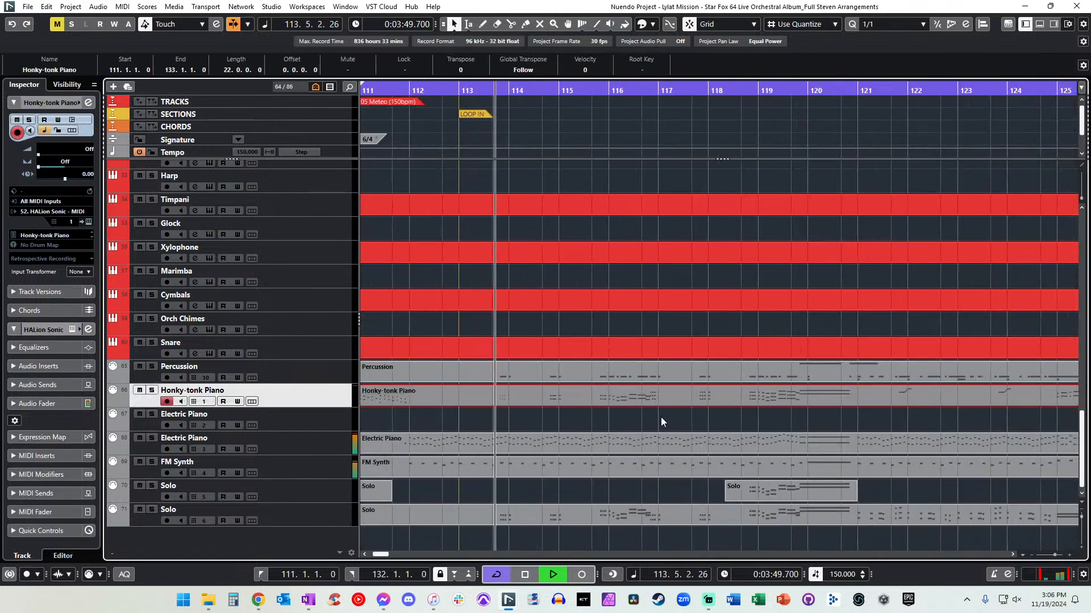
{"action": "scroll", "coordinate": [661, 417], "scroll_direction": "left", "scroll_amount": 2}
{"action": "key", "text": "space"}
{"action": "key", "text": "ctrl+Up"}
{"action": "key", "text": "ctrl+Up"}
{"action": "key", "text": "ctrl+Up"}
{"action": "key", "text": "ctrl+Up"}
{"action": "key", "text": "ctrl+Up"}
{"action": "key", "text": "ctrl+Up"}
{"action": "key", "text": "ctrl+Up"}
{"action": "key", "text": "ctrl+Up"}
{"action": "key", "text": "ctrl+Up"}
{"action": "key", "text": "ctrl+Up"}
{"action": "key", "text": "ctrl+Up"}
{"action": "key", "text": "ctrl+Up"}
{"action": "key", "text": "ctrl+Up"}
{"action": "key", "text": "ctrl+Up"}
{"action": "key", "text": "ctrl+Up"}
{"action": "key", "text": "ctrl+Up"}
{"action": "key", "text": "ctrl+Up"}
{"action": "key", "text": "ctrl+Up"}
{"action": "key", "text": "ctrl+Up"}
{"action": "key", "text": "ctrl+Up"}
{"action": "key", "text": "ctrl+Up"}
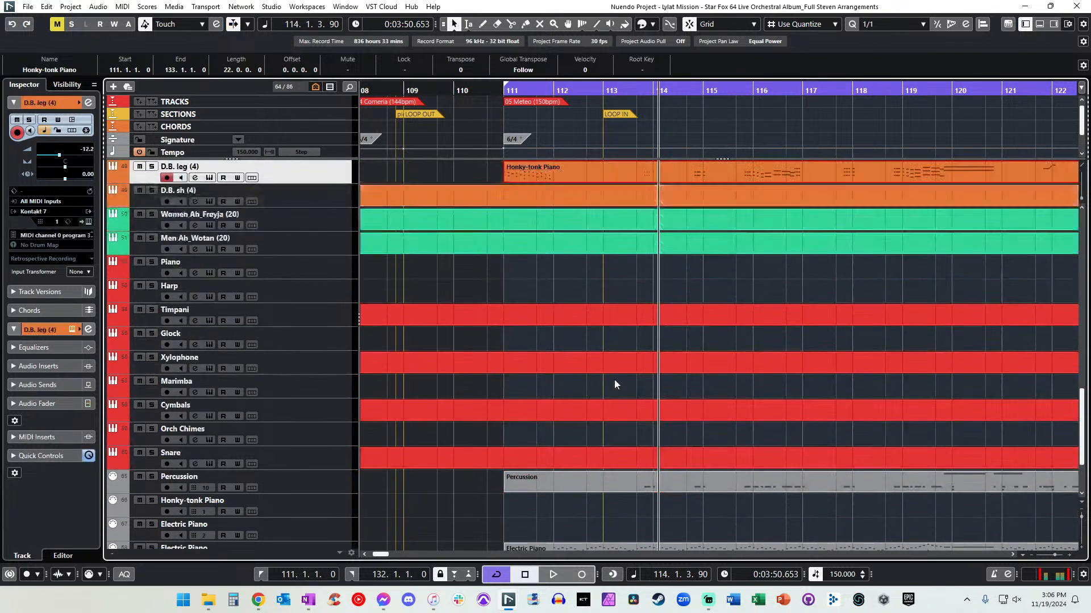
{"action": "key", "text": "ctrl+Down"}
{"action": "key", "text": "ctrl+Down"}
{"action": "key", "text": "ctrl+Down"}
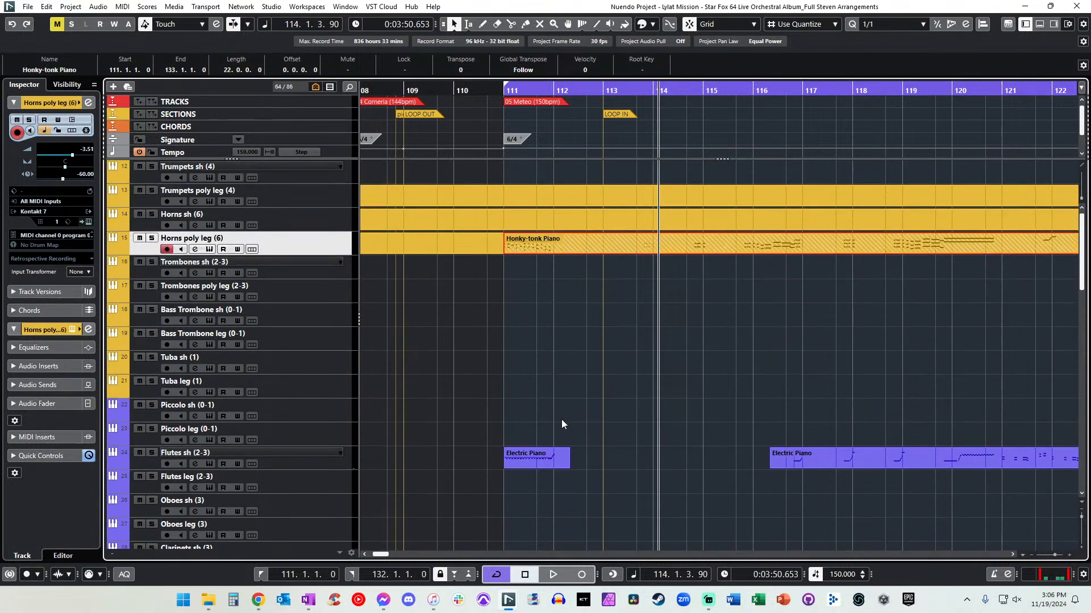
{"action": "key", "text": "ctrl+Up"}
Play from bar 111 and glue the Honky-tonk Piano part into the existing Horns sh (6) part.
{"action": "key", "text": "KP_1"}
{"action": "key", "text": "space"}
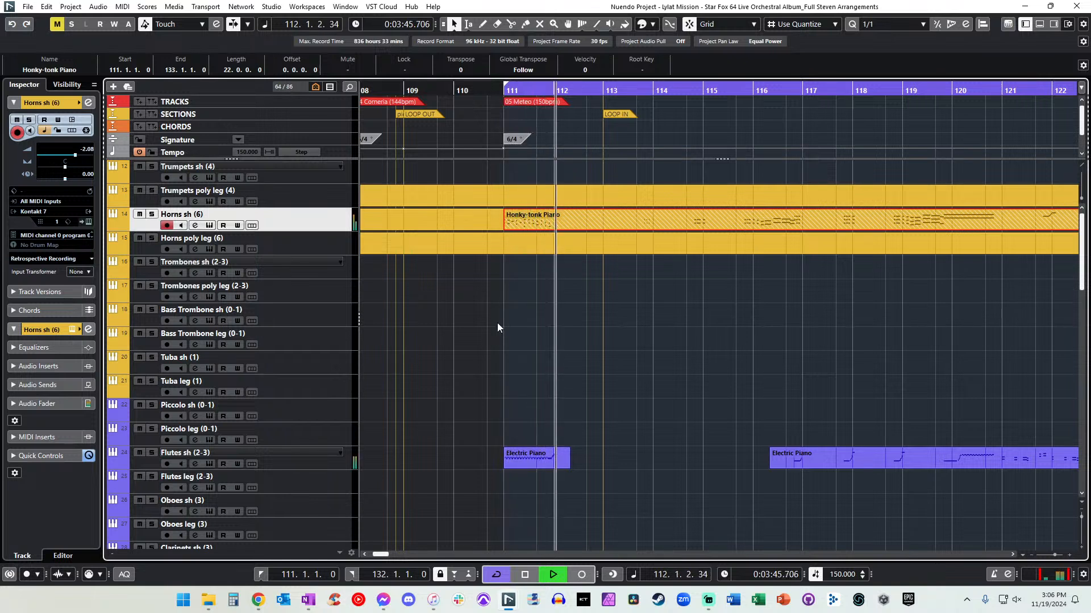
{"action": "right_click", "coordinate": [564, 225]}
{"action": "left_click", "coordinate": [505, 224]}
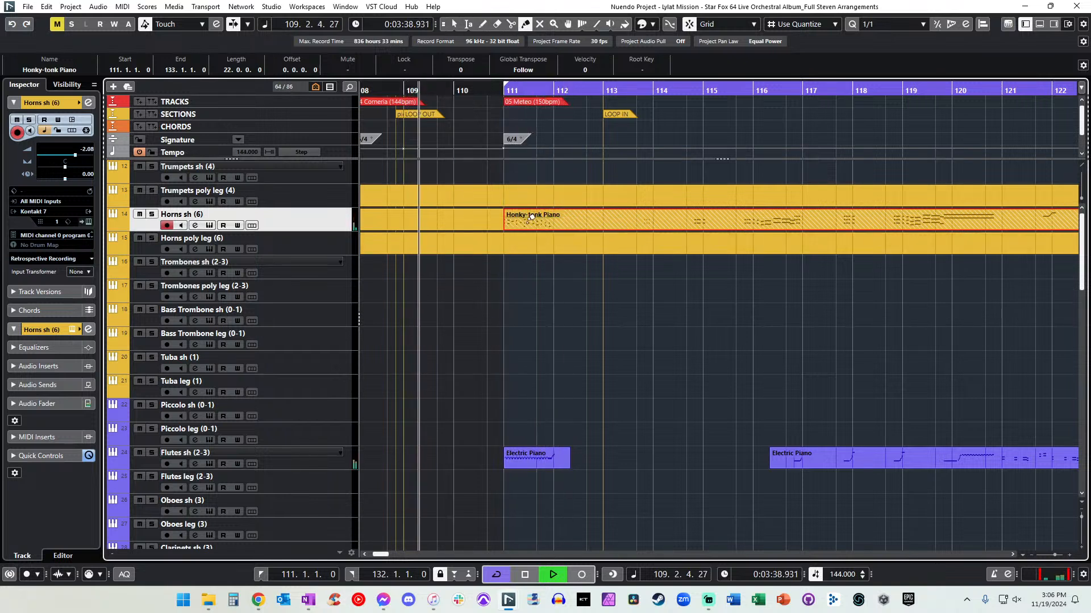
Cut the upper line of notes in bar 111 from Horns sh (6) and paste it onto V1 sh (10) at bar 111.
{"action": "double_click", "coordinate": [506, 213]}
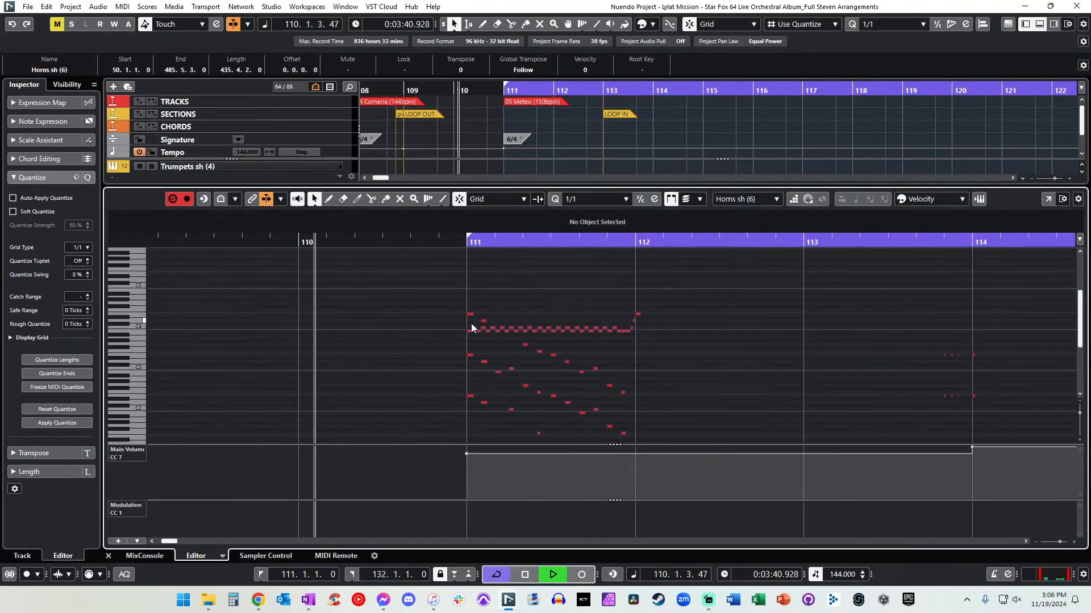
{"action": "left_click_drag", "start_coordinate": [670, 340], "coordinate": [446, 285]}
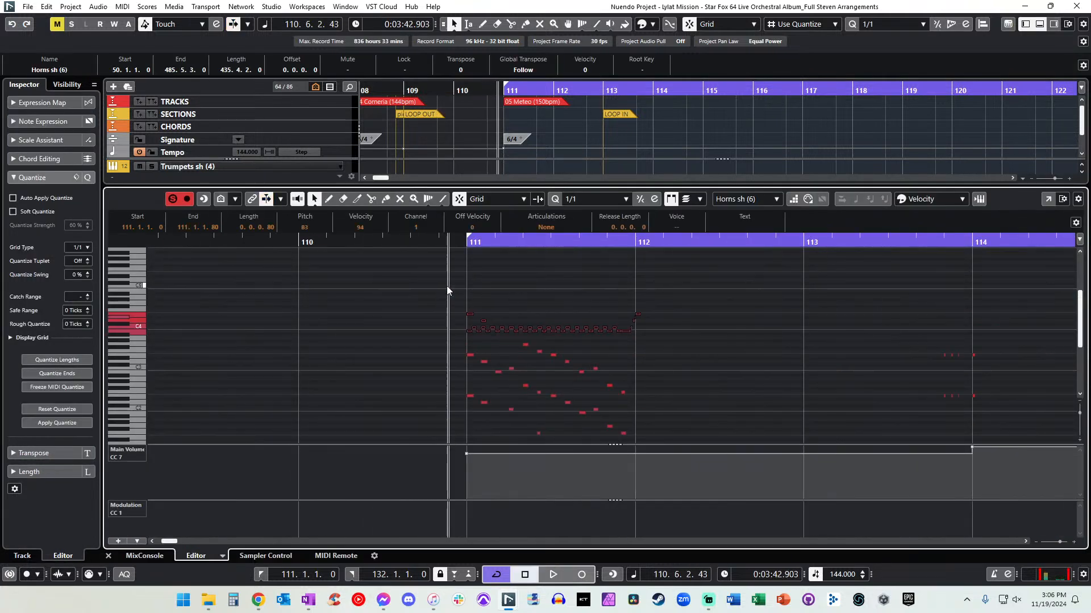
{"action": "key", "text": "Delete"}
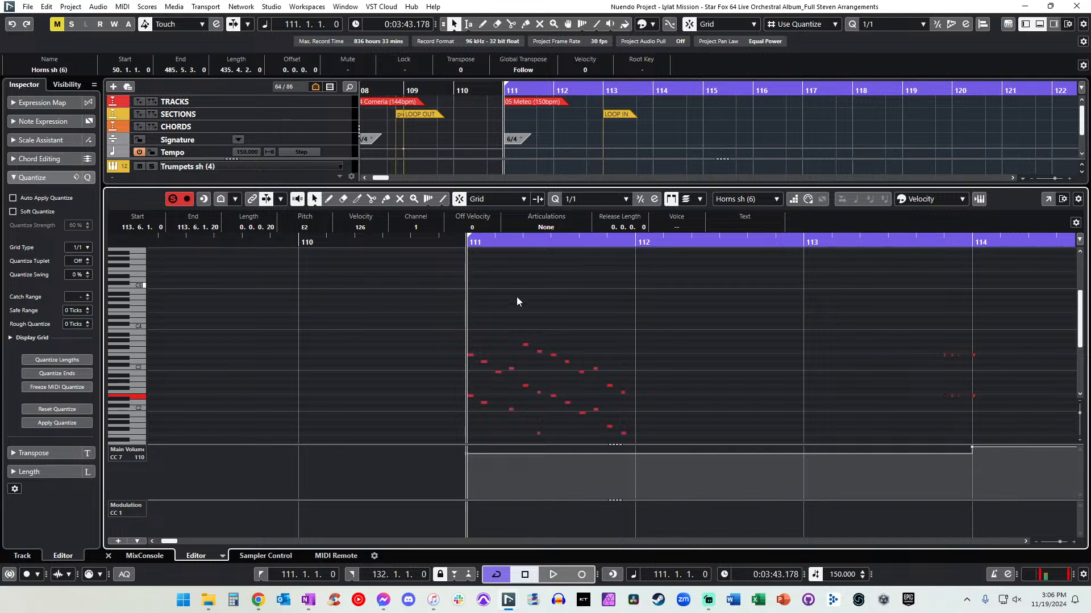
{"action": "key", "text": "Return"}
{"action": "scroll", "coordinate": [524, 294], "scroll_direction": "down", "scroll_amount": 3}
{"action": "scroll", "coordinate": [524, 294], "scroll_direction": "down", "scroll_amount": 5}
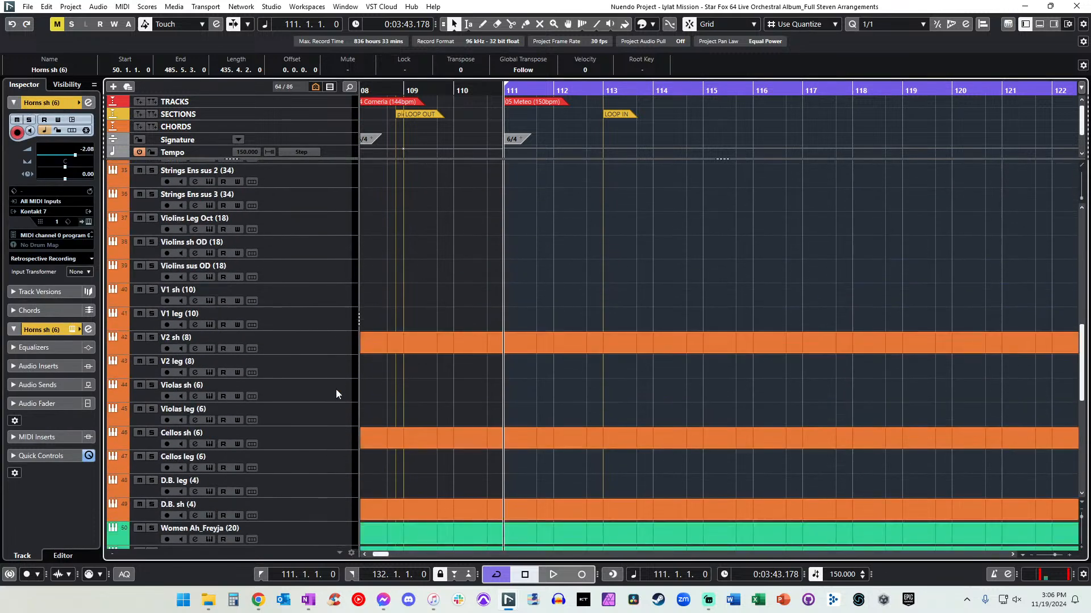
{"action": "left_click", "coordinate": [319, 295]}
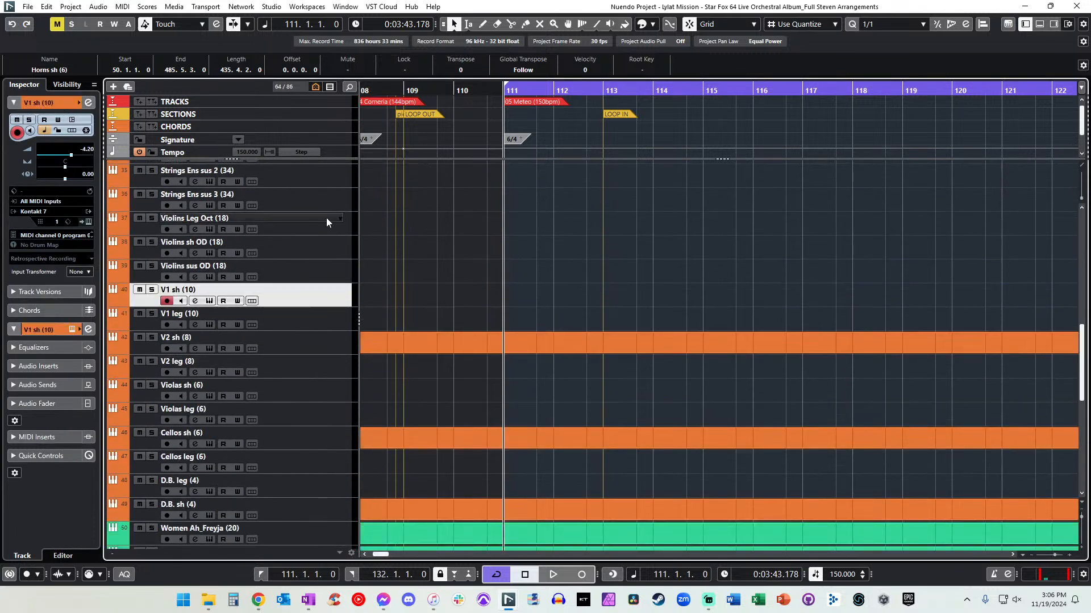
{"action": "key", "text": "ctrl+v"}
{"action": "key", "text": "space"}
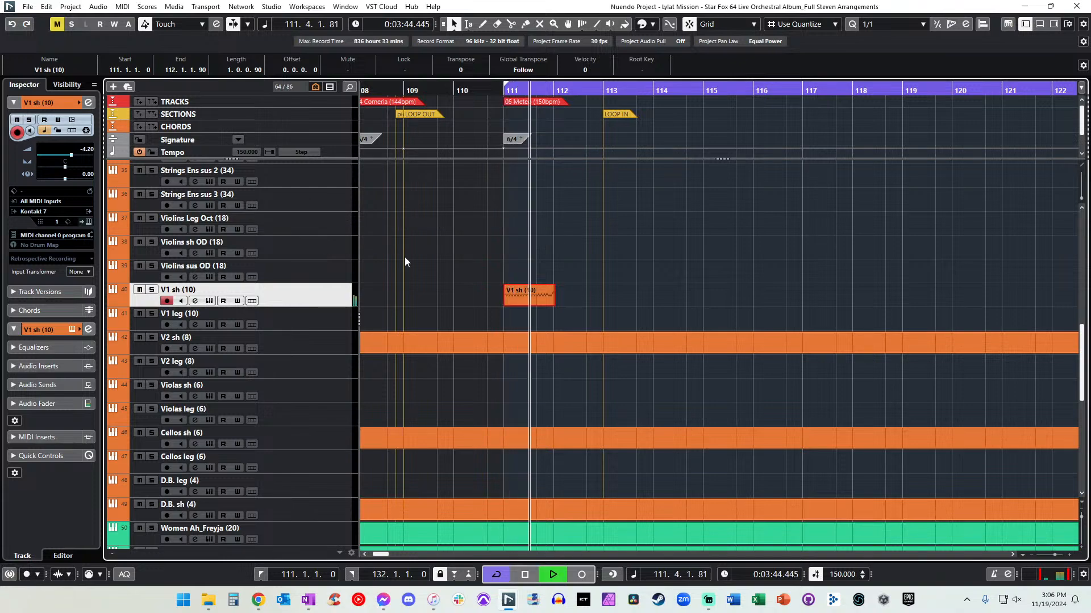
Set CC 7 (Main Volume) and CC 1 (Modulation) to 127 at the start of the V1 sh (10) part.
{"action": "scroll", "coordinate": [537, 302], "scroll_direction": "up", "scroll_amount": 5}
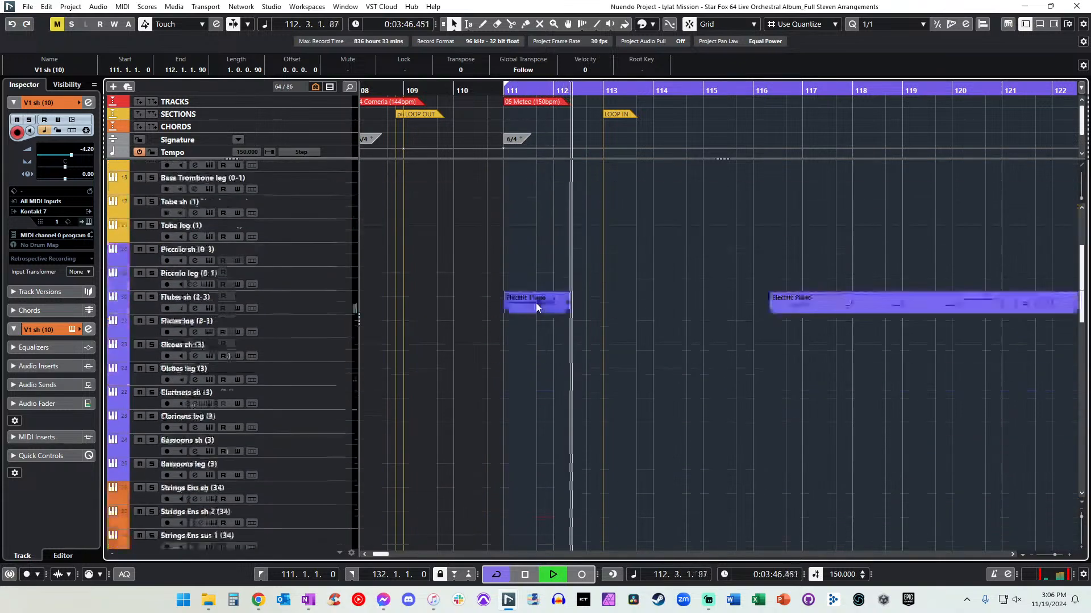
{"action": "scroll", "coordinate": [528, 250], "scroll_direction": "down", "scroll_amount": 10}
{"action": "key", "text": "KP_Subtract"}
{"action": "scroll", "coordinate": [523, 226], "scroll_direction": "up", "scroll_amount": 6}
{"action": "double_click", "coordinate": [521, 217]}
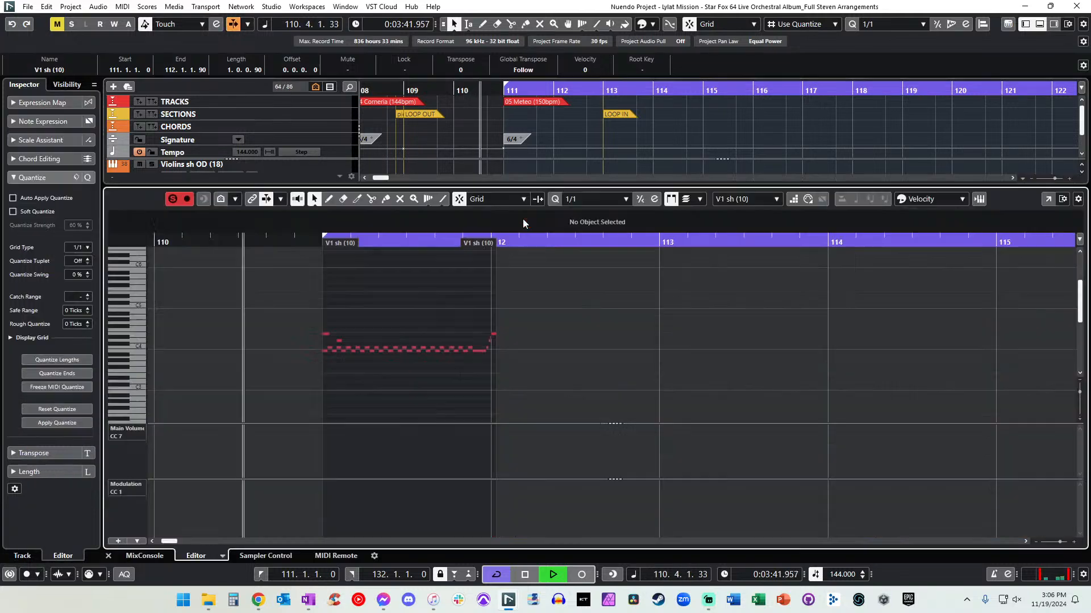
{"action": "left_click", "coordinate": [323, 432]}
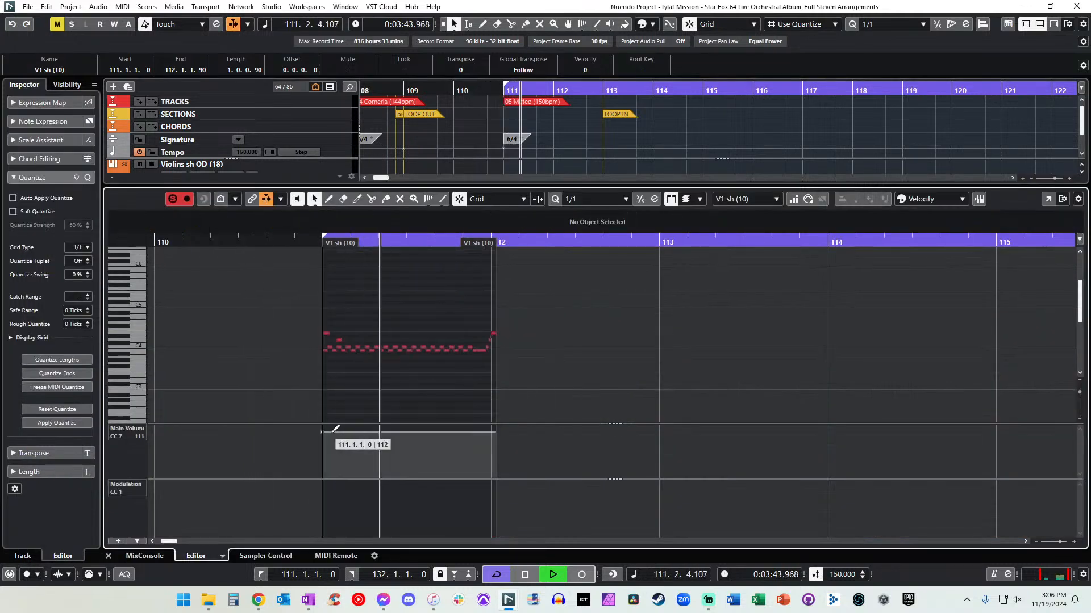
{"action": "left_click", "coordinate": [324, 486]}
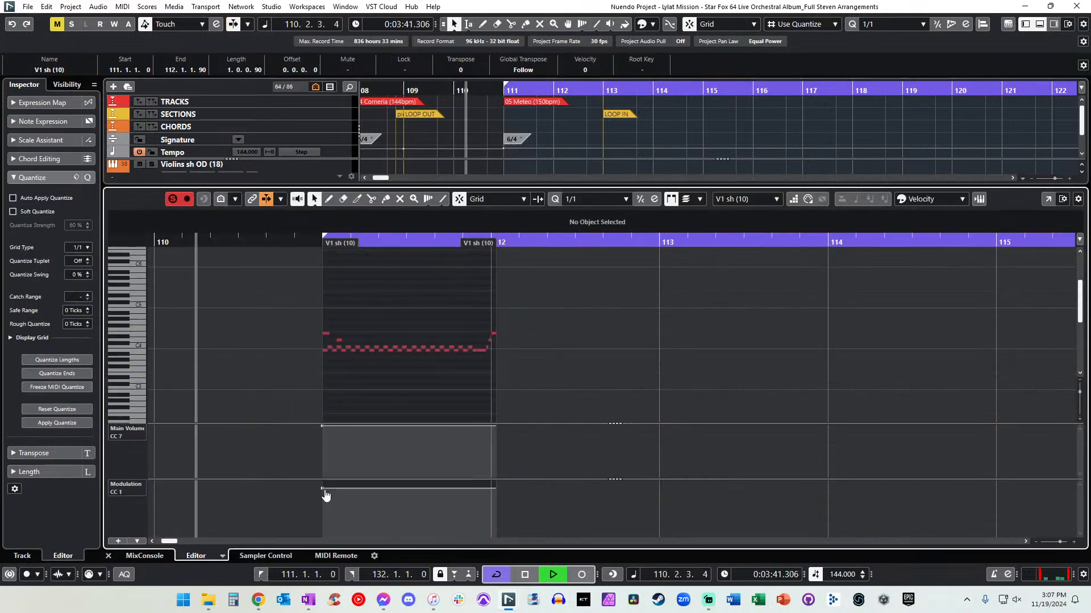
Move the first two accent notes above the running line at bar 111 from V1 sh (10) back to Horns sh (6).
{"action": "left_click", "coordinate": [325, 333]}
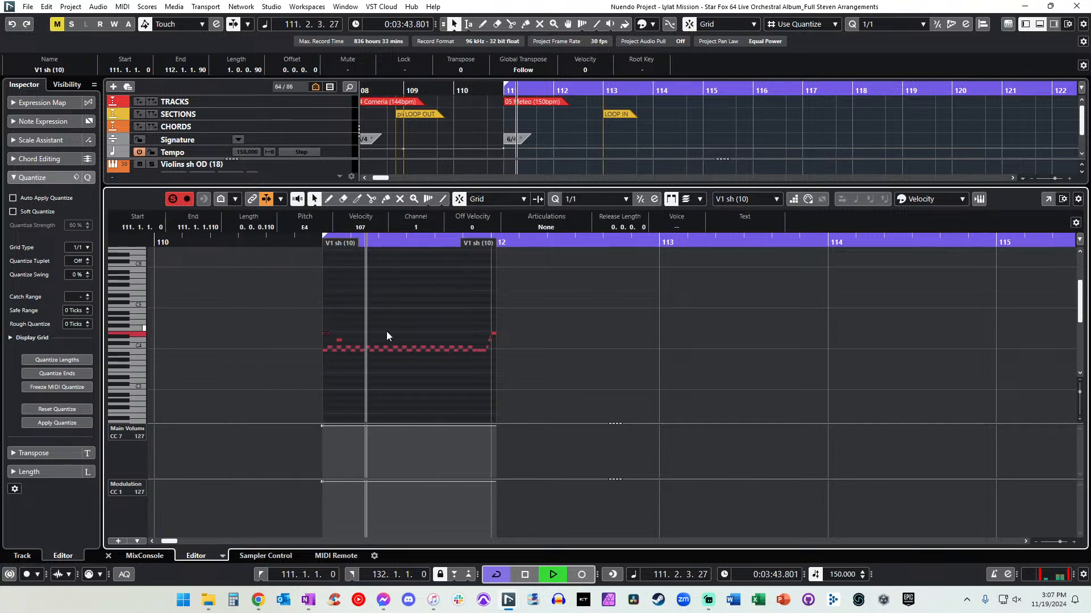
{"action": "left_click", "coordinate": [339, 340], "text": "shift"}
{"action": "key", "text": "space"}
{"action": "key", "text": "Delete"}
{"action": "key", "text": "Return"}
{"action": "scroll", "coordinate": [512, 255], "scroll_direction": "up", "scroll_amount": 8}
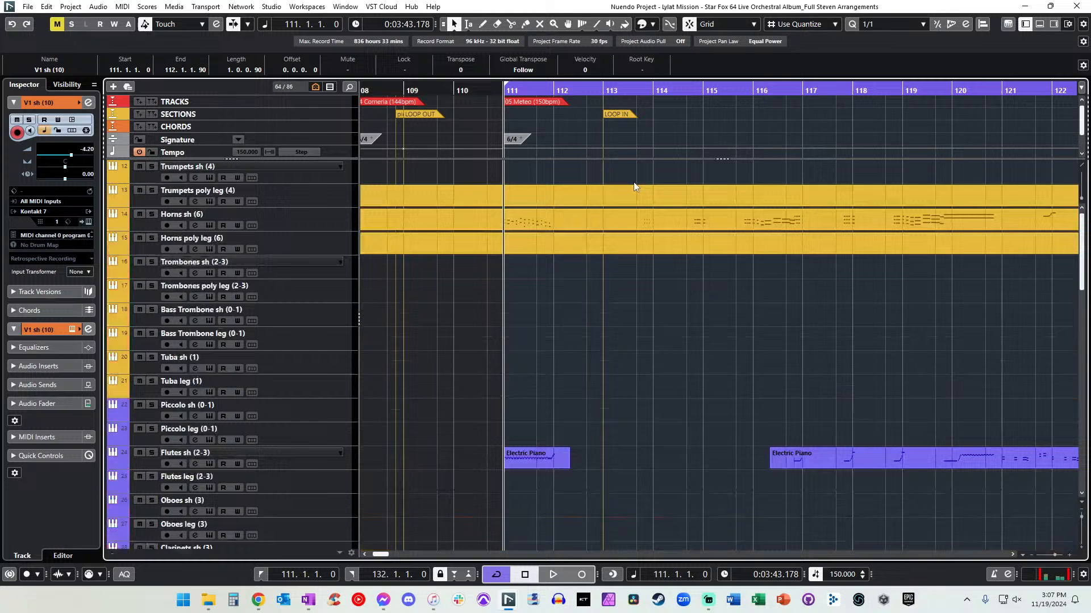
{"action": "double_click", "coordinate": [518, 223]}
{"action": "key", "text": "ctrl+z"}
{"action": "key", "text": "space"}
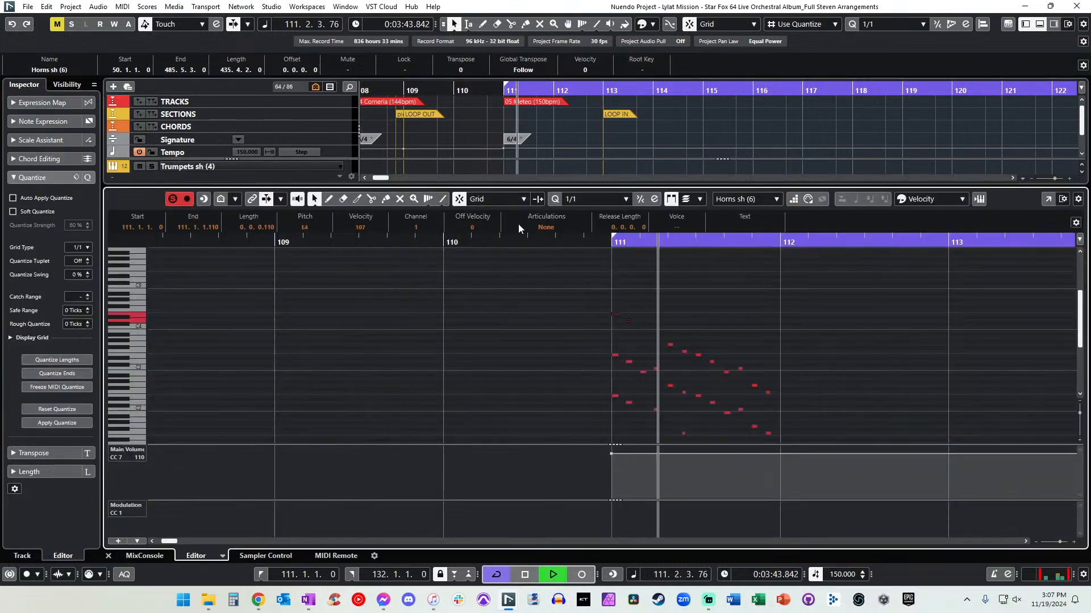
Set CC 7 (Main Volume) and CC 1 (Modulation) to 127 at bar 111 in the Horns sh (6) part.
{"action": "key", "text": "space"}
{"action": "left_click", "coordinate": [612, 455]}
{"action": "left_click", "coordinate": [125, 507]}
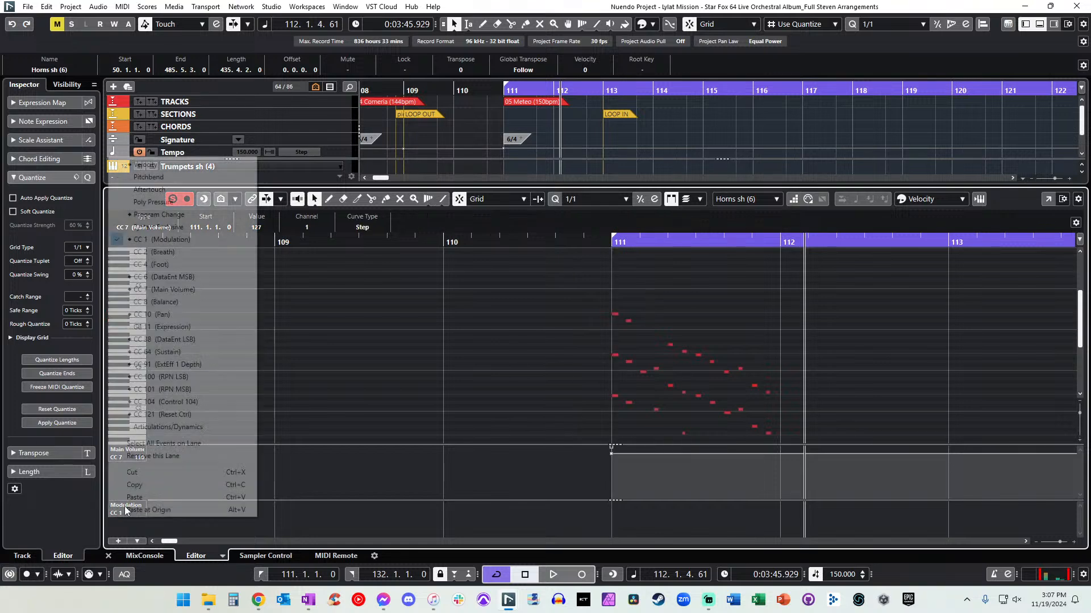
{"action": "left_click", "coordinate": [635, 532]}
{"action": "left_click_drag", "start_coordinate": [612, 510], "coordinate": [613, 502]}
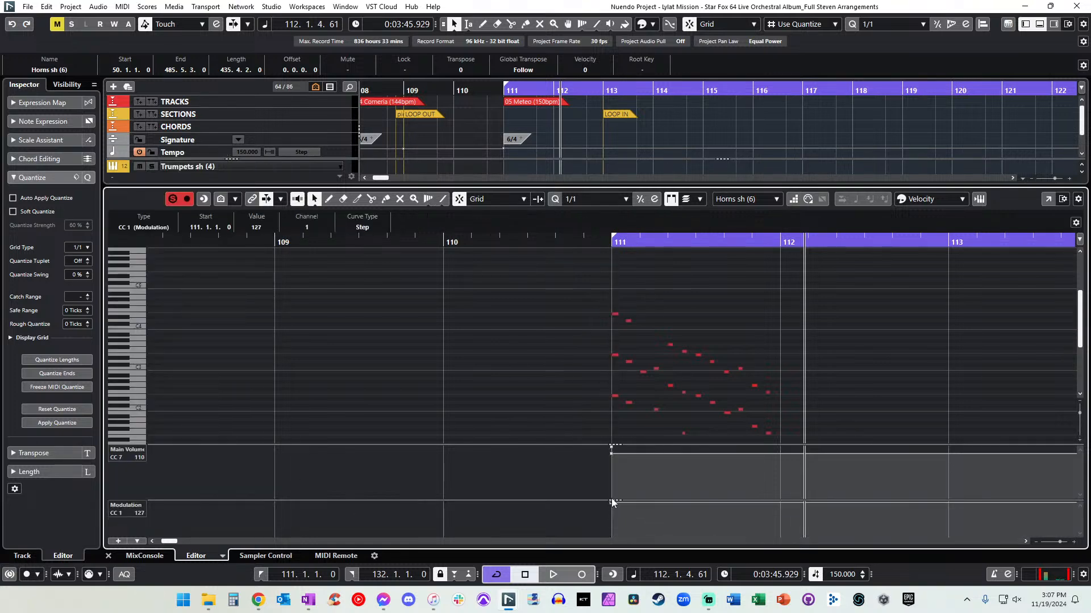
{"action": "key", "text": "KP_Subtract"}
Switch the lower Horns sh (6) controller lane, clean up its events at bar 111, and play back from bar 110.
{"action": "left_click", "coordinate": [132, 508]}
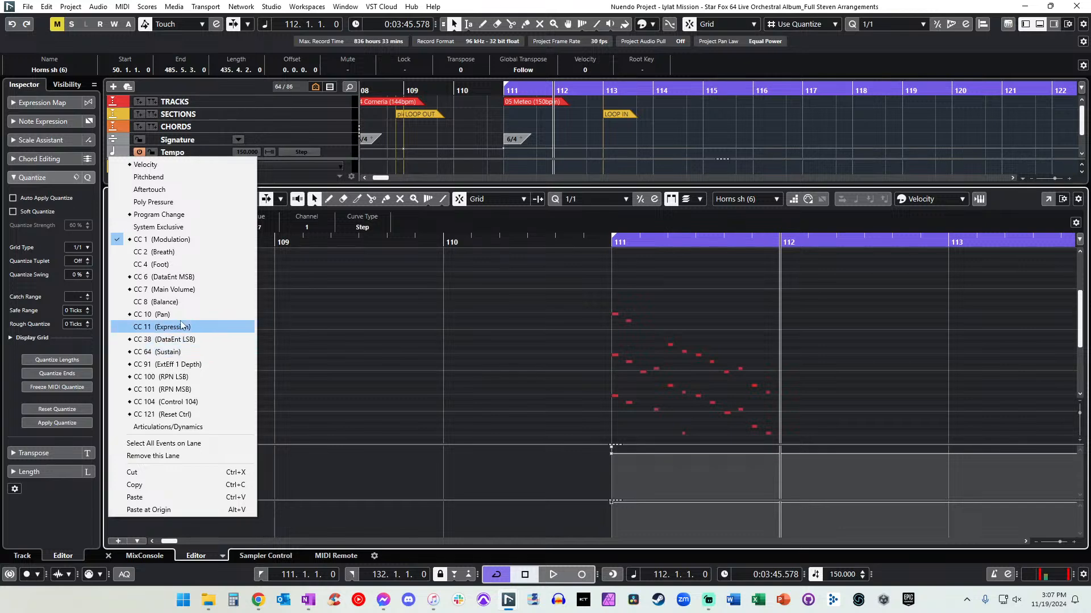
{"action": "left_click", "coordinate": [165, 391]}
{"action": "mouse_move", "coordinate": [606, 525]}
{"action": "left_mouse_down"}
{"action": "mouse_move", "coordinate": [623, 537]}
{"action": "mouse_move", "coordinate": [612, 521]}
{"action": "left_mouse_up"}
{"action": "key", "text": "Delete"}
{"action": "left_click", "coordinate": [611, 521], "text": "alt"}
{"action": "key", "text": "Return"}
{"action": "key", "text": "KP_Subtract"}
{"action": "key", "text": "KP_Subtract"}
{"action": "key", "text": "space"}
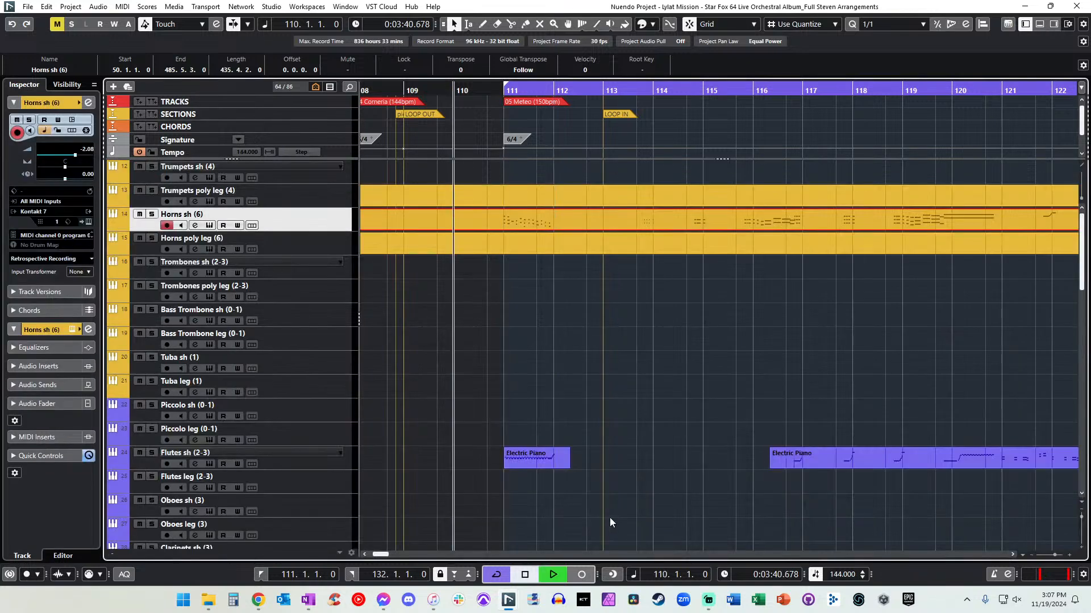
Split the Horns sh (6) part at bar 112, copy the segment covering bar 111 onto Trombones sh (2-3), and play it.
{"action": "key", "text": "KP_Add"}
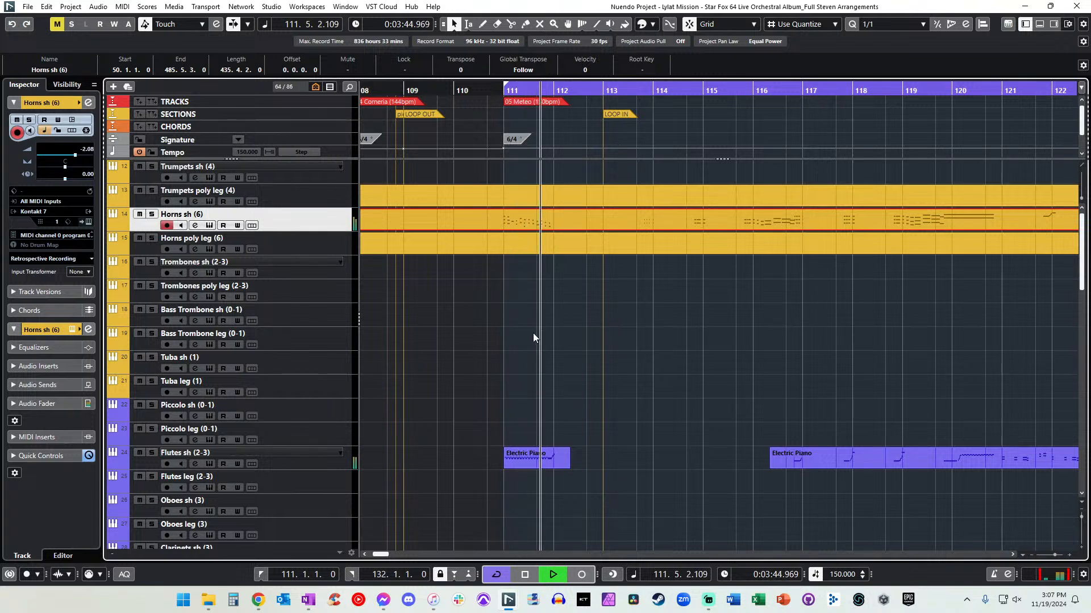
{"action": "key", "text": "space"}
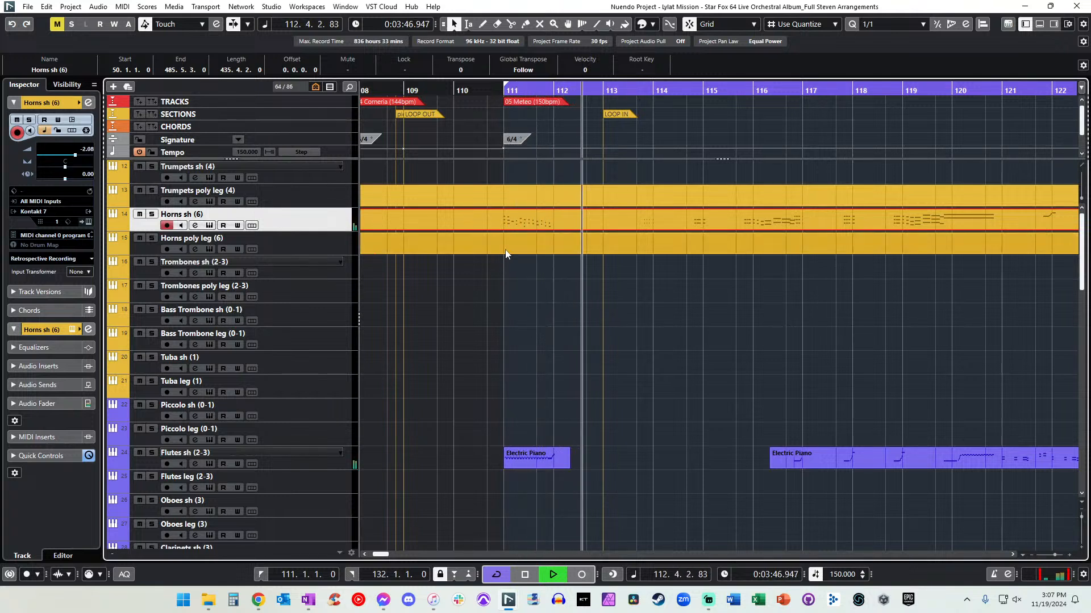
{"action": "left_click", "coordinate": [556, 221], "text": "alt"}
{"action": "left_click", "coordinate": [511, 221]}
{"action": "key", "text": "l"}
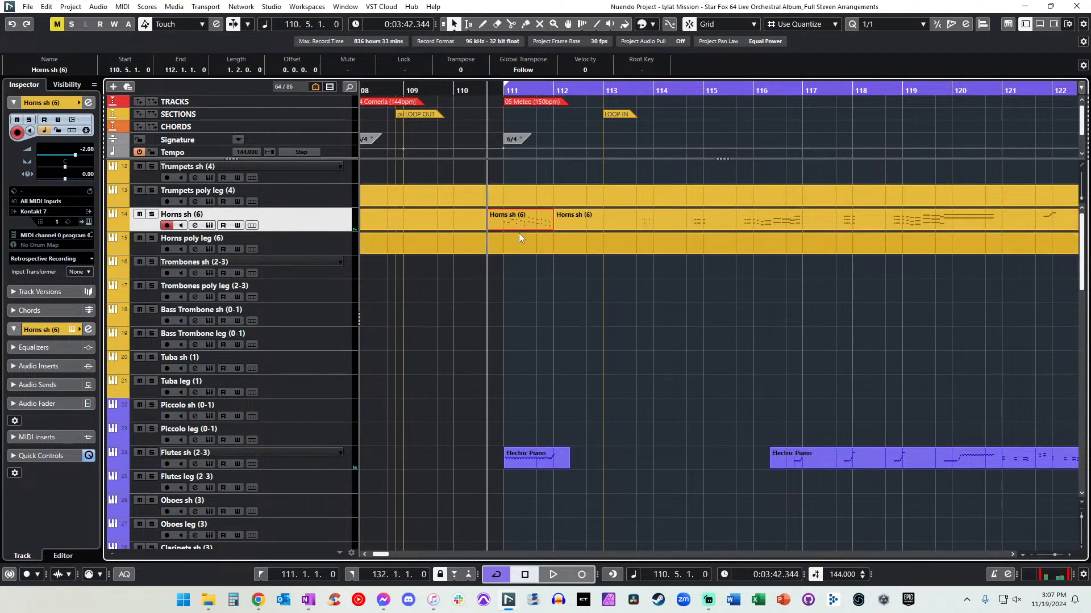
{"action": "left_click", "coordinate": [284, 264]}
{"action": "key", "text": "ctrl+v"}
{"action": "key", "text": "space"}
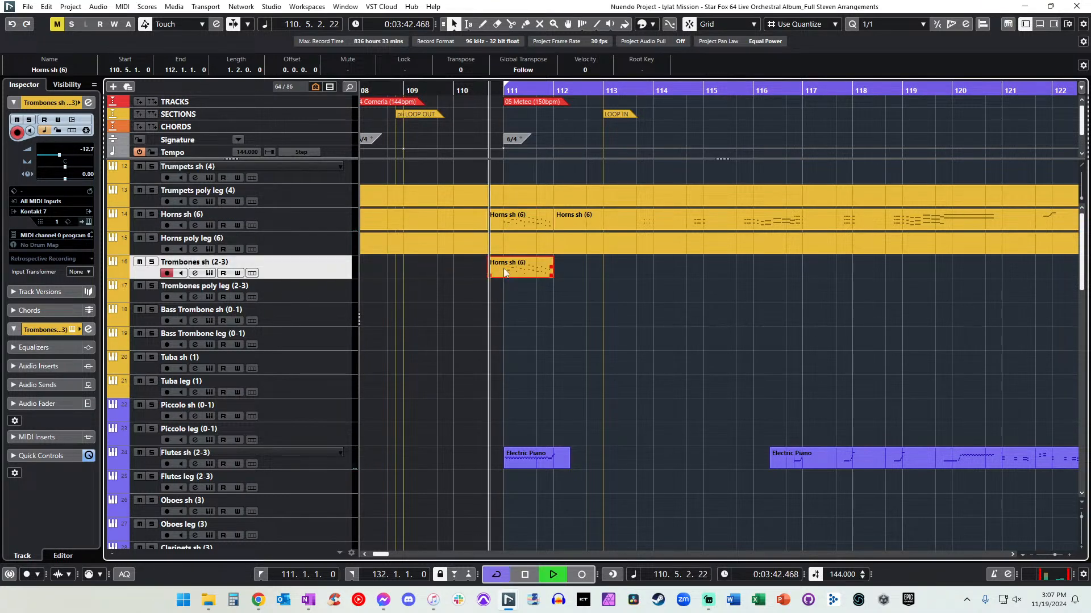
Set CC 7 (Main Volume) to 127 at bar 111 in the Trombones sh (2-3) part and listen to the result.
{"action": "double_click", "coordinate": [503, 268]}
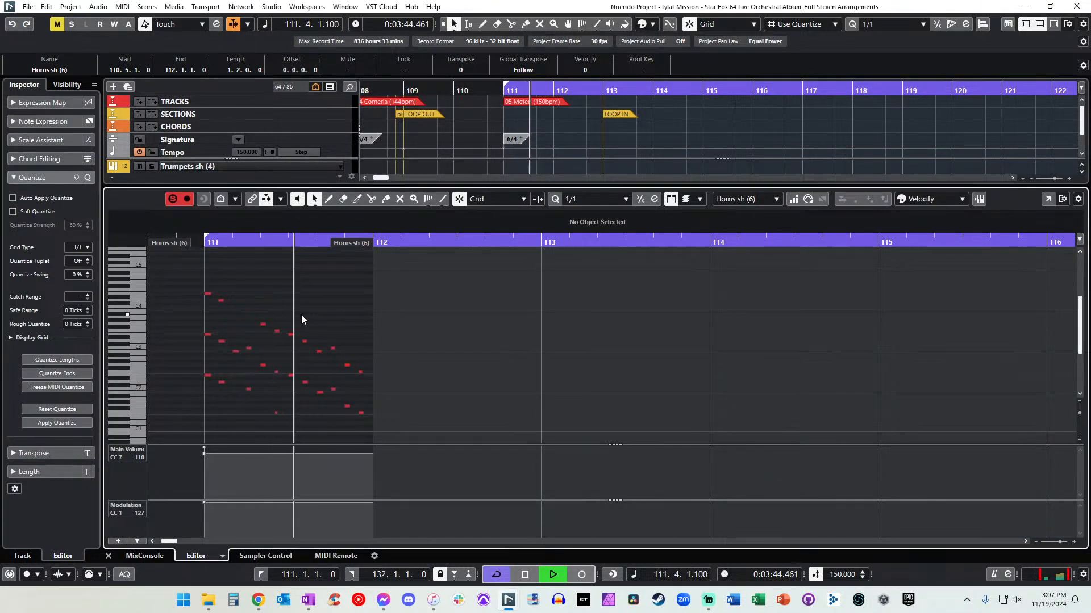
{"action": "key", "text": "Delete"}
{"action": "mouse_move", "coordinate": [204, 448]}
{"action": "left_mouse_down"}
{"action": "mouse_move", "coordinate": [193, 451]}
{"action": "mouse_move", "coordinate": [212, 418]}
{"action": "left_mouse_up"}
{"action": "key", "text": "KP_Subtract"}
{"action": "key", "text": "KP_Subtract"}
{"action": "left_click", "coordinate": [210, 453]}
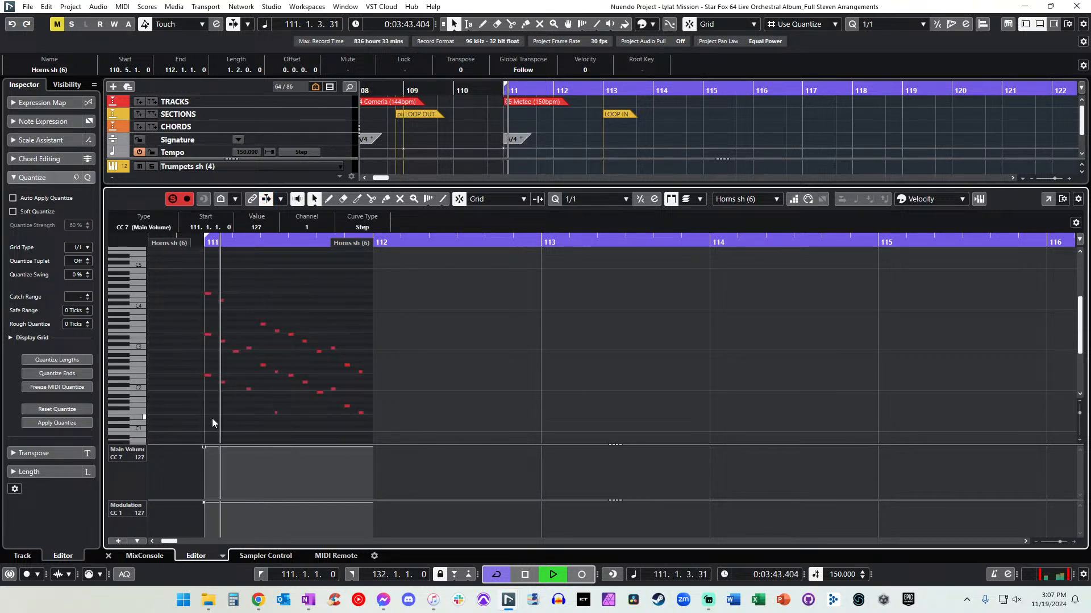
{"action": "scroll", "coordinate": [295, 361], "scroll_direction": "down", "scroll_amount": 2}
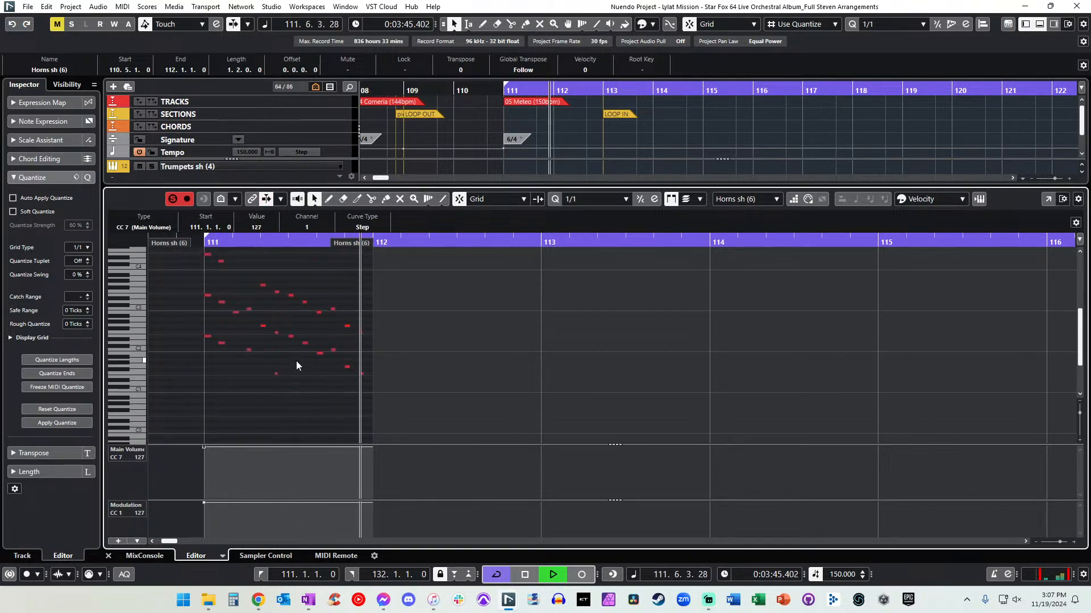
{"action": "key", "text": "Return"}
{"action": "key", "text": "space"}
Copy the Trombones sh (2-3) part at bar 111 onto Tuba sh (1) and open the copy for note editing during playback.
{"action": "left_click", "coordinate": [552, 307]}
{"action": "left_click", "coordinate": [511, 293]}
{"action": "left_click", "coordinate": [521, 270]}
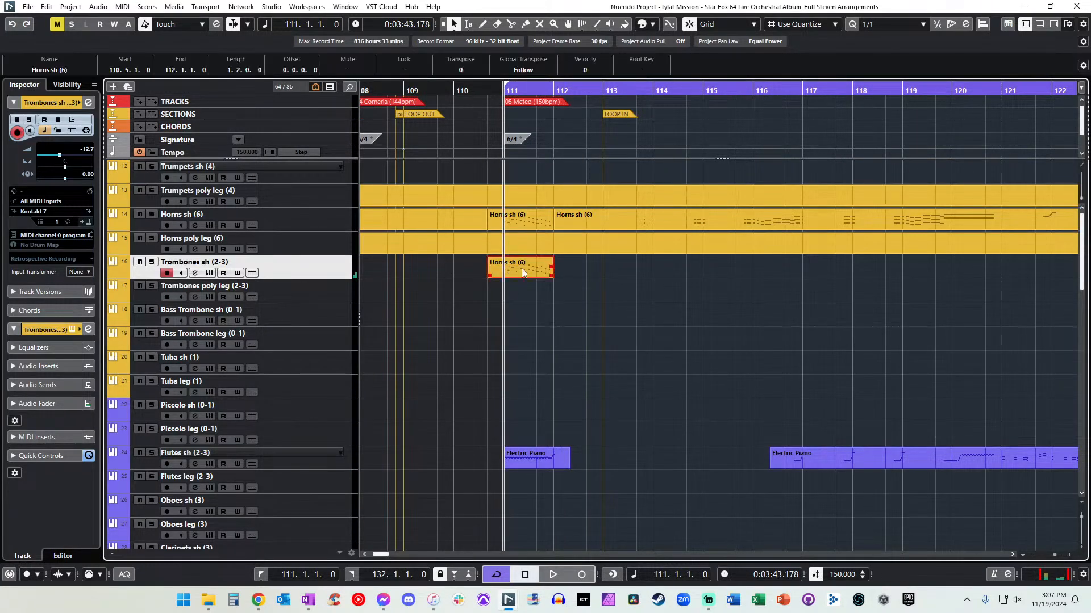
{"action": "key", "text": "l"}
{"action": "left_click", "coordinate": [301, 323]}
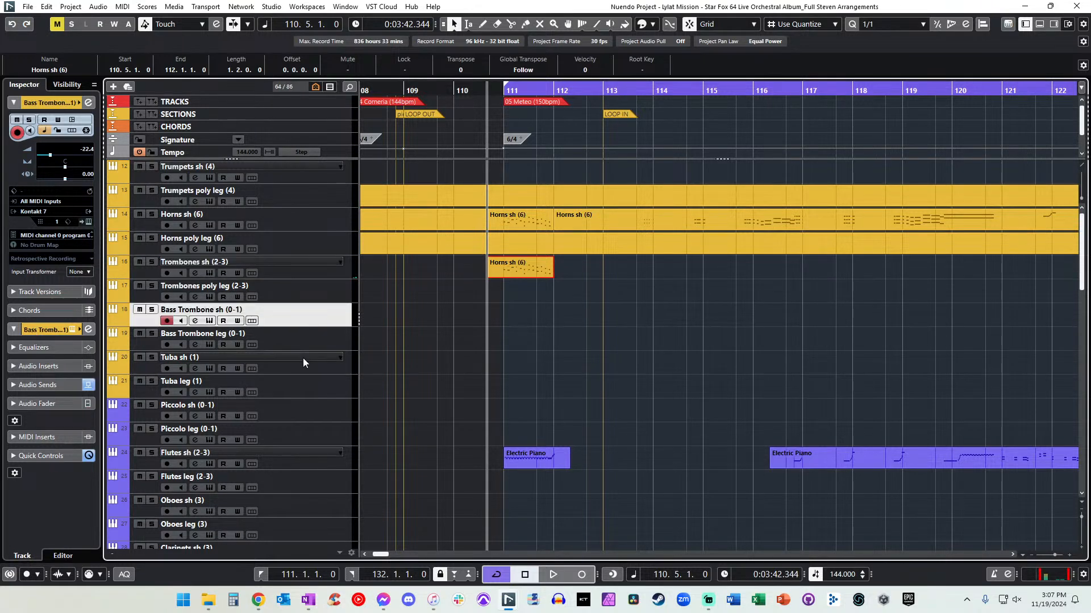
{"action": "left_click", "coordinate": [305, 359]}
{"action": "key", "text": "ctrl+v"}
{"action": "key", "text": "space"}
{"action": "double_click", "coordinate": [504, 363]}
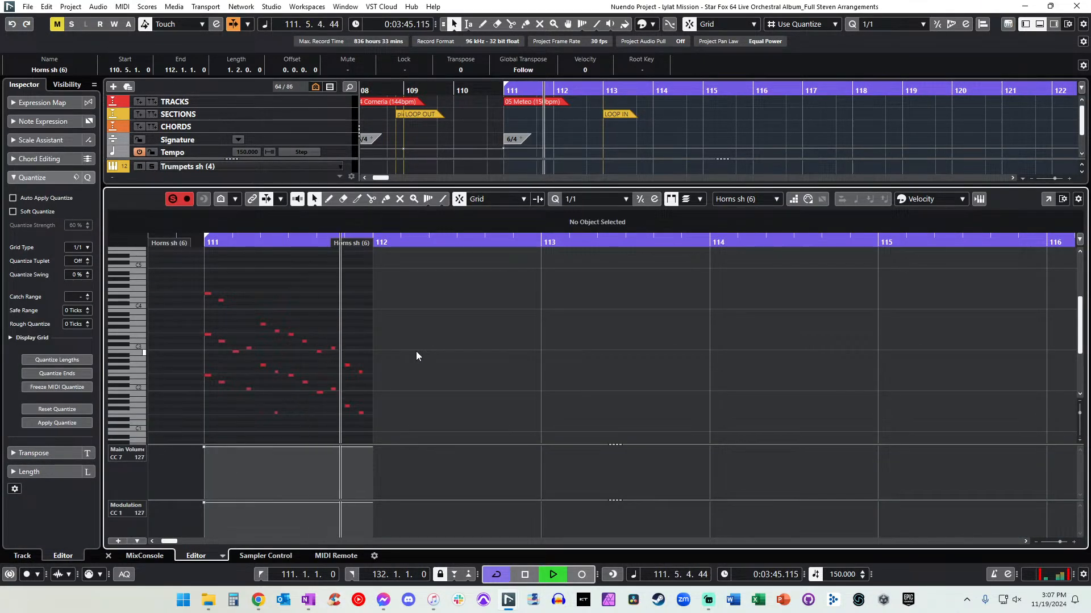
{"action": "key", "text": "space"}
Remove the two high accent notes and the upper octave of the first two notes from the tuba part at bar 111.
{"action": "left_click_drag", "start_coordinate": [192, 279], "coordinate": [245, 317]}
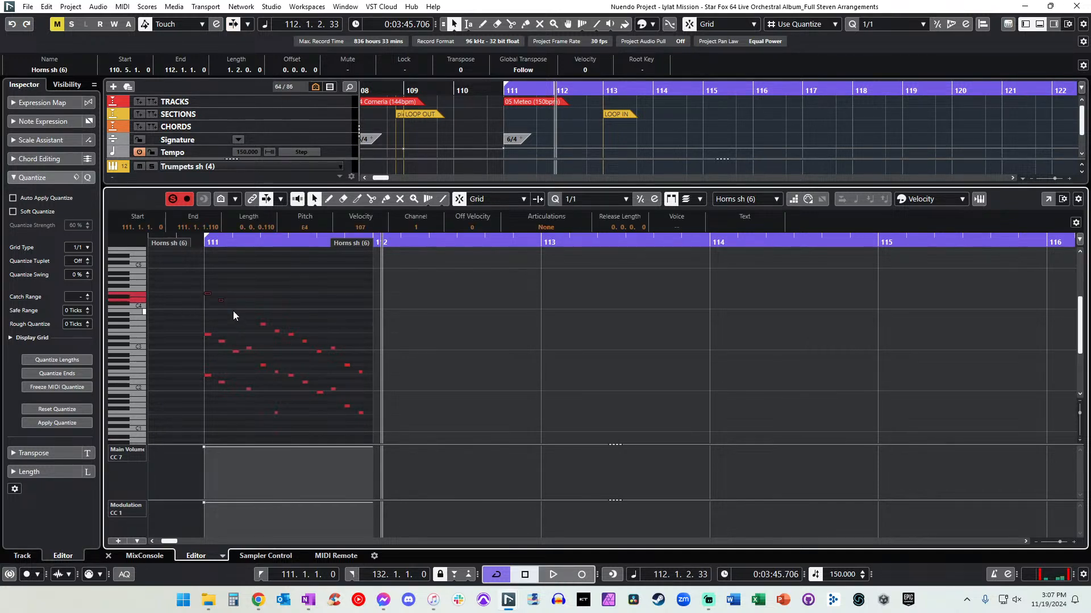
{"action": "key", "text": "shift+Down"}
{"action": "key", "text": "shift+Down"}
{"action": "key", "text": "Right"}
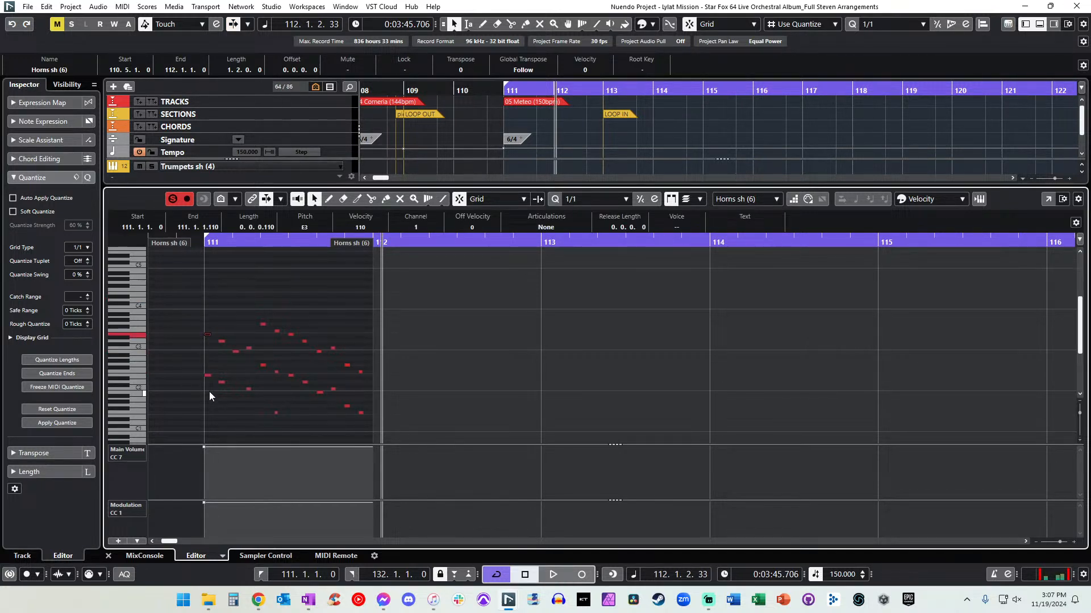
{"action": "key", "text": "Right"}
{"action": "key", "text": "Left"}
{"action": "key", "text": "Delete"}
{"action": "key", "text": "Right"}
{"action": "key", "text": "Delete"}
Step back and forth through the tuba notes of bar 111 to examine the octave doublings.
{"action": "key", "text": "Right"}
{"action": "key", "text": "Left"}
{"action": "key", "text": "Left"}
{"action": "key", "text": "Left"}
{"action": "key", "text": "Right"}
{"action": "key", "text": "Right"}
{"action": "key", "text": "Right"}
{"action": "key", "text": "Right"}
{"action": "key", "text": "Right"}
{"action": "key", "text": "Right"}
{"action": "key", "text": "Right"}
{"action": "key", "text": "Right"}
{"action": "key", "text": "Right"}
{"action": "key", "text": "Right"}
{"action": "key", "text": "Right"}
{"action": "key", "text": "Right"}
{"action": "key", "text": "Right"}
{"action": "key", "text": "Right"}
{"action": "key", "text": "Right"}
{"action": "key", "text": "Left"}
{"action": "key", "text": "Left"}
{"action": "key", "text": "Left"}
{"action": "key", "text": "Left"}
{"action": "key", "text": "Left"}
{"action": "key", "text": "Left"}
{"action": "key", "text": "Left"}
{"action": "key", "text": "Left"}
{"action": "key", "text": "Left"}
{"action": "key", "text": "Left"}
{"action": "key", "text": "Left"}
{"action": "key", "text": "Left"}
Delete the remaining octave-doubling notes of the tuba's running figure in bar 111.
{"action": "left_click", "coordinate": [209, 392]}
{"action": "key", "text": "Right"}
{"action": "key", "text": "Right"}
{"action": "key", "text": "Right"}
{"action": "key", "text": "Right"}
{"action": "key", "text": "Right"}
{"action": "key", "text": "Right"}
{"action": "key", "text": "Right"}
{"action": "key", "text": "Right"}
{"action": "key", "text": "Right"}
{"action": "key", "text": "Right"}
{"action": "key", "text": "Right"}
{"action": "key", "text": "Right"}
{"action": "key", "text": "Right"}
{"action": "key", "text": "Right"}
{"action": "key", "text": "Delete"}
{"action": "key", "text": "Right"}
{"action": "key", "text": "Delete"}
{"action": "key", "text": "Right"}
{"action": "key", "text": "Delete"}
{"action": "key", "text": "Right"}
{"action": "key", "text": "Delete"}
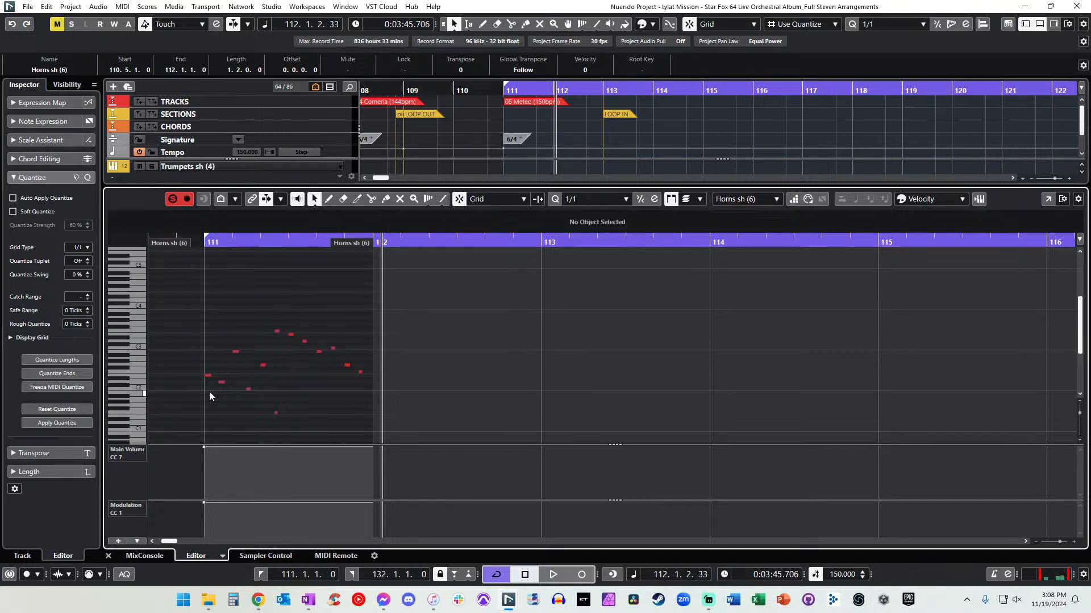
Transpose the second half of the tuba line and its third note down an octave, and delete the stray low note.
{"action": "left_click_drag", "start_coordinate": [409, 394], "coordinate": [272, 298]}
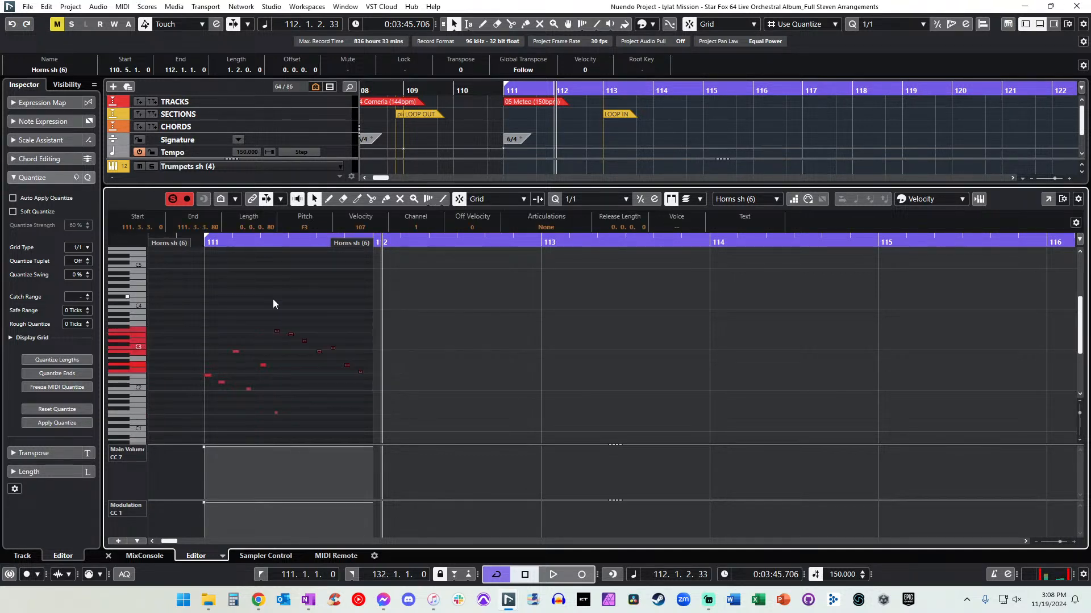
{"action": "key", "text": "shift+Down"}
{"action": "key", "text": "space"}
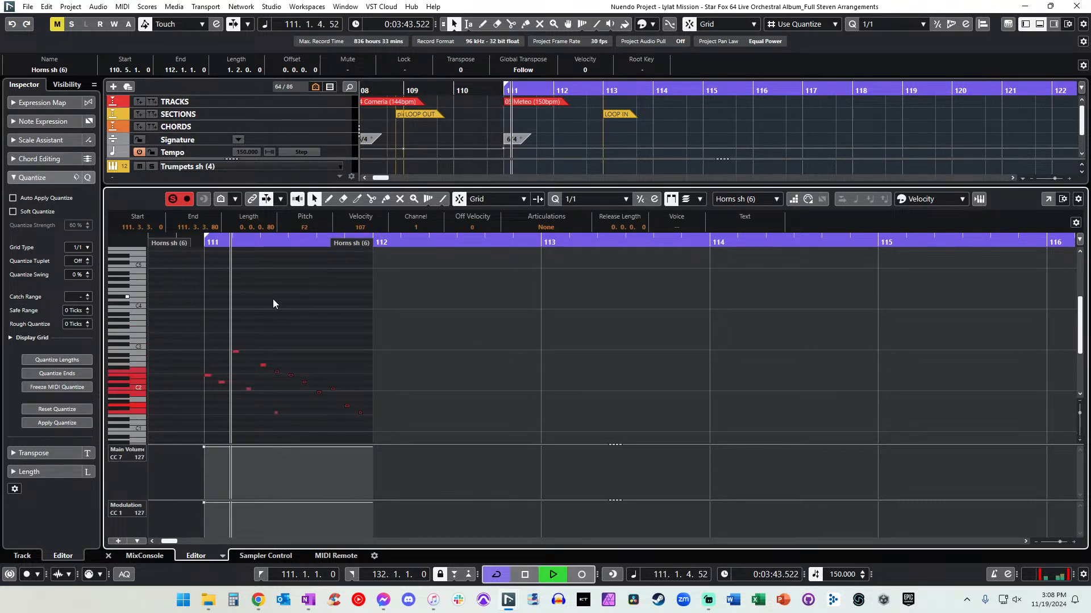
{"action": "left_click", "coordinate": [236, 352]}
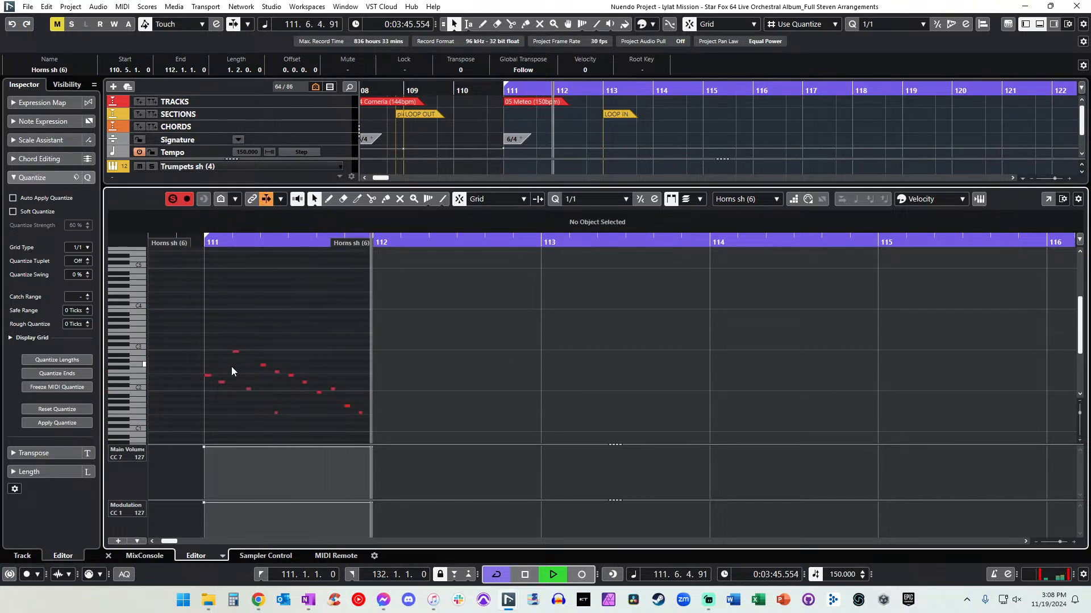
{"action": "key", "text": "shift+Down"}
{"action": "key", "text": "space"}
{"action": "left_click_drag", "start_coordinate": [261, 395], "coordinate": [307, 423]}
{"action": "key", "text": "Delete"}
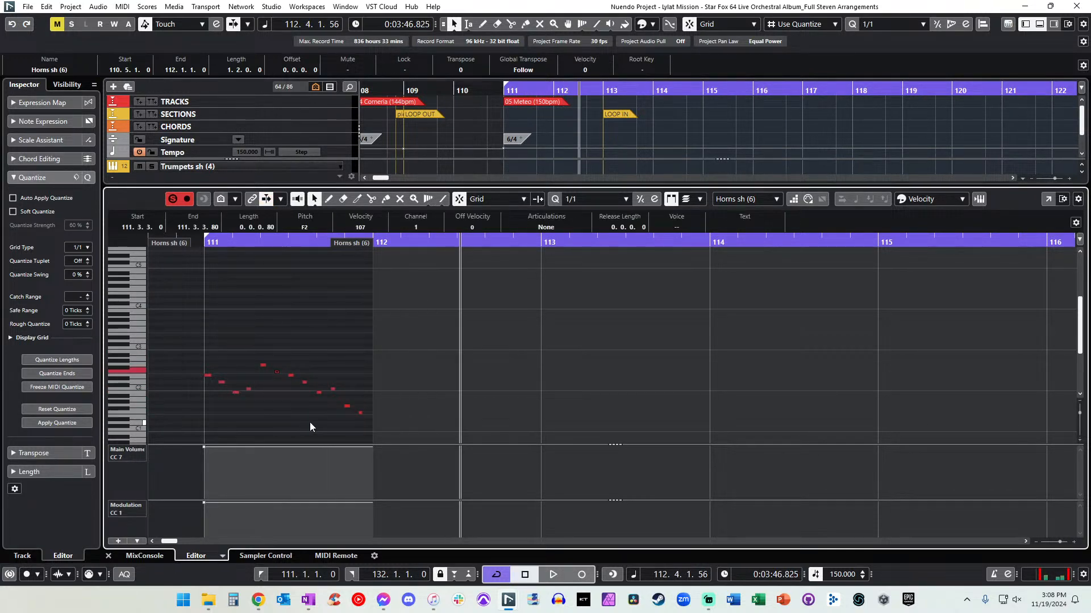
Transpose the whole tuba line in bar 111 up one octave and play it back with the other brass.
{"action": "left_click_drag", "start_coordinate": [385, 441], "coordinate": [144, 332]}
{"action": "key", "text": "shift+Up"}
{"action": "key", "text": "space"}
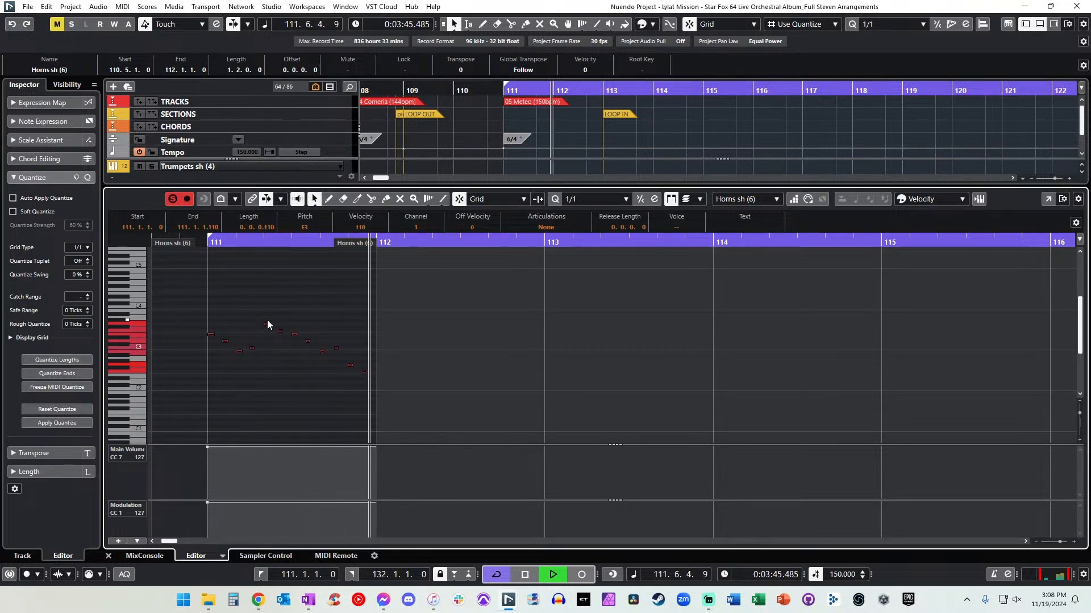
{"action": "key", "text": "space"}
{"action": "key", "text": "Return"}
{"action": "key", "text": "space"}
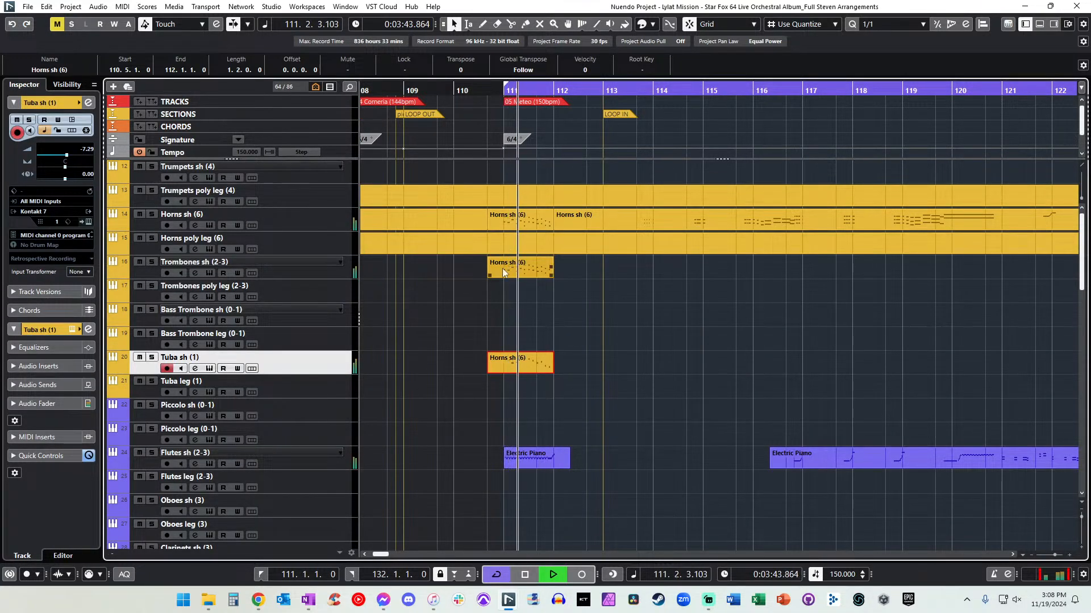
Rename the part on the Tuba sh (1) track to match its track name.
{"action": "key", "text": "l"}
{"action": "left_click", "coordinate": [242, 344]}
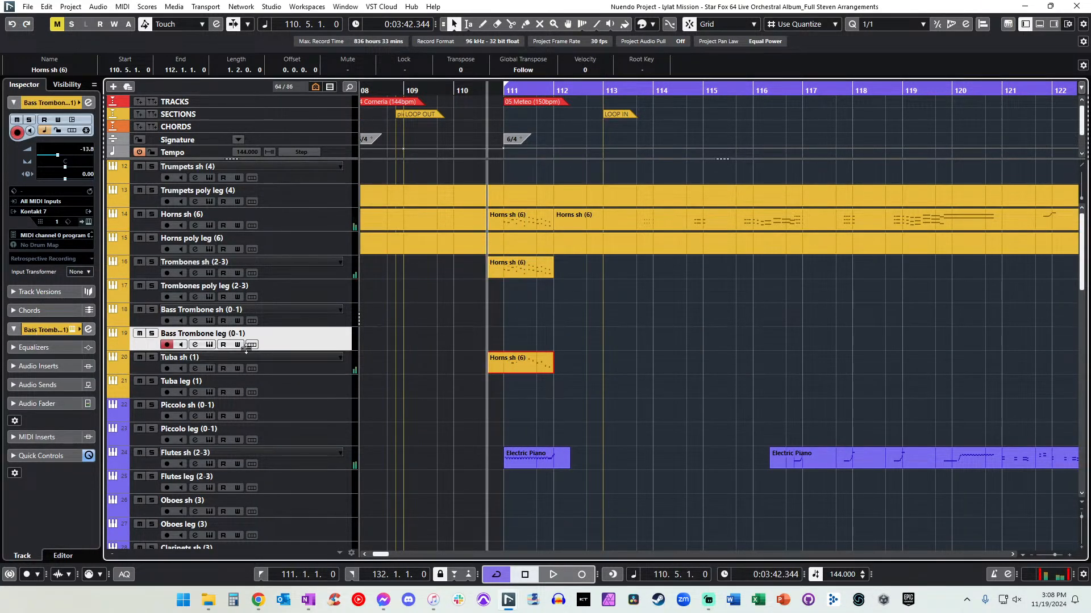
{"action": "left_click", "coordinate": [241, 359]}
{"action": "double_click", "coordinate": [241, 359]}
{"action": "key", "text": "ctrl+Return"}
{"action": "left_click", "coordinate": [637, 412]}
Replace the Trombones sh (2-3) part at bar 111 with a copy of the Tuba sh (1) part and open it.
{"action": "left_click", "coordinate": [529, 358]}
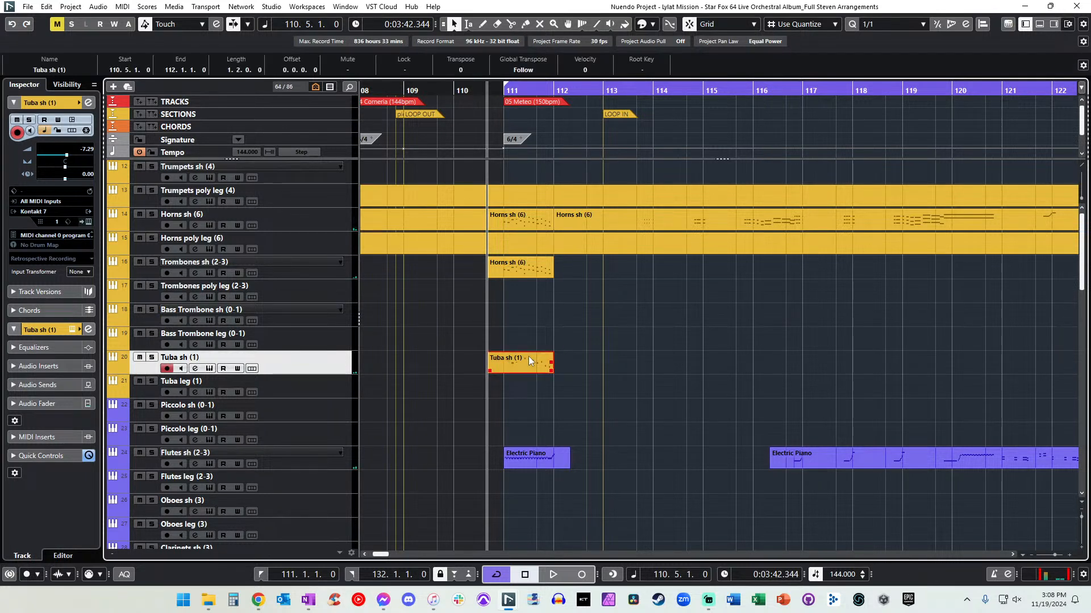
{"action": "left_click", "coordinate": [271, 267]}
{"action": "double_click", "coordinate": [502, 277]}
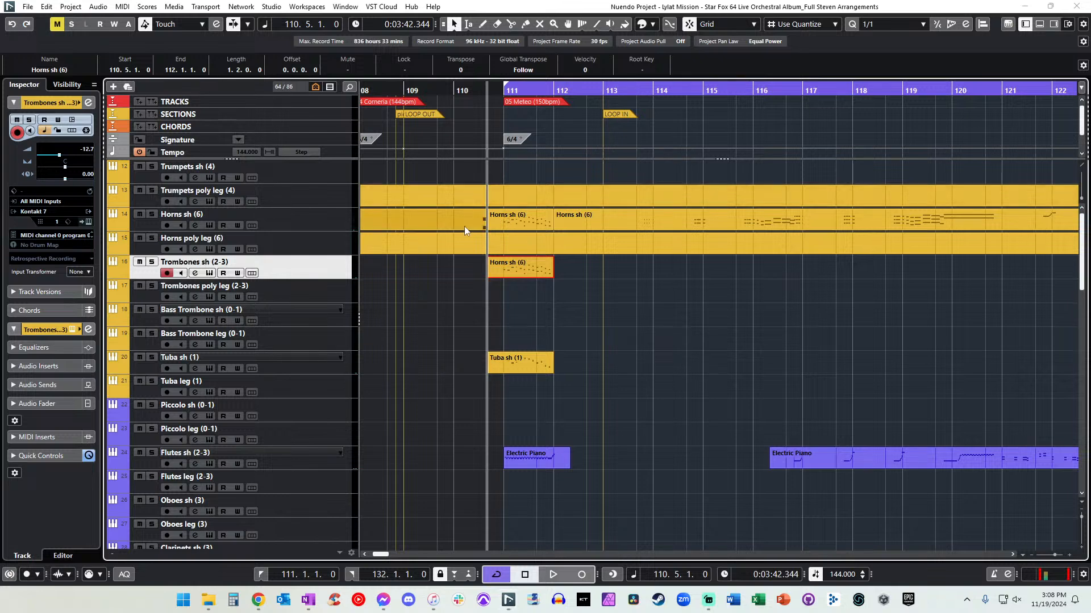
{"action": "double_click", "coordinate": [511, 276]}
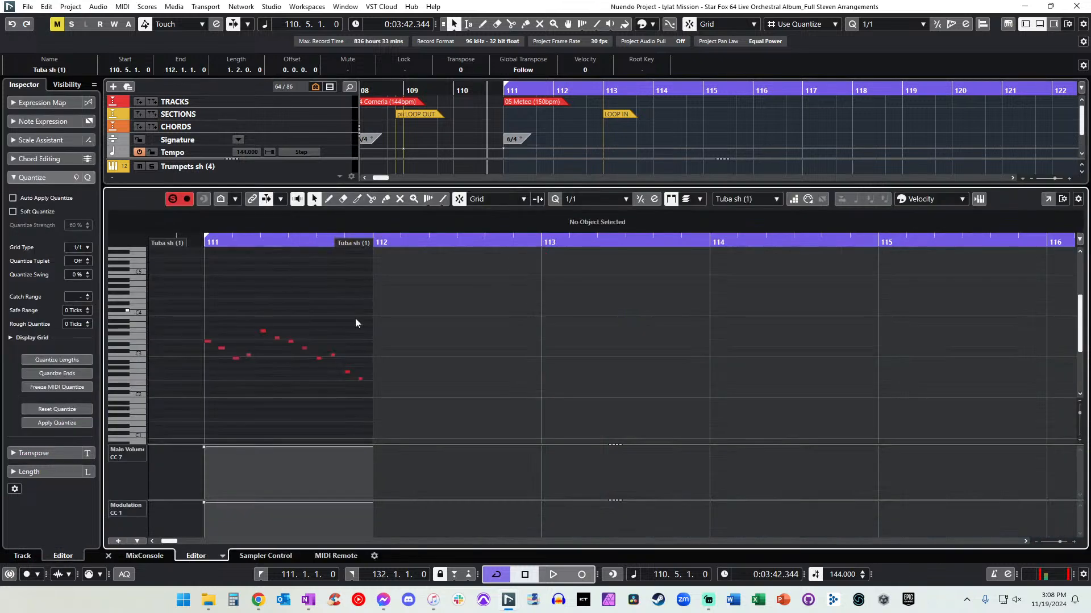
Double the copied trombone line one octave higher and play it back.
{"action": "left_click_drag", "start_coordinate": [177, 281], "coordinate": [427, 433]}
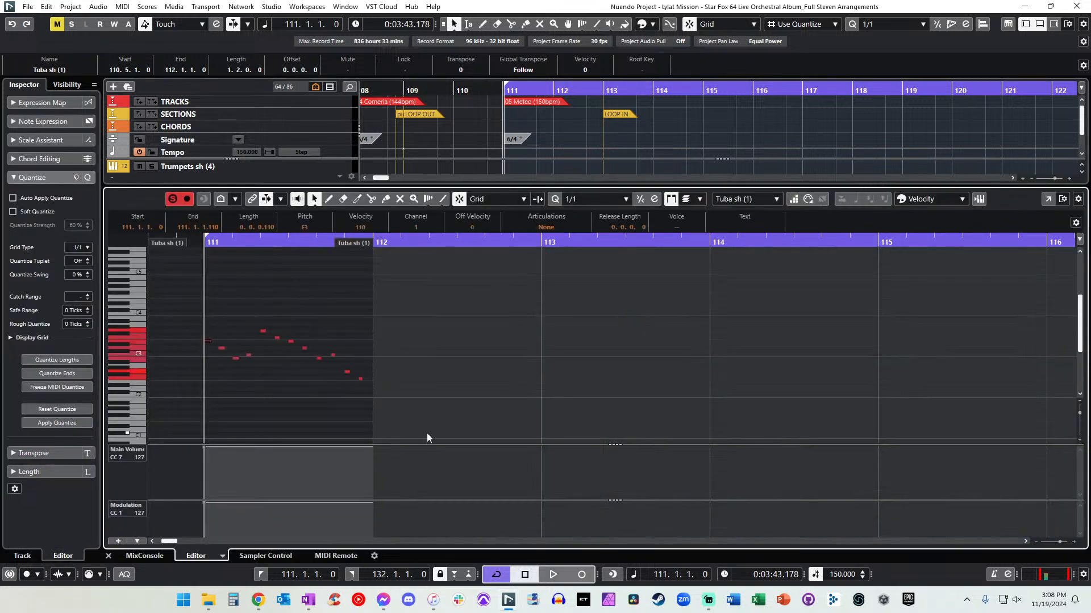
{"action": "key", "text": "shift+Up"}
{"action": "key", "text": "space"}
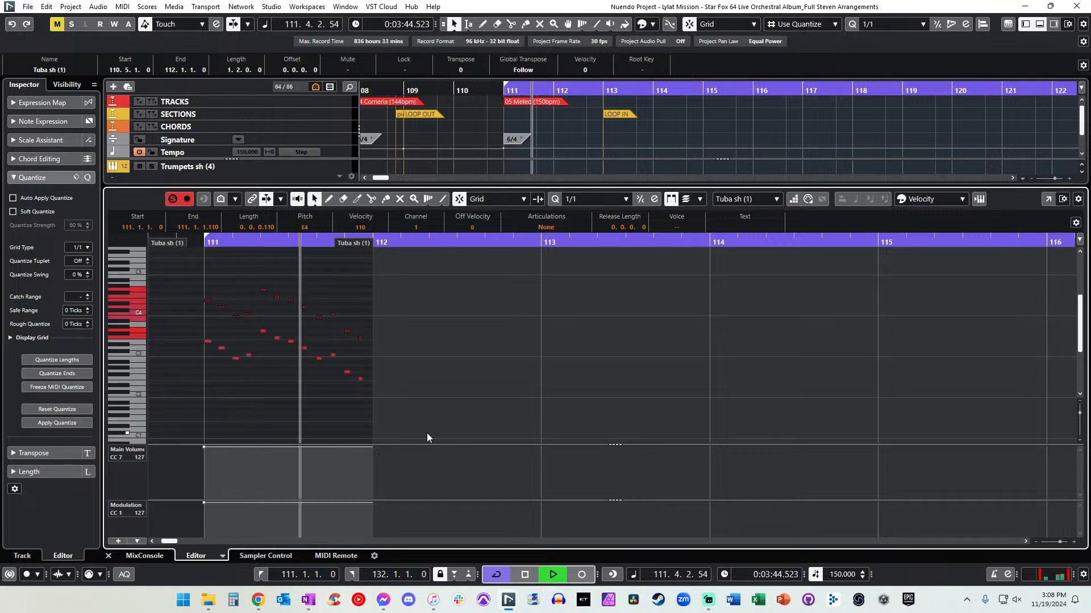
{"action": "key", "text": "space"}
Set the velocity of all notes in the trombone part to 127 and play from bar 111.
{"action": "left_click_drag", "start_coordinate": [374, 400], "coordinate": [176, 276]}
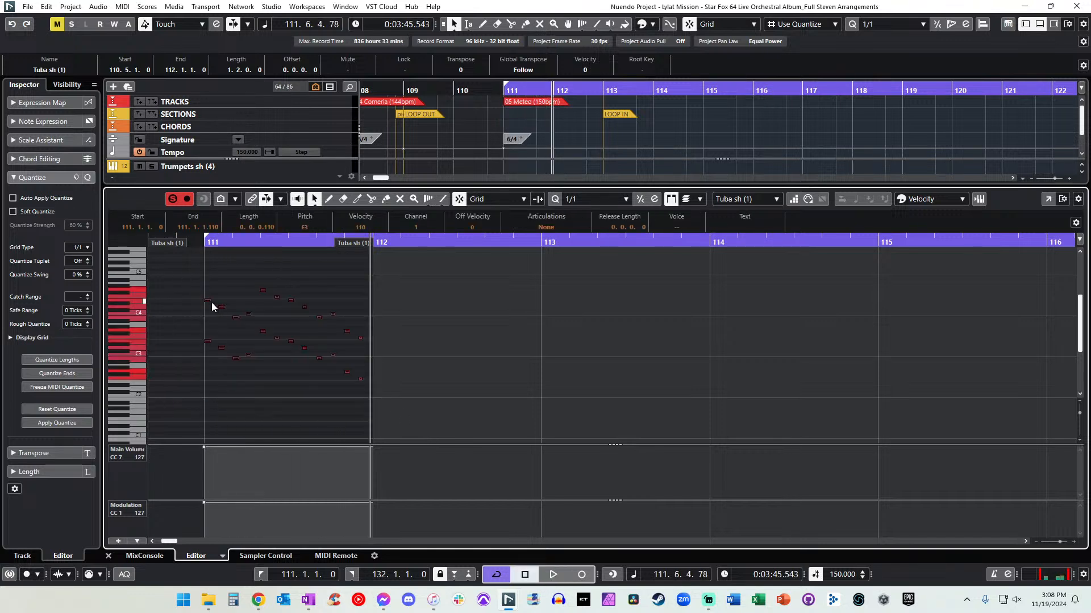
{"action": "key", "text": "KP_Subtract"}
{"action": "key", "text": "KP_Subtract"}
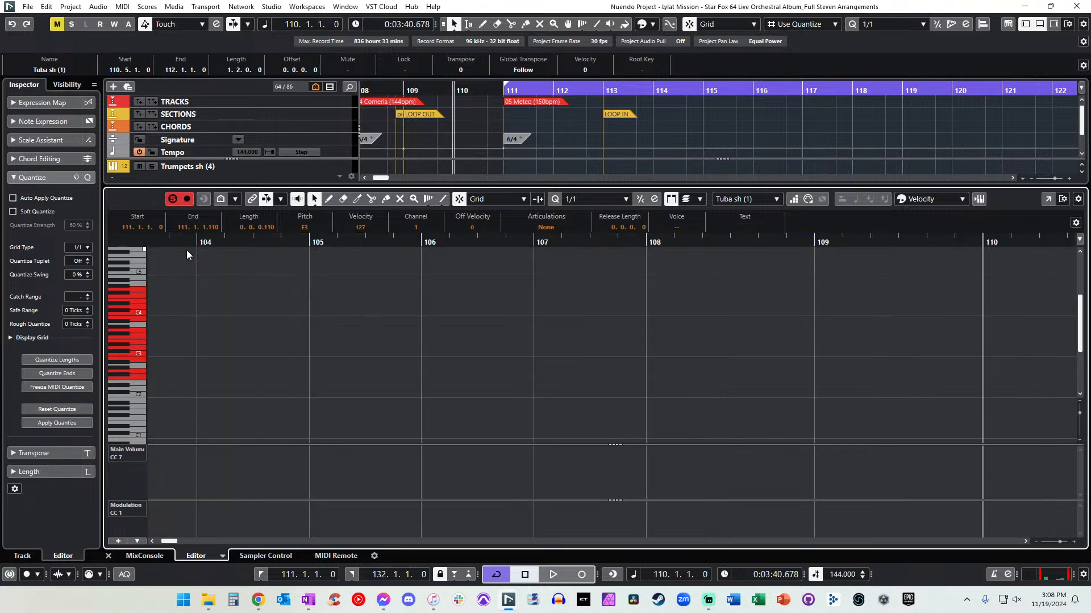
{"action": "key", "text": "KP_Add"}
{"action": "key", "text": "space"}
{"action": "key", "text": "space"}
Show CC 10 (Pan) in the lower controller lane of the trombone part and play from bar 111.
{"action": "left_click", "coordinate": [136, 515]}
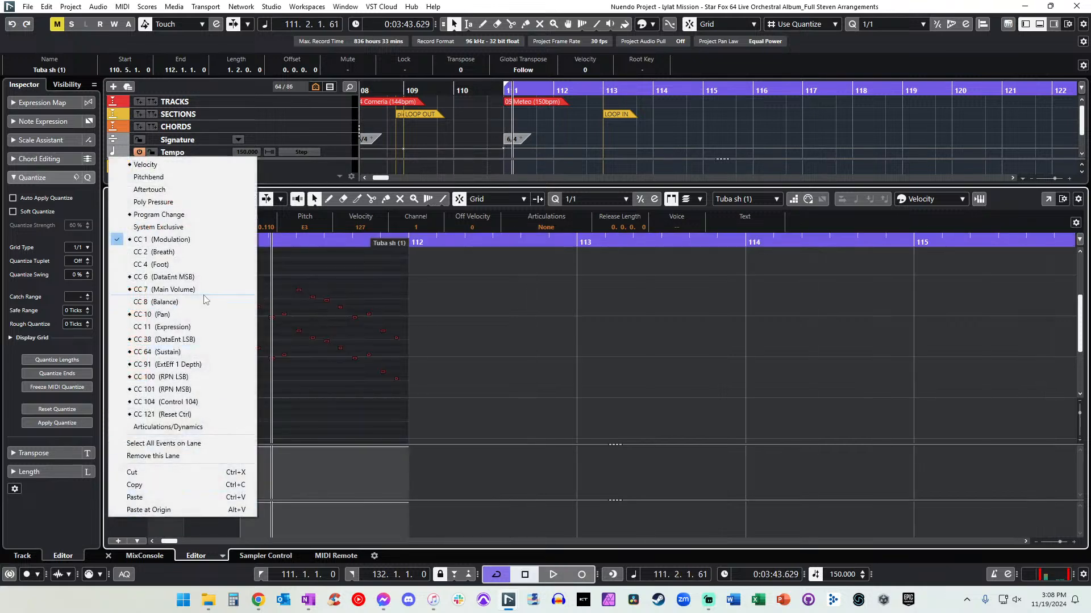
{"action": "left_click", "coordinate": [193, 312]}
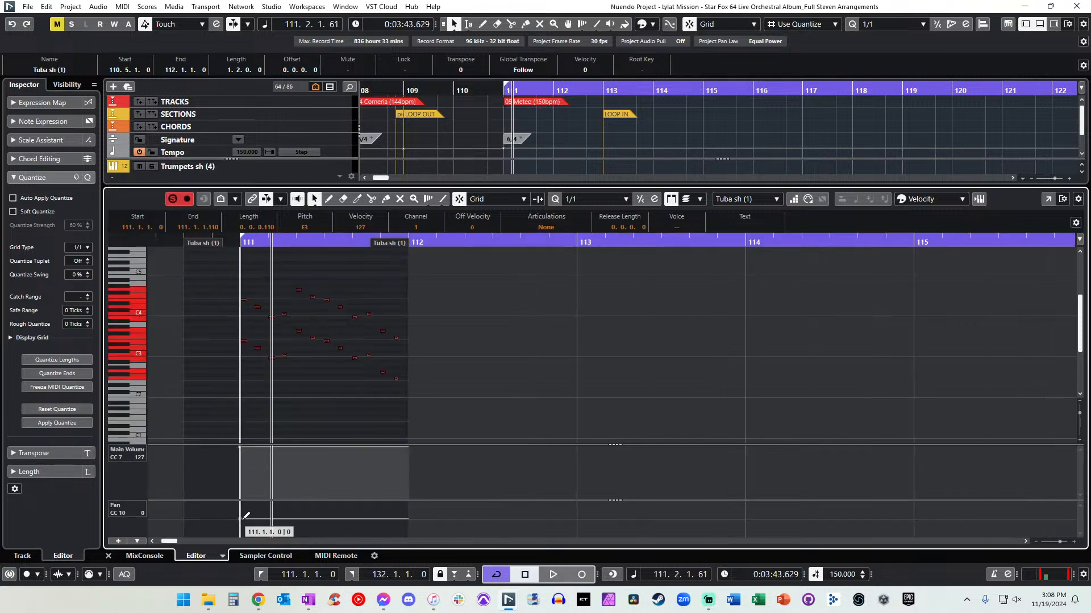
{"action": "key", "text": "space"}
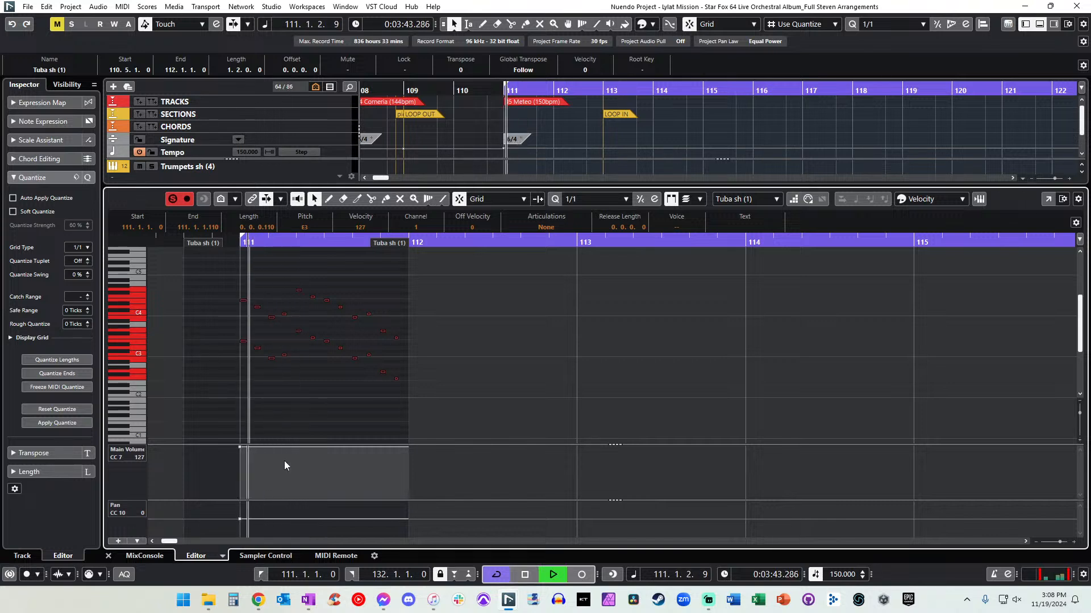
Transpose both octaves of the trombone line down one octave and play them from bar 111.
{"action": "left_click", "coordinate": [400, 397]}
{"action": "left_click_drag", "start_coordinate": [400, 391], "coordinate": [73, 272]}
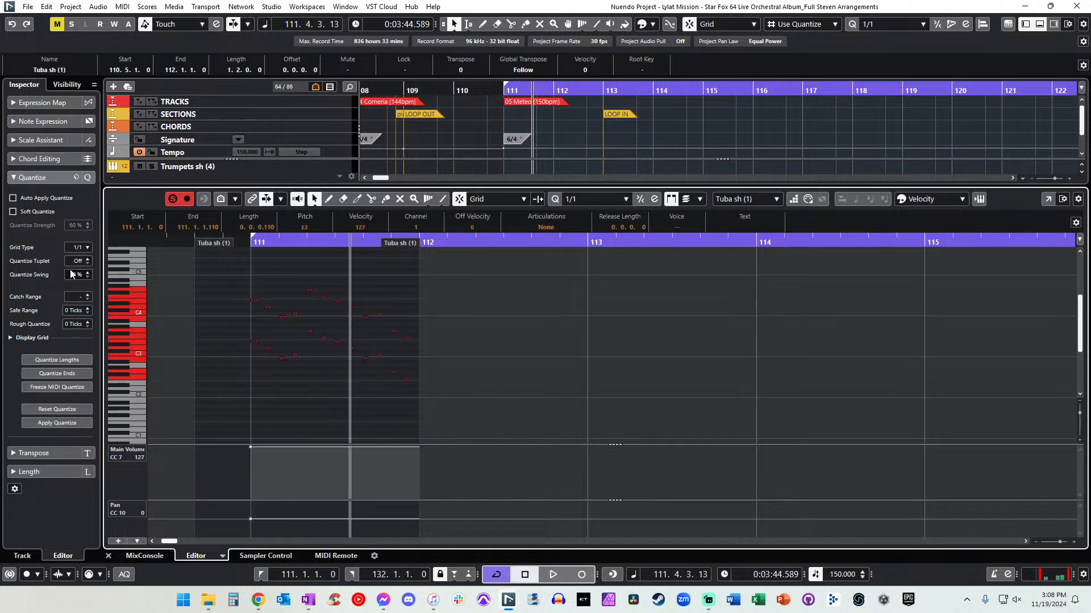
{"action": "key", "text": "shift+Down"}
{"action": "key", "text": "KP_1"}
{"action": "key", "text": "space"}
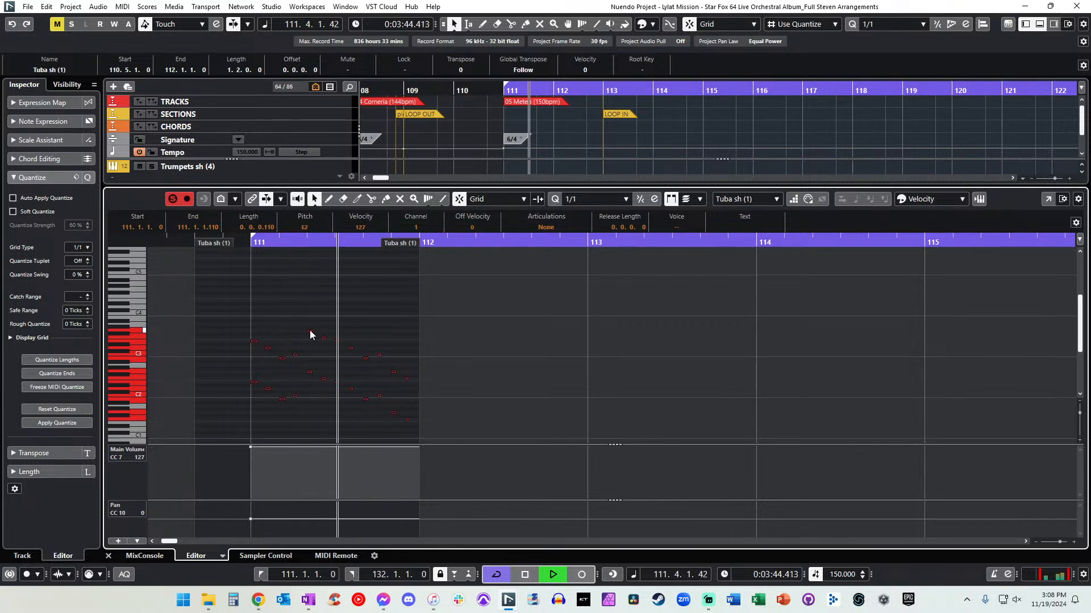
{"action": "key", "text": "space"}
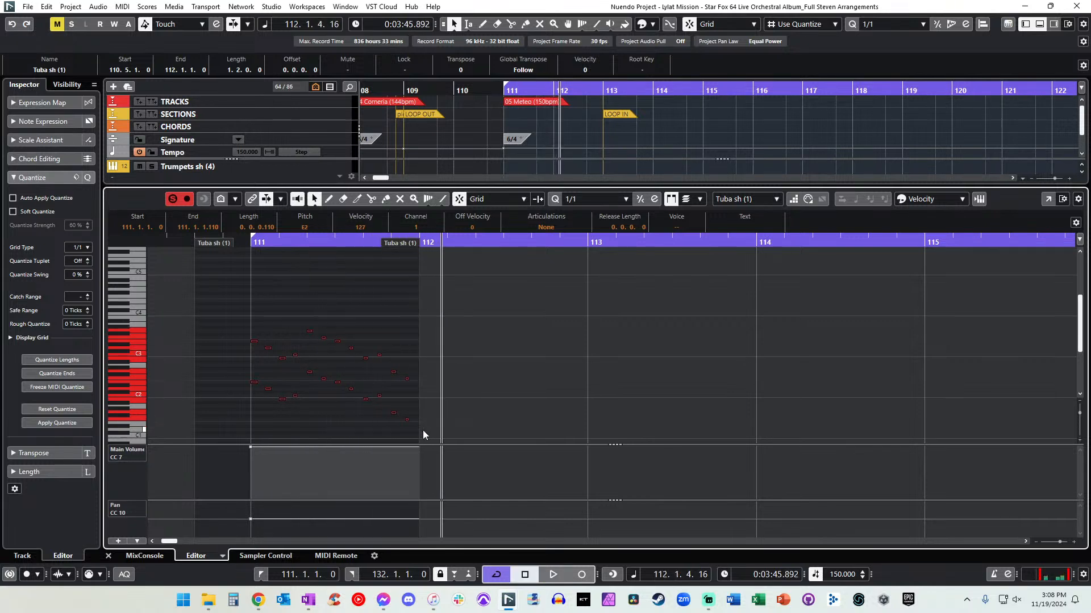
Delete the lower-octave notes of the trombone line in bar 111 and close the part.
{"action": "left_click_drag", "start_coordinate": [422, 430], "coordinate": [346, 394]}
{"action": "left_click_drag", "start_coordinate": [247, 379], "coordinate": [305, 411]}
{"action": "key", "text": "Delete"}
{"action": "left_click_drag", "start_coordinate": [307, 370], "coordinate": [386, 407]}
{"action": "key", "text": "Delete"}
{"action": "key", "text": "Delete"}
{"action": "left_click_drag", "start_coordinate": [380, 407], "coordinate": [418, 425]}
{"action": "key", "text": "Delete"}
{"action": "key", "text": "Return"}
Copy the finished Trombones sh (2-3) part onto Bass Trombone sh (0-1) at the same position.
{"action": "left_click", "coordinate": [513, 280]}
{"action": "left_click", "coordinate": [515, 277]}
{"action": "key", "text": "l"}
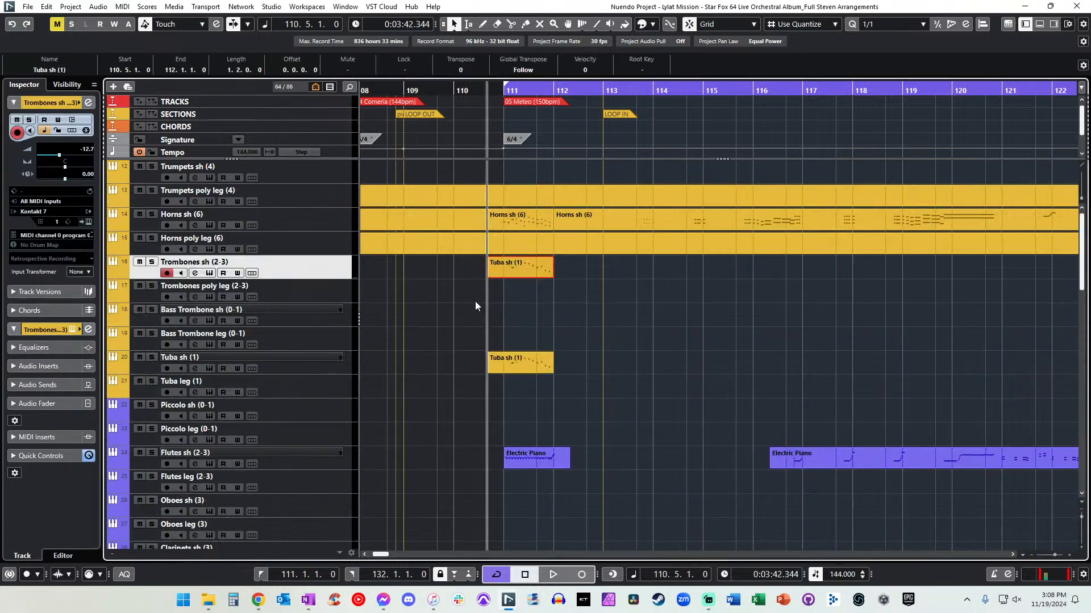
{"action": "left_click", "coordinate": [298, 319]}
{"action": "key", "text": "ctrl+v"}
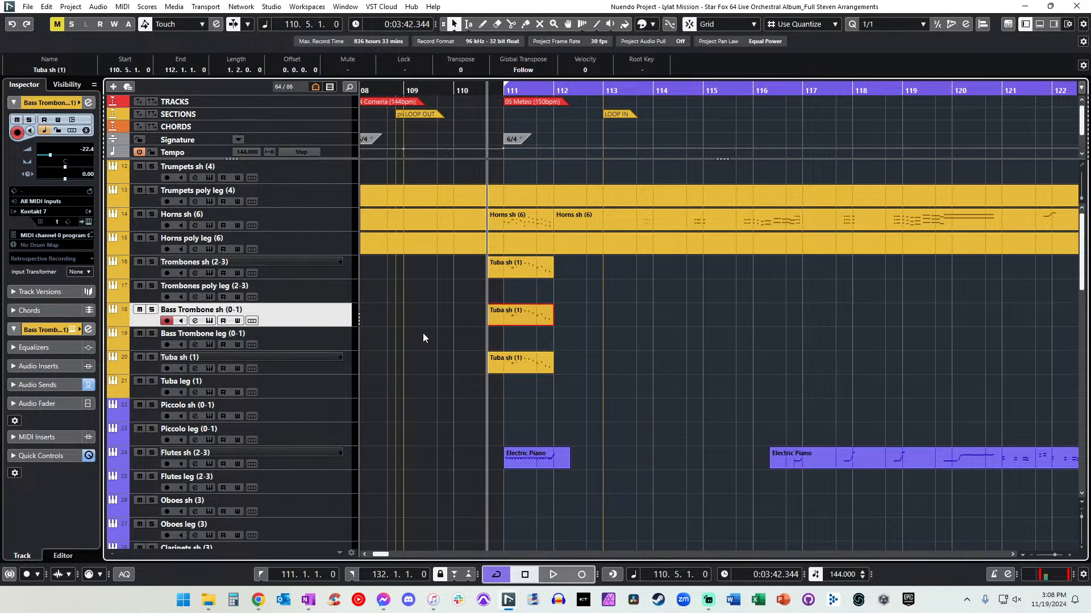
Replace the Bass Trombone sh (0-1) part before bar 112 with a copy of the Tuba sh (1) part and play it.
{"action": "left_click", "coordinate": [517, 332]}
{"action": "left_click", "coordinate": [510, 362]}
{"action": "left_click", "coordinate": [513, 321]}
{"action": "key", "text": "Delete"}
{"action": "left_click", "coordinate": [508, 368]}
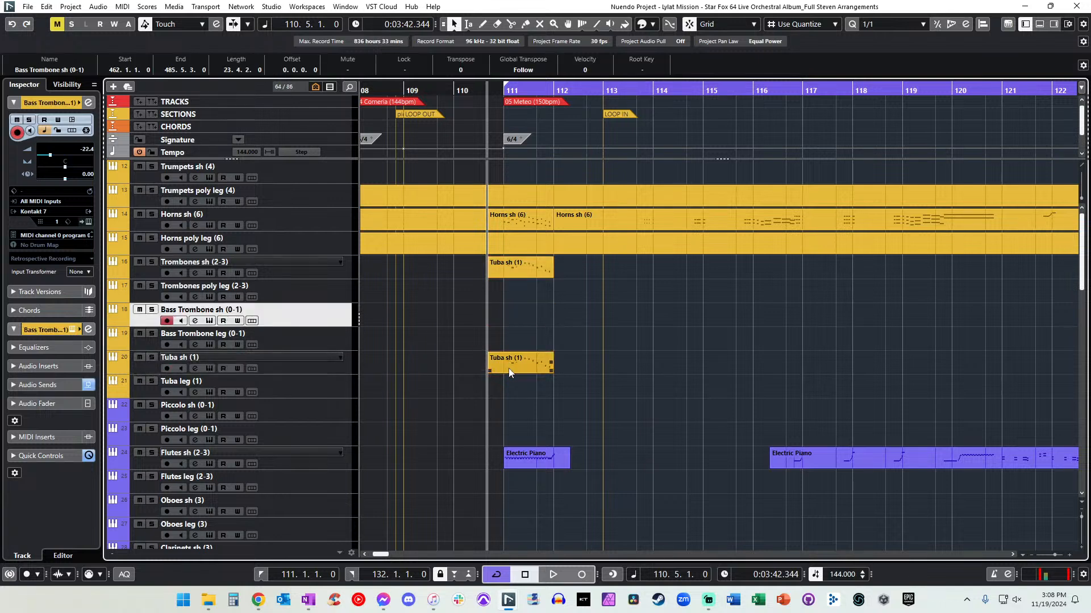
{"action": "left_click", "coordinate": [305, 310]}
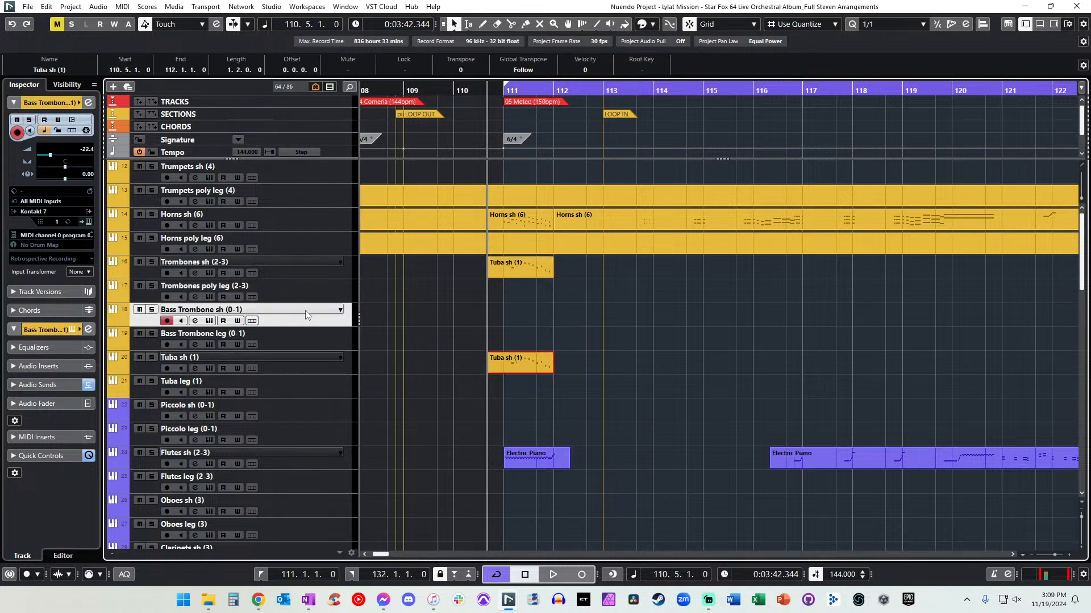
{"action": "key", "text": "ctrl+v"}
{"action": "key", "text": "space"}
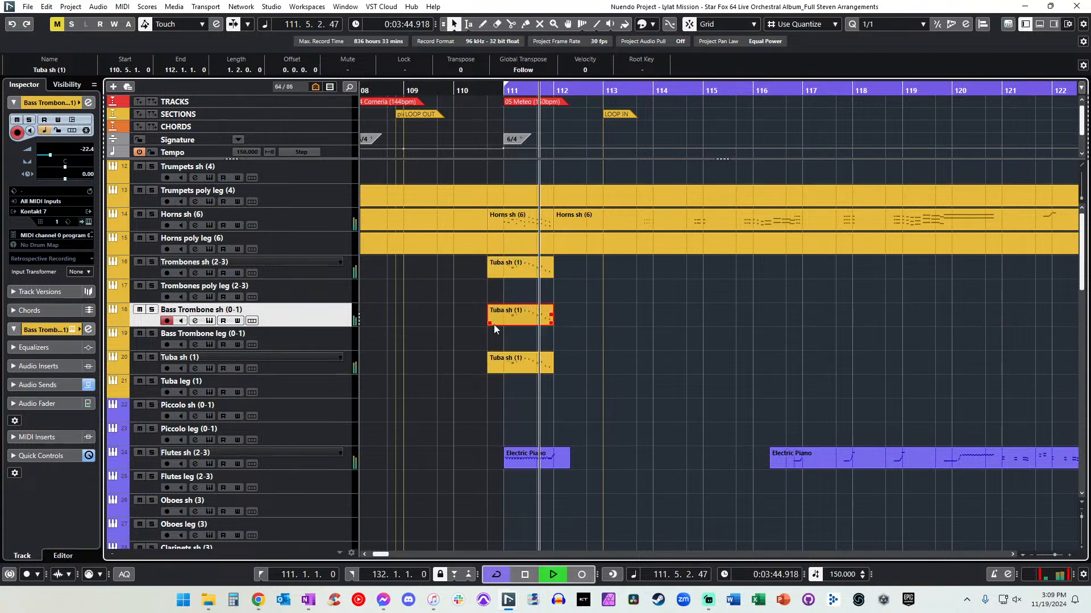
{"action": "key", "text": "space"}
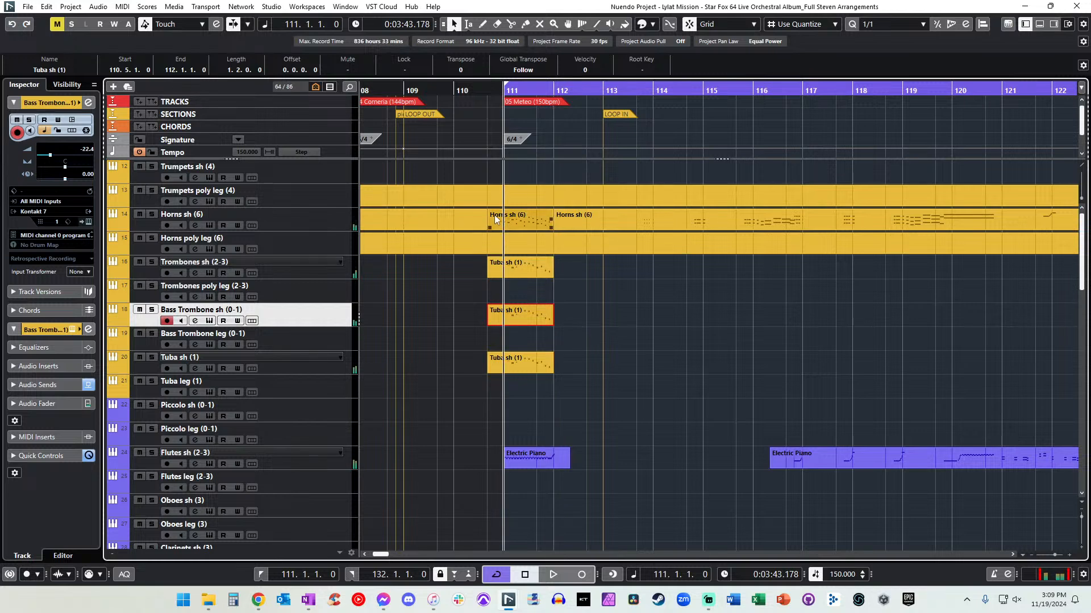
Replace the separate Horns sh (6) part ending at bar 112 with a copy of the Trombones sh (2-3) part.
{"action": "double_click", "coordinate": [495, 215]}
{"action": "key", "text": "Return"}
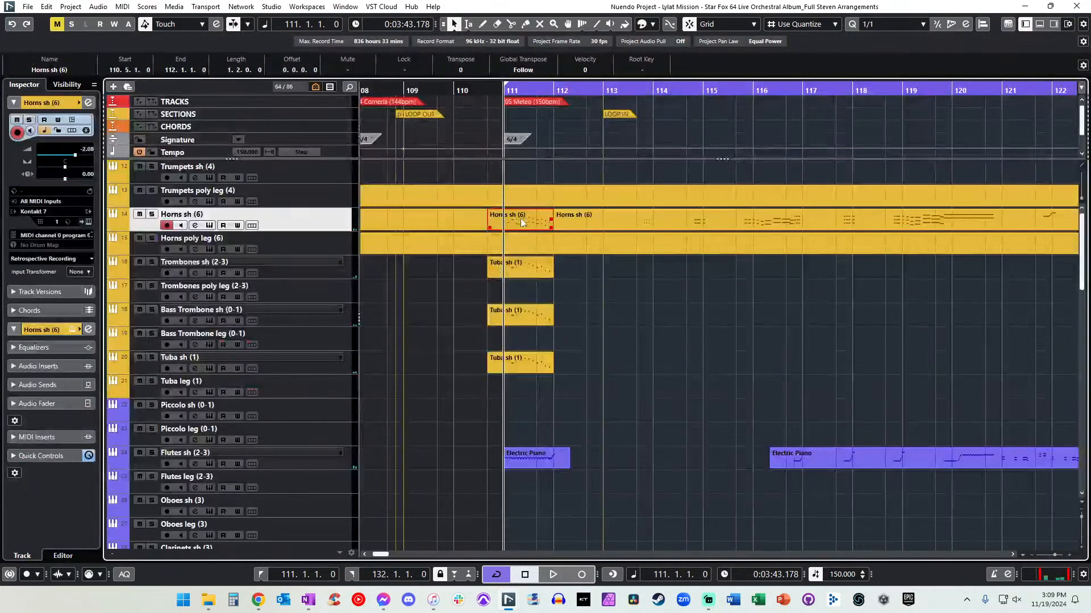
{"action": "key", "text": "Delete"}
{"action": "left_click", "coordinate": [507, 274]}
{"action": "key", "text": "l"}
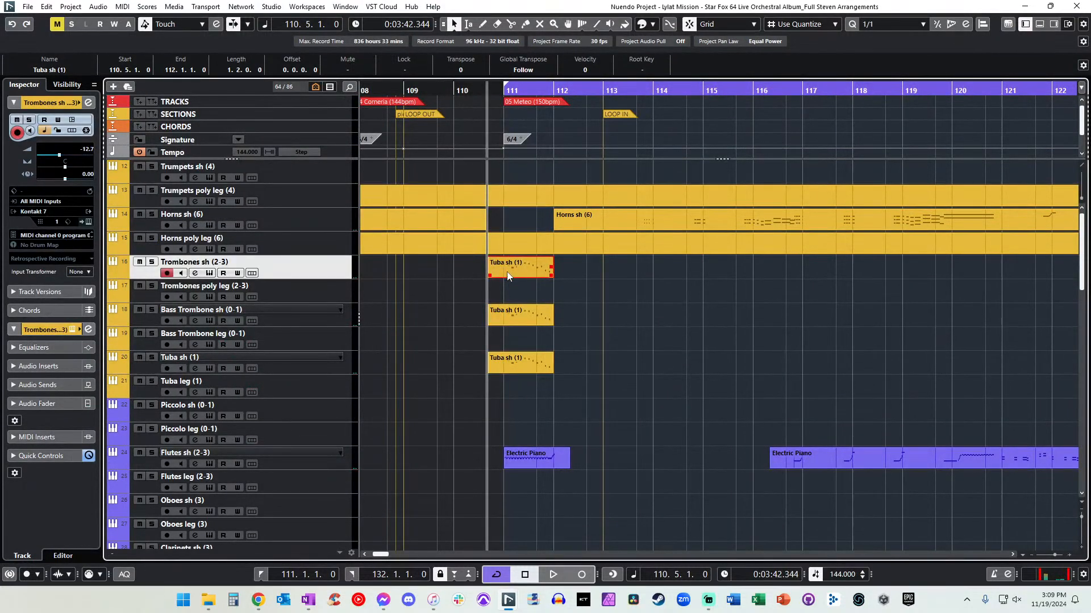
{"action": "left_click", "coordinate": [256, 216]}
{"action": "key", "text": "ctrl+v"}
Double the copied horn line in bar 111 with a second copy one octave higher and play it from bar 111.
{"action": "double_click", "coordinate": [501, 219]}
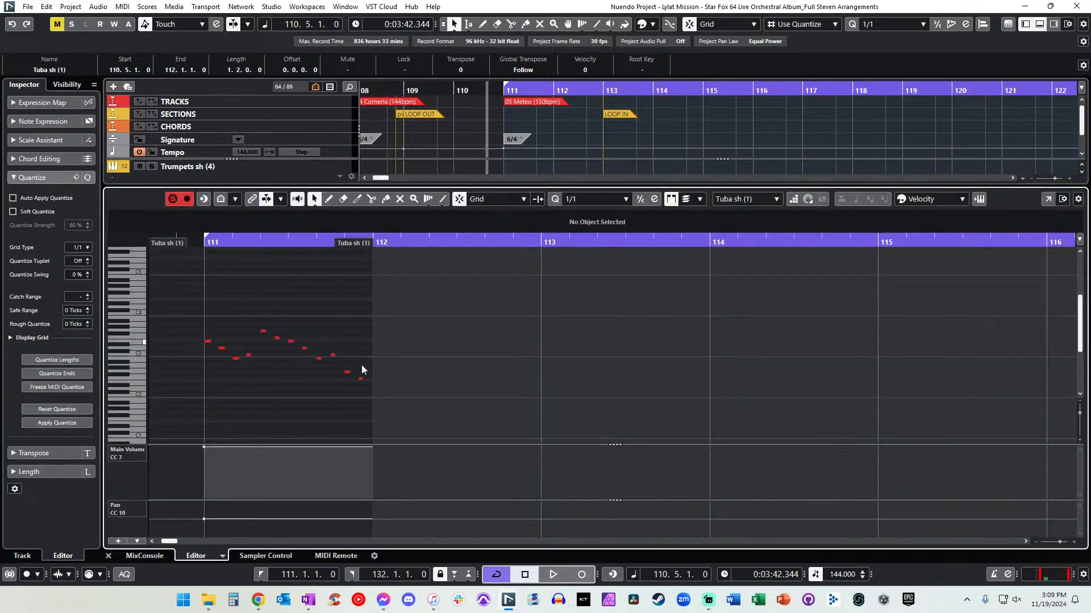
{"action": "left_click_drag", "start_coordinate": [371, 372], "coordinate": [186, 314]}
{"action": "left_click_drag", "start_coordinate": [172, 301], "coordinate": [431, 415]}
{"action": "key", "text": "l"}
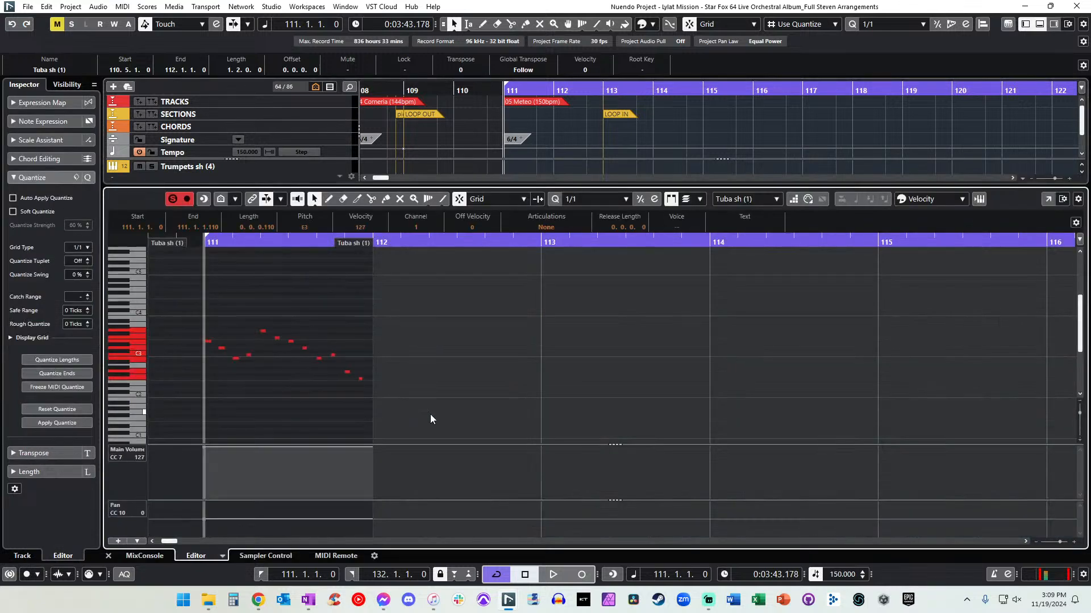
{"action": "key", "text": "shift+Up"}
{"action": "key", "text": "space"}
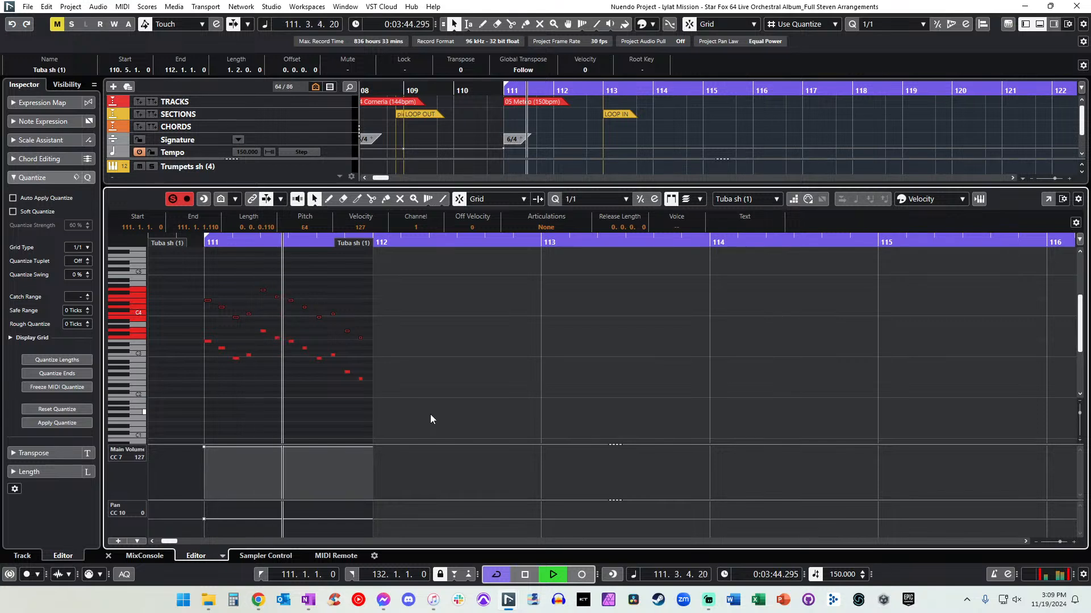
{"action": "key", "text": "space"}
Transpose both octaves of the horn line down one octave, including the remaining high note on beat 3, and play the result.
{"action": "left_click_drag", "start_coordinate": [431, 414], "coordinate": [156, 295]}
{"action": "key", "text": "shift+Down"}
{"action": "left_click", "coordinate": [263, 290]}
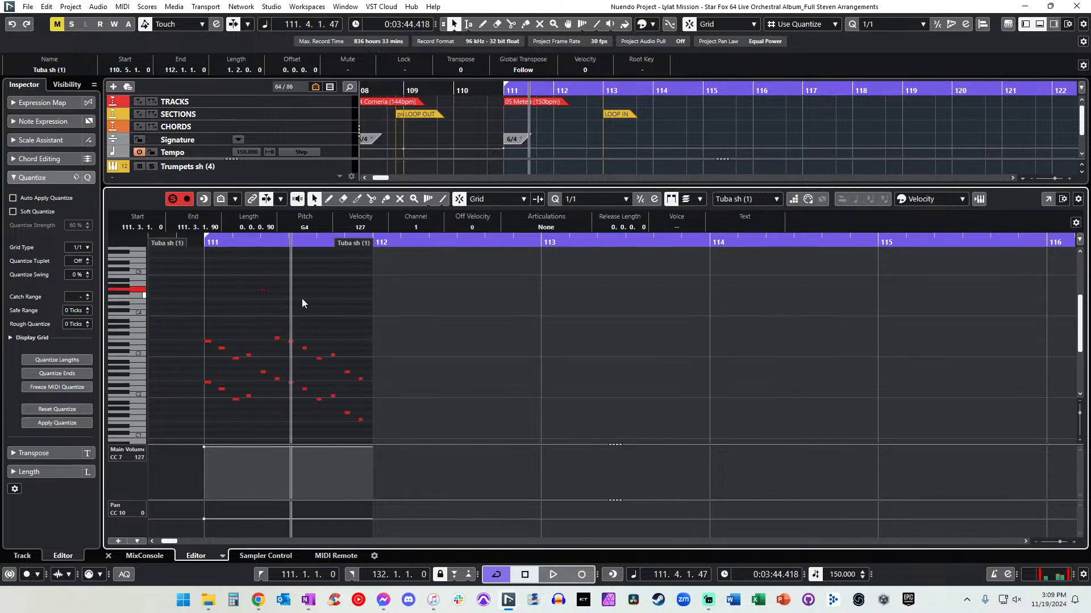
{"action": "key", "text": "shift+Down"}
{"action": "key", "text": "space"}
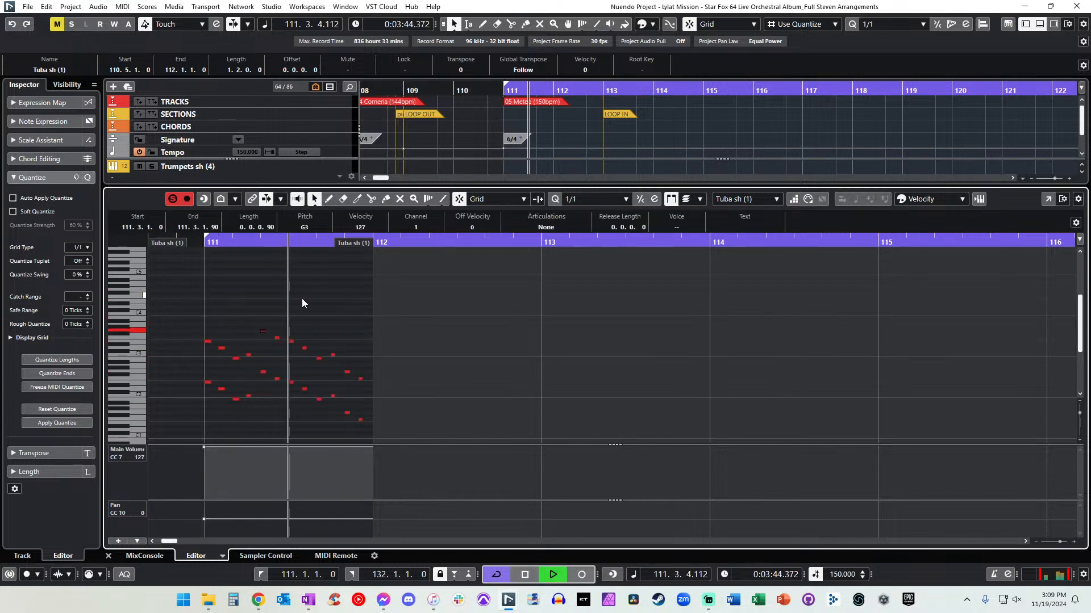
{"action": "key", "text": "Return"}
{"action": "key", "text": "space"}
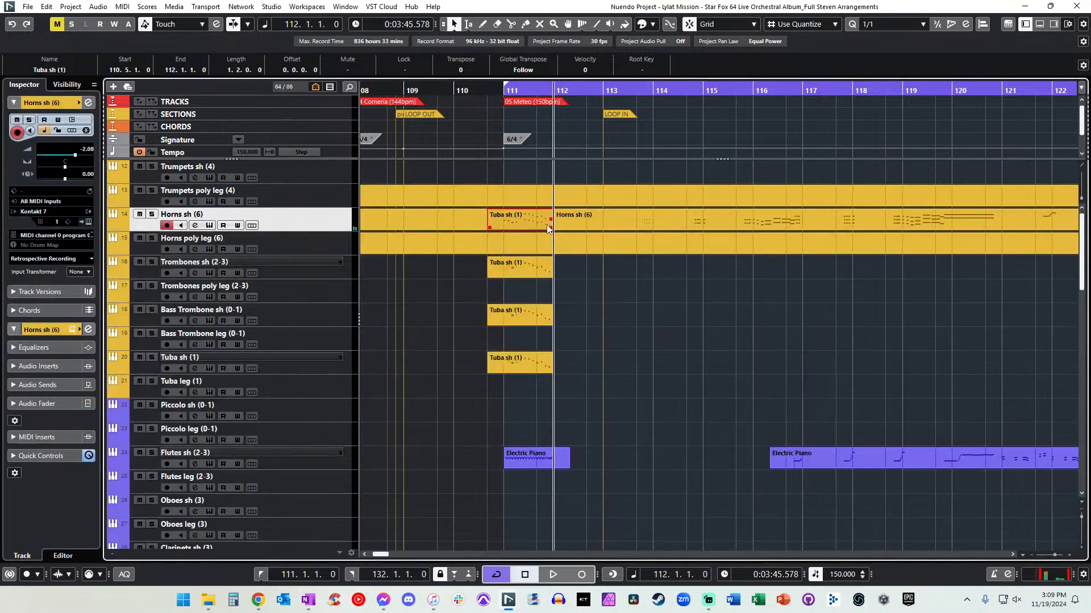
Extend the horn part to 112.5.1.0 and add a closing E note in octaves at the start of bar 112.
{"action": "left_click_drag", "start_coordinate": [549, 228], "coordinate": [586, 228]}
{"action": "key", "text": "Return"}
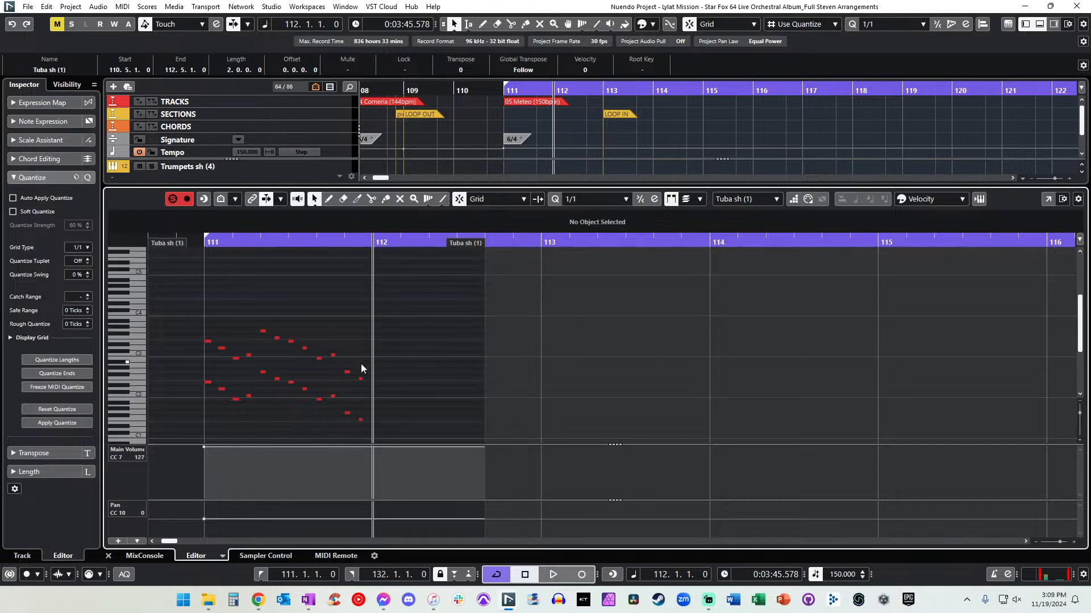
{"action": "left_click", "coordinate": [362, 379]}
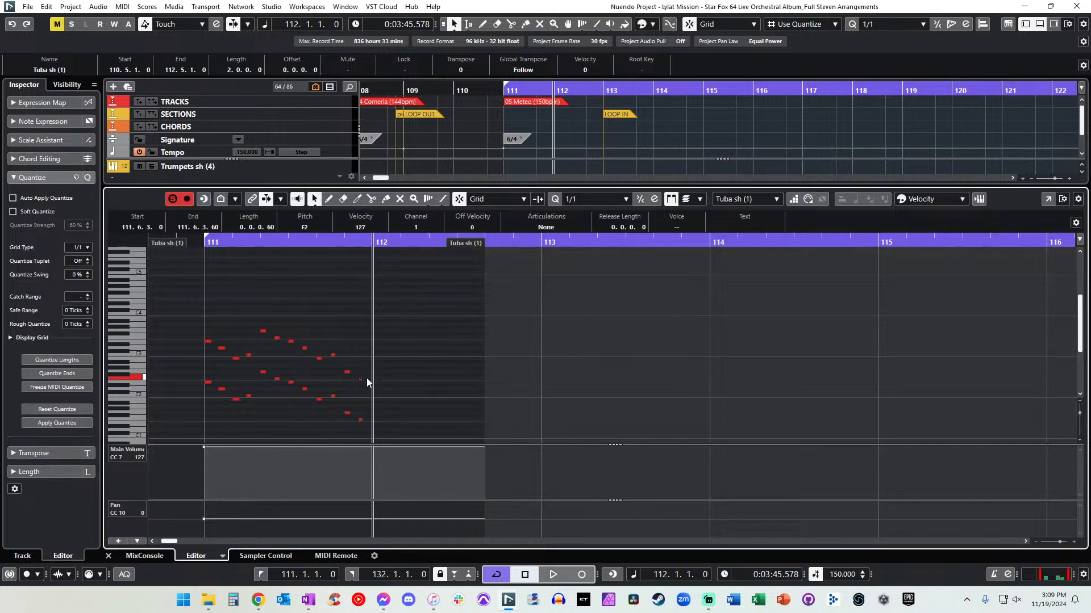
{"action": "key", "text": "l"}
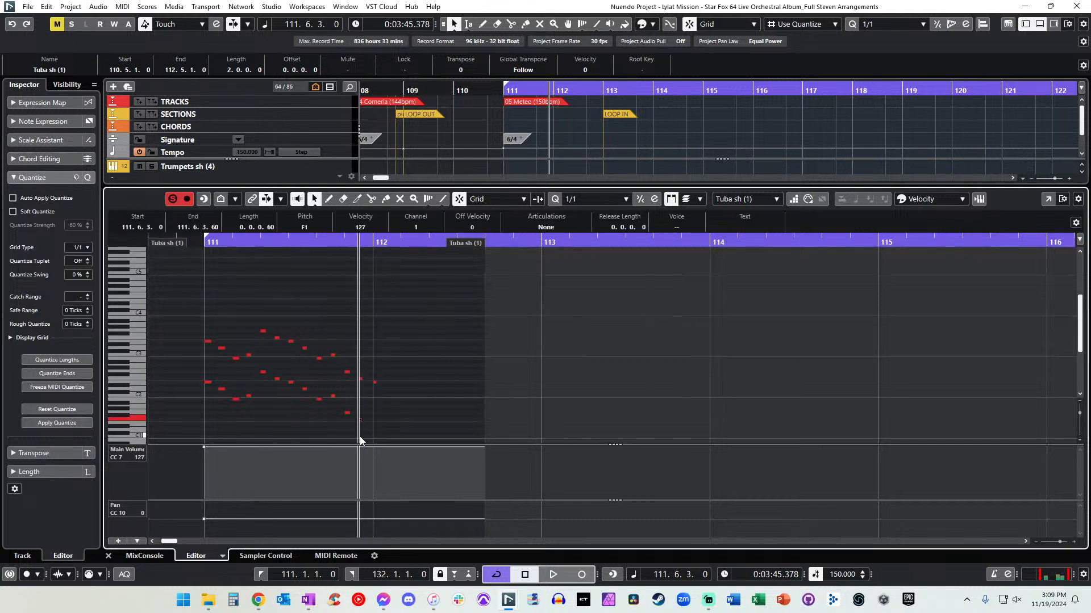
{"action": "key", "text": "shift+l"}
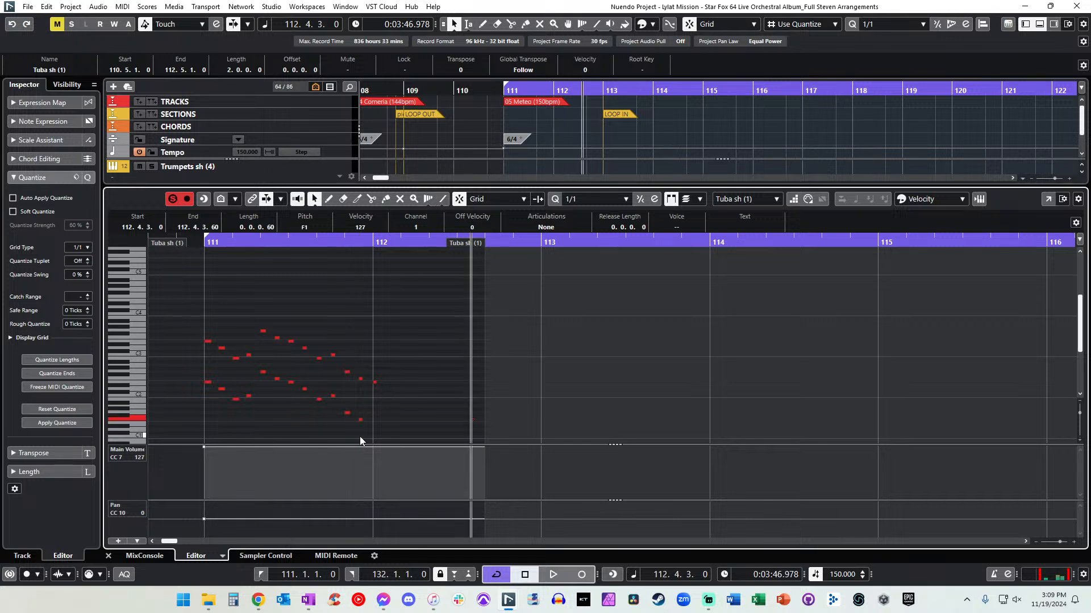
{"action": "key", "text": "Left"}
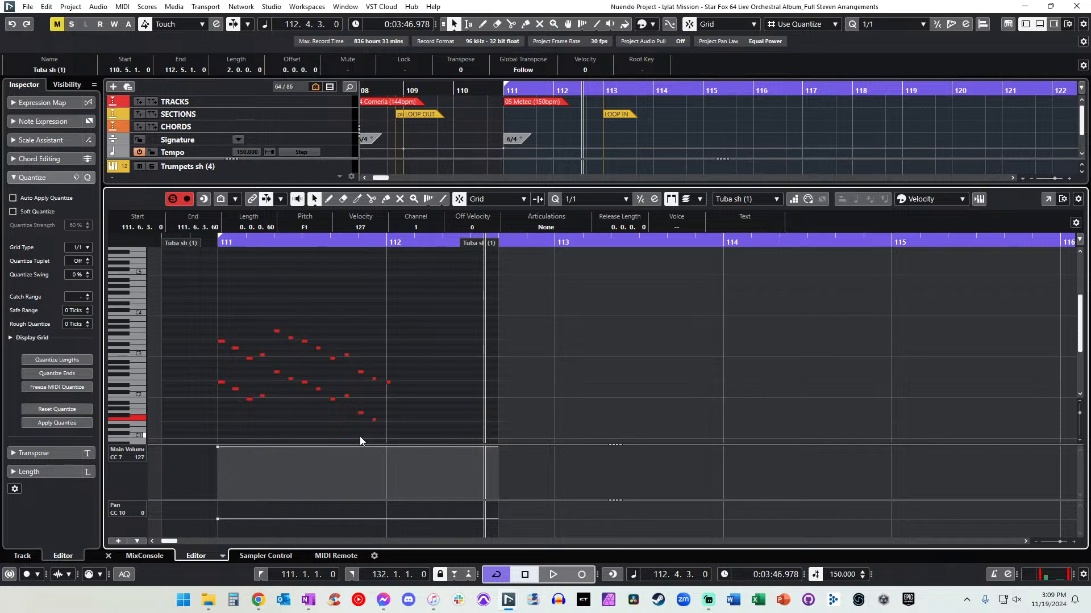
{"action": "key", "text": "Return"}
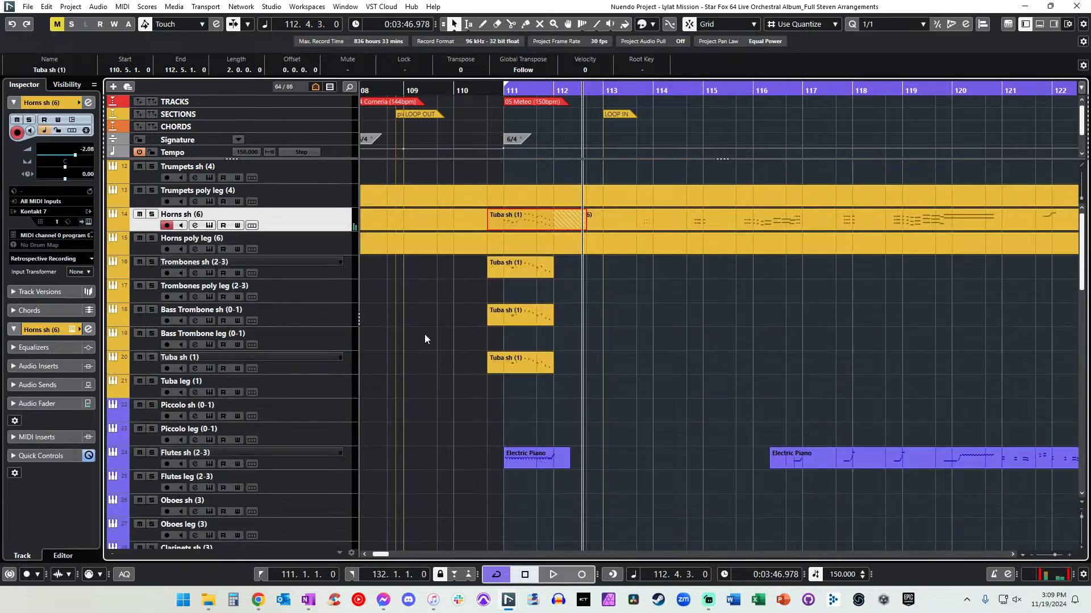
Split the horn part at bar 112 and copy the new segment to the Trombones sh, Bass Trombone sh and Tuba sh tracks.
{"action": "key", "text": "b"}
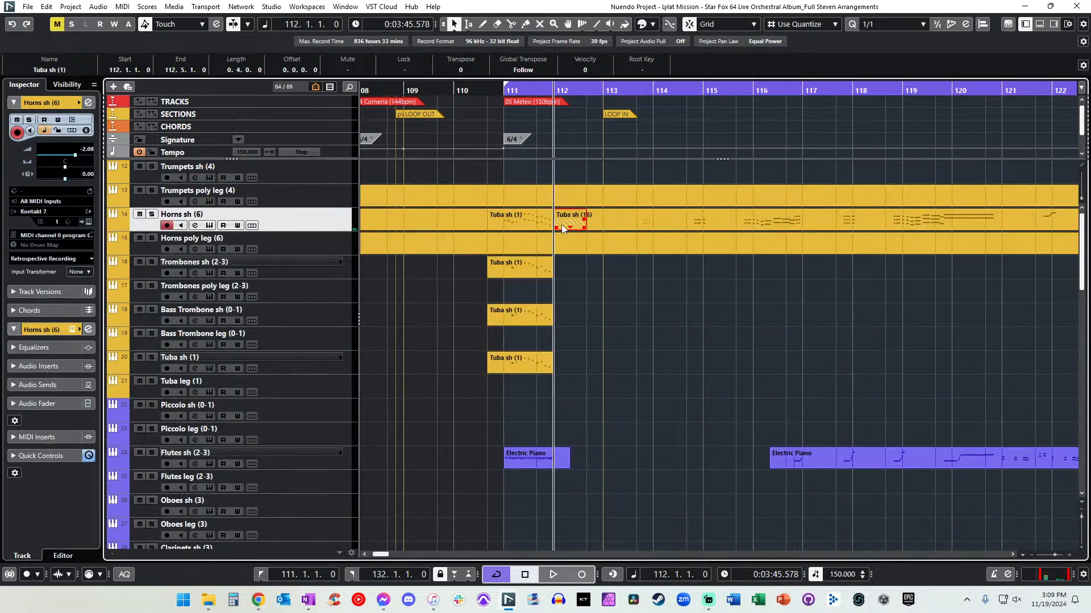
{"action": "left_click_drag", "start_coordinate": [562, 229], "coordinate": [573, 276]}
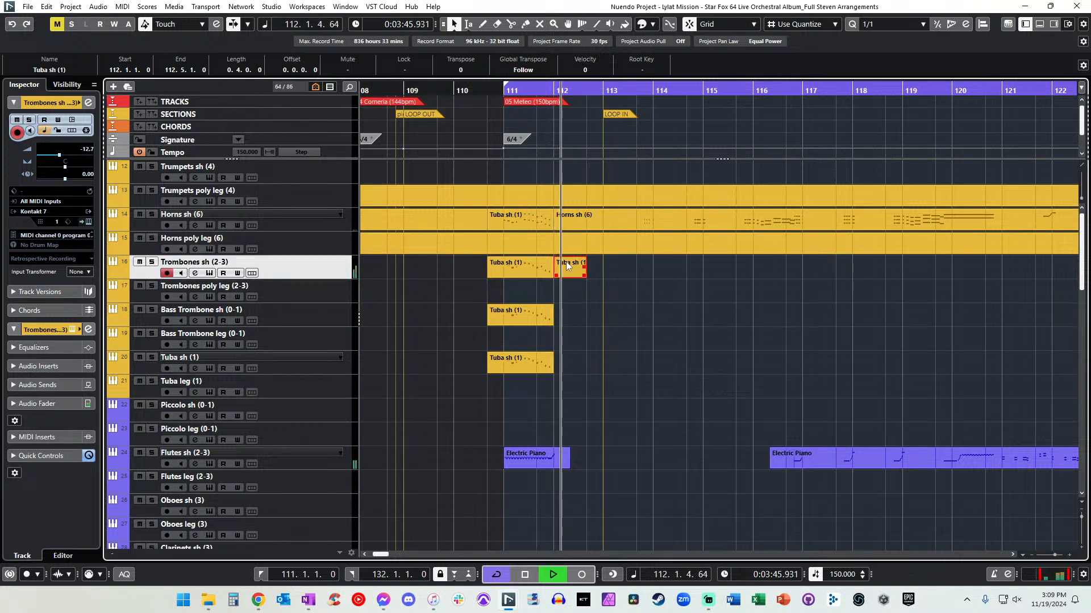
{"action": "key", "text": "space"}
{"action": "left_click", "coordinate": [302, 213]}
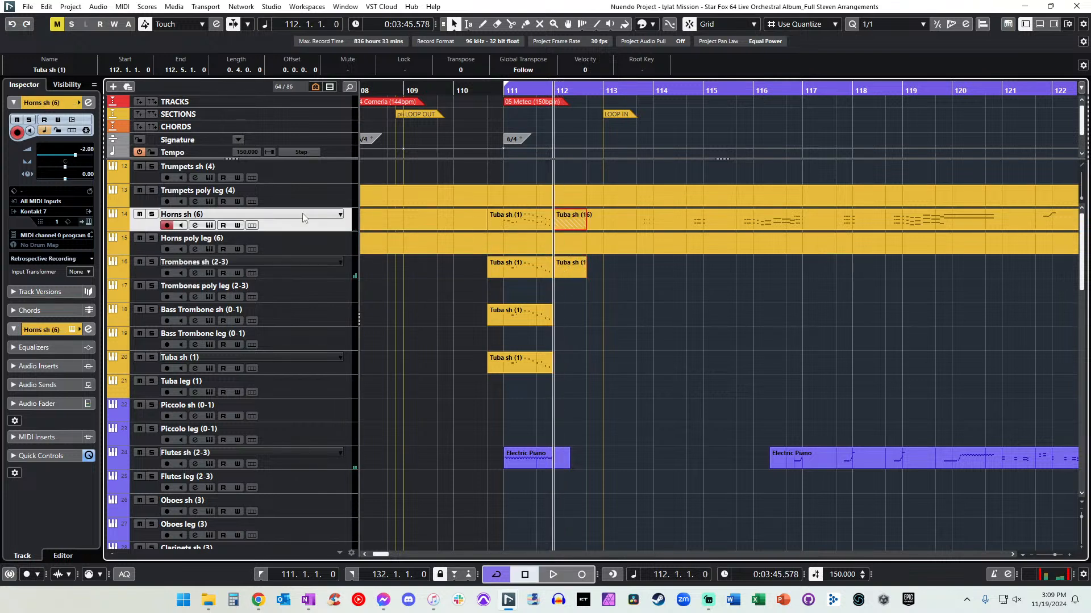
{"action": "left_click", "coordinate": [295, 314]}
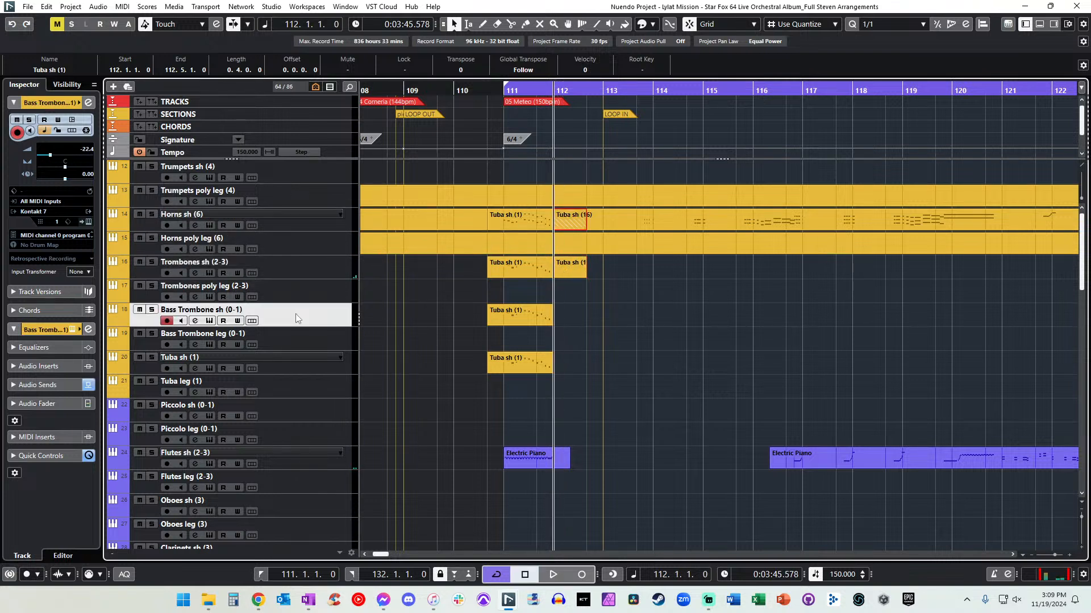
{"action": "left_click", "coordinate": [292, 366]}
{"action": "key", "text": "ctrl+v"}
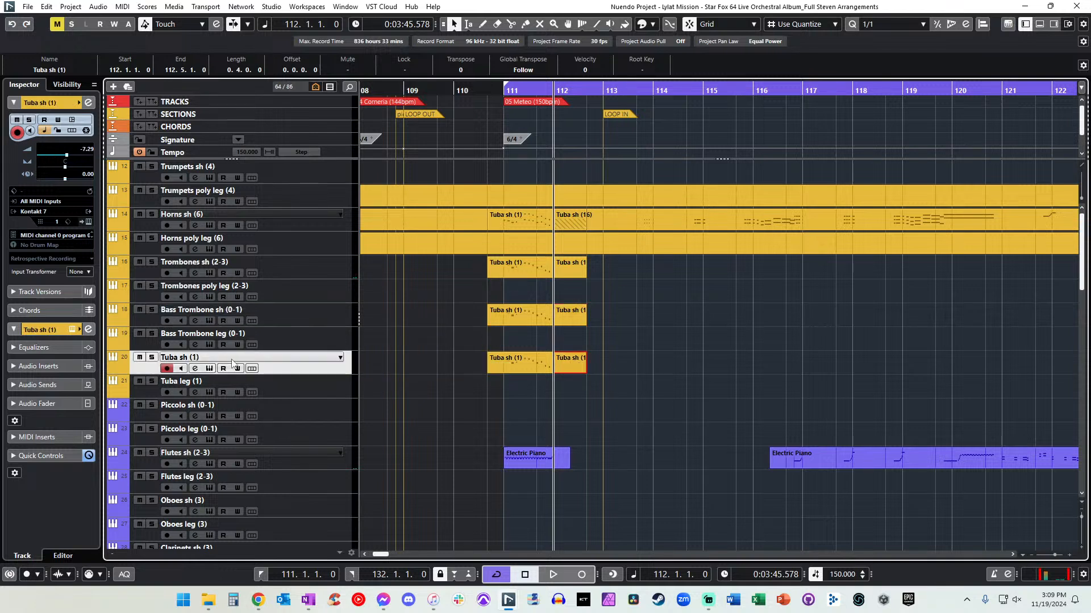
Rename the copied parts on the Bass Trombone sh, Trombones sh and Horns sh tracks to match their track names.
{"action": "double_click", "coordinate": [229, 310]}
{"action": "key", "text": "shift+Return"}
{"action": "double_click", "coordinate": [220, 264]}
{"action": "key", "text": "shift+Return"}
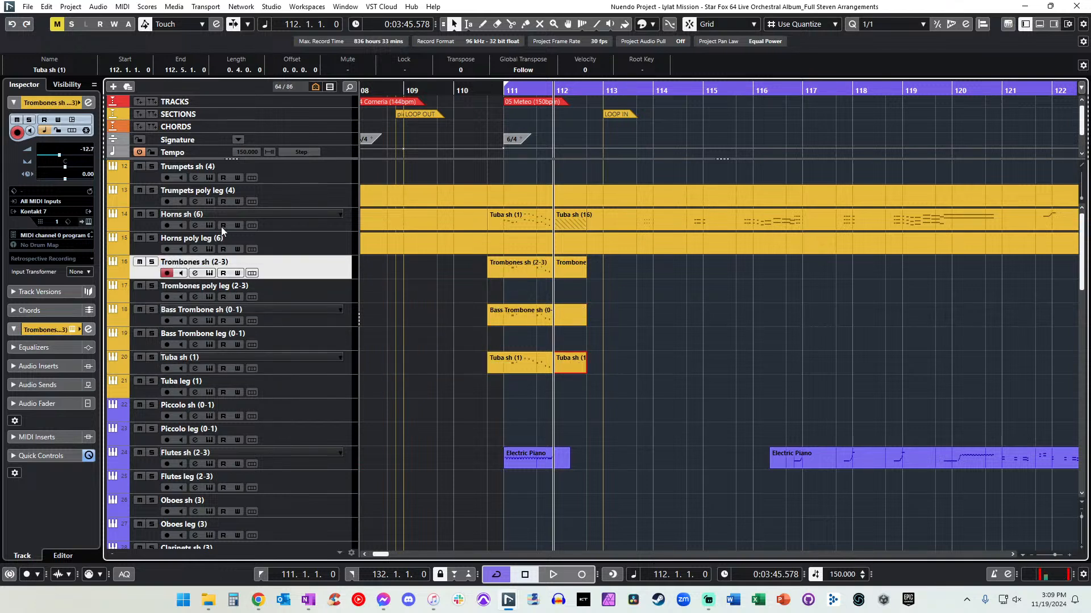
{"action": "double_click", "coordinate": [218, 215]}
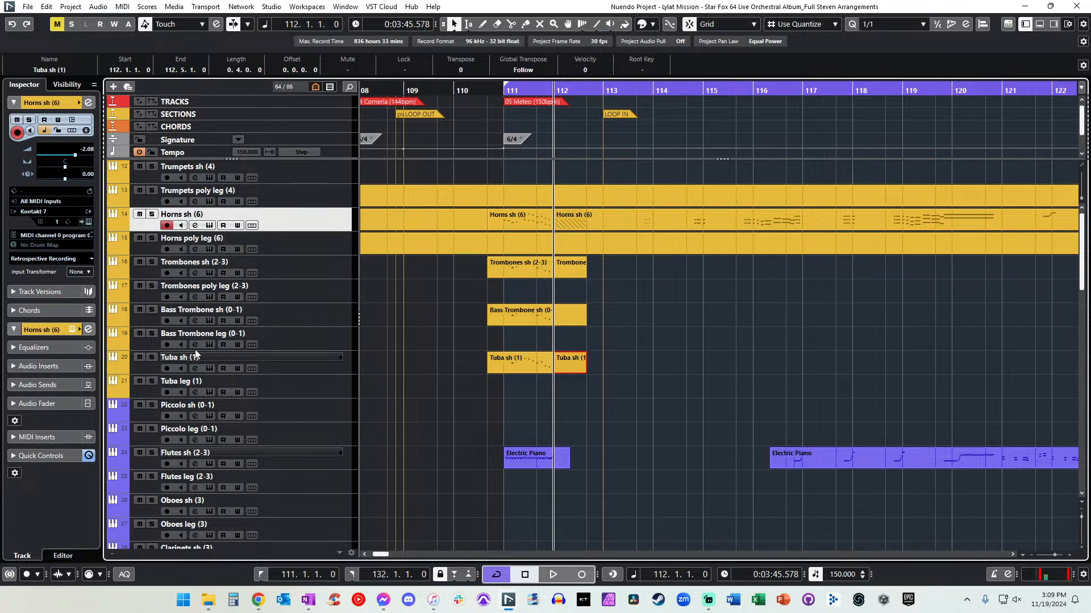
Solo all tracks from Horns sh (6) through Tuba sh (1) and play the brass passage.
{"action": "left_click", "coordinate": [156, 359], "text": "shift"}
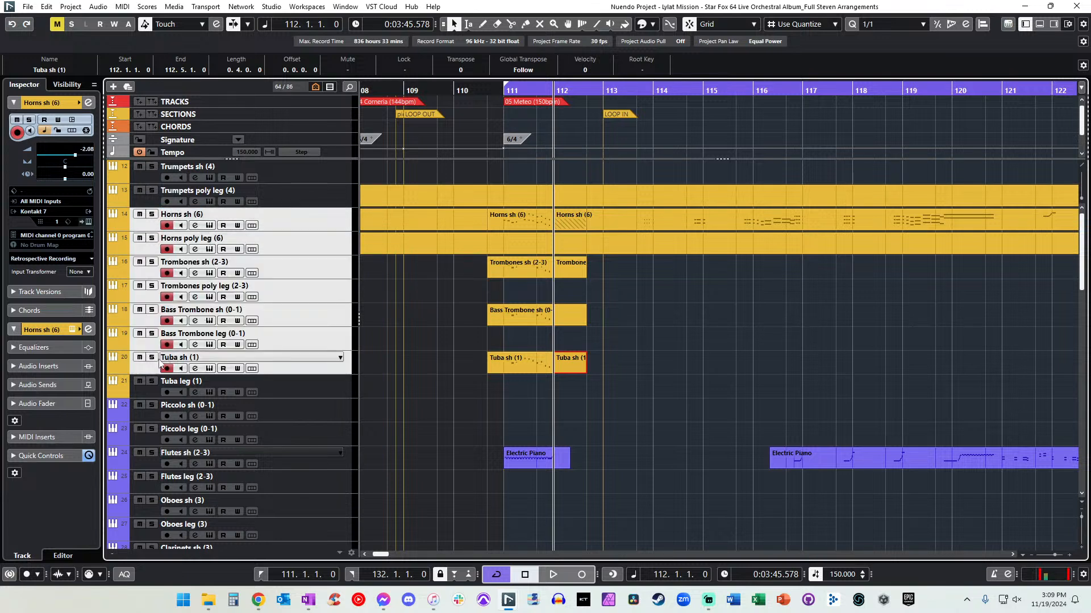
{"action": "left_click", "coordinate": [151, 357]}
{"action": "key", "text": "space"}
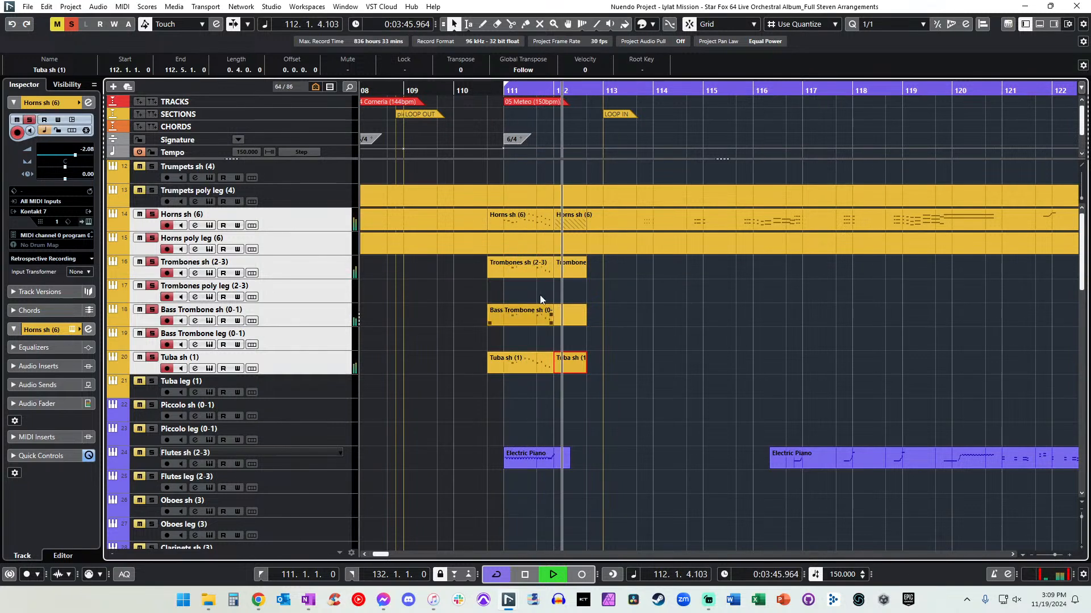
{"action": "key", "text": "space"}
{"action": "key", "text": "space"}
Glue the separate parts from bar 111 onward on the Horns sh, Trombones sh, Bass Trombone sh and Tuba sh tracks, and play them.
{"action": "right_click", "coordinate": [548, 222]}
{"action": "left_click", "coordinate": [604, 225]}
{"action": "left_click", "coordinate": [618, 222]}
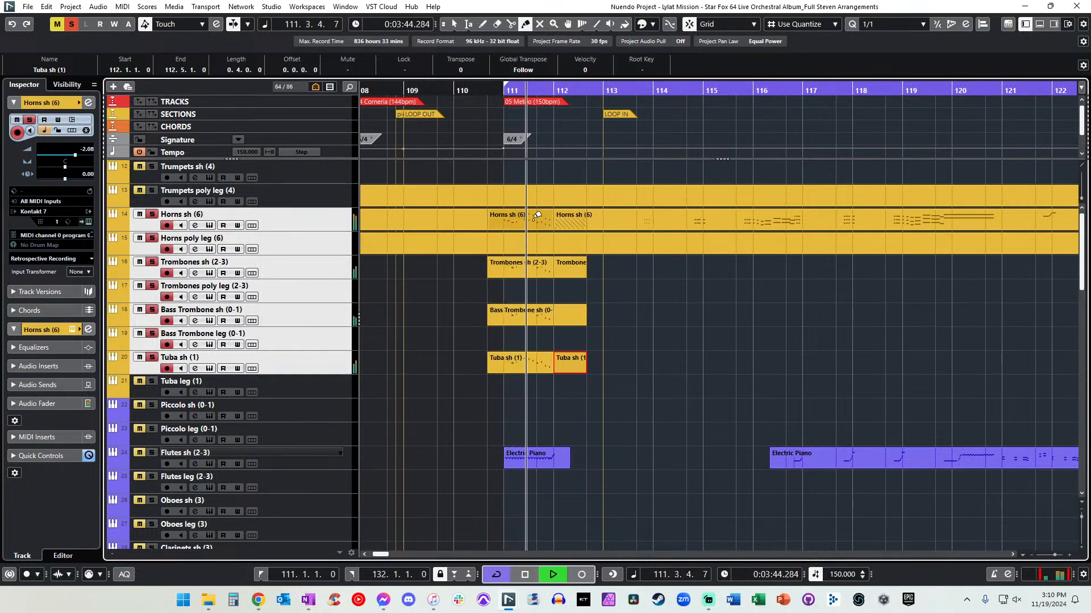
{"action": "left_click", "coordinate": [527, 221]}
{"action": "left_click", "coordinate": [520, 266]}
{"action": "left_click", "coordinate": [520, 265]}
{"action": "left_click", "coordinate": [517, 313]}
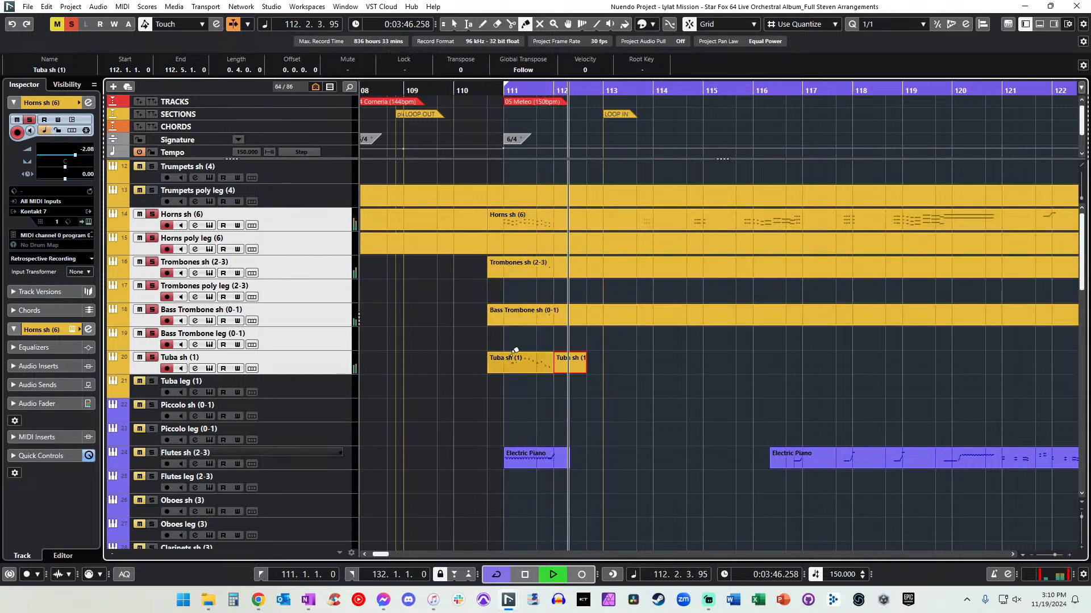
{"action": "left_click", "coordinate": [515, 357]}
{"action": "left_click", "coordinate": [514, 358]}
{"action": "key", "text": "1"}
{"action": "left_click", "coordinate": [513, 356]}
{"action": "key", "text": "space"}
{"action": "key", "text": "space"}
Check the glued horn part, and delete the lower-octave note at the start of bar 112 in the Trombones sh (2-3) part.
{"action": "left_click", "coordinate": [544, 220]}
{"action": "double_click", "coordinate": [543, 220]}
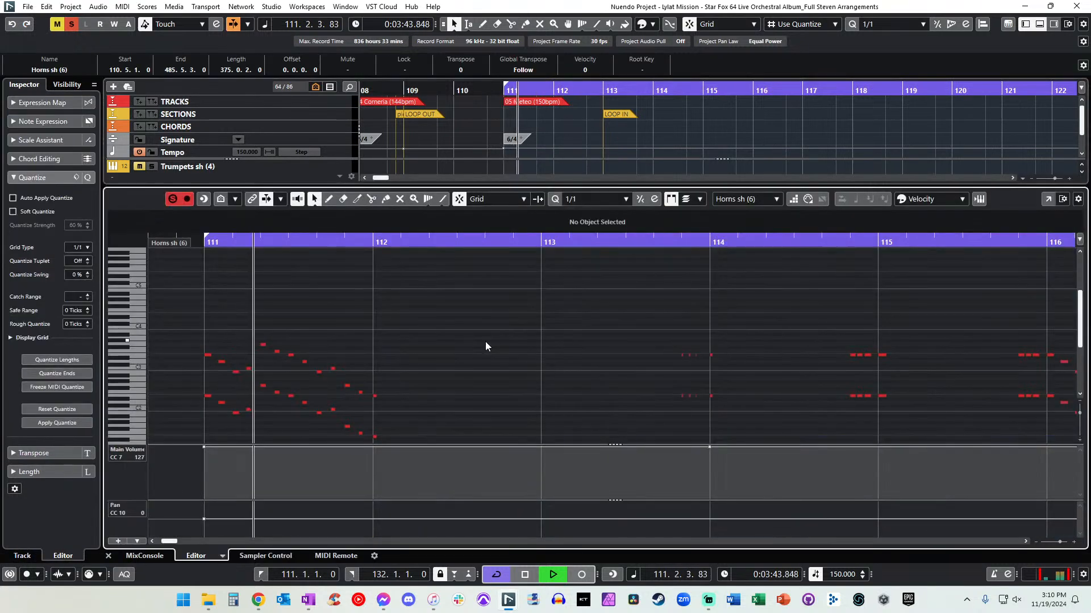
{"action": "key", "text": "Return"}
{"action": "double_click", "coordinate": [505, 272]}
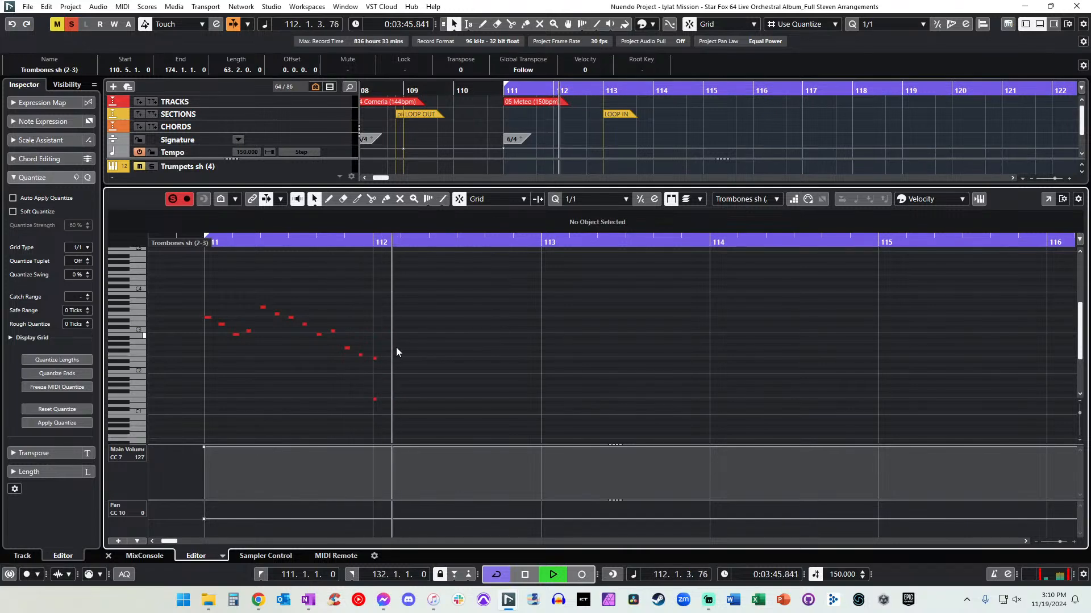
{"action": "left_click", "coordinate": [375, 400]}
{"action": "key", "text": "Delete"}
{"action": "key", "text": "Return"}
{"action": "key", "text": "space"}
{"action": "key", "text": "space"}
Remove the lower-octave note at bar 112 in the Bass Trombone sh (0-1) part and lengthen its notes to 0.0.2.0.
{"action": "double_click", "coordinate": [511, 313]}
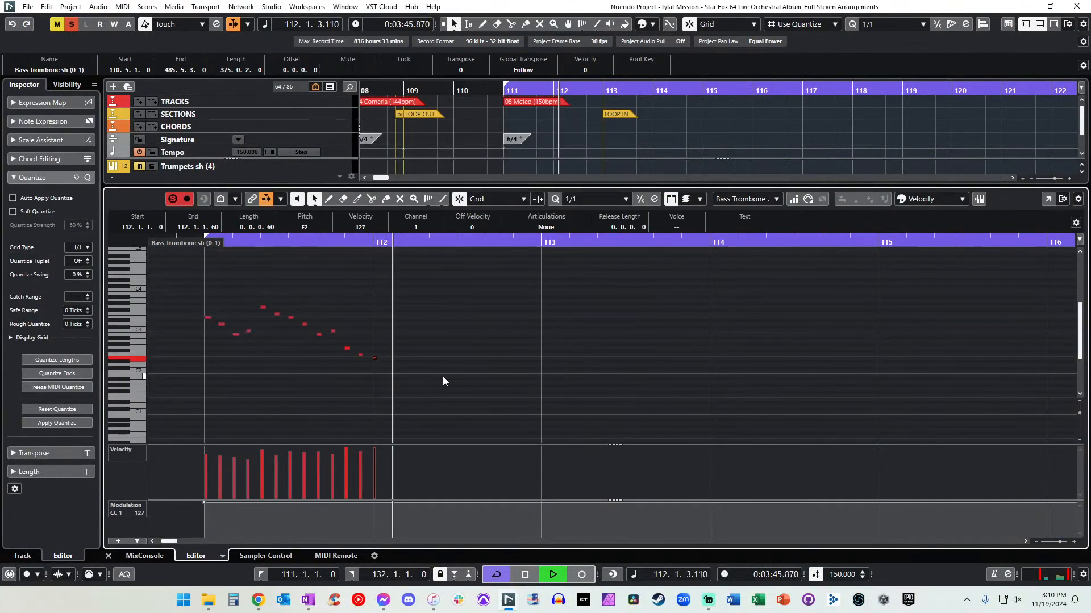
{"action": "key", "text": "Return"}
{"action": "key", "text": "KP_1"}
{"action": "double_click", "coordinate": [507, 312]}
{"action": "key", "text": "space"}
{"action": "left_click_drag", "start_coordinate": [430, 385], "coordinate": [216, 316]}
{"action": "key", "text": "space"}
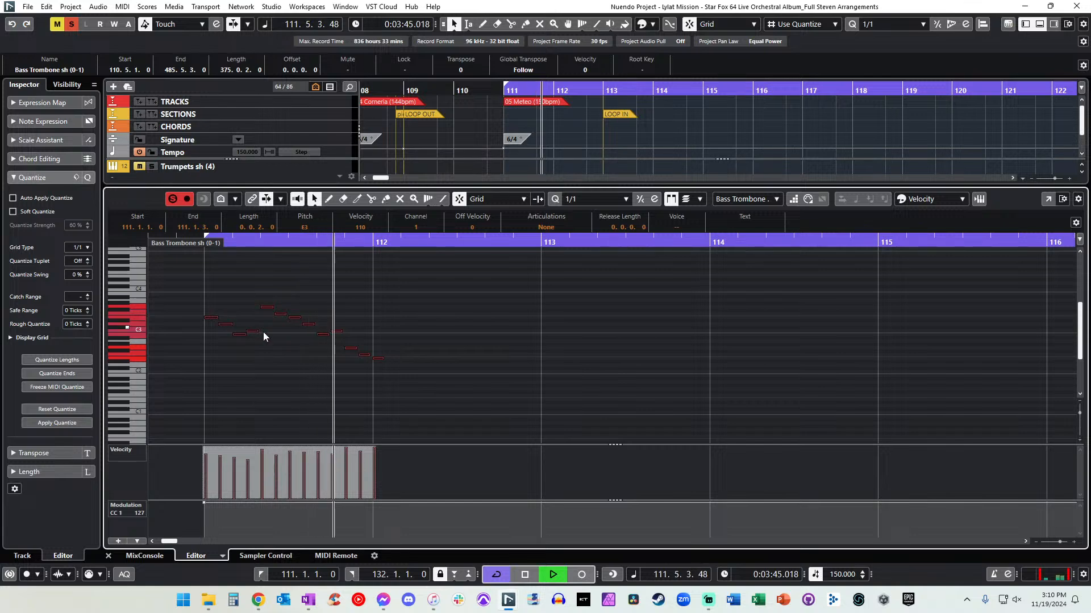
Transpose the whole bass trombone line down one octave, play it and close the part.
{"action": "key", "text": "space"}
{"action": "key", "text": "shift+Down"}
{"action": "key", "text": "space"}
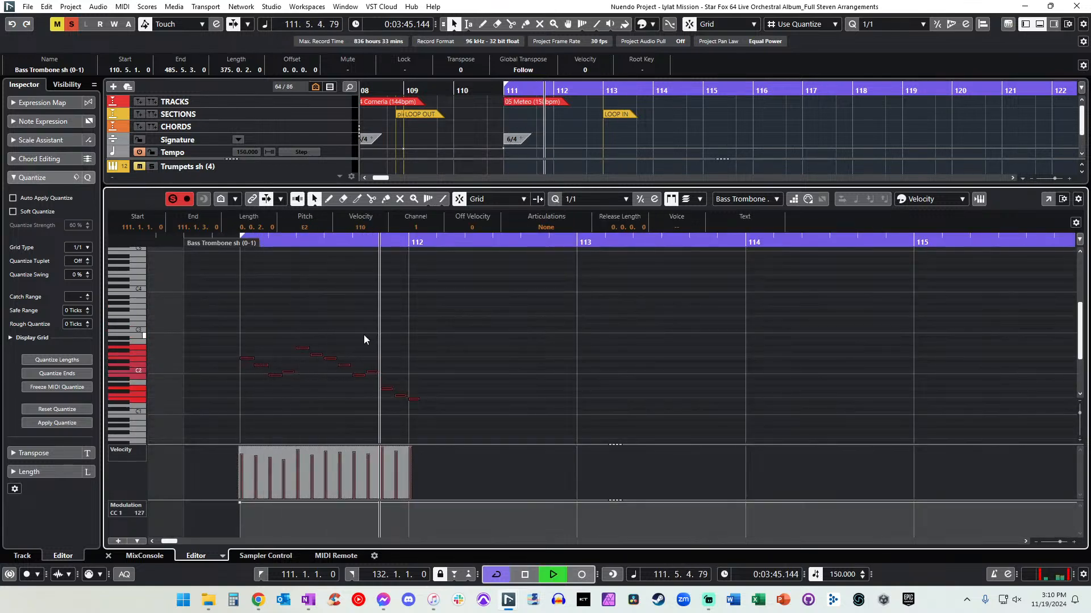
{"action": "key", "text": "Return"}
{"action": "key", "text": "space"}
Open the Tuba sh (1) part and remove the lower-octave note at the start of bar 112 during playback.
{"action": "left_click", "coordinate": [501, 370]}
{"action": "key", "text": "Return"}
{"action": "key", "text": "space"}
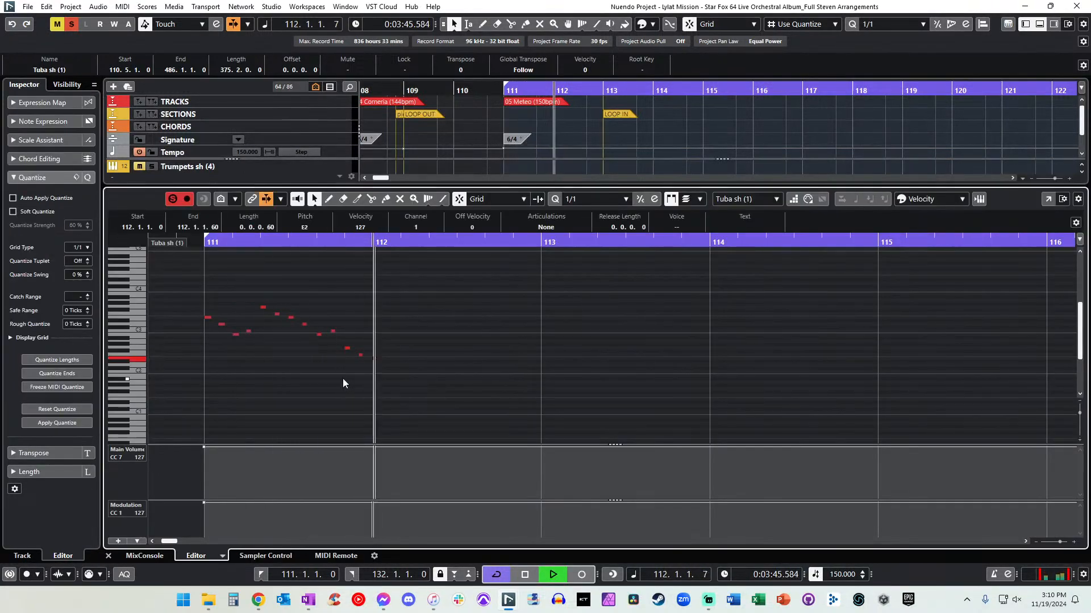
Play the edited brass line, and split the horn, trombone, bass trombone and tuba parts at bar 112.
{"action": "key", "text": "Return"}
{"action": "key", "text": "space"}
{"action": "key", "text": "space"}
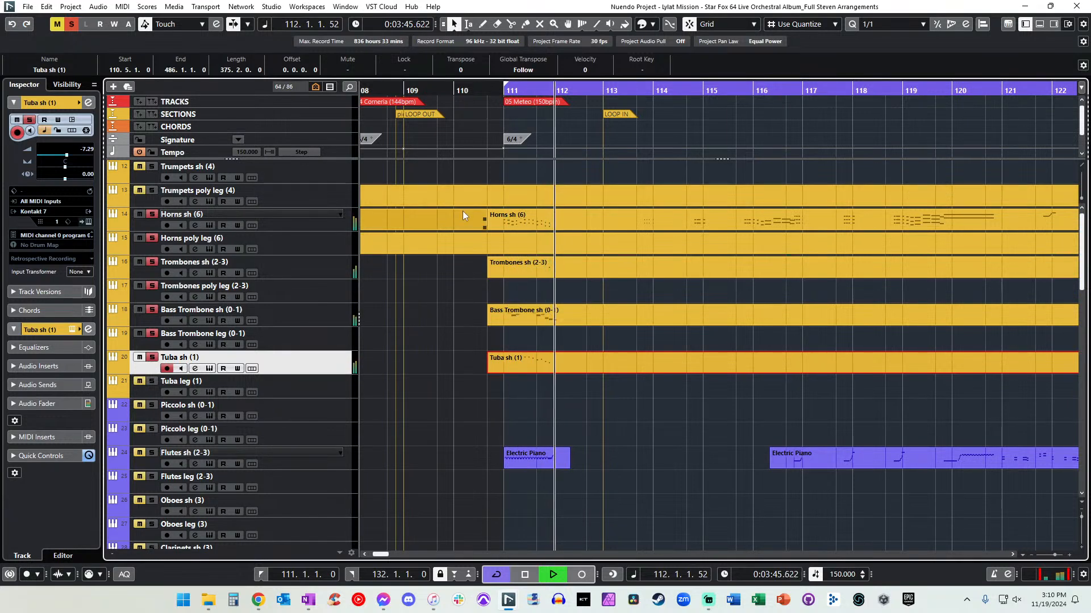
{"action": "key", "text": "space"}
{"action": "left_click_drag", "start_coordinate": [537, 396], "coordinate": [513, 216]}
{"action": "left_click", "coordinate": [554, 240], "text": "alt"}
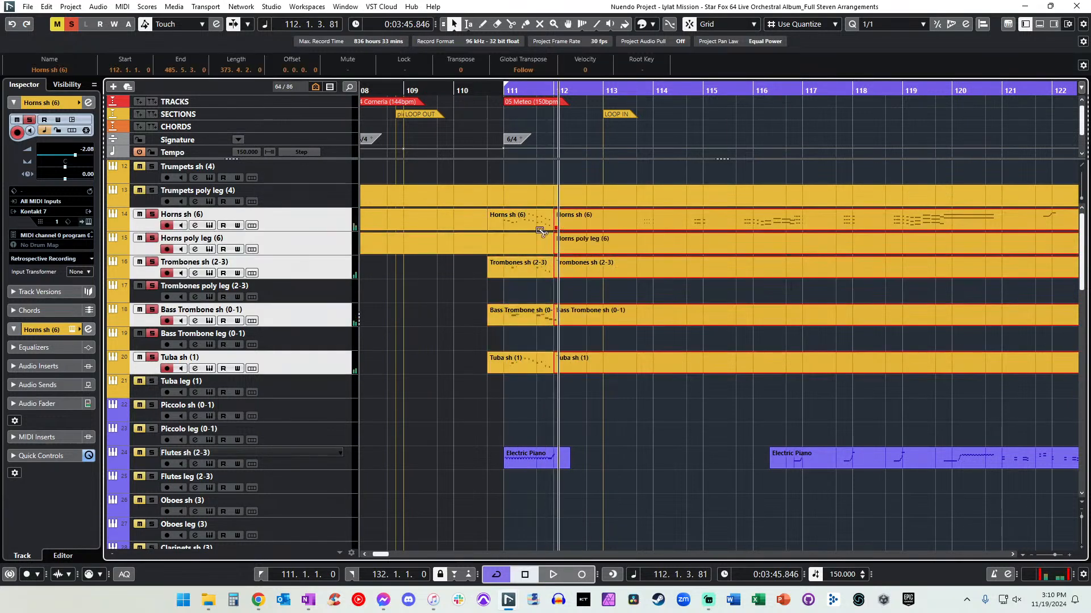
Split the Horns poly leg (6) part at bar 110 and delete its section between bars 110 and 112.
{"action": "left_click_drag", "start_coordinate": [532, 391], "coordinate": [514, 222]}
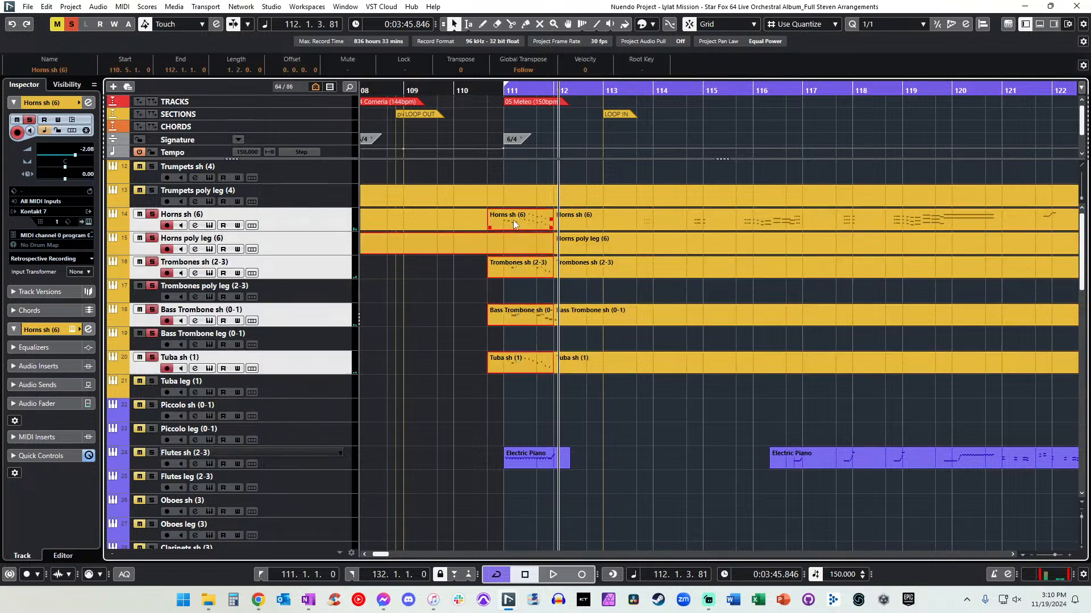
{"action": "left_click", "coordinate": [477, 241]}
{"action": "left_click", "coordinate": [479, 271]}
{"action": "left_click", "coordinate": [456, 245], "text": "alt"}
{"action": "key", "text": "Delete"}
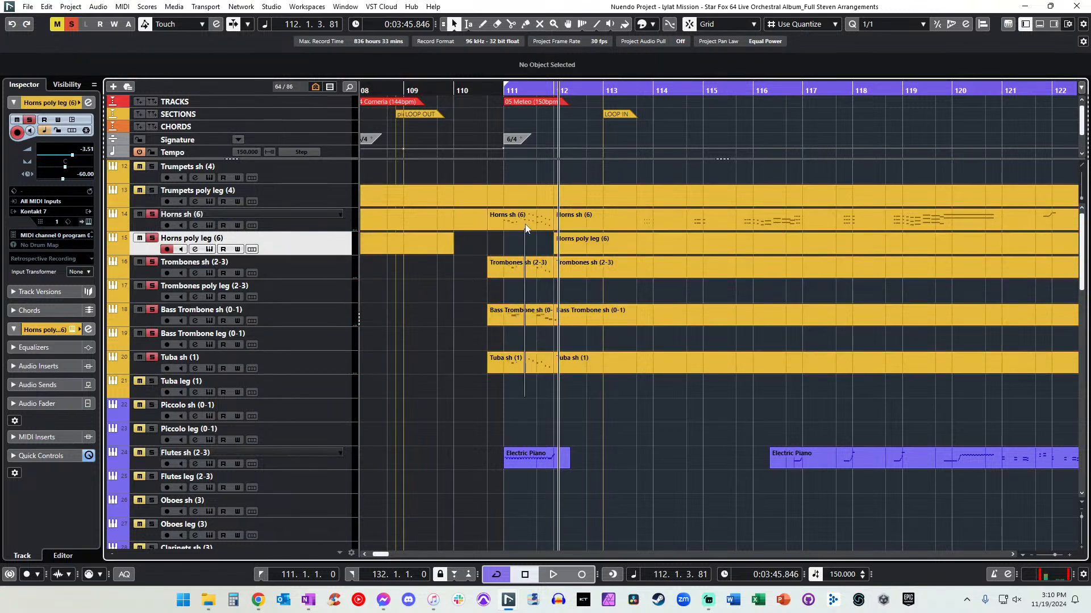
Shape the CC 1 modulation of the Horns sh (6) part as a ramp from 71 at bar 111 to 127 at bar 112.
{"action": "double_click", "coordinate": [522, 216]}
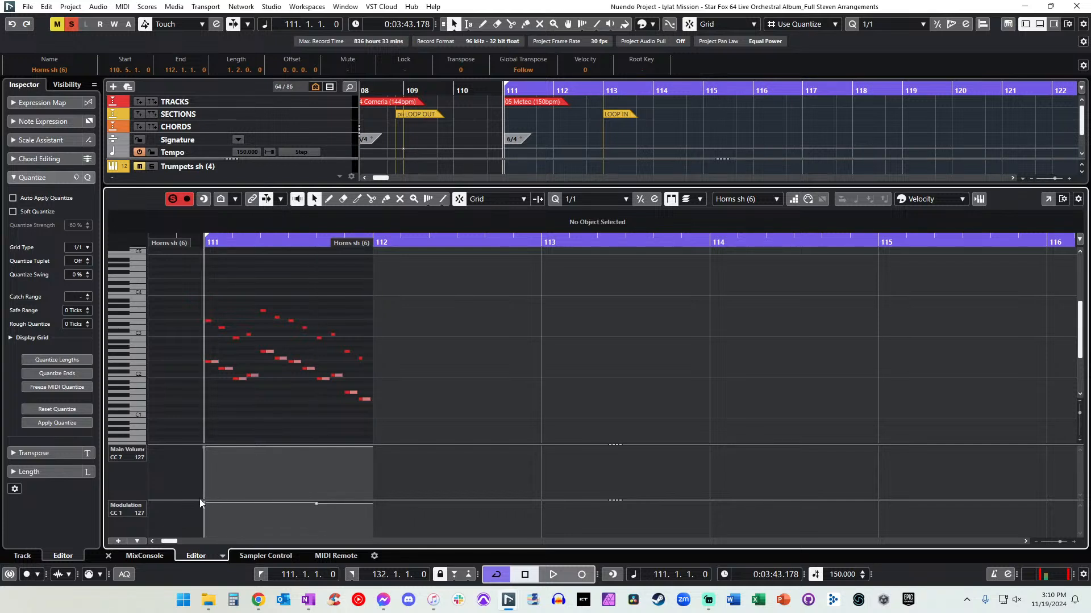
{"action": "left_click_drag", "start_coordinate": [205, 510], "coordinate": [208, 522]}
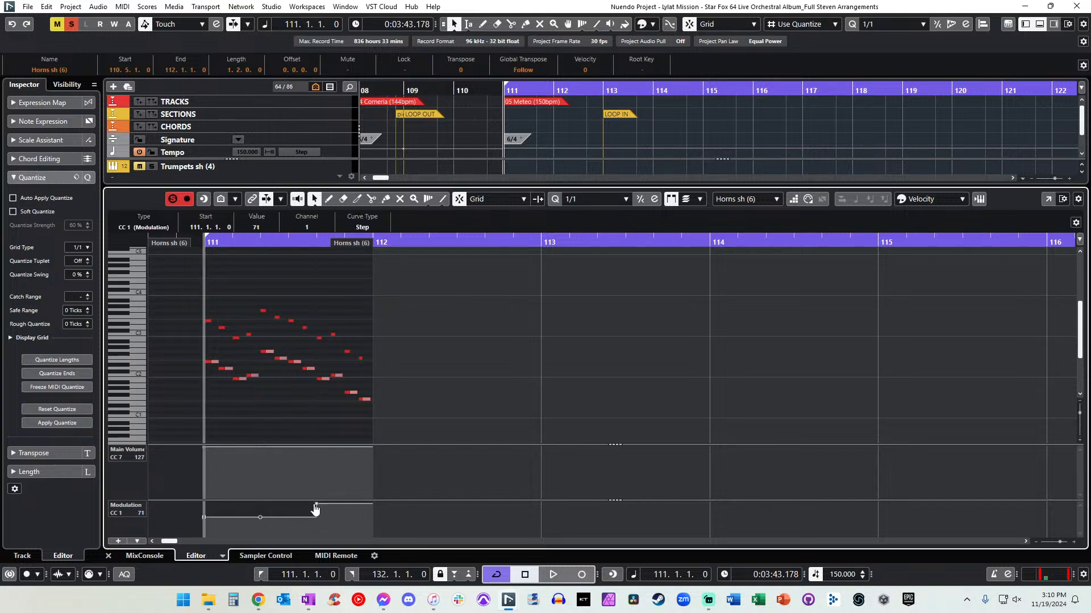
{"action": "left_click_drag", "start_coordinate": [316, 510], "coordinate": [369, 496]}
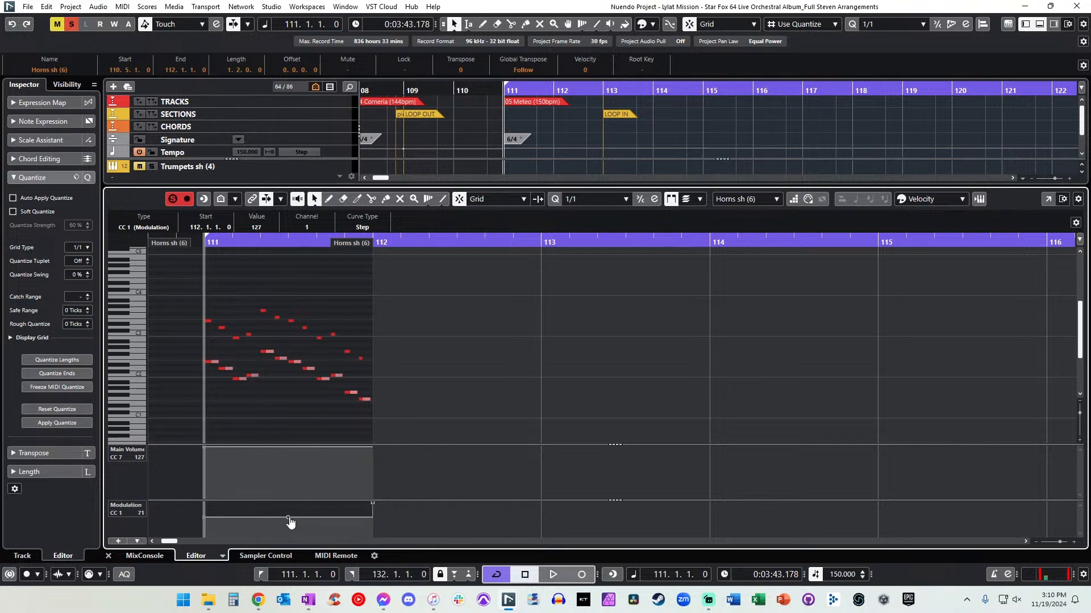
{"action": "key", "text": "space"}
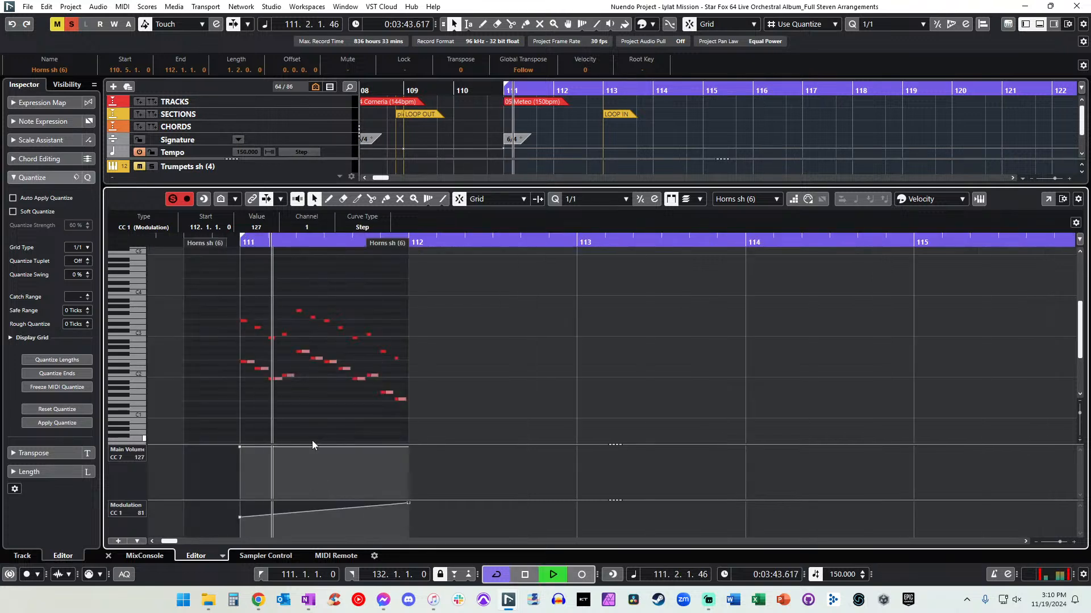
{"action": "left_click_drag", "start_coordinate": [424, 530], "coordinate": [242, 496]}
{"action": "key", "text": "space"}
{"action": "key", "text": "KP_1"}
{"action": "key", "text": "Return"}
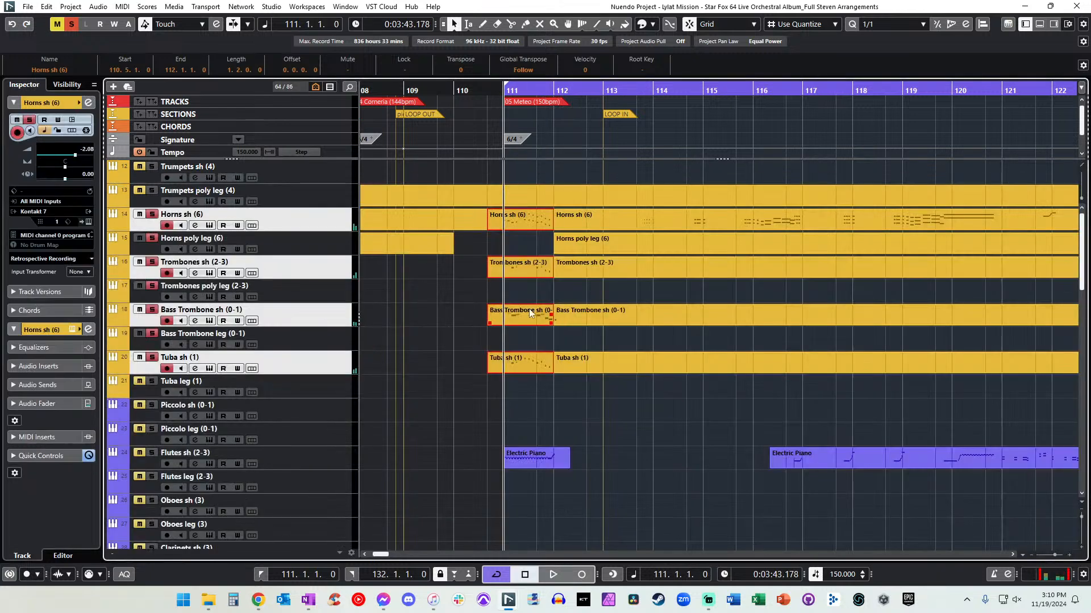
Show CC 1 (Modulation) in the lower controller lane of the Horns sh (6) part, and open the Trombones sh (2-3) part.
{"action": "left_click", "coordinate": [522, 290]}
{"action": "double_click", "coordinate": [493, 227]}
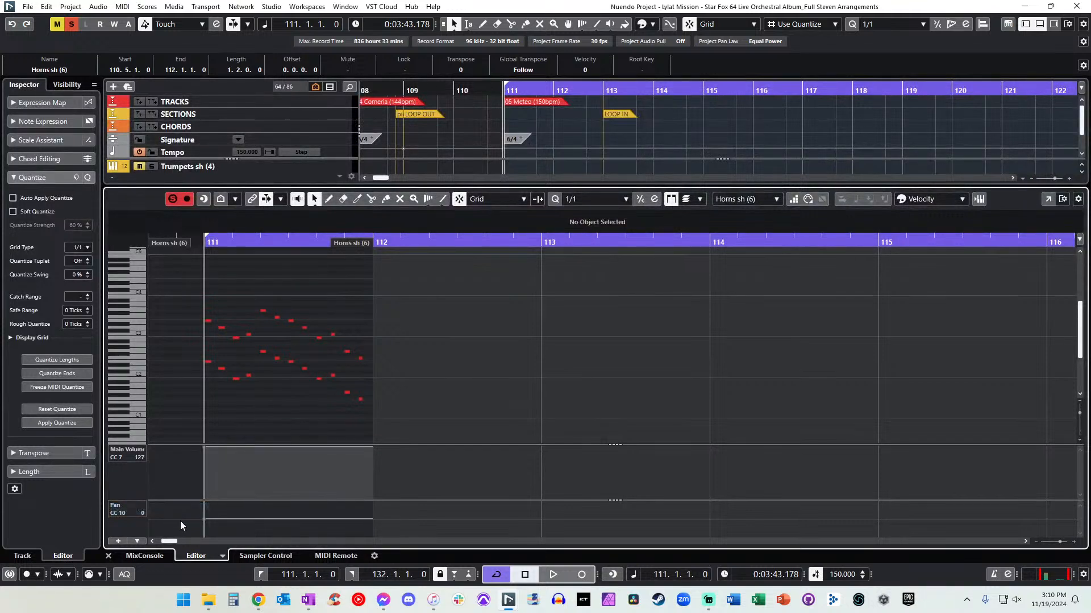
{"action": "key", "text": "Delete"}
{"action": "left_click", "coordinate": [151, 524]}
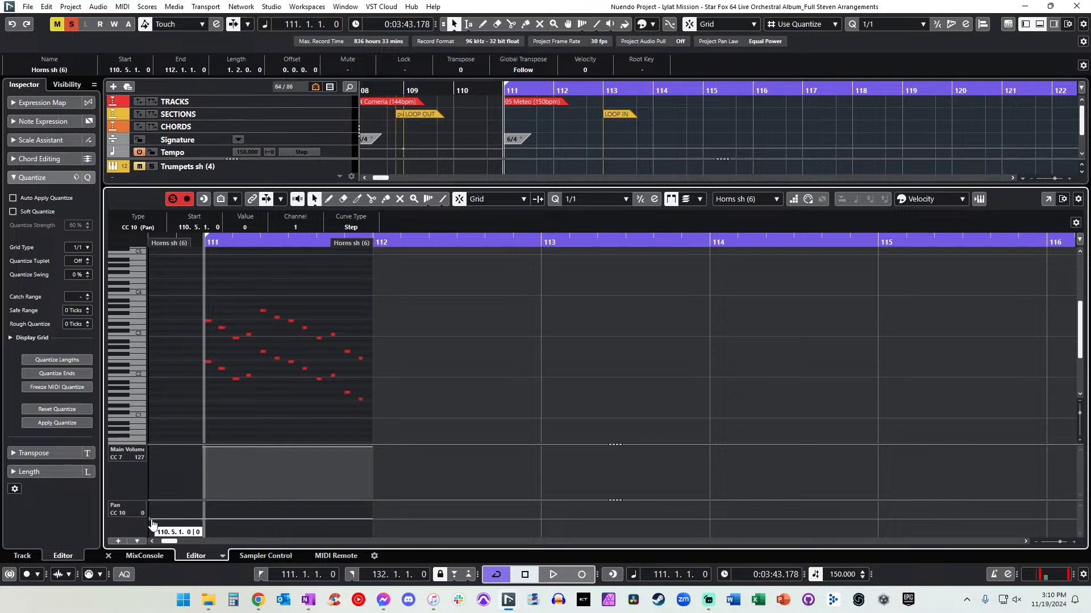
{"action": "left_click", "coordinate": [123, 513]}
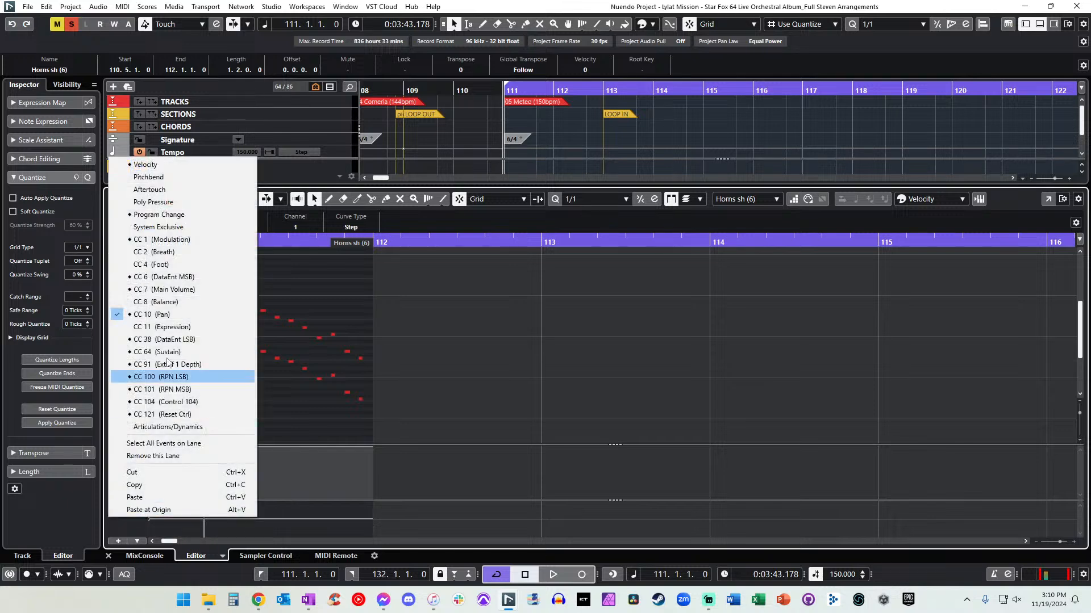
{"action": "left_click", "coordinate": [159, 241]}
{"action": "key", "text": "KP_1"}
{"action": "key", "text": "Return"}
{"action": "double_click", "coordinate": [508, 264]}
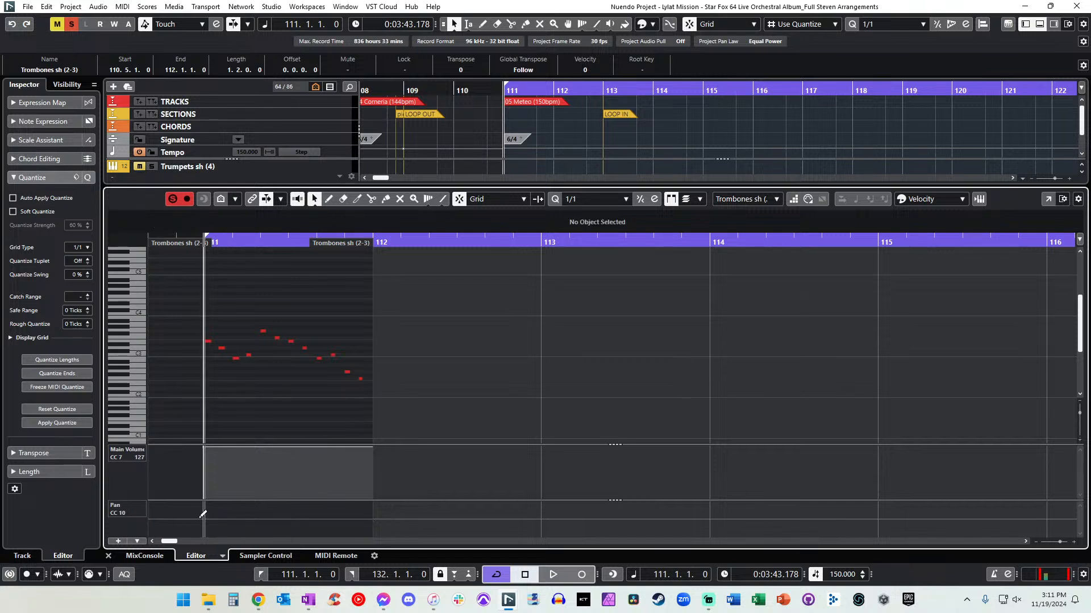
Try to paste the modulation ramp into the trombone part's pan lane, and delete the pasted events.
{"action": "left_click", "coordinate": [148, 519]}
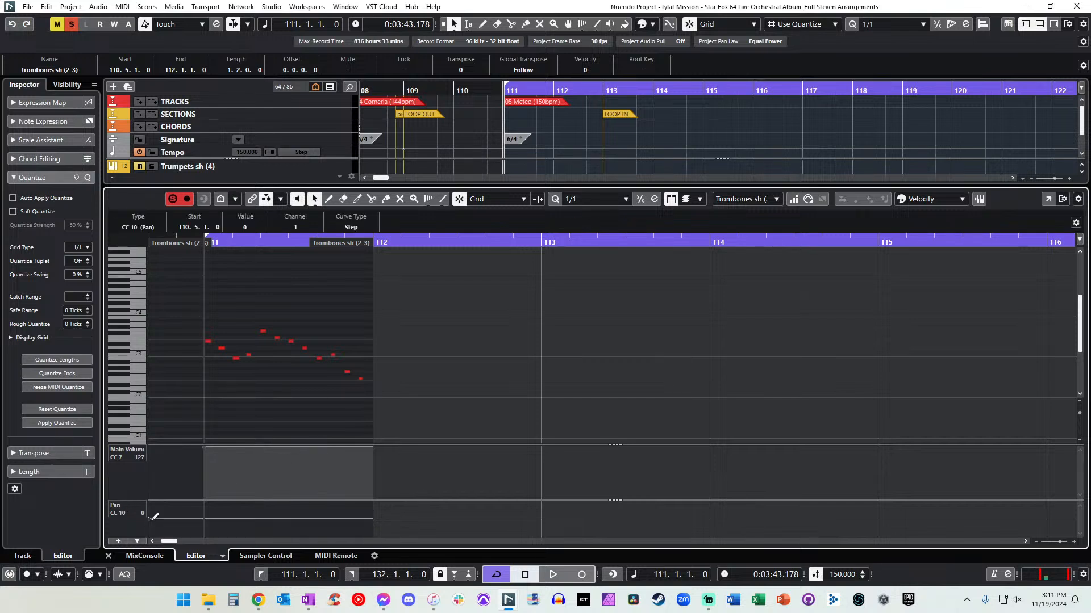
{"action": "key", "text": "ctrl+v"}
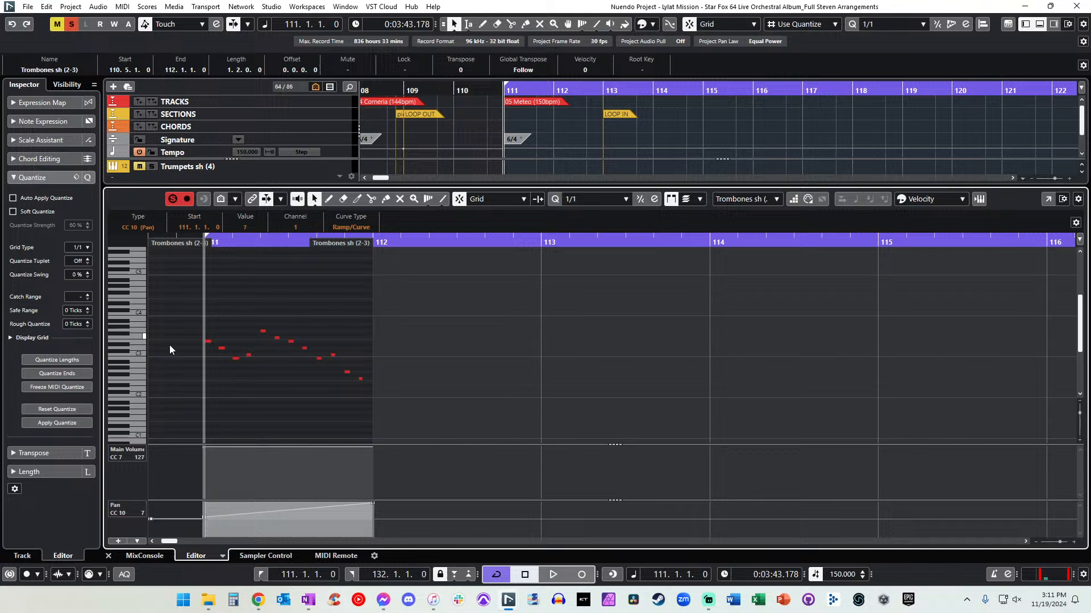
{"action": "left_click", "coordinate": [127, 514]}
{"action": "key", "text": "Escape"}
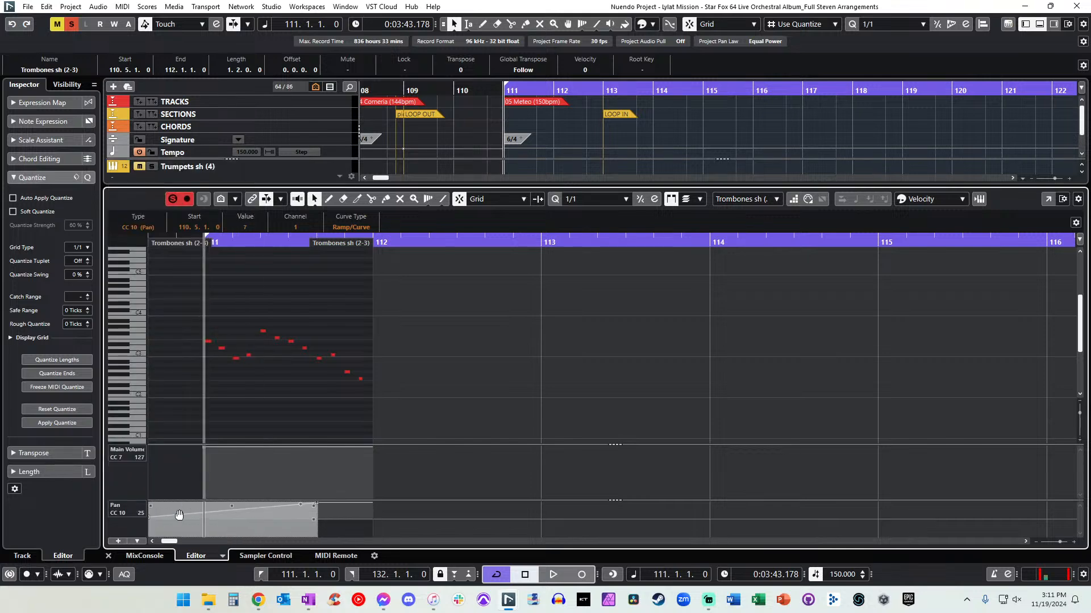
{"action": "key", "text": "Delete"}
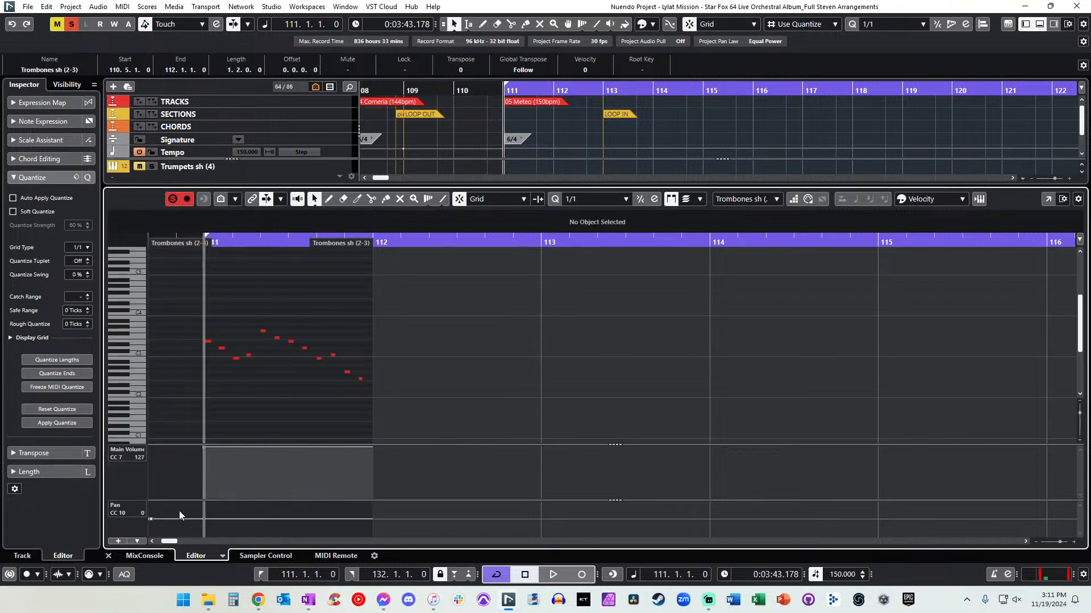
Switch the trombone part's lower controller lane to CC 1 (Modulation), and undo the last two edits.
{"action": "left_click", "coordinate": [154, 525]}
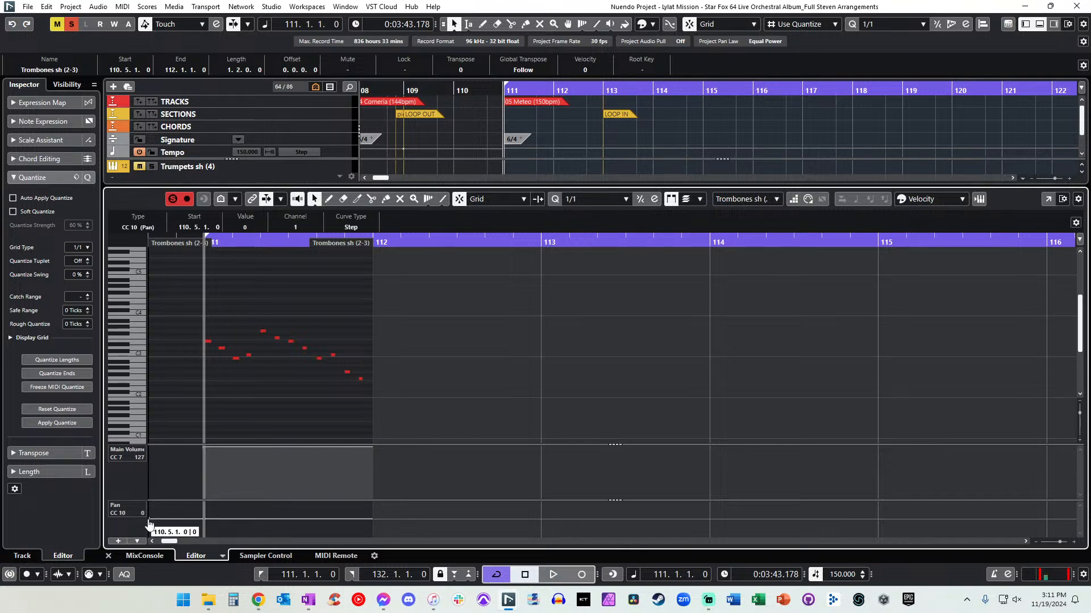
{"action": "left_click", "coordinate": [126, 509]}
{"action": "left_click", "coordinate": [170, 239]}
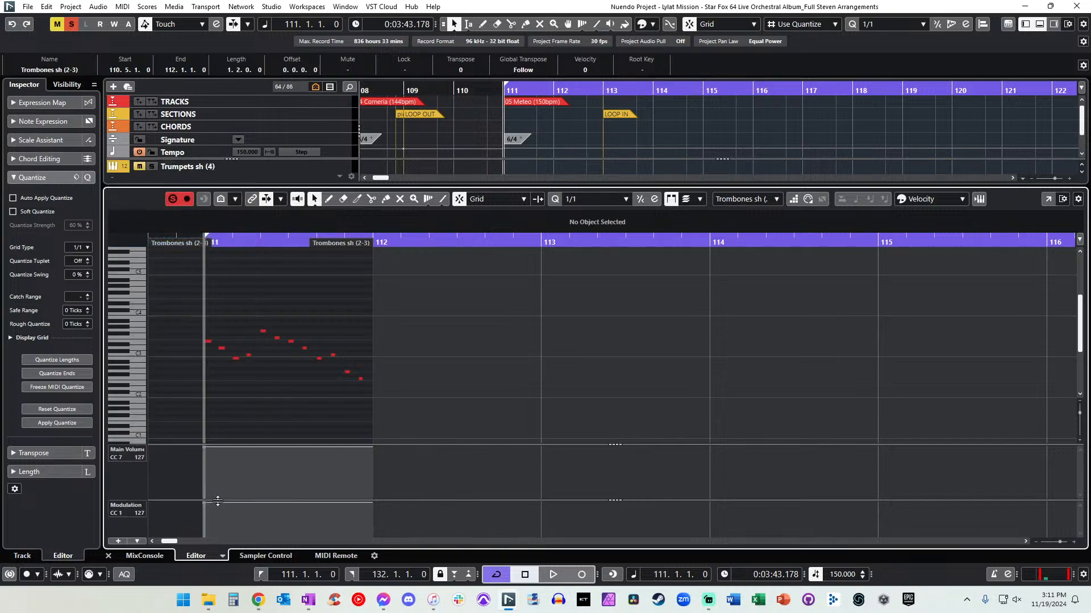
{"action": "key", "text": "ctrl+z"}
{"action": "key", "text": "ctrl+z"}
{"action": "key", "text": "Return"}
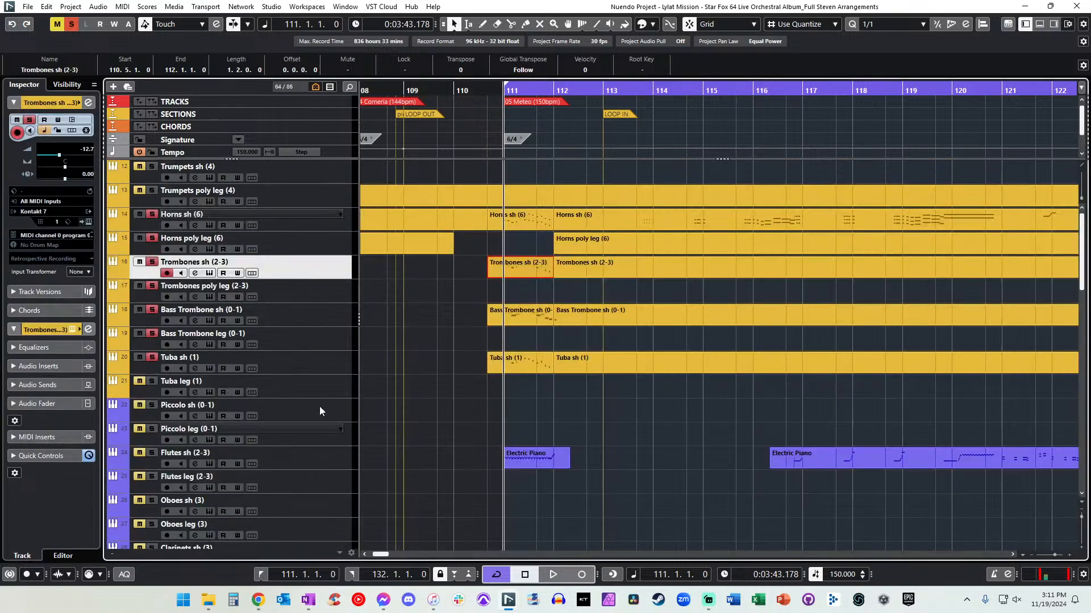
Check the Bass Trombone sh (0-1) part, and add the modulation ramp starting at 71 to bar 111 of the Tuba sh (1) part.
{"action": "double_click", "coordinate": [515, 317]}
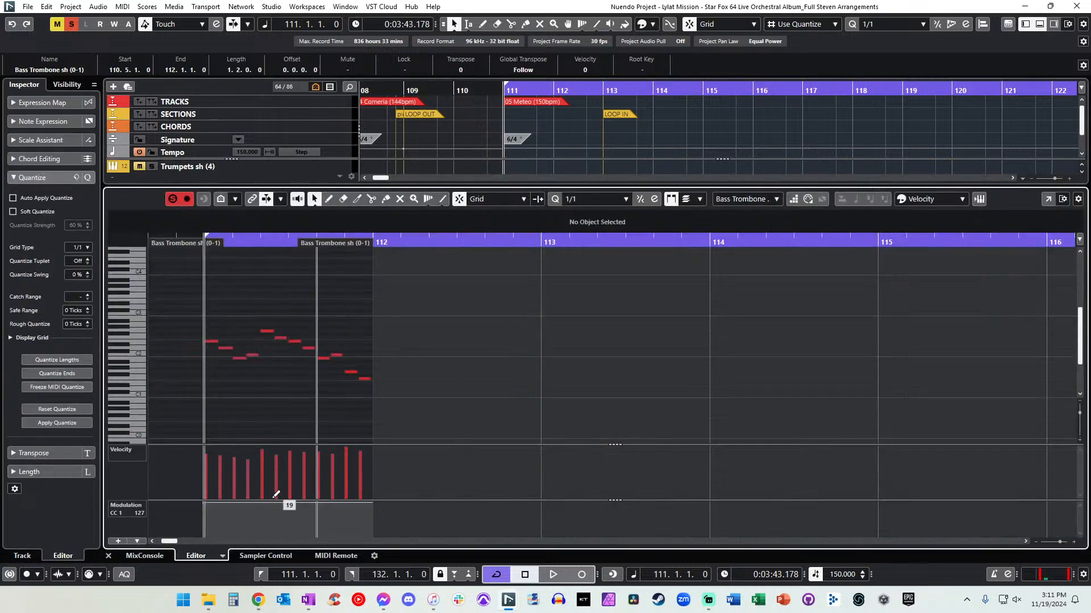
{"action": "key", "text": "Return"}
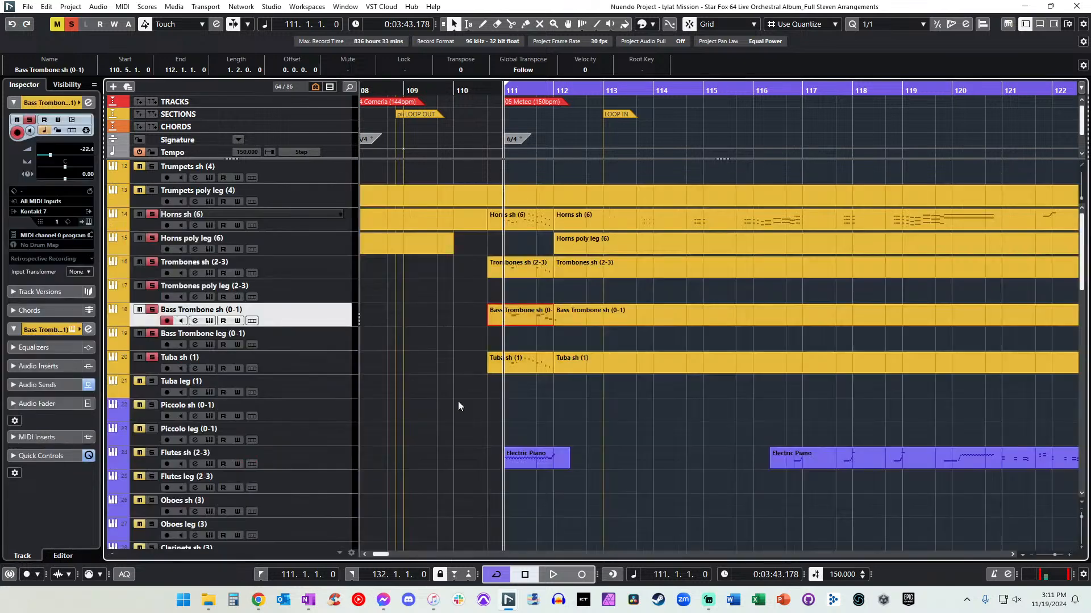
{"action": "double_click", "coordinate": [524, 372]}
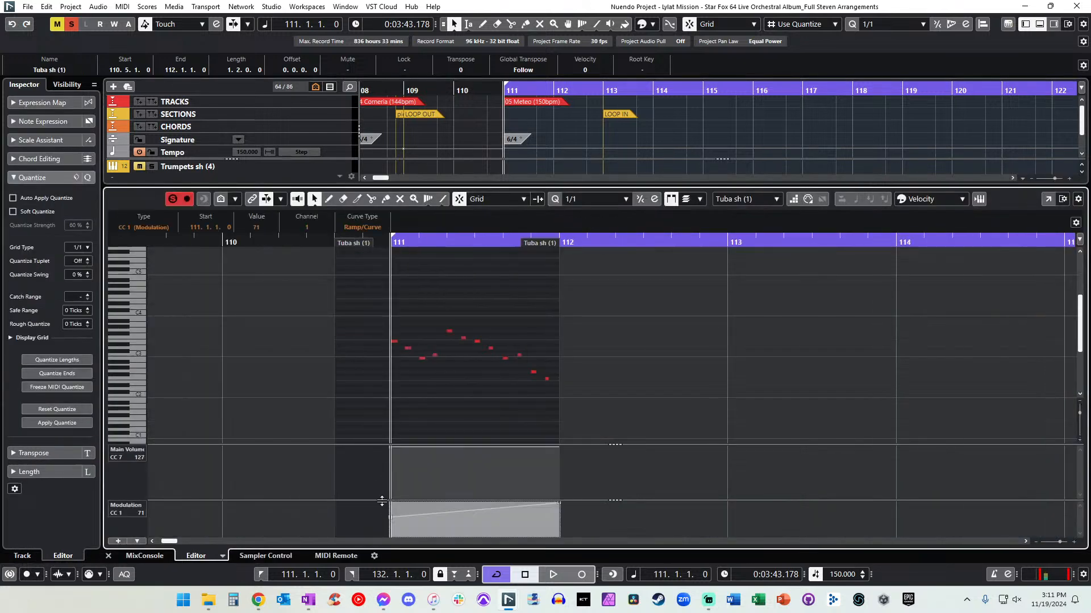
{"action": "key", "text": "Return"}
{"action": "key", "text": "space"}
{"action": "key", "text": "KP_1"}
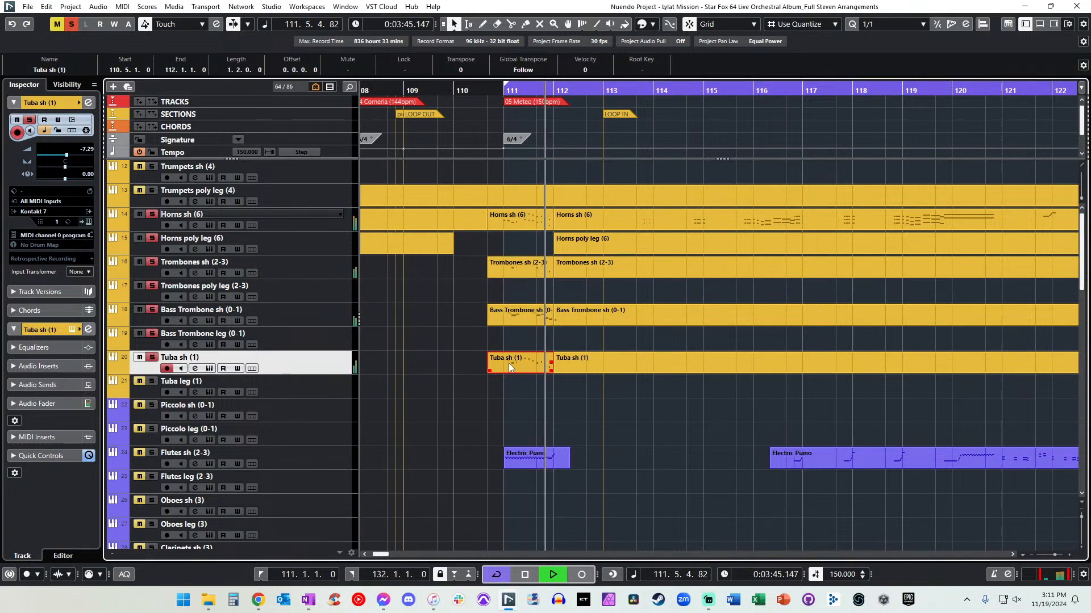
Glue the Tuba sh (1) part at bar 111 to the tuba part that follows at bar 112.
{"action": "right_click", "coordinate": [576, 351]}
{"action": "left_click", "coordinate": [606, 350]}
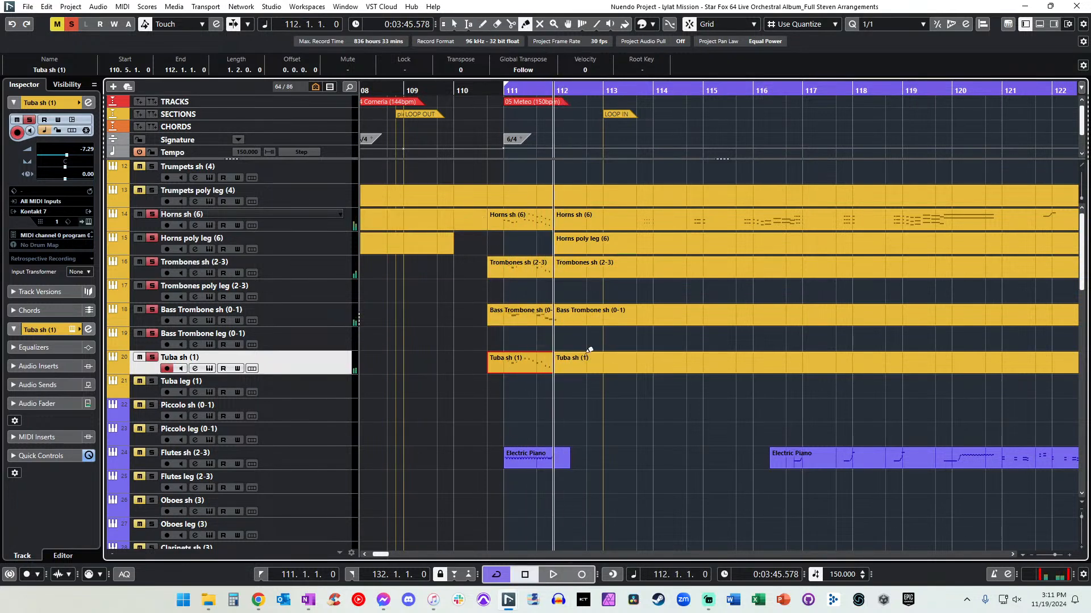
{"action": "left_click", "coordinate": [521, 361]}
{"action": "right_click", "coordinate": [519, 361]}
{"action": "left_click", "coordinate": [518, 366]}
Copy the bar 111 part of Horns sh (6) to the Strings Ens sh (34) track at 110.5.1, and play it.
{"action": "left_click", "coordinate": [520, 226]}
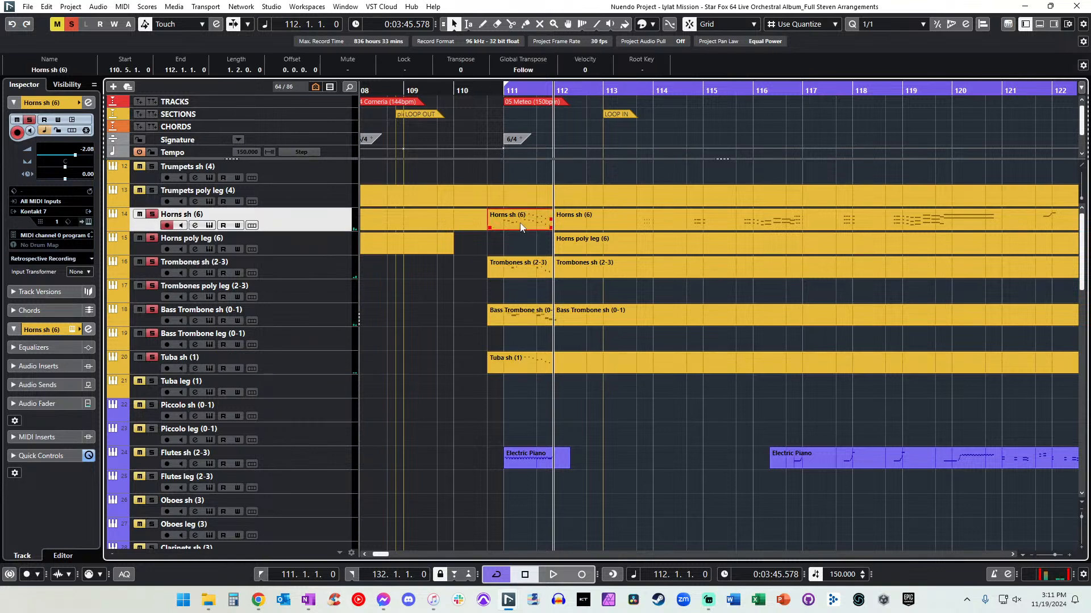
{"action": "key", "text": "l"}
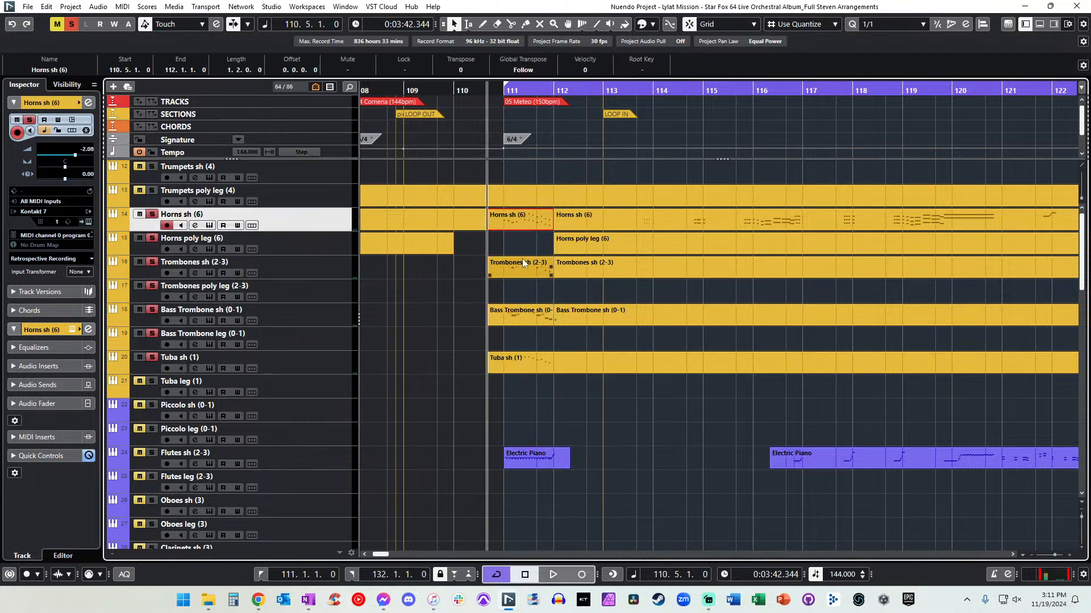
{"action": "scroll", "coordinate": [523, 258], "scroll_direction": "down", "scroll_amount": 10}
{"action": "scroll", "coordinate": [523, 258], "scroll_direction": "down", "scroll_amount": 3}
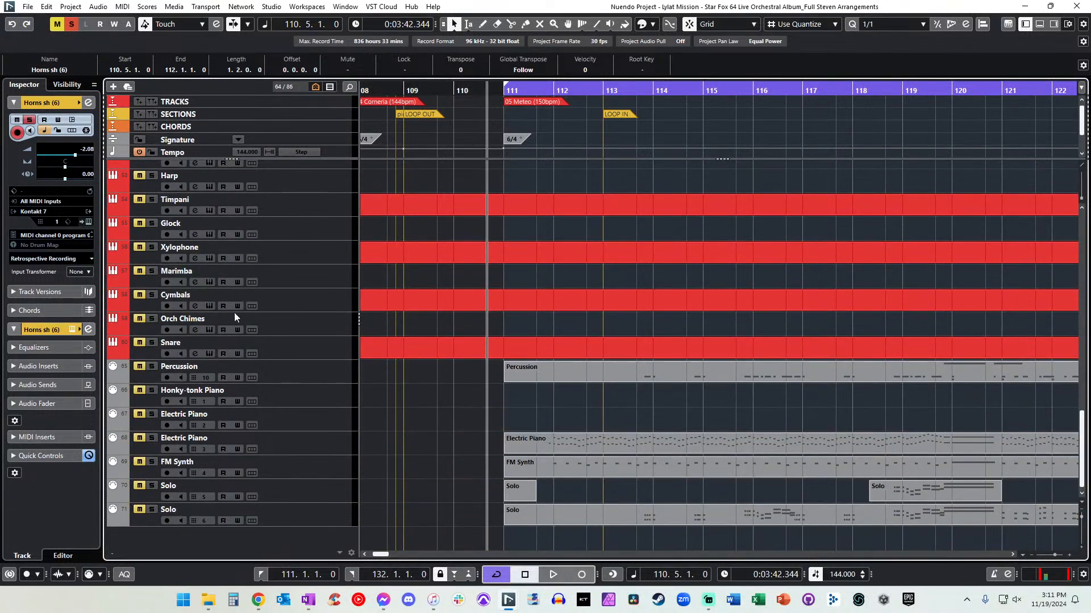
{"action": "scroll", "coordinate": [234, 316], "scroll_direction": "up", "scroll_amount": 3}
{"action": "scroll", "coordinate": [211, 290], "scroll_direction": "up", "scroll_amount": 5}
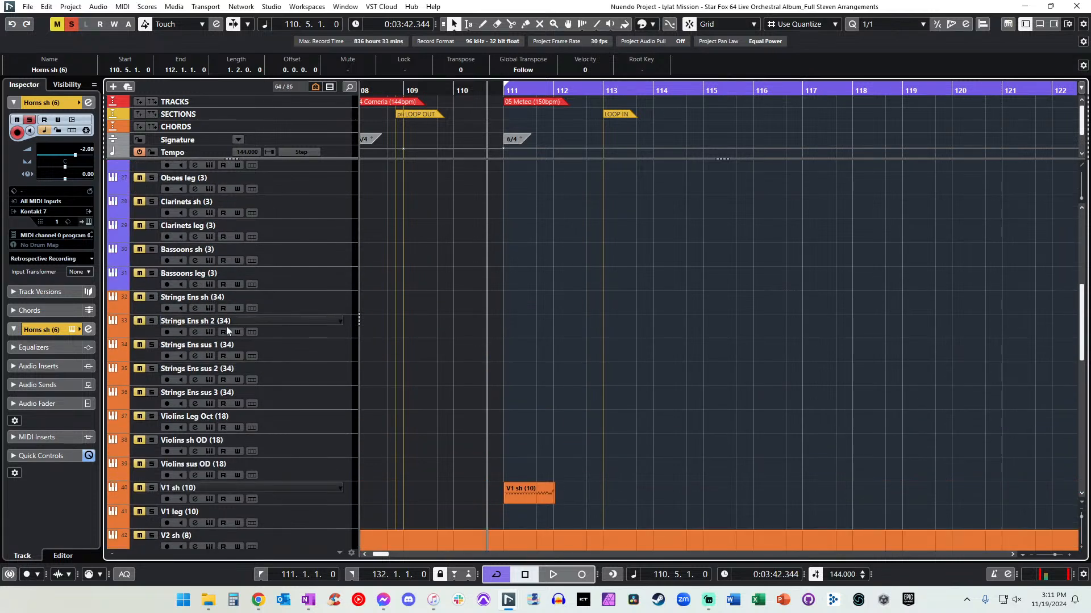
{"action": "left_click", "coordinate": [184, 299]}
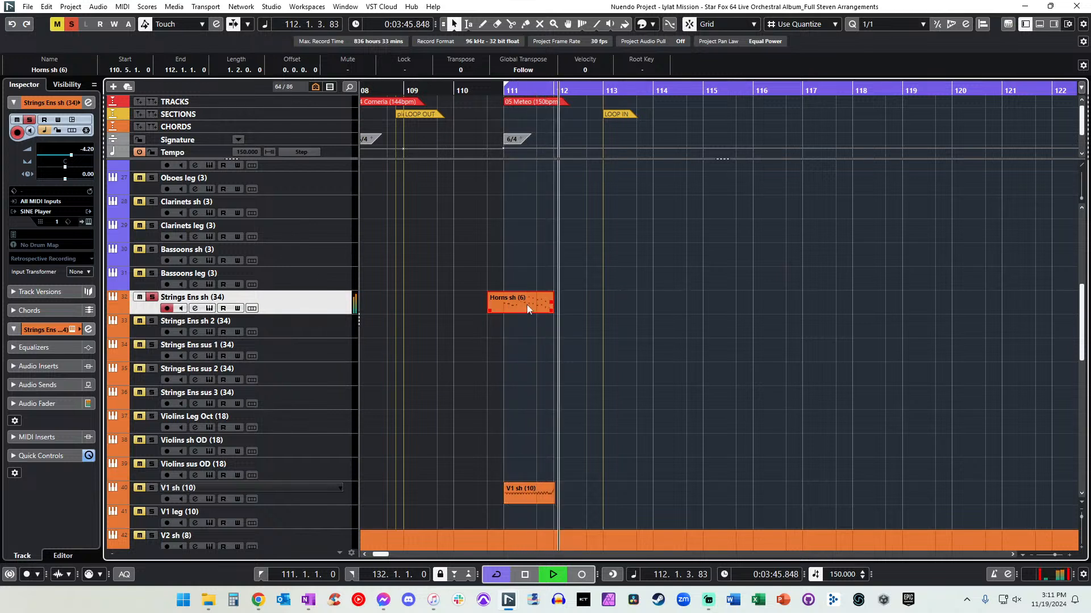
Extend the end of the copied part on Strings Ens sh (34) to 112.5.1.
{"action": "left_click_drag", "start_coordinate": [528, 306], "coordinate": [543, 307]}
{"action": "key", "text": "ctrl+z"}
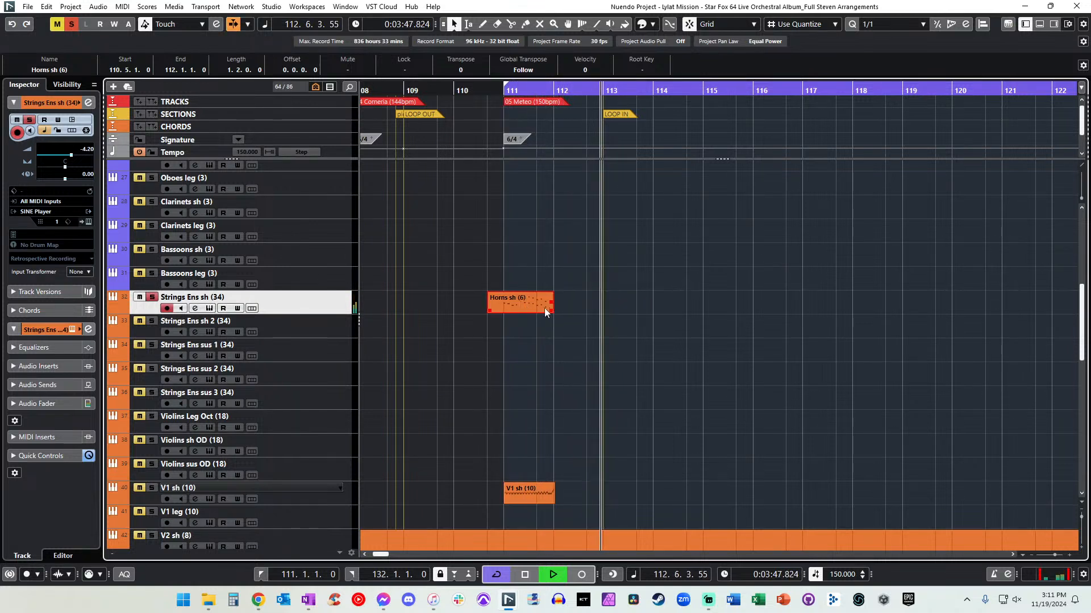
{"action": "left_click_drag", "start_coordinate": [553, 310], "coordinate": [586, 310]}
Transpose the string part's notes down one octave, place the E0 and E1 octave pair at 112.1.1, and play it.
{"action": "double_click", "coordinate": [541, 304]}
{"action": "left_click_drag", "start_coordinate": [833, 462], "coordinate": [571, 308]}
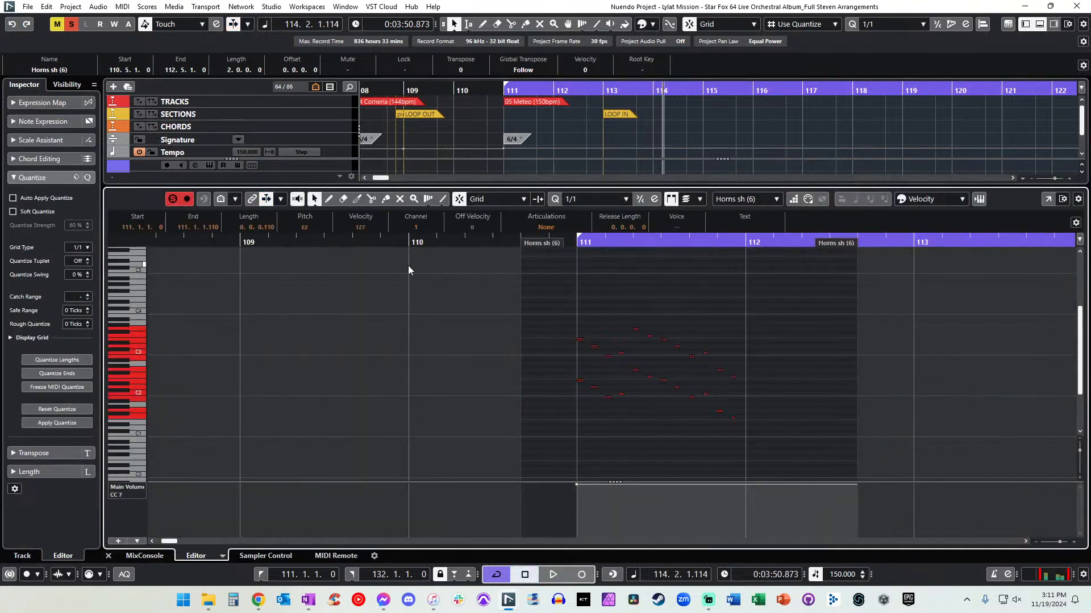
{"action": "left_click", "coordinate": [653, 389]}
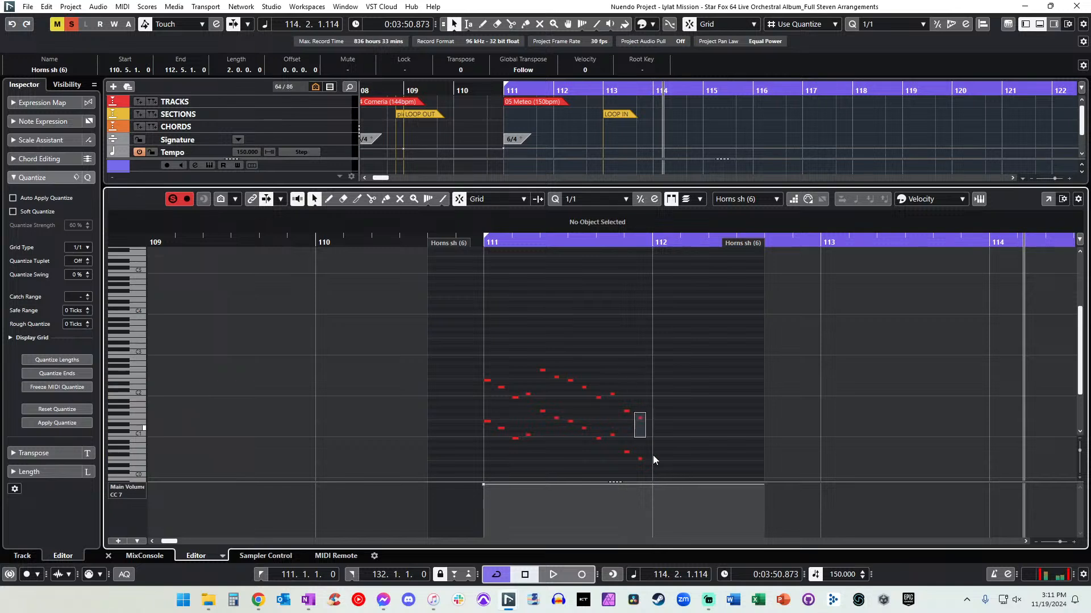
{"action": "left_click_drag", "start_coordinate": [640, 459], "coordinate": [642, 420]}
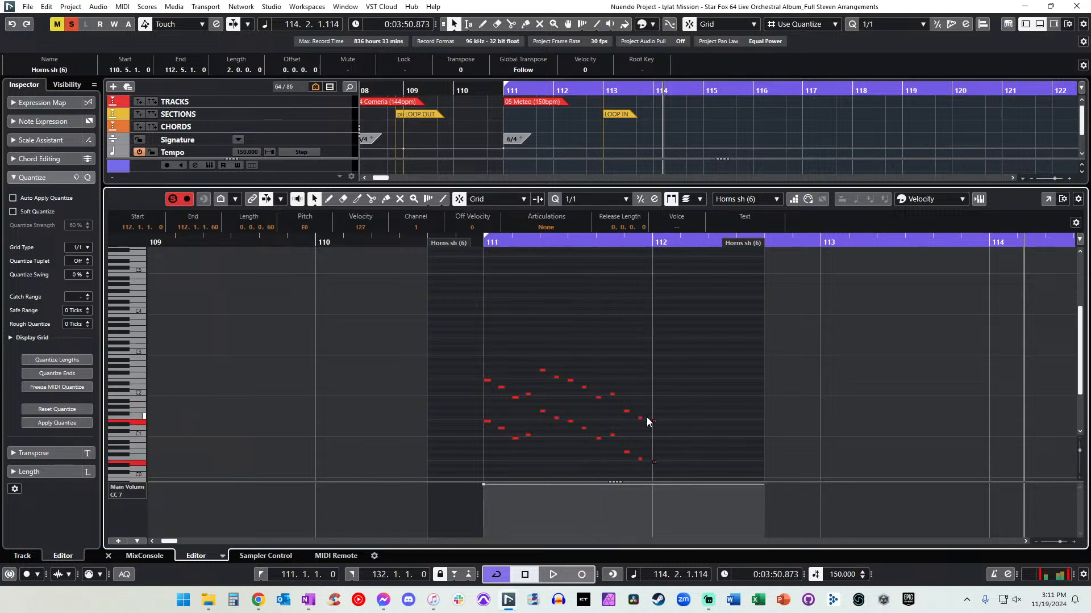
{"action": "key", "text": "space"}
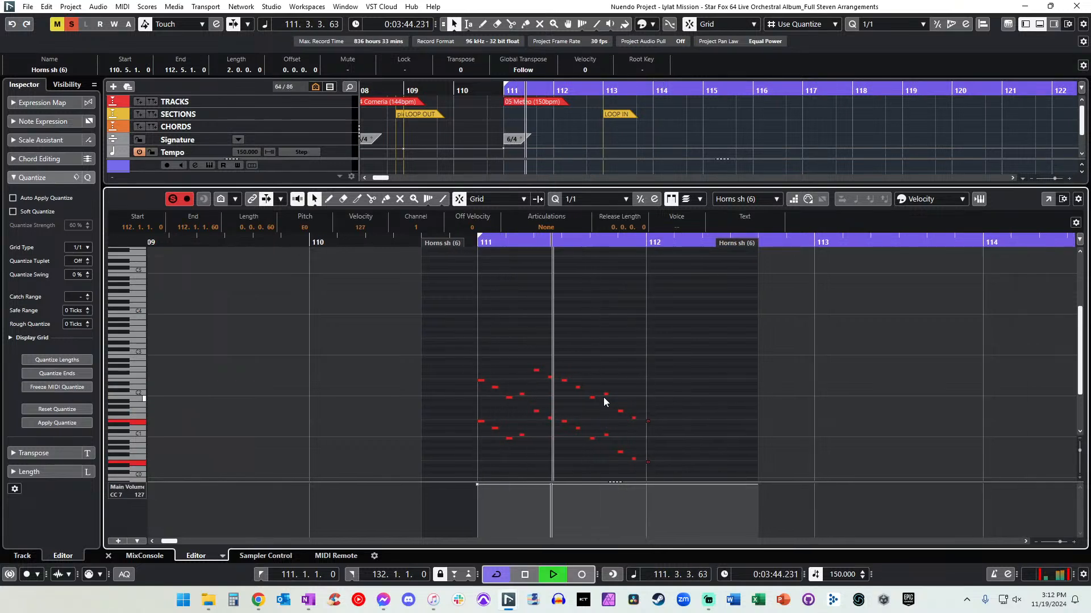
Set the string part's CC 7 main volume to 110 from 111.1.1 and play it.
{"action": "key", "text": "space"}
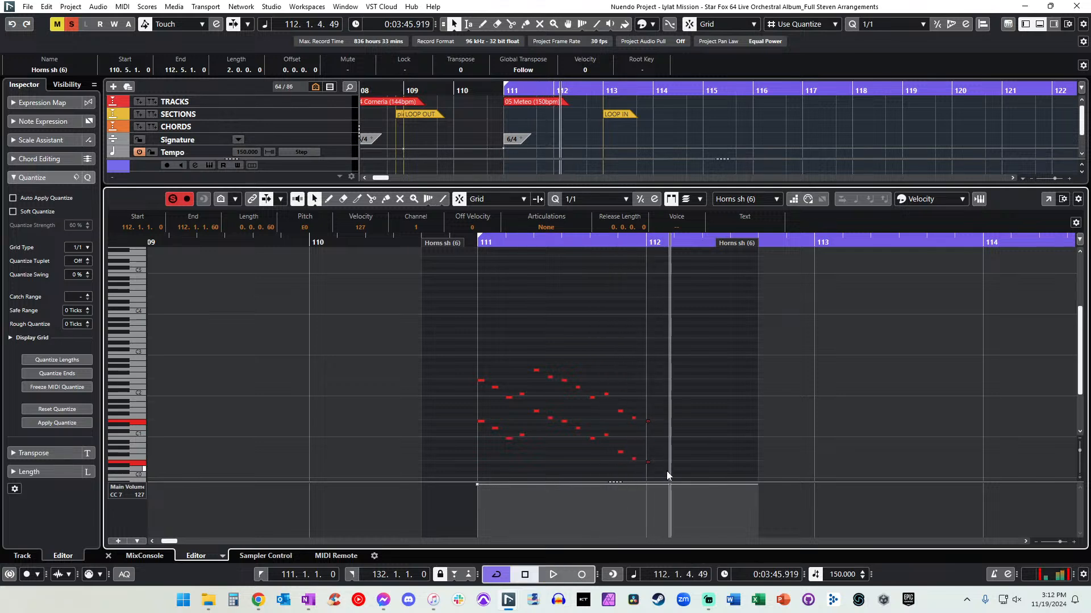
{"action": "left_click_drag", "start_coordinate": [668, 475], "coordinate": [474, 363]}
{"action": "left_click_drag", "start_coordinate": [477, 488], "coordinate": [479, 492]}
{"action": "key", "text": "space"}
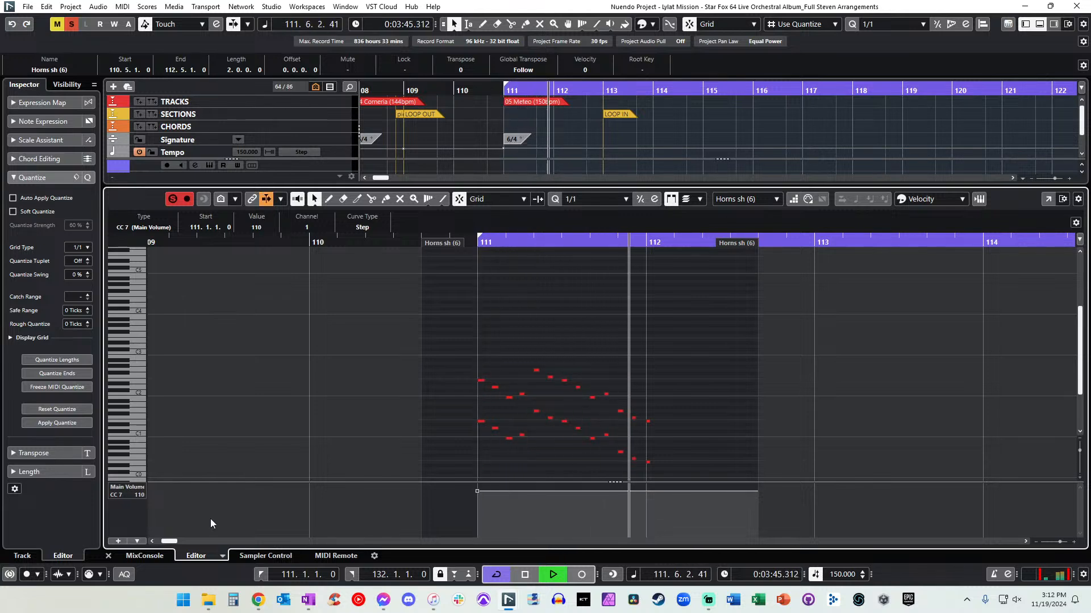
Ramp the string part's CC 7 main volume from 99 at 111.1.1 up to a higher level at 112.1.1, and play it.
{"action": "left_click", "coordinate": [642, 492]}
{"action": "left_click_drag", "start_coordinate": [481, 490], "coordinate": [478, 500]}
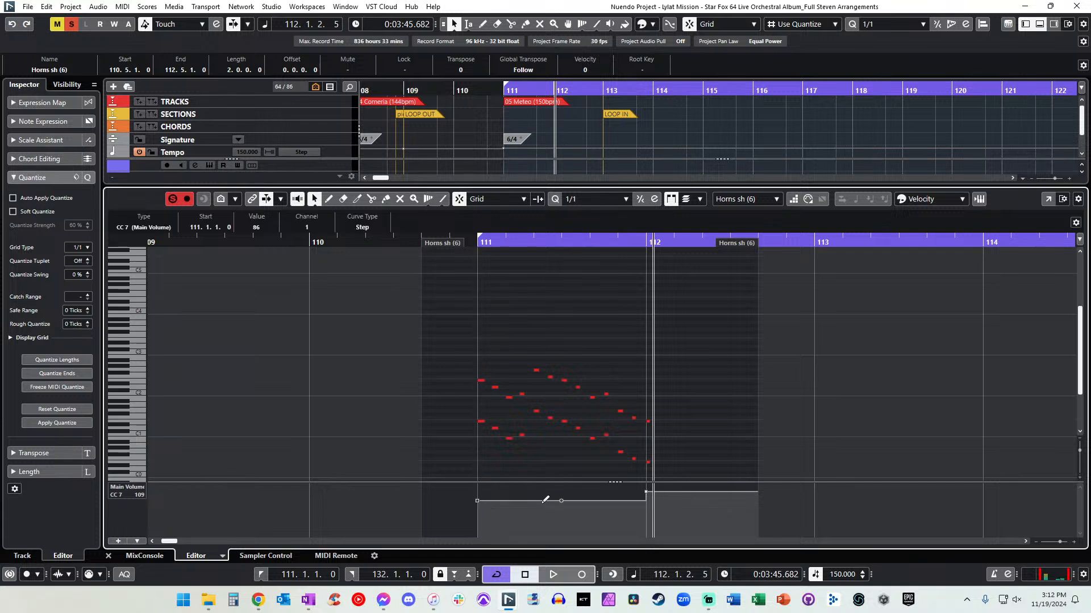
{"action": "left_click", "coordinate": [590, 499]}
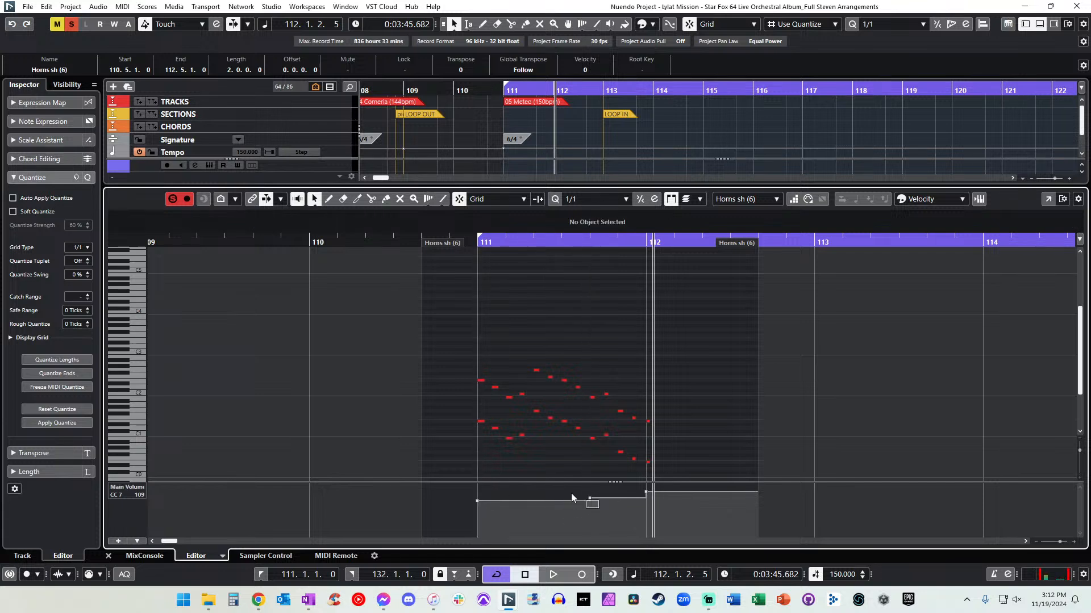
{"action": "key", "text": "space"}
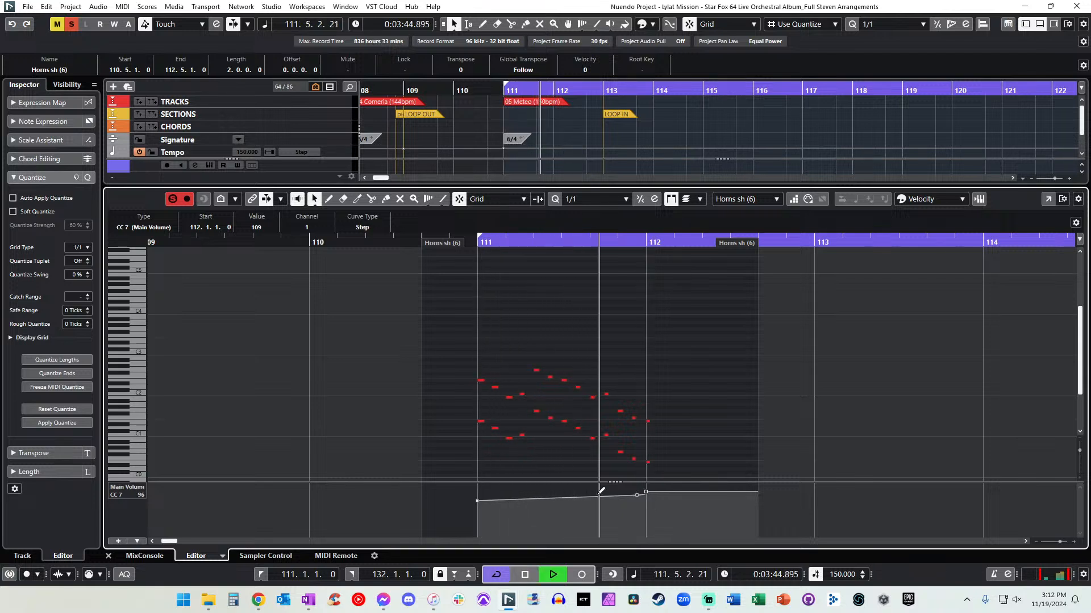
{"action": "key", "text": "space"}
{"action": "left_click_drag", "start_coordinate": [646, 517], "coordinate": [468, 496]}
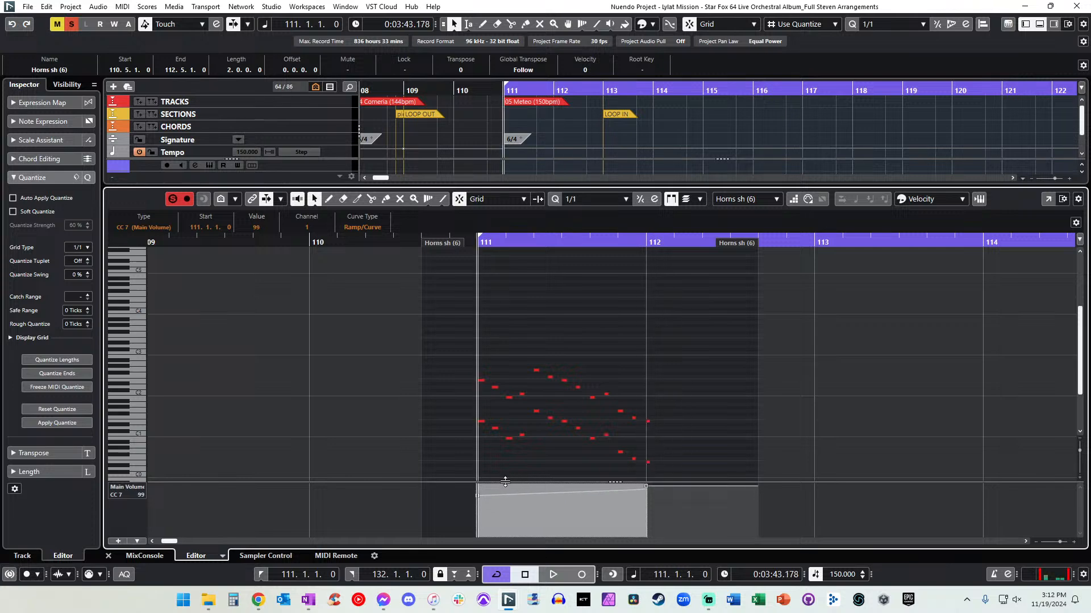
{"action": "key", "text": "space"}
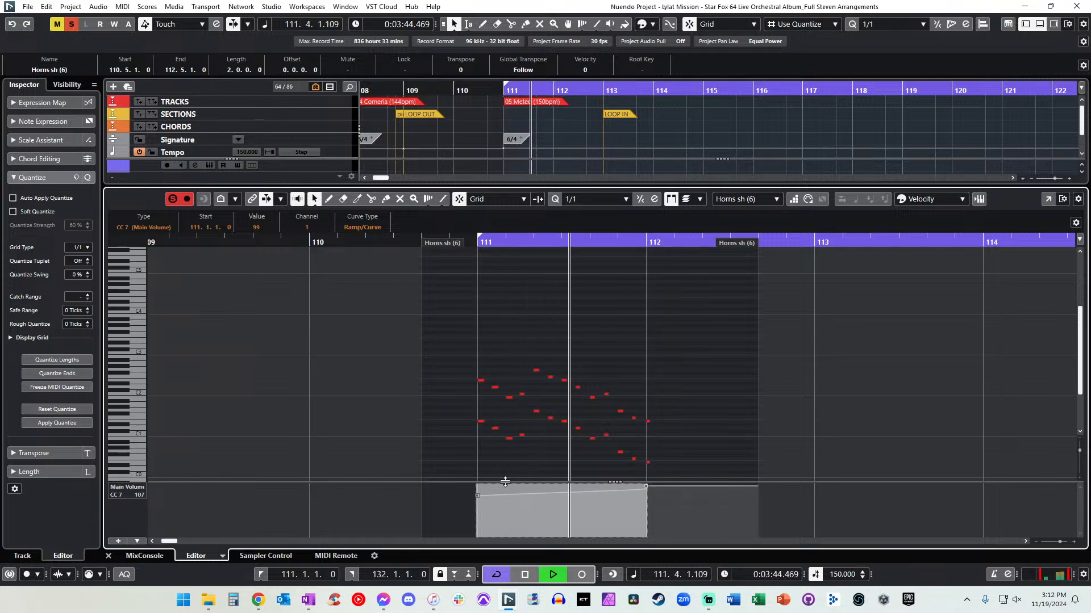
Return to the arrangement, deactivate all solos, and play the full mix from bar 110.
{"action": "key", "text": "Return"}
{"action": "key", "text": "KP_Subtract"}
{"action": "key", "text": "KP_Subtract"}
{"action": "key", "text": "KP_Subtract"}
{"action": "key", "text": "KP_Subtract"}
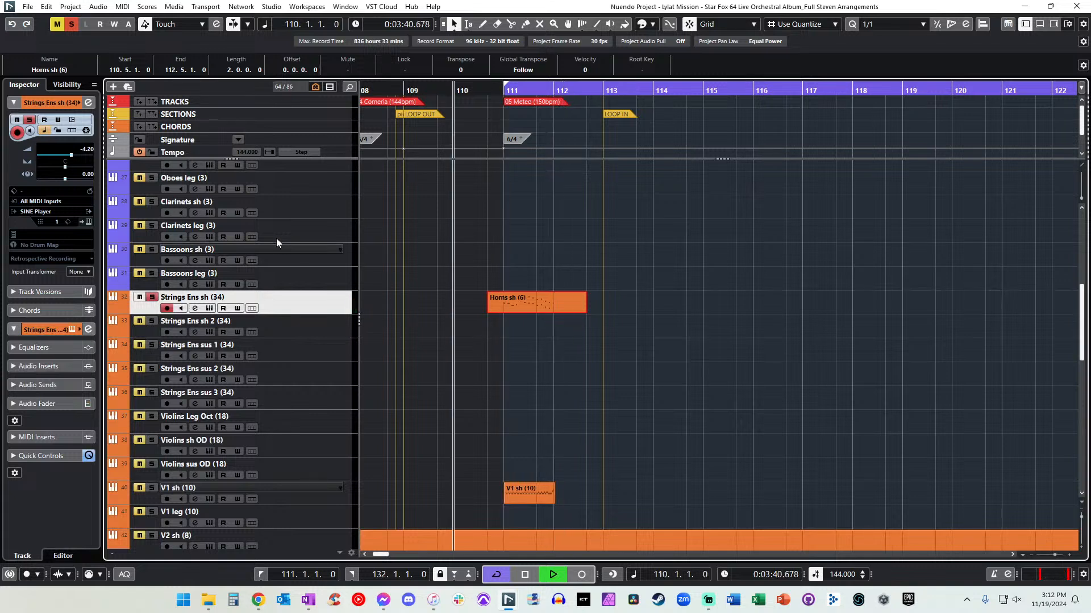
{"action": "left_click", "coordinate": [71, 24]}
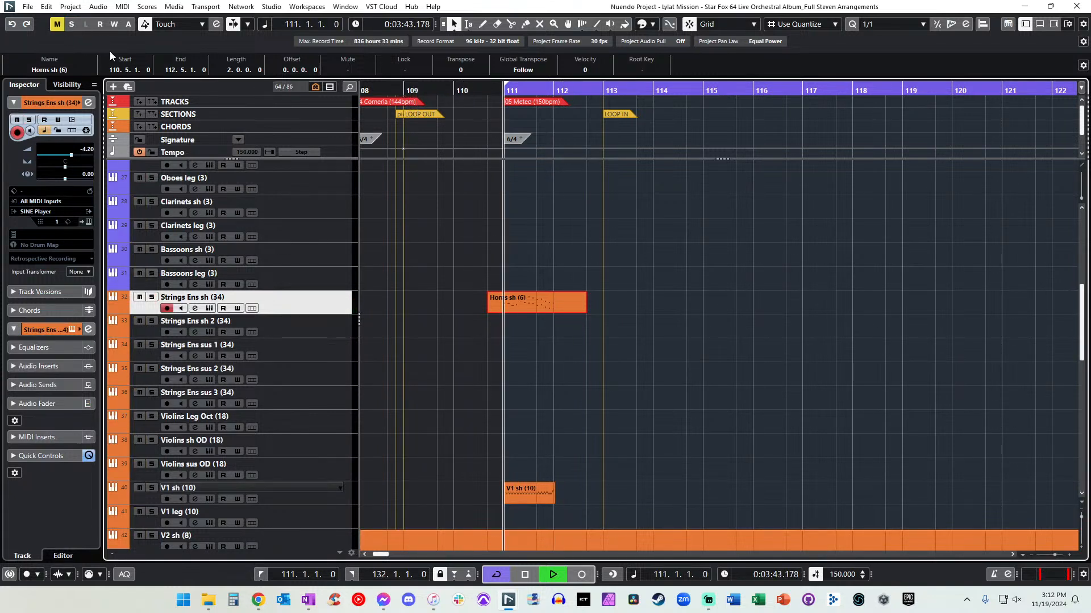
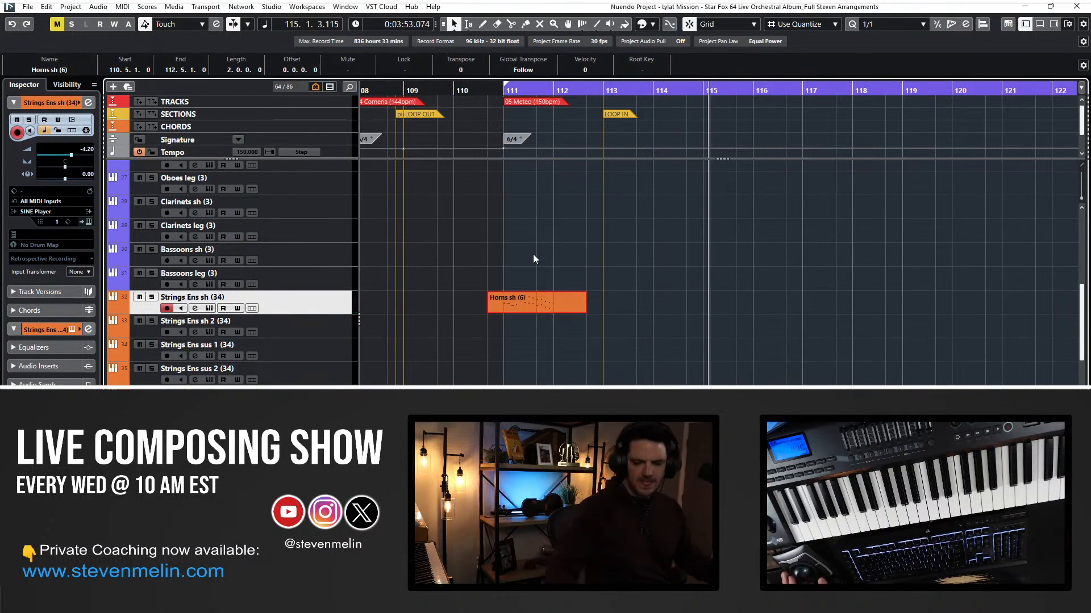
Bring the Electric Piano part spanning bars 111 to 133 to the Strings Ens sh (34) track and glue it to the string part there.
{"action": "scroll", "coordinate": [544, 268], "scroll_direction": "down", "scroll_amount": 10}
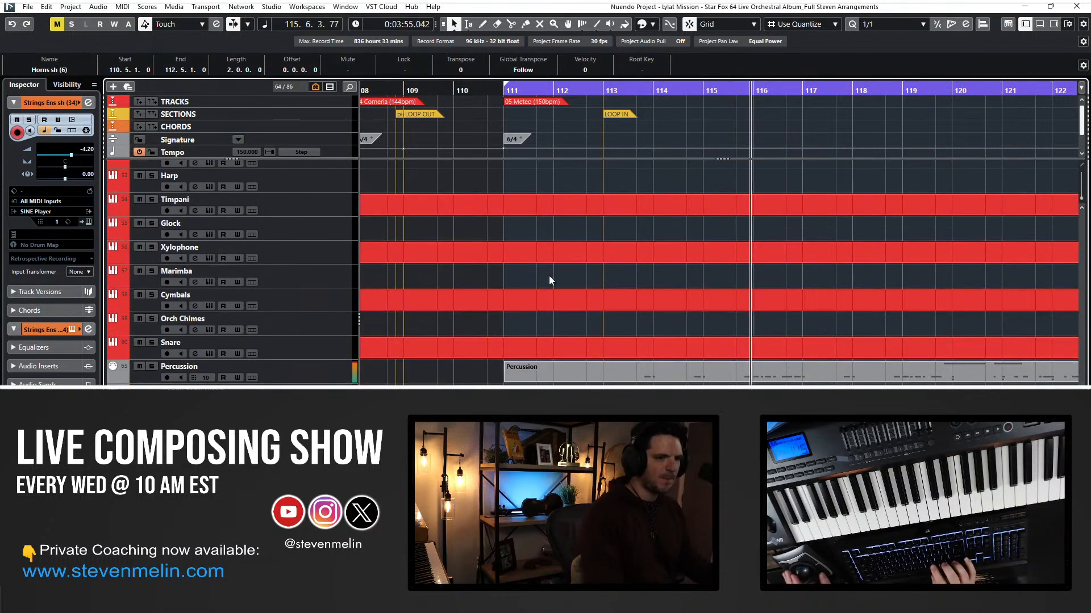
{"action": "left_click", "coordinate": [568, 420]}
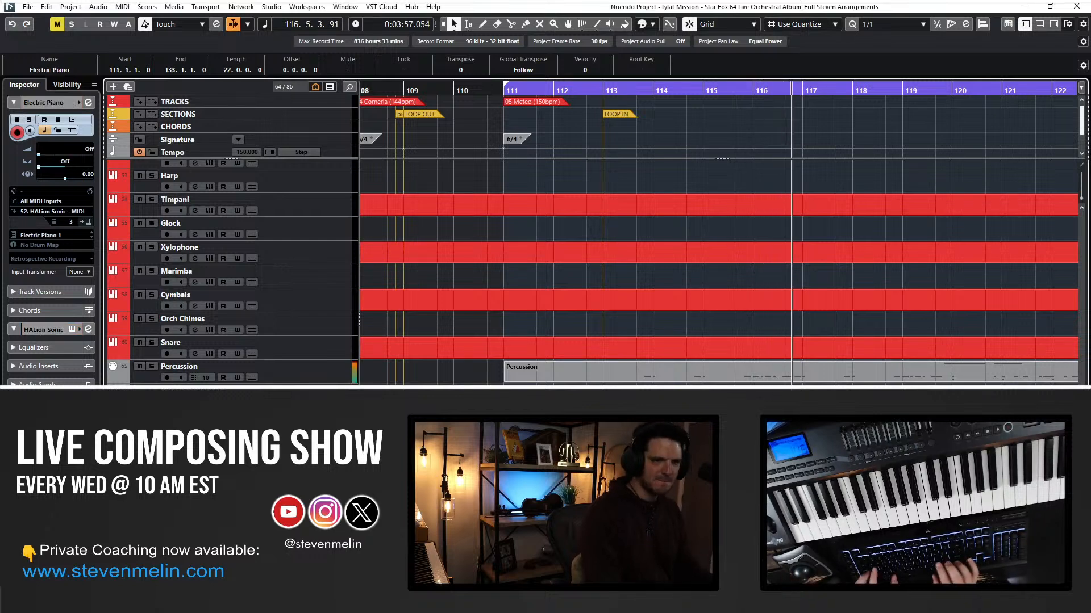
{"action": "key", "text": "space"}
{"action": "scroll", "coordinate": [568, 421], "scroll_direction": "up", "scroll_amount": 2}
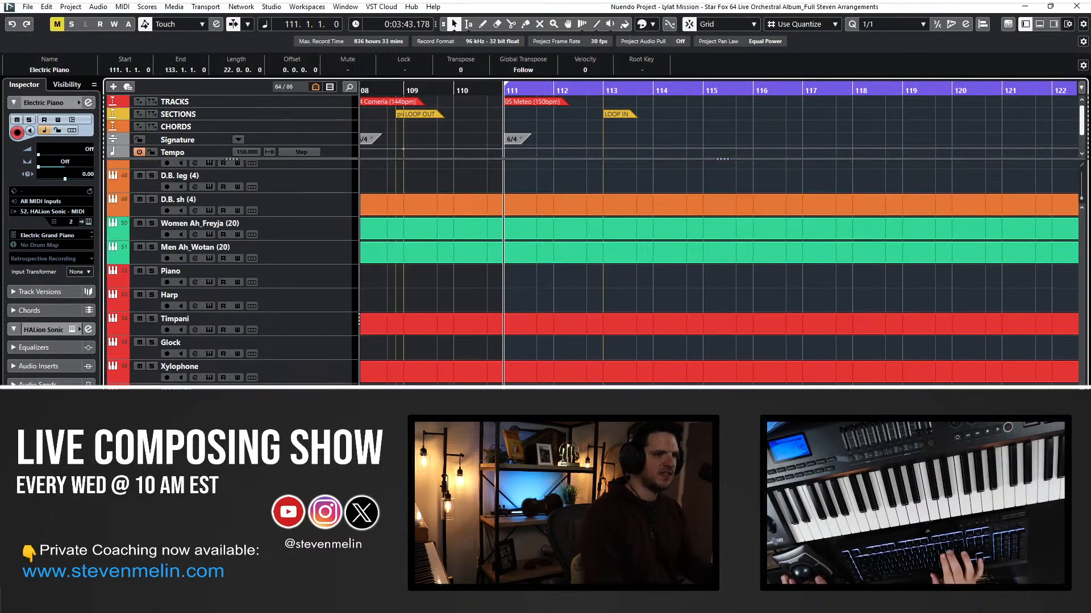
{"action": "key", "text": "ctrl+Up"}
{"action": "key", "text": "ctrl+Up"}
{"action": "key", "text": "ctrl+Up"}
{"action": "key", "text": "ctrl+Up"}
{"action": "key", "text": "ctrl+Up"}
{"action": "key", "text": "ctrl+Up"}
{"action": "key", "text": "ctrl+Up"}
{"action": "key", "text": "ctrl+Up"}
{"action": "key", "text": "ctrl+Up"}
{"action": "key", "text": "ctrl+Up"}
{"action": "key", "text": "ctrl+Up"}
{"action": "key", "text": "ctrl+Up"}
{"action": "key", "text": "ctrl+Up"}
{"action": "key", "text": "ctrl+Up"}
{"action": "key", "text": "ctrl+Up"}
{"action": "key", "text": "ctrl+Up"}
{"action": "key", "text": "ctrl+Up"}
{"action": "key", "text": "ctrl+Up"}
{"action": "key", "text": "ctrl+Up"}
{"action": "key", "text": "ctrl+Up"}
{"action": "key", "text": "ctrl+Up"}
{"action": "key", "text": "ctrl+Up"}
{"action": "key", "text": "ctrl+Up"}
{"action": "key", "text": "ctrl+Down"}
{"action": "key", "text": "ctrl+Down"}
{"action": "key", "text": "ctrl+Down"}
{"action": "key", "text": "ctrl+Down"}
{"action": "key", "text": "ctrl+Down"}
{"action": "key", "text": "ctrl+Down"}
{"action": "key", "text": "ctrl+Down"}
{"action": "key", "text": "ctrl+Down"}
{"action": "key", "text": "ctrl+Down"}
{"action": "key", "text": "ctrl+Down"}
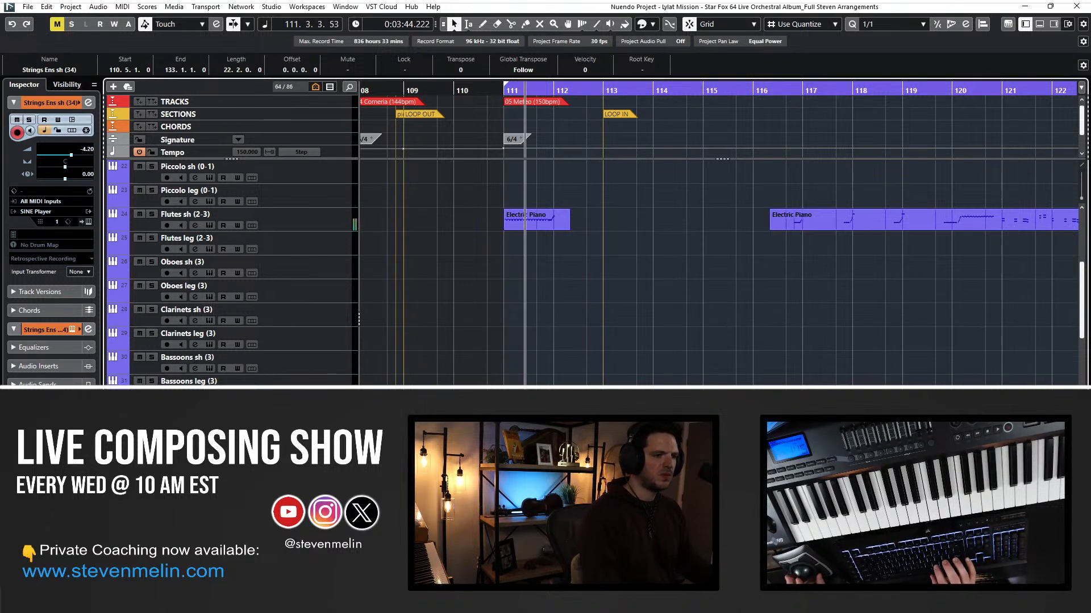
Set the glued string part's CC 10 (Pan) to 0 at 110.5.1 and play it from bar 111.
{"action": "key", "text": "Return"}
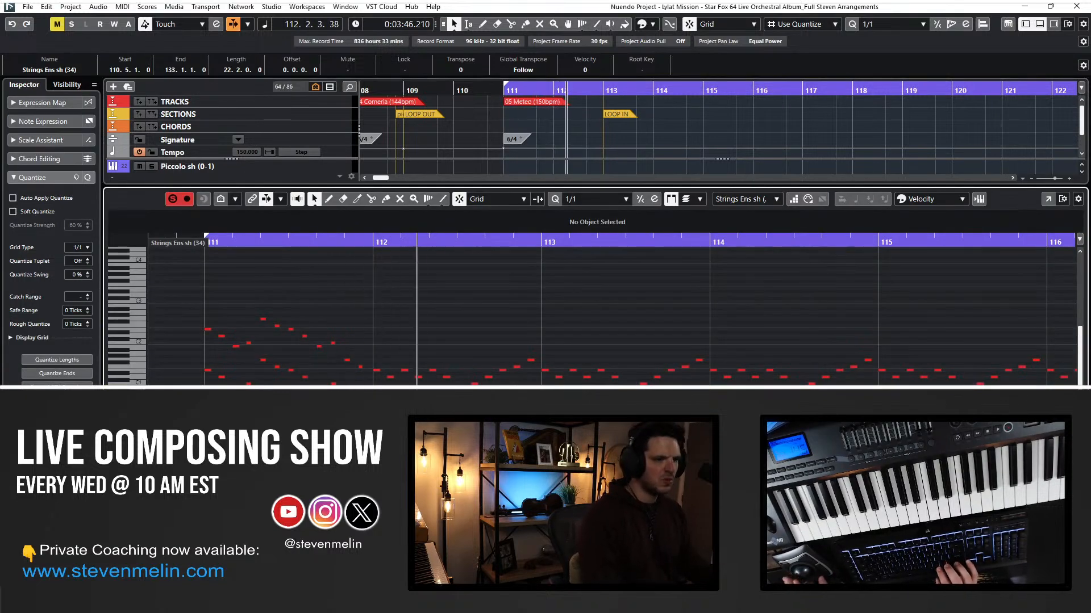
{"action": "left_click", "coordinate": [126, 489]}
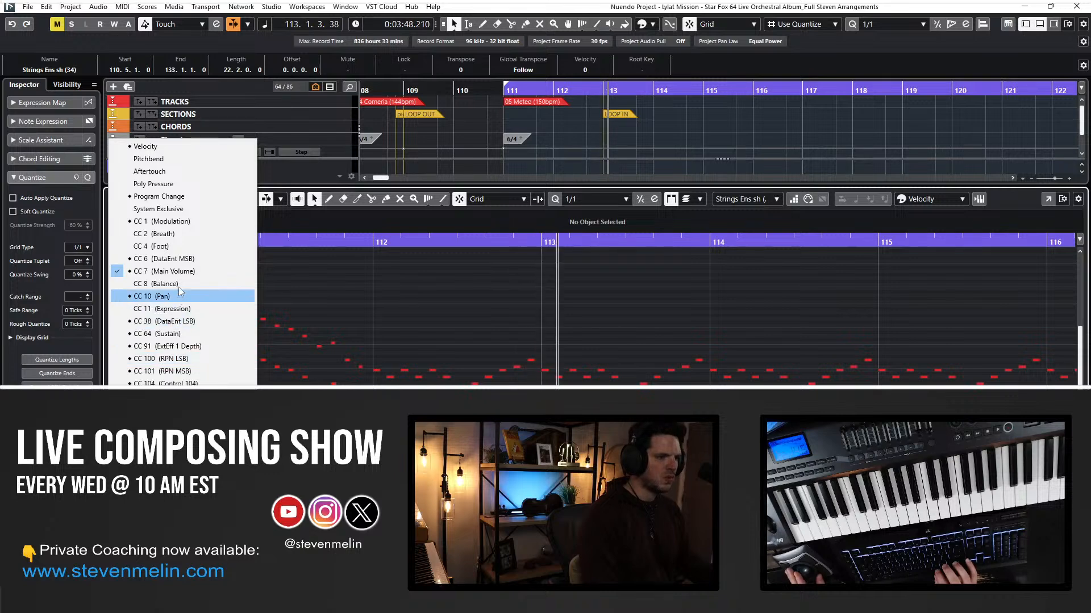
{"action": "left_click", "coordinate": [162, 296]}
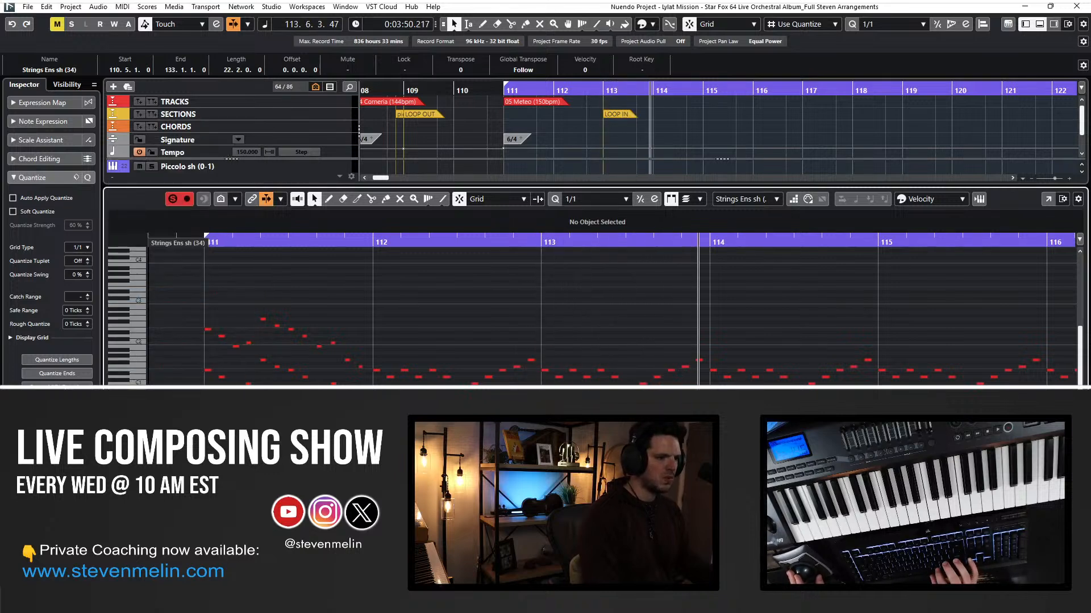
{"action": "scroll", "coordinate": [611, 317], "scroll_direction": "left", "scroll_amount": 3}
{"action": "left_click", "coordinate": [427, 545]}
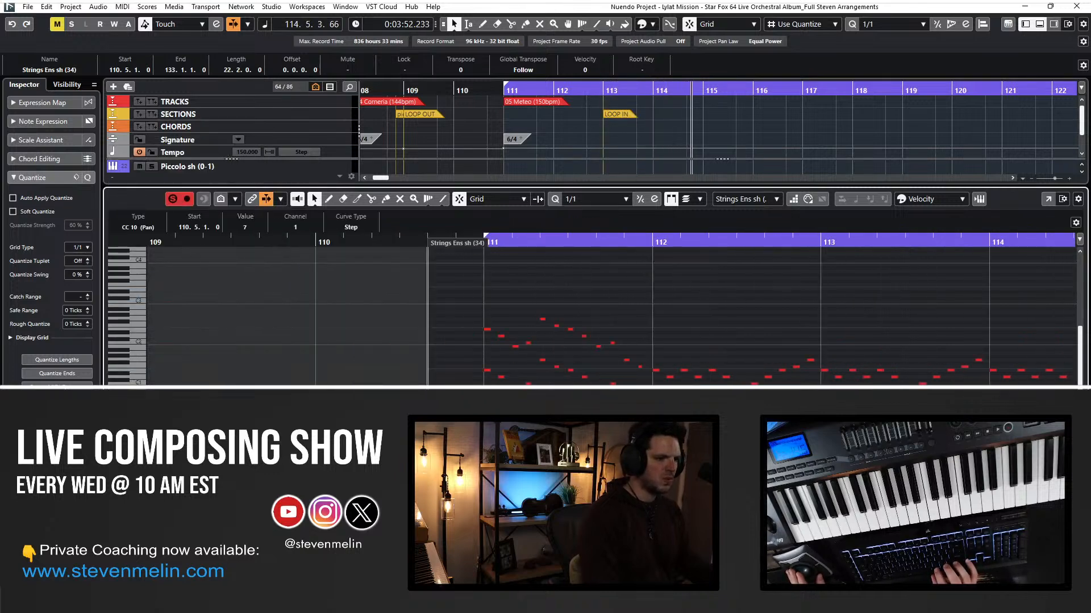
{"action": "key", "text": "KP_Subtract"}
{"action": "key", "text": "KP_Subtract"}
{"action": "key", "text": "KP_Subtract"}
{"action": "key", "text": "KP_Subtract"}
{"action": "key", "text": "KP_Subtract"}
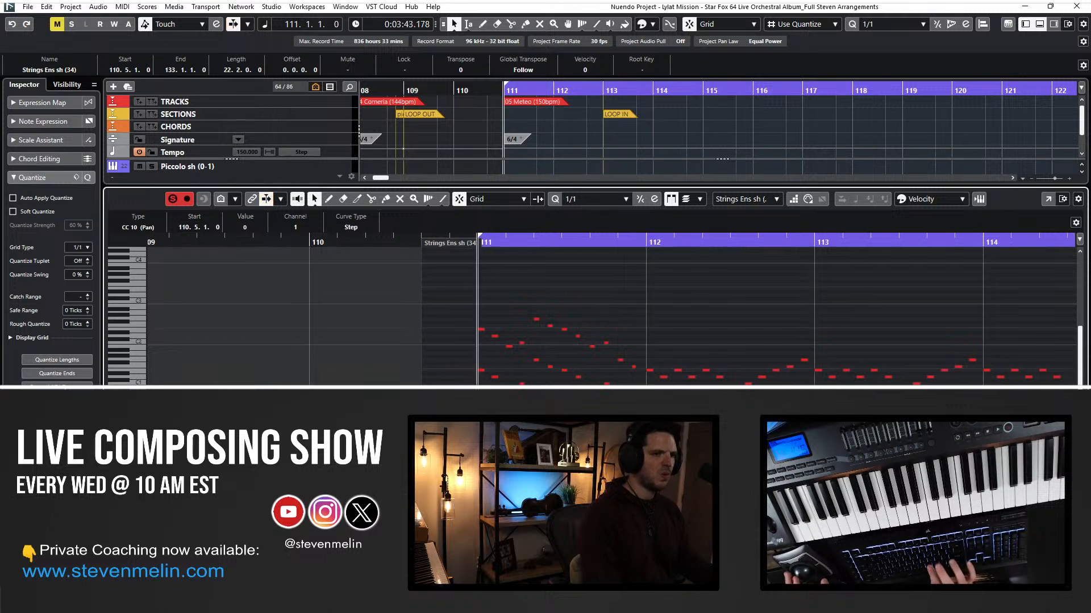
{"action": "key", "text": "f"}
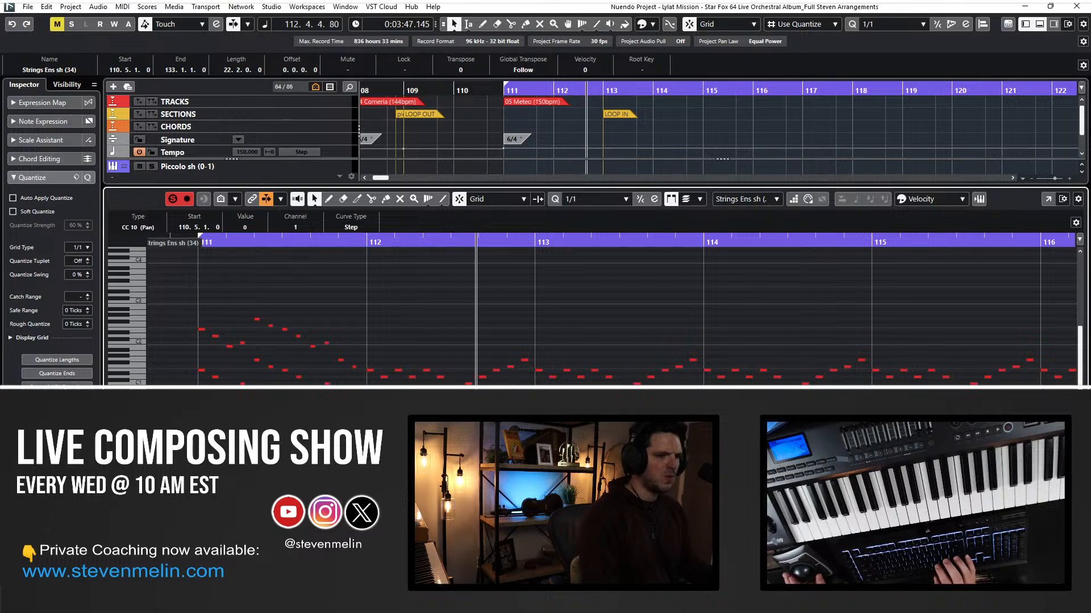
Examine the note ranges of the whole Strings Ens sh (34) part from bar 111 onward during playback.
{"action": "key", "text": "g"}
{"action": "key", "text": "g"}
{"action": "key", "text": "g"}
{"action": "key", "text": "g"}
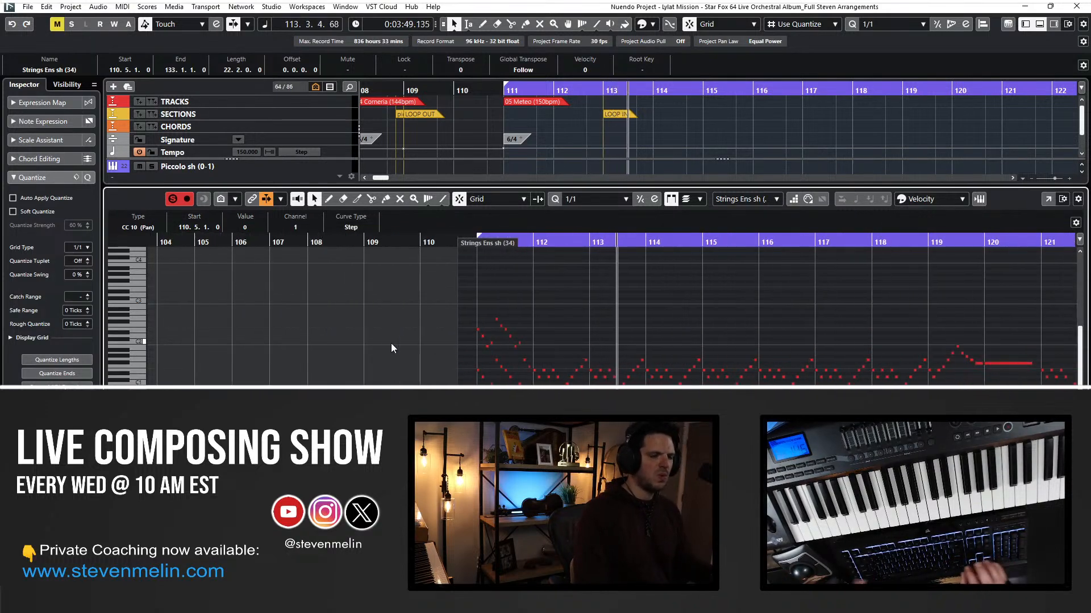
{"action": "left_click", "coordinate": [475, 356]}
{"action": "key", "text": "ctrl+a"}
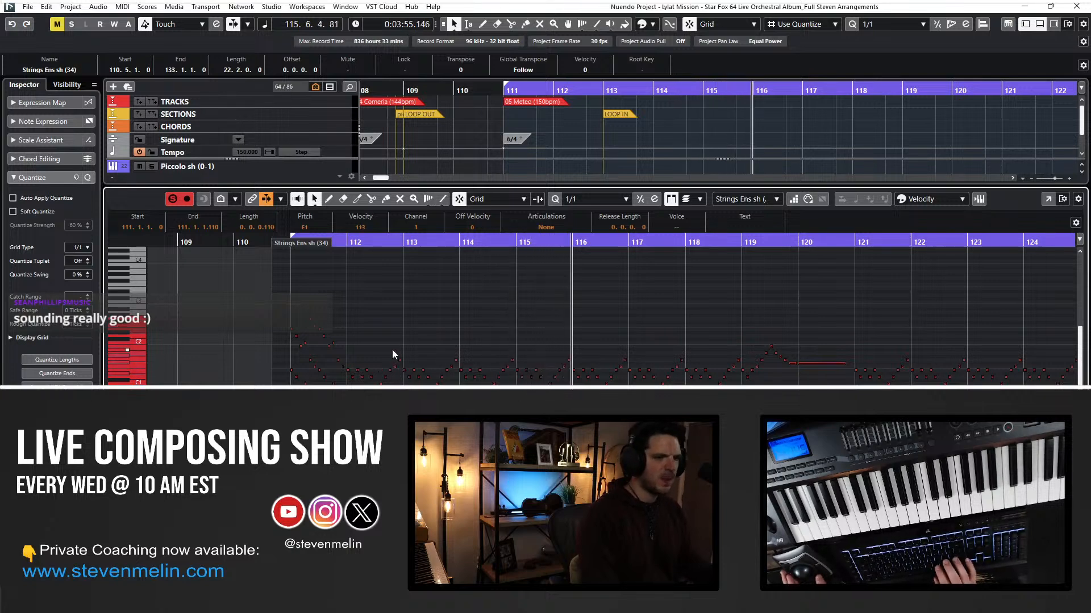
{"action": "left_click", "coordinate": [414, 331]}
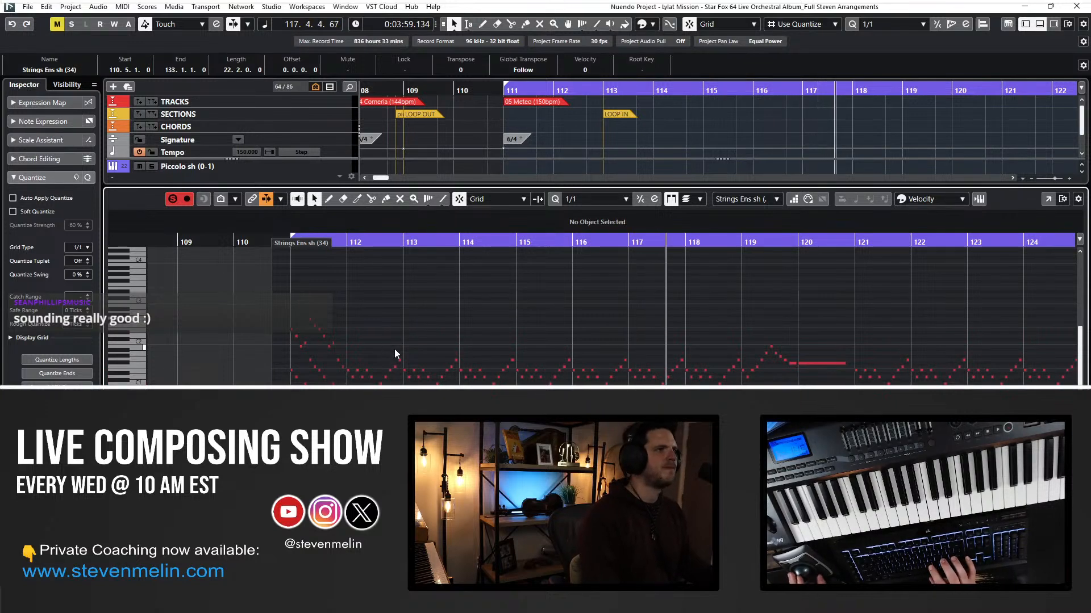
{"action": "key", "text": "Return"}
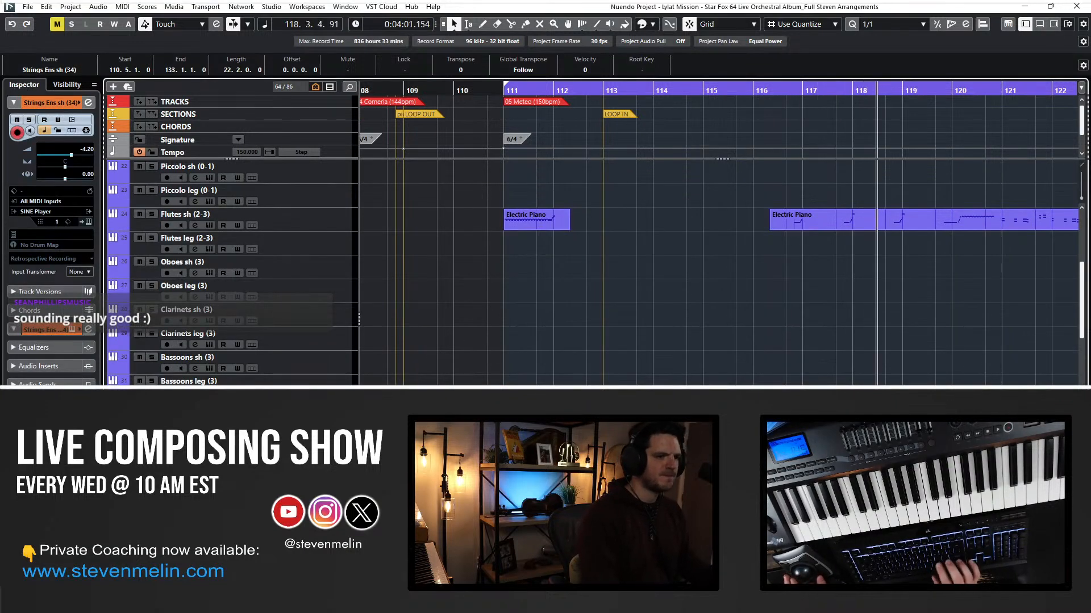
{"action": "key", "text": "Return"}
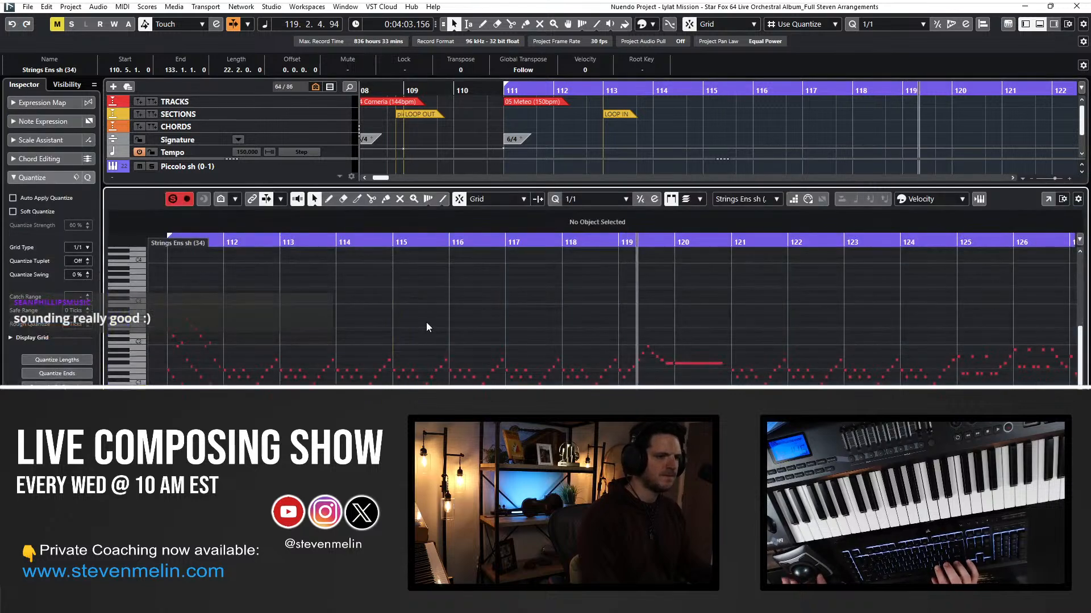
{"action": "key", "text": "ctrl+a"}
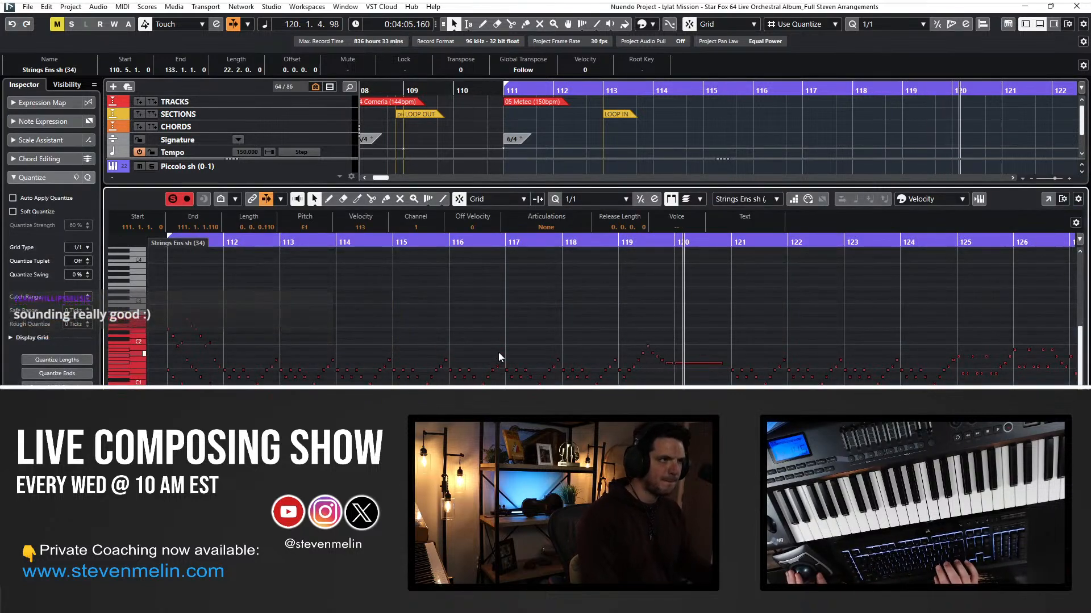
Lower the Strings Ens sh (34) channel volume to -7.30 and play from bar 110.
{"action": "key", "text": "Return"}
{"action": "key", "text": "space"}
{"action": "key", "text": "ctrl+KP_Add"}
{"action": "key", "text": "ctrl+KP_Add"}
{"action": "key", "text": "ctrl+KP_Add"}
{"action": "key", "text": "ctrl+KP_Add"}
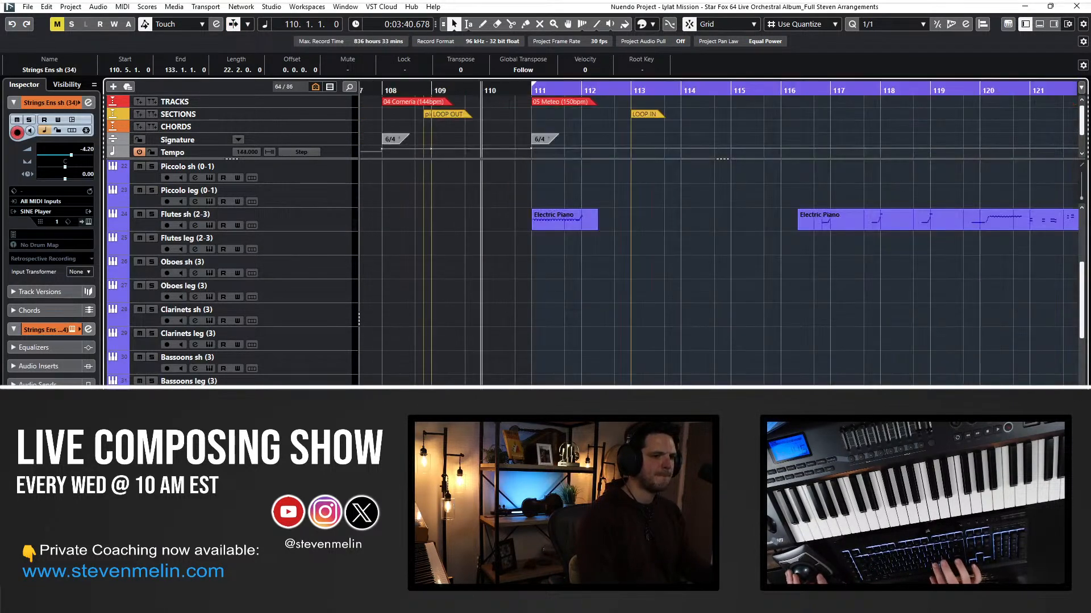
{"action": "key", "text": "space"}
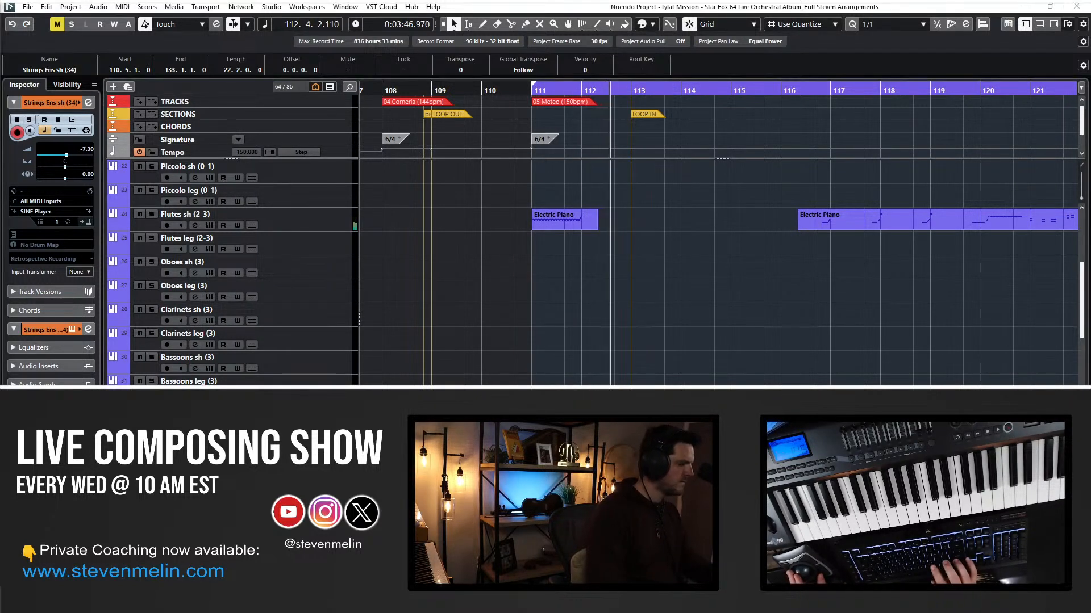
Try all Strings Ens sh (34) notes one octave higher during playback, and transpose them back down an octave.
{"action": "key", "text": "Return"}
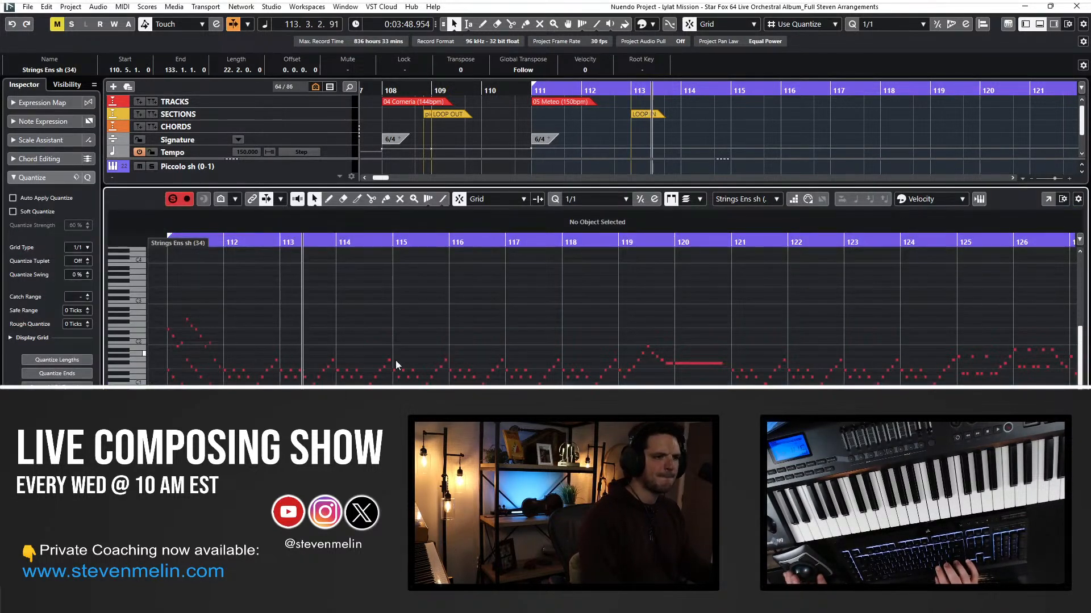
{"action": "key", "text": "ctrl+a"}
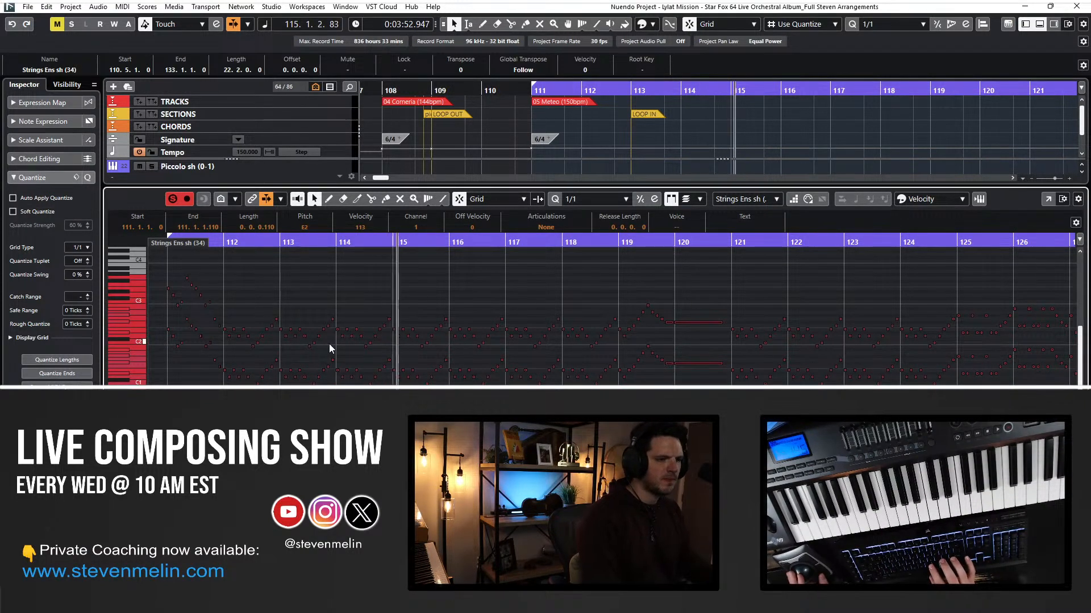
{"action": "key", "text": "shift+Down"}
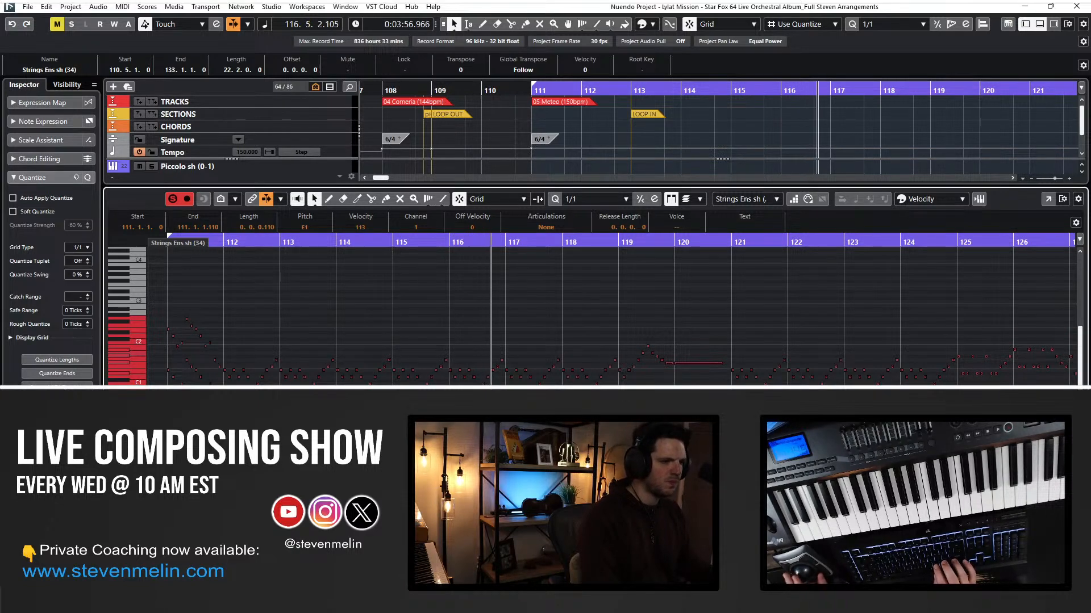
{"action": "key", "text": "shift+KP_Multiply"}
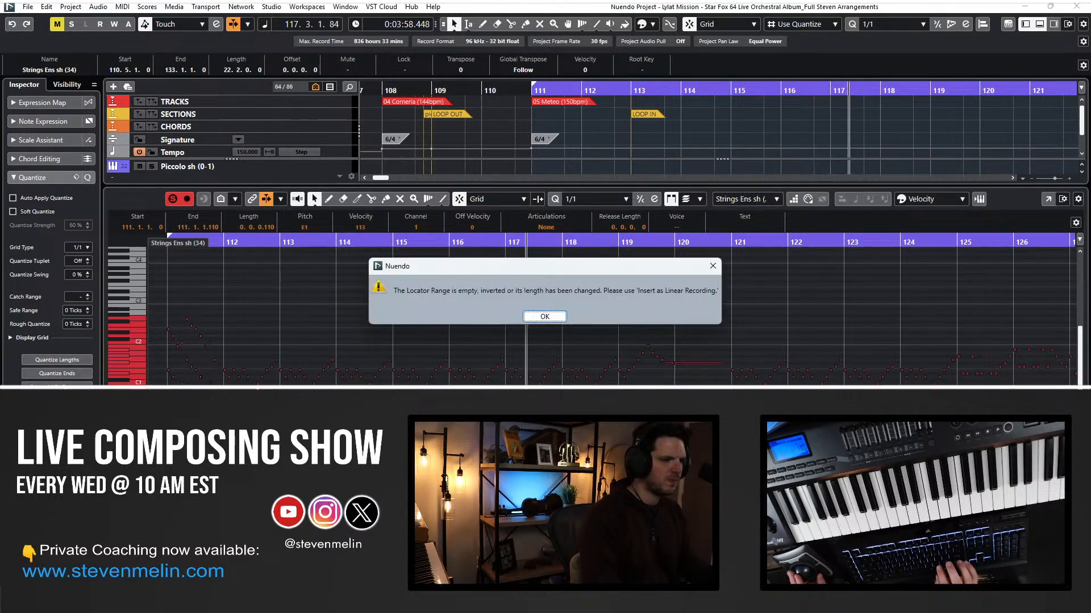
{"action": "left_click", "coordinate": [562, 324]}
{"action": "key", "text": "ctrl+a"}
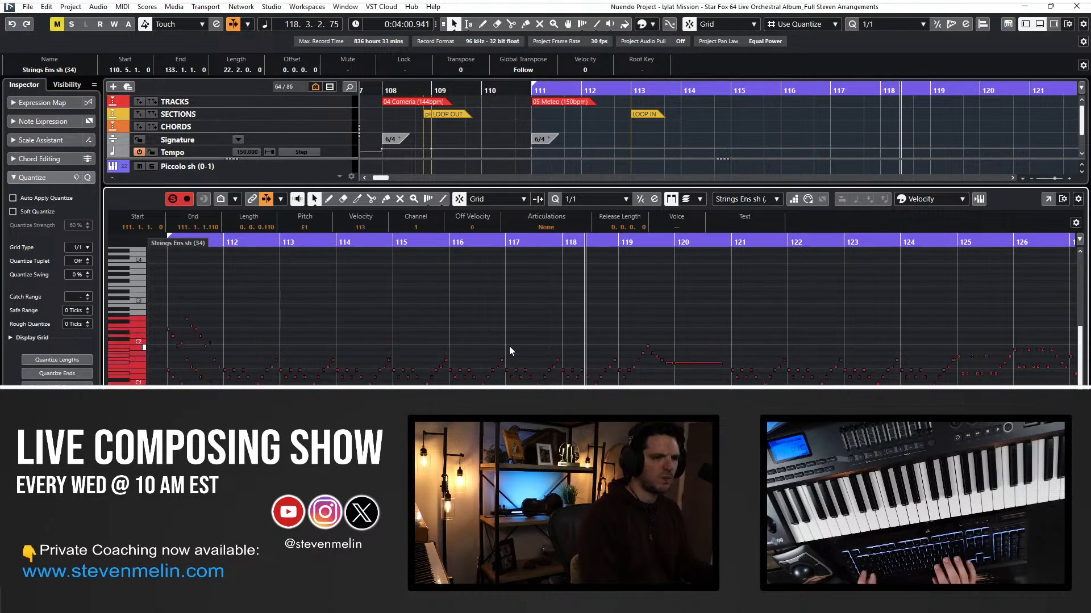
Stop playback and place a copy of the Strings Ens sh (34) part on the Cellos sh (6) track at 110.5.1.
{"action": "key", "text": "Return"}
{"action": "key", "text": "space"}
{"action": "scroll", "coordinate": [517, 349], "scroll_direction": "right", "scroll_amount": 6}
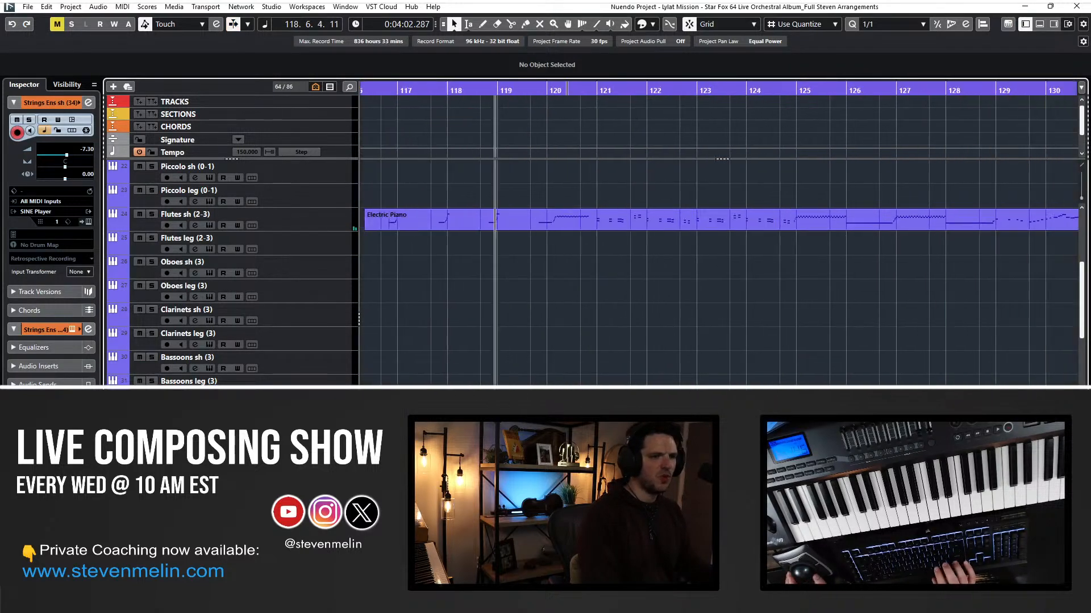
{"action": "scroll", "coordinate": [518, 349], "scroll_direction": "left", "scroll_amount": 7}
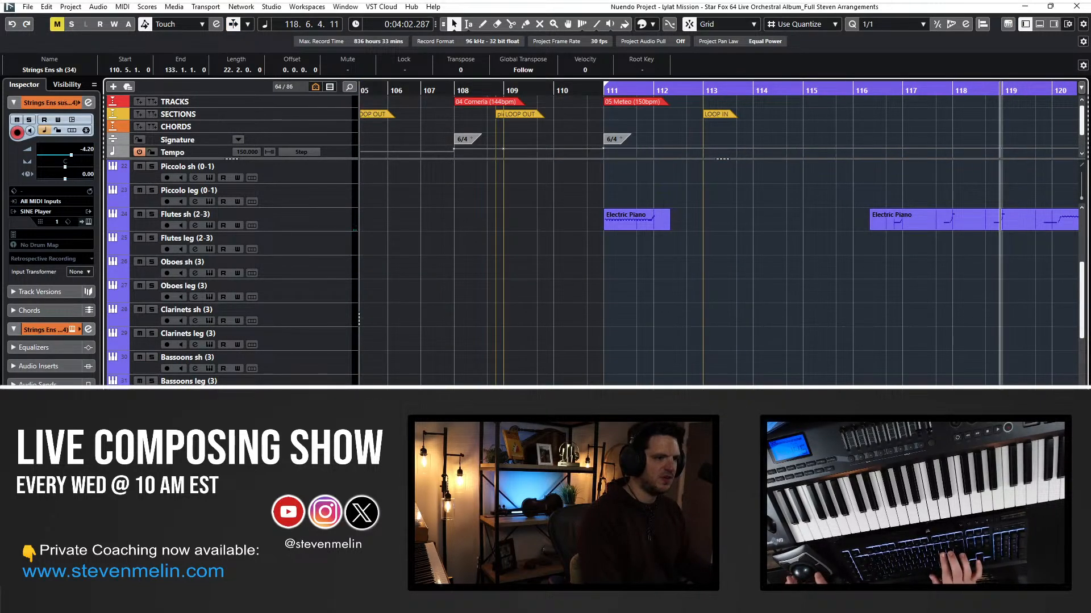
{"action": "key", "text": "Down"}
{"action": "key", "text": "Down"}
{"action": "key", "text": "Down"}
{"action": "key", "text": "Down"}
{"action": "key", "text": "Down"}
{"action": "key", "text": "Down"}
{"action": "key", "text": "Down"}
{"action": "key", "text": "Down"}
{"action": "key", "text": "Down"}
{"action": "key", "text": "Down"}
{"action": "key", "text": "Down"}
{"action": "key", "text": "Down"}
{"action": "key", "text": "Down"}
{"action": "key", "text": "Down"}
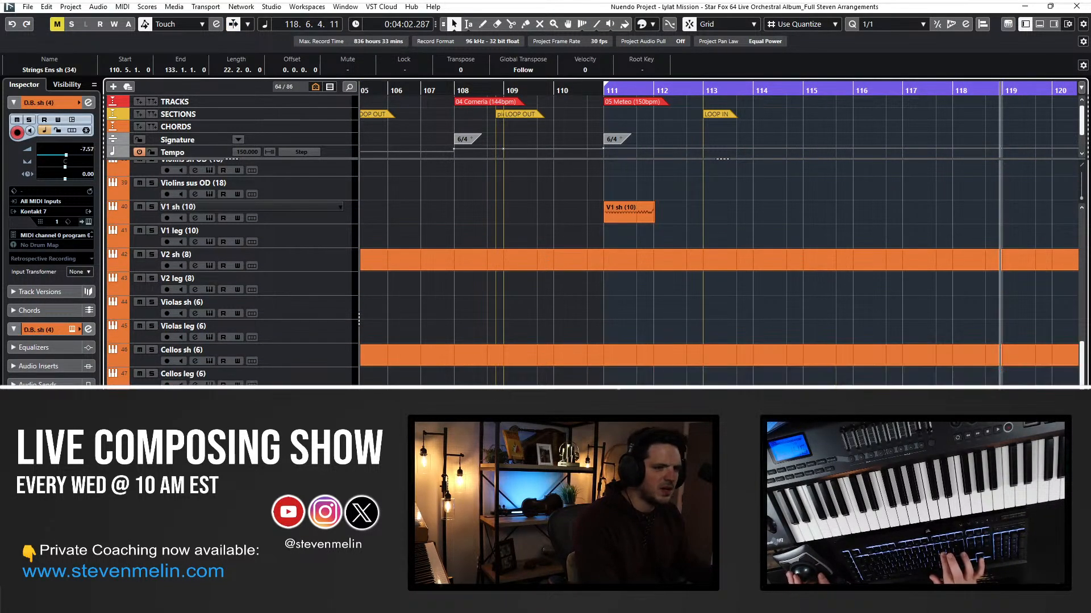
{"action": "key", "text": "l"}
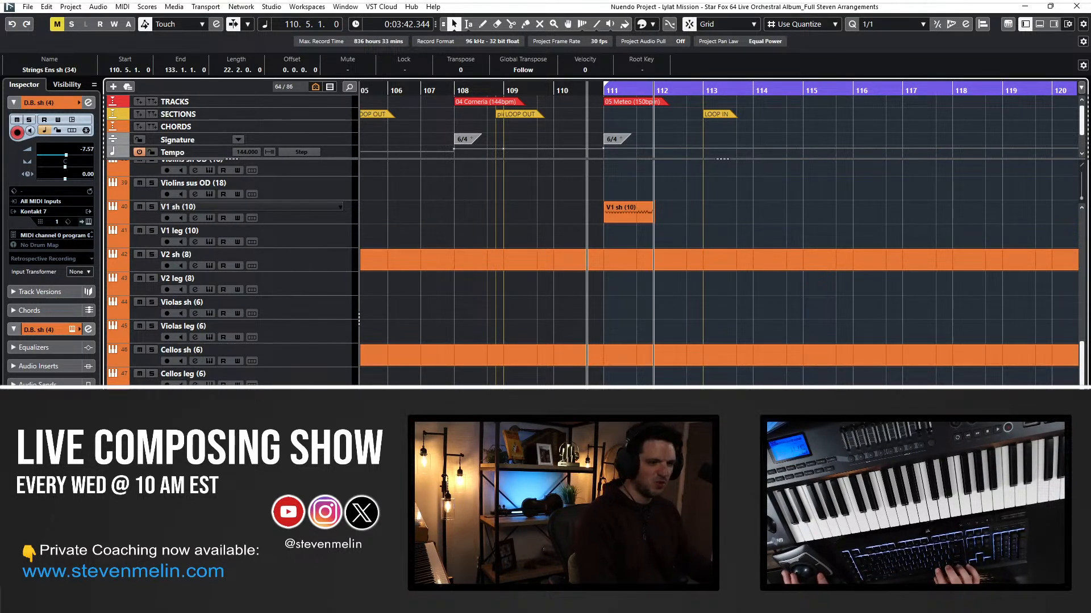
{"action": "double_click", "coordinate": [666, 357]}
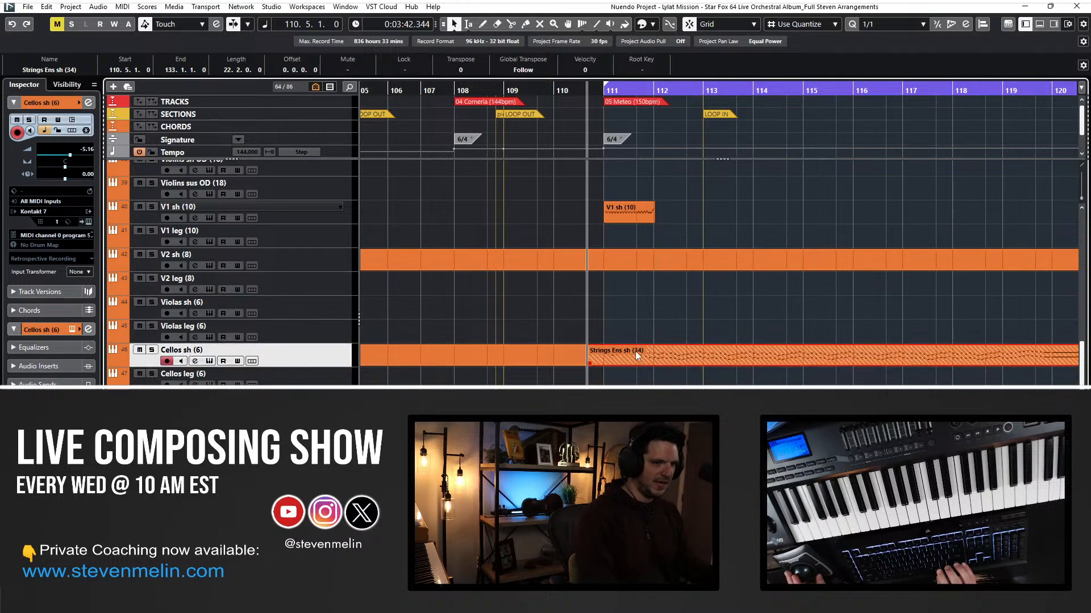
Remove upper-octave doubling notes one by one in bar 111 of the copied cello part.
{"action": "key", "text": "g"}
{"action": "scroll", "coordinate": [579, 351], "scroll_direction": "right", "scroll_amount": 1}
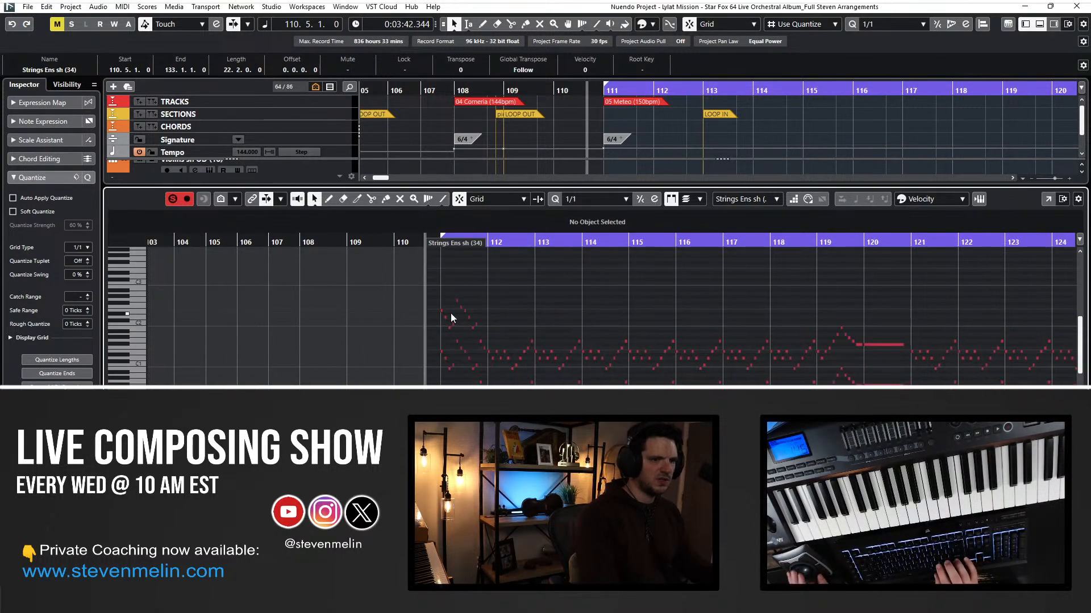
{"action": "key", "text": "Right"}
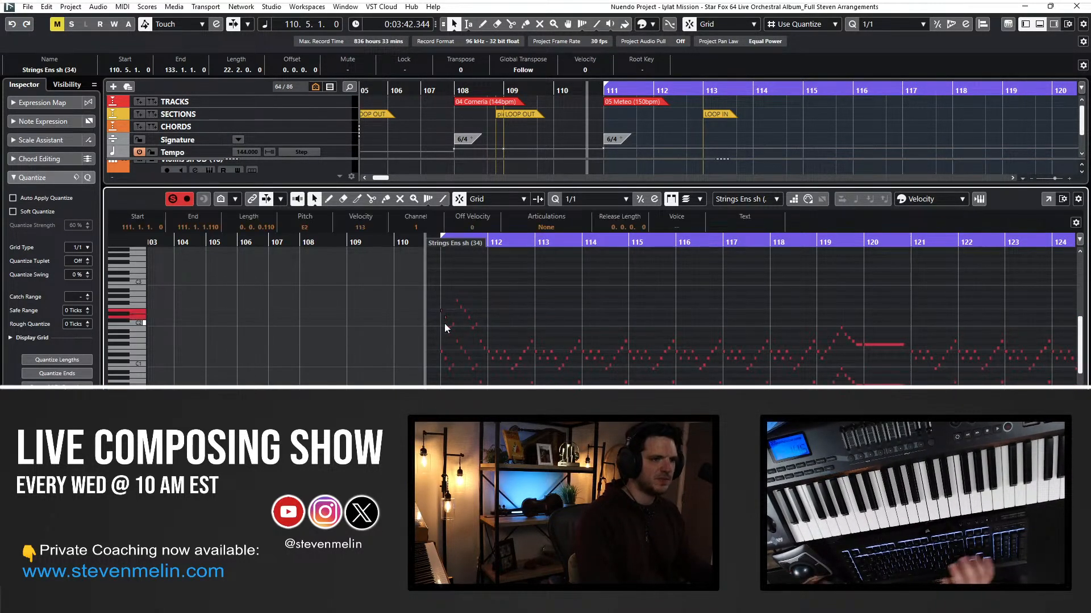
{"action": "key", "text": "h"}
{"action": "key", "text": "h"}
{"action": "key", "text": "Right"}
{"action": "key", "text": "Right"}
{"action": "key", "text": "Right"}
{"action": "key", "text": "Right"}
{"action": "key", "text": "Right"}
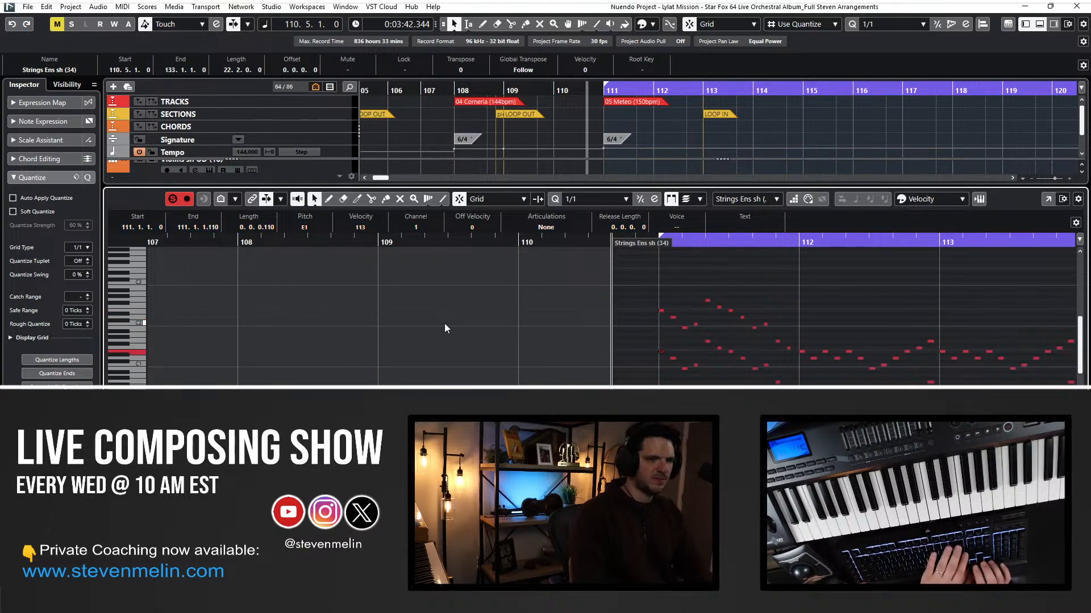
{"action": "key", "text": "Right"}
{"action": "key", "text": "Right"}
{"action": "key", "text": "Right"}
{"action": "key", "text": "Right"}
{"action": "key", "text": "Right"}
{"action": "key", "text": "Right"}
{"action": "key", "text": "Right"}
{"action": "key", "text": "Right"}
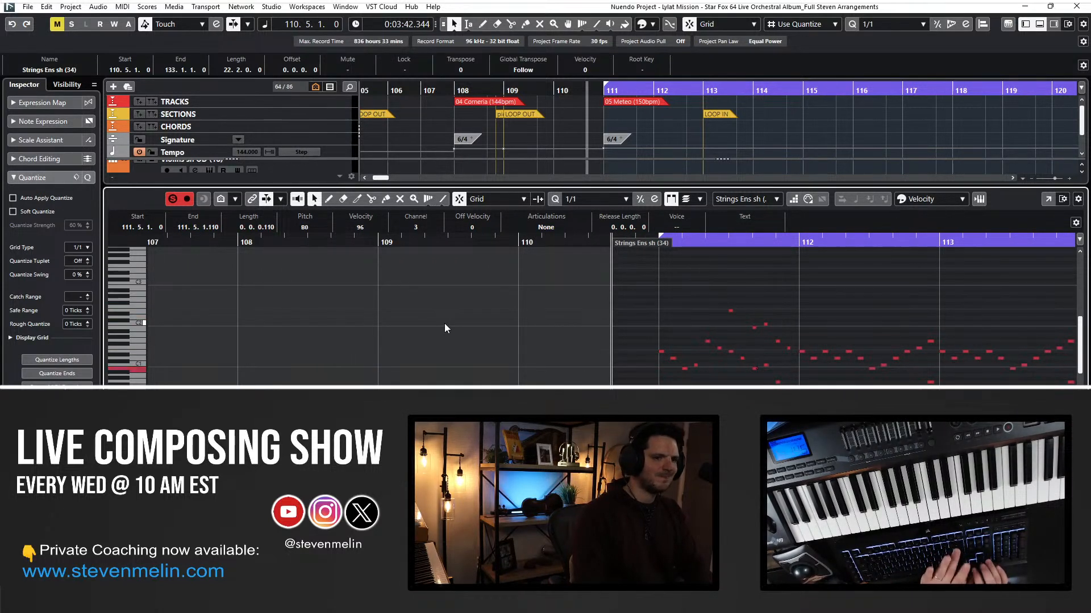
Delete the upper-octave notes of the cello part from bar 112 into bar 114, keeping the lower octave.
{"action": "key", "text": "Right"}
{"action": "key", "text": "Right"}
{"action": "key", "text": "Right"}
{"action": "key", "text": "Right"}
{"action": "key", "text": "Right"}
{"action": "key", "text": "Right"}
{"action": "key", "text": "Right"}
{"action": "key", "text": "Right"}
{"action": "key", "text": "Right"}
{"action": "key", "text": "Right"}
{"action": "key", "text": "Right"}
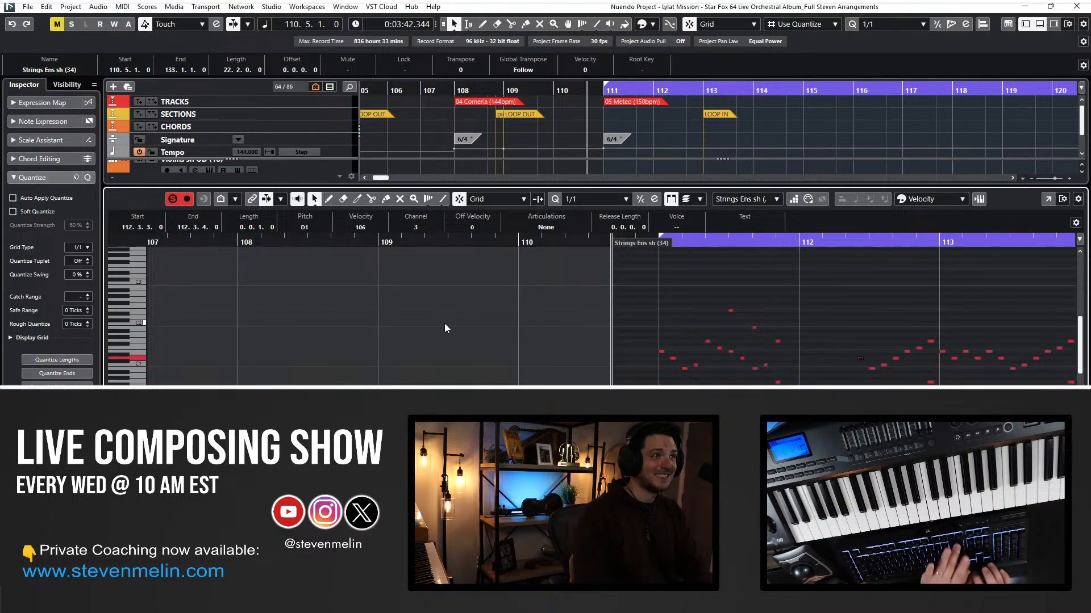
{"action": "key", "text": "Right"}
{"action": "key", "text": "Right"}
{"action": "key", "text": "Right"}
{"action": "key", "text": "Right"}
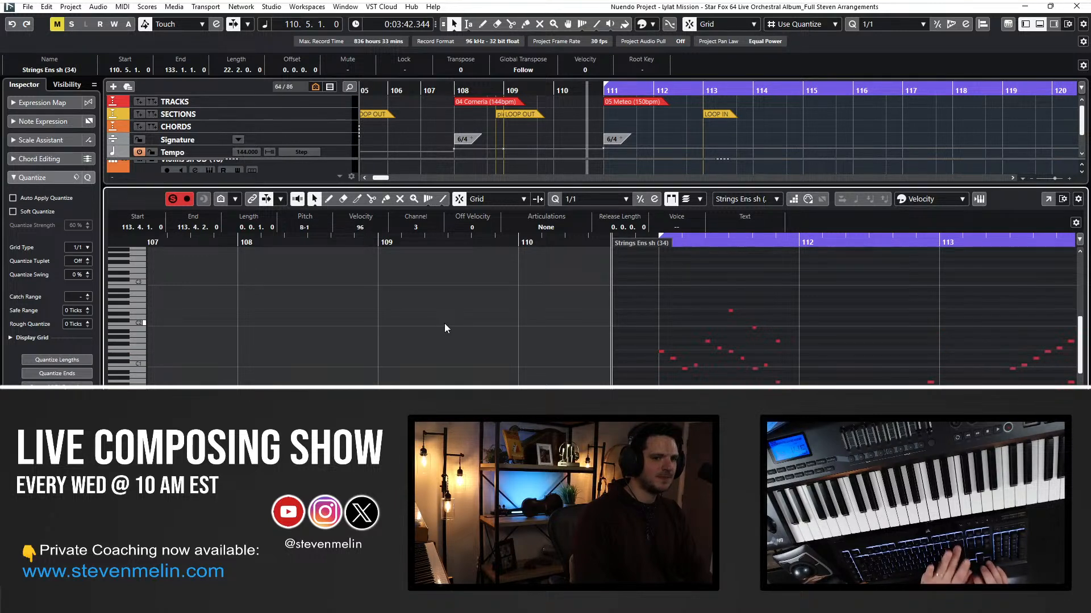
{"action": "key", "text": "Right"}
{"action": "key", "text": "Right"}
{"action": "key", "text": "Right"}
{"action": "key", "text": "Right"}
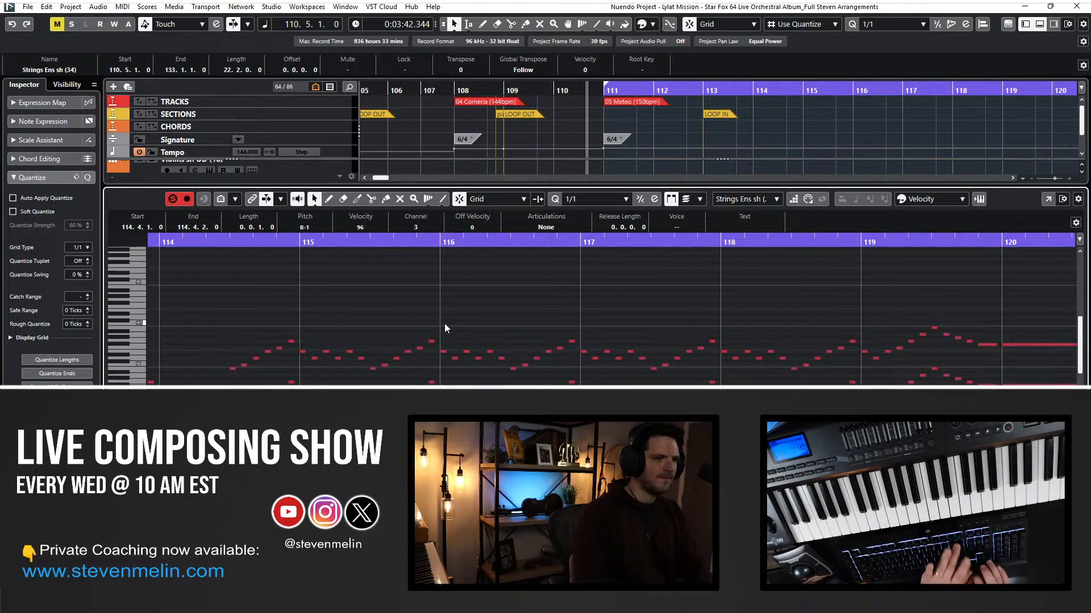
Delete the cello part's upper-octave notes one at a time from late bar 114 to the beginning of bar 116.
{"action": "key", "text": "Right"}
{"action": "key", "text": "Delete"}
{"action": "key", "text": "Right"}
{"action": "key", "text": "Delete"}
{"action": "key", "text": "Right"}
{"action": "key", "text": "Delete"}
{"action": "key", "text": "Right"}
{"action": "key", "text": "Delete"}
{"action": "key", "text": "Right"}
{"action": "key", "text": "Delete"}
{"action": "key", "text": "Right"}
{"action": "key", "text": "Delete"}
{"action": "key", "text": "Right"}
{"action": "key", "text": "Delete"}
{"action": "key", "text": "Right"}
{"action": "key", "text": "Delete"}
{"action": "key", "text": "Right"}
{"action": "key", "text": "Delete"}
{"action": "key", "text": "Right"}
{"action": "key", "text": "Delete"}
{"action": "key", "text": "Right"}
{"action": "key", "text": "Delete"}
{"action": "key", "text": "Right"}
{"action": "key", "text": "Delete"}
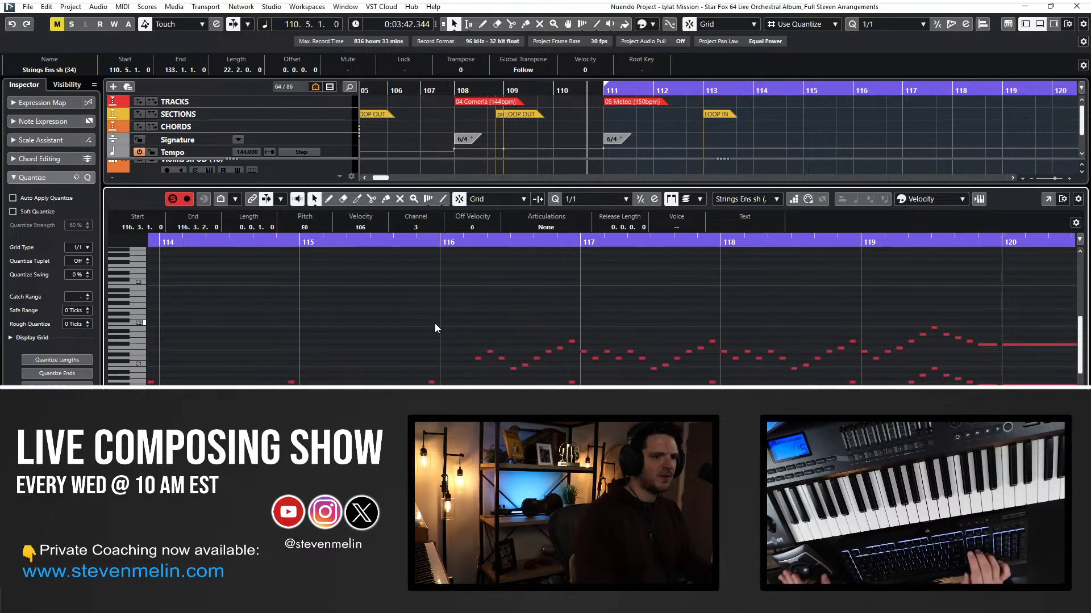
Select the remaining upper-octave cello notes from bar 116 through bar 124 in groups and delete them.
{"action": "left_click_drag", "start_coordinate": [447, 303], "coordinate": [857, 375]}
{"action": "key", "text": "Delete"}
{"action": "key", "text": "Right"}
{"action": "scroll", "coordinate": [636, 322], "scroll_direction": "right", "scroll_amount": 5}
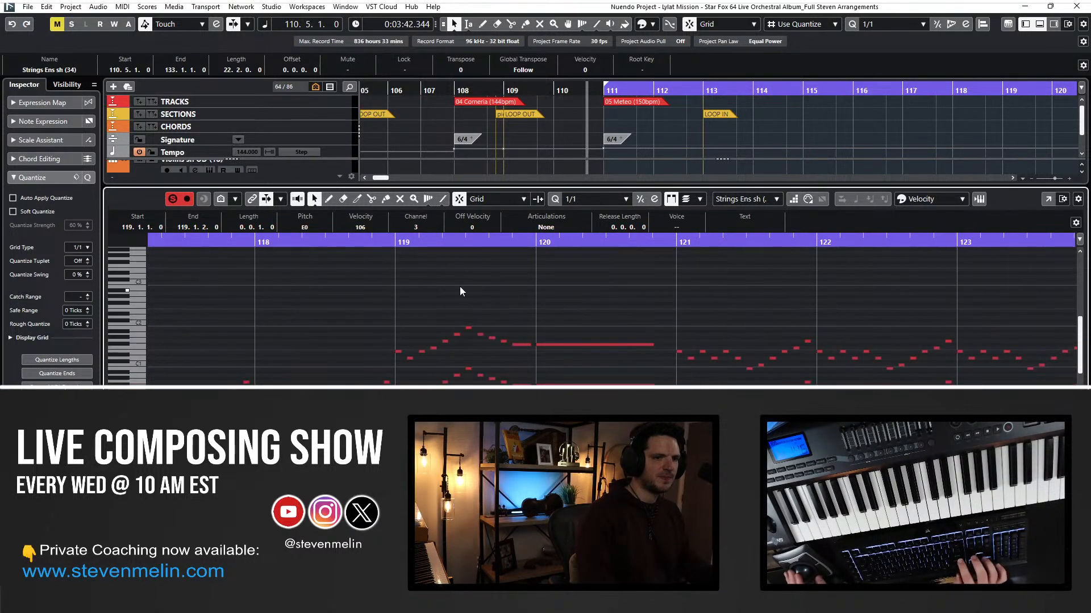
{"action": "scroll", "coordinate": [398, 303], "scroll_direction": "up", "scroll_amount": 2}
{"action": "left_click_drag", "start_coordinate": [343, 322], "coordinate": [592, 392]}
{"action": "key", "text": "Delete"}
{"action": "scroll", "coordinate": [509, 356], "scroll_direction": "right", "scroll_amount": 2}
{"action": "scroll", "coordinate": [509, 360], "scroll_direction": "right", "scroll_amount": 2}
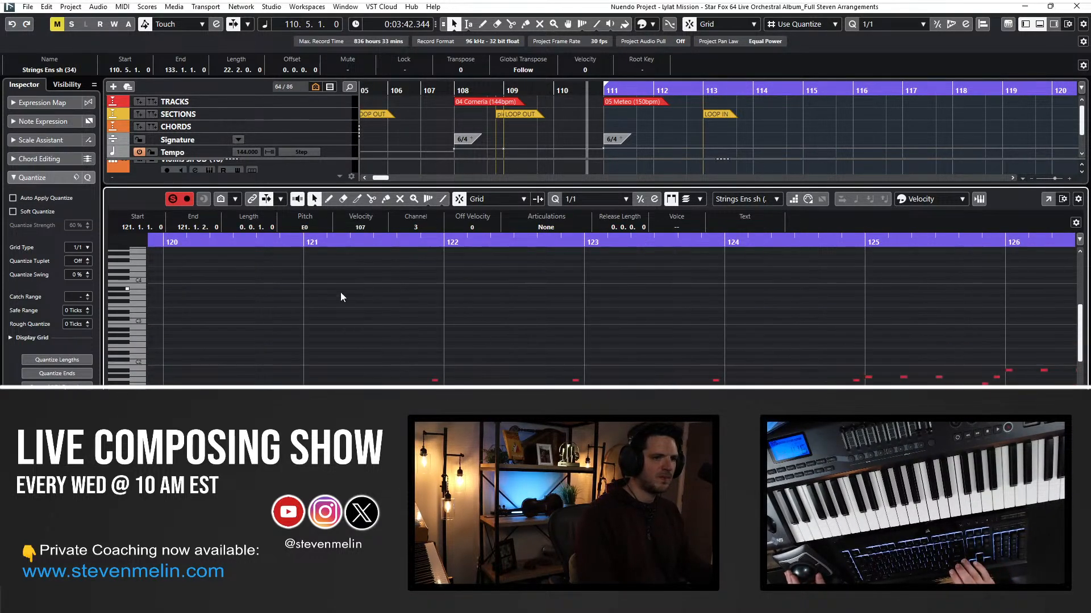
{"action": "left_click_drag", "start_coordinate": [248, 306], "coordinate": [818, 385]}
{"action": "scroll", "coordinate": [689, 317], "scroll_direction": "right", "scroll_amount": 8}
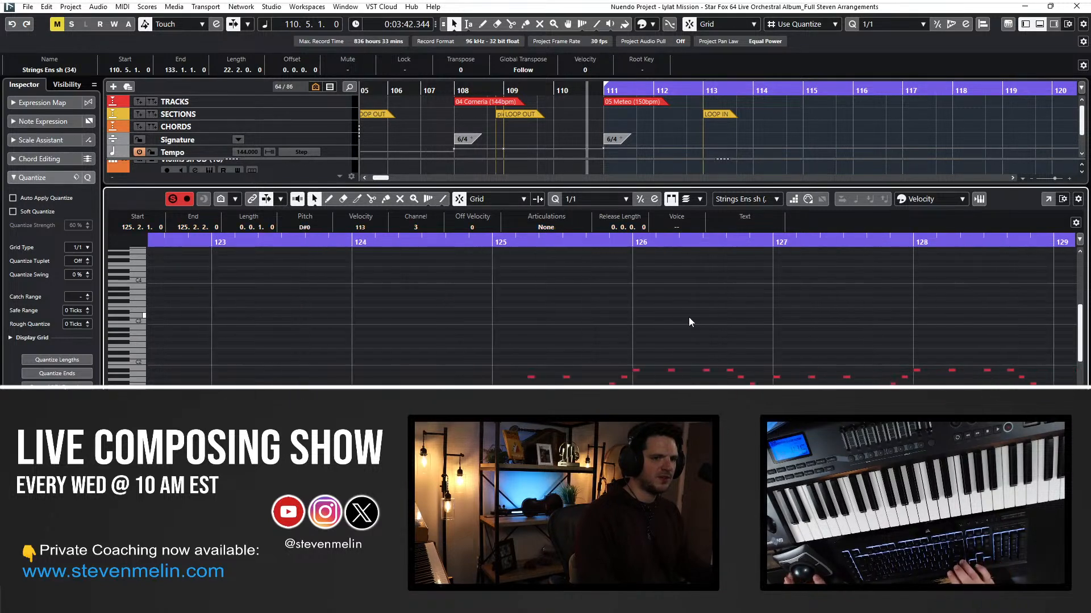
Delete the upper-octave cello notes in bars 125 to 128, keeping the single line from bar 129.
{"action": "left_click_drag", "start_coordinate": [191, 308], "coordinate": [812, 387]}
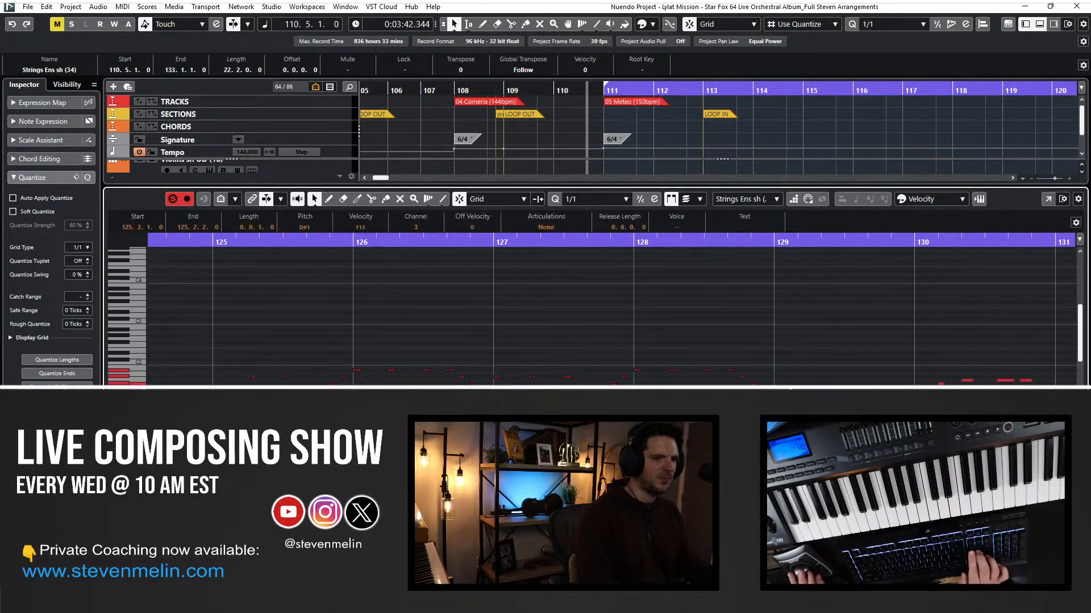
{"action": "scroll", "coordinate": [619, 358], "scroll_direction": "right", "scroll_amount": 5}
{"action": "scroll", "coordinate": [321, 300], "scroll_direction": "down", "scroll_amount": 3}
{"action": "key", "text": "KP_Subtract"}
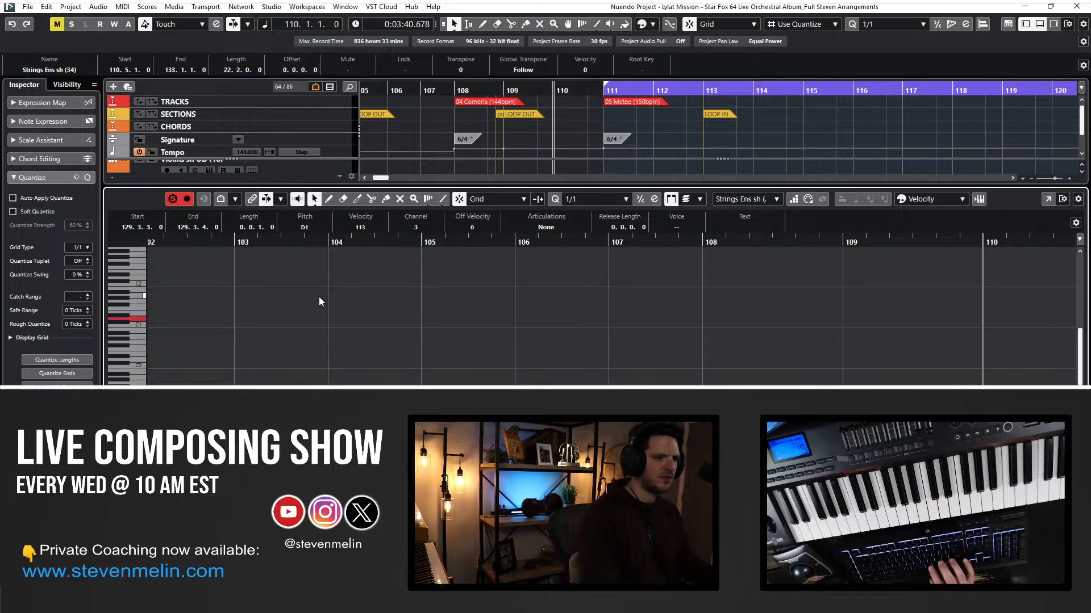
{"action": "scroll", "coordinate": [285, 301], "scroll_direction": "right", "scroll_amount": 20}
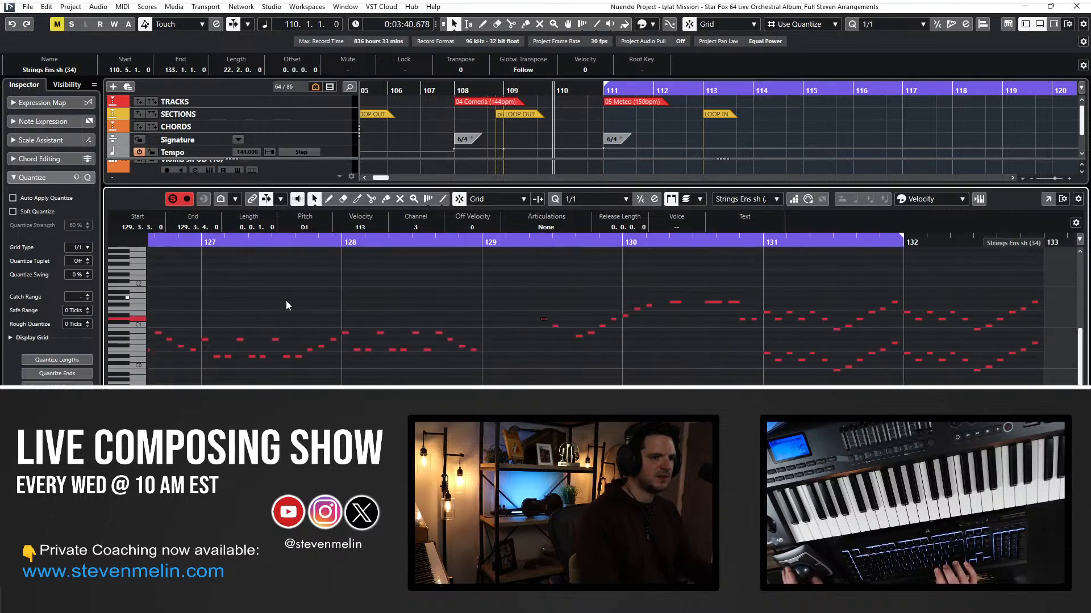
{"action": "scroll", "coordinate": [286, 301], "scroll_direction": "left", "scroll_amount": 2}
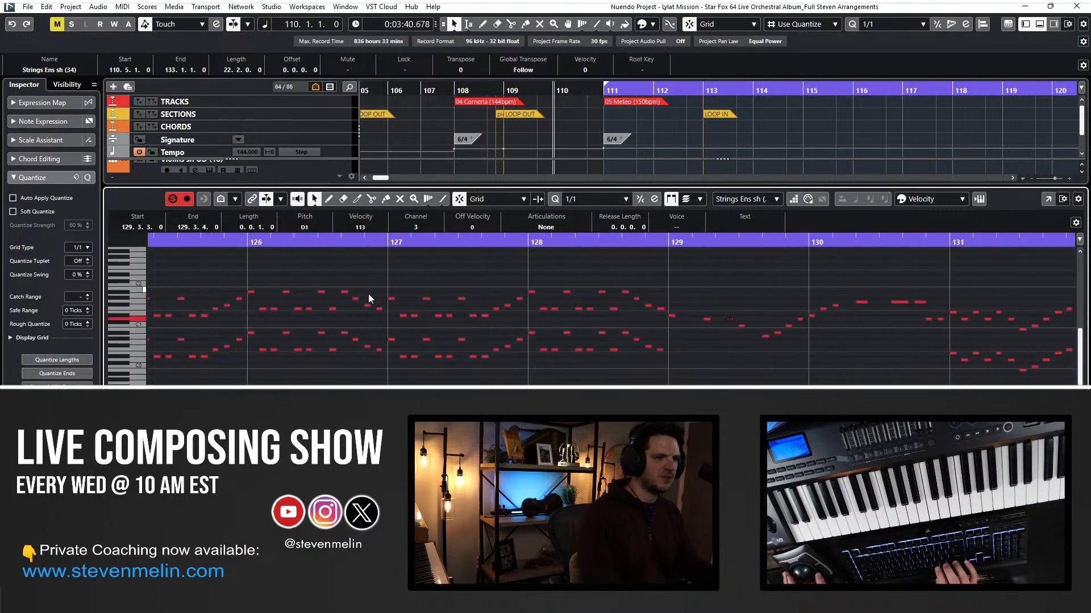
{"action": "left_click_drag", "start_coordinate": [660, 322], "coordinate": [298, 262]}
{"action": "key", "text": "Delete"}
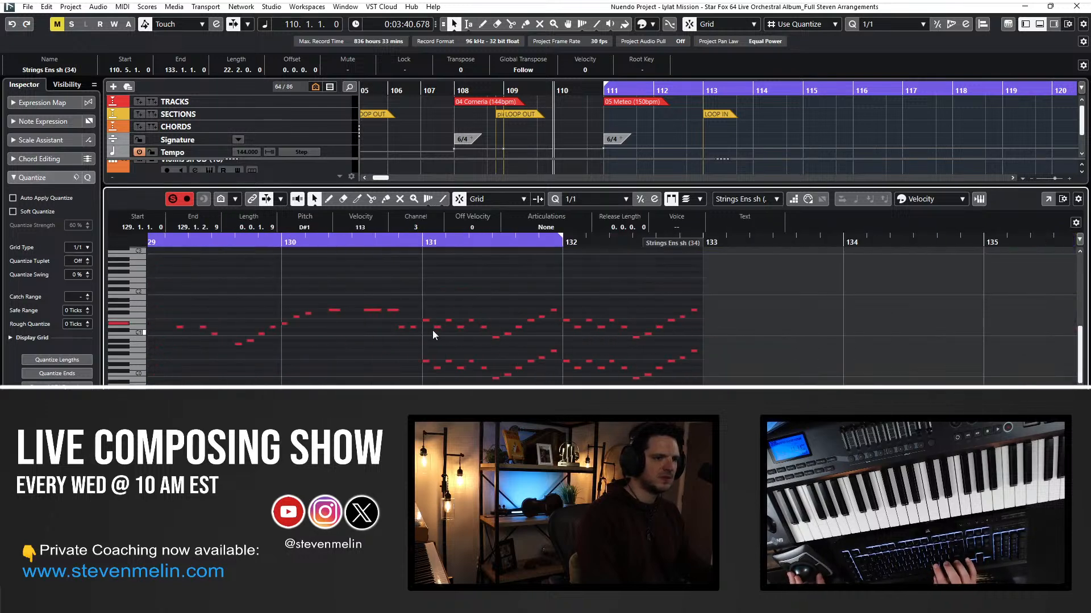
Delete the upper-octave notes of the cello ostinato in bars 131 and 132.
{"action": "scroll", "coordinate": [424, 291], "scroll_direction": "left", "scroll_amount": 3}
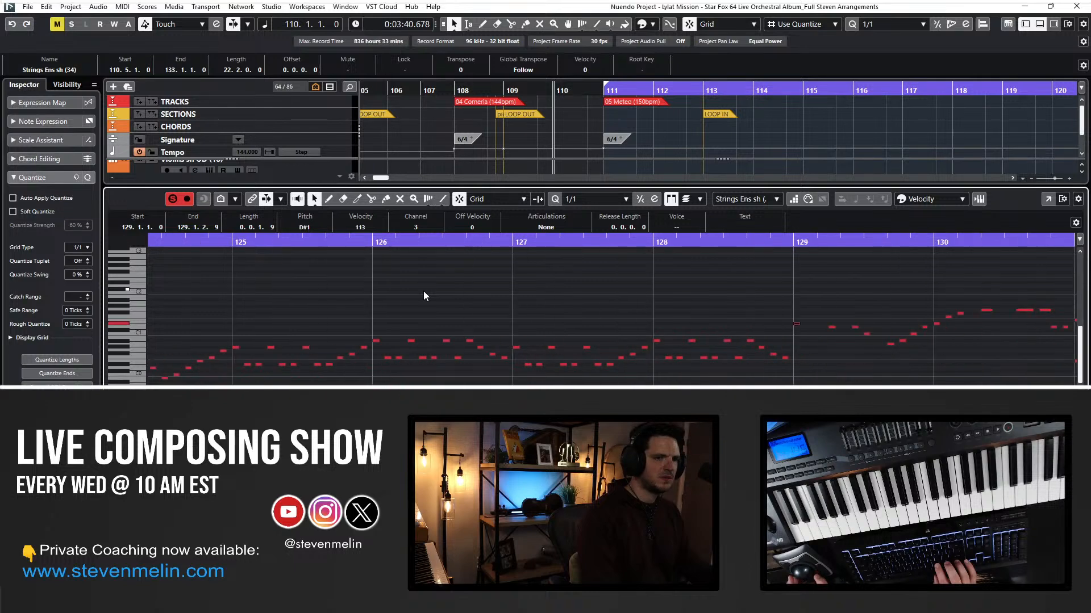
{"action": "scroll", "coordinate": [424, 296], "scroll_direction": "right", "scroll_amount": 3}
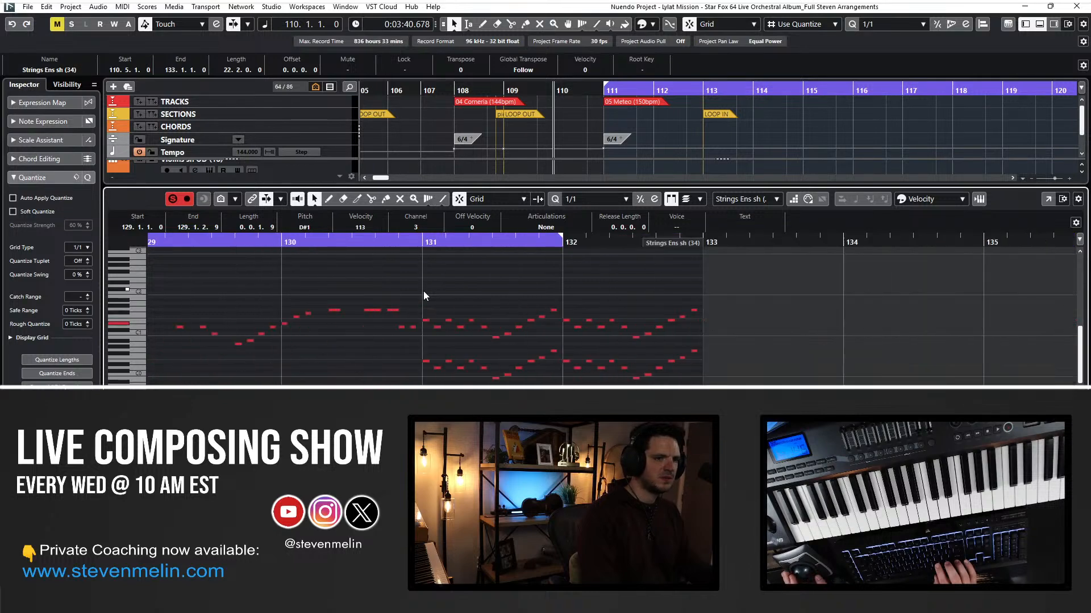
{"action": "left_click_drag", "start_coordinate": [424, 299], "coordinate": [727, 338]}
{"action": "key", "text": "Delete"}
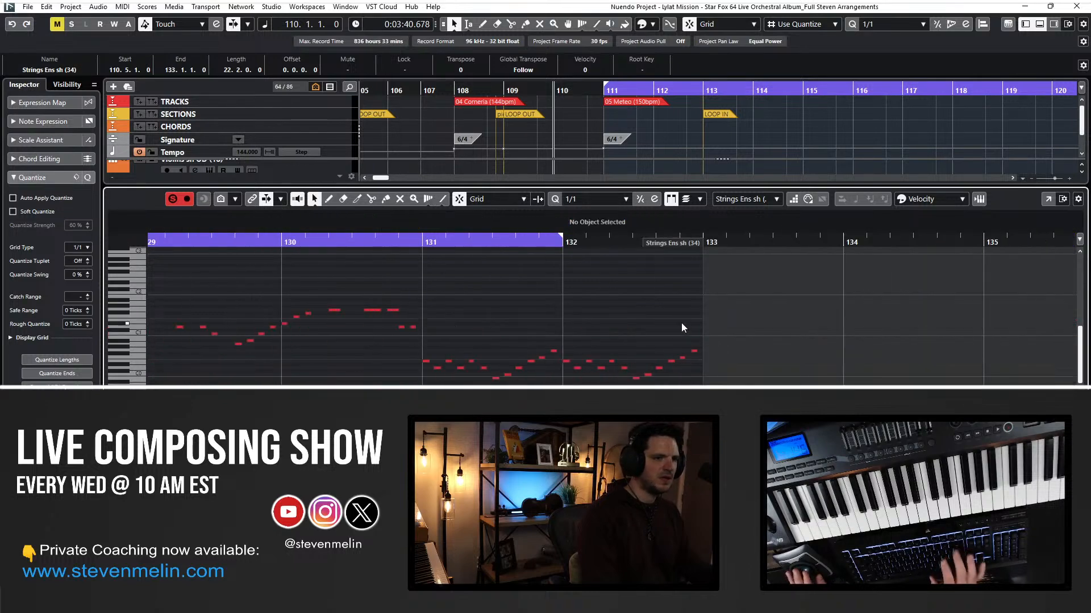
Close the note editor and glue the thinned part together with the long Cellos sh (6) part.
{"action": "key", "text": "Return"}
{"action": "scroll", "coordinate": [682, 324], "scroll_direction": "right", "scroll_amount": 5}
{"action": "scroll", "coordinate": [682, 324], "scroll_direction": "left", "scroll_amount": 6}
{"action": "right_click", "coordinate": [682, 325]}
{"action": "left_click", "coordinate": [737, 325]}
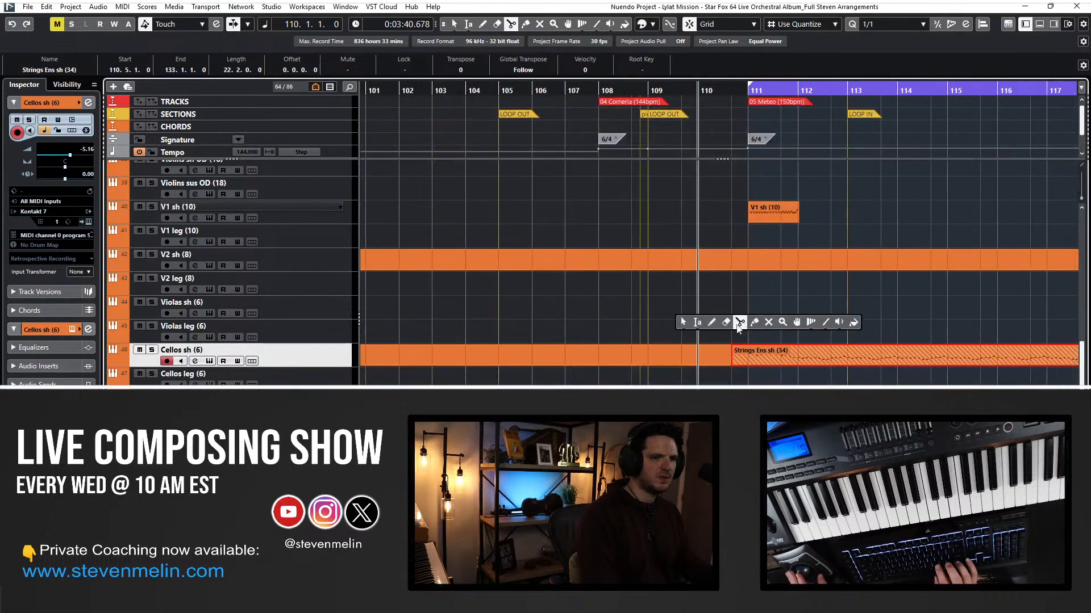
{"action": "left_click", "coordinate": [754, 322]}
{"action": "left_click", "coordinate": [709, 352]}
{"action": "key", "text": "1"}
{"action": "left_click", "coordinate": [708, 354]}
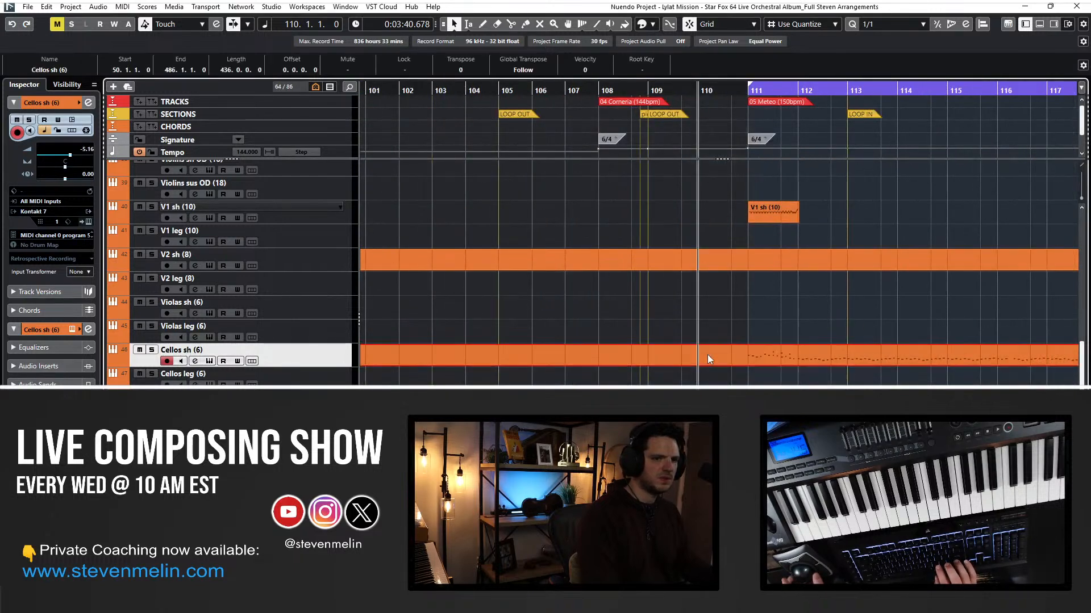
Split the glued Cellos sh (6) part at 133.1.1, right after the Meteo section's last notes.
{"action": "scroll", "coordinate": [708, 355], "scroll_direction": "right", "scroll_amount": 10}
{"action": "scroll", "coordinate": [707, 354], "scroll_direction": "left", "scroll_amount": 6}
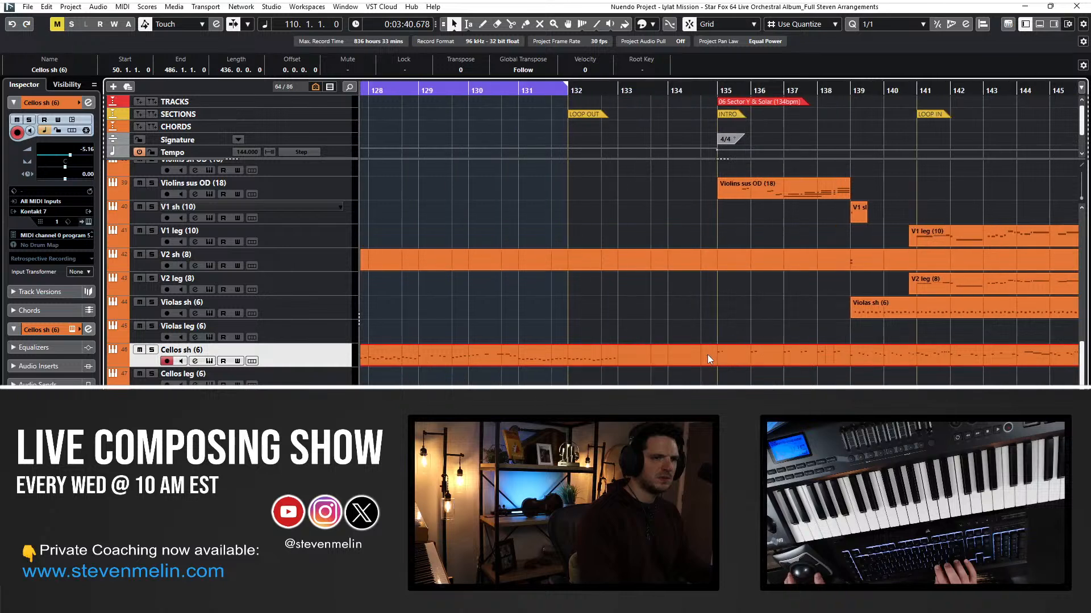
{"action": "scroll", "coordinate": [707, 355], "scroll_direction": "right", "scroll_amount": 3}
{"action": "left_click", "coordinate": [691, 357], "text": "alt"}
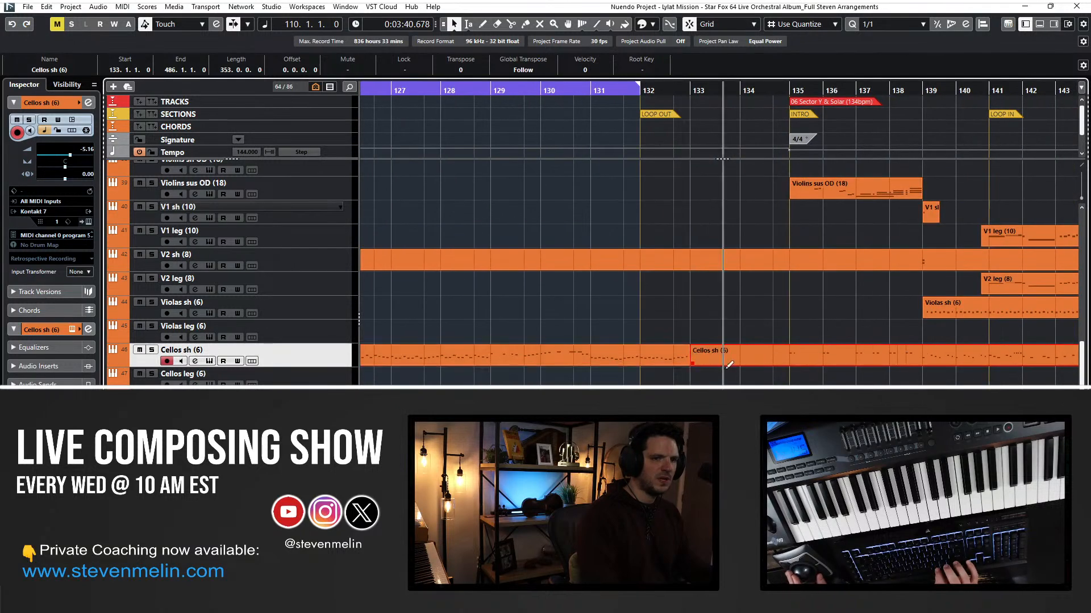
Split the Cellos sh (6) part before the Meteo section at 108.5.1 and 110.5.1.
{"action": "scroll", "coordinate": [689, 348], "scroll_direction": "left", "scroll_amount": 8}
{"action": "scroll", "coordinate": [659, 347], "scroll_direction": "left", "scroll_amount": 6}
{"action": "scroll", "coordinate": [636, 351], "scroll_direction": "left", "scroll_amount": 4}
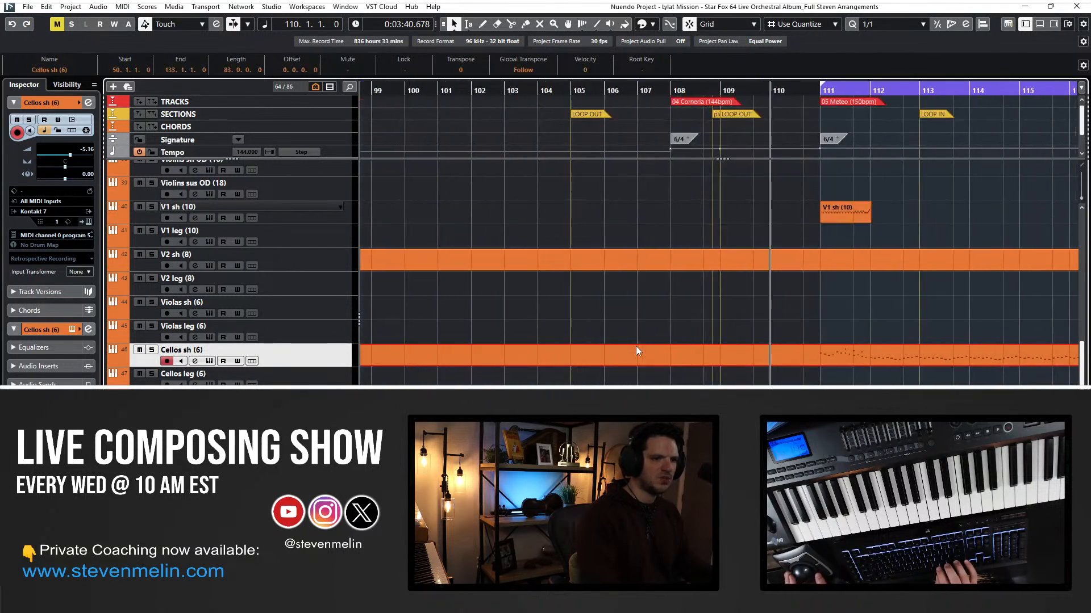
{"action": "left_click", "coordinate": [704, 353], "text": "alt"}
{"action": "scroll", "coordinate": [710, 347], "scroll_direction": "right", "scroll_amount": 6}
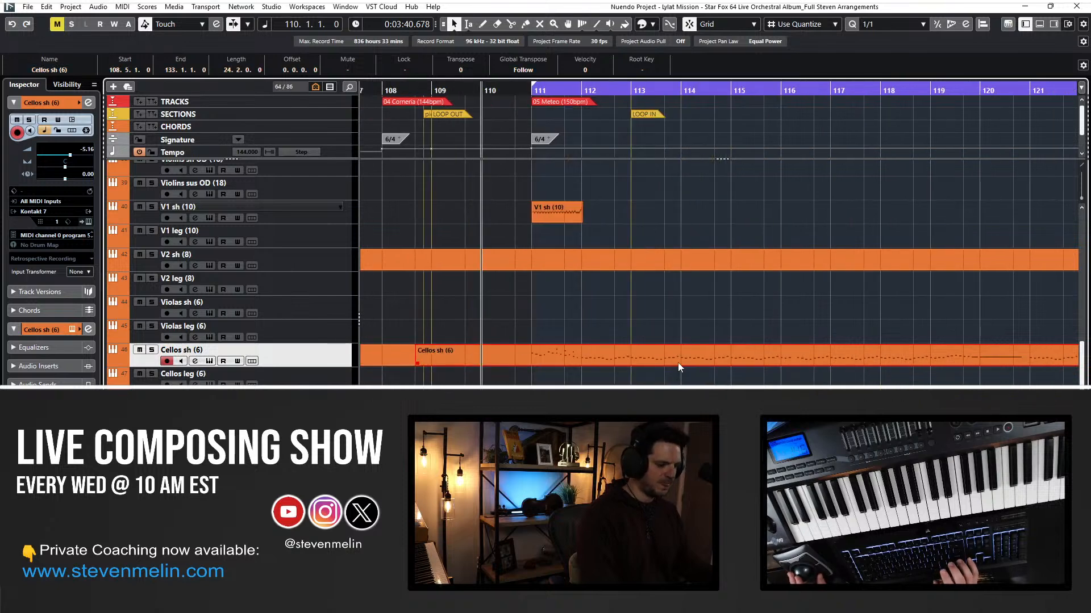
{"action": "key", "text": "l"}
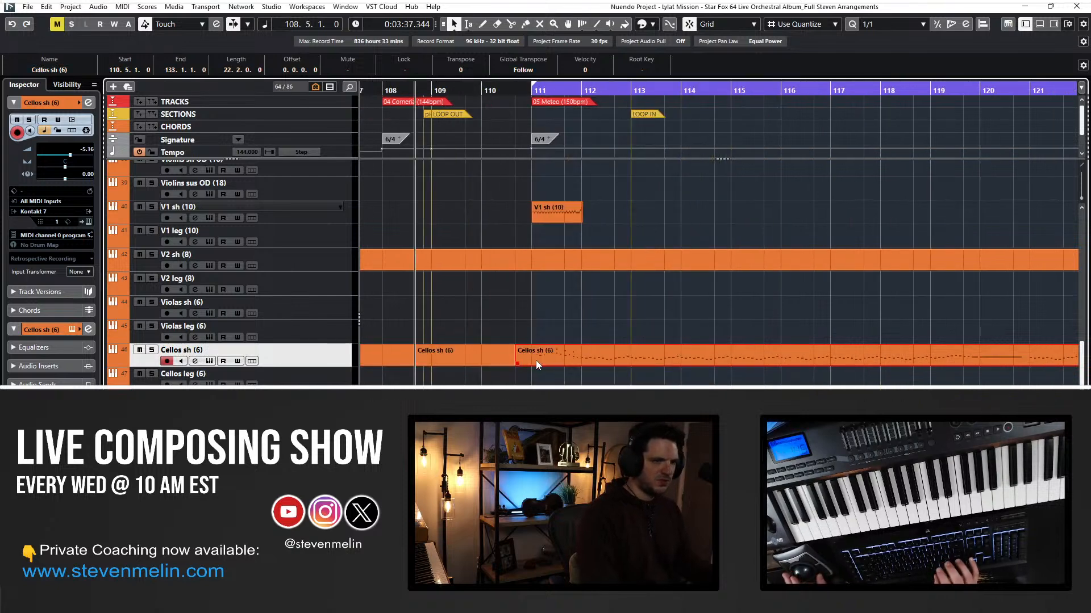
Play the cellos from 110.5.1, try all their notes one octave lower, then transpose them back up and replay.
{"action": "key", "text": "l"}
{"action": "left_click", "coordinate": [568, 398]}
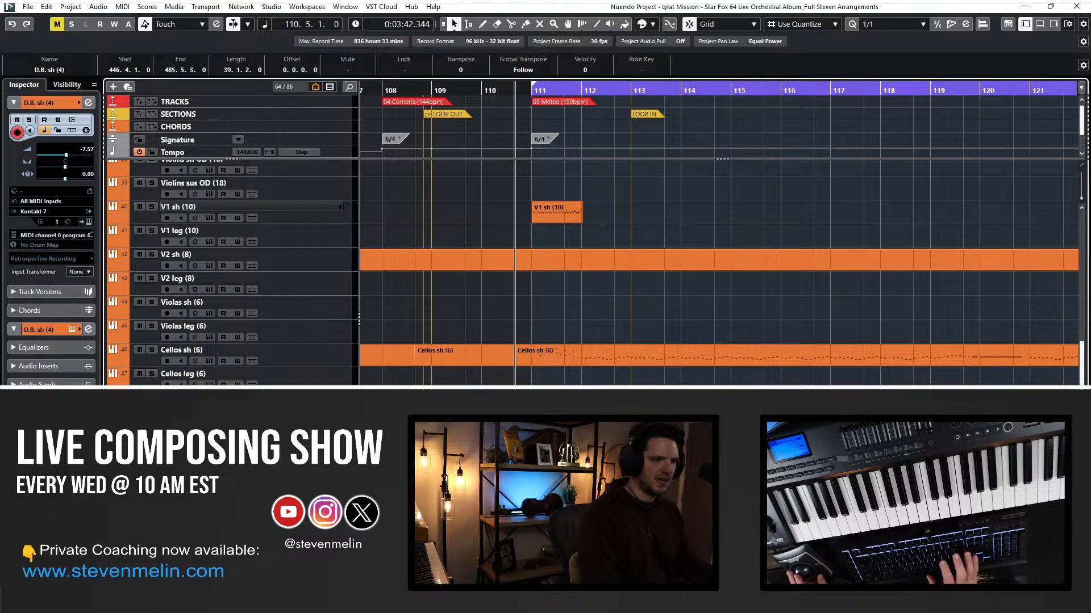
{"action": "key", "text": "Return"}
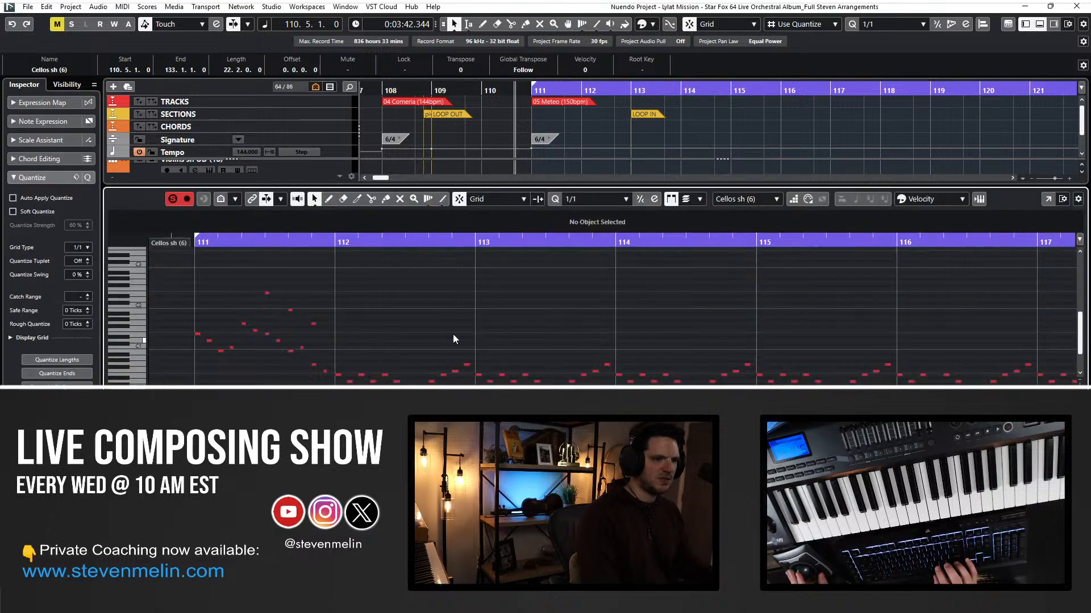
{"action": "key", "text": "space"}
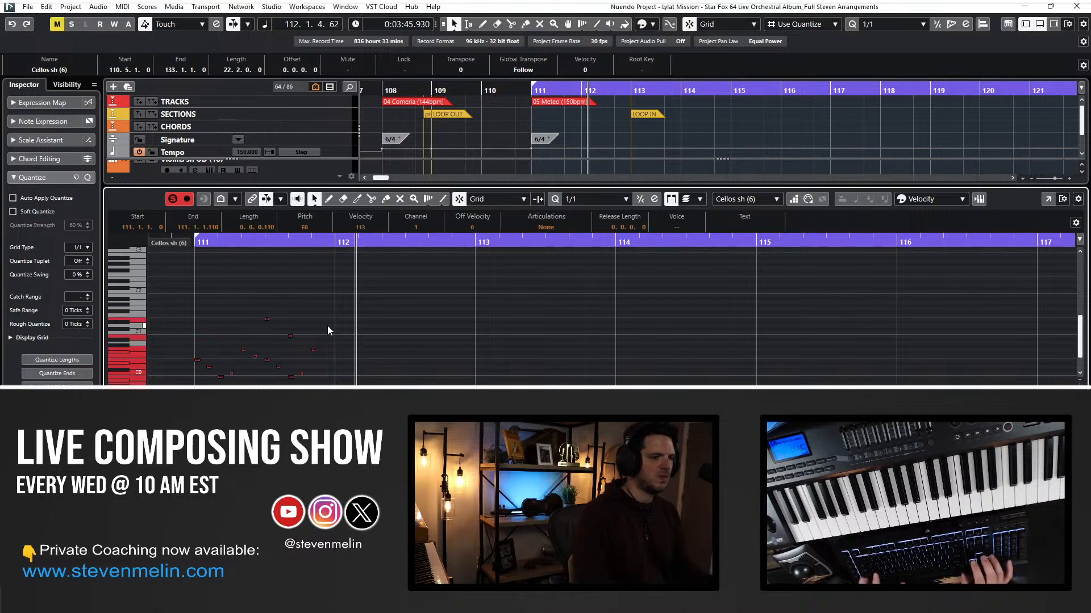
{"action": "key", "text": "shift+Up"}
{"action": "key", "text": "KP_Subtract"}
{"action": "key", "text": "KP_Subtract"}
{"action": "key", "text": "space"}
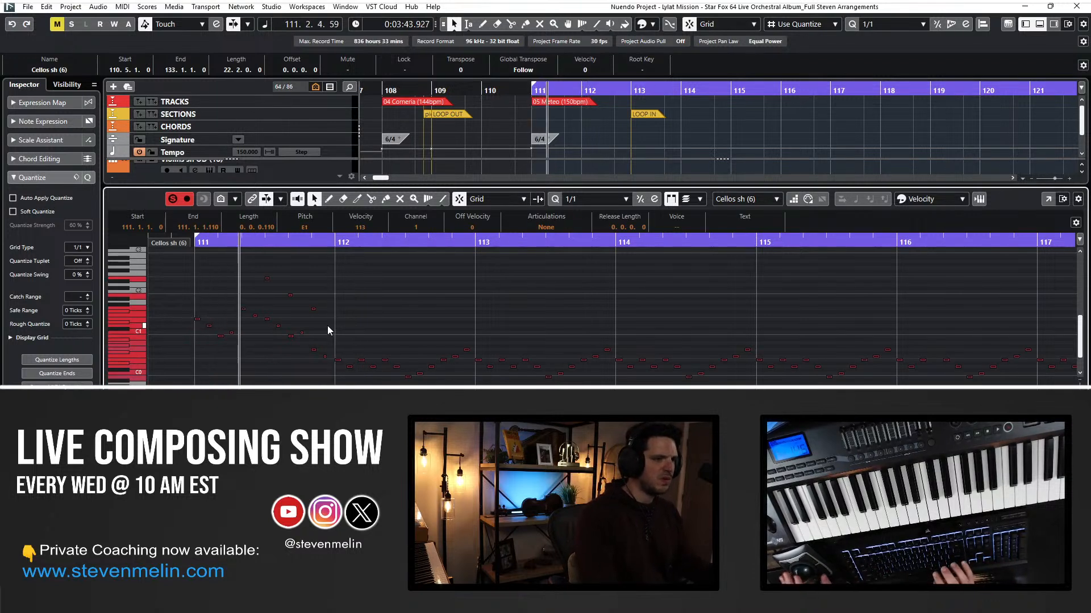
Delete the stray high notes in bar 111 of the copied cello part, close the note editor and replay the entry.
{"action": "left_click_drag", "start_coordinate": [256, 270], "coordinate": [310, 301]}
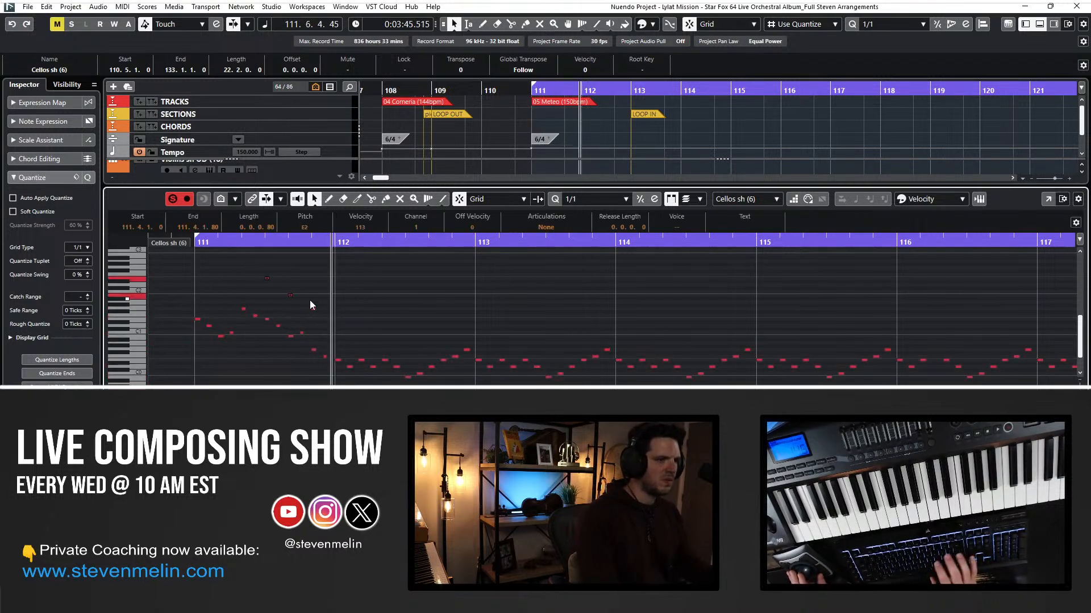
{"action": "key", "text": "KP_Subtract"}
{"action": "key", "text": "KP_Subtract"}
{"action": "key", "text": "KP_Add"}
{"action": "key", "text": "space"}
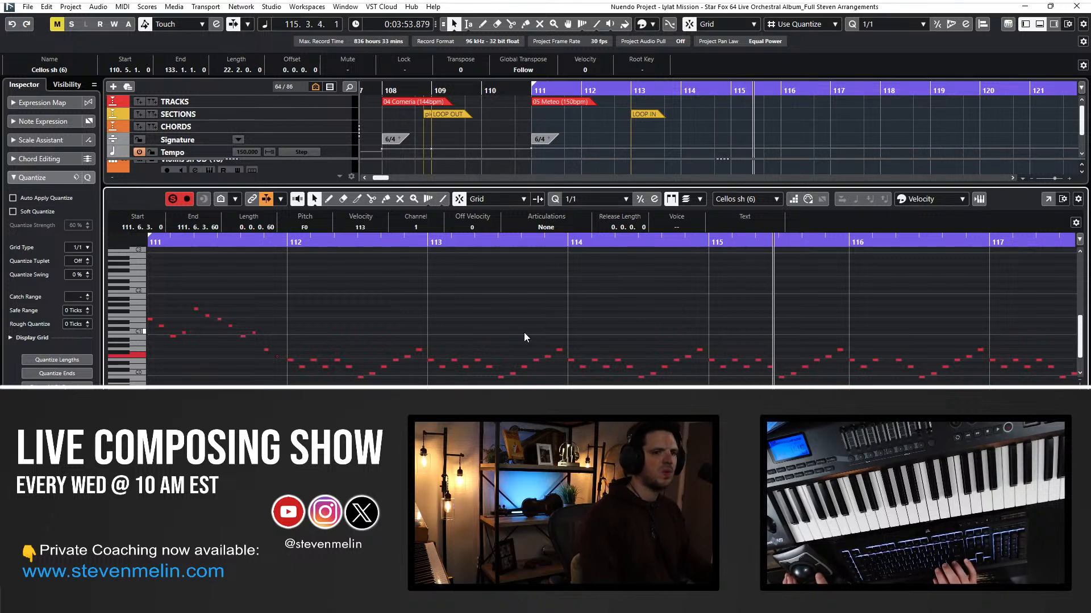
{"action": "key", "text": "ctrl+e"}
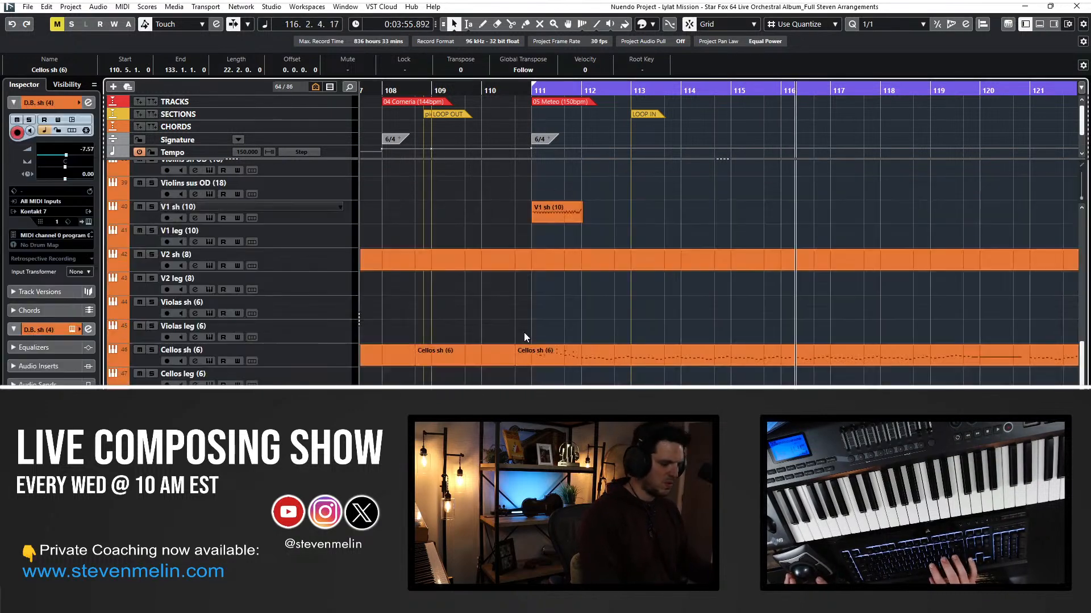
{"action": "key", "text": "KP_Subtract"}
{"action": "key", "text": "KP_Subtract"}
{"action": "key", "text": "KP_Subtract"}
{"action": "key", "text": "KP_Subtract"}
{"action": "key", "text": "KP_Subtract"}
{"action": "key", "text": "space"}
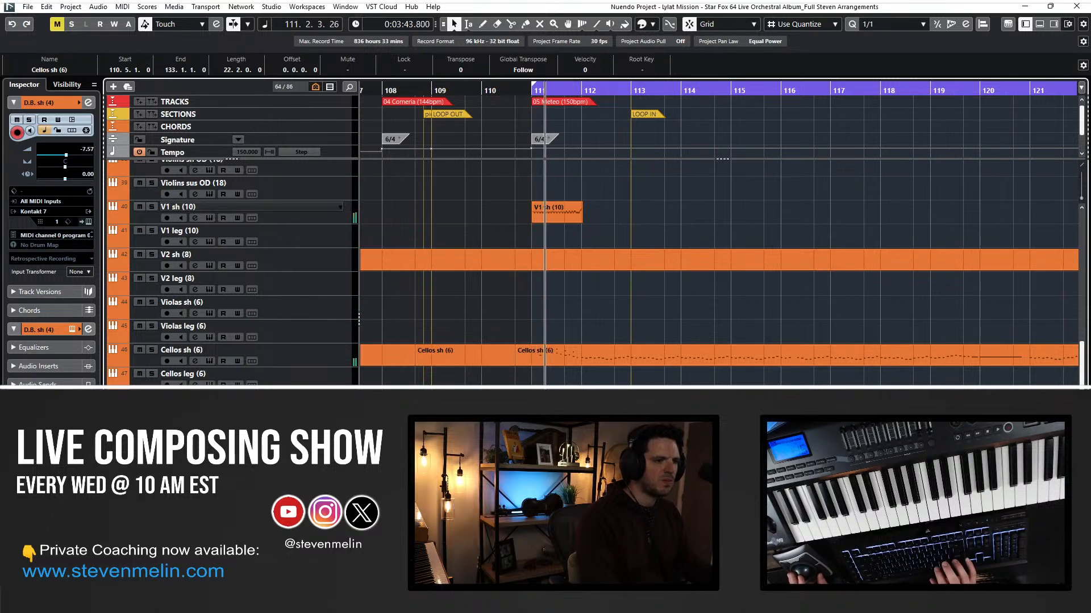
Transpose all notes of the copied part up one octave, close the note editor and replay from bar 110.
{"action": "key", "text": "ctrl+e"}
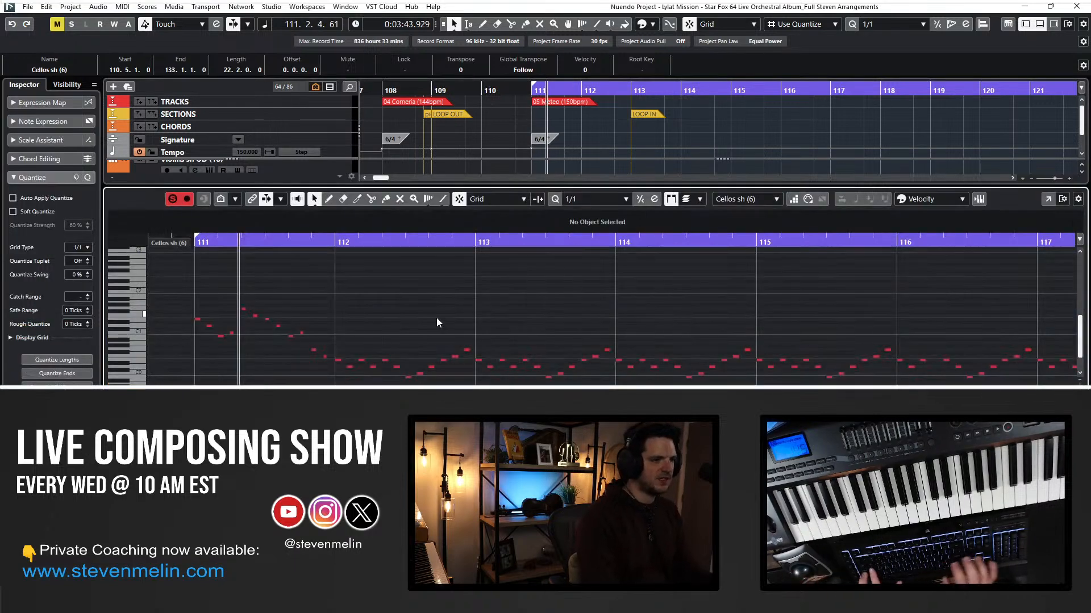
{"action": "key", "text": "shift+Up"}
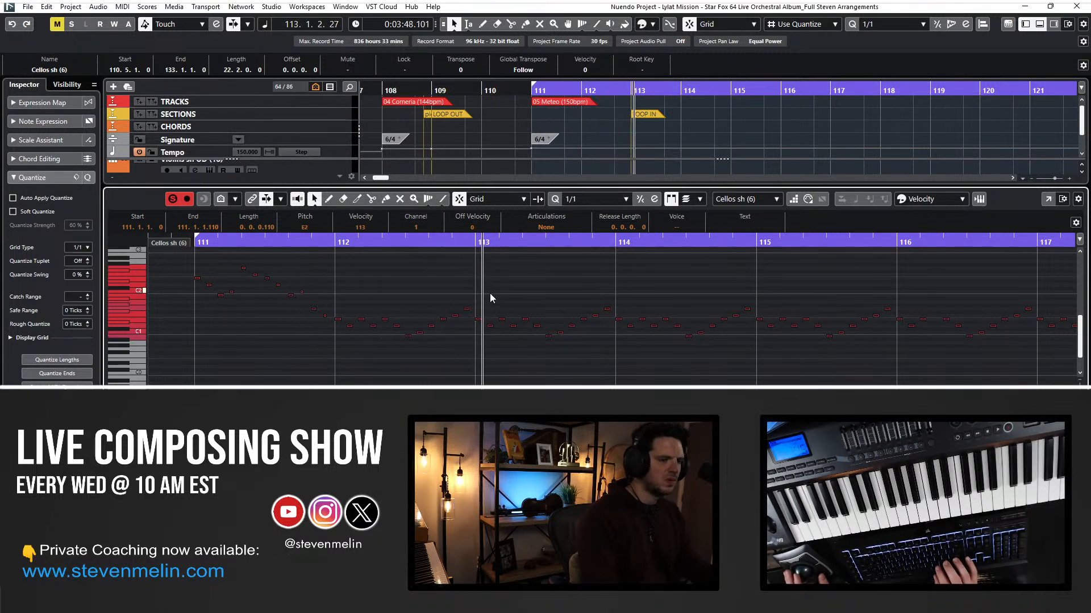
{"action": "scroll", "coordinate": [581, 291], "scroll_direction": "right", "scroll_amount": 2}
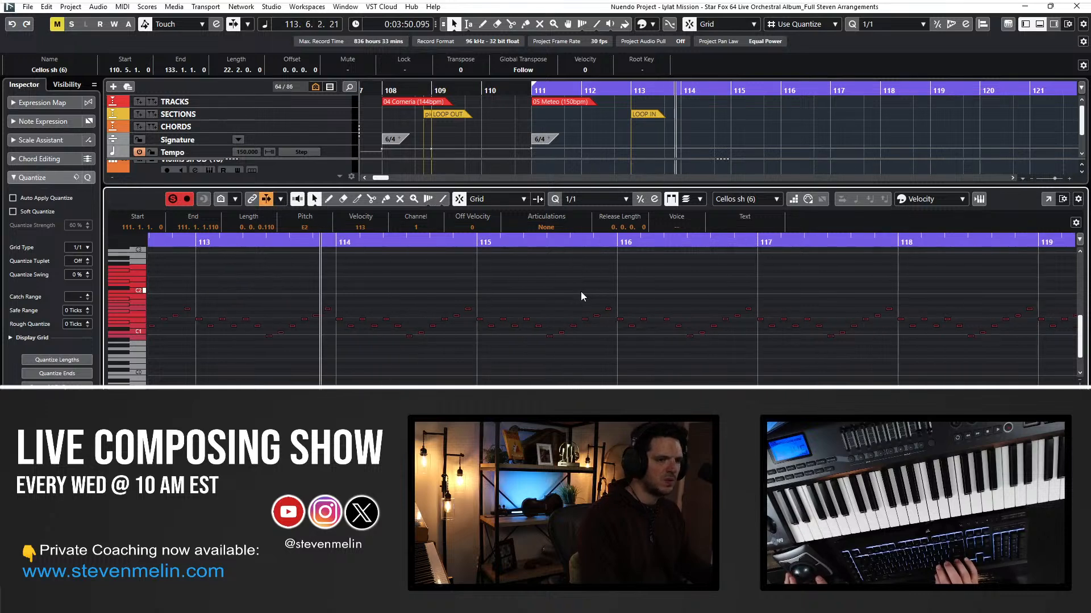
{"action": "key", "text": "Return"}
{"action": "key", "text": "space"}
{"action": "key", "text": "ctrl+KP_Subtract"}
{"action": "key", "text": "ctrl+KP_Subtract"}
{"action": "key", "text": "ctrl+KP_Subtract"}
{"action": "key", "text": "ctrl+KP_Subtract"}
{"action": "key", "text": "ctrl+KP_Subtract"}
{"action": "key", "text": "space"}
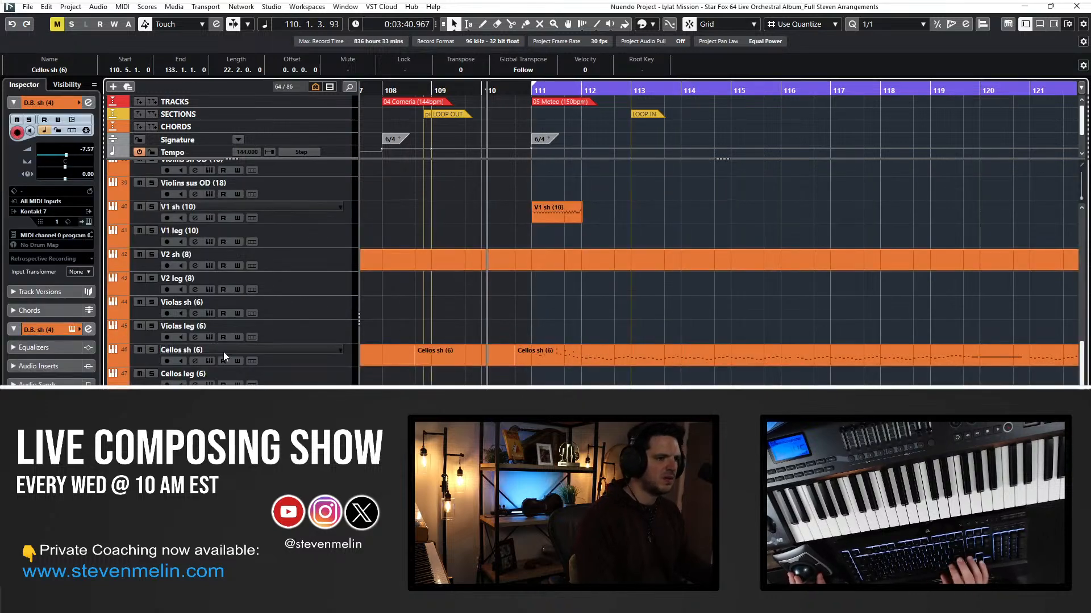
Glue the copied part together with the surrounding D.B. sh (4) part on the double bass track.
{"action": "left_click", "coordinate": [223, 352]}
{"action": "left_click", "coordinate": [223, 398]}
{"action": "key", "text": "ctrl+KP_Add"}
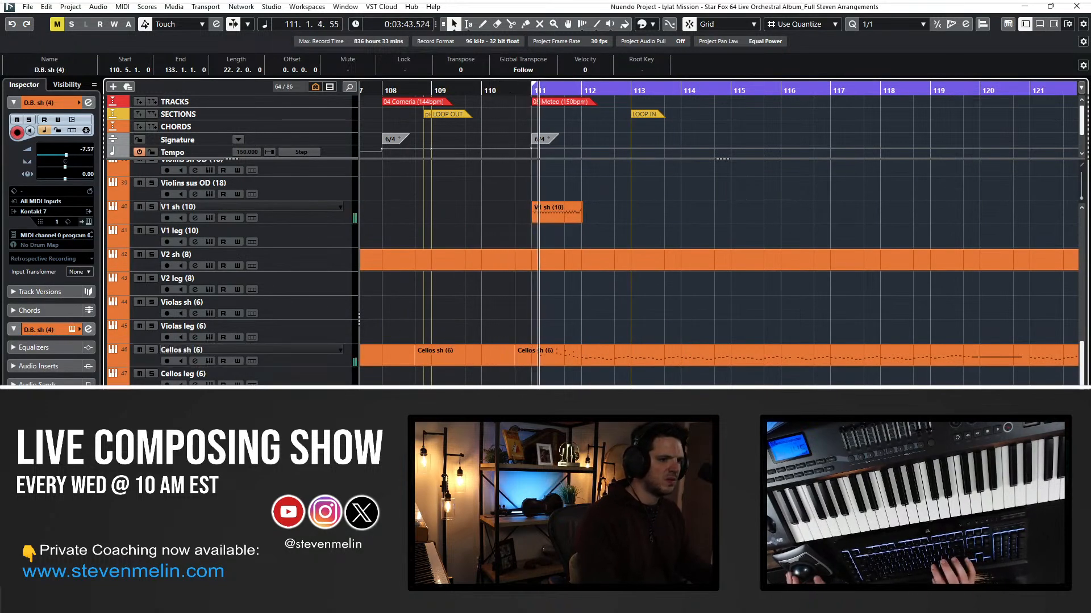
{"action": "left_click", "coordinate": [501, 386]}
{"action": "key", "text": "5"}
{"action": "key", "text": "4"}
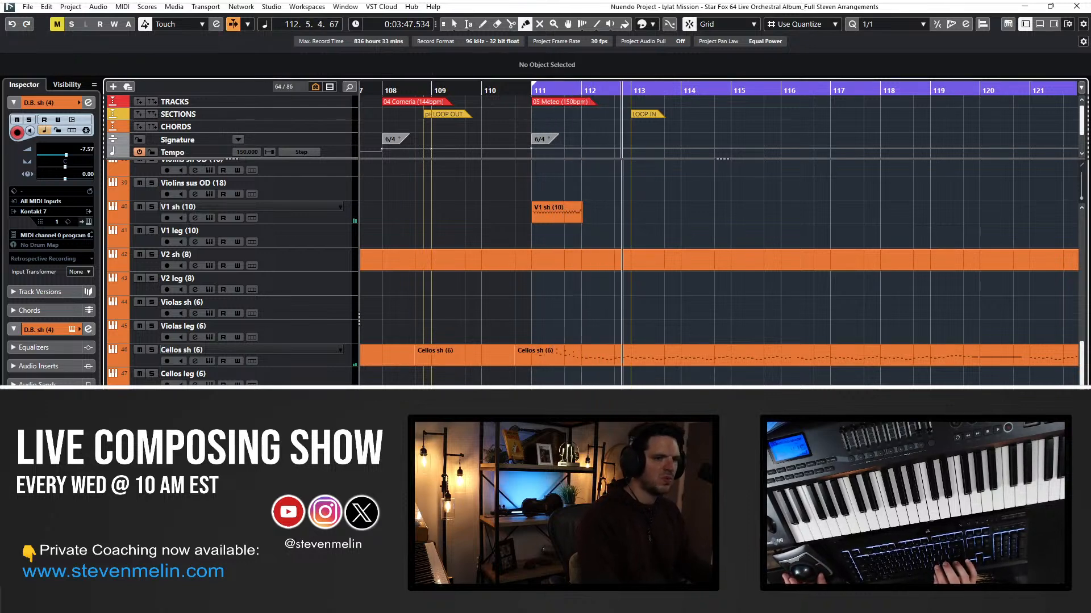
{"action": "key", "text": "1"}
Raise the velocity of all notes in the glued D.B. sh (4) part to 127 and close the note editor.
{"action": "double_click", "coordinate": [466, 395]}
{"action": "key", "text": "ctrl+a"}
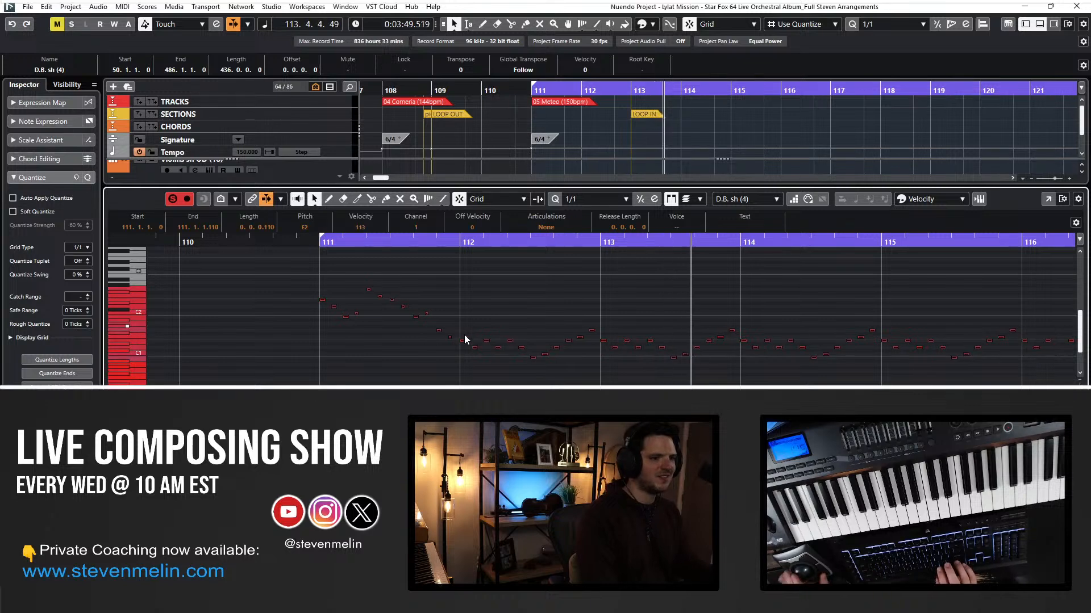
{"action": "left_click", "coordinate": [448, 251]}
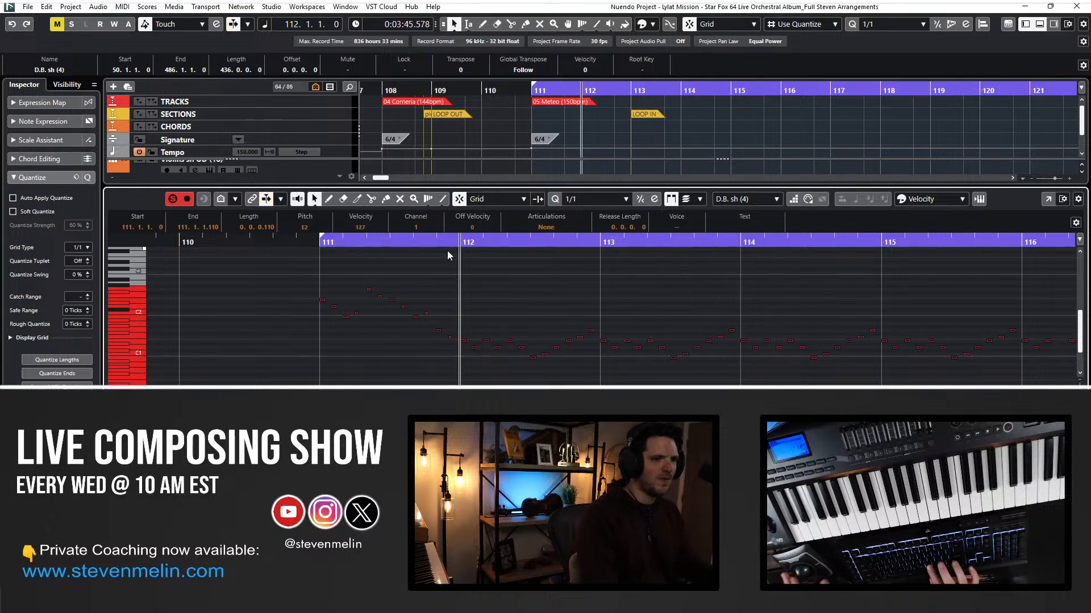
{"action": "key", "text": "Return"}
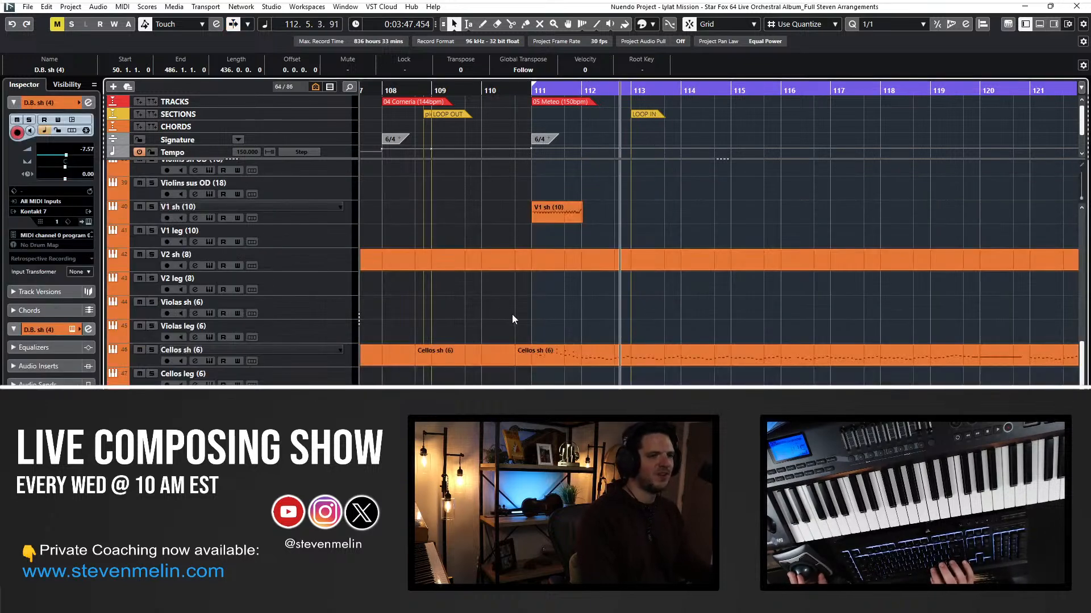
Open the Cellos sh (6) part at 110.5.1 and raise the velocity of all its notes to 127.
{"action": "double_click", "coordinate": [530, 353]}
{"action": "key", "text": "ctrl+a"}
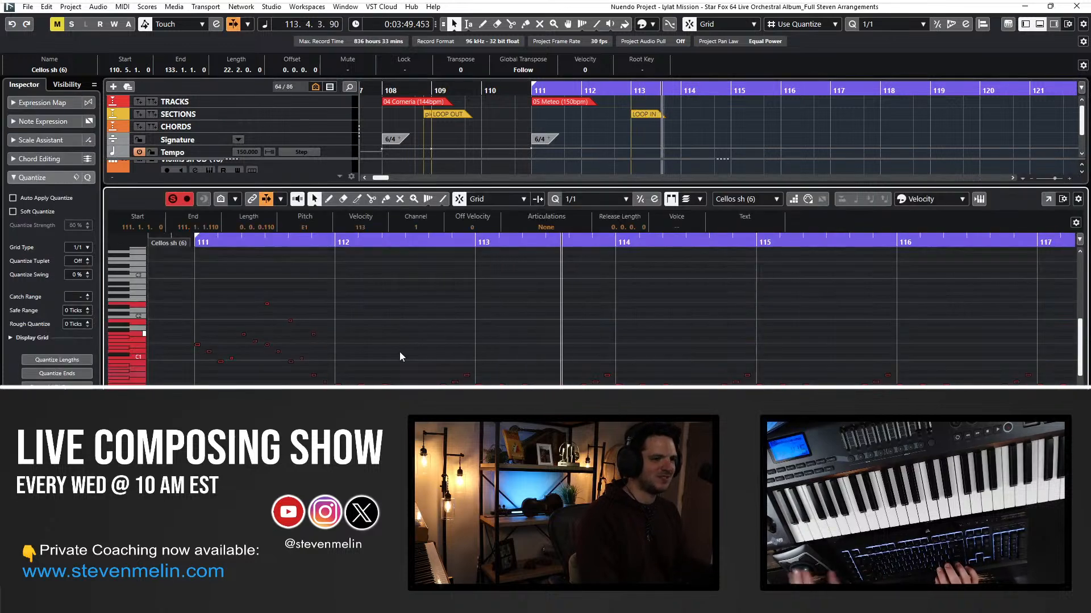
{"action": "key", "text": "ctrl+alt+Left"}
{"action": "key", "text": "ctrl+alt+Left"}
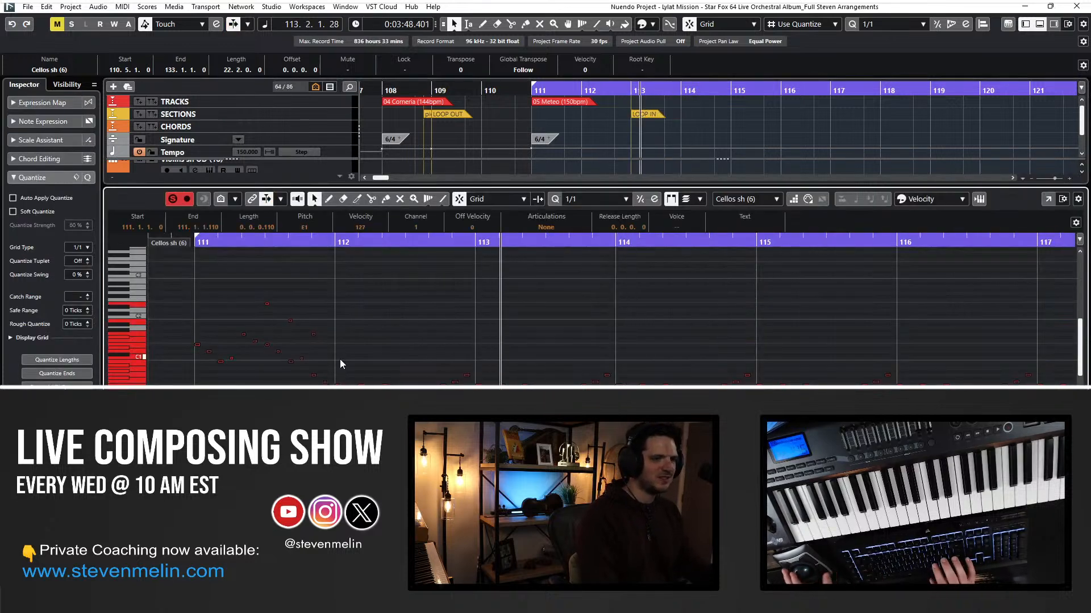
Transpose all the cello notes up two octaves and replay the part from bar 111.
{"action": "key", "text": "shift+Up"}
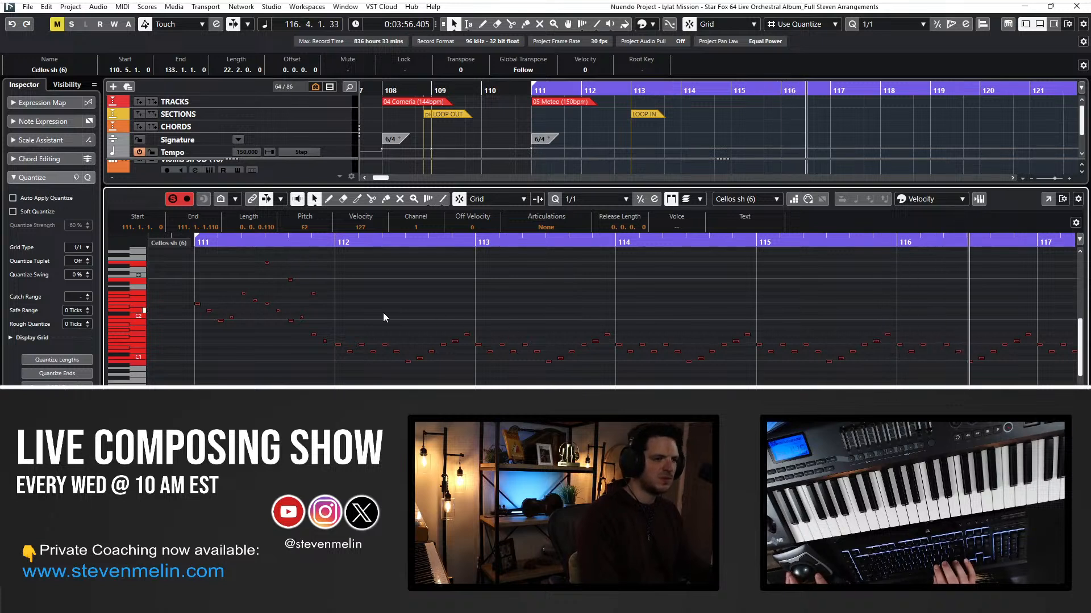
{"action": "scroll", "coordinate": [382, 312], "scroll_direction": "left", "scroll_amount": 3}
{"action": "key", "text": "shift+Up"}
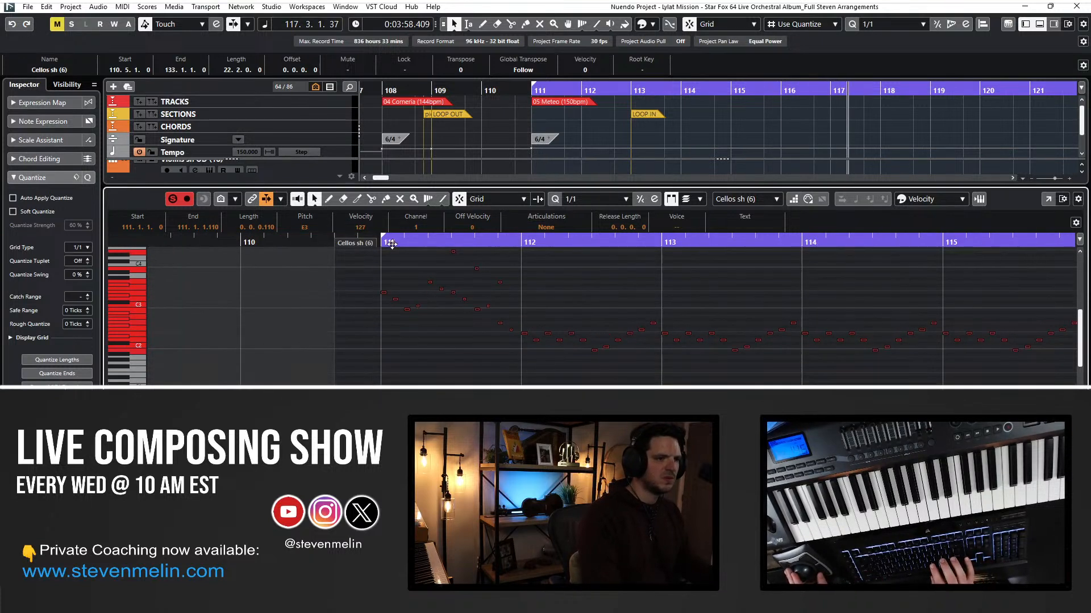
{"action": "key", "text": "space"}
{"action": "key", "text": "space"}
{"action": "scroll", "coordinate": [415, 283], "scroll_direction": "up", "scroll_amount": 2}
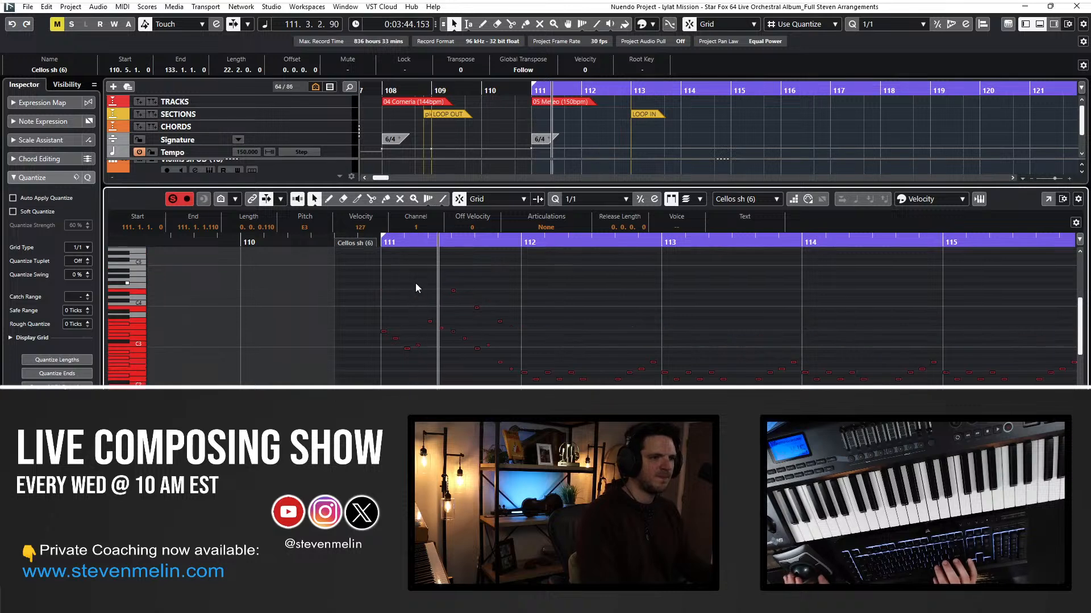
Delete the stray high notes above the descending line in bar 111 of the cello part.
{"action": "left_click_drag", "start_coordinate": [440, 278], "coordinate": [484, 308]}
{"action": "key", "text": "Delete"}
{"action": "left_click", "coordinate": [500, 322]}
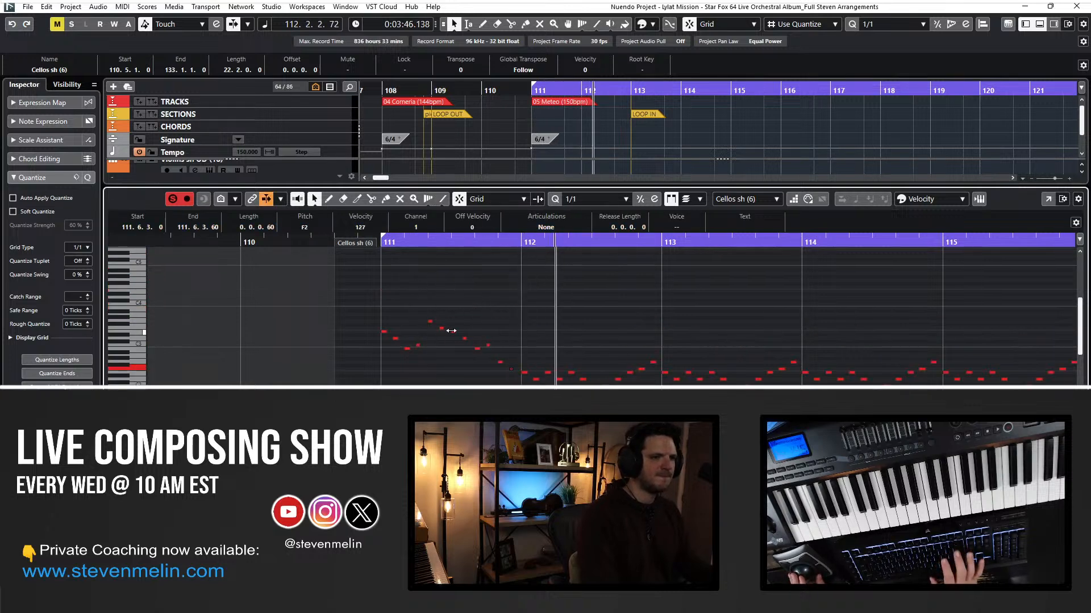
{"action": "key", "text": "Delete"}
Transpose the remaining bar 111 cello notes down one octave, replay them and close the note editor.
{"action": "left_click_drag", "start_coordinate": [376, 311], "coordinate": [515, 386]}
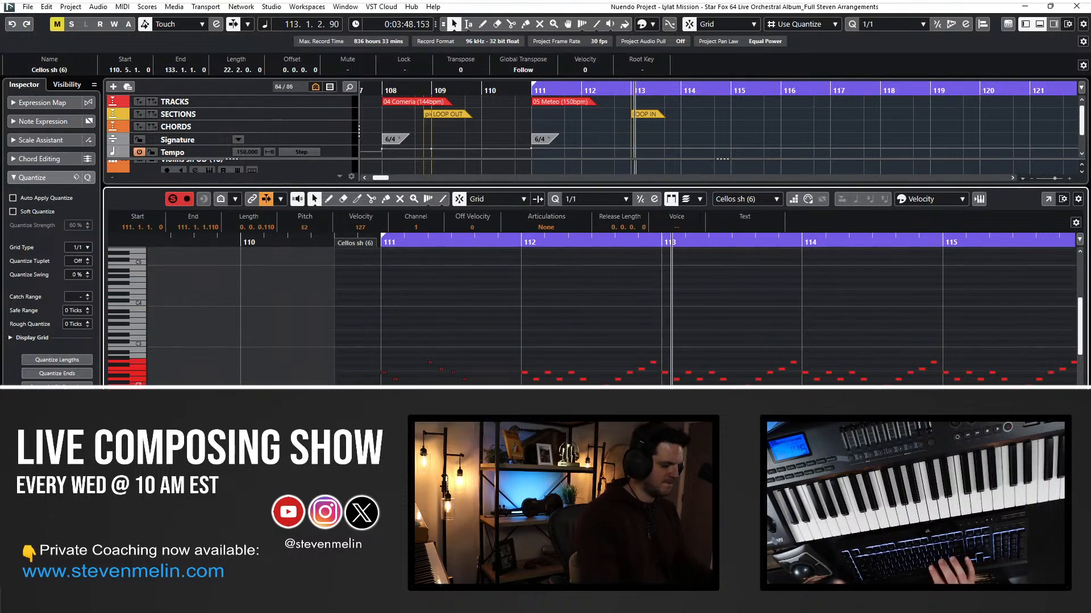
{"action": "key", "text": "space"}
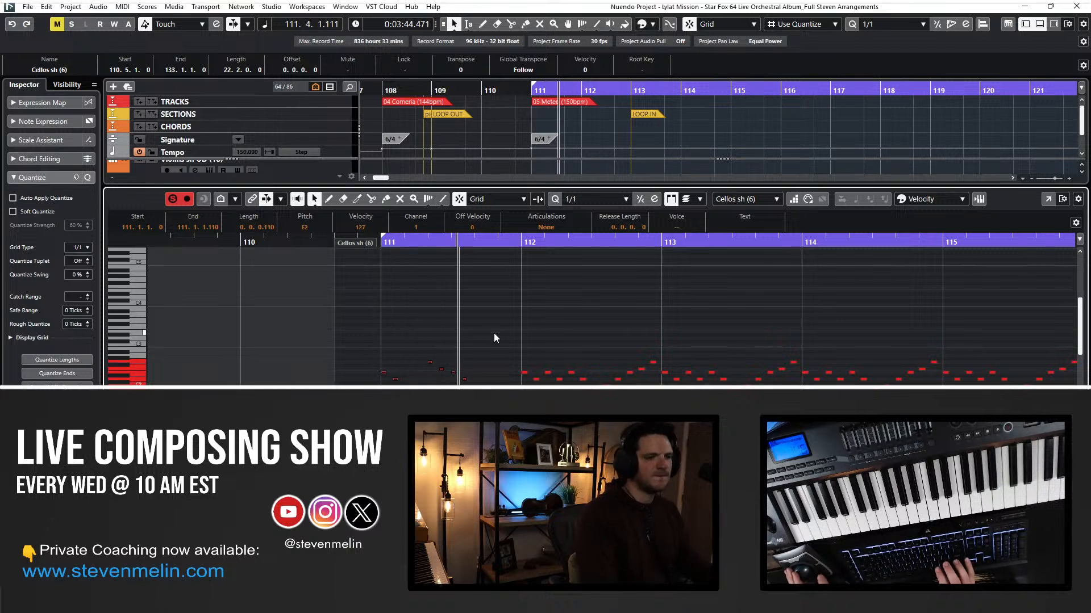
{"action": "left_click", "coordinate": [447, 409]}
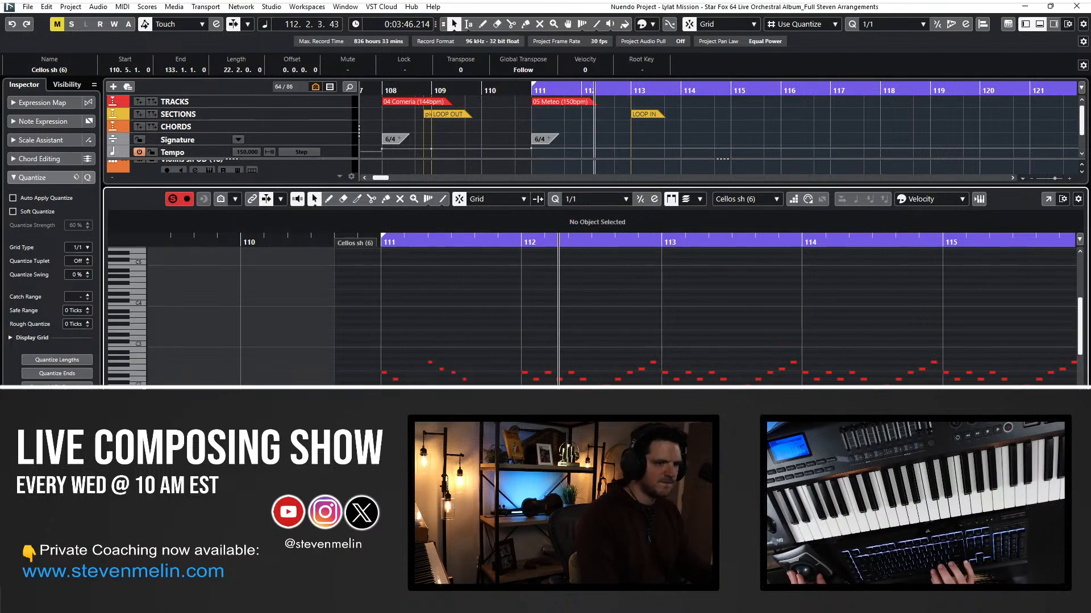
{"action": "left_click", "coordinate": [524, 374]}
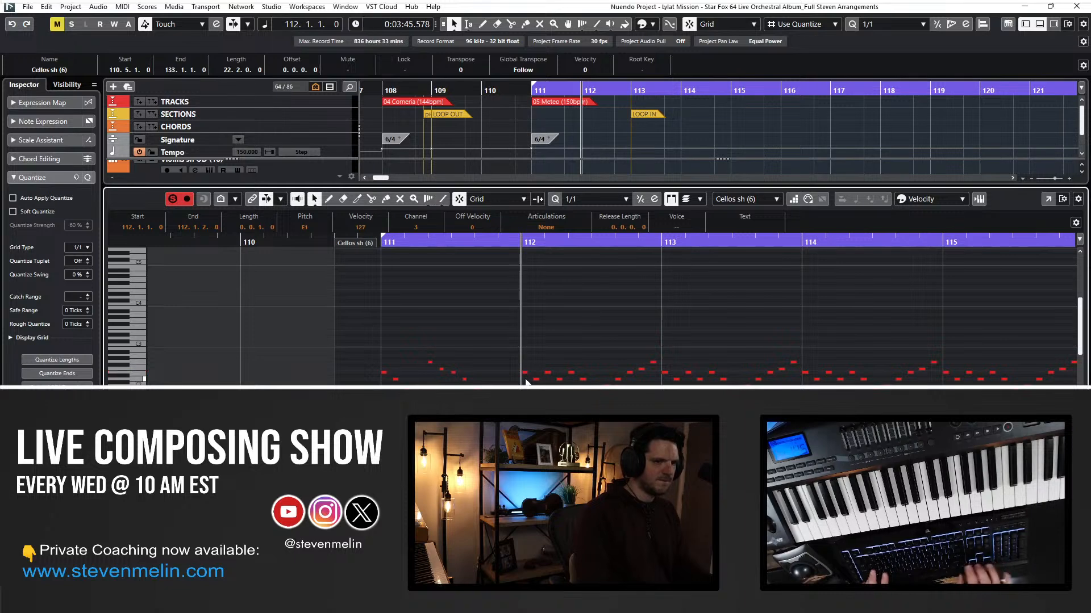
{"action": "key", "text": "Return"}
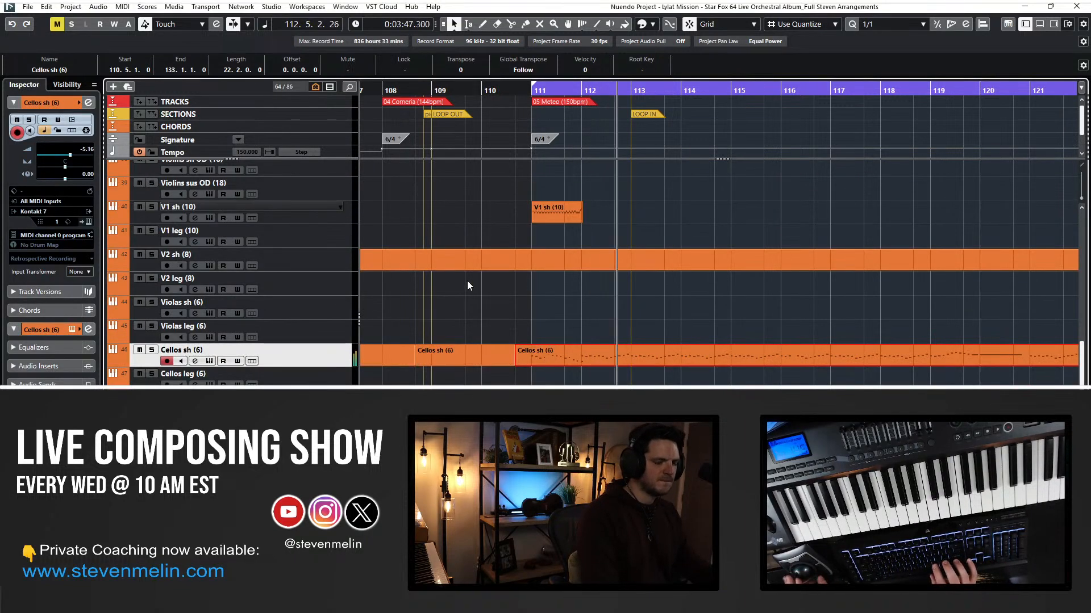
Check all notes of the Cellos sh (6) part in the note editor, close it and replay the passage.
{"action": "double_click", "coordinate": [541, 356]}
{"action": "key", "text": "ctrl+a"}
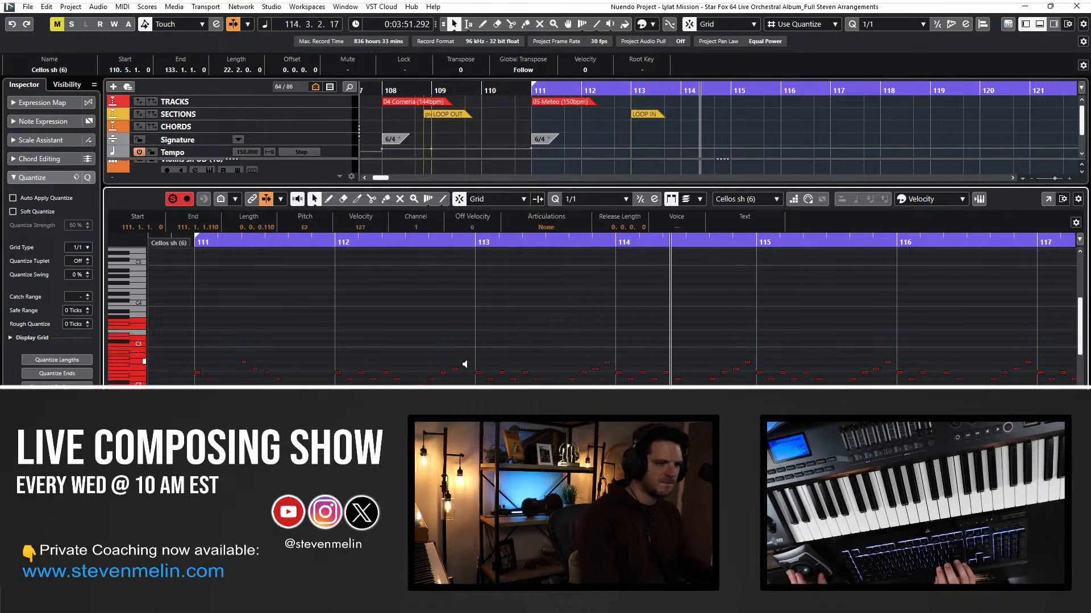
{"action": "key", "text": "Return"}
{"action": "key", "text": "KP_Subtract"}
{"action": "key", "text": "KP_Subtract"}
{"action": "key", "text": "KP_Subtract"}
{"action": "key", "text": "KP_Subtract"}
{"action": "key", "text": "KP_Subtract"}
{"action": "key", "text": "KP_Subtract"}
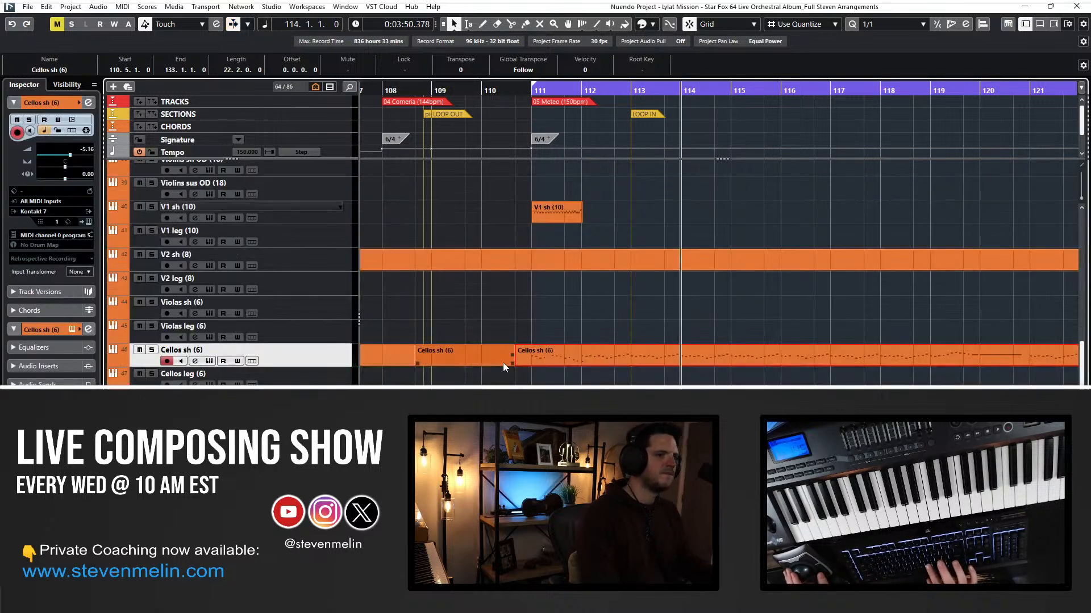
{"action": "key", "text": "KP_Add"}
{"action": "key", "text": "KP_Add"}
Look over the brass parts from bar 111 and examine the Horns sh (6) notes around bars 115 to 128.
{"action": "scroll", "coordinate": [471, 290], "scroll_direction": "up", "scroll_amount": 15}
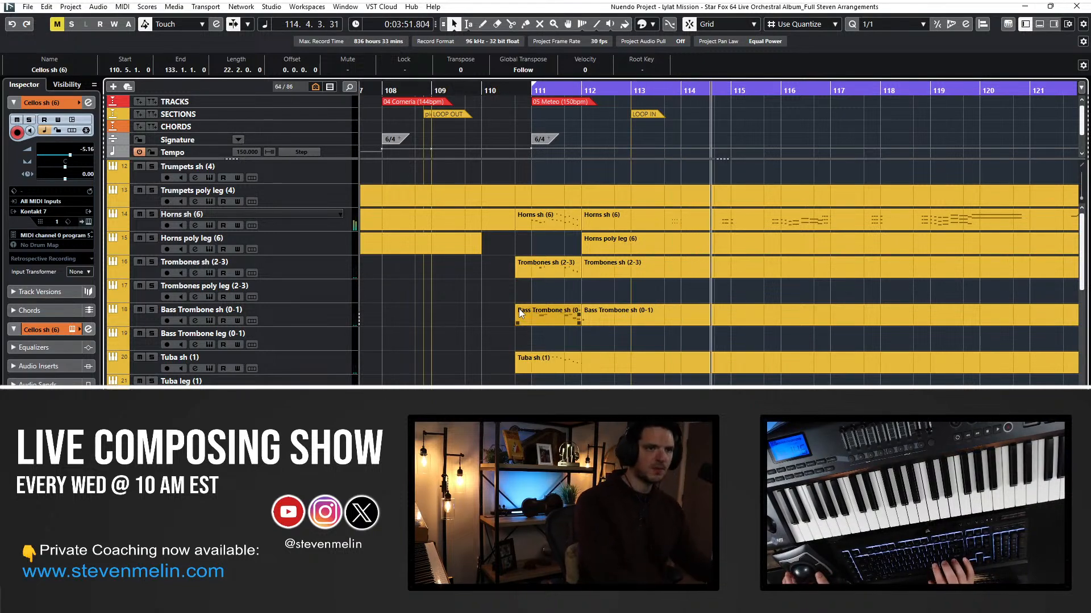
{"action": "scroll", "coordinate": [519, 285], "scroll_direction": "down", "scroll_amount": 1}
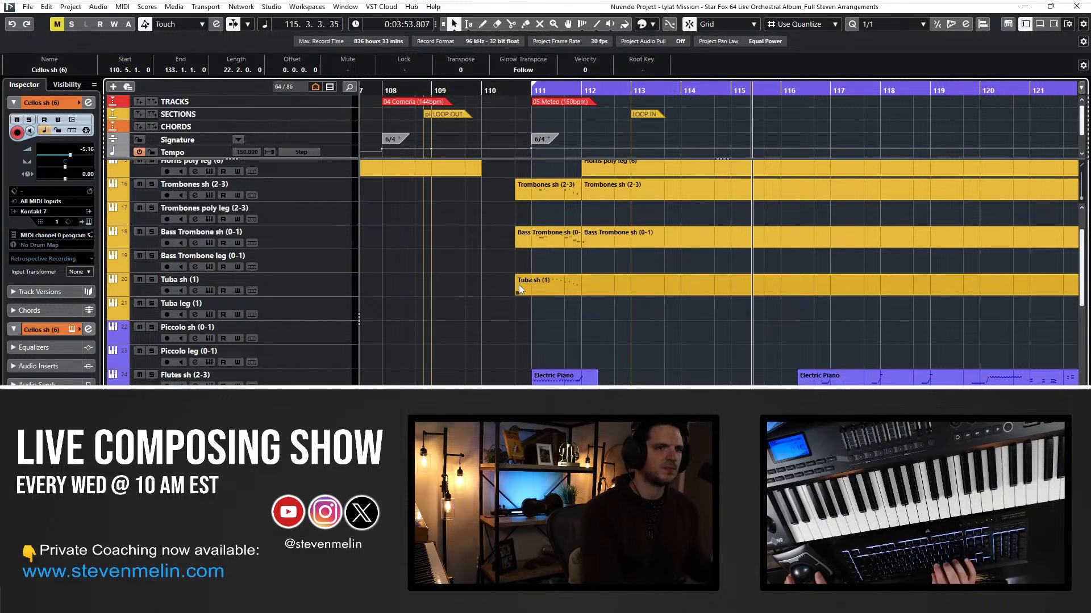
{"action": "scroll", "coordinate": [519, 285], "scroll_direction": "up", "scroll_amount": 1}
{"action": "scroll", "coordinate": [519, 285], "scroll_direction": "left", "scroll_amount": 1}
{"action": "scroll", "coordinate": [519, 285], "scroll_direction": "right", "scroll_amount": 3}
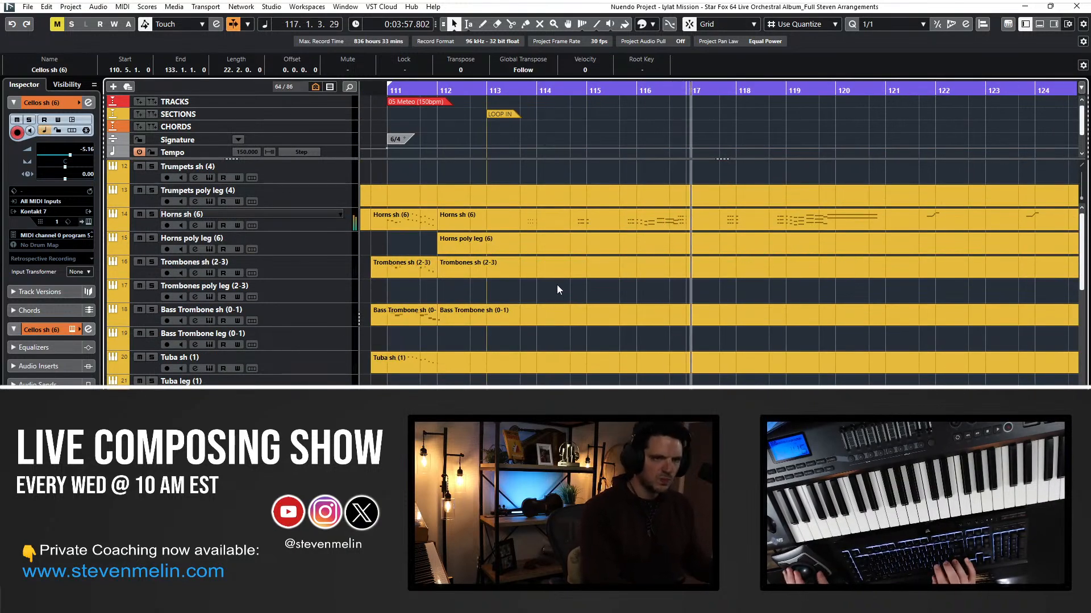
{"action": "scroll", "coordinate": [558, 282], "scroll_direction": "right", "scroll_amount": 4}
{"action": "left_click", "coordinate": [587, 224]}
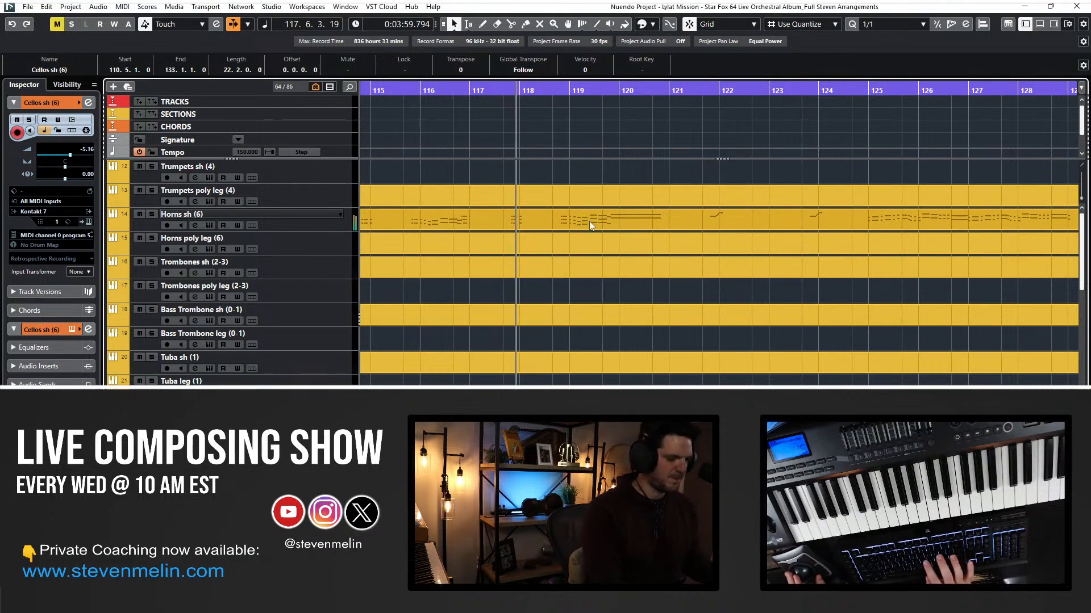
Split the Horns sh (6) part in bars 119 and 121 and move the segment between the cuts to Horns poly leg (6).
{"action": "left_click", "coordinate": [590, 222], "text": "alt"}
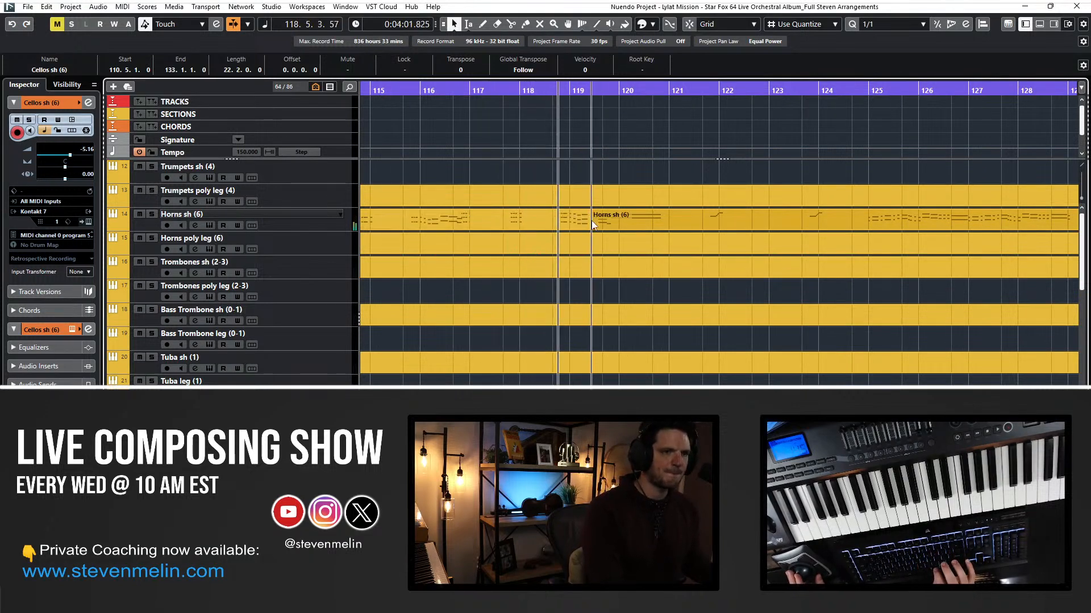
{"action": "left_click_drag", "start_coordinate": [614, 223], "coordinate": [616, 239]}
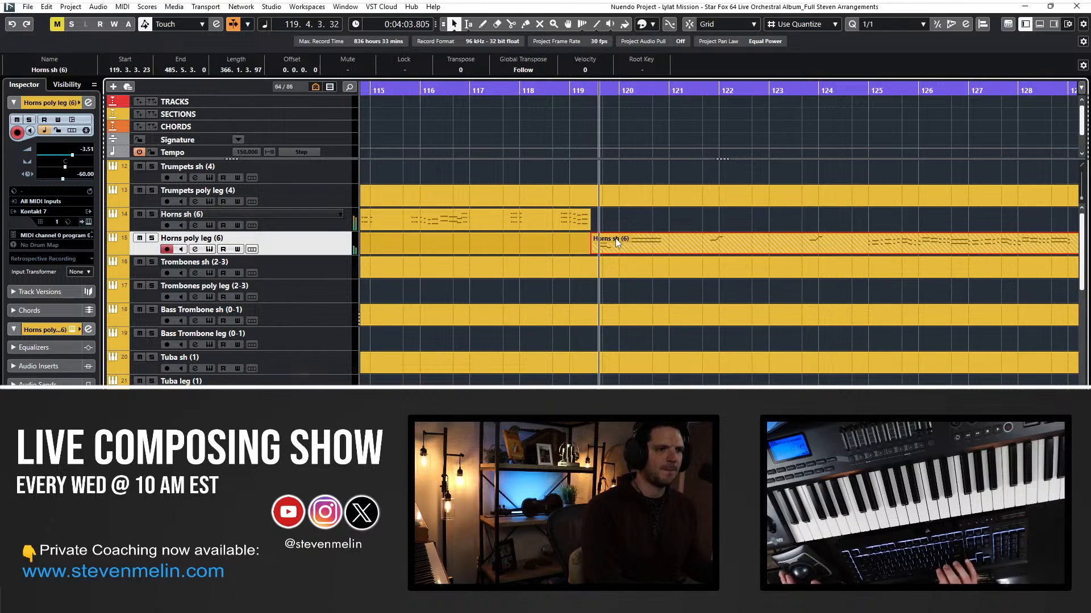
{"action": "left_click", "coordinate": [692, 243], "text": "alt"}
{"action": "left_click_drag", "start_coordinate": [718, 243], "coordinate": [730, 223]}
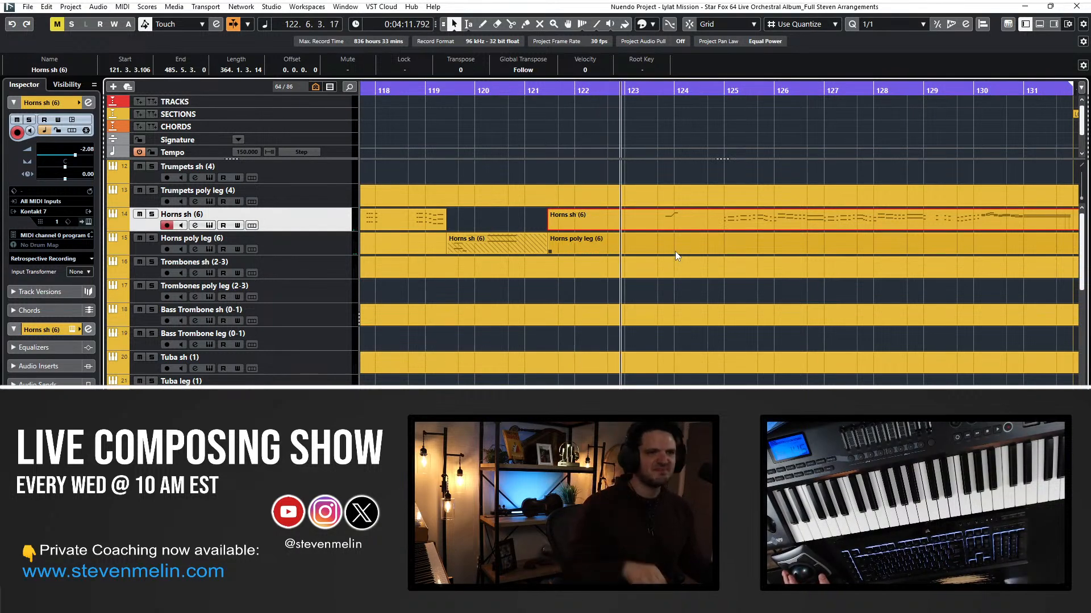
Cut the one-bar segment from 123.4 to 124.4 out of the Horns sh (6) part and move it to Horns poly leg (6).
{"action": "left_click", "coordinate": [659, 224]}
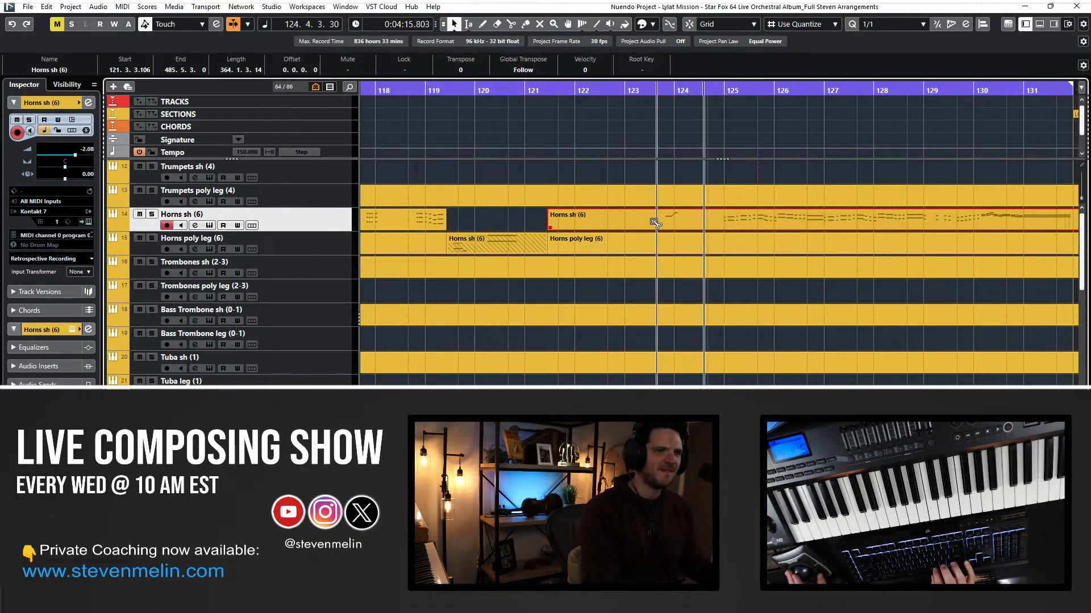
{"action": "left_click", "coordinate": [650, 222], "text": "alt"}
{"action": "left_click", "coordinate": [701, 222], "text": "alt"}
{"action": "left_click", "coordinate": [676, 224]}
{"action": "left_click_drag", "start_coordinate": [676, 226], "coordinate": [689, 245]}
{"action": "scroll", "coordinate": [688, 246], "scroll_direction": "right", "scroll_amount": 3}
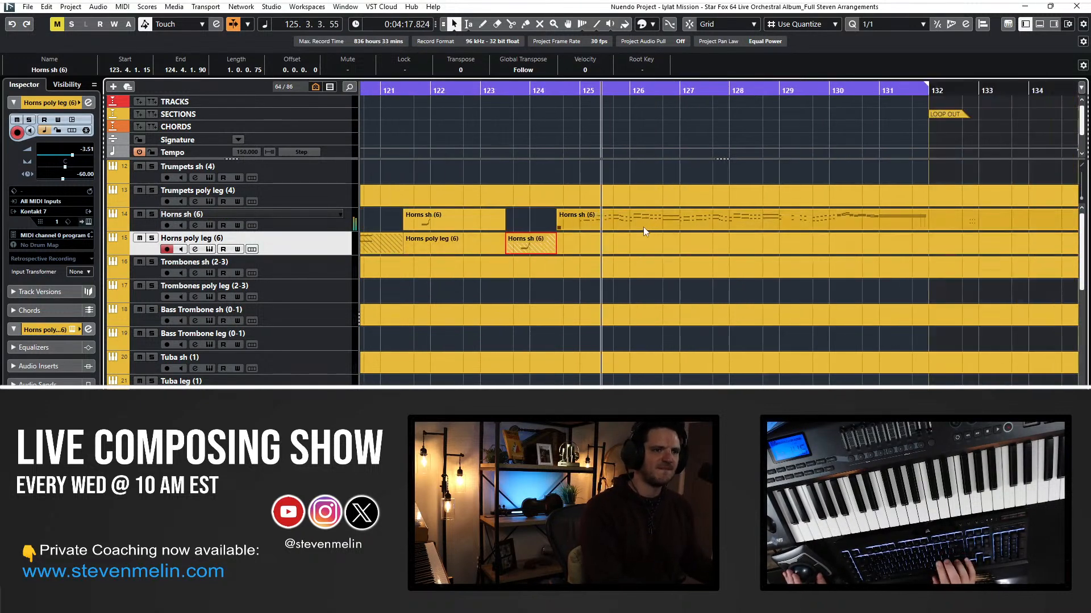
Move the remaining Horns sh (6) part starting late in bar 124 up to the Trumpets sh (4) track.
{"action": "key", "text": "KP_Subtract"}
{"action": "key", "text": "KP_Subtract"}
{"action": "left_click", "coordinate": [607, 216]}
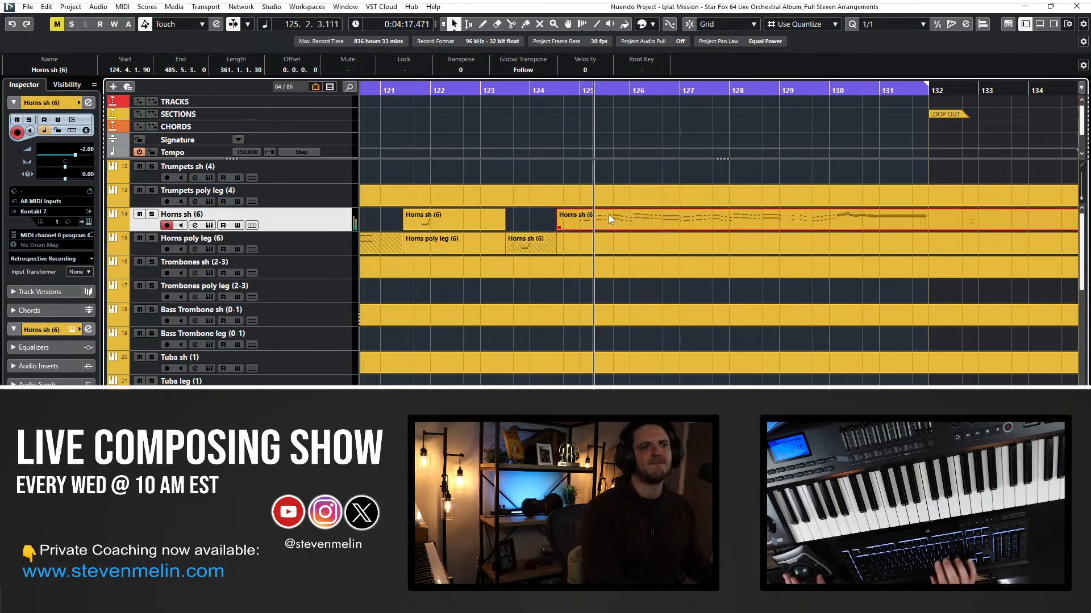
{"action": "left_click_drag", "start_coordinate": [605, 221], "coordinate": [594, 173]}
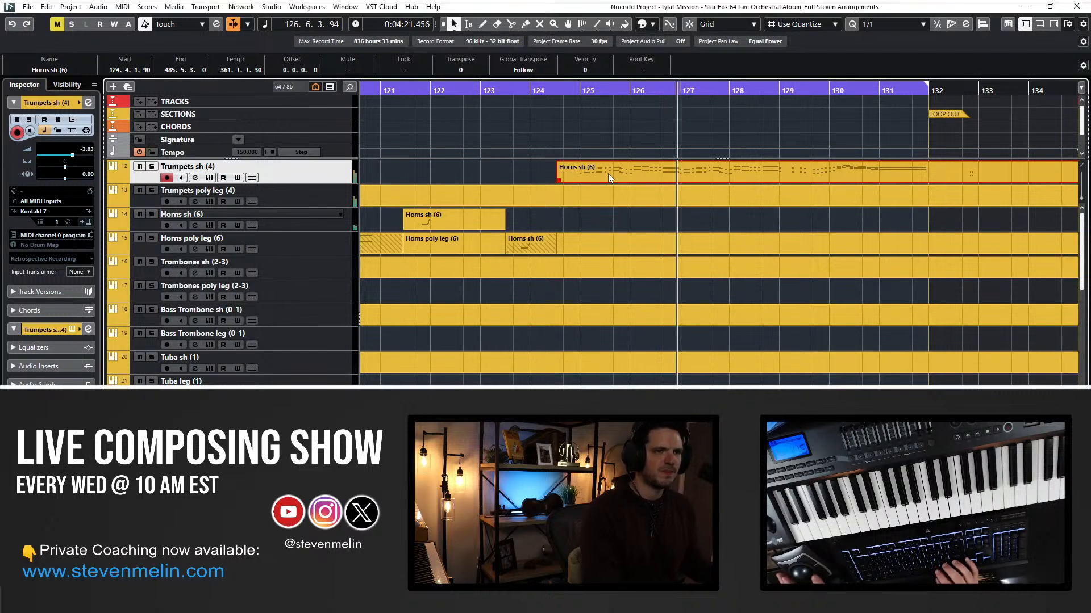
Examine the moved Trumpets sh (4) part's notes in the Key Editor with the controller lane set to CC 1 (Modulation).
{"action": "double_click", "coordinate": [637, 179]}
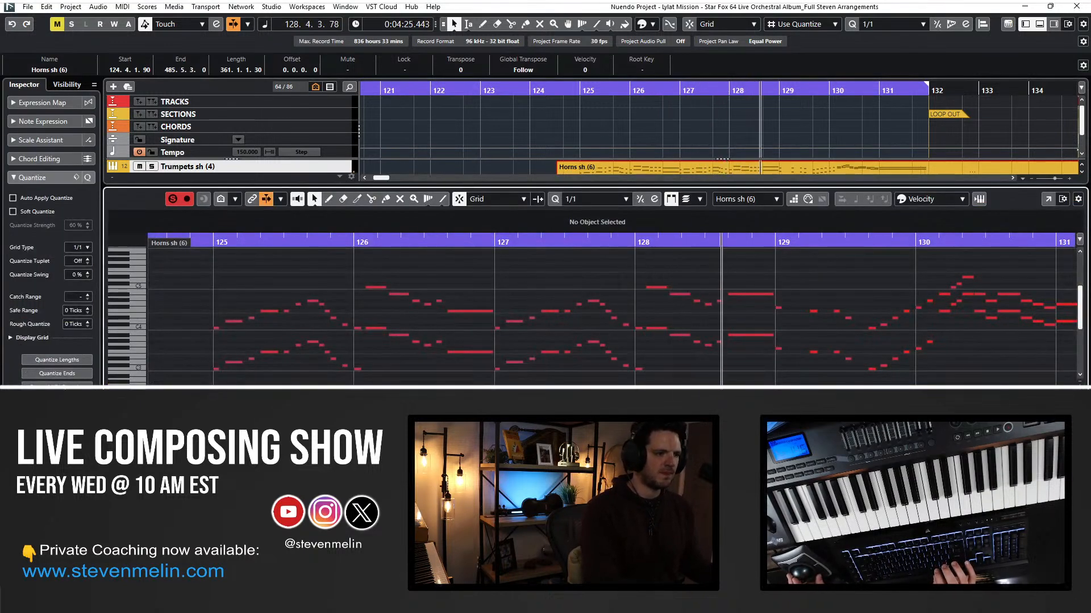
{"action": "left_click", "coordinate": [193, 511]}
{"action": "left_click", "coordinate": [128, 512]}
{"action": "left_click", "coordinate": [127, 512]}
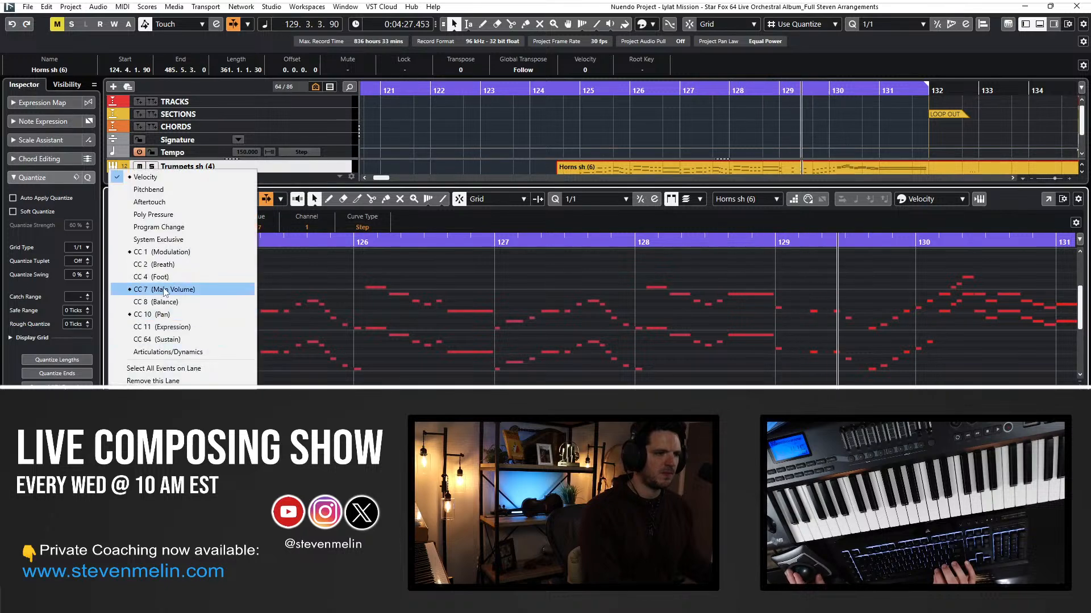
{"action": "left_click", "coordinate": [161, 252]}
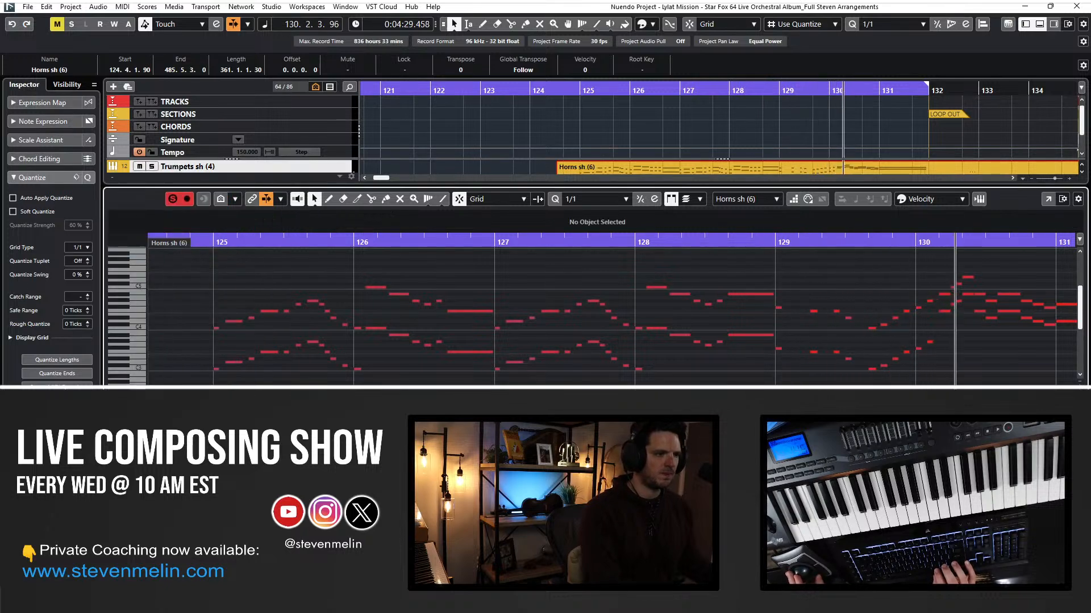
{"action": "key", "text": "Return"}
Move the part from Trumpets sh (4) to Trumpets poly leg (4) and merge it with the part already on that track.
{"action": "key", "text": "KP_Subtract"}
{"action": "key", "text": "KP_Subtract"}
{"action": "key", "text": "KP_Subtract"}
{"action": "key", "text": "KP_Subtract"}
{"action": "key", "text": "KP_Subtract"}
{"action": "key", "text": "KP_Subtract"}
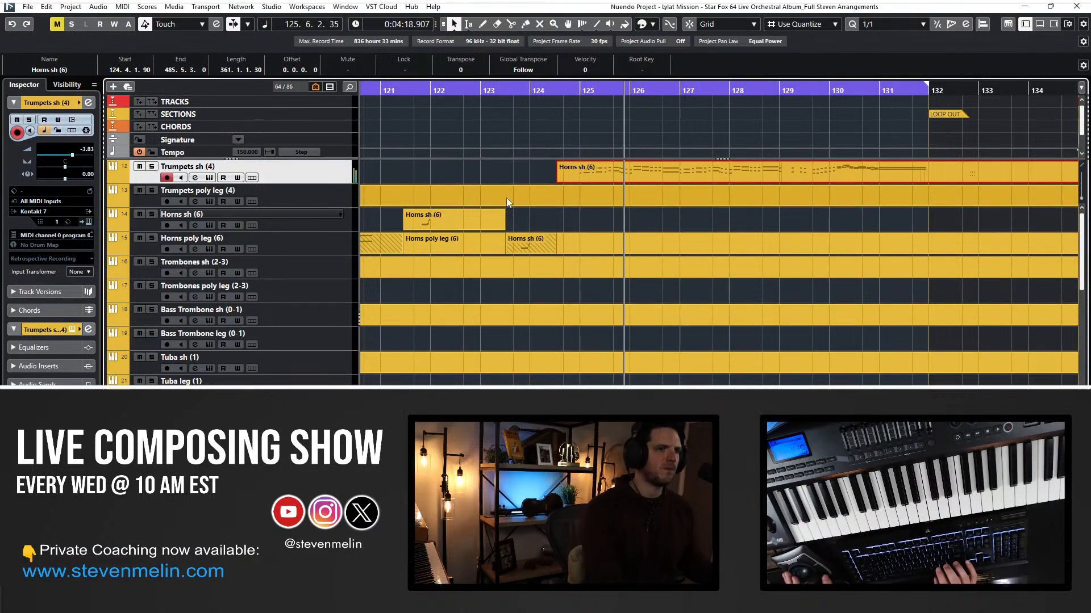
{"action": "key", "text": "f"}
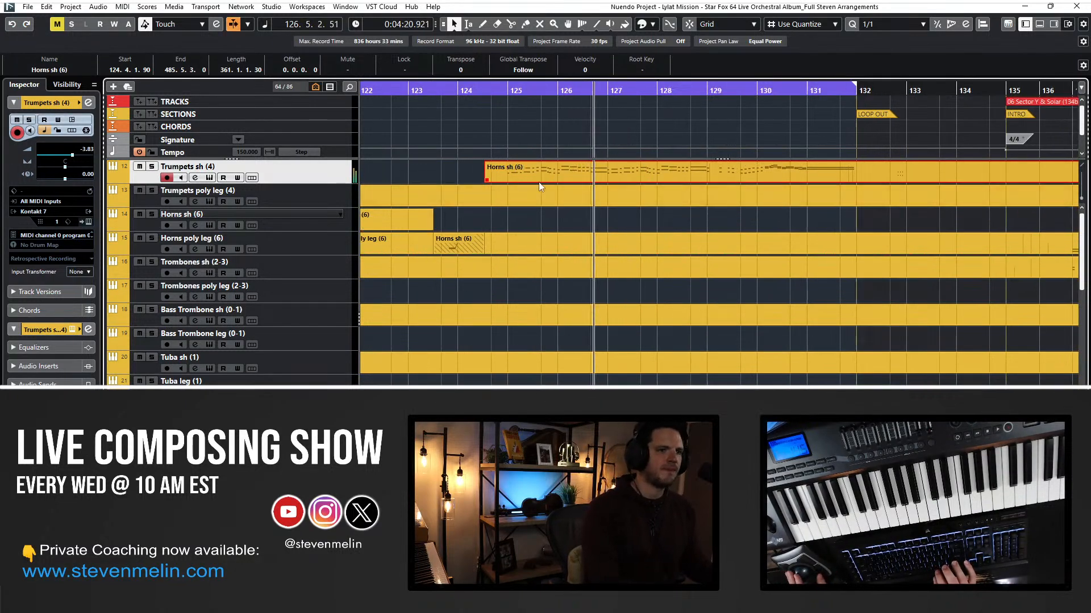
{"action": "left_click_drag", "start_coordinate": [538, 175], "coordinate": [539, 198]}
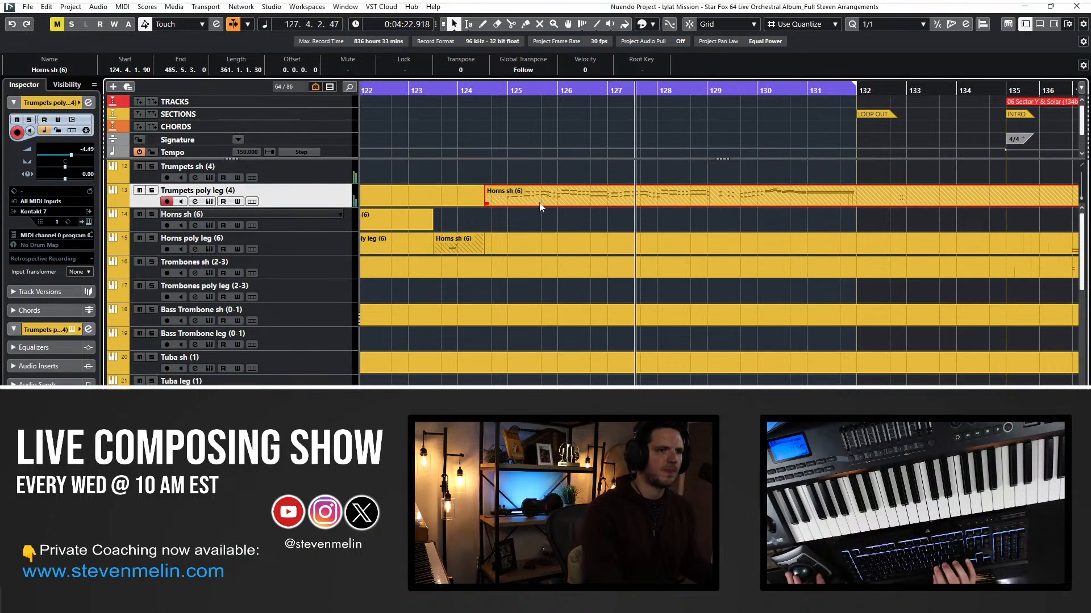
{"action": "right_click", "coordinate": [511, 198]}
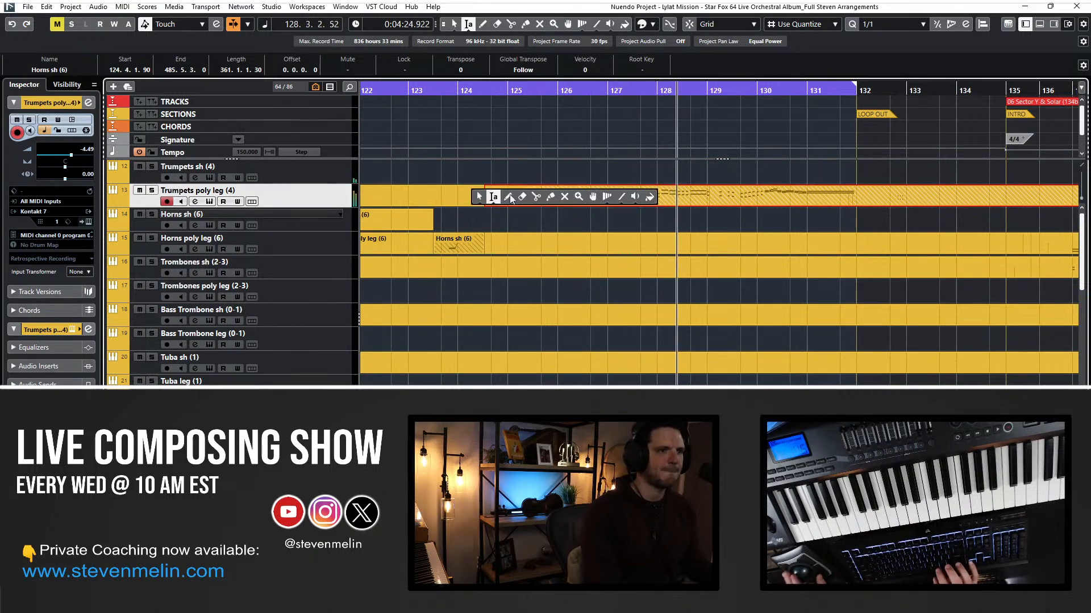
{"action": "left_click", "coordinate": [478, 196]}
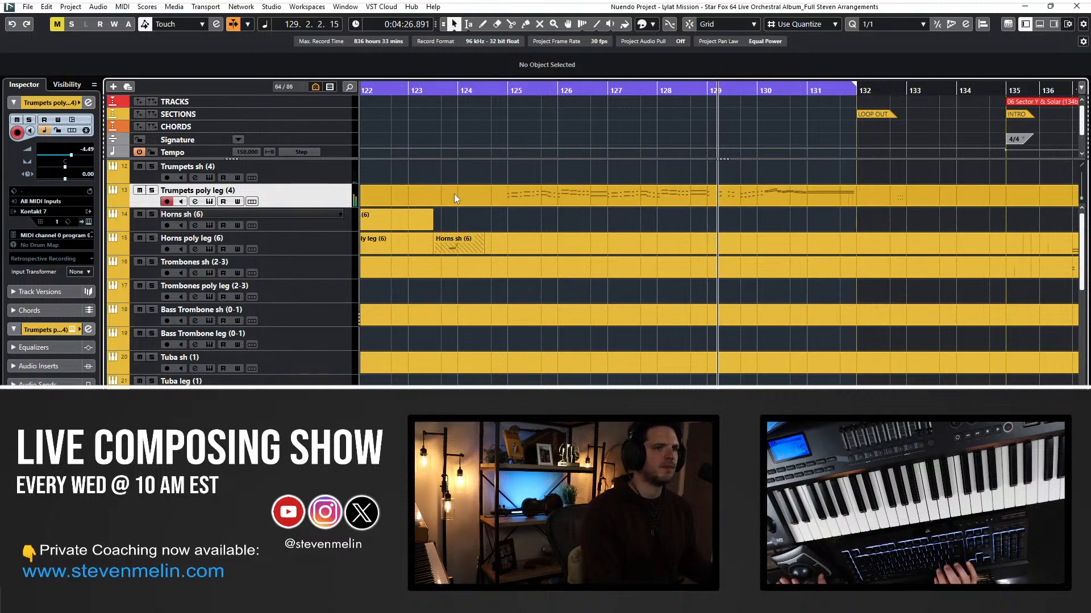
Split the Trumpets poly leg (4) part early in bar 129 and move the section after the cut to Trumpets sh (4).
{"action": "left_click", "coordinate": [498, 198], "text": "alt"}
{"action": "left_click", "coordinate": [548, 196]}
{"action": "key", "text": "ctrl+Up"}
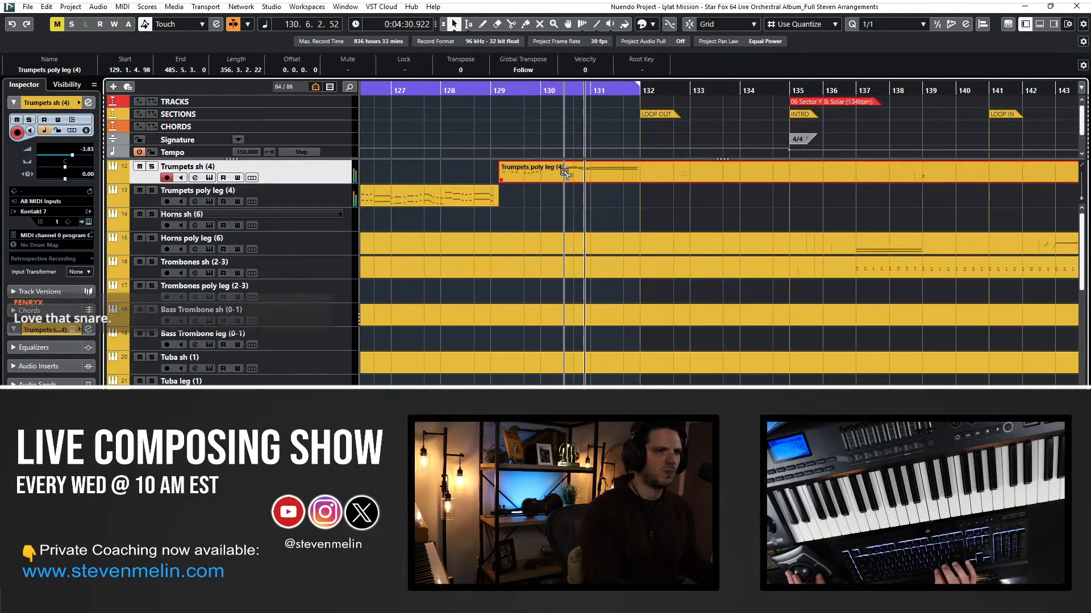
{"action": "left_click", "coordinate": [590, 171], "text": "alt"}
{"action": "key", "text": "ctrl+Down"}
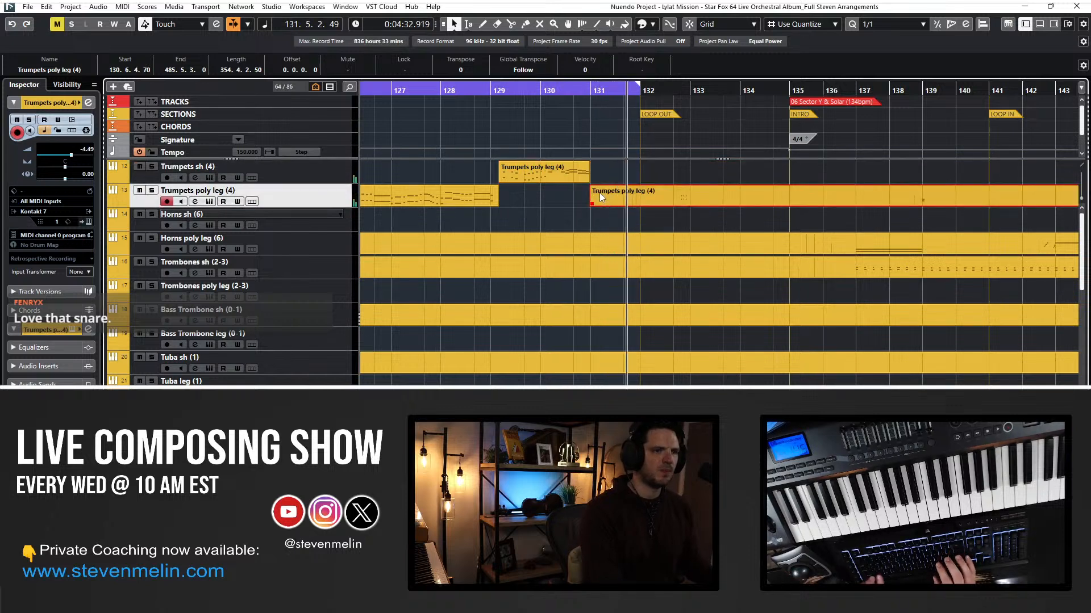
{"action": "key", "text": "ctrl+z"}
{"action": "key", "text": "ctrl+z"}
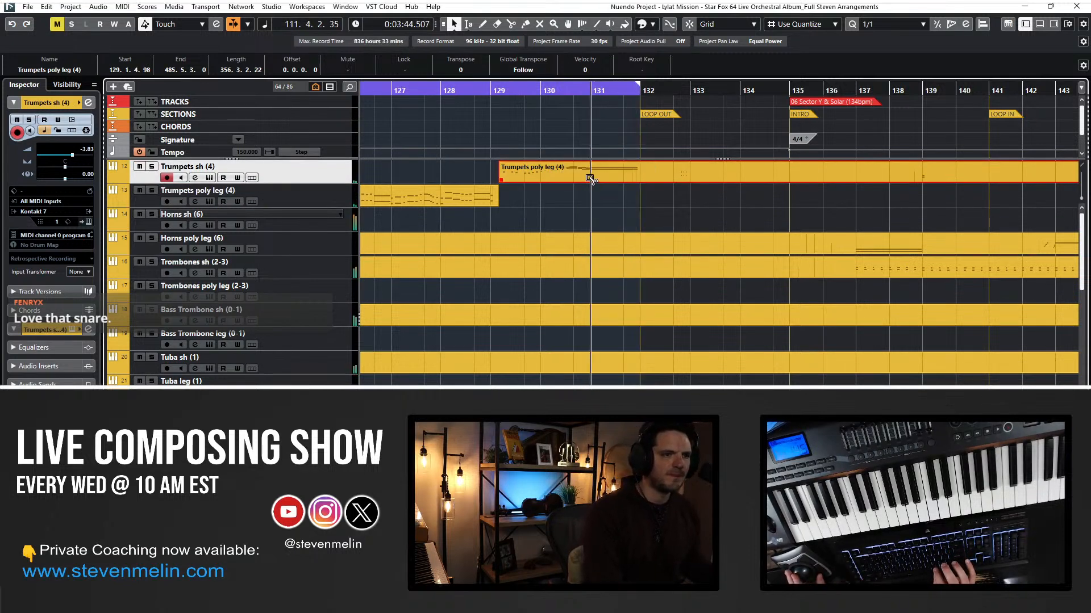
{"action": "key", "text": "ctrl+z"}
Open the Trumpets sh (4) part starting in bar 129 in the Key Editor and show its notes around bar 131.
{"action": "key", "text": "h"}
{"action": "key", "text": "h"}
{"action": "key", "text": "h"}
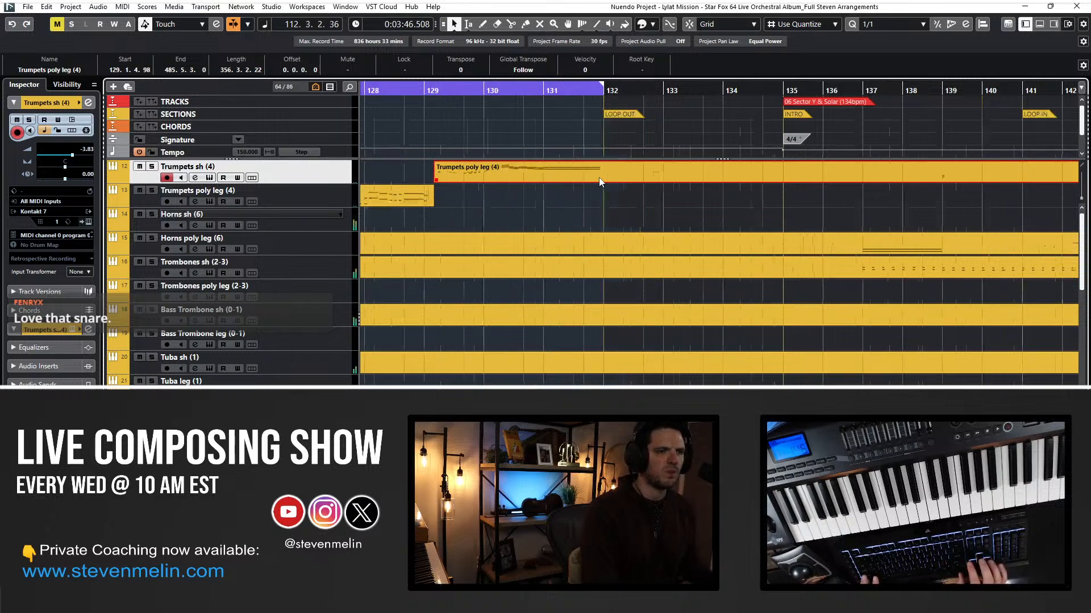
{"action": "key", "text": "shift+h"}
{"action": "scroll", "coordinate": [598, 177], "scroll_direction": "left", "scroll_amount": 2}
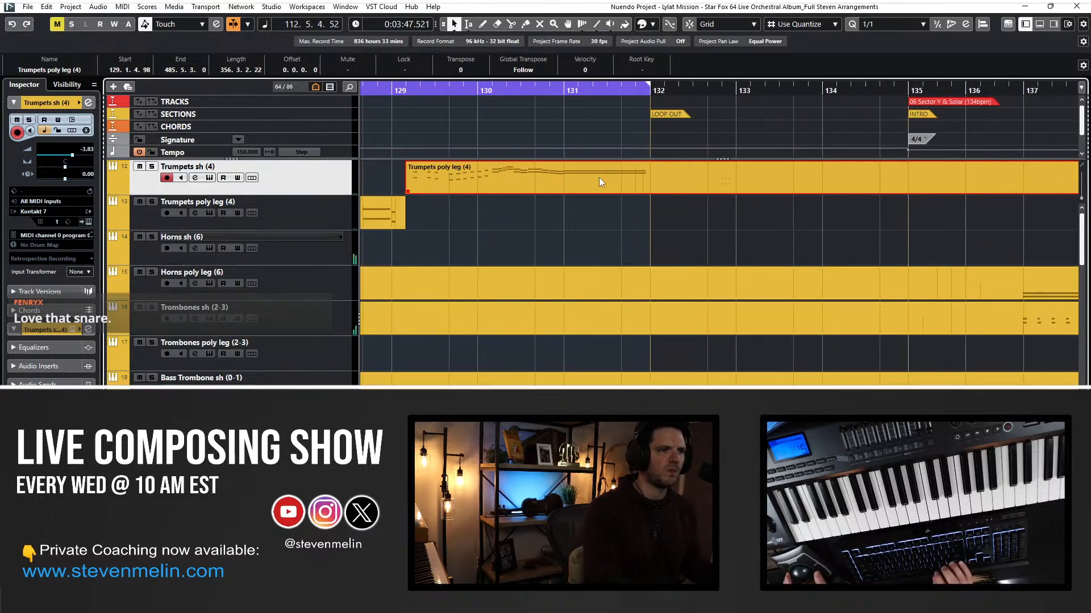
{"action": "double_click", "coordinate": [565, 178]}
{"action": "scroll", "coordinate": [535, 345], "scroll_direction": "right", "scroll_amount": 1}
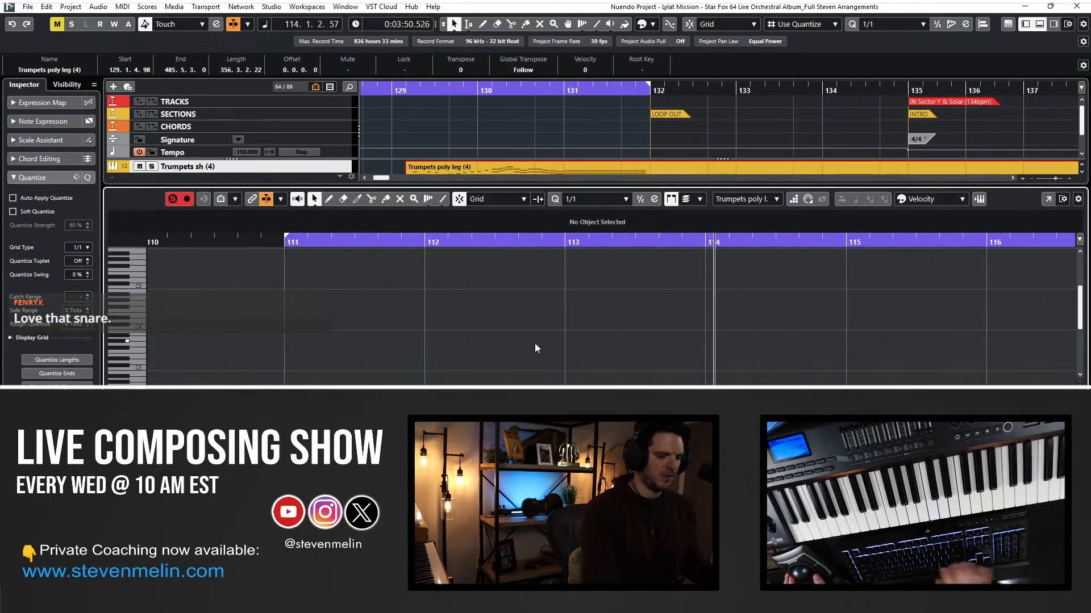
{"action": "key", "text": "KP_2"}
{"action": "scroll", "coordinate": [496, 330], "scroll_direction": "left", "scroll_amount": 2}
Cut the two sustained notes in bar 131 from the Trumpets sh (4) part and paste them onto Trumpets poly leg (4) at bar 131.
{"action": "left_click_drag", "start_coordinate": [388, 357], "coordinate": [340, 293]}
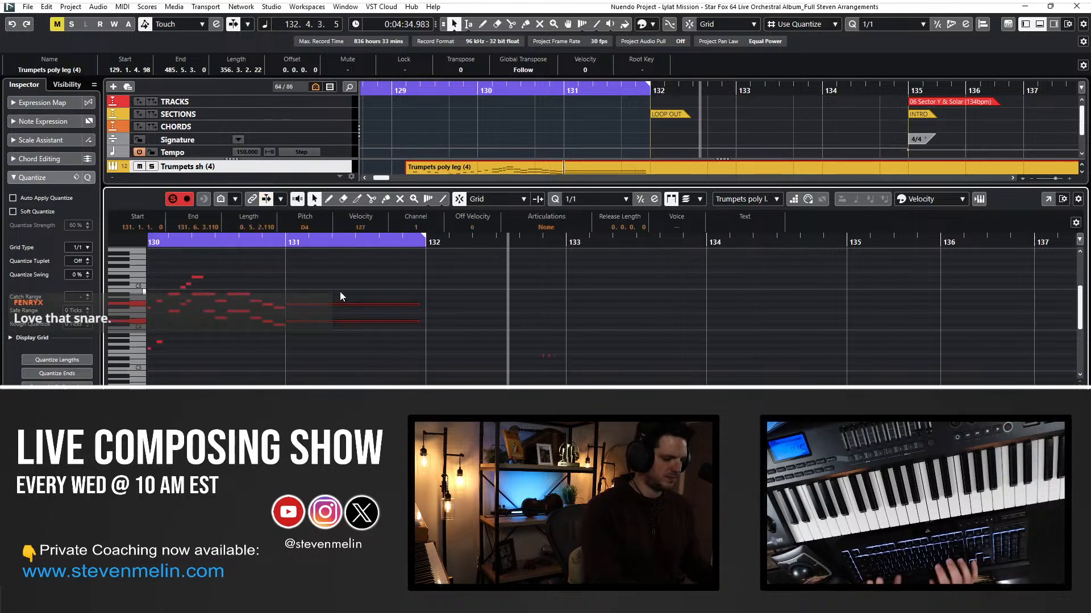
{"action": "key", "text": "l"}
{"action": "key", "text": "ctrl+x"}
{"action": "key", "text": "Return"}
{"action": "left_click", "coordinate": [294, 208]}
{"action": "key", "text": "ctrl+v"}
{"action": "key", "text": "space"}
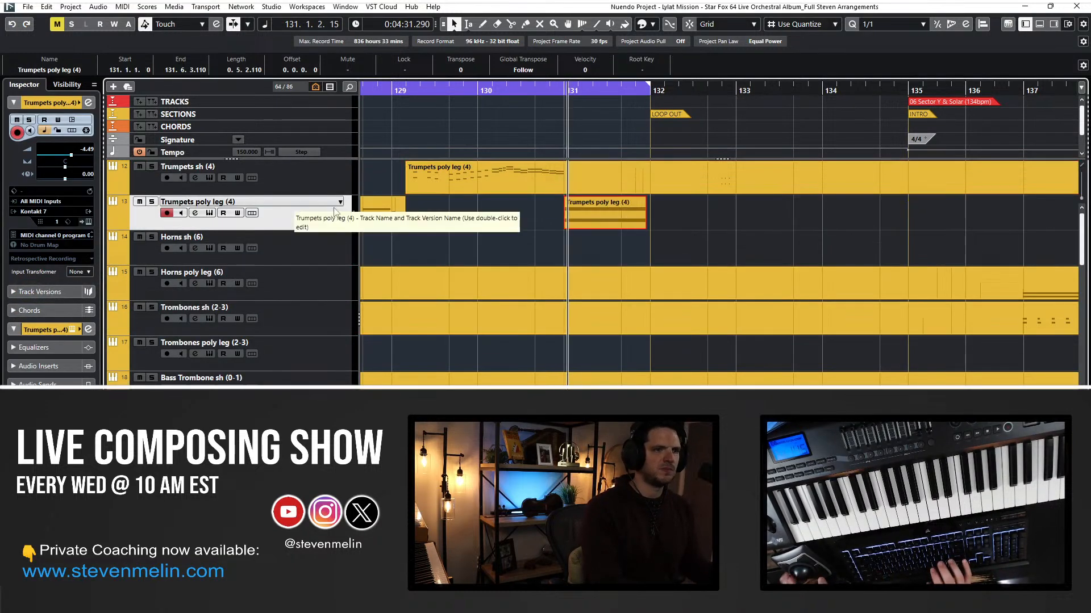
Set the cycle's start to the LOOP IN marker at bar 113 and play from there.
{"action": "scroll", "coordinate": [541, 235], "scroll_direction": "left", "scroll_amount": 13}
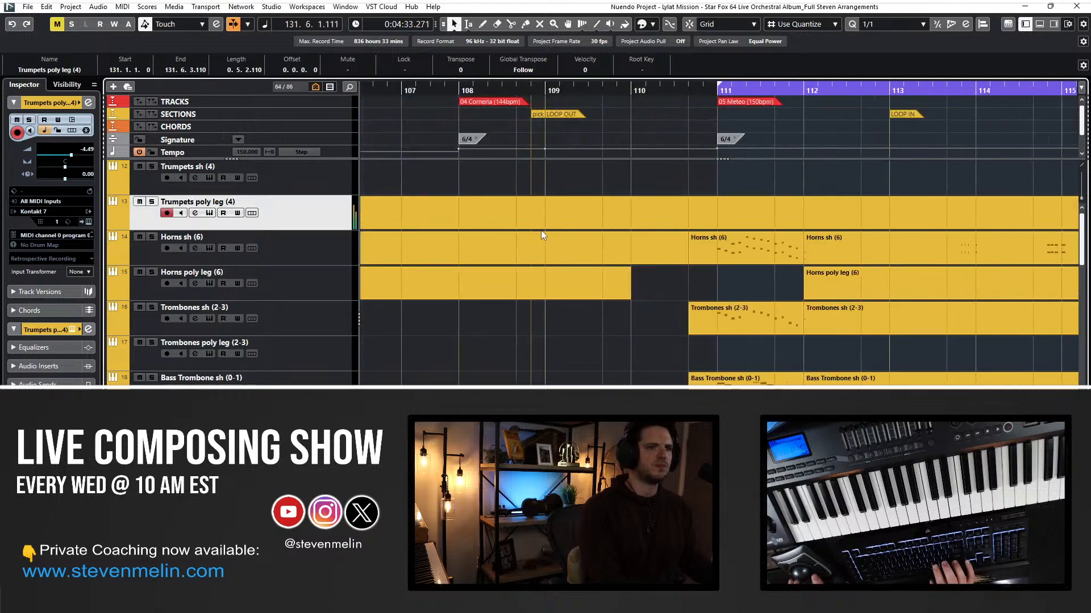
{"action": "scroll", "coordinate": [542, 227], "scroll_direction": "right", "scroll_amount": 1}
{"action": "left_click", "coordinate": [576, 89]}
{"action": "mouse_move", "coordinate": [576, 89]}
{"action": "left_mouse_down"}
{"action": "mouse_move", "coordinate": [763, 126]}
{"action": "mouse_move", "coordinate": [745, 121]}
{"action": "left_mouse_up"}
{"action": "left_click", "coordinate": [747, 116]}
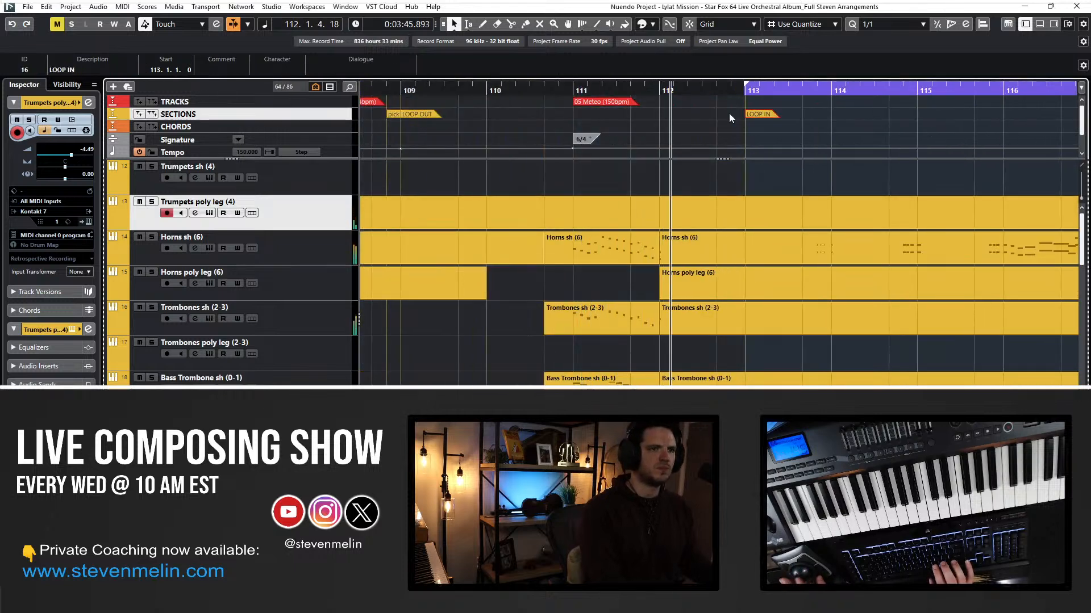
{"action": "left_click", "coordinate": [751, 89]}
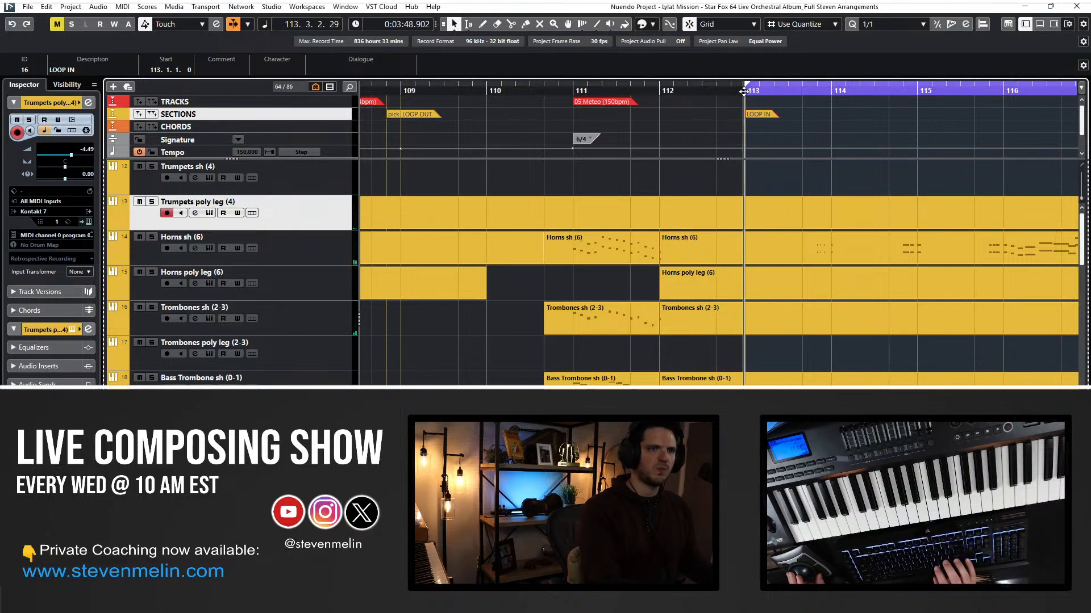
Split the D.B. sh (4) part at 110.5 and at 134.5.
{"action": "scroll", "coordinate": [713, 268], "scroll_direction": "right", "scroll_amount": 1}
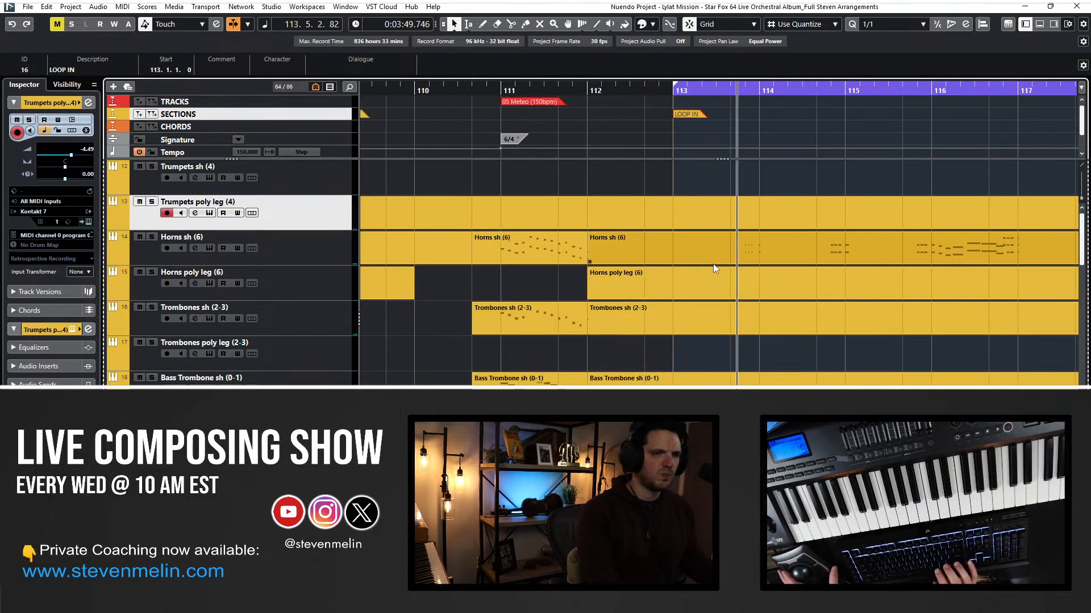
{"action": "scroll", "coordinate": [713, 264], "scroll_direction": "down", "scroll_amount": 15}
{"action": "scroll", "coordinate": [713, 263], "scroll_direction": "up", "scroll_amount": 2}
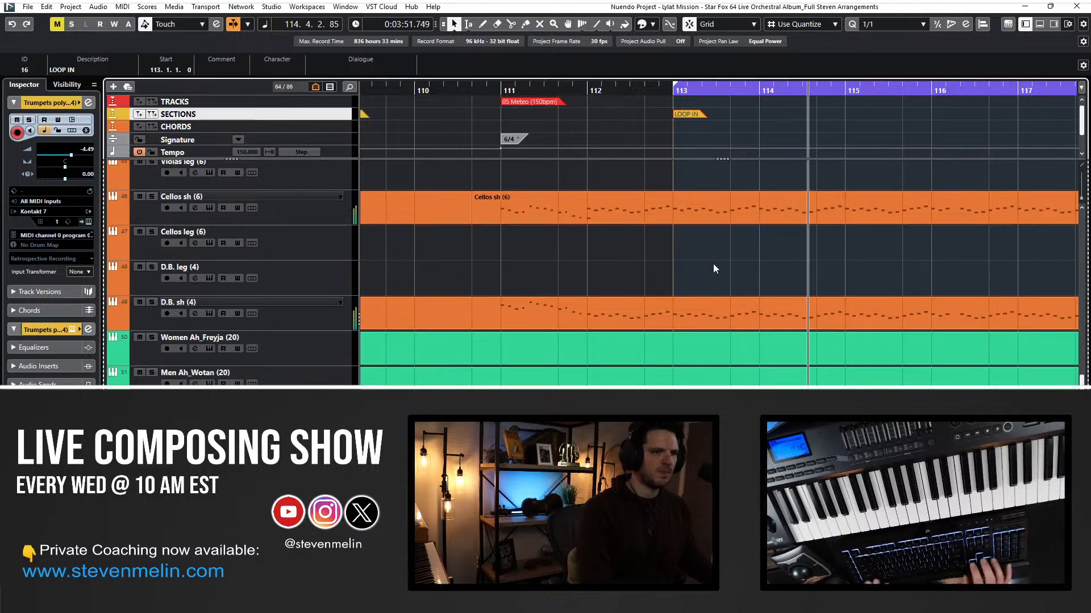
{"action": "key", "text": "g"}
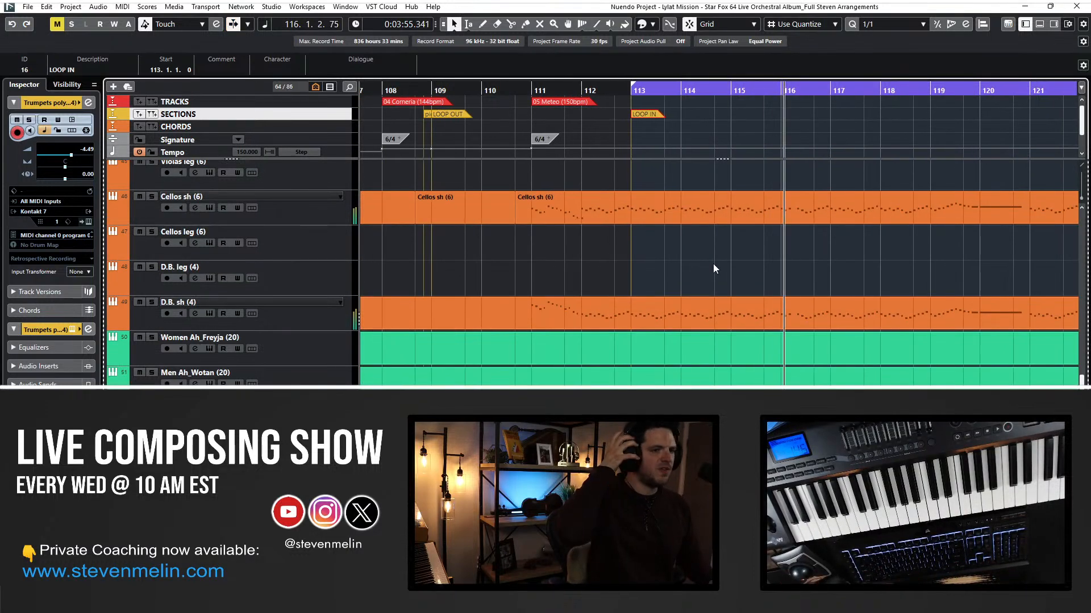
{"action": "left_click", "coordinate": [568, 321]}
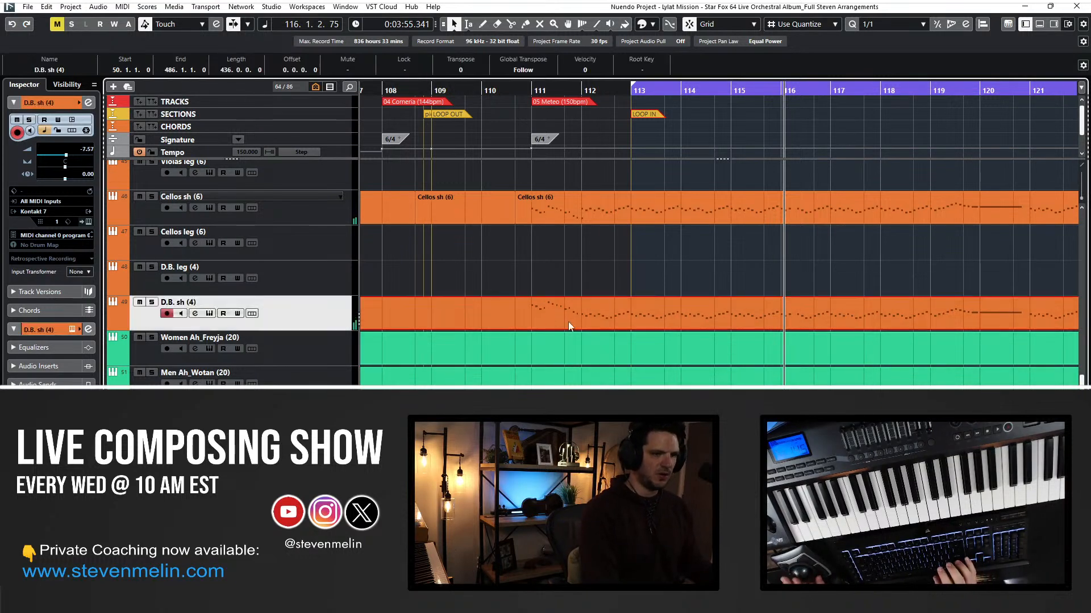
{"action": "left_click", "coordinate": [529, 316]}
{"action": "key", "text": "l"}
{"action": "scroll", "coordinate": [635, 324], "scroll_direction": "right", "scroll_amount": 12}
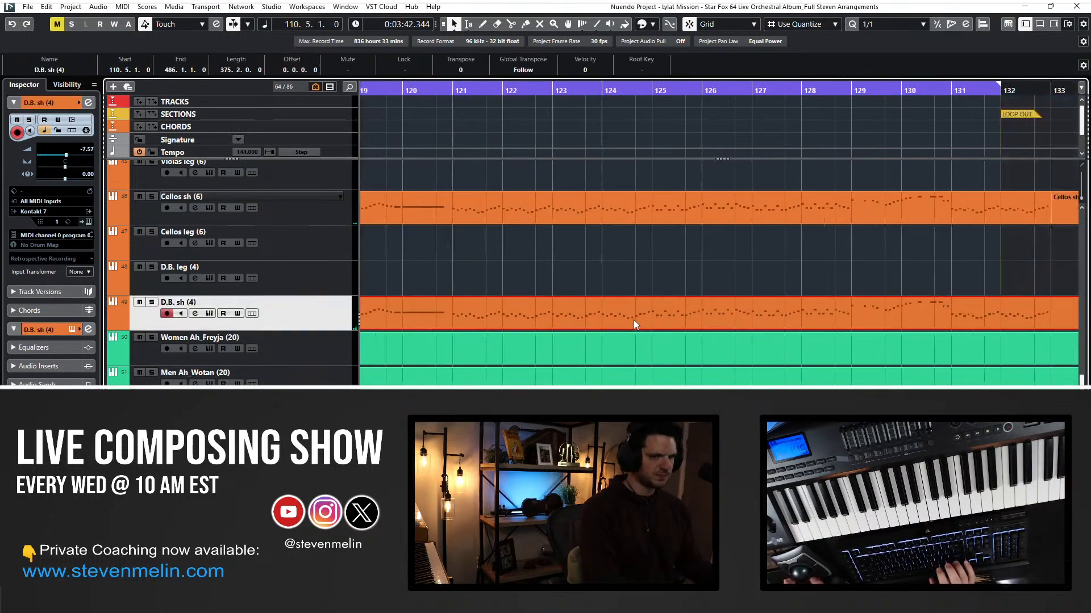
{"action": "left_click", "coordinate": [764, 314], "text": "alt"}
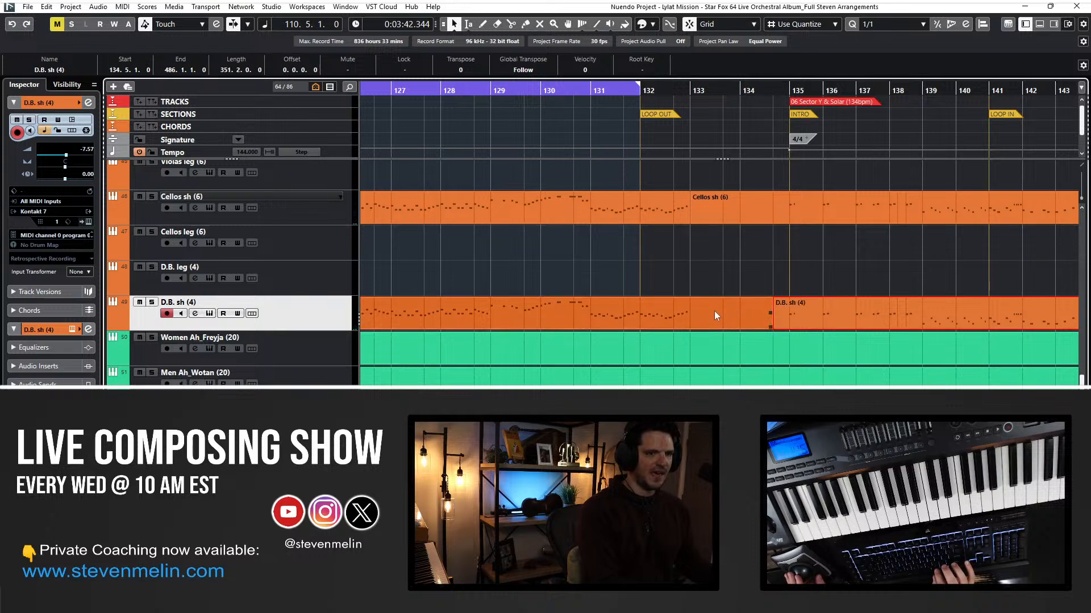
{"action": "scroll", "coordinate": [551, 313], "scroll_direction": "left", "scroll_amount": 12}
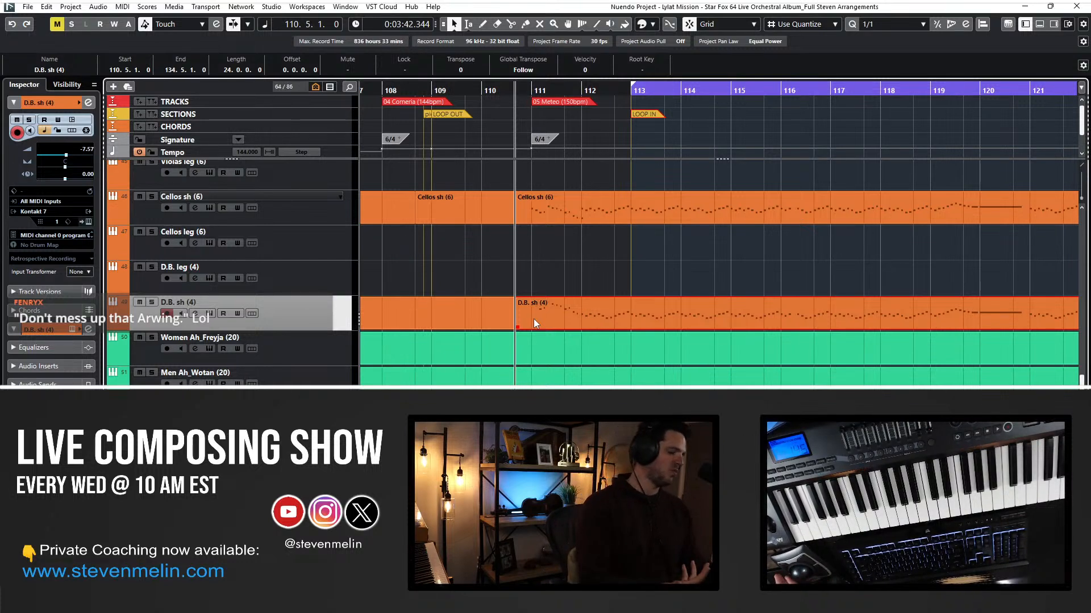
Solo the Piano track and start playback from 110.5.
{"action": "left_click", "coordinate": [318, 412]}
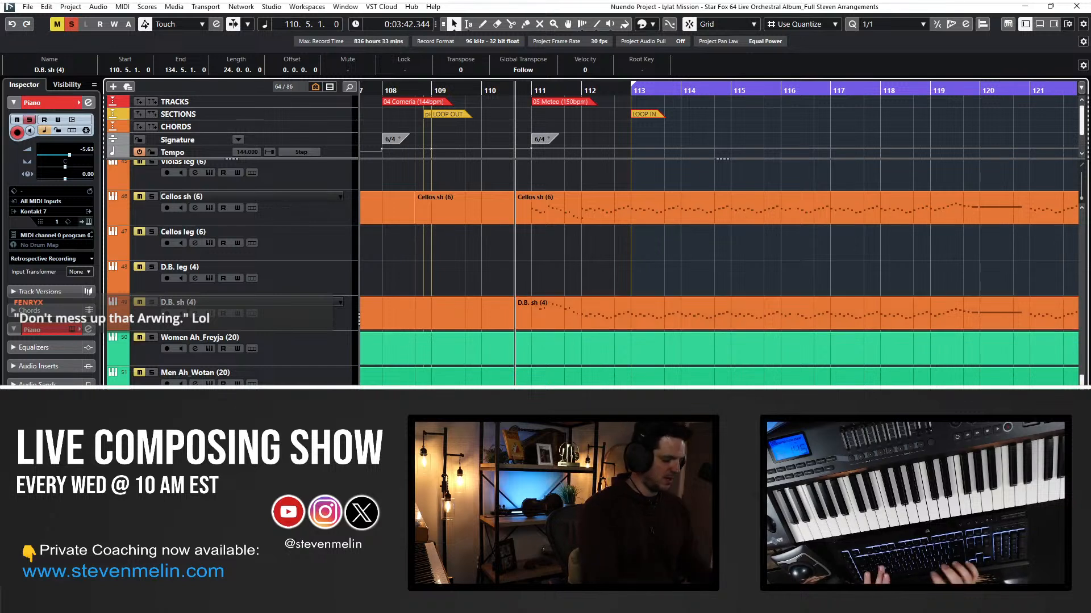
{"action": "key", "text": "s"}
{"action": "key", "text": "space"}
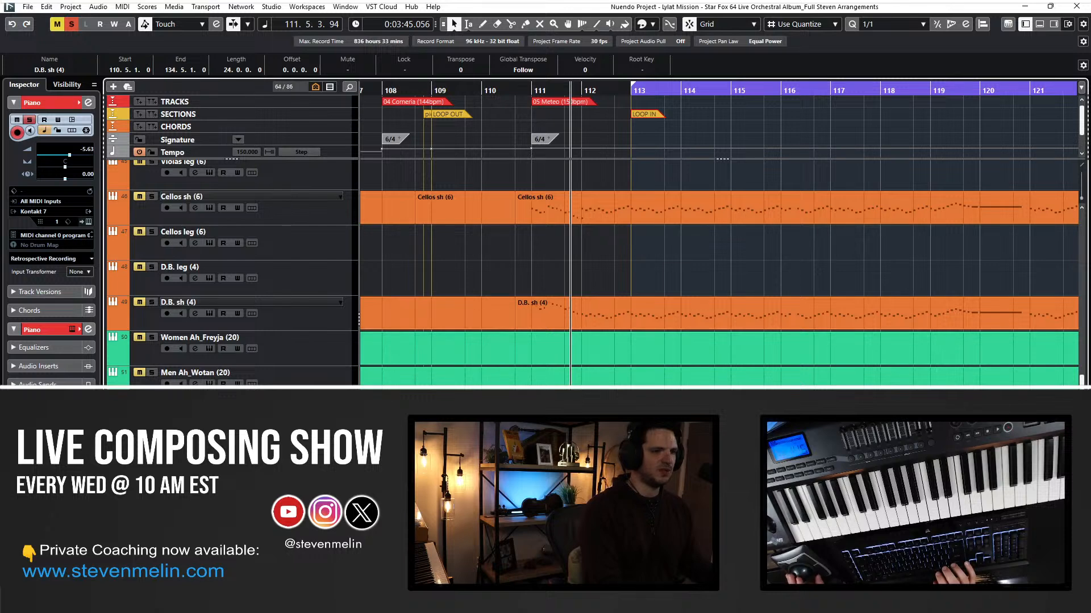
Transpose all notes of the D.B. sh (4) part starting at 110.5 down an octave and play it.
{"action": "double_click", "coordinate": [472, 318]}
{"action": "key", "text": "ctrl+a"}
{"action": "key", "text": "shift+Down"}
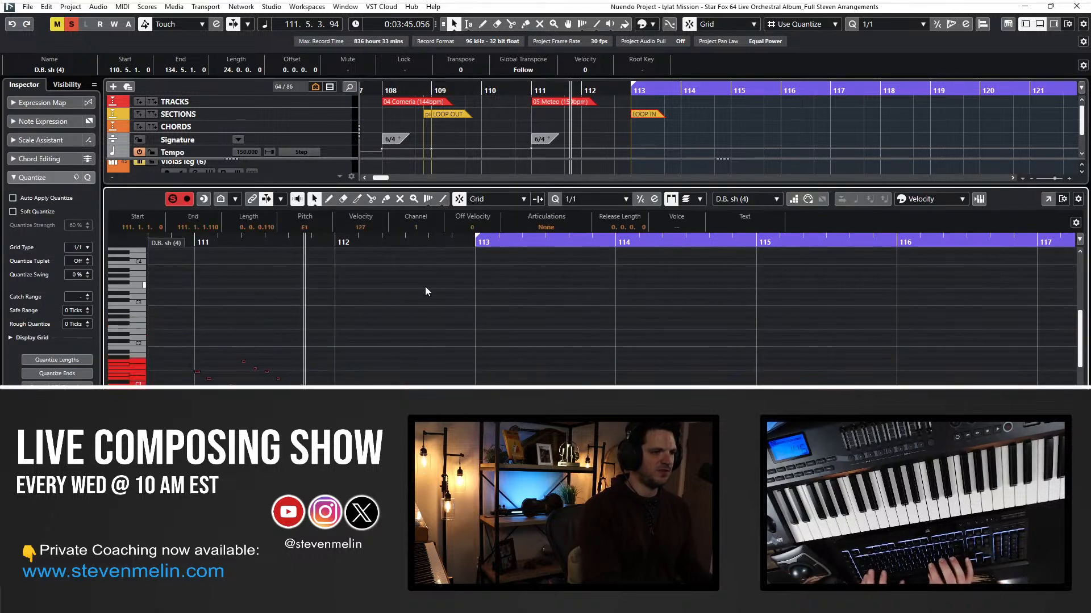
{"action": "key", "text": "space"}
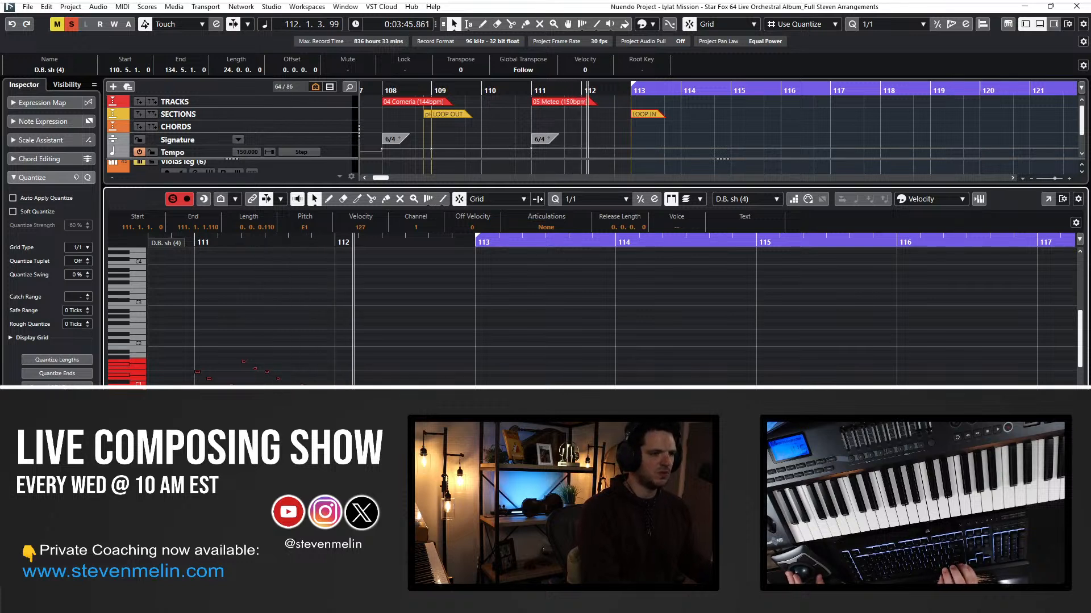
Shorten all selected double bass notes together so that the first note's length is 0.0.0.93.
{"action": "key", "text": "alt+shift+Right"}
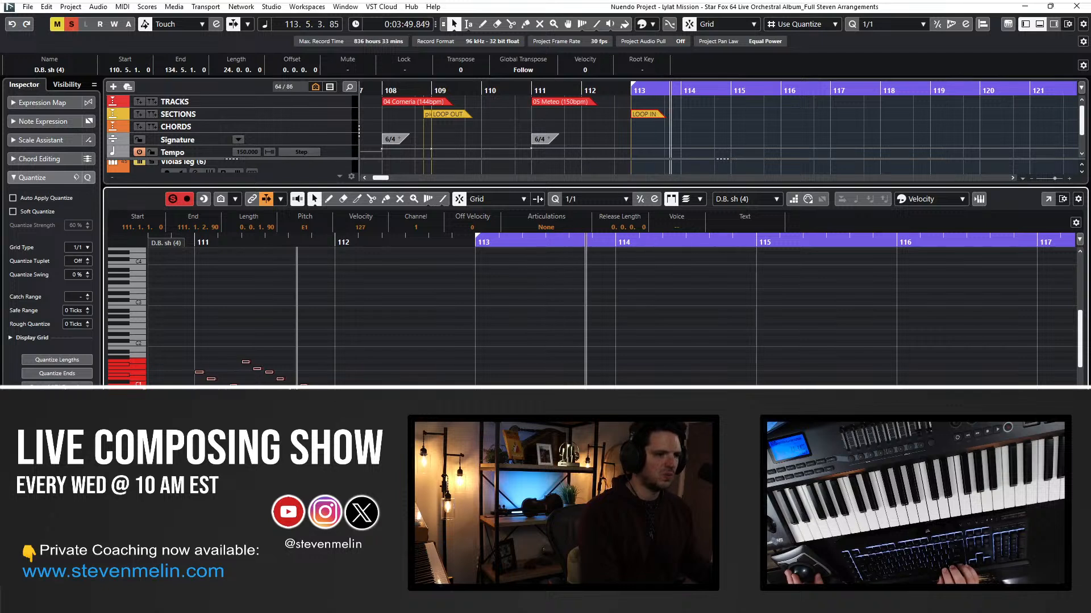
{"action": "left_click_drag", "start_coordinate": [298, 389], "coordinate": [293, 389]}
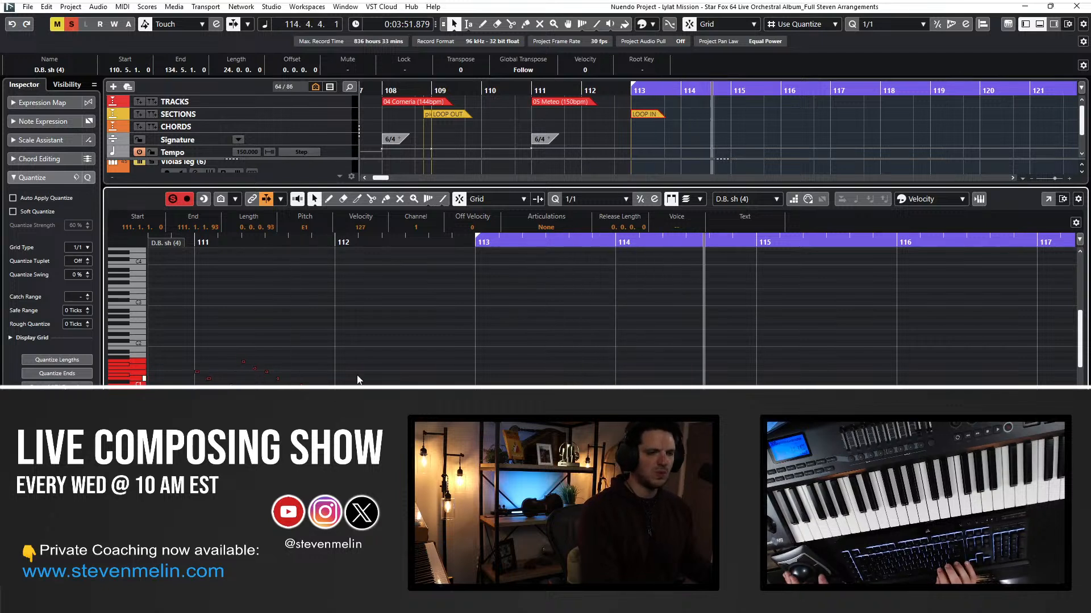
{"action": "scroll", "coordinate": [419, 340], "scroll_direction": "down", "scroll_amount": 3}
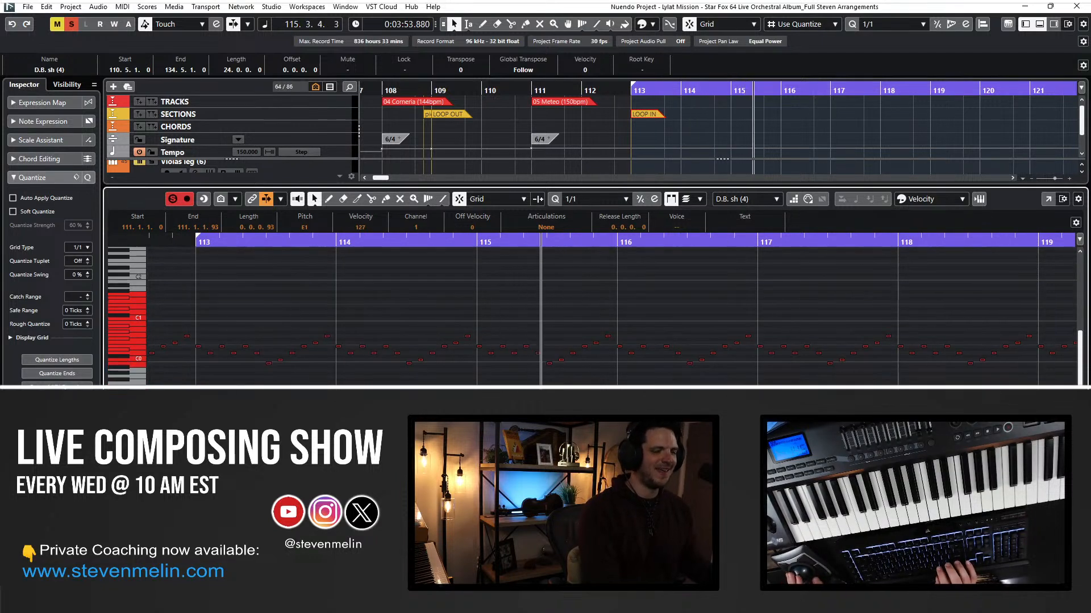
{"action": "scroll", "coordinate": [610, 316], "scroll_direction": "left", "scroll_amount": 3}
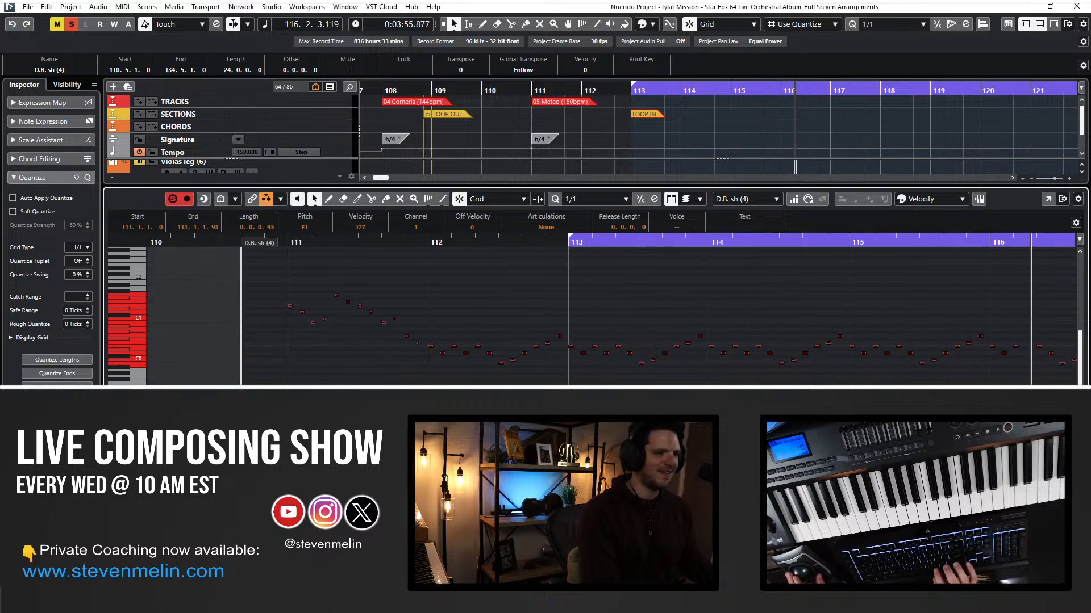
Deselect the notes and set the CC 10 (Pan) event at 110.5.1 to 0 in the D.B. sh (4) part.
{"action": "key", "text": "ctrl+shift+a"}
{"action": "left_click", "coordinate": [242, 557]}
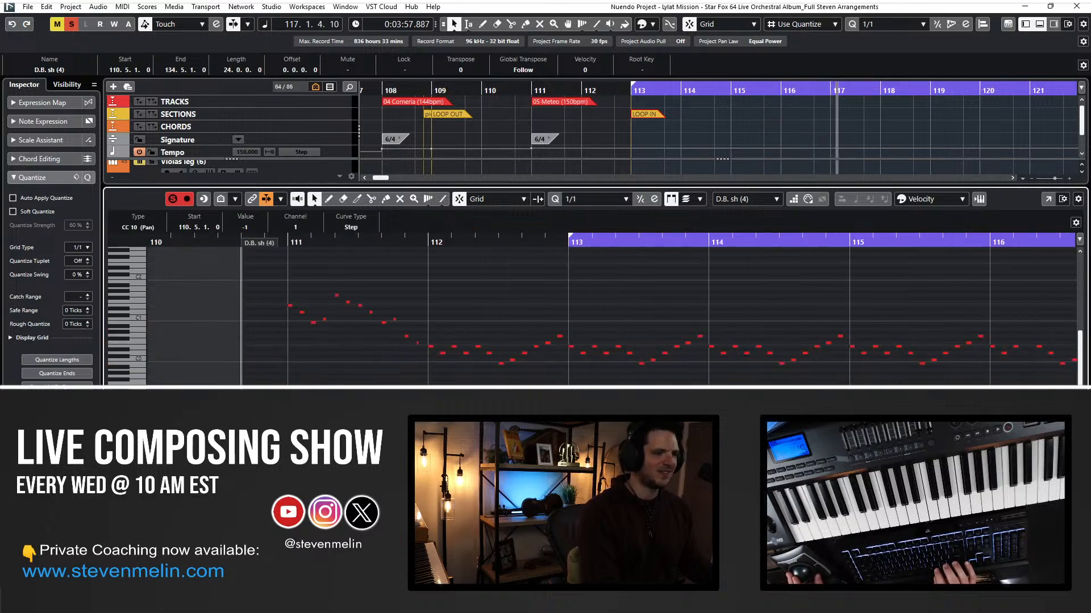
{"action": "scroll", "coordinate": [610, 316], "scroll_direction": "right", "scroll_amount": 4}
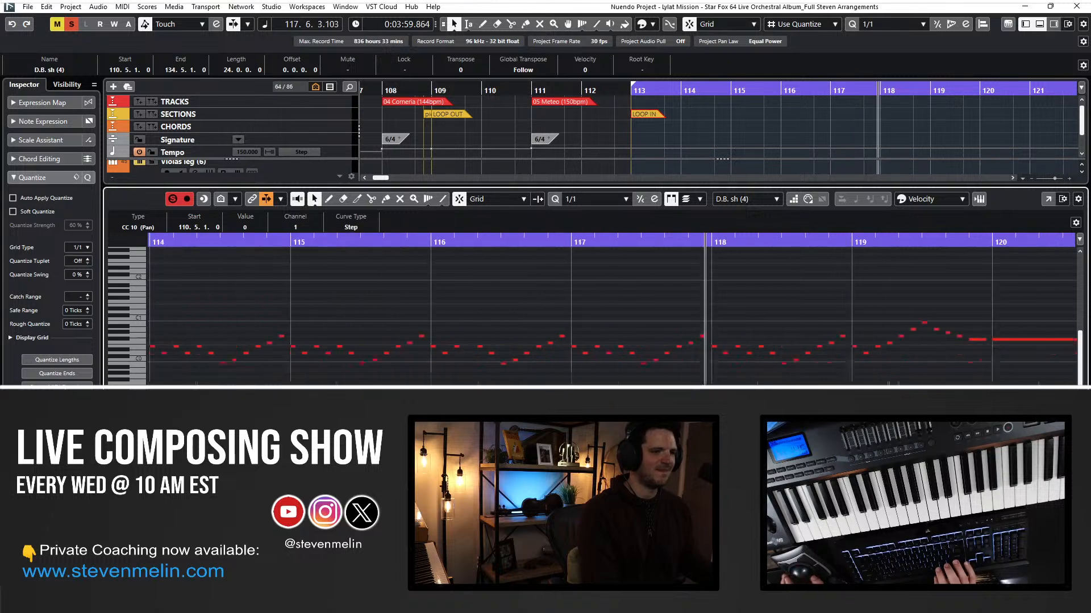
Stop playback, set the quantize grid to 1/8 and copy the double bass E0 note at 116.2.1 to 116.2.3 as D0.
{"action": "key", "text": "space"}
{"action": "key", "text": "KP_Subtract"}
{"action": "key", "text": "KP_Subtract"}
{"action": "key", "text": "KP_Subtract"}
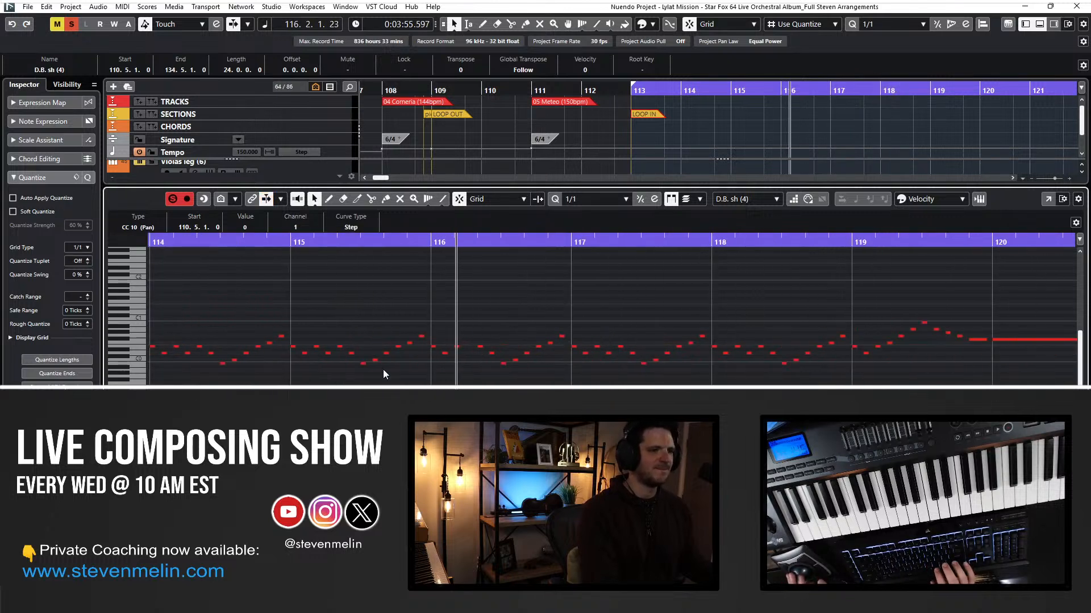
{"action": "left_click", "coordinate": [456, 347]}
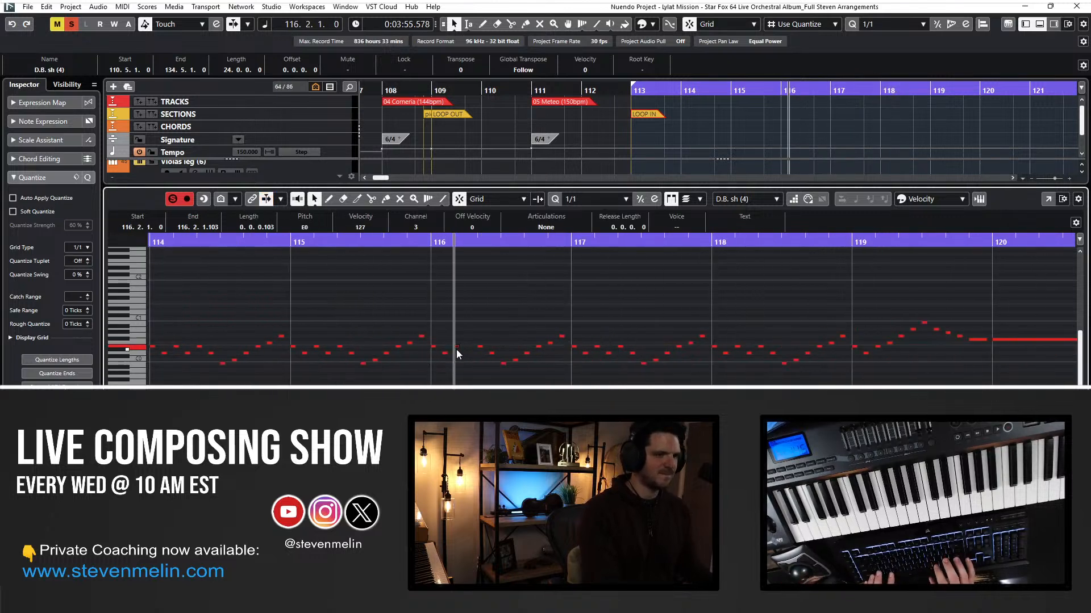
{"action": "left_click", "coordinate": [588, 200]}
{"action": "left_click", "coordinate": [592, 265]}
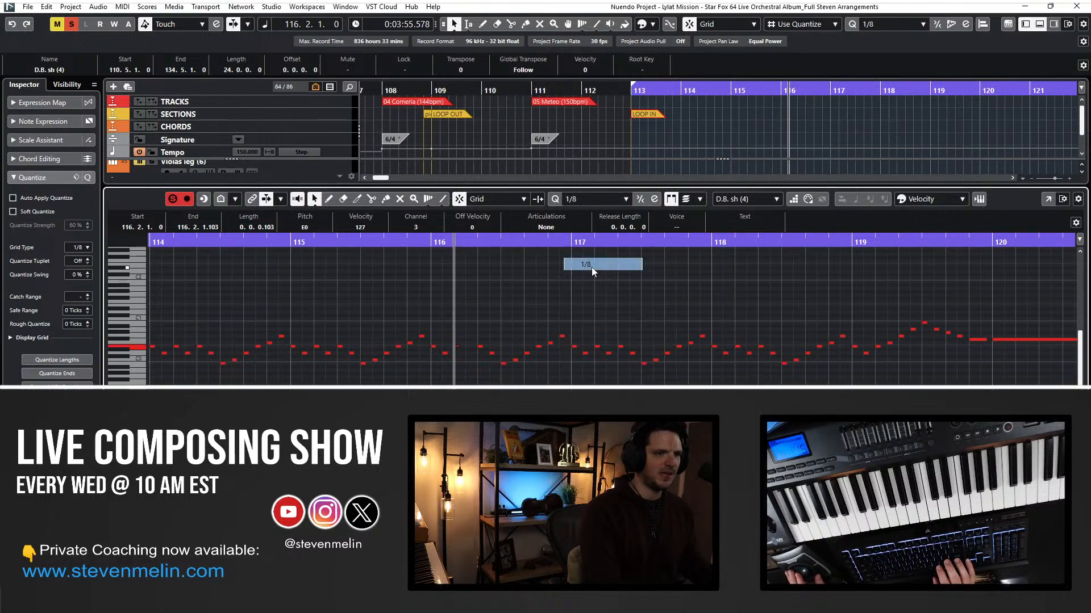
{"action": "key", "text": "KP_Add"}
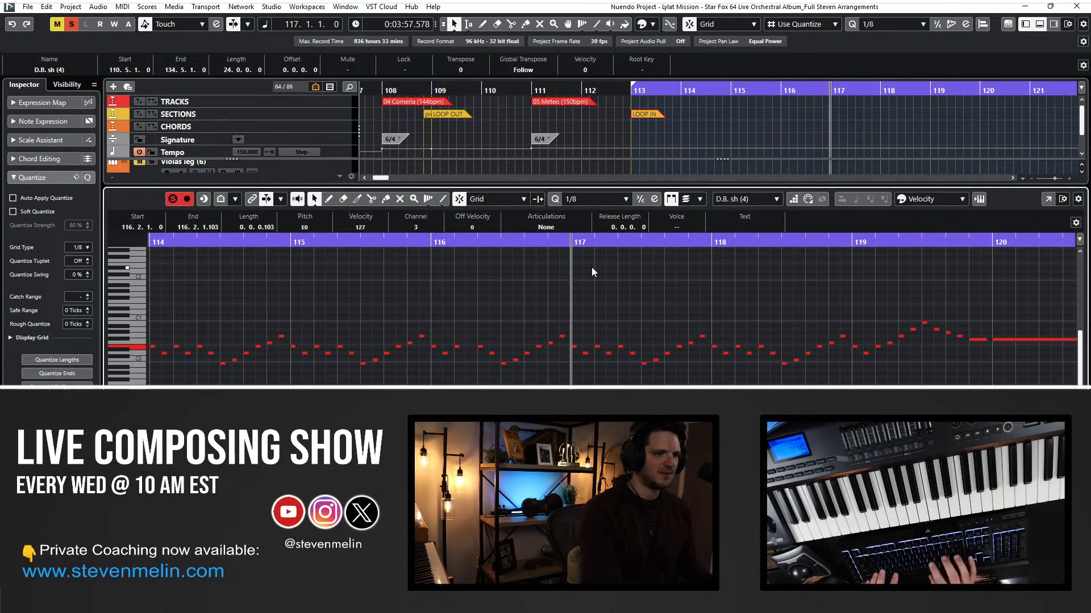
{"action": "key", "text": "KP_Subtract"}
{"action": "key", "text": "KP_Subtract"}
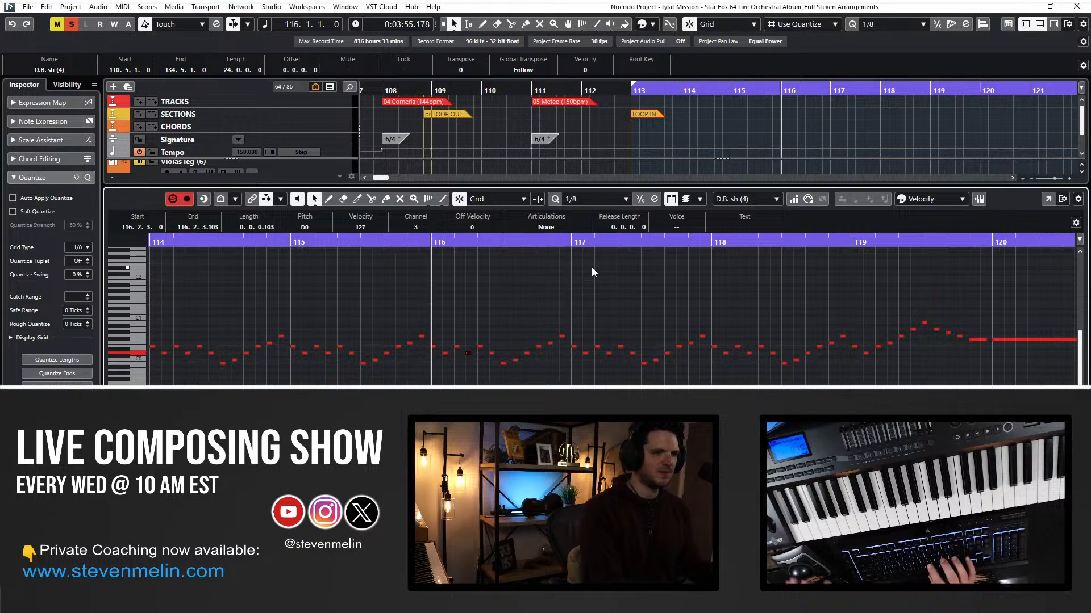
{"action": "key", "text": "KP_Add"}
{"action": "key", "text": "Return"}
Open the Cellos sh (6) part and copy the note at 116.2.1 to 116.2.3 as D2.
{"action": "double_click", "coordinate": [717, 207]}
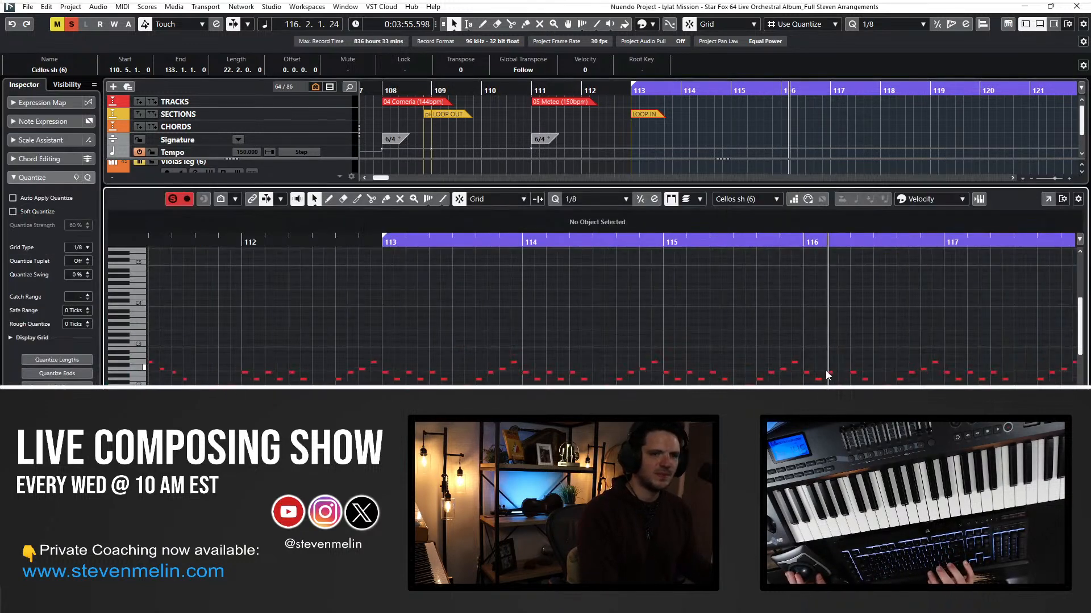
{"action": "left_click_drag", "start_coordinate": [830, 374], "coordinate": [841, 382]}
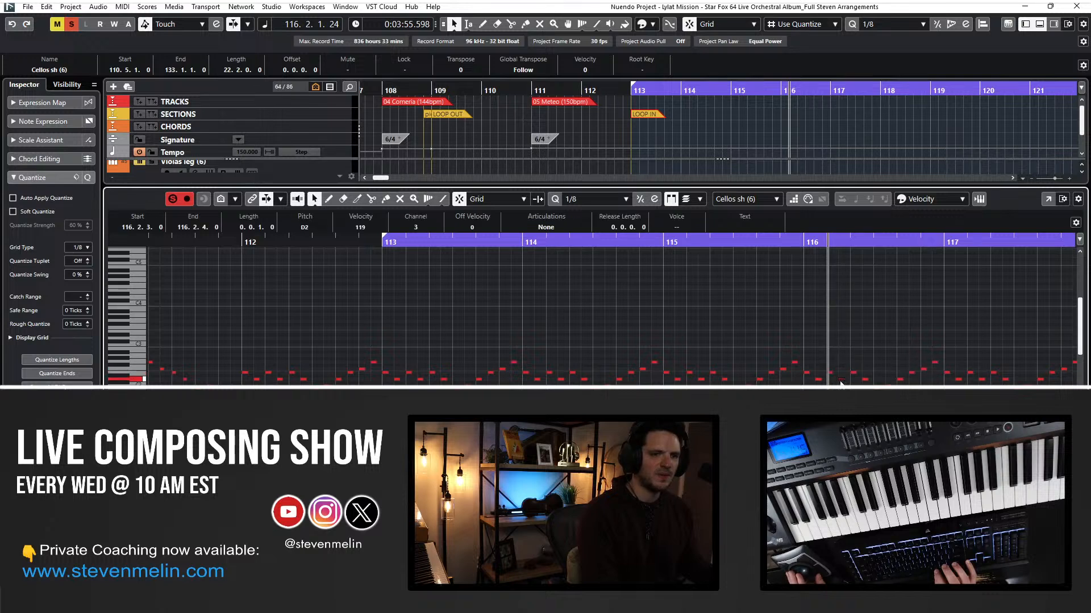
{"action": "key", "text": "Return"}
Reopen the D.B. sh (4) part and copy its note at 116.2.1 one eighth later and one scale step lower.
{"action": "double_click", "coordinate": [820, 306]}
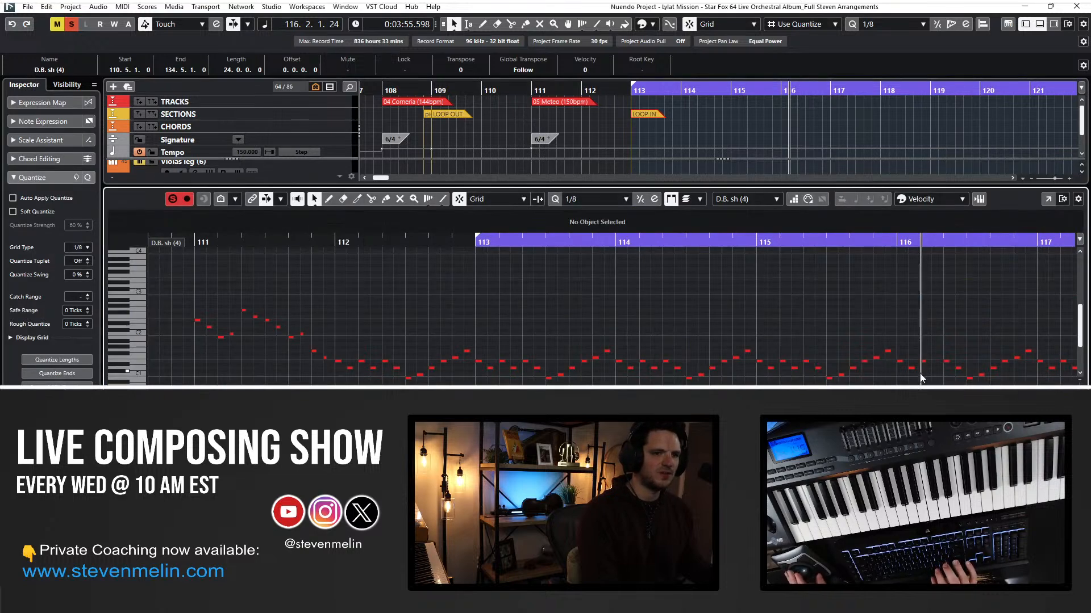
{"action": "left_click_drag", "start_coordinate": [924, 364], "coordinate": [931, 370]}
{"action": "key", "text": "Return"}
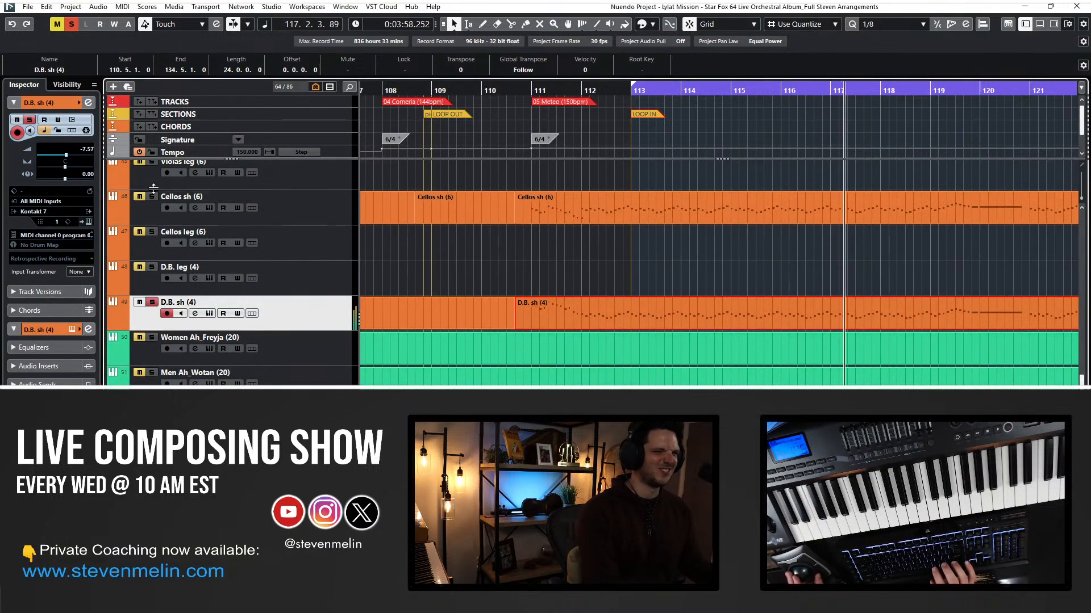
Turn on Auto-Scroll and isolate the sustained bar 120 notes by splitting Cellos sh (6) at 120.1.1 and 120.6.3, and D.B. sh (4) at 120.1.1 and 121.1.1.
{"action": "key", "text": "f"}
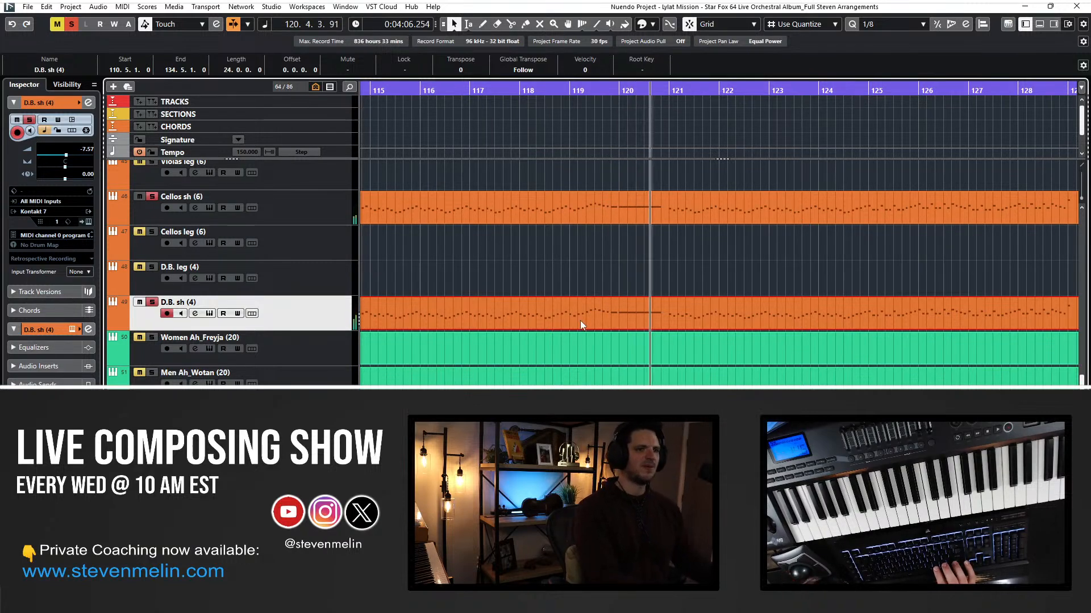
{"action": "left_click", "coordinate": [612, 219]}
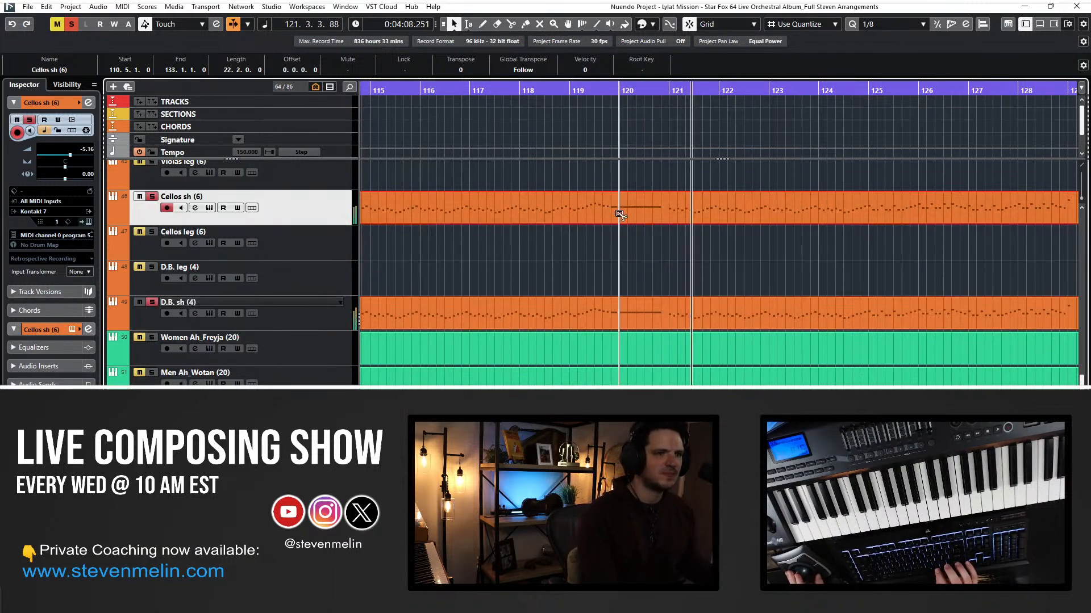
{"action": "left_click", "coordinate": [619, 213], "text": "alt"}
{"action": "left_click", "coordinate": [664, 214], "text": "alt"}
{"action": "left_click", "coordinate": [619, 313], "text": "alt"}
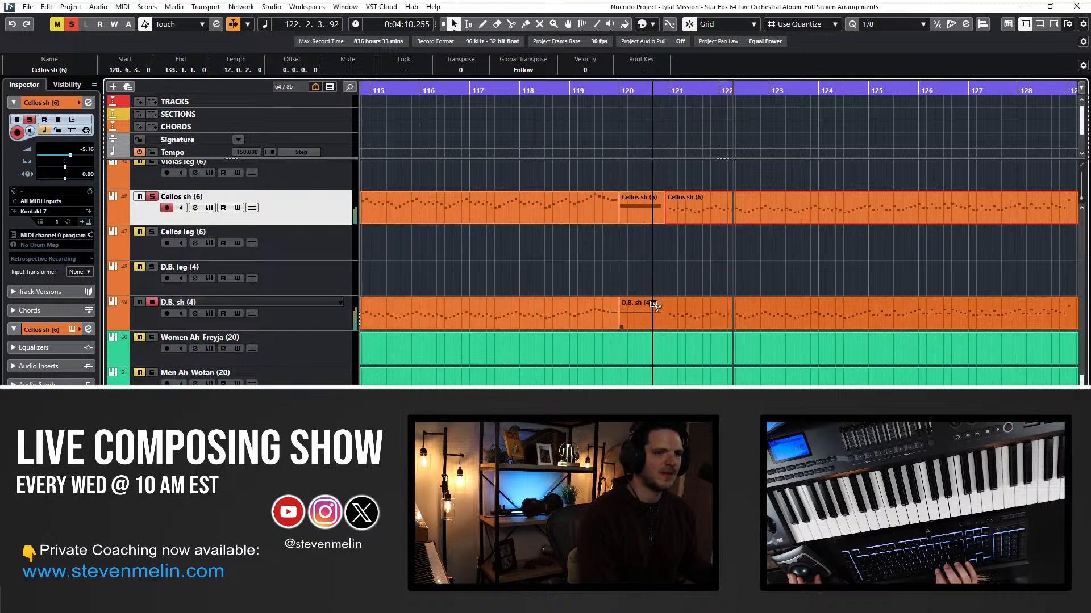
{"action": "left_click", "coordinate": [668, 313], "text": "alt"}
Move the bar 120 cello segment to Cellos leg (6) and the bar 120 double bass segment to D.B. leg (4).
{"action": "left_click", "coordinate": [650, 313]}
{"action": "left_click", "coordinate": [646, 206], "text": "shift"}
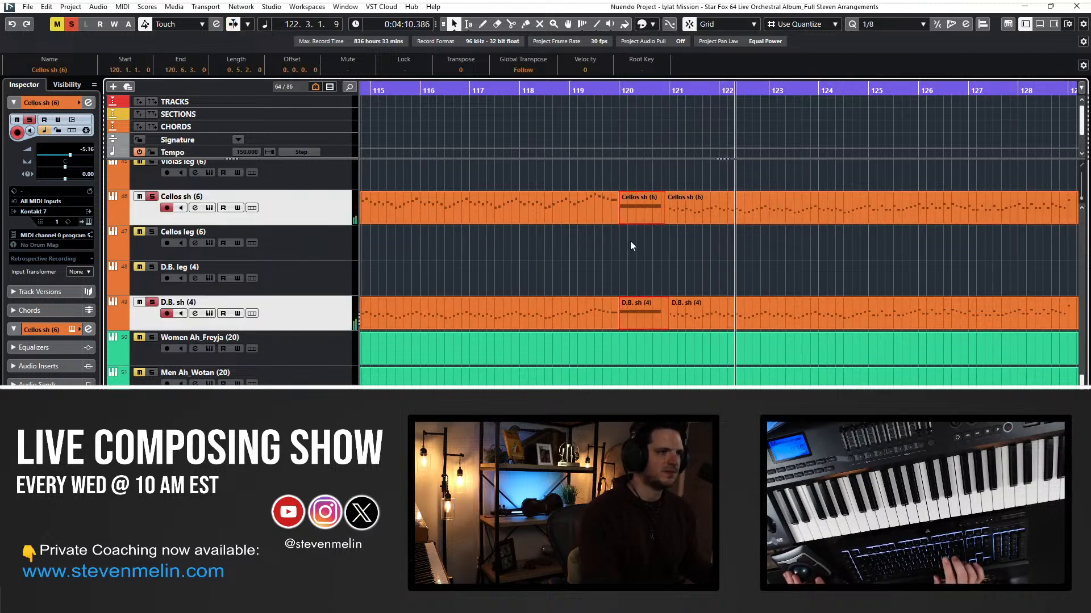
{"action": "key", "text": "ctrl+Down"}
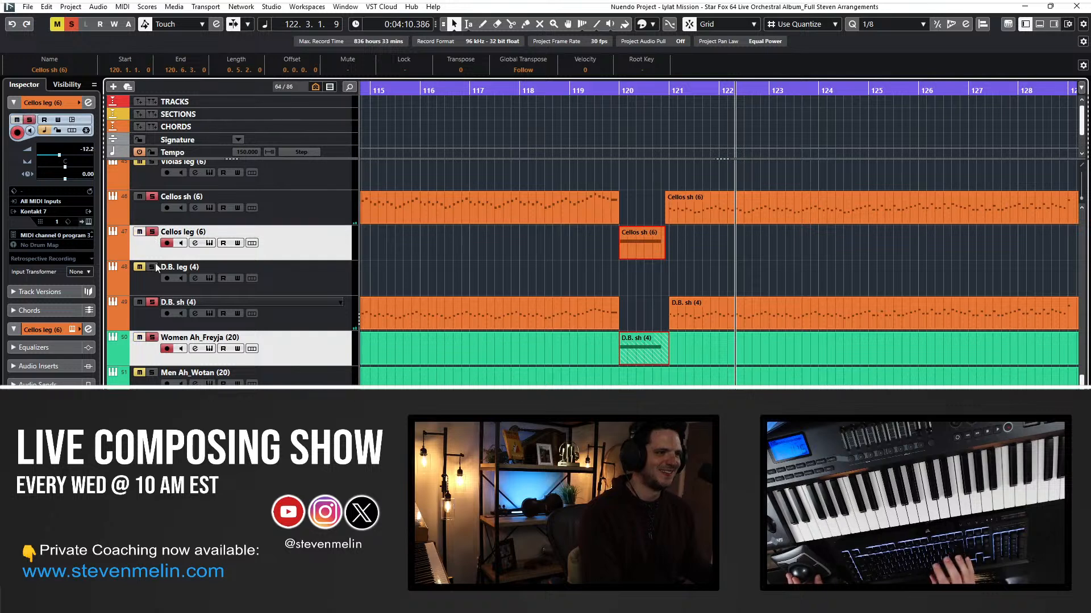
{"action": "left_click", "coordinate": [323, 328]}
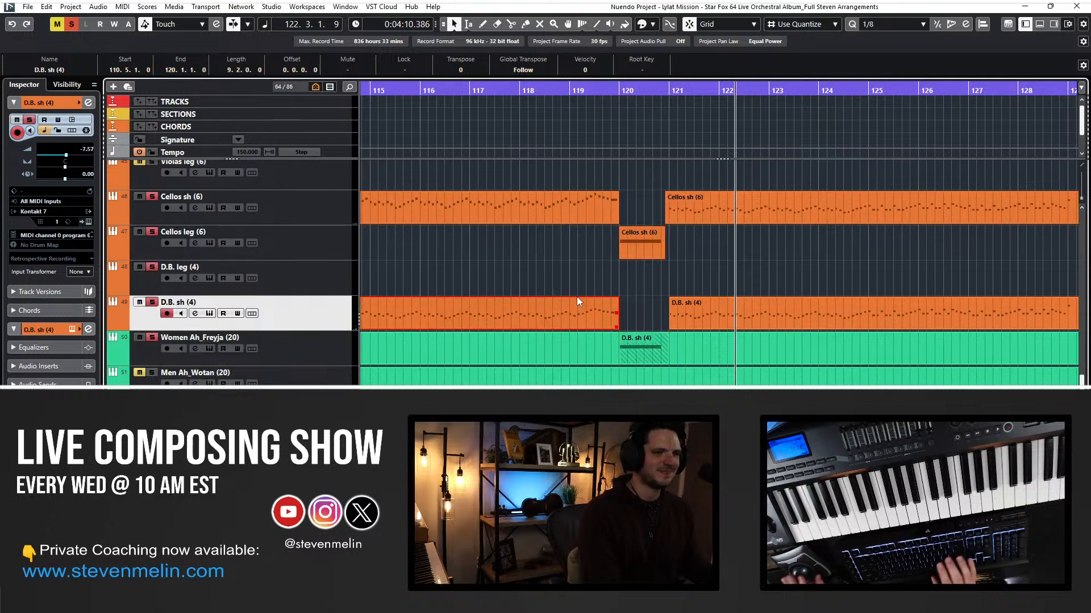
{"action": "left_click", "coordinate": [644, 345]}
{"action": "key", "text": "ctrl+Up"}
{"action": "key", "text": "ctrl+Up"}
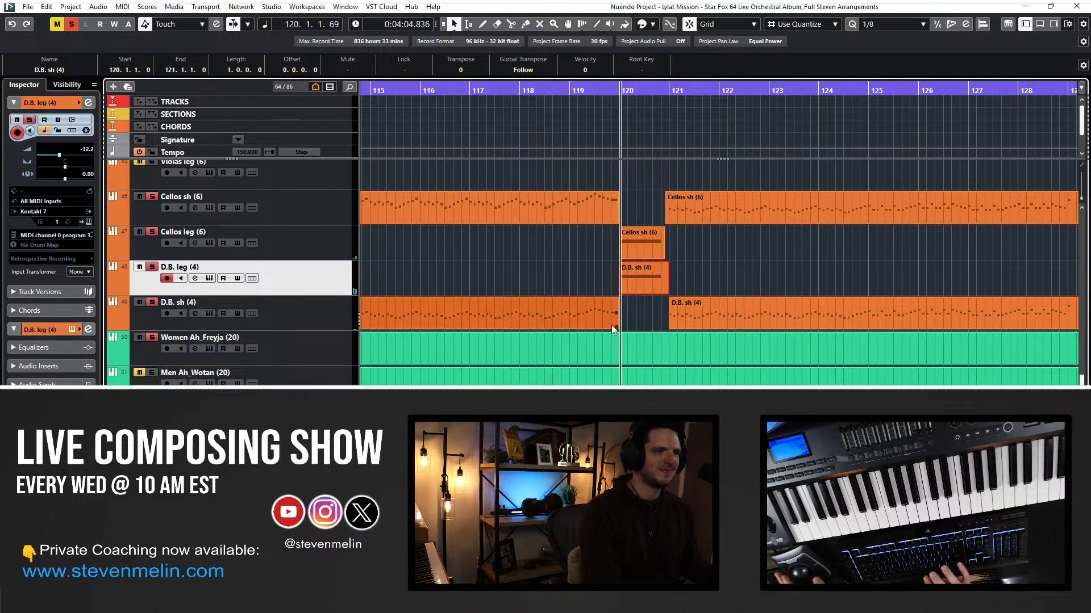
Reorder the tracks so that D.B. sh (4) sits directly above D.B. leg (4).
{"action": "left_click", "coordinate": [640, 248]}
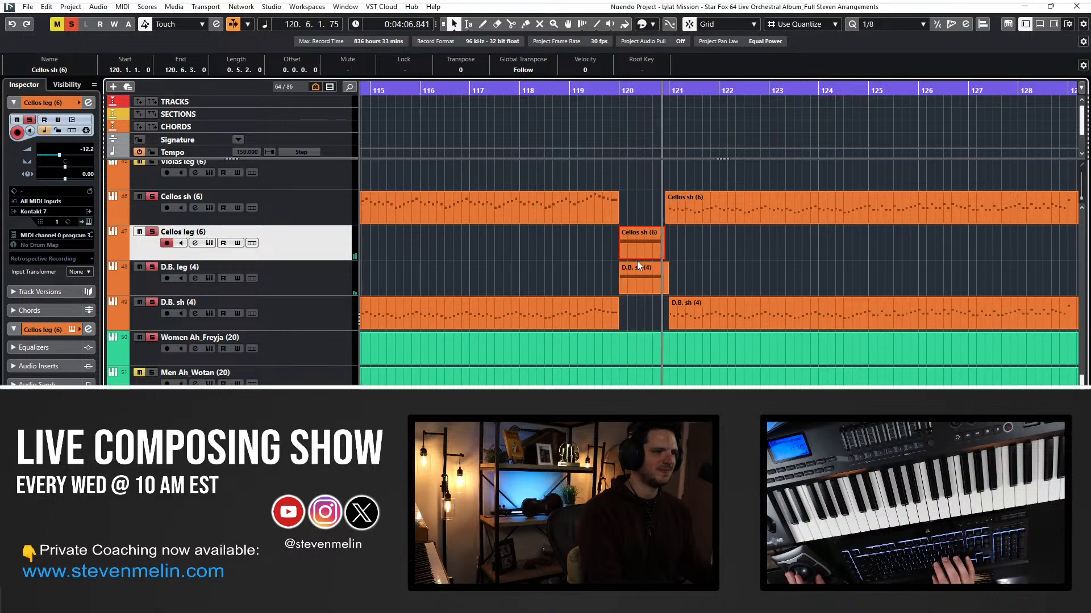
{"action": "left_click", "coordinate": [636, 266]}
{"action": "left_click", "coordinate": [634, 246]}
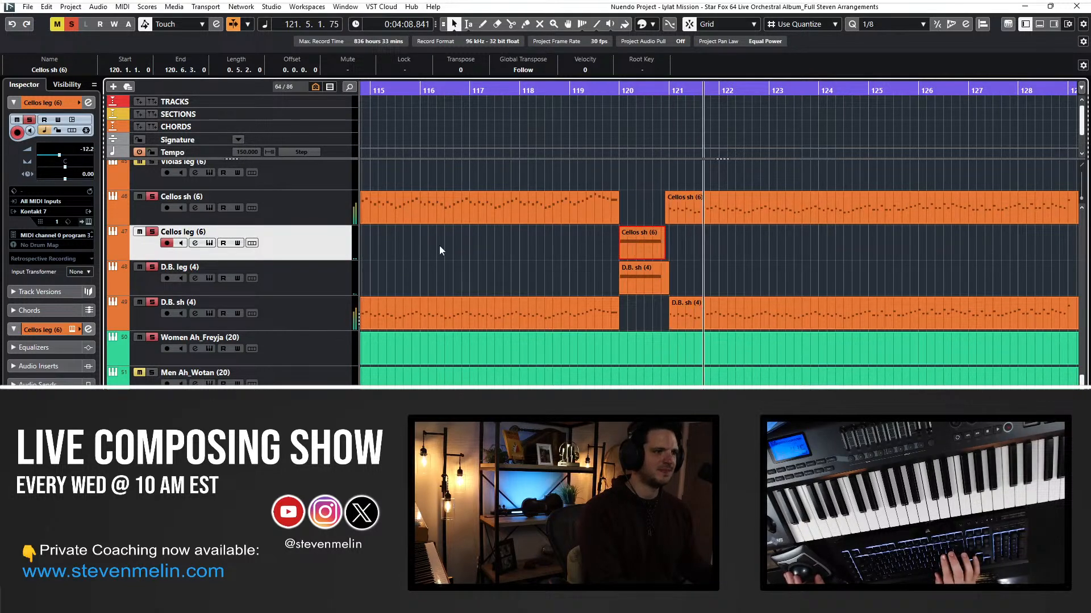
{"action": "left_click_drag", "start_coordinate": [293, 314], "coordinate": [297, 277]}
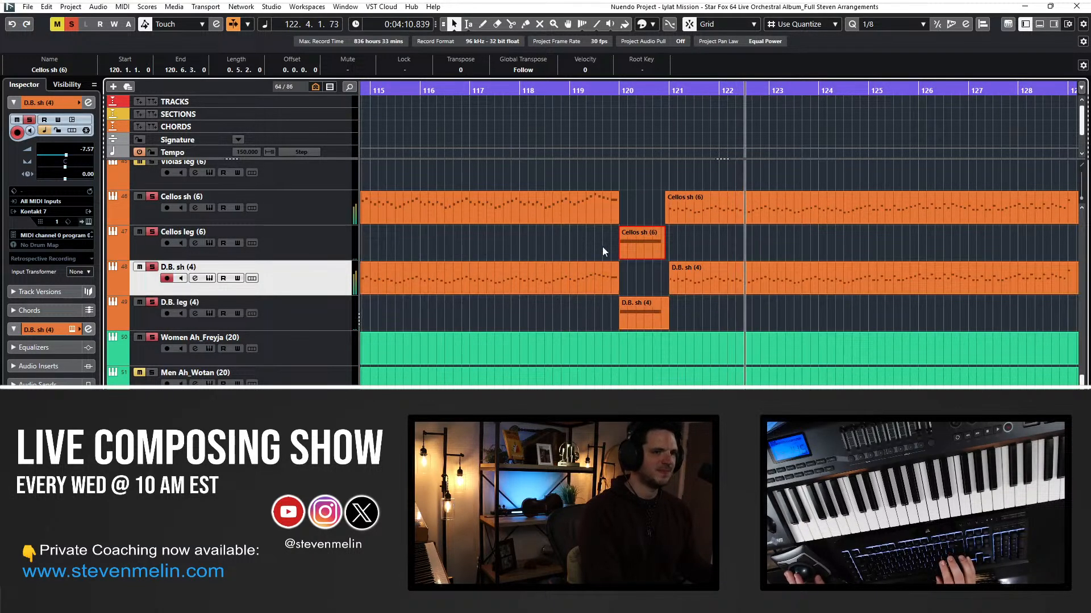
Extend the start of the Cellos leg (6) part back to 119.4.1 and the D.B. leg (4) part back to 119.1.3.
{"action": "left_click", "coordinate": [626, 246]}
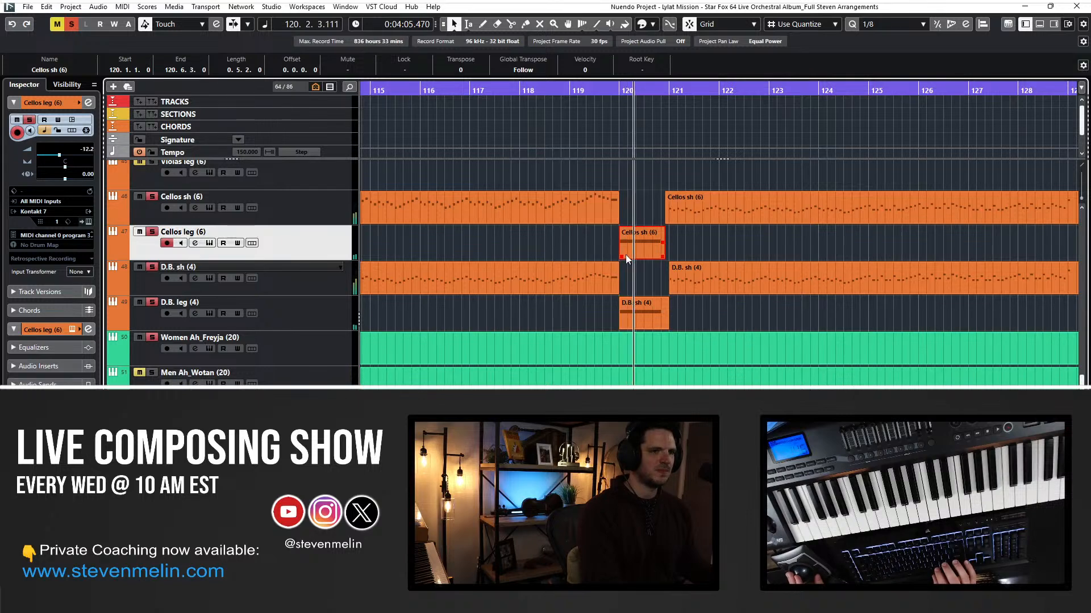
{"action": "left_click_drag", "start_coordinate": [625, 256], "coordinate": [600, 260]}
{"action": "left_click_drag", "start_coordinate": [624, 328], "coordinate": [574, 328]}
Add CC 7 (Main Volume) and CC 1 (Modulation) events of 127 at 119.6.3 in the Cellos leg (6) part and replay the passage.
{"action": "double_click", "coordinate": [619, 242]}
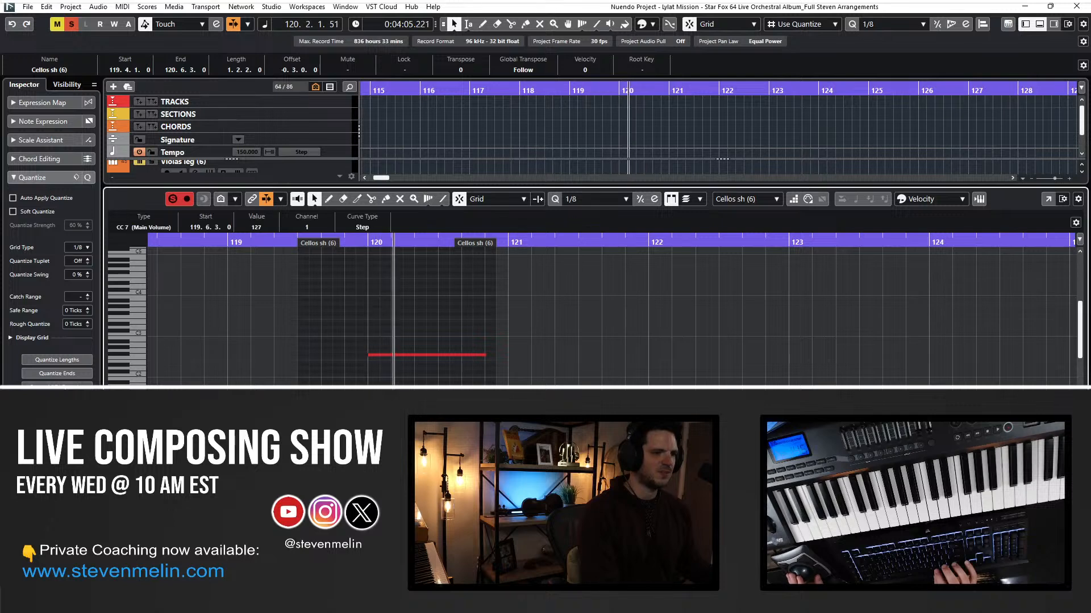
{"action": "key", "text": "space"}
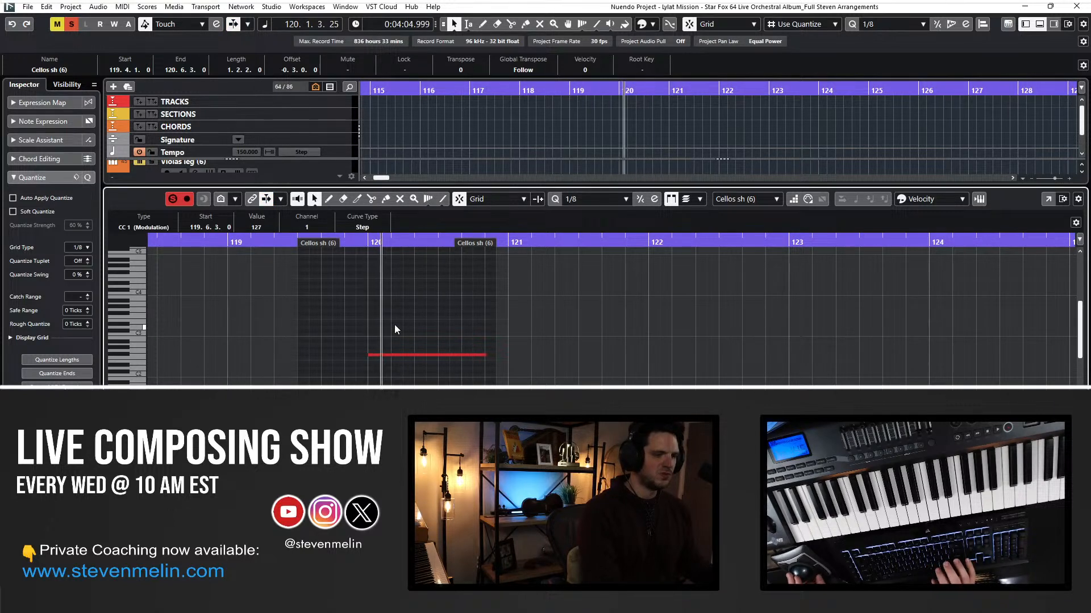
{"action": "key", "text": "Return"}
{"action": "key", "text": "space"}
{"action": "key", "text": "ctrl+KP_Subtract"}
{"action": "key", "text": "space"}
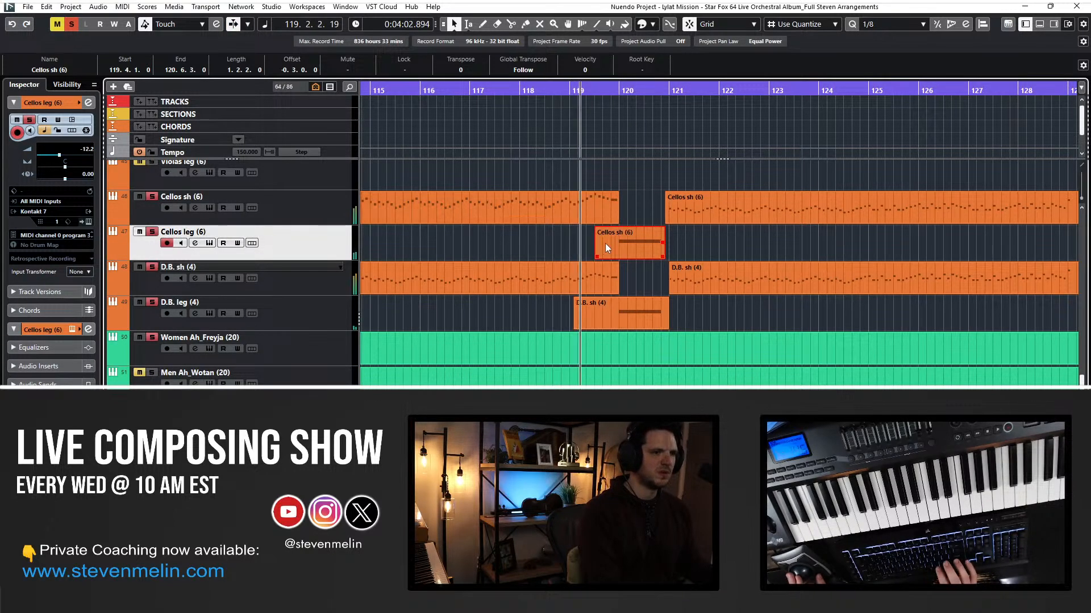
Add CC 1 (Modulation) and CC 7 (Main Volume) events of 127 at 119.6.3 in the D.B. leg (4) part and replay it.
{"action": "left_click", "coordinate": [623, 308]}
{"action": "key", "text": "Return"}
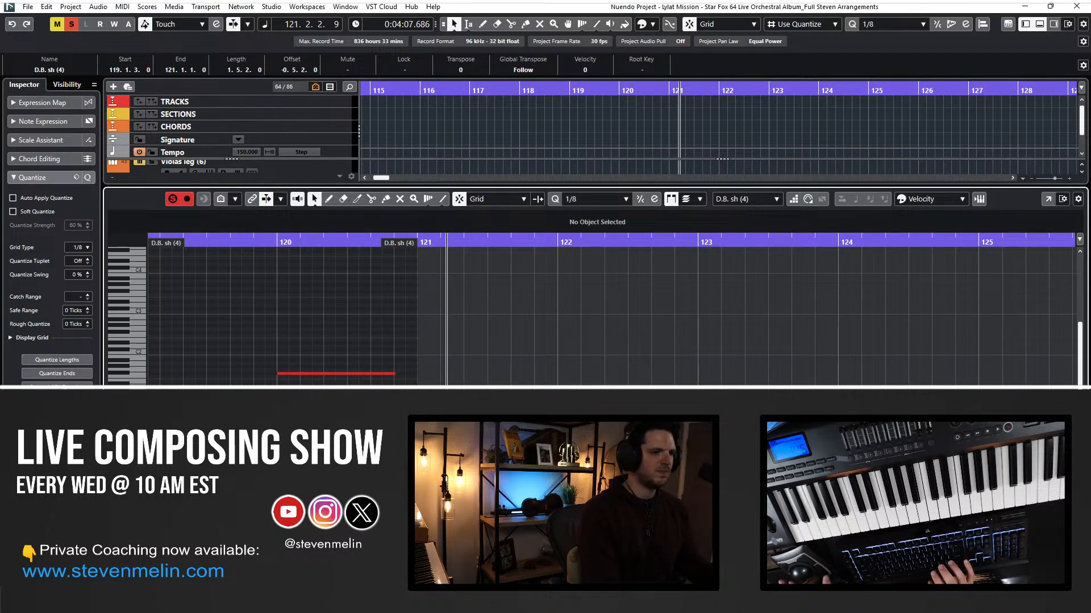
{"action": "left_click", "coordinate": [126, 499]}
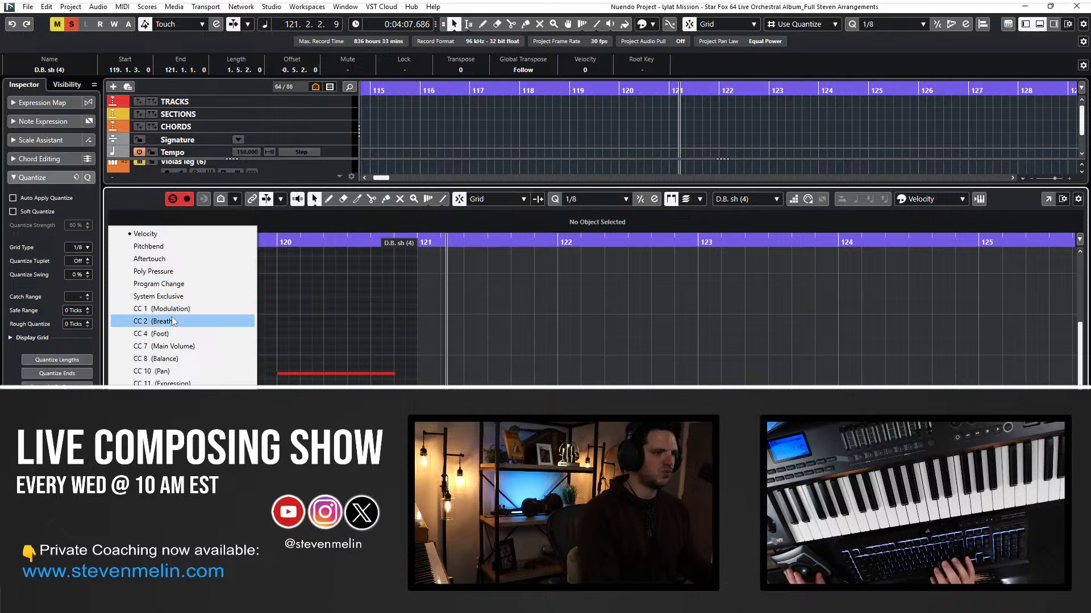
{"action": "left_click", "coordinate": [177, 308]}
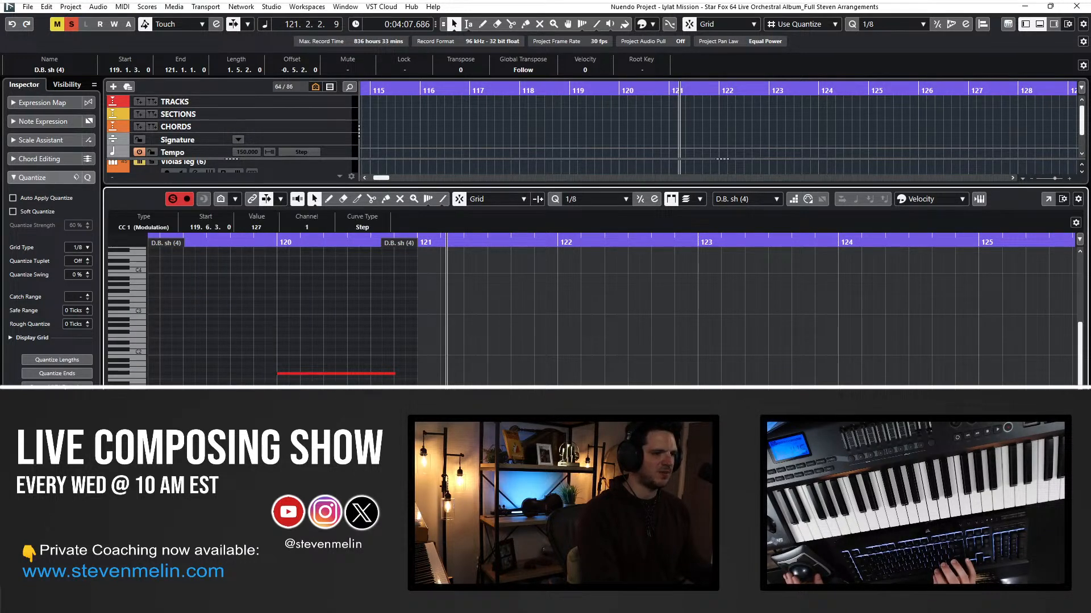
{"action": "left_click", "coordinate": [126, 500]}
{"action": "left_click", "coordinate": [168, 347]}
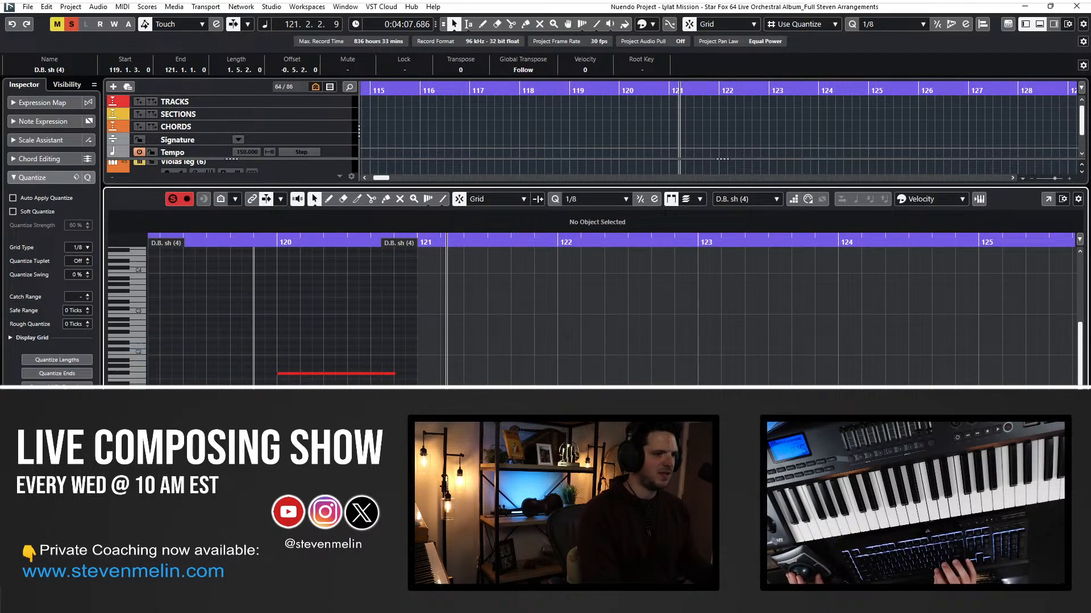
{"action": "left_click", "coordinate": [254, 526]}
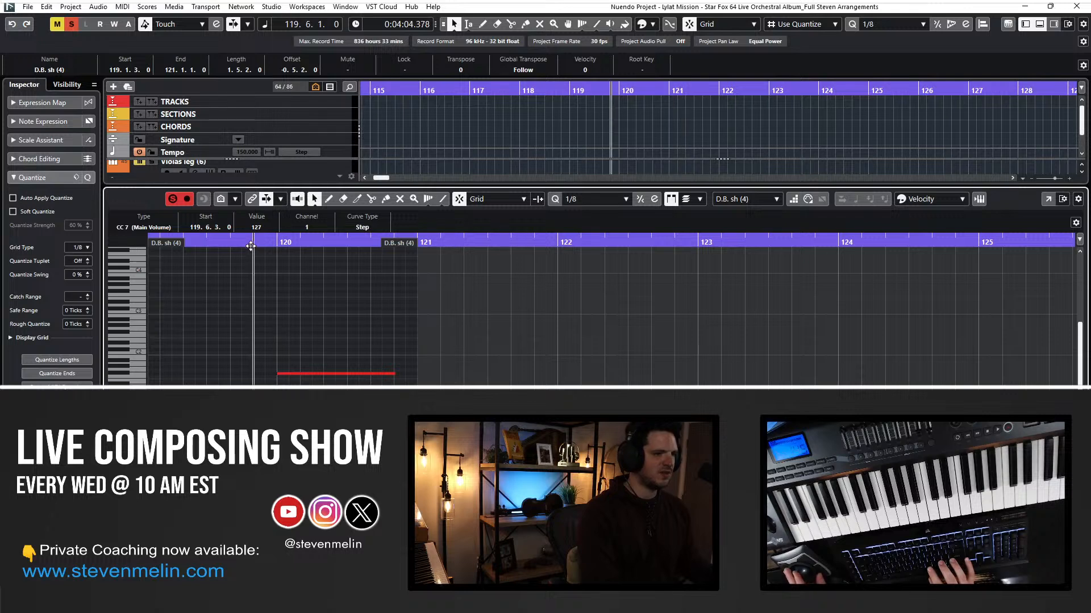
{"action": "key", "text": "space"}
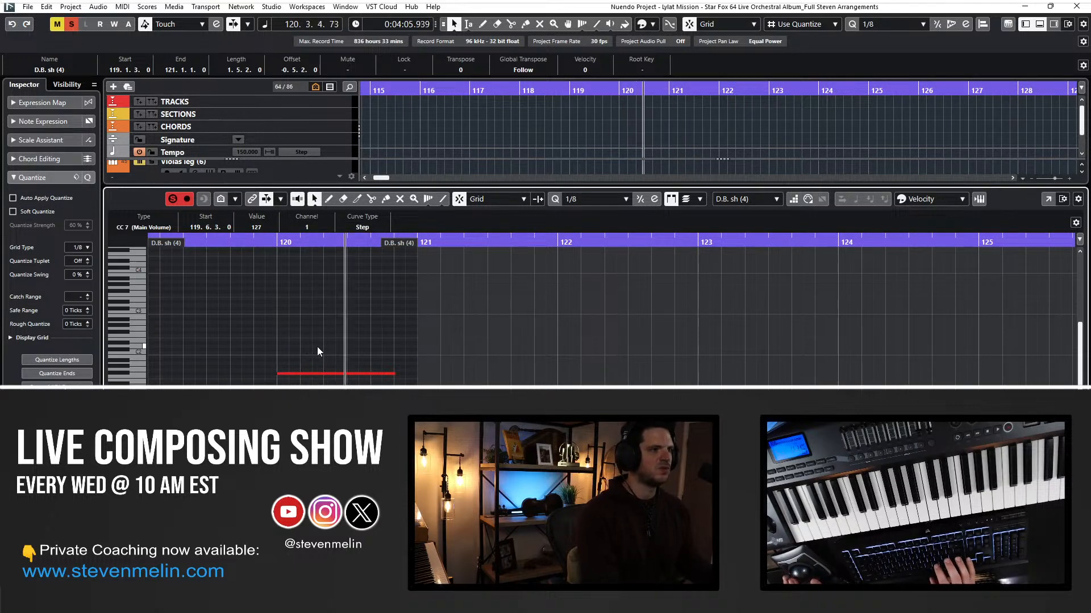
{"action": "key", "text": "ctrl+e"}
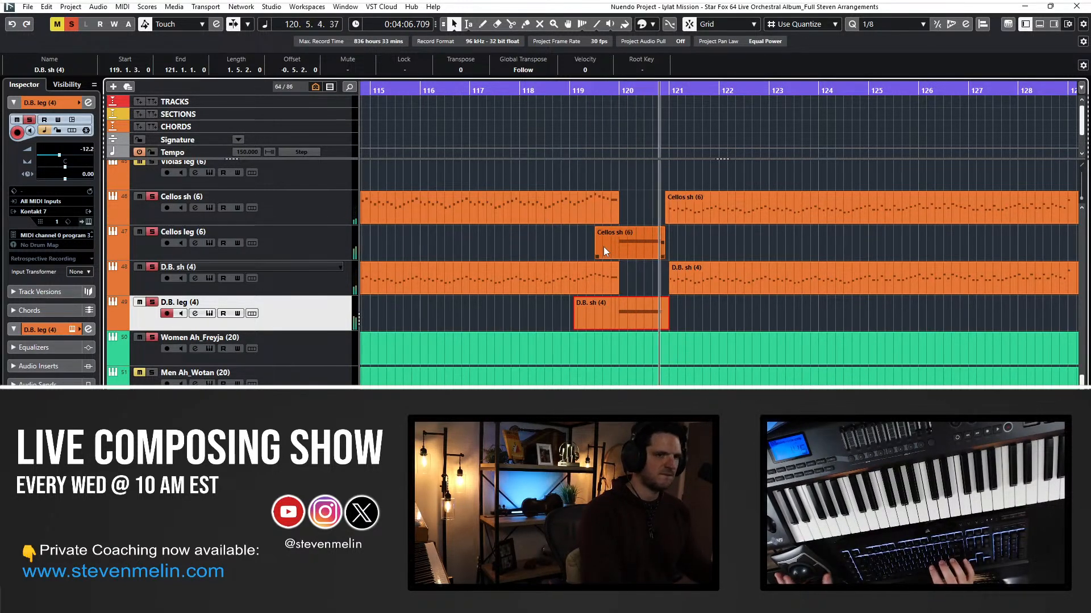
Copy the cello short and legato parts from 110.5.1 onward onto Violas sh (6) and Violas leg (6) at the same position.
{"action": "key", "text": "f"}
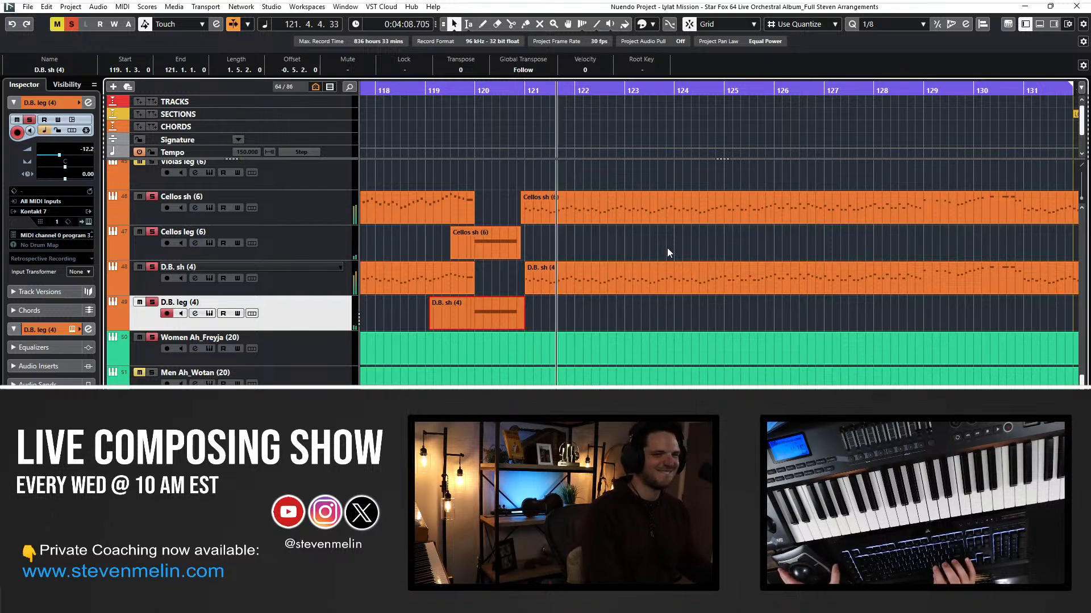
{"action": "scroll", "coordinate": [667, 253], "scroll_direction": "up", "scroll_amount": 4}
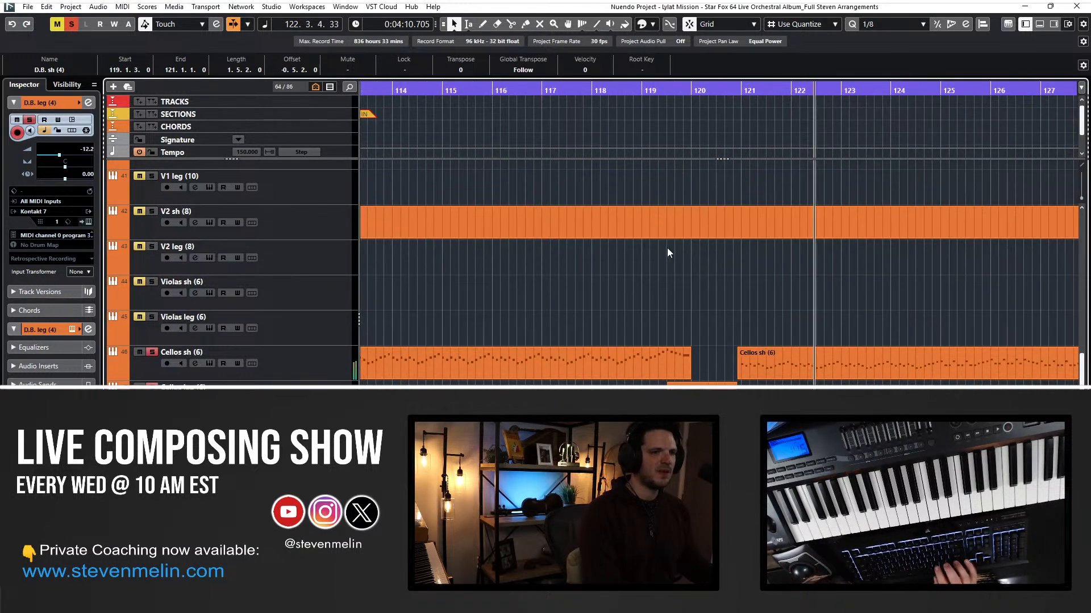
{"action": "scroll", "coordinate": [668, 249], "scroll_direction": "down", "scroll_amount": 5}
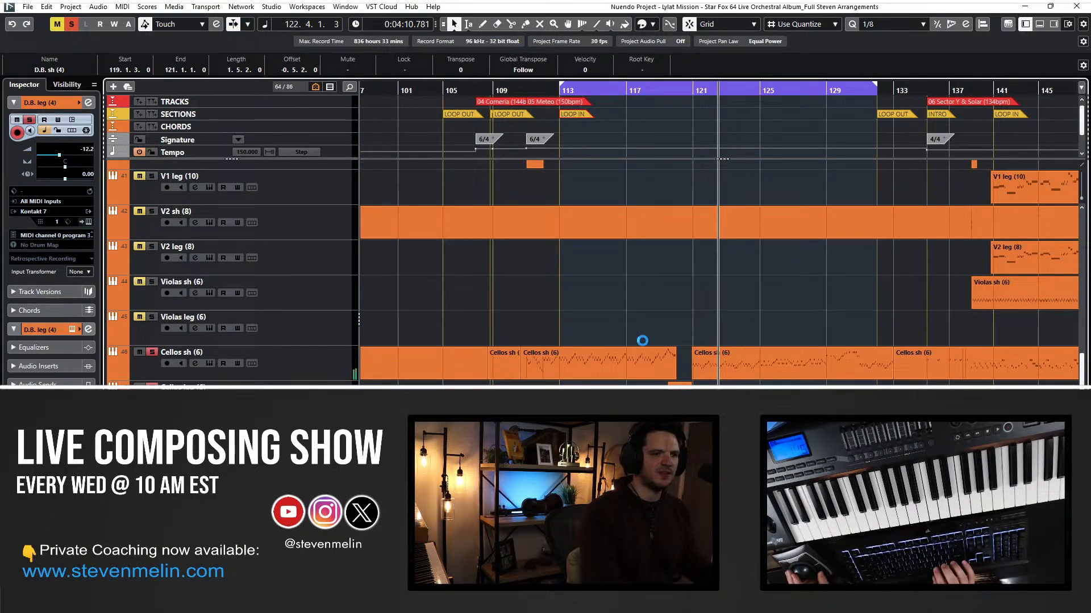
{"action": "left_click_drag", "start_coordinate": [546, 333], "coordinate": [853, 395]}
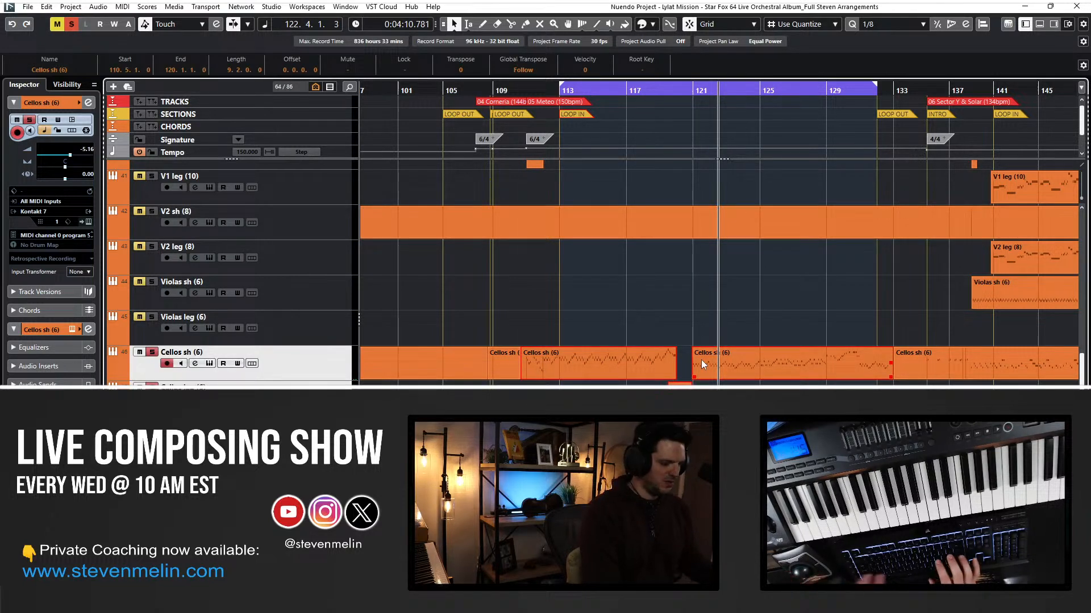
{"action": "key", "text": "l"}
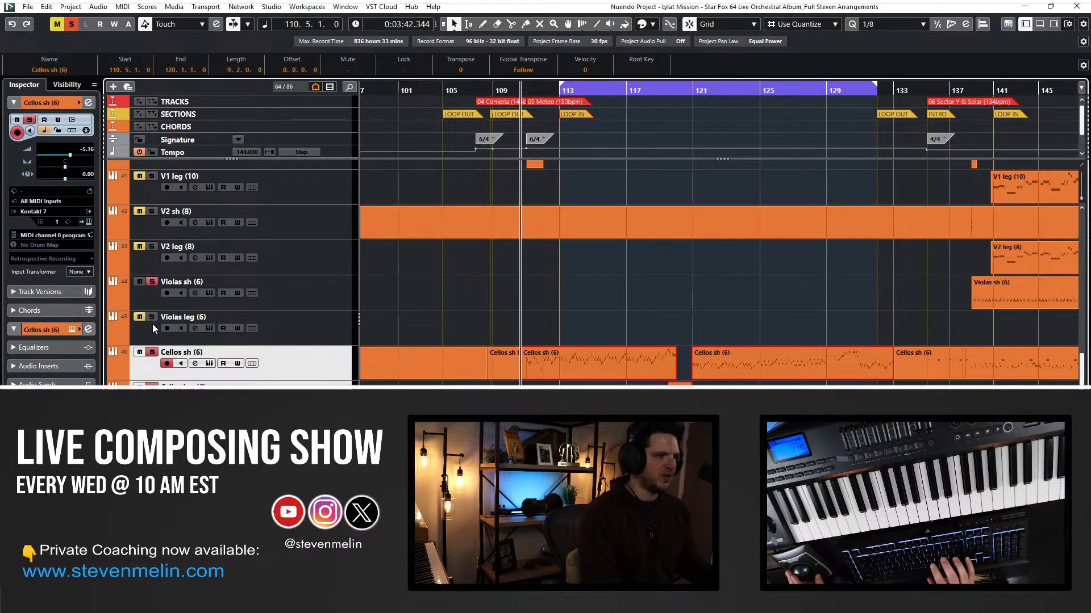
{"action": "left_click", "coordinate": [285, 288]}
{"action": "key", "text": "ctrl+v"}
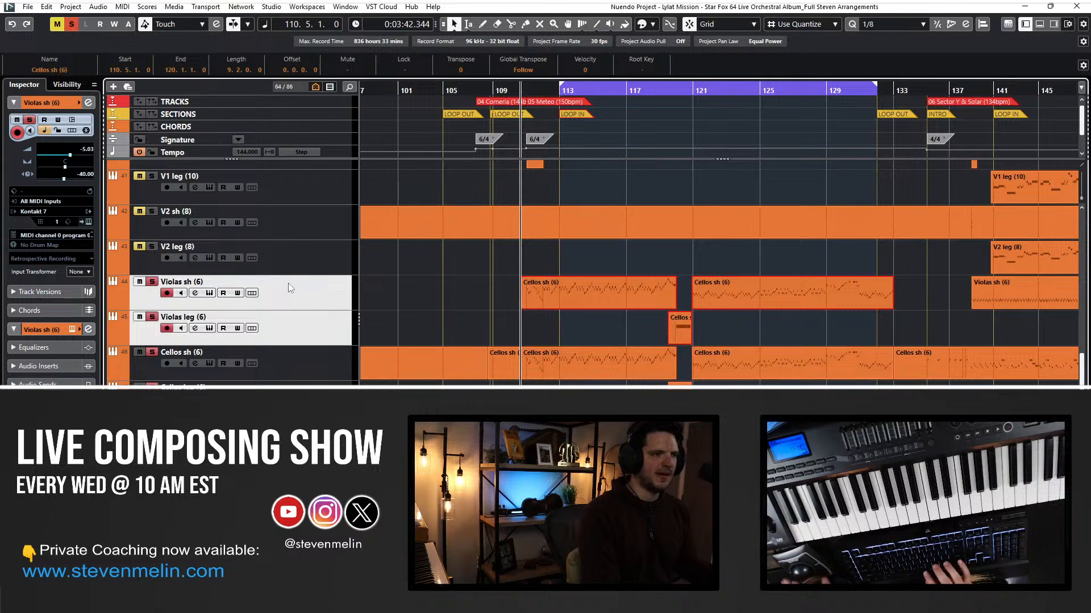
Play the passage and rename the copied parts after their tracks, Violas sh (6) and Violas leg (6).
{"action": "key", "text": "space"}
{"action": "left_click", "coordinate": [217, 309]}
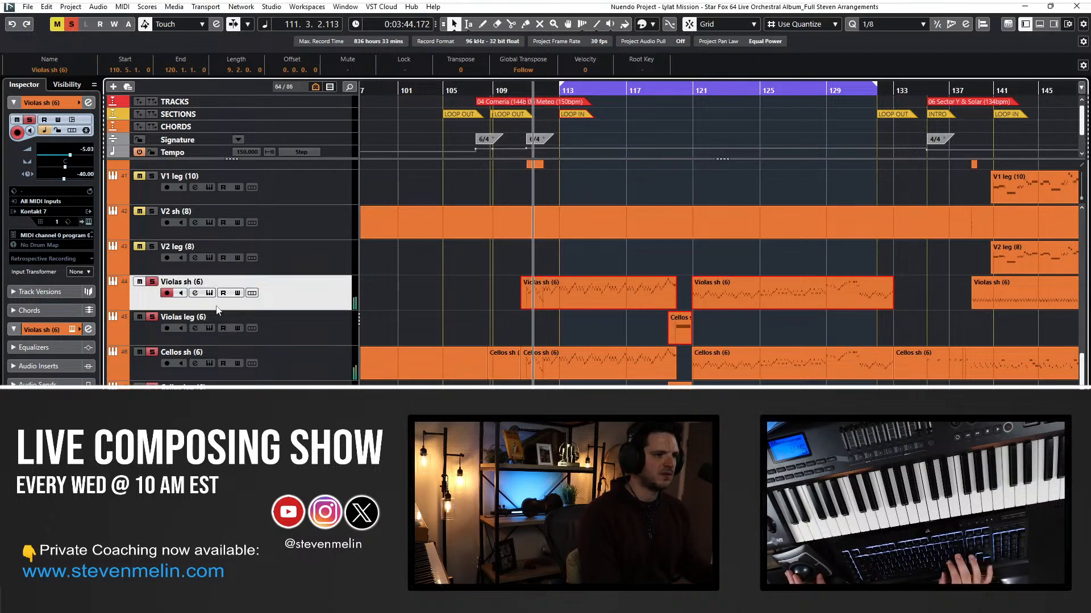
{"action": "double_click", "coordinate": [215, 317]}
{"action": "key", "text": "shift+Return"}
{"action": "left_click", "coordinate": [240, 283]}
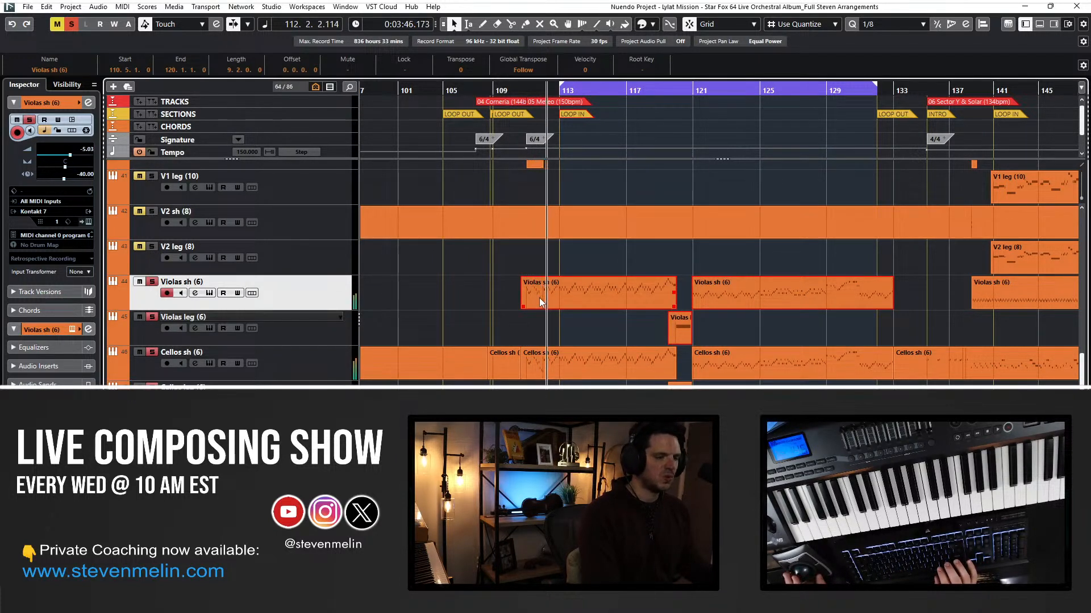
Transpose the opening bar 111 run in the Violas sh (6) part up an octave and return playback to bar 111.
{"action": "double_click", "coordinate": [540, 298]}
{"action": "left_click_drag", "start_coordinate": [253, 333], "coordinate": [417, 404]}
{"action": "key", "text": "shift+Up"}
{"action": "left_click", "coordinate": [418, 398]}
{"action": "left_click", "coordinate": [431, 364]}
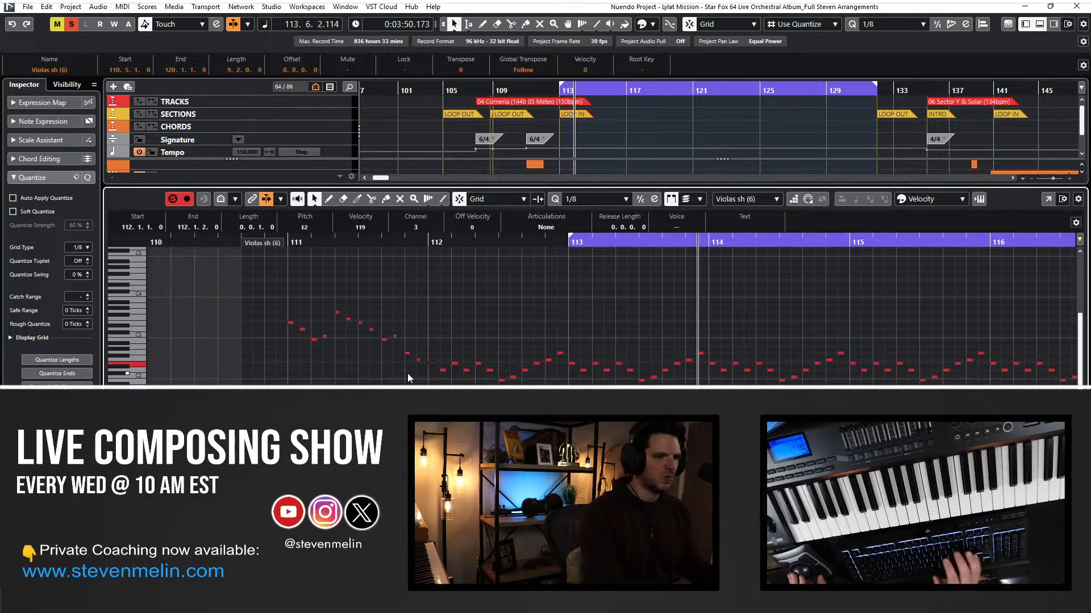
{"action": "key", "text": "KP_Subtract"}
{"action": "key", "text": "KP_Subtract"}
{"action": "key", "text": "KP_Subtract"}
{"action": "key", "text": "KP_Subtract"}
{"action": "key", "text": "KP_Subtract"}
{"action": "key", "text": "KP_Add"}
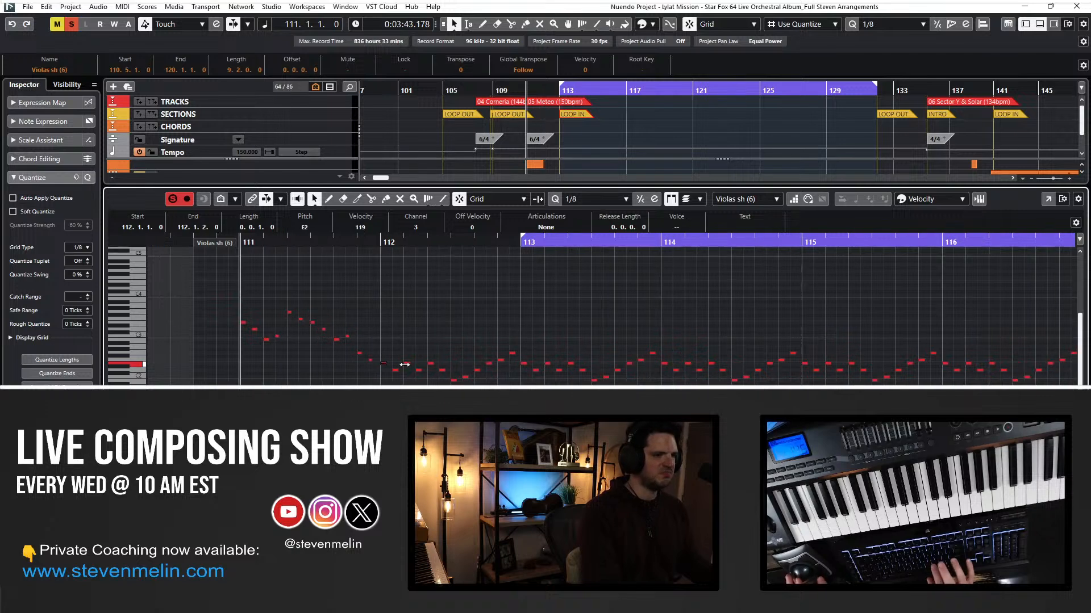
Delete the CC 7 (Main Volume) event at 112.1.1 in the Violas sh (6) part and listen to the result.
{"action": "left_click", "coordinate": [241, 511]}
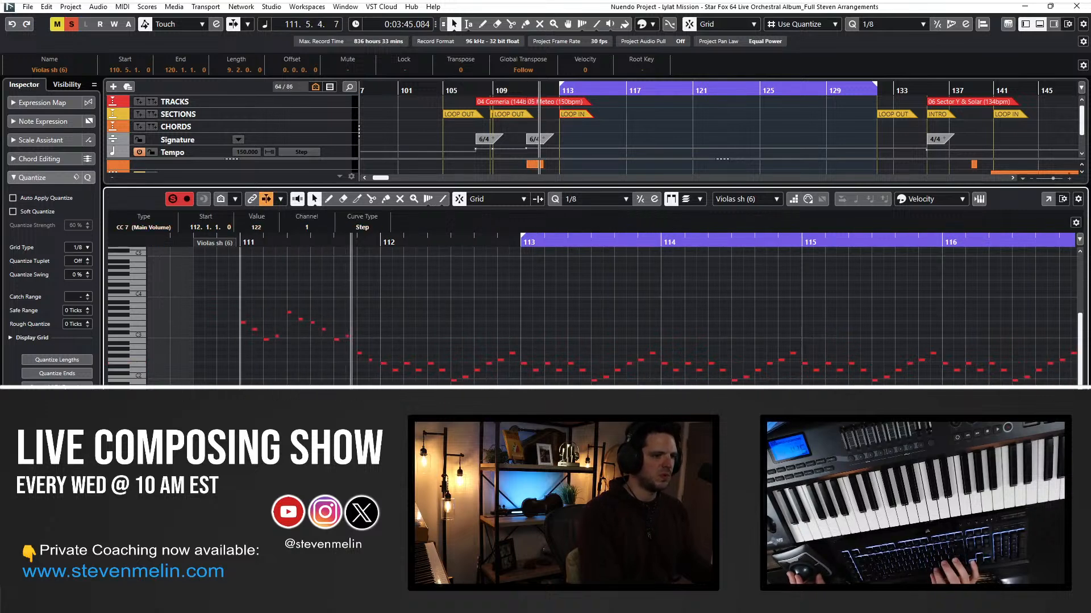
{"action": "key", "text": "Delete"}
{"action": "left_click", "coordinate": [241, 511]}
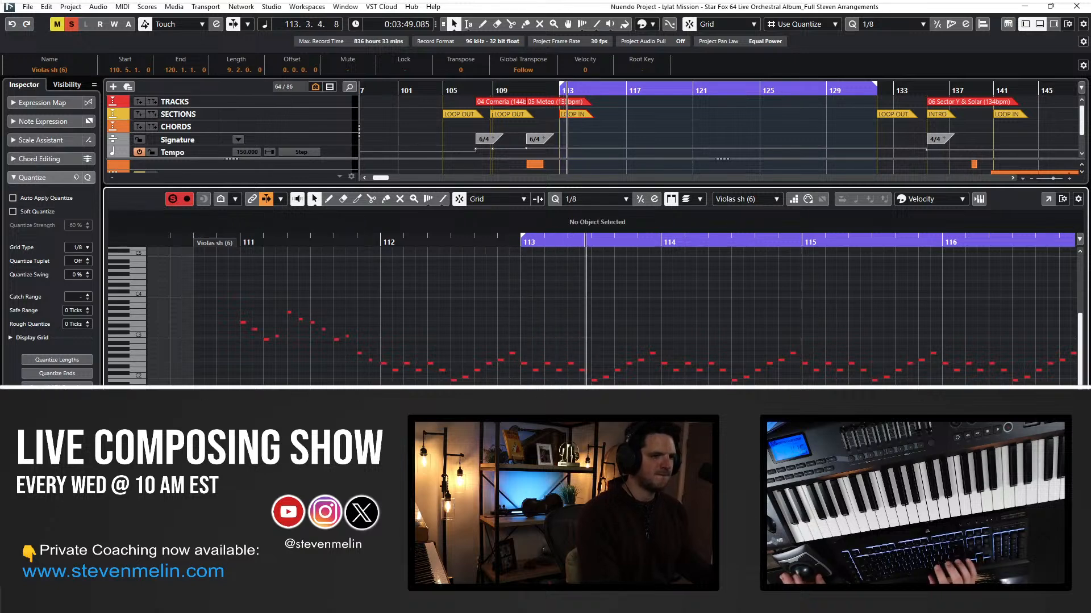
{"action": "key", "text": "space"}
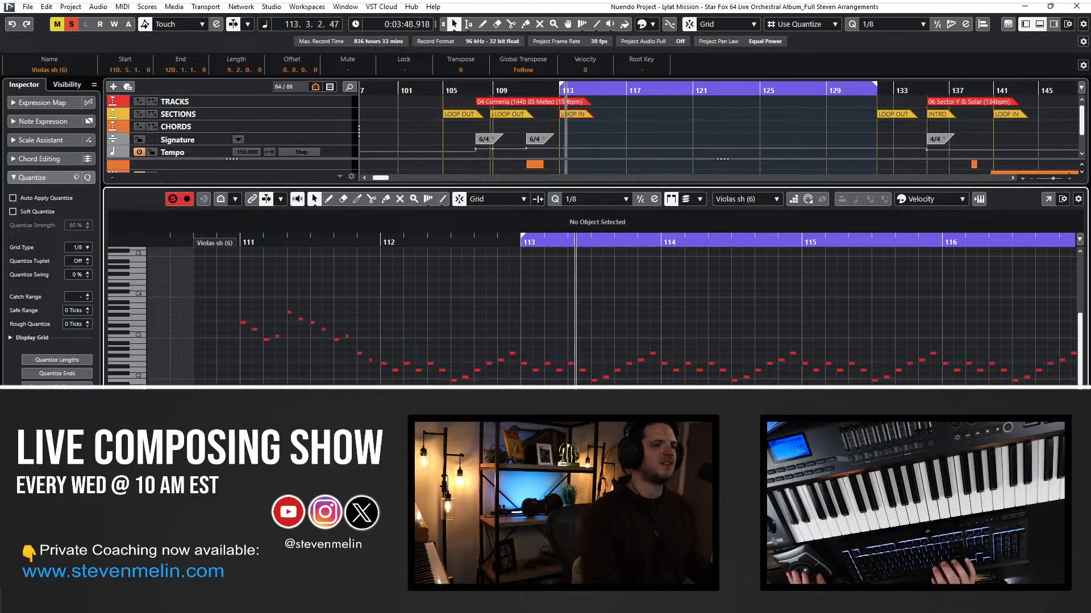
{"action": "key", "text": "space"}
{"action": "key", "text": "Return"}
Delete the copied Meteo parts from Violas sh (6) and Violas leg (6).
{"action": "left_click", "coordinate": [542, 326]}
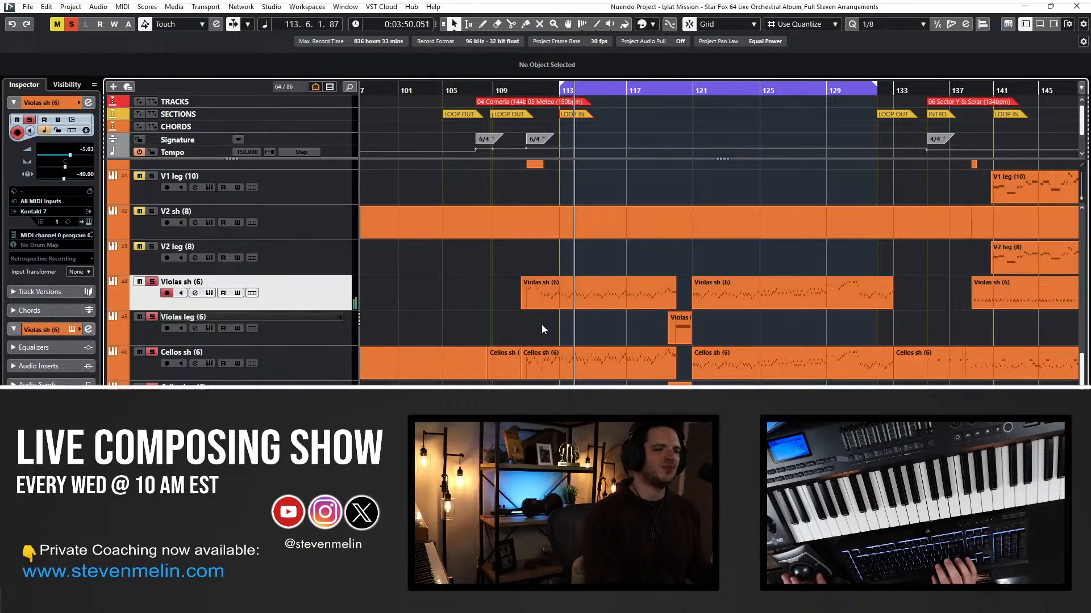
{"action": "left_click", "coordinate": [558, 294]}
{"action": "key", "text": "Delete"}
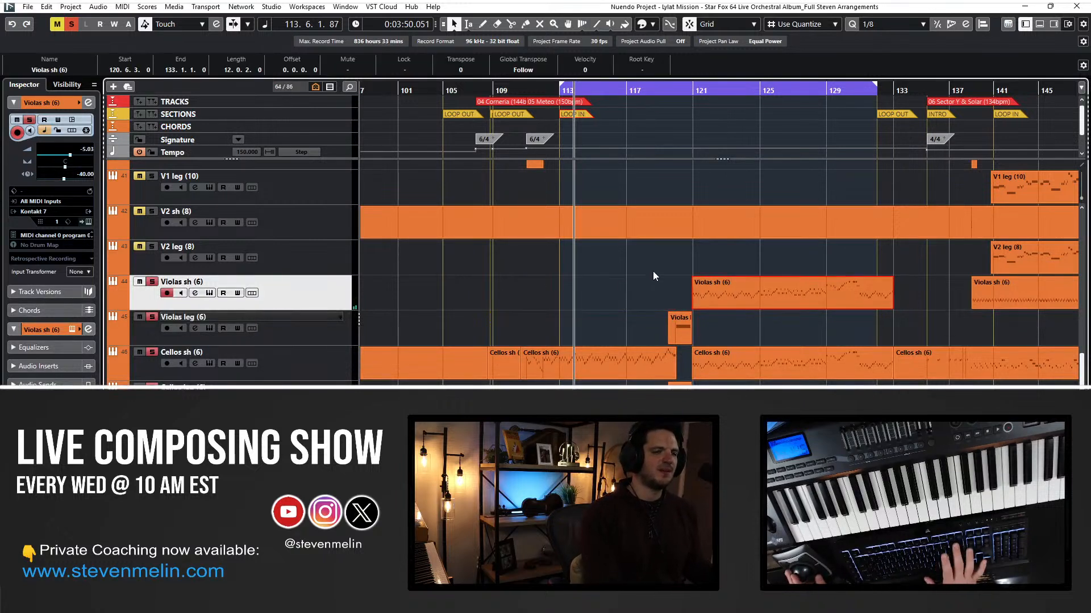
{"action": "key", "text": "Delete"}
{"action": "left_click", "coordinate": [680, 322]}
{"action": "key", "text": "Delete"}
Turn off all track solos so the full orchestra plays.
{"action": "left_click", "coordinate": [549, 352]}
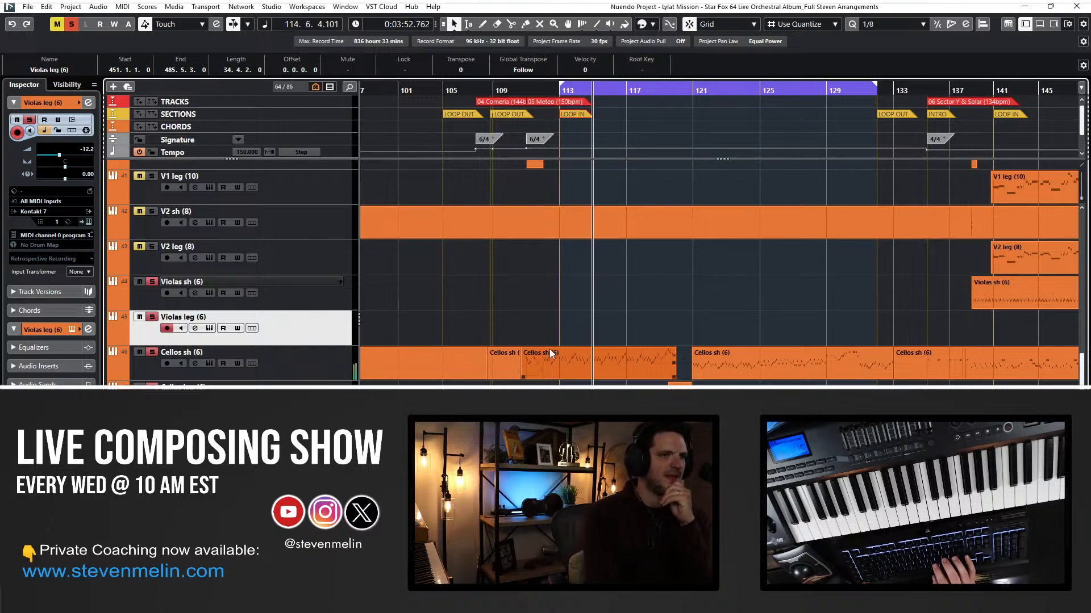
{"action": "scroll", "coordinate": [459, 339], "scroll_direction": "up", "scroll_amount": 10}
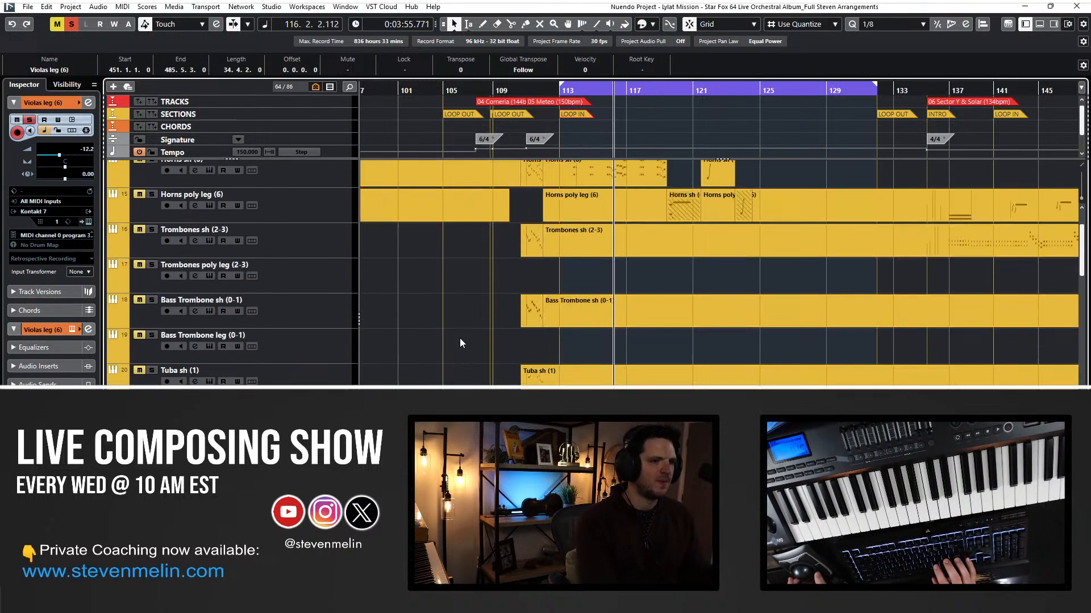
{"action": "left_click", "coordinate": [71, 24]}
{"action": "scroll", "coordinate": [514, 295], "scroll_direction": "down", "scroll_amount": 15}
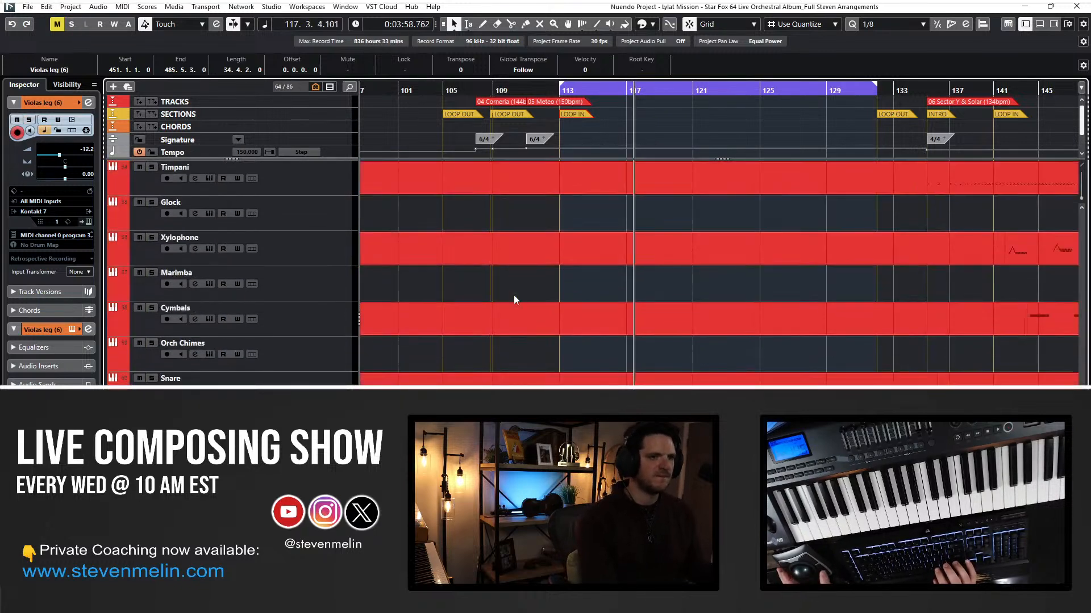
Move the Percussion part at 111.1.1 onto the Snare track and glue it together with the existing Snare part.
{"action": "left_click", "coordinate": [575, 299]}
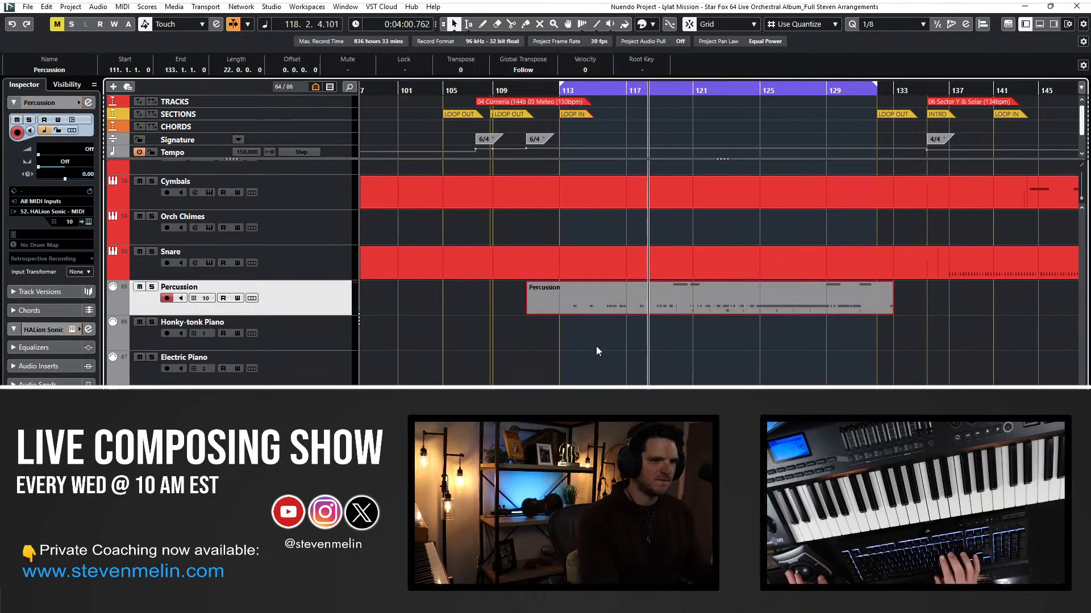
{"action": "scroll", "coordinate": [552, 316], "scroll_direction": "up", "scroll_amount": 3}
{"action": "scroll", "coordinate": [552, 316], "scroll_direction": "down", "scroll_amount": 2}
{"action": "key", "text": "ctrl+Up"}
{"action": "right_click", "coordinate": [541, 339]}
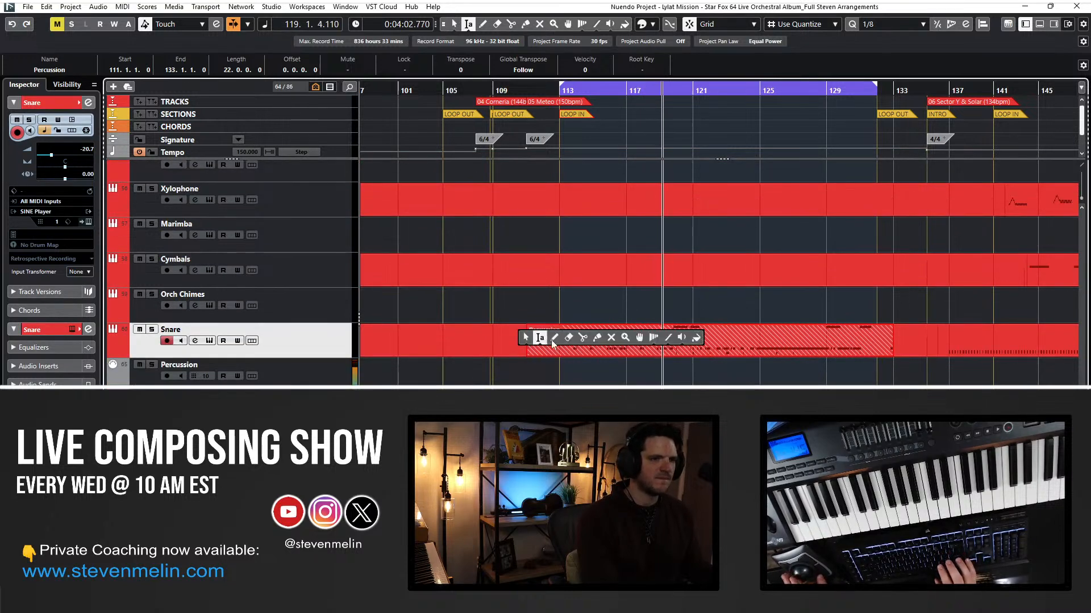
{"action": "left_click", "coordinate": [596, 339]}
{"action": "left_click", "coordinate": [514, 342]}
Split the glued Snare part at 112.4.1, 132.4.1 and 135.3.1 and delete the segment between 132.4.1 and 135.3.1.
{"action": "key", "text": "1"}
{"action": "left_click", "coordinate": [552, 342], "text": "alt"}
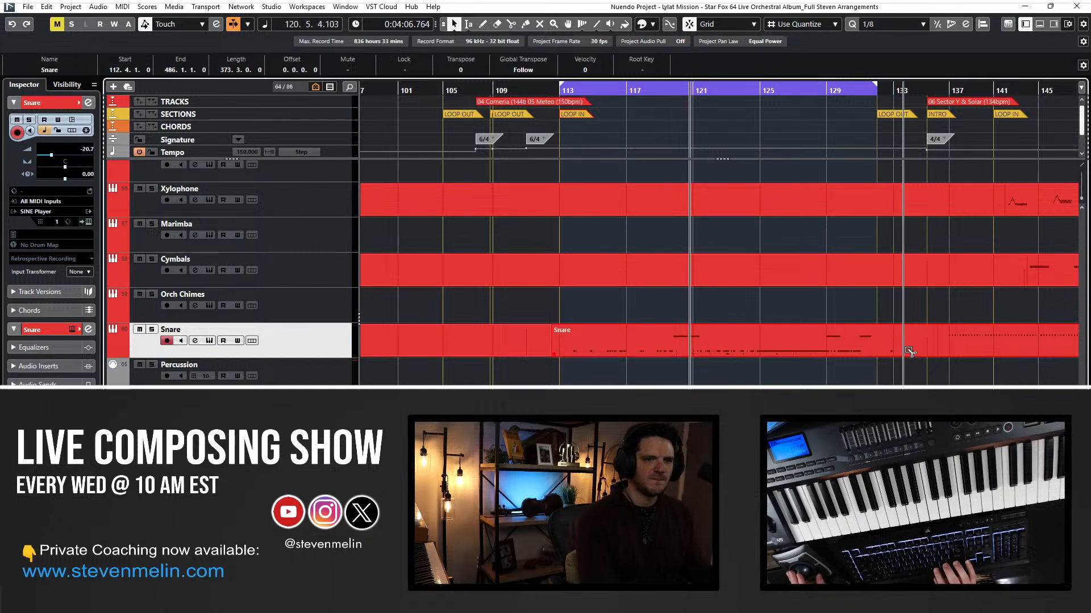
{"action": "left_click", "coordinate": [884, 343], "text": "alt"}
{"action": "left_click", "coordinate": [931, 344], "text": "alt"}
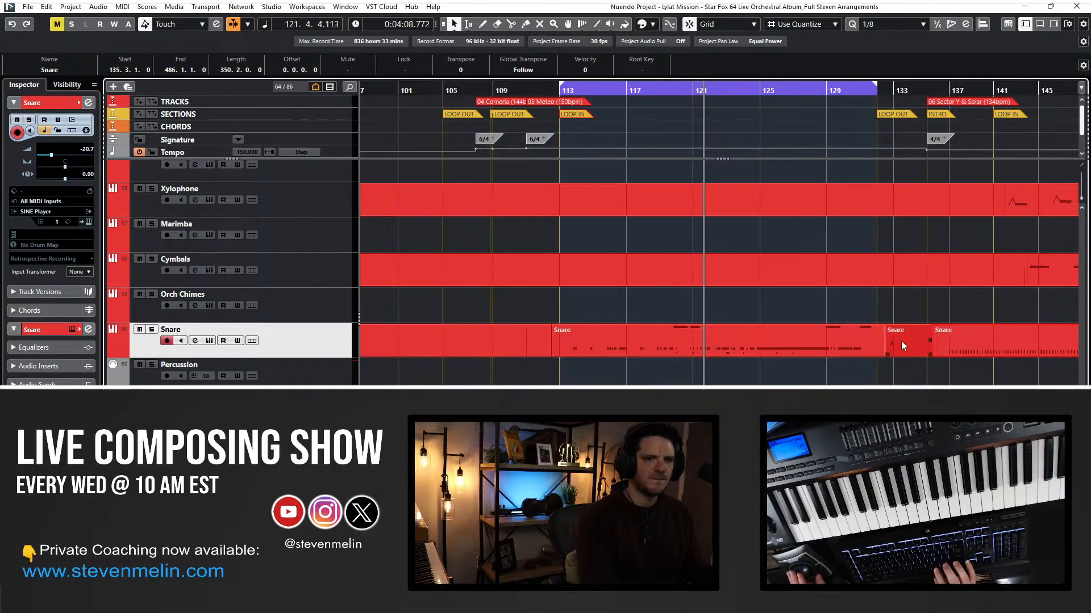
{"action": "left_click", "coordinate": [773, 343]}
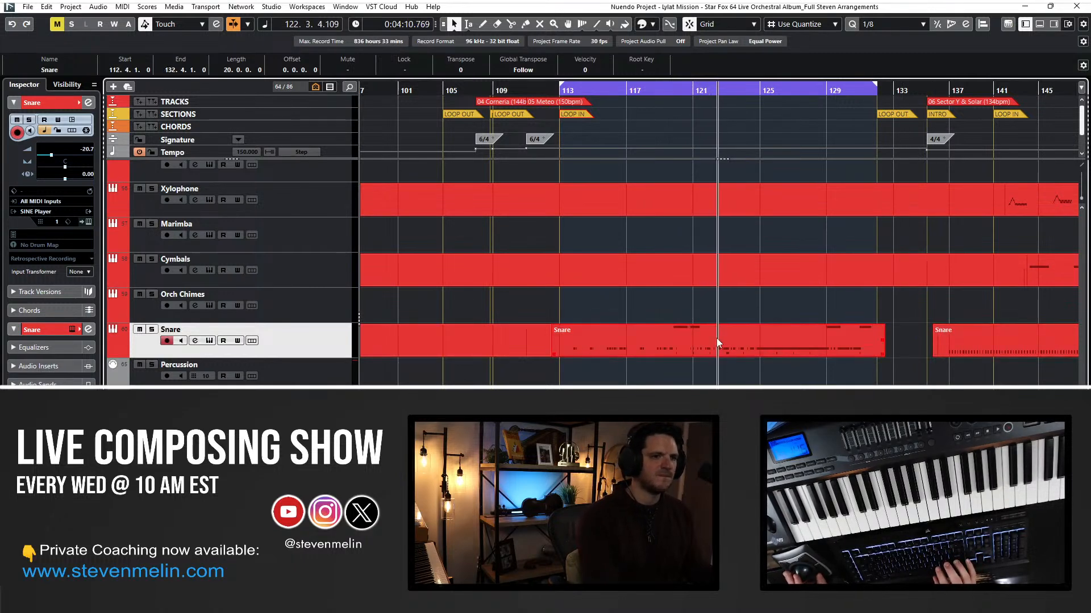
Cut the long sustained high notes between bars 119 and 131 out of the Snare part, with the cursor at 119.6.1.
{"action": "double_click", "coordinate": [717, 338]}
{"action": "scroll", "coordinate": [548, 352], "scroll_direction": "up", "scroll_amount": 1}
{"action": "key", "text": "space"}
{"action": "key", "text": "g"}
{"action": "key", "text": "g"}
{"action": "key", "text": "g"}
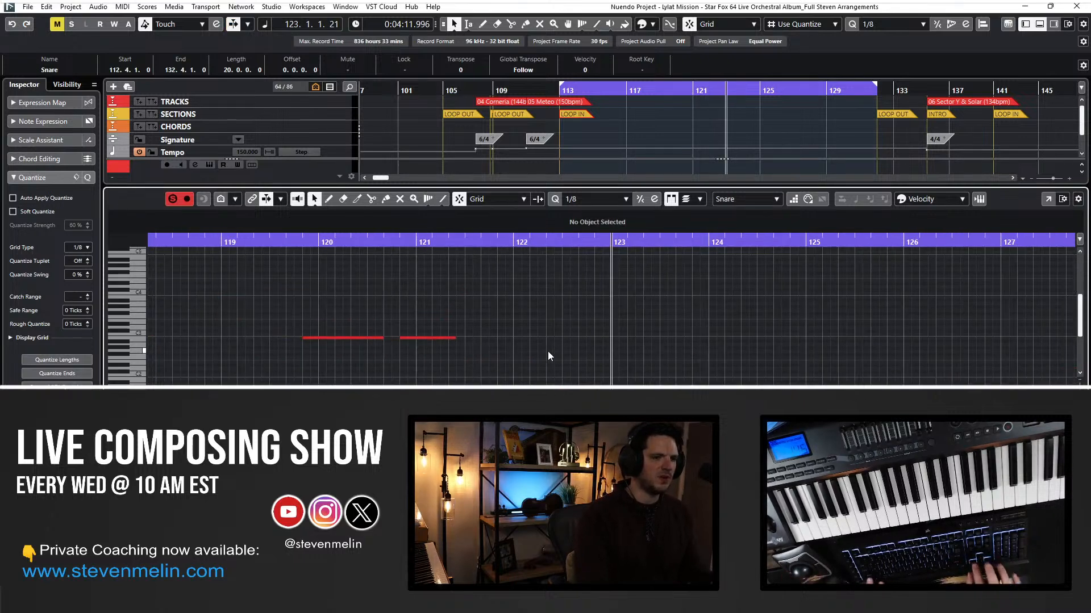
{"action": "key", "text": "g"}
{"action": "key", "text": "g"}
{"action": "key", "text": "g"}
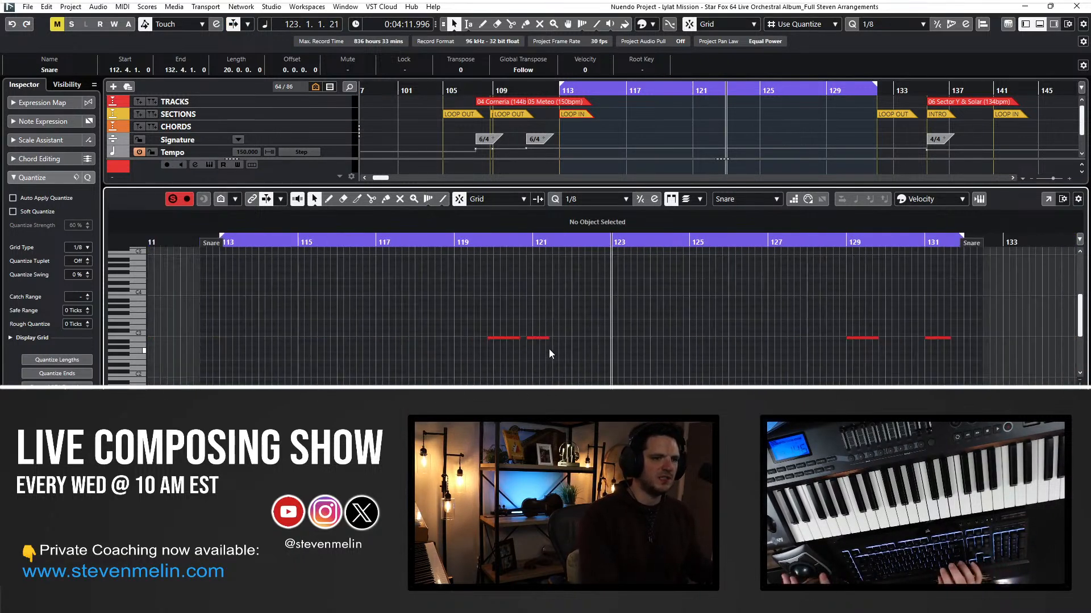
{"action": "left_click_drag", "start_coordinate": [957, 354], "coordinate": [455, 299]}
{"action": "key", "text": "l"}
{"action": "key", "text": "Delete"}
{"action": "key", "text": "Return"}
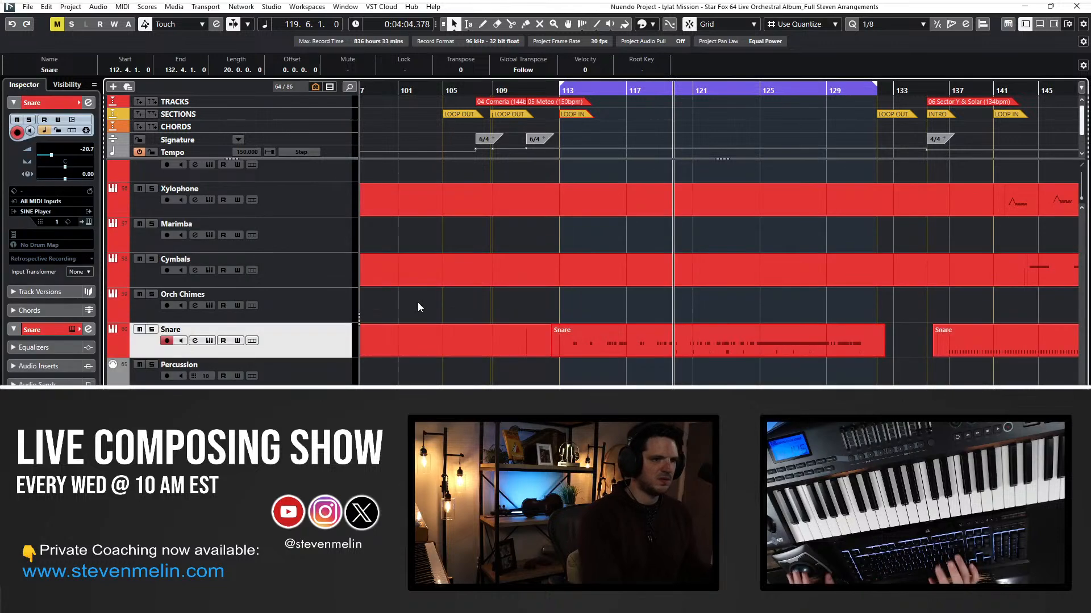
Paste the cut notes onto the Cymbals track at 119.6.1 and glue them into the existing Cymbals part.
{"action": "left_click", "coordinate": [288, 270]}
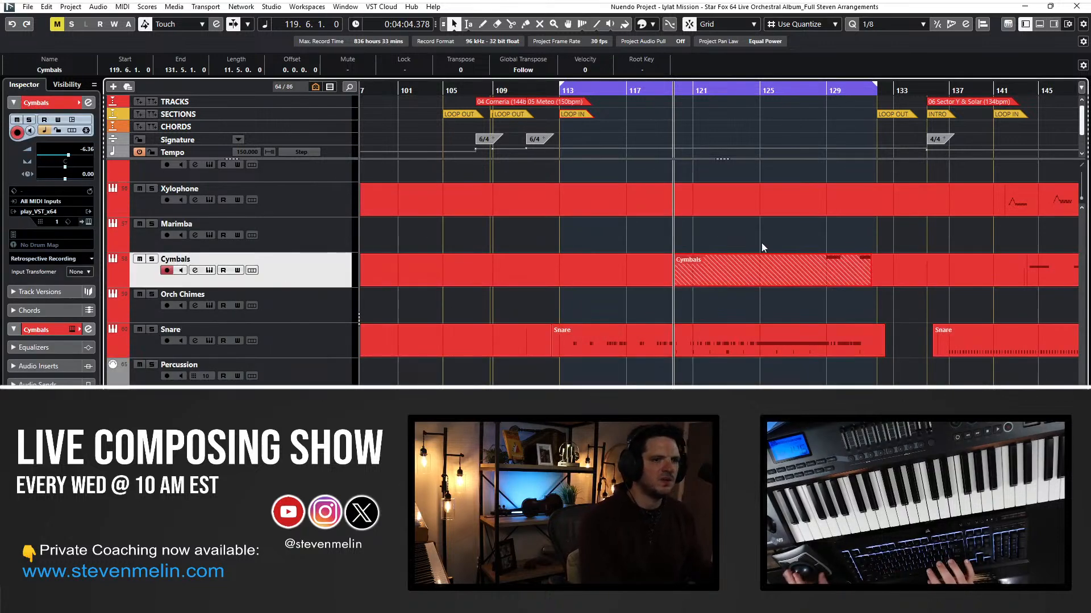
{"action": "right_click", "coordinate": [693, 272]}
{"action": "left_click", "coordinate": [763, 274]}
{"action": "left_click", "coordinate": [645, 270]}
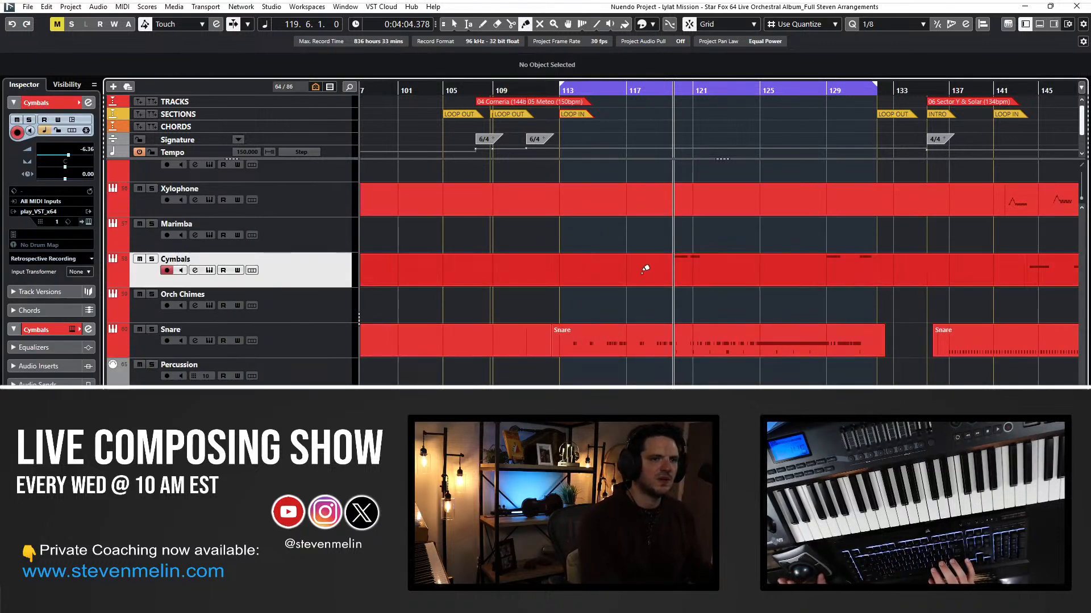
Transpose the four pasted notes between bars 119 and 131 in the Cymbals part down to F2 and play the result.
{"action": "right_click", "coordinate": [643, 276]}
{"action": "left_click", "coordinate": [643, 277]}
{"action": "double_click", "coordinate": [637, 274]}
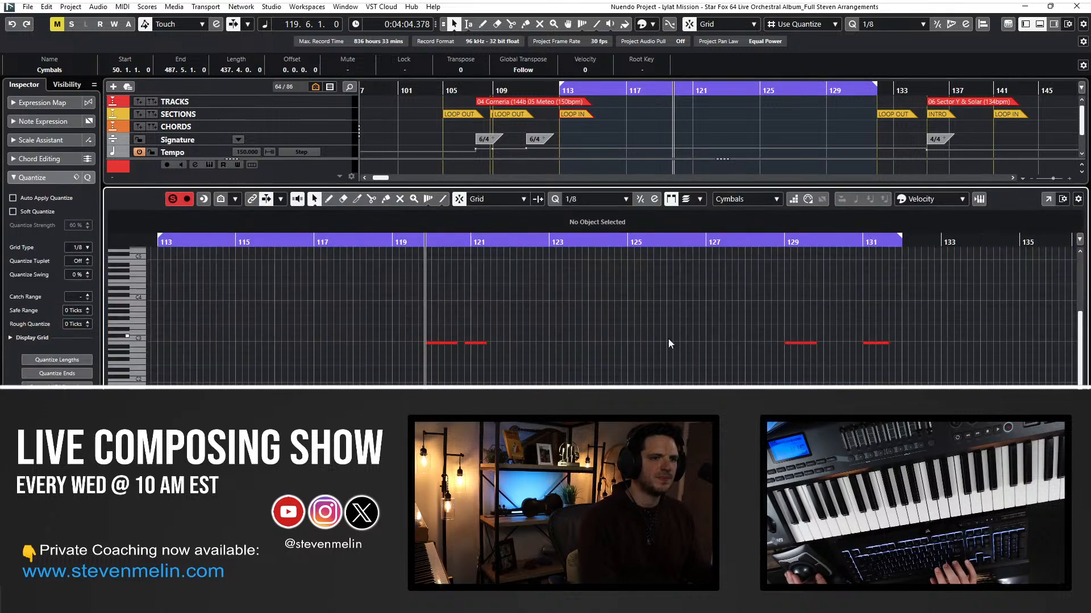
{"action": "left_click_drag", "start_coordinate": [671, 375], "coordinate": [166, 304]}
{"action": "key", "text": "Down"}
{"action": "key", "text": "Down"}
{"action": "key", "text": "Down"}
{"action": "key", "text": "Down"}
{"action": "key", "text": "Down"}
{"action": "key", "text": "Down"}
{"action": "key", "text": "Down"}
{"action": "key", "text": "Down"}
{"action": "key", "text": "Down"}
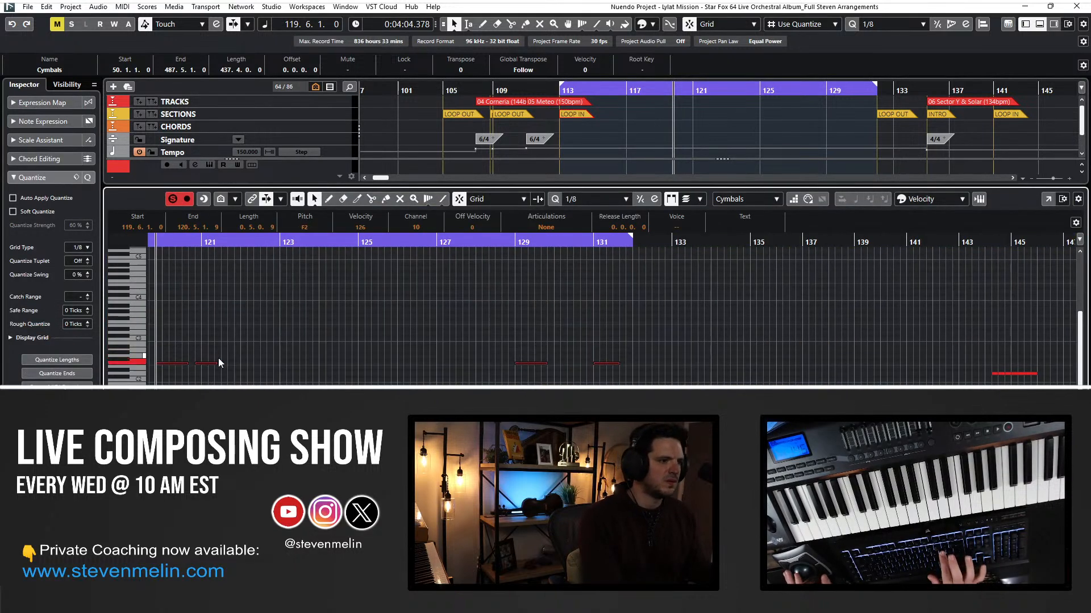
{"action": "key", "text": "Return"}
{"action": "key", "text": "space"}
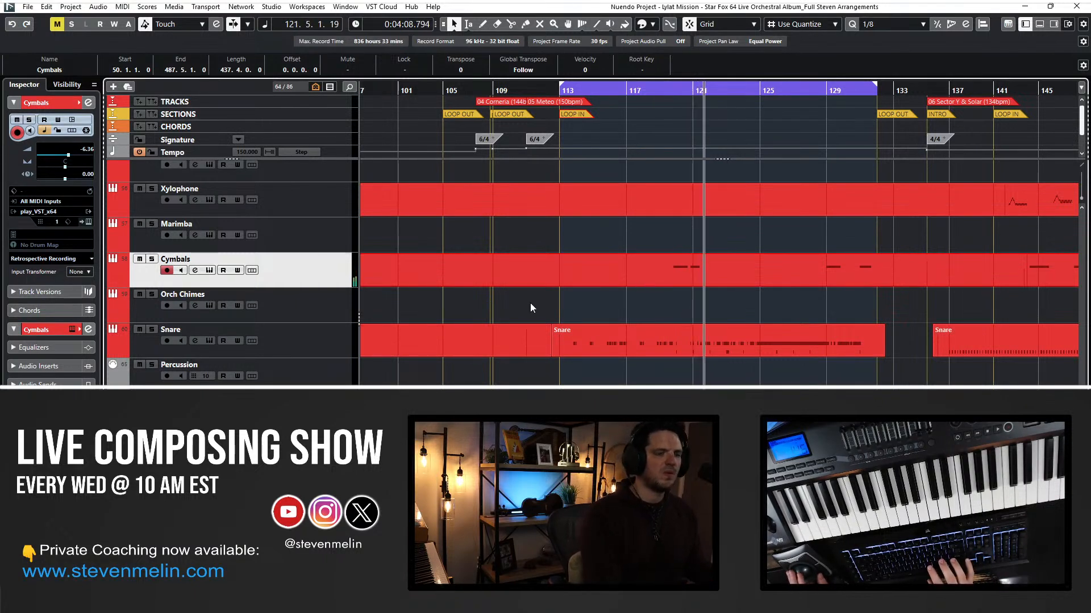
Select all notes of the Snare part starting at 112.4.1 and transpose them up two octaves to F3.
{"action": "left_click", "coordinate": [339, 335]}
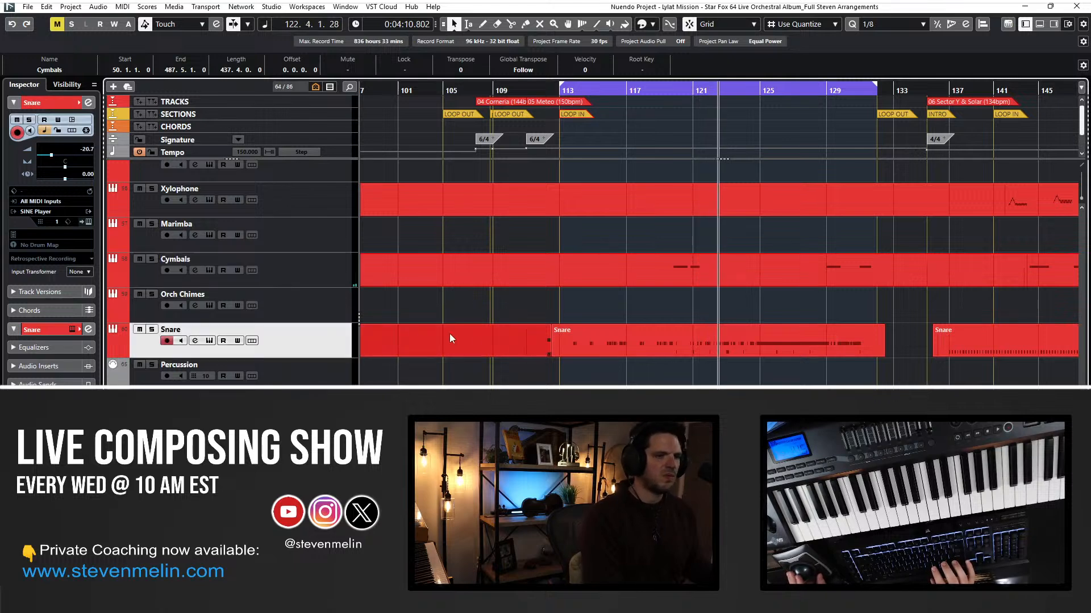
{"action": "left_click", "coordinate": [572, 337]}
{"action": "double_click", "coordinate": [571, 335]}
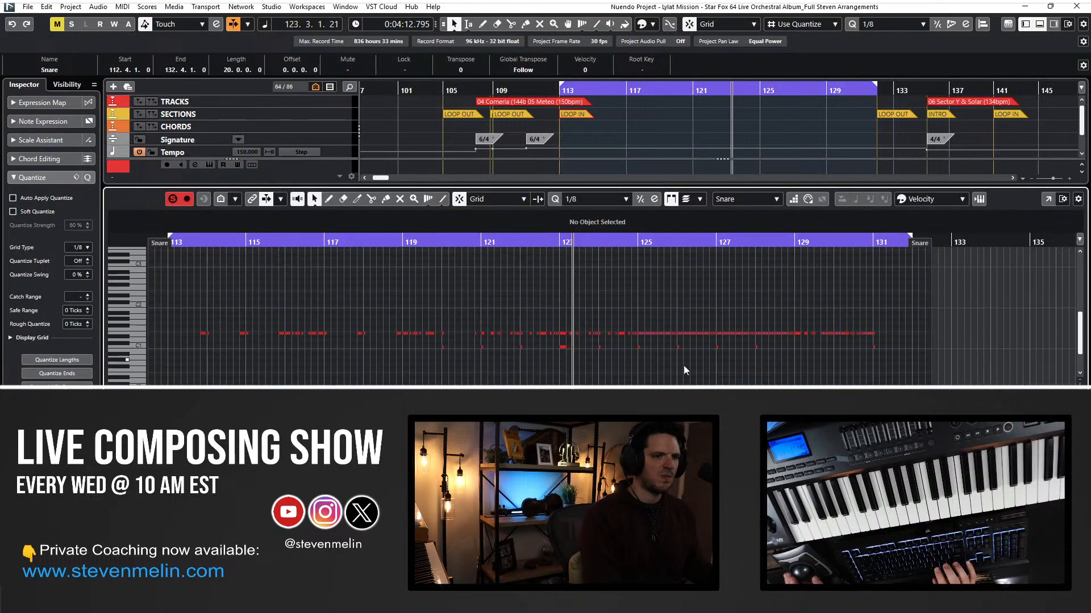
{"action": "left_click_drag", "start_coordinate": [876, 380], "coordinate": [182, 299]}
{"action": "key", "text": "Up"}
{"action": "key", "text": "Up"}
{"action": "key", "text": "Up"}
{"action": "key", "text": "Up"}
{"action": "key", "text": "Up"}
{"action": "key", "text": "Up"}
{"action": "key", "text": "Up"}
{"action": "key", "text": "Up"}
{"action": "key", "text": "Up"}
{"action": "key", "text": "Up"}
{"action": "key", "text": "Up"}
{"action": "key", "text": "Up"}
{"action": "key", "text": "Up"}
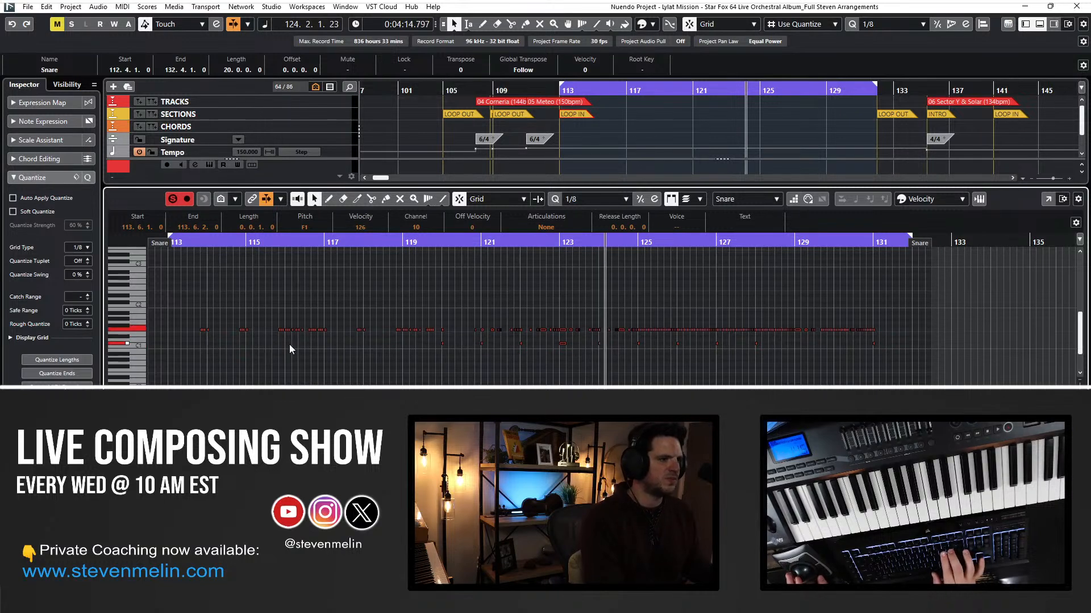
{"action": "key", "text": "Up"}
{"action": "key", "text": "Up"}
{"action": "key", "text": "Up"}
{"action": "key", "text": "Up"}
{"action": "key", "text": "Up"}
{"action": "key", "text": "Up"}
{"action": "key", "text": "Up"}
{"action": "key", "text": "Up"}
{"action": "key", "text": "Up"}
{"action": "key", "text": "Up"}
{"action": "key", "text": "Up"}
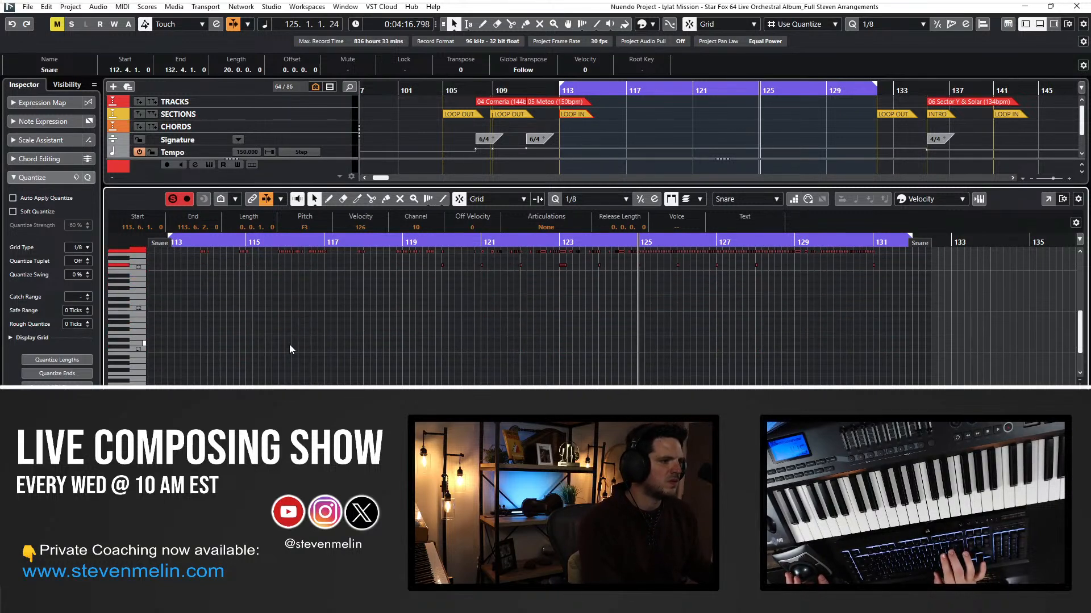
Play back from 114.1.1 to check the pitch of the transposed Snare notes.
{"action": "key", "text": "KP_Subtract"}
{"action": "key", "text": "KP_Subtract"}
{"action": "key", "text": "KP_Subtract"}
{"action": "key", "text": "KP_Subtract"}
{"action": "key", "text": "KP_Subtract"}
{"action": "key", "text": "KP_Subtract"}
{"action": "key", "text": "KP_Subtract"}
{"action": "key", "text": "KP_Subtract"}
{"action": "key", "text": "KP_Subtract"}
{"action": "key", "text": "KP_Subtract"}
{"action": "key", "text": "KP_Subtract"}
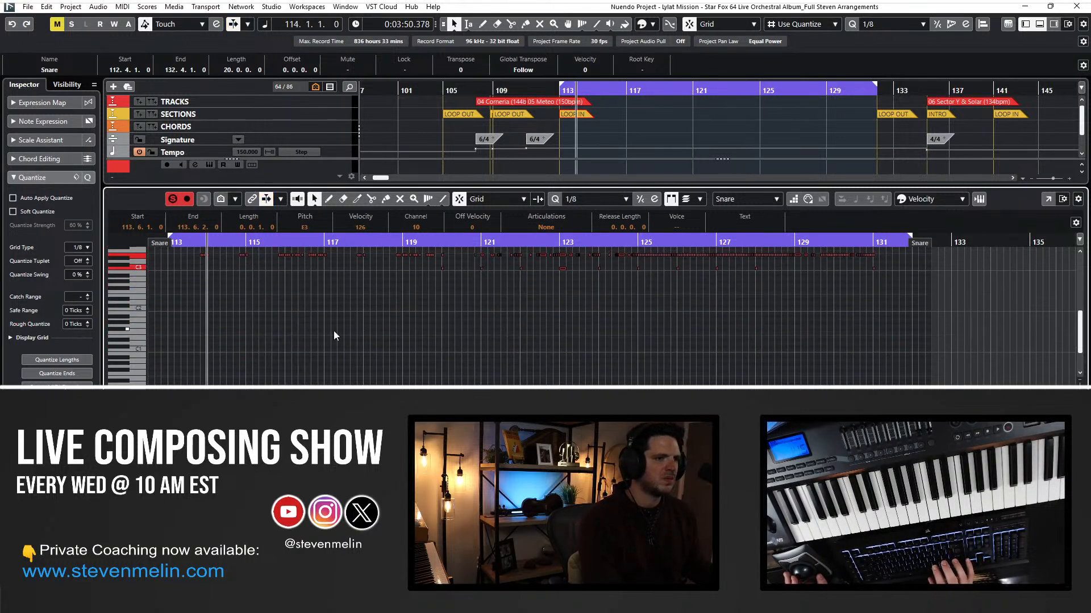
{"action": "key", "text": "space"}
{"action": "scroll", "coordinate": [333, 330], "scroll_direction": "up", "scroll_amount": 2}
{"action": "key", "text": "KP_Add"}
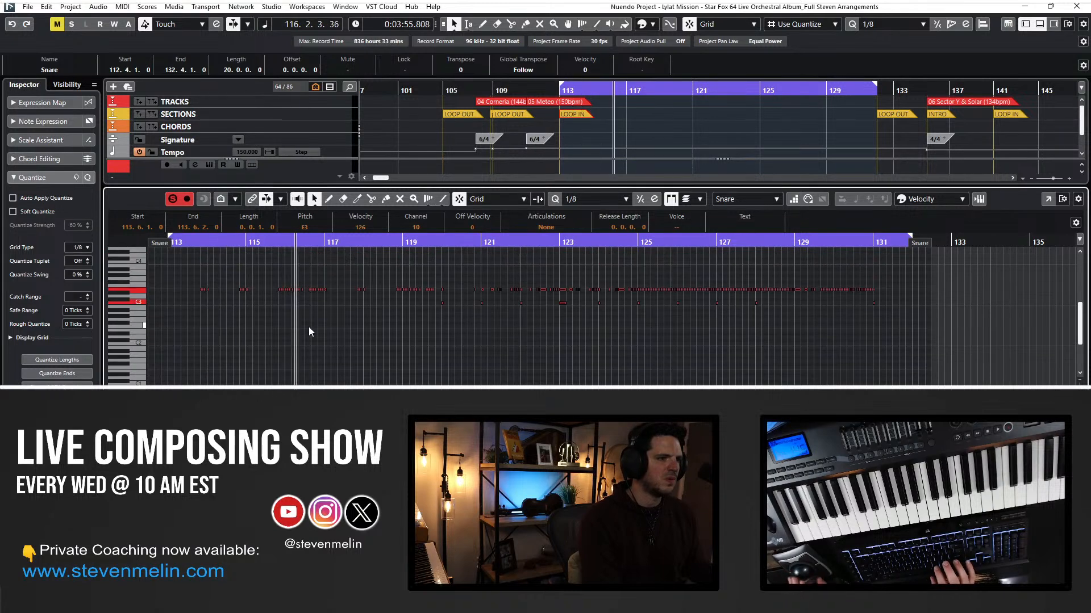
Transpose only the upper row of Snare notes down to D3 and close the part.
{"action": "left_click", "coordinate": [309, 328]}
{"action": "left_click_drag", "start_coordinate": [902, 286], "coordinate": [177, 276]}
{"action": "key", "text": "Down"}
{"action": "key", "text": "Down"}
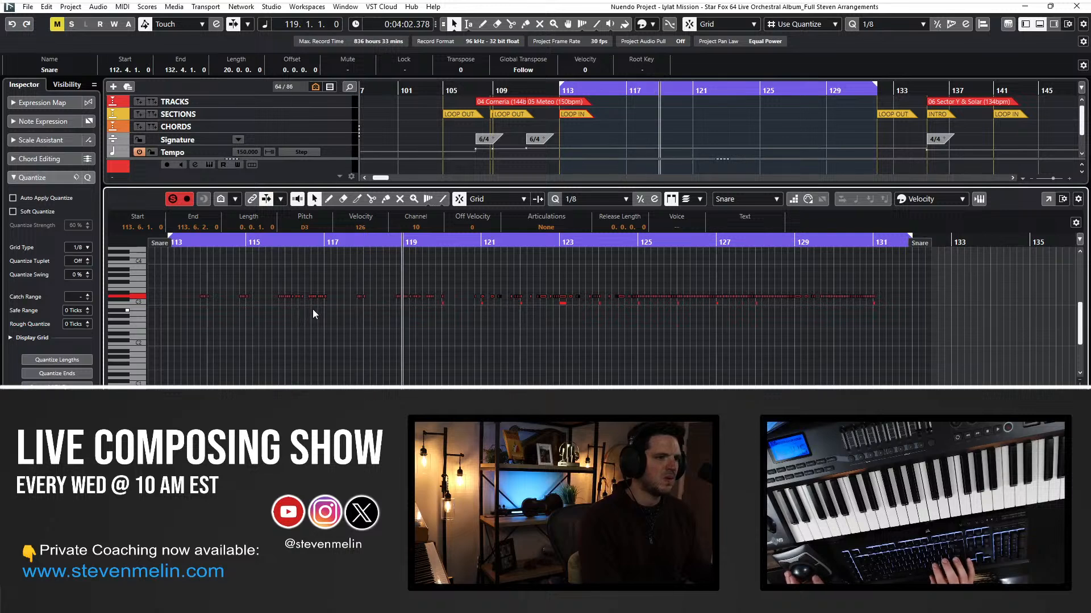
{"action": "left_click", "coordinate": [516, 328]}
{"action": "key", "text": "Return"}
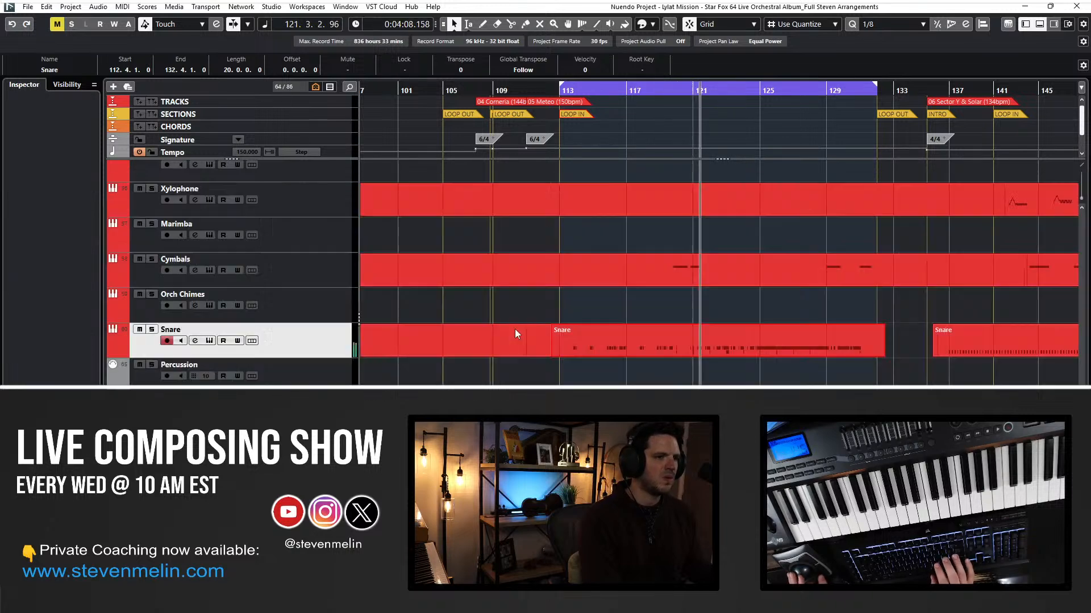
Glue the separate Snare parts together into one continuous part.
{"action": "right_click", "coordinate": [591, 340]}
{"action": "left_click", "coordinate": [663, 340]}
{"action": "left_click", "coordinate": [521, 339]}
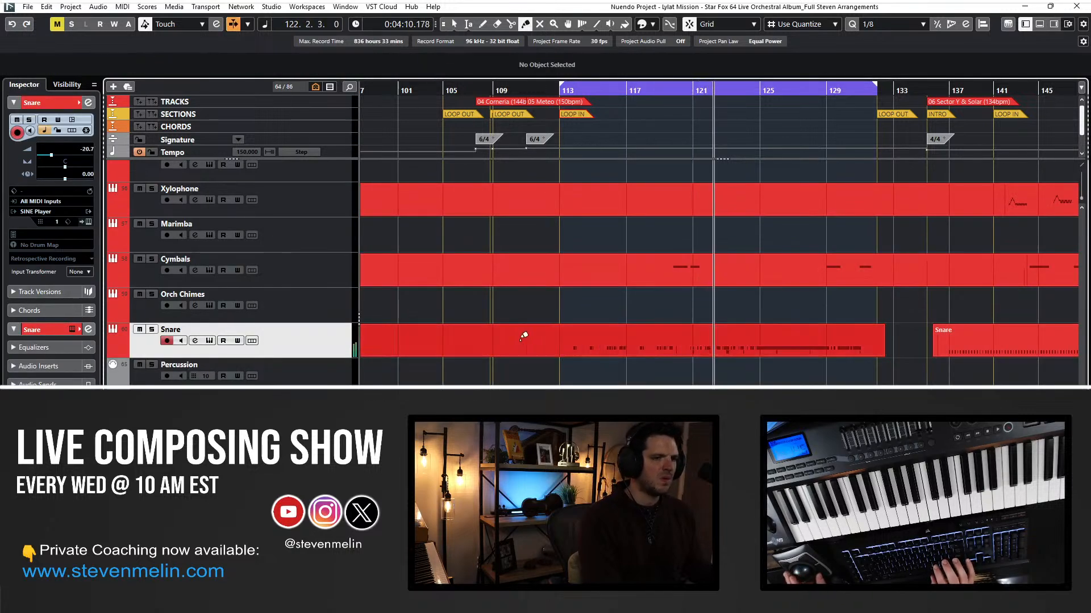
{"action": "left_click", "coordinate": [521, 339]}
{"action": "key", "text": "1"}
{"action": "left_click", "coordinate": [520, 341]}
Restart playback from 113.1.1 and split the glued Snare part at 113.6.1.
{"action": "key", "text": "KP_Subtract"}
{"action": "key", "text": "KP_Subtract"}
{"action": "key", "text": "KP_Subtract"}
{"action": "key", "text": "KP_Subtract"}
{"action": "key", "text": "KP_Subtract"}
{"action": "key", "text": "KP_Subtract"}
{"action": "key", "text": "KP_Subtract"}
{"action": "key", "text": "KP_Subtract"}
{"action": "key", "text": "KP_Subtract"}
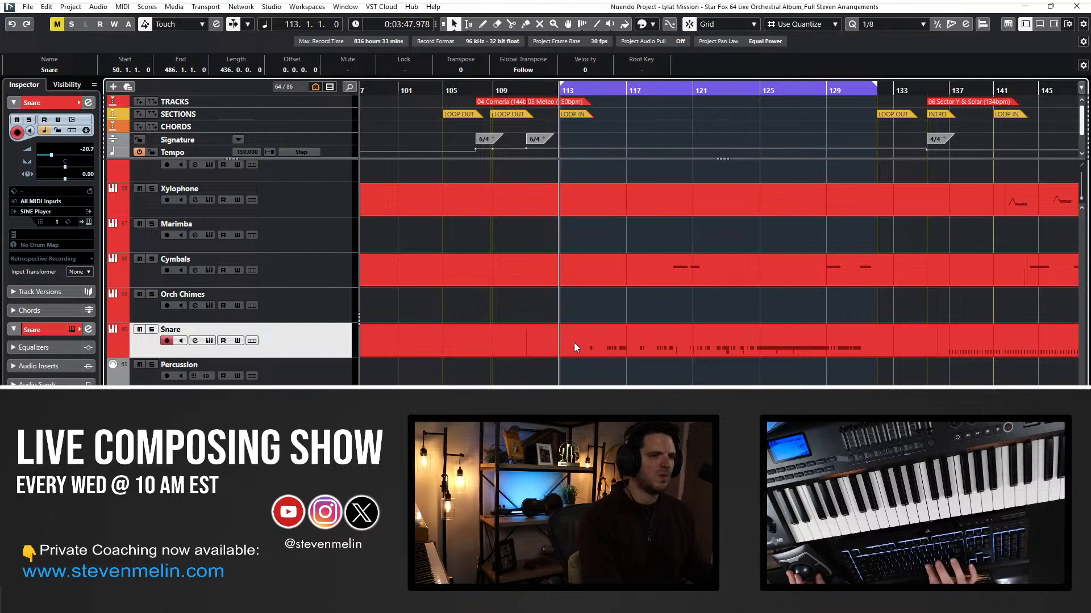
{"action": "key", "text": "space"}
{"action": "left_click", "coordinate": [574, 342], "text": "alt"}
Correct the CC 1 (Modulation) data around 113.6.3 in the Snare part and play it back.
{"action": "double_click", "coordinate": [579, 349]}
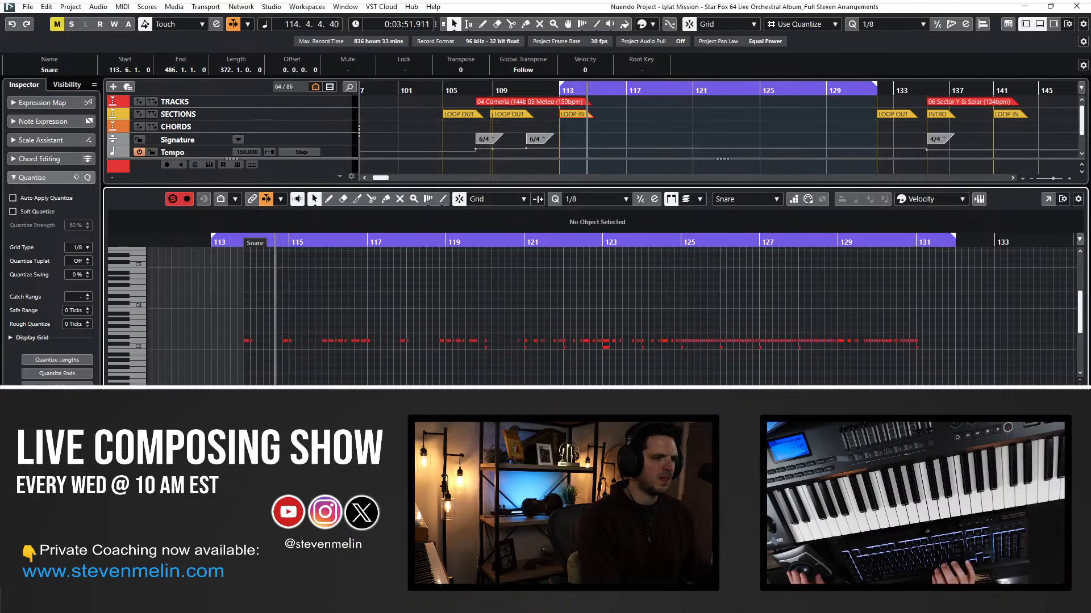
{"action": "left_click", "coordinate": [250, 420]}
{"action": "key", "text": "Delete"}
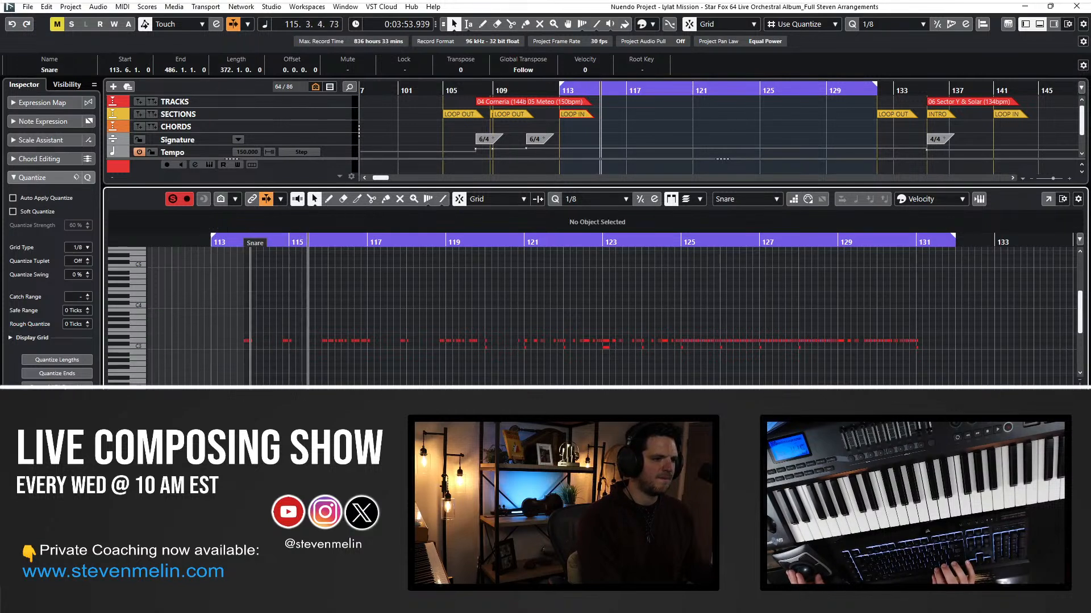
{"action": "left_click", "coordinate": [246, 420]}
{"action": "key", "text": "space"}
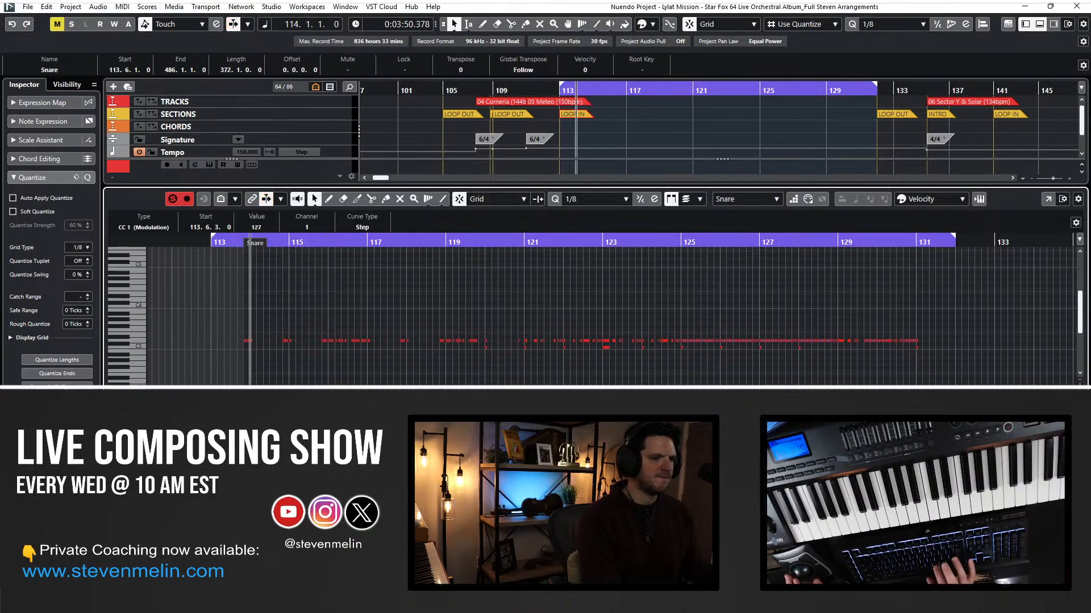
{"action": "key", "text": "Return"}
{"action": "key", "text": "space"}
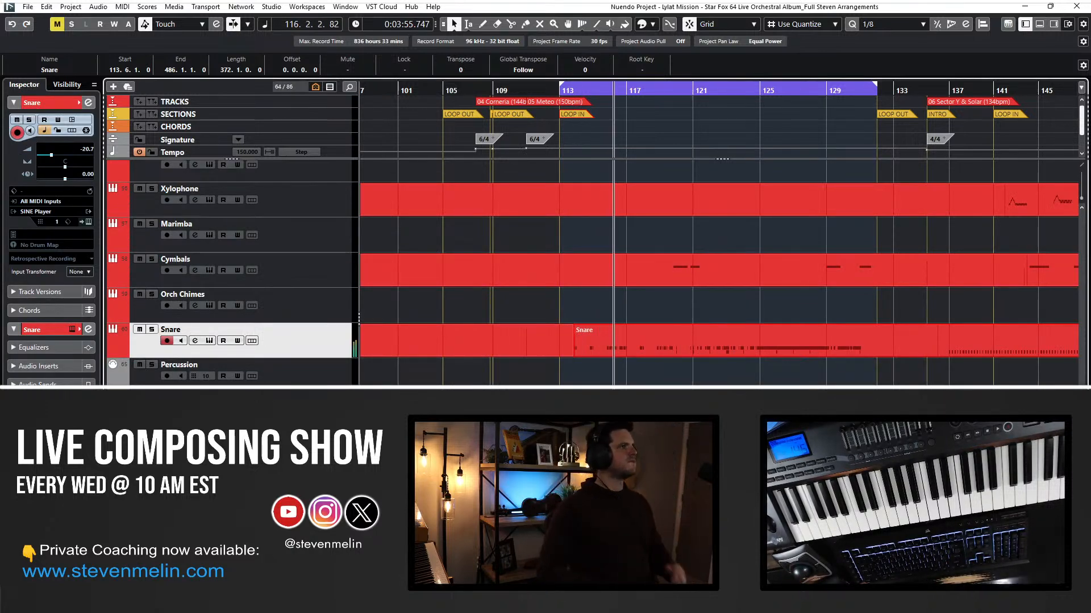
Remove the empty tracks, including Percussion, and delete the Solo part running from 118.3.1 to 121.1.1.
{"action": "left_click", "coordinate": [289, 371]}
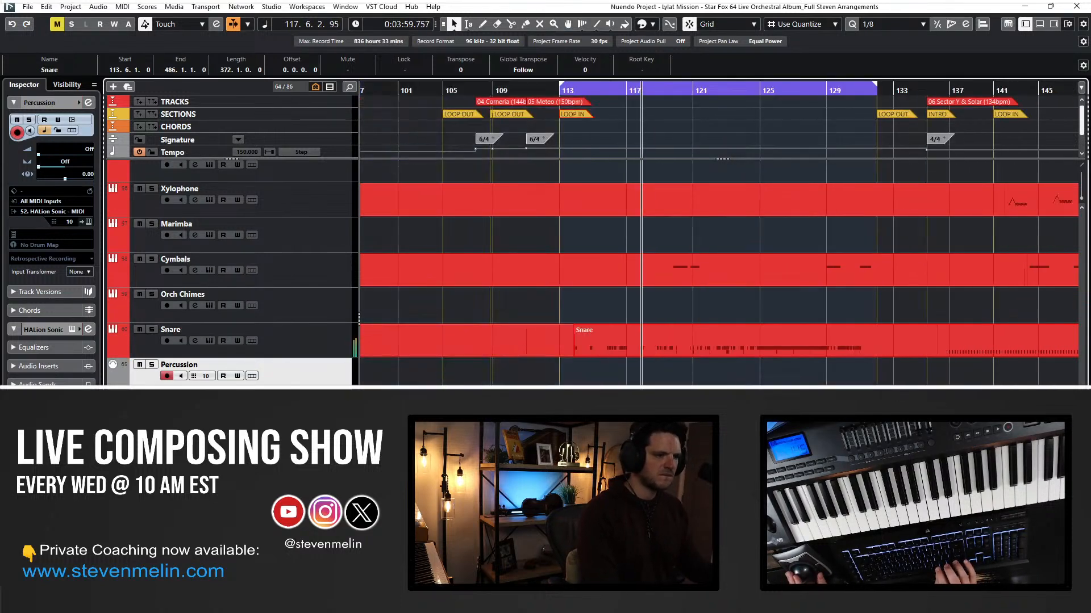
{"action": "key", "text": "shift+Delete"}
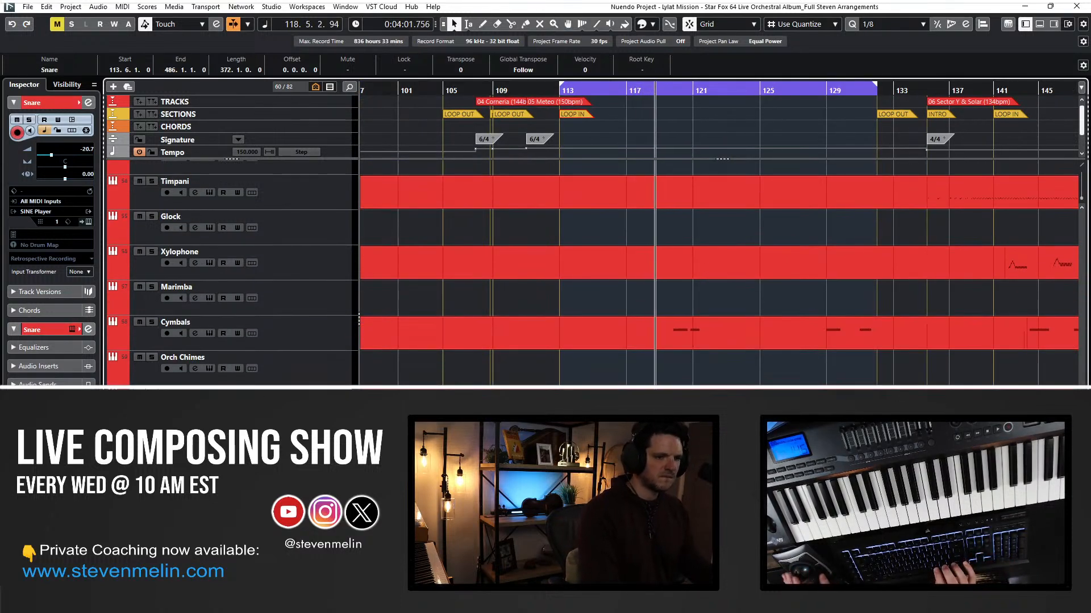
{"action": "left_click_drag", "start_coordinate": [636, 432], "coordinate": [704, 523]}
{"action": "scroll", "coordinate": [670, 304], "scroll_direction": "up", "scroll_amount": 15}
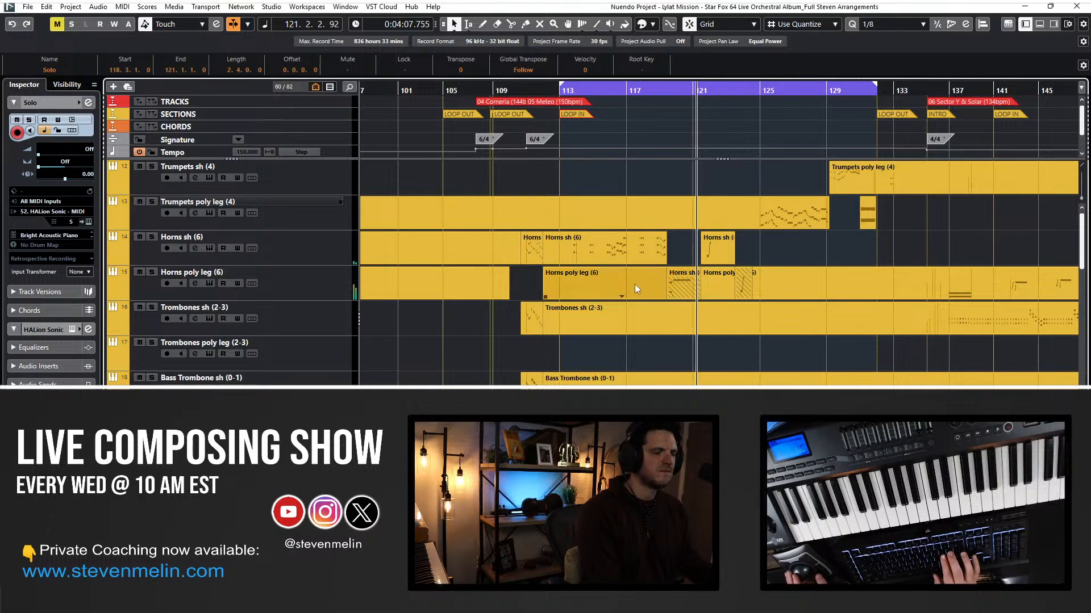
{"action": "scroll", "coordinate": [635, 284], "scroll_direction": "down", "scroll_amount": 15}
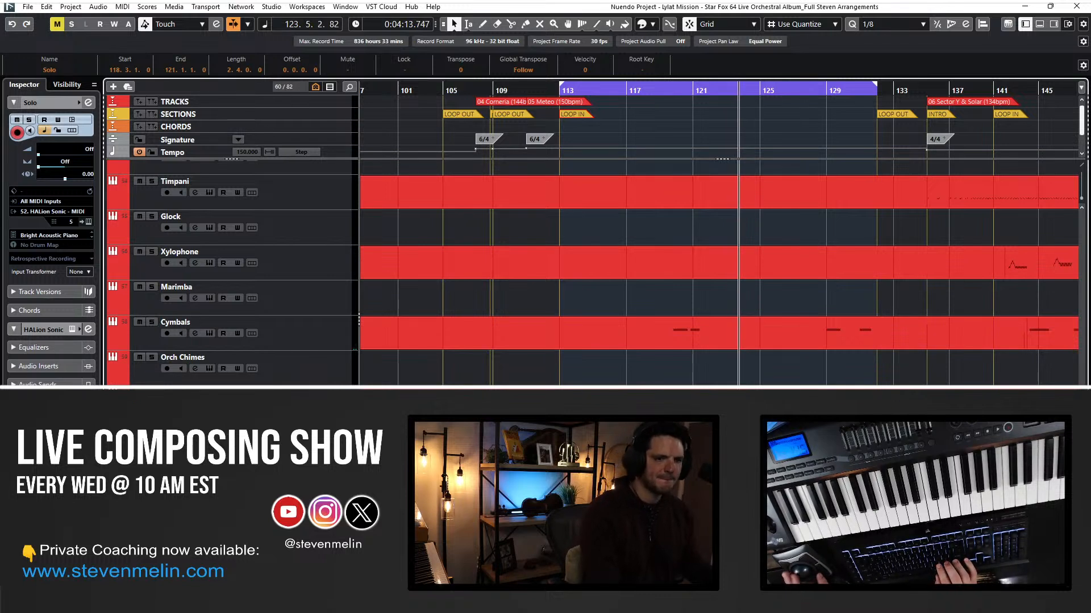
{"action": "key", "text": "Delete"}
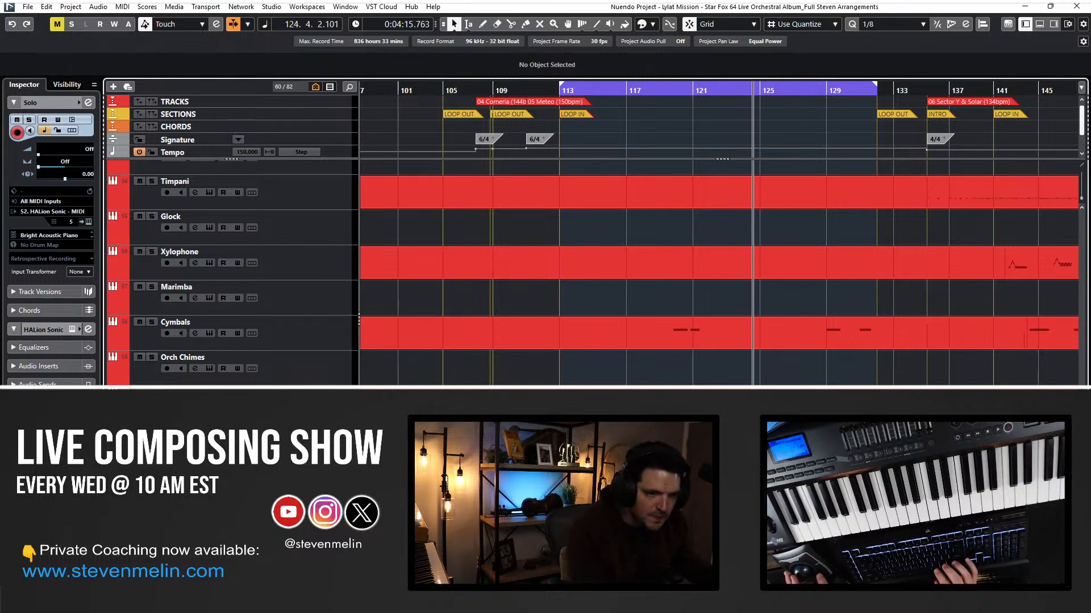
Move the Solo parts starting at 111.1.1 up onto the Oboes sh (3) track.
{"action": "key", "text": "Down"}
{"action": "key", "text": "Down"}
{"action": "key", "text": "Down"}
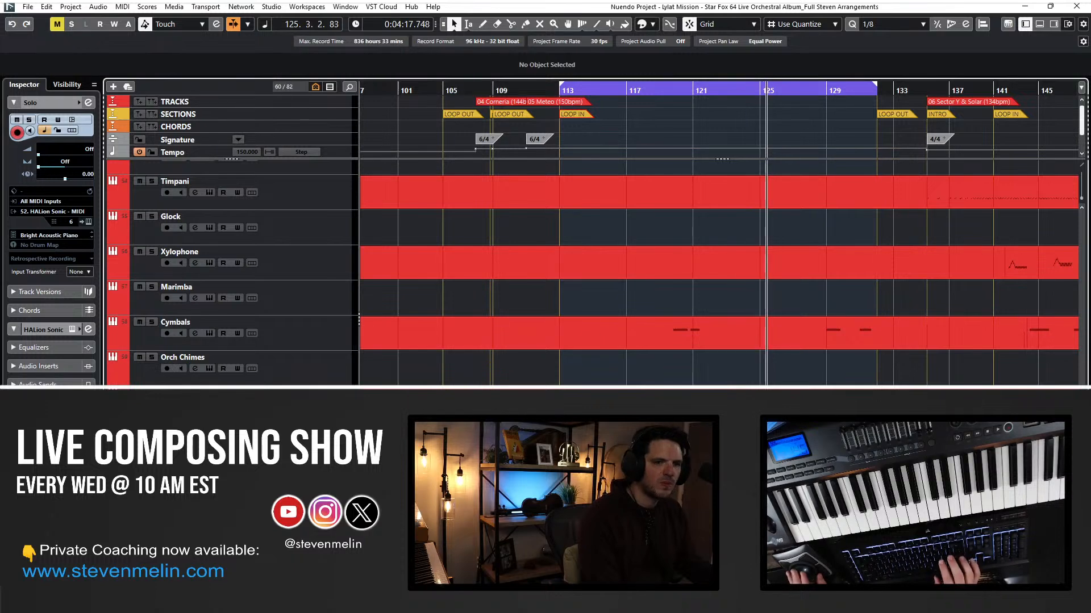
{"action": "key", "text": "ctrl+Up"}
{"action": "key", "text": "ctrl+Up"}
{"action": "key", "text": "ctrl+Up"}
{"action": "key", "text": "ctrl+Up"}
{"action": "key", "text": "ctrl+Up"}
{"action": "key", "text": "ctrl+Up"}
{"action": "key", "text": "ctrl+Up"}
{"action": "key", "text": "ctrl+Up"}
{"action": "key", "text": "ctrl+Up"}
{"action": "key", "text": "ctrl+Up"}
{"action": "key", "text": "ctrl+Up"}
{"action": "key", "text": "ctrl+Up"}
{"action": "key", "text": "ctrl+Up"}
{"action": "key", "text": "ctrl+Up"}
{"action": "key", "text": "ctrl+Up"}
{"action": "key", "text": "ctrl+Up"}
{"action": "key", "text": "ctrl+Up"}
{"action": "key", "text": "ctrl+Up"}
{"action": "key", "text": "ctrl+Up"}
{"action": "key", "text": "ctrl+Up"}
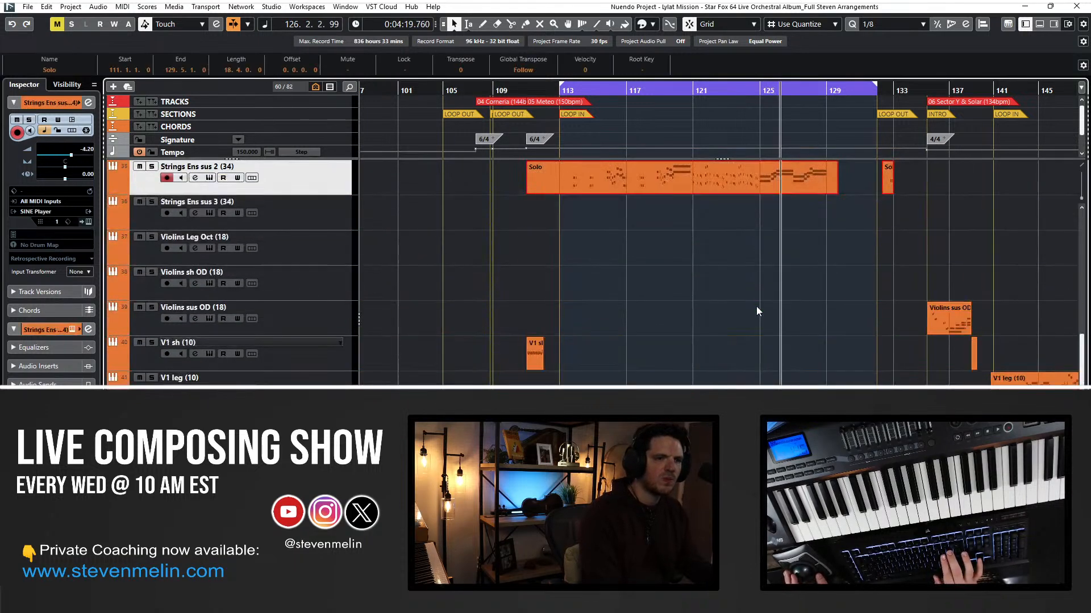
{"action": "key", "text": "ctrl+Up"}
{"action": "key", "text": "ctrl+Up"}
{"action": "key", "text": "ctrl+Up"}
{"action": "key", "text": "ctrl+Up"}
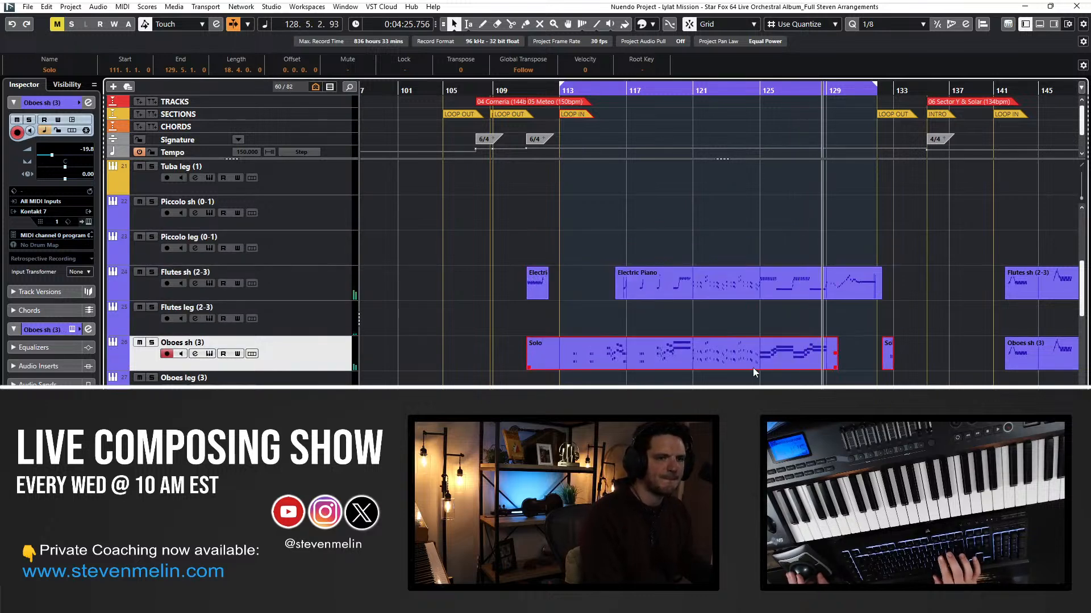
Delete the short leftover Solo part near bar 132 on the Oboes sh (3) track.
{"action": "left_click", "coordinate": [757, 382]}
{"action": "right_click", "coordinate": [789, 344]}
{"action": "left_click_drag", "start_coordinate": [830, 354], "coordinate": [894, 358]}
{"action": "left_click", "coordinate": [780, 319]}
{"action": "key", "text": "Delete"}
Mute the remaining long Solo part on the Oboes sh (3) track.
{"action": "right_click", "coordinate": [865, 362]}
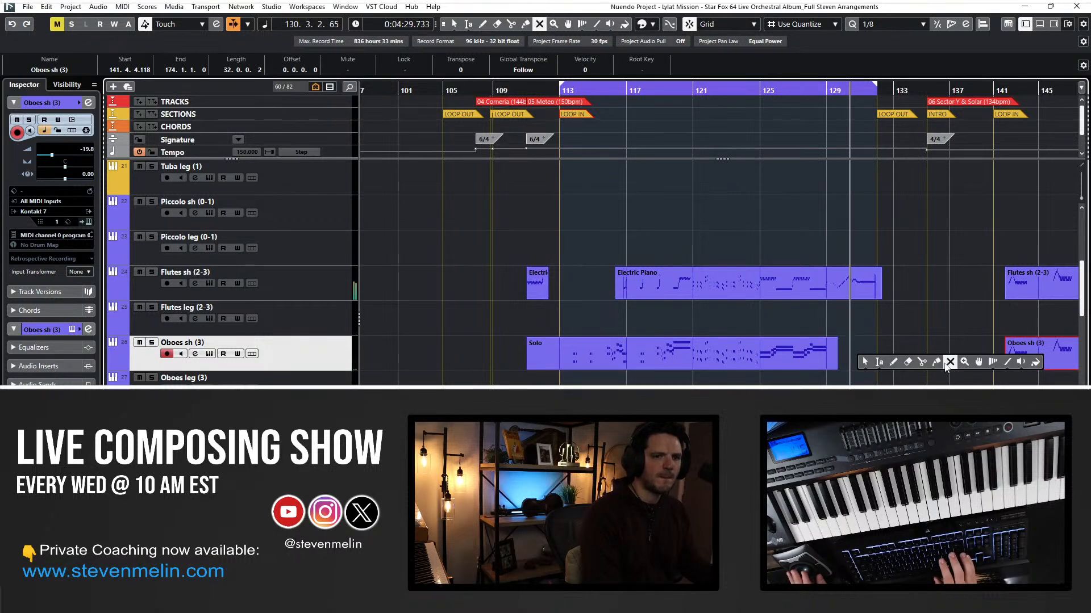
{"action": "left_click", "coordinate": [949, 363]}
{"action": "left_click", "coordinate": [795, 360]}
{"action": "key", "text": "1"}
Play back from about bar 125 while reviewing the brass, string and percussion tracks for missing material.
{"action": "scroll", "coordinate": [753, 310], "scroll_direction": "up", "scroll_amount": 5}
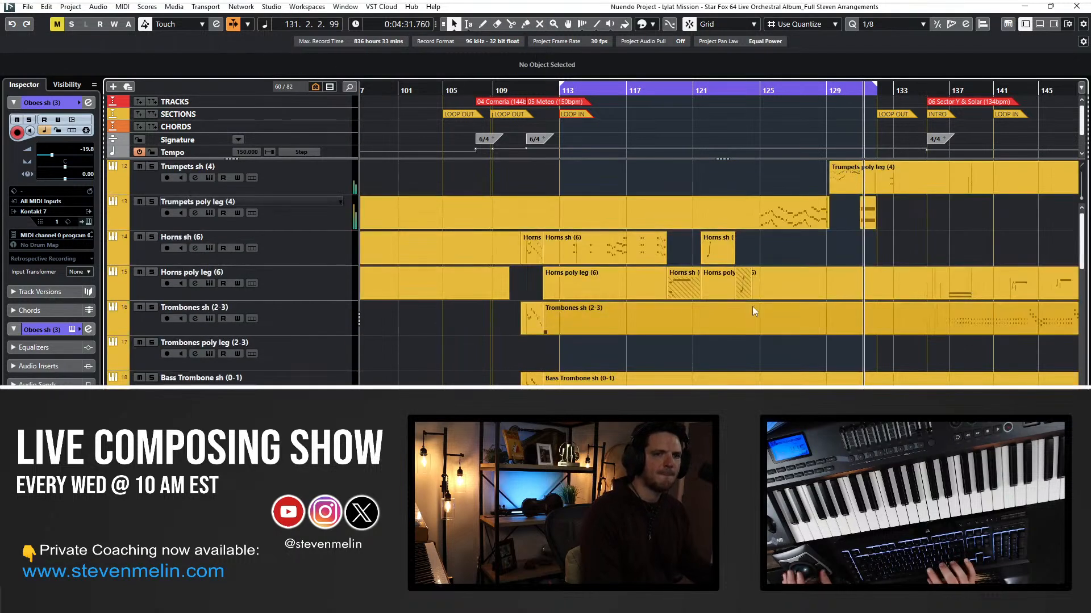
{"action": "key", "text": "KP_Subtract"}
{"action": "key", "text": "KP_Subtract"}
{"action": "key", "text": "KP_Subtract"}
{"action": "key", "text": "KP_Subtract"}
{"action": "key", "text": "KP_Subtract"}
{"action": "key", "text": "KP_Subtract"}
{"action": "key", "text": "KP_Subtract"}
{"action": "key", "text": "KP_Subtract"}
{"action": "key", "text": "KP_Subtract"}
{"action": "key", "text": "KP_Subtract"}
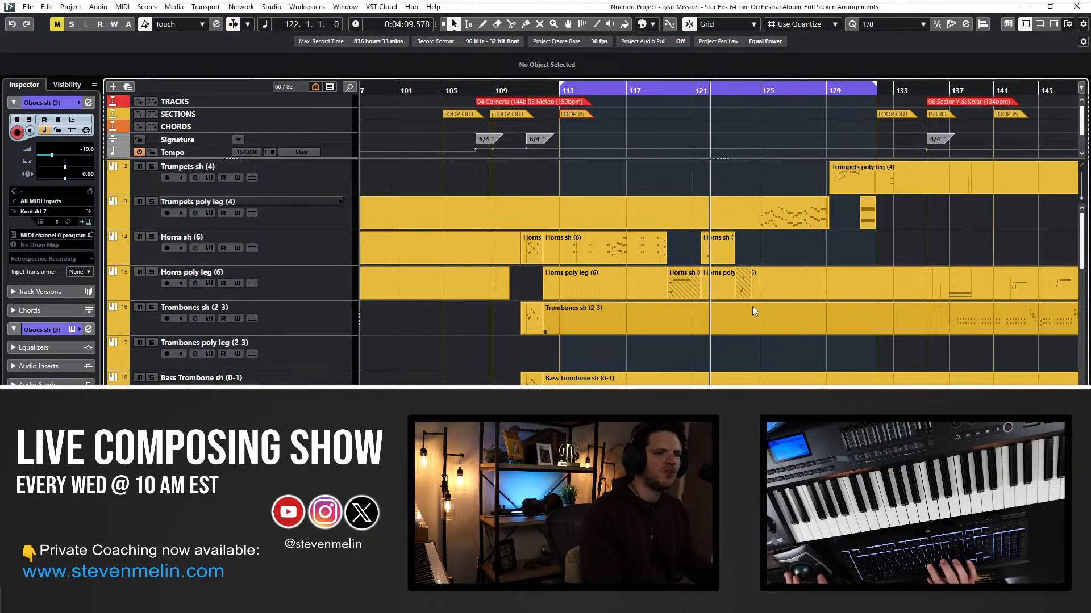
{"action": "key", "text": "KP_Add"}
{"action": "key", "text": "KP_Add"}
{"action": "key", "text": "KP_Add"}
{"action": "key", "text": "space"}
{"action": "scroll", "coordinate": [752, 306], "scroll_direction": "down", "scroll_amount": 15}
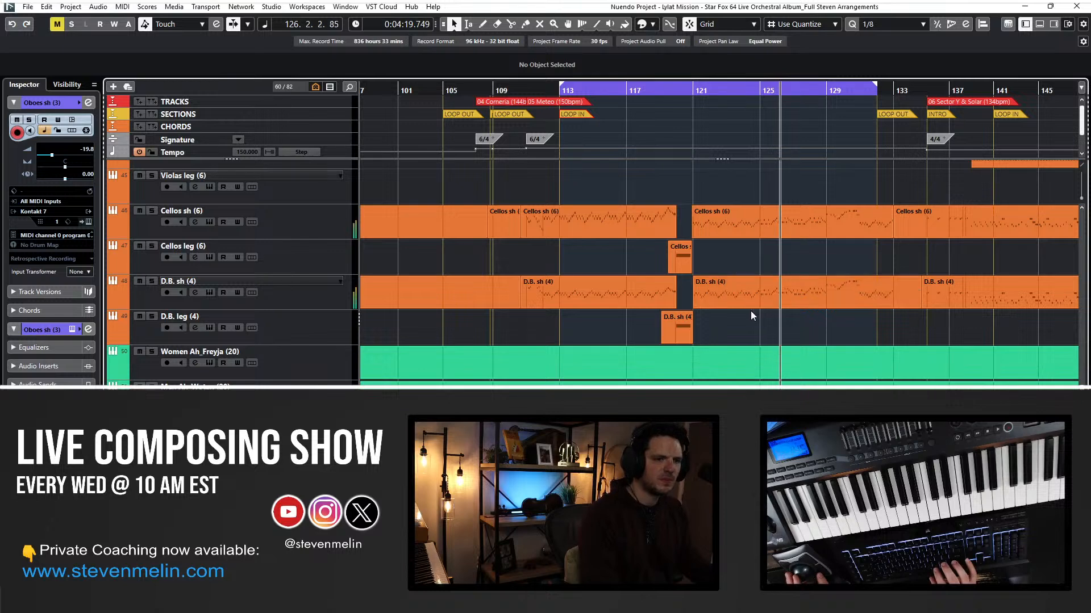
{"action": "scroll", "coordinate": [751, 311], "scroll_direction": "down", "scroll_amount": 1}
{"action": "scroll", "coordinate": [743, 351], "scroll_direction": "down", "scroll_amount": 4}
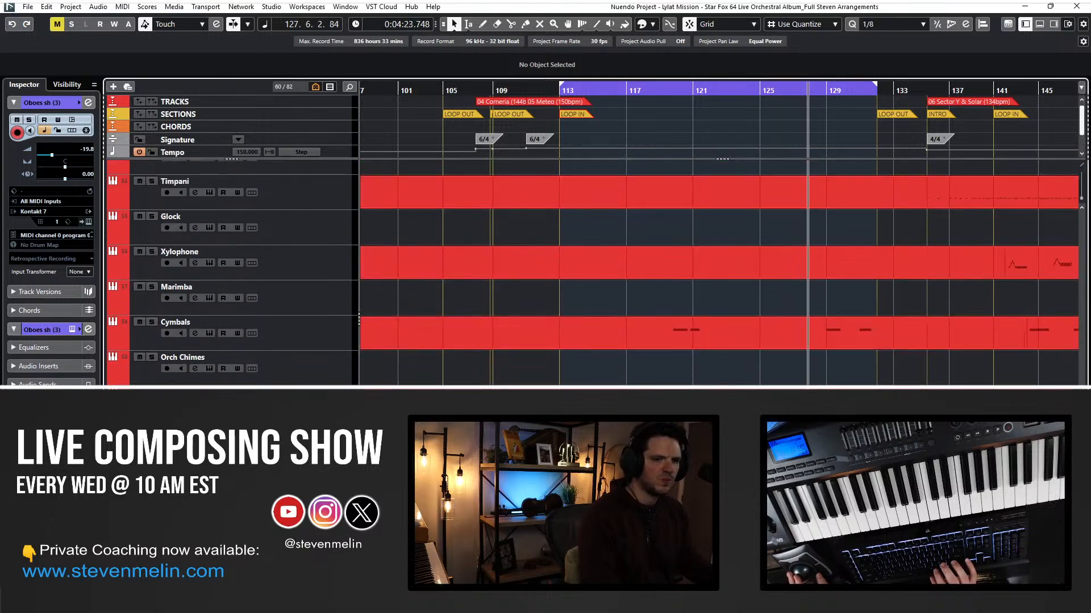
Move the Solo part spanning 129.1.1 to 132.3.1 onto the Horns sh (6) track.
{"action": "left_click", "coordinate": [852, 483]}
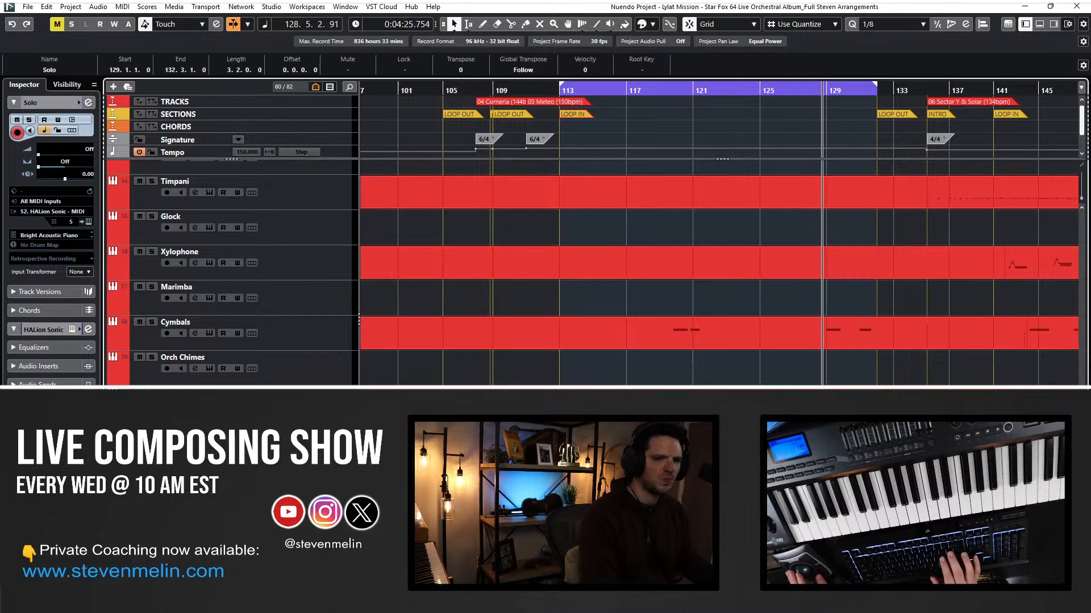
{"action": "scroll", "coordinate": [846, 194], "scroll_direction": "up", "scroll_amount": 15}
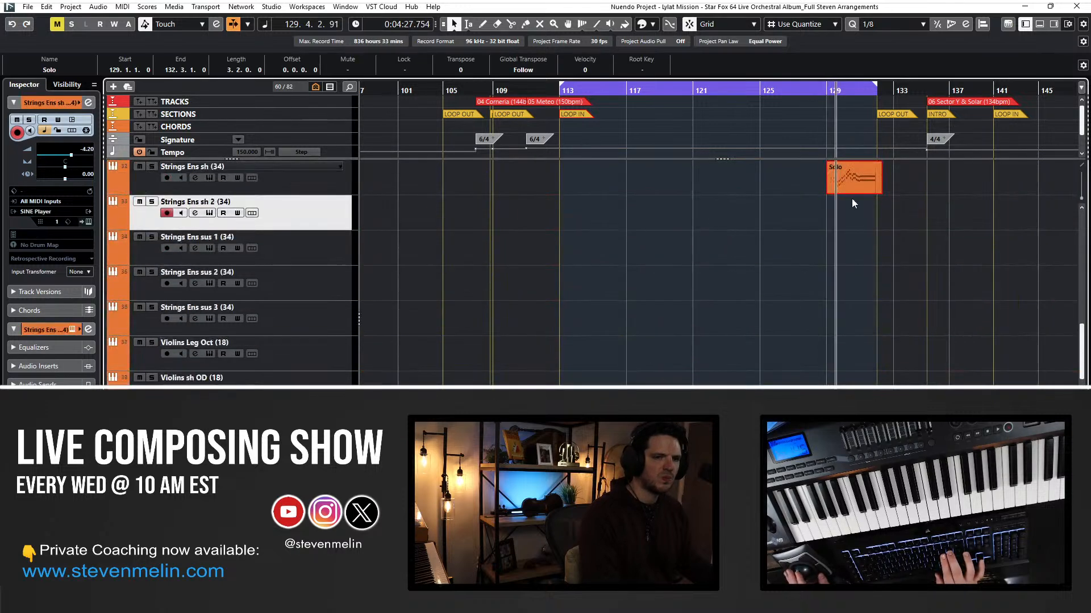
{"action": "scroll", "coordinate": [844, 187], "scroll_direction": "up", "scroll_amount": 5}
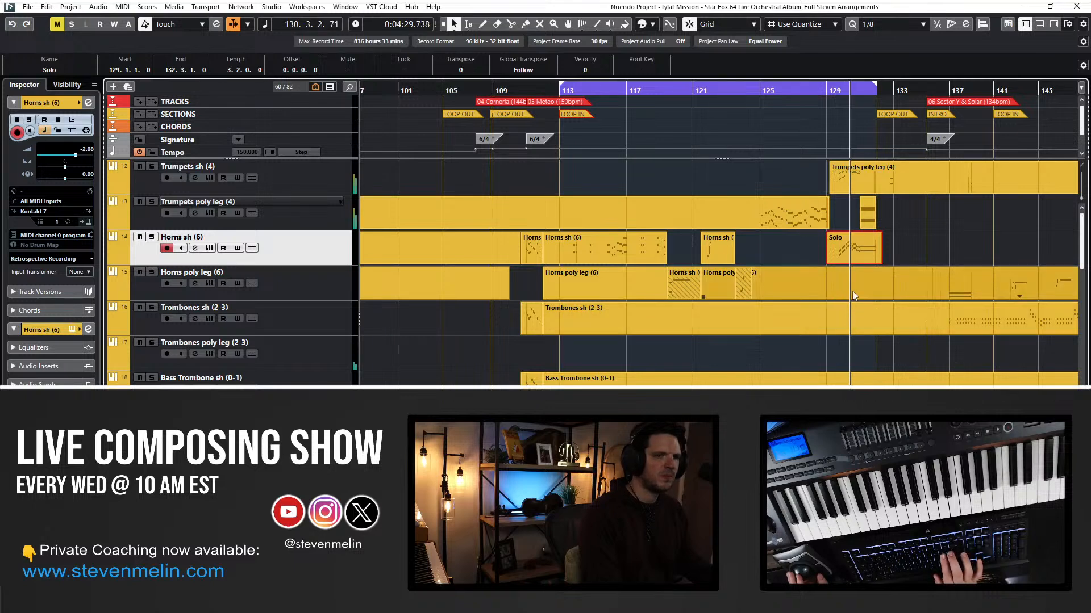
Split the Solo part on the Horns sh (6) track at 131.1.1.
{"action": "key", "text": "h"}
{"action": "key", "text": "h"}
{"action": "key", "text": "h"}
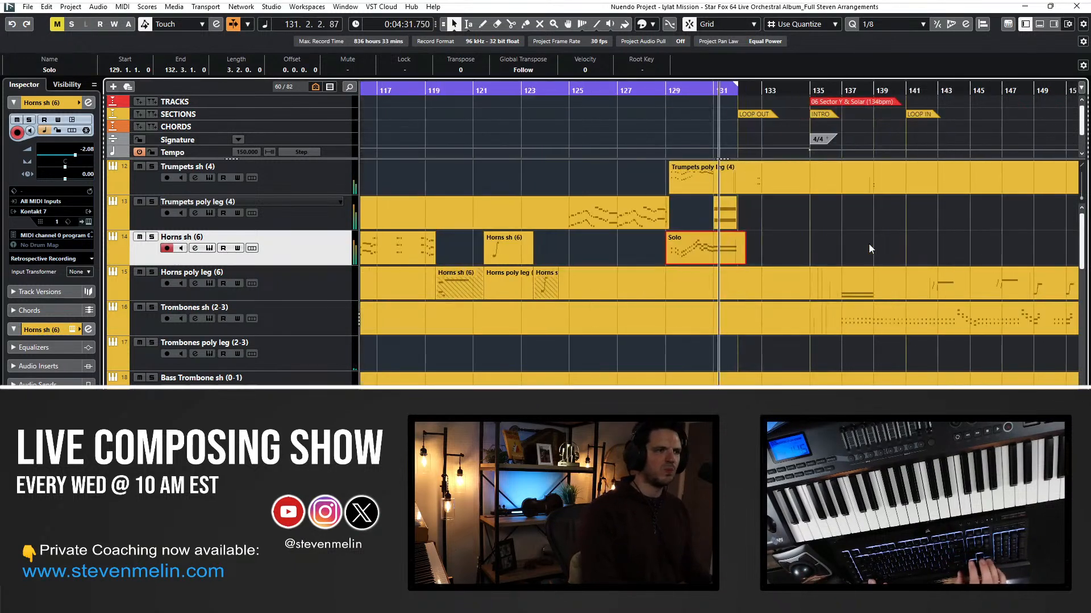
{"action": "left_click", "coordinate": [697, 257], "text": "alt"}
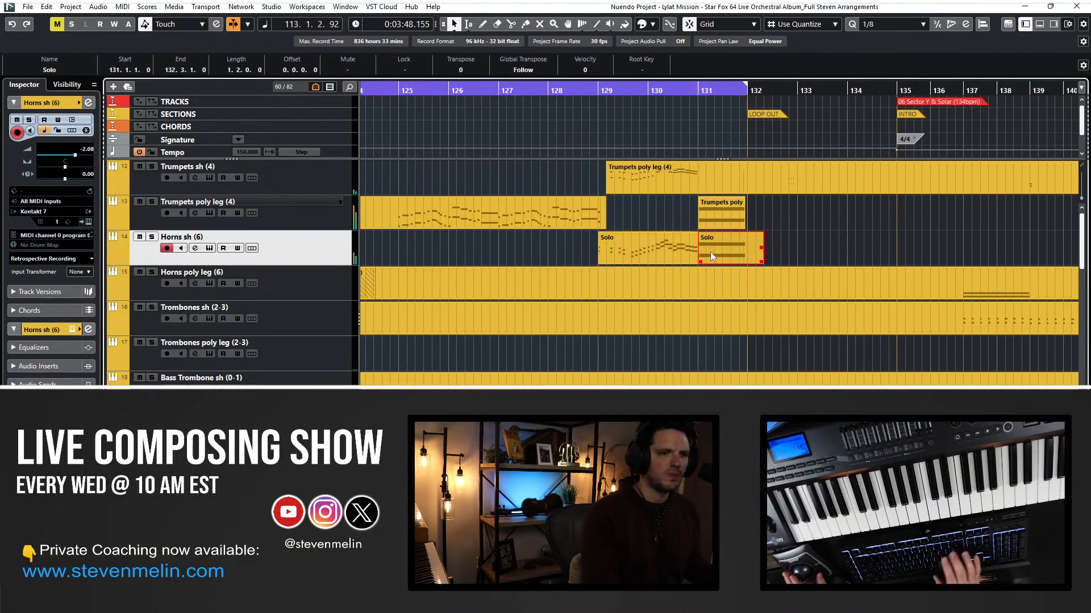
Move the split Solo part starting at 131.1.1 onto the Horns poly leg (6) track and play the loop section to check it.
{"action": "key", "text": "ctrl+Down"}
{"action": "key", "text": "space"}
{"action": "key", "text": "space"}
{"action": "scroll", "coordinate": [705, 248], "scroll_direction": "right", "scroll_amount": 7}
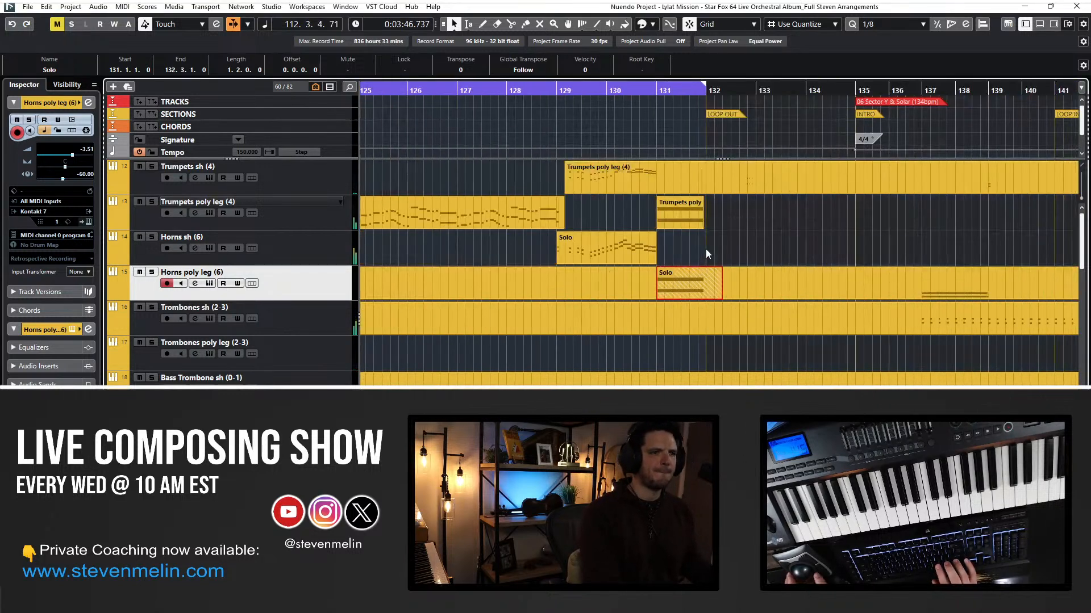
{"action": "left_click", "coordinate": [621, 91]}
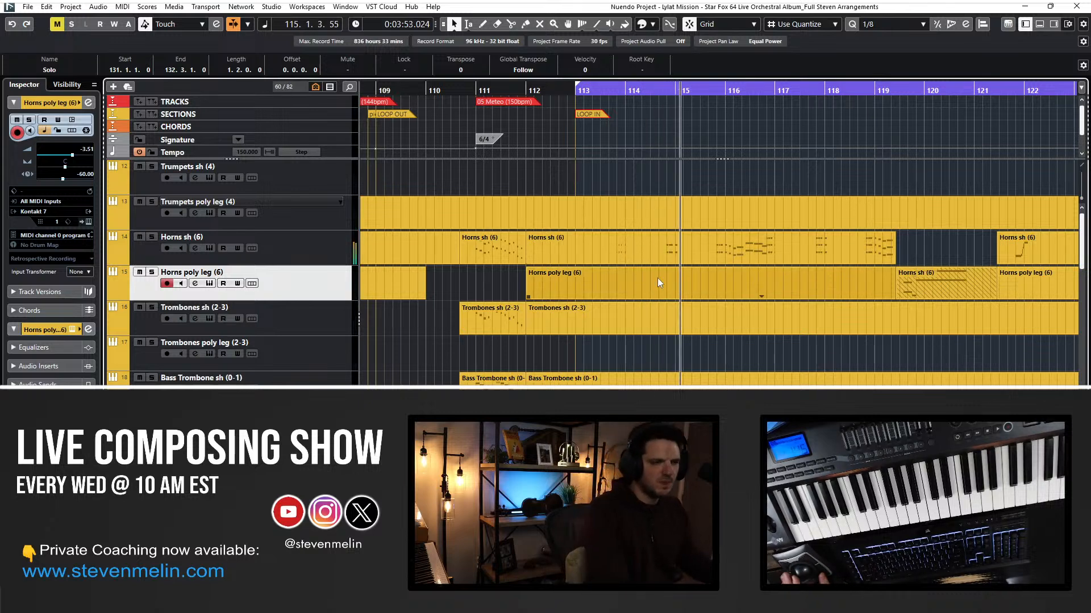
Select the Women Ah_Freyja (20) and Men Ah_Wotan (20) choir tracks and listen to the Meteo section around them.
{"action": "scroll", "coordinate": [657, 277], "scroll_direction": "down", "scroll_amount": 15}
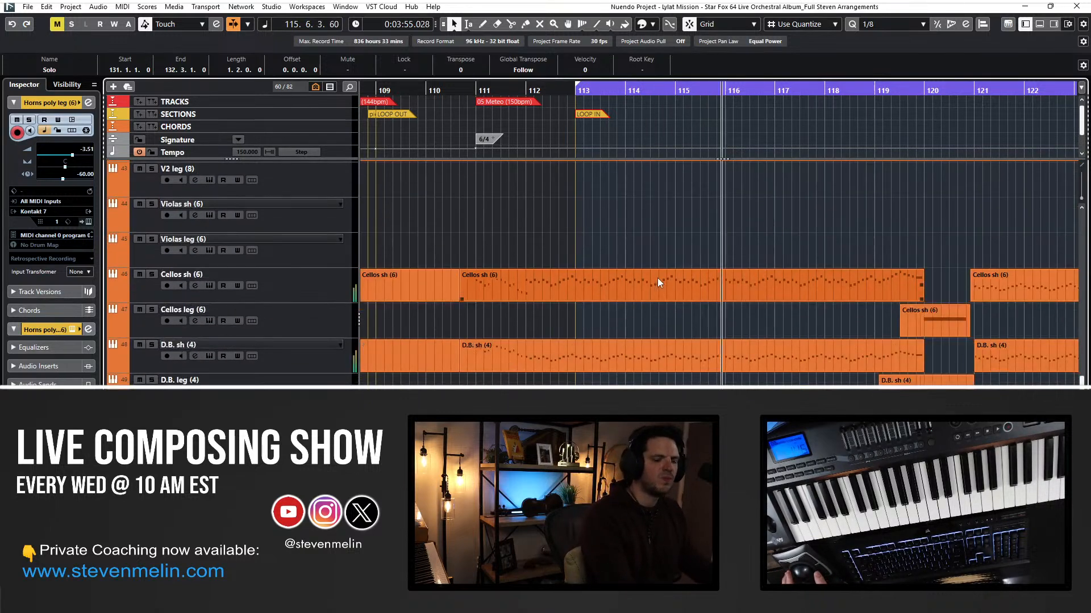
{"action": "scroll", "coordinate": [640, 294], "scroll_direction": "down", "scroll_amount": 2}
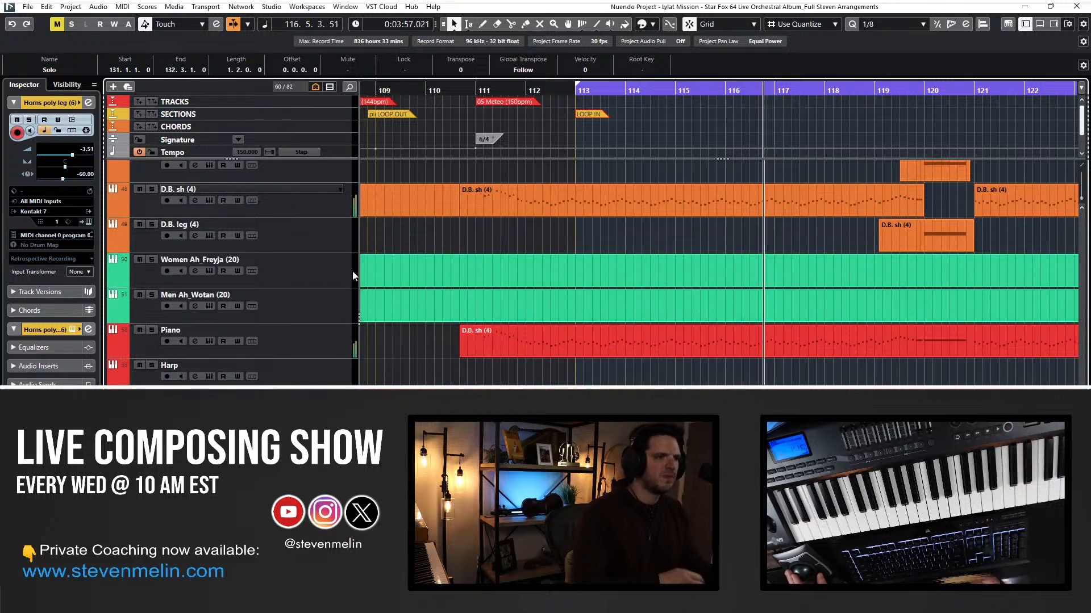
{"action": "left_click", "coordinate": [331, 278]}
{"action": "left_click", "coordinate": [325, 303], "text": "shift"}
{"action": "key", "text": "g"}
{"action": "key", "text": "g"}
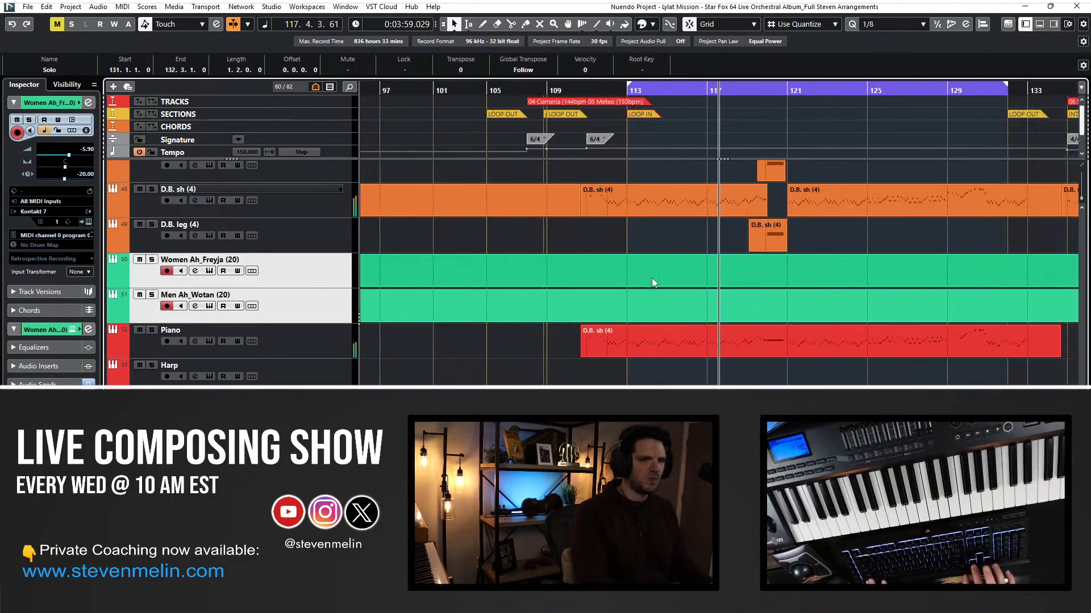
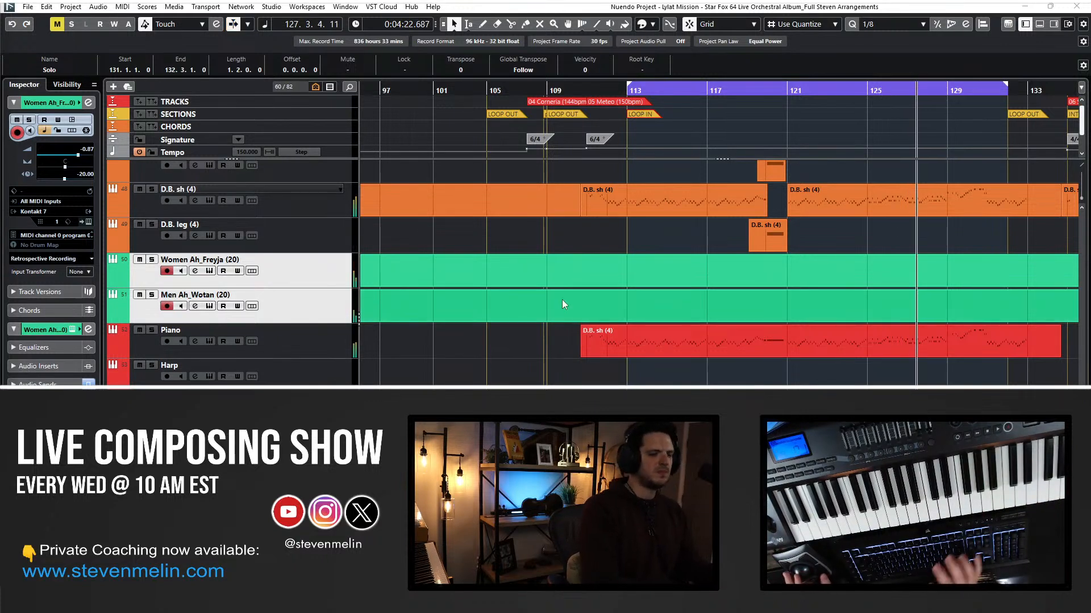
Select only the Women Ah_Freyja (20) track, then play from bar 113 while reviewing the low string and percussion tracks.
{"action": "left_click", "coordinate": [663, 269]}
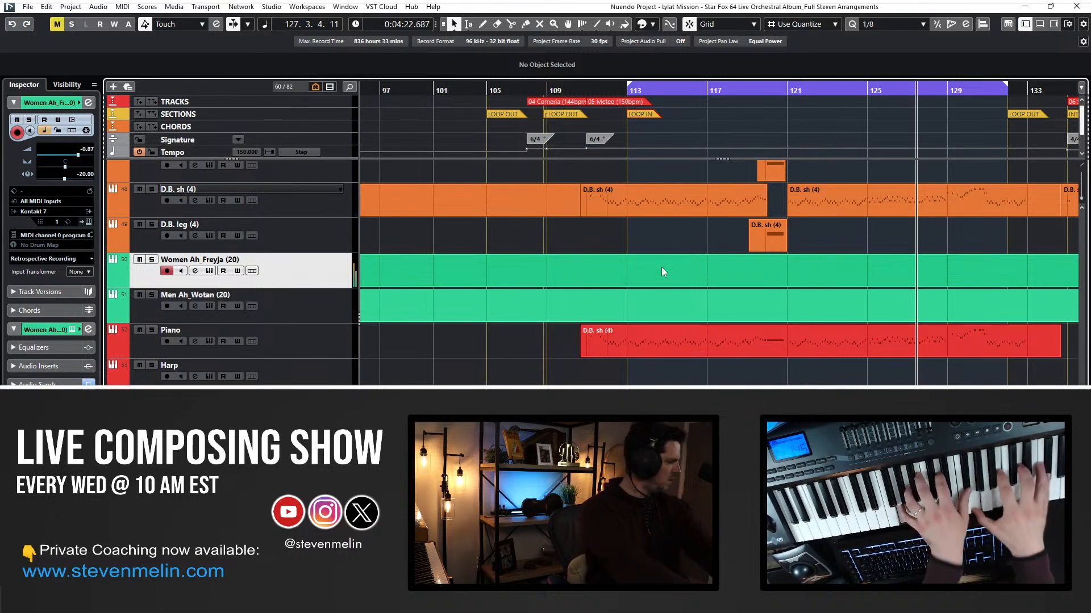
{"action": "key", "text": "KP_3"}
{"action": "key", "text": "space"}
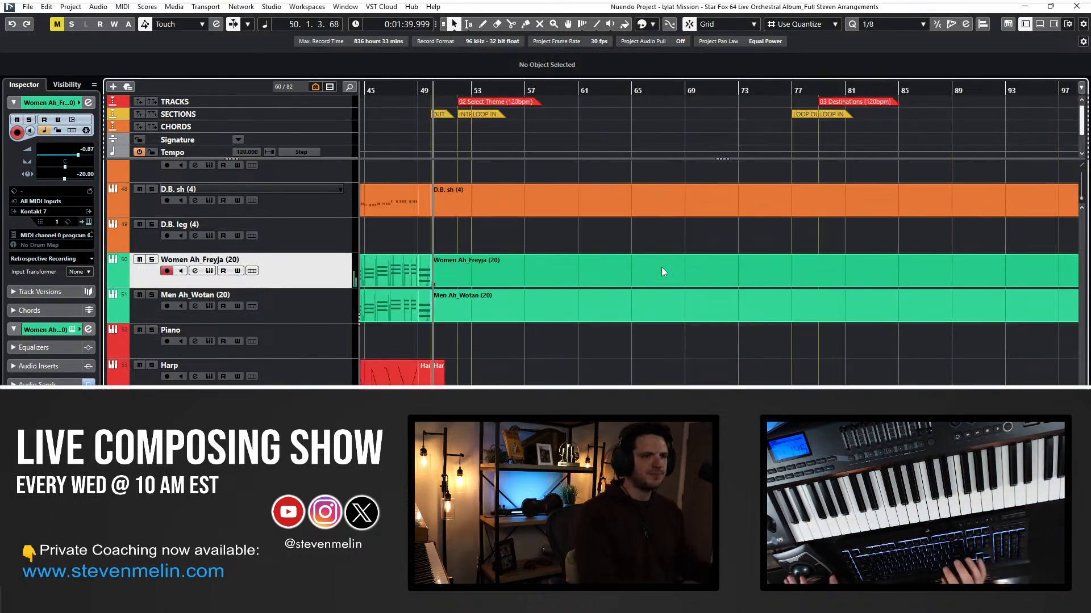
{"action": "key", "text": "KP_1"}
{"action": "scroll", "coordinate": [484, 248], "scroll_direction": "up", "scroll_amount": 3}
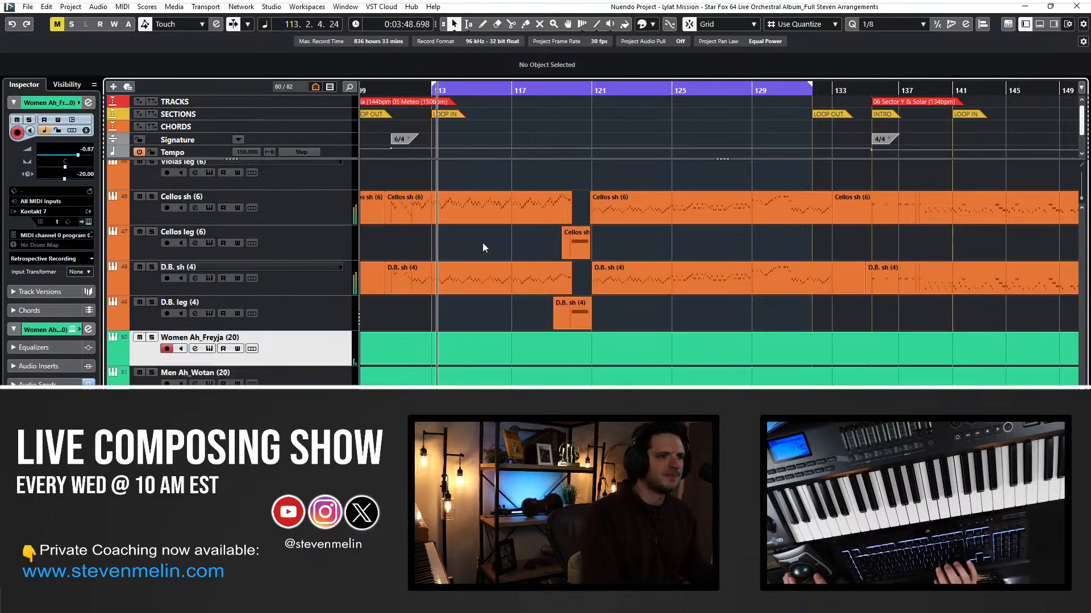
{"action": "scroll", "coordinate": [485, 248], "scroll_direction": "left", "scroll_amount": 4}
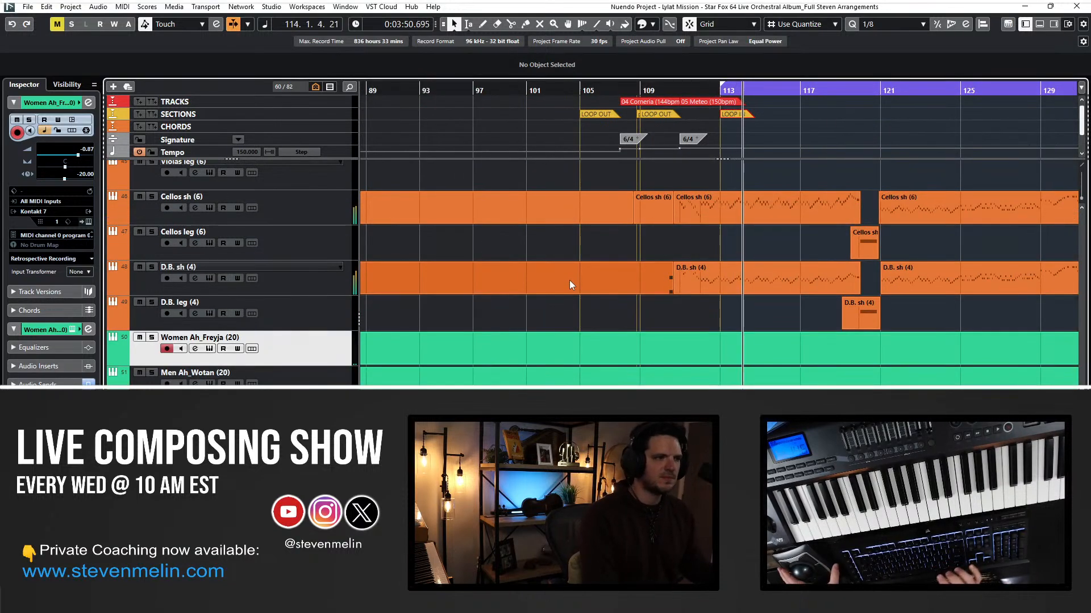
{"action": "scroll", "coordinate": [569, 280], "scroll_direction": "right", "scroll_amount": 2}
{"action": "scroll", "coordinate": [570, 281], "scroll_direction": "right", "scroll_amount": 2}
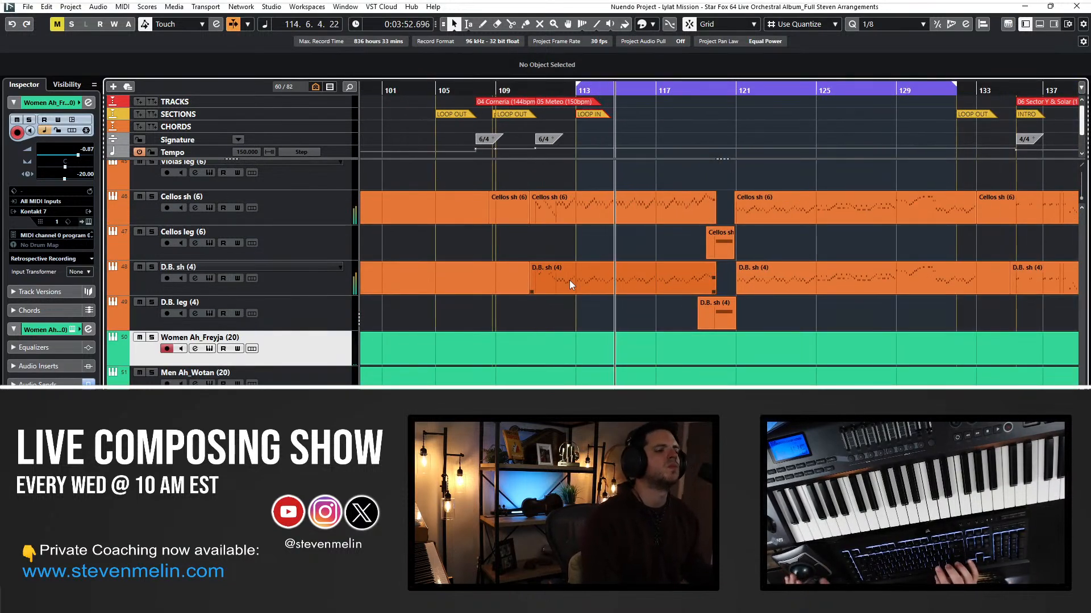
{"action": "scroll", "coordinate": [569, 281], "scroll_direction": "down", "scroll_amount": 5}
{"action": "scroll", "coordinate": [569, 281], "scroll_direction": "down", "scroll_amount": 2}
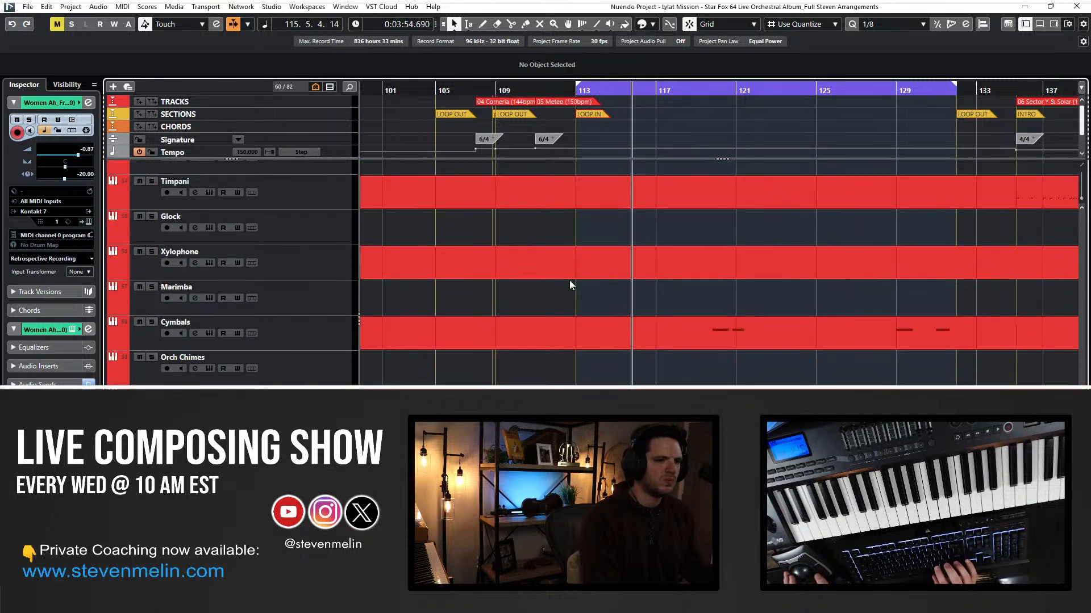
Mute the Solo part spanning 118.3.1 to 121.1.1 on the HALion Sonic Solo track and clear the selection.
{"action": "left_click", "coordinate": [569, 454]}
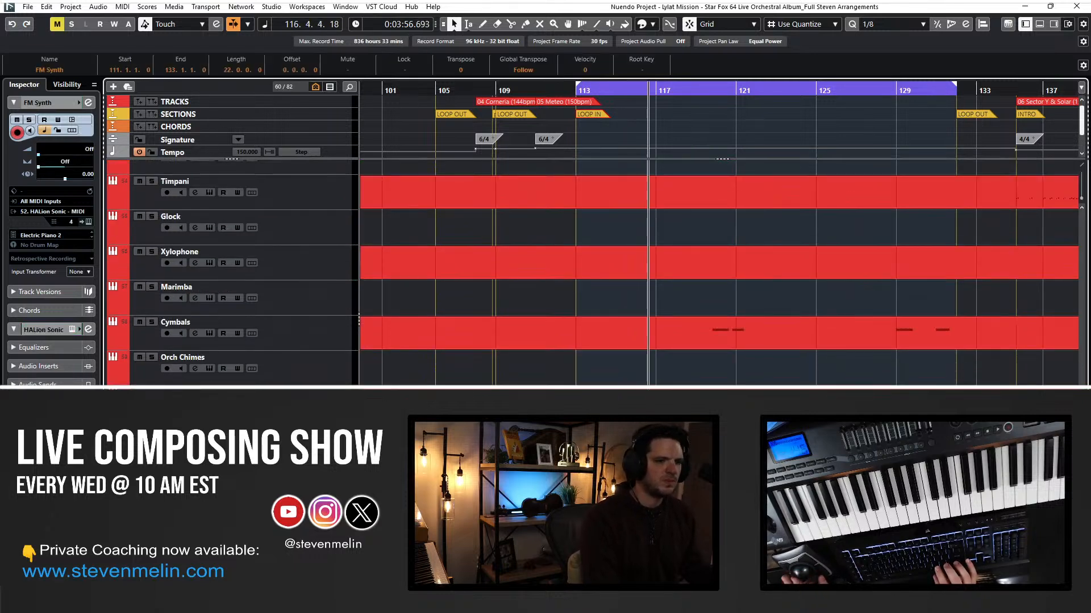
{"action": "key", "text": "7"}
{"action": "left_click", "coordinate": [709, 488]}
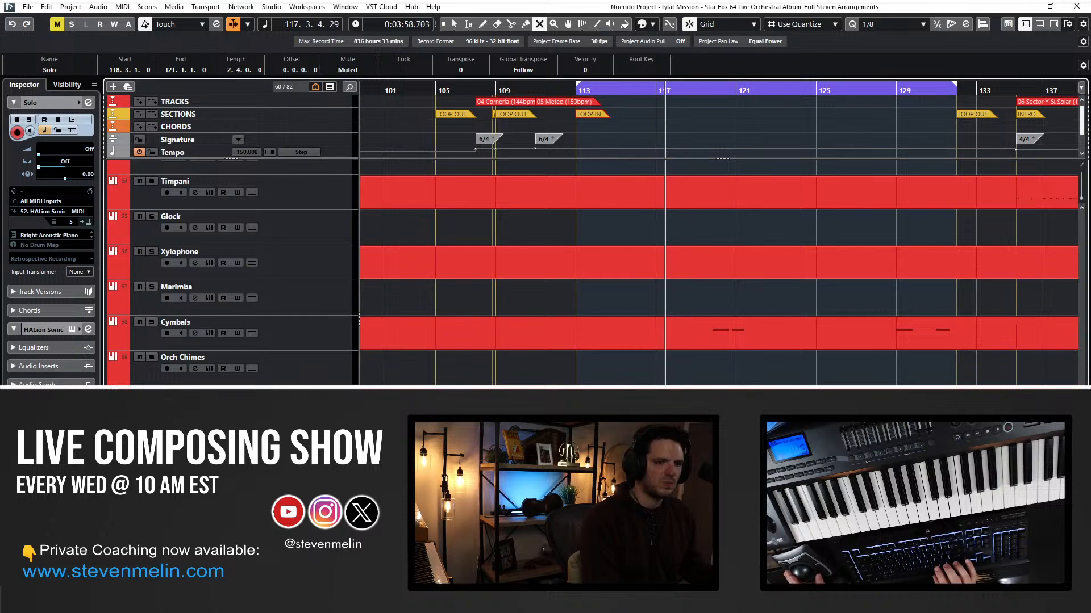
{"action": "key", "text": "1"}
{"action": "left_click", "coordinate": [625, 454]}
Review the choir, string, woodwind and low brass tracks during playback for parts that still need distributing.
{"action": "scroll", "coordinate": [537, 327], "scroll_direction": "up", "scroll_amount": 2}
{"action": "scroll", "coordinate": [536, 326], "scroll_direction": "down", "scroll_amount": 2}
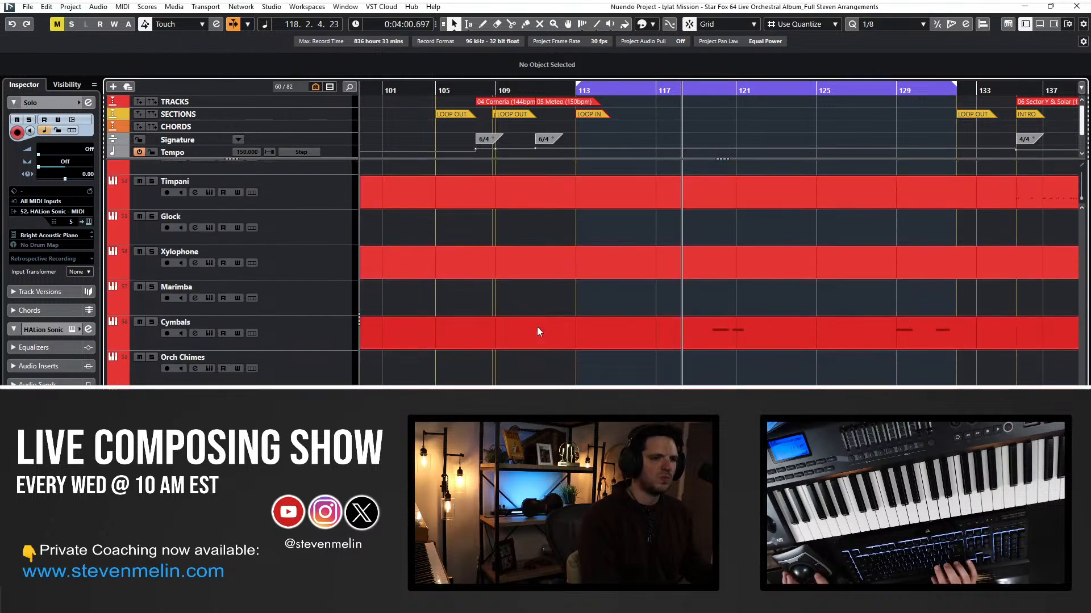
{"action": "scroll", "coordinate": [535, 309], "scroll_direction": "up", "scroll_amount": 3}
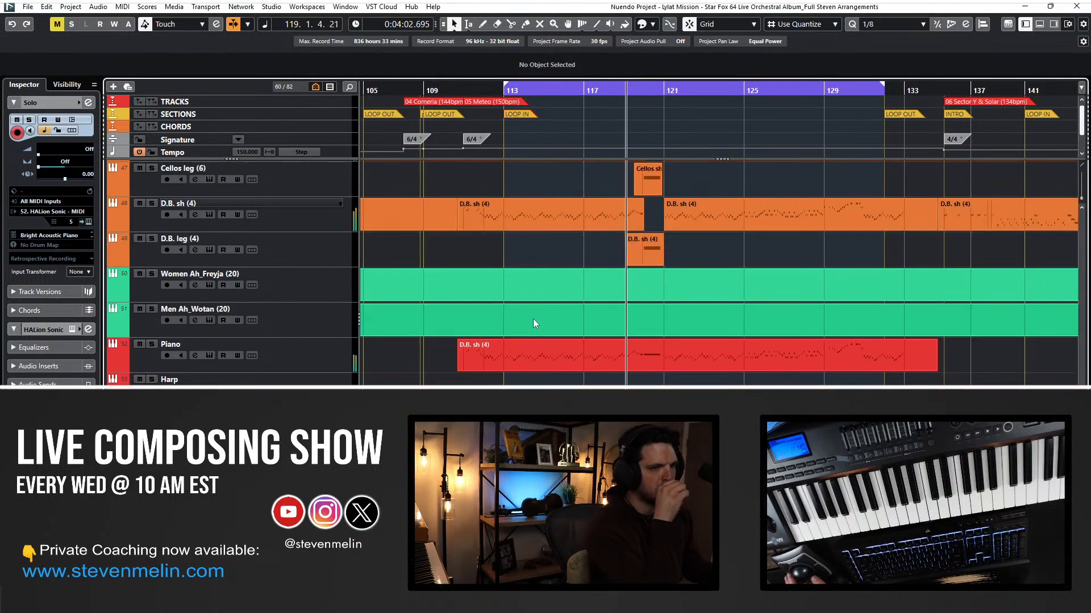
{"action": "scroll", "coordinate": [519, 327], "scroll_direction": "up", "scroll_amount": 9}
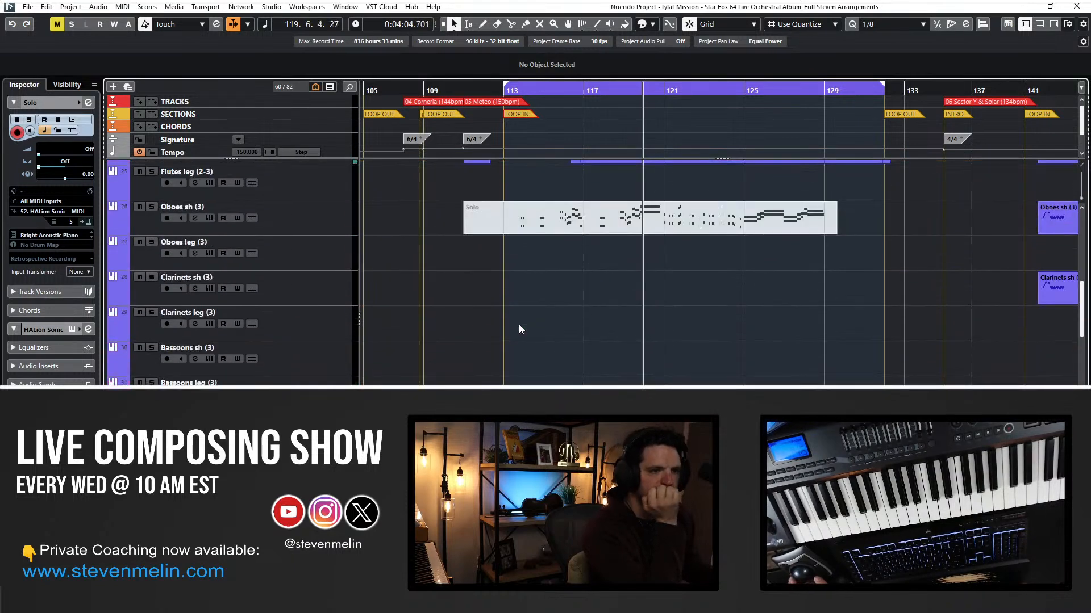
{"action": "scroll", "coordinate": [519, 324], "scroll_direction": "up", "scroll_amount": 5}
{"action": "scroll", "coordinate": [527, 321], "scroll_direction": "down", "scroll_amount": 3}
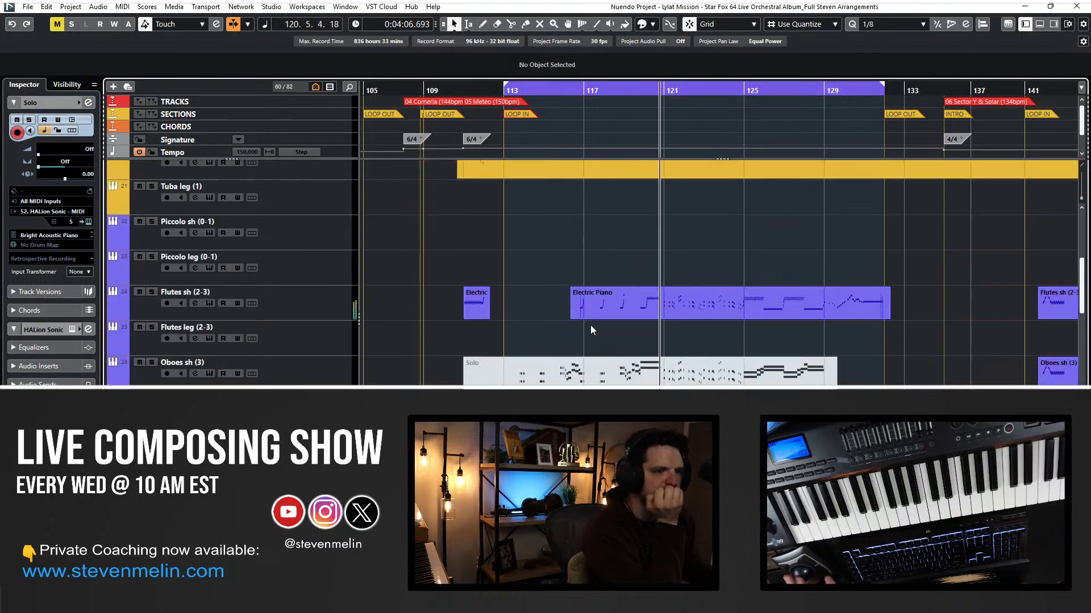
{"action": "scroll", "coordinate": [591, 324], "scroll_direction": "up", "scroll_amount": 1}
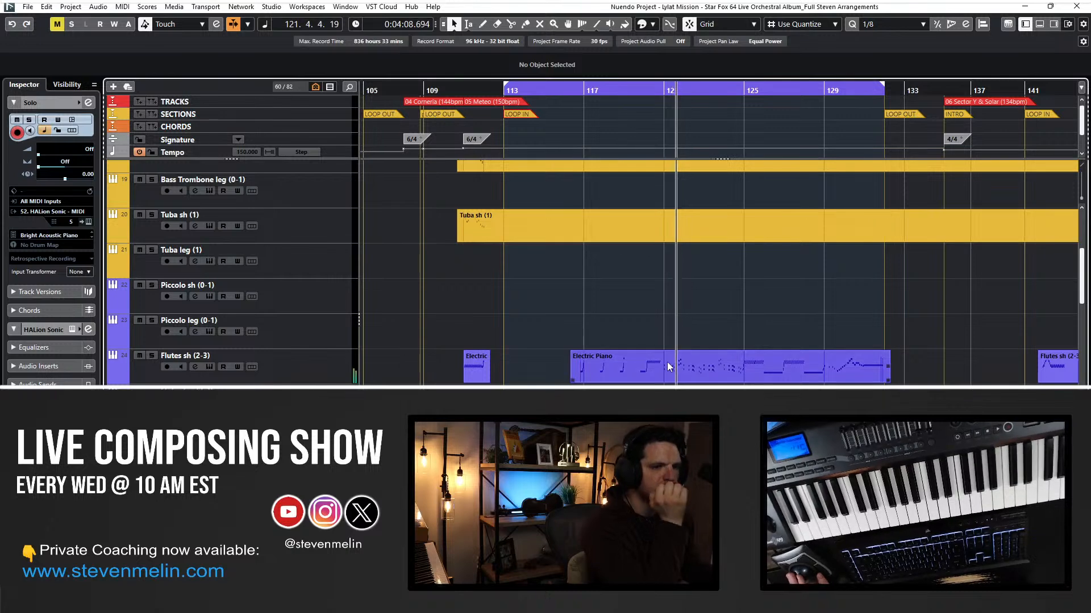
Split the long Electric Piano part on the Flutes sh (2-3) track at 120.6.3 and open its second half for note editing.
{"action": "scroll", "coordinate": [667, 362], "scroll_direction": "up", "scroll_amount": 4}
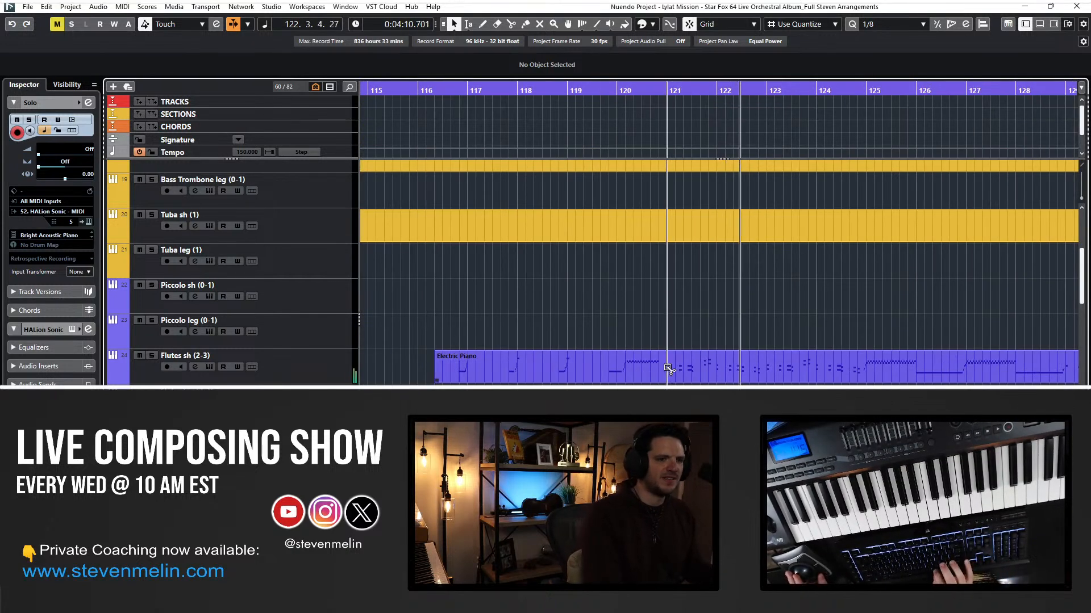
{"action": "left_click", "coordinate": [667, 368], "text": "alt"}
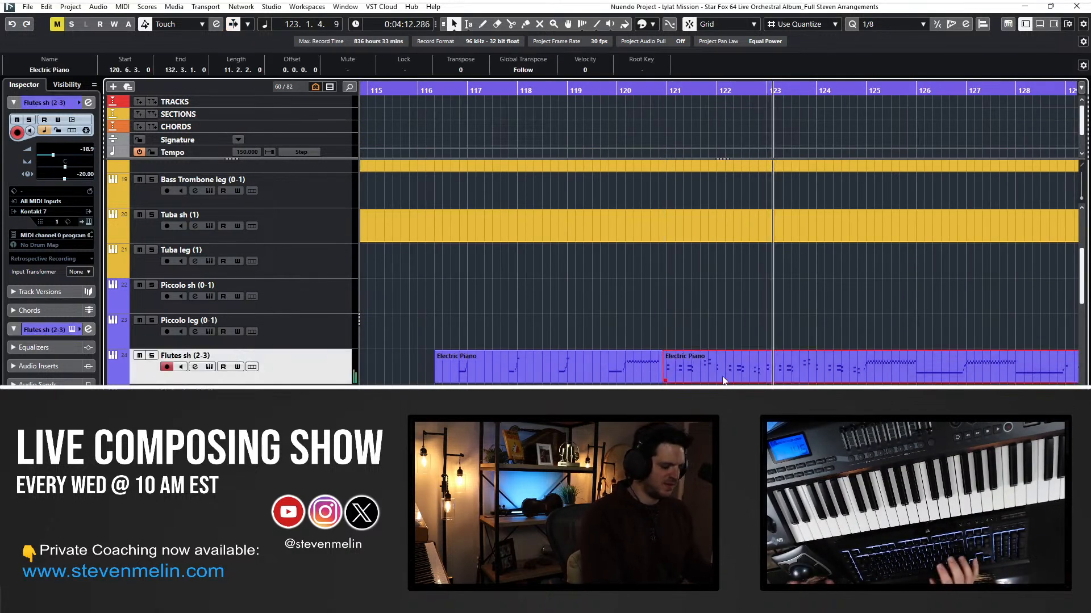
{"action": "key", "text": "l"}
{"action": "key", "text": "Return"}
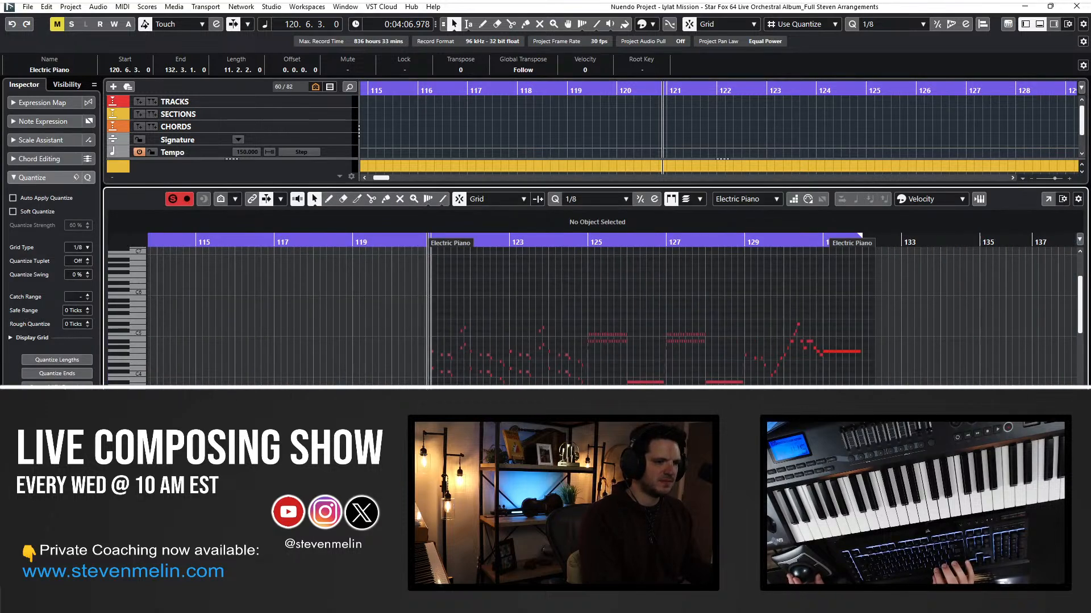
Set the velocity of all notes in the Electric Piano part starting at 120.6.3 to 127 and close the note editor.
{"action": "left_click", "coordinate": [435, 489]}
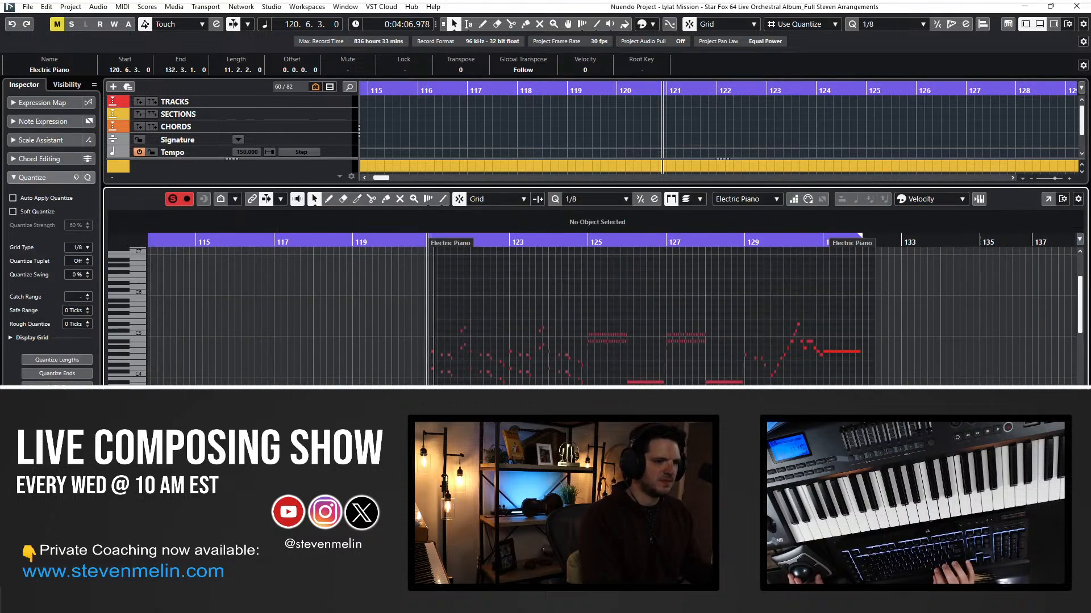
{"action": "left_click_drag", "start_coordinate": [465, 324], "coordinate": [830, 380]}
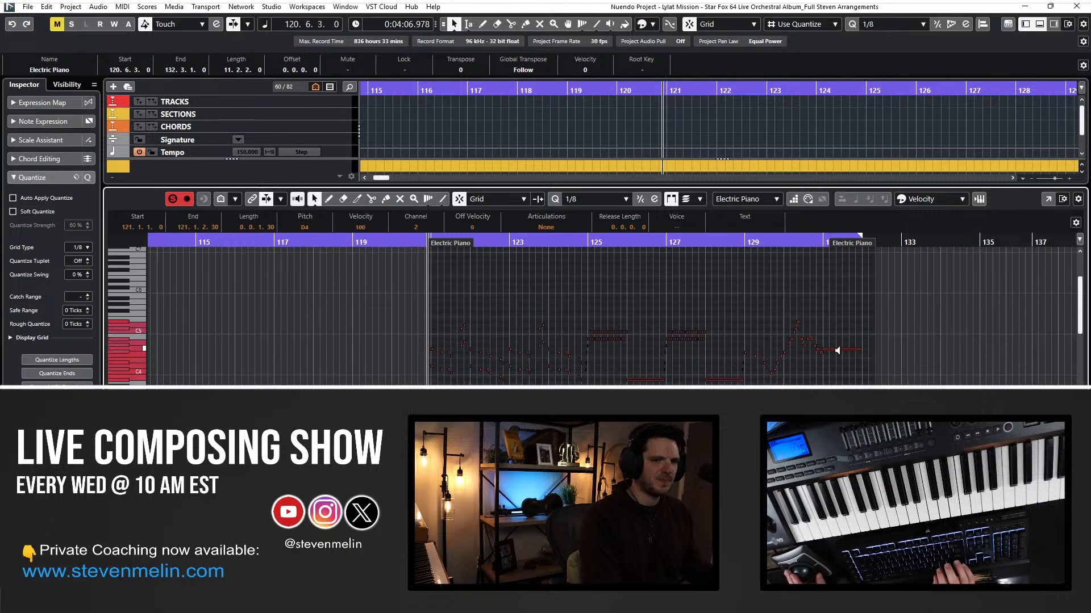
{"action": "key", "text": "space"}
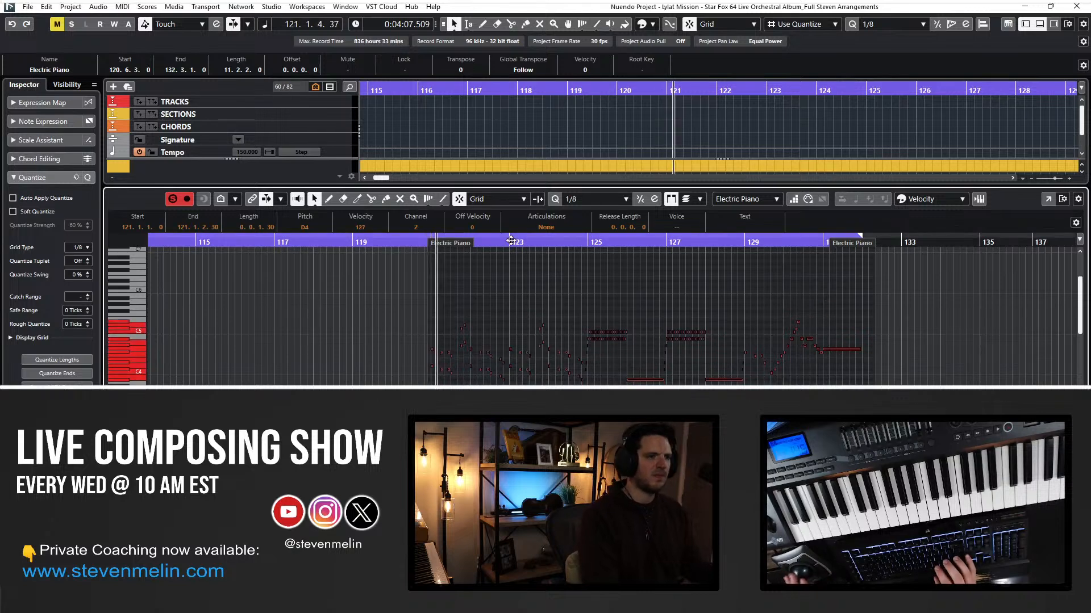
{"action": "key", "text": "Return"}
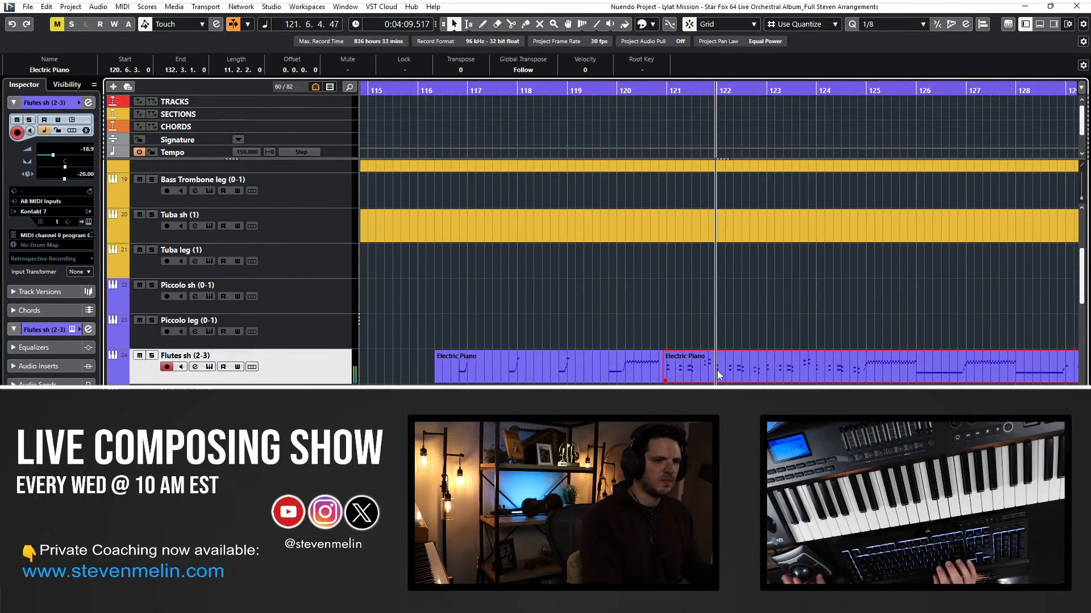
Rename the Electric Piano parts on the Flutes sh (2-3) track to match the track name.
{"action": "double_click", "coordinate": [226, 353]}
{"action": "key", "text": "shift+Return"}
{"action": "key", "text": "space"}
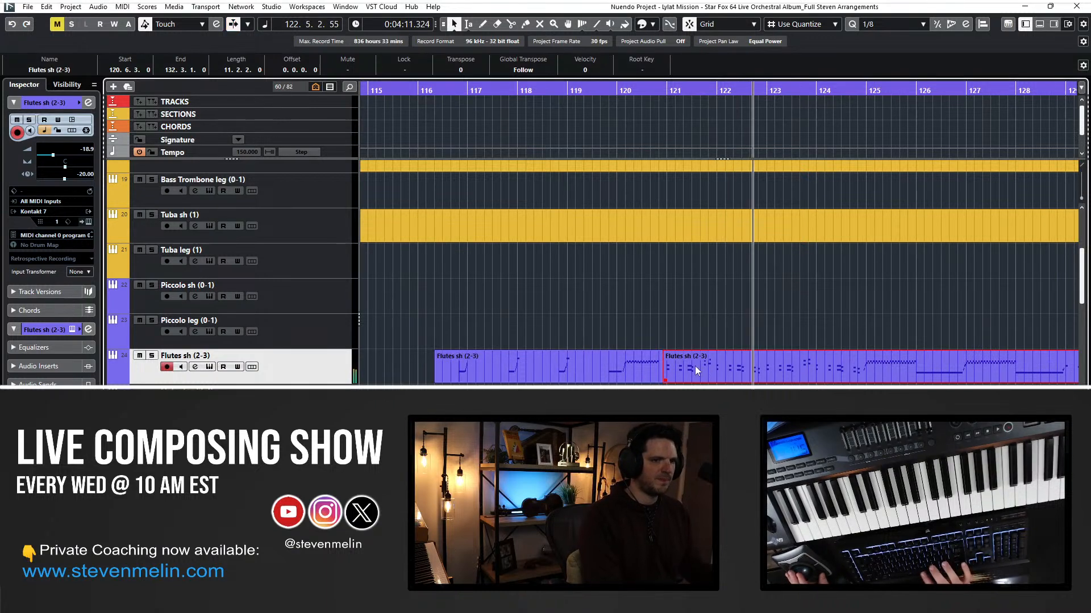
Copy the Flutes sh (2-3) part starting at 120.6.3 onto the Oboes sh (3) track and check its notes.
{"action": "key", "text": "l"}
{"action": "key", "text": "Down"}
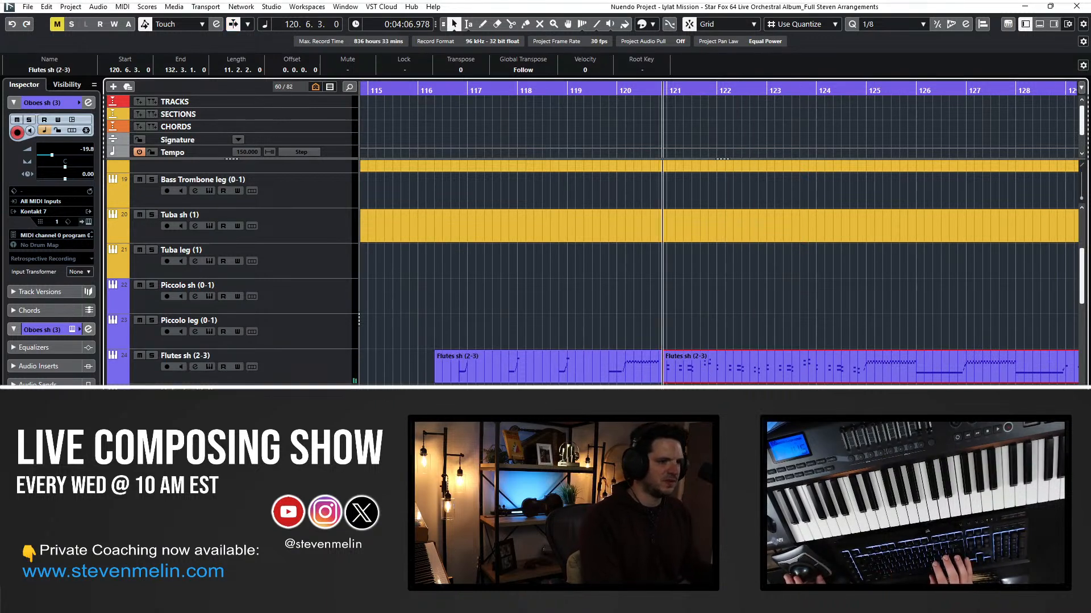
{"action": "key", "text": "Down"}
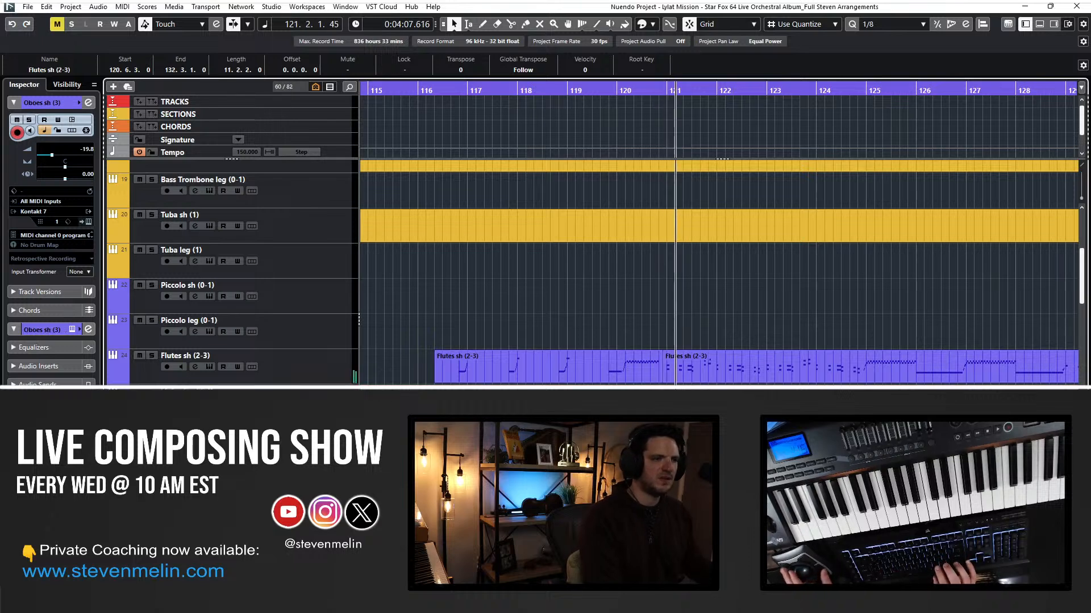
{"action": "key", "text": "Return"}
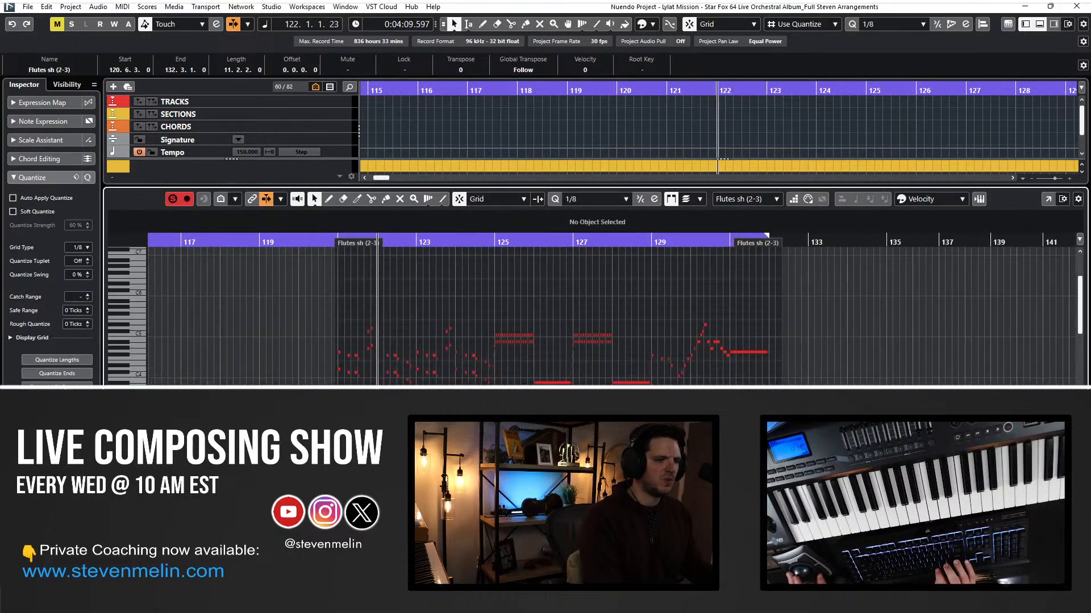
{"action": "key", "text": "Return"}
{"action": "scroll", "coordinate": [529, 352], "scroll_direction": "right", "scroll_amount": 2}
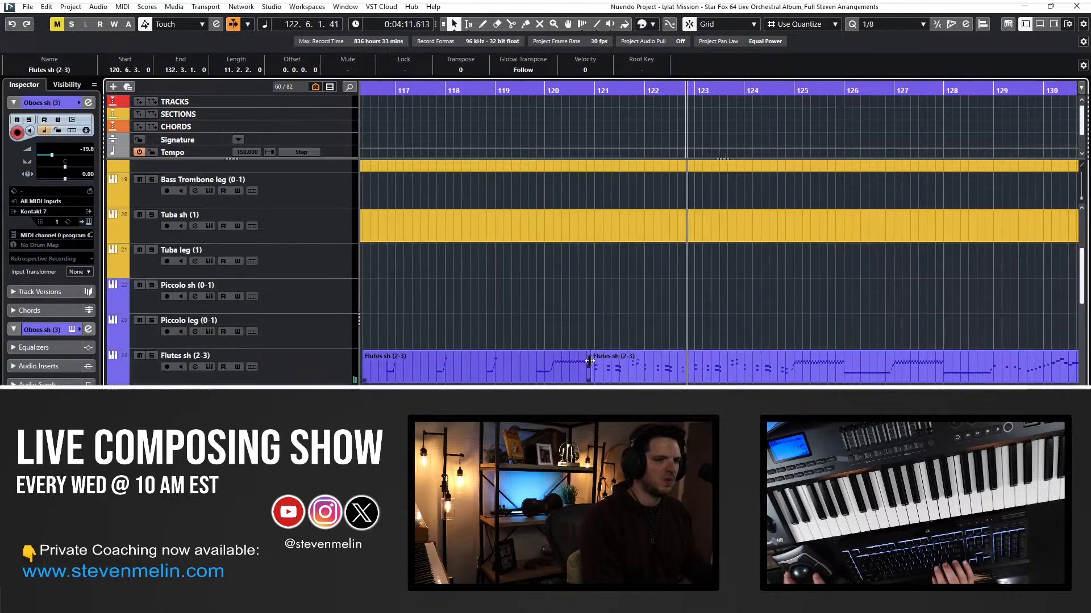
Split the muted Solo part at 121.1.1 and move its second half onto the Clarinets sh (3) track.
{"action": "left_click", "coordinate": [626, 392]}
{"action": "key", "text": "Up"}
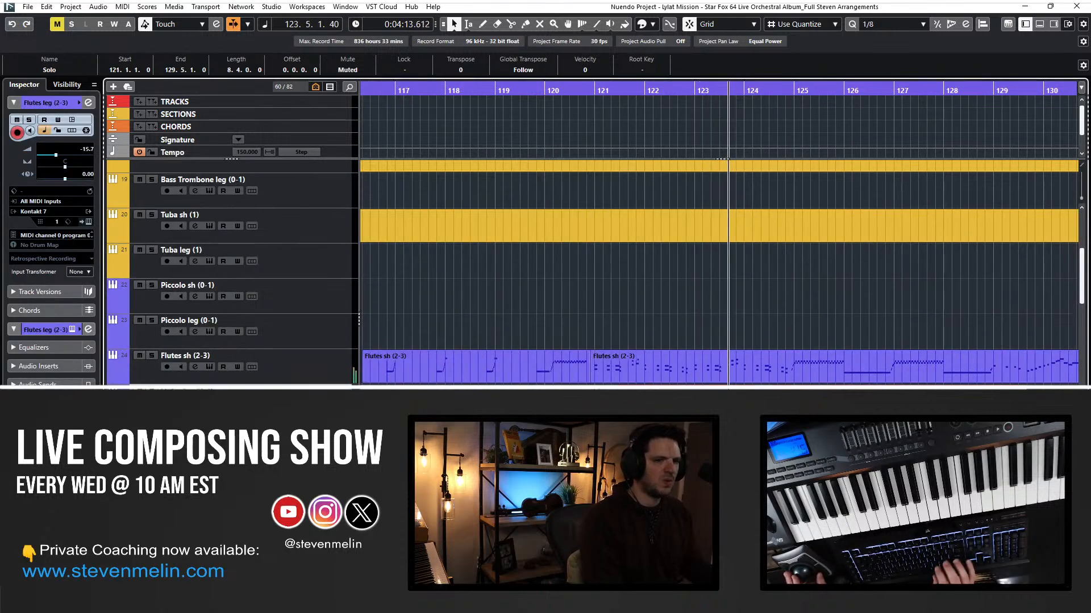
{"action": "key", "text": "Down"}
{"action": "scroll", "coordinate": [687, 380], "scroll_direction": "down", "scroll_amount": 3}
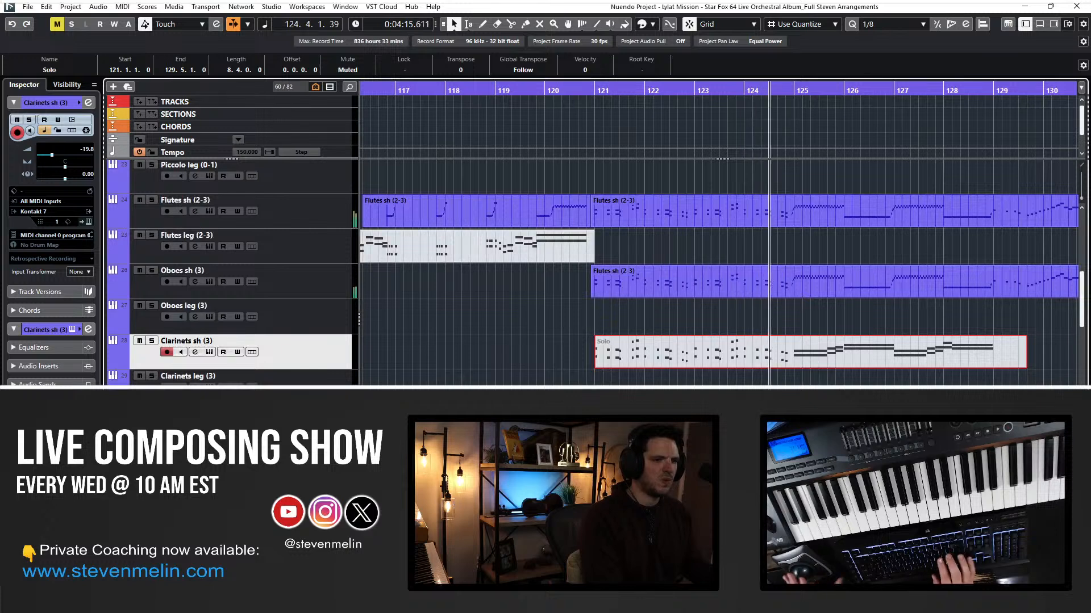
Split the muted Solo part on Clarinets sh (3) at 124.6.3 and move its second half onto Clarinets leg (3).
{"action": "scroll", "coordinate": [687, 374], "scroll_direction": "right", "scroll_amount": 6}
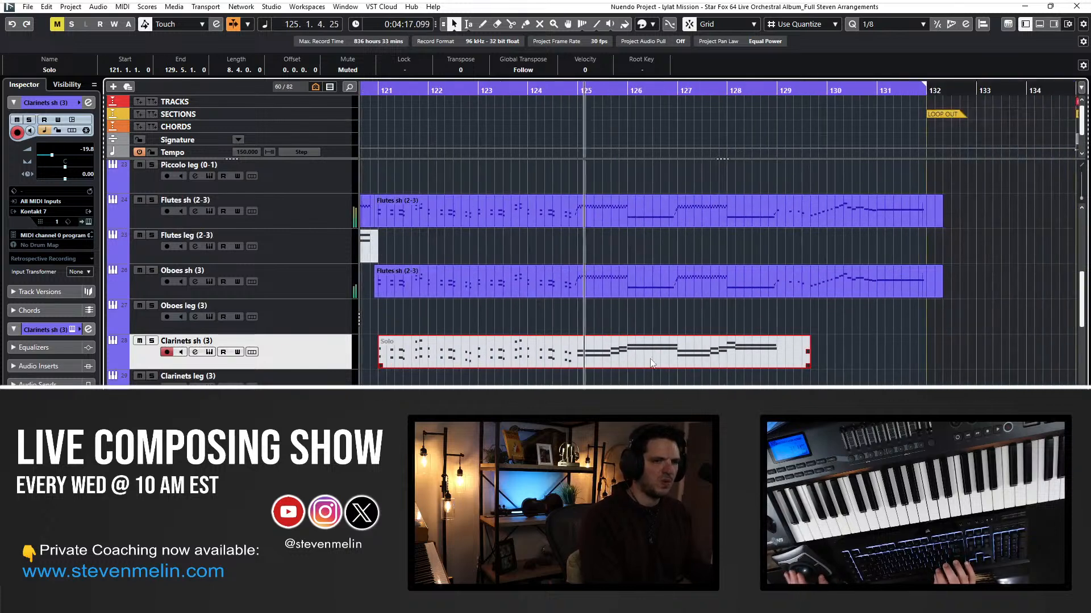
{"action": "left_click", "coordinate": [575, 358], "text": "alt"}
{"action": "left_click_drag", "start_coordinate": [579, 358], "coordinate": [579, 394]}
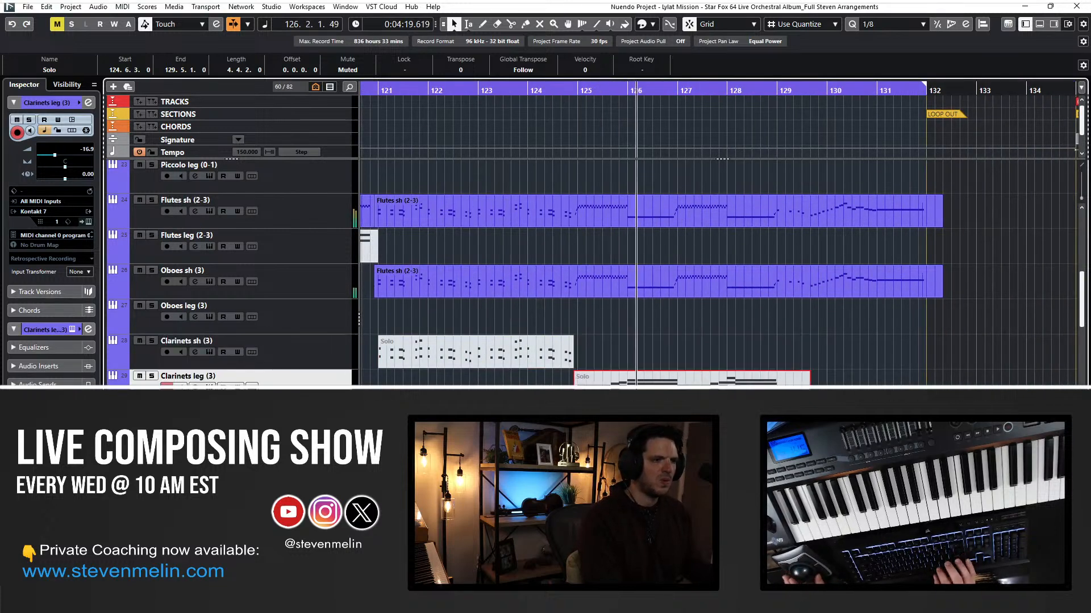
Unmute the Solo parts on the Clarinets sh (3) and Clarinets leg (3) tracks.
{"action": "left_click", "coordinate": [535, 359]}
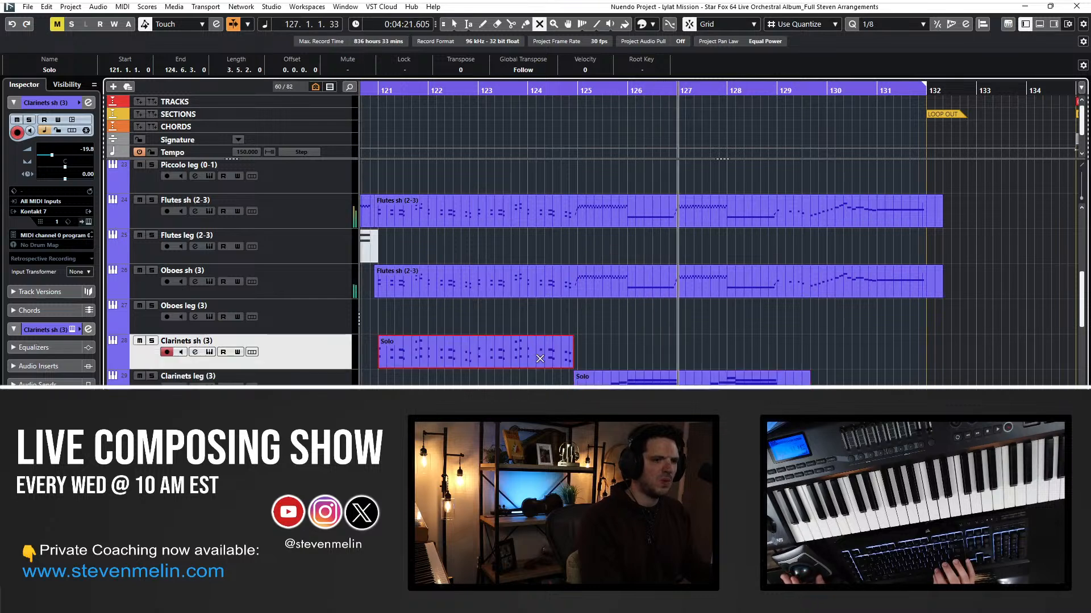
{"action": "key", "text": "space"}
{"action": "key", "text": "space"}
Open the Clarinets leg (3) Solo part and play it back from bar 125 to check its notes.
{"action": "left_click", "coordinate": [596, 393]}
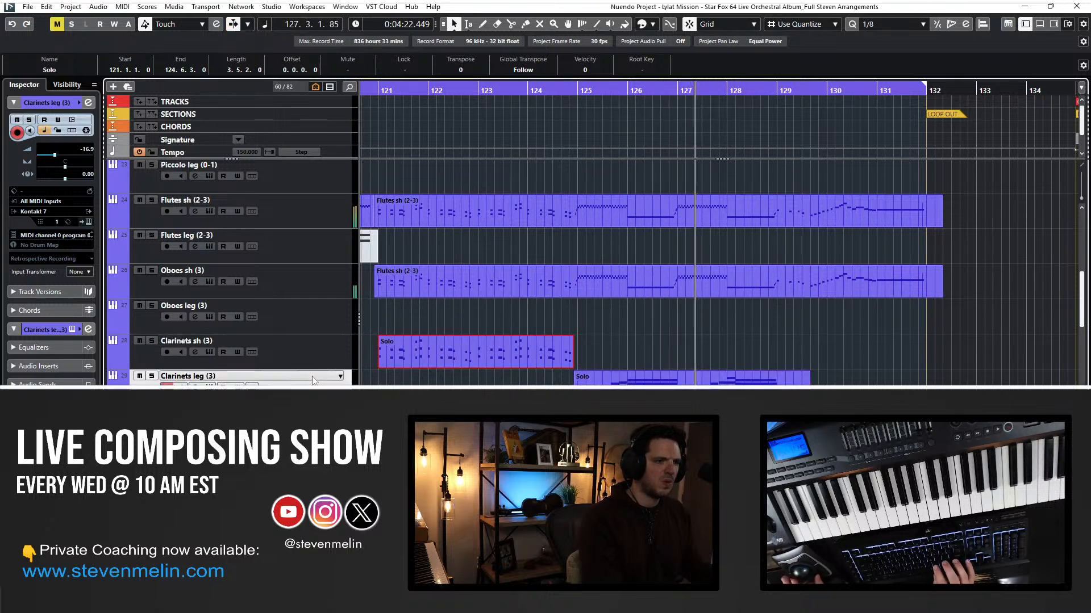
{"action": "key", "text": "Return"}
{"action": "scroll", "coordinate": [612, 318], "scroll_direction": "left", "scroll_amount": 3}
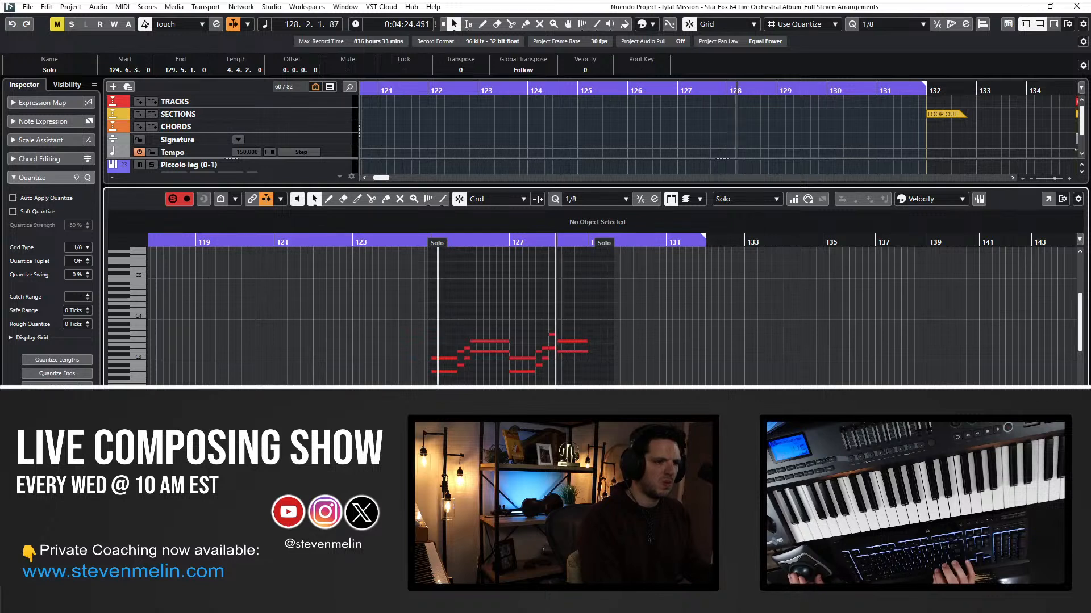
{"action": "left_click", "coordinate": [432, 483]}
{"action": "key", "text": "space"}
{"action": "key", "text": "space"}
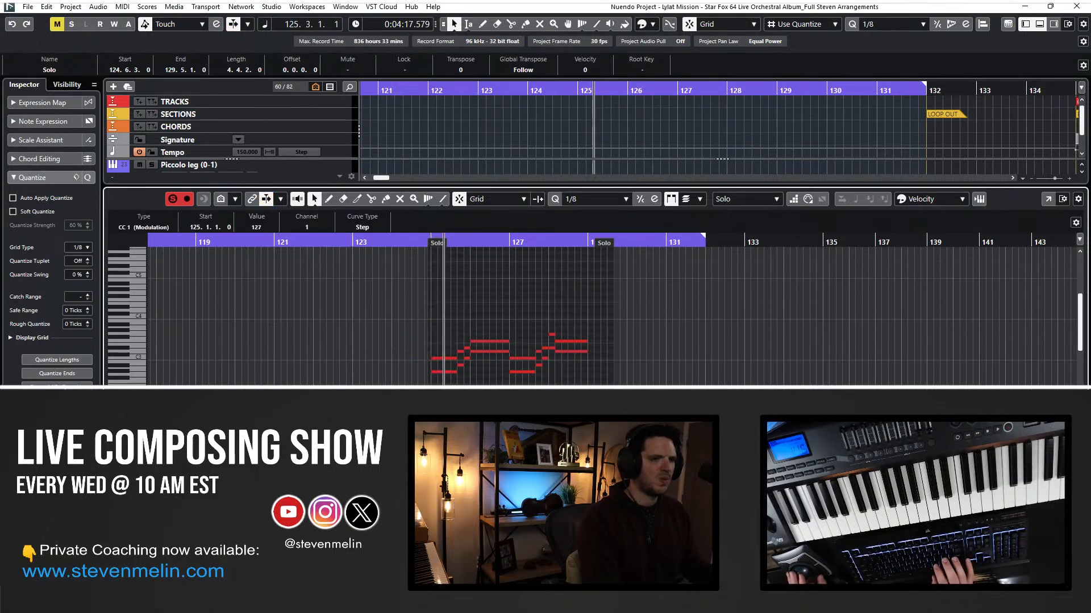
{"action": "key", "text": "Return"}
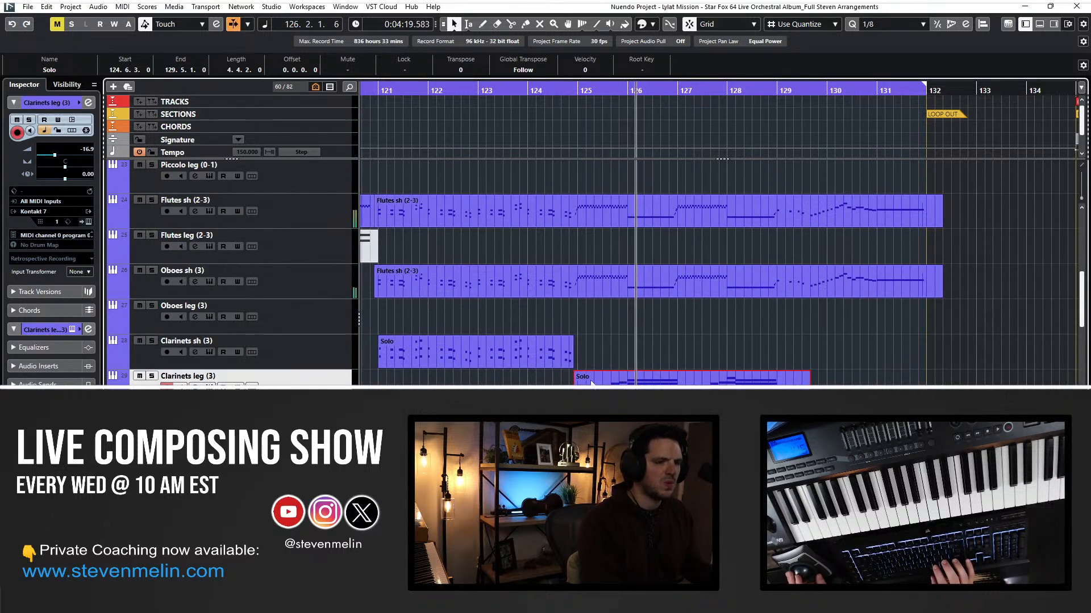
Copy the Clarinets leg (3) Solo part onto the Bassoons leg (3) track at 124.6.3.
{"action": "scroll", "coordinate": [619, 385], "scroll_direction": "left", "scroll_amount": 4}
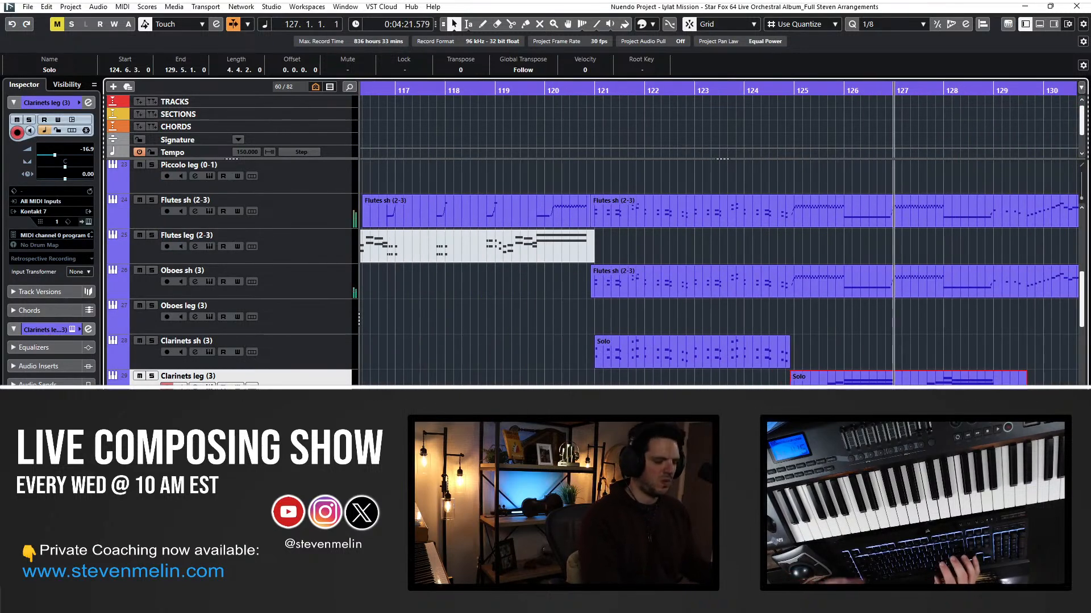
{"action": "key", "text": "l"}
{"action": "key", "text": "space"}
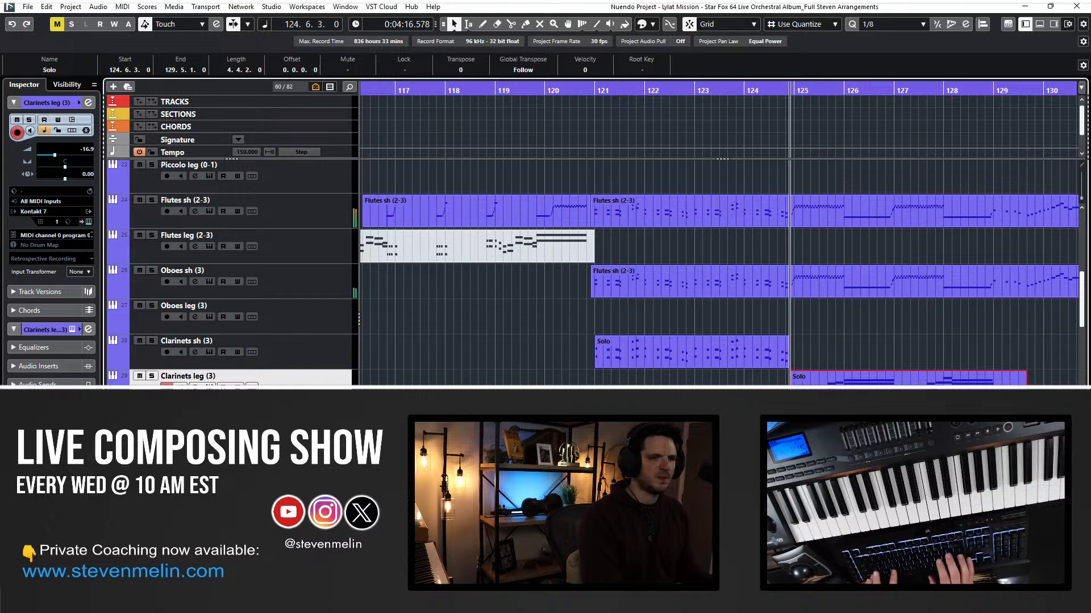
{"action": "key", "text": "Down"}
{"action": "key", "text": "Up"}
Delete the lower notes of the two-voice chords in the Clarinets leg (3) Solo part.
{"action": "key", "text": "Return"}
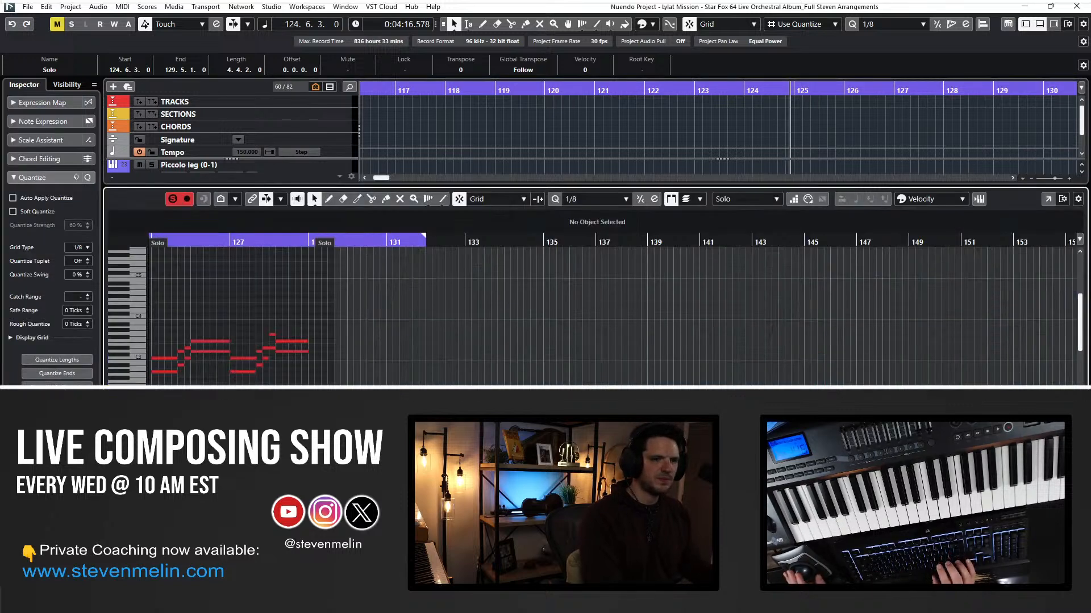
{"action": "left_click", "coordinate": [261, 358]}
{"action": "key", "text": "Left"}
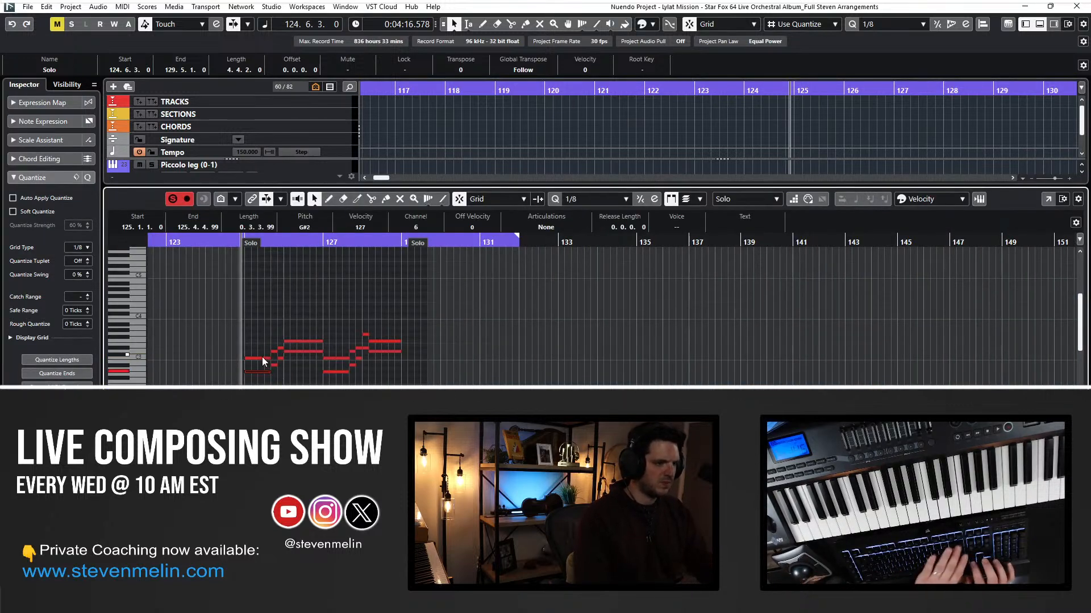
{"action": "key", "text": "Delete"}
{"action": "key", "text": "Right"}
{"action": "key", "text": "Right"}
{"action": "key", "text": "Delete"}
{"action": "key", "text": "Right"}
{"action": "key", "text": "Delete"}
{"action": "key", "text": "Right"}
{"action": "key", "text": "Delete"}
{"action": "key", "text": "Right"}
{"action": "key", "text": "Delete"}
{"action": "key", "text": "Right"}
{"action": "key", "text": "Delete"}
{"action": "key", "text": "Right"}
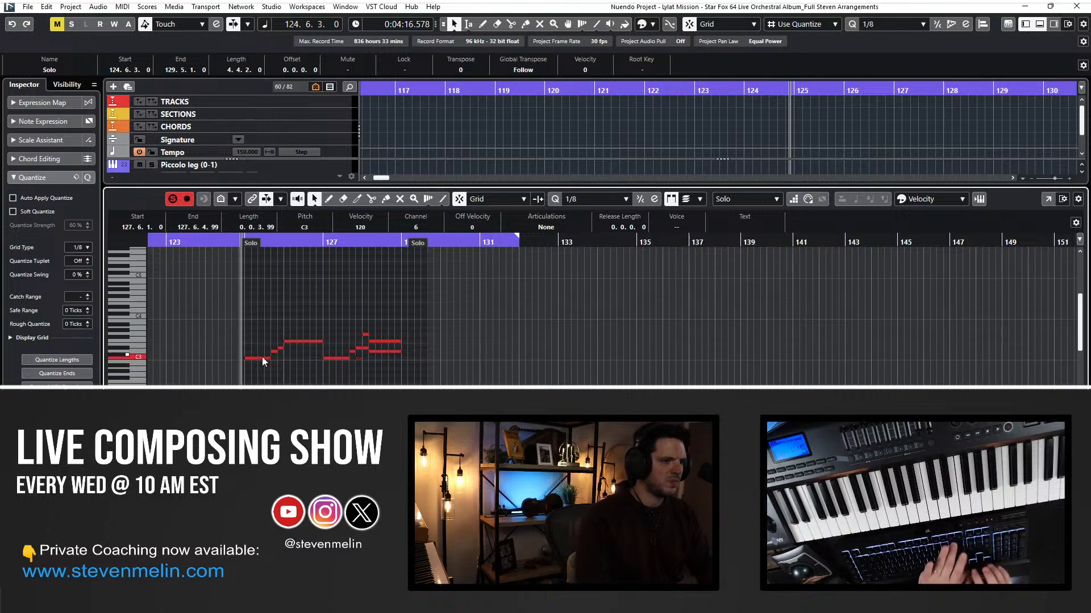
{"action": "key", "text": "Delete"}
{"action": "key", "text": "Right"}
{"action": "key", "text": "Delete"}
{"action": "key", "text": "Right"}
{"action": "key", "text": "Delete"}
{"action": "key", "text": "Return"}
Reopen the Clarinets leg (3) Solo part to check its remaining notes around bar 128.
{"action": "key", "text": "Down"}
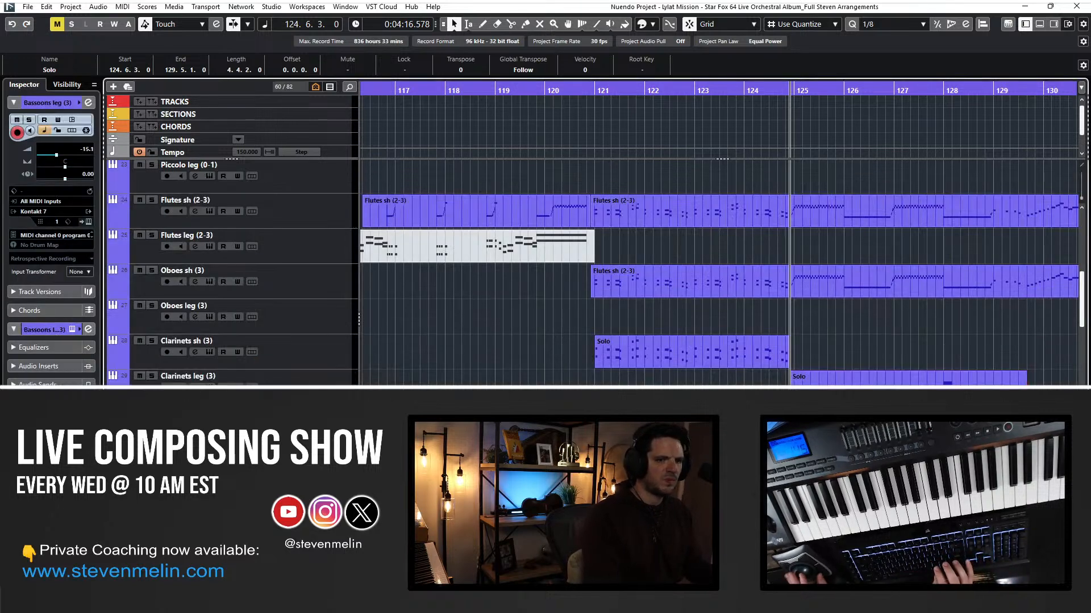
{"action": "key", "text": "Return"}
{"action": "left_click_drag", "start_coordinate": [355, 381], "coordinate": [356, 383]}
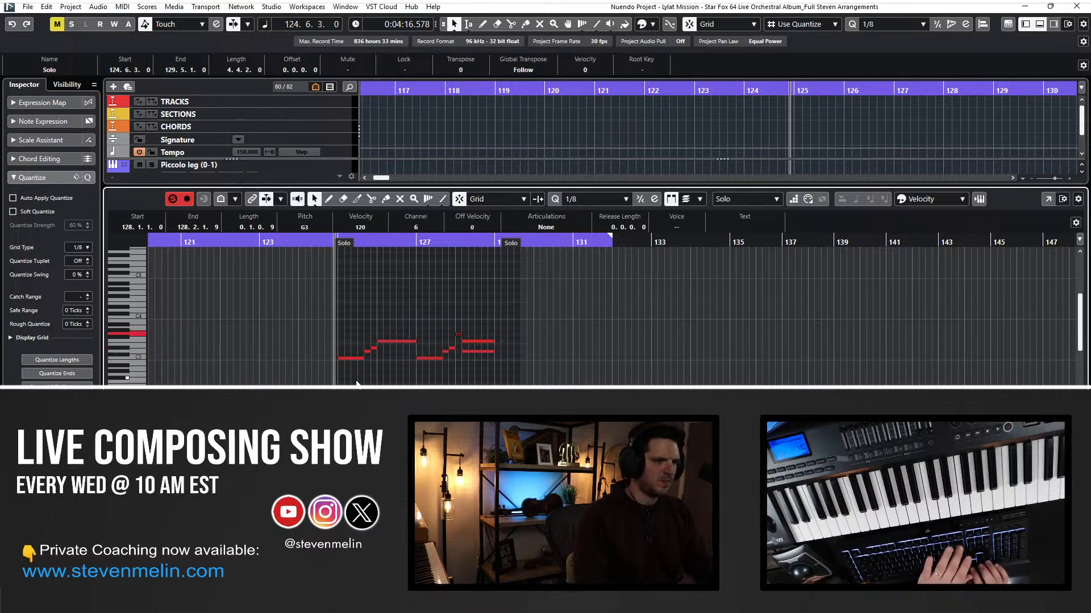
{"action": "key", "text": "Return"}
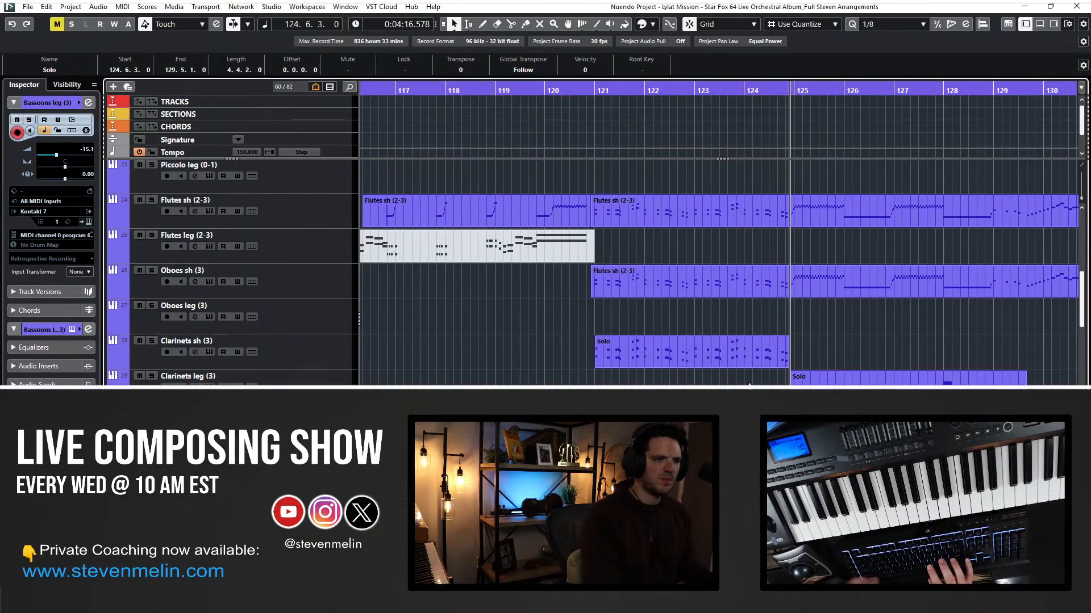
{"action": "key", "text": "Down"}
{"action": "key", "text": "Return"}
{"action": "key", "text": "Return"}
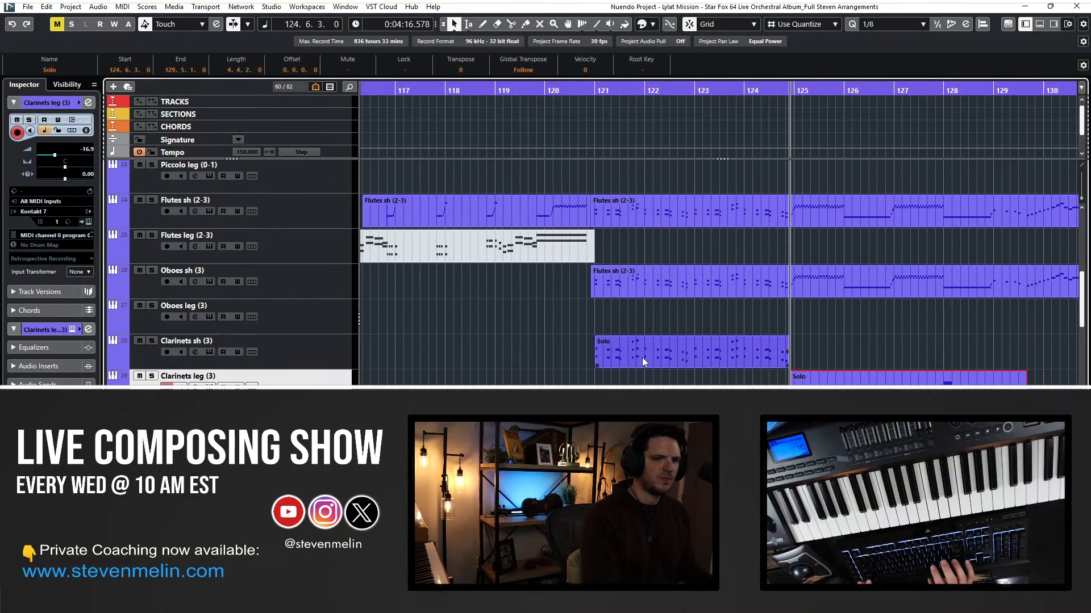
Delete the upper notes of the two-voice chords in the Bassoons leg (3) copy of the Solo part.
{"action": "key", "text": "Return"}
{"action": "scroll", "coordinate": [625, 371], "scroll_direction": "left", "scroll_amount": 3}
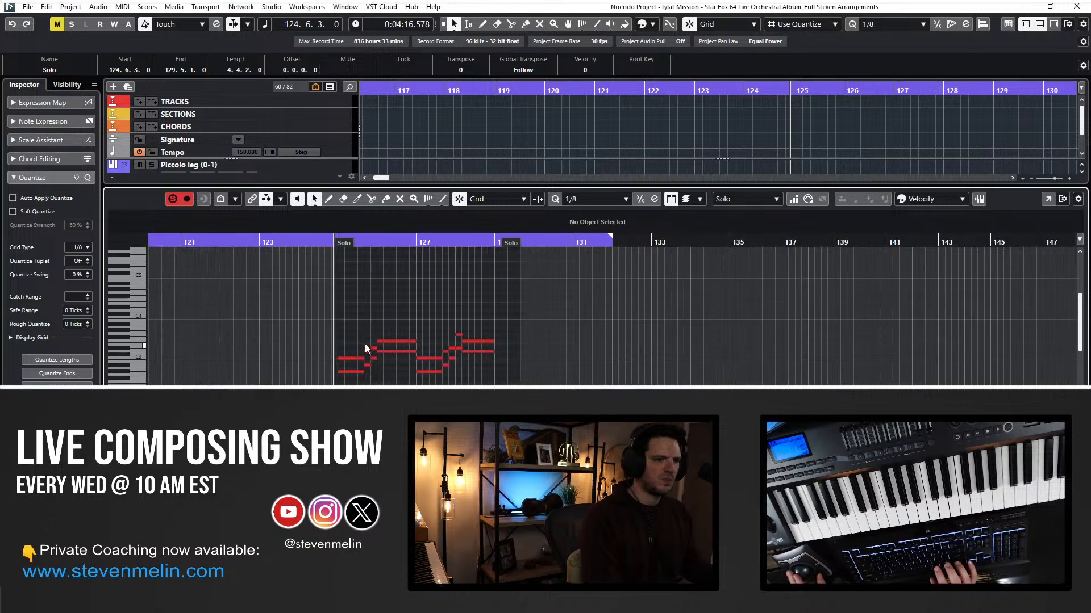
{"action": "left_click", "coordinate": [342, 360]}
{"action": "key", "text": "Delete"}
{"action": "key", "text": "Right"}
{"action": "key", "text": "Delete"}
{"action": "key", "text": "Right"}
{"action": "key", "text": "Delete"}
{"action": "key", "text": "Right"}
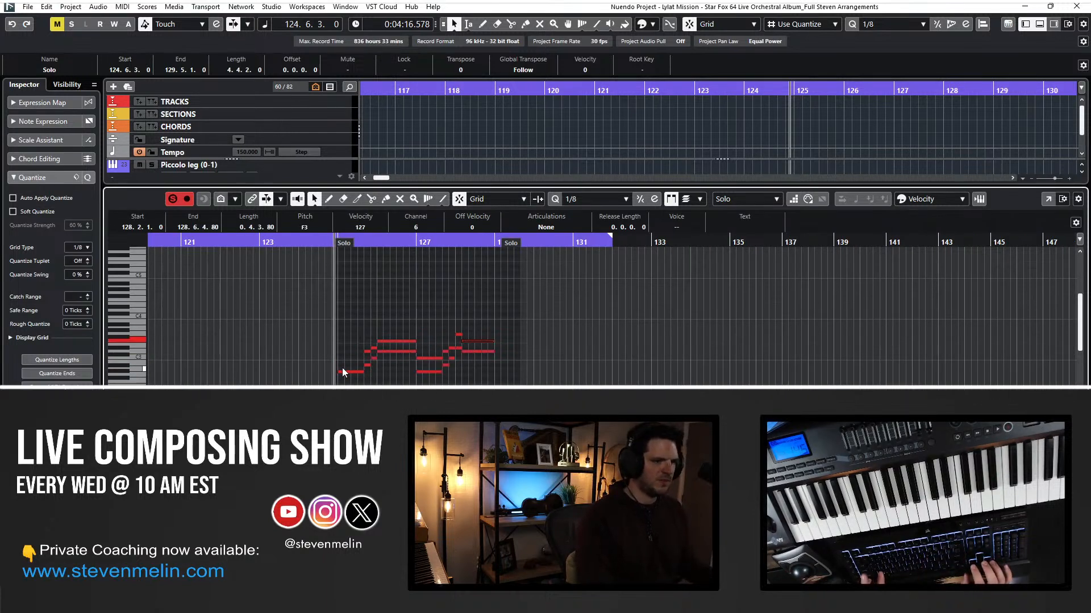
{"action": "left_click", "coordinate": [347, 358]}
{"action": "key", "text": "Delete"}
{"action": "key", "text": "Right"}
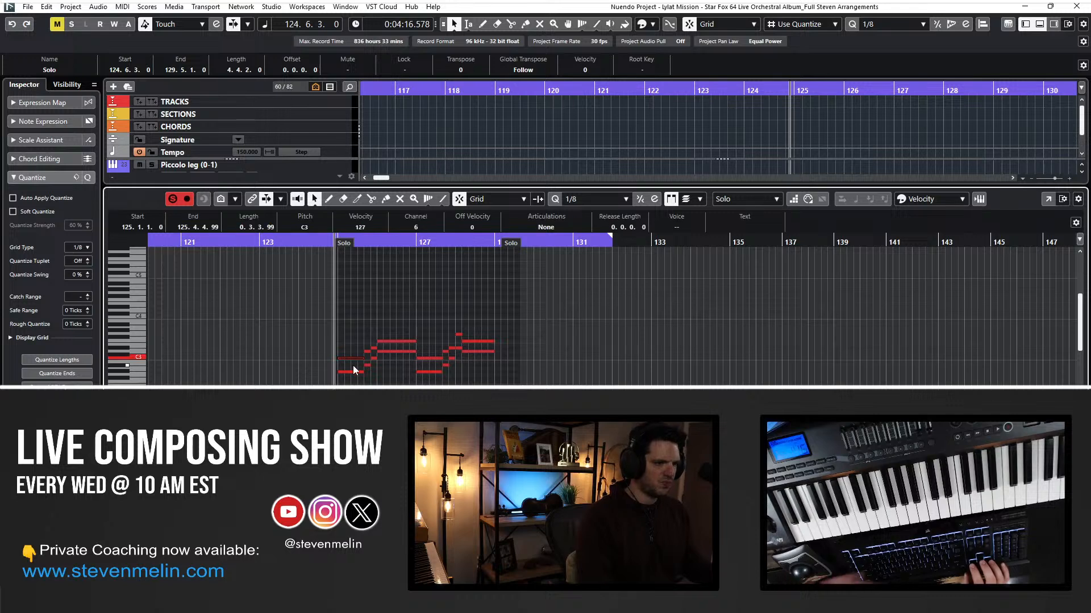
{"action": "key", "text": "Right"}
{"action": "key", "text": "Delete"}
{"action": "key", "text": "Right"}
{"action": "key", "text": "Delete"}
{"action": "key", "text": "Right"}
{"action": "key", "text": "Delete"}
{"action": "key", "text": "Right"}
{"action": "key", "text": "Delete"}
{"action": "key", "text": "Right"}
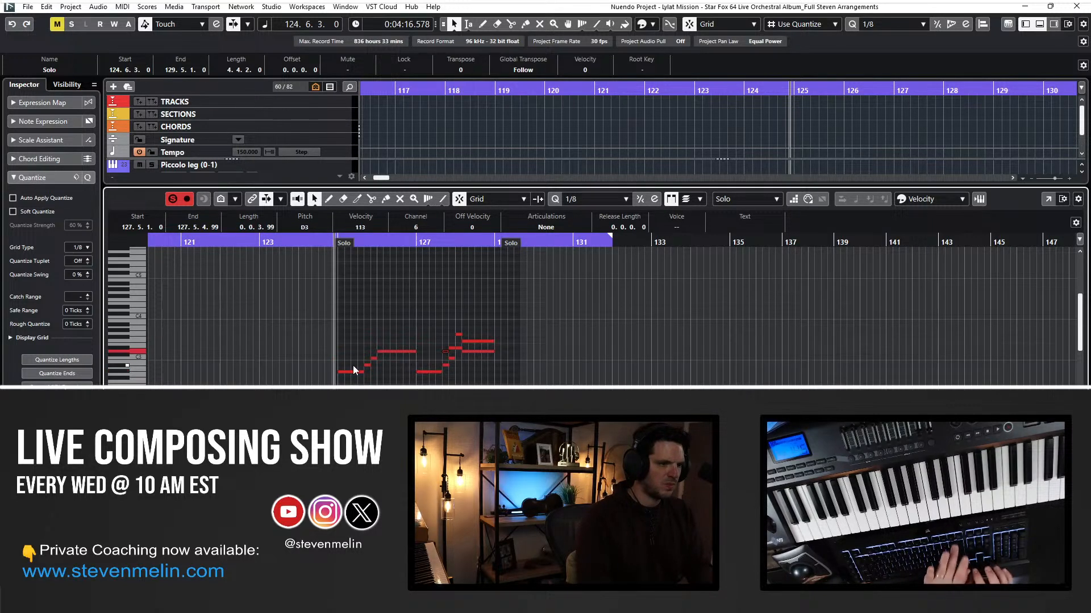
{"action": "key", "text": "Delete"}
{"action": "key", "text": "Right"}
{"action": "key", "text": "Delete"}
{"action": "key", "text": "Right"}
{"action": "key", "text": "Delete"}
{"action": "key", "text": "Right"}
{"action": "key", "text": "Right"}
{"action": "key", "text": "Delete"}
{"action": "key", "text": "Return"}
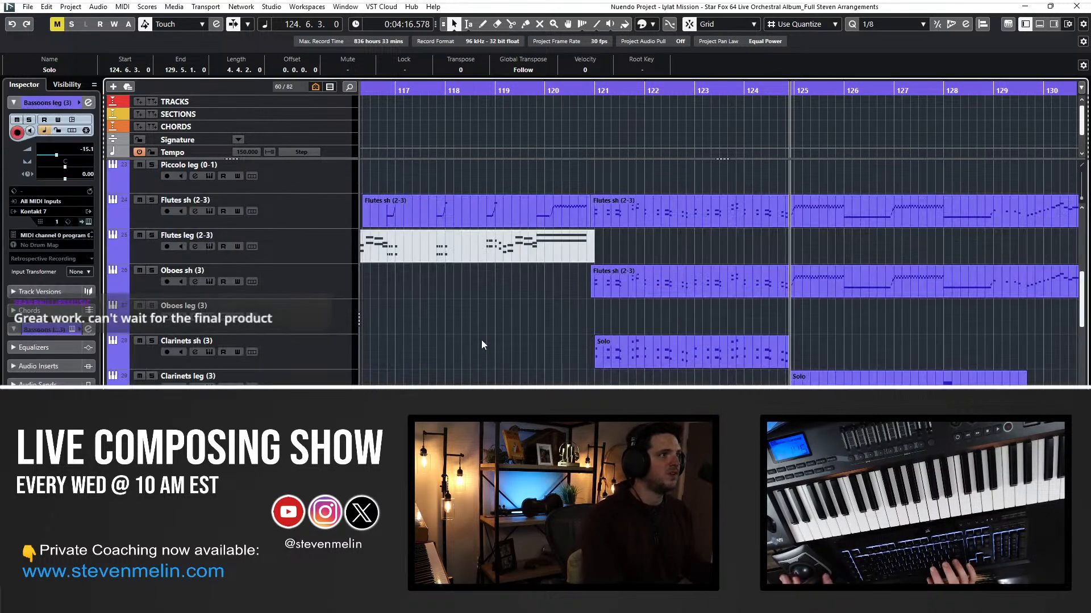
Play the section from 124.6.3 and check the notes of the Bassoons leg (3) Solo part.
{"action": "key", "text": "KP_Subtract"}
{"action": "key", "text": "KP_Subtract"}
{"action": "key", "text": "space"}
{"action": "key", "text": "KP_Add"}
{"action": "key", "text": "KP_Add"}
{"action": "scroll", "coordinate": [690, 381], "scroll_direction": "right", "scroll_amount": 3}
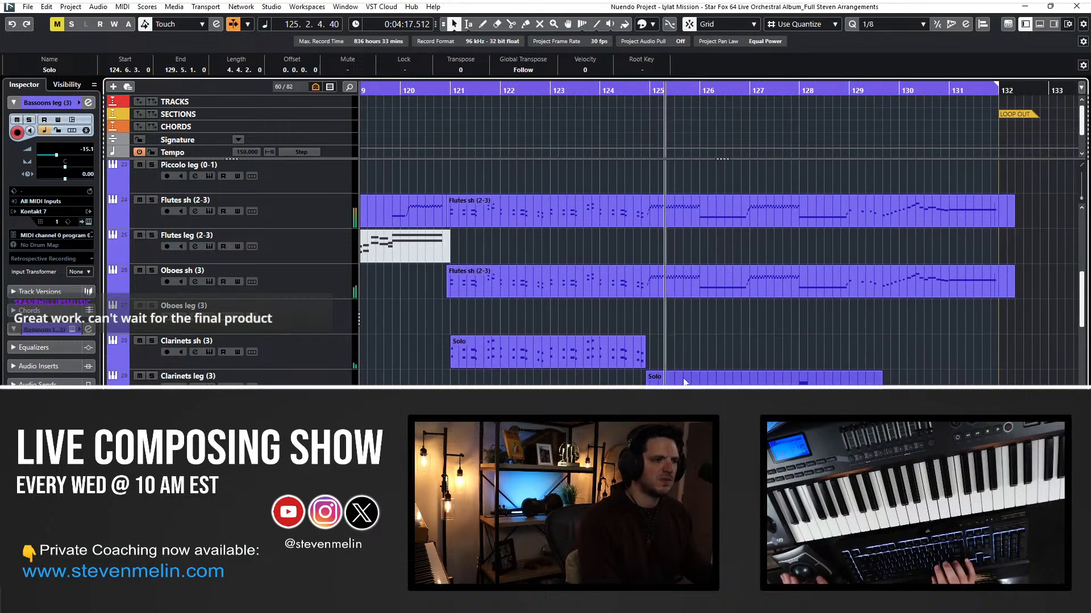
{"action": "key", "text": "Return"}
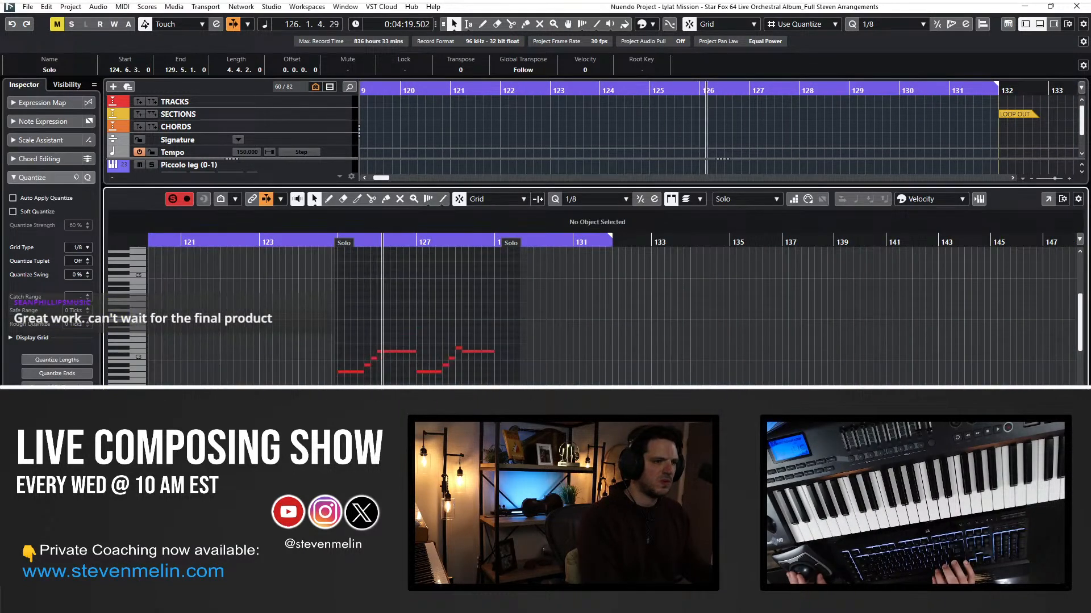
{"action": "key", "text": "Return"}
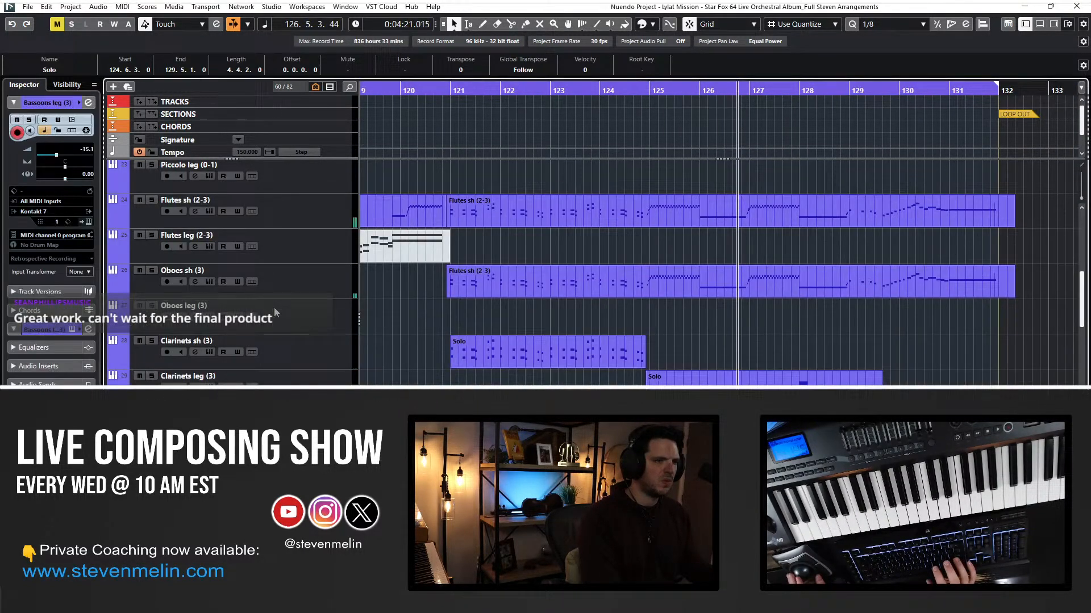
Solo the woodwind tracks from Flutes sh (2-3) downward and play them back from just before bar 121.
{"action": "left_click", "coordinate": [285, 209]}
{"action": "left_click", "coordinate": [307, 384], "text": "shift"}
{"action": "key", "text": "alt+s"}
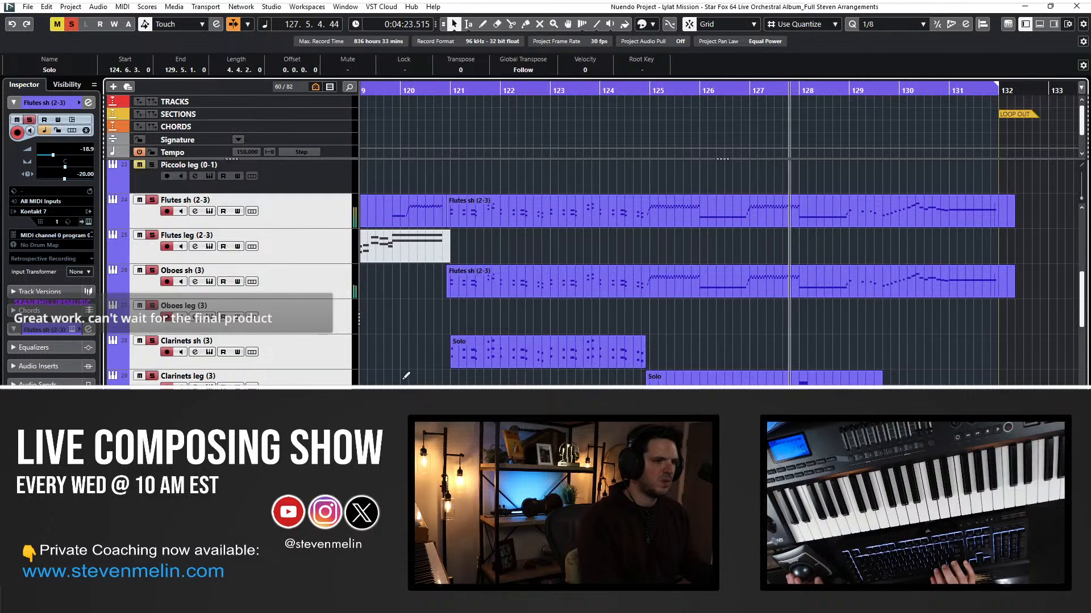
{"action": "left_click", "coordinate": [435, 93]}
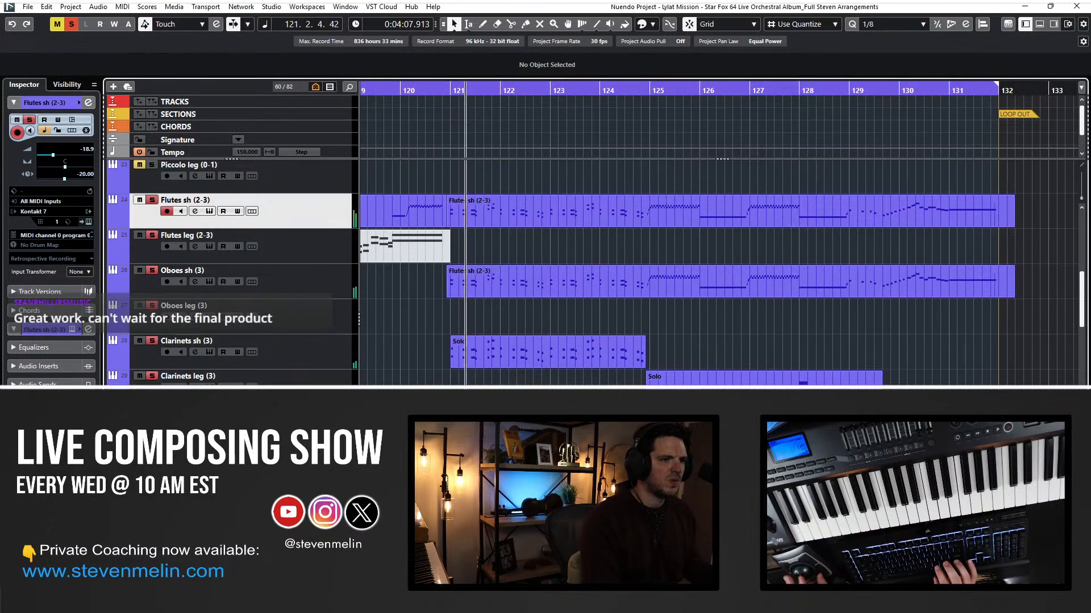
Copy the Clarinets sh (3) Solo part onto the Bassoons sh (3) track at 121.1.1 and play the result.
{"action": "left_click", "coordinate": [506, 366]}
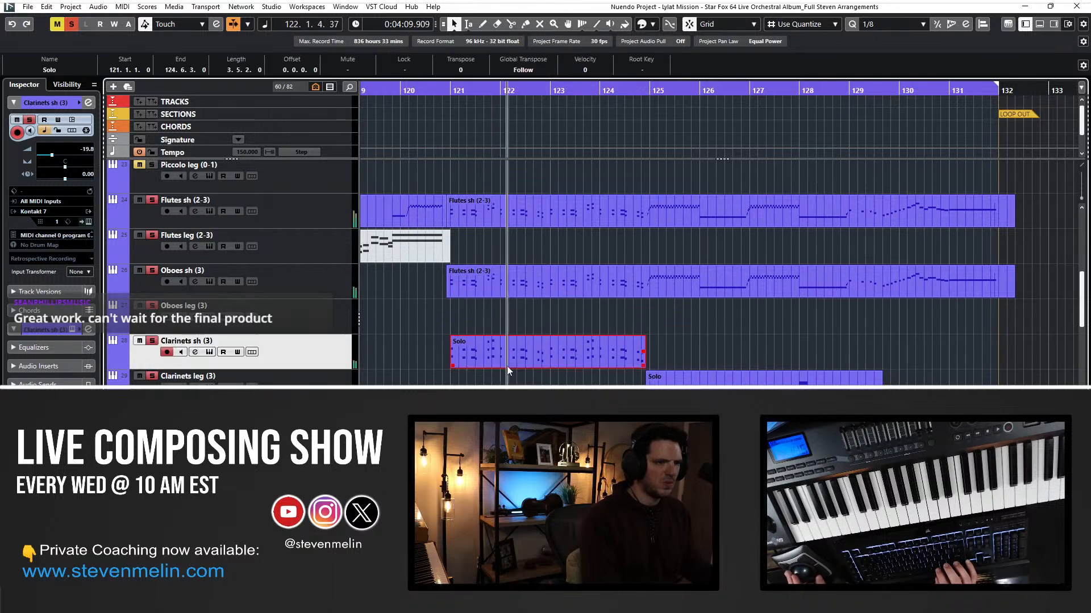
{"action": "key", "text": "space"}
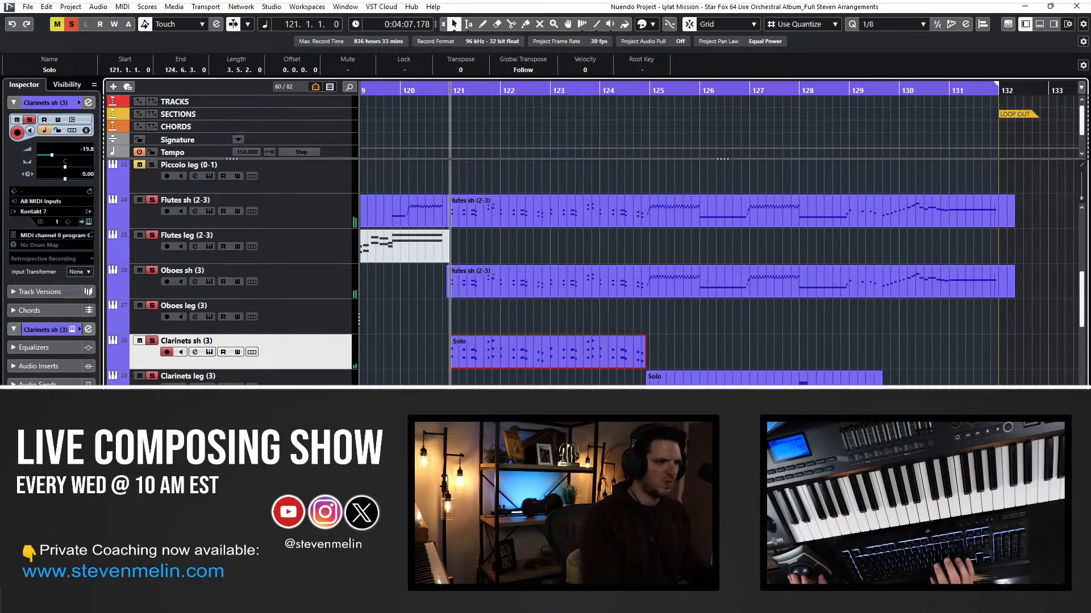
{"action": "left_click", "coordinate": [505, 421]}
{"action": "key", "text": "space"}
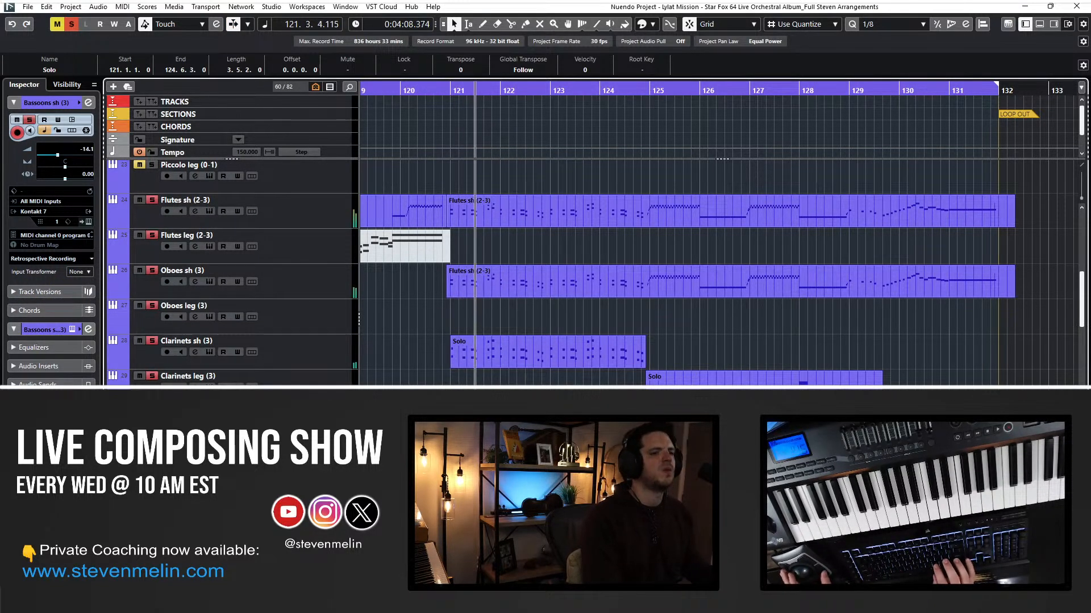
{"action": "left_click", "coordinate": [552, 369]}
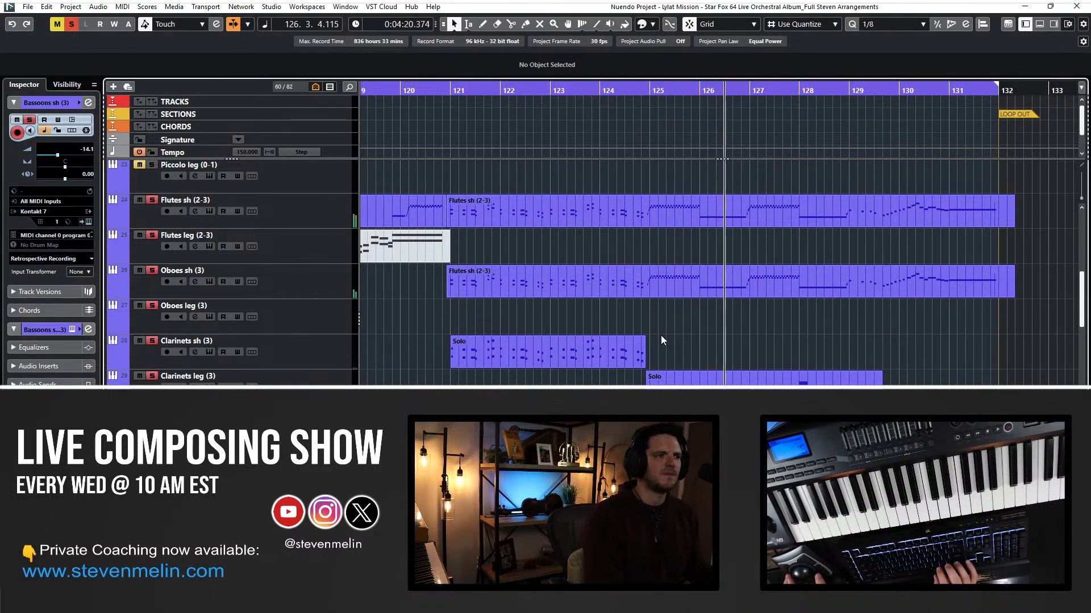
Split the Flutes sh (2-3) part at bar 126, where the sustained note begins.
{"action": "scroll", "coordinate": [660, 335], "scroll_direction": "right", "scroll_amount": 1}
{"action": "left_click", "coordinate": [628, 222], "text": "alt"}
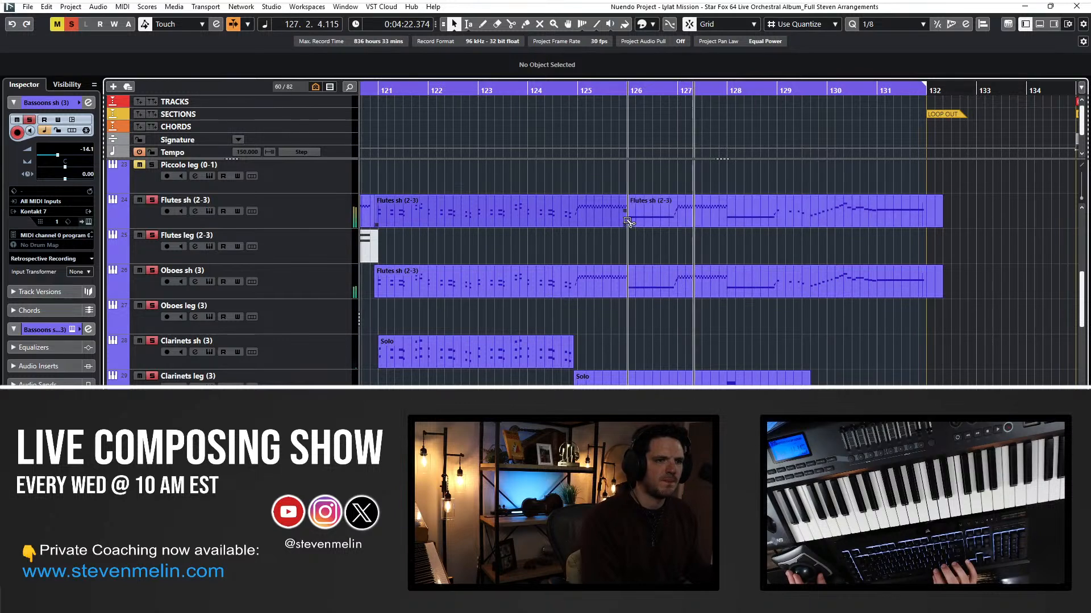
{"action": "left_click", "coordinate": [675, 214], "text": "alt"}
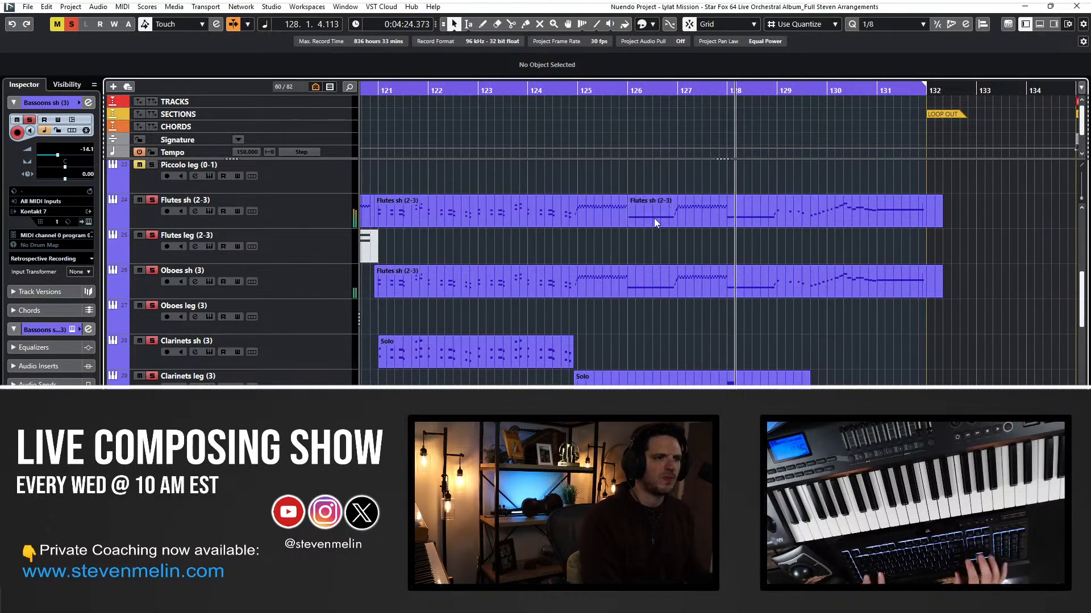
{"action": "key", "text": "h"}
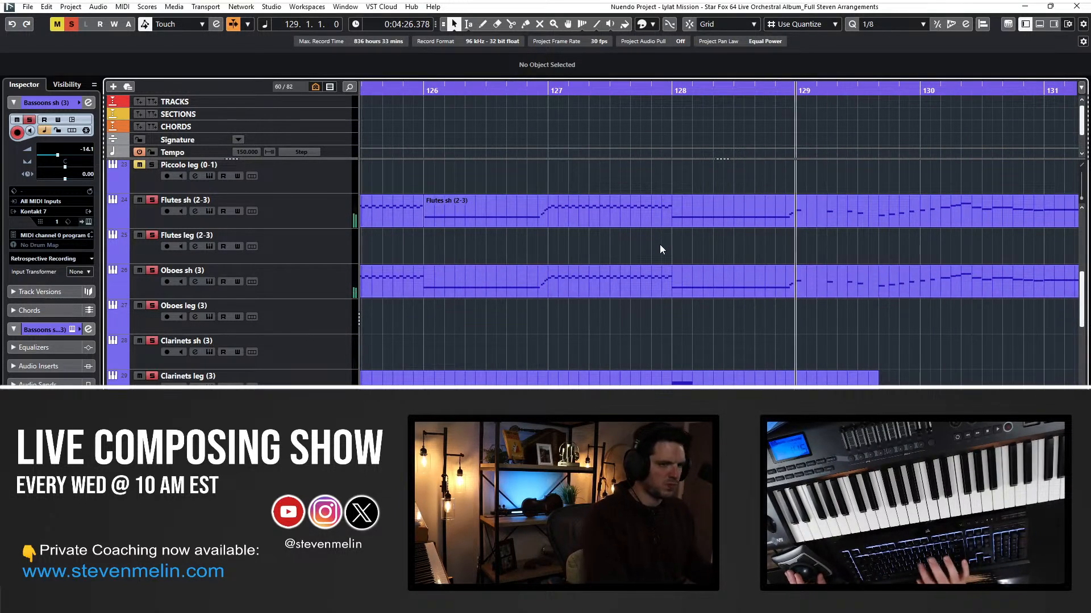
Split the parts on Flutes sh (2-3) and Oboes sh (3) at bar 128 and just before bar 129.
{"action": "left_click", "coordinate": [672, 281], "text": "alt"}
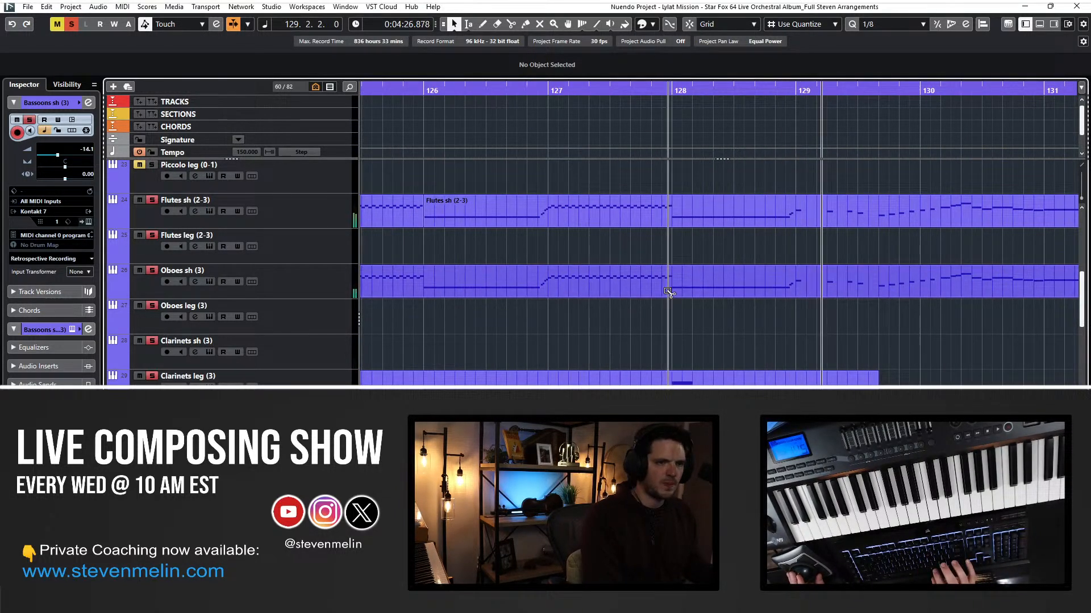
{"action": "left_click", "coordinate": [789, 284], "text": "alt"}
{"action": "left_click", "coordinate": [789, 217], "text": "alt"}
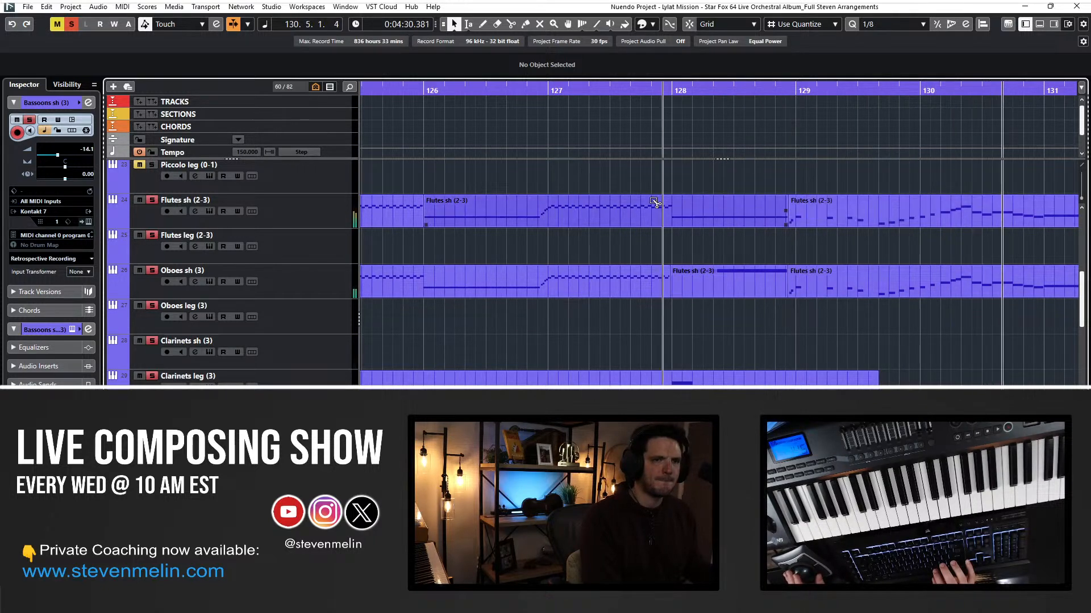
{"action": "left_click", "coordinate": [672, 216], "text": "alt"}
Split the parts on Flutes sh (2-3) and Oboes sh (3) just before bar 127, where the sustained note ends.
{"action": "scroll", "coordinate": [652, 245], "scroll_direction": "left", "scroll_amount": 1}
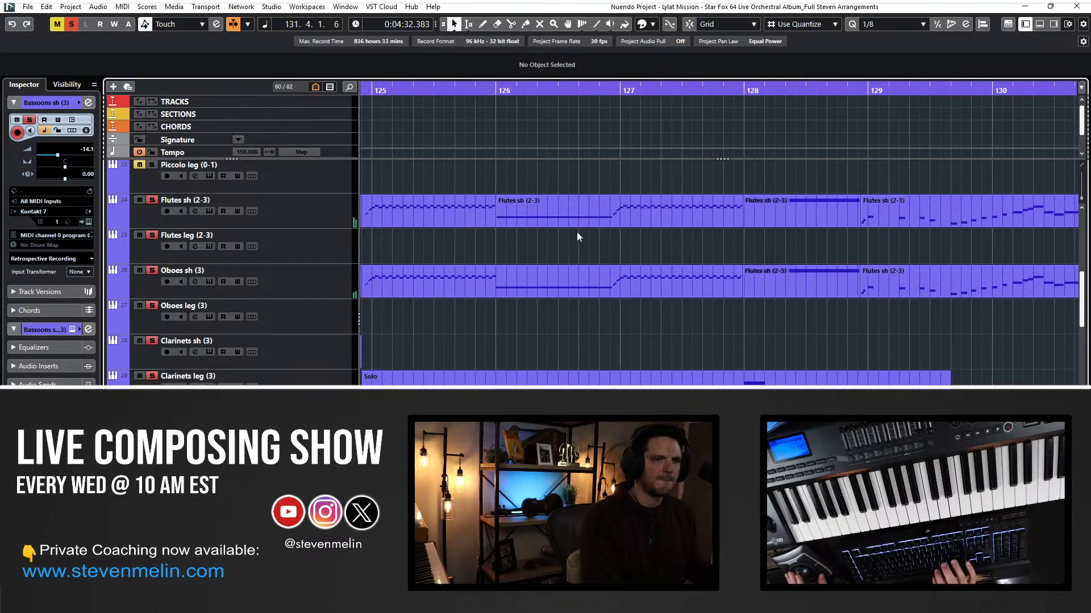
{"action": "left_click", "coordinate": [611, 219], "text": "alt"}
{"action": "left_click", "coordinate": [612, 287], "text": "alt"}
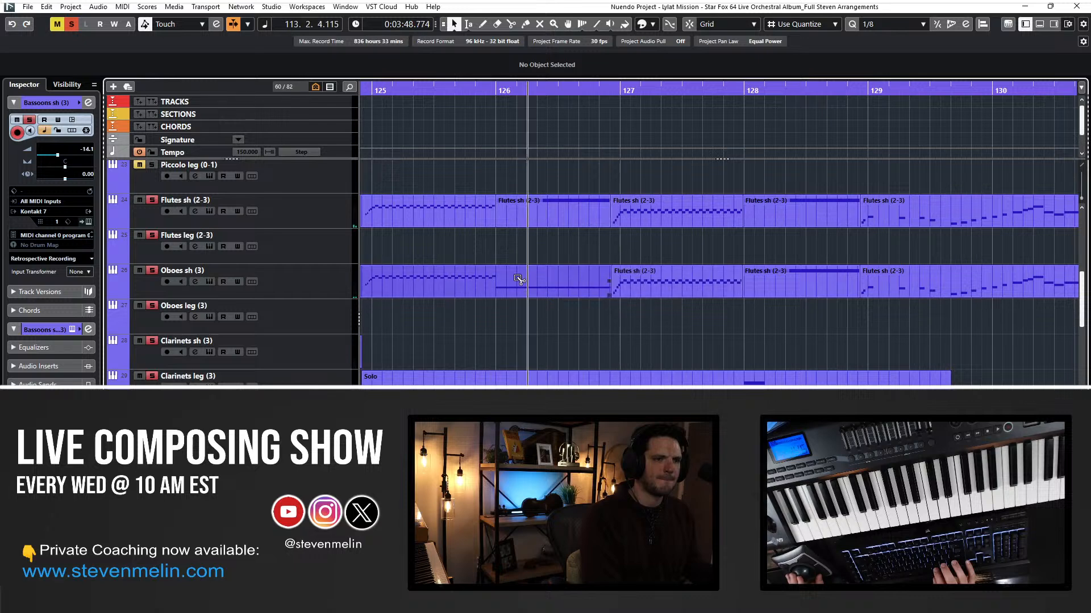
Split the Oboes sh (3) part at bar 126 and move the sustained-note parts of both short tracks to Flutes leg (2-3) and Oboes leg (3).
{"action": "left_click", "coordinate": [495, 277]}
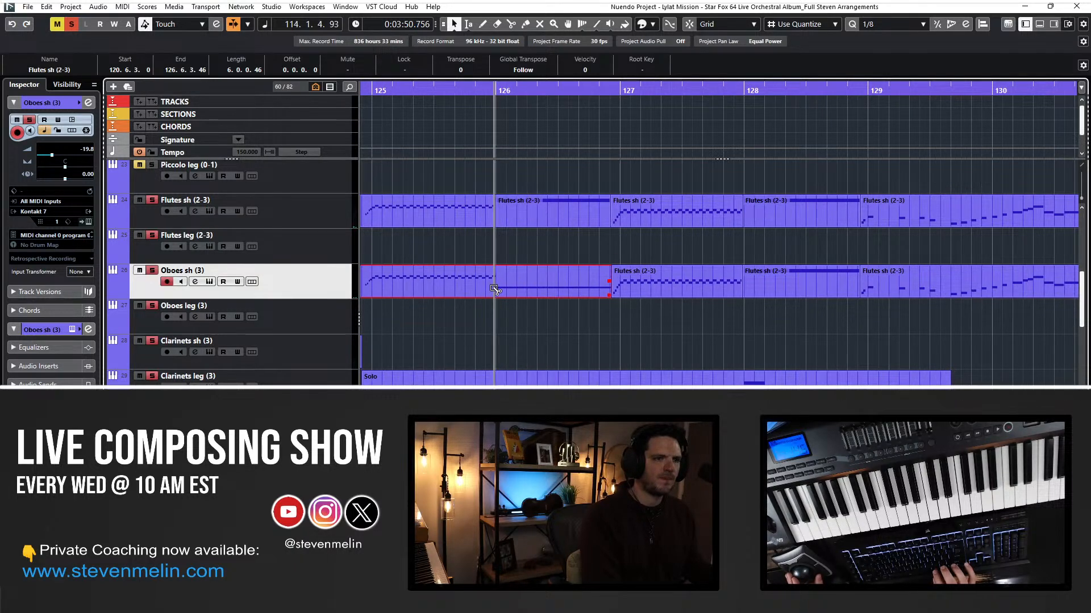
{"action": "left_click", "coordinate": [544, 223], "text": "shift"}
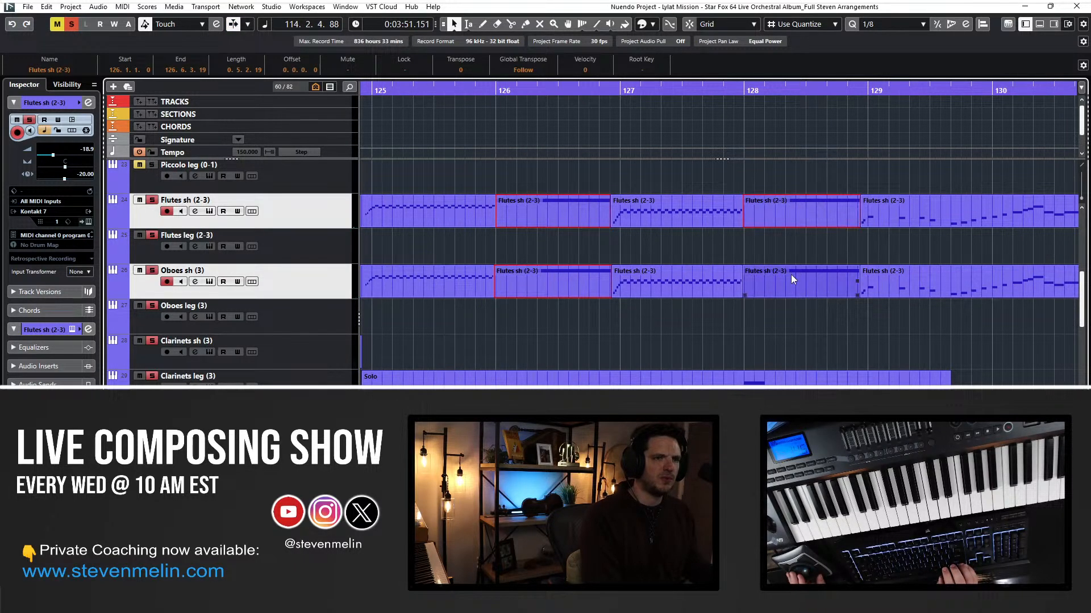
{"action": "key", "text": "ctrl+Down"}
{"action": "key", "text": "KP_Subtract"}
{"action": "key", "text": "KP_Subtract"}
{"action": "key", "text": "KP_Subtract"}
{"action": "key", "text": "KP_Subtract"}
{"action": "scroll", "coordinate": [523, 203], "scroll_direction": "right", "scroll_amount": 15}
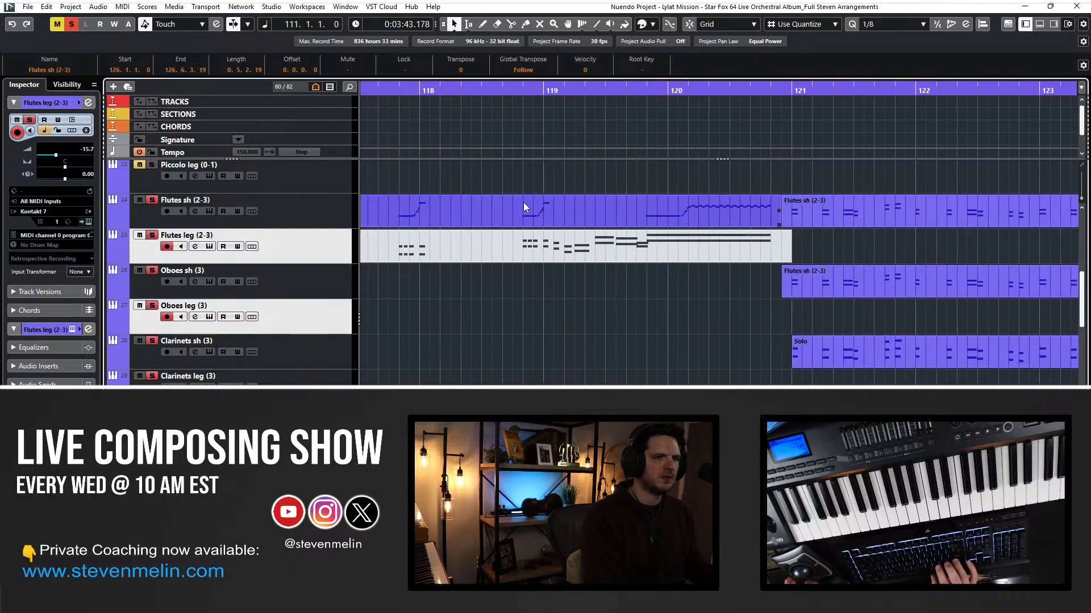
{"action": "scroll", "coordinate": [523, 202], "scroll_direction": "right", "scroll_amount": 9}
{"action": "scroll", "coordinate": [523, 203], "scroll_direction": "left", "scroll_amount": 3}
{"action": "left_click", "coordinate": [448, 91]}
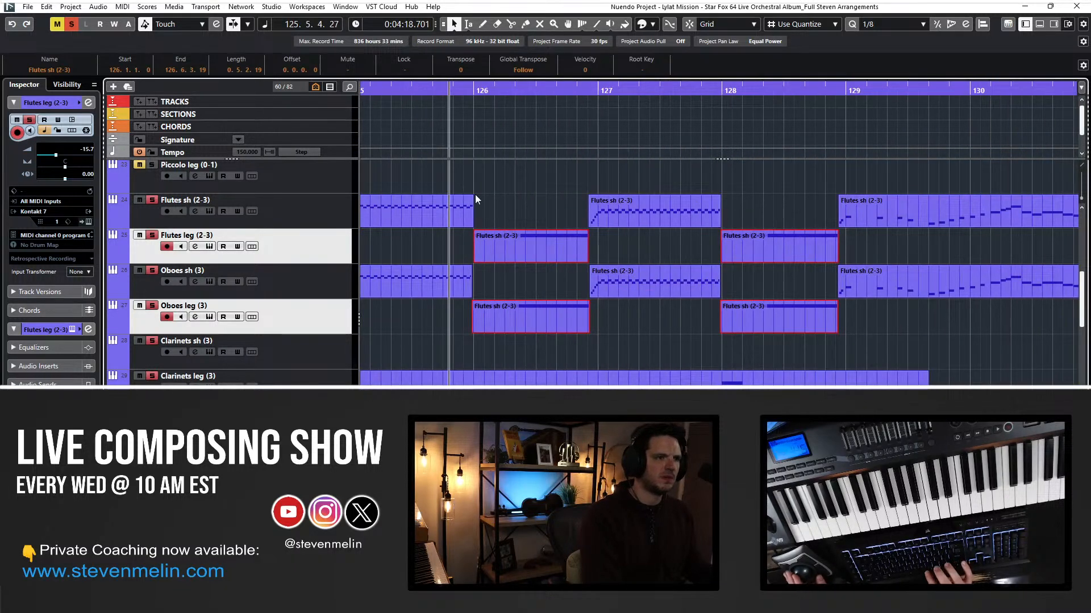
Extend the first Flutes leg (2-3) part back to 125.5.4.80 and the first Oboes leg (3) part back to 125.5.3.15.
{"action": "key", "text": "space"}
{"action": "left_click", "coordinate": [486, 220]}
{"action": "double_click", "coordinate": [493, 251]}
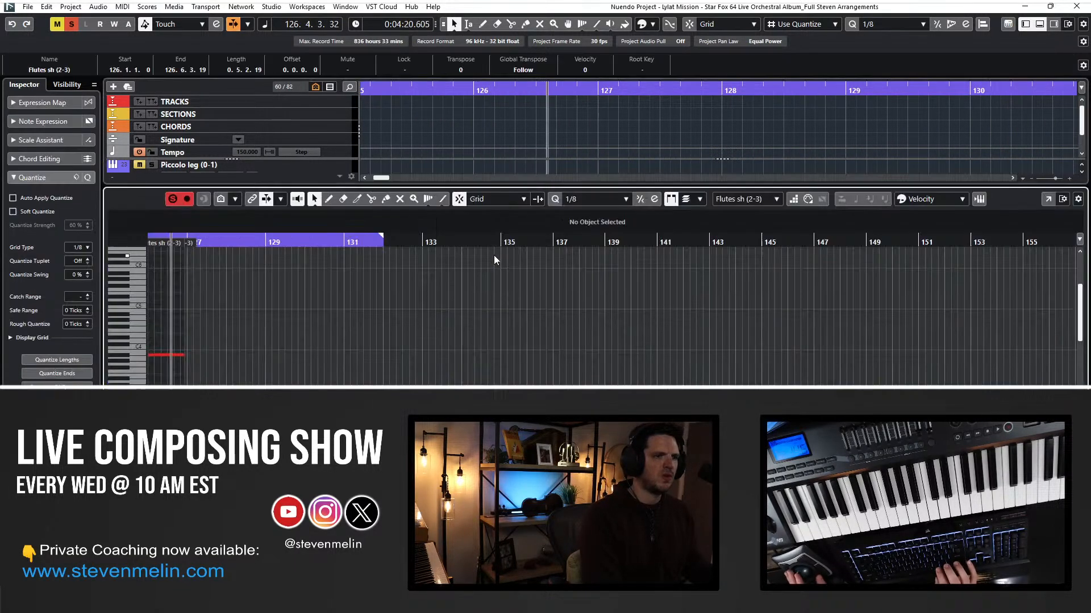
{"action": "key", "text": "Return"}
{"action": "left_click_drag", "start_coordinate": [476, 259], "coordinate": [453, 259]}
{"action": "left_click_drag", "start_coordinate": [471, 321], "coordinate": [443, 321]}
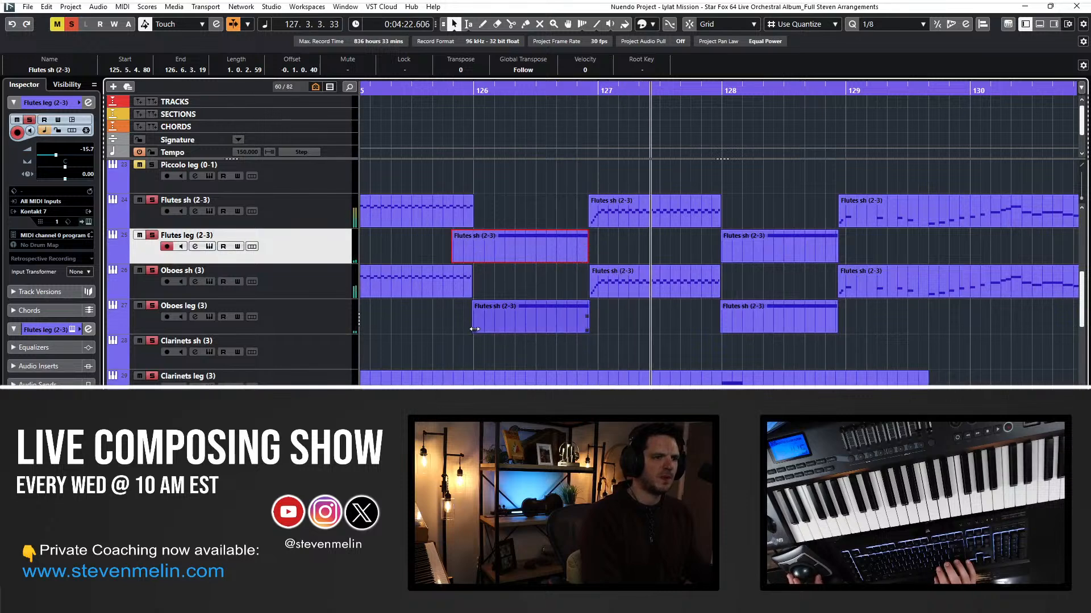
Glue the sustained-note parts on Flutes leg (2-3) and Oboes leg (3) into one continuous part per track.
{"action": "right_click", "coordinate": [462, 328]}
{"action": "left_click", "coordinate": [520, 333]}
{"action": "double_click", "coordinate": [504, 243]}
{"action": "double_click", "coordinate": [497, 315]}
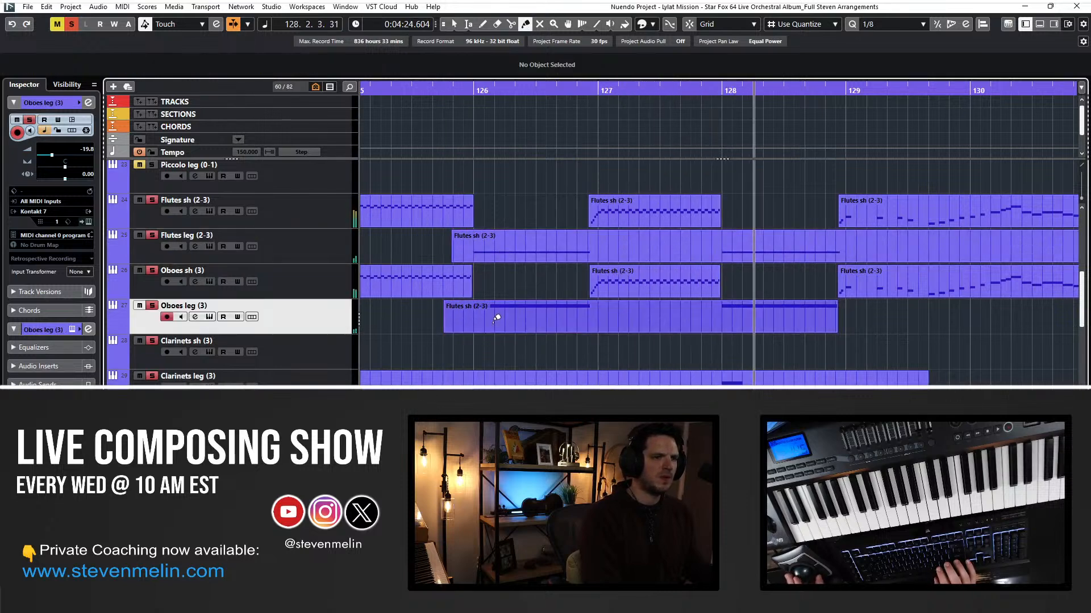
{"action": "key", "text": "1"}
Set a CC 1 modulation value of 127 at 125.5.3 in the Flutes leg (2-3) part and play it.
{"action": "double_click", "coordinate": [500, 250]}
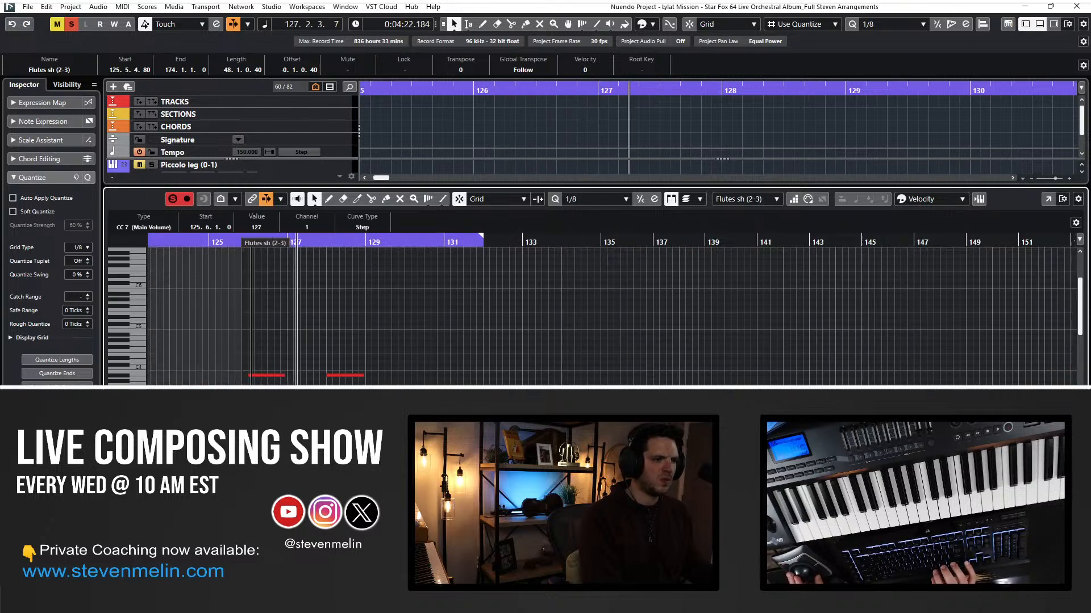
{"action": "left_click", "coordinate": [239, 500]}
{"action": "key", "text": "space"}
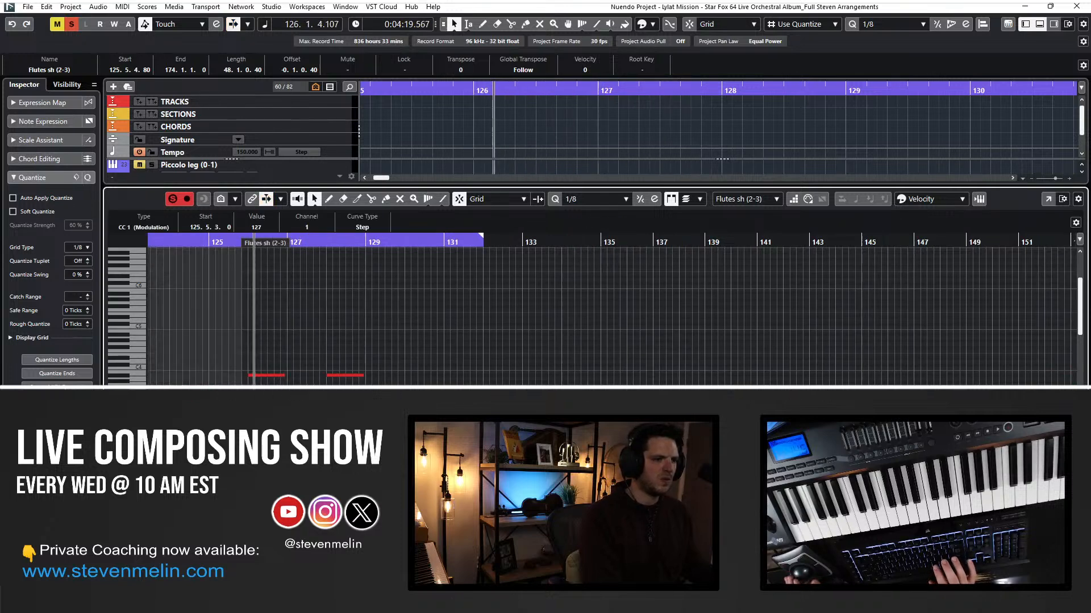
{"action": "key", "text": "Return"}
Replace the controller event before the first sustained note in Oboes leg (3) with a CC 1 modulation value of 118 at 125.6.1.
{"action": "double_click", "coordinate": [513, 314]}
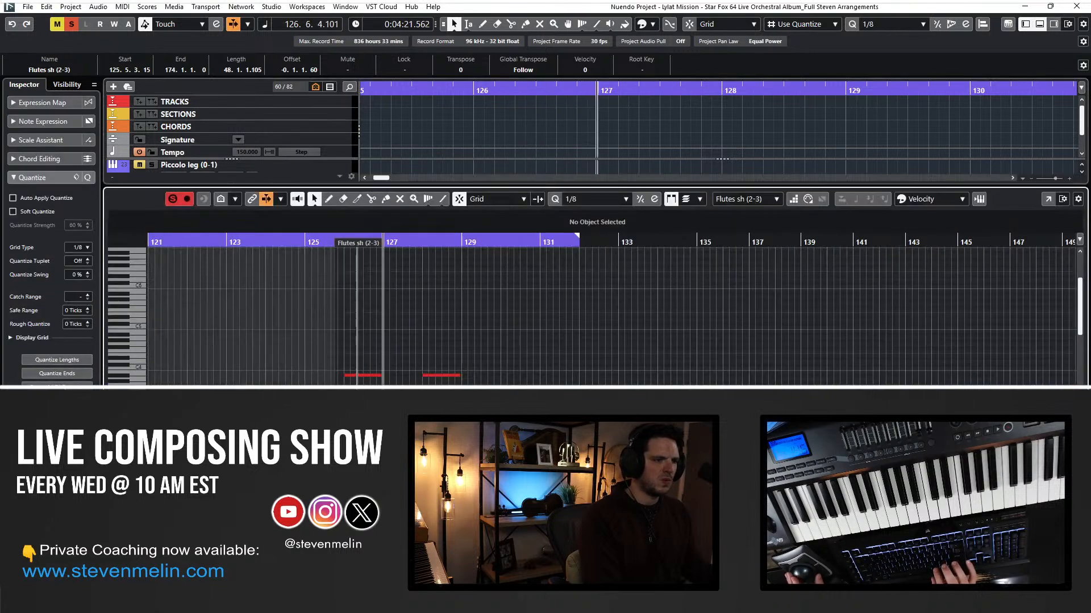
{"action": "left_click", "coordinate": [345, 499]}
{"action": "key", "text": "Delete"}
{"action": "left_click", "coordinate": [337, 500]}
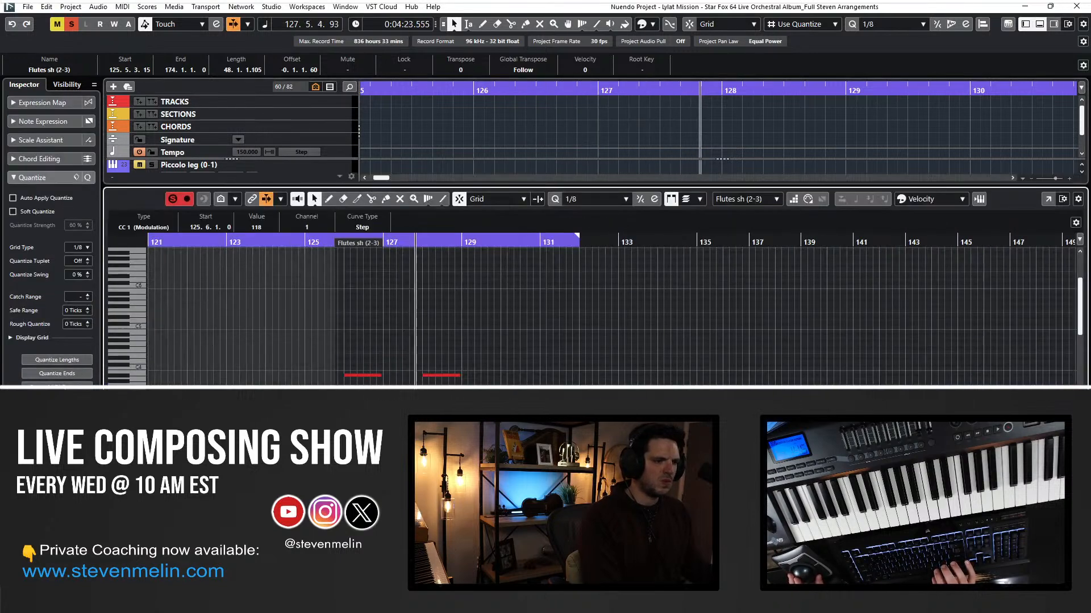
{"action": "key", "text": "Return"}
Rename the woodwind parts after their tracks, from Flutes sh (2-3) down to Bassoons leg (3).
{"action": "key", "text": "KP_Subtract"}
{"action": "key", "text": "KP_Subtract"}
{"action": "key", "text": "KP_Subtract"}
{"action": "key", "text": "KP_Subtract"}
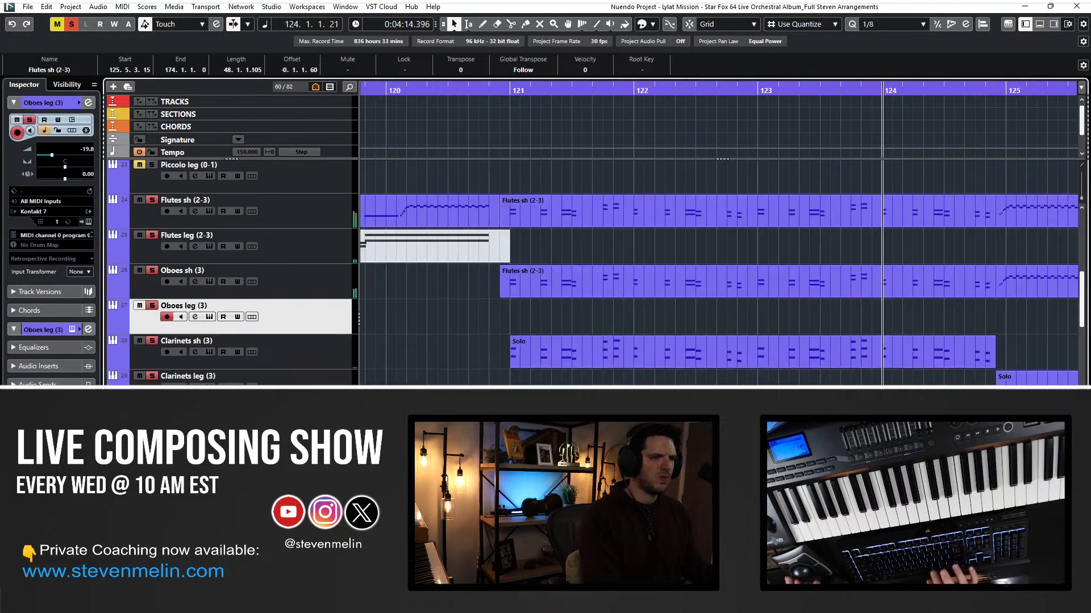
{"action": "left_click", "coordinate": [222, 224]}
{"action": "left_click", "coordinate": [206, 237]}
{"action": "left_click", "coordinate": [191, 277]}
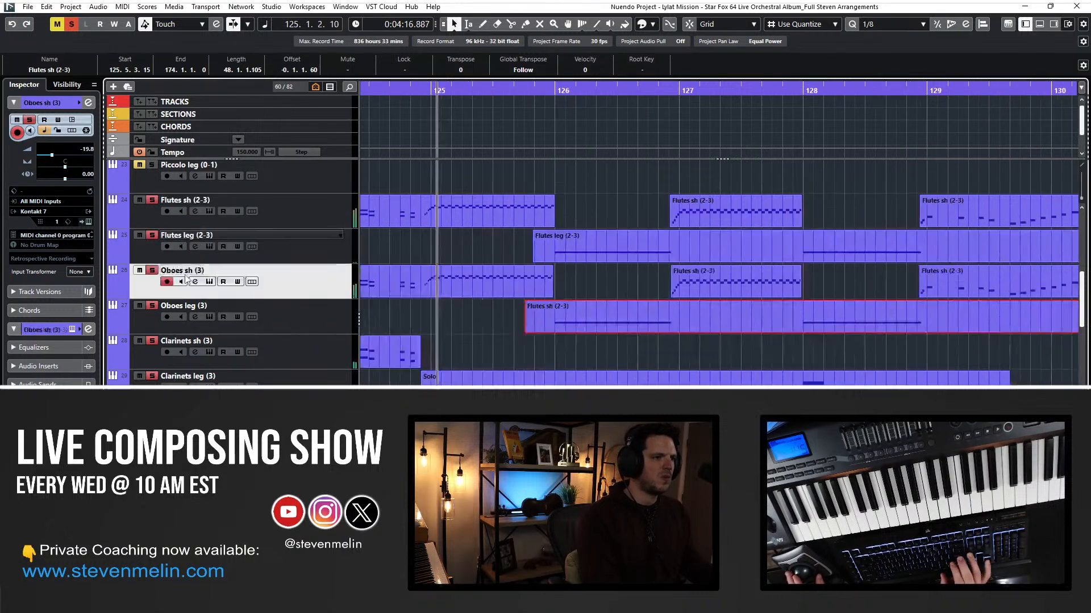
{"action": "left_click", "coordinate": [181, 309]}
{"action": "left_click", "coordinate": [182, 344]}
{"action": "left_click", "coordinate": [182, 378]}
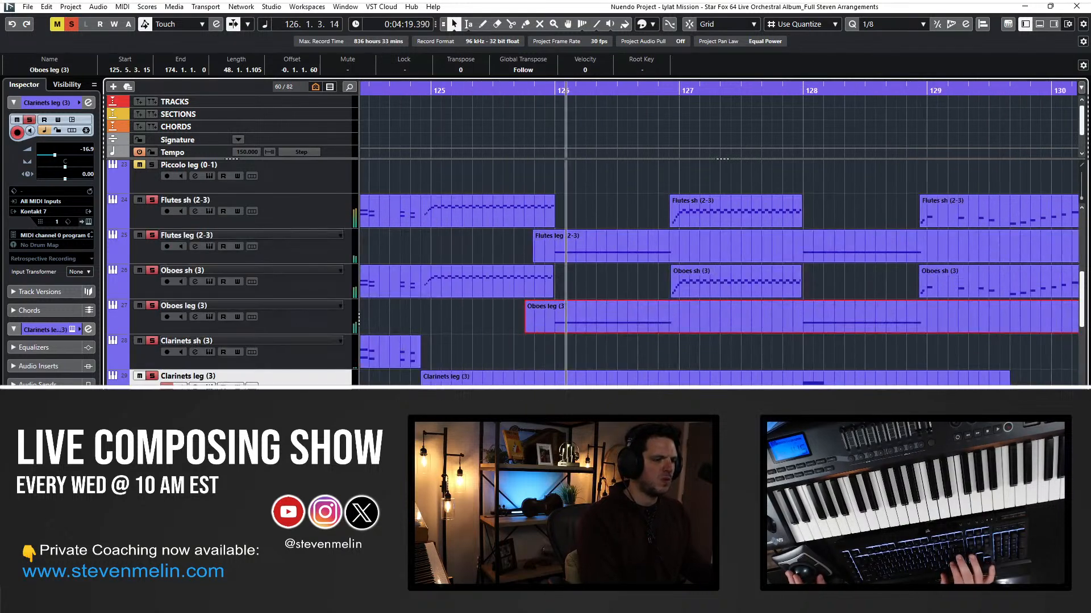
{"action": "key", "text": "Down"}
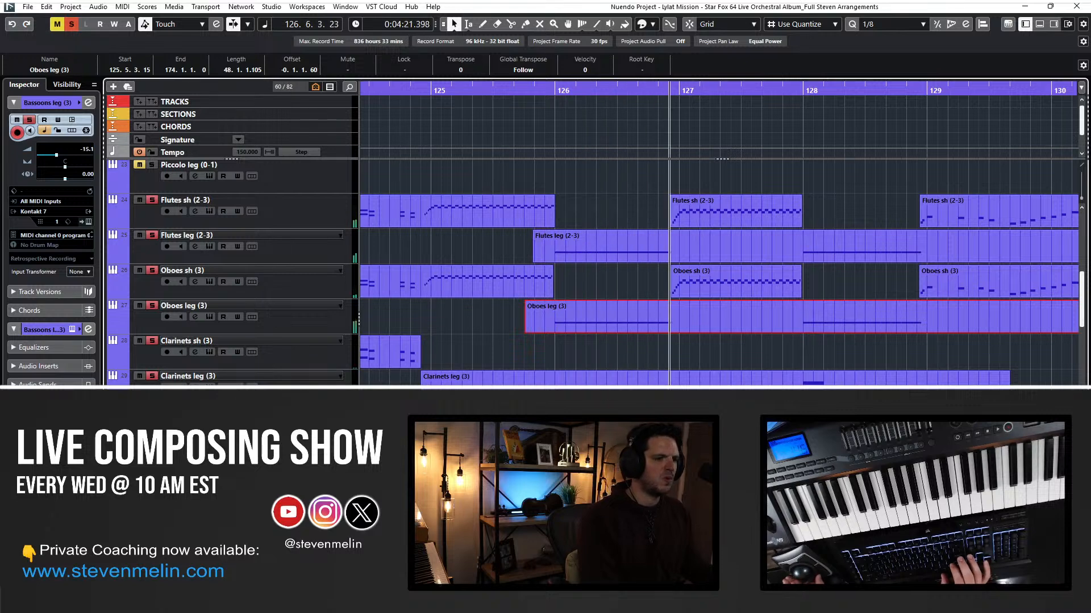
{"action": "key", "text": "f"}
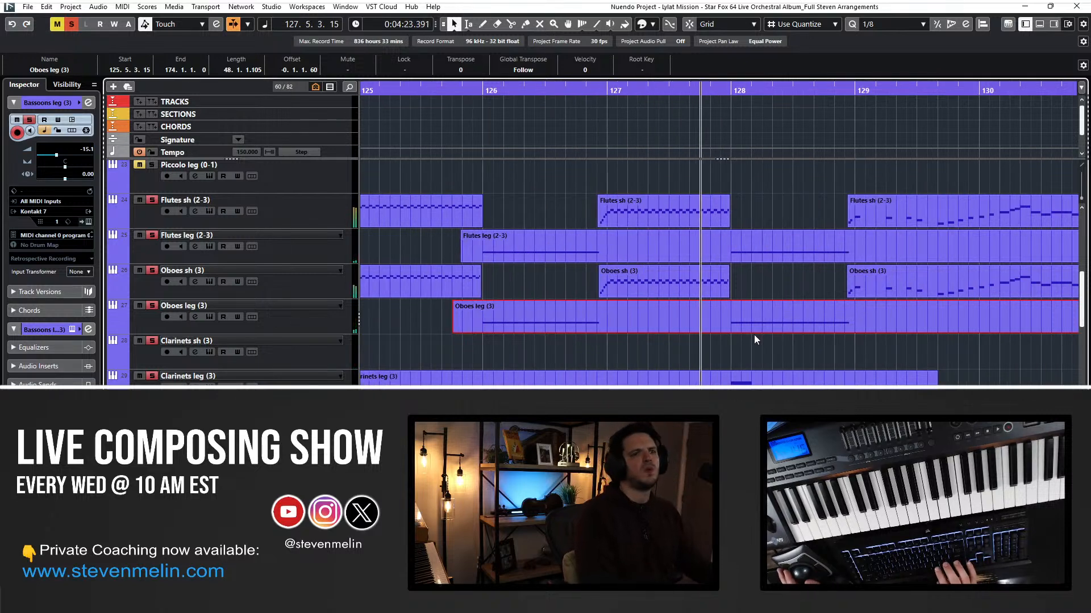
Play bars 129 to 131 and examine the notes of the Oboes sh (3) part in the note editor.
{"action": "left_click", "coordinate": [700, 286]}
{"action": "scroll", "coordinate": [776, 297], "scroll_direction": "up", "scroll_amount": 5}
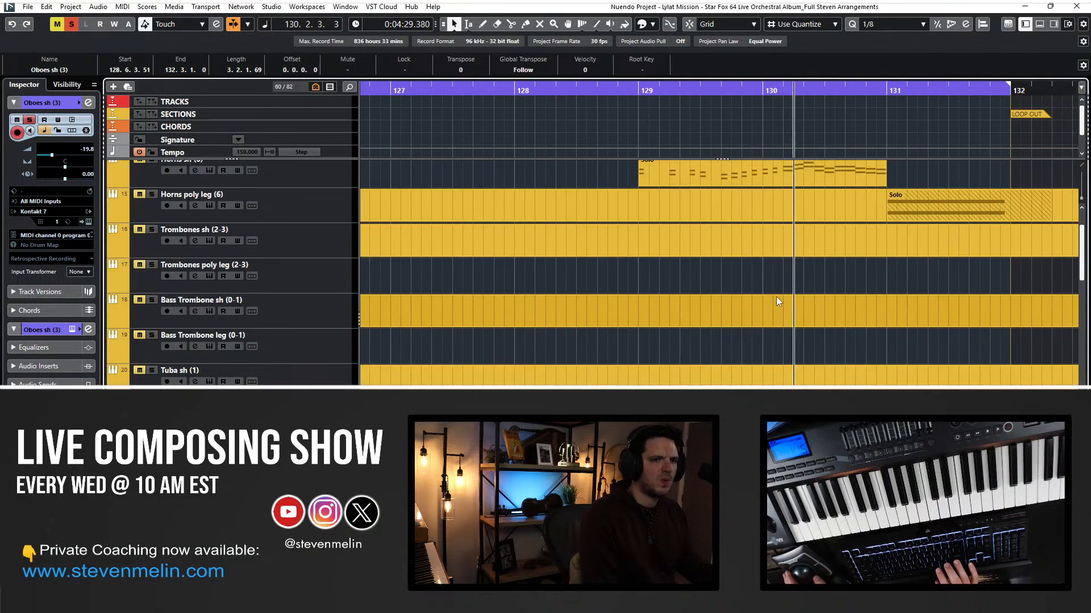
{"action": "scroll", "coordinate": [776, 297], "scroll_direction": "down", "scroll_amount": 5}
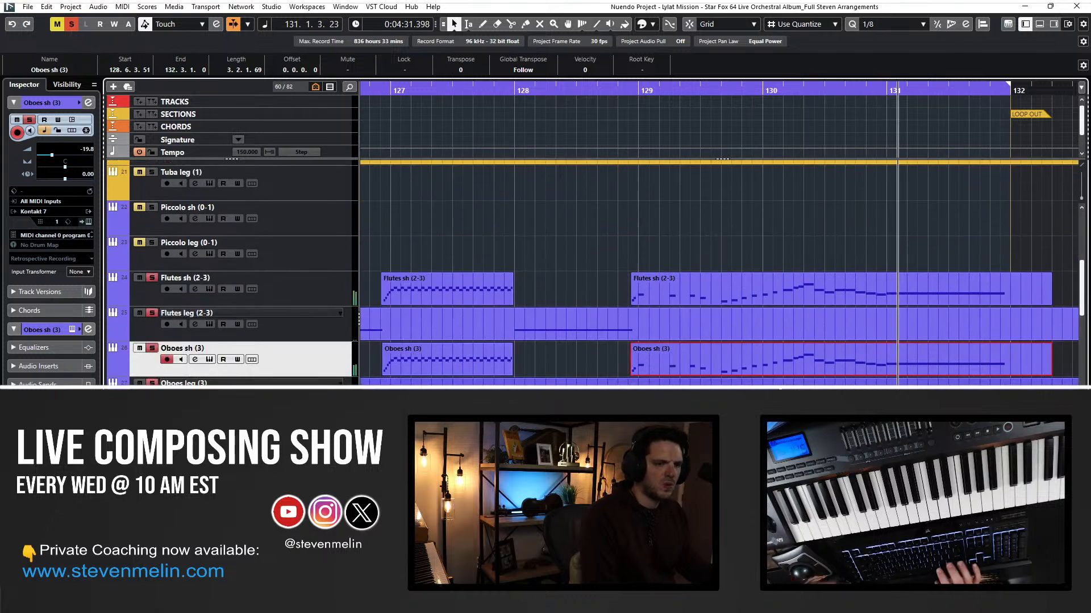
{"action": "key", "text": "l"}
{"action": "left_click", "coordinate": [295, 490]}
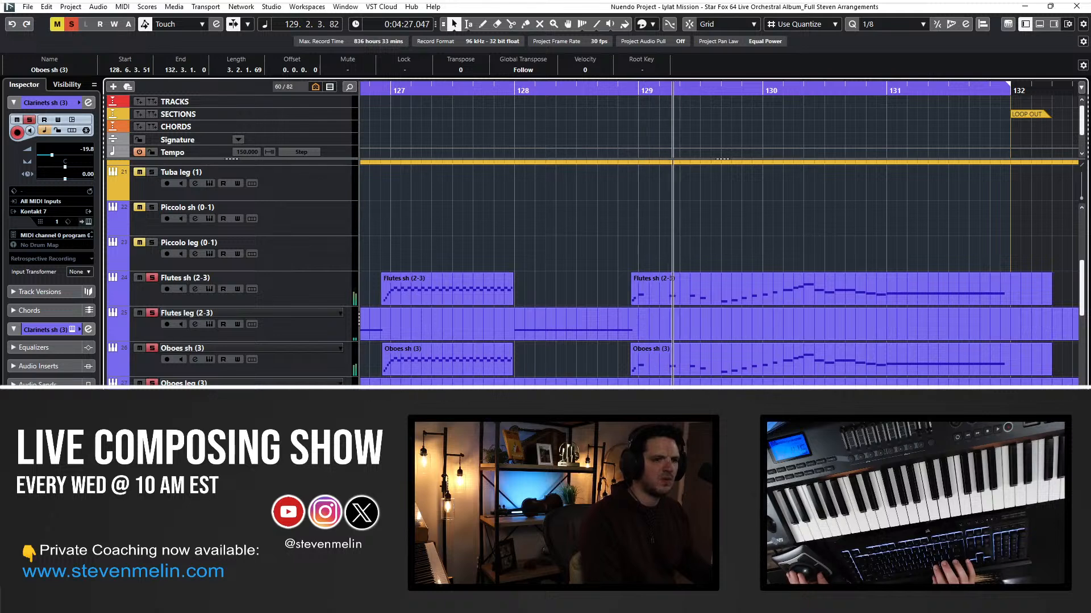
{"action": "key", "text": "Return"}
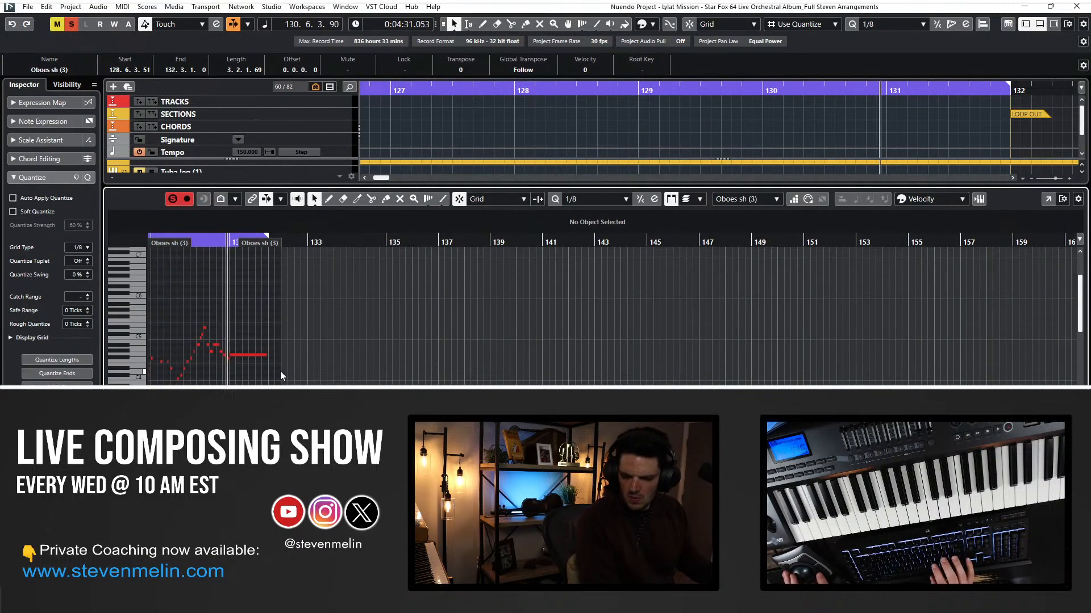
{"action": "key", "text": "Return"}
Split Flutes sh (2-3) and Oboes sh (3) at 130.6.4.110 and move their final sustained notes to the matching legato tracks.
{"action": "key", "text": "h"}
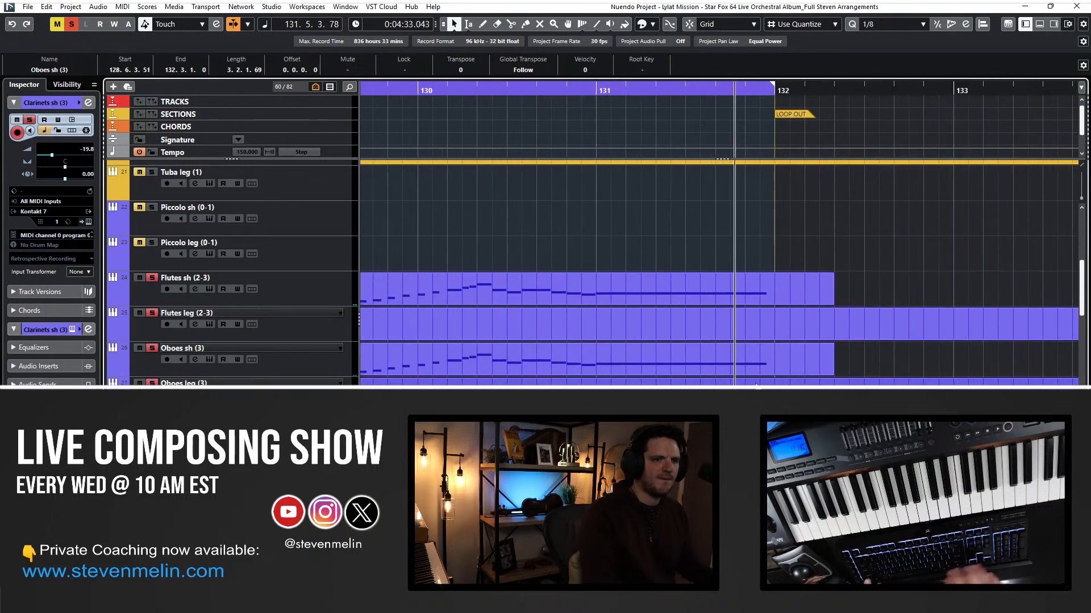
{"action": "key", "text": "space"}
{"action": "left_click", "coordinate": [639, 286]}
{"action": "left_click", "coordinate": [626, 349], "text": "ctrl"}
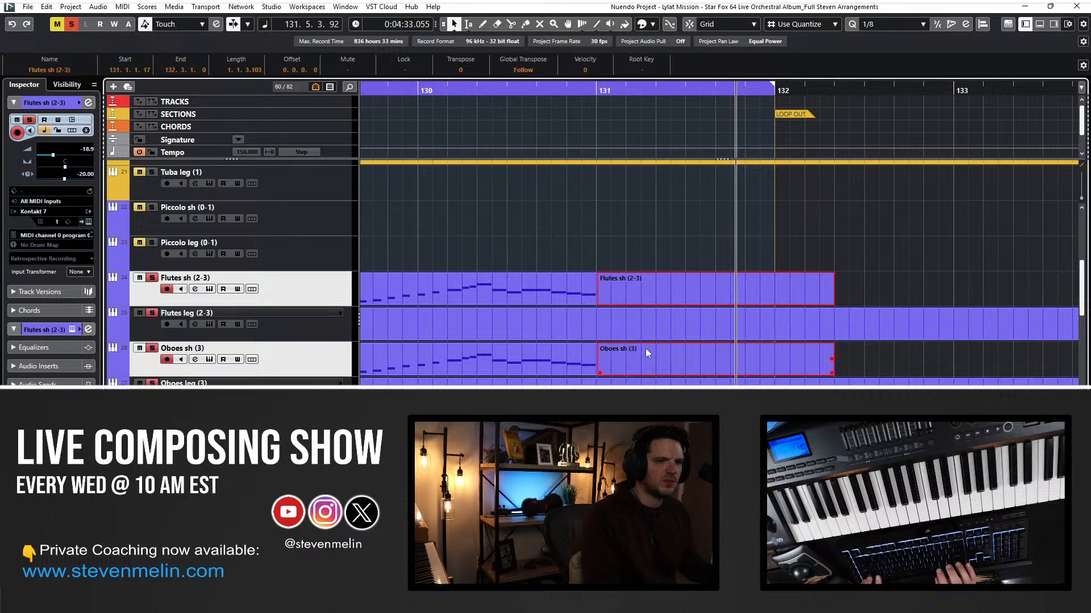
{"action": "left_click", "coordinate": [596, 291], "text": "alt"}
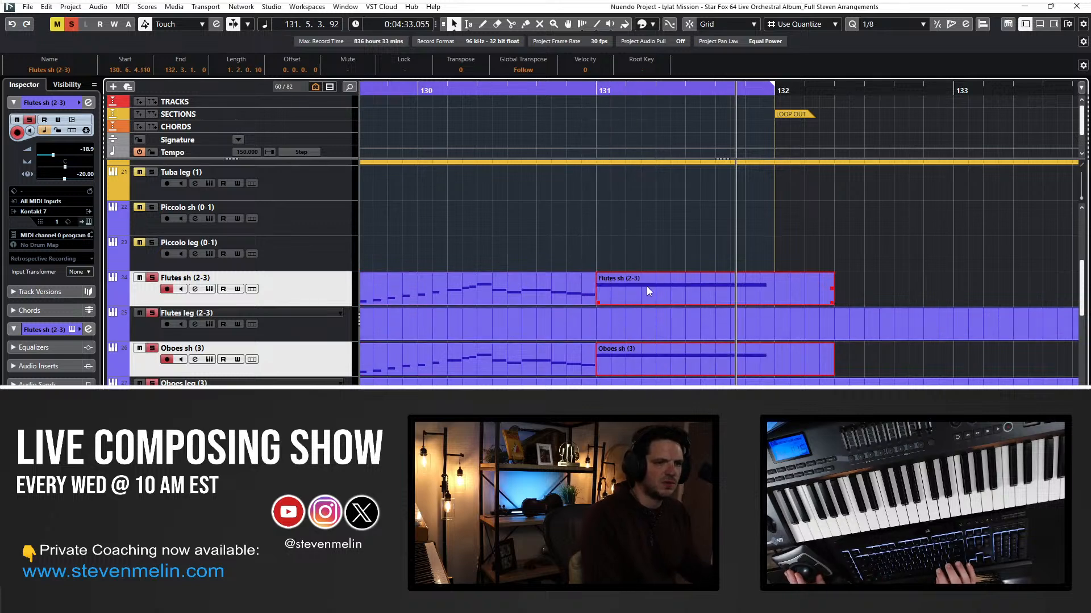
{"action": "left_click_drag", "start_coordinate": [647, 286], "coordinate": [633, 313]}
Glue the parts on Flutes leg (2-3), Oboes sh (3) and Oboes leg (3) across bar 131.
{"action": "key", "text": "space"}
{"action": "right_click", "coordinate": [574, 323]}
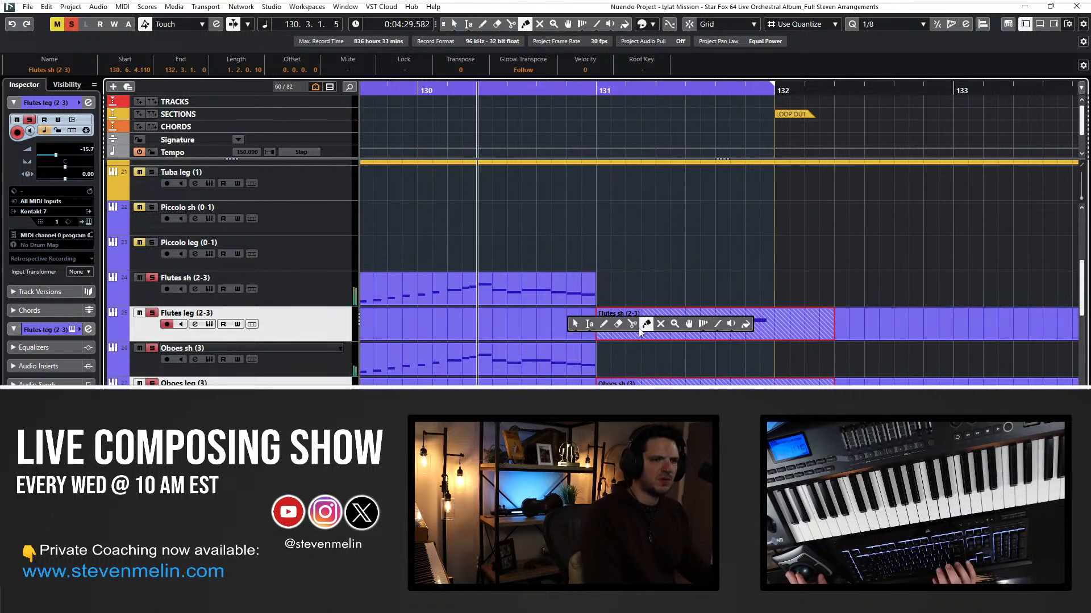
{"action": "left_click", "coordinate": [647, 323]}
{"action": "left_click", "coordinate": [537, 327]}
{"action": "left_click", "coordinate": [534, 363]}
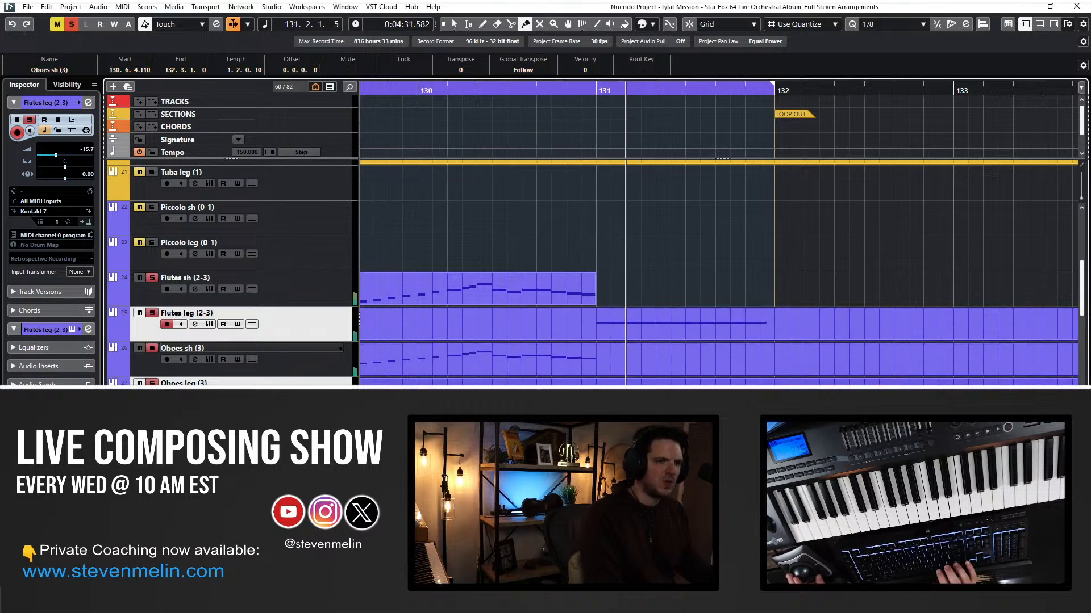
{"action": "left_click", "coordinate": [534, 392]}
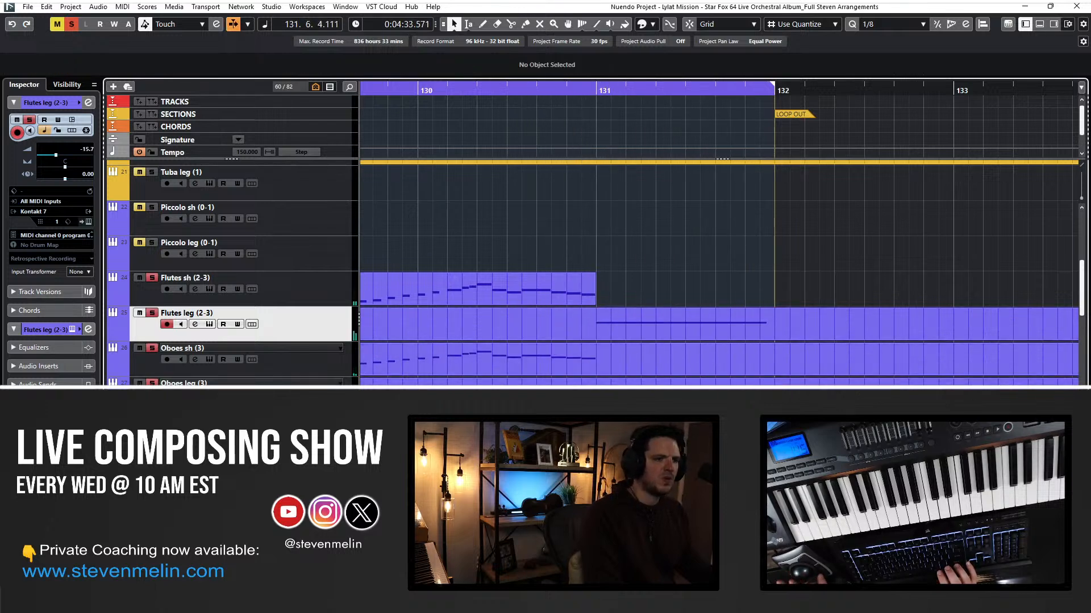
Turn off solo on all tracks and play the full arrangement from bar 113.
{"action": "key", "text": "g"}
{"action": "key", "text": "g"}
{"action": "key", "text": "g"}
{"action": "key", "text": "g"}
{"action": "key", "text": "g"}
{"action": "key", "text": "g"}
{"action": "key", "text": "g"}
{"action": "key", "text": "g"}
{"action": "key", "text": "g"}
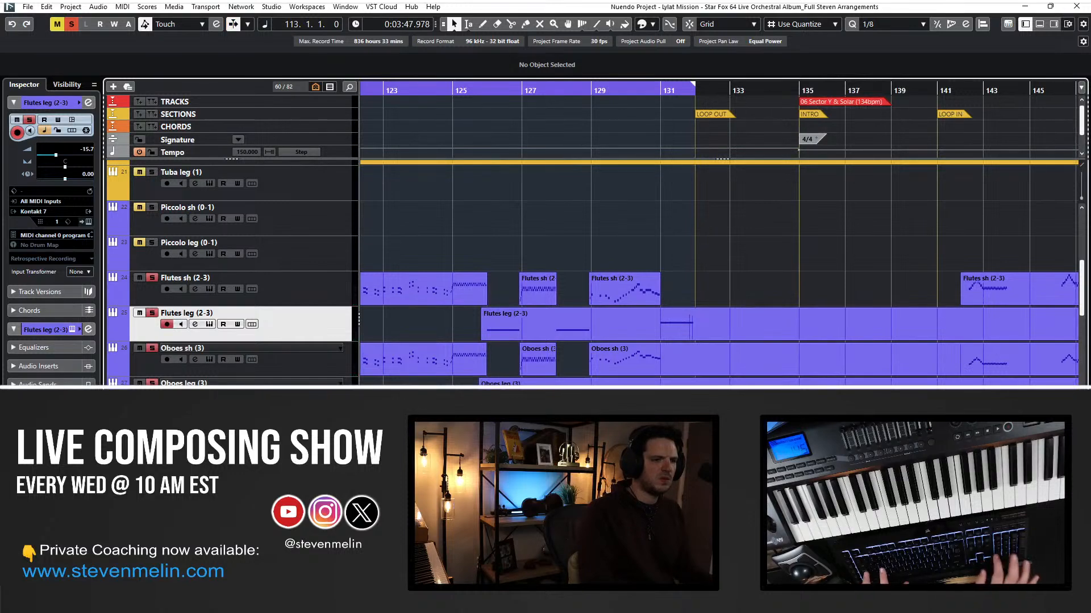
{"action": "left_click", "coordinate": [72, 23]}
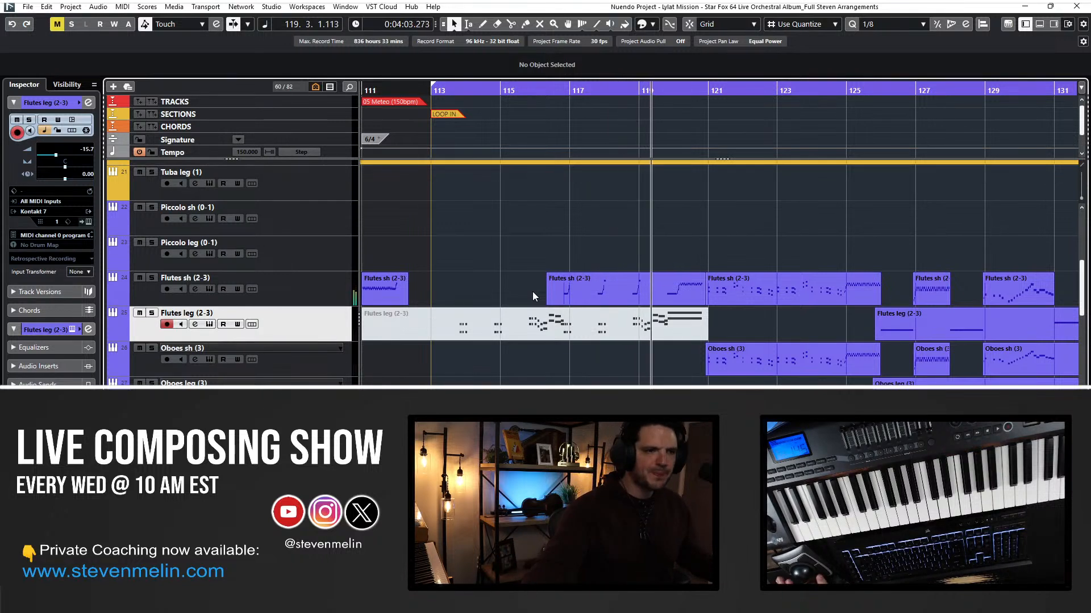
Copy the Flutes sh (2-3) part that starts at 116.3.1 onto the Oboes sh (3) track and play it.
{"action": "left_click", "coordinate": [633, 287]}
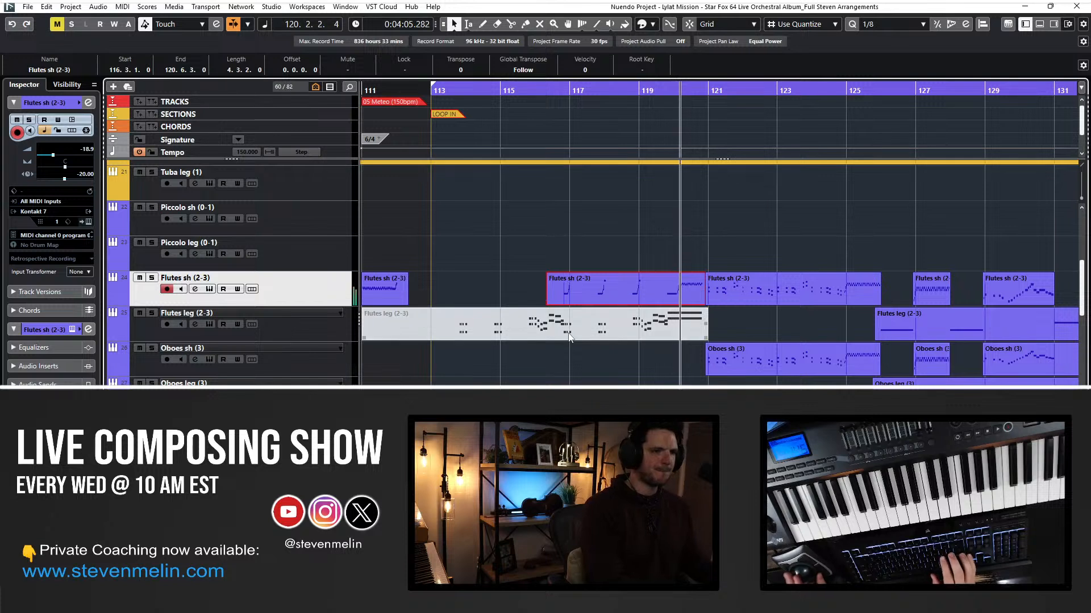
{"action": "key", "text": "space"}
{"action": "left_click", "coordinate": [341, 364]}
{"action": "key", "text": "ctrl+v"}
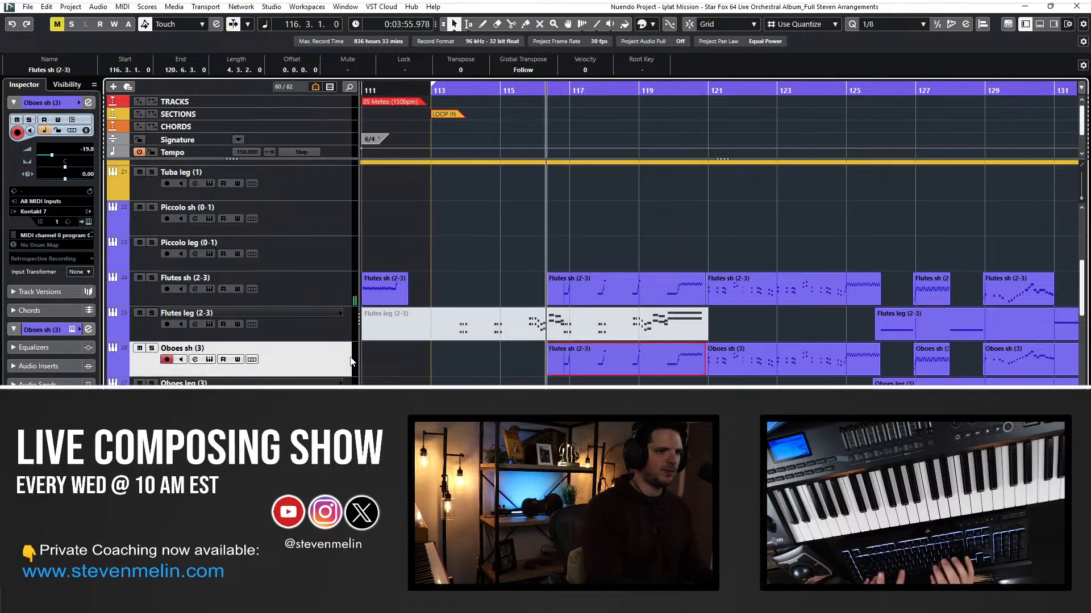
{"action": "key", "text": "space"}
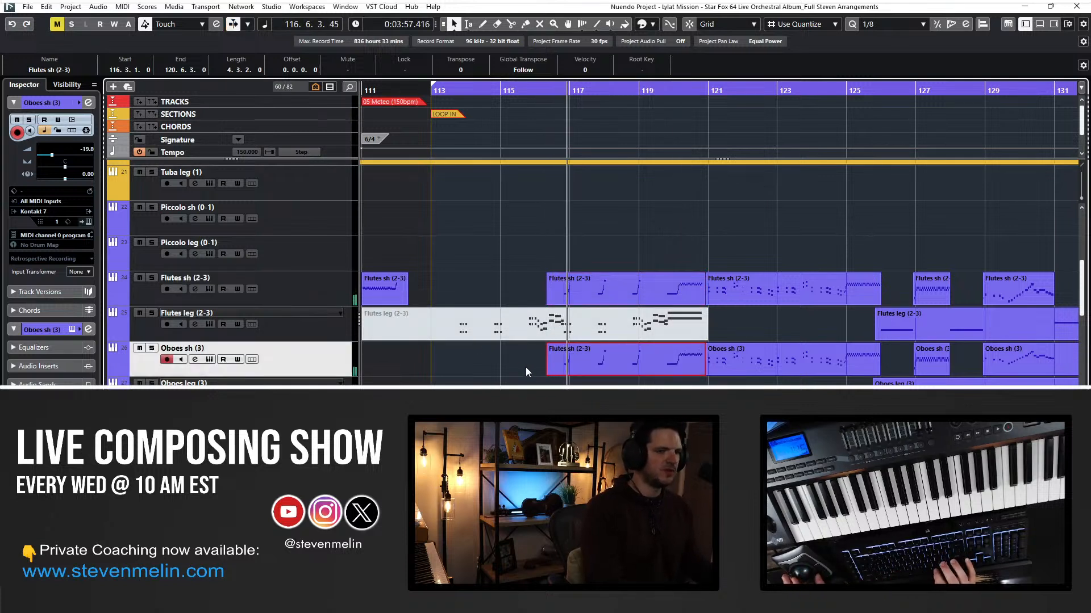
Transpose all notes of the copied Oboes sh (3) part down one octave and replay the passage.
{"action": "double_click", "coordinate": [568, 362]}
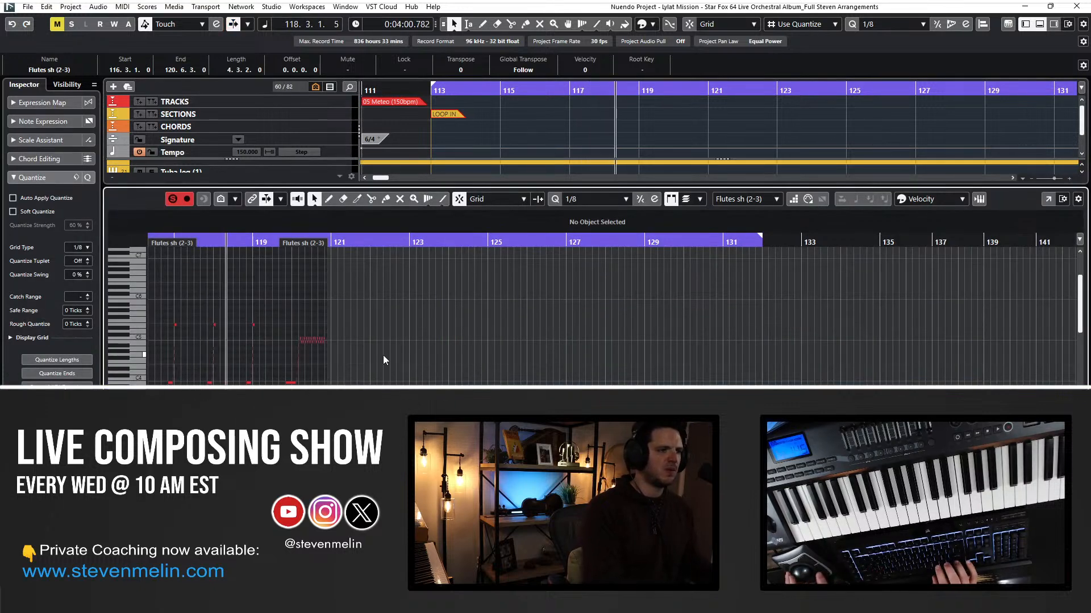
{"action": "key", "text": "KP_Subtract"}
{"action": "key", "text": "KP_Subtract"}
{"action": "key", "text": "KP_Subtract"}
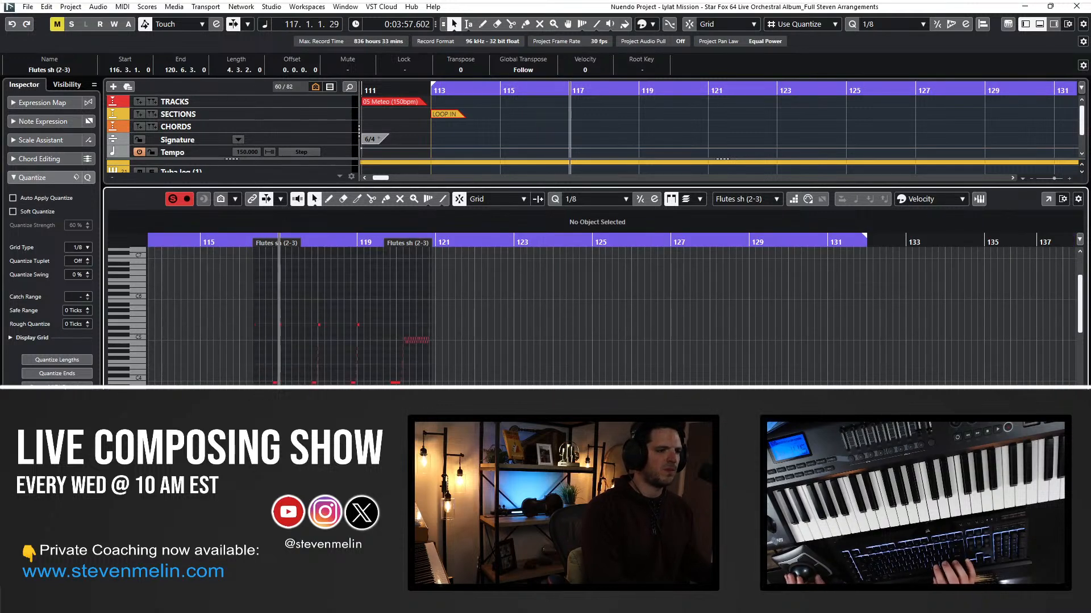
{"action": "left_click_drag", "start_coordinate": [458, 387], "coordinate": [205, 264]}
{"action": "key", "text": "shift+Down"}
{"action": "key", "text": "KP_Subtract"}
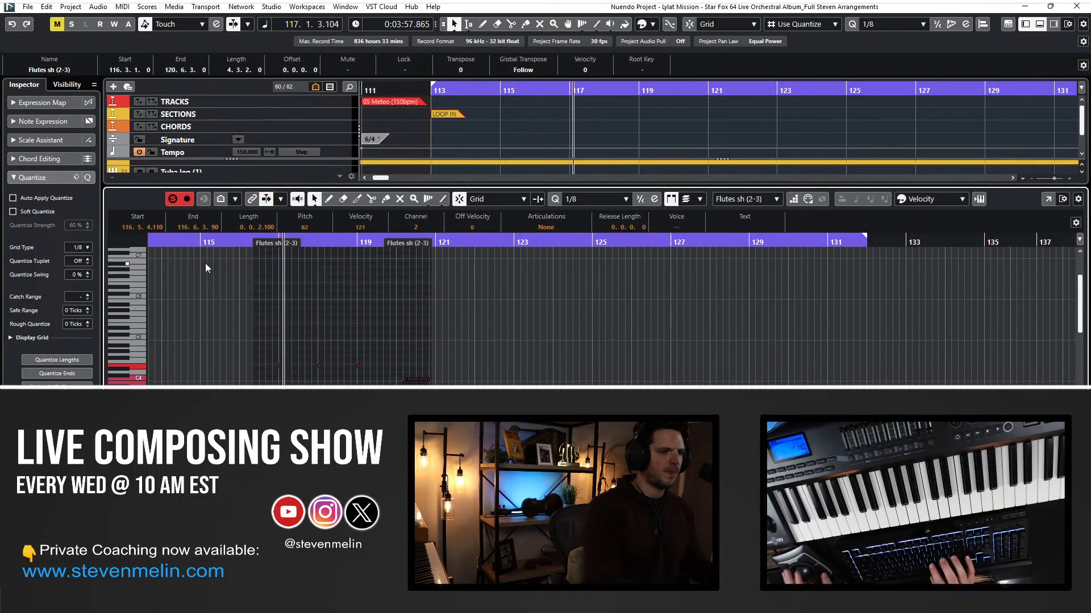
{"action": "key", "text": "ctrl+e"}
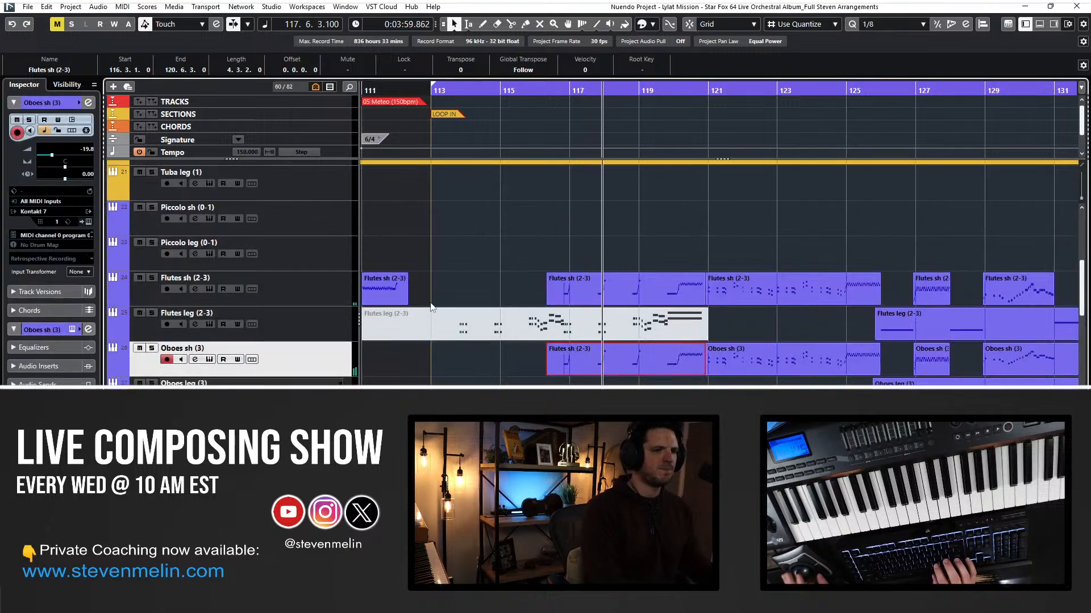
Name the copied oboe part Oboes sh (3) and glue it to all following parts on that track.
{"action": "double_click", "coordinate": [185, 348]}
{"action": "key", "text": "shift+Return"}
{"action": "key", "text": "2"}
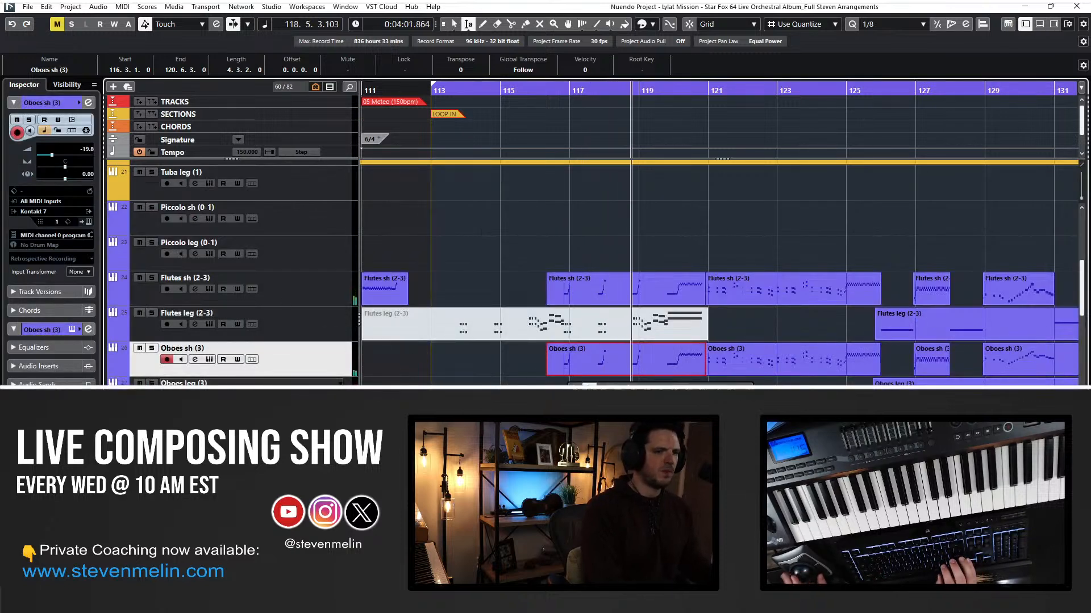
{"action": "key", "text": "4"}
{"action": "left_click", "coordinate": [642, 358], "text": "alt"}
{"action": "key", "text": "1"}
{"action": "left_click", "coordinate": [641, 357]}
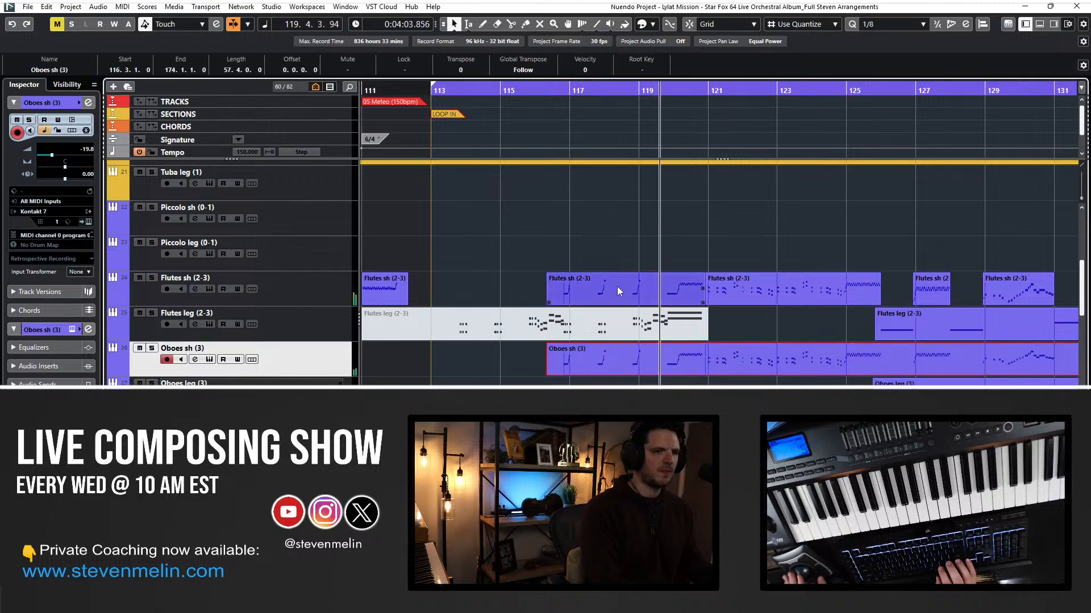
Glue all parts on the Horns poly leg (6) track from bar 112 onward into one part.
{"action": "scroll", "coordinate": [616, 283], "scroll_direction": "up", "scroll_amount": 5}
{"action": "left_click", "coordinate": [608, 266], "text": "alt+shift"}
{"action": "right_click", "coordinate": [625, 258]}
{"action": "left_click", "coordinate": [699, 267]}
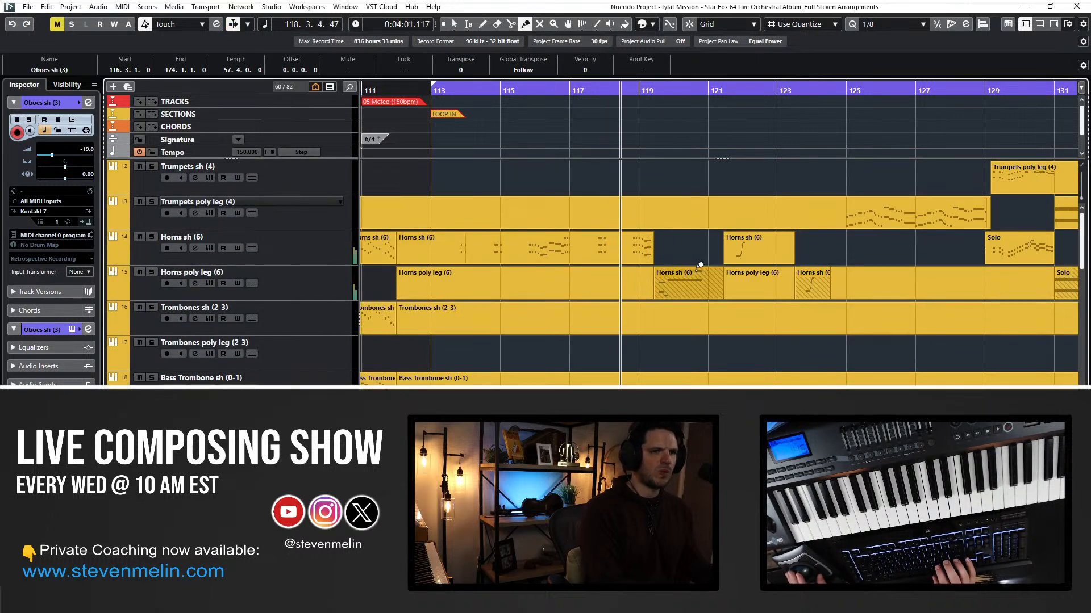
{"action": "left_click", "coordinate": [605, 281], "text": "alt"}
{"action": "key", "text": "1"}
{"action": "left_click", "coordinate": [600, 285]}
Open the Horns sh (6) part and examine its notes in bars 117 to 119 during playback.
{"action": "key", "text": "h"}
{"action": "key", "text": "h"}
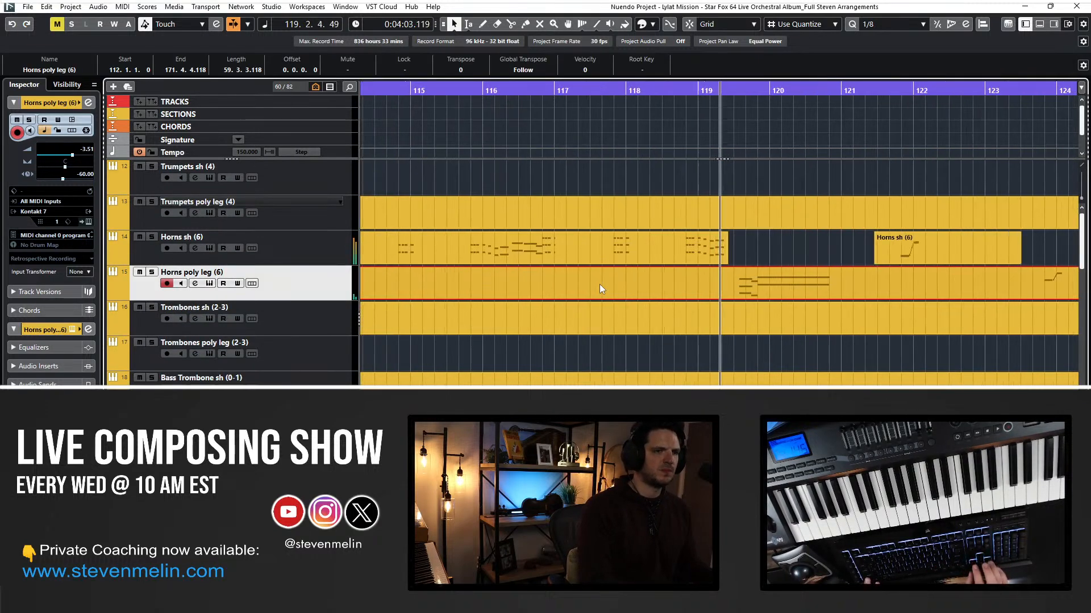
{"action": "double_click", "coordinate": [630, 247]}
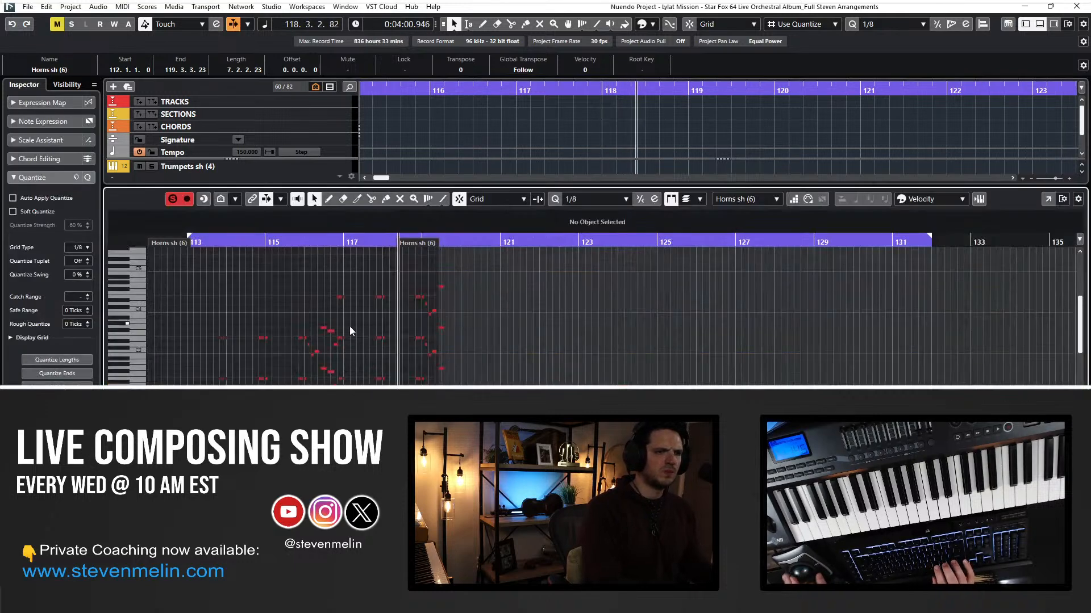
{"action": "key", "text": "h"}
{"action": "key", "text": "h"}
{"action": "key", "text": "h"}
{"action": "key", "text": "h"}
{"action": "key", "text": "h"}
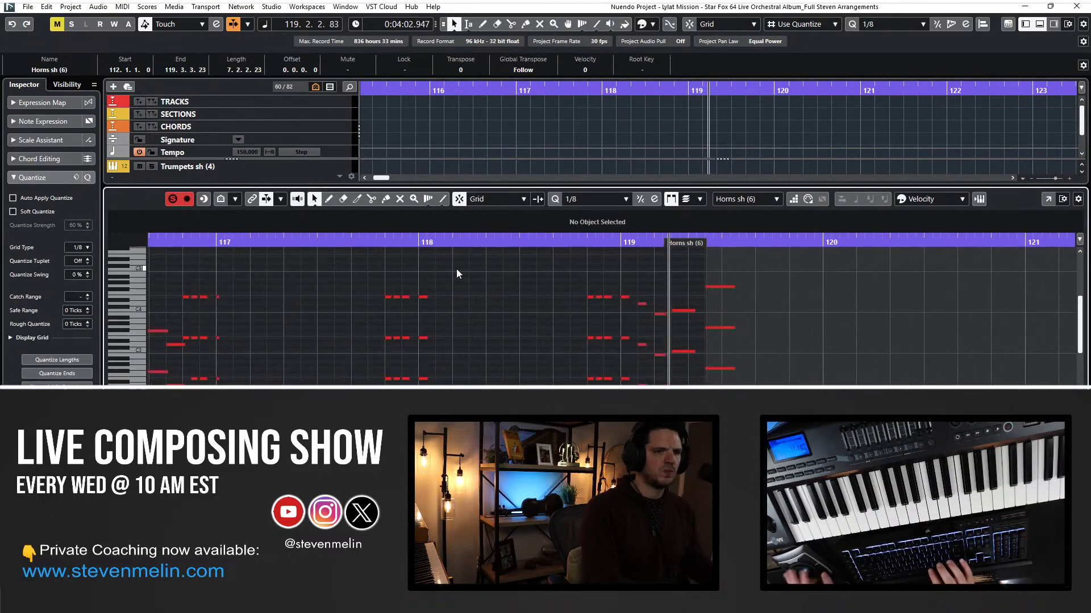
{"action": "key", "text": "space"}
{"action": "key", "text": "Return"}
{"action": "key", "text": "ctrl+KP_Subtract"}
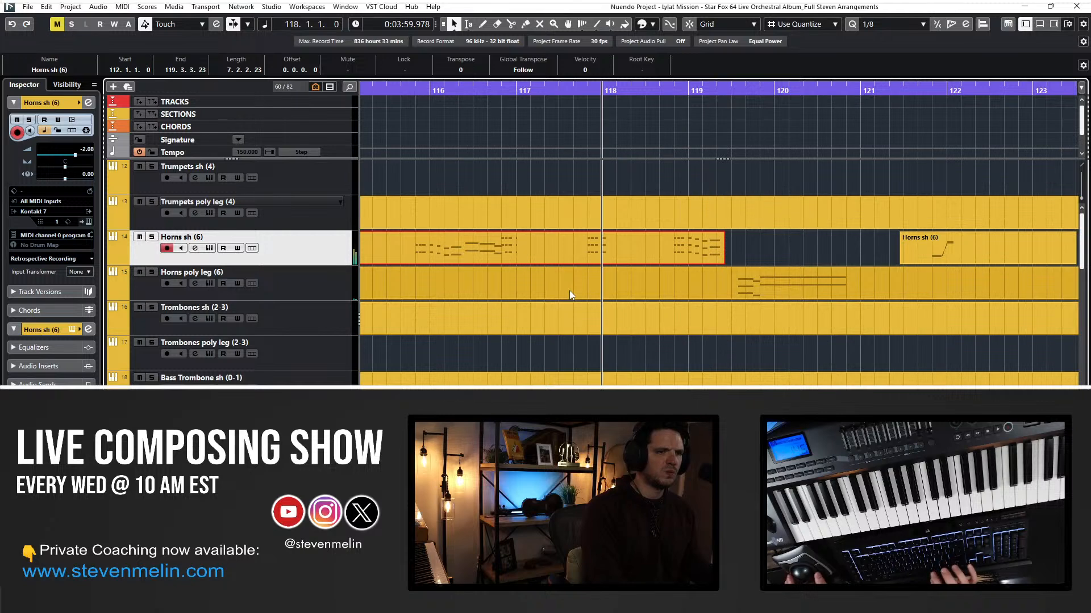
Split the Horns sh (6) part at 118.5.2, trying the split-off end on Trumpets sh (4) before returning it to its track.
{"action": "key", "text": "space"}
{"action": "left_click", "coordinate": [665, 248], "text": "alt"}
{"action": "key", "text": "ctrl+Up"}
{"action": "key", "text": "ctrl+Up"}
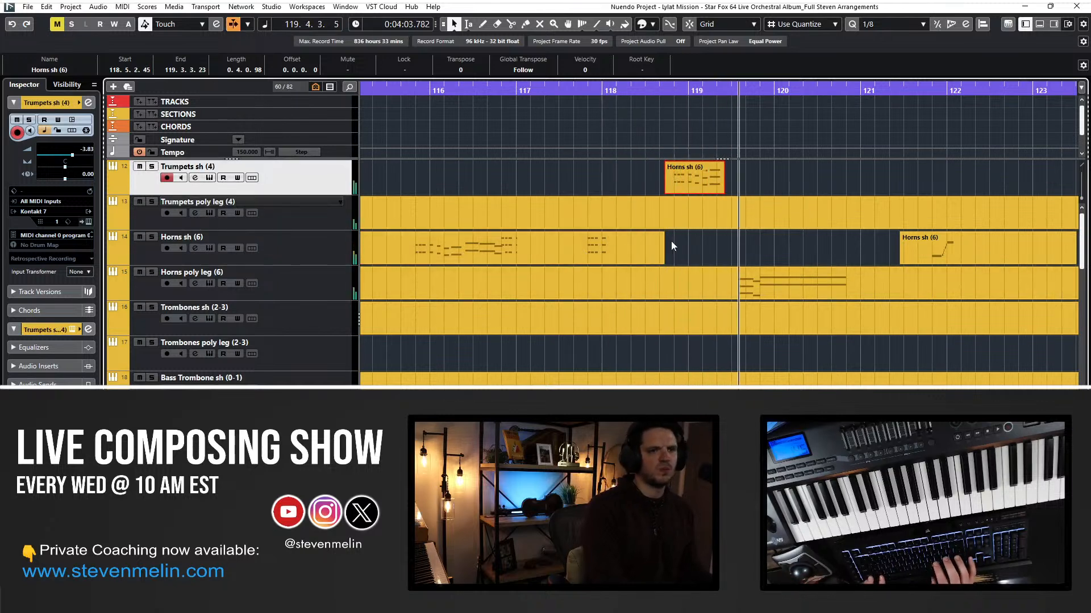
{"action": "key", "text": "ctrl+Down"}
{"action": "key", "text": "ctrl+Down"}
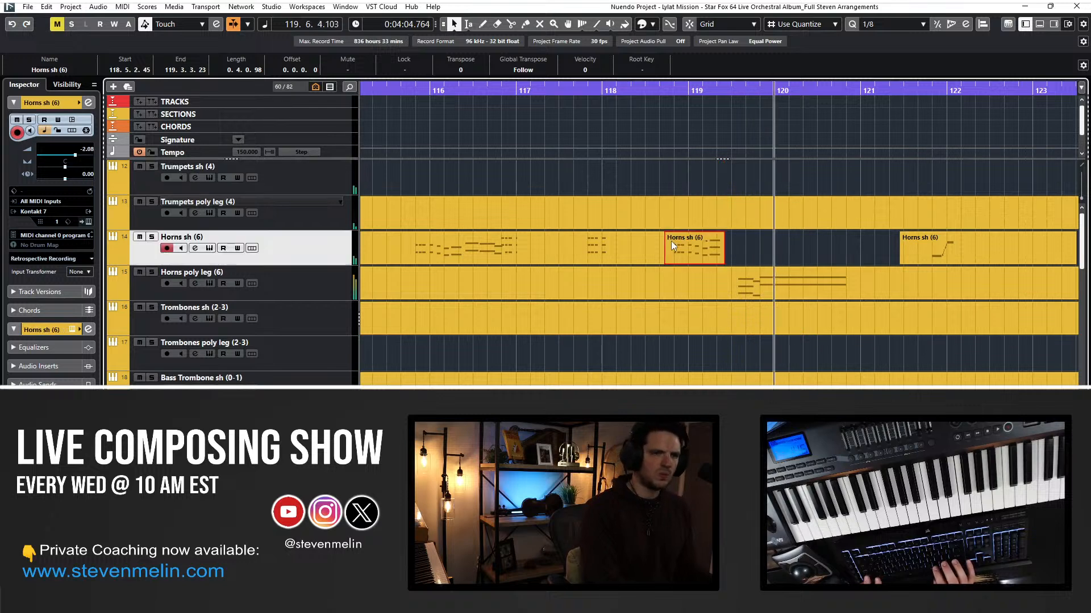
Open the Horns poly leg (6) part, select its notes from 119.4 to bar 121 and play them.
{"action": "double_click", "coordinate": [720, 283]}
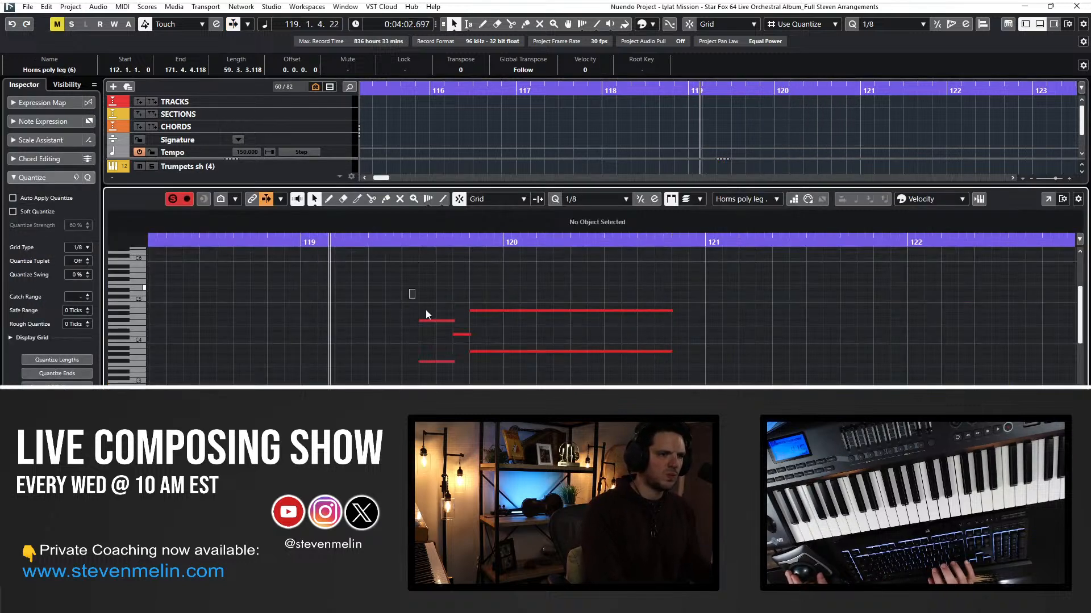
{"action": "left_click_drag", "start_coordinate": [426, 310], "coordinate": [688, 437]}
{"action": "key", "text": "super"}
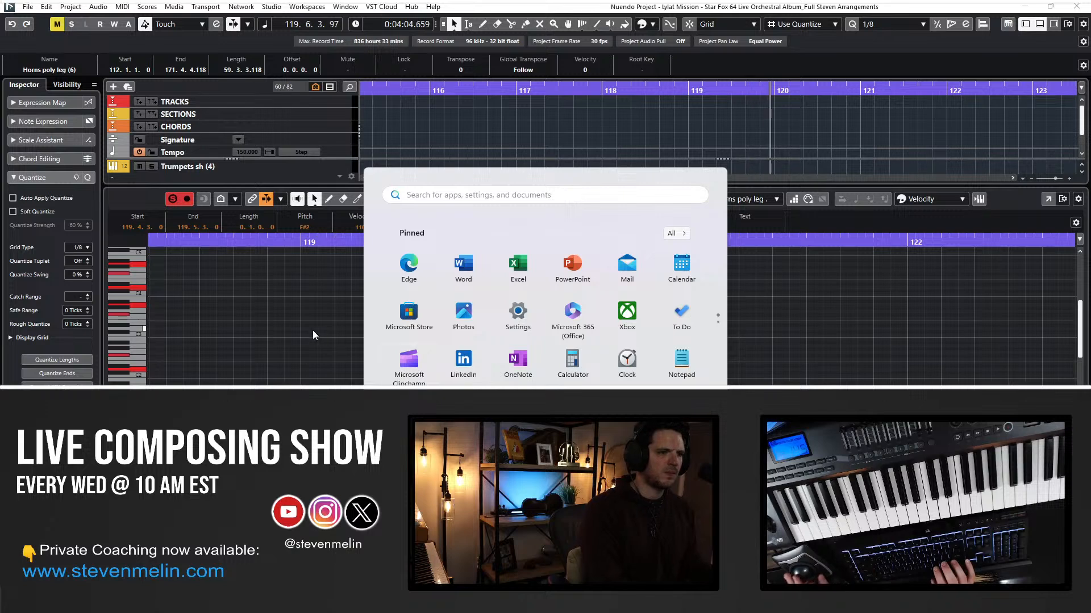
{"action": "left_click", "coordinate": [313, 336]}
{"action": "left_click_drag", "start_coordinate": [396, 260], "coordinate": [548, 414]}
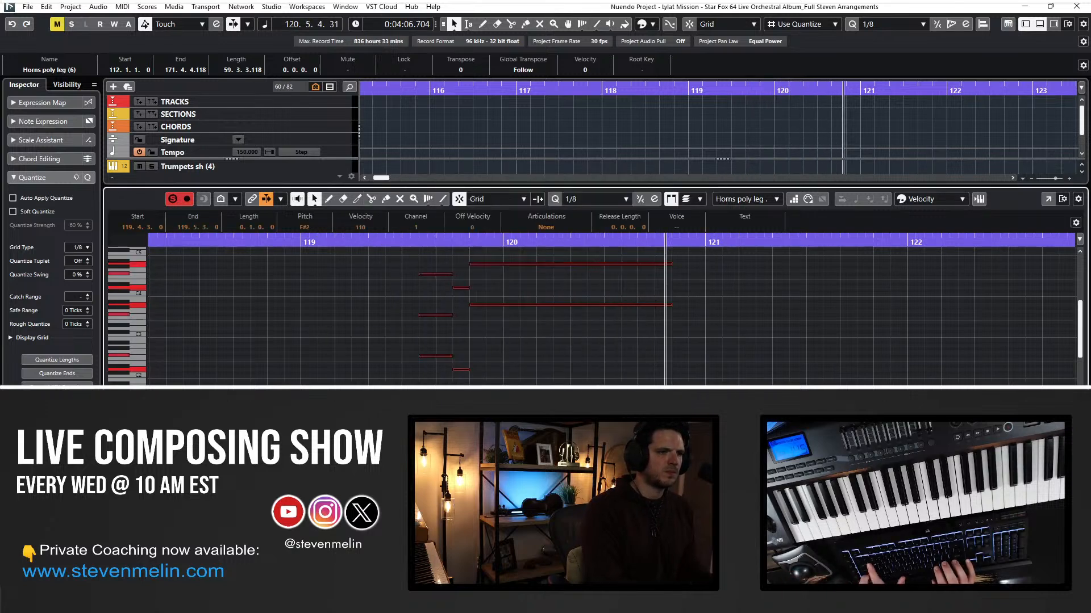
{"action": "key", "text": "space"}
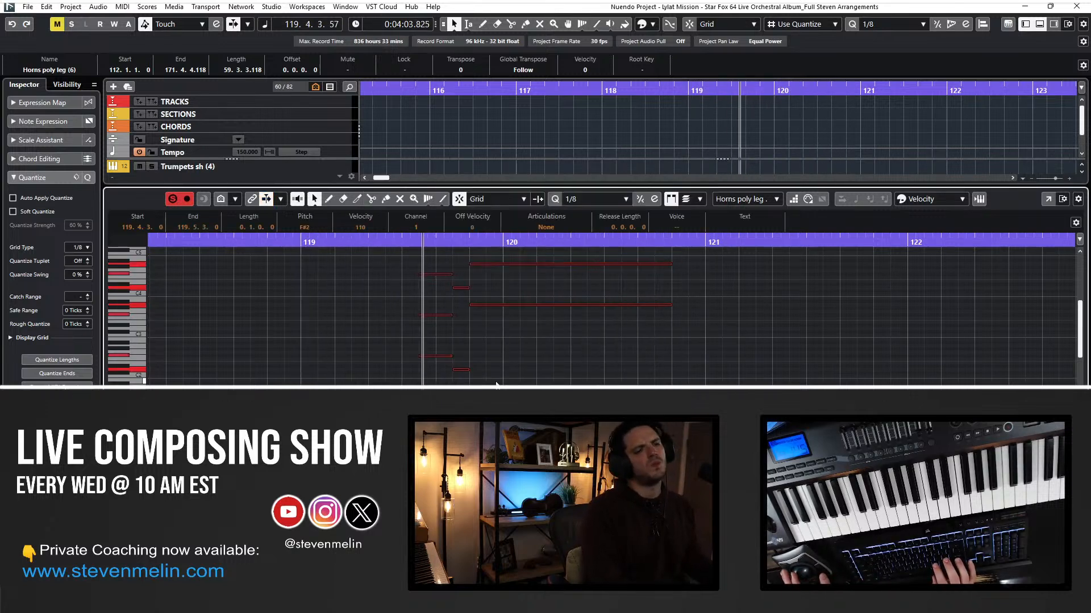
{"action": "key", "text": "Return"}
{"action": "key", "text": "space"}
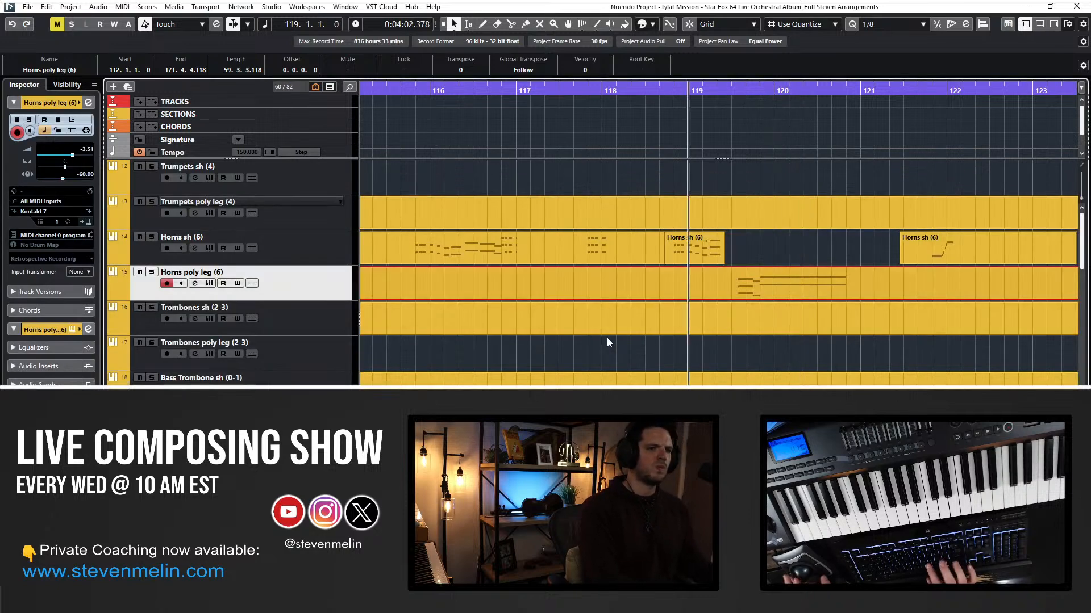
Play the arrangement and look through the brass, woodwind, string, choir and percussion tracks around bar 113.
{"action": "left_click", "coordinate": [606, 336], "text": "alt+shift"}
{"action": "key", "text": "space"}
{"action": "scroll", "coordinate": [489, 293], "scroll_direction": "left", "scroll_amount": 5}
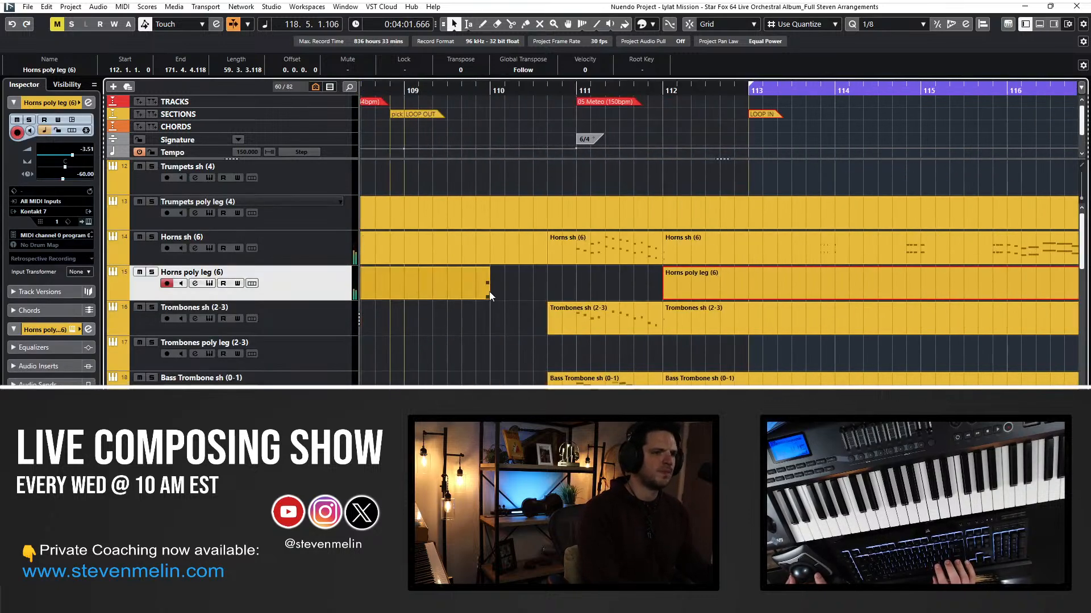
{"action": "scroll", "coordinate": [478, 229], "scroll_direction": "left", "scroll_amount": 5}
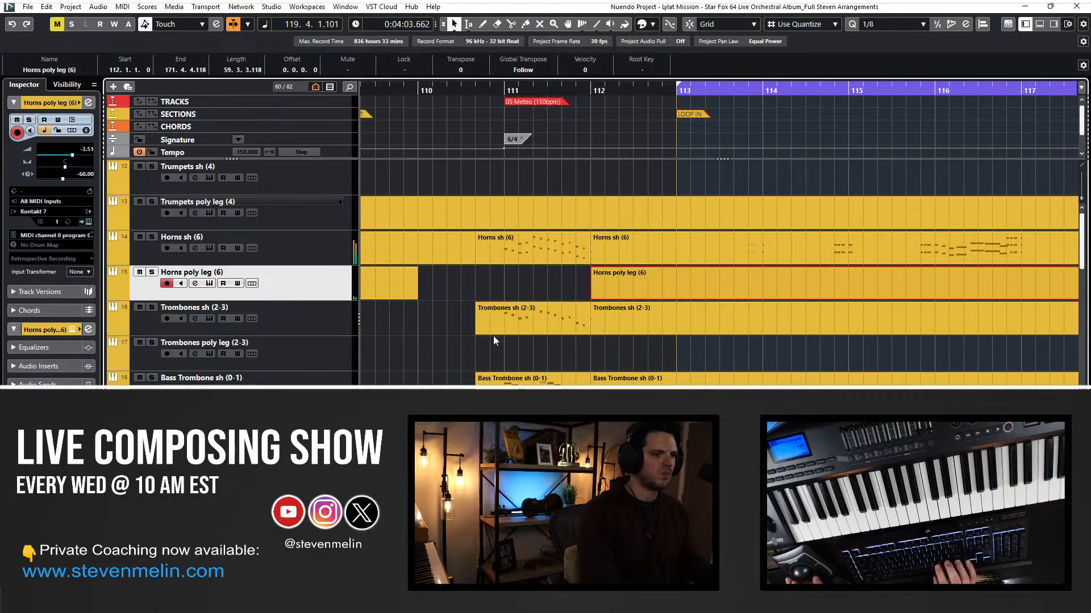
{"action": "scroll", "coordinate": [445, 375], "scroll_direction": "down", "scroll_amount": 15}
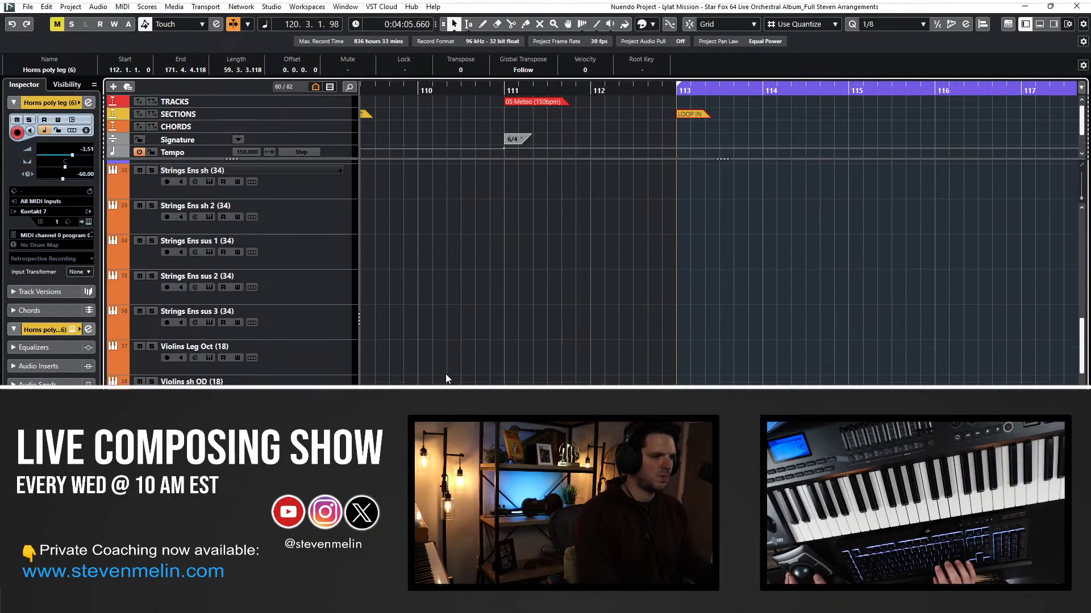
{"action": "scroll", "coordinate": [445, 374], "scroll_direction": "up", "scroll_amount": 10}
{"action": "scroll", "coordinate": [535, 360], "scroll_direction": "right", "scroll_amount": 2}
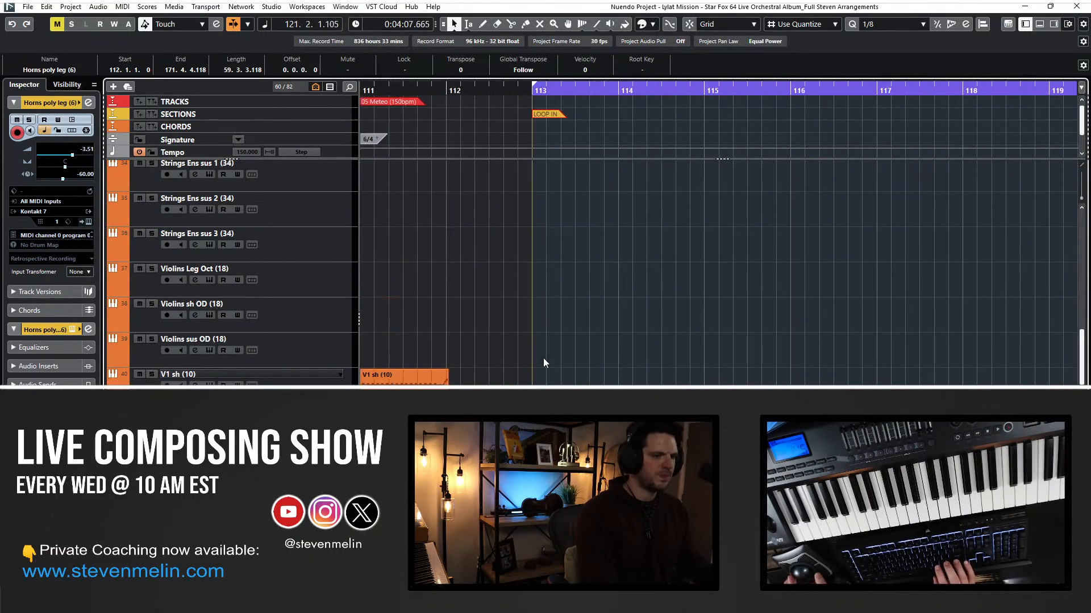
{"action": "scroll", "coordinate": [543, 358], "scroll_direction": "up", "scroll_amount": 2}
{"action": "scroll", "coordinate": [538, 352], "scroll_direction": "down", "scroll_amount": 5}
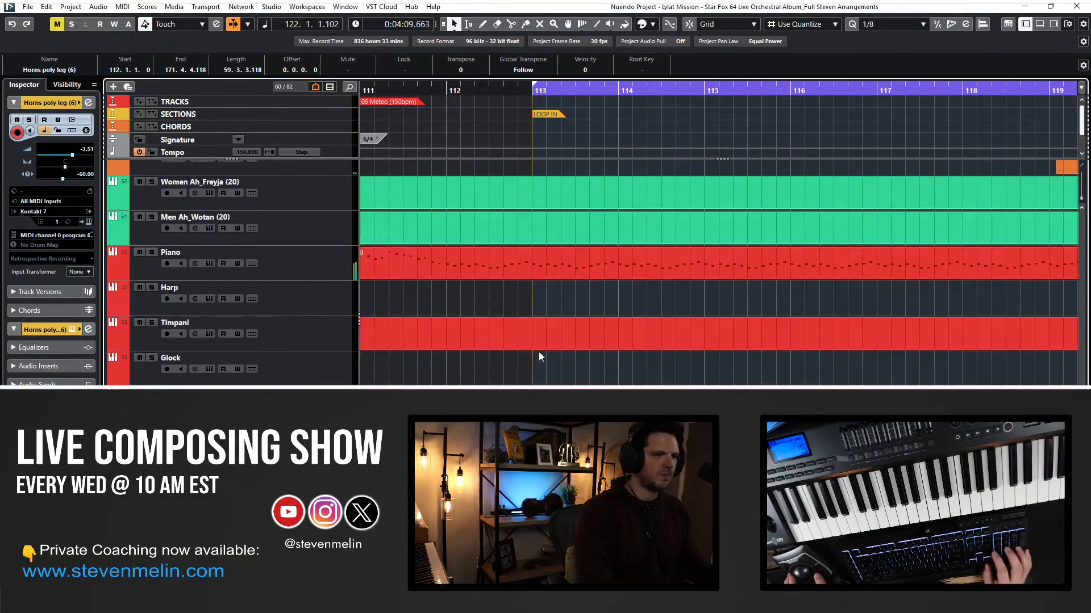
{"action": "scroll", "coordinate": [538, 353], "scroll_direction": "up", "scroll_amount": 2}
{"action": "scroll", "coordinate": [505, 140], "scroll_direction": "left", "scroll_amount": 3}
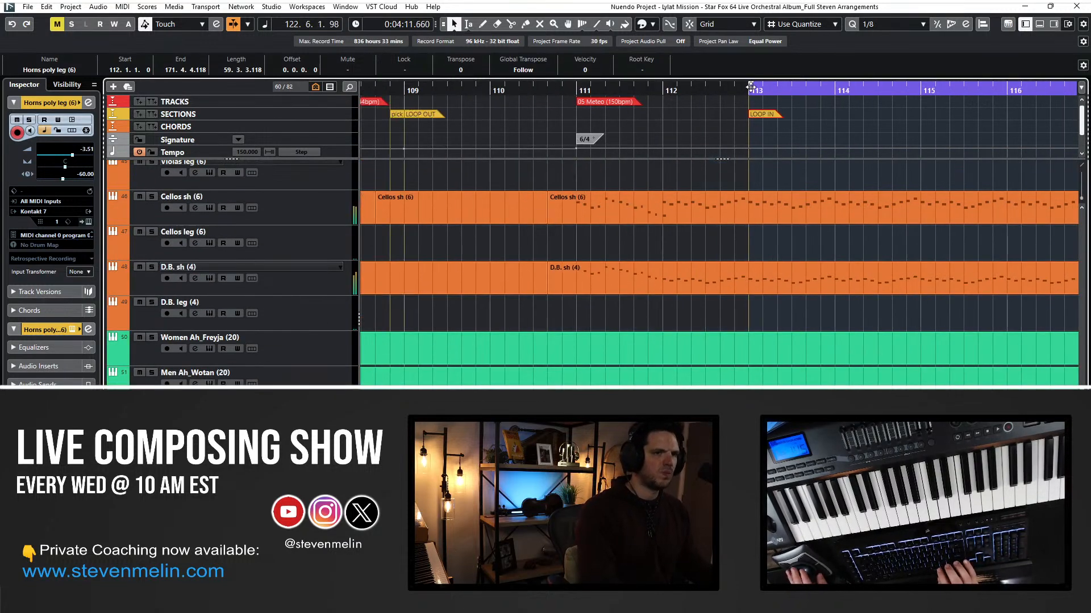
{"action": "scroll", "coordinate": [725, 261], "scroll_direction": "right", "scroll_amount": 3}
{"action": "scroll", "coordinate": [724, 262], "scroll_direction": "up", "scroll_amount": 12}
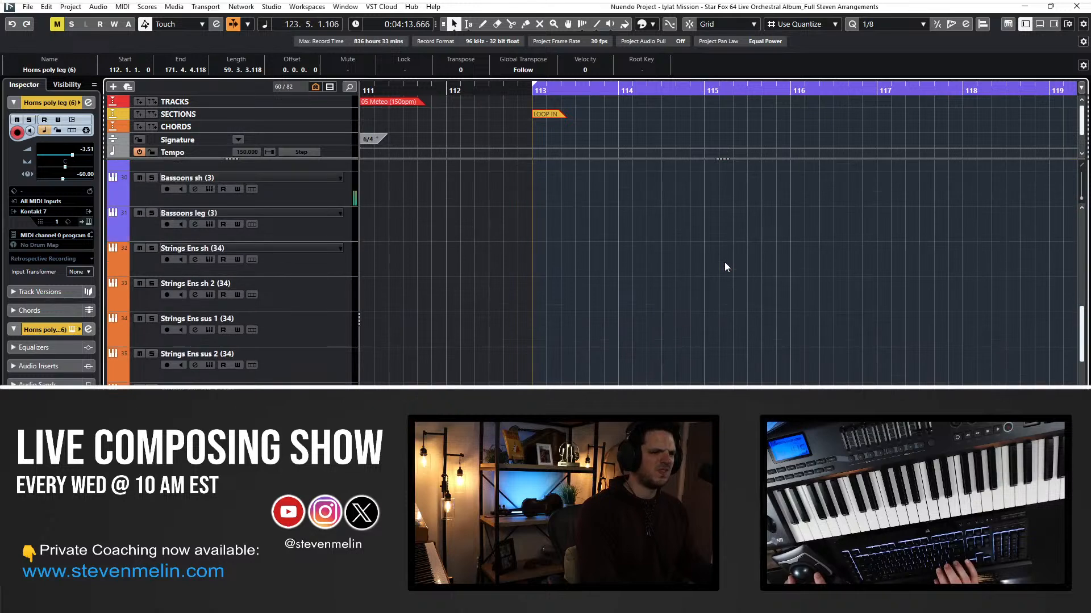
{"action": "scroll", "coordinate": [725, 261], "scroll_direction": "up", "scroll_amount": 7}
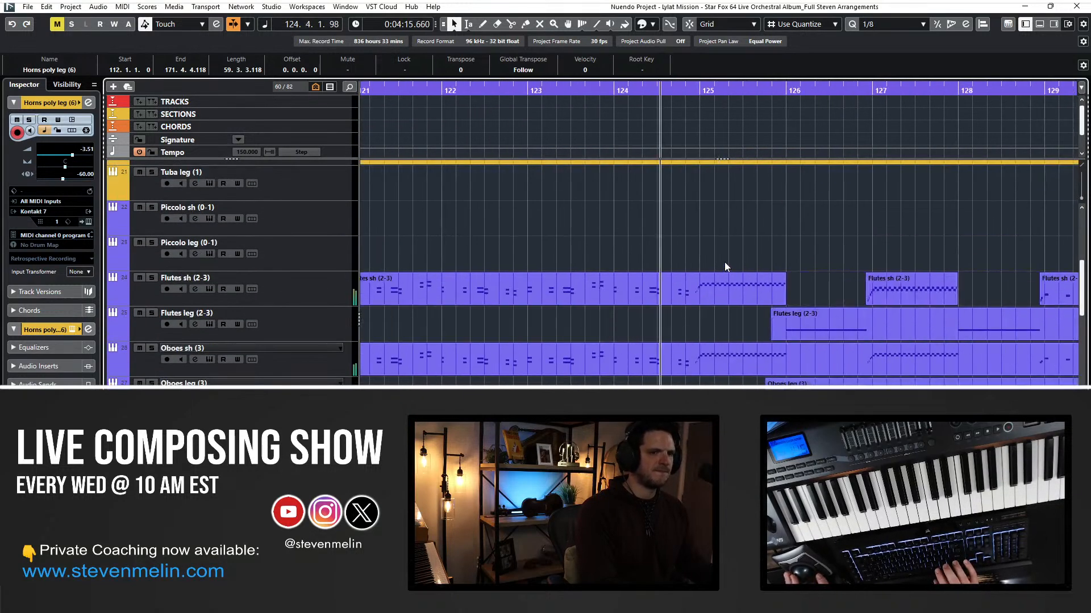
Split the Flutes sh (2-3), Oboes sh (3) and Clarinets sh (3) parts at 120.6.3 and 124.6.2 where they cross.
{"action": "scroll", "coordinate": [724, 263], "scroll_direction": "left", "scroll_amount": 1}
{"action": "left_click_drag", "start_coordinate": [504, 235], "coordinate": [528, 429]}
{"action": "scroll", "coordinate": [448, 323], "scroll_direction": "down", "scroll_amount": 2}
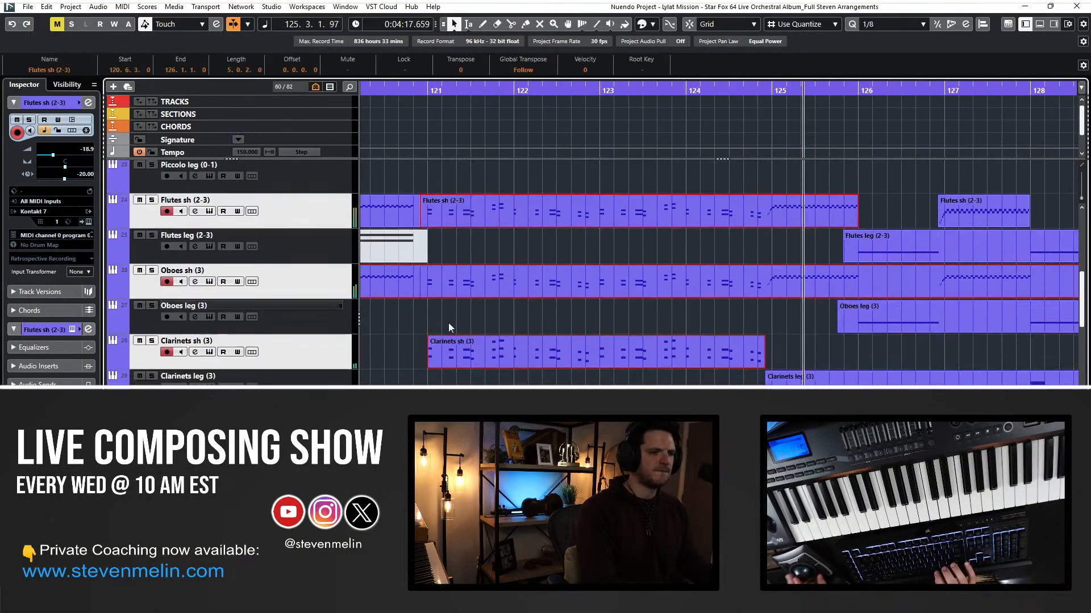
{"action": "left_click", "coordinate": [423, 284], "text": "alt"}
{"action": "left_click_drag", "start_coordinate": [731, 179], "coordinate": [743, 352]}
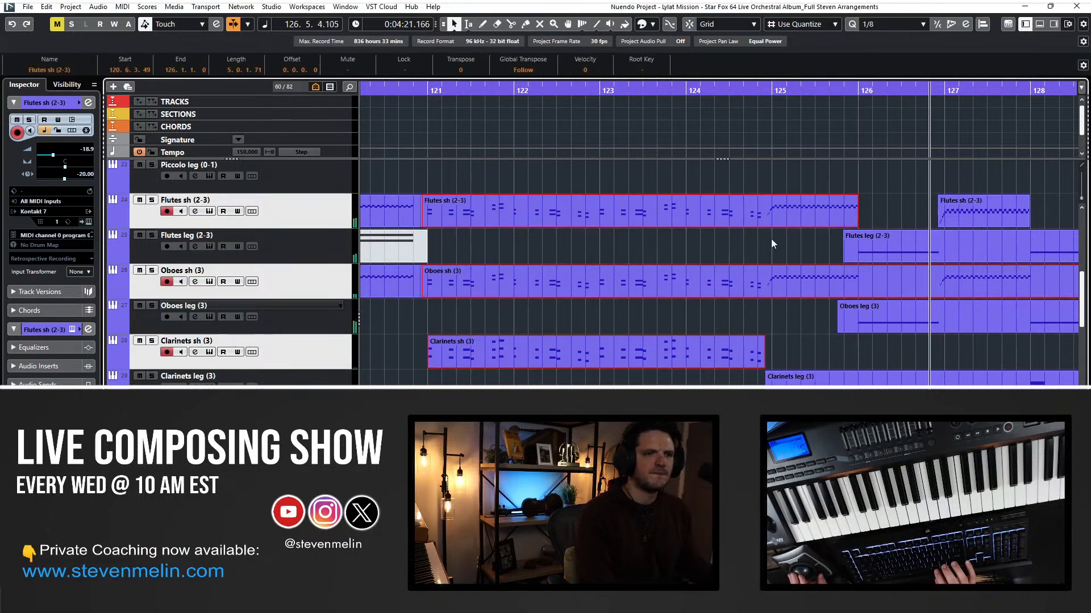
{"action": "left_click", "coordinate": [765, 211], "text": "alt"}
Copy the Flutes sh (2-3) and Clarinets sh (3) parts of bars 121 to 124 to the strings, starting on Strings Ens sh (34).
{"action": "left_click_drag", "start_coordinate": [610, 185], "coordinate": [556, 398]}
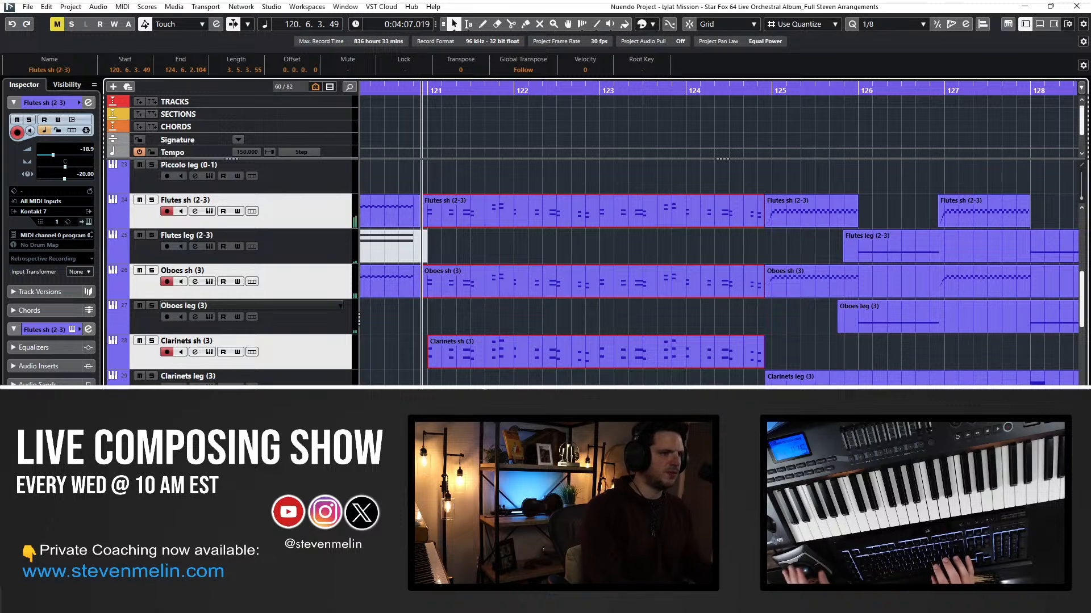
{"action": "left_click", "coordinate": [467, 316]}
{"action": "left_click", "coordinate": [482, 218]}
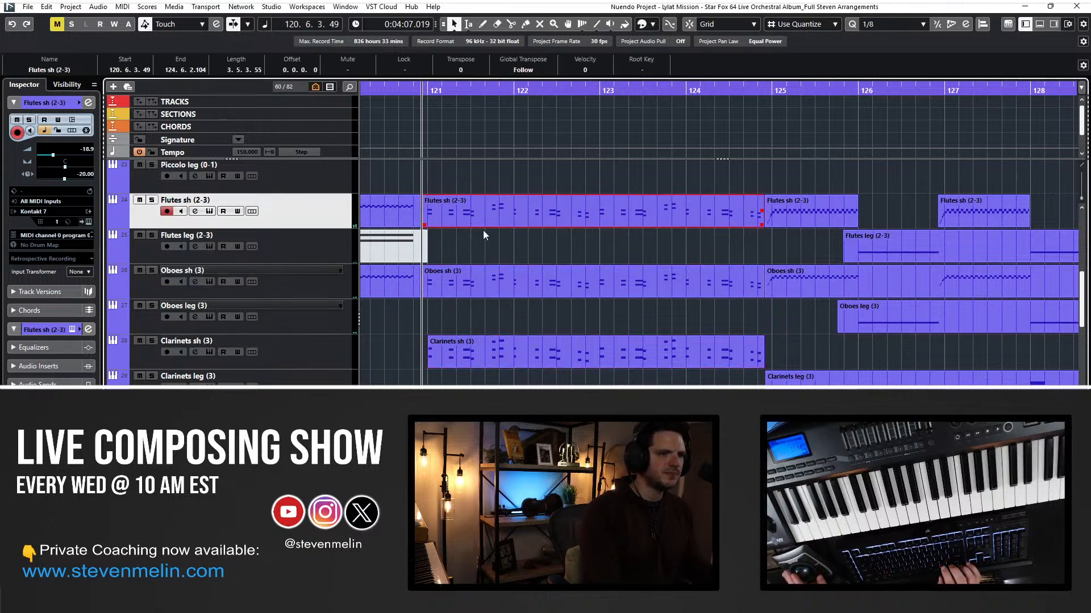
{"action": "left_click", "coordinate": [480, 356], "text": "shift"}
{"action": "scroll", "coordinate": [480, 345], "scroll_direction": "down", "scroll_amount": 10}
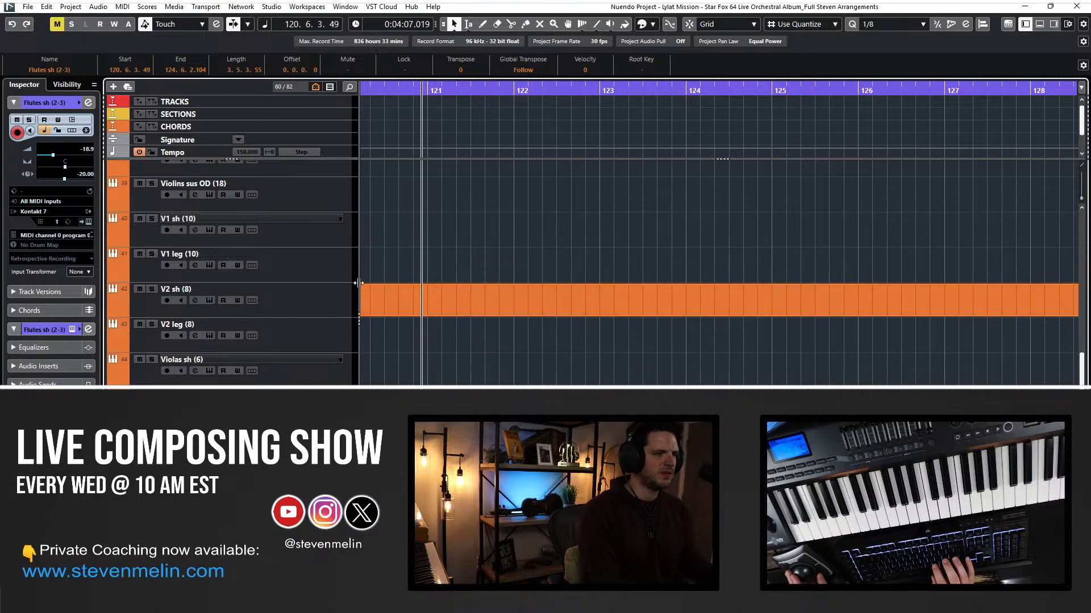
{"action": "scroll", "coordinate": [311, 225], "scroll_direction": "up", "scroll_amount": 7}
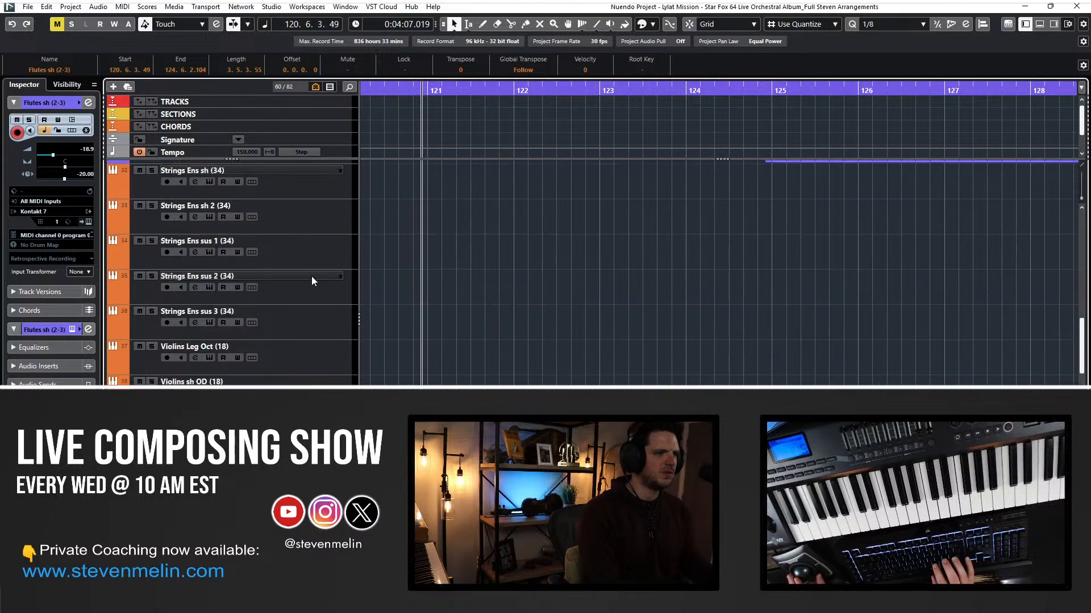
{"action": "scroll", "coordinate": [314, 179], "scroll_direction": "up", "scroll_amount": 2}
{"action": "left_click", "coordinate": [312, 260]}
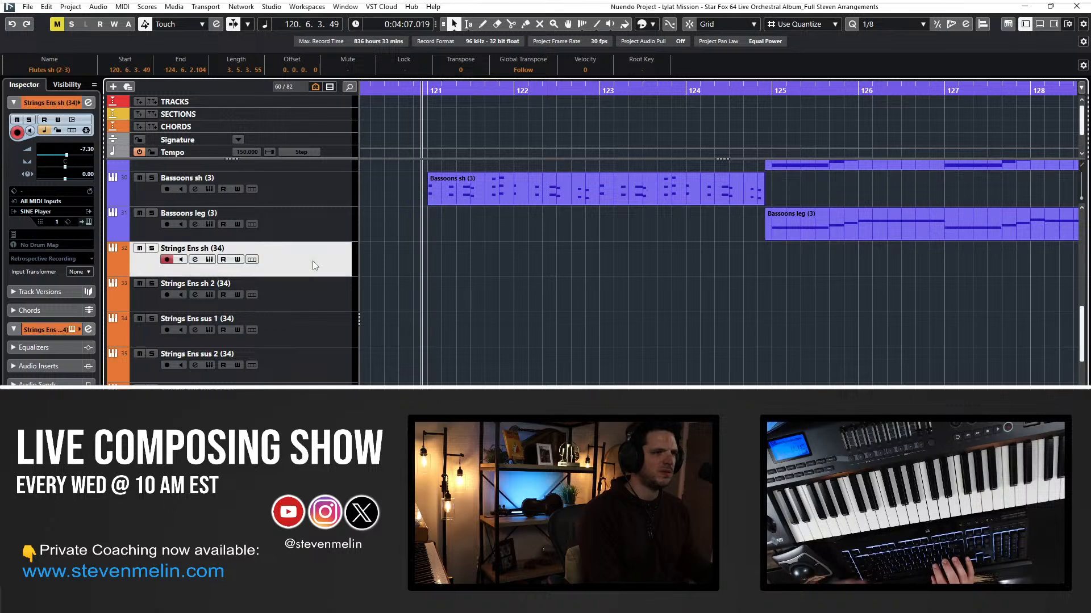
{"action": "key", "text": "ctrl+v"}
Move the copied Clarinets sh (3) part up to the Strings Ens sh 2 (34) track and play the passage from its start.
{"action": "left_click", "coordinate": [481, 386]}
{"action": "key", "text": "ctrl+Up"}
{"action": "key", "text": "ctrl+Up"}
{"action": "key", "text": "ctrl+Up"}
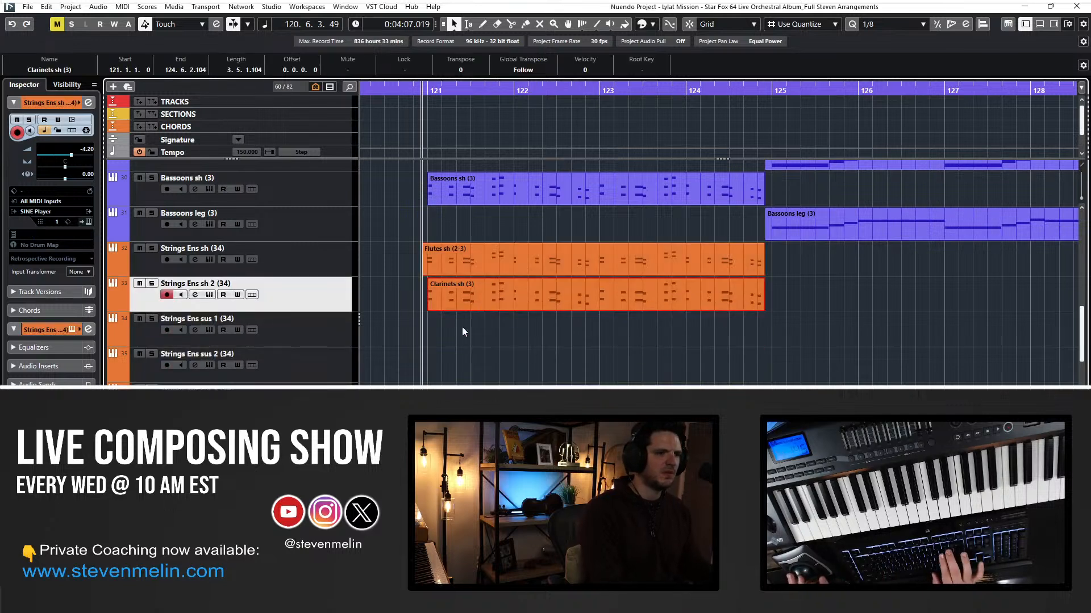
{"action": "key", "text": "period"}
{"action": "key", "text": "l"}
{"action": "key", "text": "space"}
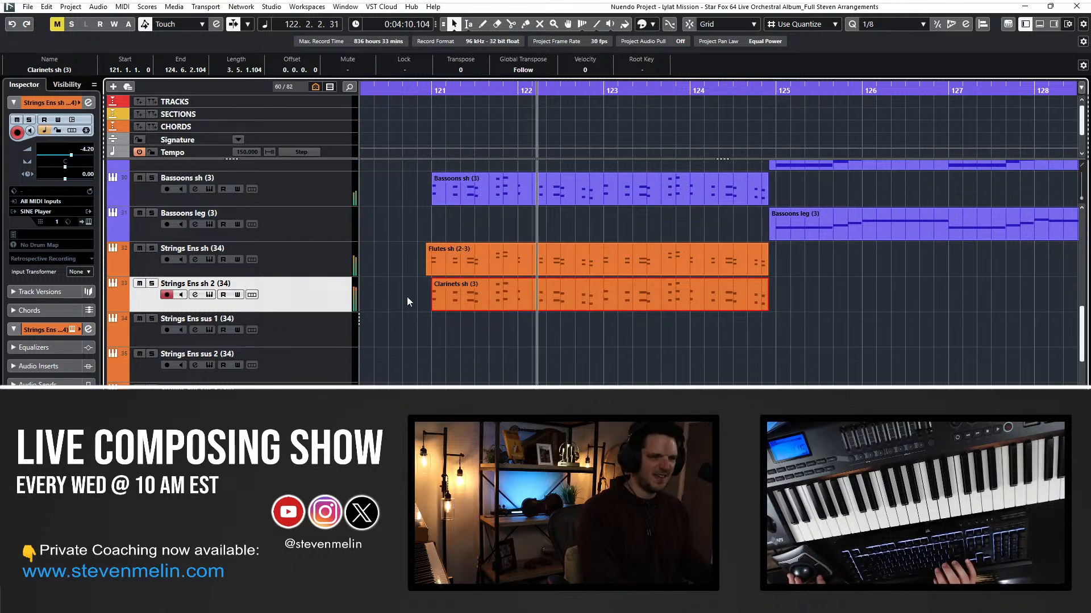
Name the two copied string parts Strings Ens sh (34) and Strings Ens sh 2 (34) after their tracks.
{"action": "double_click", "coordinate": [232, 248]}
{"action": "key", "text": "shift+Return"}
{"action": "double_click", "coordinate": [216, 285]}
{"action": "key", "text": "shift+Return"}
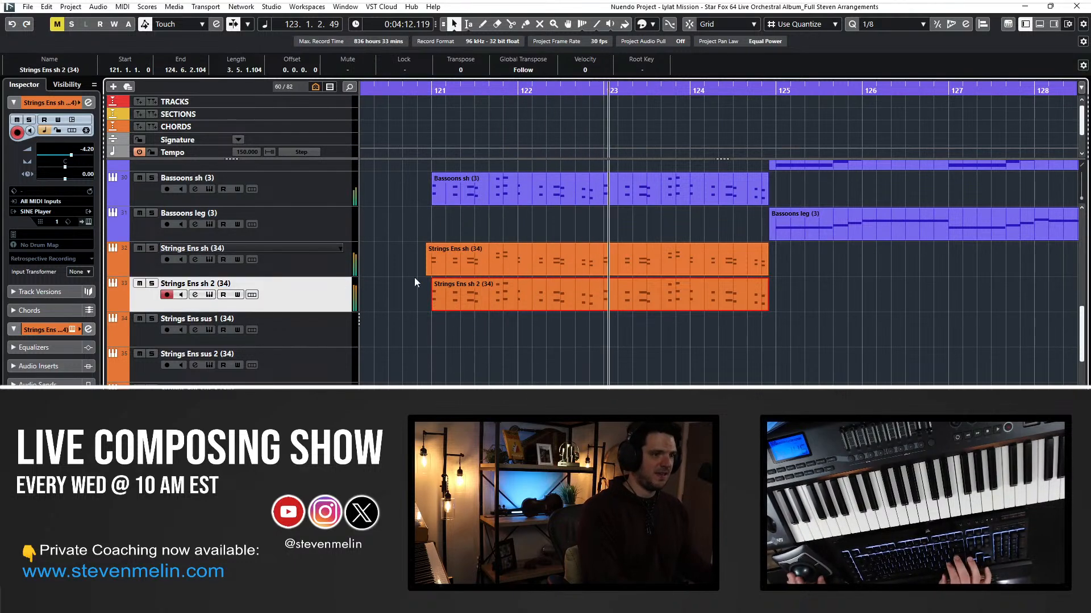
Set the CC 7 main volume at 121.1.1 of the Strings Ens sh (34) part to 63 and adjust that of Strings Ens sh 2 (34).
{"action": "left_click_drag", "start_coordinate": [414, 240], "coordinate": [448, 289]}
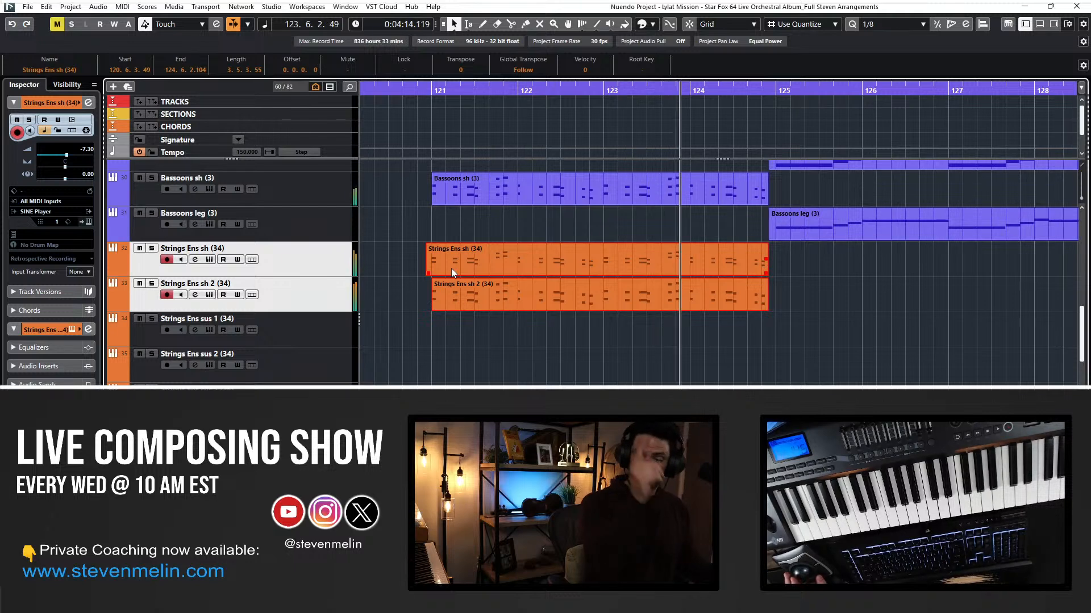
{"action": "double_click", "coordinate": [440, 258]}
{"action": "scroll", "coordinate": [386, 330], "scroll_direction": "left", "scroll_amount": 2}
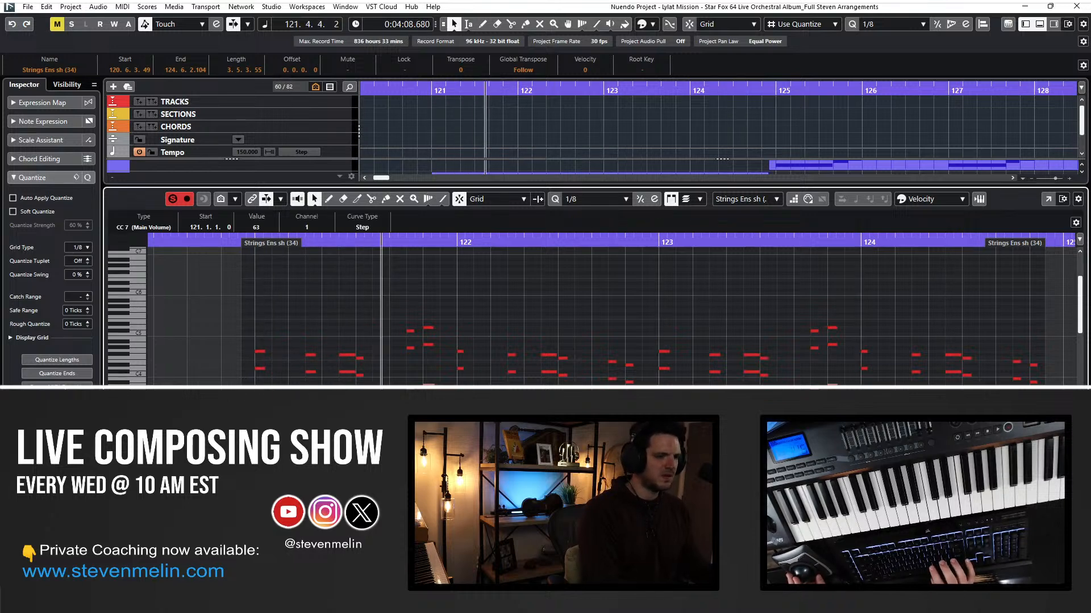
{"action": "key", "text": "Return"}
{"action": "left_click", "coordinate": [403, 322]}
{"action": "double_click", "coordinate": [448, 293]}
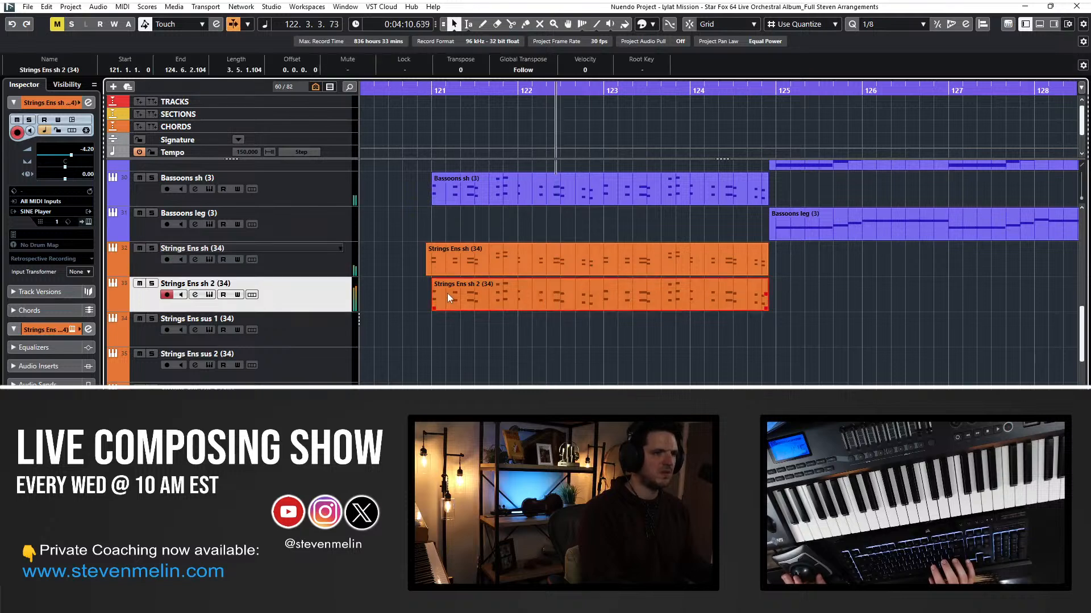
{"action": "scroll", "coordinate": [353, 340], "scroll_direction": "left", "scroll_amount": 4}
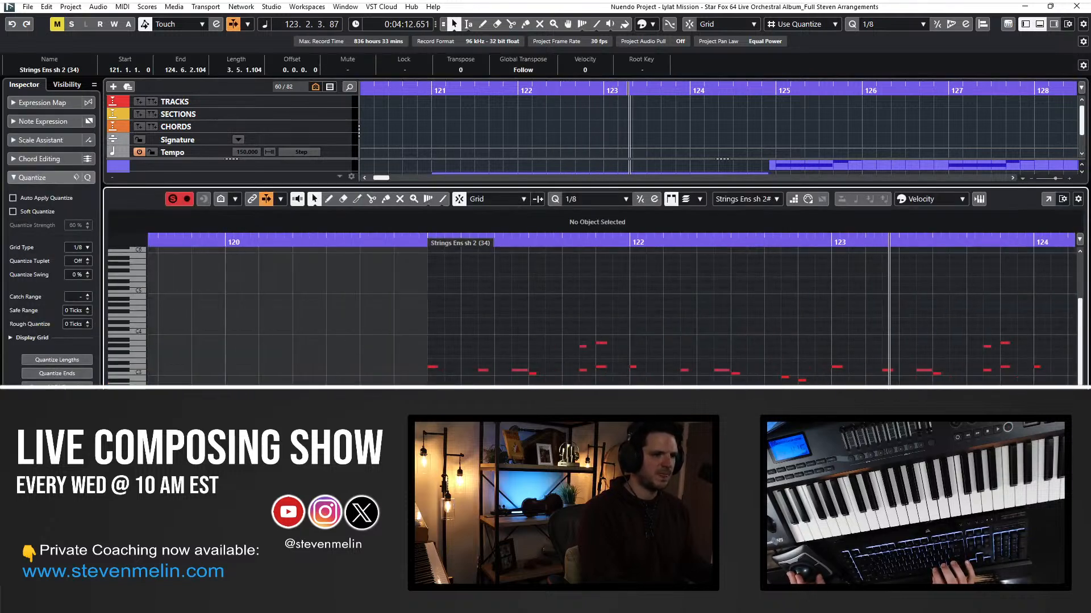
{"action": "left_click", "coordinate": [429, 511]}
{"action": "key", "text": "Return"}
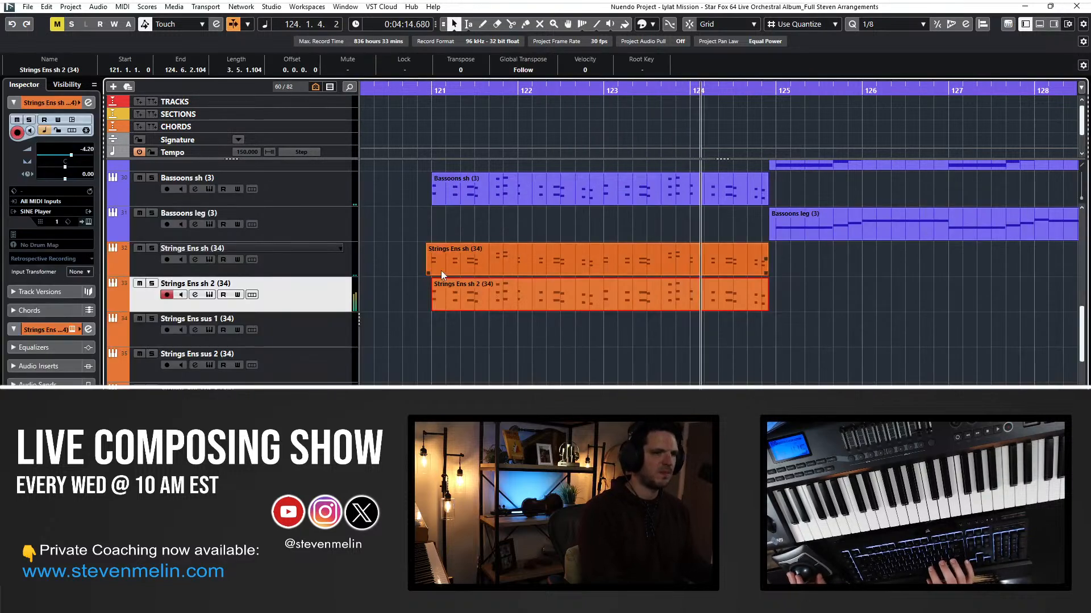
Raise the CC 7 main volume at 121.1.1 of the Strings Ens sh (34) part to 113 and play the passage.
{"action": "key", "text": "space"}
{"action": "key", "text": "l"}
{"action": "key", "text": "space"}
{"action": "left_click", "coordinate": [439, 261]}
{"action": "double_click", "coordinate": [439, 261]}
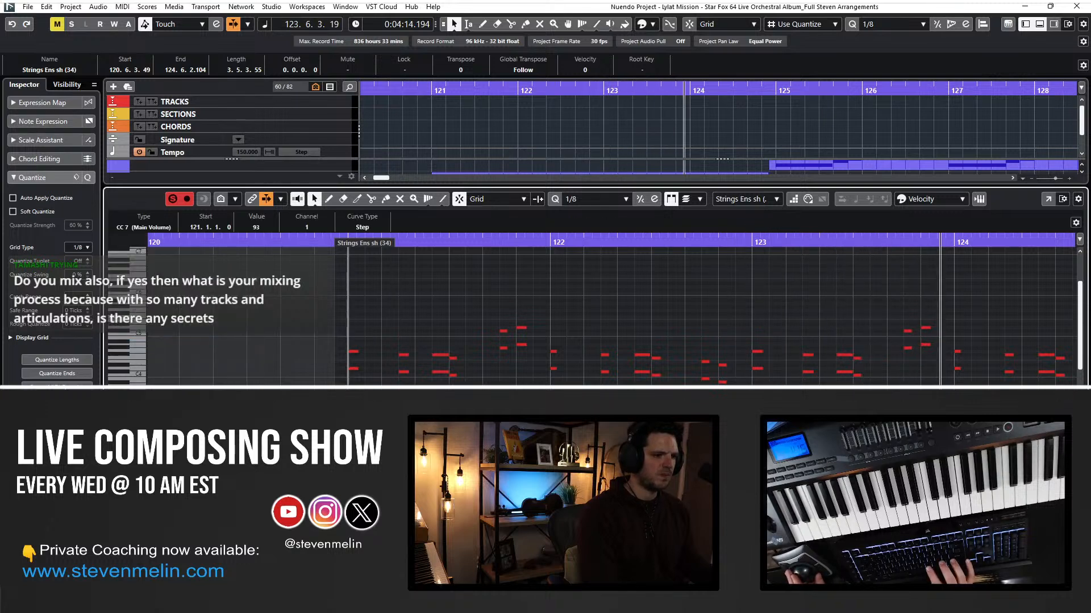
{"action": "key", "text": "space"}
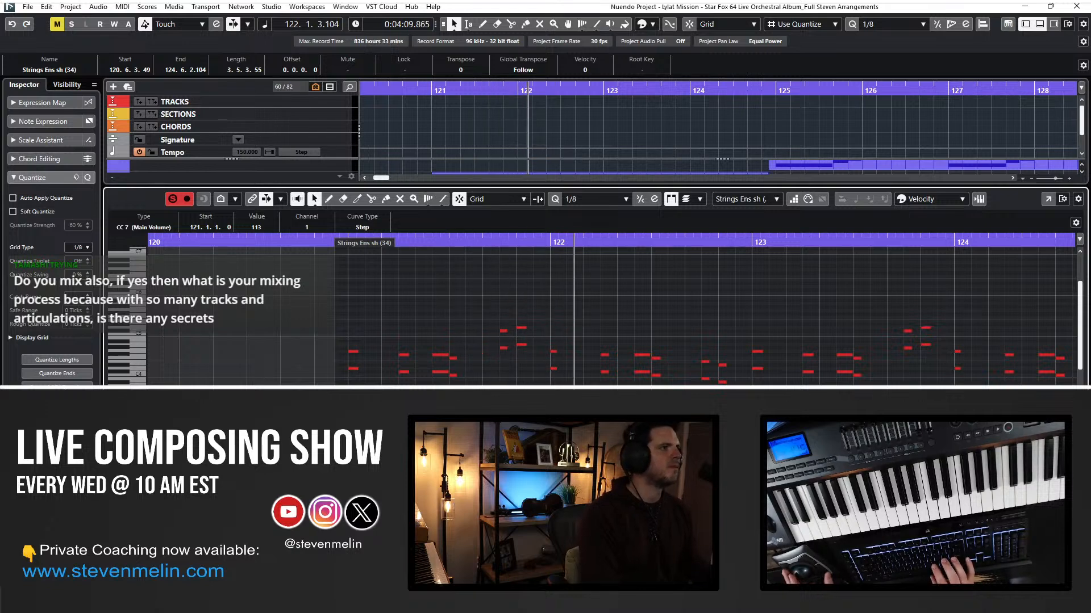
{"action": "key", "text": "Return"}
{"action": "key", "text": "space"}
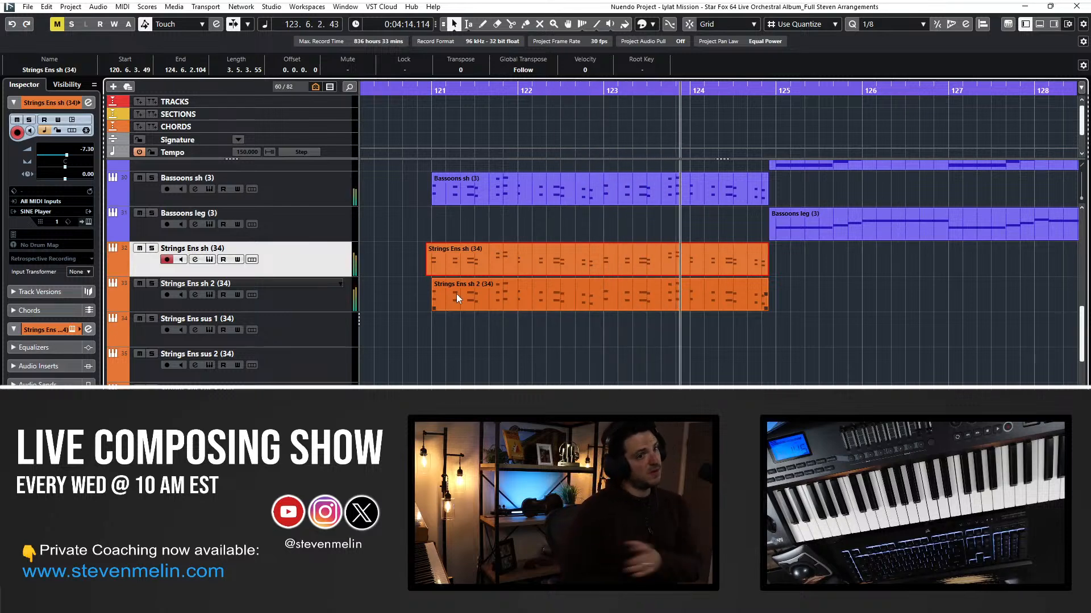
Raise the velocities of all notes in the Trumpets poly leg (4) part of bars 125 to 128 to 127 and play it.
{"action": "key", "text": "f"}
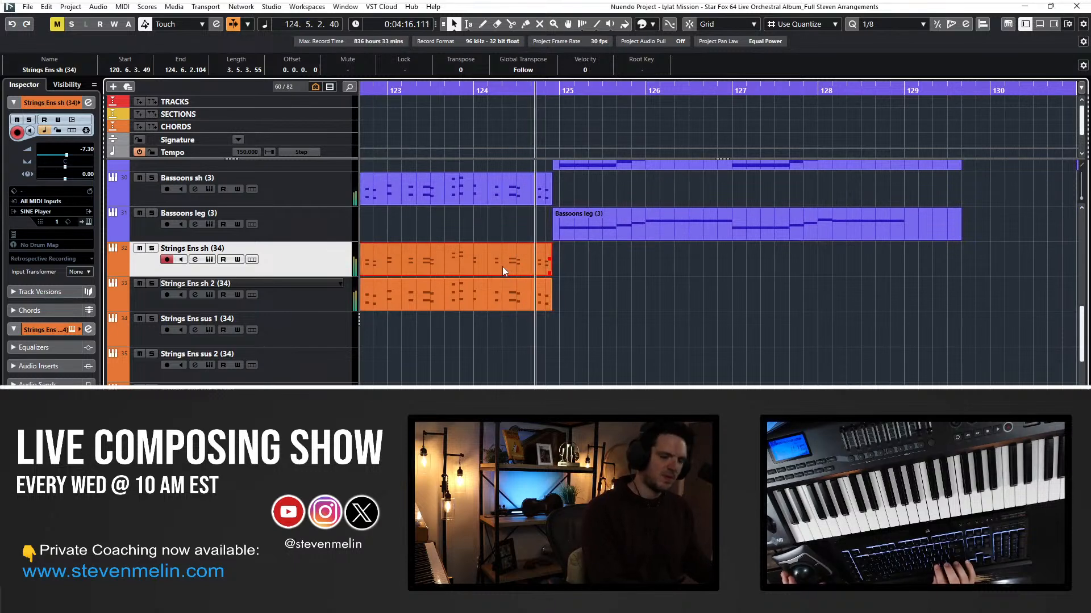
{"action": "scroll", "coordinate": [527, 264], "scroll_direction": "up", "scroll_amount": 5}
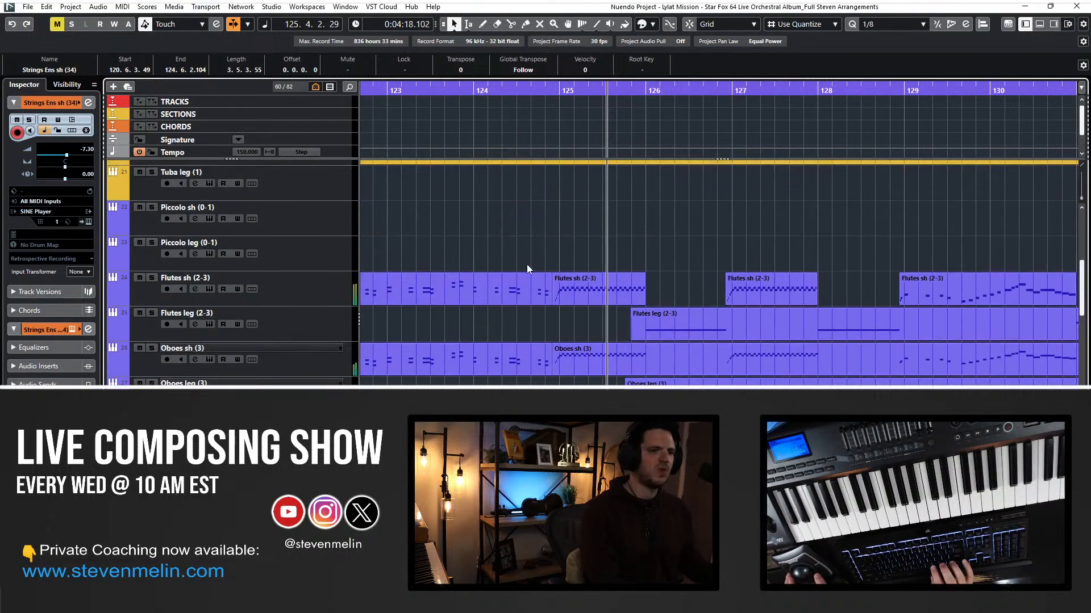
{"action": "scroll", "coordinate": [526, 264], "scroll_direction": "up", "scroll_amount": 5}
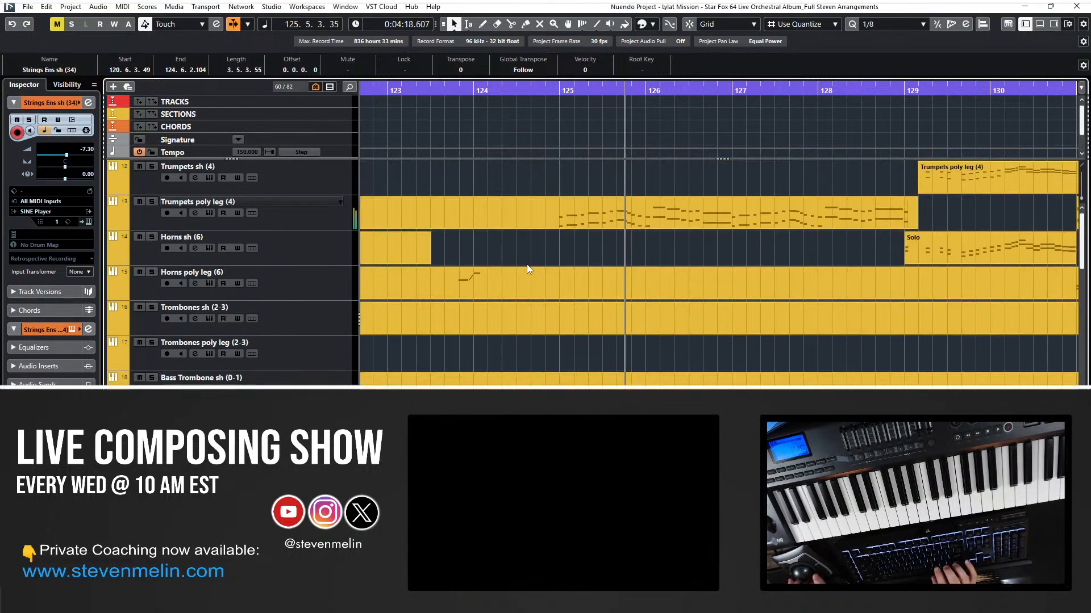
{"action": "double_click", "coordinate": [547, 220]}
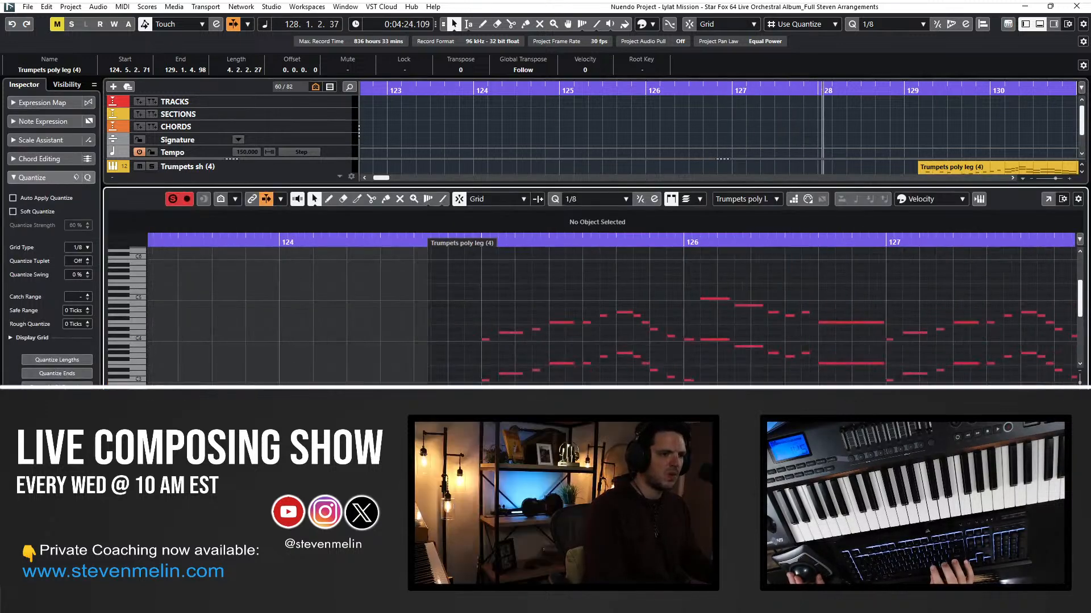
{"action": "scroll", "coordinate": [462, 289], "scroll_direction": "right", "scroll_amount": 3}
{"action": "left_click_drag", "start_coordinate": [278, 260], "coordinate": [795, 389]}
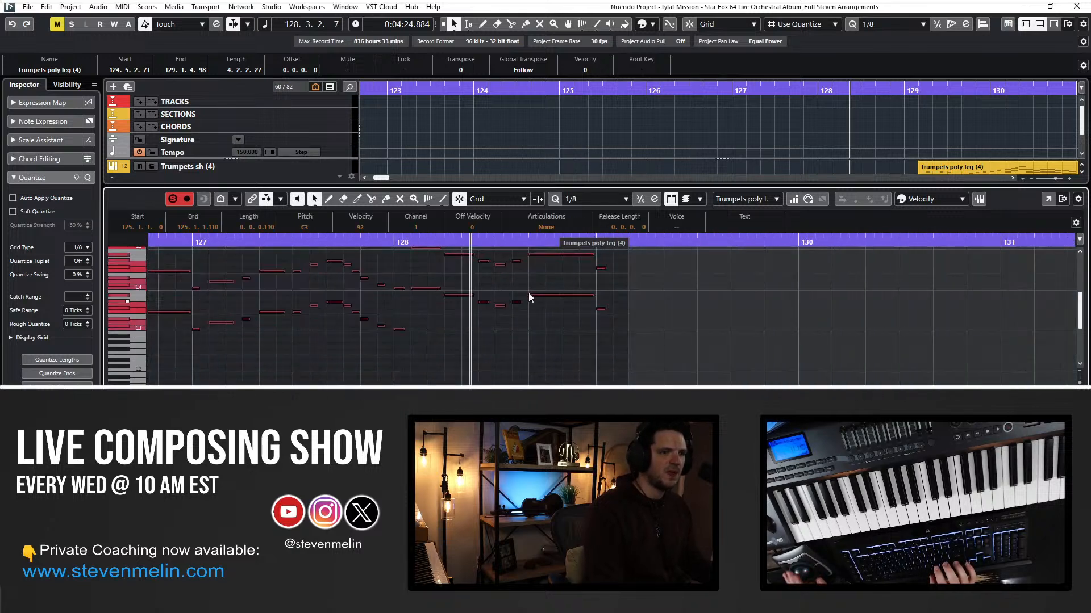
{"action": "scroll", "coordinate": [530, 297], "scroll_direction": "left", "scroll_amount": 4}
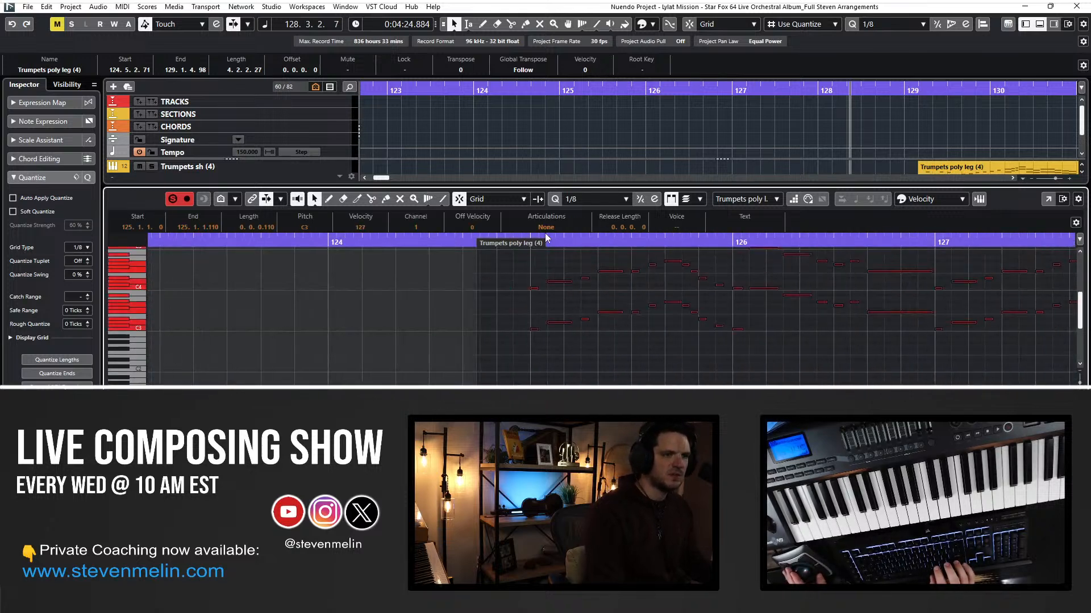
{"action": "left_click_drag", "start_coordinate": [547, 238], "coordinate": [552, 266]}
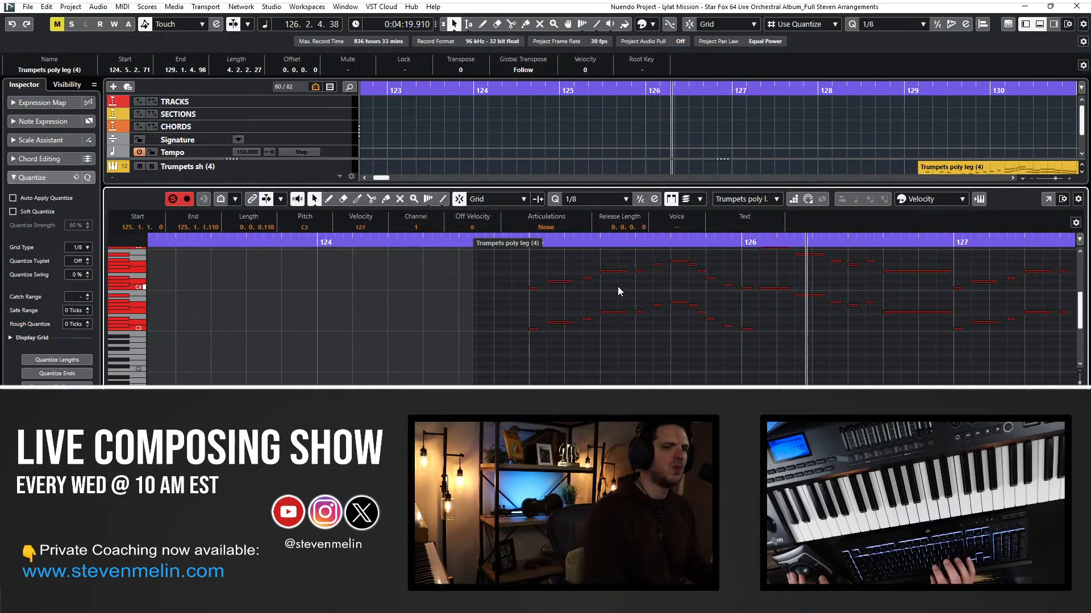
{"action": "key", "text": "ctrl+e"}
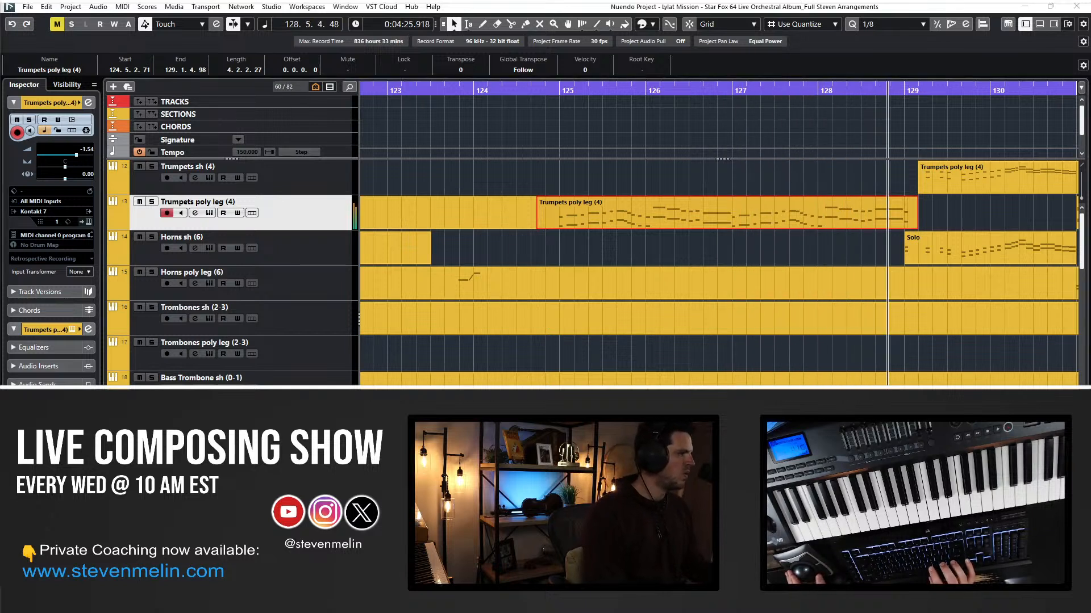
Extend the Trumpets sh (4) track's part back to 128.5.2 and copy its two octave notes from 129.2.3 to 129.1.1.
{"action": "scroll", "coordinate": [730, 243], "scroll_direction": "right", "scroll_amount": 5}
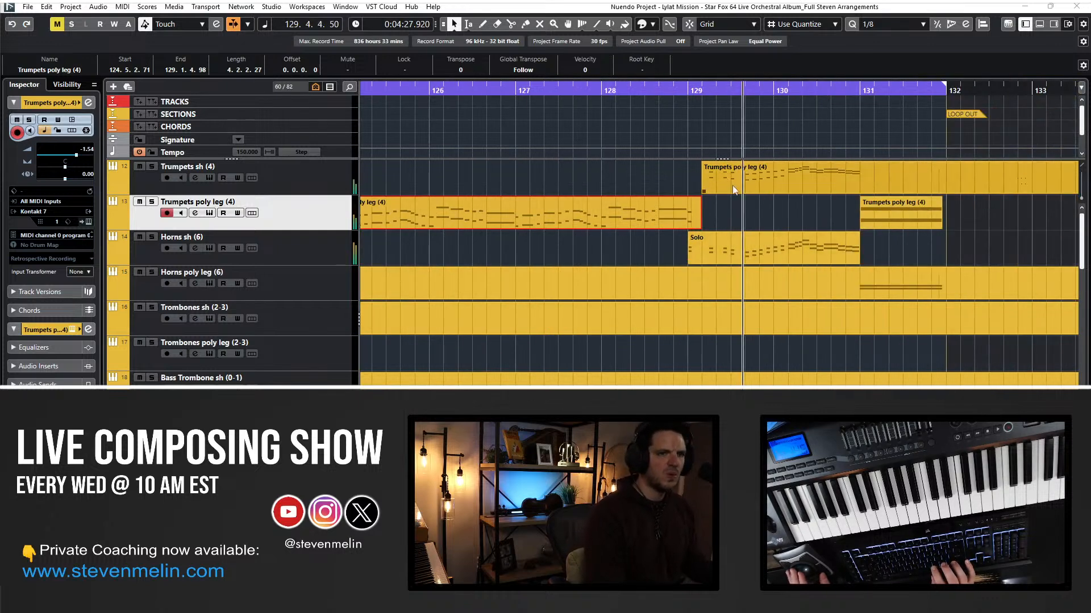
{"action": "left_click_drag", "start_coordinate": [703, 192], "coordinate": [666, 192]}
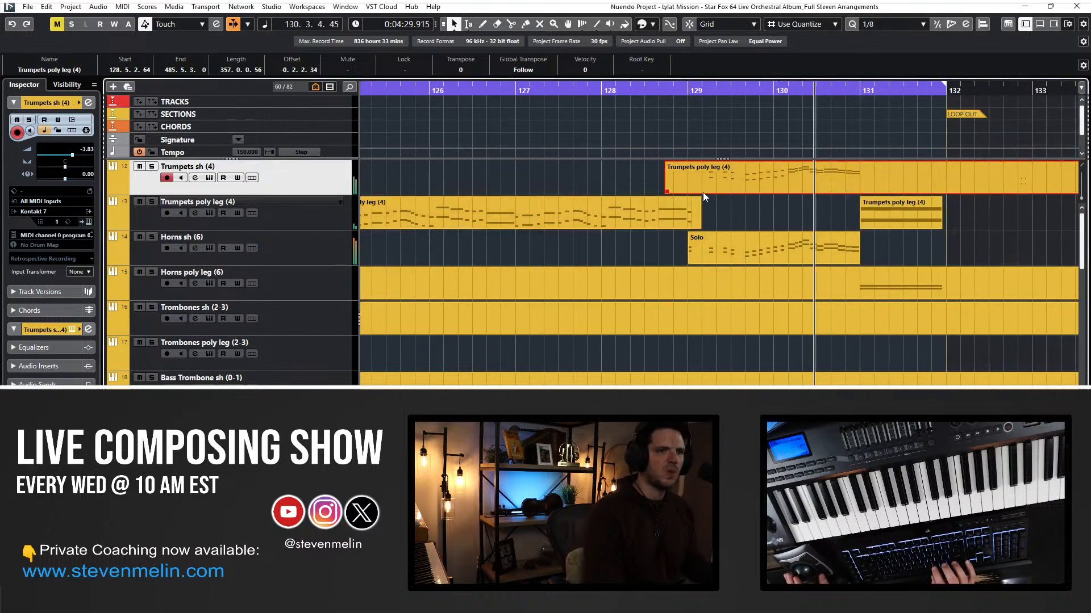
{"action": "double_click", "coordinate": [703, 192]}
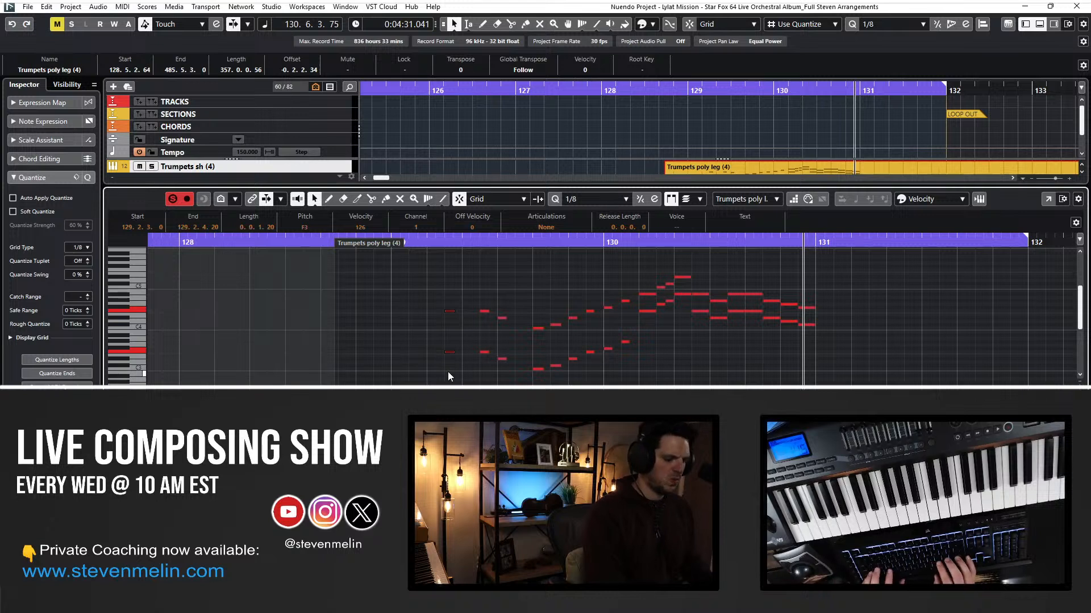
{"action": "key", "text": "l"}
{"action": "key", "text": "KP_Subtract"}
{"action": "key", "text": "ctrl+v"}
{"action": "key", "text": "space"}
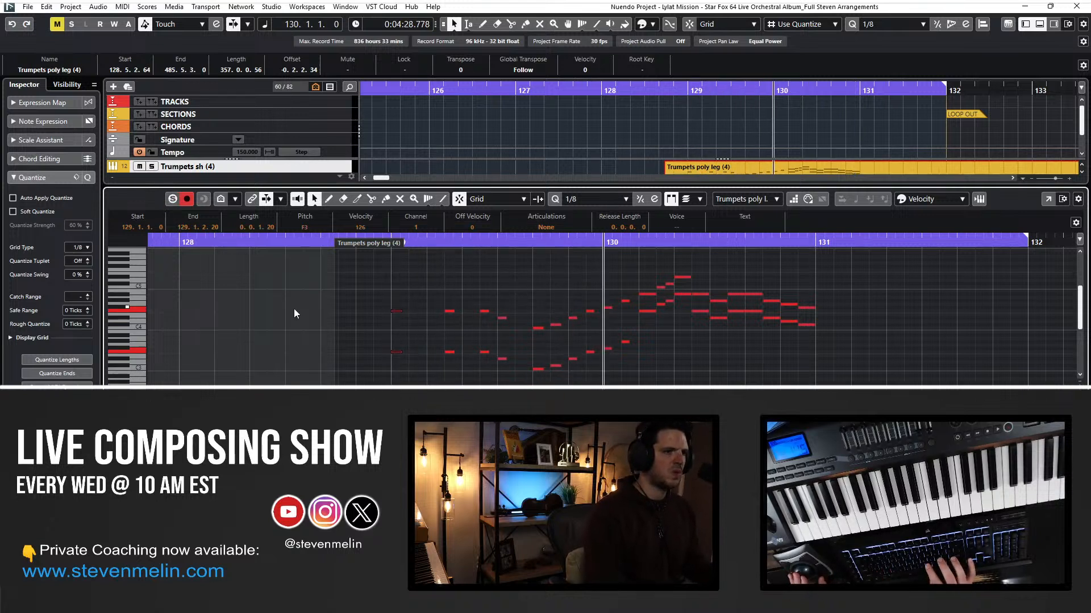
Raise the octave pair of trumpet notes at 129.1.1 by a semitone to F#3 and play the phrase.
{"action": "key", "text": "l"}
{"action": "key", "text": "space"}
{"action": "key", "text": "space"}
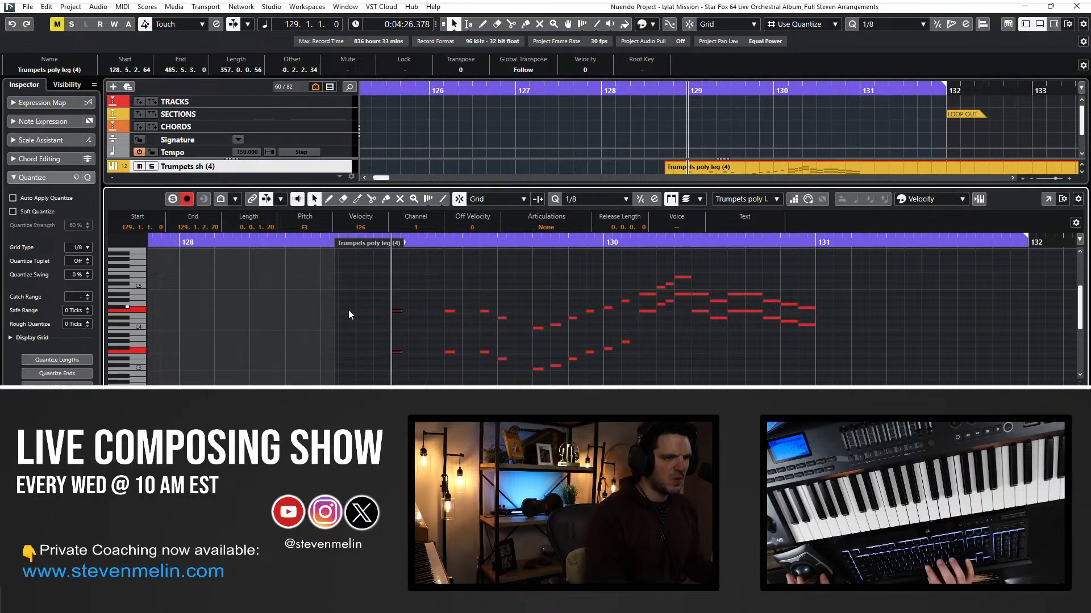
{"action": "key", "text": "space"}
{"action": "key", "text": "space"}
{"action": "key", "text": "space"}
{"action": "left_click_drag", "start_coordinate": [381, 293], "coordinate": [412, 375]}
{"action": "key", "text": "space"}
{"action": "key", "text": "space"}
{"action": "key", "text": "space"}
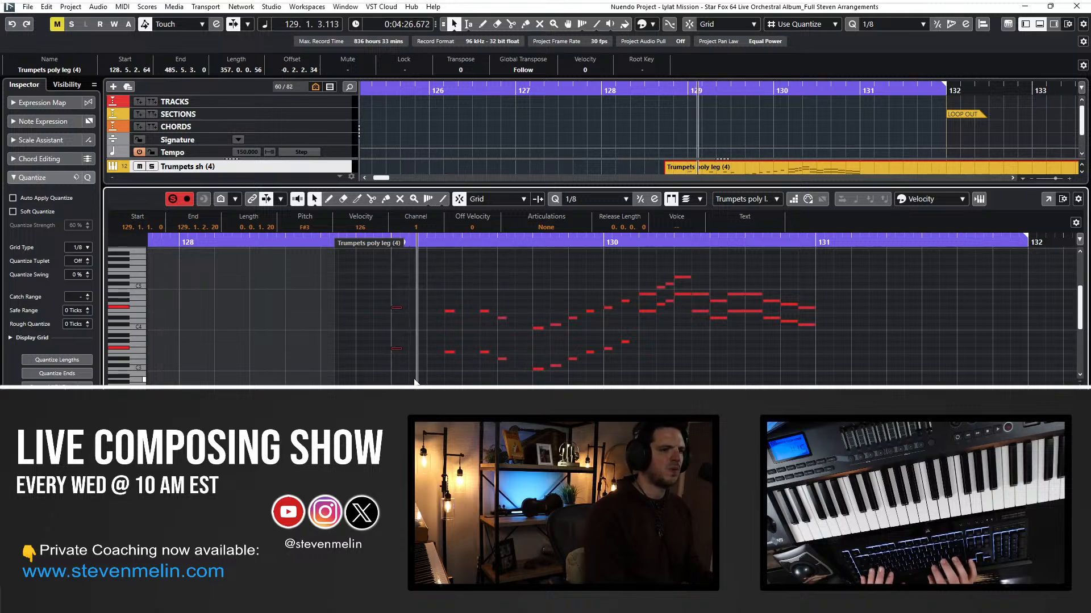
{"action": "key", "text": "Return"}
{"action": "key", "text": "space"}
{"action": "key", "text": "space"}
Name the trumpet part starting at 128.5.2 Trumpets sh (4) after its track.
{"action": "scroll", "coordinate": [622, 243], "scroll_direction": "right", "scroll_amount": 3}
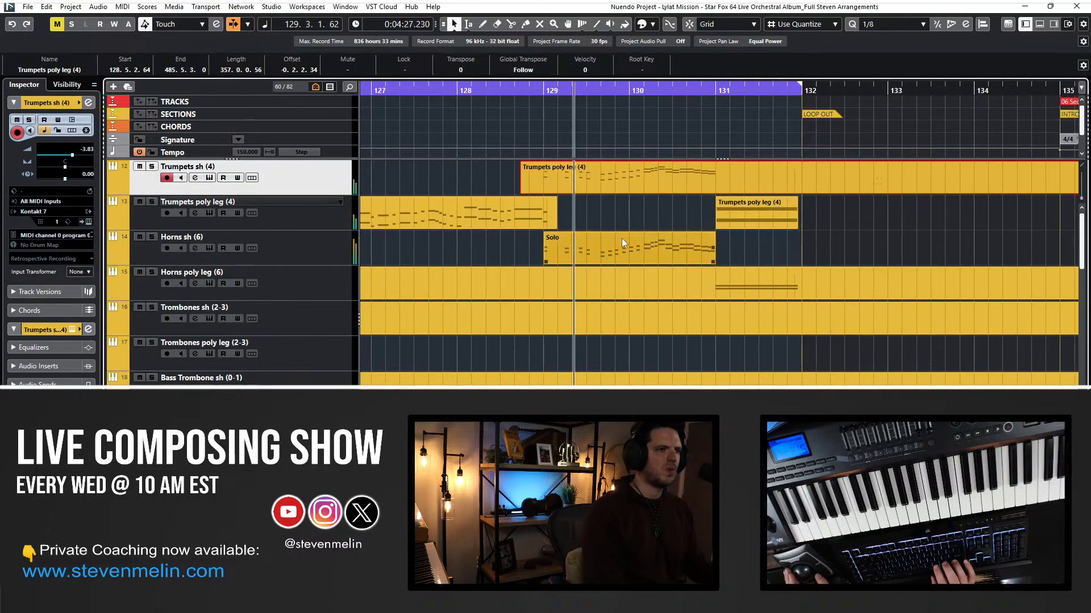
{"action": "double_click", "coordinate": [207, 167]}
{"action": "key", "text": "shift+Return"}
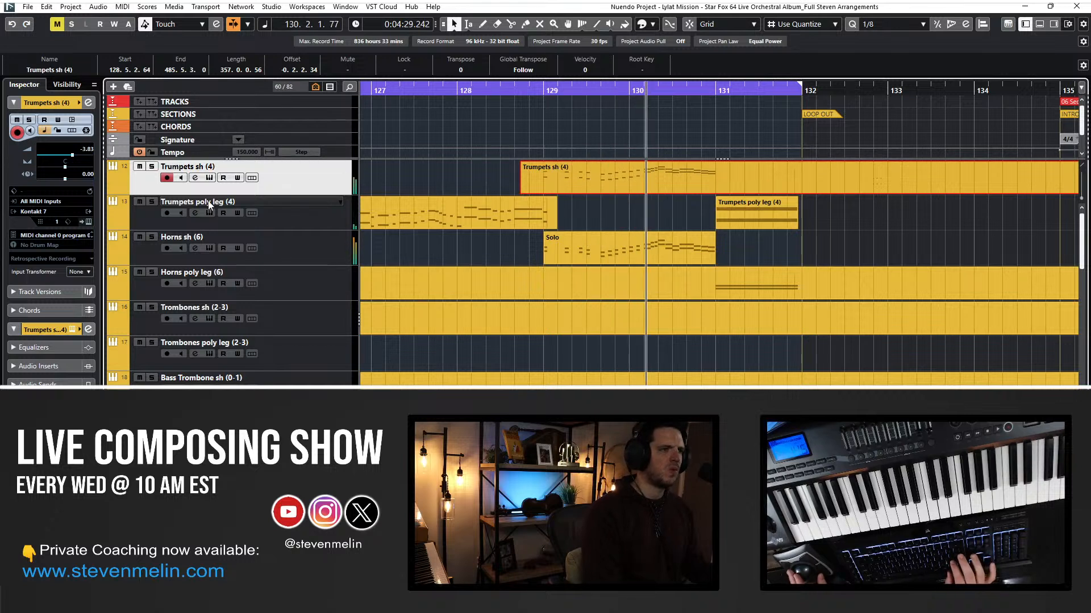
Set the CC 7 main volume at 113.5.1 to 127 in the Horns sh (6) part that starts at bar 112.
{"action": "left_click", "coordinate": [208, 205]}
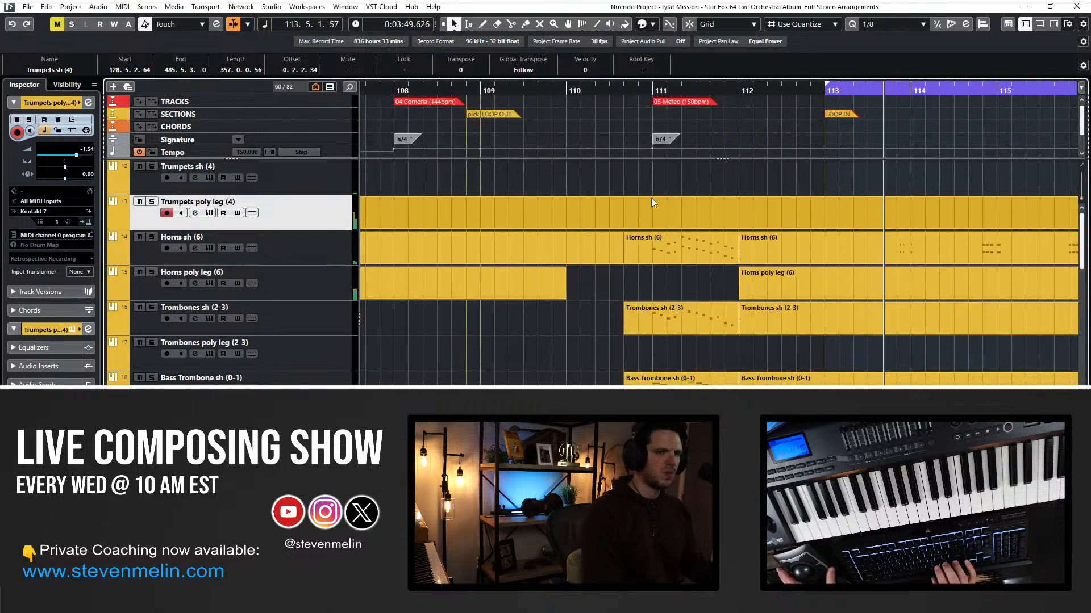
{"action": "double_click", "coordinate": [517, 243]}
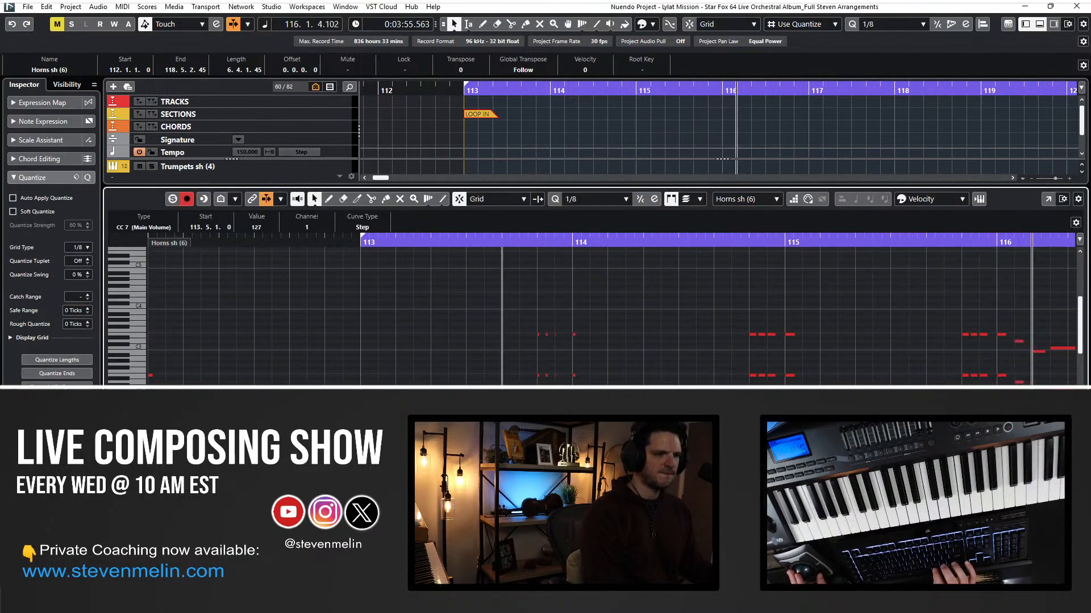
{"action": "key", "text": "Return"}
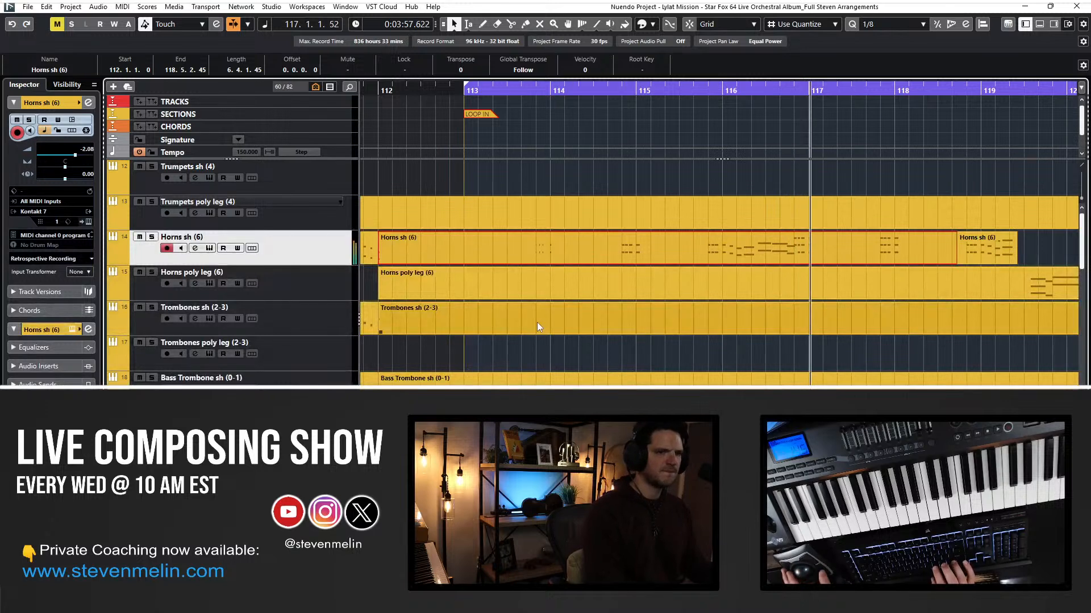
Show CC 7 (Main Volume) for the D.B. sh (4) part, set it to 116 at 111.1.1 and play from the loop start.
{"action": "scroll", "coordinate": [549, 266], "scroll_direction": "down", "scroll_amount": 10}
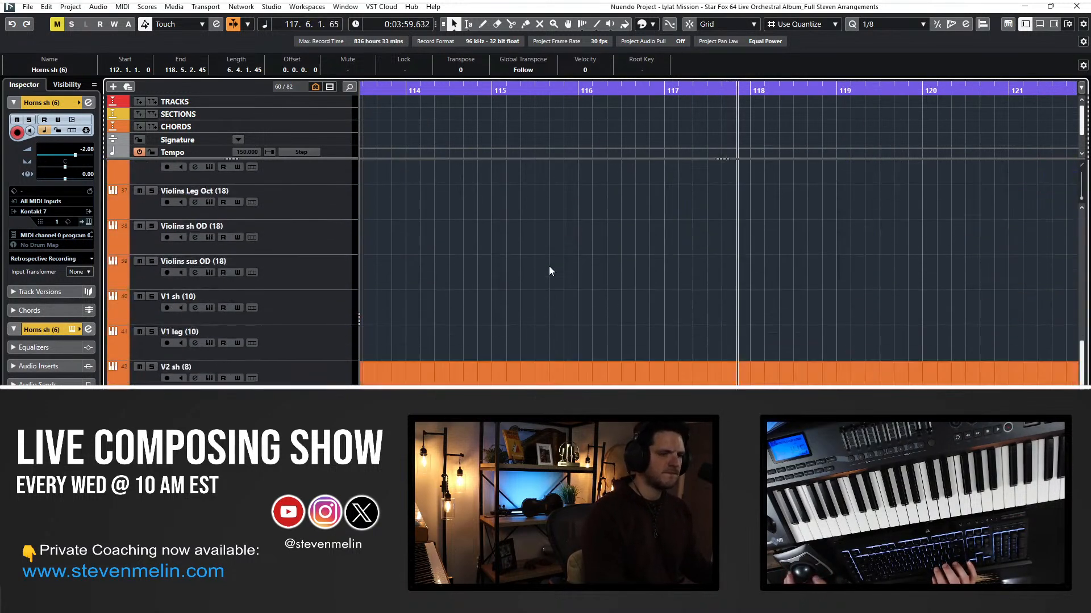
{"action": "scroll", "coordinate": [549, 266], "scroll_direction": "down", "scroll_amount": 5}
{"action": "key", "text": "space"}
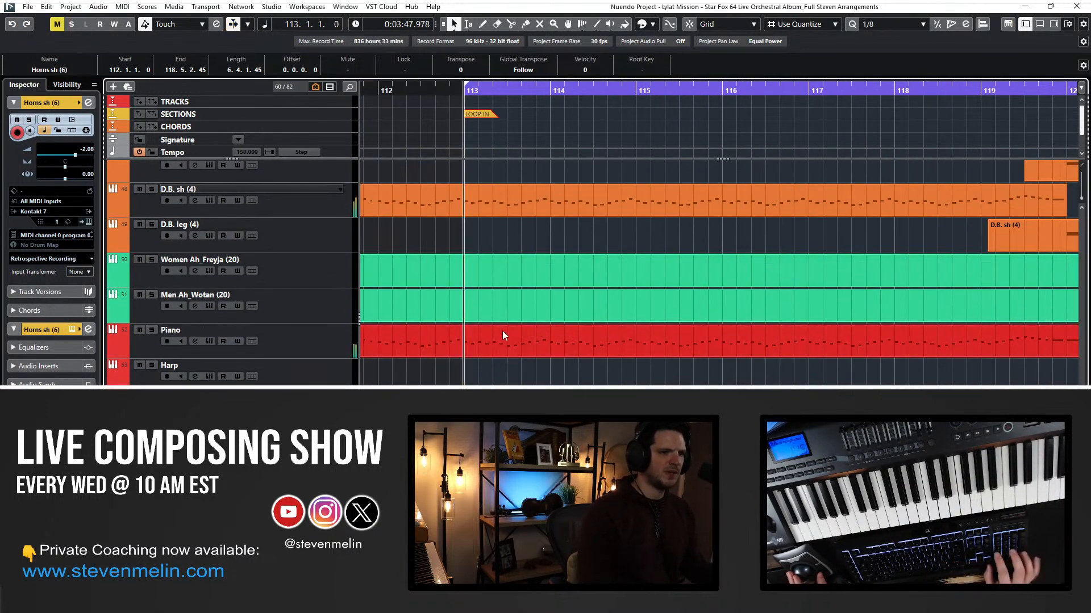
{"action": "left_click", "coordinate": [480, 339]}
{"action": "key", "text": "Return"}
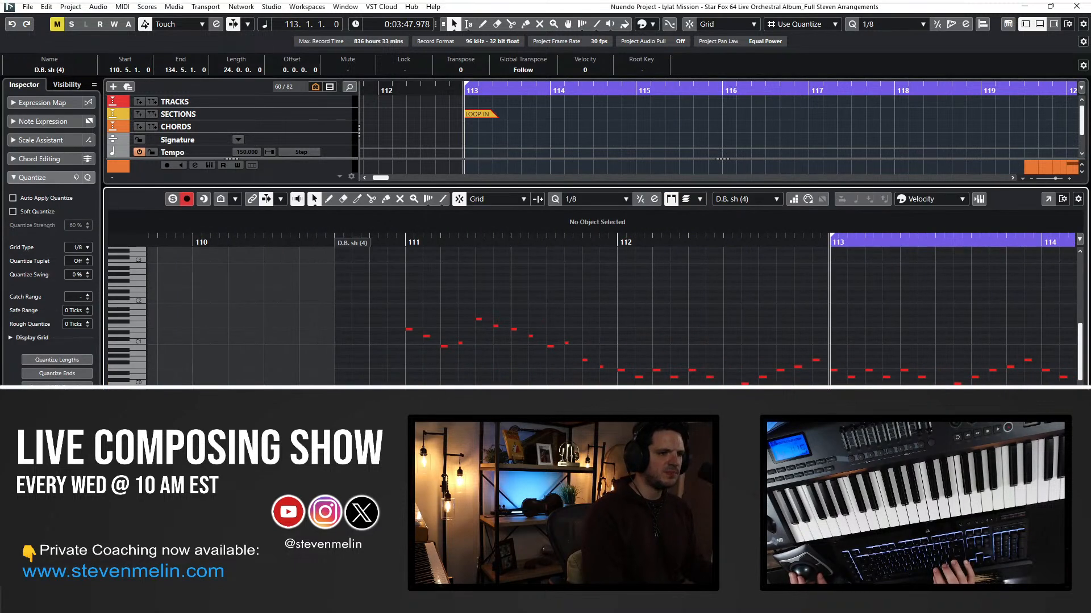
{"action": "key", "text": "shift+b"}
{"action": "key", "text": "space"}
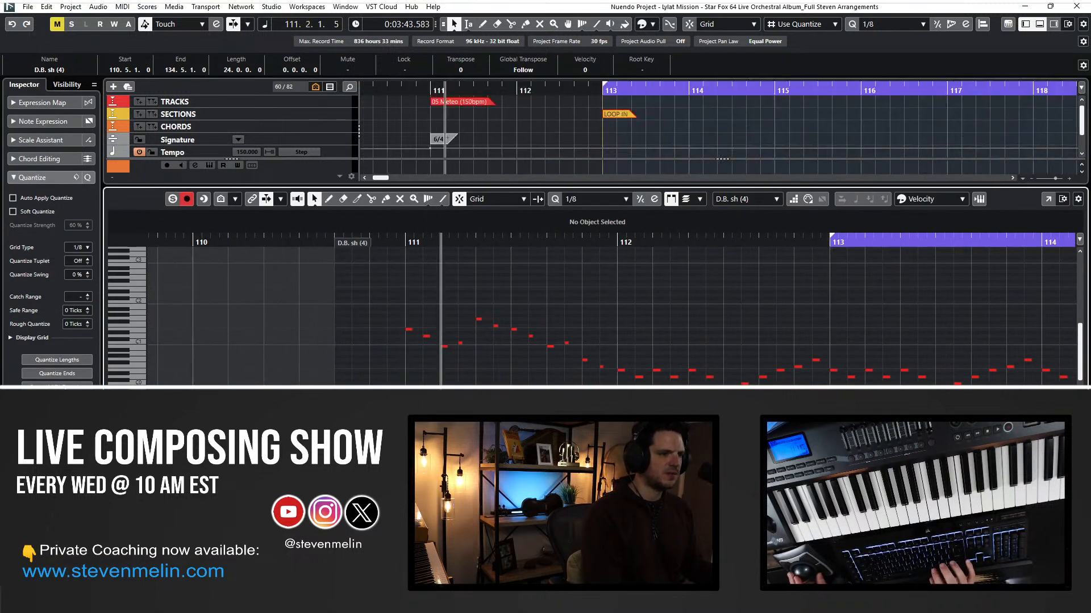
{"action": "left_click", "coordinate": [127, 455]}
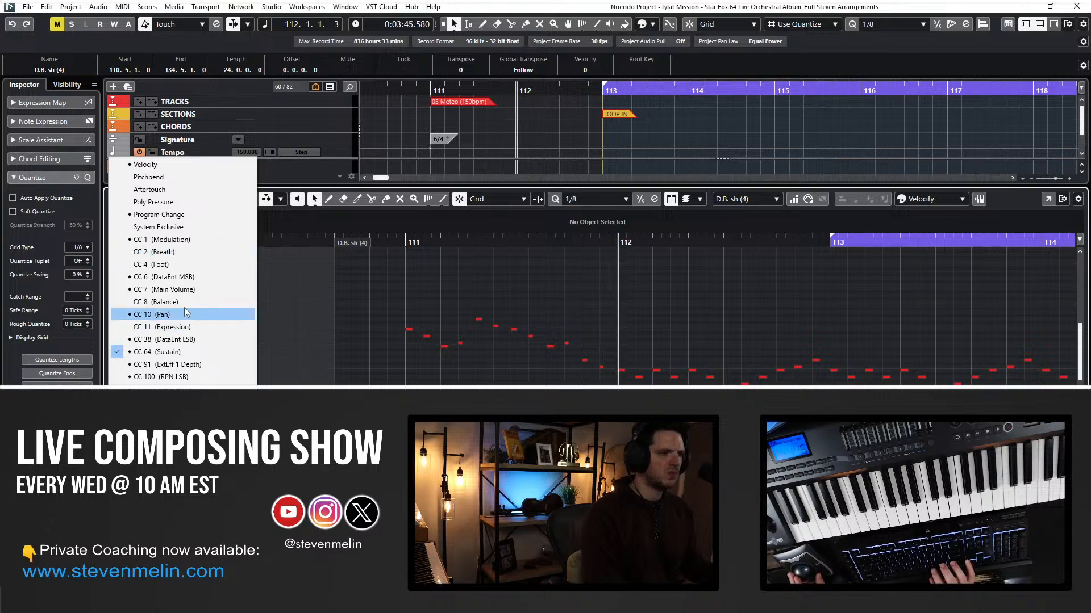
{"action": "left_click", "coordinate": [184, 290]}
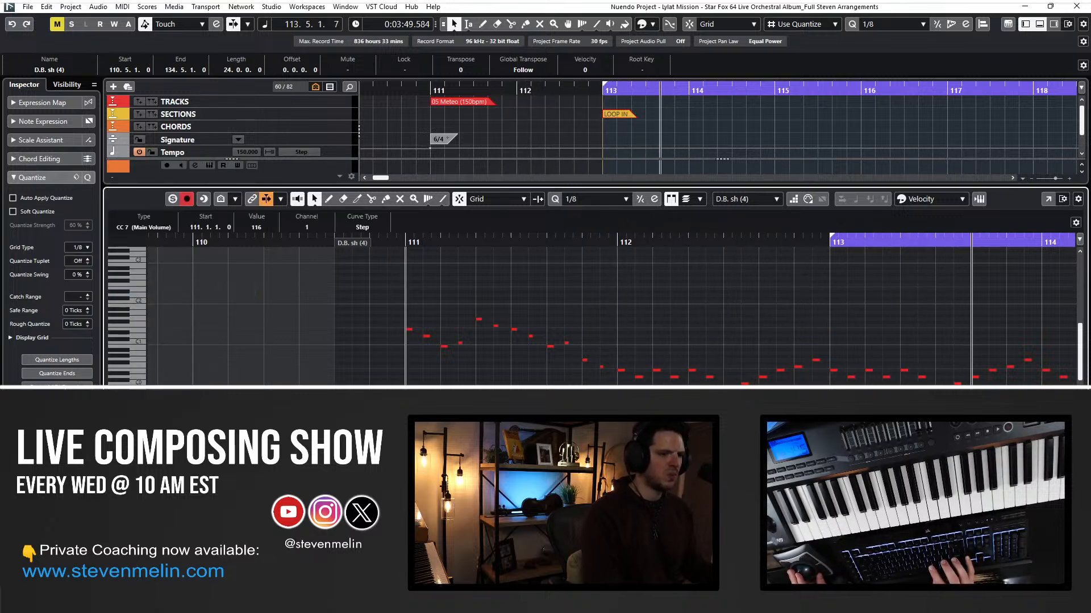
{"action": "key", "text": "KP_1"}
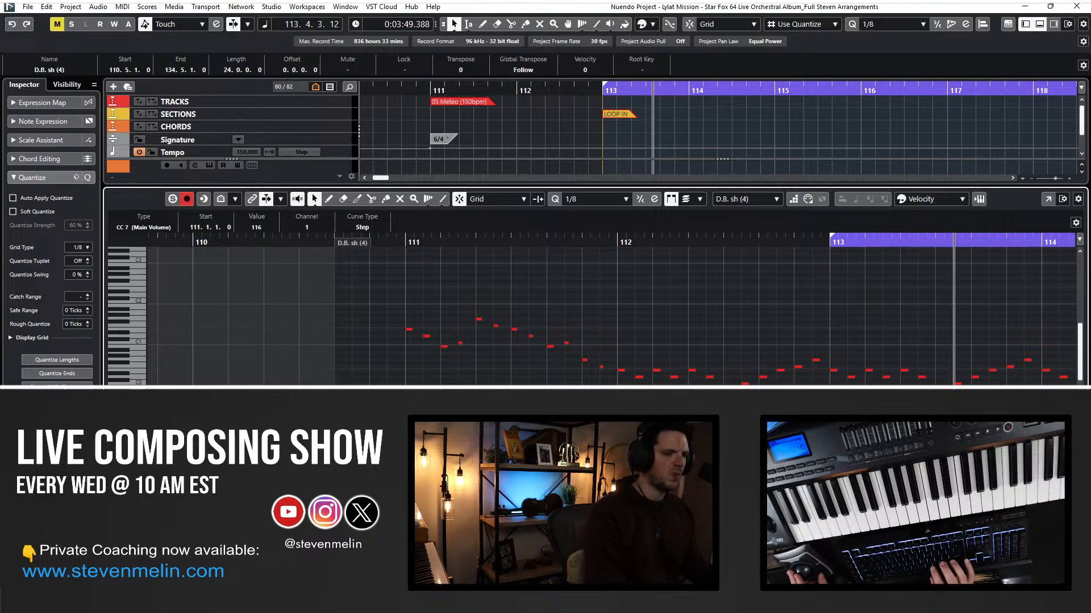
{"action": "scroll", "coordinate": [610, 310], "scroll_direction": "left", "scroll_amount": 3}
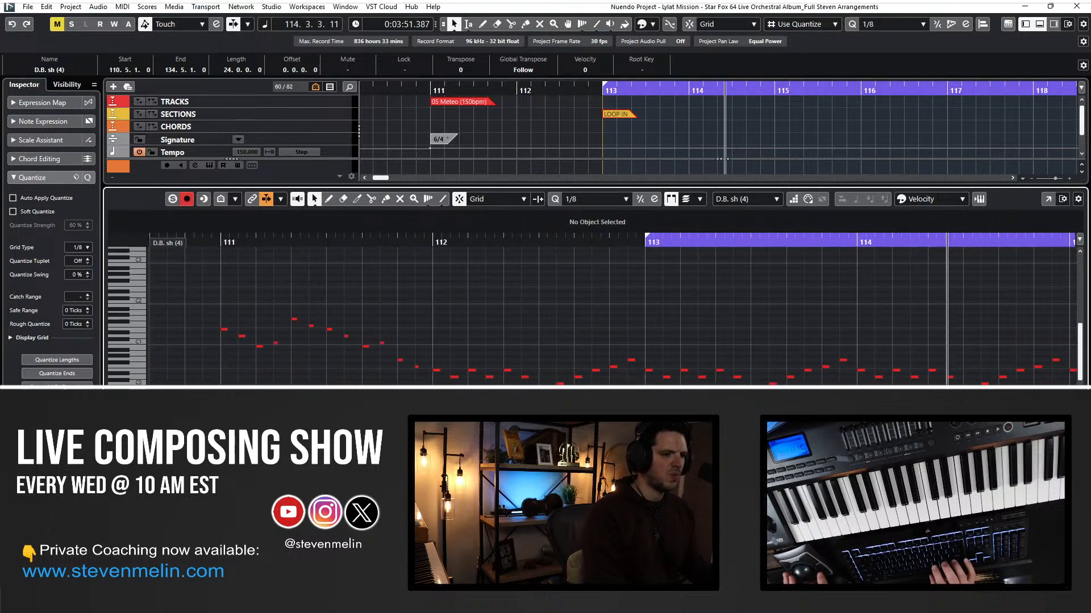
Name the copied D.B. sh (4) part on the Piano track after its track.
{"action": "key", "text": "Return"}
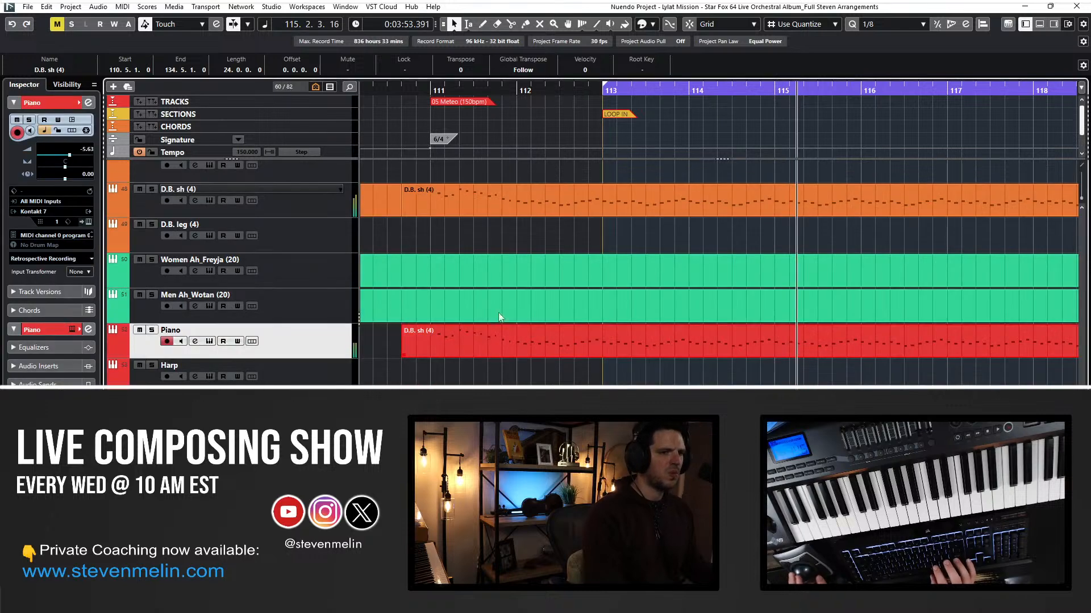
{"action": "double_click", "coordinate": [188, 330]}
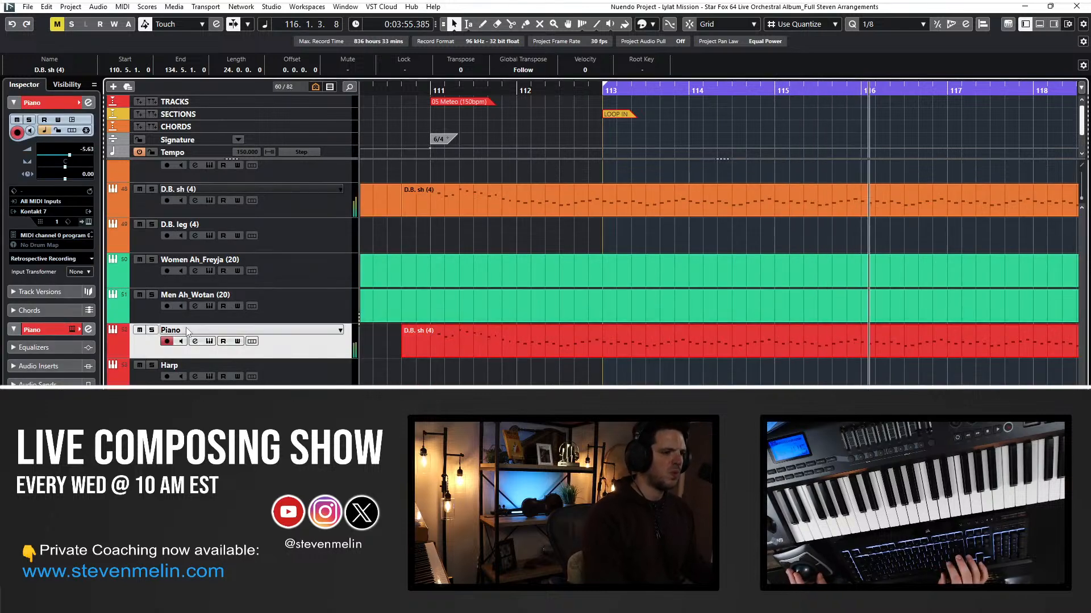
{"action": "key", "text": "shift+Return"}
Split the Horns sh (6) part at bar 116 and at 116.5.4.105, just before the repeated chords resume.
{"action": "scroll", "coordinate": [444, 280], "scroll_direction": "right", "scroll_amount": 5}
{"action": "scroll", "coordinate": [444, 281], "scroll_direction": "up", "scroll_amount": 12}
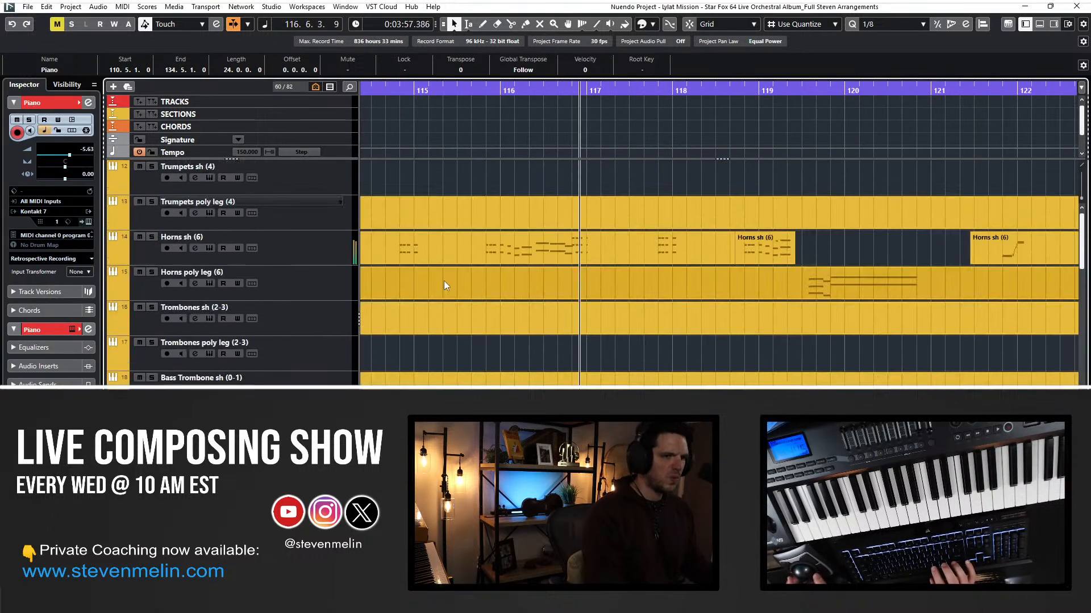
{"action": "key", "text": "space"}
{"action": "key", "text": "KP_Subtract"}
{"action": "key", "text": "space"}
{"action": "key", "text": "h"}
{"action": "key", "text": "shift+h"}
{"action": "key", "text": "shift+h"}
{"action": "key", "text": "h"}
{"action": "key", "text": "h"}
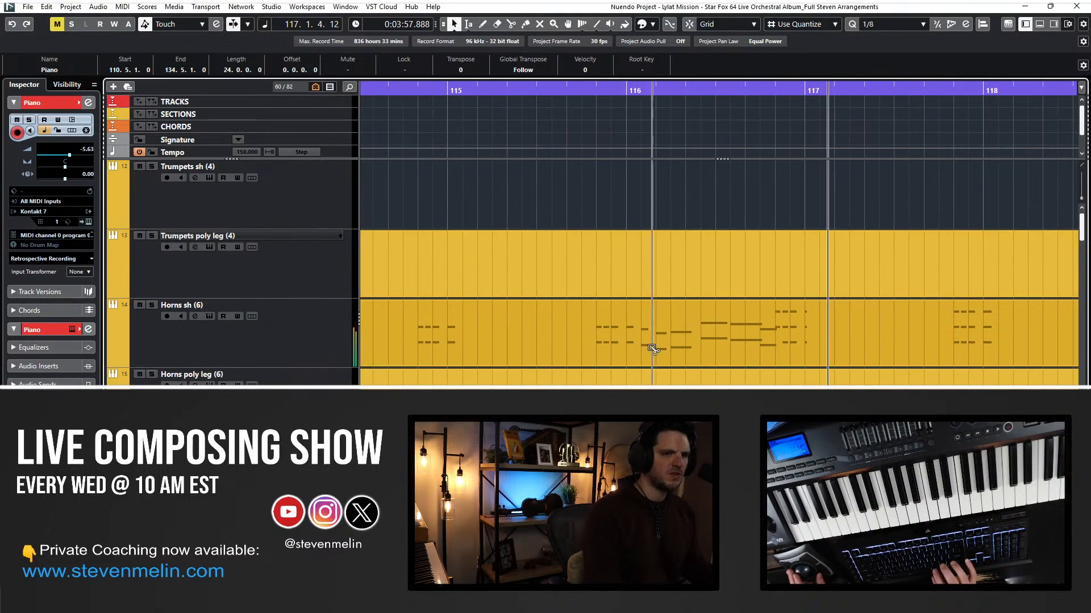
{"action": "left_click", "coordinate": [626, 330]}
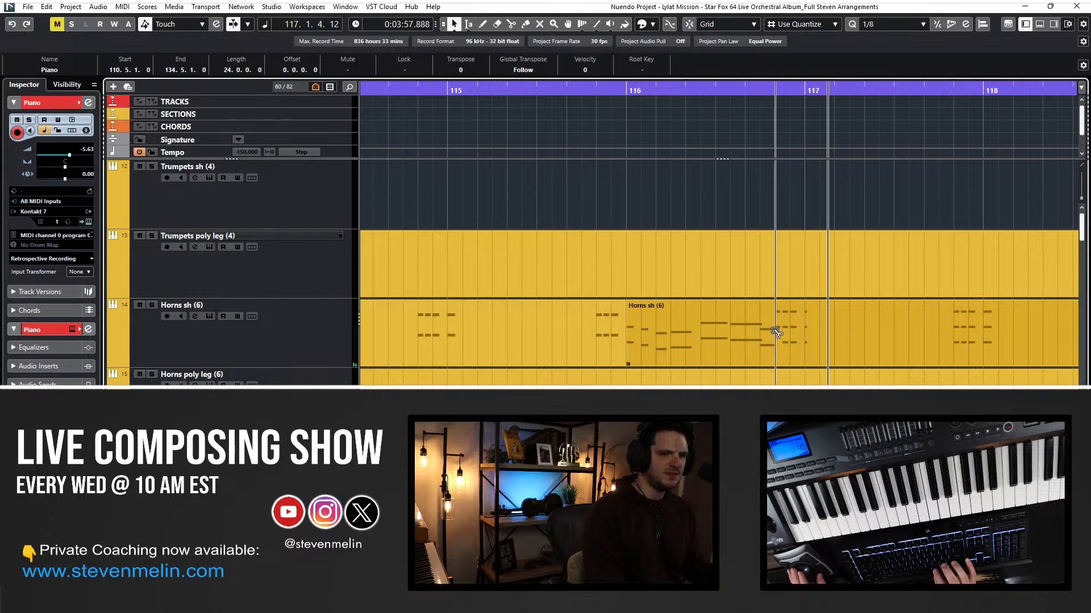
{"action": "left_click", "coordinate": [774, 337]}
{"action": "key", "text": "ctrl+z"}
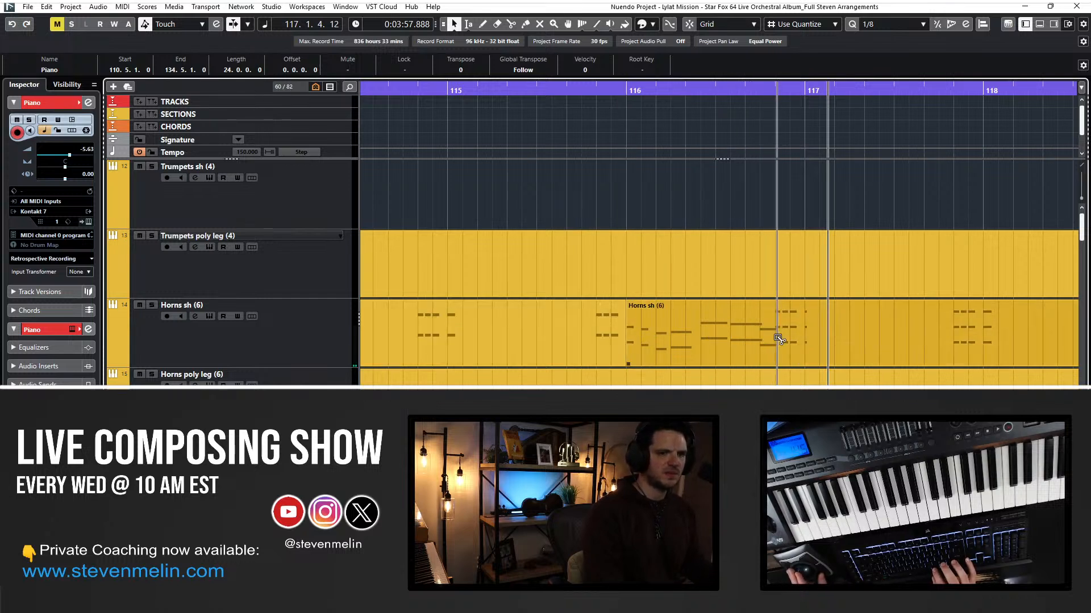
{"action": "left_click", "coordinate": [774, 340], "text": "alt"}
Move the split-off melody from Horns sh (6) down to Horns poly leg (6) and glue it into the long part there.
{"action": "left_click_drag", "start_coordinate": [749, 343], "coordinate": [613, 383]}
{"action": "key", "text": "space"}
{"action": "right_click", "coordinate": [613, 382]}
{"action": "left_click", "coordinate": [613, 381]}
{"action": "key", "text": "Delete"}
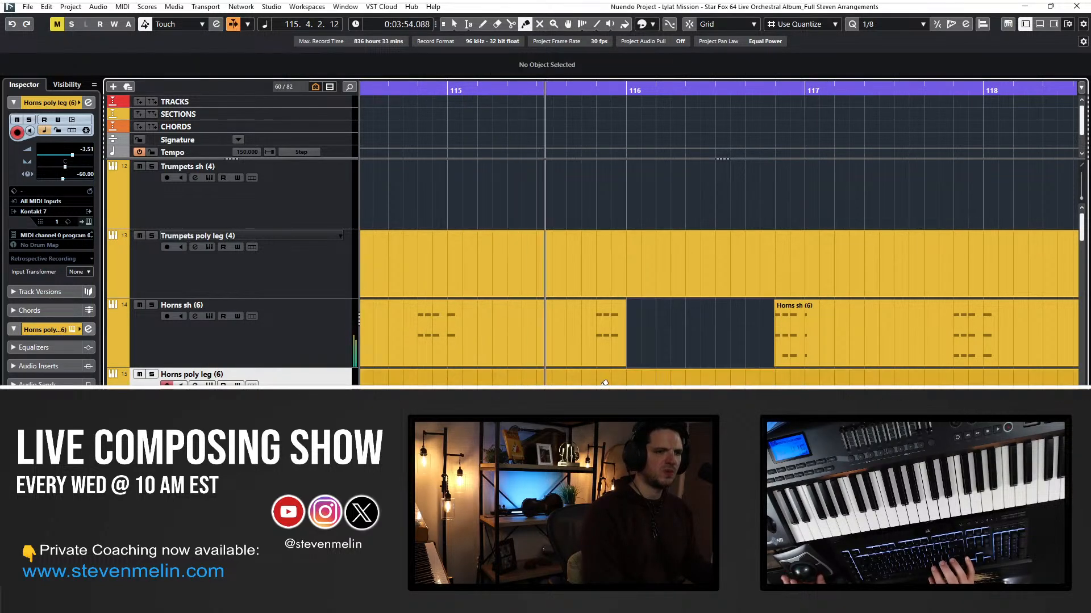
{"action": "left_click", "coordinate": [604, 384]}
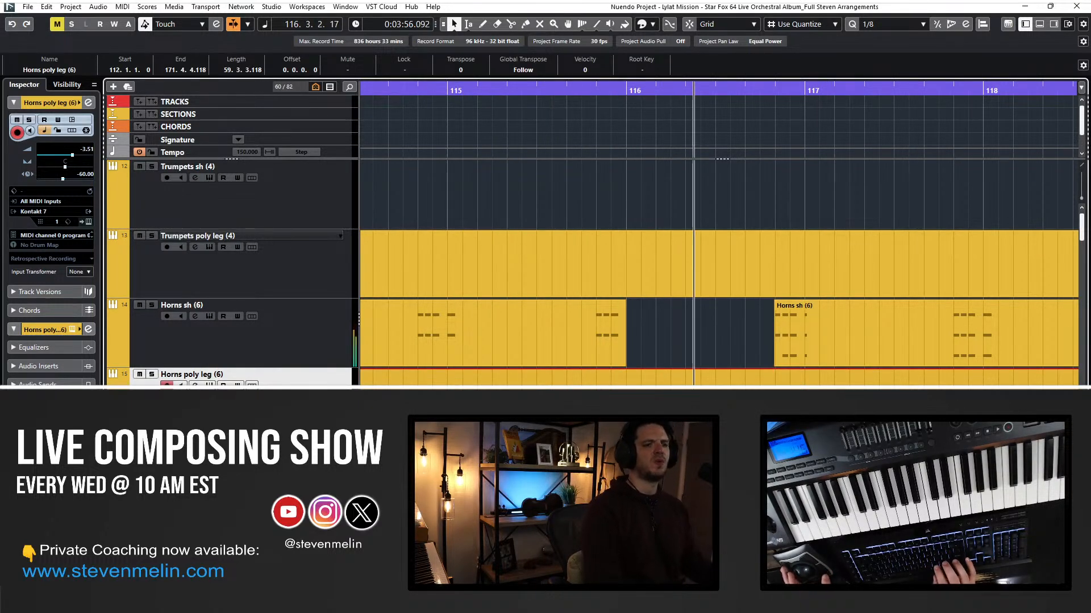
Play the horn phrase around bar 116 and check the notes of the Horns poly leg (6) and Horns sh (6) parts.
{"action": "key", "text": "ctrl+e"}
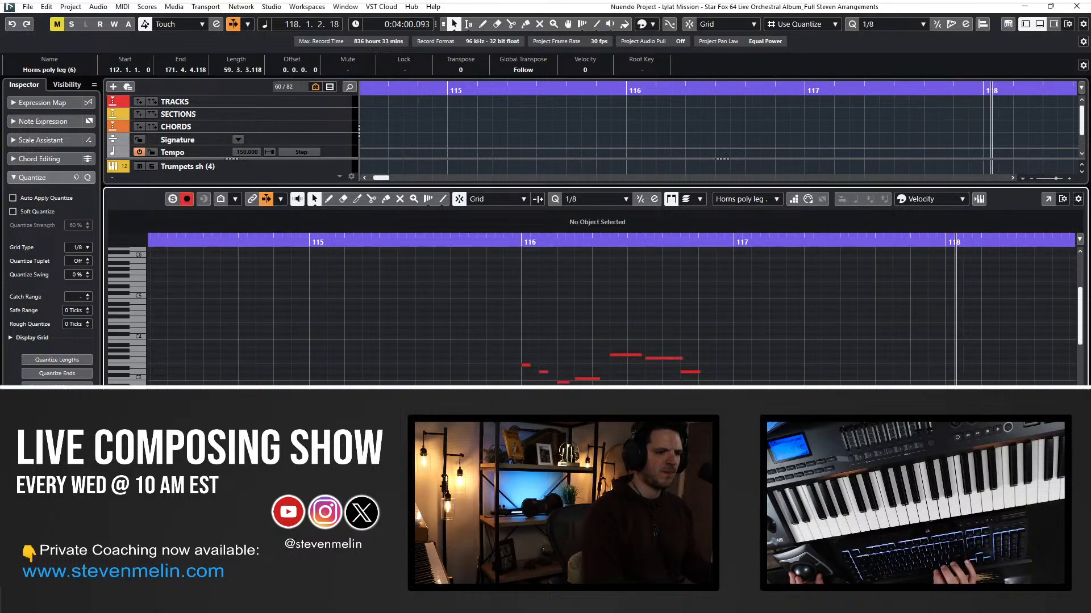
{"action": "left_click_drag", "start_coordinate": [451, 240], "coordinate": [457, 246]}
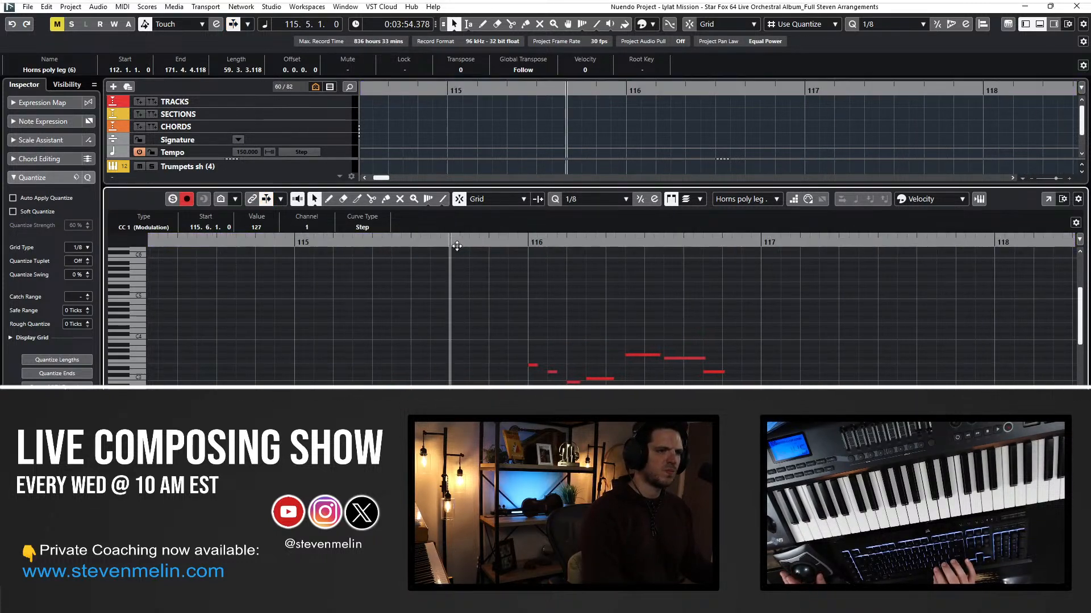
{"action": "key", "text": "space"}
{"action": "key", "text": "ctrl+e"}
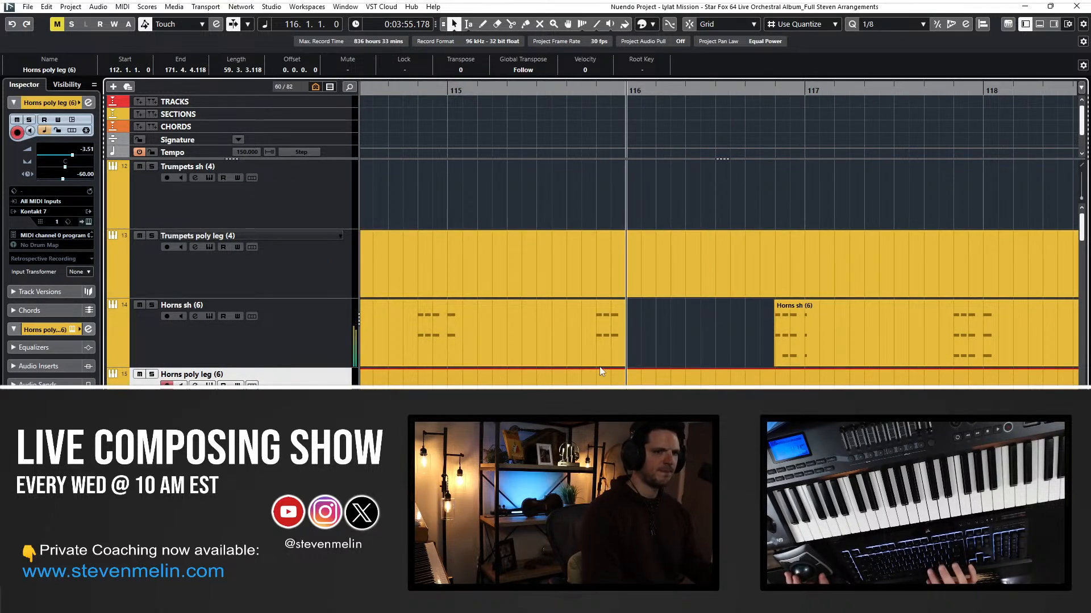
{"action": "left_click", "coordinate": [777, 344]}
{"action": "double_click", "coordinate": [777, 343]}
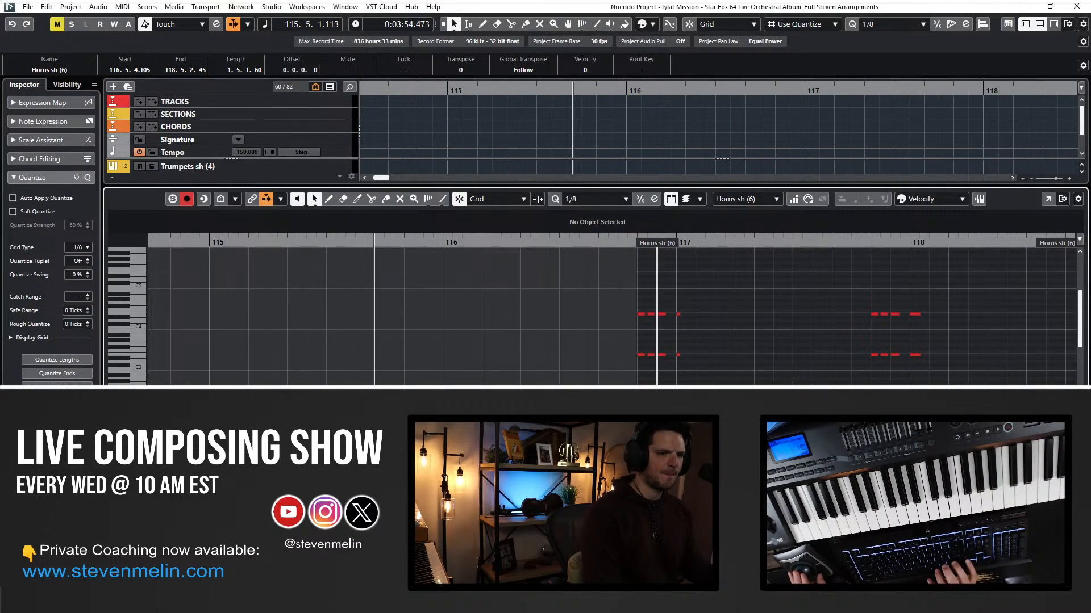
{"action": "key", "text": "ctrl+e"}
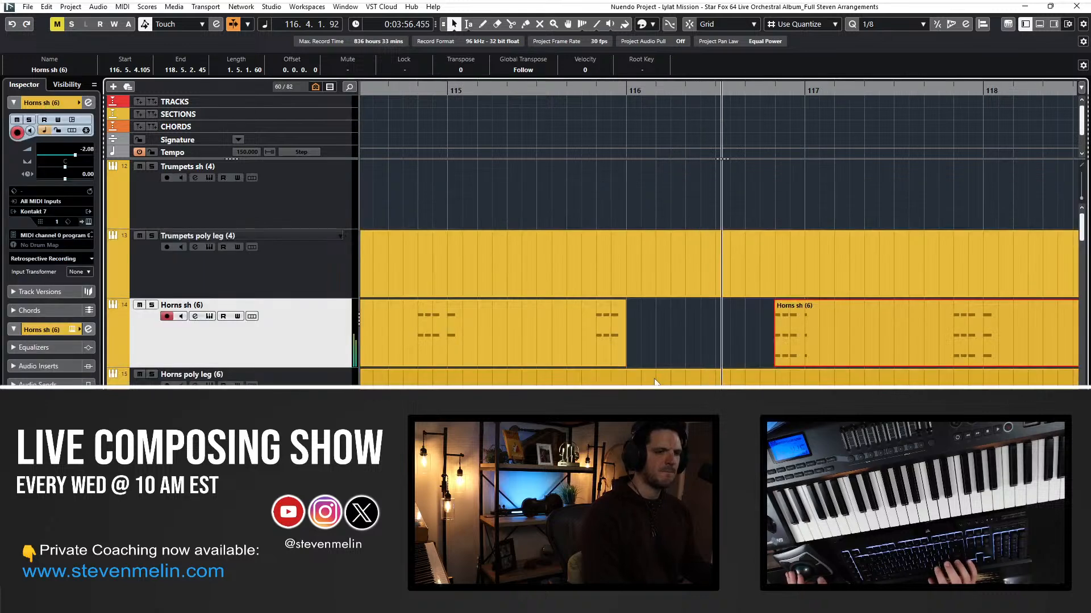
Set the Horns poly leg (6) track volume to -1.66.
{"action": "left_click", "coordinate": [272, 381]}
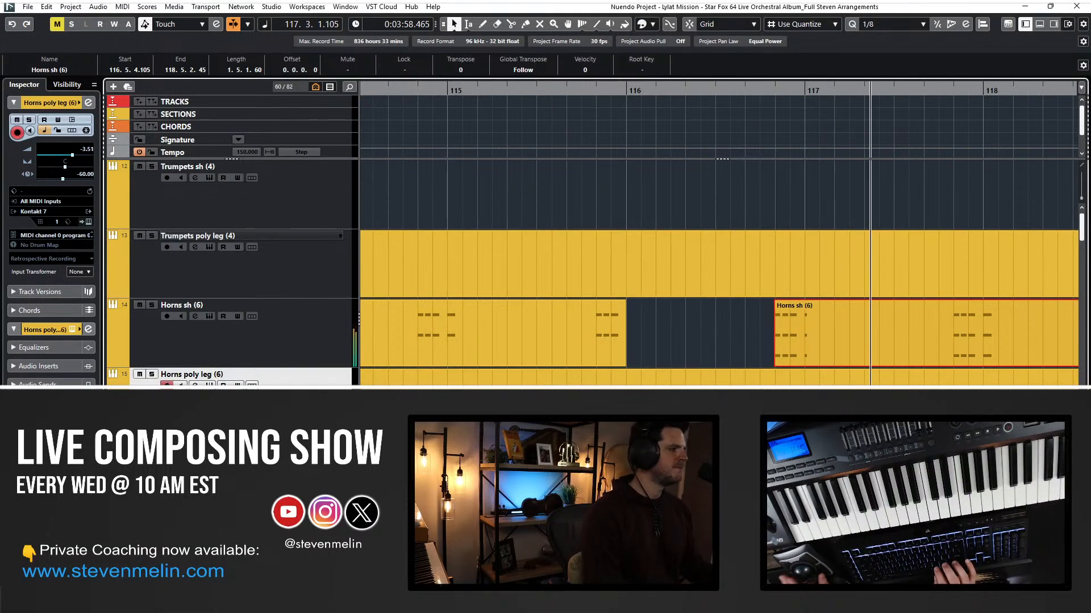
{"action": "key", "text": "ctrl+KP_Subtract"}
{"action": "key", "text": "ctrl+KP_Subtract"}
{"action": "key", "text": "ctrl+KP_Subtract"}
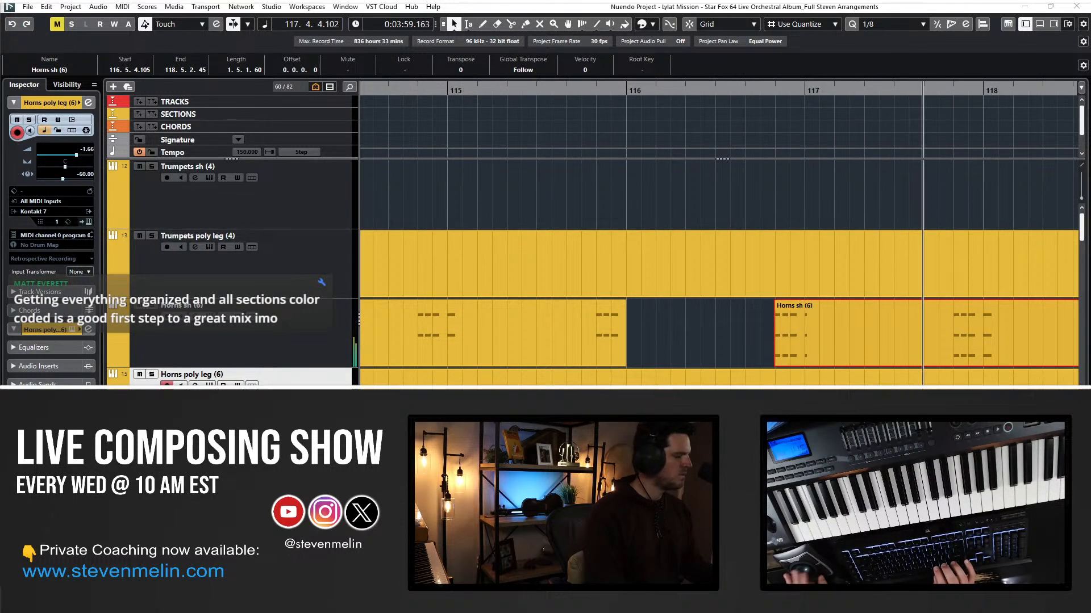
Split the Horns sh (6) part just before bar 119, move its second piece to Horns poly leg (6) and glue it there.
{"action": "key", "text": "f"}
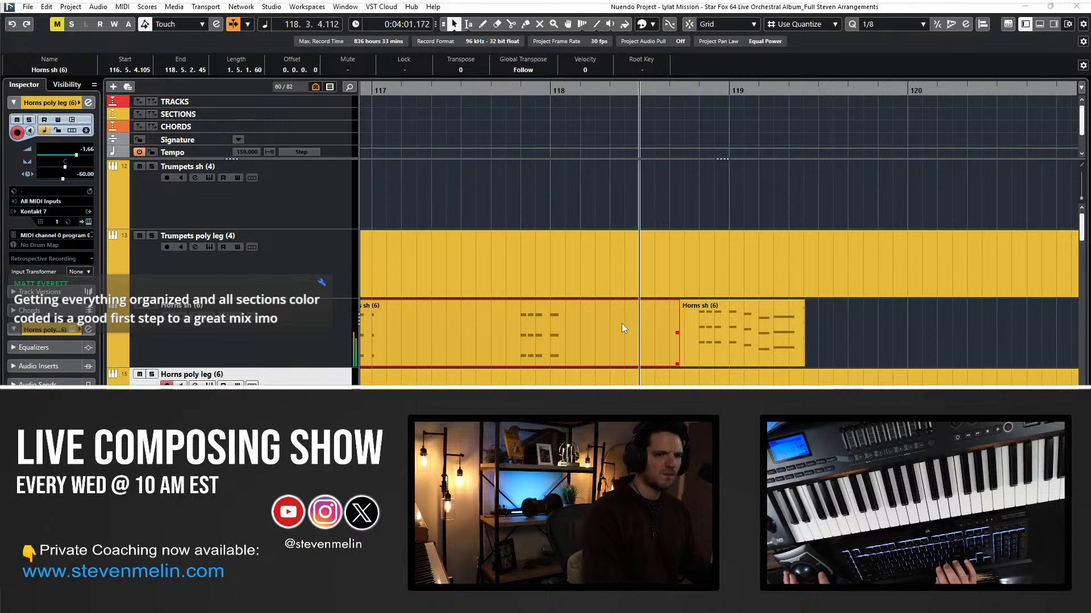
{"action": "left_click", "coordinate": [724, 327], "text": "alt"}
{"action": "left_click_drag", "start_coordinate": [775, 341], "coordinate": [775, 405]}
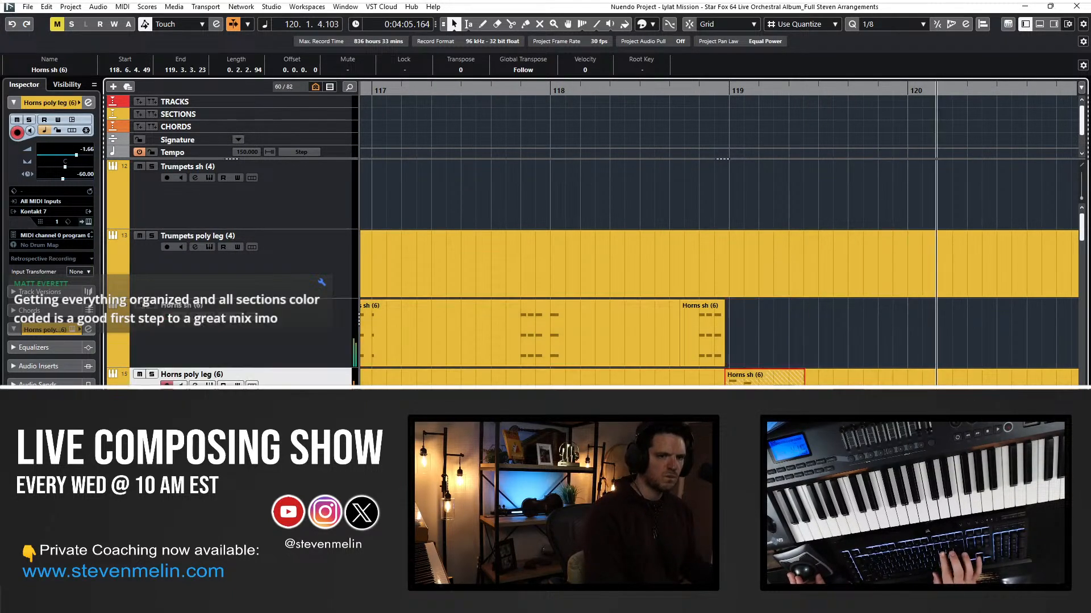
{"action": "key", "text": "Delete"}
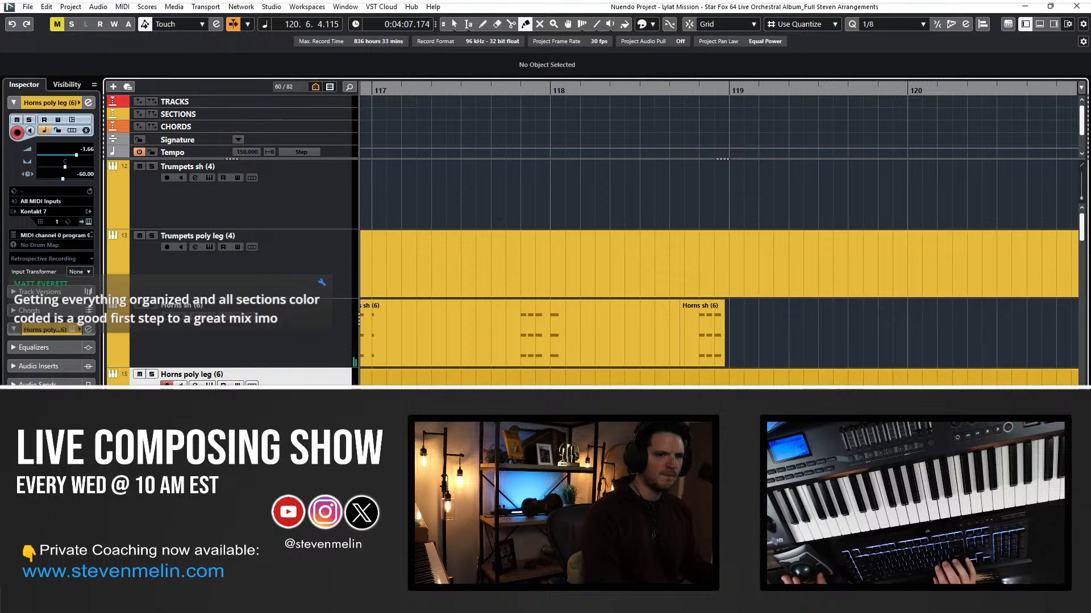
{"action": "left_click", "coordinate": [644, 94]}
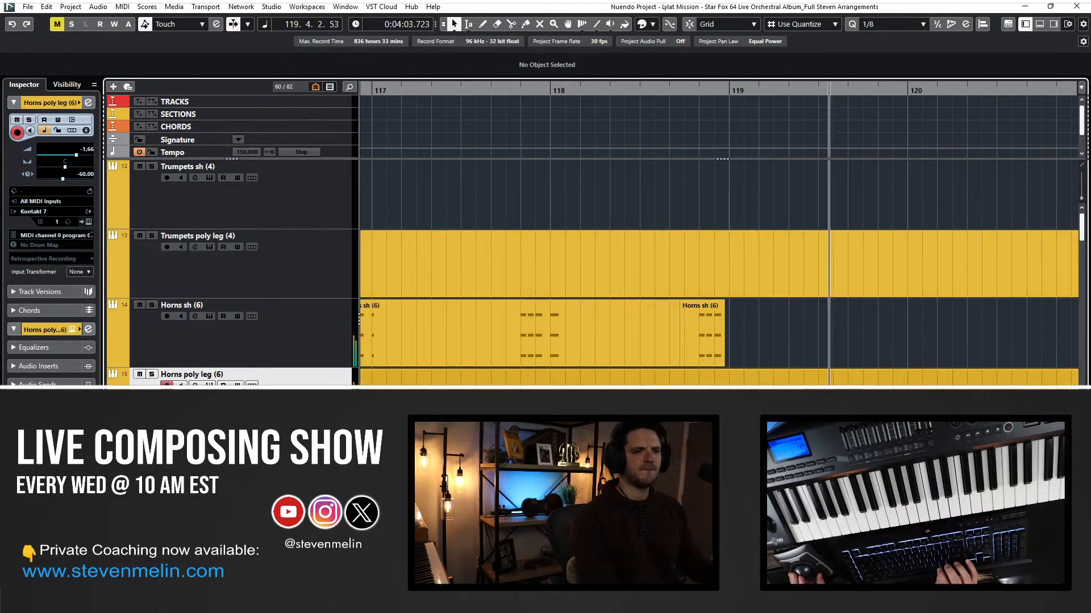
Cut the upper-octave notes of the phrase starting at 119.1.1 from the Horns poly leg (6) part.
{"action": "double_click", "coordinate": [634, 393]}
{"action": "left_click", "coordinate": [471, 324]}
{"action": "left_click", "coordinate": [468, 315]}
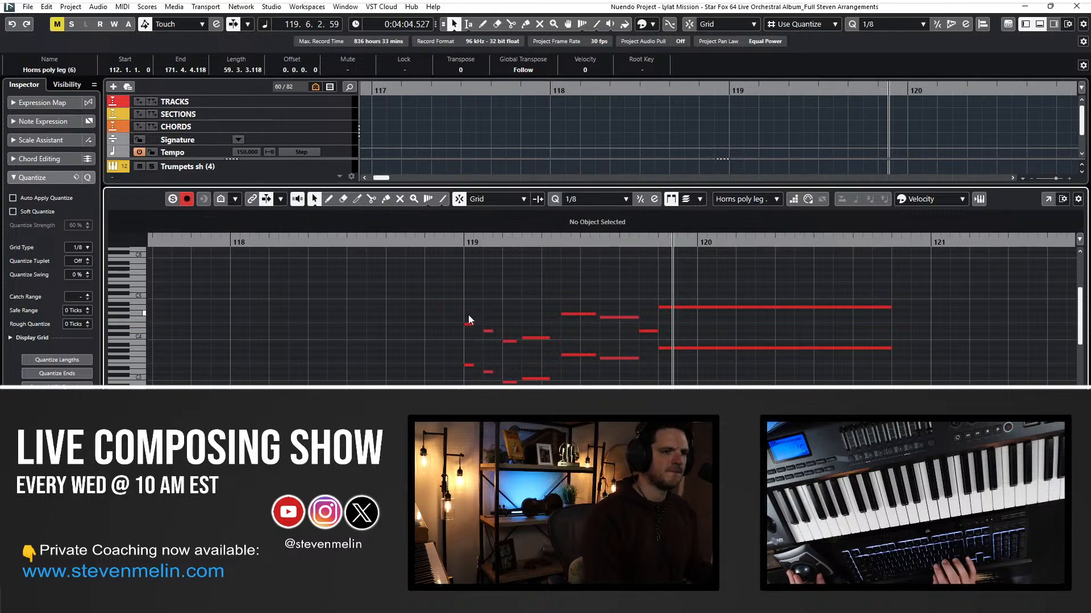
{"action": "left_click", "coordinate": [468, 325]}
{"action": "left_click_drag", "start_coordinate": [447, 293], "coordinate": [531, 351]}
{"action": "left_click_drag", "start_coordinate": [564, 305], "coordinate": [647, 343]}
{"action": "left_click_drag", "start_coordinate": [676, 298], "coordinate": [681, 336]}
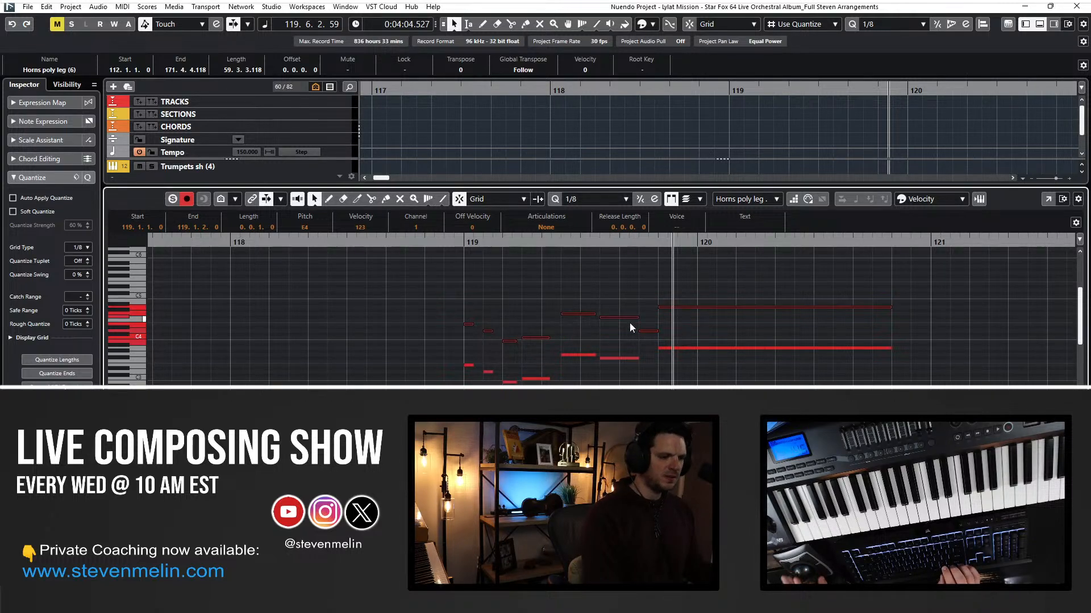
{"action": "key", "text": "l"}
{"action": "key", "text": "ctrl+x"}
{"action": "key", "text": "ctrl+alt+b"}
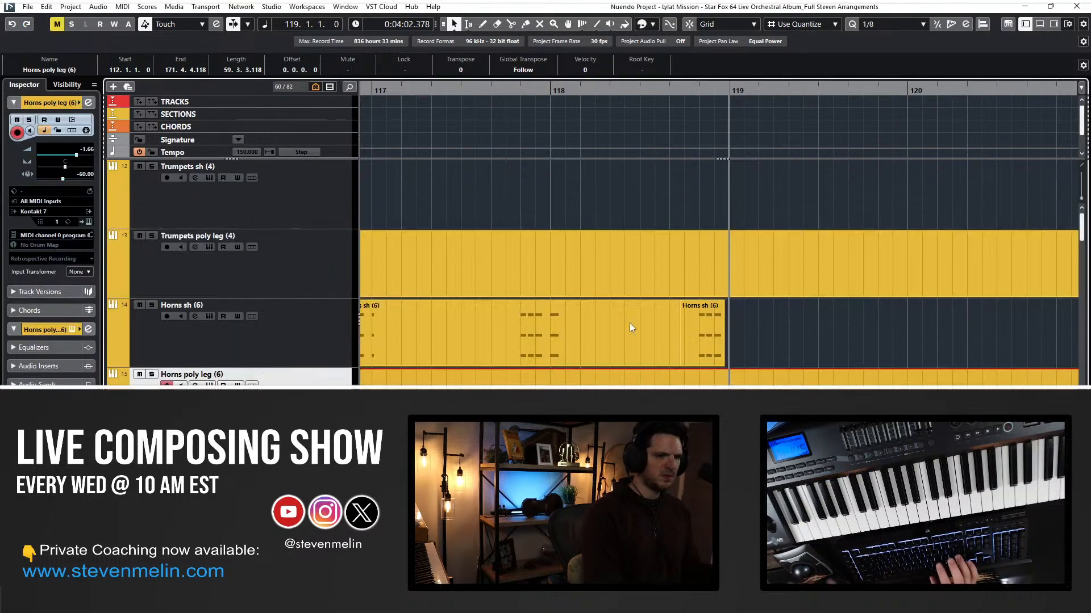
Paste the cut upper-octave phrase at 119.1.1 on the Trumpets poly leg (4) track and play it.
{"action": "scroll", "coordinate": [629, 328], "scroll_direction": "down", "scroll_amount": 4}
{"action": "scroll", "coordinate": [630, 328], "scroll_direction": "up", "scroll_amount": 4}
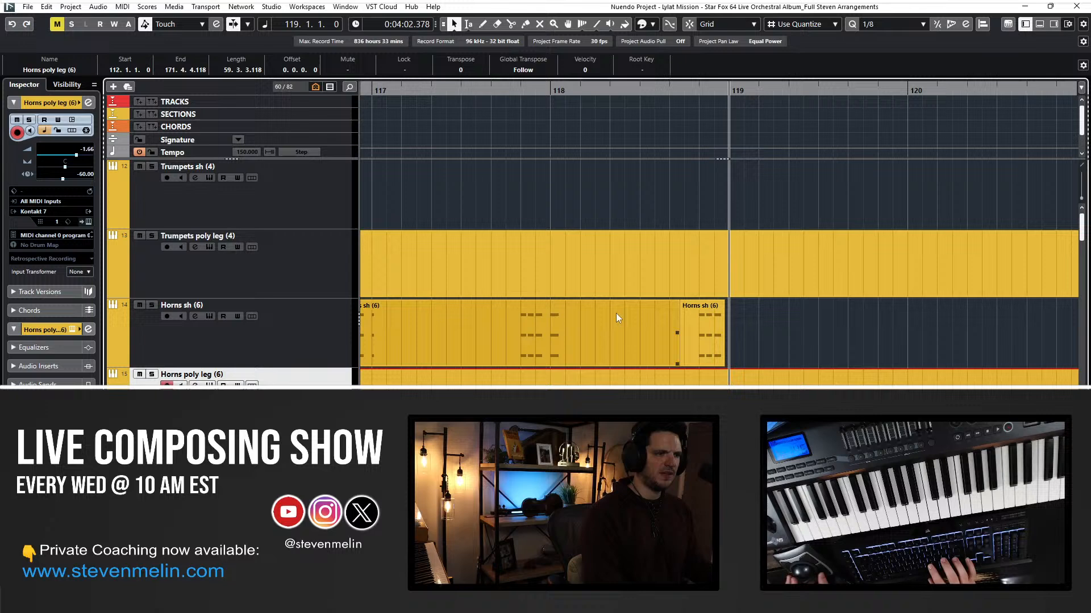
{"action": "left_click", "coordinate": [308, 257]}
{"action": "key", "text": "ctrl+v"}
{"action": "key", "text": "space"}
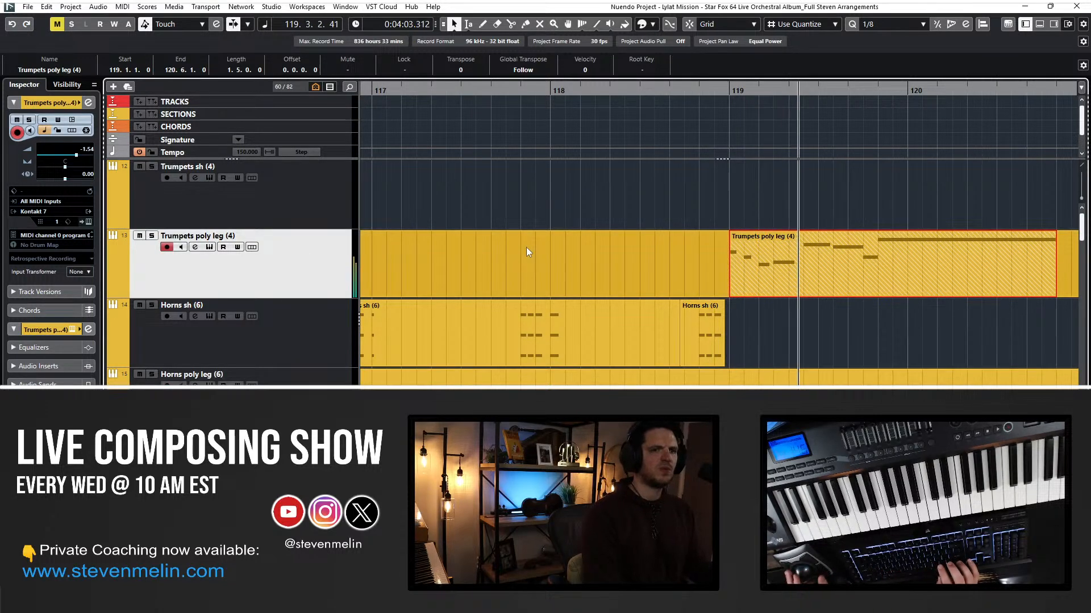
{"action": "scroll", "coordinate": [735, 329], "scroll_direction": "right", "scroll_amount": 1}
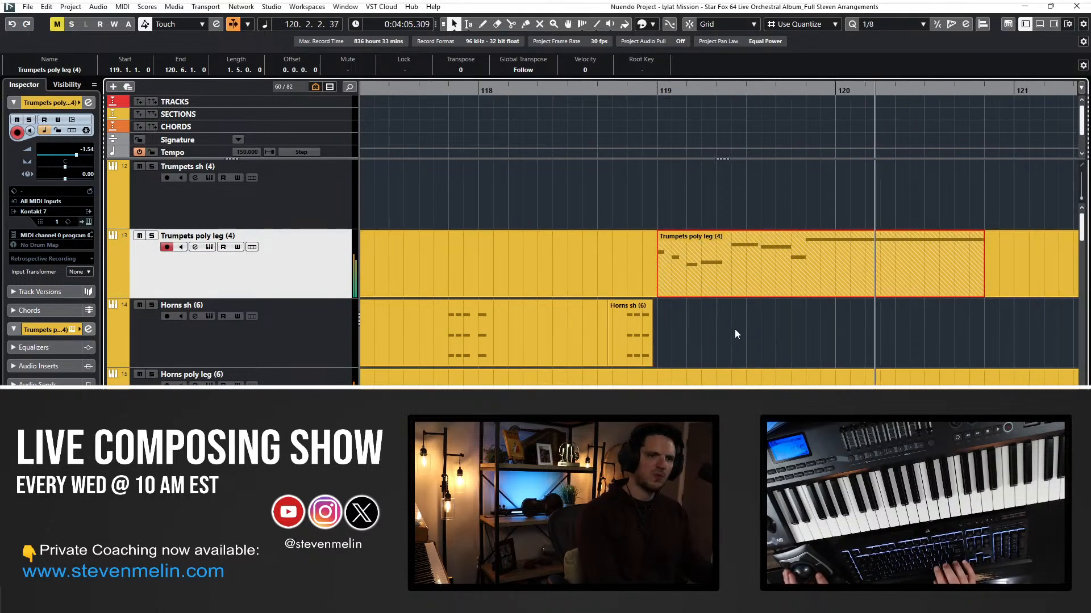
Solo the Horns poly leg (6) part in the editor and set the velocity of its long A3 note at 119.6.1 to 109.
{"action": "double_click", "coordinate": [681, 381]}
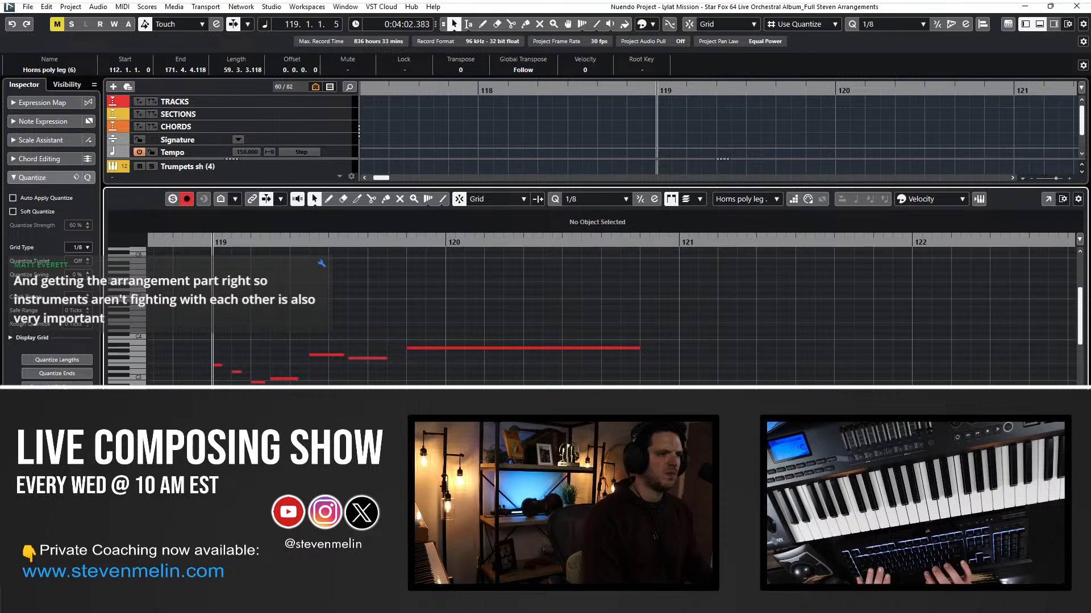
{"action": "key", "text": "KP_Subtract"}
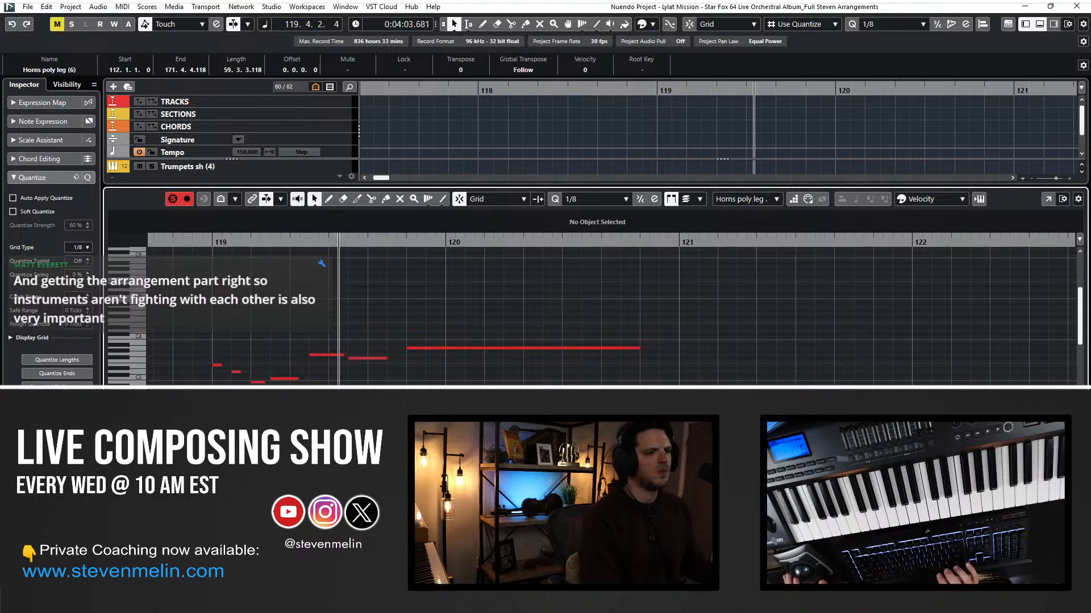
{"action": "left_click", "coordinate": [424, 349]}
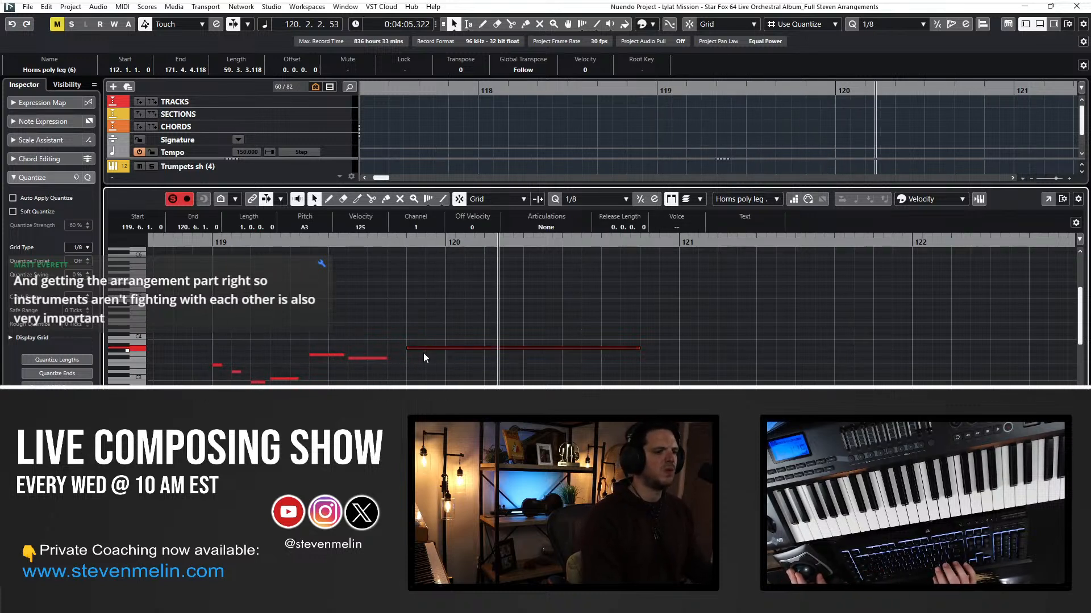
{"action": "left_click_drag", "start_coordinate": [422, 358], "coordinate": [421, 367]}
{"action": "key", "text": "KP_Subtract"}
{"action": "key", "text": "KP_Subtract"}
{"action": "key", "text": "KP_Subtract"}
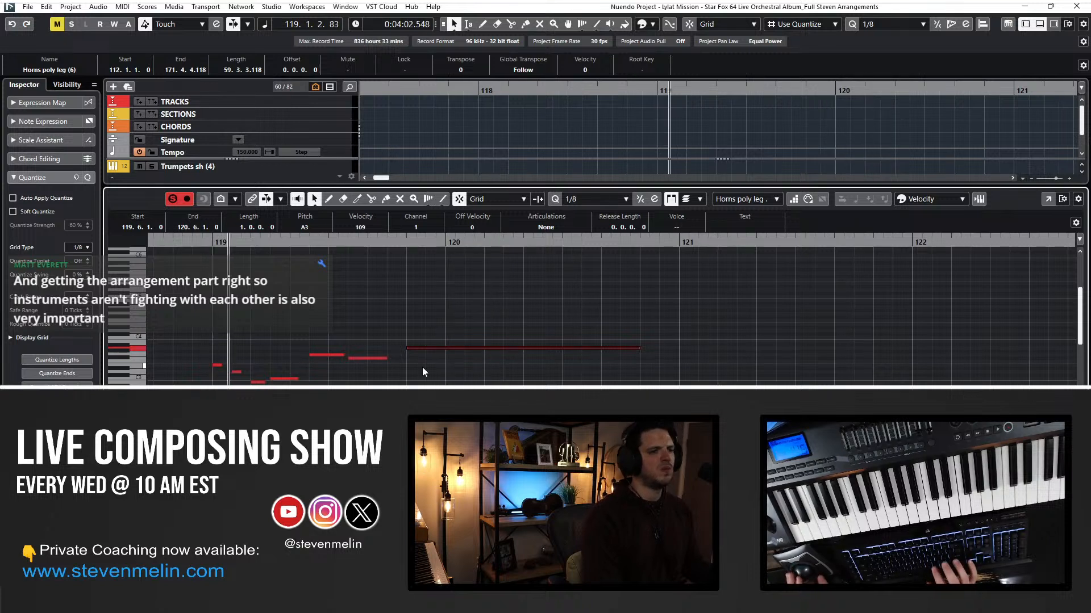
Copy the long A3 horn note at 119.6.1 one octave down to A2 and play the phrase.
{"action": "scroll", "coordinate": [380, 359], "scroll_direction": "down", "scroll_amount": 2}
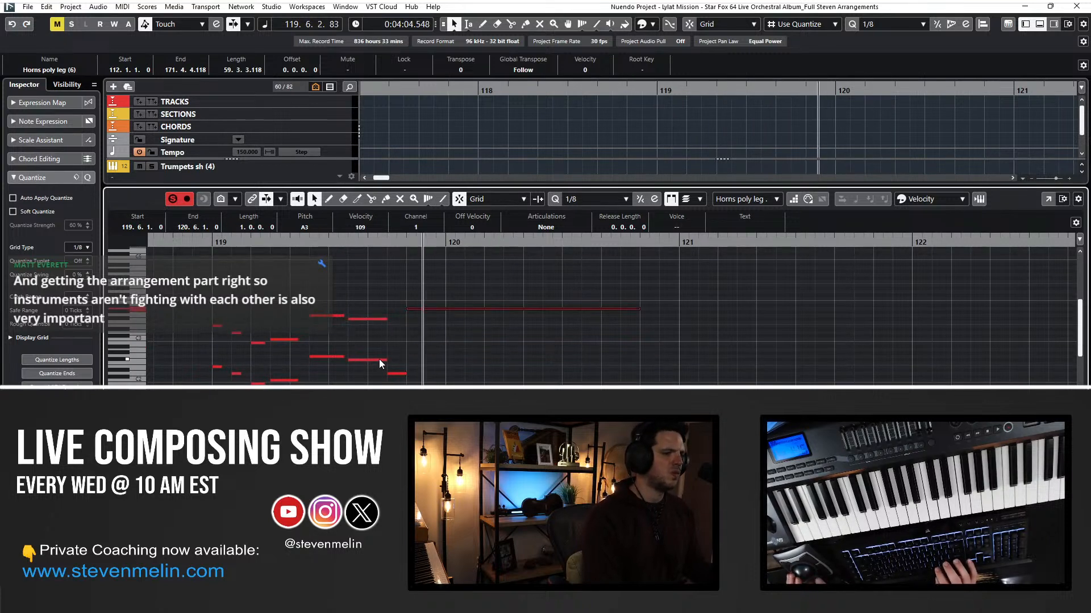
{"action": "key", "text": "space"}
{"action": "left_click_drag", "start_coordinate": [399, 361], "coordinate": [393, 383]}
{"action": "left_click_drag", "start_coordinate": [422, 309], "coordinate": [423, 352]}
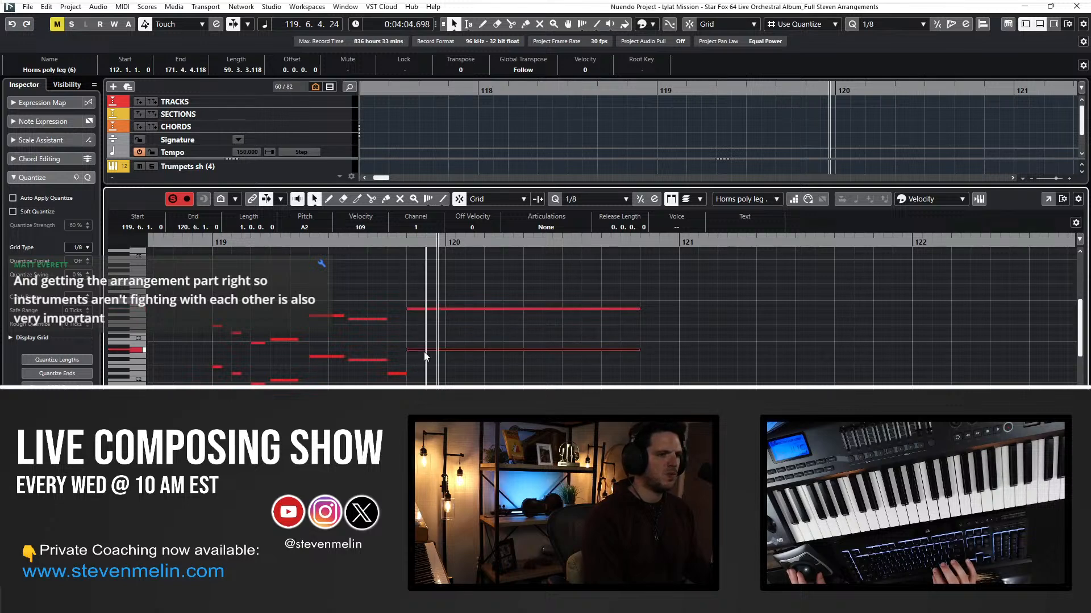
{"action": "key", "text": "space"}
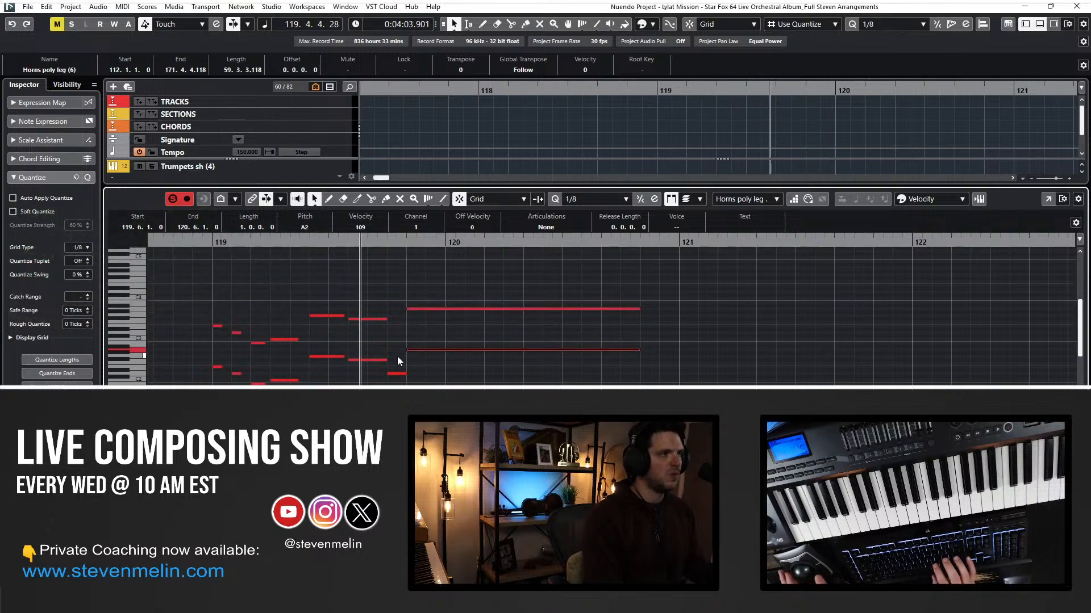
Play the doubled horn and trumpet passage with the other tracks from 118.5 in the project view.
{"action": "key", "text": "Return"}
{"action": "key", "text": "KP_Subtract"}
{"action": "key", "text": "KP_Subtract"}
{"action": "key", "text": "KP_Subtract"}
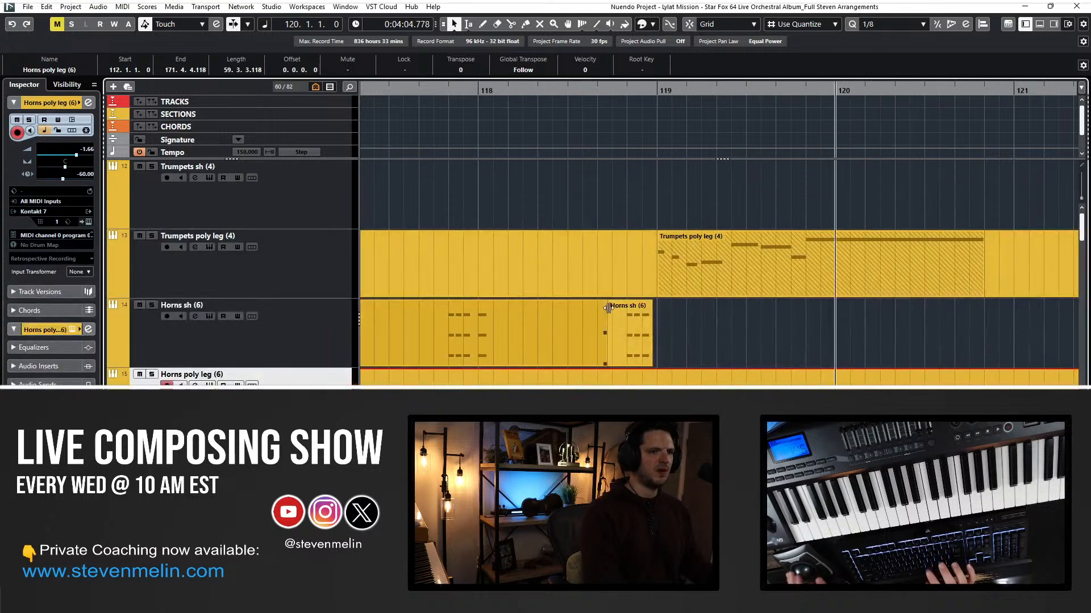
{"action": "scroll", "coordinate": [680, 347], "scroll_direction": "right", "scroll_amount": 3}
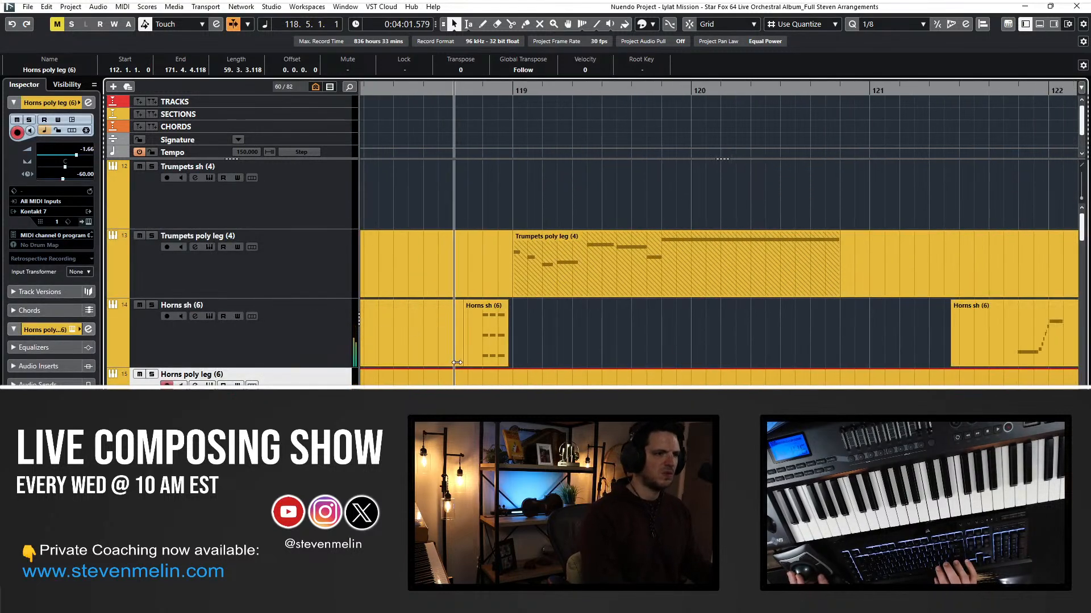
{"action": "left_click", "coordinate": [438, 334]}
{"action": "scroll", "coordinate": [438, 334], "scroll_direction": "down", "scroll_amount": 3}
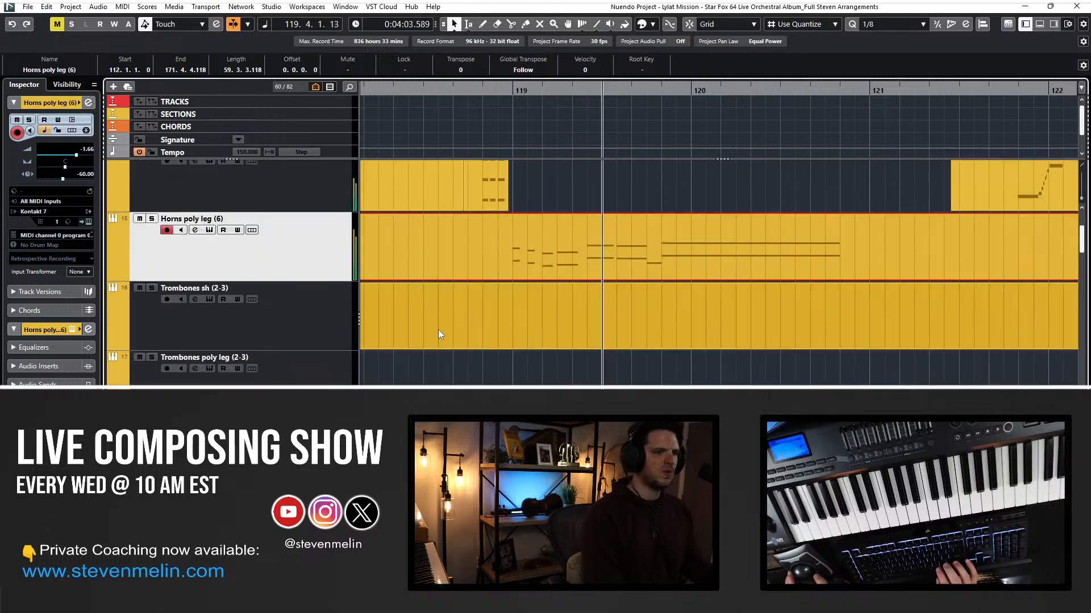
Play the horn passage from bar 119 through bar 122 with the other tracks in a wider project view.
{"action": "scroll", "coordinate": [438, 334], "scroll_direction": "right", "scroll_amount": 2}
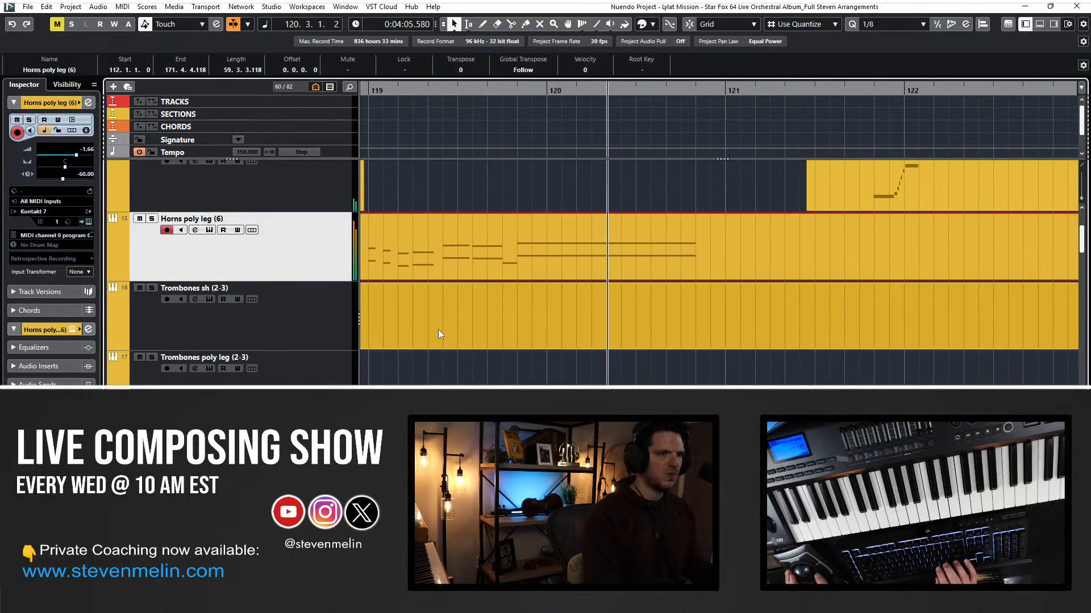
{"action": "key", "text": "g"}
{"action": "key", "text": "g"}
{"action": "key", "text": "g"}
{"action": "scroll", "coordinate": [438, 331], "scroll_direction": "up", "scroll_amount": 1}
{"action": "scroll", "coordinate": [473, 300], "scroll_direction": "left", "scroll_amount": 1}
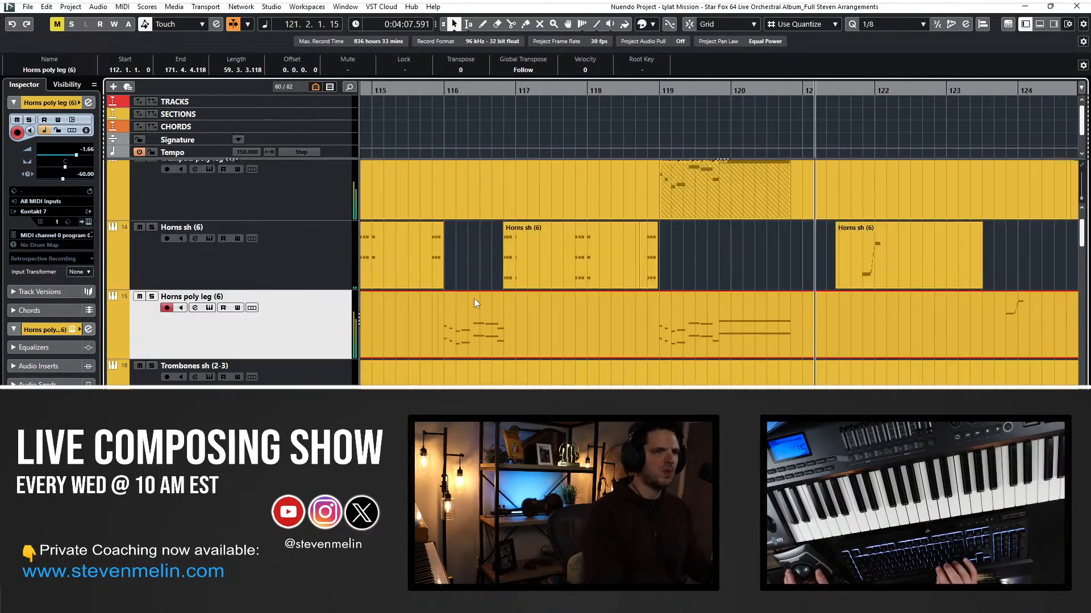
{"action": "scroll", "coordinate": [513, 283], "scroll_direction": "right", "scroll_amount": 2}
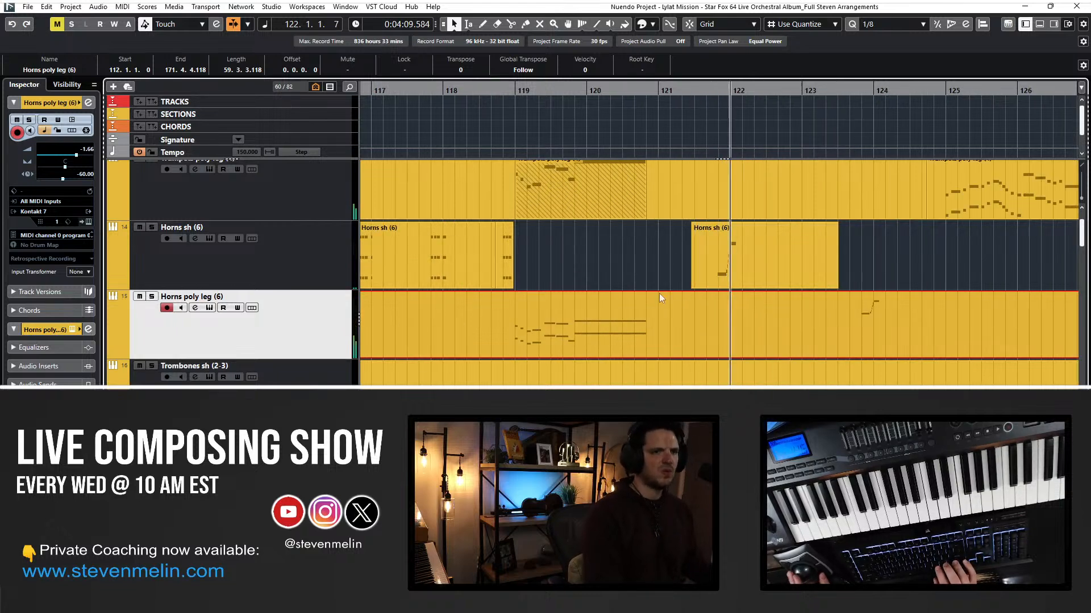
Open the Horns sh (6) part starting in bar 121 and transpose its rising run into bar 122 one octave down.
{"action": "double_click", "coordinate": [718, 272]}
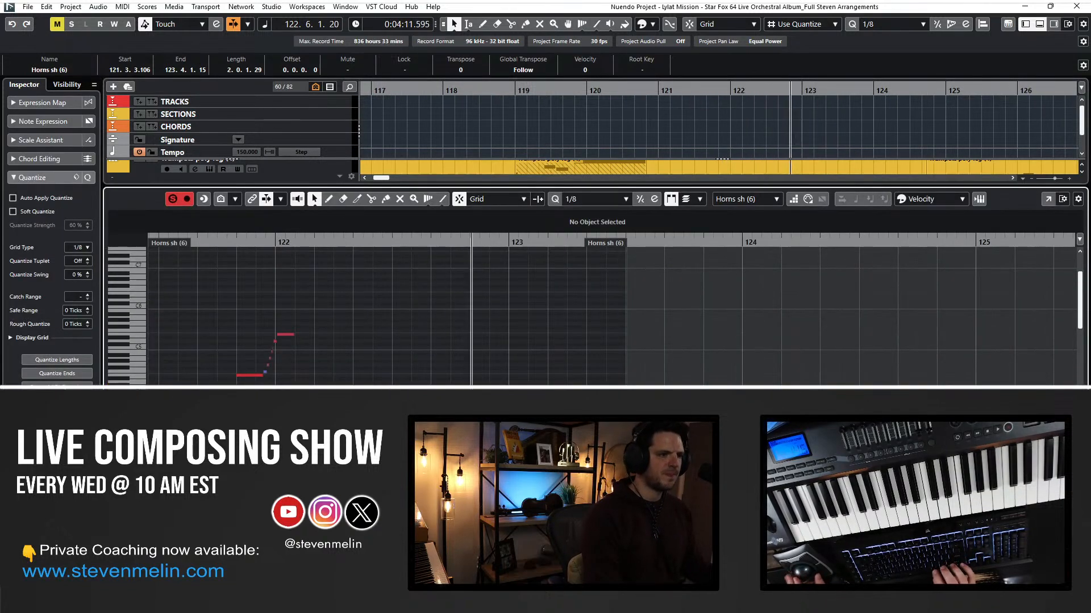
{"action": "left_click", "coordinate": [198, 488]}
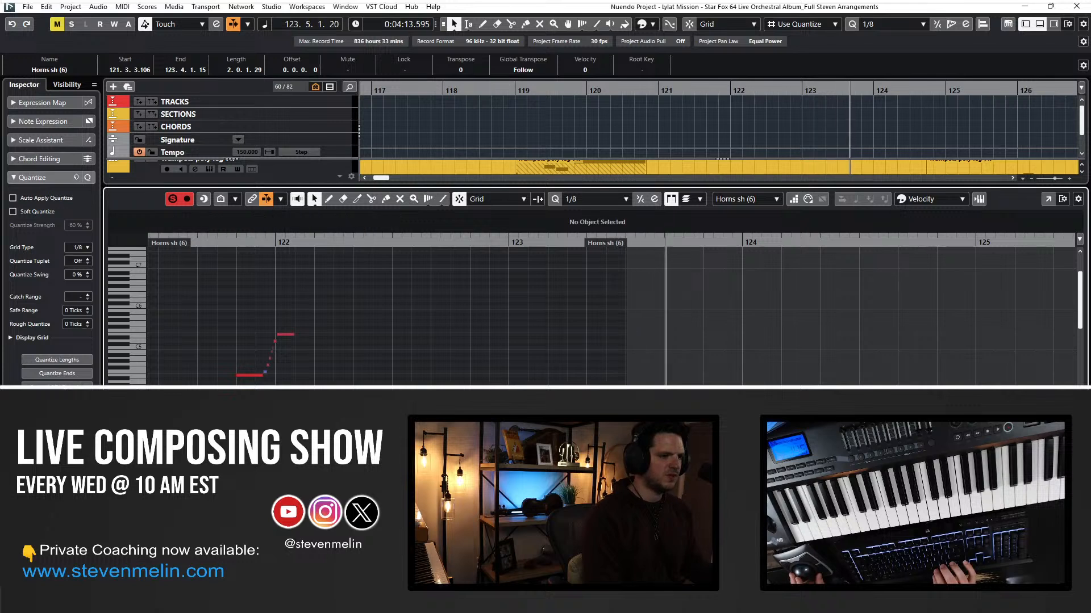
{"action": "left_click", "coordinate": [197, 454]}
{"action": "key", "text": "l"}
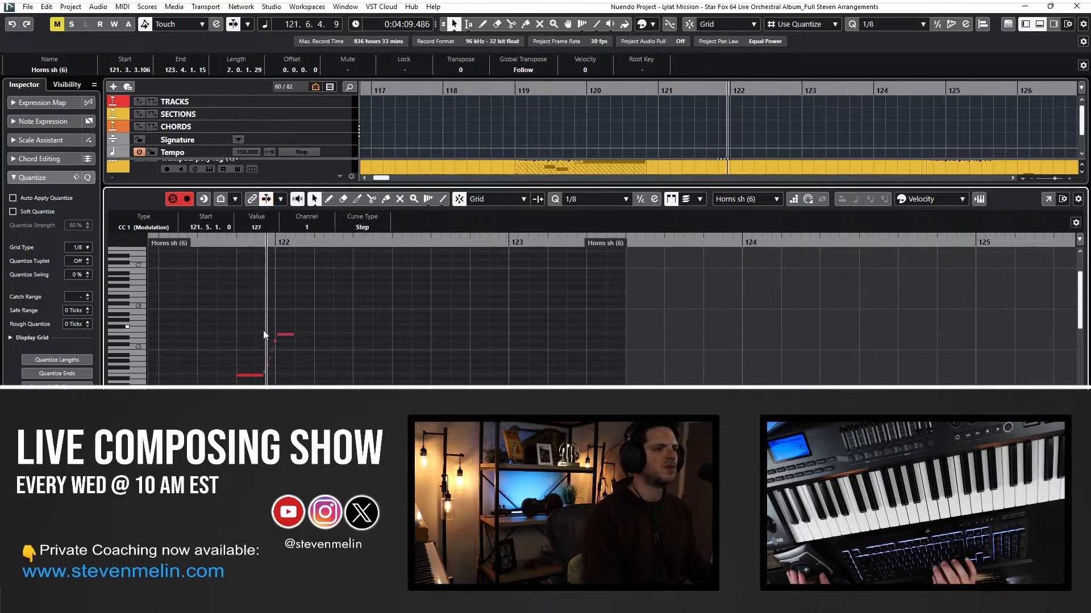
{"action": "key", "text": "space"}
{"action": "left_click_drag", "start_coordinate": [229, 317], "coordinate": [302, 386]}
{"action": "key", "text": "shift+Down"}
{"action": "key", "text": "ctrl+KP_Subtract"}
{"action": "key", "text": "space"}
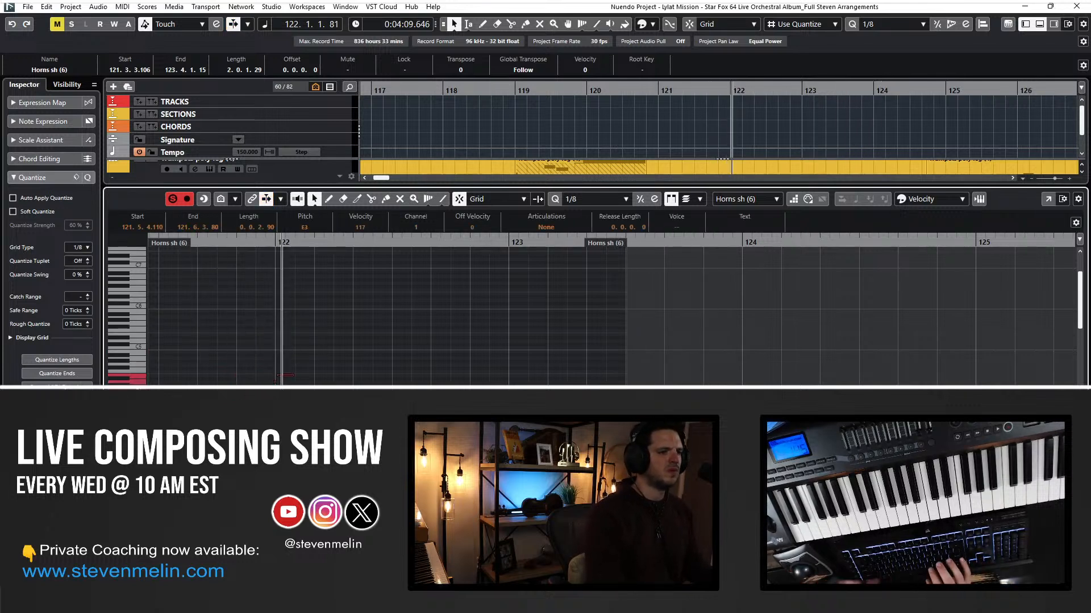
Play the lowered horn run from bar 121 and compare it with the similar run at bar 124 in the arrangement.
{"action": "key", "text": "ctrl+KP_Subtract"}
{"action": "key", "text": "ctrl+KP_Subtract"}
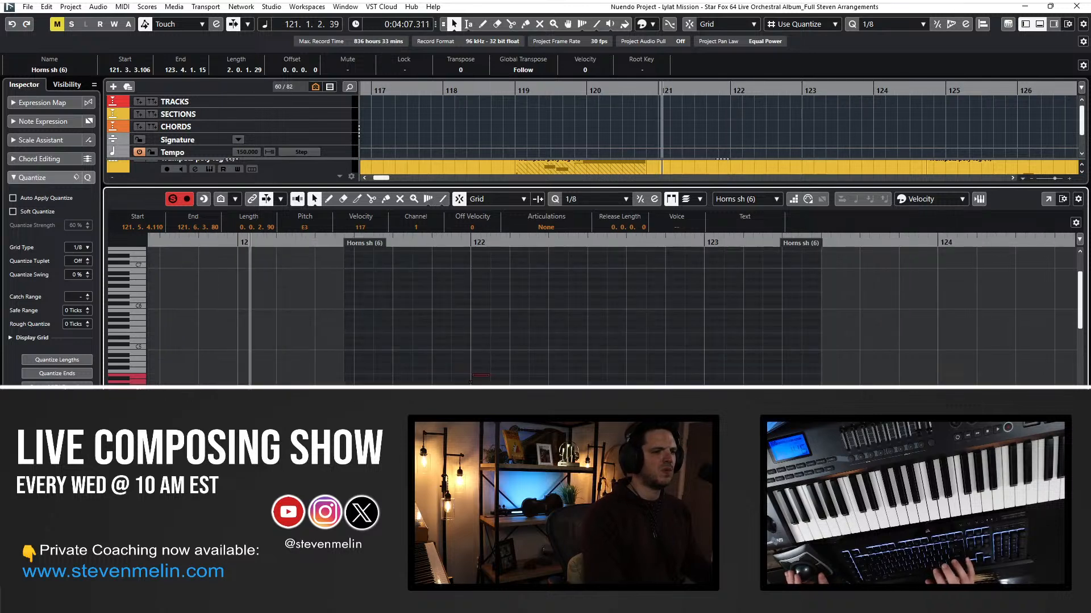
{"action": "left_click", "coordinate": [482, 353]}
{"action": "key", "text": "space"}
{"action": "key", "text": "ctrl+KP_Subtract"}
{"action": "key", "text": "Return"}
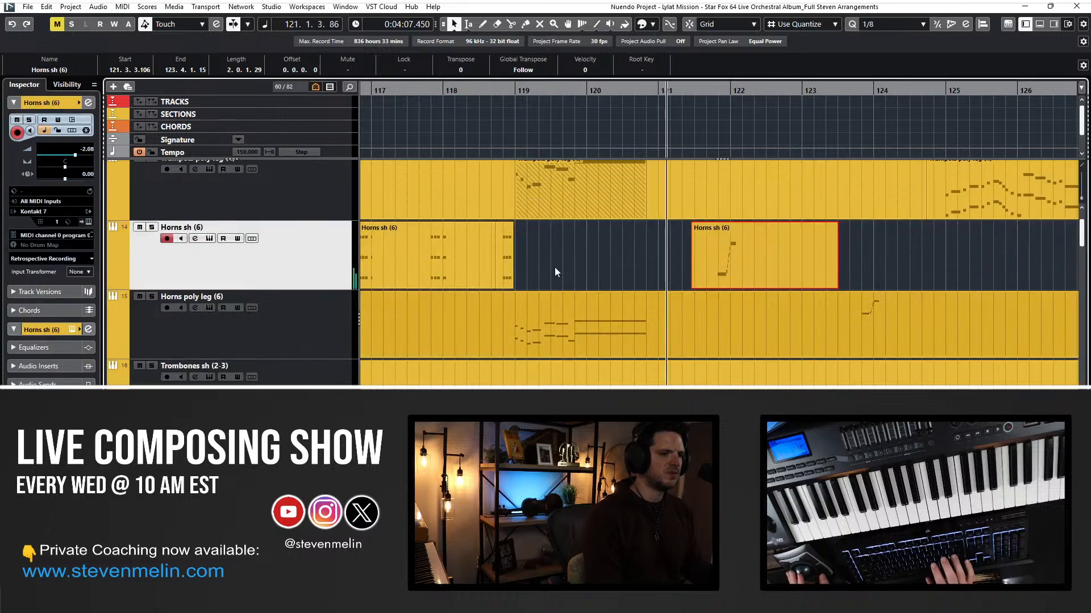
{"action": "key", "text": "ctrl+KP_Add"}
{"action": "key", "text": "ctrl+KP_Add"}
{"action": "key", "text": "ctrl+KP_Add"}
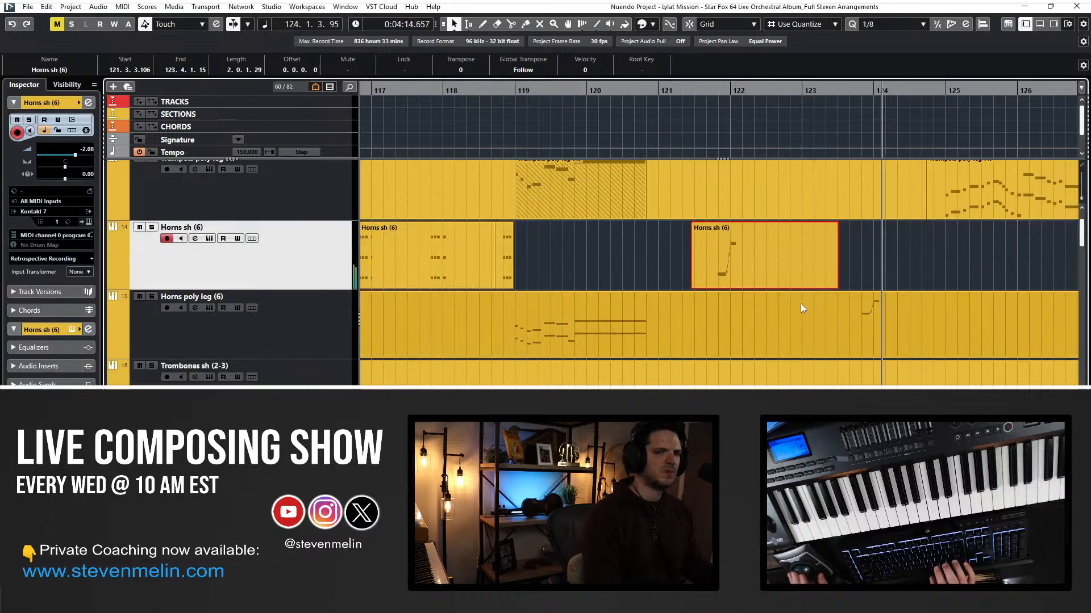
{"action": "key", "text": "space"}
{"action": "key", "text": "ctrl+KP_Subtract"}
{"action": "key", "text": "ctrl+KP_Subtract"}
{"action": "key", "text": "space"}
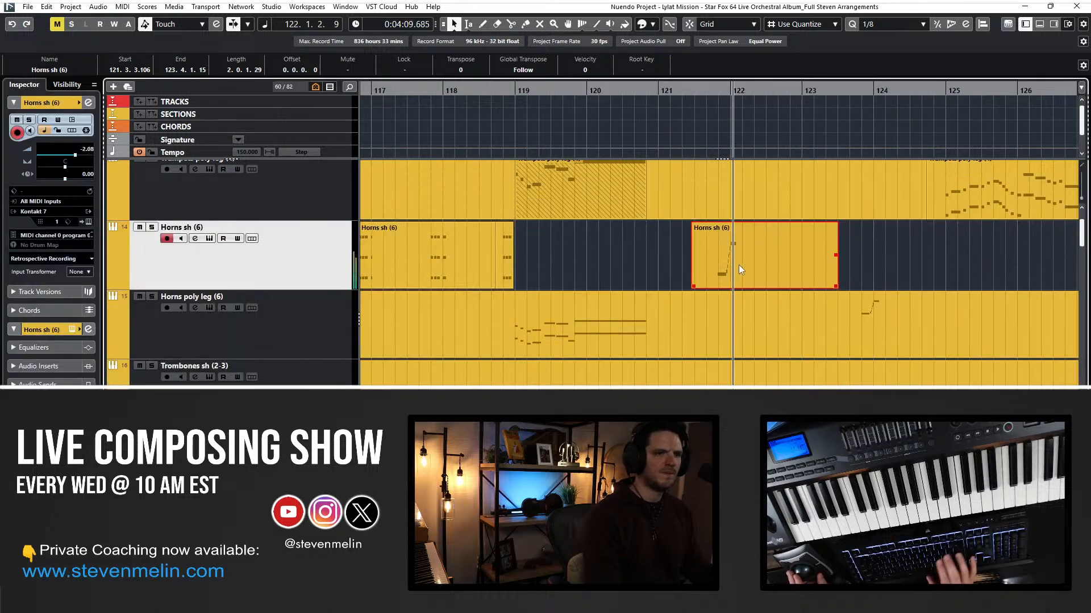
Move the Horns sh (6) part with the lowered run onto the Horns poly leg (6) track and glue it into that track's part.
{"action": "left_click_drag", "start_coordinate": [739, 264], "coordinate": [734, 314]}
{"action": "key", "text": "ctrl+KP_Subtract"}
{"action": "key", "text": "ctrl+KP_Subtract"}
{"action": "right_click", "coordinate": [683, 316]}
{"action": "left_click", "coordinate": [740, 320]}
{"action": "left_click", "coordinate": [748, 317]}
{"action": "left_click", "coordinate": [747, 317]}
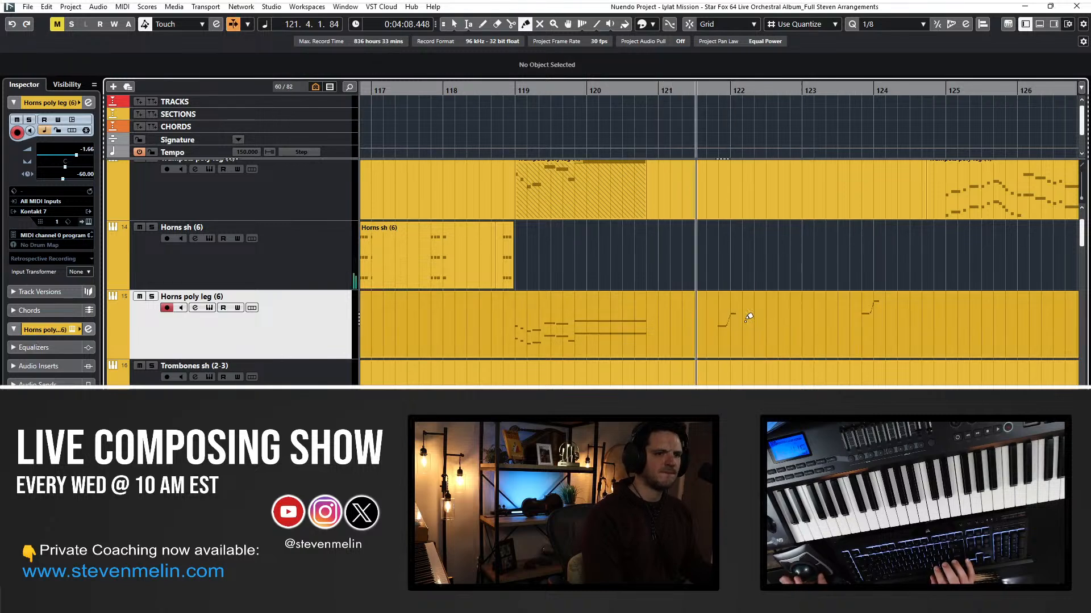
Transpose the rising run into bar 124 of the Horns poly leg (6) part one octave down.
{"action": "key", "text": "1"}
{"action": "left_click", "coordinate": [746, 323]}
{"action": "key", "text": "Return"}
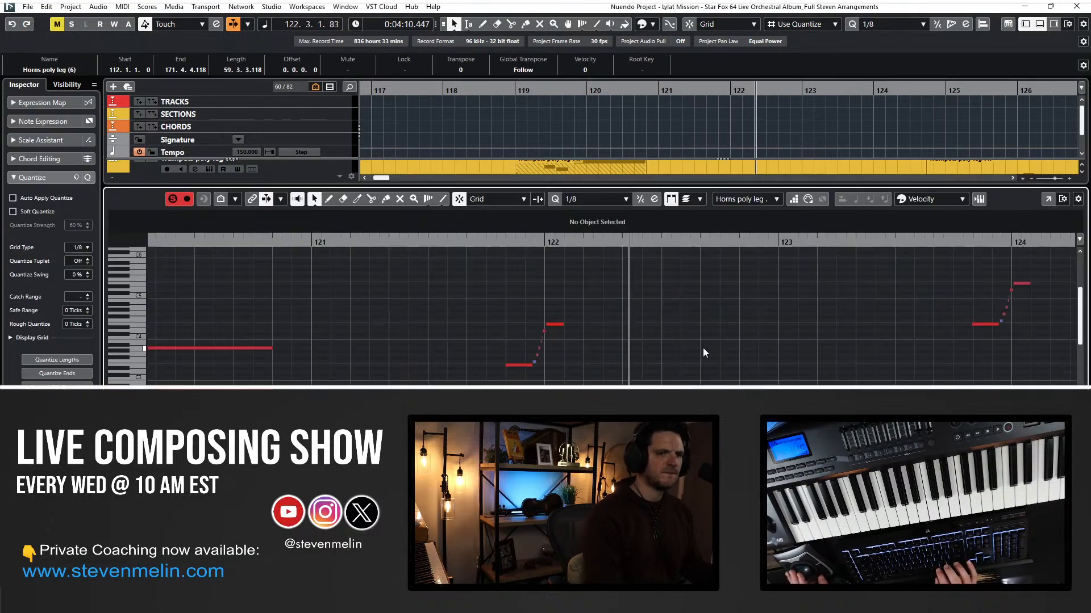
{"action": "scroll", "coordinate": [703, 348], "scroll_direction": "right", "scroll_amount": 2}
{"action": "left_click_drag", "start_coordinate": [870, 353], "coordinate": [703, 261]}
{"action": "key", "text": "shift+Down"}
{"action": "key", "text": "Return"}
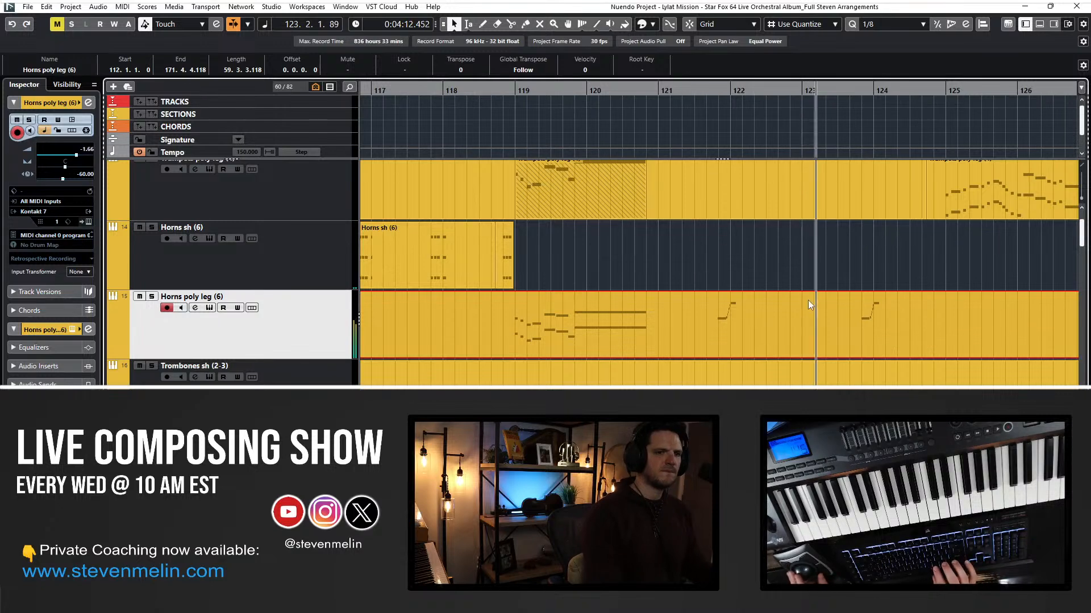
Play the lowered horn run at bar 124 and the trumpet and horn phrases that follow through bar 130.
{"action": "scroll", "coordinate": [778, 290], "scroll_direction": "right", "scroll_amount": 3}
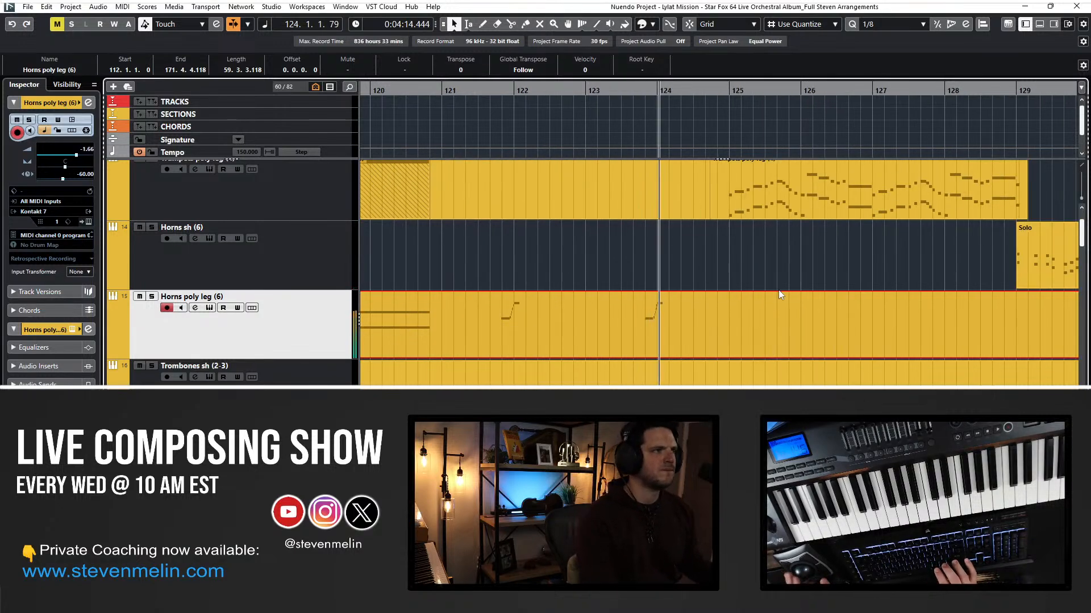
{"action": "key", "text": "Return"}
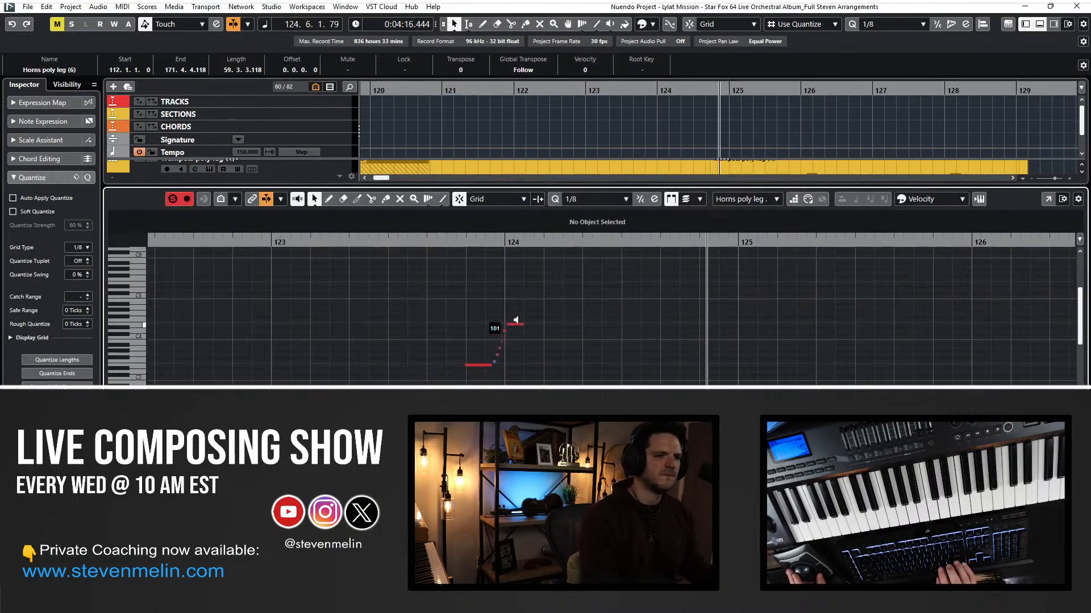
{"action": "key", "text": "Return"}
{"action": "key", "text": "ctrl+KP_Subtract"}
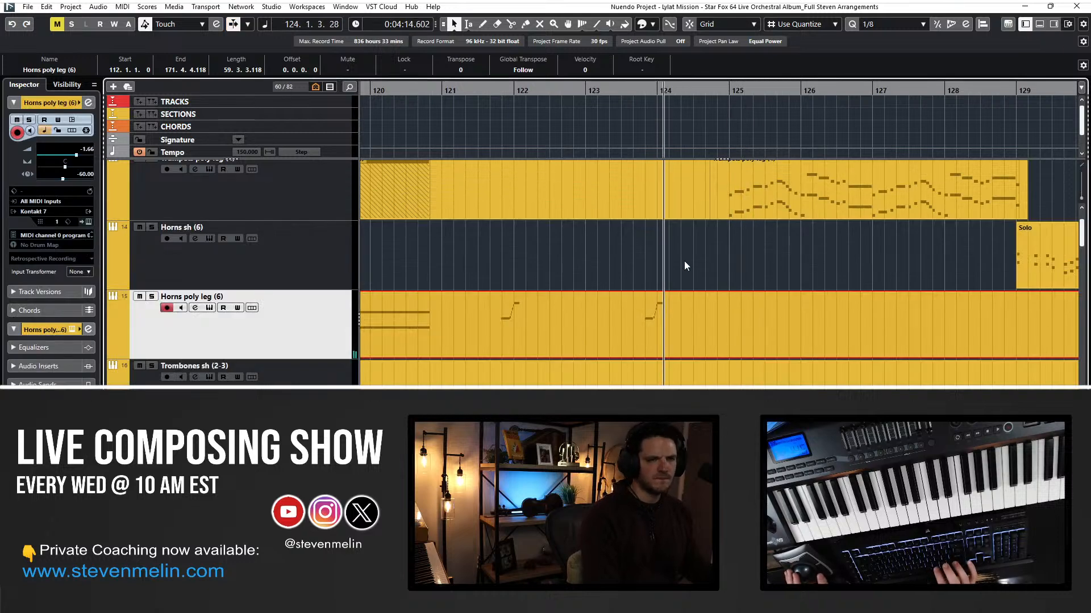
{"action": "scroll", "coordinate": [684, 260], "scroll_direction": "right", "scroll_amount": 2}
{"action": "scroll", "coordinate": [684, 261], "scroll_direction": "up", "scroll_amount": 2}
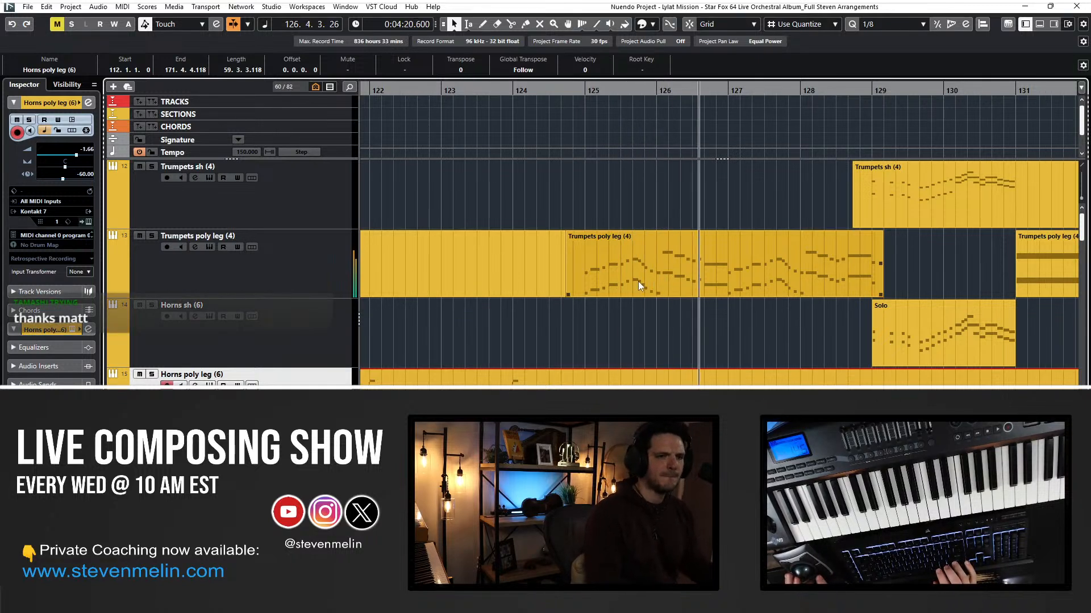
{"action": "scroll", "coordinate": [638, 281], "scroll_direction": "right", "scroll_amount": 1}
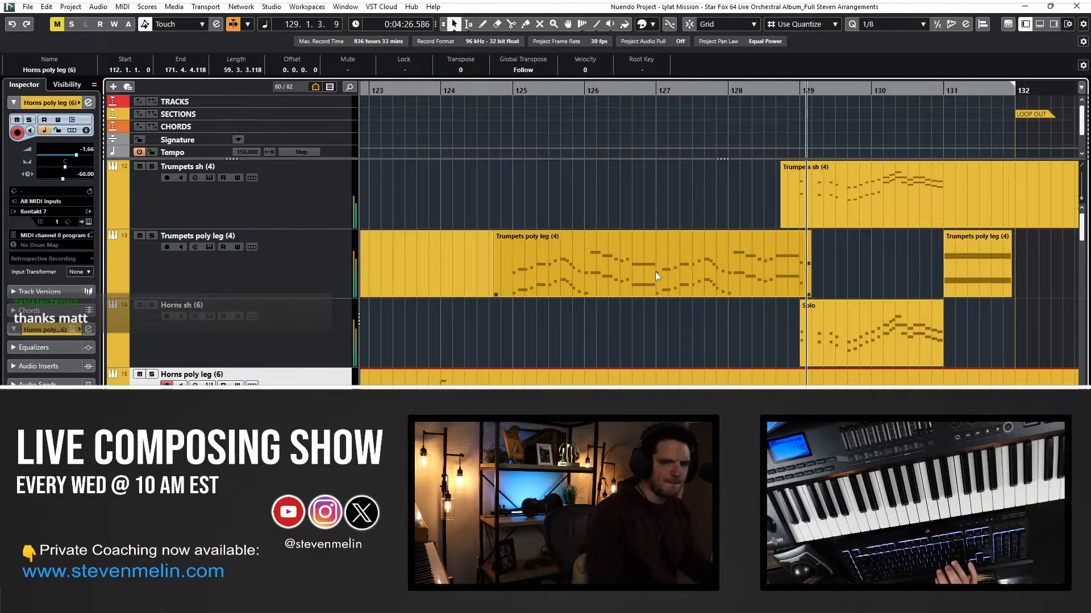
{"action": "scroll", "coordinate": [655, 272], "scroll_direction": "right", "scroll_amount": 3}
{"action": "left_click", "coordinate": [237, 306]}
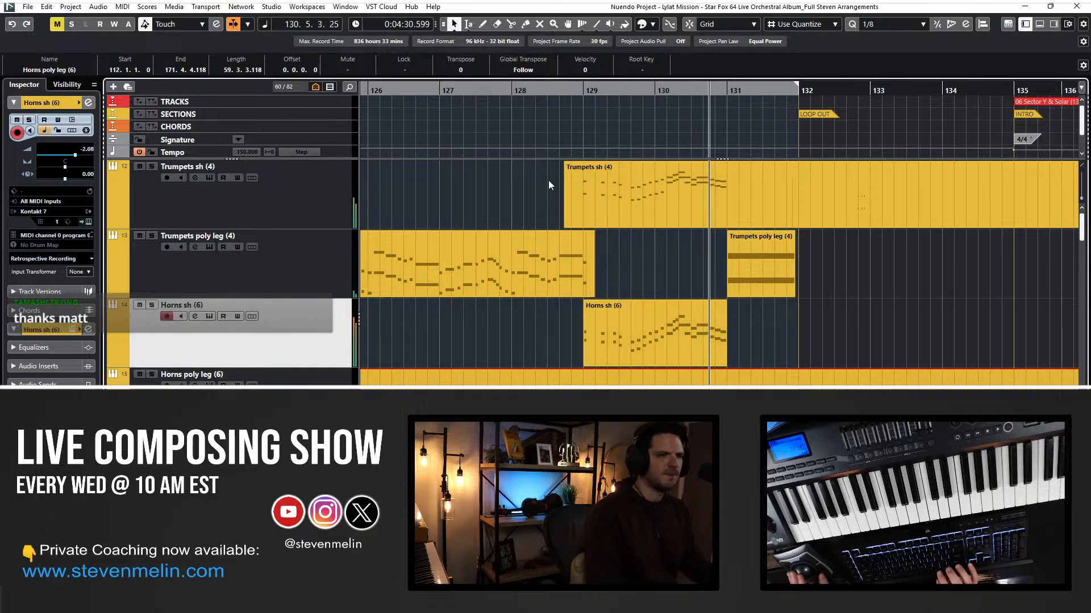
Delete the controller points ahead of the Trumpets sh (4) phrase at bar 129 and play the phrase.
{"action": "double_click", "coordinate": [589, 190]}
{"action": "scroll", "coordinate": [536, 329], "scroll_direction": "left", "scroll_amount": 3}
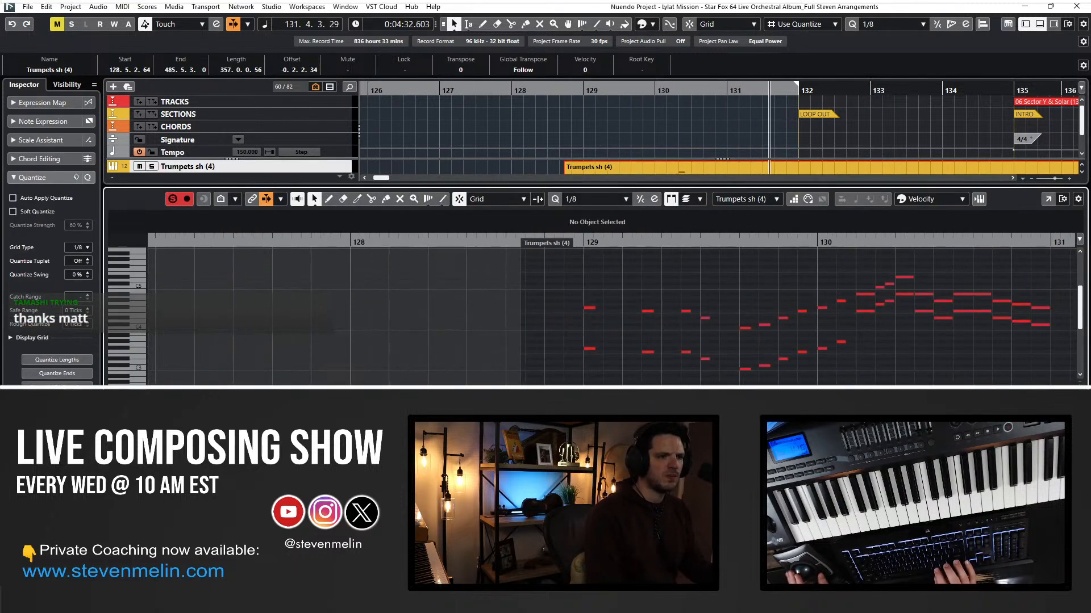
{"action": "left_click", "coordinate": [545, 443]}
{"action": "key", "text": "Delete"}
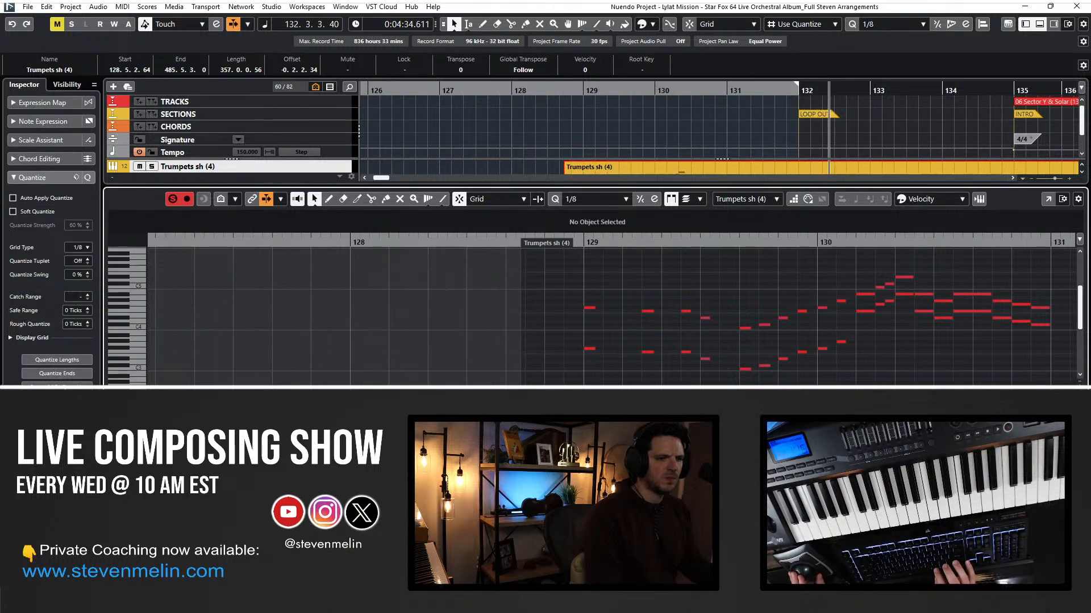
{"action": "left_click", "coordinate": [545, 489]}
{"action": "key", "text": "Delete"}
{"action": "left_click", "coordinate": [486, 241]}
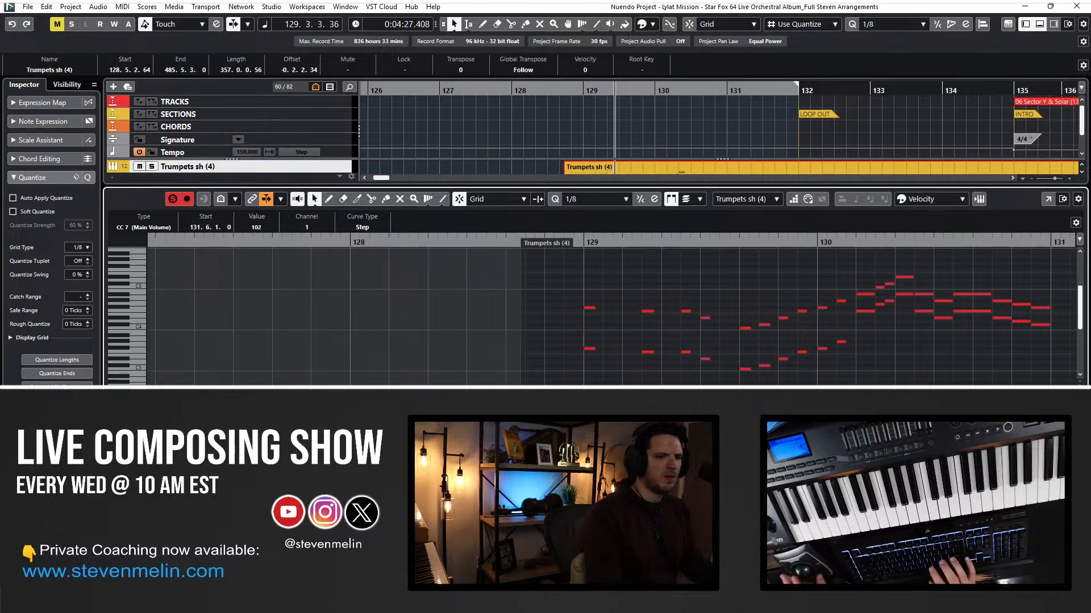
{"action": "key", "text": "Return"}
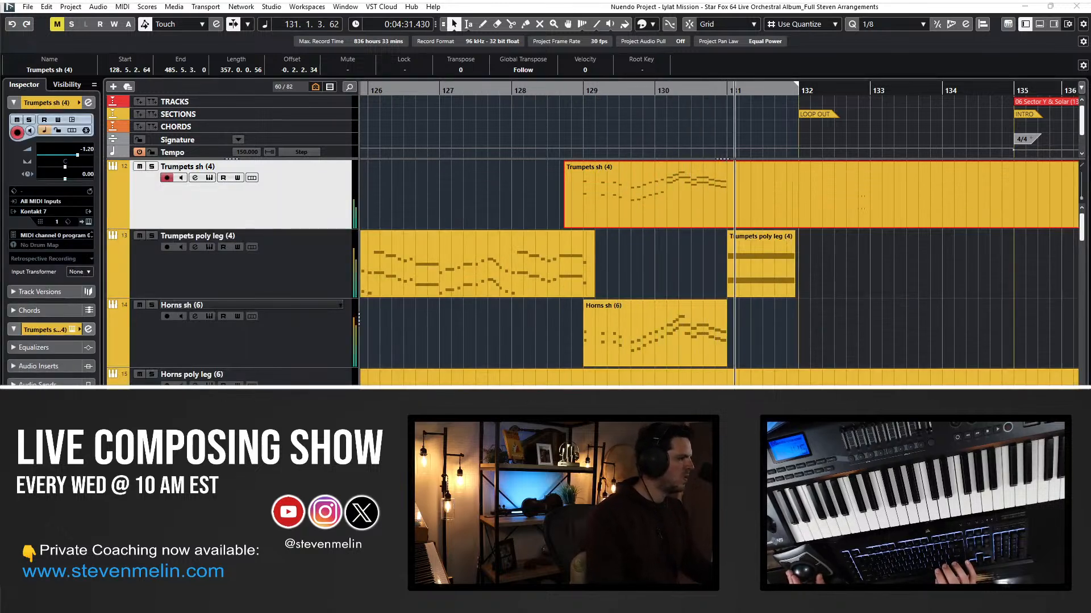
Reopen the Trumpets sh (4) part and check all notes of its phrase from bar 129 to 131.
{"action": "double_click", "coordinate": [667, 186]}
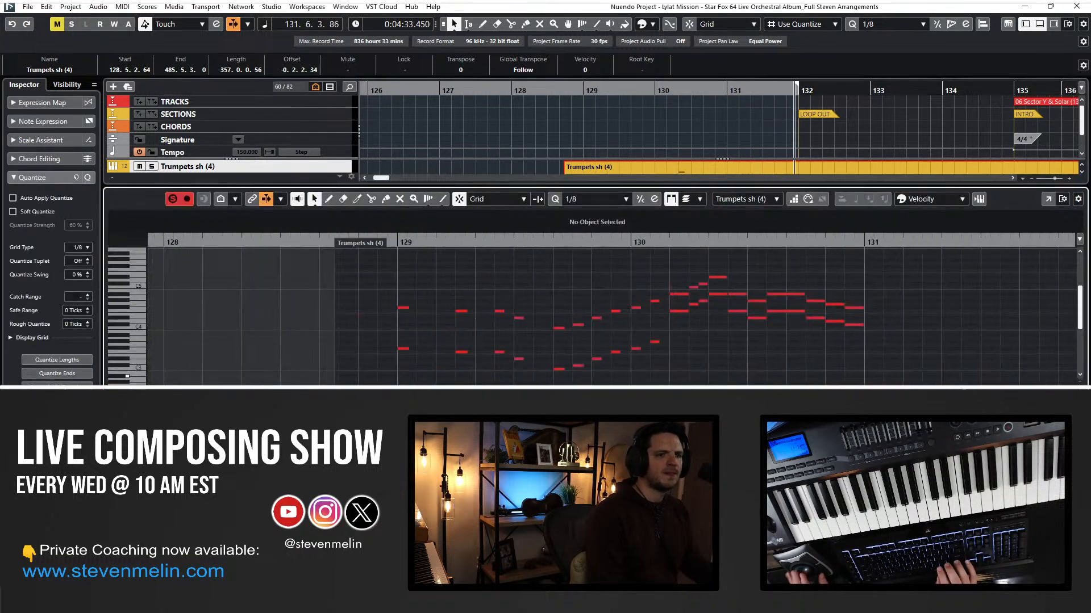
{"action": "left_click_drag", "start_coordinate": [944, 383], "coordinate": [300, 248]}
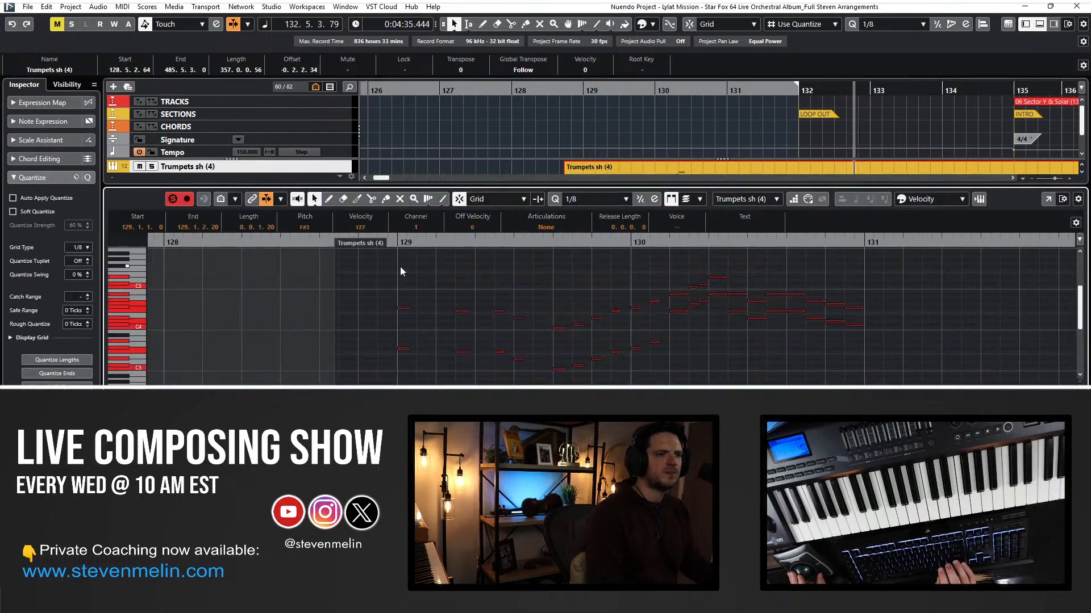
{"action": "key", "text": "Return"}
Play the loop from its start at bar 113 and review the brass, woodwind and percussion tracks.
{"action": "key", "text": "KP_Subtract"}
{"action": "key", "text": "KP_Subtract"}
{"action": "key", "text": "KP_Subtract"}
{"action": "key", "text": "KP_Subtract"}
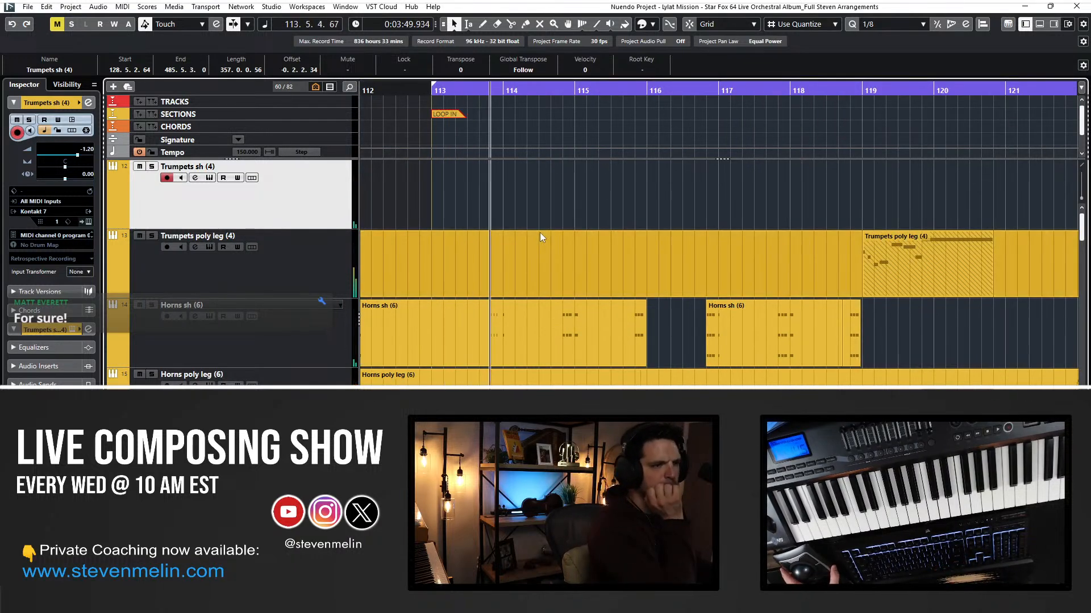
{"action": "scroll", "coordinate": [499, 308], "scroll_direction": "down", "scroll_amount": 2}
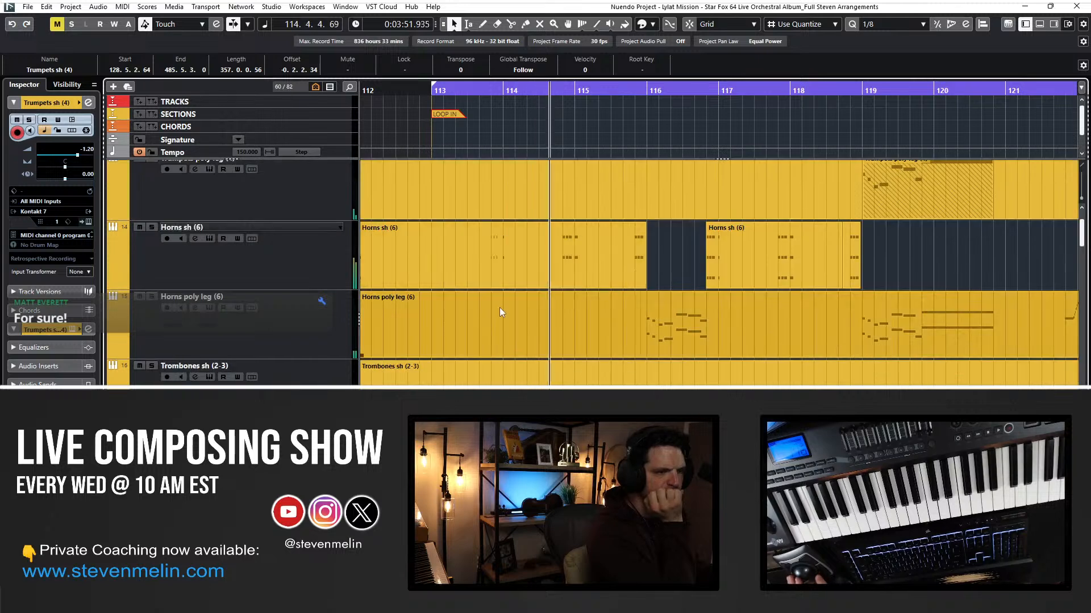
{"action": "scroll", "coordinate": [499, 308], "scroll_direction": "down", "scroll_amount": 15}
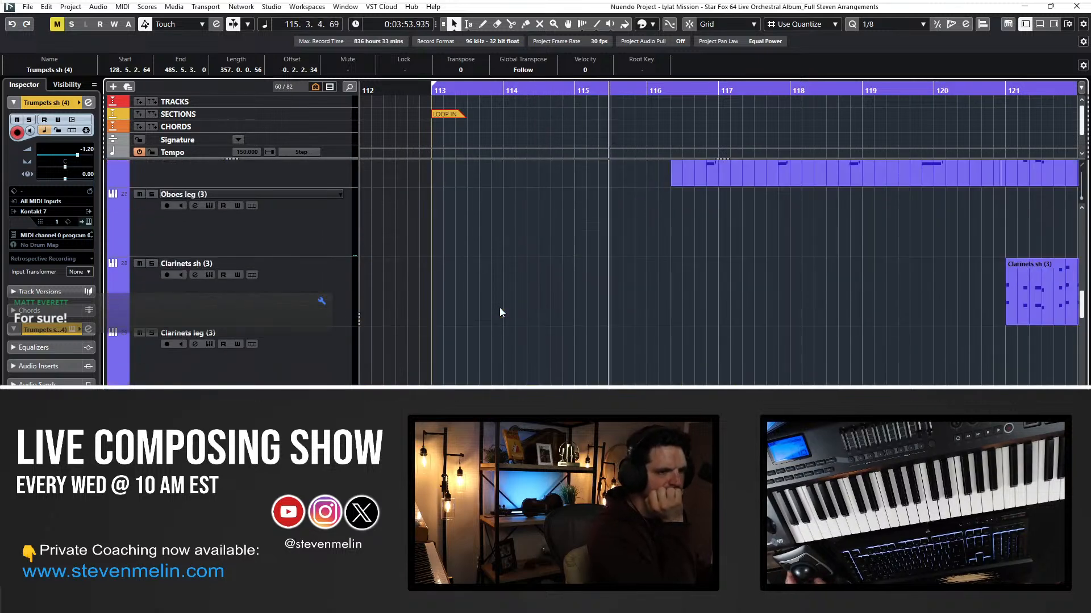
{"action": "scroll", "coordinate": [499, 308], "scroll_direction": "down", "scroll_amount": 10}
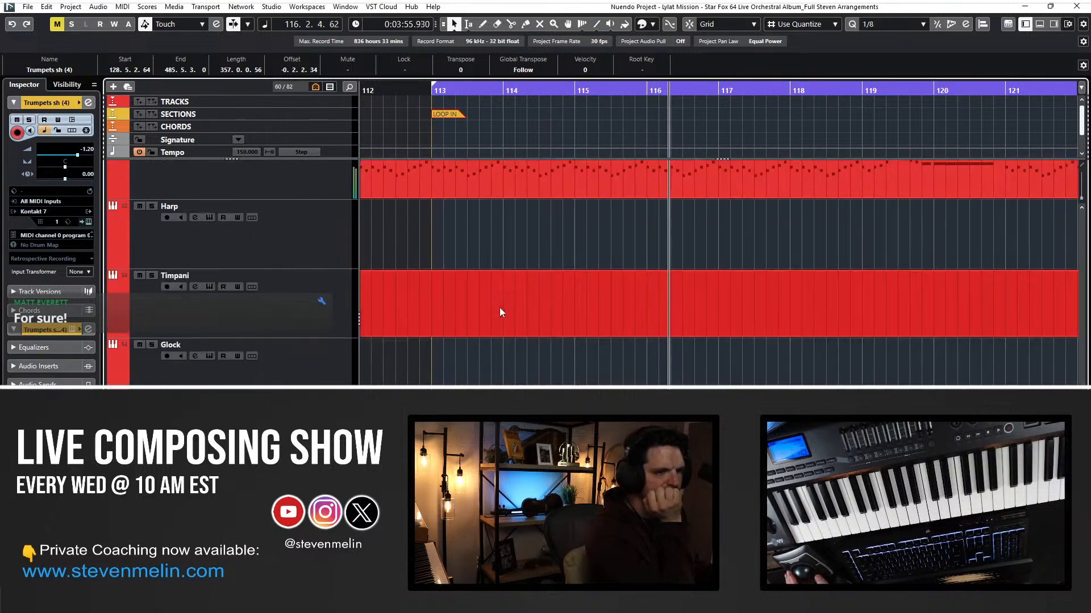
{"action": "scroll", "coordinate": [499, 308], "scroll_direction": "up", "scroll_amount": 10}
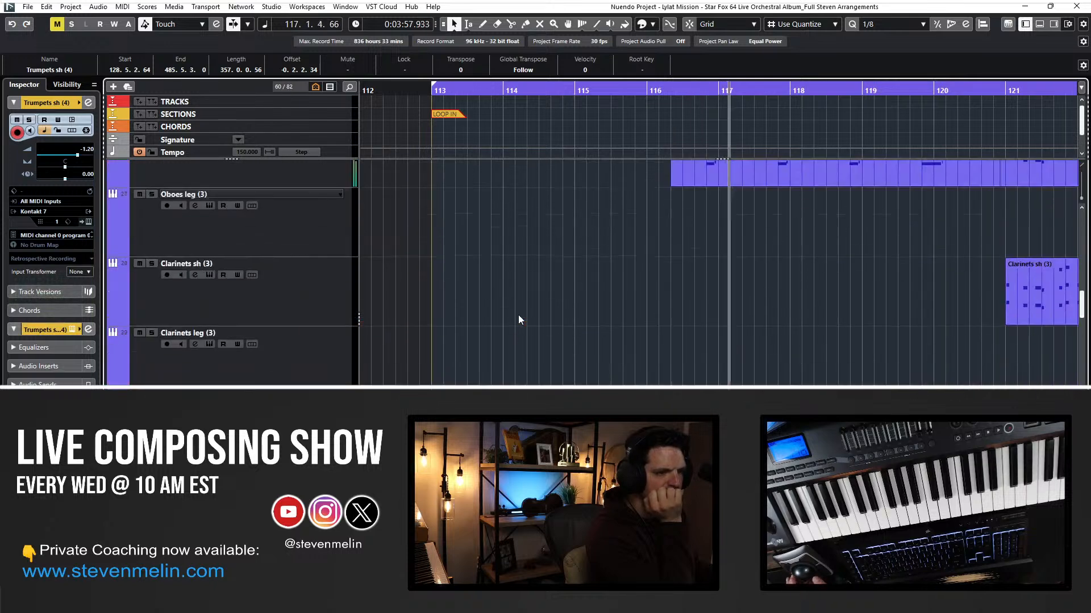
{"action": "scroll", "coordinate": [518, 315], "scroll_direction": "up", "scroll_amount": 15}
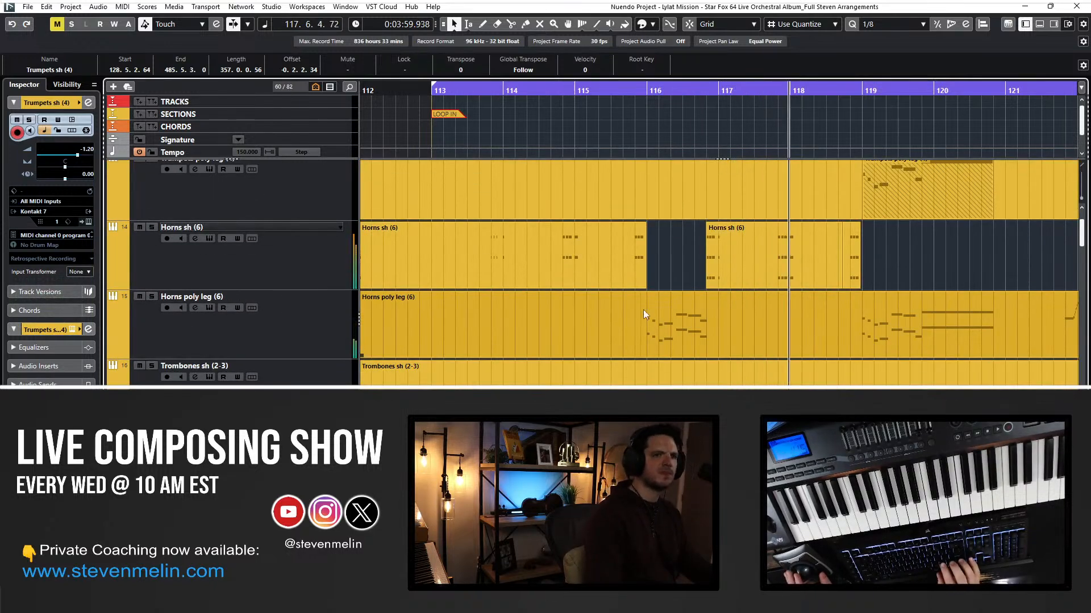
{"action": "scroll", "coordinate": [612, 282], "scroll_direction": "left", "scroll_amount": 3}
{"action": "scroll", "coordinate": [612, 282], "scroll_direction": "right", "scroll_amount": 6}
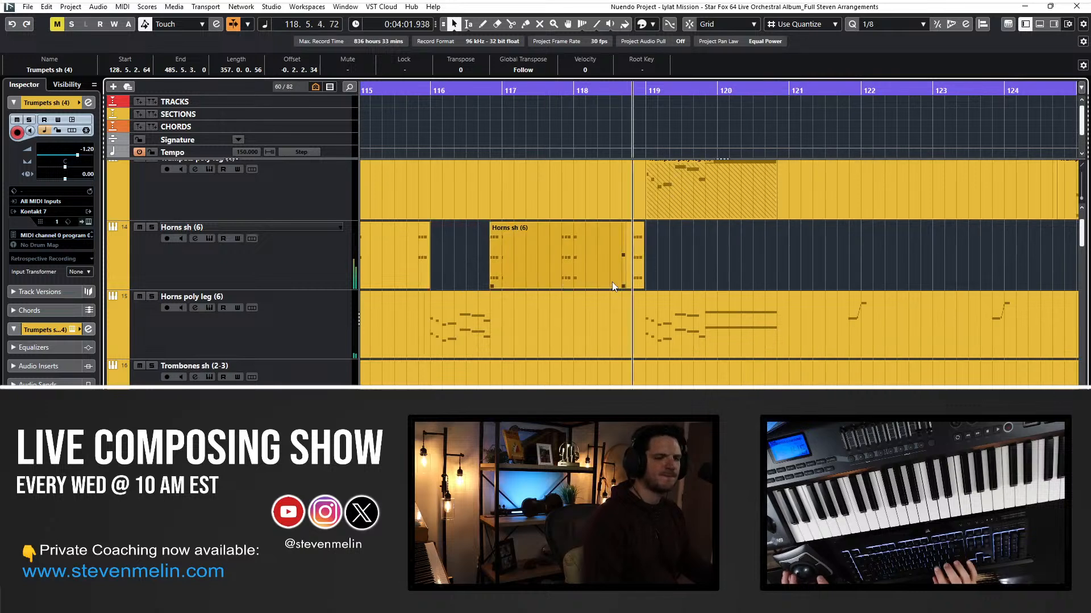
Play back bars 118 to 125 and review the brass, woodwind and string tracks for where parts are written.
{"action": "left_click", "coordinate": [593, 310]}
{"action": "scroll", "coordinate": [590, 305], "scroll_direction": "right", "scroll_amount": 2}
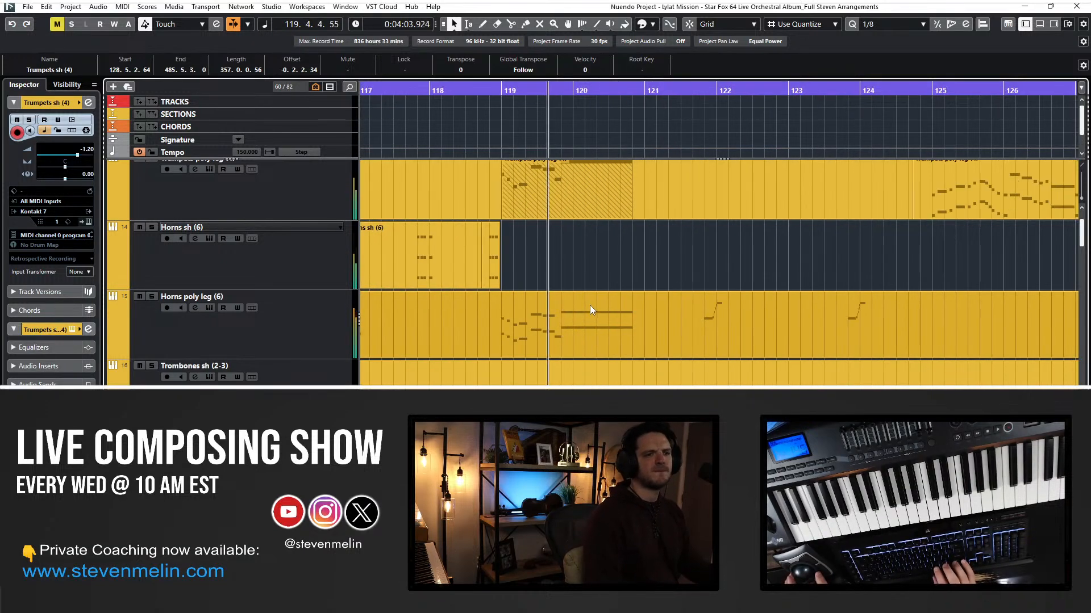
{"action": "scroll", "coordinate": [590, 305], "scroll_direction": "up", "scroll_amount": 2}
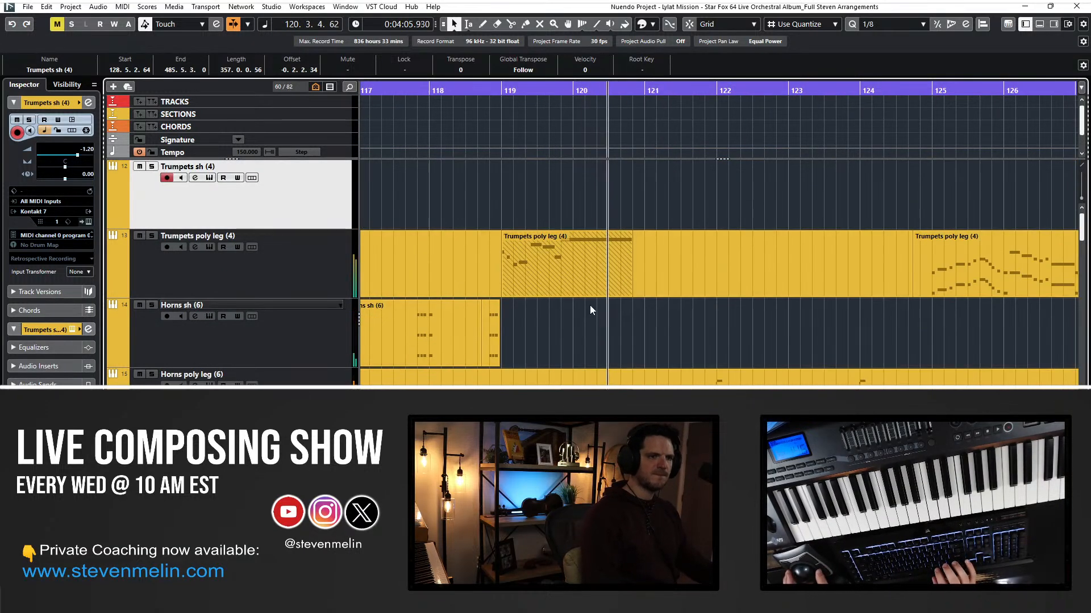
{"action": "scroll", "coordinate": [590, 306], "scroll_direction": "down", "scroll_amount": 8}
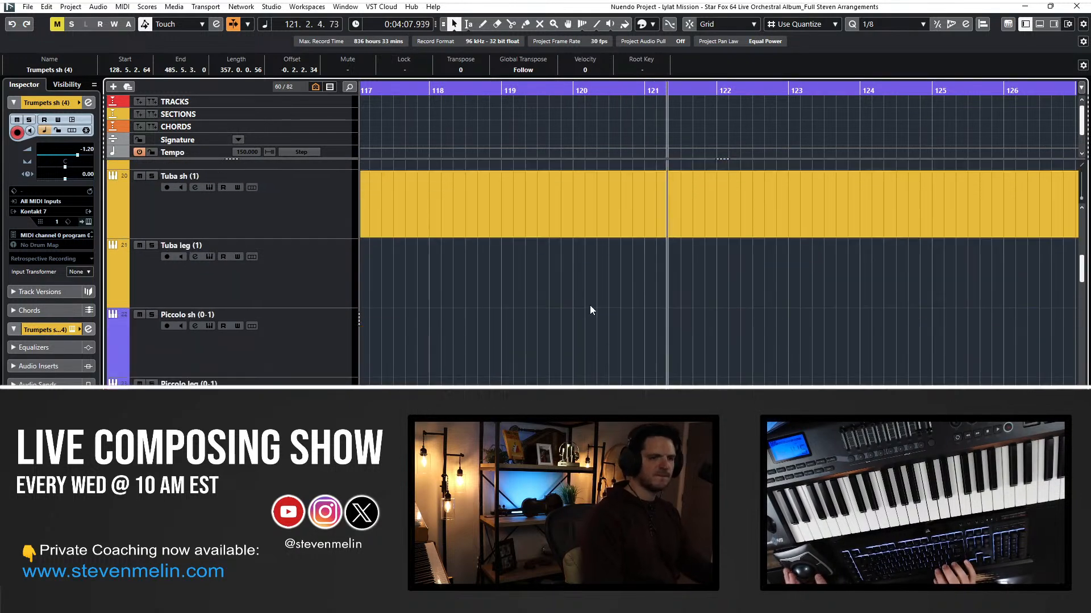
{"action": "scroll", "coordinate": [591, 310], "scroll_direction": "down", "scroll_amount": 3}
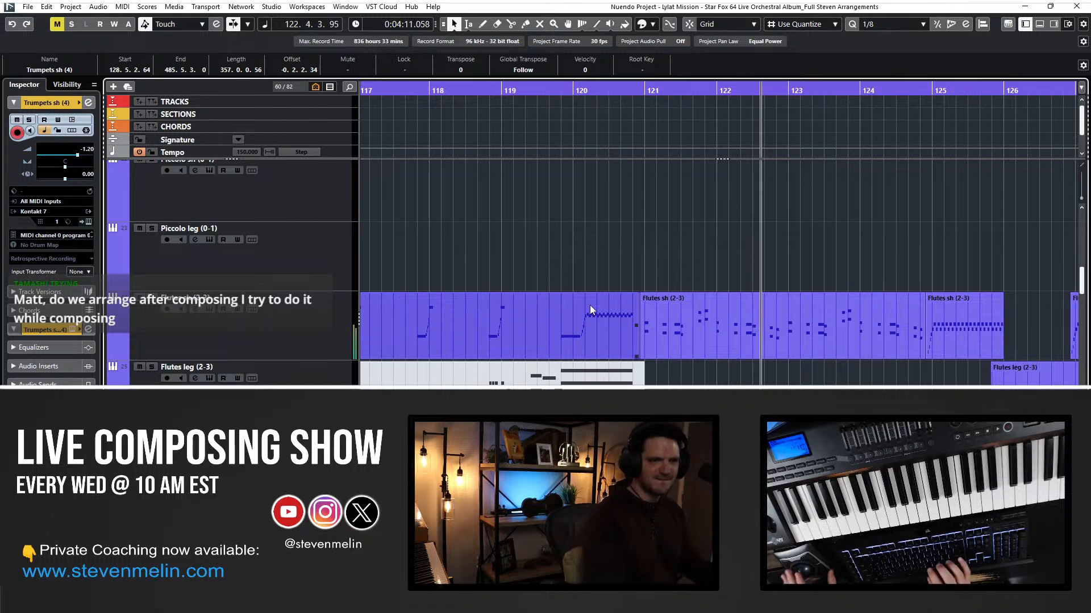
{"action": "scroll", "coordinate": [606, 293], "scroll_direction": "down", "scroll_amount": 7}
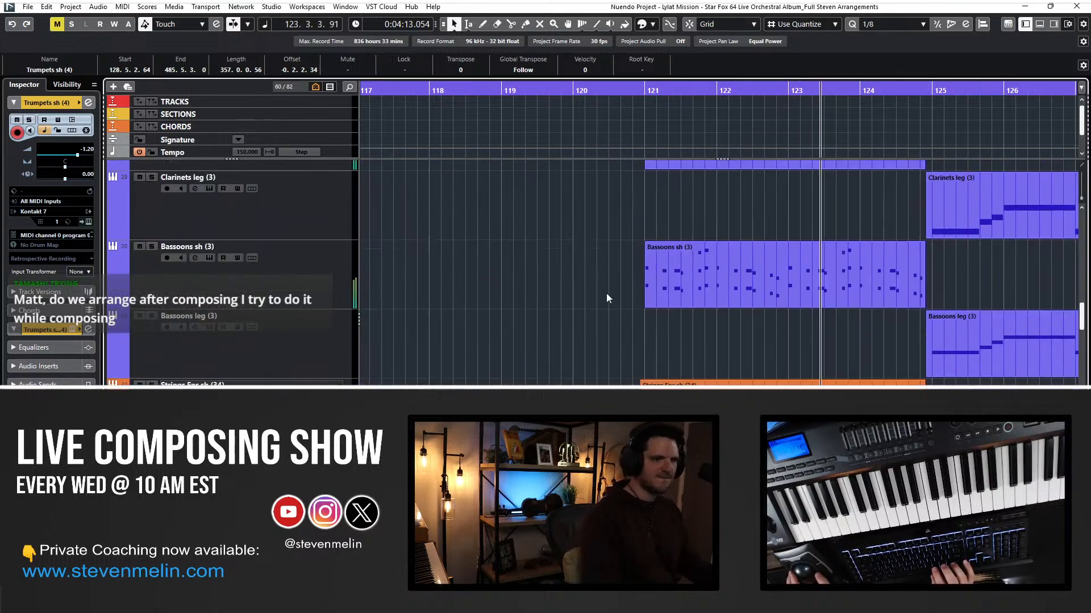
{"action": "scroll", "coordinate": [534, 299], "scroll_direction": "down", "scroll_amount": 3}
{"action": "scroll", "coordinate": [490, 290], "scroll_direction": "right", "scroll_amount": 3}
{"action": "left_click", "coordinate": [328, 280]}
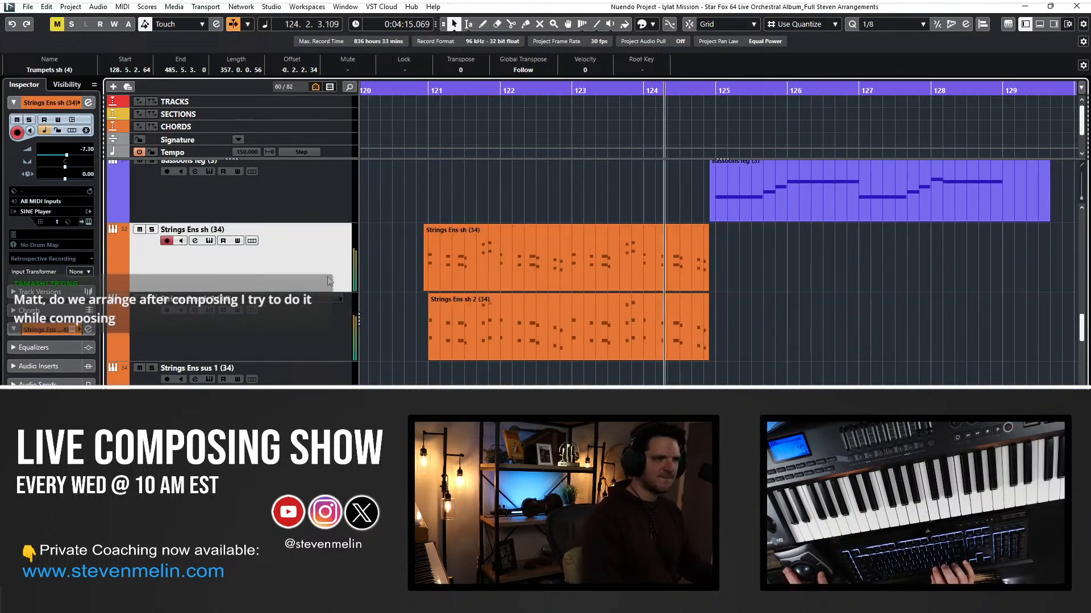
{"action": "scroll", "coordinate": [445, 236], "scroll_direction": "right", "scroll_amount": 1}
{"action": "scroll", "coordinate": [312, 332], "scroll_direction": "down", "scroll_amount": 2}
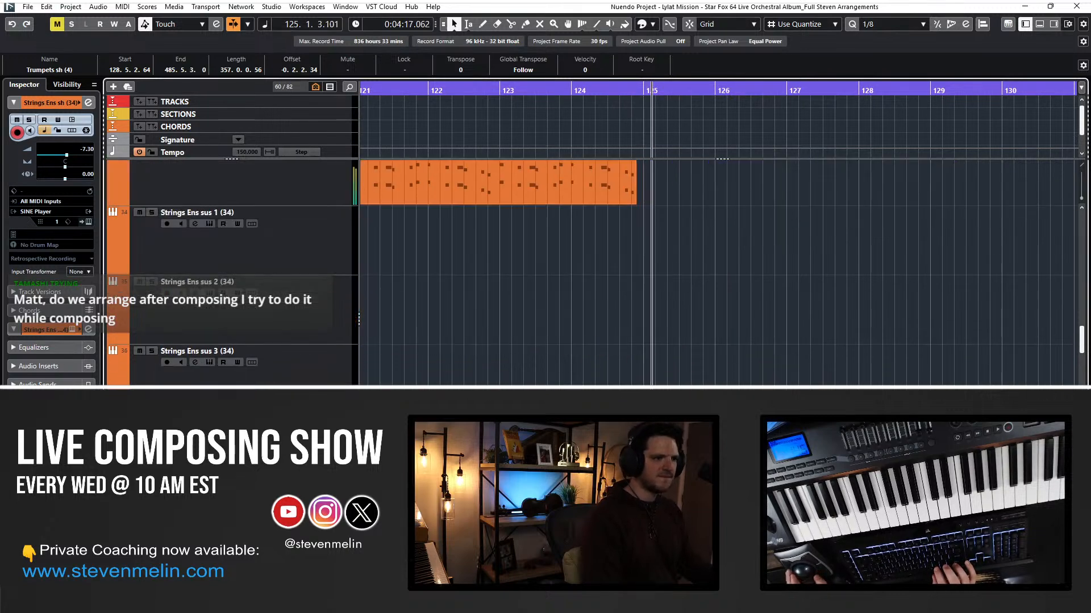
Copy the Clarinets leg (3) and Bassoons leg (3) parts at bar 125 and paste them starting from the Violins Leg Oct (18) track.
{"action": "key", "text": "shift+g"}
{"action": "key", "text": "shift+g"}
{"action": "key", "text": "shift+g"}
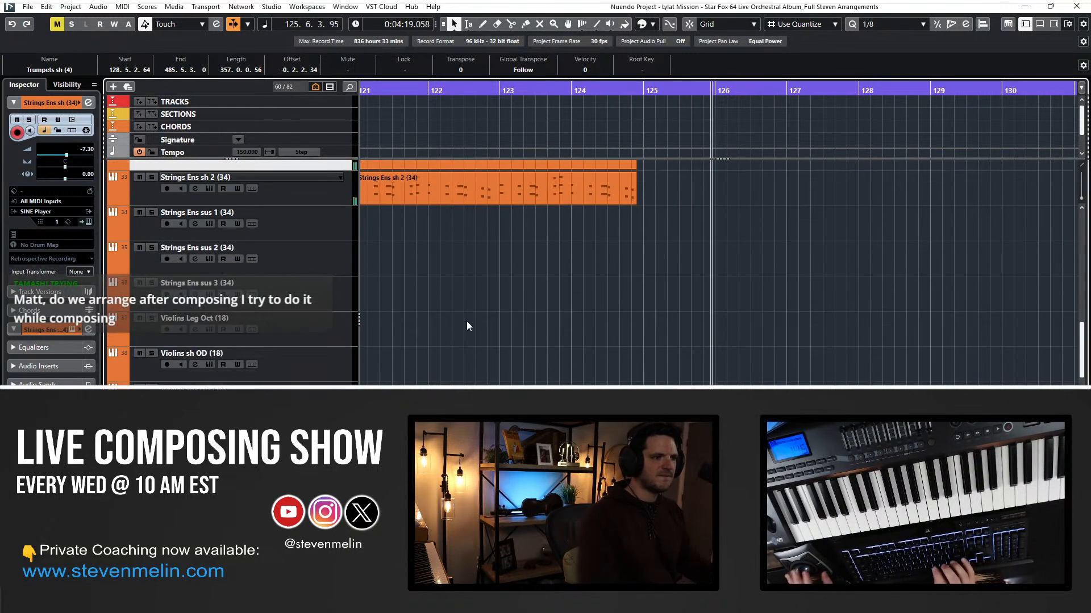
{"action": "scroll", "coordinate": [460, 335], "scroll_direction": "up", "scroll_amount": 4}
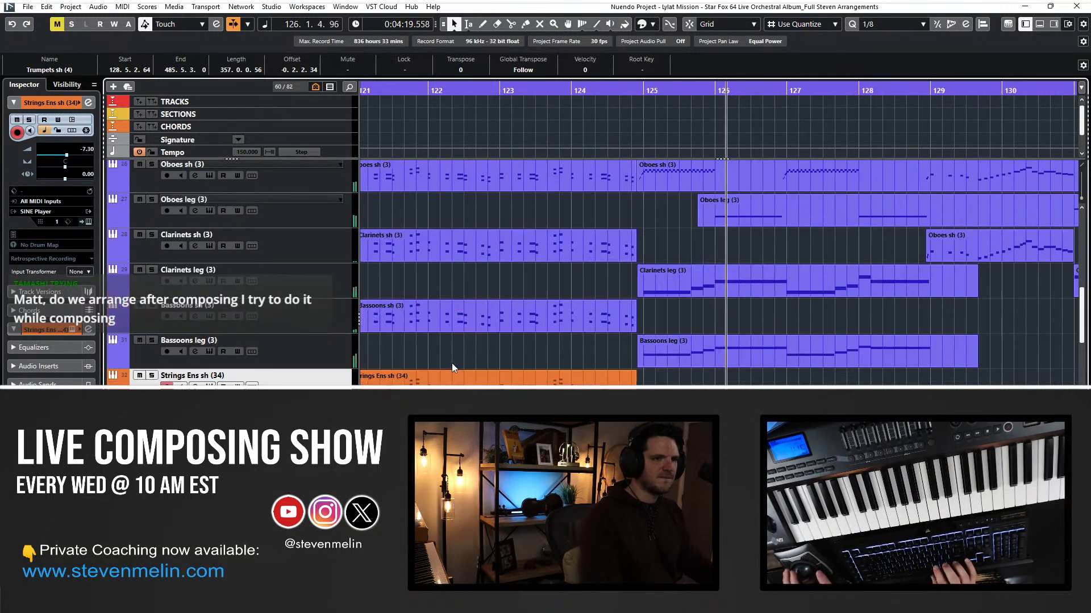
{"action": "scroll", "coordinate": [537, 352], "scroll_direction": "right", "scroll_amount": 2}
{"action": "left_click", "coordinate": [517, 271]}
{"action": "left_click", "coordinate": [537, 354], "text": "shift"}
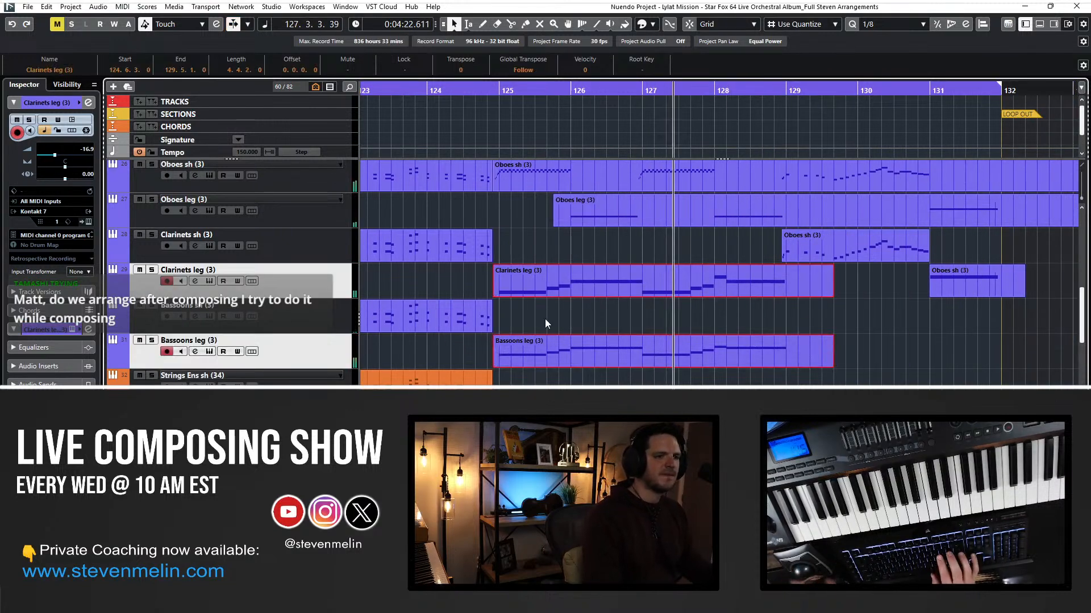
{"action": "key", "text": "space"}
{"action": "scroll", "coordinate": [397, 295], "scroll_direction": "down", "scroll_amount": 4}
{"action": "left_click", "coordinate": [295, 328]}
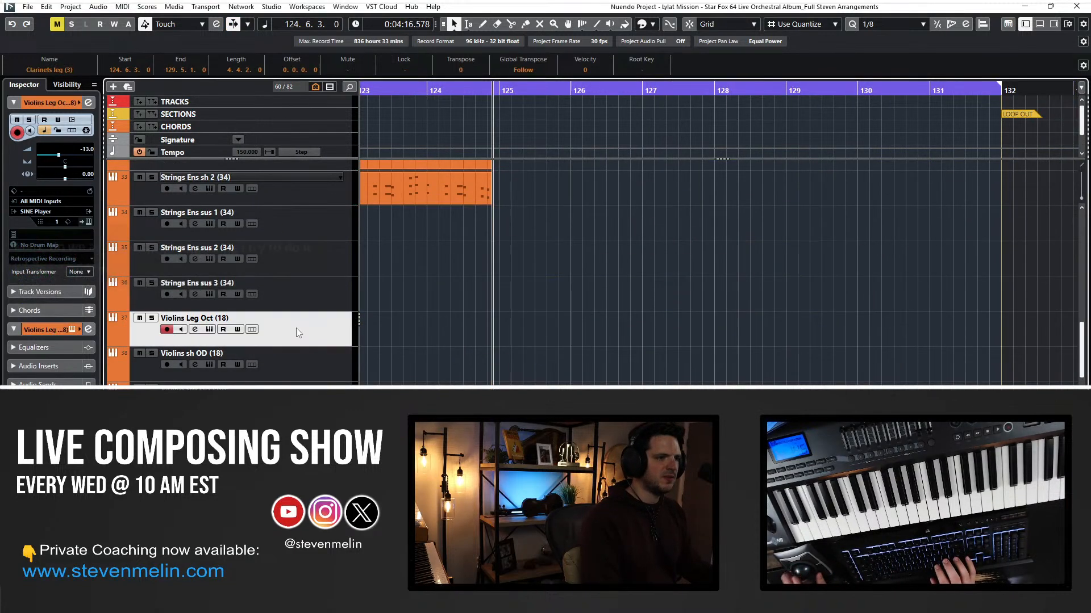
{"action": "key", "text": "ctrl+v"}
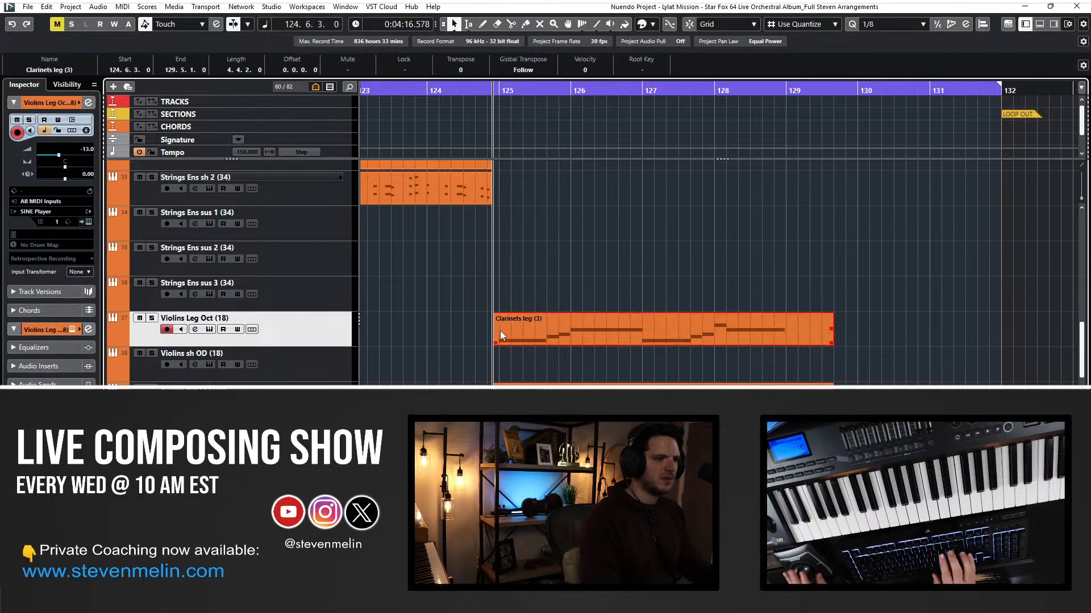
Move the two pasted woodwind parts down onto the V1 leg (10) and V2 leg (8) tracks.
{"action": "left_click", "coordinate": [500, 385], "text": "shift"}
{"action": "key", "text": "ctrl+Down"}
{"action": "key", "text": "ctrl+Down"}
{"action": "key", "text": "ctrl+Down"}
{"action": "key", "text": "ctrl+Down"}
{"action": "scroll", "coordinate": [439, 321], "scroll_direction": "down", "scroll_amount": 3}
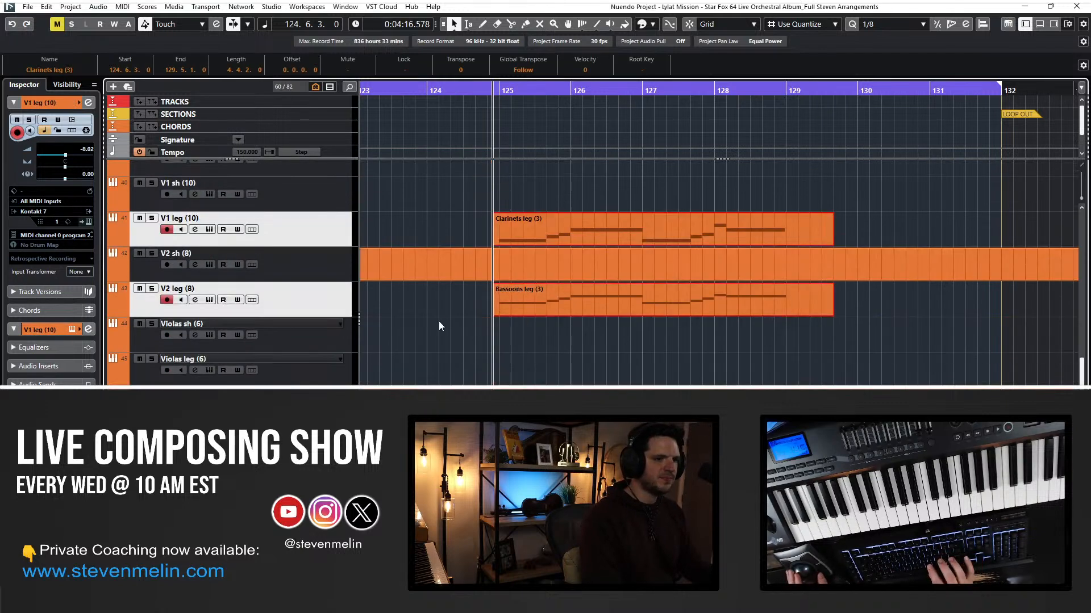
Rename the two moved parts after their tracks, V1 leg (10) and V2 leg (8), and play them back.
{"action": "left_click", "coordinate": [439, 322]}
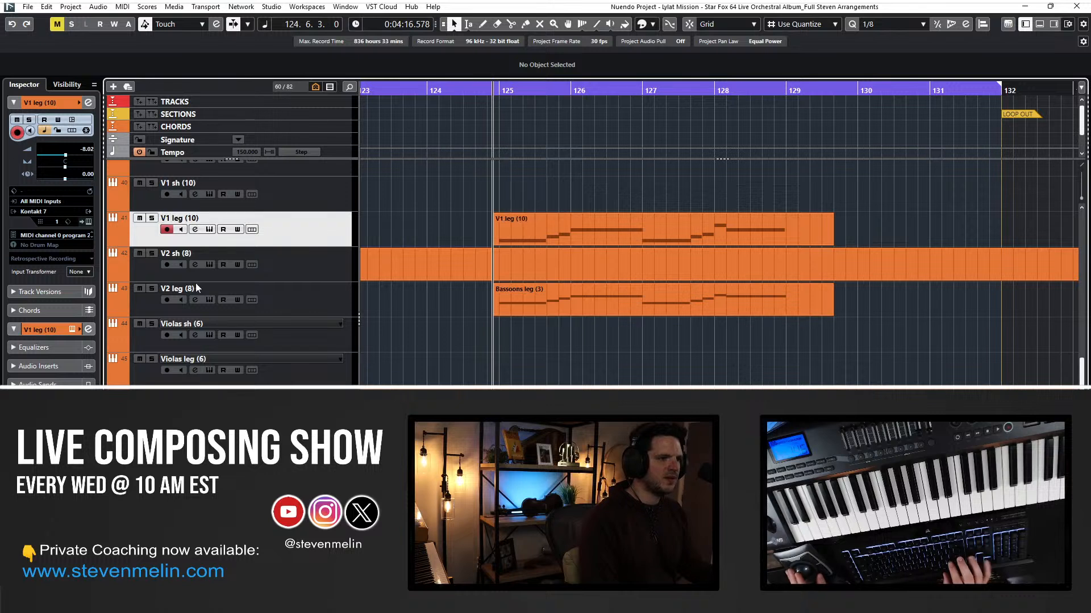
{"action": "left_click", "coordinate": [267, 290]}
{"action": "key", "text": "space"}
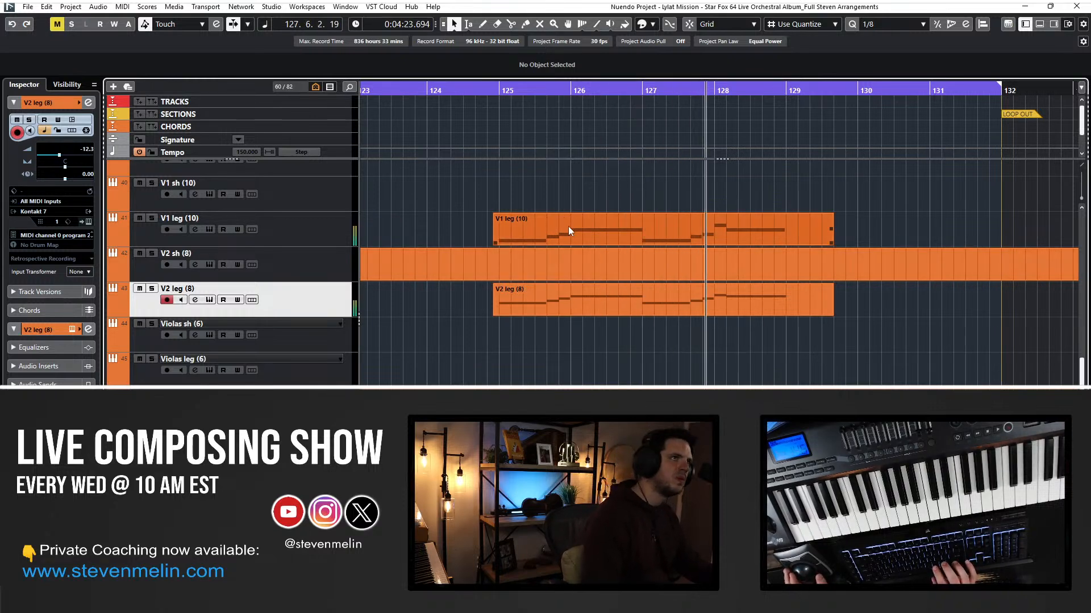
{"action": "key", "text": "f"}
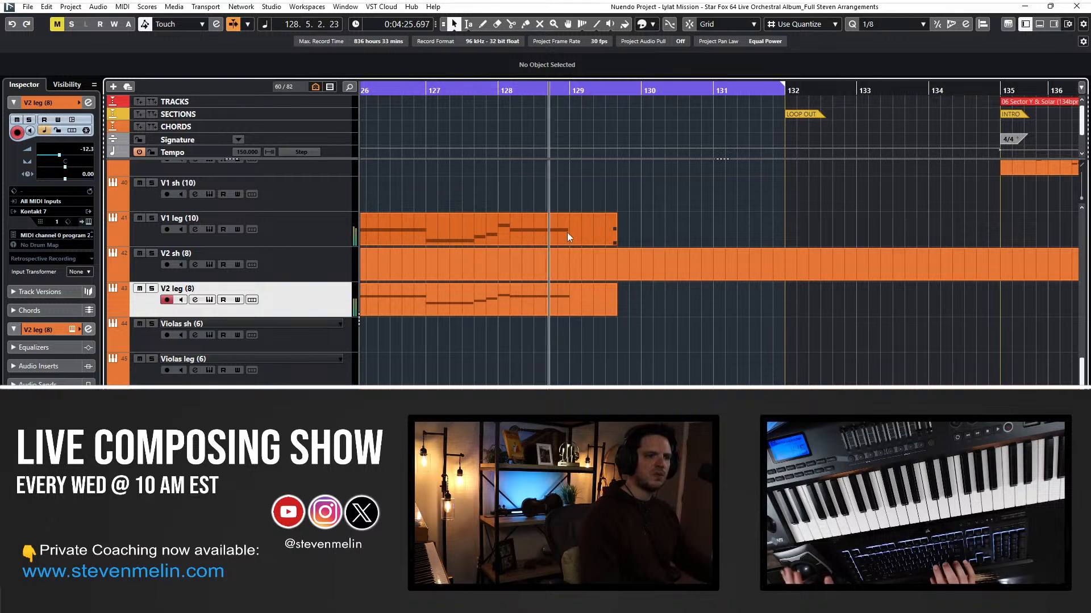
Copy the Horns sh (6) part at bar 129 and place the project cursor at its start.
{"action": "scroll", "coordinate": [570, 338], "scroll_direction": "up", "scroll_amount": 10}
{"action": "scroll", "coordinate": [570, 333], "scroll_direction": "up", "scroll_amount": 12}
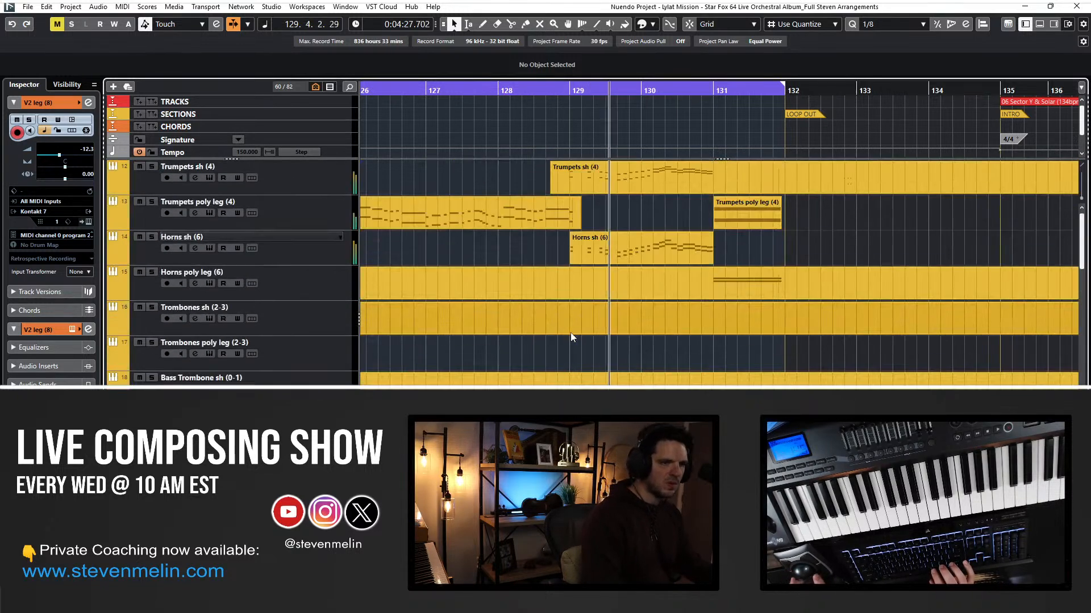
{"action": "left_click", "coordinate": [577, 250]}
{"action": "left_click", "coordinate": [577, 185]}
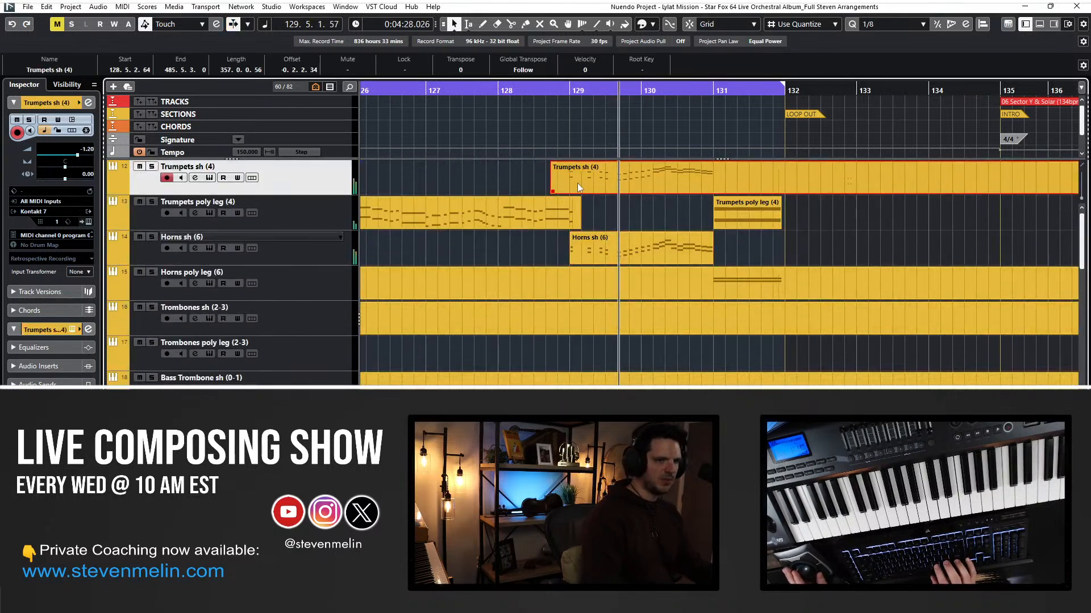
{"action": "left_click", "coordinate": [588, 246]}
{"action": "key", "text": "l"}
{"action": "scroll", "coordinate": [587, 247], "scroll_direction": "down", "scroll_amount": 2}
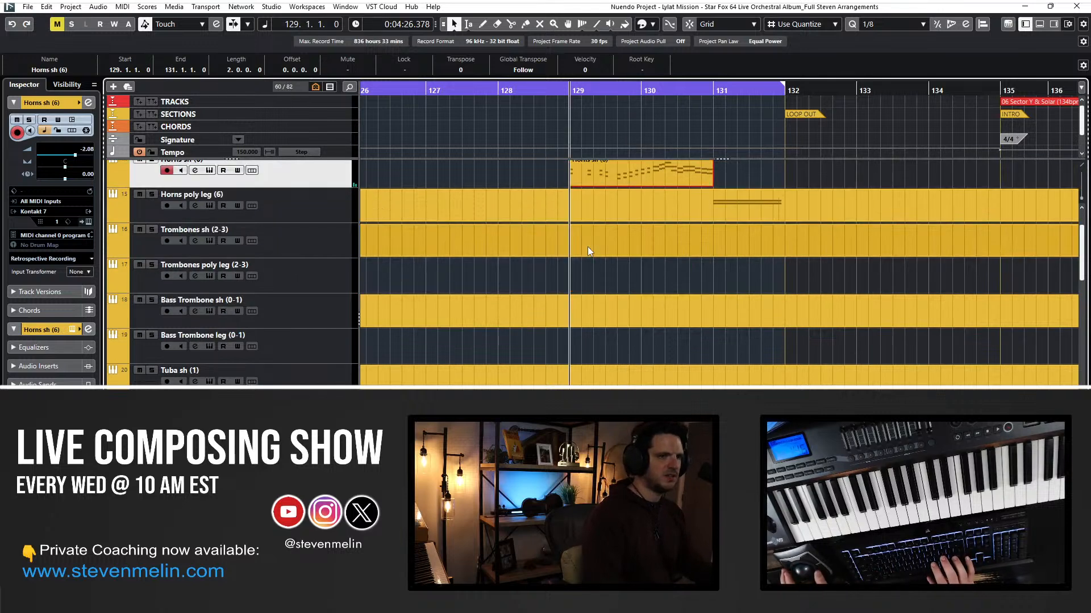
Paste the copied horn part at bar 129 on the Strings Ens sh (34) track.
{"action": "scroll", "coordinate": [611, 229], "scroll_direction": "up", "scroll_amount": 2}
{"action": "scroll", "coordinate": [619, 266], "scroll_direction": "down", "scroll_amount": 12}
{"action": "scroll", "coordinate": [619, 266], "scroll_direction": "down", "scroll_amount": 6}
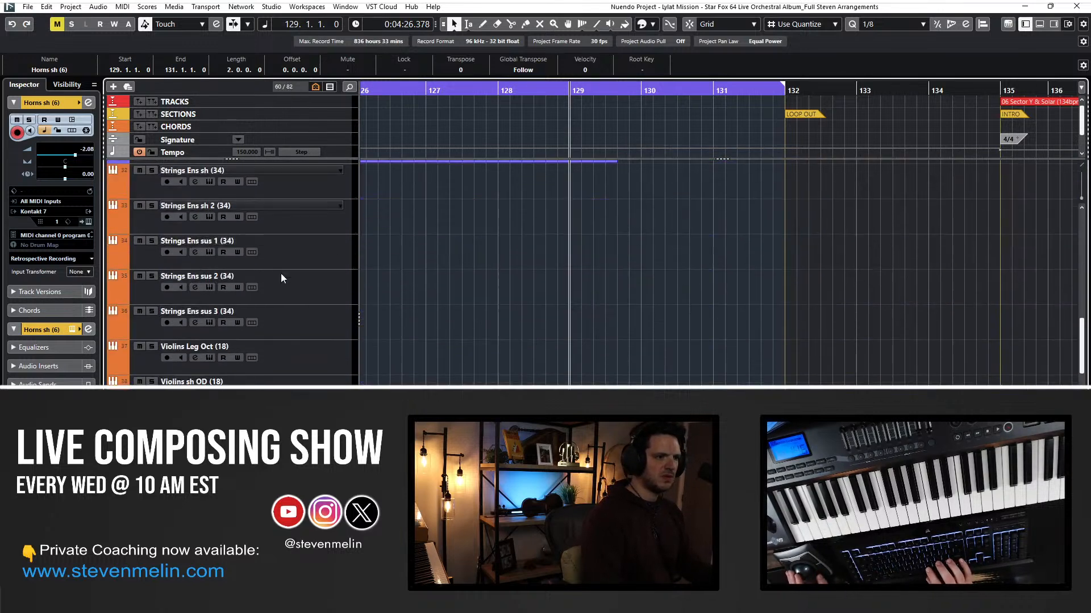
{"action": "left_click", "coordinate": [318, 192]}
{"action": "key", "text": "ctrl+v"}
Play back the pasted horn part and inspect its notes in the Key Editor.
{"action": "key", "text": "space"}
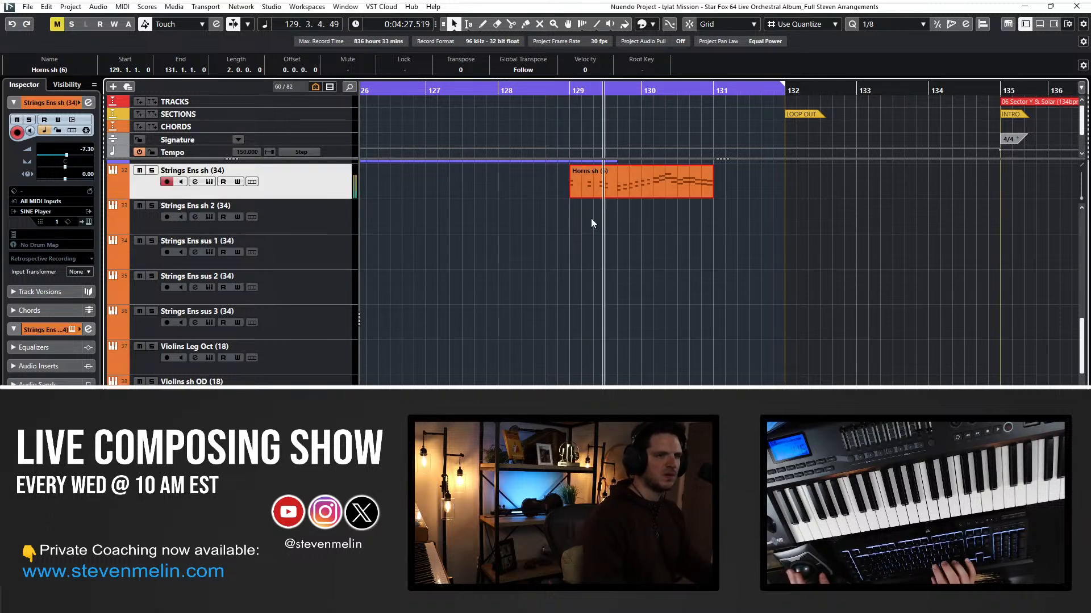
{"action": "double_click", "coordinate": [592, 179]}
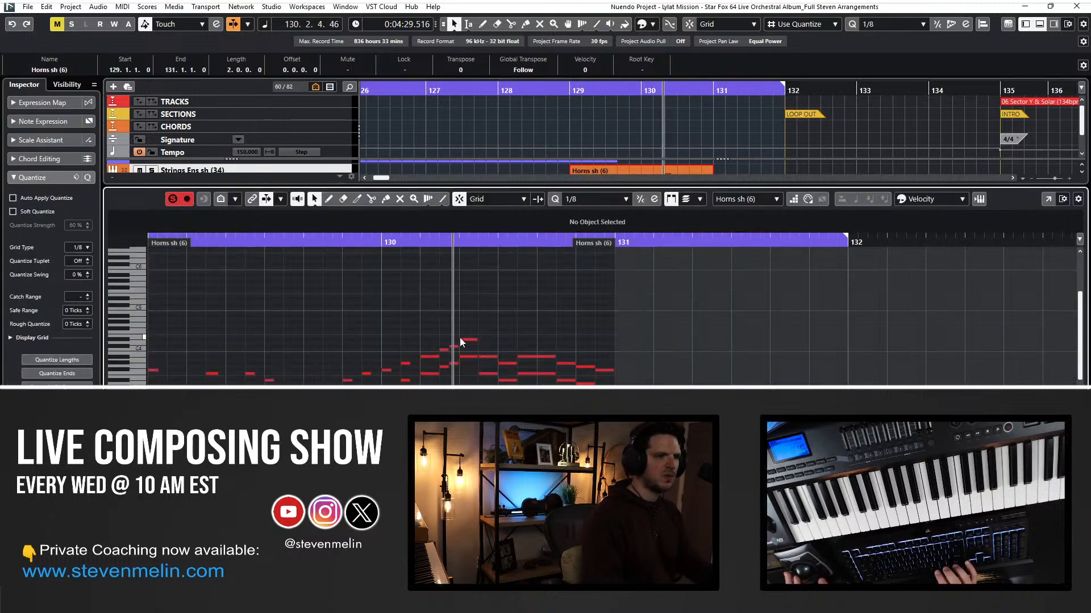
{"action": "key", "text": "Return"}
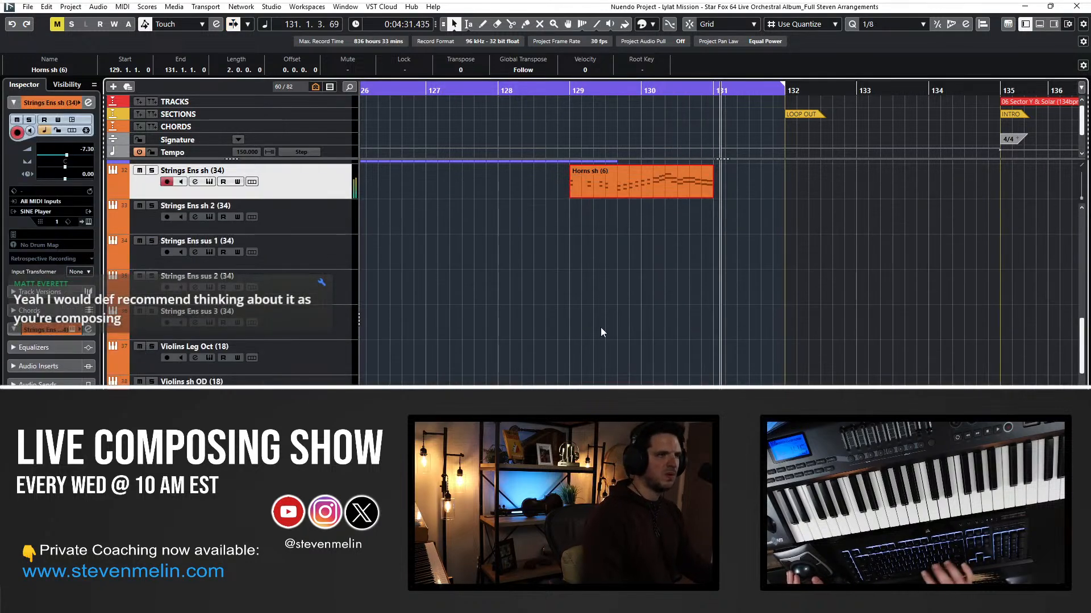
Replay the section from bar 129 and rename the pasted part after its track, Strings Ens sh (34).
{"action": "key", "text": "space"}
{"action": "key", "text": "KP_Subtract"}
{"action": "key", "text": "KP_Subtract"}
{"action": "key", "text": "space"}
{"action": "double_click", "coordinate": [163, 173]}
{"action": "key", "text": "shift+Return"}
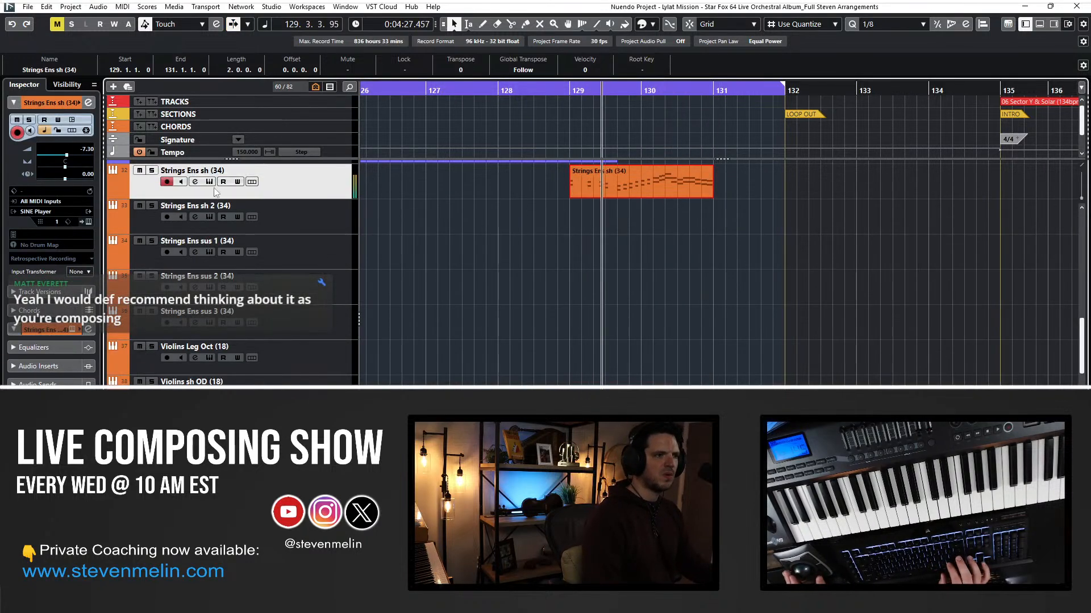
Check the Trumpets sh (4) and Horns sh (6) parts around bar 129 against the strings part.
{"action": "scroll", "coordinate": [539, 264], "scroll_direction": "up", "scroll_amount": 4}
{"action": "scroll", "coordinate": [539, 264], "scroll_direction": "left", "scroll_amount": 1}
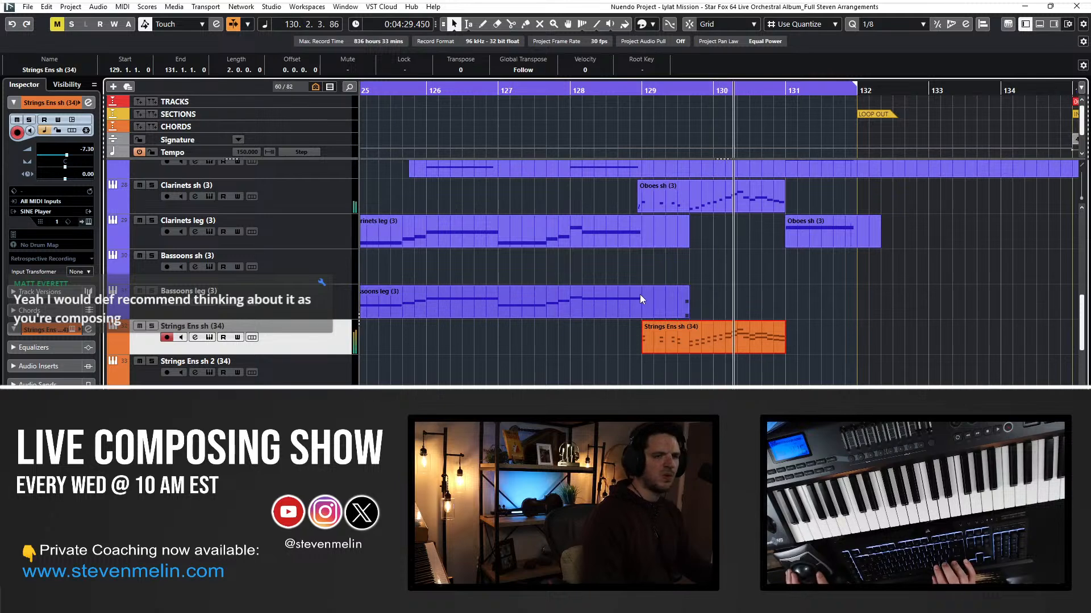
{"action": "scroll", "coordinate": [640, 294], "scroll_direction": "up", "scroll_amount": 8}
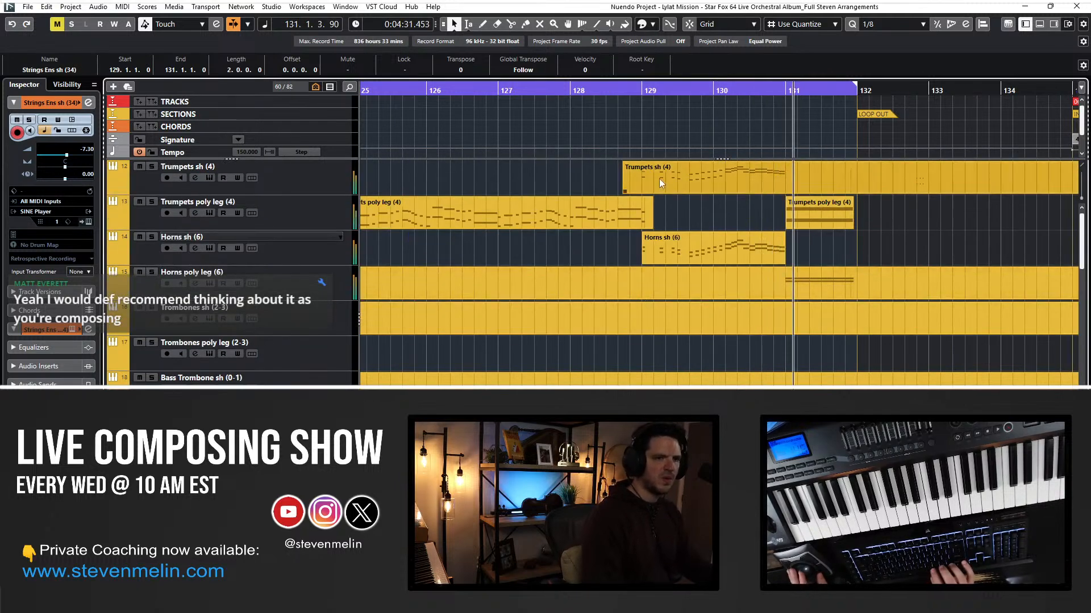
{"action": "left_click", "coordinate": [659, 179]}
{"action": "left_click", "coordinate": [668, 253], "text": "shift"}
{"action": "key", "text": "Return"}
{"action": "key", "text": "Return"}
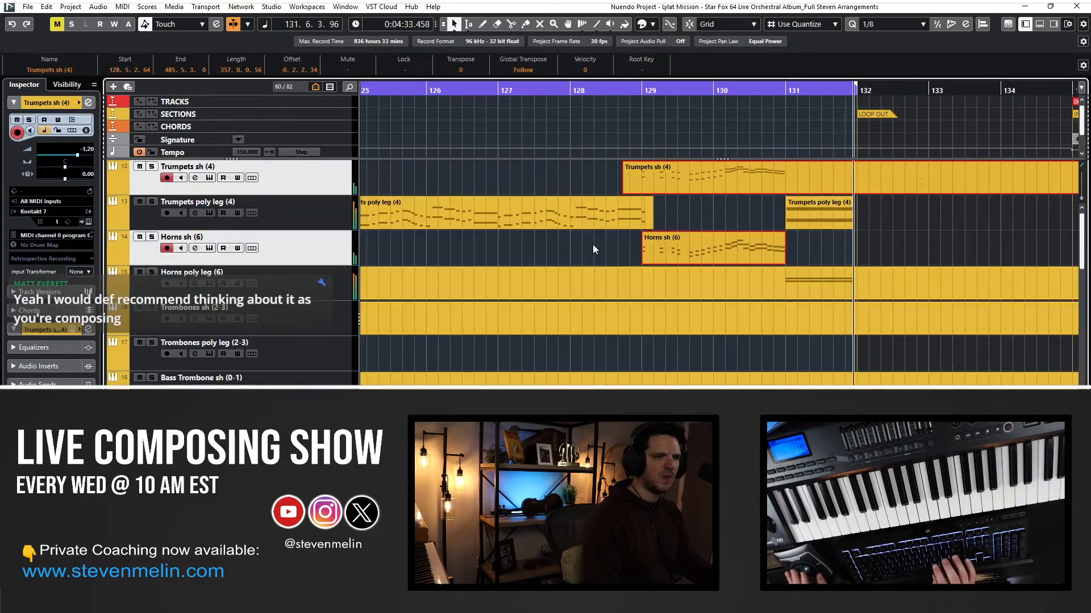
Copy the Trumpets sh (4) part and place the project cursor at its start.
{"action": "key", "text": "space"}
{"action": "left_click", "coordinate": [684, 190]}
{"action": "key", "text": "l"}
{"action": "left_click", "coordinate": [668, 205]}
{"action": "scroll", "coordinate": [668, 206], "scroll_direction": "down", "scroll_amount": 10}
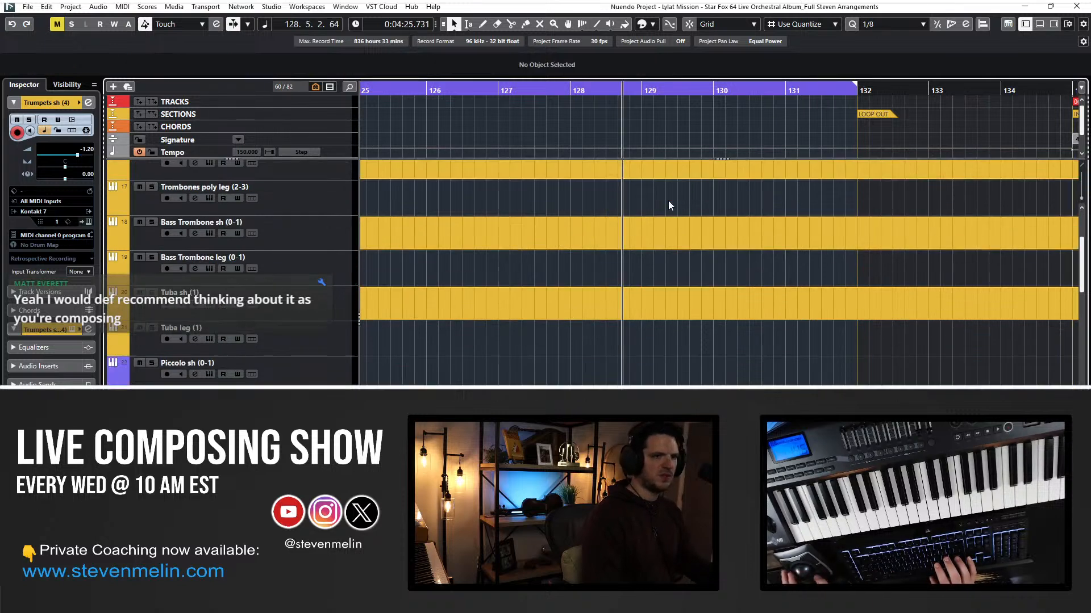
Move the existing strings part down to Strings Ens sh 2 (34) and place the copied trumpet part on Strings Ens sh (34).
{"action": "left_click", "coordinate": [663, 183]}
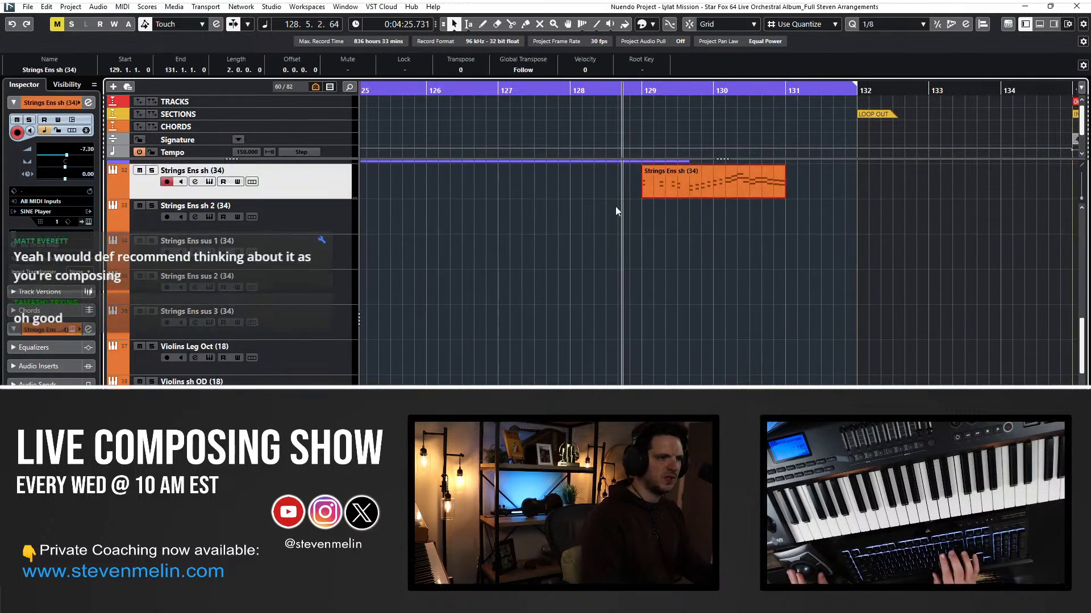
{"action": "key", "text": "ctrl+Down"}
{"action": "key", "text": "ctrl+v"}
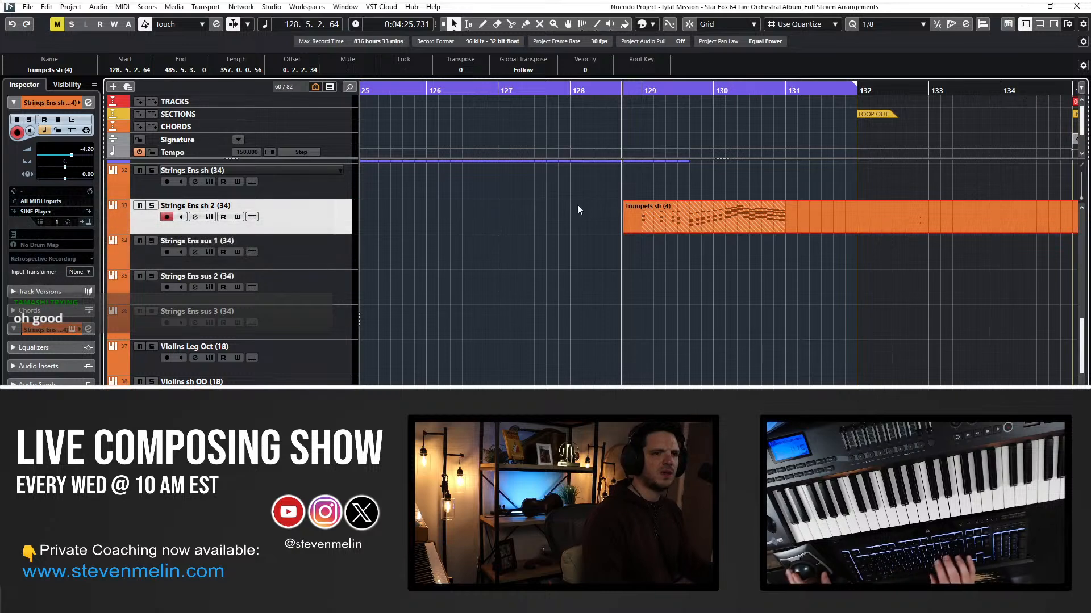
{"action": "key", "text": "ctrl+Up"}
Audition the layered short strings from bar 129 and inspect the Strings Ens sh (34) notes in the Key Editor.
{"action": "key", "text": "space"}
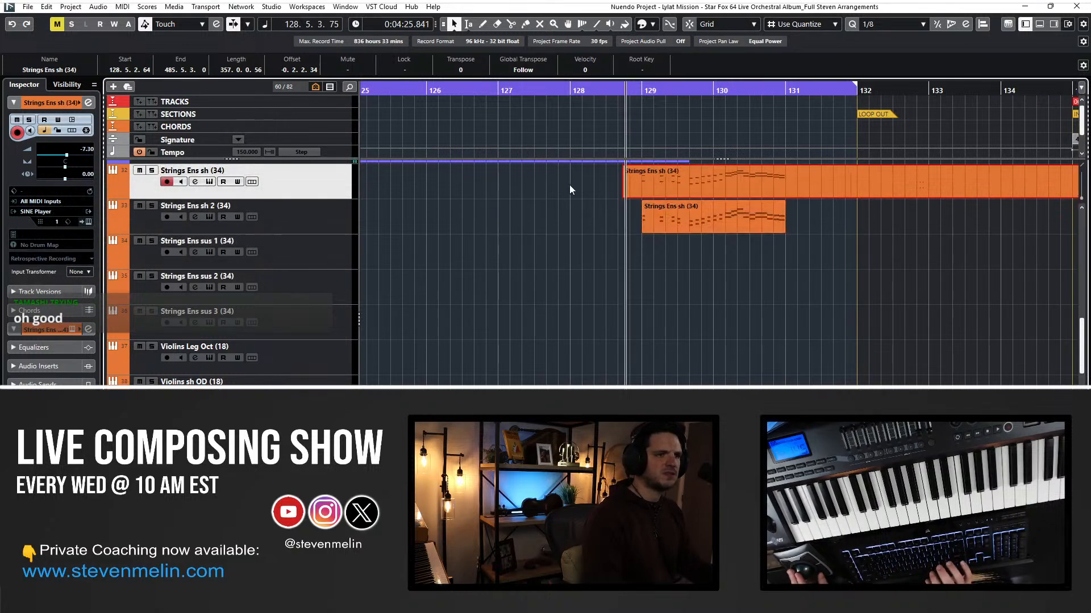
{"action": "left_click", "coordinate": [570, 186]}
{"action": "double_click", "coordinate": [625, 188]}
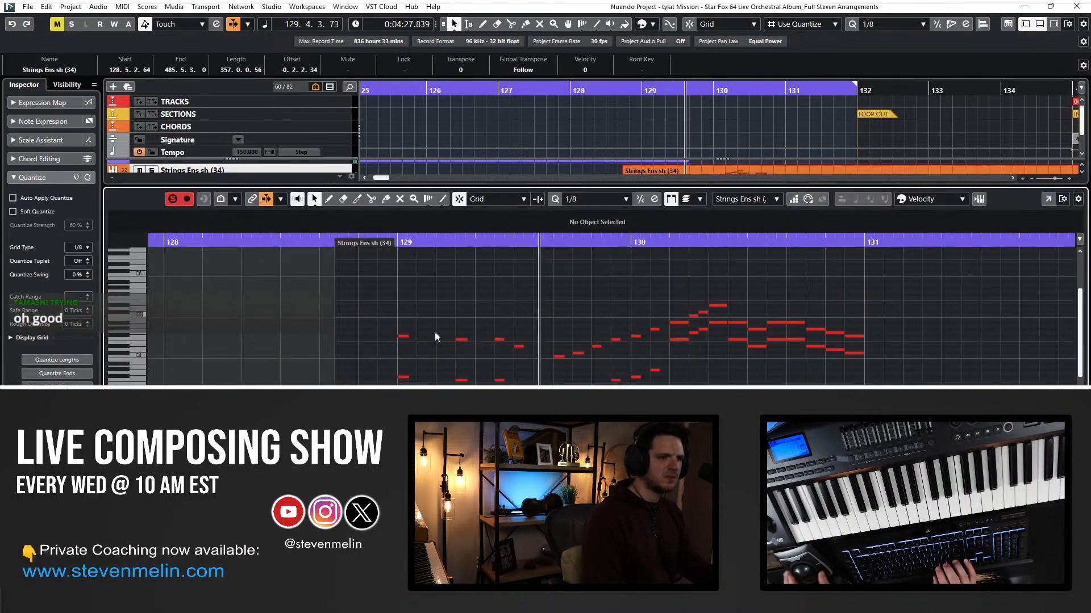
{"action": "key", "text": "space"}
{"action": "key", "text": "space"}
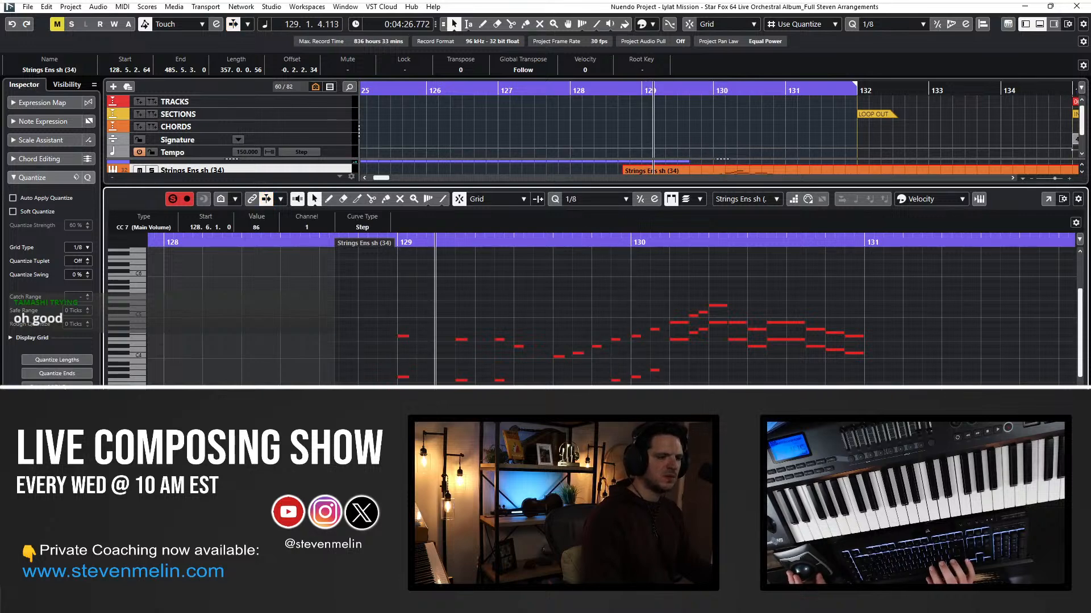
{"action": "key", "text": "space"}
{"action": "key", "text": "space"}
{"action": "key", "text": "Return"}
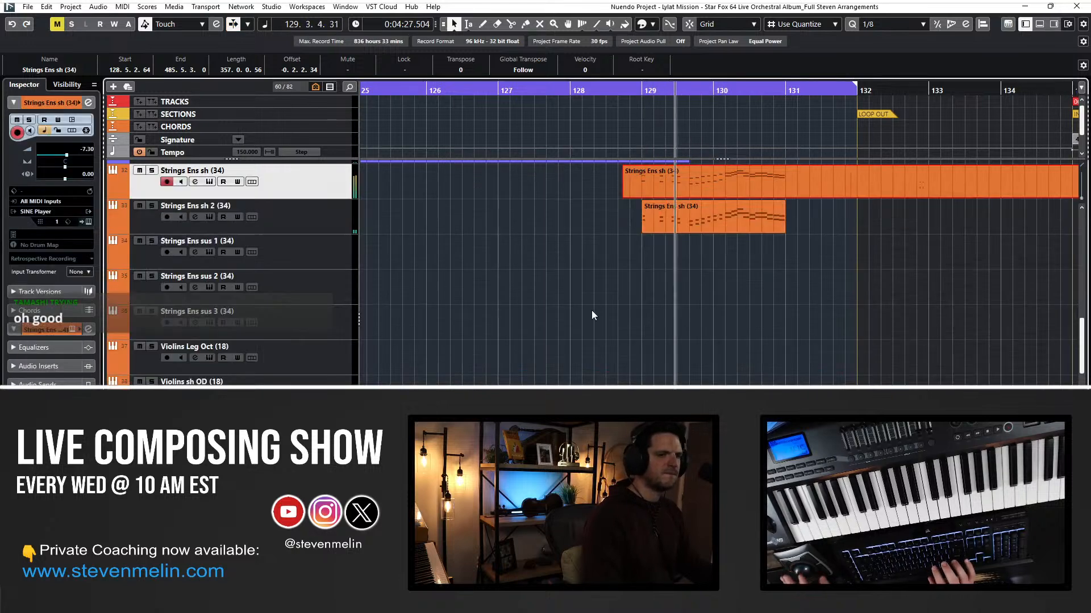
{"action": "key", "text": "f"}
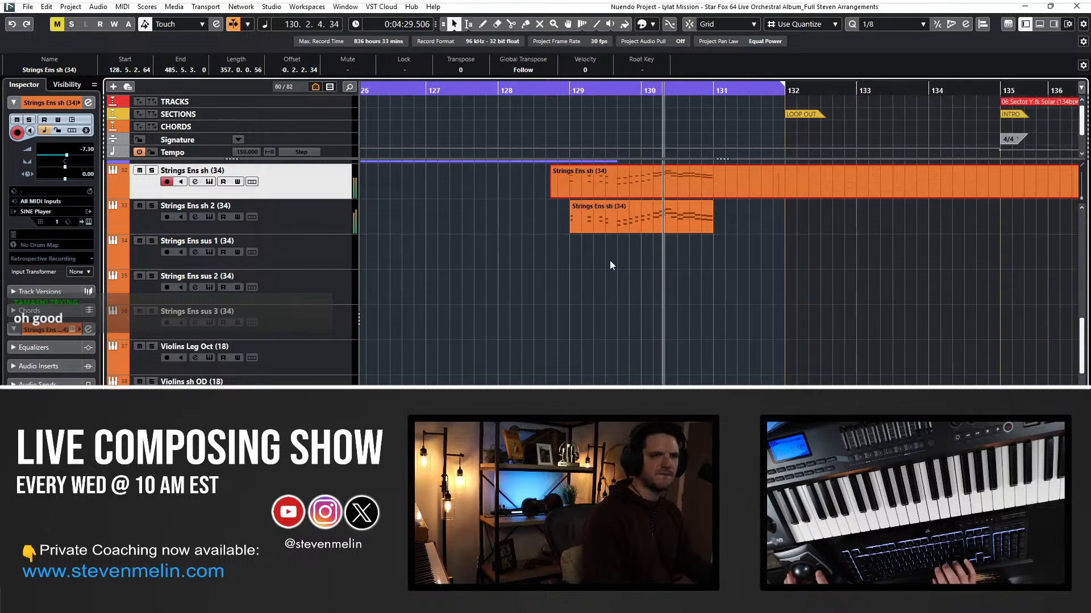
Split the Horns poly leg (6) part just before bar 131 and again shortly after bar 132.
{"action": "scroll", "coordinate": [589, 229], "scroll_direction": "up", "scroll_amount": 10}
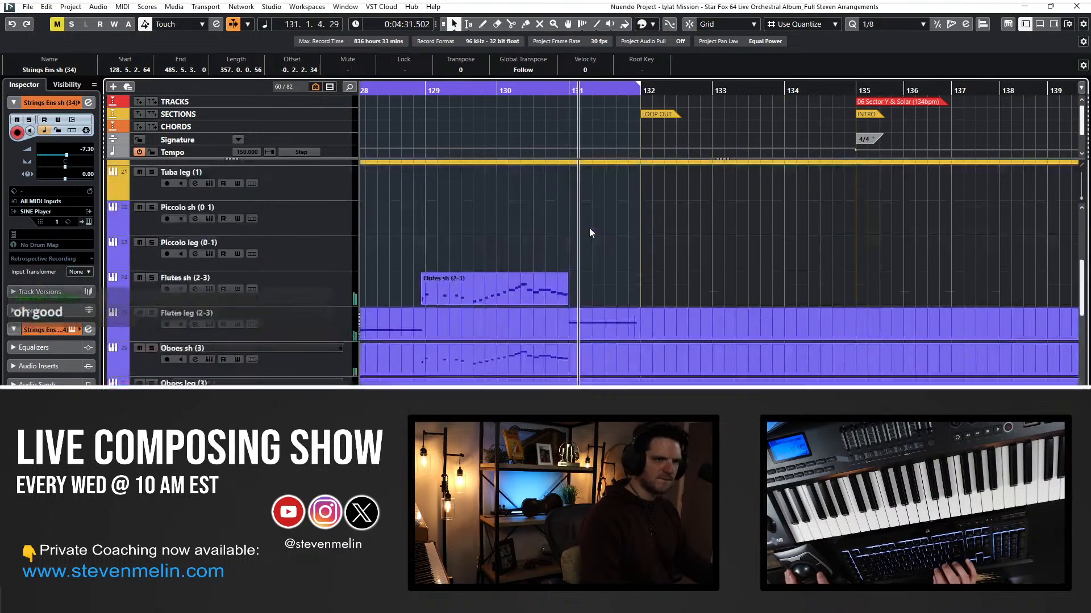
{"action": "left_click", "coordinate": [587, 222]}
{"action": "left_click", "coordinate": [560, 282], "text": "alt"}
{"action": "left_click", "coordinate": [671, 282], "text": "alt"}
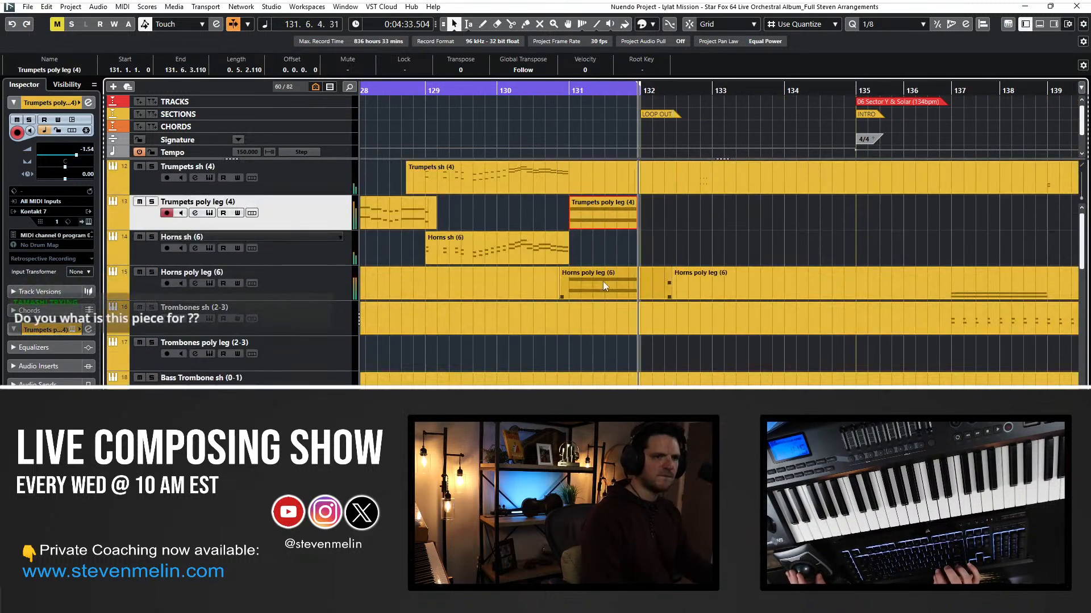
Copy the bar 131 parts of Trumpets poly leg (4) and Horns poly leg (6) and paste them starting on Strings Ens sus 1 (34).
{"action": "left_click", "coordinate": [602, 281]}
{"action": "left_click", "coordinate": [602, 225], "text": "shift"}
{"action": "key", "text": "f"}
{"action": "key", "text": "l"}
{"action": "scroll", "coordinate": [604, 231], "scroll_direction": "down", "scroll_amount": 15}
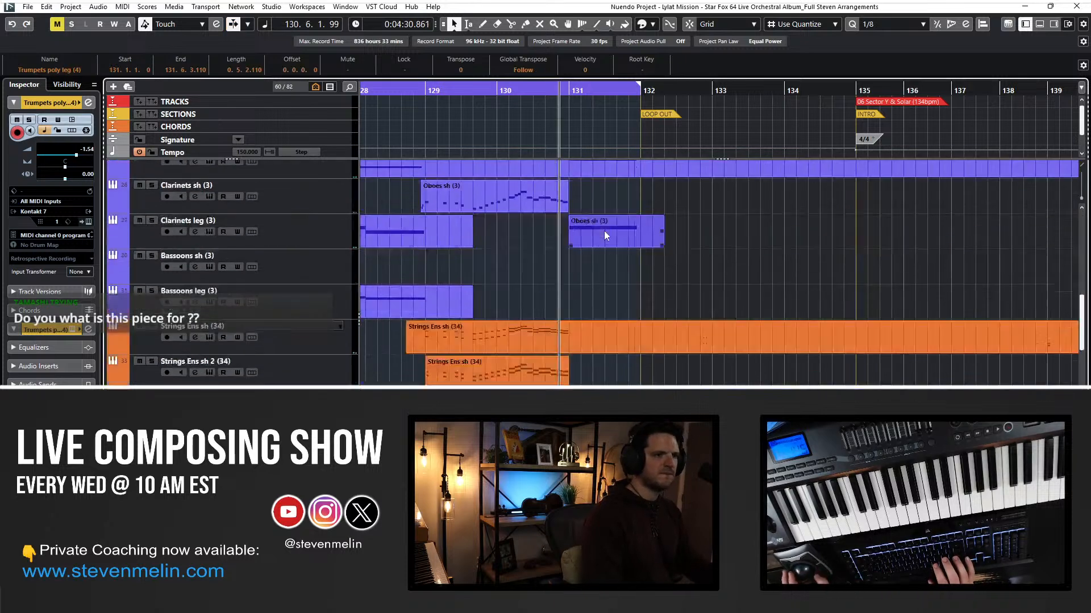
{"action": "left_click", "coordinate": [308, 244]}
{"action": "key", "text": "ctrl+v"}
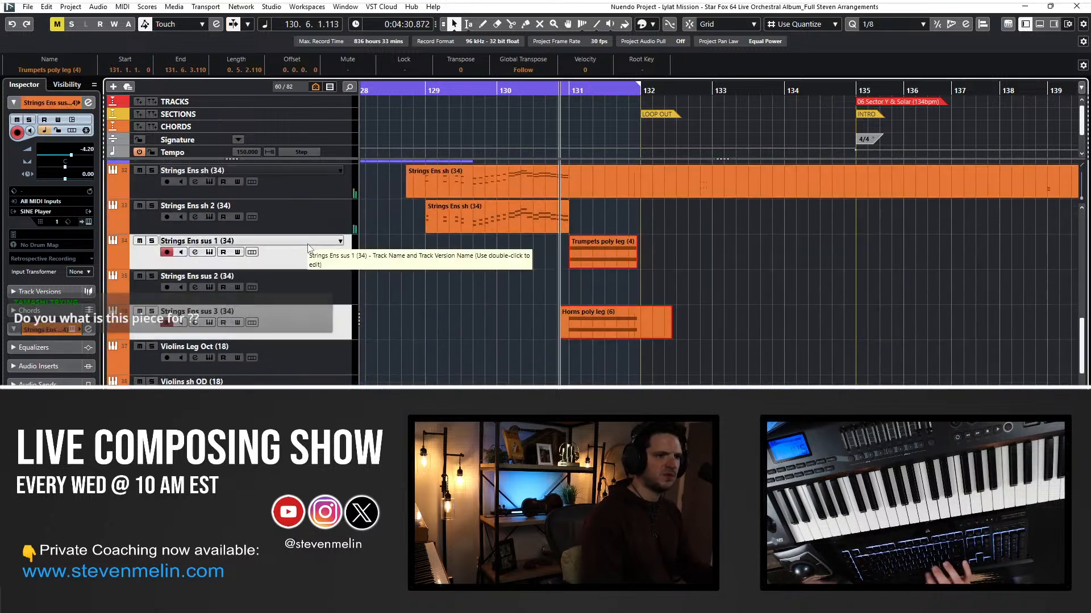
Move the pasted horn part at bar 131 up from Strings Ens sus 3 (34) to Strings Ens sus 2 (34).
{"action": "left_click", "coordinate": [585, 309]}
{"action": "left_click_drag", "start_coordinate": [586, 309], "coordinate": [581, 281]}
{"action": "left_click", "coordinate": [530, 265]}
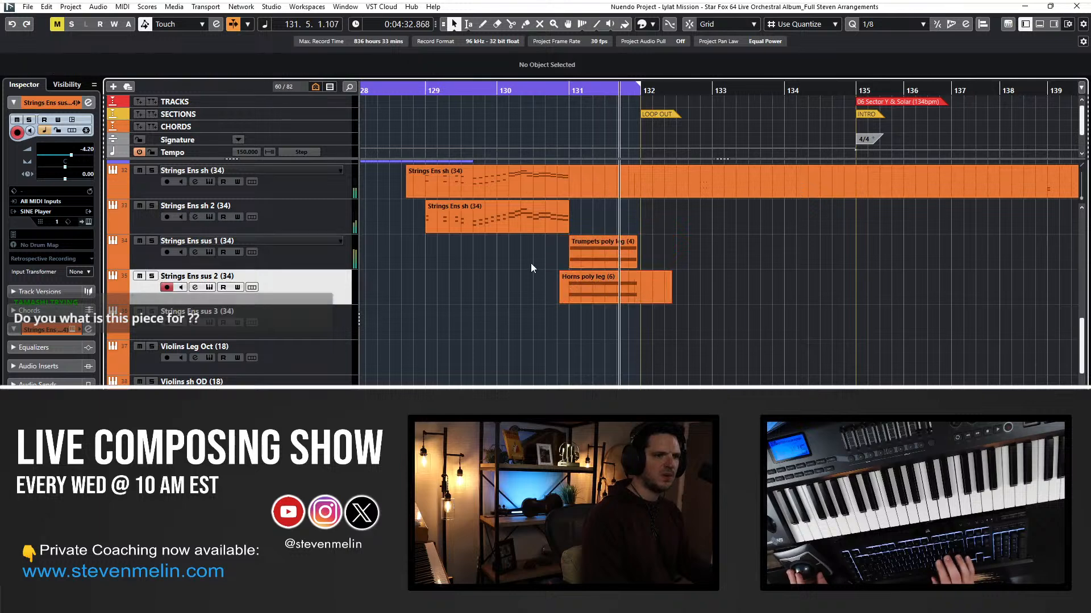
Rename the pasted parts to match their Strings Ens sus 1 (34) and sus 2 (34) tracks, and replay from bar 130.
{"action": "double_click", "coordinate": [222, 242]}
{"action": "key", "text": "shift+Return"}
{"action": "double_click", "coordinate": [222, 276]}
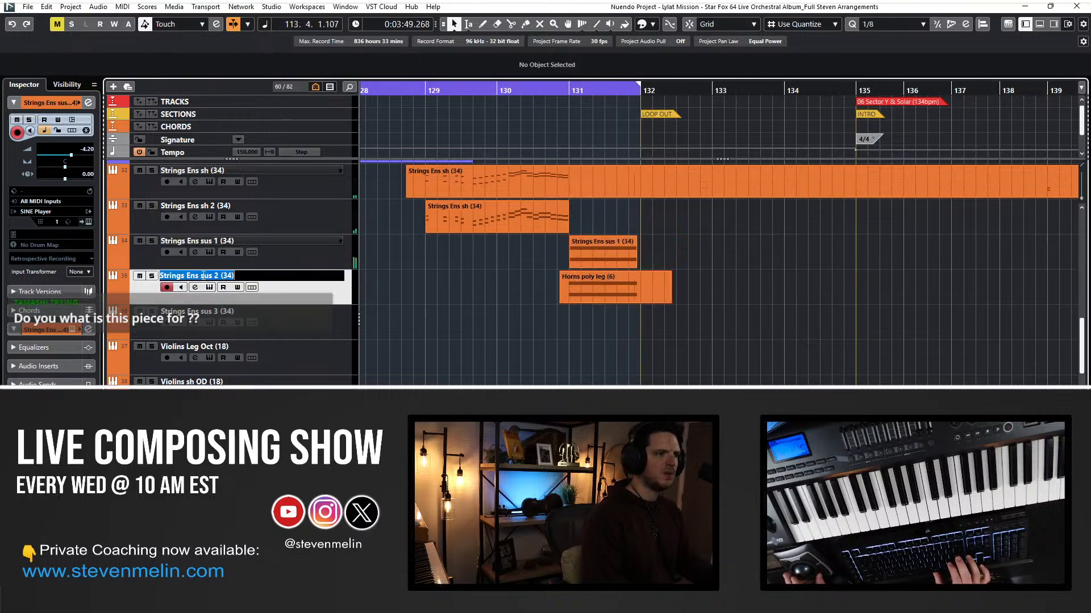
{"action": "key", "text": "shift+Return"}
{"action": "left_click", "coordinate": [513, 89]}
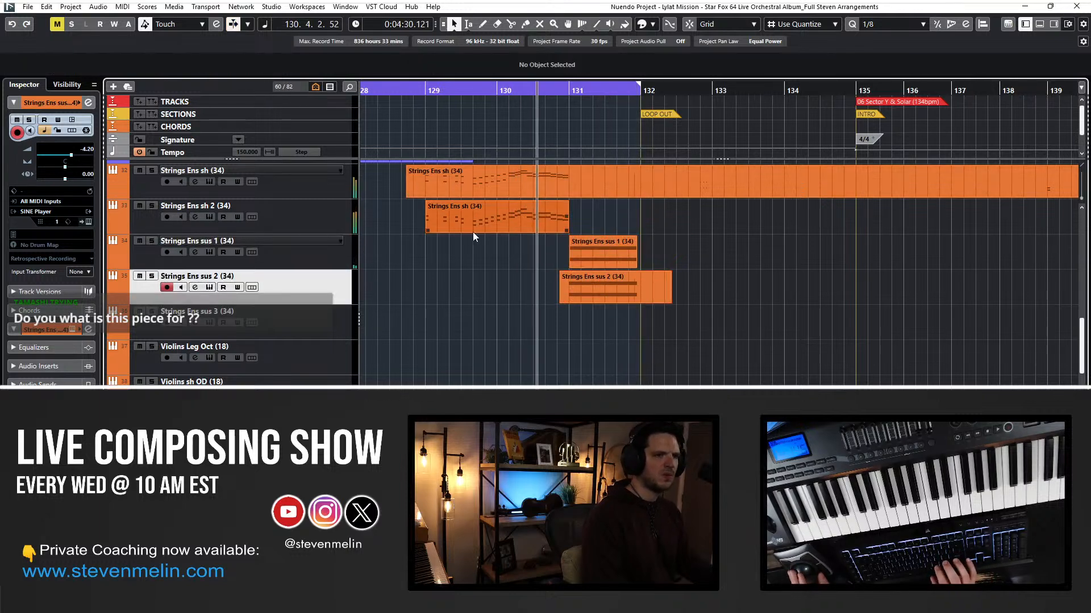
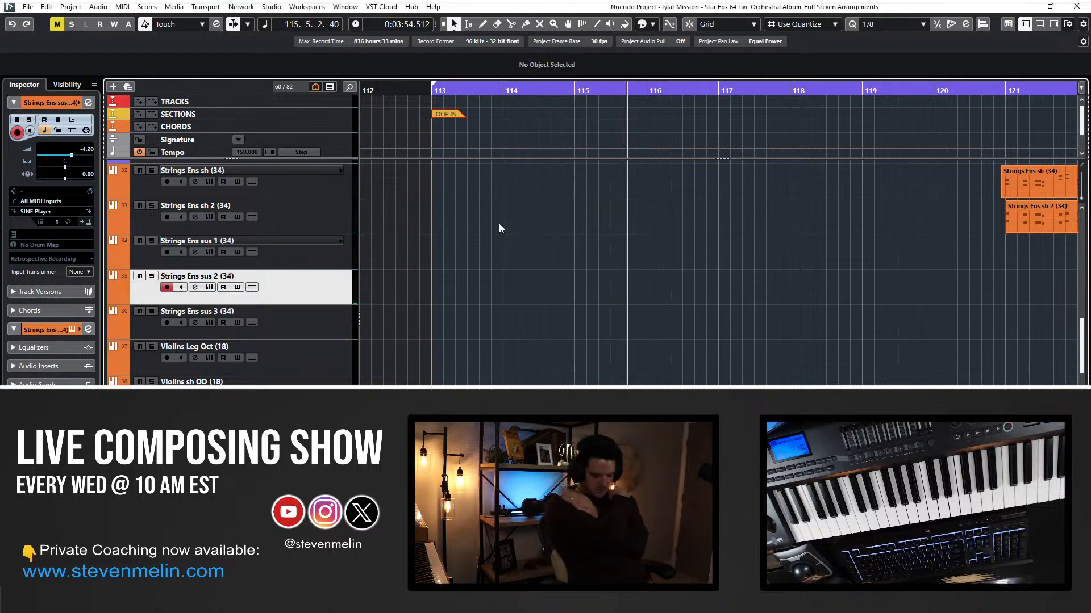
Scan the woodwind, brass and string tracks around bars 113 to 121 and replay the horn passage from about bar 113.
{"action": "scroll", "coordinate": [567, 199], "scroll_direction": "up", "scroll_amount": 12}
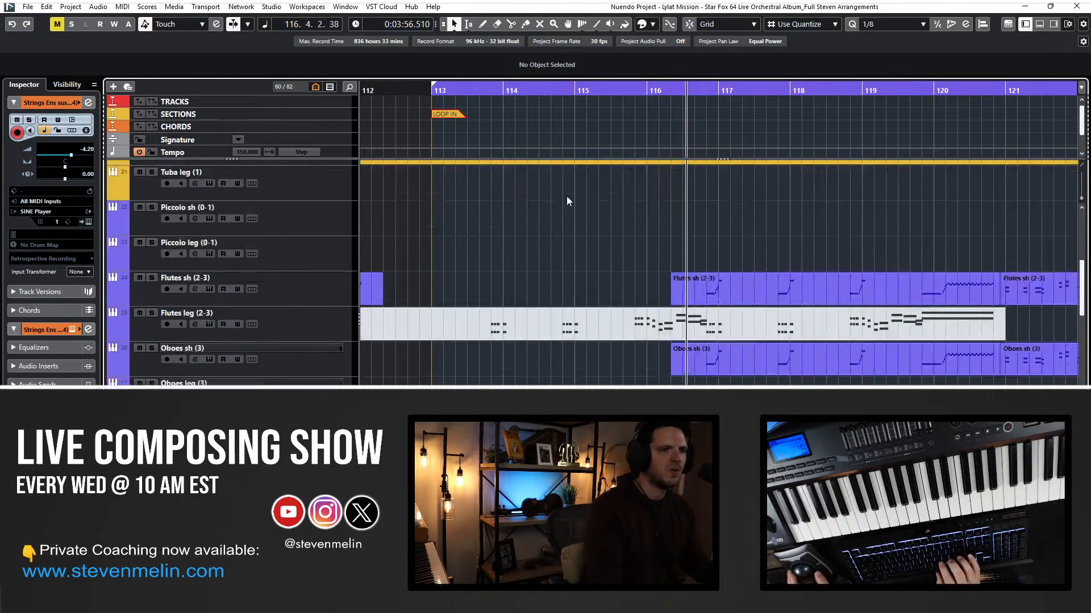
{"action": "scroll", "coordinate": [544, 236], "scroll_direction": "down", "scroll_amount": 15}
{"action": "scroll", "coordinate": [543, 232], "scroll_direction": "up", "scroll_amount": 12}
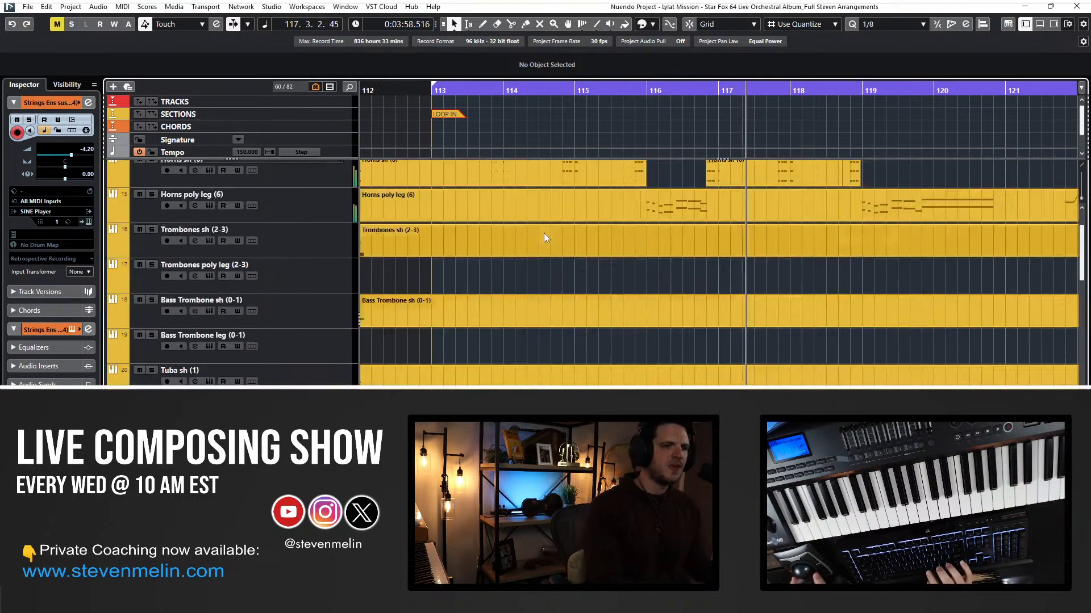
{"action": "key", "text": "space"}
{"action": "key", "text": "KP_Subtract"}
{"action": "key", "text": "KP_Subtract"}
{"action": "key", "text": "KP_Subtract"}
{"action": "key", "text": "KP_Subtract"}
{"action": "scroll", "coordinate": [544, 232], "scroll_direction": "up", "scroll_amount": 1}
{"action": "key", "text": "space"}
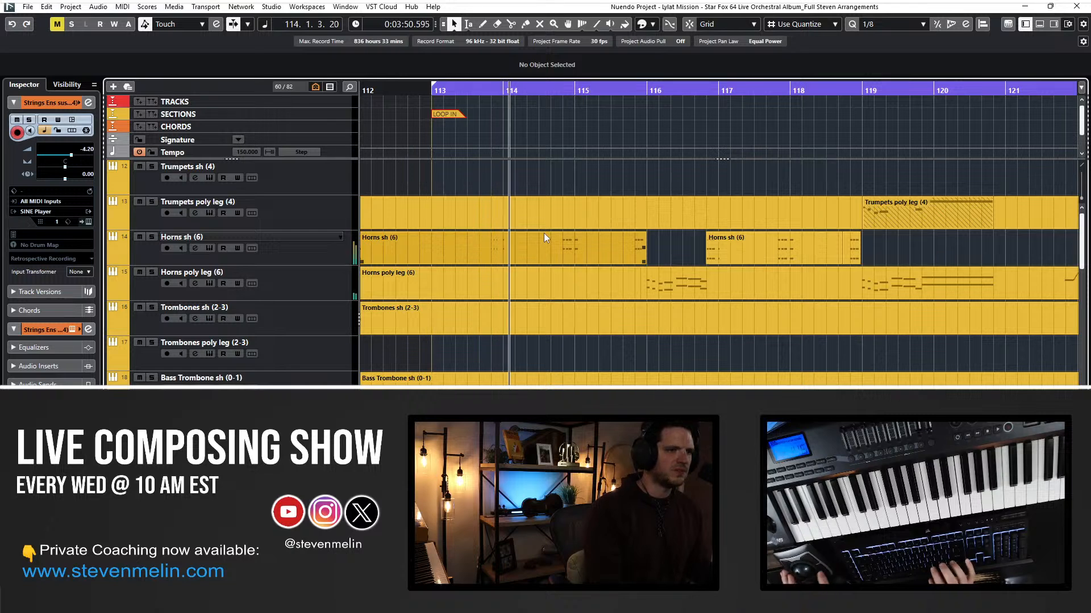
Split the Horns sh (6) parts late in bars 113 and 118, and the Horns poly leg (6) part just before bar 121.
{"action": "left_click", "coordinate": [545, 234]}
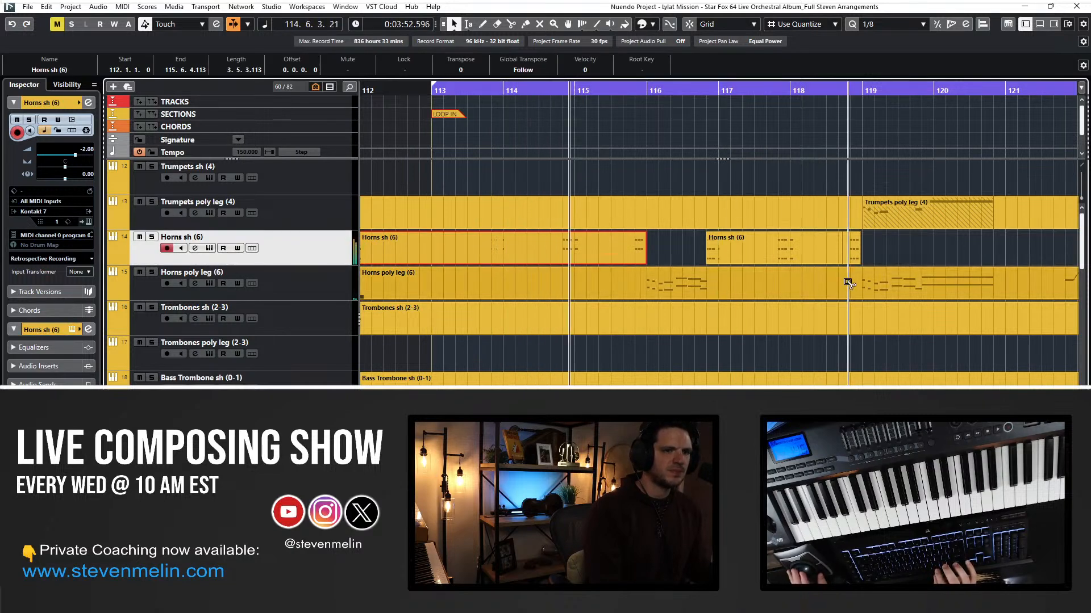
{"action": "scroll", "coordinate": [544, 279], "scroll_direction": "left", "scroll_amount": 1}
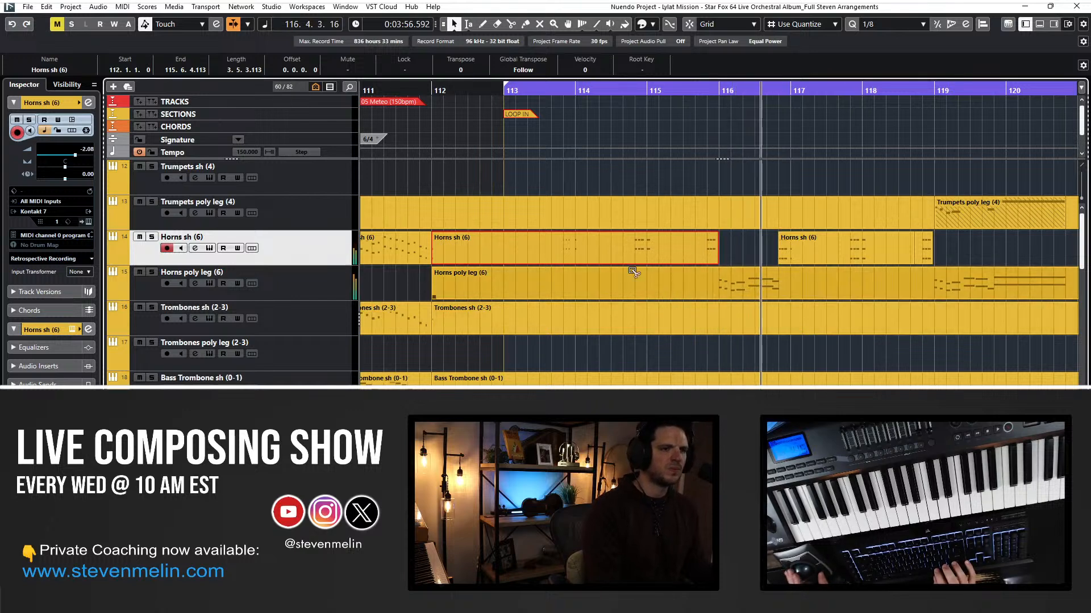
{"action": "left_click", "coordinate": [555, 249], "text": "alt"}
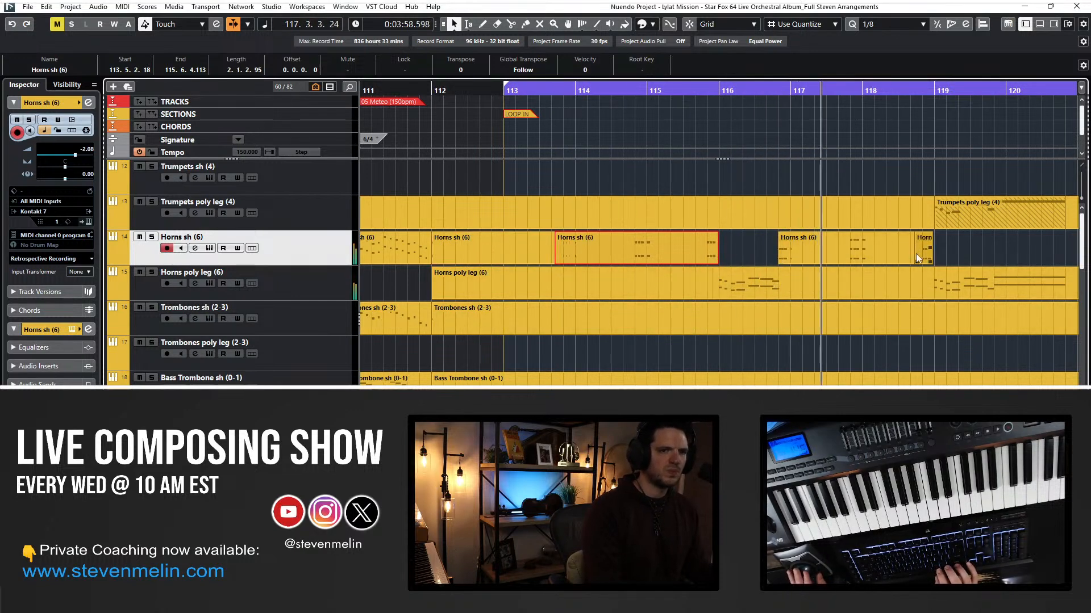
{"action": "scroll", "coordinate": [914, 279], "scroll_direction": "right", "scroll_amount": 2}
{"action": "scroll", "coordinate": [886, 275], "scroll_direction": "down", "scroll_amount": 15}
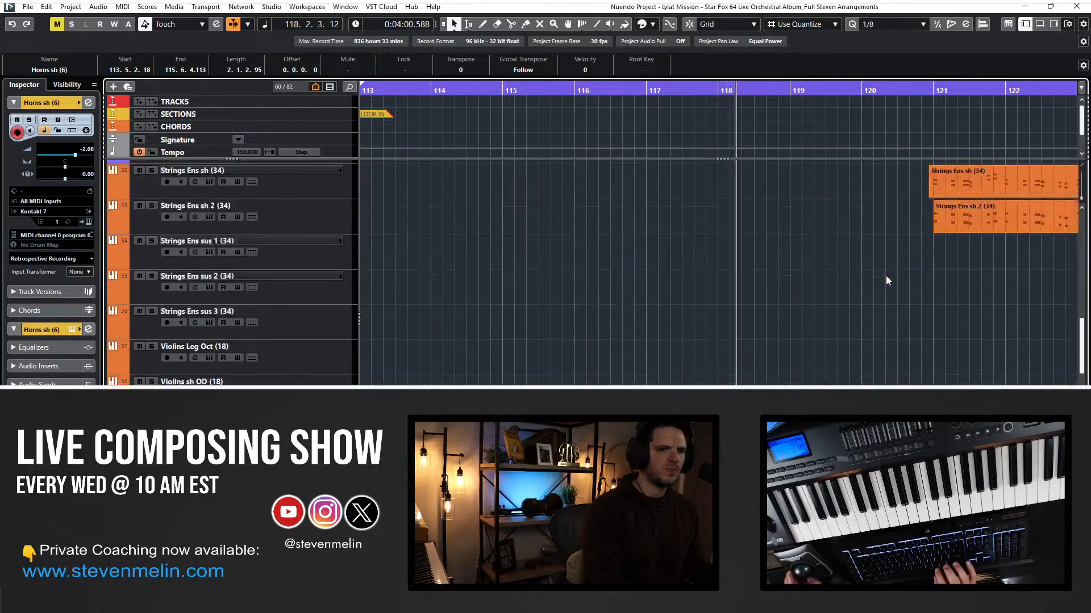
{"action": "scroll", "coordinate": [886, 276], "scroll_direction": "up", "scroll_amount": 15}
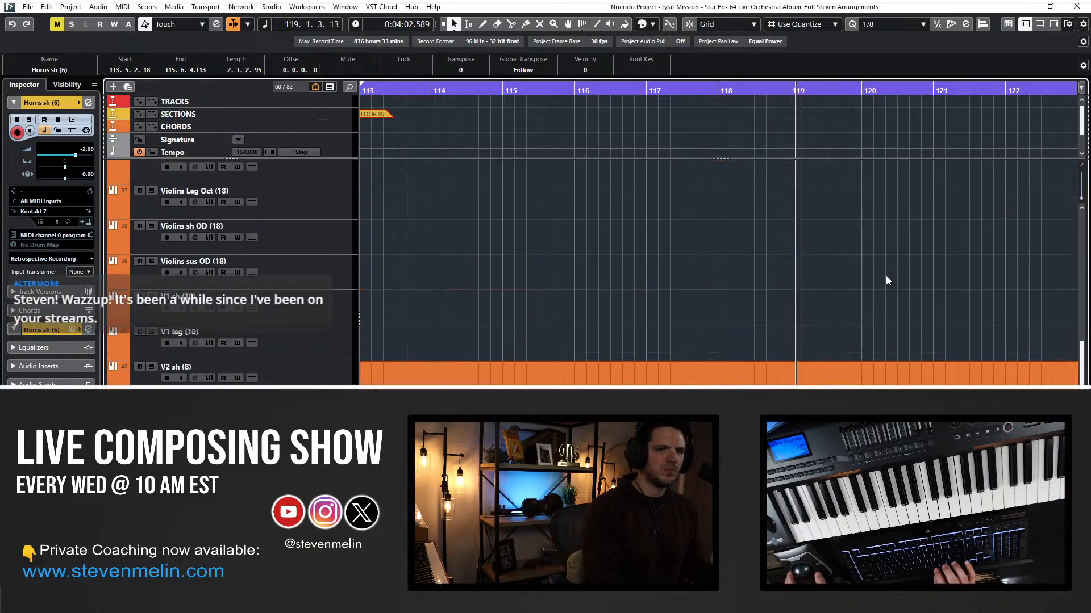
{"action": "scroll", "coordinate": [885, 275], "scroll_direction": "right", "scroll_amount": 1}
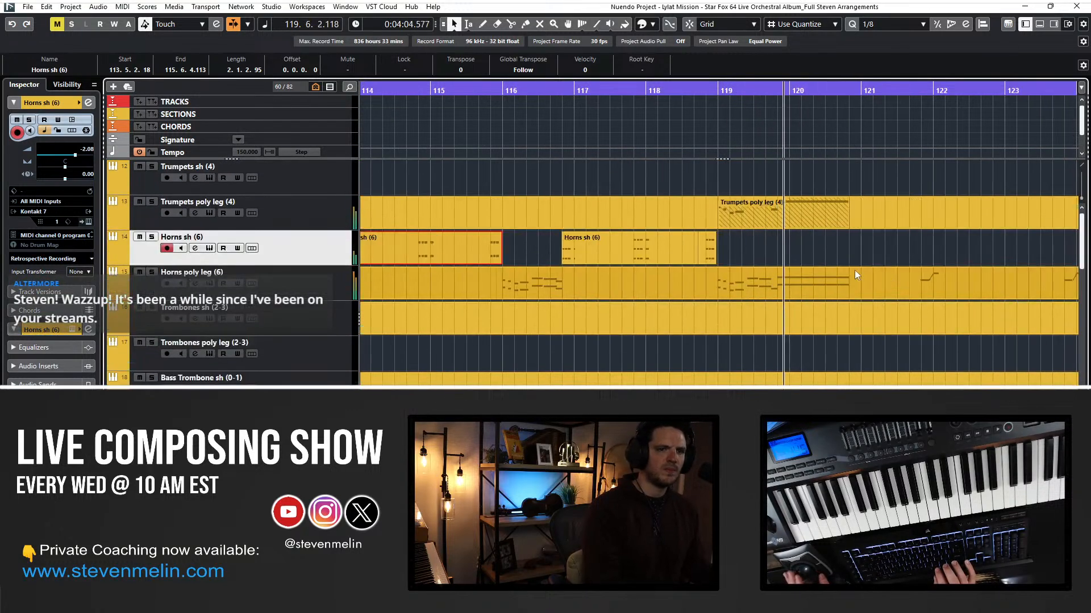
{"action": "scroll", "coordinate": [797, 268], "scroll_direction": "left", "scroll_amount": 1}
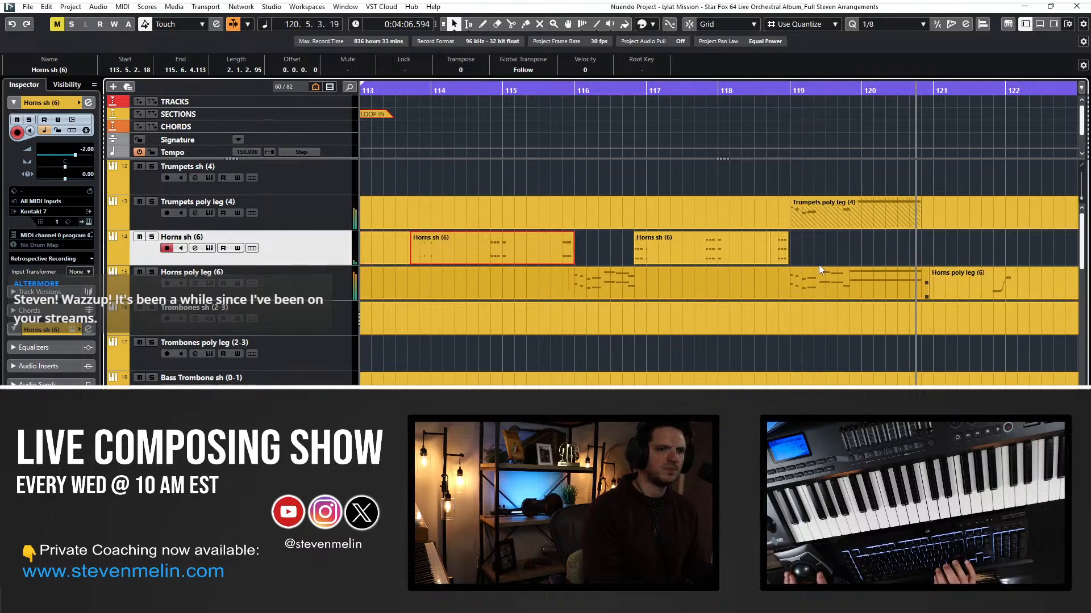
Select the bar 119 Trumpets poly leg (4) part, the Horns poly leg (6) part and two Horns sh (6) parts, with the cursor at their start.
{"action": "left_click", "coordinate": [829, 214]}
{"action": "left_click", "coordinate": [782, 275], "text": "shift"}
{"action": "scroll", "coordinate": [721, 267], "scroll_direction": "up", "scroll_amount": 3}
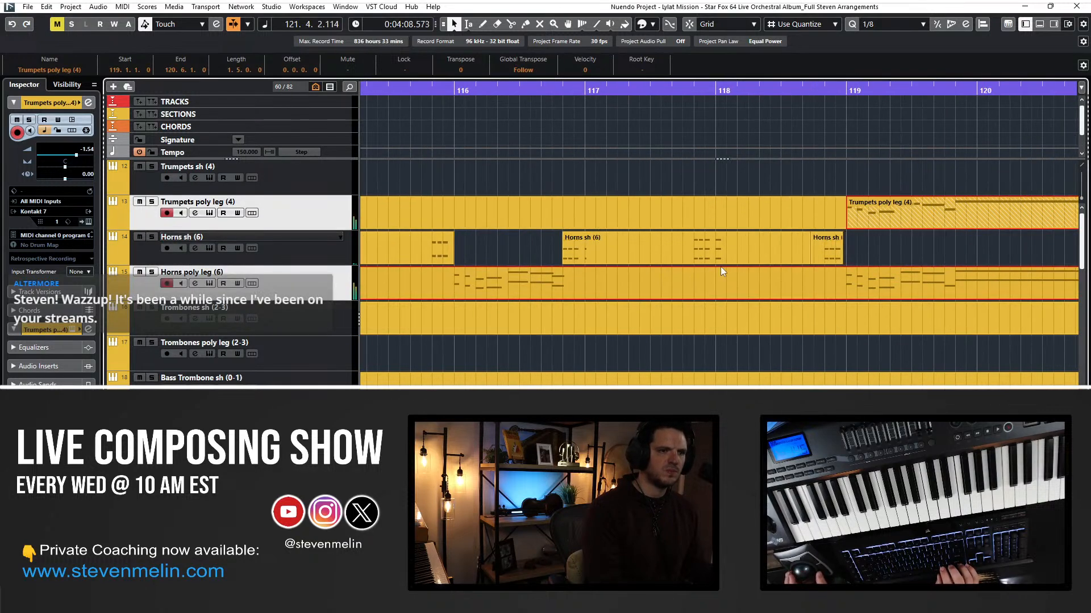
{"action": "scroll", "coordinate": [718, 266], "scroll_direction": "down", "scroll_amount": 4}
{"action": "key", "text": "space"}
{"action": "scroll", "coordinate": [591, 253], "scroll_direction": "left", "scroll_amount": 1}
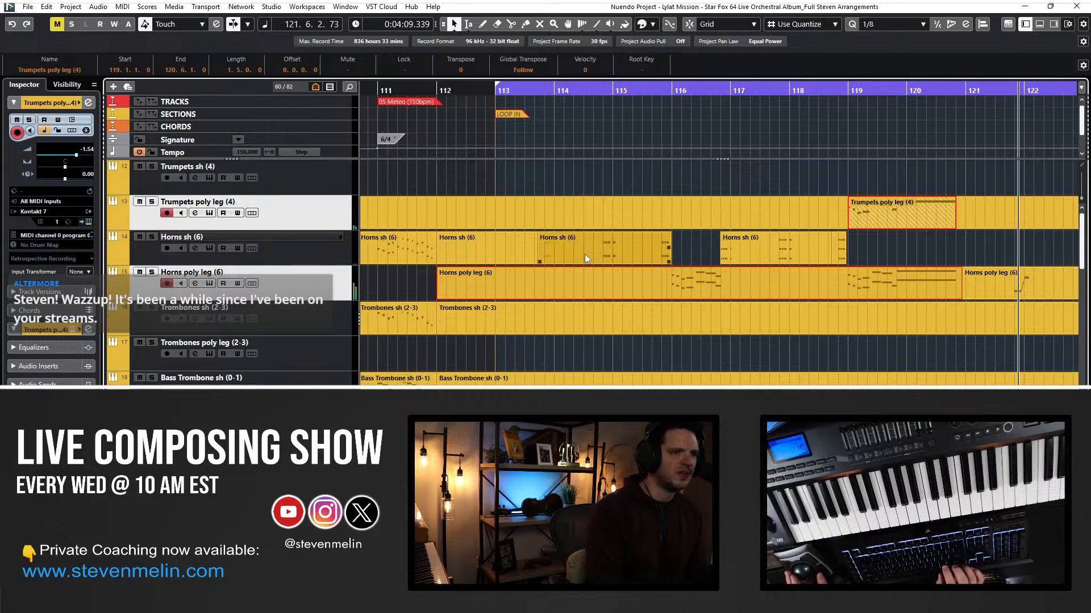
{"action": "left_click", "coordinate": [585, 253], "text": "shift"}
{"action": "left_click", "coordinate": [743, 242], "text": "shift"}
{"action": "key", "text": "l"}
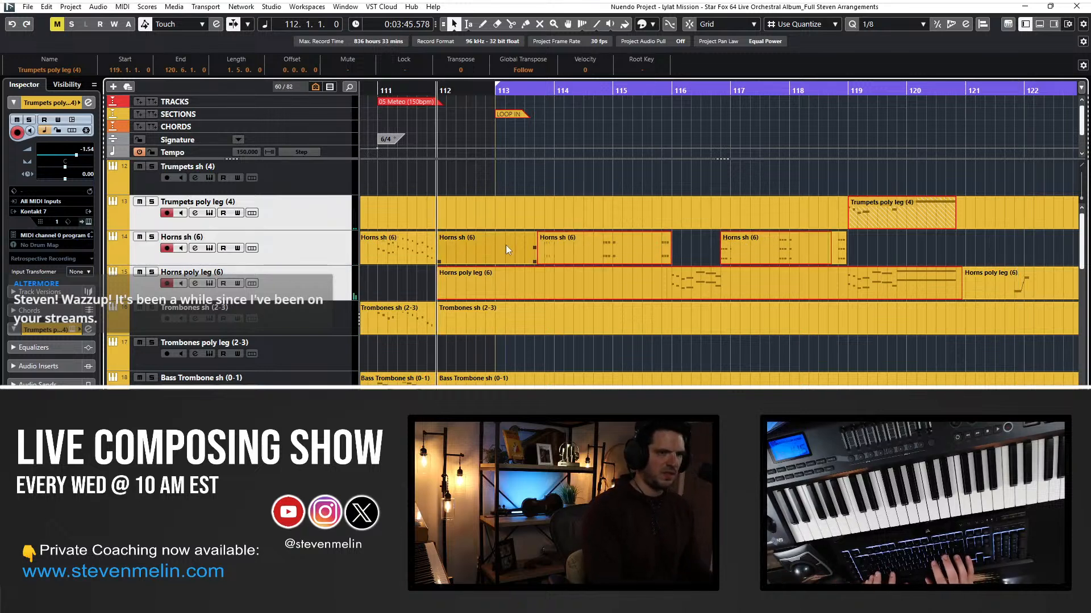
Paste the copied trumpet and horn parts from bar 112 onto the string ensemble tracks, starting on Strings Ens sh (34), and start playback.
{"action": "scroll", "coordinate": [506, 248], "scroll_direction": "down", "scroll_amount": 10}
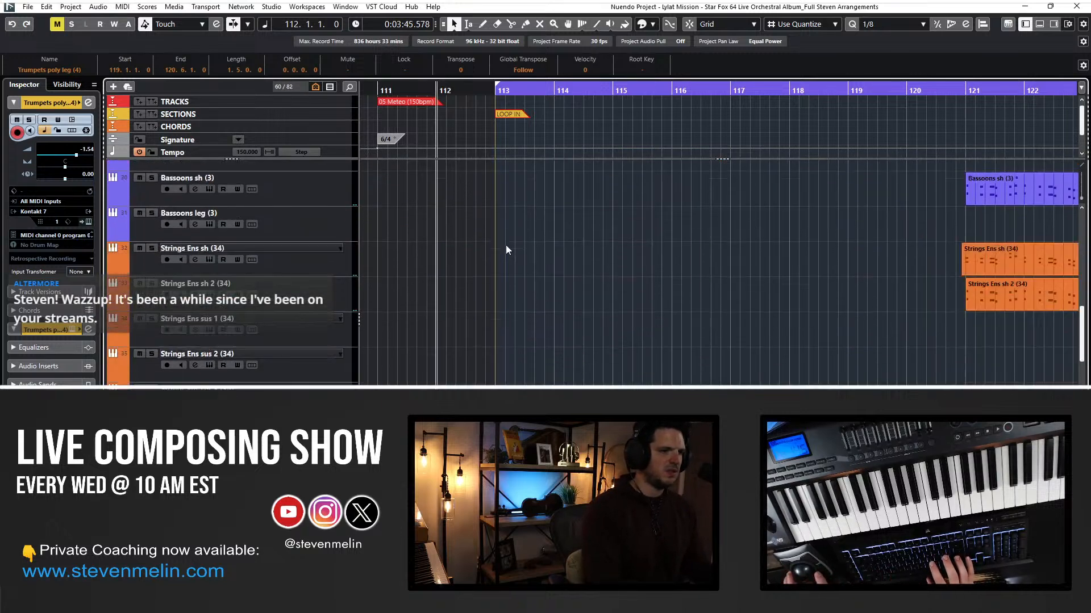
{"action": "left_click", "coordinate": [329, 265]}
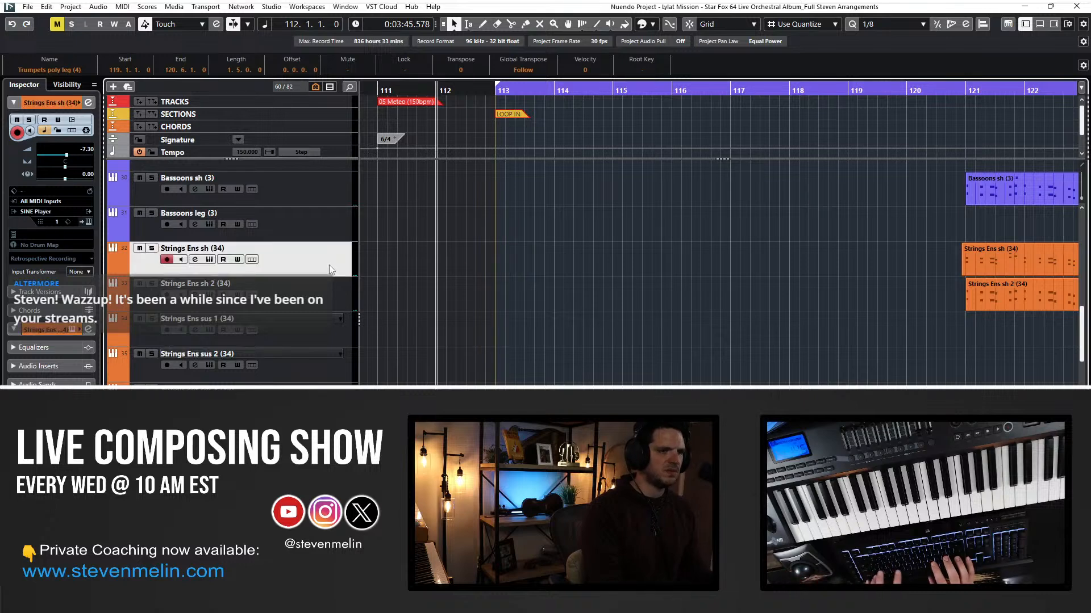
{"action": "key", "text": "ctrl+v"}
{"action": "key", "text": "space"}
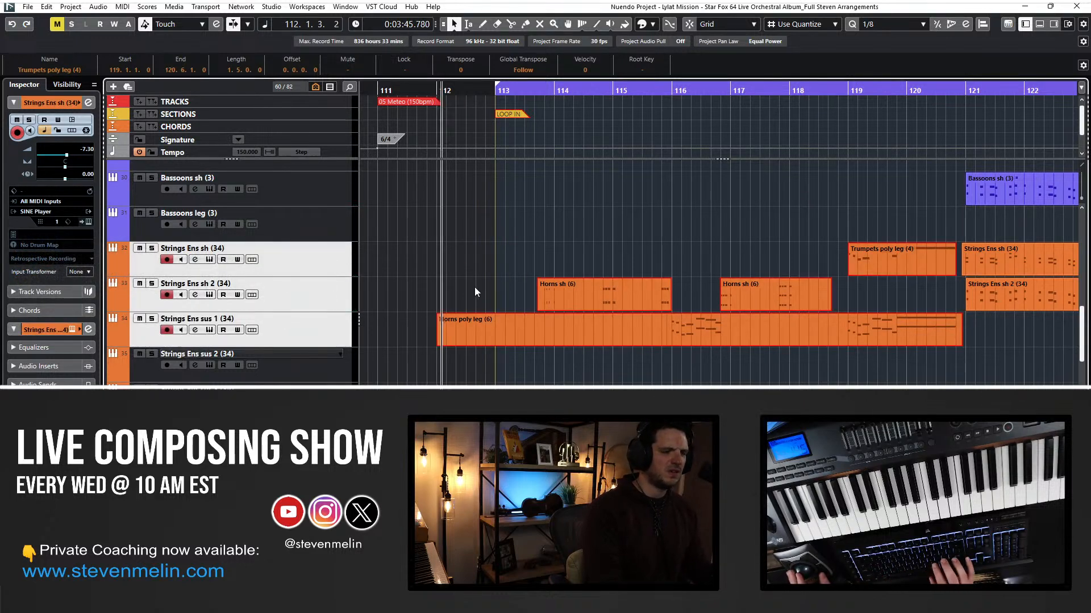
{"action": "left_click", "coordinate": [510, 297]}
Move the pasted short horn part in bar 113 up to Strings Ens sh (34) and rename the pasted parts after their string tracks.
{"action": "left_click", "coordinate": [279, 295]}
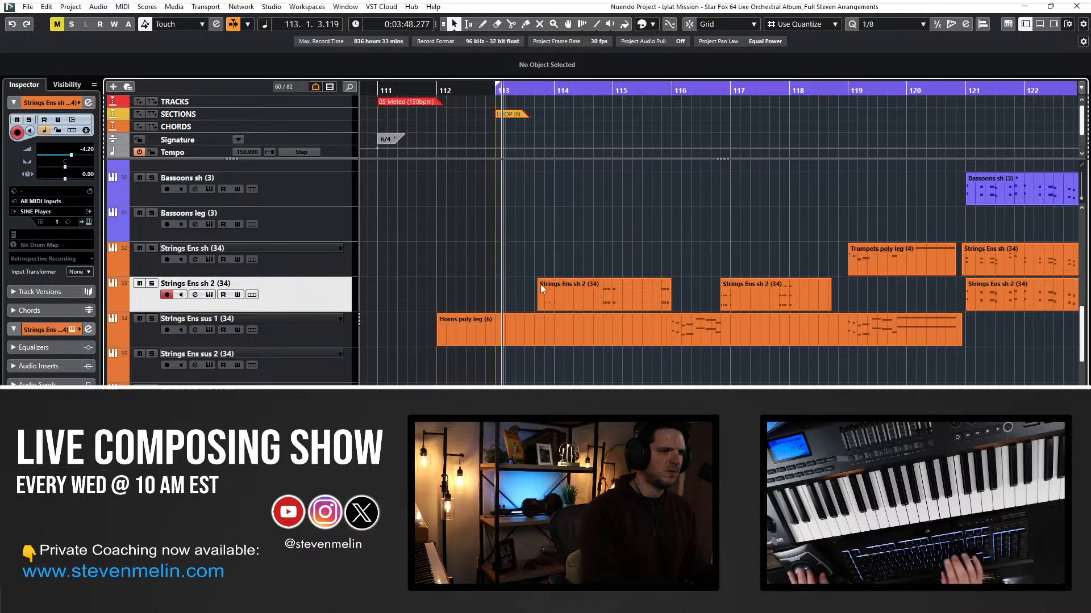
{"action": "left_click_drag", "start_coordinate": [540, 284], "coordinate": [540, 250]}
{"action": "left_click", "coordinate": [217, 284]}
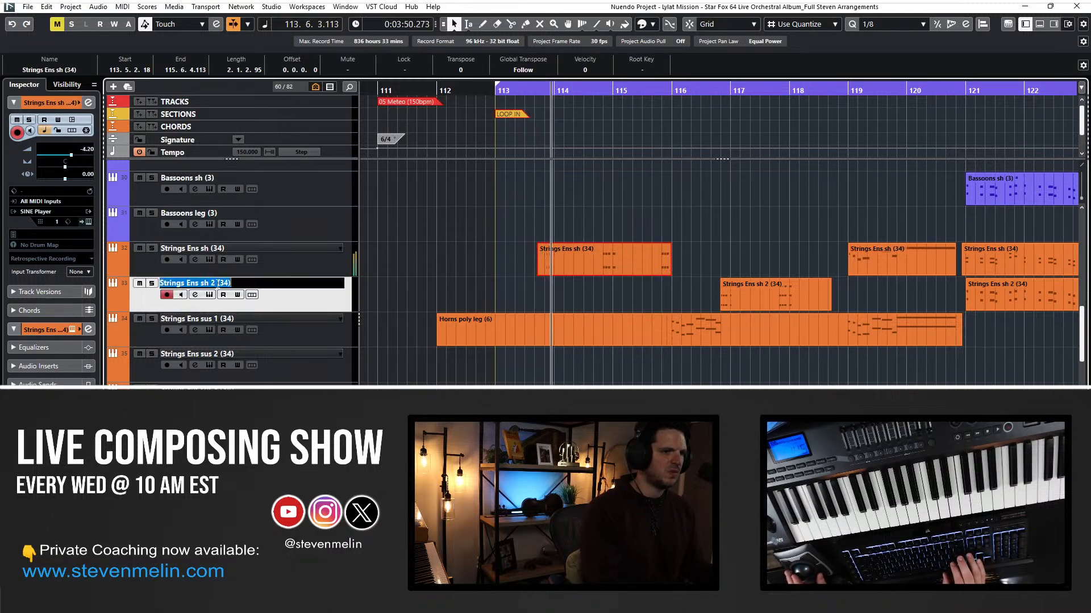
{"action": "left_click", "coordinate": [236, 319]}
{"action": "left_click", "coordinate": [440, 274]}
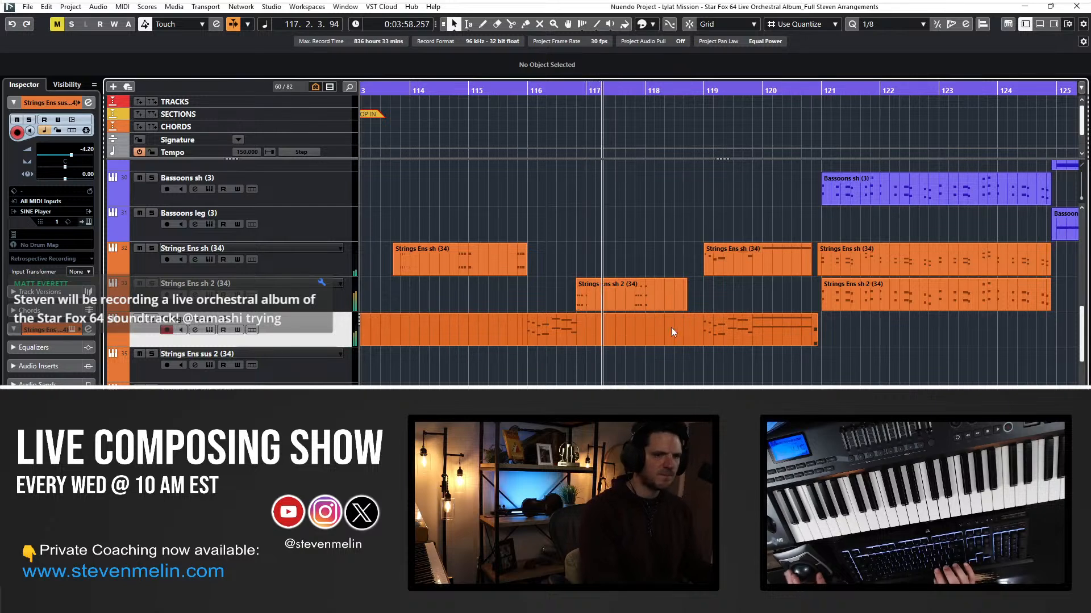
Shift the sustained horn section from bar 119 down to Strings Ens sus 2 (34) and the trumpet part to Strings Ens sus 1 (34).
{"action": "left_click", "coordinate": [687, 327]}
{"action": "left_click_drag", "start_coordinate": [721, 257], "coordinate": [723, 362]}
{"action": "left_click_drag", "start_coordinate": [725, 298], "coordinate": [738, 336]}
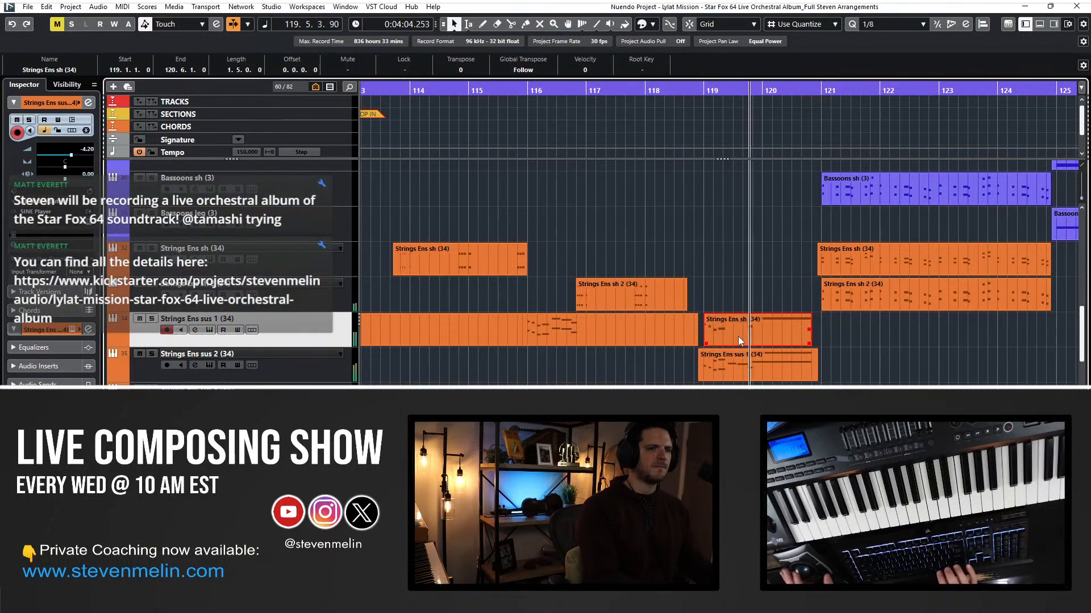
Rewind and audition the rearranged short and sustained string ensemble parts around bars 117 to 122.
{"action": "key", "text": "KP_Subtract"}
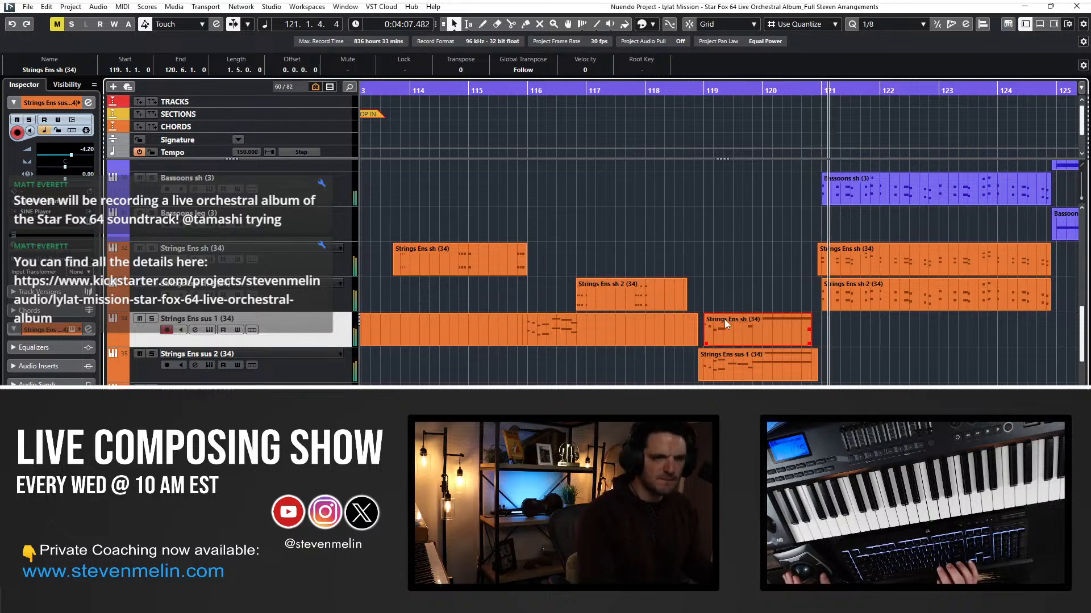
{"action": "key", "text": "f"}
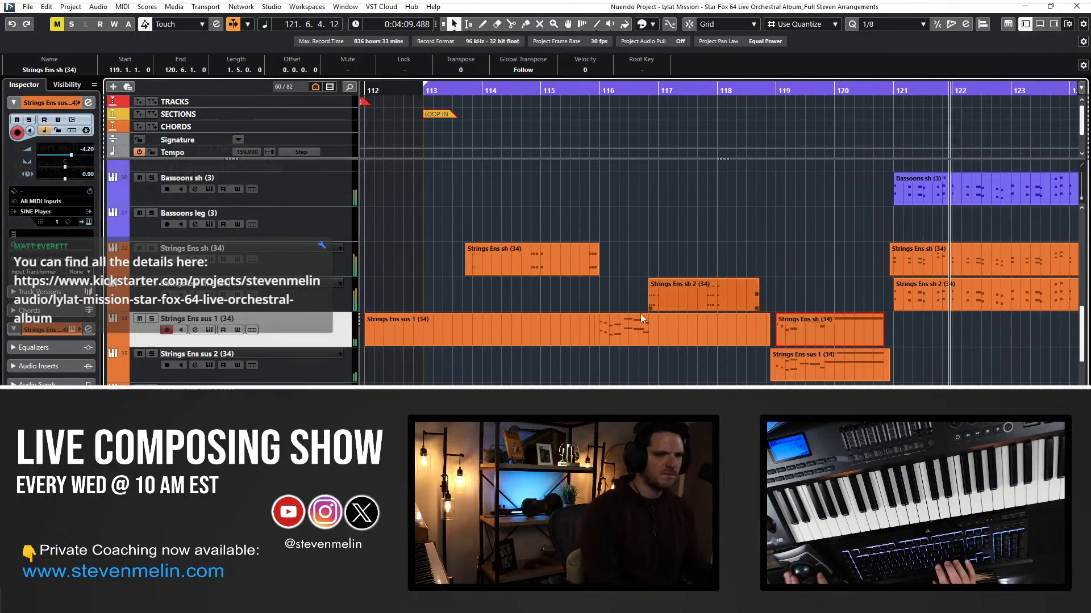
{"action": "scroll", "coordinate": [605, 340], "scroll_direction": "right", "scroll_amount": 4}
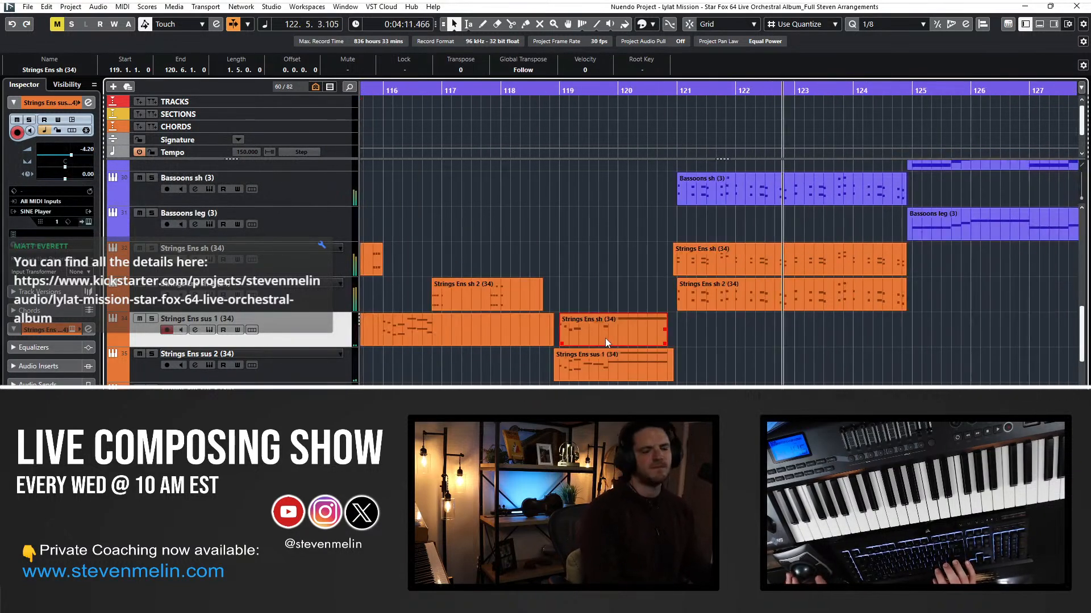
{"action": "key", "text": "space"}
{"action": "key", "text": "ctrl+KP_Subtract"}
{"action": "key", "text": "ctrl+KP_Subtract"}
{"action": "key", "text": "ctrl+KP_Subtract"}
{"action": "key", "text": "ctrl+KP_Subtract"}
{"action": "key", "text": "ctrl+KP_Subtract"}
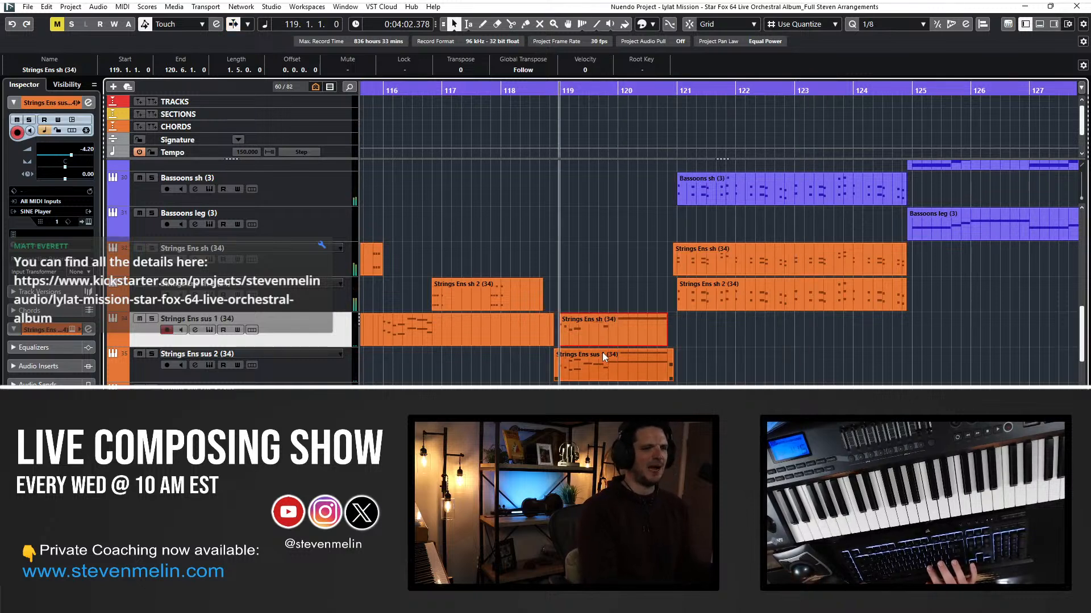
{"action": "key", "text": "ctrl+KP_Subtract"}
{"action": "key", "text": "ctrl+KP_Subtract"}
{"action": "key", "text": "space"}
{"action": "key", "text": "g"}
{"action": "key", "text": "g"}
{"action": "key", "text": "g"}
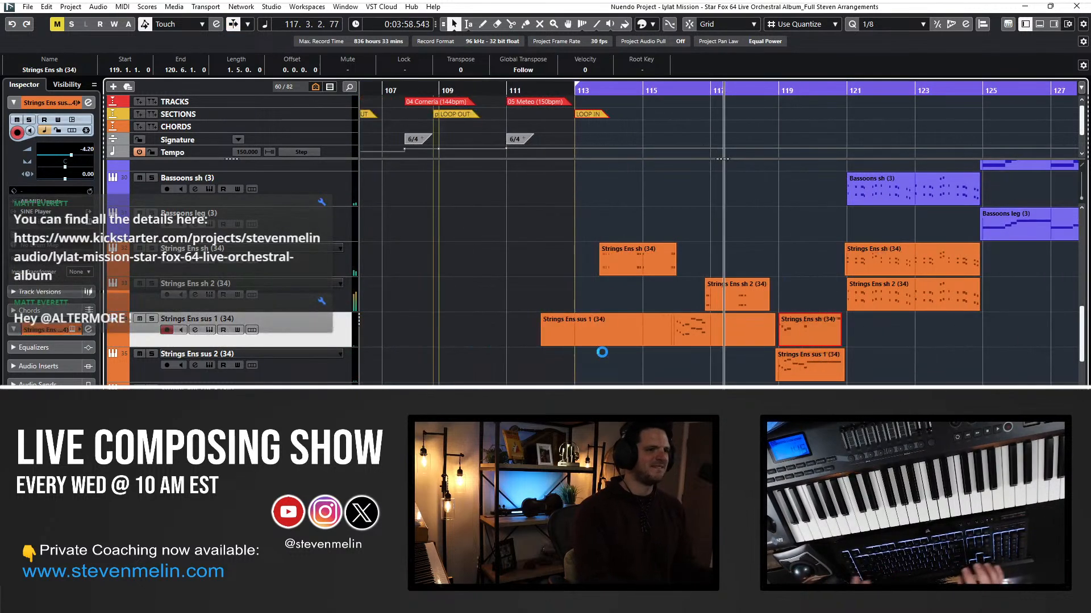
Select all the string tracks from Strings Ens sh (34) down to D.B. leg (4) and solo them.
{"action": "left_click", "coordinate": [284, 260]}
{"action": "scroll", "coordinate": [284, 262], "scroll_direction": "down", "scroll_amount": 5}
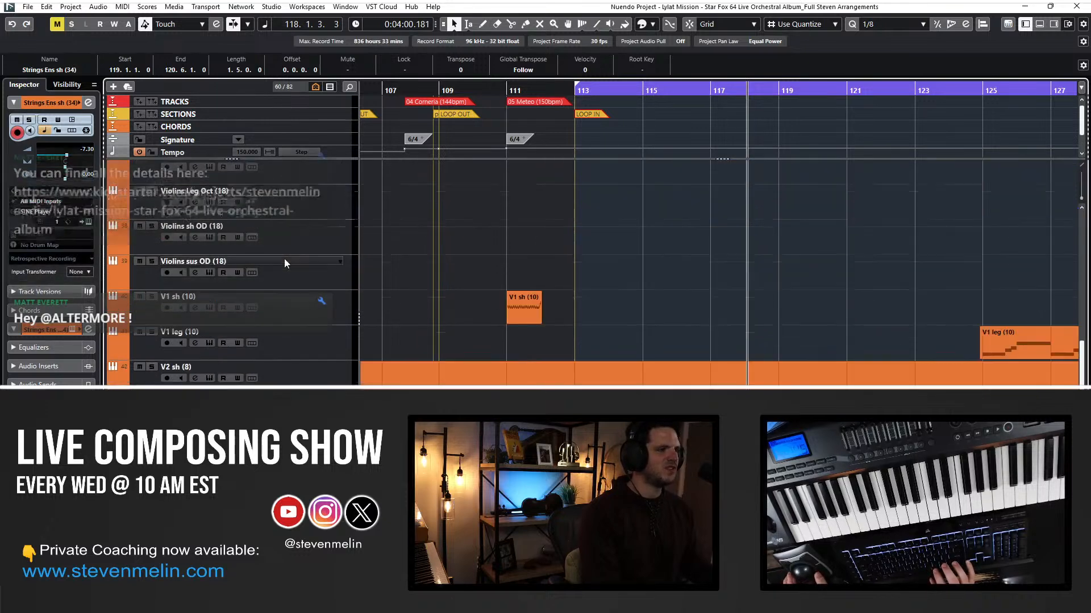
{"action": "scroll", "coordinate": [284, 262], "scroll_direction": "down", "scroll_amount": 3}
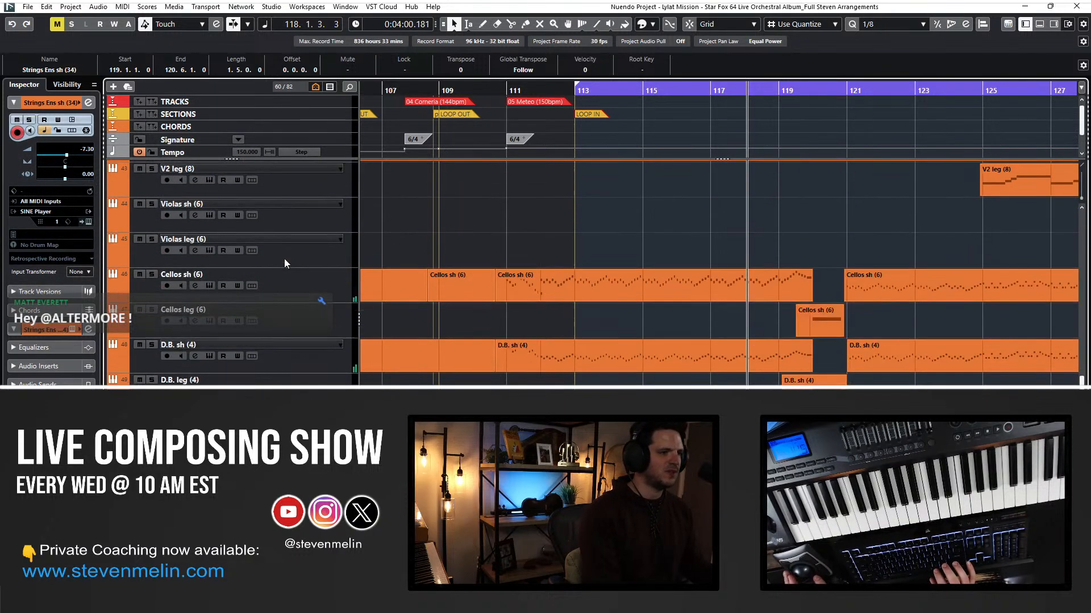
{"action": "left_click", "coordinate": [261, 381], "text": "shift"}
{"action": "key", "text": "shift+b"}
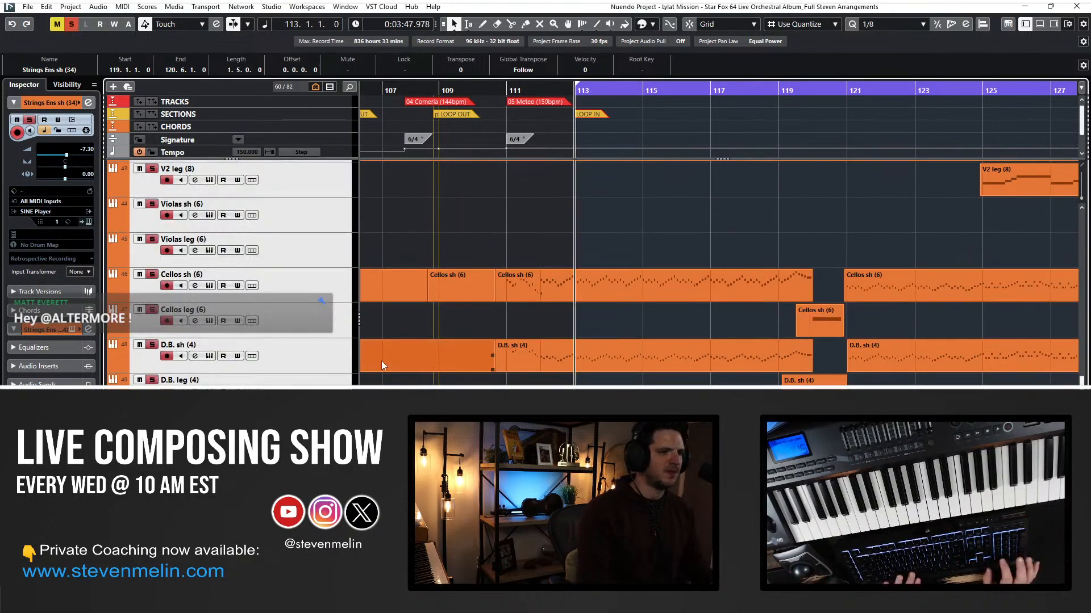
Rewind to bar 110 and audition the soloed strings through the cello and double bass entrance around bars 111 to 113.
{"action": "key", "text": "shift+b"}
{"action": "key", "text": "shift+b"}
{"action": "key", "text": "KP_Subtract"}
{"action": "key", "text": "KP_Add"}
{"action": "key", "text": "KP_Add"}
{"action": "key", "text": "KP_Add"}
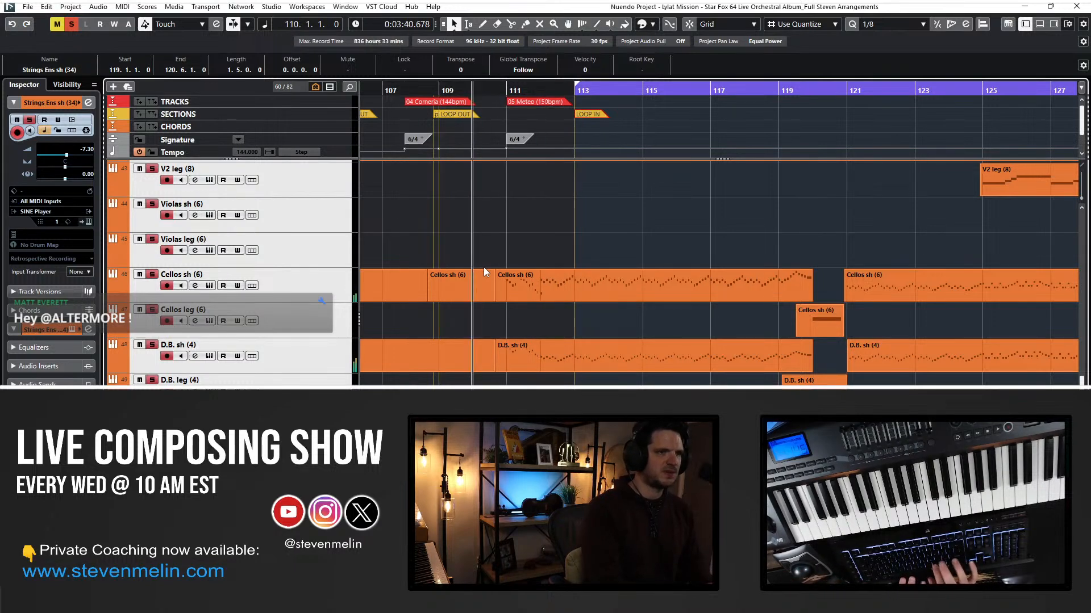
{"action": "key", "text": "space"}
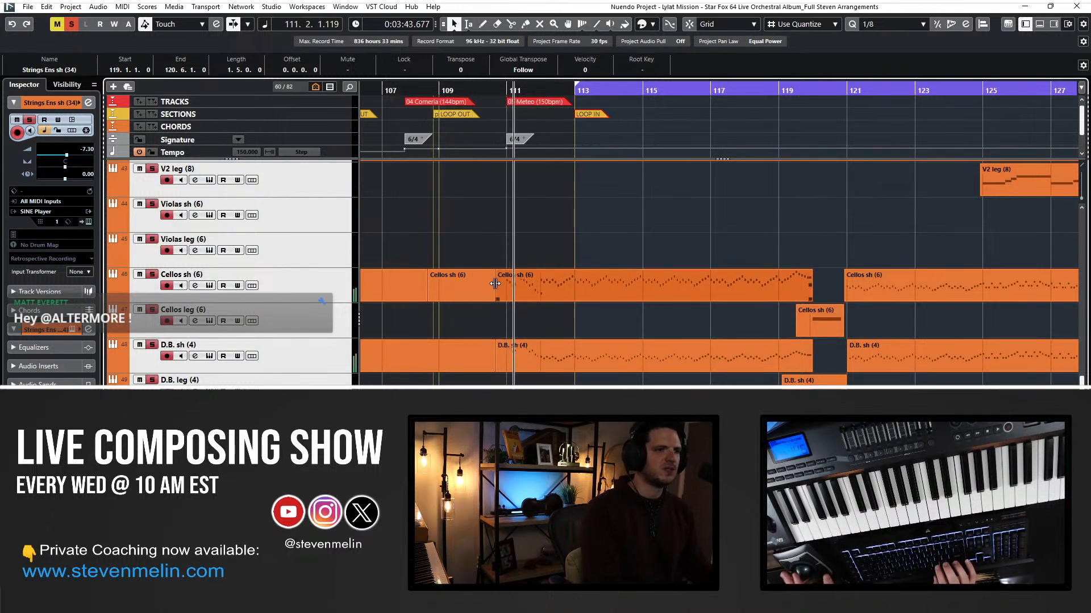
{"action": "left_click", "coordinate": [536, 267]}
{"action": "key", "text": "h"}
{"action": "key", "text": "h"}
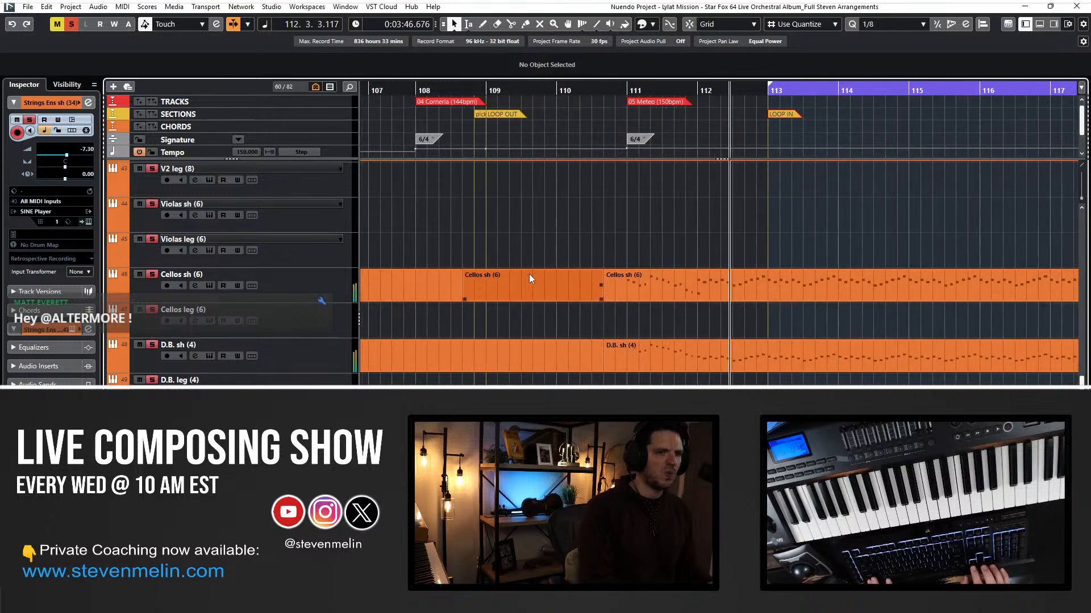
{"action": "key", "text": "h"}
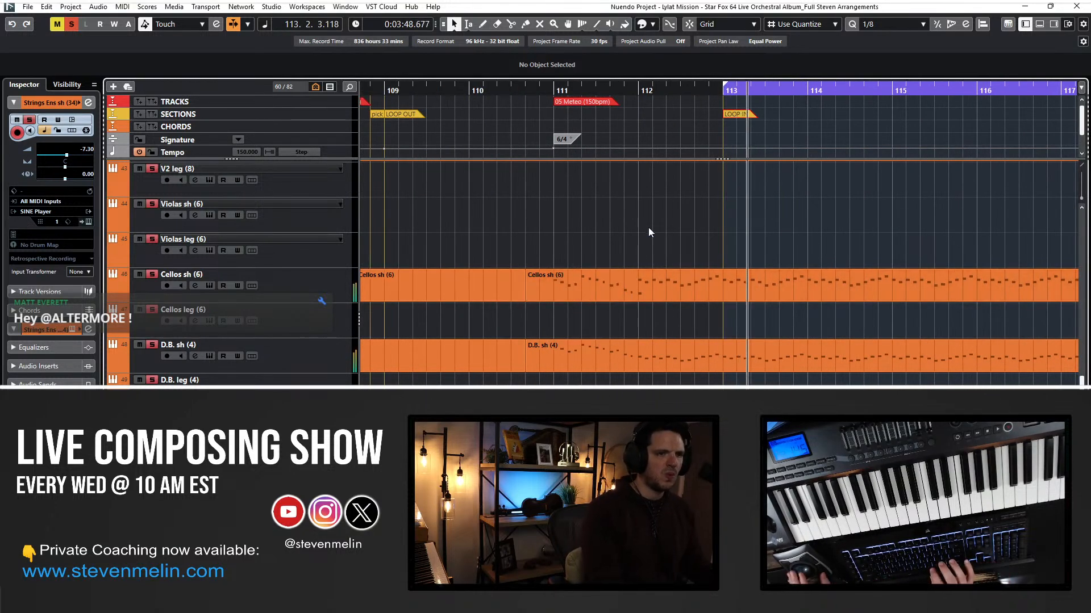
{"action": "key", "text": "KP_Subtract"}
{"action": "key", "text": "space"}
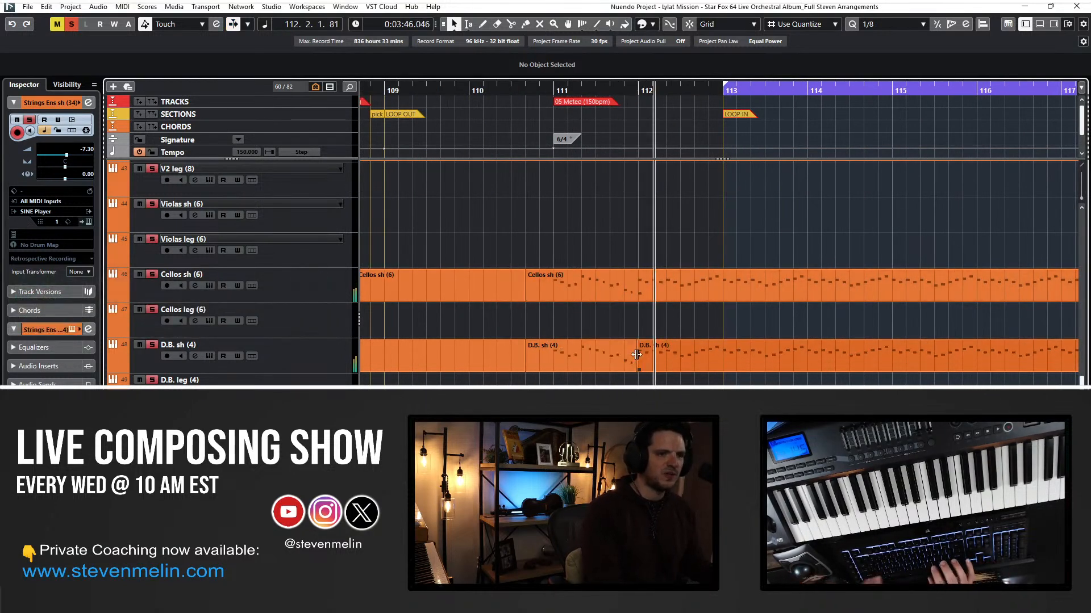
Split the Cellos sh (6) and D.B. sh (4) parts at bar 112 and move the short D.B. section onto Cellos sh (6).
{"action": "left_click", "coordinate": [637, 355]}
{"action": "left_click", "coordinate": [636, 282], "text": "alt"}
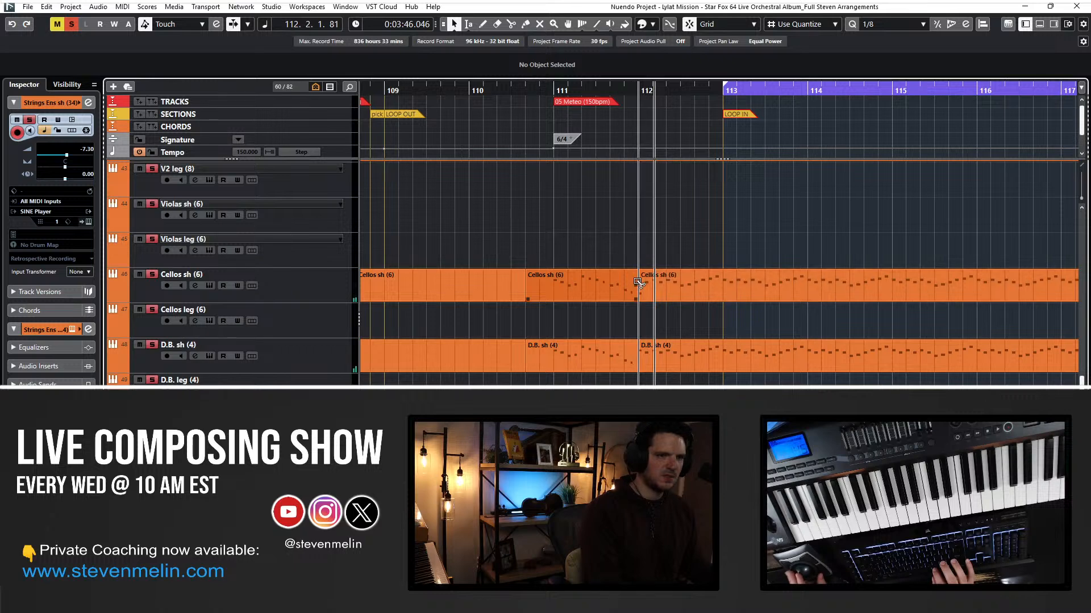
{"action": "left_click", "coordinate": [587, 353]}
{"action": "left_click_drag", "start_coordinate": [573, 334], "coordinate": [575, 287]}
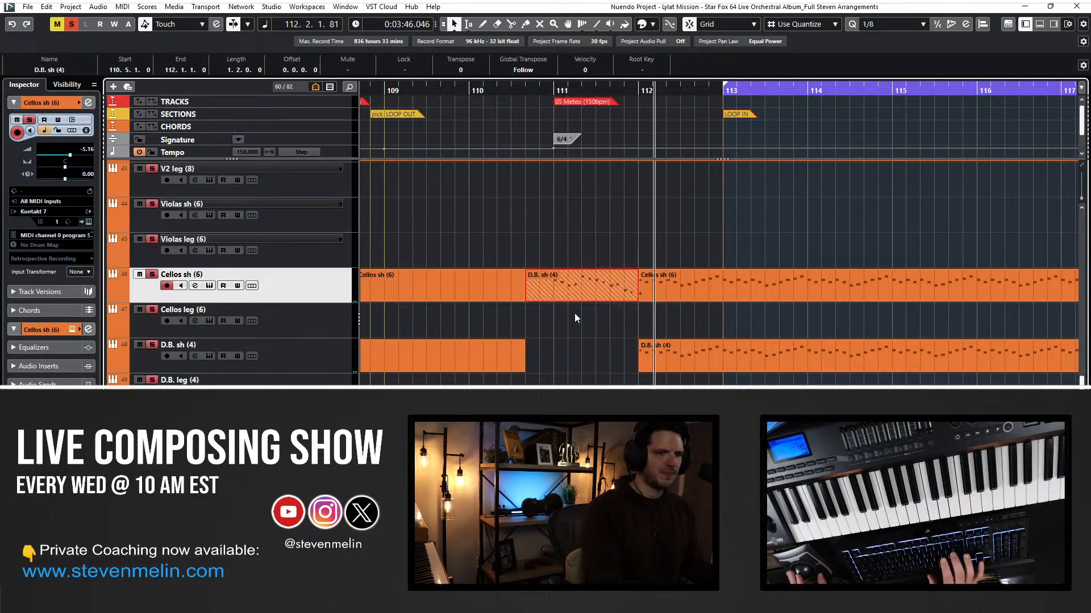
Move the short cello section before bar 112 up to the Strings Ens sh (34) track.
{"action": "scroll", "coordinate": [584, 293], "scroll_direction": "up", "scroll_amount": 5}
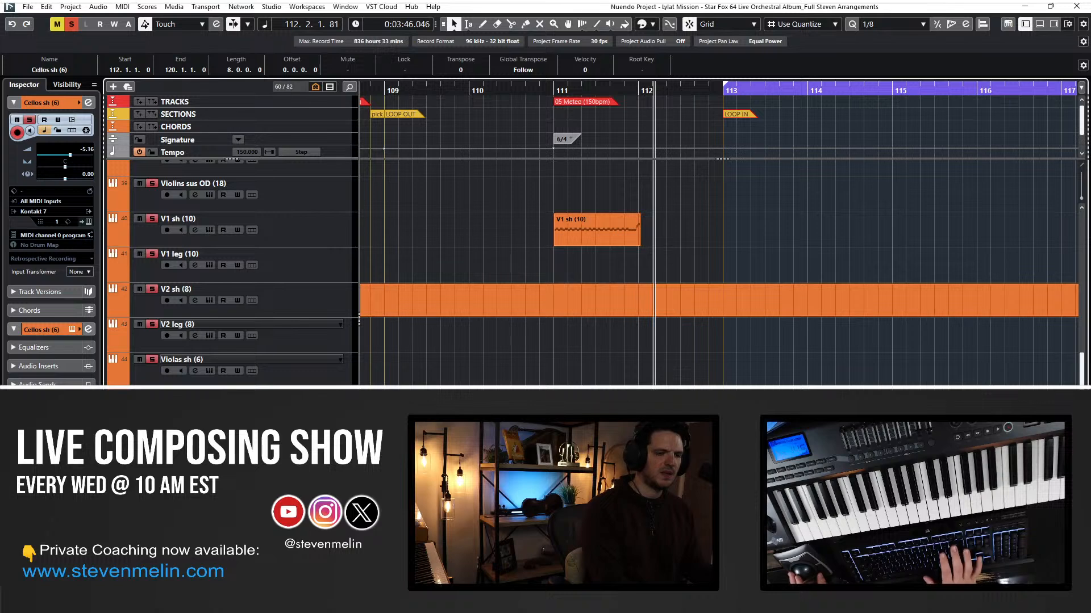
{"action": "key", "text": "ctrl+Up"}
{"action": "key", "text": "ctrl+Up"}
{"action": "key", "text": "ctrl+Up"}
{"action": "key", "text": "ctrl+Up"}
{"action": "key", "text": "ctrl+Up"}
{"action": "key", "text": "ctrl+Up"}
{"action": "key", "text": "ctrl+Up"}
{"action": "key", "text": "ctrl+Up"}
{"action": "key", "text": "ctrl+Up"}
{"action": "key", "text": "ctrl+Up"}
{"action": "key", "text": "ctrl+Up"}
{"action": "key", "text": "ctrl+Up"}
{"action": "scroll", "coordinate": [584, 293], "scroll_direction": "up", "scroll_amount": 10}
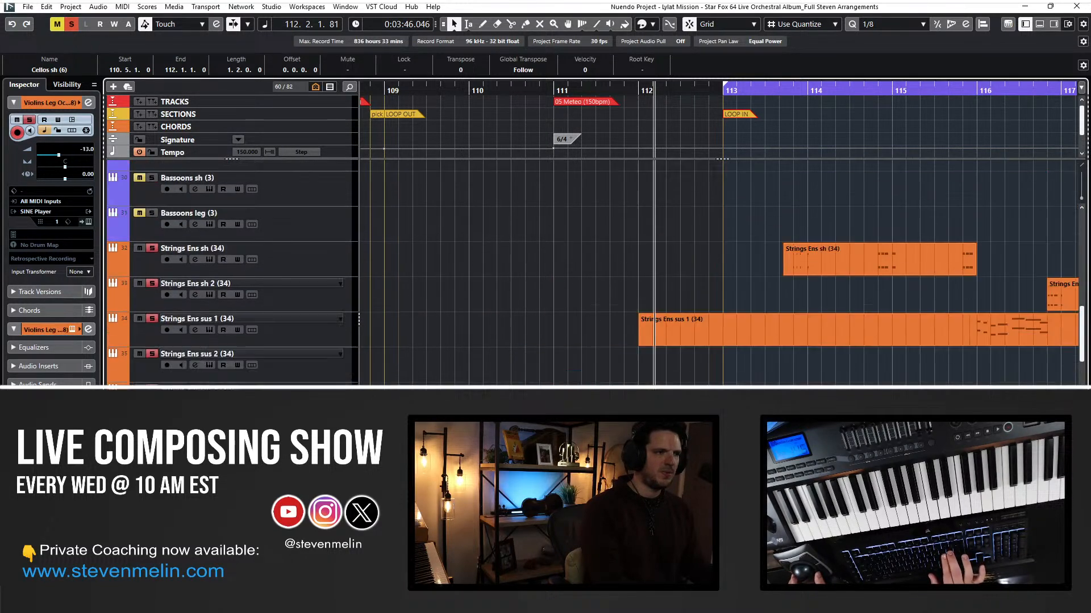
{"action": "key", "text": "ctrl+Up"}
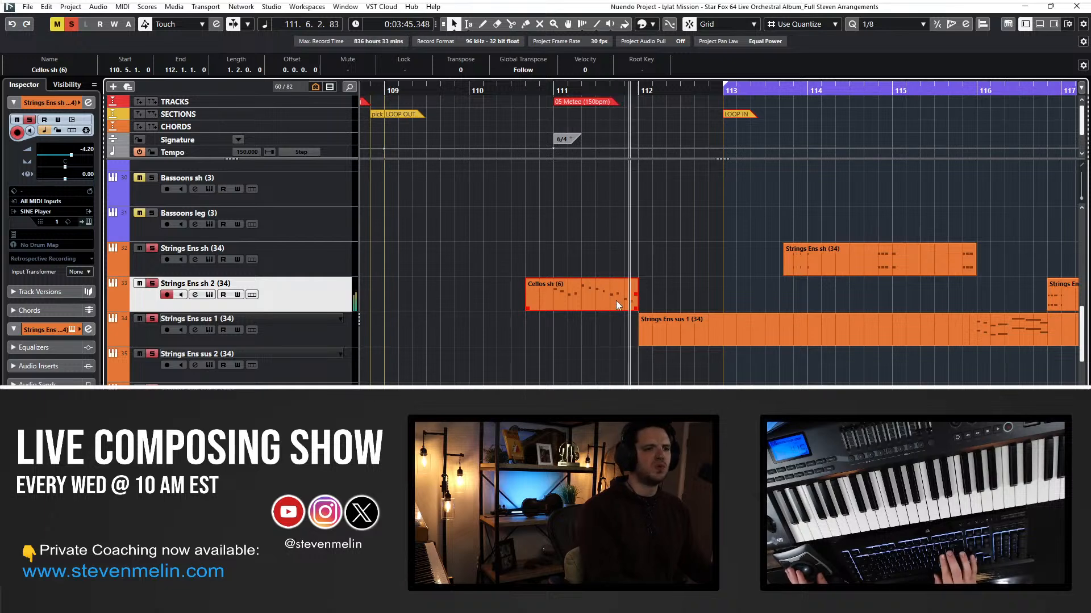
{"action": "key", "text": "ctrl+Up"}
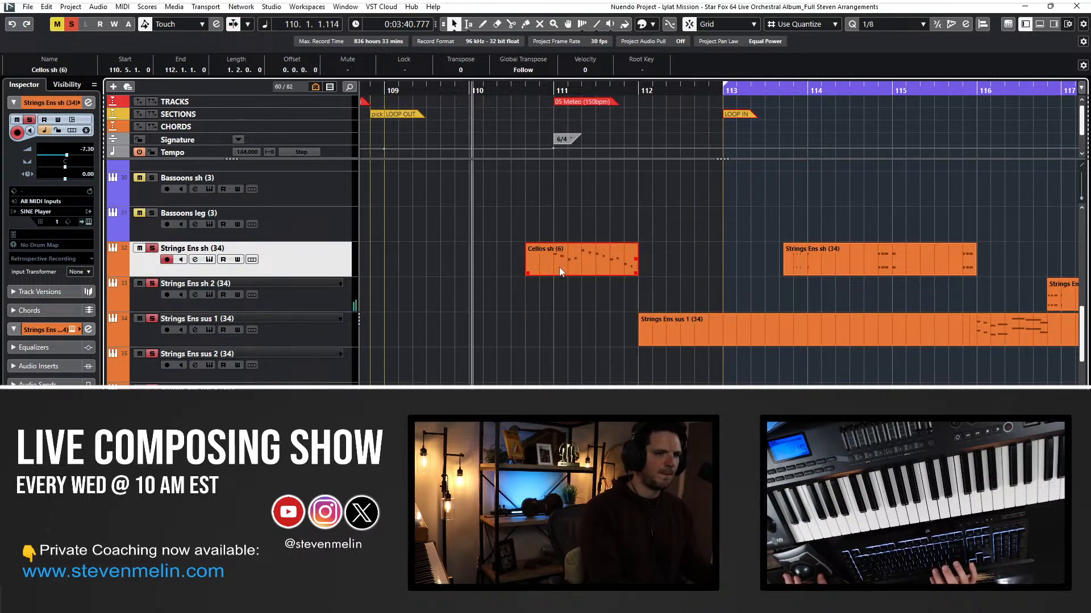
Inspect the moved cello part's notes and main volume controller events around bar 111 in the Key Editor.
{"action": "right_click", "coordinate": [559, 267]}
{"action": "left_click", "coordinate": [560, 268]}
{"action": "double_click", "coordinate": [540, 259]}
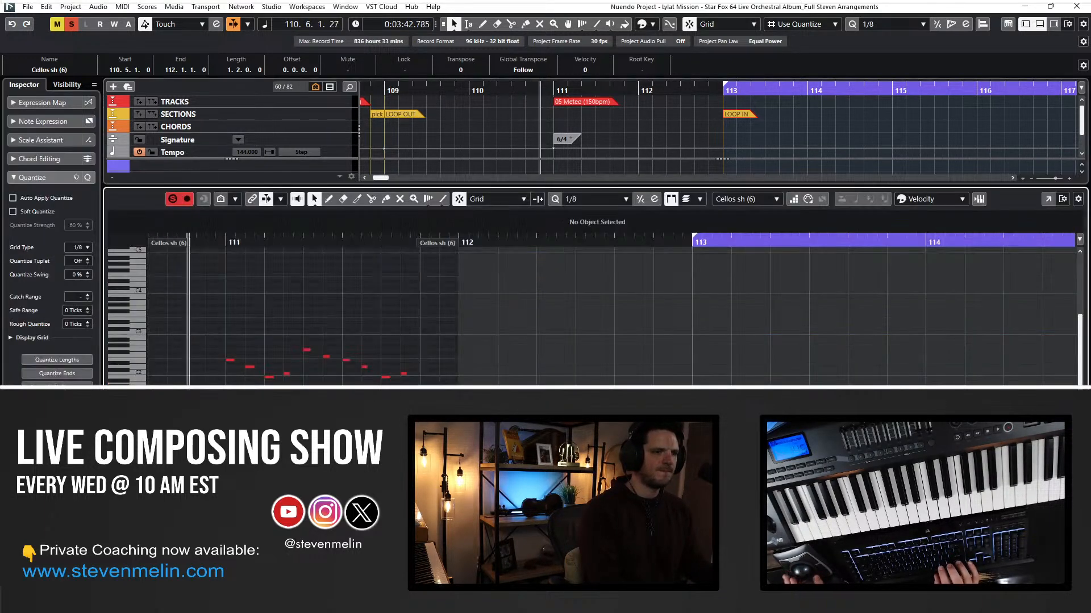
{"action": "key", "text": "Right"}
{"action": "key", "text": "l"}
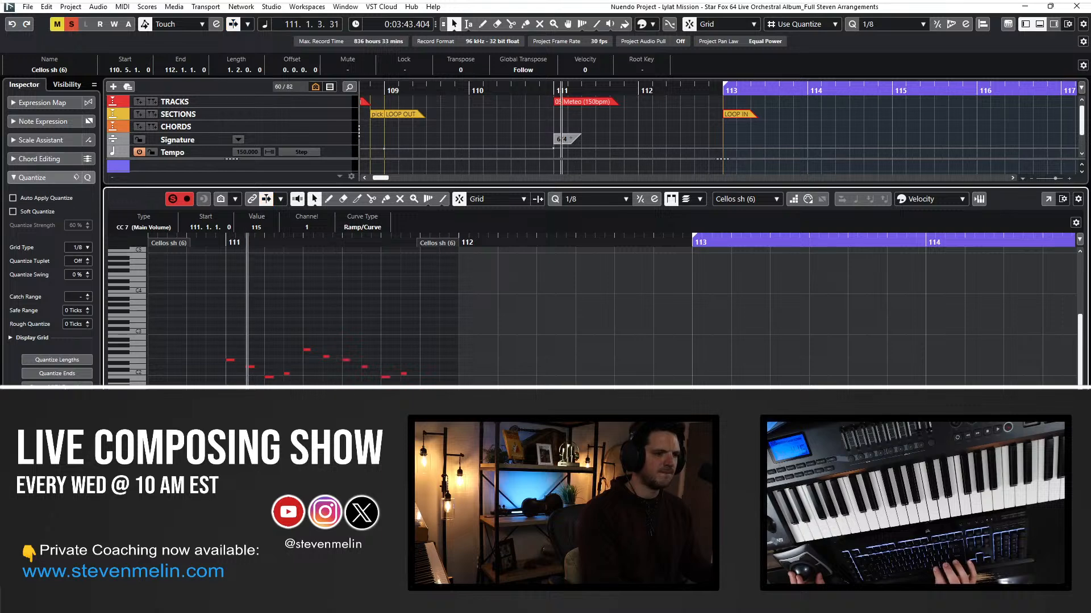
{"action": "key", "text": "l"}
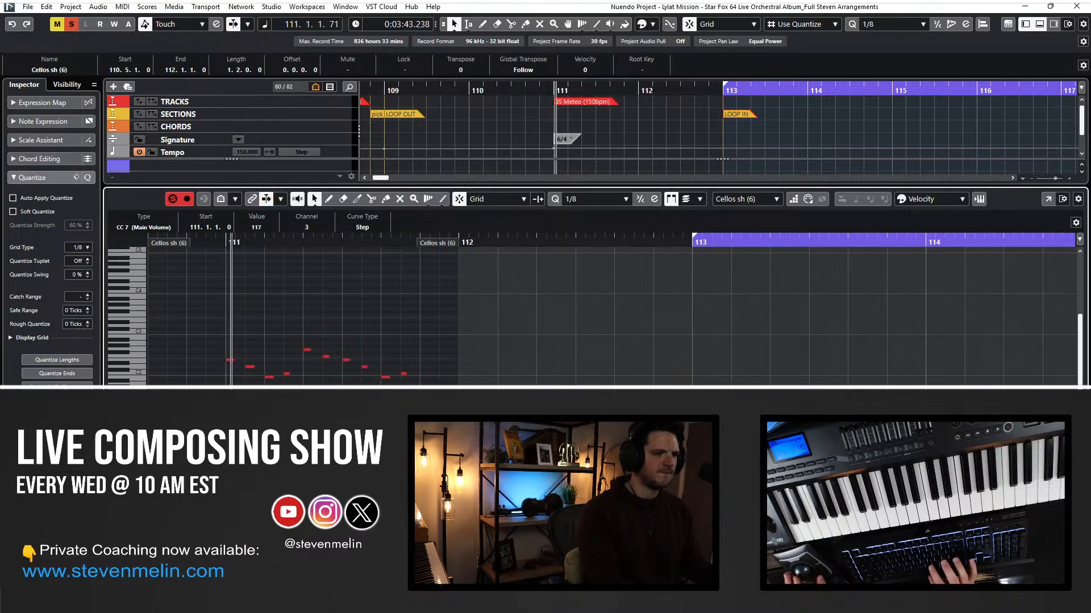
{"action": "key", "text": "ctrl+e"}
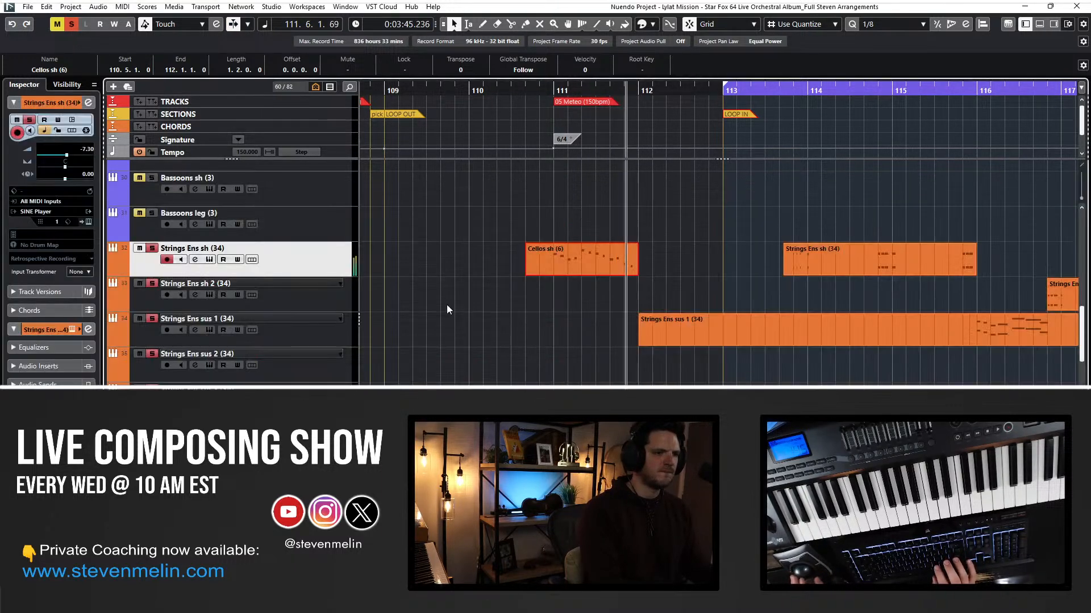
Glue the moved cello part to the following Strings Ens sh (34) parts, rename it after its track and play it from bar 111.
{"action": "right_click", "coordinate": [644, 270]}
{"action": "left_click", "coordinate": [643, 270]}
{"action": "left_click", "coordinate": [599, 258], "text": "alt"}
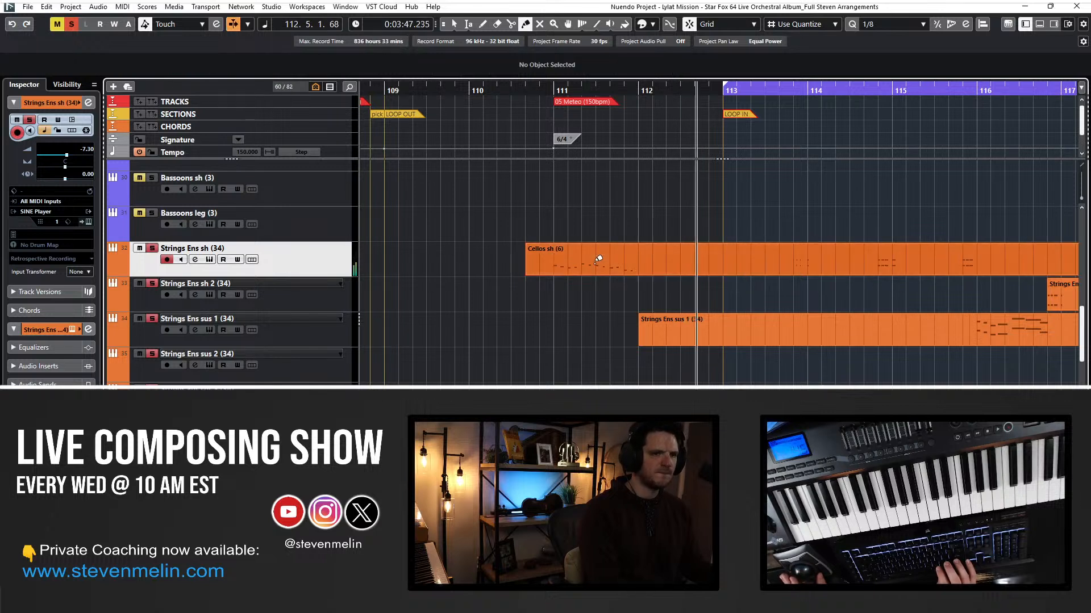
{"action": "key", "text": "1"}
{"action": "double_click", "coordinate": [214, 250]}
{"action": "key", "text": "shift+Return"}
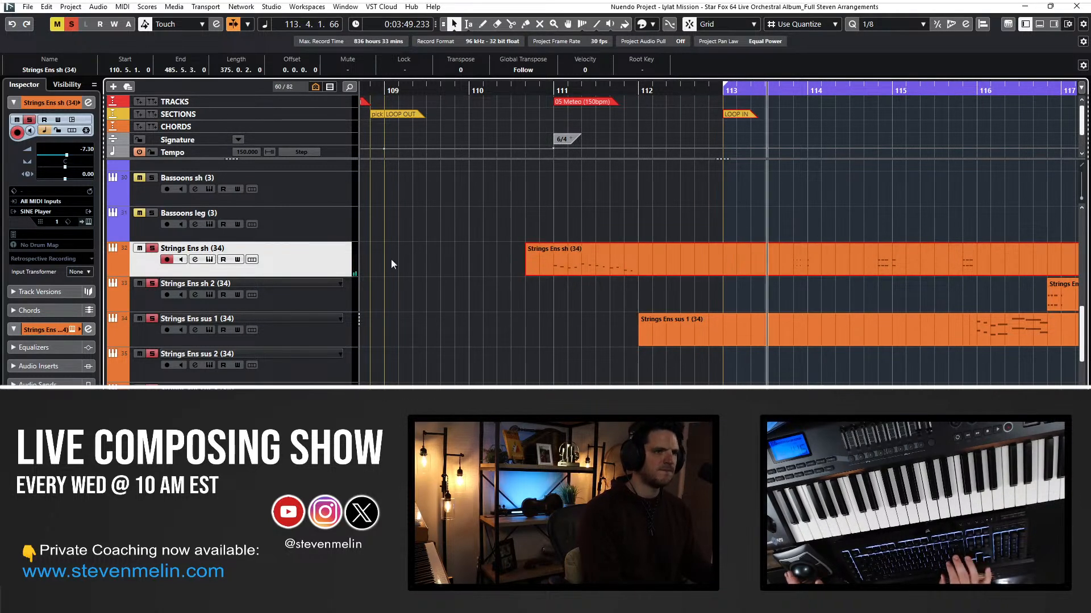
{"action": "left_click", "coordinate": [528, 90]}
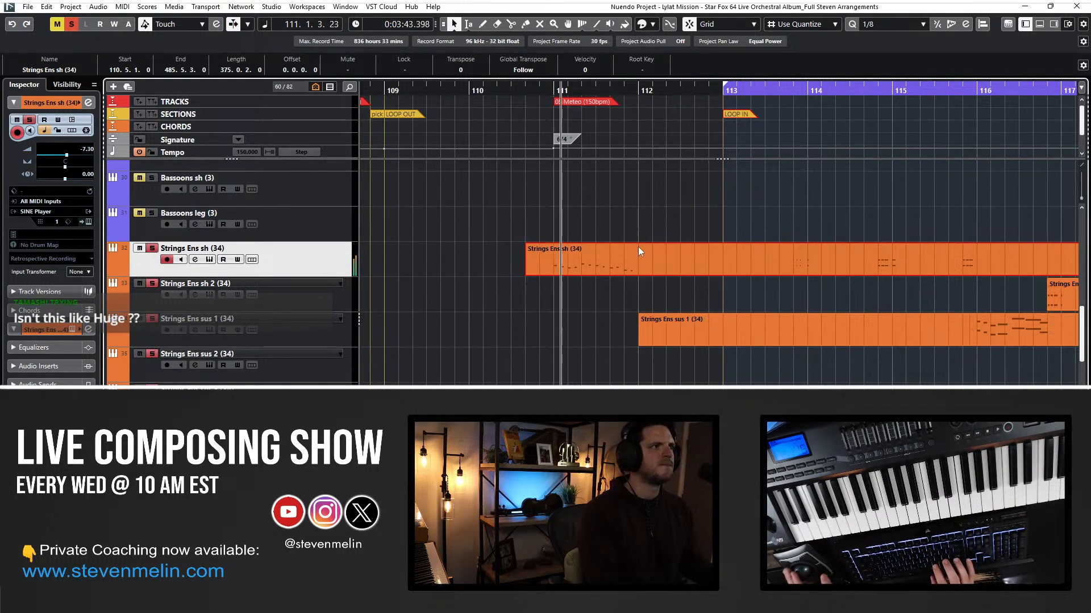
Copy the V1 sh (10) part in bar 111 onto the V2 sh (8) track at the same position.
{"action": "scroll", "coordinate": [559, 309], "scroll_direction": "down", "scroll_amount": 3}
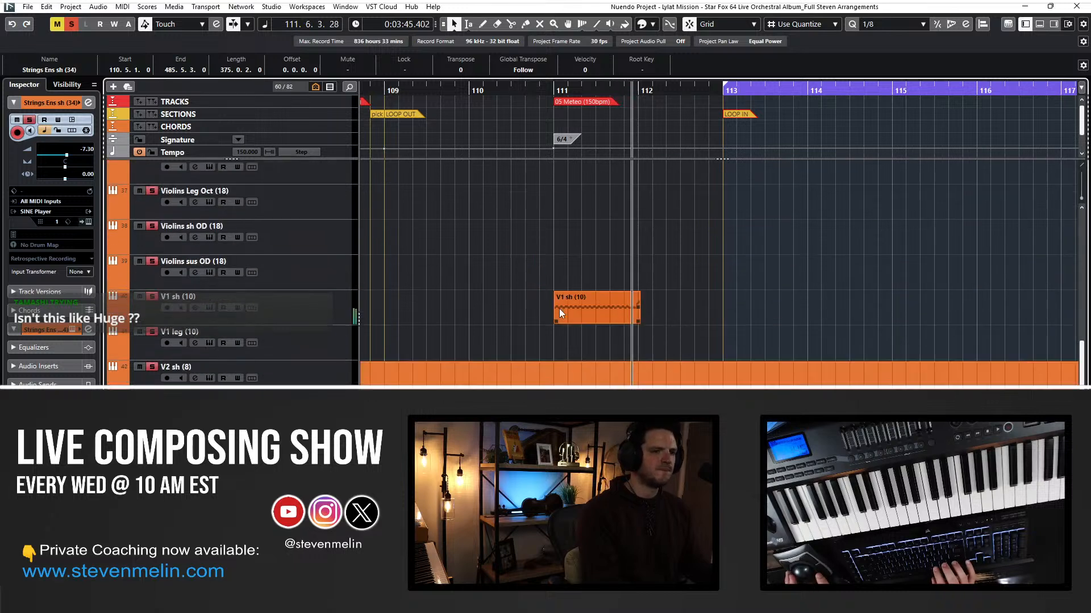
{"action": "left_click", "coordinate": [565, 302]}
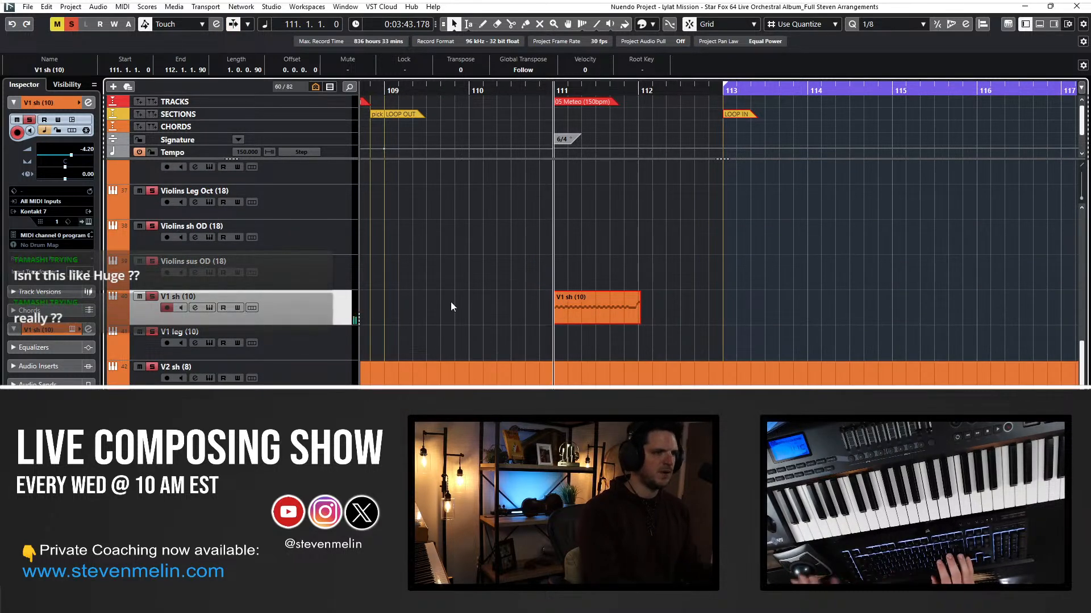
{"action": "left_click", "coordinate": [327, 380]}
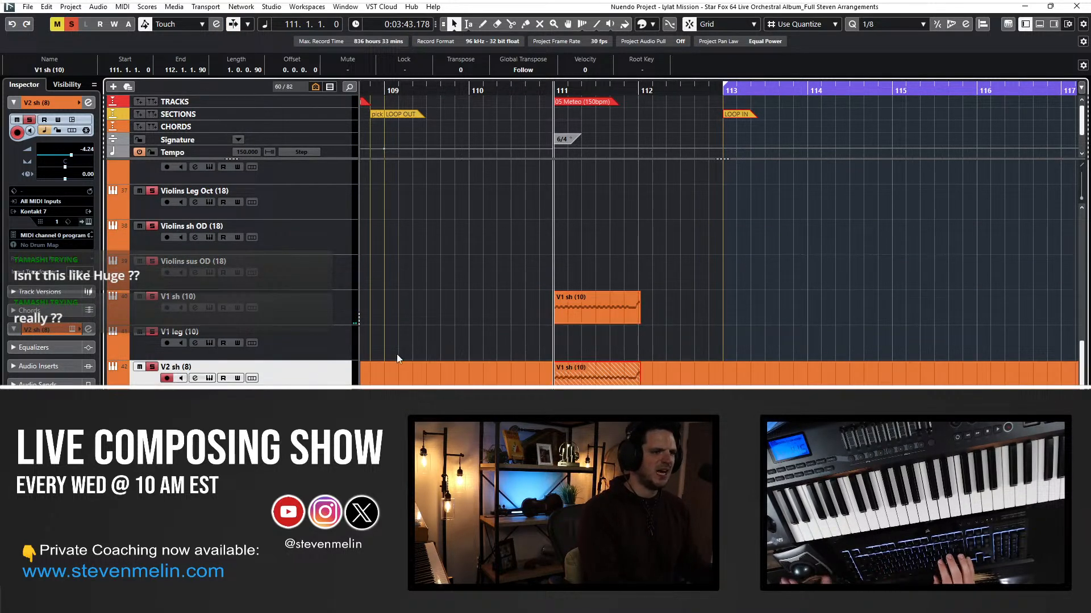
Examine the notes of the V1 sh (10) part in bar 111 in the Key Editor during playback.
{"action": "double_click", "coordinate": [574, 318]}
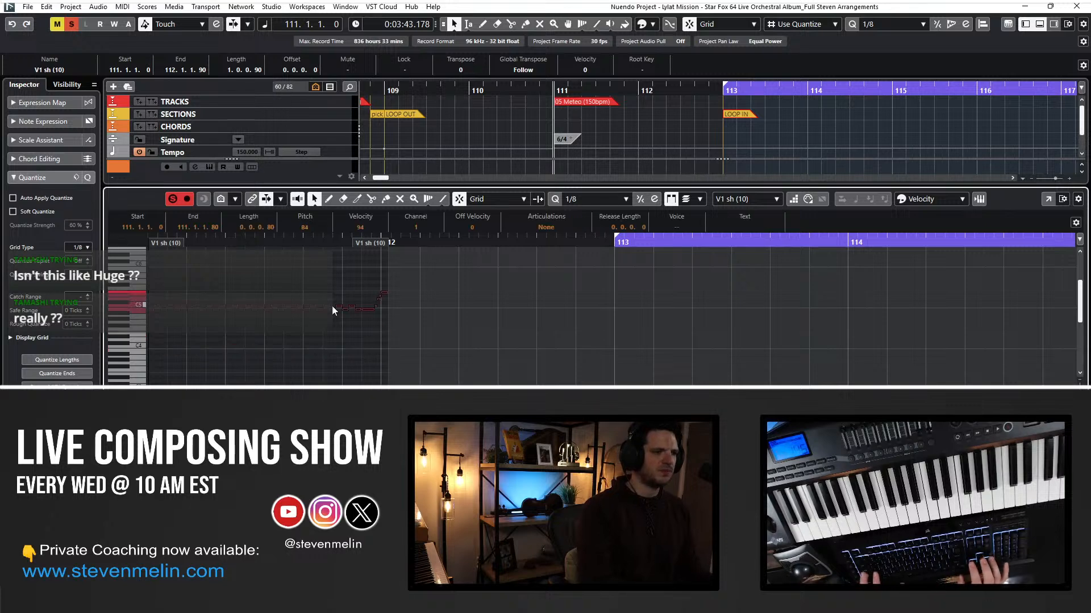
{"action": "key", "text": "ctrl+e"}
{"action": "key", "text": "space"}
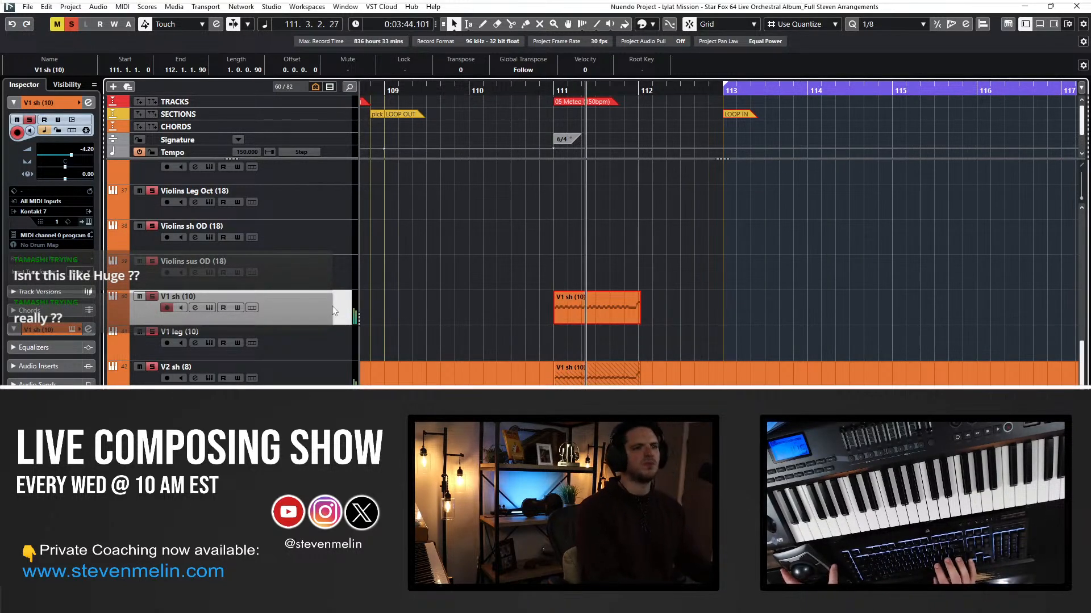
{"action": "double_click", "coordinate": [563, 306]}
{"action": "left_click_drag", "start_coordinate": [377, 323], "coordinate": [156, 267]}
{"action": "left_click_drag", "start_coordinate": [445, 344], "coordinate": [173, 248]}
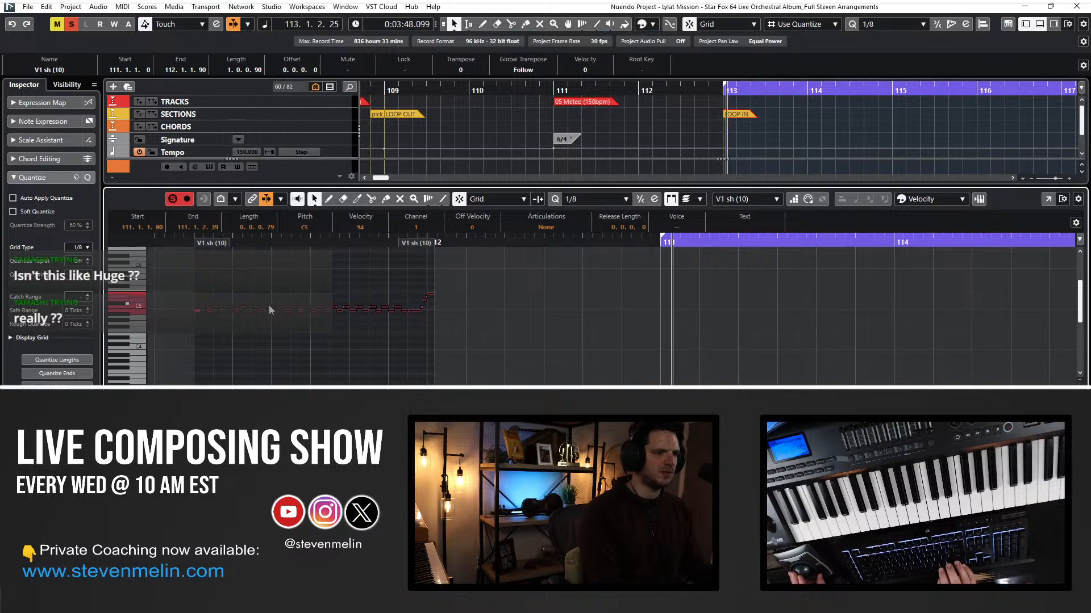
{"action": "left_click_drag", "start_coordinate": [496, 346], "coordinate": [171, 279]}
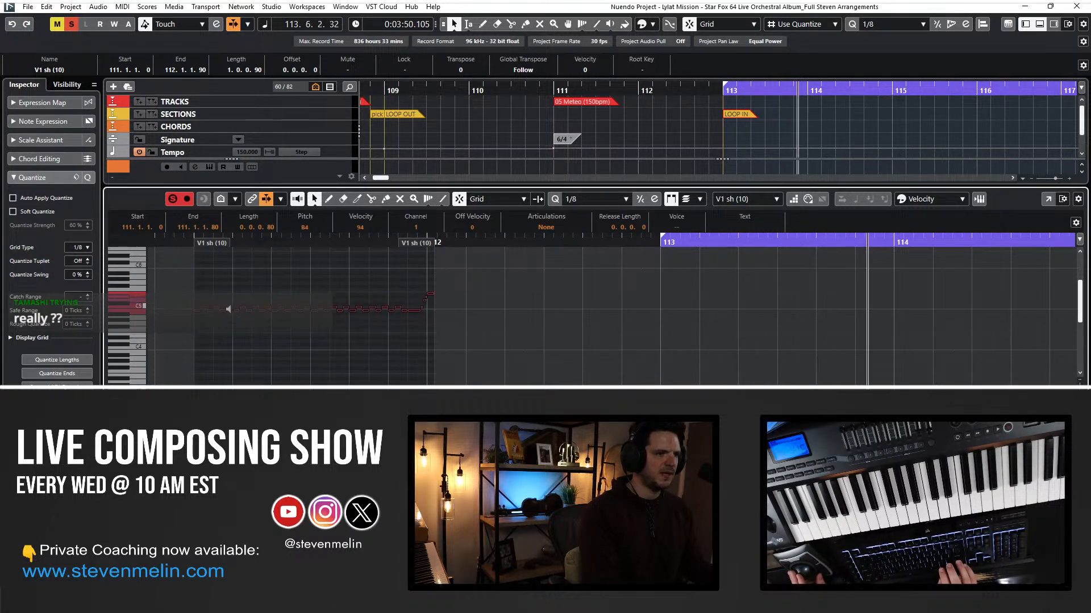
Transpose the copied notes on V2 sh (8) down an octave in the Key Editor and play back from bar 111.
{"action": "key", "text": "space"}
{"action": "key", "text": "Return"}
{"action": "key", "text": "KP_Subtract"}
{"action": "key", "text": "KP_Subtract"}
{"action": "key", "text": "KP_Subtract"}
{"action": "key", "text": "KP_Subtract"}
{"action": "key", "text": "KP_Subtract"}
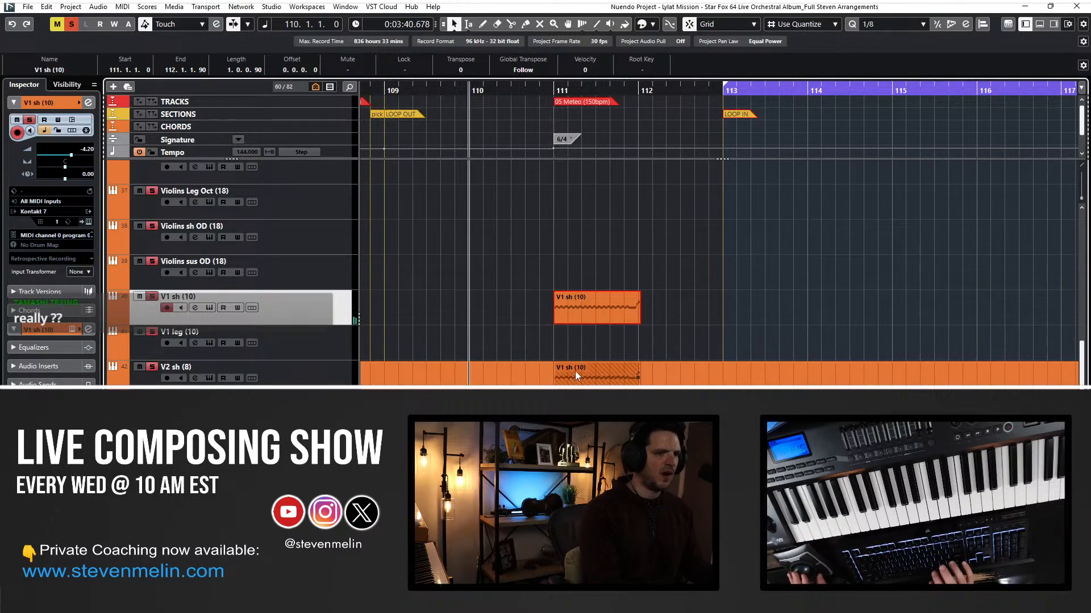
{"action": "double_click", "coordinate": [574, 370]}
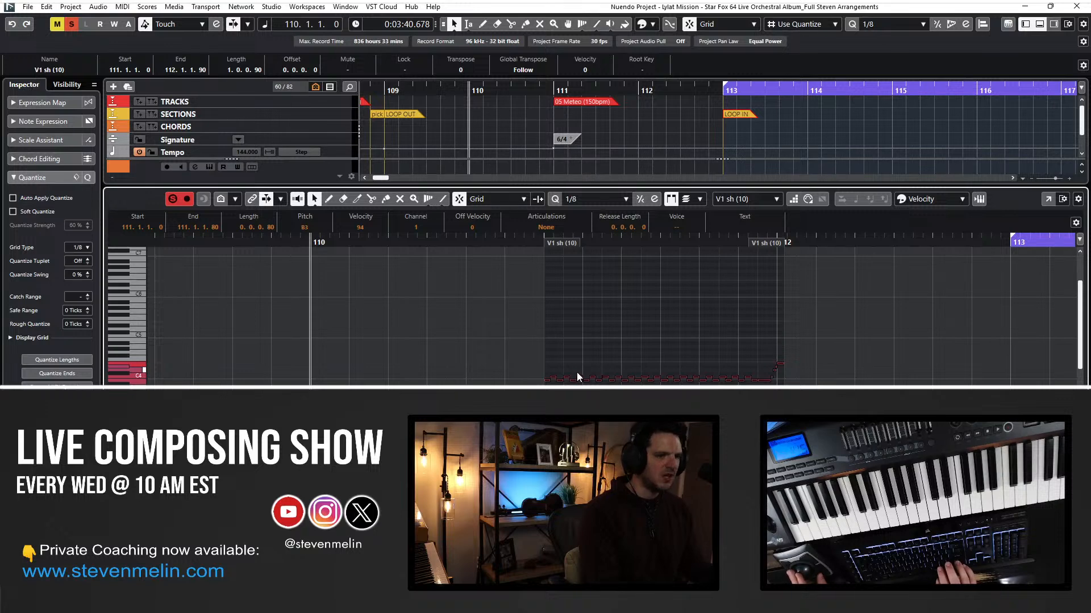
{"action": "key", "text": "Return"}
{"action": "key", "text": "KP_Add"}
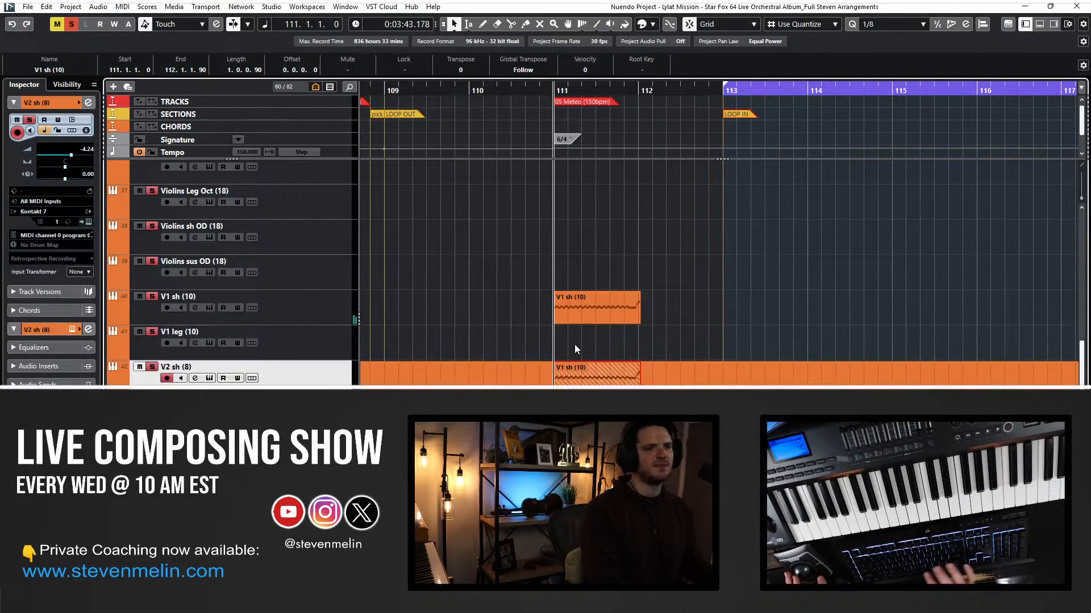
{"action": "key", "text": "space"}
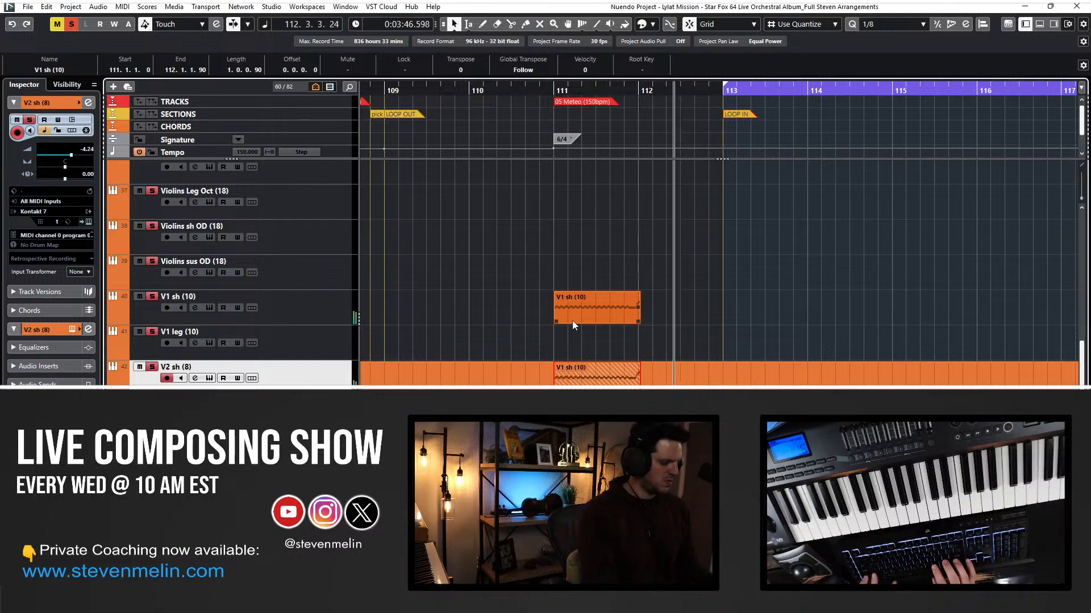
Rename the copied violin part in bar 111 after its track, V2 sh (8), and review the surrounding woodwind and string tracks.
{"action": "double_click", "coordinate": [253, 365]}
{"action": "key", "text": "shift+Return"}
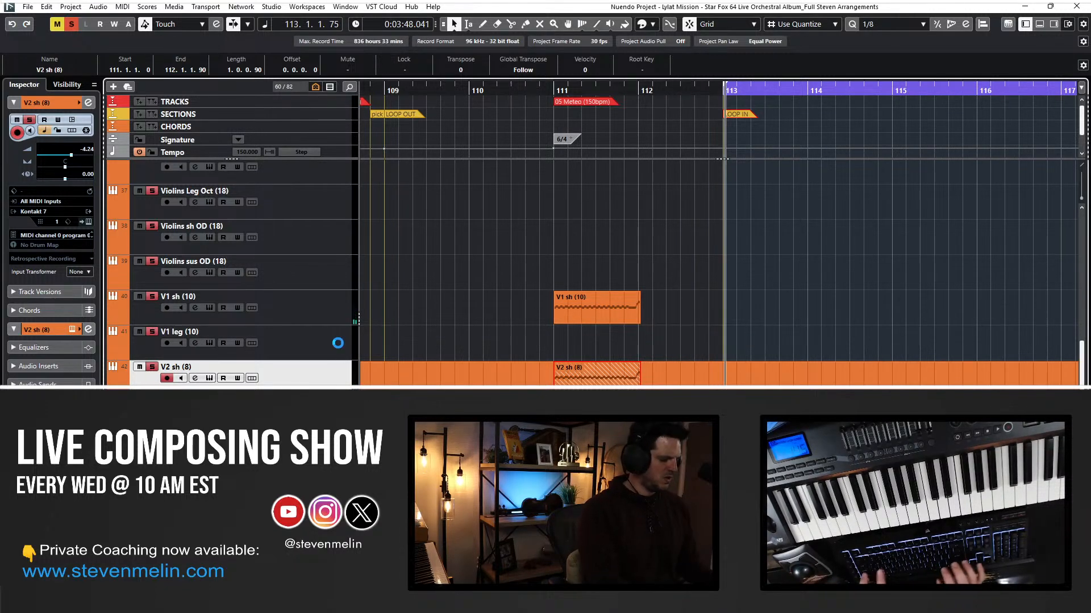
{"action": "scroll", "coordinate": [339, 343], "scroll_direction": "up", "scroll_amount": 10}
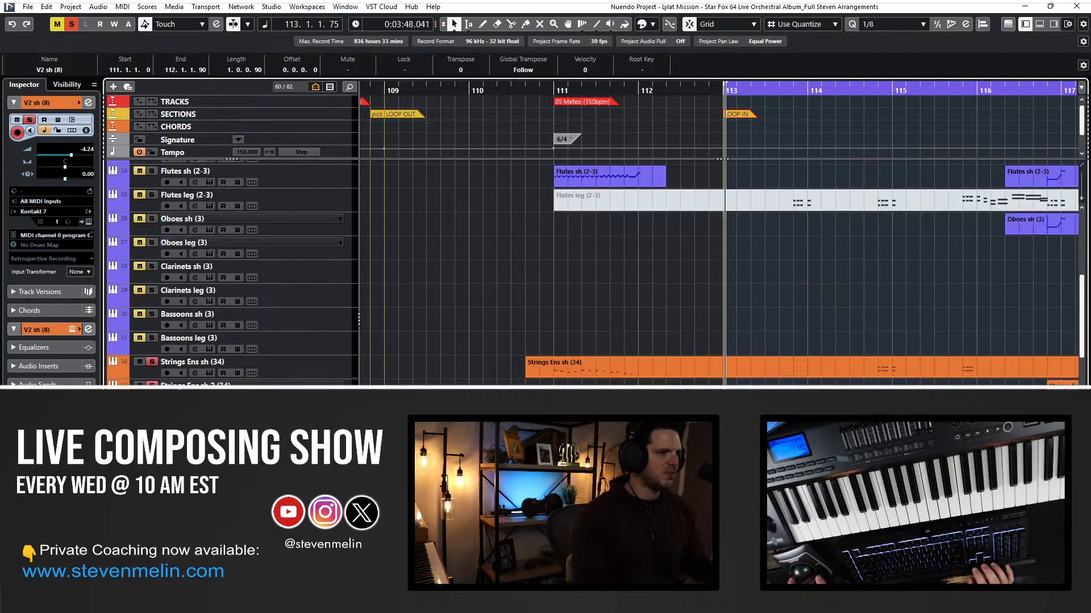
{"action": "scroll", "coordinate": [292, 301], "scroll_direction": "down", "scroll_amount": 12}
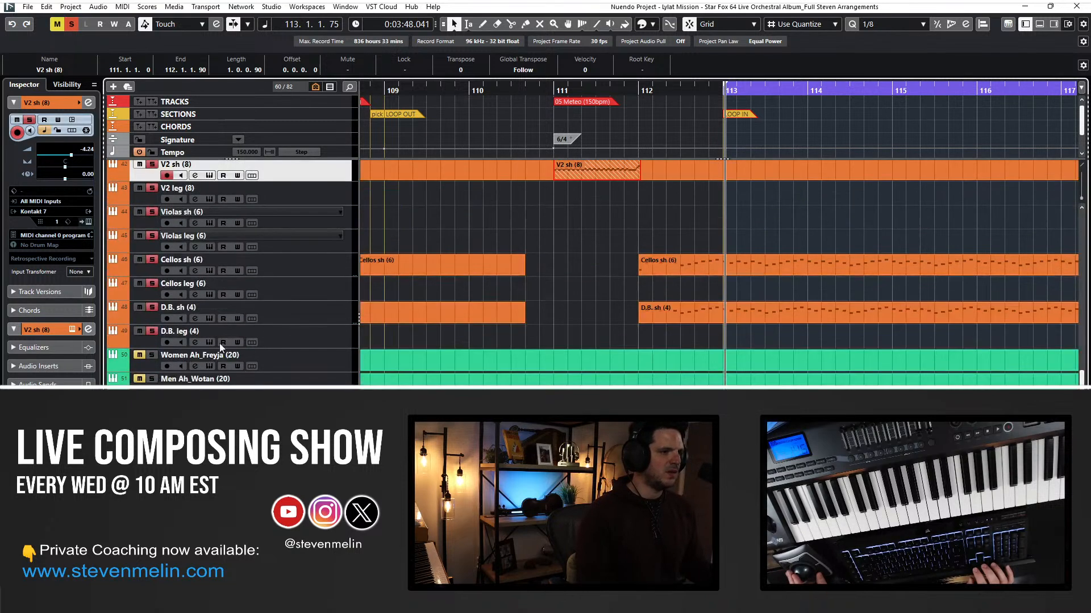
Add a Kontakt 7 instrument track between D.B. leg (4) and Women Ah_Freyja (20), and name it Choir Rise FX.
{"action": "left_click", "coordinate": [219, 356]}
{"action": "key", "text": "t"}
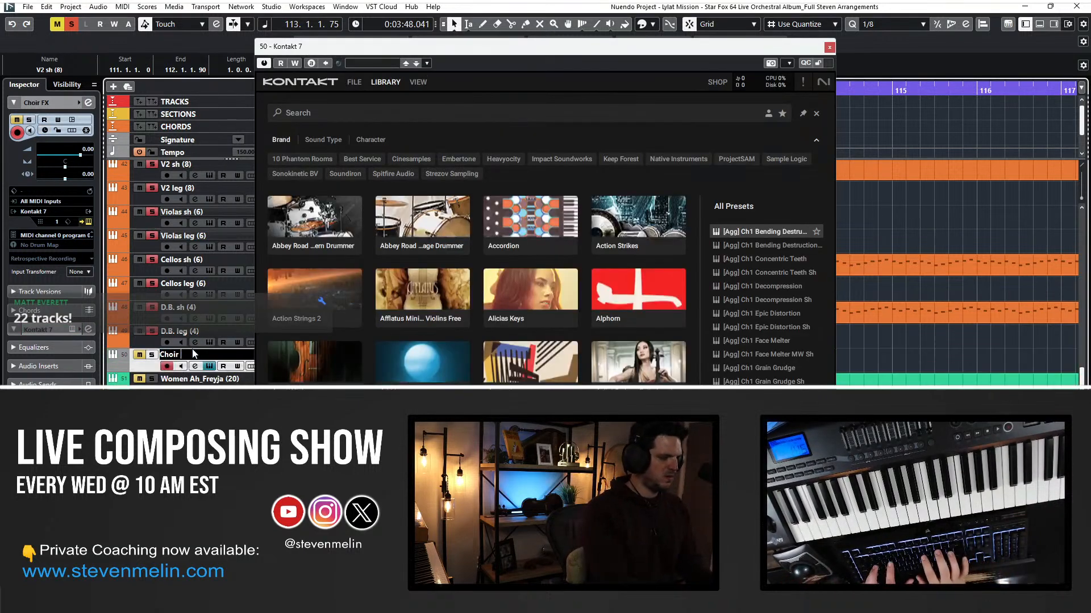
{"action": "key", "text": "Return"}
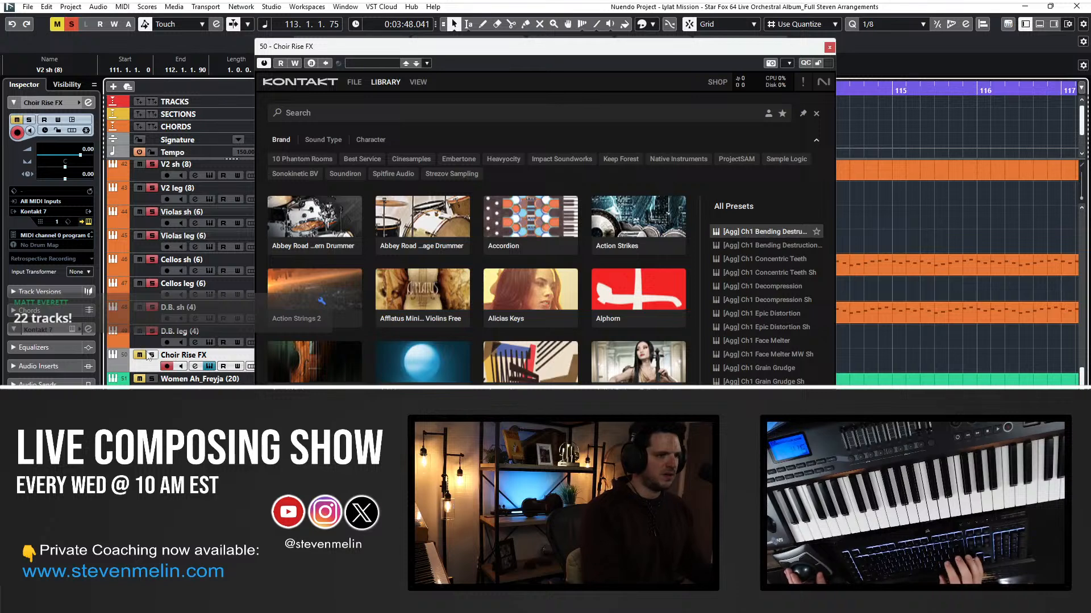
Show Kontakt's library browser and filter the libraries by "sonokinetic".
{"action": "left_click", "coordinate": [292, 83]}
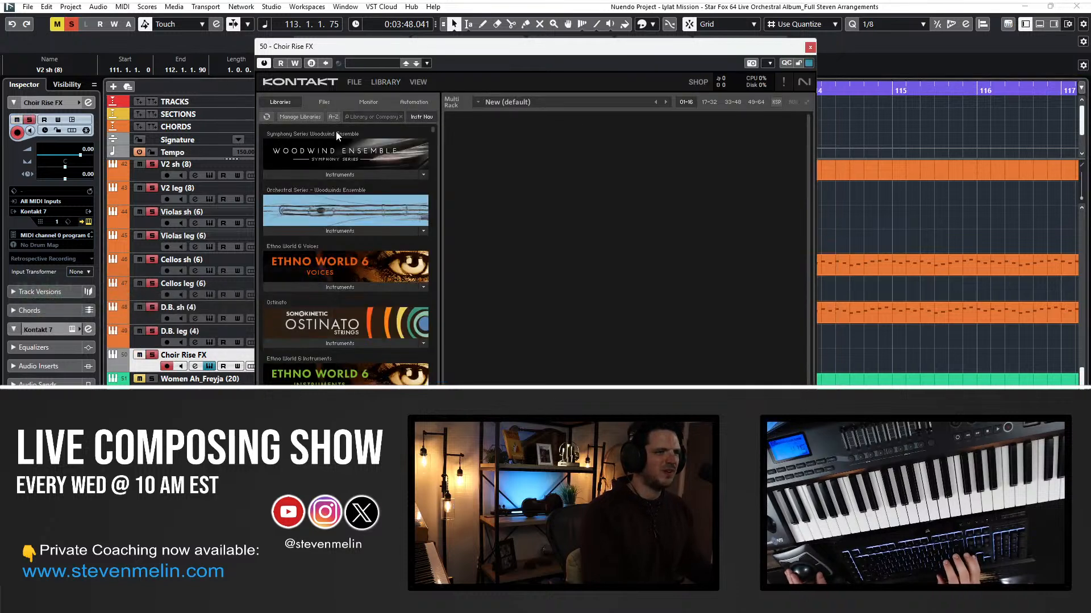
{"action": "left_click", "coordinate": [362, 119]}
{"action": "type", "text": "sonokiunet"}
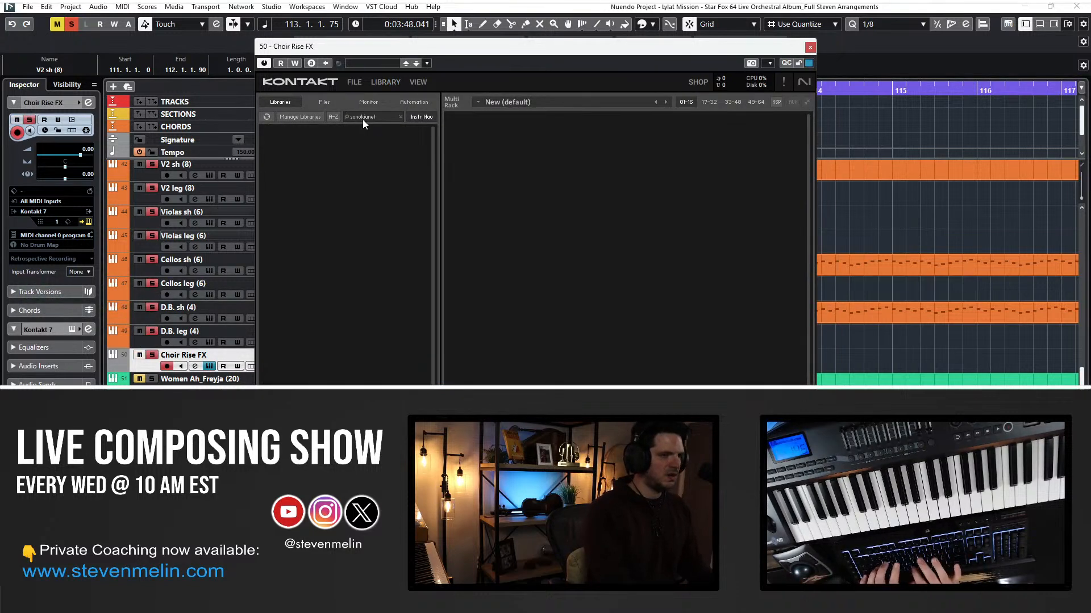
{"action": "key", "text": "BackSpace"}
{"action": "key", "text": "BackSpace"}
{"action": "key", "text": "BackSpace"}
{"action": "key", "text": "BackSpace"}
{"action": "key", "text": "BackSpace"}
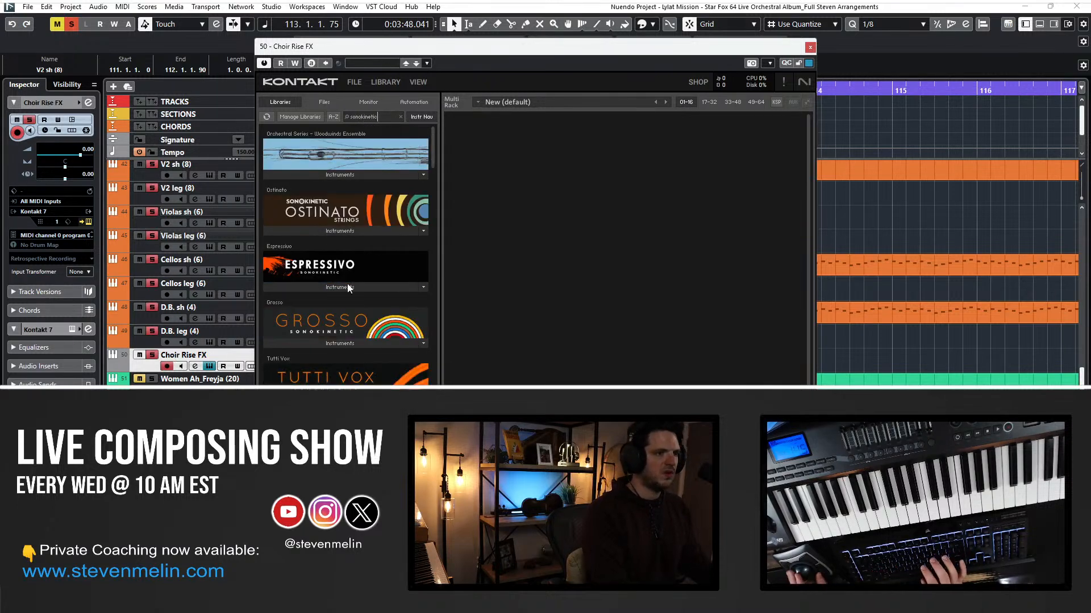
Load the Tutti Vox Core 24 bit instrument from the 24 bit folder of the Tutti Vox library.
{"action": "scroll", "coordinate": [302, 312], "scroll_direction": "down", "scroll_amount": 3}
{"action": "left_click", "coordinate": [321, 314]}
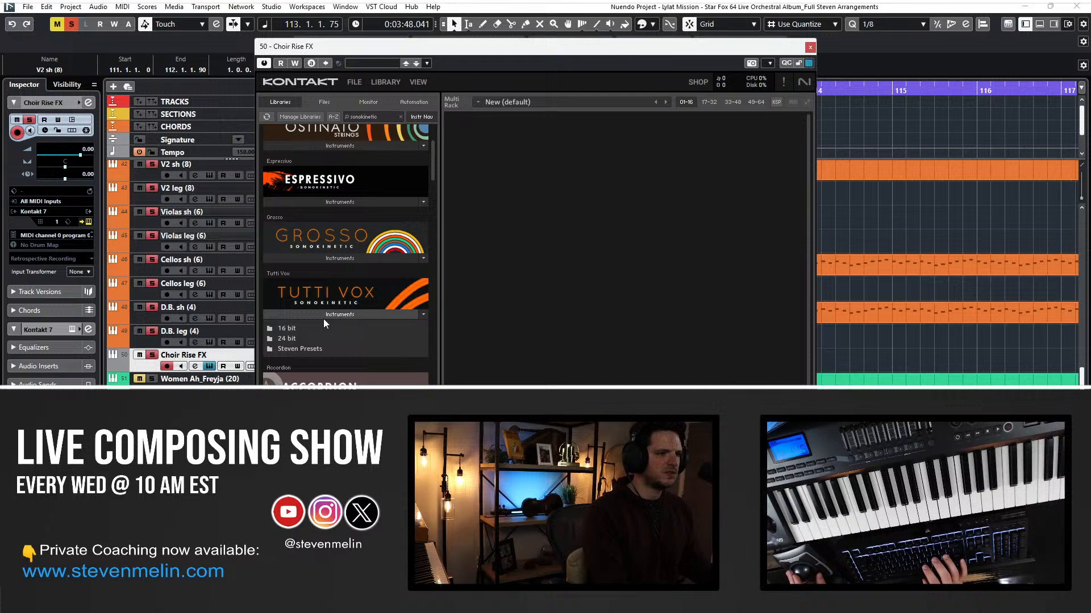
{"action": "left_click", "coordinate": [294, 338]}
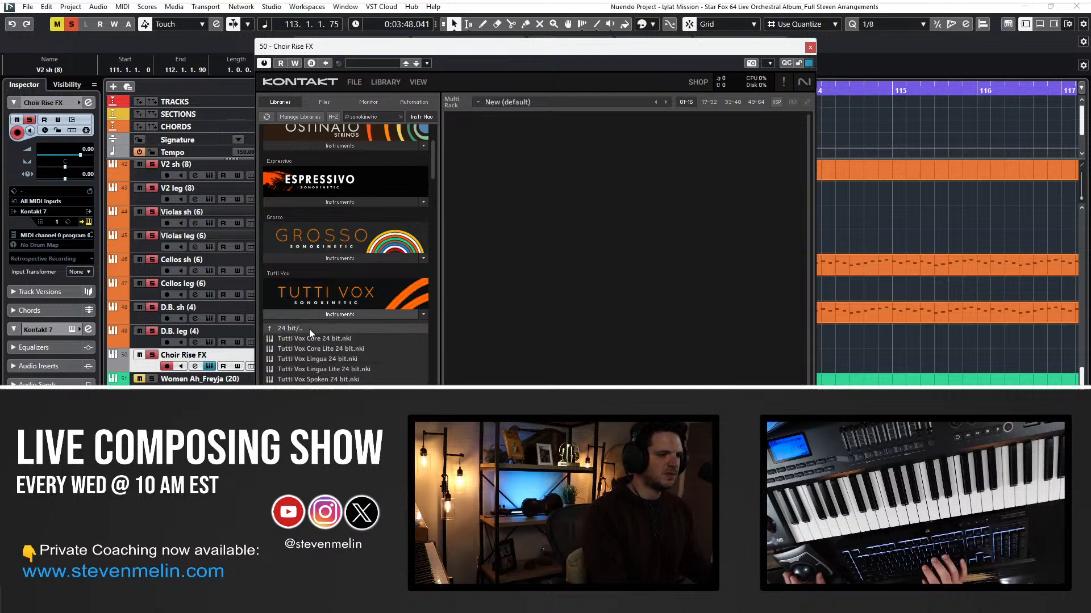
{"action": "left_click", "coordinate": [309, 329]}
{"action": "left_click", "coordinate": [302, 348]}
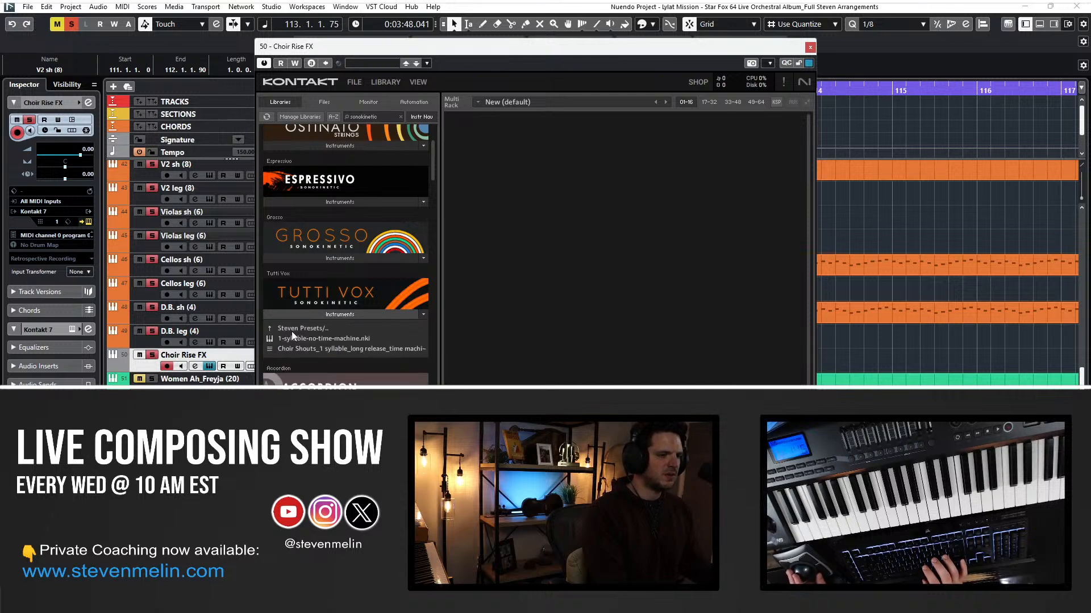
{"action": "left_click", "coordinate": [292, 331]}
{"action": "left_click", "coordinate": [301, 341]}
{"action": "scroll", "coordinate": [318, 331], "scroll_direction": "down", "scroll_amount": 1}
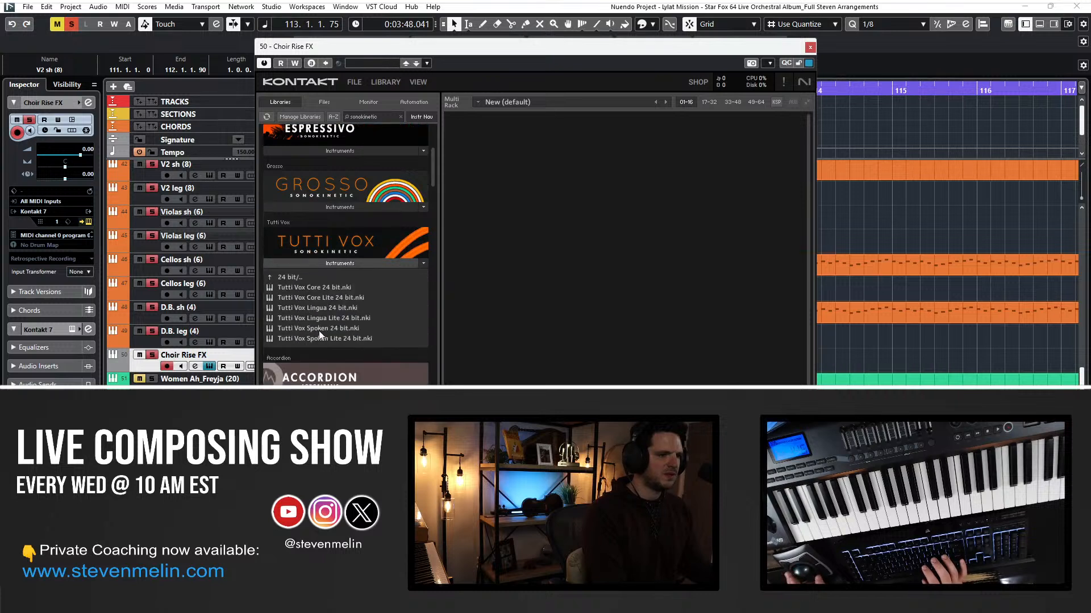
{"action": "left_click", "coordinate": [316, 288]}
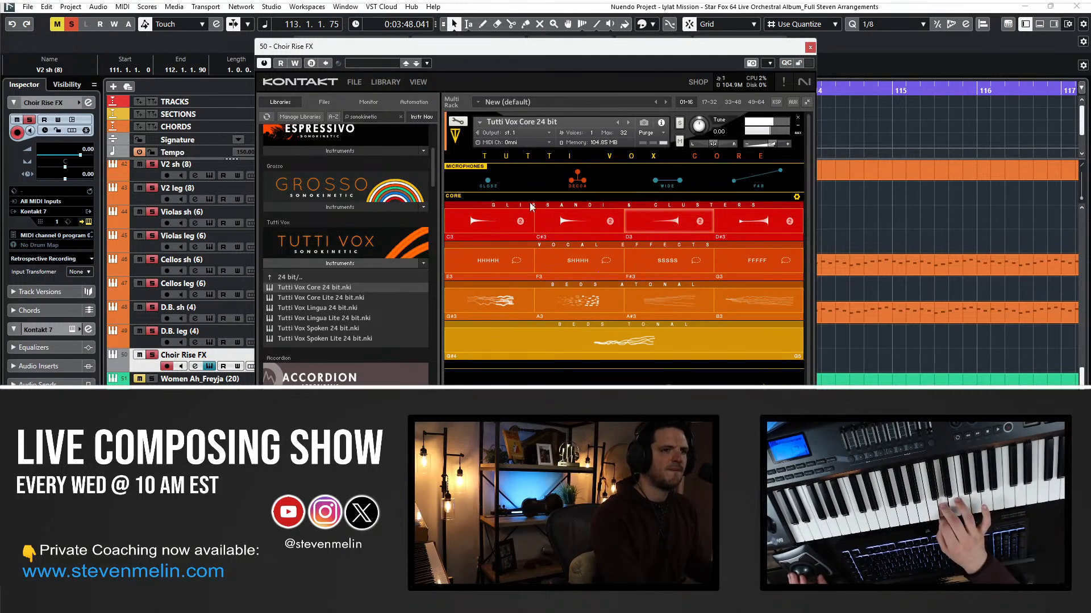
Audition 2-bar cluster beds and glissandi for Tutti Vox's D3 slot, keep an upward-curving glissando, and set the instrument volume to about -0.5 dB.
{"action": "left_click", "coordinate": [659, 223]}
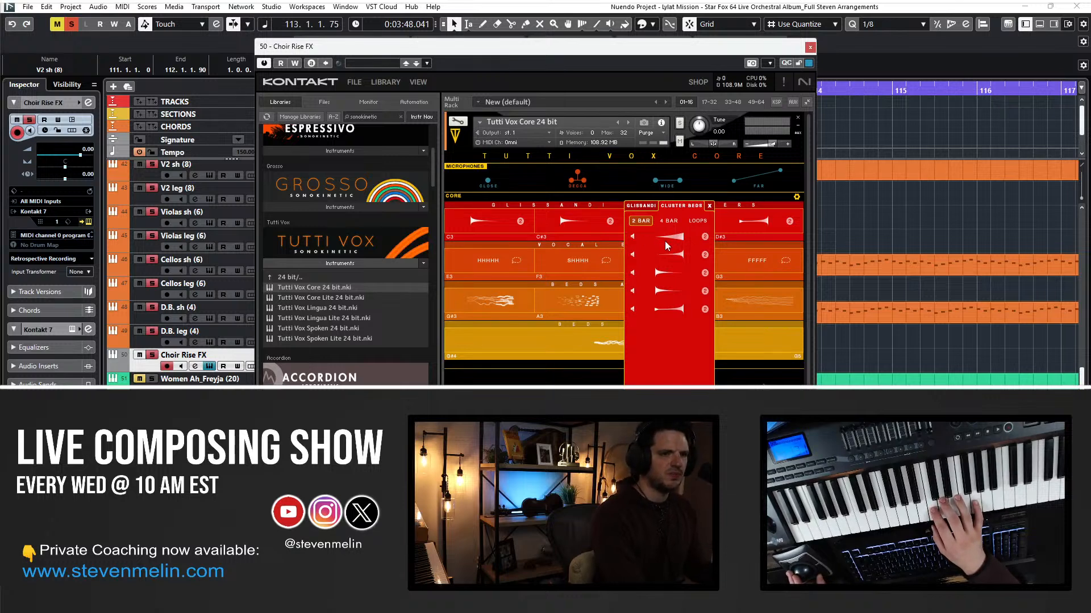
{"action": "left_click", "coordinate": [675, 238]}
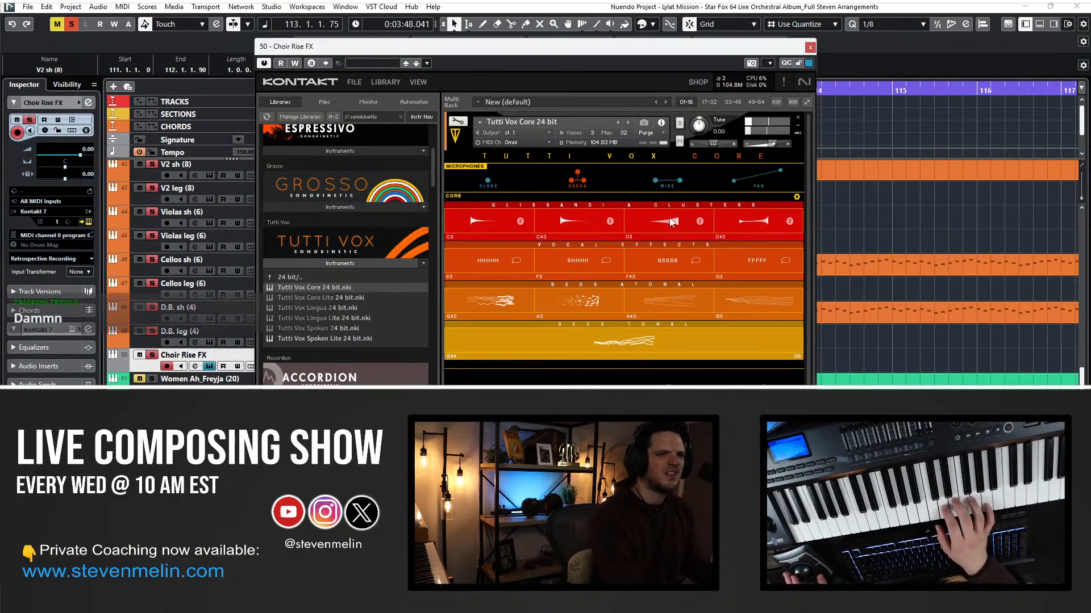
{"action": "left_click", "coordinate": [647, 225]}
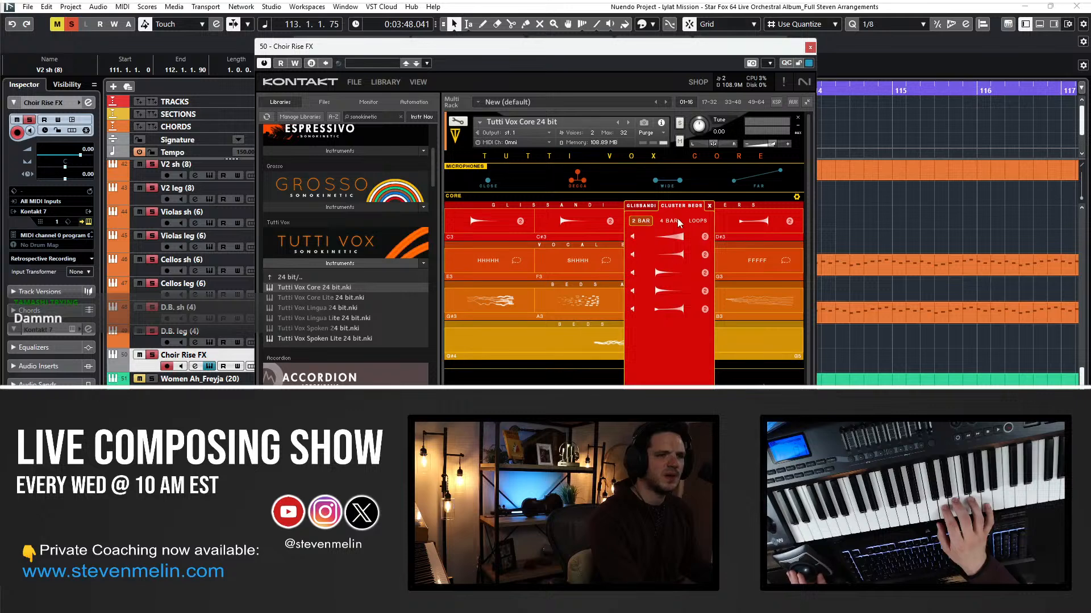
{"action": "left_click", "coordinate": [646, 207]}
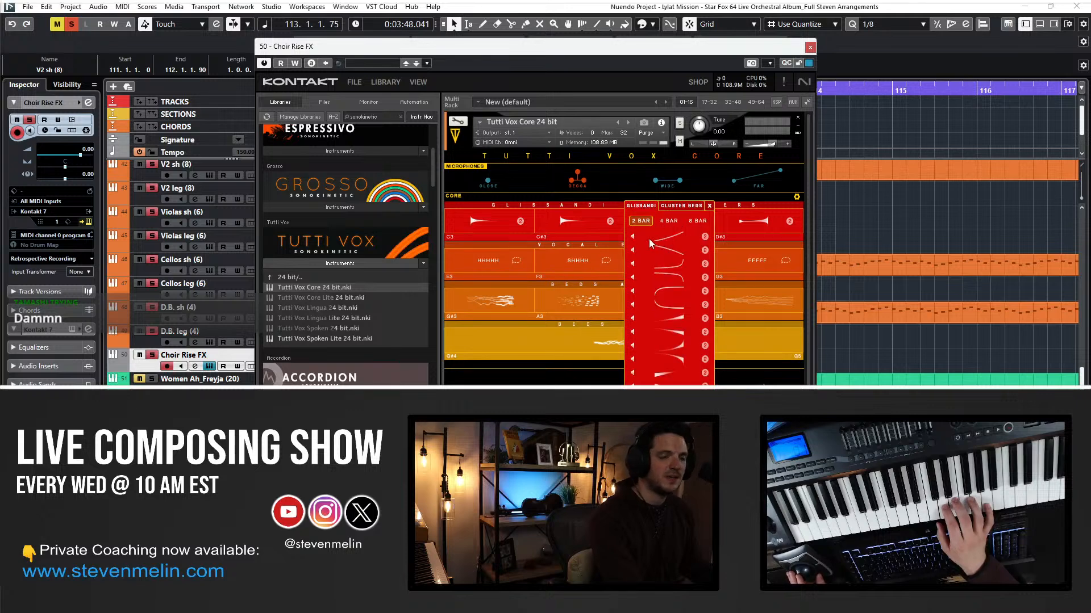
{"action": "left_click", "coordinate": [669, 323]}
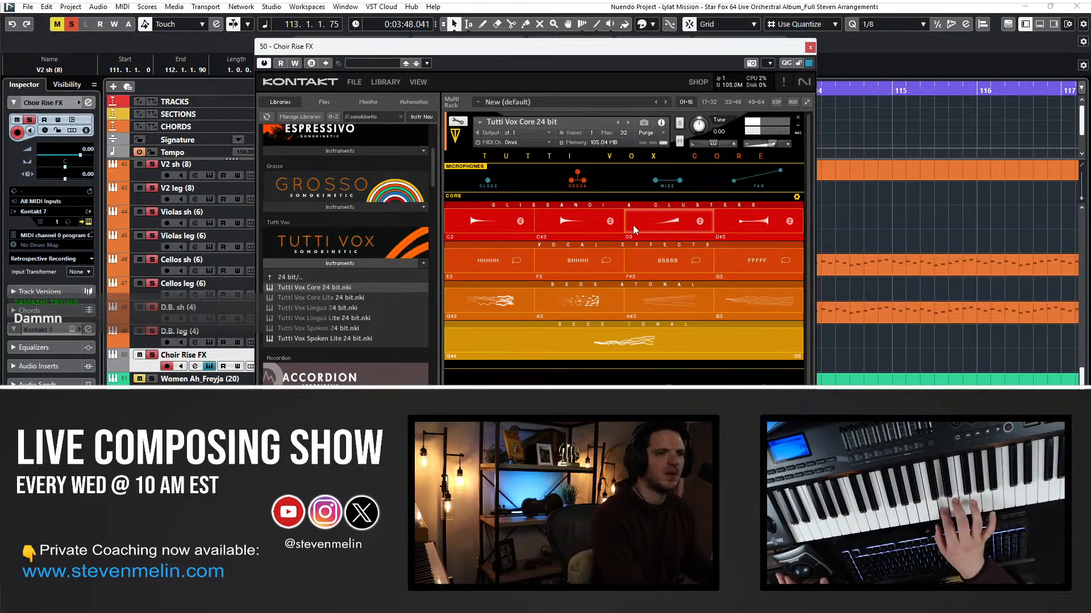
{"action": "left_click", "coordinate": [650, 230]}
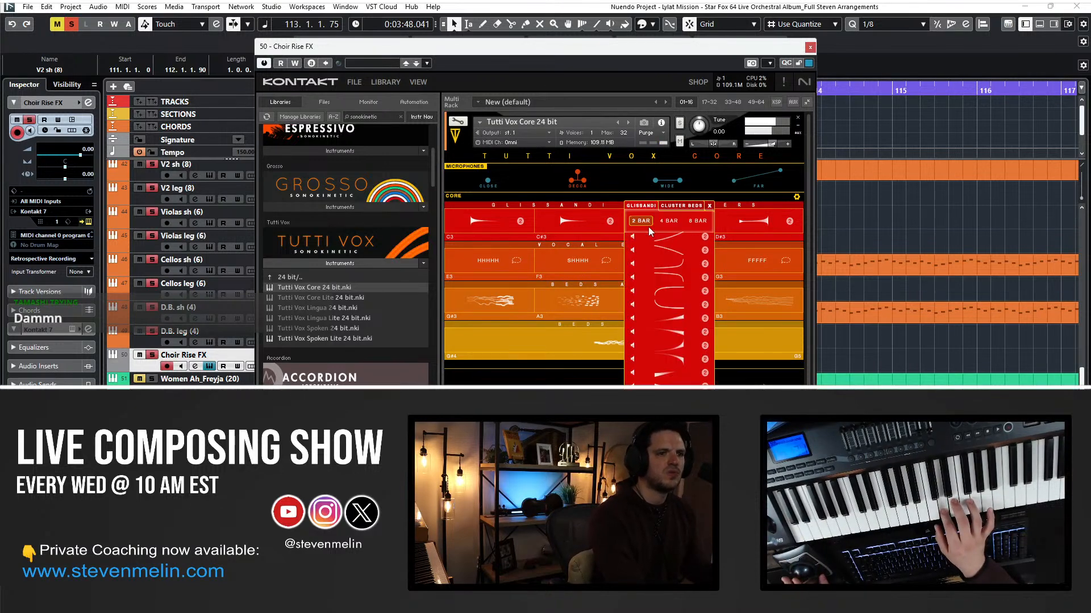
{"action": "left_click", "coordinate": [642, 243]}
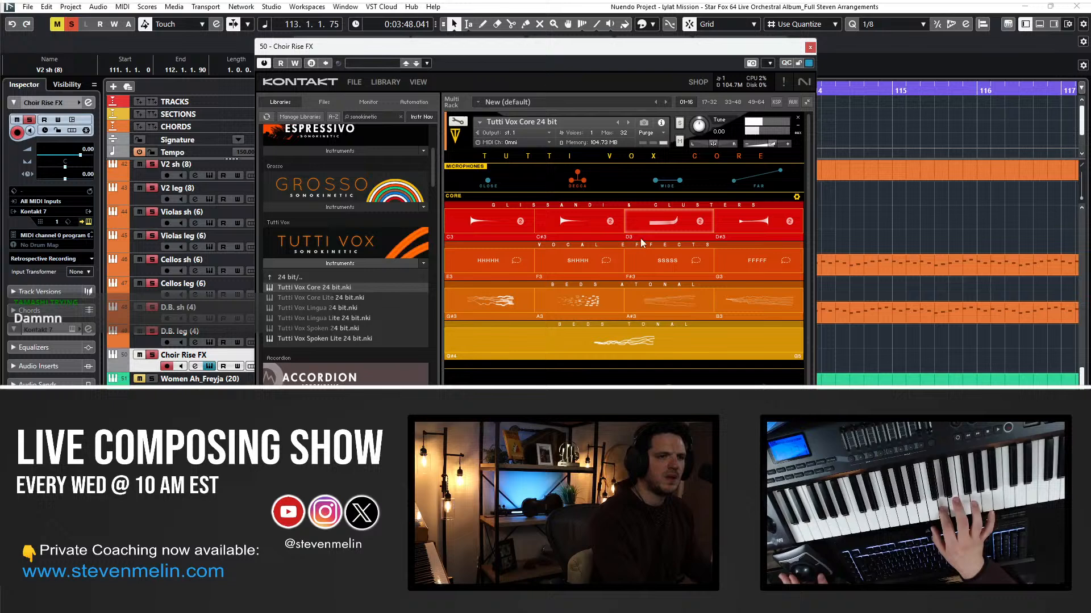
{"action": "left_click", "coordinate": [670, 229]}
{"action": "left_click", "coordinate": [688, 238]}
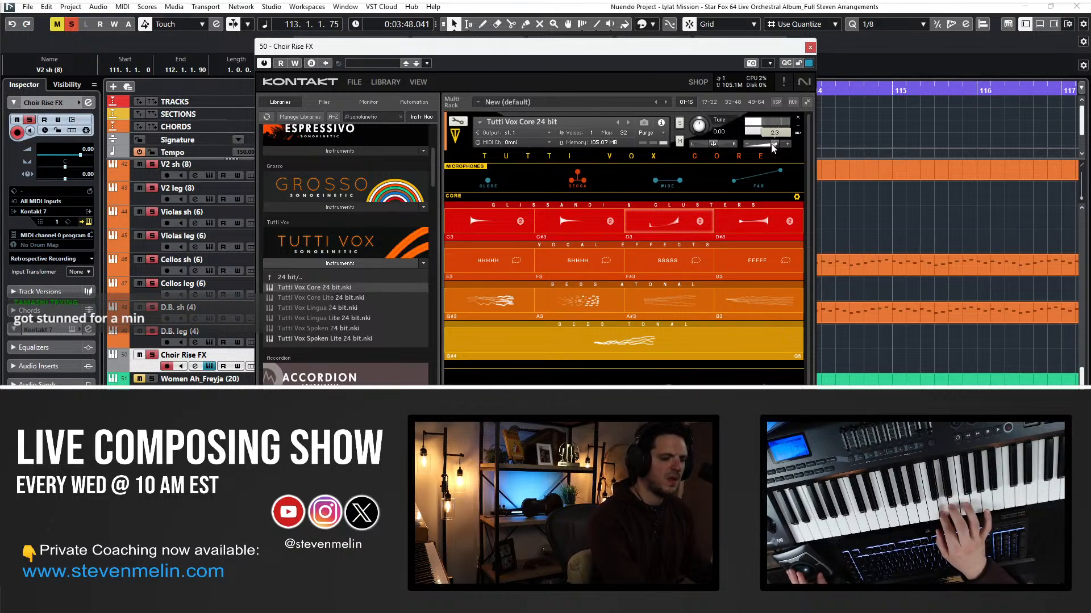
{"action": "left_click_drag", "start_coordinate": [772, 146], "coordinate": [770, 146]}
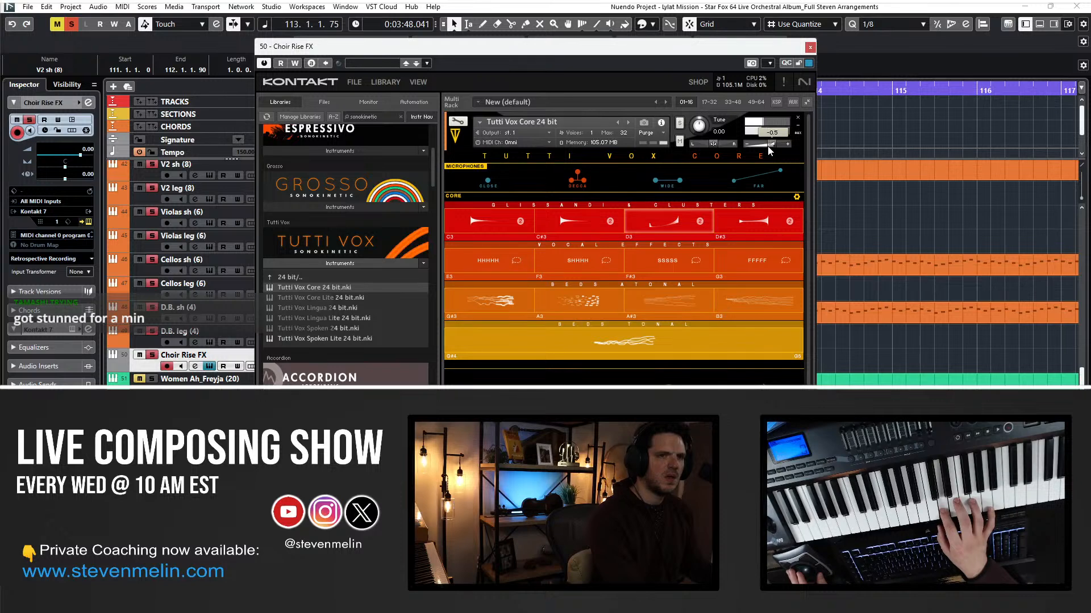
{"action": "left_click", "coordinate": [810, 47]}
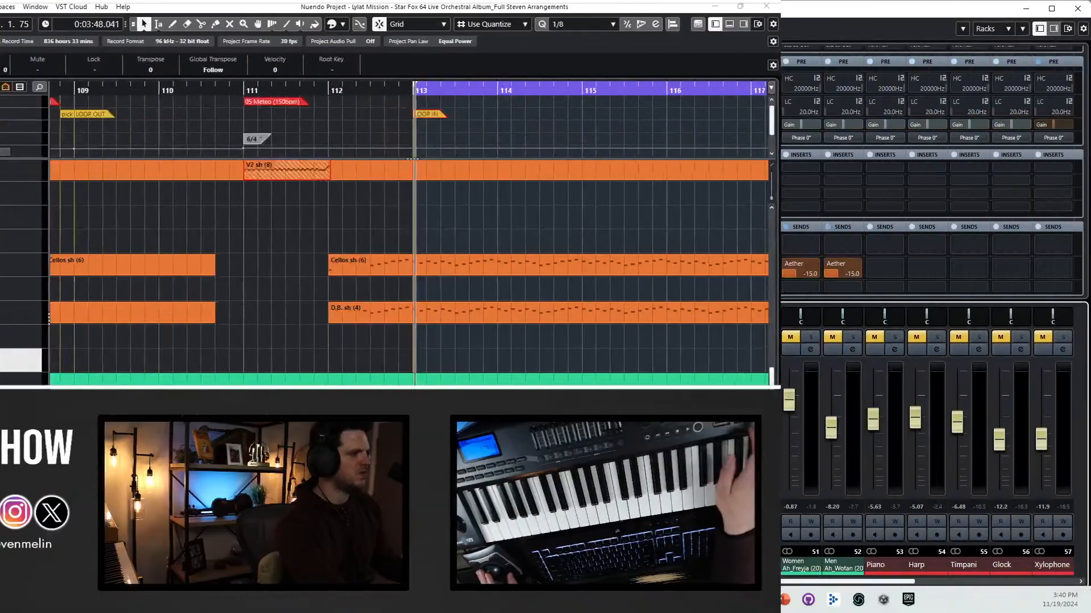
Add an Aether send at -15 dB to the Choir Rise FX channel in the MixConsole.
{"action": "left_click", "coordinate": [759, 267]}
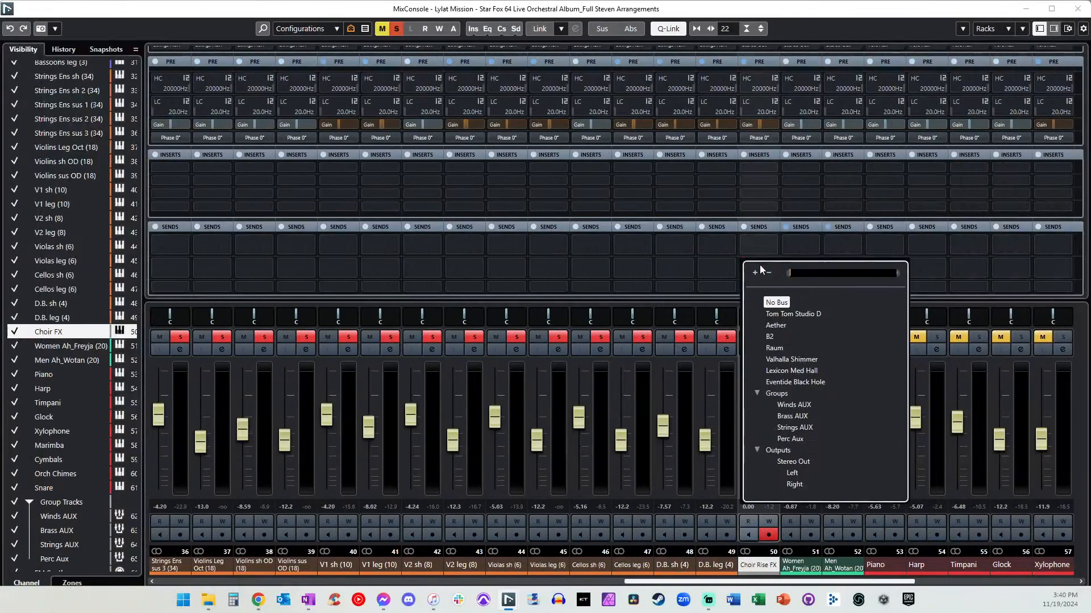
{"action": "left_click", "coordinate": [774, 326]}
{"action": "double_click", "coordinate": [751, 272]}
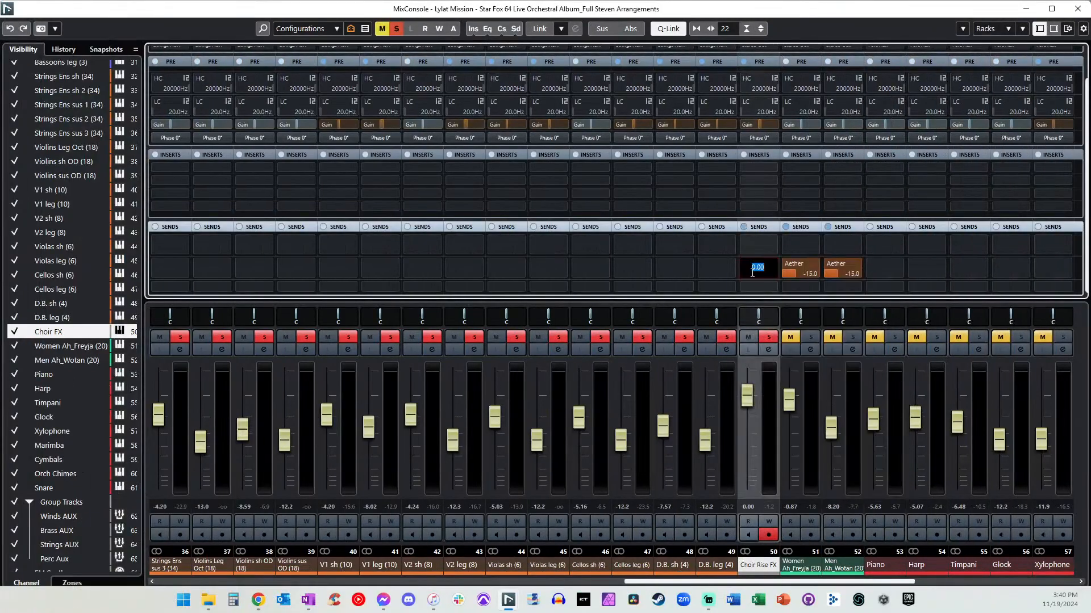
{"action": "type", "text": "-15"}
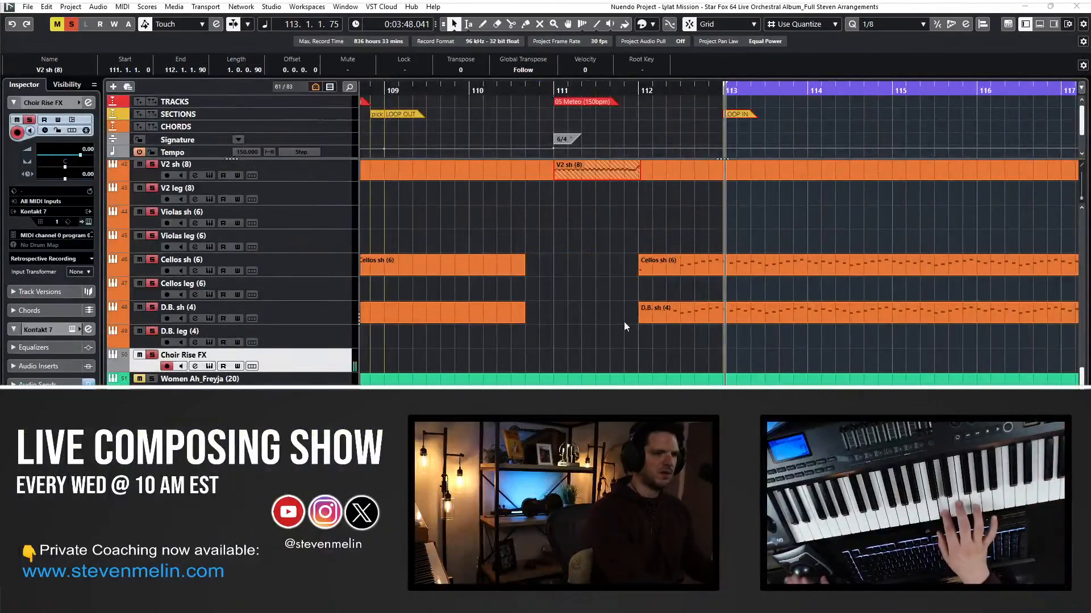
Record the choir rise on the Choir Rise FX track from bar 111 to the start of bar 113.
{"action": "key", "text": "shift+b"}
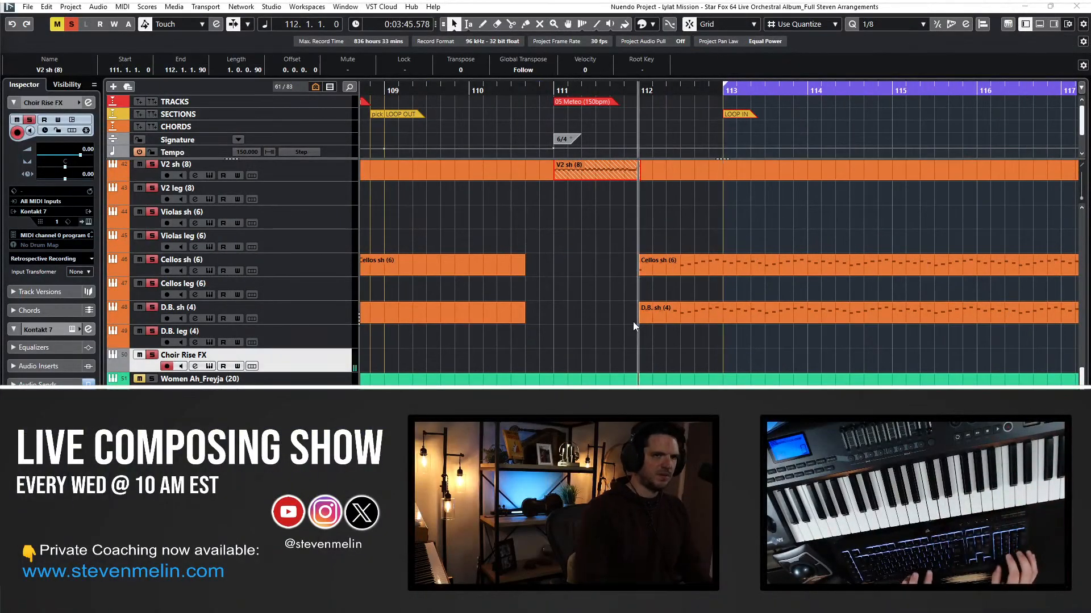
{"action": "key", "text": "shift+b"}
{"action": "key", "text": "KP_Multiply"}
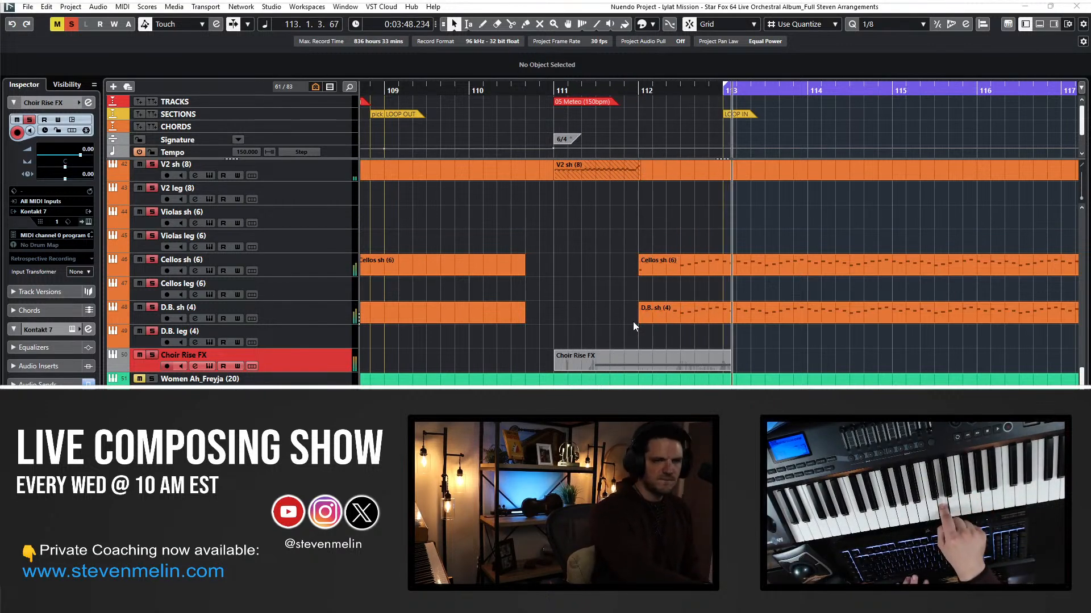
{"action": "key", "text": "space"}
Nudge the recorded Choir Rise FX part earlier so it starts at 110.4.1, and play back the transition.
{"action": "left_click", "coordinate": [634, 365]}
{"action": "key", "text": "ctrl+Left"}
{"action": "key", "text": "ctrl+Left"}
{"action": "key", "text": "ctrl+Left"}
{"action": "key", "text": "ctrl+Left"}
{"action": "key", "text": "ctrl+Left"}
{"action": "key", "text": "ctrl+Left"}
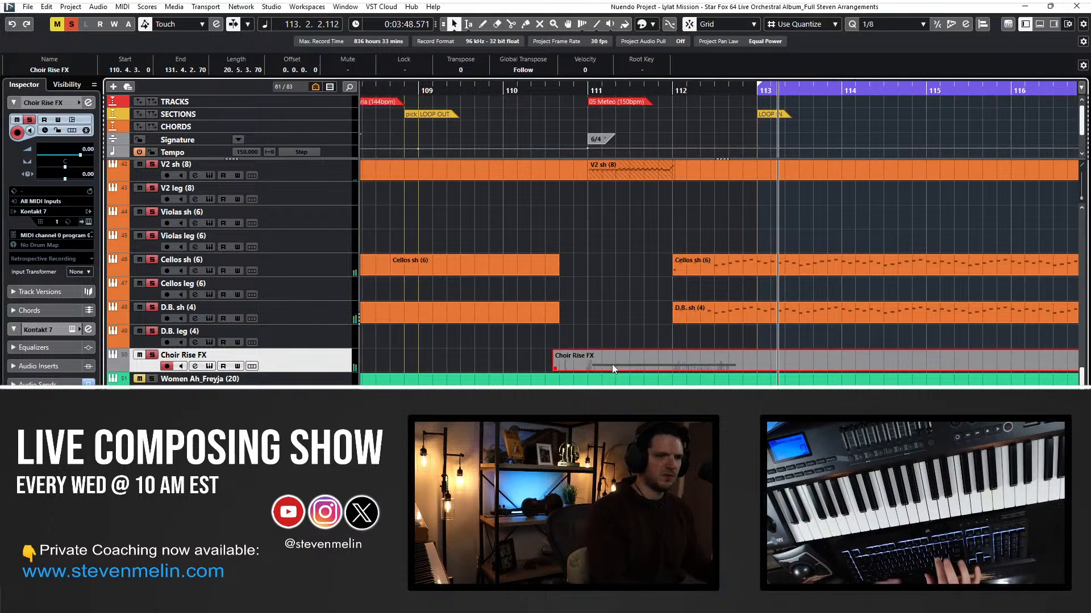
{"action": "key", "text": "ctrl+KP_Subtract"}
{"action": "key", "text": "ctrl+KP_Subtract"}
{"action": "key", "text": "ctrl+KP_Subtract"}
{"action": "key", "text": "ctrl+KP_Subtract"}
{"action": "key", "text": "space"}
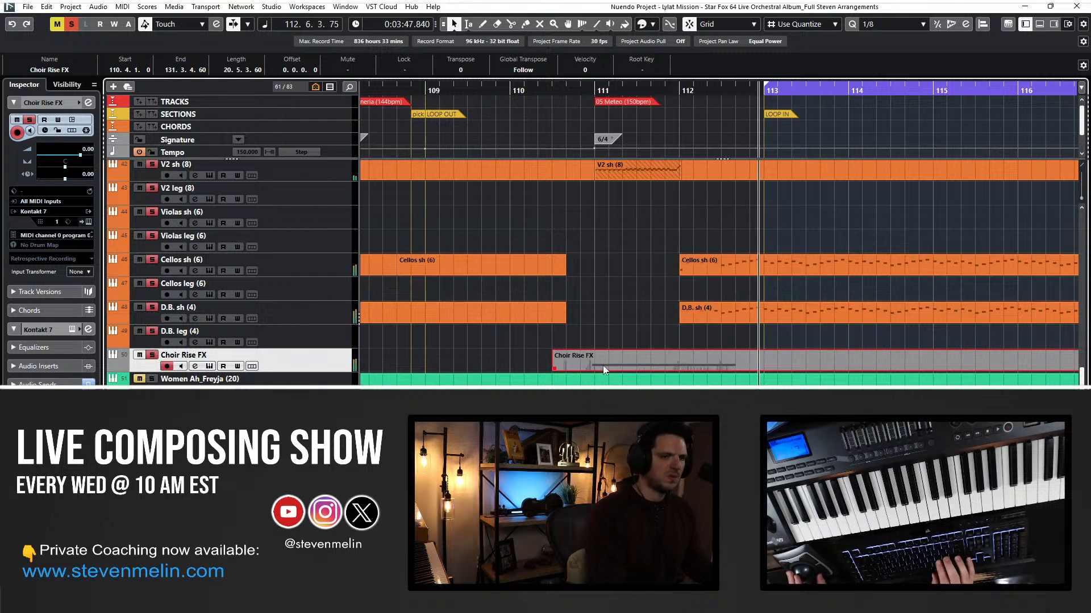
Nudge the Choir Rise FX part further back to start at 109.6.3, and replay the passage leading into bar 111.
{"action": "key", "text": "ctrl+Left"}
{"action": "key", "text": "ctrl+Left"}
{"action": "key", "text": "ctrl+Left"}
{"action": "key", "text": "ctrl+Left"}
{"action": "key", "text": "ctrl+Left"}
{"action": "key", "text": "ctrl+Left"}
{"action": "key", "text": "ctrl+Left"}
{"action": "key", "text": "ctrl+KP_Subtract"}
{"action": "key", "text": "ctrl+KP_Subtract"}
{"action": "key", "text": "ctrl+KP_Subtract"}
{"action": "key", "text": "ctrl+KP_Subtract"}
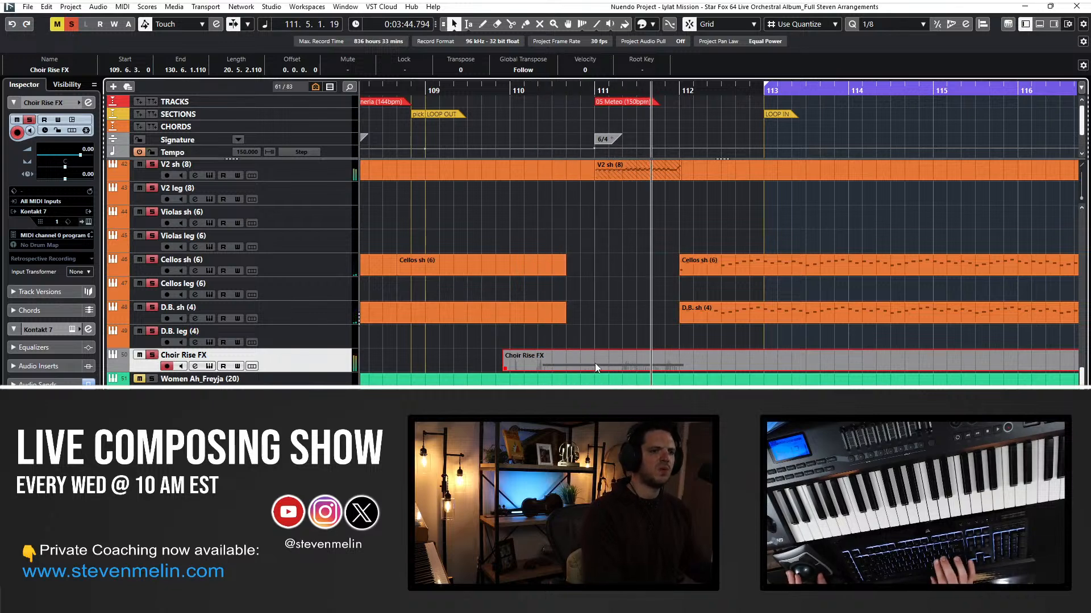
Nudge the Choir Rise FX part forward to start at 110.2.1, checking its note in the Key Editor and replaying the transition.
{"action": "key", "text": "ctrl+Right"}
{"action": "key", "text": "ctrl+Right"}
{"action": "key", "text": "ctrl+KP_Subtract"}
{"action": "key", "text": "ctrl+KP_Subtract"}
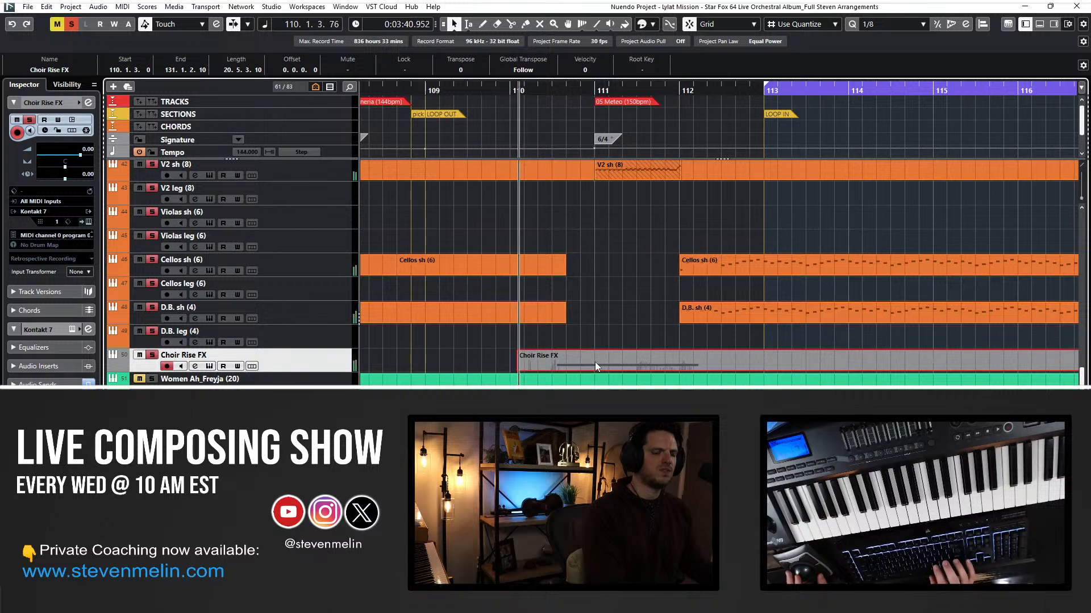
{"action": "double_click", "coordinate": [595, 368]}
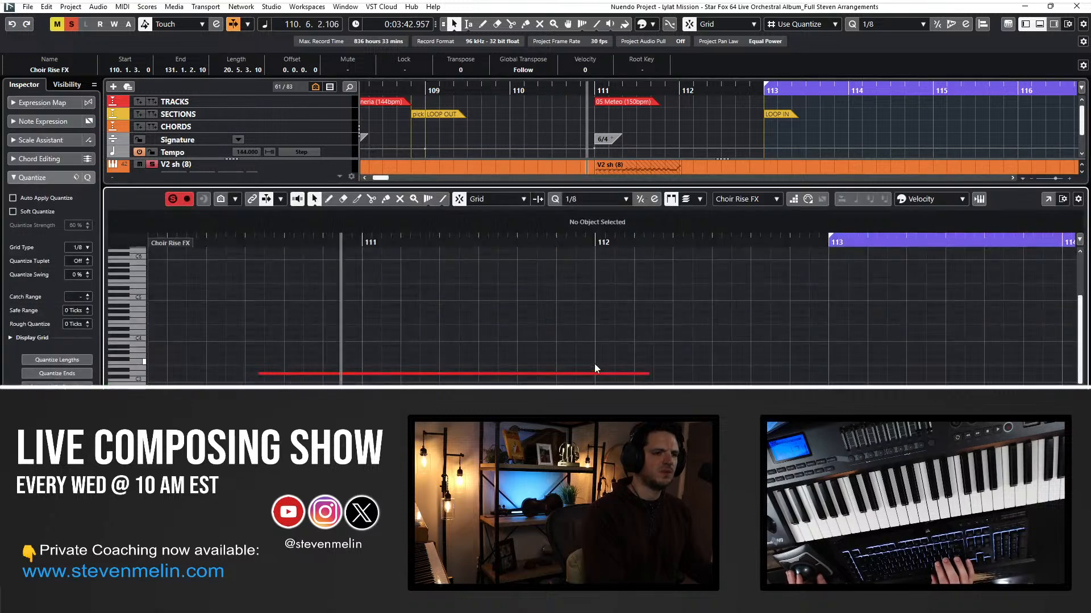
{"action": "key", "text": "Return"}
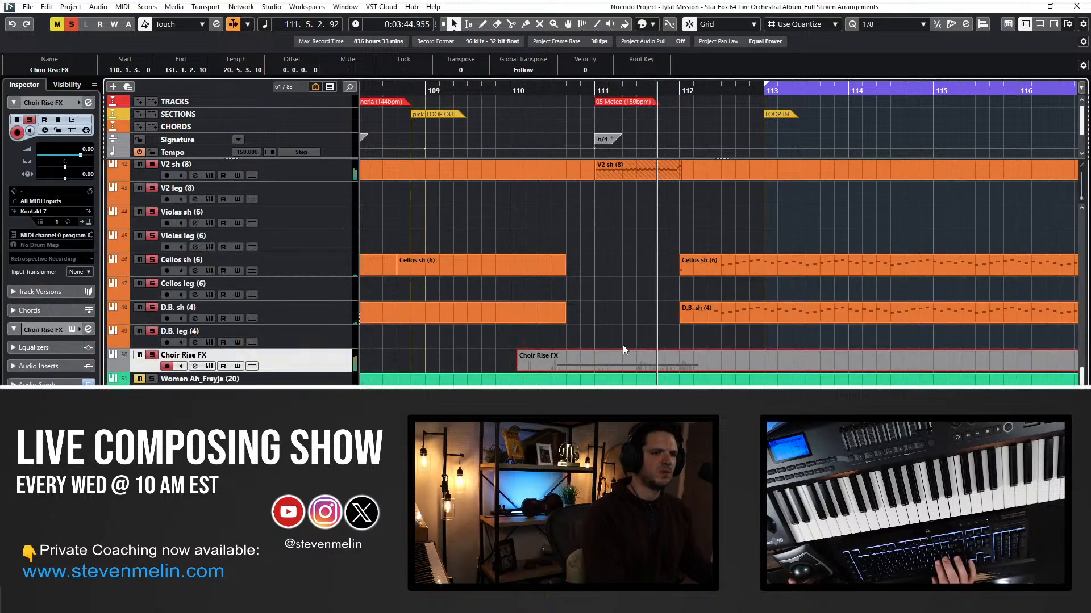
{"action": "key", "text": "ctrl+KP_Subtract"}
{"action": "key", "text": "ctrl+KP_Subtract"}
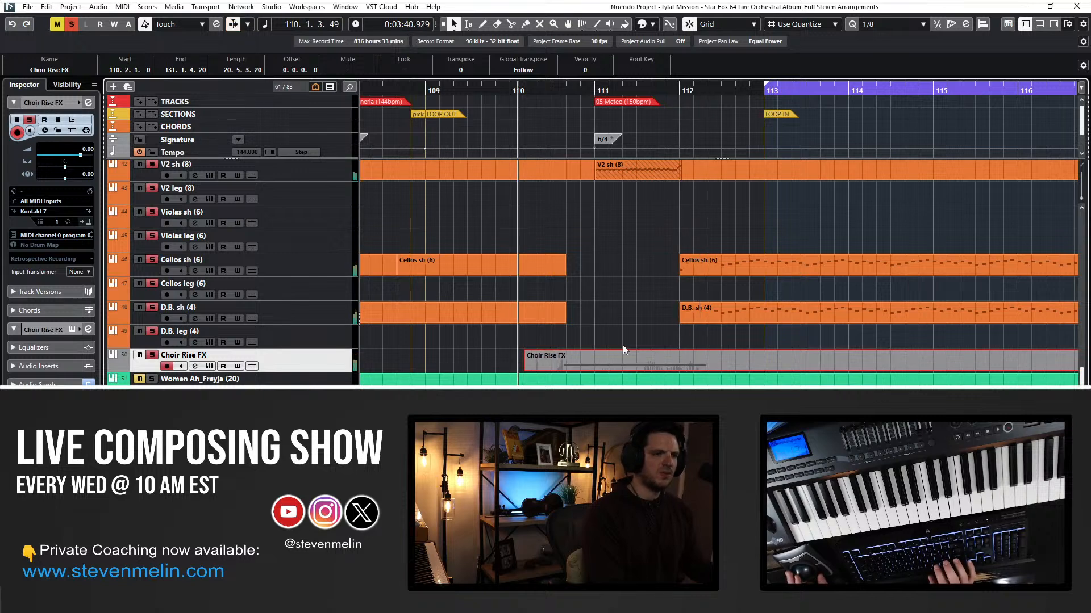
Open the Choir Rise FX part and draw Main Volume (CC 7) at 0 from 110.5.1 to 111.1.1, rising to about 46 just after.
{"action": "double_click", "coordinate": [590, 362]}
{"action": "left_click", "coordinate": [437, 373]}
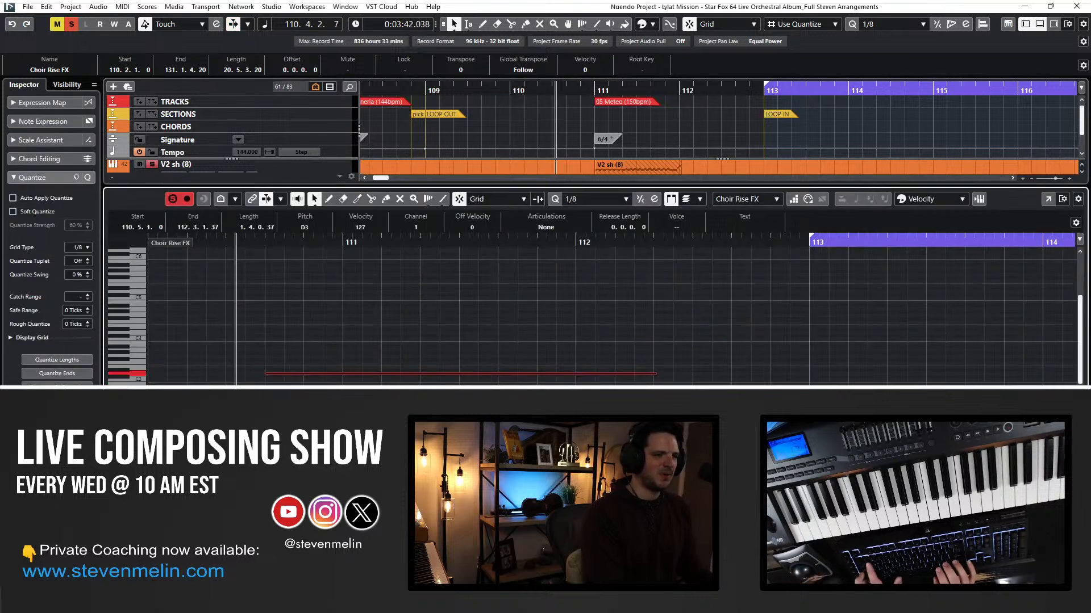
{"action": "key", "text": "ctrl+e"}
{"action": "double_click", "coordinate": [568, 358]}
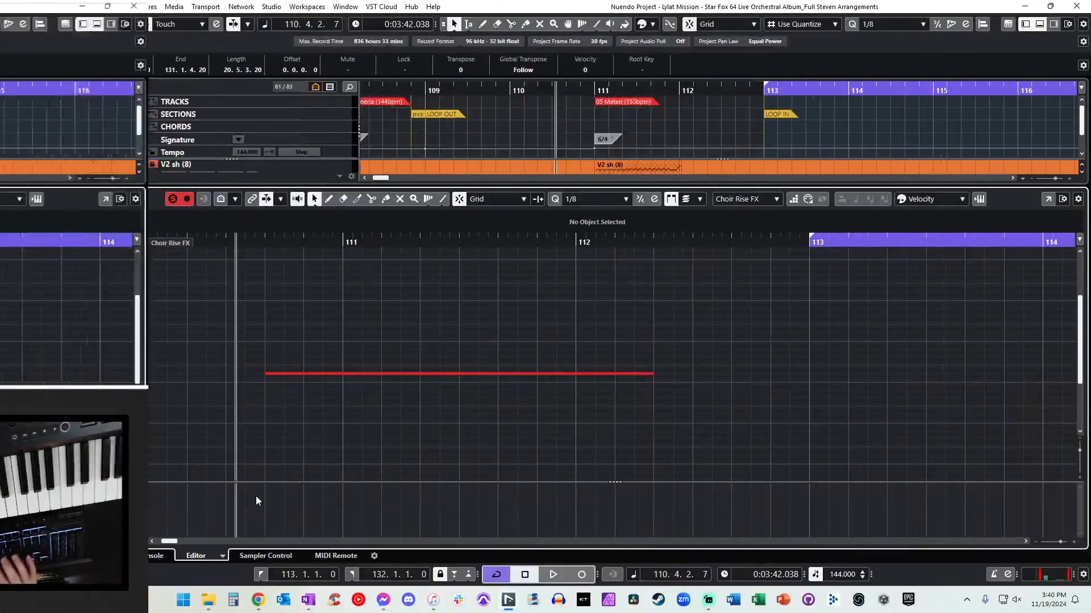
{"action": "left_click_drag", "start_coordinate": [265, 500], "coordinate": [264, 536]}
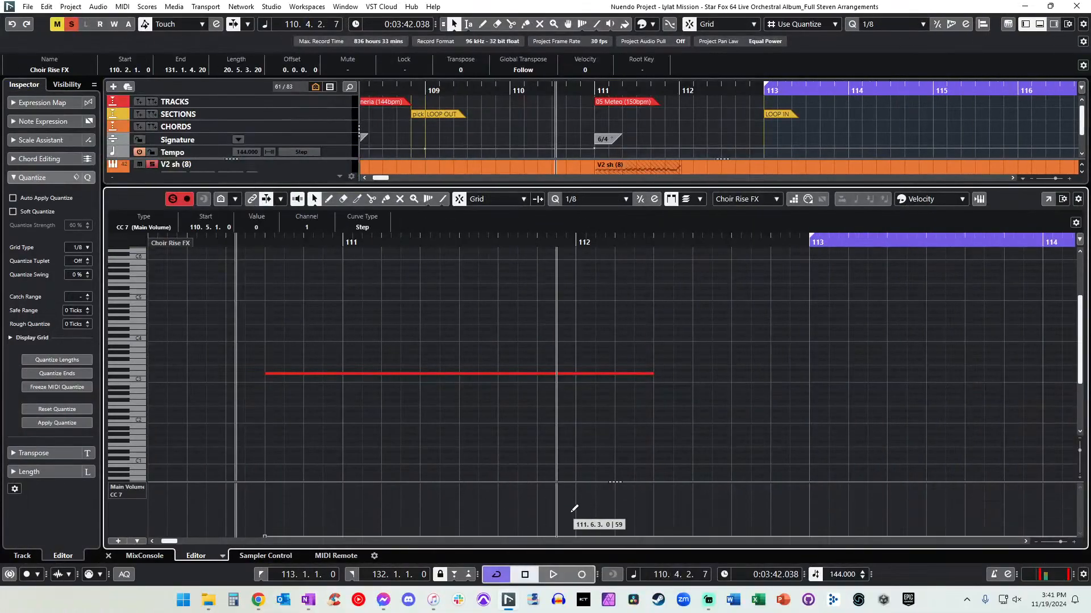
{"action": "mouse_move", "coordinate": [343, 526]}
{"action": "left_mouse_down"}
{"action": "mouse_move", "coordinate": [362, 523]}
{"action": "mouse_move", "coordinate": [340, 535]}
{"action": "mouse_move", "coordinate": [355, 538]}
{"action": "left_mouse_up"}
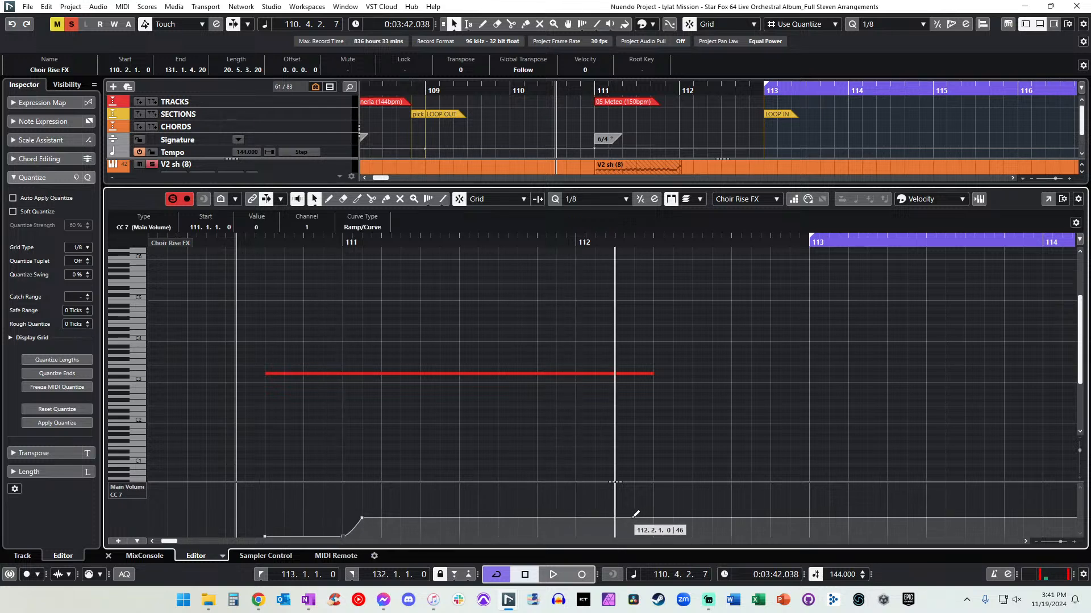
Add a Main Volume point of 93 at 112.3.1, bend the curve into a gradual rise towards it, and play back the choir rise.
{"action": "left_click_drag", "start_coordinate": [653, 518], "coordinate": [658, 499]}
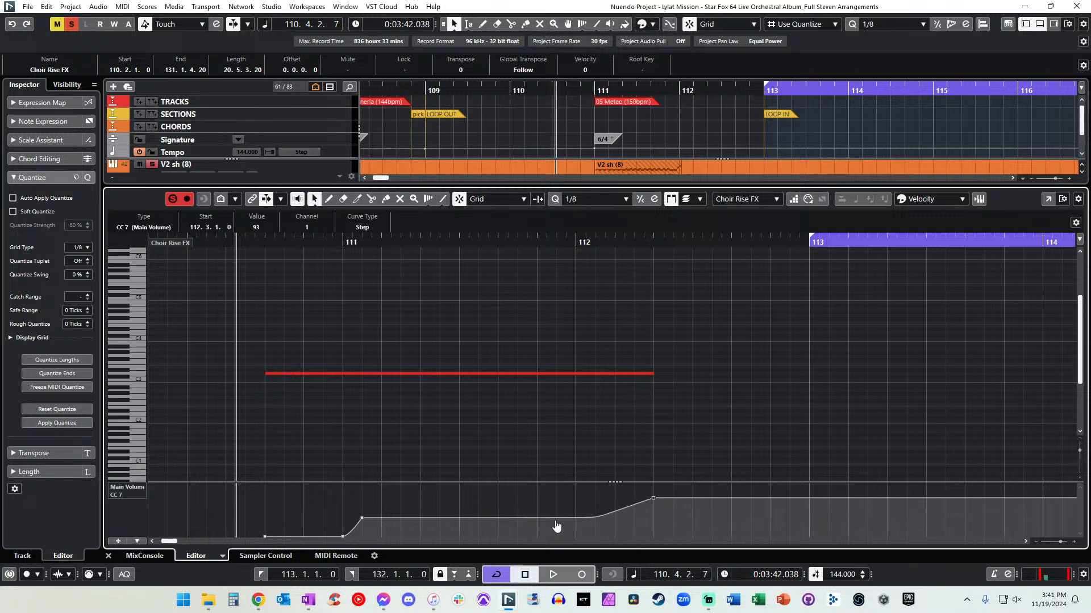
{"action": "left_click_drag", "start_coordinate": [556, 527], "coordinate": [583, 515]}
{"action": "key", "text": "space"}
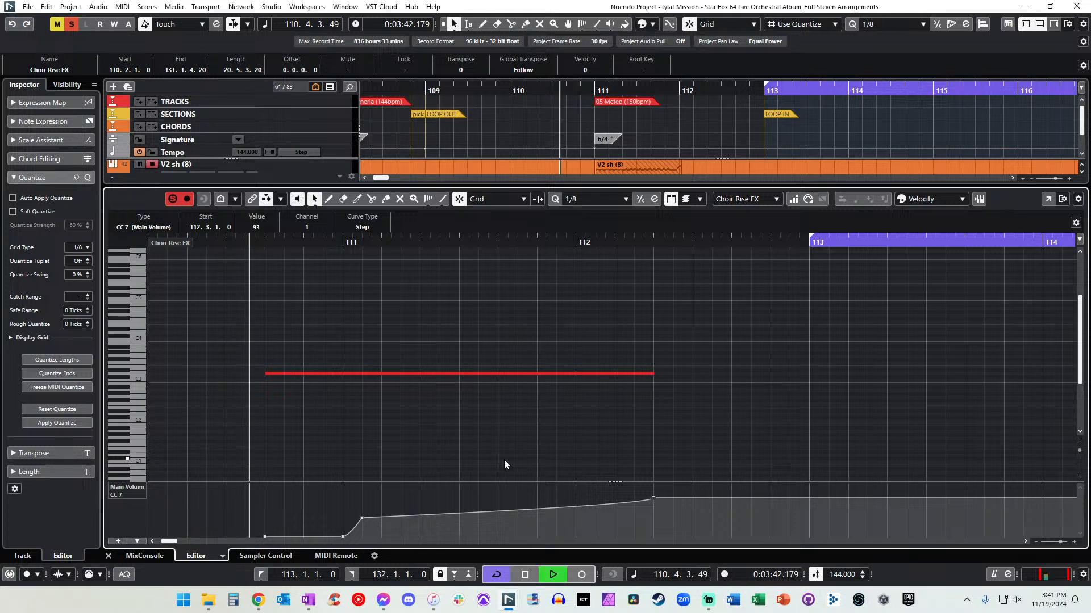
{"action": "key", "text": "Return"}
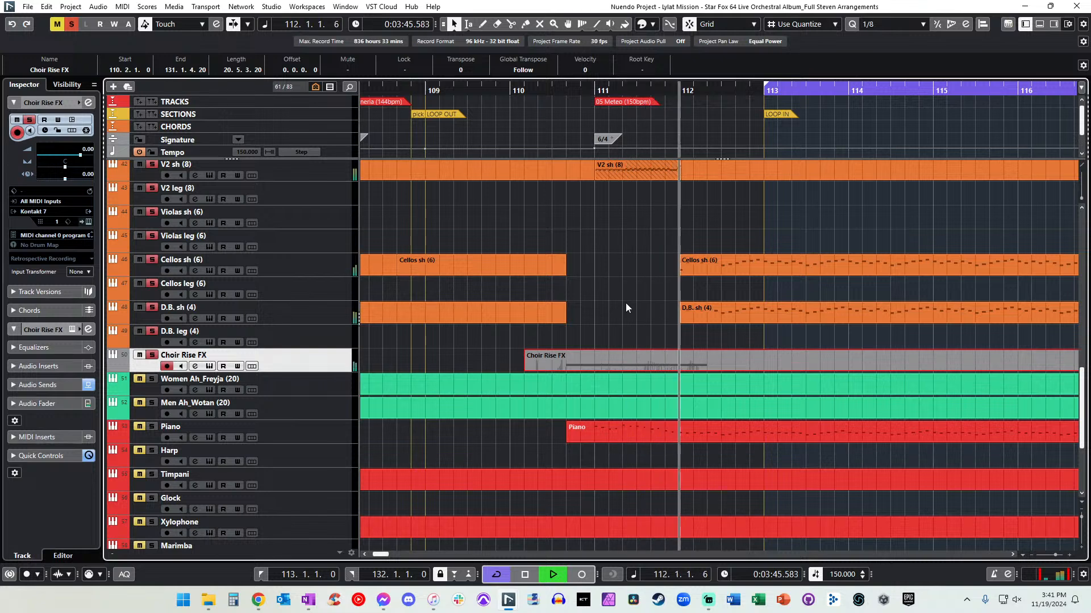
Raise the Choir Rise FX volume point just after bar 111 and set the one at 112.3.1 to 127, replaying the passage.
{"action": "key", "text": "KP_Subtract"}
{"action": "key", "text": "KP_Subtract"}
{"action": "key", "text": "KP_Subtract"}
{"action": "double_click", "coordinate": [587, 358]}
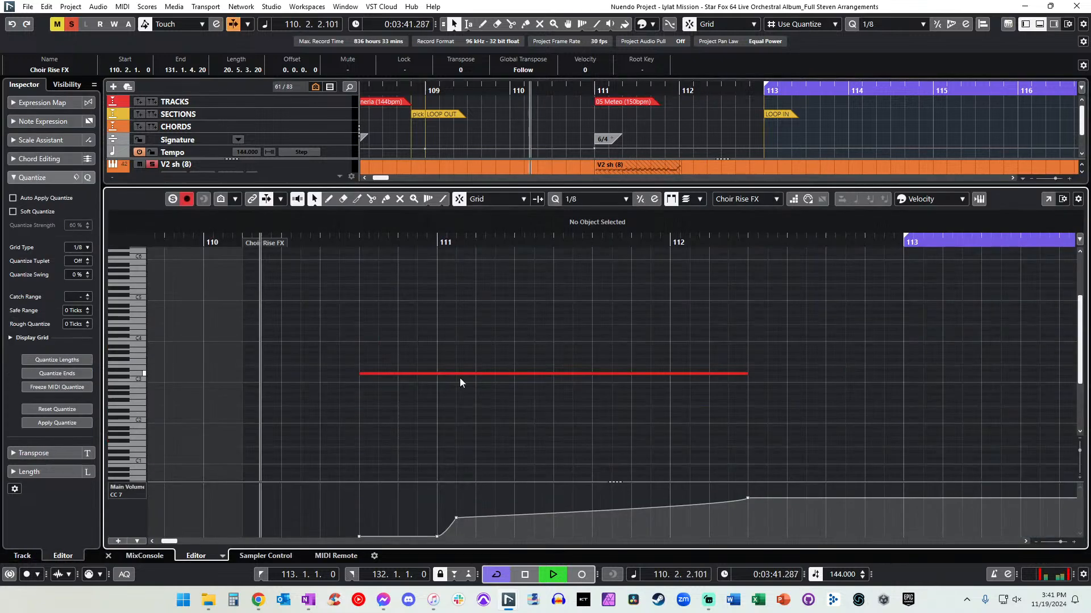
{"action": "key", "text": "space"}
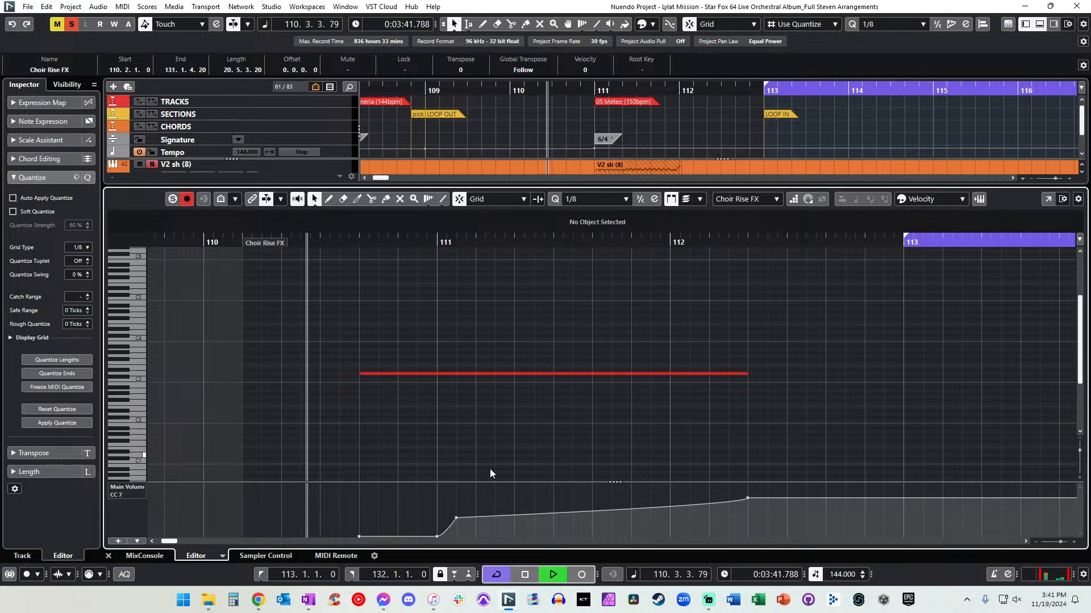
{"action": "left_click_drag", "start_coordinate": [459, 524], "coordinate": [459, 497]}
{"action": "left_click_drag", "start_coordinate": [747, 500], "coordinate": [741, 469]}
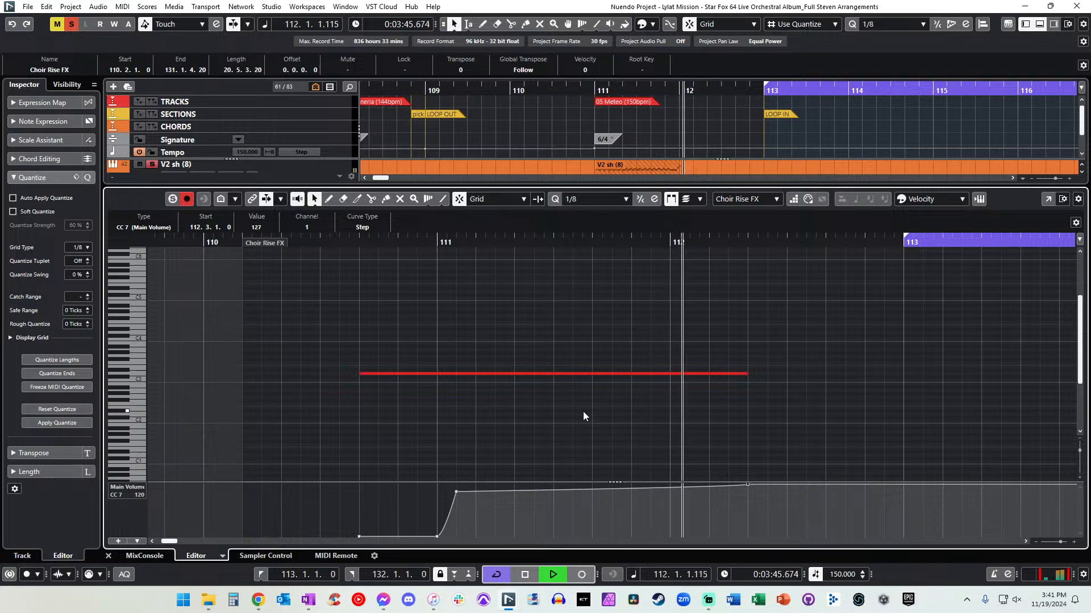
{"action": "key", "text": "Return"}
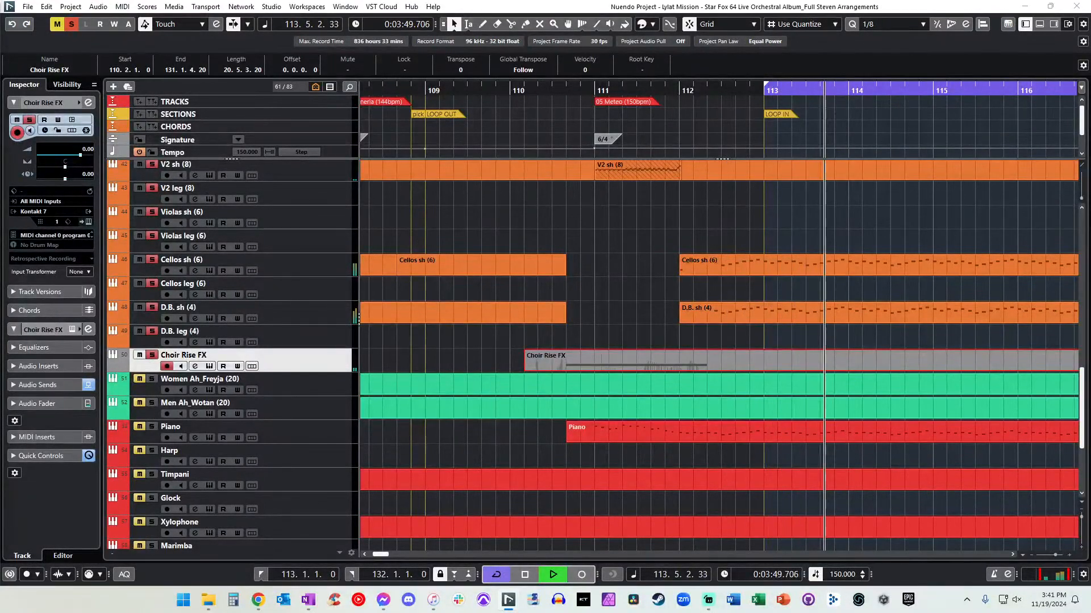
Replay the choir rise transition, and deactivate all solos to hear the full arrangement.
{"action": "key", "text": "space"}
{"action": "key", "text": "space"}
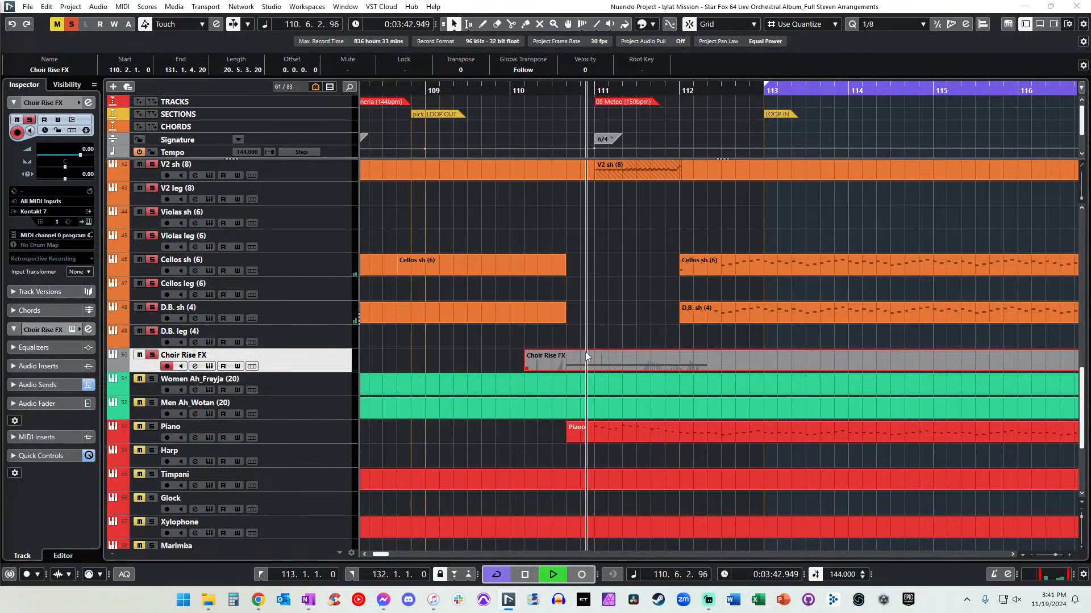
{"action": "left_click", "coordinate": [526, 256]}
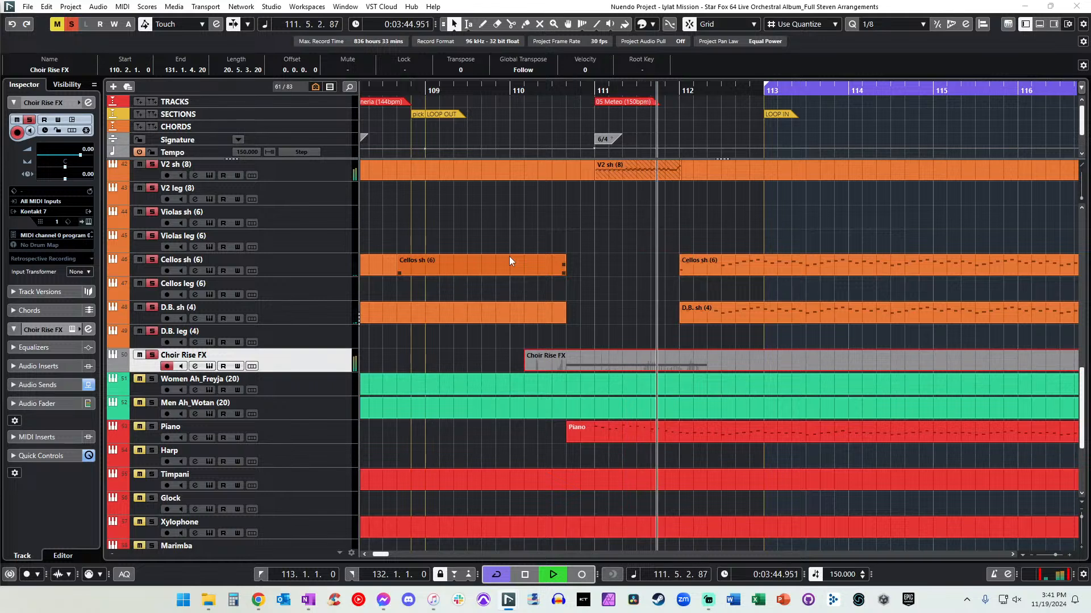
{"action": "left_click", "coordinate": [71, 24]}
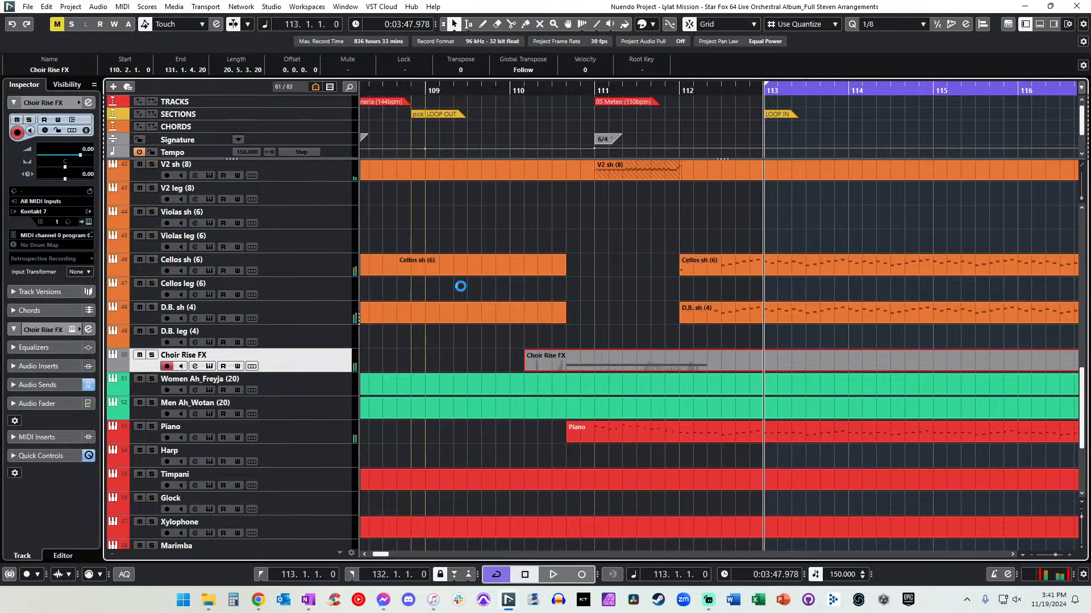
{"action": "key", "text": "space"}
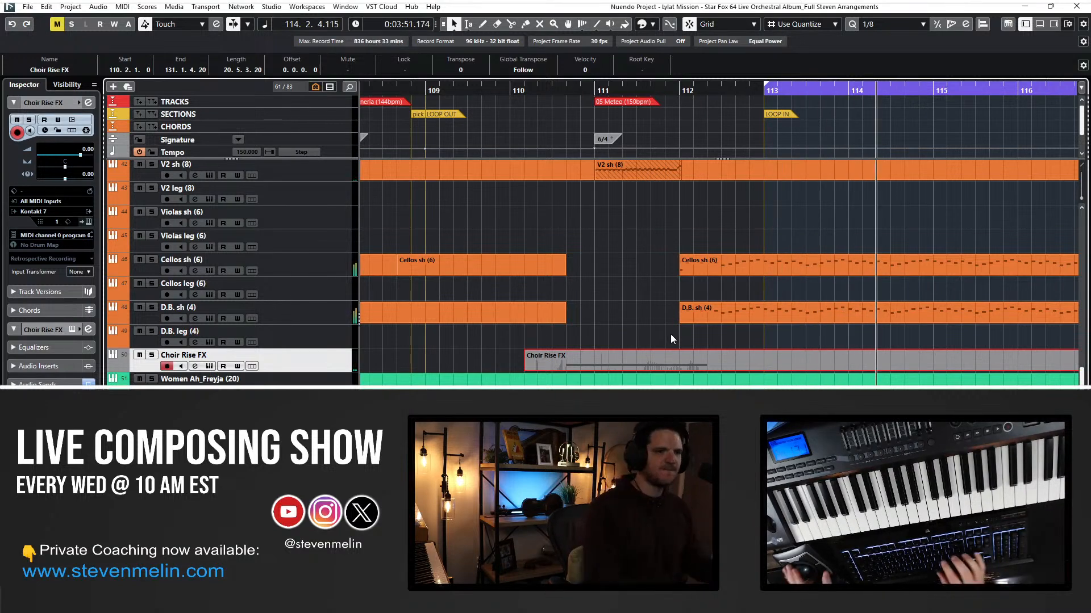
Select the Timpani track, unmute its part starting in bar 111, and return to the Object Selection tool.
{"action": "scroll", "coordinate": [670, 334], "scroll_direction": "down", "scroll_amount": 5}
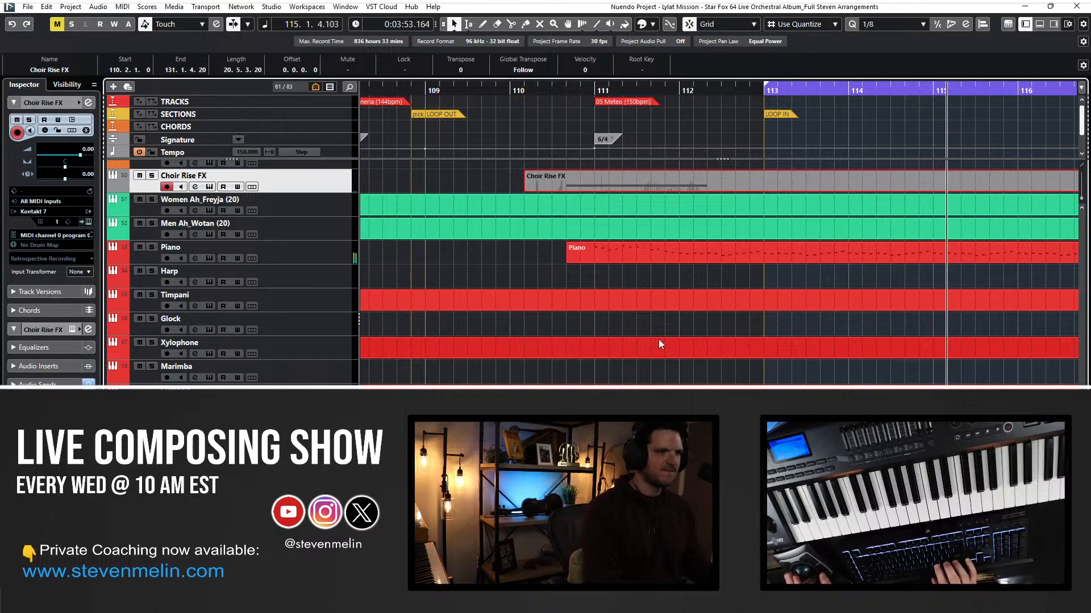
{"action": "scroll", "coordinate": [654, 339], "scroll_direction": "right", "scroll_amount": 2}
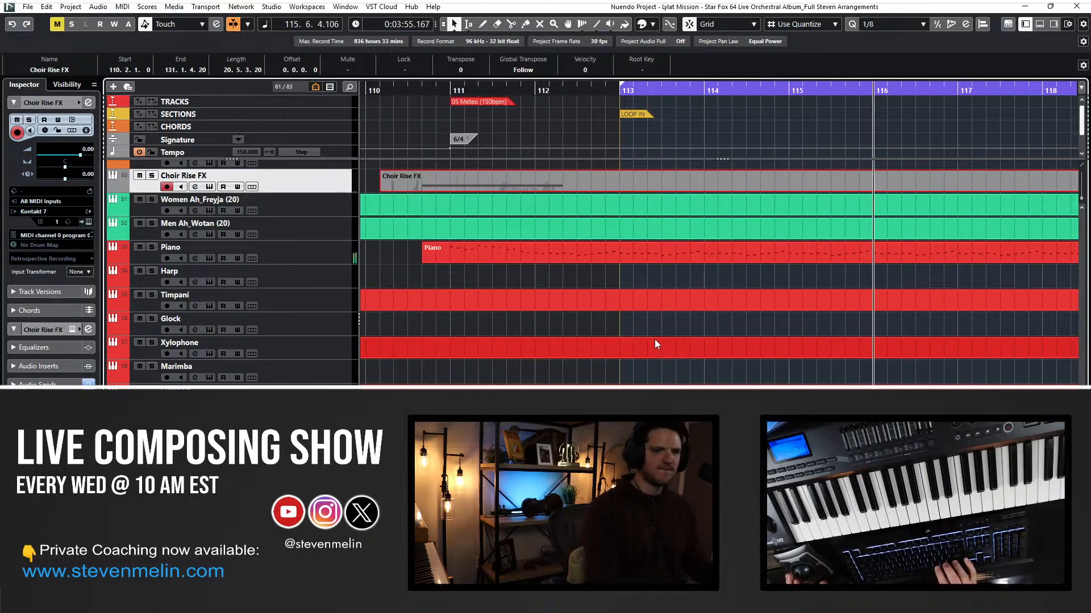
{"action": "left_click", "coordinate": [655, 454]}
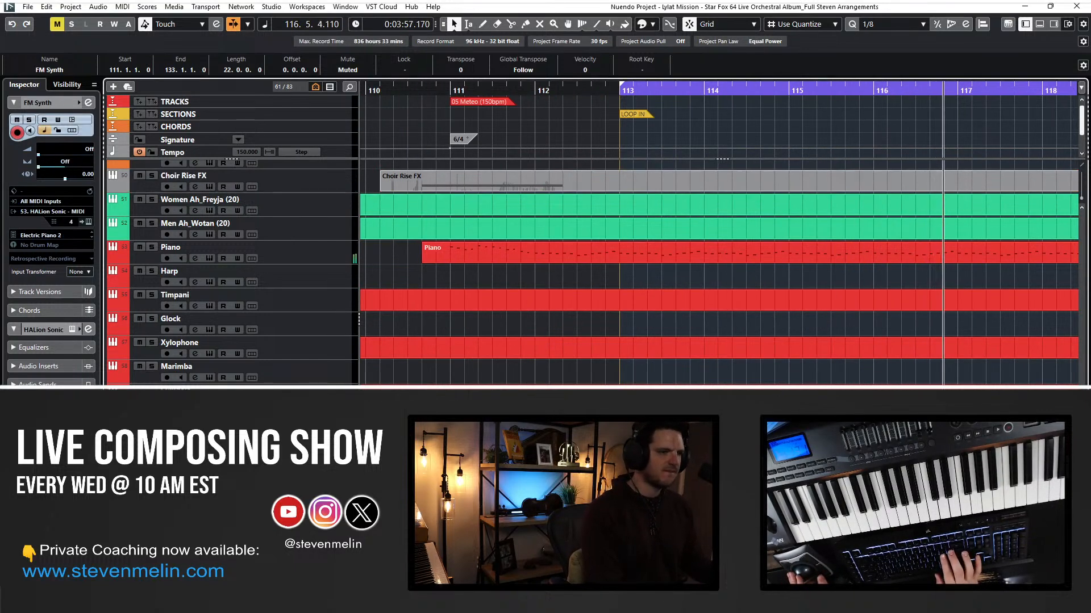
{"action": "key", "text": "ctrl+Up"}
{"action": "key", "text": "ctrl+Up"}
{"action": "key", "text": "ctrl+Up"}
{"action": "key", "text": "ctrl+Up"}
{"action": "key", "text": "ctrl+Up"}
{"action": "key", "text": "ctrl+Up"}
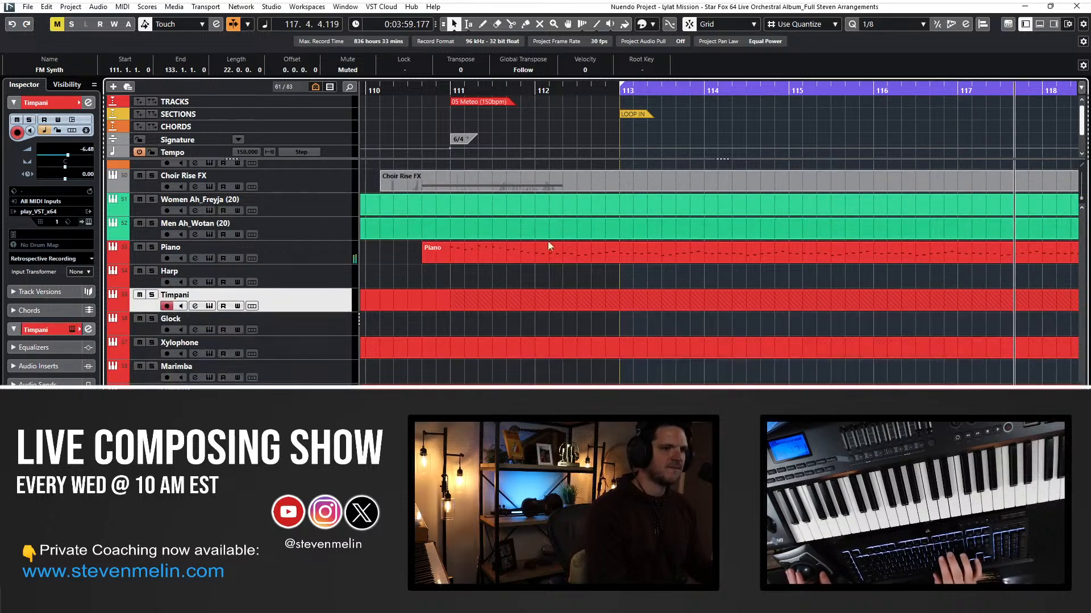
{"action": "right_click", "coordinate": [488, 309]}
{"action": "left_click", "coordinate": [557, 312]}
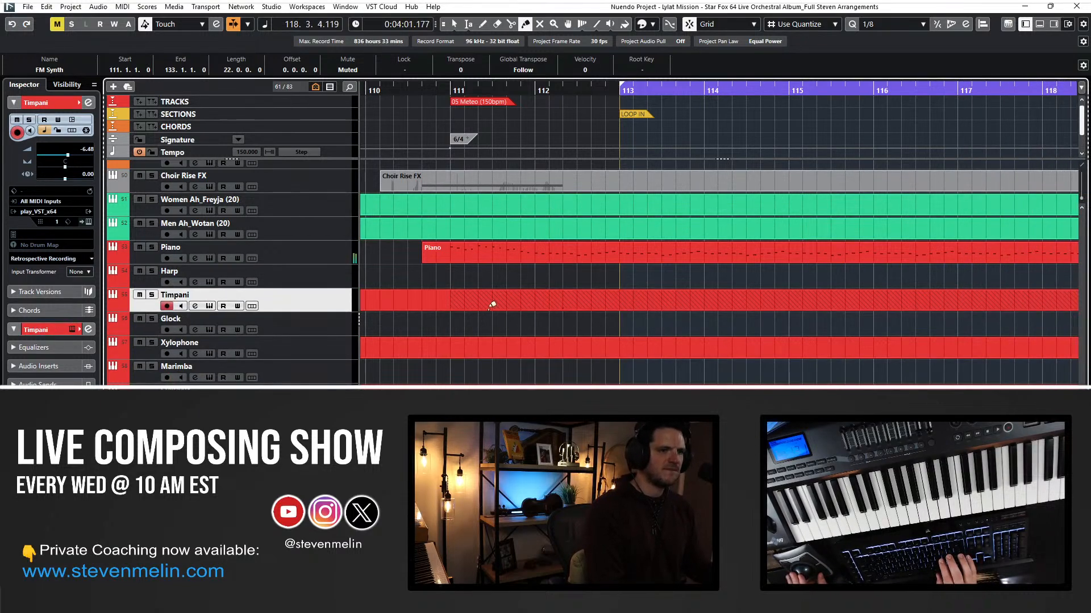
{"action": "left_click", "coordinate": [489, 309]}
{"action": "right_click", "coordinate": [427, 296]}
{"action": "left_click", "coordinate": [427, 299]}
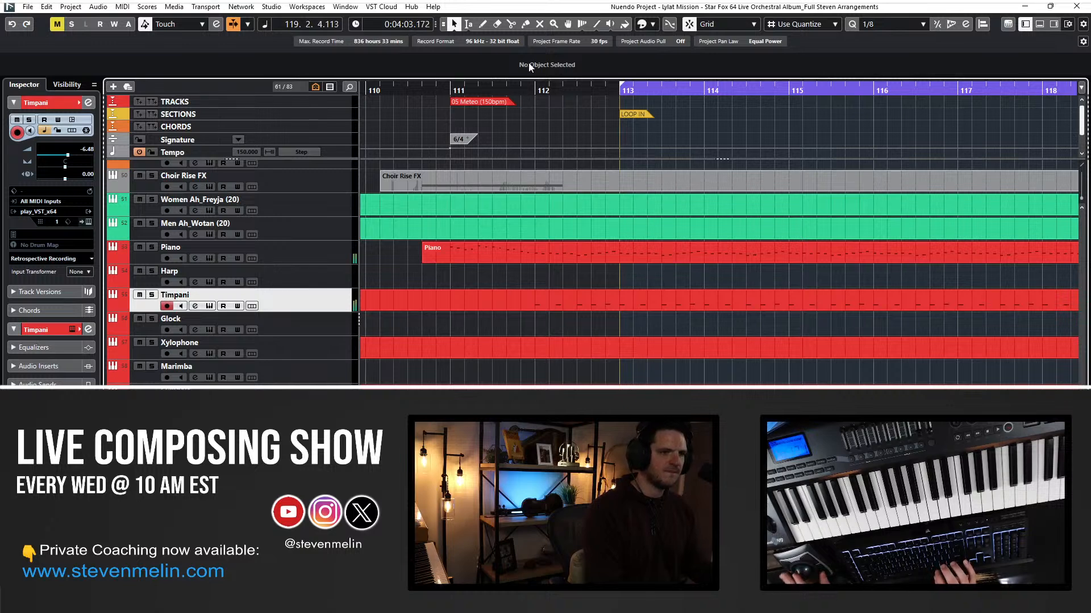
Open the Timpani part in the Key Editor and select its notes from bar 112 to about bar 132.
{"action": "left_click", "coordinate": [501, 89]}
{"action": "double_click", "coordinate": [561, 311]}
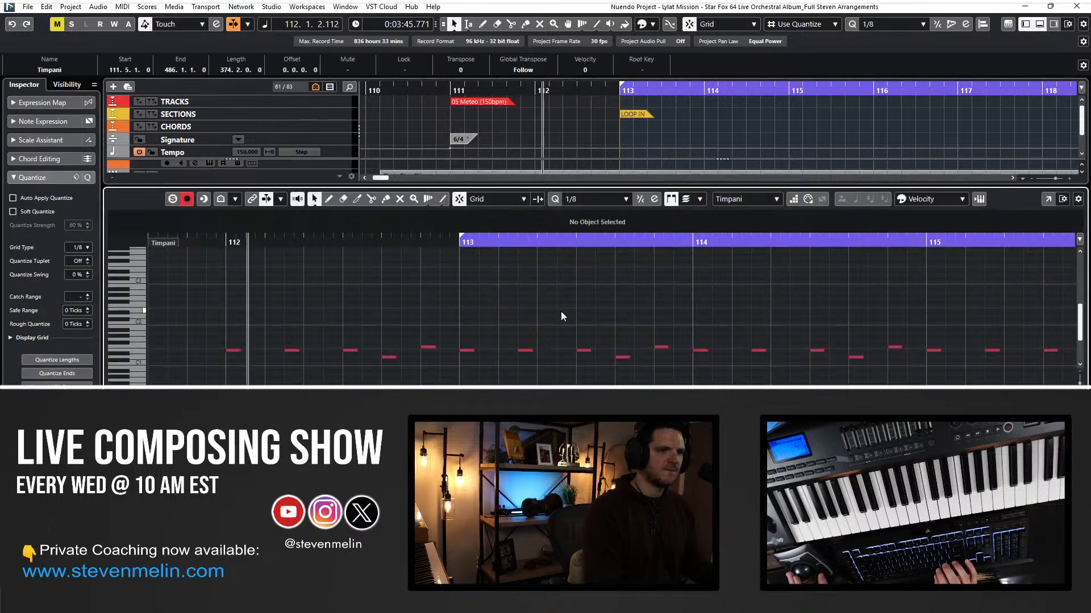
{"action": "key", "text": "g"}
{"action": "key", "text": "g"}
{"action": "key", "text": "g"}
{"action": "key", "text": "g"}
{"action": "key", "text": "g"}
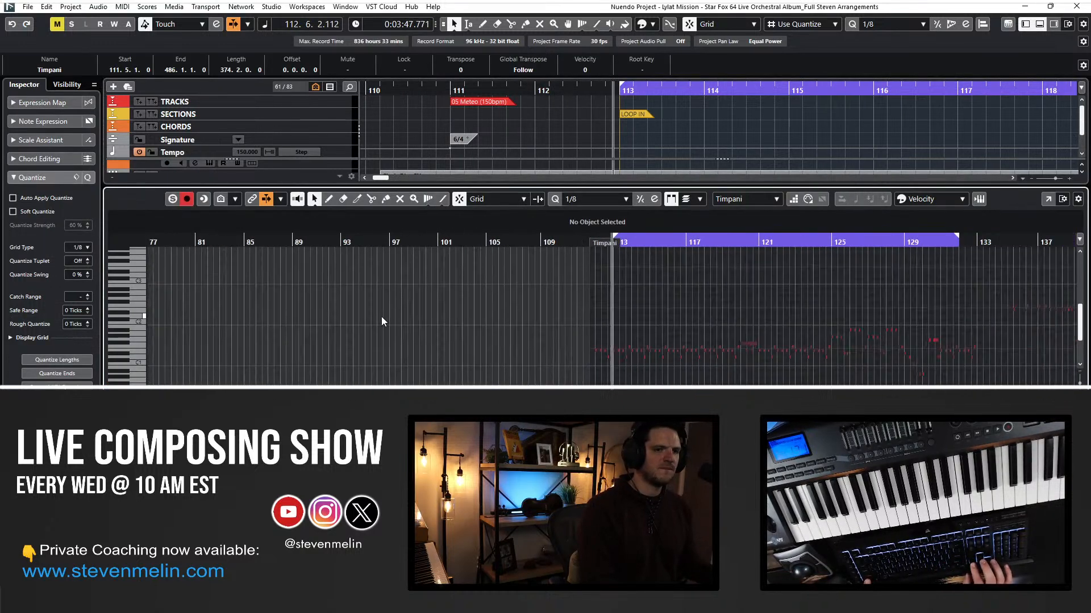
{"action": "scroll", "coordinate": [525, 296], "scroll_direction": "right", "scroll_amount": 5}
{"action": "left_click_drag", "start_coordinate": [576, 383], "coordinate": [114, 322]}
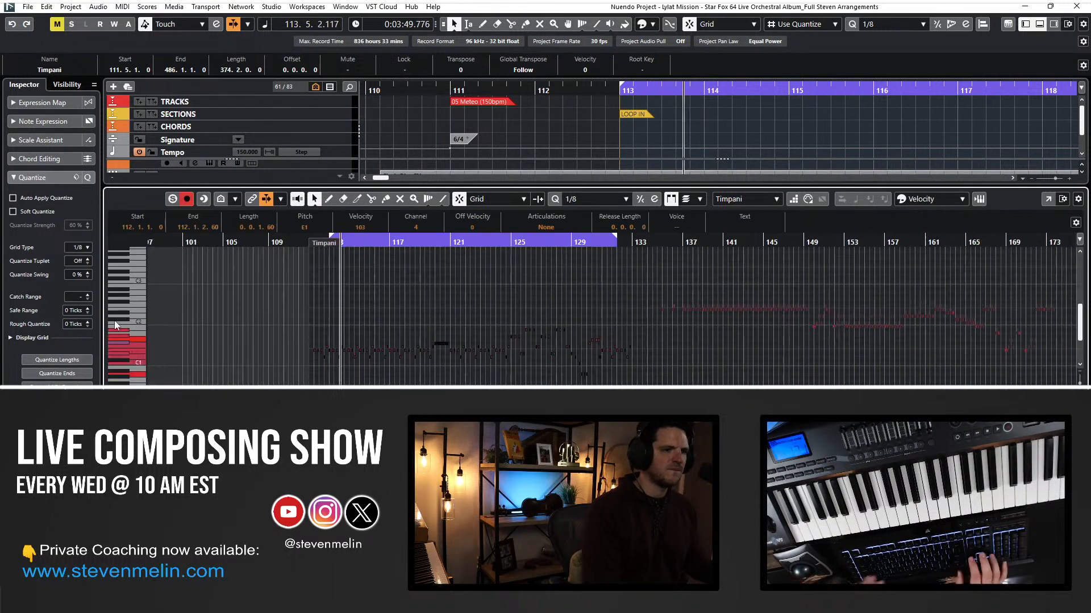
Transpose the selected timpani notes up an octave, and audition them around bar 113 with the part soloed in the editor.
{"action": "key", "text": "shift+Up"}
{"action": "key", "text": "h"}
{"action": "key", "text": "h"}
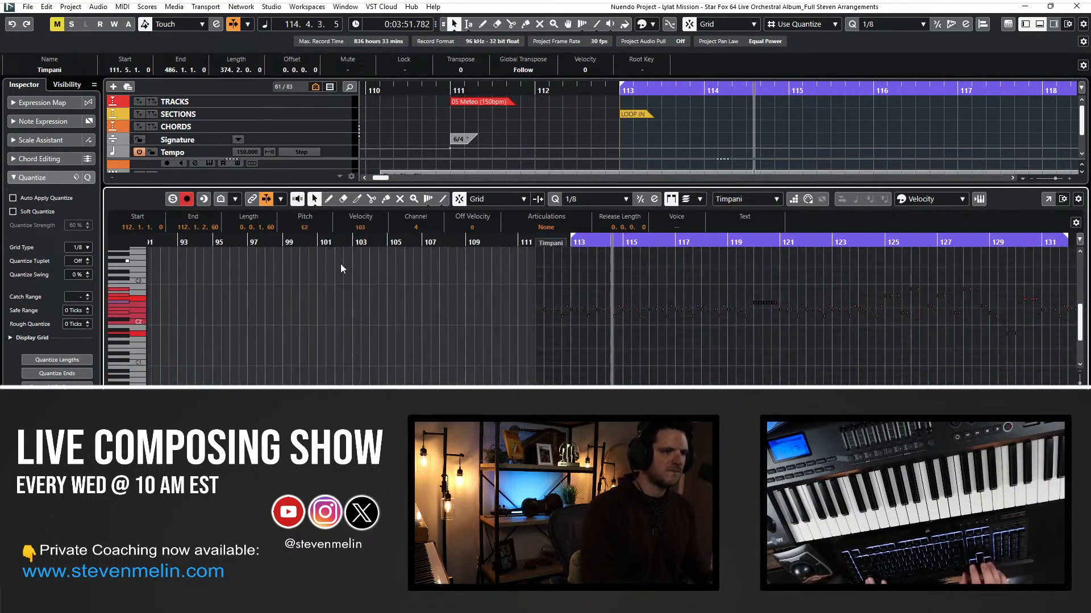
{"action": "key", "text": "h"}
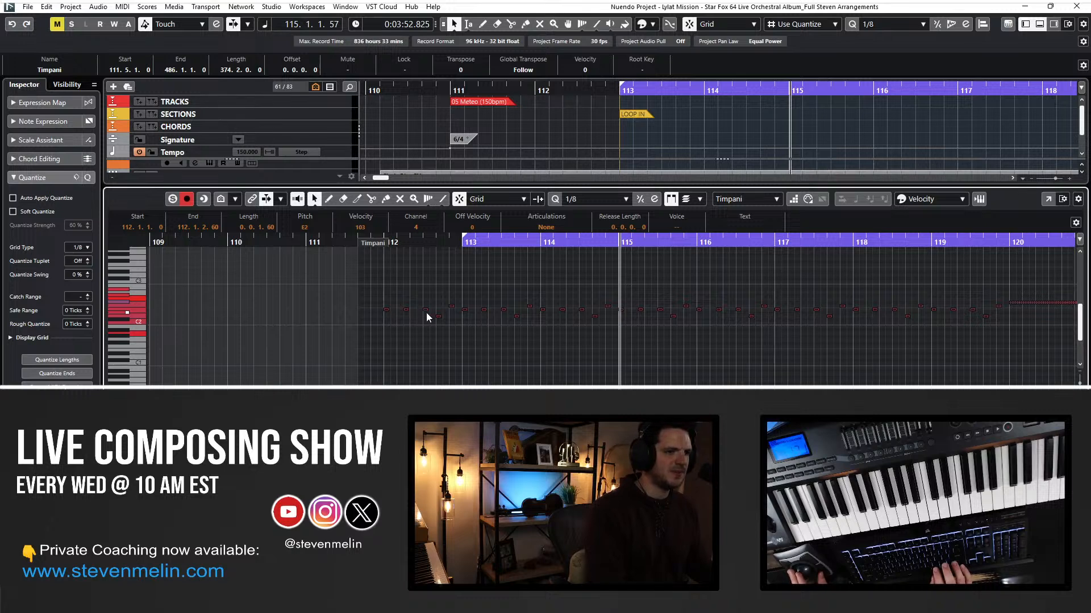
{"action": "key", "text": "KP_Subtract"}
{"action": "key", "text": "KP_Subtract"}
{"action": "key", "text": "KP_Subtract"}
{"action": "key", "text": "space"}
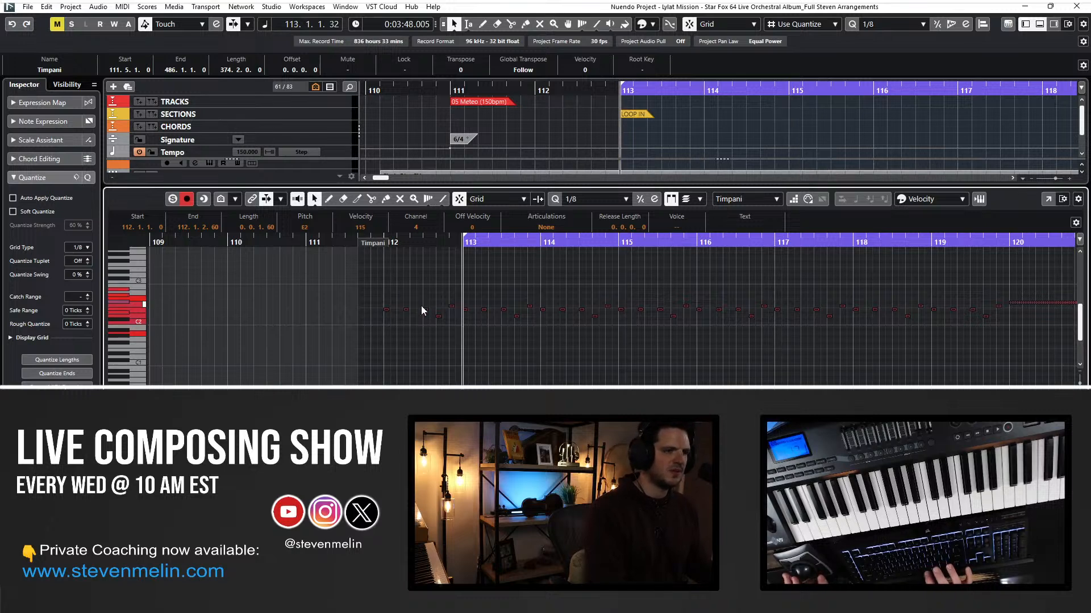
{"action": "key", "text": "s"}
{"action": "key", "text": "KP_Subtract"}
{"action": "key", "text": "KP_Subtract"}
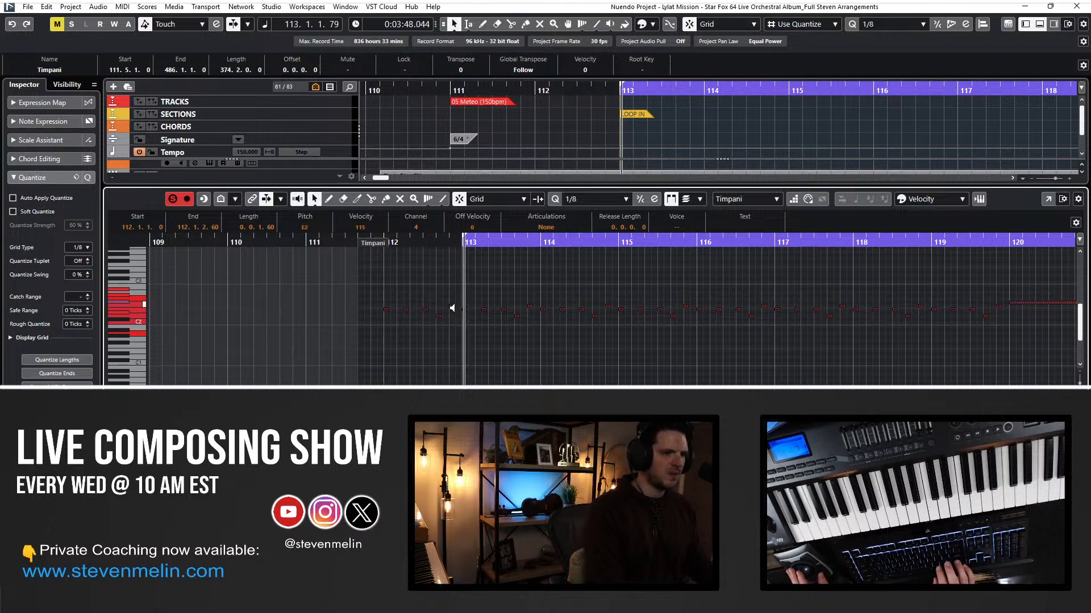
Transpose the selected timpani notes down an octave and adjust their velocities so that the first E1 note is at 107.
{"action": "left_click_drag", "start_coordinate": [451, 307], "coordinate": [448, 300]}
{"action": "key", "text": "shift+Down"}
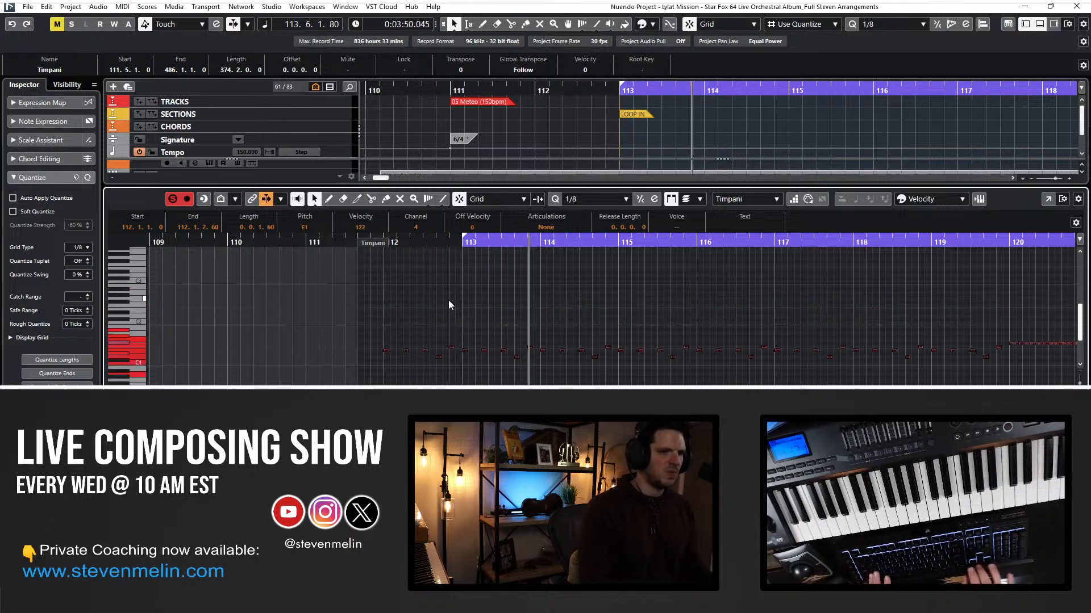
{"action": "left_click_drag", "start_coordinate": [451, 346], "coordinate": [446, 357]}
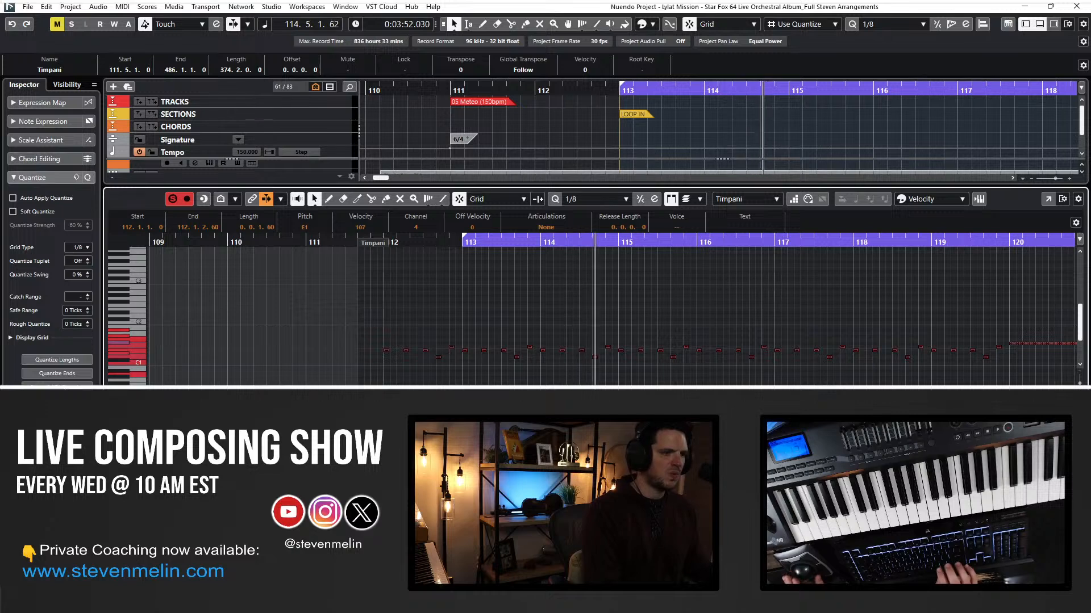
Switch the timpani controller lane to Pan (CC 10) and set a pan value of 0 at 112.1.1.
{"action": "left_click", "coordinate": [126, 421]}
{"action": "left_click", "coordinate": [198, 285]}
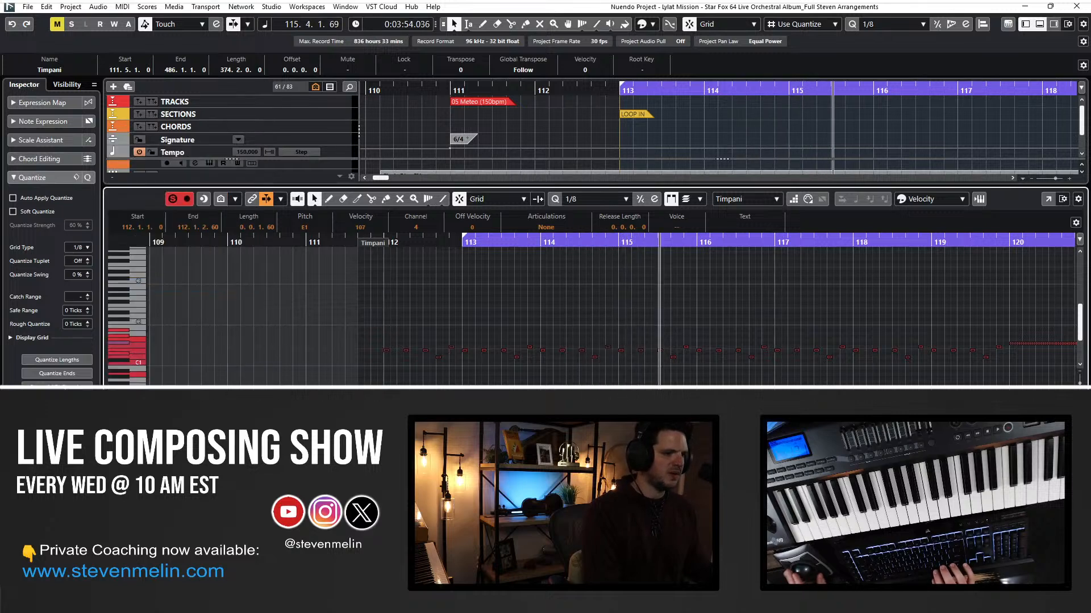
{"action": "key", "text": "ctrl+shift+a"}
{"action": "left_click", "coordinate": [384, 512]}
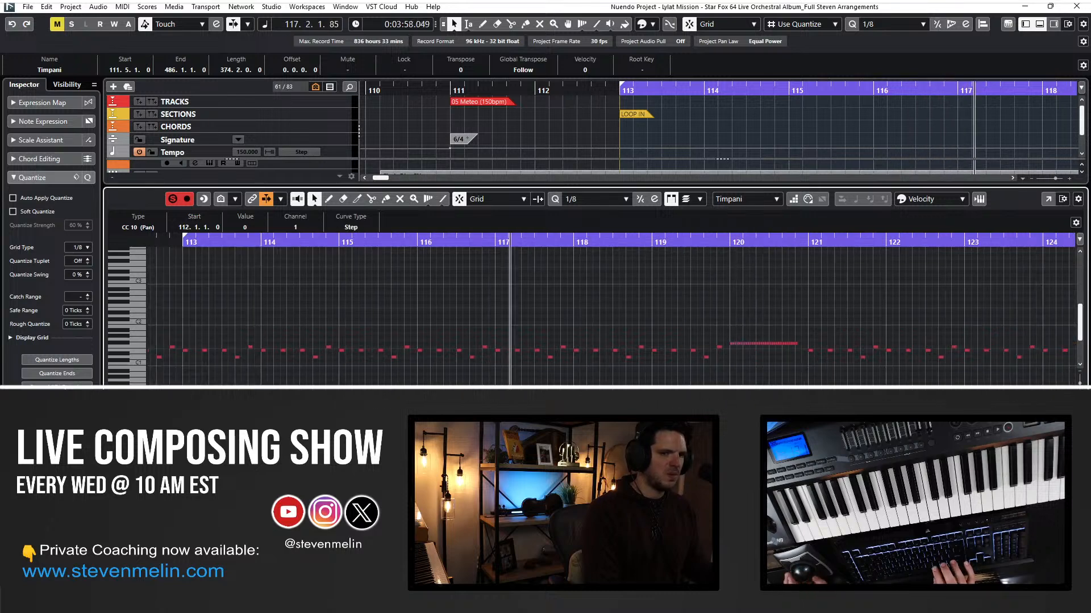
Try deleting the run of rapid repeated F#1 timpani notes in bar 120, and undo the edits.
{"action": "left_click_drag", "start_coordinate": [450, 335], "coordinate": [519, 356]}
{"action": "key", "text": "h"}
{"action": "key", "text": "h"}
{"action": "key", "text": "f"}
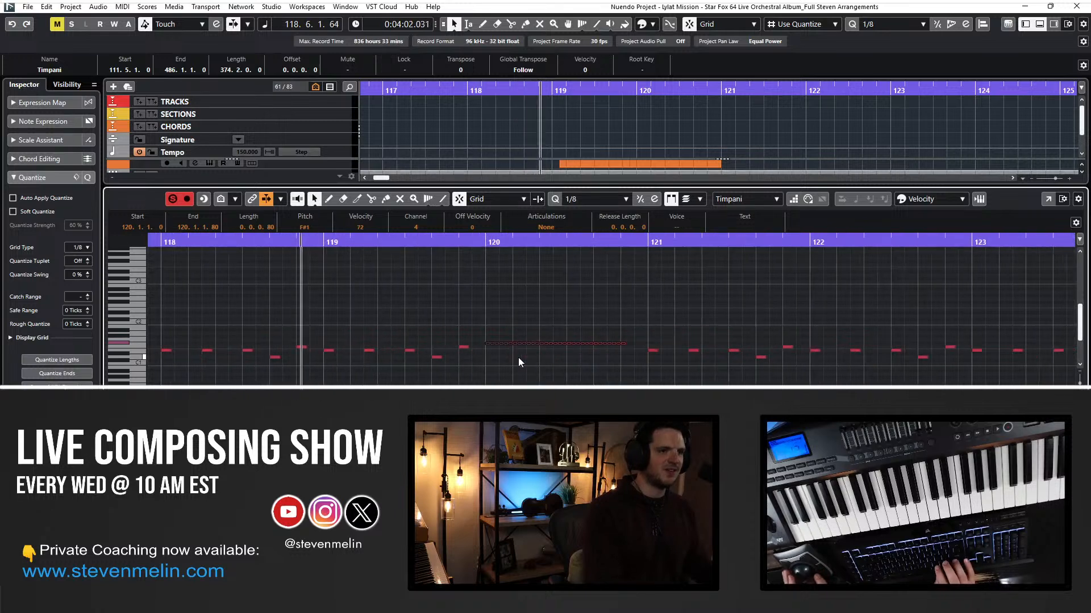
{"action": "scroll", "coordinate": [453, 311], "scroll_direction": "down", "scroll_amount": 2}
{"action": "left_click_drag", "start_coordinate": [492, 294], "coordinate": [612, 326]}
{"action": "key", "text": "Delete"}
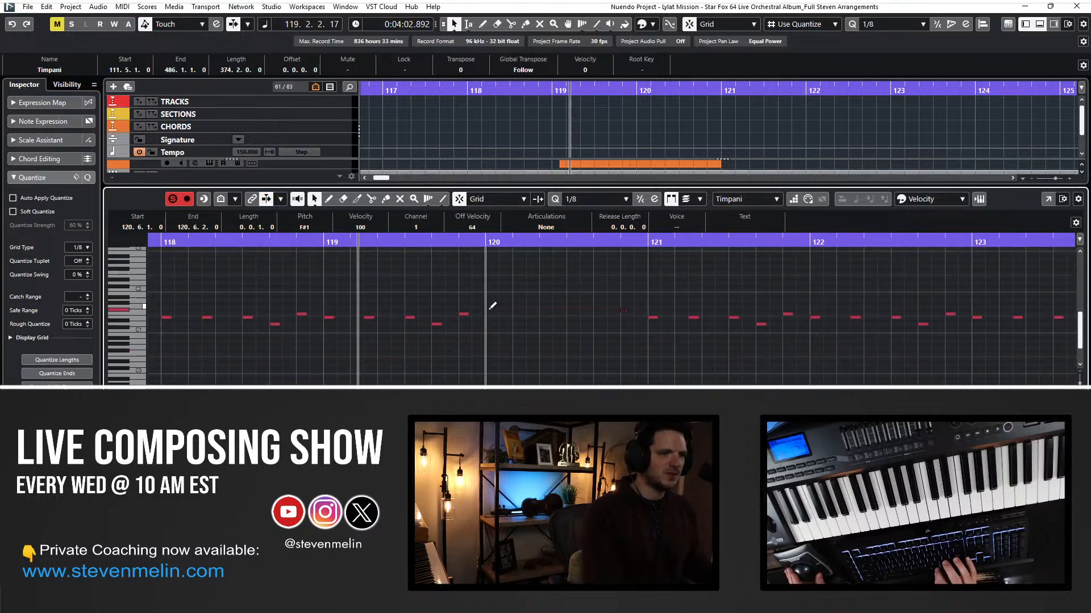
{"action": "key", "text": "ctrl+z"}
{"action": "key", "text": "ctrl+z"}
Delete the whole run of rapid repeated F#1 timpani notes across bar 120.
{"action": "left_click_drag", "start_coordinate": [485, 304], "coordinate": [626, 317]}
{"action": "key", "text": "Delete"}
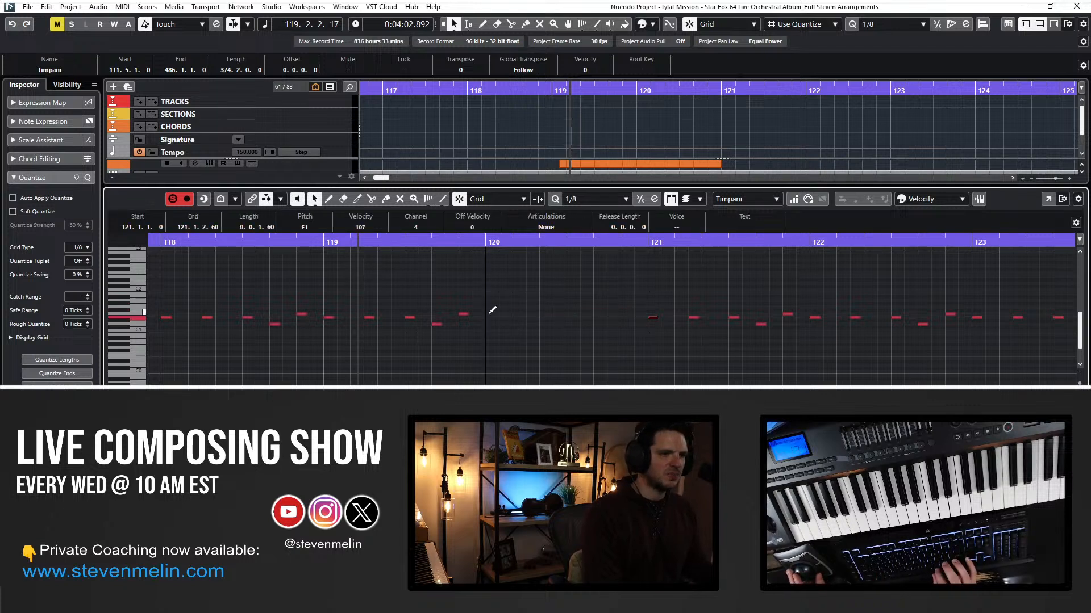
Draw a five-beat timpani note at 120.1.1 and transpose it up two octaves to F#3.
{"action": "key", "text": "shift+Up"}
{"action": "key", "text": "shift+Up"}
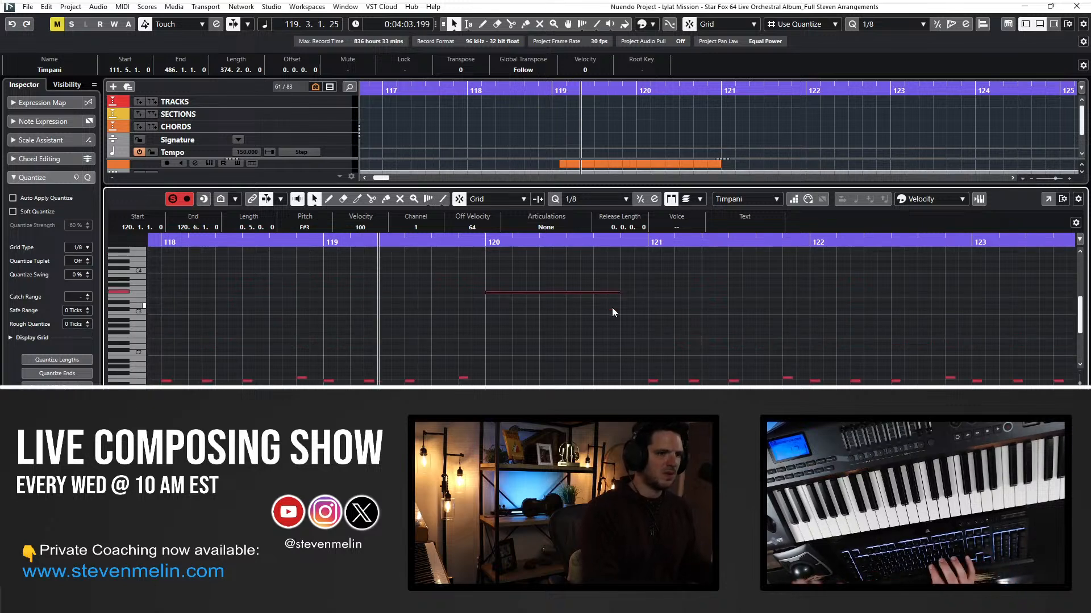
{"action": "scroll", "coordinate": [611, 316], "scroll_direction": "left", "scroll_amount": 10}
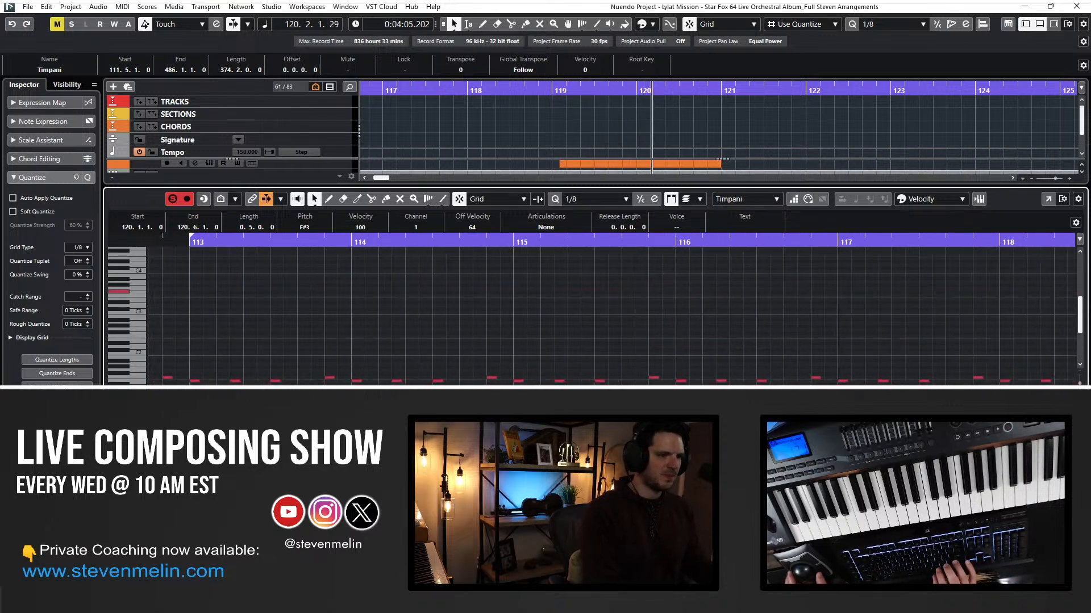
{"action": "key", "text": "Delete"}
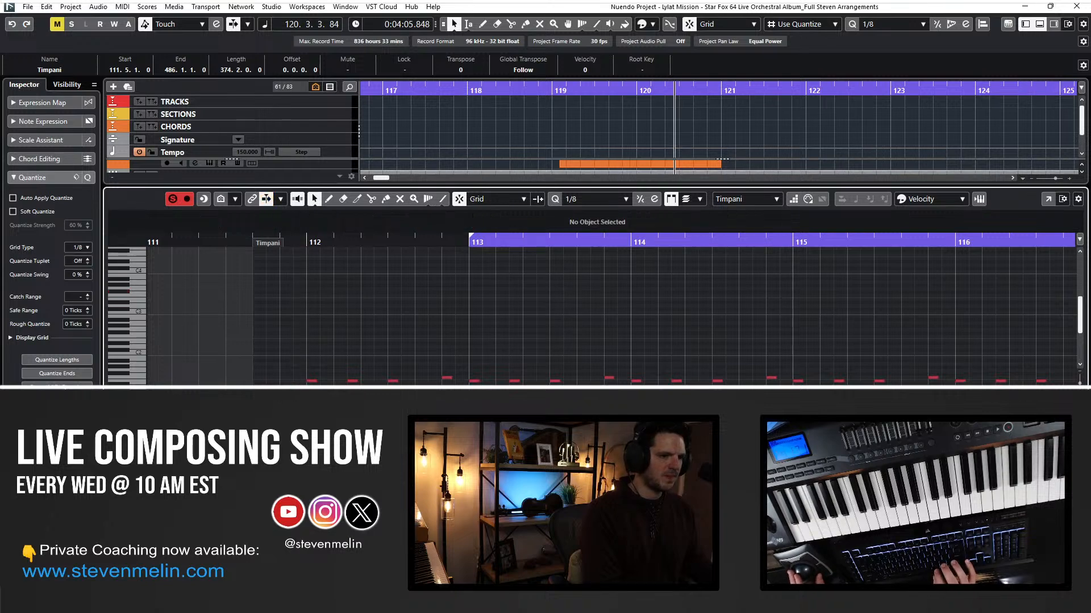
Transpose the held timpani note in bar 120 up to F#5 and set a Modulation (CC 1) value of 127 at 120.1.1.
{"action": "left_click", "coordinate": [129, 406]}
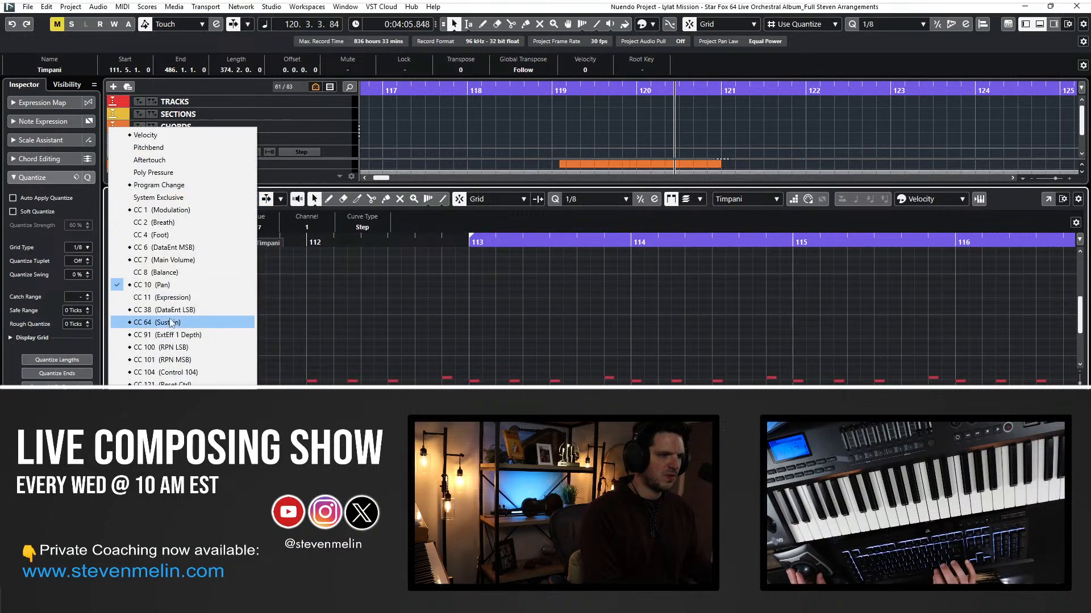
{"action": "left_click", "coordinate": [170, 210]}
{"action": "scroll", "coordinate": [390, 376], "scroll_direction": "right", "scroll_amount": 3}
{"action": "scroll", "coordinate": [390, 374], "scroll_direction": "right", "scroll_amount": 10}
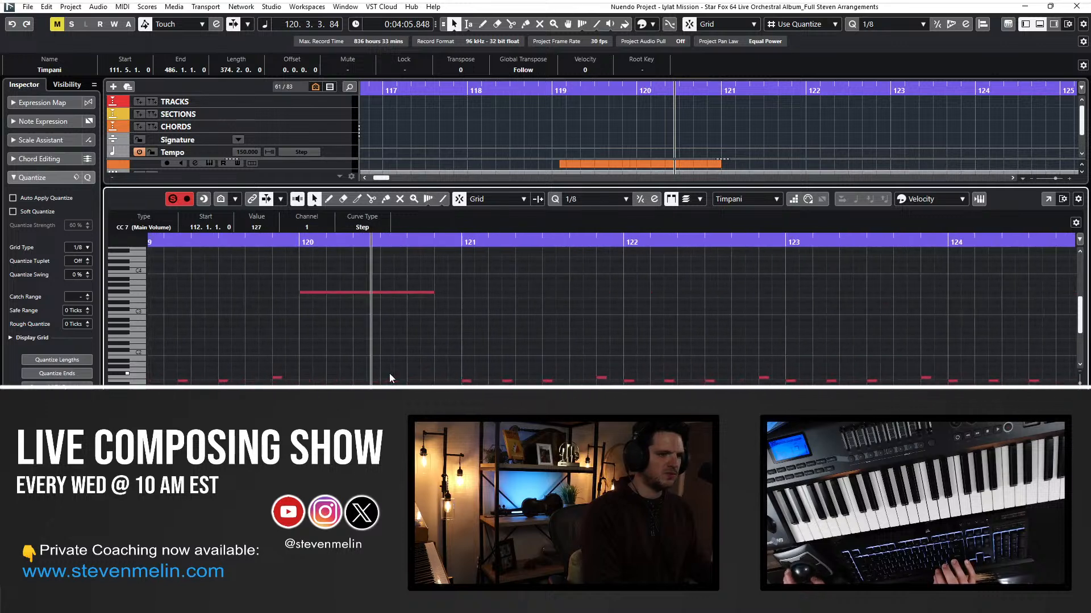
{"action": "left_click_drag", "start_coordinate": [404, 307], "coordinate": [348, 283]}
{"action": "key", "text": "shift+Up"}
{"action": "key", "text": "shift+Up"}
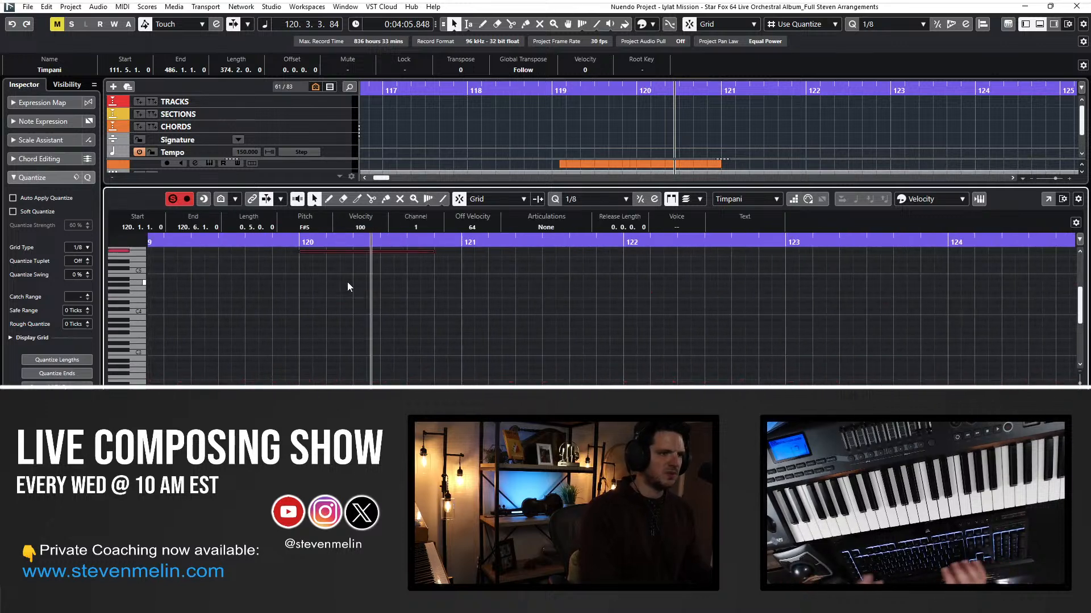
{"action": "left_click", "coordinate": [299, 432]}
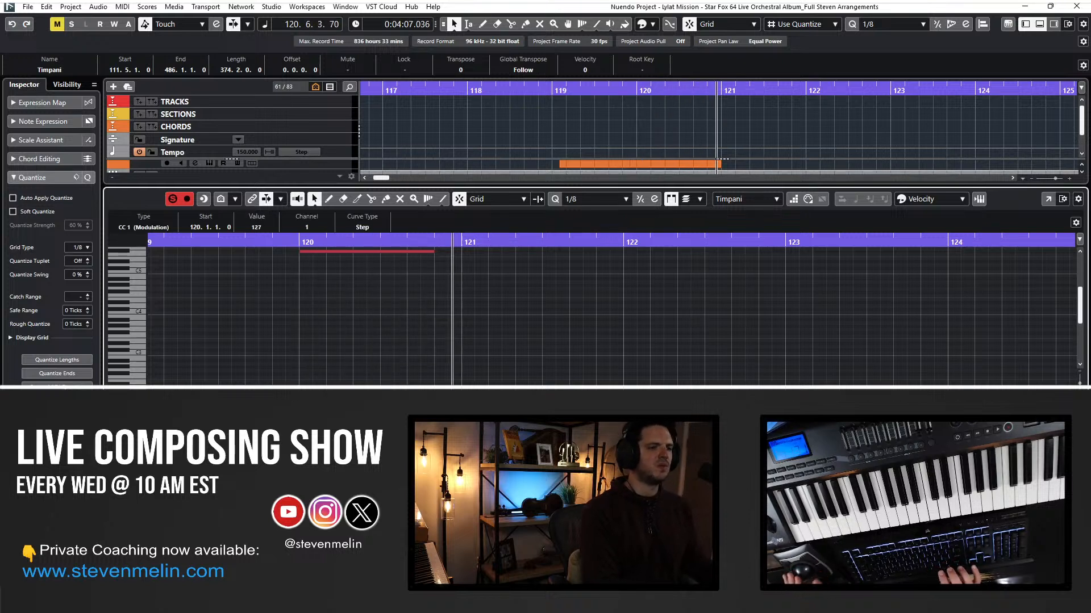
Play across the loop end from bar 131 and select the timpani notes in bar 132.
{"action": "scroll", "coordinate": [409, 334], "scroll_direction": "down", "scroll_amount": 4}
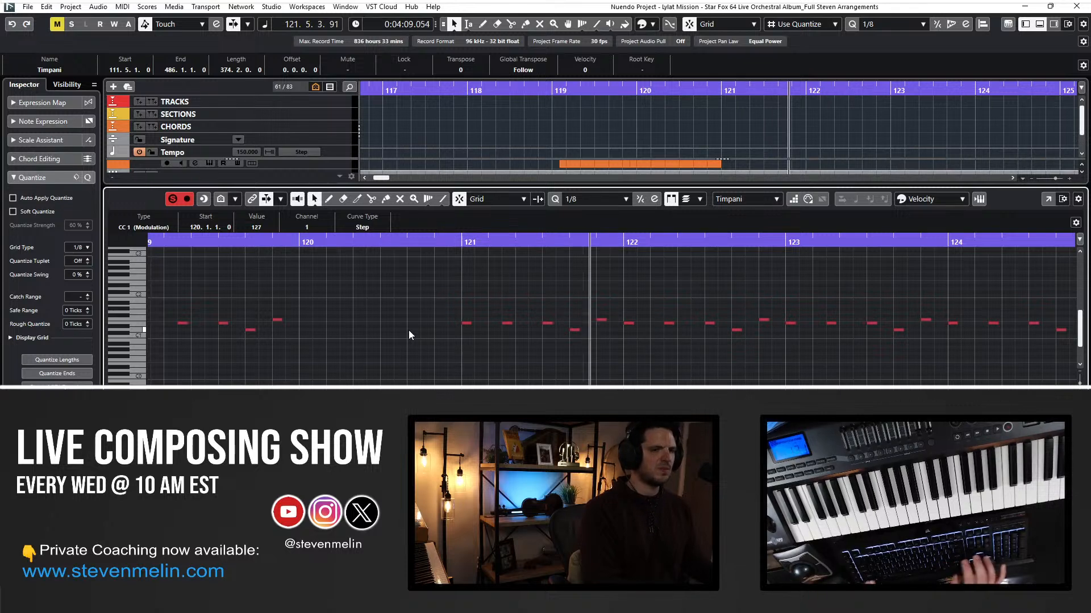
{"action": "key", "text": "g"}
{"action": "key", "text": "g"}
{"action": "key", "text": "g"}
{"action": "scroll", "coordinate": [409, 335], "scroll_direction": "right", "scroll_amount": 6}
{"action": "scroll", "coordinate": [409, 334], "scroll_direction": "up", "scroll_amount": 1}
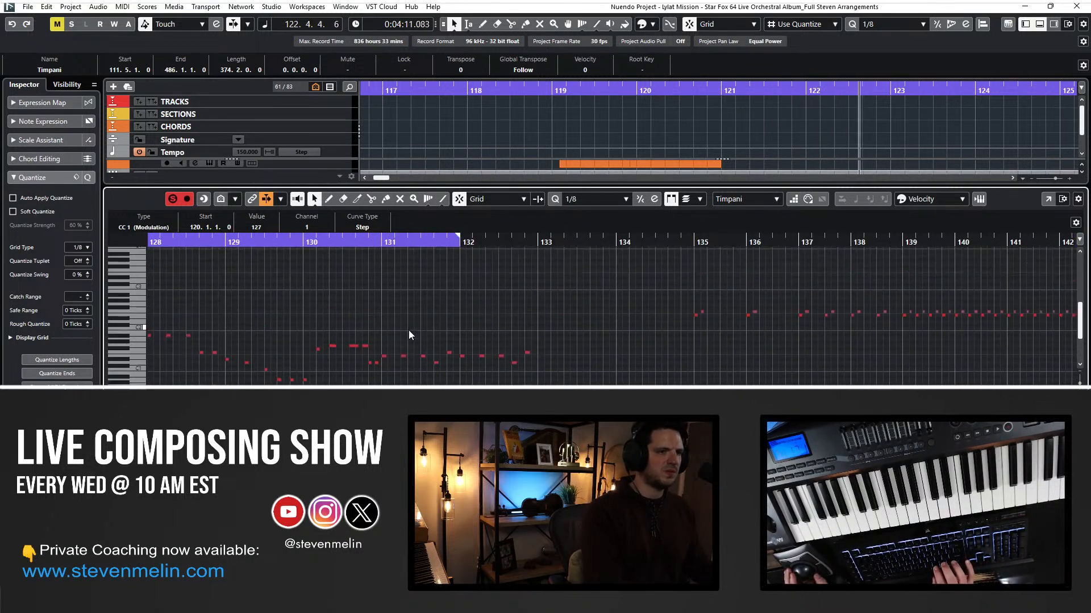
{"action": "left_click", "coordinate": [406, 246]}
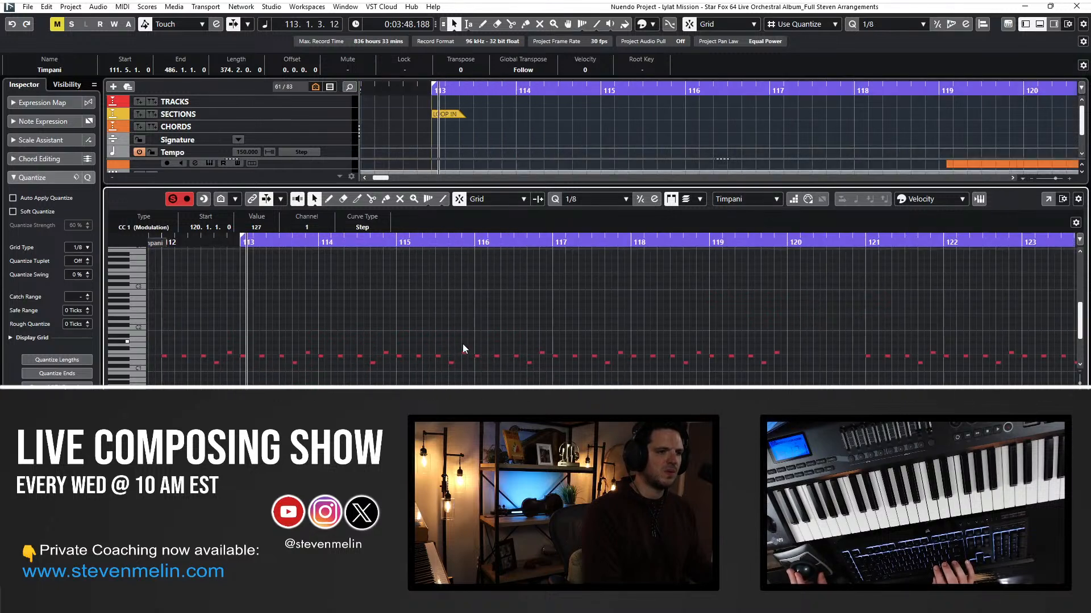
{"action": "scroll", "coordinate": [463, 348], "scroll_direction": "right", "scroll_amount": 6}
{"action": "left_click_drag", "start_coordinate": [422, 351], "coordinate": [580, 382]}
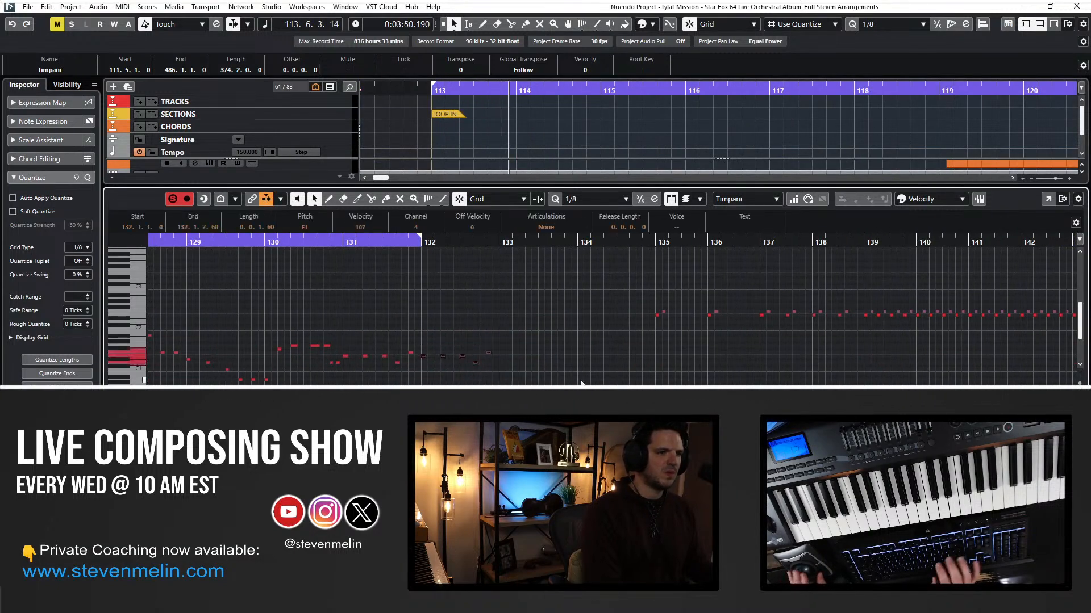
Close the timpani editor, play back from around bar 111, and briefly solo the Timpani track.
{"action": "key", "text": "Return"}
{"action": "key", "text": "KP_Subtract"}
{"action": "key", "text": "KP_Subtract"}
{"action": "key", "text": "KP_Subtract"}
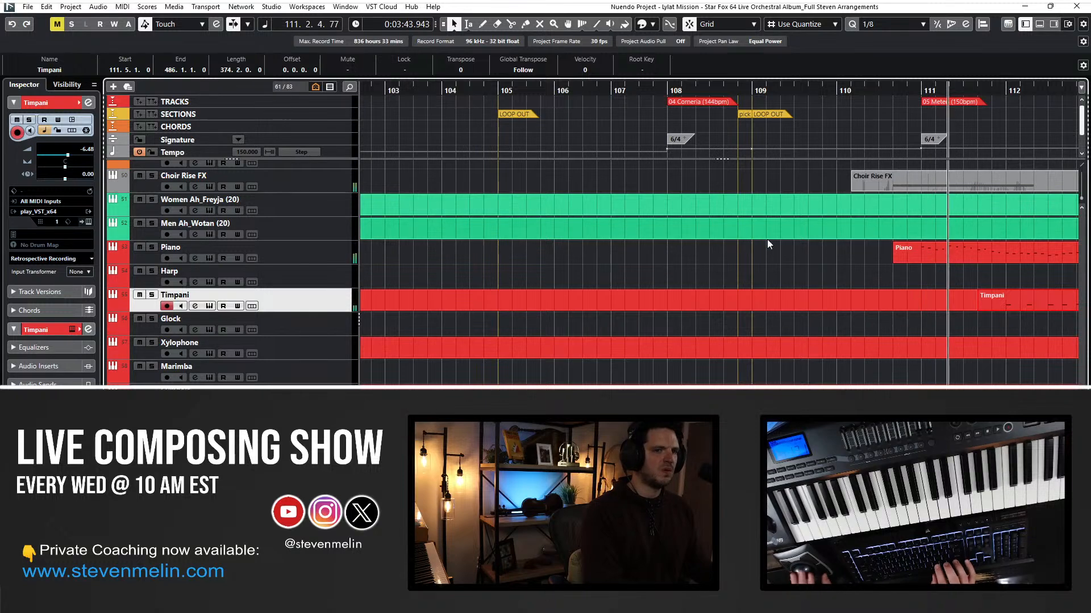
{"action": "scroll", "coordinate": [788, 233], "scroll_direction": "right", "scroll_amount": 5}
{"action": "scroll", "coordinate": [671, 293], "scroll_direction": "right", "scroll_amount": 2}
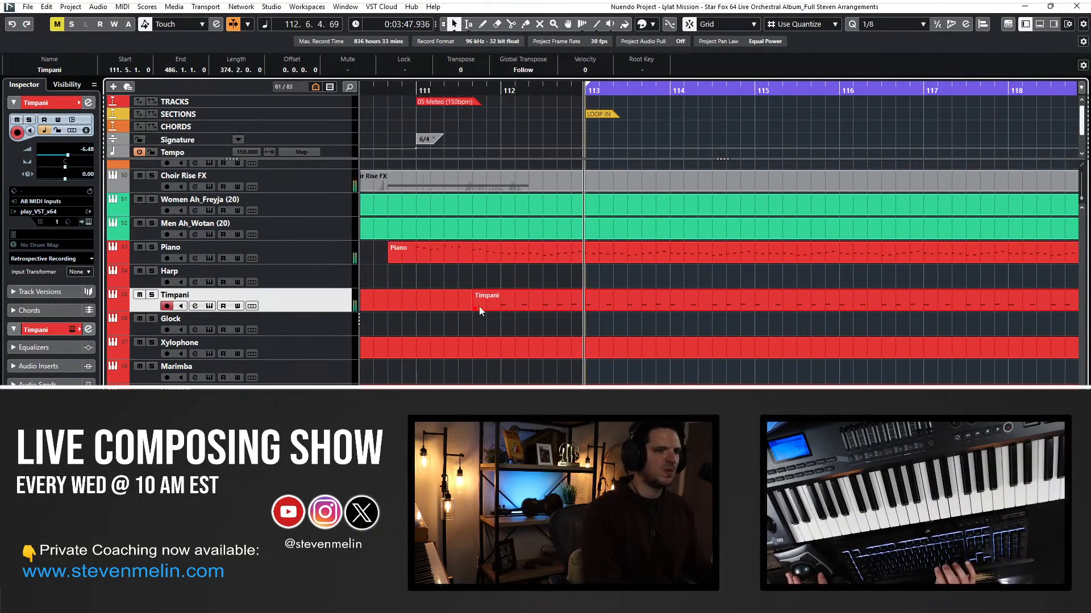
{"action": "left_click", "coordinate": [152, 295]}
{"action": "left_click", "coordinate": [152, 294]}
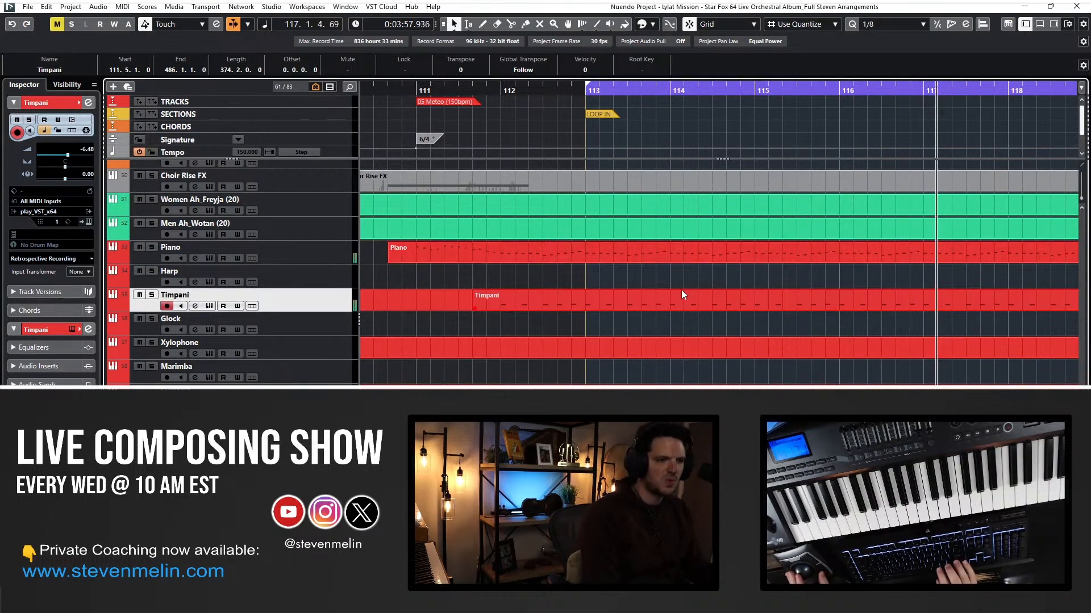
Move the muted Solo part starting at 118.3.1 up through the track list to the Trumpets sh (4) track.
{"action": "scroll", "coordinate": [681, 292], "scroll_direction": "right", "scroll_amount": 5}
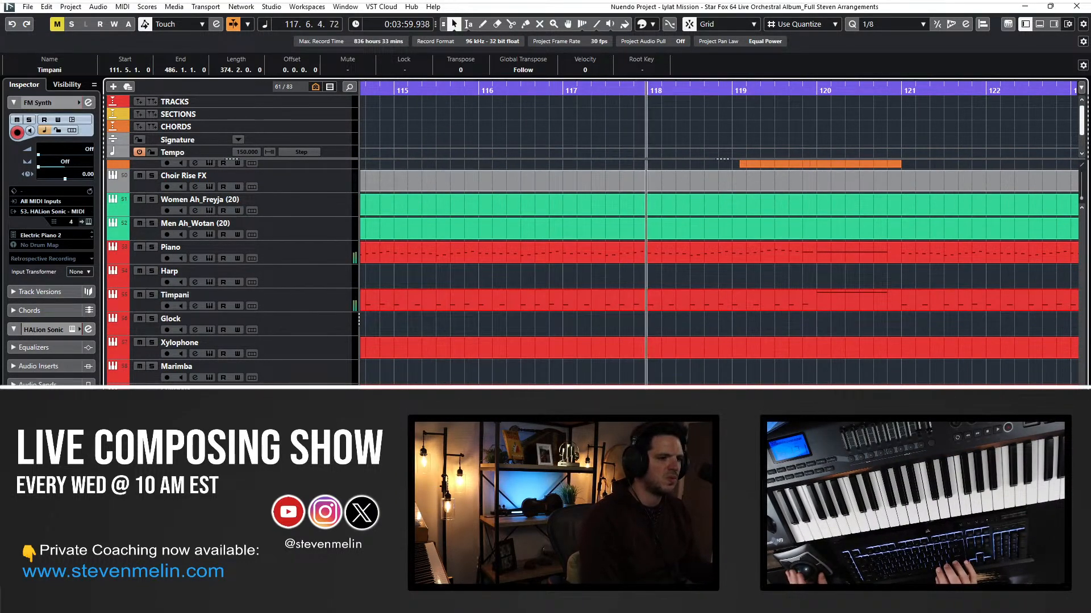
{"action": "scroll", "coordinate": [680, 291], "scroll_direction": "right", "scroll_amount": 4}
{"action": "key", "text": "Down"}
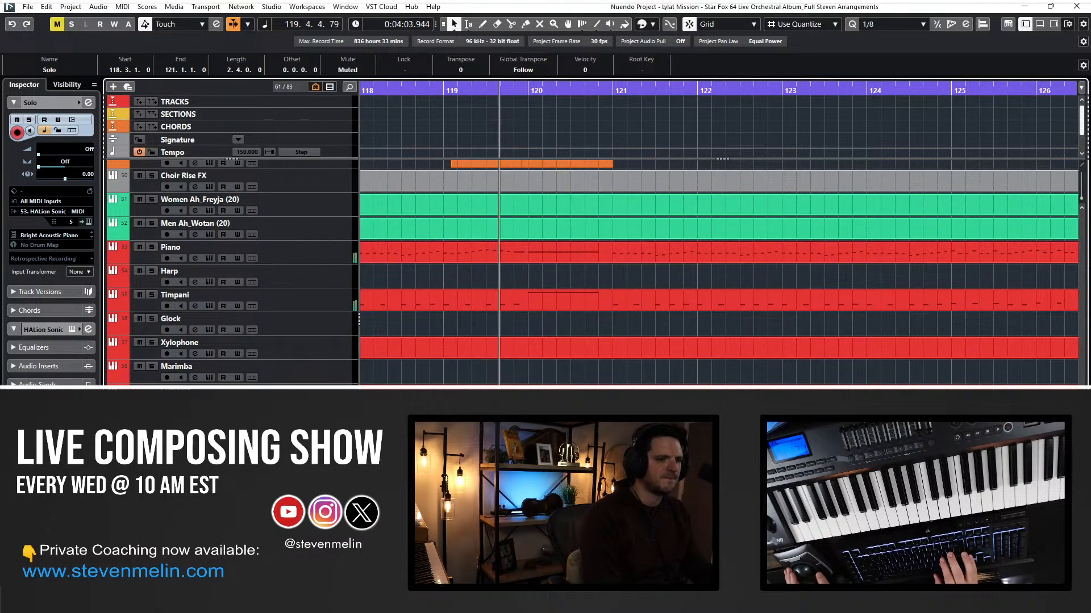
{"action": "key", "text": "Up"}
{"action": "key", "text": "Up"}
{"action": "key", "text": "Up"}
{"action": "key", "text": "Up"}
{"action": "key", "text": "Up"}
{"action": "key", "text": "Up"}
{"action": "key", "text": "Up"}
{"action": "key", "text": "Up"}
{"action": "key", "text": "Up"}
{"action": "key", "text": "Up"}
{"action": "key", "text": "Up"}
{"action": "key", "text": "Up"}
{"action": "key", "text": "Up"}
{"action": "key", "text": "Up"}
{"action": "key", "text": "Up"}
{"action": "key", "text": "Up"}
{"action": "key", "text": "Up"}
{"action": "key", "text": "Up"}
{"action": "key", "text": "Up"}
{"action": "key", "text": "Up"}
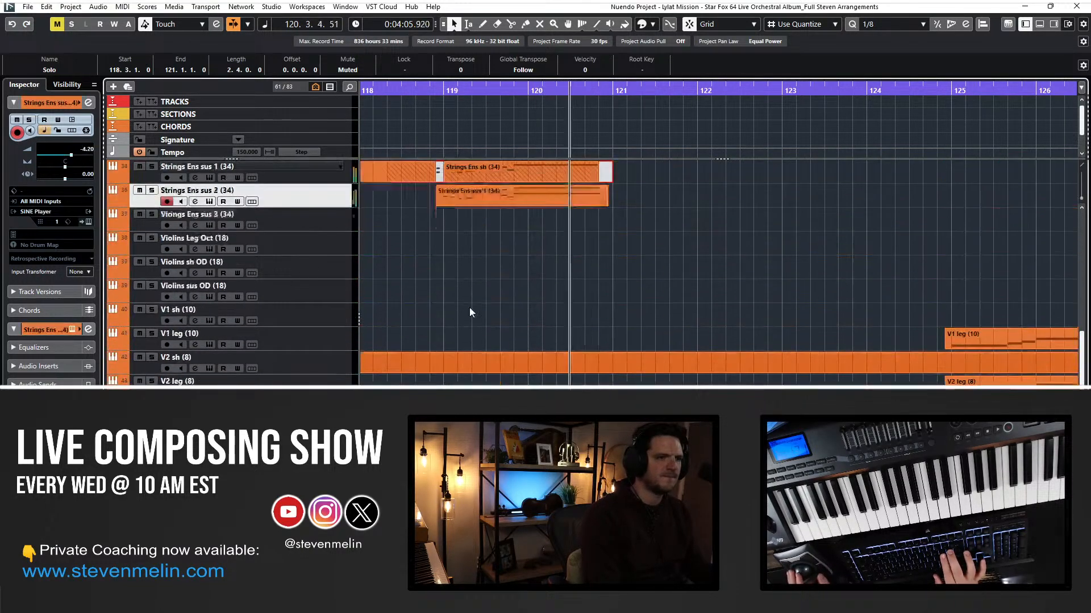
{"action": "key", "text": "Up"}
{"action": "key", "text": "Up"}
{"action": "key", "text": "Up"}
{"action": "key", "text": "Up"}
{"action": "key", "text": "Up"}
{"action": "key", "text": "Up"}
{"action": "key", "text": "Up"}
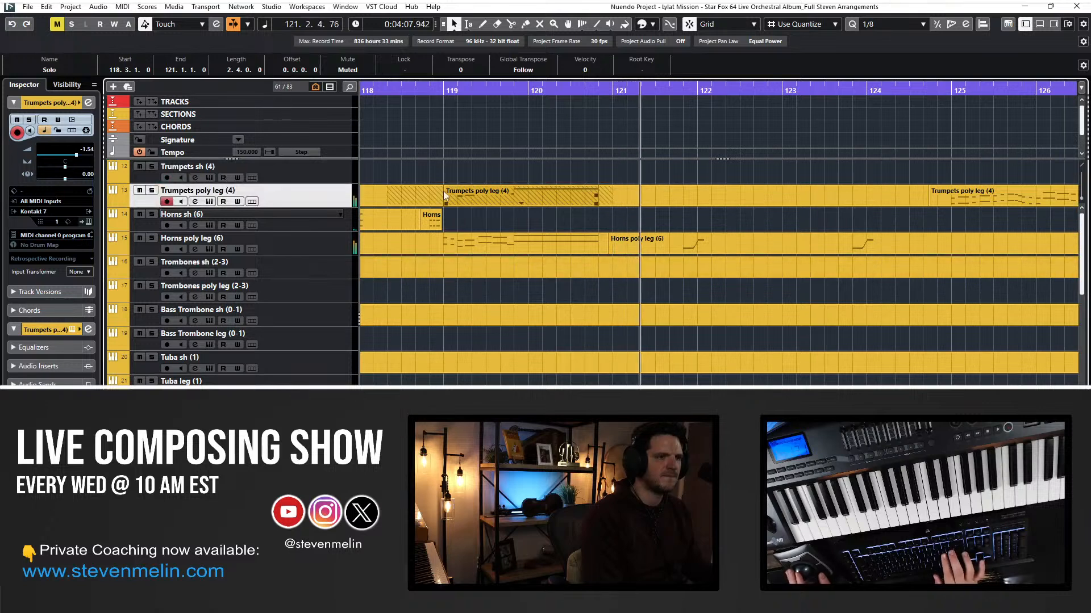
{"action": "key", "text": "ctrl+Down"}
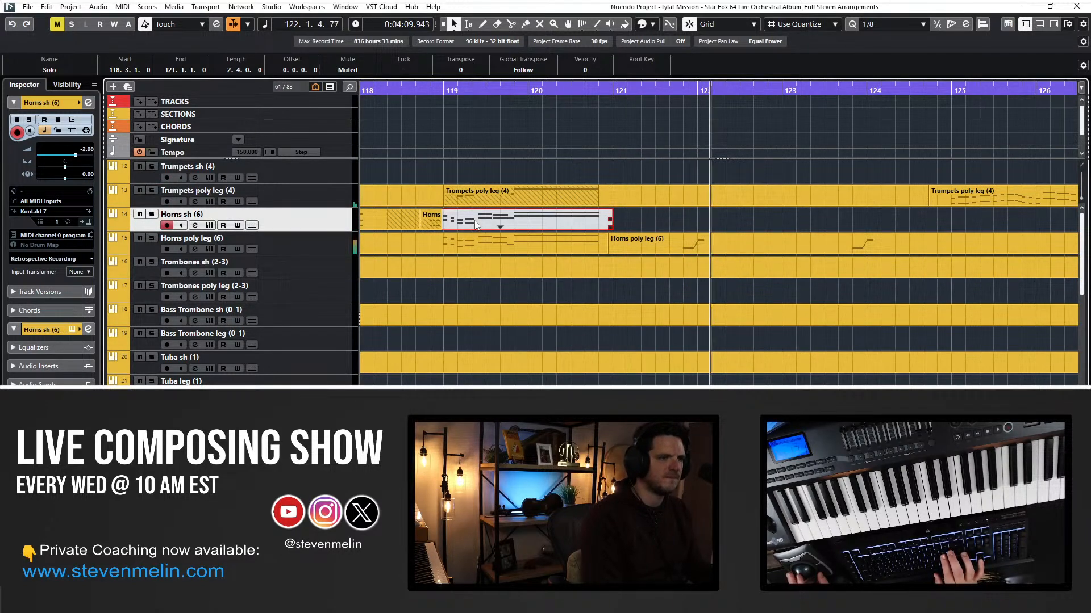
{"action": "key", "text": "ctrl+Up"}
{"action": "key", "text": "ctrl+Up"}
Unmute the Solo part on the Trumpets sh (4) track.
{"action": "right_click", "coordinate": [507, 172]}
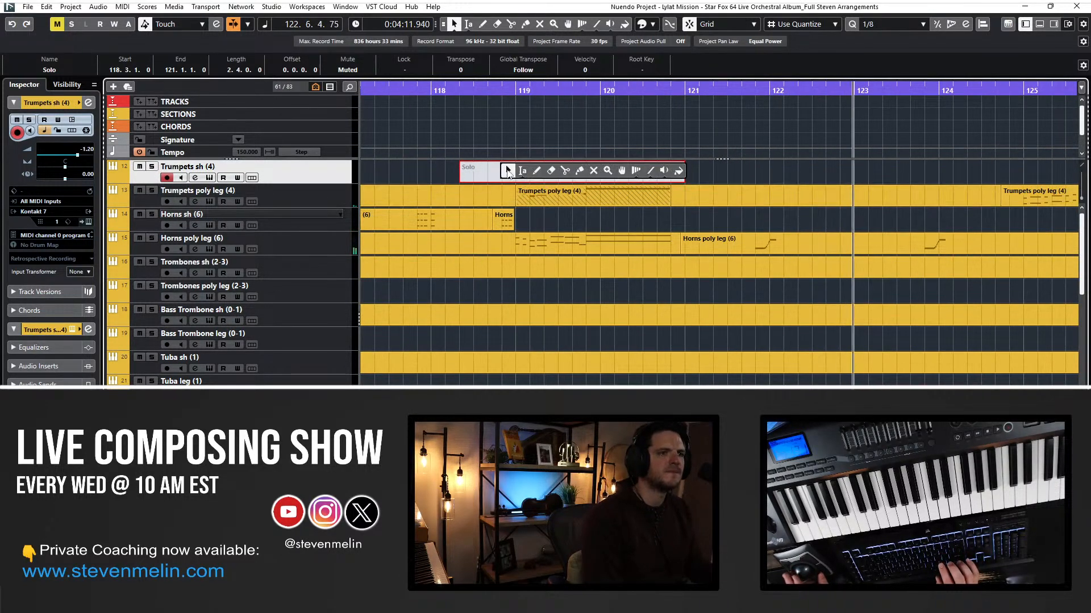
{"action": "left_click", "coordinate": [593, 170]}
{"action": "left_click", "coordinate": [522, 175]}
{"action": "key", "text": "1"}
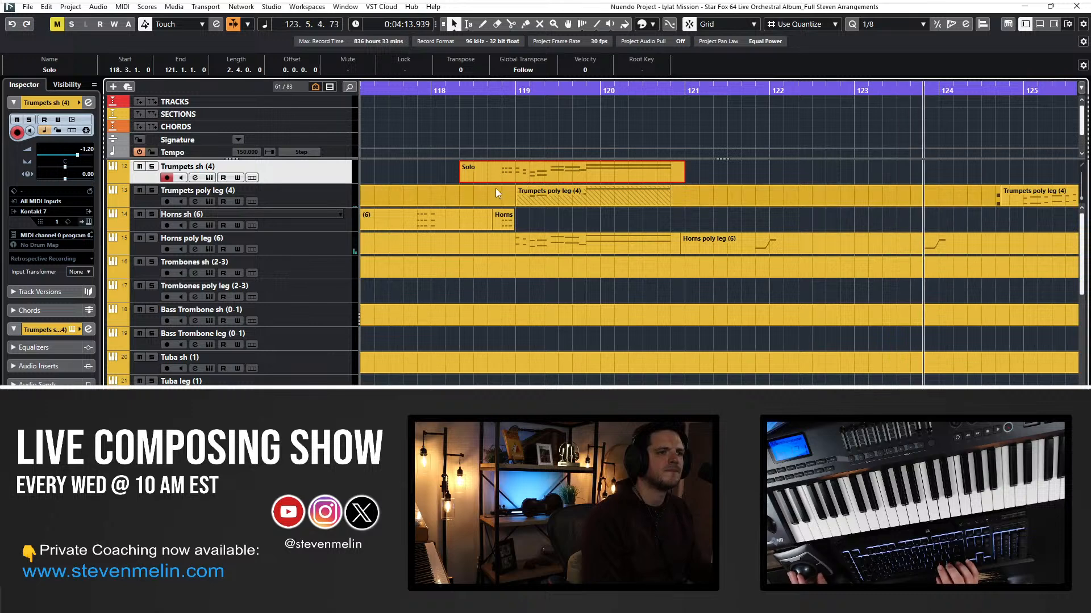
Try to move the bar 119 Trumpets poly leg (4) part onto Trumpets sh (4) and glue it to the Solo part, inspecting the merged notes.
{"action": "left_click", "coordinate": [528, 197]}
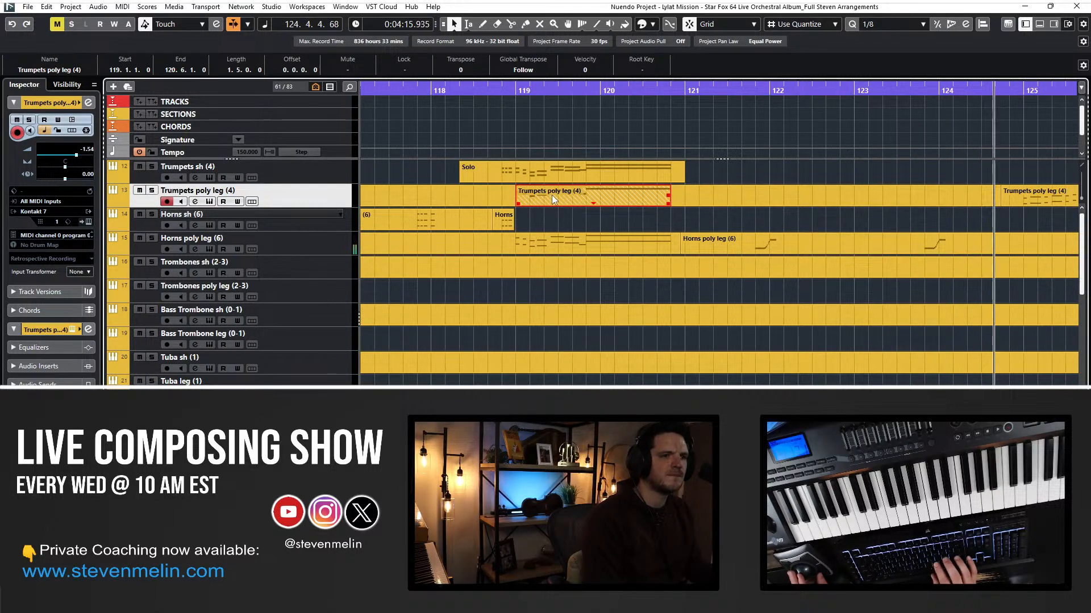
{"action": "key", "text": "ctrl+Up"}
{"action": "right_click", "coordinate": [519, 182]}
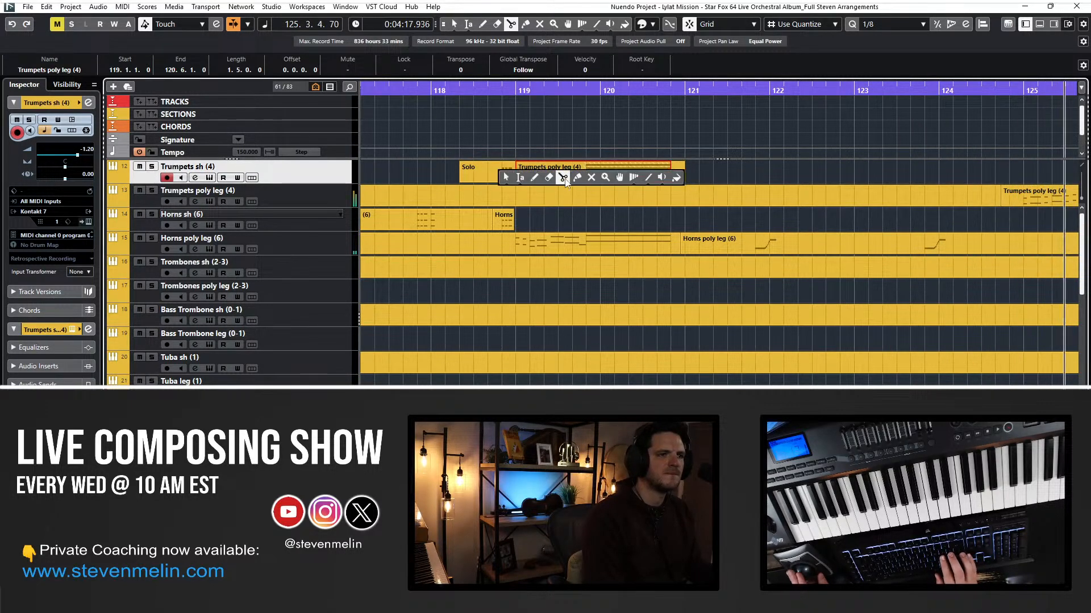
{"action": "left_click", "coordinate": [564, 177]}
{"action": "left_click", "coordinate": [480, 175]}
{"action": "key", "text": "1"}
{"action": "left_click", "coordinate": [479, 179]}
{"action": "key", "text": "Return"}
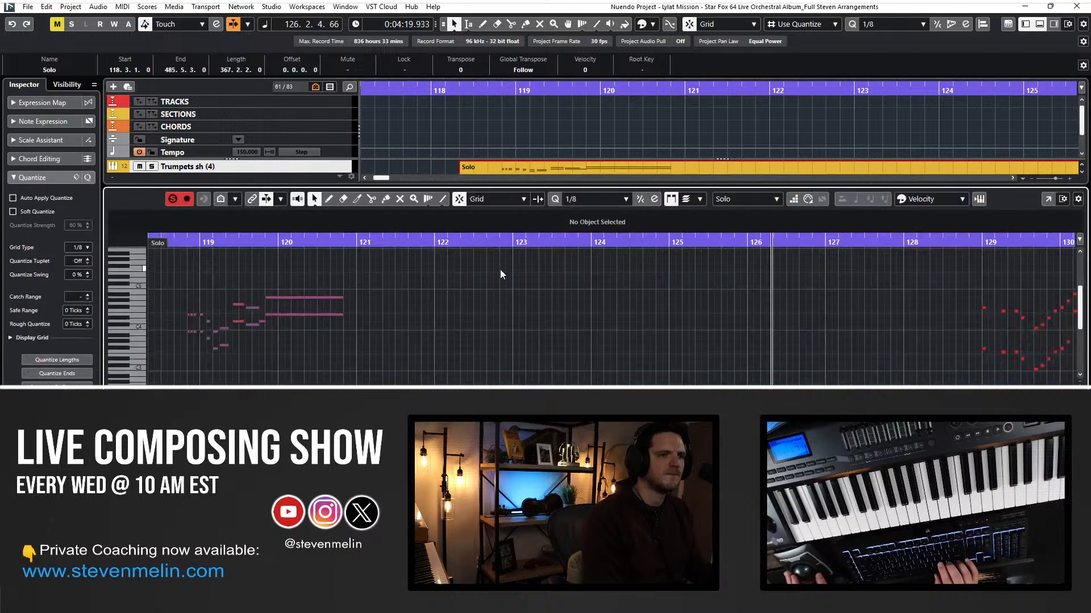
{"action": "scroll", "coordinate": [500, 270], "scroll_direction": "left", "scroll_amount": 1}
{"action": "key", "text": "Return"}
Undo the gluing and moving of the trumpet parts while rewinding playback to around bar 118.
{"action": "key", "text": "ctrl+z"}
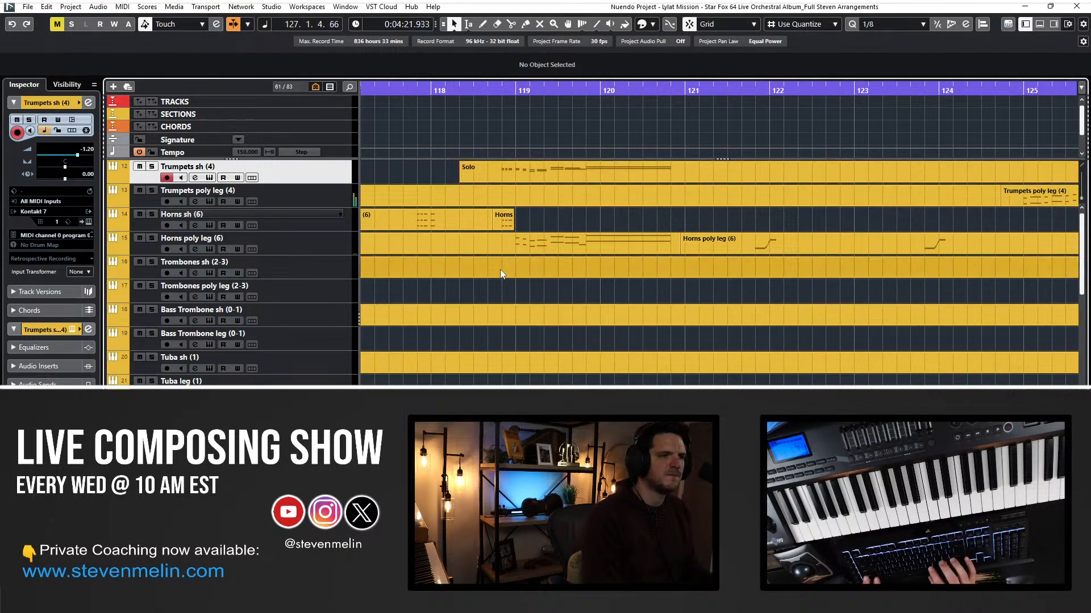
{"action": "key", "text": "KP_Subtract"}
{"action": "key", "text": "KP_Subtract"}
{"action": "key", "text": "ctrl+z"}
{"action": "key", "text": "KP_Subtract"}
{"action": "key", "text": "KP_Subtract"}
{"action": "key", "text": "KP_Subtract"}
{"action": "key", "text": "KP_Subtract"}
{"action": "key", "text": "KP_Subtract"}
{"action": "key", "text": "ctrl+z"}
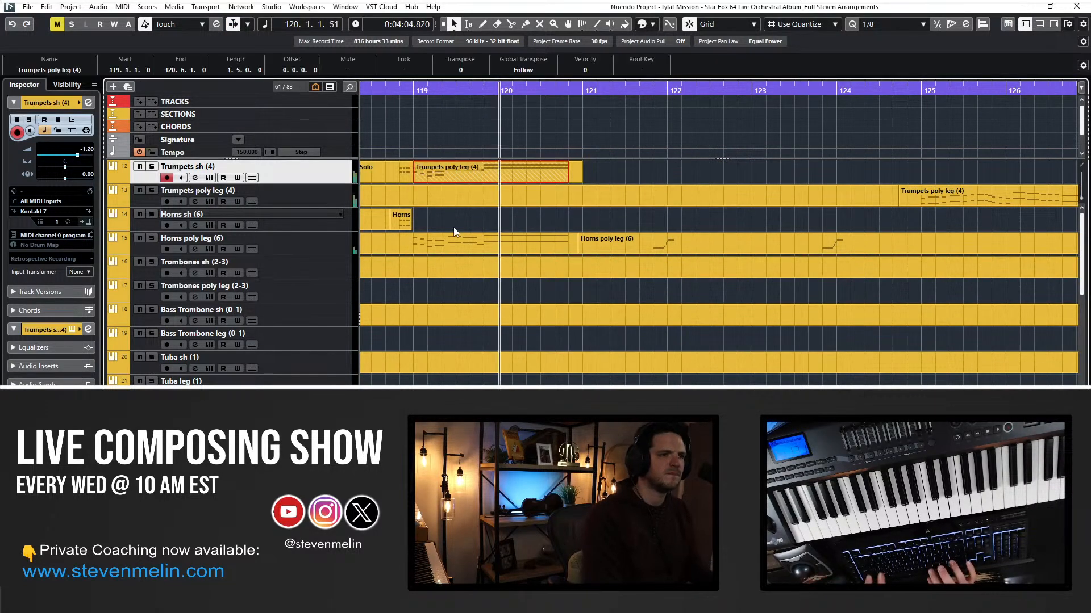
{"action": "key", "text": "KP_Subtract"}
{"action": "key", "text": "KP_Subtract"}
{"action": "key", "text": "space"}
{"action": "key", "text": "ctrl+z"}
Check the Solo and Trumpets poly leg (4) parts together in the editor, and delete the poly leg part starting at 119.1.1.
{"action": "left_click", "coordinate": [489, 179]}
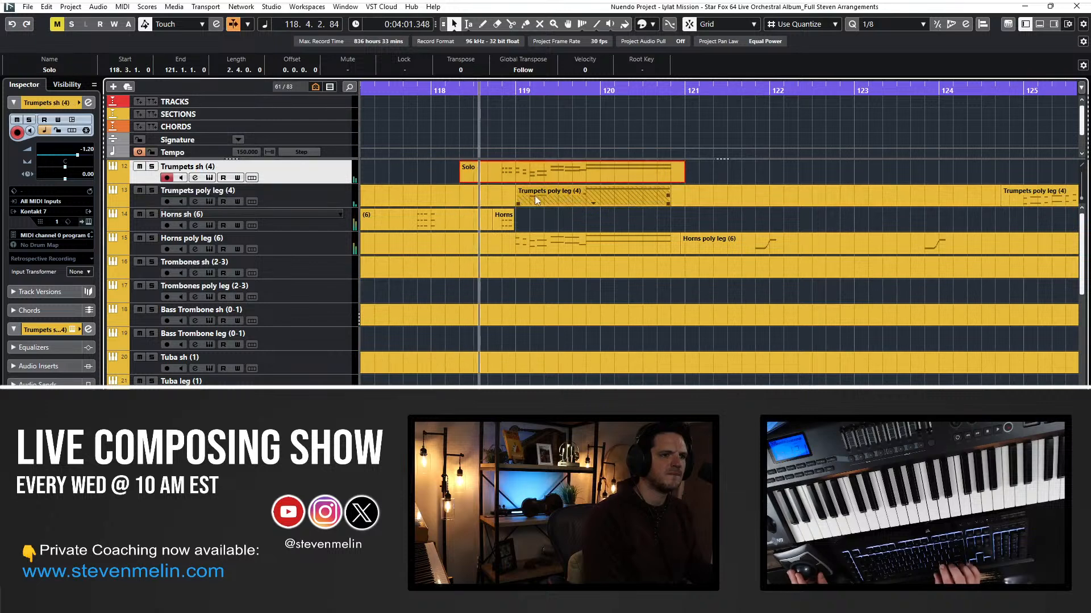
{"action": "left_click", "coordinate": [534, 194], "text": "shift"}
{"action": "key", "text": "Return"}
{"action": "key", "text": "Return"}
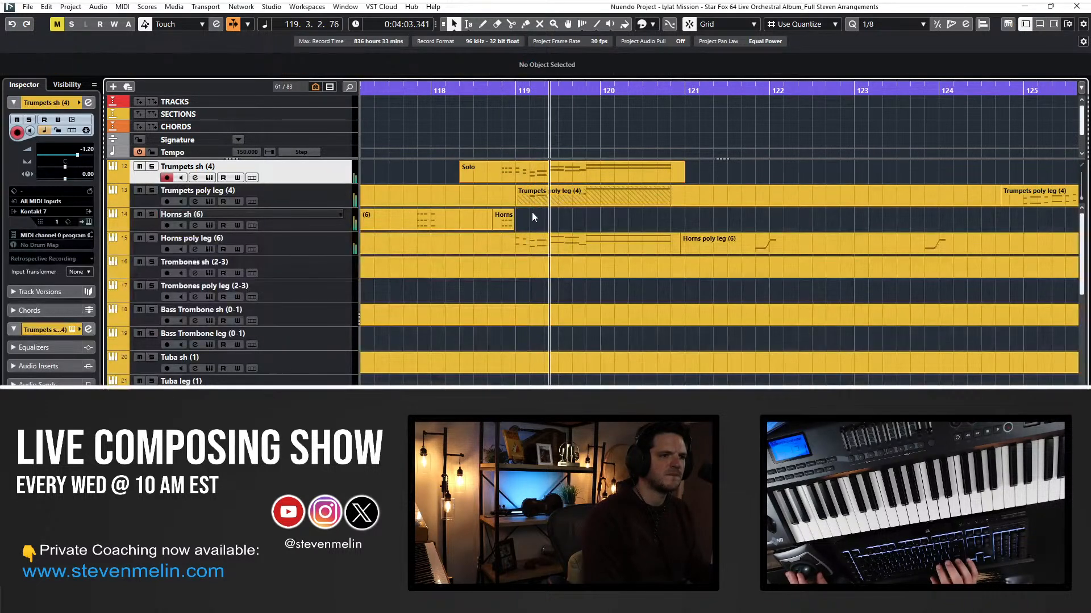
{"action": "left_click", "coordinate": [530, 195]}
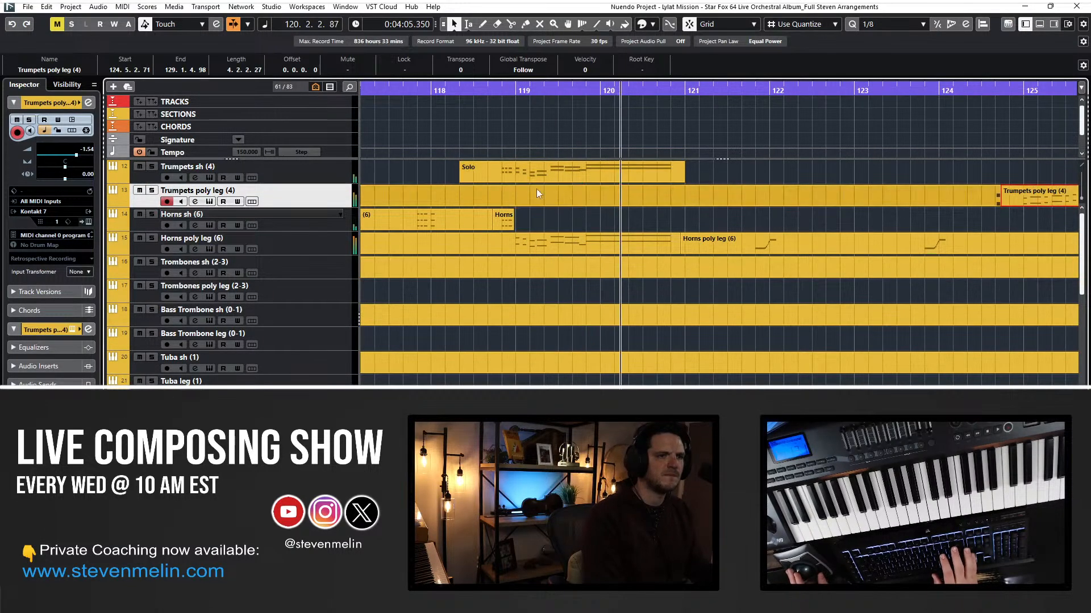
Split the Solo part at 119.1.1, move its second half to Trumpets poly leg (4), and play from just before it.
{"action": "left_click", "coordinate": [510, 180]}
{"action": "key", "text": "h"}
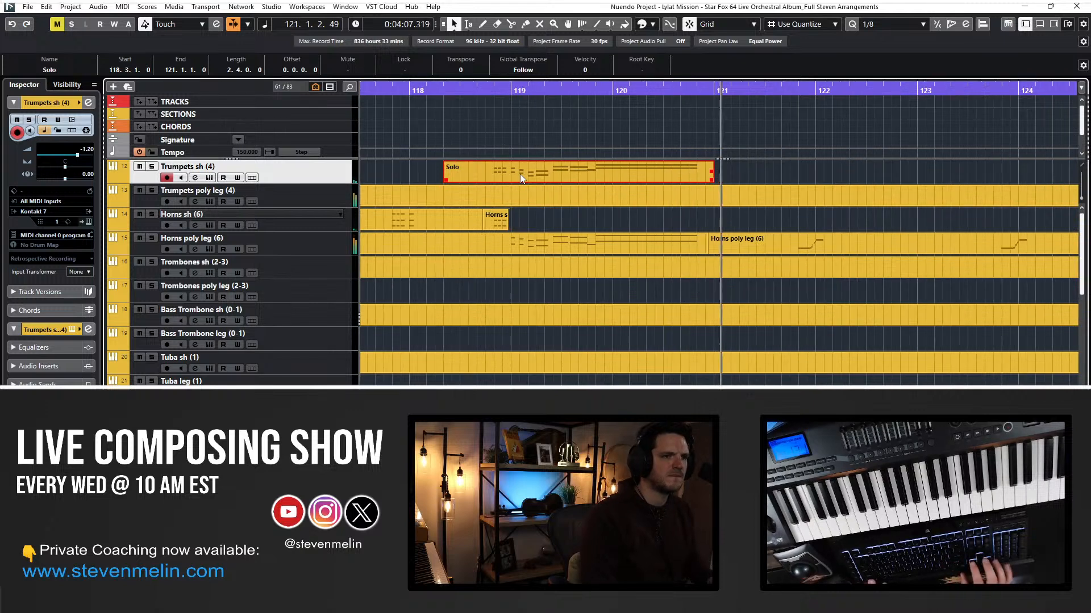
{"action": "left_click", "coordinate": [464, 173], "text": "alt"}
{"action": "left_click", "coordinate": [510, 173]}
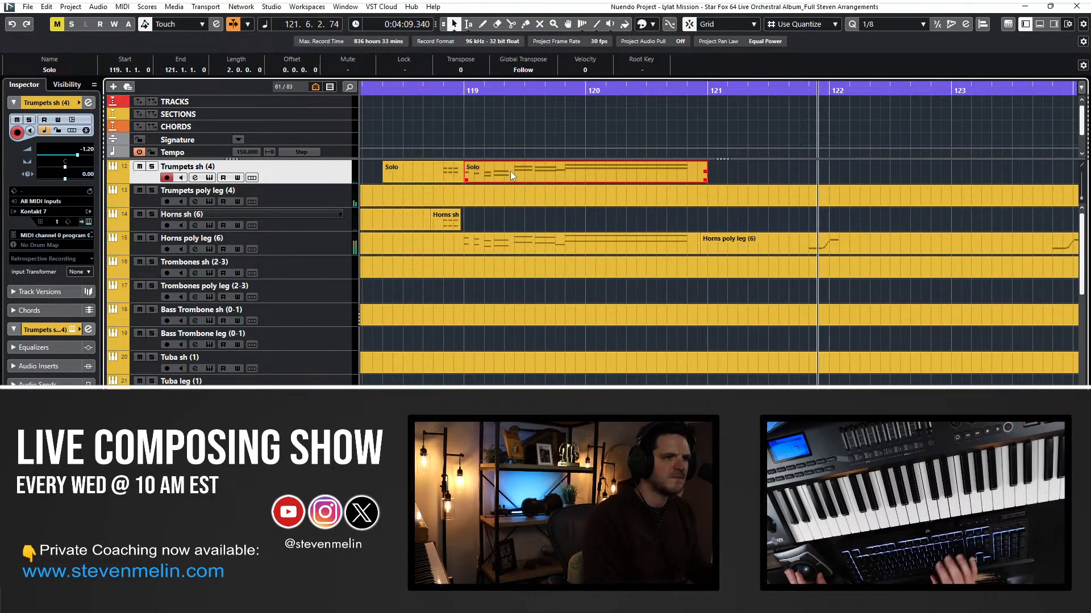
{"action": "key", "text": "ctrl+Down"}
{"action": "left_click", "coordinate": [419, 94]}
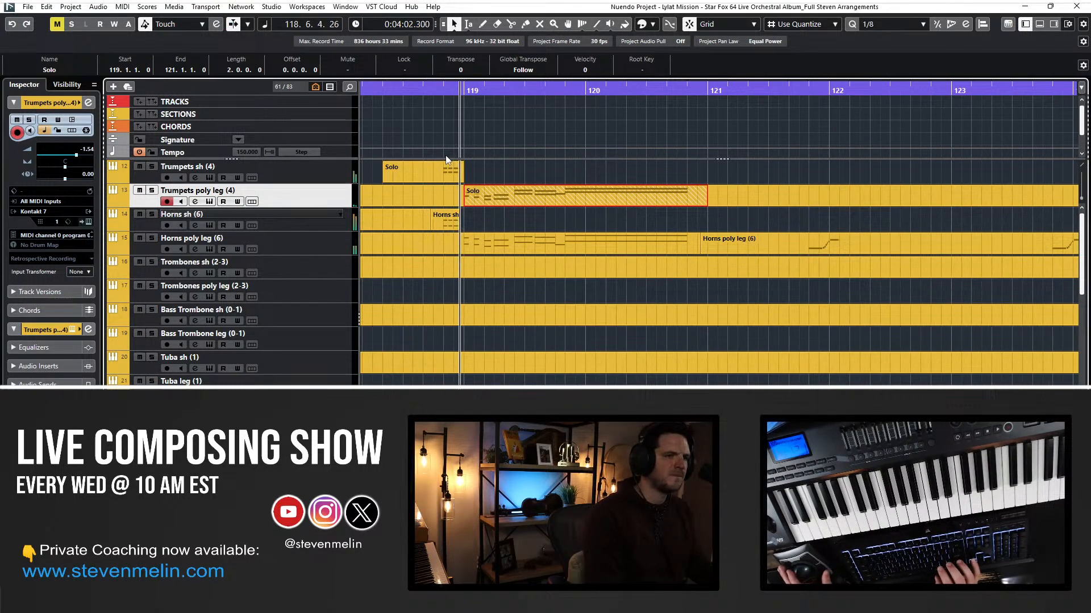
Glue the moved Solo part into the surrounding Trumpets poly leg (4) part.
{"action": "right_click", "coordinate": [490, 194]}
{"action": "left_click", "coordinate": [564, 201]}
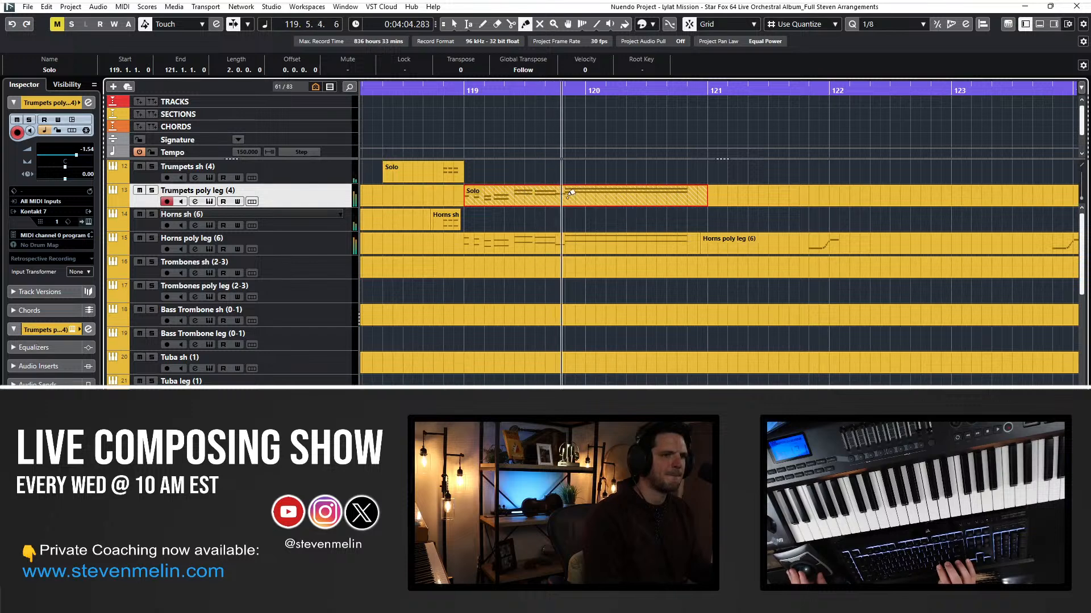
{"action": "left_click", "coordinate": [451, 195]}
{"action": "key", "text": "1"}
Split the Trumpets poly leg (4) part in bar 118 and just before bar 121, and split the Solo part at 118.5.3.
{"action": "left_click", "coordinate": [697, 190], "text": "alt"}
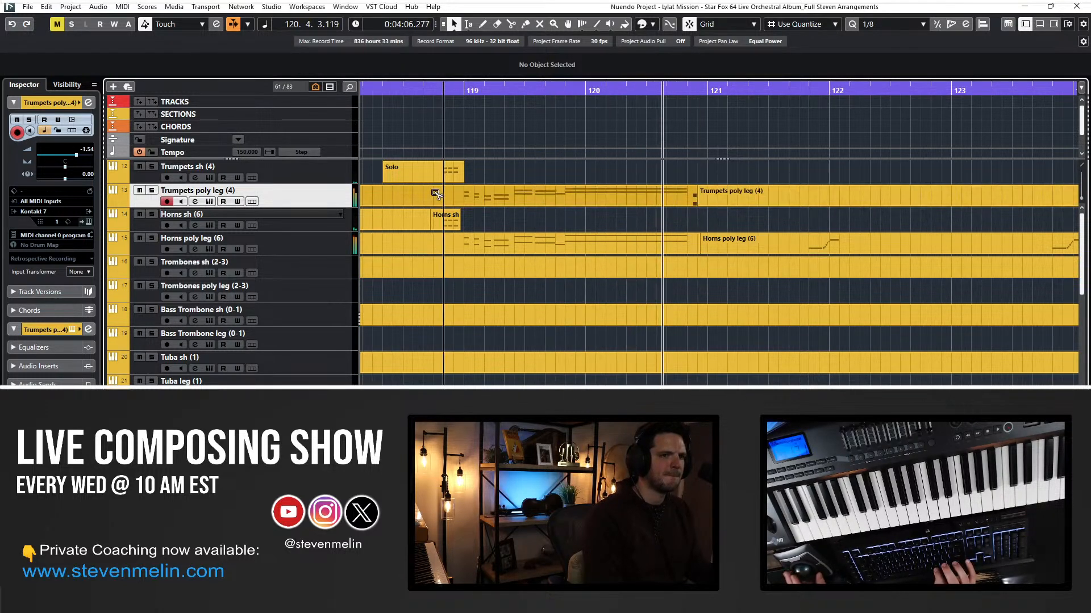
{"action": "left_click", "coordinate": [434, 177], "text": "alt"}
{"action": "left_click", "coordinate": [443, 178]}
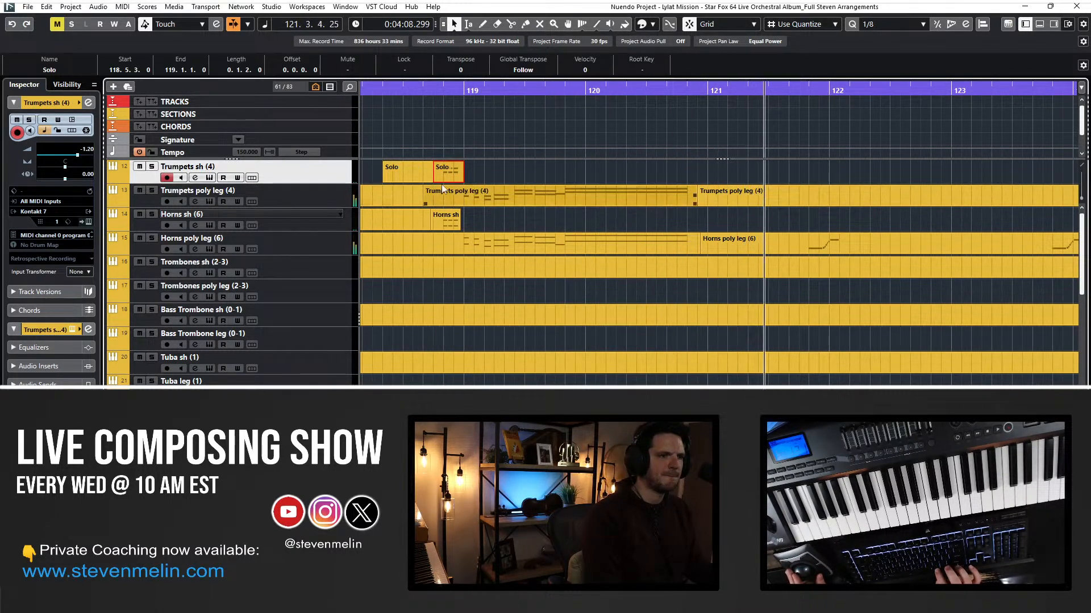
Rename the parts on Trumpets sh (4) and Trumpets poly leg (4) to match their track names.
{"action": "left_click", "coordinate": [456, 192], "text": "shift"}
{"action": "key", "text": "space"}
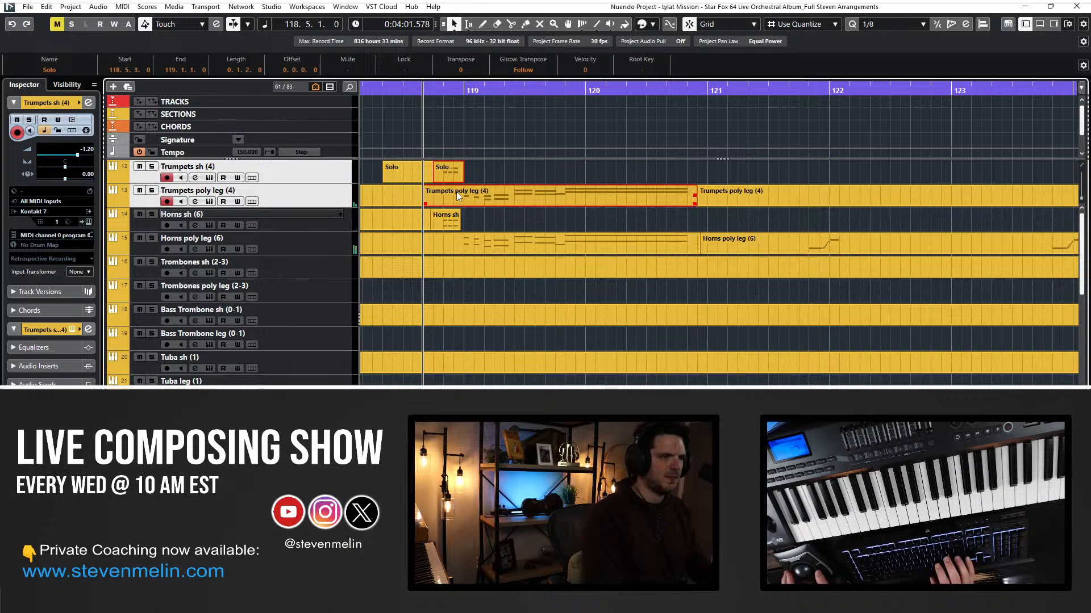
{"action": "double_click", "coordinate": [172, 167]}
{"action": "key", "text": "shift+Return"}
{"action": "double_click", "coordinate": [179, 191]}
{"action": "key", "text": "shift+Return"}
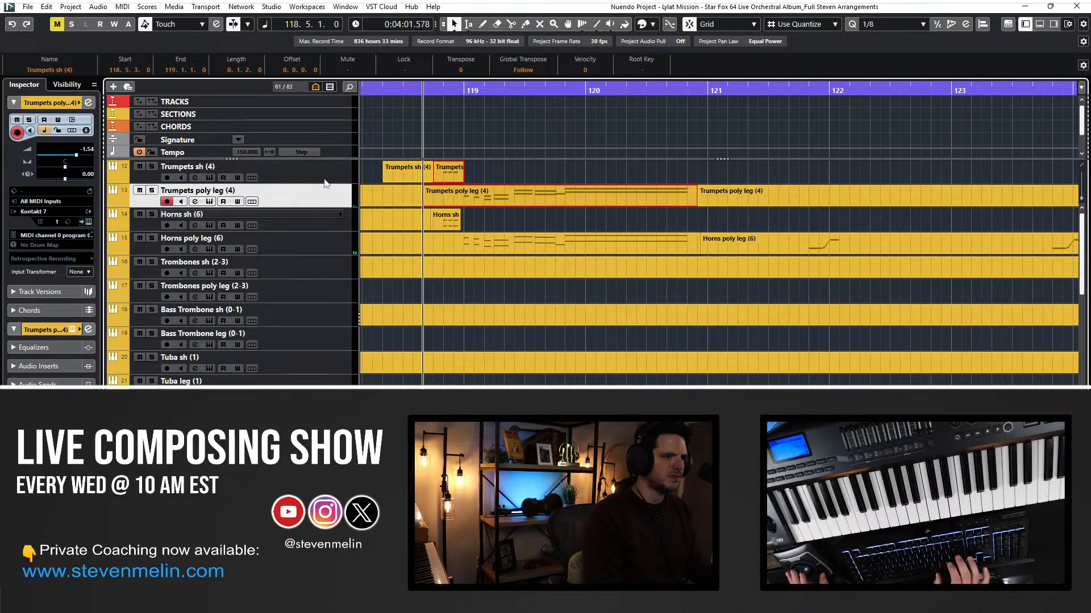
Copy the two trumpet parts leading into bar 119, and delete the Strings Ens sus 1 (34) part at 119.1.1.
{"action": "left_click", "coordinate": [449, 174]}
{"action": "left_click", "coordinate": [447, 195], "text": "shift"}
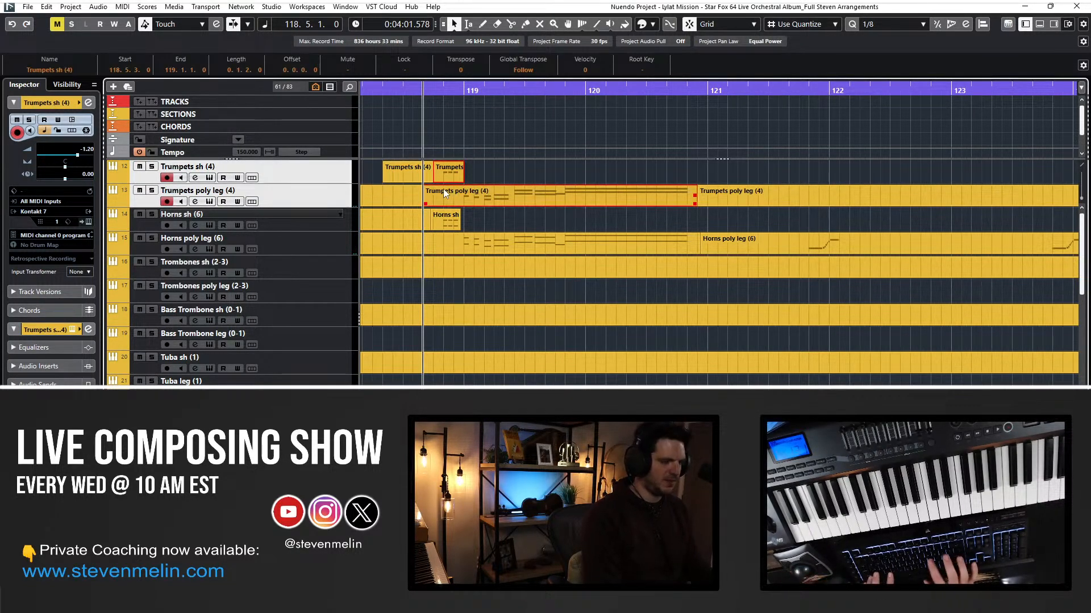
{"action": "scroll", "coordinate": [443, 189], "scroll_direction": "down", "scroll_amount": 10}
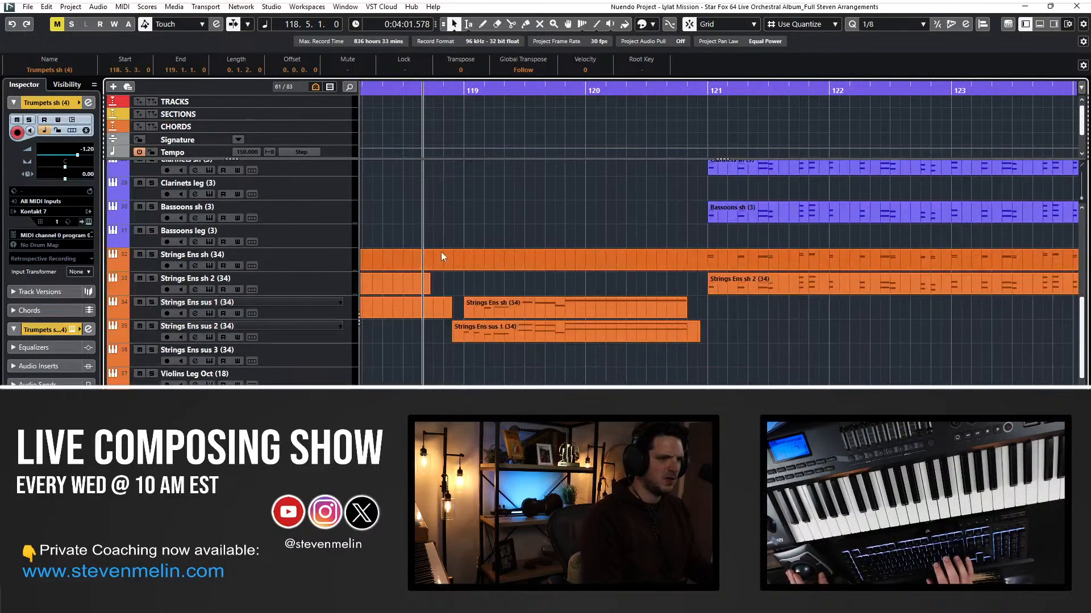
{"action": "left_click", "coordinate": [490, 306]}
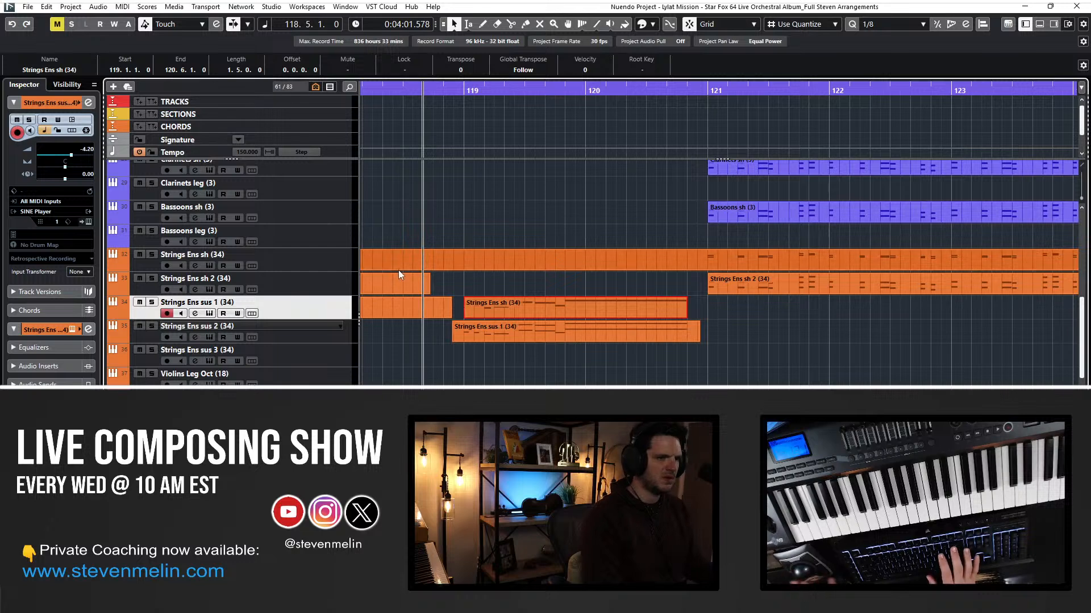
{"action": "key", "text": "Delete"}
Paste the trumpet parts onto Strings Ens sh (34) and Strings Ens sh 2 (34), and play the passage from bar 118.
{"action": "key", "text": "ctrl+v"}
{"action": "key", "text": "ctrl+Up"}
{"action": "key", "text": "ctrl+Up"}
{"action": "key", "text": "b"}
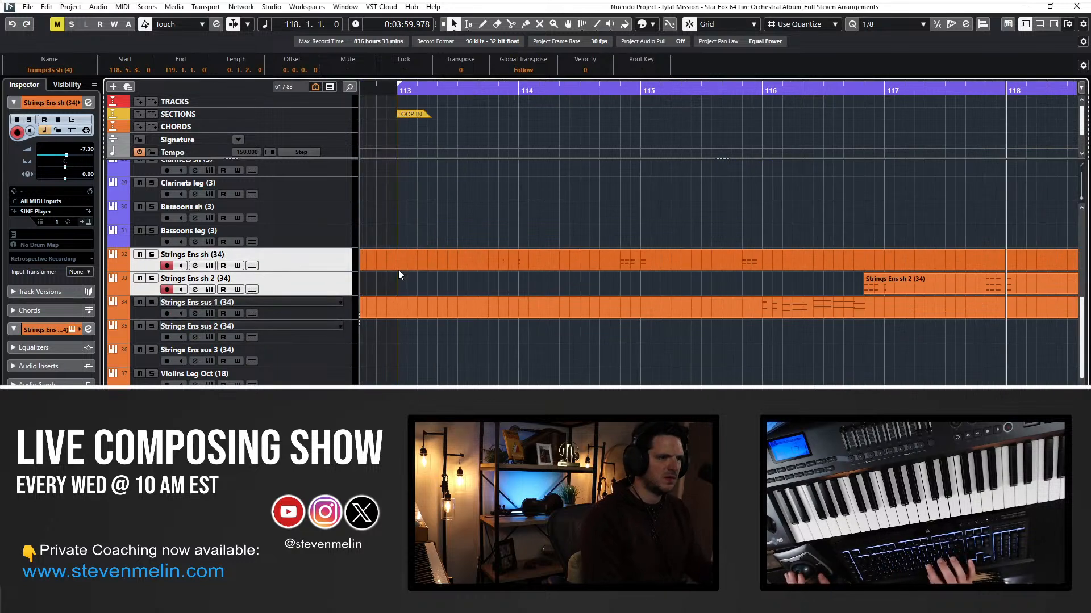
{"action": "key", "text": "n"}
{"action": "key", "text": "n"}
{"action": "key", "text": "space"}
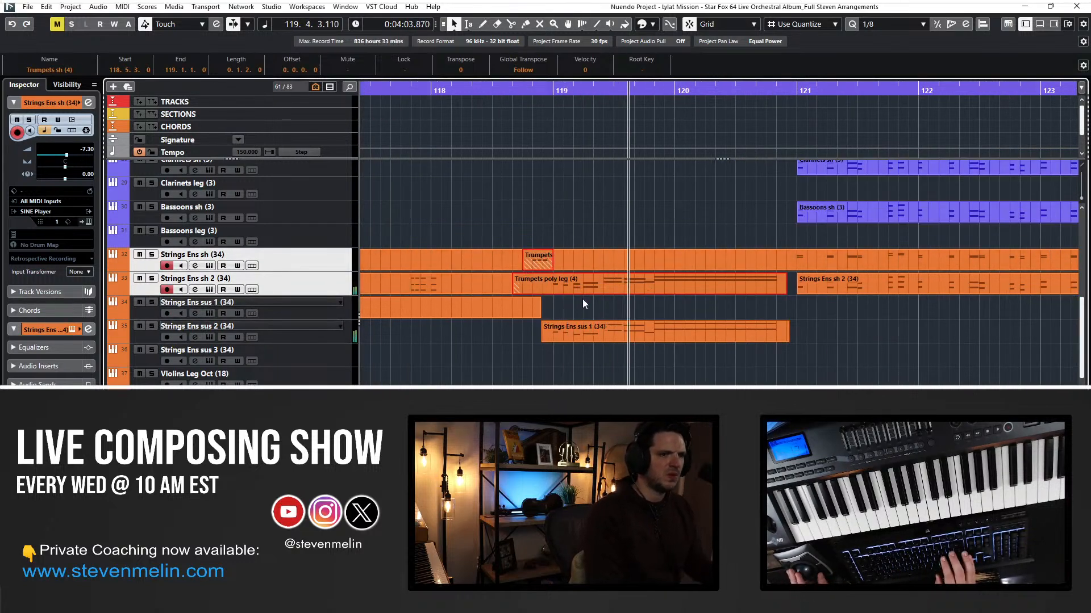
Move the pasted Trumpets poly leg (4) part to Strings Ens sus 1 (34), turn off the loop and replay from bar 118.
{"action": "left_click", "coordinate": [582, 299]}
{"action": "left_click_drag", "start_coordinate": [583, 293], "coordinate": [582, 299]}
{"action": "left_click", "coordinate": [541, 260]}
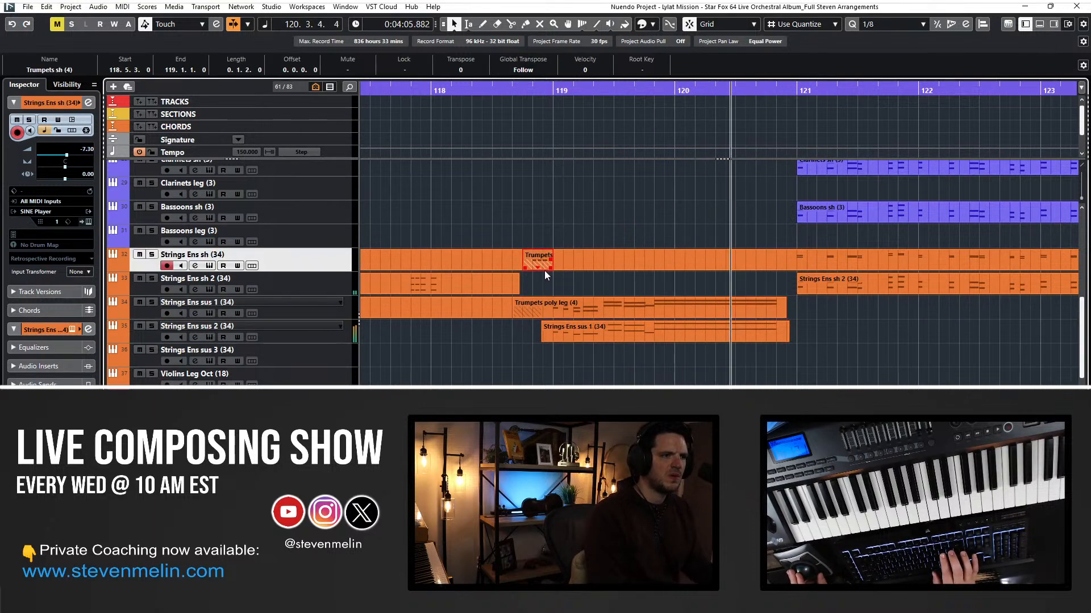
{"action": "left_click", "coordinate": [477, 89]}
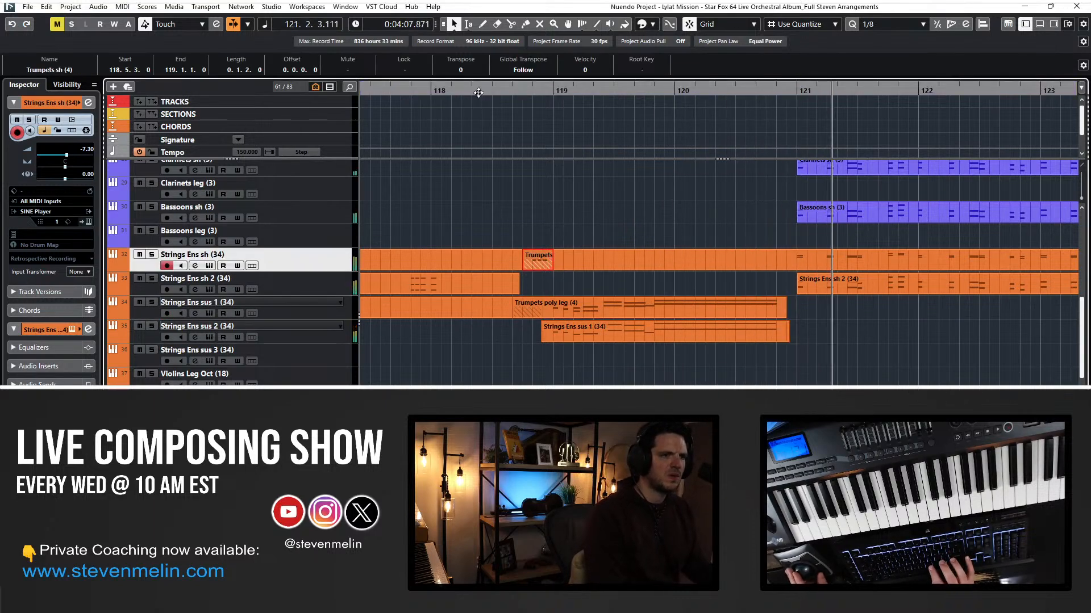
{"action": "left_click", "coordinate": [477, 93]}
Glue the parts together on Strings Ens sh (34), Strings Ens sh 2 (34) and Strings Ens sus 1 (34).
{"action": "right_click", "coordinate": [467, 190]}
{"action": "left_click", "coordinate": [538, 190]}
{"action": "left_click", "coordinate": [487, 262]}
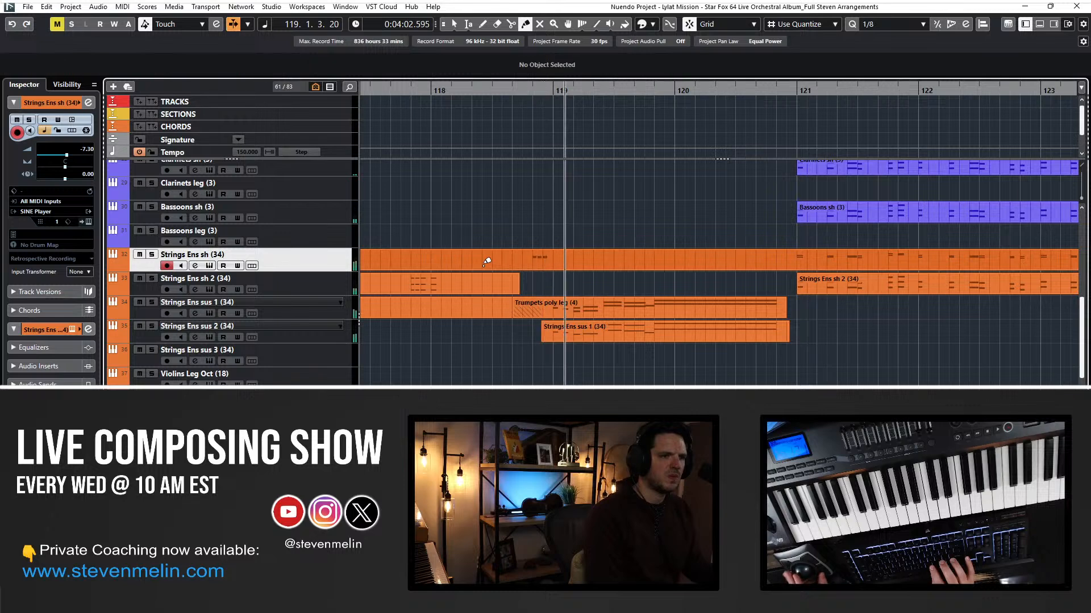
{"action": "left_click", "coordinate": [448, 279]}
{"action": "left_click", "coordinate": [456, 302]}
Split the Strings Ens sus 1 (34) part at 119.3.3 and move its first section to Strings Ens sh (34).
{"action": "key", "text": "1"}
{"action": "left_click", "coordinate": [455, 302]}
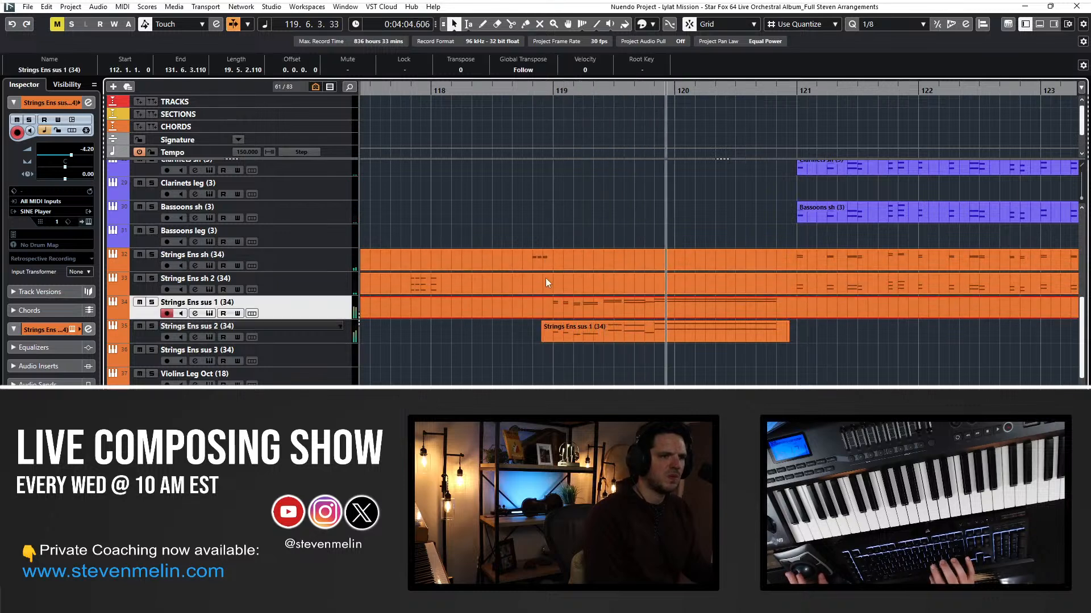
{"action": "key", "text": "ctrl+z"}
{"action": "key", "text": "ctrl+z"}
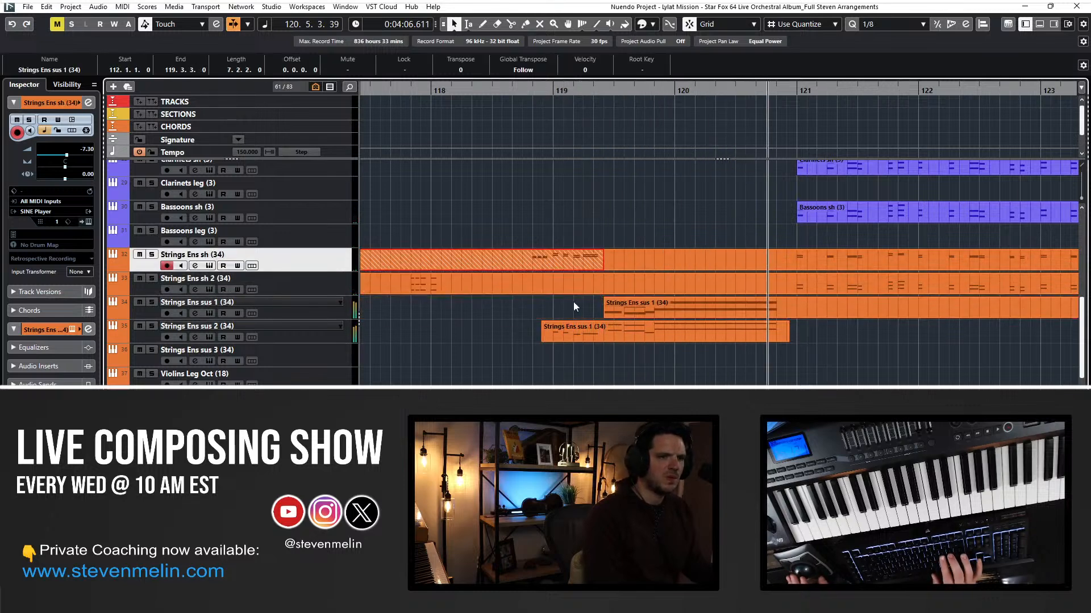
Replay from bar 118 and glue the moved sus 1 section into the Strings Ens sh (34) part.
{"action": "left_click", "coordinate": [505, 94]}
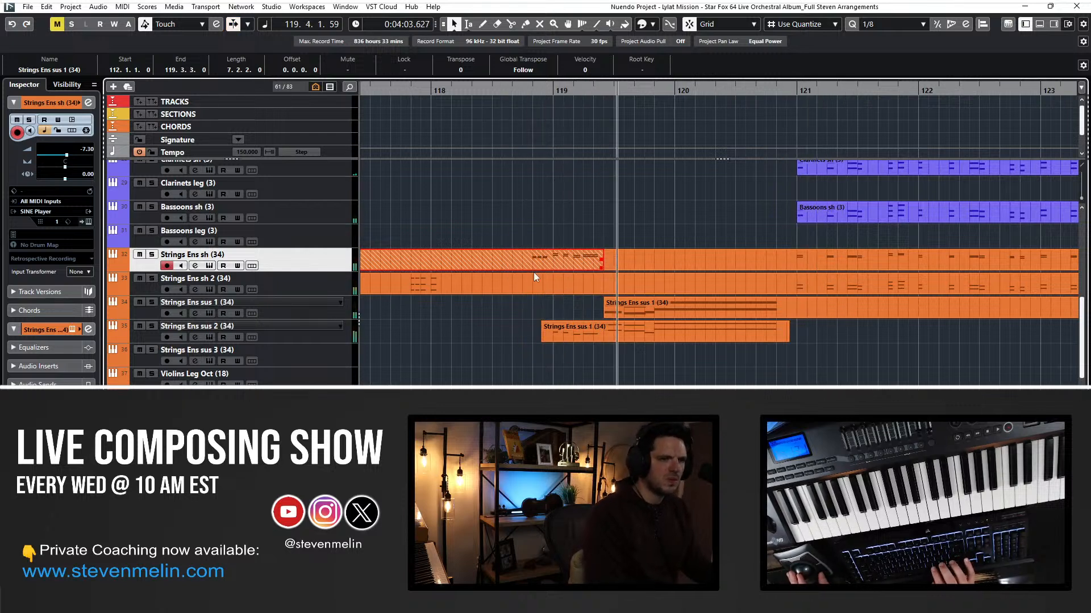
{"action": "right_click", "coordinate": [496, 257]}
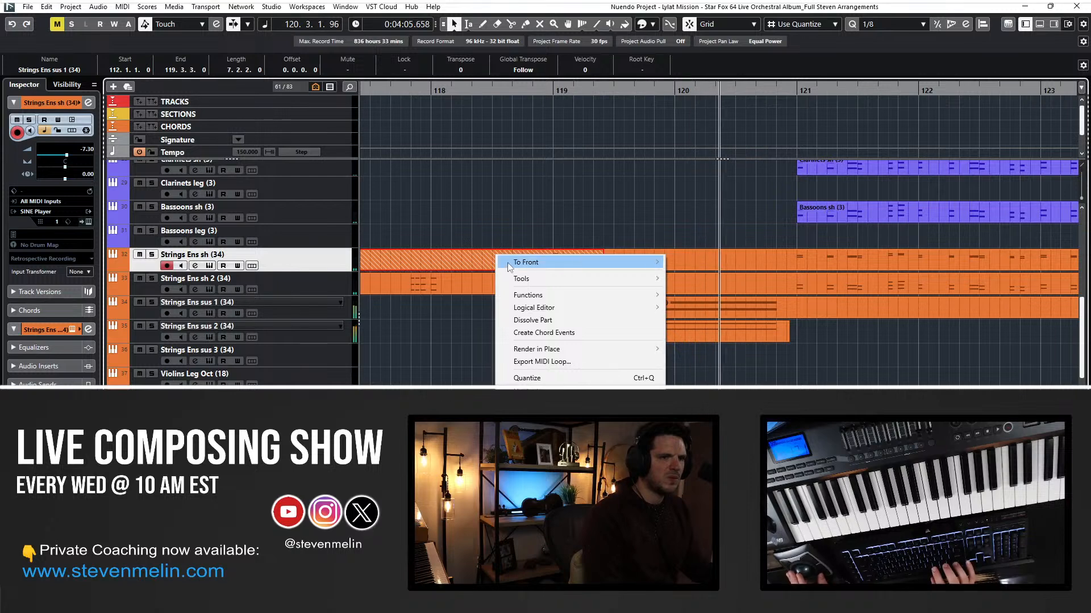
{"action": "left_click", "coordinate": [458, 267]}
{"action": "scroll", "coordinate": [465, 284], "scroll_direction": "left", "scroll_amount": 3}
{"action": "right_click", "coordinate": [438, 341]}
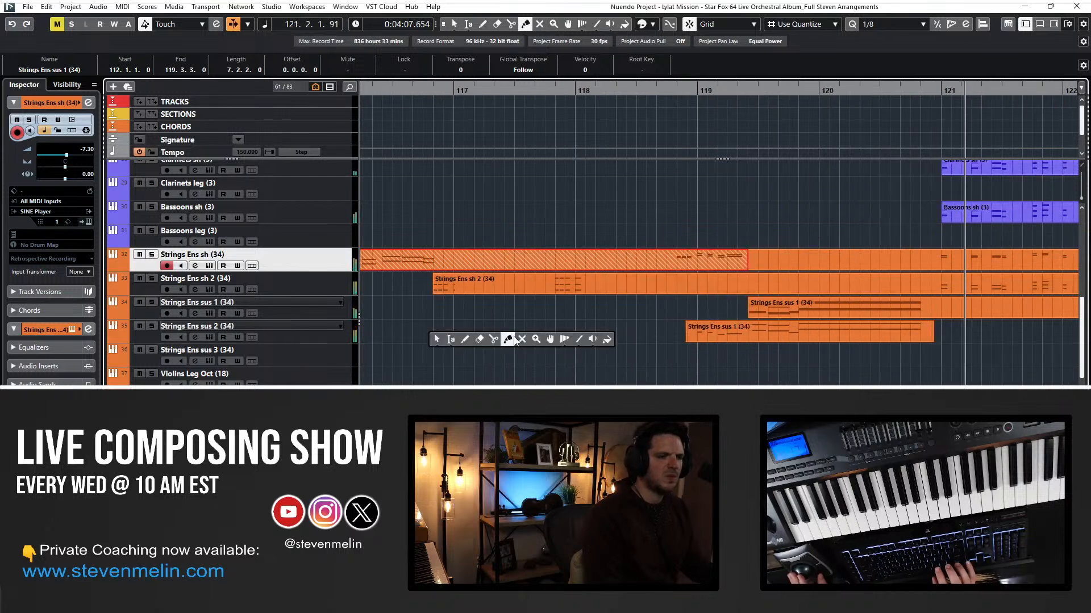
{"action": "left_click", "coordinate": [510, 339]}
{"action": "scroll", "coordinate": [532, 332], "scroll_direction": "left", "scroll_amount": 5}
{"action": "left_click", "coordinate": [463, 264]}
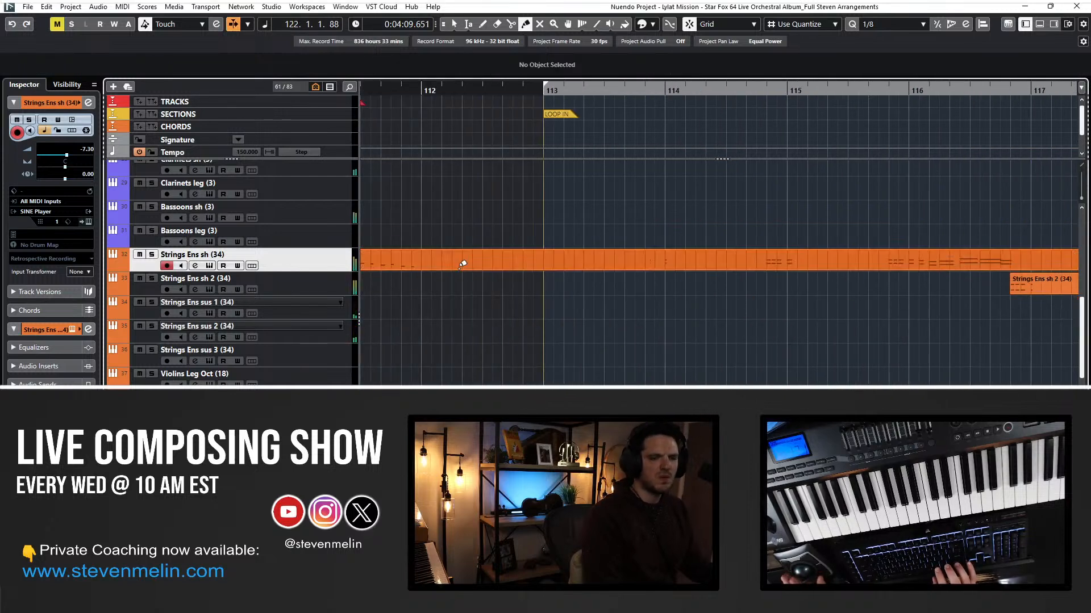
{"action": "right_click", "coordinate": [463, 264]}
{"action": "left_click", "coordinate": [464, 270]}
Follow playback from bar 119 to bar 131 across the woodwind, string and trumpet tracks, and turn the loop back on.
{"action": "scroll", "coordinate": [621, 252], "scroll_direction": "right", "scroll_amount": 7}
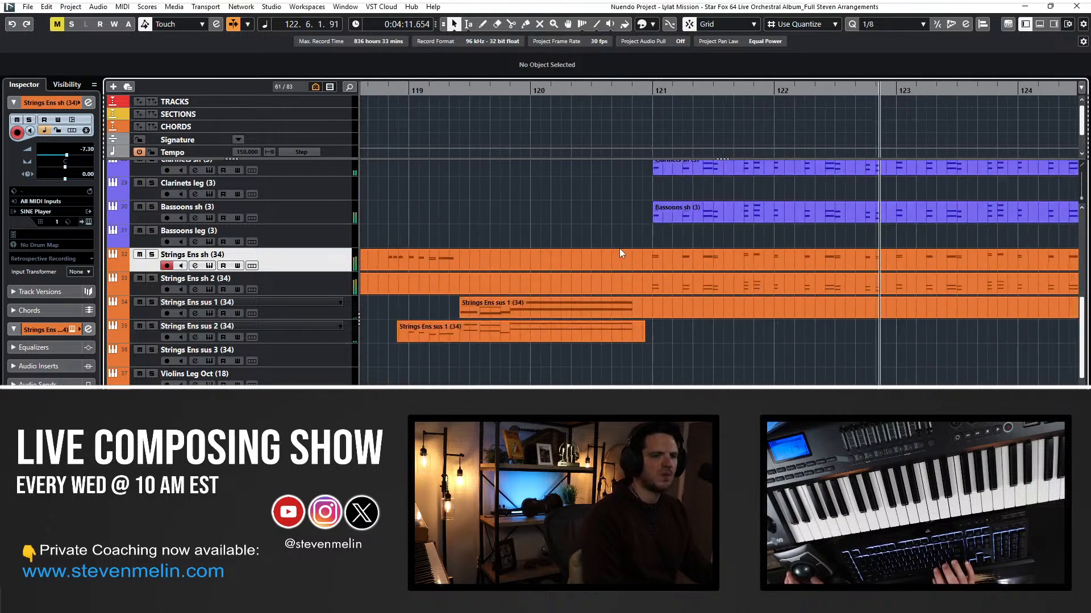
{"action": "scroll", "coordinate": [619, 248], "scroll_direction": "right", "scroll_amount": 2}
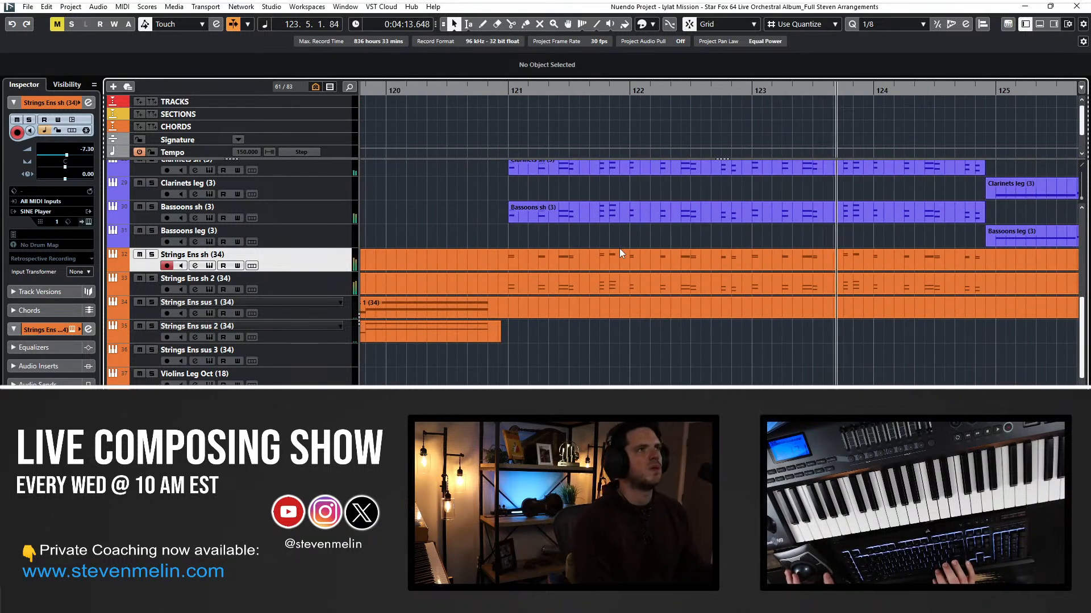
{"action": "scroll", "coordinate": [643, 280], "scroll_direction": "right", "scroll_amount": 2}
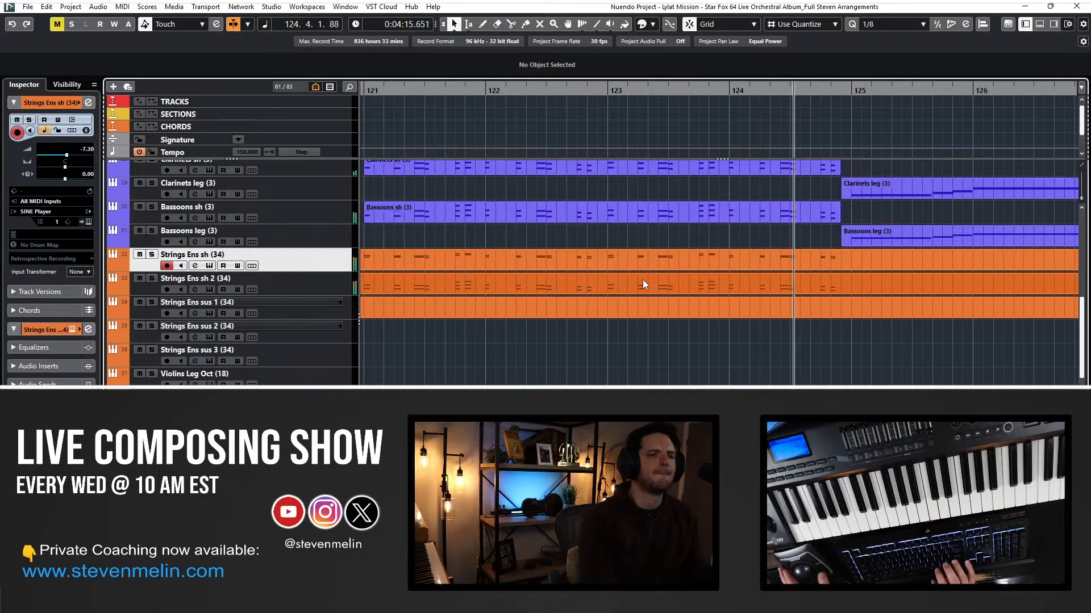
{"action": "scroll", "coordinate": [642, 279], "scroll_direction": "right", "scroll_amount": 4}
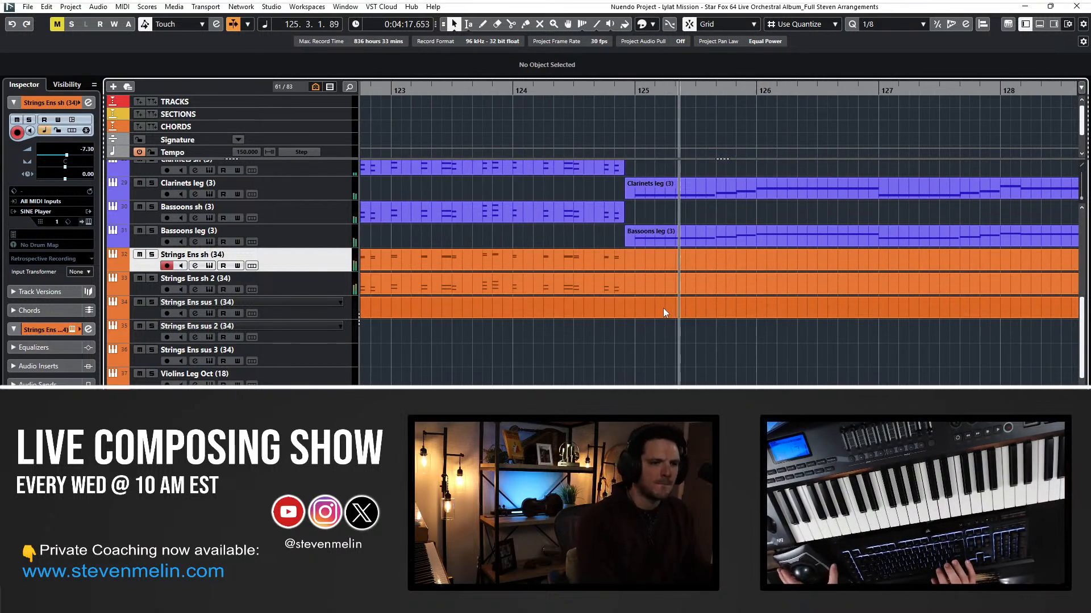
{"action": "scroll", "coordinate": [663, 307], "scroll_direction": "down", "scroll_amount": 3}
{"action": "scroll", "coordinate": [663, 307], "scroll_direction": "right", "scroll_amount": 1}
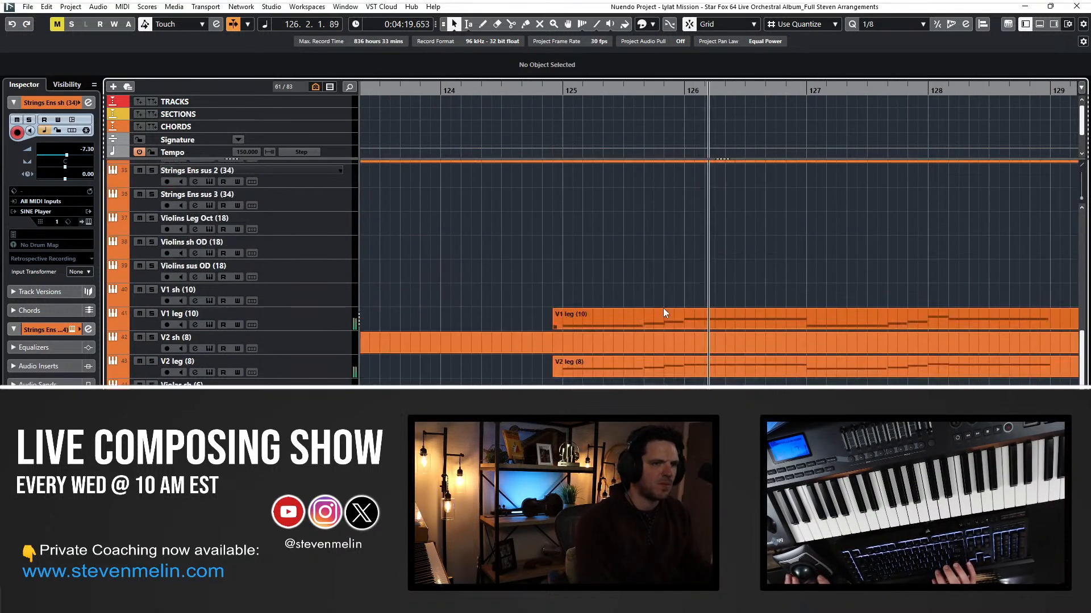
{"action": "scroll", "coordinate": [663, 238], "scroll_direction": "up", "scroll_amount": 10}
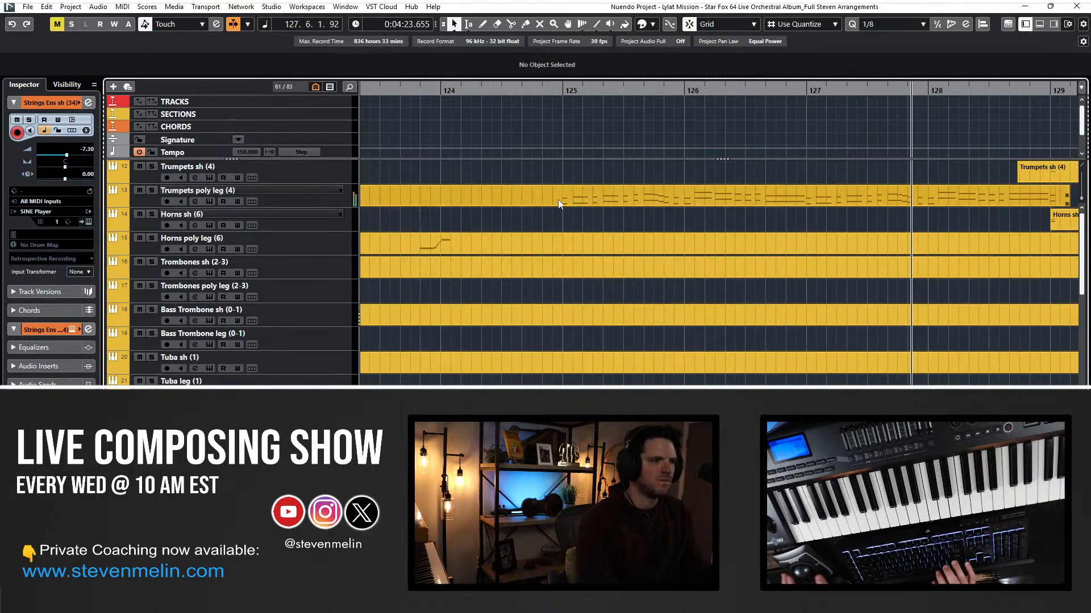
{"action": "left_click", "coordinate": [340, 195]}
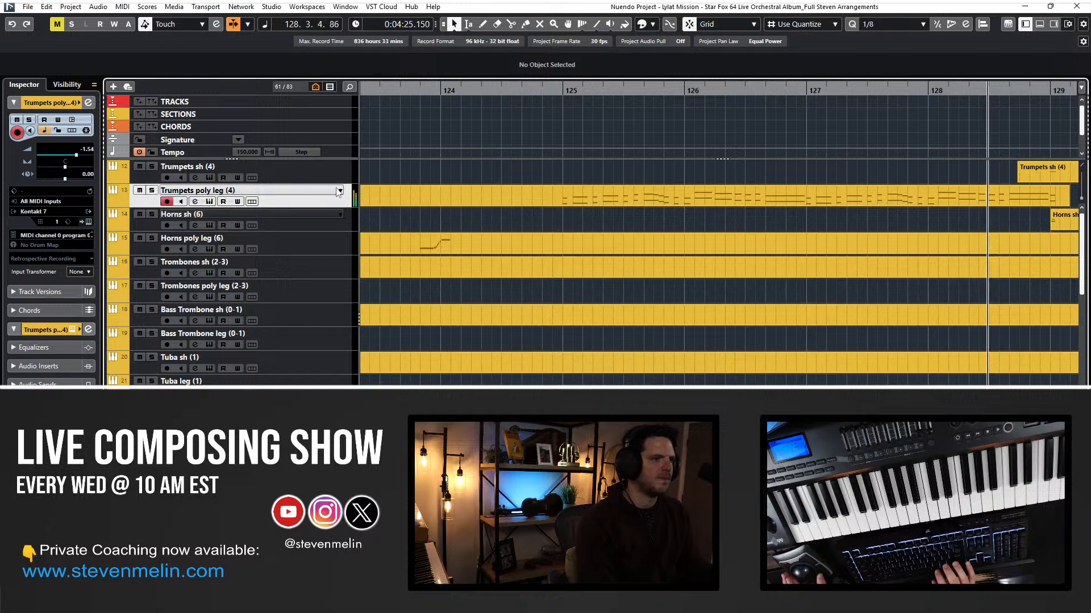
{"action": "left_click", "coordinate": [479, 153]}
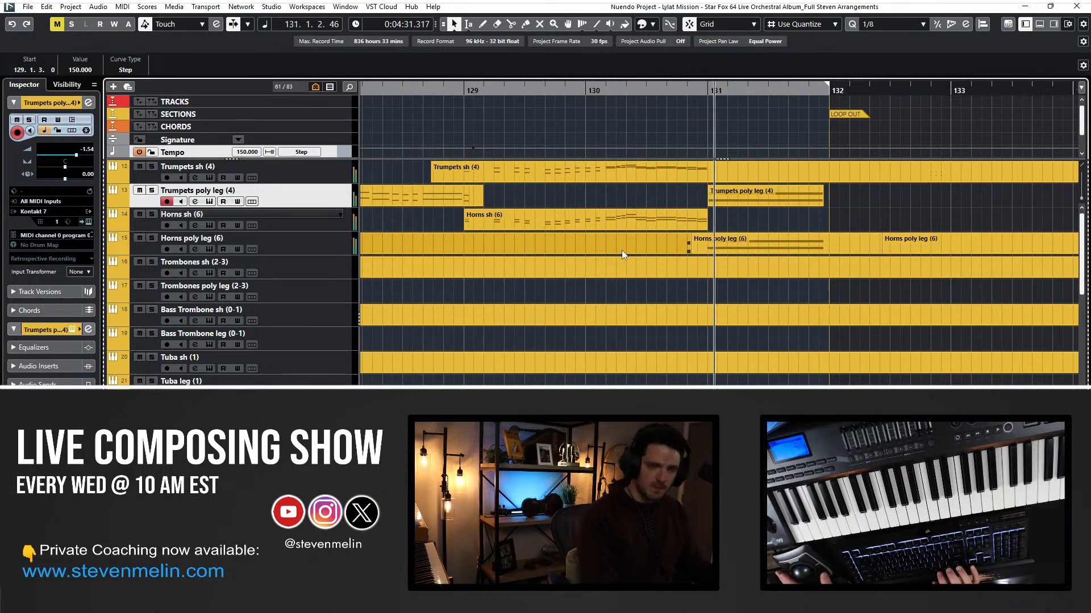
{"action": "left_click", "coordinate": [713, 85]}
Delete the muted Flutes leg (2-3) part that spans 111.1.1 to 121.1.1.
{"action": "scroll", "coordinate": [673, 190], "scroll_direction": "left", "scroll_amount": 3}
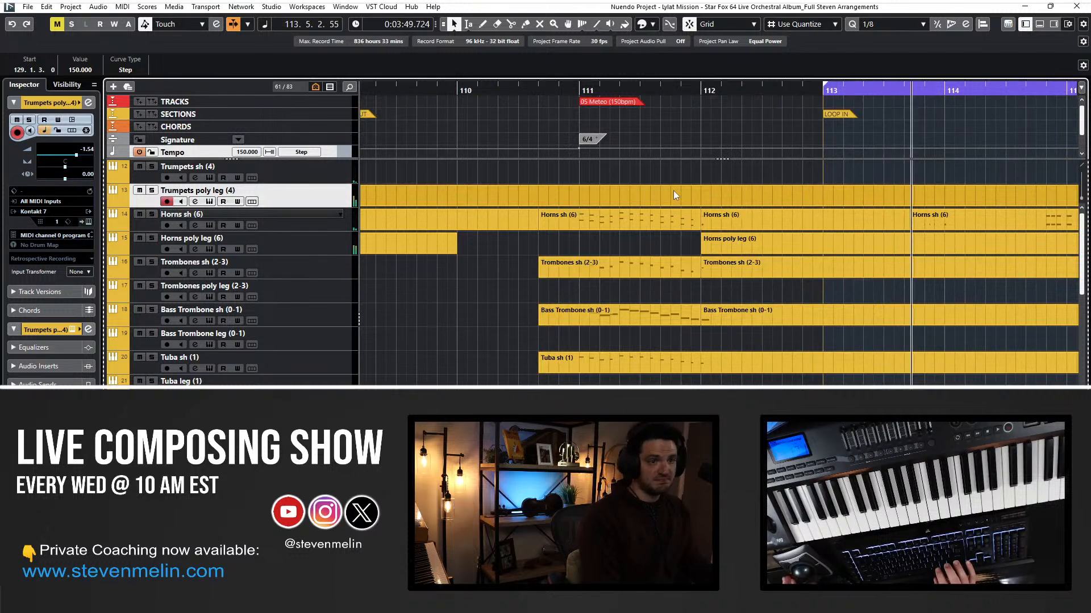
{"action": "scroll", "coordinate": [673, 190], "scroll_direction": "down", "scroll_amount": 3}
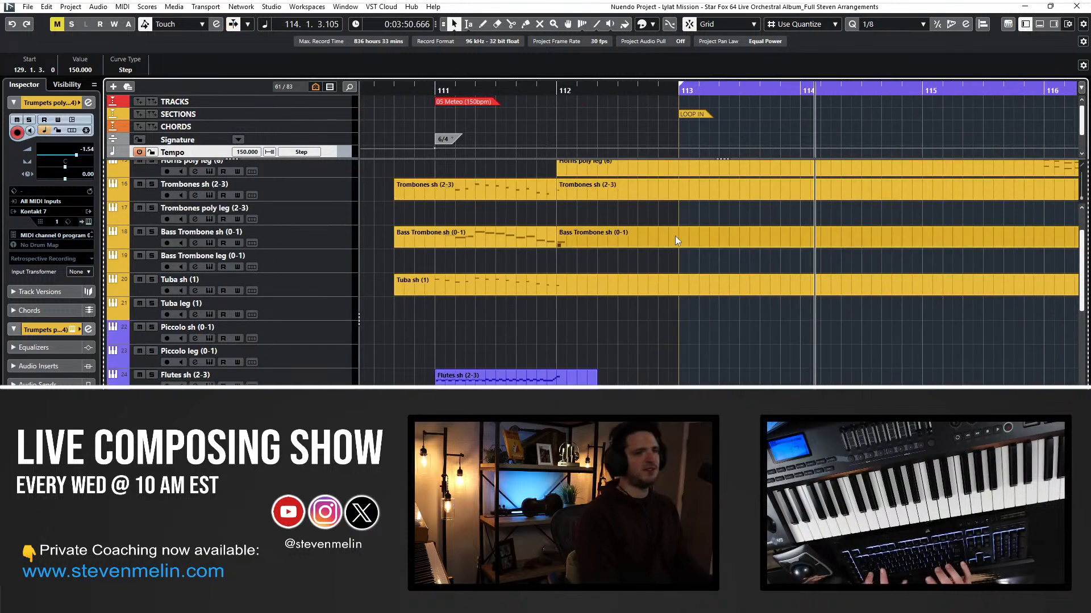
{"action": "scroll", "coordinate": [717, 313], "scroll_direction": "right", "scroll_amount": 4}
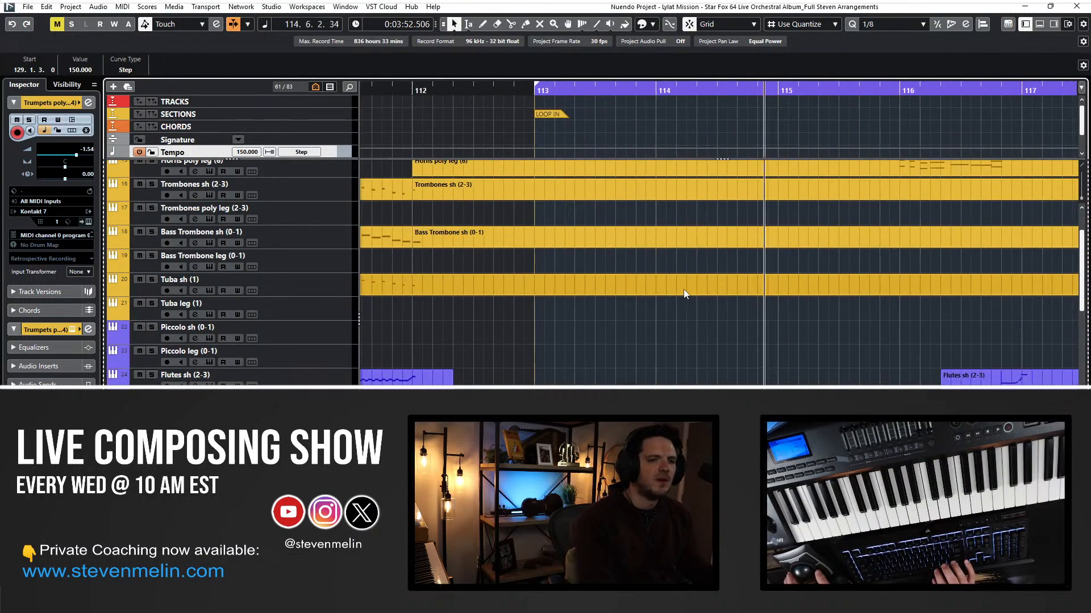
{"action": "left_click", "coordinate": [585, 400]}
{"action": "scroll", "coordinate": [719, 272], "scroll_direction": "right", "scroll_amount": 10}
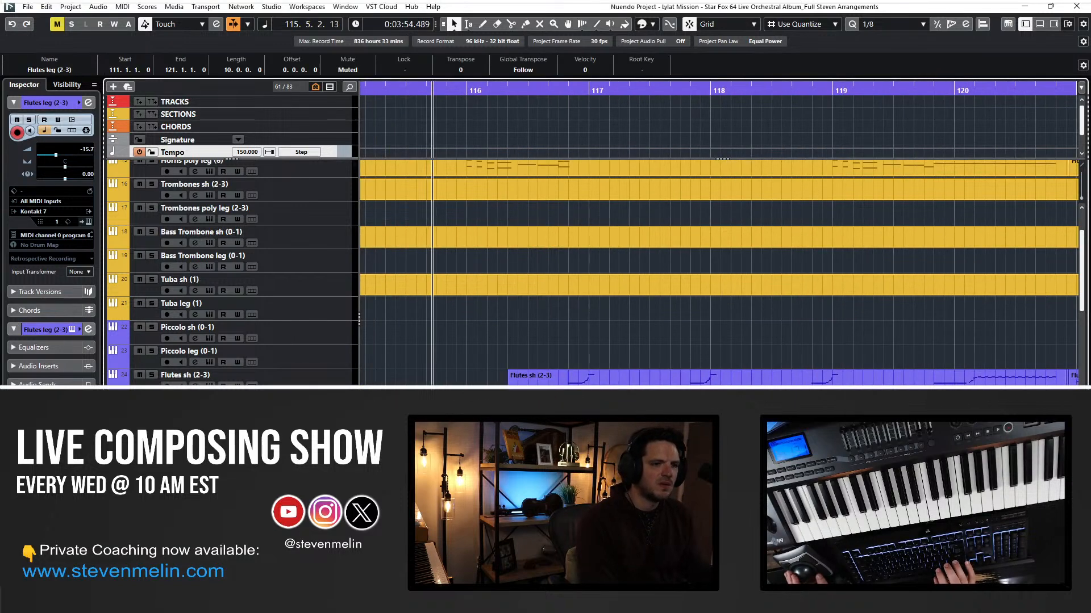
{"action": "key", "text": "Delete"}
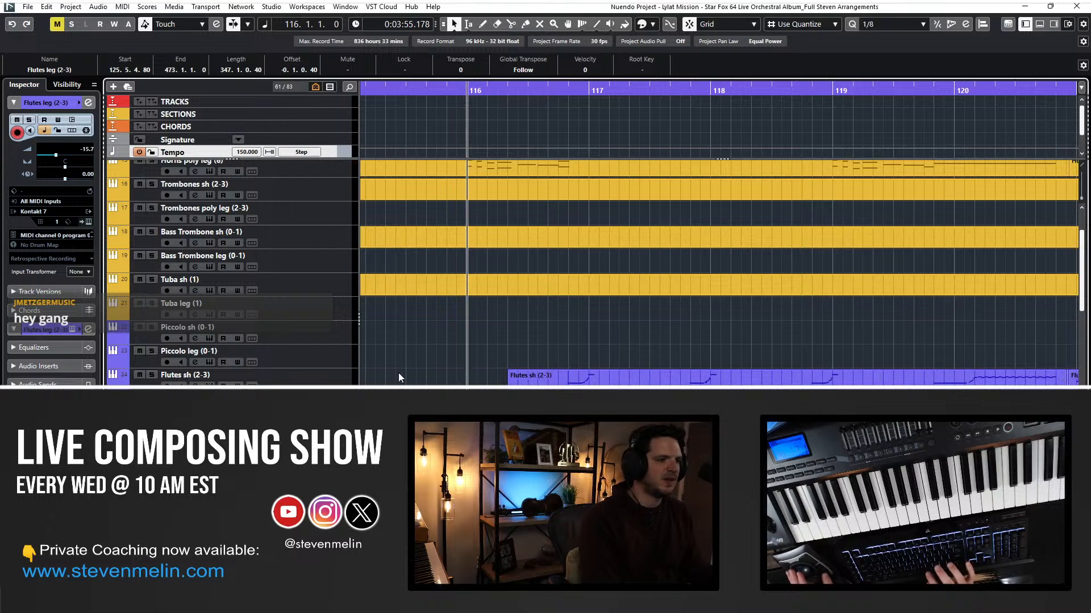
Select the Women Ah_Freyja (20) and Men Ah_Wotan (20) tracks together and audition them along with playback.
{"action": "scroll", "coordinate": [398, 373], "scroll_direction": "down", "scroll_amount": 10}
{"action": "scroll", "coordinate": [281, 372], "scroll_direction": "down", "scroll_amount": 3}
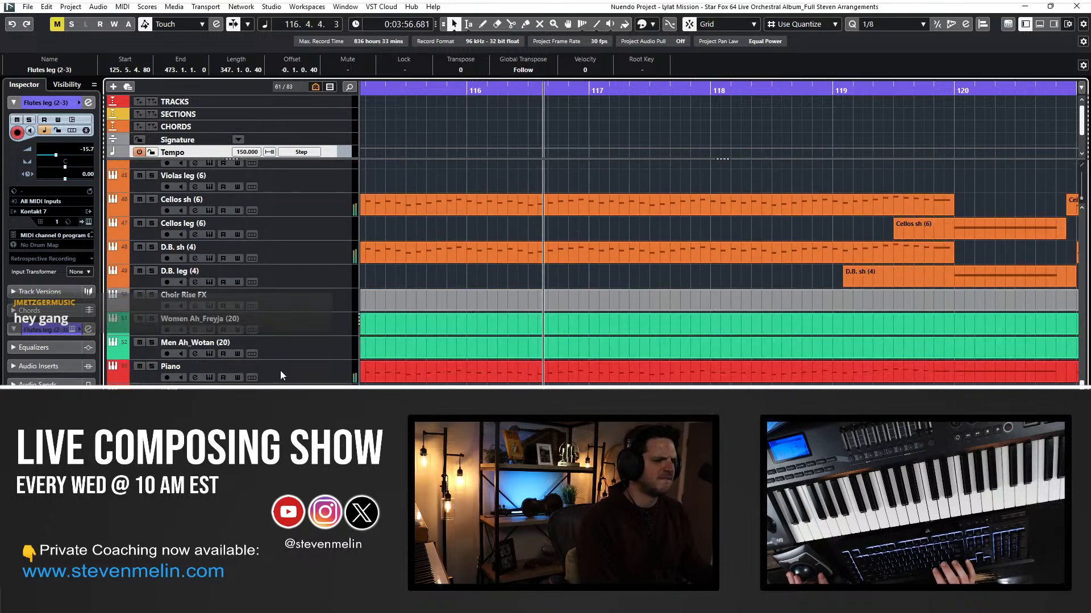
{"action": "left_click", "coordinate": [298, 342]}
{"action": "left_click", "coordinate": [336, 329], "text": "shift"}
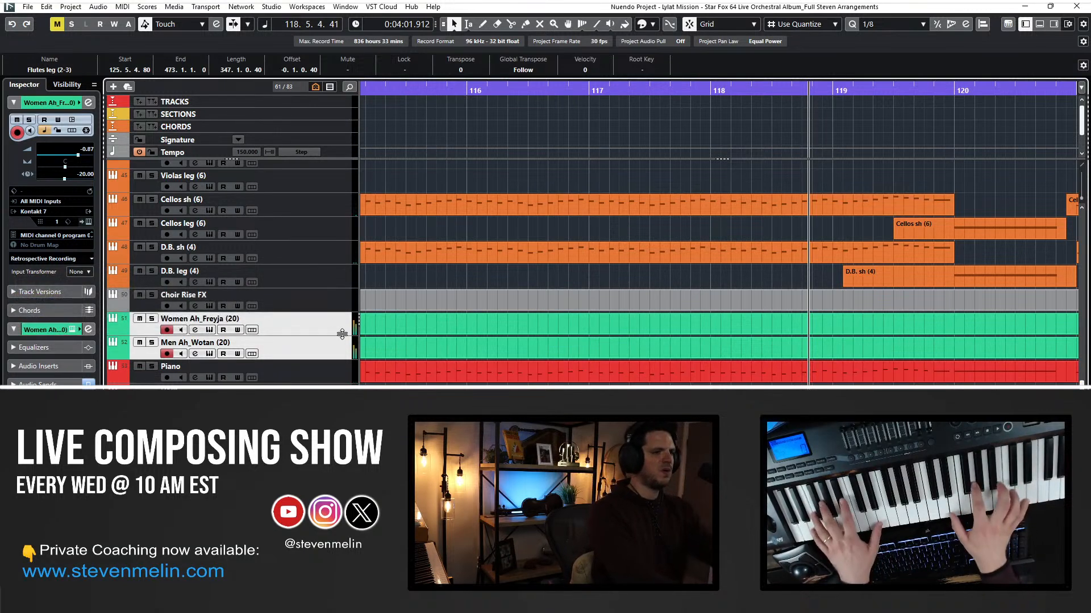
Split the Women Ah_Freyja (20) and Men Ah_Wotan (20) parts at beat 3 of bar 112.
{"action": "scroll", "coordinate": [514, 293], "scroll_direction": "left", "scroll_amount": 3}
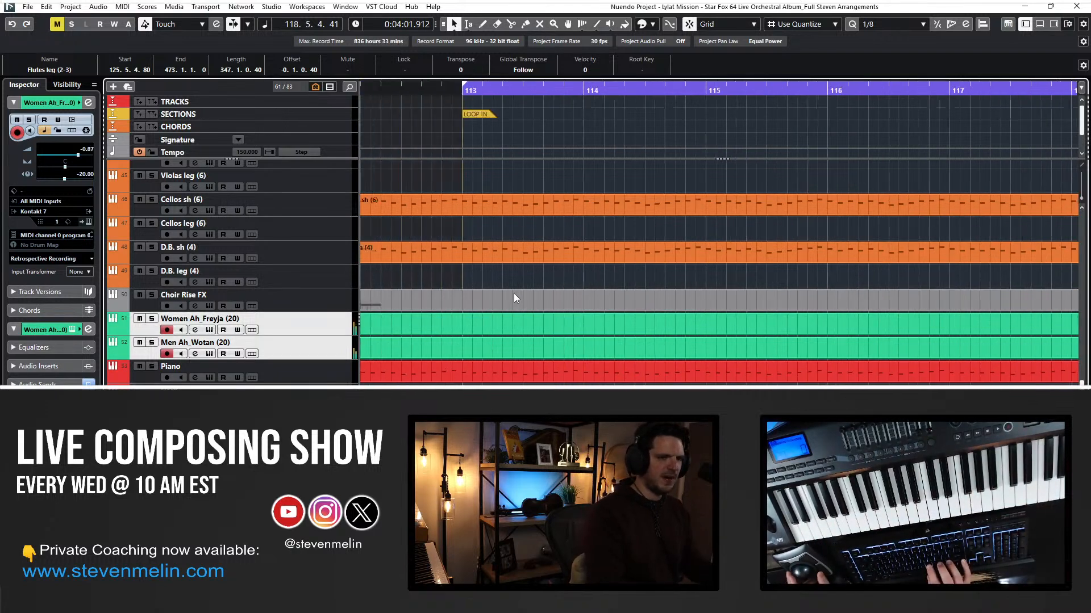
{"action": "scroll", "coordinate": [513, 293], "scroll_direction": "left", "scroll_amount": 4}
{"action": "scroll", "coordinate": [492, 317], "scroll_direction": "right", "scroll_amount": 2}
{"action": "left_click", "coordinate": [526, 327], "text": "alt"}
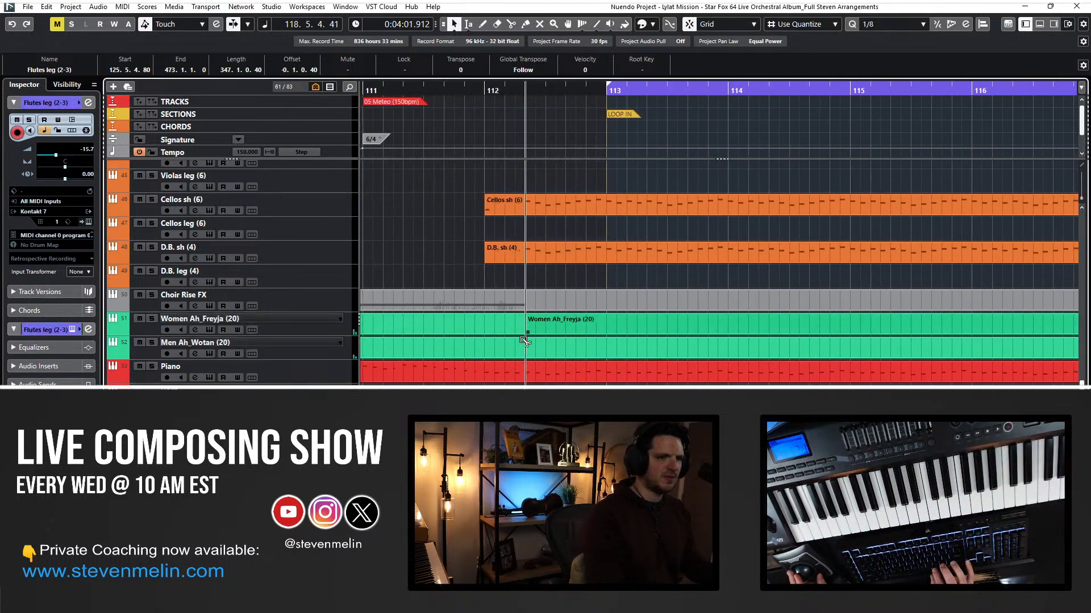
{"action": "left_click", "coordinate": [525, 341], "text": "alt"}
{"action": "scroll", "coordinate": [574, 335], "scroll_direction": "right", "scroll_amount": 3}
{"action": "scroll", "coordinate": [574, 335], "scroll_direction": "left", "scroll_amount": 3}
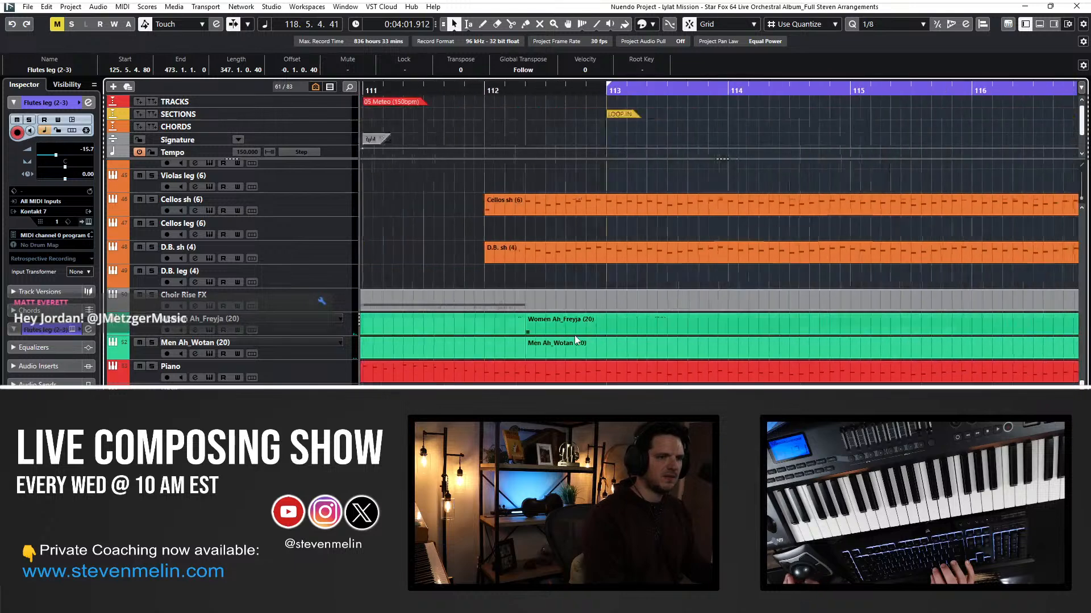
Open the Women Ah_Freyja (20) part starting at 112.3.1 and enter a CC 10 (Pan) event of 0 at 112.6.3.
{"action": "left_click", "coordinate": [546, 91]}
{"action": "left_click", "coordinate": [484, 331], "text": "alt+shift"}
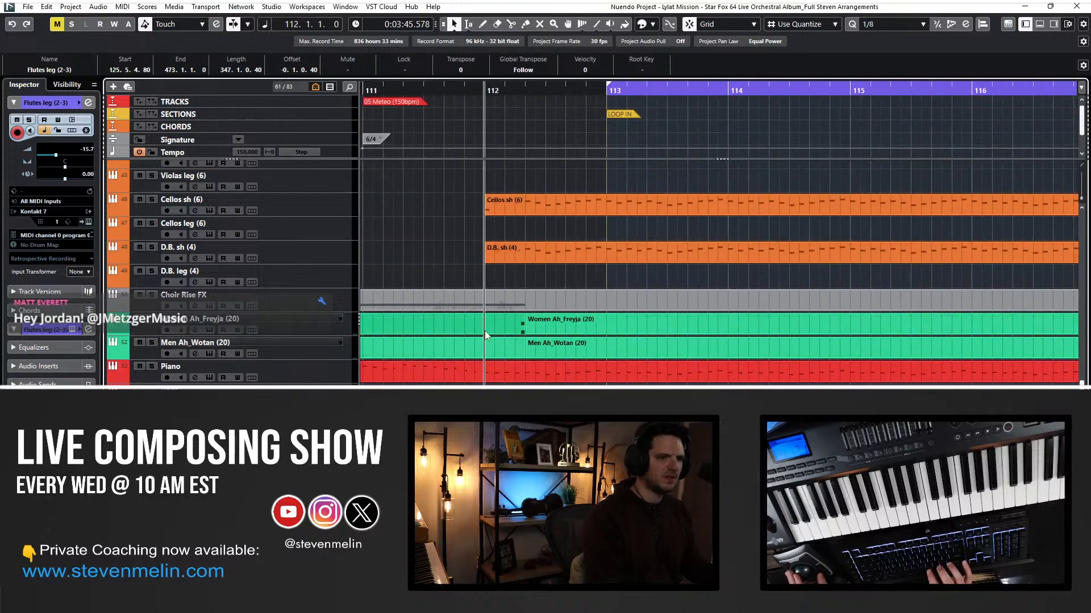
{"action": "key", "text": "KP_1"}
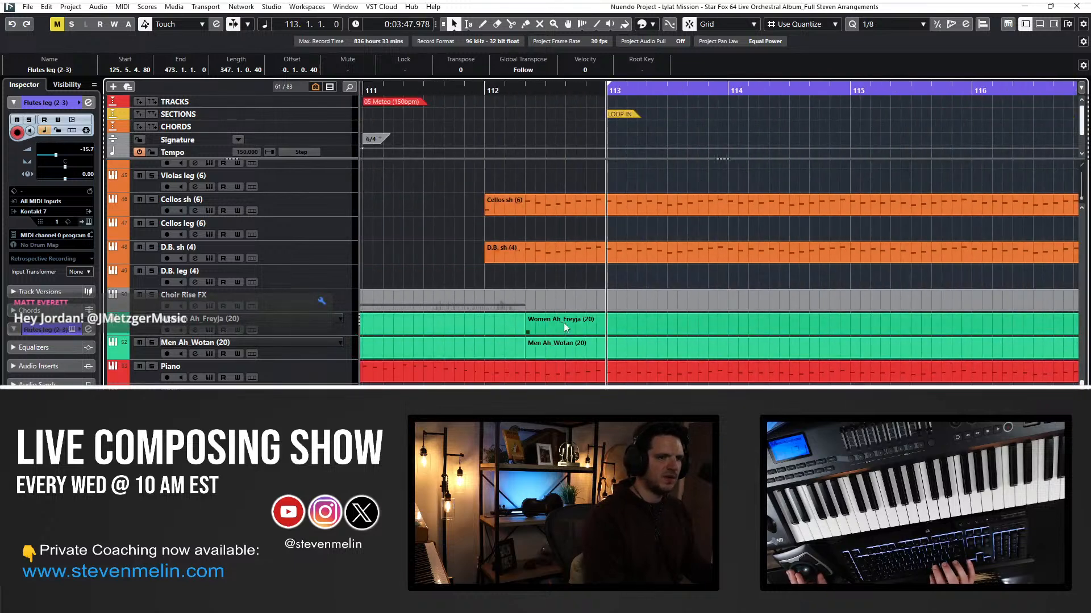
{"action": "double_click", "coordinate": [564, 324]}
{"action": "left_click", "coordinate": [128, 398]}
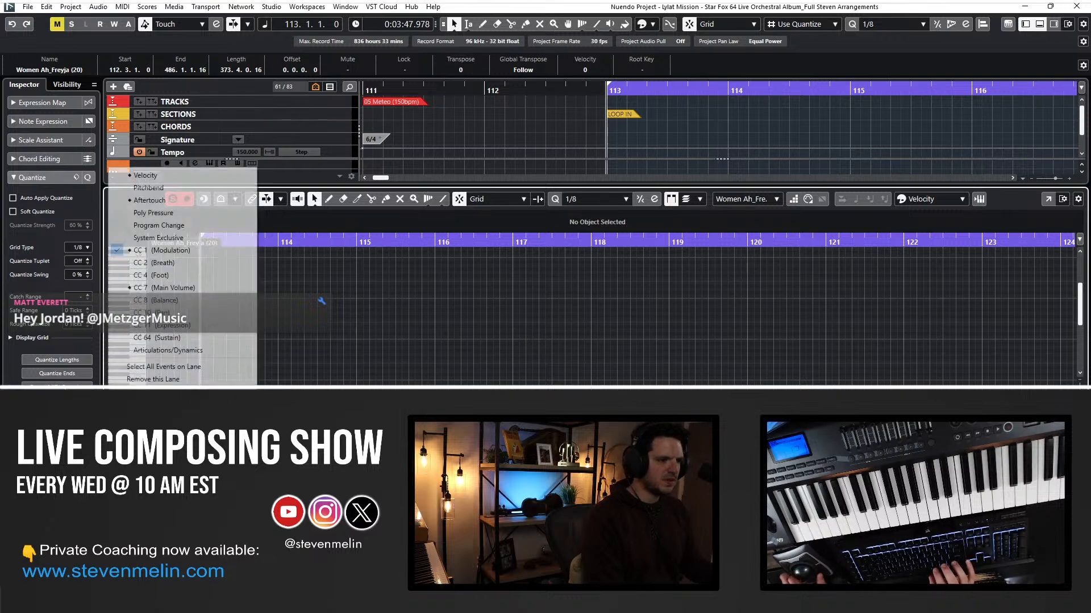
{"action": "left_click", "coordinate": [174, 312]}
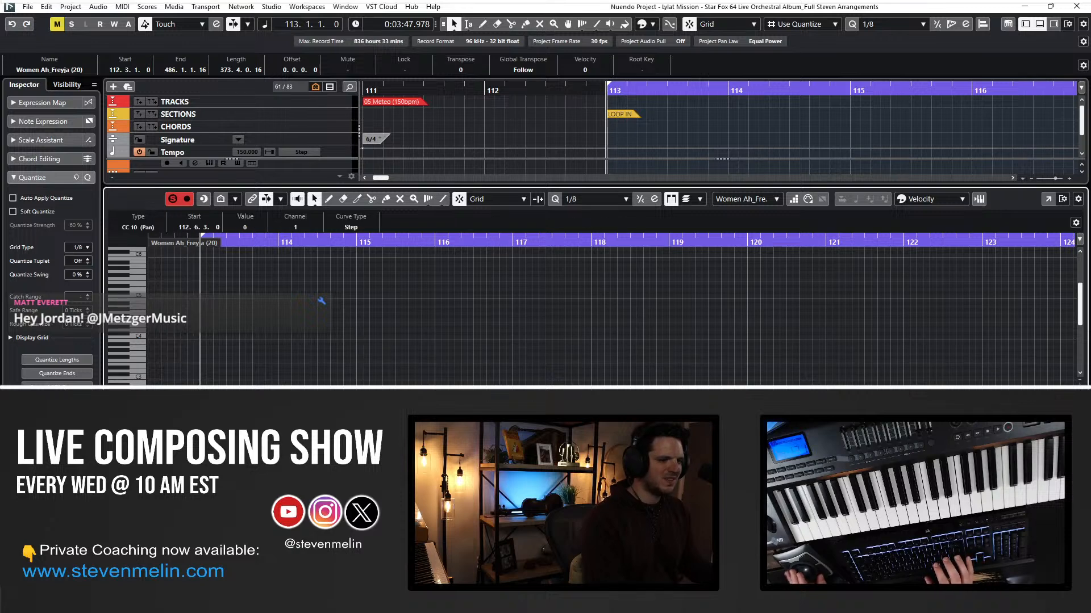
{"action": "key", "text": "Return"}
Open the Men Ah_Wotan (20) part starting at 112.3.1, enter a CC 10 (Pan) event of 0 at 112.5.3, and close the editor.
{"action": "double_click", "coordinate": [552, 345]}
{"action": "scroll", "coordinate": [357, 375], "scroll_direction": "left", "scroll_amount": 3}
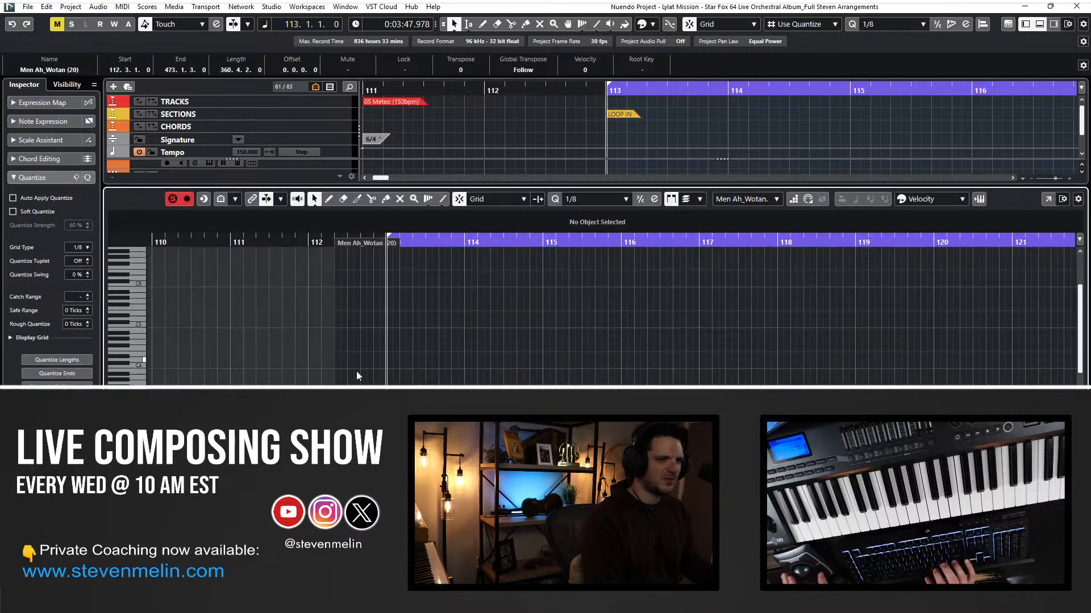
{"action": "left_click", "coordinate": [136, 420]}
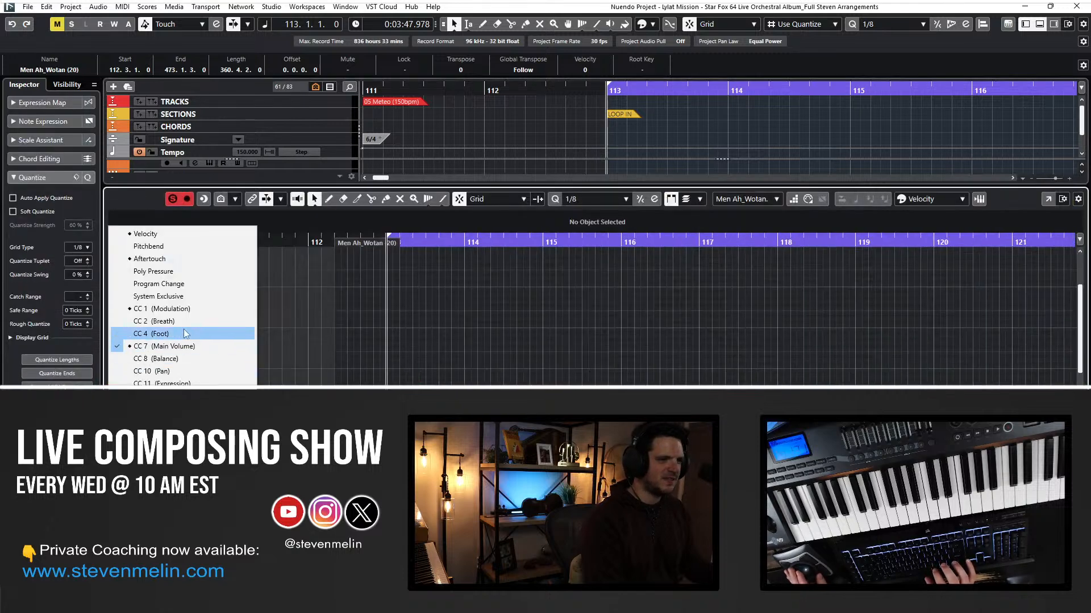
{"action": "left_click", "coordinate": [175, 371]}
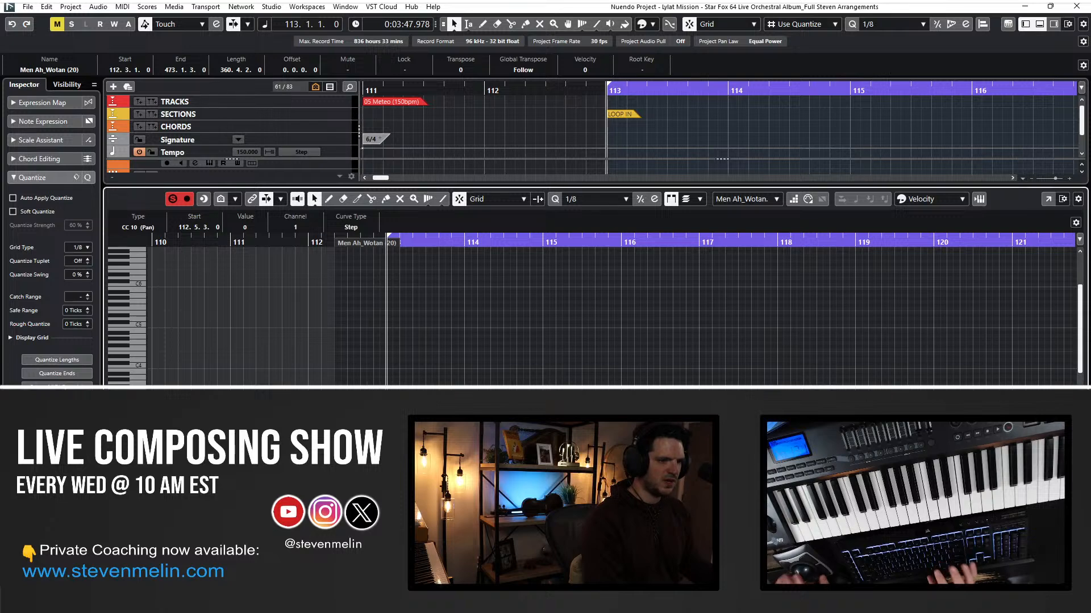
{"action": "key", "text": "Return"}
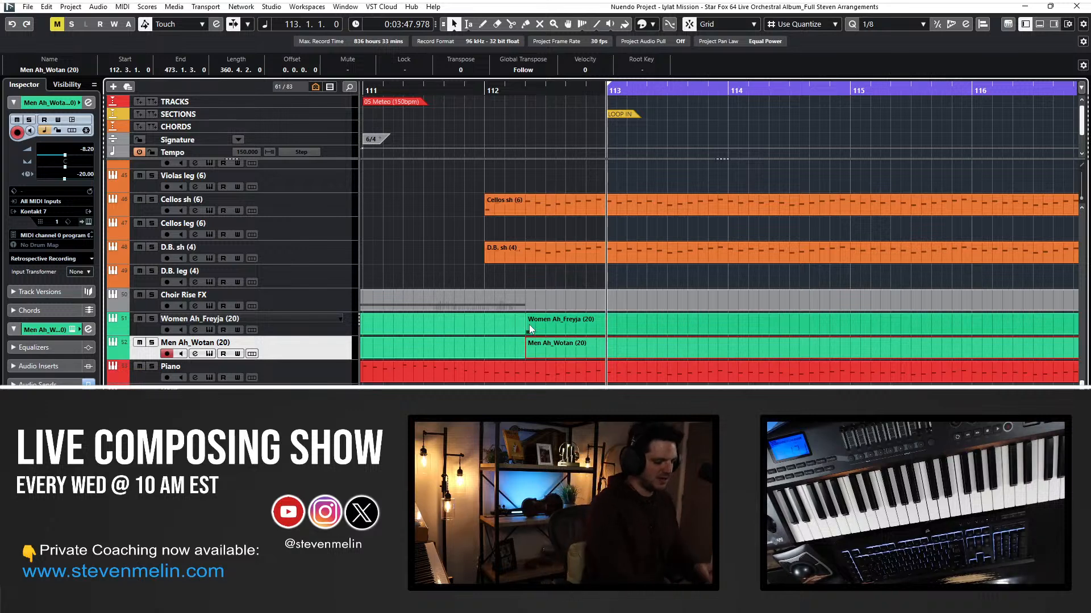
Start playback around bar 112 and arm the Women Ah_Freyja (20) and Men Ah_Wotan (20) tracks together for playing in the choir.
{"action": "key", "text": "space"}
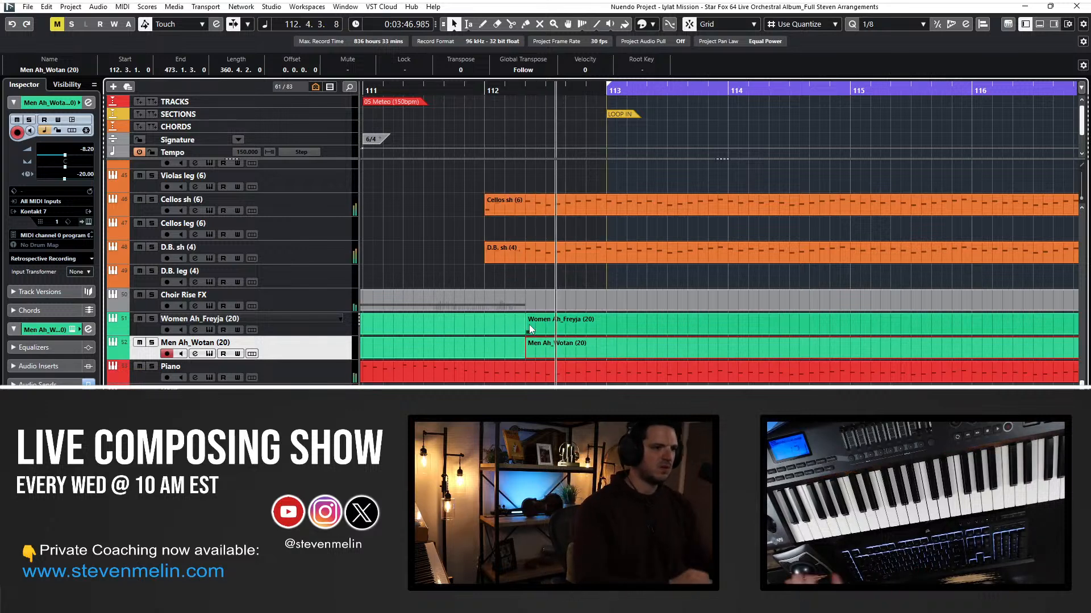
{"action": "left_click", "coordinate": [339, 319]}
{"action": "left_click", "coordinate": [295, 332]}
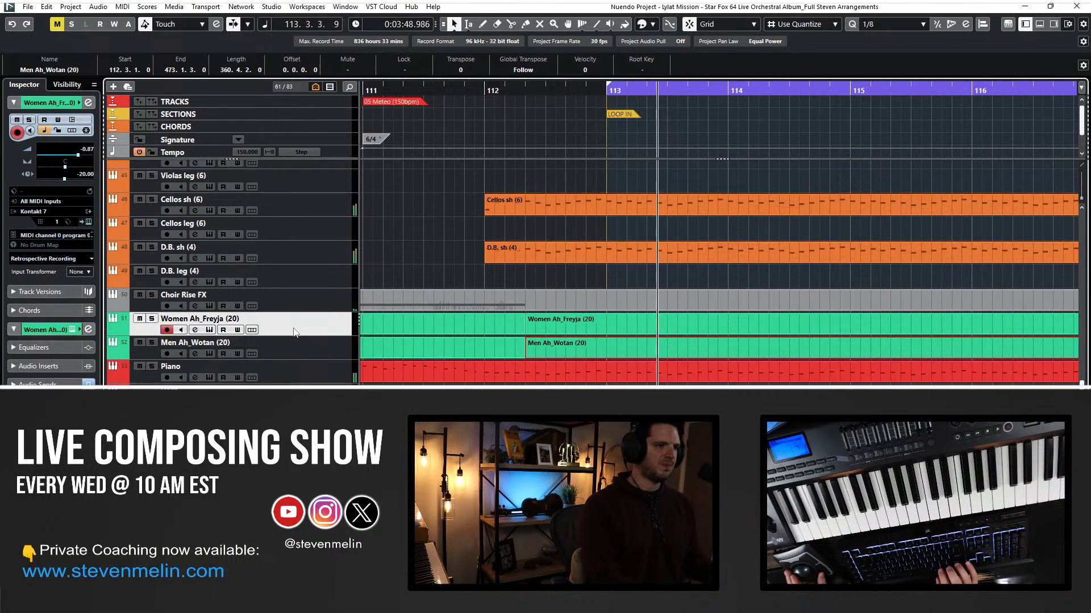
{"action": "left_click", "coordinate": [297, 347], "text": "shift"}
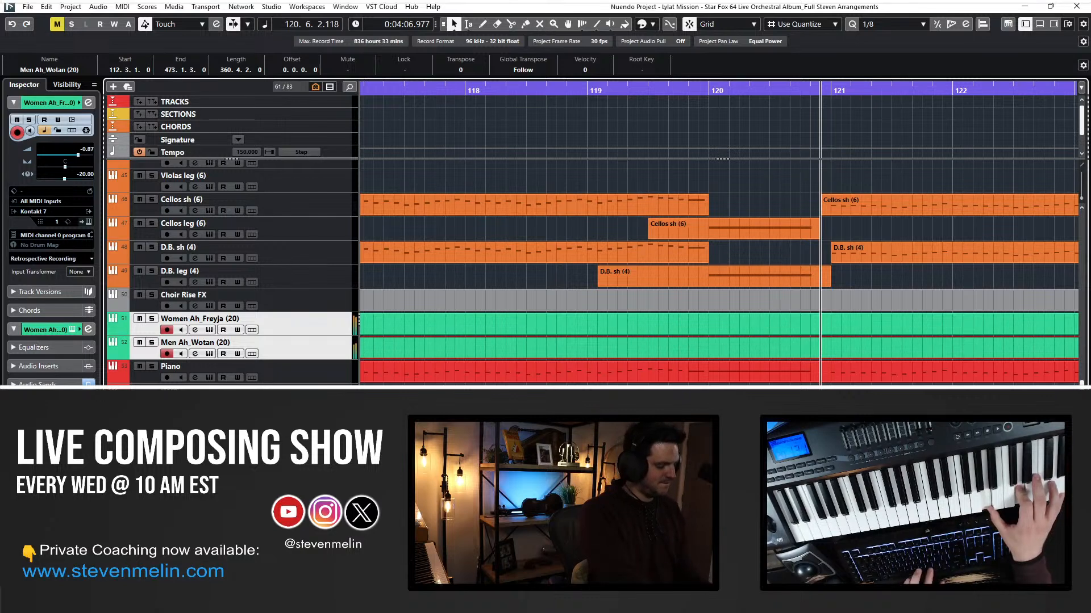
Replay the passage around bars 116 to 120 with both choir tracks armed, and return playback to the loop start near bar 113.
{"action": "key", "text": "ctrl+KP_Subtract"}
{"action": "key", "text": "ctrl+KP_Subtract"}
{"action": "key", "text": "ctrl+KP_Subtract"}
{"action": "key", "text": "space"}
{"action": "key", "text": "space"}
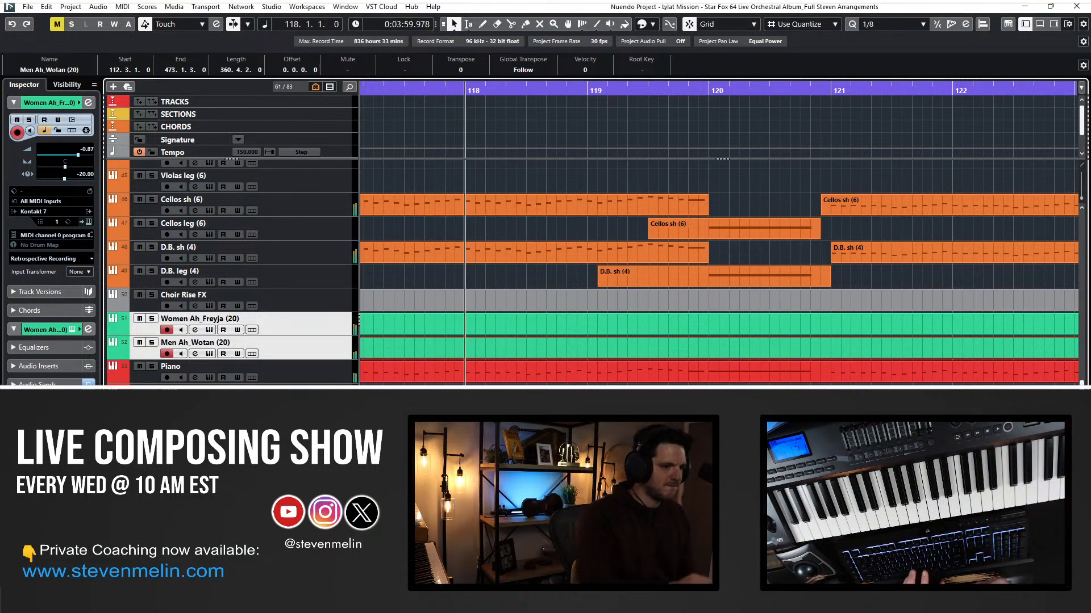
{"action": "key", "text": "ctrl+KP_Subtract"}
{"action": "key", "text": "space"}
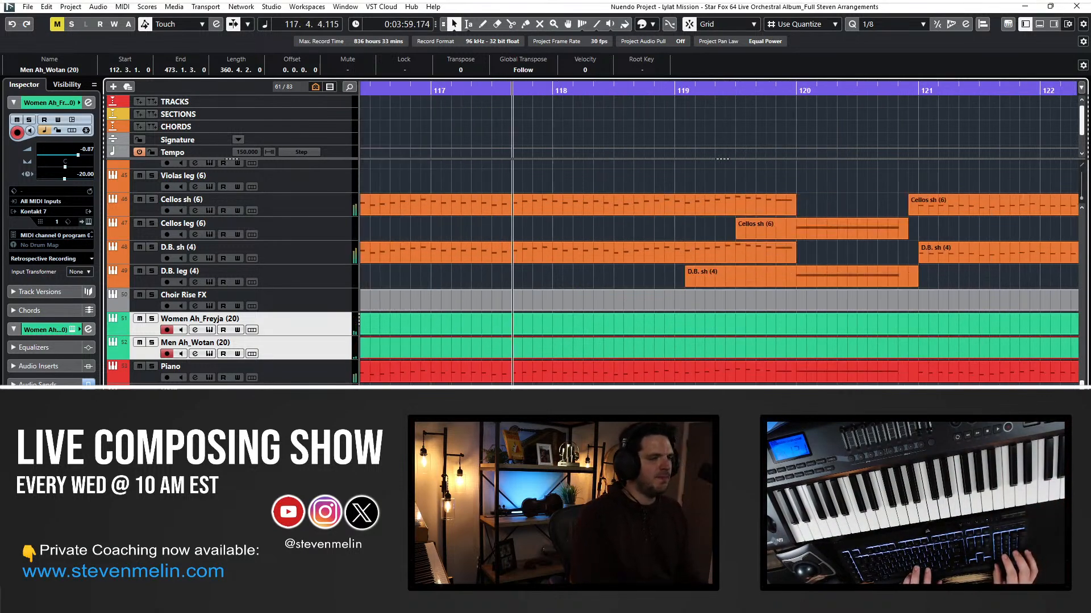
{"action": "key", "text": "ctrl+KP_Subtract"}
{"action": "key", "text": "ctrl+KP_Subtract"}
{"action": "key", "text": "ctrl+KP_Subtract"}
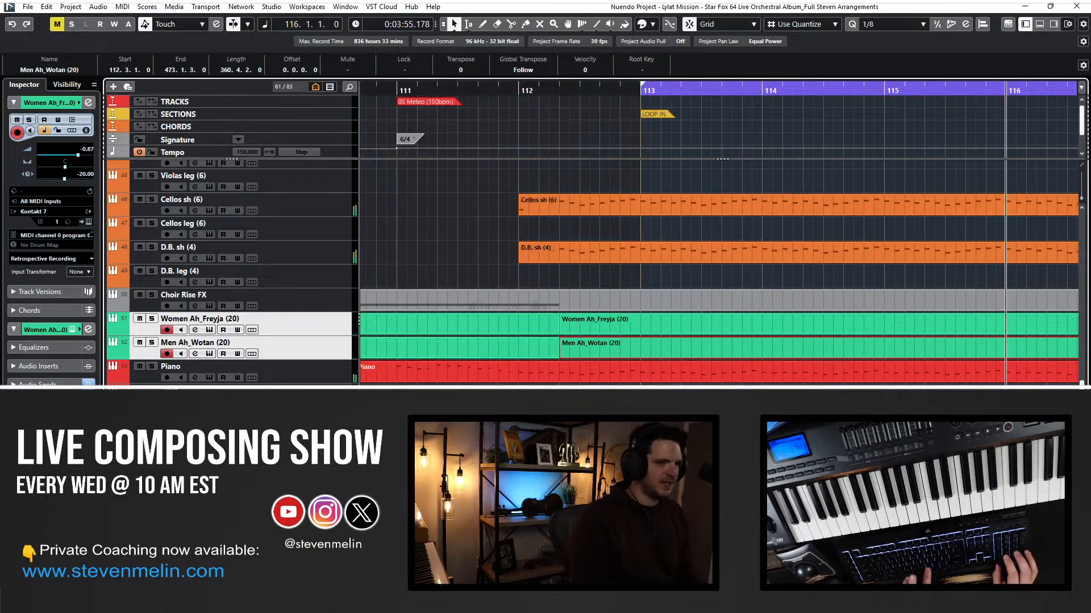
{"action": "key", "text": "ctrl+KP_Subtract"}
{"action": "key", "text": "ctrl+KP_Subtract"}
{"action": "key", "text": "ctrl+KP_Subtract"}
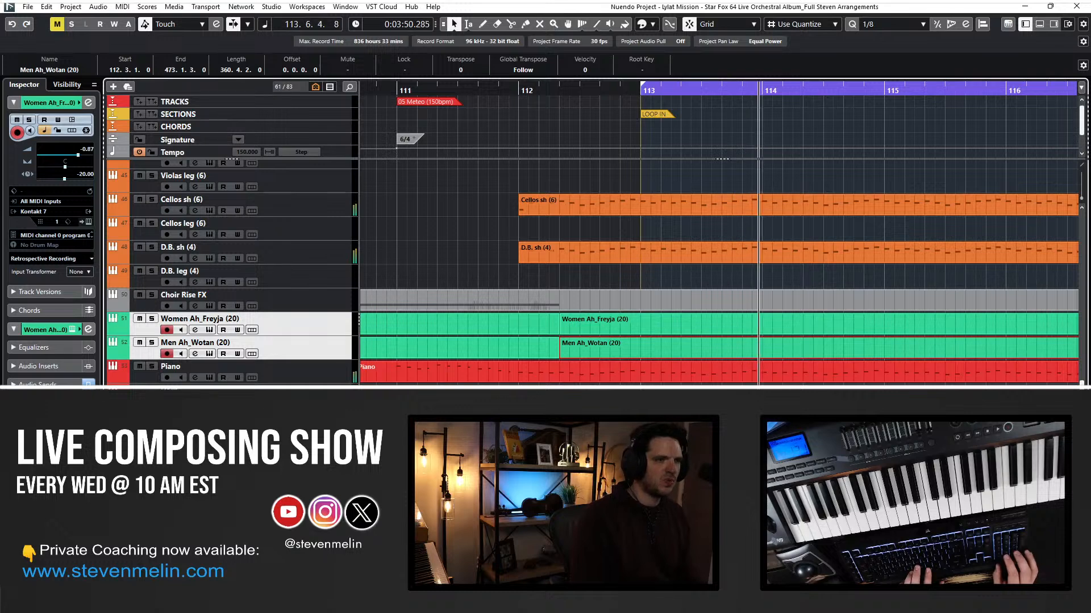
Try recording the choir line through bar 120 on both armed choir tracks, and undo the take.
{"action": "key", "text": "KP_Multiply"}
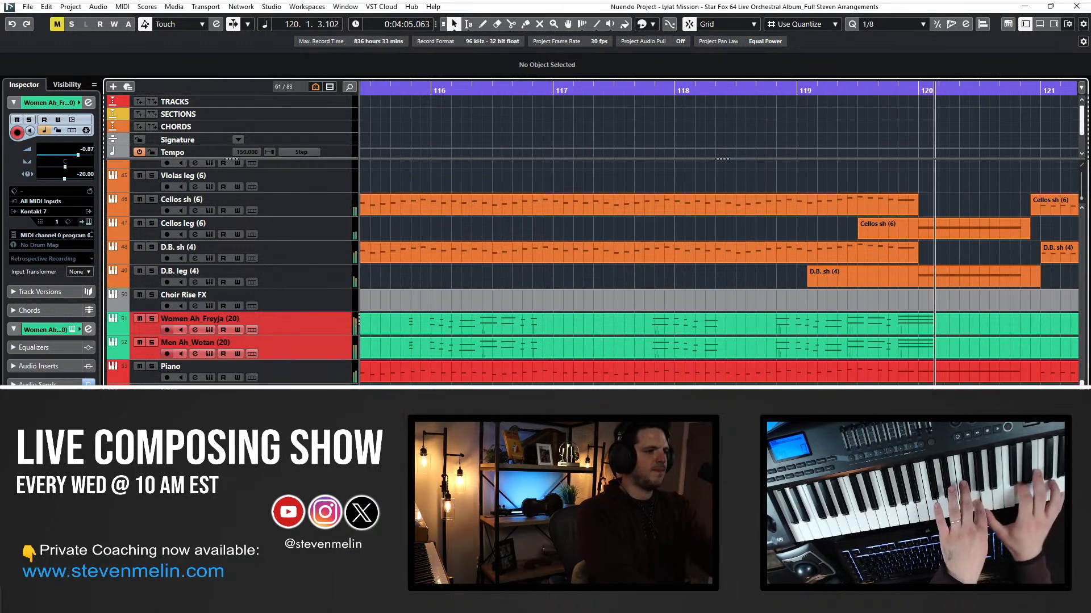
{"action": "key", "text": "space"}
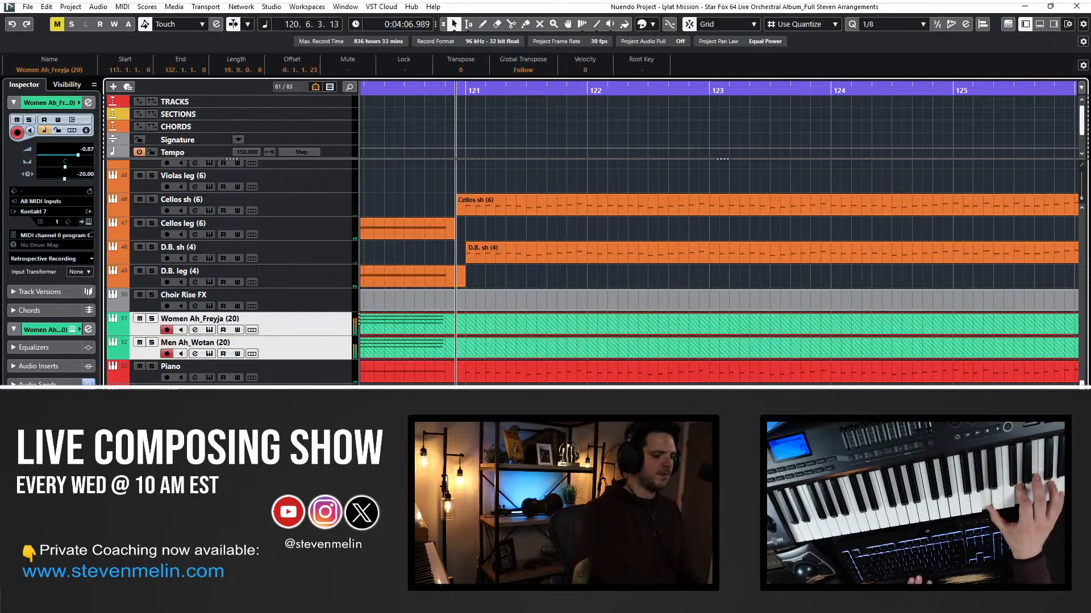
{"action": "key", "text": "ctrl+z"}
Try recording the choir chords from bar 113 on Women Ah_Freyja (20) alone, and undo the take.
{"action": "key", "text": "ctrl+KP_Subtract"}
{"action": "key", "text": "ctrl+KP_Subtract"}
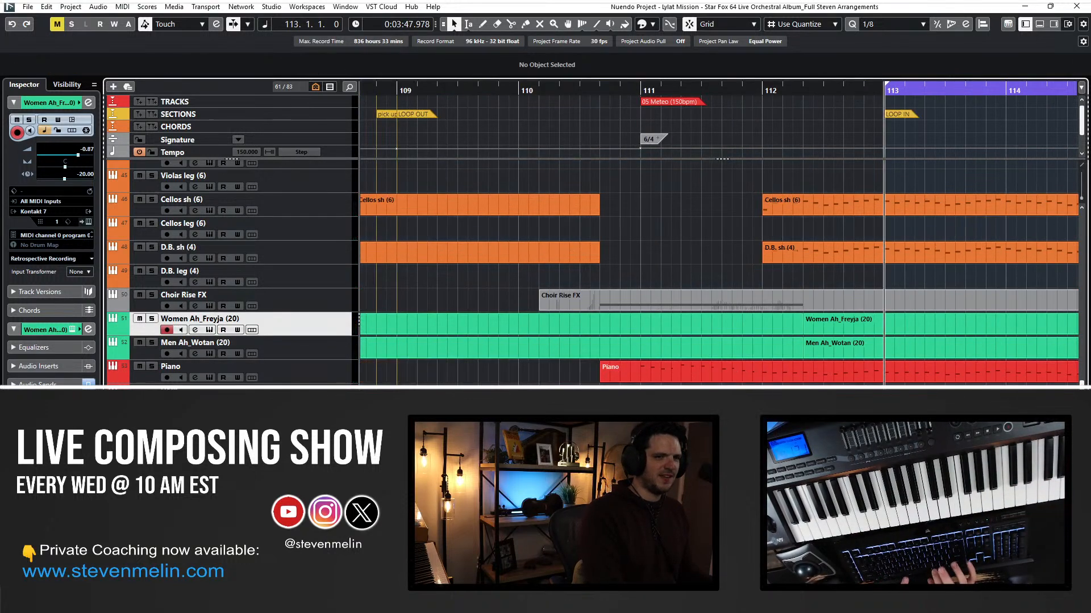
{"action": "key", "text": "space"}
{"action": "key", "text": "KP_Multiply"}
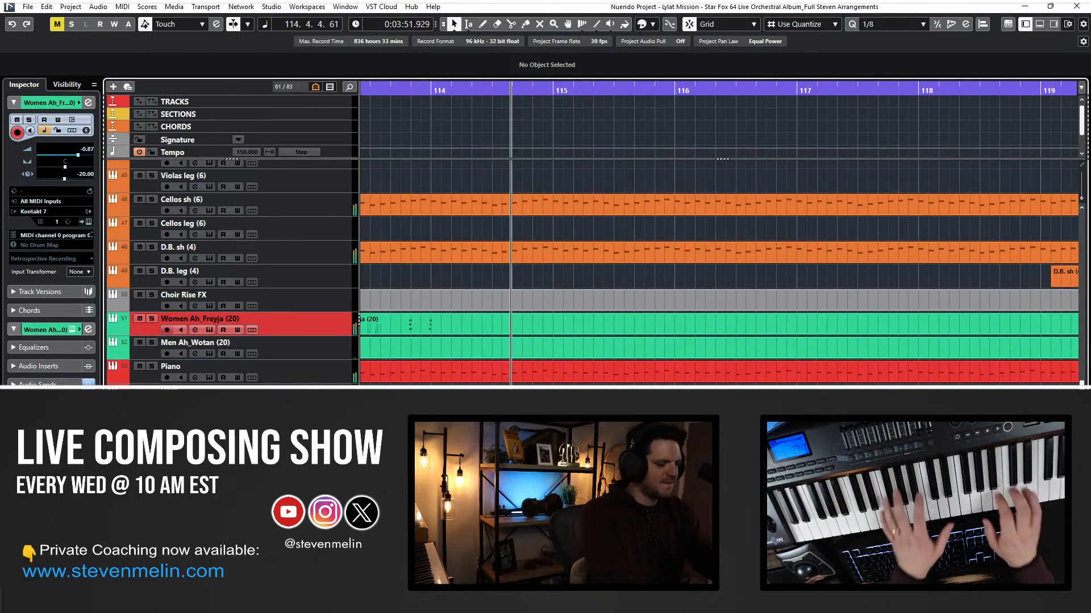
{"action": "key", "text": "space"}
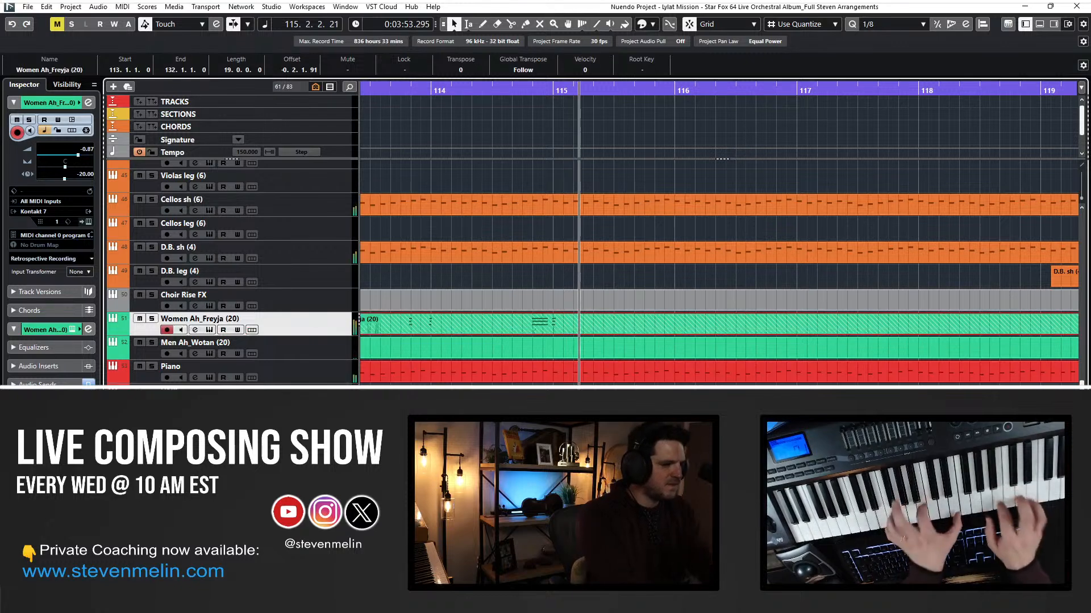
{"action": "key", "text": "ctrl+z"}
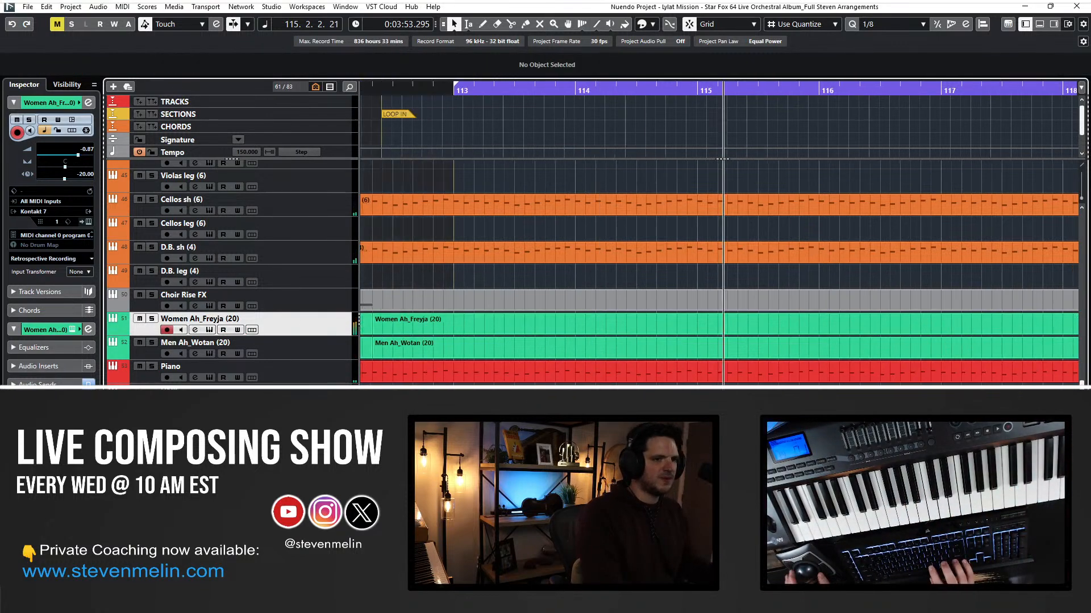
Arm both the Women Ah_Freyja (20) and Men Ah_Wotan (20) tracks and record the choir line from bar 112 into bar 121.
{"action": "key", "text": "ctrl+KP_Subtract"}
{"action": "key", "text": "ctrl+KP_Subtract"}
{"action": "key", "text": "ctrl+KP_Subtract"}
{"action": "left_click", "coordinate": [309, 339], "text": "shift"}
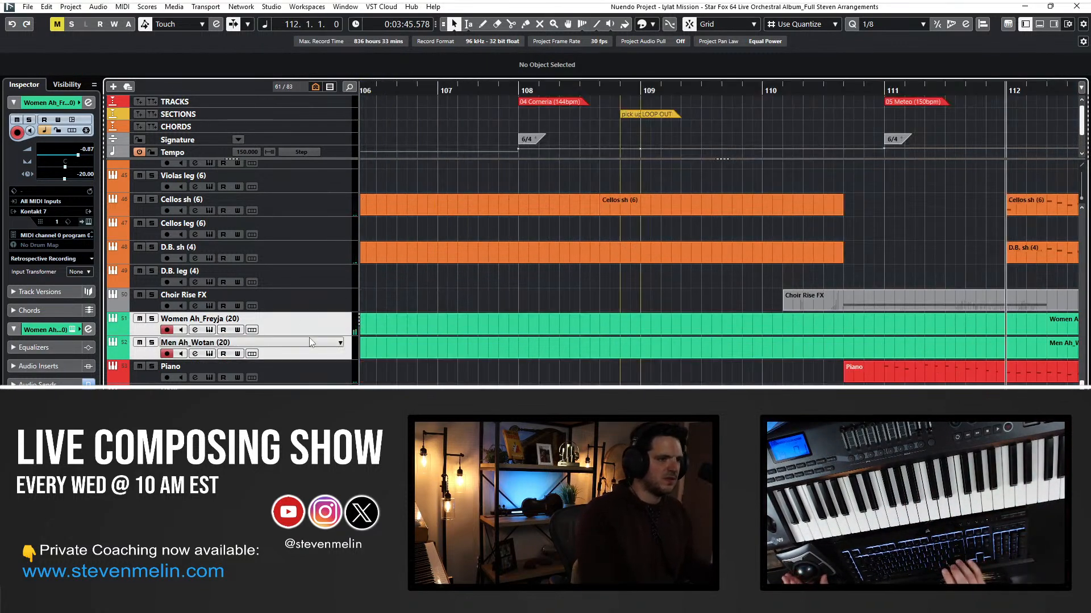
{"action": "key", "text": "KP_Multiply"}
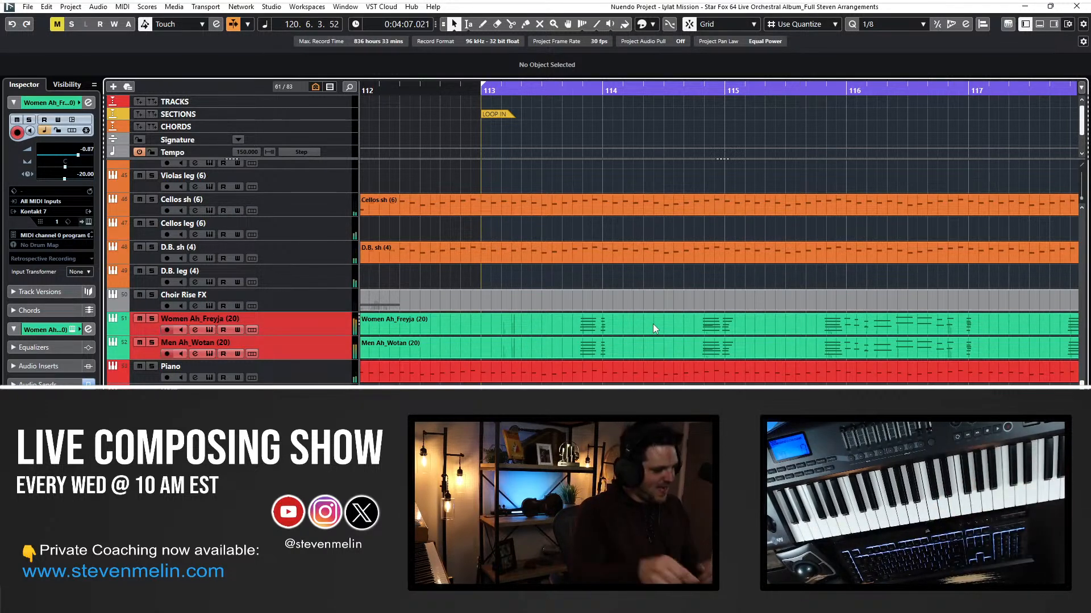
{"action": "key", "text": "space"}
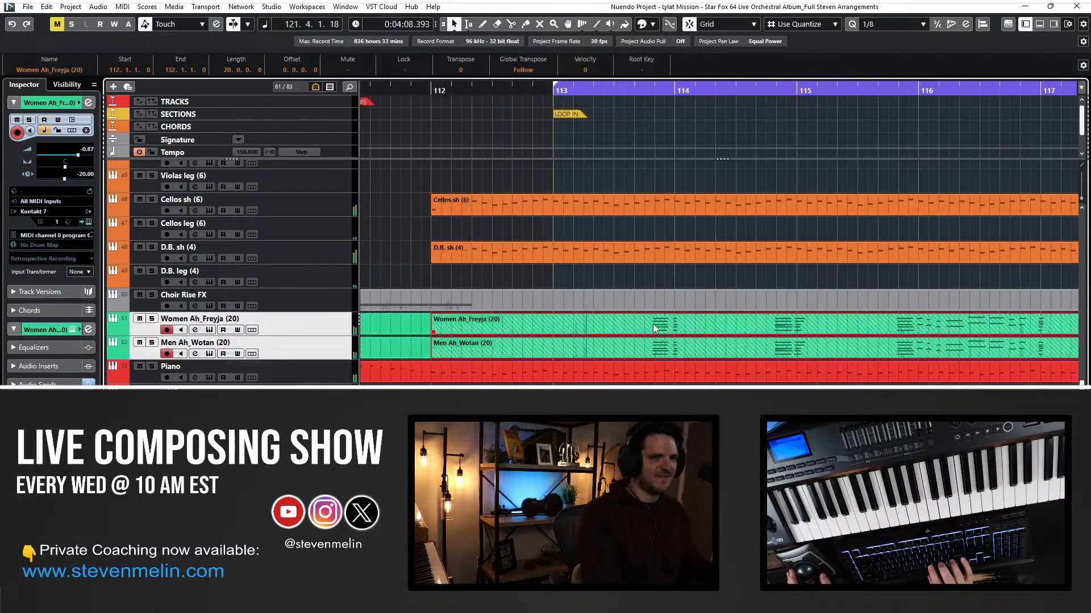
Glue the newly recorded Women Ah_Freyja (20) and Men Ah_Wotan (20) parts at bar 112 to the parts that follow on their tracks.
{"action": "scroll", "coordinate": [652, 326], "scroll_direction": "left", "scroll_amount": 1}
{"action": "right_click", "coordinate": [653, 327]}
{"action": "left_click", "coordinate": [722, 325]}
{"action": "left_click", "coordinate": [691, 322]}
{"action": "left_click", "coordinate": [690, 344]}
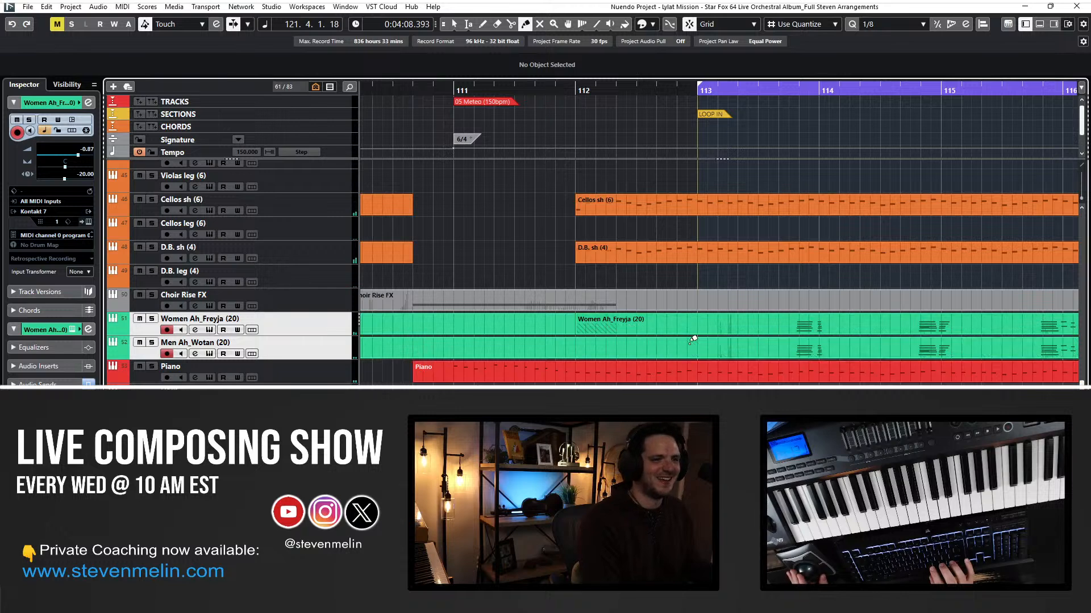
{"action": "right_click", "coordinate": [690, 343]}
{"action": "left_click", "coordinate": [691, 345]}
Open the glued Women Ah_Freyja (20) part and quantize all of its recorded notes to the 1/8 grid during playback.
{"action": "key", "text": "space"}
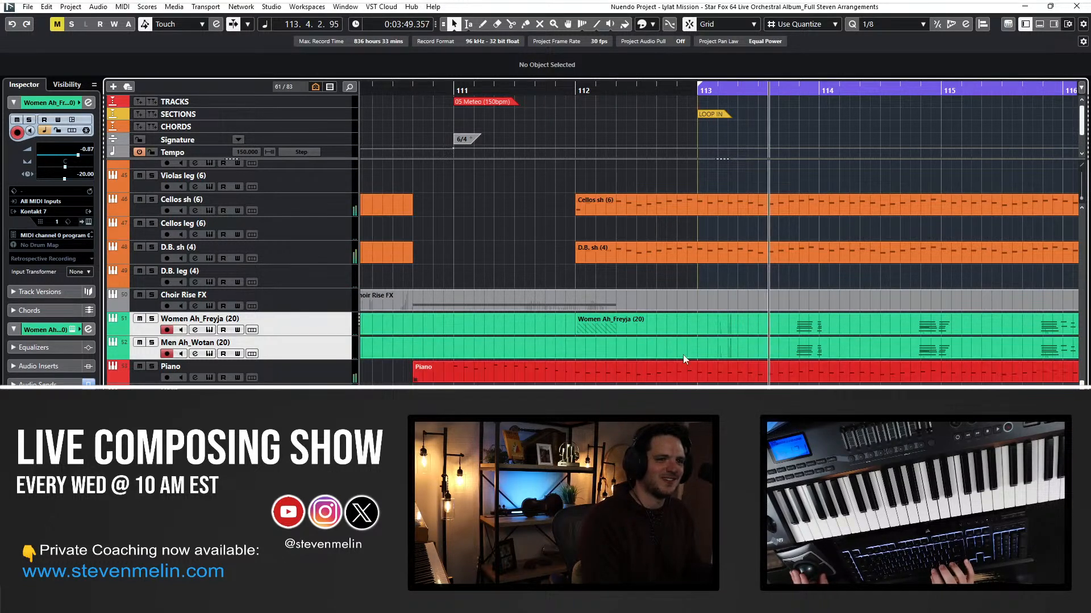
{"action": "double_click", "coordinate": [690, 326]}
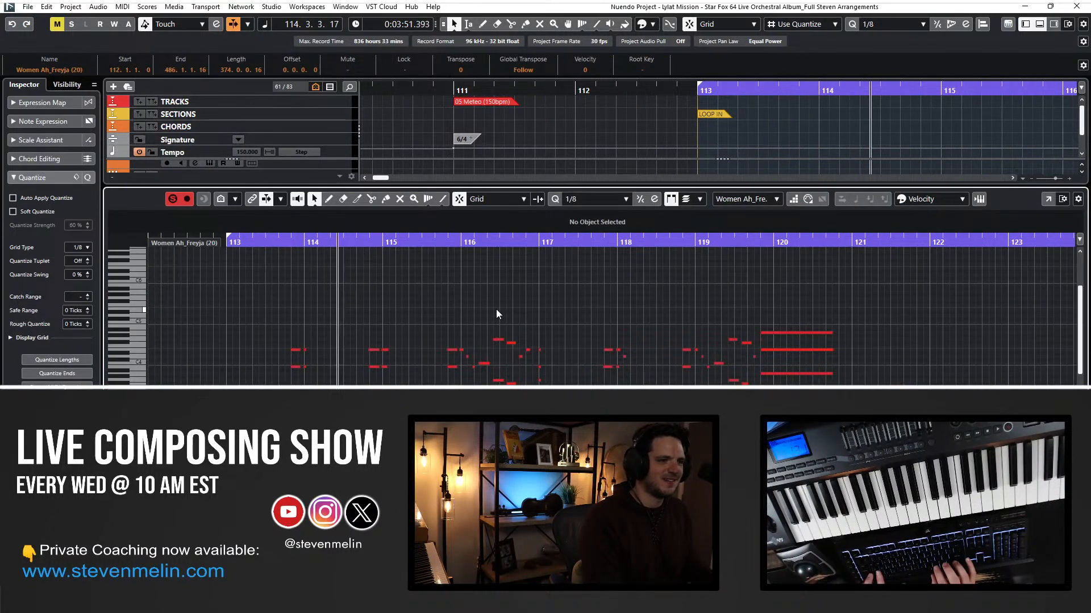
{"action": "key", "text": "ctrl+a"}
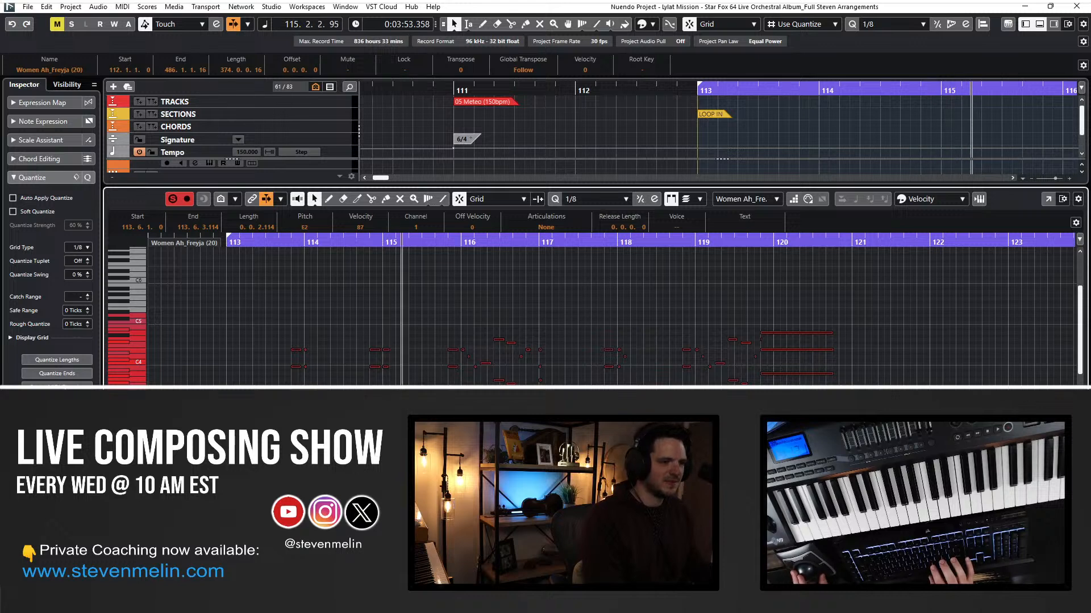
Examine the Women Ah_Freyja (20) notes between bars 114 and 117 up close, checking individual notes against playback.
{"action": "left_click", "coordinate": [465, 324]}
{"action": "left_click", "coordinate": [374, 391]}
{"action": "key", "text": "h"}
{"action": "key", "text": "h"}
{"action": "key", "text": "h"}
{"action": "key", "text": "h"}
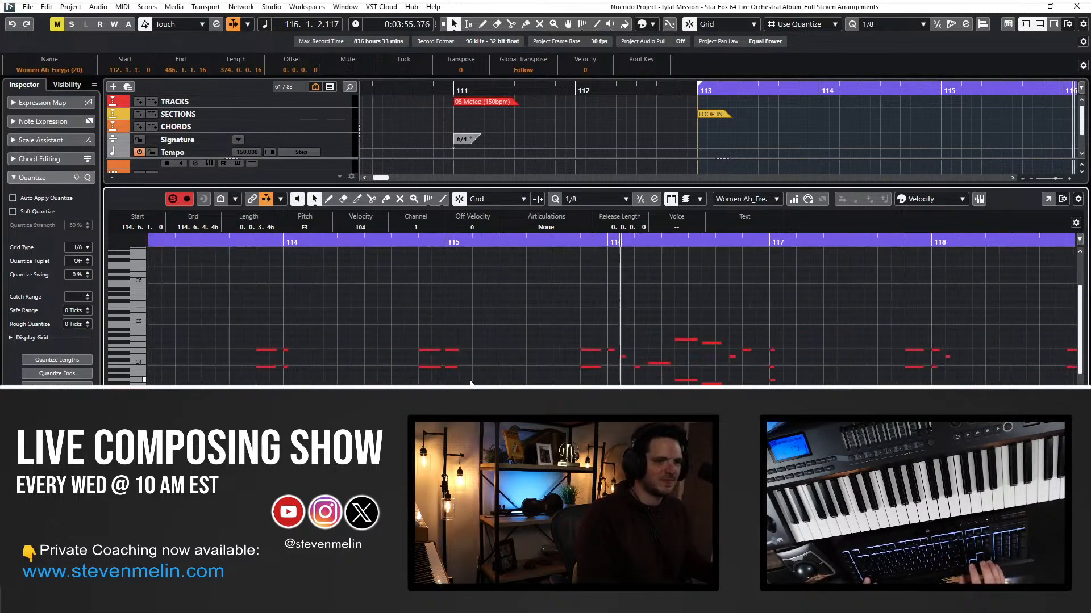
{"action": "left_click", "coordinate": [588, 388]}
{"action": "left_click", "coordinate": [636, 367]}
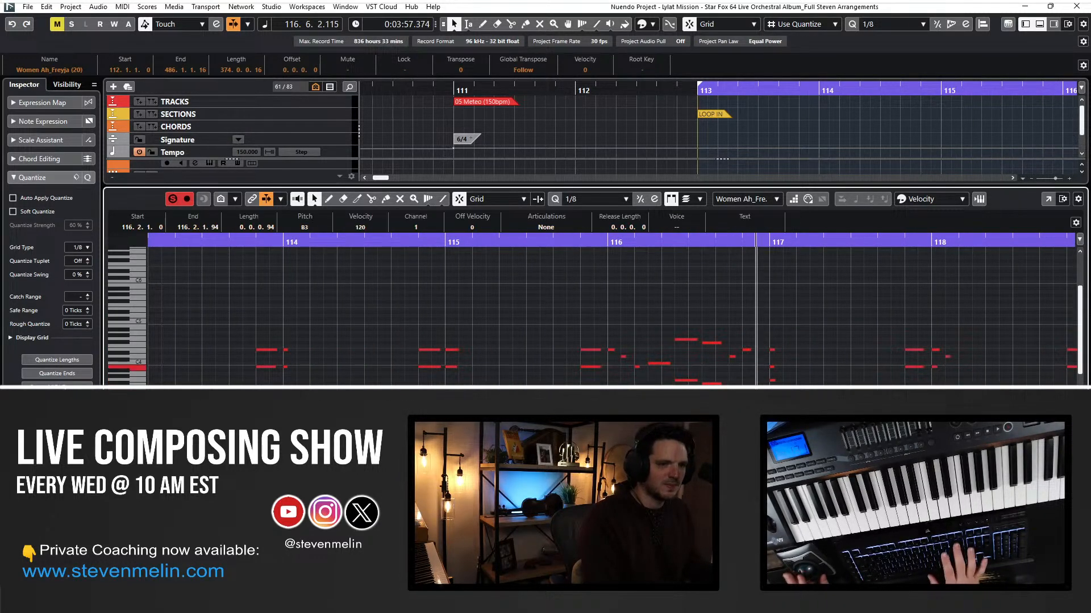
{"action": "key", "text": "KP_Subtract"}
{"action": "key", "text": "KP_Subtract"}
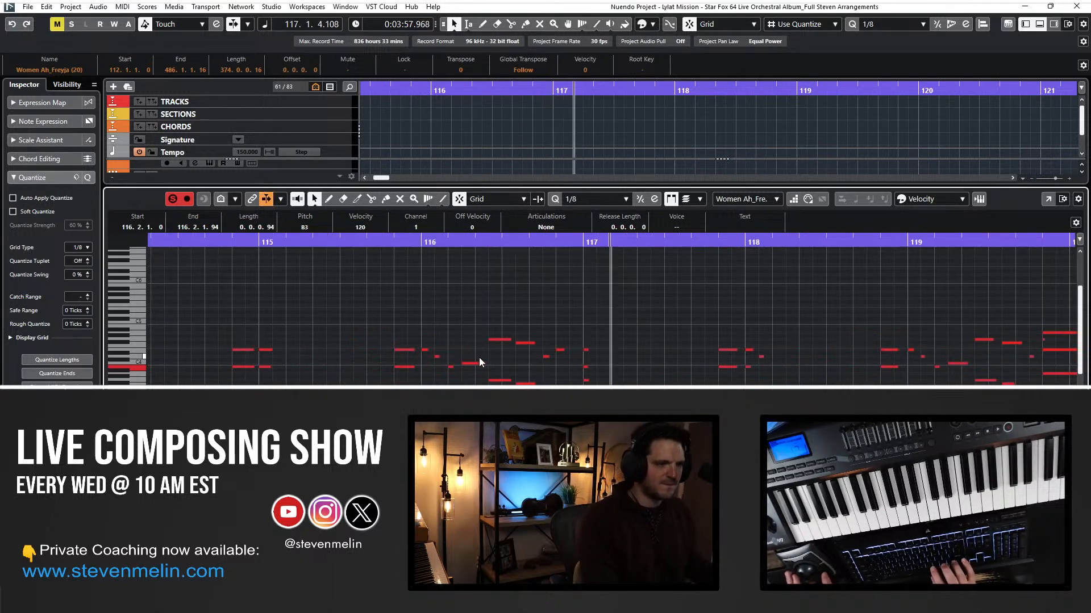
Move the low Women Ah_Freyja (20) notes at 117.1.1 back to 116.6.1 and play the result from bar 117.
{"action": "left_click_drag", "start_coordinate": [574, 396], "coordinate": [599, 440]}
{"action": "key", "text": "l"}
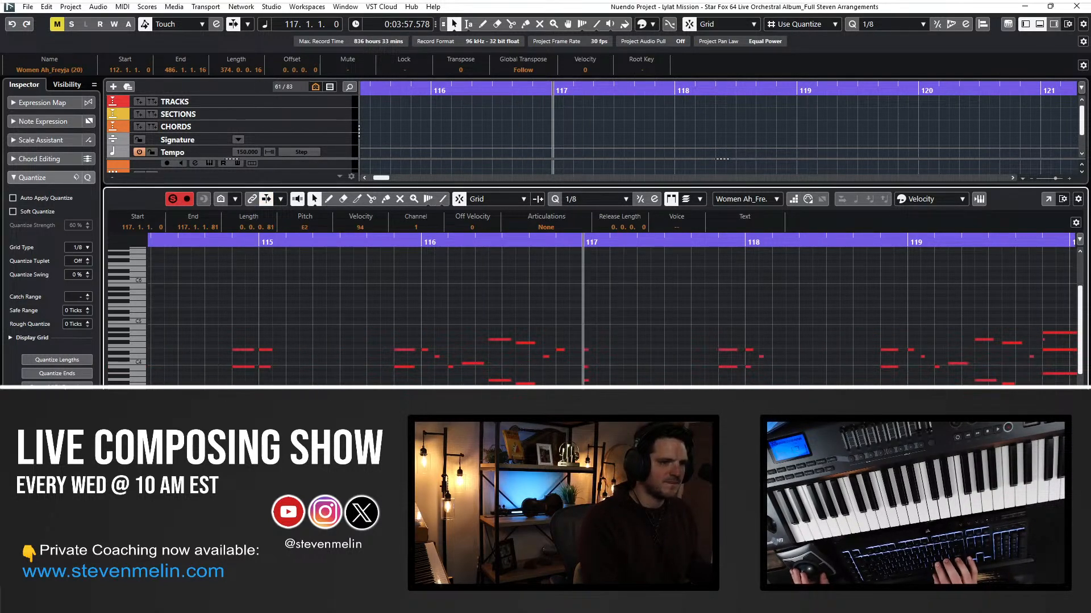
{"action": "key", "text": "KP_Subtract"}
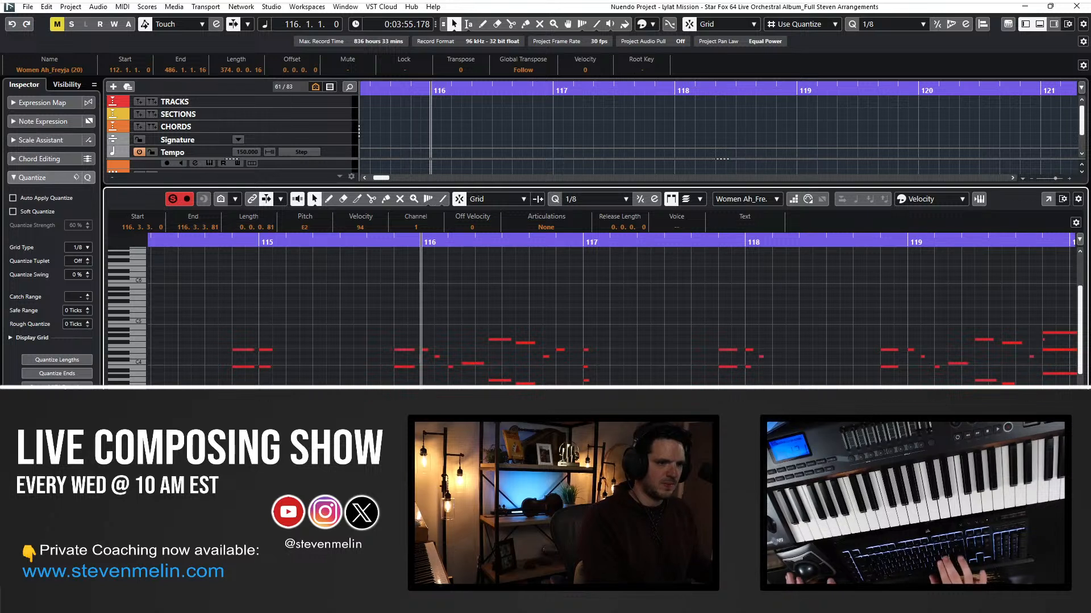
{"action": "key", "text": "ctrl+Right"}
{"action": "key", "text": "ctrl+Right"}
{"action": "key", "text": "ctrl+Right"}
{"action": "key", "text": "ctrl+Right"}
{"action": "key", "text": "space"}
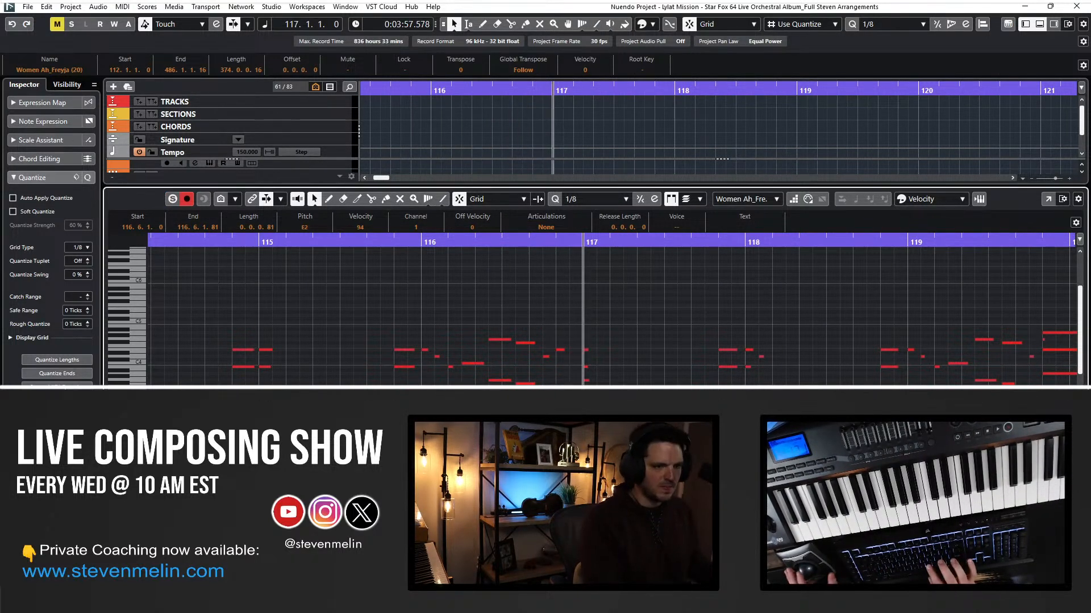
{"action": "key", "text": "space"}
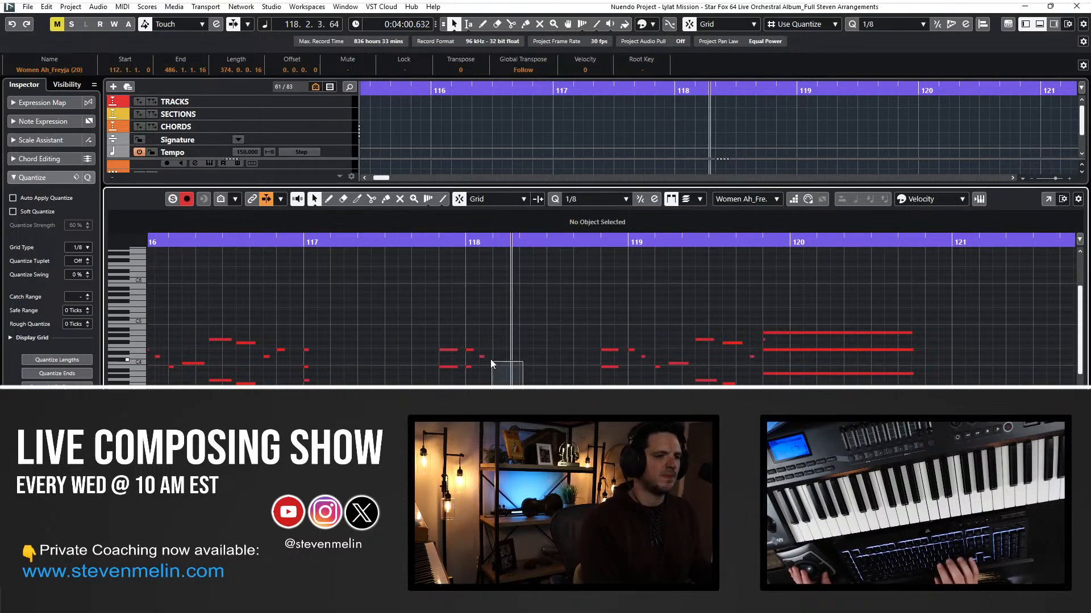
Lengthen the three sustained Women Ah_Freyja (20) notes starting at 119.6.1 so they end near 120.6.1, and close the note editor.
{"action": "scroll", "coordinate": [489, 369], "scroll_direction": "down", "scroll_amount": 2}
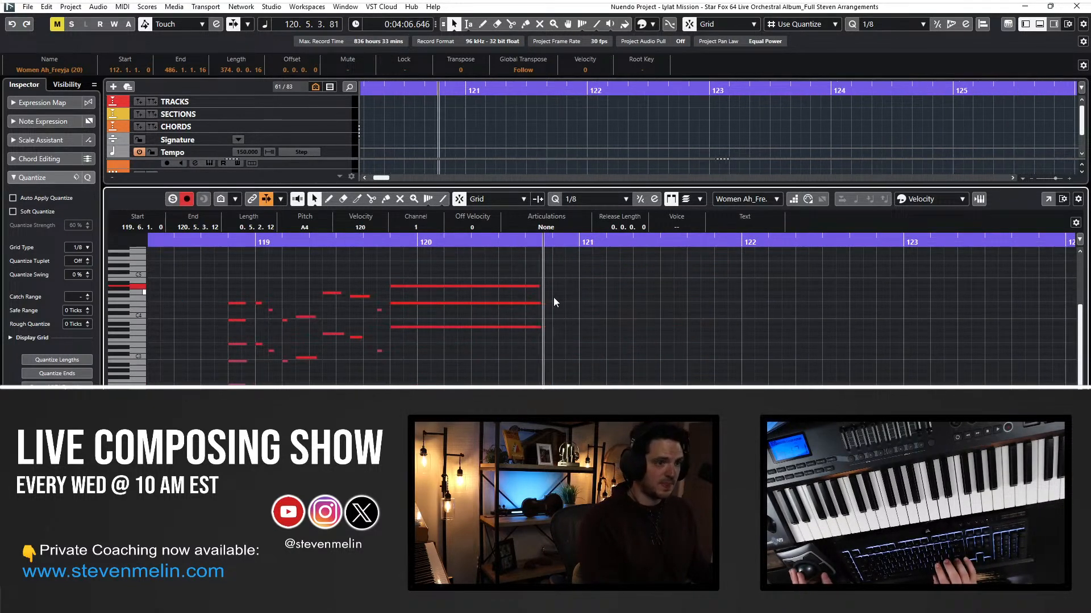
{"action": "left_click_drag", "start_coordinate": [576, 372], "coordinate": [549, 289]}
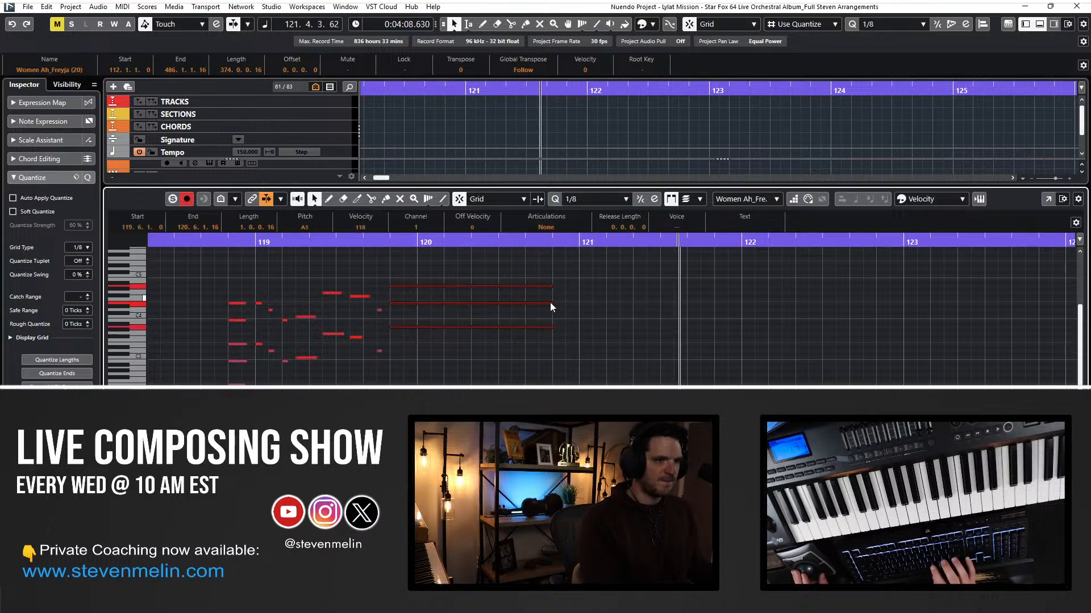
{"action": "key", "text": "Return"}
{"action": "scroll", "coordinate": [593, 333], "scroll_direction": "right", "scroll_amount": 1}
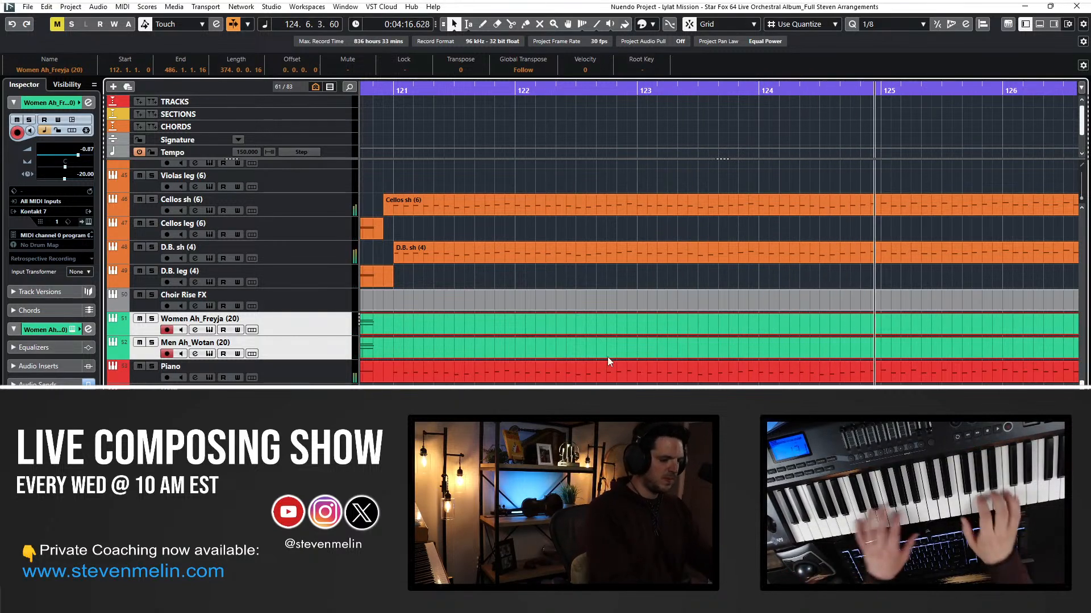
Play the arrangement between bars 123 and 131 while rehearsing the next choir phrase for the Women and Men tracks.
{"action": "key", "text": "space"}
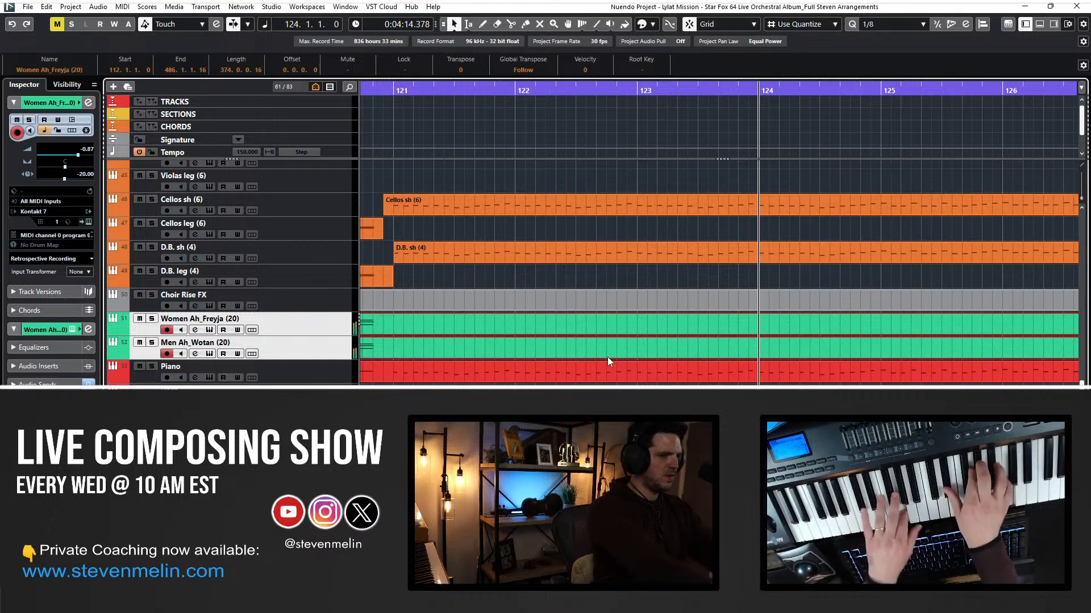
{"action": "key", "text": "space"}
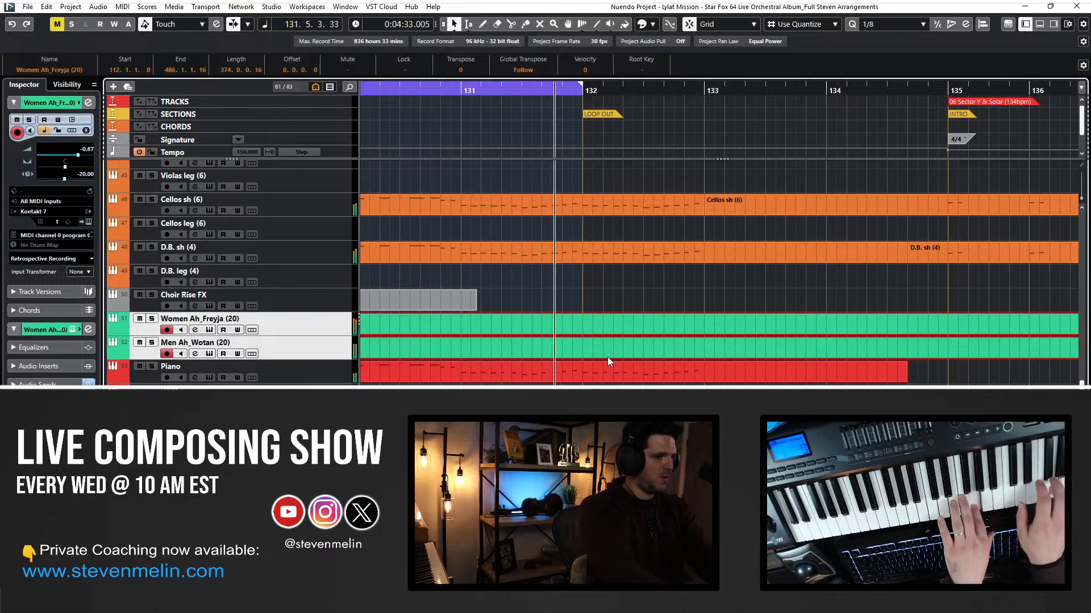
{"action": "key", "text": "space"}
{"action": "scroll", "coordinate": [605, 288], "scroll_direction": "right", "scroll_amount": 18}
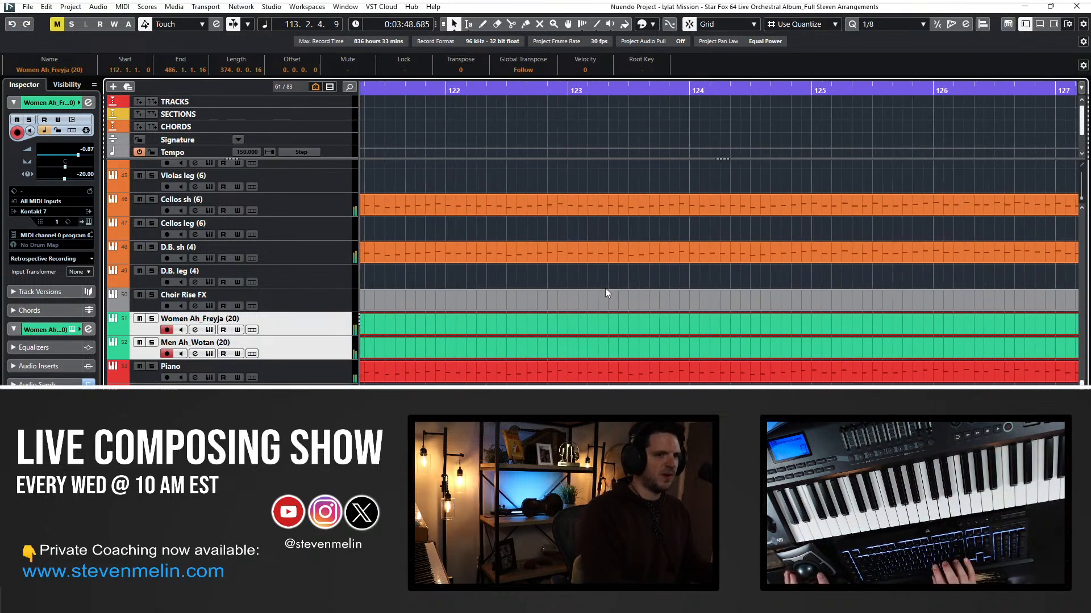
{"action": "left_click", "coordinate": [616, 92]}
{"action": "key", "text": "space"}
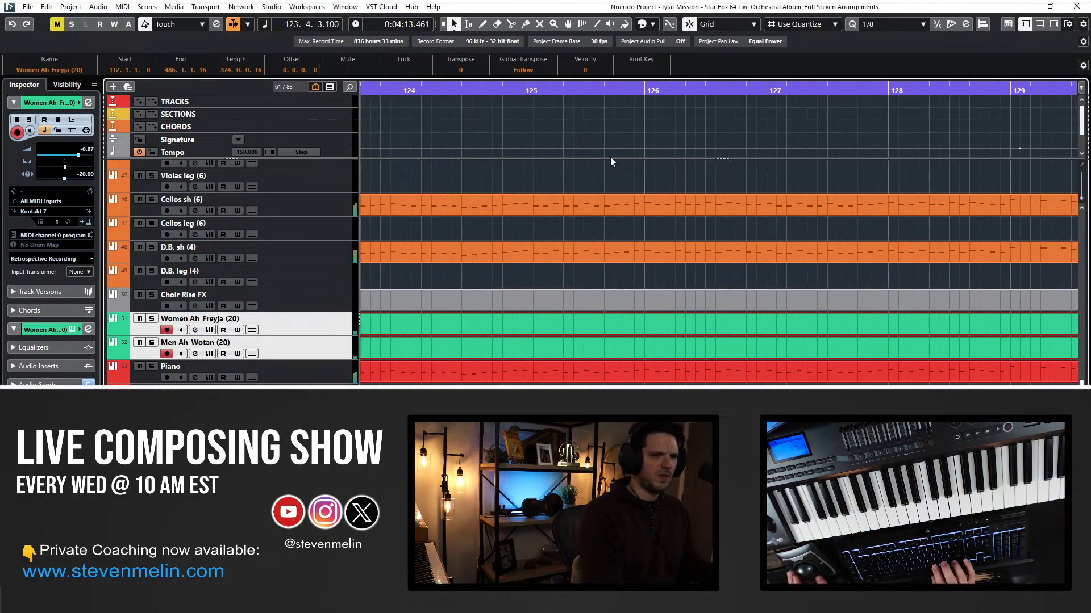
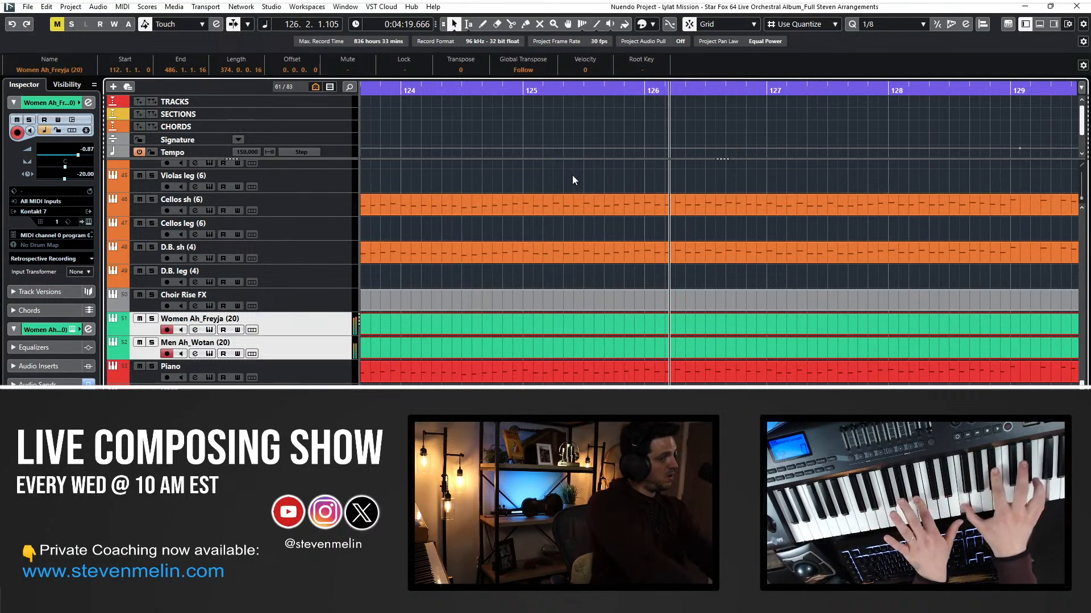
Record a choir passage from about bar 124 to bar 129 on the Women Ah_Freyja (20) and Men Ah_Wotan (20) tracks together.
{"action": "key", "text": "KP_Subtract"}
{"action": "key", "text": "KP_Subtract"}
{"action": "key", "text": "KP_Subtract"}
{"action": "key", "text": "space"}
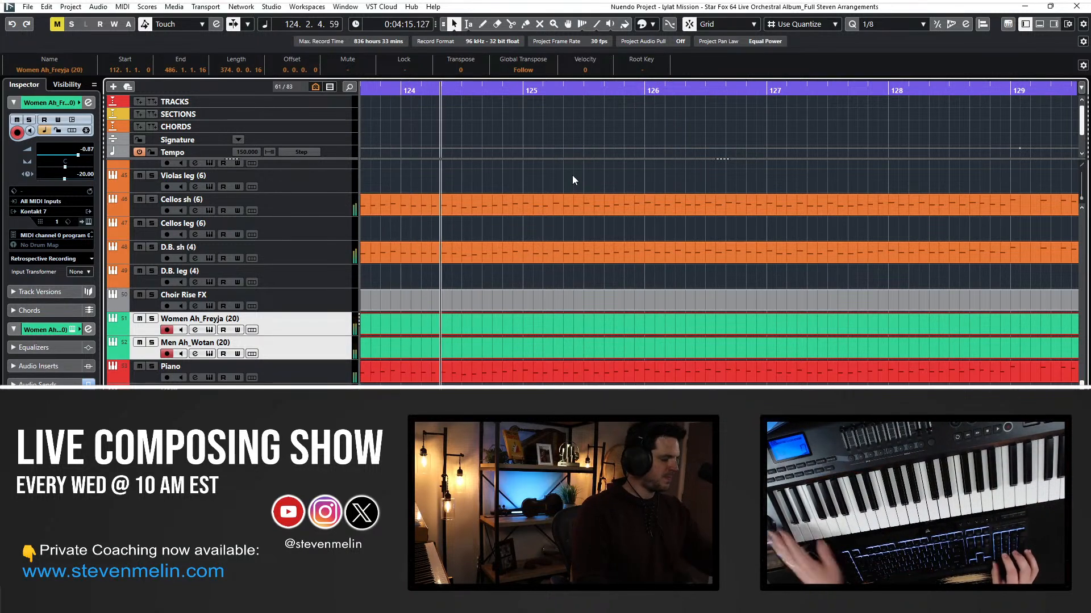
{"action": "key", "text": "KP_Multiply"}
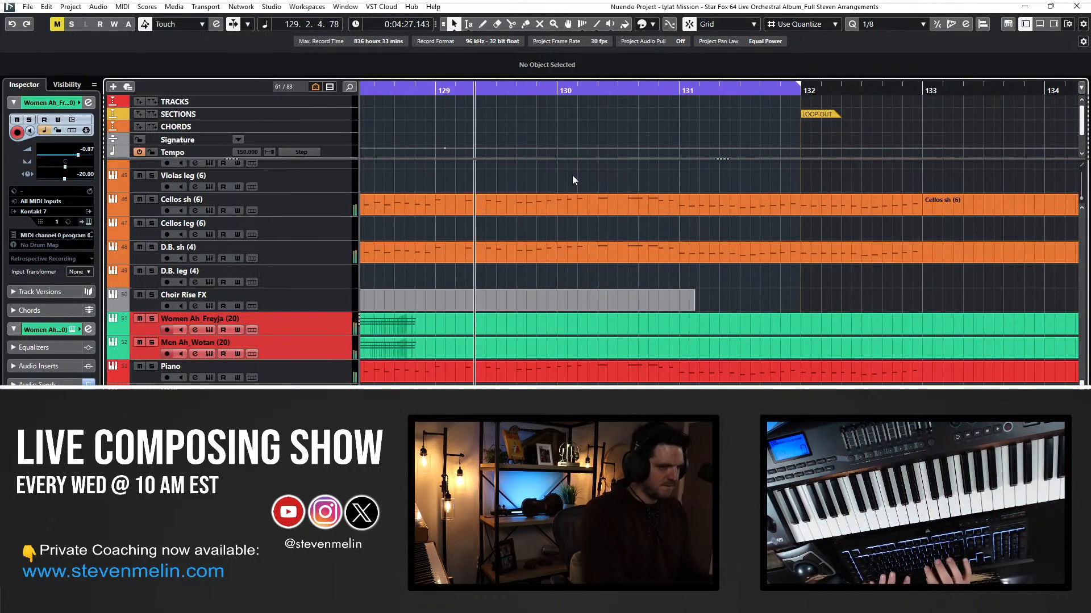
{"action": "key", "text": "space"}
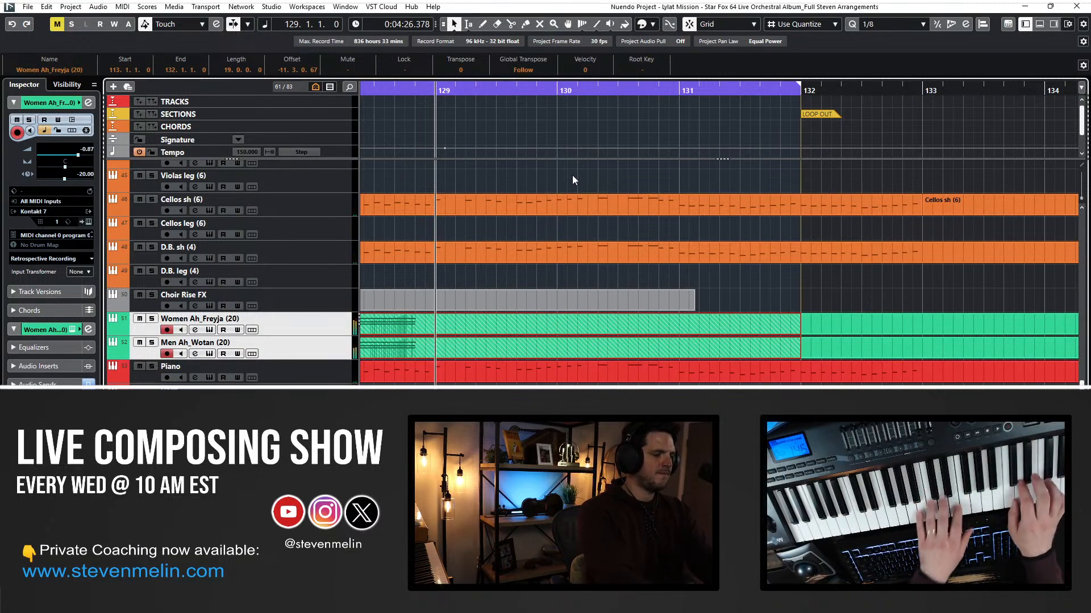
Record the short choir notes from bar 129 on both tracks, and continue the women's line into a sustained chord ending at bar 132.
{"action": "key", "text": "KP_Subtract"}
{"action": "key", "text": "space"}
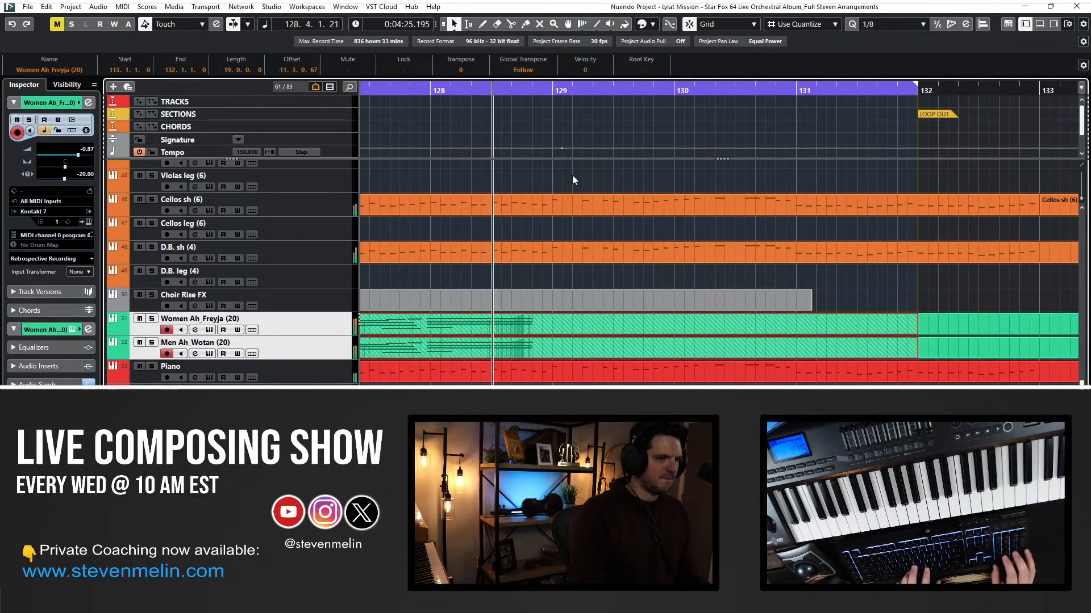
{"action": "key", "text": "KP_Multiply"}
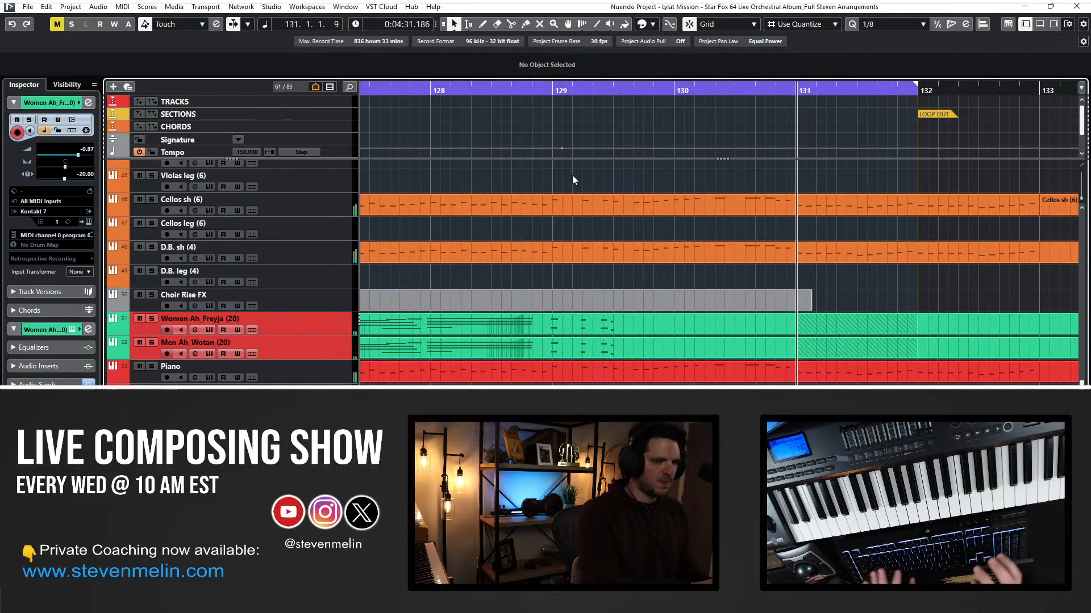
{"action": "key", "text": "space"}
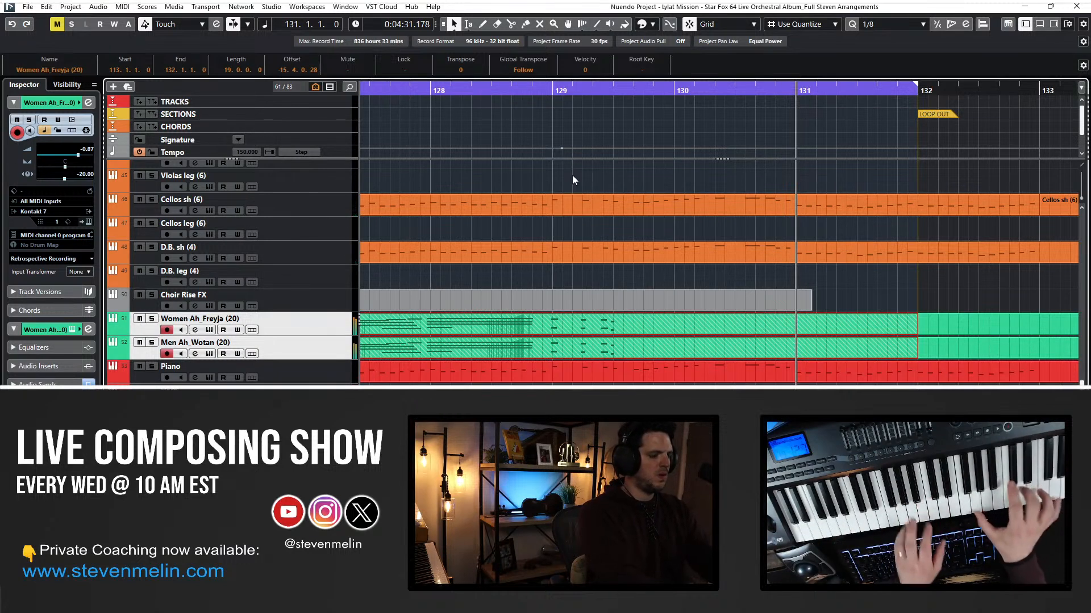
{"action": "key", "text": "space"}
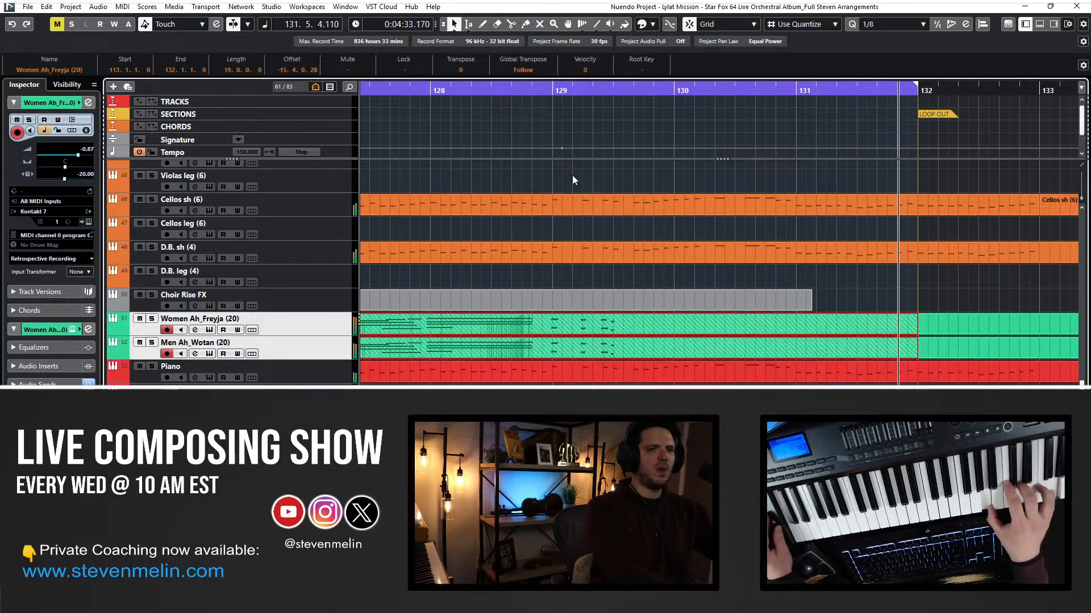
Split the Women Ah_Freyja (20) part at 130.6.3 and copy the piece with the closing chord onto the Men Ah_Wotan (20) track.
{"action": "scroll", "coordinate": [582, 199], "scroll_direction": "right", "scroll_amount": 10}
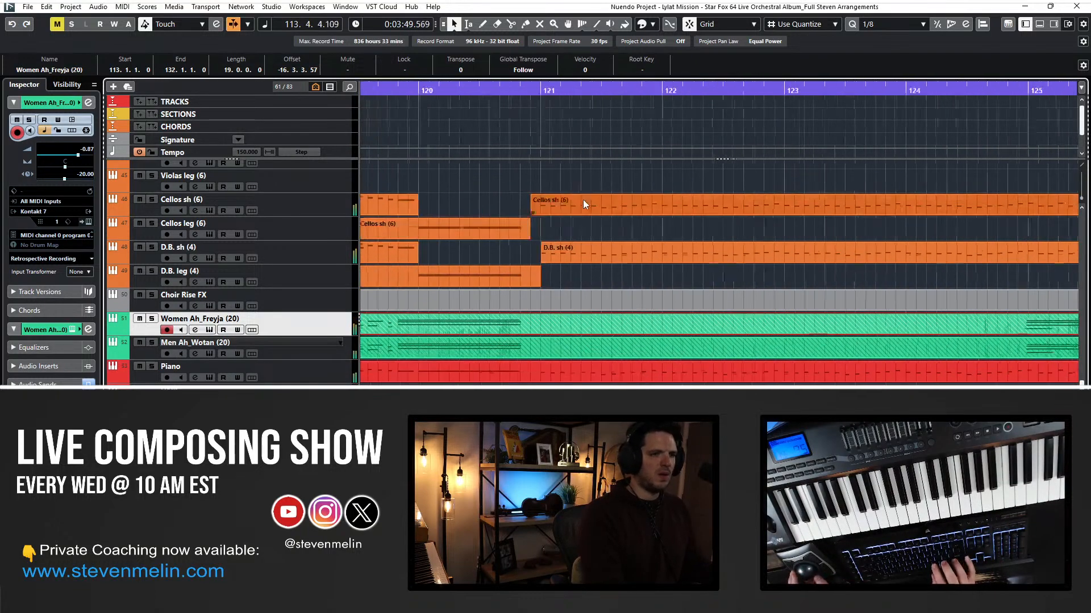
{"action": "scroll", "coordinate": [582, 200], "scroll_direction": "left", "scroll_amount": 2}
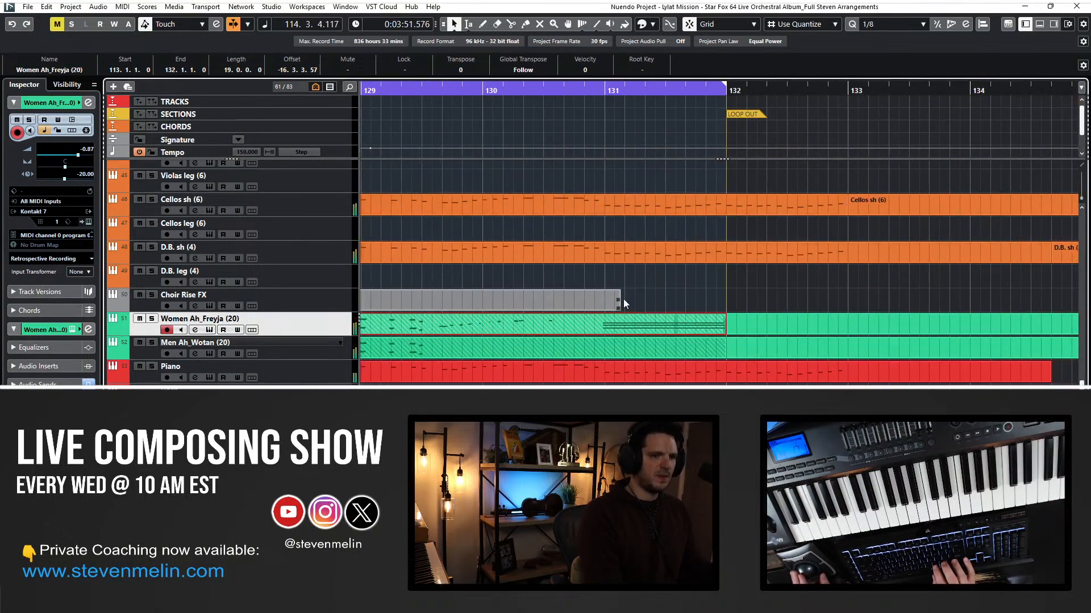
{"action": "left_click", "coordinate": [593, 323], "text": "alt"}
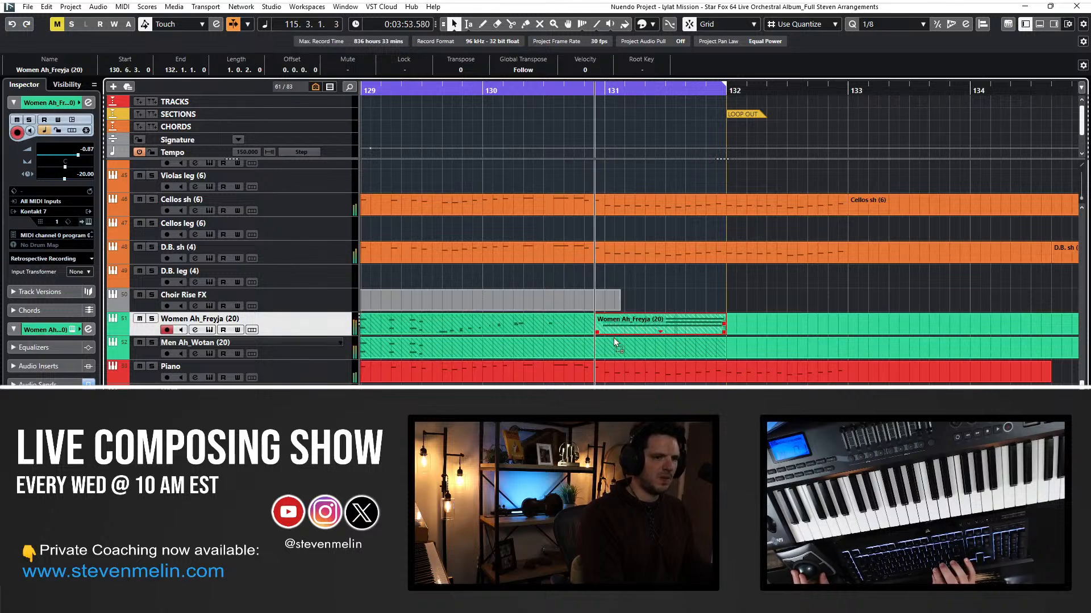
{"action": "left_click_drag", "start_coordinate": [614, 342], "coordinate": [614, 340]}
Glue the newly recorded and copied choir pieces into one continuous part on each of the Women and Men tracks.
{"action": "right_click", "coordinate": [614, 334]}
{"action": "left_click", "coordinate": [644, 330]}
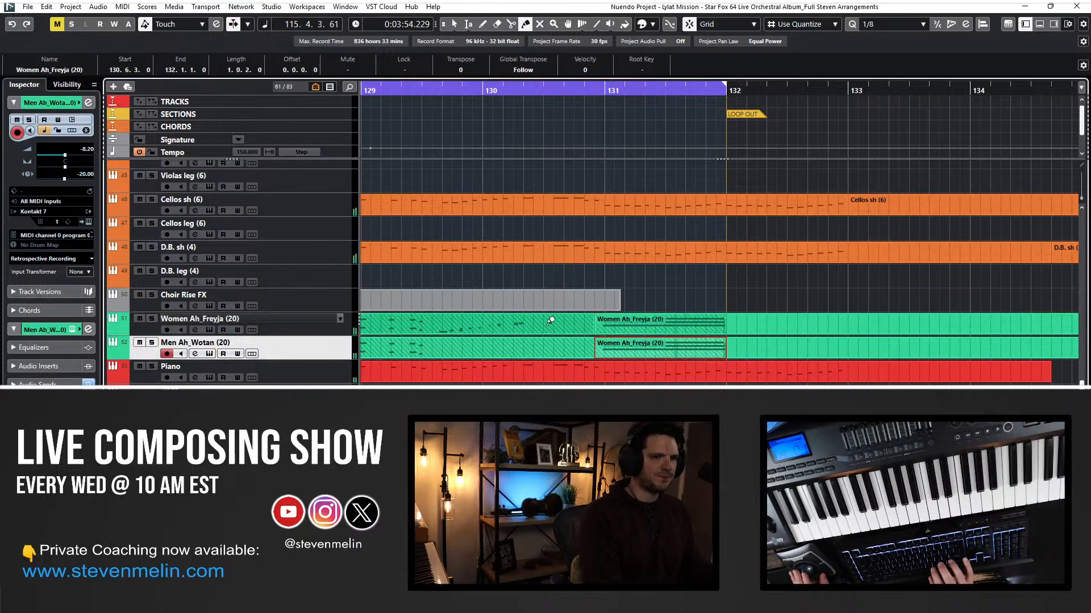
{"action": "left_click", "coordinate": [448, 339]}
{"action": "left_click", "coordinate": [449, 339]}
{"action": "left_click", "coordinate": [448, 328]}
{"action": "left_click", "coordinate": [448, 328]}
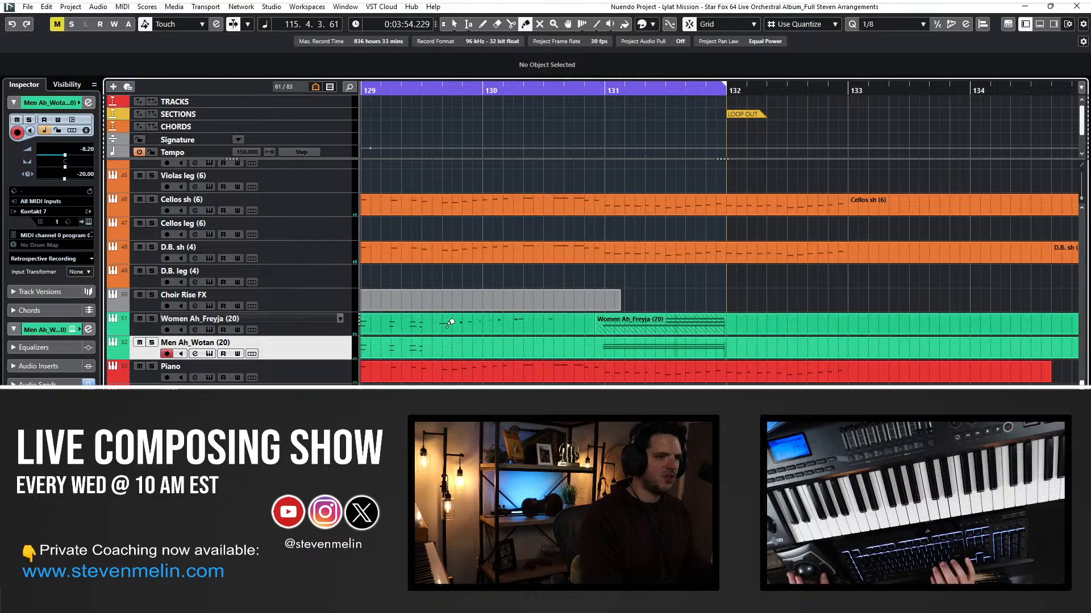
{"action": "key", "text": "1"}
{"action": "left_click", "coordinate": [448, 329]}
Open both glued choir parts together and align the sustained chord notes at bar 131 to start on 131.1.1.
{"action": "left_click_drag", "start_coordinate": [649, 302], "coordinate": [620, 345]}
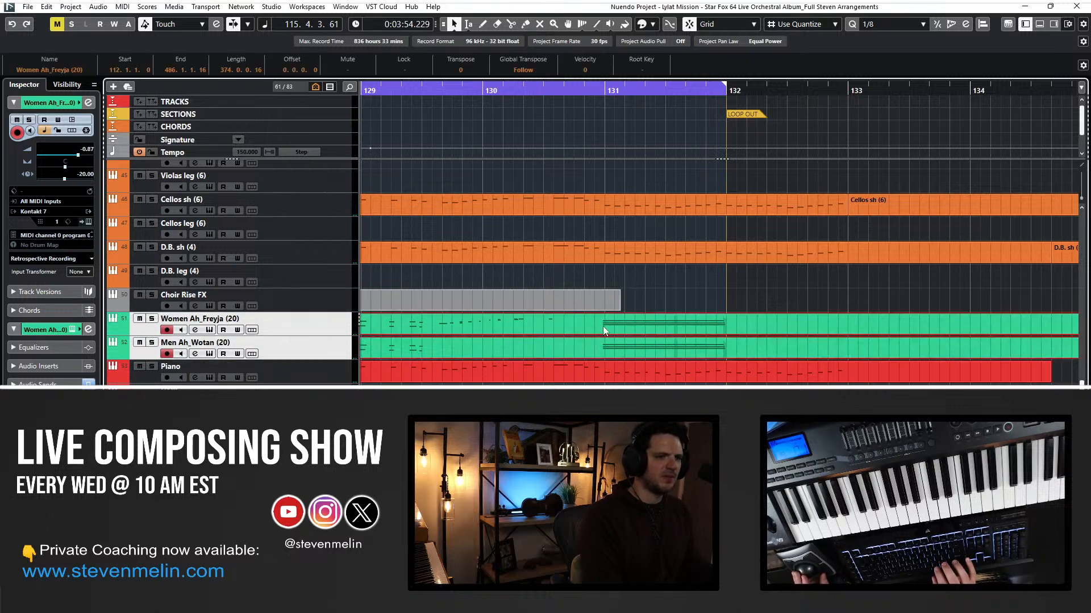
{"action": "left_click", "coordinate": [601, 323]}
{"action": "left_click", "coordinate": [564, 124]}
{"action": "key", "text": "Return"}
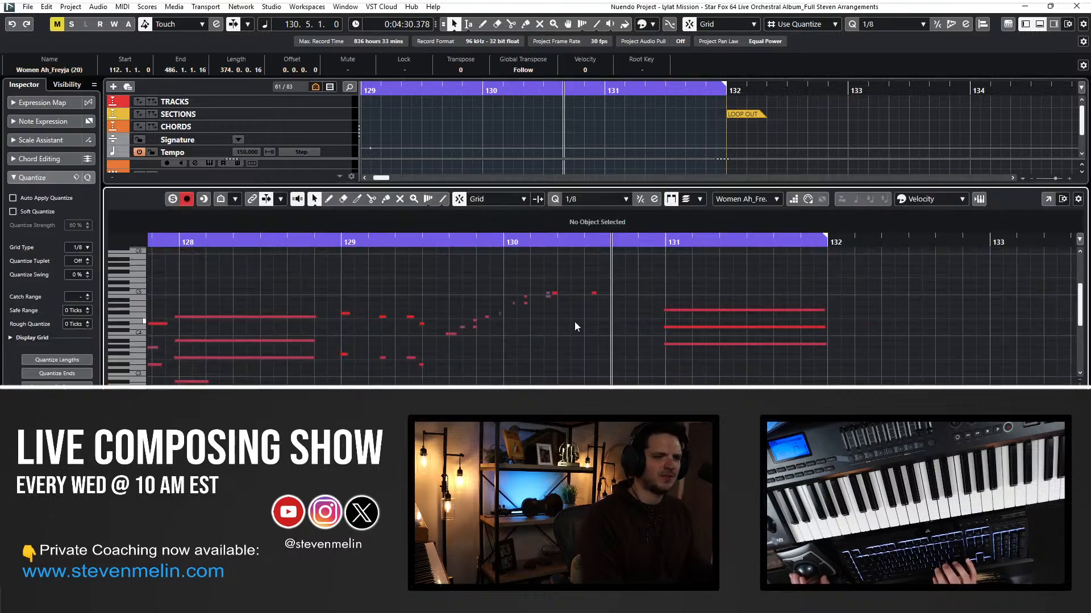
{"action": "key", "text": "Return"}
{"action": "left_click", "coordinate": [595, 350]}
{"action": "left_click", "coordinate": [591, 327], "text": "shift"}
{"action": "left_click", "coordinate": [590, 325]}
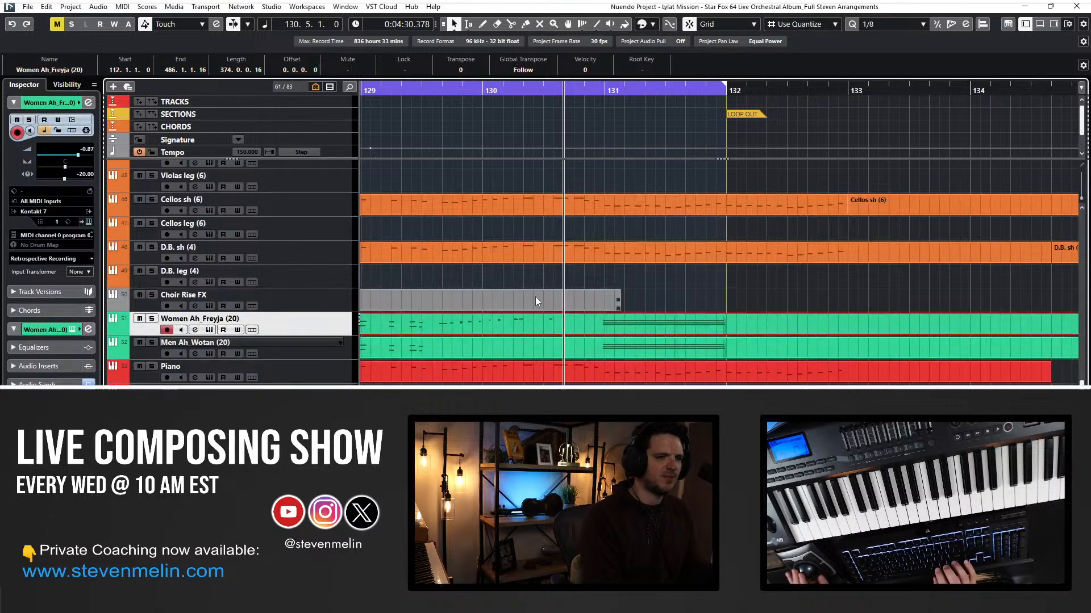
{"action": "left_click", "coordinate": [559, 341], "text": "shift"}
{"action": "key", "text": "Return"}
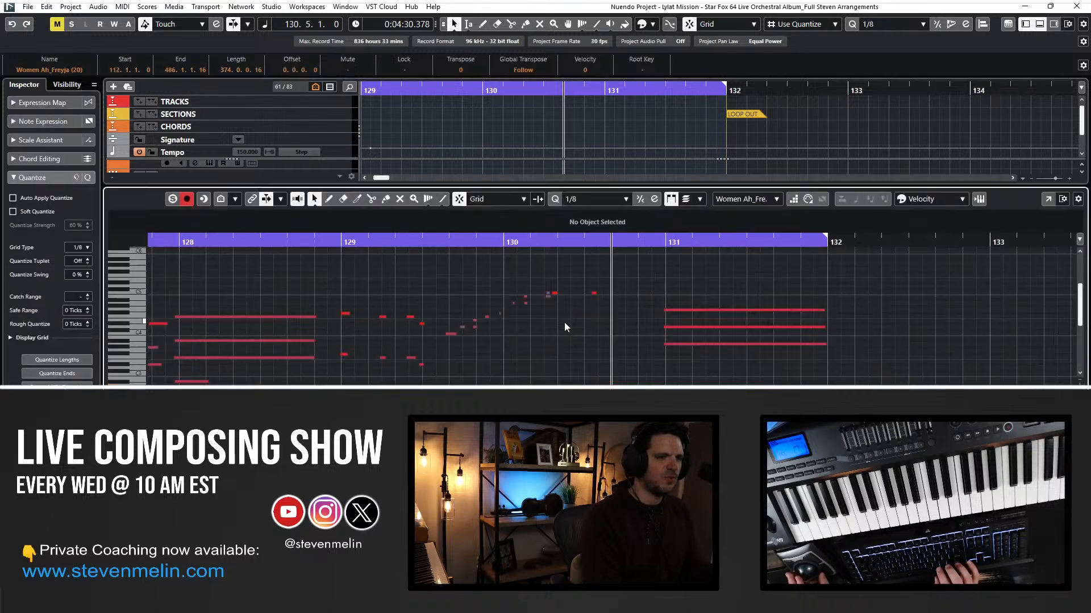
{"action": "left_click_drag", "start_coordinate": [492, 304], "coordinate": [461, 381]}
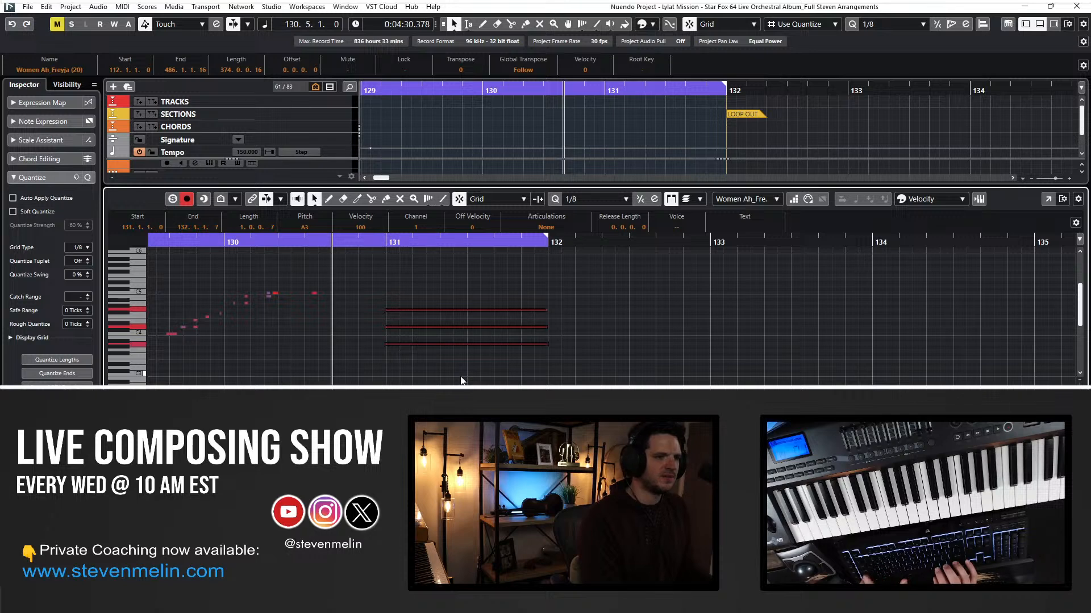
{"action": "key", "text": "Return"}
Split both choir parts at 129.4.3 and delete the Women Ah_Freyja (20) section from there to 130.5.3.
{"action": "key", "text": "KP_Subtract"}
{"action": "key", "text": "KP_Subtract"}
{"action": "key", "text": "space"}
{"action": "scroll", "coordinate": [445, 309], "scroll_direction": "left", "scroll_amount": 2}
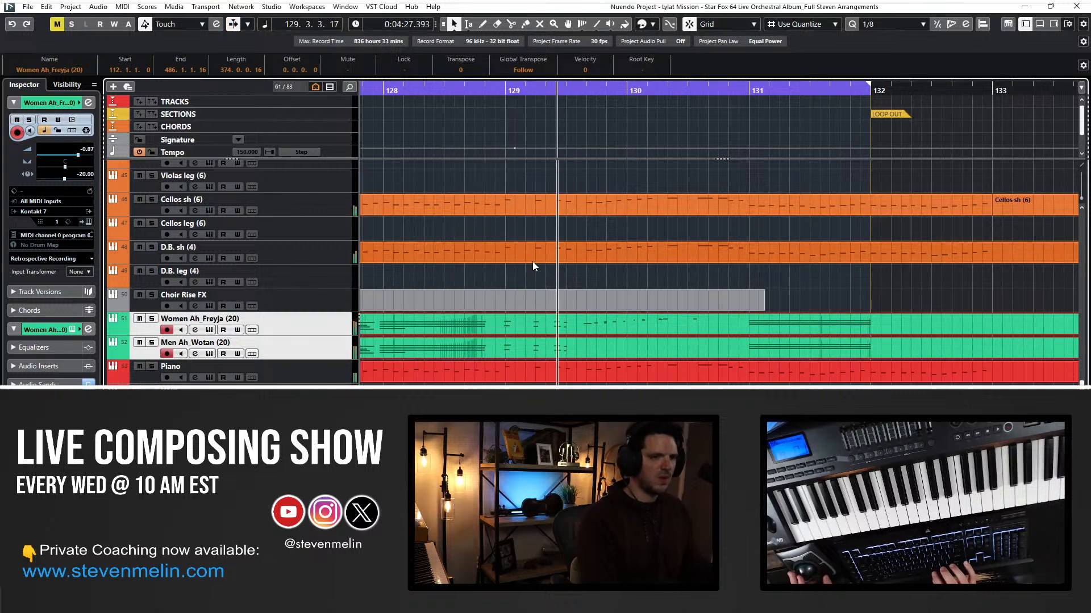
{"action": "left_click", "coordinate": [578, 325], "text": "alt"}
{"action": "left_click", "coordinate": [680, 327]}
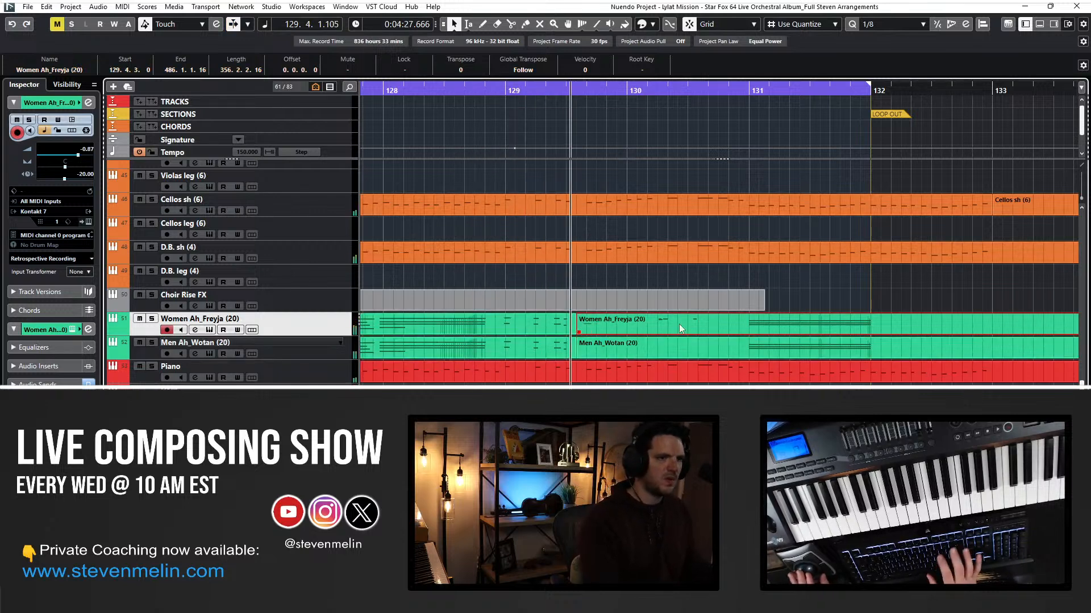
{"action": "key", "text": "Delete"}
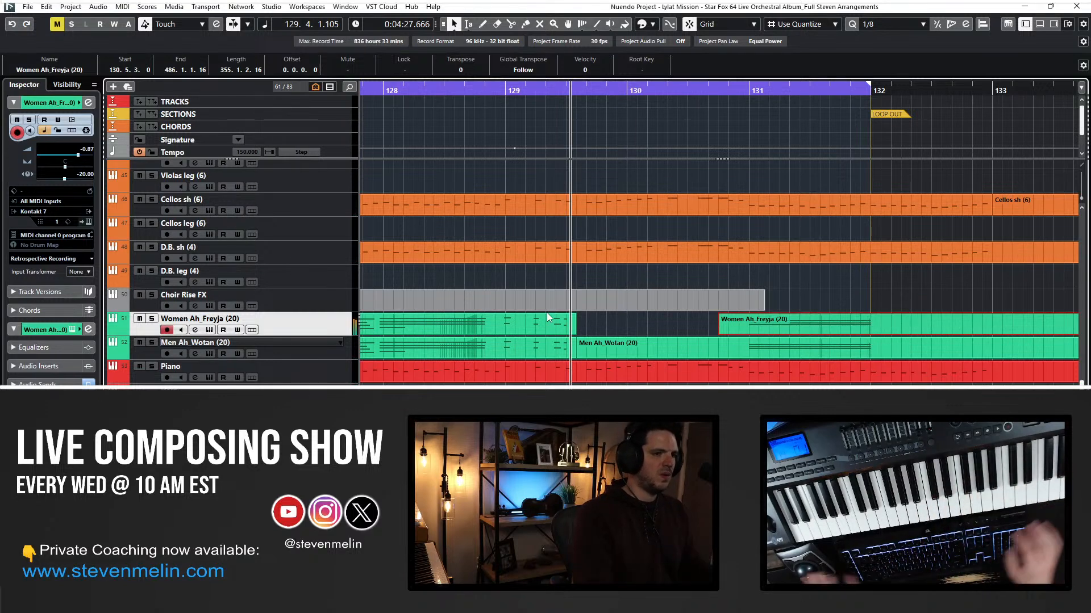
Examine the Cellos sh (6) and D.B. sh (4) lines around bars 129 to 131 up close during playback to work out the women's line.
{"action": "key", "text": "KP_Subtract"}
{"action": "key", "text": "space"}
{"action": "key", "text": "h"}
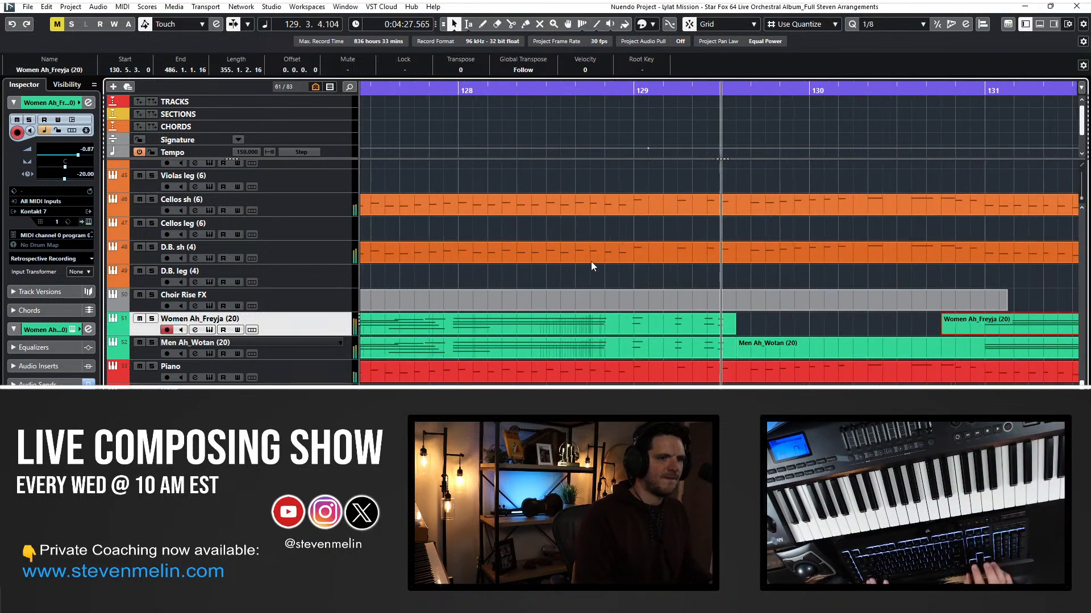
{"action": "key", "text": "shift+h"}
{"action": "scroll", "coordinate": [626, 234], "scroll_direction": "up", "scroll_amount": 5}
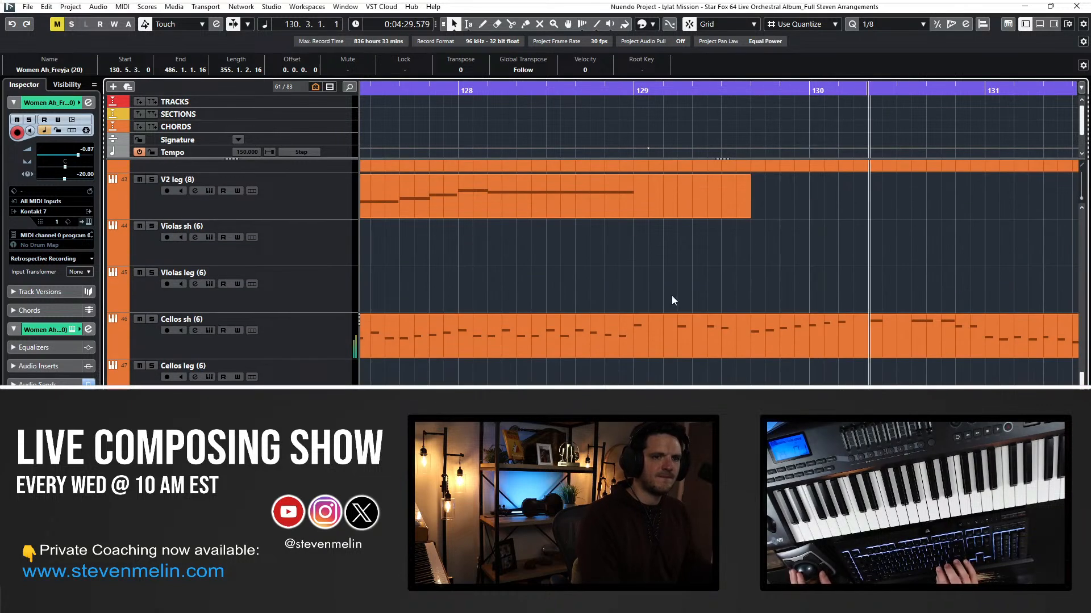
{"action": "scroll", "coordinate": [672, 295], "scroll_direction": "left", "scroll_amount": 2}
{"action": "scroll", "coordinate": [724, 328], "scroll_direction": "right", "scroll_amount": 4}
{"action": "scroll", "coordinate": [725, 328], "scroll_direction": "down", "scroll_amount": 3}
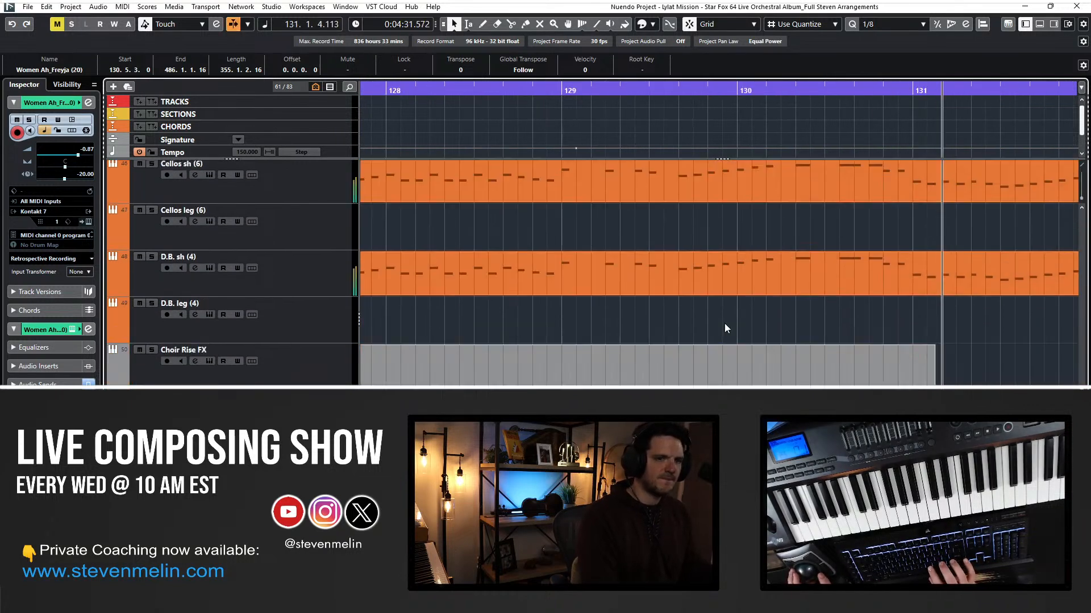
{"action": "key", "text": "space"}
{"action": "key", "text": "space"}
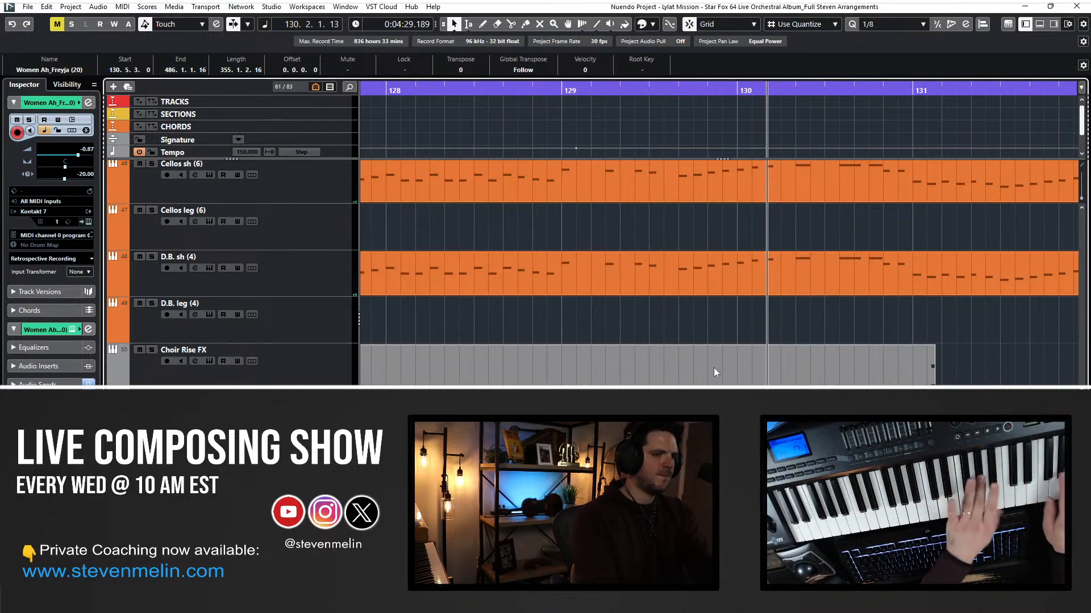
{"action": "key", "text": "space"}
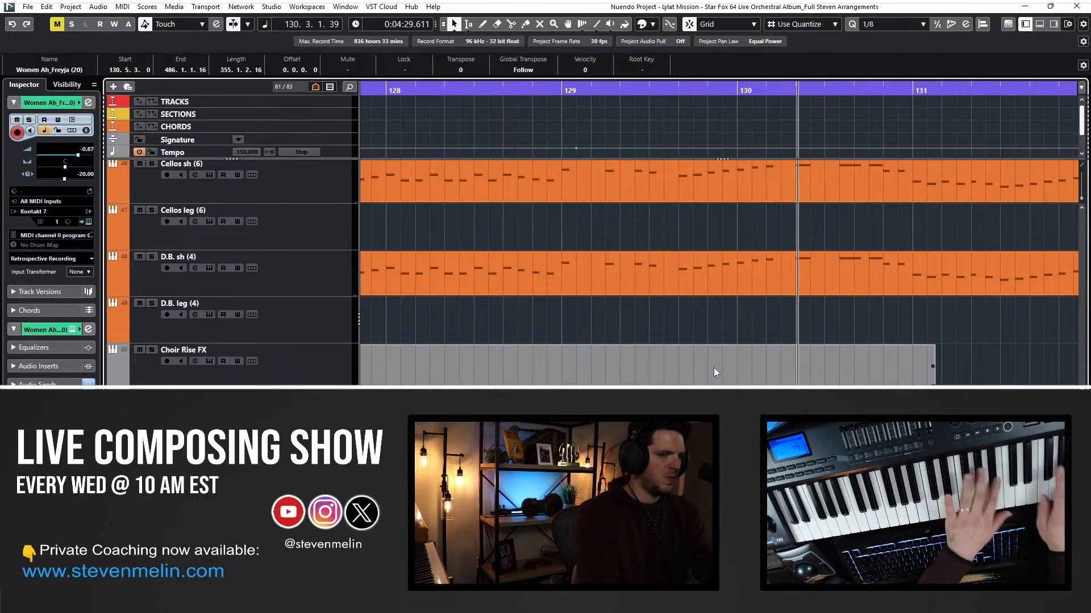
Record a new women's line on the Women Ah_Freyja (20) track from about bar 129 to bar 131 and return to bar 128.
{"action": "key", "text": "KP_Subtract"}
{"action": "key", "text": "KP_Subtract"}
{"action": "key", "text": "space"}
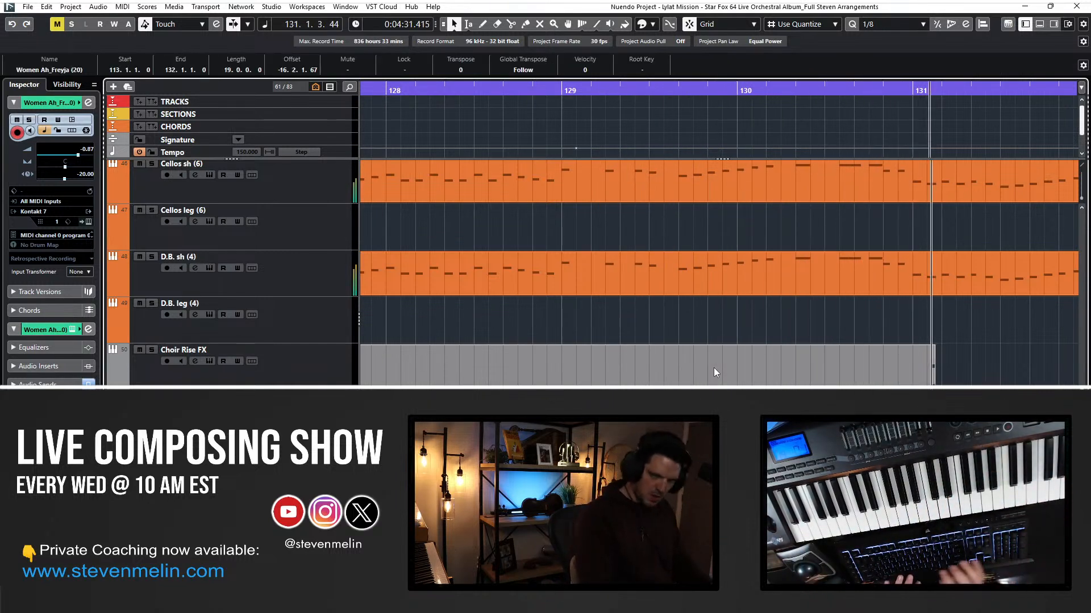
{"action": "key", "text": "space"}
{"action": "key", "text": "KP_Subtract"}
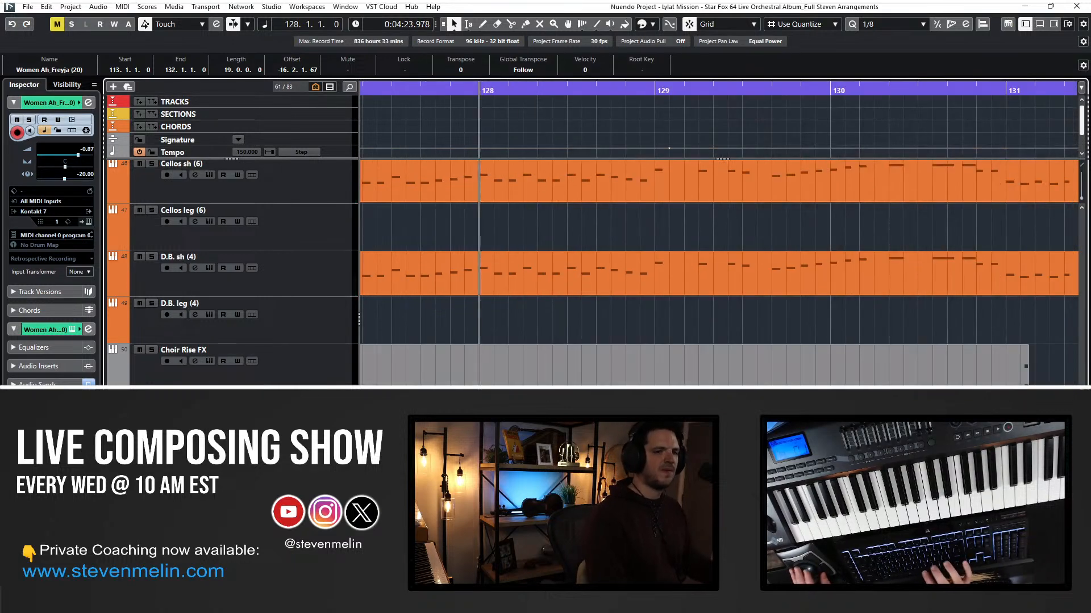
Glue the new choir line around bars 129 and 130 into the existing women's and men's parts.
{"action": "key", "text": "space"}
{"action": "left_click_drag", "start_coordinate": [875, 432], "coordinate": [756, 432]}
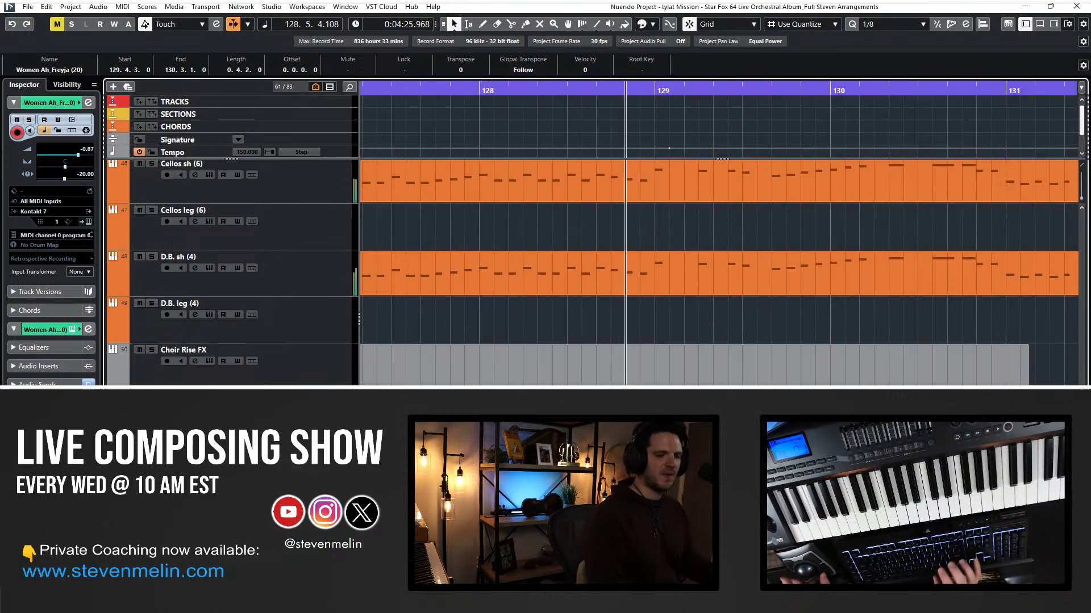
{"action": "key", "text": "l"}
{"action": "key", "text": "KP_Subtract"}
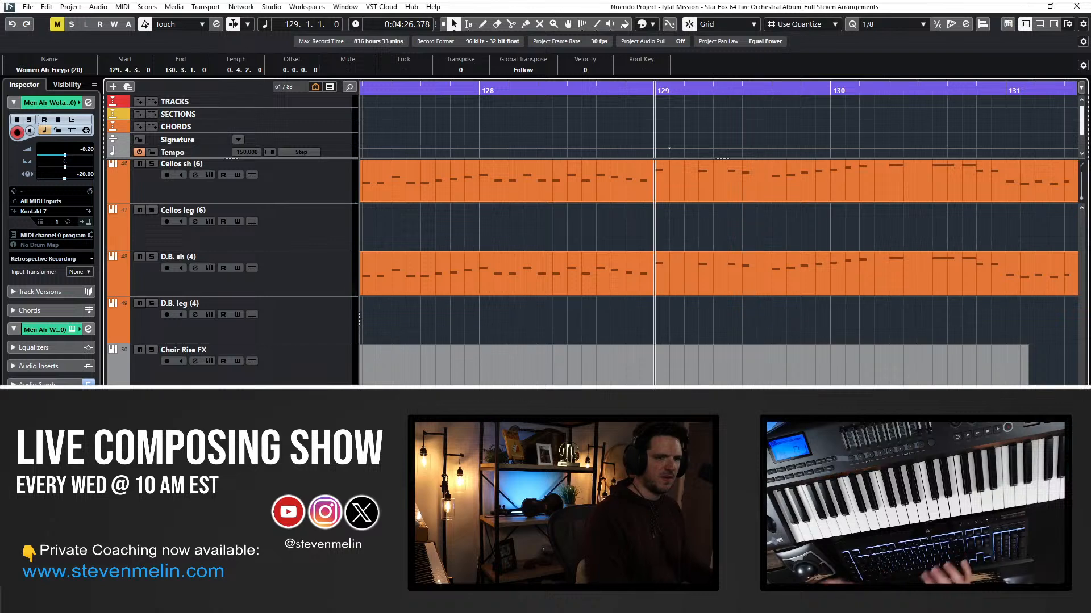
{"action": "key", "text": "space"}
{"action": "key", "text": "4"}
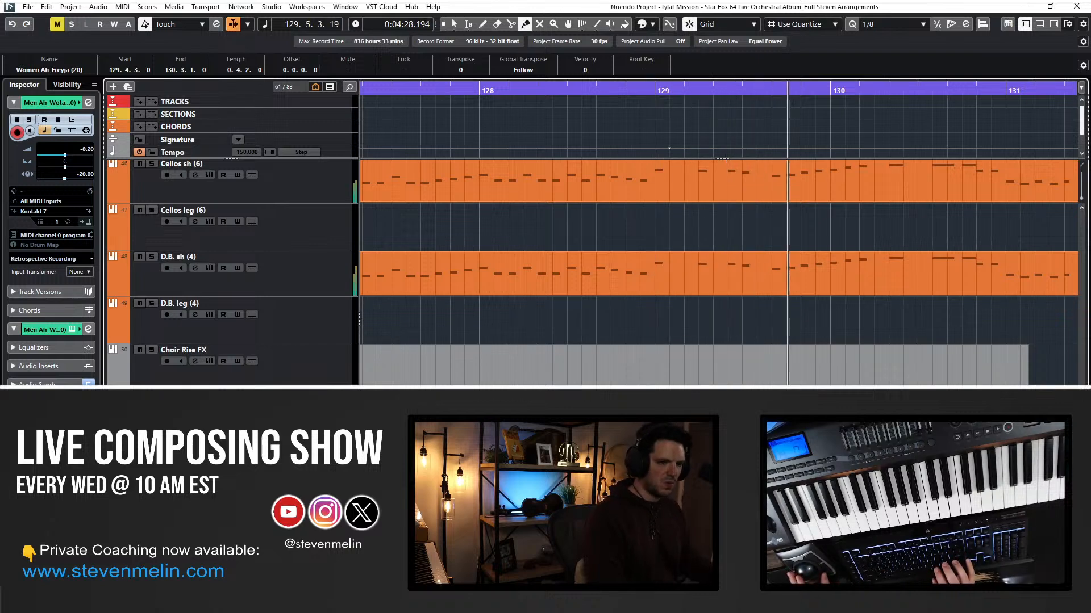
{"action": "key", "text": "1"}
Open the glued Women Ah_Freyja (20) part and quantize the short notes of bars 129 and 130 to 1/8.
{"action": "left_click", "coordinate": [738, 432]}
{"action": "key", "text": "Return"}
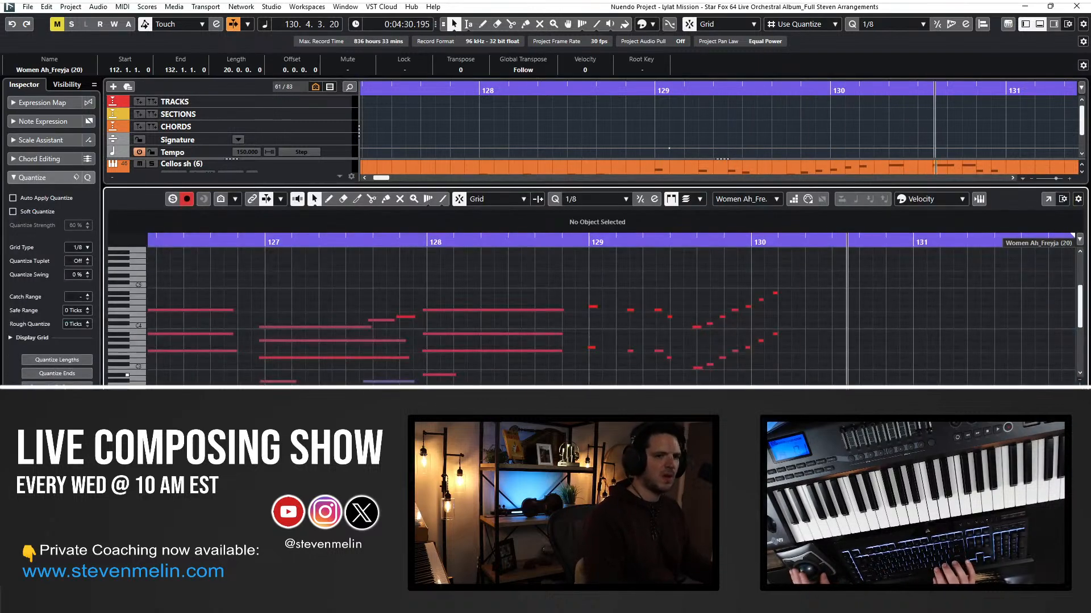
{"action": "left_click_drag", "start_coordinate": [887, 392], "coordinate": [676, 290]}
{"action": "key", "text": "q"}
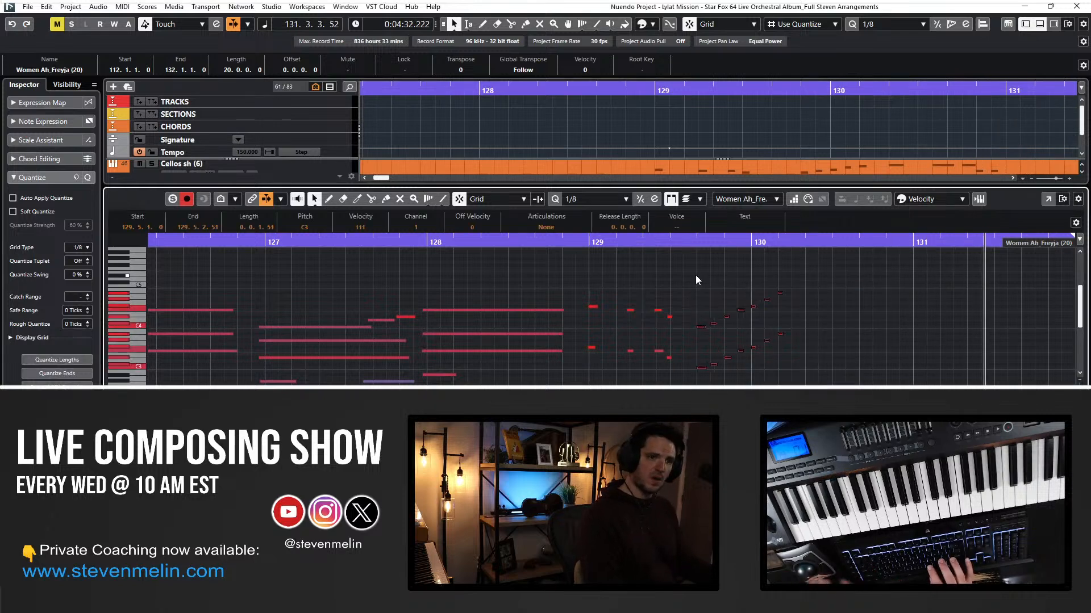
{"action": "key", "text": "space"}
{"action": "key", "text": "space"}
{"action": "left_click_drag", "start_coordinate": [571, 274], "coordinate": [689, 392]}
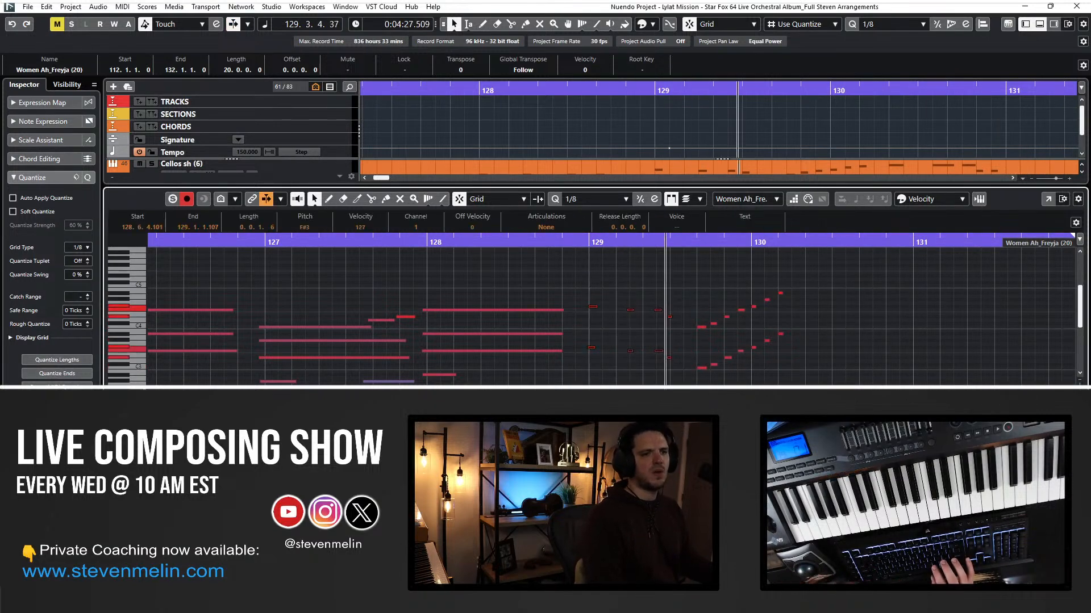
{"action": "key", "text": "q"}
Quantize the matching short notes of bars 129 and 130 in the Men Ah_Wotan (20) part to 1/8 and close the editor.
{"action": "key", "text": "Return"}
{"action": "key", "text": "Down"}
{"action": "key", "text": "Return"}
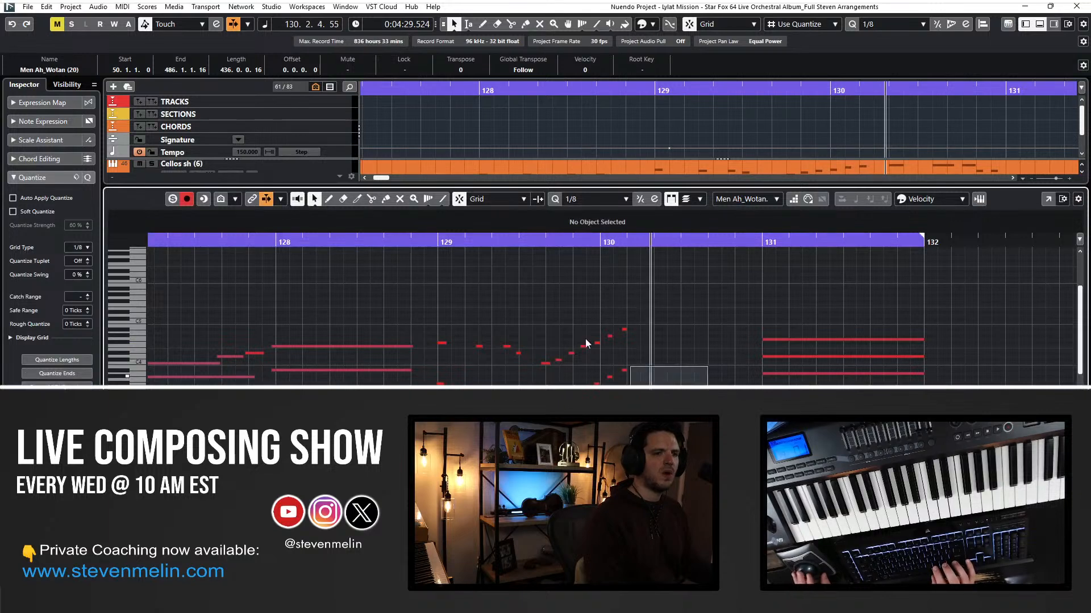
{"action": "left_click_drag", "start_coordinate": [586, 343], "coordinate": [425, 278]}
{"action": "key", "text": "space"}
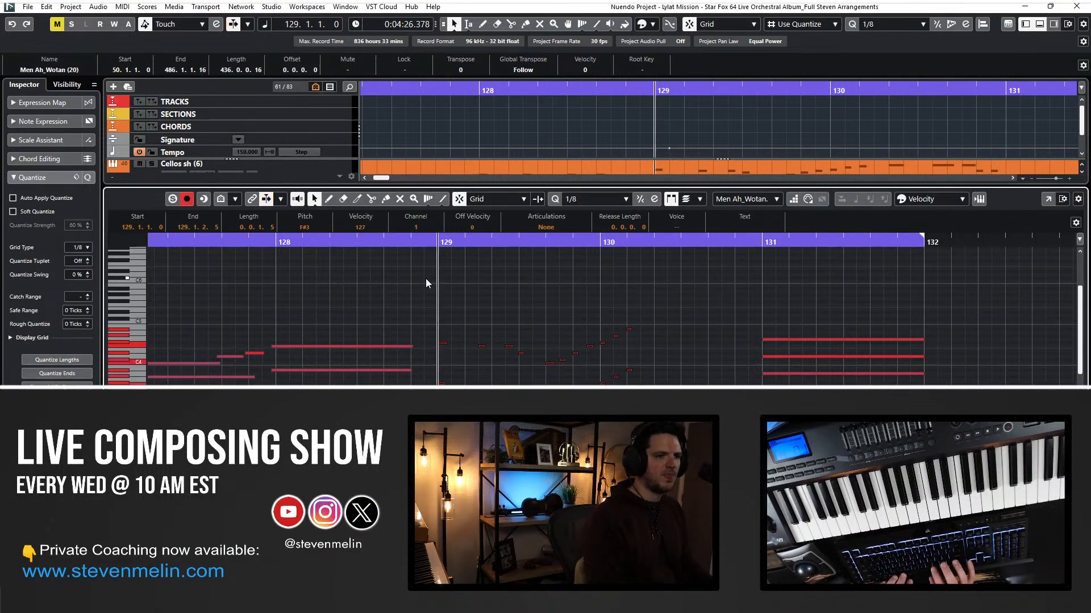
{"action": "key", "text": "space"}
{"action": "scroll", "coordinate": [495, 288], "scroll_direction": "down", "scroll_amount": 2}
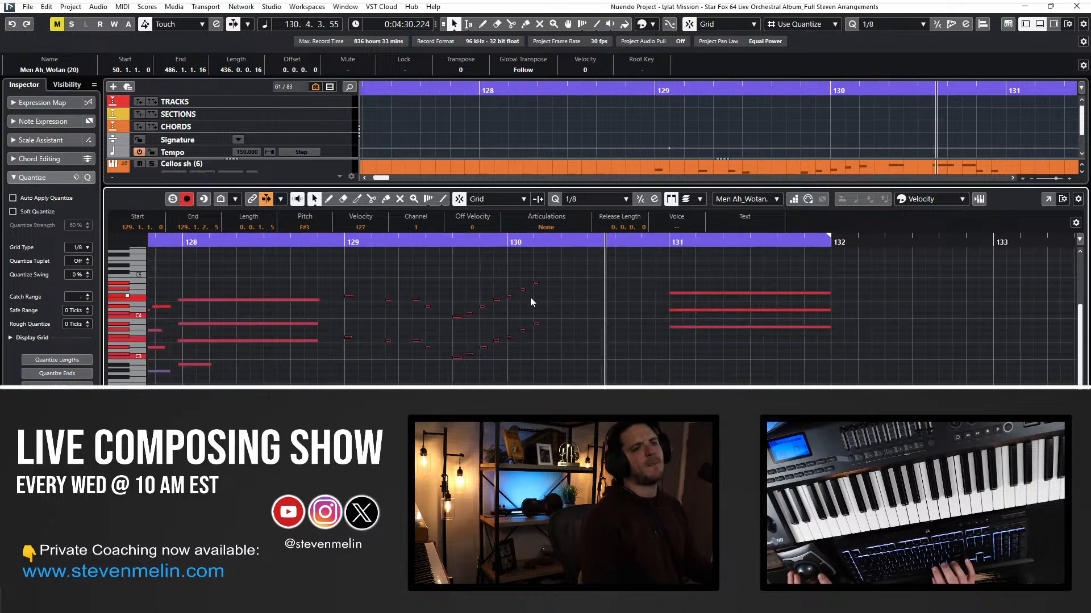
{"action": "key", "text": "ctrl+e"}
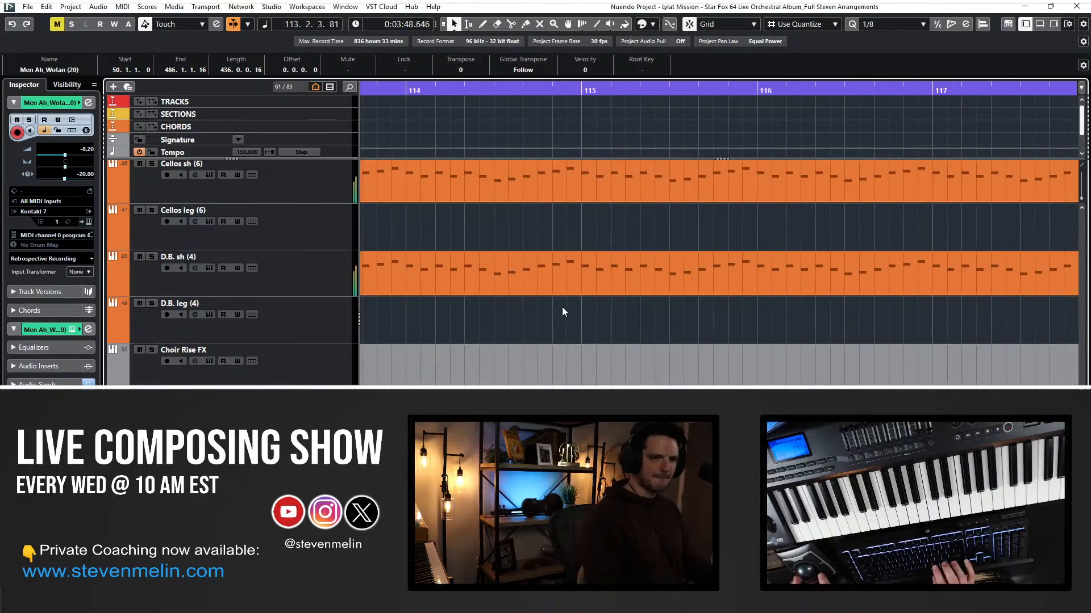
Play the arrangement from bar 110 and follow the cello and double bass parts through about bar 124.
{"action": "scroll", "coordinate": [562, 307], "scroll_direction": "left", "scroll_amount": 8}
{"action": "scroll", "coordinate": [561, 307], "scroll_direction": "right", "scroll_amount": 2}
{"action": "scroll", "coordinate": [561, 307], "scroll_direction": "left", "scroll_amount": 3}
{"action": "key", "text": "space"}
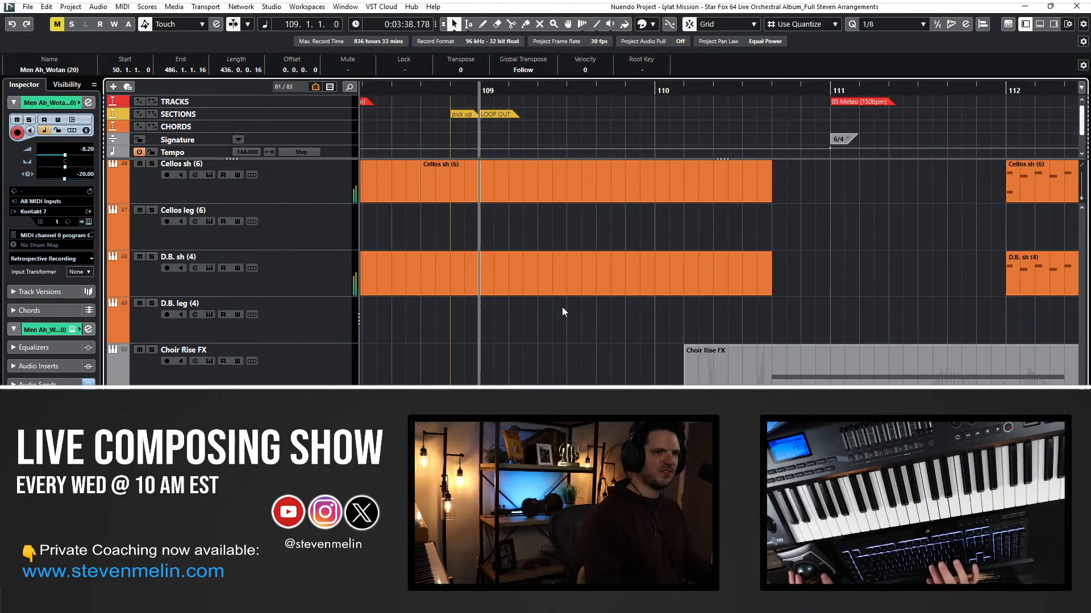
{"action": "key", "text": "KP_Add"}
{"action": "key", "text": "KP_Add"}
{"action": "key", "text": "KP_Subtract"}
{"action": "scroll", "coordinate": [683, 274], "scroll_direction": "right", "scroll_amount": 3}
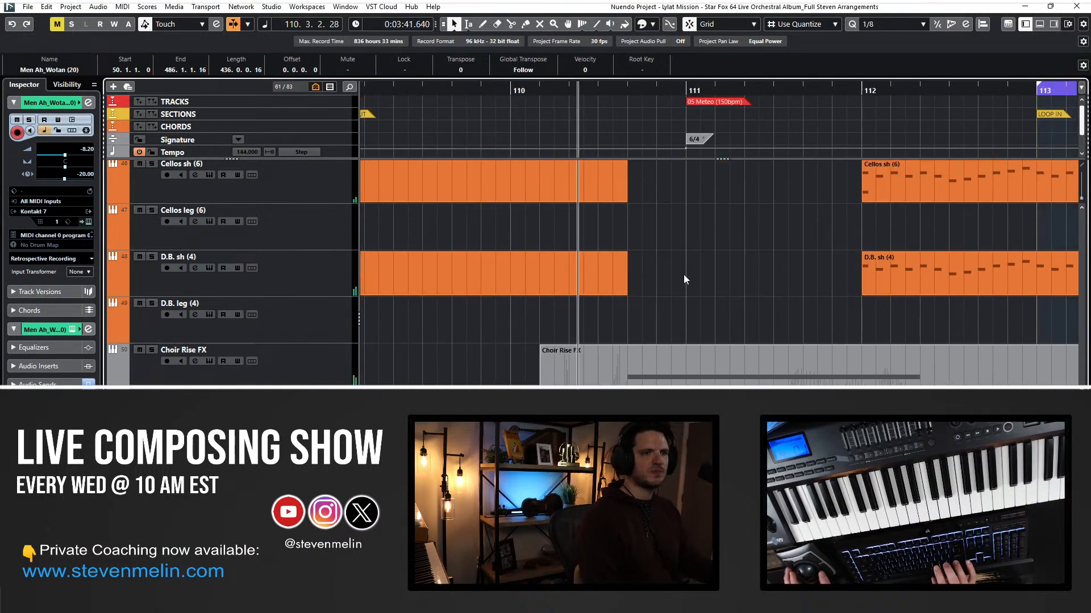
{"action": "scroll", "coordinate": [684, 275], "scroll_direction": "right", "scroll_amount": 3}
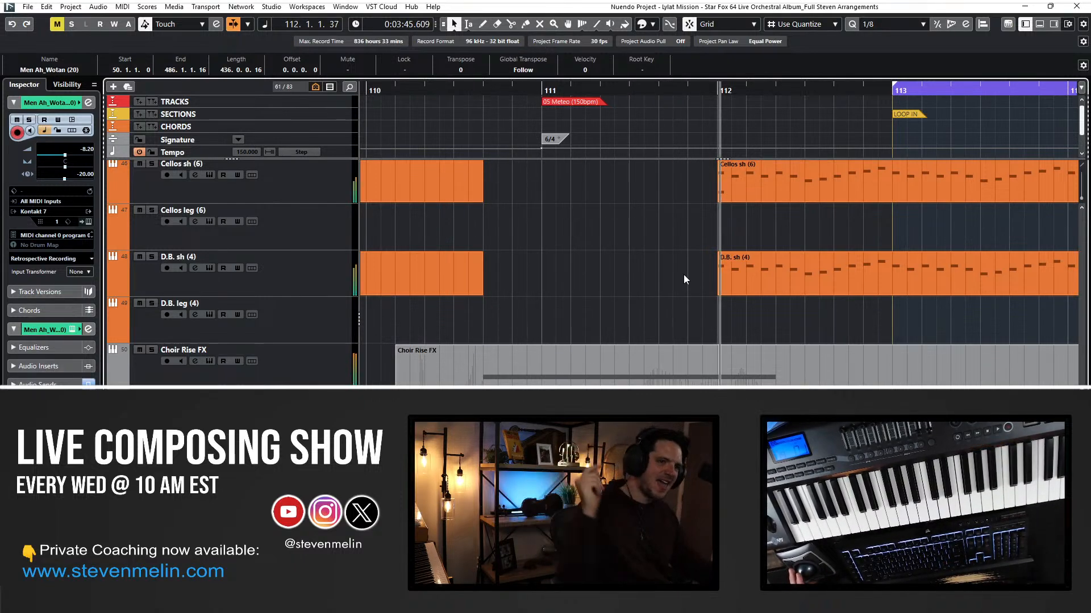
{"action": "scroll", "coordinate": [680, 292], "scroll_direction": "right", "scroll_amount": 7}
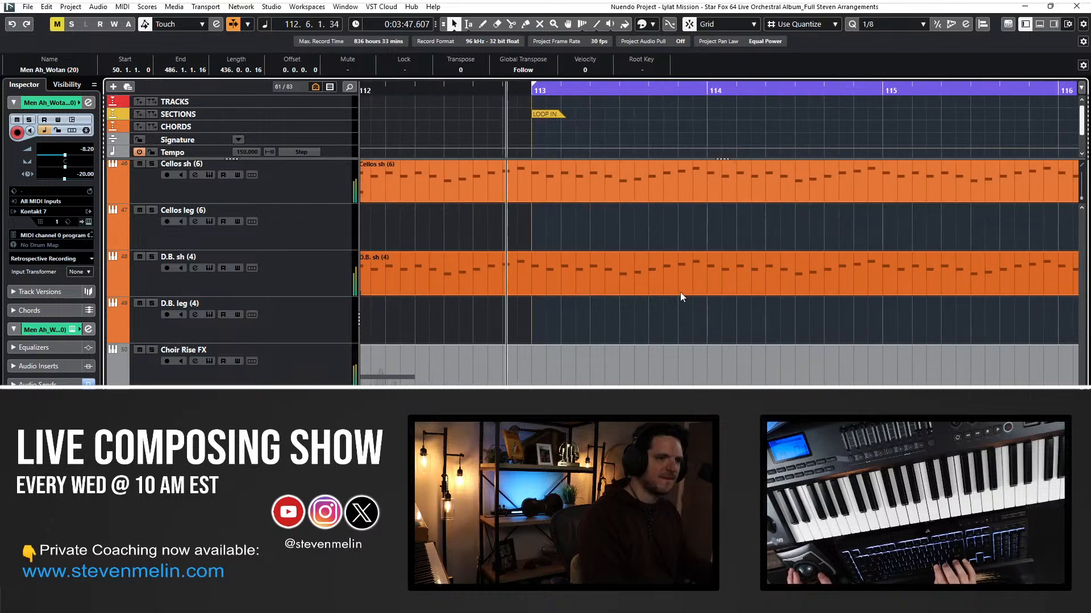
{"action": "scroll", "coordinate": [680, 292], "scroll_direction": "right", "scroll_amount": 3}
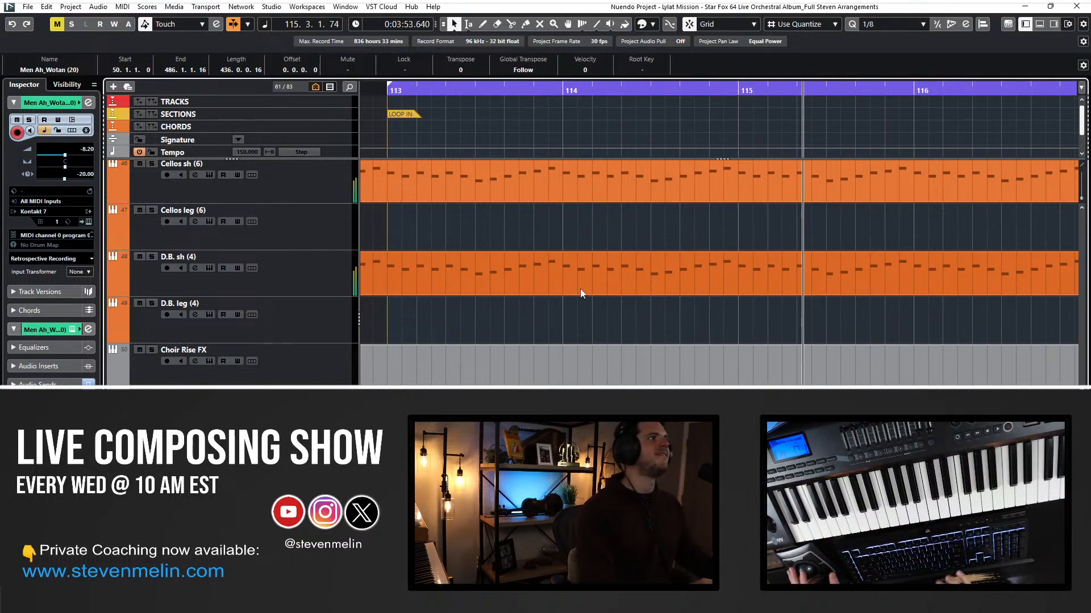
{"action": "scroll", "coordinate": [580, 294], "scroll_direction": "right", "scroll_amount": 9}
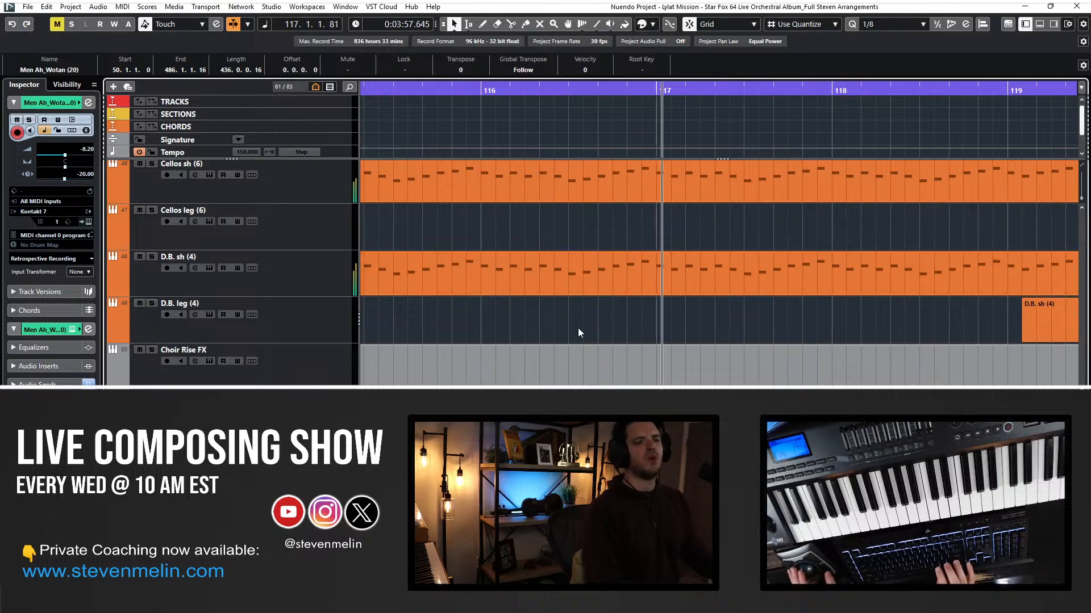
{"action": "scroll", "coordinate": [598, 287], "scroll_direction": "right", "scroll_amount": 5}
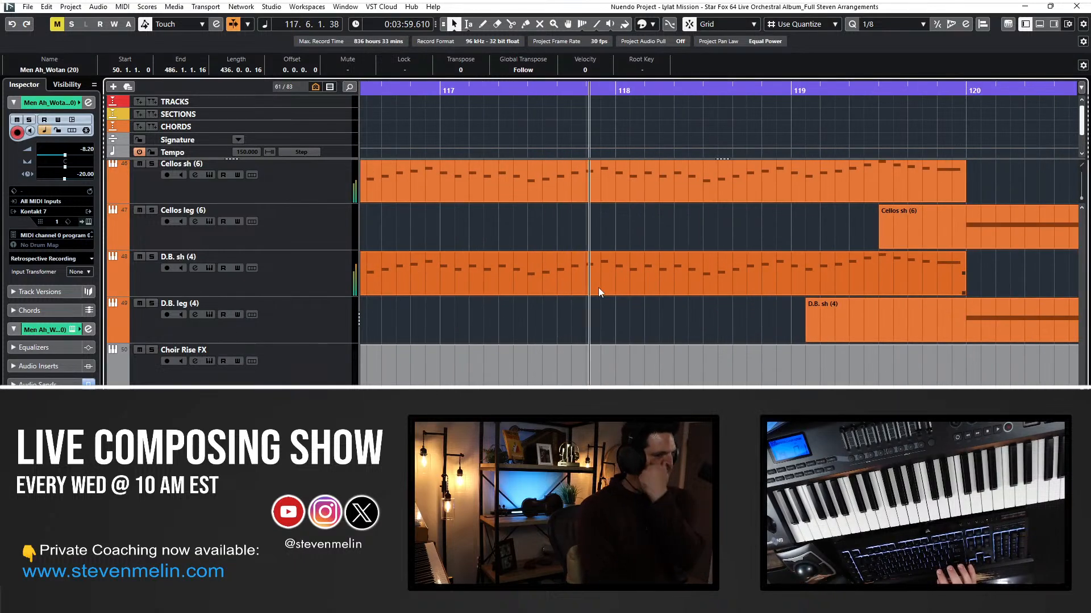
{"action": "scroll", "coordinate": [598, 288], "scroll_direction": "right", "scroll_amount": 6}
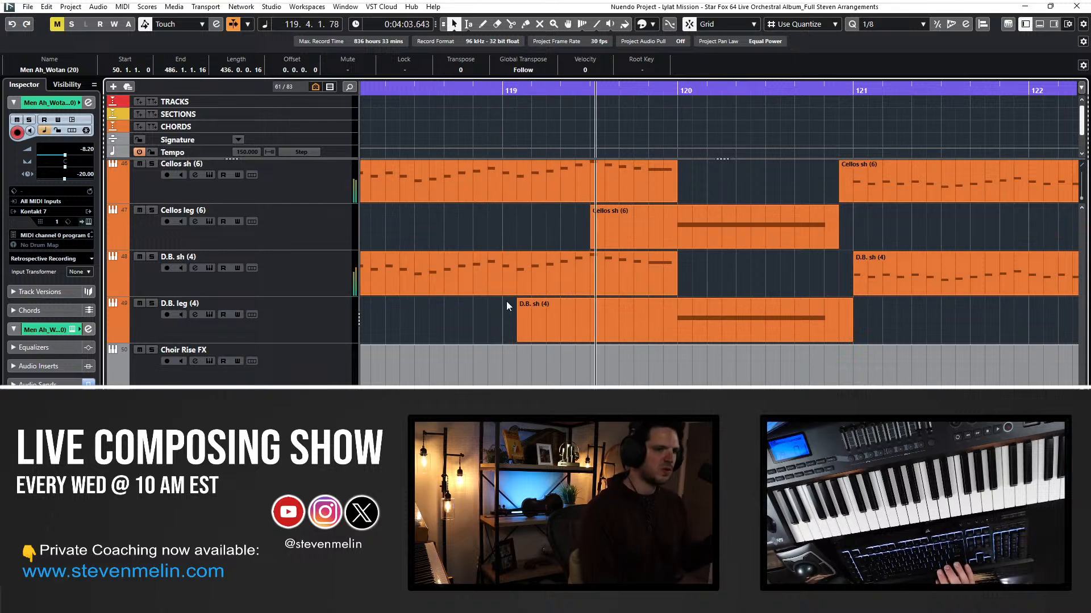
{"action": "scroll", "coordinate": [506, 304], "scroll_direction": "right", "scroll_amount": 2}
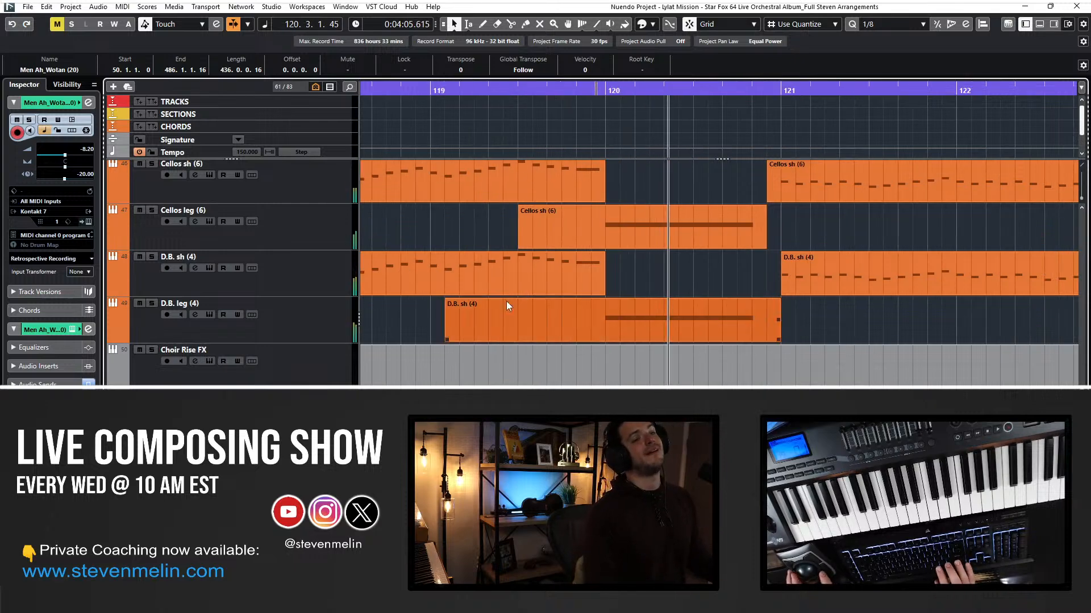
{"action": "scroll", "coordinate": [507, 301], "scroll_direction": "right", "scroll_amount": 4}
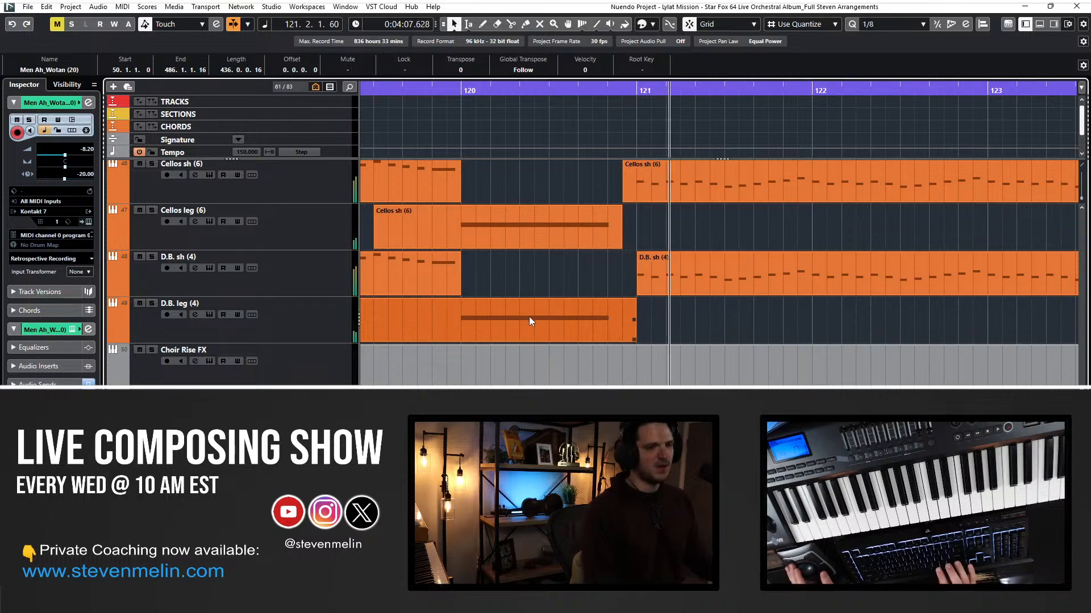
{"action": "scroll", "coordinate": [529, 316], "scroll_direction": "right", "scroll_amount": 8}
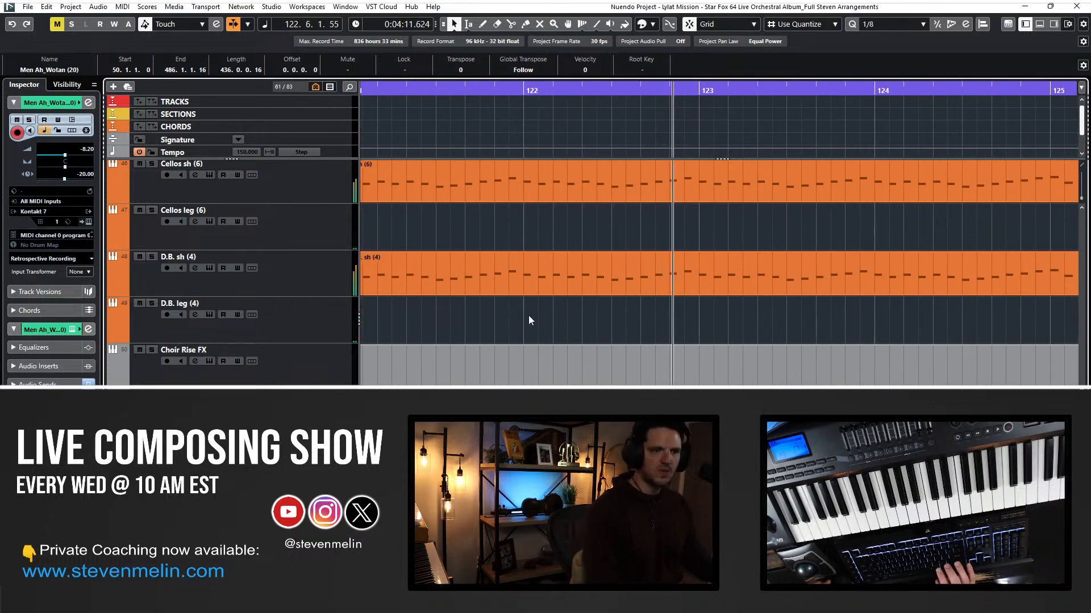
{"action": "scroll", "coordinate": [529, 316], "scroll_direction": "right", "scroll_amount": 4}
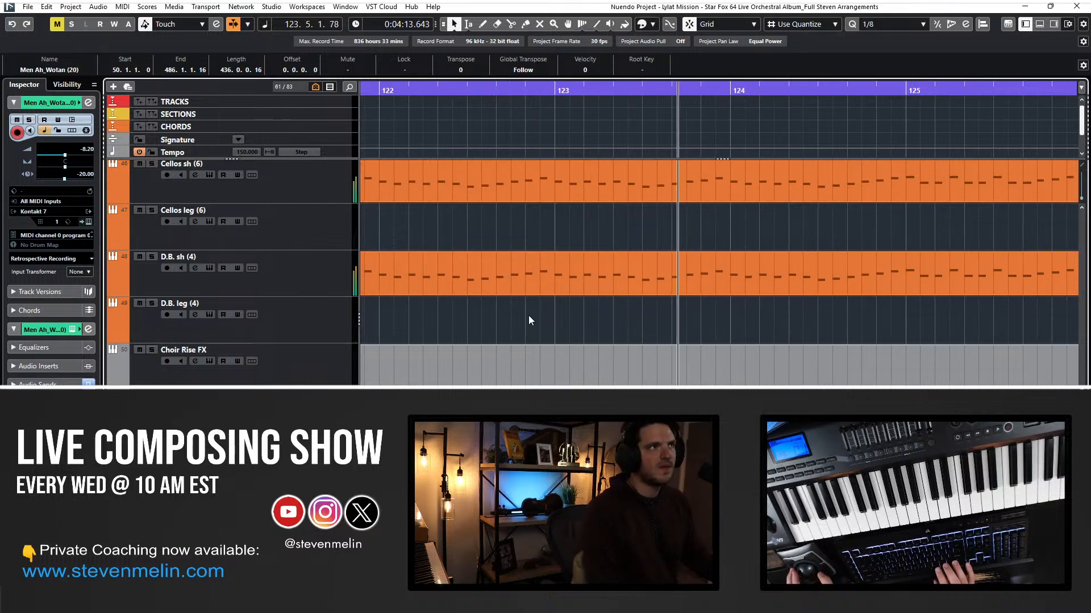
Reduce the track heights and follow both choir parts during playback from bar 124 to the loop end at bar 132.
{"action": "scroll", "coordinate": [529, 321], "scroll_direction": "right", "scroll_amount": 8}
{"action": "key", "text": "alt+Up"}
{"action": "key", "text": "alt+Up"}
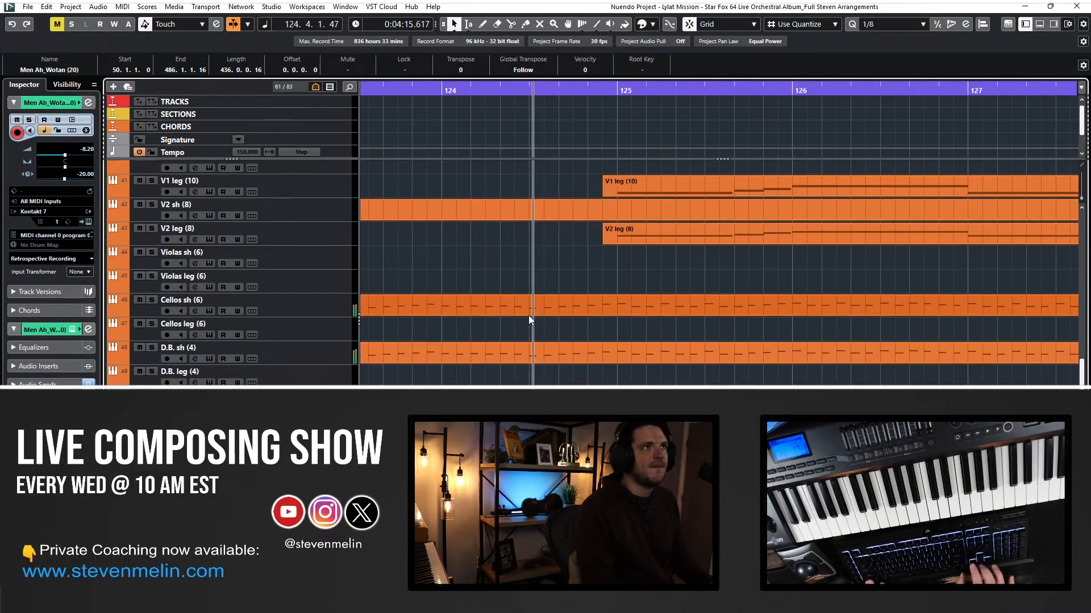
{"action": "scroll", "coordinate": [528, 315], "scroll_direction": "down", "scroll_amount": 5}
{"action": "scroll", "coordinate": [528, 315], "scroll_direction": "up", "scroll_amount": 4}
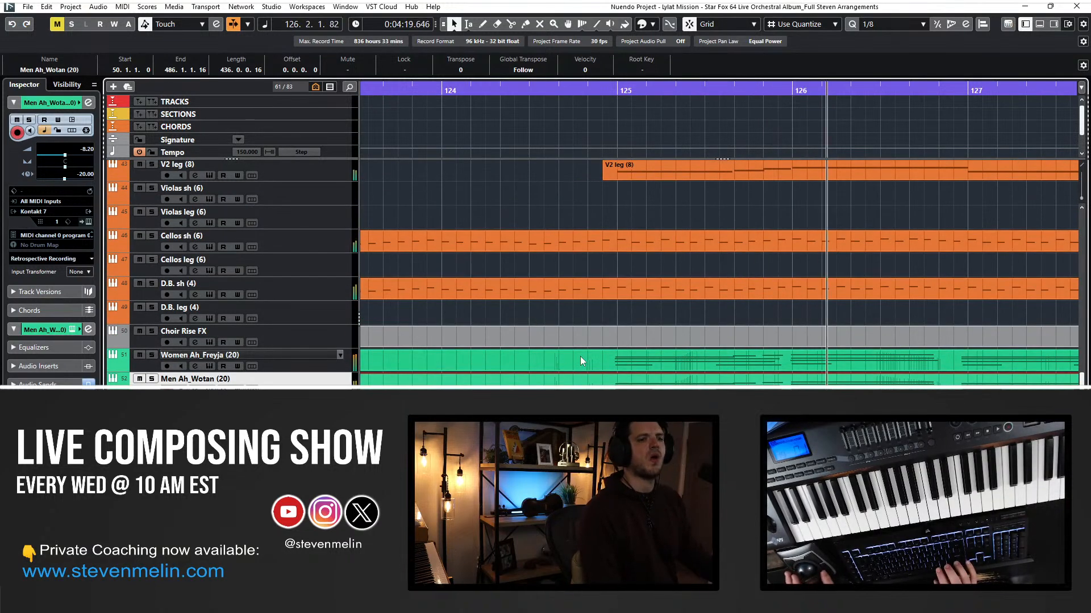
{"action": "scroll", "coordinate": [580, 357], "scroll_direction": "right", "scroll_amount": 4}
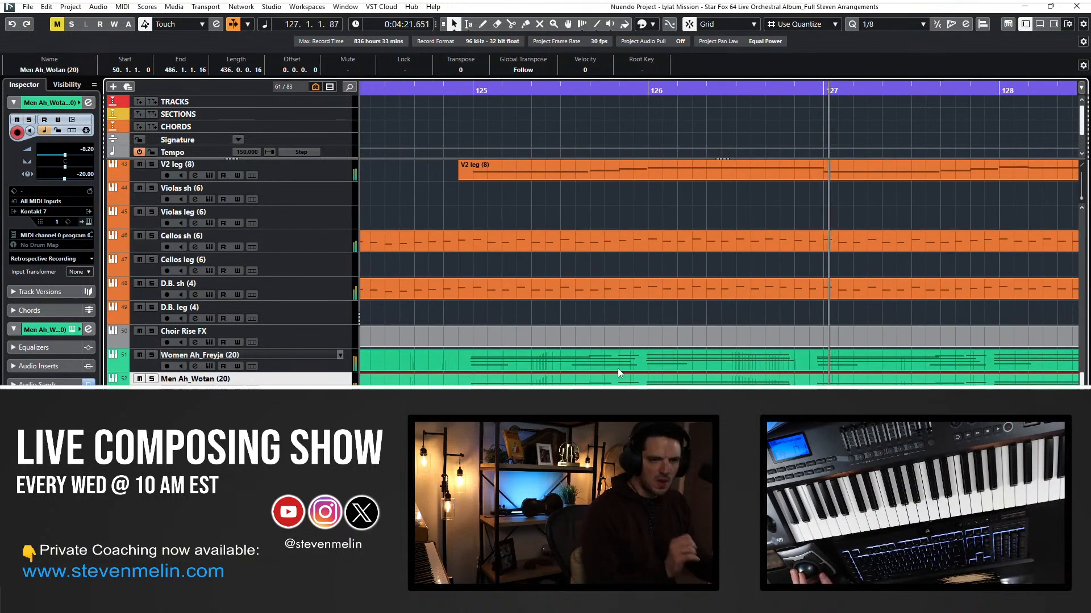
{"action": "scroll", "coordinate": [629, 339], "scroll_direction": "right", "scroll_amount": 5}
{"action": "scroll", "coordinate": [628, 339], "scroll_direction": "right", "scroll_amount": 4}
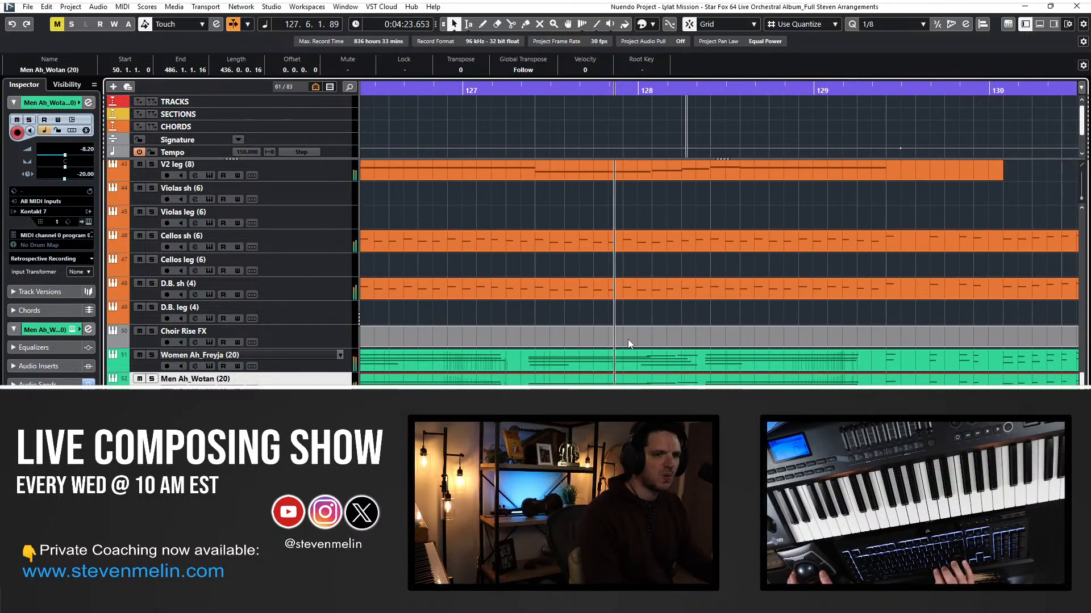
{"action": "scroll", "coordinate": [629, 339], "scroll_direction": "right", "scroll_amount": 2}
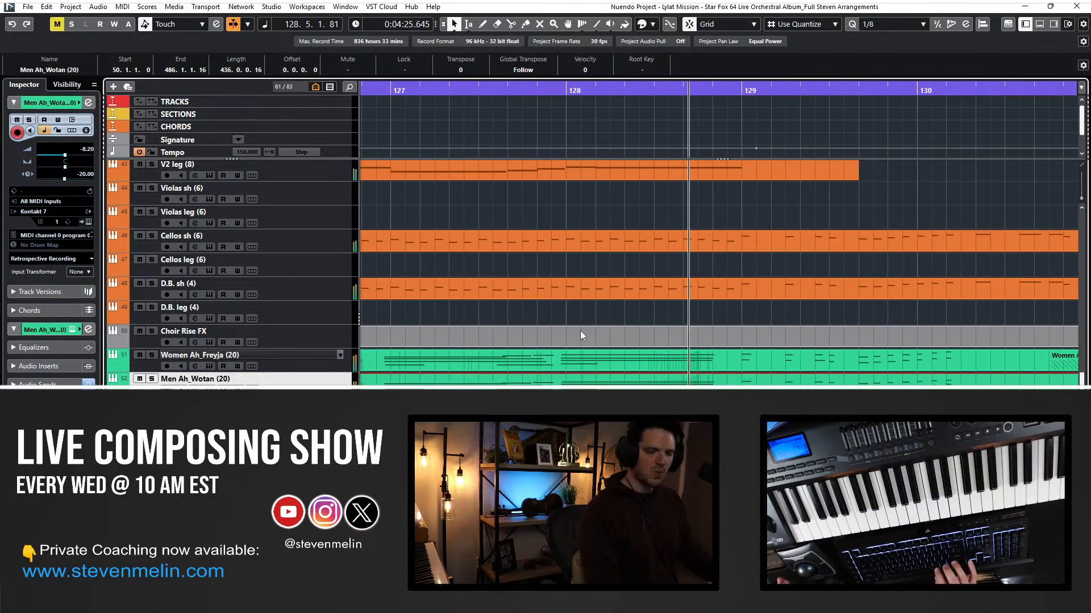
{"action": "scroll", "coordinate": [580, 313], "scroll_direction": "right", "scroll_amount": 8}
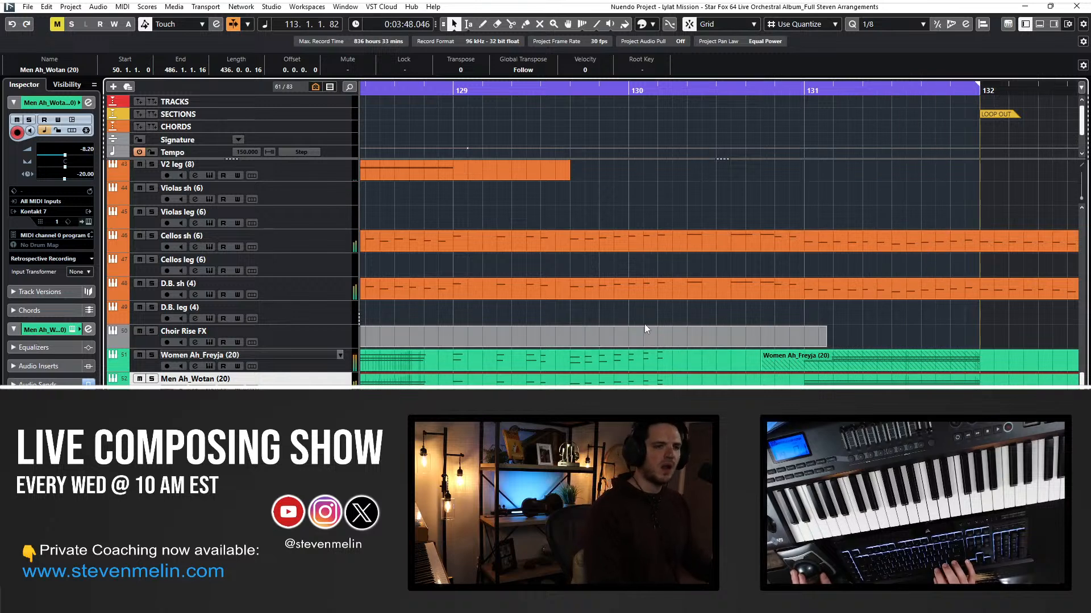
Split the Women Ah_Freyja (20) and Men Ah_Wotan (20) parts at 124.5.3.
{"action": "scroll", "coordinate": [502, 362], "scroll_direction": "left", "scroll_amount": 5}
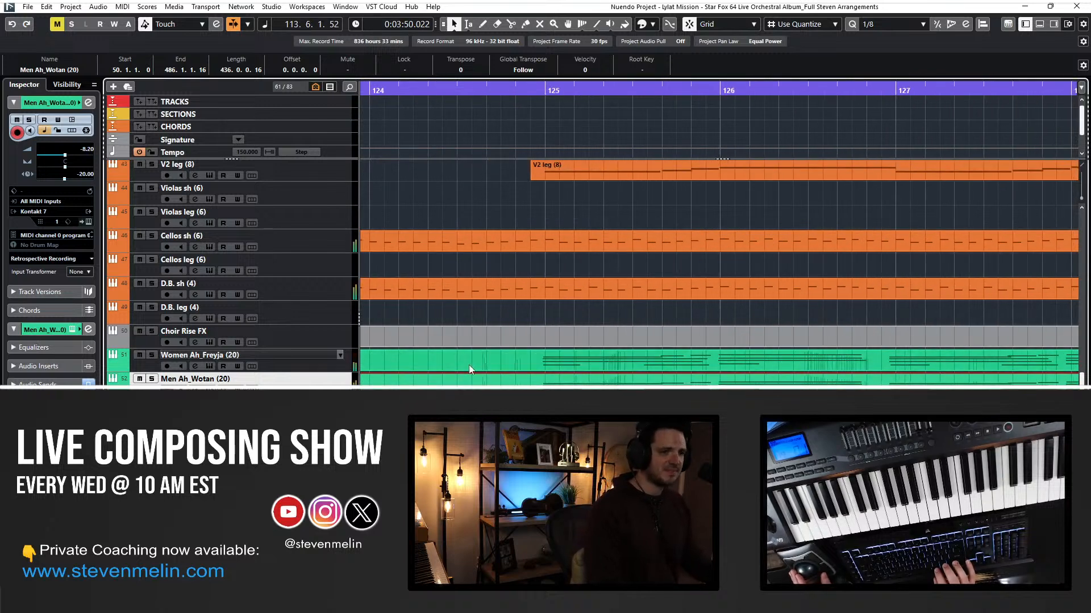
{"action": "left_click", "coordinate": [500, 365], "text": "alt"}
{"action": "left_click", "coordinate": [501, 381], "text": "alt"}
Open both split choir parts together, quantize the notes of bars 125 to 128 to 1/8, and play from bar 125.
{"action": "left_click", "coordinate": [524, 366]}
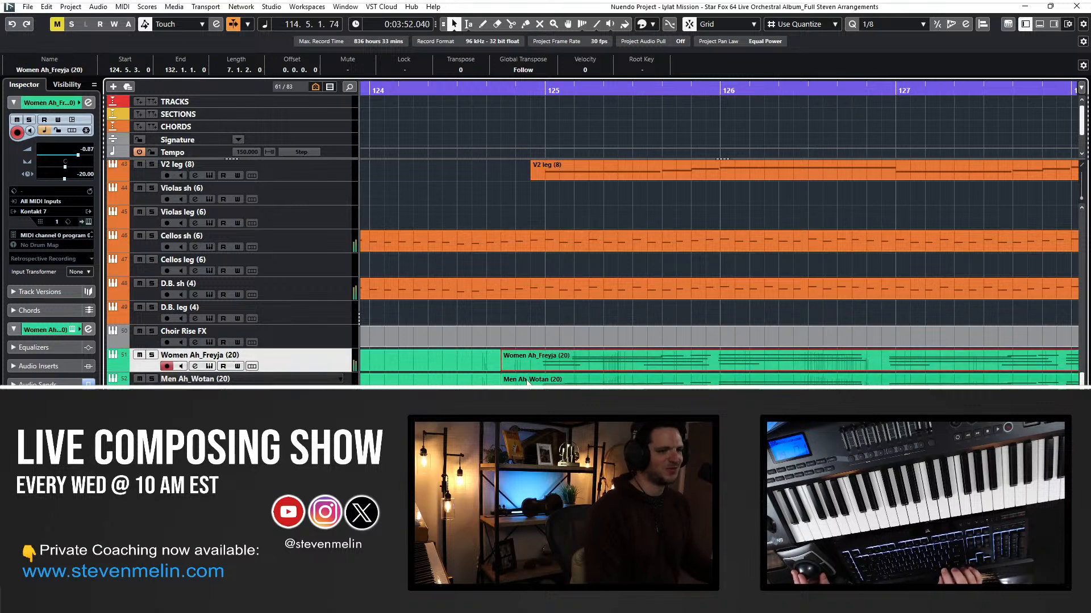
{"action": "left_click", "coordinate": [527, 382]}
{"action": "double_click", "coordinate": [527, 356]}
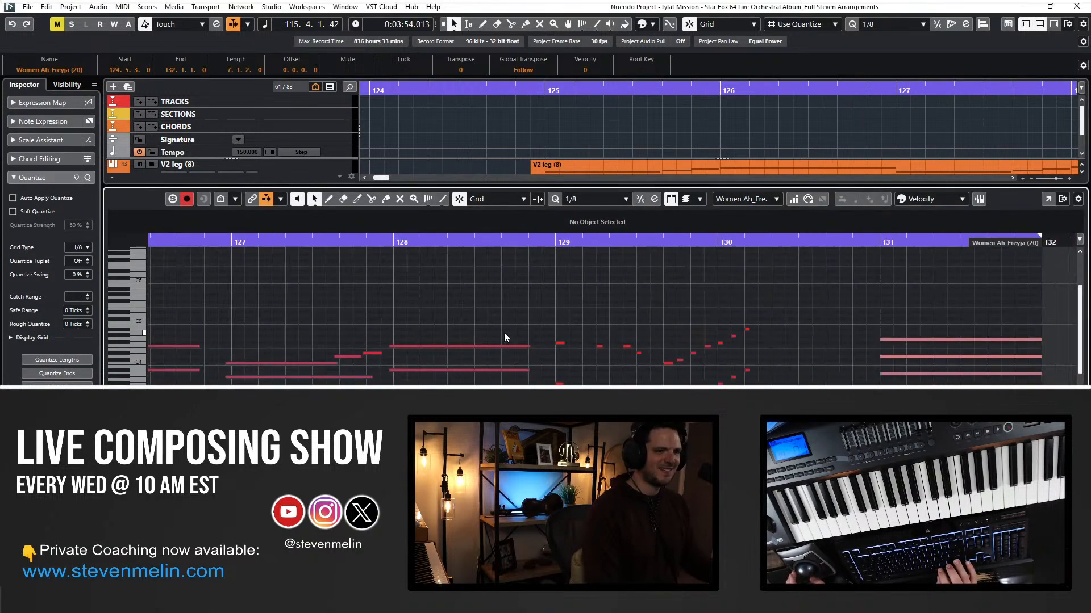
{"action": "left_click_drag", "start_coordinate": [265, 287], "coordinate": [903, 385]}
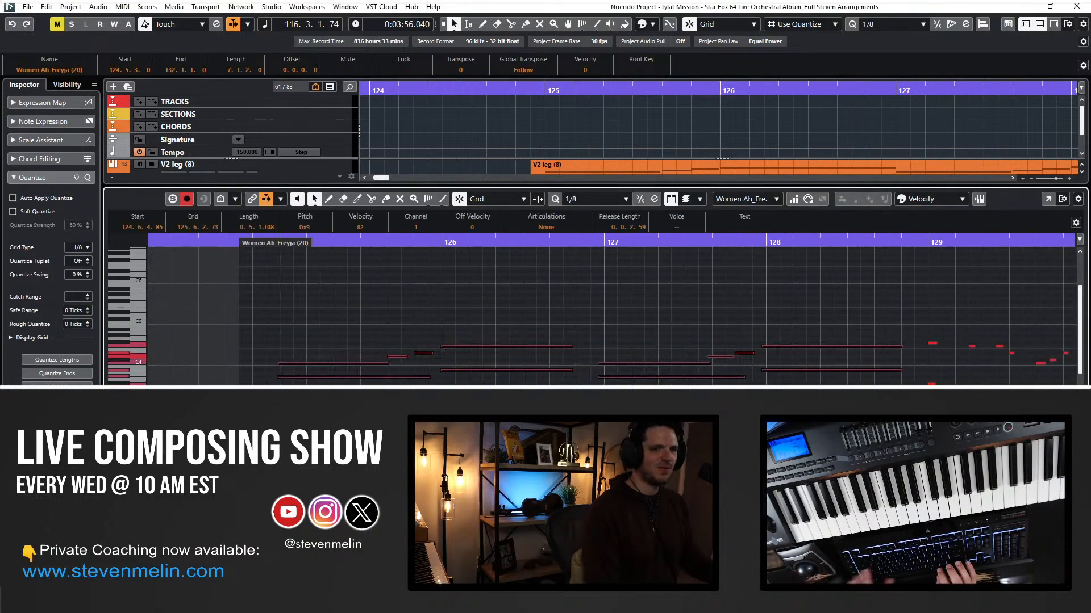
{"action": "left_click", "coordinate": [226, 241]}
{"action": "left_click", "coordinate": [311, 332]}
Extend the sustained women's chord notes at bar 126 to end at 126.6.1.
{"action": "left_click", "coordinate": [399, 357]}
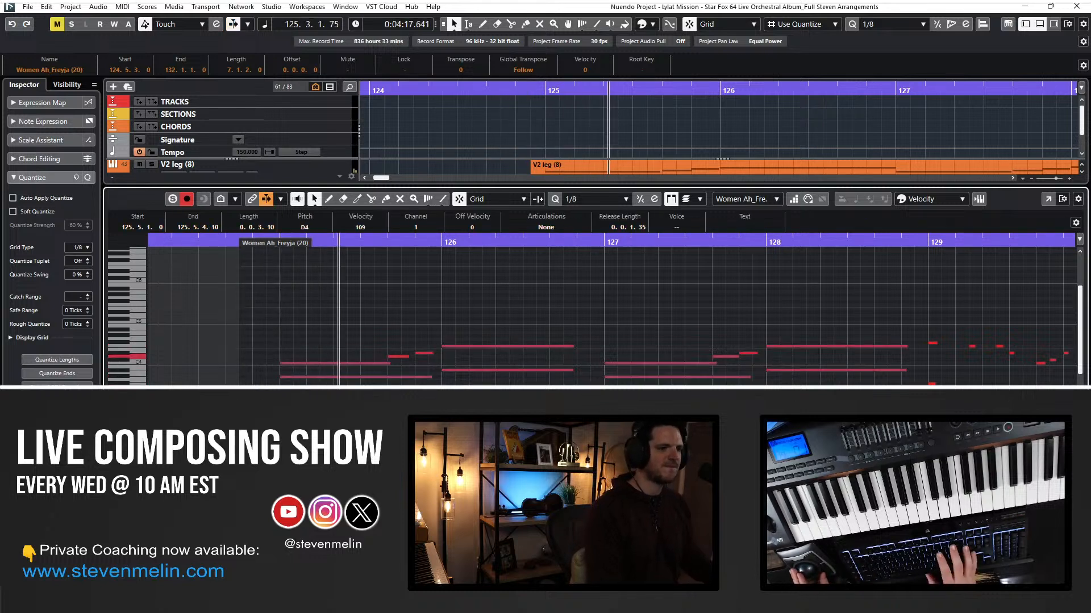
{"action": "left_click", "coordinate": [352, 418]}
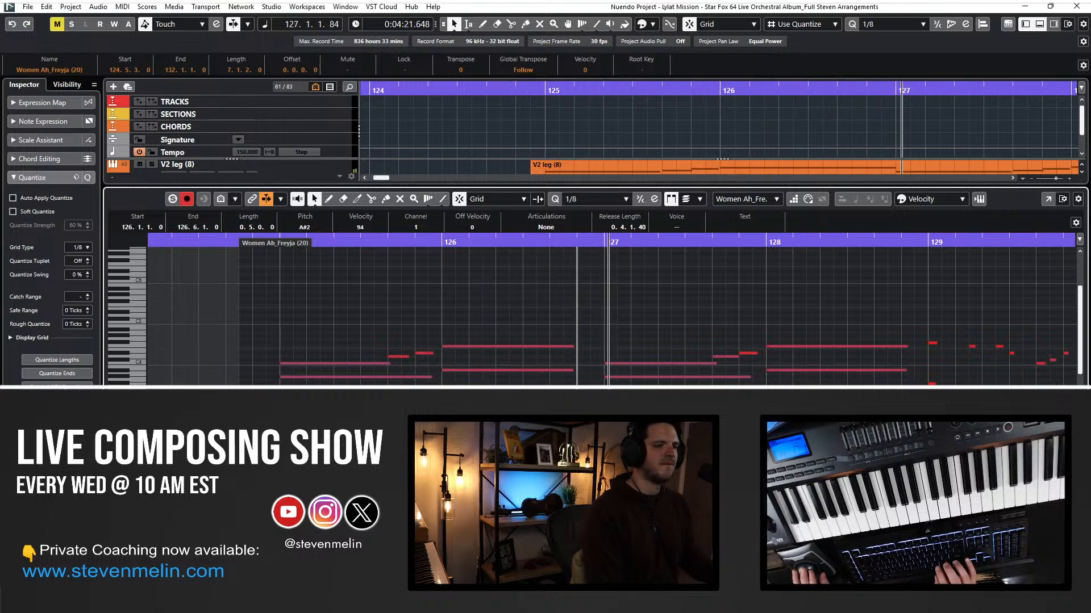
{"action": "left_click_drag", "start_coordinate": [555, 308], "coordinate": [566, 419]}
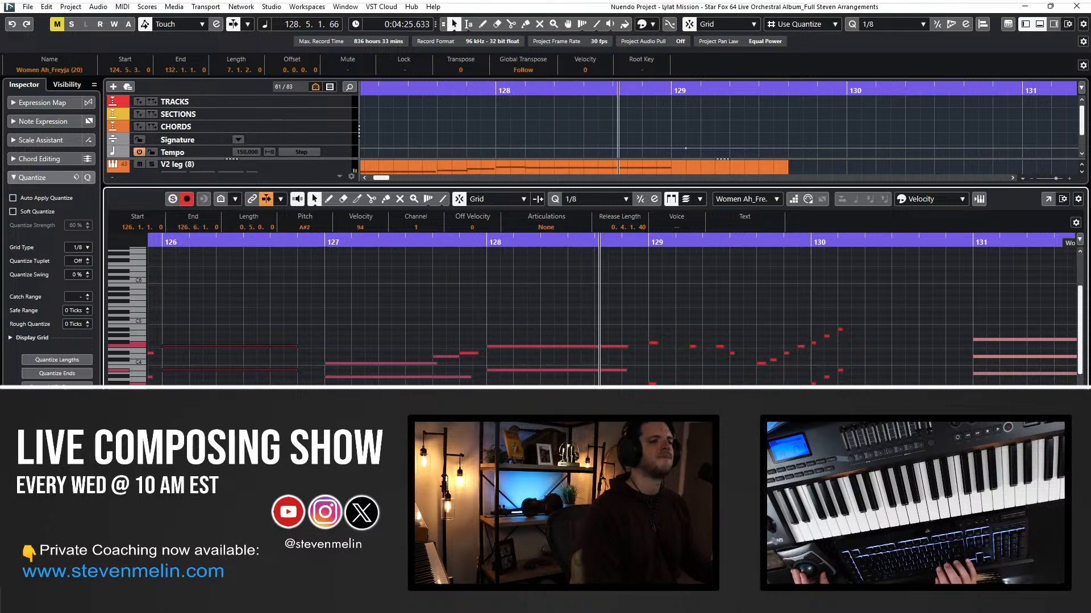
Raise the women's top chord note at bar 128 to G4 and shorten it to end just before beat 3.
{"action": "key", "text": "space"}
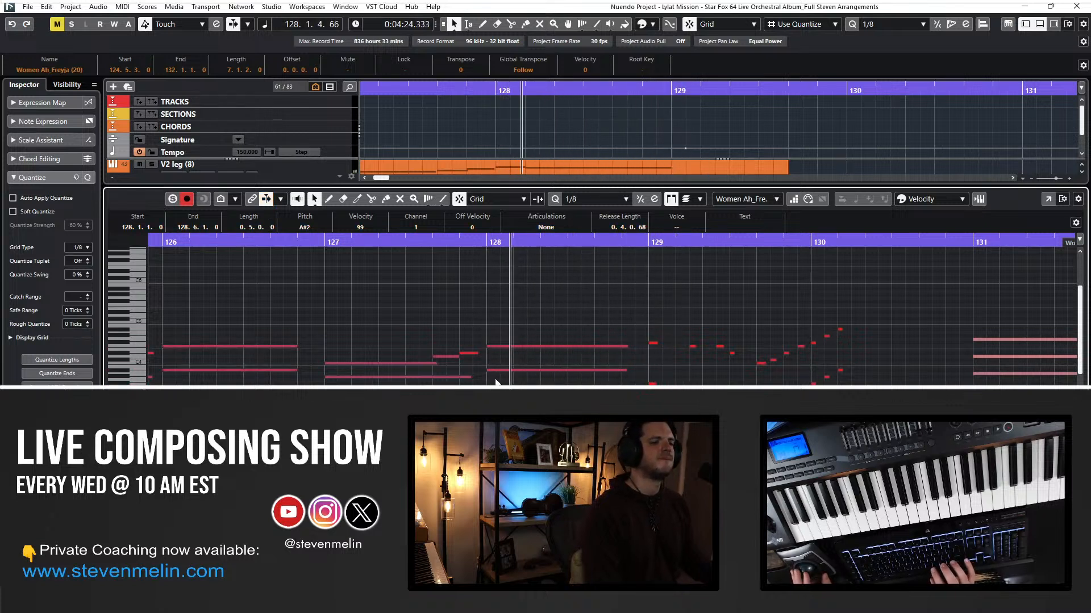
{"action": "left_click", "coordinate": [500, 364]}
{"action": "left_click", "coordinate": [503, 370]}
{"action": "left_click", "coordinate": [502, 348]}
{"action": "left_click", "coordinate": [503, 349]}
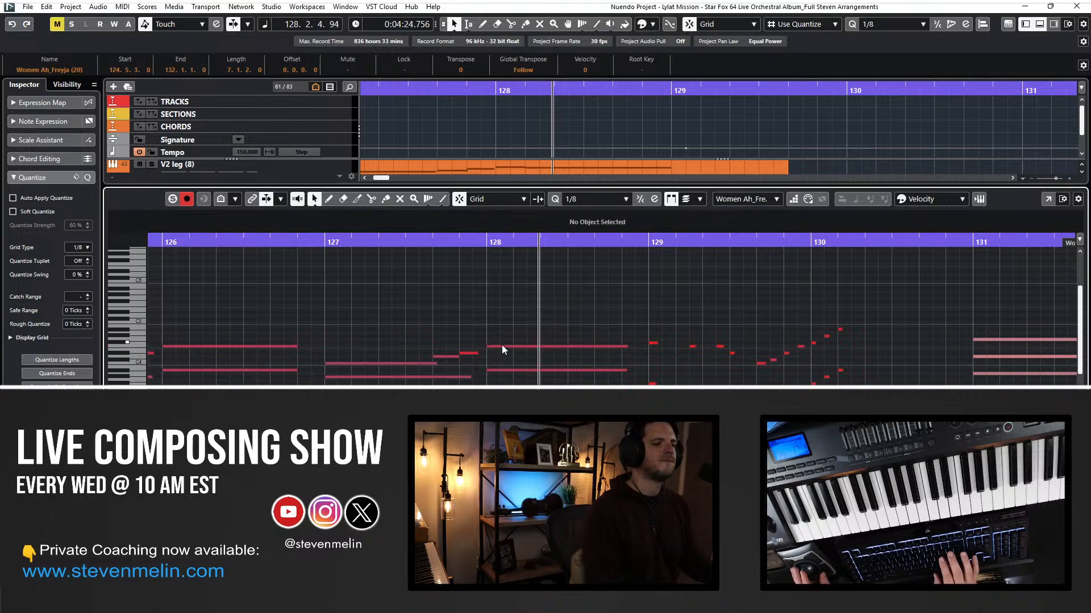
{"action": "left_click", "coordinate": [502, 346]}
{"action": "key", "text": "Up"}
{"action": "key", "text": "Up"}
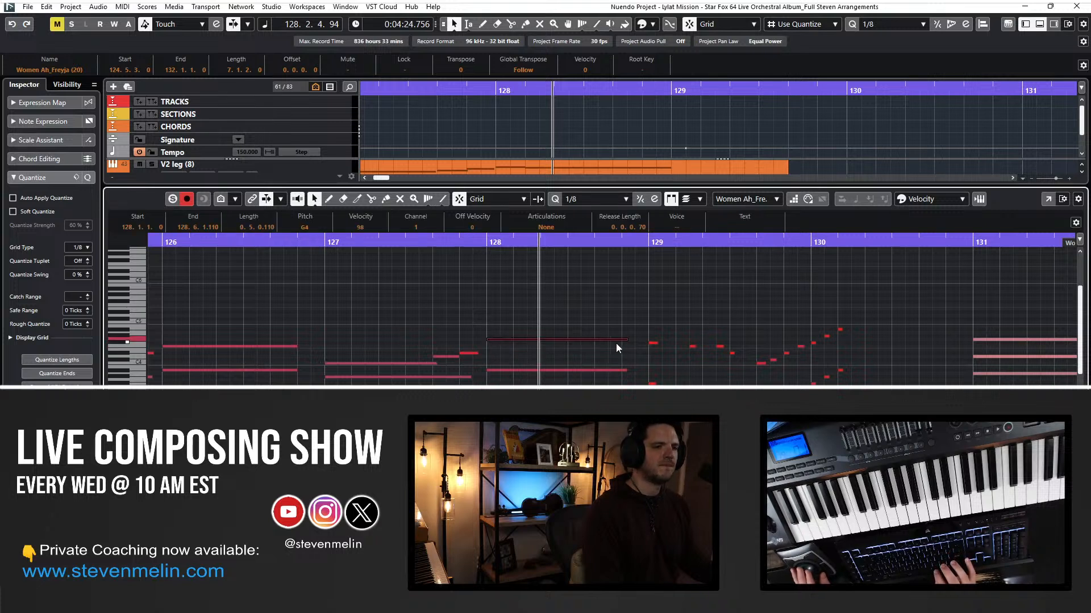
{"action": "left_click_drag", "start_coordinate": [626, 340], "coordinate": [537, 349]}
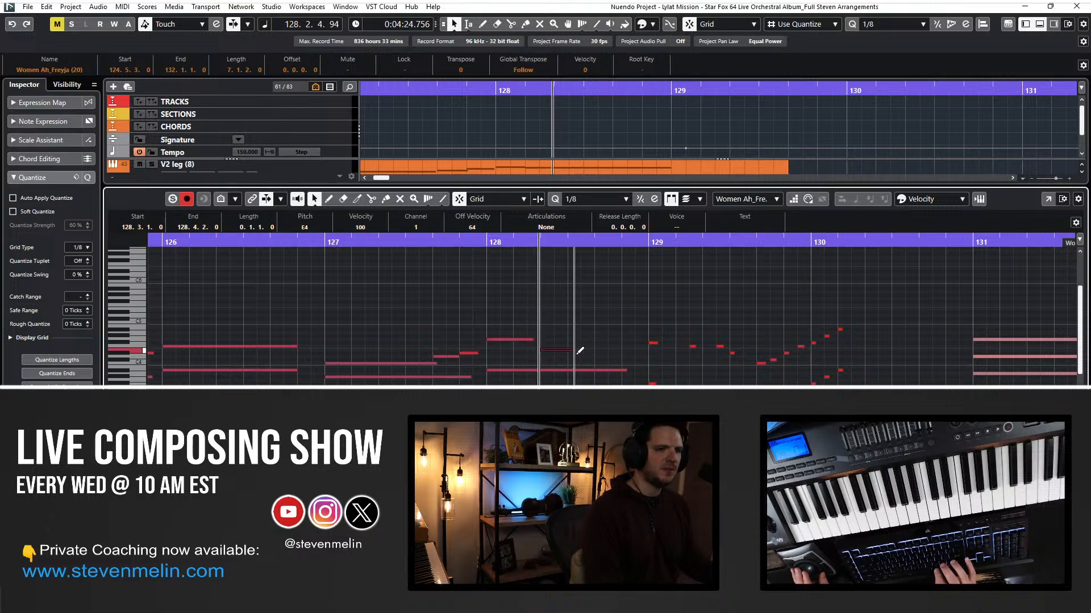
Add an F4 note after the women's G4 in bar 128 and make the two notes meet at 128.2.3.
{"action": "key", "text": "Up"}
{"action": "key", "text": "KP_0"}
{"action": "key", "text": "space"}
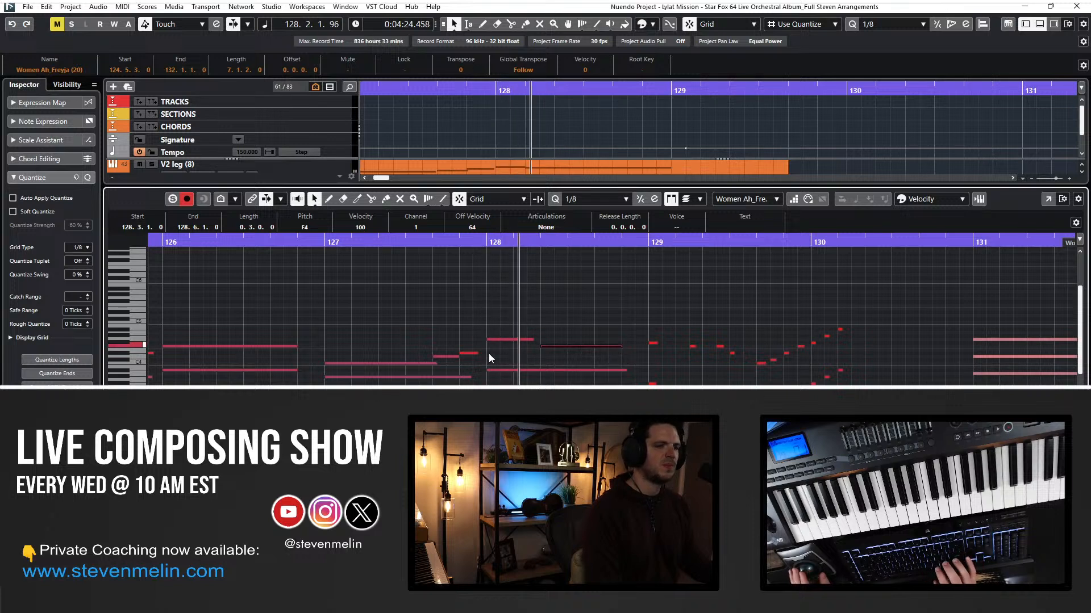
{"action": "left_click_drag", "start_coordinate": [543, 346], "coordinate": [522, 340]}
{"action": "left_click", "coordinate": [531, 339]}
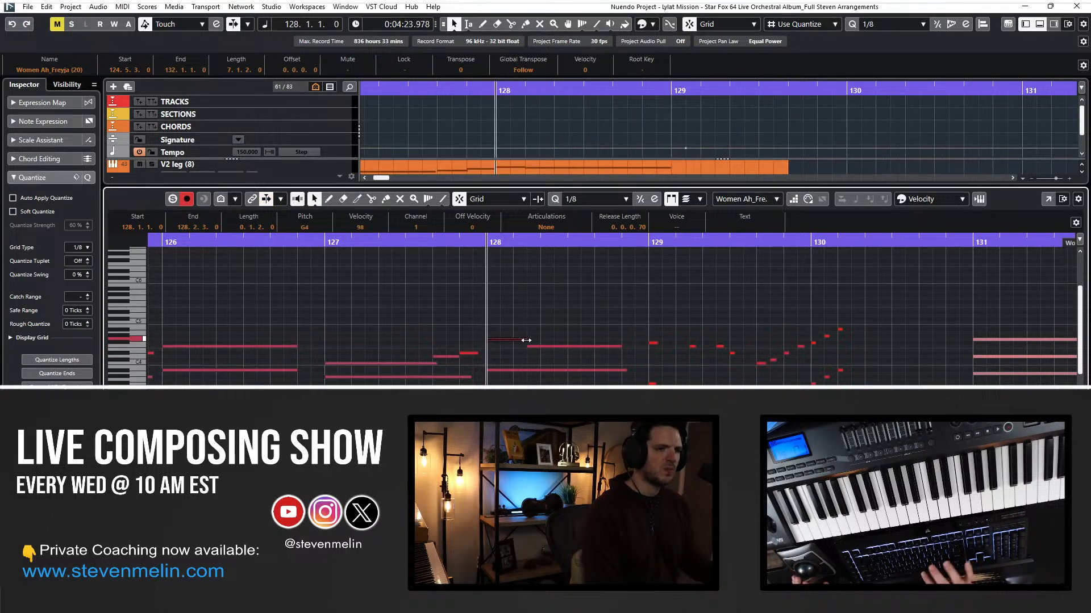
Show the CC 64 (Sustain) data of the women's part, select the event in beat 6 of bar 128, and return to the project.
{"action": "left_click", "coordinate": [128, 466]}
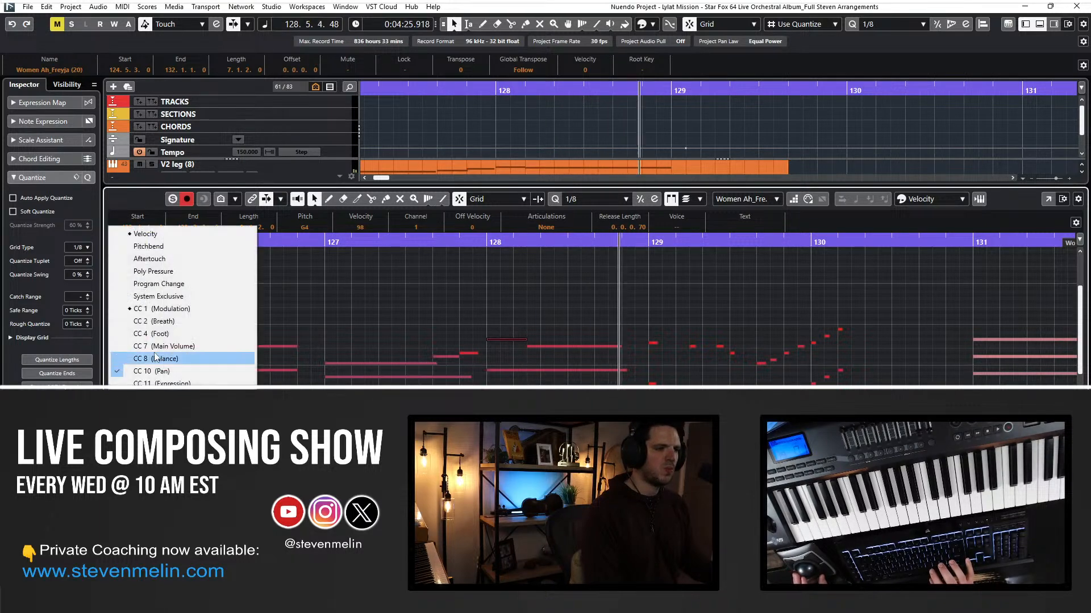
{"action": "left_click", "coordinate": [160, 395]}
{"action": "key", "text": "space"}
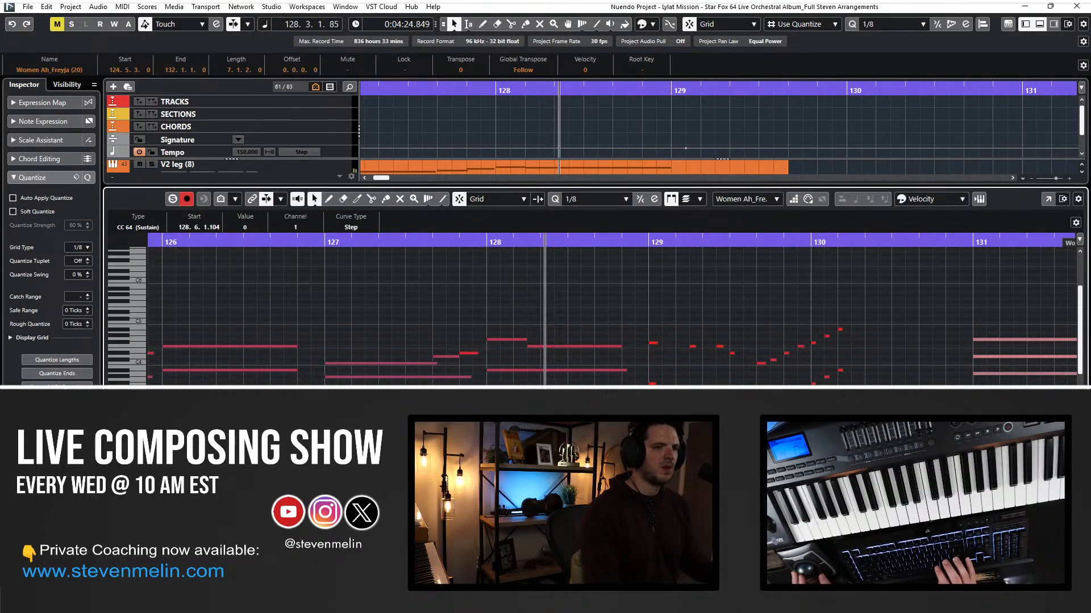
{"action": "key", "text": "Return"}
{"action": "key", "text": "KP_Subtract"}
Open the Men Ah_Wotan (20) part, add an F4 note starting at 128.2.3, and extend it into beat 6 of bar 128.
{"action": "left_click", "coordinate": [595, 329]}
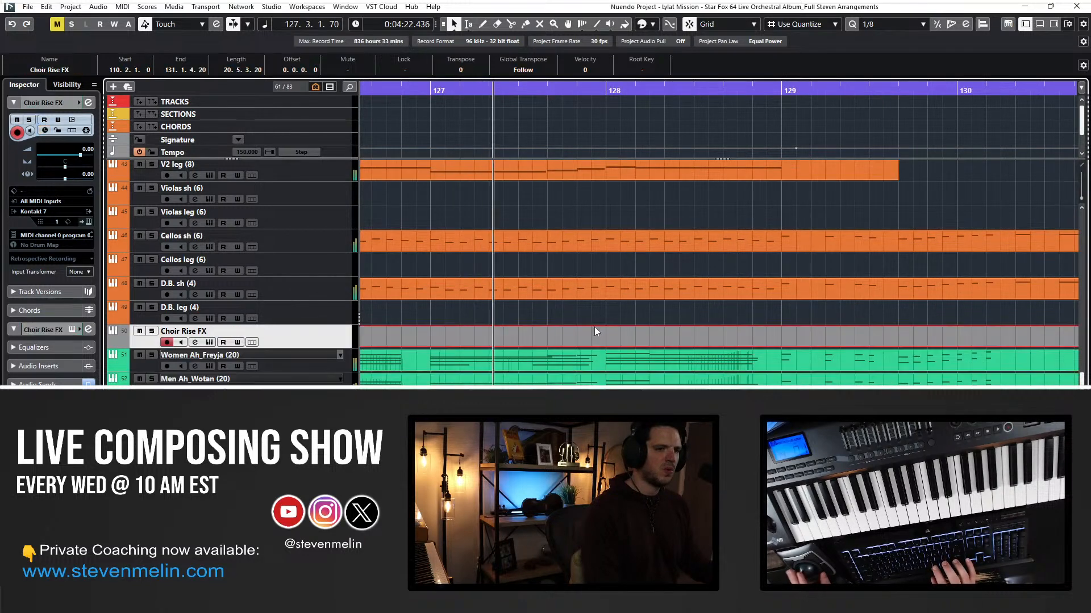
{"action": "left_click", "coordinate": [599, 382]}
{"action": "key", "text": "Return"}
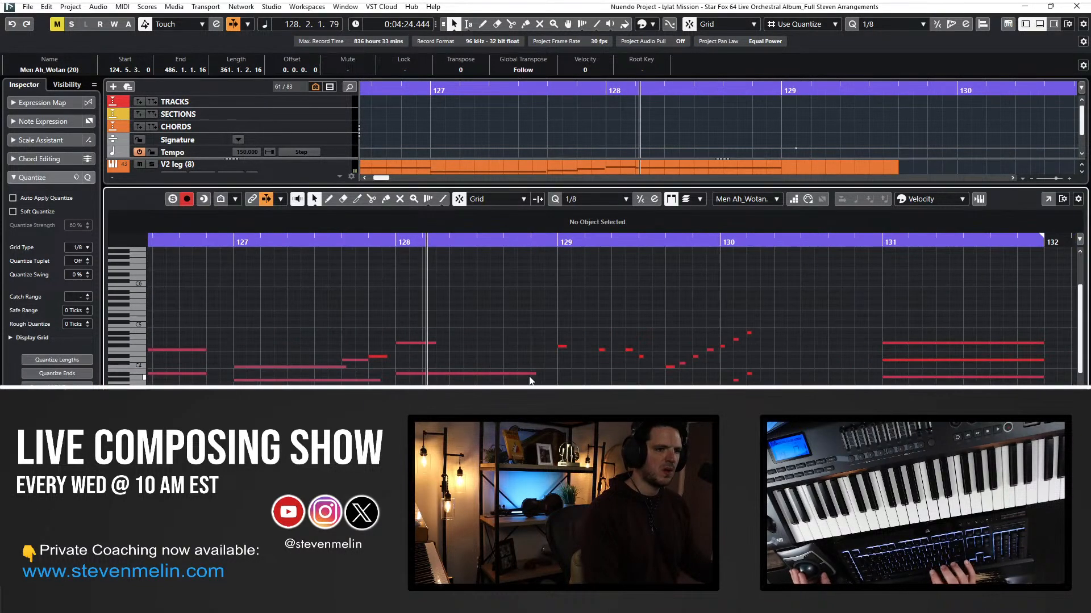
{"action": "left_click", "coordinate": [434, 344]}
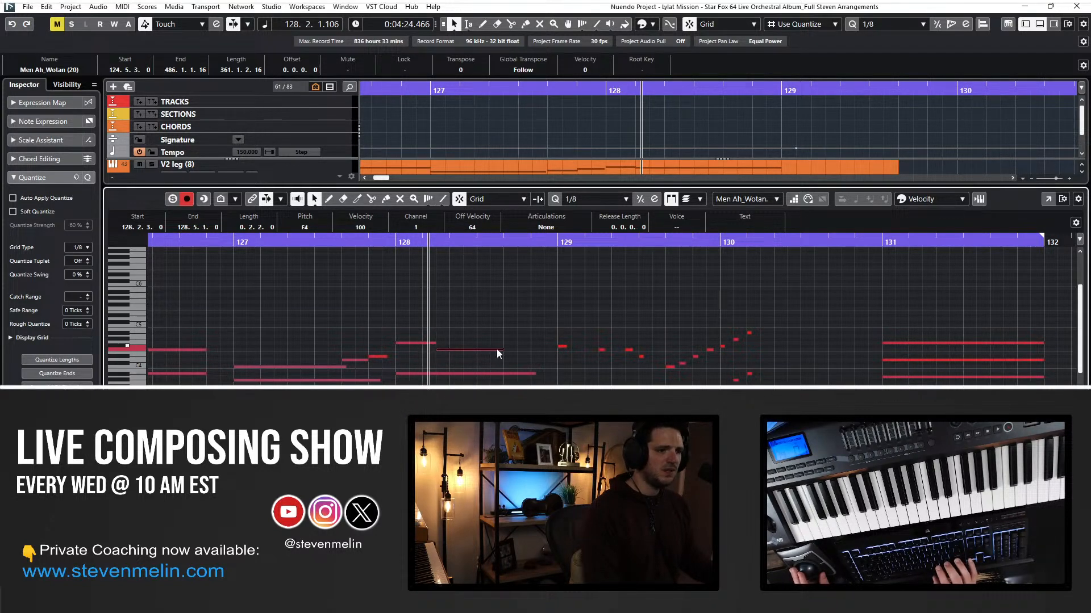
{"action": "left_click_drag", "start_coordinate": [498, 350], "coordinate": [533, 353]}
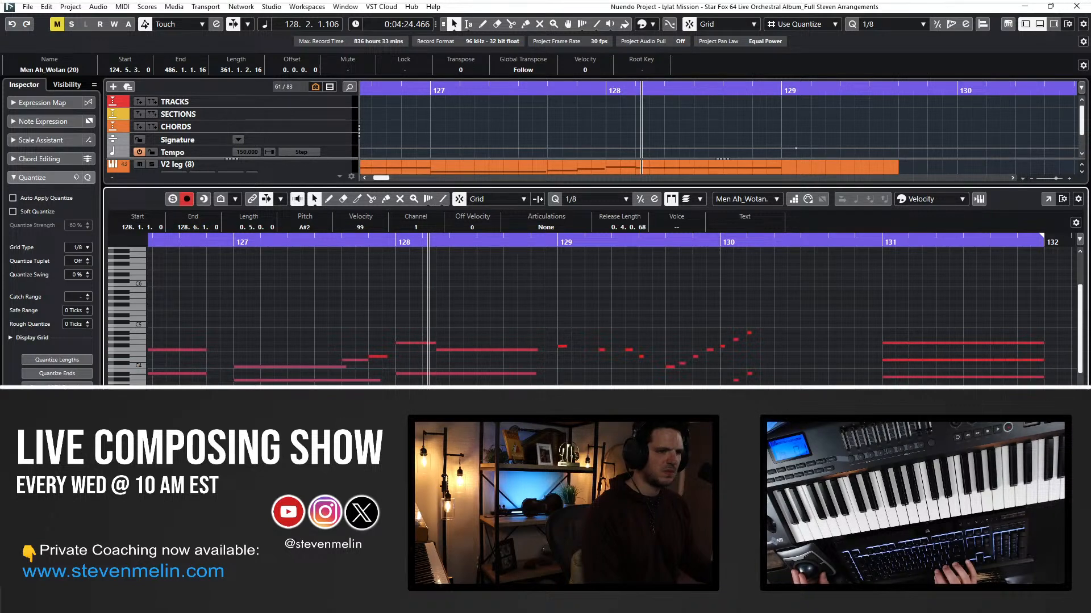
Delete the unwanted CC 64 (Sustain) data in bar 128 of the men's part and close its editor.
{"action": "left_click", "coordinate": [136, 398]}
{"action": "left_click", "coordinate": [165, 386]}
{"action": "key", "text": "Delete"}
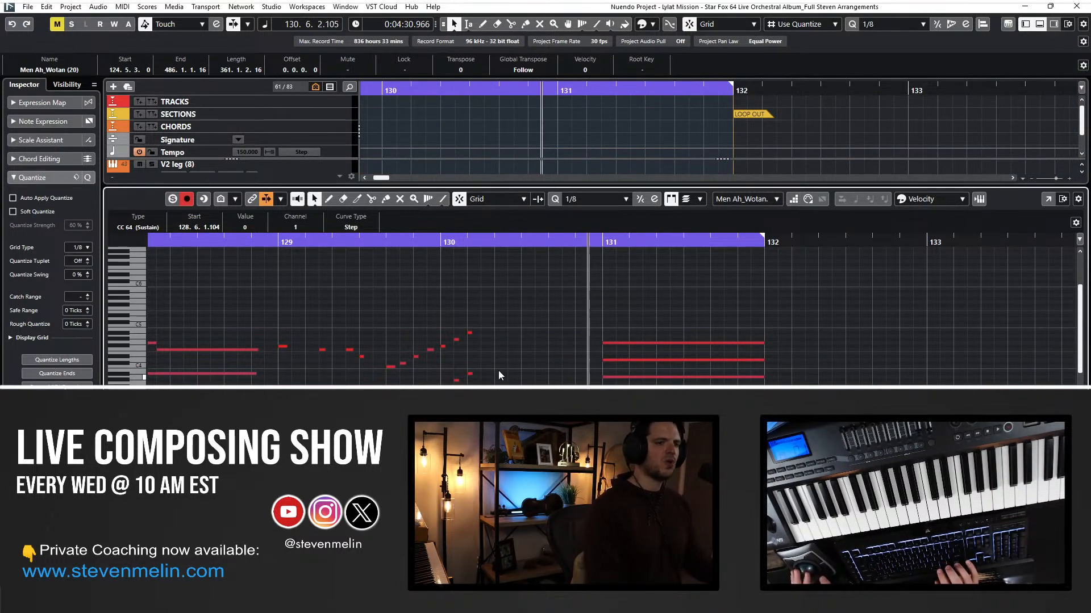
{"action": "key", "text": "Return"}
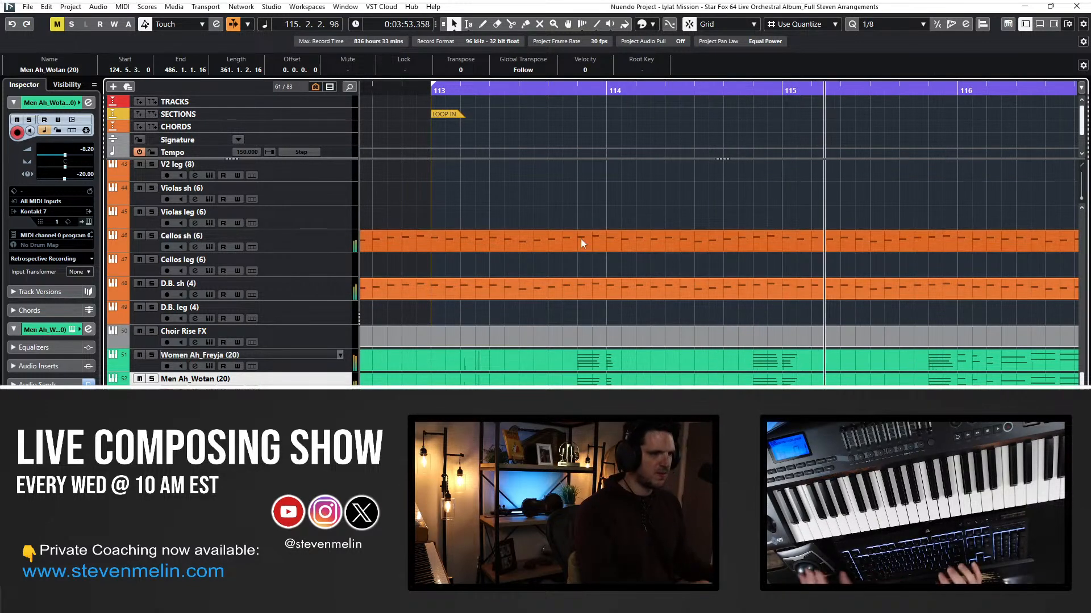
Select both choir tracks and lower their linked mixer levels to -3.22 for the women and -10.6 for the men.
{"action": "left_click", "coordinate": [314, 357]}
{"action": "key", "text": "F3"}
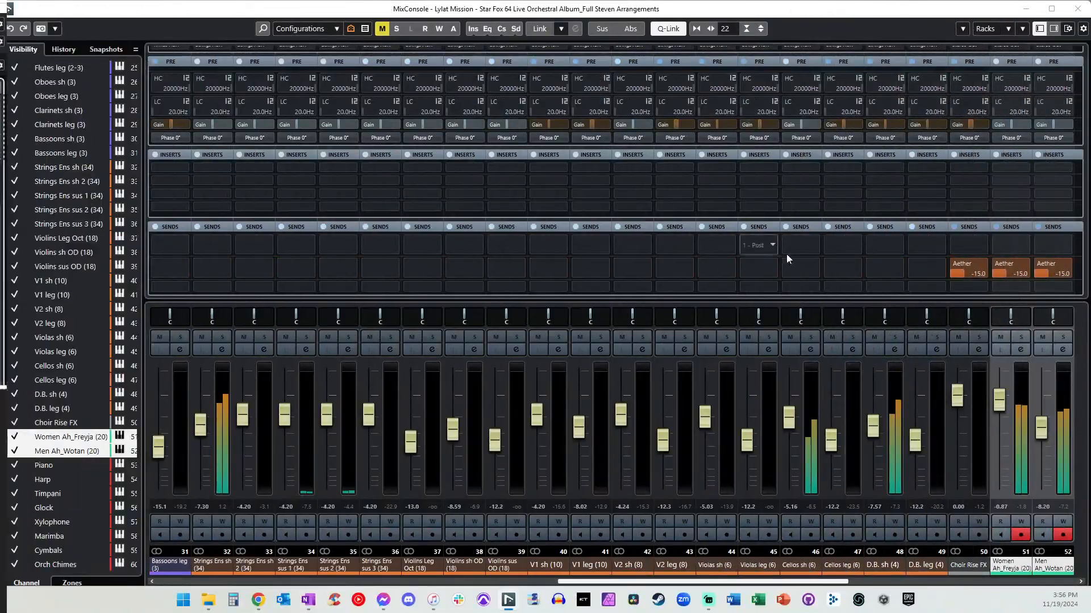
{"action": "left_click_drag", "start_coordinate": [998, 402], "coordinate": [999, 413]}
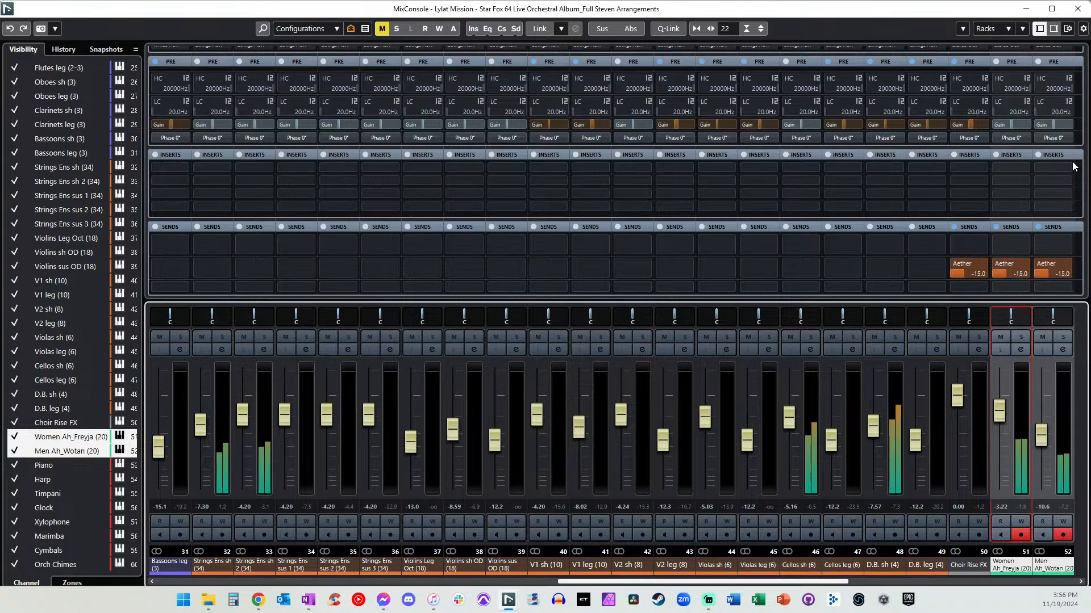
Select the Snare track and lower its volume to -16.2.
{"action": "left_click_drag", "start_coordinate": [830, 582], "coordinate": [1072, 582]}
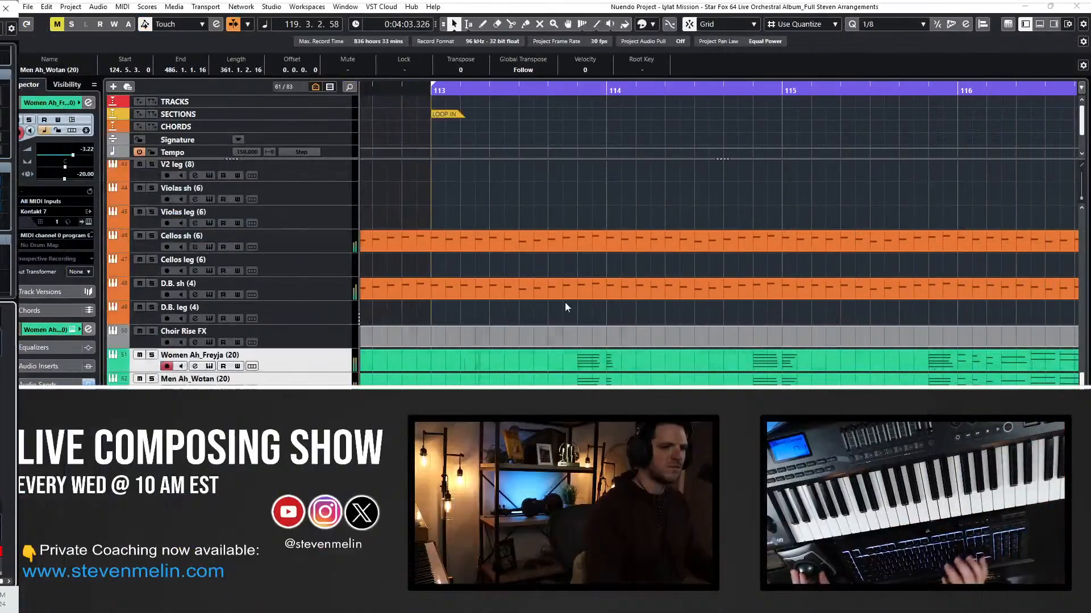
{"action": "scroll", "coordinate": [565, 302], "scroll_direction": "down", "scroll_amount": 3}
{"action": "left_click", "coordinate": [227, 417]}
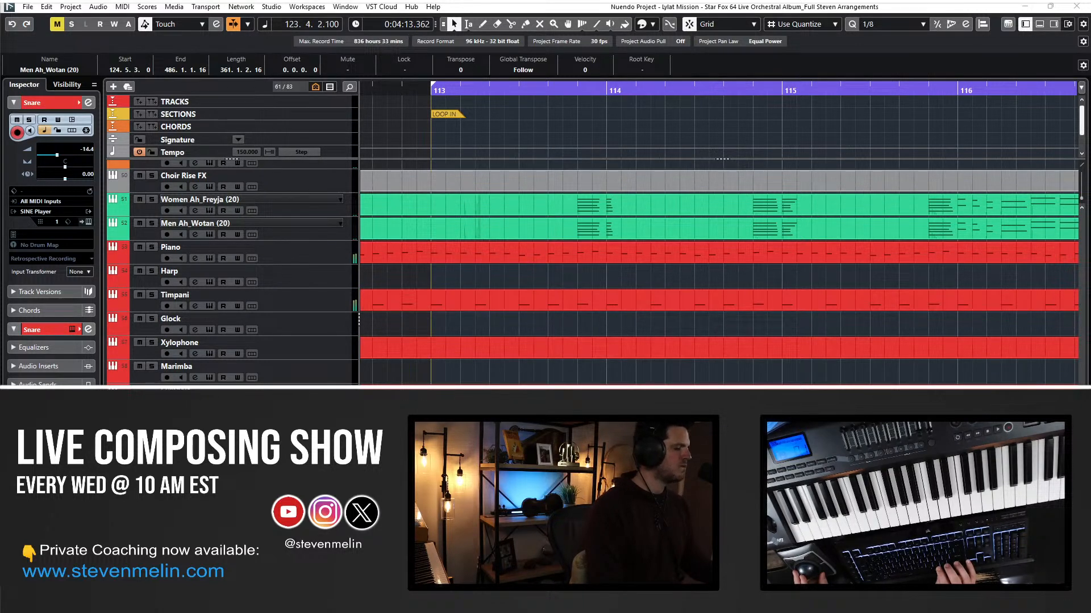
{"action": "left_click", "coordinate": [653, 317]}
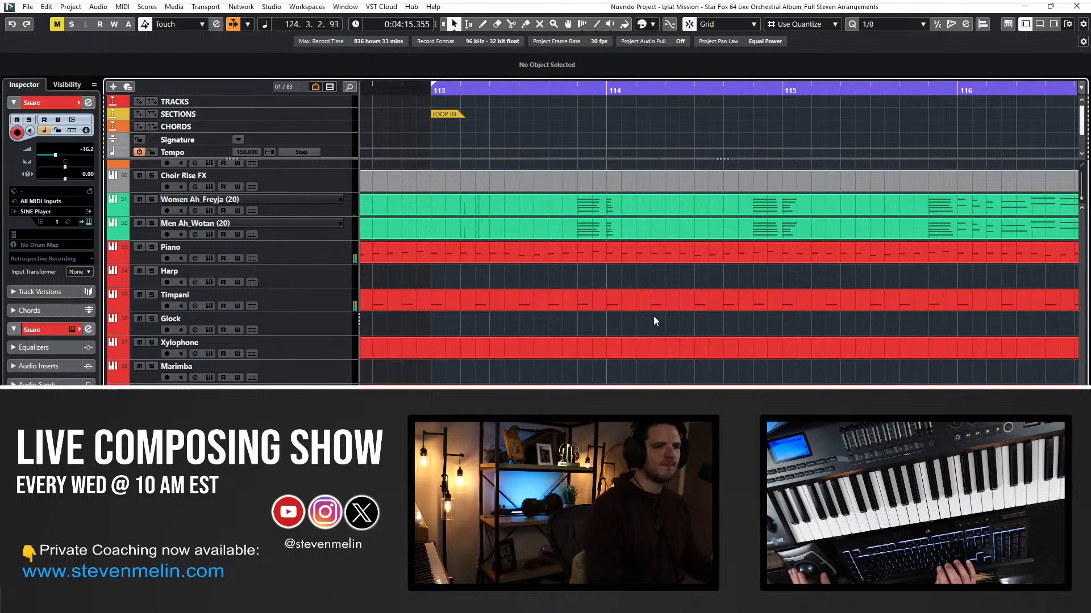
Follow the choir and percussion parts during playback from about bar 125 to the loop end at bar 132.
{"action": "scroll", "coordinate": [590, 270], "scroll_direction": "right", "scroll_amount": 7}
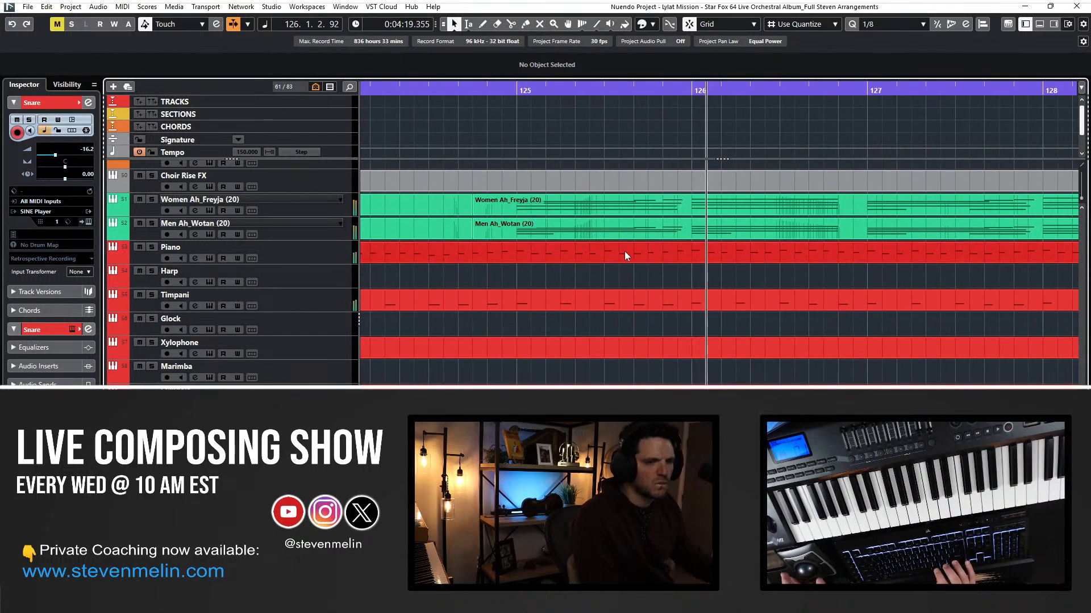
{"action": "scroll", "coordinate": [590, 342], "scroll_direction": "right", "scroll_amount": 4}
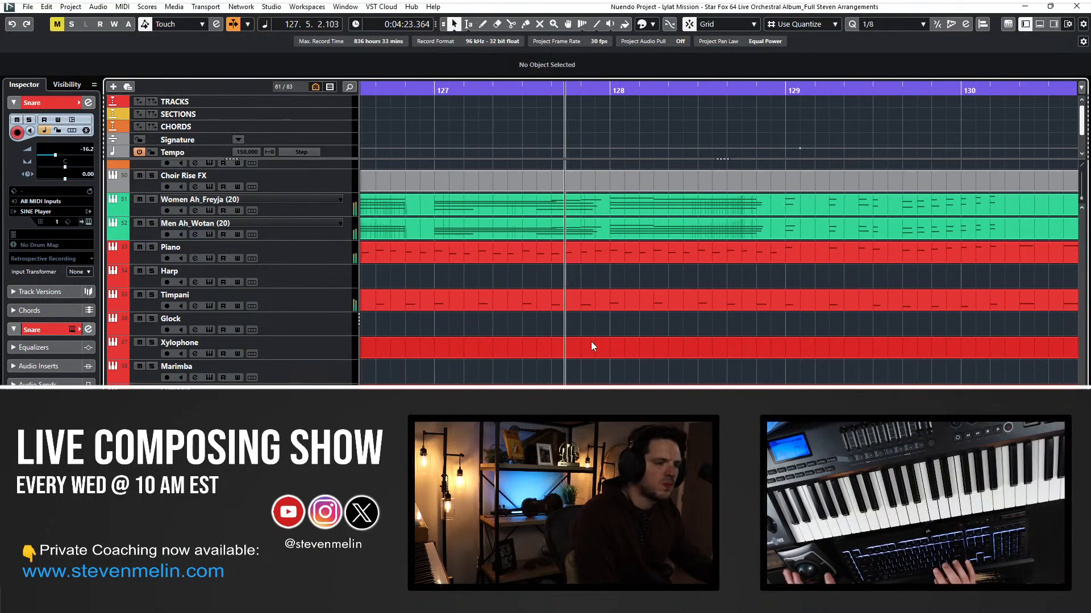
{"action": "scroll", "coordinate": [611, 280], "scroll_direction": "right", "scroll_amount": 3}
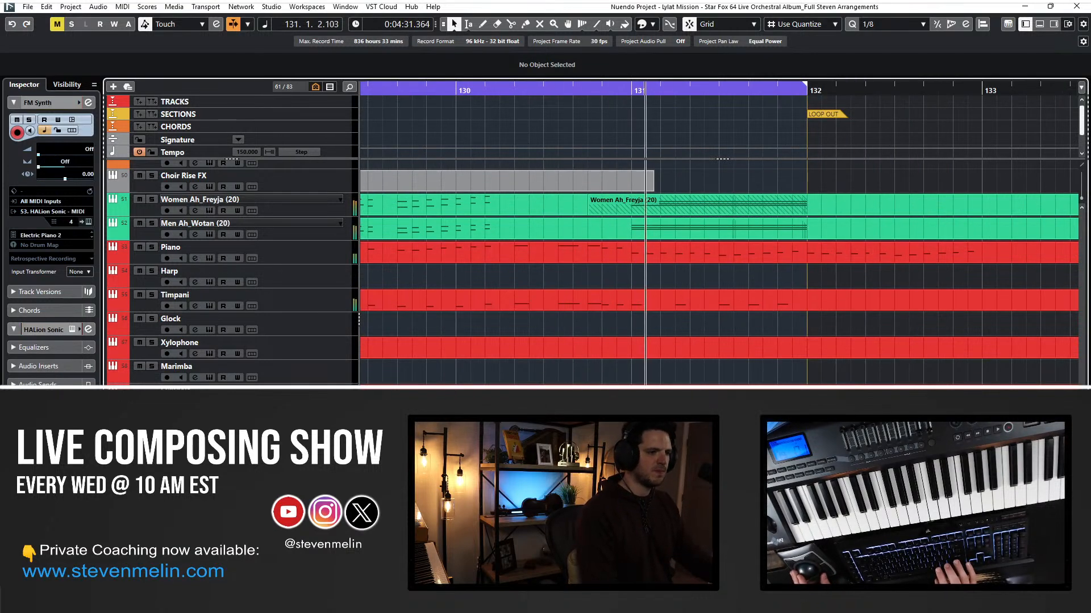
{"action": "scroll", "coordinate": [626, 263], "scroll_direction": "up", "scroll_amount": 3}
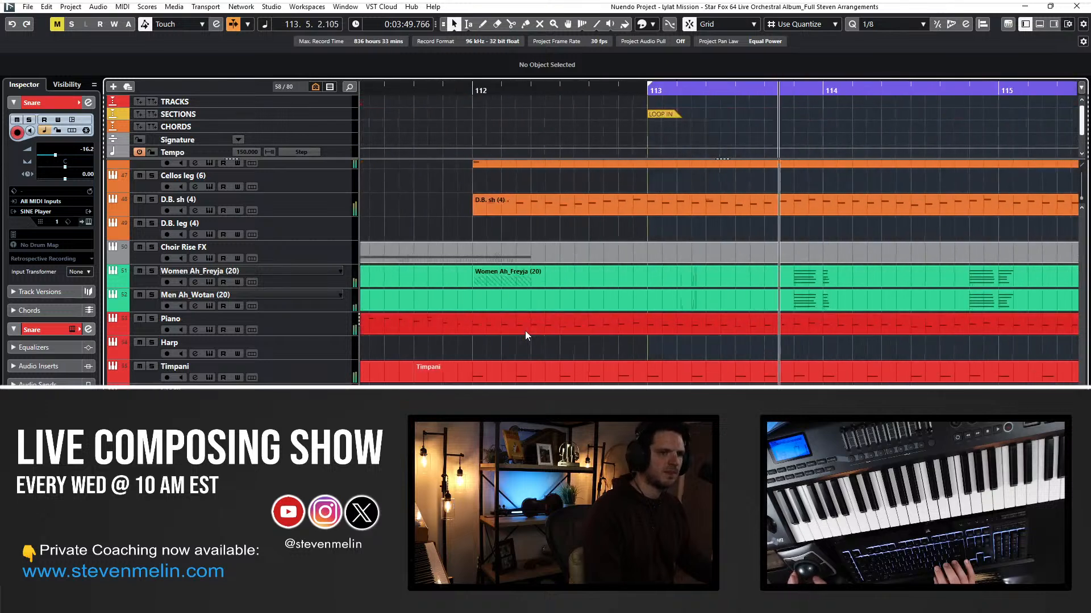
Glue the split events on the Trumpets poly leg (4), Trumpets sh (4) and Horns sh (6) tracks around bars 118 to 121.
{"action": "scroll", "coordinate": [572, 265], "scroll_direction": "up", "scroll_amount": 12}
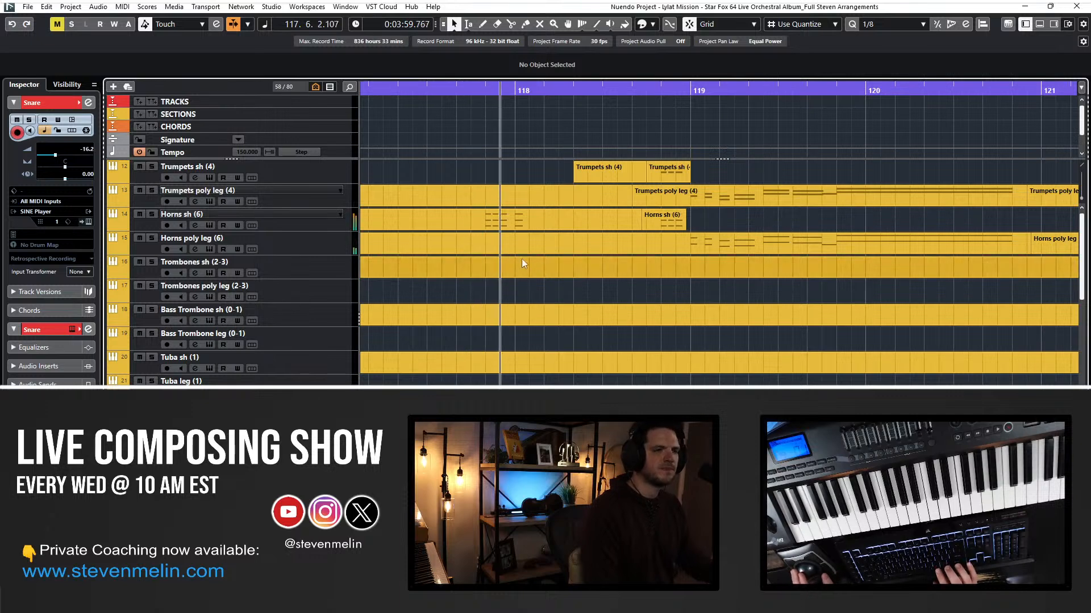
{"action": "right_click", "coordinate": [478, 196]}
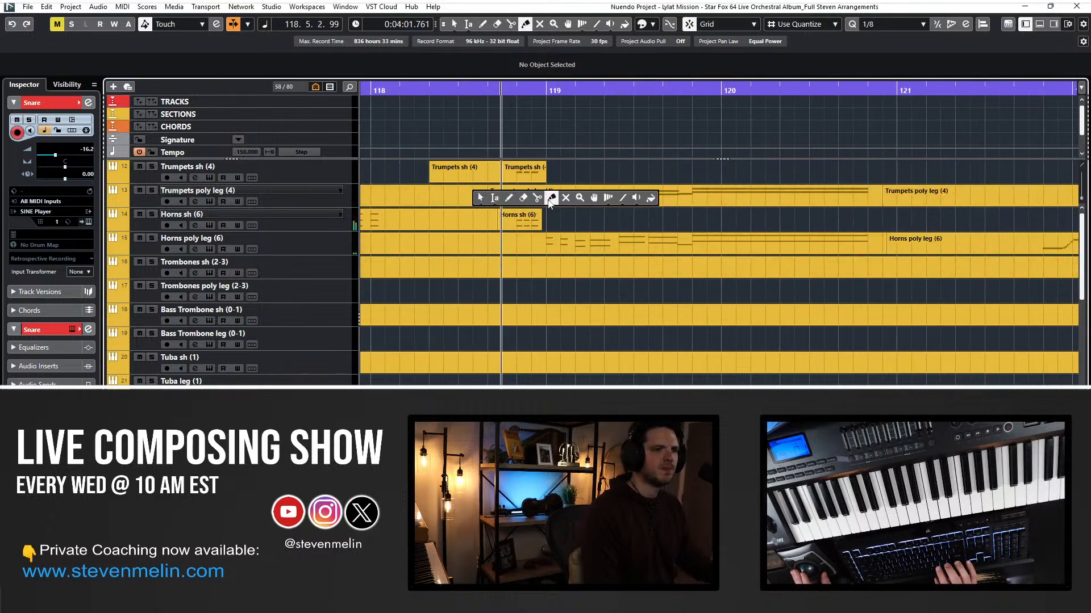
{"action": "left_click", "coordinate": [551, 199]}
{"action": "left_click", "coordinate": [459, 193]}
{"action": "left_click", "coordinate": [459, 193]}
{"action": "left_click", "coordinate": [464, 176]}
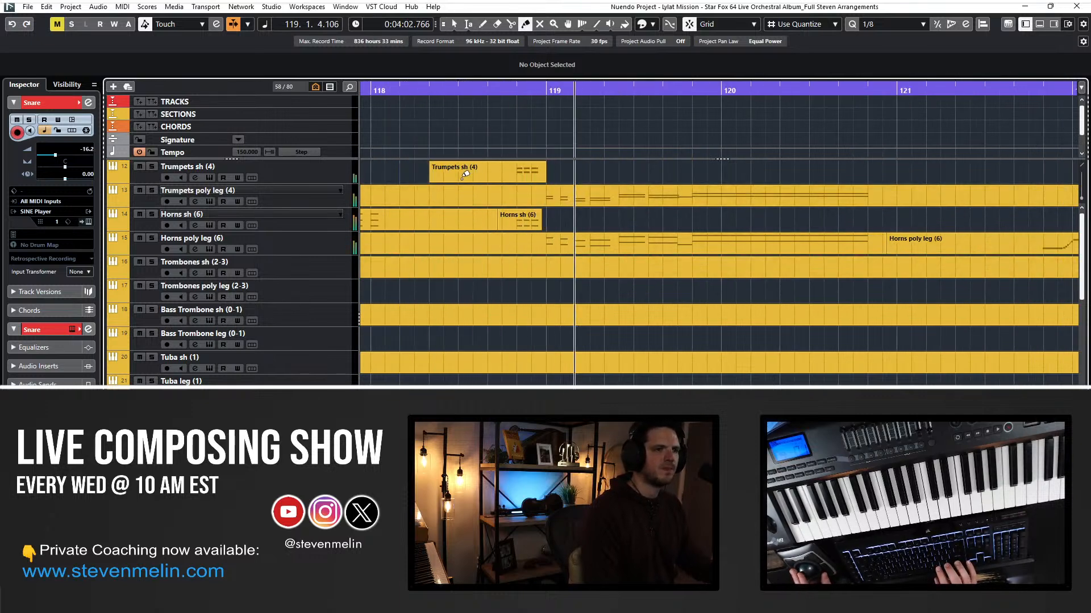
{"action": "left_click", "coordinate": [488, 222]}
{"action": "key", "text": "1"}
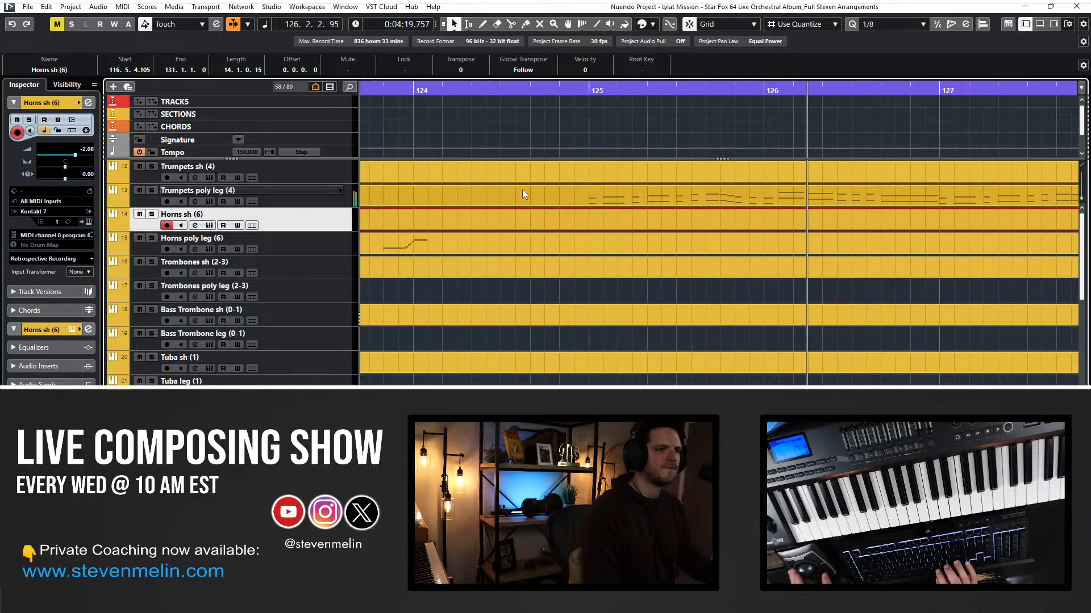
Look over the string and brass tracks during playback up to the loop restart at bar 113, and stop playback.
{"action": "scroll", "coordinate": [577, 197], "scroll_direction": "down", "scroll_amount": 10}
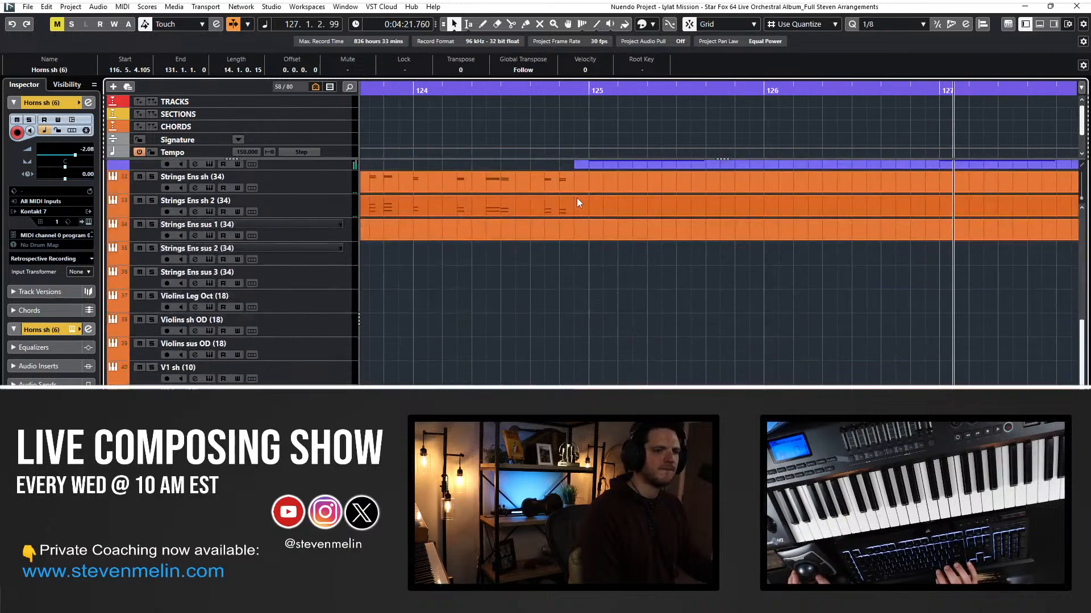
{"action": "scroll", "coordinate": [577, 198], "scroll_direction": "up", "scroll_amount": 2}
{"action": "scroll", "coordinate": [577, 198], "scroll_direction": "up", "scroll_amount": 8}
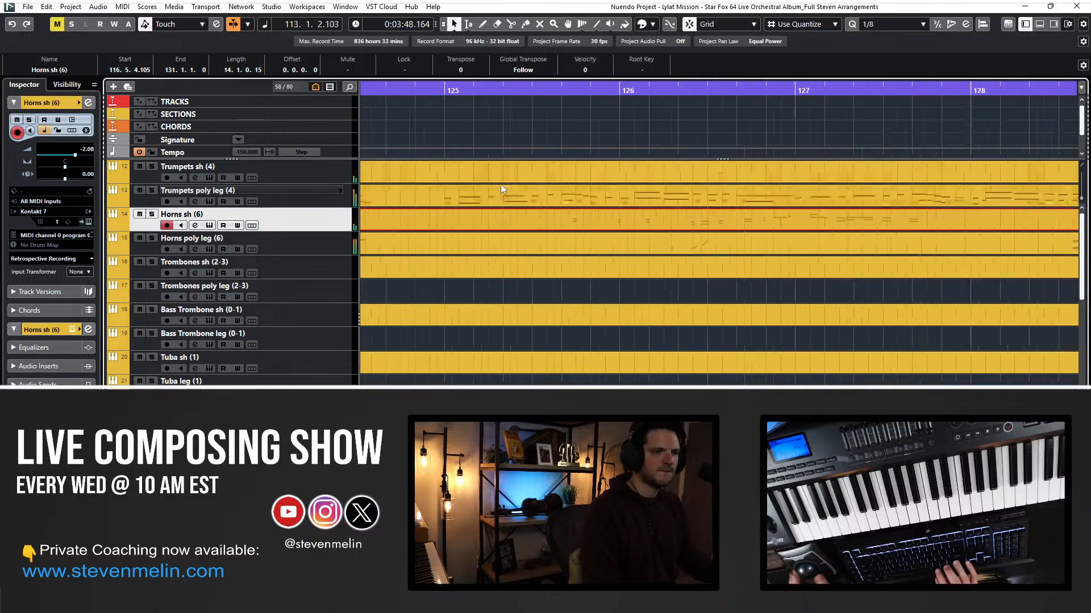
{"action": "key", "text": "space"}
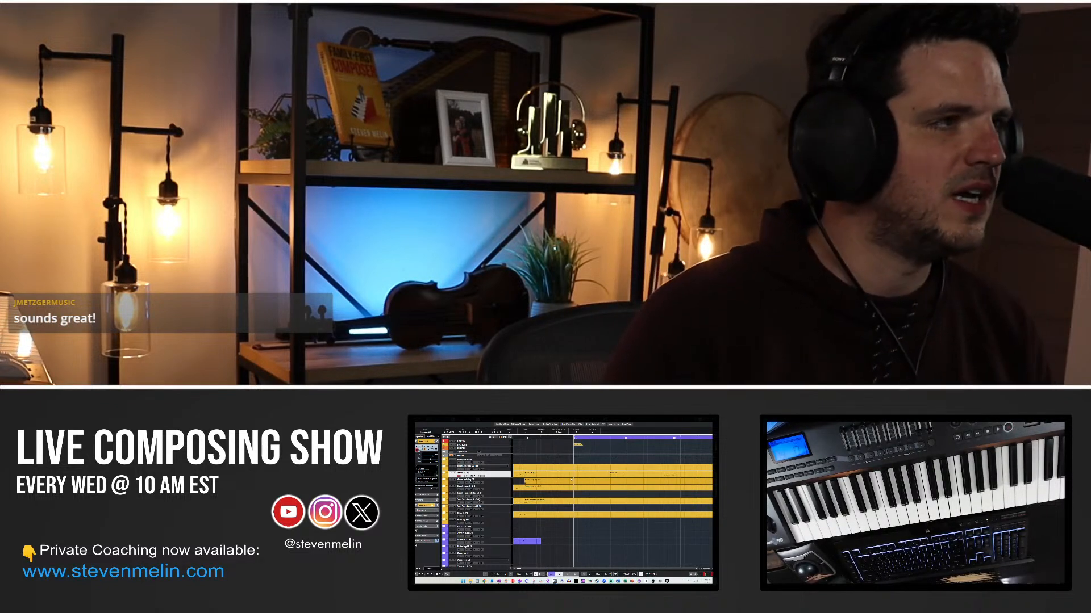
{"action": "left_click", "coordinate": [571, 481]}
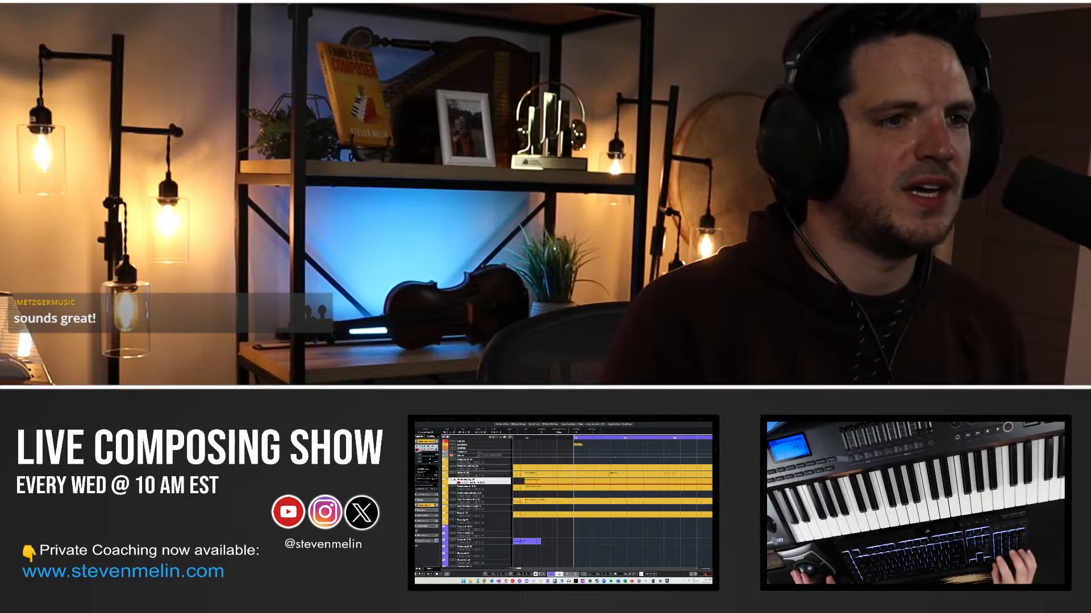
{"action": "key", "text": "g"}
{"action": "key", "text": "g"}
{"action": "key", "text": "g"}
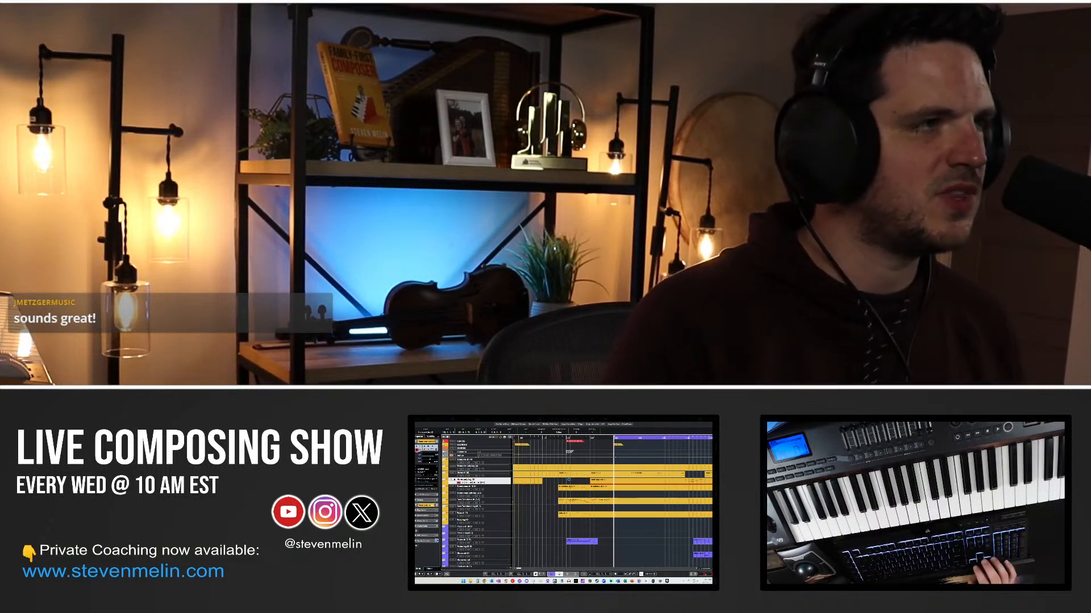